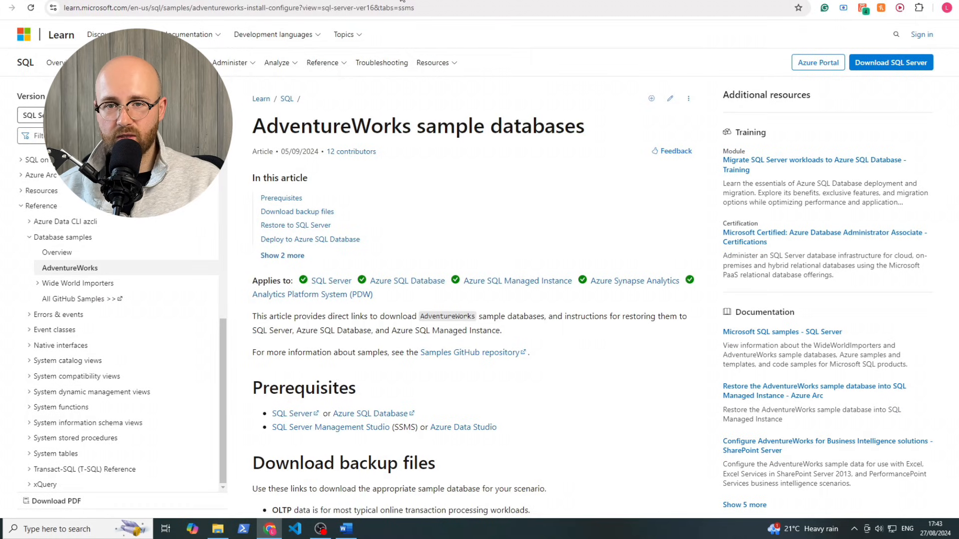
Scroll the AdventureWorks install page down to the Download backup files table
{"action": "double_click", "coordinate": [292, 124]}
{"action": "left_click", "coordinate": [503, 133]}
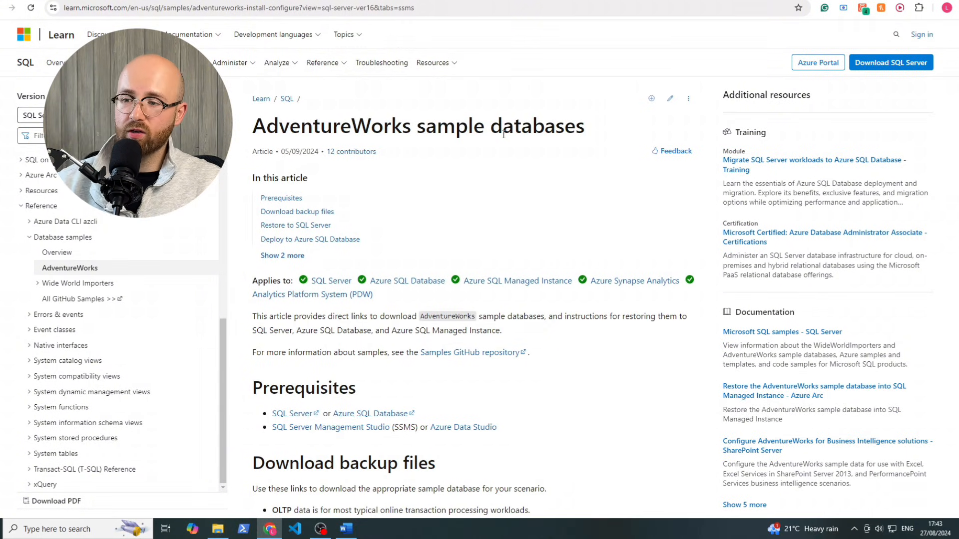
{"action": "scroll", "coordinate": [449, 312], "scroll_direction": "down", "scroll_amount": 3}
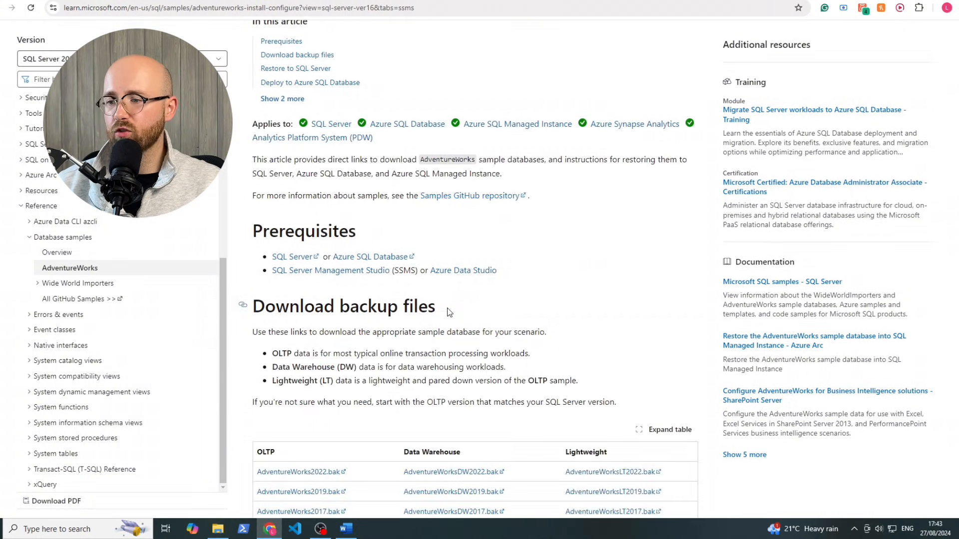
{"action": "scroll", "coordinate": [448, 312], "scroll_direction": "down", "scroll_amount": 3}
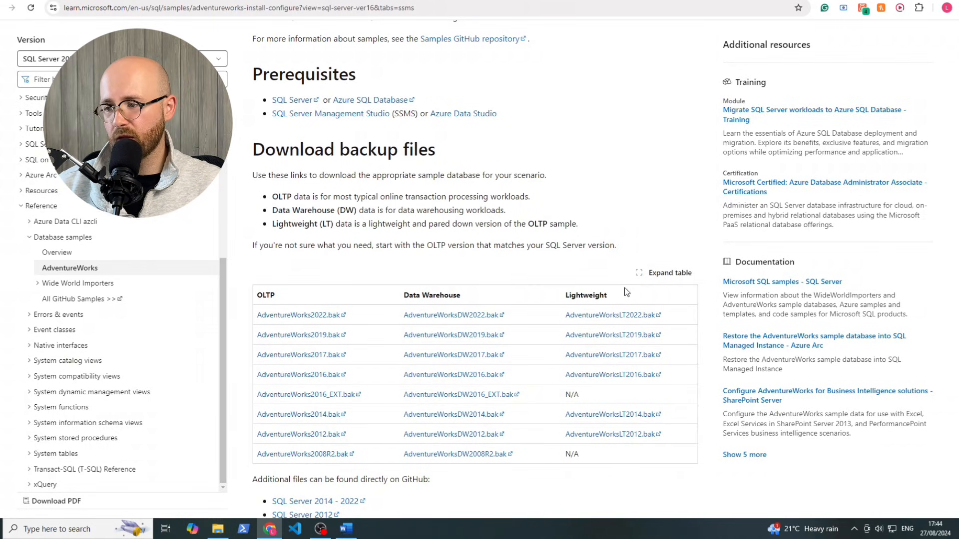
{"action": "left_click_drag", "start_coordinate": [611, 291], "coordinate": [257, 294]}
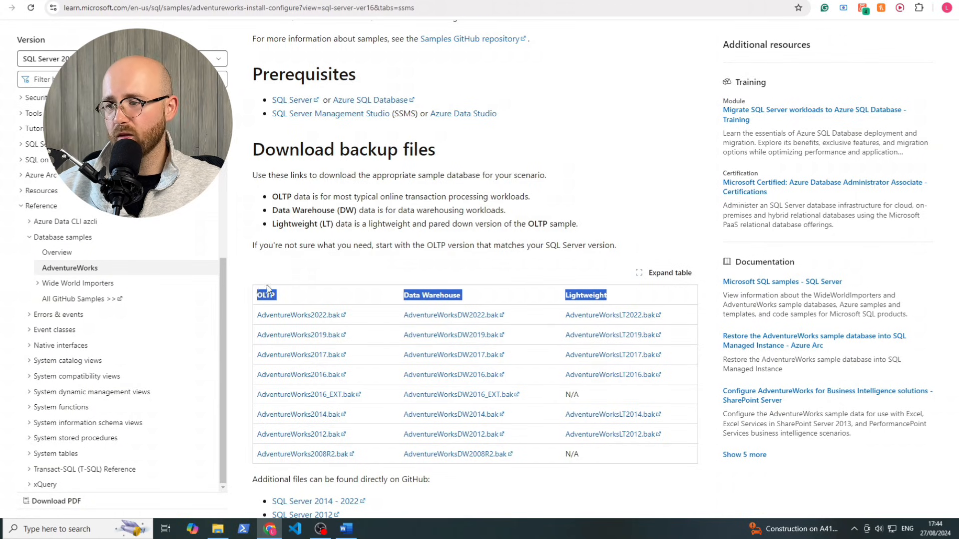
{"action": "left_click", "coordinate": [269, 290]}
Download the Lightweight AdventureWorksLT2022.bak backup and check it in Chrome's downloads
{"action": "double_click", "coordinate": [582, 295]}
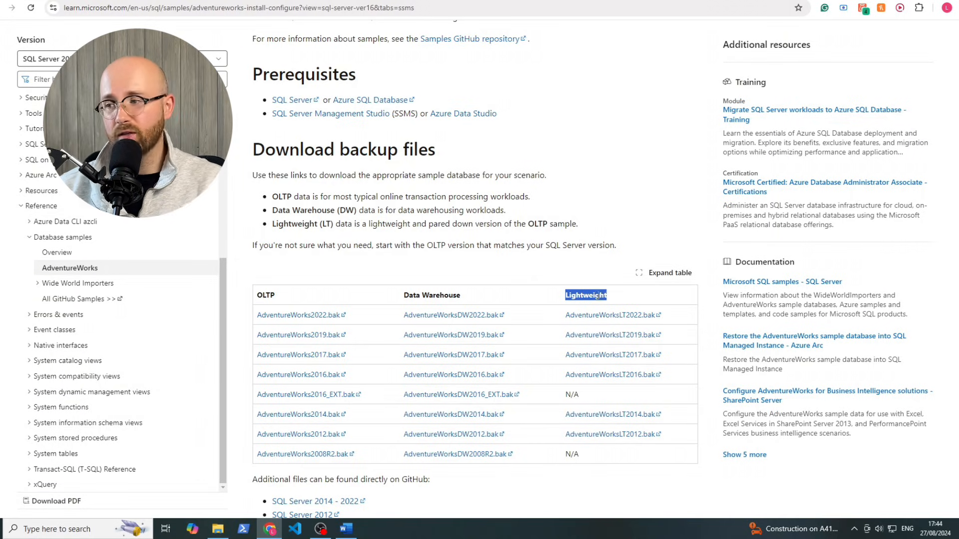
{"action": "left_click", "coordinate": [568, 321]}
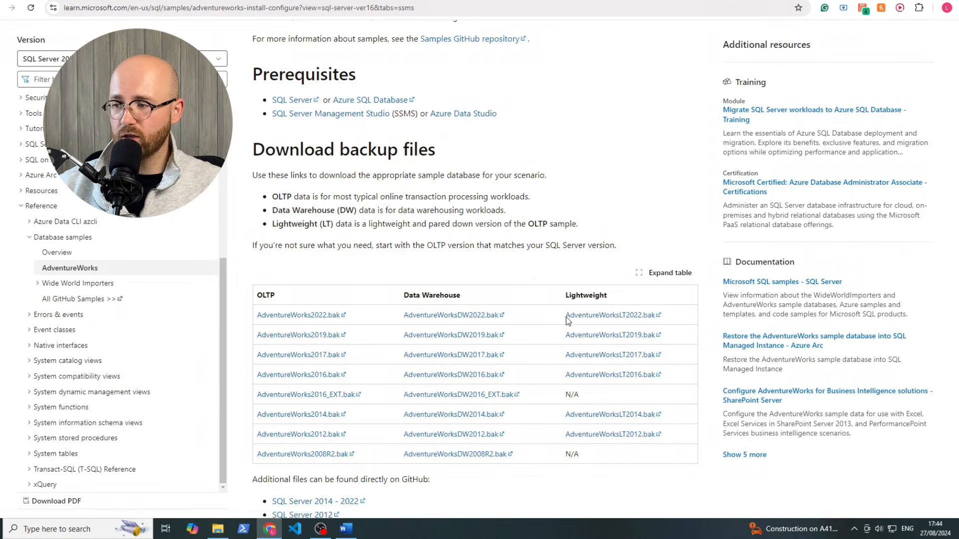
{"action": "left_click_drag", "start_coordinate": [568, 320], "coordinate": [655, 319]}
{"action": "left_click", "coordinate": [670, 321]}
{"action": "left_click", "coordinate": [630, 324]}
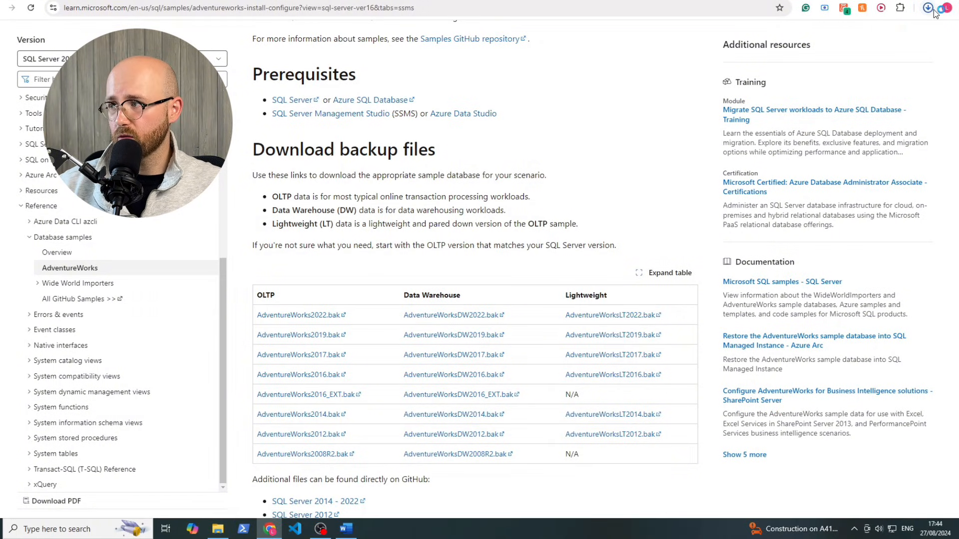
{"action": "left_click", "coordinate": [932, 10]}
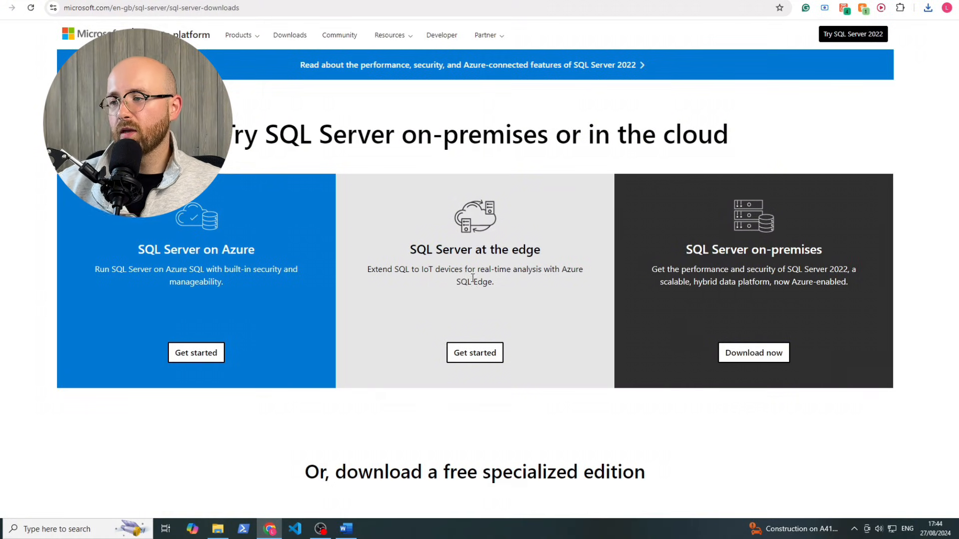
Scroll to the Express edition and download the SQL Server 2022 Express installer
{"action": "scroll", "coordinate": [455, 284], "scroll_direction": "down", "scroll_amount": 1}
{"action": "left_click_drag", "start_coordinate": [224, 82], "coordinate": [371, 81]}
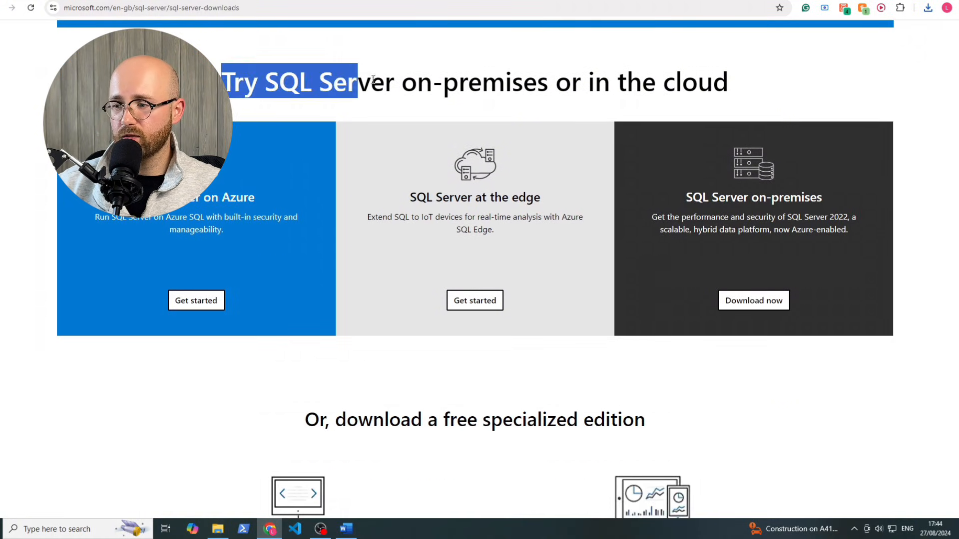
{"action": "left_click", "coordinate": [381, 84]}
{"action": "scroll", "coordinate": [442, 354], "scroll_direction": "down", "scroll_amount": 2}
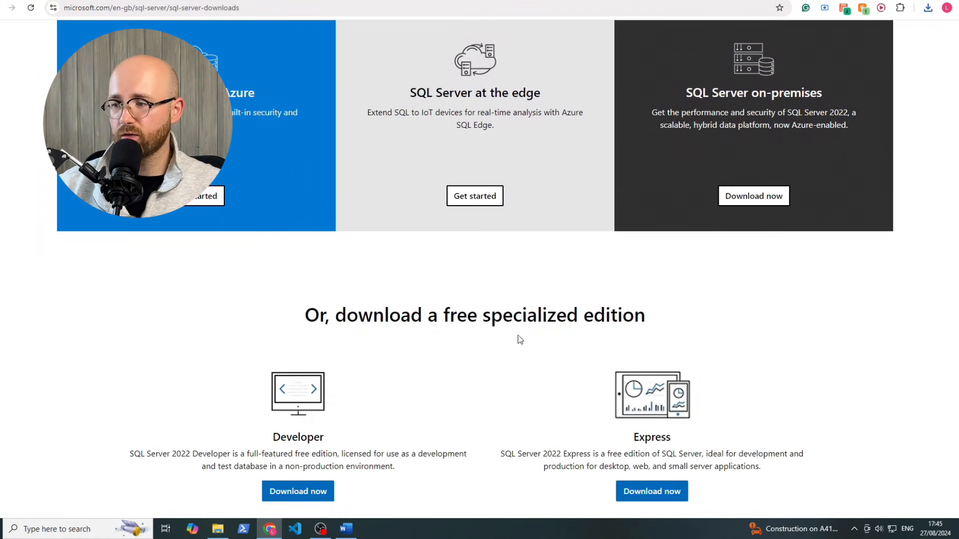
{"action": "scroll", "coordinate": [608, 318], "scroll_direction": "down", "scroll_amount": 2}
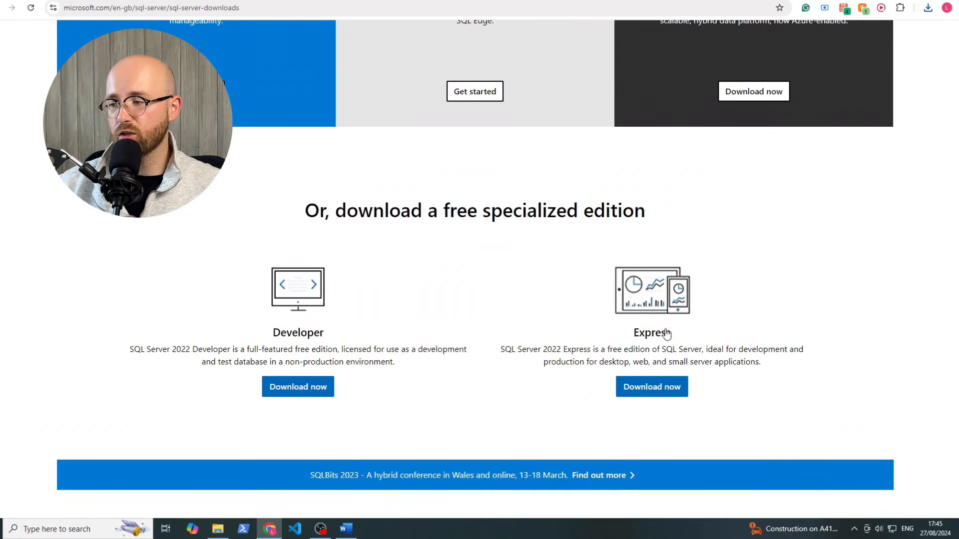
{"action": "left_click_drag", "start_coordinate": [773, 368], "coordinate": [500, 349]}
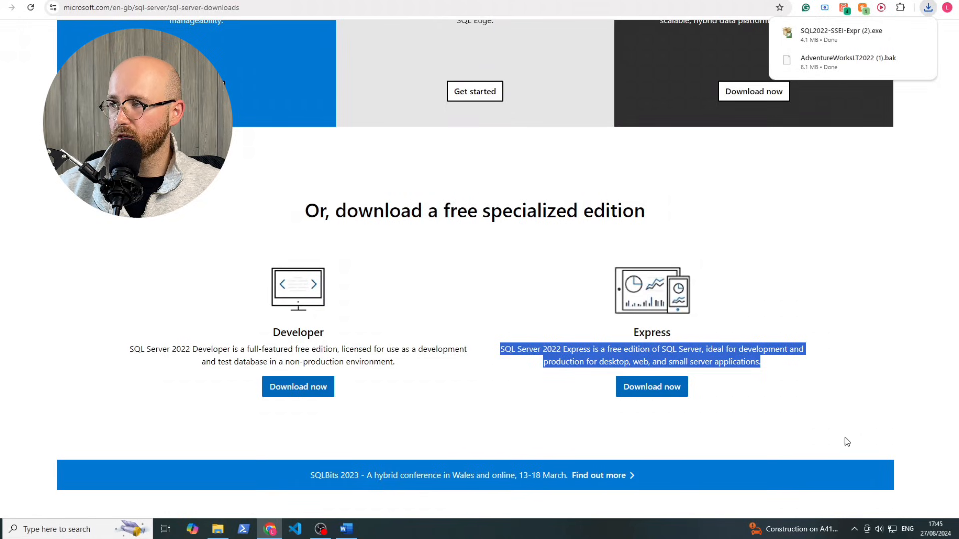
{"action": "left_click", "coordinate": [844, 438]}
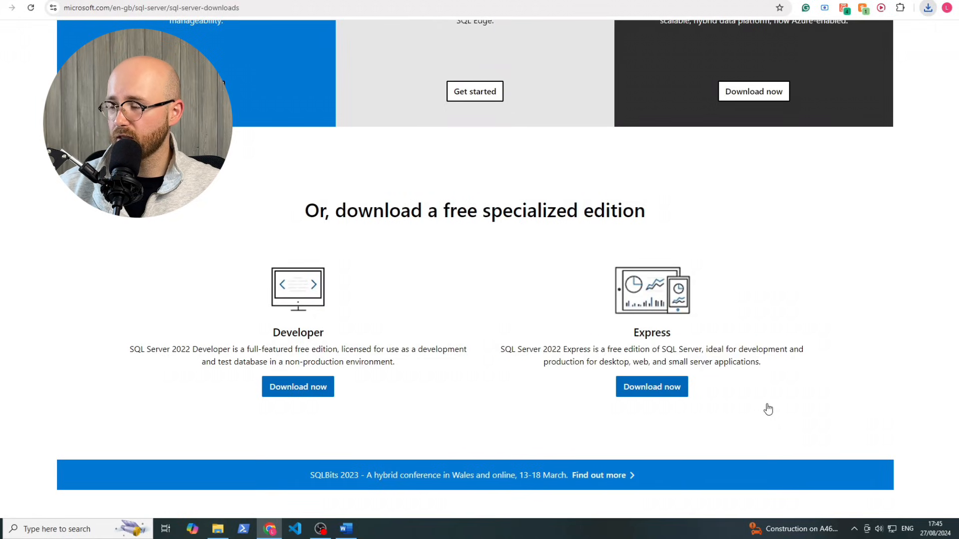
Launch the Express installer, choose Basic, then exit setup and go to the SSMS article
{"action": "left_click", "coordinate": [927, 8]}
{"action": "left_click", "coordinate": [862, 56]}
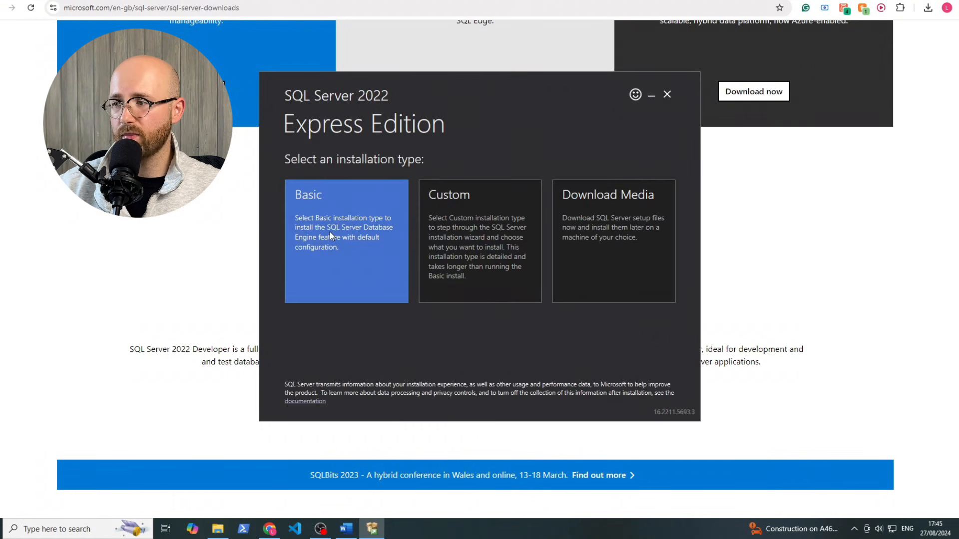
{"action": "left_click", "coordinate": [331, 234]}
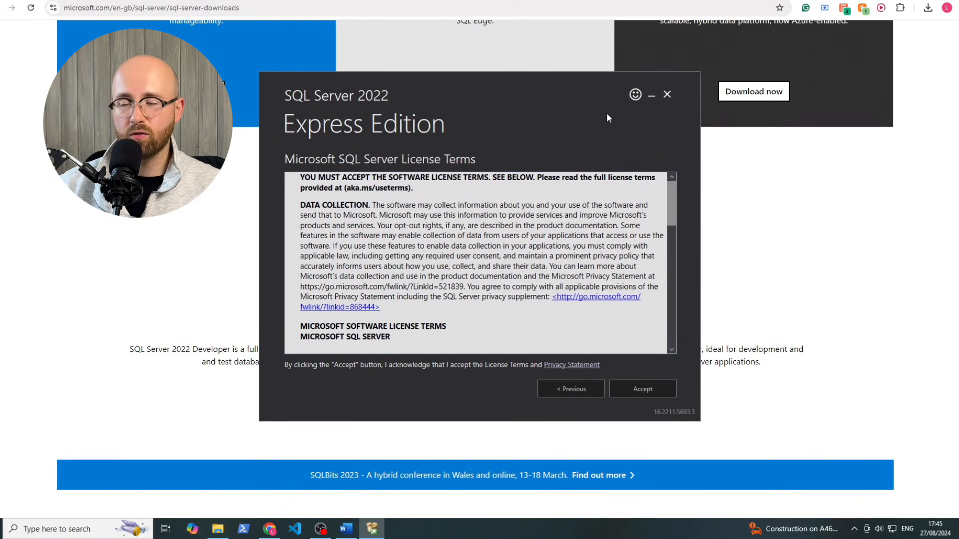
{"action": "left_click", "coordinate": [666, 92]}
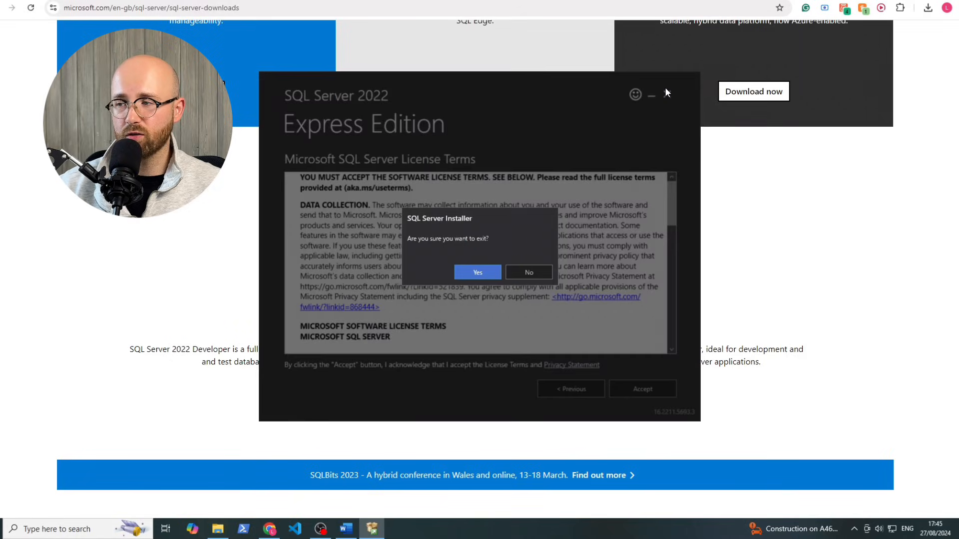
{"action": "left_click", "coordinate": [470, 278]}
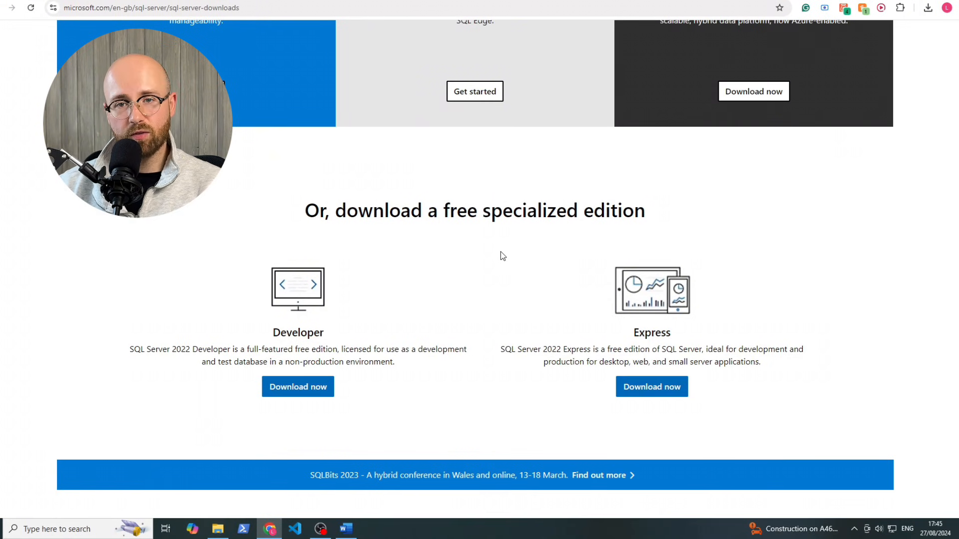
{"action": "left_click", "coordinate": [654, 0]}
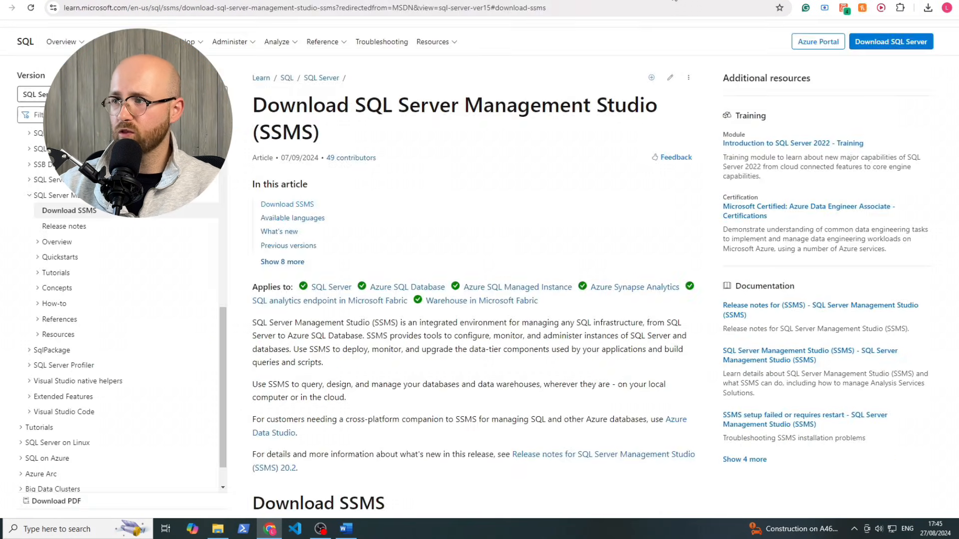
Read through the Download SSMS article to reach the SSMS 20.2 download link
{"action": "double_click", "coordinate": [275, 133]}
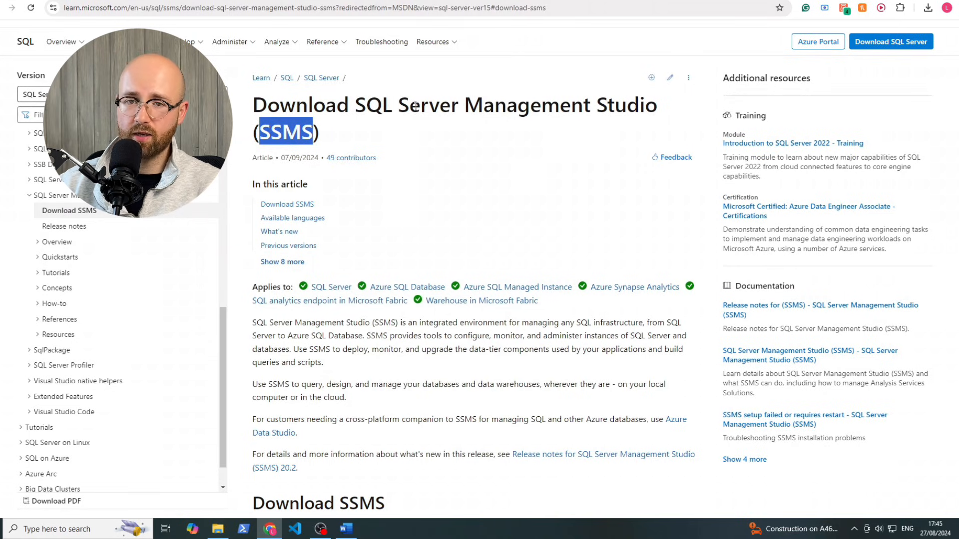
{"action": "left_click", "coordinate": [488, 179]}
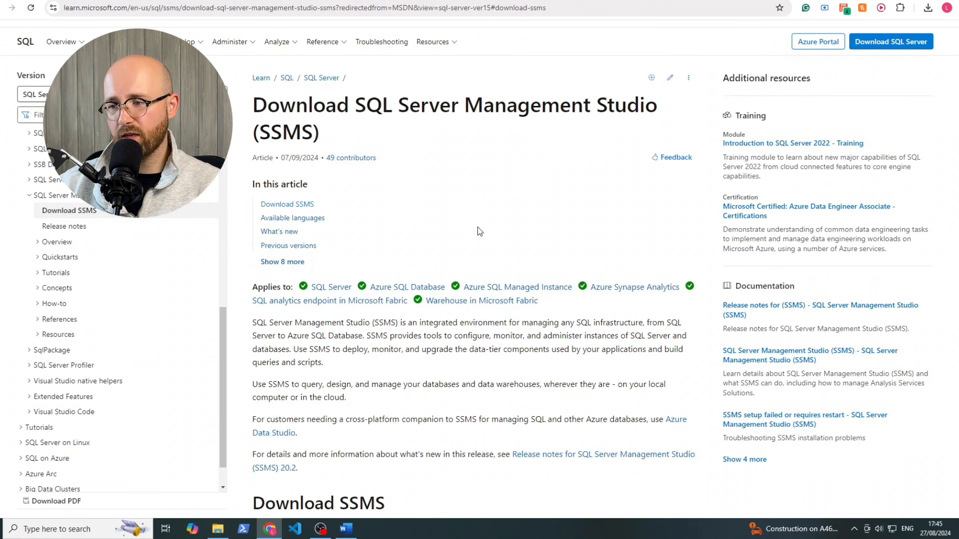
{"action": "scroll", "coordinate": [478, 227], "scroll_direction": "up", "scroll_amount": 1}
{"action": "scroll", "coordinate": [478, 227], "scroll_direction": "down", "scroll_amount": 2}
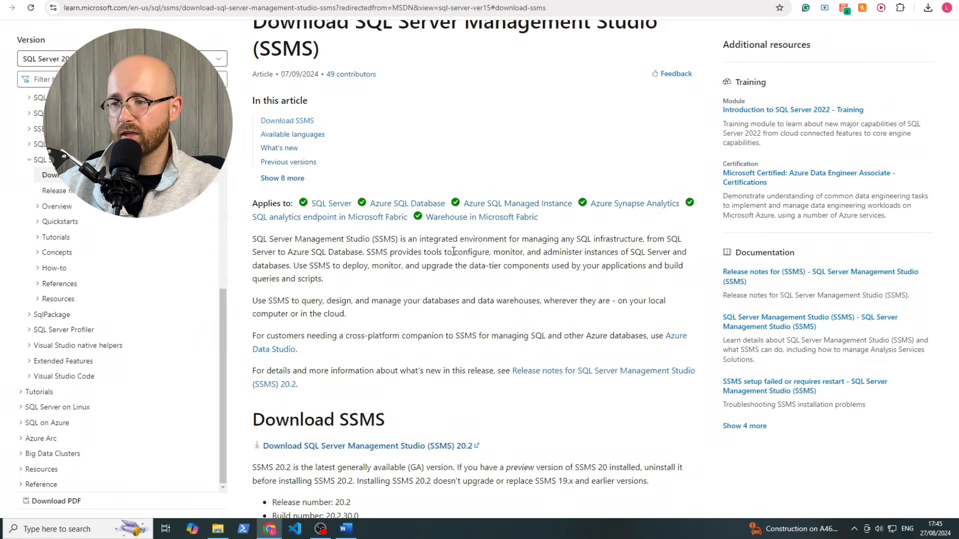
{"action": "left_click_drag", "start_coordinate": [456, 251], "coordinate": [293, 266]}
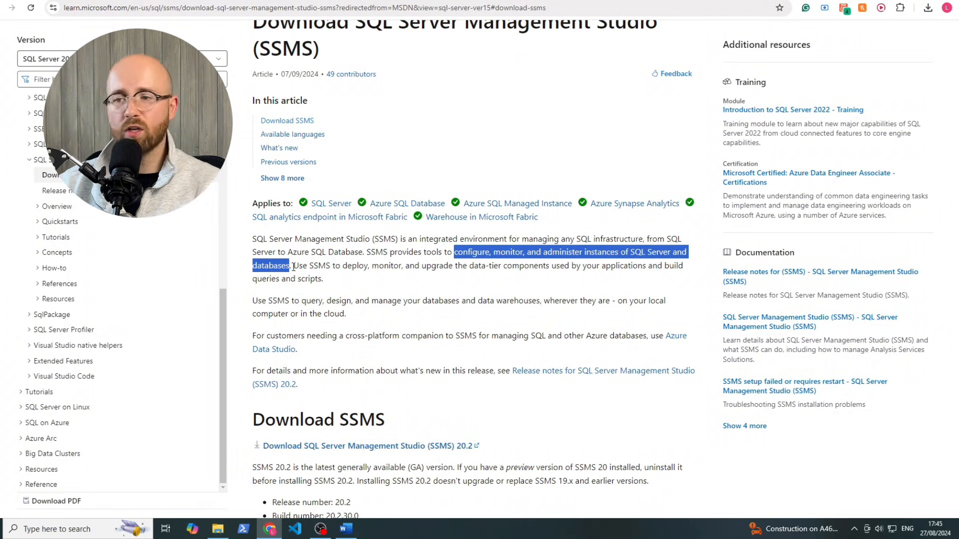
{"action": "left_click", "coordinate": [339, 262]}
{"action": "scroll", "coordinate": [430, 377], "scroll_direction": "up", "scroll_amount": 1}
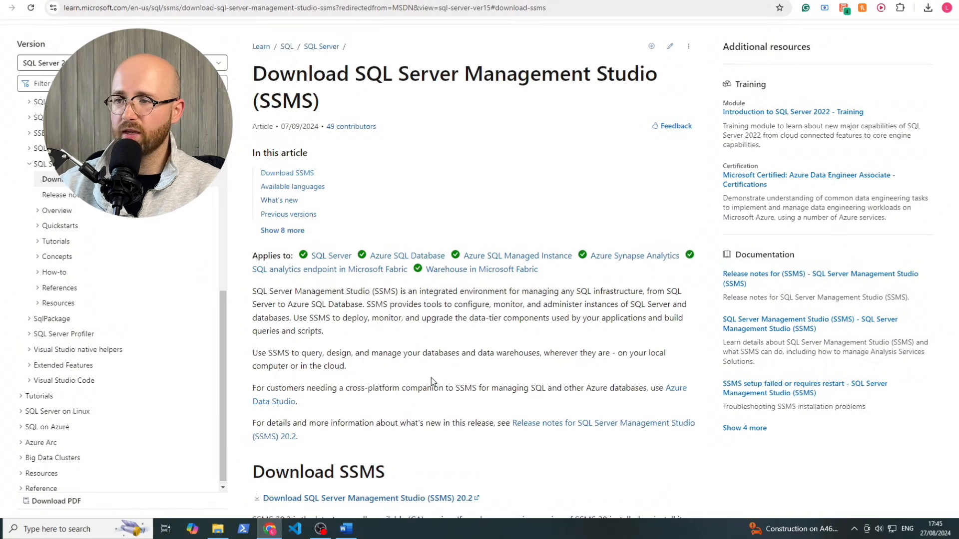
{"action": "scroll", "coordinate": [400, 384], "scroll_direction": "down", "scroll_amount": 2}
Start the SSMS 20.2 download, cancel it in Chrome's downloads, and open Windows search
{"action": "left_click", "coordinate": [320, 395]}
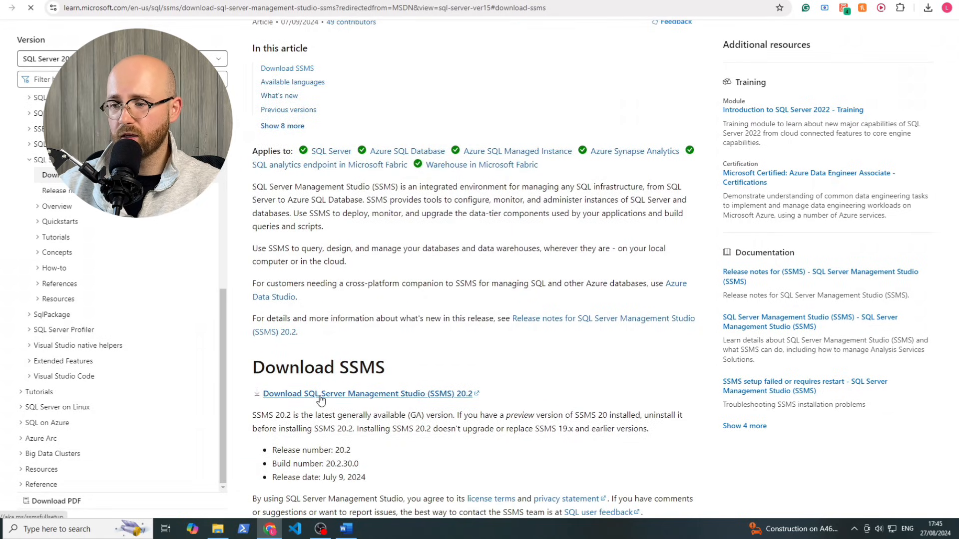
{"action": "left_click", "coordinate": [927, 8]}
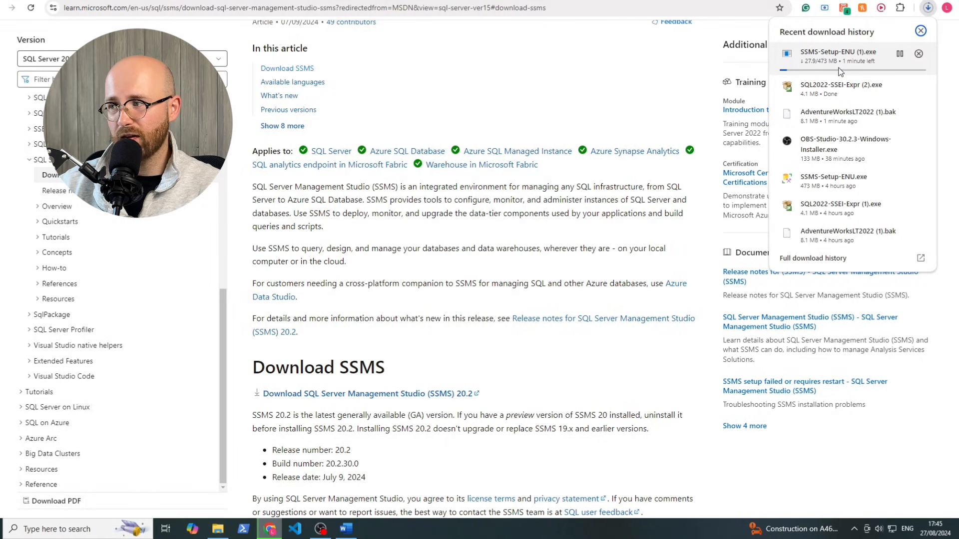
{"action": "left_click", "coordinate": [918, 53]}
{"action": "left_click", "coordinate": [619, 86]}
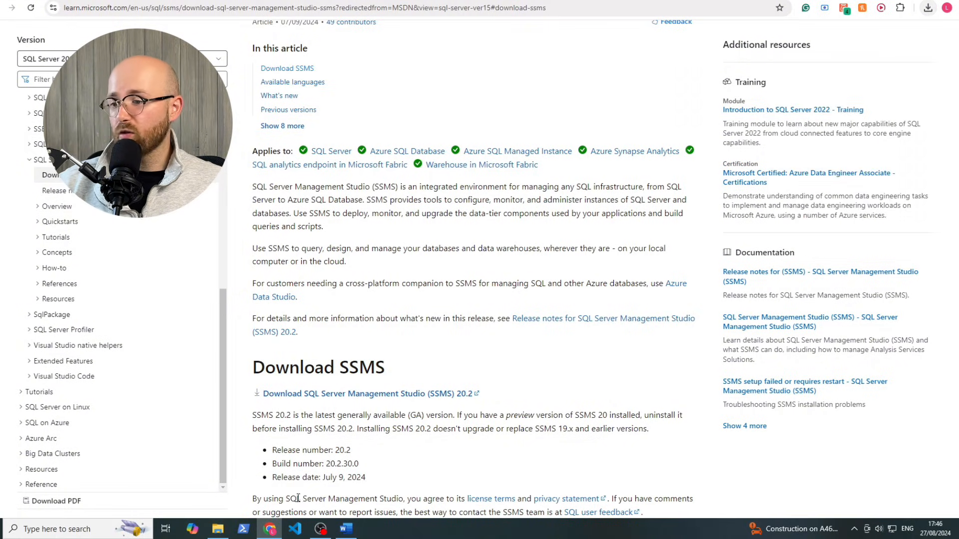
{"action": "left_click", "coordinate": [73, 532]}
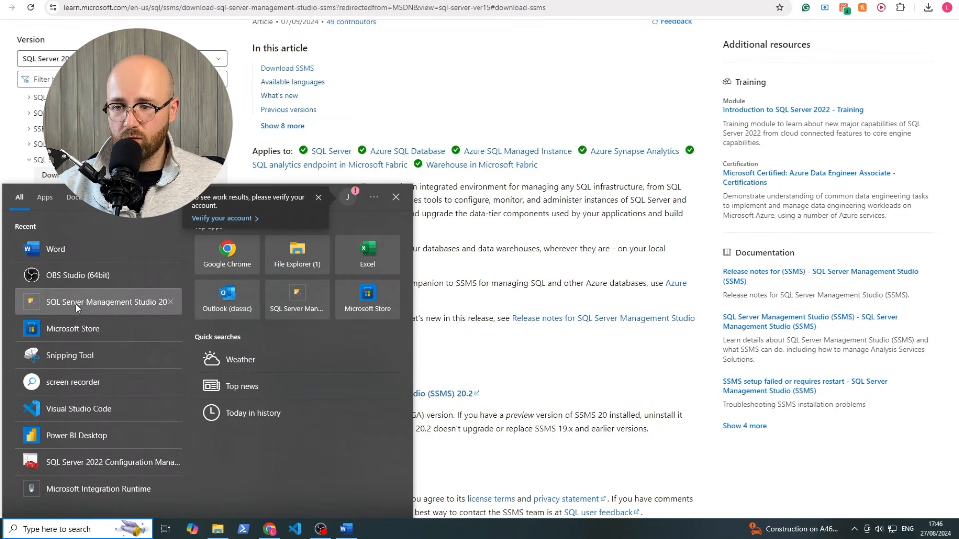
Launch SSMS 20 via search and connect to the local SQLEXPRESS instance with Windows Authentication
{"action": "type", "text": "ssms"}
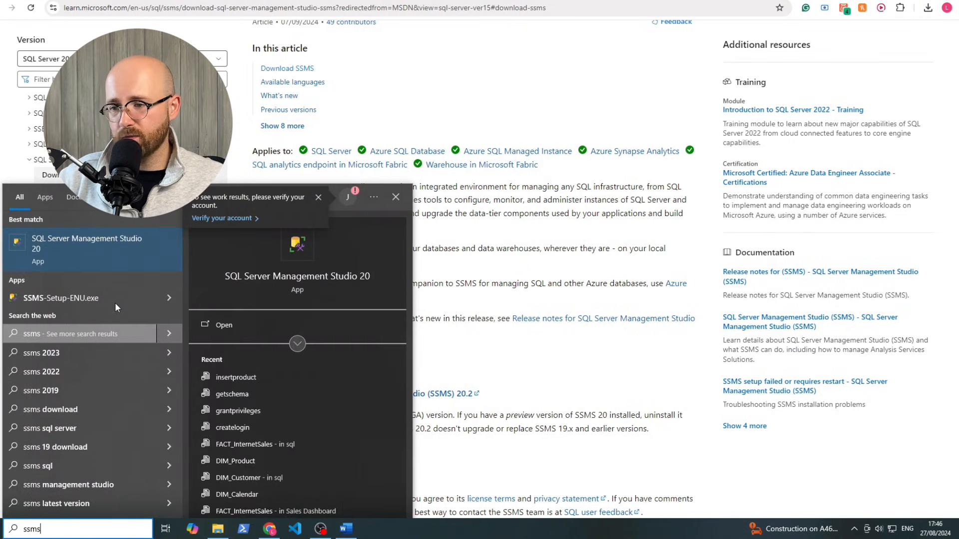
{"action": "key", "text": "Return"}
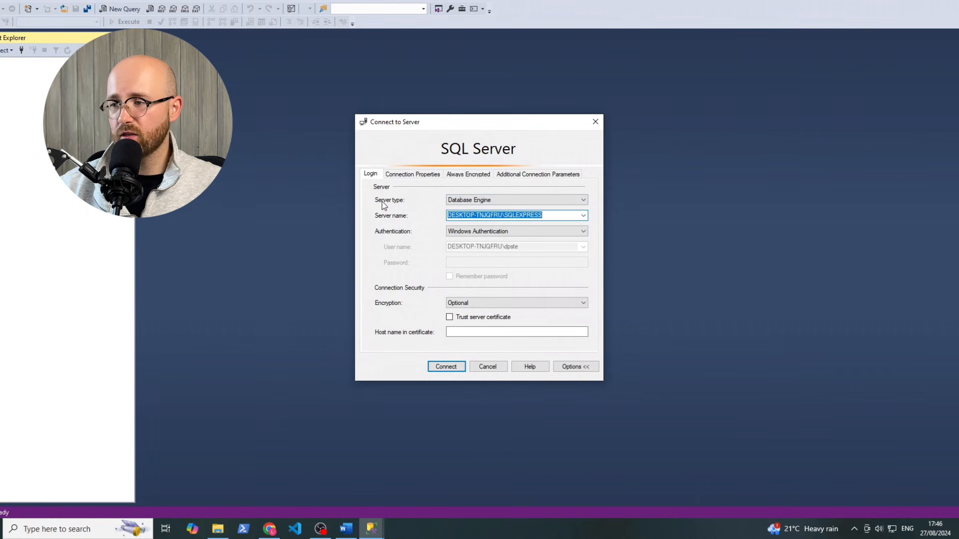
{"action": "left_click", "coordinate": [586, 219]}
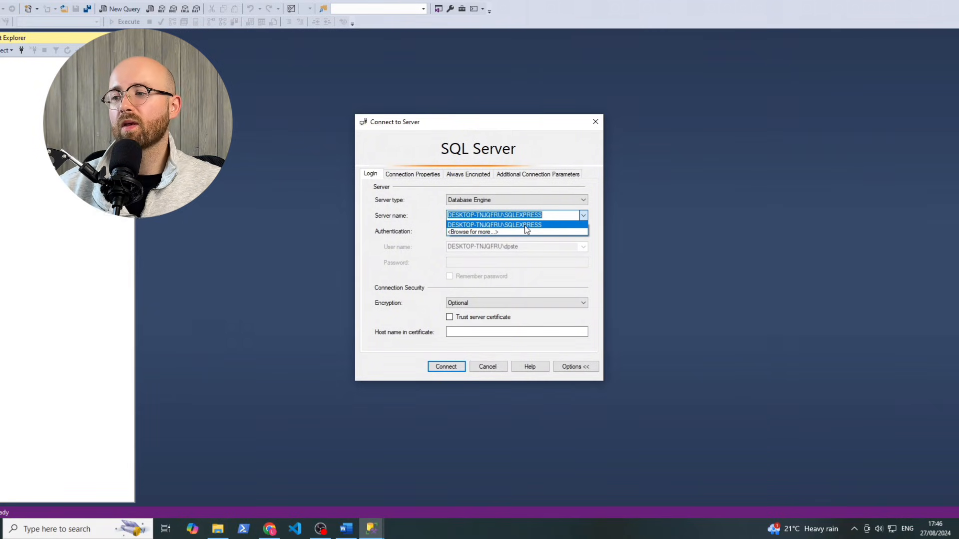
{"action": "left_click", "coordinate": [487, 224]}
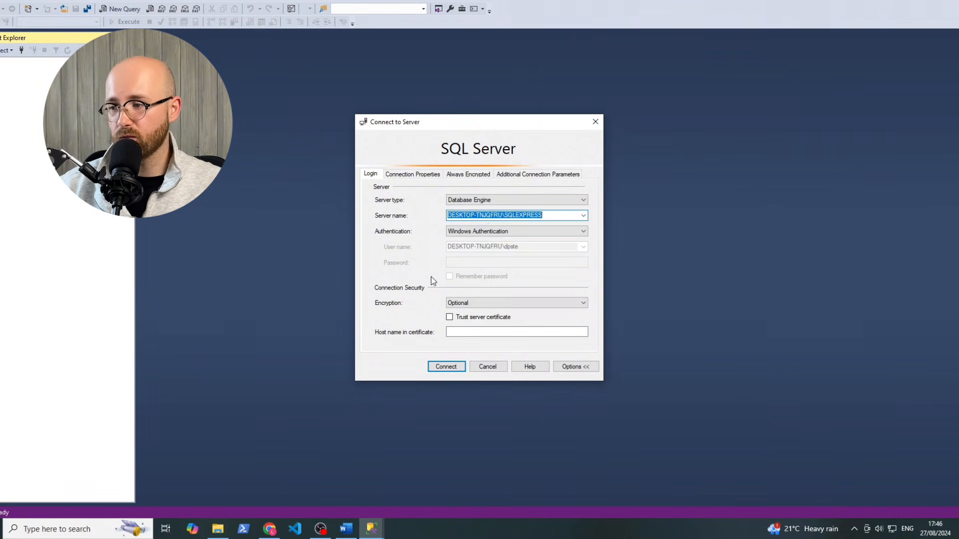
{"action": "left_click", "coordinate": [446, 367]}
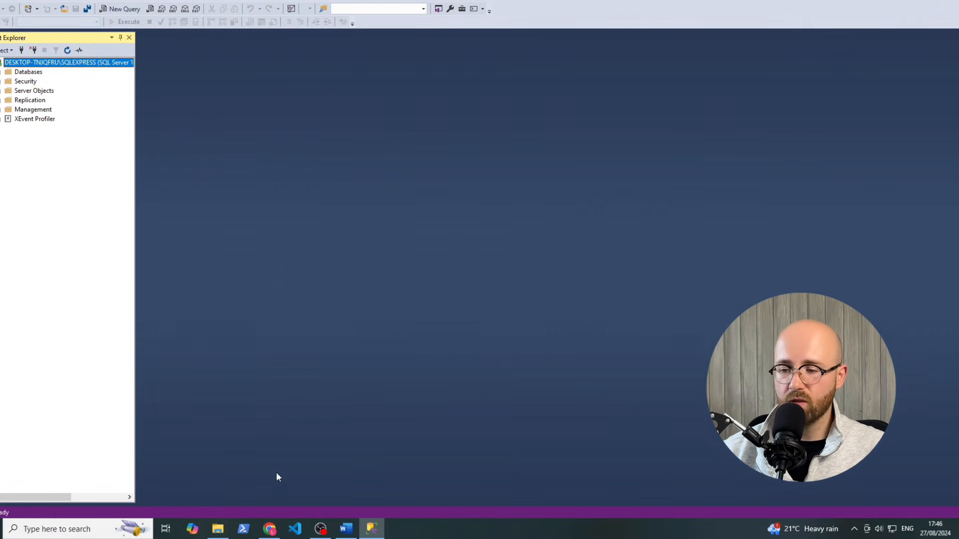
{"action": "mouse_move", "coordinate": [221, 530]}
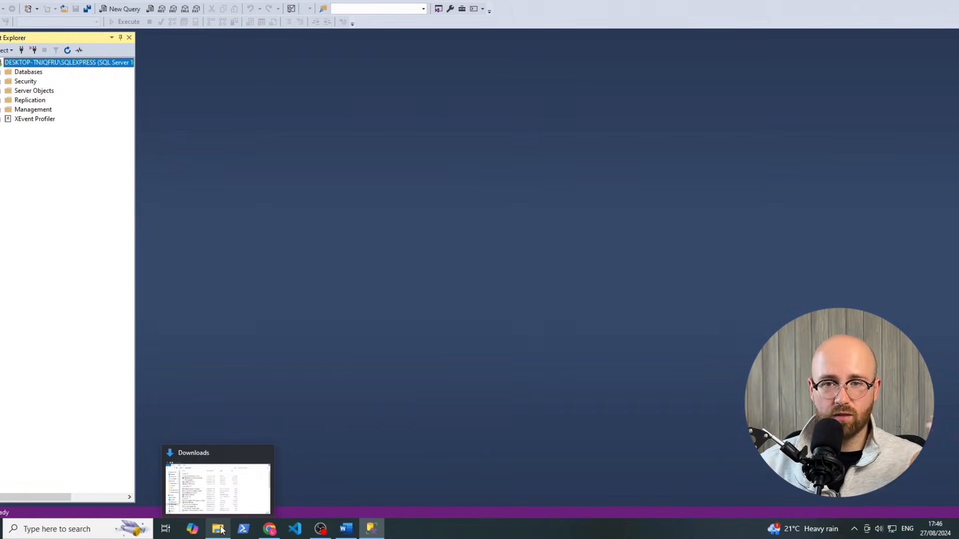
Open This PC in a separate window and open Local Disk (C:)
{"action": "left_click", "coordinate": [207, 497]}
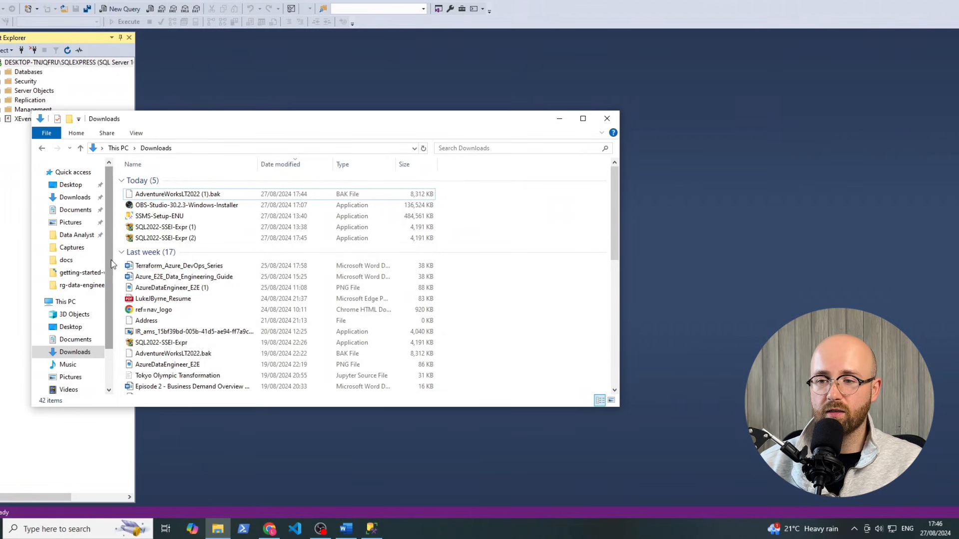
{"action": "right_click", "coordinate": [77, 302]}
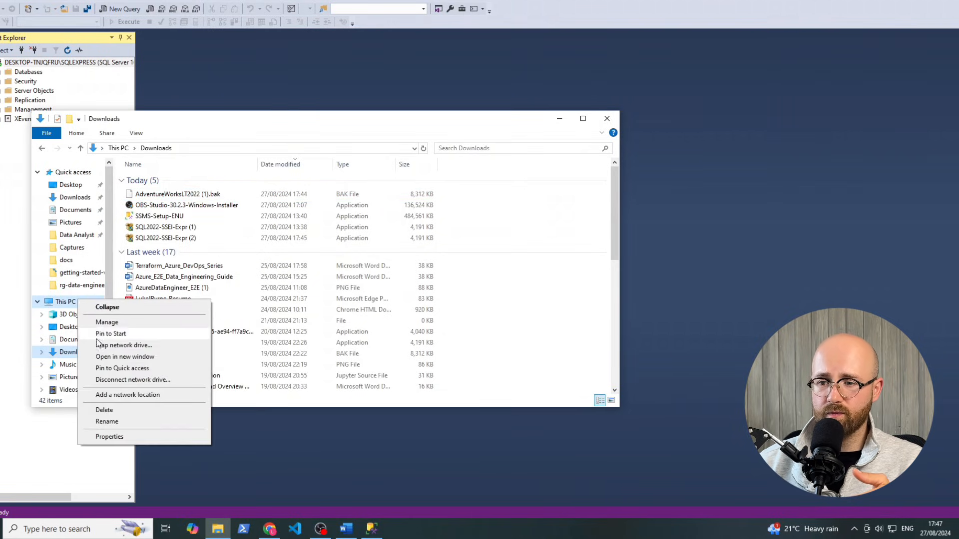
{"action": "left_click", "coordinate": [100, 355]}
{"action": "left_click_drag", "start_coordinate": [316, 133], "coordinate": [556, 104]}
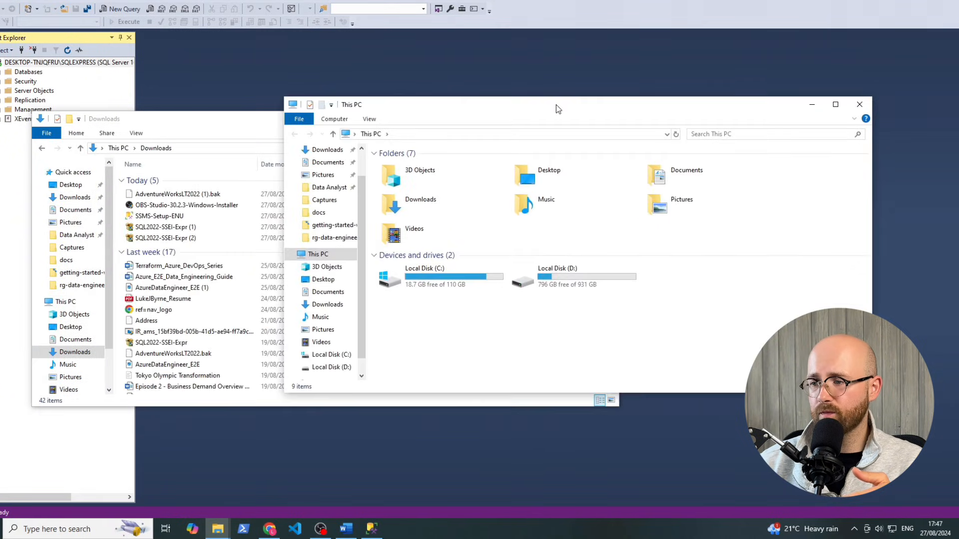
{"action": "left_click", "coordinate": [441, 282]}
{"action": "double_click", "coordinate": [441, 283]}
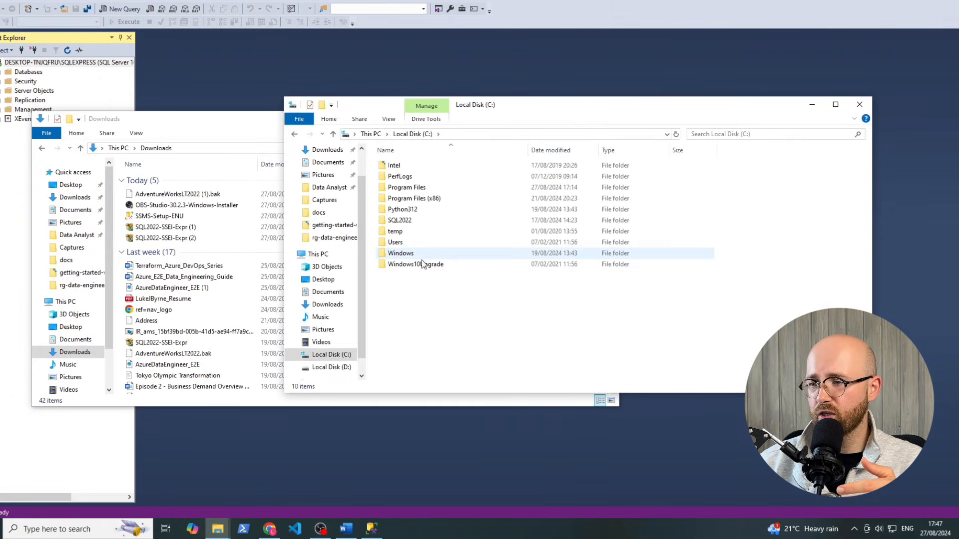
Browse to Program Files\Microsoft SQL Server\MSSQL16.SQLEXPRESS\MSSQL\Backup and view its four backup files
{"action": "double_click", "coordinate": [425, 188]}
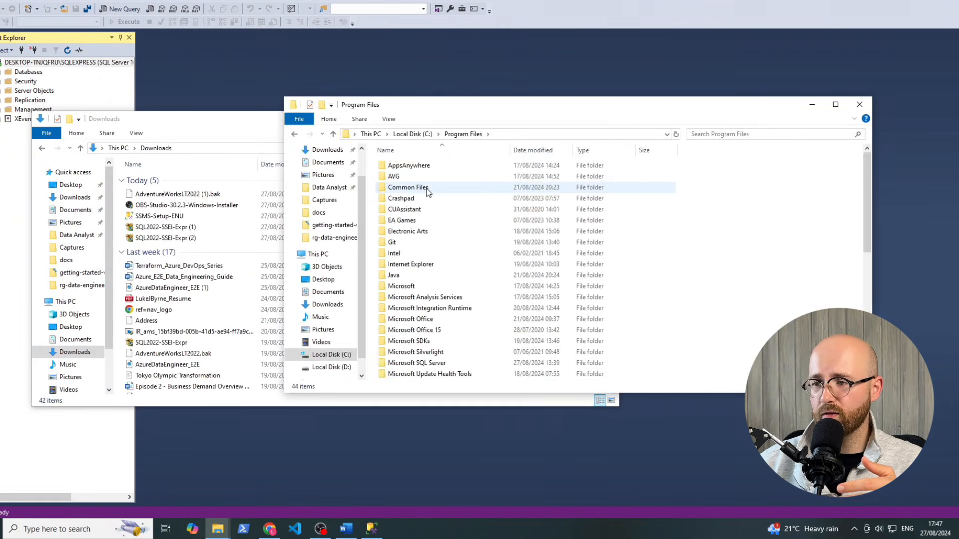
{"action": "double_click", "coordinate": [442, 363]}
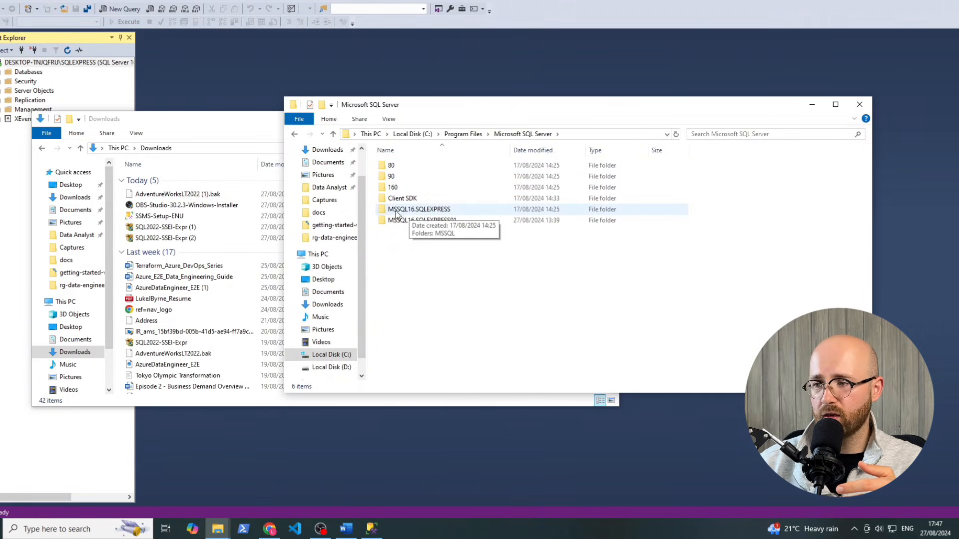
{"action": "left_click", "coordinate": [434, 213]}
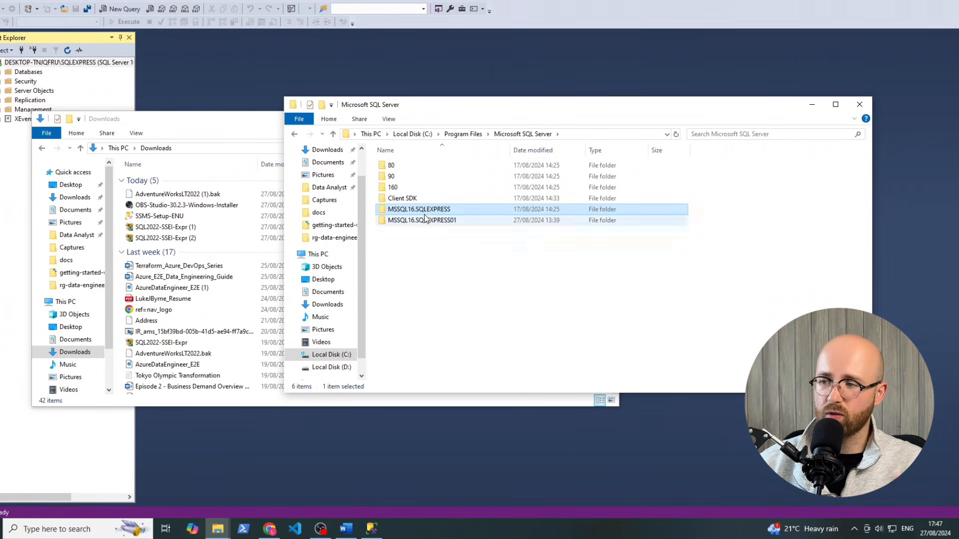
{"action": "double_click", "coordinate": [441, 209]}
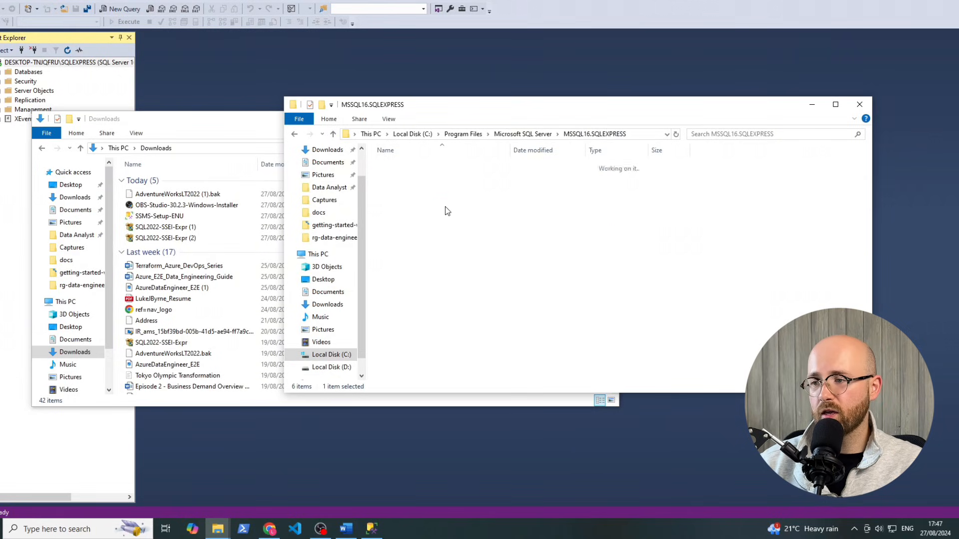
{"action": "double_click", "coordinate": [407, 168]}
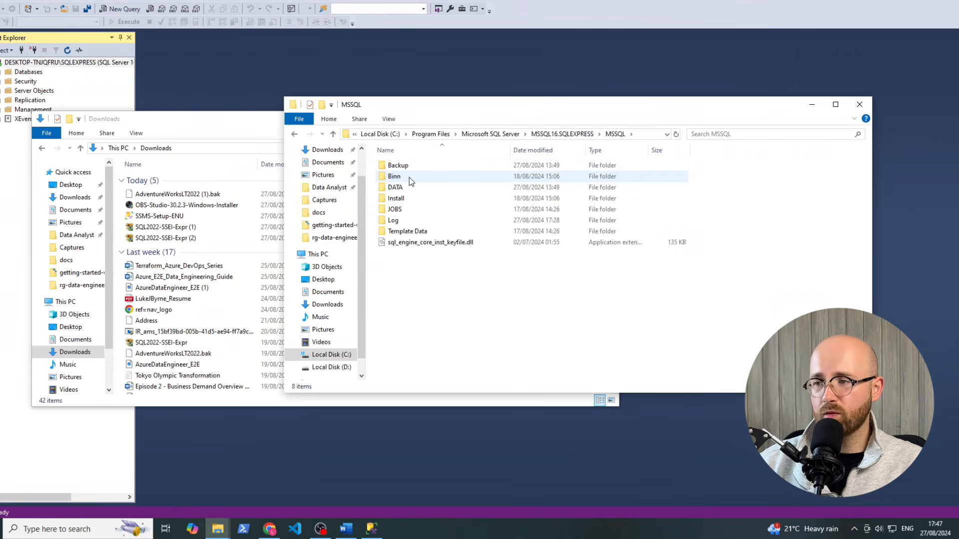
{"action": "double_click", "coordinate": [406, 169]}
{"action": "left_click_drag", "start_coordinate": [487, 270], "coordinate": [460, 161]}
{"action": "left_click", "coordinate": [488, 255]}
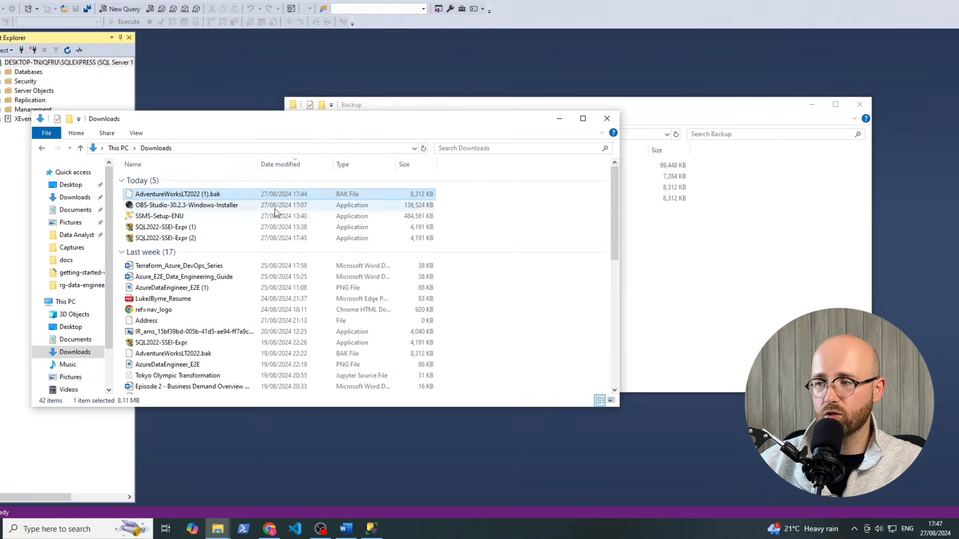
In SSMS, expand the SQLEXPRESS Databases folder and bring up its context menu
{"action": "left_click", "coordinate": [676, 272]}
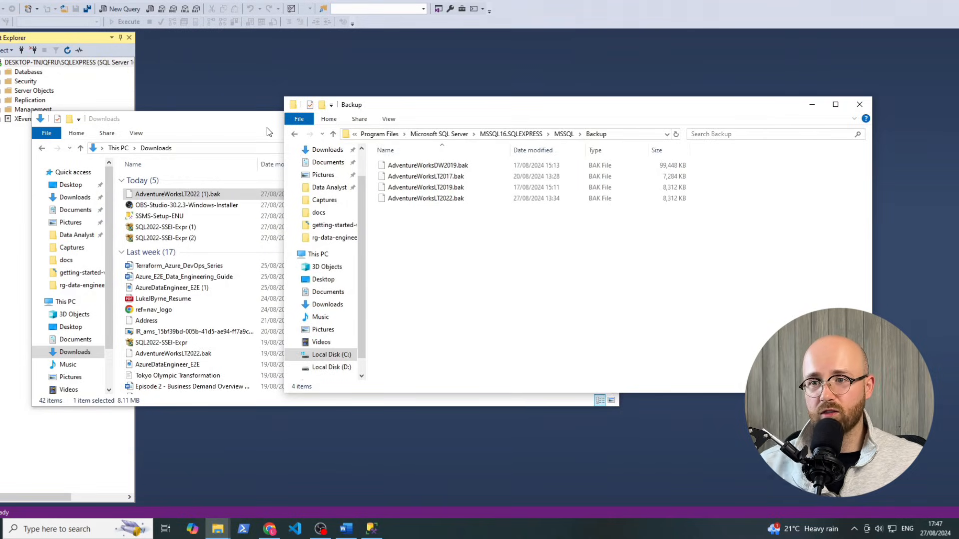
{"action": "double_click", "coordinate": [42, 73]}
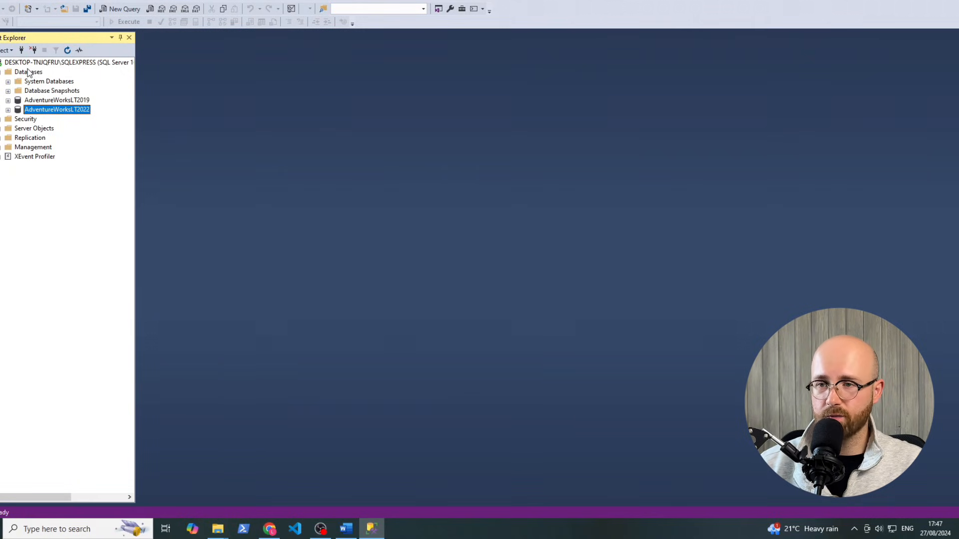
{"action": "left_click", "coordinate": [31, 73]}
{"action": "right_click", "coordinate": [35, 75]}
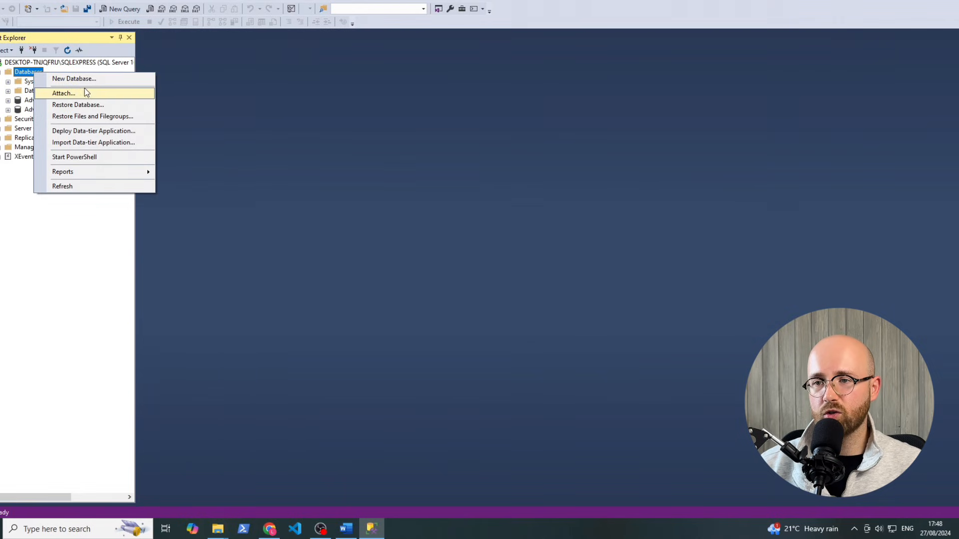
Start a device-based Restore Database and locate the SQLEXPRESS Backup folder in the file picker
{"action": "left_click", "coordinate": [96, 106]}
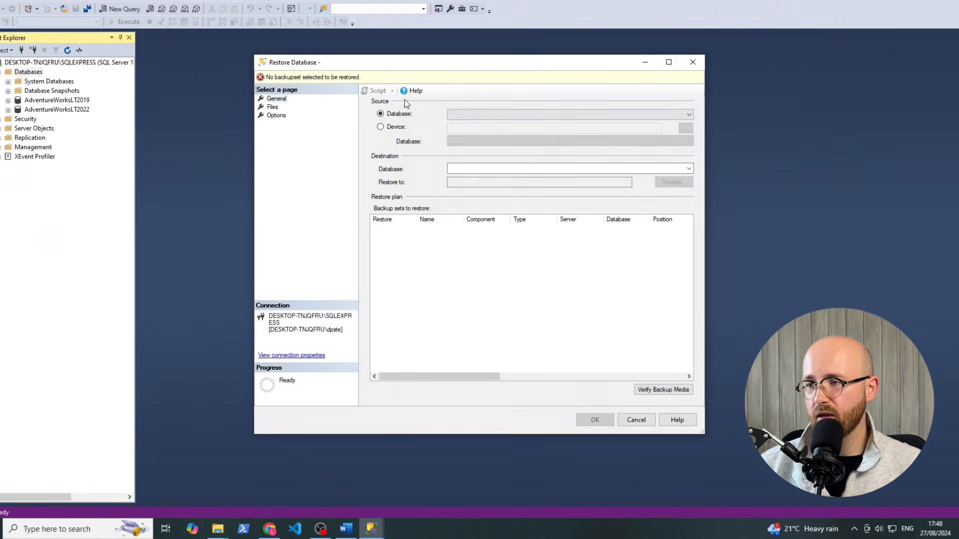
{"action": "left_click", "coordinate": [380, 127]}
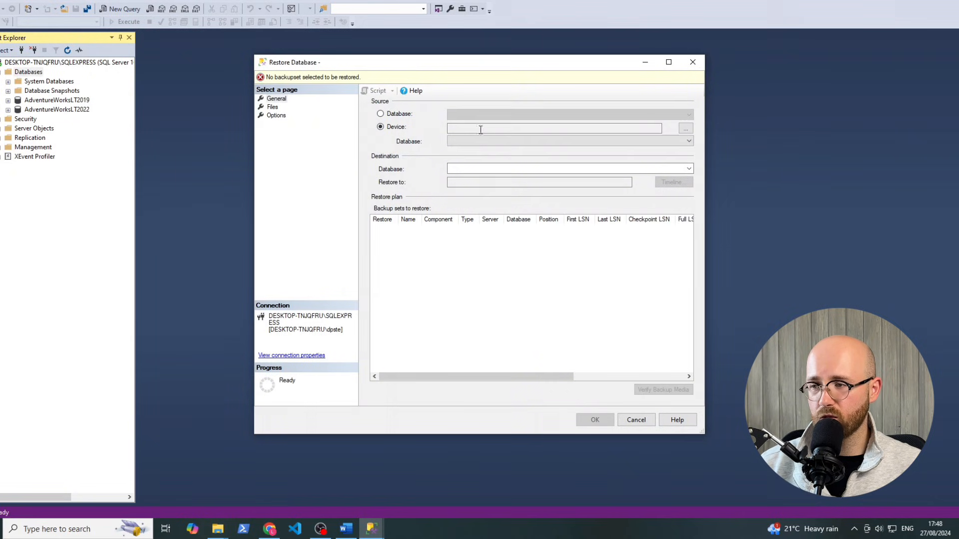
{"action": "left_click", "coordinate": [685, 128]}
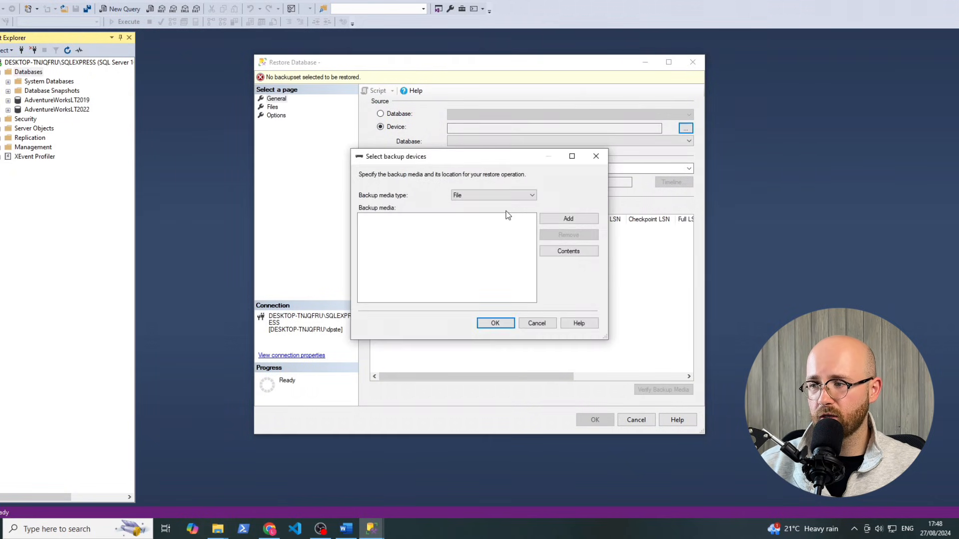
{"action": "left_click", "coordinate": [572, 221]}
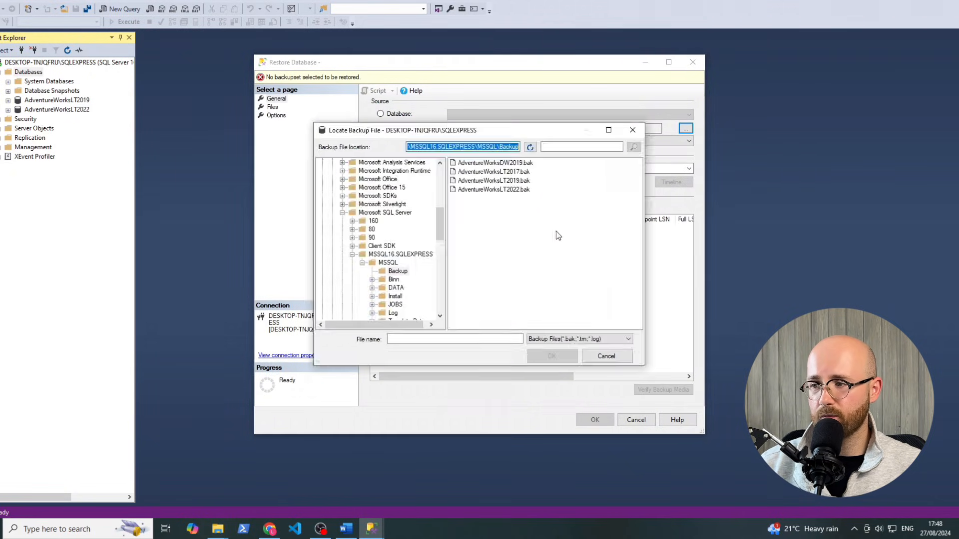
{"action": "scroll", "coordinate": [443, 218], "scroll_direction": "up", "scroll_amount": 10}
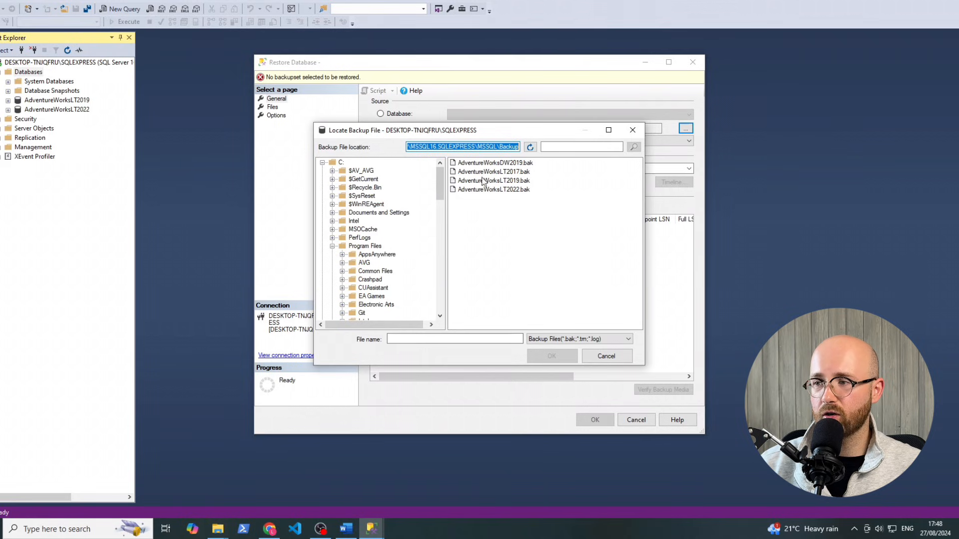
{"action": "left_click", "coordinate": [462, 146]}
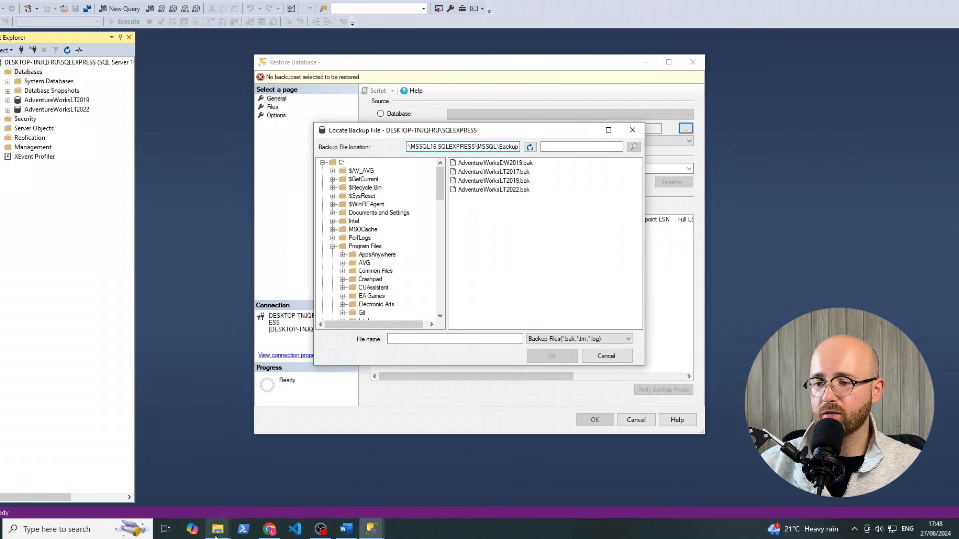
{"action": "mouse_move", "coordinate": [218, 529]}
{"action": "left_click", "coordinate": [278, 473]}
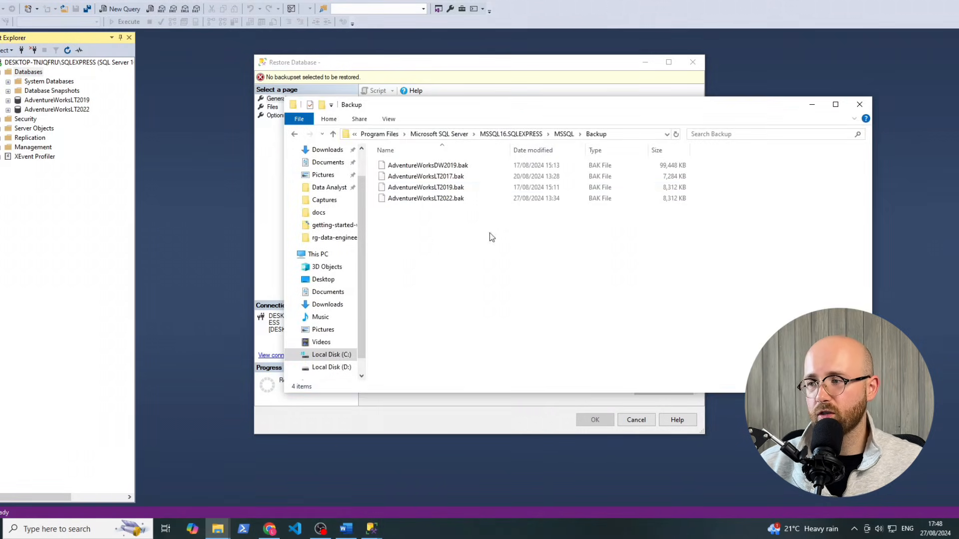
{"action": "left_click", "coordinate": [634, 136]}
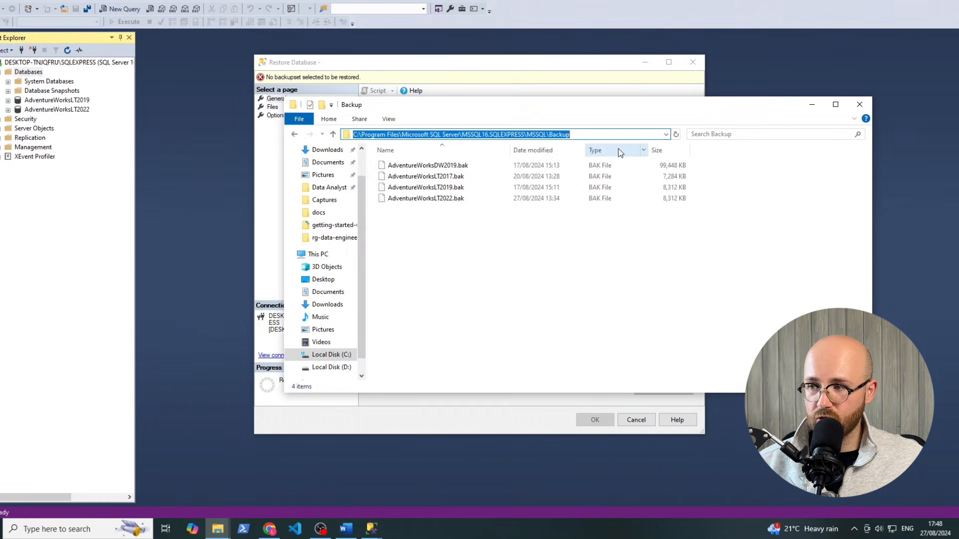
{"action": "left_click", "coordinate": [521, 66]}
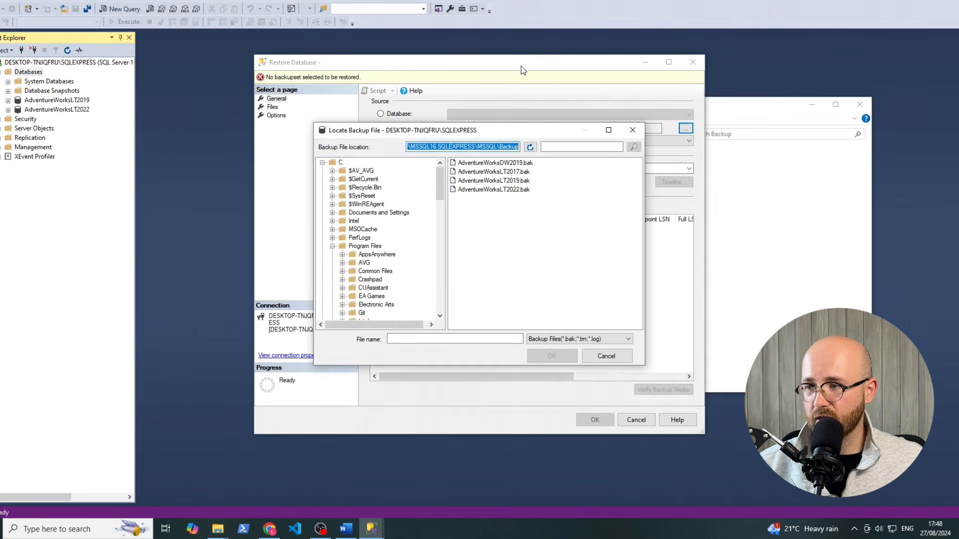
{"action": "left_click", "coordinate": [533, 283]}
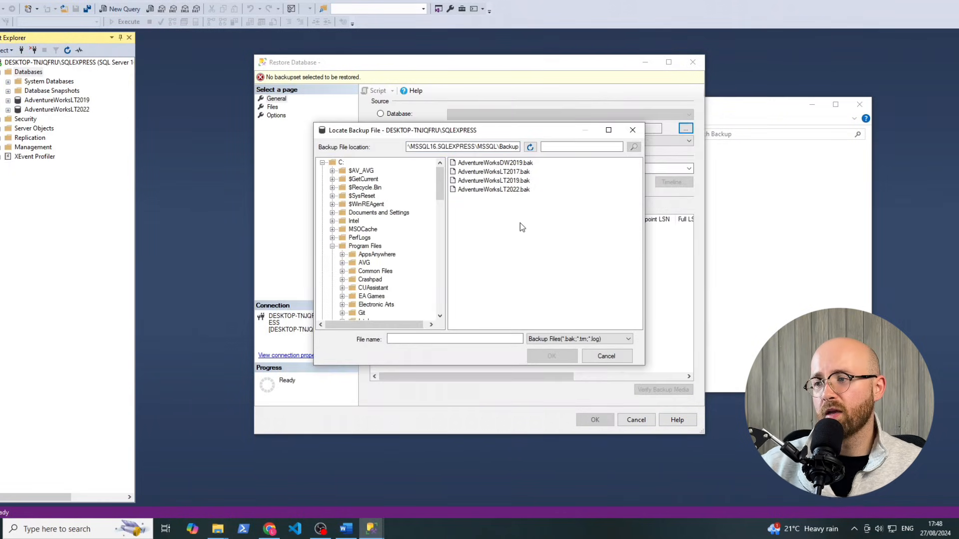
Pick AdventureWorksLT2022.bak, confirm the device list, and run the restore to success
{"action": "left_click", "coordinate": [508, 190]}
{"action": "left_click", "coordinate": [553, 357]}
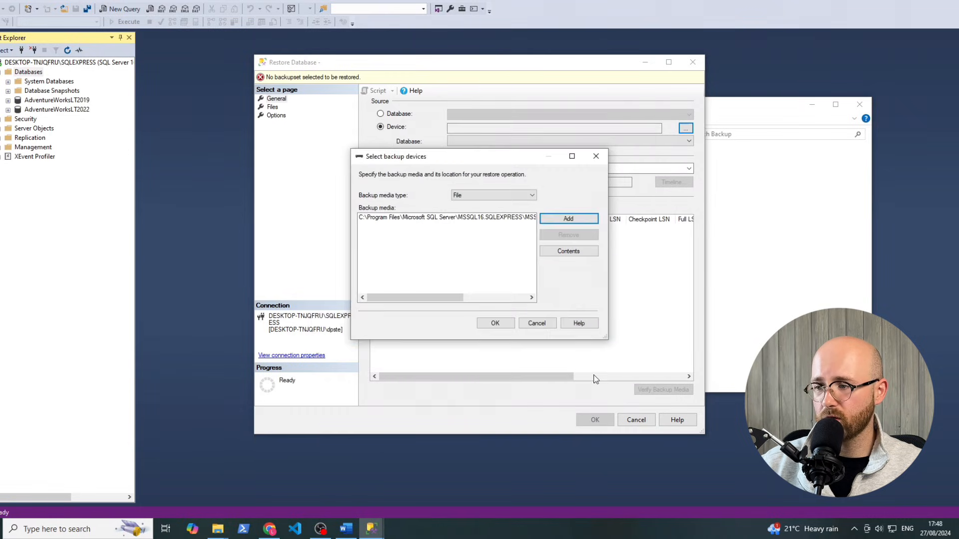
{"action": "left_click", "coordinate": [494, 324]}
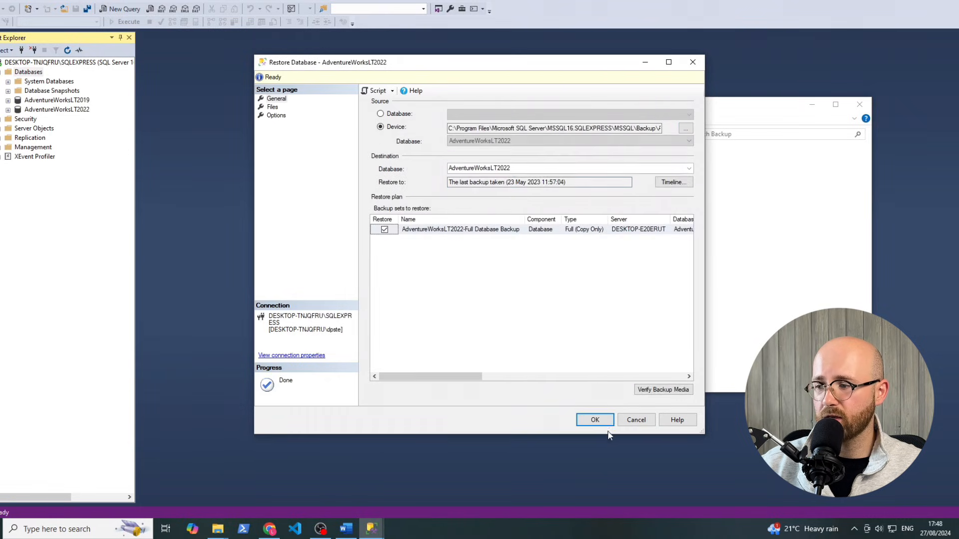
{"action": "left_click", "coordinate": [595, 420]}
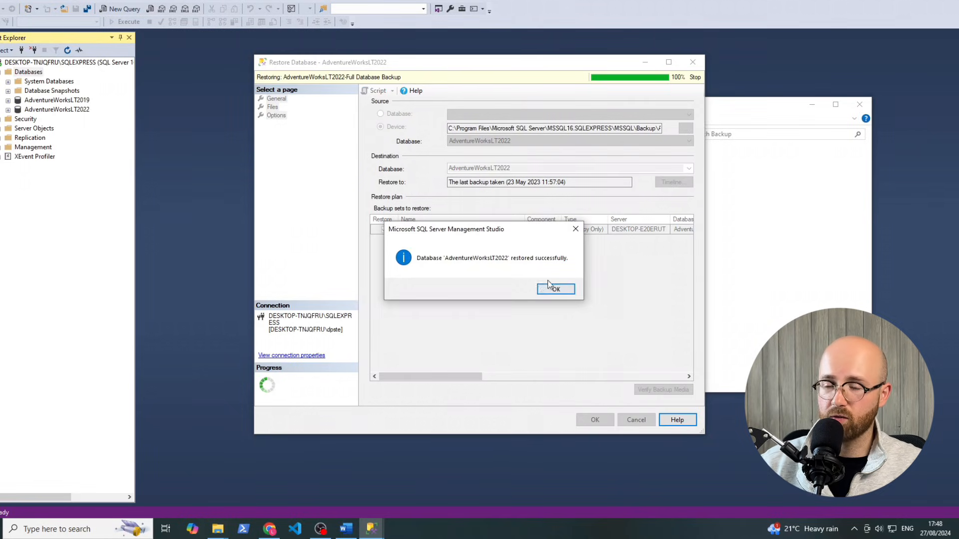
{"action": "left_click", "coordinate": [551, 288]}
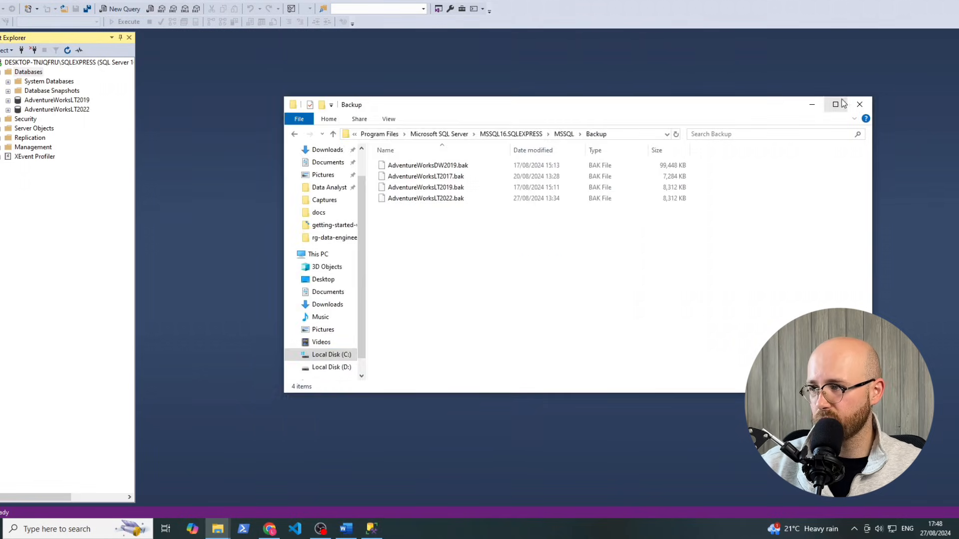
Close Explorer, expand AdventureWorksLT2022's Tables, and right-click SalesLT.Customer
{"action": "left_click", "coordinate": [811, 104]}
{"action": "left_click", "coordinate": [70, 111]}
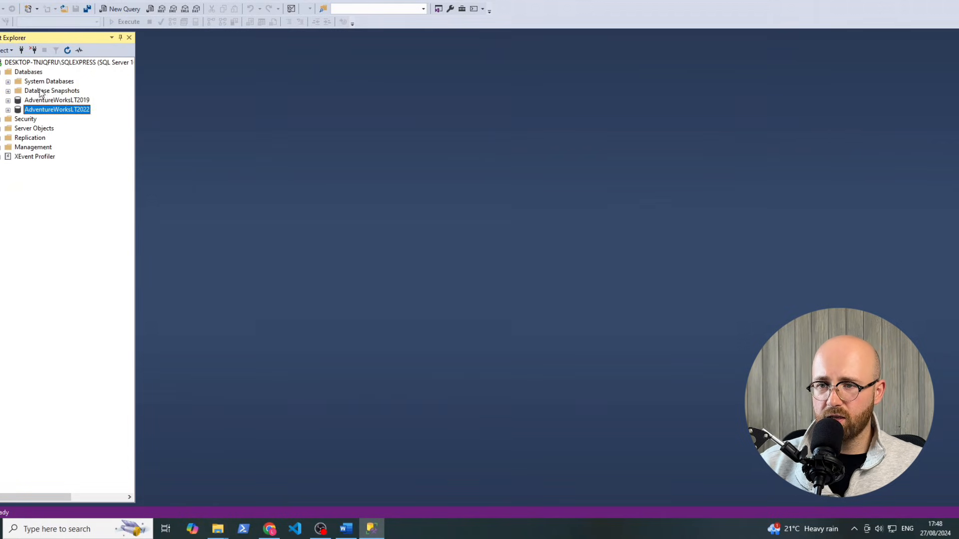
{"action": "left_click", "coordinate": [8, 110]}
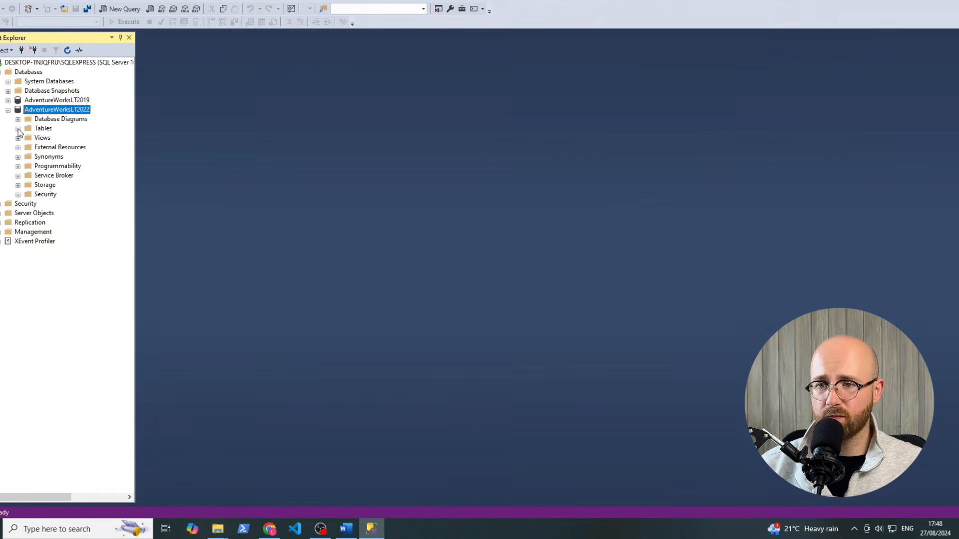
{"action": "left_click", "coordinate": [18, 129]}
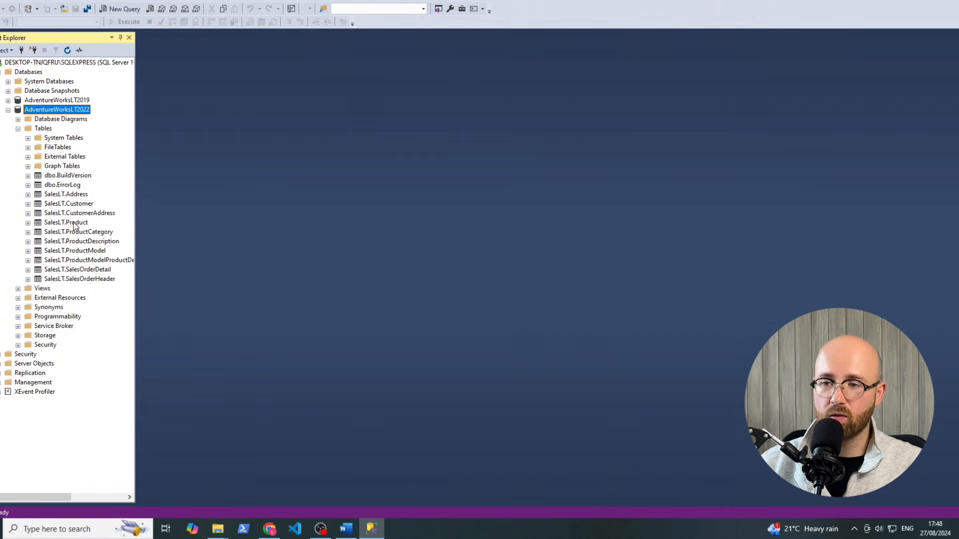
{"action": "left_click", "coordinate": [75, 205]}
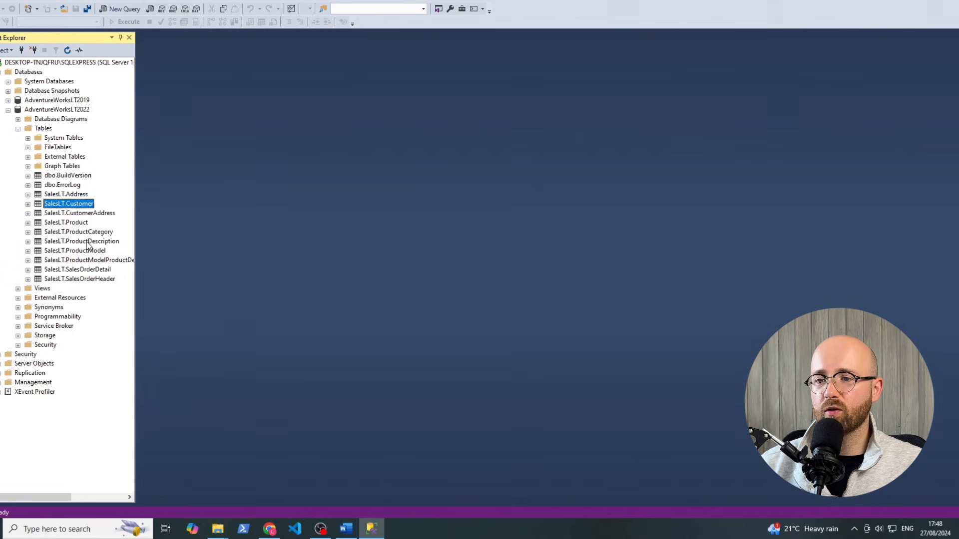
{"action": "right_click", "coordinate": [67, 206]}
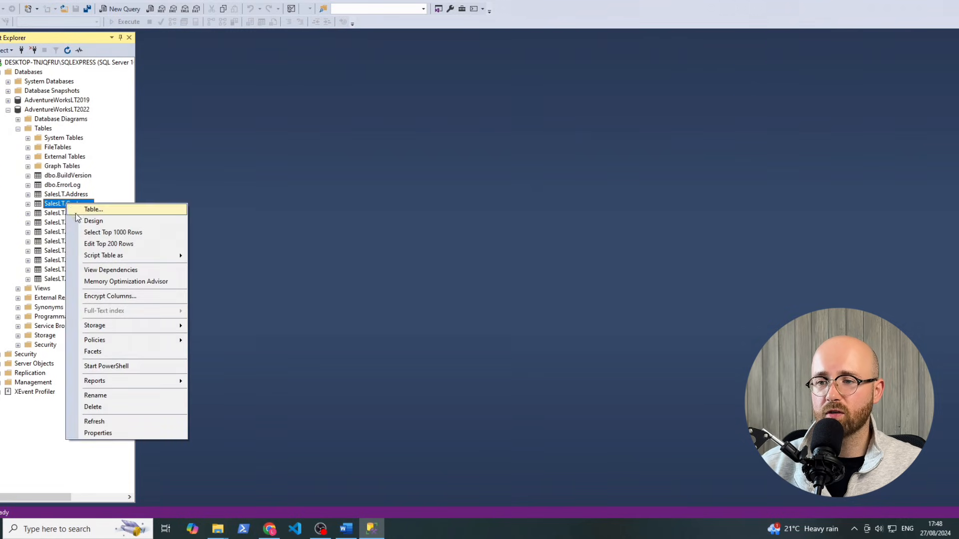
Run Select Top 1000 Rows on the SalesLT.Customer table
{"action": "left_click", "coordinate": [86, 233]}
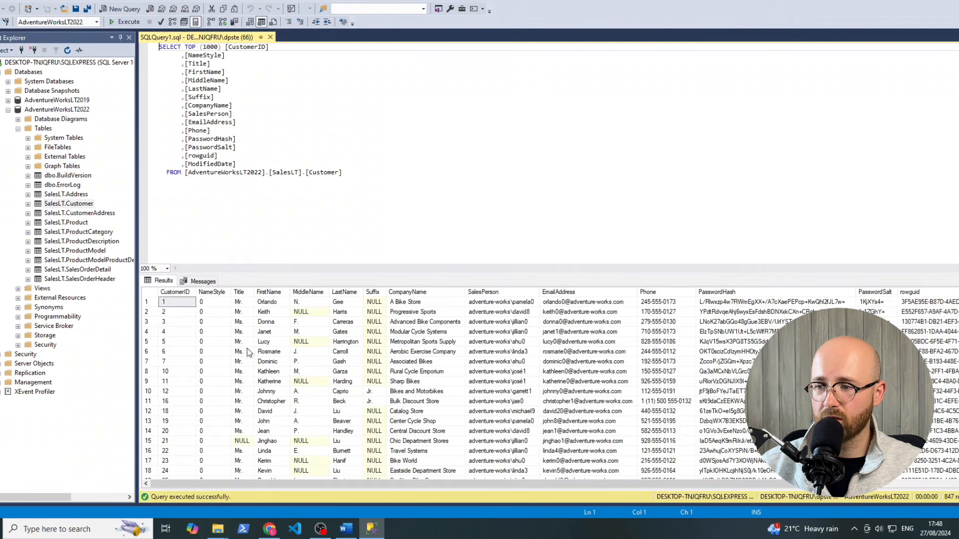
{"action": "left_click", "coordinate": [86, 203]}
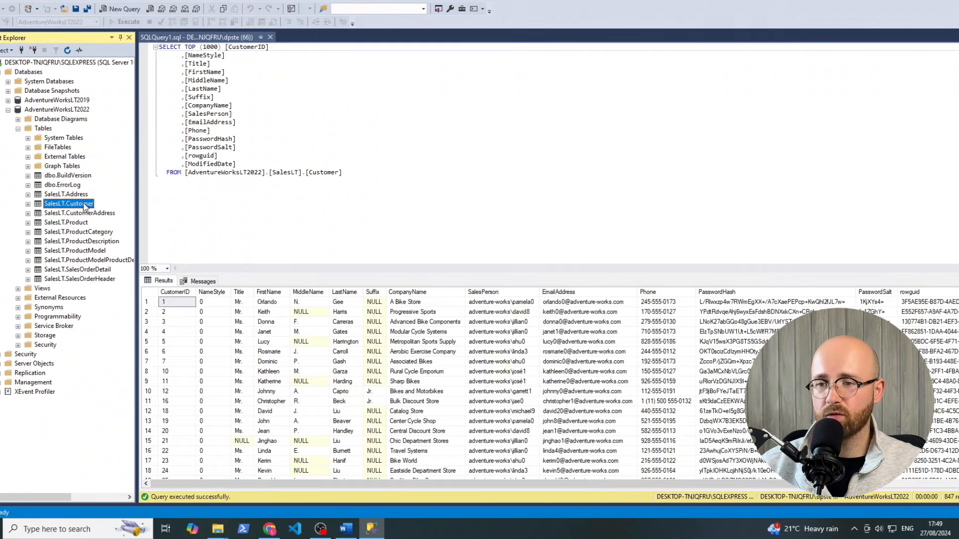
{"action": "right_click", "coordinate": [85, 204]}
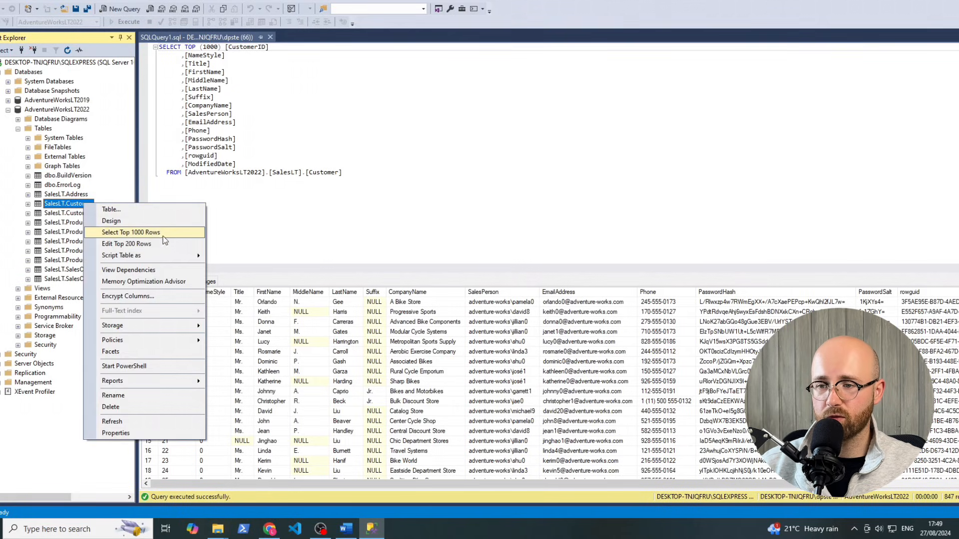
{"action": "left_click_drag", "start_coordinate": [309, 184], "coordinate": [193, 82]}
{"action": "left_click", "coordinate": [205, 88]}
{"action": "left_click", "coordinate": [214, 80]}
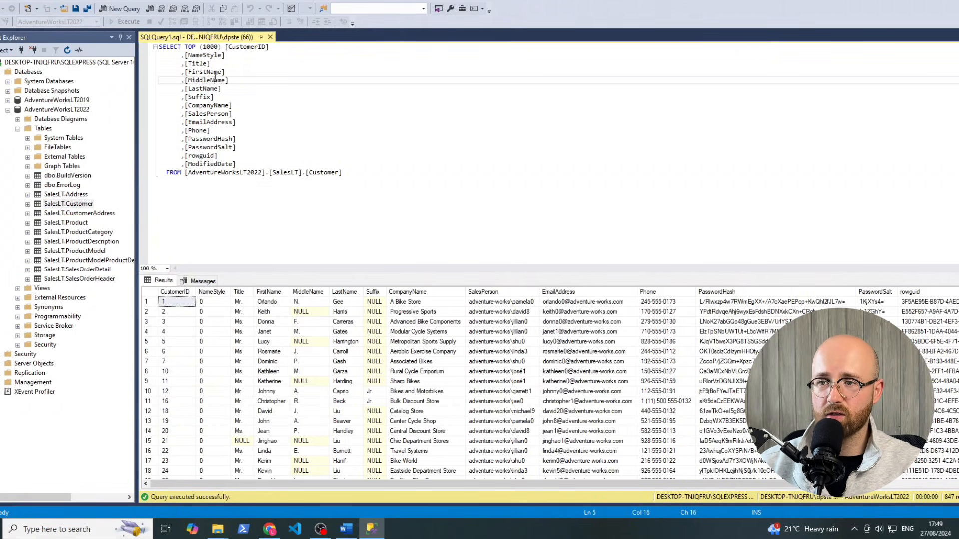
Remove the Title through Phone columns, alias PasswordHash as Hash, and rerun the query
{"action": "left_click_drag", "start_coordinate": [229, 55], "coordinate": [260, 133]}
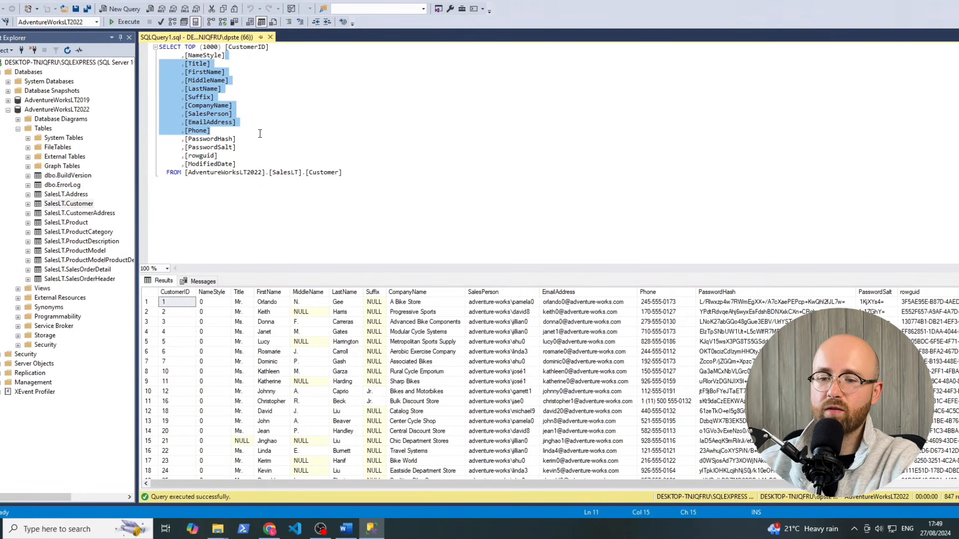
{"action": "key", "text": "Delete"}
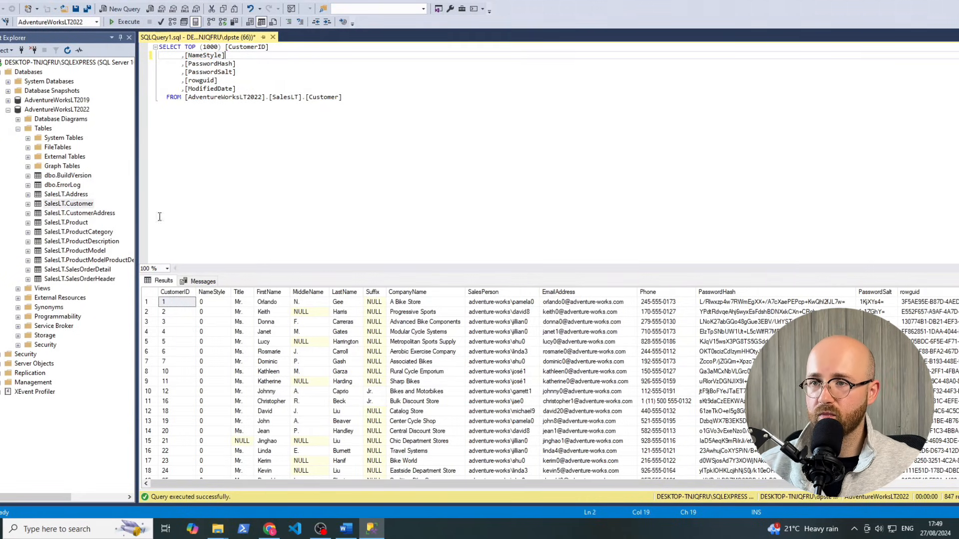
{"action": "left_click", "coordinate": [122, 22]}
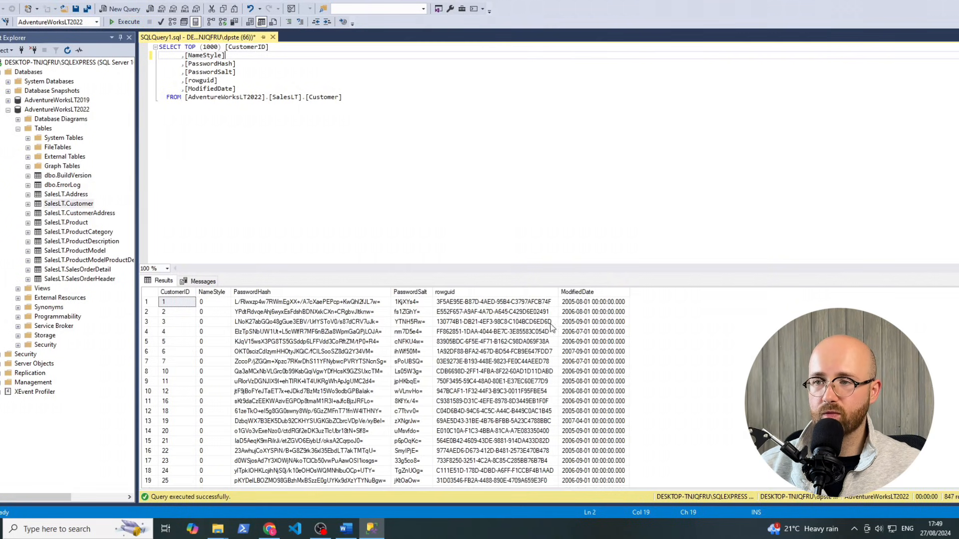
{"action": "left_click", "coordinate": [248, 65]}
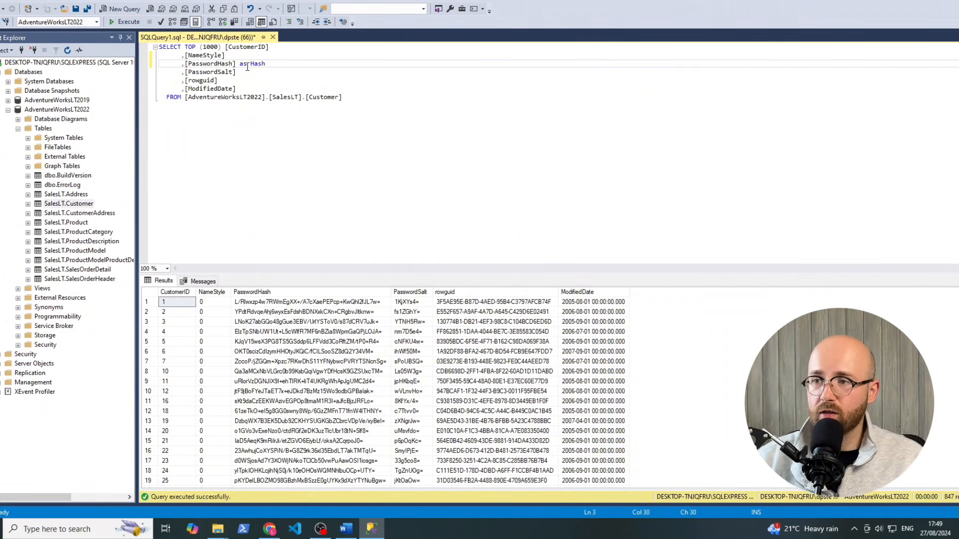
{"action": "left_click", "coordinate": [123, 22]}
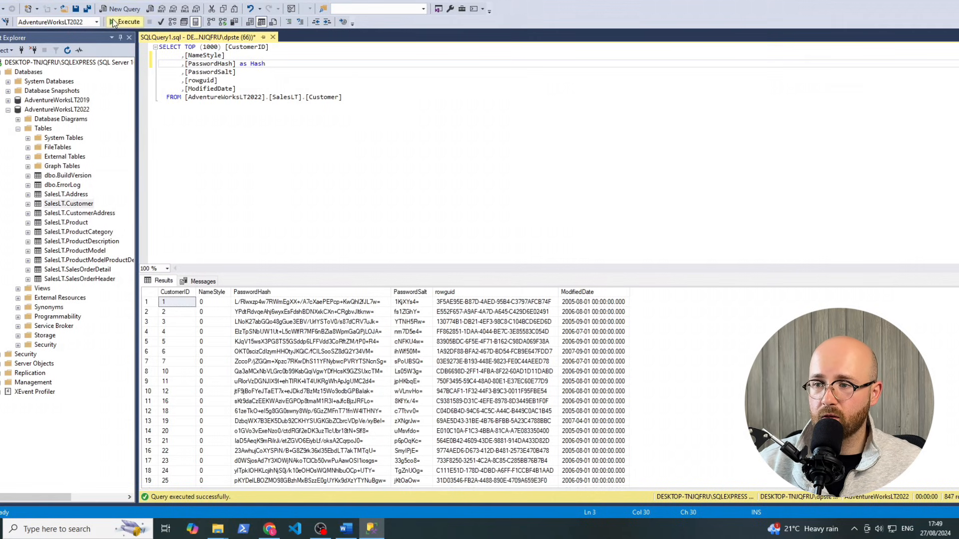
{"action": "left_click", "coordinate": [265, 291]}
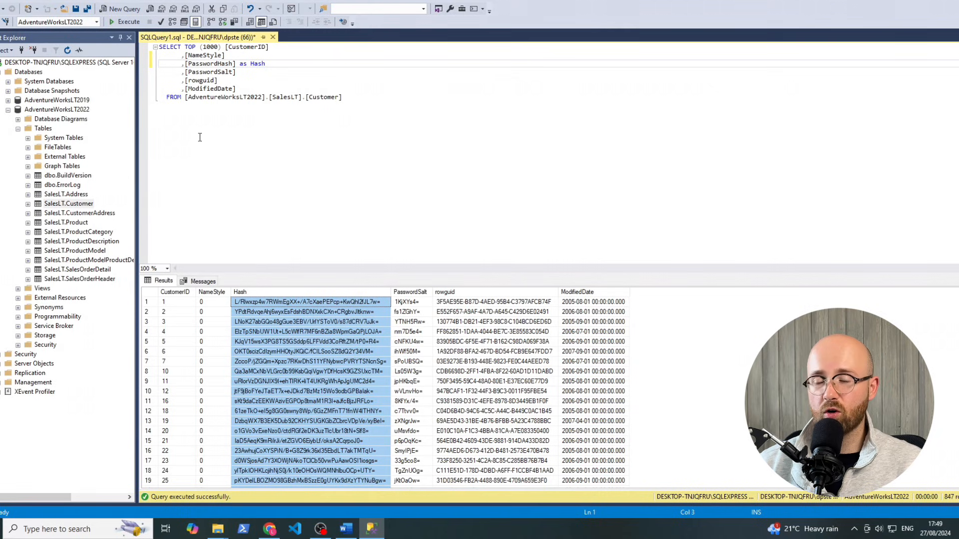
{"action": "left_click", "coordinate": [219, 127]}
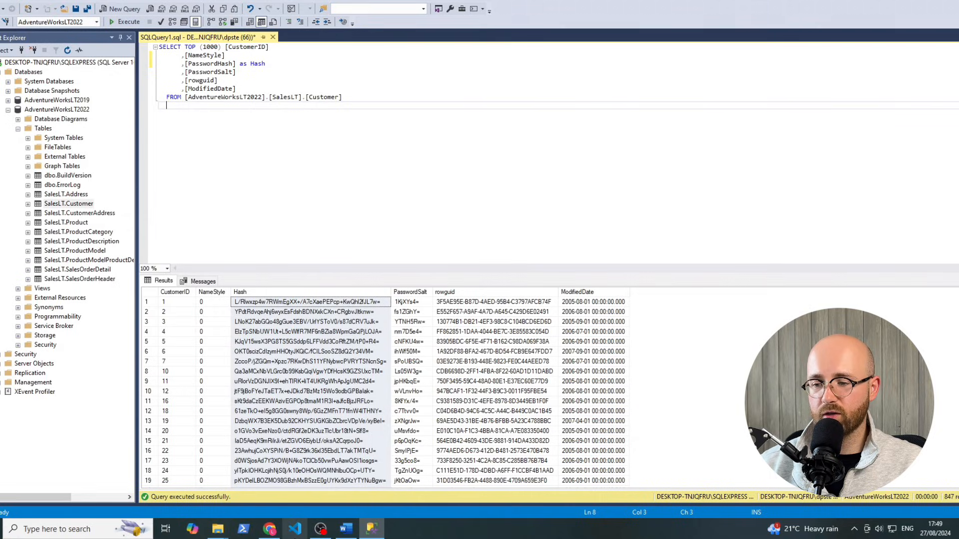
{"action": "left_click", "coordinate": [269, 528]}
Review the On-Prem SQL Database and Azure Data Factory shapes in the Lucidchart diagram
{"action": "left_click", "coordinate": [83, 1]}
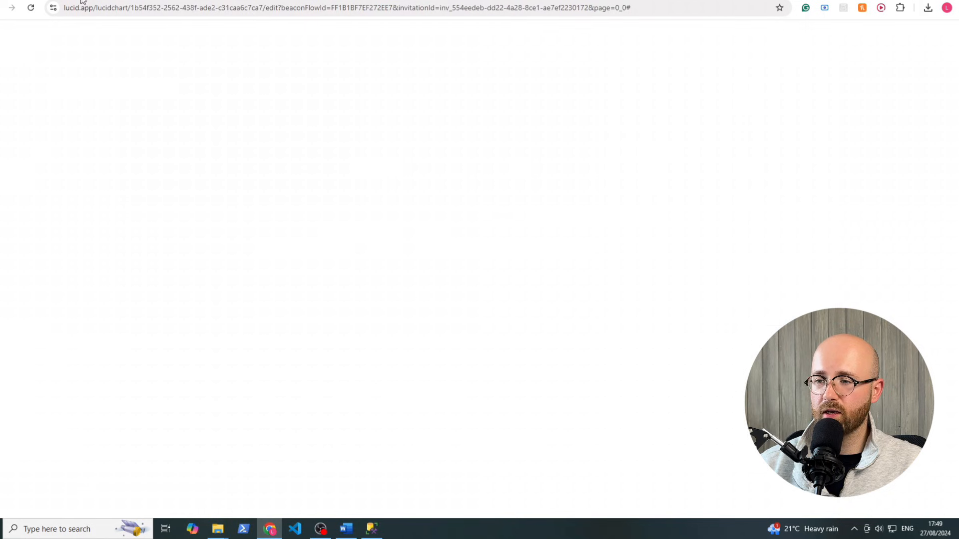
{"action": "left_click_drag", "start_coordinate": [196, 248], "coordinate": [265, 463]}
{"action": "left_click", "coordinate": [235, 446]}
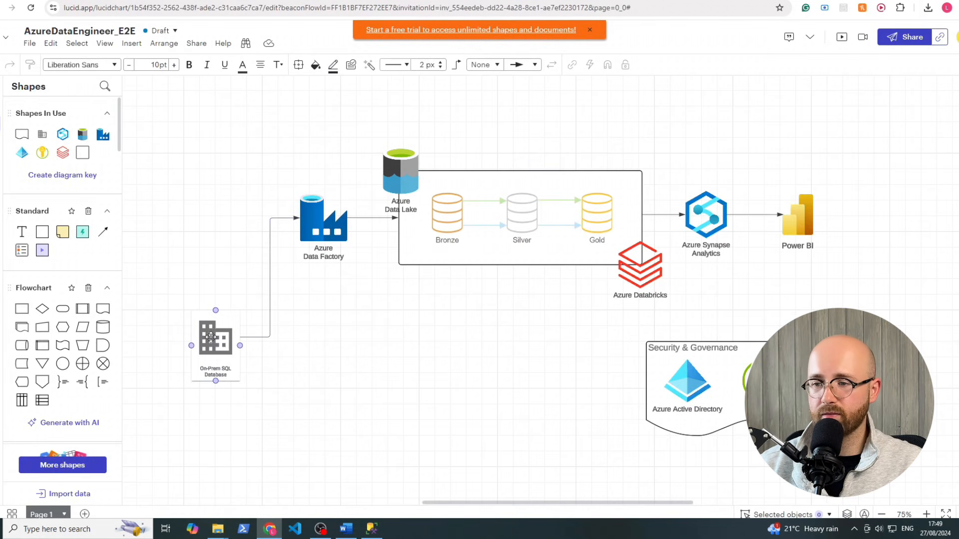
{"action": "left_click", "coordinate": [329, 223]}
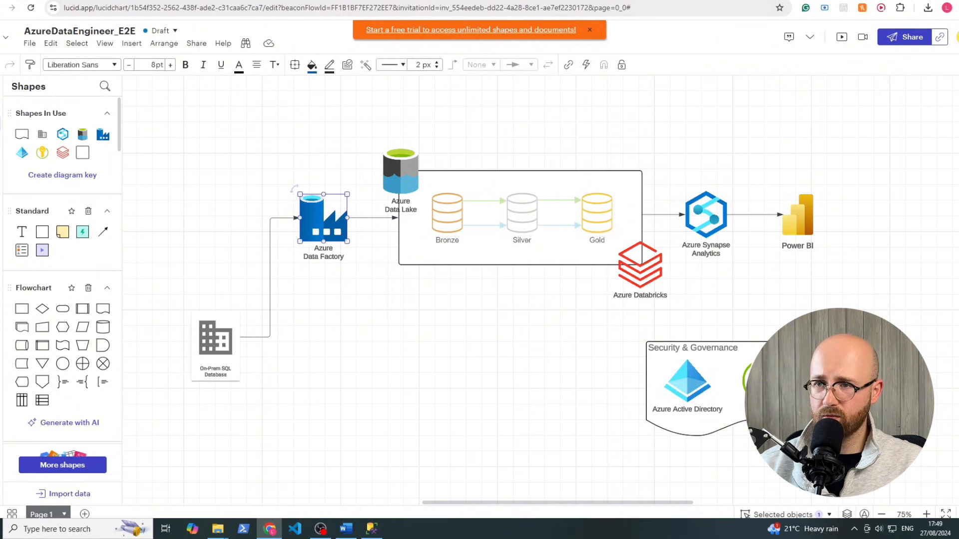
{"action": "key", "text": "ctrl+Tab"}
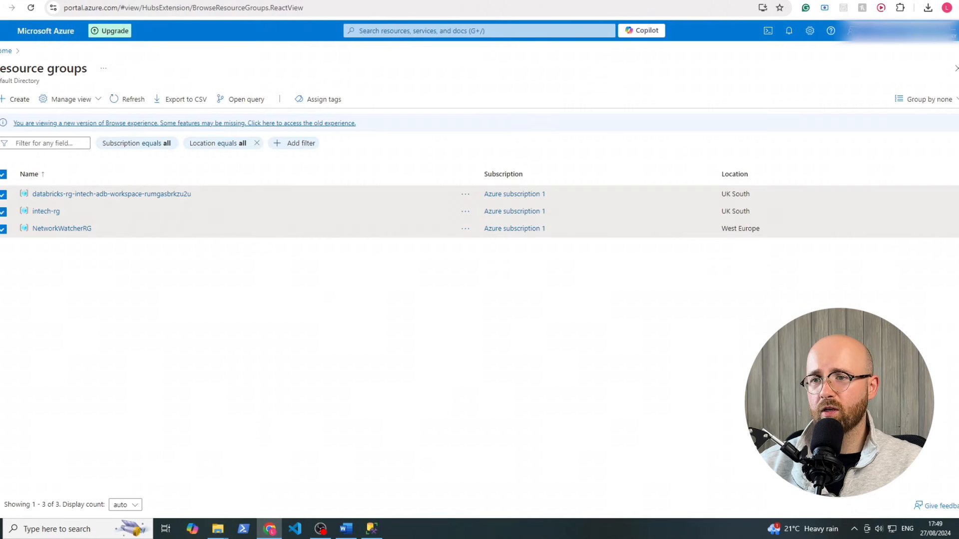
Return to the Azure portal home page and sign in again, entering the account password
{"action": "left_click", "coordinate": [46, 37]}
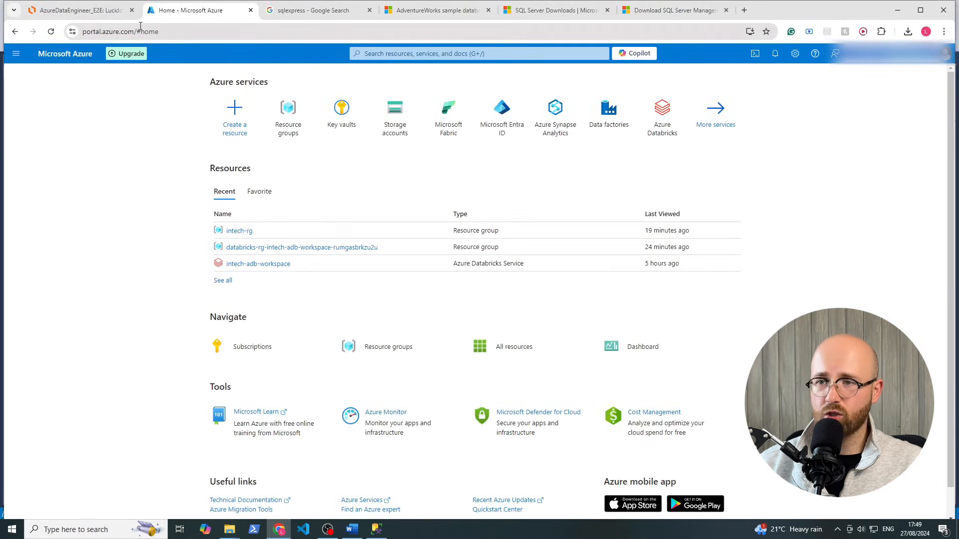
{"action": "left_click_drag", "start_coordinate": [134, 31], "coordinate": [83, 34]}
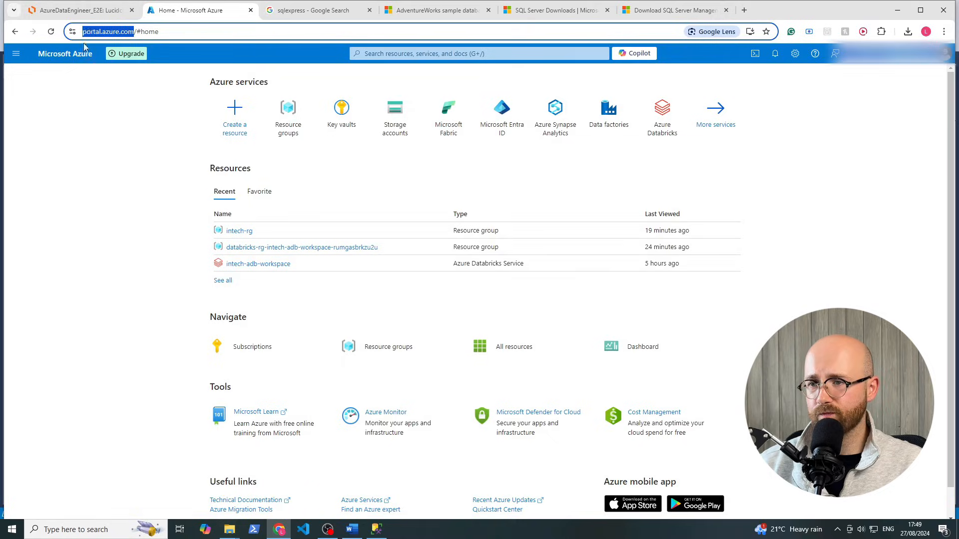
{"action": "left_click", "coordinate": [123, 132]}
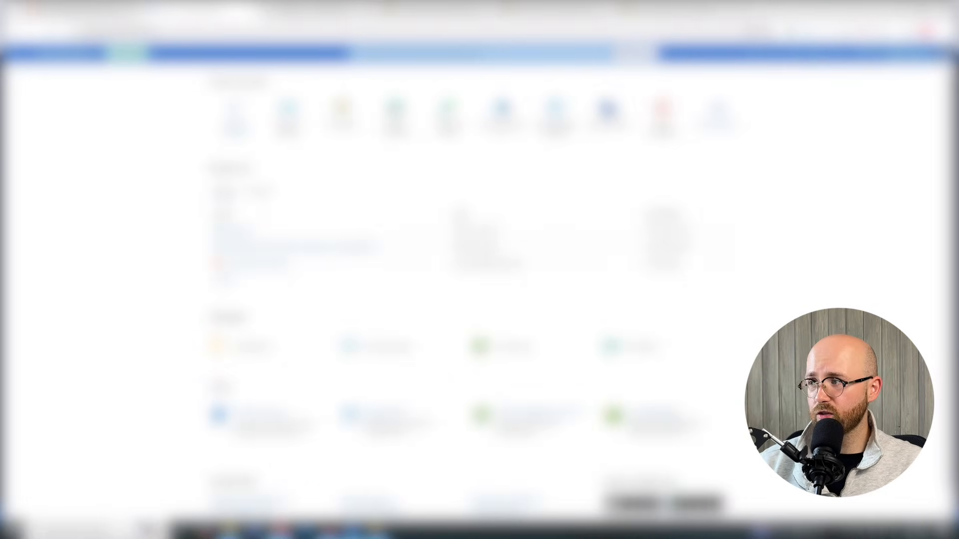
{"action": "left_click", "coordinate": [916, 54]}
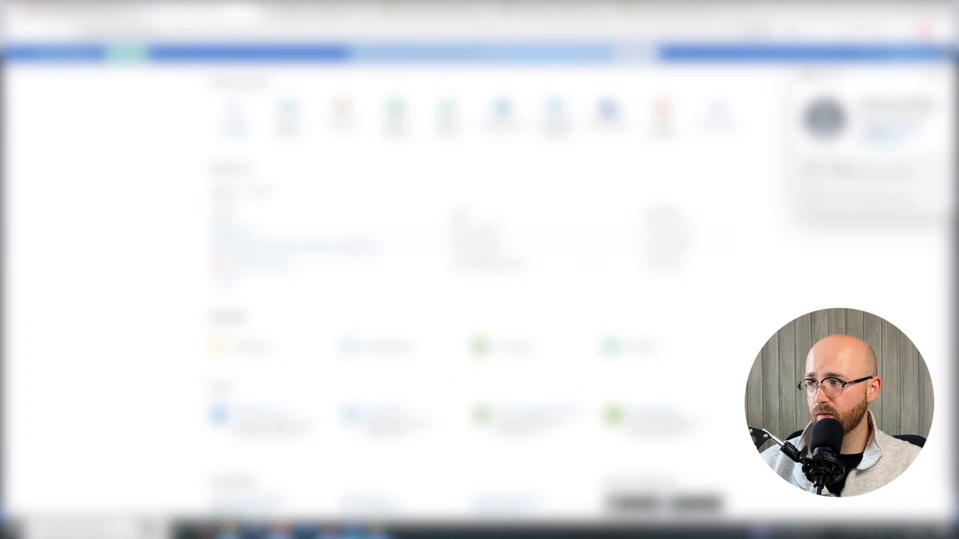
{"action": "left_click", "coordinate": [857, 173]}
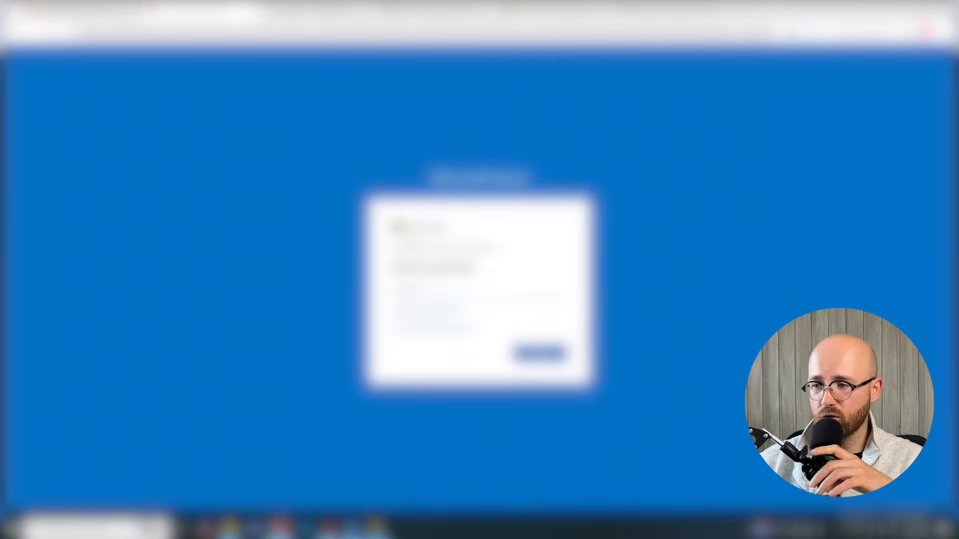
{"action": "left_click", "coordinate": [478, 291]}
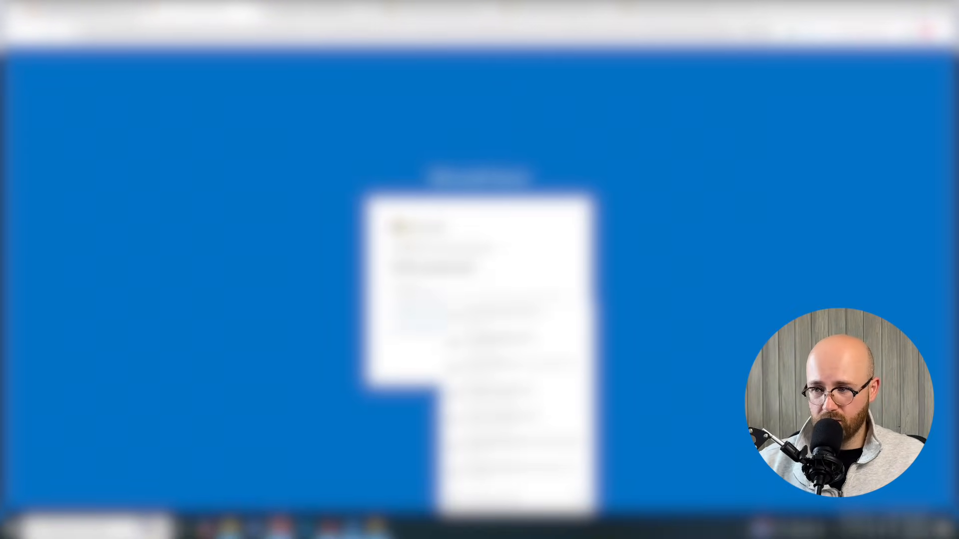
{"action": "type", "text": "•"}
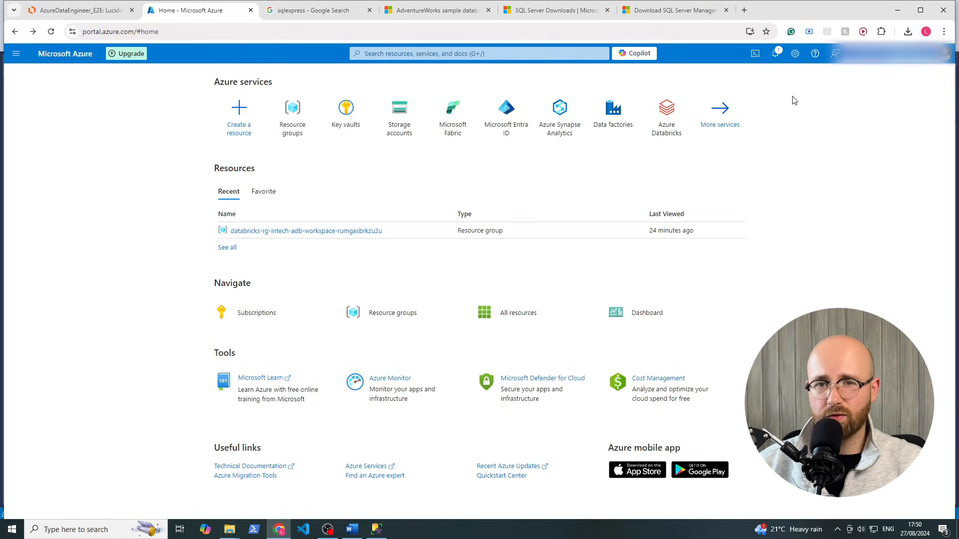
Read the £149.91 credit-remaining notification, close Notifications, and open the portal search box
{"action": "left_click", "coordinate": [775, 54]}
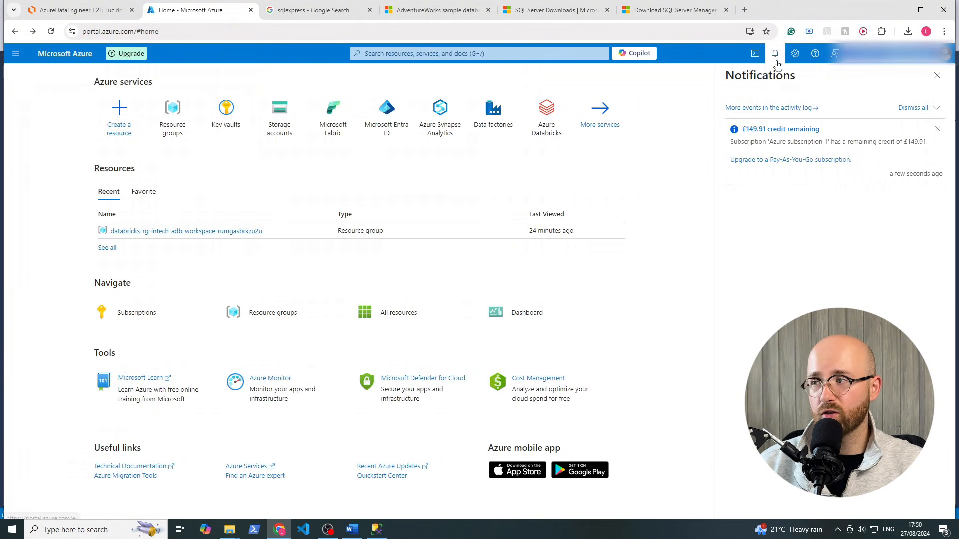
{"action": "left_click_drag", "start_coordinate": [867, 162], "coordinate": [728, 130]}
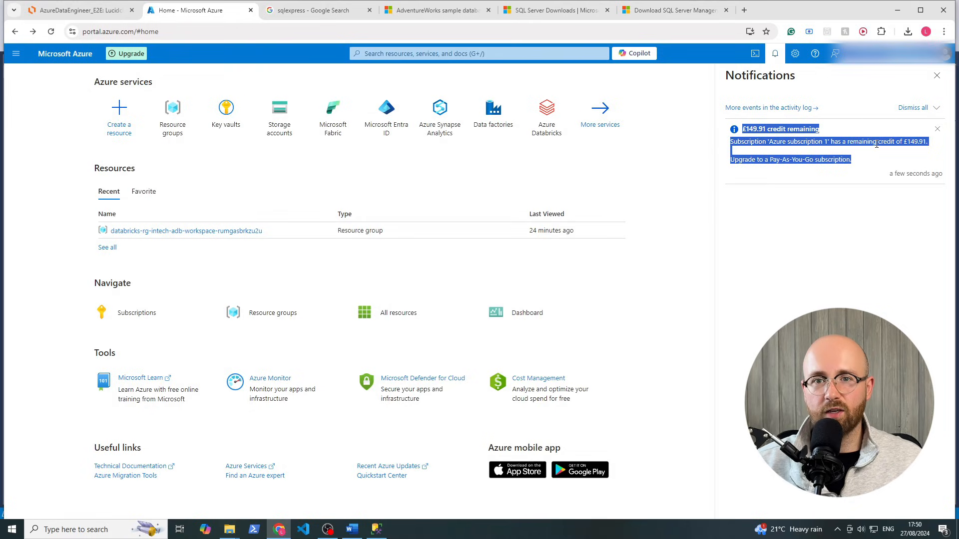
{"action": "left_click", "coordinate": [812, 253]}
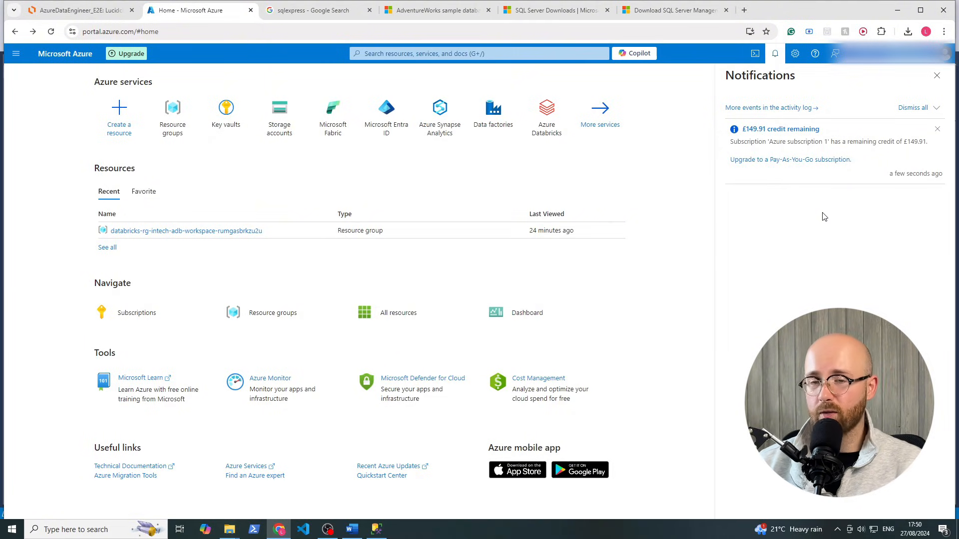
{"action": "left_click", "coordinate": [937, 75]}
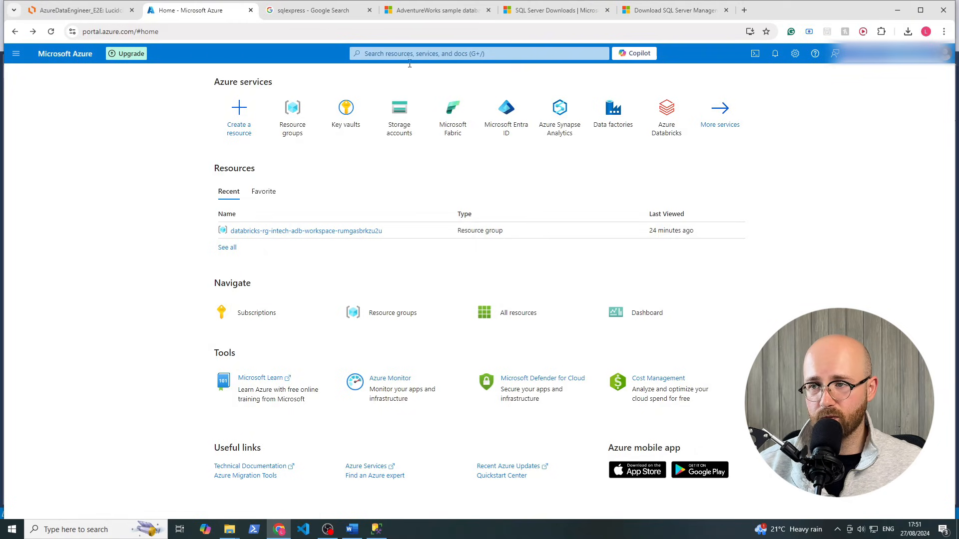
{"action": "left_click", "coordinate": [391, 55]}
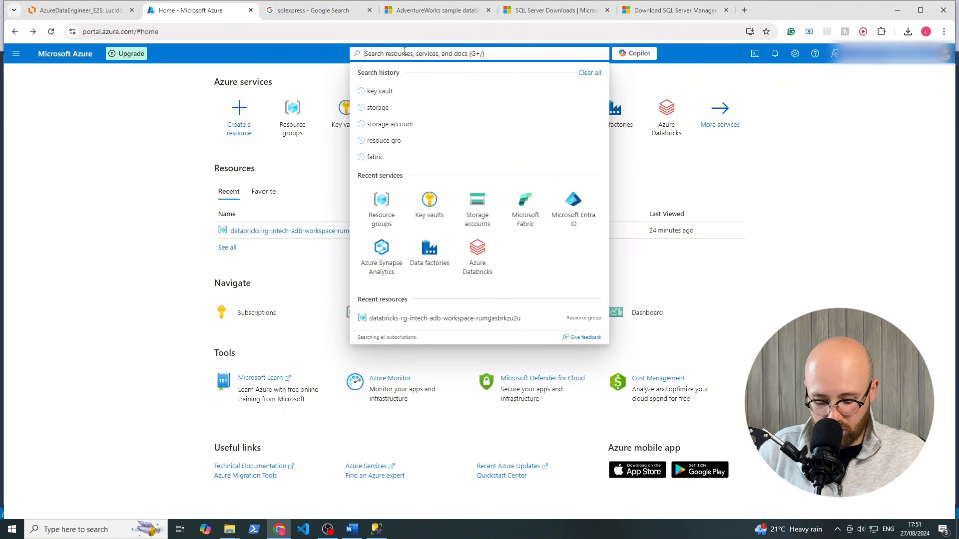
Search 'resource' to open Resource groups, compare against the Lucidchart diagram, and return
{"action": "type", "text": "resource"}
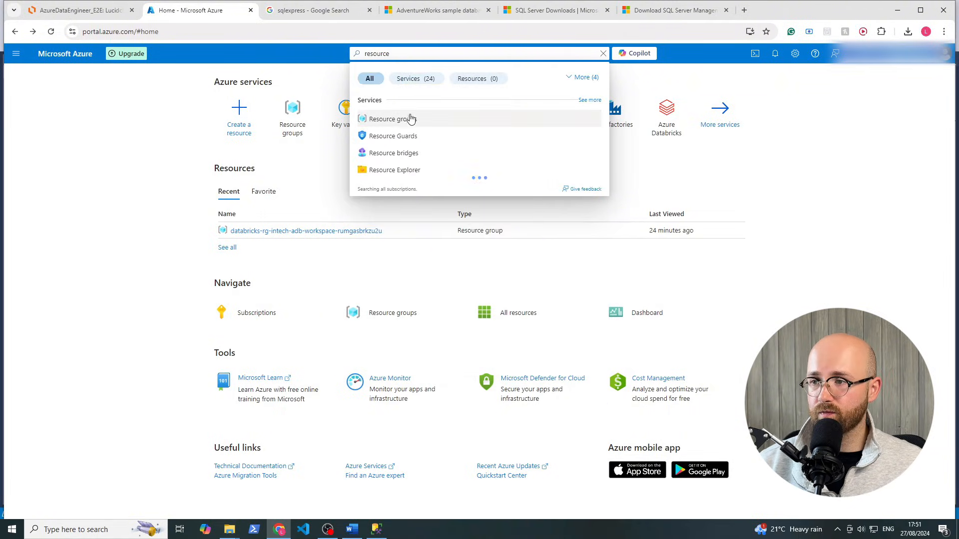
{"action": "left_click", "coordinate": [408, 119]}
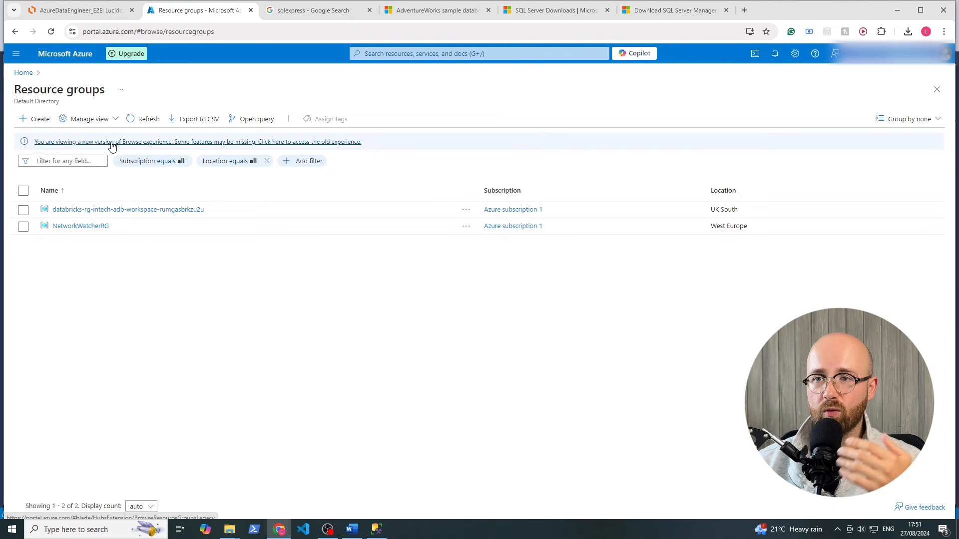
{"action": "left_click", "coordinate": [79, 10]}
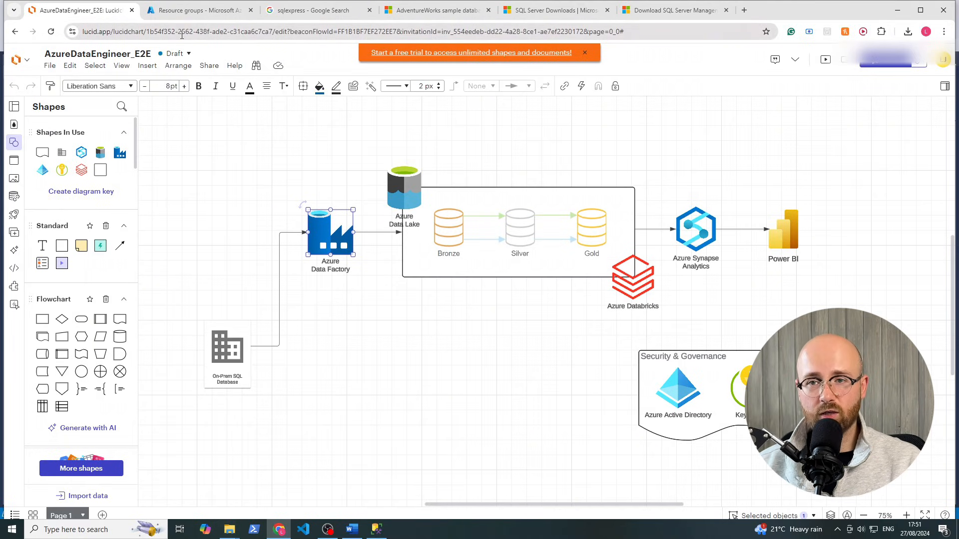
{"action": "left_click", "coordinate": [191, 11]}
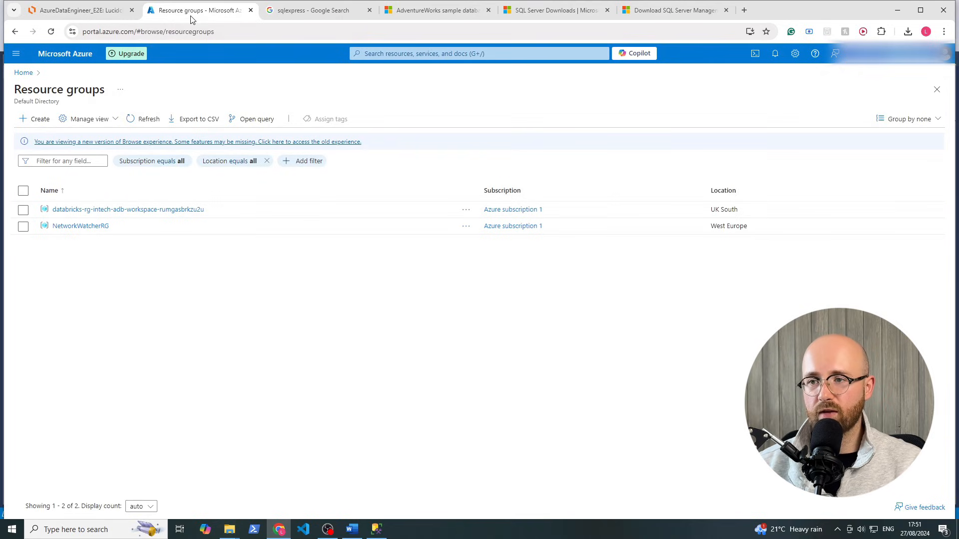
Start a new resource group on Azure subscription 1 named intech-rg in UK South
{"action": "left_click", "coordinate": [40, 122]}
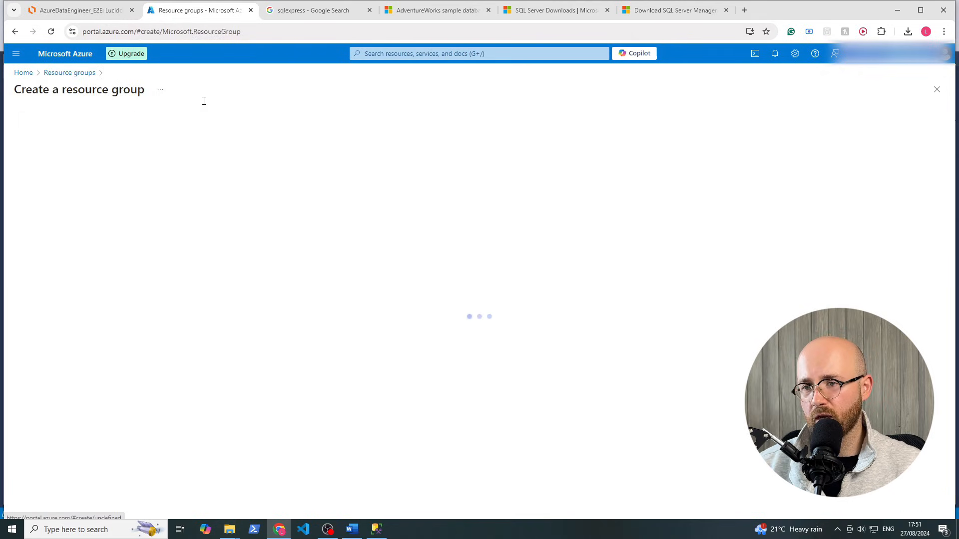
{"action": "left_click", "coordinate": [173, 198]}
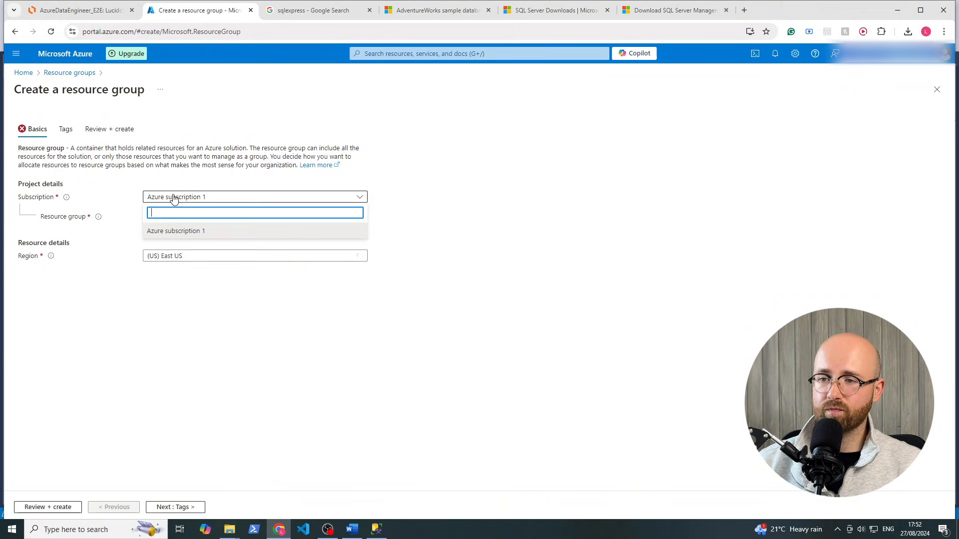
{"action": "left_click", "coordinate": [179, 231]}
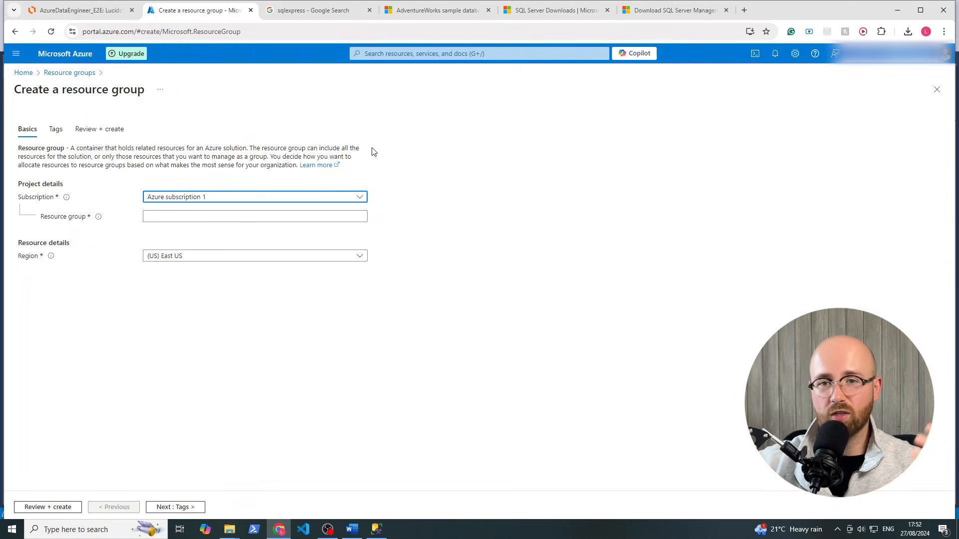
{"action": "left_click", "coordinate": [217, 217]}
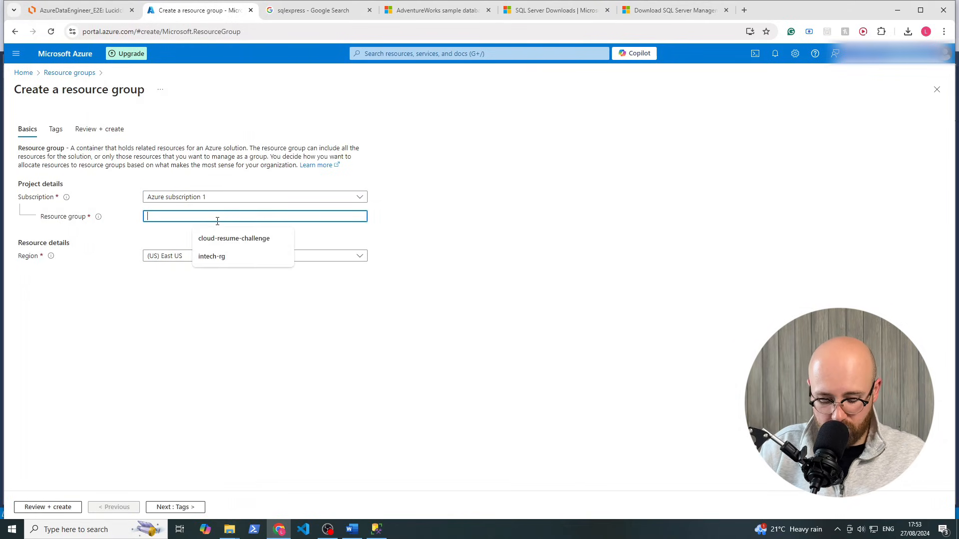
{"action": "type", "text": "intech"}
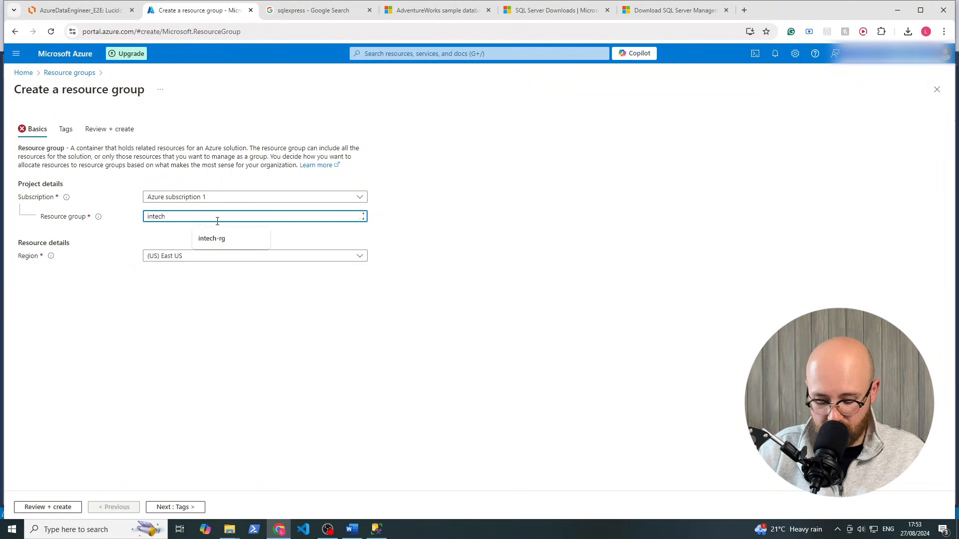
{"action": "type", "text": "-rg"}
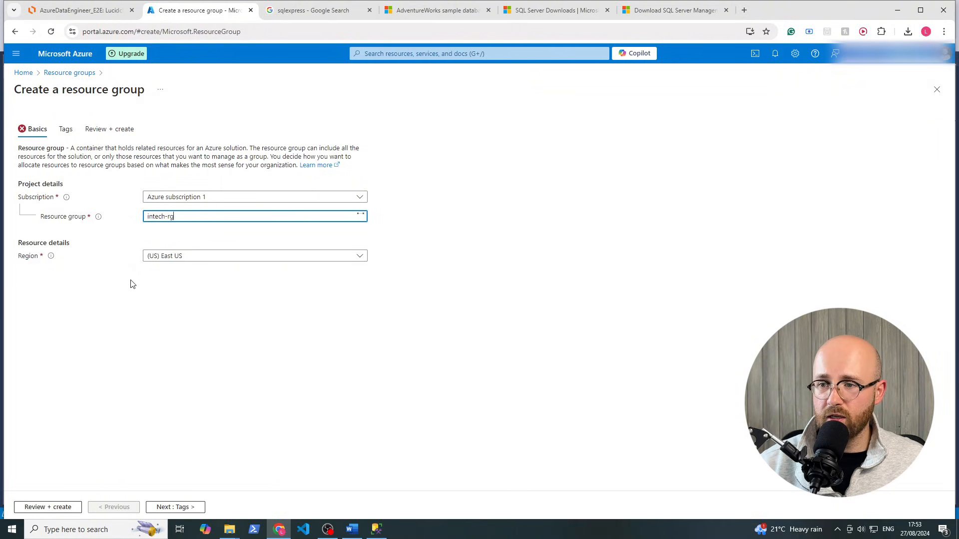
{"action": "left_click", "coordinate": [164, 300]}
{"action": "left_click", "coordinate": [163, 256]}
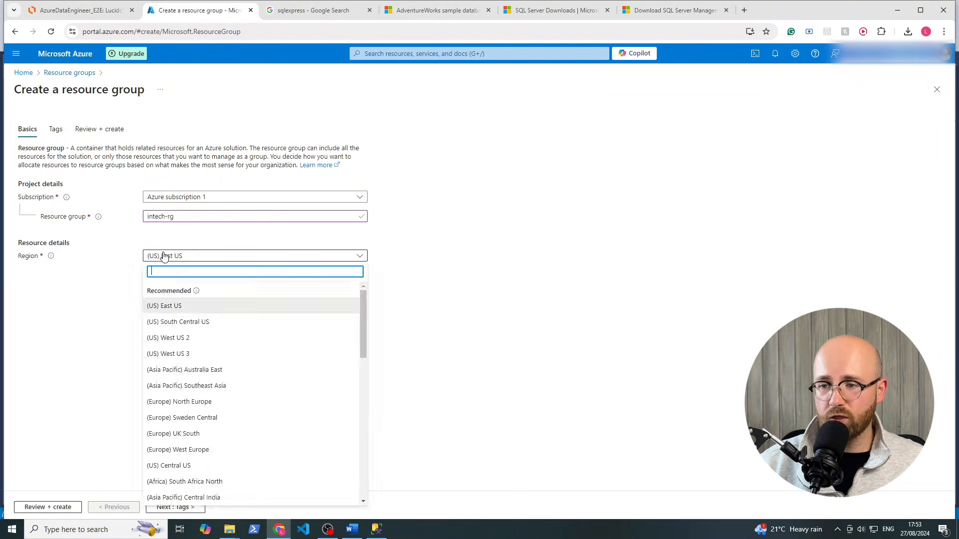
{"action": "type", "text": "uk"}
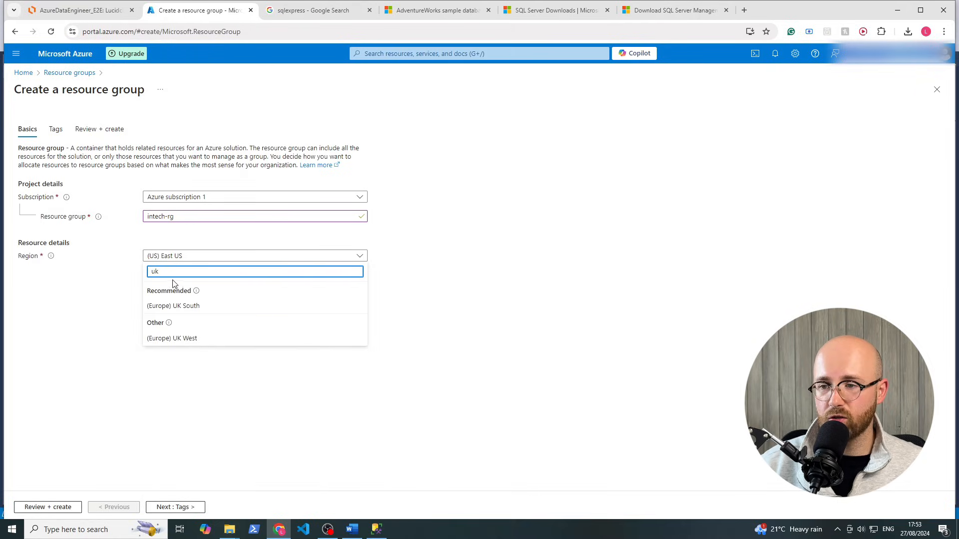
{"action": "left_click", "coordinate": [186, 310]}
Move past Tags to Review + create and create the intech-rg resource group
{"action": "left_click", "coordinate": [170, 507]}
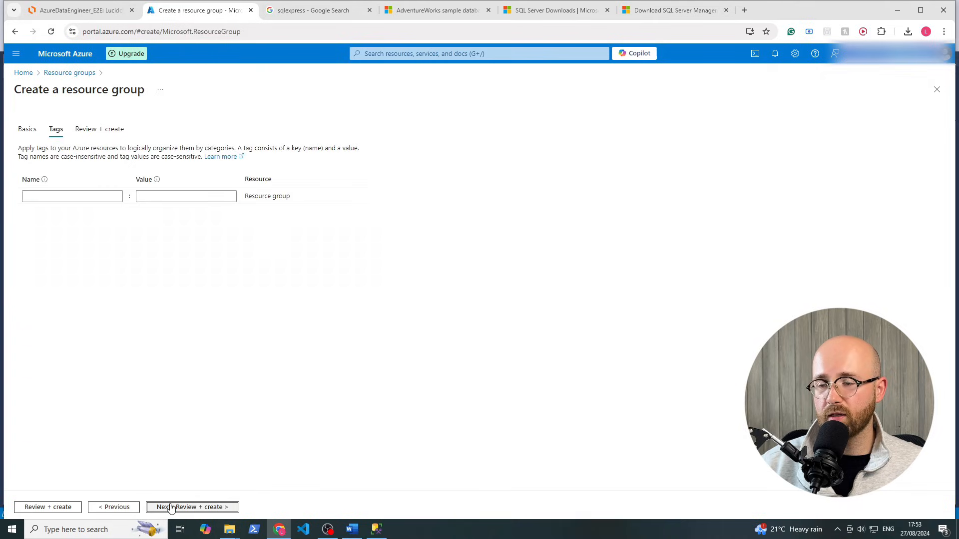
{"action": "left_click", "coordinate": [177, 507]}
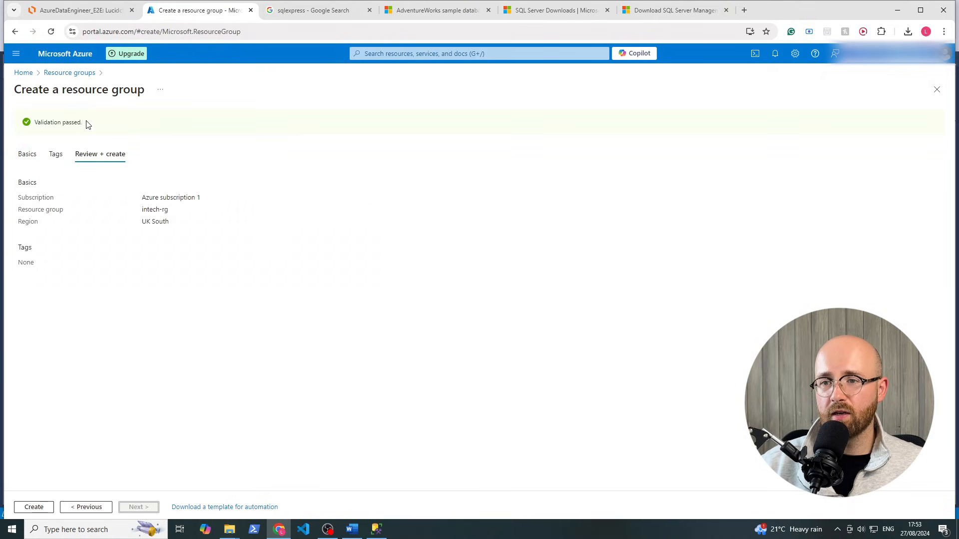
{"action": "left_click_drag", "start_coordinate": [87, 124], "coordinate": [24, 132]}
{"action": "left_click", "coordinate": [137, 367]}
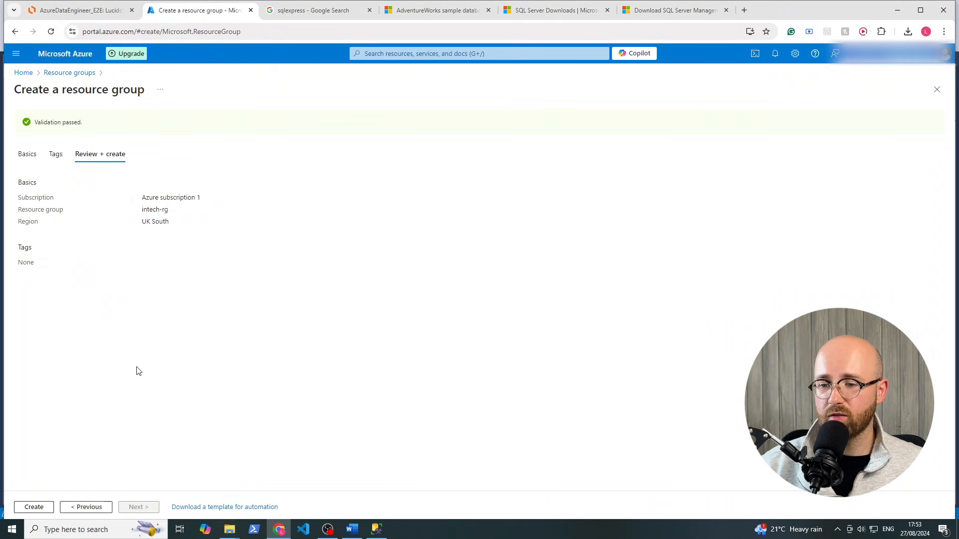
{"action": "left_click", "coordinate": [36, 507]}
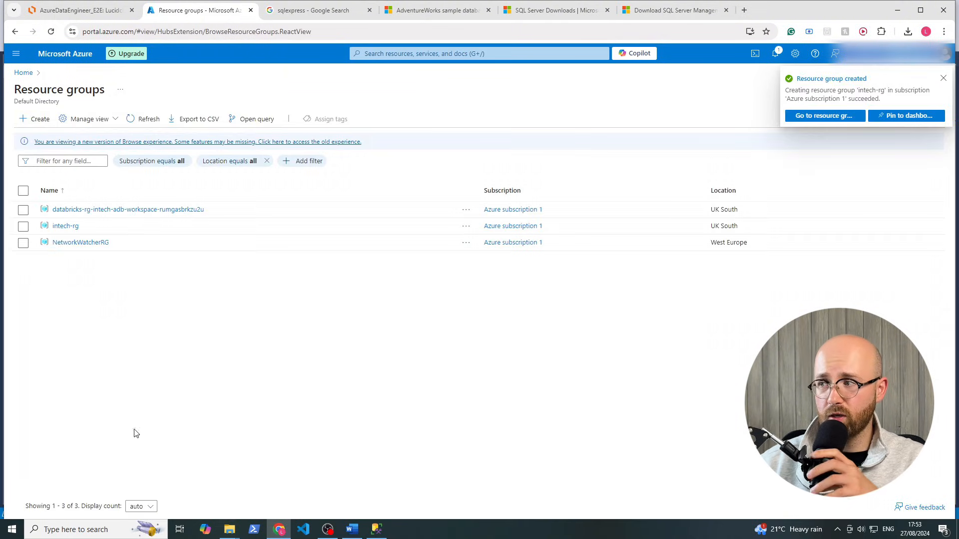
Open intech-rg, start adding a resource, and filter the marketplace to Azure services only
{"action": "left_click", "coordinate": [815, 112]}
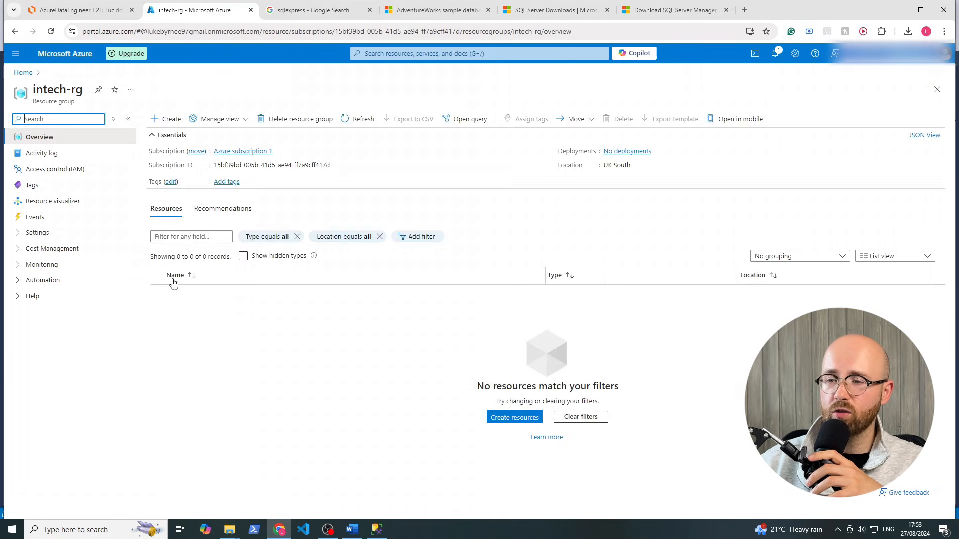
{"action": "left_click", "coordinate": [168, 120]}
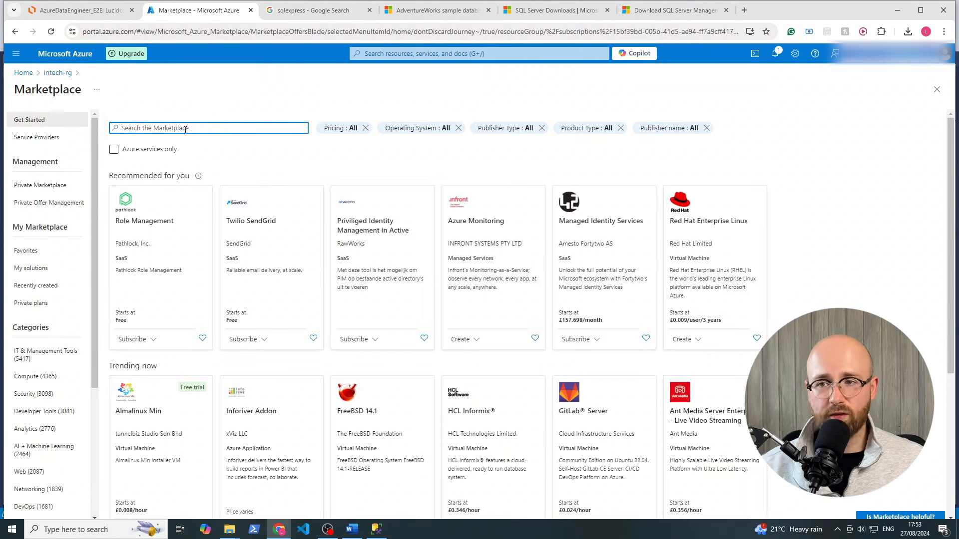
{"action": "left_click_drag", "start_coordinate": [15, 92], "coordinate": [75, 91]}
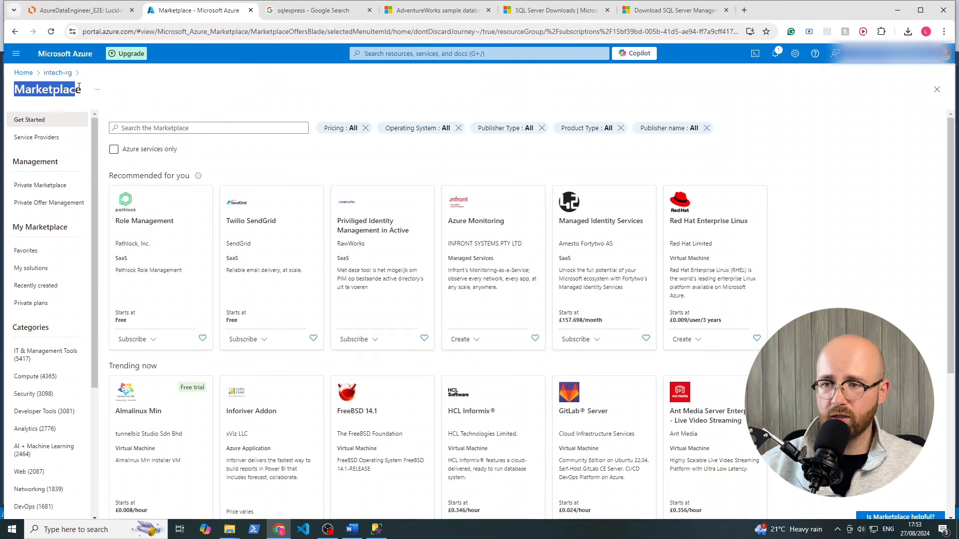
{"action": "left_click", "coordinate": [73, 94]}
{"action": "left_click", "coordinate": [114, 150]}
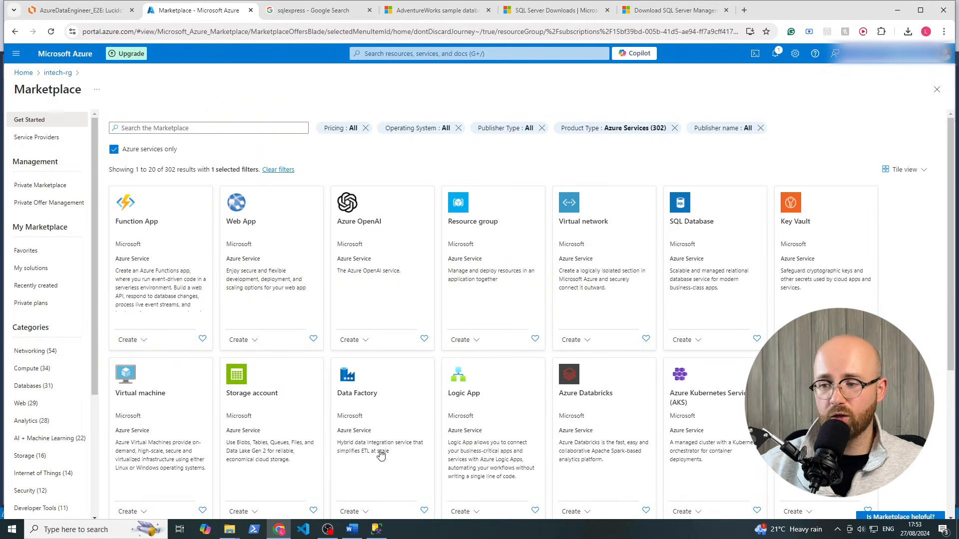
Search the marketplace for 'data fa' and choose Create > Data Factory
{"action": "left_click", "coordinate": [223, 128]}
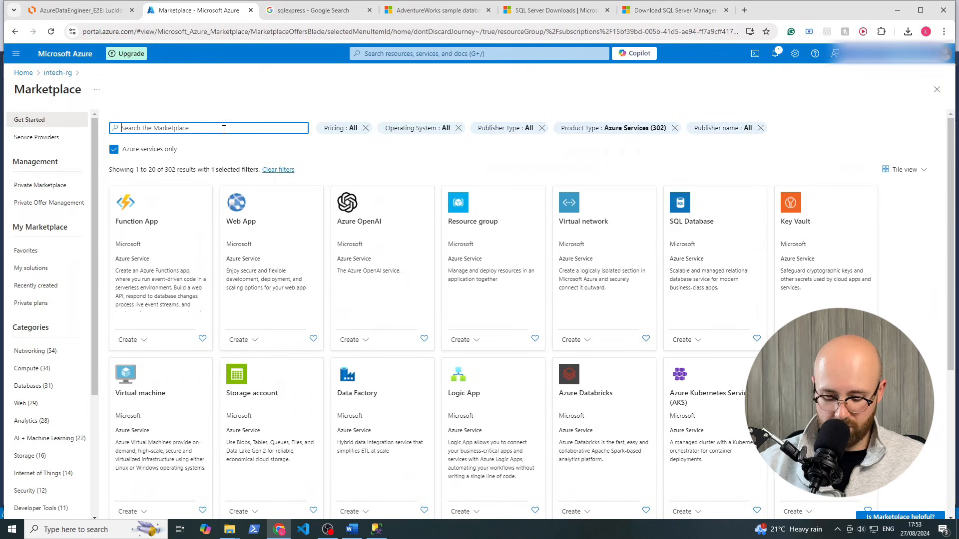
{"action": "type", "text": "data fac"}
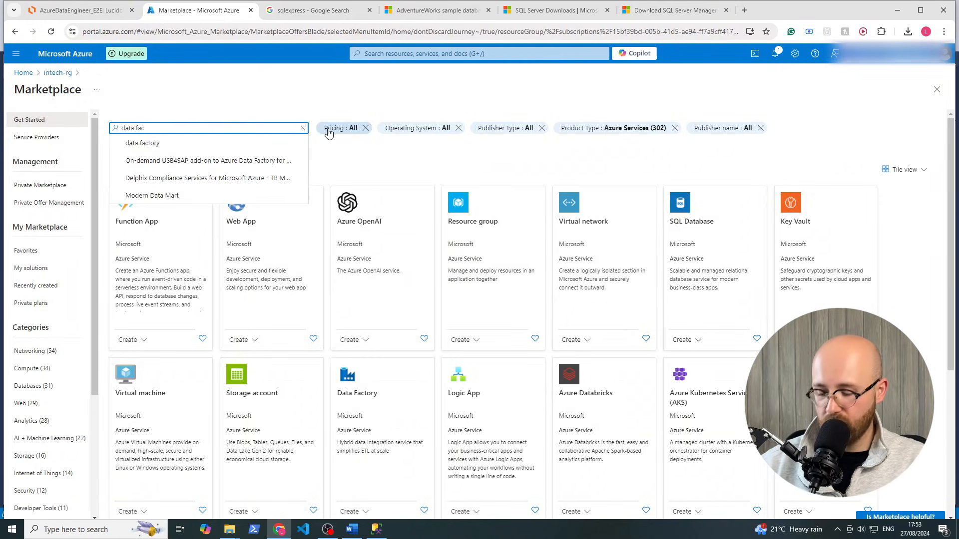
{"action": "key", "text": "Return"}
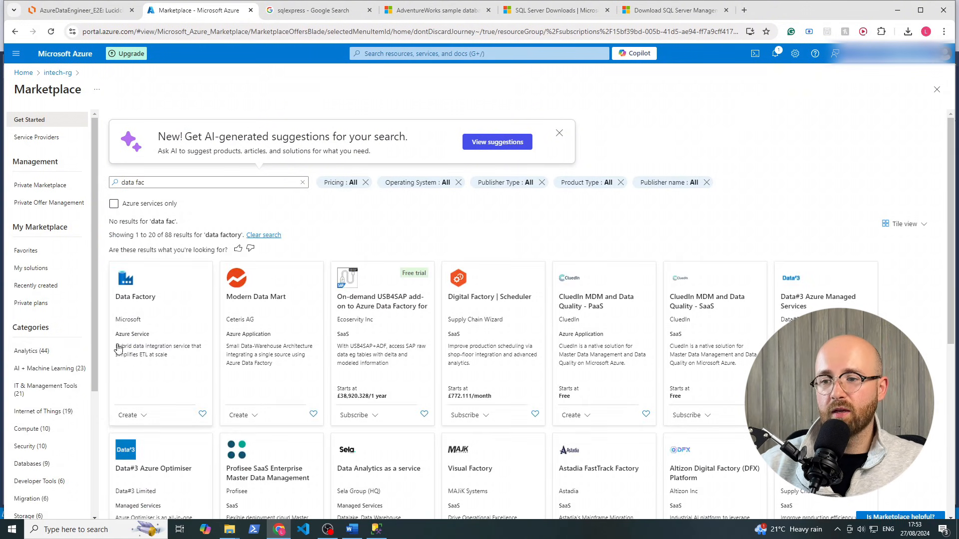
{"action": "left_click", "coordinate": [139, 414]}
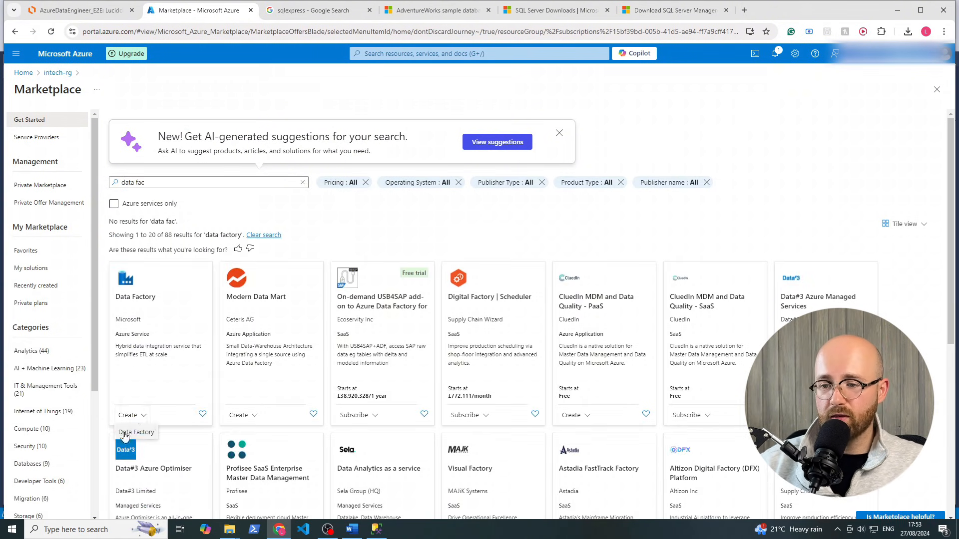
{"action": "left_click", "coordinate": [138, 432]}
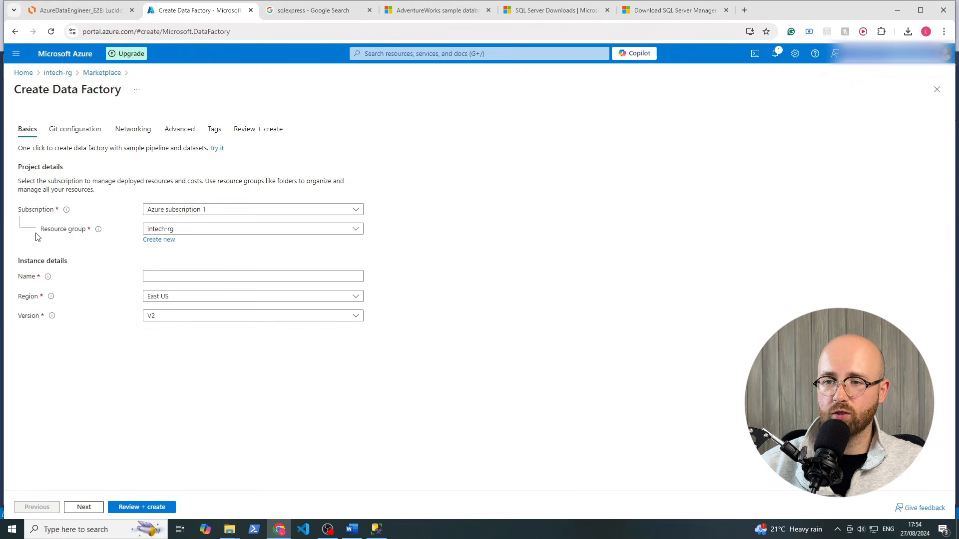
Name the data factory intech-df and set its region to UK South
{"action": "left_click", "coordinate": [179, 278]}
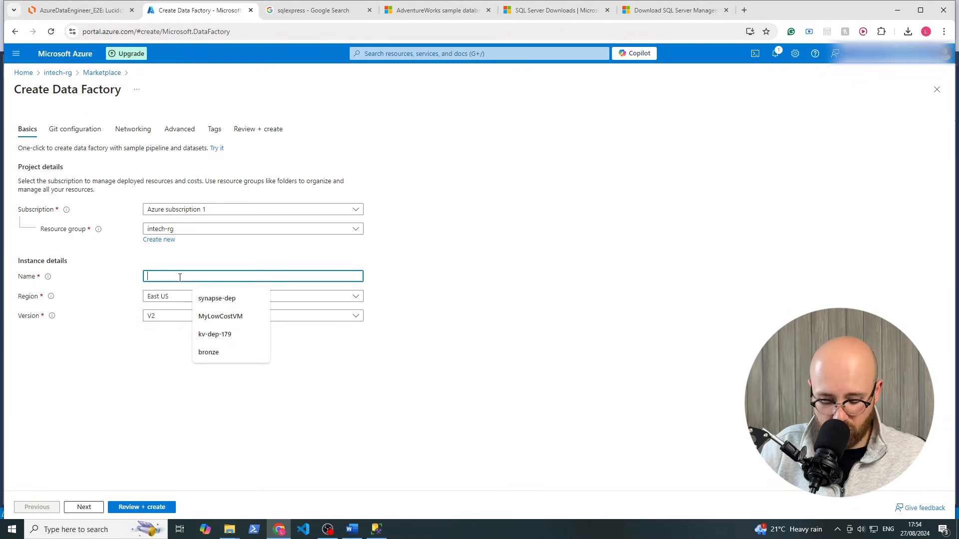
{"action": "type", "text": "iun"}
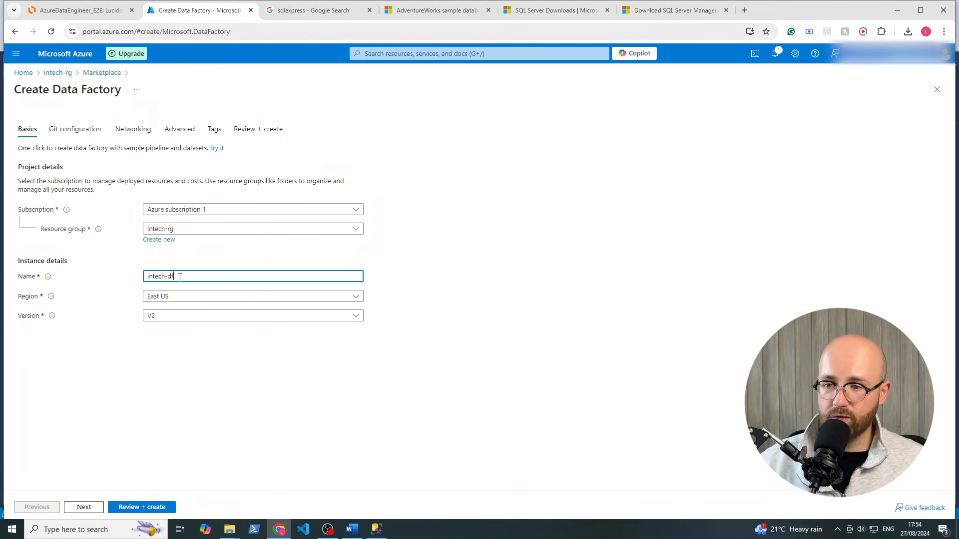
{"action": "left_click", "coordinate": [175, 298]}
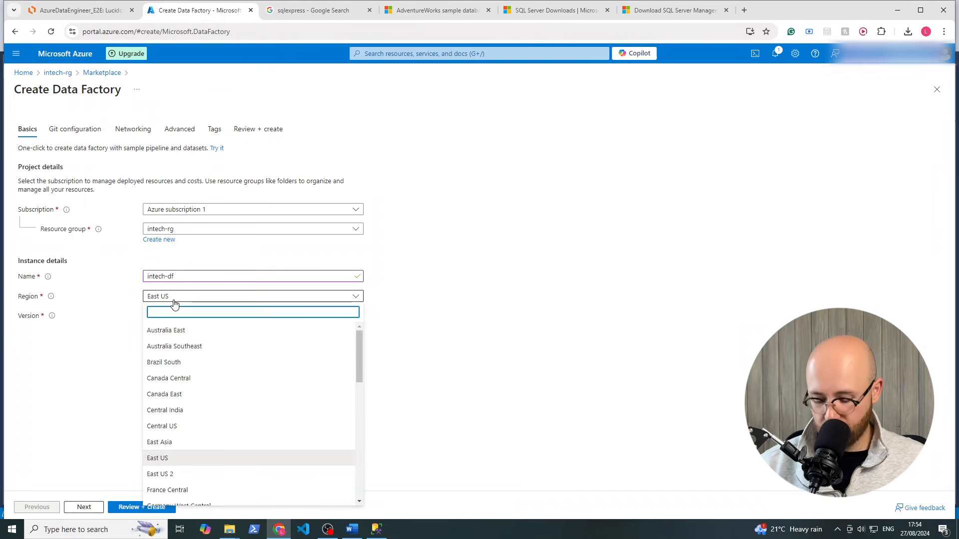
{"action": "type", "text": "uk"}
{"action": "left_click", "coordinate": [178, 330]}
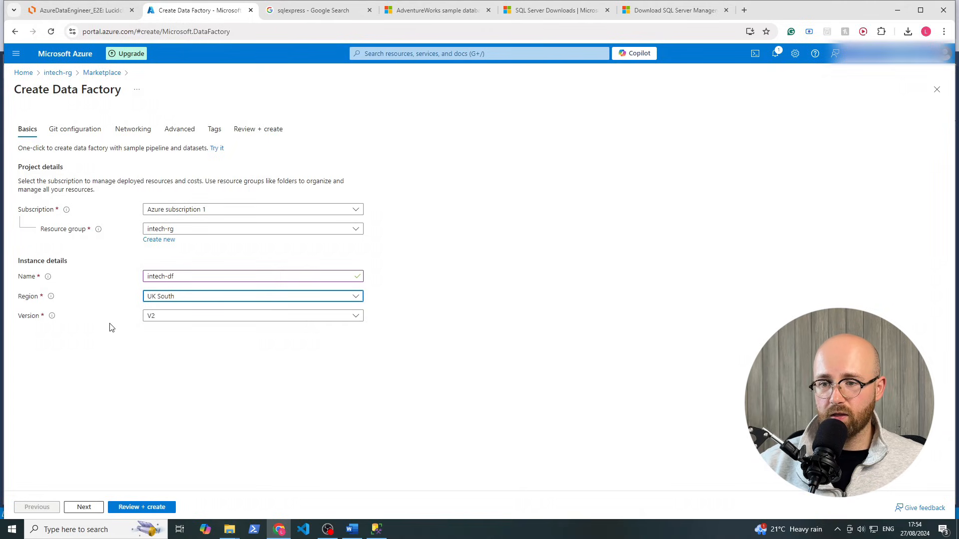
Skip through Git, networking, advanced and tags settings to review, then create intech-df
{"action": "left_click", "coordinate": [88, 508]}
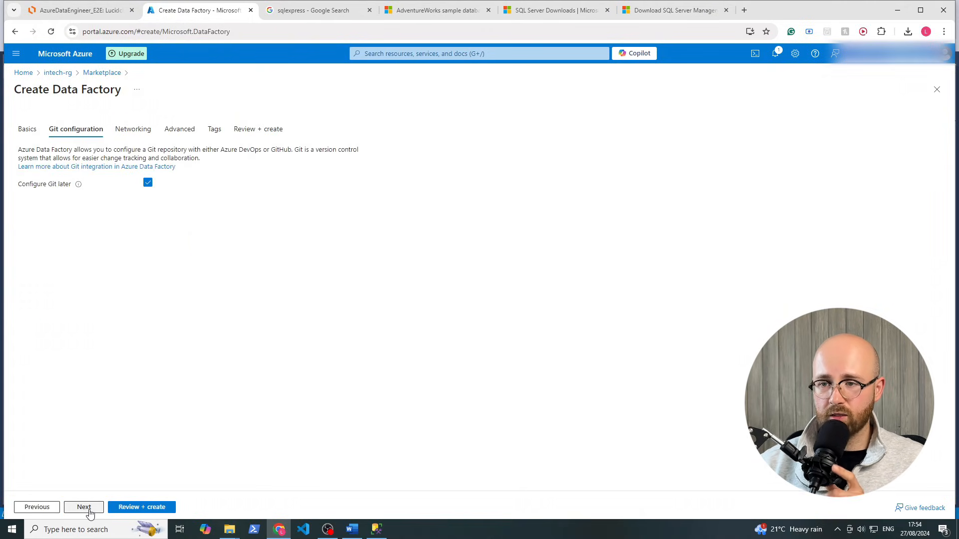
{"action": "left_click", "coordinate": [88, 509]}
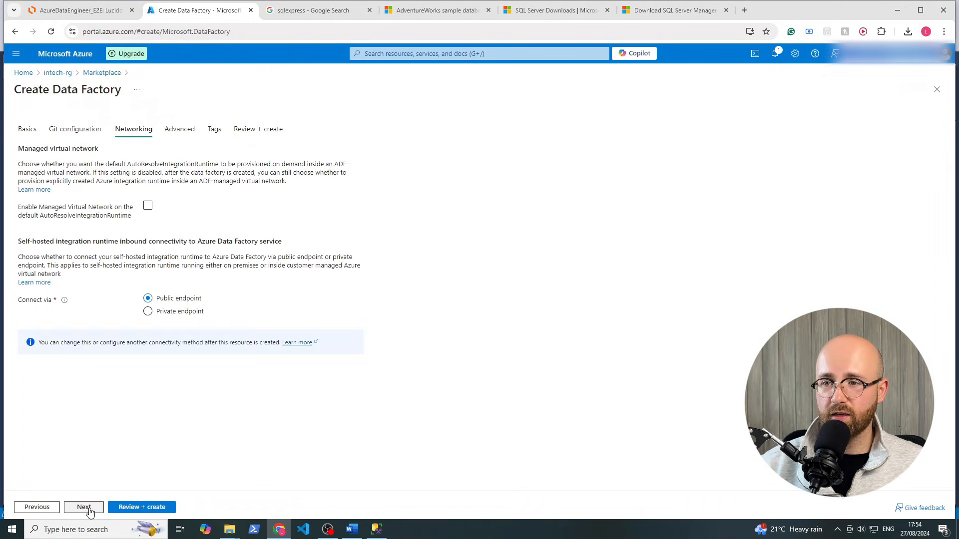
{"action": "left_click", "coordinate": [88, 508]}
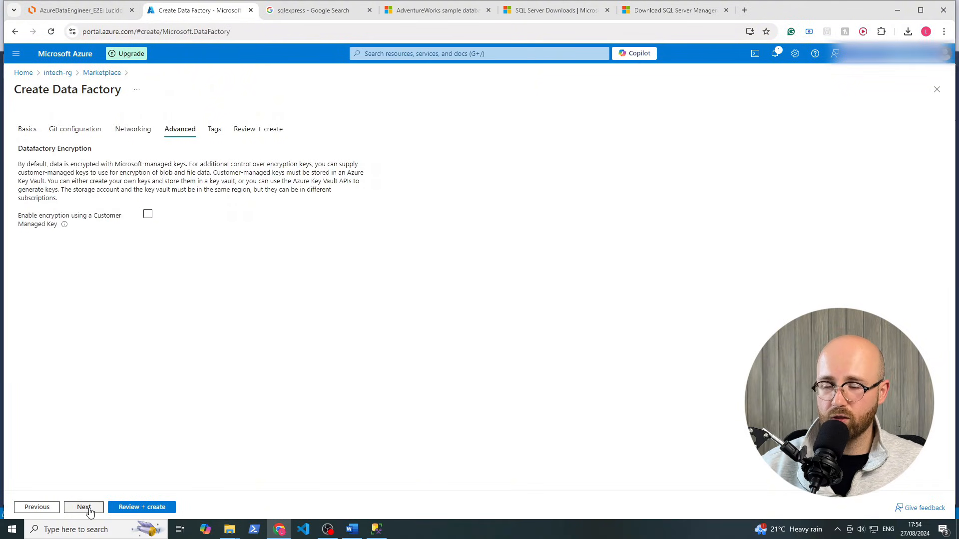
{"action": "left_click", "coordinate": [88, 508]}
{"action": "left_click", "coordinate": [89, 509]}
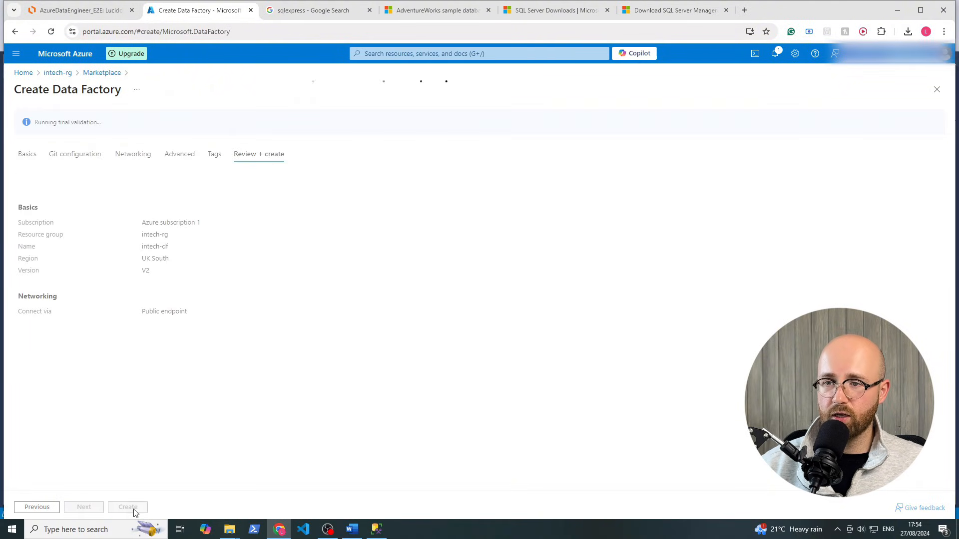
{"action": "left_click", "coordinate": [133, 509]}
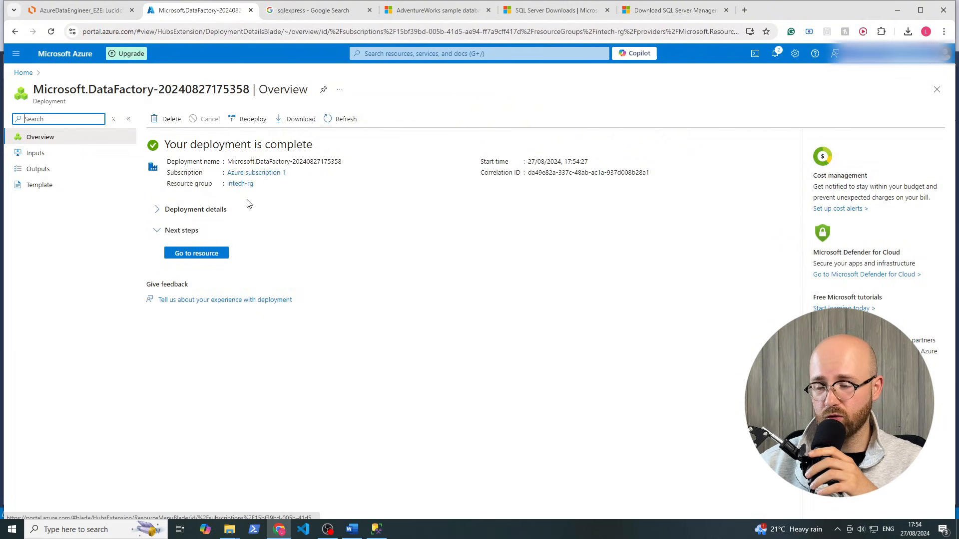
Open the deployed intech-df resource and locate the Azure Data Lake in the Lucidchart diagram
{"action": "left_click", "coordinate": [187, 259]}
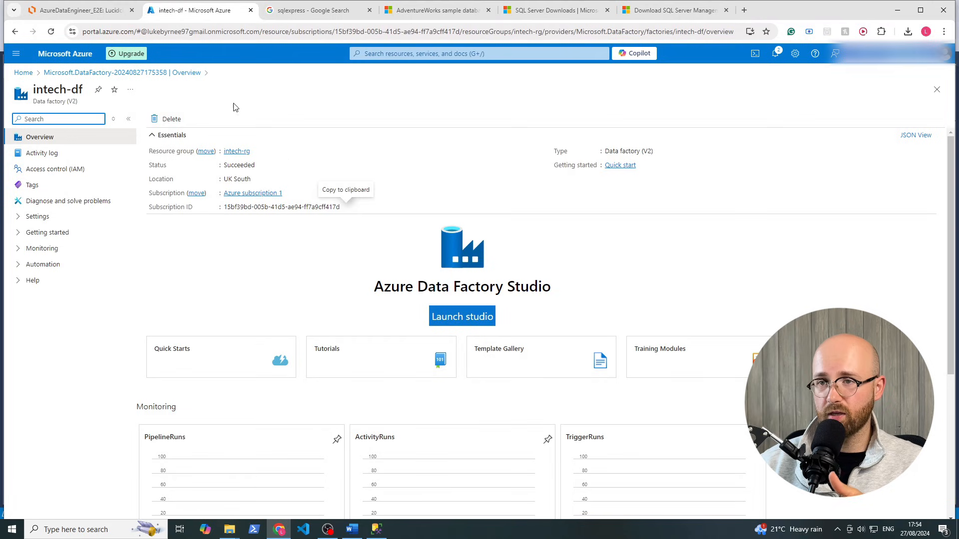
{"action": "left_click", "coordinate": [110, 17]}
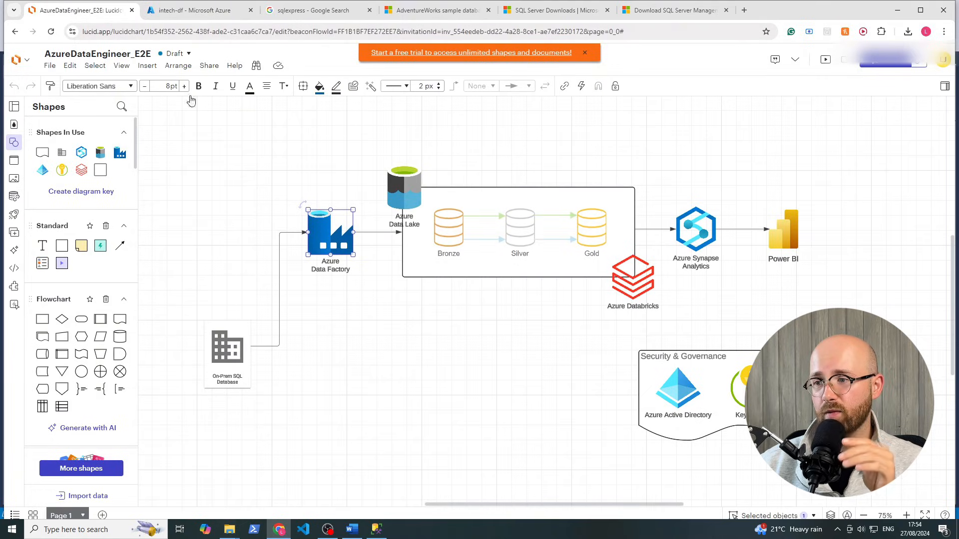
{"action": "left_click", "coordinate": [398, 182]}
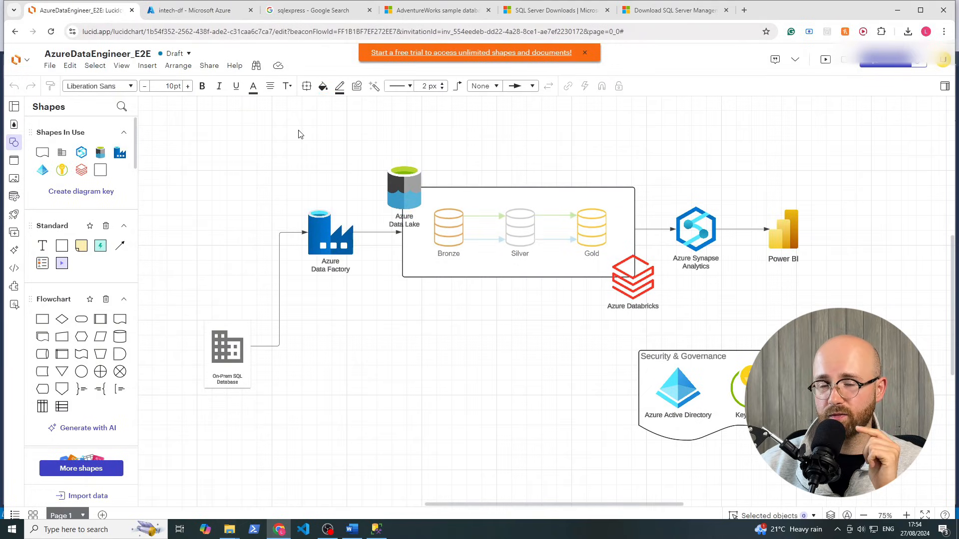
{"action": "left_click", "coordinate": [193, 11]}
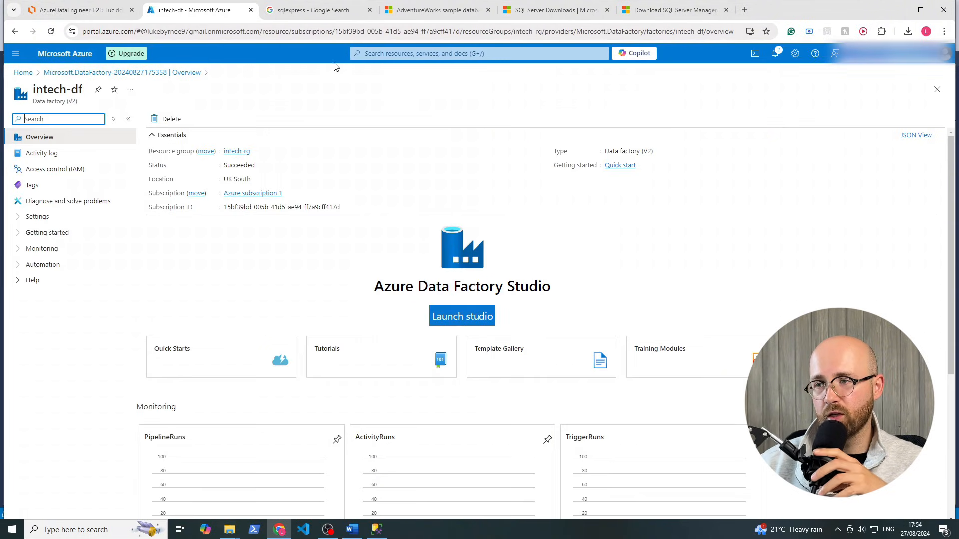
Search the portal for 'data lake' and open the Storage accounts list
{"action": "left_click", "coordinate": [371, 53]}
{"action": "type", "text": "data lake"}
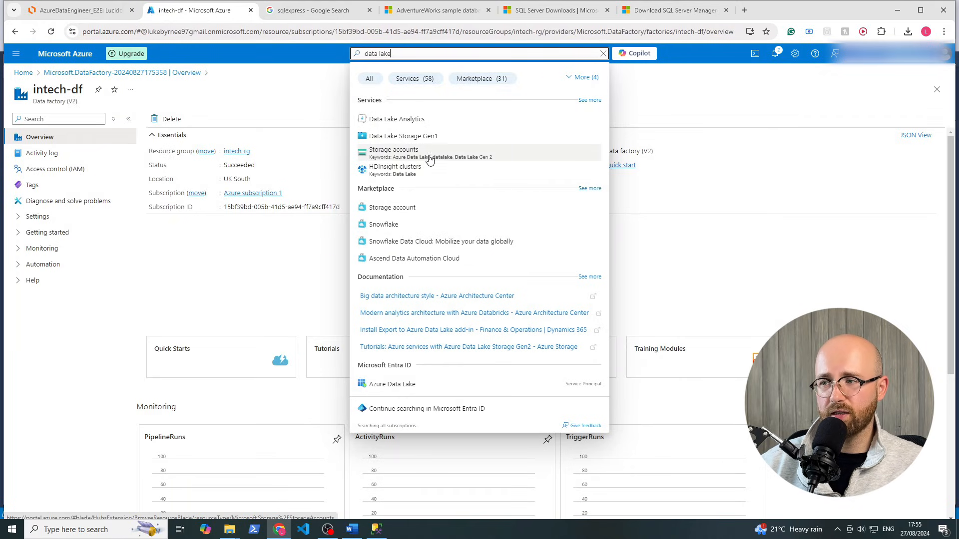
{"action": "left_click", "coordinate": [460, 155]}
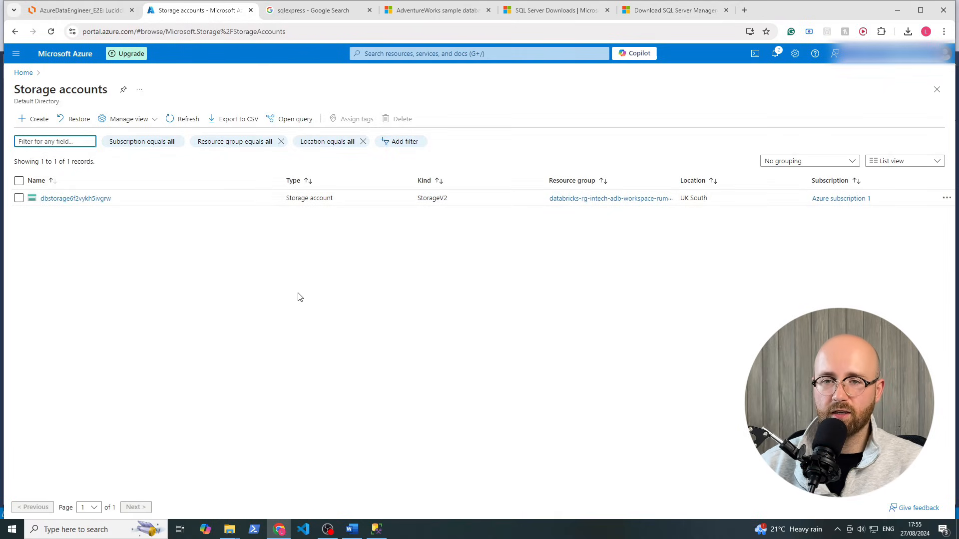
{"action": "left_click", "coordinate": [743, 15]}
Google 'data lake' to read its definition, then start a new Azure storage account
{"action": "type", "text": "data lak"}
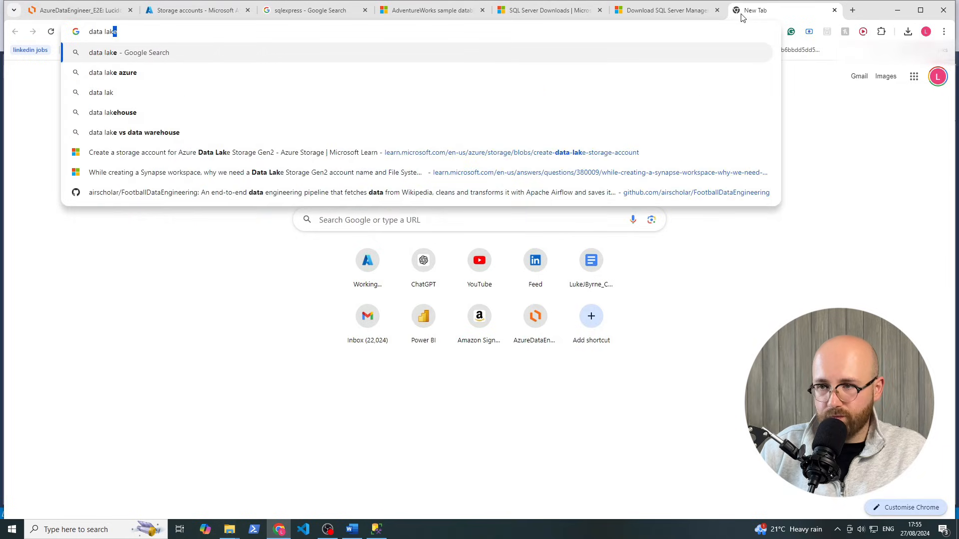
{"action": "key", "text": "Return"}
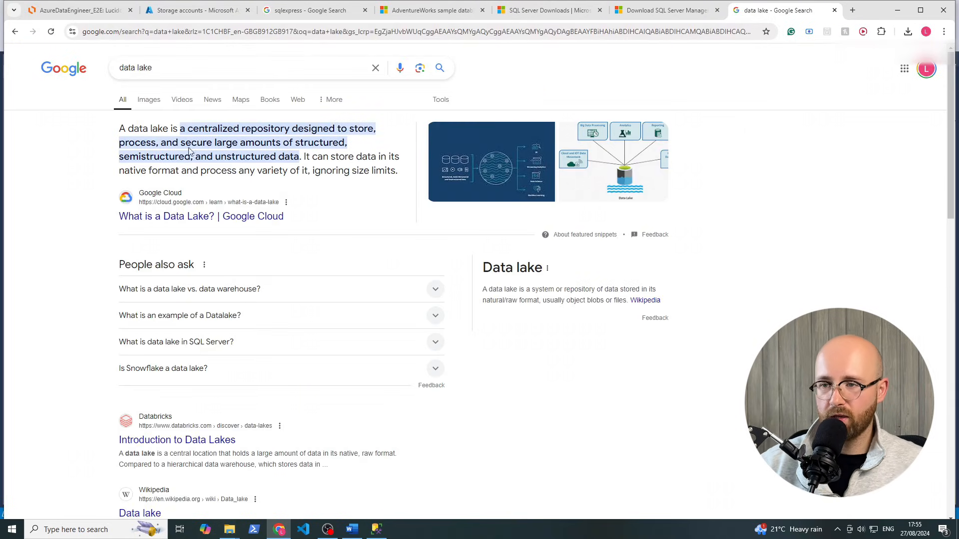
{"action": "left_click_drag", "start_coordinate": [255, 129], "coordinate": [330, 127]}
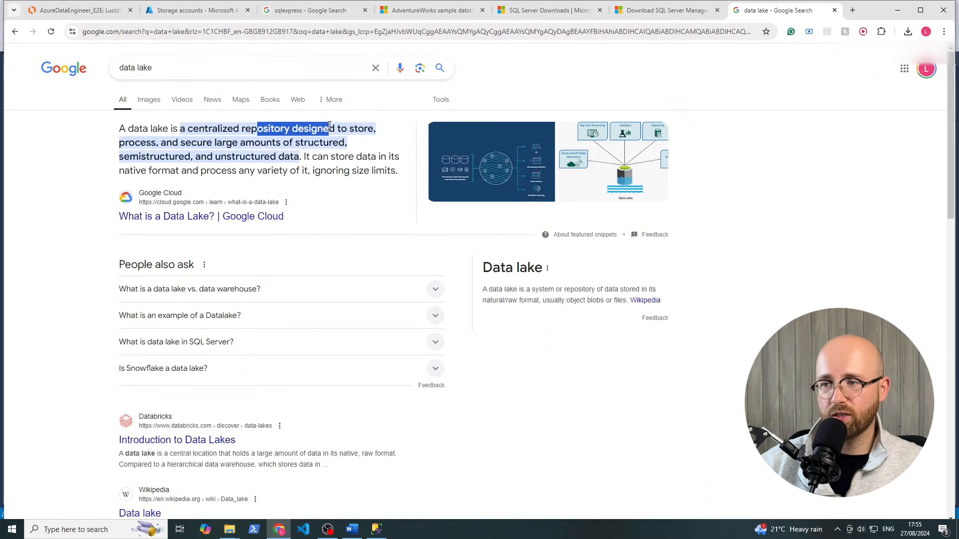
{"action": "left_click", "coordinate": [164, 154]}
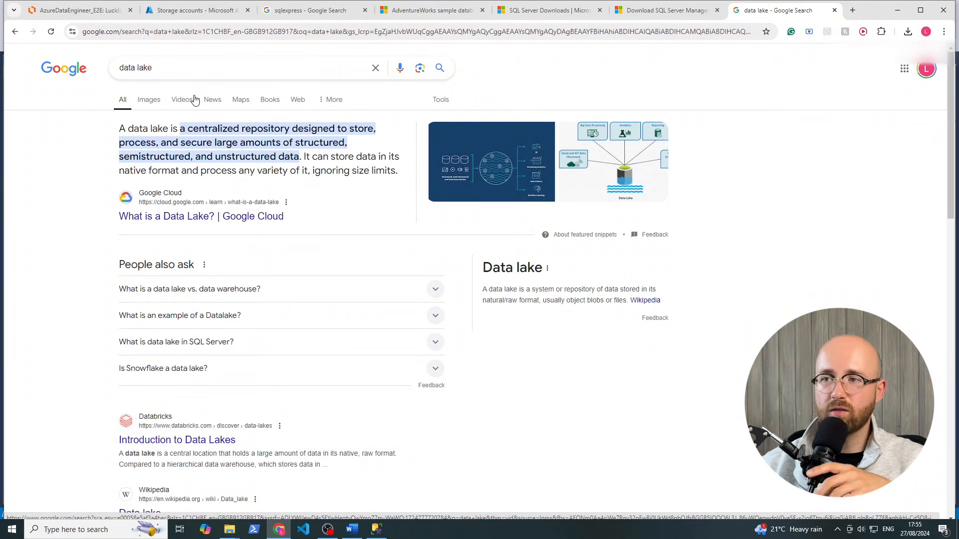
{"action": "left_click", "coordinate": [221, 12]}
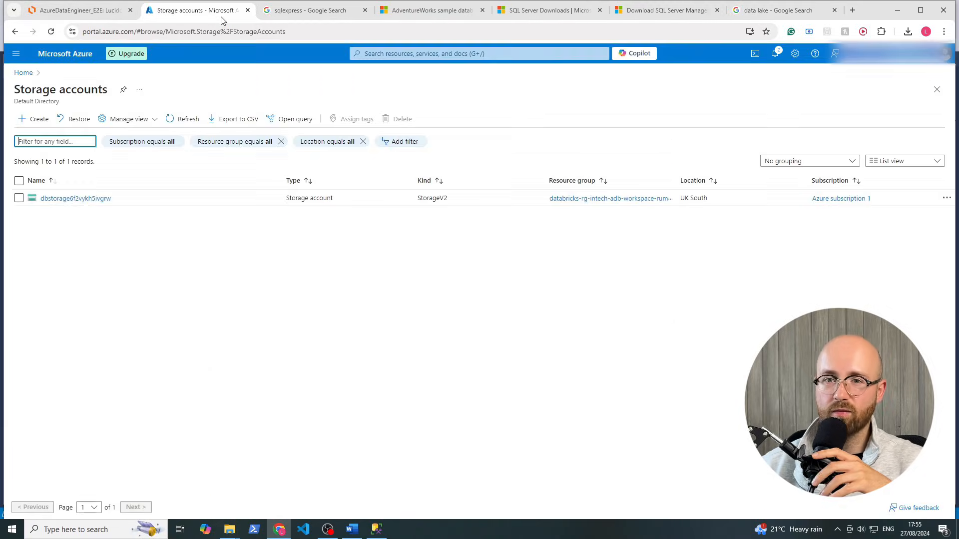
{"action": "left_click", "coordinate": [37, 119]}
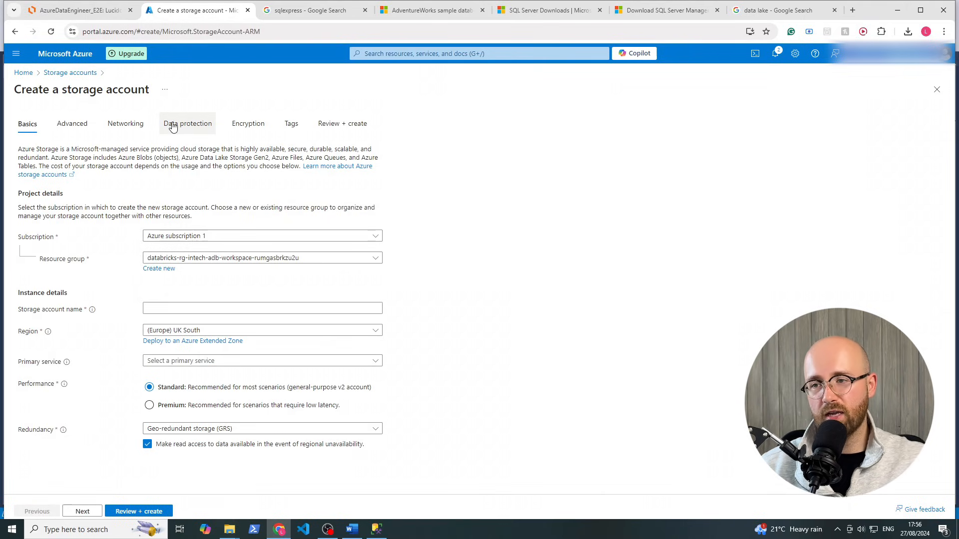
Google 'azure storage account', read the expanded definition, and return to the Azure form
{"action": "left_click", "coordinate": [775, 11]}
{"action": "left_click_drag", "start_coordinate": [169, 64], "coordinate": [44, 64]}
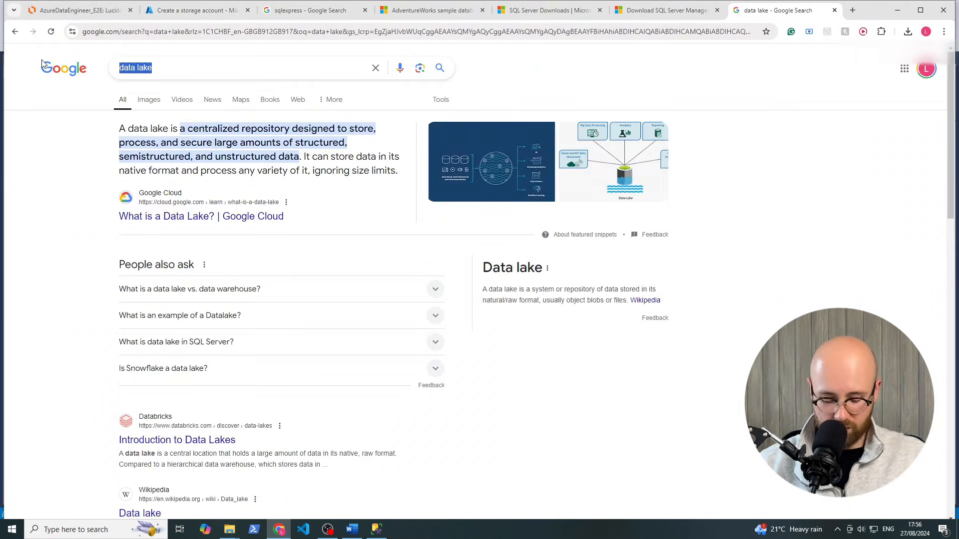
{"action": "type", "text": "azure s"}
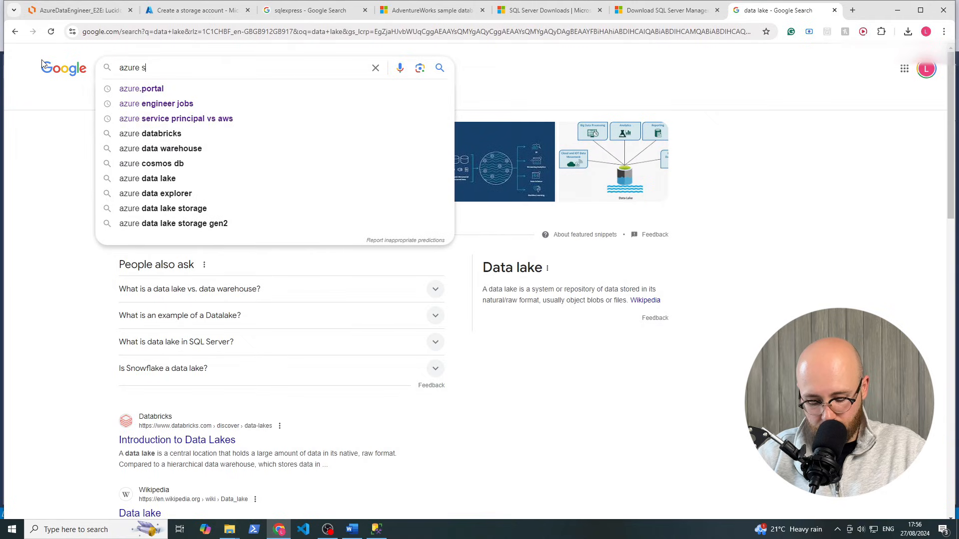
{"action": "type", "text": "torage account"}
{"action": "key", "text": "Return"}
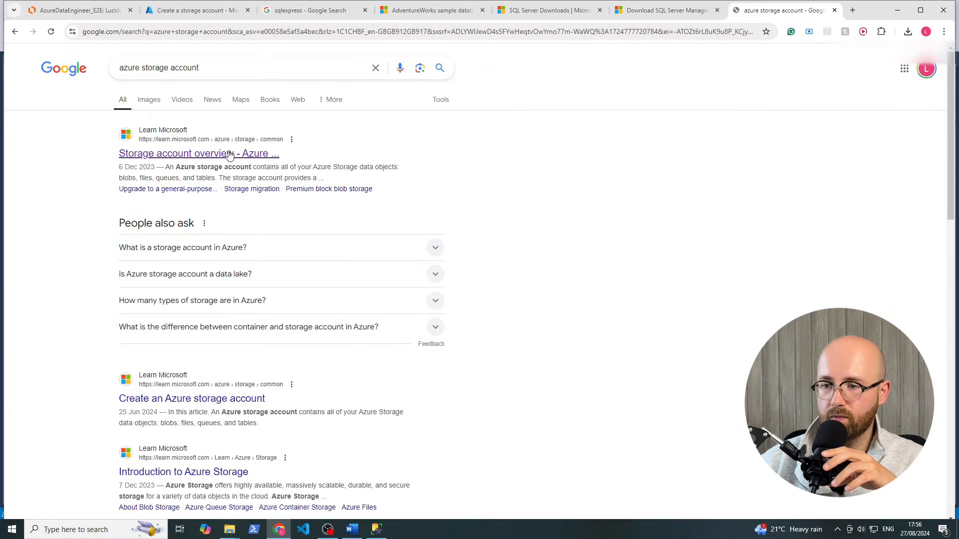
{"action": "left_click", "coordinate": [217, 250]}
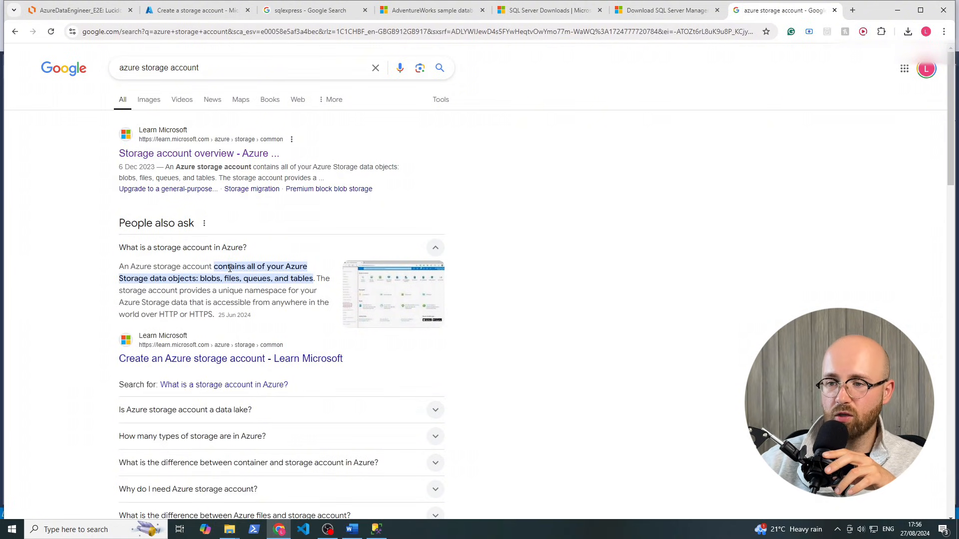
{"action": "mouse_move", "coordinate": [223, 268]}
{"action": "left_mouse_down"}
{"action": "mouse_move", "coordinate": [285, 279]}
{"action": "mouse_move", "coordinate": [173, 291]}
{"action": "mouse_move", "coordinate": [220, 279]}
{"action": "left_mouse_up"}
{"action": "left_click", "coordinate": [234, 279]}
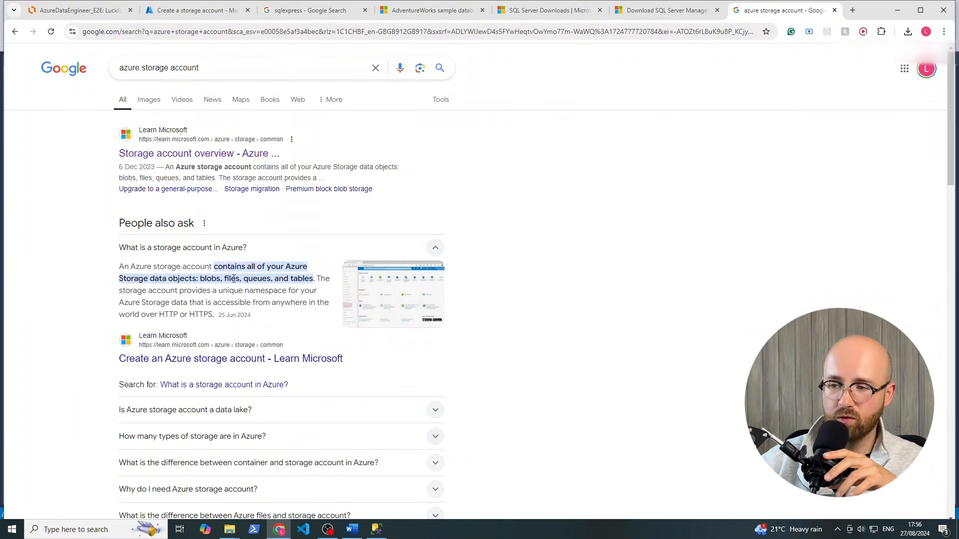
{"action": "left_click", "coordinate": [206, 13]}
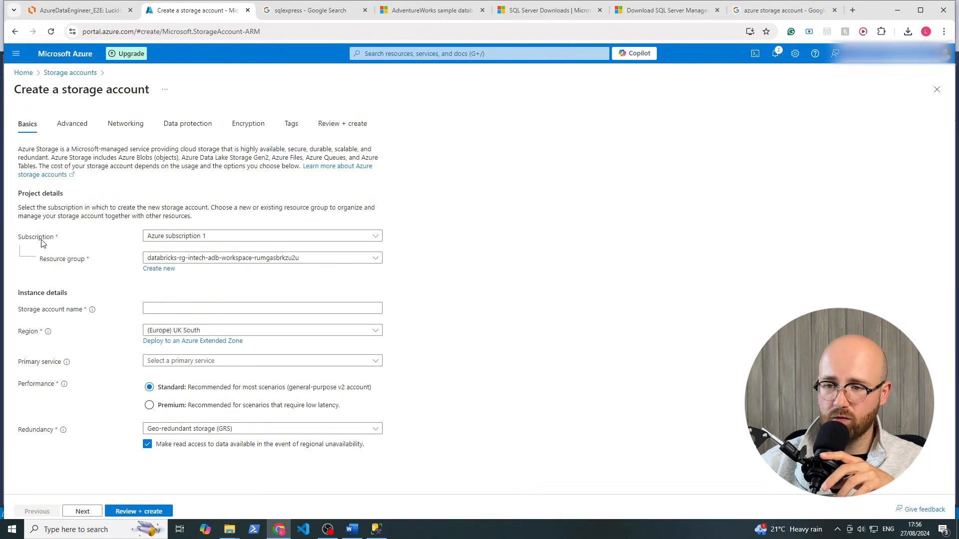
Place the storage account in intech-rg, name it intechsg, and continue to Advanced
{"action": "left_click", "coordinate": [183, 260]}
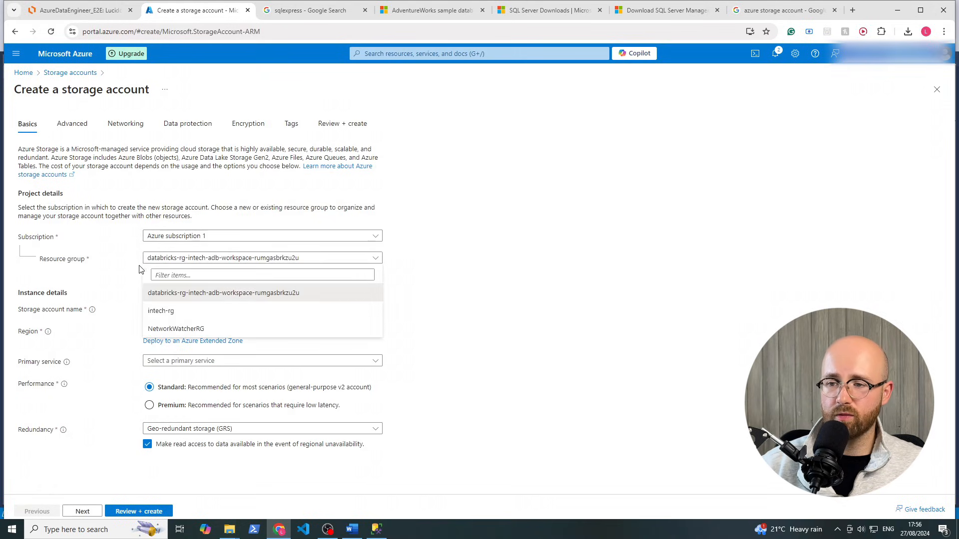
{"action": "left_click", "coordinate": [160, 311]}
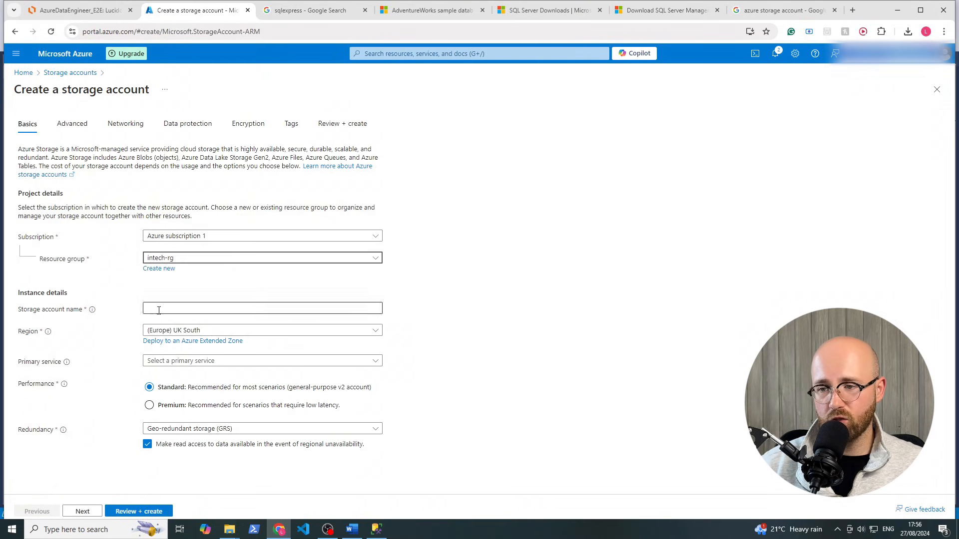
{"action": "left_click", "coordinate": [159, 311]}
{"action": "type", "text": "int"}
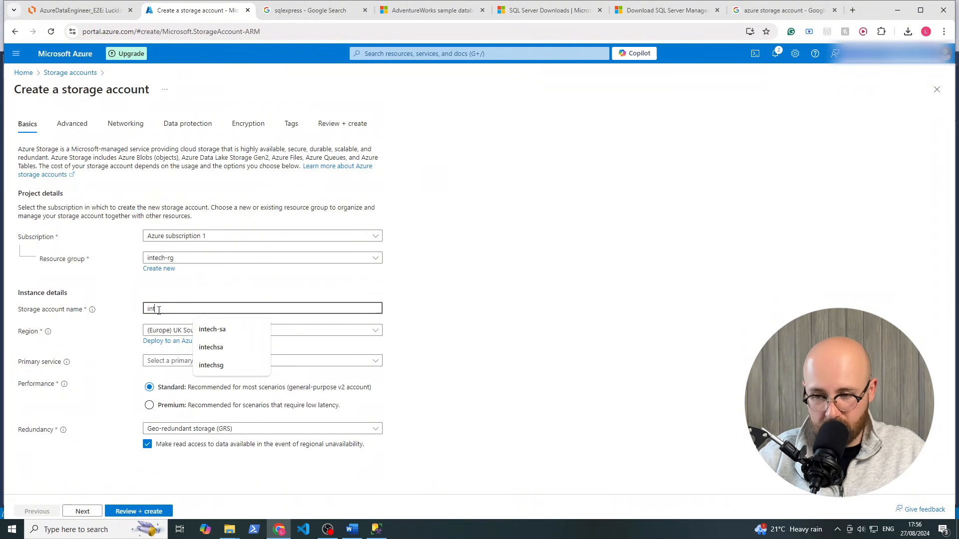
{"action": "type", "text": "ech-sg"}
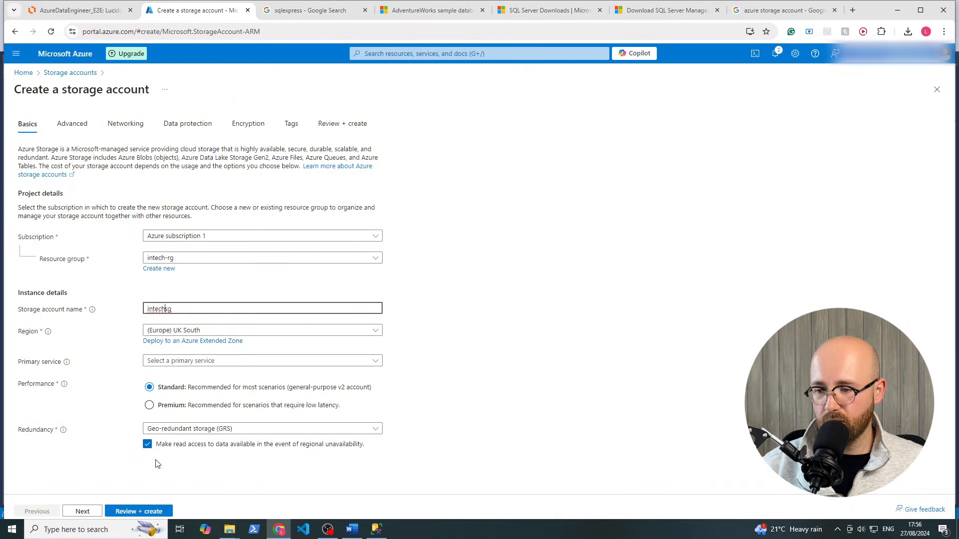
{"action": "left_click", "coordinate": [79, 512]}
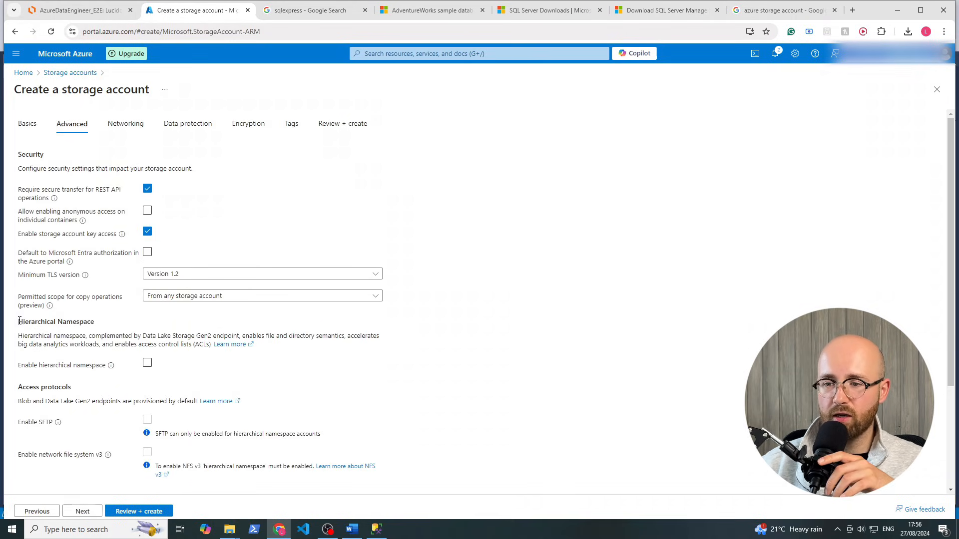
Enable hierarchical namespace for Data Lake Gen2 and send intechsg to Review + create
{"action": "left_click_drag", "start_coordinate": [19, 320], "coordinate": [87, 324]}
{"action": "left_click_drag", "start_coordinate": [17, 336], "coordinate": [254, 349]}
{"action": "left_click", "coordinate": [446, 322]}
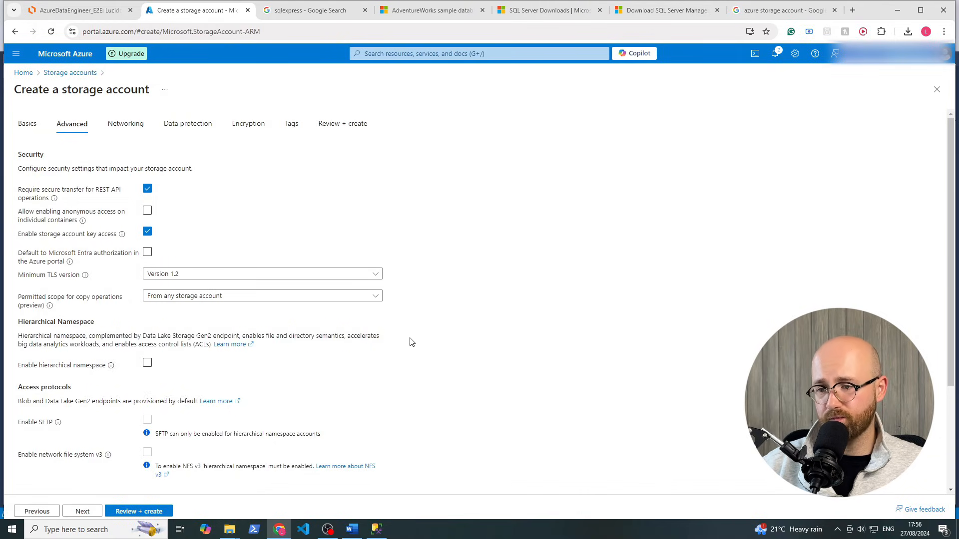
{"action": "left_click", "coordinate": [147, 363]}
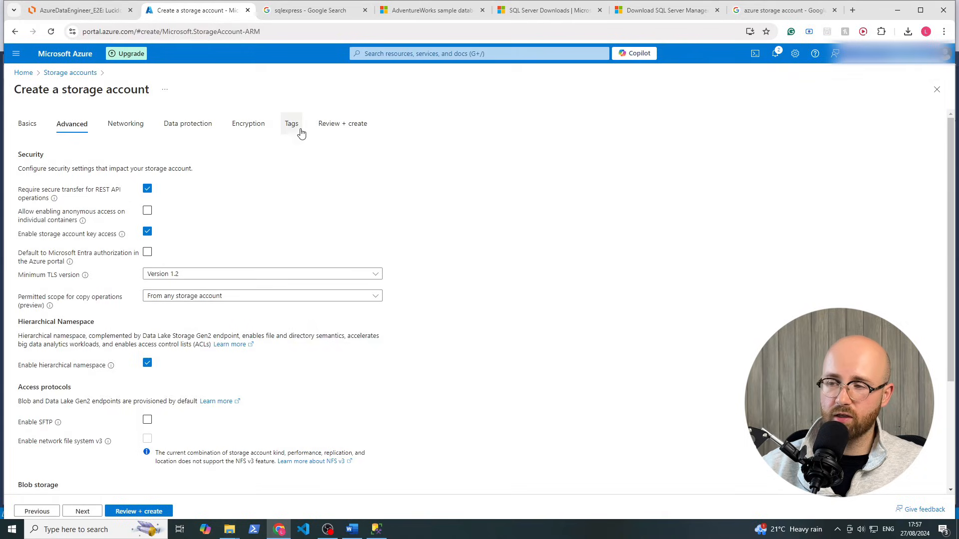
{"action": "left_click", "coordinate": [159, 512]}
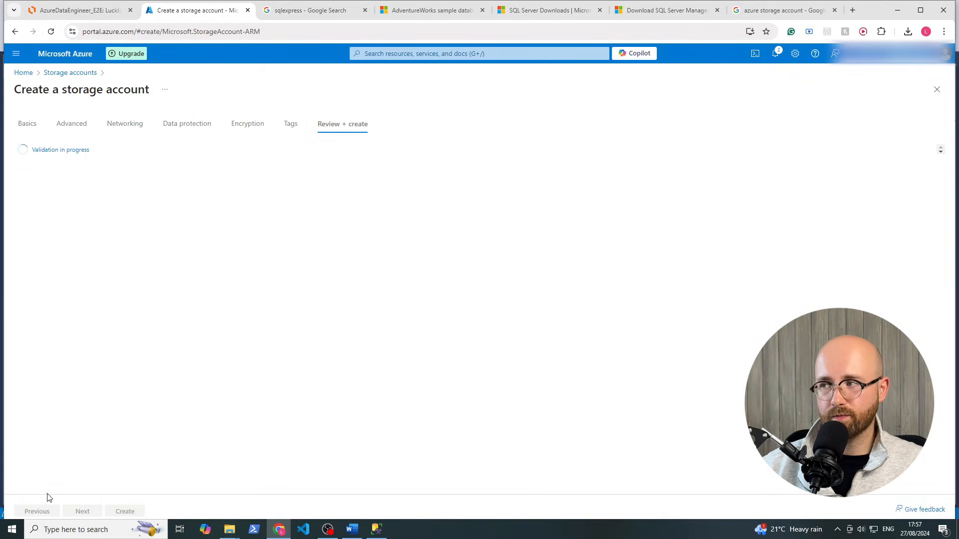
Create the intechsg storage account, check deployment notifications, then return to the intech-rg overview
{"action": "left_click", "coordinate": [122, 512]}
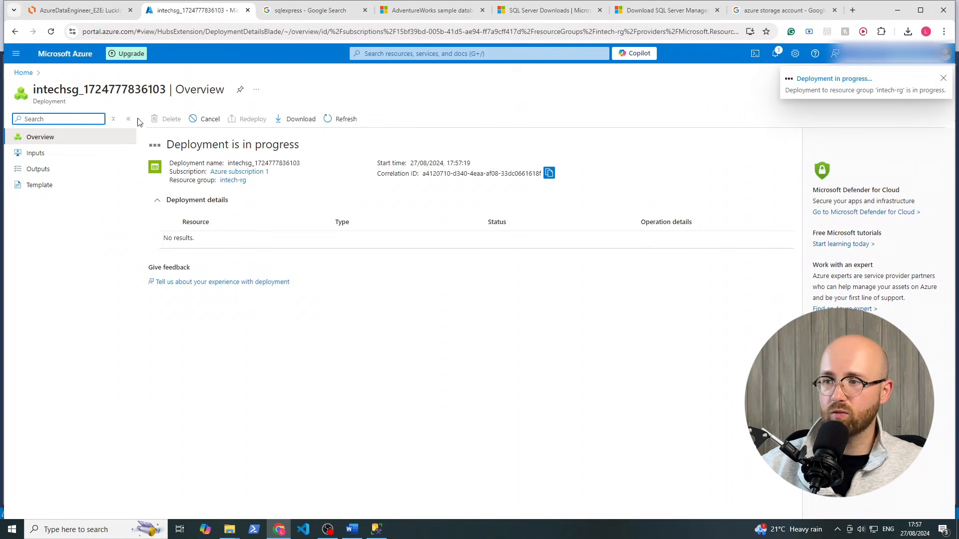
{"action": "left_click", "coordinate": [239, 184]}
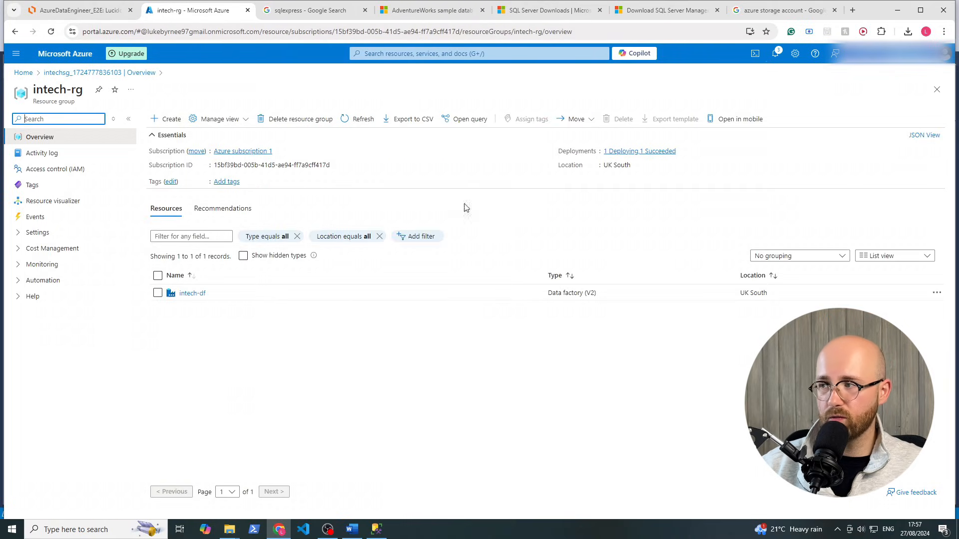
{"action": "left_click", "coordinate": [775, 54]}
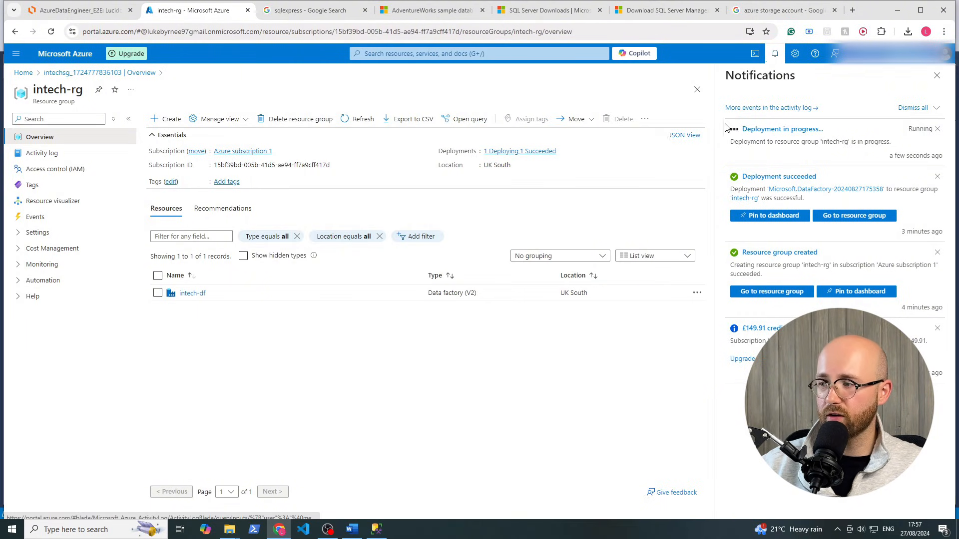
{"action": "left_click", "coordinate": [776, 54]}
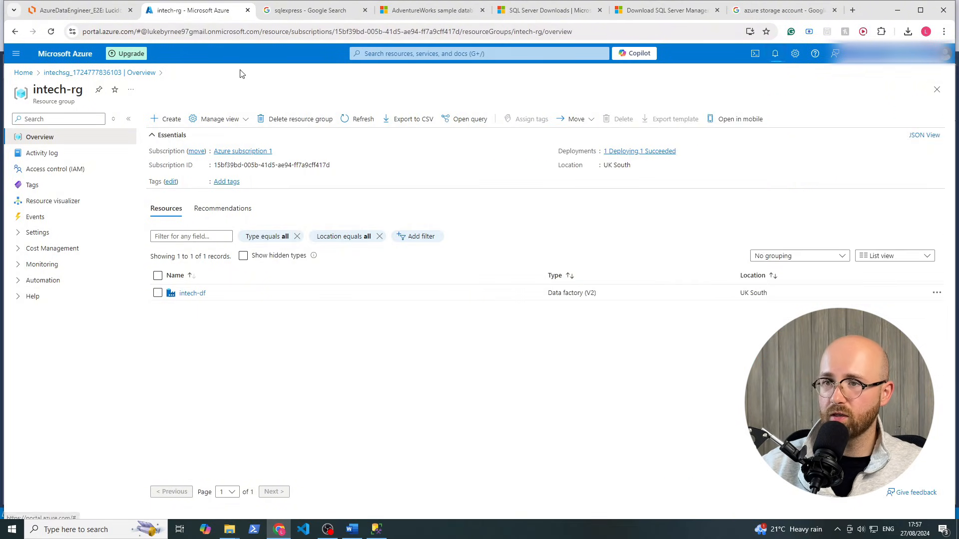
{"action": "left_click", "coordinate": [88, 16]}
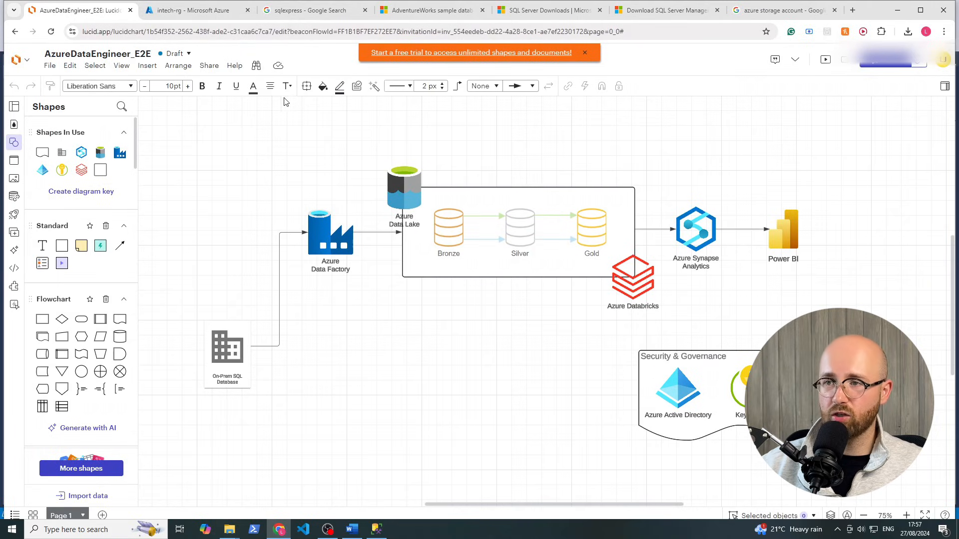
{"action": "left_click", "coordinate": [220, 12]}
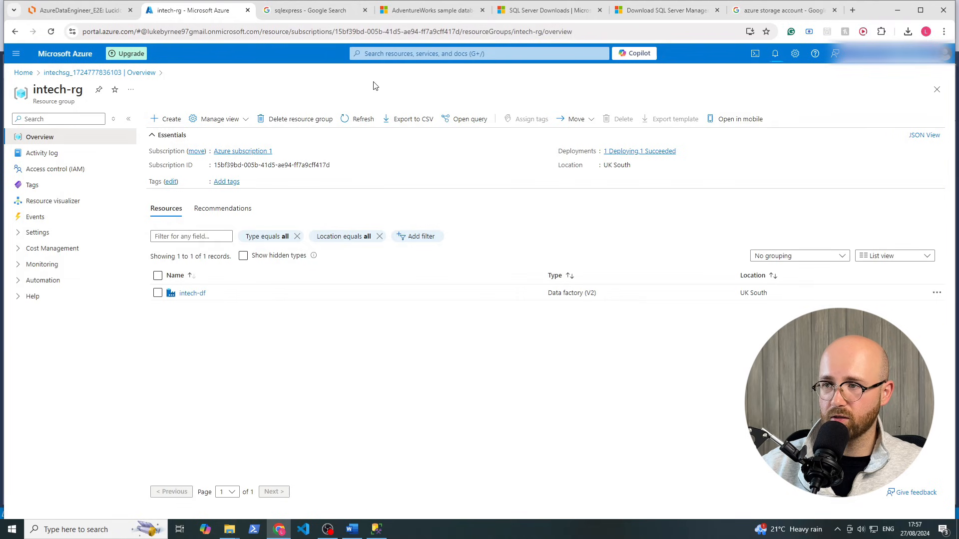
Add a resource to intech-rg by searching Marketplace for databricks and choosing Azure Databricks
{"action": "left_click", "coordinate": [165, 118]}
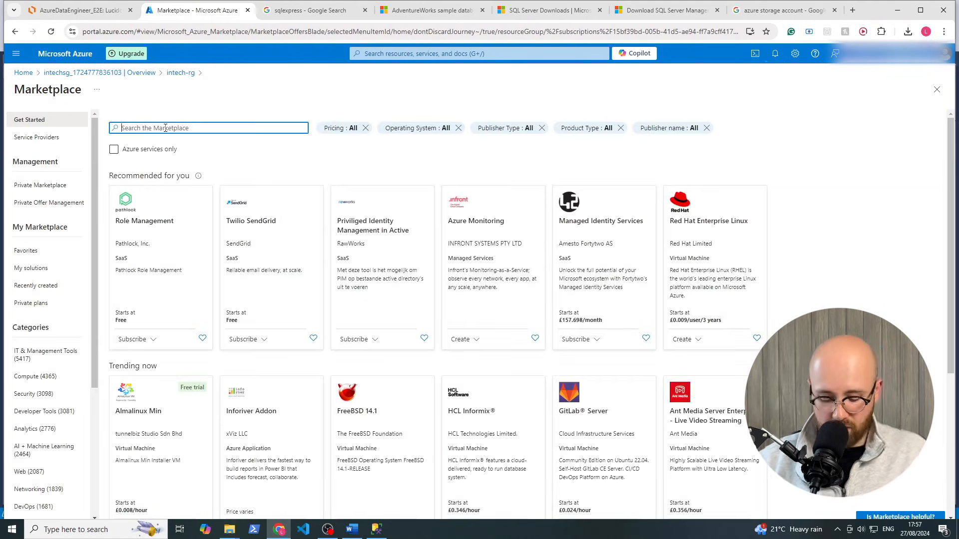
{"action": "type", "text": "databricks"}
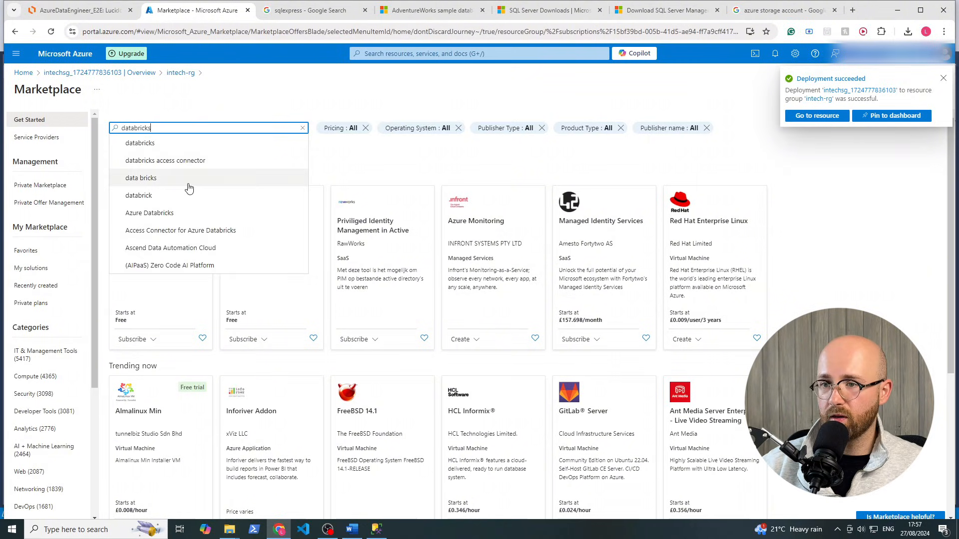
{"action": "left_click", "coordinate": [172, 147]}
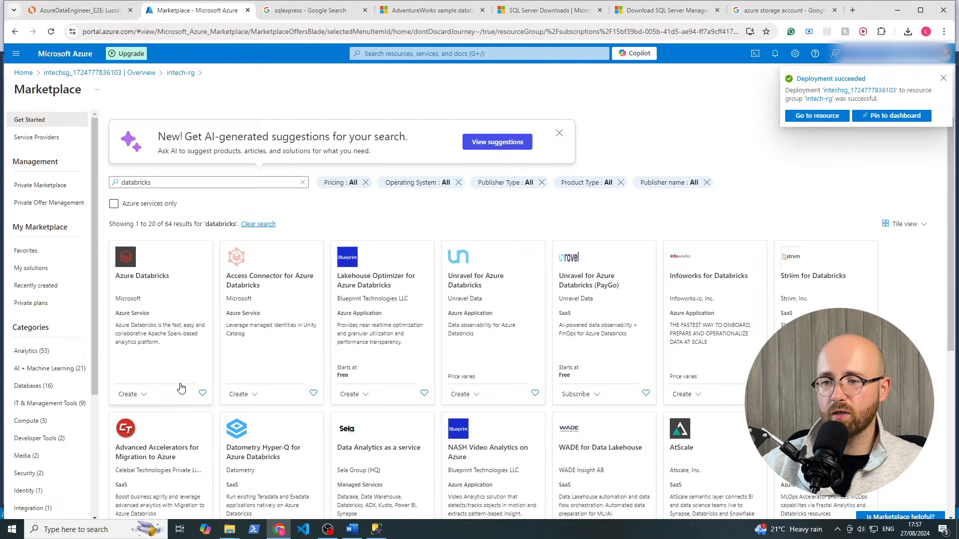
{"action": "left_click", "coordinate": [128, 394]}
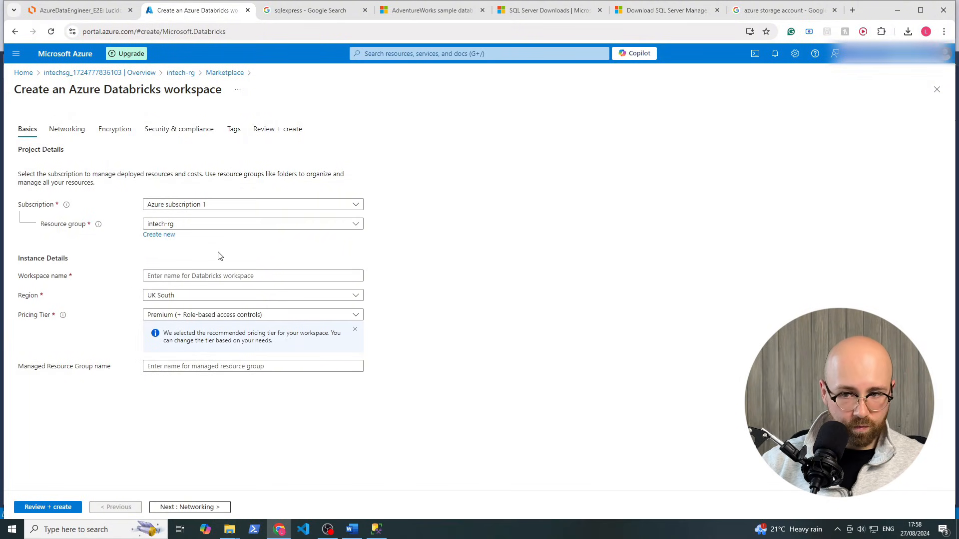
Enter intech-databricks as the Databricks workspace name
{"action": "left_click", "coordinate": [189, 277]}
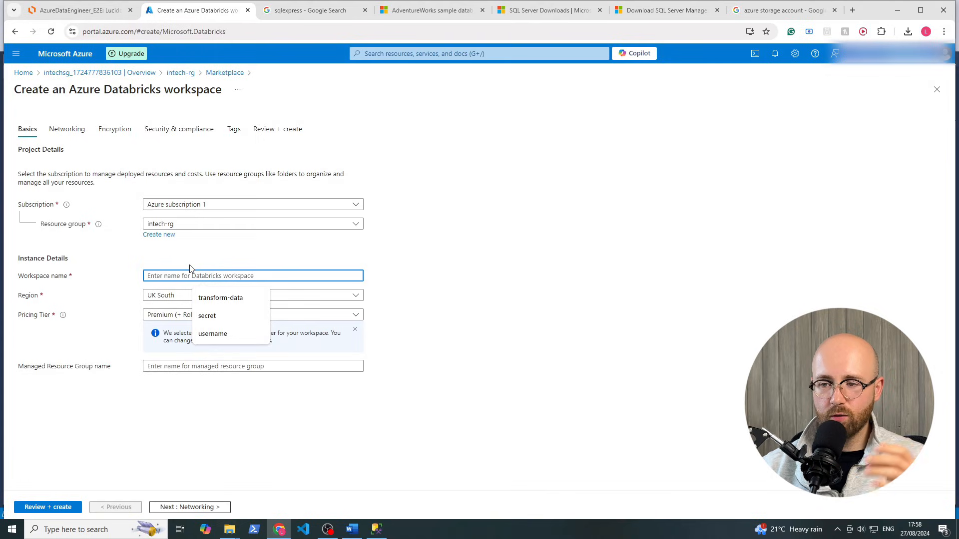
{"action": "left_click", "coordinate": [224, 274]}
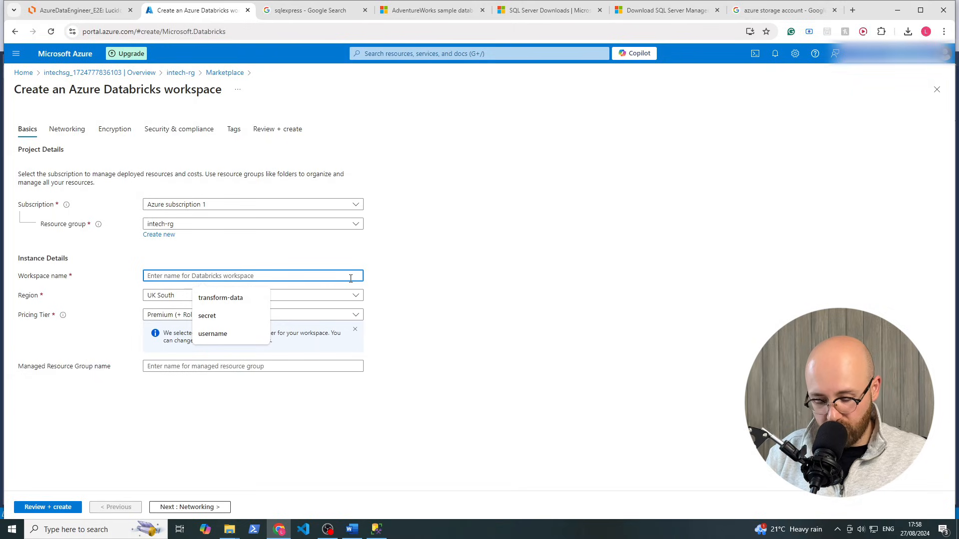
{"action": "type", "text": "databricks"}
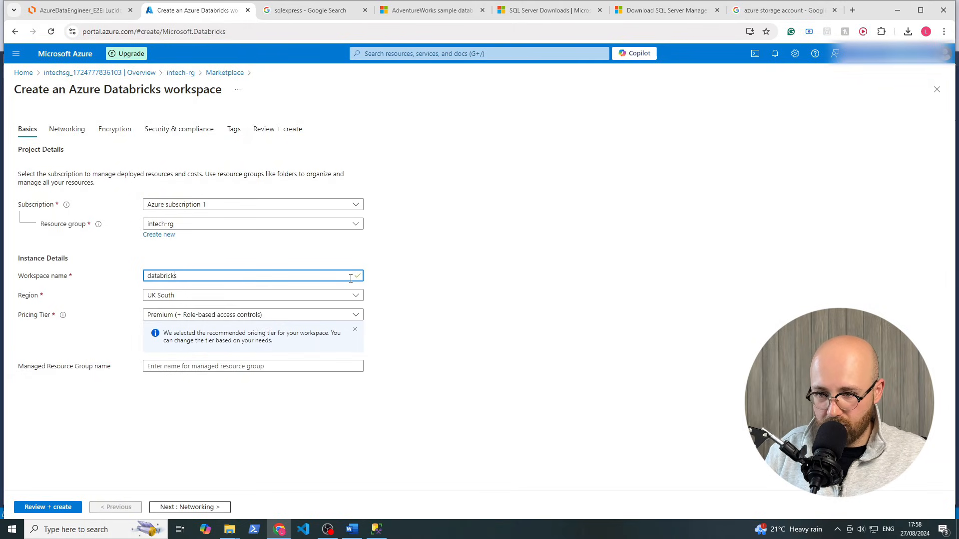
{"action": "type", "text": "intec"}
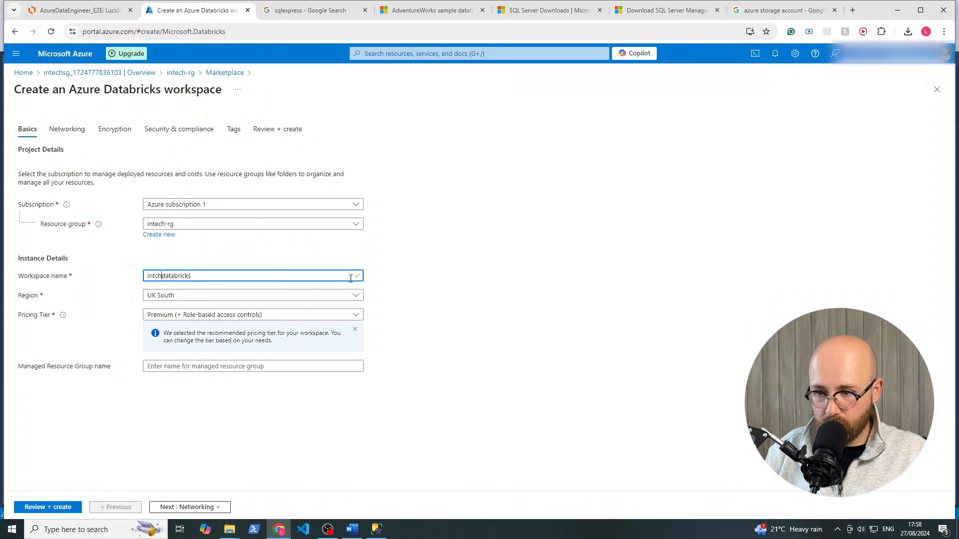
{"action": "type", "text": "h-"}
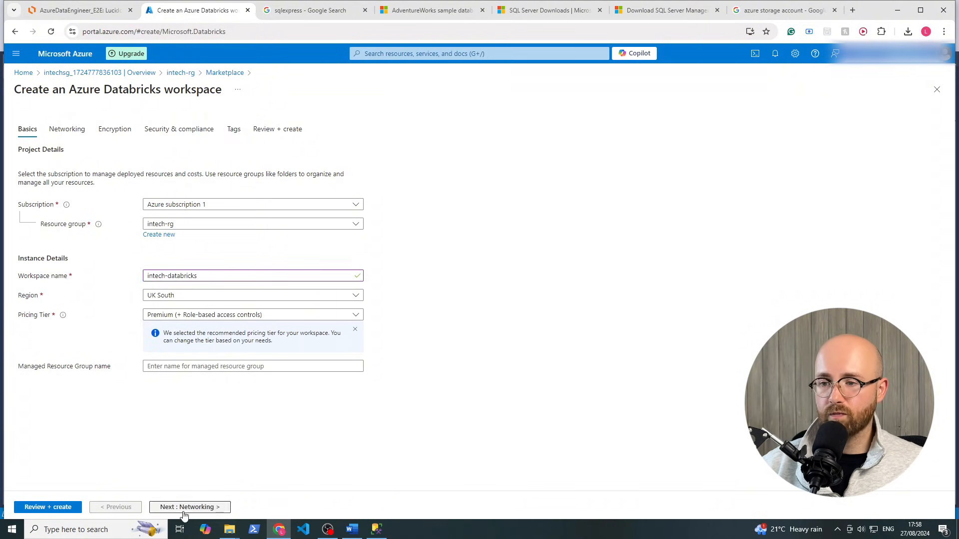
Skip through Networking, Encryption, Security & compliance and Tags to the Review + create summary
{"action": "left_click", "coordinate": [212, 509]}
{"action": "left_click", "coordinate": [211, 508]}
{"action": "left_click", "coordinate": [211, 508]}
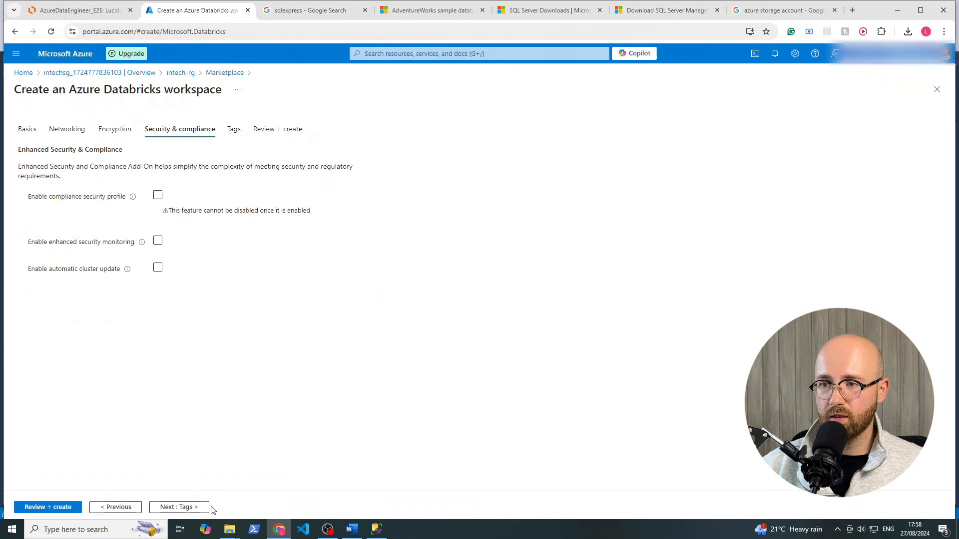
{"action": "left_click", "coordinate": [211, 508]}
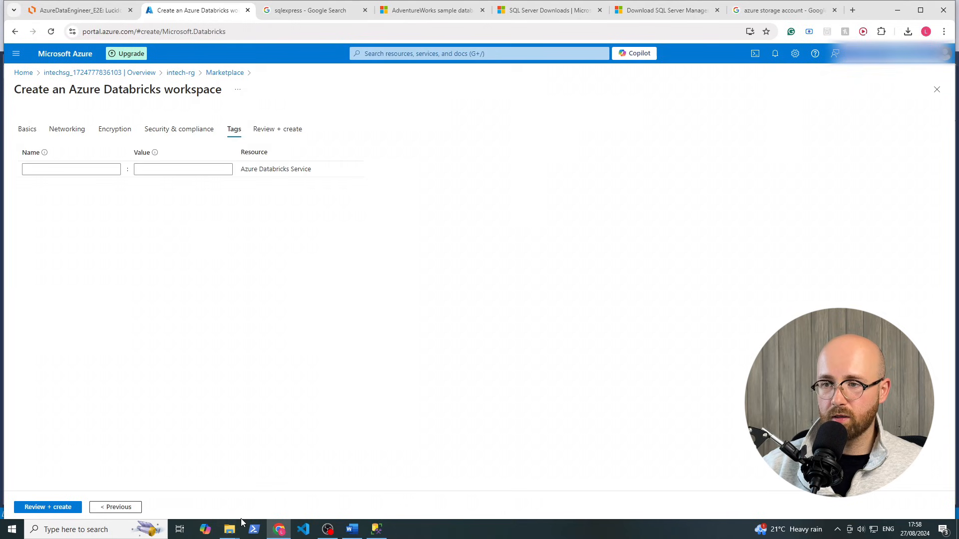
{"action": "left_click", "coordinate": [33, 509]}
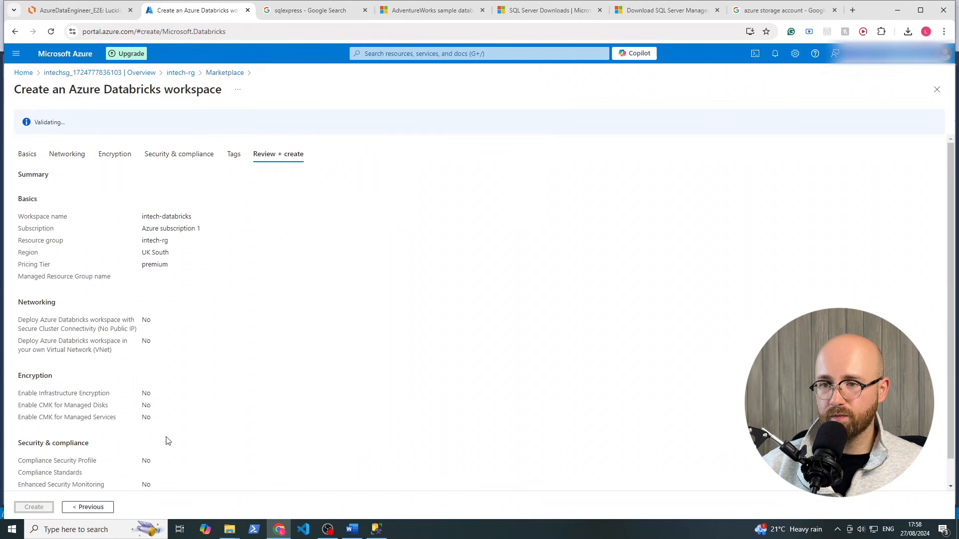
Create the intech-databricks workspace, glance at the Lucidchart diagram, and return to intech-rg
{"action": "left_click", "coordinate": [35, 508]}
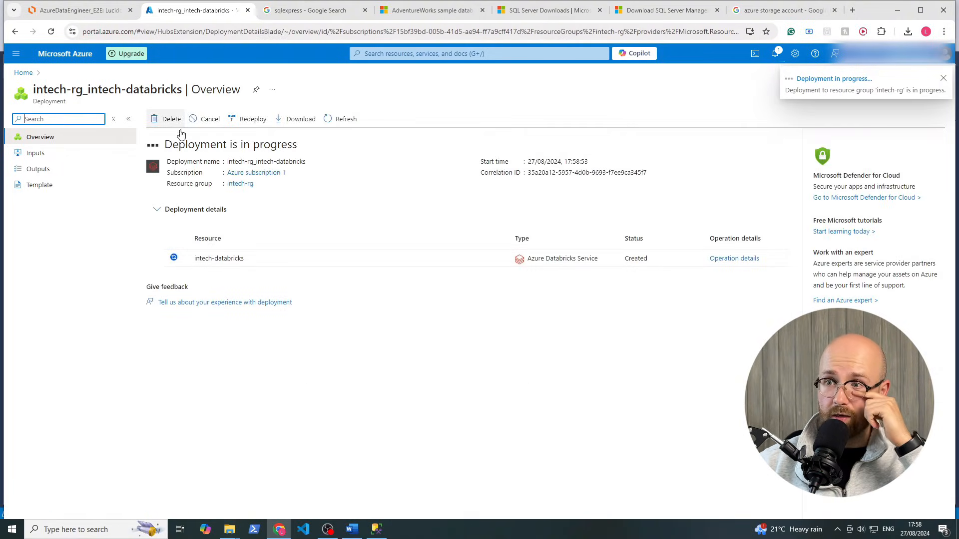
{"action": "left_click", "coordinate": [240, 183]}
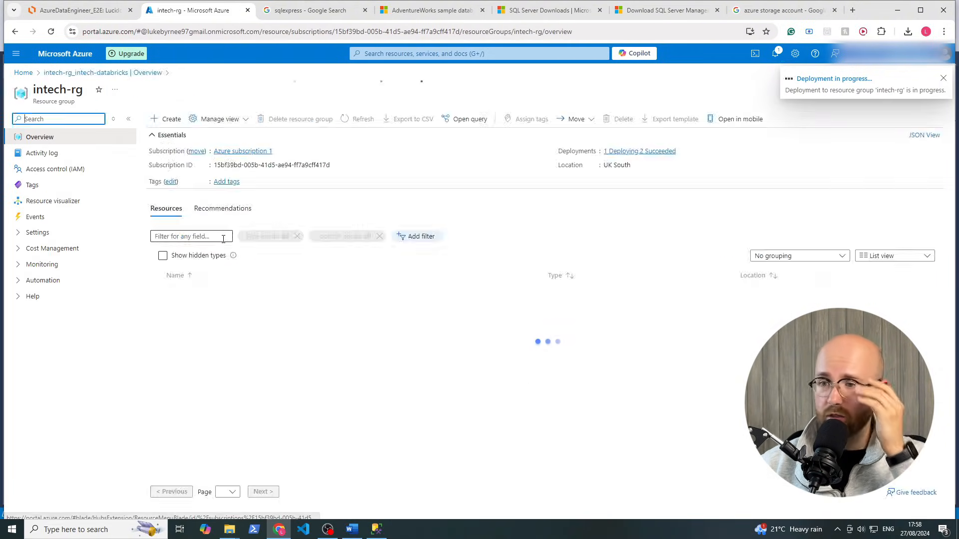
{"action": "left_click", "coordinate": [99, 16]}
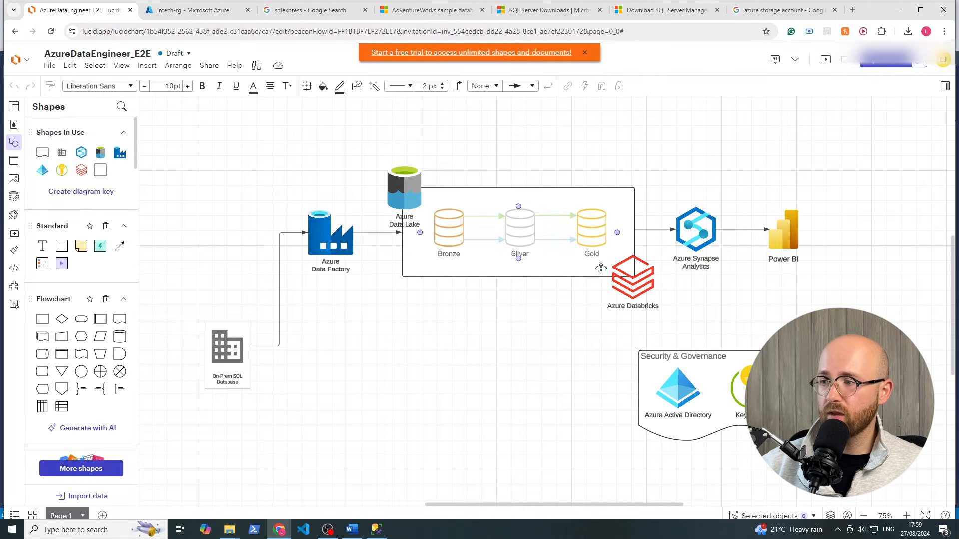
{"action": "left_click_drag", "start_coordinate": [633, 274], "coordinate": [634, 275]}
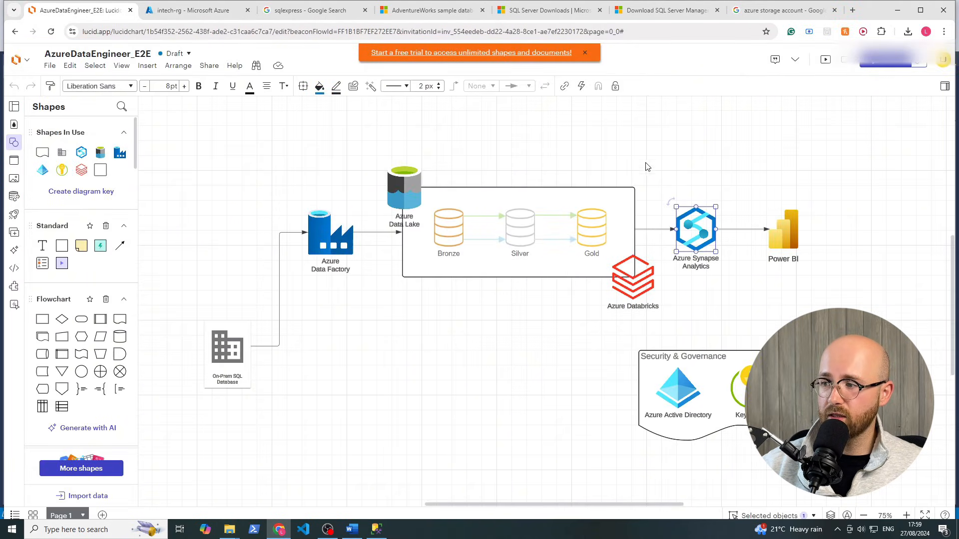
{"action": "left_click", "coordinate": [221, 6]}
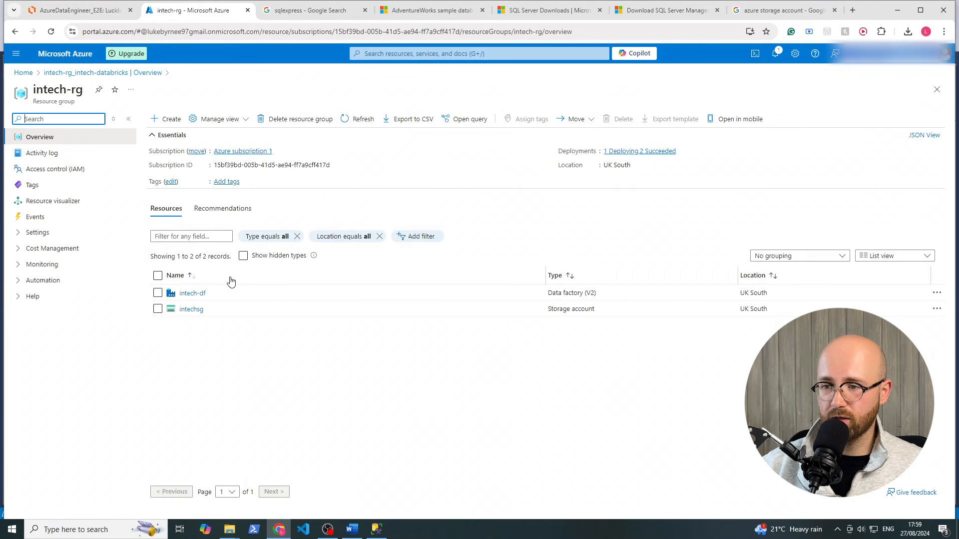
Add a resource to intech-rg by searching Marketplace for synapse and choosing Azure Synapse Analytics
{"action": "left_click", "coordinate": [165, 120]}
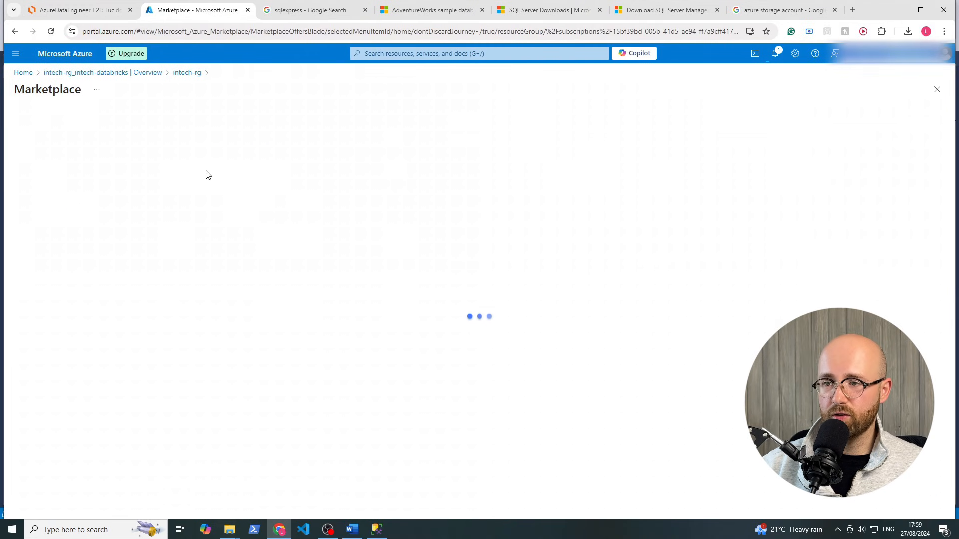
{"action": "type", "text": "syn"}
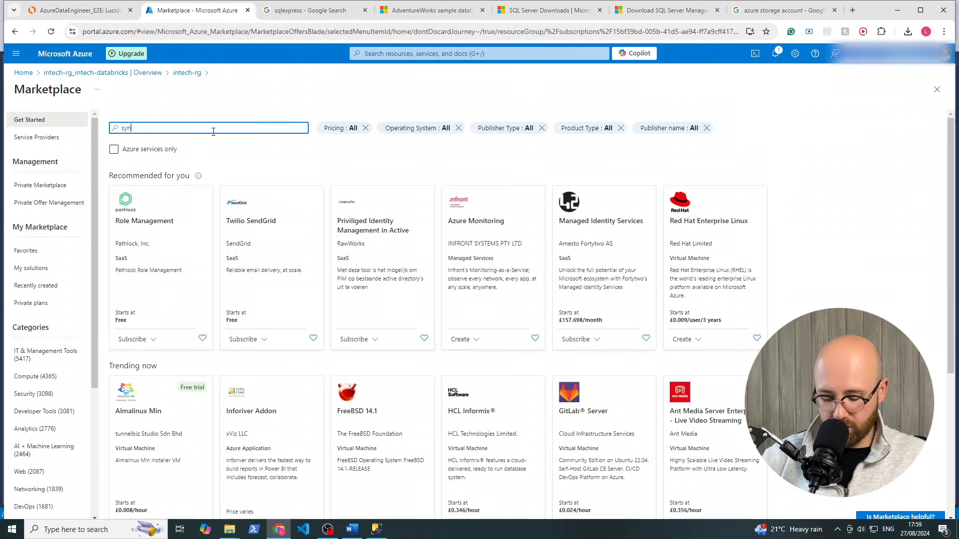
{"action": "type", "text": "apse"}
{"action": "key", "text": "Return"}
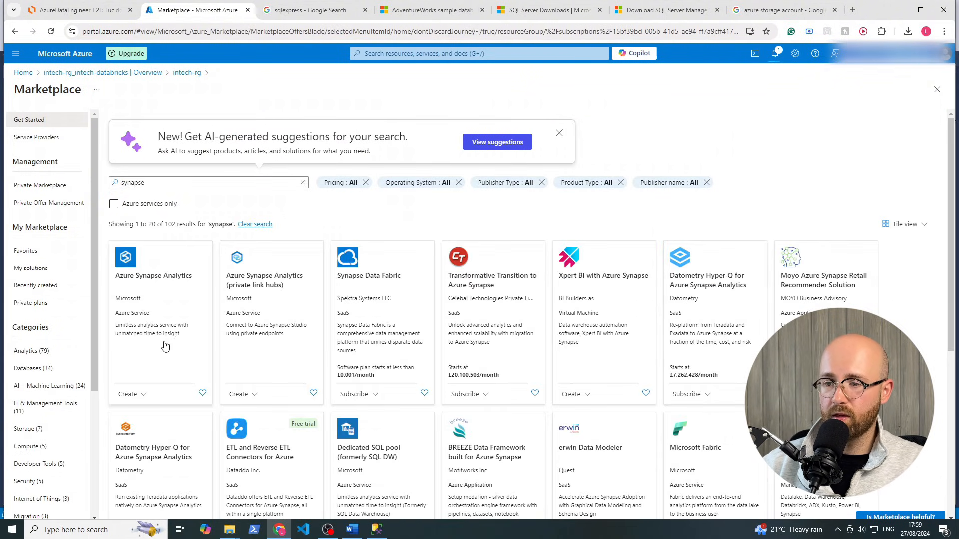
{"action": "left_click", "coordinate": [139, 409]}
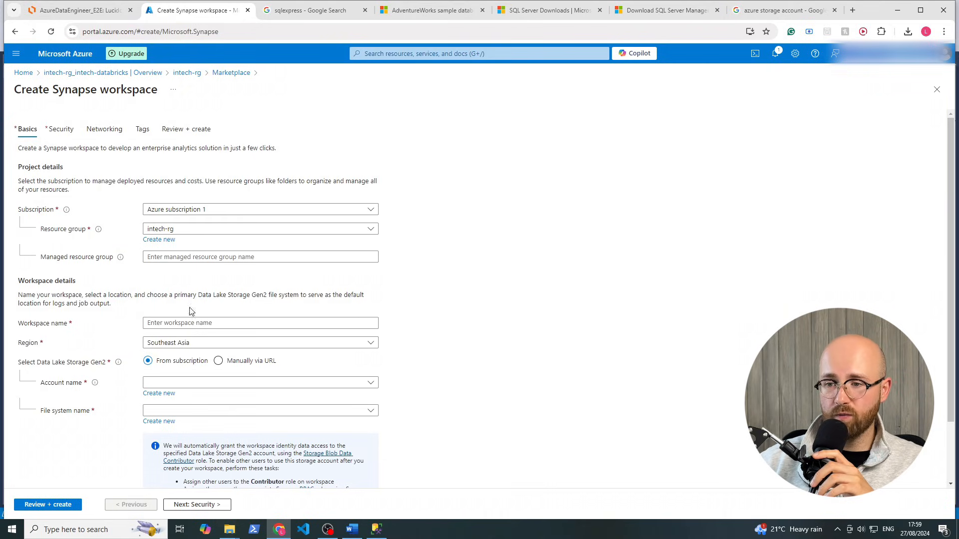
Name the Synapse workspace intech-synapse and set its region to UK South
{"action": "left_click", "coordinate": [185, 322]}
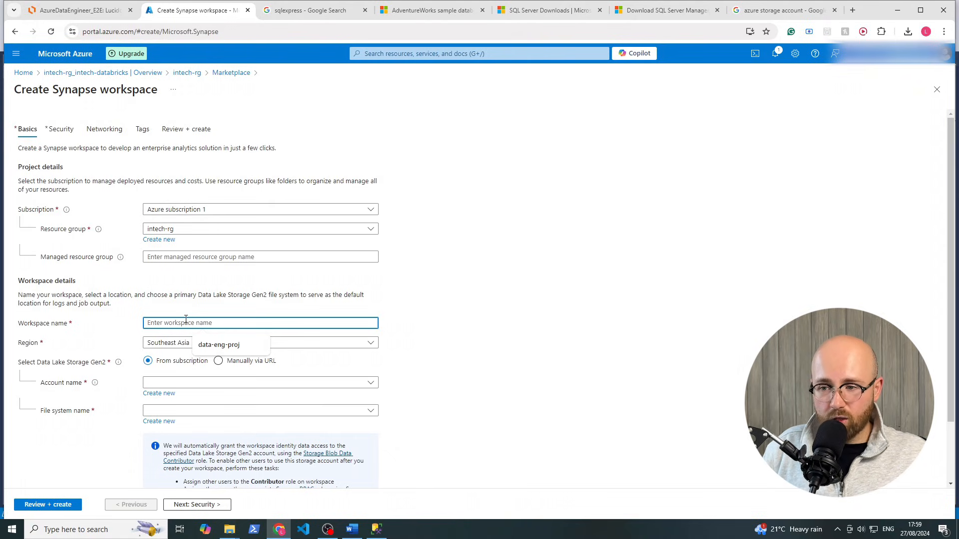
{"action": "type", "text": "in"}
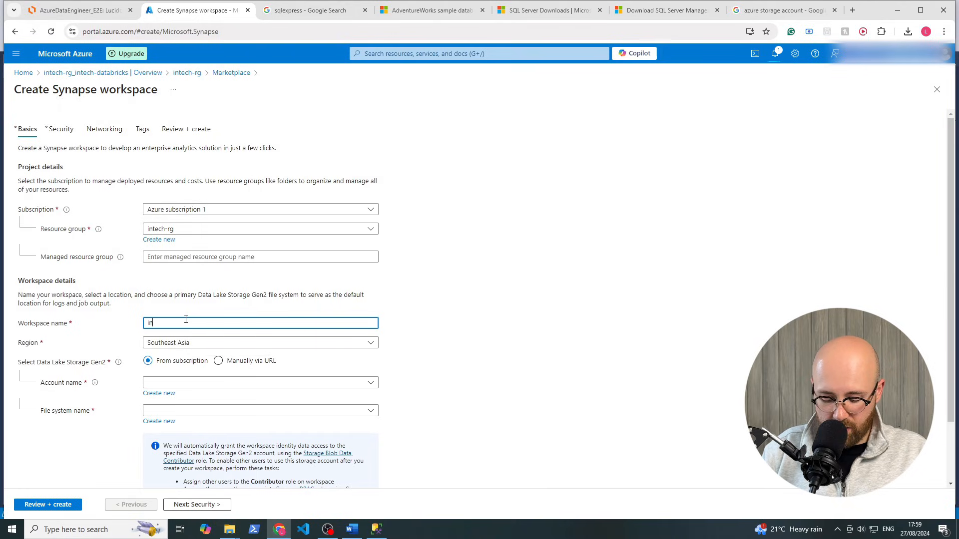
{"action": "type", "text": "tech-synapse"}
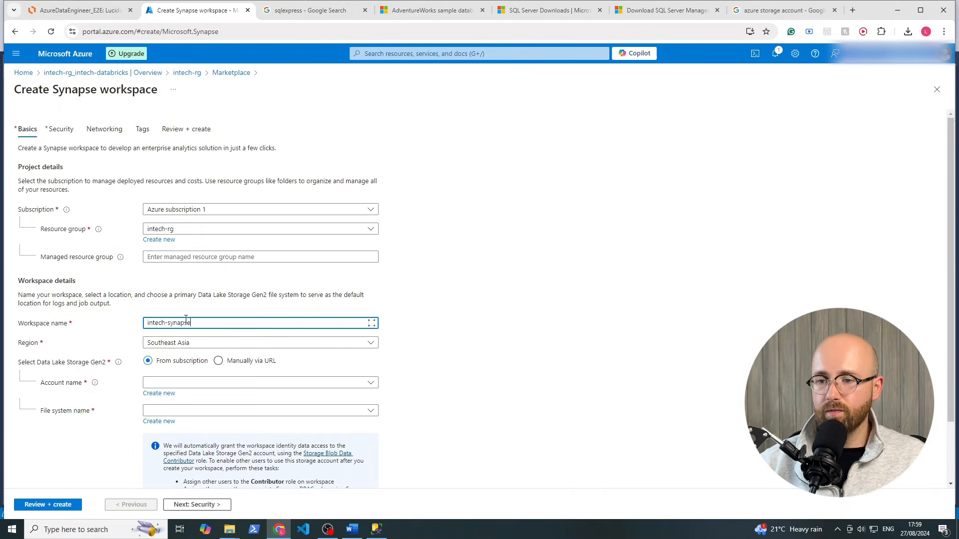
{"action": "left_click", "coordinate": [180, 343]}
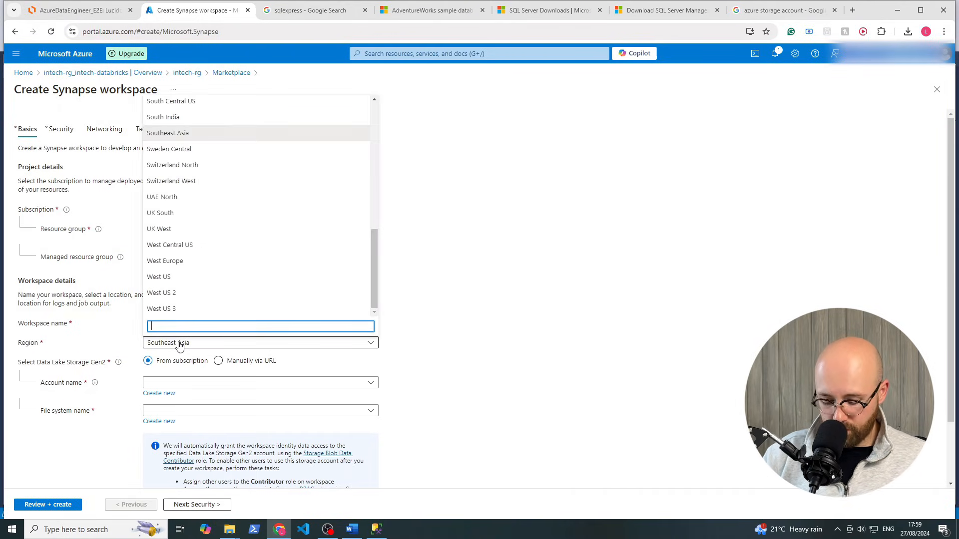
{"action": "type", "text": "uk"}
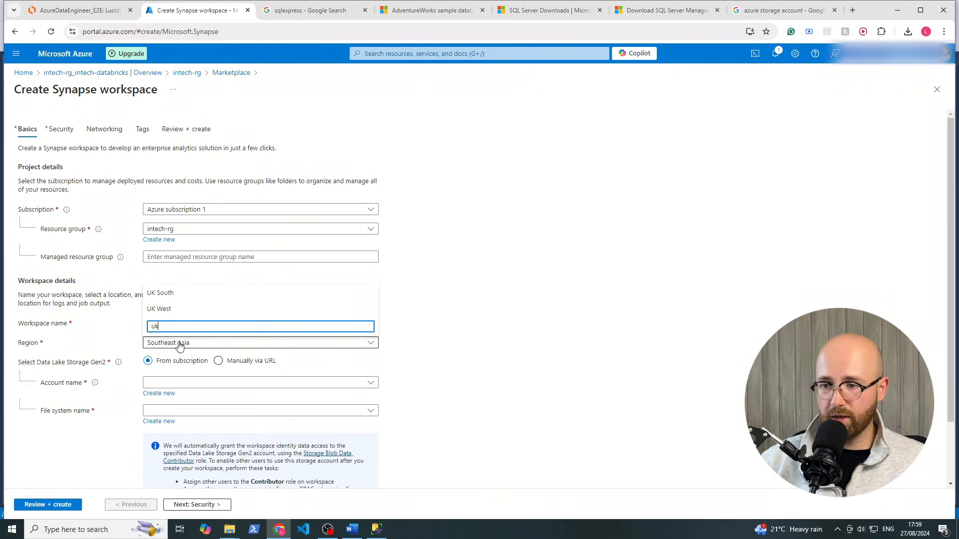
{"action": "left_click", "coordinate": [159, 295]}
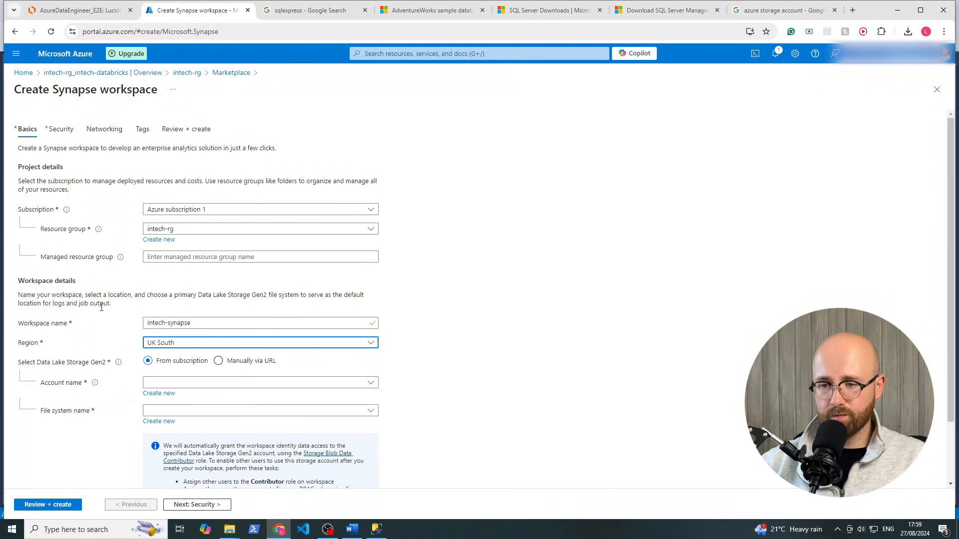
{"action": "left_click_drag", "start_coordinate": [18, 366], "coordinate": [110, 368]}
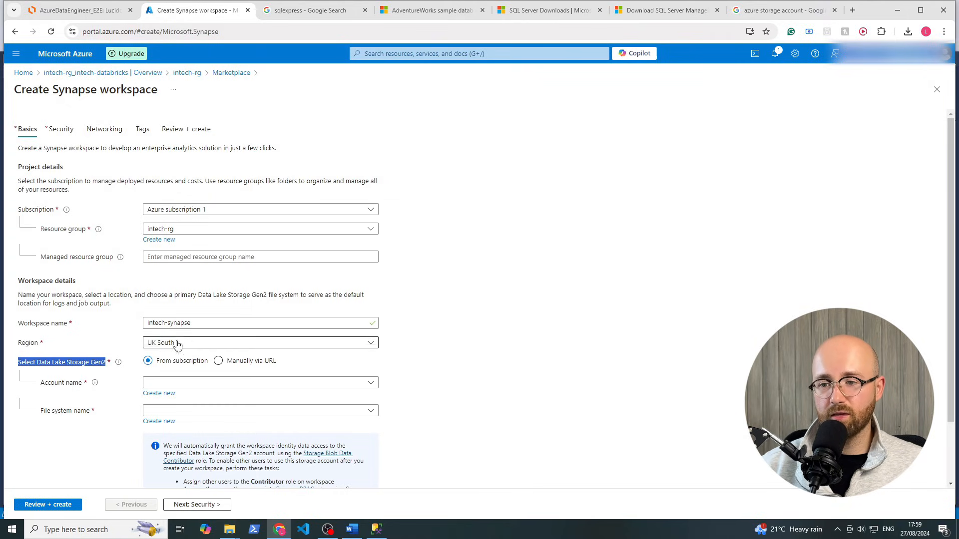
{"action": "left_click", "coordinate": [96, 14]}
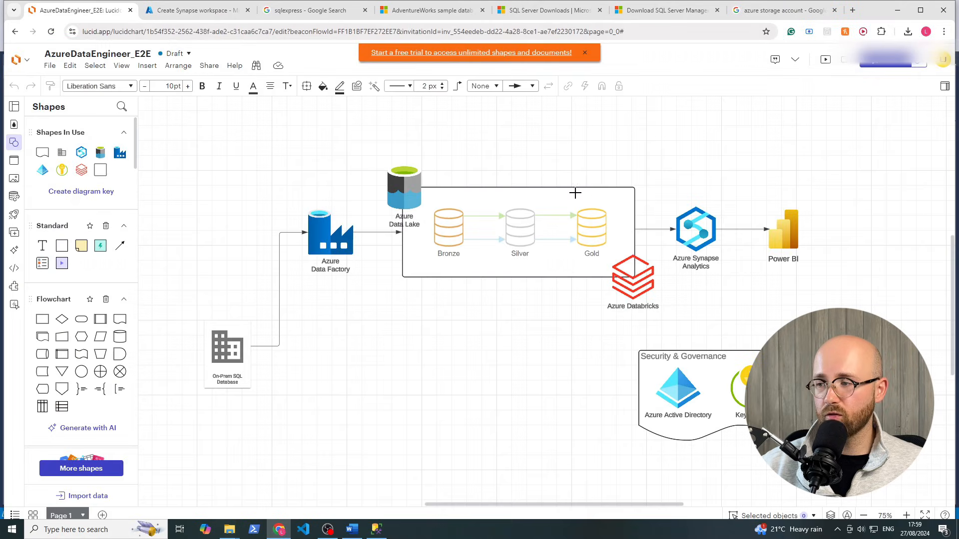
Select the Azure Synapse Analytics shape in the diagram, then go back to the Synapse form
{"action": "left_click", "coordinate": [697, 225]}
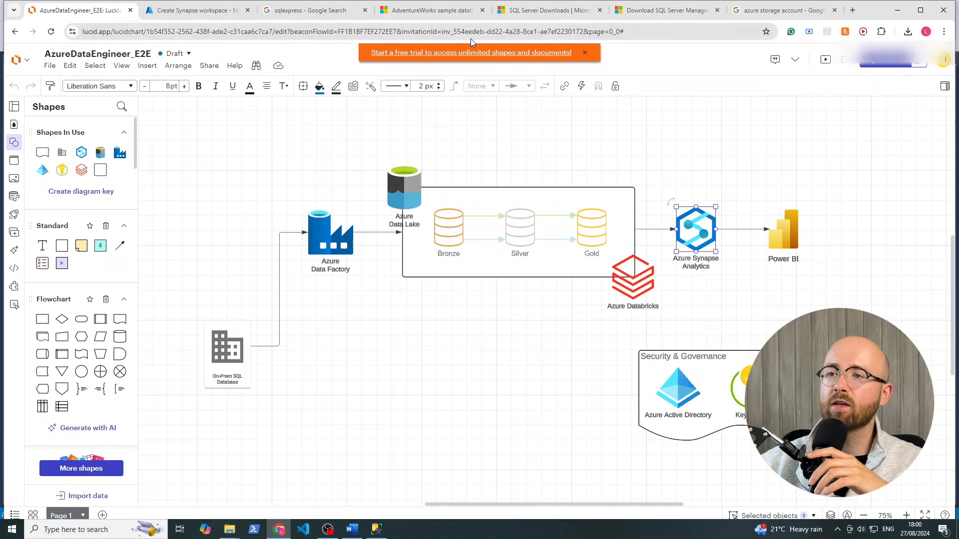
{"action": "left_click", "coordinate": [202, 12]}
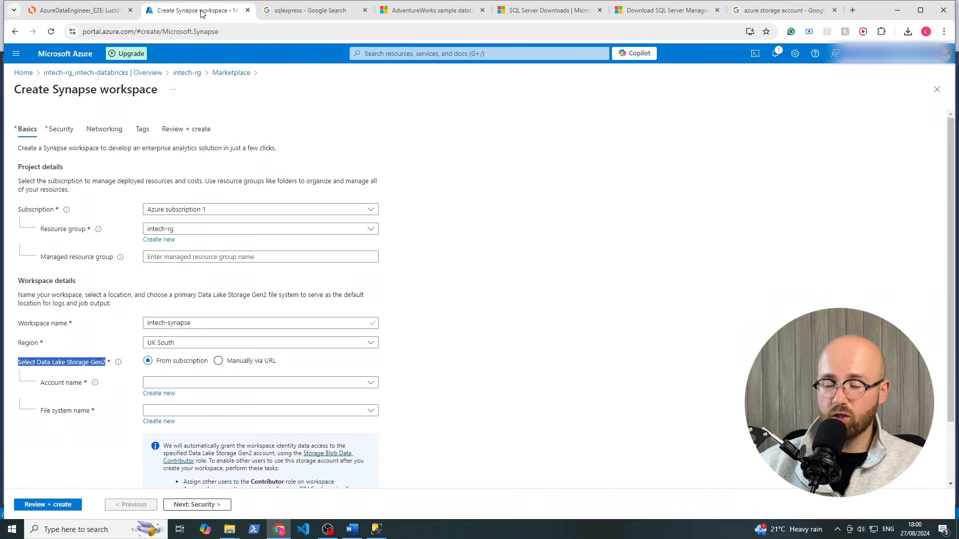
Choose intechsg as the Synapse workspace's Data Lake Gen2 storage account
{"action": "left_click", "coordinate": [188, 383]}
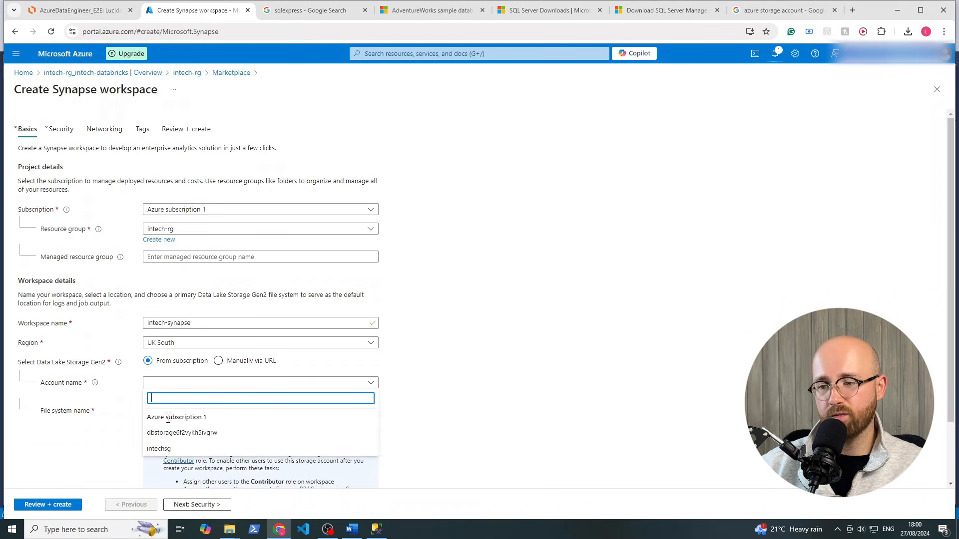
{"action": "left_click_drag", "start_coordinate": [149, 419], "coordinate": [211, 418]}
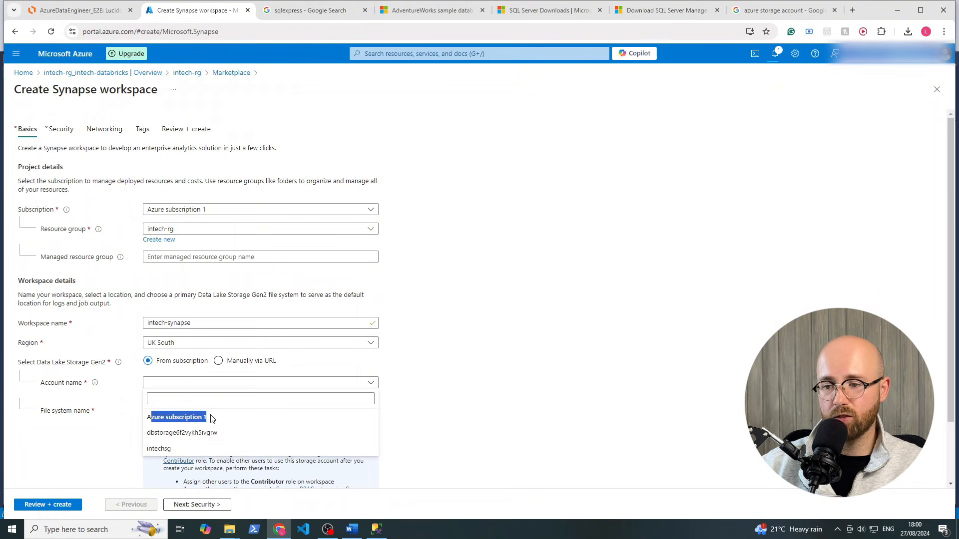
{"action": "left_click", "coordinate": [161, 448]}
{"action": "left_click", "coordinate": [170, 413]}
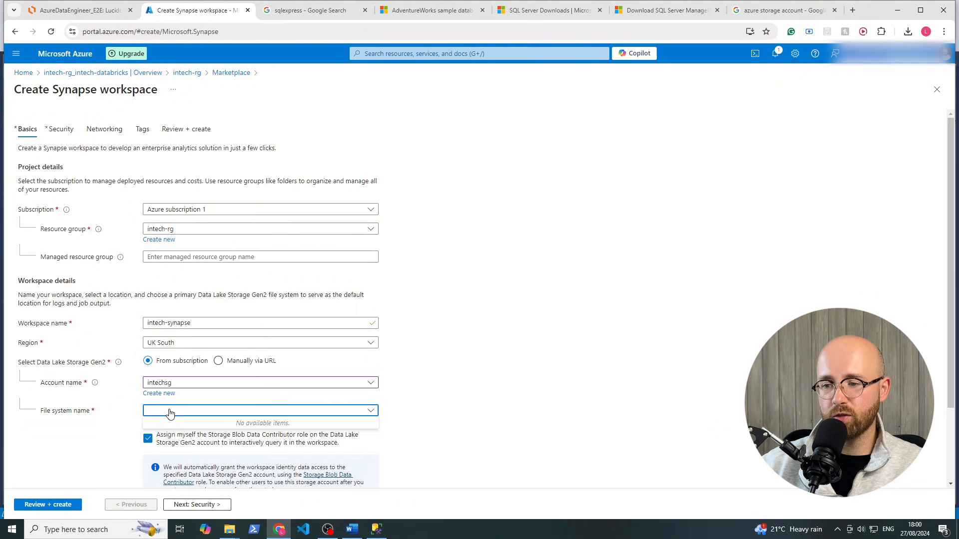
{"action": "left_click", "coordinate": [473, 413]}
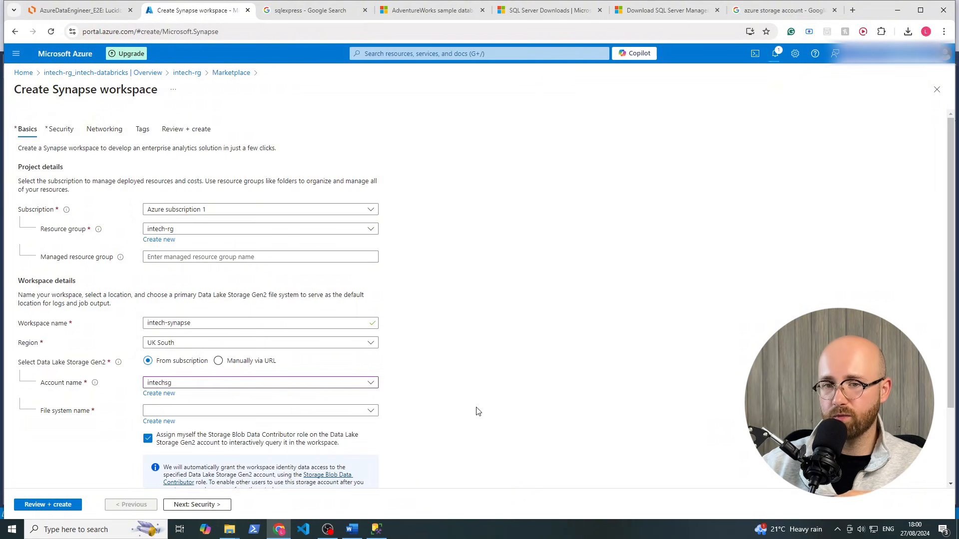
Create a new file system named synapse-fs for the workspace
{"action": "left_click", "coordinate": [159, 422]}
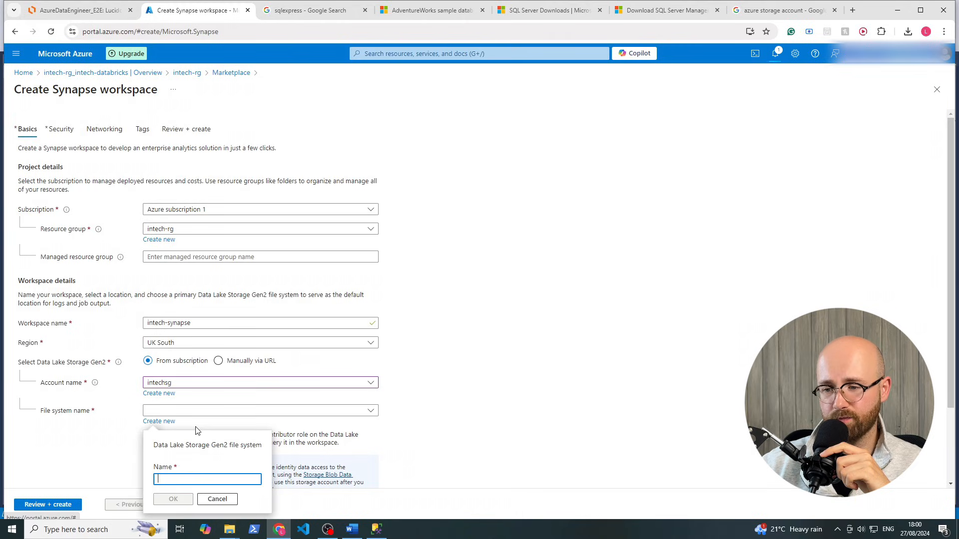
{"action": "left_click", "coordinate": [206, 477]}
{"action": "type", "text": "synapse-fs"}
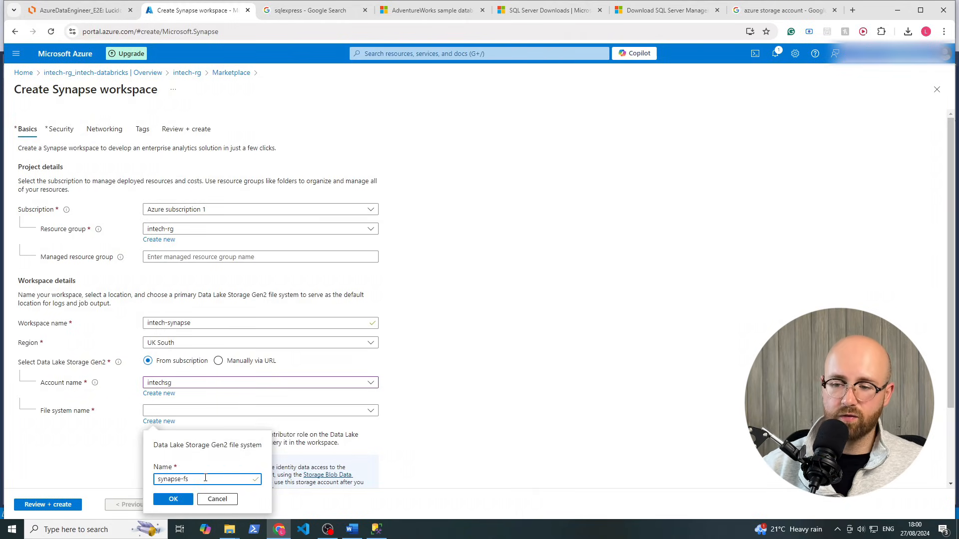
{"action": "left_click", "coordinate": [175, 499]}
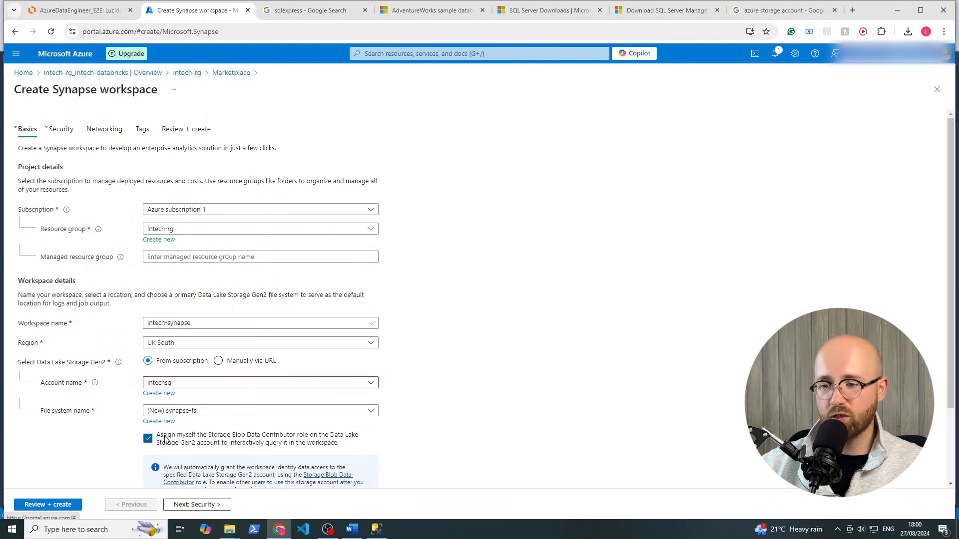
{"action": "left_click_drag", "start_coordinate": [160, 436], "coordinate": [359, 451]}
{"action": "left_click", "coordinate": [551, 382]}
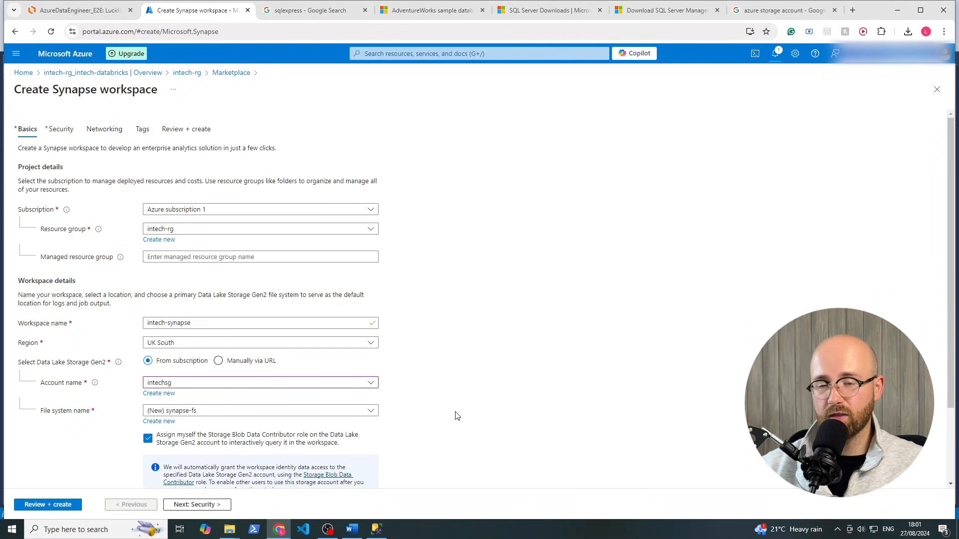
Advance through Security, Networking and Tags to the Synapse Review + create summary
{"action": "left_click", "coordinate": [213, 505]}
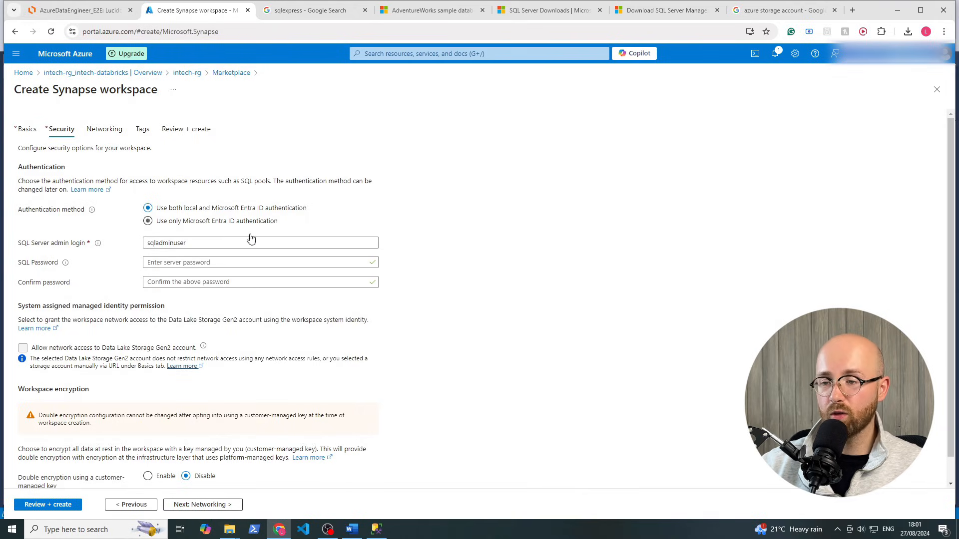
{"action": "left_click", "coordinate": [185, 506]}
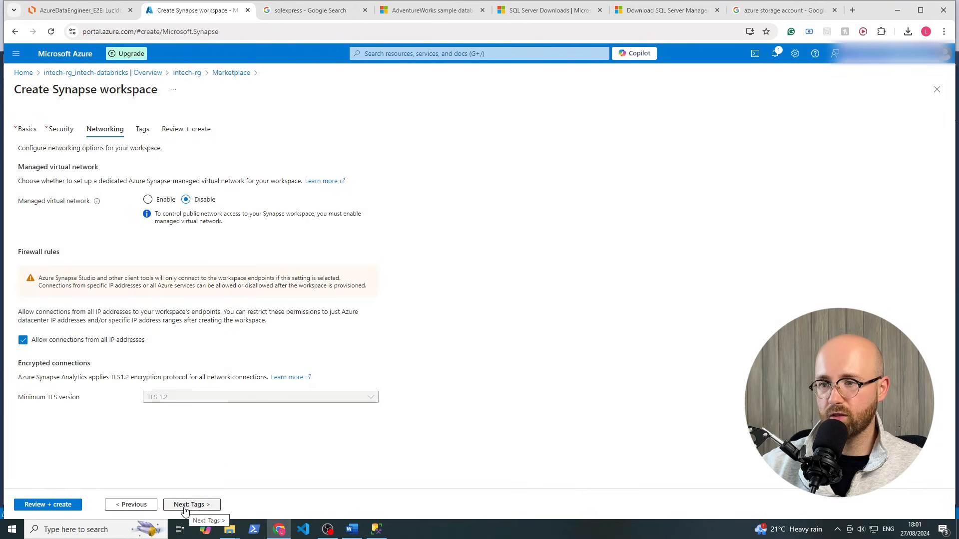
{"action": "left_click", "coordinate": [184, 505]}
{"action": "left_click", "coordinate": [180, 505]}
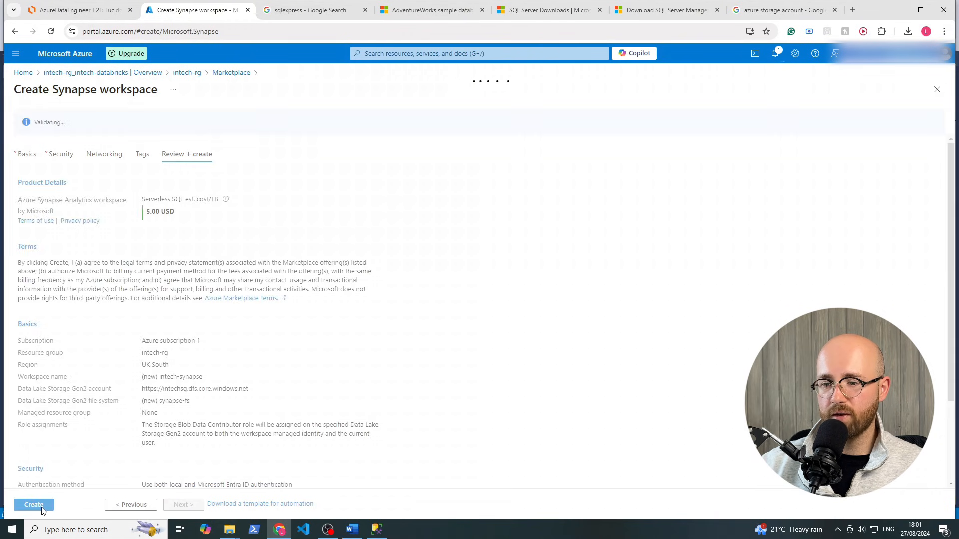
{"action": "left_click_drag", "start_coordinate": [185, 218], "coordinate": [145, 210]}
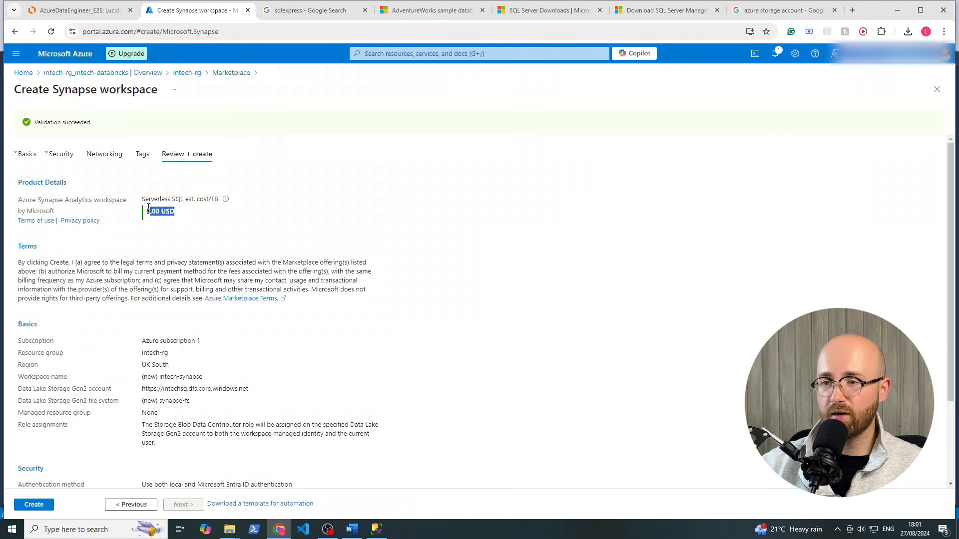
{"action": "left_click", "coordinate": [205, 222]}
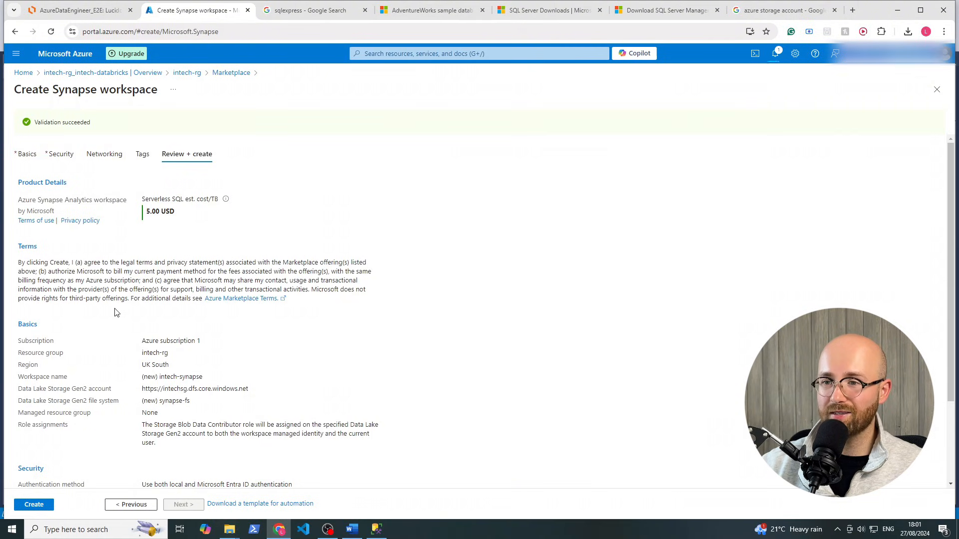
Create the intech-synapse workspace, open intech-rg, and view the Lucidchart diagram
{"action": "left_click", "coordinate": [30, 505]}
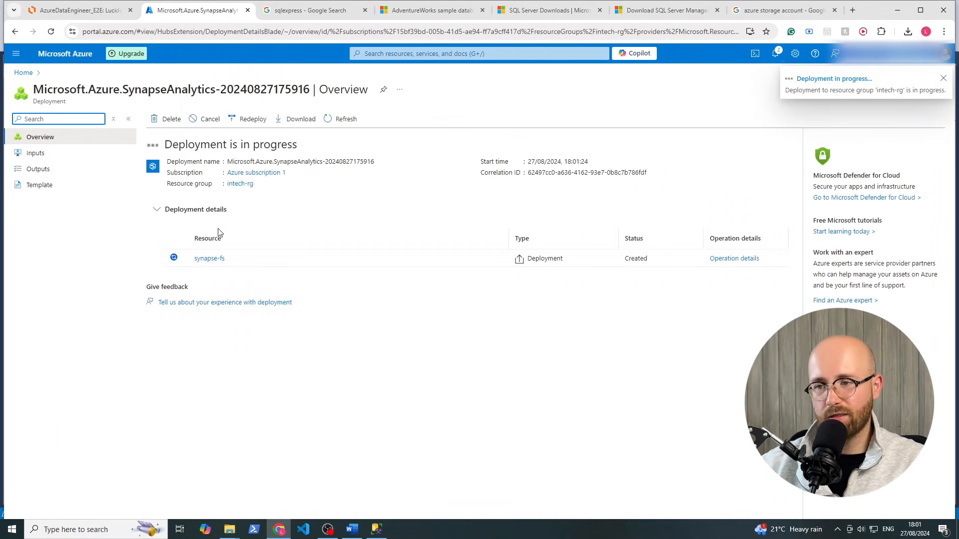
{"action": "left_click", "coordinate": [242, 184]}
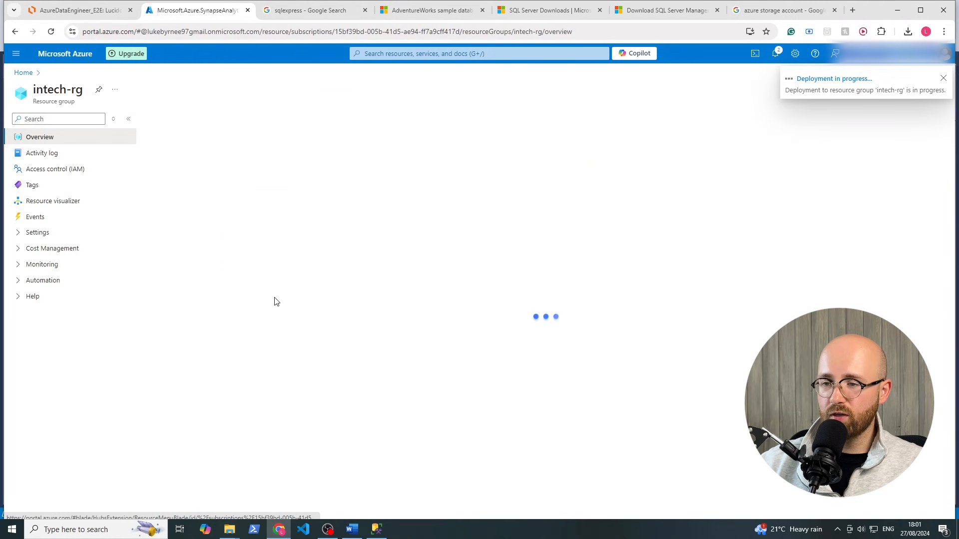
{"action": "left_click", "coordinate": [80, 10]}
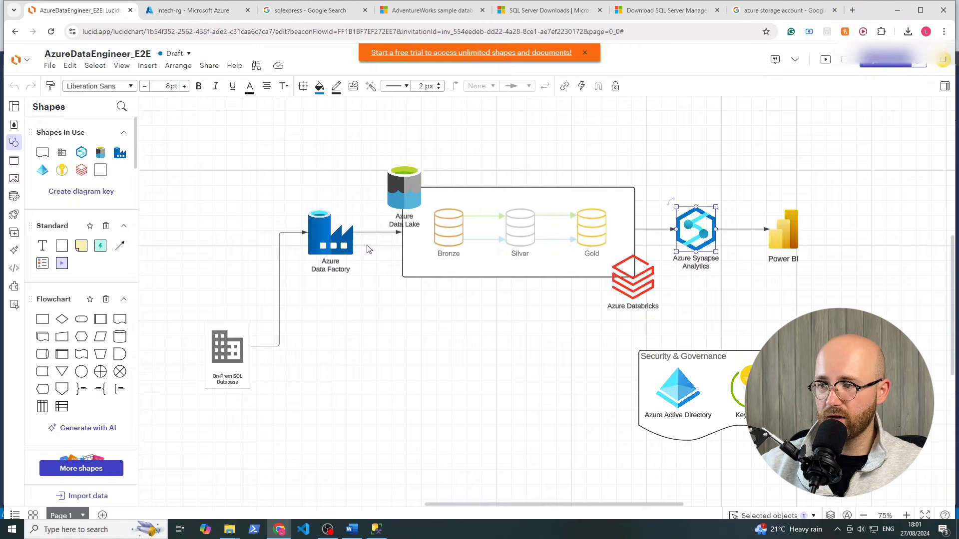
Inspect the pipeline shapes and Bronze/Silver/Gold container, then return to the intech-rg resource list
{"action": "left_click_drag", "start_coordinate": [250, 119], "coordinate": [830, 311]}
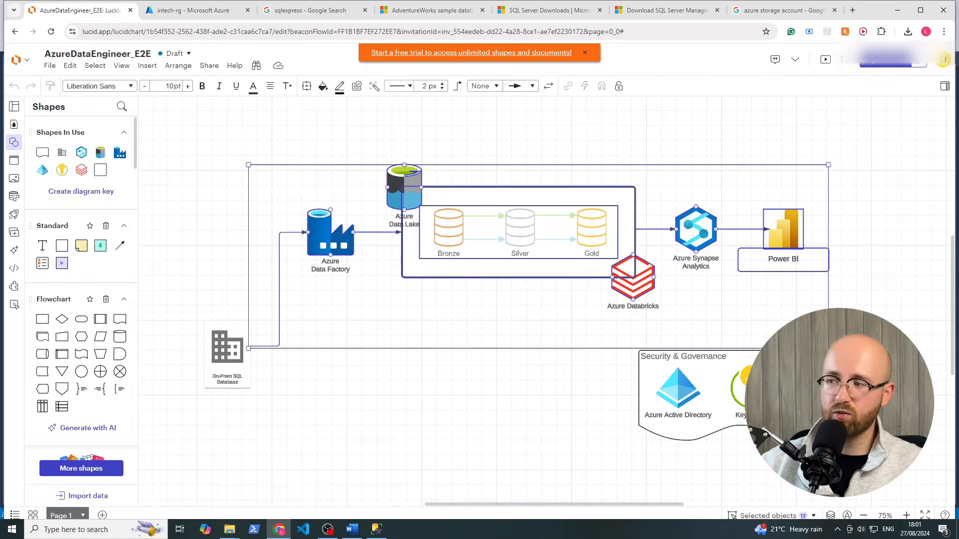
{"action": "left_click", "coordinate": [830, 311]}
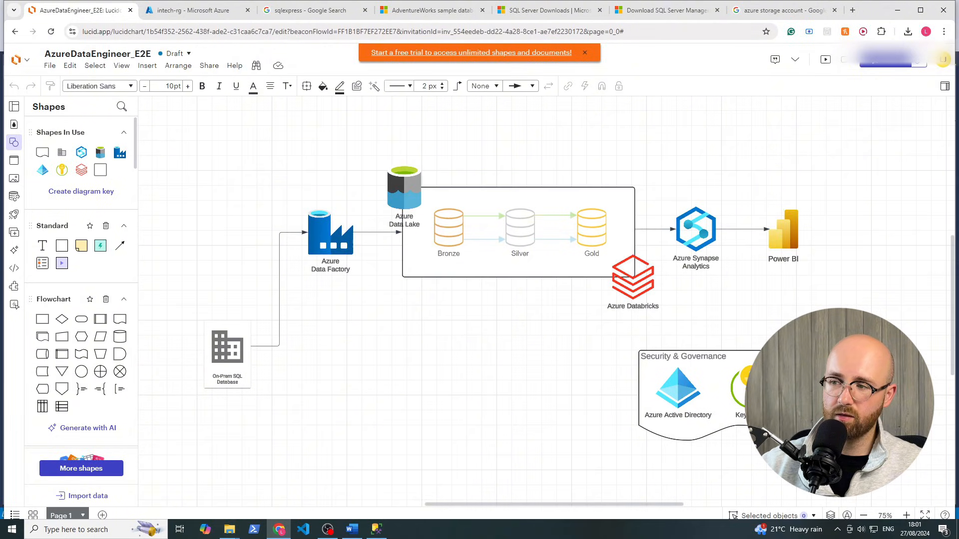
{"action": "left_click", "coordinate": [477, 236]}
{"action": "left_click", "coordinate": [313, 123]}
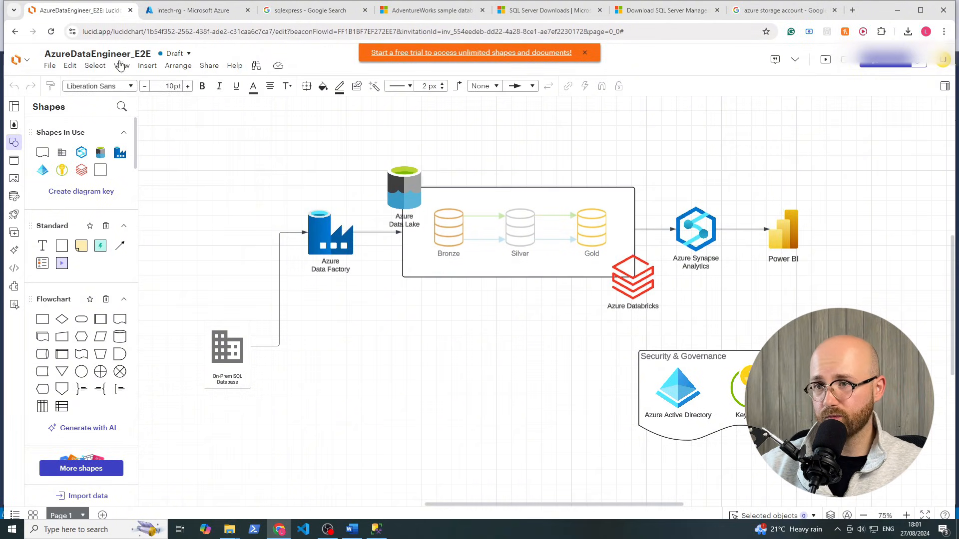
{"action": "left_click", "coordinate": [165, 13]}
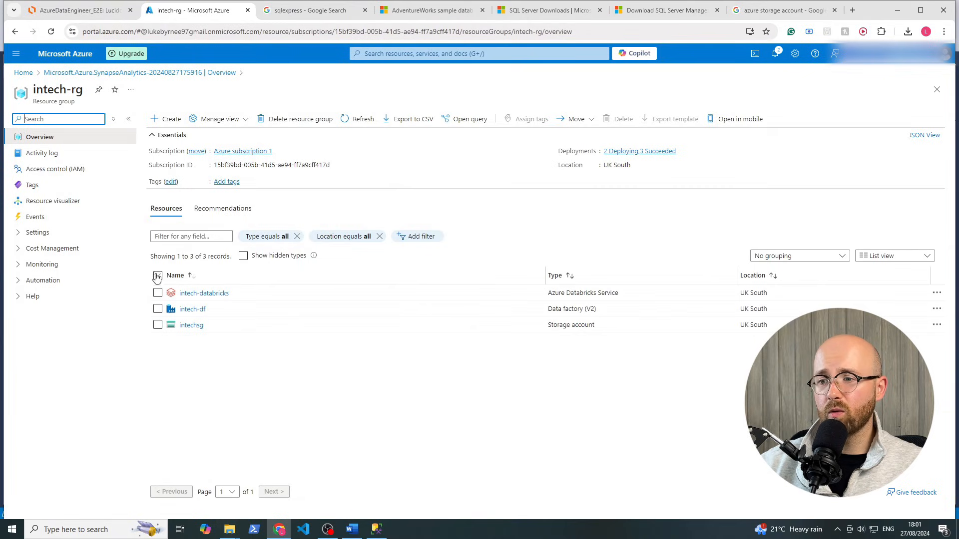
Go to the intechsg Containers list, check the architecture diagram, then open the New container form
{"action": "left_click", "coordinate": [189, 326]}
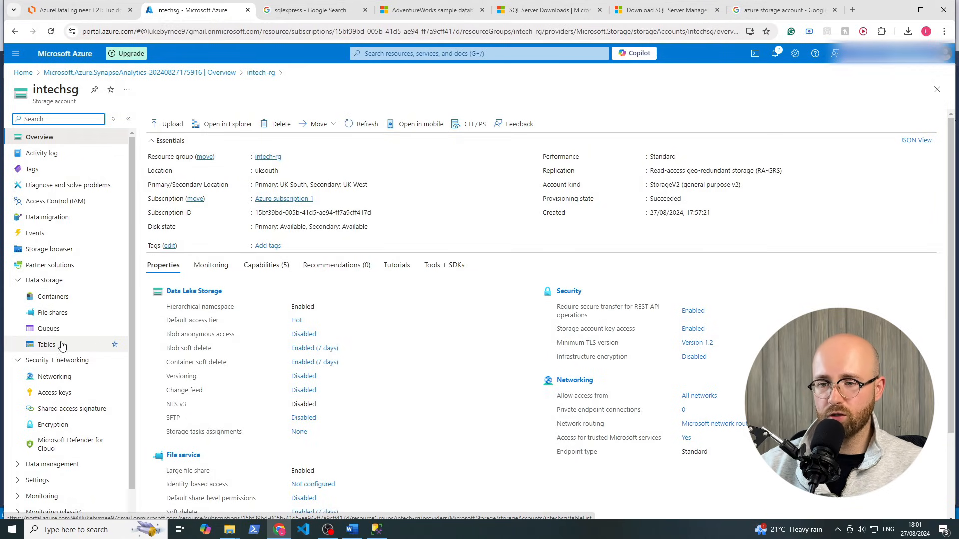
{"action": "left_click", "coordinate": [80, 298]}
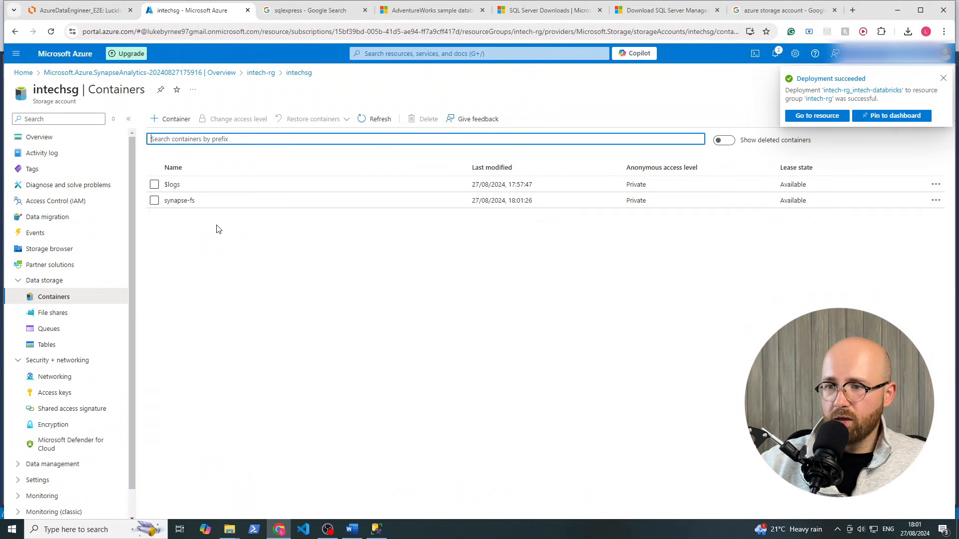
{"action": "mouse_move", "coordinate": [196, 201]}
{"action": "left_mouse_down"}
{"action": "mouse_move", "coordinate": [159, 203]}
{"action": "mouse_move", "coordinate": [161, 186]}
{"action": "left_mouse_up"}
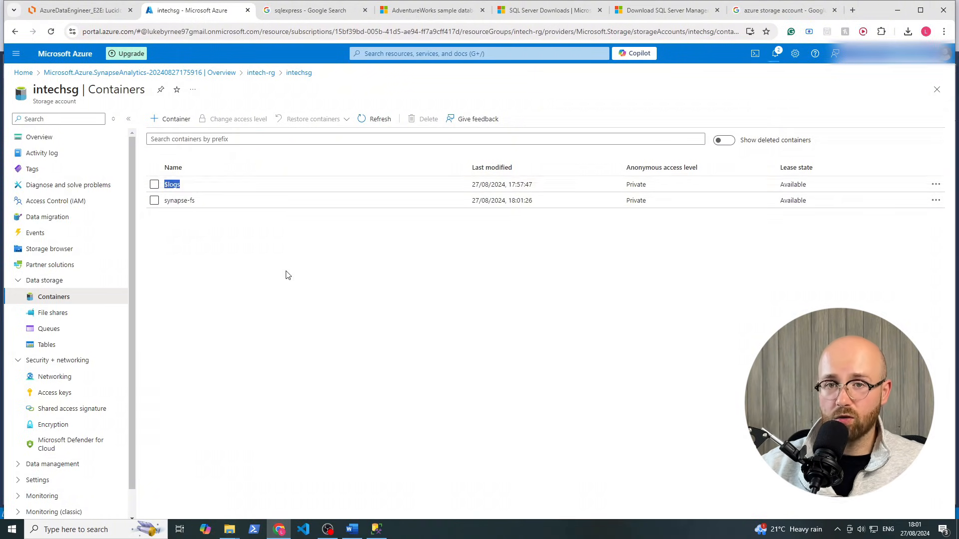
{"action": "left_click", "coordinate": [307, 276]}
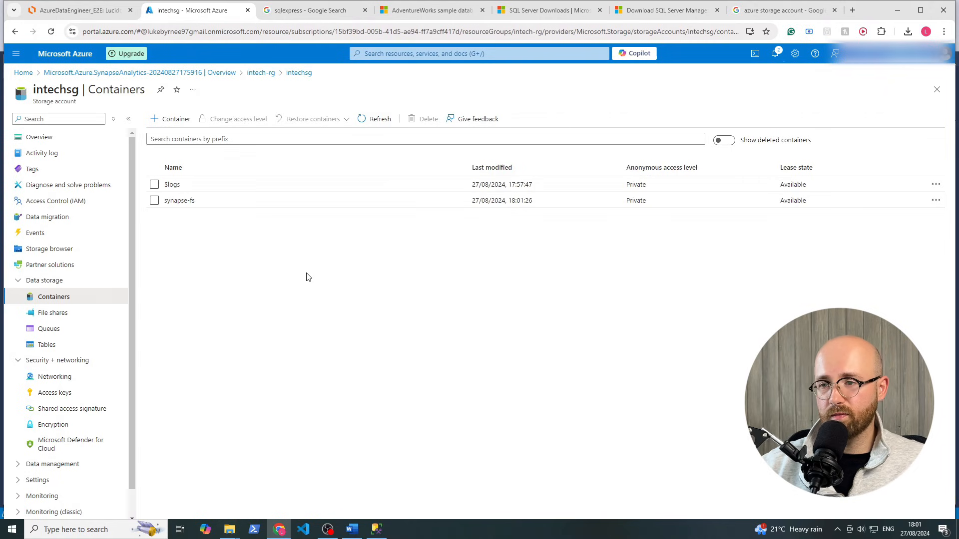
{"action": "left_click", "coordinate": [111, 13]}
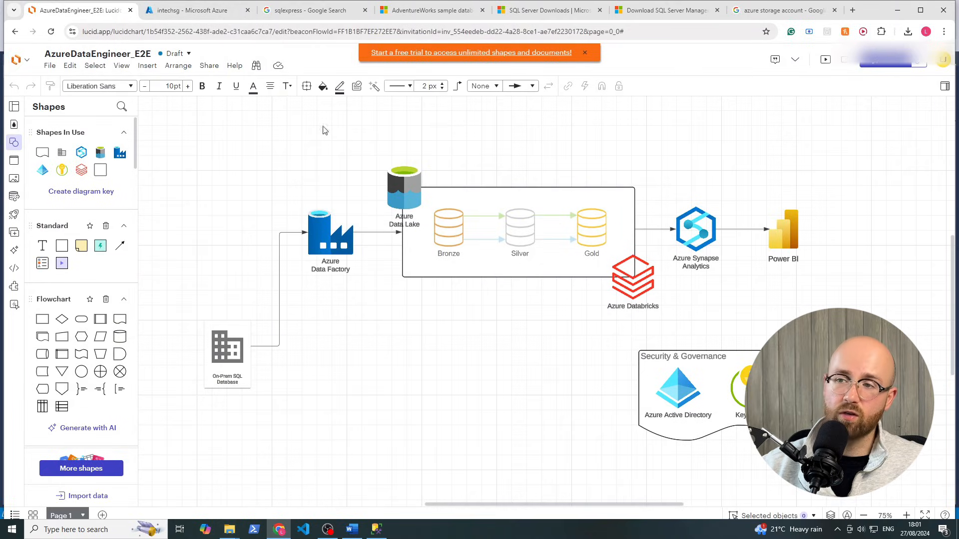
{"action": "left_click", "coordinate": [196, 12]}
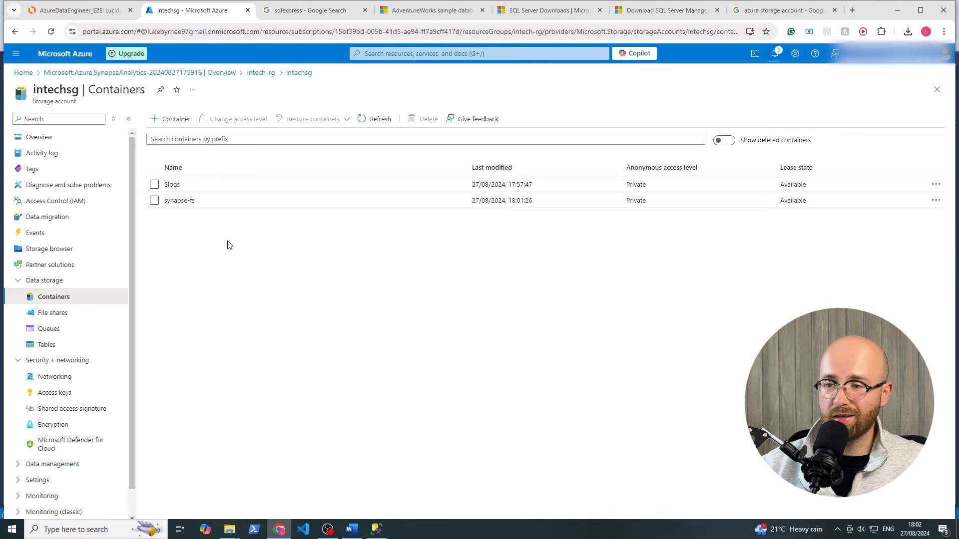
{"action": "left_click", "coordinate": [159, 123]}
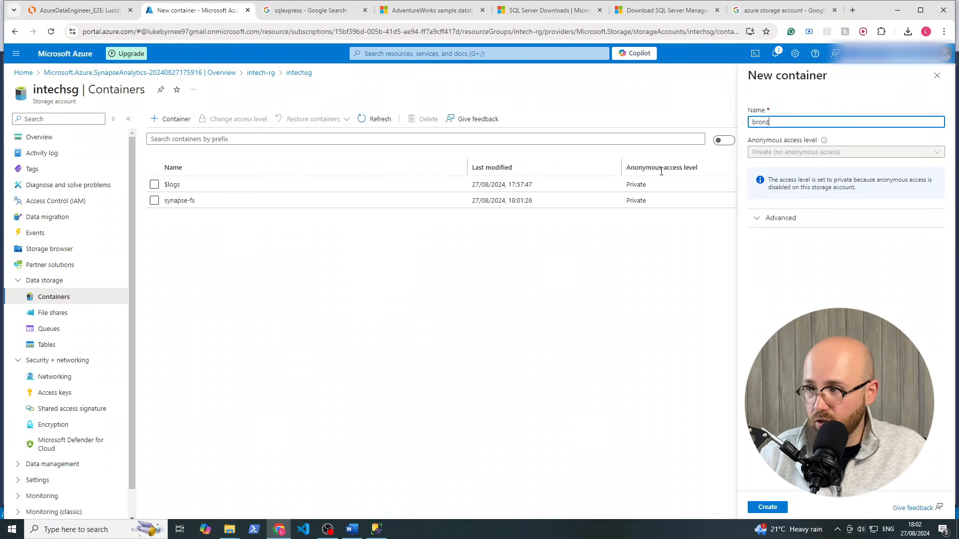
Create the bronze, silver and gold containers in the intechsg storage account
{"action": "left_click", "coordinate": [768, 507]}
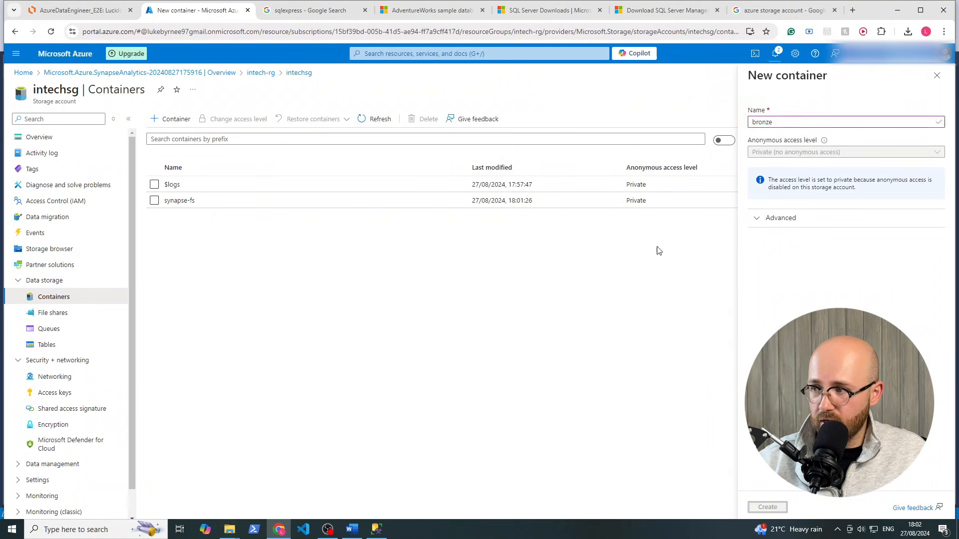
{"action": "left_click", "coordinate": [167, 118]}
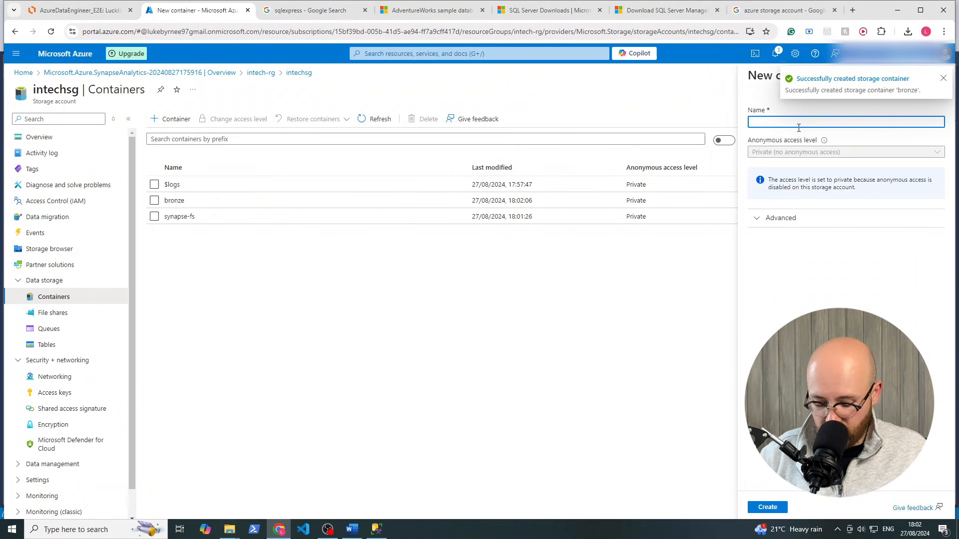
{"action": "type", "text": "silver"}
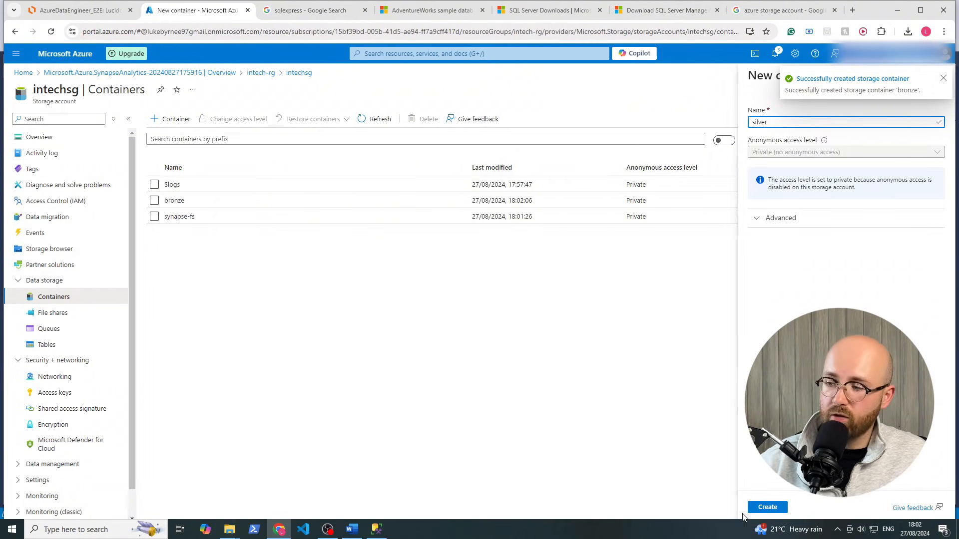
{"action": "left_click", "coordinate": [759, 507]}
{"action": "left_click", "coordinate": [167, 119]}
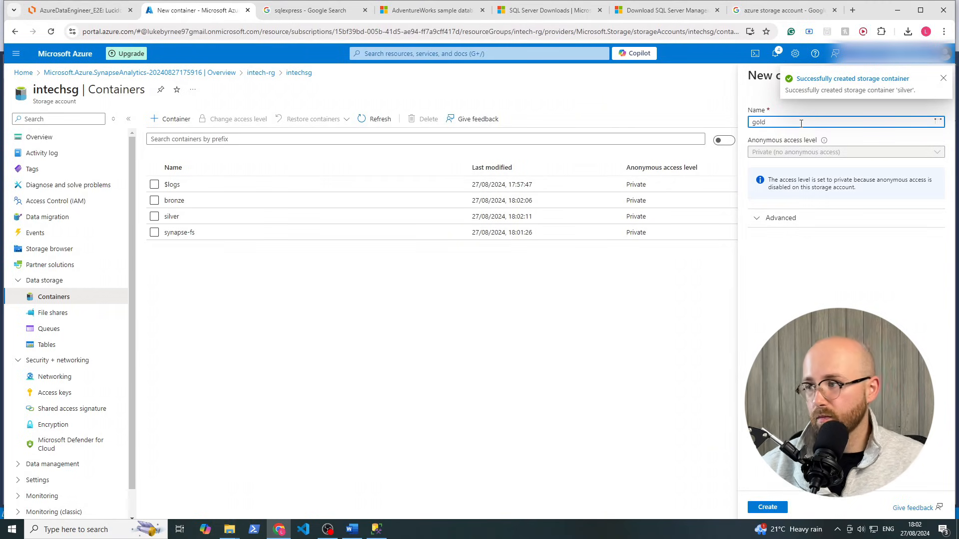
{"action": "left_click", "coordinate": [771, 508]}
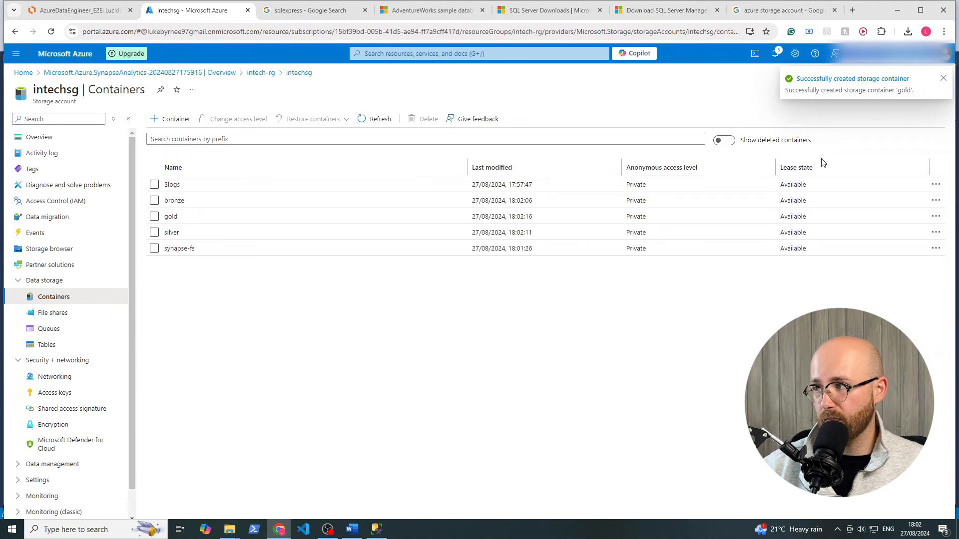
Compare the containers against the Lucidchart diagram, then go up to the intech-rg resource group
{"action": "left_click", "coordinate": [944, 80]}
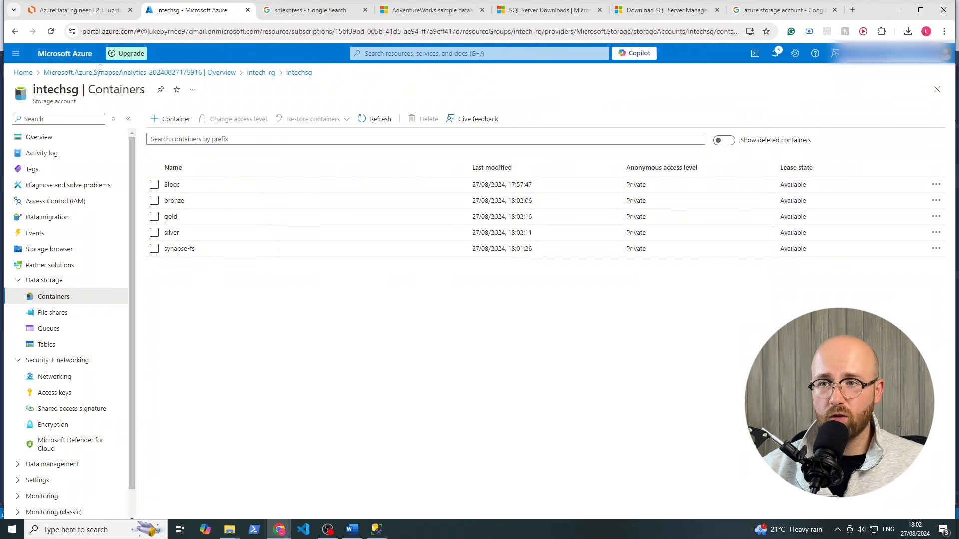
{"action": "left_click", "coordinate": [80, 10]}
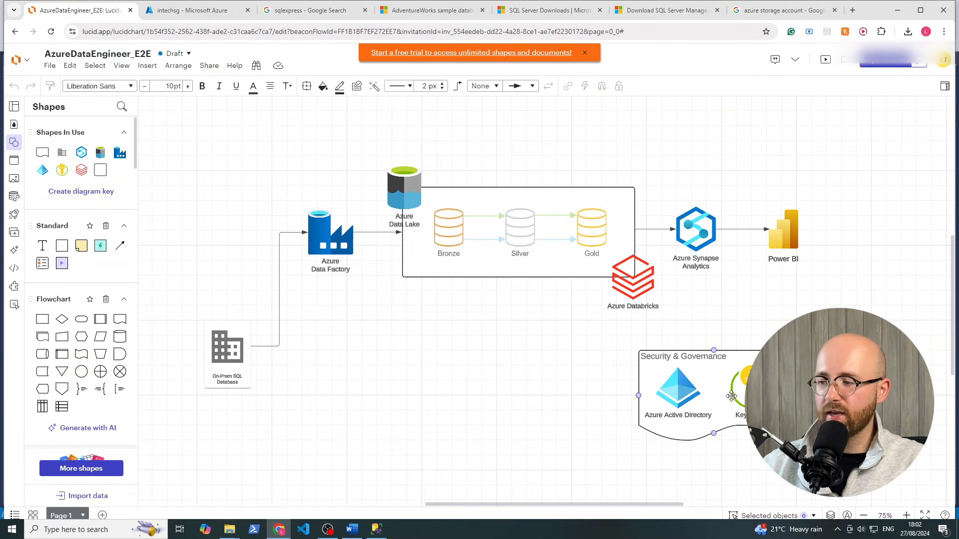
{"action": "left_click", "coordinate": [206, 13]}
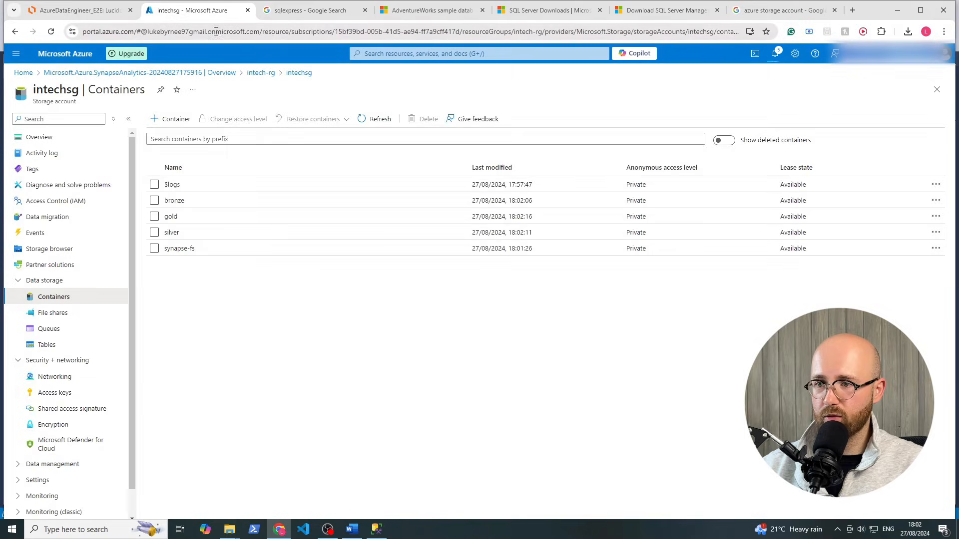
{"action": "left_click", "coordinate": [263, 73]}
Start adding a resource to intech-rg, checking the in-progress intech-synapse deployment before returning to Marketplace
{"action": "left_click", "coordinate": [167, 120]}
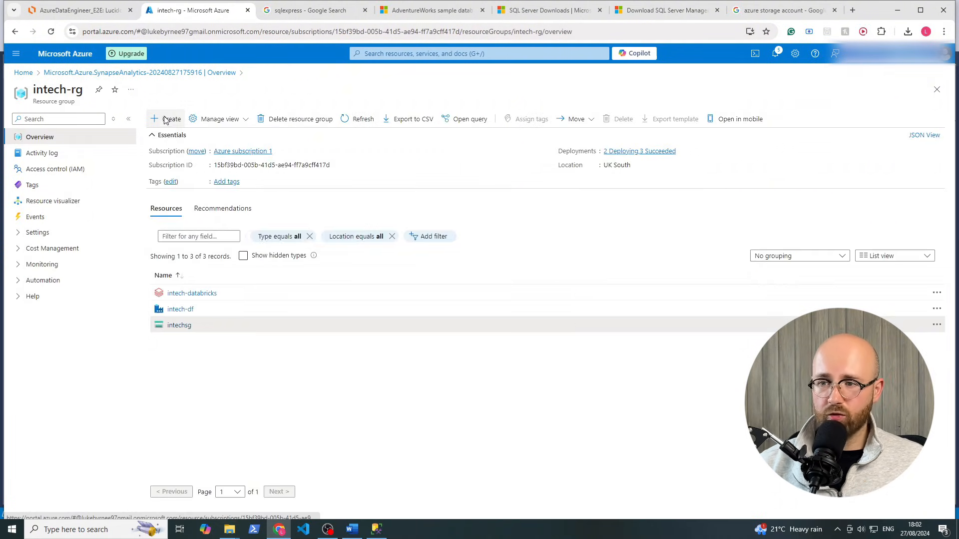
{"action": "left_click", "coordinate": [781, 58]}
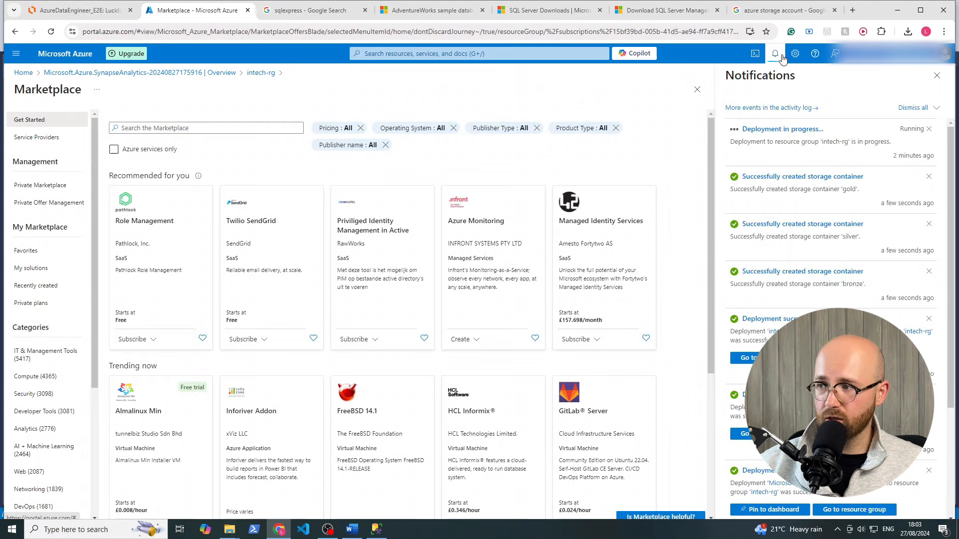
{"action": "left_click_drag", "start_coordinate": [895, 143], "coordinate": [734, 132]}
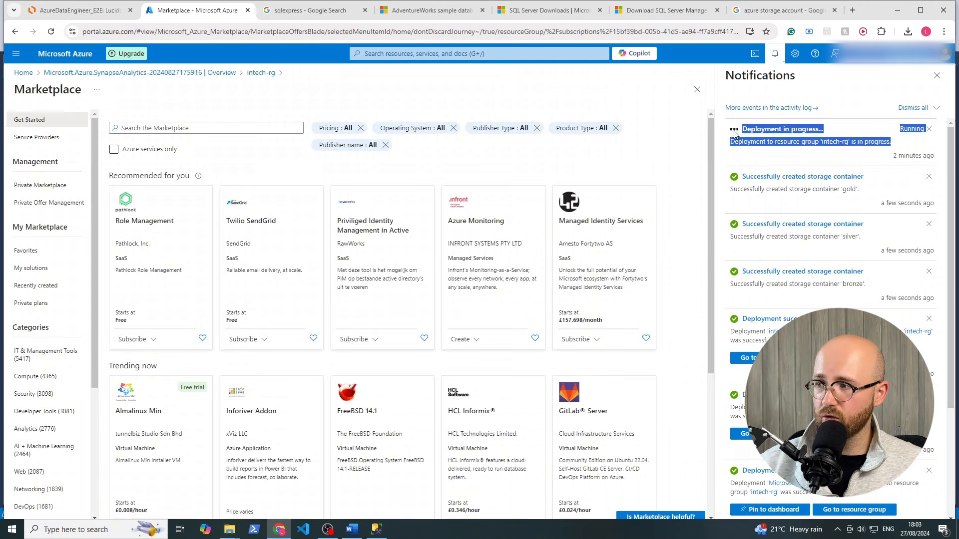
{"action": "left_click", "coordinate": [756, 130]}
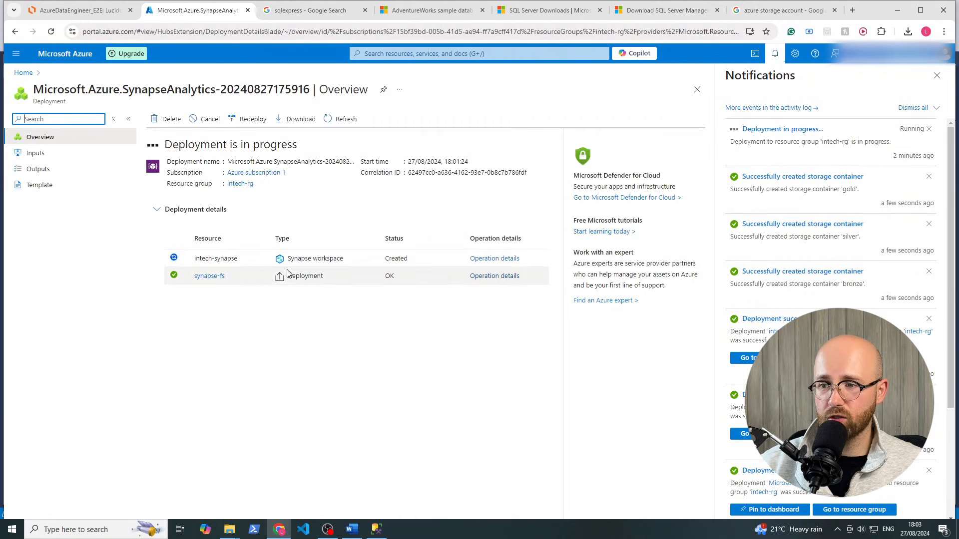
{"action": "left_click", "coordinate": [15, 31]}
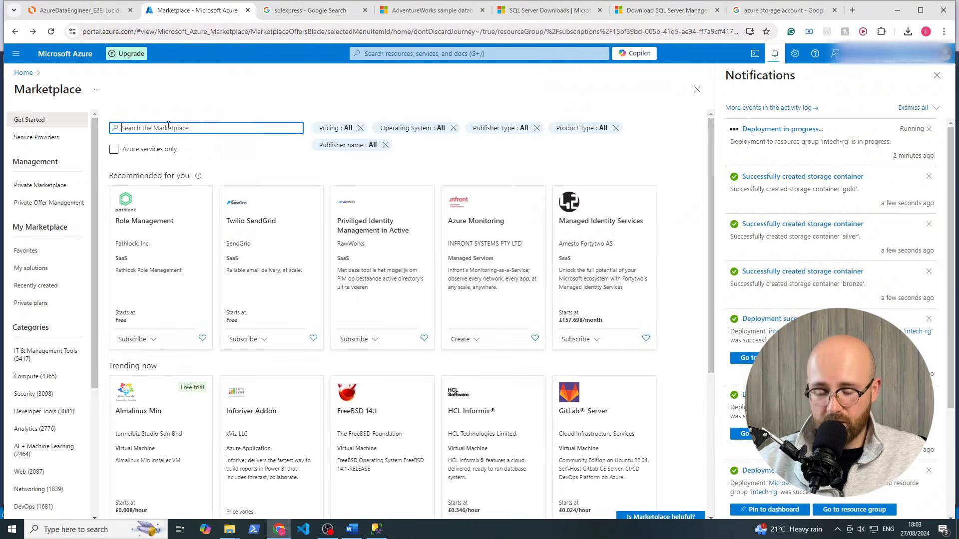
Search Marketplace for key vault, start creating a Key Vault, and set resource group intech-rg
{"action": "type", "text": "key vau"}
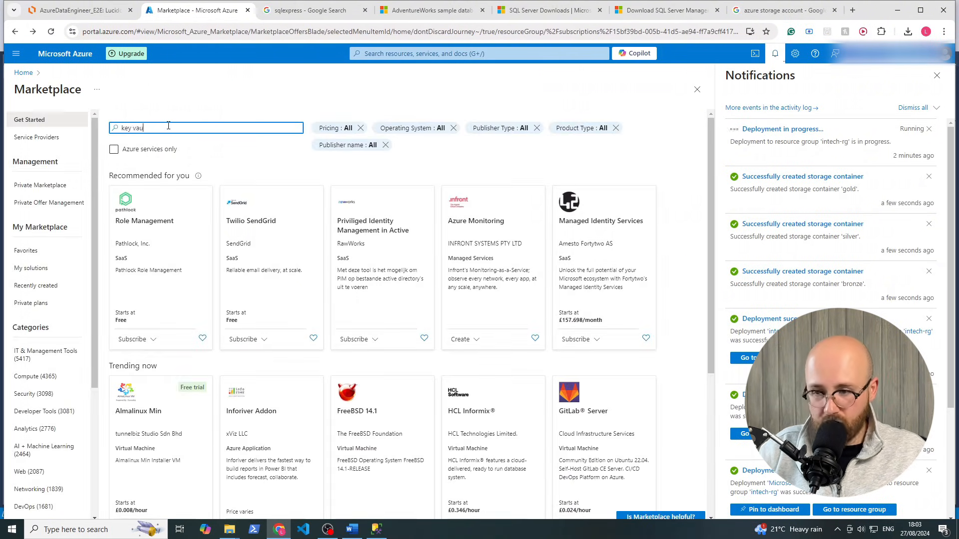
{"action": "type", "text": "l"}
{"action": "key", "text": "Return"}
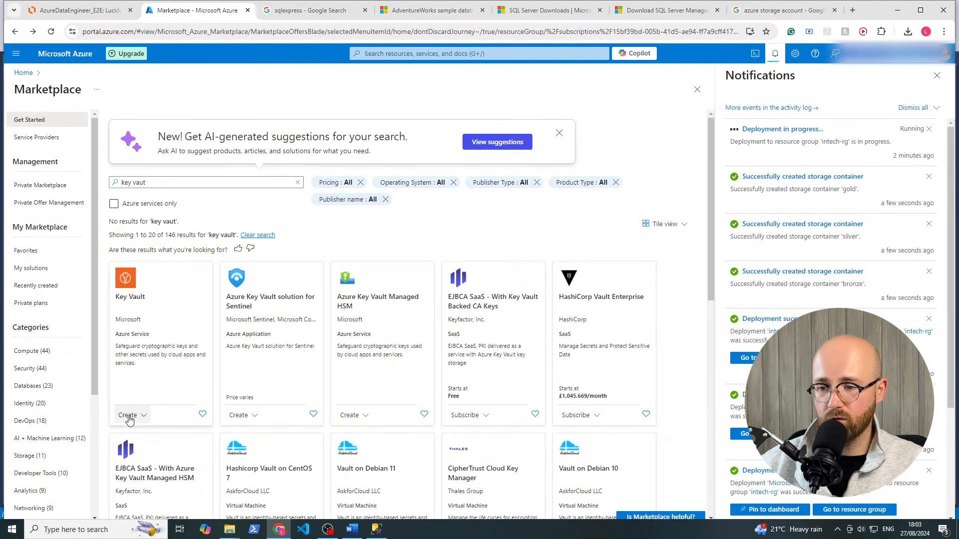
{"action": "left_click", "coordinate": [180, 360]}
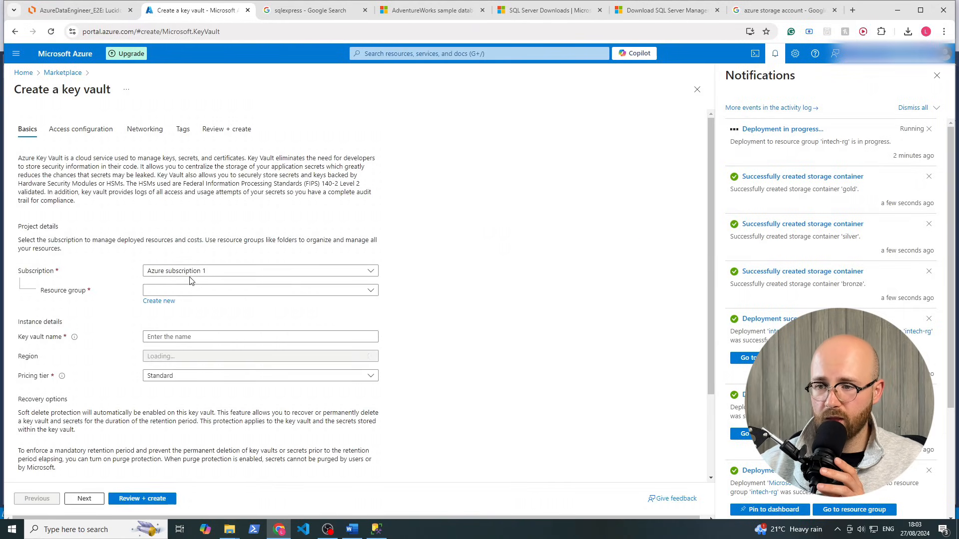
{"action": "left_click", "coordinate": [189, 292]}
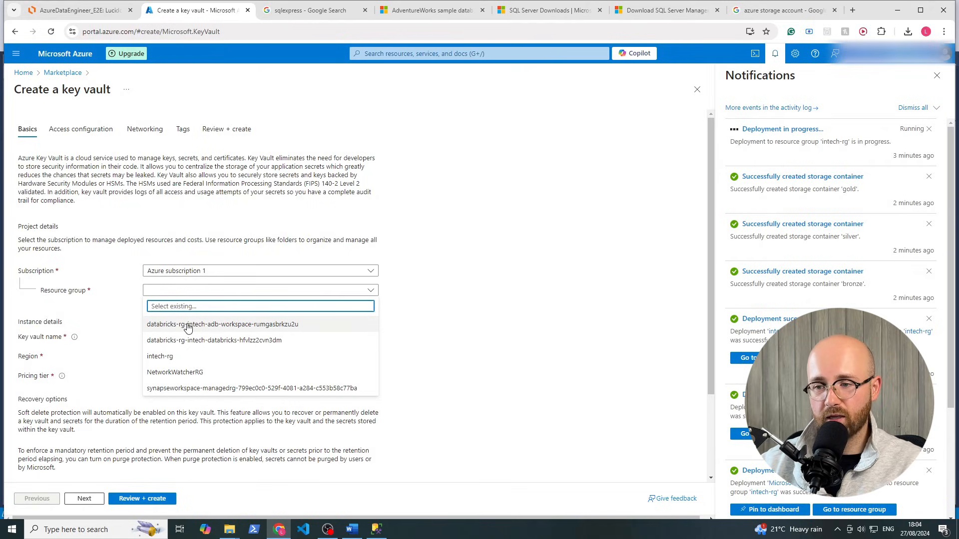
{"action": "left_click", "coordinate": [178, 358]}
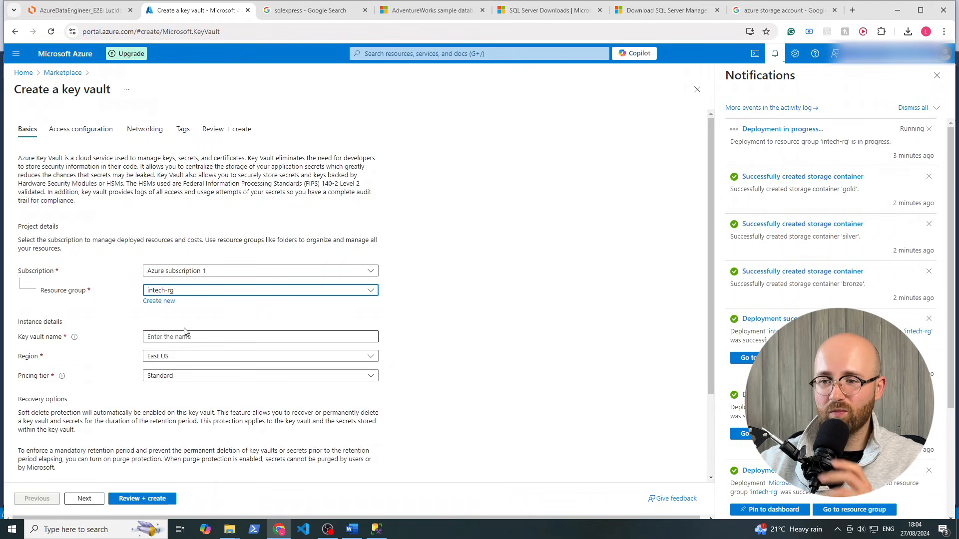
Name the key vault intech-keyvault
{"action": "left_click", "coordinate": [189, 338]}
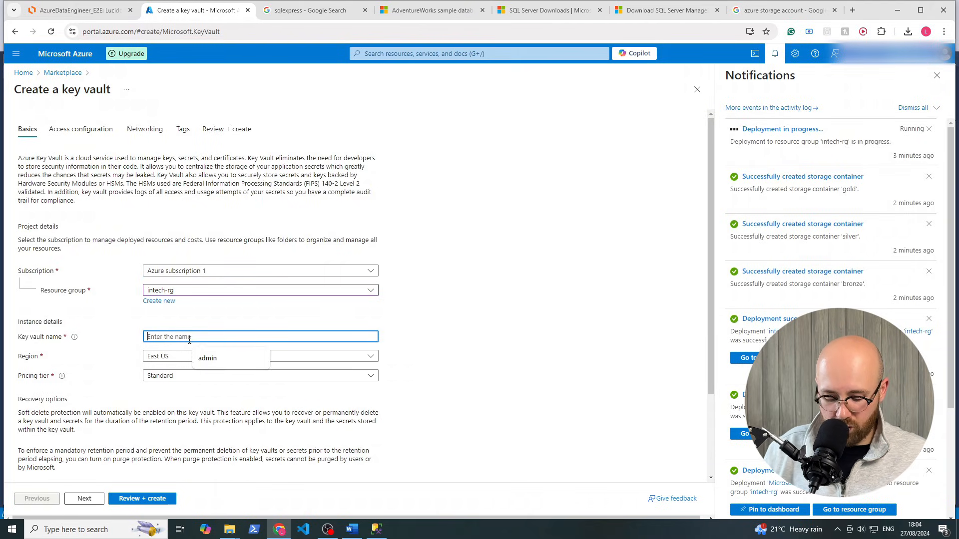
{"action": "type", "text": "intech"}
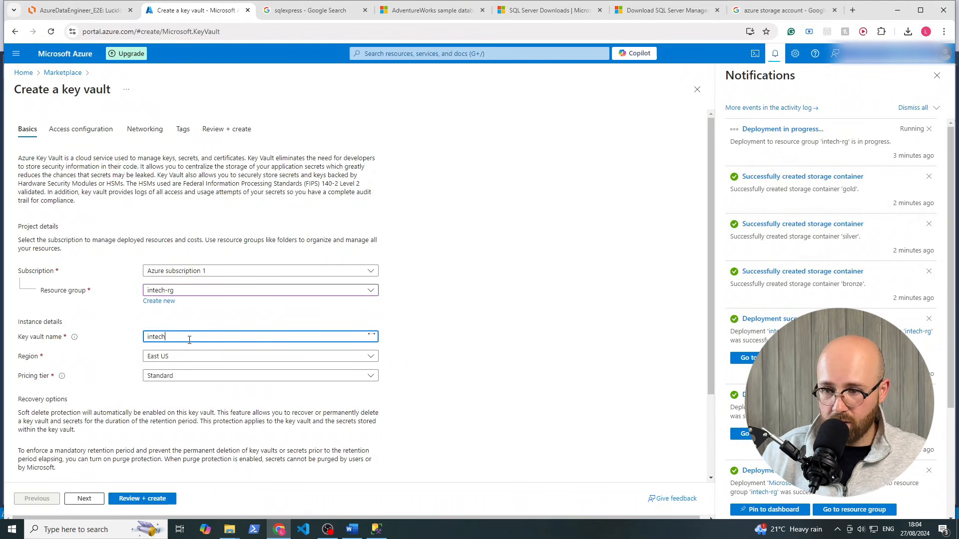
{"action": "type", "text": "-kv"}
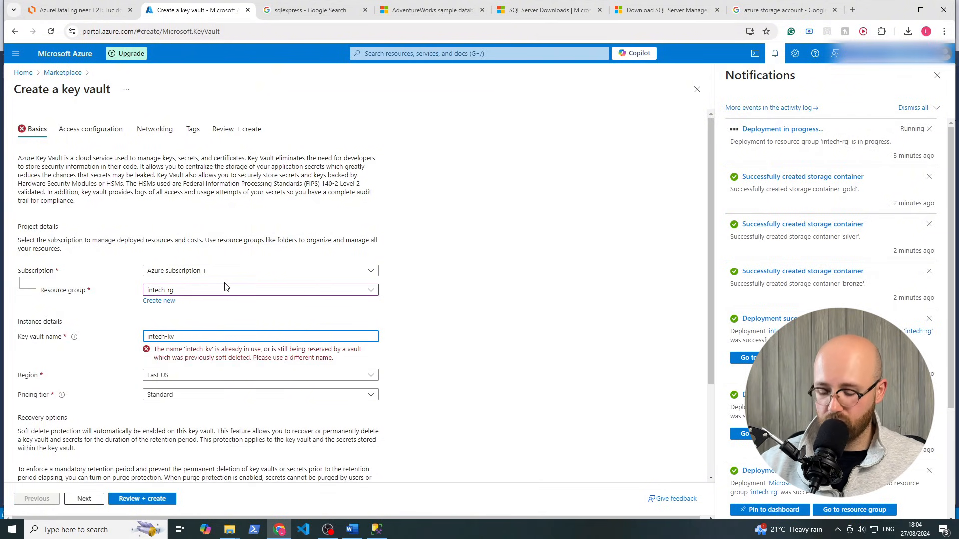
{"action": "key", "text": "BackSpace"}
{"action": "key", "text": "BackSpace"}
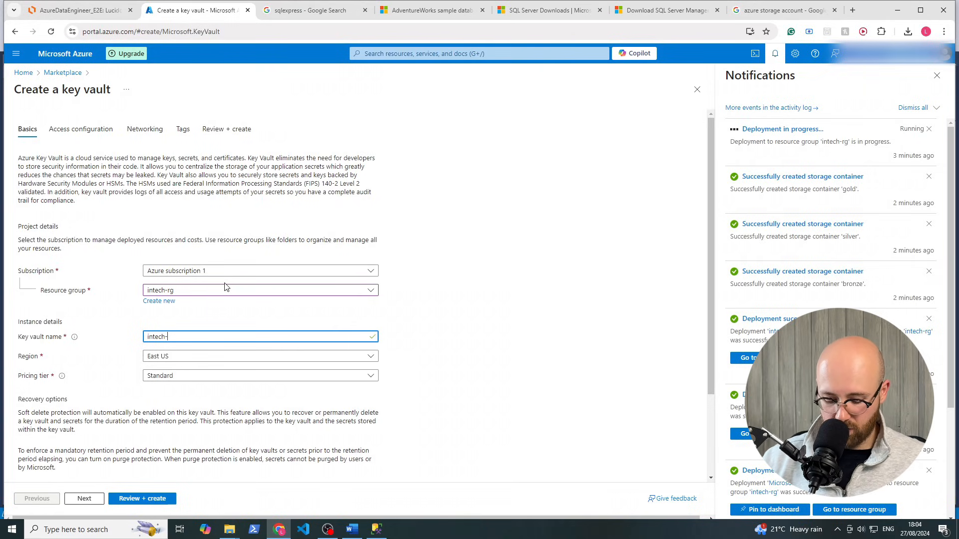
{"action": "type", "text": "keyv"}
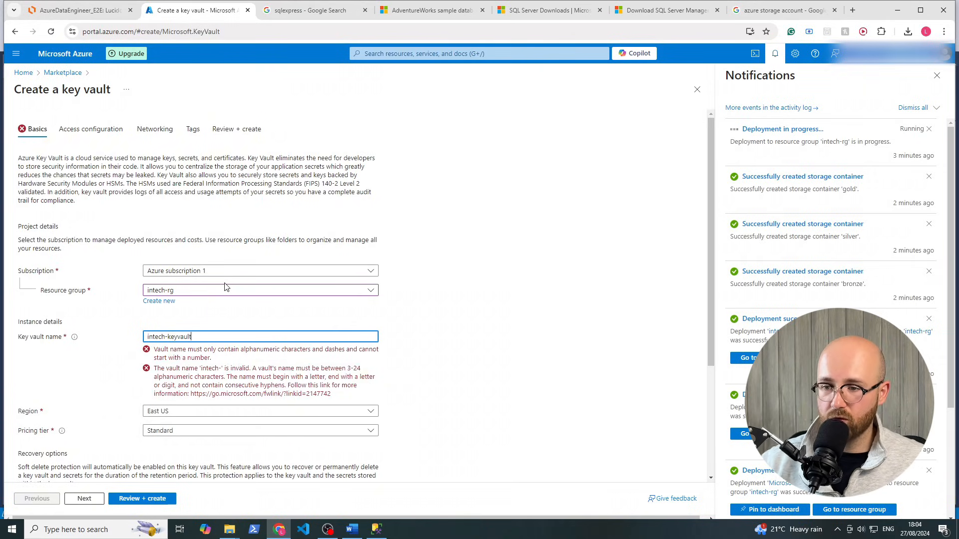
{"action": "type", "text": "ault"}
Set the key vault region to UK South and run Review + create
{"action": "left_click", "coordinate": [206, 357]}
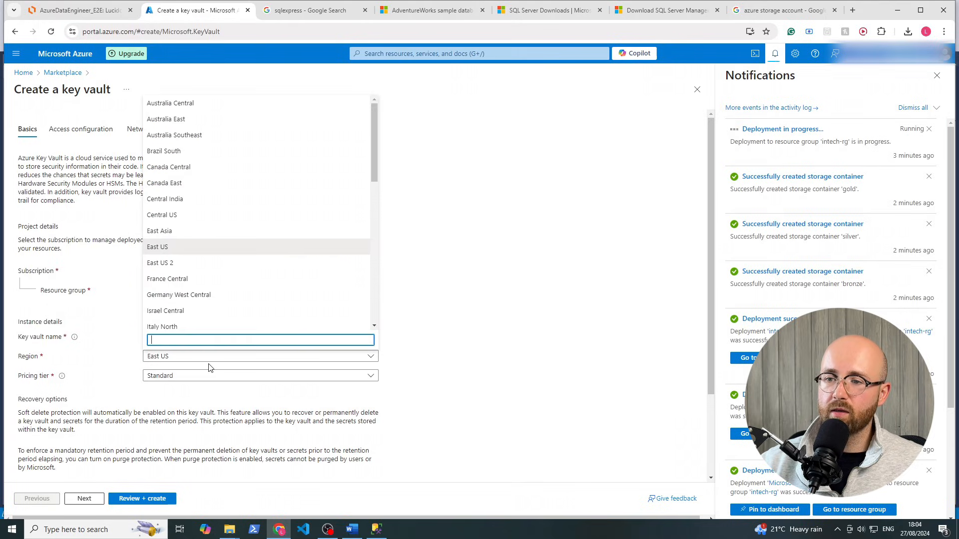
{"action": "type", "text": "uk"}
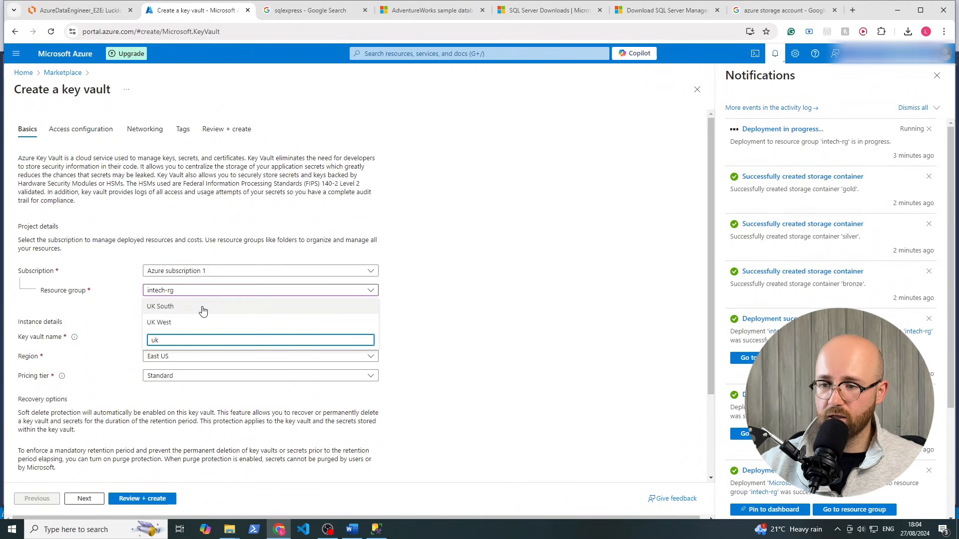
{"action": "left_click", "coordinate": [202, 306]}
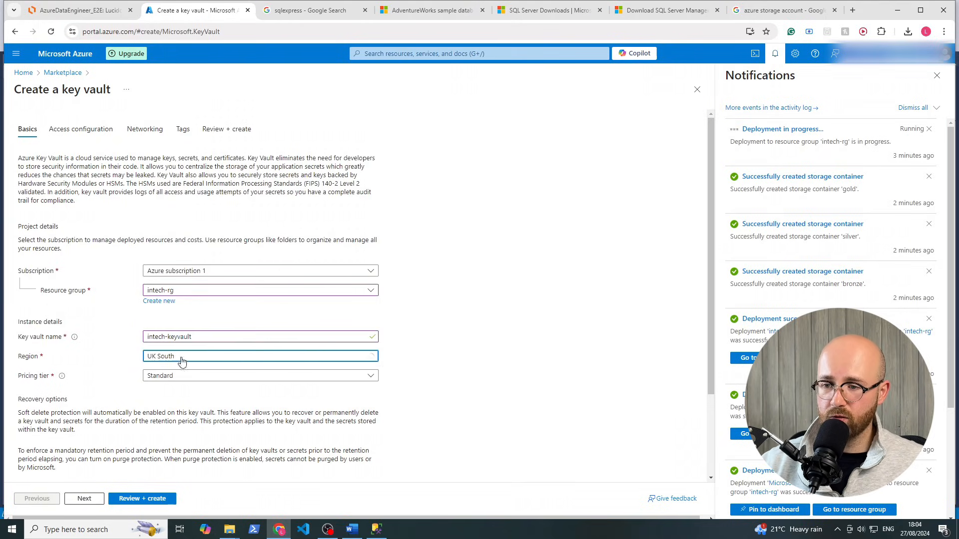
{"action": "left_click", "coordinate": [134, 498]}
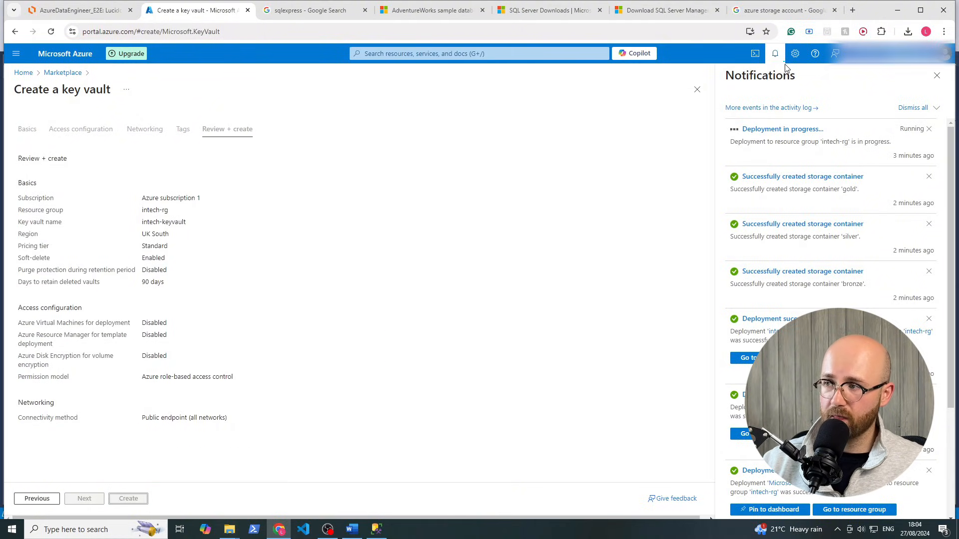
Create intech-keyvault, open intech-rg from the deployment page, and return to the Lucidchart diagram
{"action": "left_click", "coordinate": [613, 228]}
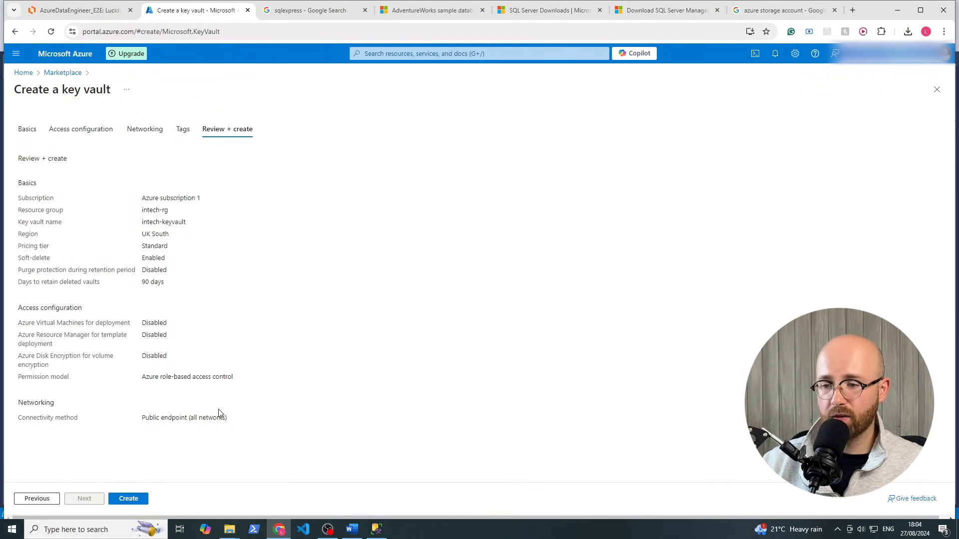
{"action": "left_click", "coordinate": [135, 499]}
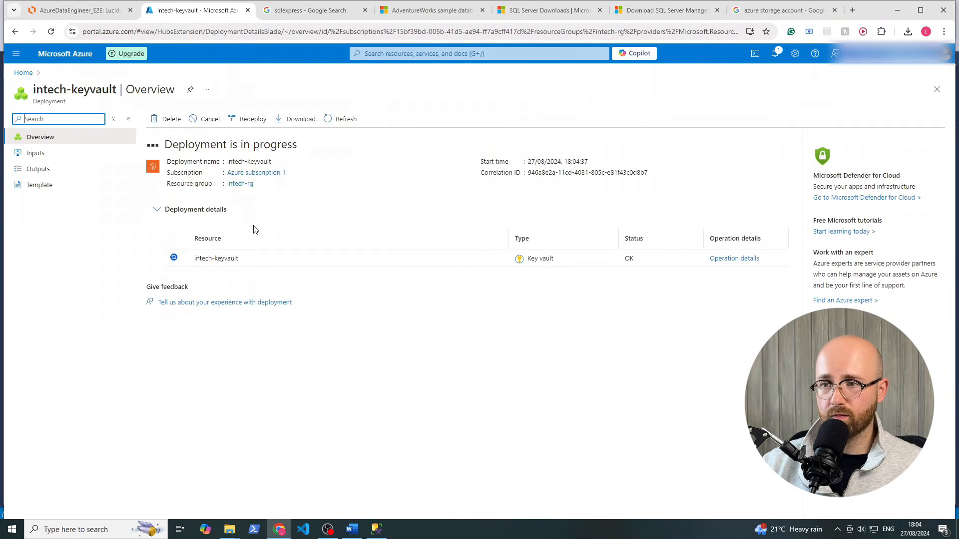
{"action": "left_click", "coordinate": [245, 184]}
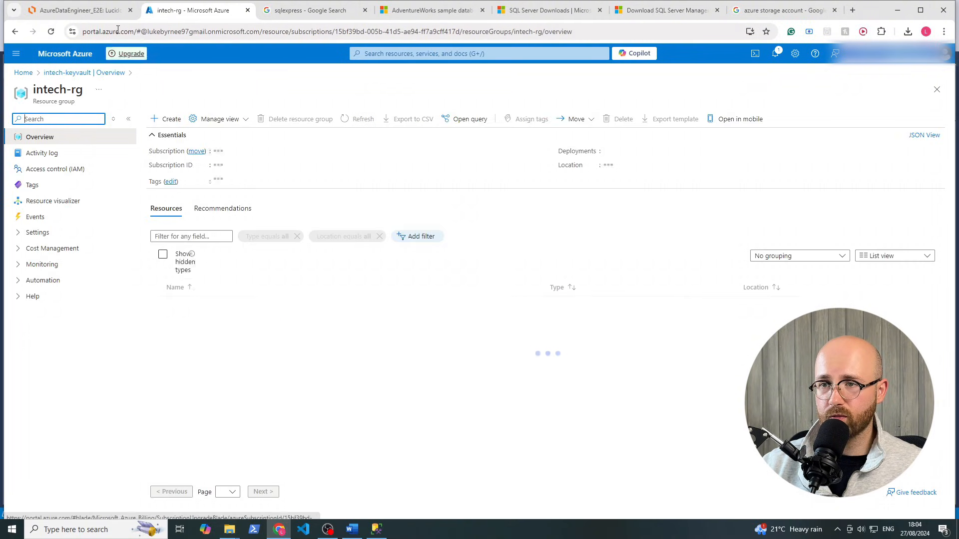
{"action": "left_click", "coordinate": [101, 11]}
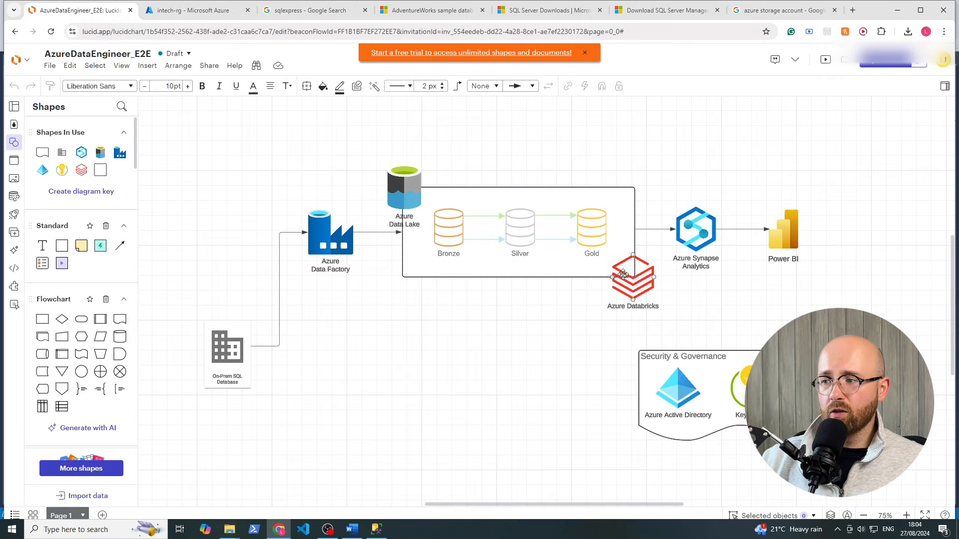
Leave the diagram's Power BI shape and open a new Google start-page tab
{"action": "left_click", "coordinate": [781, 231]}
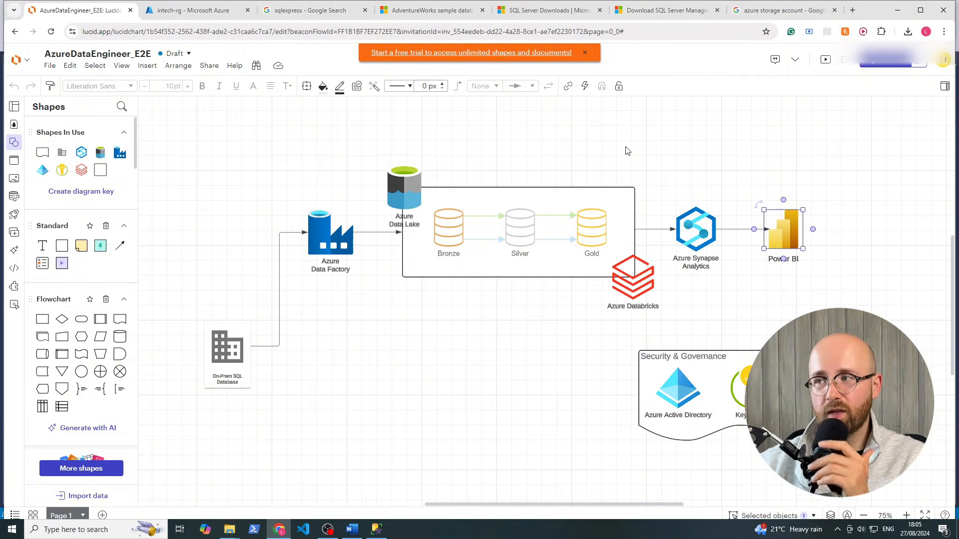
{"action": "left_click", "coordinate": [853, 11]}
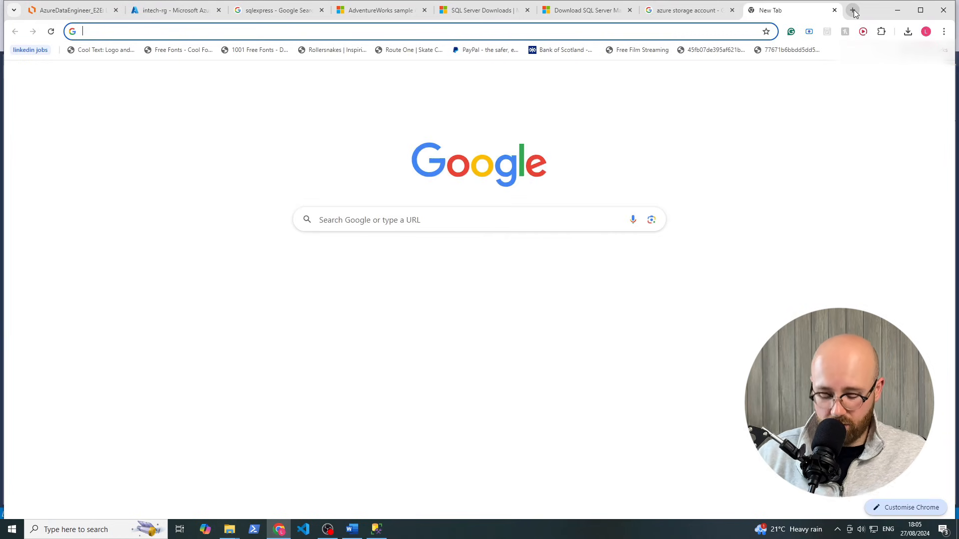
Search 'virtualisation windows on mac', read the expanded AI Overview, then return to azure storage account results
{"action": "type", "text": "vi"}
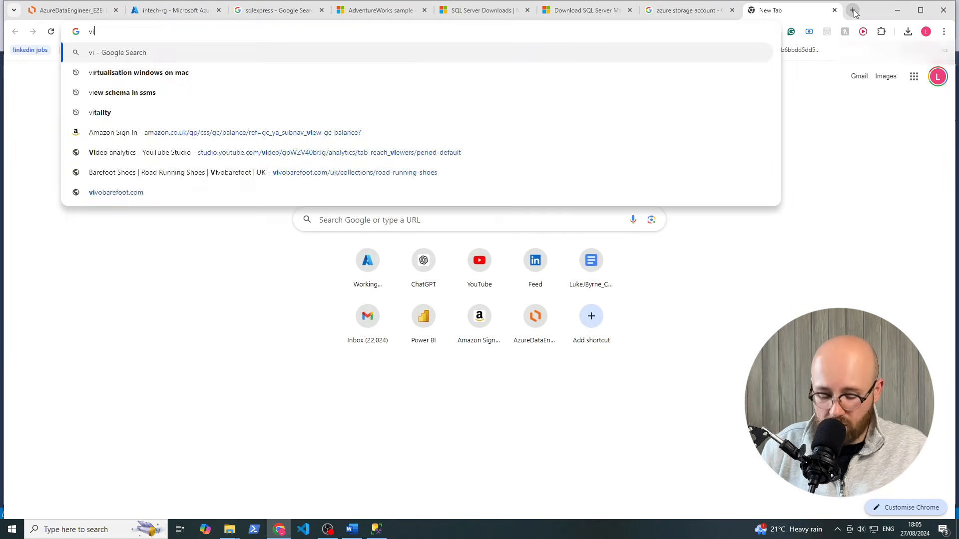
{"action": "type", "text": "rtualisati"}
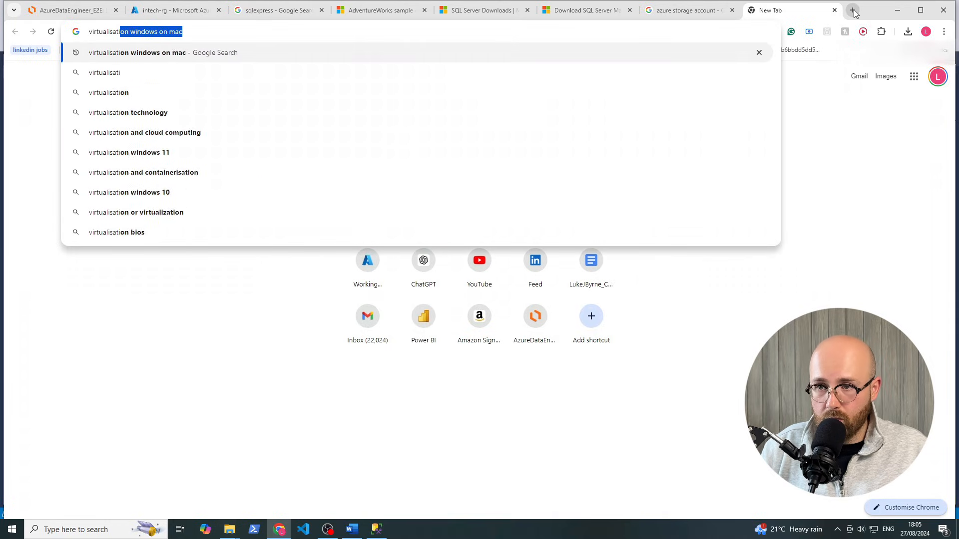
{"action": "type", "text": "on"}
{"action": "key", "text": "Return"}
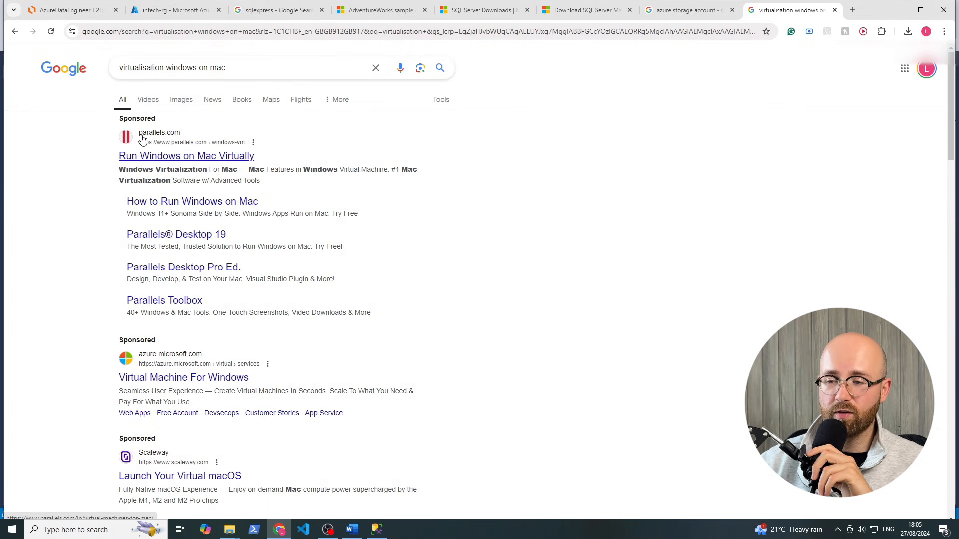
{"action": "scroll", "coordinate": [220, 192], "scroll_direction": "down", "scroll_amount": 3}
{"action": "scroll", "coordinate": [218, 188], "scroll_direction": "down", "scroll_amount": 2}
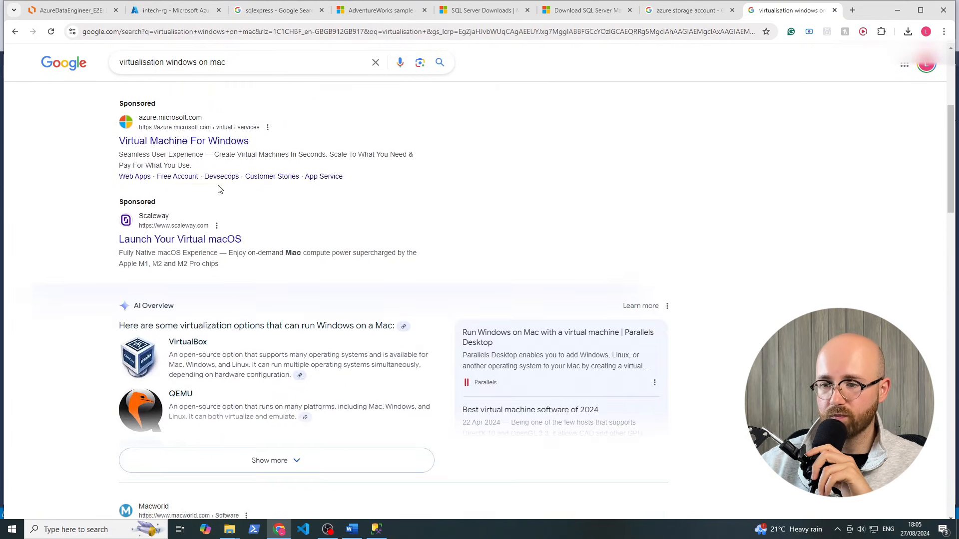
{"action": "left_click", "coordinate": [276, 464]}
{"action": "scroll", "coordinate": [267, 456], "scroll_direction": "down", "scroll_amount": 1}
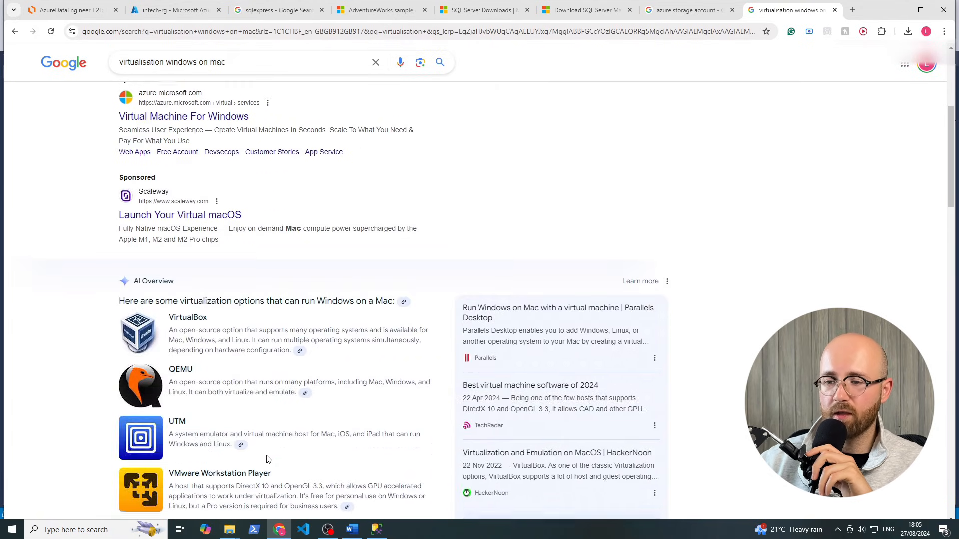
{"action": "left_click_drag", "start_coordinate": [210, 277], "coordinate": [150, 277]}
{"action": "left_click", "coordinate": [872, 298]}
{"action": "scroll", "coordinate": [689, 217], "scroll_direction": "down", "scroll_amount": 4}
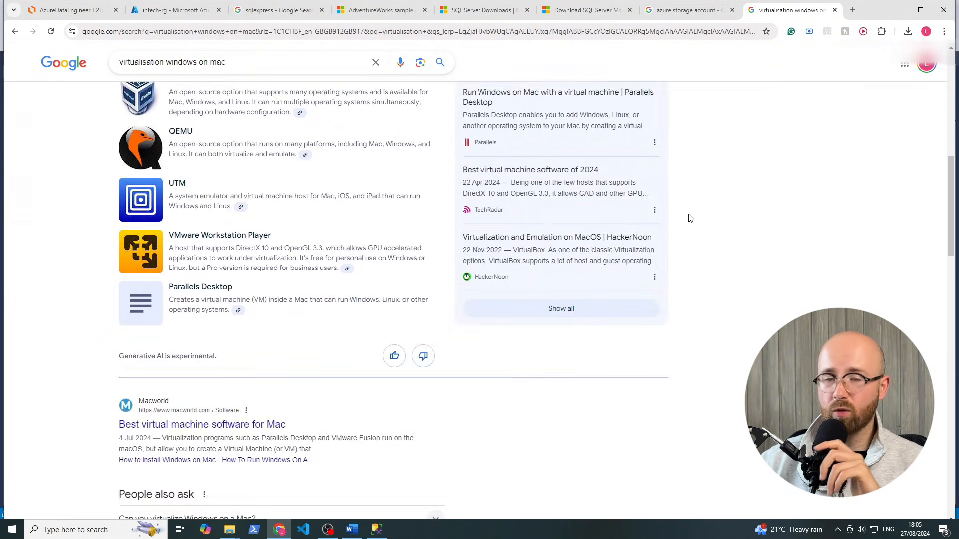
{"action": "scroll", "coordinate": [689, 216], "scroll_direction": "up", "scroll_amount": 10}
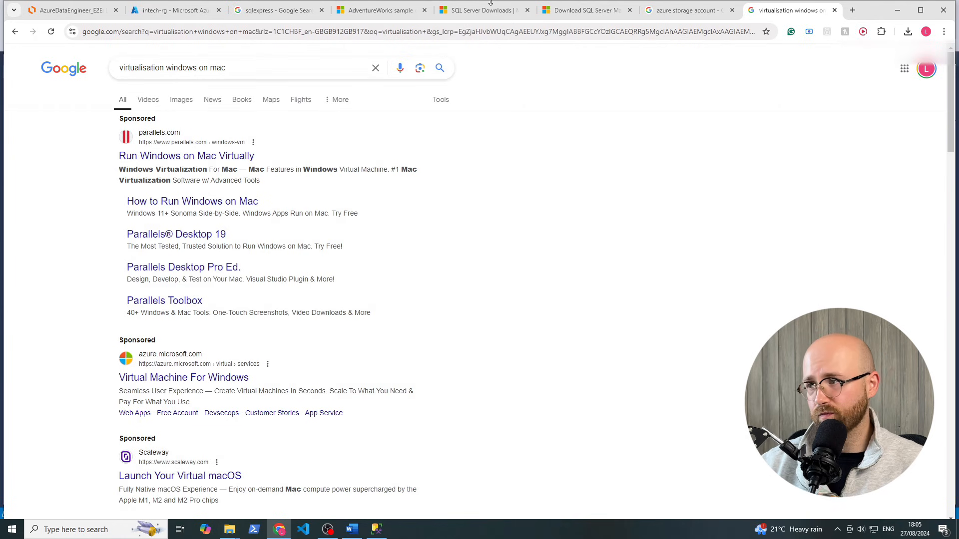
{"action": "left_click", "coordinate": [677, 11]}
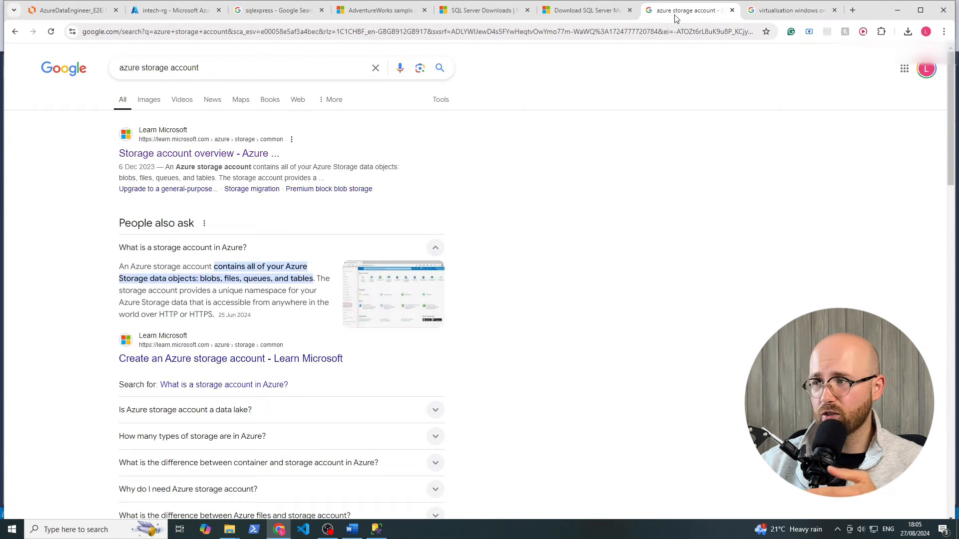
Review the SSMS download, intech-rg overview and sqlexpress tabs, then return to AzureDataEngineer_E2E
{"action": "left_click", "coordinate": [589, 14]}
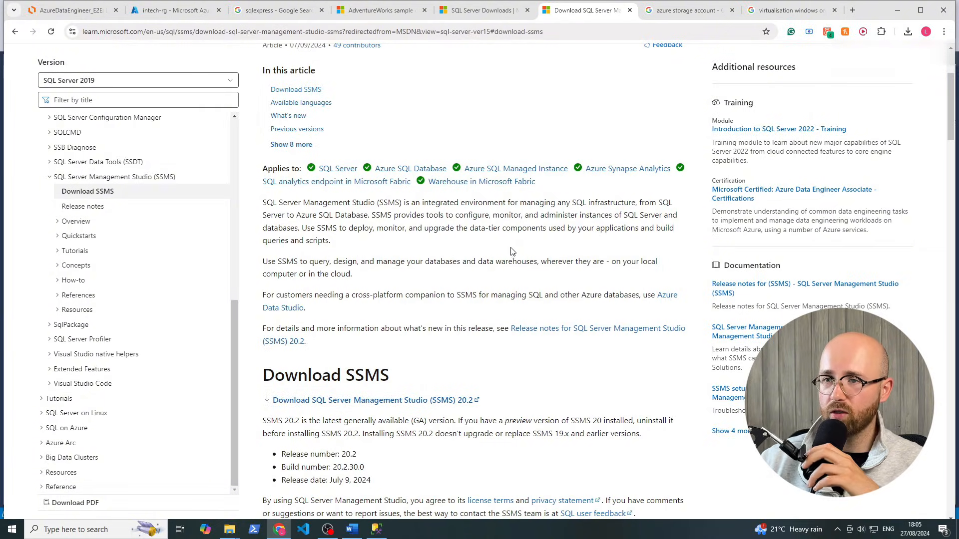
{"action": "left_click", "coordinate": [170, 15]}
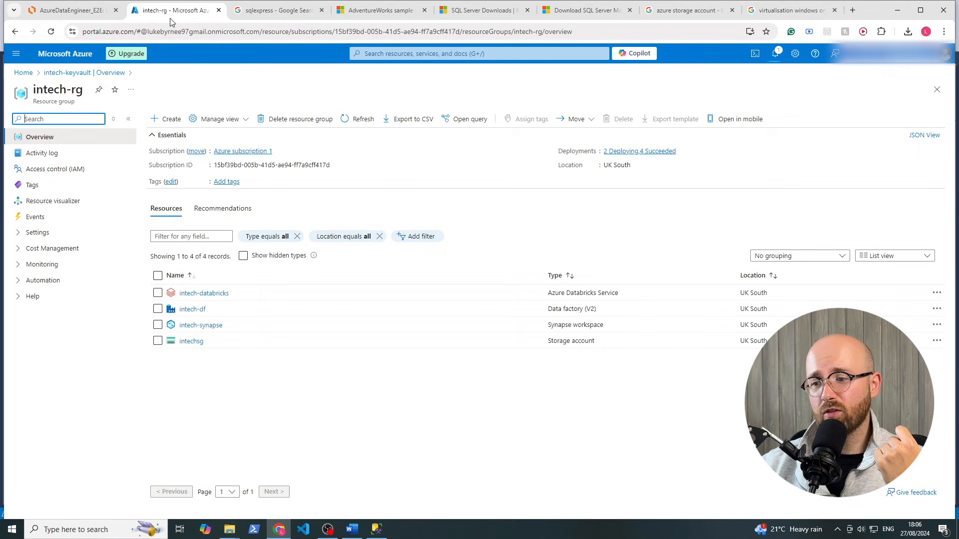
{"action": "left_click", "coordinate": [275, 15]}
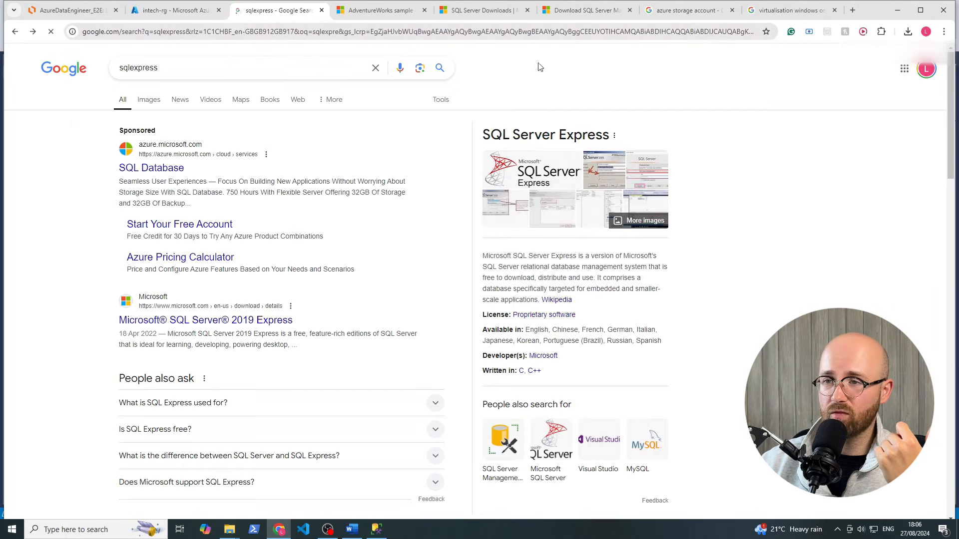
{"action": "left_click", "coordinate": [106, 15]}
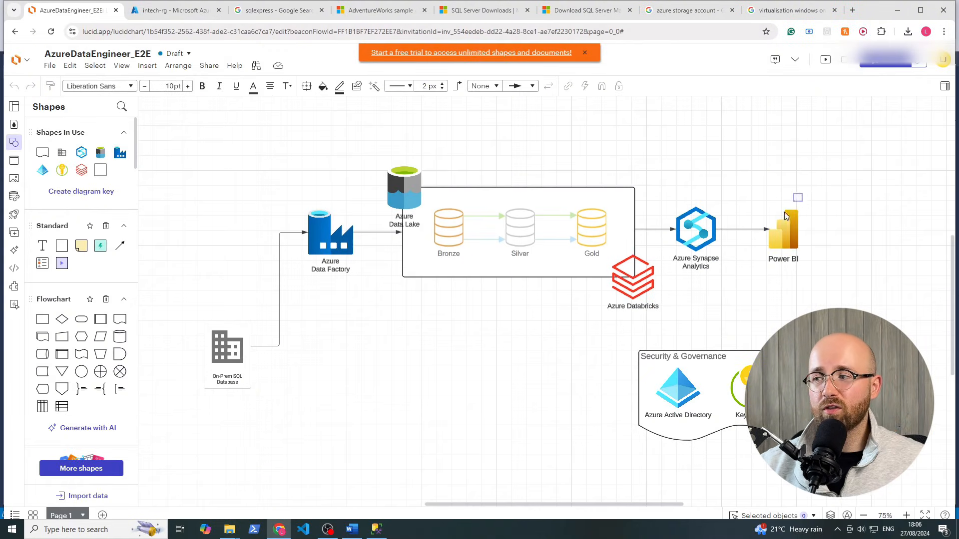
Marquee-select the pipeline shapes from On-Prem SQL Database through Synapse in the diagram
{"action": "left_click", "coordinate": [788, 243]}
{"action": "left_click", "coordinate": [868, 325]}
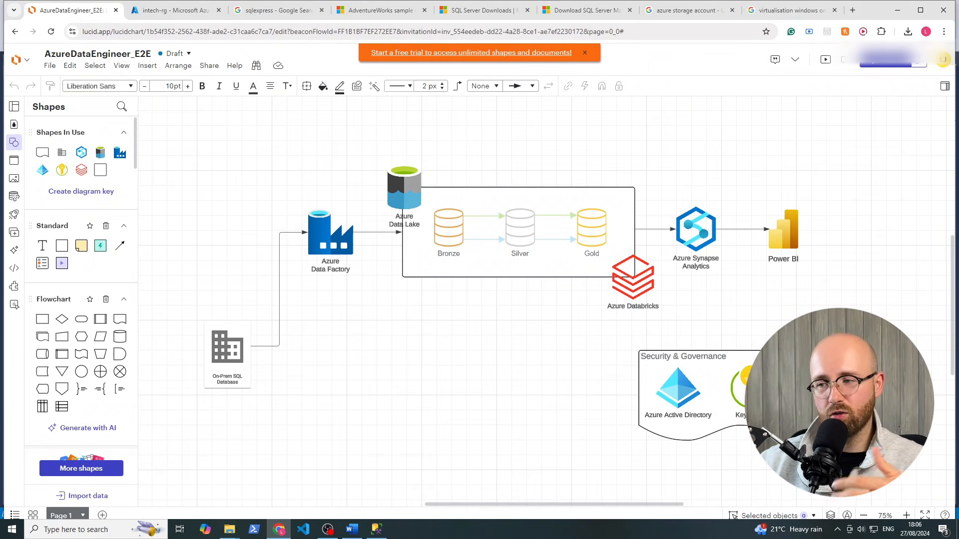
{"action": "left_click_drag", "start_coordinate": [295, 168], "coordinate": [721, 280]}
{"action": "left_click", "coordinate": [788, 152]}
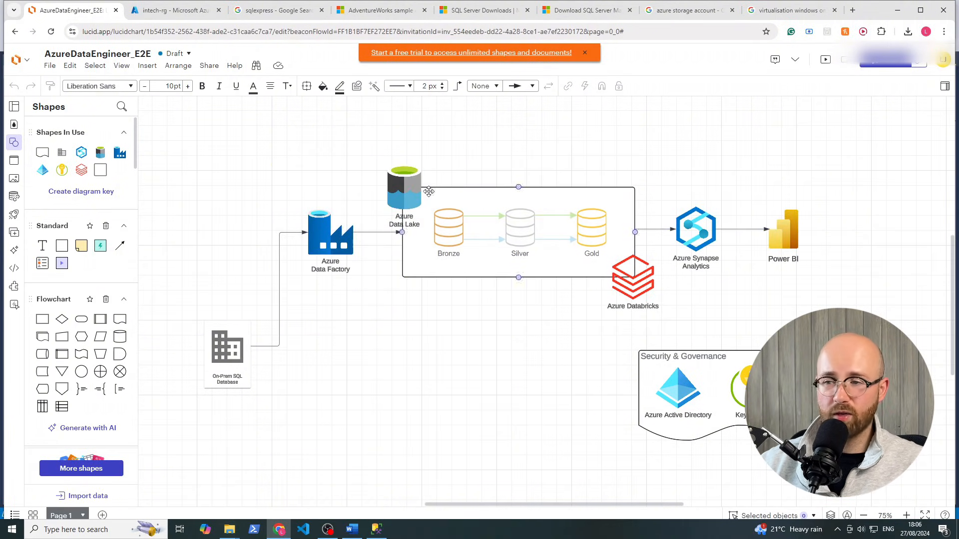
{"action": "left_click_drag", "start_coordinate": [306, 138], "coordinate": [717, 286]}
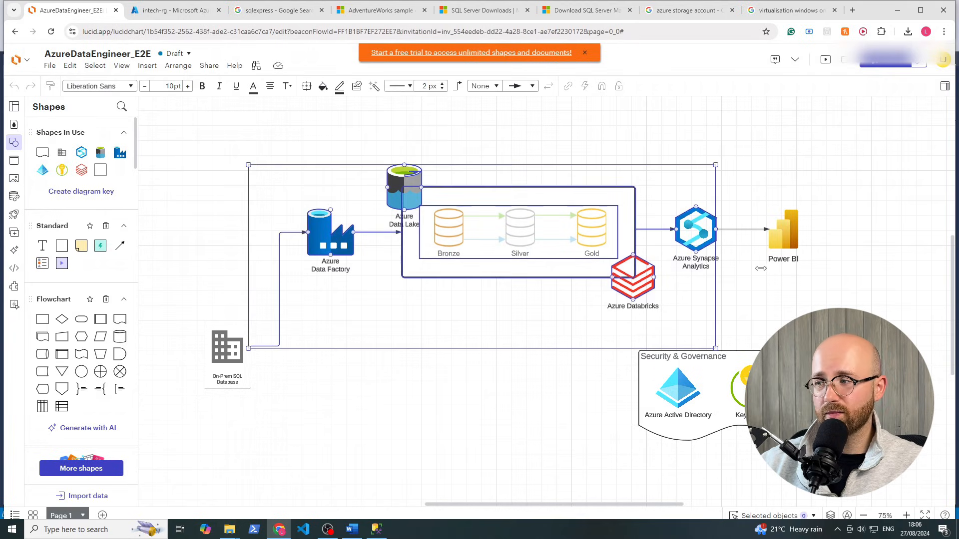
Draw an extra connector at Power BI, undo it, and open another new browser tab
{"action": "left_click", "coordinate": [776, 229]}
{"action": "left_click", "coordinate": [807, 273]}
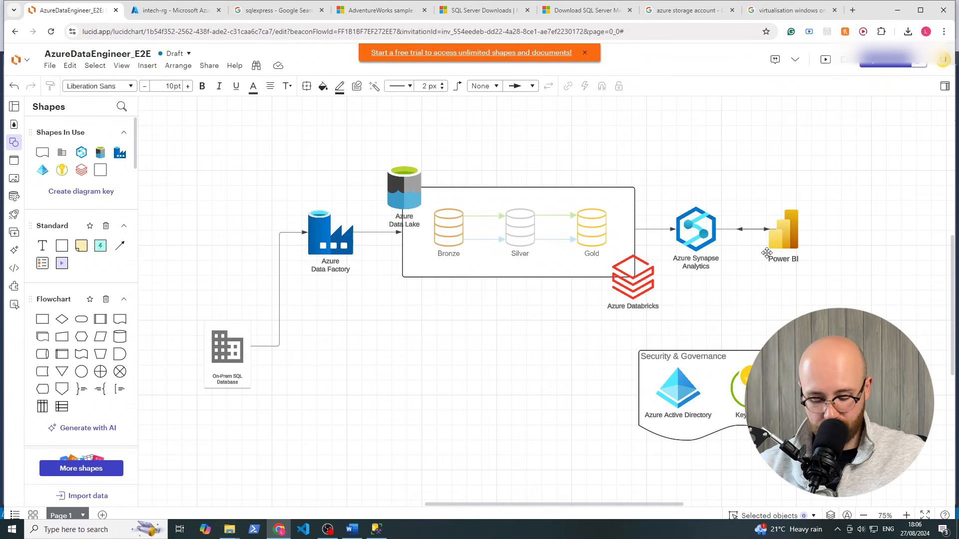
{"action": "key", "text": "ctrl+z"}
{"action": "left_click", "coordinate": [771, 184]}
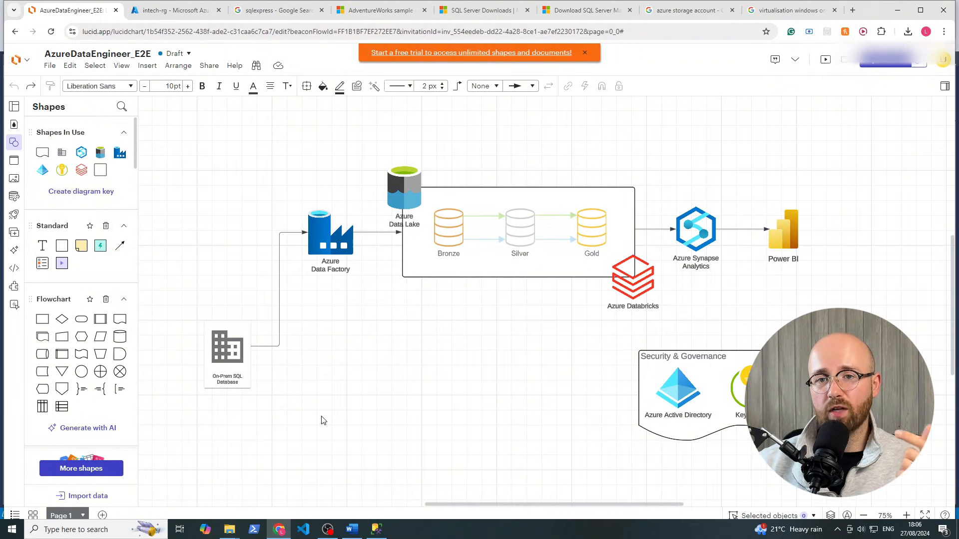
{"action": "left_click", "coordinate": [853, 10]}
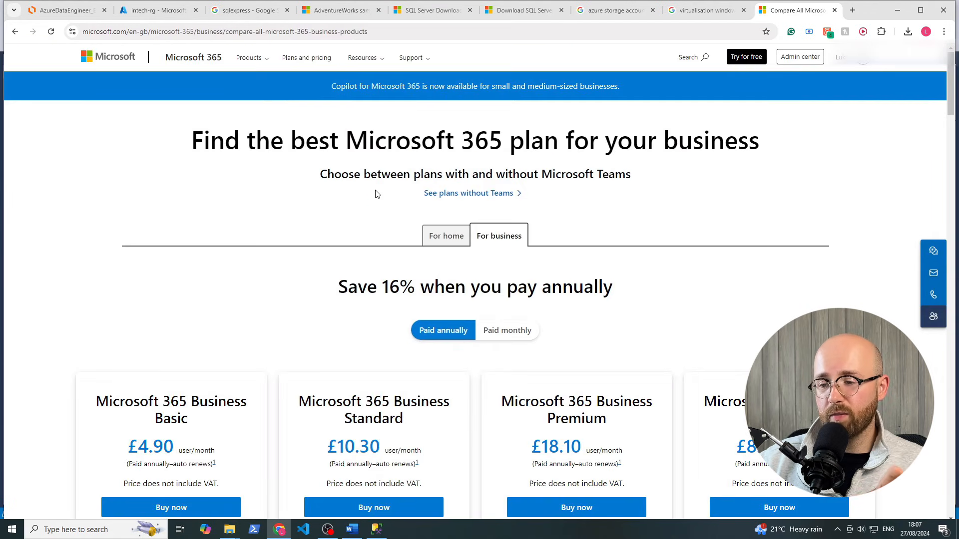
Scroll through the Microsoft 365 business plans page, highlighting the Microsoft 365 heading
{"action": "scroll", "coordinate": [435, 188], "scroll_direction": "down", "scroll_amount": 2}
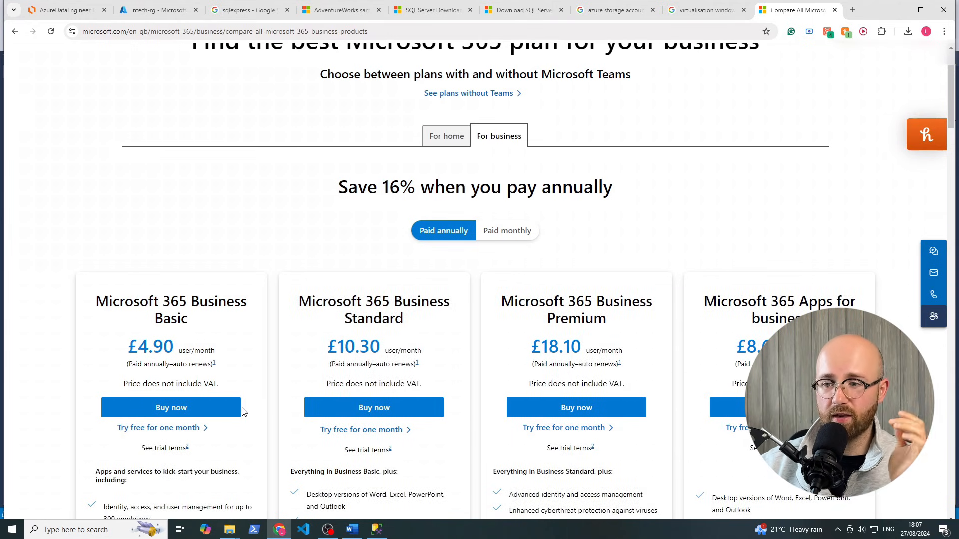
{"action": "scroll", "coordinate": [657, 147], "scroll_direction": "down", "scroll_amount": 1}
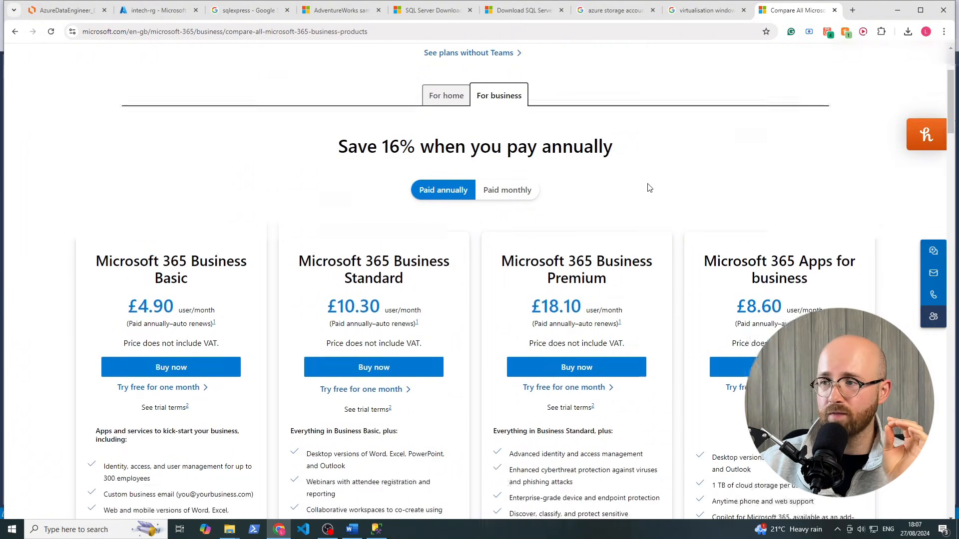
{"action": "scroll", "coordinate": [646, 188], "scroll_direction": "up", "scroll_amount": 3}
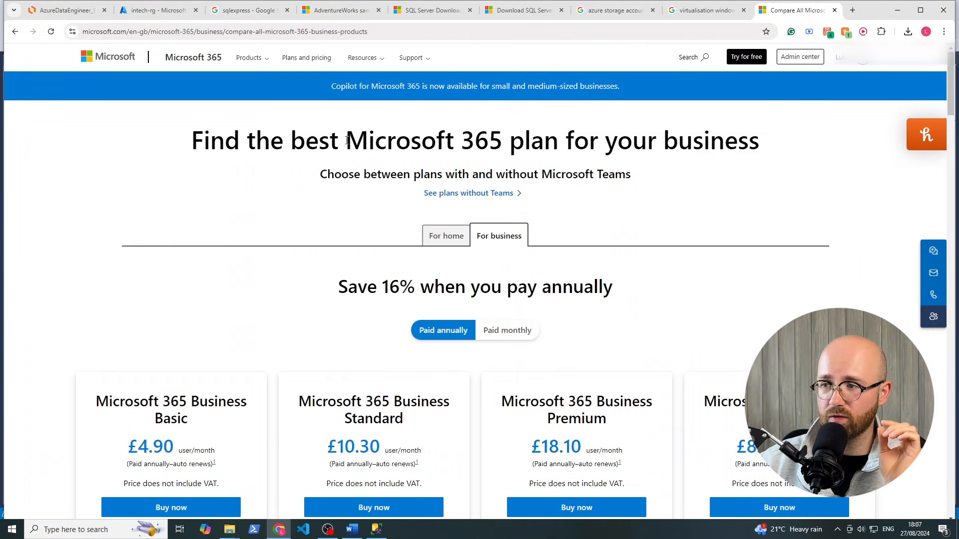
{"action": "left_click_drag", "start_coordinate": [345, 140], "coordinate": [489, 145]}
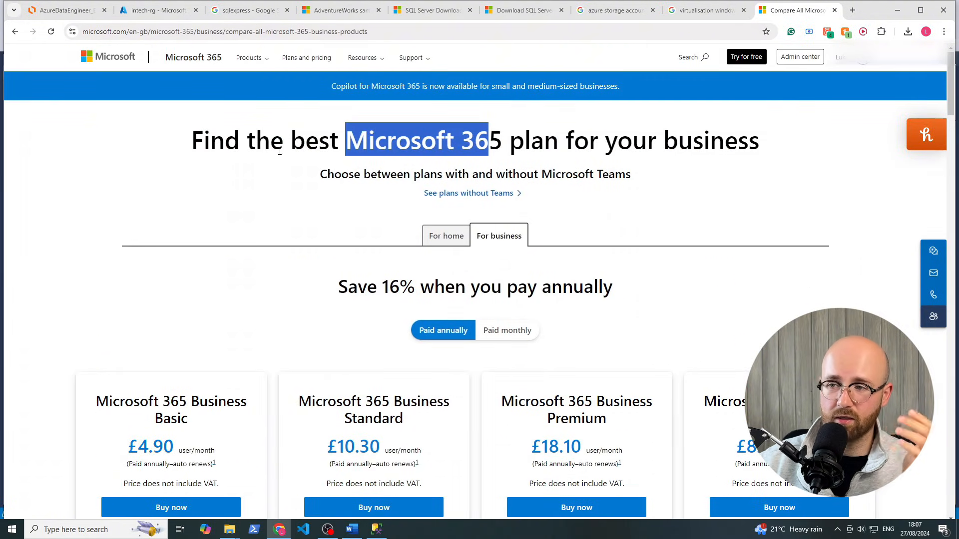
{"action": "left_click", "coordinate": [260, 173]}
Note Business Basic's £4.90 price and start its one-month free trial
{"action": "scroll", "coordinate": [258, 304], "scroll_direction": "down", "scroll_amount": 2}
{"action": "scroll", "coordinate": [250, 305], "scroll_direction": "down", "scroll_amount": 1}
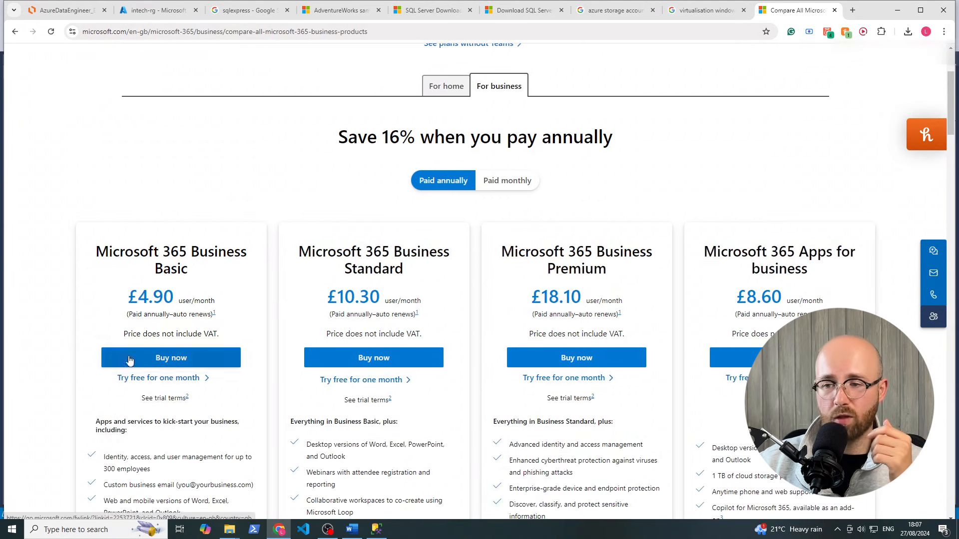
{"action": "left_click_drag", "start_coordinate": [118, 304], "coordinate": [193, 295]}
{"action": "left_click", "coordinate": [62, 356]}
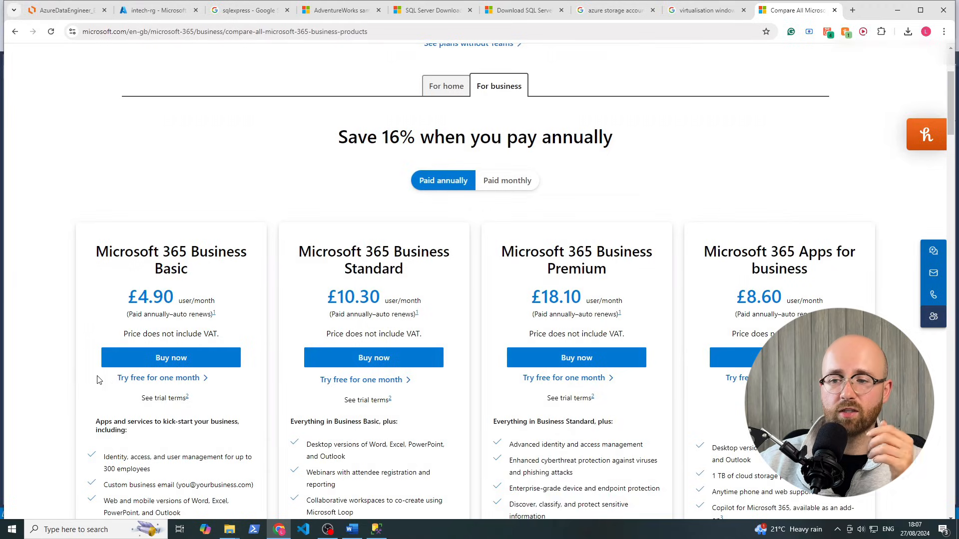
{"action": "left_click", "coordinate": [154, 378]}
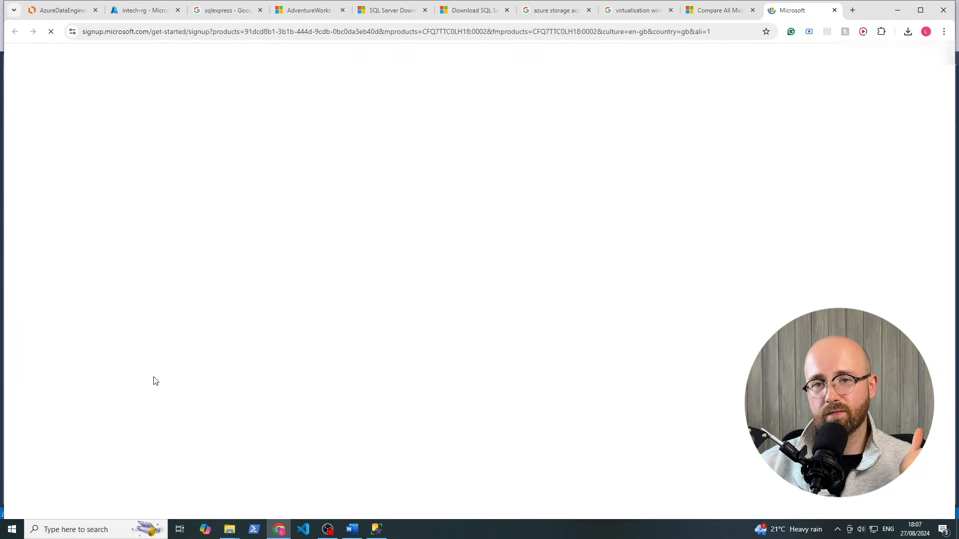
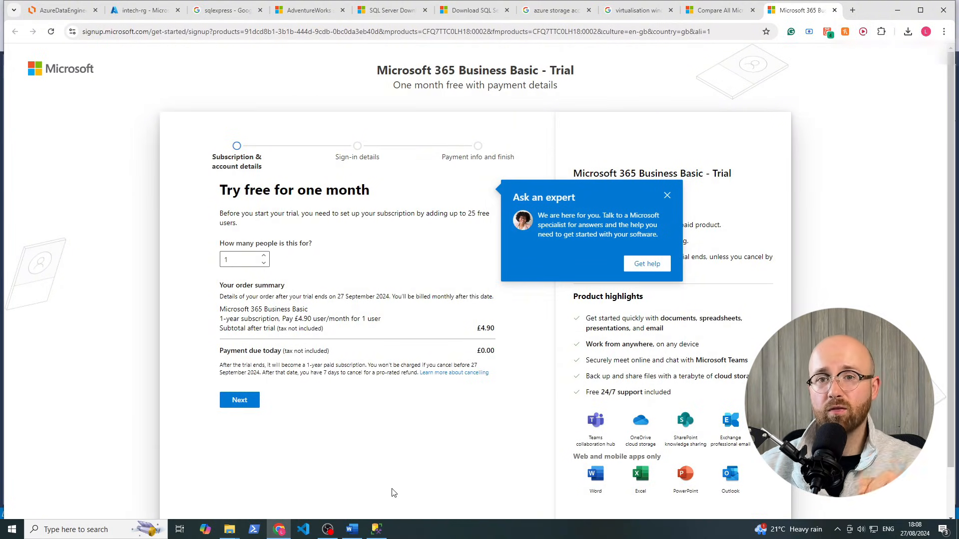
Close the Ask an expert popup and launch Microsoft Store by searching 'store'
{"action": "left_click", "coordinate": [668, 195]}
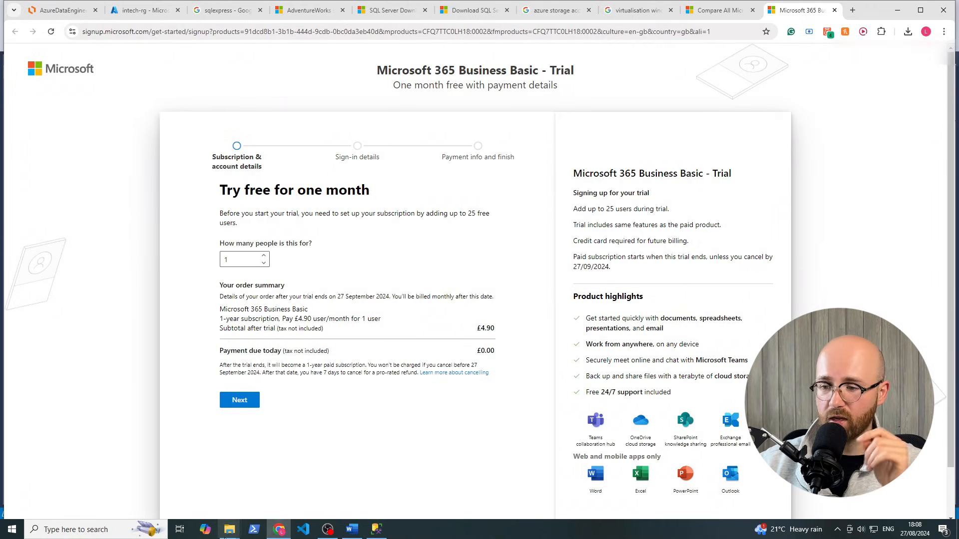
{"action": "left_click", "coordinate": [115, 528]}
{"action": "type", "text": "store"}
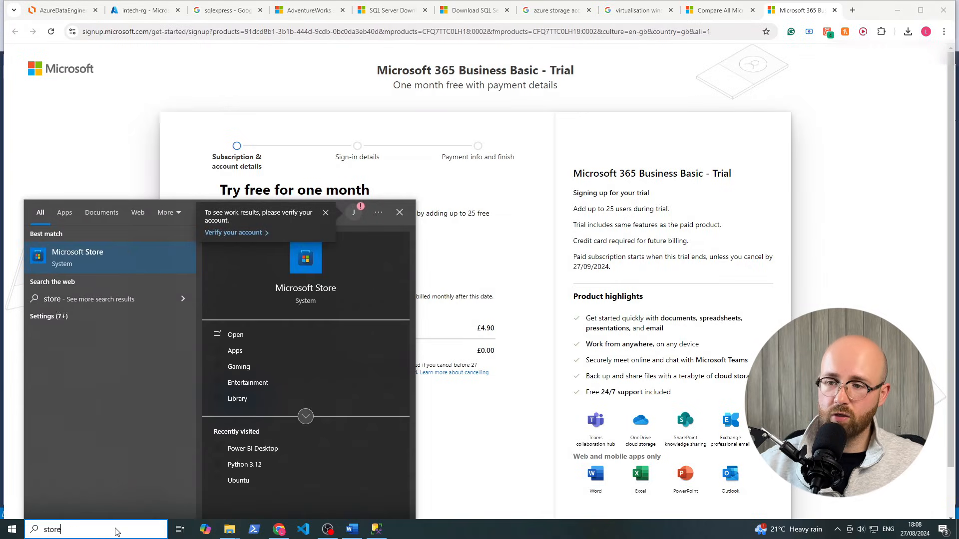
{"action": "left_click", "coordinate": [84, 255]}
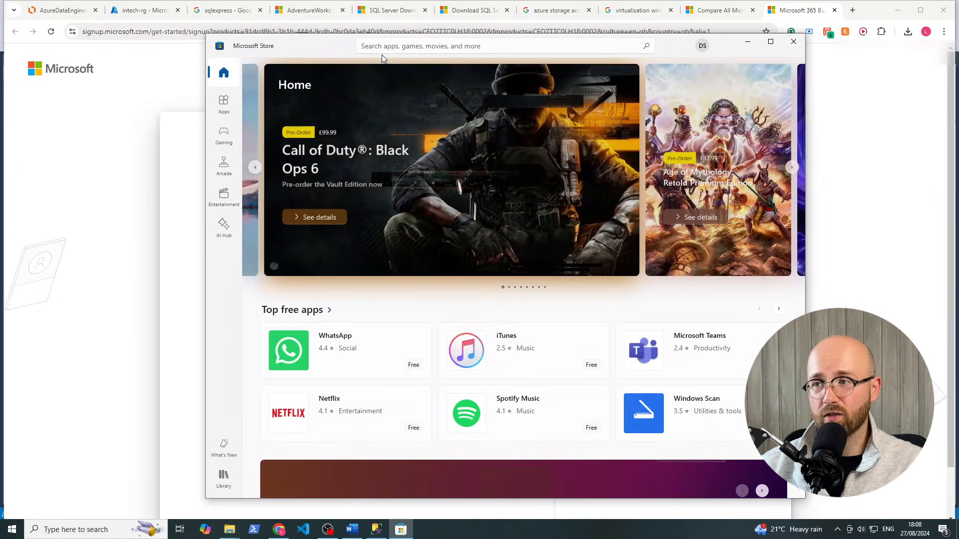
Search the Store for 'power bi' and open Power BI Desktop from its listing
{"action": "left_click", "coordinate": [392, 45]}
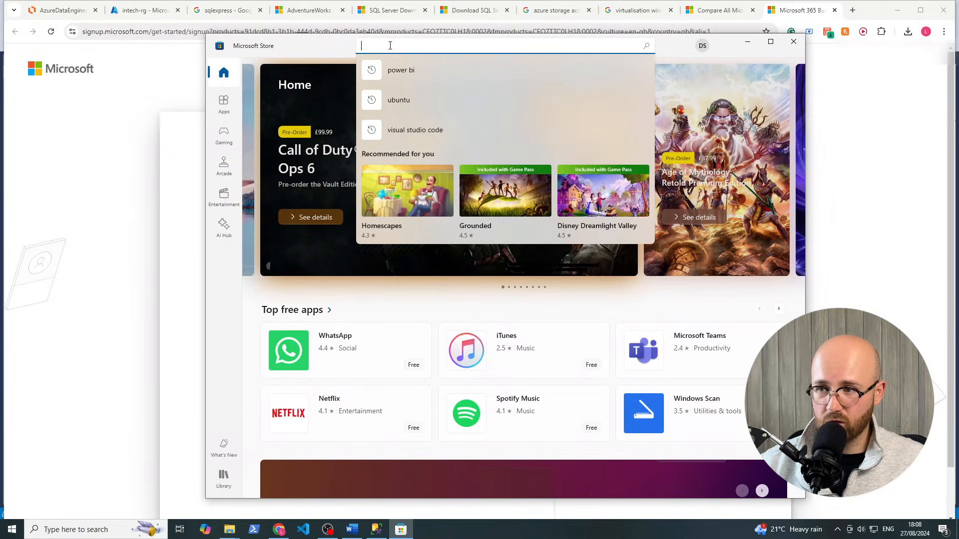
{"action": "left_click", "coordinate": [405, 73]}
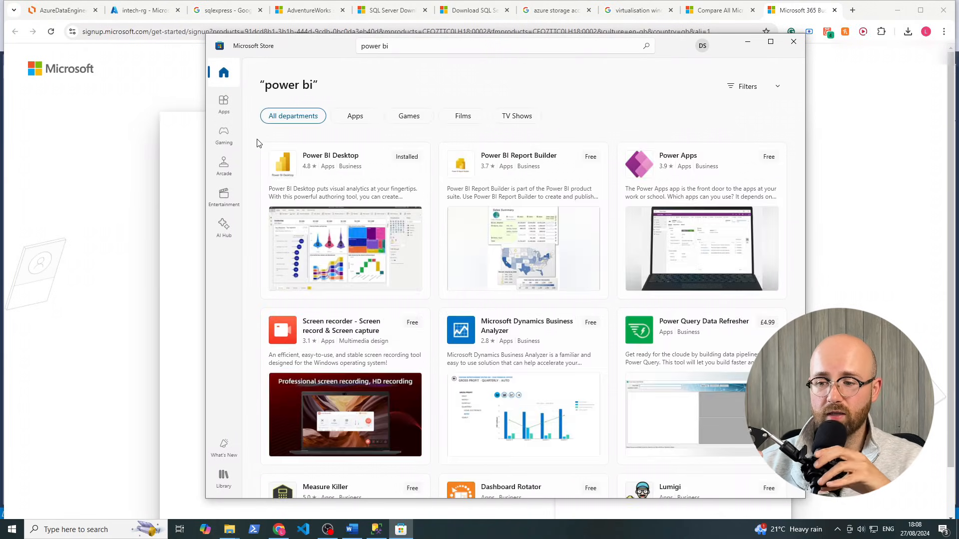
{"action": "left_click", "coordinate": [349, 159]}
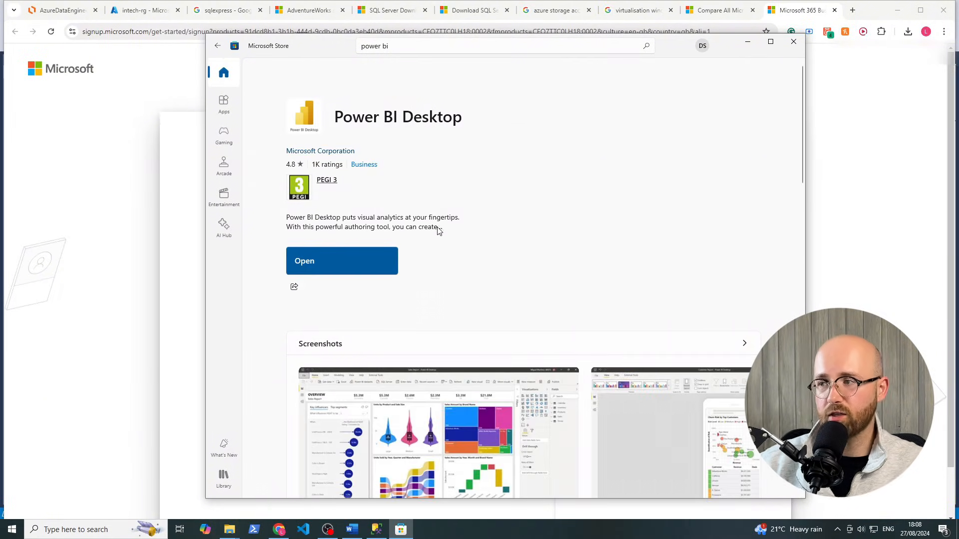
{"action": "mouse_move", "coordinate": [438, 230]}
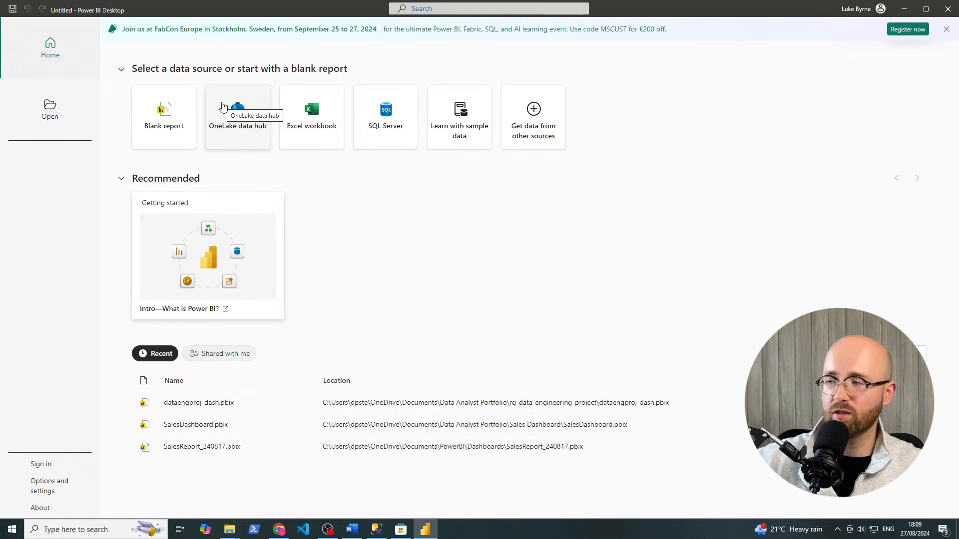
Check the Power BI account flyout, then switch to Chrome's AzureDataEngineer_E2E diagram tab
{"action": "left_click", "coordinate": [869, 11]}
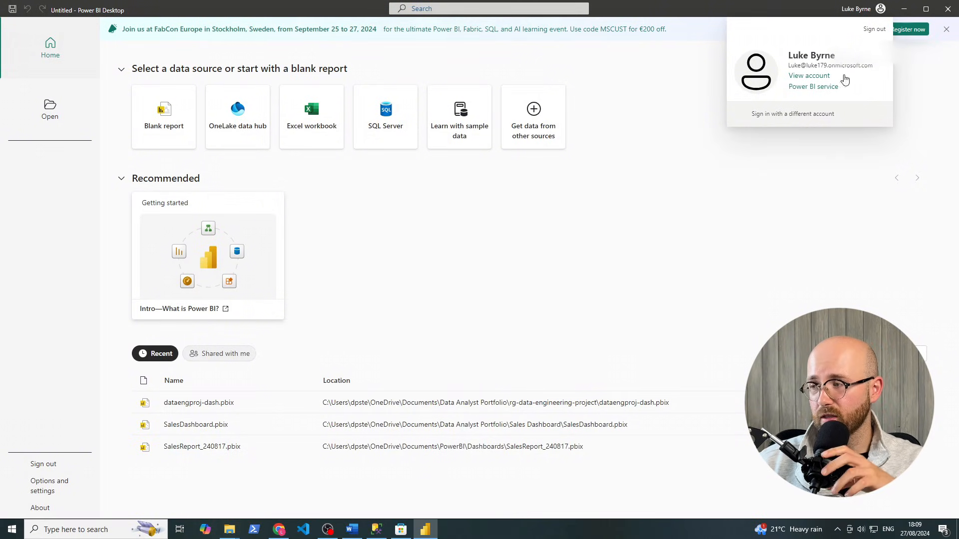
{"action": "left_click", "coordinate": [618, 127]}
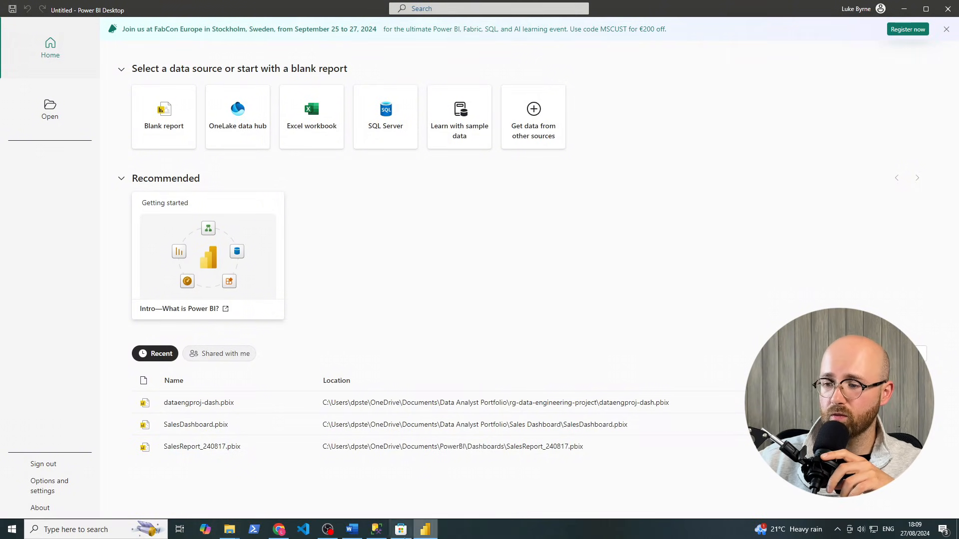
{"action": "left_click", "coordinate": [278, 530]}
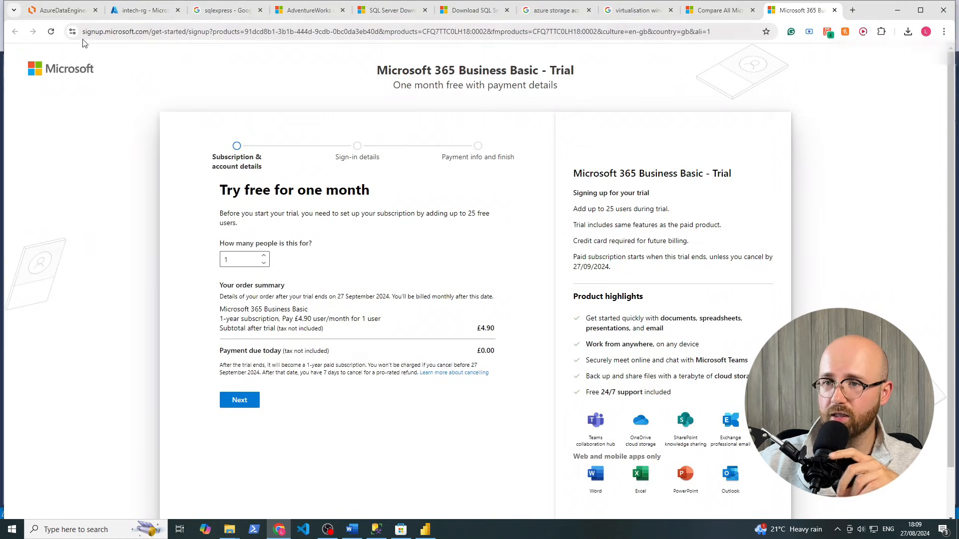
{"action": "left_click", "coordinate": [63, 10]}
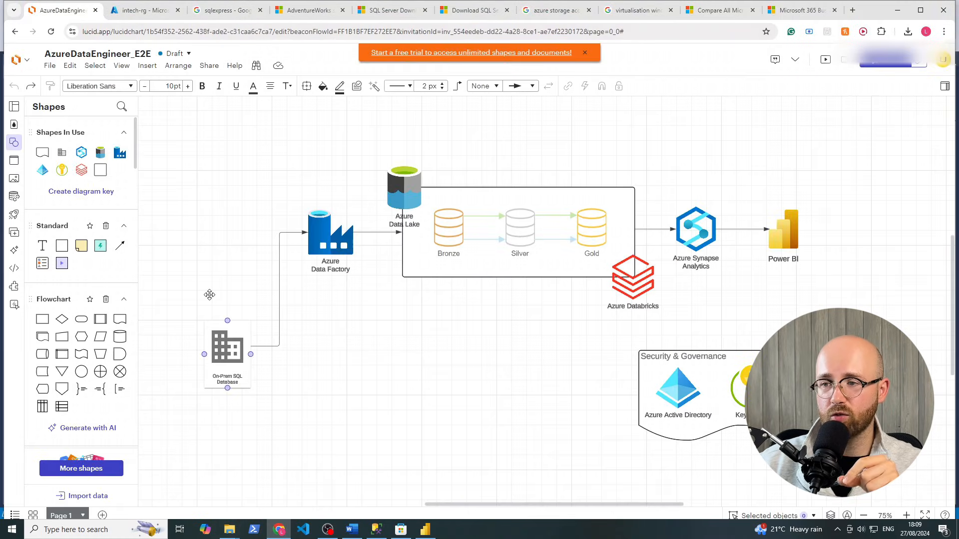
Drag a selection box over the data flow shapes in the Lucidchart architecture diagram
{"action": "left_click_drag", "start_coordinate": [213, 130], "coordinate": [669, 424]}
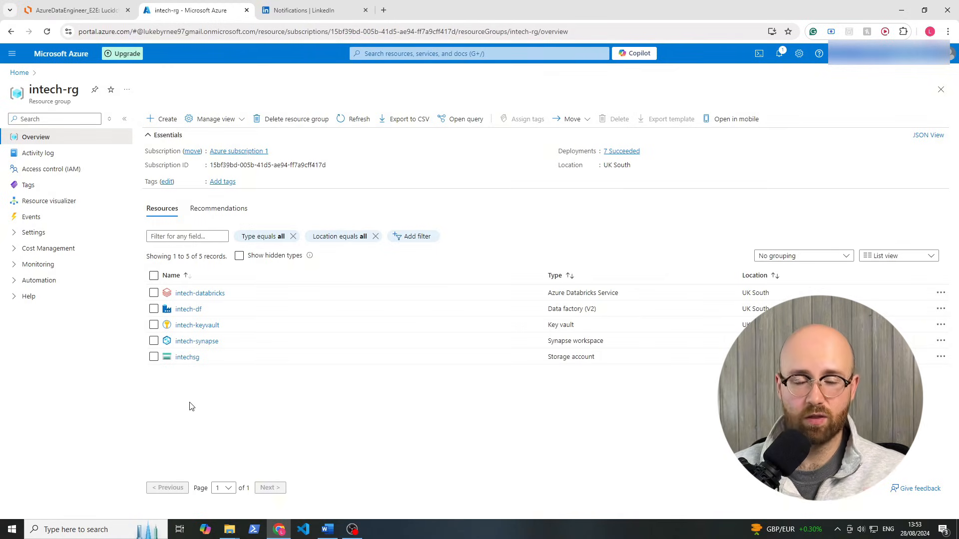
Open the intech-df data factory resource and launch its Data Factory Studio
{"action": "left_click", "coordinate": [189, 309]}
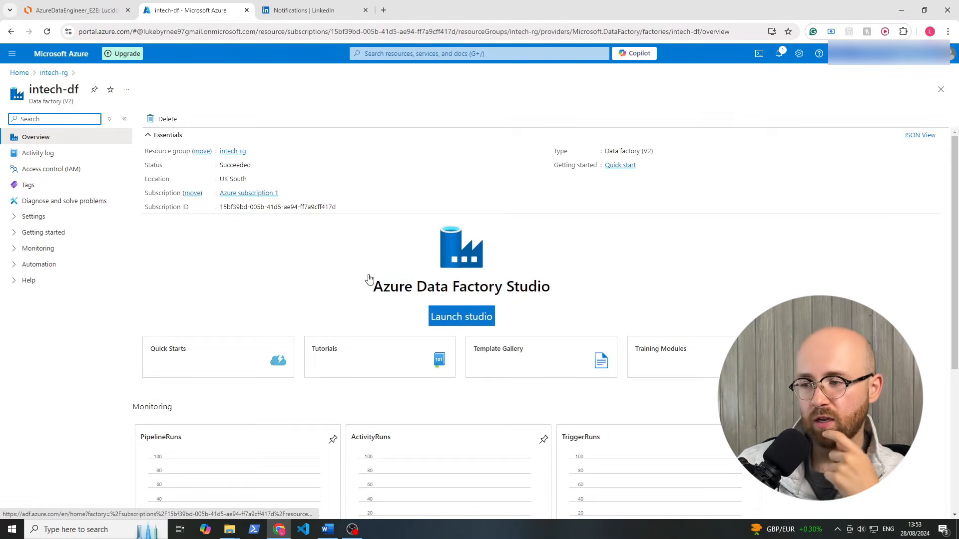
{"action": "left_click", "coordinate": [456, 321]}
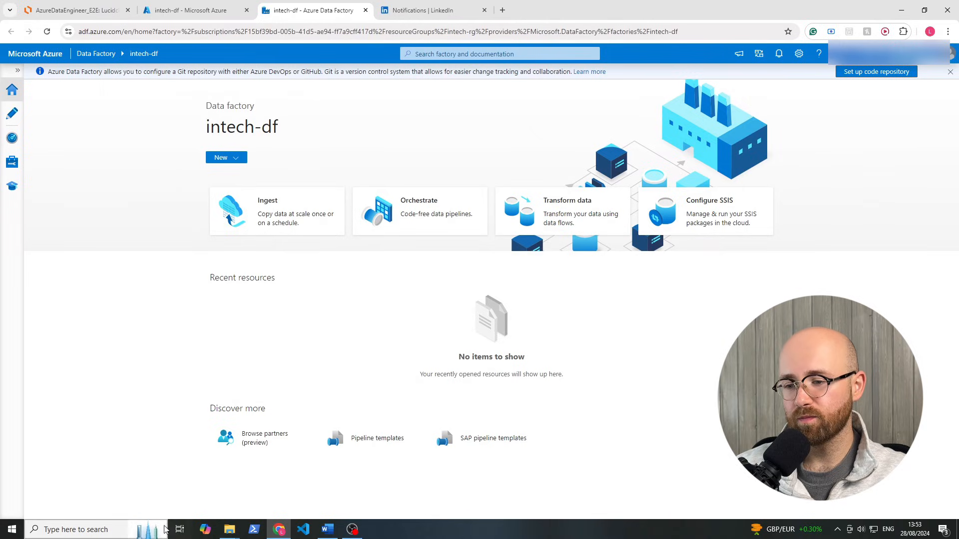
{"action": "left_click", "coordinate": [103, 530]}
Launch SQL Server Management Studio with 'ss' and connect to the local SQLEXPRESS server
{"action": "type", "text": "ss"}
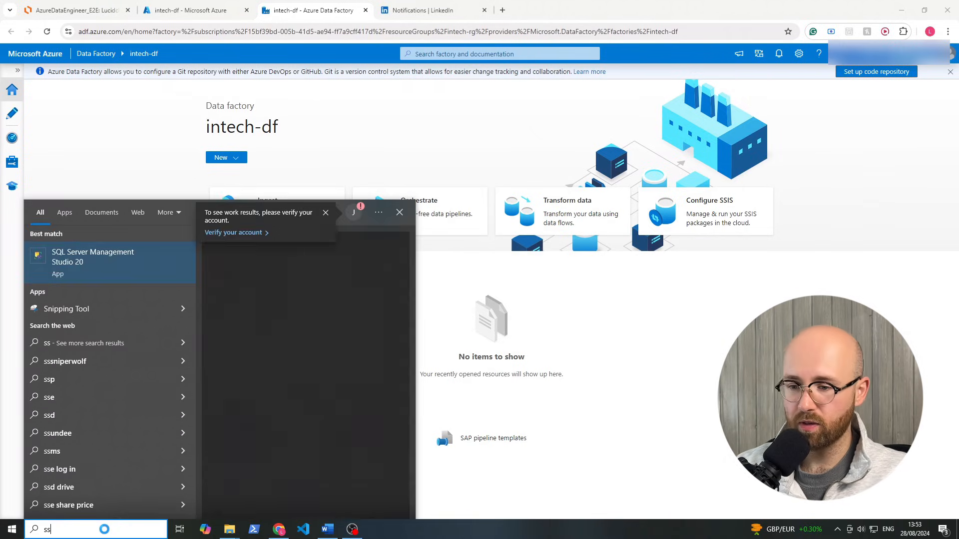
{"action": "key", "text": "Return"}
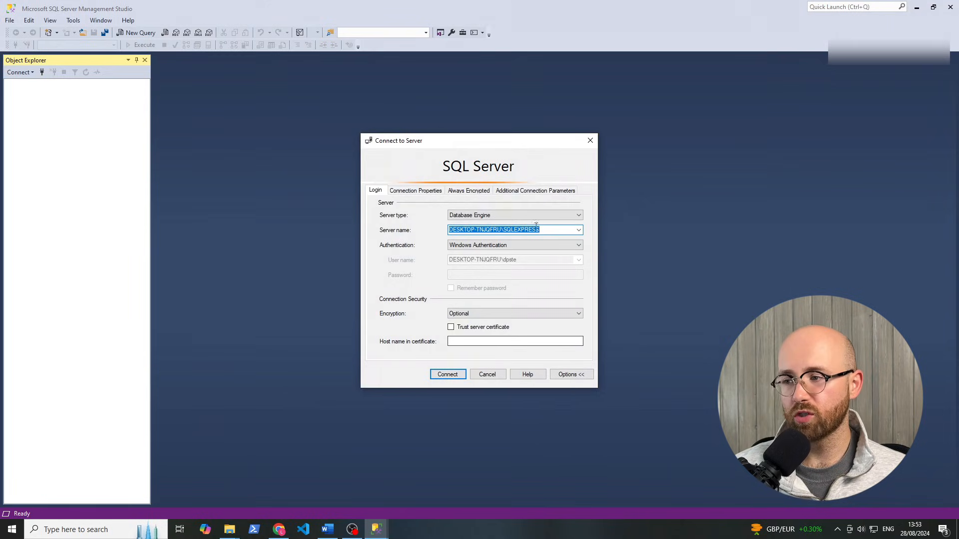
{"action": "left_click", "coordinate": [450, 374]}
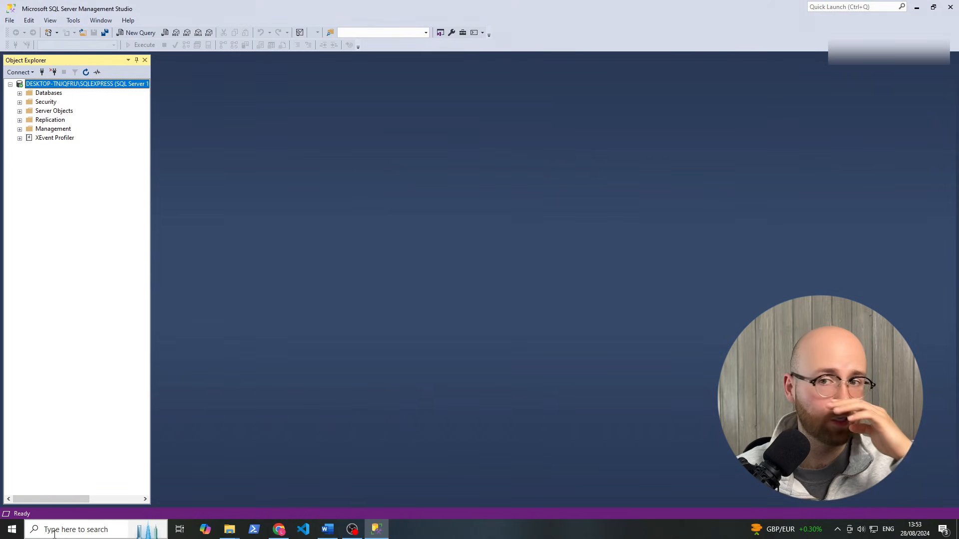
Mute system sound and confirm SQL Server (SQLEXPRESS) is Running in Configuration Manager
{"action": "left_click", "coordinate": [55, 531]}
{"action": "type", "text": "confi"}
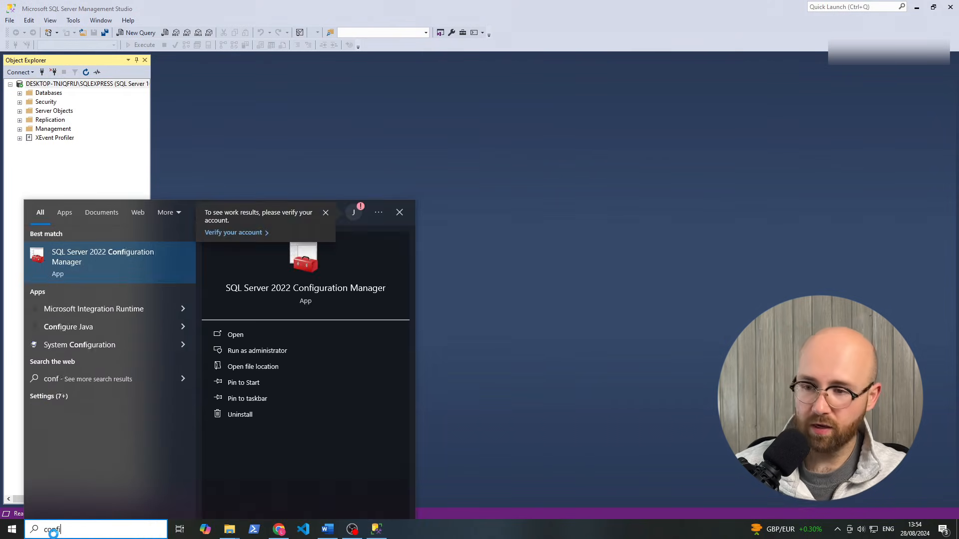
{"action": "type", "text": "g"}
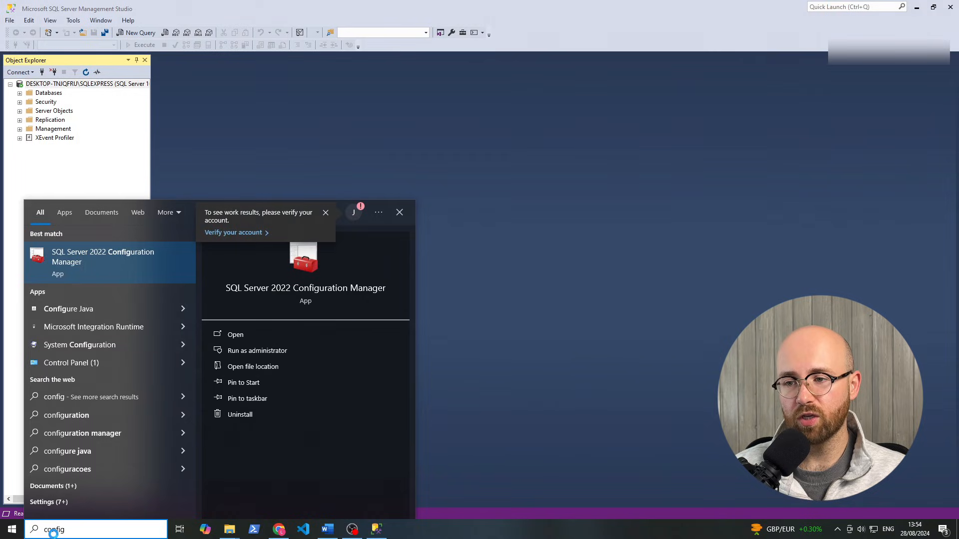
{"action": "key", "text": "Return"}
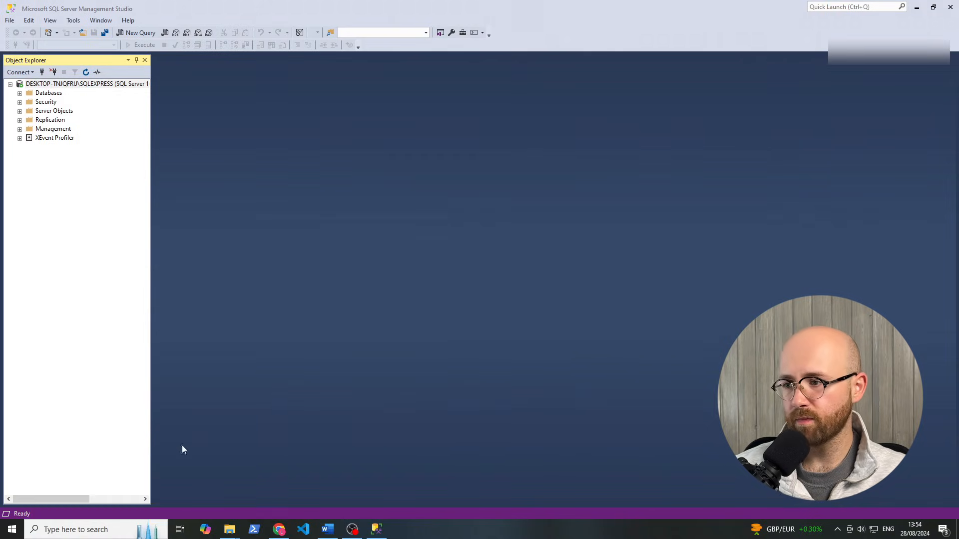
{"action": "left_click", "coordinate": [860, 530]}
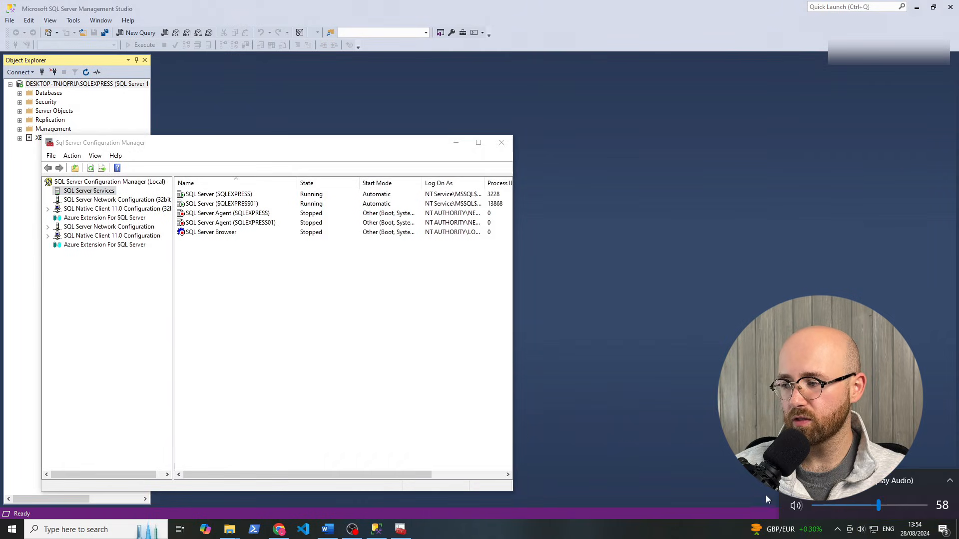
{"action": "left_click", "coordinate": [791, 506]}
{"action": "left_click", "coordinate": [387, 349]}
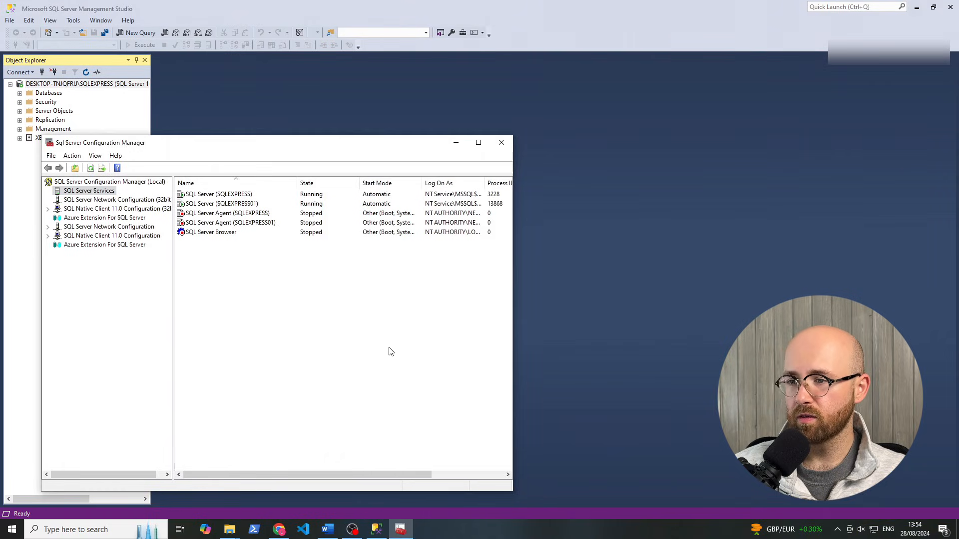
{"action": "left_click", "coordinate": [224, 195]}
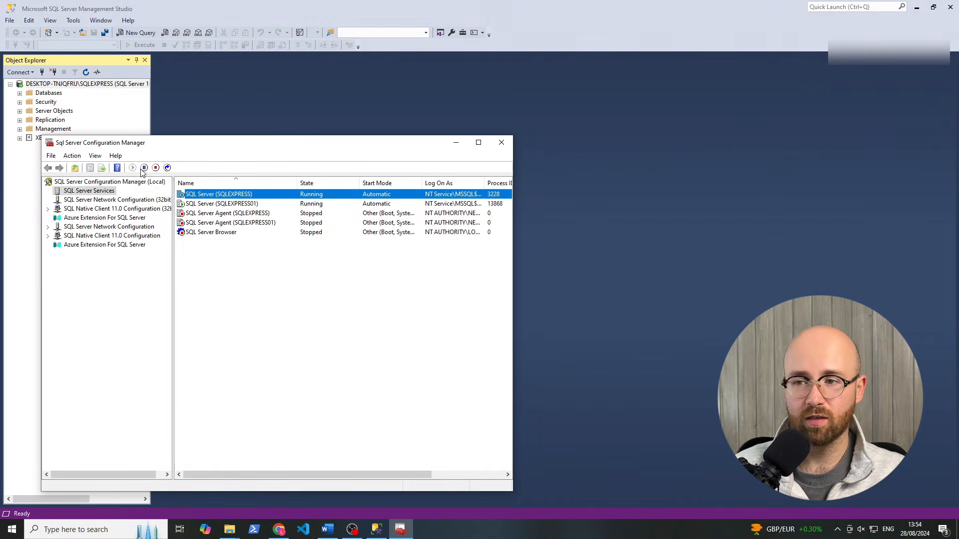
{"action": "left_click", "coordinate": [278, 268]}
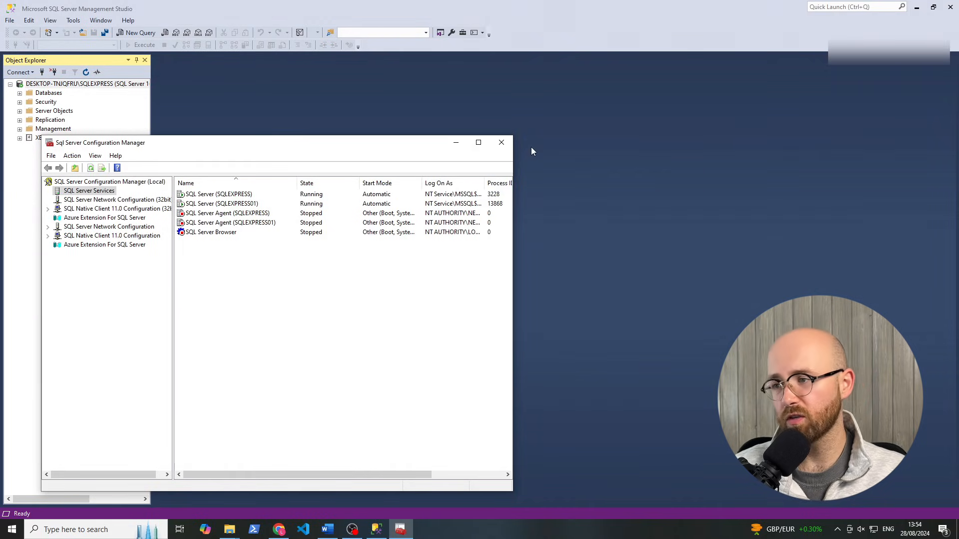
{"action": "left_click", "coordinate": [501, 142]}
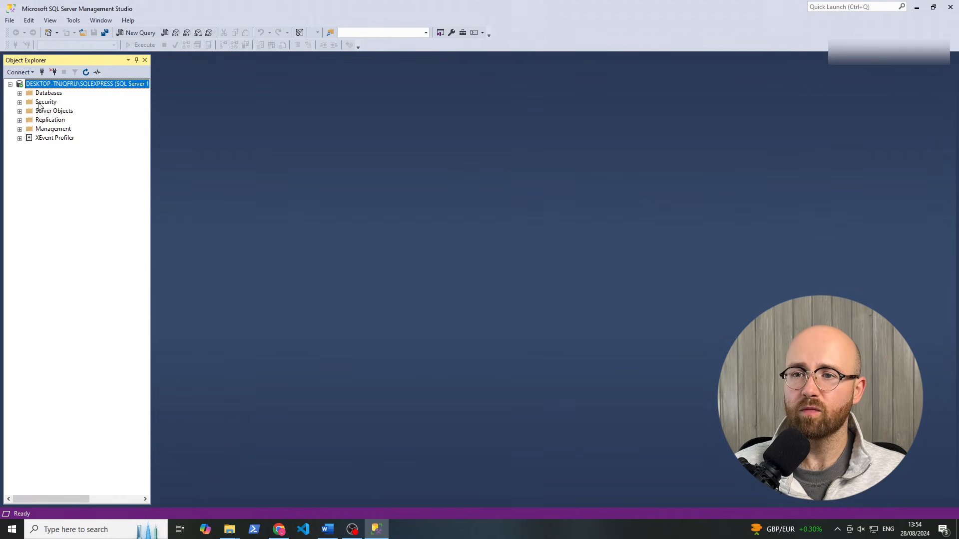
Run Select Top 1000 Rows on AdventureWorksLT2022's SalesLT.Address table and review the query
{"action": "left_click", "coordinate": [20, 93]}
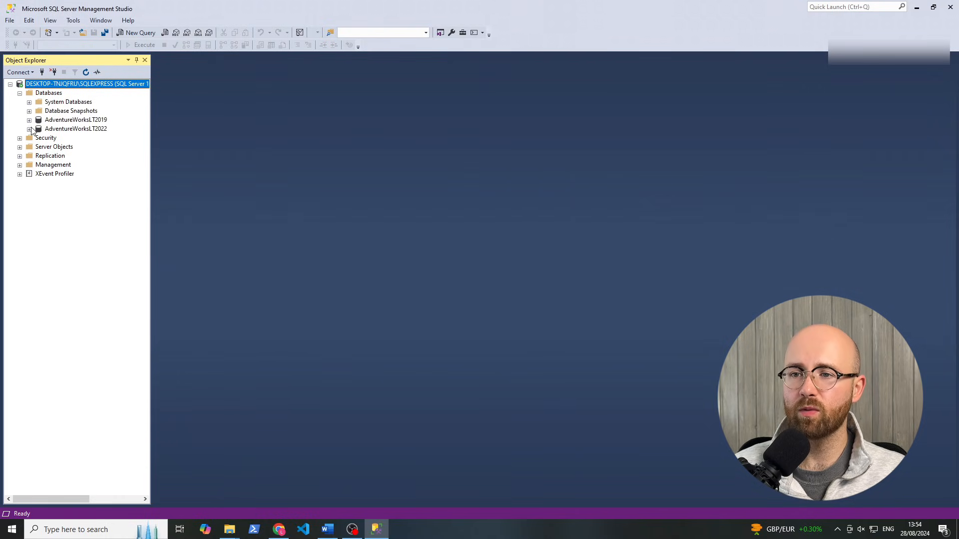
{"action": "left_click", "coordinate": [56, 130]}
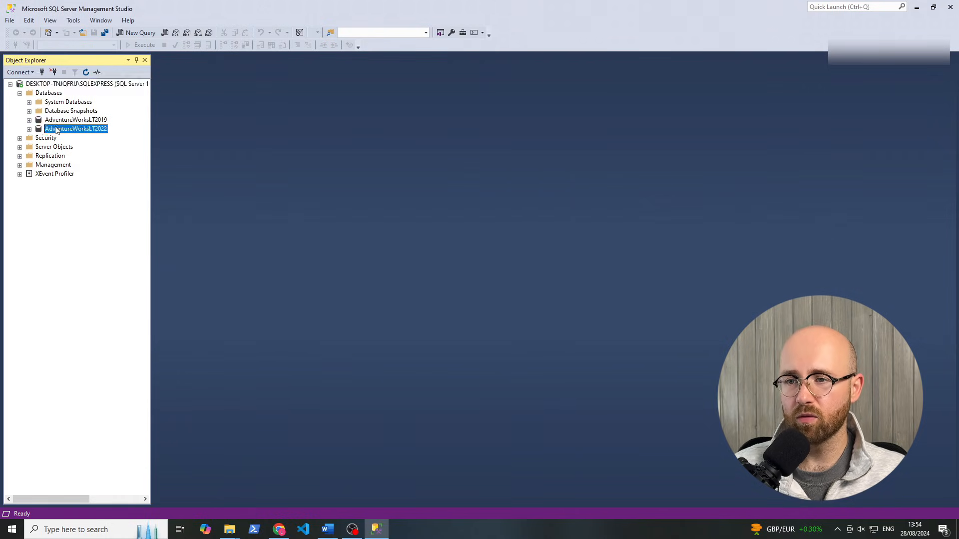
{"action": "left_click", "coordinate": [29, 129]}
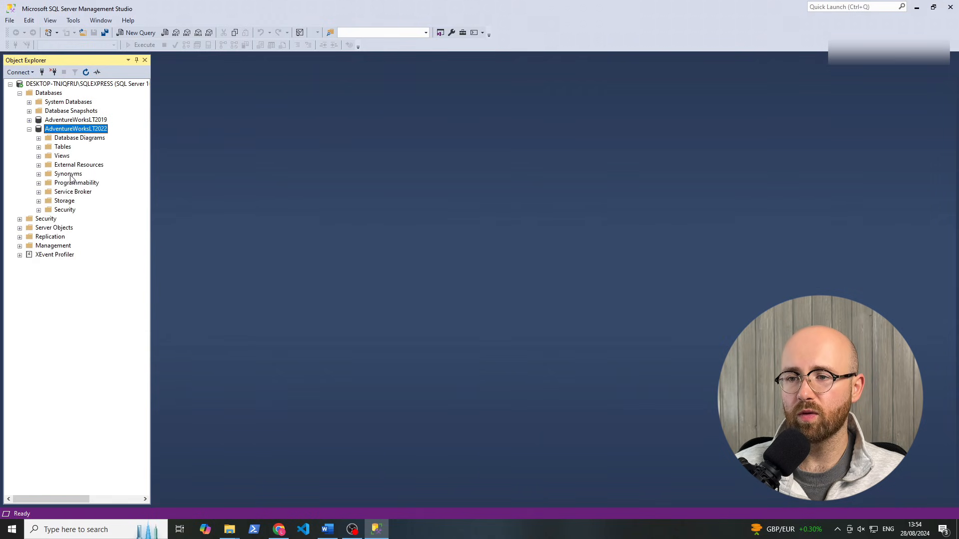
{"action": "left_click", "coordinate": [39, 147]}
{"action": "left_click", "coordinate": [82, 201]}
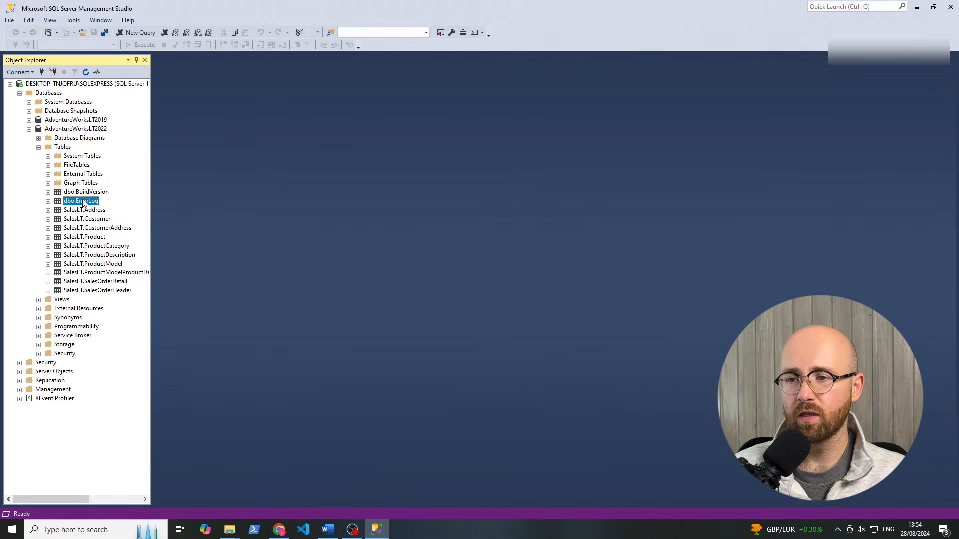
{"action": "left_click", "coordinate": [88, 212]}
{"action": "right_click", "coordinate": [88, 212]}
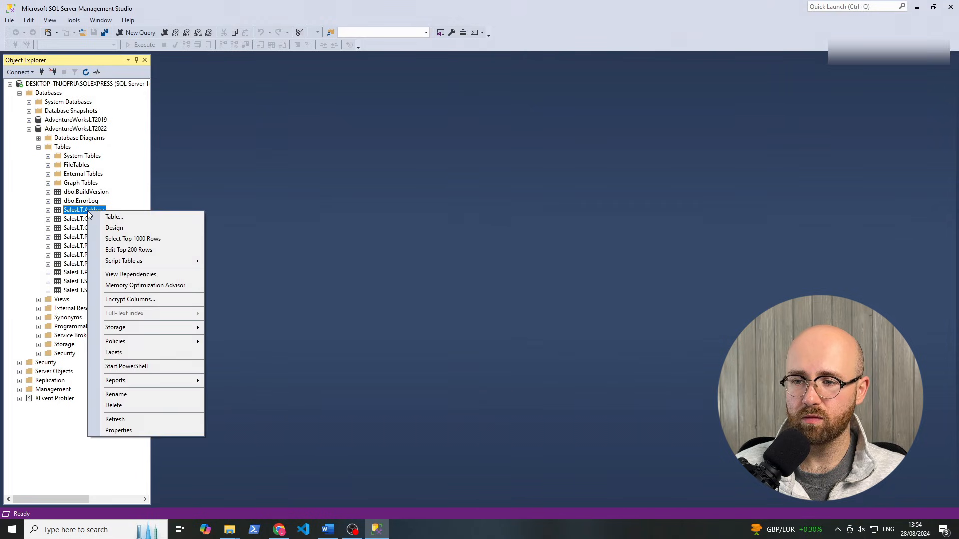
{"action": "left_click", "coordinate": [124, 240]}
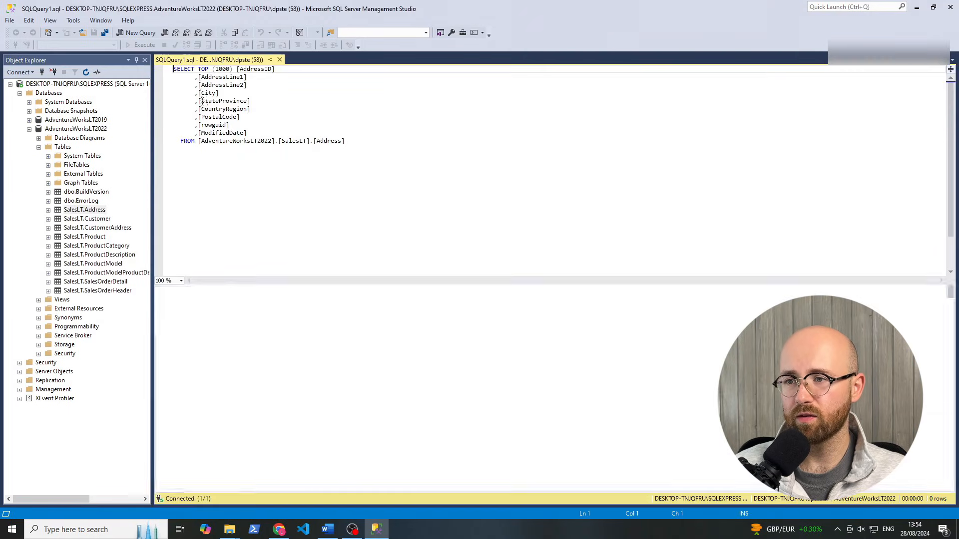
{"action": "left_click_drag", "start_coordinate": [364, 182], "coordinate": [173, 76]}
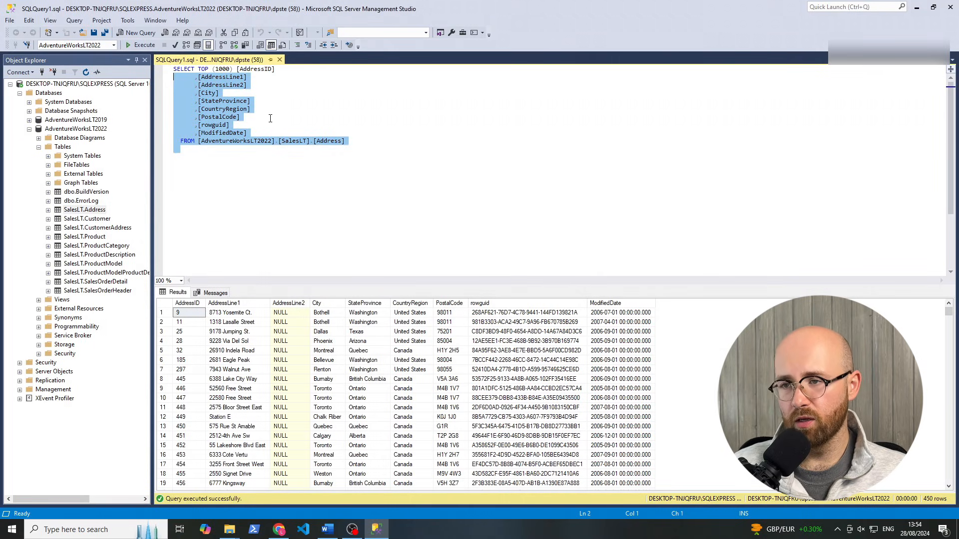
{"action": "left_click", "coordinate": [240, 117]}
{"action": "mouse_move", "coordinate": [231, 527]}
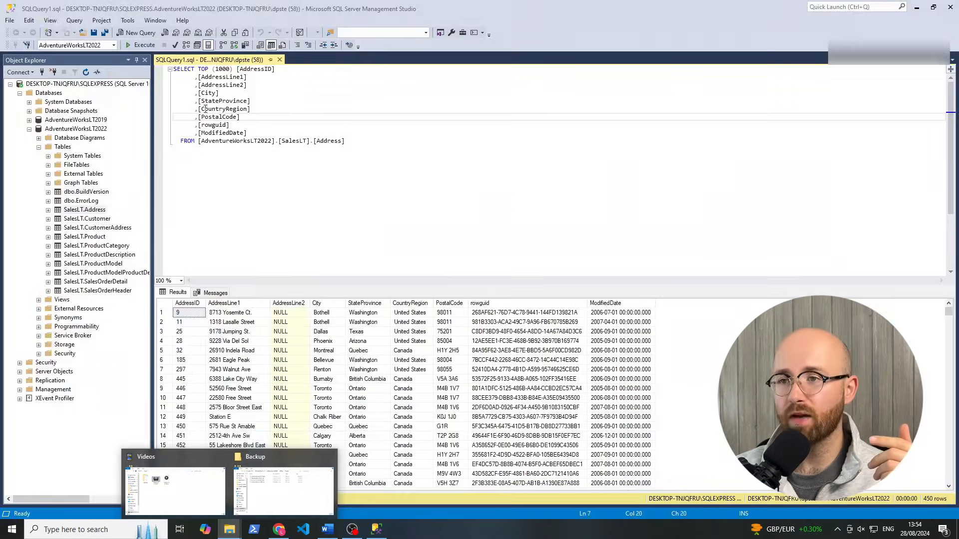
Bring Chrome forward on the Lucidchart architecture diagram tab
{"action": "left_click", "coordinate": [278, 529]}
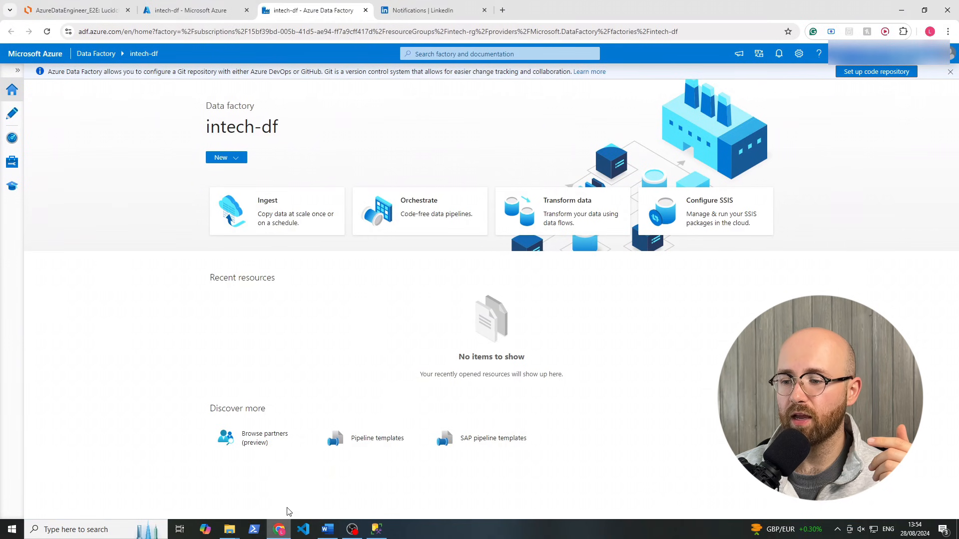
{"action": "left_click", "coordinate": [77, 11]}
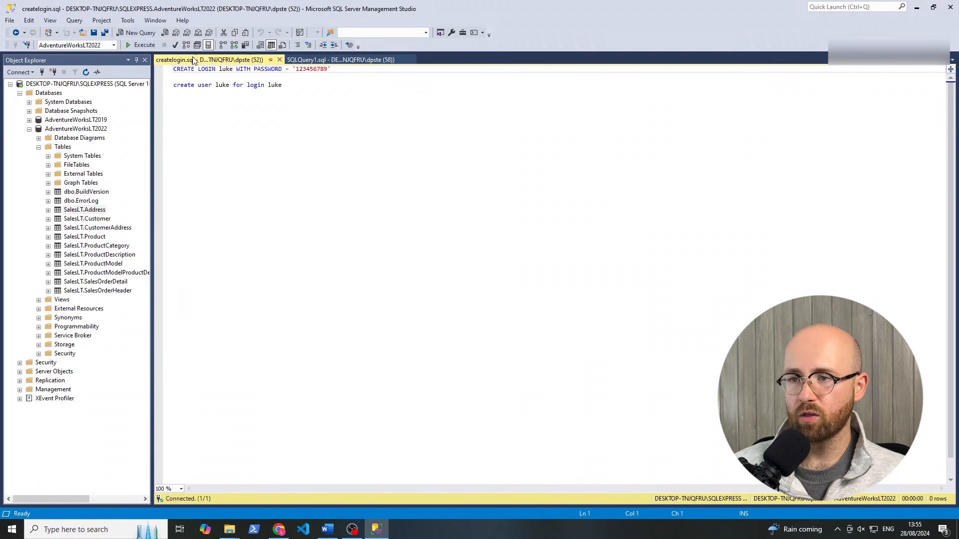
Walk through the createlogin script, highlighting the login name, password, and database user
{"action": "left_click_drag", "start_coordinate": [297, 118], "coordinate": [99, 69]}
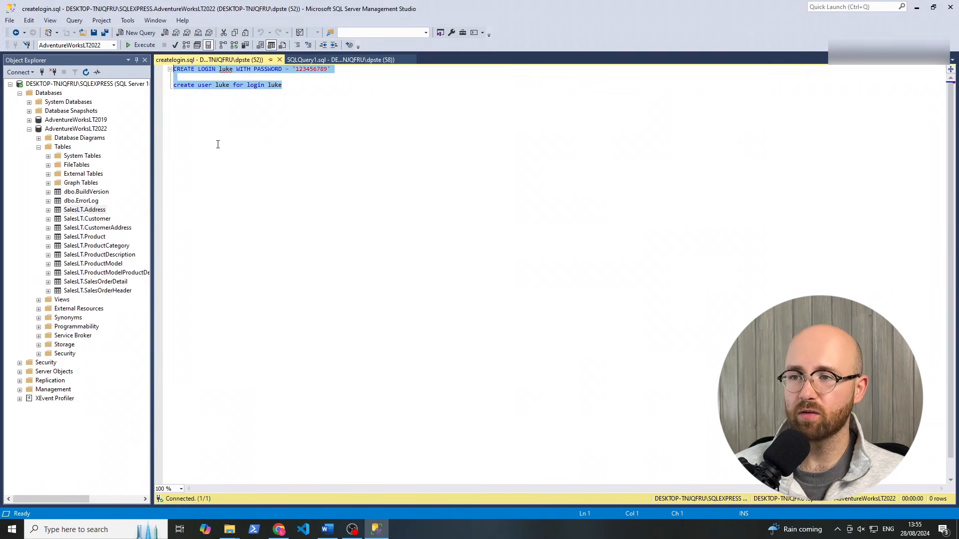
{"action": "left_click", "coordinate": [217, 142]}
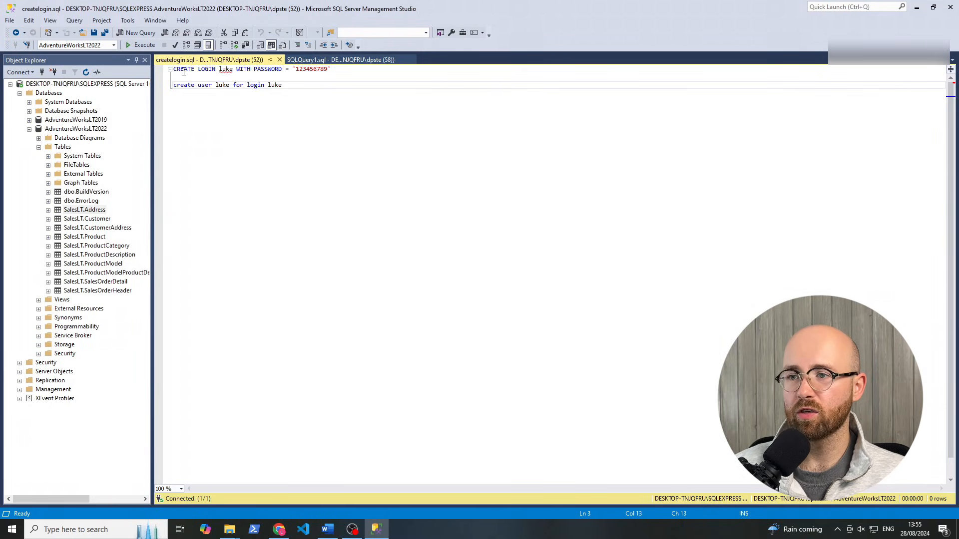
{"action": "double_click", "coordinate": [224, 69]}
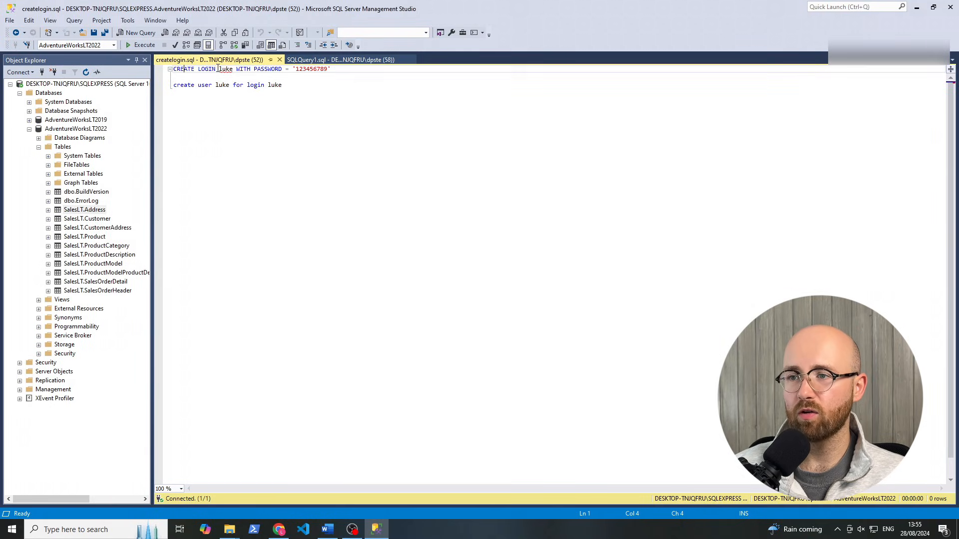
{"action": "double_click", "coordinate": [307, 69]}
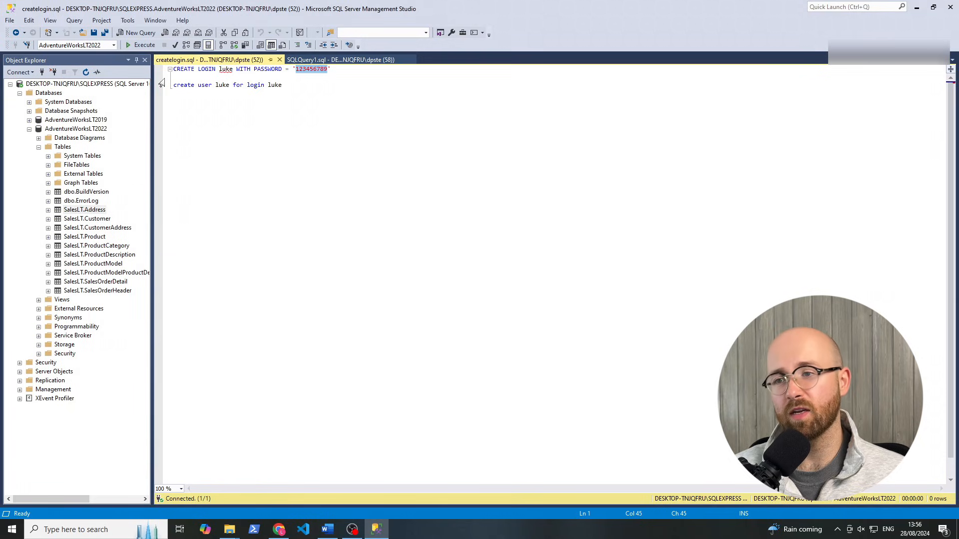
{"action": "double_click", "coordinate": [223, 85]}
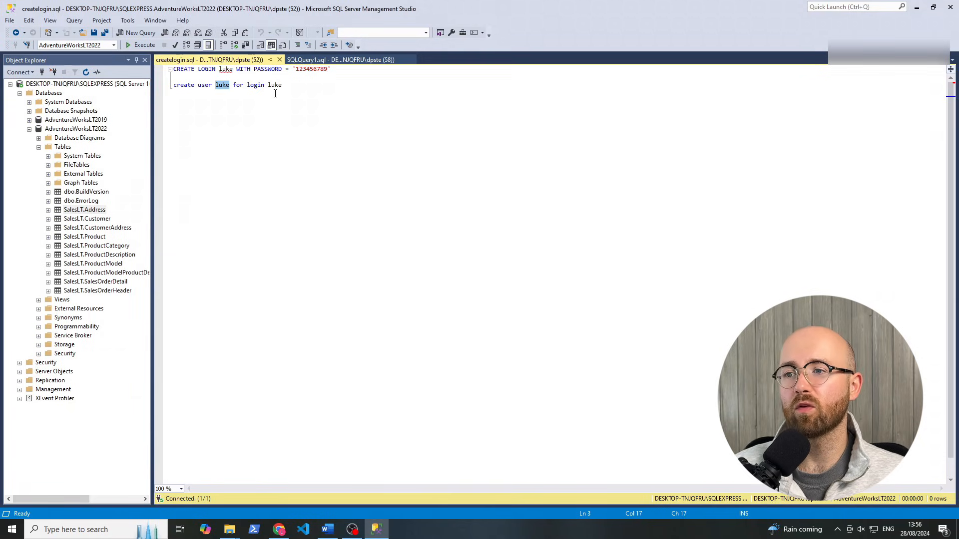
{"action": "double_click", "coordinate": [255, 84]}
{"action": "left_click", "coordinate": [298, 86]}
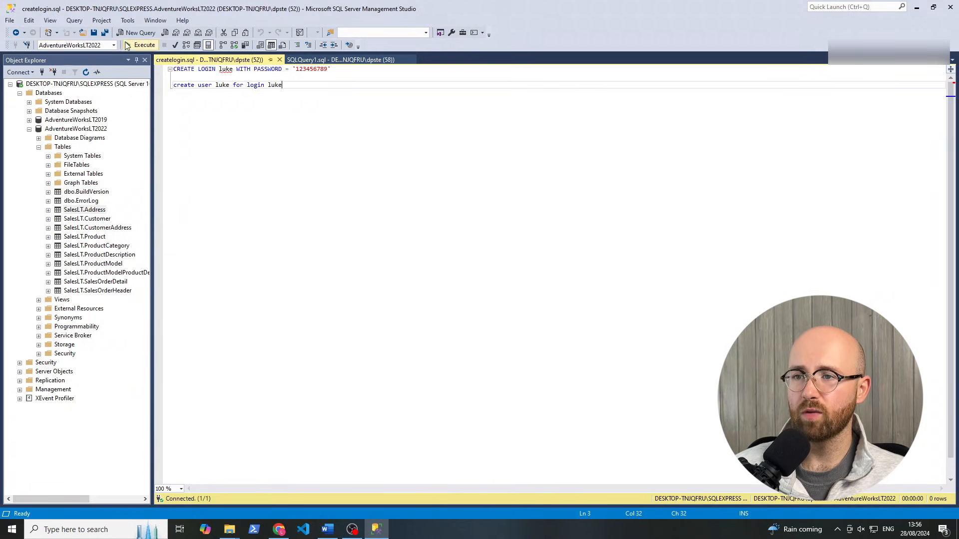
Execute the script against AdventureWorksLT2022, which fails because the login already exists
{"action": "left_click", "coordinate": [58, 131]}
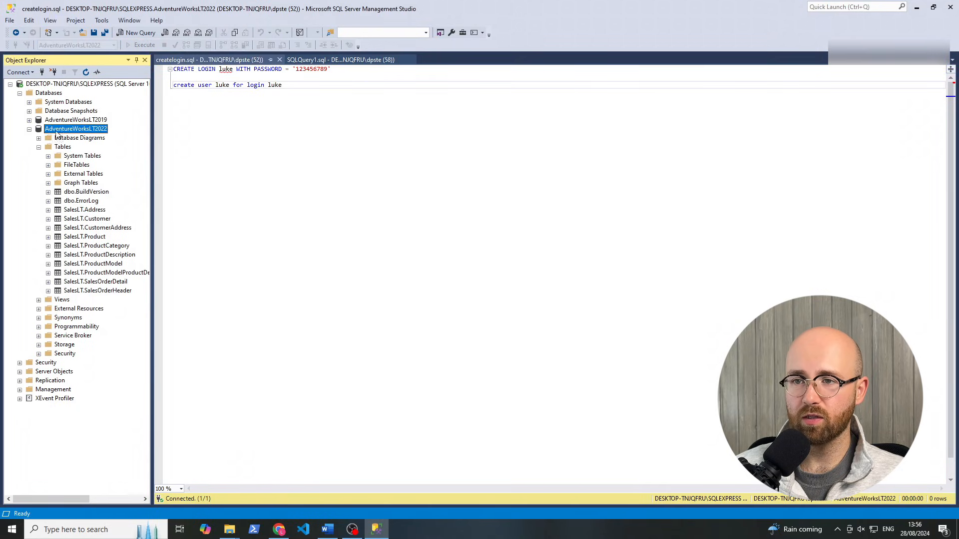
{"action": "left_click", "coordinate": [194, 86]}
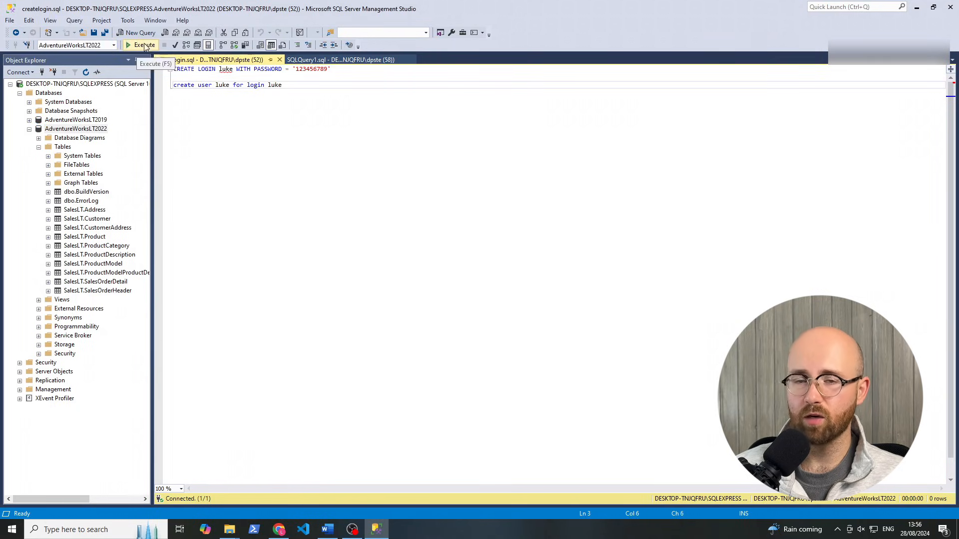
{"action": "left_click", "coordinate": [144, 45]}
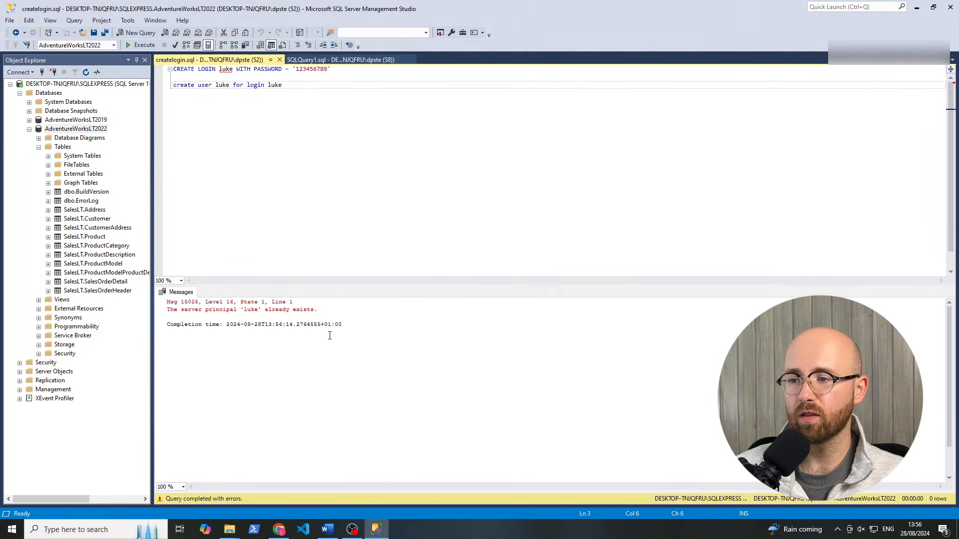
{"action": "left_click_drag", "start_coordinate": [338, 303], "coordinate": [165, 300]}
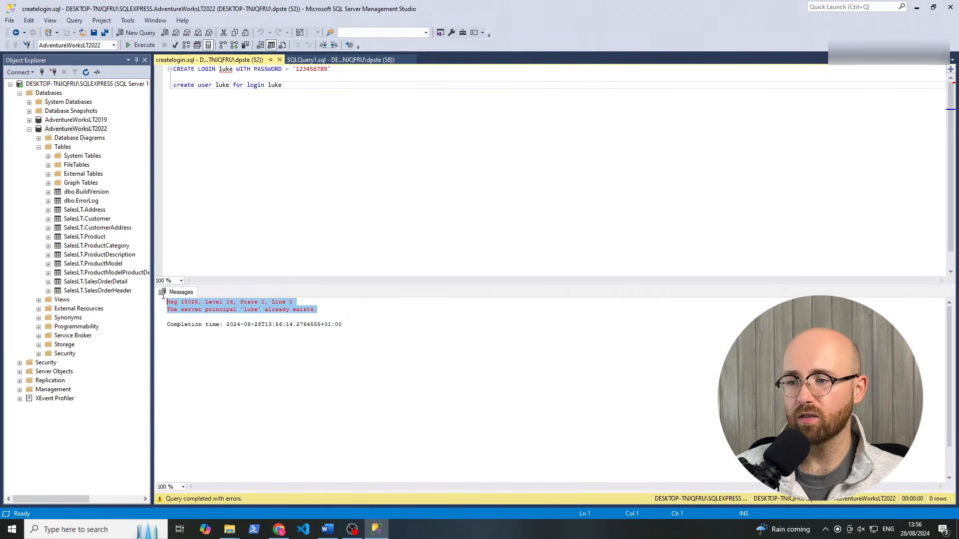
{"action": "left_click", "coordinate": [384, 356]}
Append 2 to the login and user names and re-execute the script successfully
{"action": "double_click", "coordinate": [226, 69]}
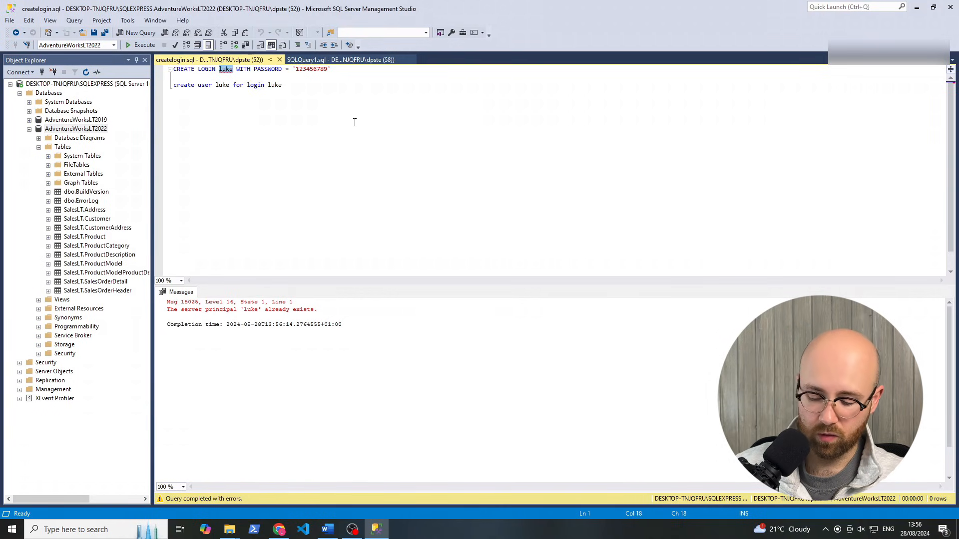
{"action": "type", "text": "luke2"}
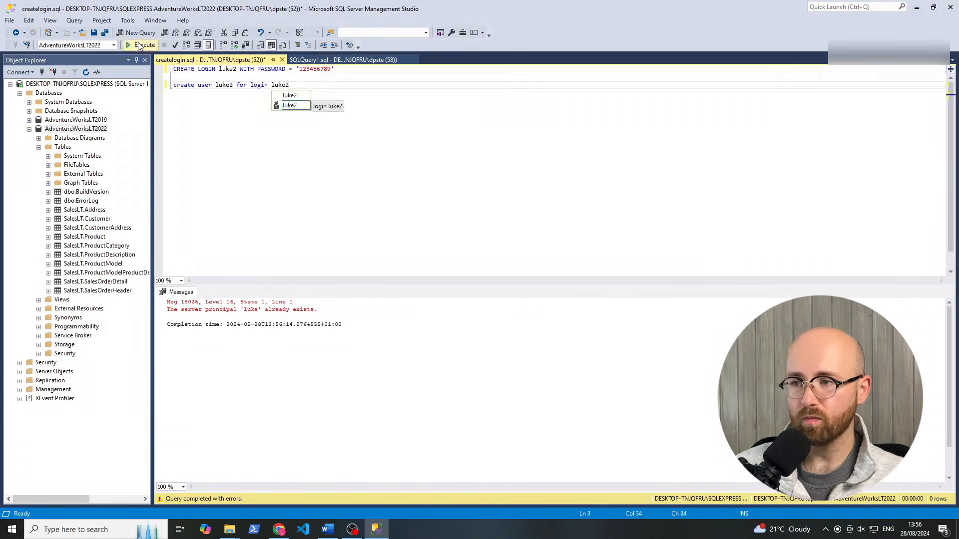
{"action": "left_click", "coordinate": [137, 44]}
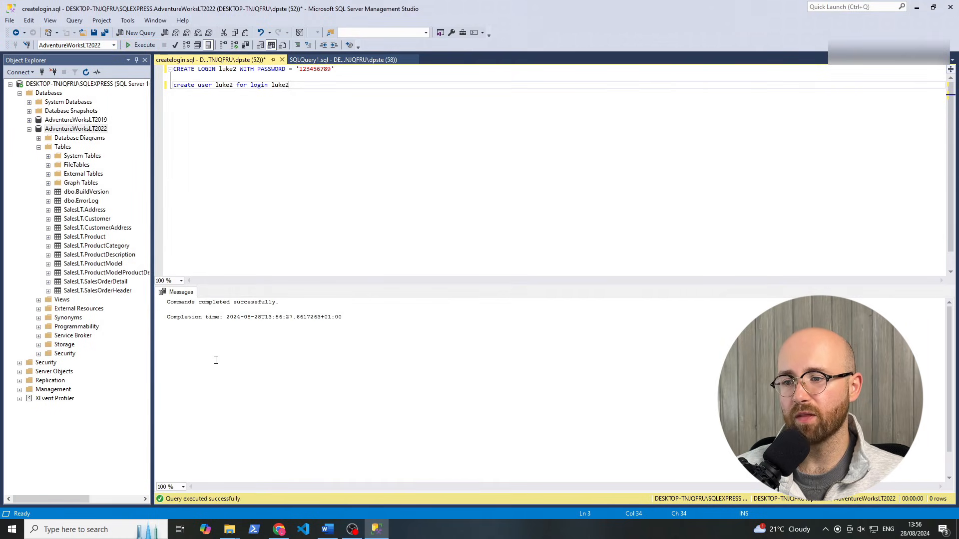
{"action": "left_click_drag", "start_coordinate": [170, 303], "coordinate": [285, 306]}
{"action": "left_click", "coordinate": [285, 306]}
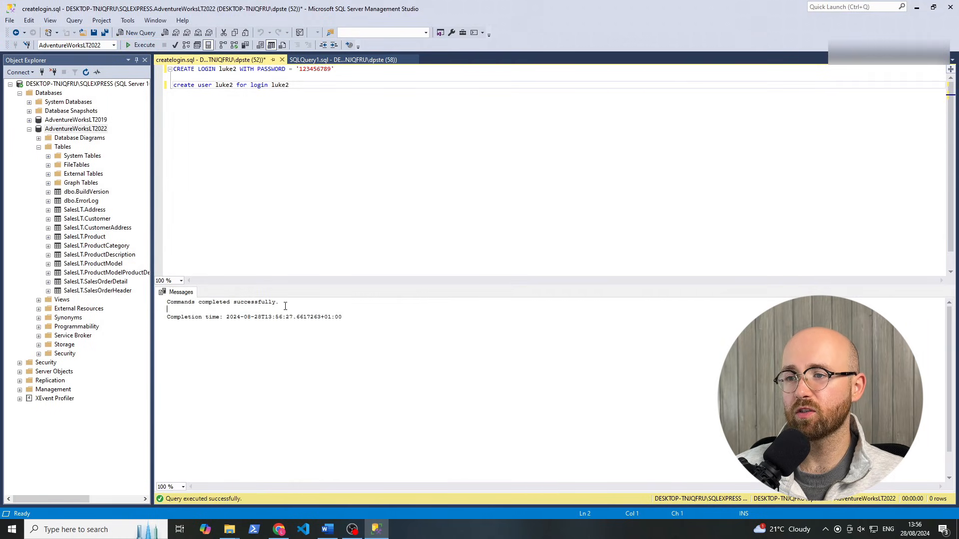
{"action": "key", "text": "ctrl+a"}
{"action": "left_click", "coordinate": [195, 85]}
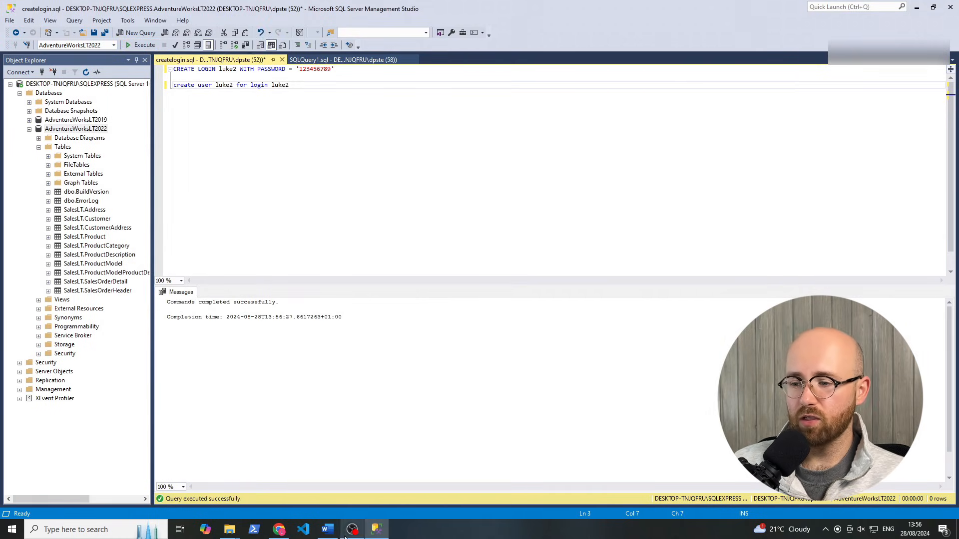
{"action": "left_click", "coordinate": [279, 527]}
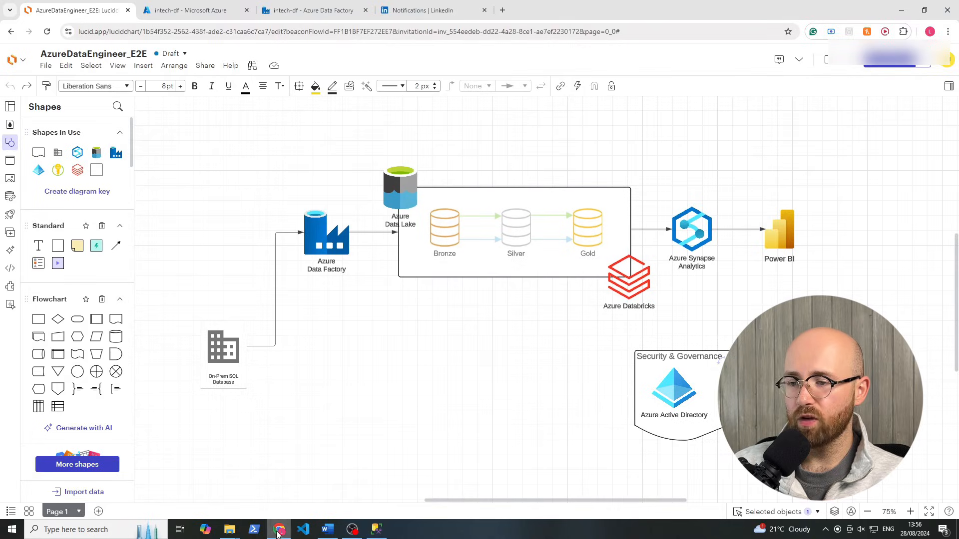
Find key vaults in the portal search and open intech-keyvault's Secrets page
{"action": "left_click", "coordinate": [182, 11]}
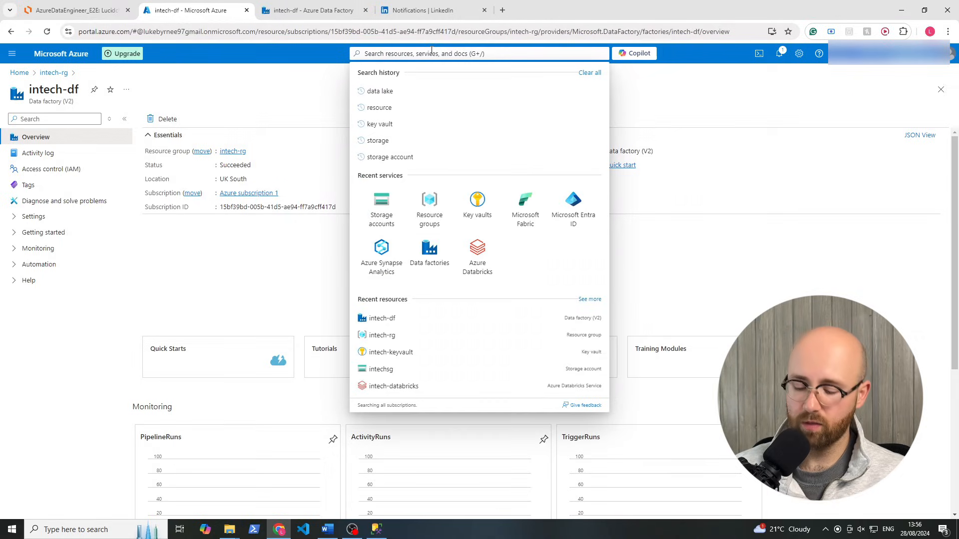
{"action": "type", "text": "key vau"}
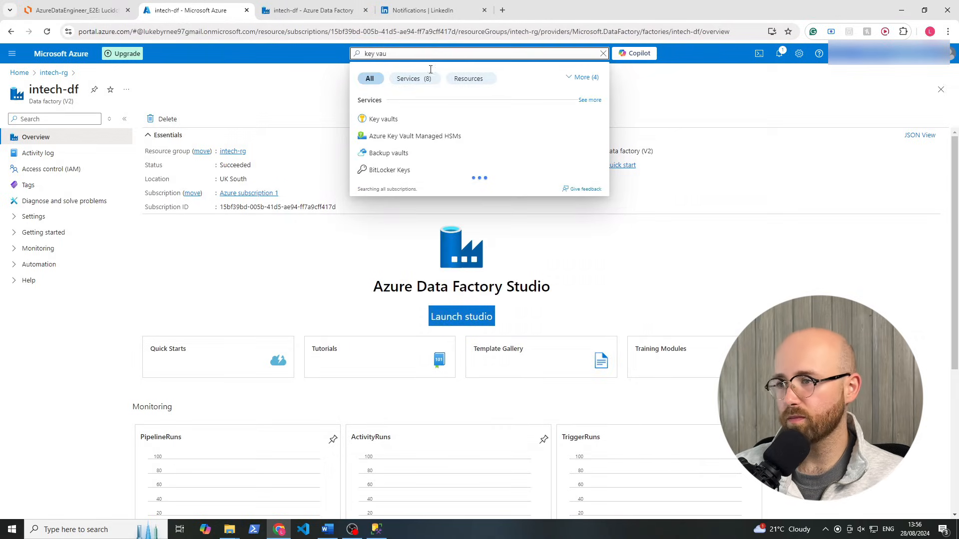
{"action": "left_click", "coordinate": [404, 120]}
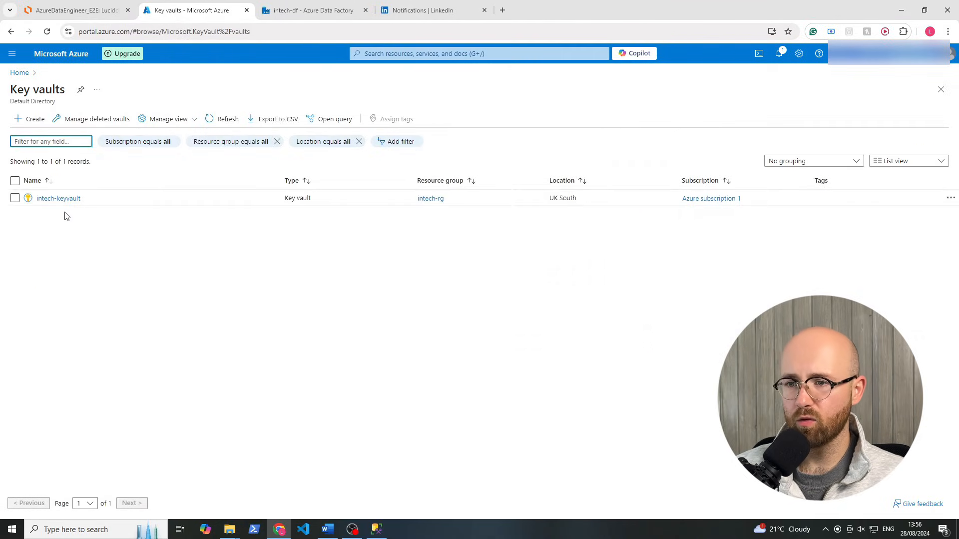
{"action": "left_click_drag", "start_coordinate": [113, 205], "coordinate": [31, 202]}
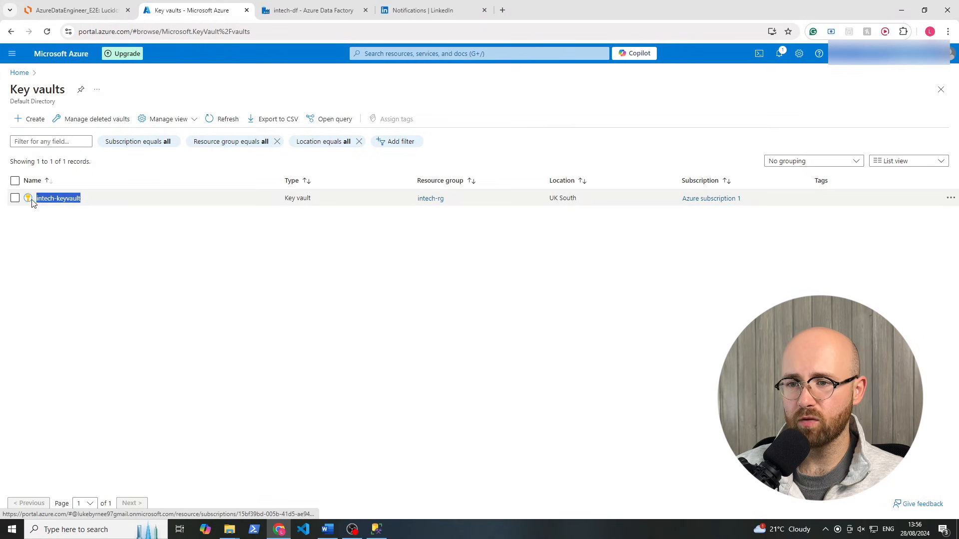
{"action": "left_click", "coordinate": [62, 198]}
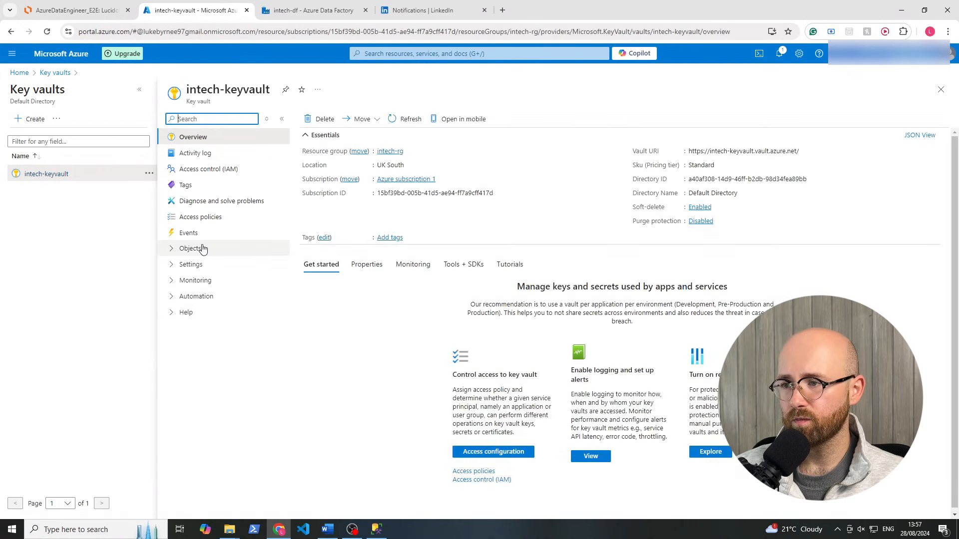
{"action": "left_click", "coordinate": [202, 248]}
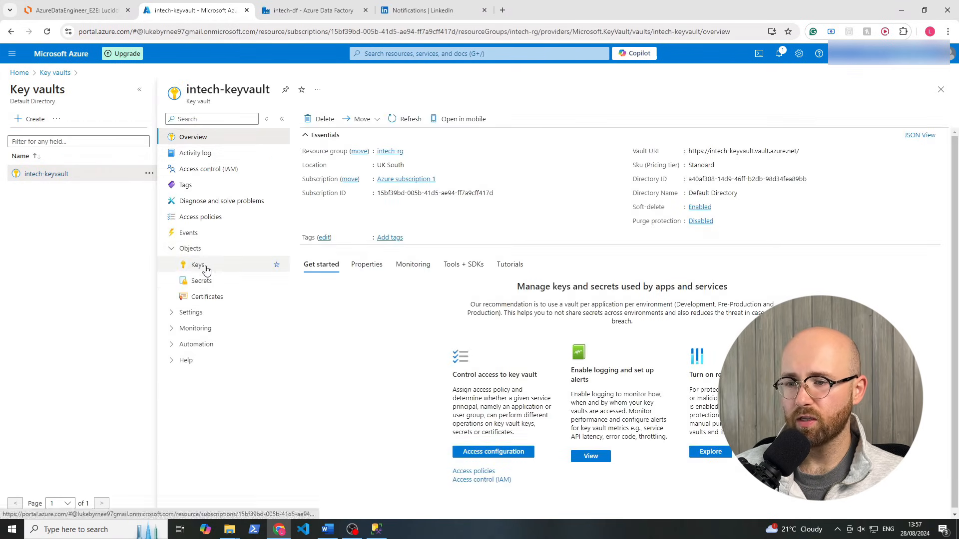
{"action": "left_click", "coordinate": [202, 282]}
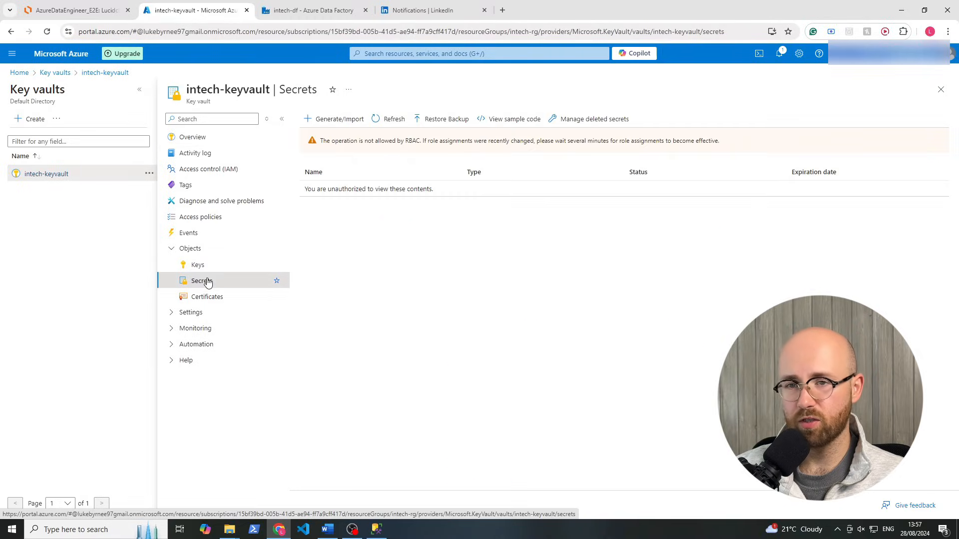
Look at the vault's Keys page and Create a key form, then return to Secrets
{"action": "left_click", "coordinate": [203, 264]}
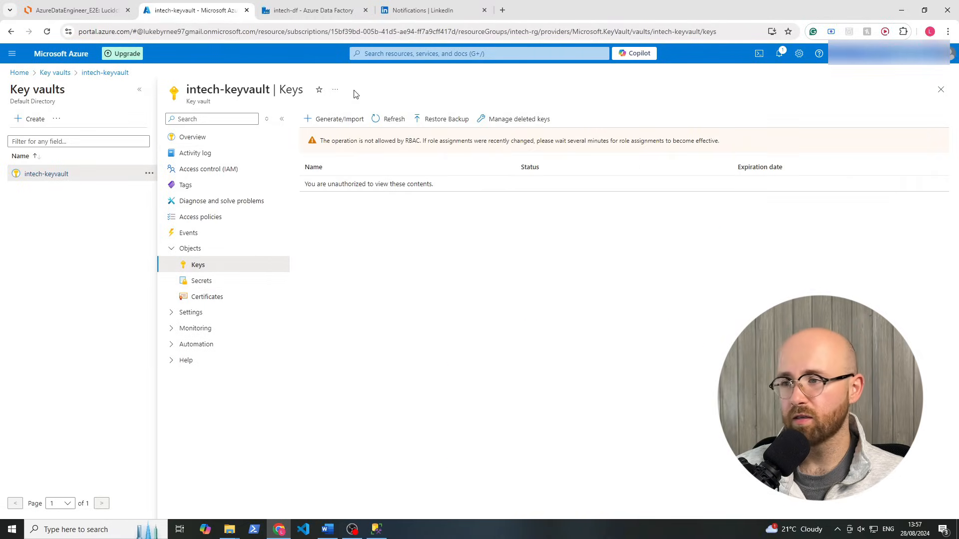
{"action": "left_click", "coordinate": [339, 120]}
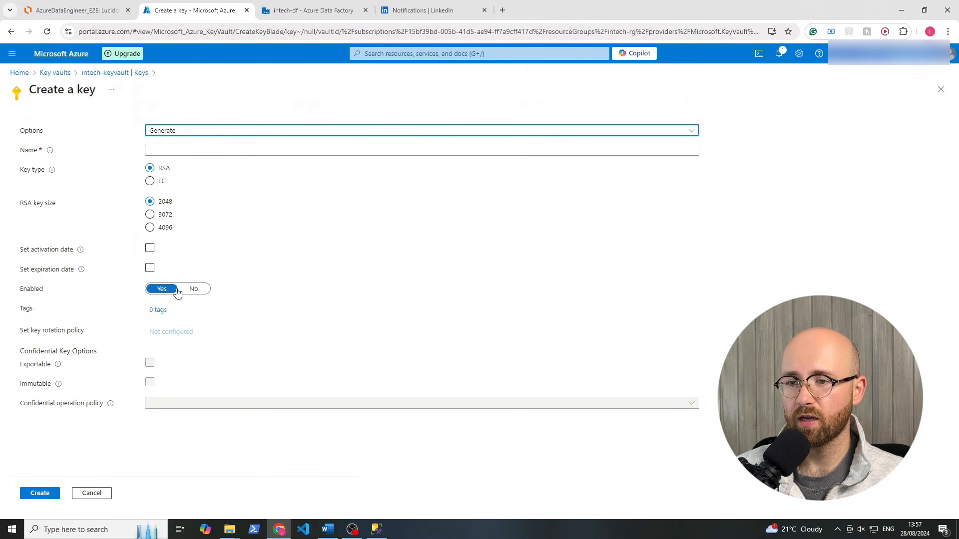
{"action": "left_click_drag", "start_coordinate": [191, 233], "coordinate": [1, 187]}
{"action": "left_click", "coordinate": [284, 233]}
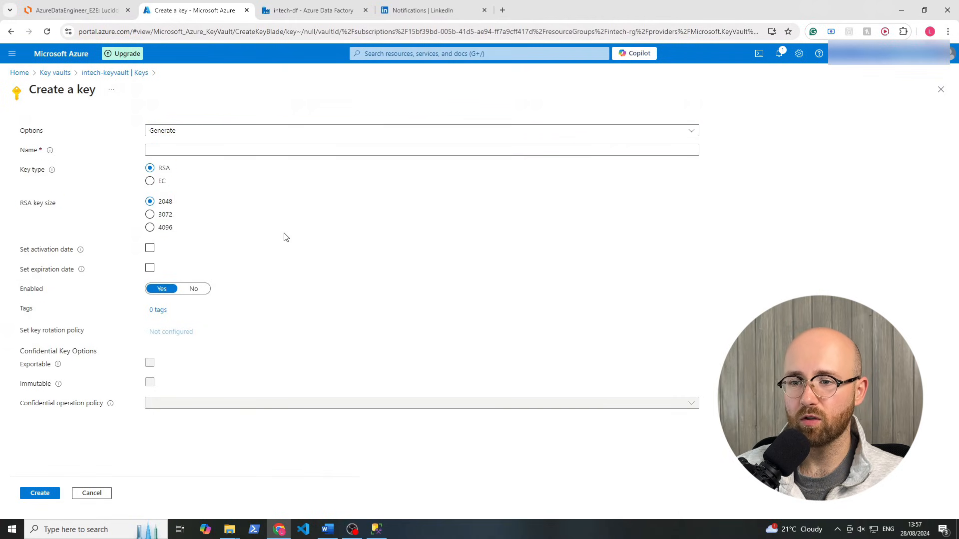
{"action": "left_click", "coordinate": [11, 31]}
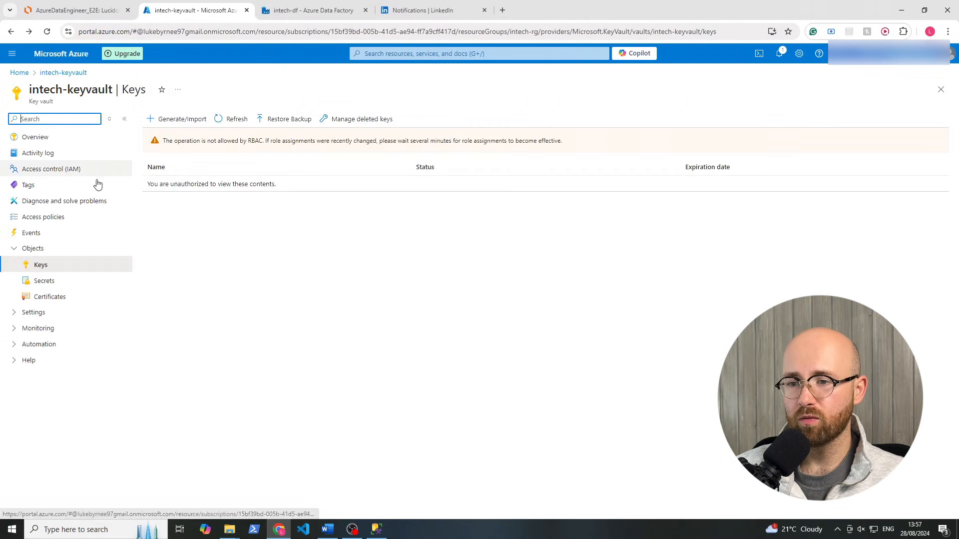
{"action": "left_click", "coordinate": [75, 282]}
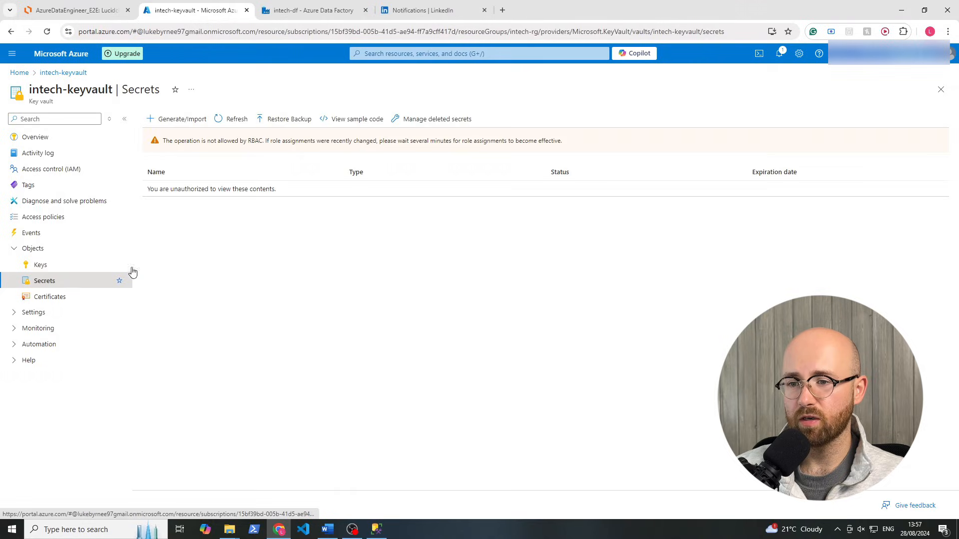
Create a secret named 'username' with a secret value; it fails with an RBAC error
{"action": "left_click", "coordinate": [170, 121]}
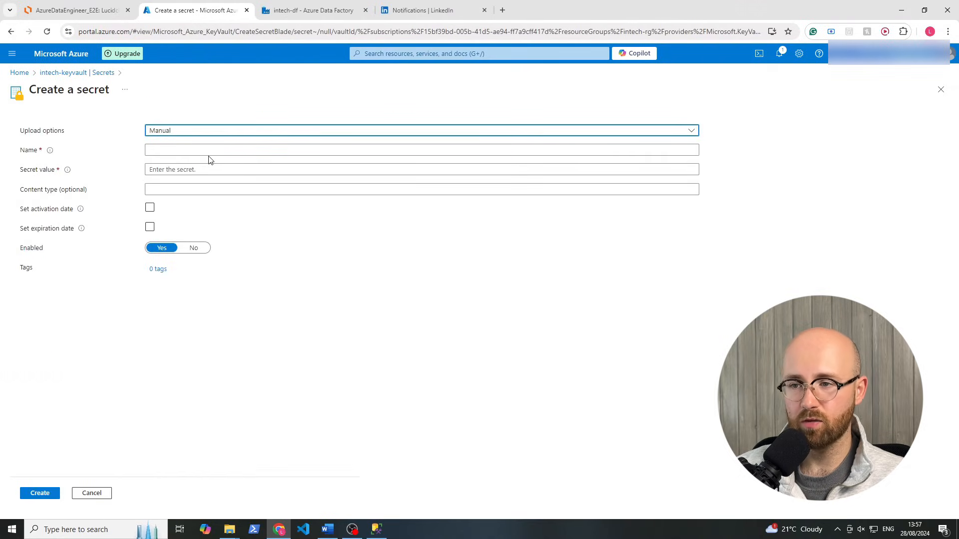
{"action": "left_click", "coordinate": [196, 150]}
{"action": "type", "text": "username"}
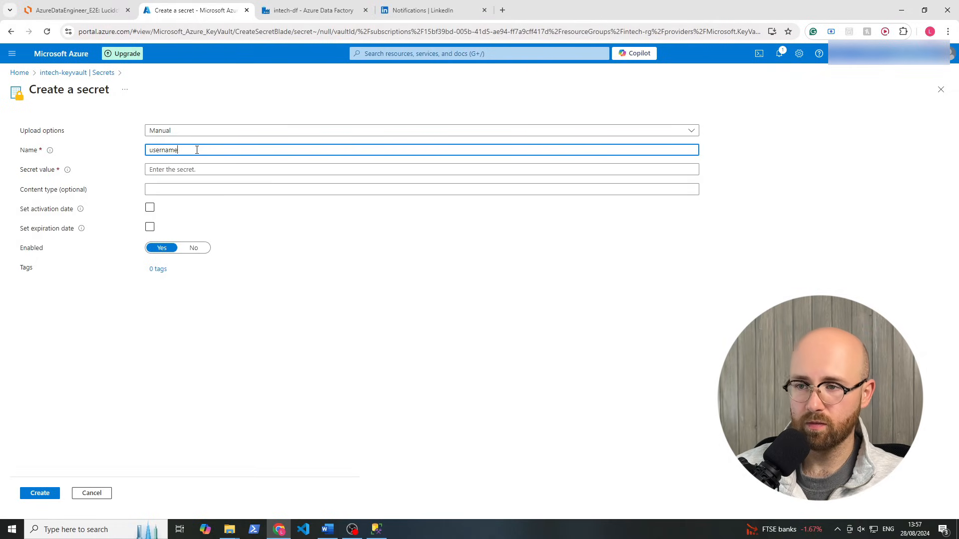
{"action": "key", "text": "Tab"}
{"action": "type", "text": "***"}
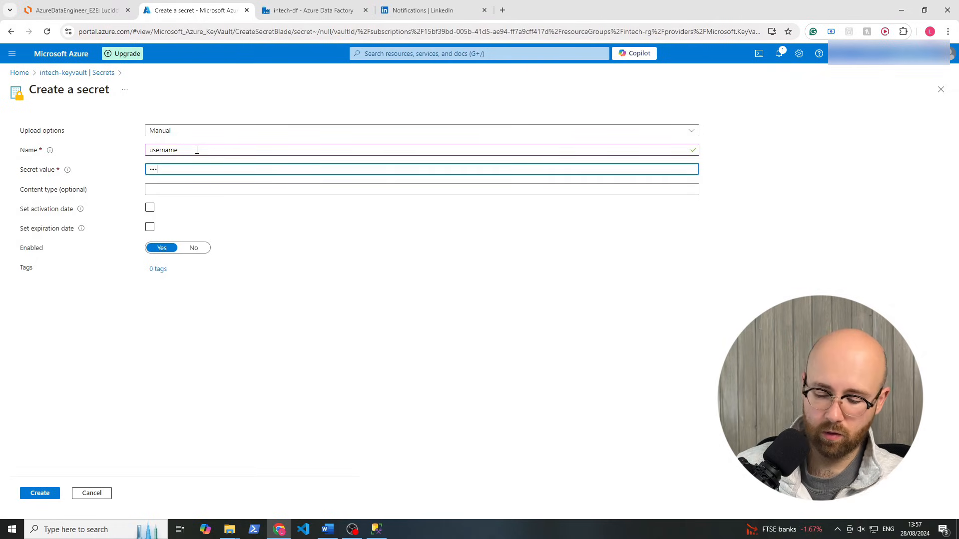
{"action": "left_click", "coordinate": [39, 493]}
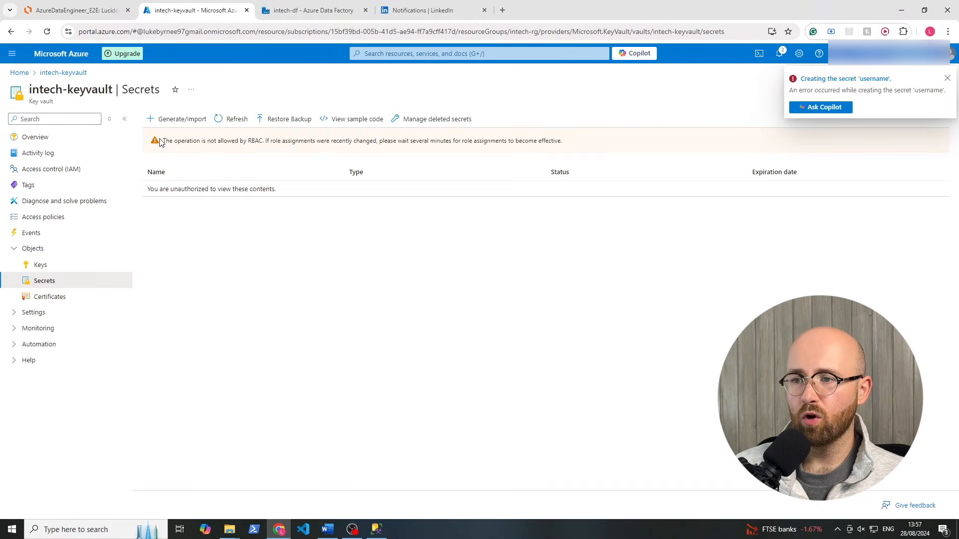
{"action": "left_click_drag", "start_coordinate": [163, 141], "coordinate": [262, 141]}
{"action": "left_click", "coordinate": [261, 141]}
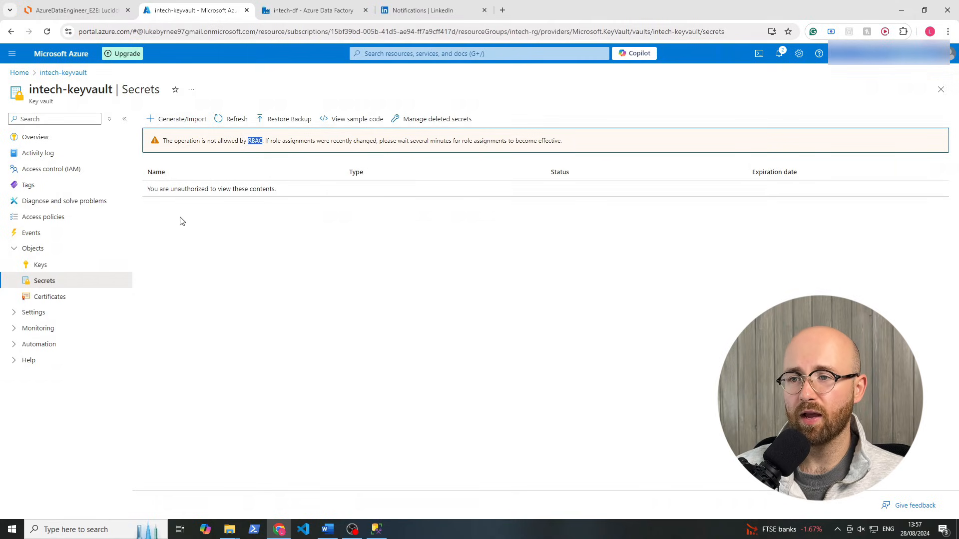
{"action": "left_click", "coordinate": [209, 243]}
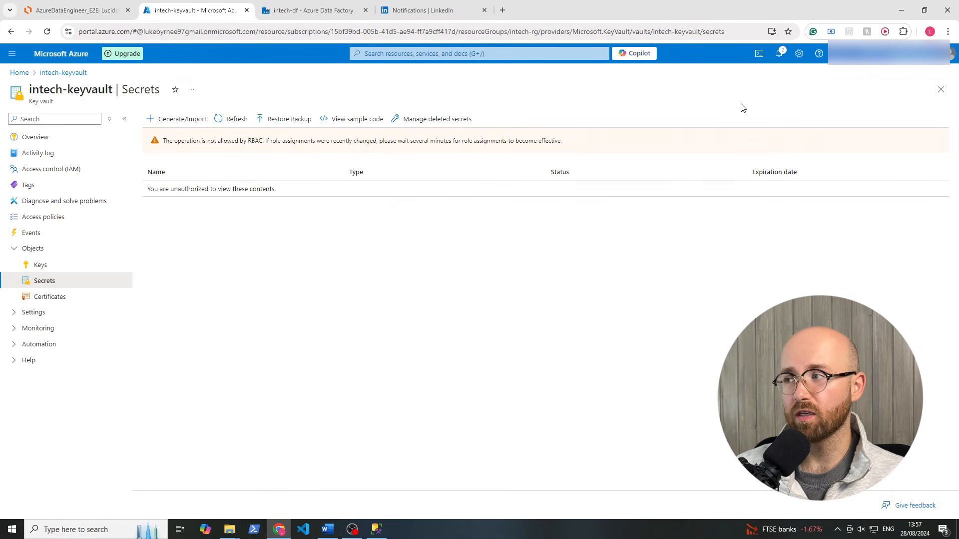
Review intech-keyvault's current role assignments, noting the unknown Contributor entry
{"action": "left_click", "coordinate": [66, 176]}
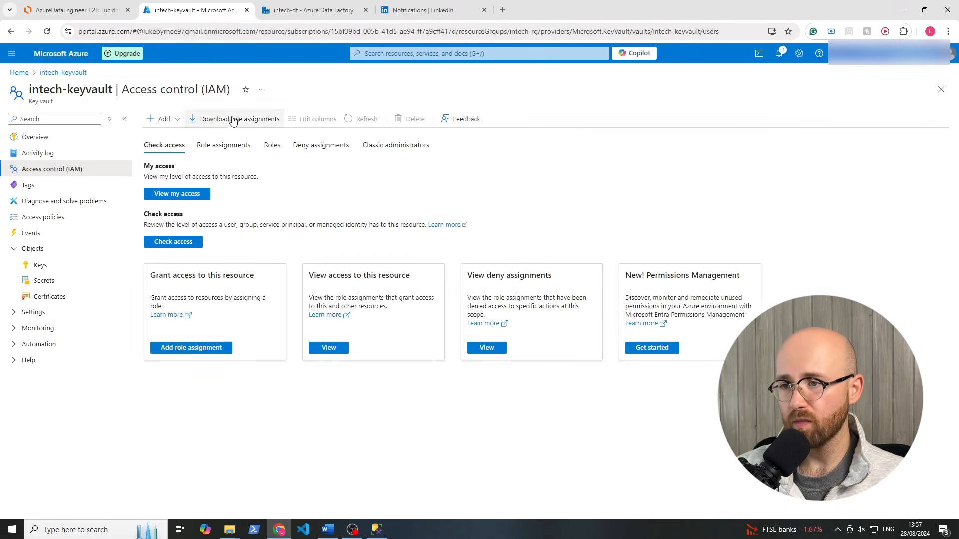
{"action": "left_click", "coordinate": [214, 156]}
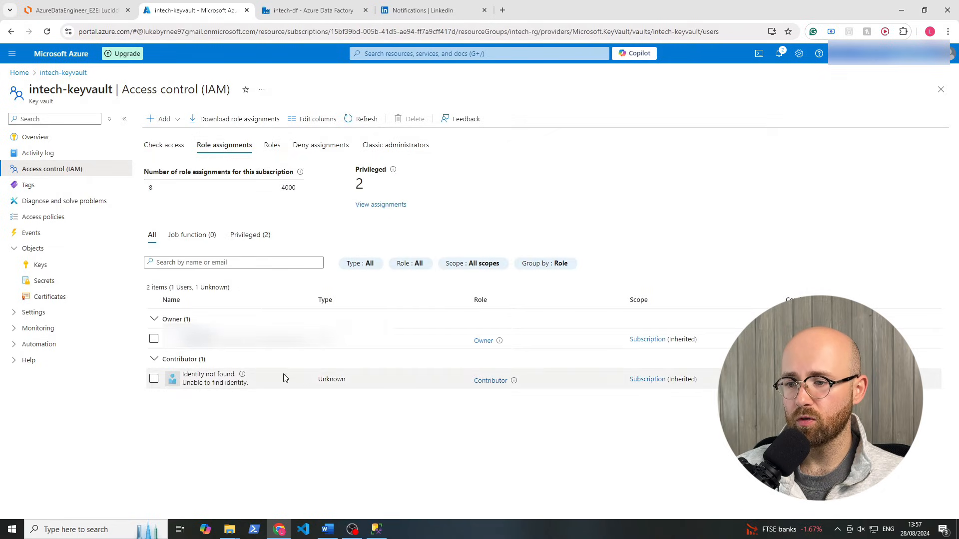
{"action": "left_click_drag", "start_coordinate": [254, 383], "coordinate": [135, 358]}
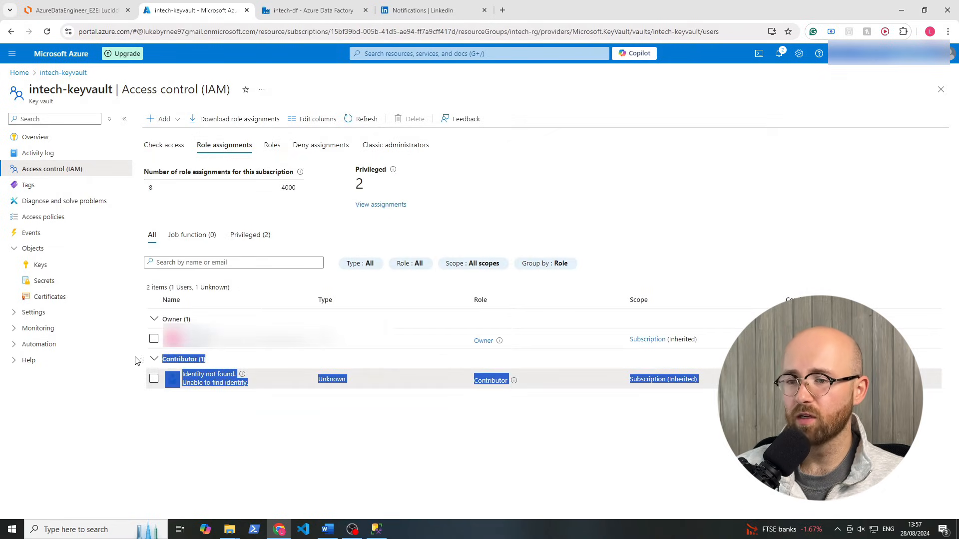
{"action": "left_click", "coordinate": [326, 423]}
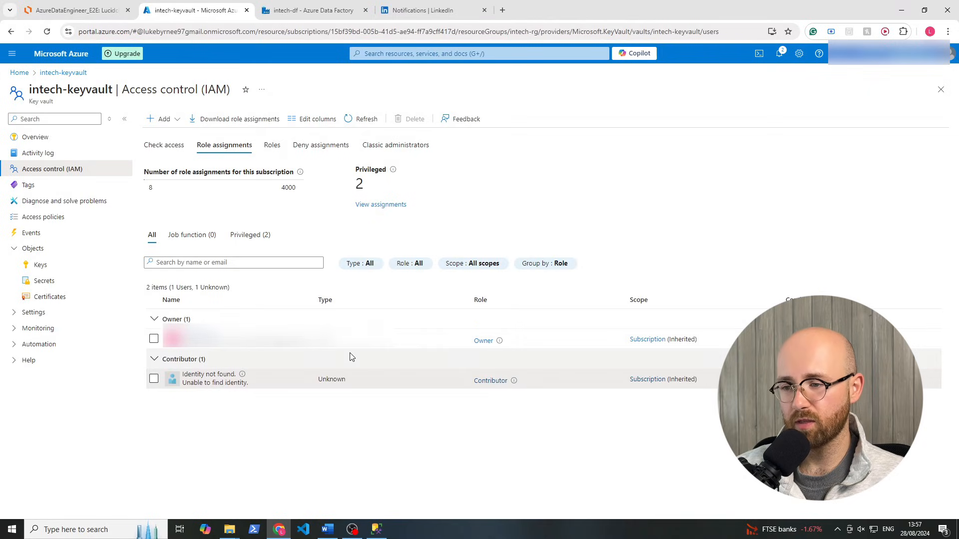
Start a new role assignment and pick Key Vault Administrator from an 'adm' search
{"action": "left_click", "coordinate": [162, 119]}
{"action": "left_click", "coordinate": [176, 136]}
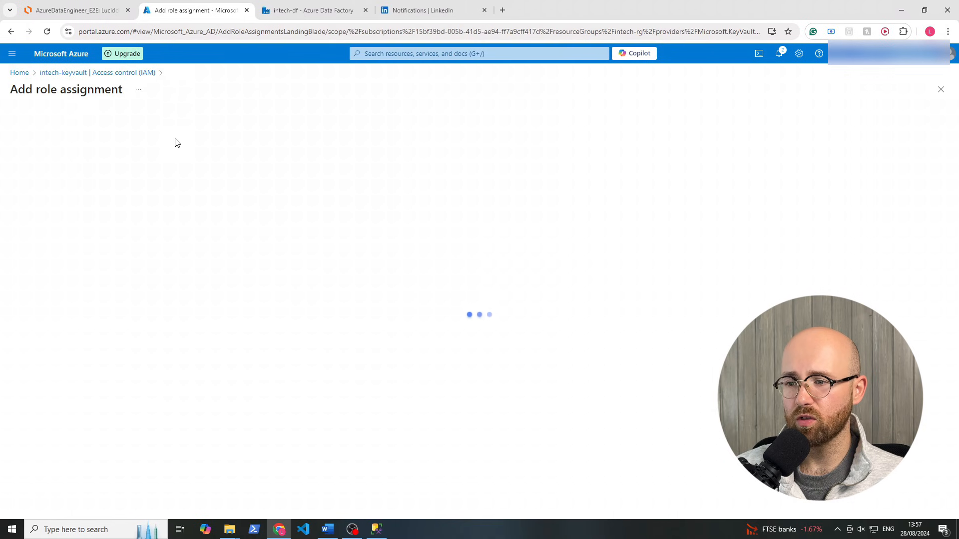
{"action": "left_click", "coordinate": [58, 213]}
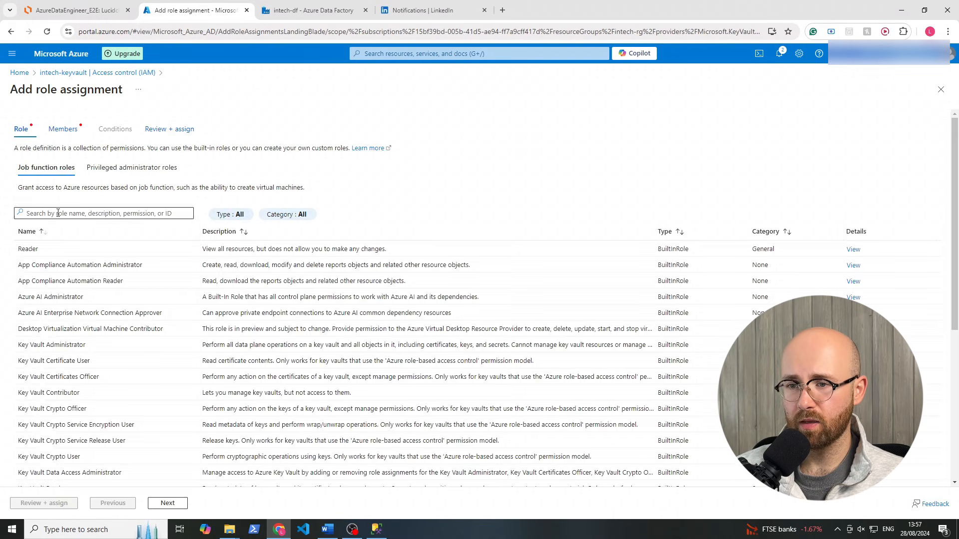
{"action": "type", "text": "admin"}
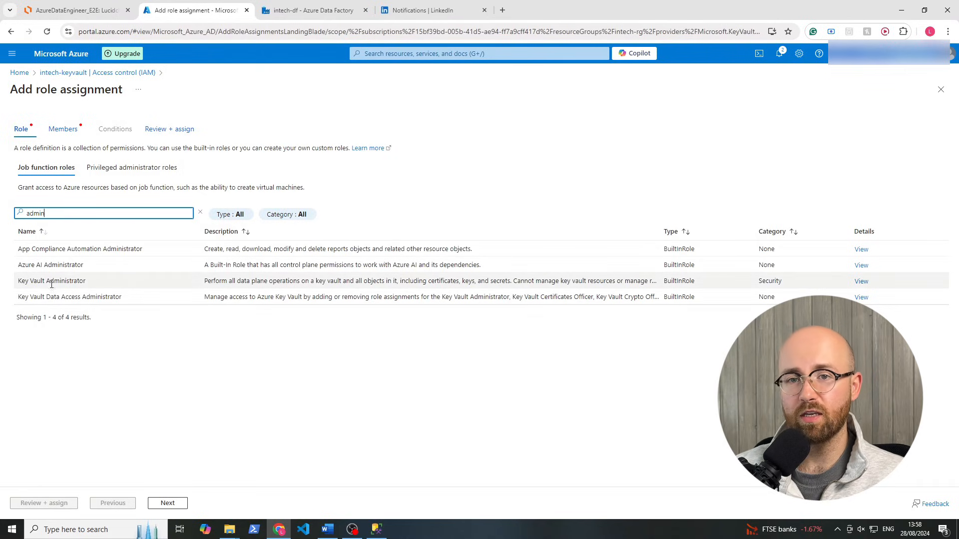
{"action": "left_click_drag", "start_coordinate": [206, 284], "coordinate": [596, 279]}
{"action": "left_click", "coordinate": [589, 374]}
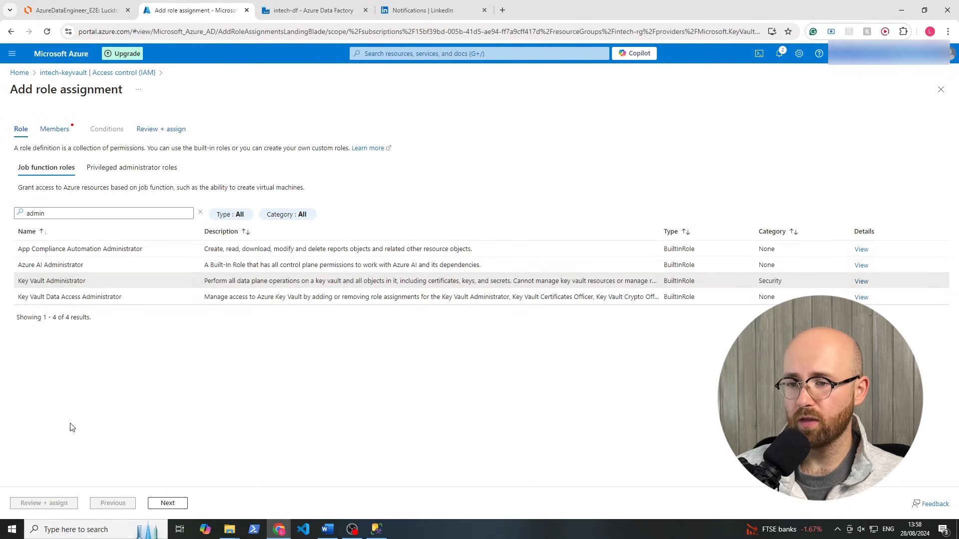
Assign the role to your own user account and complete Review + assign
{"action": "left_click", "coordinate": [166, 504]}
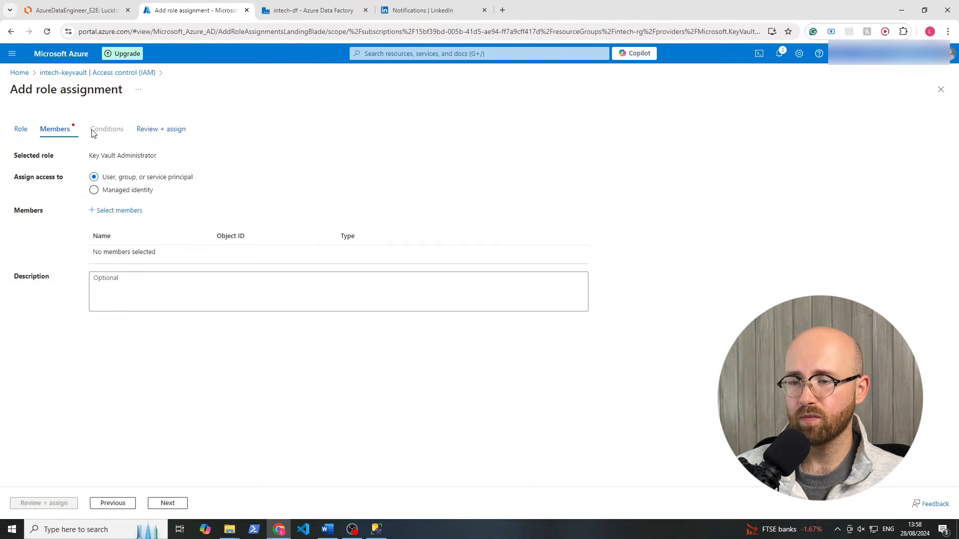
{"action": "left_click_drag", "start_coordinate": [102, 177], "coordinate": [174, 179]}
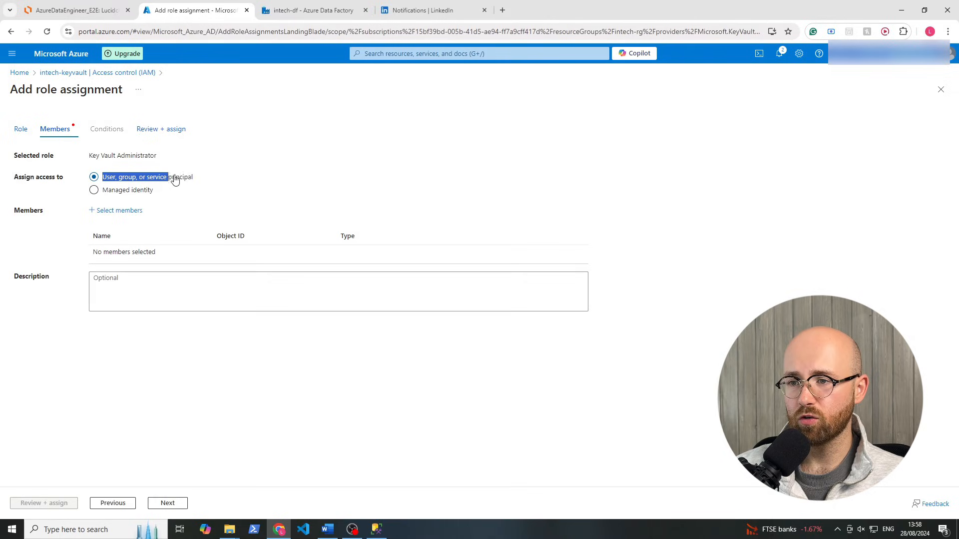
{"action": "left_click", "coordinate": [200, 180]}
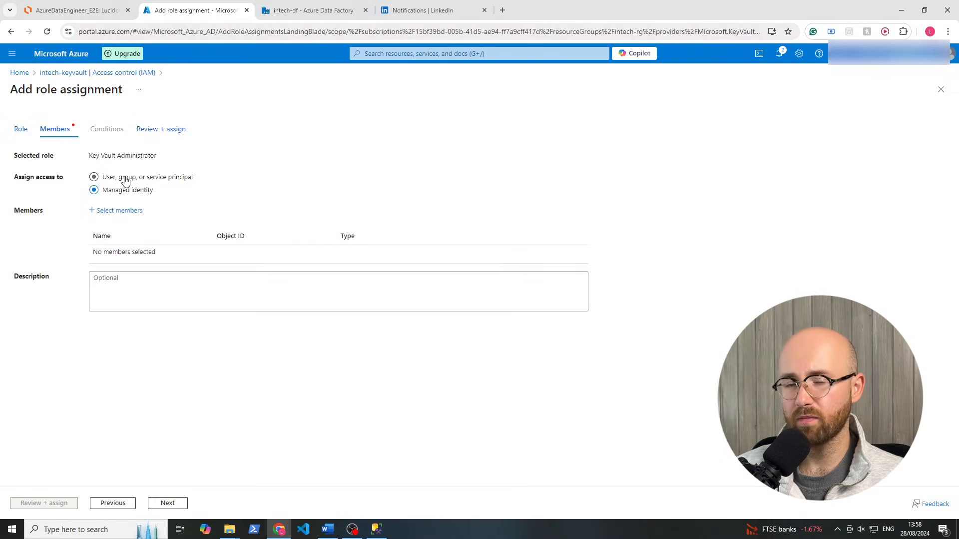
{"action": "left_click", "coordinate": [114, 208]}
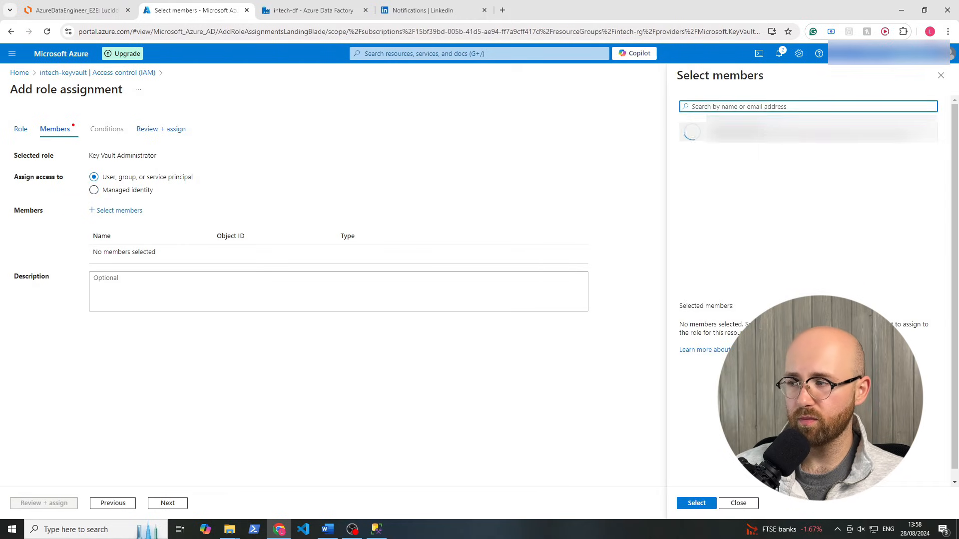
{"action": "left_click", "coordinate": [724, 132]}
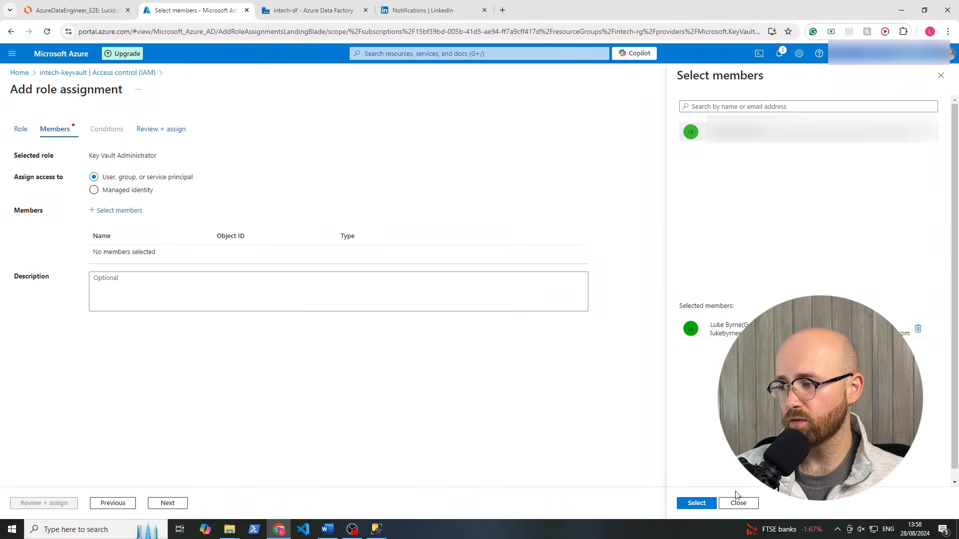
{"action": "left_click", "coordinate": [697, 503]}
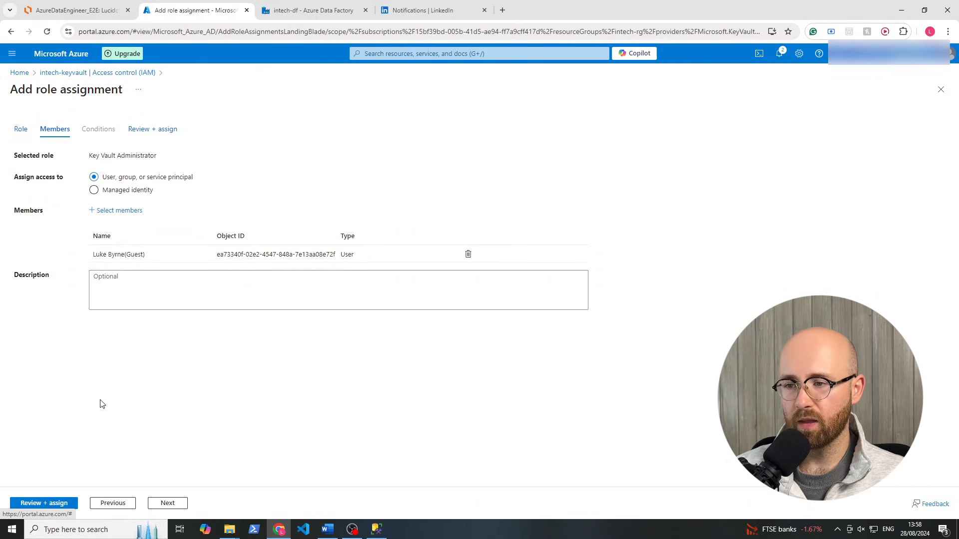
{"action": "left_click", "coordinate": [46, 497]}
{"action": "left_click", "coordinate": [47, 505]}
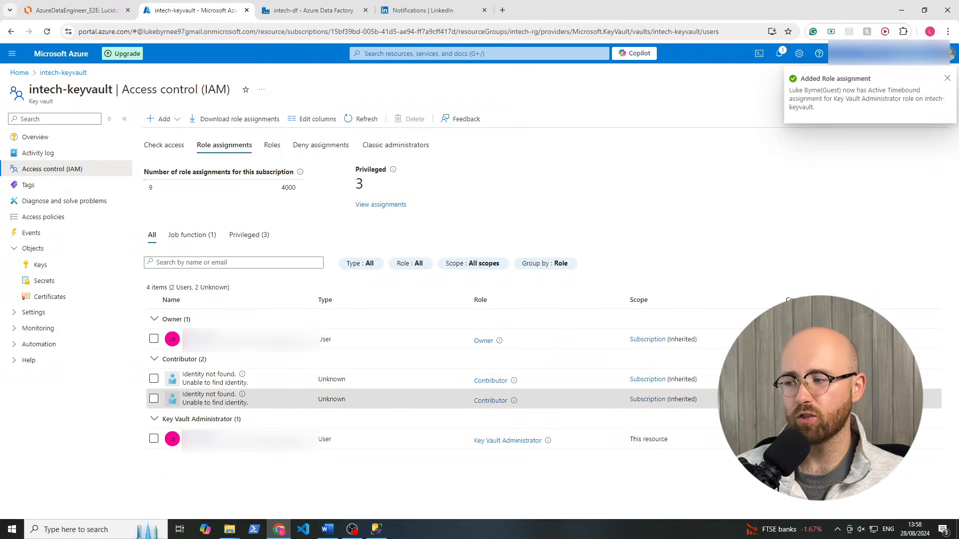
{"action": "left_click_drag", "start_coordinate": [703, 402], "coordinate": [128, 387]}
Refresh the role assignments, then create a 'username' secret in the vault's Secrets
{"action": "left_click", "coordinate": [118, 401]}
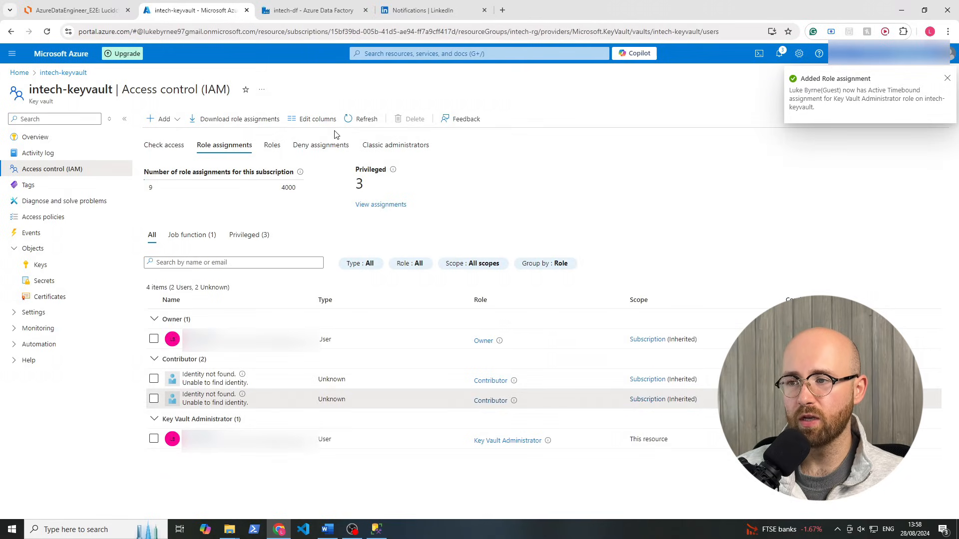
{"action": "left_click", "coordinate": [365, 120]}
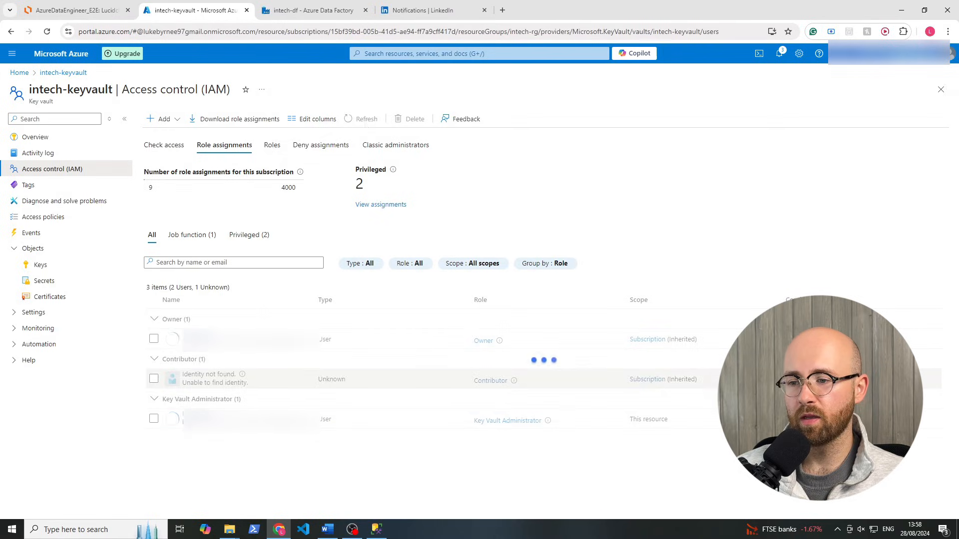
{"action": "left_click", "coordinate": [49, 282]}
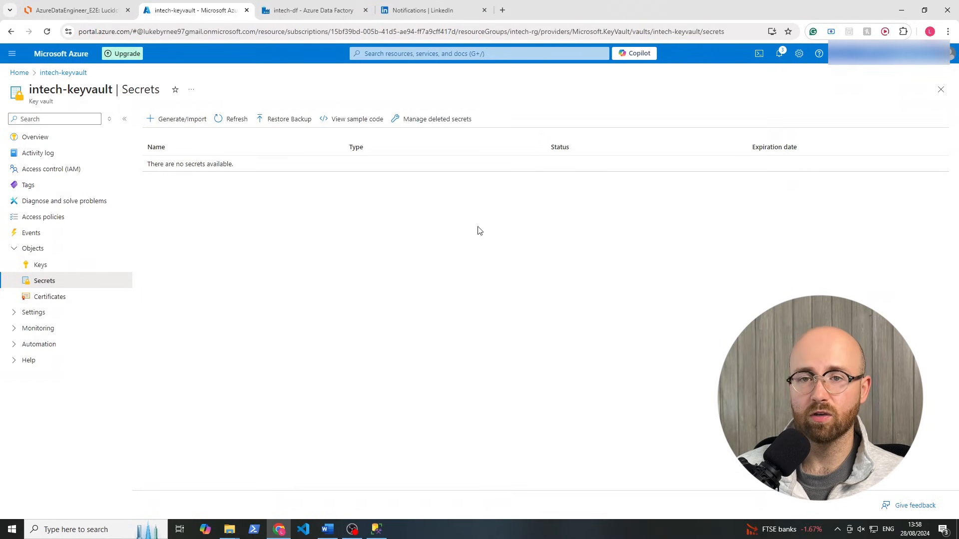
{"action": "left_click", "coordinate": [192, 119]}
{"action": "left_click", "coordinate": [205, 148]}
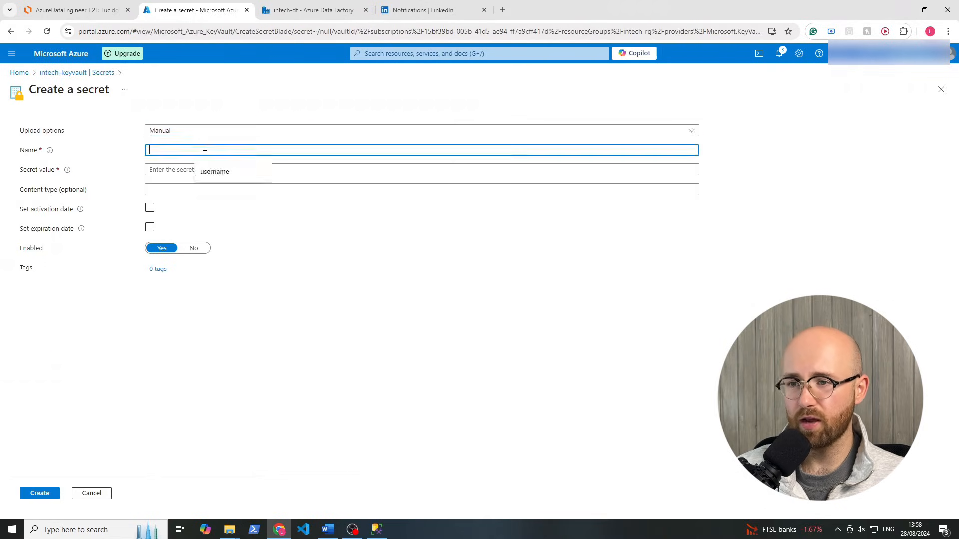
{"action": "type", "text": "userna"}
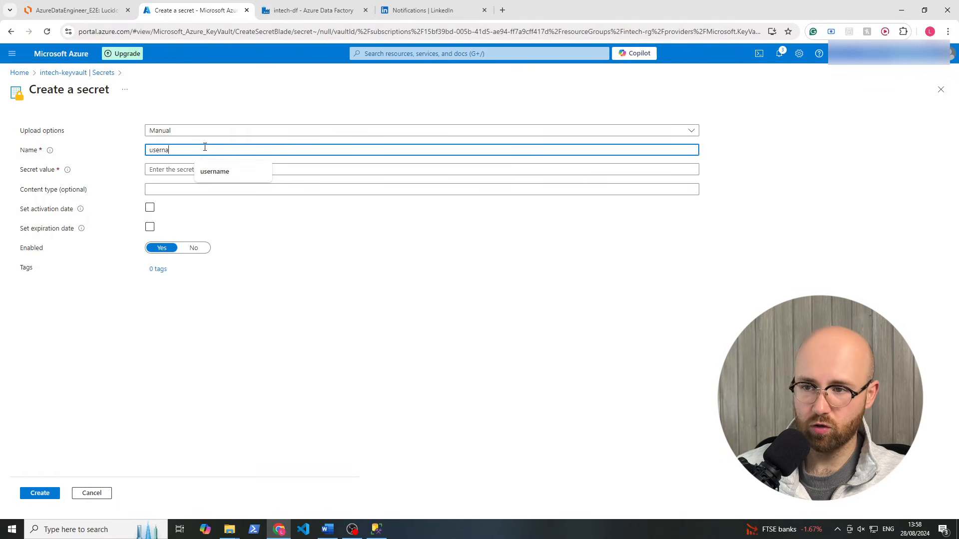
{"action": "type", "text": "me"}
{"action": "key", "text": "Tab"}
{"action": "type", "text": "•"}
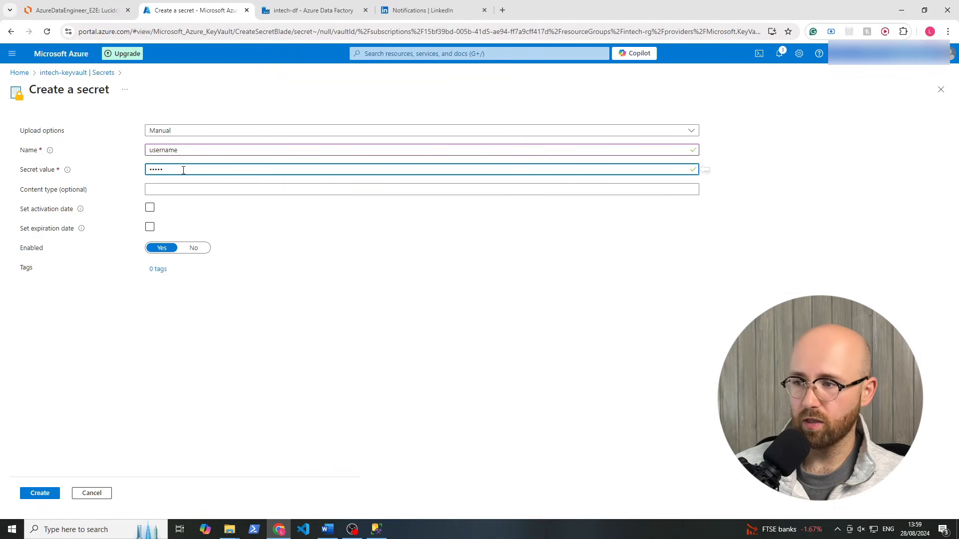
{"action": "left_click", "coordinate": [43, 496]}
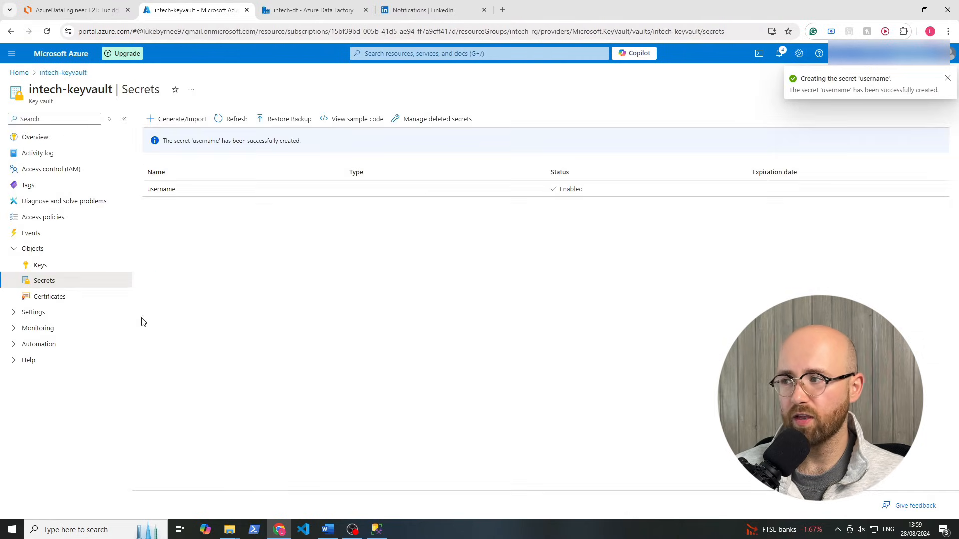
Create a 'password' secret, dismiss the browser's breach warning, and return to Overview
{"action": "left_click", "coordinate": [161, 119]}
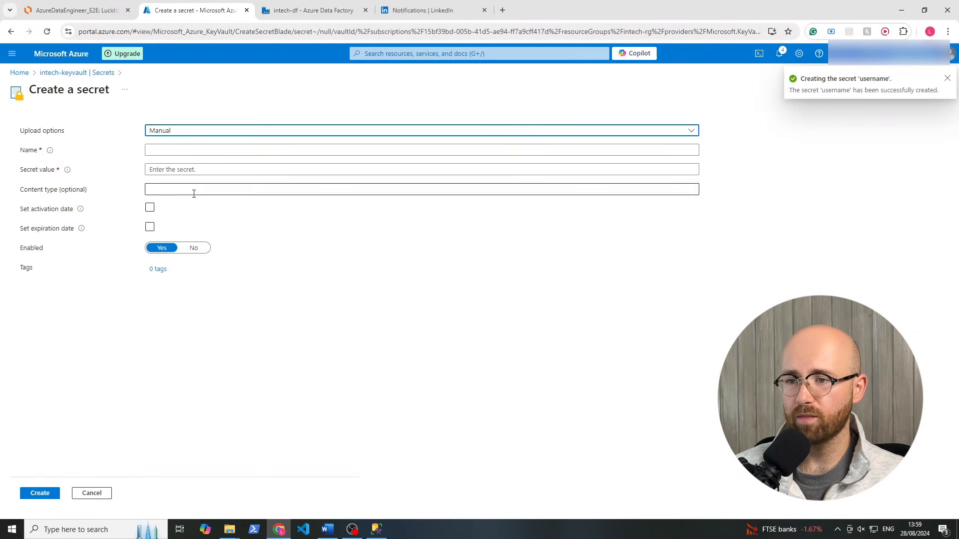
{"action": "left_click", "coordinate": [192, 148]}
{"action": "type", "text": "pass"}
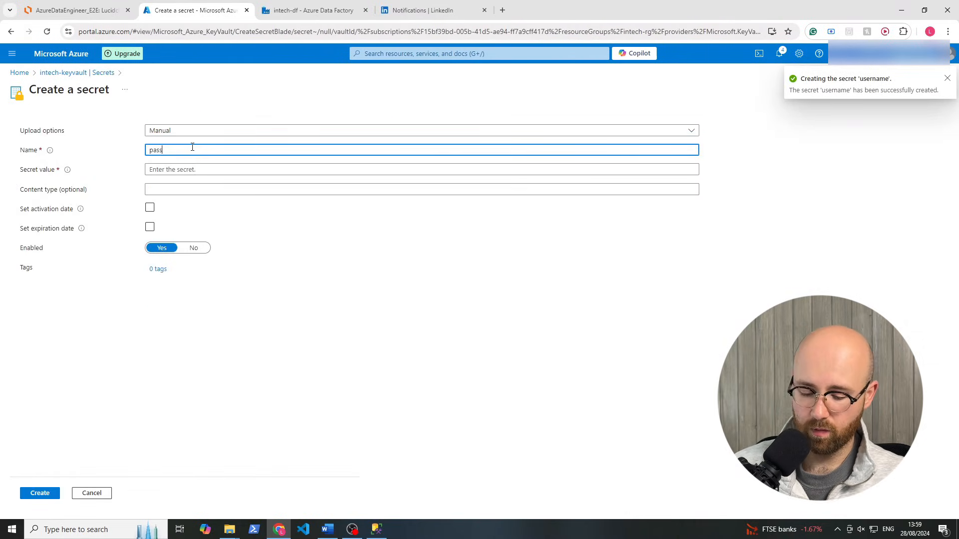
{"action": "type", "text": "word"}
{"action": "key", "text": "Tab"}
{"action": "type", "text": "p"}
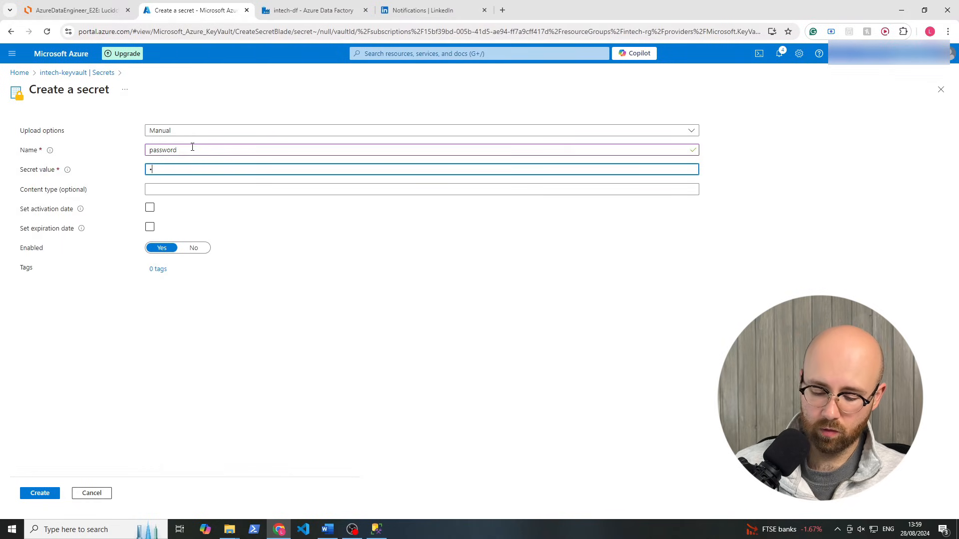
{"action": "type", "text": "•••••••"}
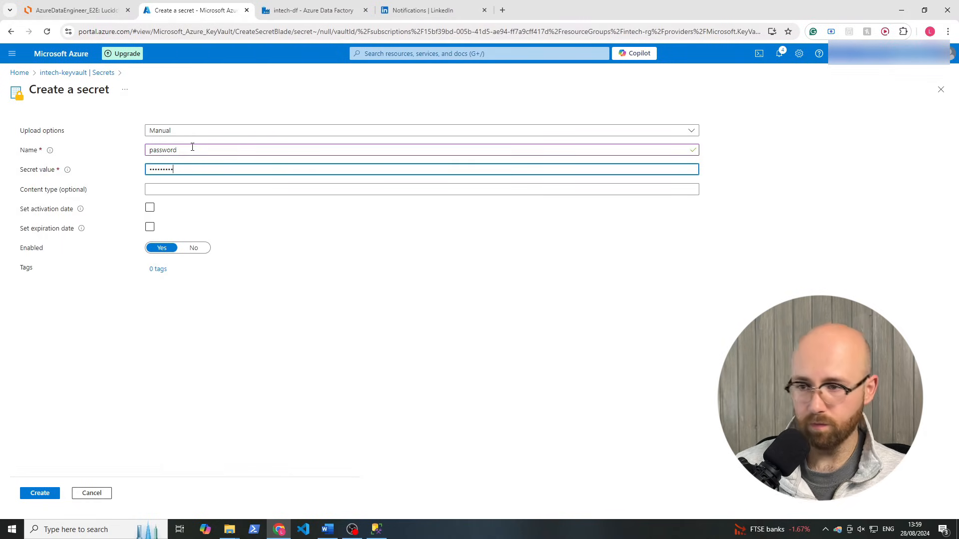
{"action": "left_click", "coordinate": [54, 493]}
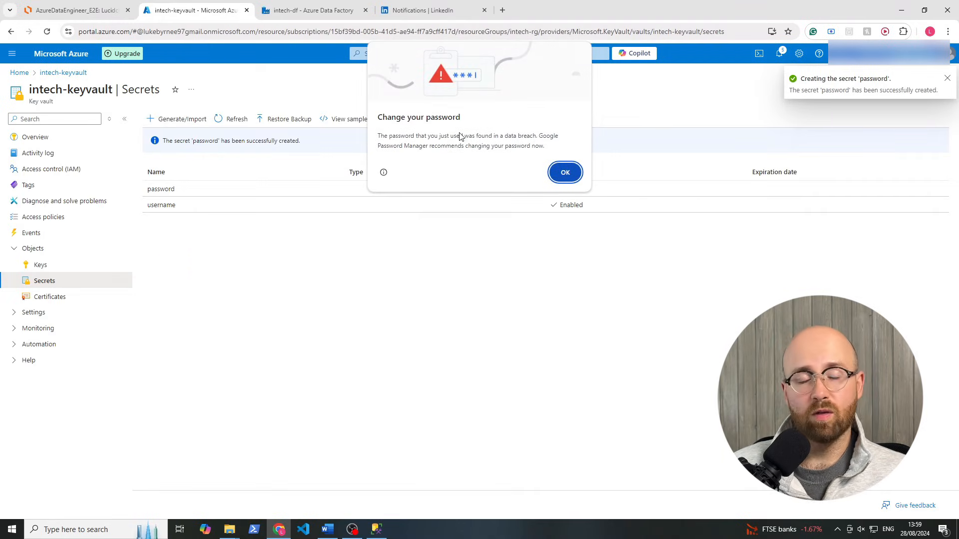
{"action": "left_click", "coordinate": [565, 173]}
{"action": "left_click", "coordinate": [73, 141]}
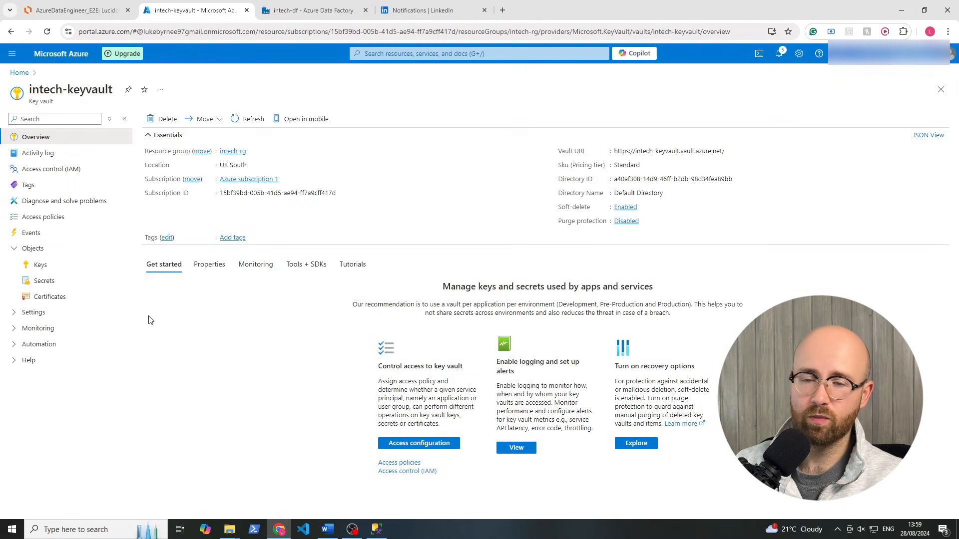
Switch to the intech-df data factory and look over its New resource list
{"action": "left_click", "coordinate": [308, 11]}
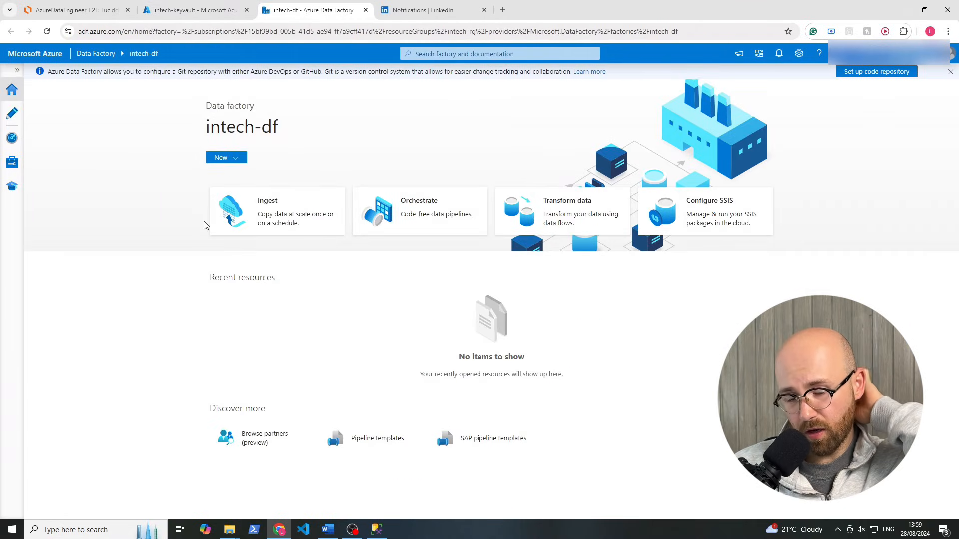
{"action": "left_click", "coordinate": [241, 159]}
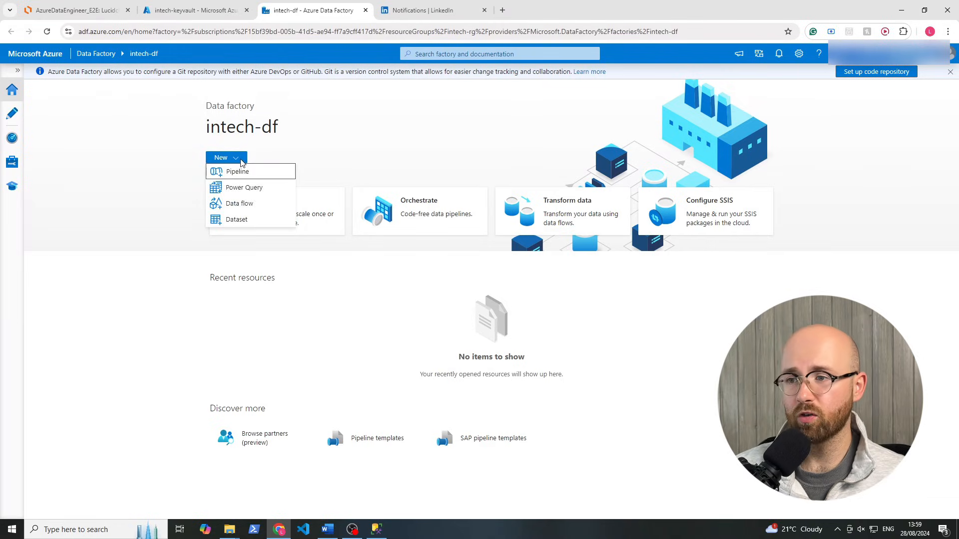
{"action": "left_click", "coordinate": [229, 160]}
{"action": "left_click", "coordinate": [241, 164]}
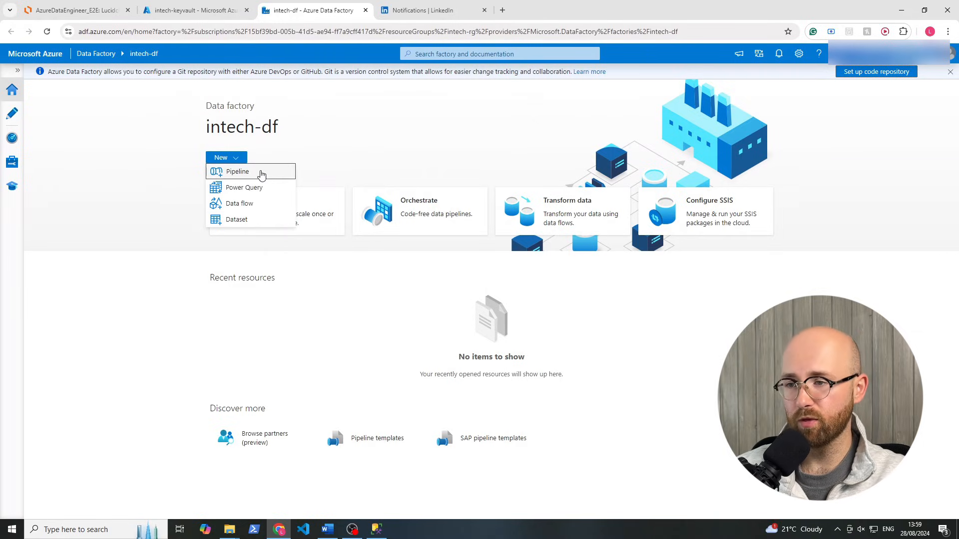
{"action": "left_click", "coordinate": [347, 119]}
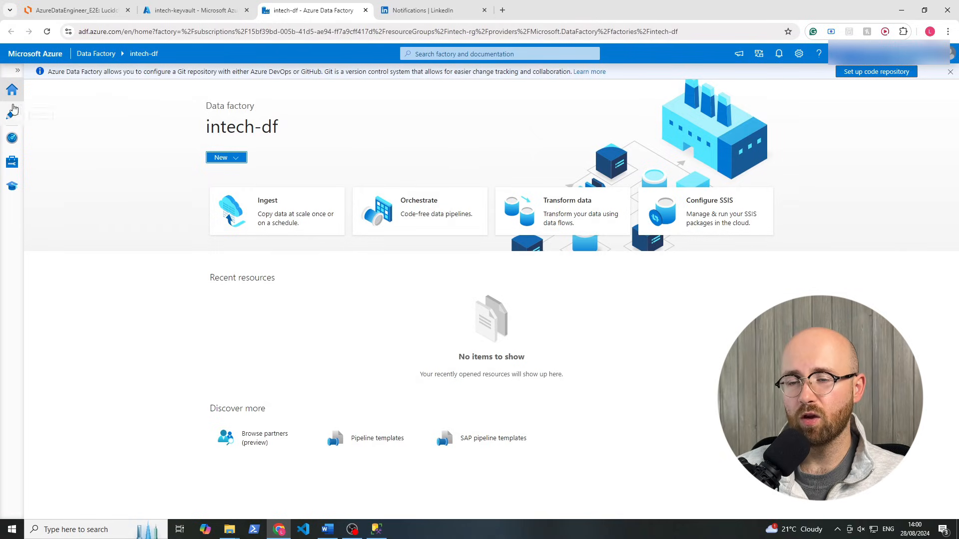
Tour the Home, Author, Monitor, Manage and Learning Center sections of Data Factory Studio
{"action": "left_click", "coordinate": [19, 73]}
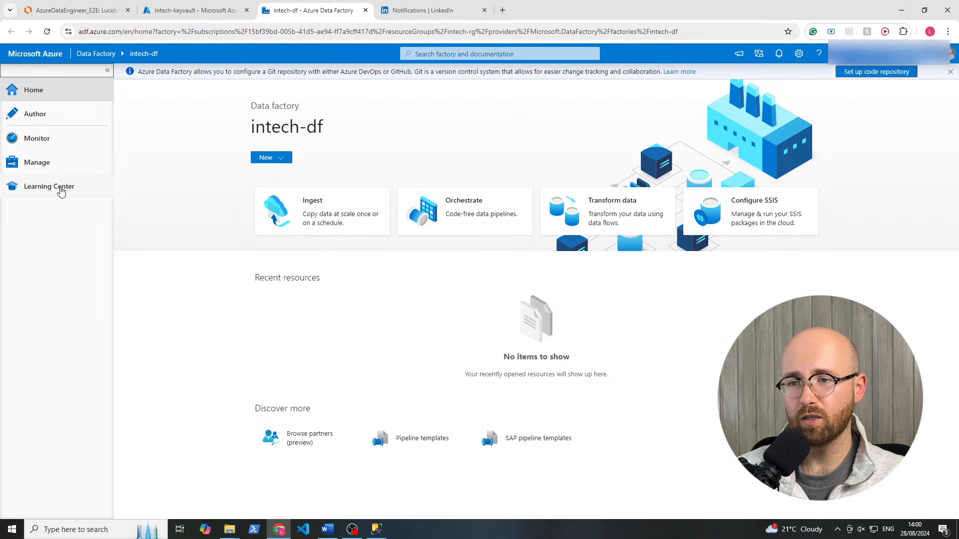
{"action": "left_click", "coordinate": [51, 119]}
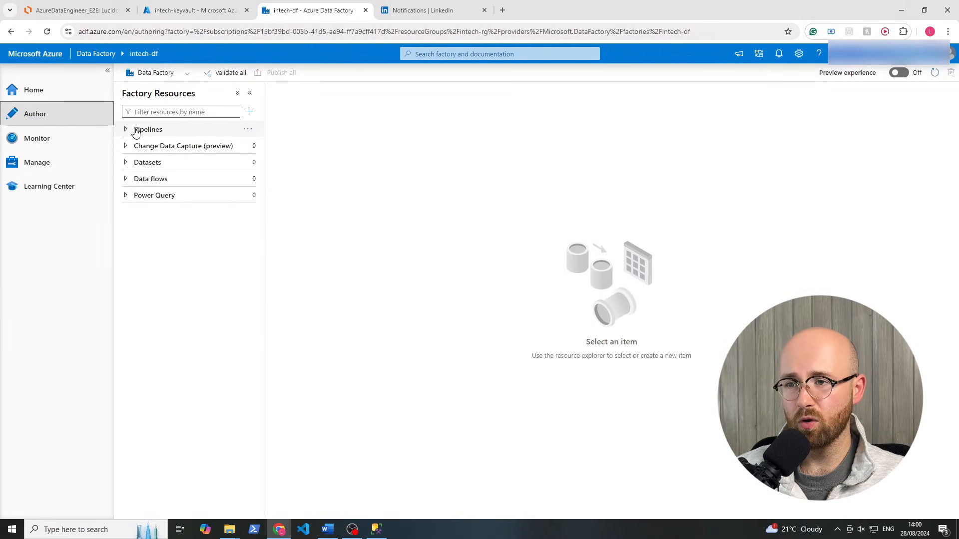
{"action": "left_click", "coordinate": [14, 91]}
{"action": "left_click", "coordinate": [288, 160]}
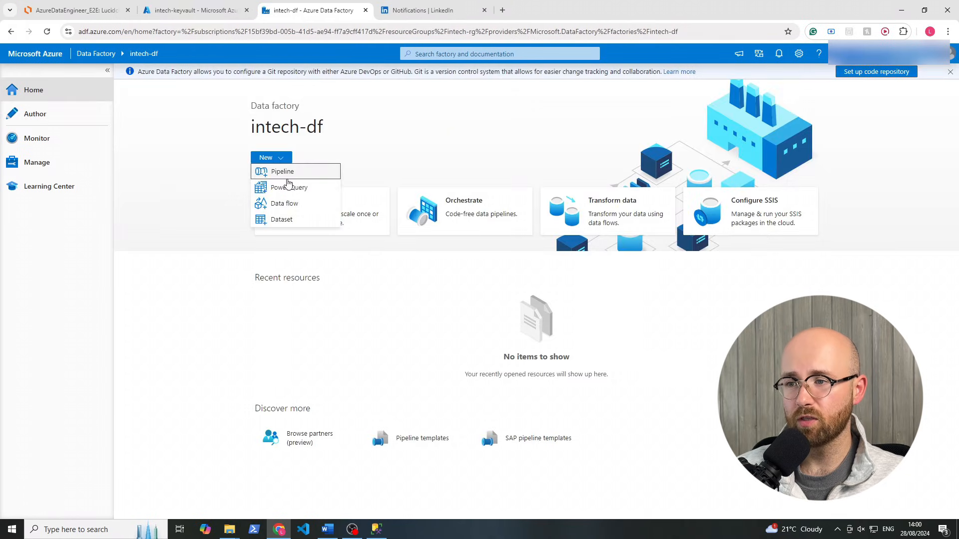
{"action": "left_click", "coordinate": [54, 118]}
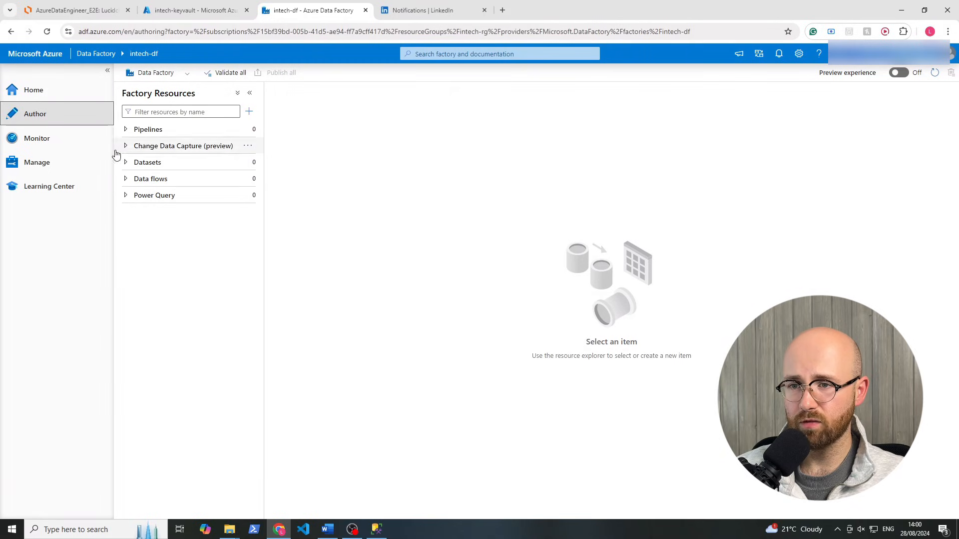
{"action": "left_click", "coordinate": [38, 139]}
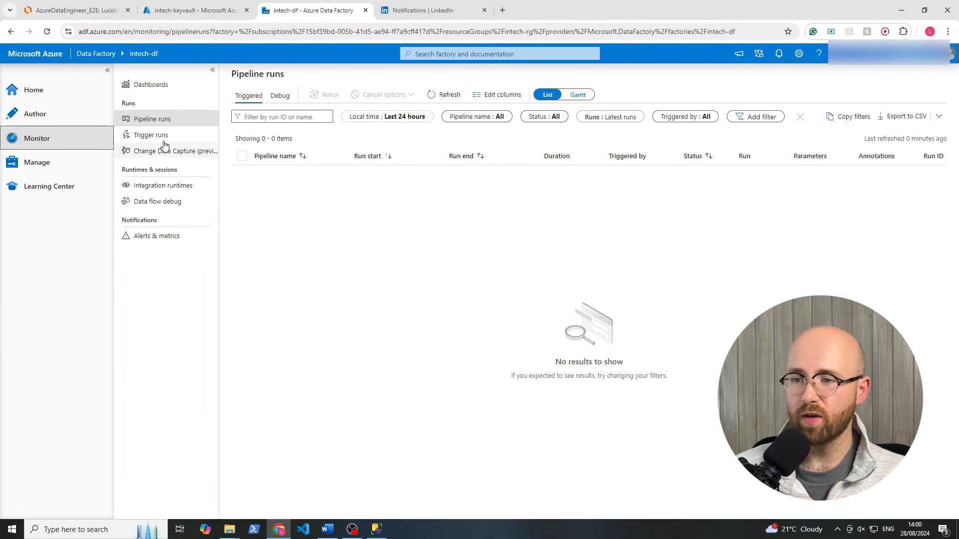
{"action": "left_click", "coordinate": [151, 135]}
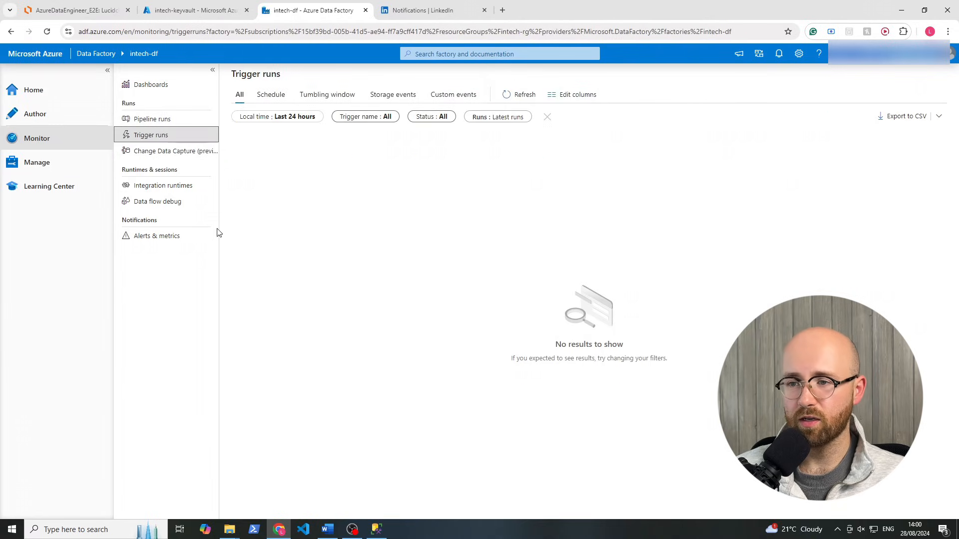
{"action": "left_click", "coordinate": [73, 170]}
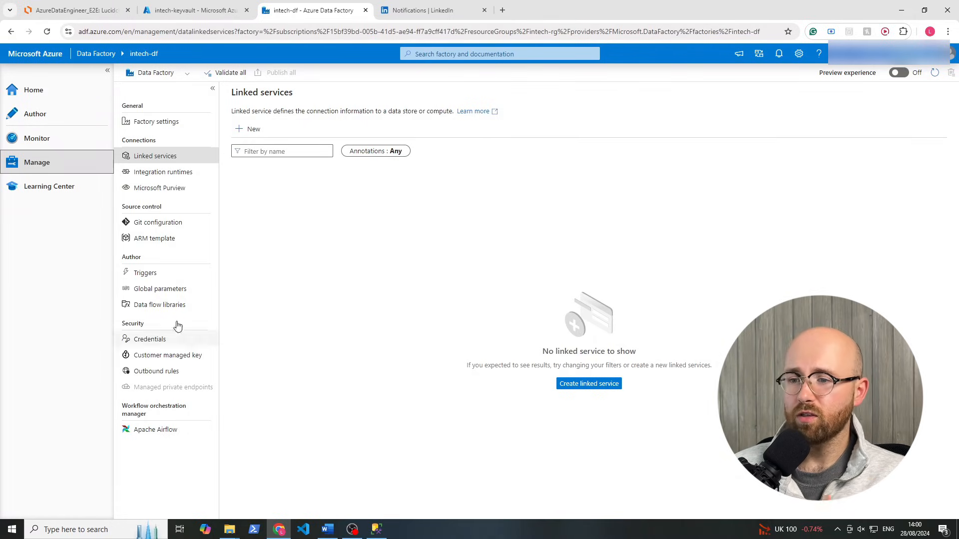
{"action": "left_click", "coordinate": [65, 189]}
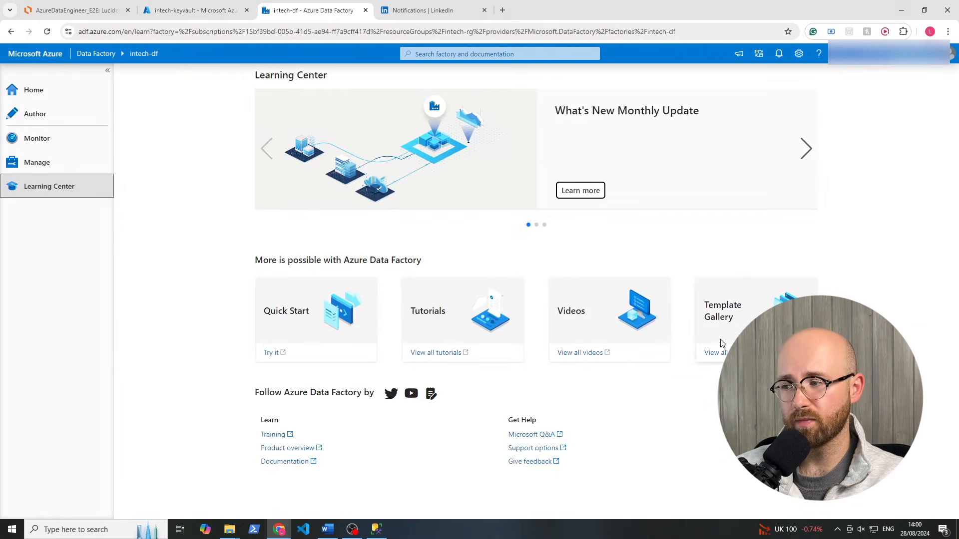
{"action": "left_click", "coordinate": [58, 120]}
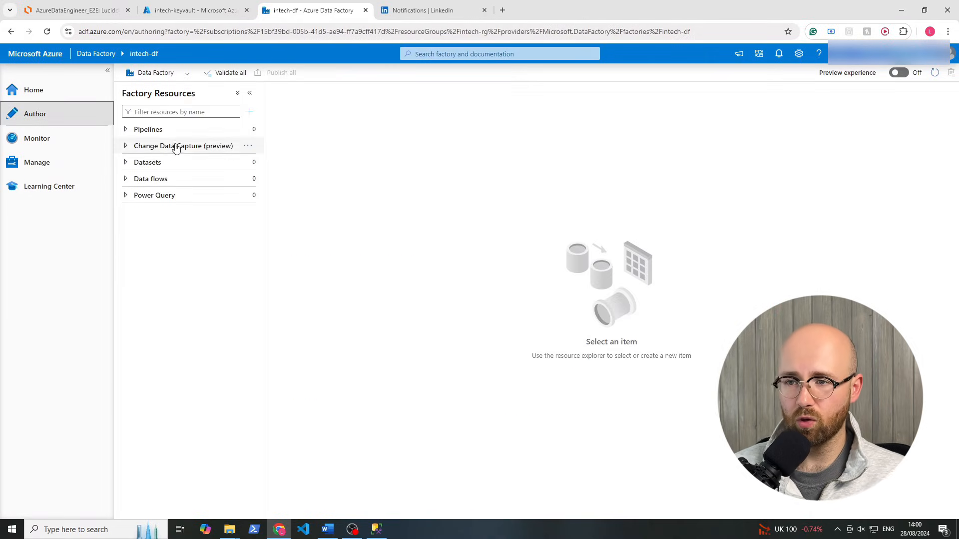
In Author, add a new blank pipeline, pipeline1, from the + menu
{"action": "left_click", "coordinate": [143, 129]}
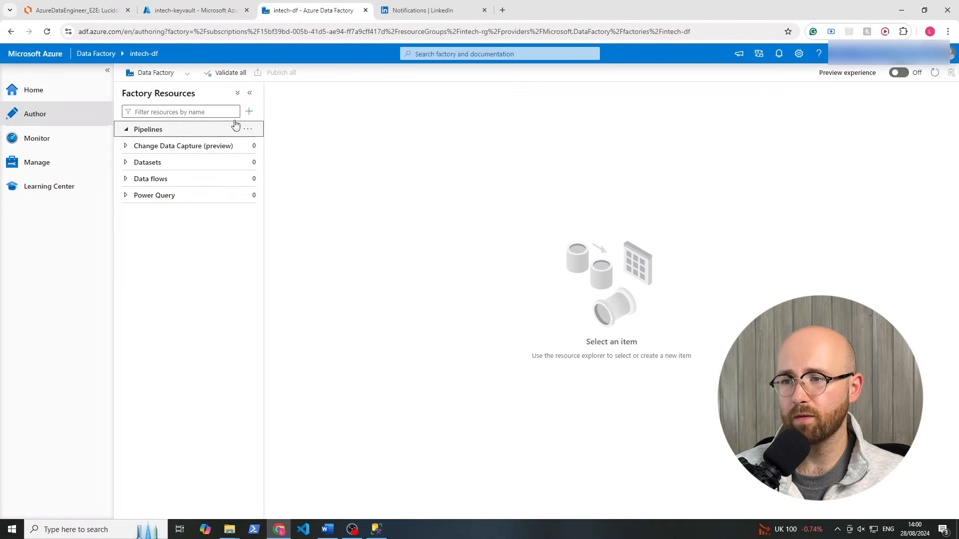
{"action": "left_click", "coordinate": [126, 131]}
{"action": "left_click", "coordinate": [250, 112]}
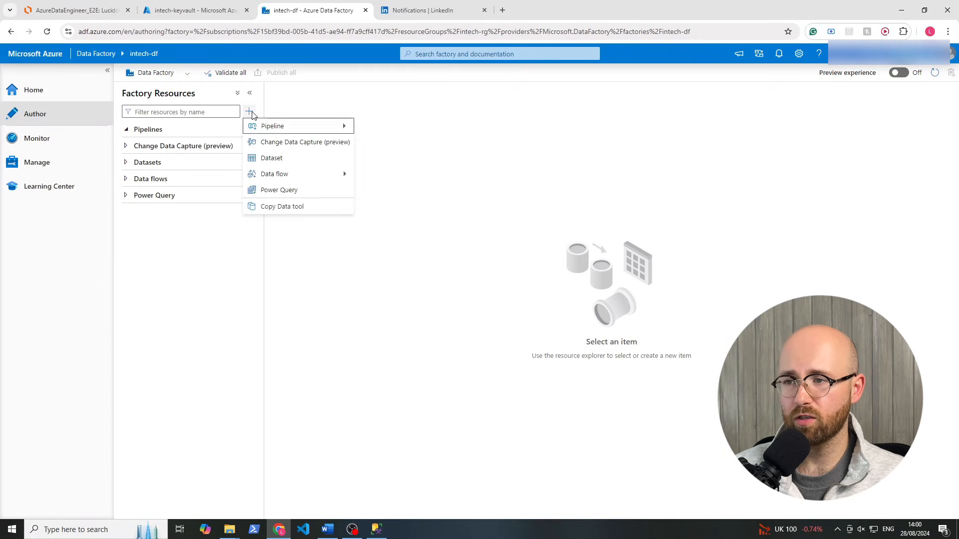
{"action": "mouse_move", "coordinate": [255, 127]}
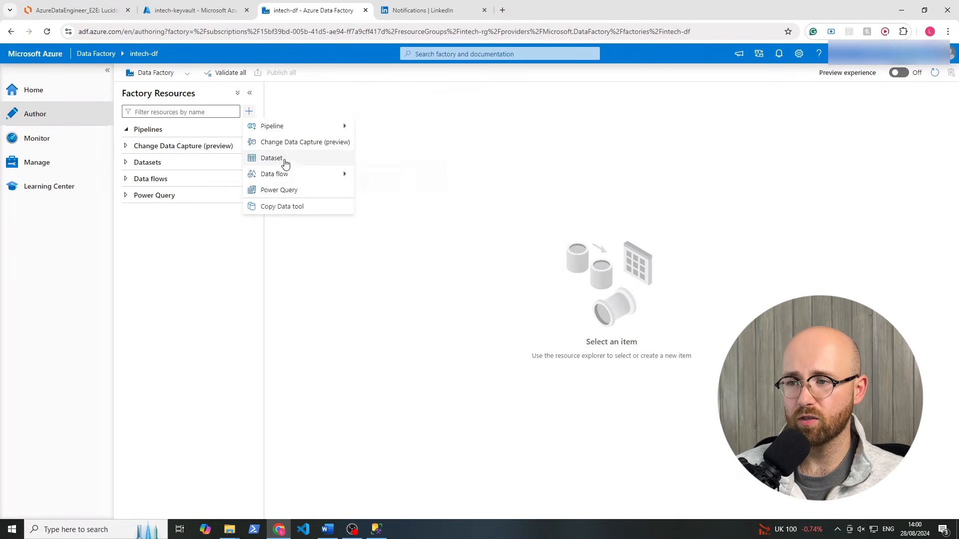
{"action": "mouse_move", "coordinate": [290, 173]}
{"action": "mouse_move", "coordinate": [313, 127]}
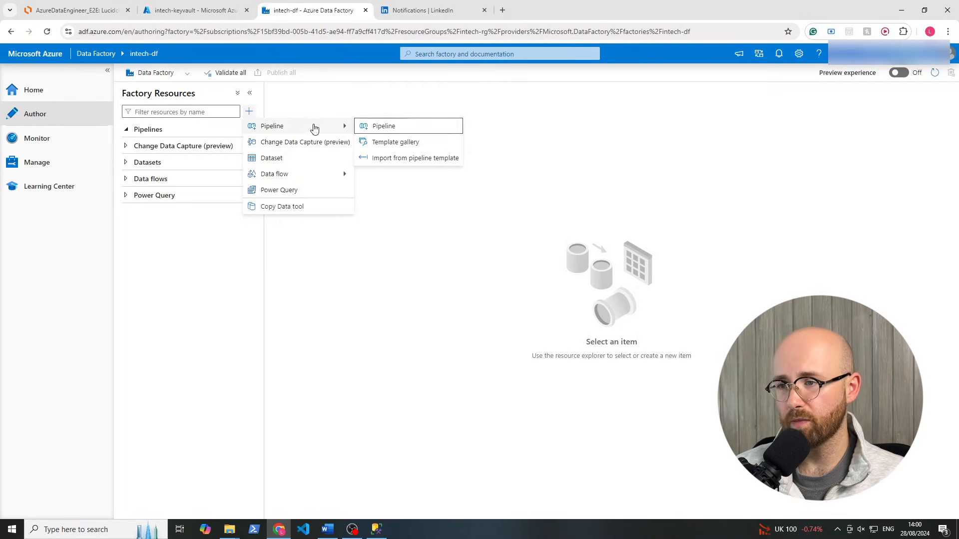
{"action": "left_click", "coordinate": [377, 127]}
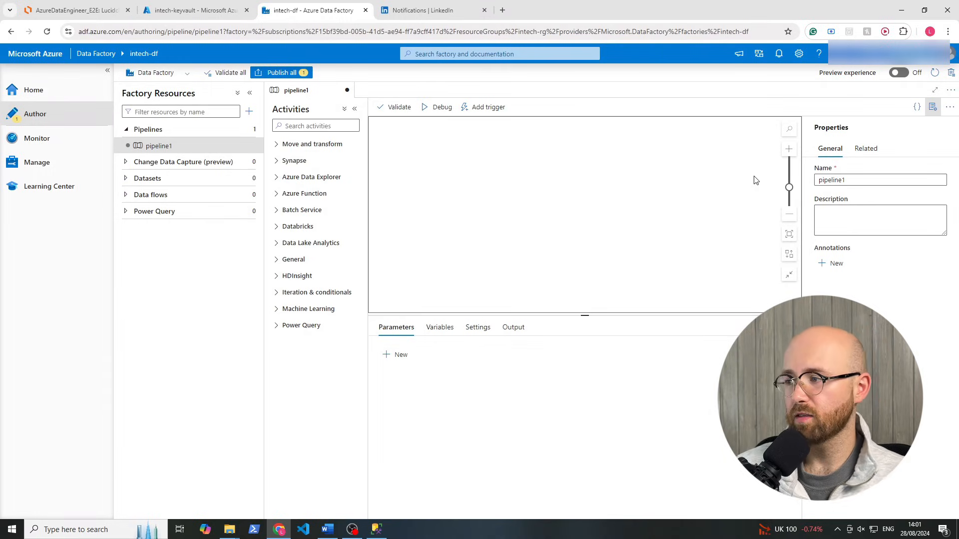
Rename the pipeline from pipeline1 to copy_data
{"action": "left_click", "coordinate": [835, 182]}
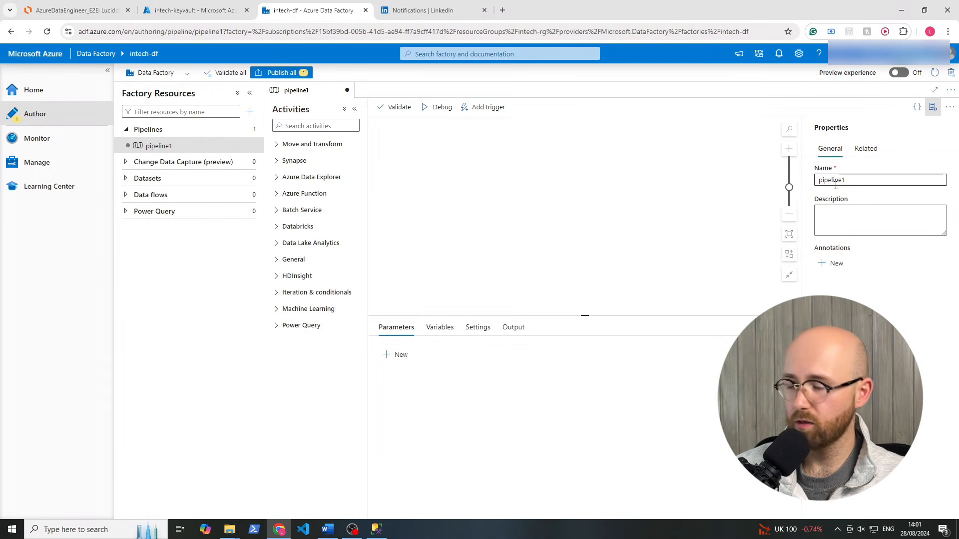
{"action": "left_click", "coordinate": [835, 182]}
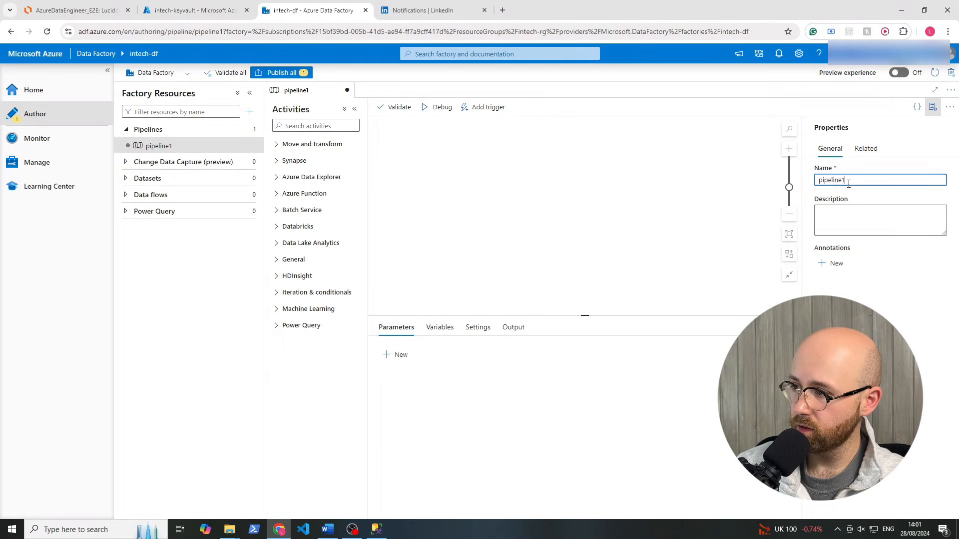
{"action": "left_click_drag", "start_coordinate": [848, 181], "coordinate": [810, 185]}
{"action": "type", "text": "copy_data"}
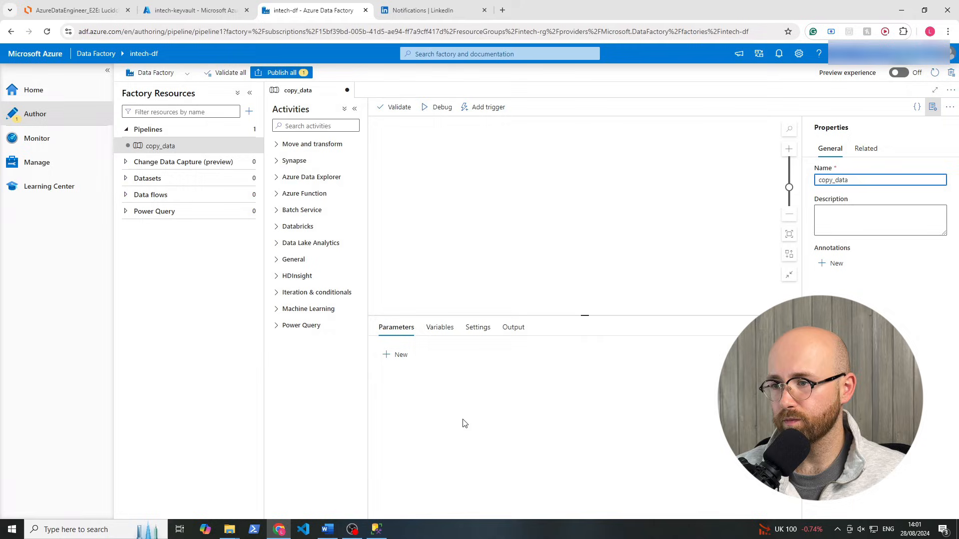
{"action": "left_click", "coordinate": [506, 433]}
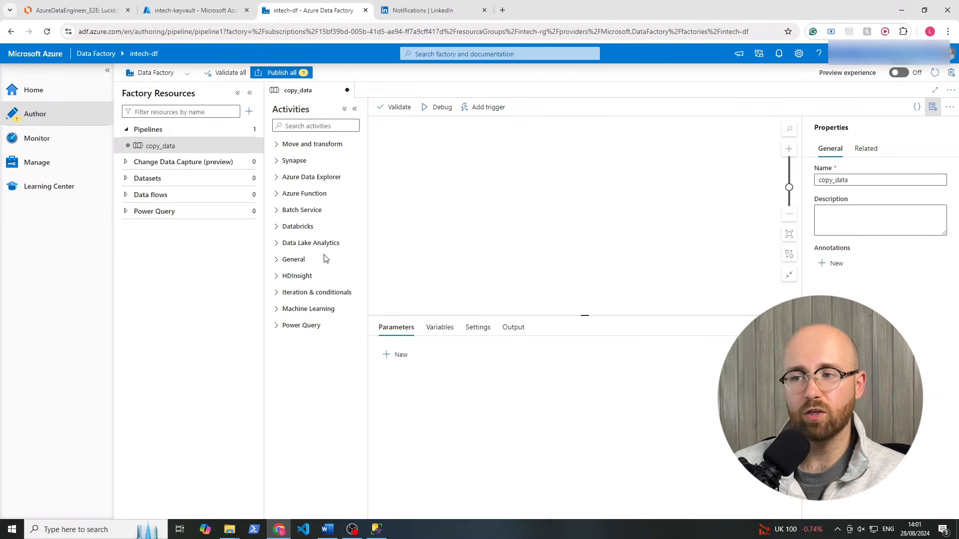
Browse the Activities categories, locating Copy data under Move and transform, then open copy_data
{"action": "left_click", "coordinate": [276, 325]}
{"action": "left_click", "coordinate": [276, 309]}
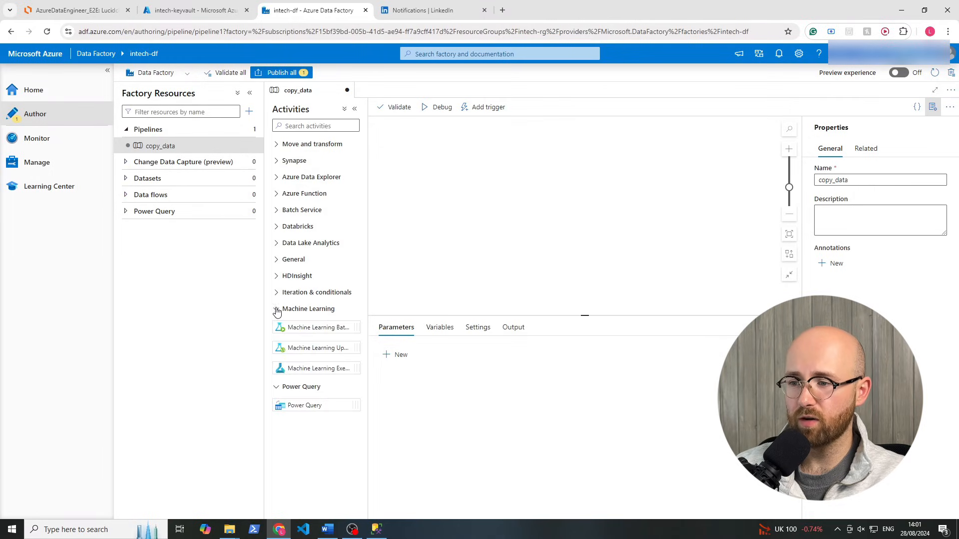
{"action": "left_click", "coordinate": [275, 390]}
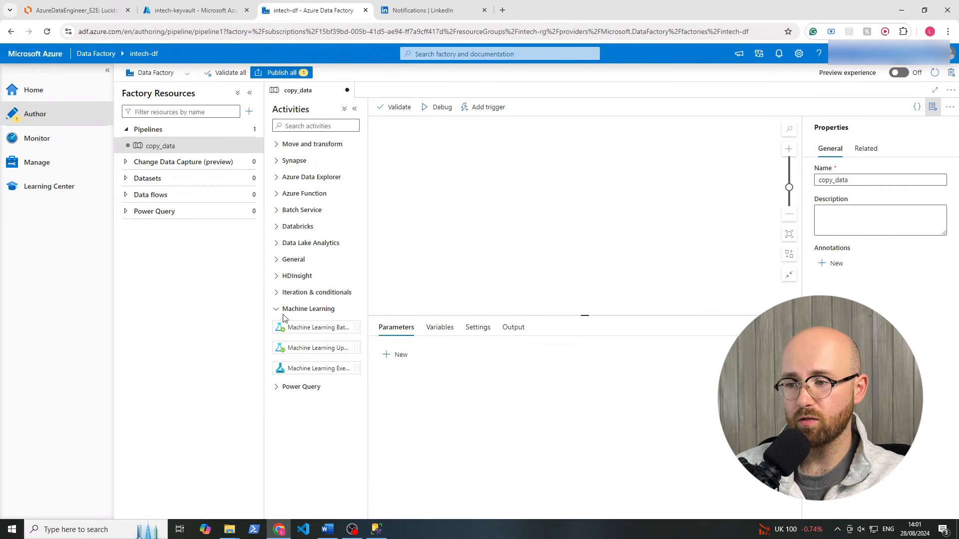
{"action": "left_click", "coordinate": [277, 309]}
{"action": "left_click", "coordinate": [278, 294]}
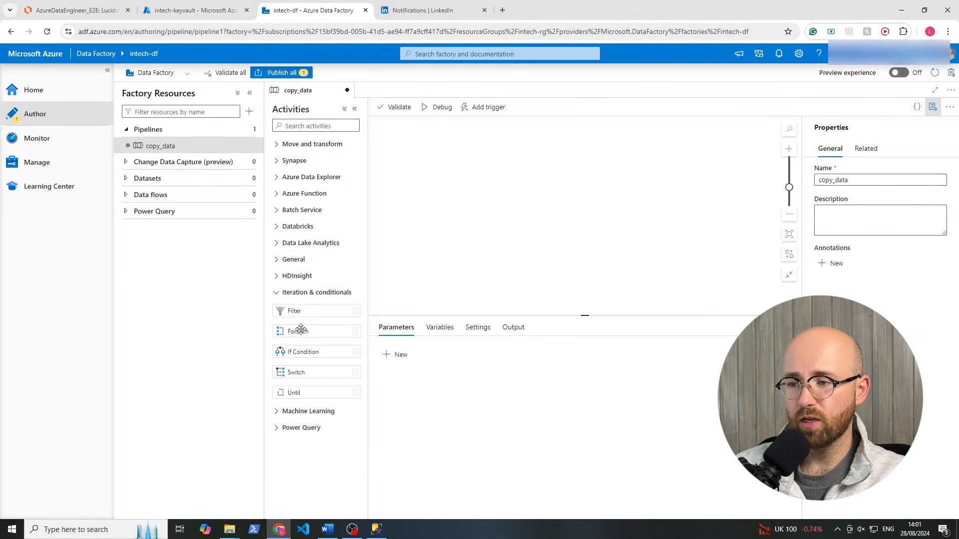
{"action": "left_click", "coordinate": [277, 293]}
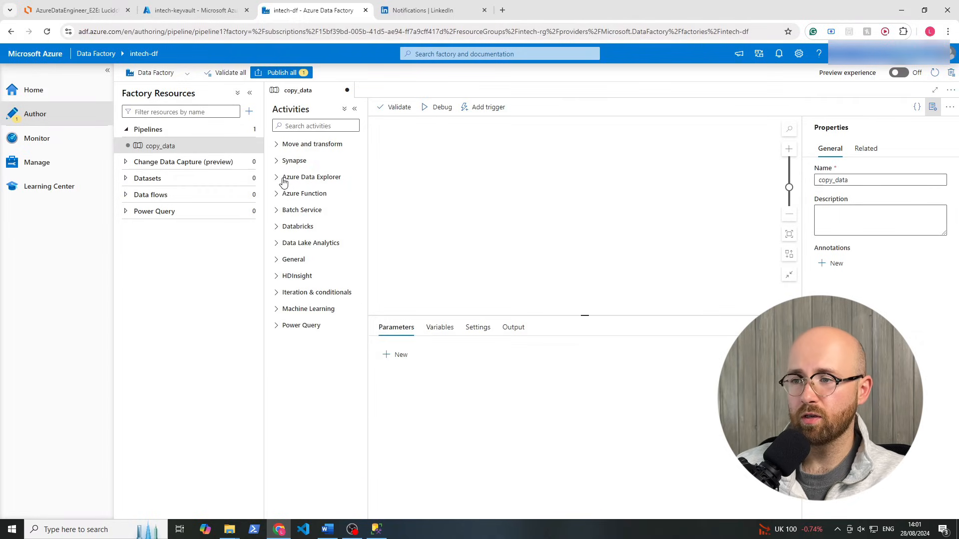
{"action": "left_click", "coordinate": [278, 148]}
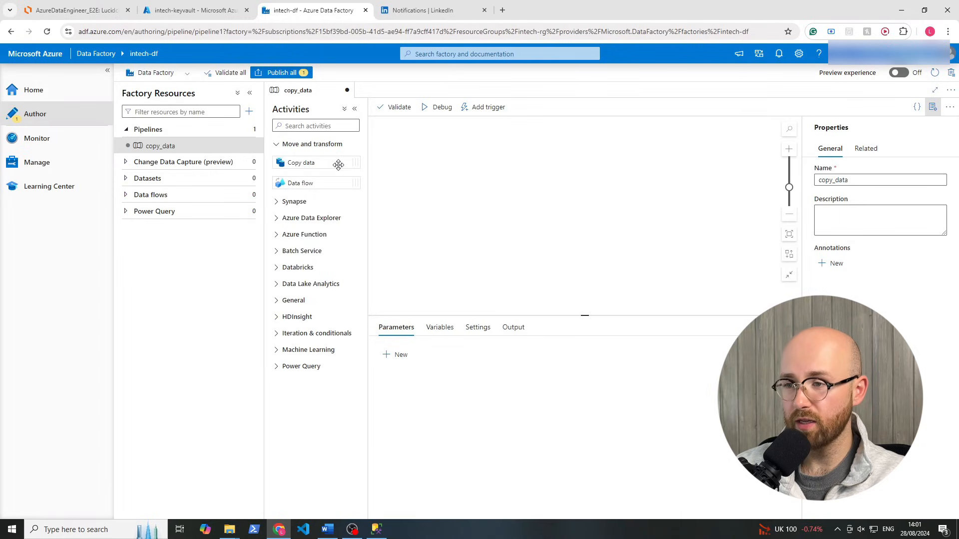
{"action": "left_click", "coordinate": [277, 251]}
{"action": "left_click", "coordinate": [278, 235]}
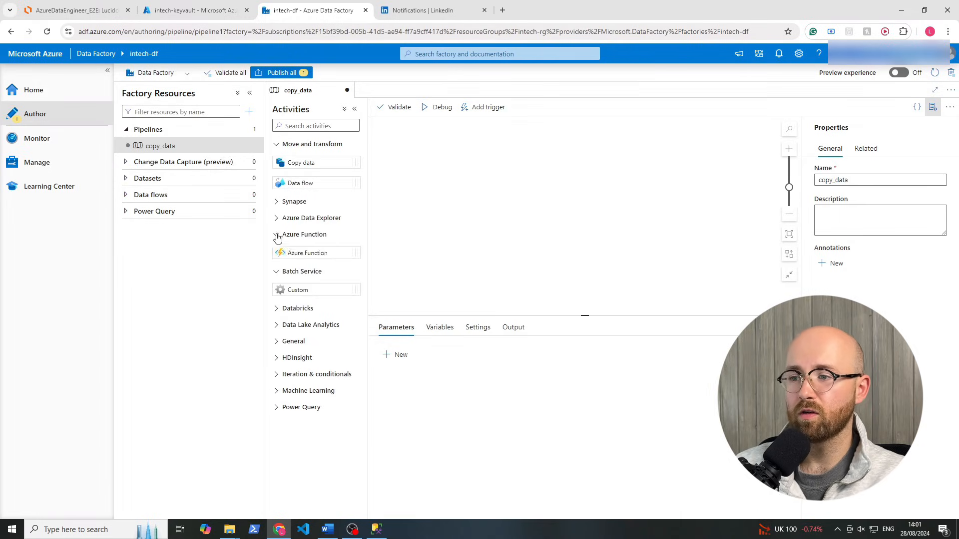
{"action": "left_click", "coordinate": [278, 236]}
{"action": "left_click", "coordinate": [278, 218]}
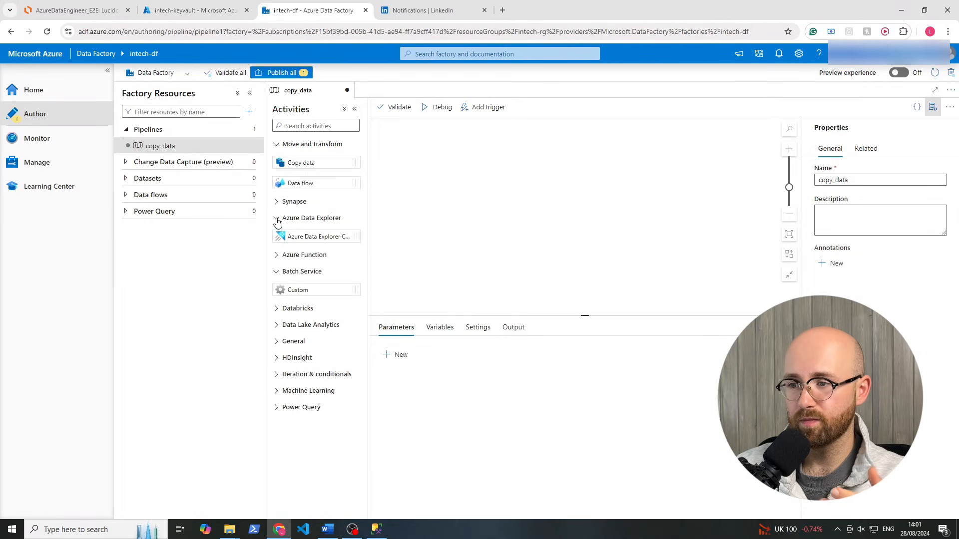
{"action": "left_click", "coordinate": [278, 218]}
{"action": "left_click", "coordinate": [278, 202]}
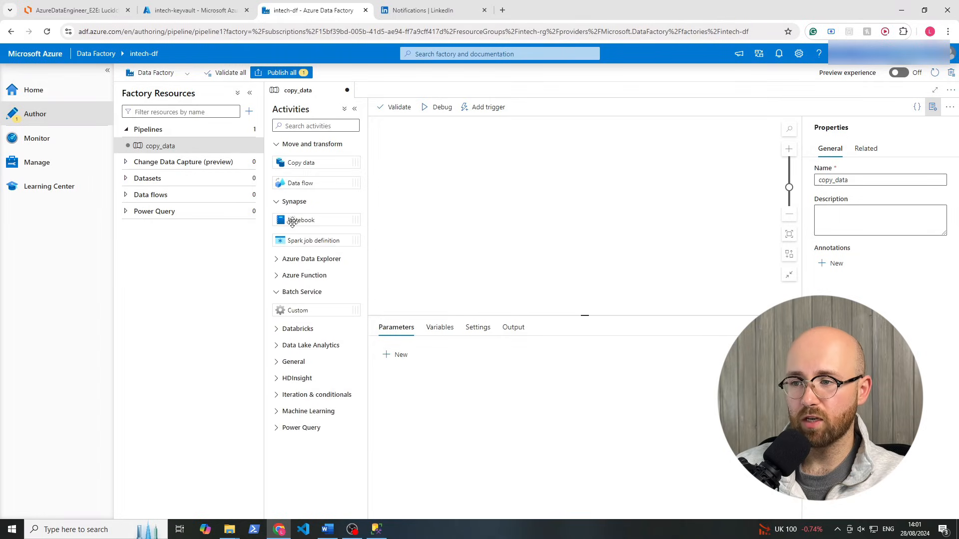
{"action": "left_click", "coordinate": [278, 202]}
{"action": "left_click", "coordinate": [281, 251]}
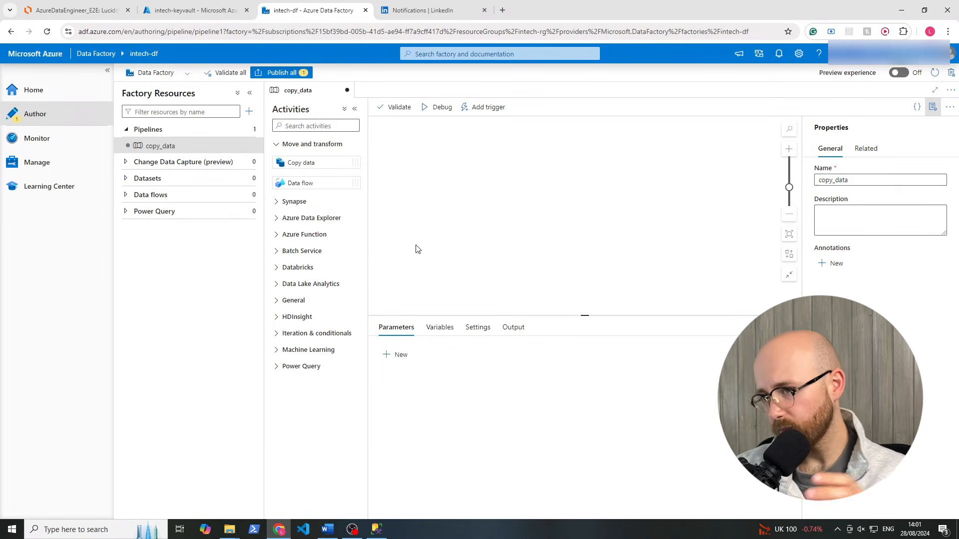
{"action": "left_click", "coordinate": [157, 143]}
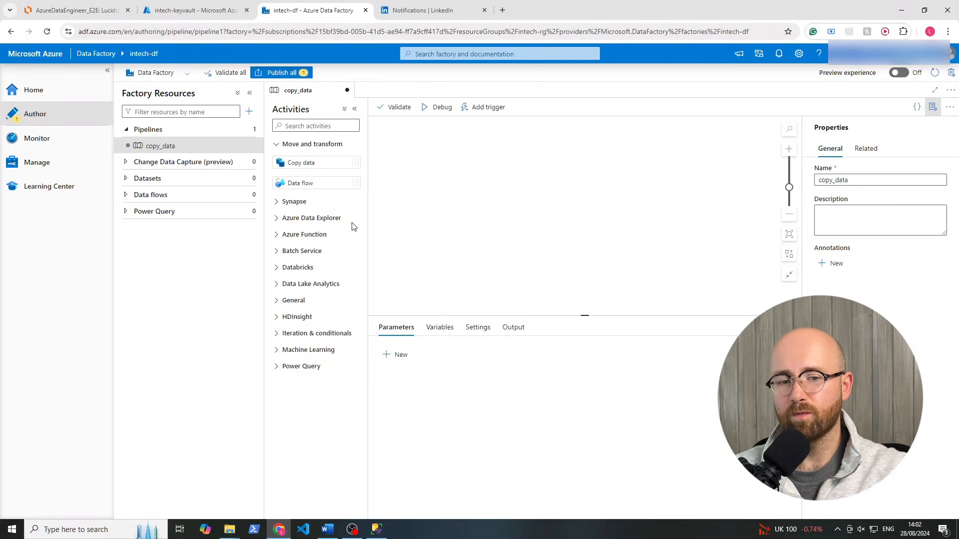
Drag a Copy data activity onto the canvas and rename it from 'Copy data1' to 'Copy data'
{"action": "left_click_drag", "start_coordinate": [313, 159], "coordinate": [462, 181]}
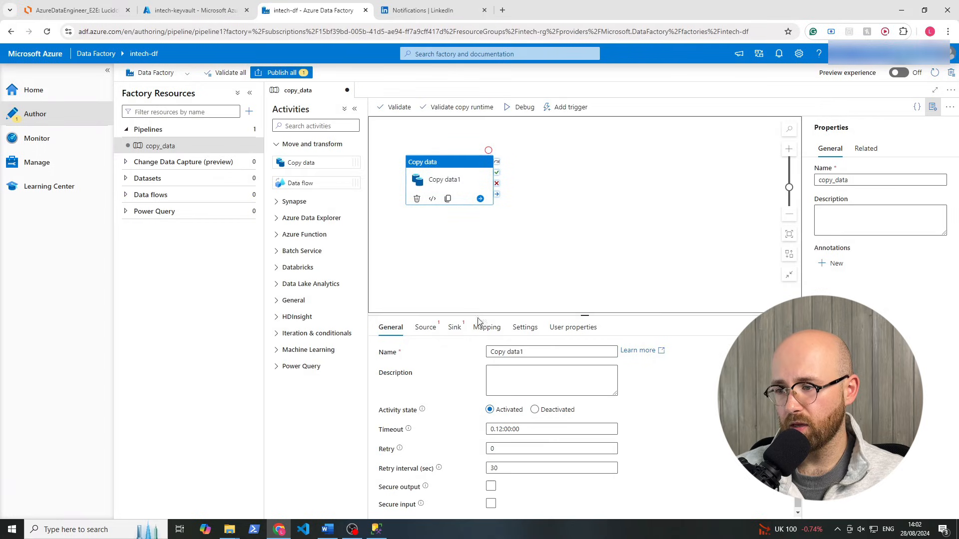
{"action": "left_click", "coordinate": [531, 354]}
{"action": "key", "text": "BackSpace"}
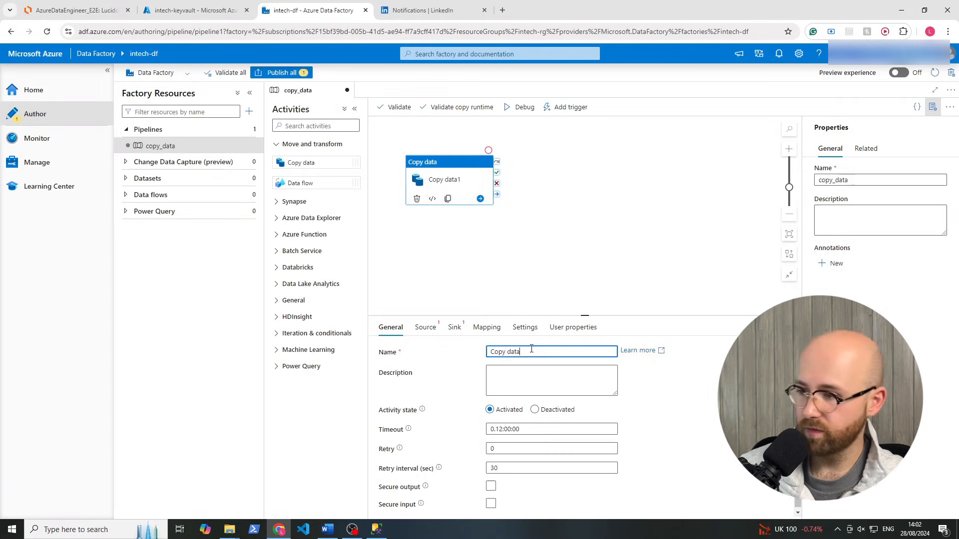
{"action": "left_click", "coordinate": [712, 441]}
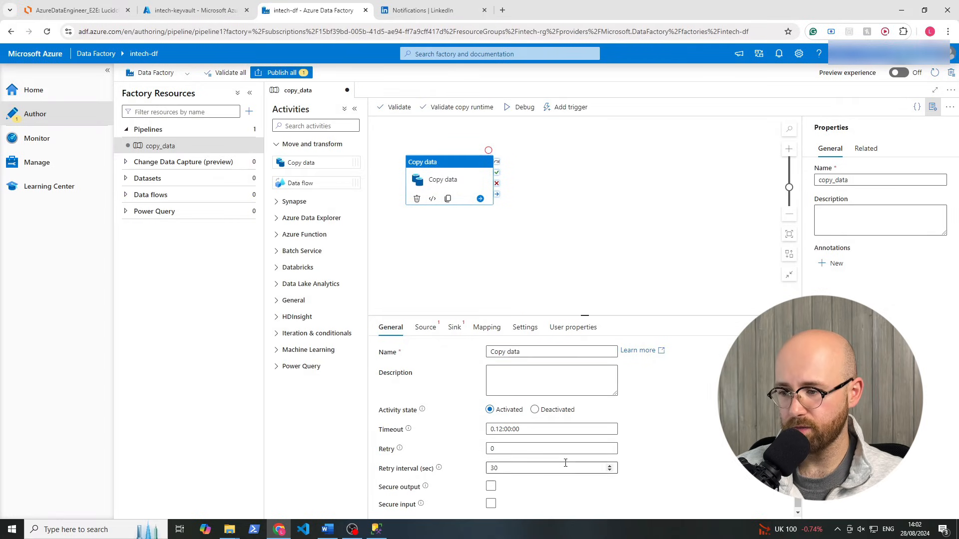
Bring up the Copy data activity's Source settings
{"action": "left_click", "coordinate": [432, 330]}
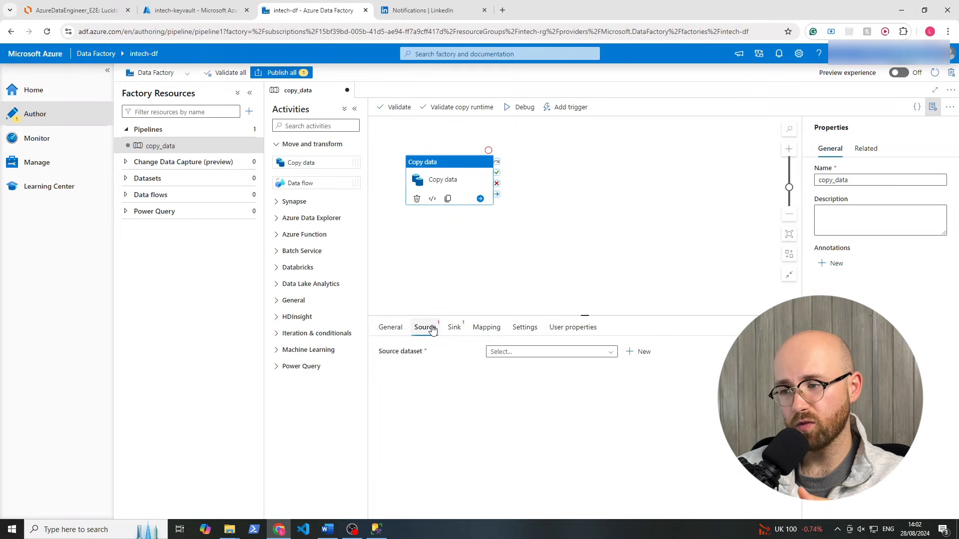
{"action": "left_click_drag", "start_coordinate": [430, 352], "coordinate": [420, 357]}
{"action": "left_click", "coordinate": [399, 370]}
{"action": "left_click", "coordinate": [432, 378]}
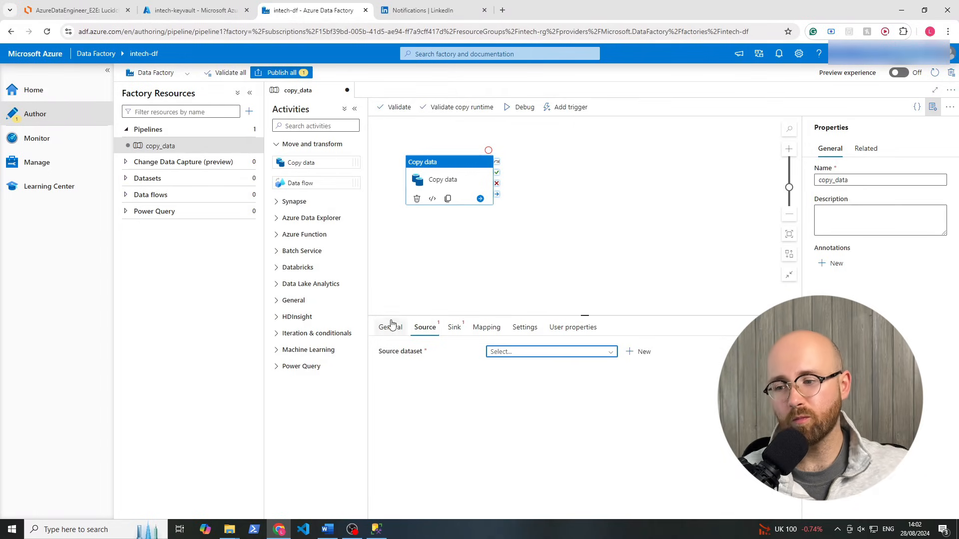
{"action": "left_click", "coordinate": [371, 533]}
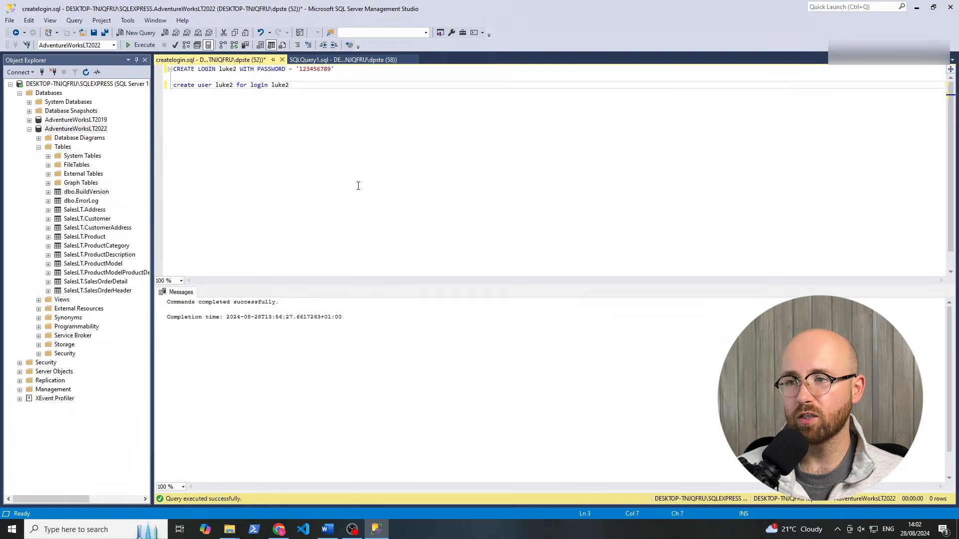
{"action": "left_click", "coordinate": [378, 528]}
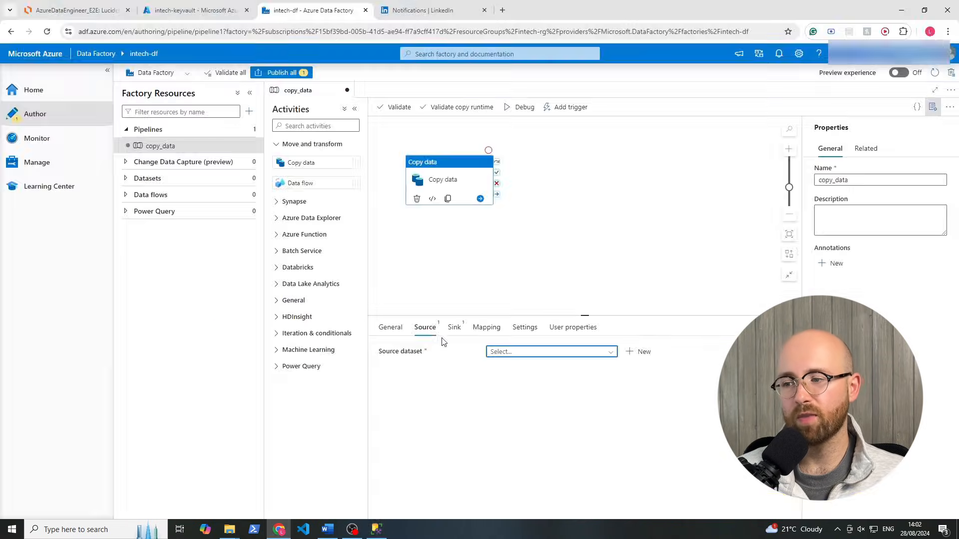
{"action": "left_click", "coordinate": [88, 13]}
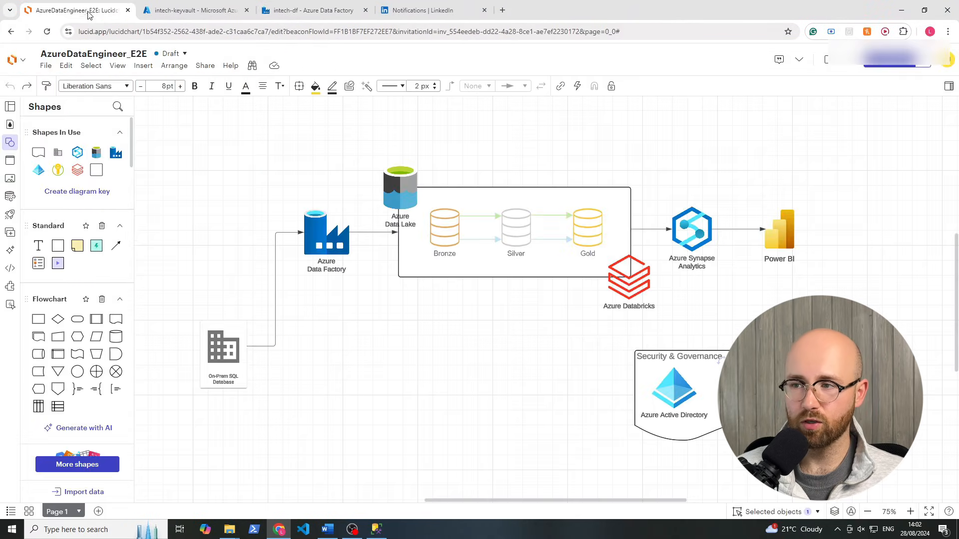
{"action": "left_click_drag", "start_coordinate": [392, 135], "coordinate": [459, 221]}
{"action": "left_click", "coordinate": [451, 355]}
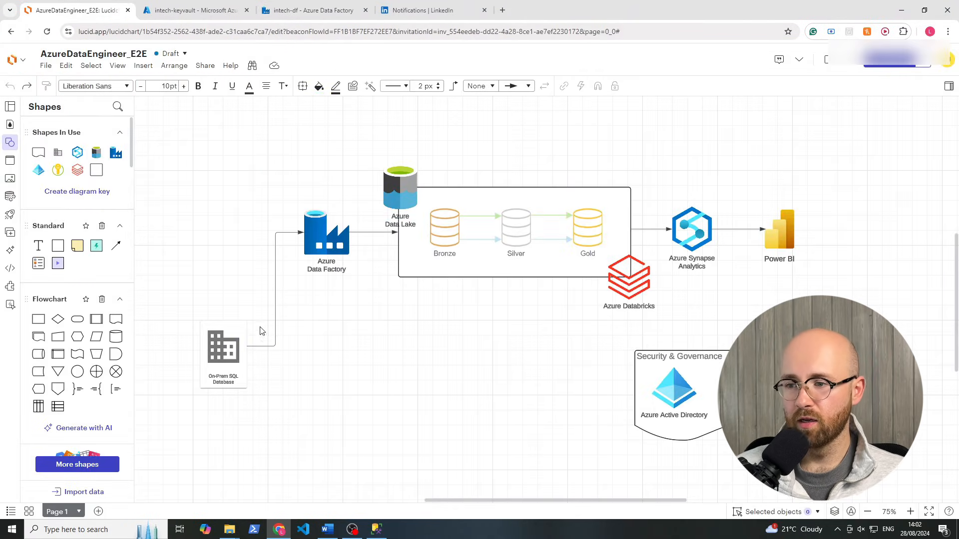
{"action": "left_click", "coordinate": [216, 18]}
{"action": "left_click", "coordinate": [298, 11]}
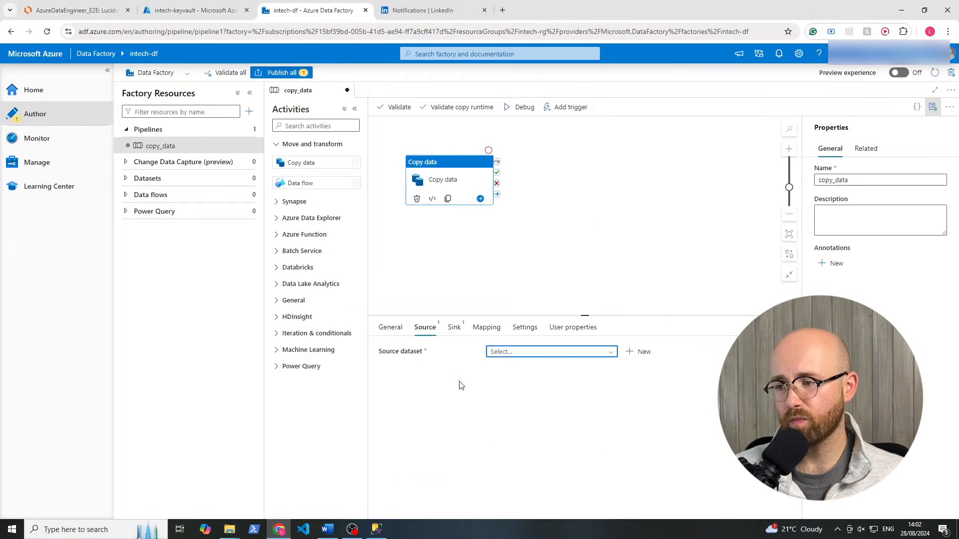
Add a new source dataset, searching 'sql' and choosing the SQL server data store
{"action": "left_click", "coordinate": [644, 352]}
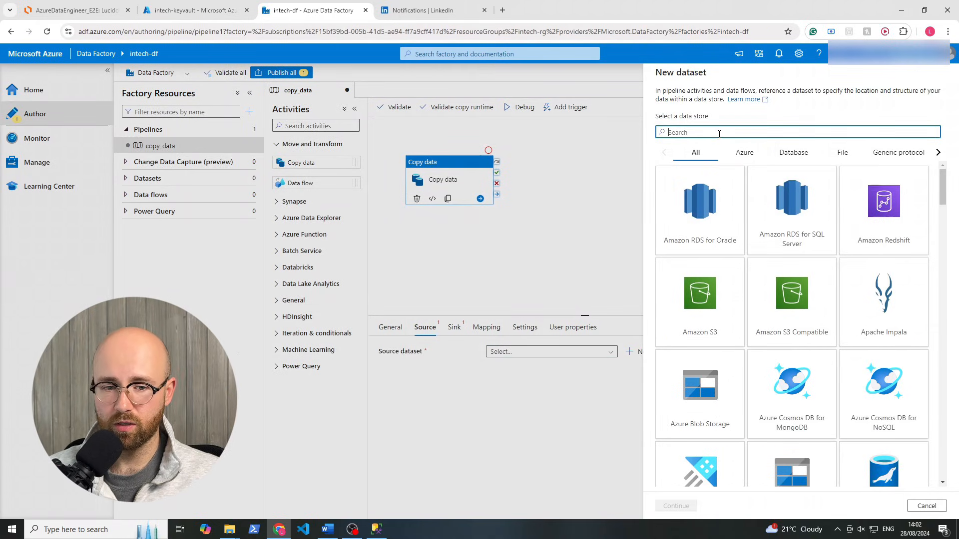
{"action": "type", "text": "sql"}
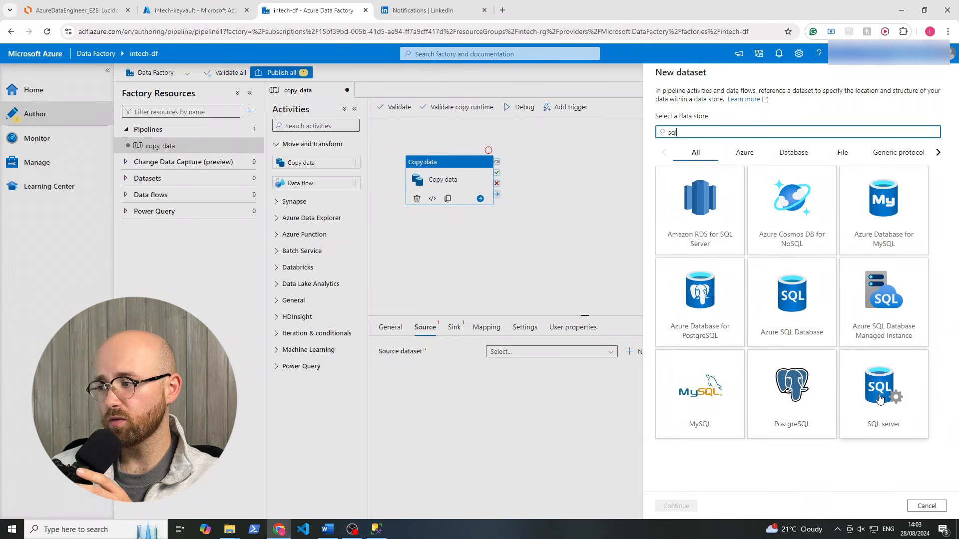
{"action": "left_click", "coordinate": [880, 398]}
{"action": "left_click", "coordinate": [668, 506]}
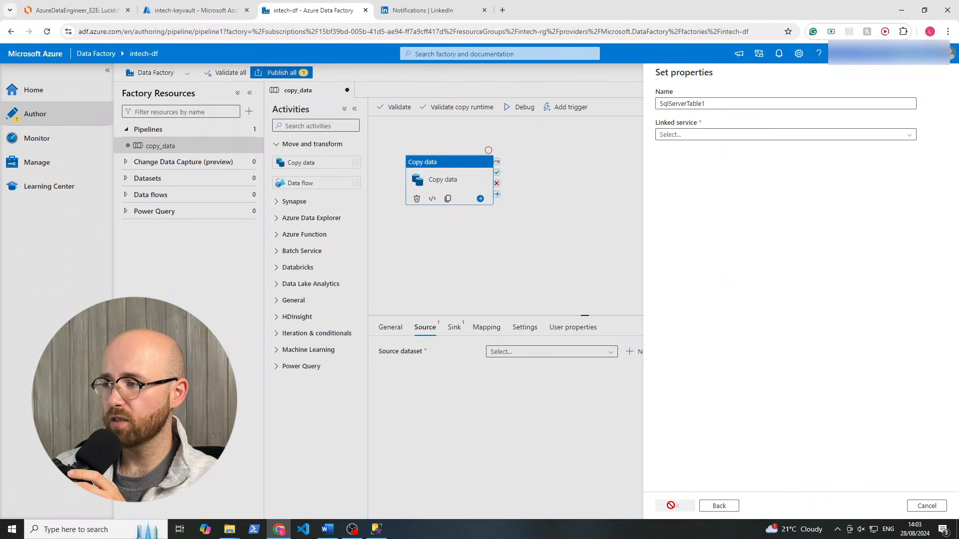
Rename the dataset SqlServerOnPrem and choose + New in the Linked service list
{"action": "left_click_drag", "start_coordinate": [705, 104], "coordinate": [667, 108]}
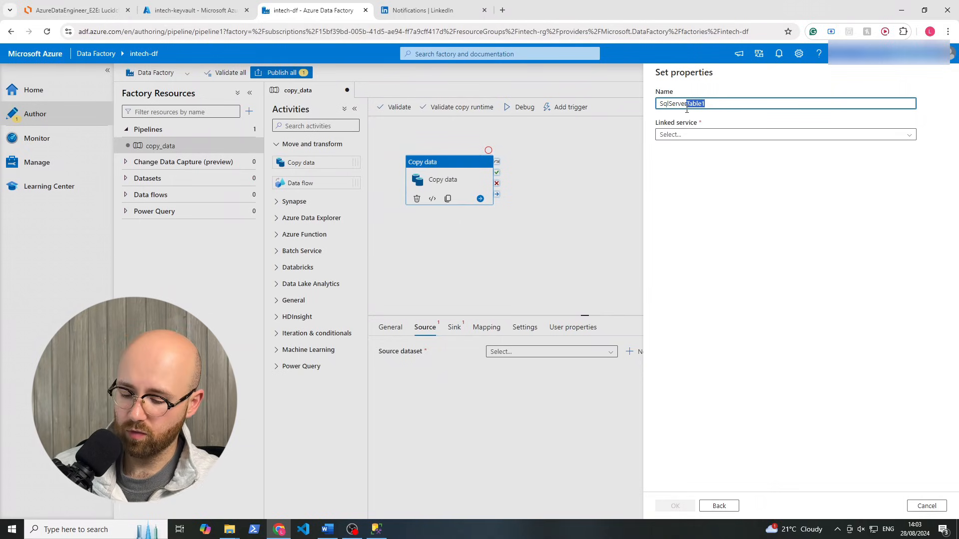
{"action": "type", "text": "OnPrem"}
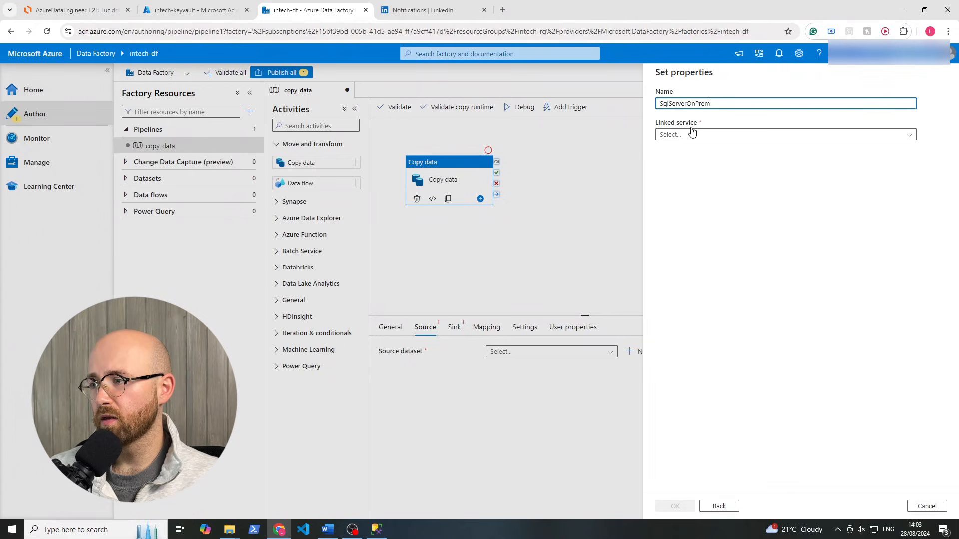
{"action": "left_click", "coordinate": [691, 135]}
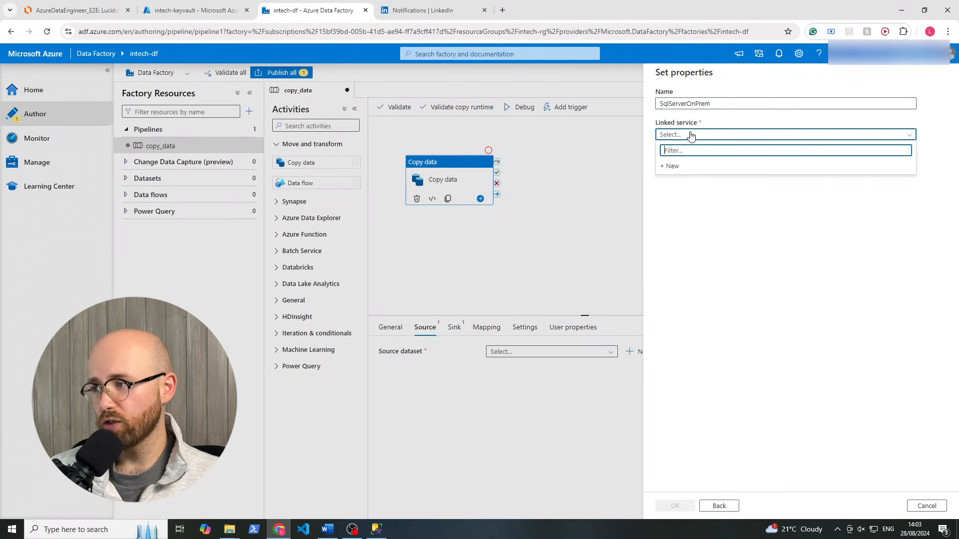
{"action": "left_click", "coordinate": [690, 135]}
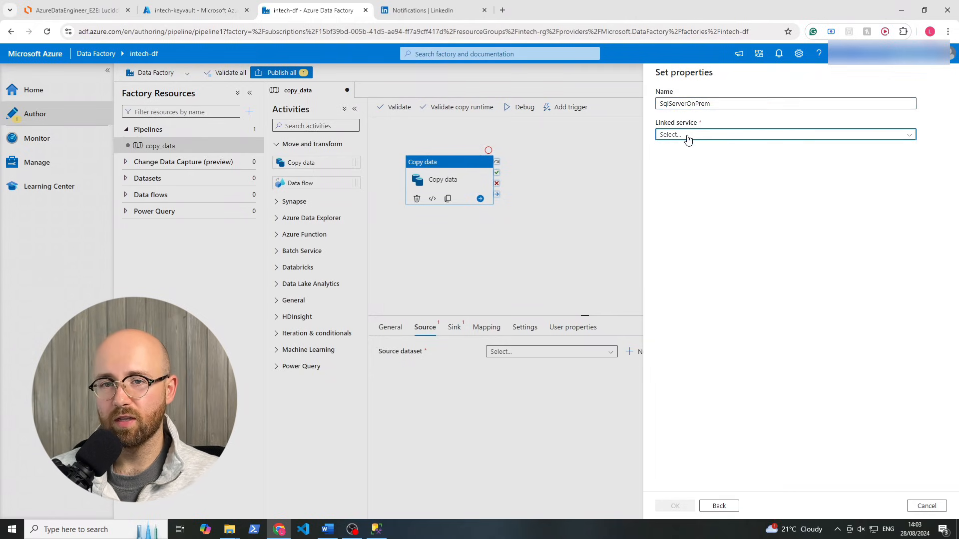
{"action": "left_click", "coordinate": [688, 136]}
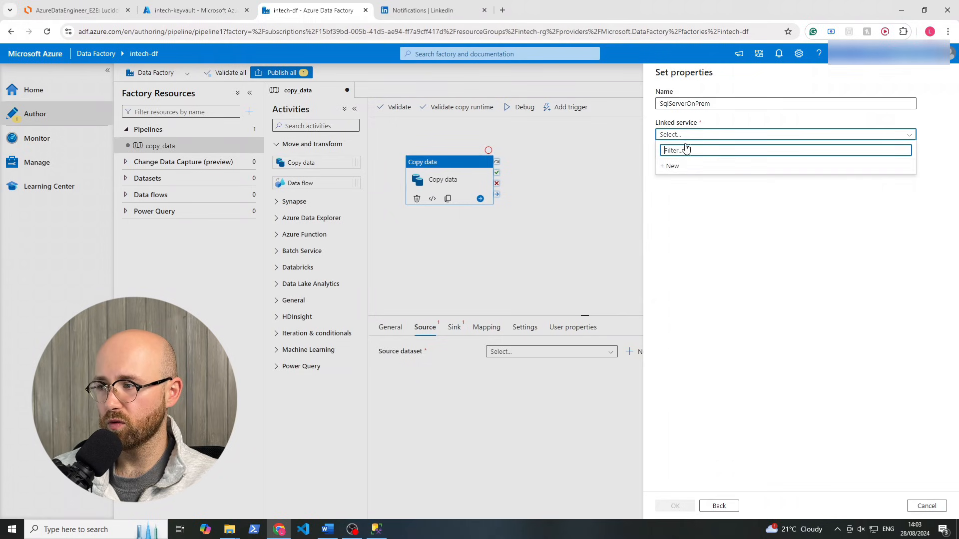
{"action": "left_click", "coordinate": [674, 166]}
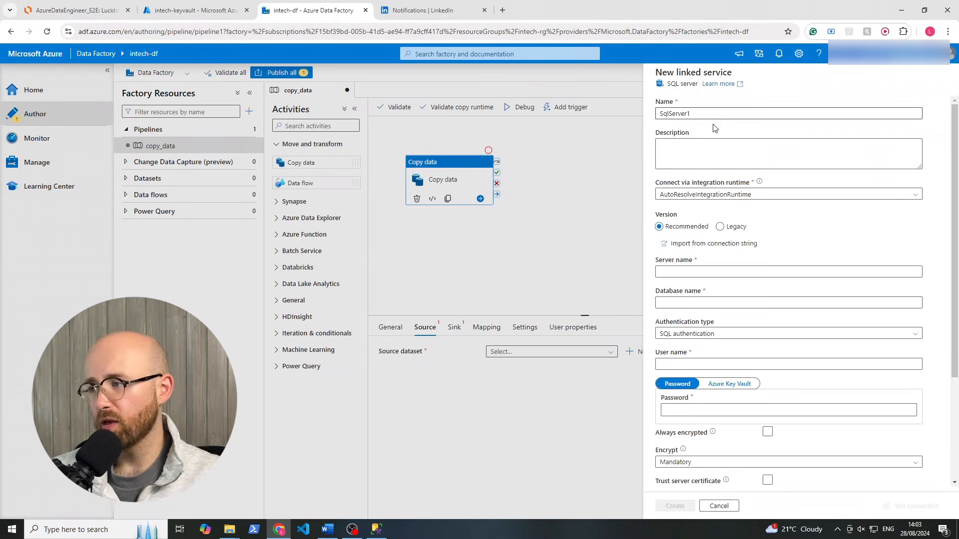
Name the linked service SqlServerOnPremLinkedService and open the Connect via integration runtime list
{"action": "left_click", "coordinate": [694, 114]}
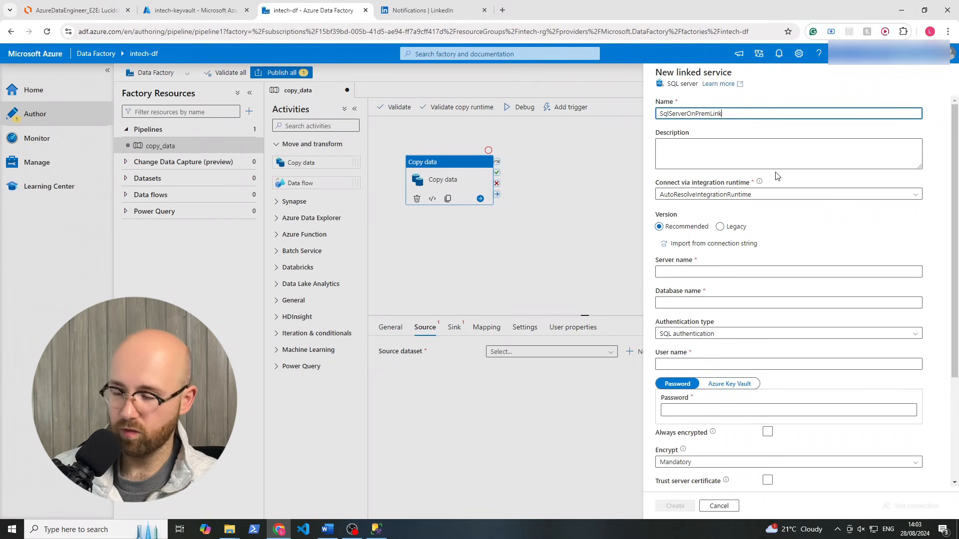
{"action": "type", "text": "ice"}
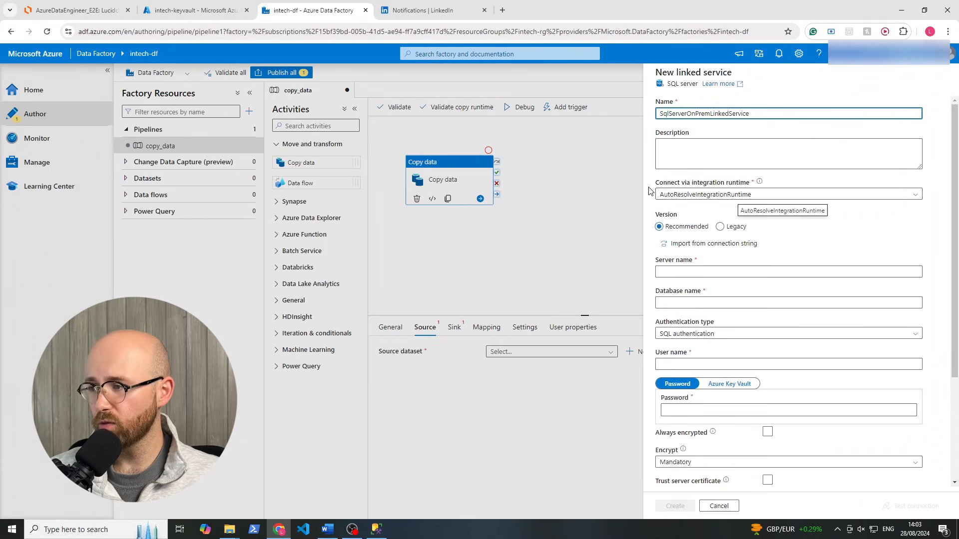
{"action": "left_click", "coordinate": [744, 194]}
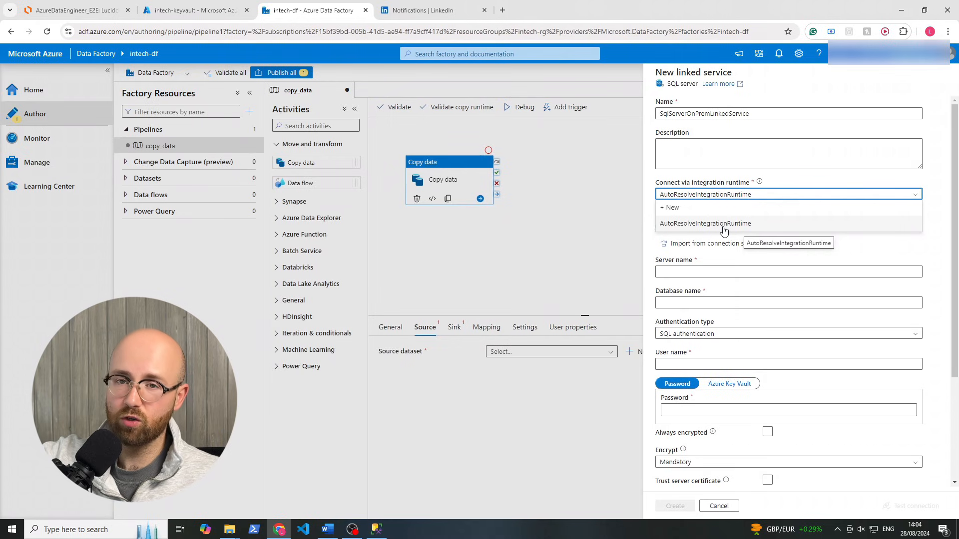
Start a new integration runtime and choose the Self-Hosted type
{"action": "left_click", "coordinate": [691, 209]}
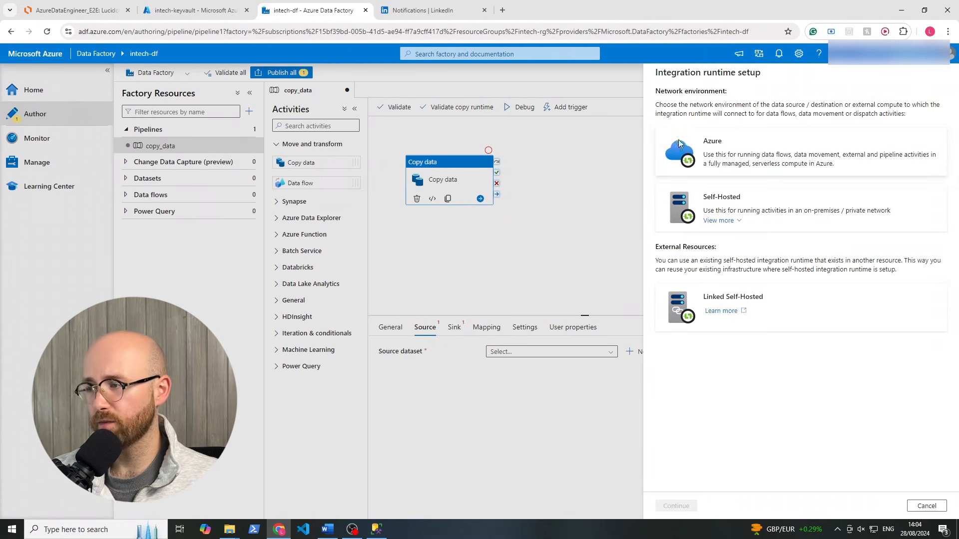
{"action": "left_click_drag", "start_coordinate": [655, 95], "coordinate": [754, 95]}
{"action": "left_click", "coordinate": [743, 120]}
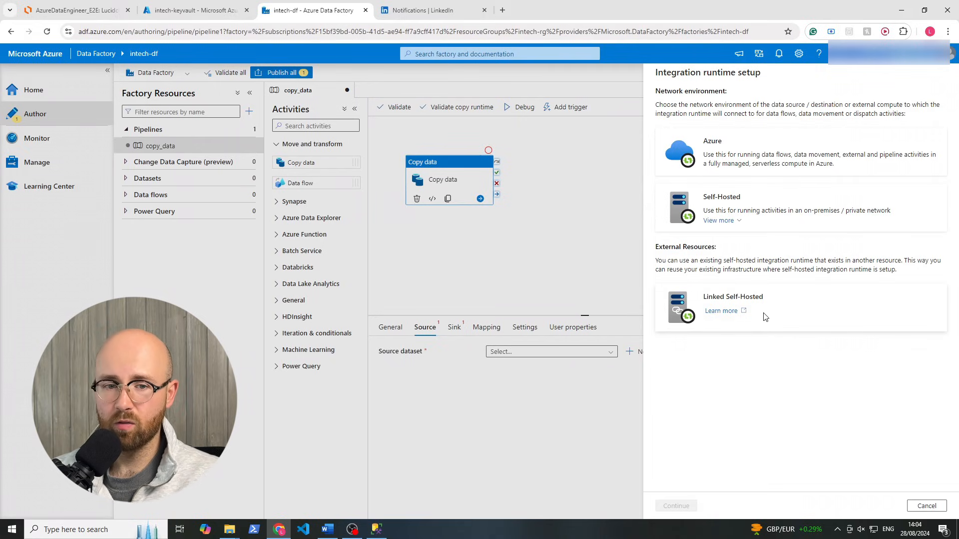
{"action": "left_click", "coordinate": [759, 214]}
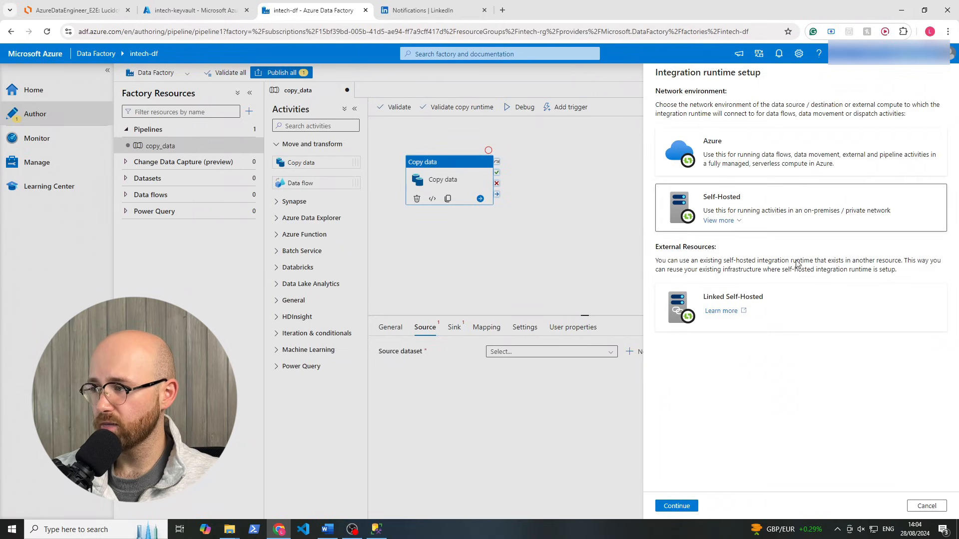
{"action": "left_click", "coordinate": [685, 506]}
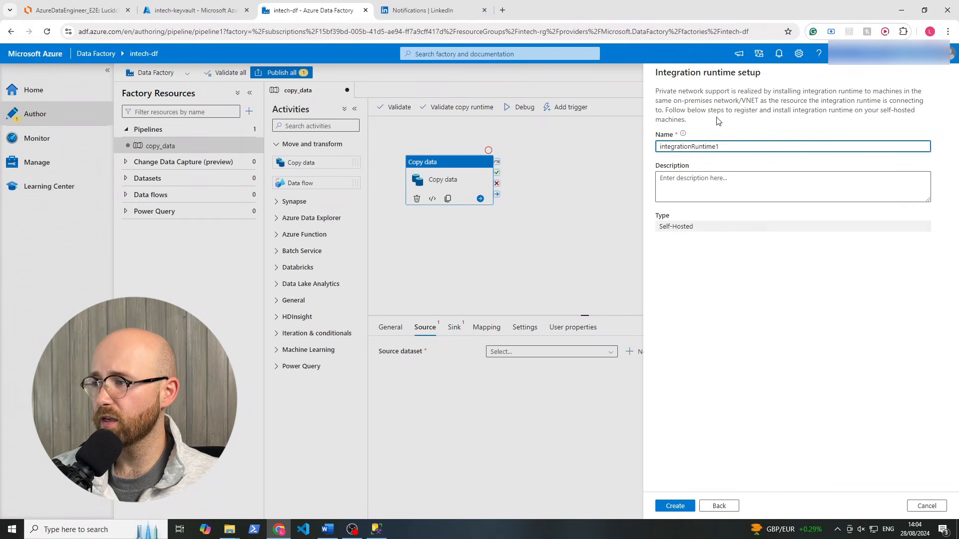
Name the runtime SHIR and create it
{"action": "left_click_drag", "start_coordinate": [754, 146], "coordinate": [633, 140]}
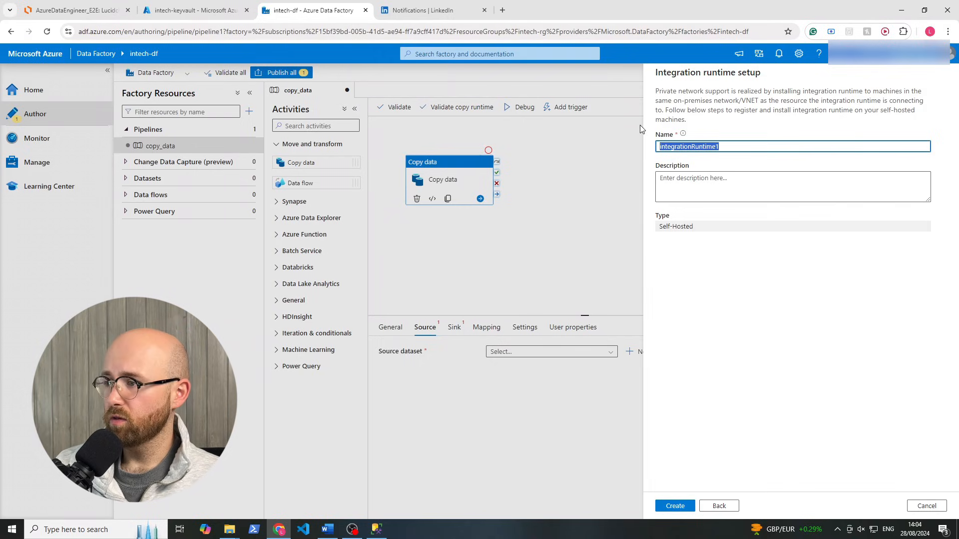
{"action": "type", "text": "SH"}
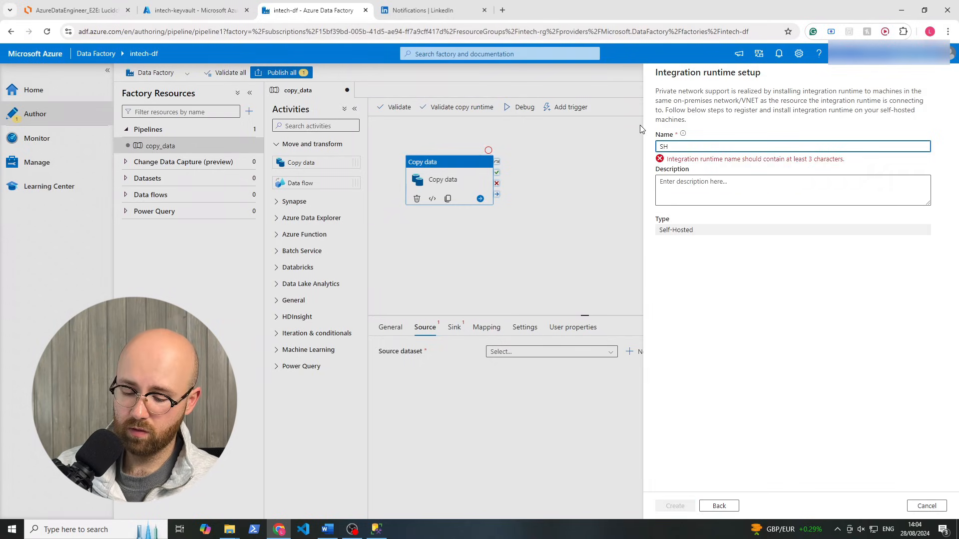
{"action": "type", "text": "IR"}
{"action": "left_click", "coordinate": [728, 277]}
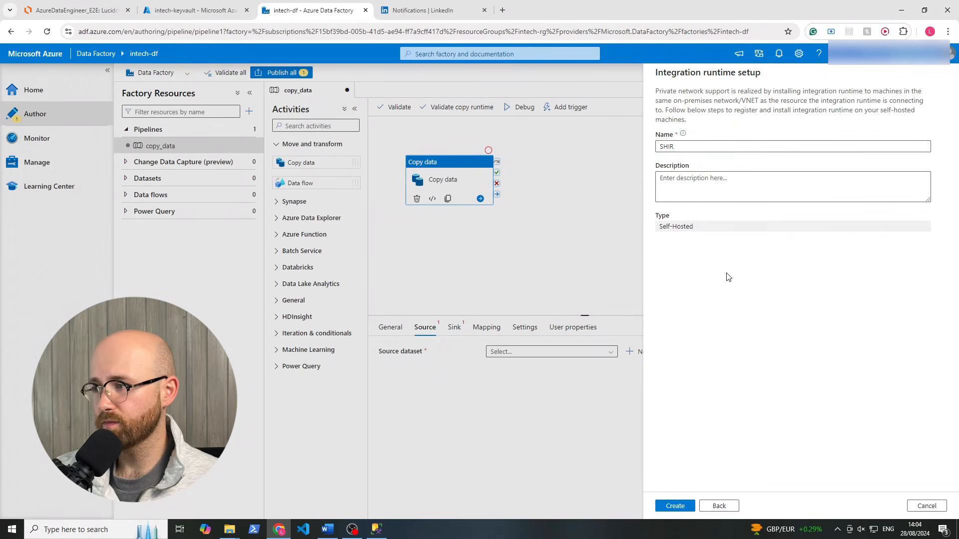
{"action": "left_click_drag", "start_coordinate": [682, 227], "coordinate": [659, 227]}
{"action": "left_click", "coordinate": [663, 73]}
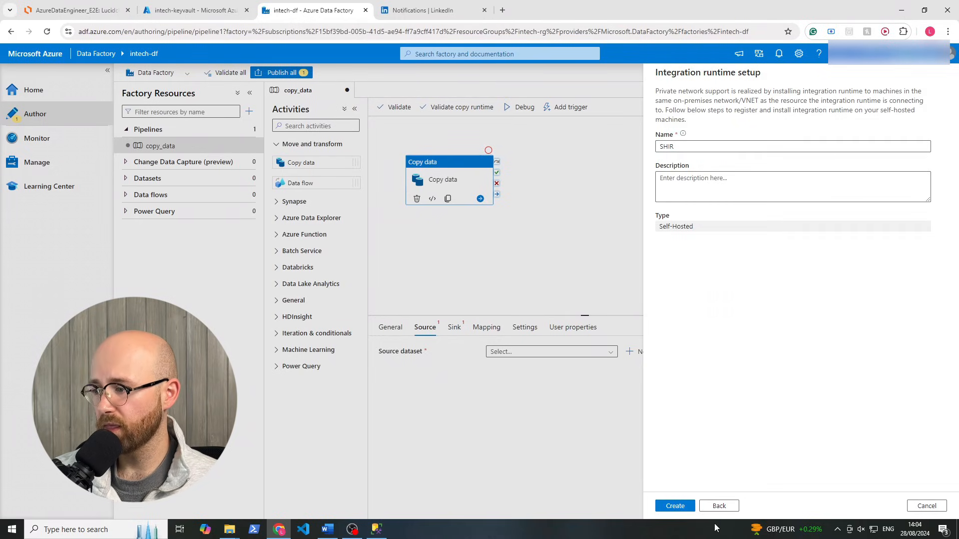
{"action": "left_click", "coordinate": [687, 509]}
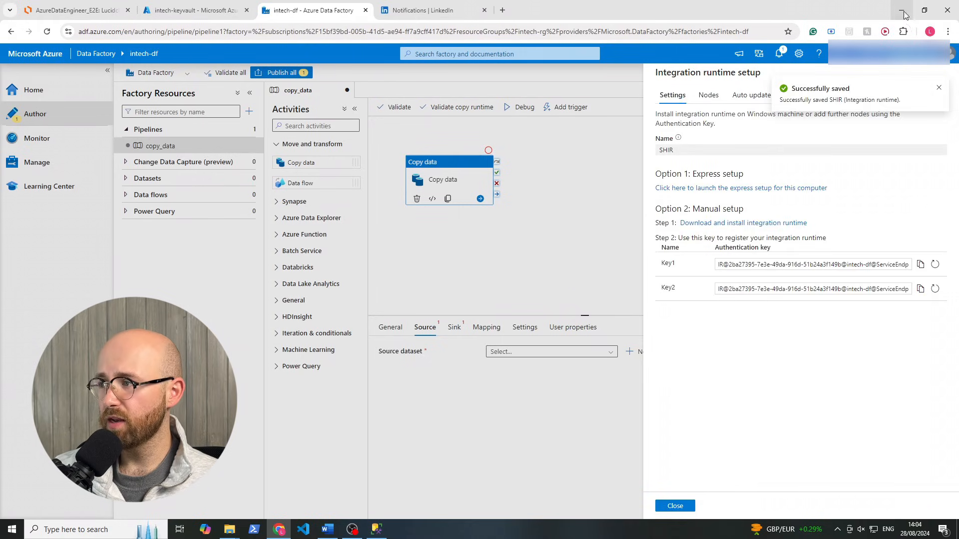
Dismiss the saved notice and download the 3.9 MB express setup installer for this computer
{"action": "left_click", "coordinate": [939, 89]}
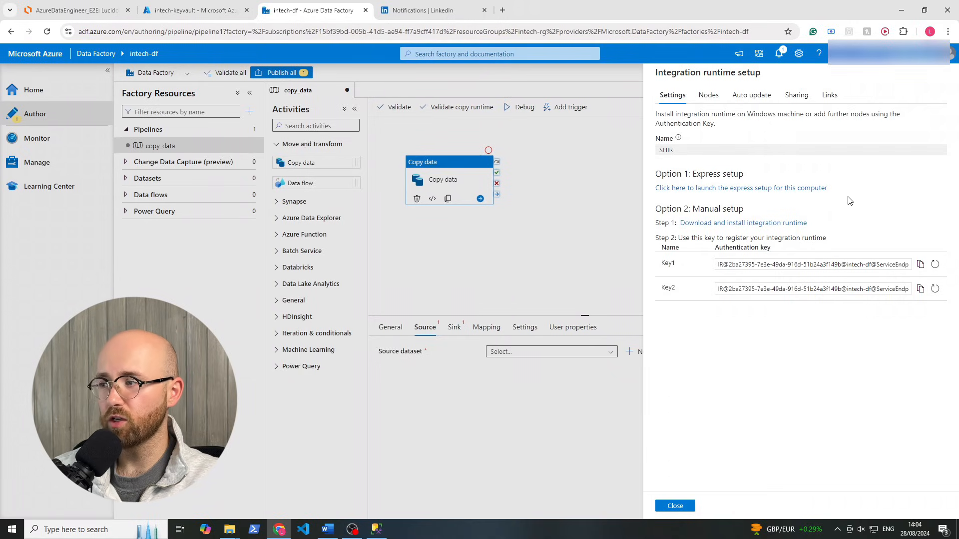
{"action": "left_click_drag", "start_coordinate": [849, 200], "coordinate": [646, 171]}
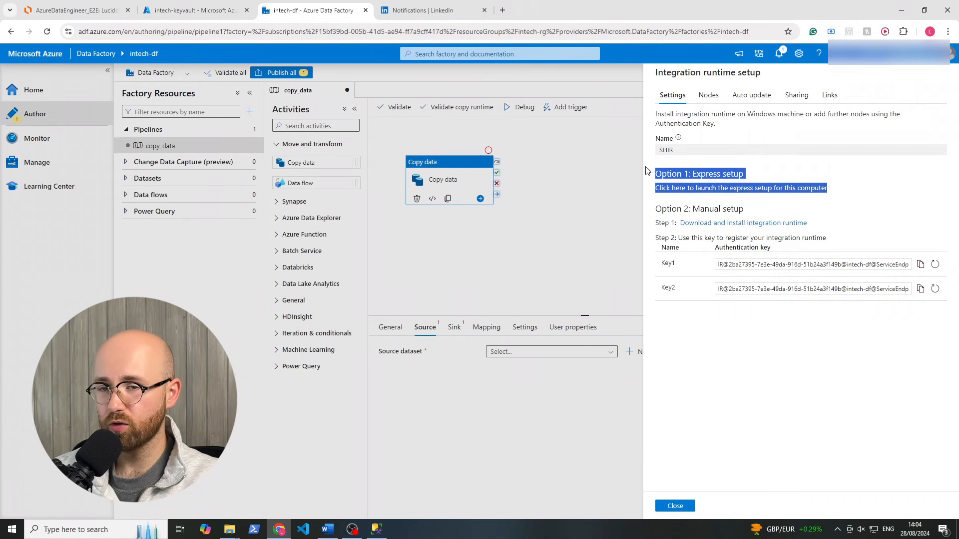
{"action": "left_click", "coordinate": [751, 370]}
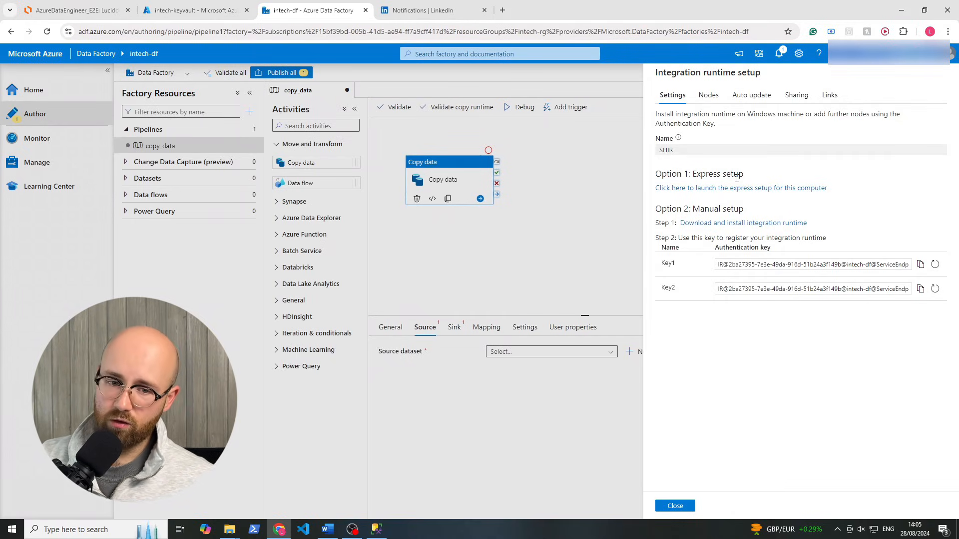
{"action": "left_click", "coordinate": [701, 189]}
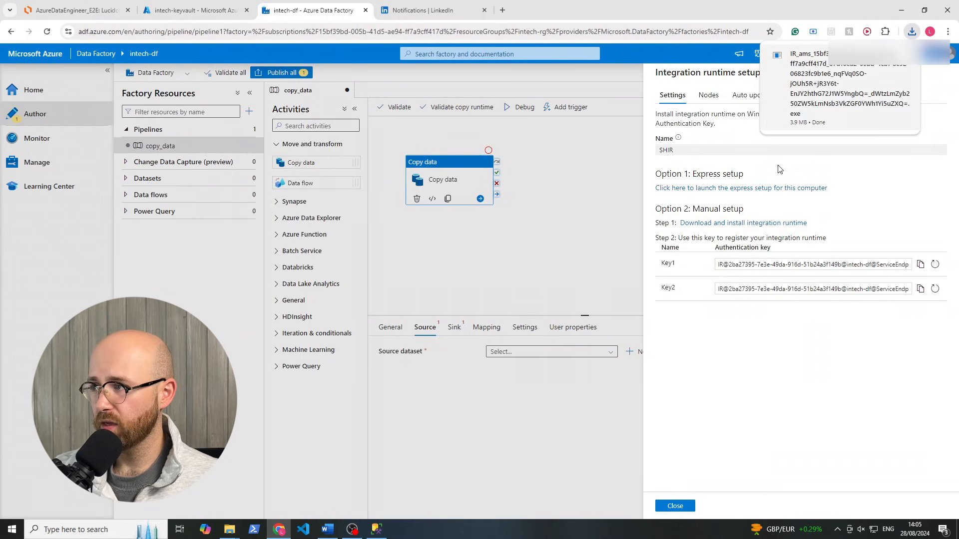
Find and select the 4,040 KB SHIR installer in File Explorer's Downloads folder
{"action": "left_click", "coordinate": [231, 529]}
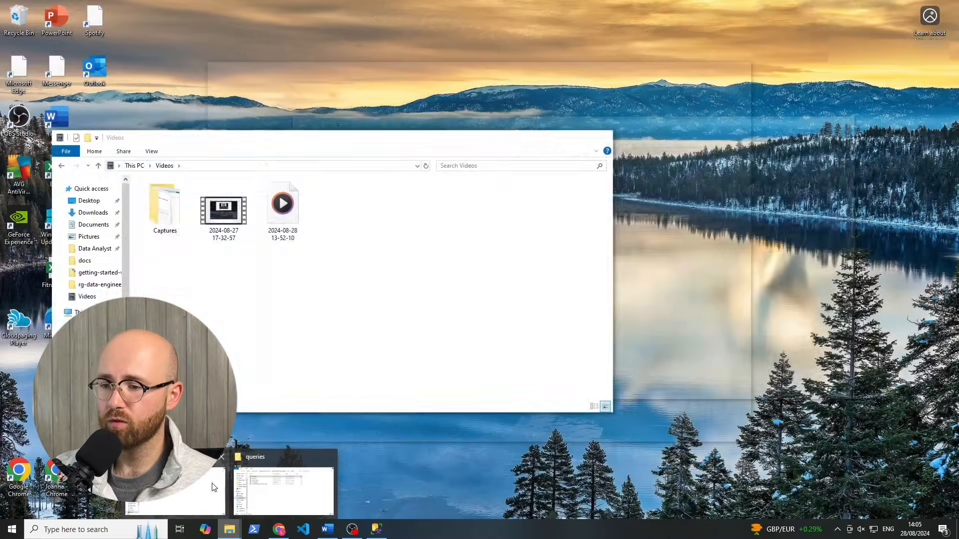
{"action": "left_click", "coordinate": [200, 492]}
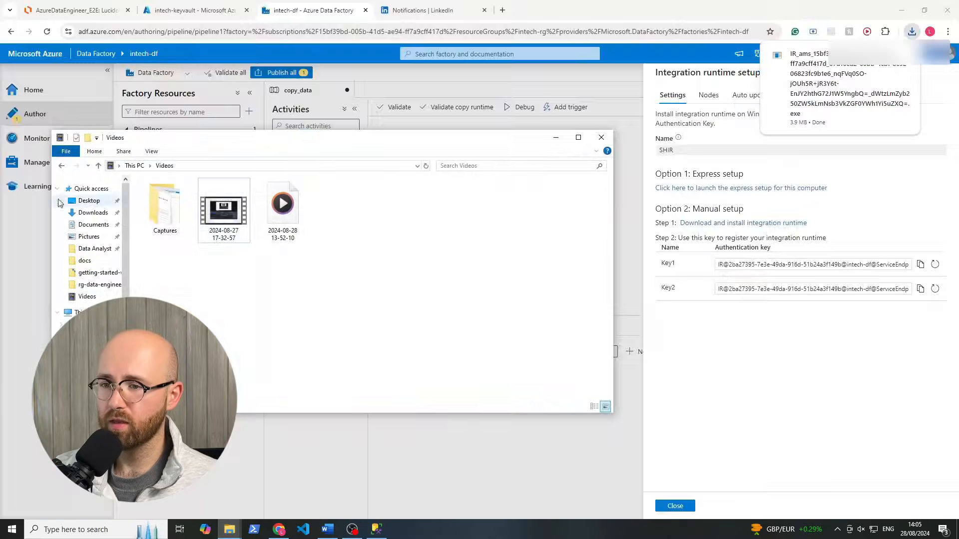
{"action": "left_click", "coordinate": [100, 298]}
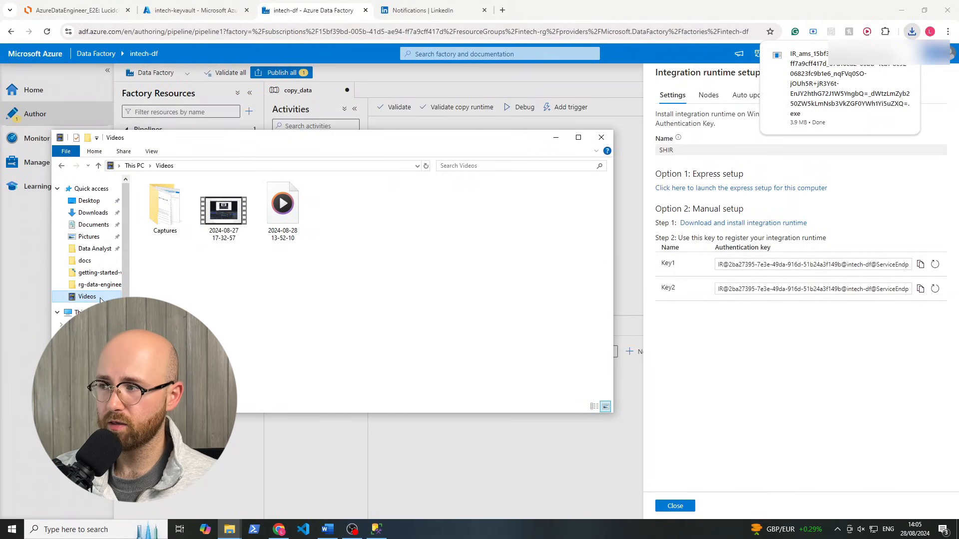
{"action": "left_click", "coordinate": [93, 213]}
{"action": "left_click", "coordinate": [196, 209]}
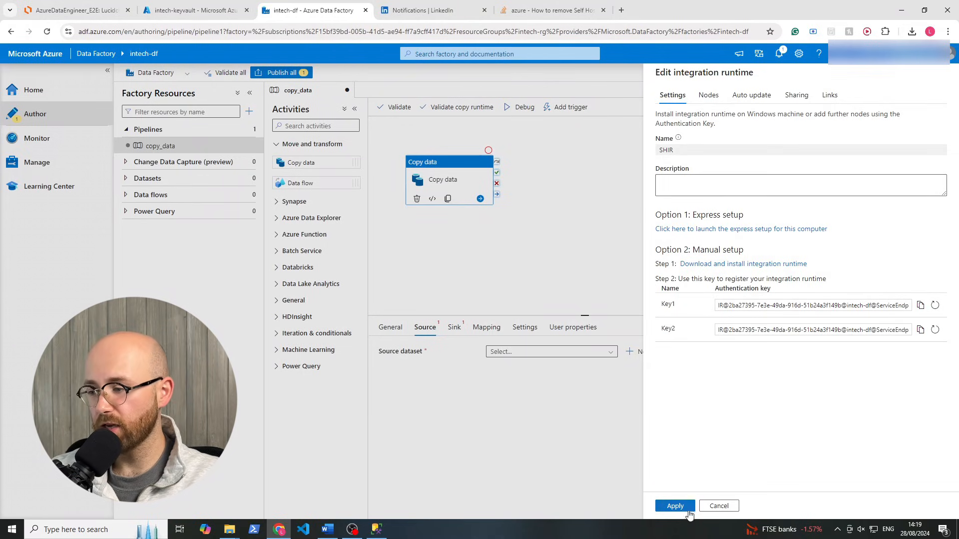
Apply the SHIR runtime settings and refresh its status until it shows healthy, then go to SSMS
{"action": "left_click", "coordinate": [675, 506]}
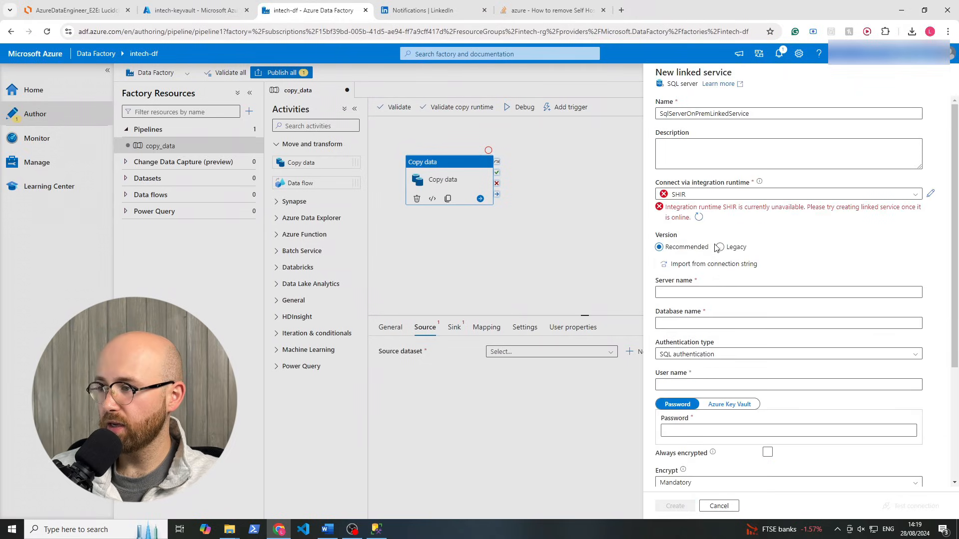
{"action": "left_click", "coordinate": [698, 216]}
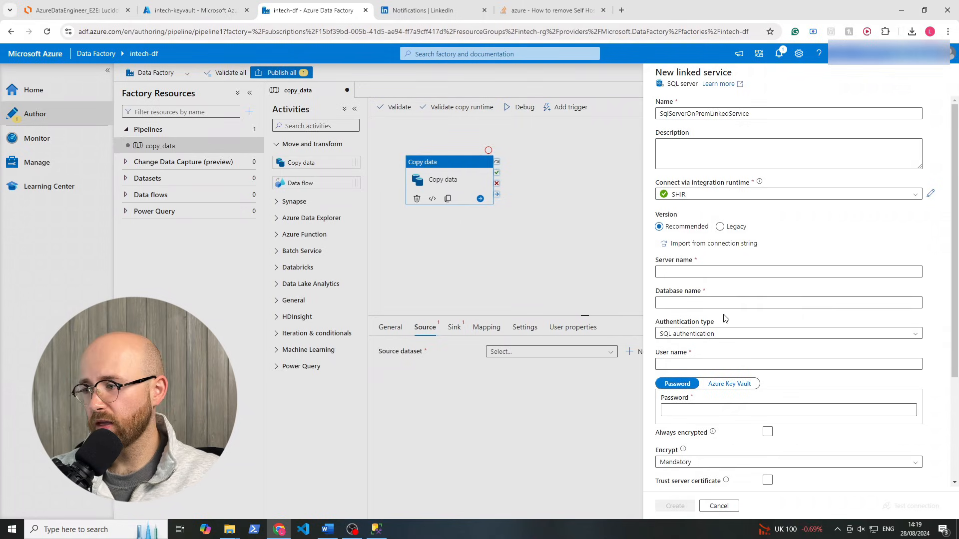
{"action": "left_click", "coordinate": [376, 529]}
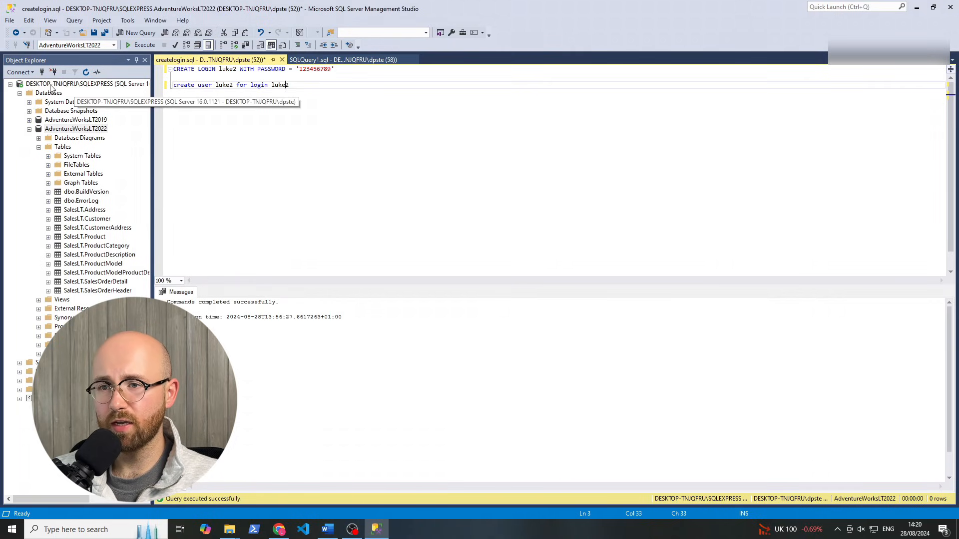
Copy the server name DESKTOP-TNJQFRU\SQLEXPRESS from SSMS Server Properties and return to Data Factory
{"action": "right_click", "coordinate": [67, 85]}
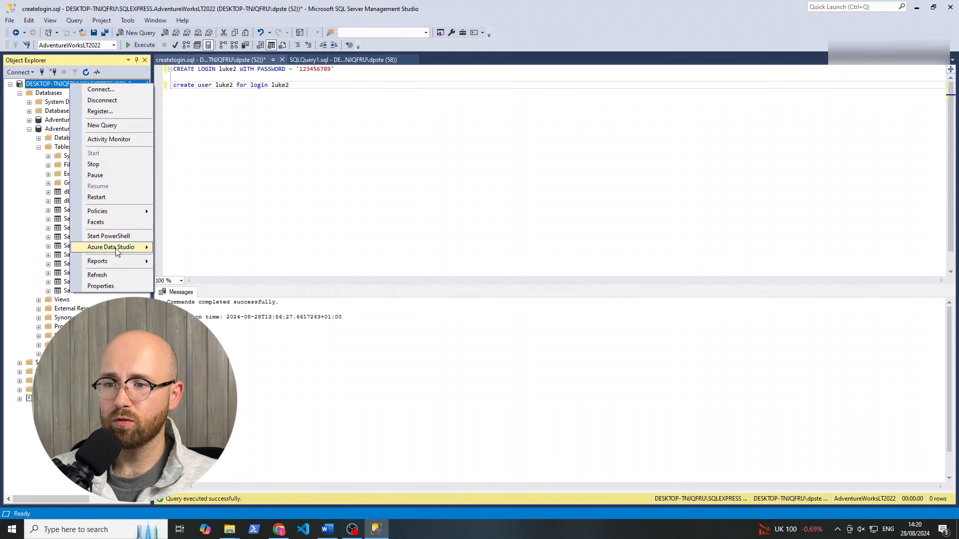
{"action": "left_click", "coordinate": [100, 286]}
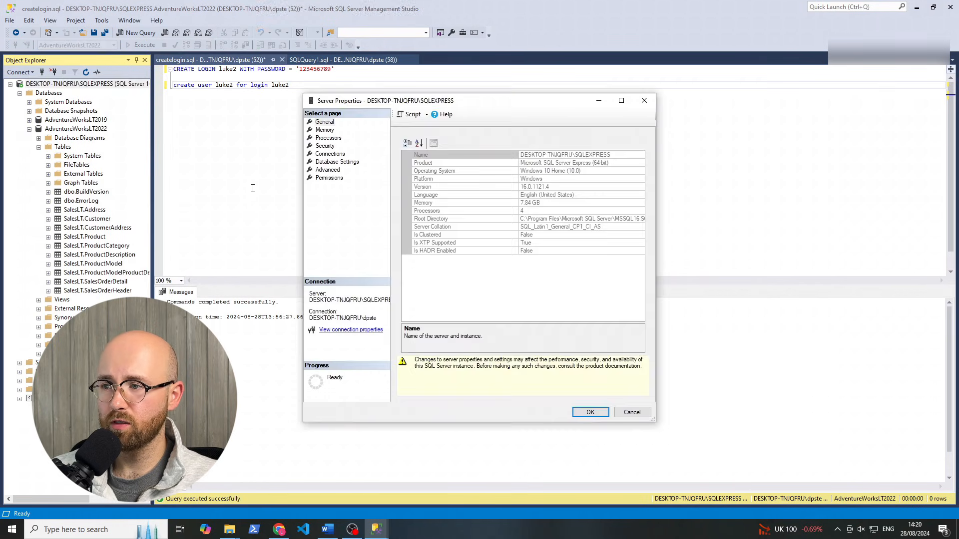
{"action": "left_click", "coordinate": [567, 154]}
{"action": "left_click", "coordinate": [615, 164]}
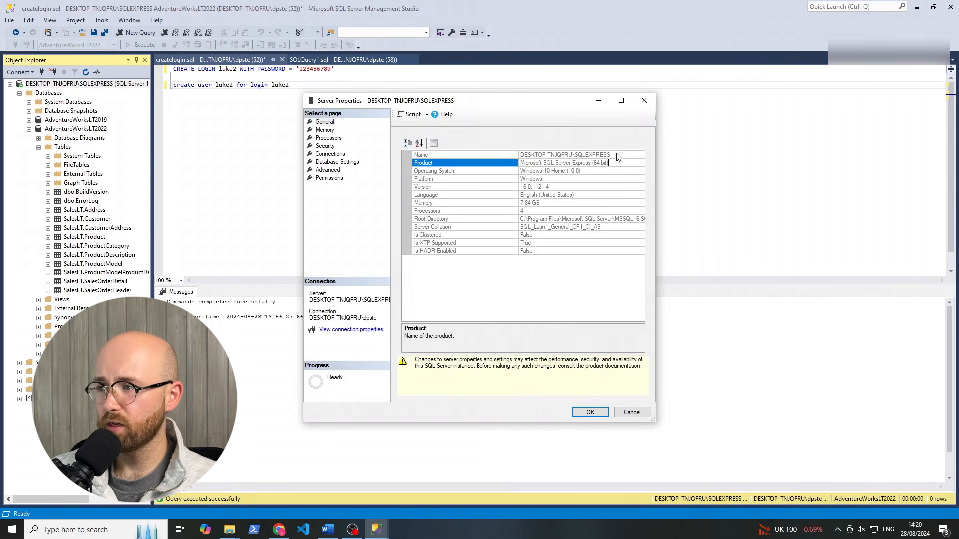
{"action": "left_click", "coordinate": [616, 155]}
{"action": "left_click_drag", "start_coordinate": [521, 154], "coordinate": [605, 156]}
{"action": "right_click", "coordinate": [602, 154]}
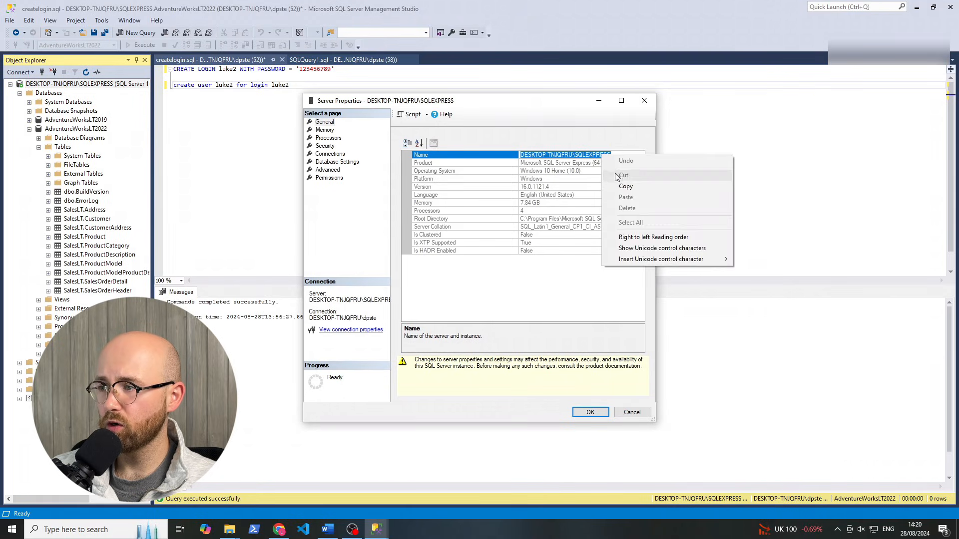
{"action": "left_click", "coordinate": [624, 186]}
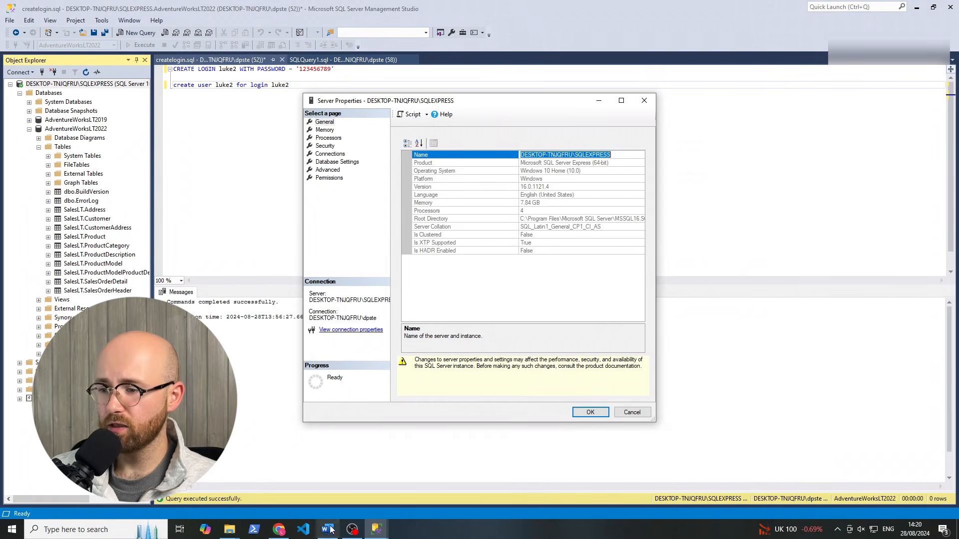
{"action": "left_click", "coordinate": [279, 532]}
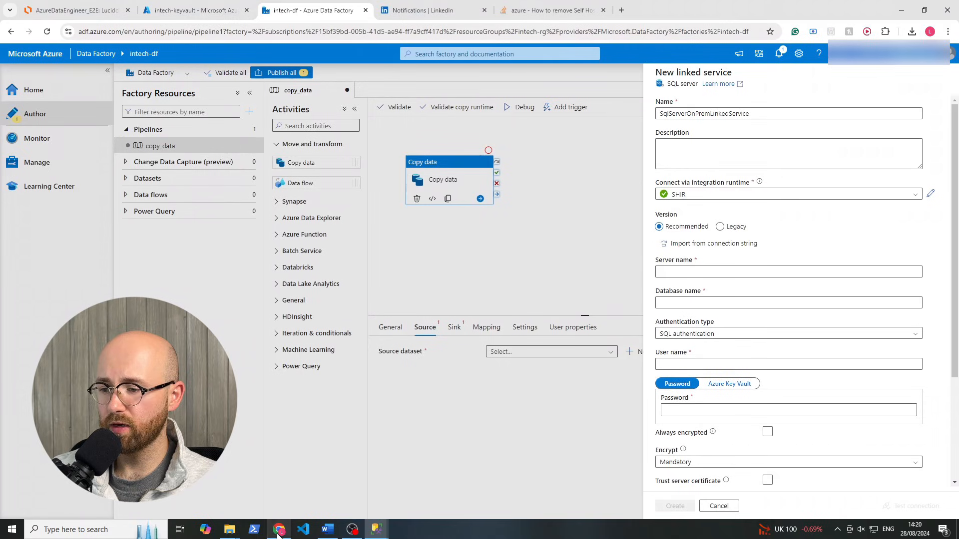
Paste the SQLEXPRESS instance name into the linked service's Server name field
{"action": "left_click", "coordinate": [688, 273]}
{"action": "right_click", "coordinate": [687, 274]}
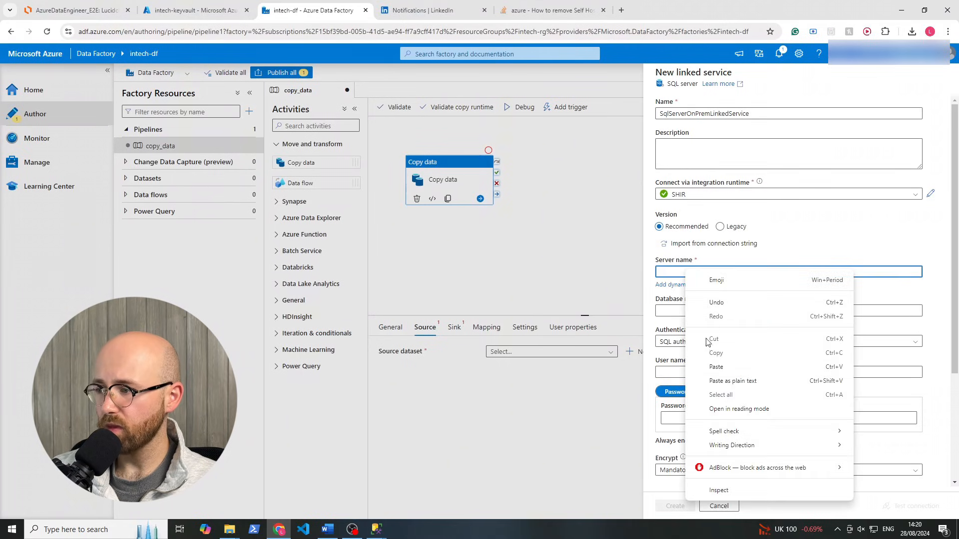
{"action": "left_click", "coordinate": [721, 381]}
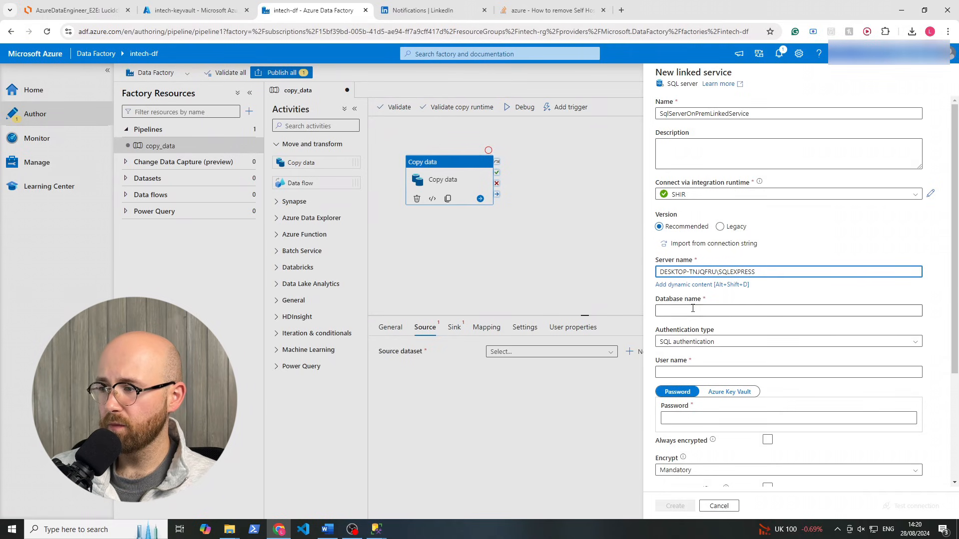
{"action": "left_click", "coordinate": [692, 309]}
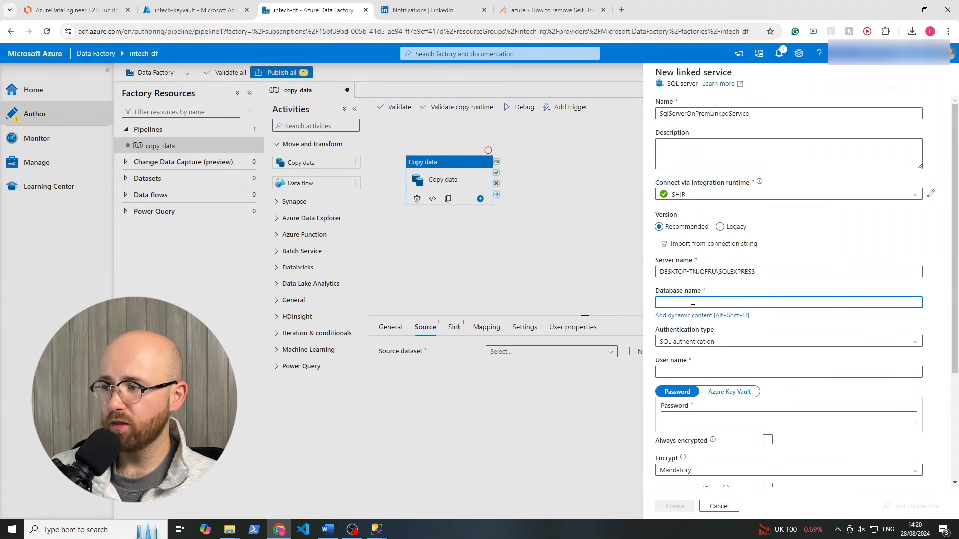
Copy the AdventureWorksLT2022 database name from SSMS and paste it into Database name
{"action": "left_click", "coordinate": [352, 529]}
{"action": "mouse_move", "coordinate": [379, 529]}
{"action": "left_click", "coordinate": [430, 484]}
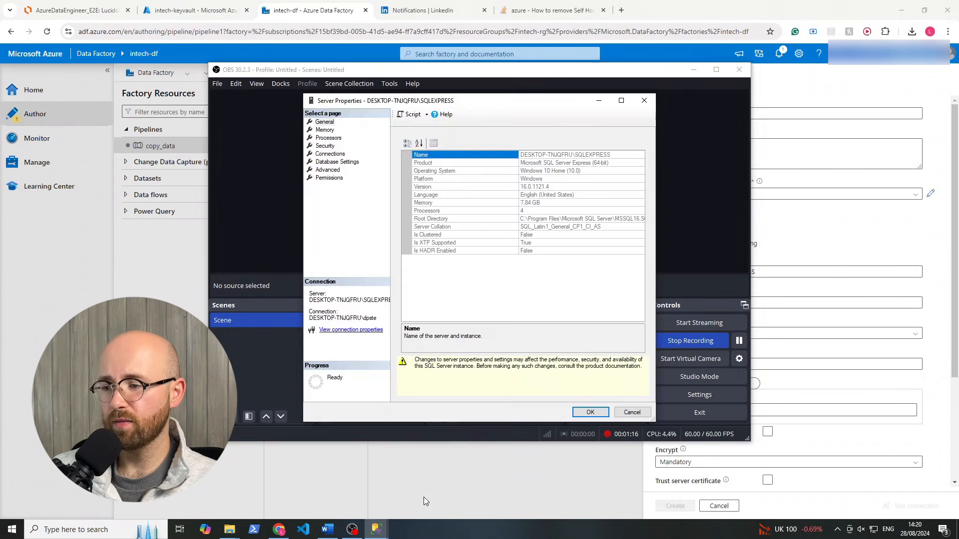
{"action": "left_click", "coordinate": [349, 506]}
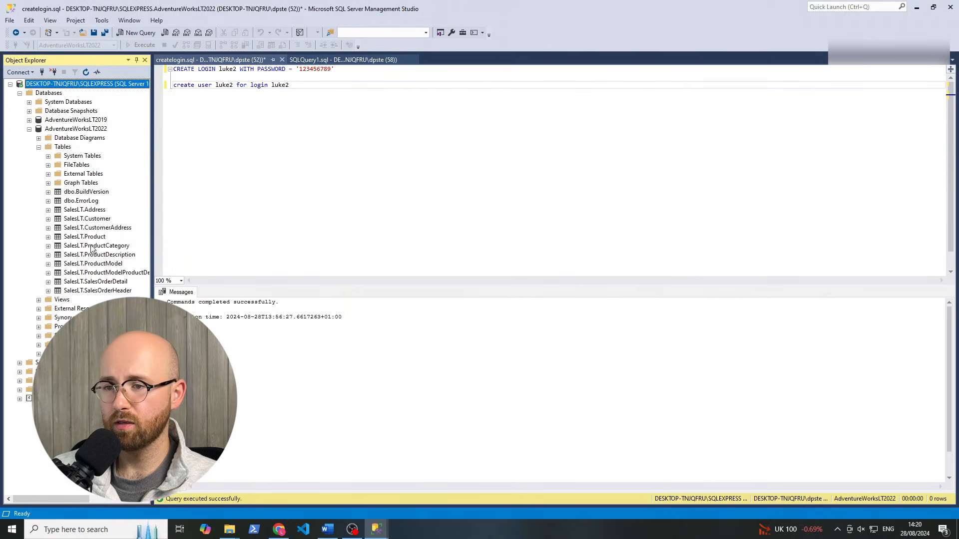
{"action": "left_click", "coordinate": [70, 129]}
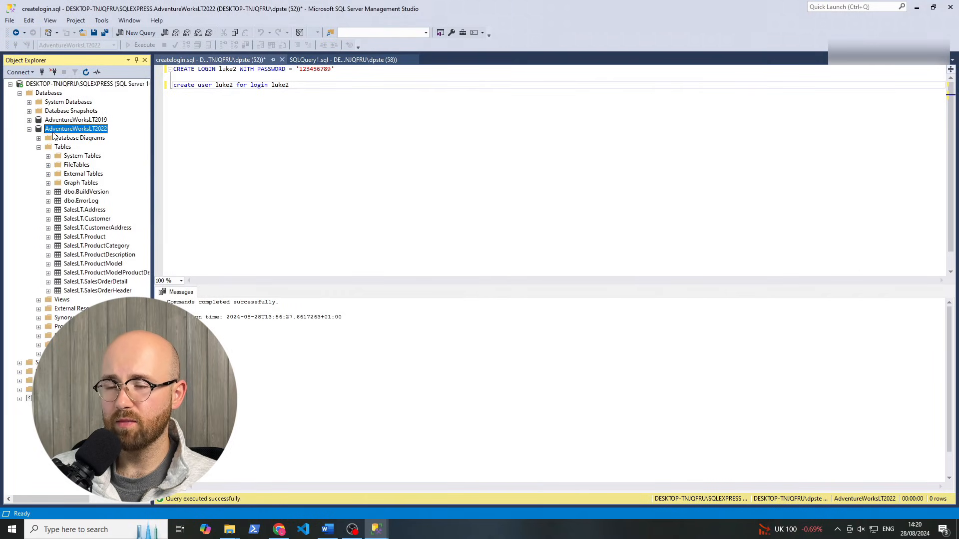
{"action": "left_click", "coordinate": [80, 128]}
{"action": "key", "text": "ctrl+c"}
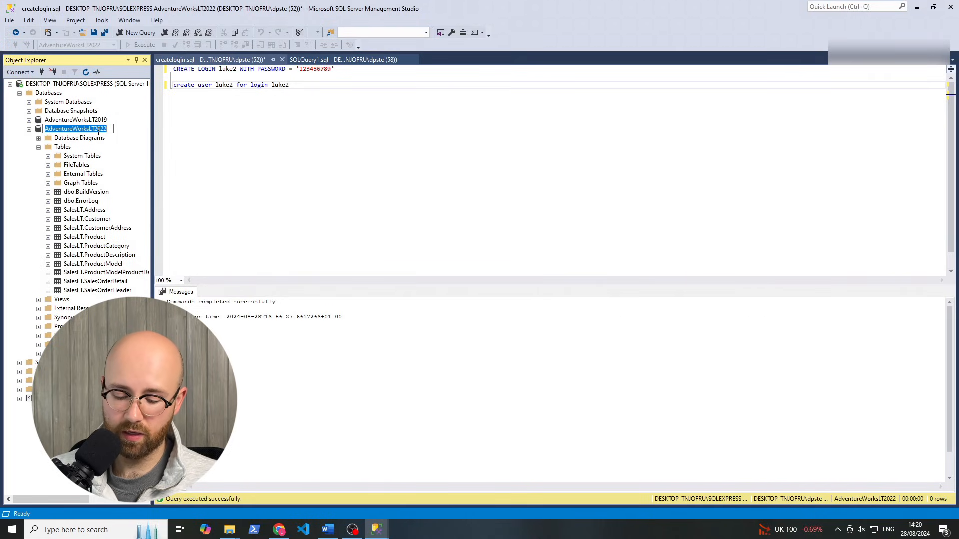
{"action": "key", "text": "Escape"}
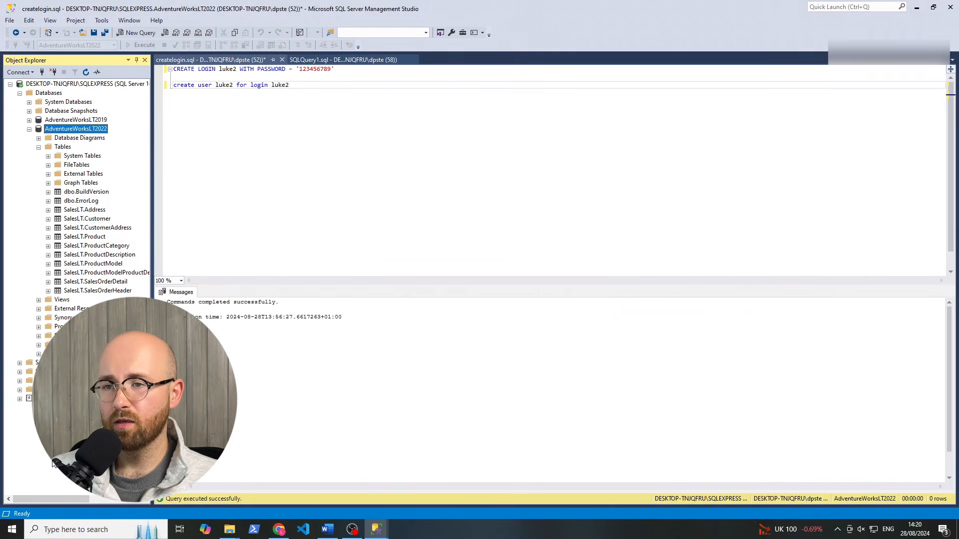
{"action": "left_click", "coordinate": [279, 530]}
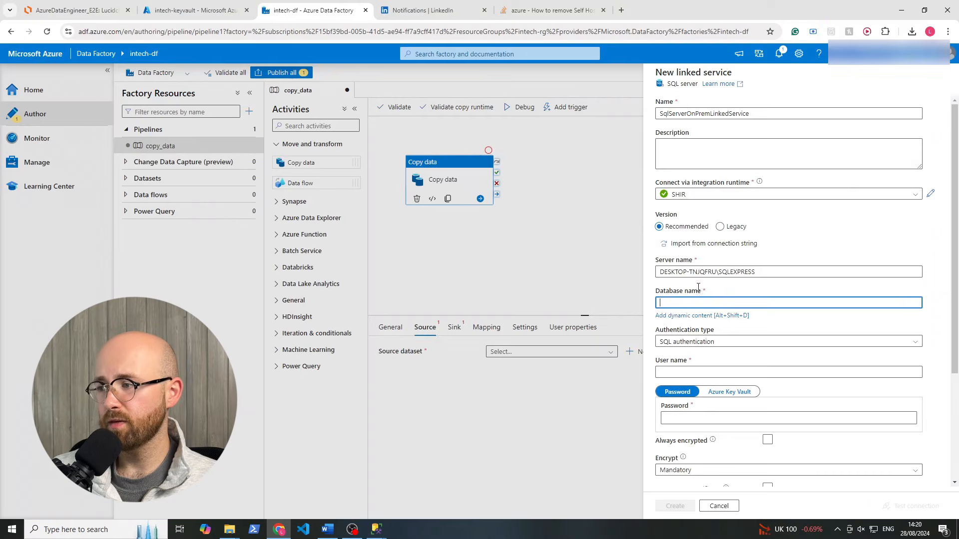
{"action": "key", "text": "ctrl+v"}
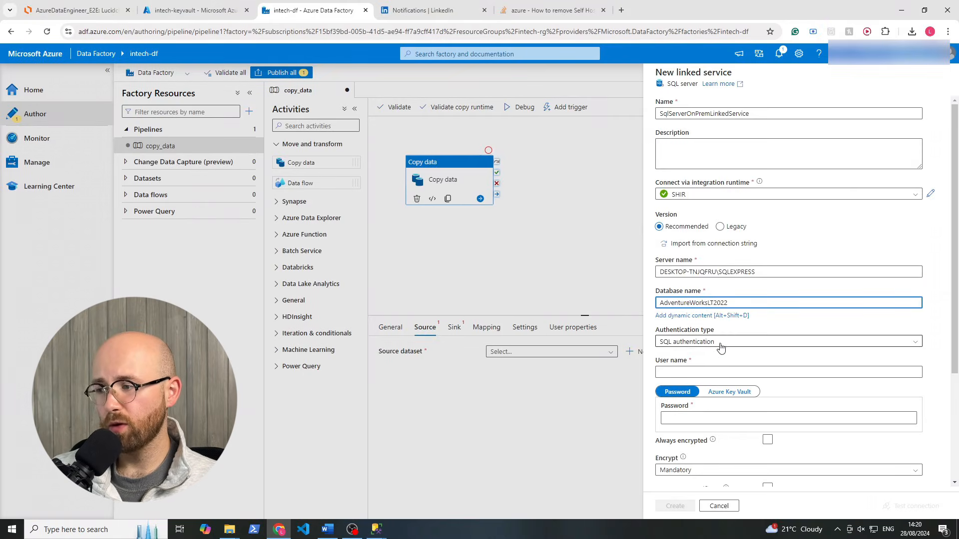
Enter the SQL authentication password, then switch to an Azure Key Vault password and list key vault linked services
{"action": "left_click_drag", "start_coordinate": [955, 328], "coordinate": [956, 370]}
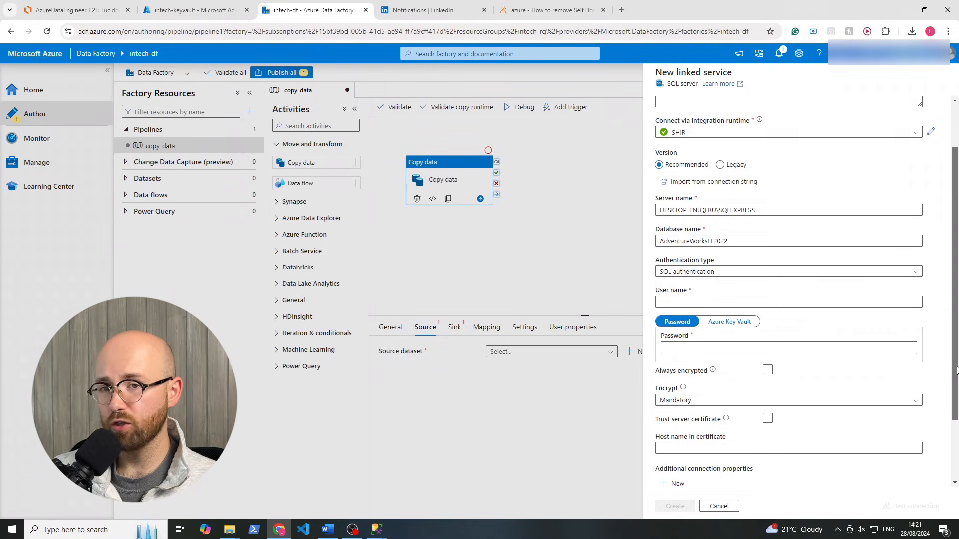
{"action": "left_click", "coordinate": [718, 302]}
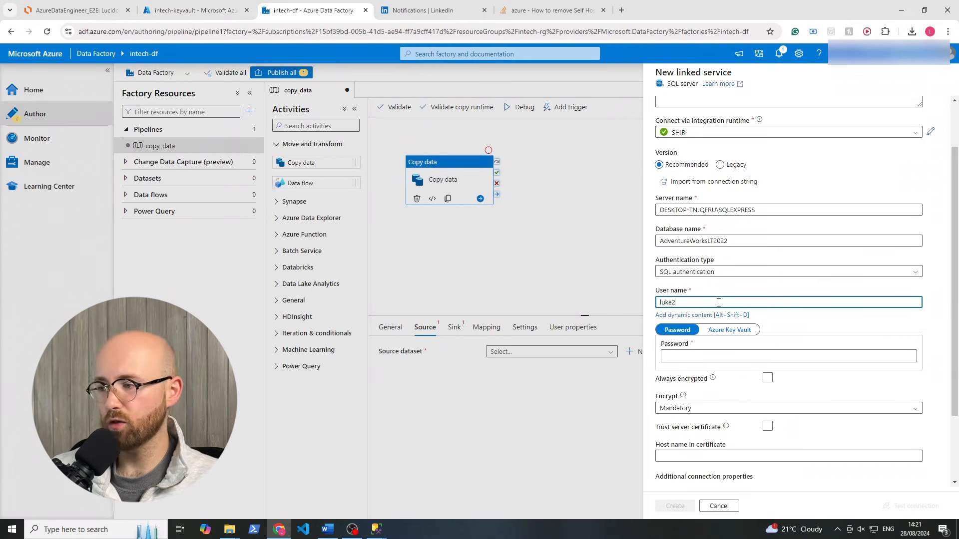
{"action": "left_click", "coordinate": [703, 355]}
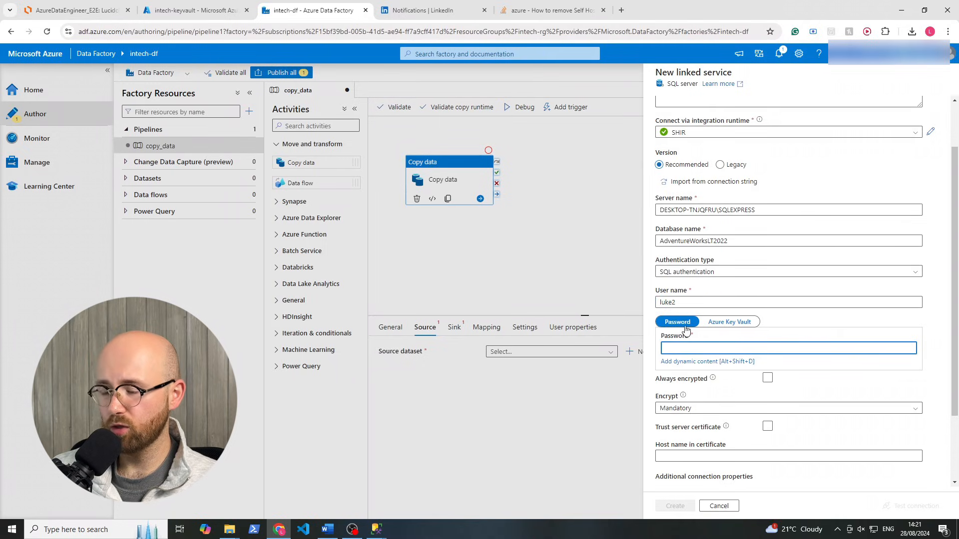
{"action": "type", "text": "•"}
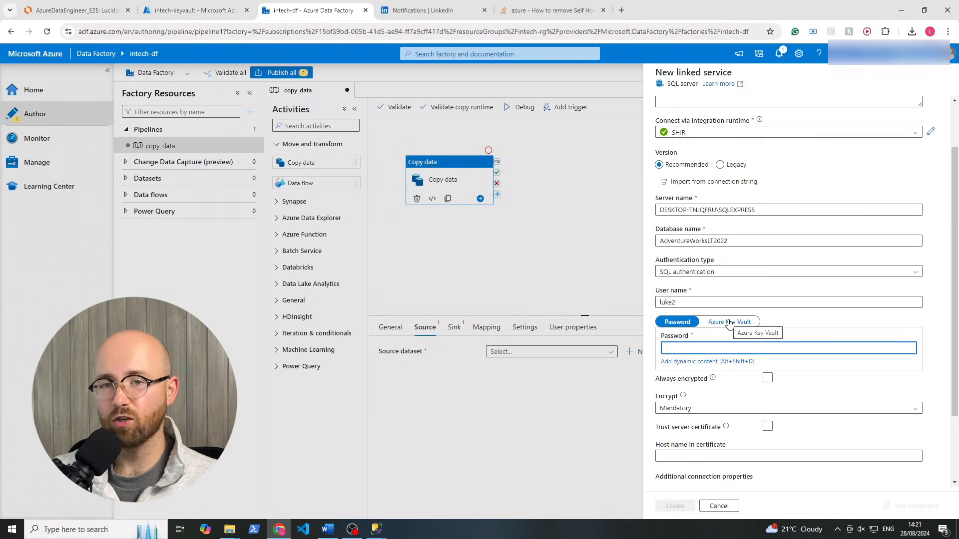
{"action": "left_click", "coordinate": [729, 322]}
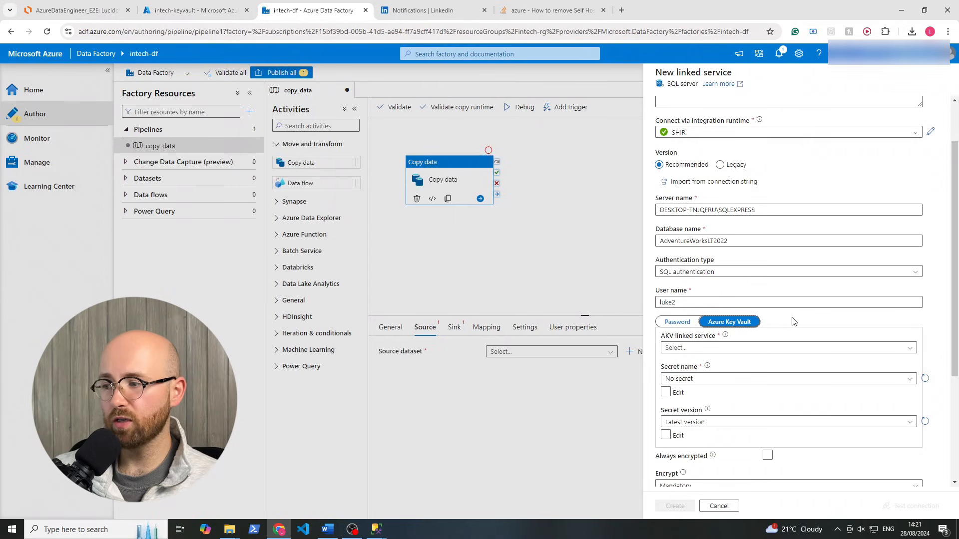
{"action": "left_click", "coordinate": [720, 351]}
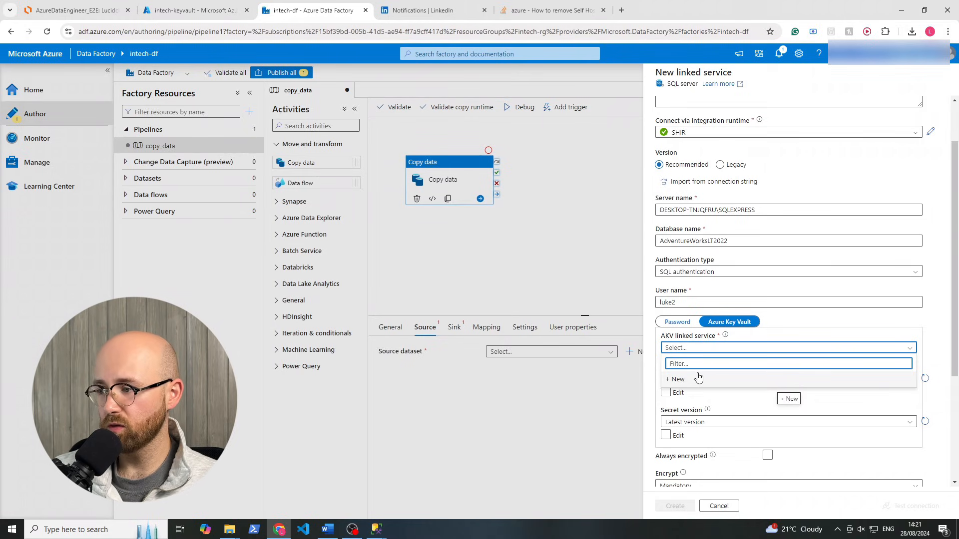
Create AzureKeyVault1 for intech-keyvault in Azure subscription 1 using system-assigned managed identity
{"action": "left_click", "coordinate": [713, 381]}
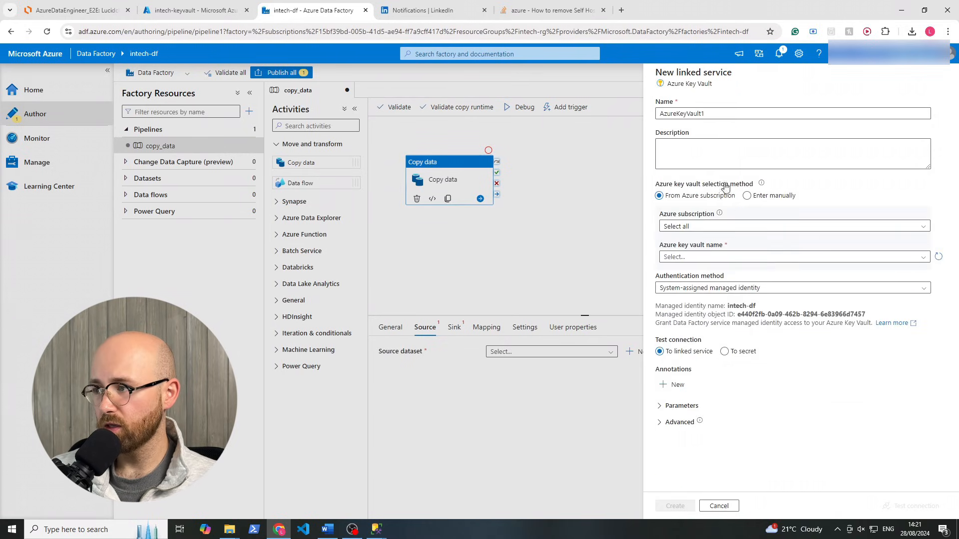
{"action": "left_click", "coordinate": [692, 229]}
{"action": "left_click", "coordinate": [692, 255]}
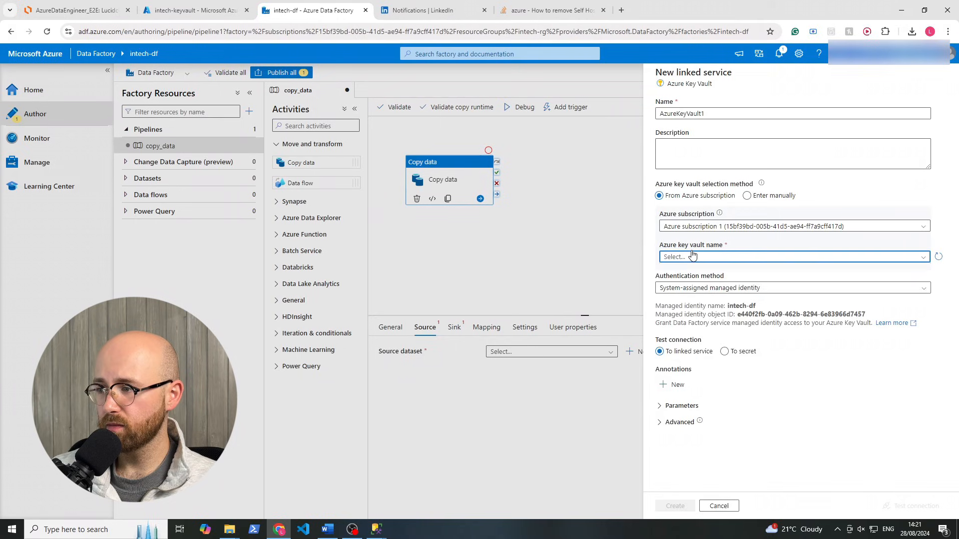
{"action": "left_click", "coordinate": [692, 256]}
{"action": "left_click", "coordinate": [690, 283]}
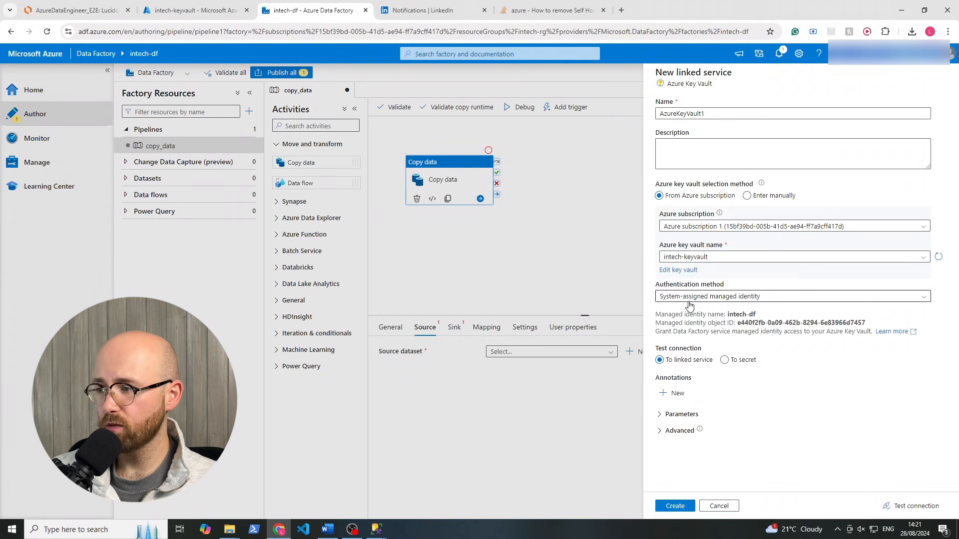
{"action": "left_click", "coordinate": [695, 300]}
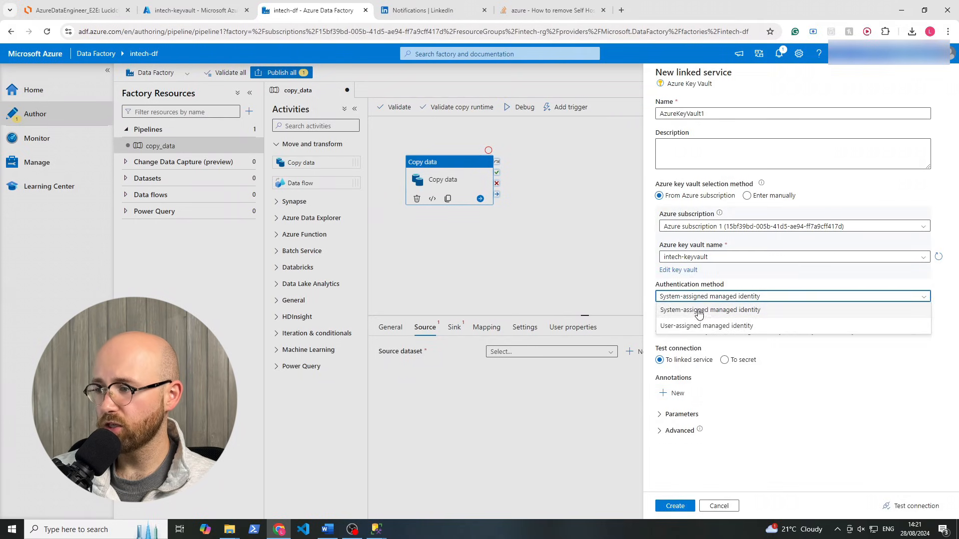
{"action": "left_click", "coordinate": [698, 311]}
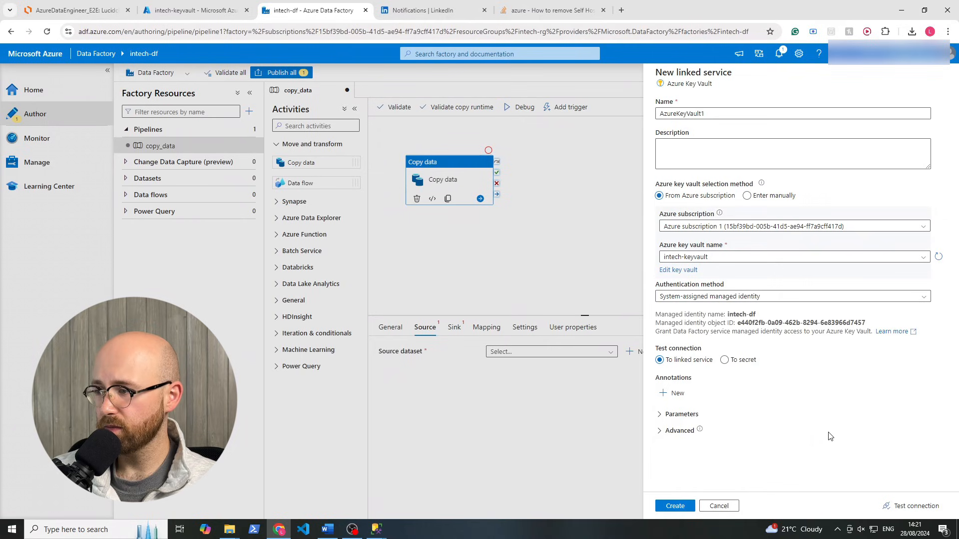
{"action": "left_click", "coordinate": [674, 506]}
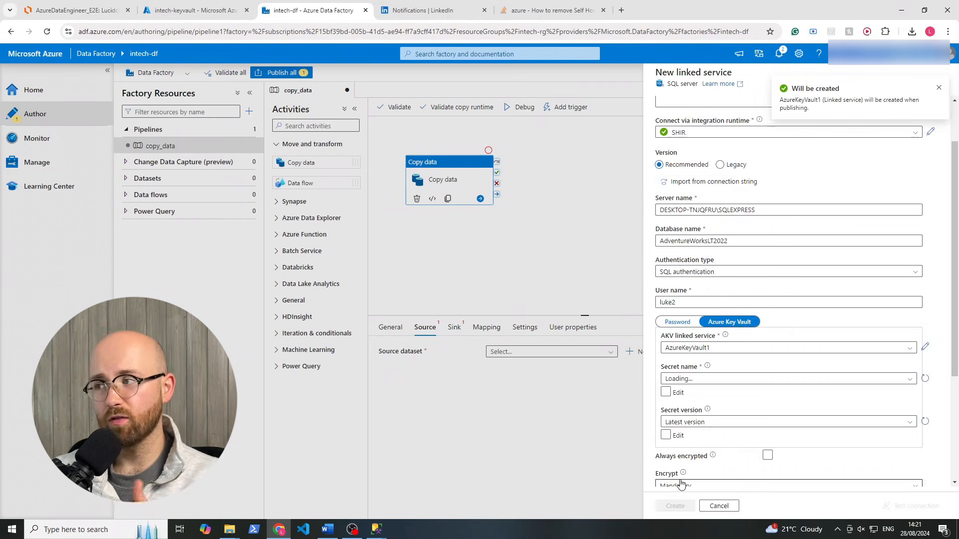
Try to load and refresh the Secret name list, which fails to populate
{"action": "left_click", "coordinate": [730, 380]}
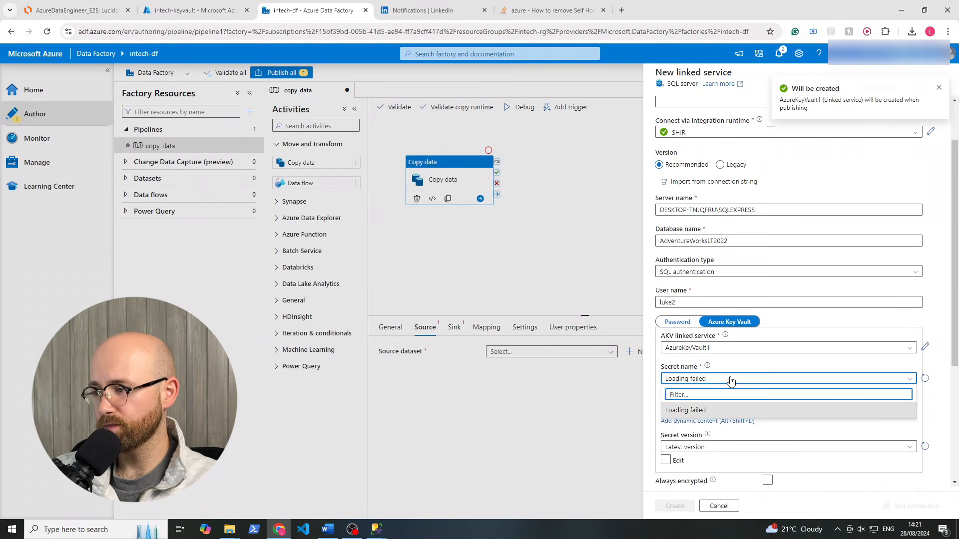
{"action": "left_click", "coordinate": [924, 378]}
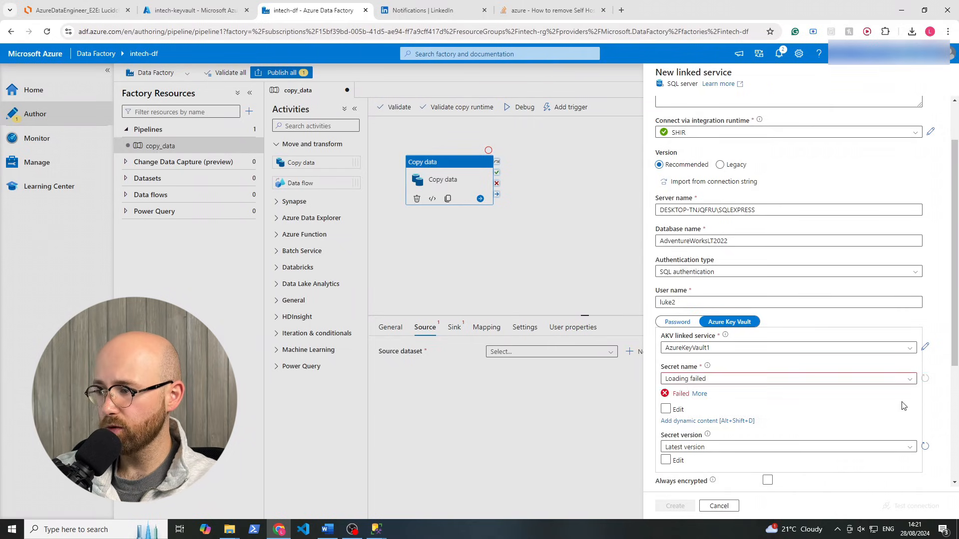
{"action": "left_click", "coordinate": [730, 381]}
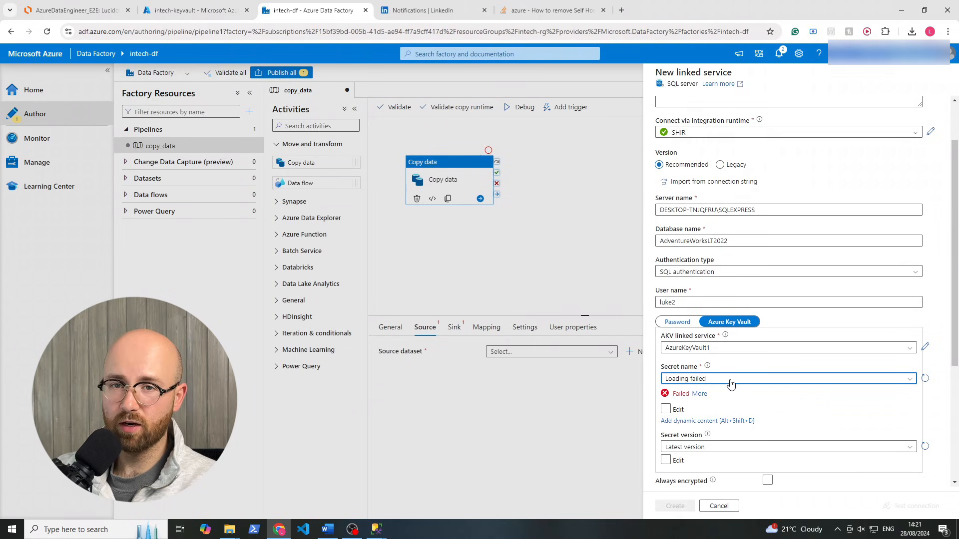
Review and refresh the role assignments under intech-keyvault's Access control (IAM)
{"action": "left_click", "coordinate": [205, 16]}
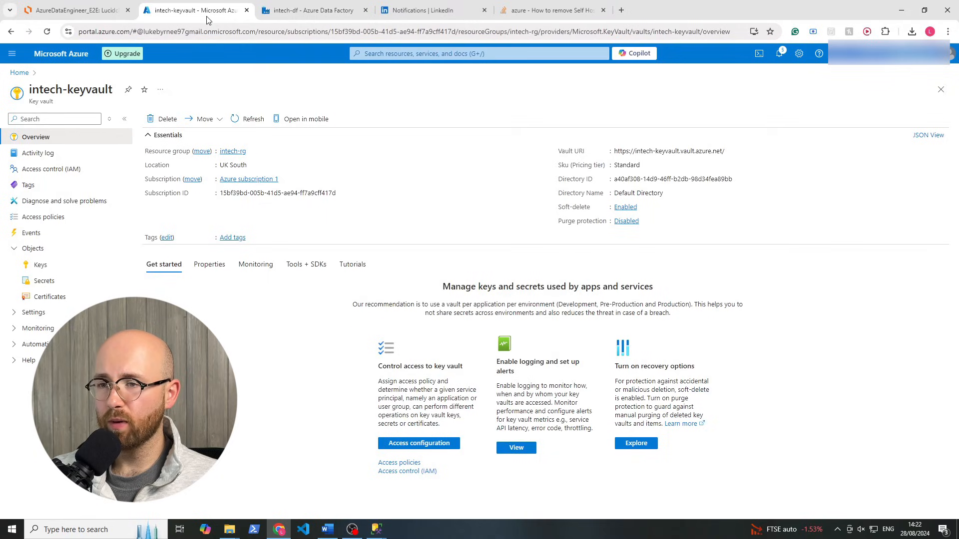
{"action": "left_click", "coordinate": [85, 170]}
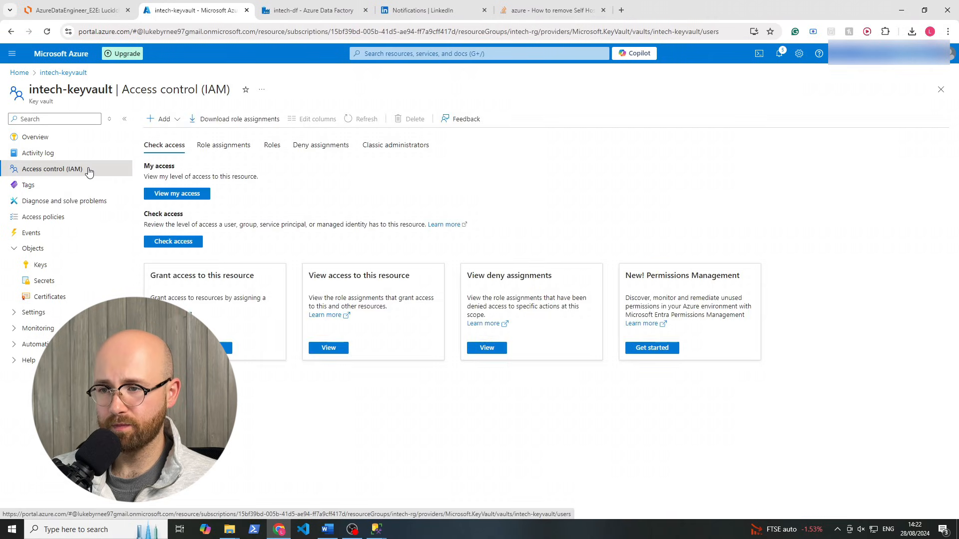
{"action": "left_click", "coordinate": [226, 146]}
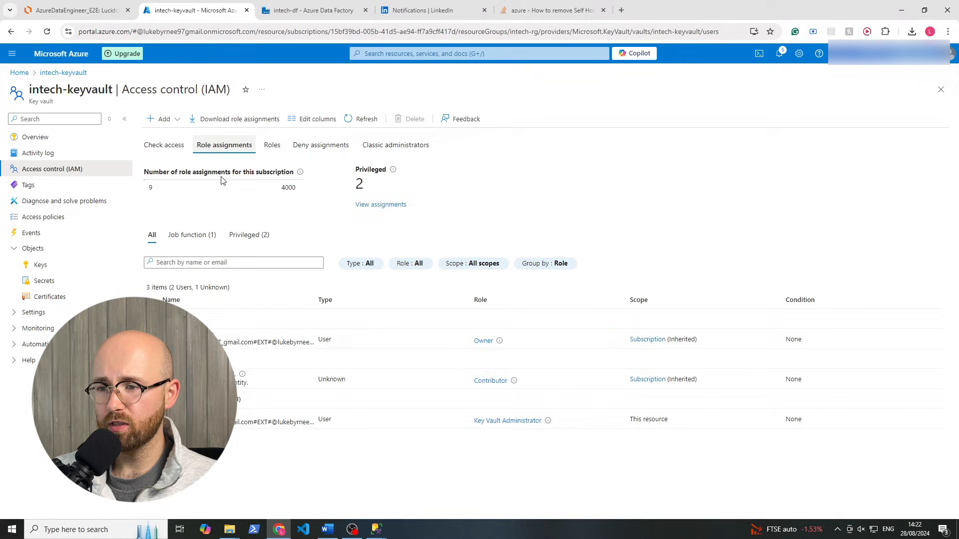
{"action": "left_click", "coordinate": [348, 119]}
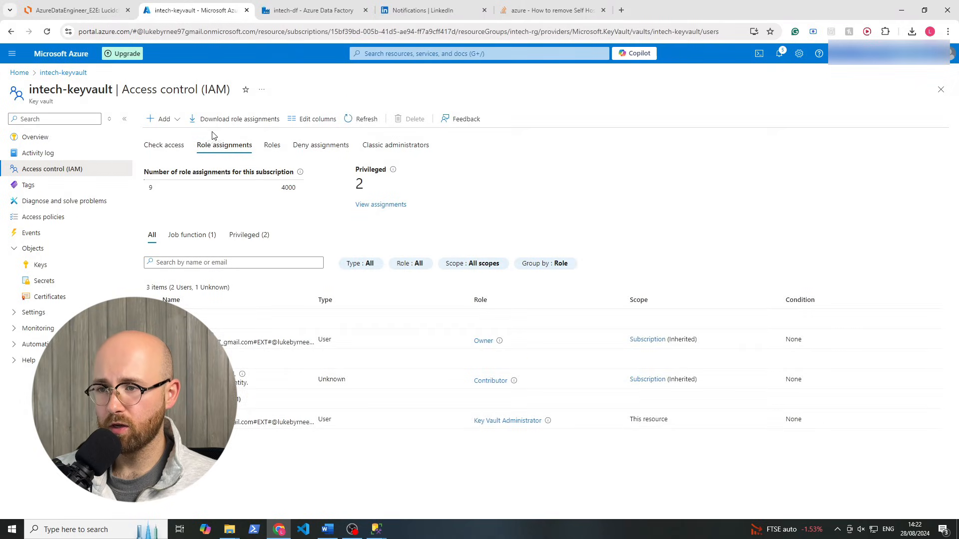
Start a role assignment, search 'vault user' and pick Key Vault Secrets User
{"action": "left_click", "coordinate": [165, 119]}
{"action": "left_click", "coordinate": [170, 134]}
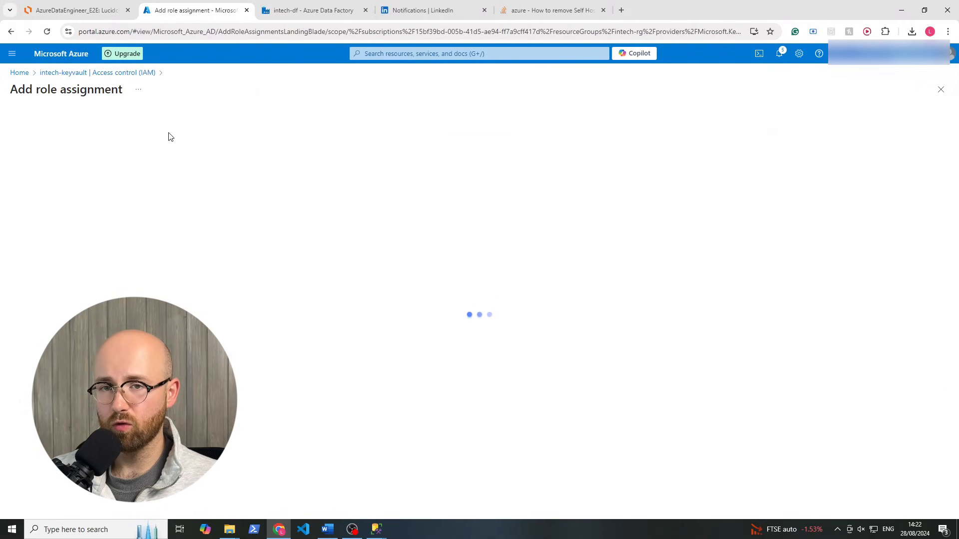
{"action": "left_click", "coordinate": [160, 210]}
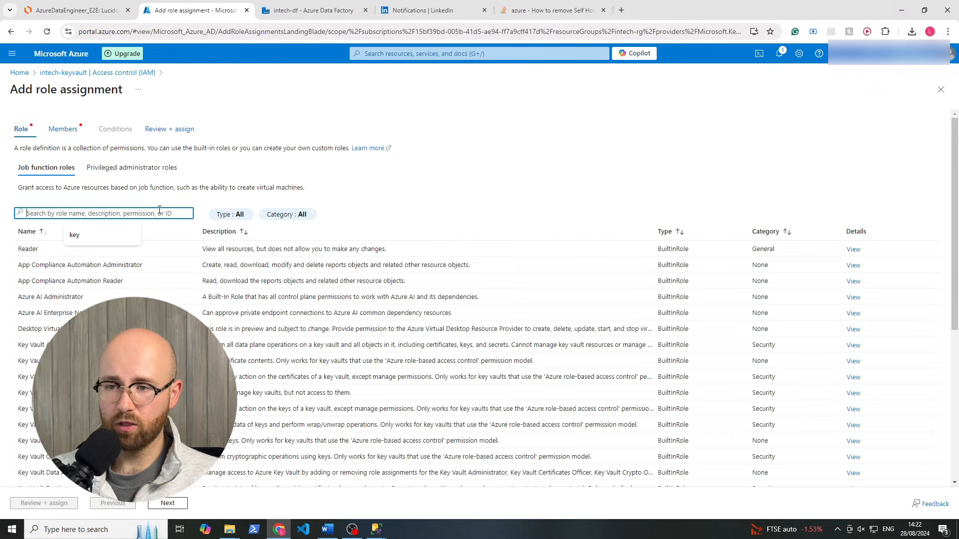
{"action": "type", "text": "vault"}
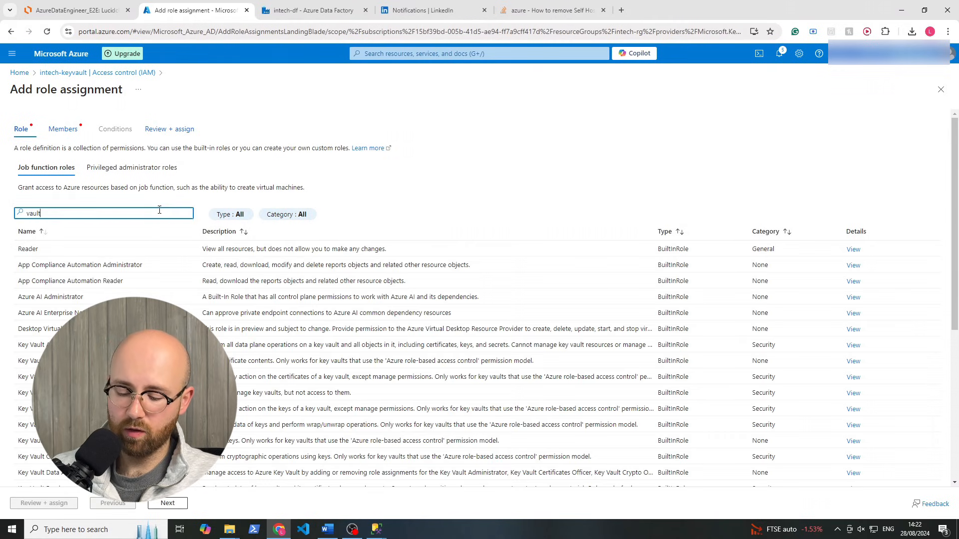
{"action": "type", "text": " user"}
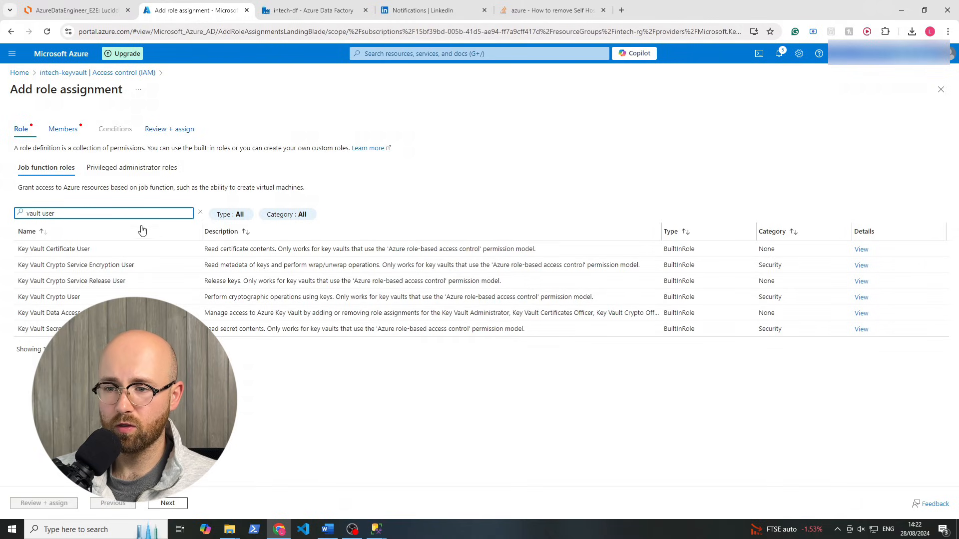
{"action": "left_click", "coordinate": [140, 329]}
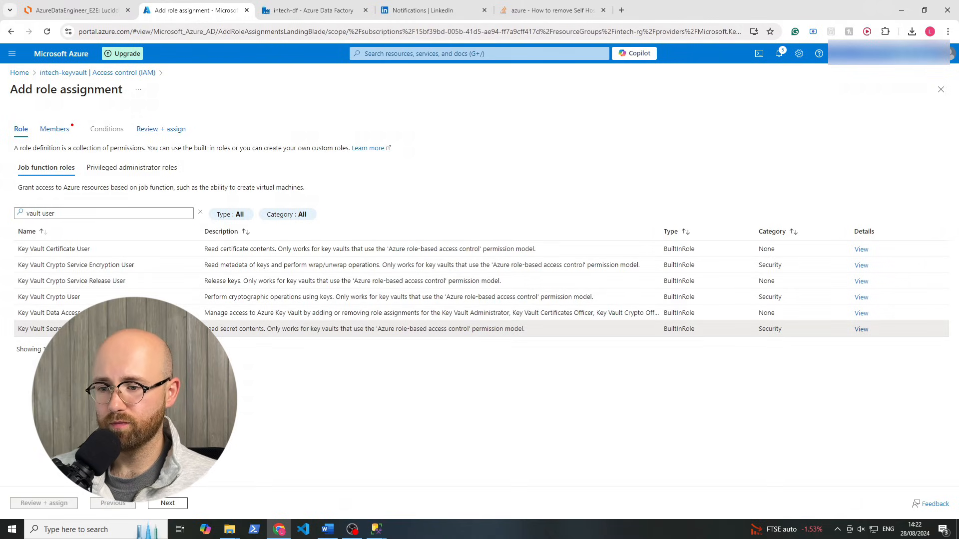
{"action": "left_click", "coordinate": [167, 503]}
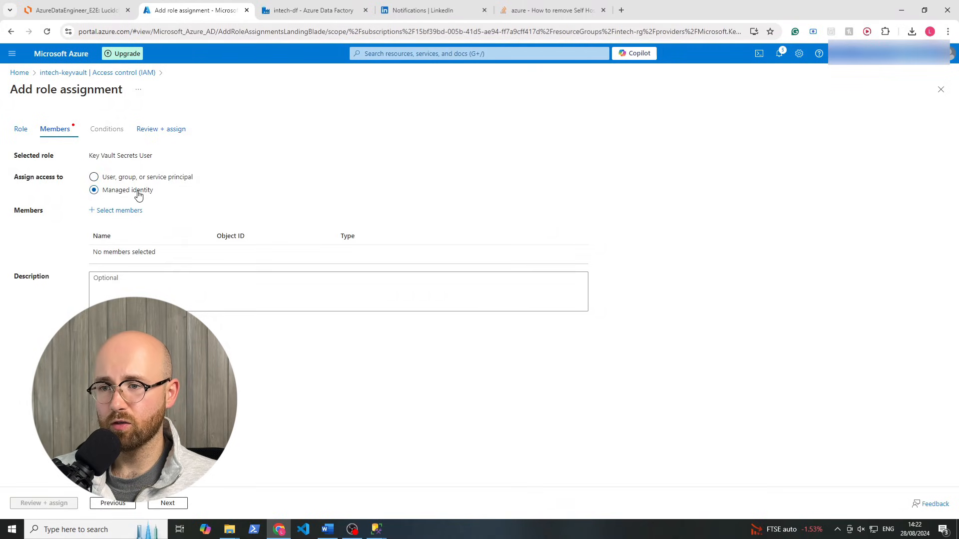
Select the intech-df Data factory (V2) managed identity as member, assign the role and refresh the list
{"action": "left_click", "coordinate": [122, 211]}
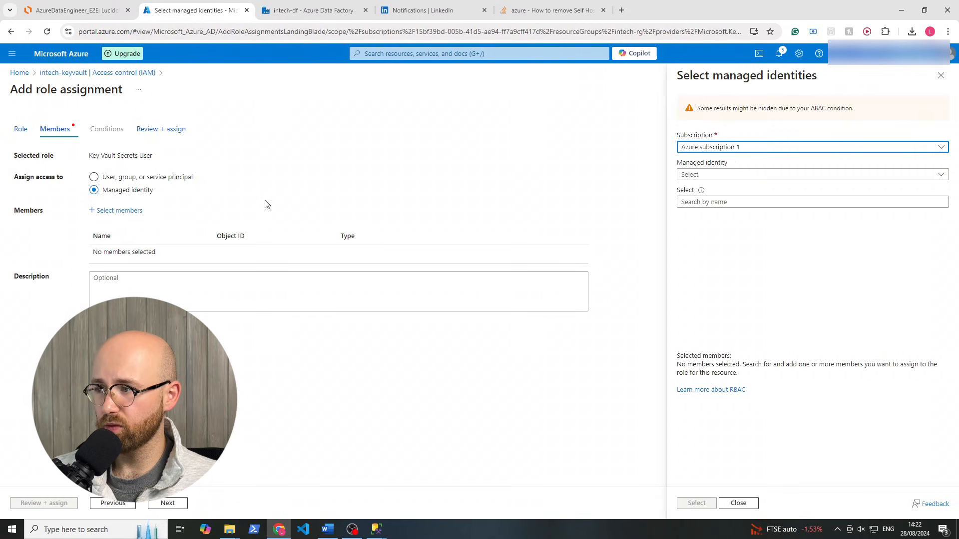
{"action": "left_click", "coordinate": [767, 175]}
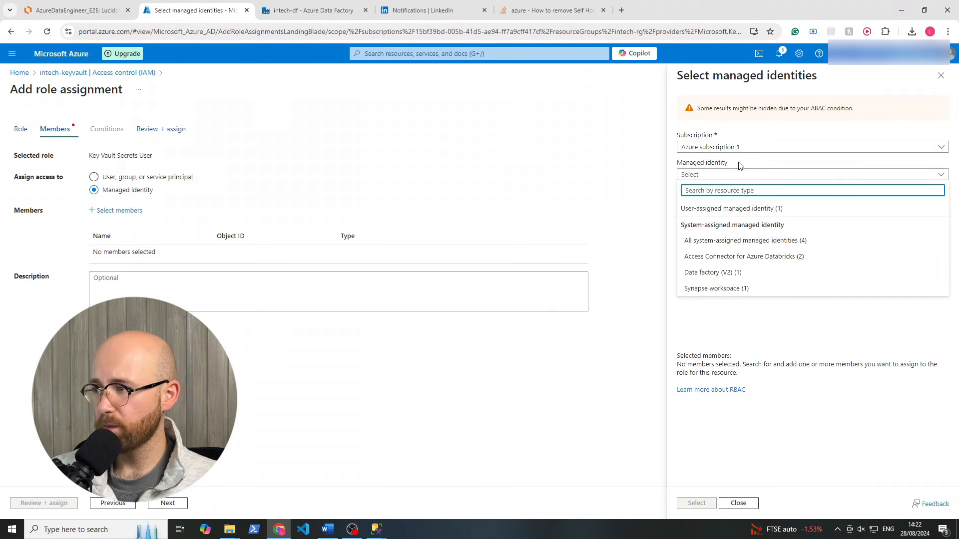
{"action": "left_click", "coordinate": [727, 146]}
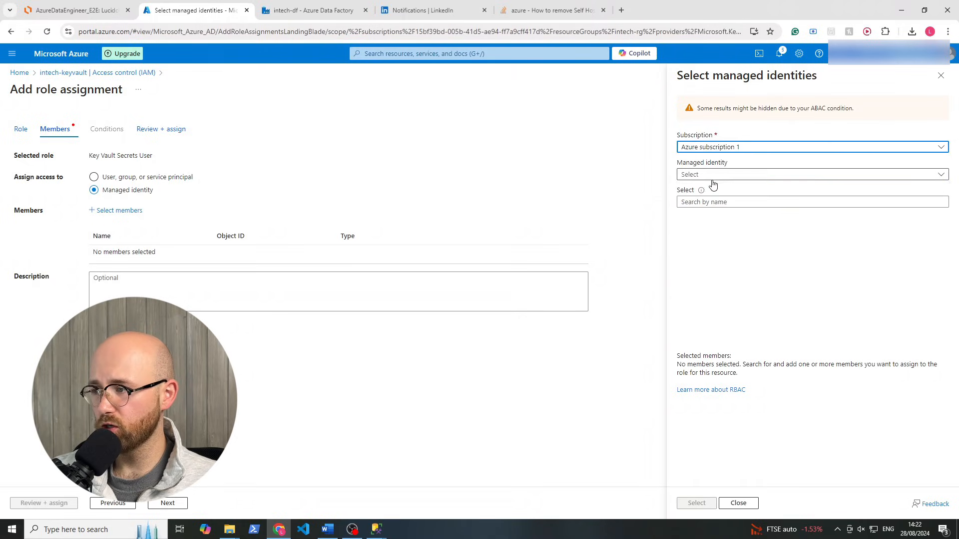
{"action": "left_click", "coordinate": [713, 176]}
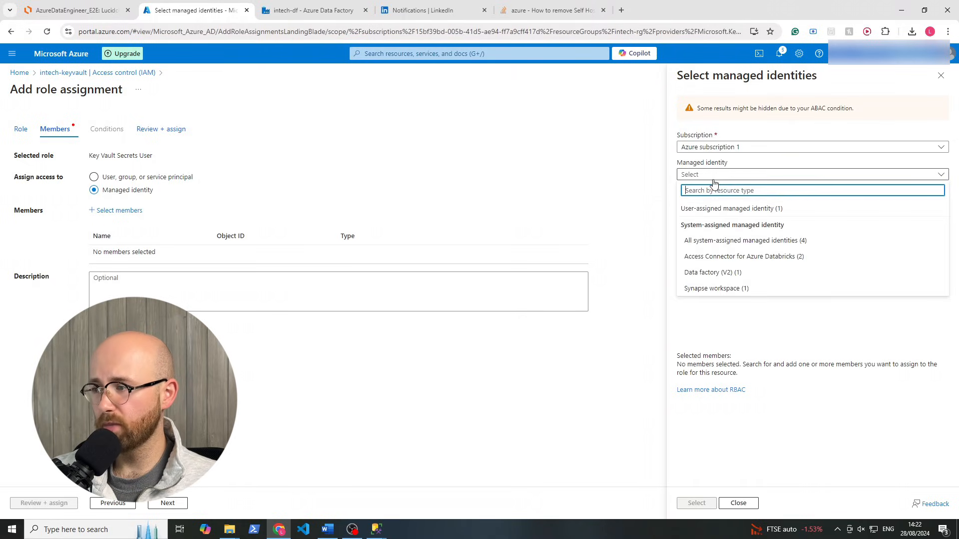
{"action": "left_click", "coordinate": [701, 274]}
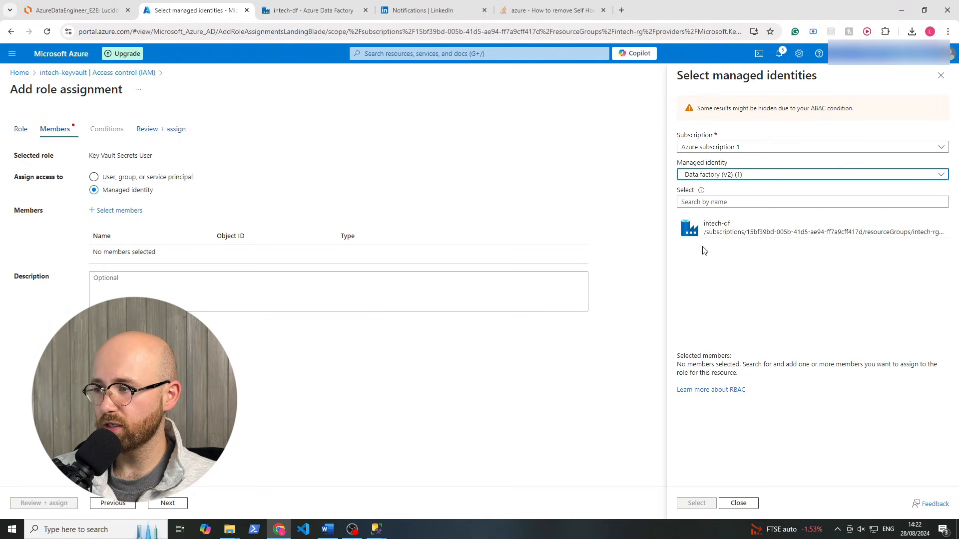
{"action": "left_click", "coordinate": [767, 233]}
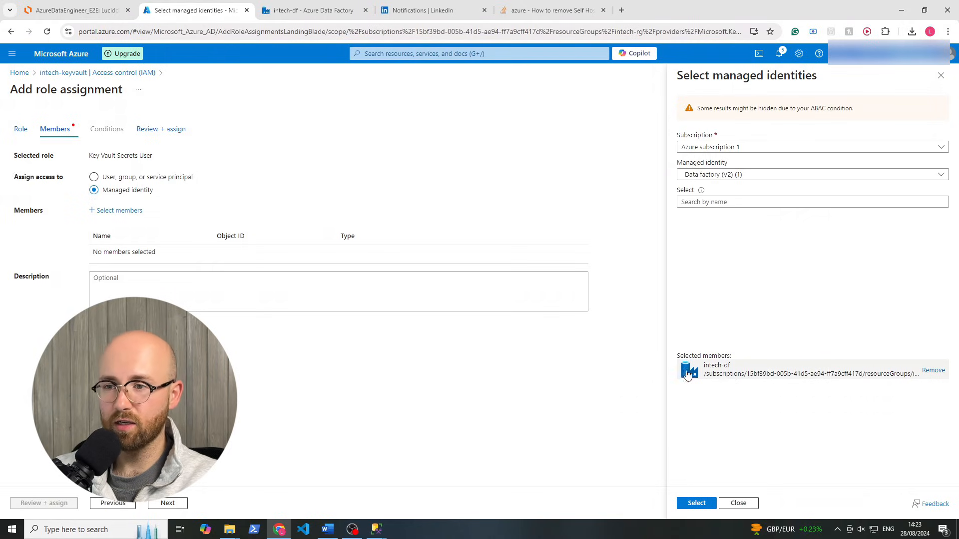
{"action": "left_click", "coordinate": [696, 503]}
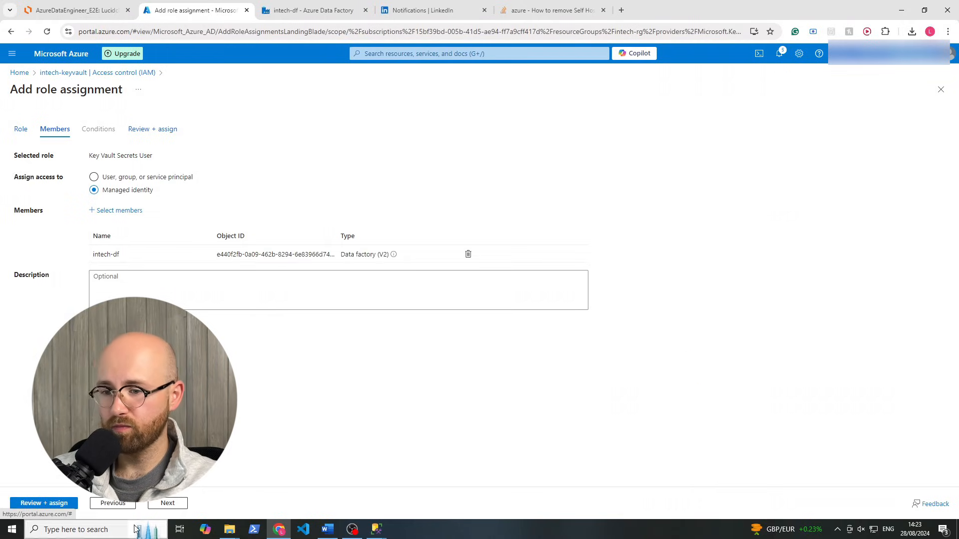
{"action": "left_click", "coordinate": [64, 503]}
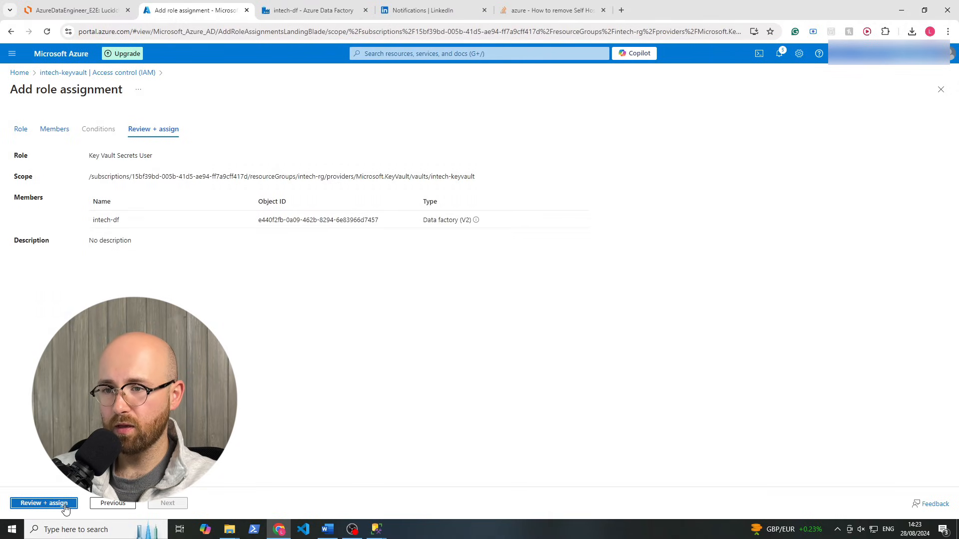
{"action": "left_click", "coordinate": [65, 503]}
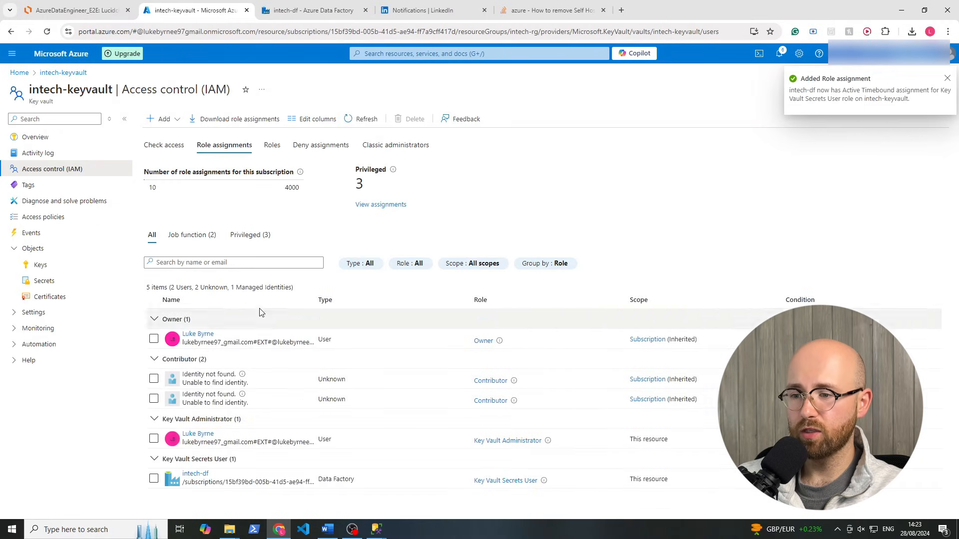
{"action": "left_click", "coordinate": [364, 120]}
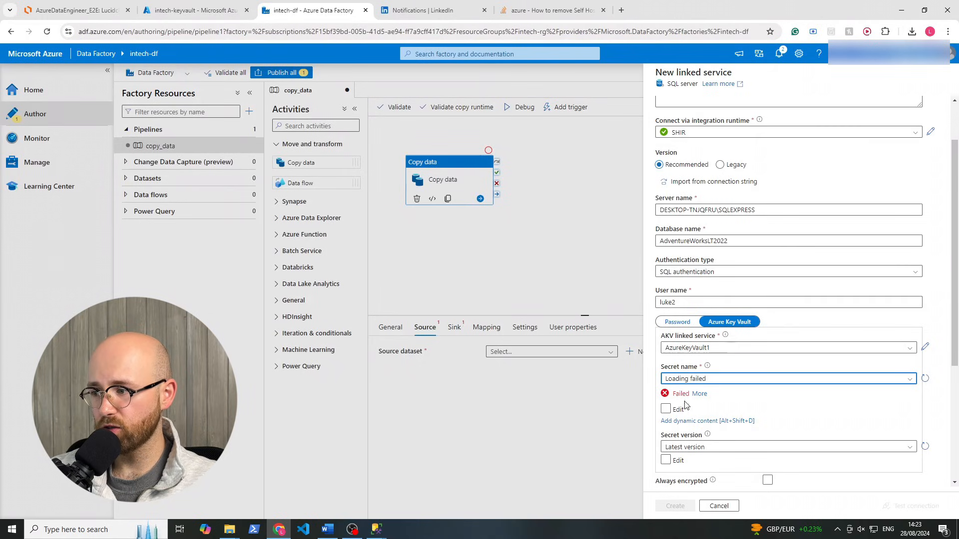
Choose the 'password' secret from AzureKeyVault1 and create SqlServerOnPremLinkedService
{"action": "left_click", "coordinate": [925, 379]}
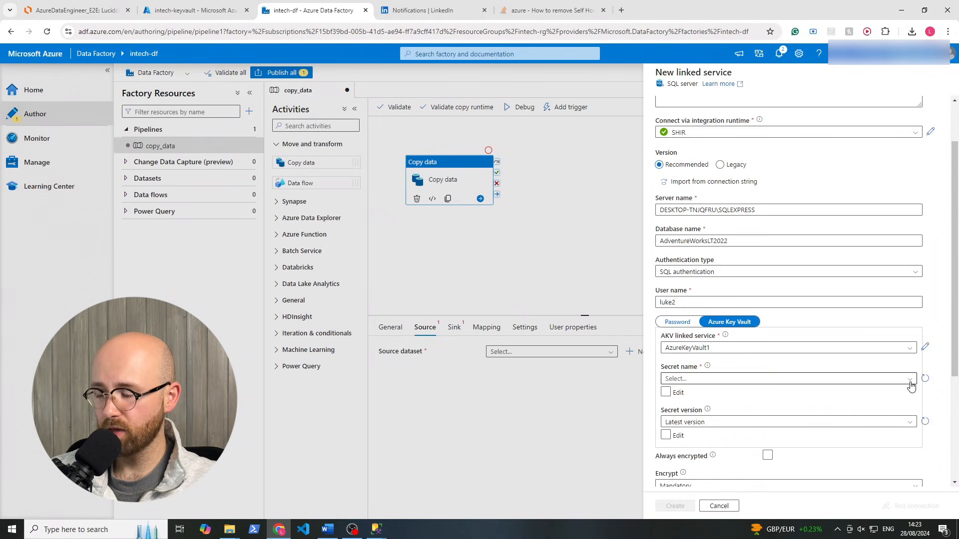
{"action": "left_click", "coordinate": [910, 382]}
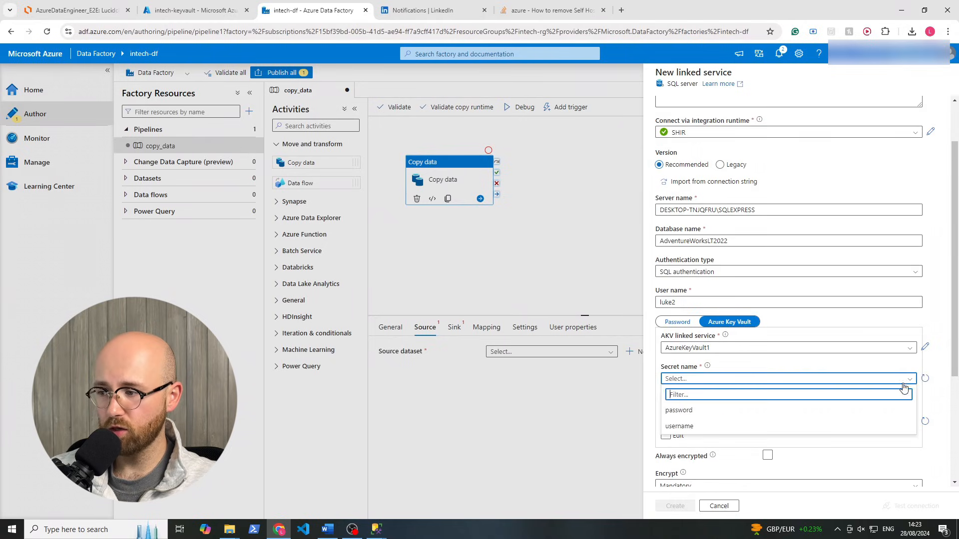
{"action": "left_click", "coordinate": [818, 411]}
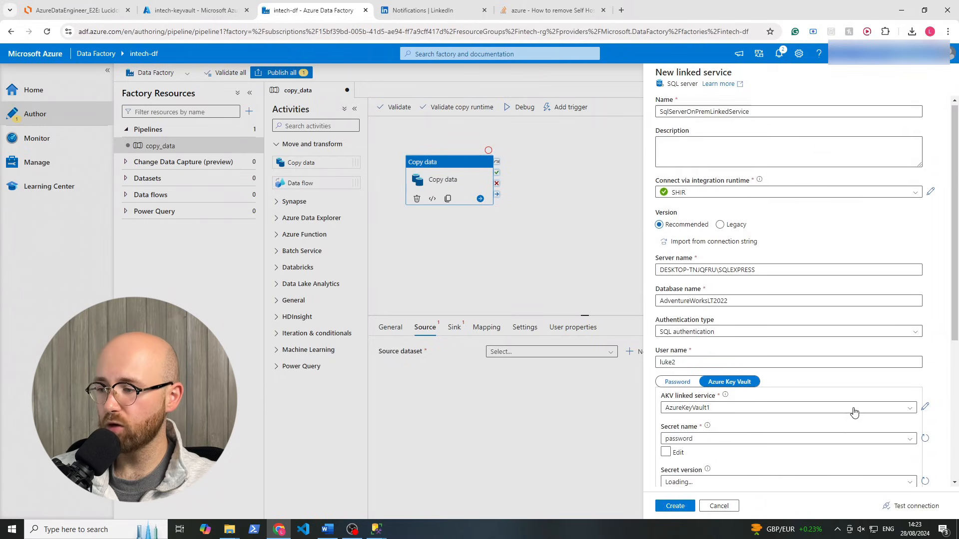
{"action": "scroll", "coordinate": [852, 411], "scroll_direction": "down", "scroll_amount": 6}
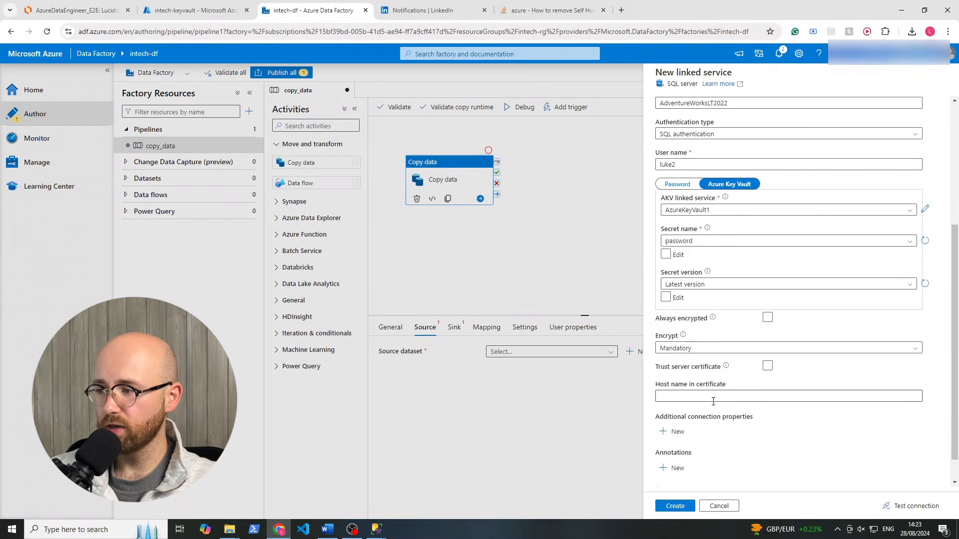
{"action": "scroll", "coordinate": [751, 446], "scroll_direction": "down", "scroll_amount": 2}
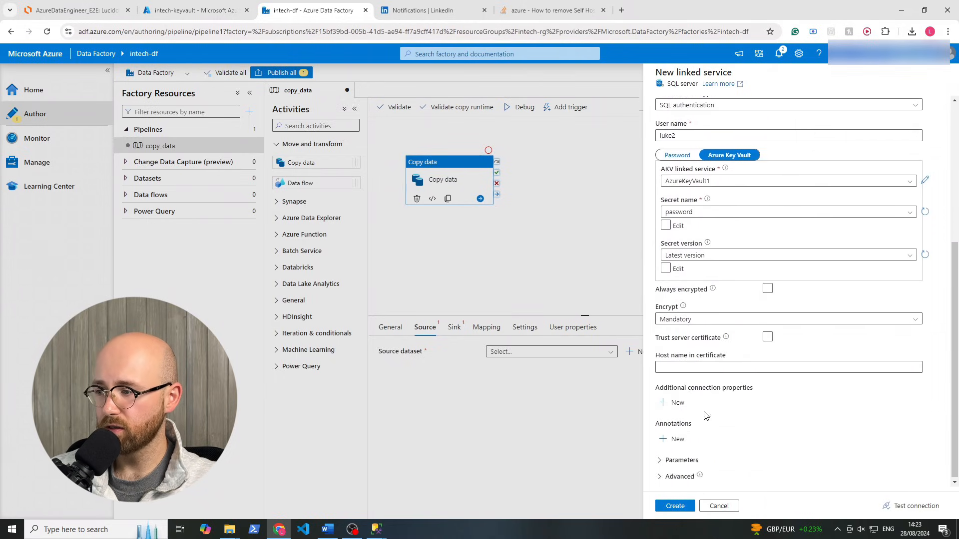
{"action": "left_click", "coordinate": [678, 507]}
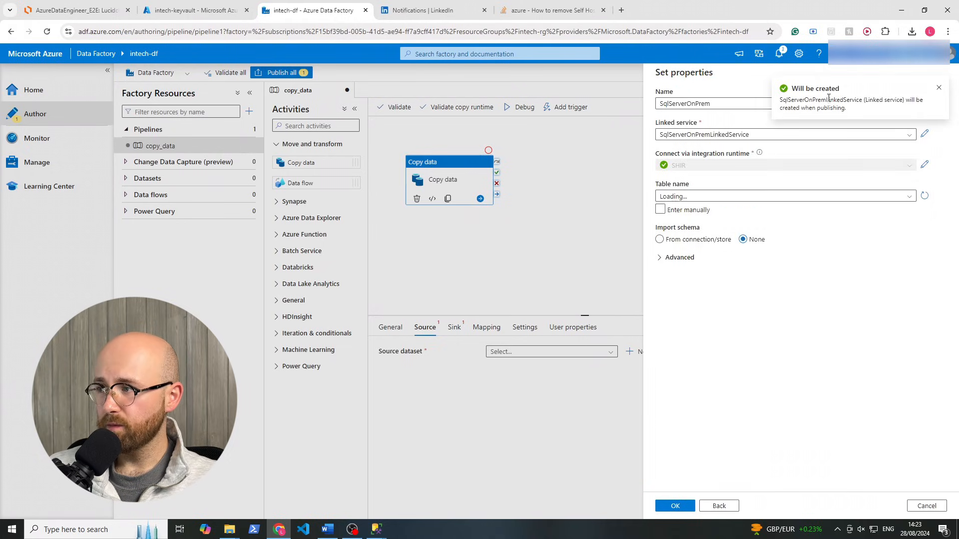
Try loading the SqlServerOnPrem dataset's table names and open the SqlFailedToConnect error details
{"action": "left_click_drag", "start_coordinate": [841, 108], "coordinate": [786, 105]}
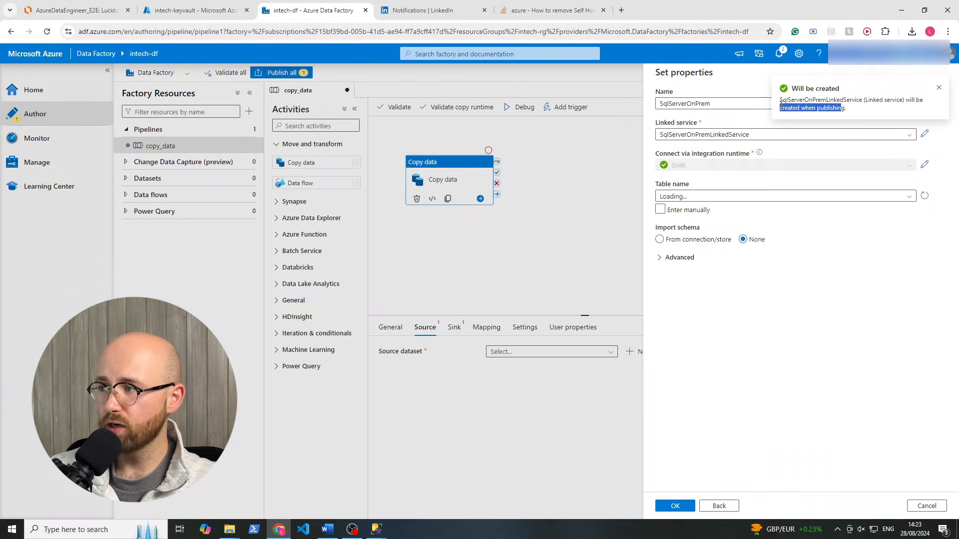
{"action": "left_click", "coordinate": [852, 102]}
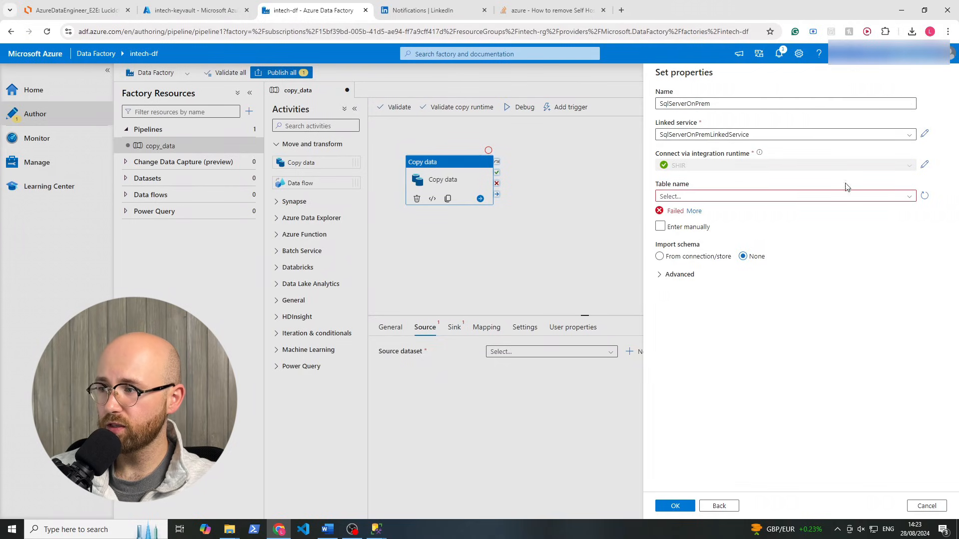
{"action": "left_click", "coordinate": [900, 196]}
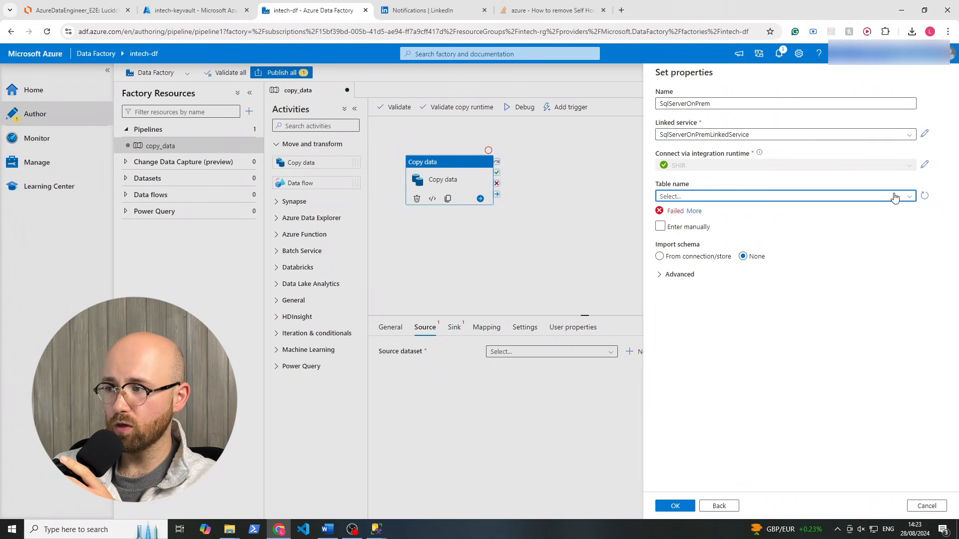
{"action": "left_click", "coordinate": [924, 195]}
{"action": "left_click", "coordinate": [686, 210]}
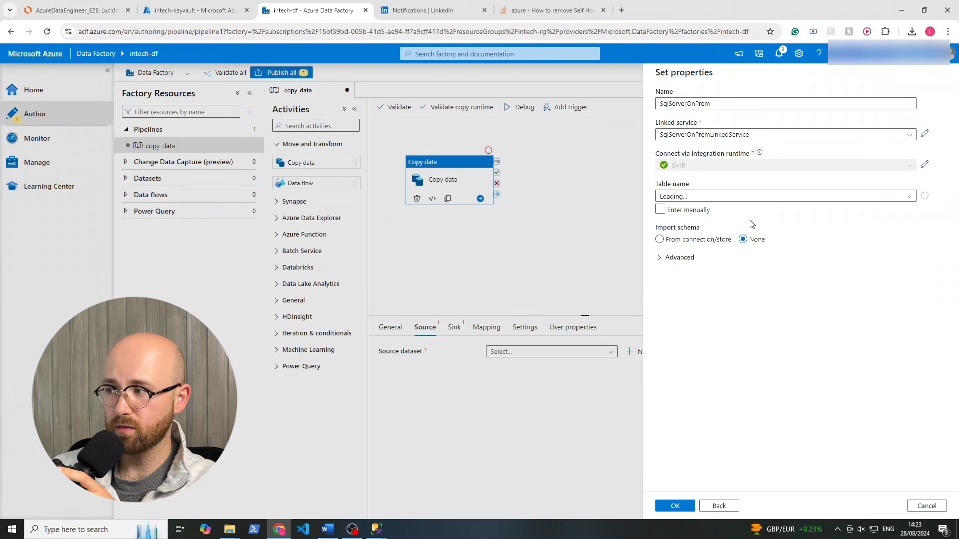
{"action": "left_click", "coordinate": [694, 210]}
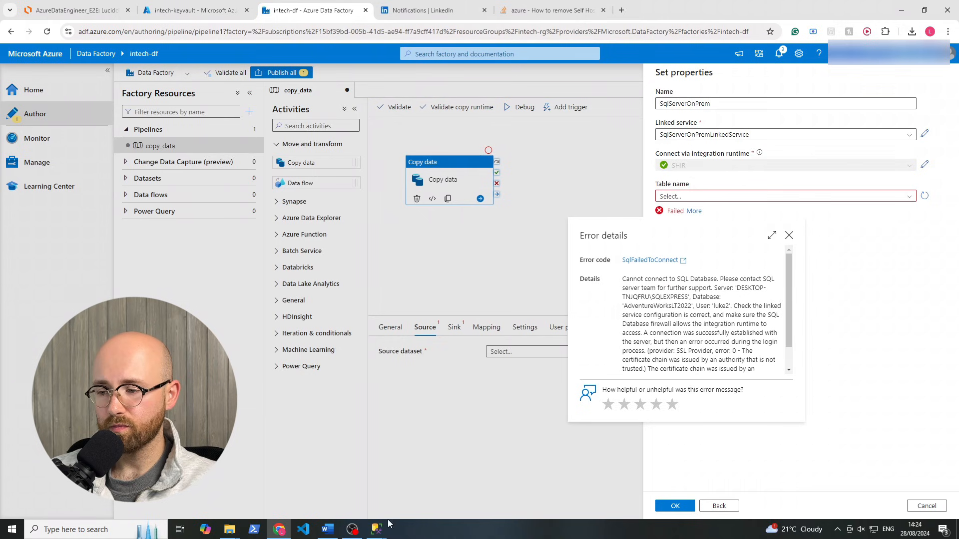
{"action": "mouse_move", "coordinate": [378, 528]}
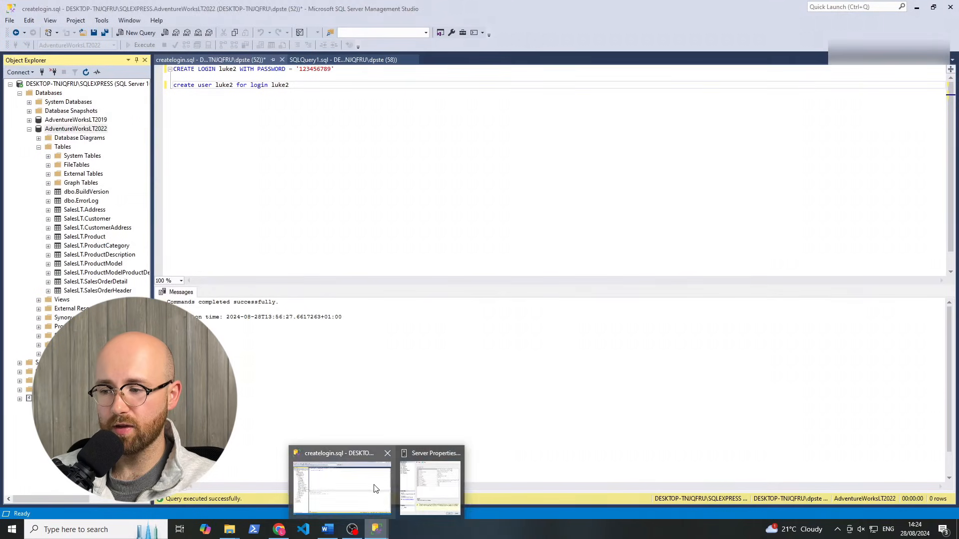
Reopen SQLEXPRESS Server Properties and confirm SQL Server and Windows Authentication mode on Security
{"action": "left_click", "coordinate": [434, 487]}
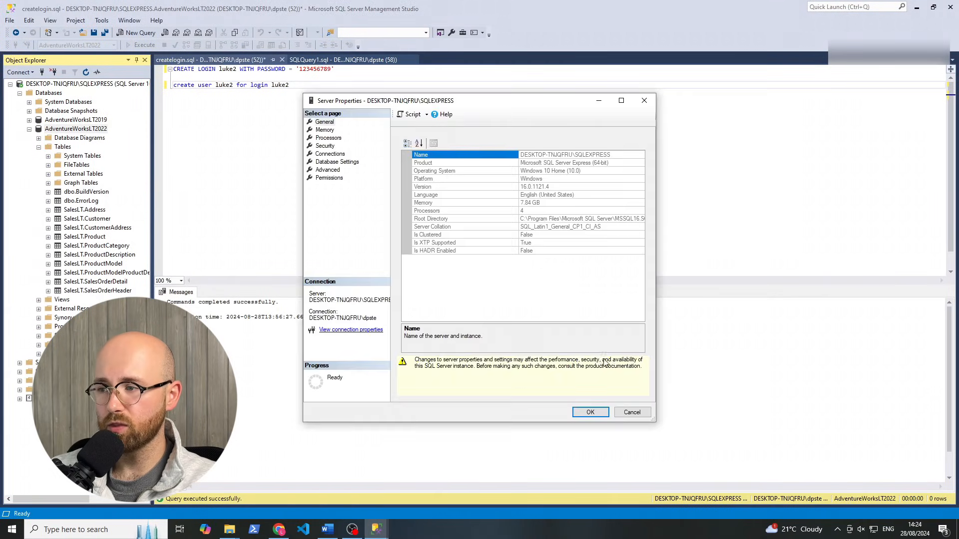
{"action": "left_click", "coordinate": [642, 414]}
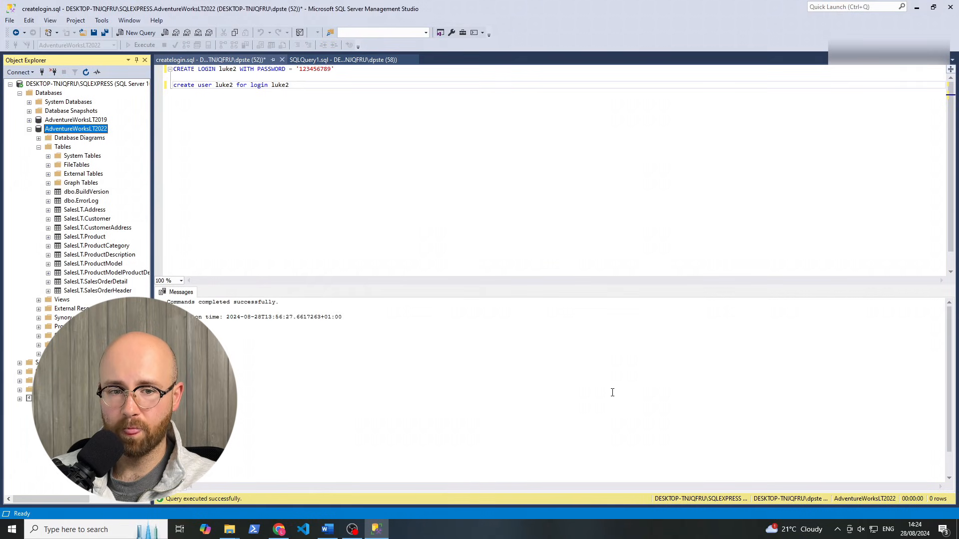
{"action": "left_click", "coordinate": [87, 85]}
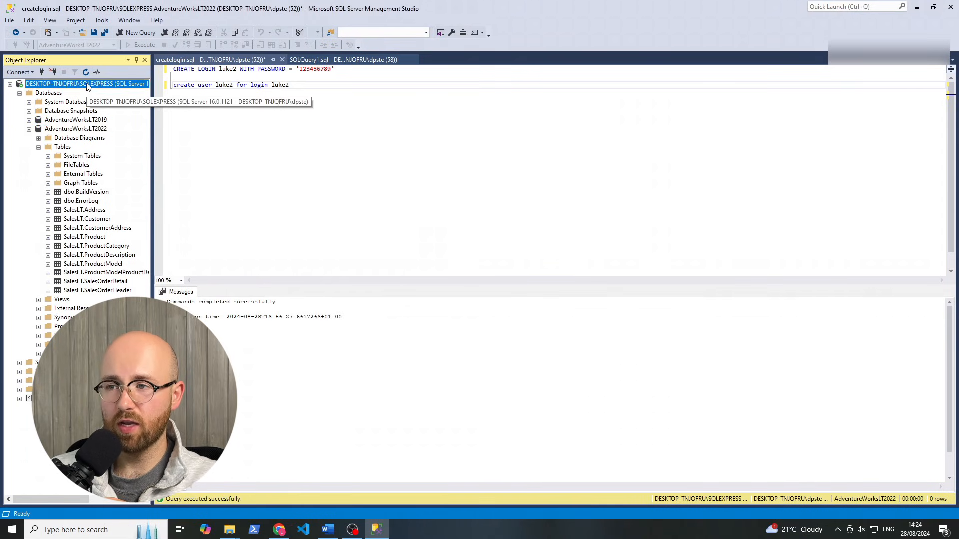
{"action": "right_click", "coordinate": [86, 85]}
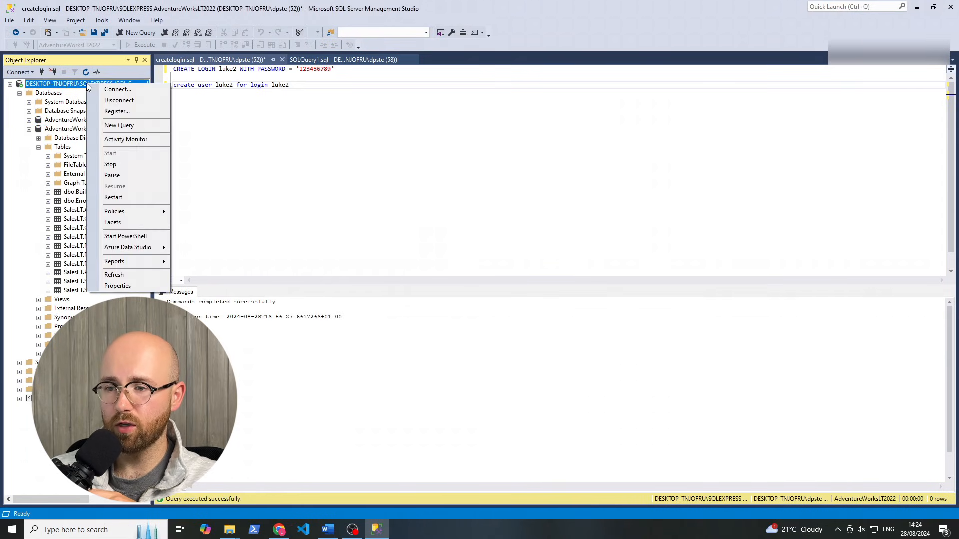
{"action": "left_click", "coordinate": [128, 288]}
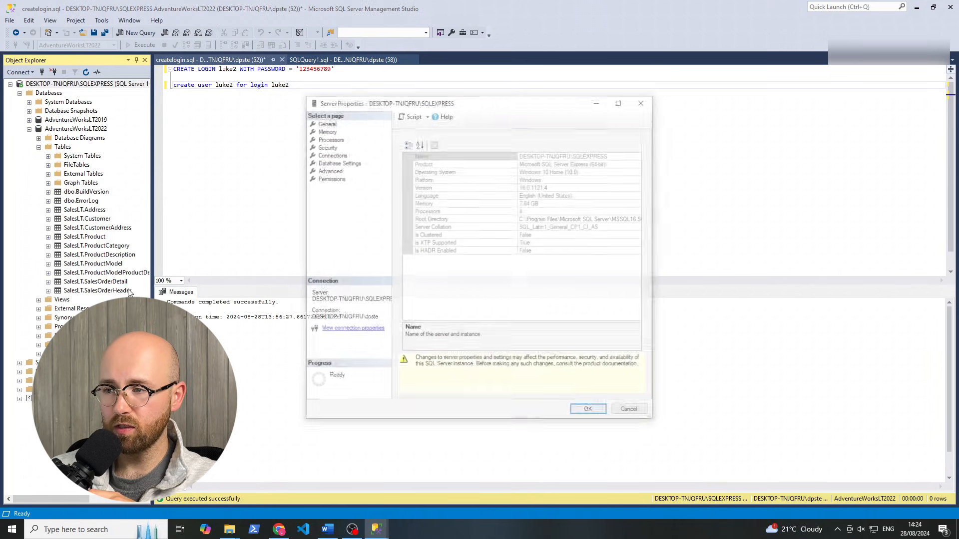
{"action": "left_click", "coordinate": [322, 146]}
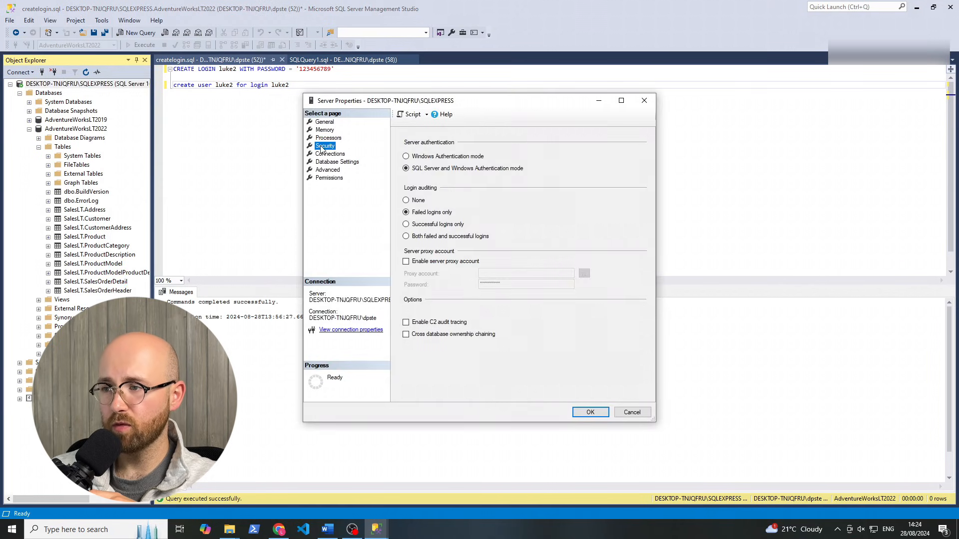
{"action": "left_click", "coordinate": [399, 145]}
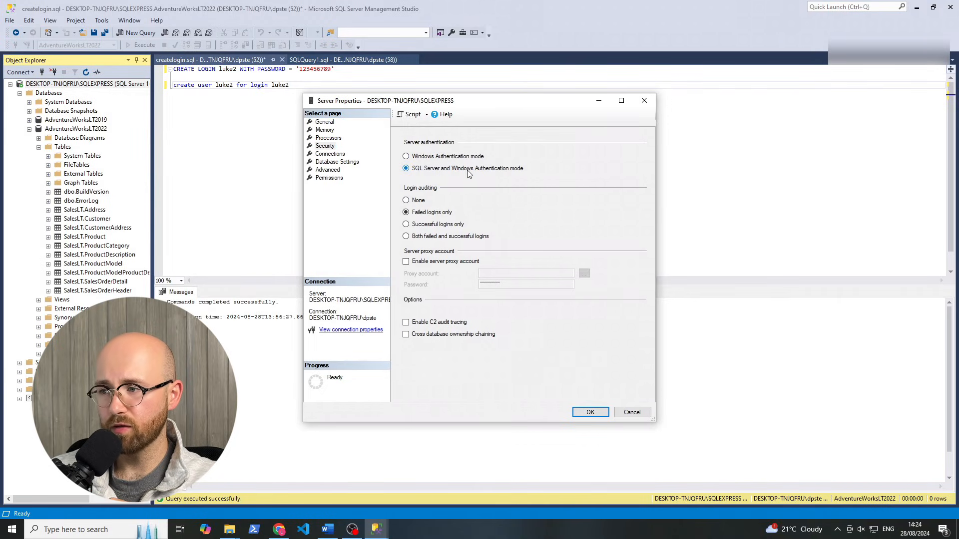
{"action": "left_click", "coordinate": [473, 156]}
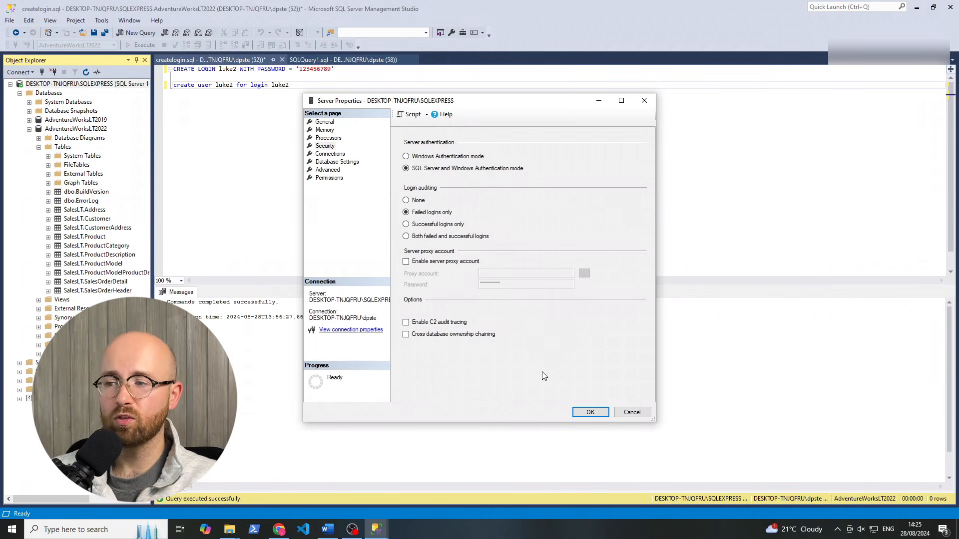
{"action": "left_click", "coordinate": [585, 412]}
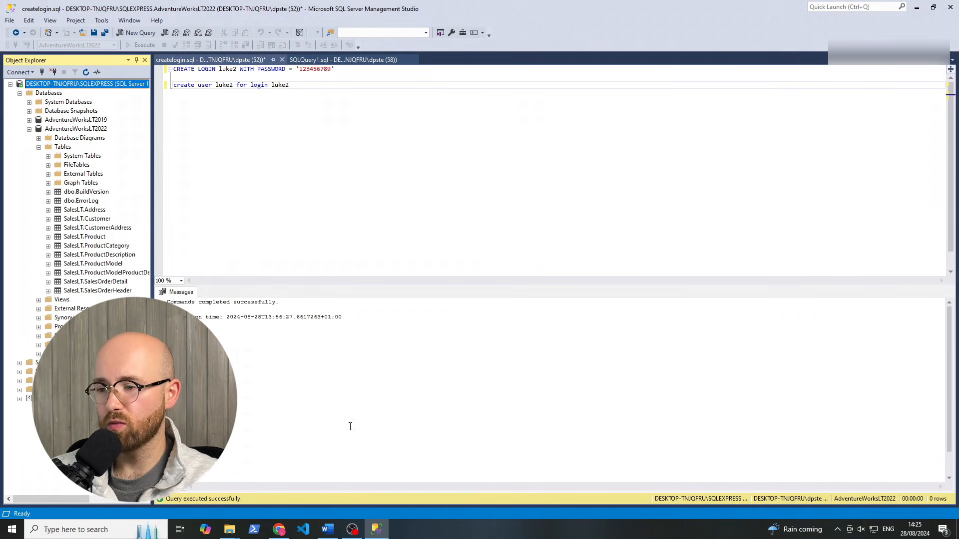
Close the error details, refresh the table names, and open then cancel the SHIR runtime settings
{"action": "left_click", "coordinate": [280, 529]}
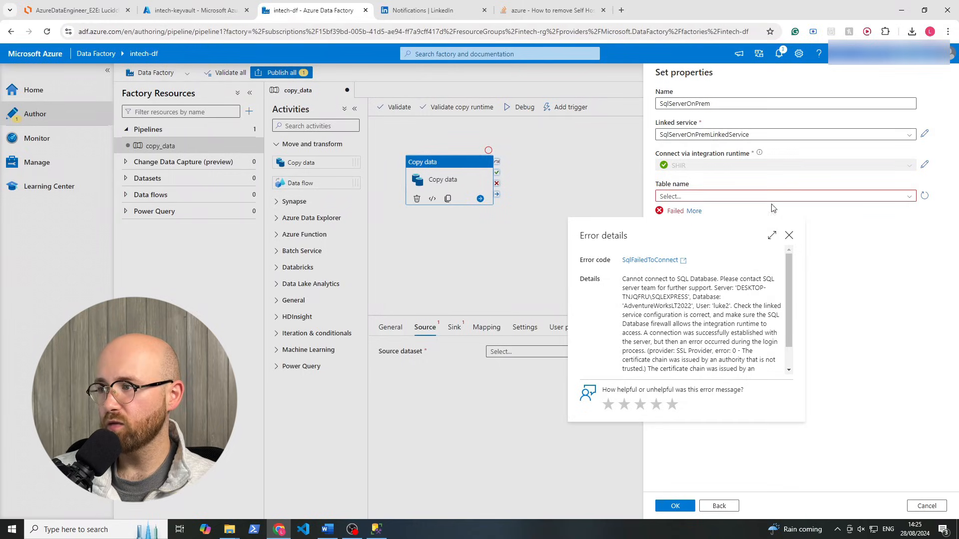
{"action": "left_click", "coordinate": [902, 240]}
{"action": "left_click", "coordinate": [908, 196]}
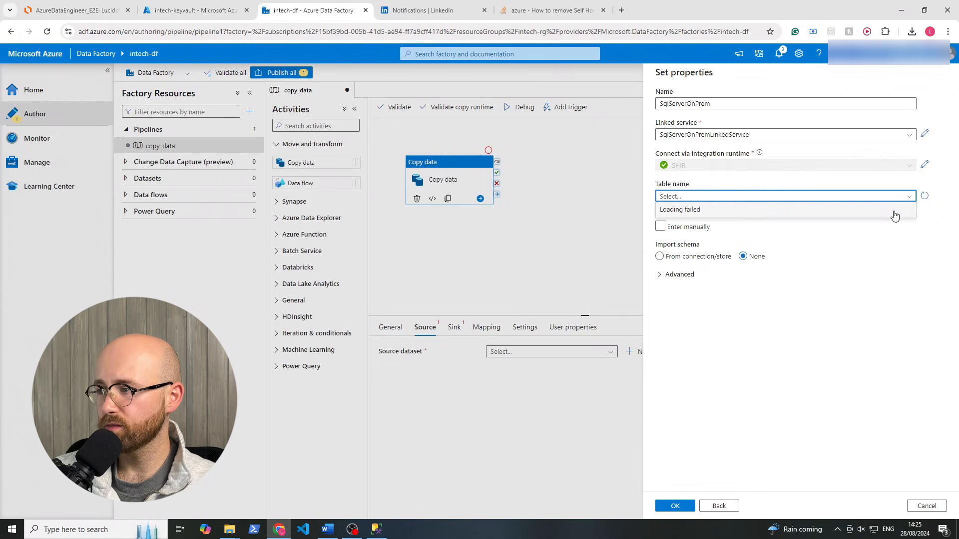
{"action": "left_click", "coordinate": [924, 164]}
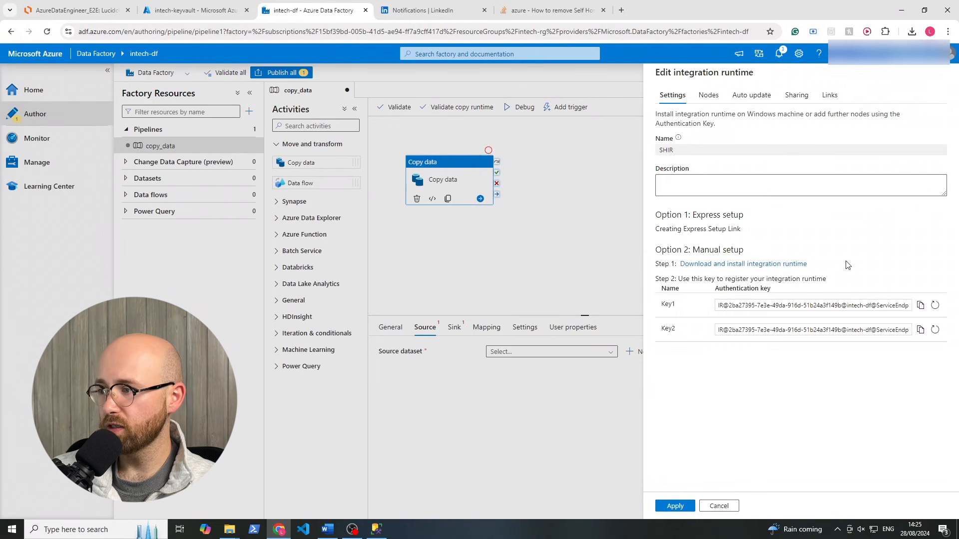
{"action": "left_click", "coordinate": [719, 506]}
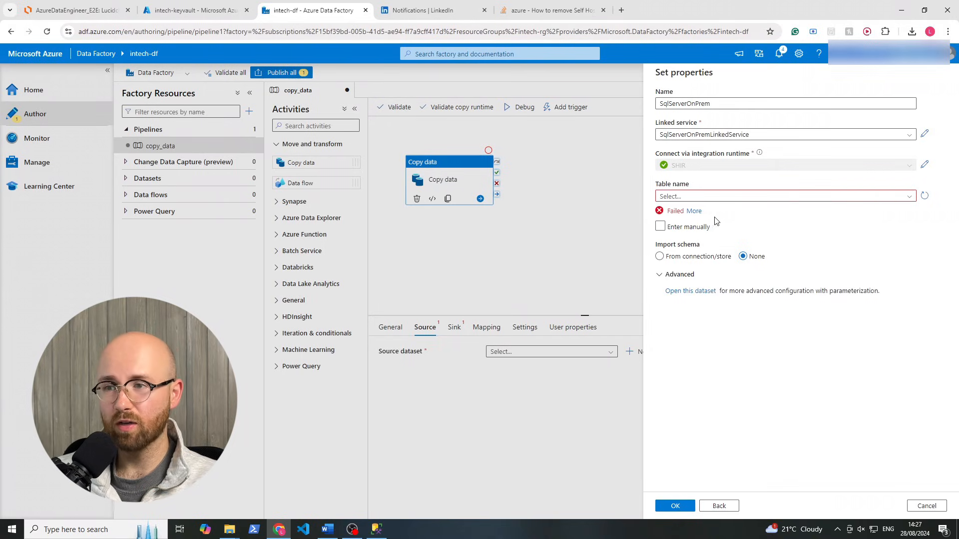
Highlight the table-loading failure message and reload the table name list
{"action": "left_click_drag", "start_coordinate": [703, 215], "coordinate": [653, 186]}
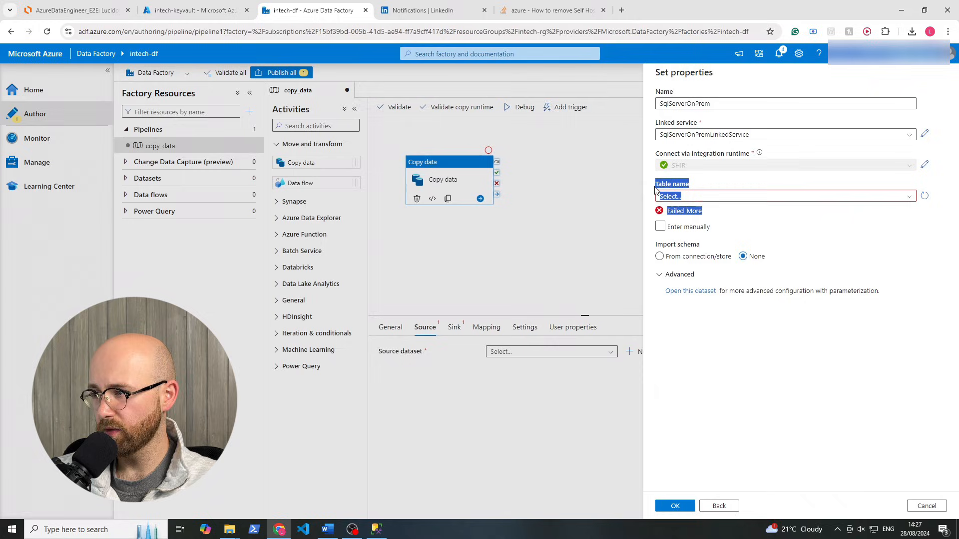
{"action": "left_click", "coordinate": [780, 215]}
{"action": "left_click", "coordinate": [911, 197]}
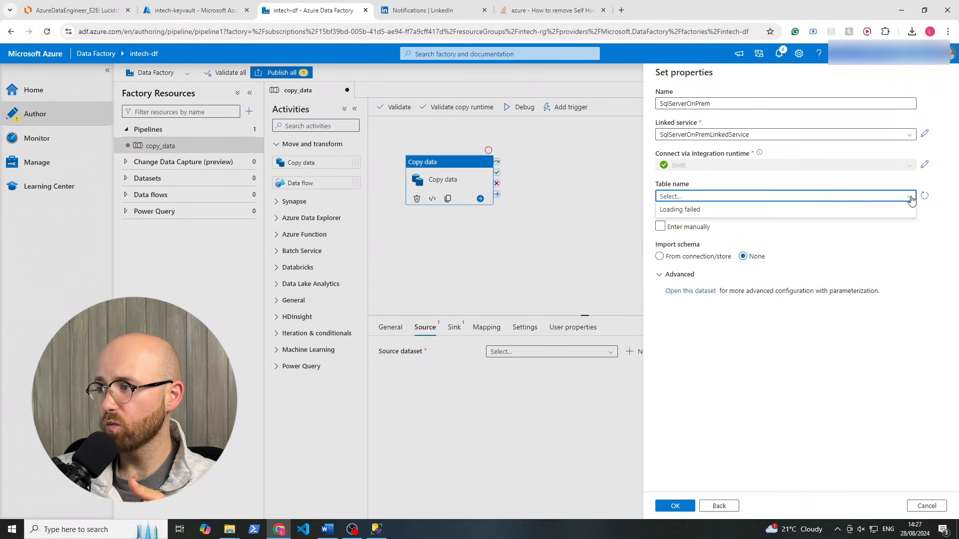
{"action": "left_click", "coordinate": [923, 196]}
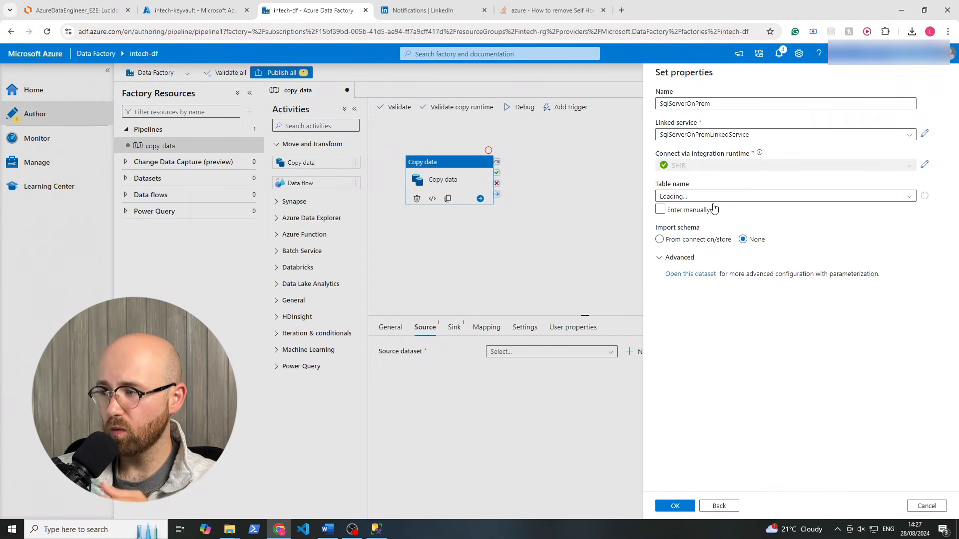
After checking SSMS, reopen the connection error details and copy 'SQL Database firewall'
{"action": "left_click", "coordinate": [376, 529]}
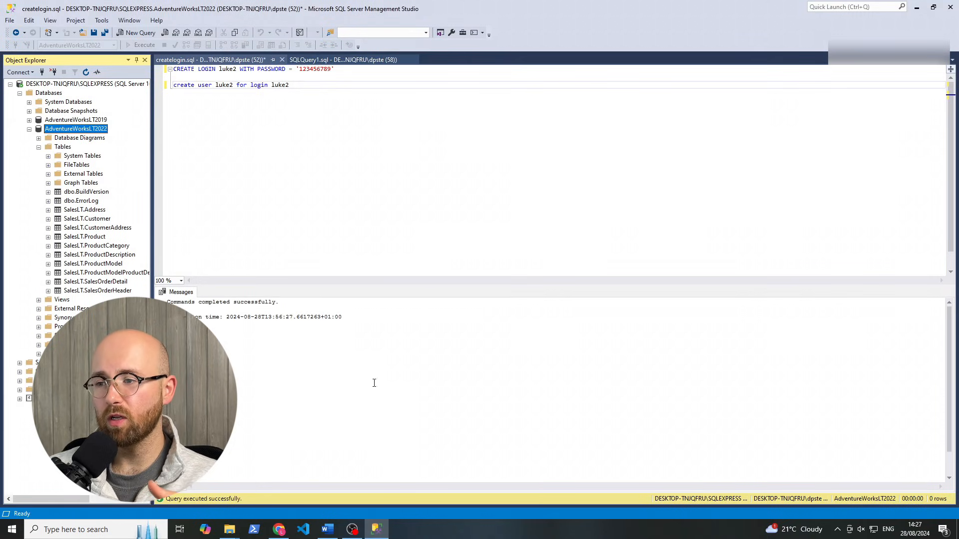
{"action": "left_click", "coordinate": [377, 530]}
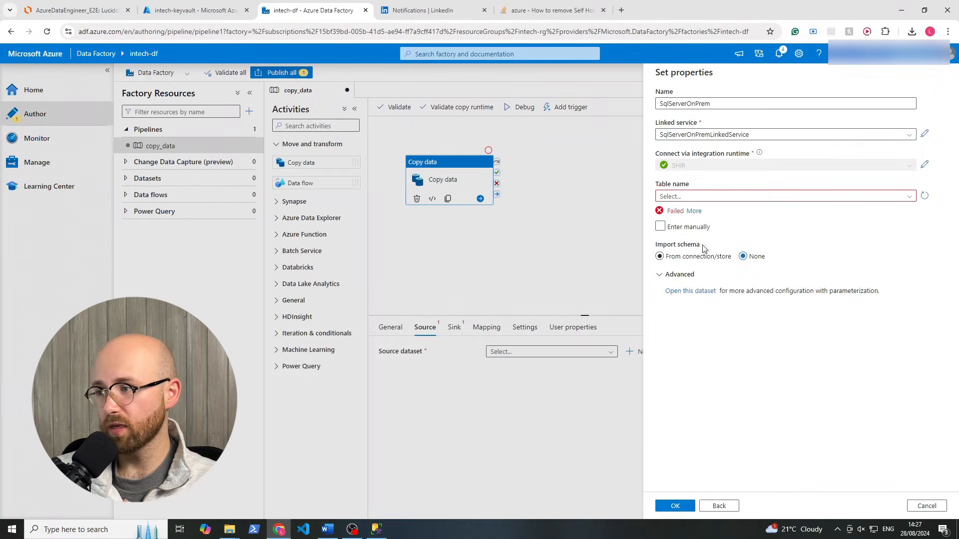
{"action": "left_click", "coordinate": [694, 211]}
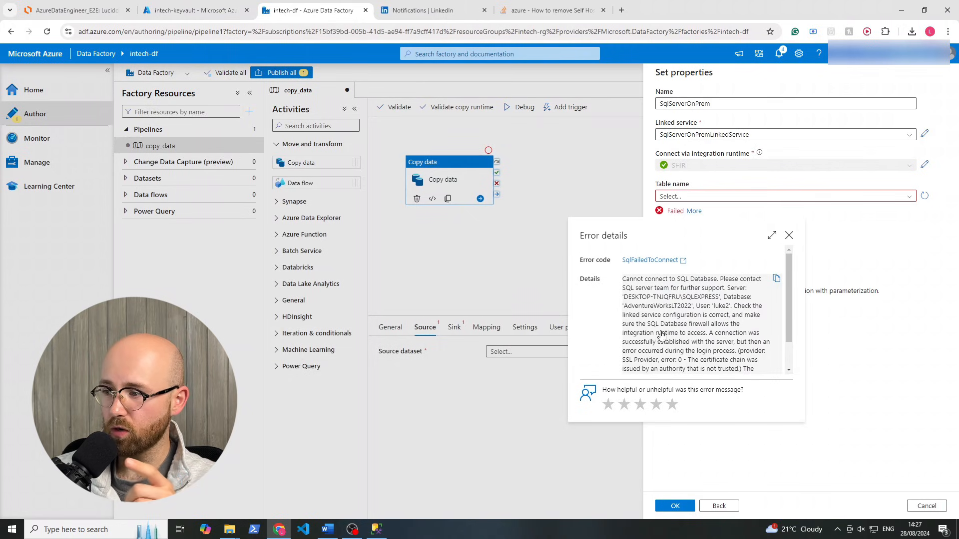
{"action": "left_click_drag", "start_coordinate": [647, 324], "coordinate": [711, 327]}
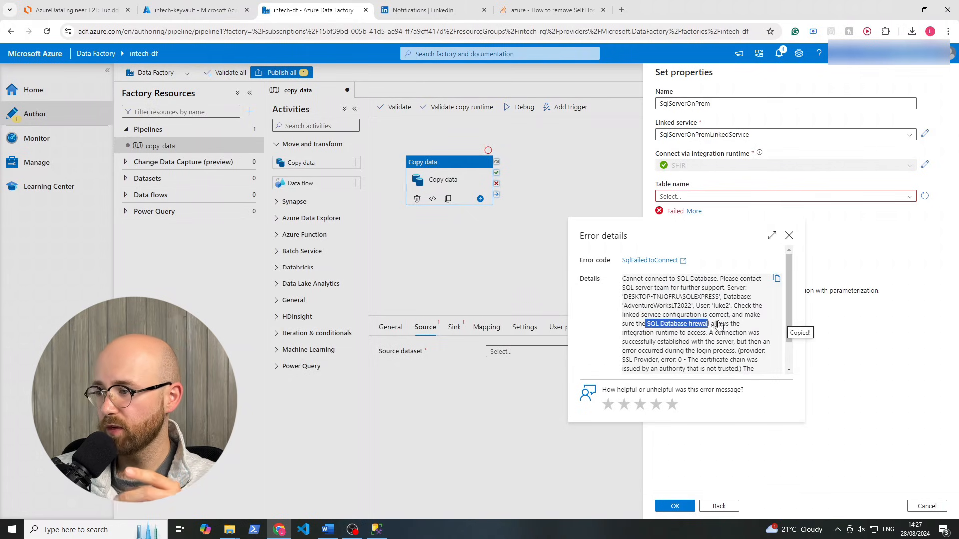
{"action": "left_click", "coordinate": [789, 235]}
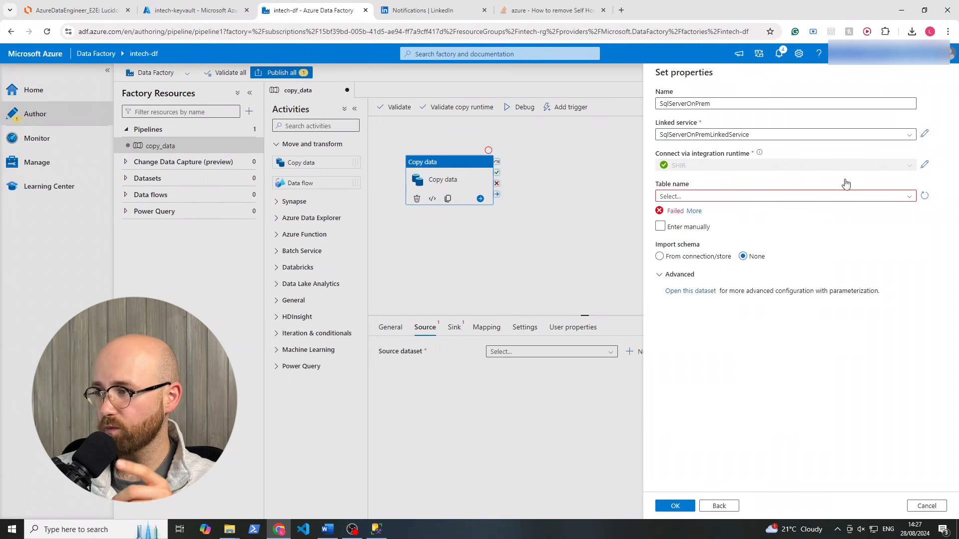
Make the linked service password come from AzureKeyVault1's secret 'password'
{"action": "left_click", "coordinate": [924, 134]}
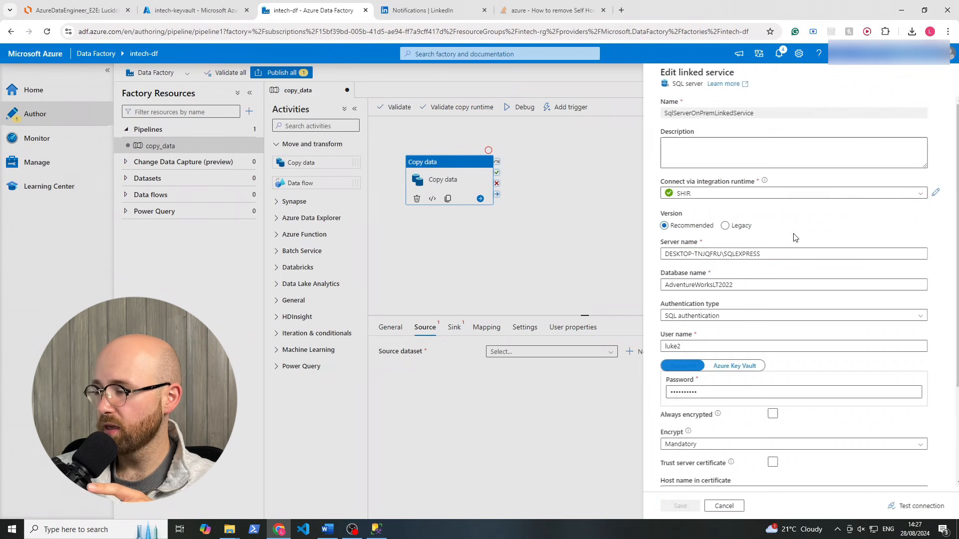
{"action": "left_click", "coordinate": [721, 369]}
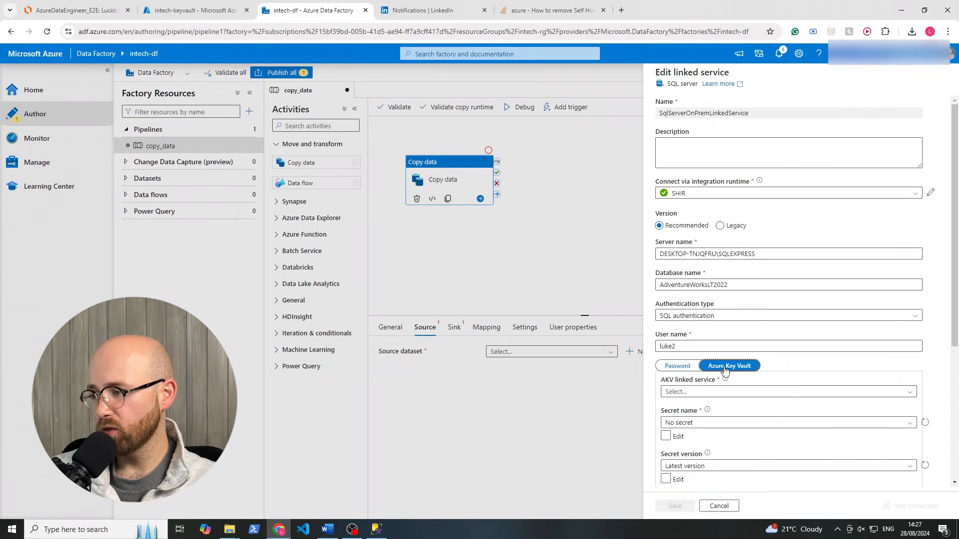
{"action": "scroll", "coordinate": [728, 367], "scroll_direction": "down", "scroll_amount": 3}
{"action": "left_click", "coordinate": [708, 245]}
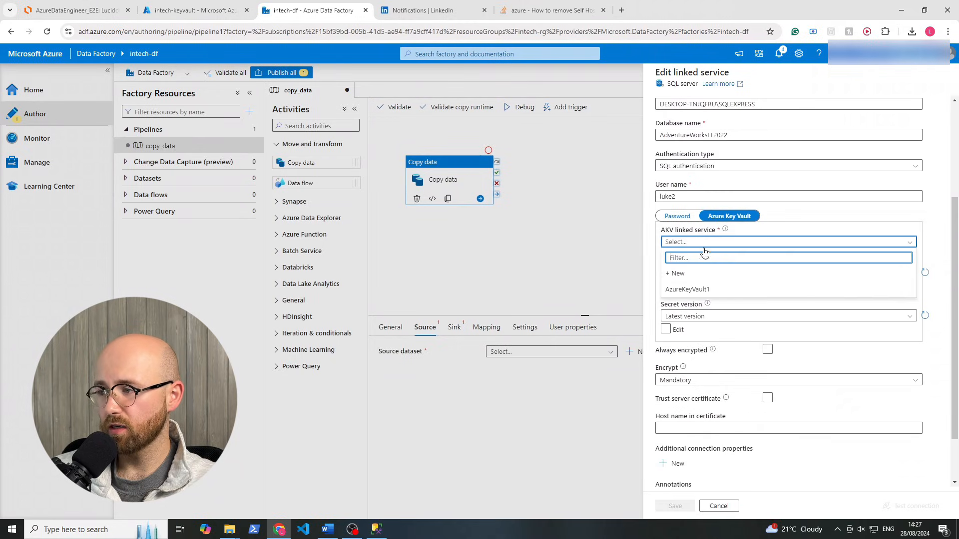
{"action": "left_click", "coordinate": [694, 287]}
{"action": "left_click", "coordinate": [700, 272]}
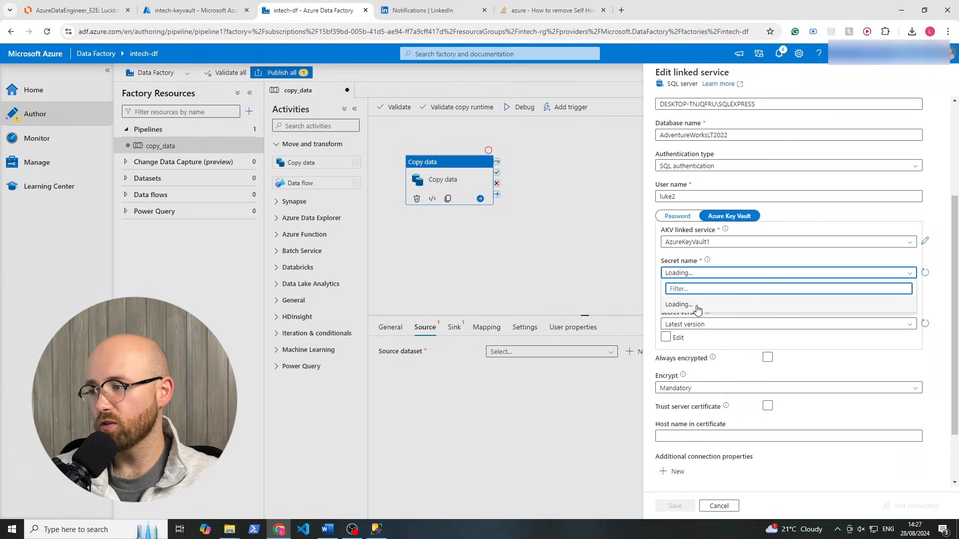
{"action": "left_click", "coordinate": [689, 304]}
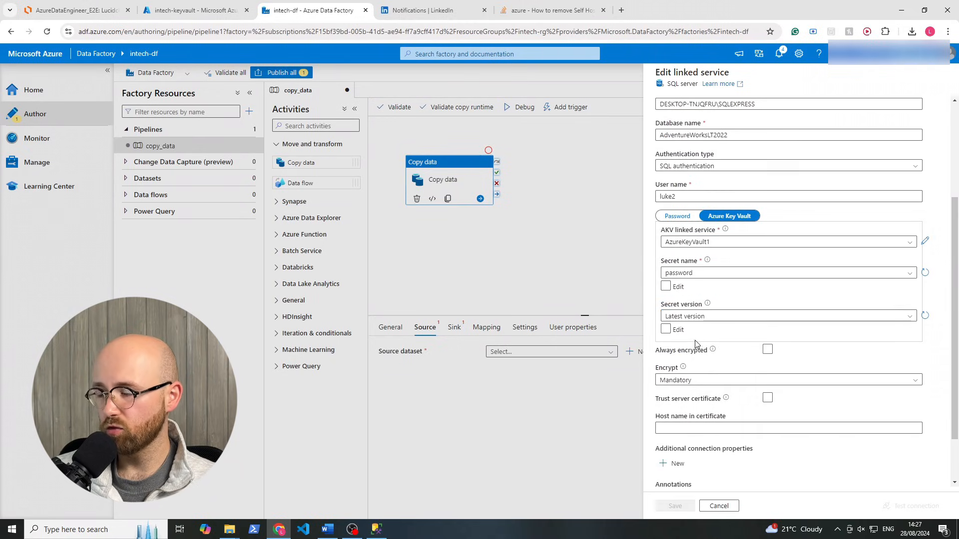
{"action": "left_click", "coordinate": [192, 10]}
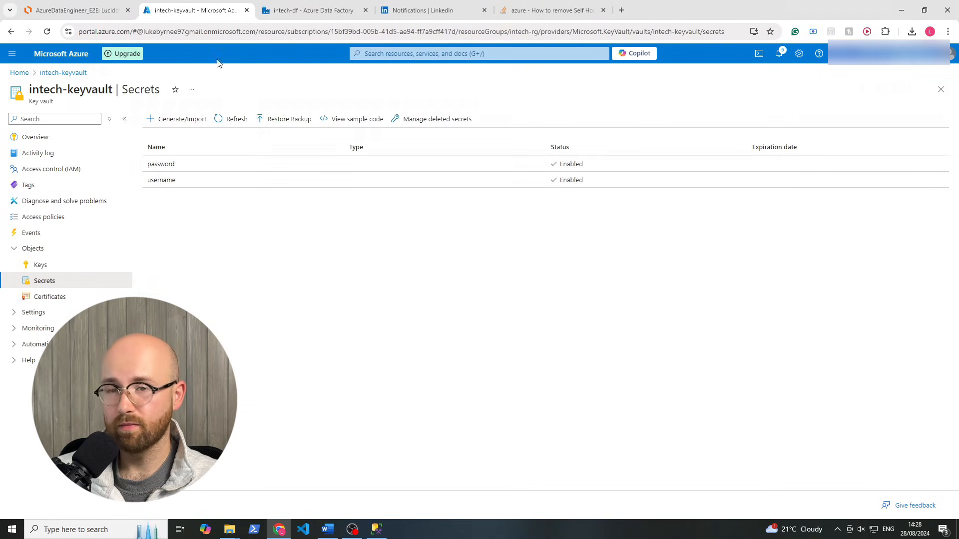
{"action": "left_click", "coordinate": [292, 11]}
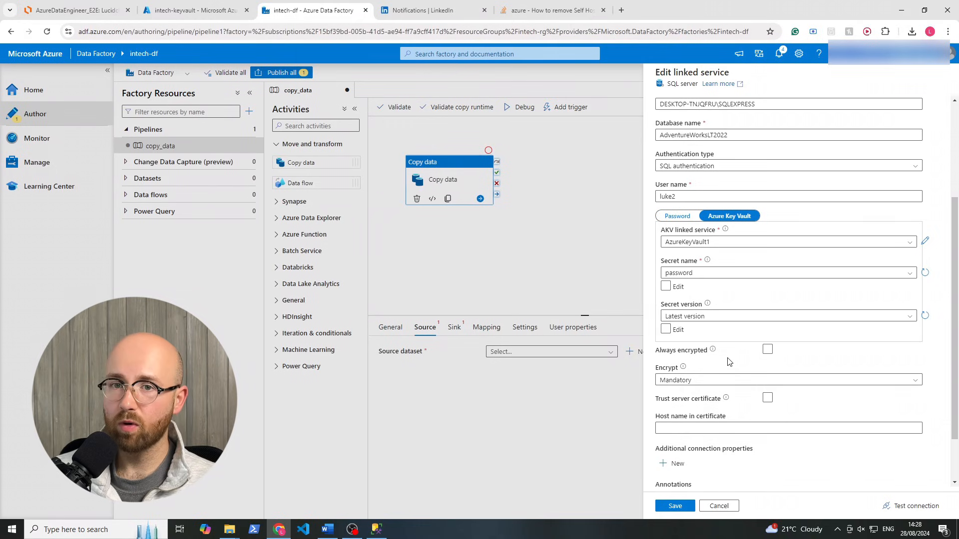
Set the linked service encryption to Optional and save it
{"action": "scroll", "coordinate": [681, 375], "scroll_direction": "down", "scroll_amount": 1}
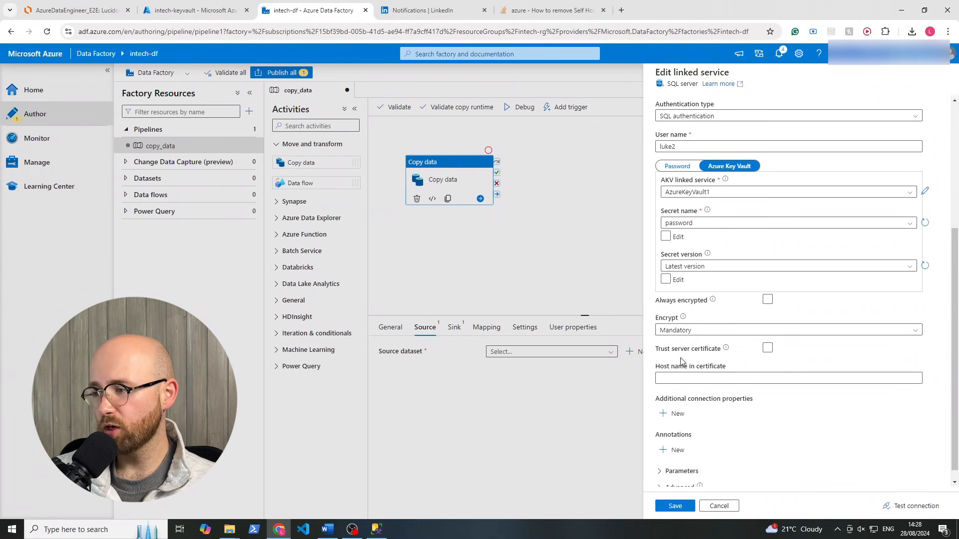
{"action": "left_click", "coordinate": [682, 330]}
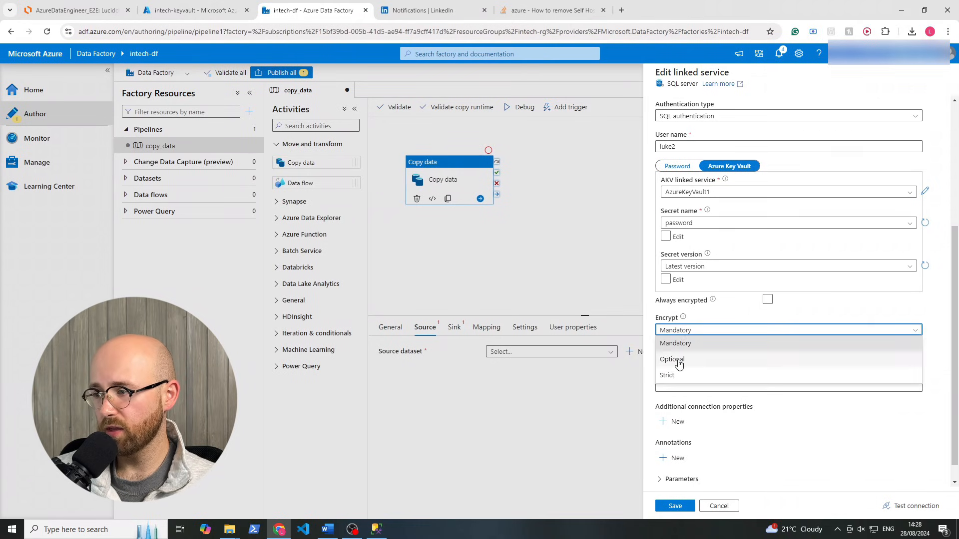
{"action": "left_click", "coordinate": [682, 358]}
{"action": "mouse_move", "coordinate": [683, 319]}
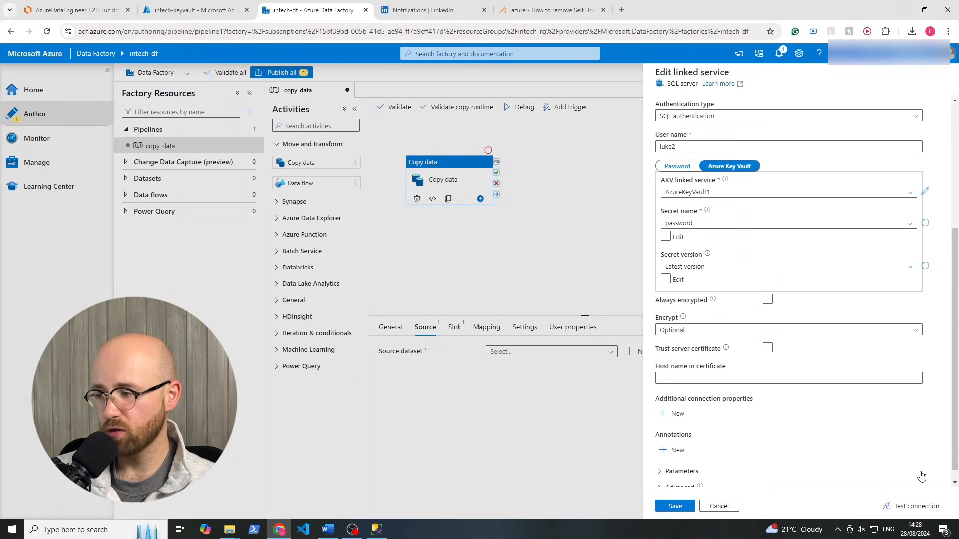
{"action": "left_click", "coordinate": [678, 505]}
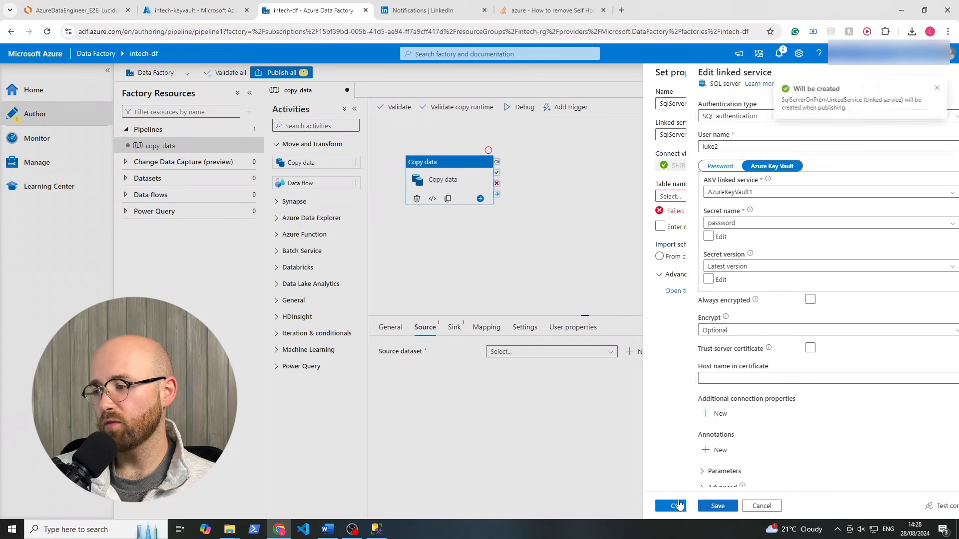
Test the SQL Server connection, then retest with encryption set to Mandatory
{"action": "left_click", "coordinate": [924, 134]}
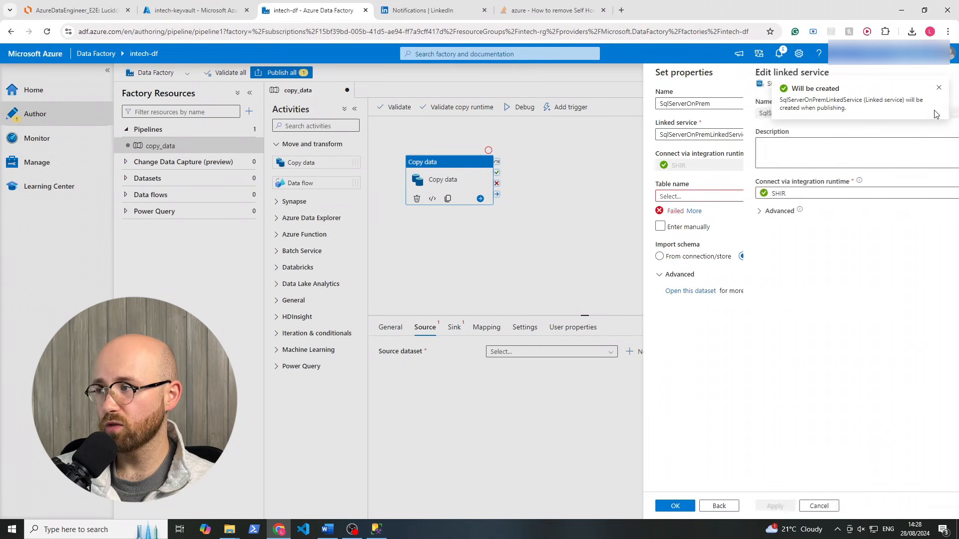
{"action": "left_click", "coordinate": [893, 507]}
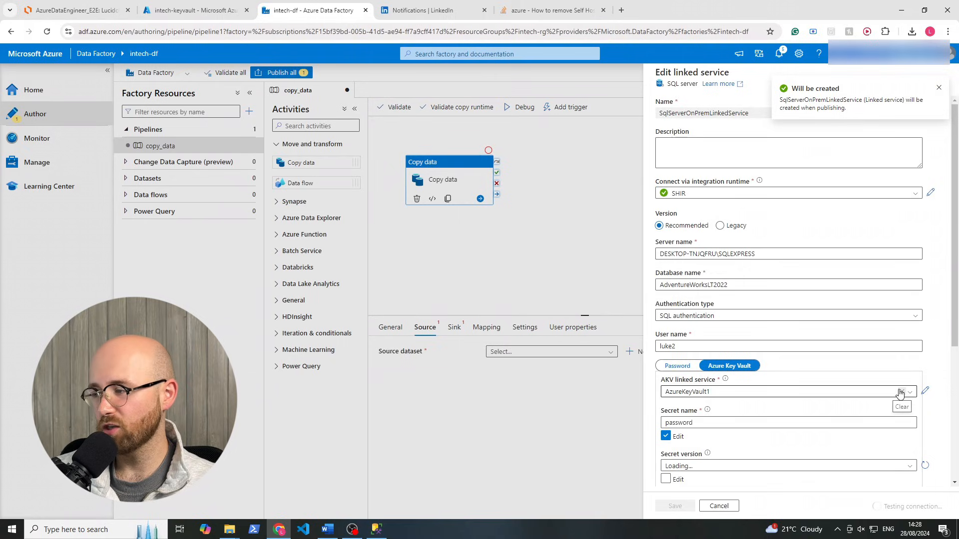
{"action": "scroll", "coordinate": [900, 394], "scroll_direction": "down", "scroll_amount": 4}
{"action": "scroll", "coordinate": [899, 395], "scroll_direction": "up", "scroll_amount": 1}
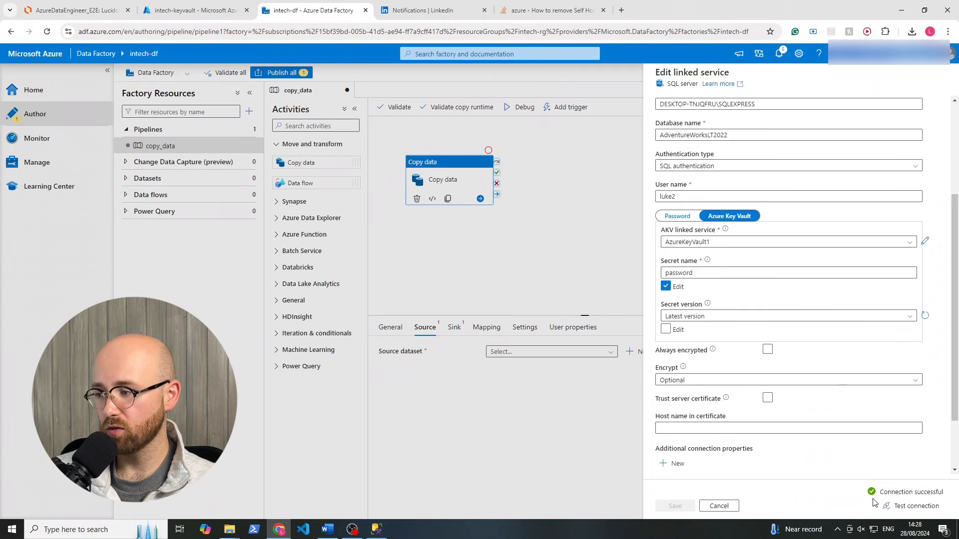
{"action": "left_click", "coordinate": [700, 385]}
{"action": "left_click", "coordinate": [699, 394]}
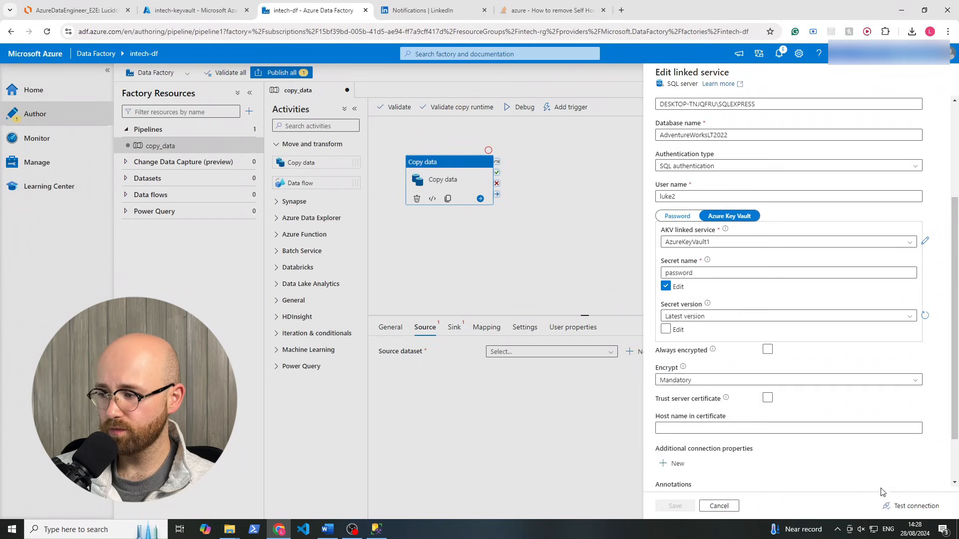
{"action": "left_click", "coordinate": [894, 505]}
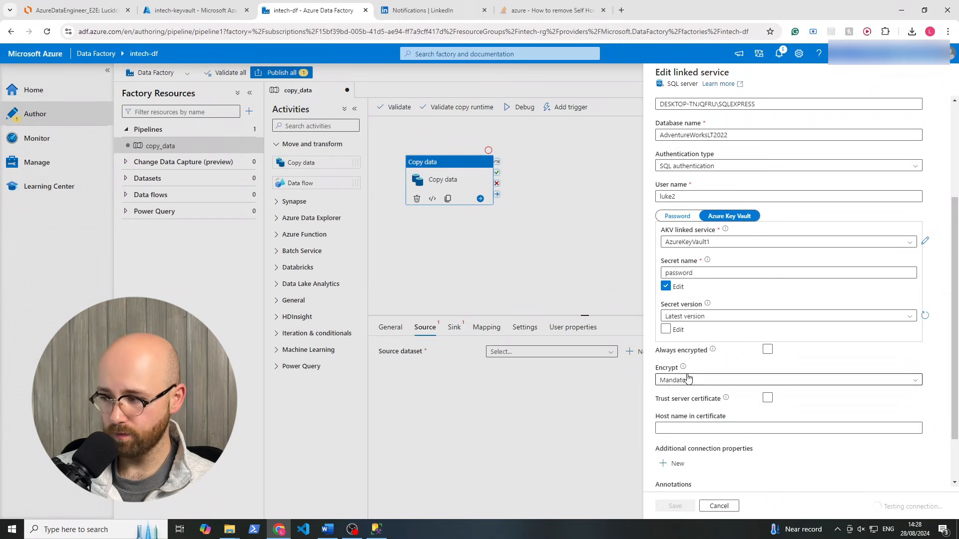
Restore Optional encryption, retest and save, then reload the source table list
{"action": "left_click", "coordinate": [714, 383]}
{"action": "left_click", "coordinate": [682, 408]}
{"action": "left_click", "coordinate": [677, 506]}
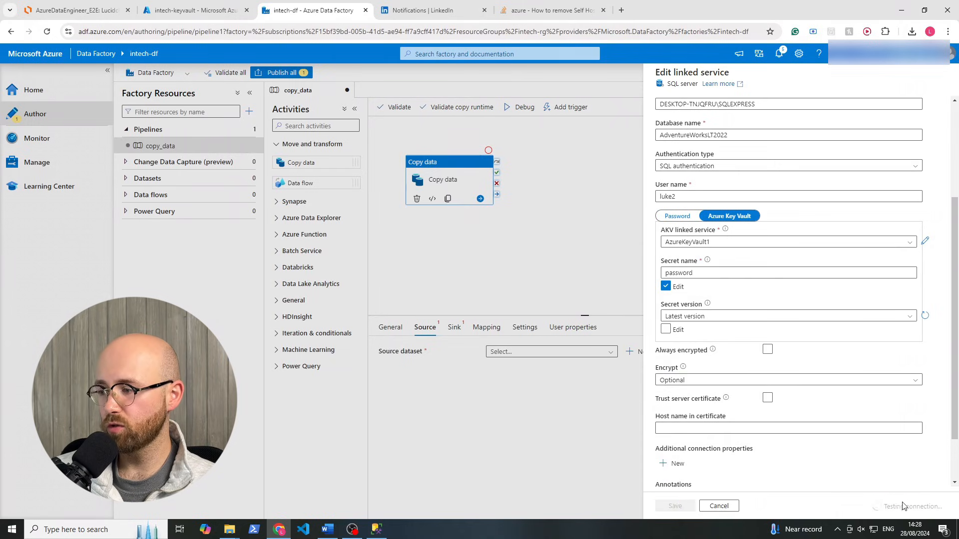
{"action": "left_click", "coordinate": [675, 506]}
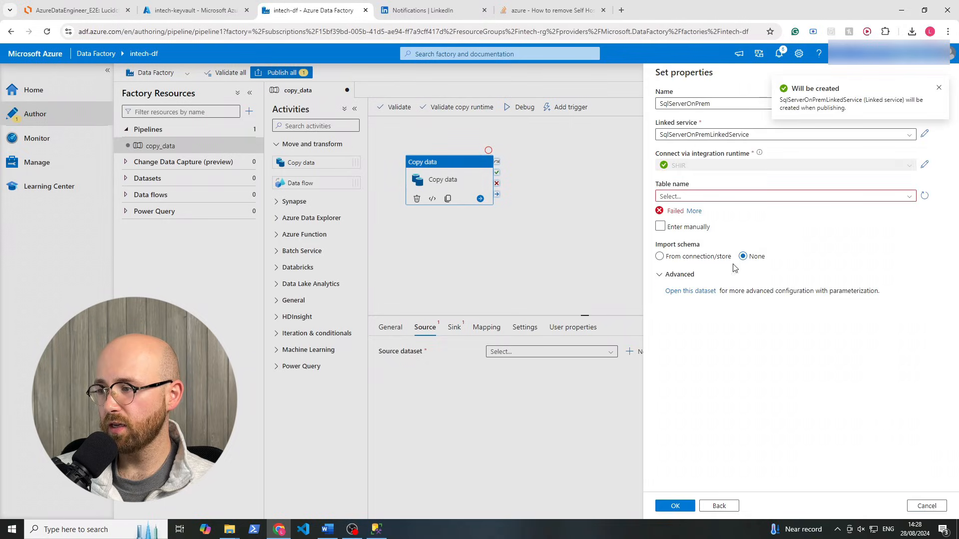
{"action": "left_click", "coordinate": [908, 196]}
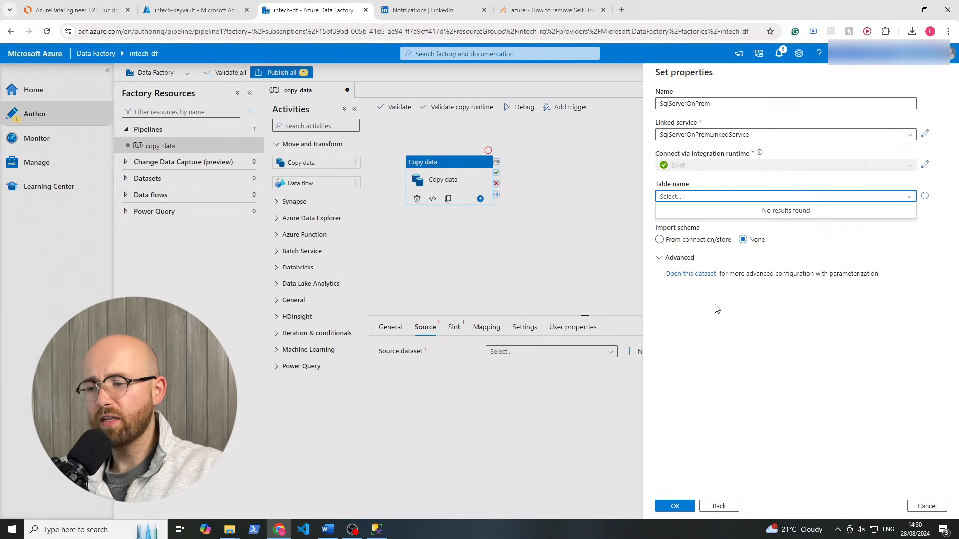
{"action": "left_click", "coordinate": [376, 528]}
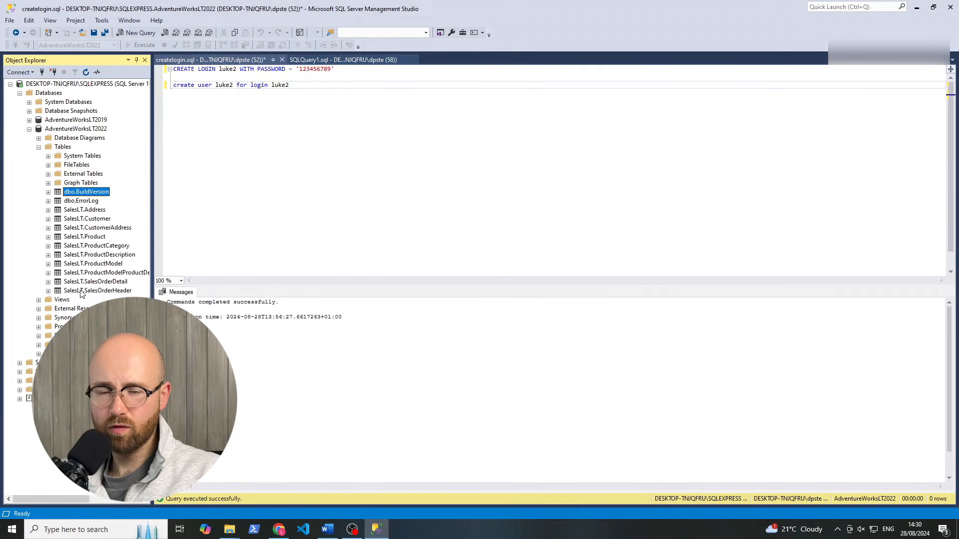
Replace the createlogin.sql text with 'USE AdventureWorksLT2022;' and begin a new line
{"action": "left_click", "coordinate": [277, 84]}
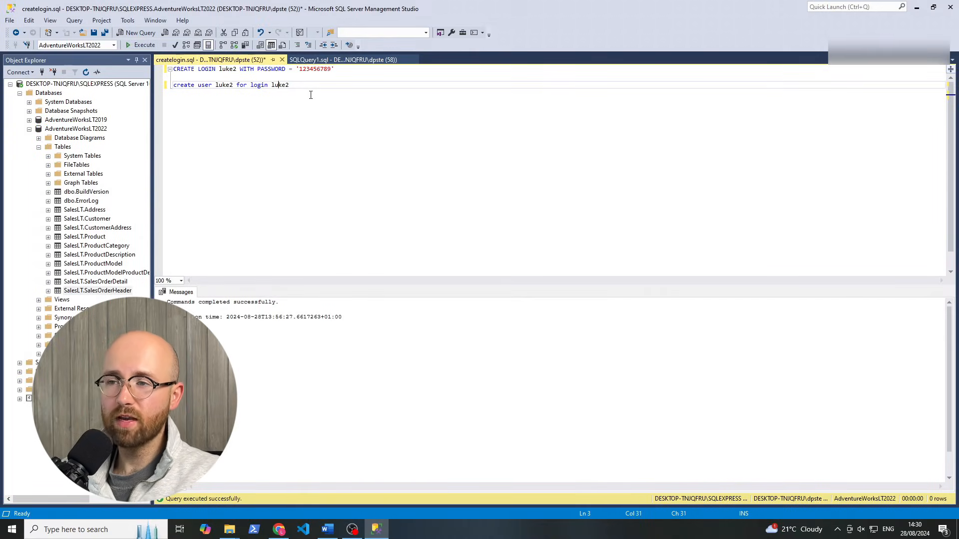
{"action": "left_click_drag", "start_coordinate": [287, 85], "coordinate": [152, 51]}
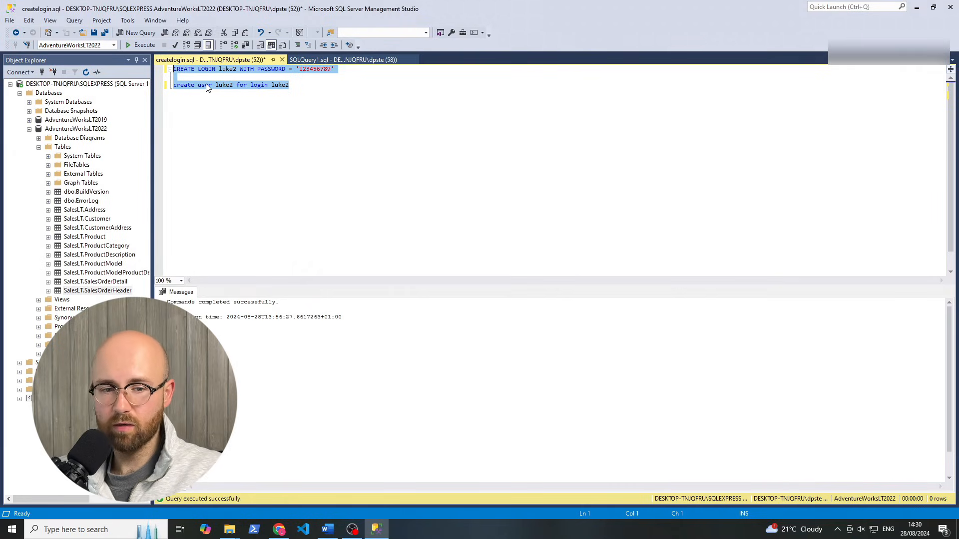
{"action": "type", "text": "USE "}
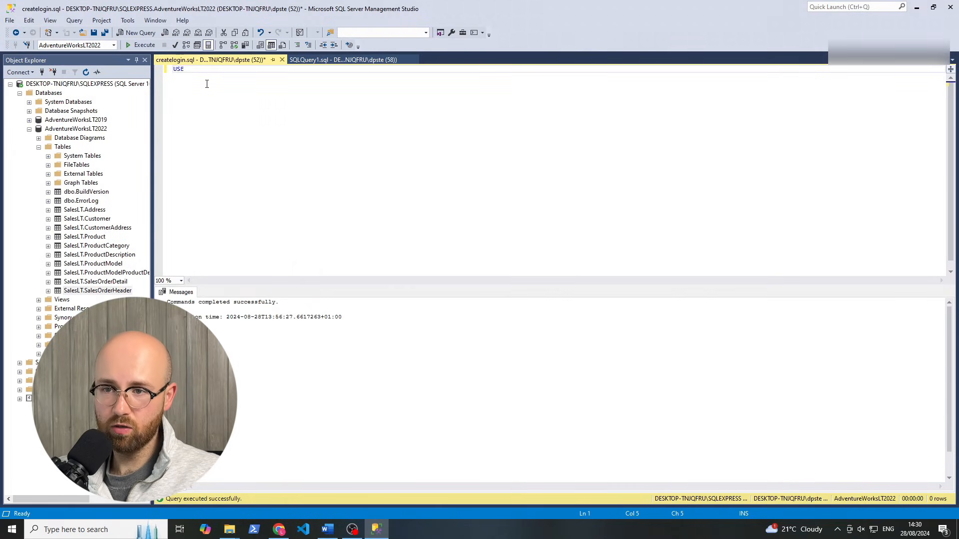
{"action": "type", "text": "Adventu"}
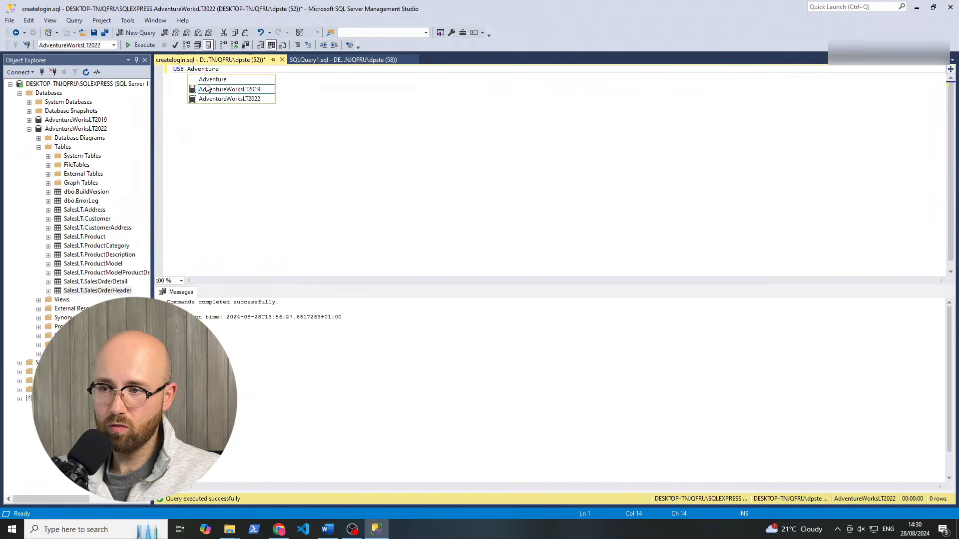
{"action": "type", "text": "re"}
{"action": "key", "text": "Down"}
{"action": "key", "text": "Down"}
{"action": "key", "text": "Tab"}
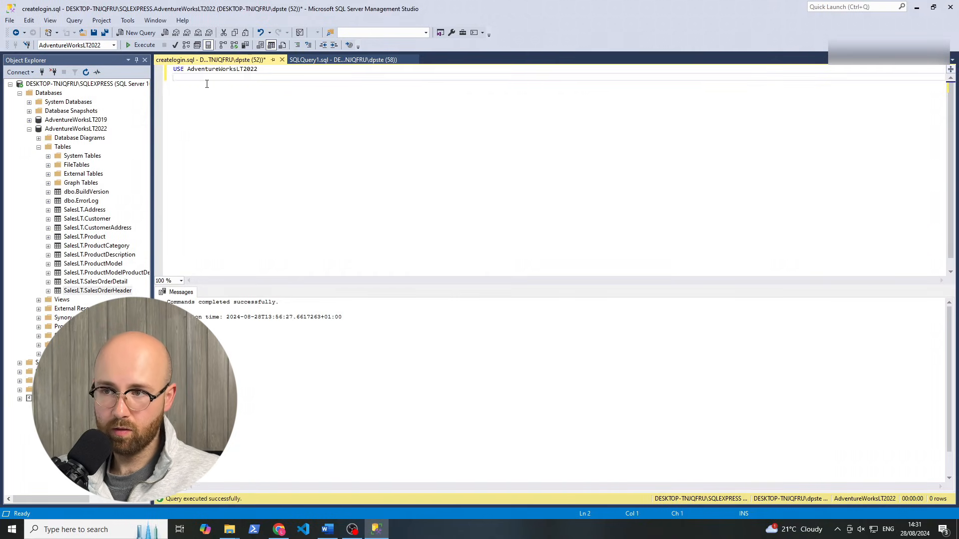
{"action": "key", "text": "Return"}
{"action": "key", "text": "Return"}
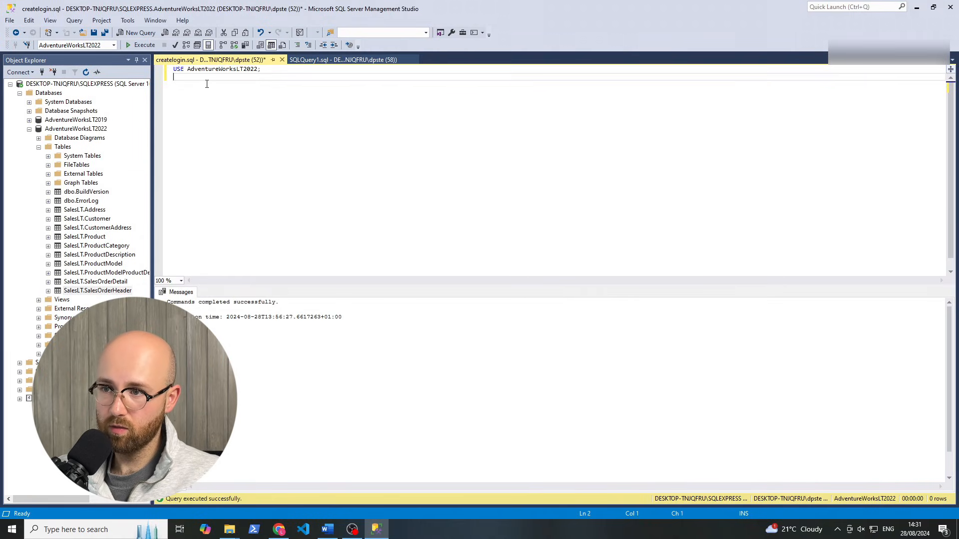
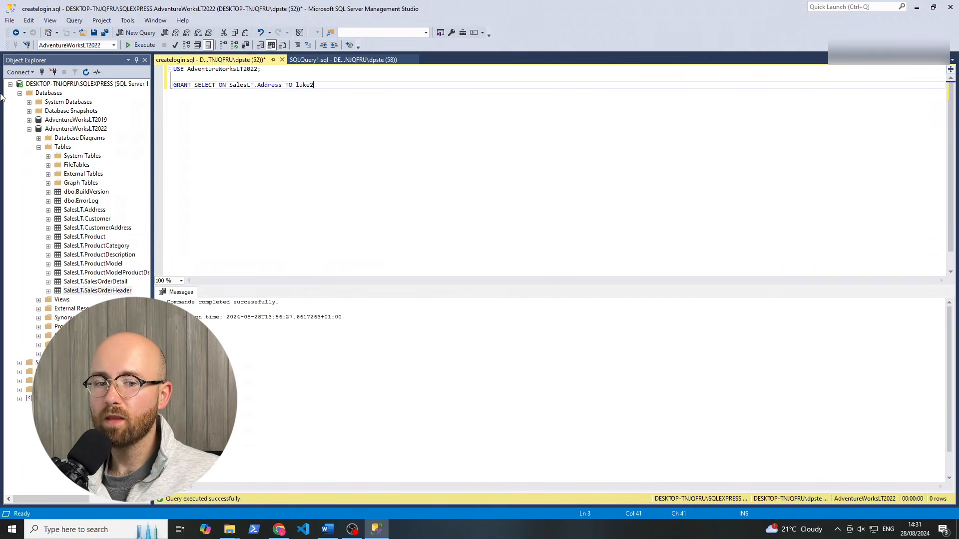
Rerun the GRANT SELECT on SalesLT.Address against AdventureWorksLT2022, then return to Data Factory
{"action": "left_click", "coordinate": [75, 130]}
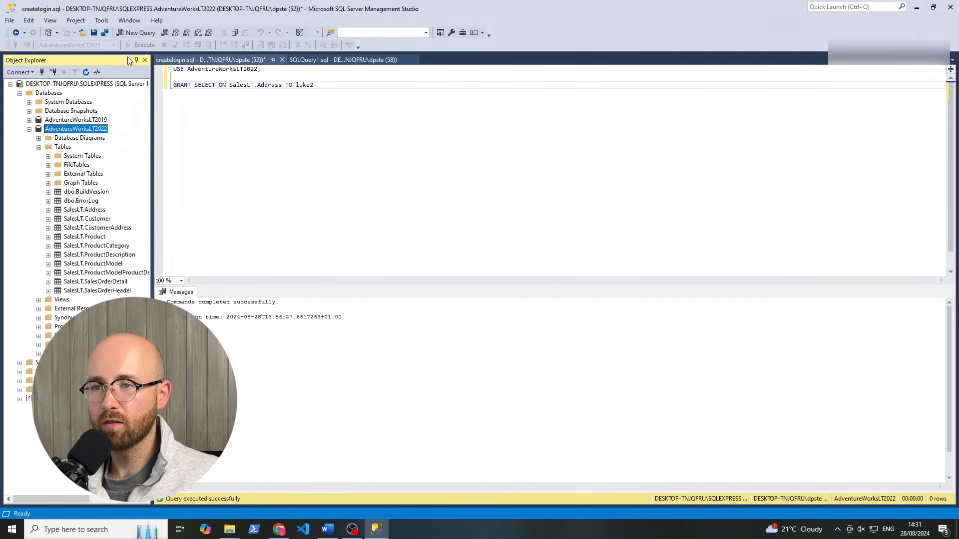
{"action": "left_click", "coordinate": [192, 86]}
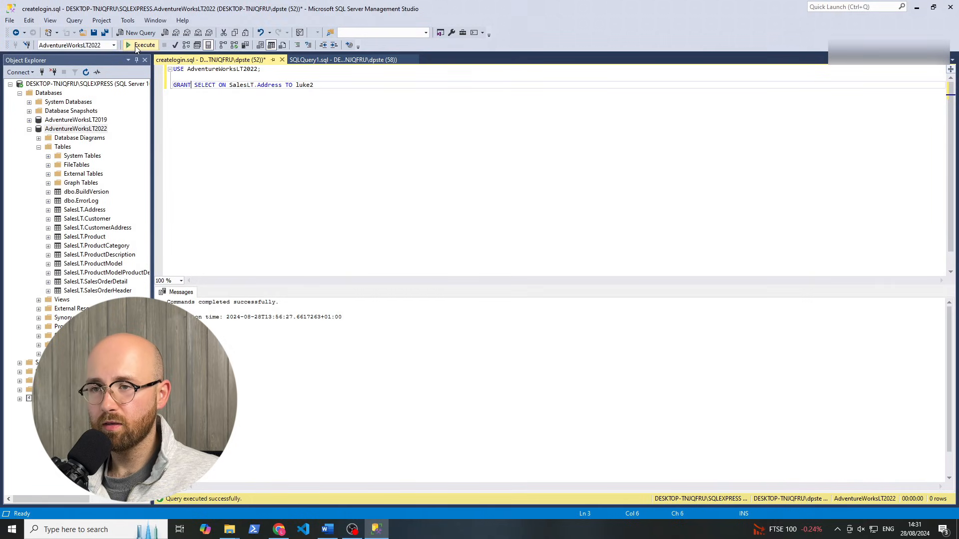
{"action": "left_click", "coordinate": [135, 46]}
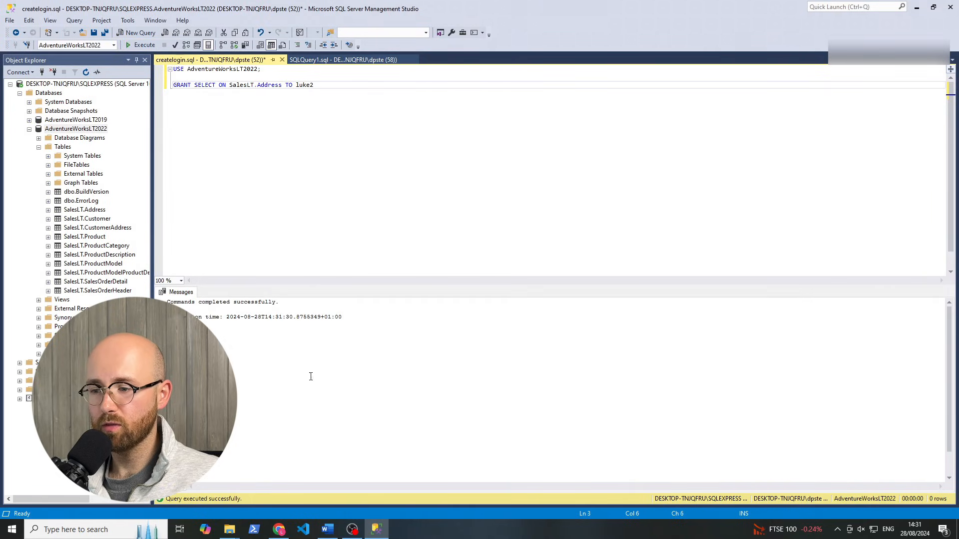
{"action": "left_click", "coordinate": [278, 529]}
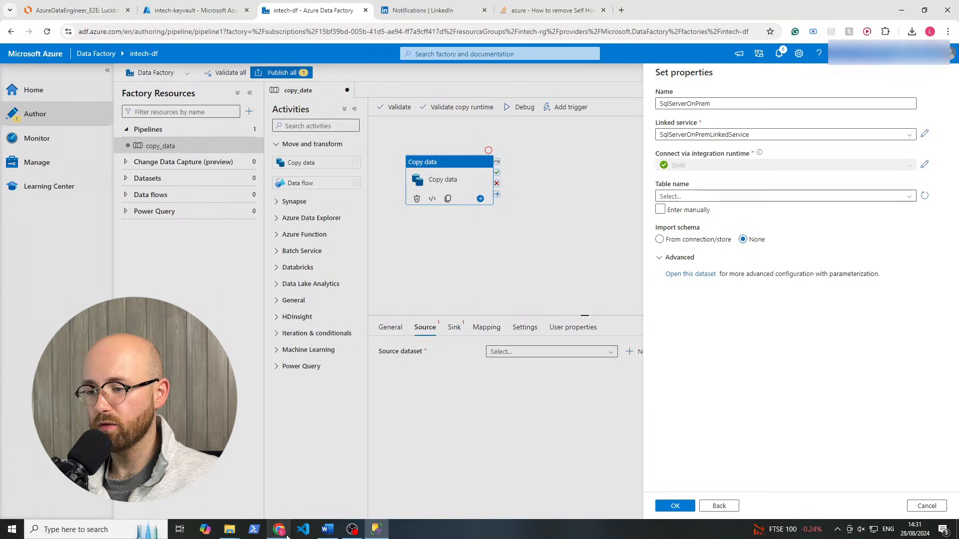
Point the SqlServerOnPrem dataset at table SalesLT.Address and confirm it as the Copy data source
{"action": "left_click", "coordinate": [901, 198]}
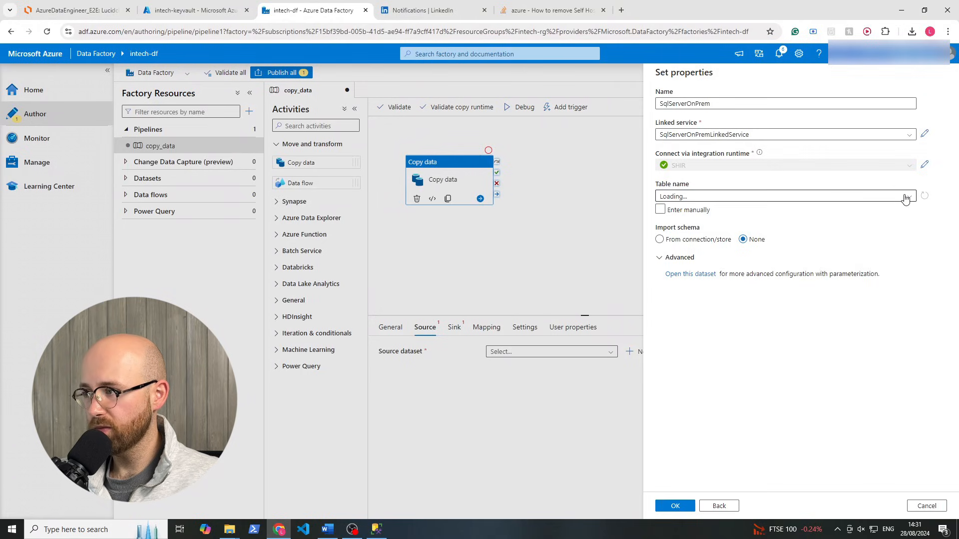
{"action": "left_click", "coordinate": [905, 198]}
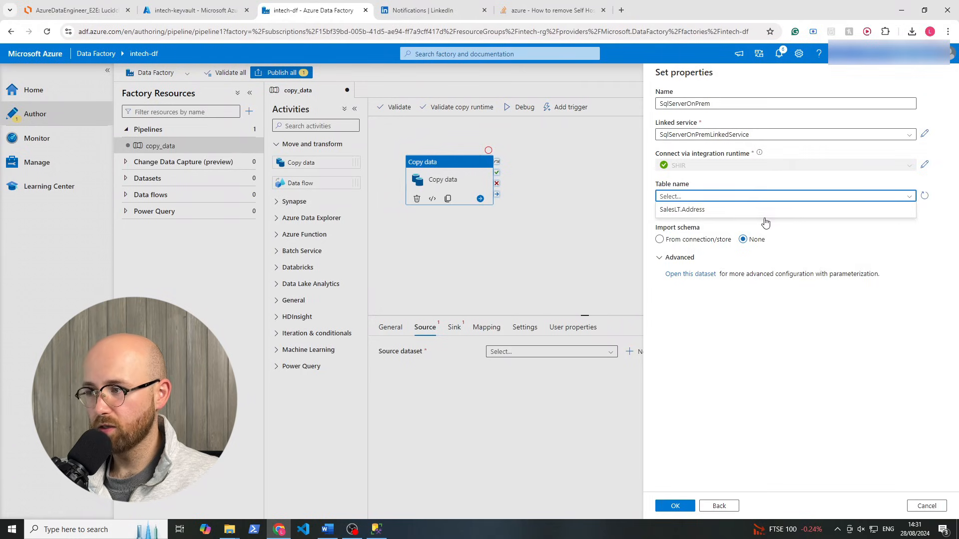
{"action": "left_click", "coordinate": [726, 209]}
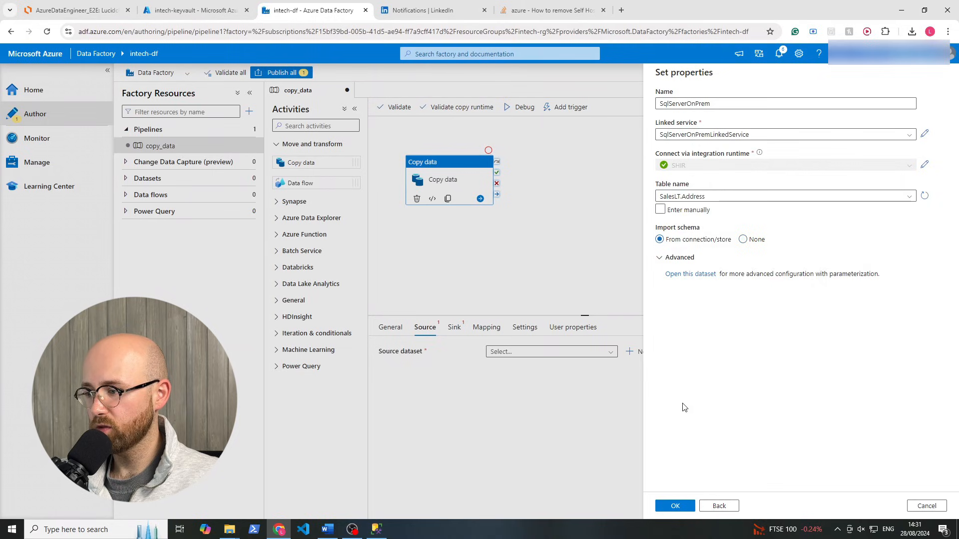
{"action": "left_click", "coordinate": [669, 509]}
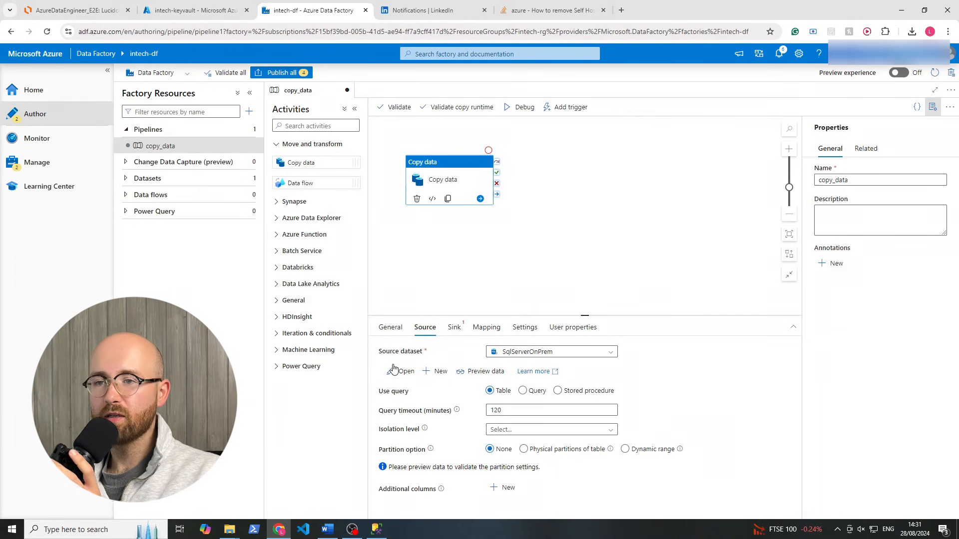
{"action": "left_click", "coordinate": [96, 14]}
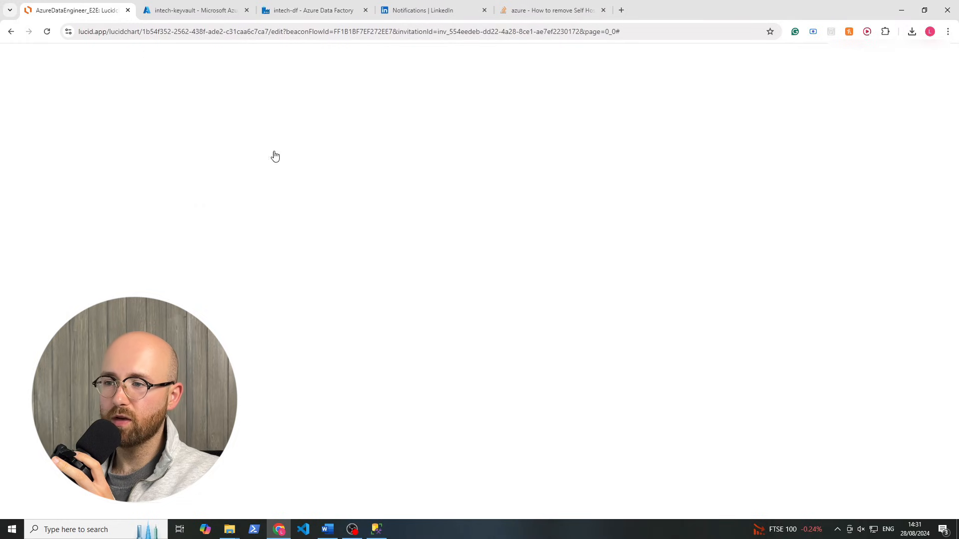
{"action": "left_click", "coordinate": [331, 12]}
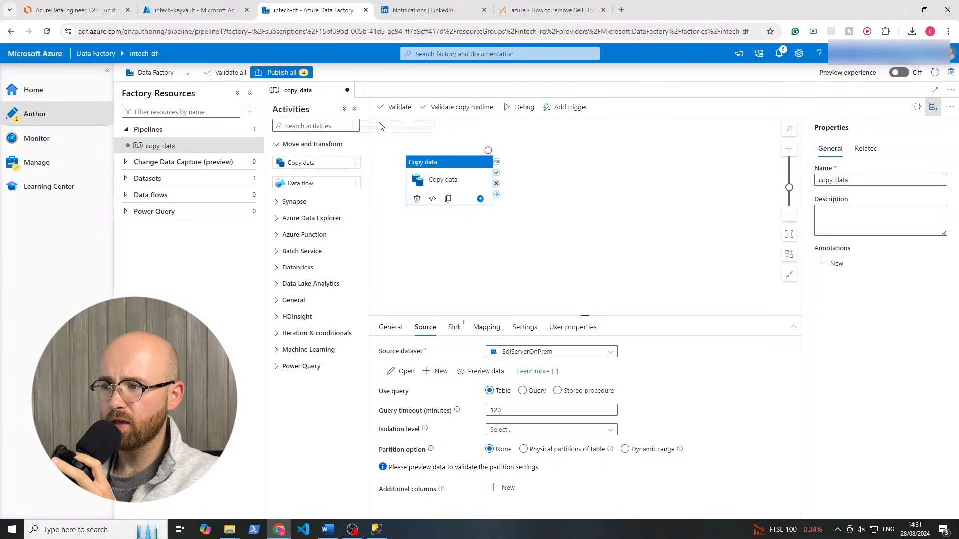
Start a new sink dataset on Azure Data Lake Storage Gen2 using the Parquet format
{"action": "left_click", "coordinate": [453, 327]}
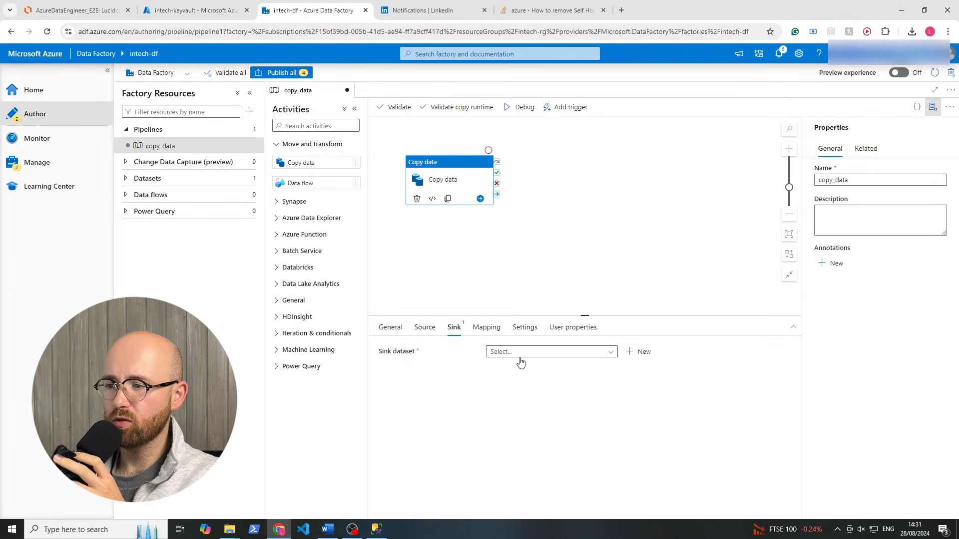
{"action": "left_click", "coordinate": [610, 354]}
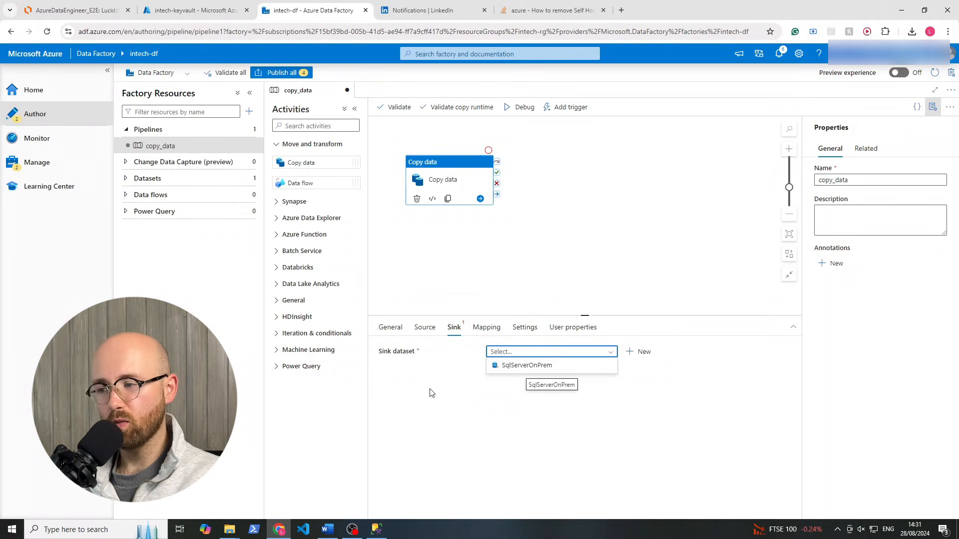
{"action": "left_click", "coordinate": [539, 396]}
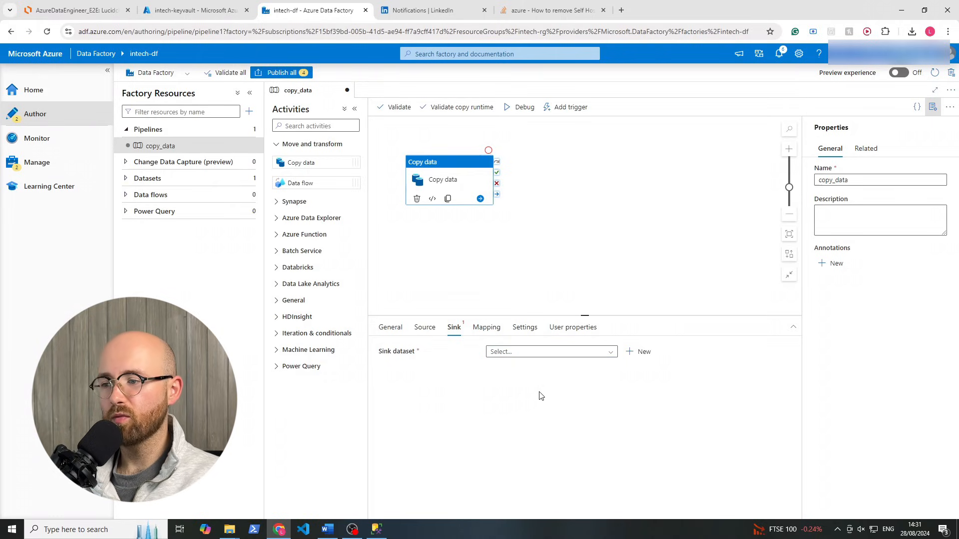
{"action": "left_click", "coordinate": [644, 352]}
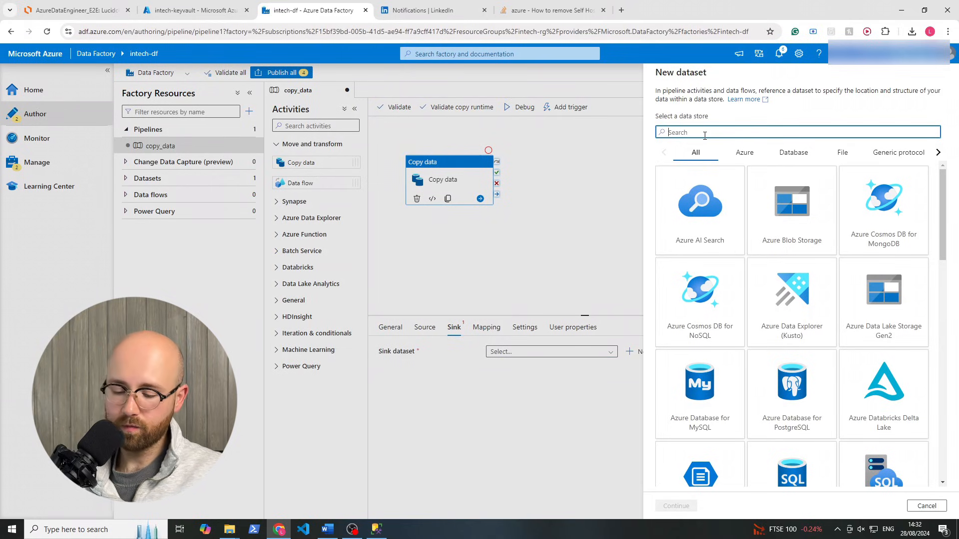
{"action": "type", "text": "ad"}
{"action": "key", "text": "BackSpace"}
{"action": "key", "text": "BackSpace"}
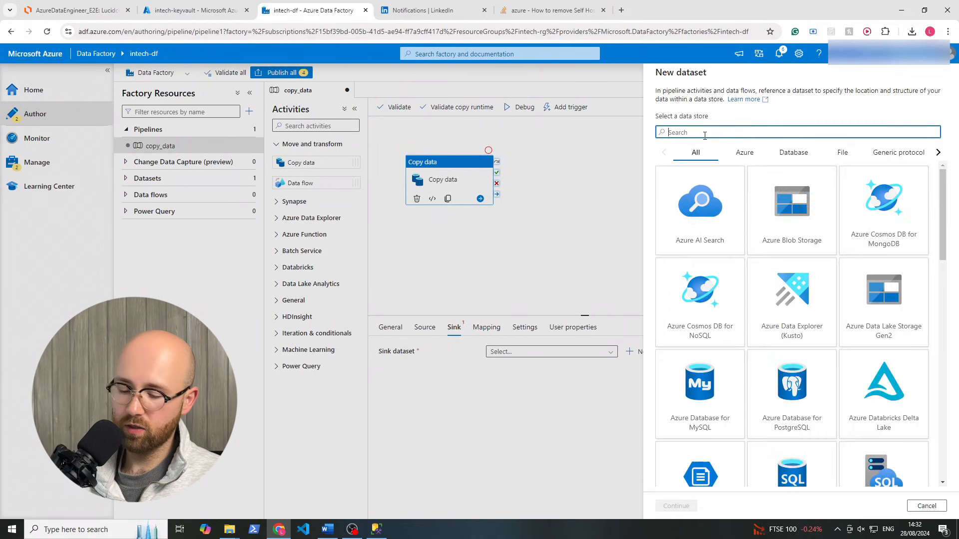
{"action": "type", "text": "data"}
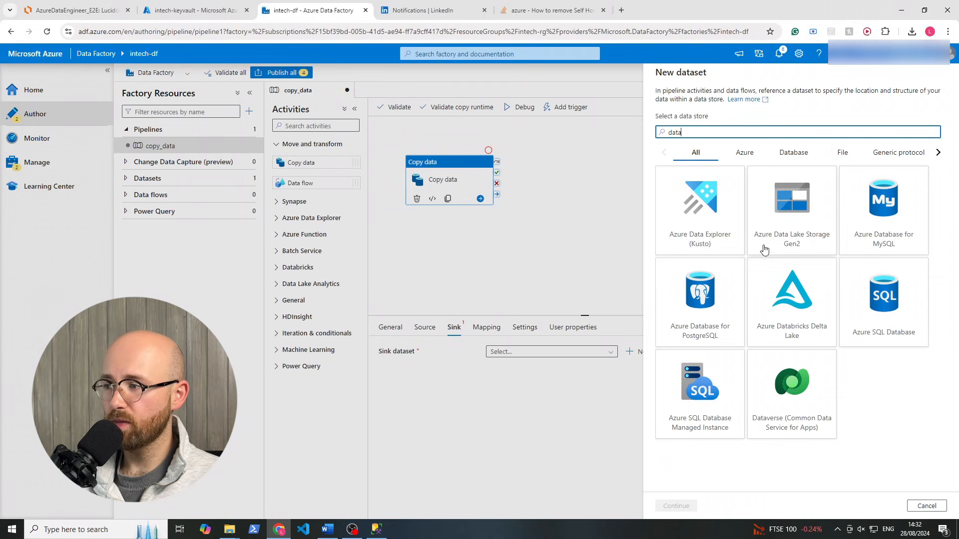
{"action": "left_click", "coordinate": [796, 244]}
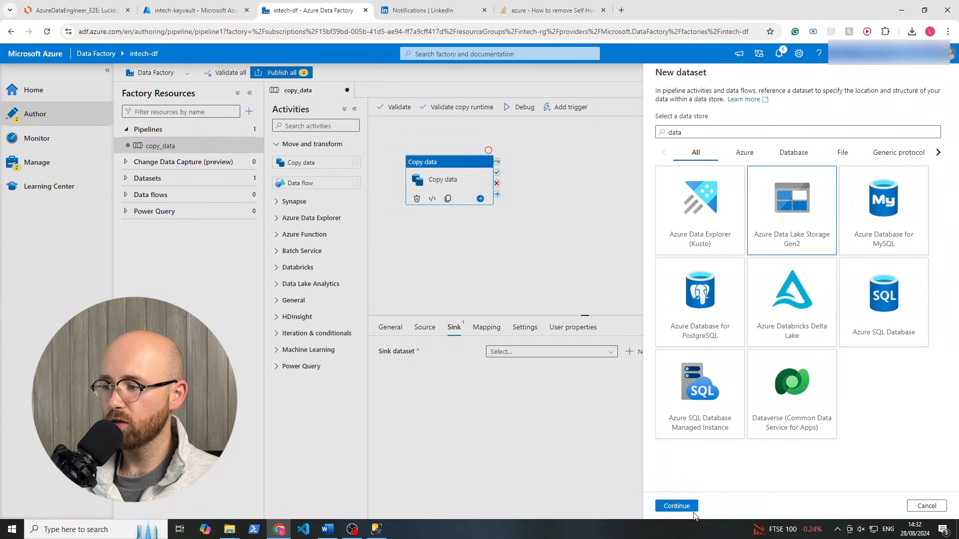
{"action": "left_click", "coordinate": [686, 507]}
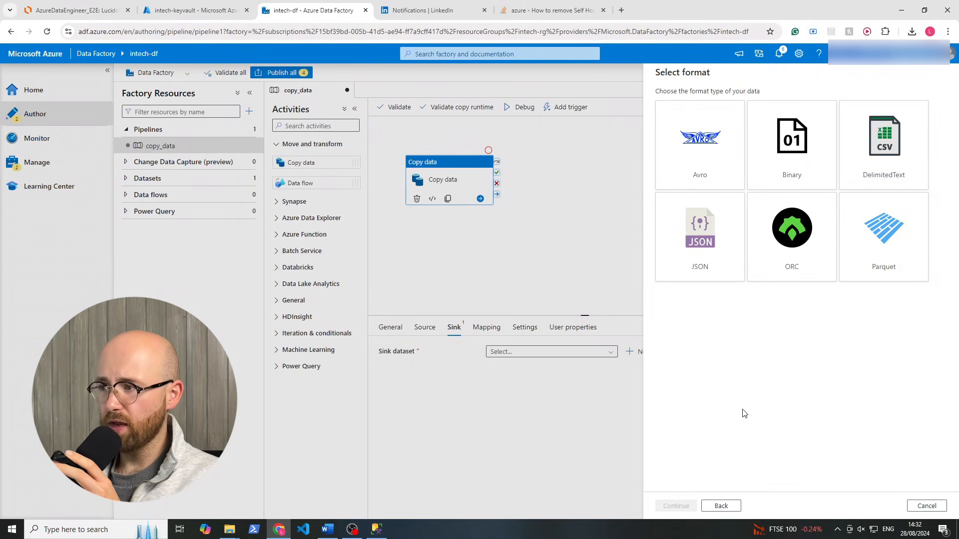
{"action": "left_click", "coordinate": [892, 249]}
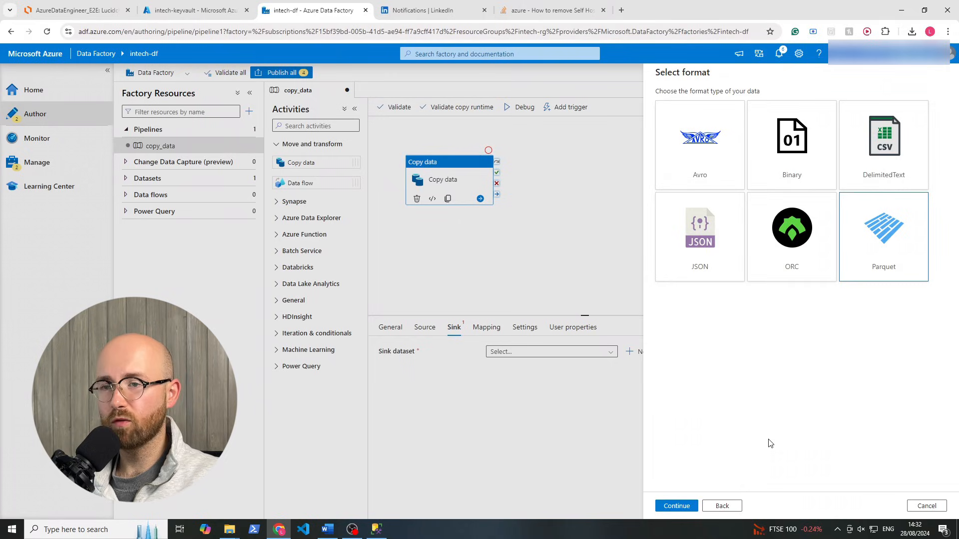
{"action": "left_click", "coordinate": [676, 506]}
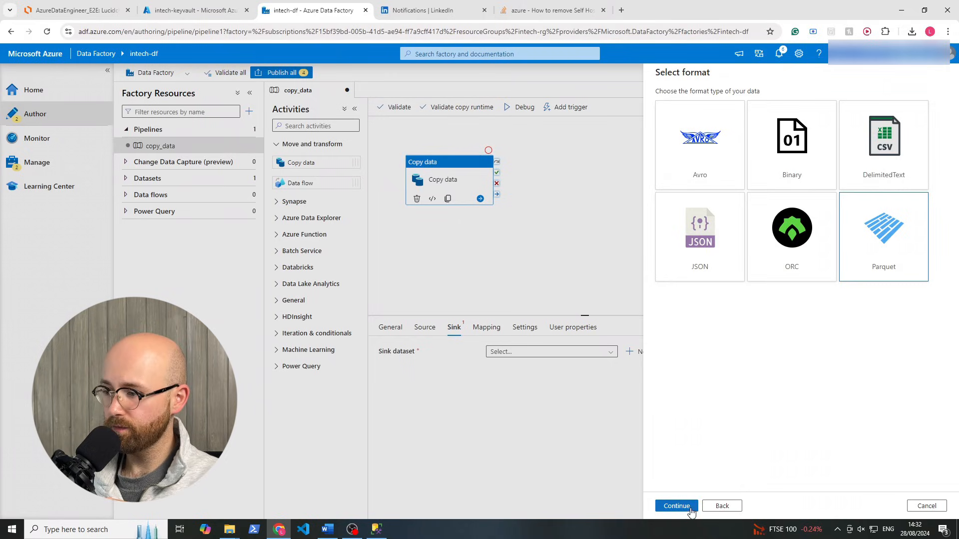
Rename the sink dataset to ParquetSink
{"action": "left_click", "coordinate": [695, 103]}
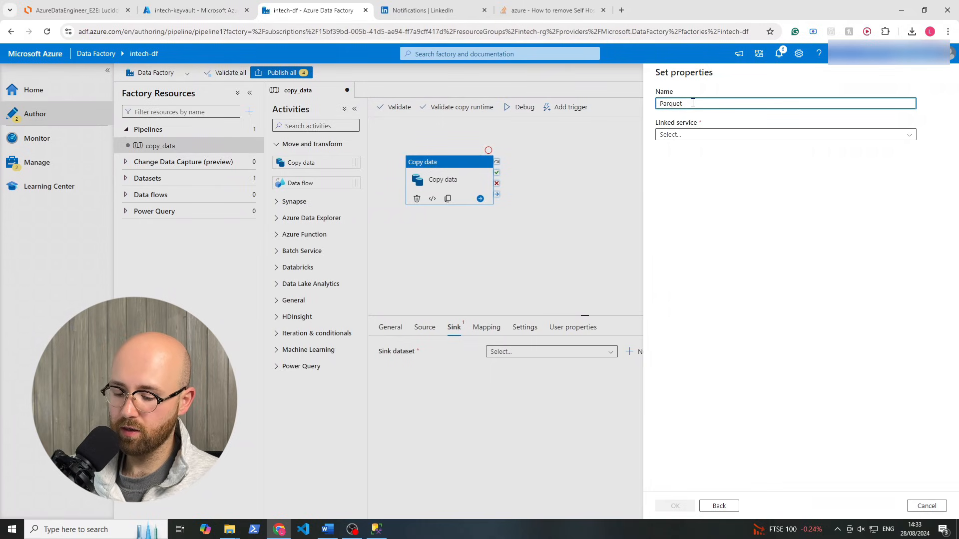
{"action": "type", "text": "Sink"}
{"action": "left_click", "coordinate": [677, 134]}
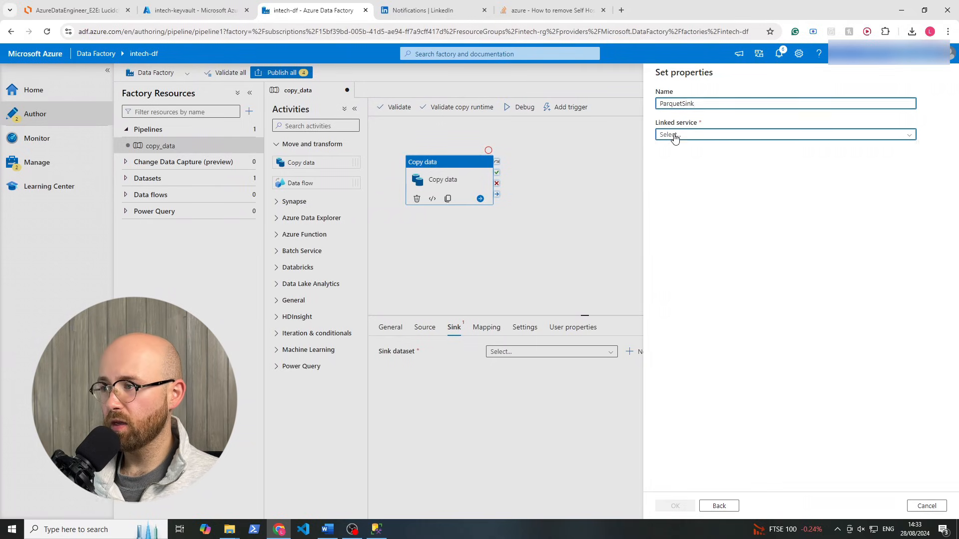
Begin a new ADLS Gen2 linked service using the auto-resolve runtime and account key authentication
{"action": "left_click", "coordinate": [679, 166]}
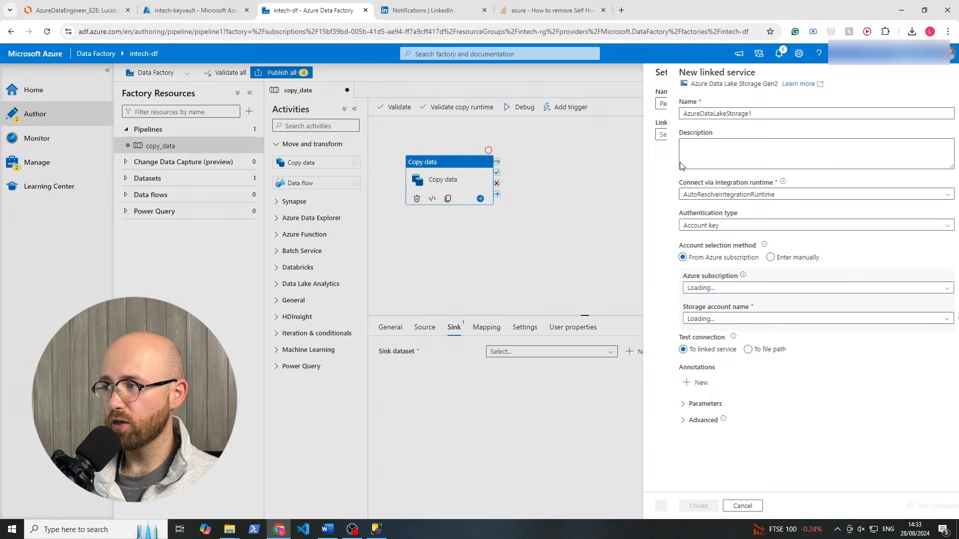
{"action": "left_click", "coordinate": [732, 114]}
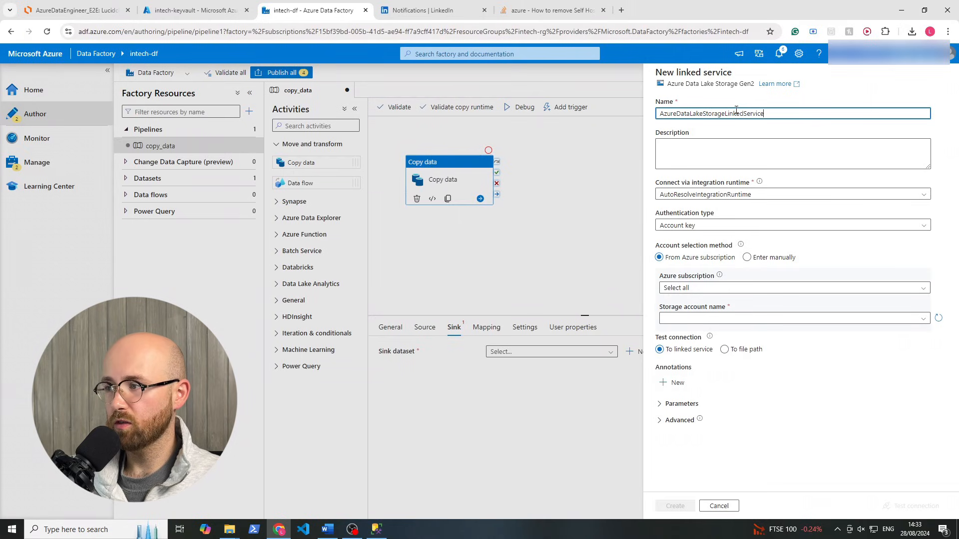
{"action": "left_click", "coordinate": [681, 199]}
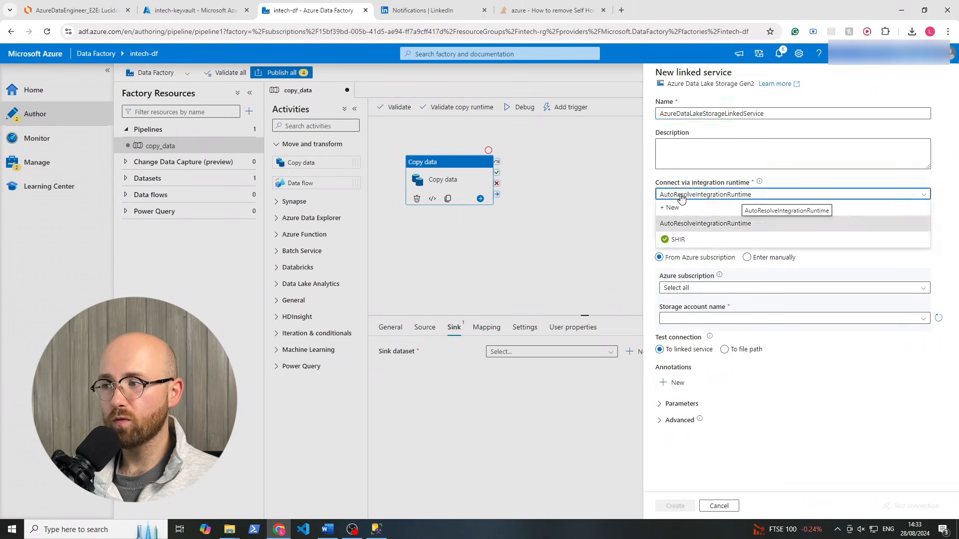
{"action": "left_click", "coordinate": [692, 225]}
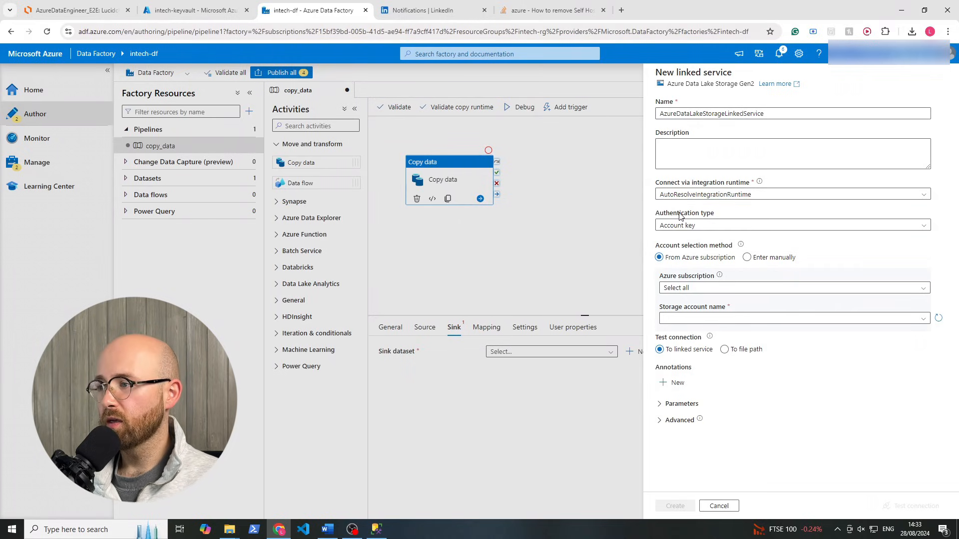
{"action": "left_click", "coordinate": [709, 229]}
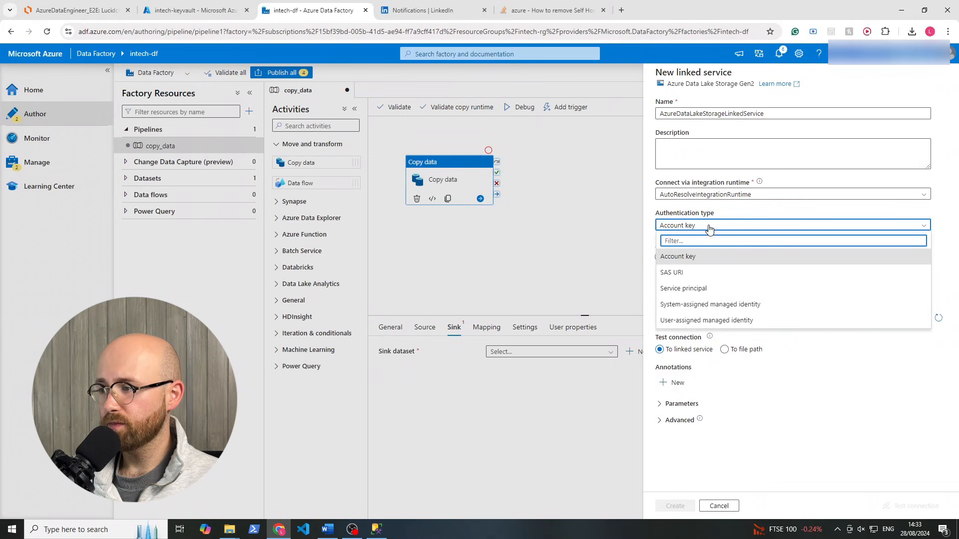
{"action": "left_click", "coordinate": [709, 228]}
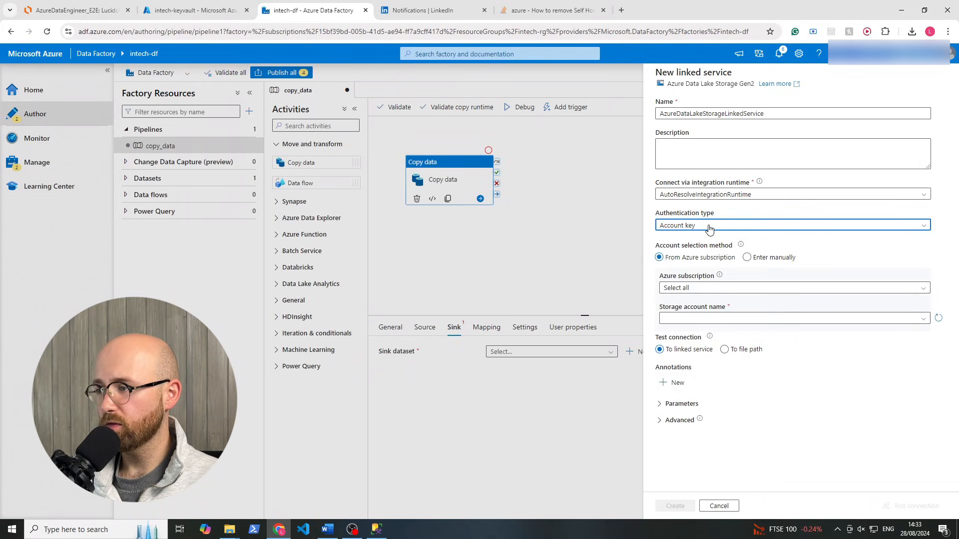
Select Azure subscription 1 and storage account intechsg, test the connection, and create the linked service
{"action": "left_click", "coordinate": [708, 289]}
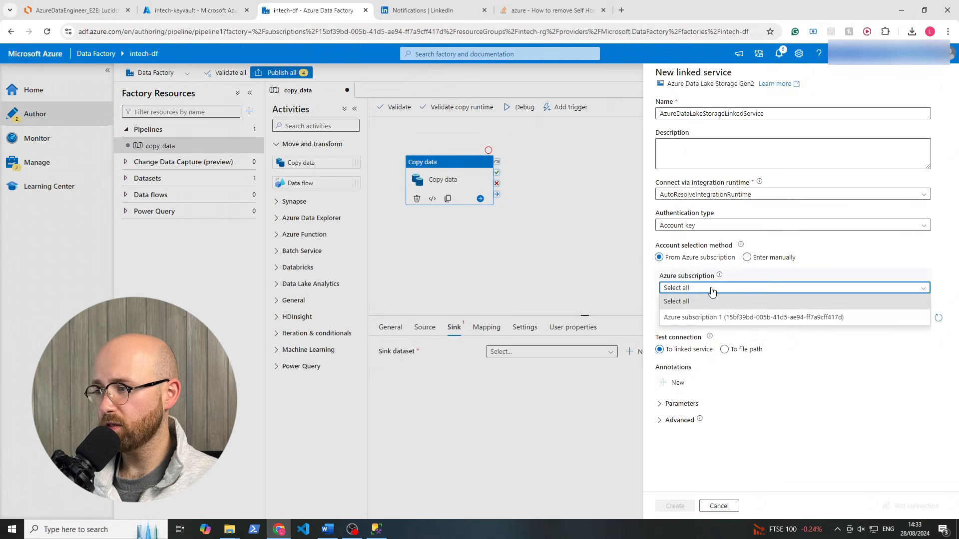
{"action": "left_click", "coordinate": [697, 320]}
{"action": "left_click", "coordinate": [698, 318]}
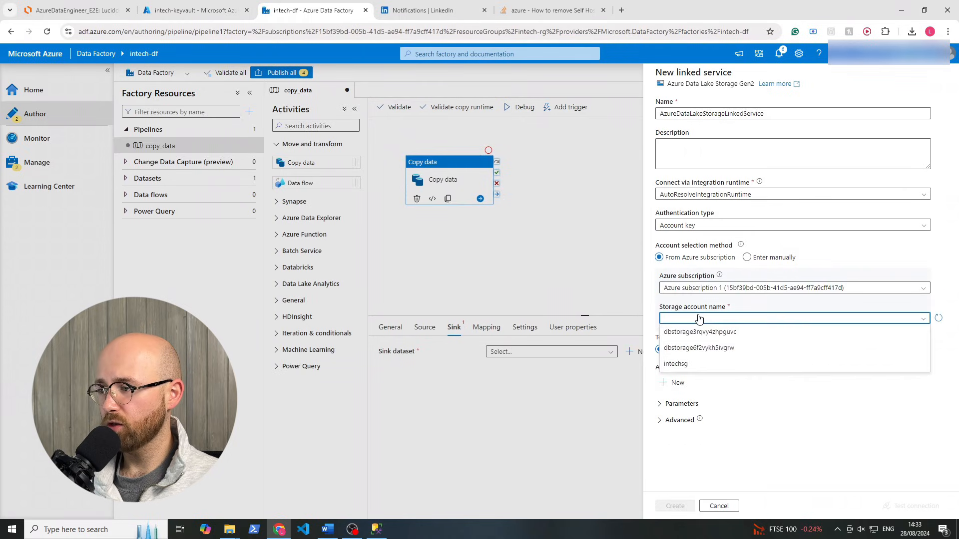
{"action": "left_click", "coordinate": [691, 364]}
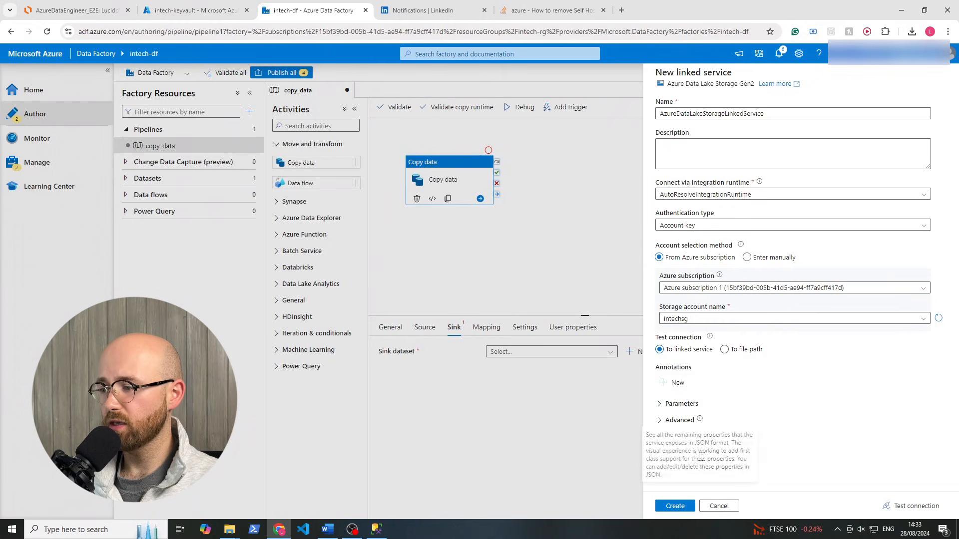
{"action": "left_click", "coordinate": [909, 507]}
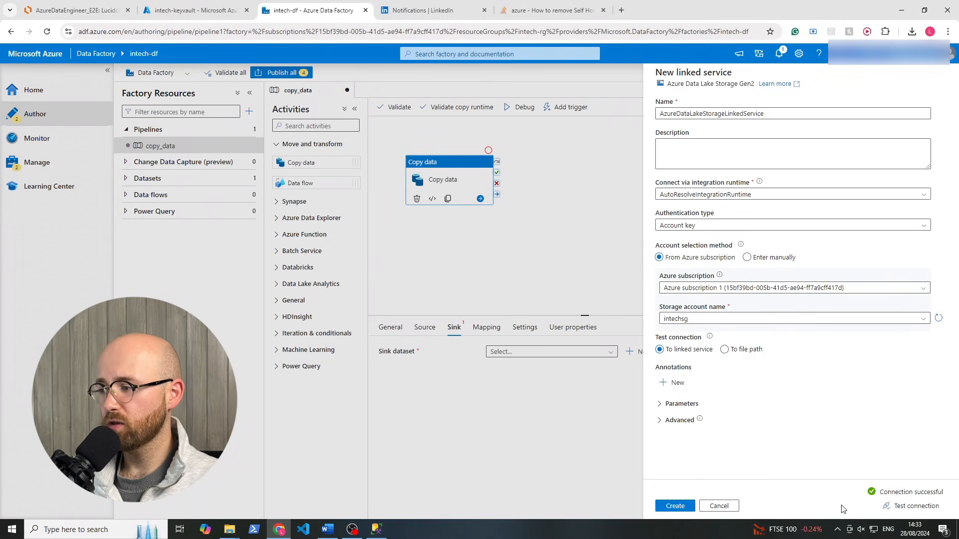
{"action": "left_click", "coordinate": [675, 506]}
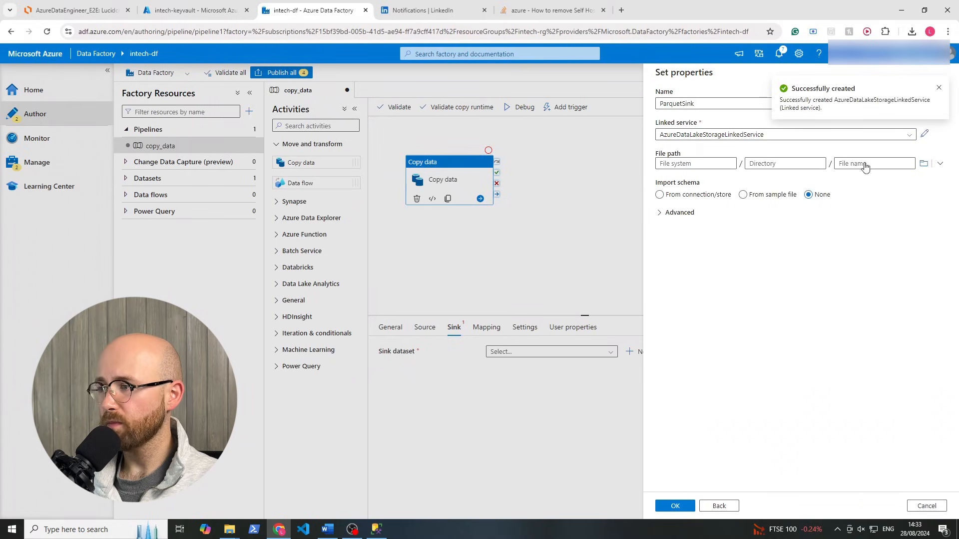
Set the ParquetSink file path to the bronze container, leaving directory and file name empty, and save
{"action": "left_click", "coordinate": [938, 88]}
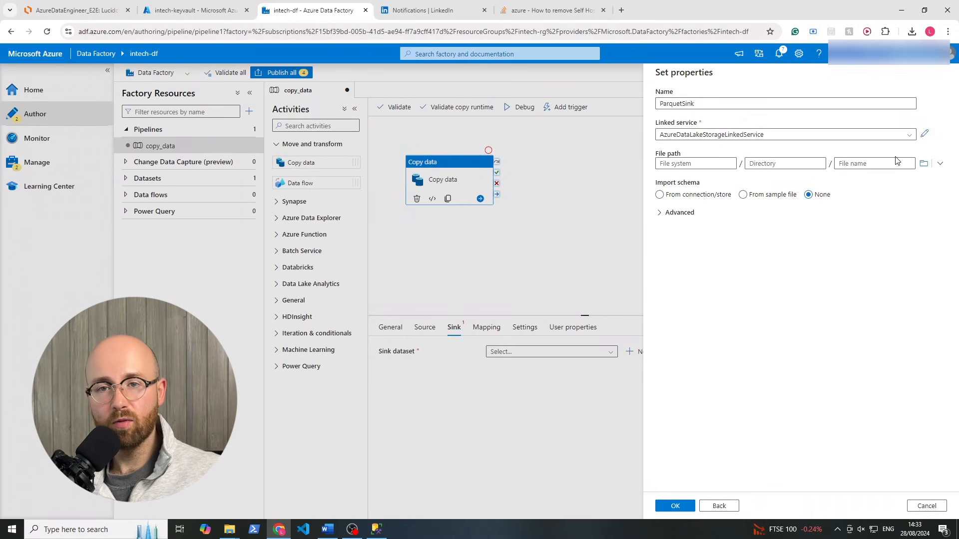
{"action": "left_click", "coordinate": [924, 163]}
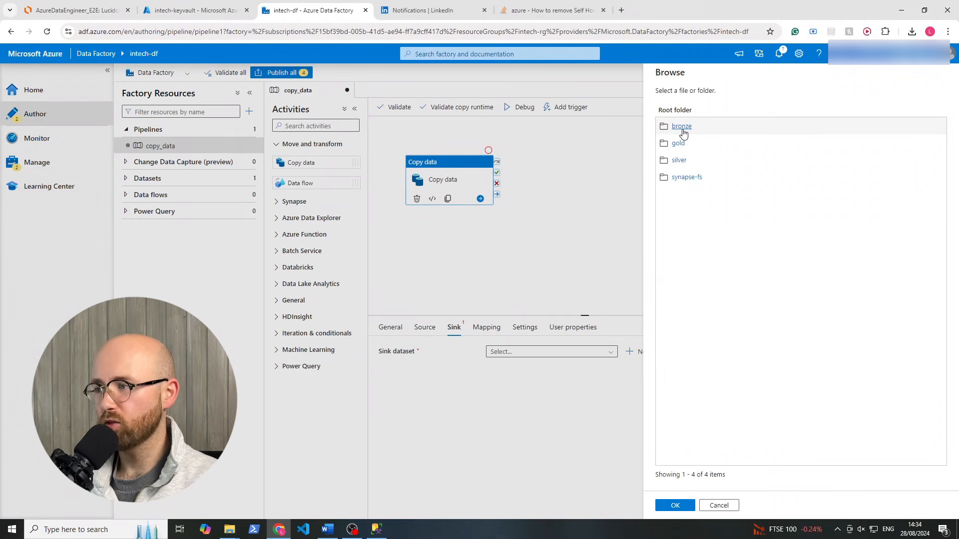
{"action": "left_click", "coordinate": [682, 127]}
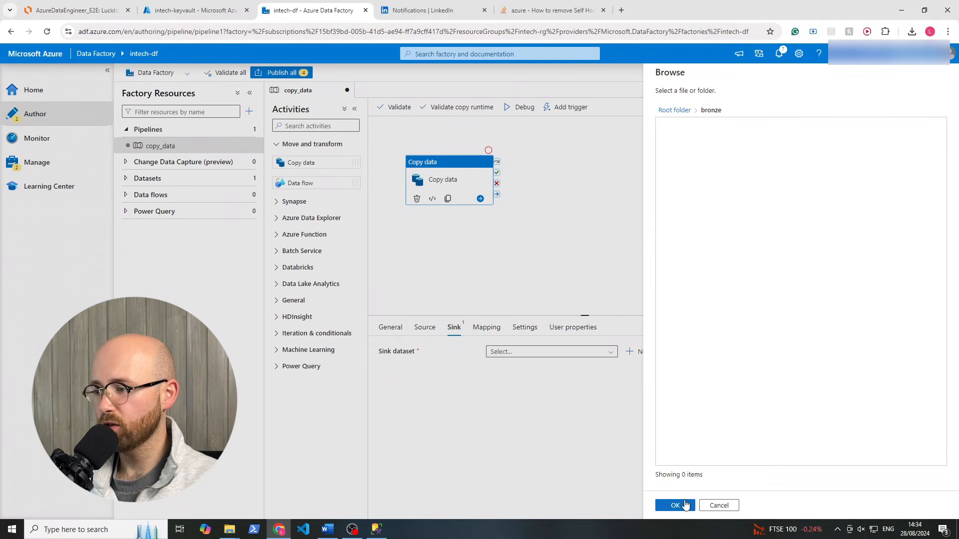
{"action": "left_click", "coordinate": [676, 505]}
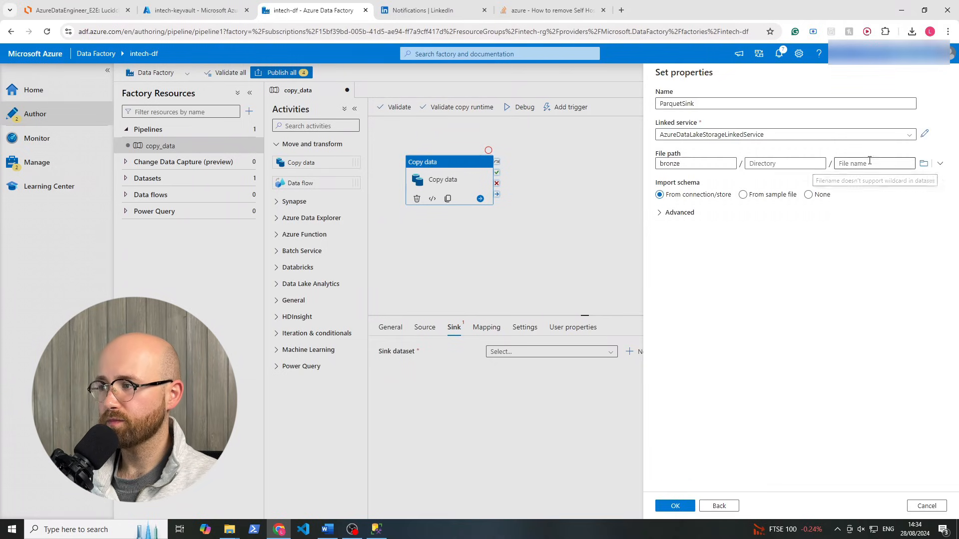
{"action": "left_click", "coordinate": [797, 162]}
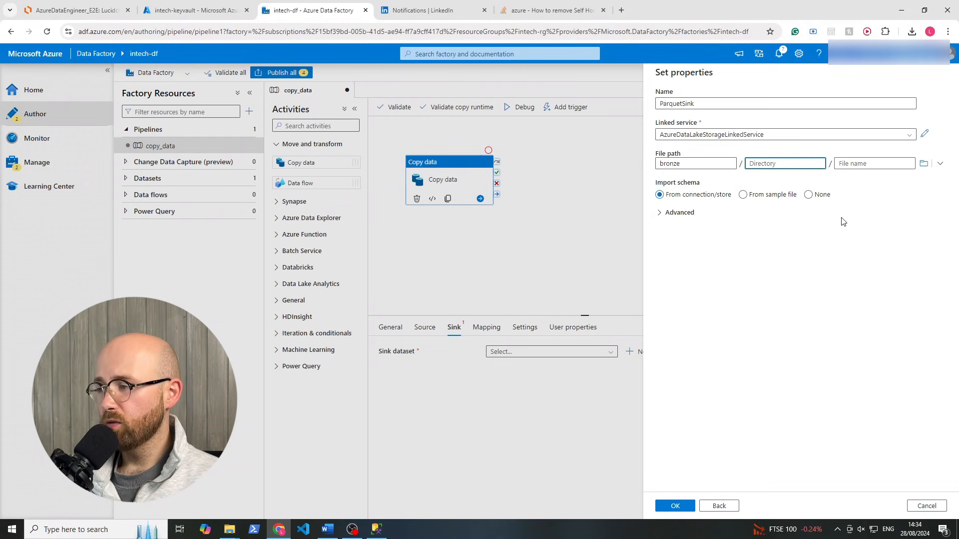
{"action": "left_click", "coordinate": [856, 167]}
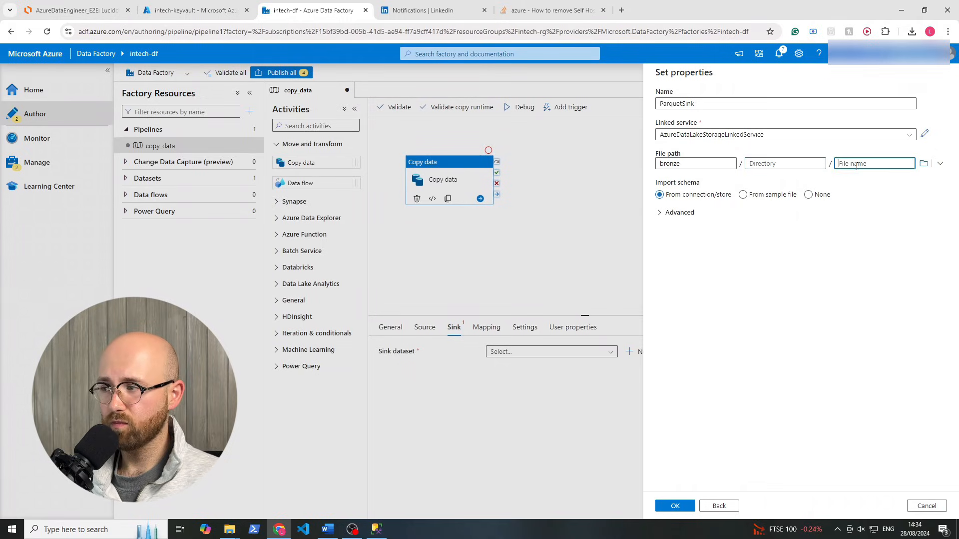
{"action": "left_click", "coordinate": [674, 506]}
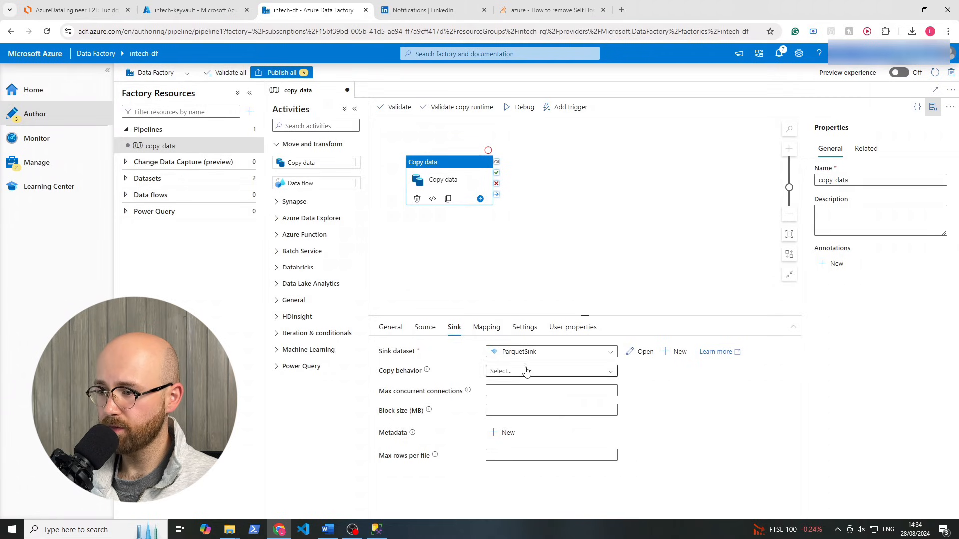
Debug-run the copy_data pipeline and confirm the Copy data run succeeded in 44s
{"action": "left_click", "coordinate": [543, 181]}
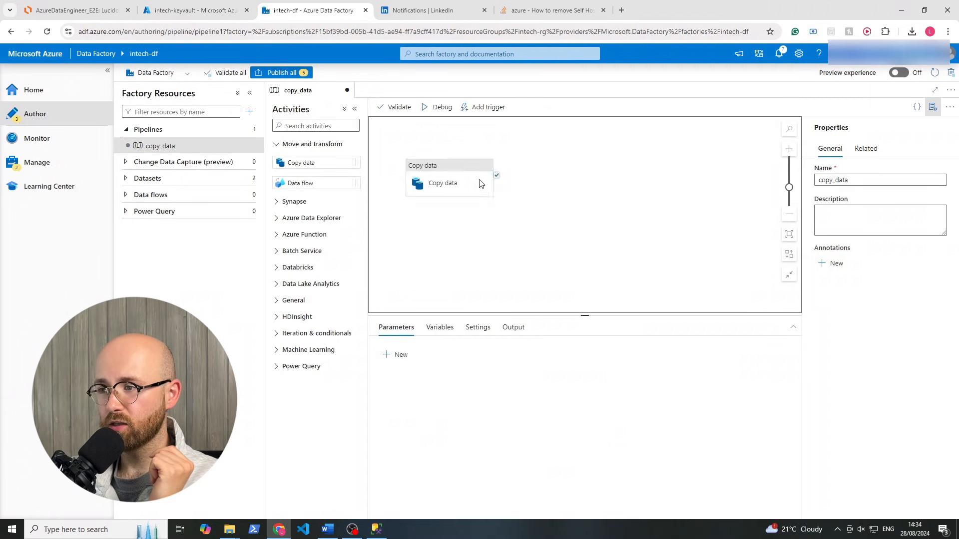
{"action": "left_click", "coordinate": [451, 171]}
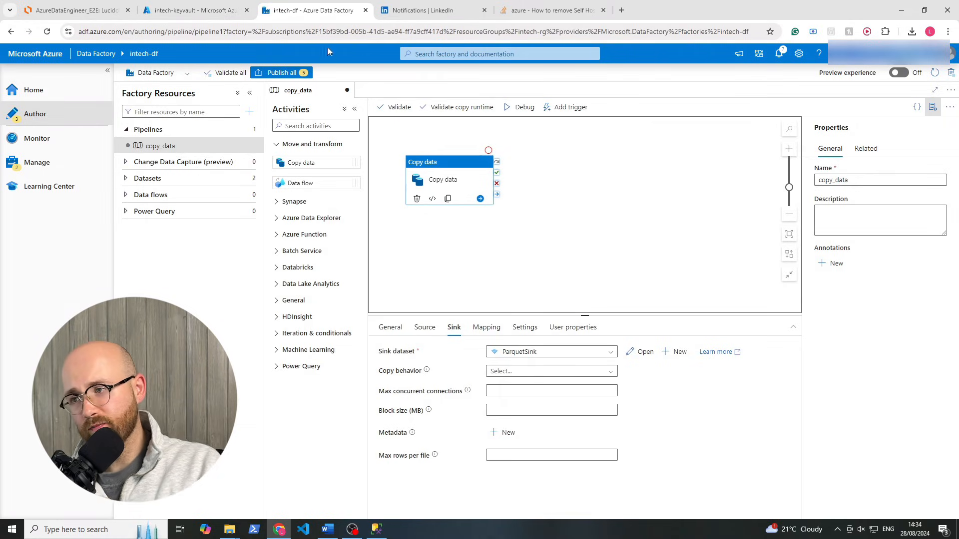
{"action": "left_click", "coordinate": [521, 107]}
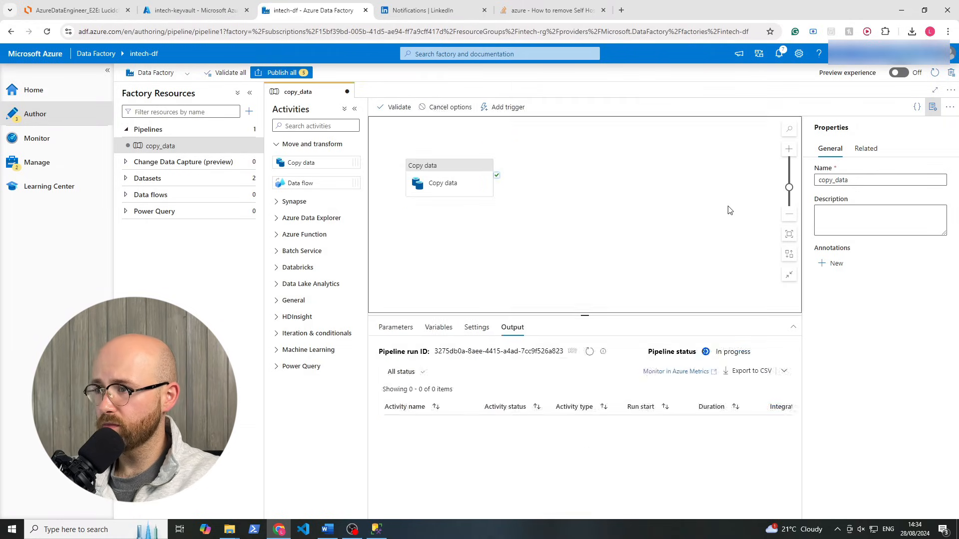
{"action": "left_click", "coordinate": [455, 182]}
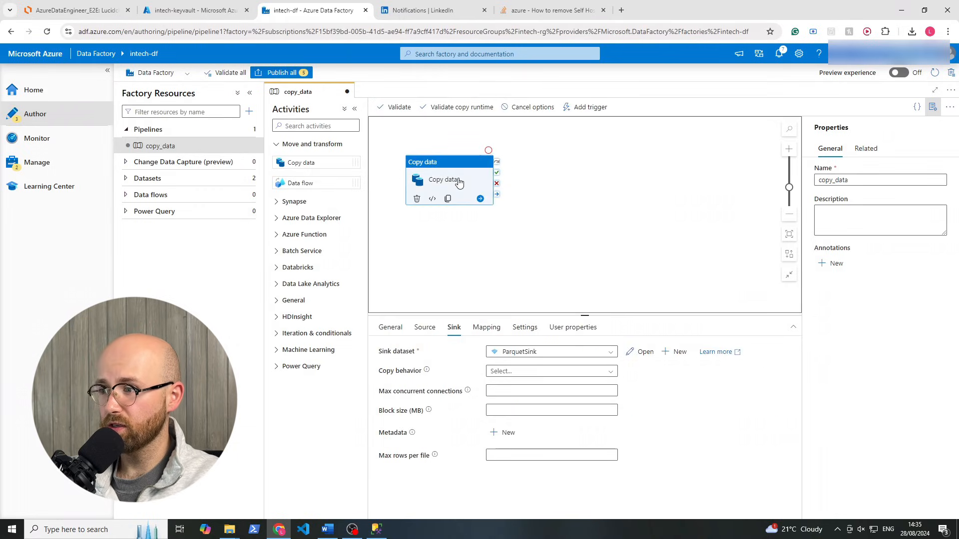
{"action": "left_click", "coordinate": [594, 208]}
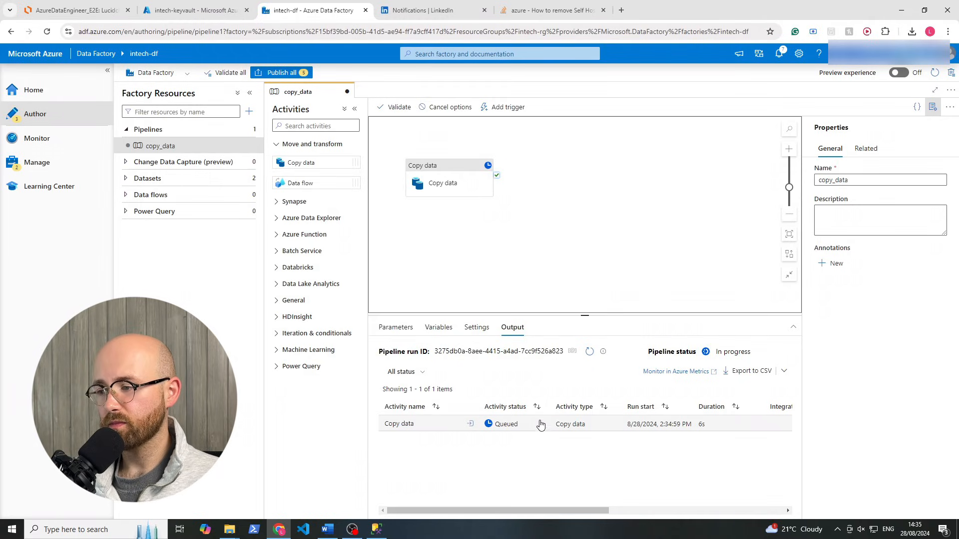
{"action": "left_click", "coordinate": [547, 426]}
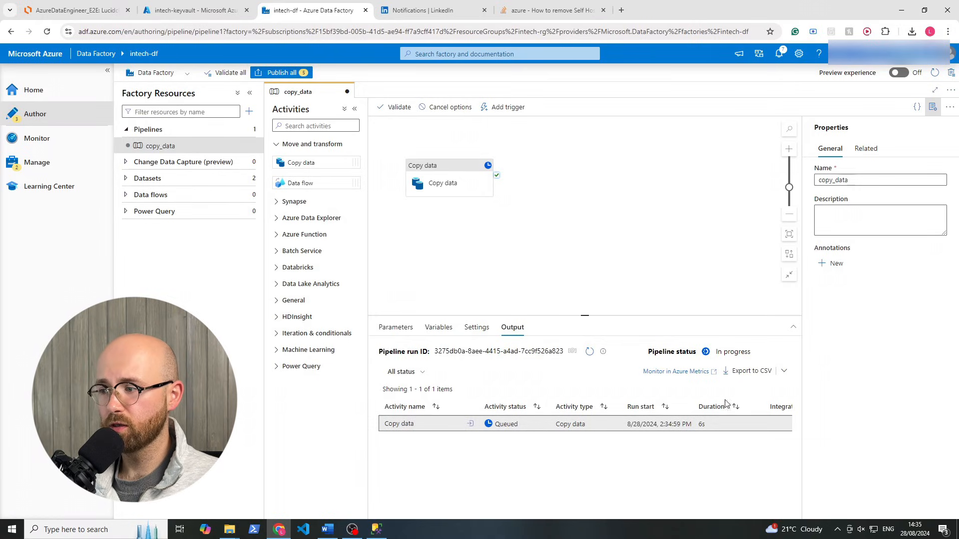
{"action": "left_click", "coordinate": [488, 228]}
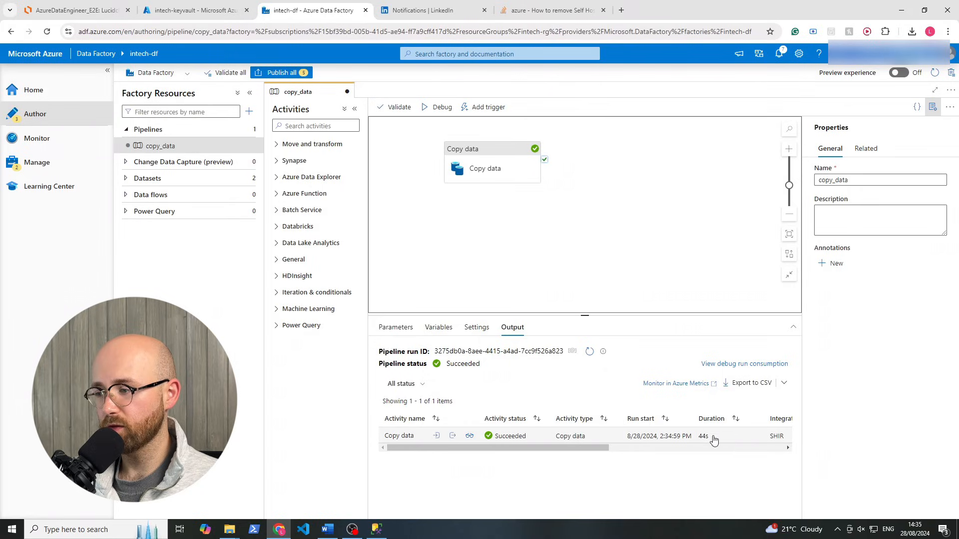
{"action": "left_click", "coordinate": [539, 442]}
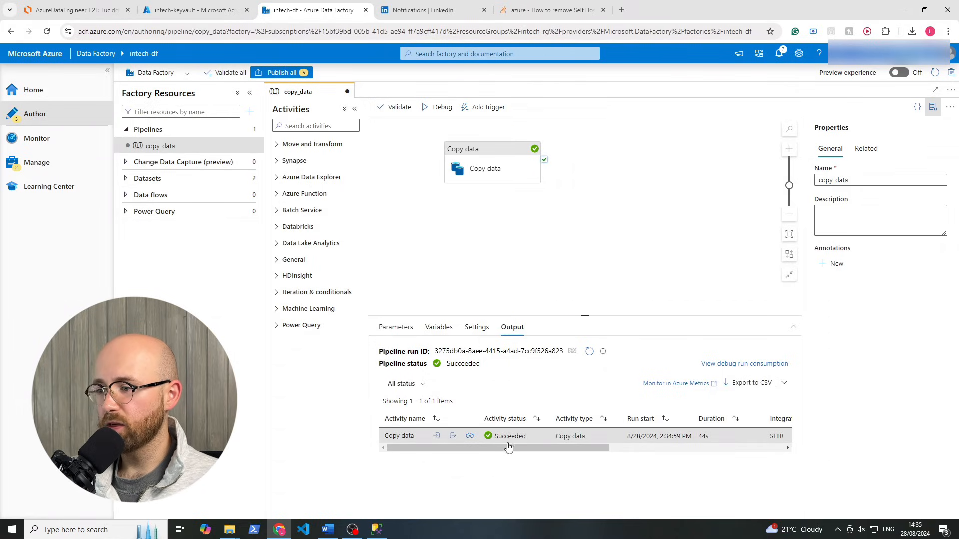
{"action": "left_click", "coordinate": [468, 437]}
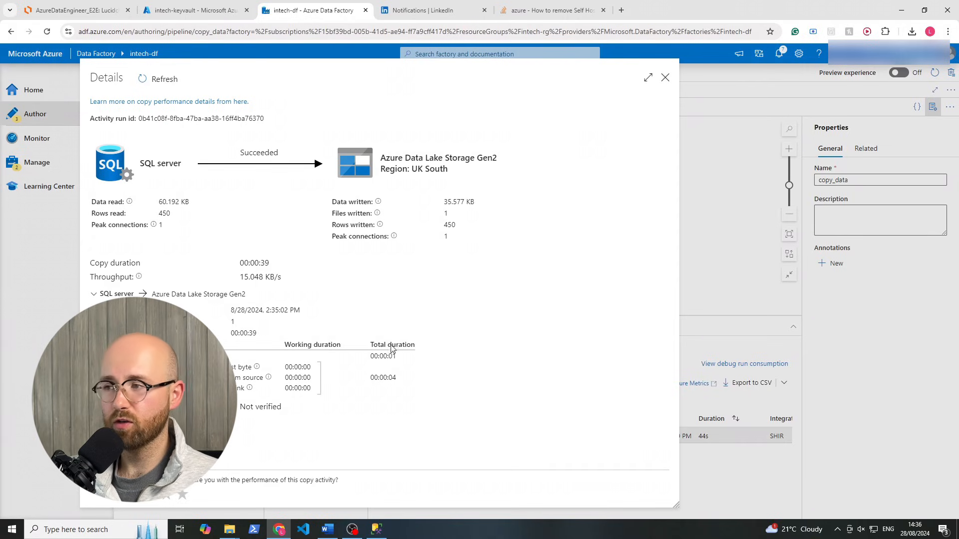
{"action": "left_click", "coordinate": [665, 78]}
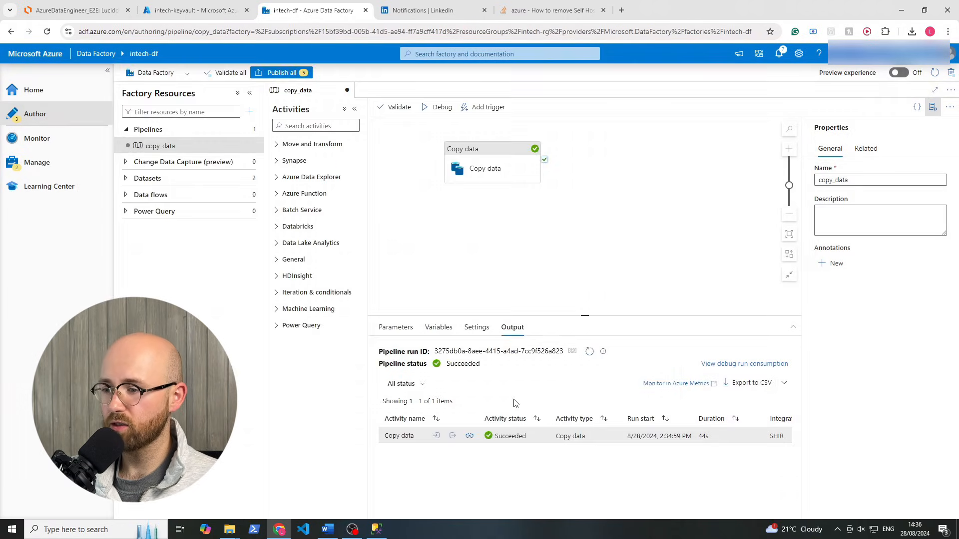
{"action": "left_click", "coordinate": [437, 438]}
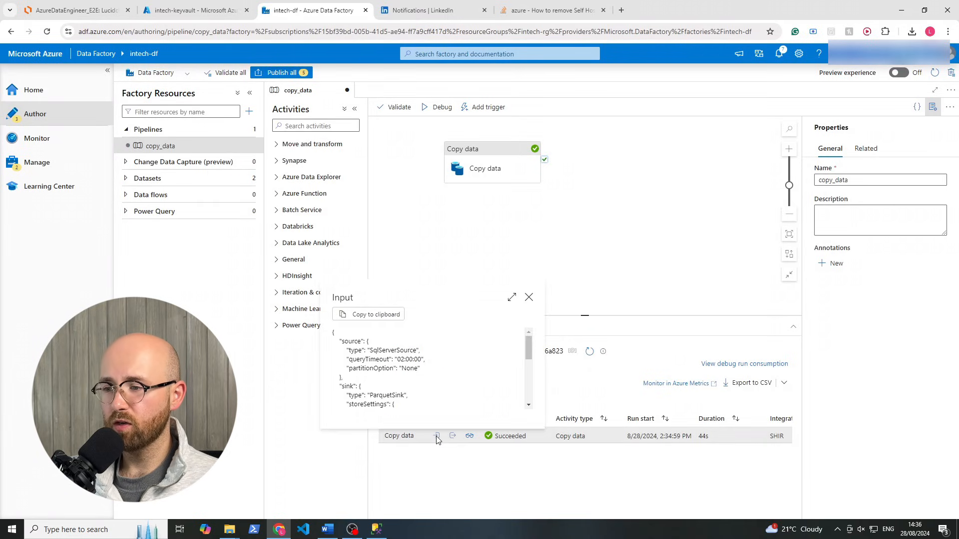
{"action": "mouse_move", "coordinate": [529, 345]}
{"action": "left_mouse_down"}
{"action": "mouse_move", "coordinate": [528, 387]}
{"action": "mouse_move", "coordinate": [528, 345]}
{"action": "left_mouse_up"}
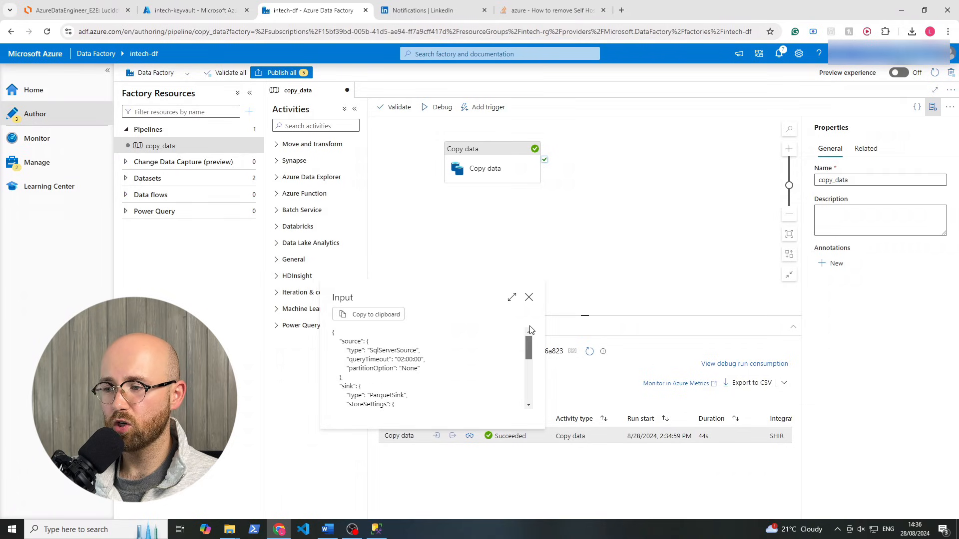
{"action": "left_click", "coordinate": [528, 298]}
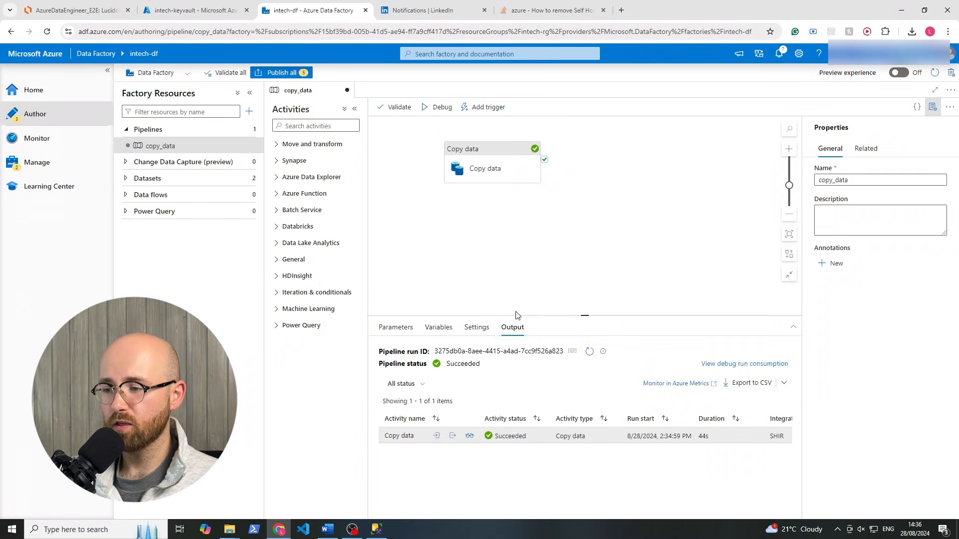
{"action": "left_click", "coordinate": [452, 437]}
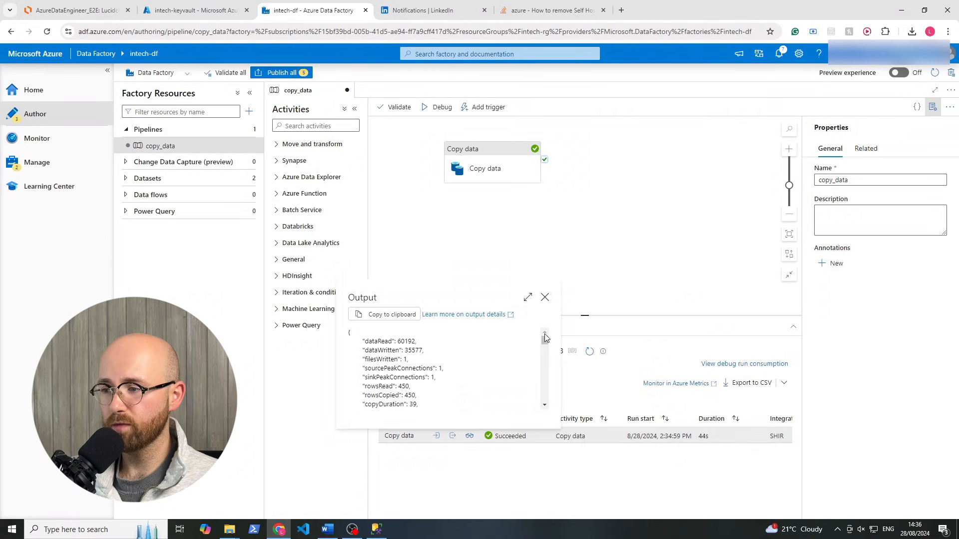
{"action": "mouse_move", "coordinate": [544, 335]}
{"action": "left_mouse_down"}
{"action": "mouse_move", "coordinate": [544, 404]}
{"action": "mouse_move", "coordinate": [544, 339]}
{"action": "left_mouse_up"}
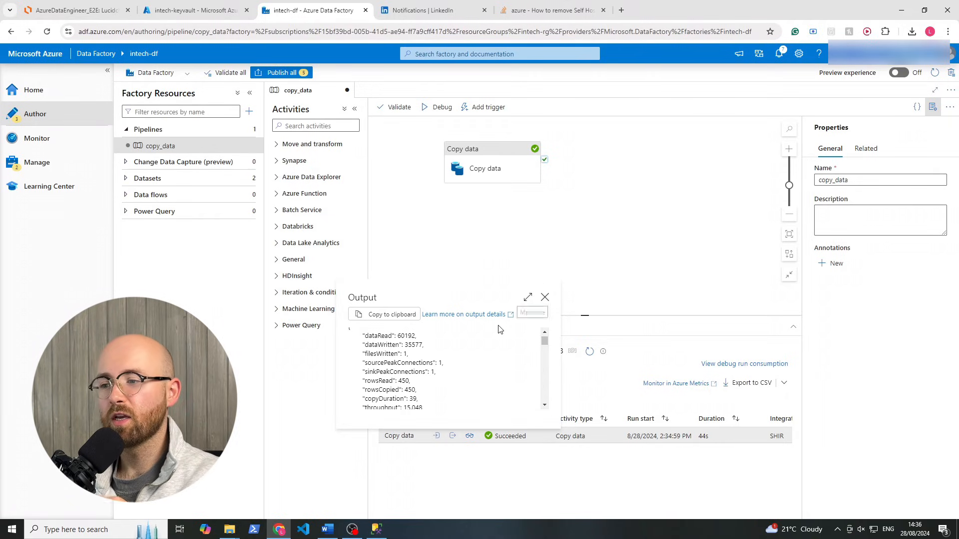
{"action": "left_click_drag", "start_coordinate": [372, 336], "coordinate": [400, 398]}
{"action": "left_click", "coordinate": [442, 385]}
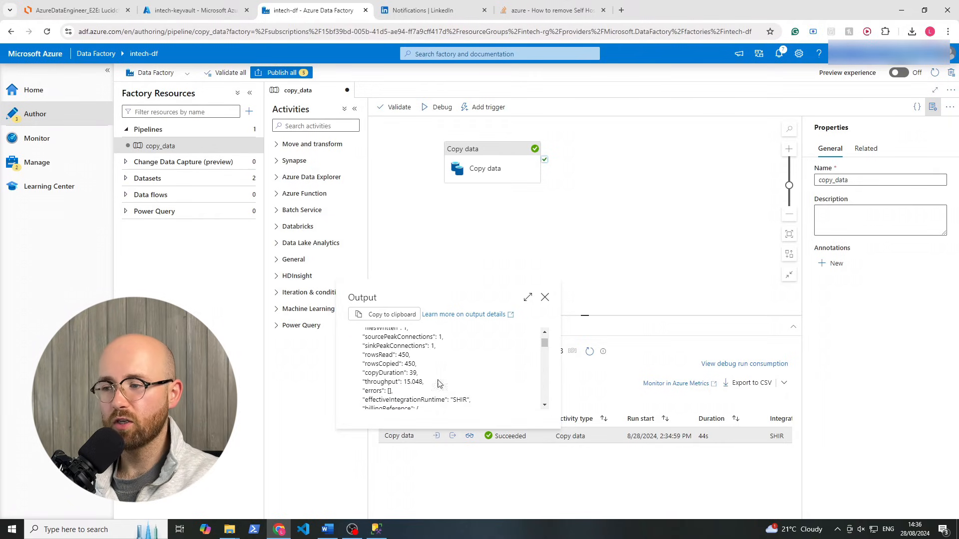
{"action": "left_click", "coordinate": [545, 297]}
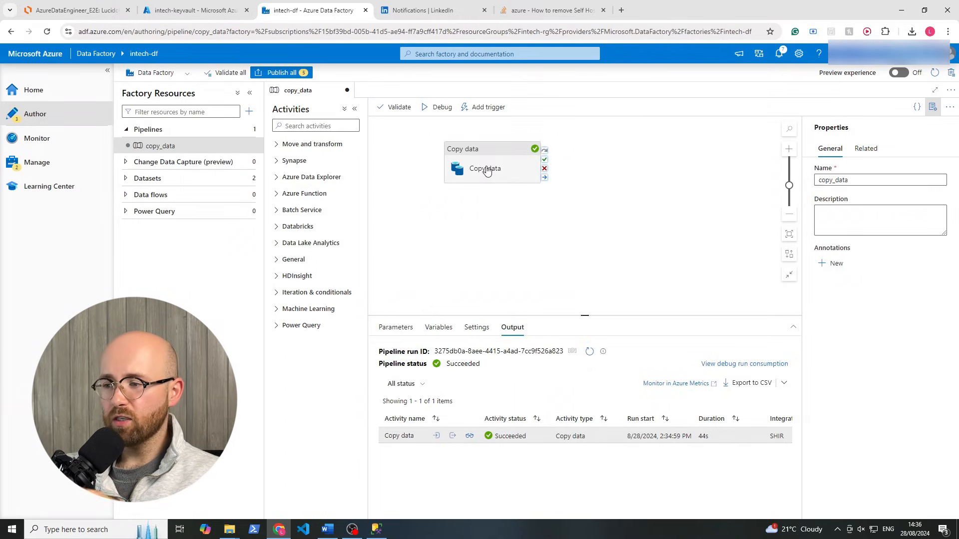
In Azure Portal, go to the intechsg storage account's bronze container
{"action": "left_click", "coordinate": [200, 11]}
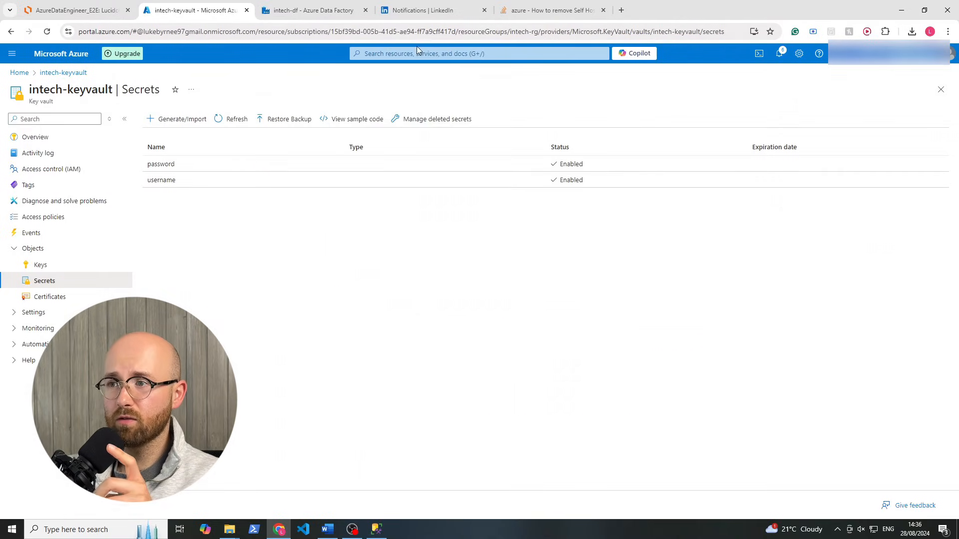
{"action": "left_click", "coordinate": [428, 53]}
{"action": "type", "text": "storage"}
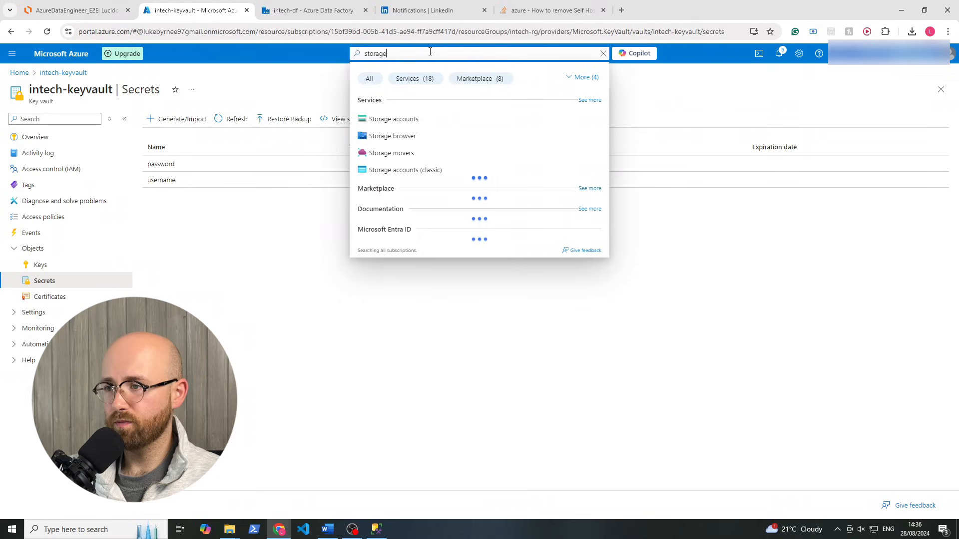
{"action": "left_click", "coordinate": [383, 120]}
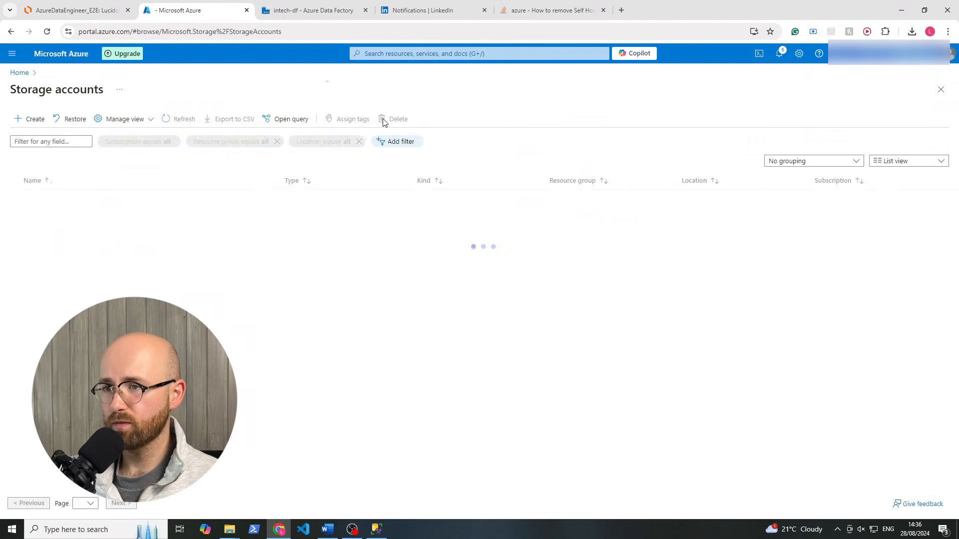
{"action": "left_click", "coordinate": [52, 231]}
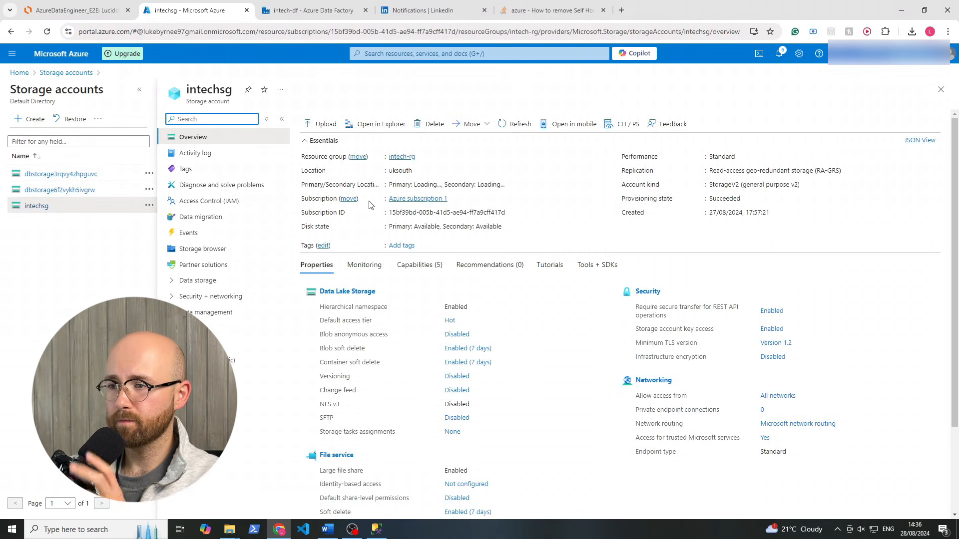
{"action": "left_click", "coordinate": [212, 279]}
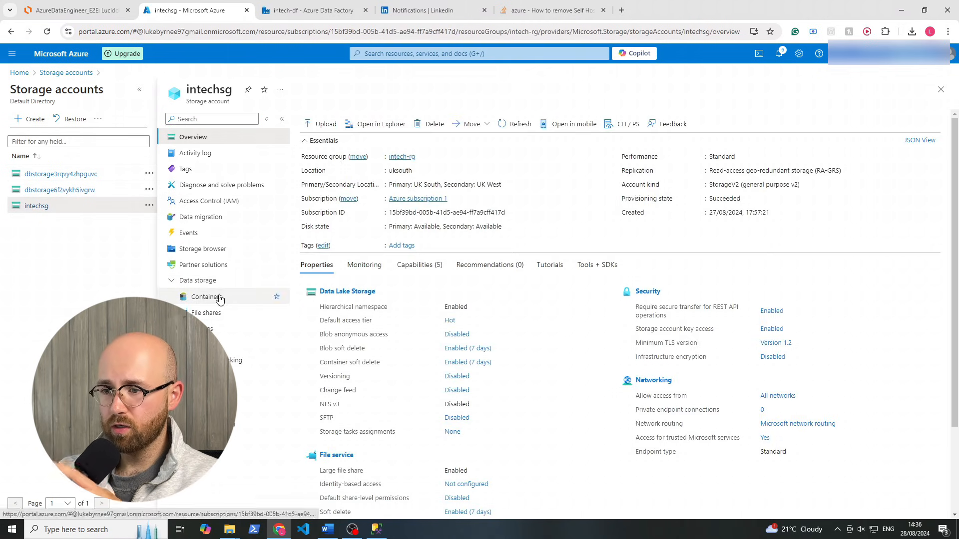
{"action": "left_click", "coordinate": [220, 298]}
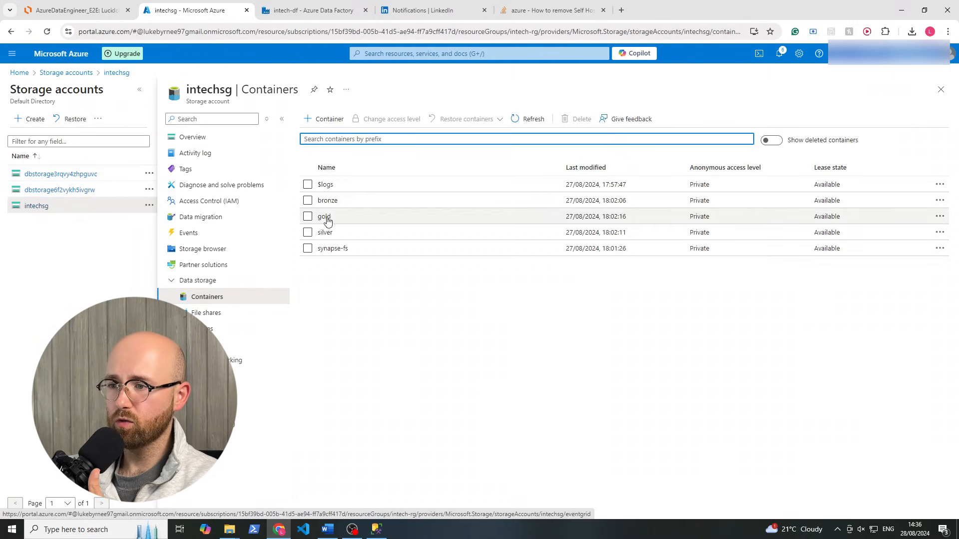
{"action": "left_click", "coordinate": [327, 200]}
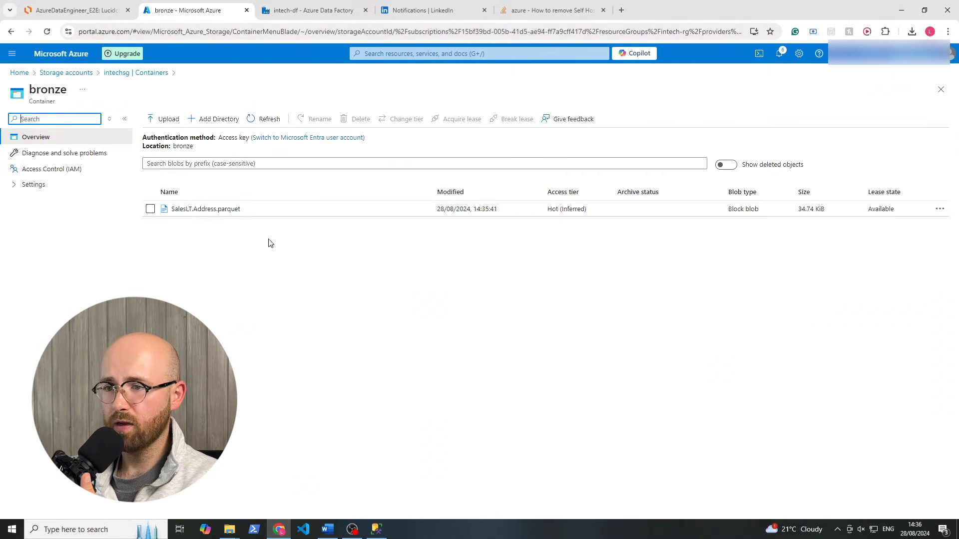
Download the SalesLT.Address.parquet file from the bronze container
{"action": "left_click", "coordinate": [216, 208]}
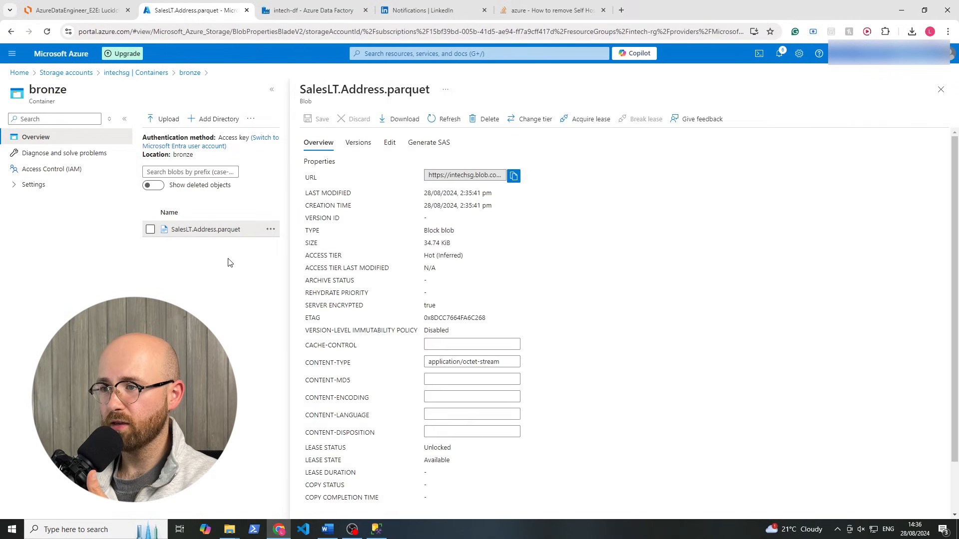
{"action": "left_click_drag", "start_coordinate": [307, 90], "coordinate": [427, 105]}
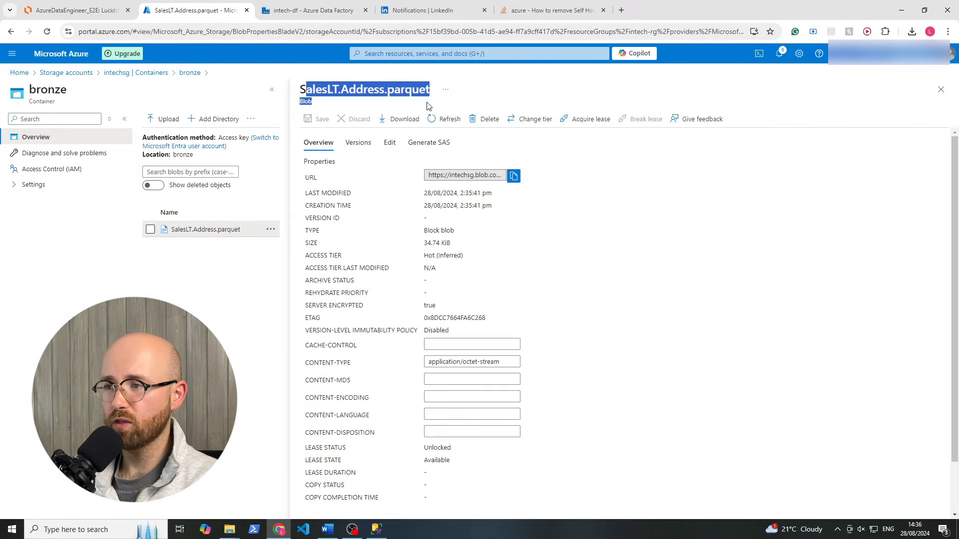
{"action": "left_click", "coordinate": [417, 90]}
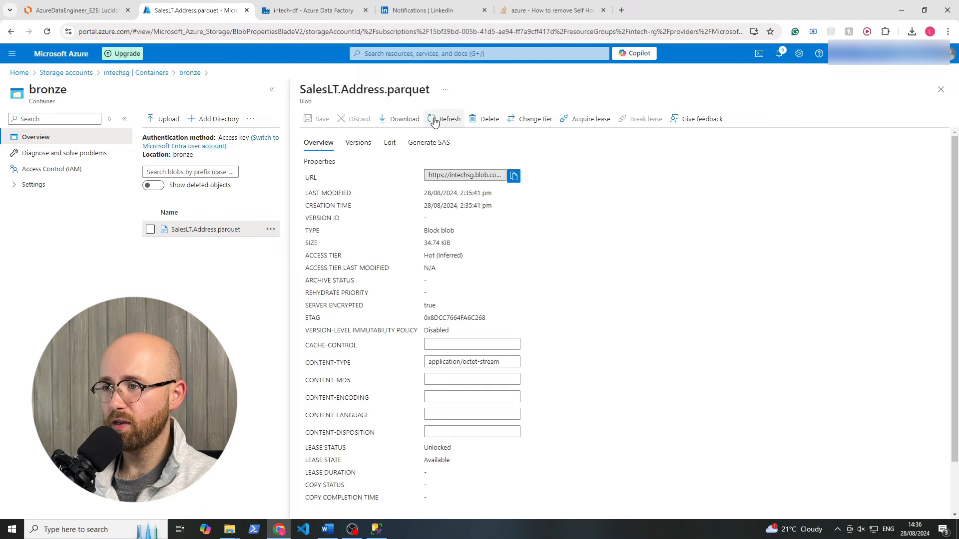
{"action": "left_click", "coordinate": [402, 117]}
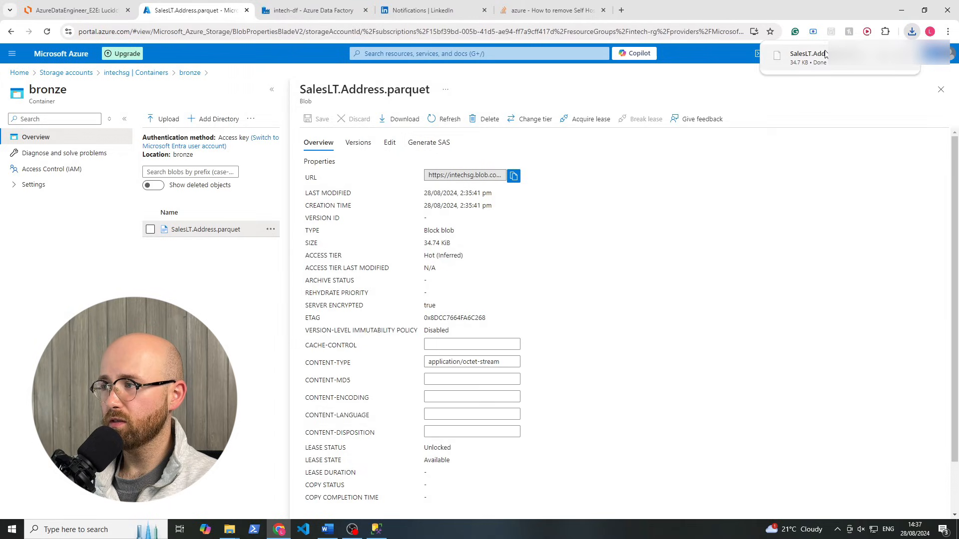
{"action": "left_click", "coordinate": [808, 58]}
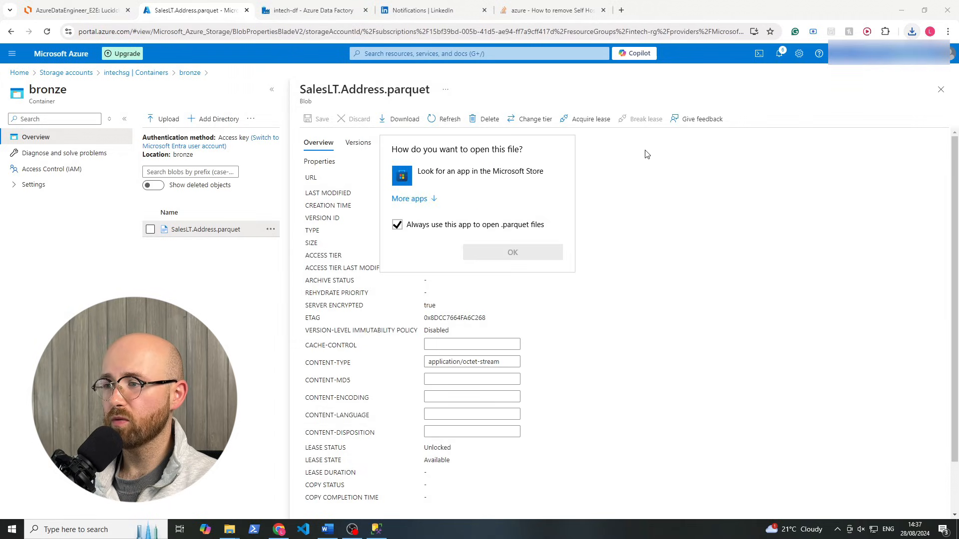
{"action": "left_click", "coordinate": [733, 283]}
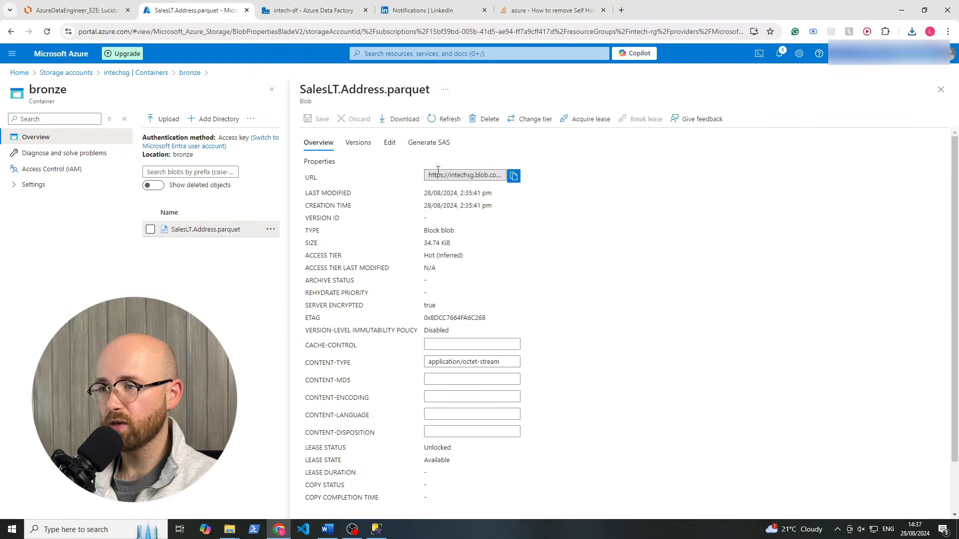
{"action": "left_click", "coordinate": [940, 89]}
Delete SalesLT.Address.parquet from bronze and switch back to Data Factory
{"action": "left_click", "coordinate": [150, 209]}
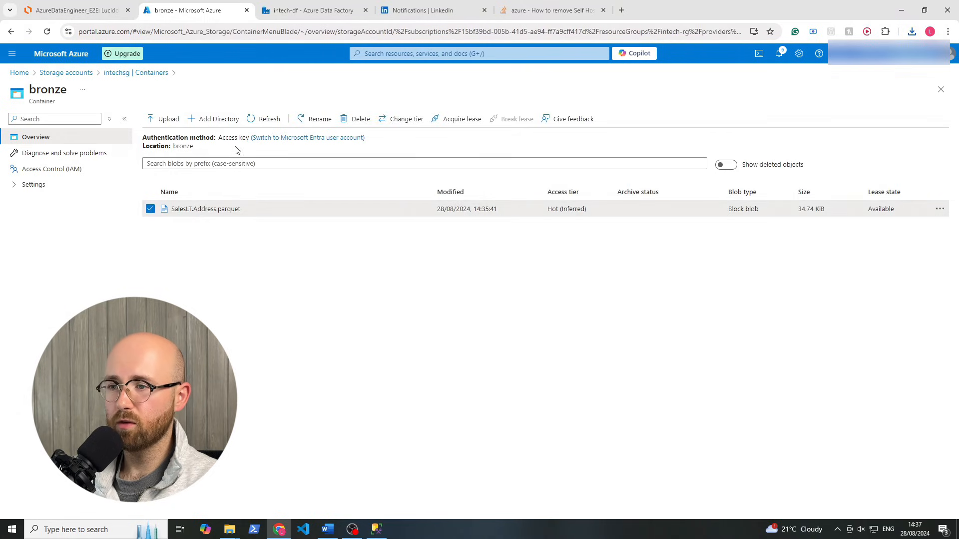
{"action": "left_click", "coordinate": [357, 122]}
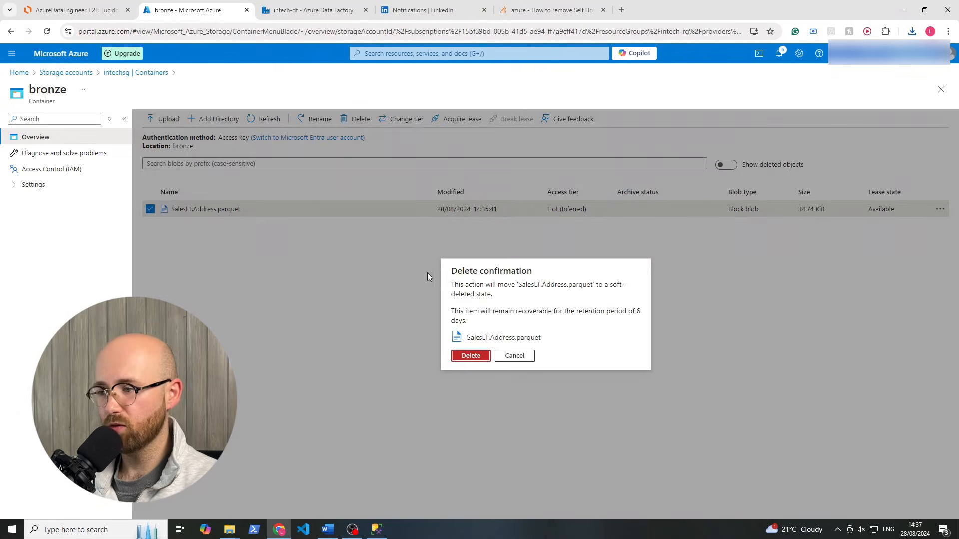
{"action": "left_click", "coordinate": [339, 11]}
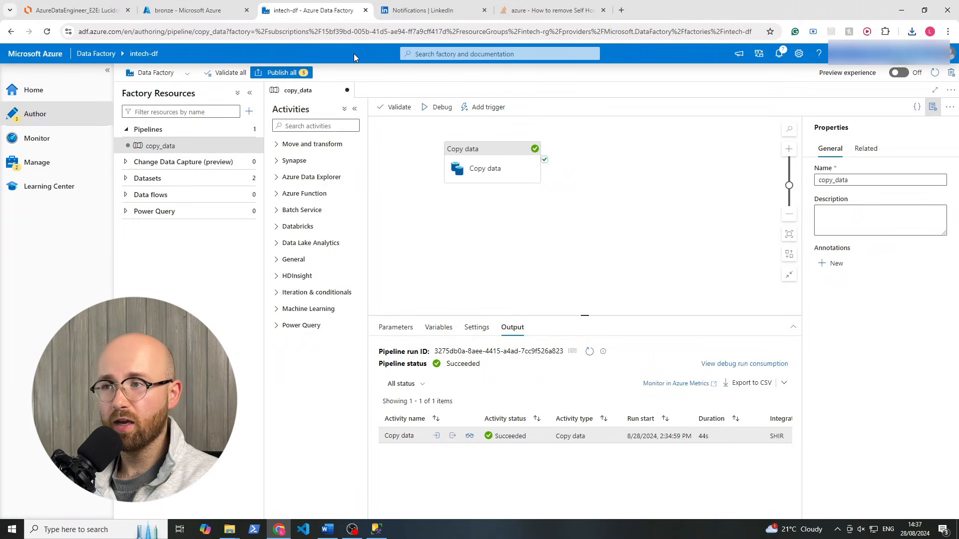
{"action": "left_click", "coordinate": [215, 10]}
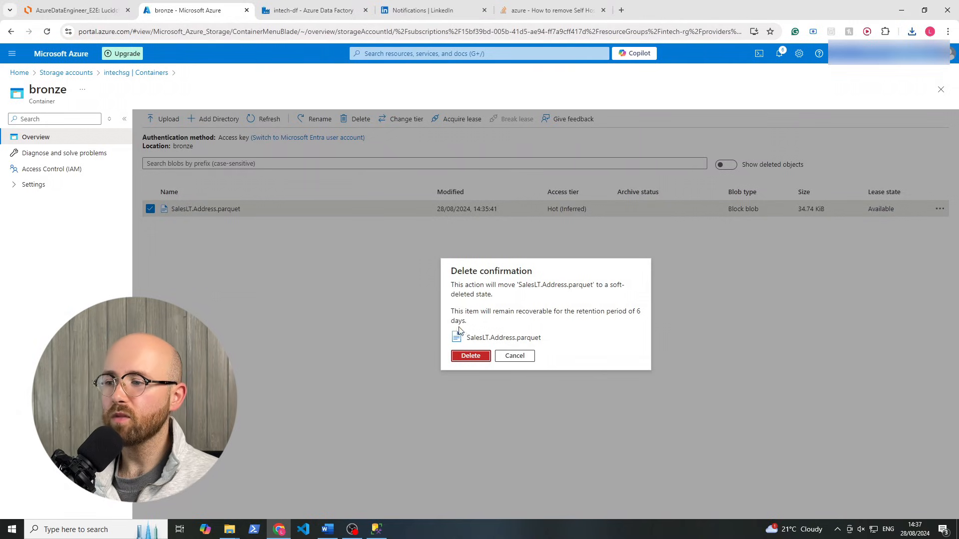
{"action": "left_click", "coordinate": [469, 355]}
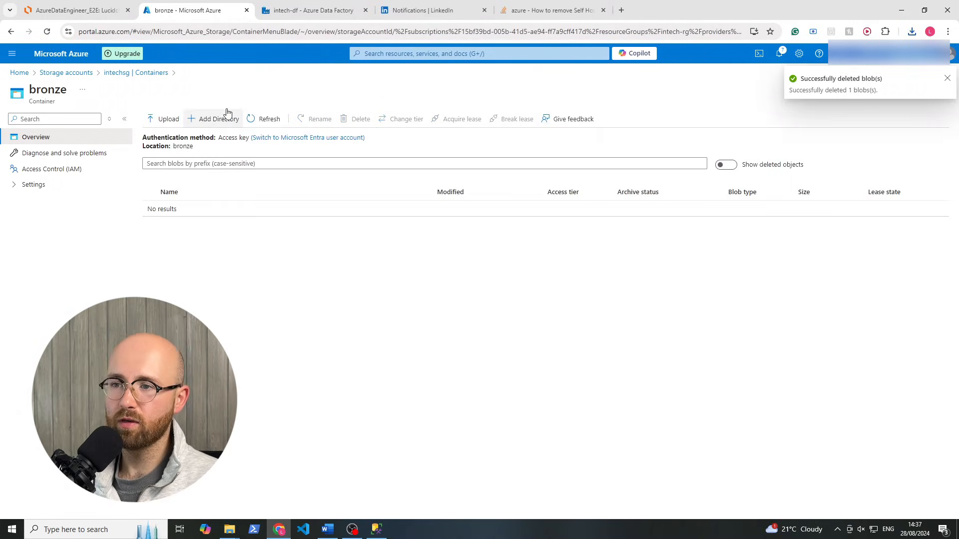
{"action": "left_click", "coordinate": [119, 73]}
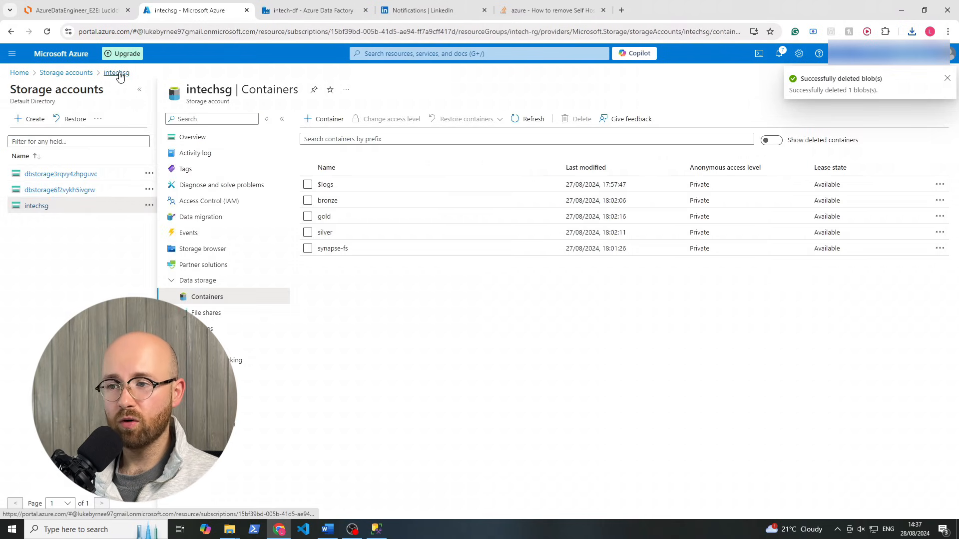
{"action": "left_click", "coordinate": [309, 10]}
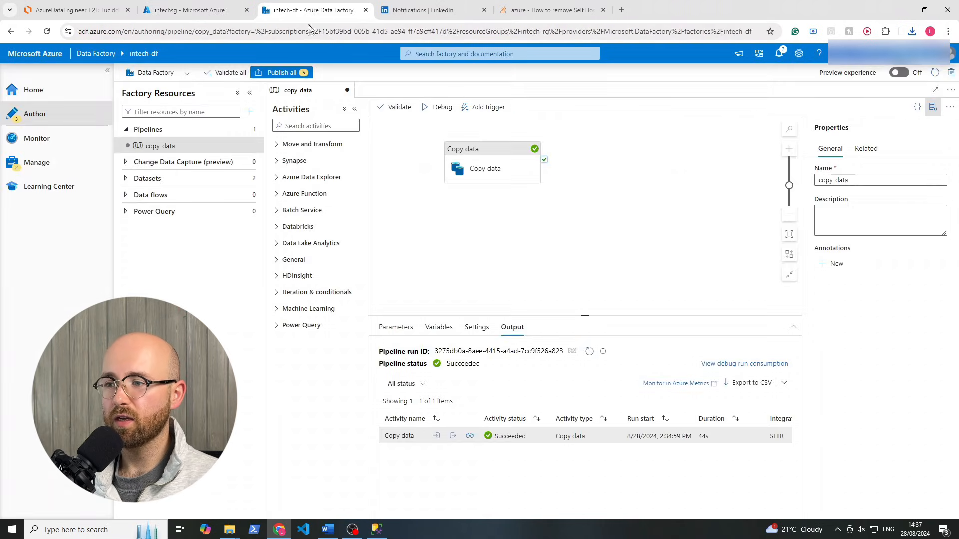
Create a new empty pipeline named copy_all_tables
{"action": "left_click", "coordinate": [491, 158]}
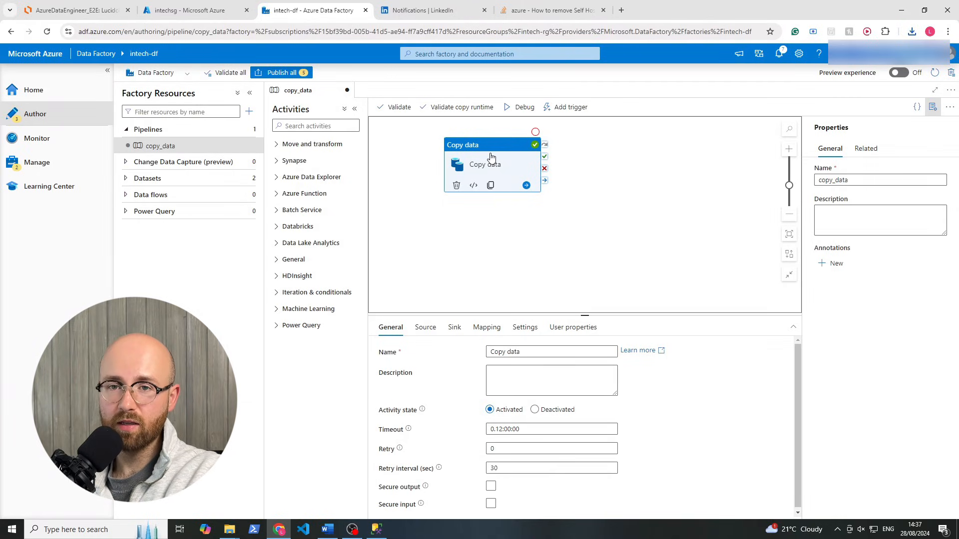
{"action": "left_click_drag", "start_coordinate": [491, 158], "coordinate": [598, 184]}
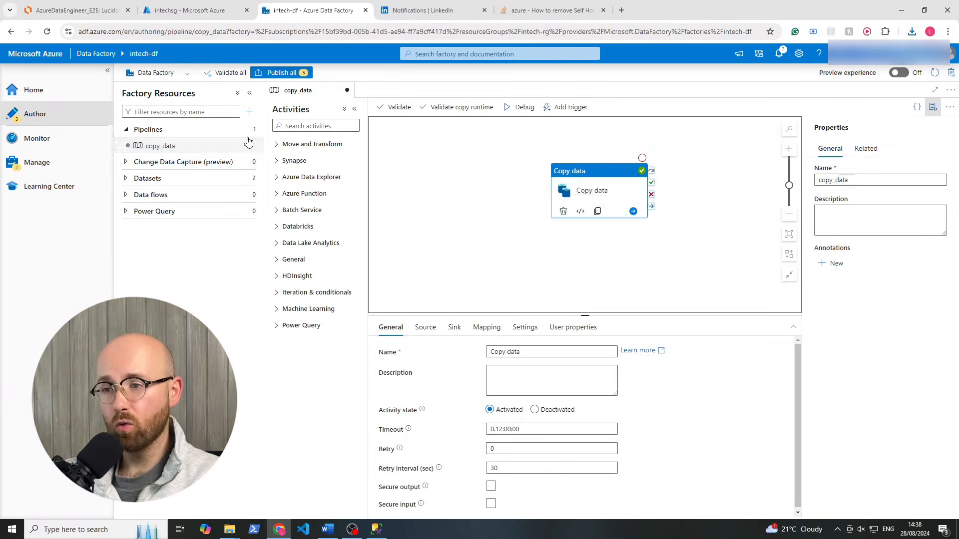
{"action": "left_click", "coordinate": [249, 110]}
{"action": "mouse_move", "coordinate": [300, 126]}
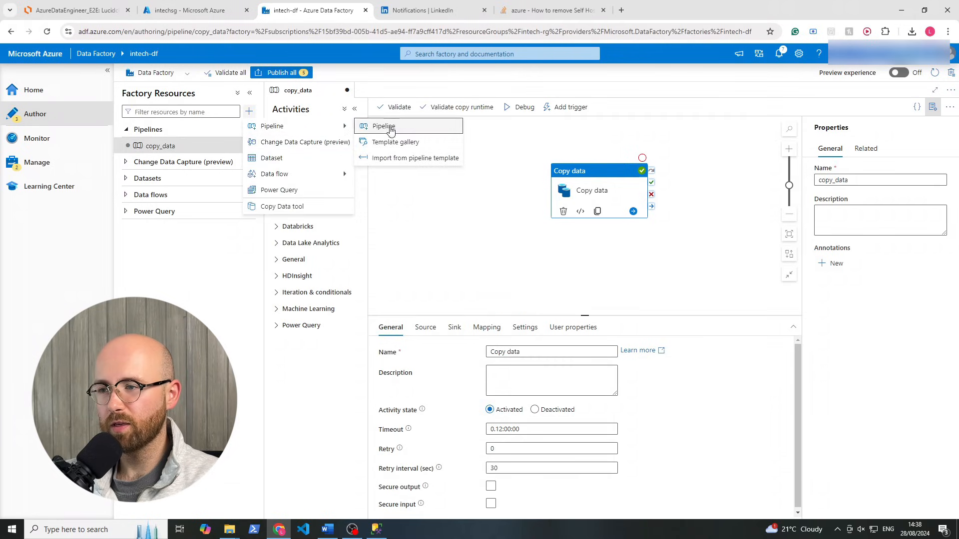
{"action": "left_click", "coordinate": [393, 128]}
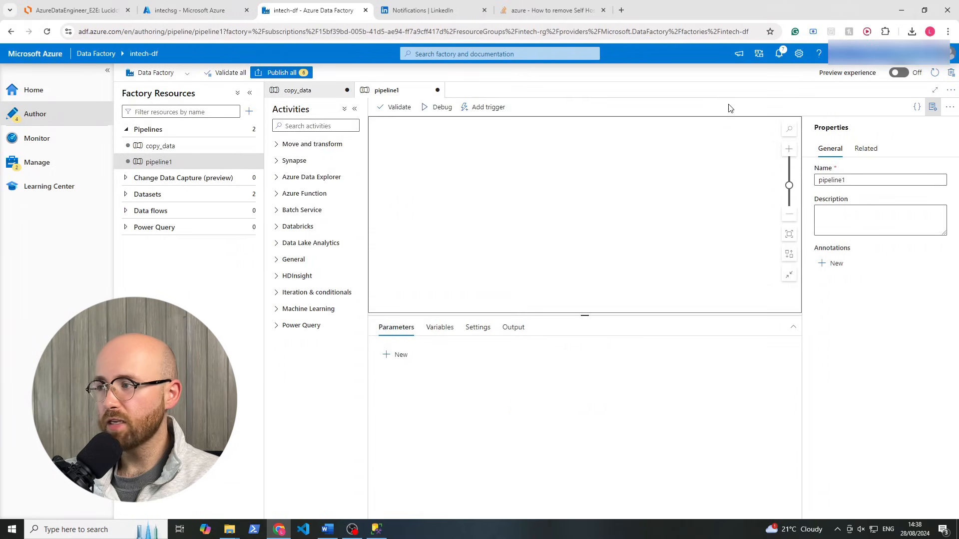
{"action": "double_click", "coordinate": [848, 180]}
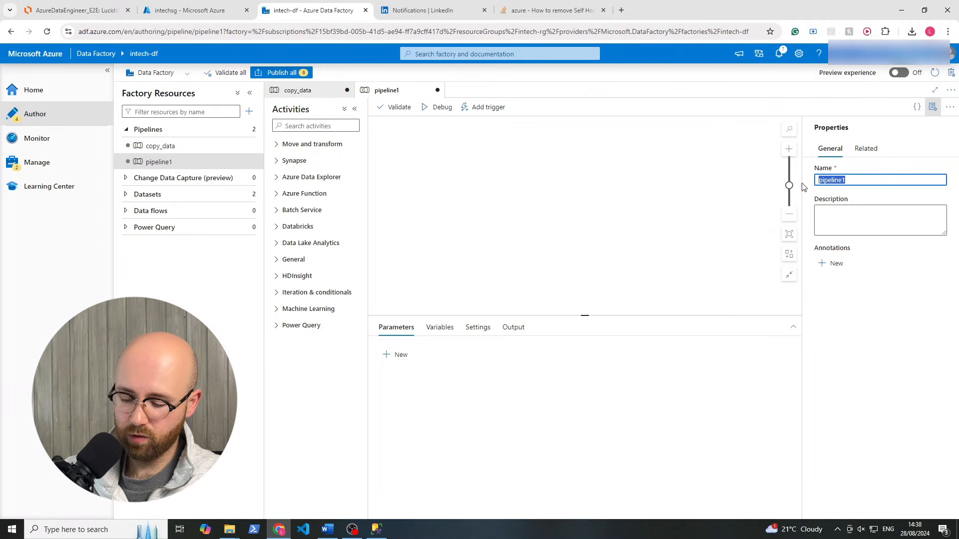
{"action": "type", "text": "copy_all"}
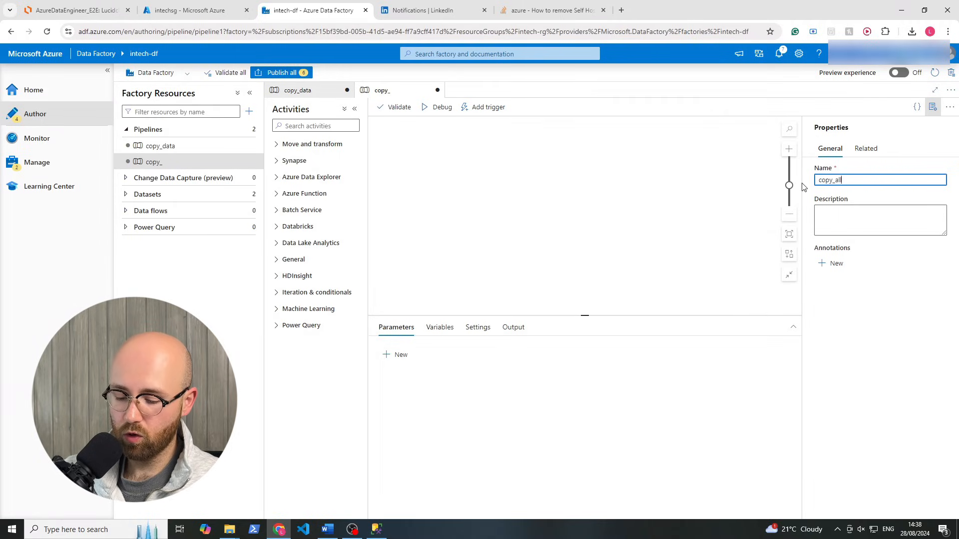
{"action": "type", "text": "_tables"}
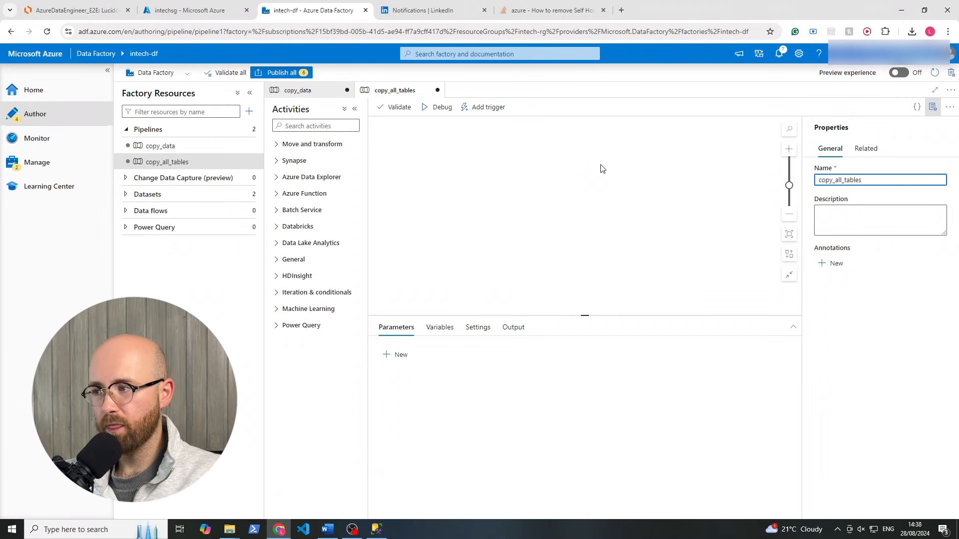
Delete the old copy_data pipeline
{"action": "left_click", "coordinate": [247, 146]}
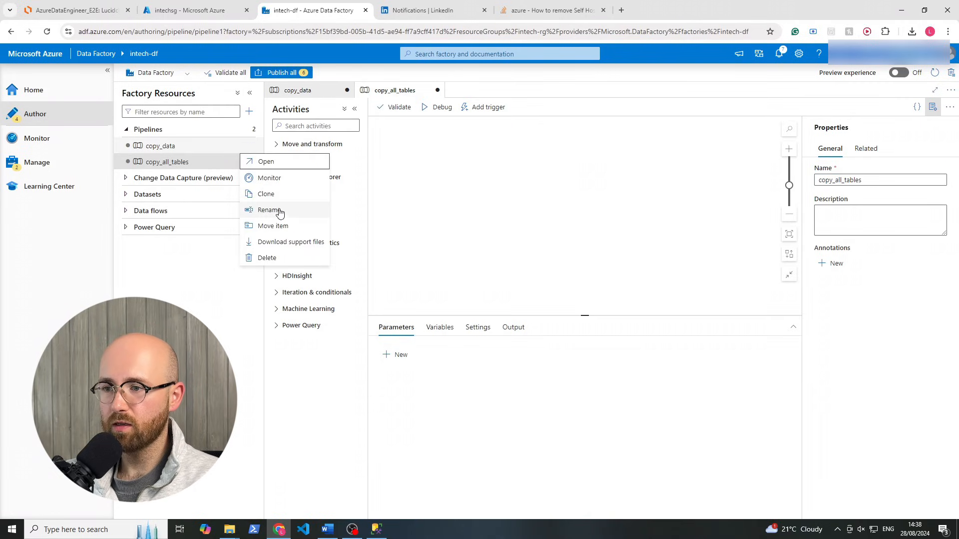
{"action": "left_click", "coordinate": [267, 257]}
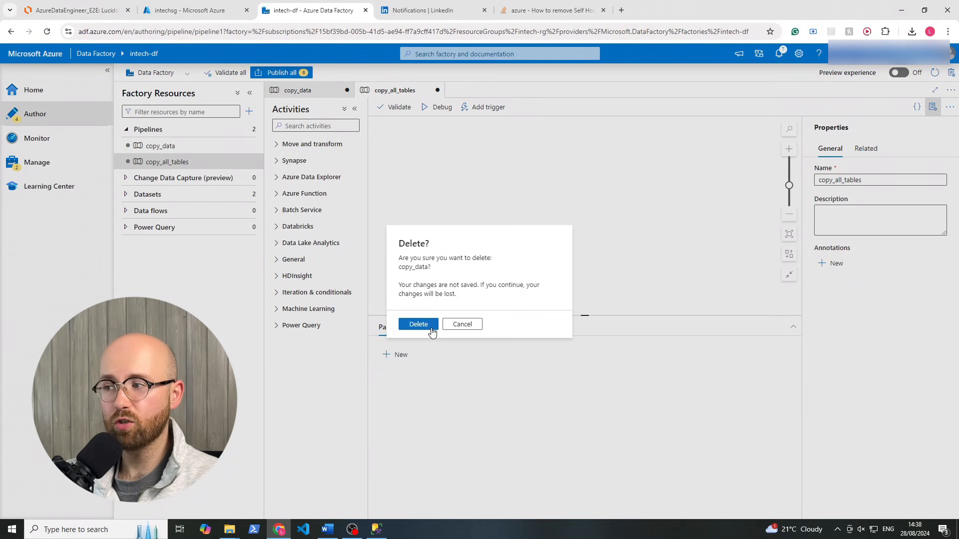
{"action": "left_click", "coordinate": [429, 326]}
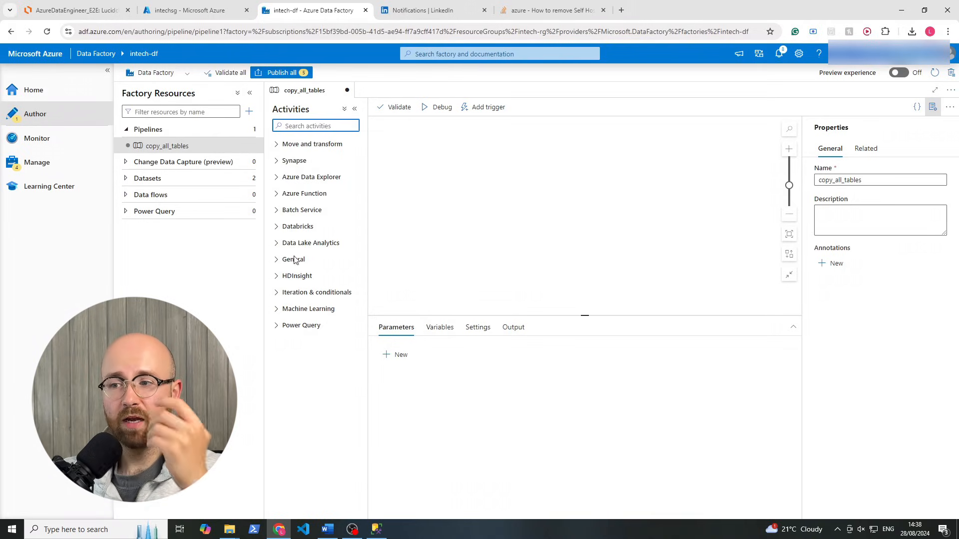
Add a Lookup activity to copy_all_tables with SqlServerOnPrem as its source dataset
{"action": "left_click", "coordinate": [278, 294]}
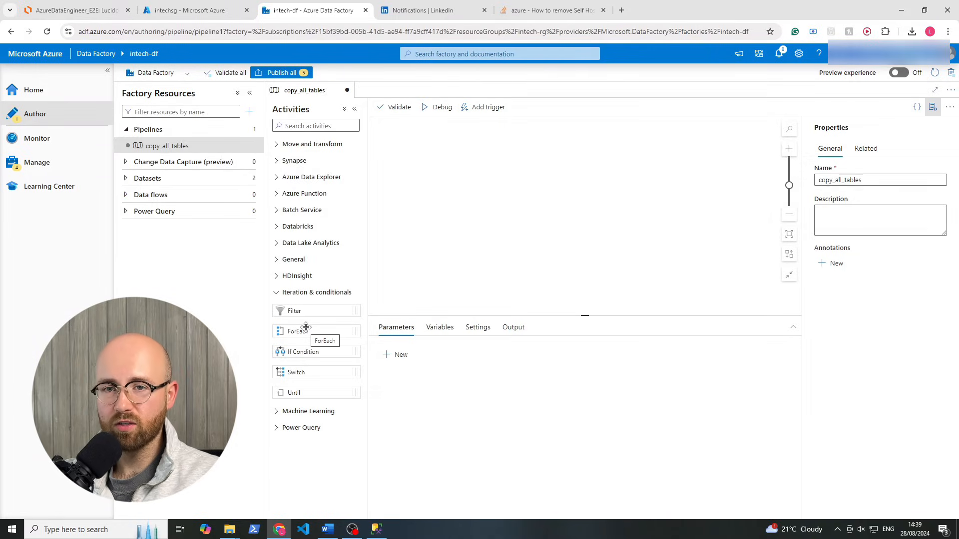
{"action": "left_click", "coordinate": [325, 124]}
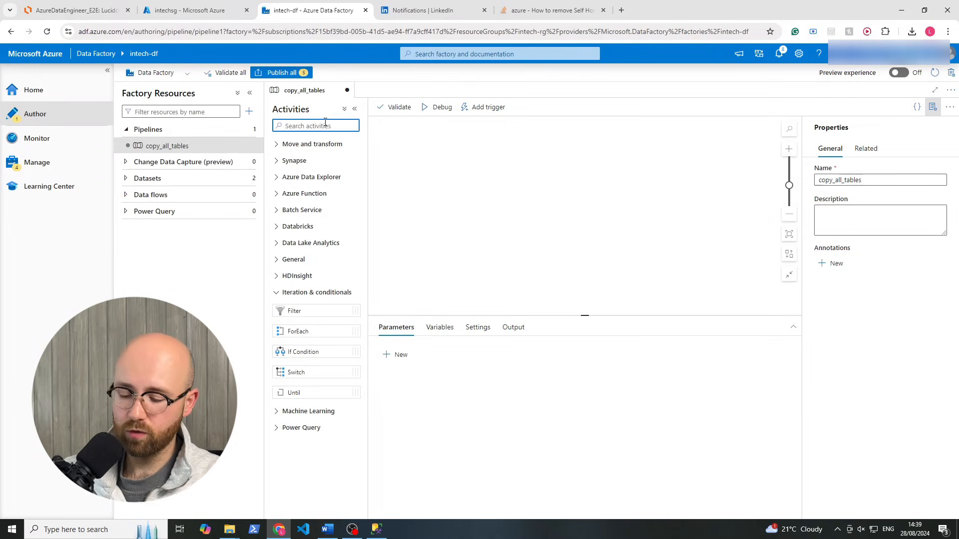
{"action": "type", "text": "lookup"}
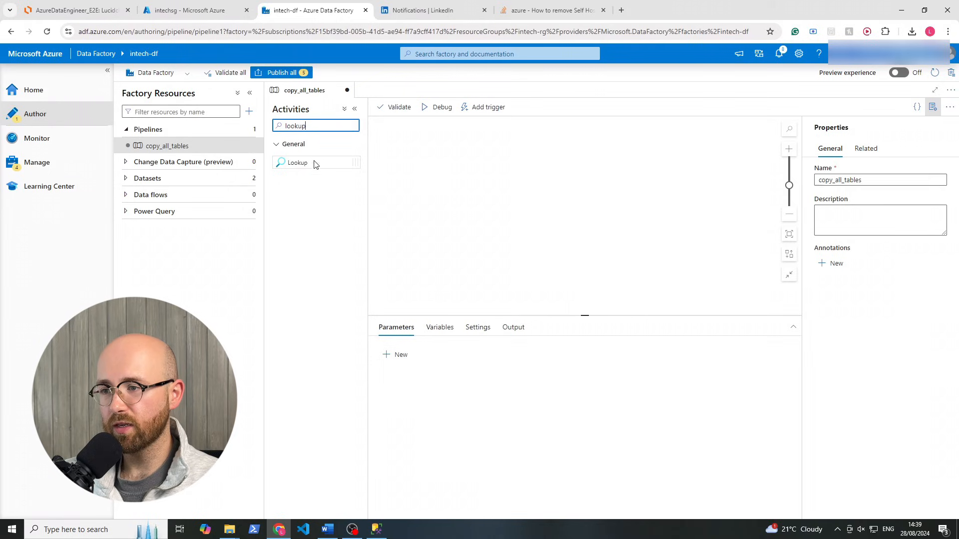
{"action": "left_click_drag", "start_coordinate": [314, 162], "coordinate": [472, 180]}
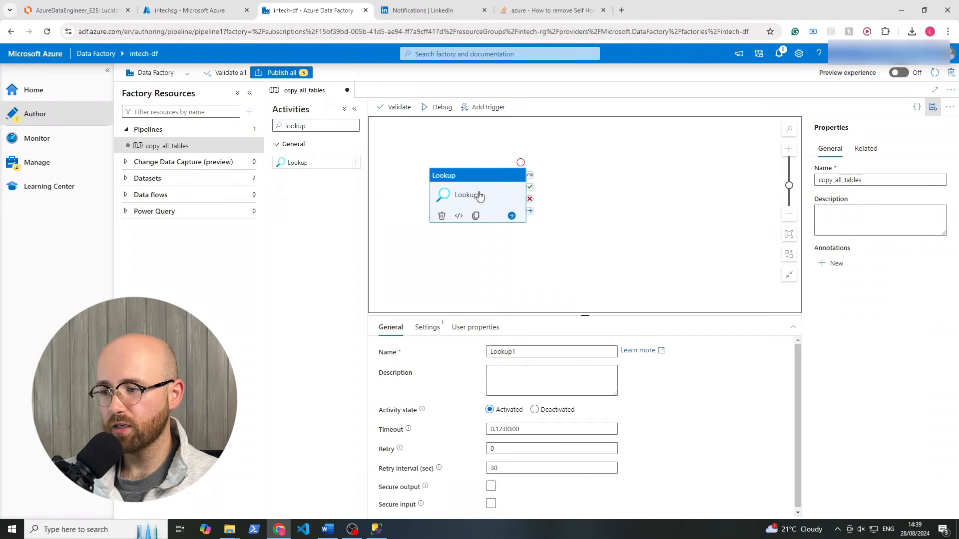
{"action": "left_click", "coordinate": [433, 330]}
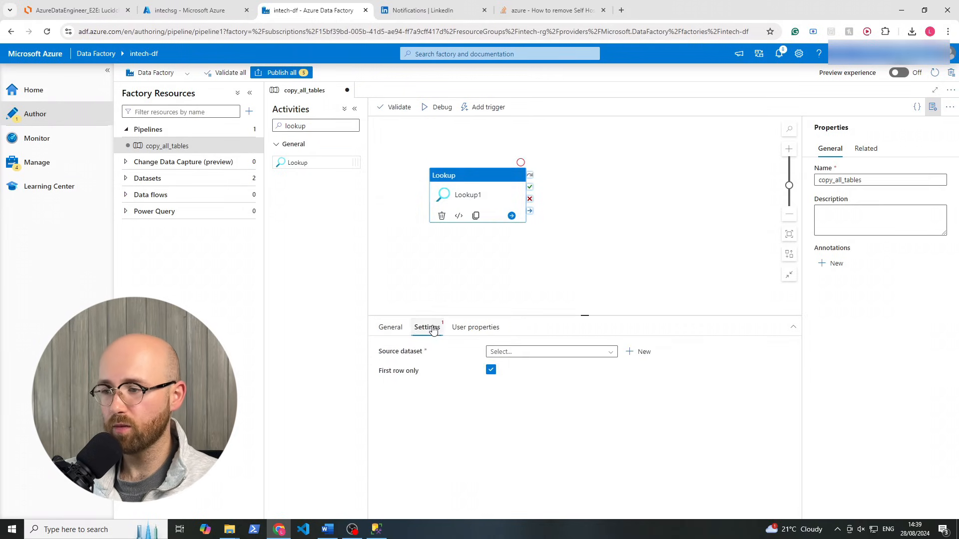
{"action": "left_click", "coordinate": [536, 355]}
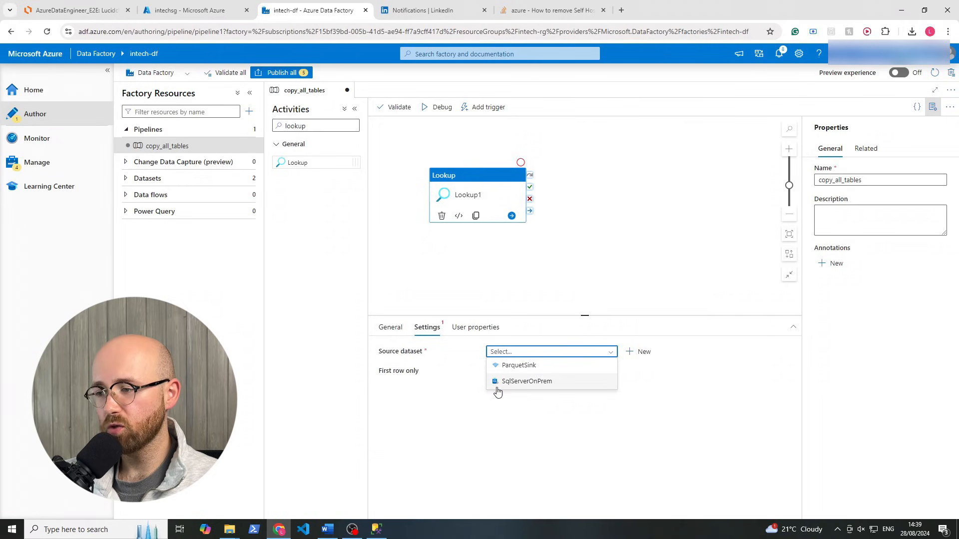
{"action": "left_click", "coordinate": [547, 382]}
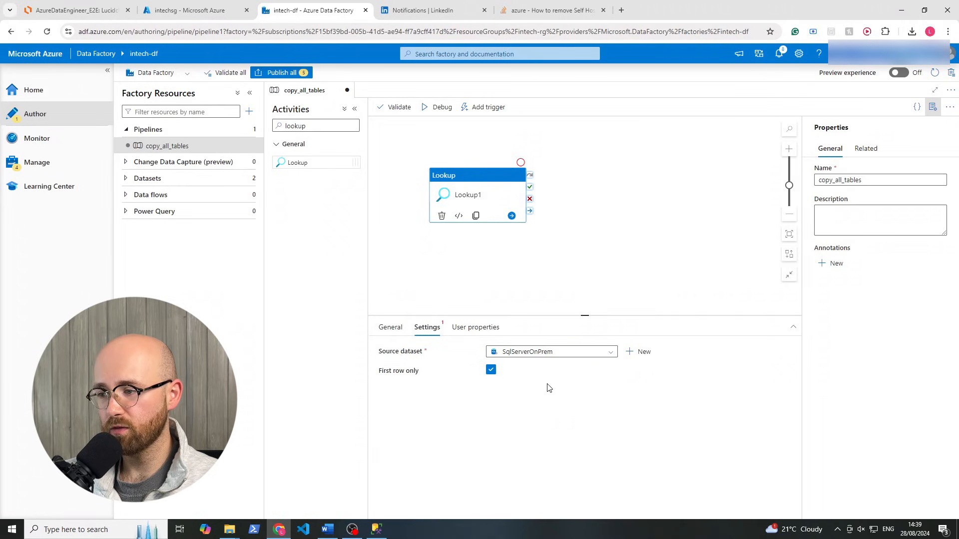
Clear the SalesLT.Address table from the SqlServerOnPrem dataset and go back to copy_all_tables
{"action": "left_click", "coordinate": [410, 369]}
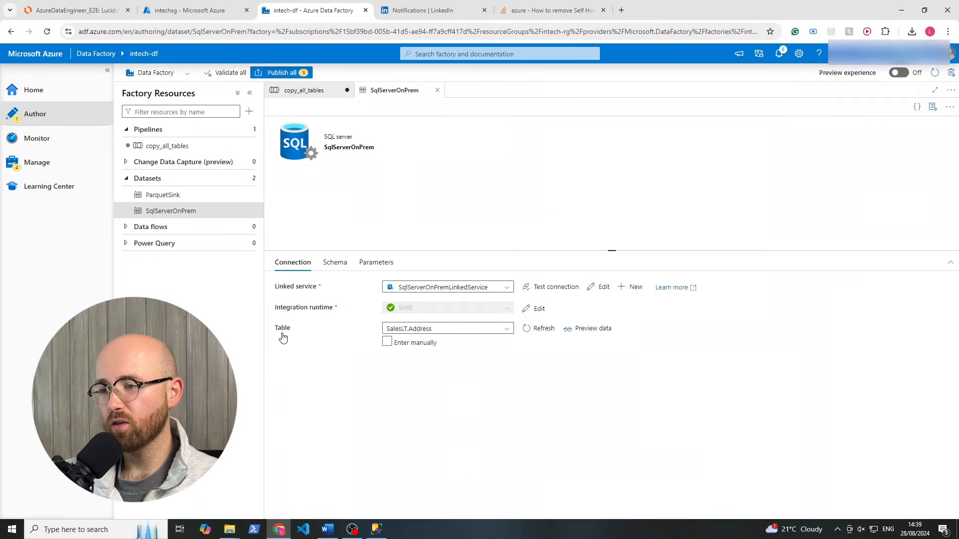
{"action": "left_click", "coordinate": [444, 330]}
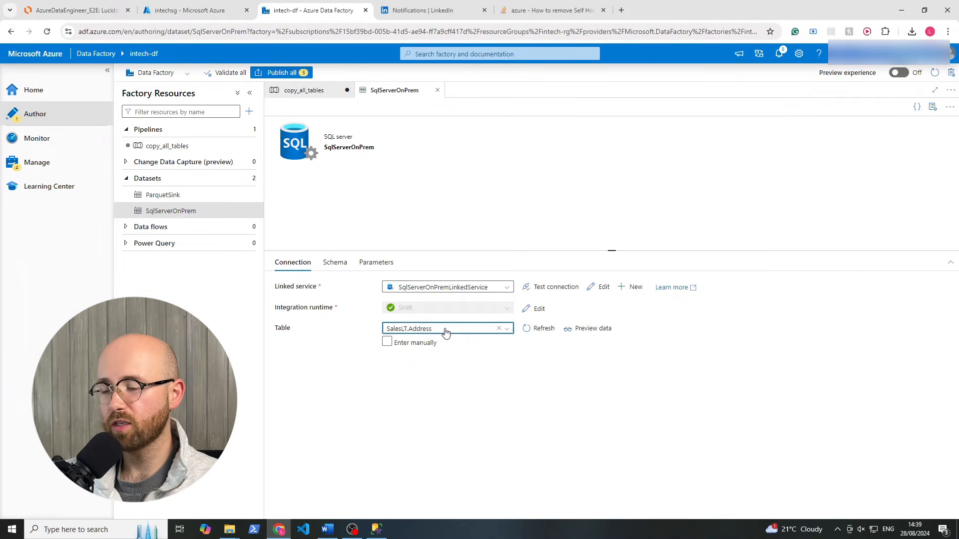
{"action": "left_click", "coordinate": [495, 329]}
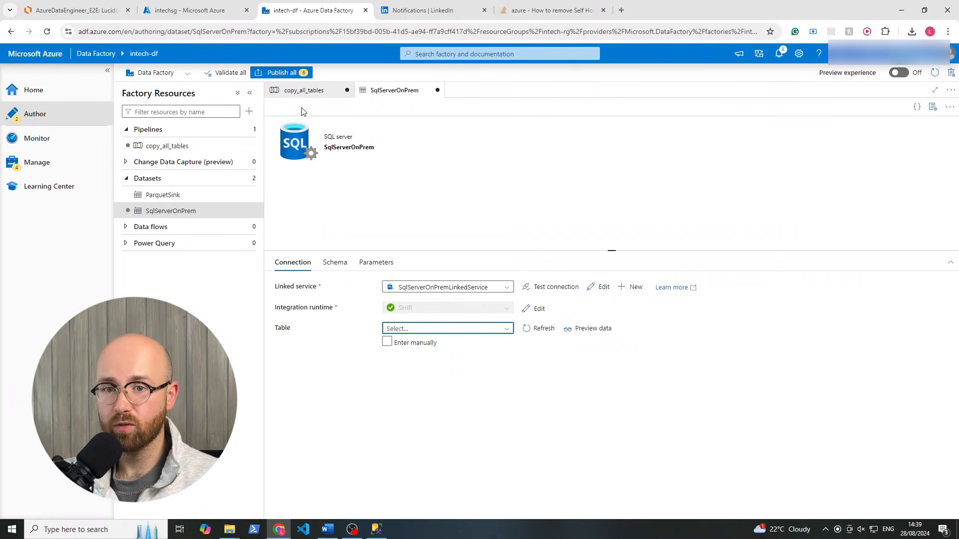
{"action": "left_click", "coordinate": [302, 90]}
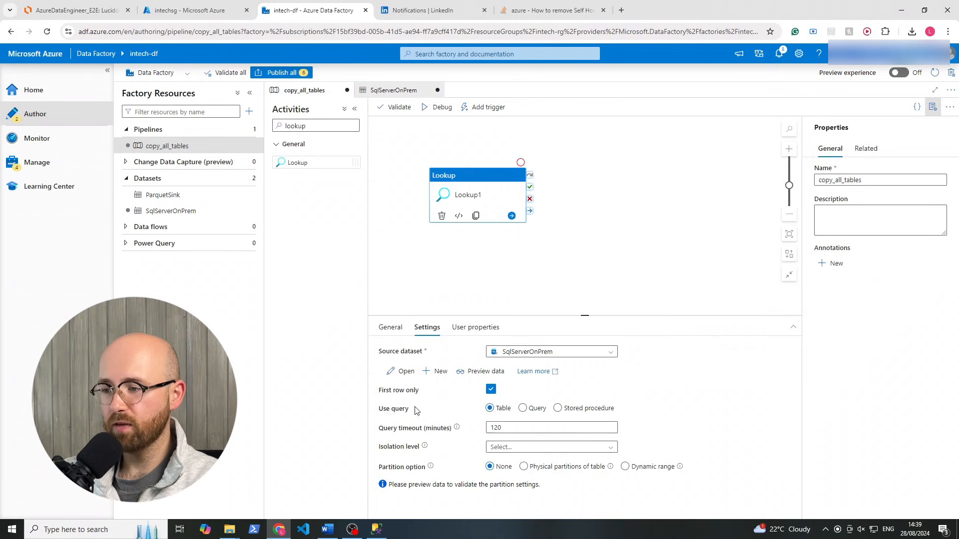
Set Lookup1 to return all rows from a sys.tables/sys.schemas query filtered to 'SalesLT'
{"action": "left_click", "coordinate": [523, 408]}
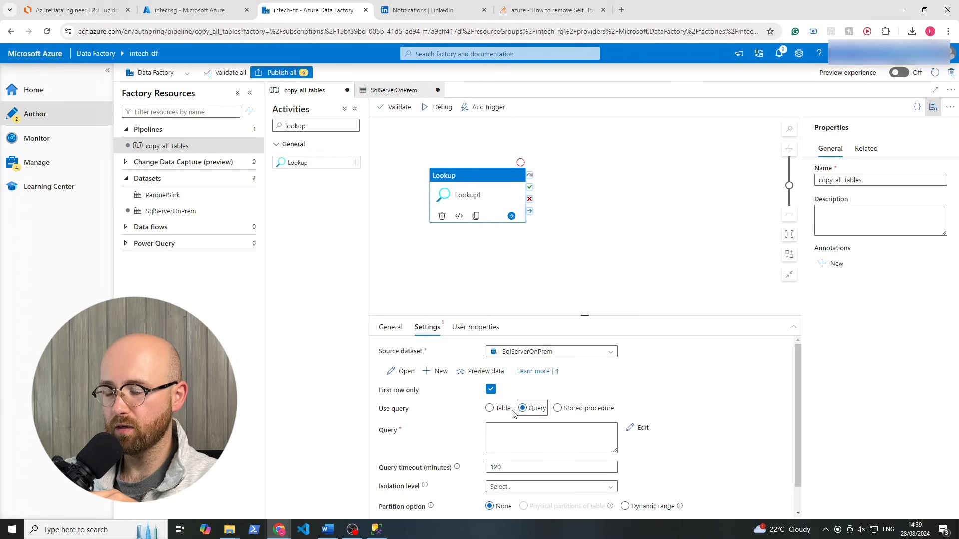
{"action": "left_click", "coordinate": [491, 389]}
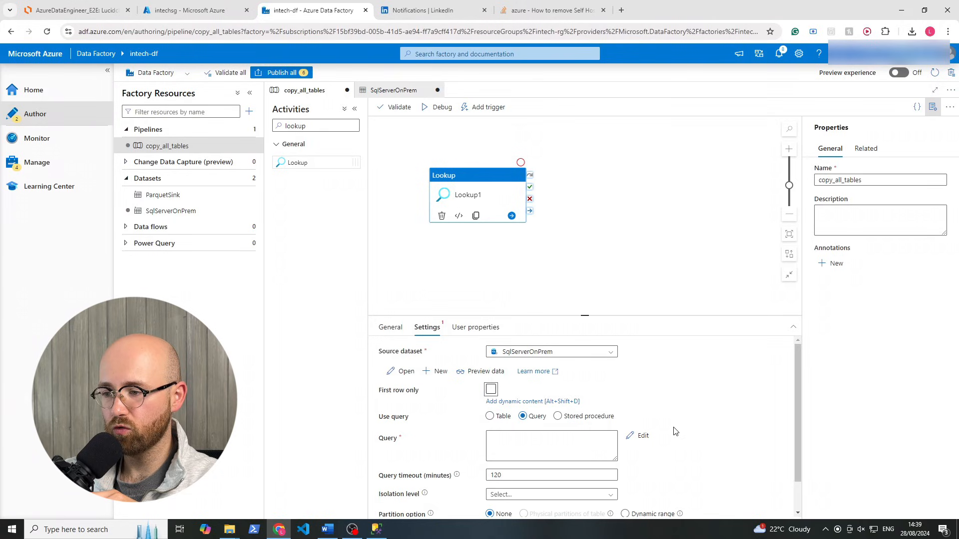
{"action": "left_click", "coordinate": [561, 436]}
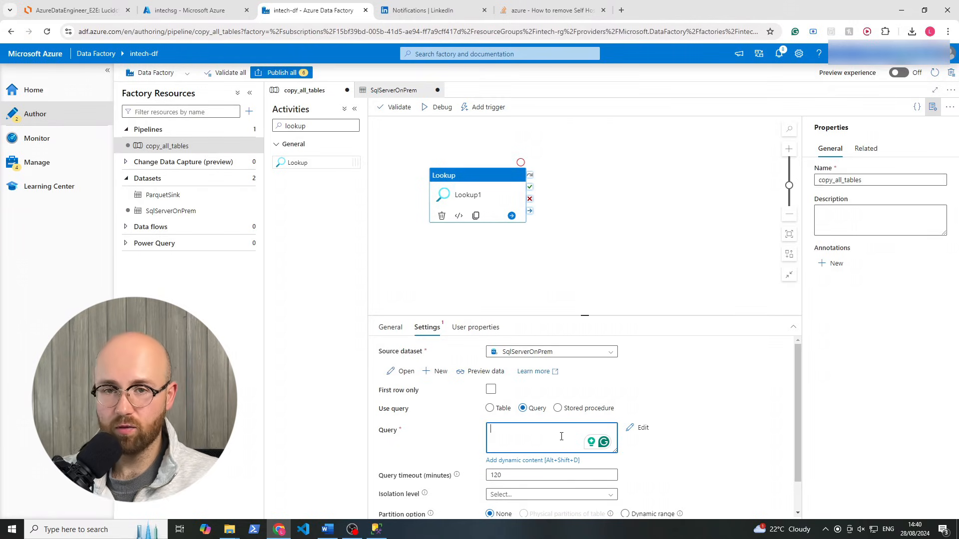
{"action": "type", "text": "SE"}
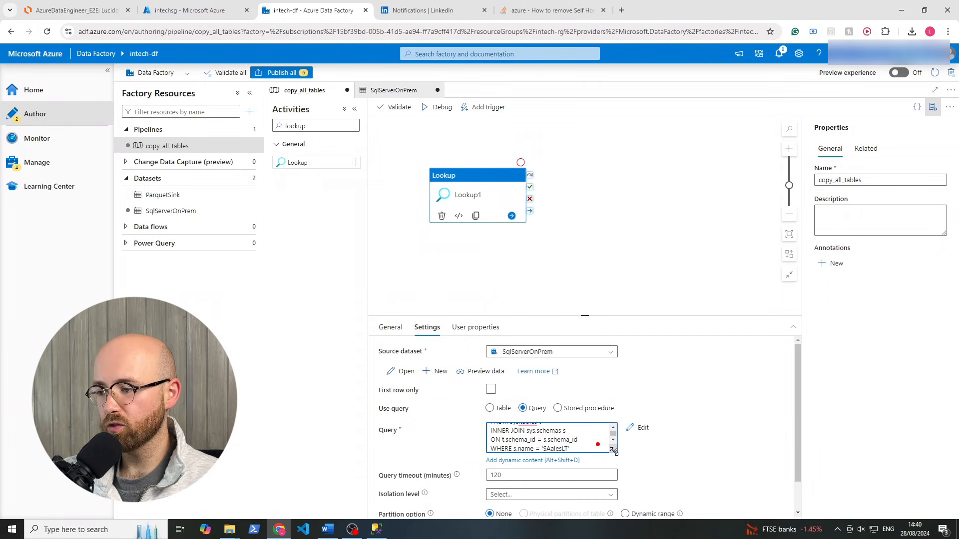
{"action": "left_click_drag", "start_coordinate": [614, 449], "coordinate": [622, 505]}
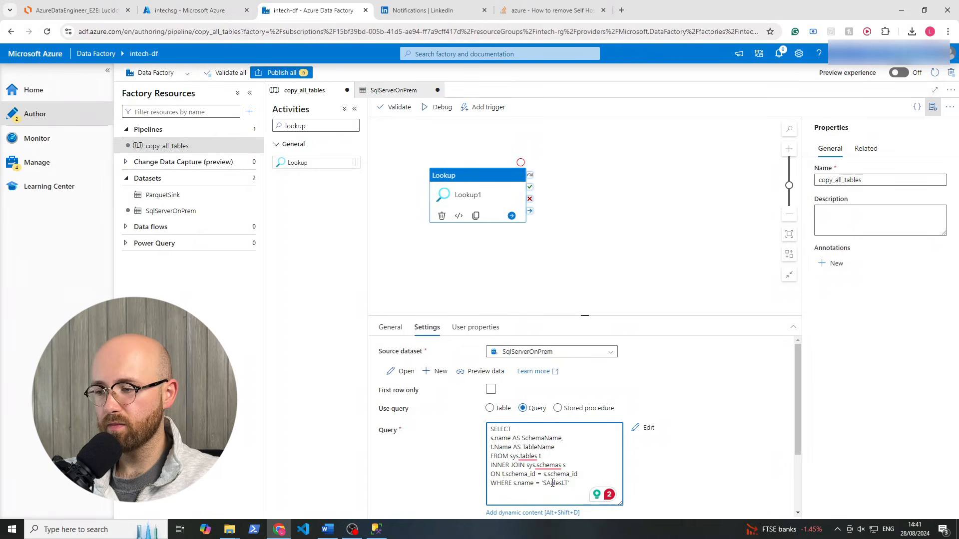
{"action": "left_click_drag", "start_coordinate": [551, 483], "coordinate": [546, 483]}
{"action": "type", "text": "a"}
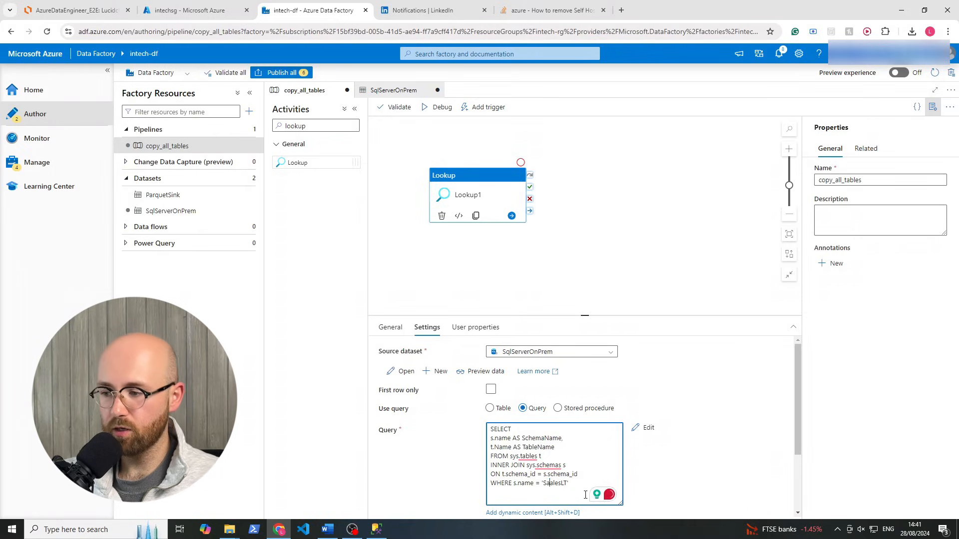
{"action": "left_click", "coordinate": [376, 530]}
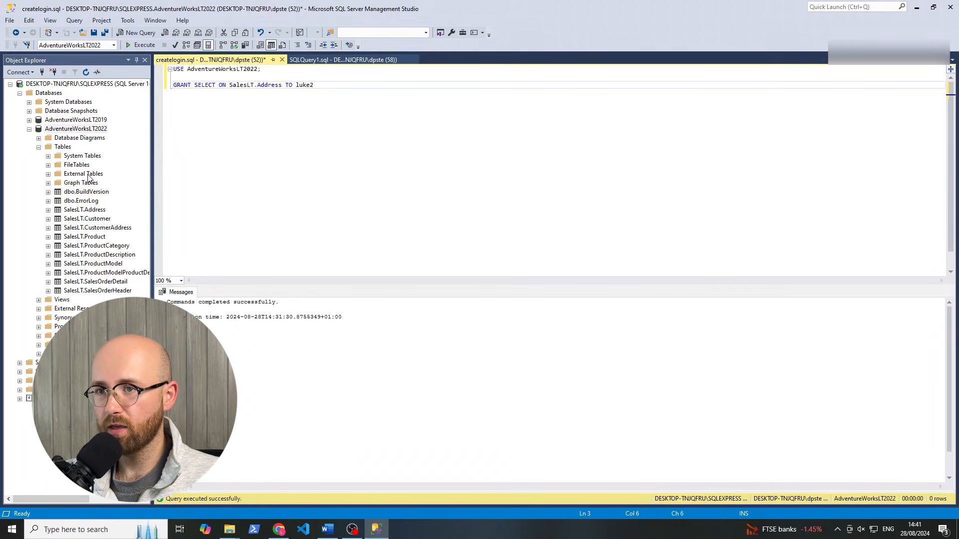
Check the SalesLT.Address table in SSMS Object Explorer, then go back to Data Factory
{"action": "left_click", "coordinate": [75, 215]}
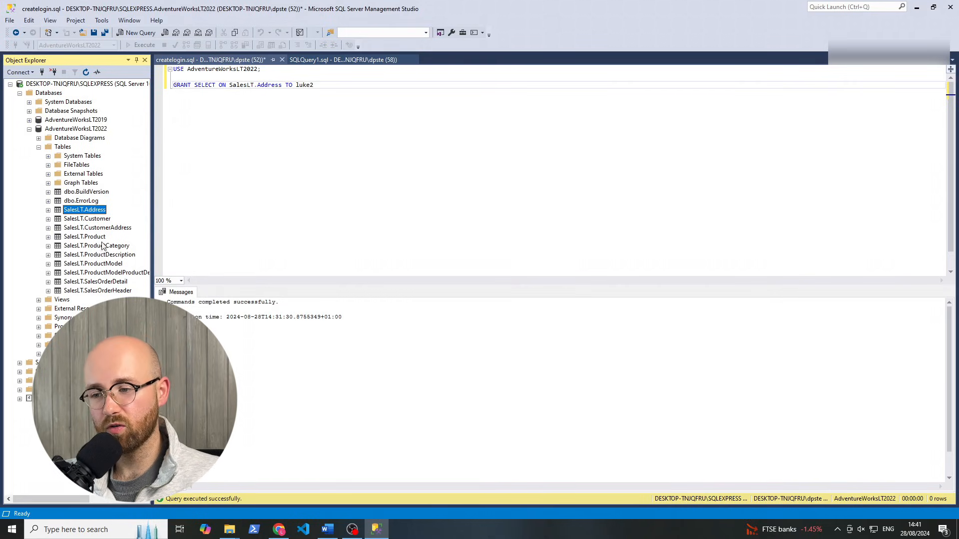
{"action": "left_click", "coordinate": [278, 529]}
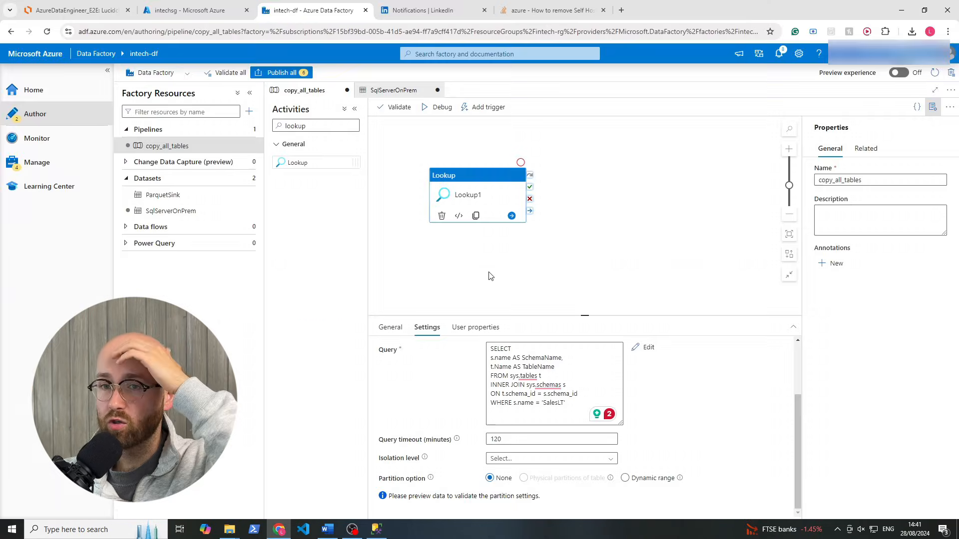
Debug the copy_all_tables pipeline and review the input sent to Lookup1
{"action": "left_click", "coordinate": [477, 176]}
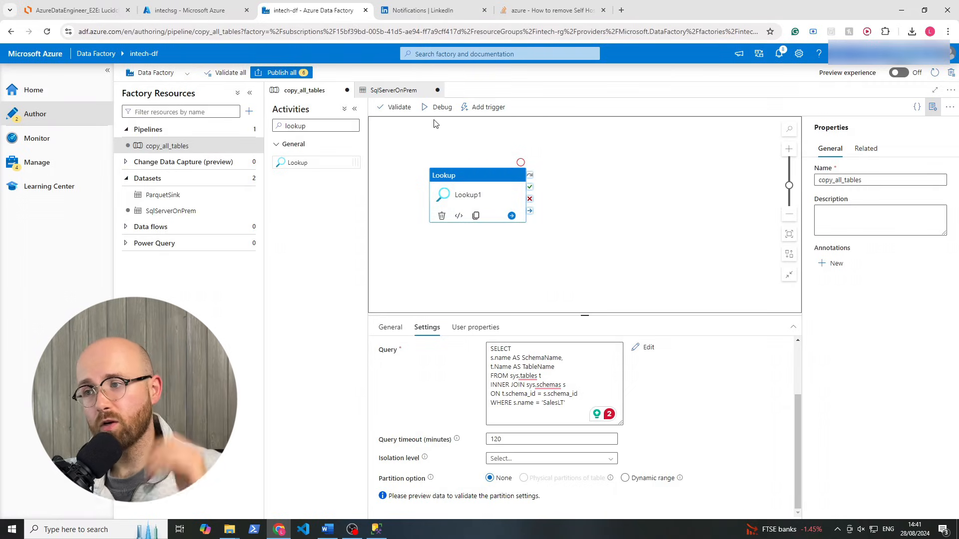
{"action": "left_click", "coordinate": [439, 107]}
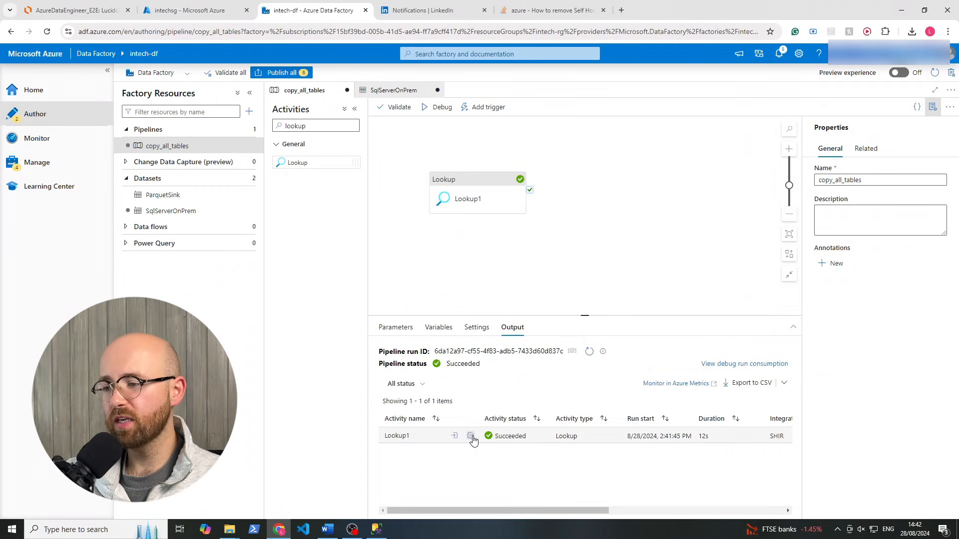
{"action": "left_click", "coordinate": [455, 437]}
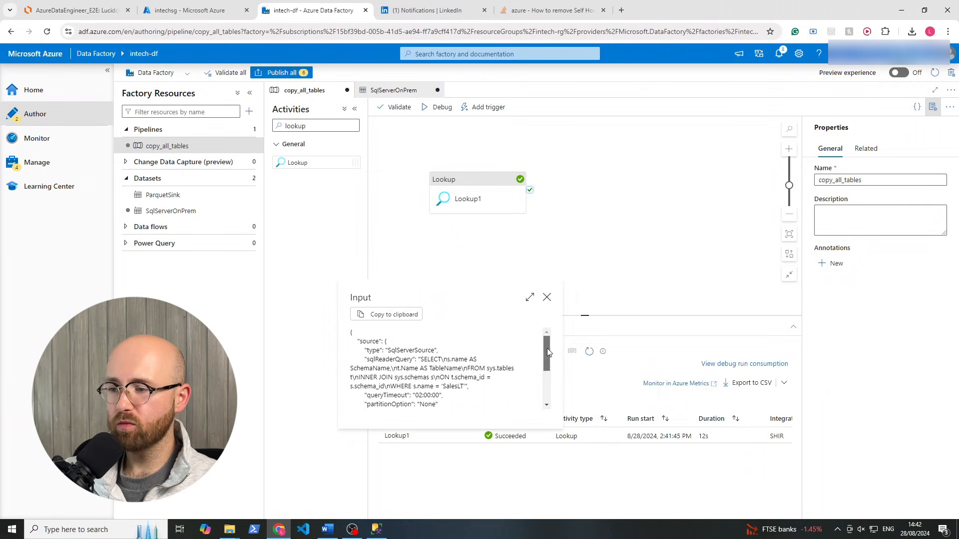
{"action": "scroll", "coordinate": [546, 348], "scroll_direction": "down", "scroll_amount": 2}
{"action": "left_click", "coordinate": [547, 300]}
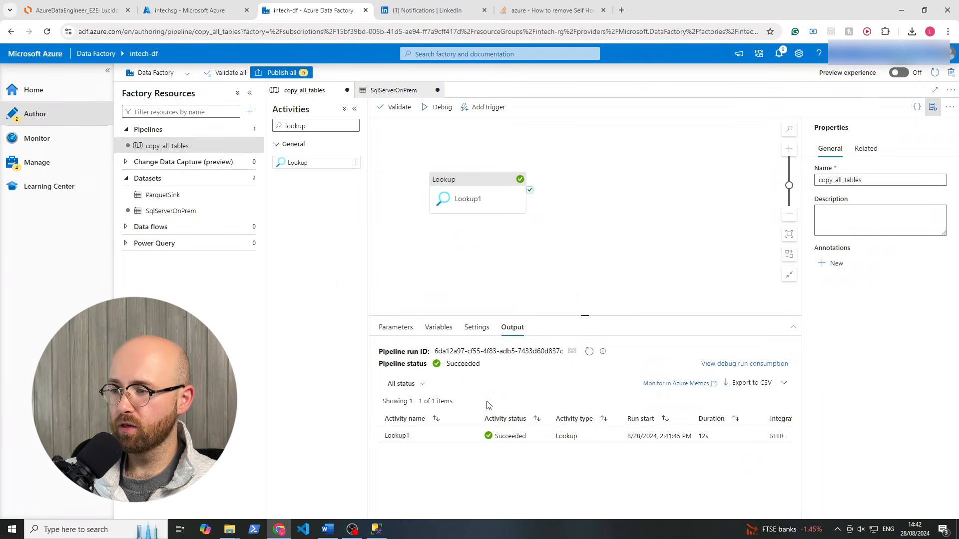
Inspect Lookup1's output JSON, whose value array holds only the SalesLT Address table
{"action": "left_click", "coordinate": [471, 437]}
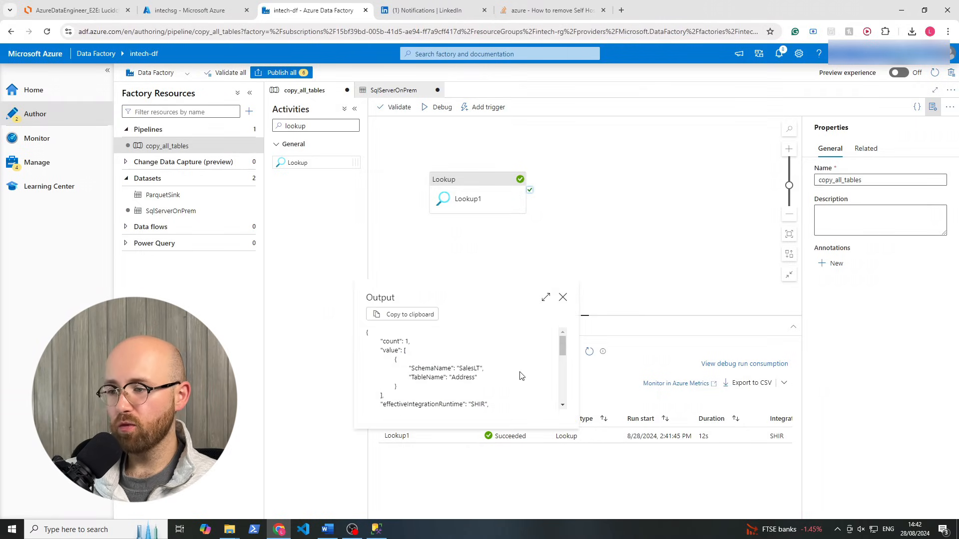
{"action": "left_click_drag", "start_coordinate": [558, 345], "coordinate": [548, 360]}
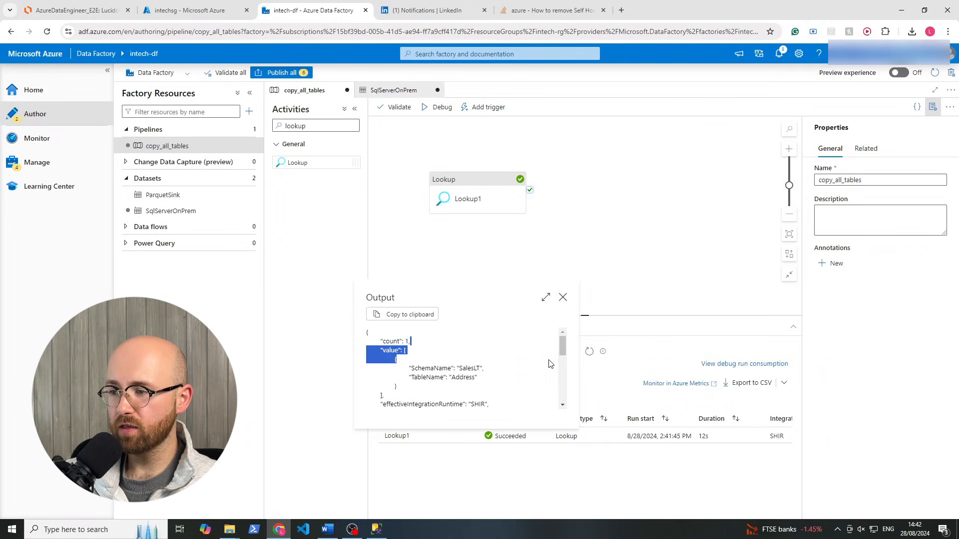
{"action": "left_click", "coordinate": [440, 344]}
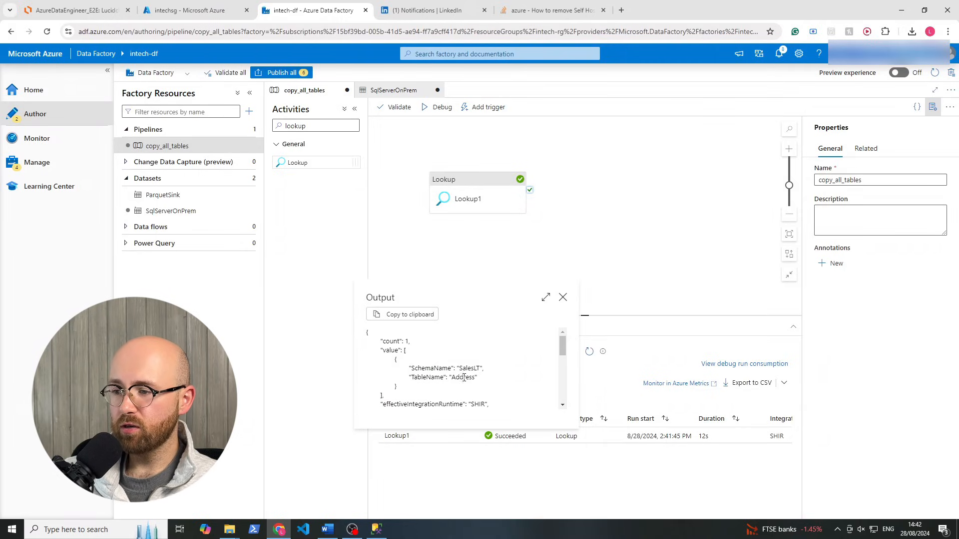
{"action": "mouse_move", "coordinate": [563, 347]}
{"action": "left_mouse_down"}
{"action": "mouse_move", "coordinate": [563, 391]}
{"action": "mouse_move", "coordinate": [563, 344]}
{"action": "left_mouse_up"}
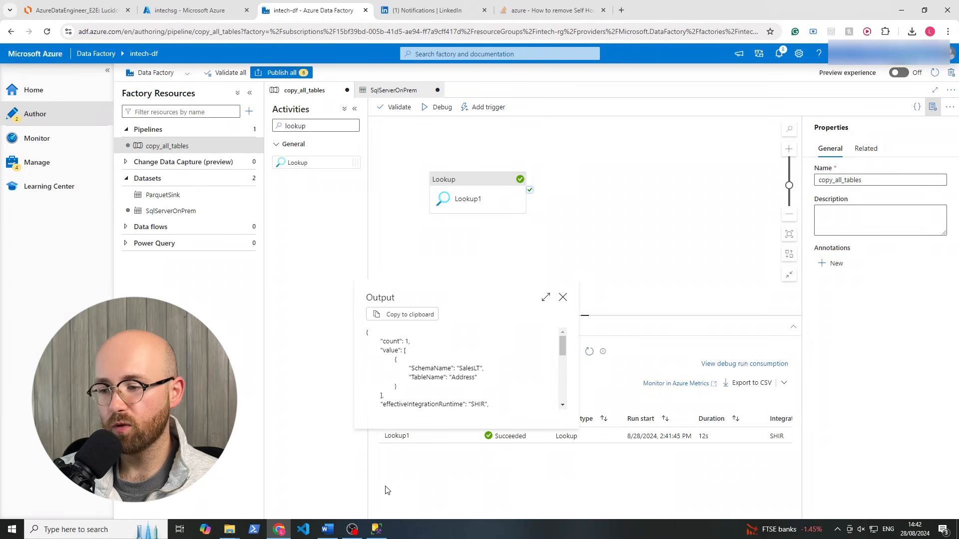
{"action": "left_click", "coordinate": [377, 529]}
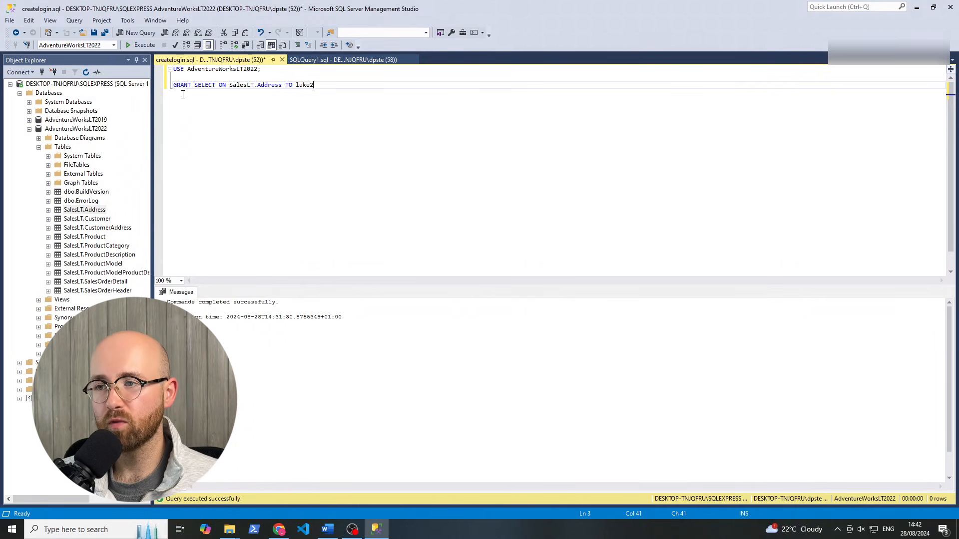
Try running the GRANT statement with a * wildcard in place of the table name
{"action": "left_click_drag", "start_coordinate": [229, 86], "coordinate": [280, 87]}
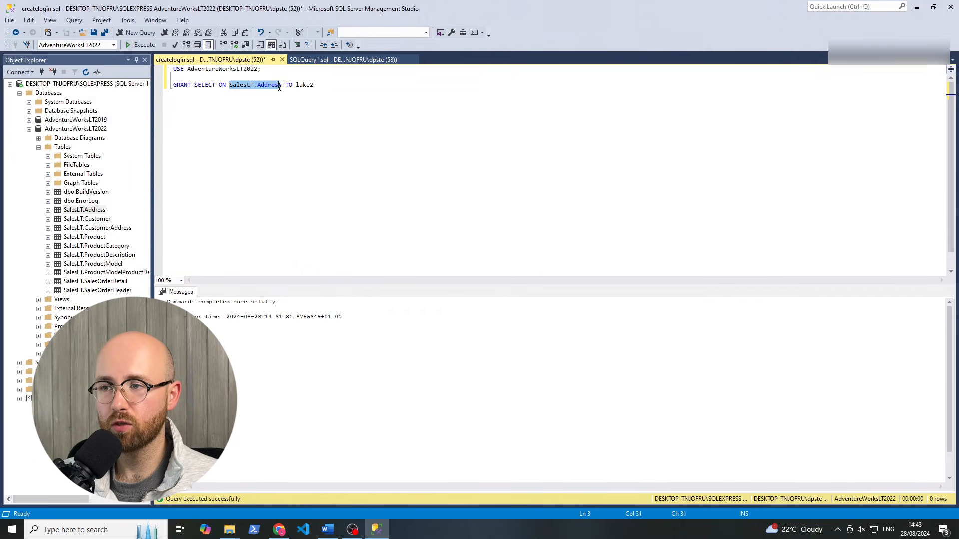
{"action": "type", "text": "*"}
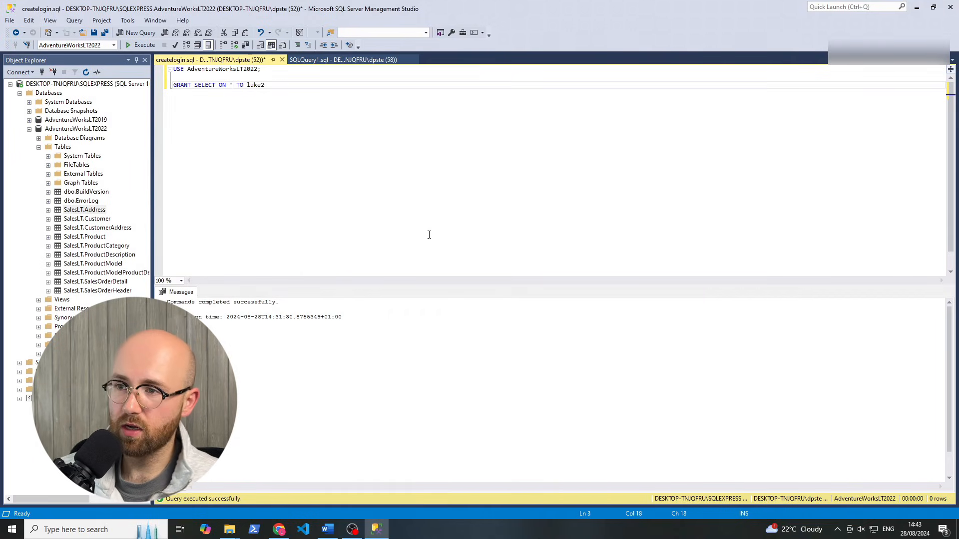
{"action": "left_click", "coordinate": [142, 45]}
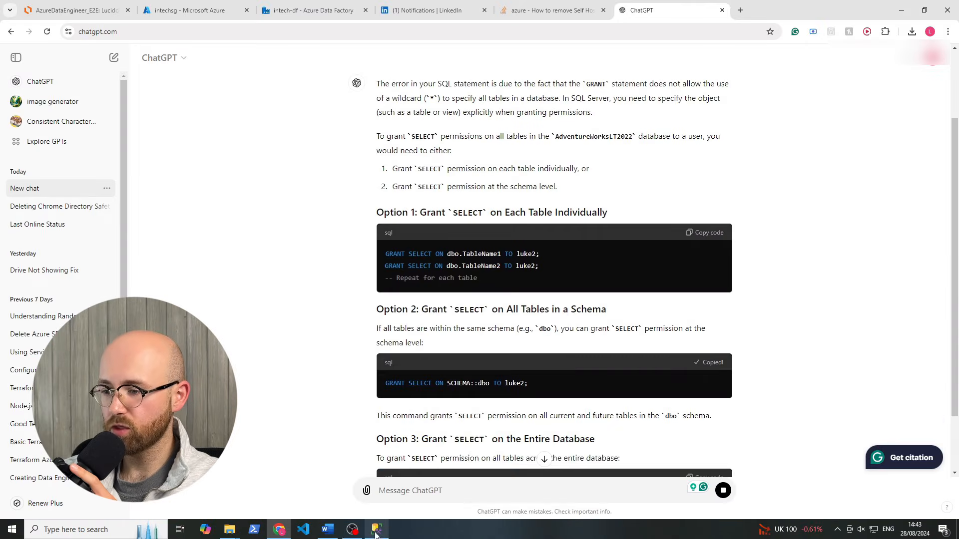
{"action": "left_click", "coordinate": [377, 532]}
Replace it with a schema-level GRANT SELECT ON SCHEMA::SalesLT for the login
{"action": "left_click", "coordinate": [308, 149]}
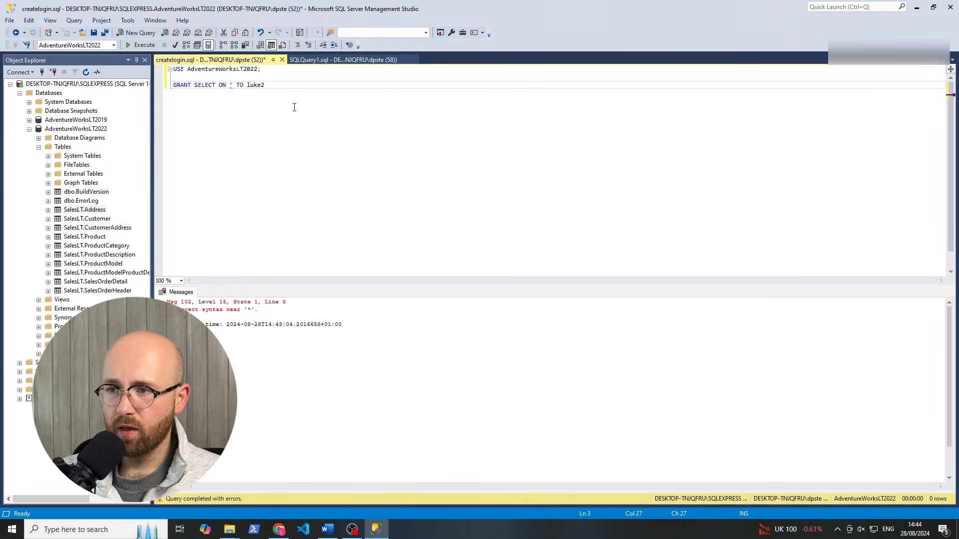
{"action": "left_click_drag", "start_coordinate": [294, 108], "coordinate": [160, 91]}
{"action": "type", "text": "GRANT SELECT ON SCHEMA::dbo TO luke2;"}
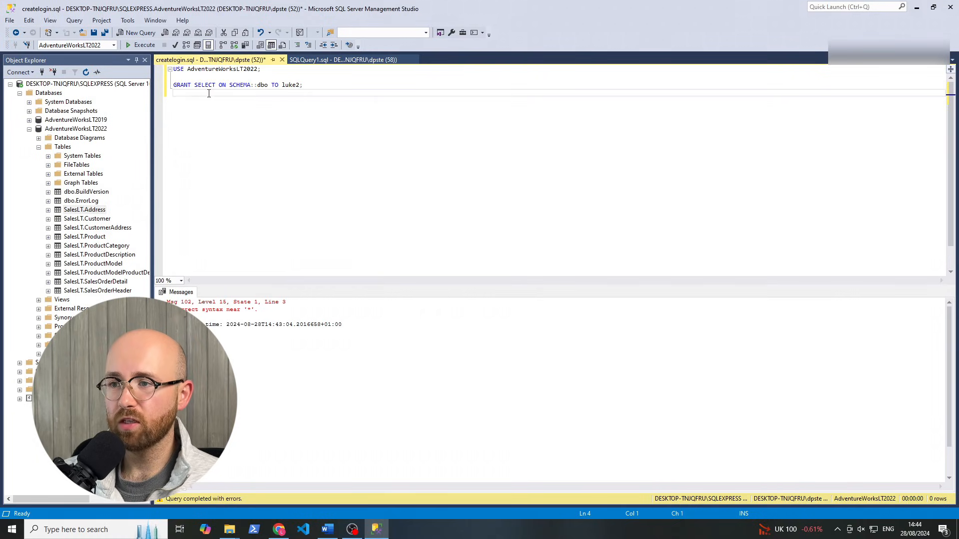
{"action": "left_click", "coordinate": [236, 86]}
{"action": "double_click", "coordinate": [262, 85]}
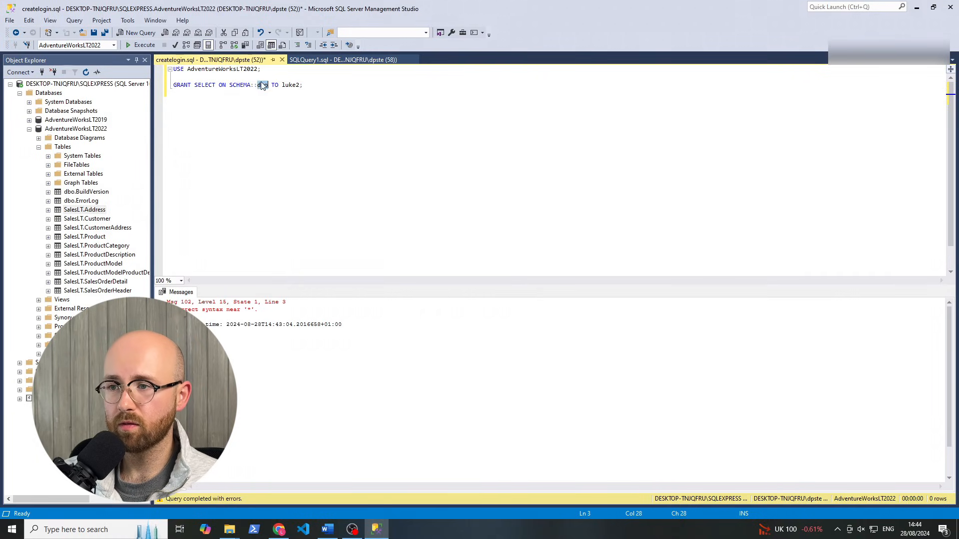
{"action": "type", "text": "SalesLT"}
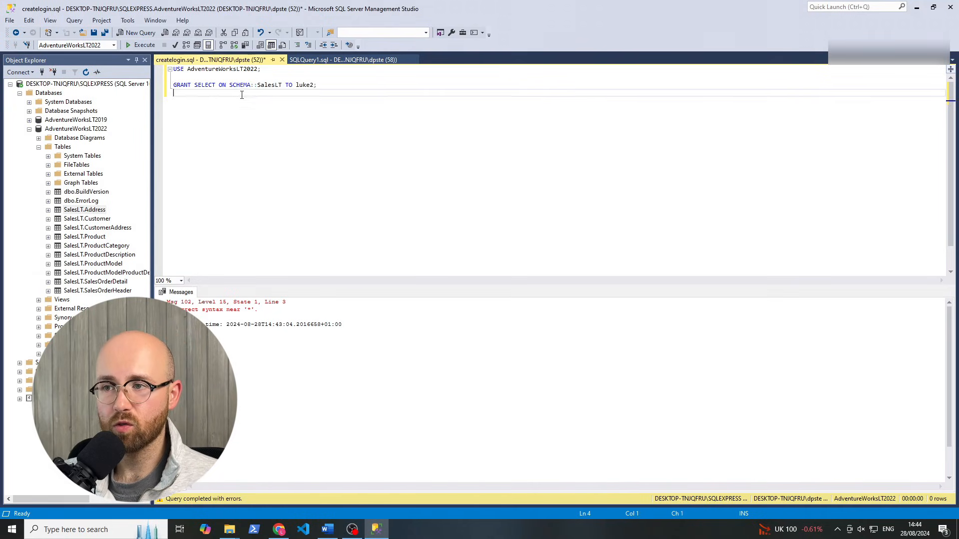
{"action": "left_click_drag", "start_coordinate": [230, 85], "coordinate": [284, 85]}
{"action": "left_click", "coordinate": [281, 86]}
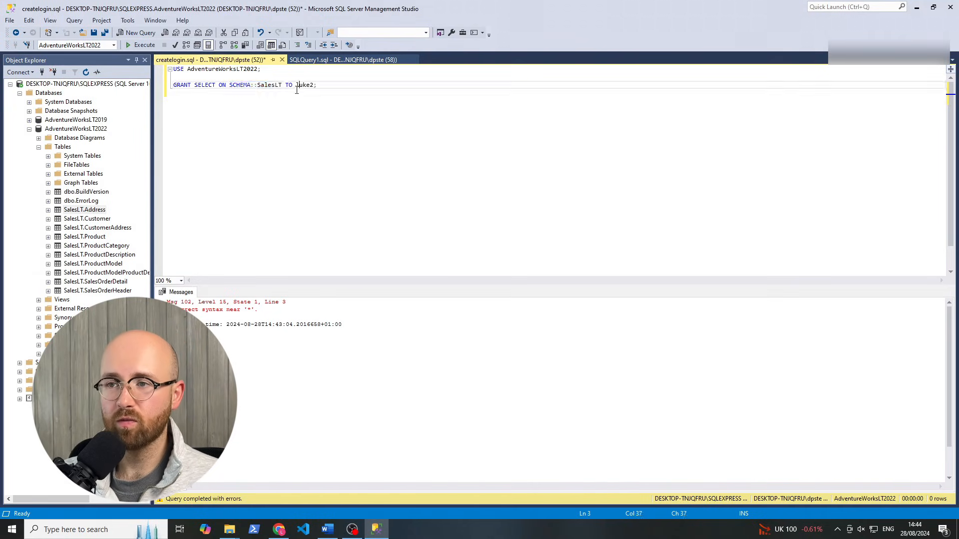
Close the extra SQLQuery2 and SQLQuery3 tabs and execute the schema-level grant
{"action": "left_click", "coordinate": [136, 34]}
{"action": "left_click", "coordinate": [136, 34]}
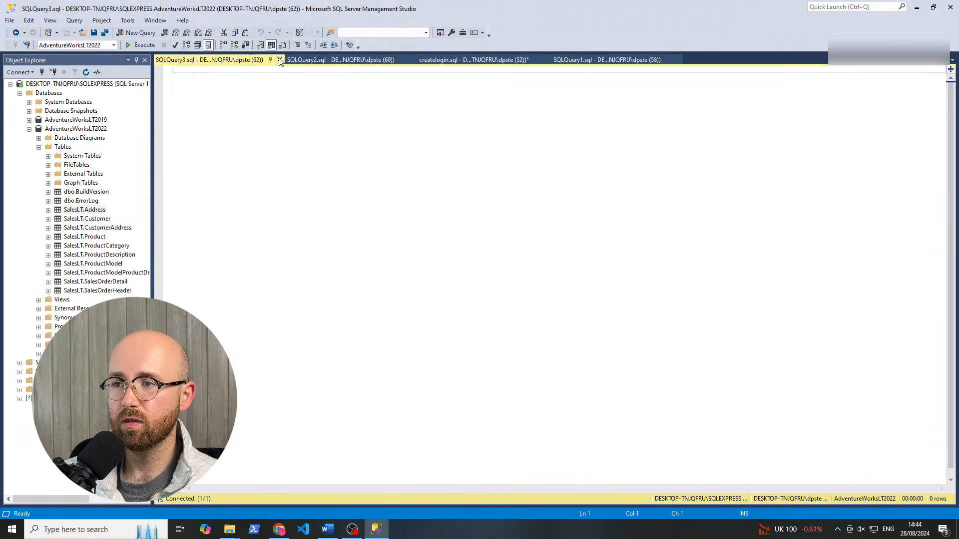
{"action": "left_click", "coordinate": [280, 60]}
{"action": "left_click", "coordinate": [279, 60]}
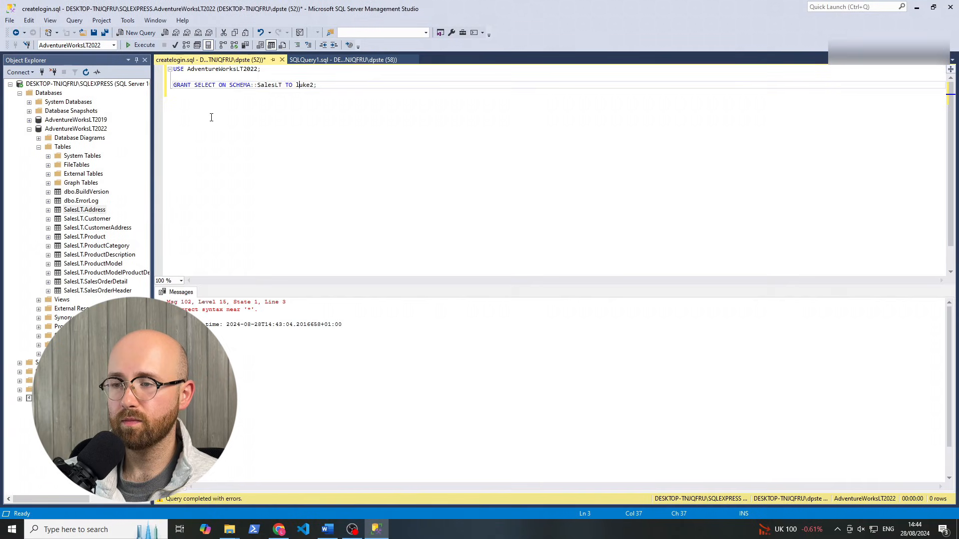
{"action": "left_click", "coordinate": [143, 46]}
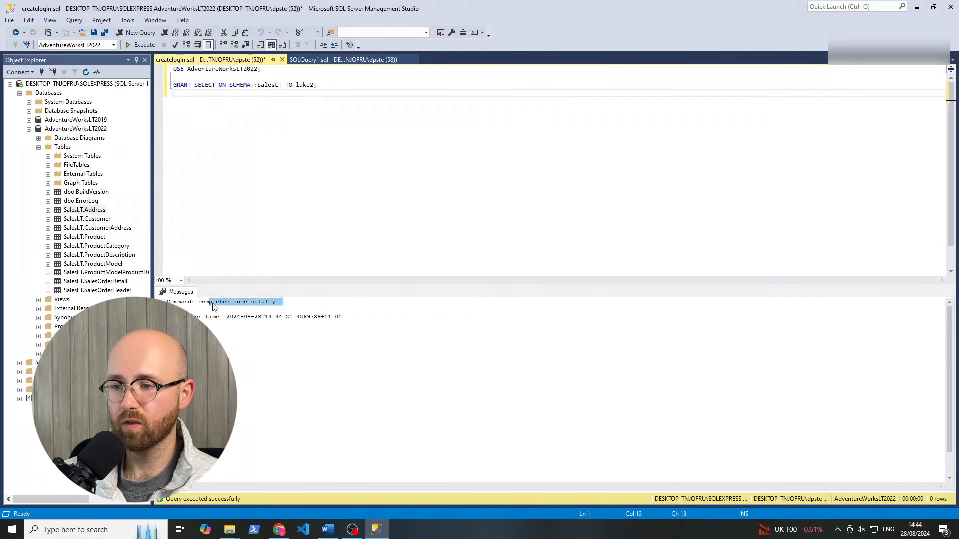
{"action": "left_click", "coordinate": [279, 529]}
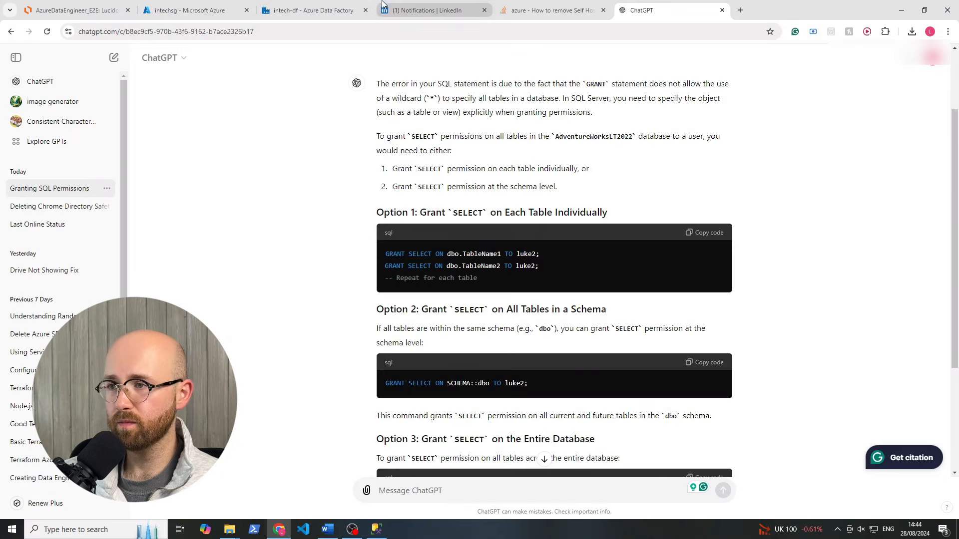
Rerun the pipeline debug and confirm Lookup1's output shows a count of 10 tables
{"action": "left_click", "coordinate": [310, 10]}
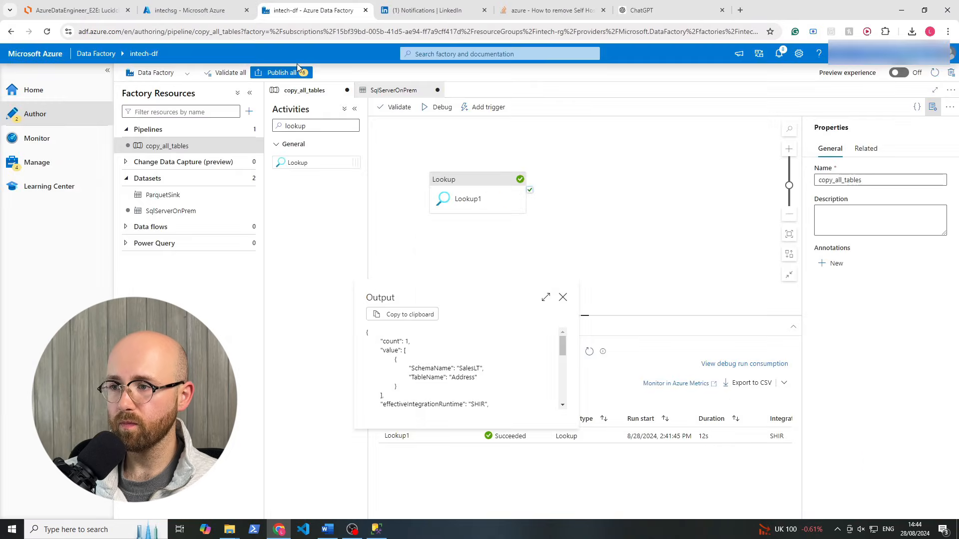
{"action": "left_click", "coordinate": [470, 189]}
{"action": "left_click", "coordinate": [469, 190]}
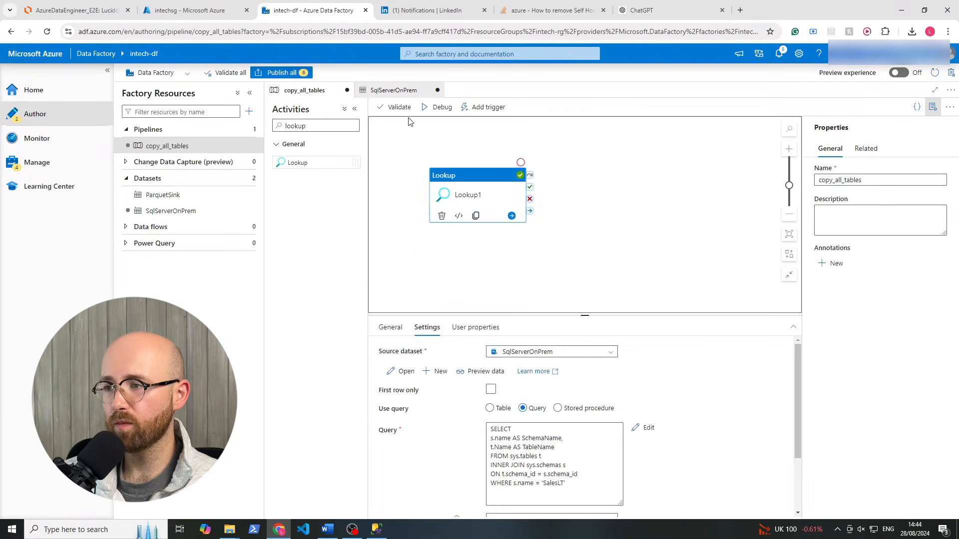
{"action": "left_click", "coordinate": [435, 108]}
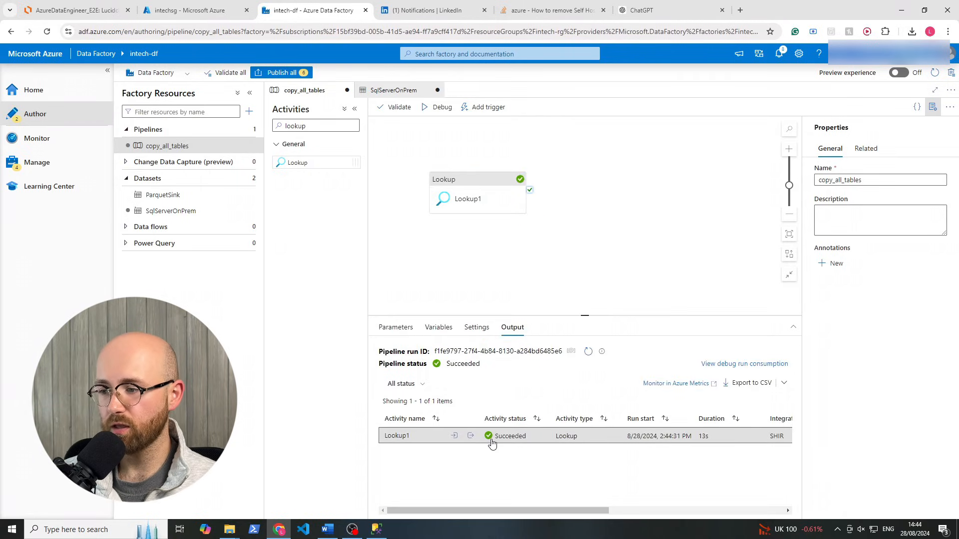
{"action": "left_click", "coordinate": [469, 436]}
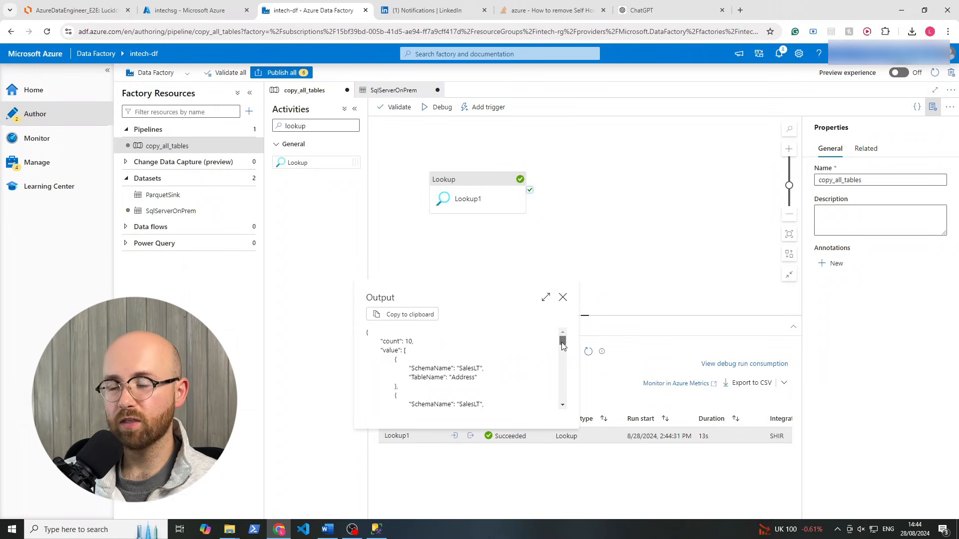
{"action": "left_click_drag", "start_coordinate": [562, 344], "coordinate": [565, 377]}
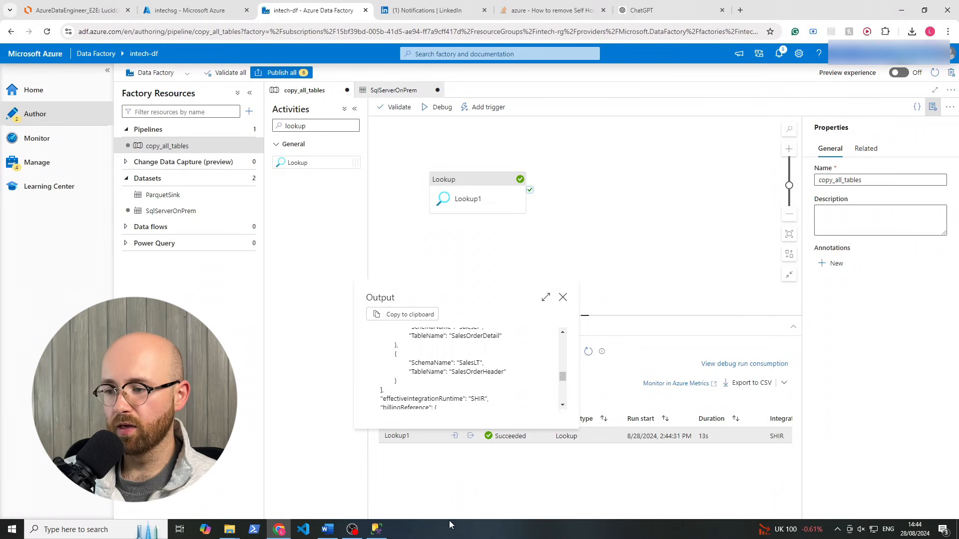
{"action": "left_click", "coordinate": [377, 529]}
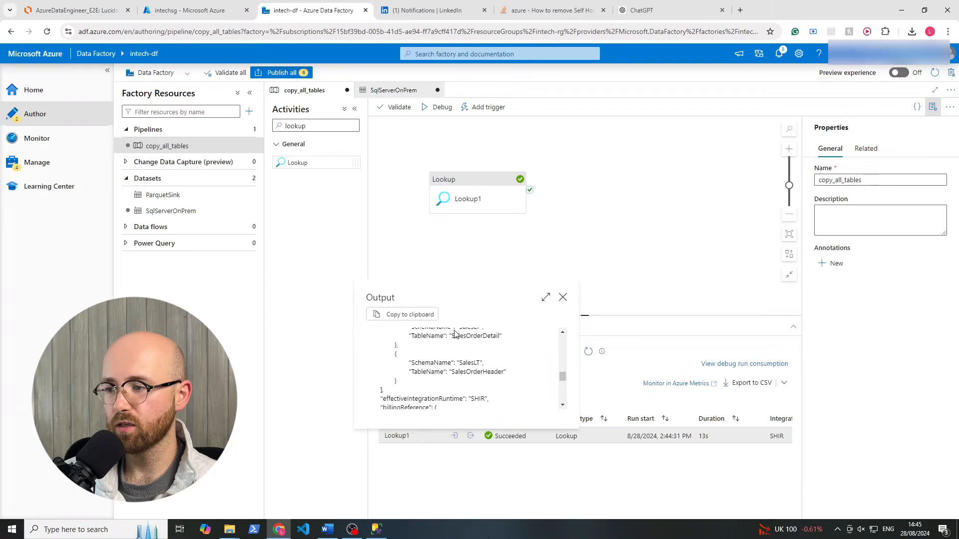
{"action": "scroll", "coordinate": [531, 361], "scroll_direction": "up", "scroll_amount": 10}
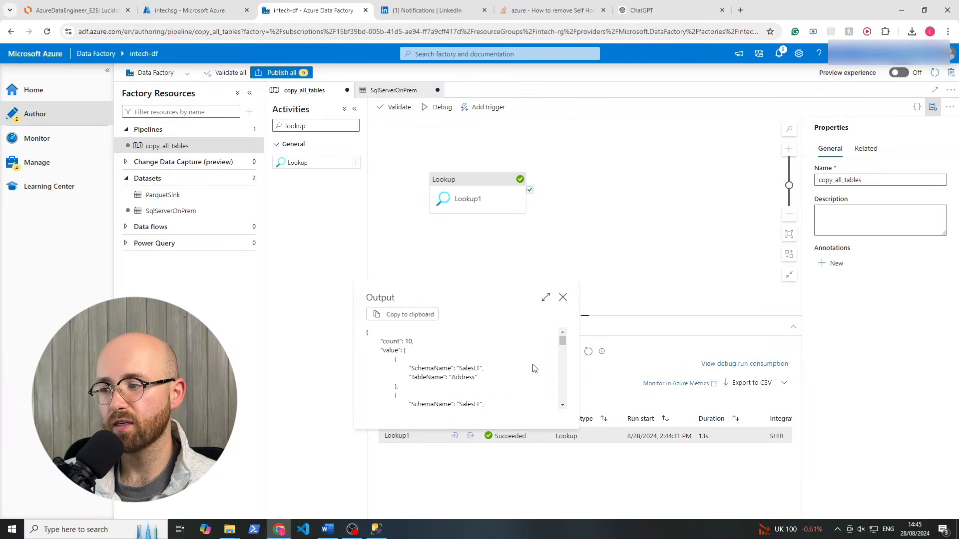
{"action": "left_click", "coordinate": [562, 297]}
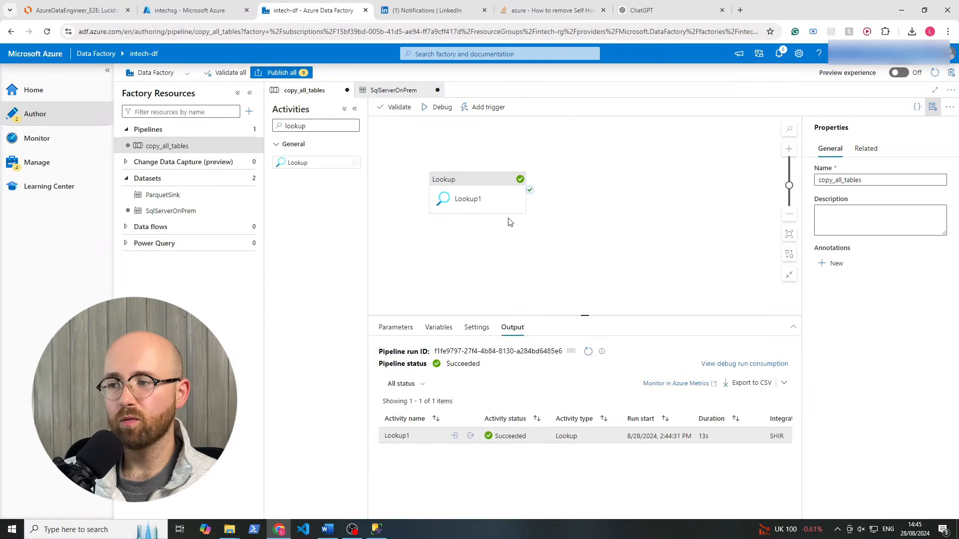
{"action": "mouse_move", "coordinate": [478, 185]}
{"action": "left_mouse_down"}
{"action": "mouse_move", "coordinate": [467, 182]}
{"action": "mouse_move", "coordinate": [474, 186]}
{"action": "left_mouse_up"}
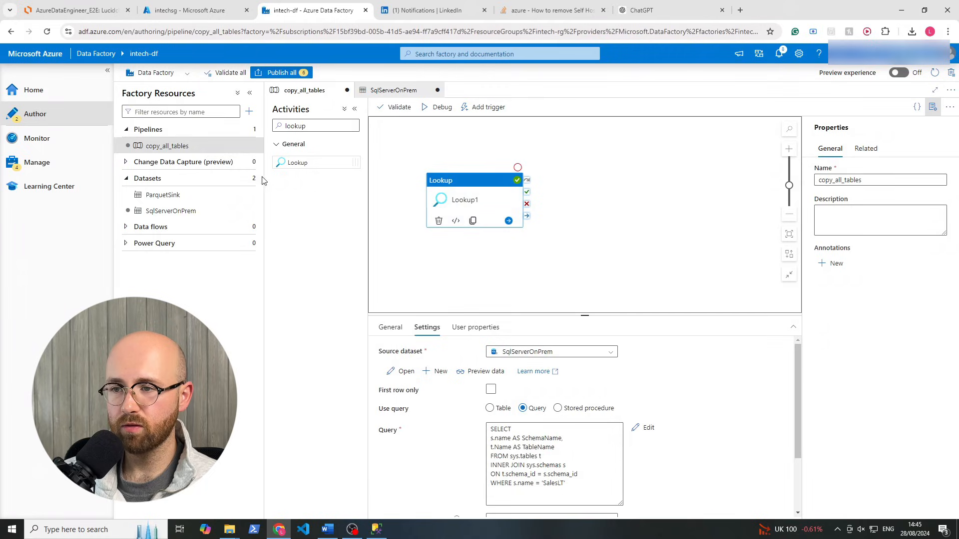
Add a ForEach activity linked from Lookup1's success output and enter its inner canvas
{"action": "double_click", "coordinate": [295, 125]}
{"action": "type", "text": "fo"}
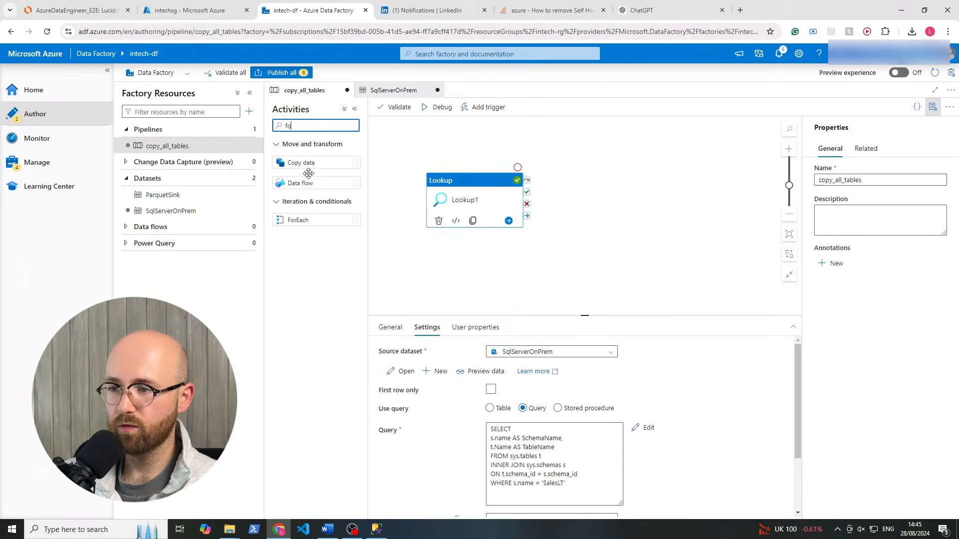
{"action": "left_click_drag", "start_coordinate": [294, 220], "coordinate": [605, 209]}
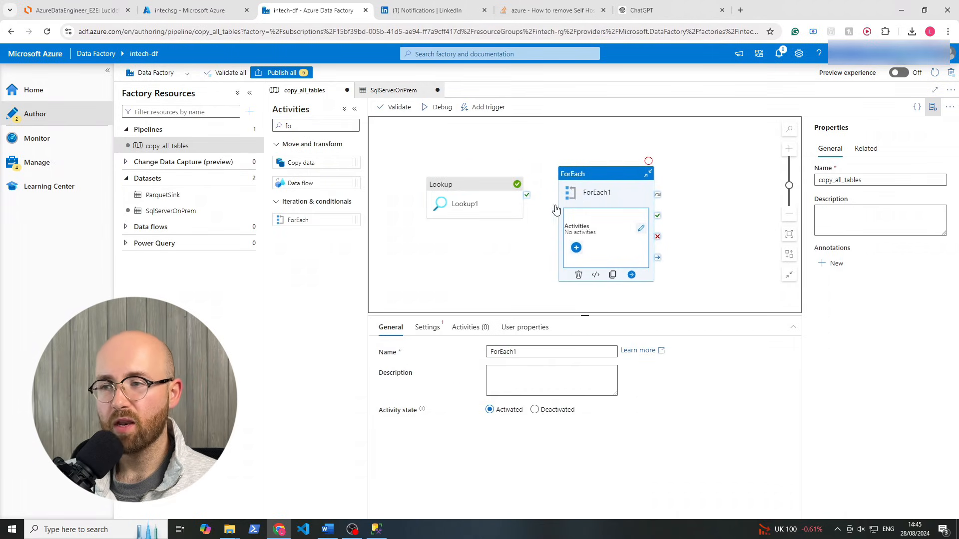
{"action": "mouse_move", "coordinate": [529, 198]}
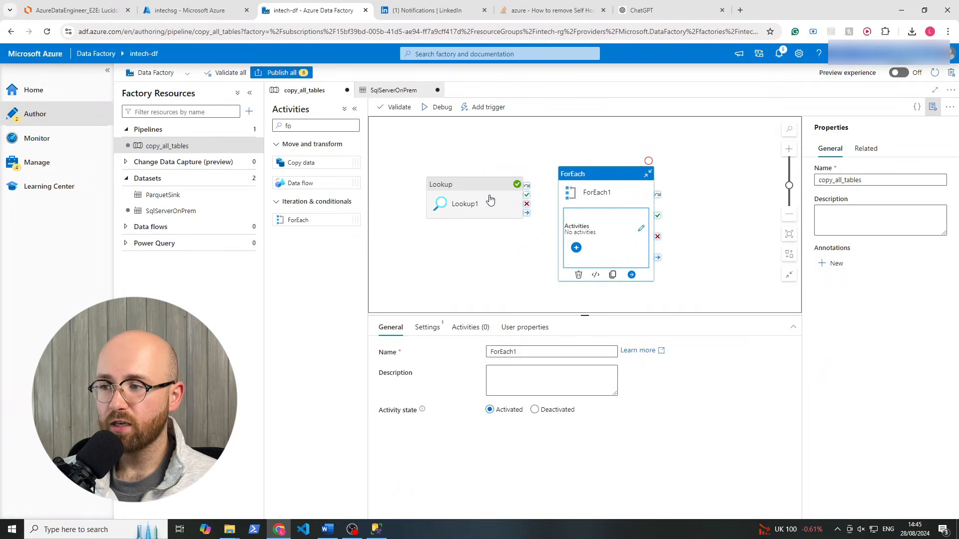
{"action": "left_click_drag", "start_coordinate": [528, 197], "coordinate": [579, 204]}
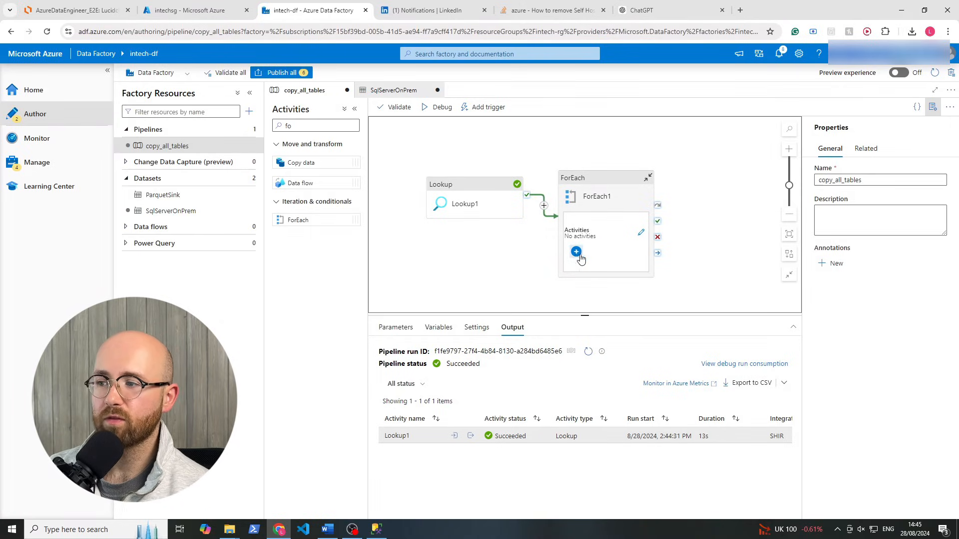
{"action": "left_click", "coordinate": [642, 235]}
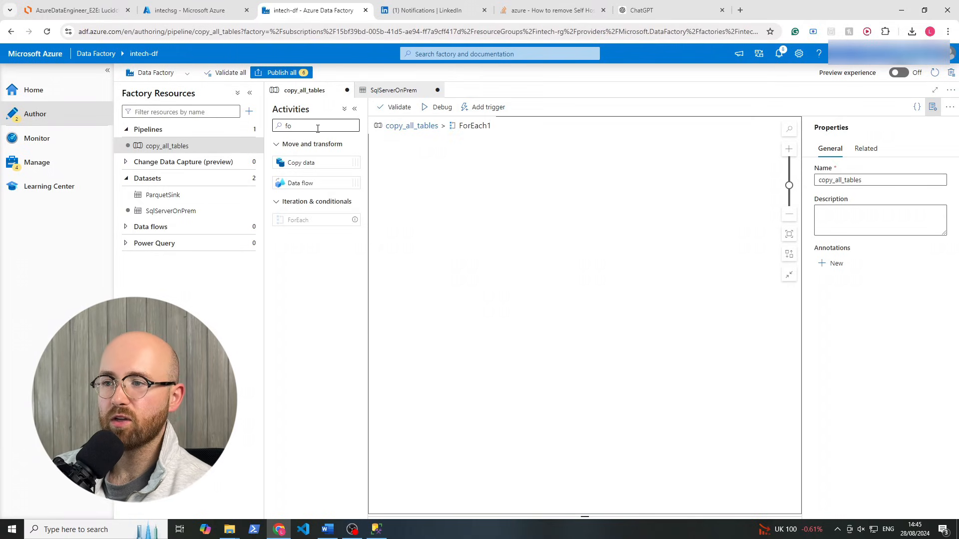
Add Copy data inside ForEach1 sourcing SqlServerOnPrem through a query with dynamic content
{"action": "double_click", "coordinate": [294, 125]}
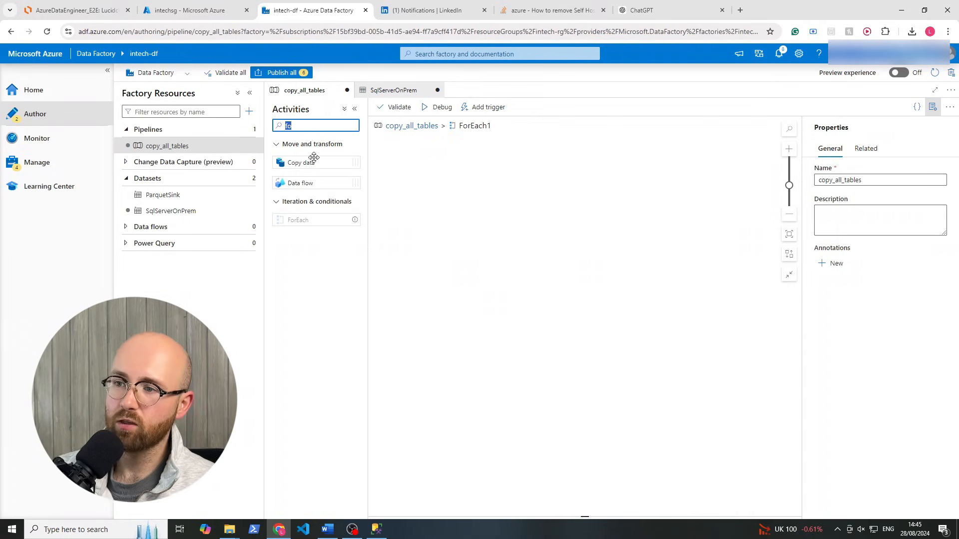
{"action": "left_click_drag", "start_coordinate": [314, 160], "coordinate": [505, 226]}
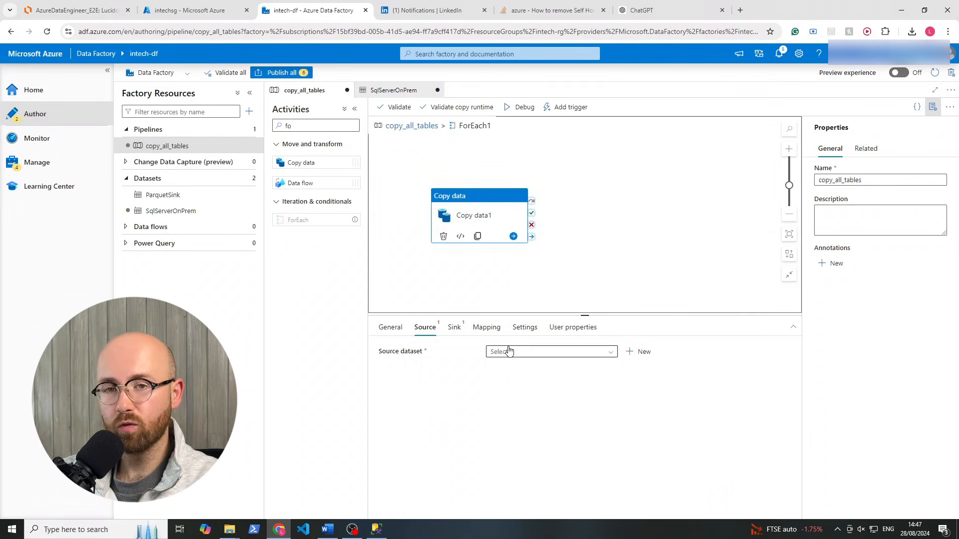
{"action": "left_click", "coordinate": [509, 351]}
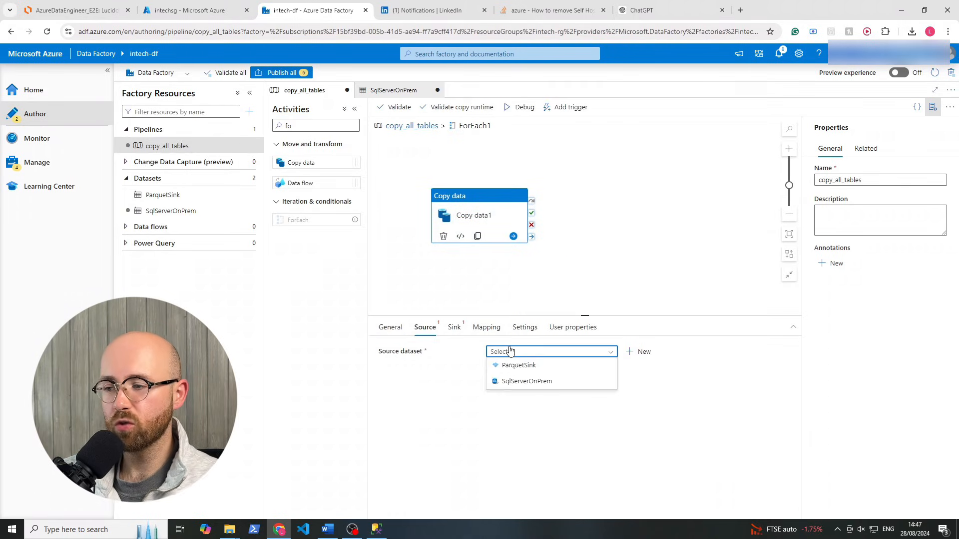
{"action": "left_click", "coordinate": [517, 383]}
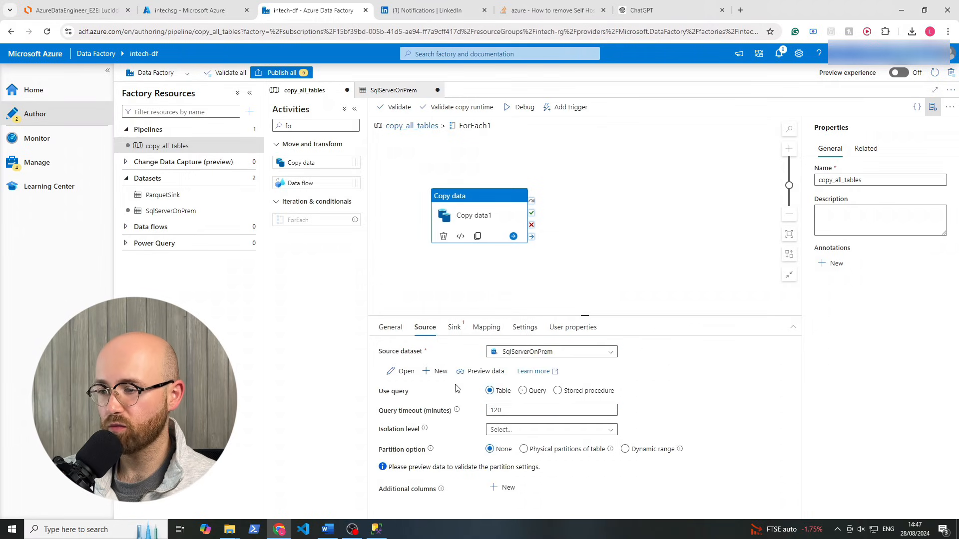
{"action": "left_click_drag", "start_coordinate": [371, 387], "coordinate": [416, 393]}
{"action": "left_click", "coordinate": [416, 393]}
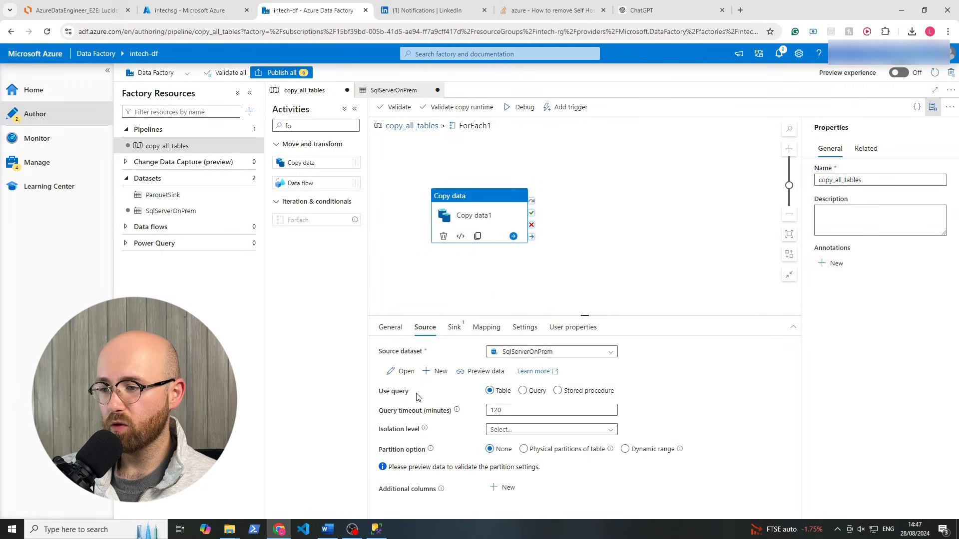
{"action": "left_click", "coordinate": [522, 391]}
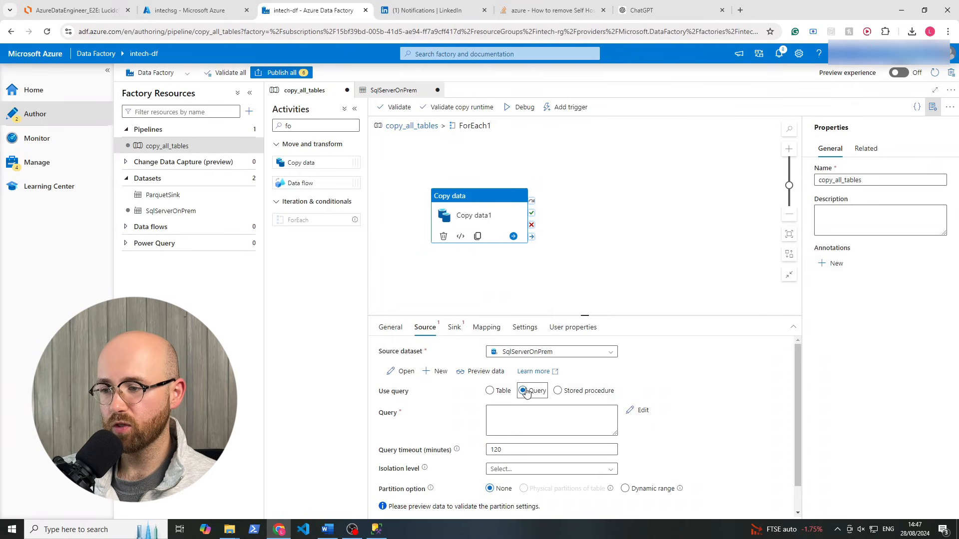
{"action": "left_click", "coordinate": [518, 418]}
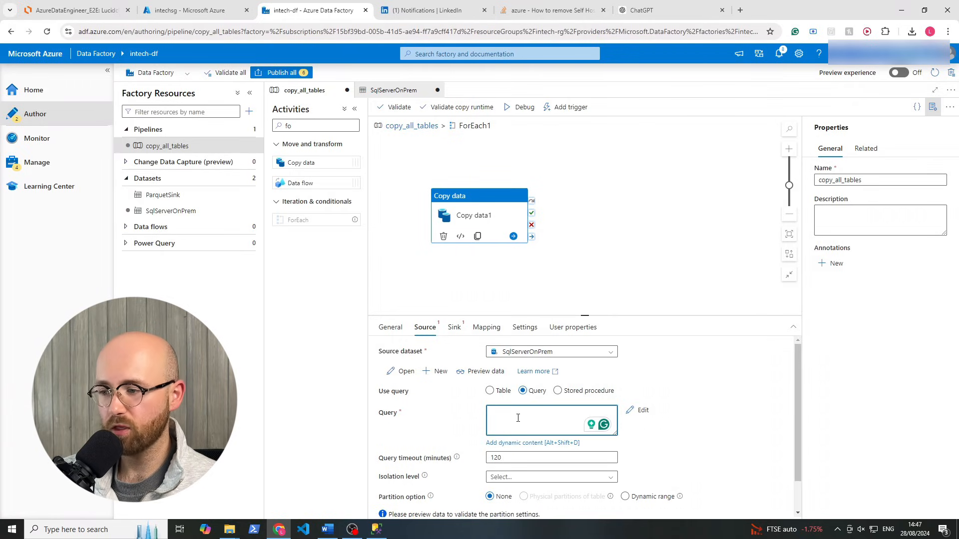
{"action": "left_click", "coordinate": [518, 444]}
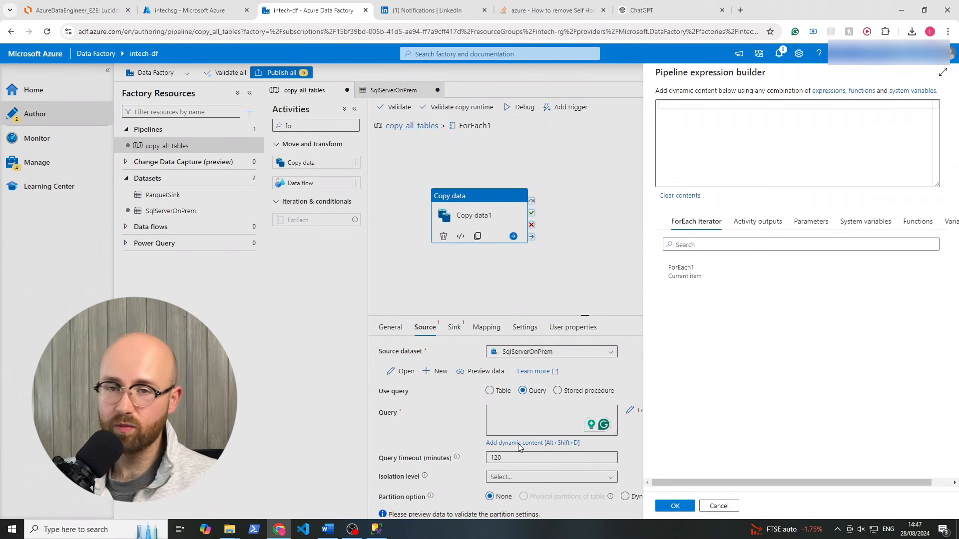
Set the source query to @{concat('SELECT * FROM ', item().SchemaName,'.',item().TableName )}
{"action": "type", "text": "@{concat('SELECT * FROM', item().SchemaName,'.',item().TableName )}"}
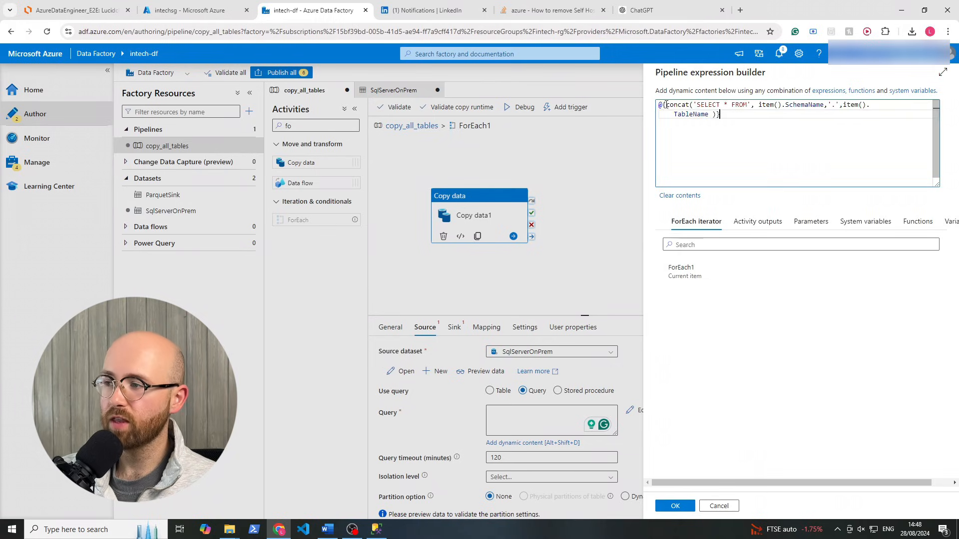
{"action": "double_click", "coordinate": [685, 105]}
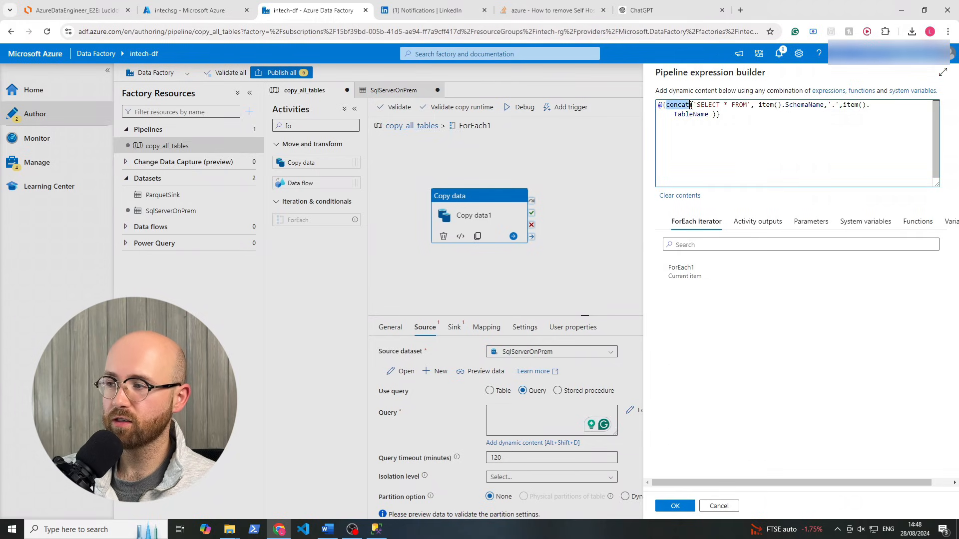
{"action": "left_click", "coordinate": [723, 108]}
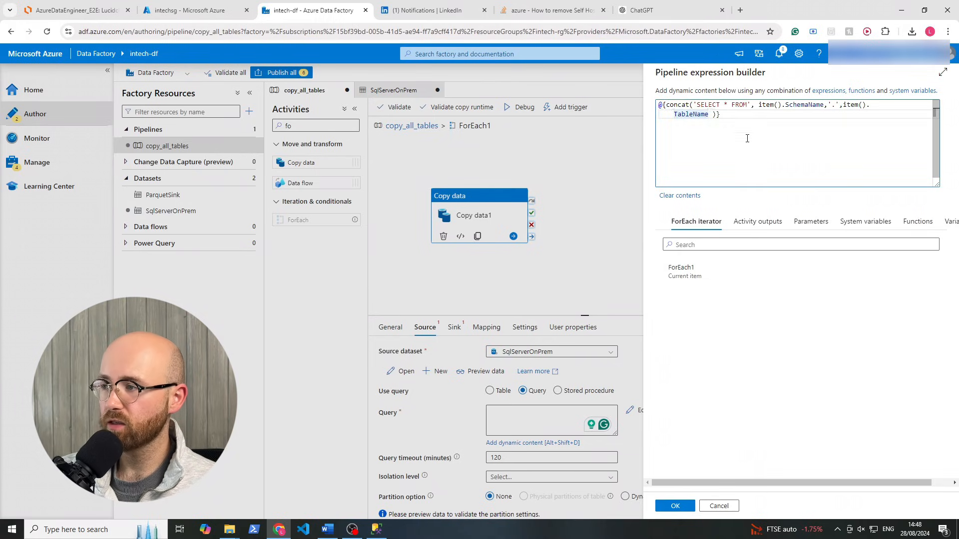
{"action": "left_click_drag", "start_coordinate": [748, 105], "coordinate": [820, 106]}
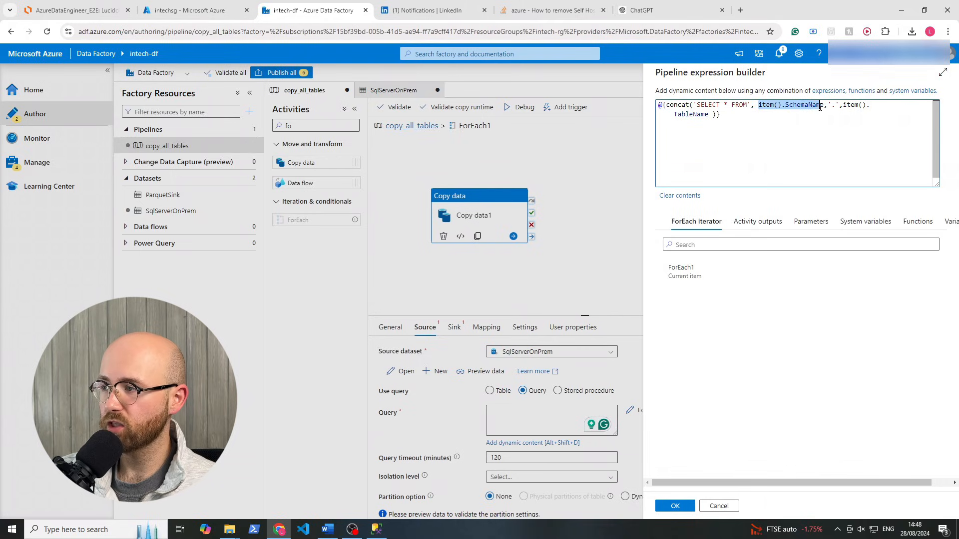
{"action": "double_click", "coordinate": [697, 113]}
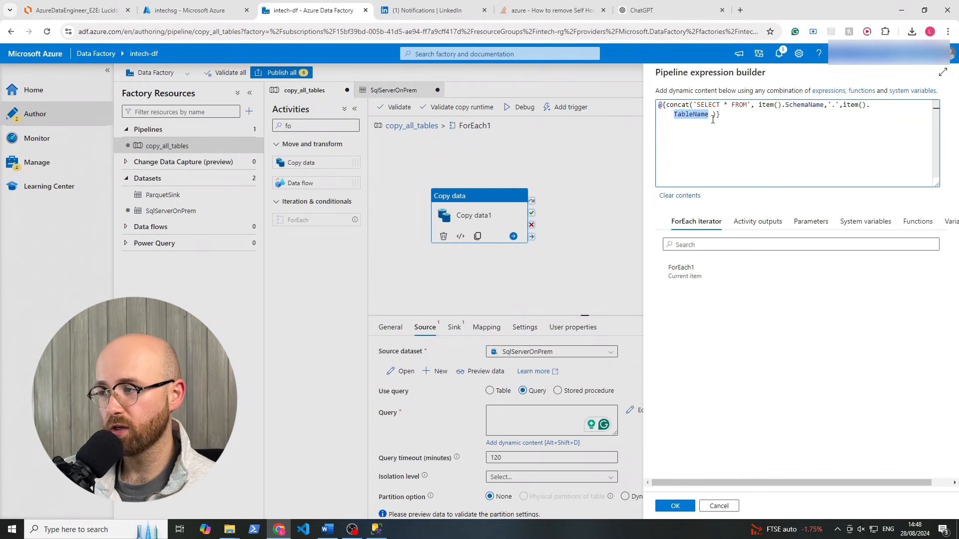
{"action": "left_click", "coordinate": [727, 104]}
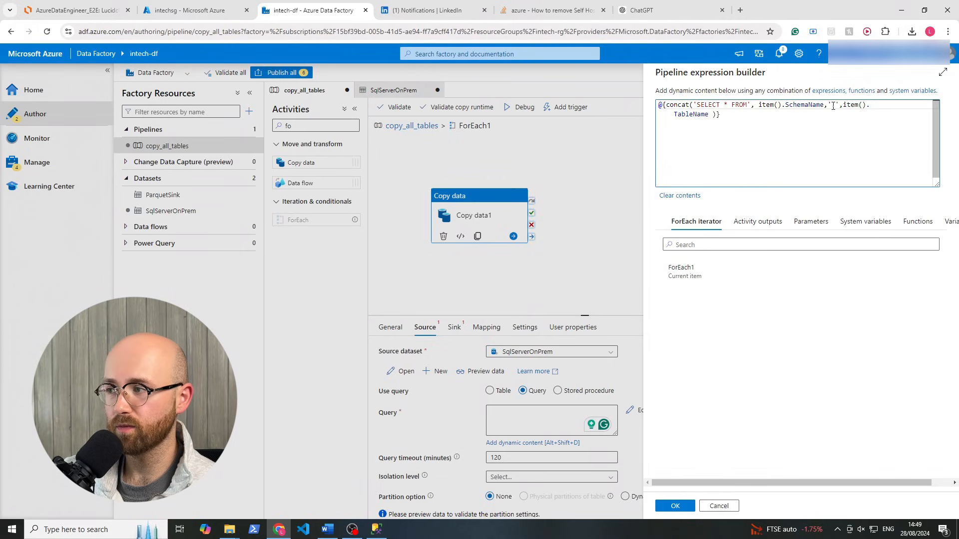
{"action": "left_click", "coordinate": [833, 106]}
{"action": "type", "text": "."}
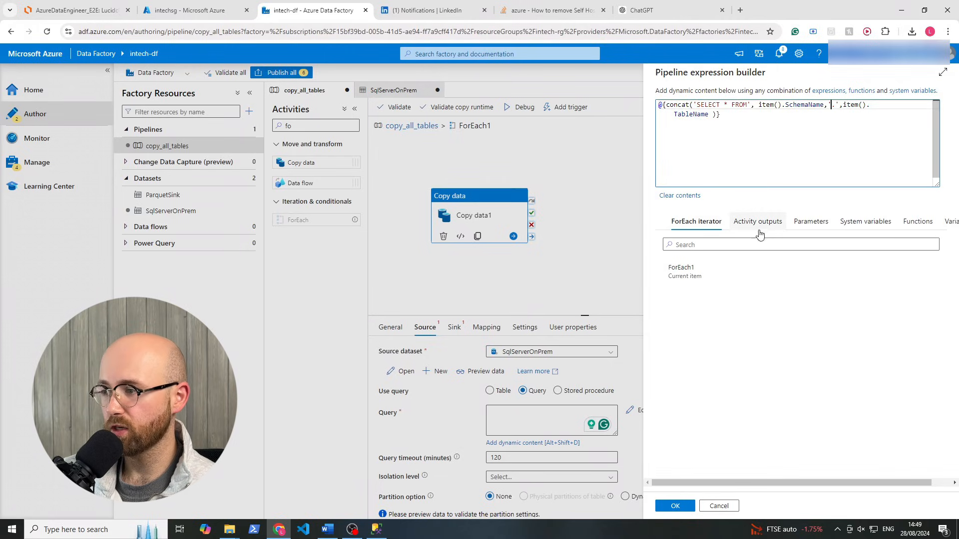
{"action": "left_click", "coordinate": [676, 507]}
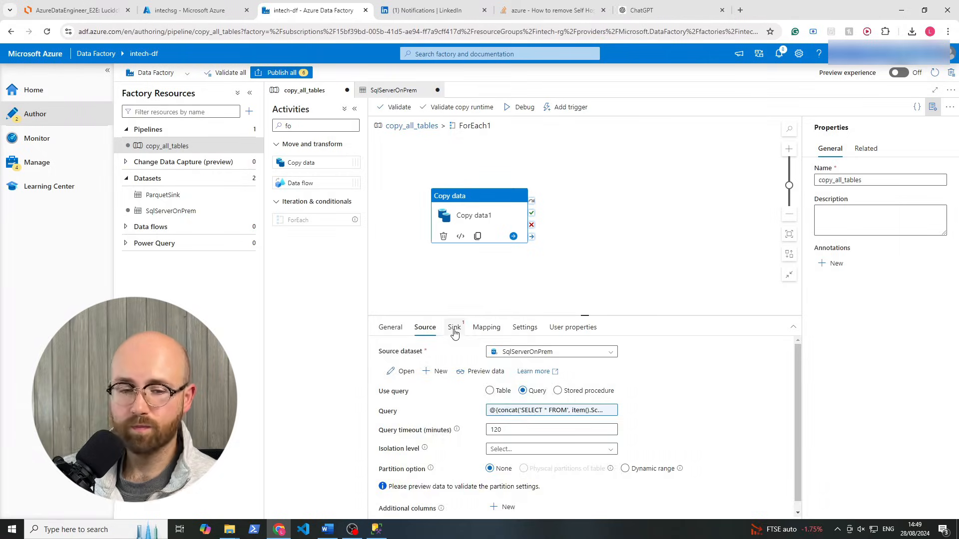
Choose ParquetSink as Copy data1's sink dataset and review the ParquetSink and SqlServerOnPrem datasets
{"action": "left_click", "coordinate": [454, 328]}
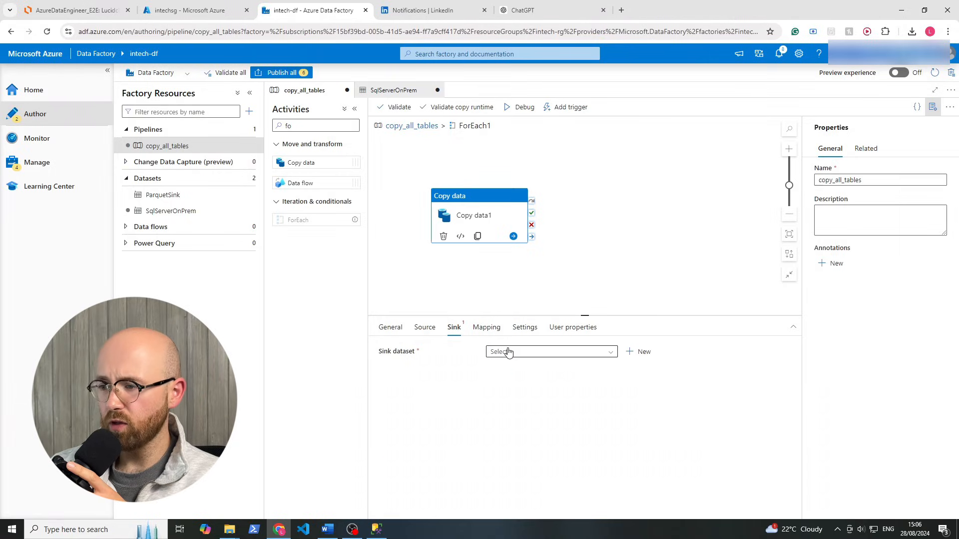
{"action": "left_click", "coordinate": [507, 352]}
{"action": "left_click", "coordinate": [510, 365]}
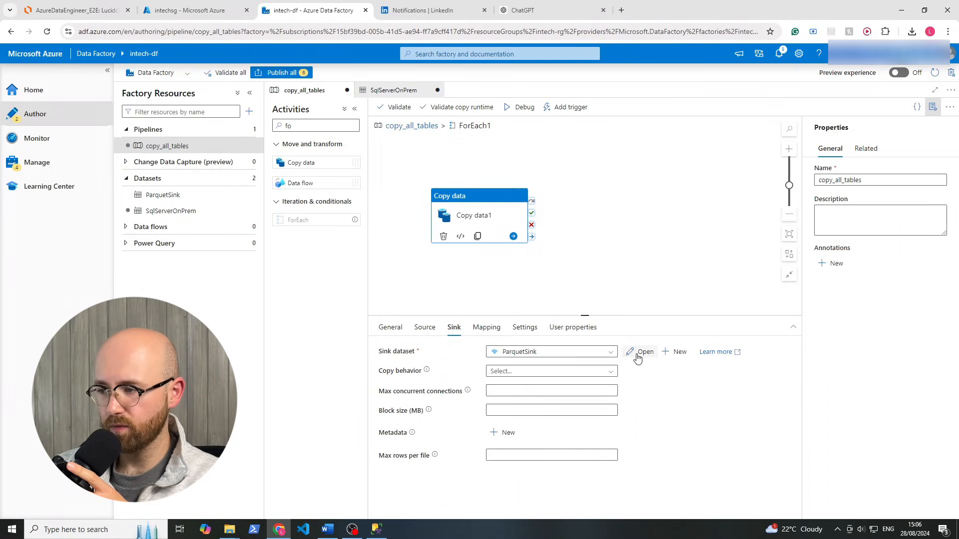
{"action": "left_click", "coordinate": [641, 352]}
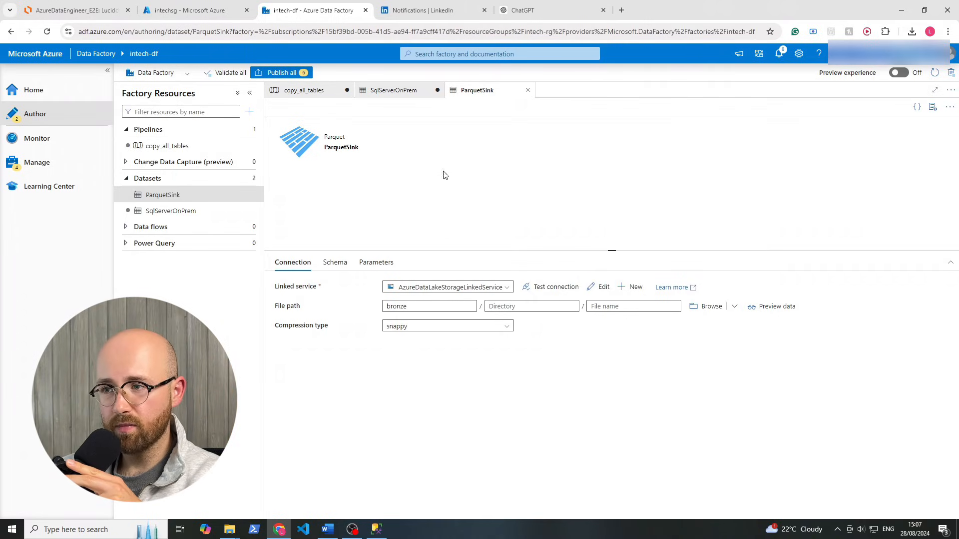
{"action": "left_click", "coordinate": [392, 94]}
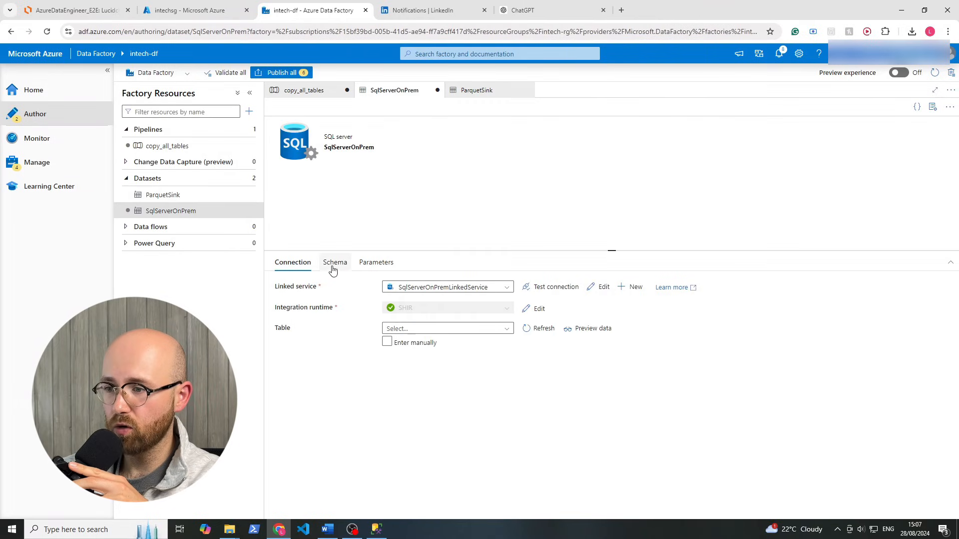
{"action": "left_click", "coordinate": [304, 95]}
Review the source query's concat expression without changing it
{"action": "left_click", "coordinate": [423, 327]}
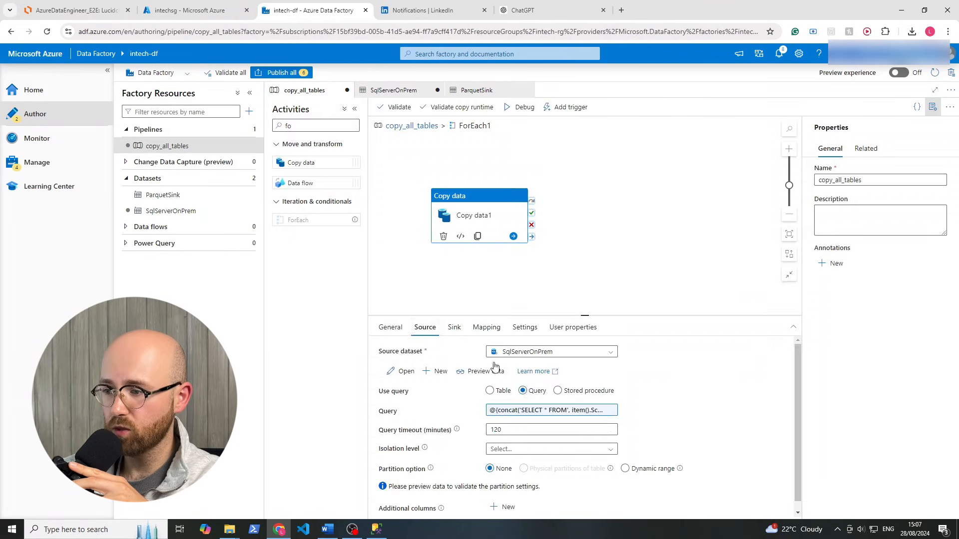
{"action": "left_click", "coordinate": [532, 411]}
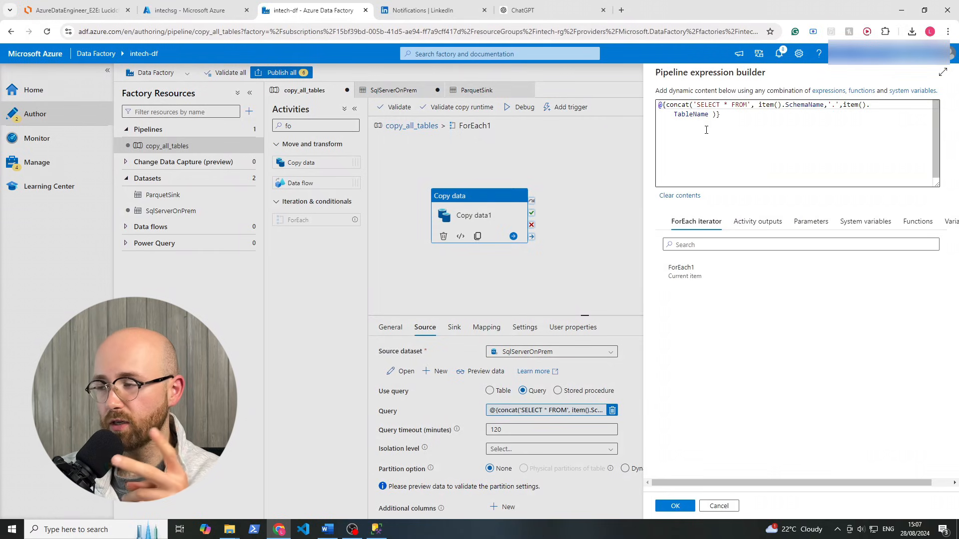
{"action": "left_click_drag", "start_coordinate": [757, 106], "coordinate": [824, 106]}
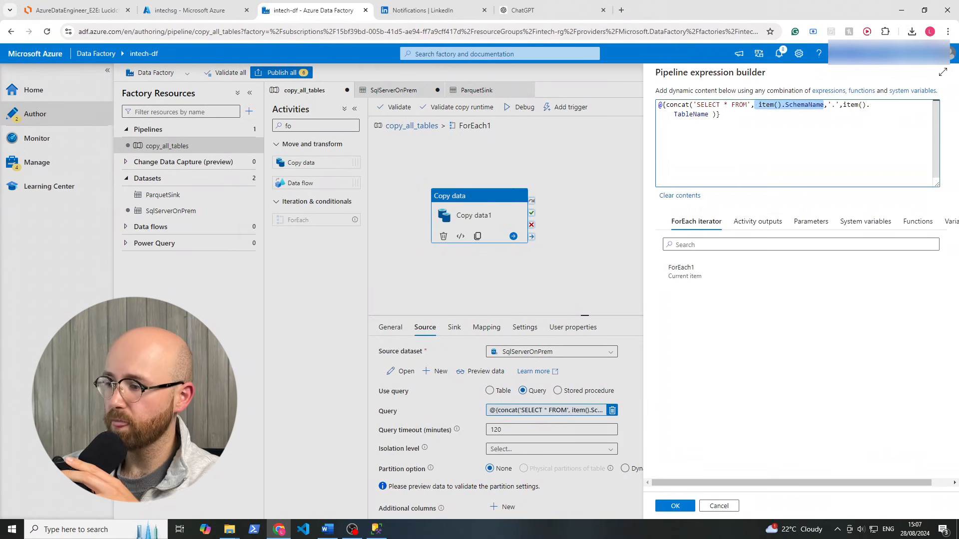
{"action": "left_click", "coordinate": [723, 512]}
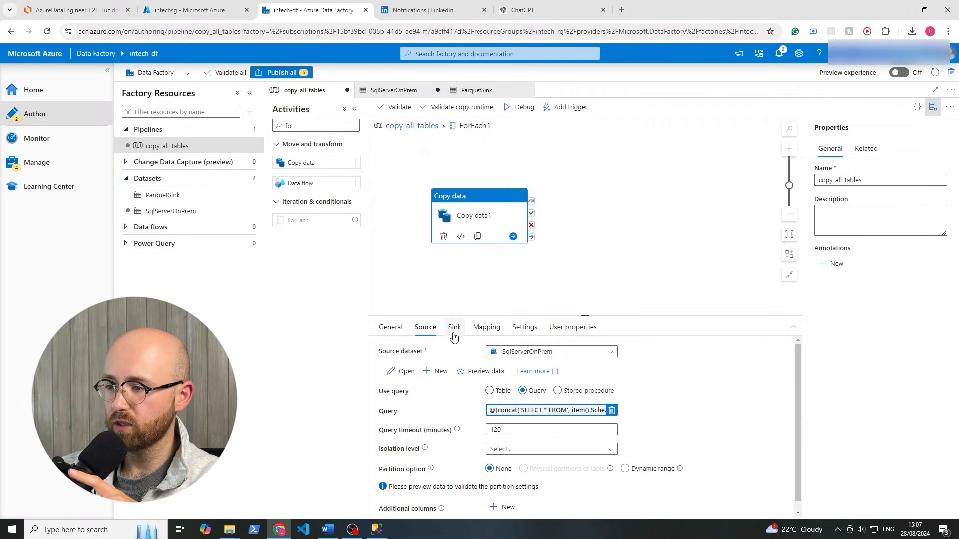
Create ParquetSink string parameters schemaname and tablename, then return to copy_all_tables
{"action": "left_click", "coordinate": [453, 328]}
{"action": "left_click", "coordinate": [641, 352]}
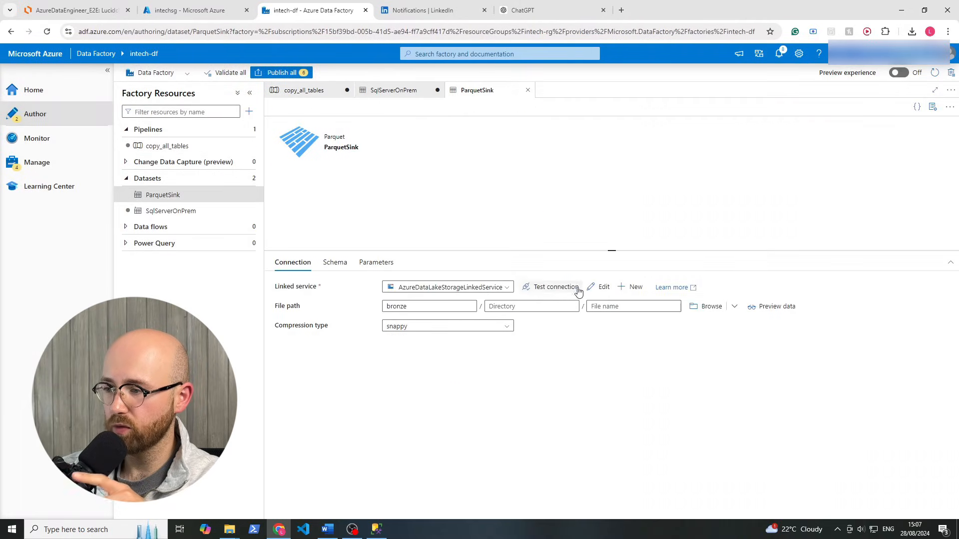
{"action": "left_click", "coordinate": [383, 265]}
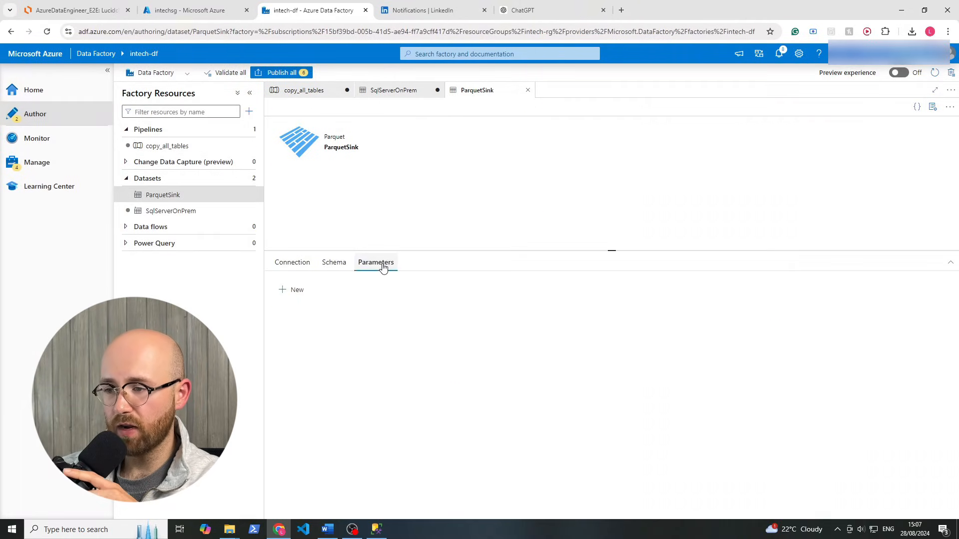
{"action": "left_click", "coordinate": [291, 290]}
{"action": "left_click", "coordinate": [318, 322]}
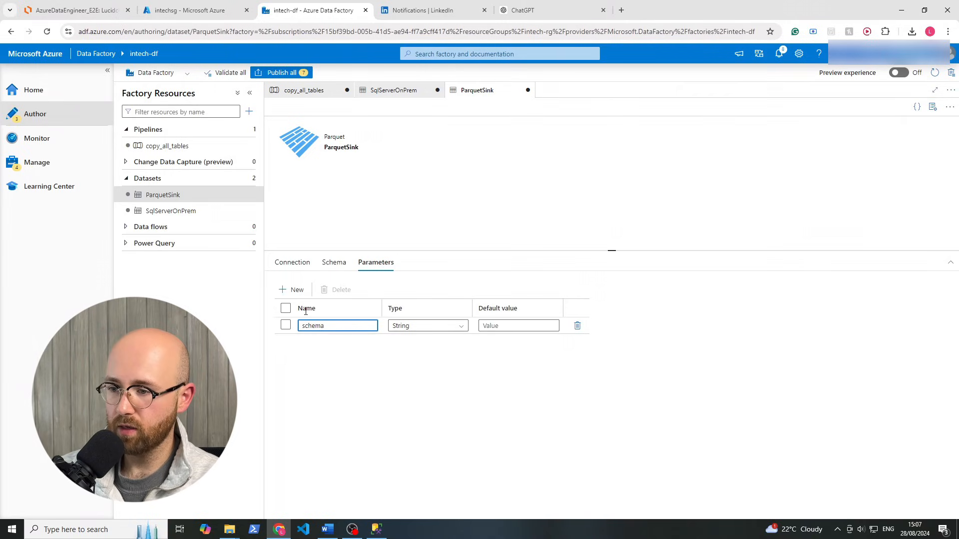
{"action": "left_click", "coordinate": [295, 289]}
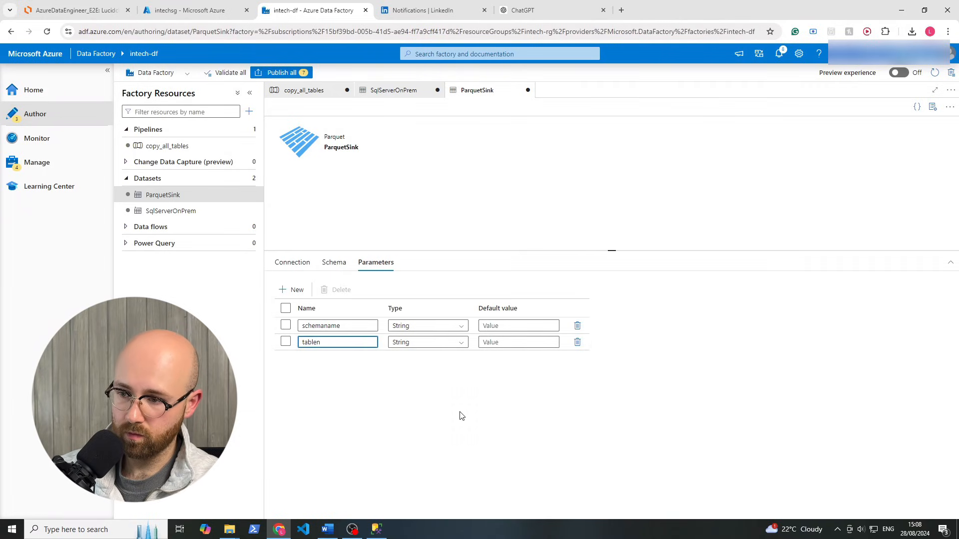
{"action": "left_click", "coordinate": [460, 416]}
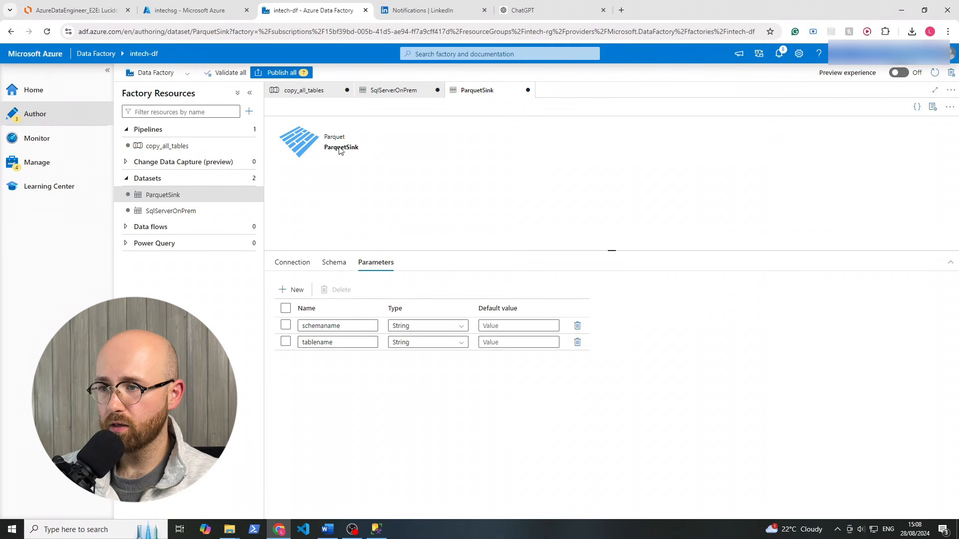
{"action": "left_click", "coordinate": [312, 91]}
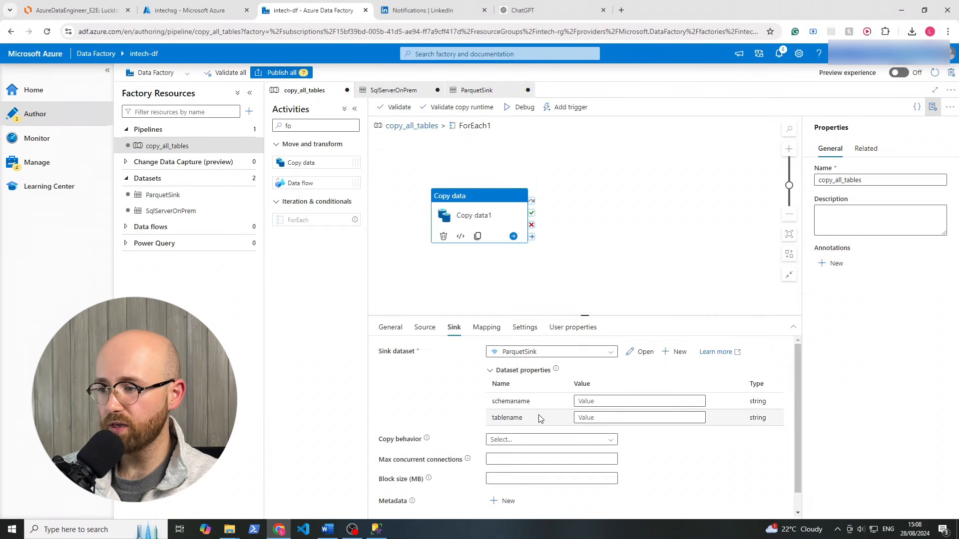
Set the sink's schemaname property to the dynamic expression item().SchemaName
{"action": "left_click_drag", "start_coordinate": [532, 403], "coordinate": [492, 402]}
{"action": "left_click", "coordinate": [473, 402]}
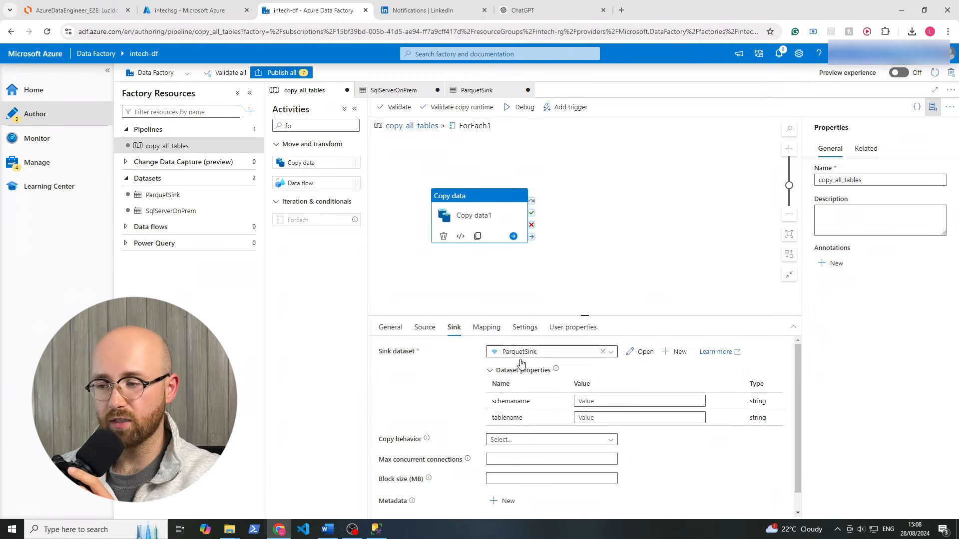
{"action": "left_click", "coordinate": [592, 401]}
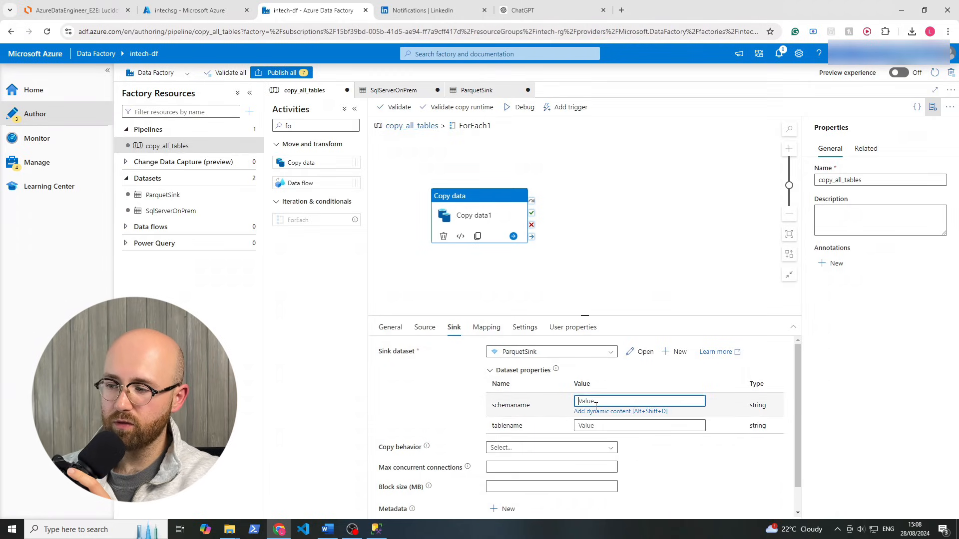
{"action": "left_click", "coordinate": [600, 411]}
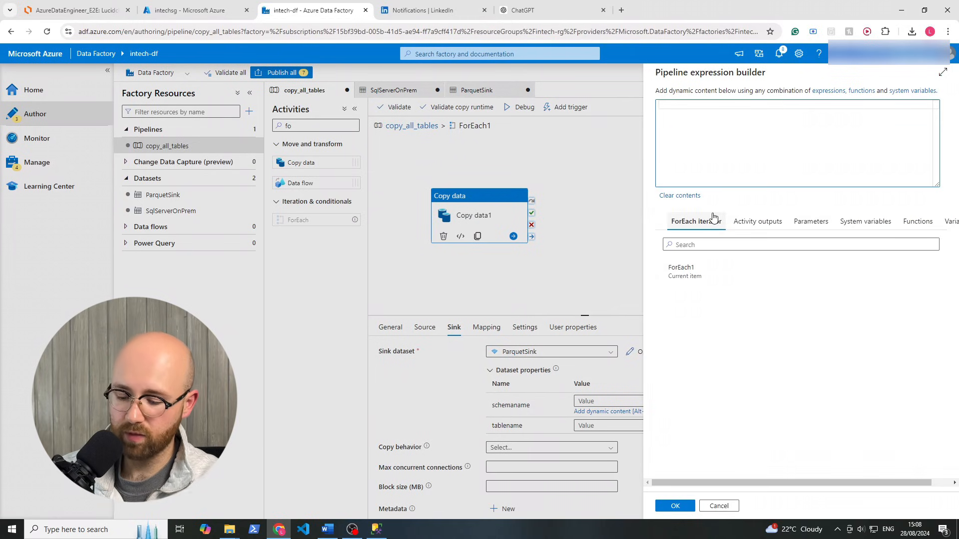
{"action": "type", "text": "item"}
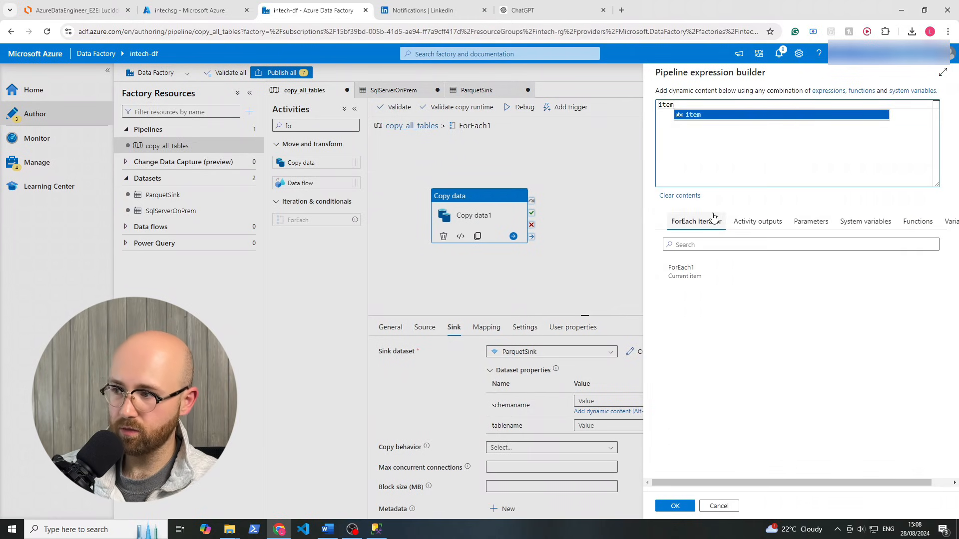
{"action": "key", "text": "Tab"}
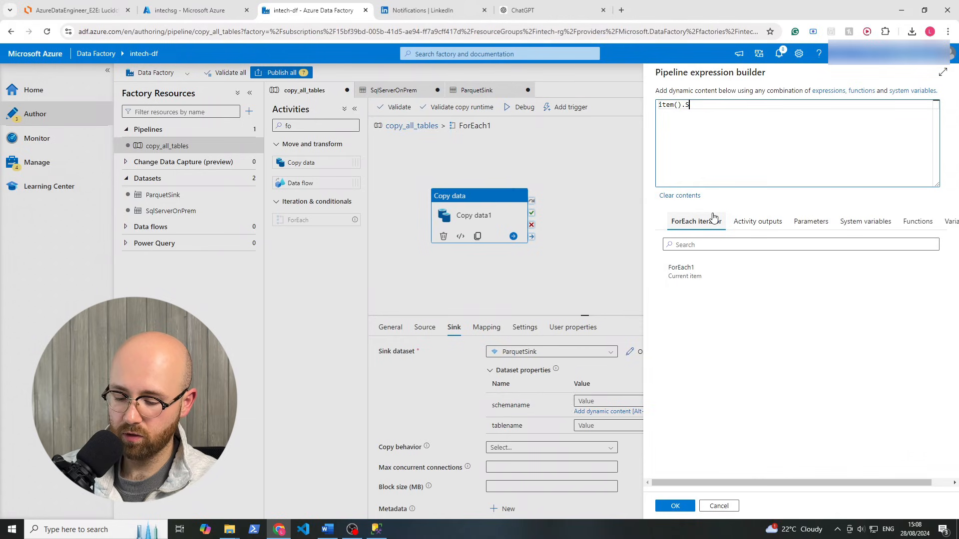
{"action": "type", "text": "chemaName"}
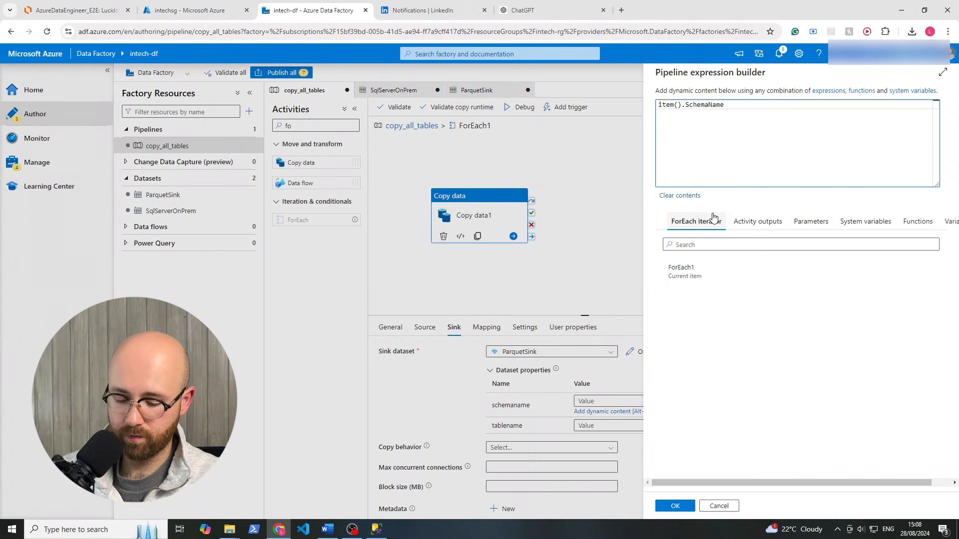
{"action": "key", "text": "ctrl+a"}
{"action": "key", "text": "ctrl+c"}
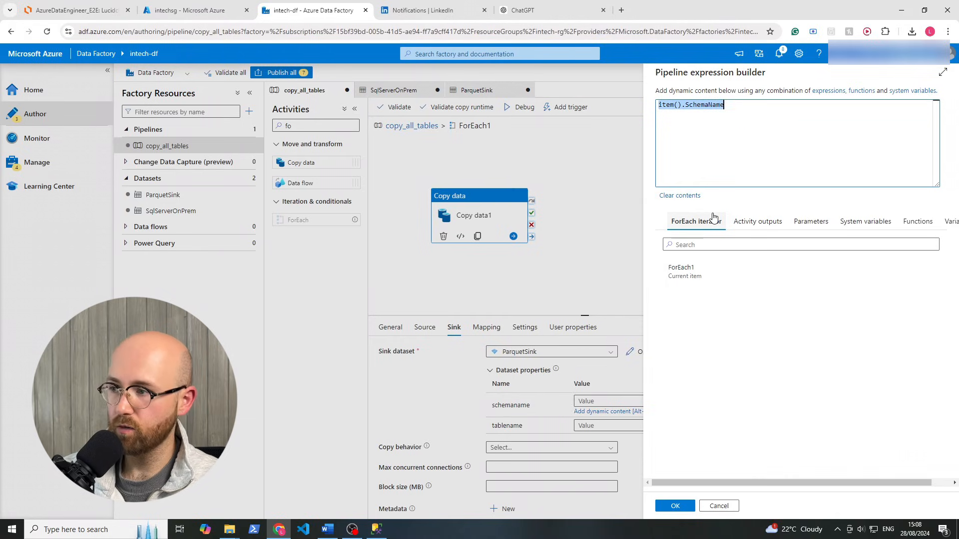
{"action": "left_click", "coordinate": [674, 506]}
Set the sink's tablename property to item().TableName, adapted from the copied SchemaName expression
{"action": "left_click", "coordinate": [598, 418]}
{"action": "left_click", "coordinate": [597, 428]}
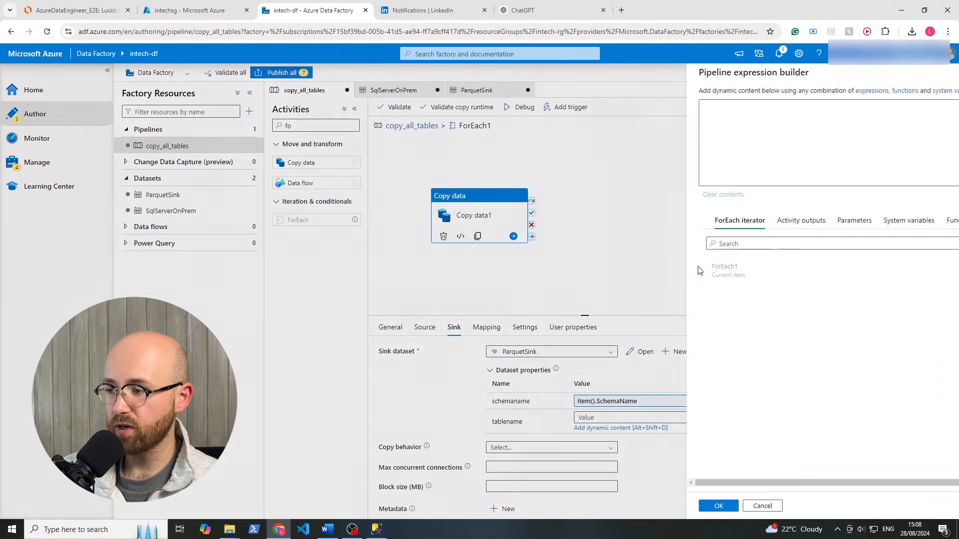
{"action": "key", "text": "ctrl+v"}
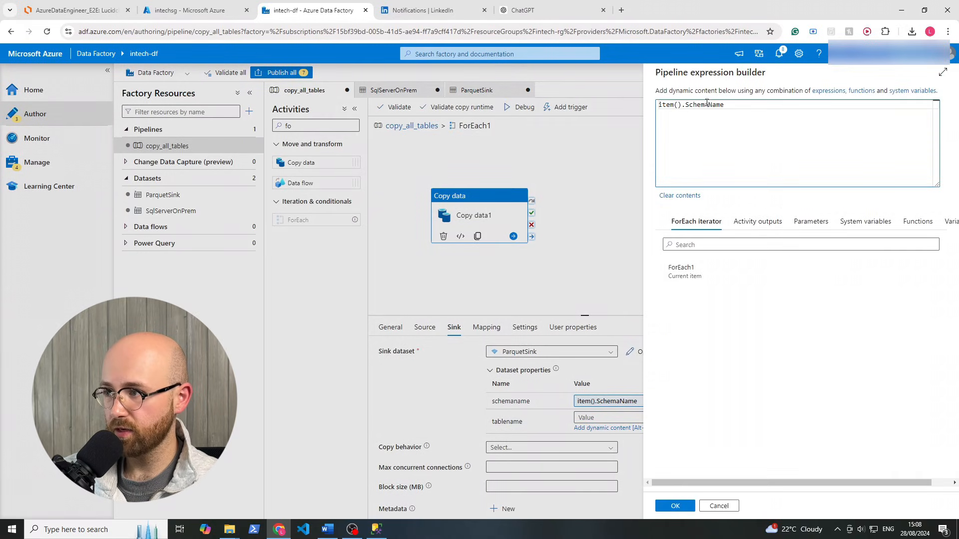
{"action": "left_click_drag", "start_coordinate": [705, 106], "coordinate": [689, 108]}
{"action": "key", "text": "BackSpace"}
{"action": "key", "text": "BackSpace"}
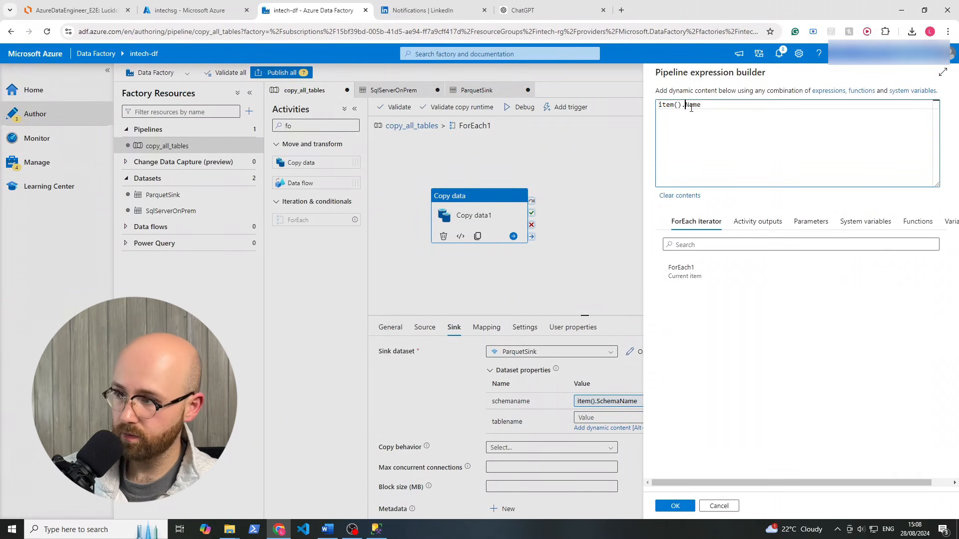
{"action": "type", "text": "Table"}
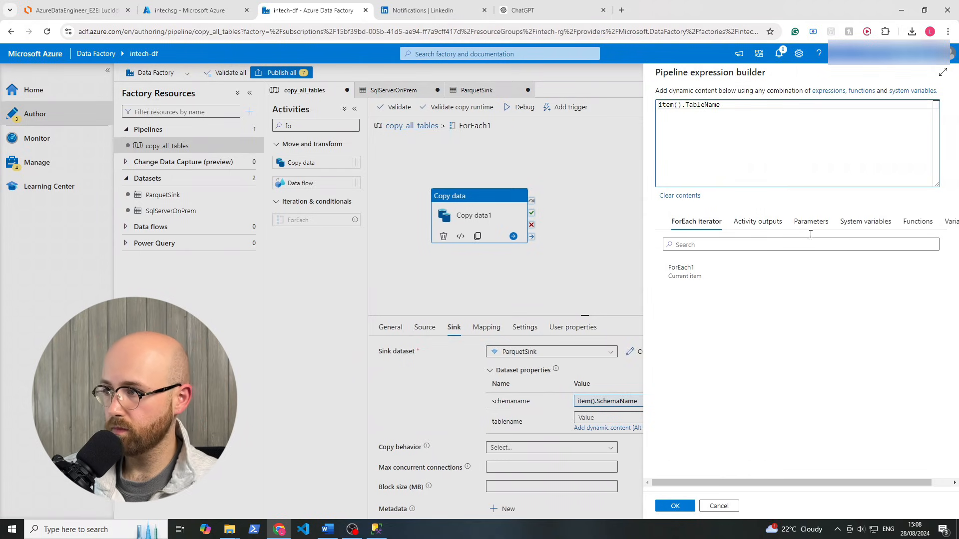
{"action": "left_click", "coordinate": [674, 506]}
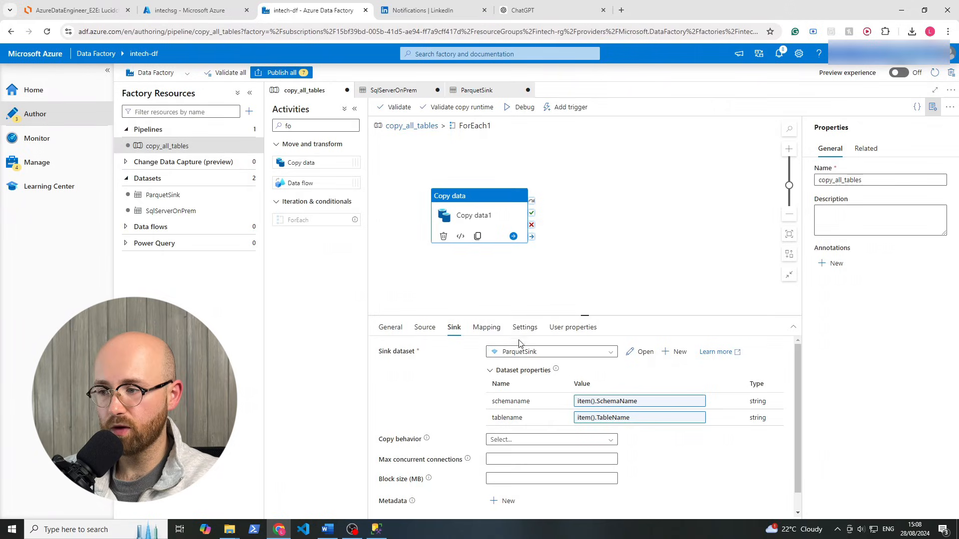
Open the ParquetSink dataset's connection settings at the file path directory field
{"action": "left_click", "coordinate": [641, 353]}
{"action": "left_click", "coordinate": [303, 264]}
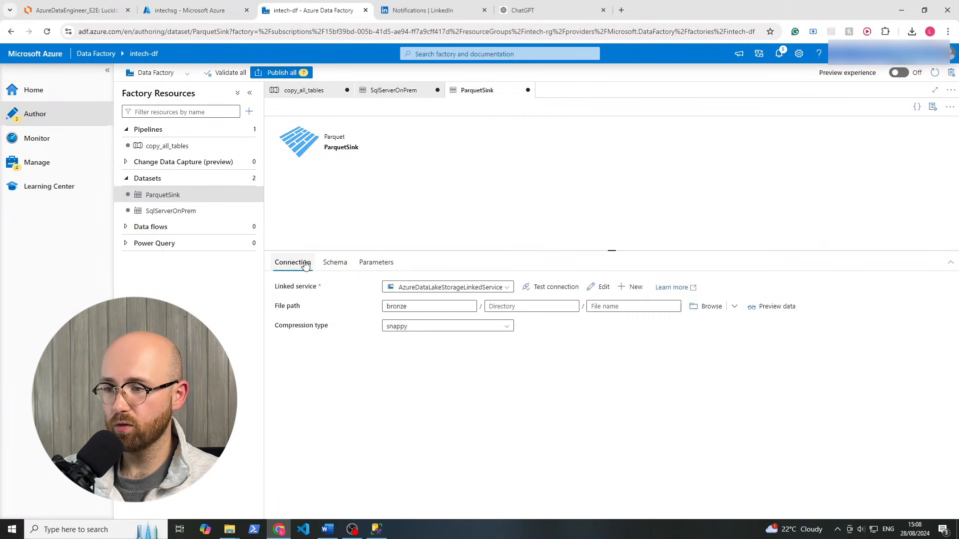
{"action": "left_click_drag", "start_coordinate": [273, 305], "coordinate": [668, 354]}
{"action": "left_click", "coordinate": [668, 353]}
{"action": "left_click", "coordinate": [516, 306]}
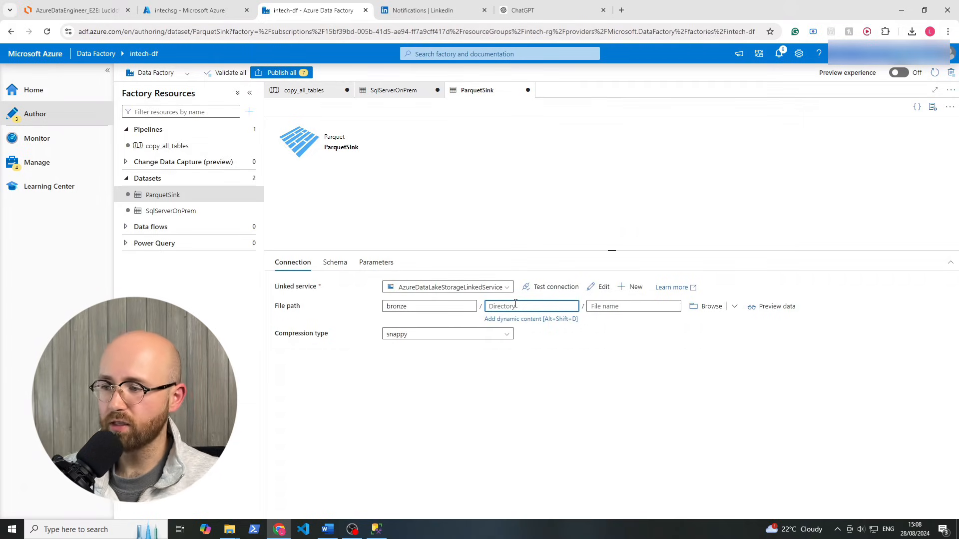
Set the directory to @{concat(dataset().schemaname, '/', dataset().tablename)}
{"action": "left_click", "coordinate": [514, 319]}
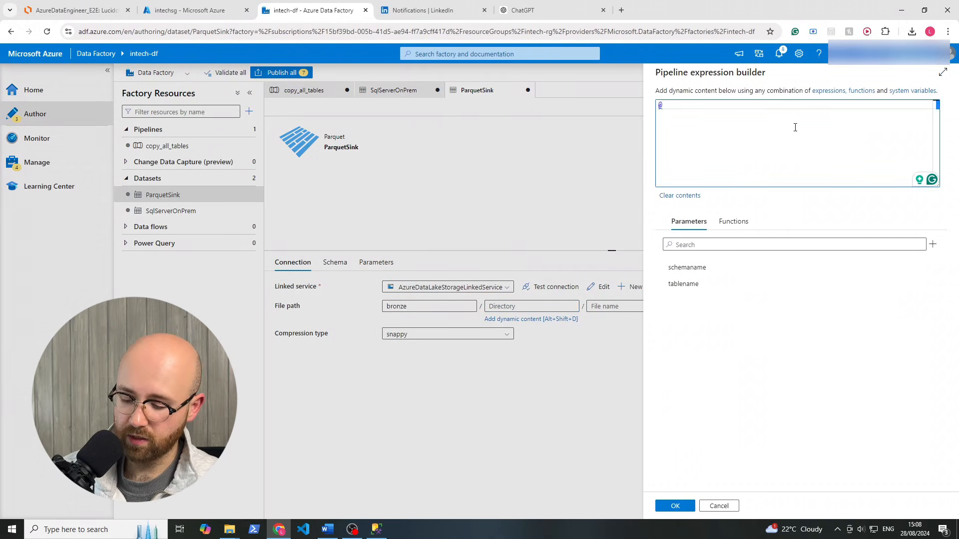
{"action": "type", "text": "@{"}
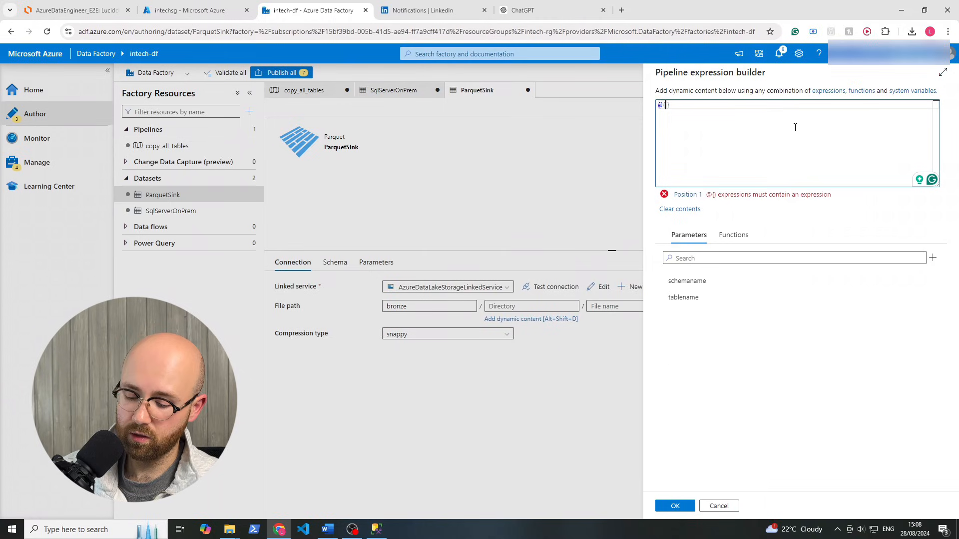
{"action": "type", "text": "concat("}
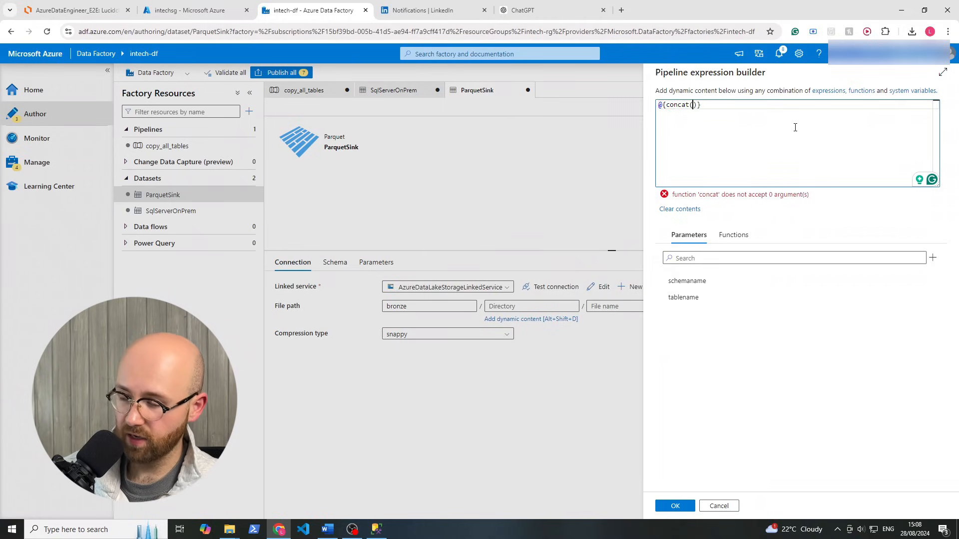
{"action": "type", "text": "dataset"}
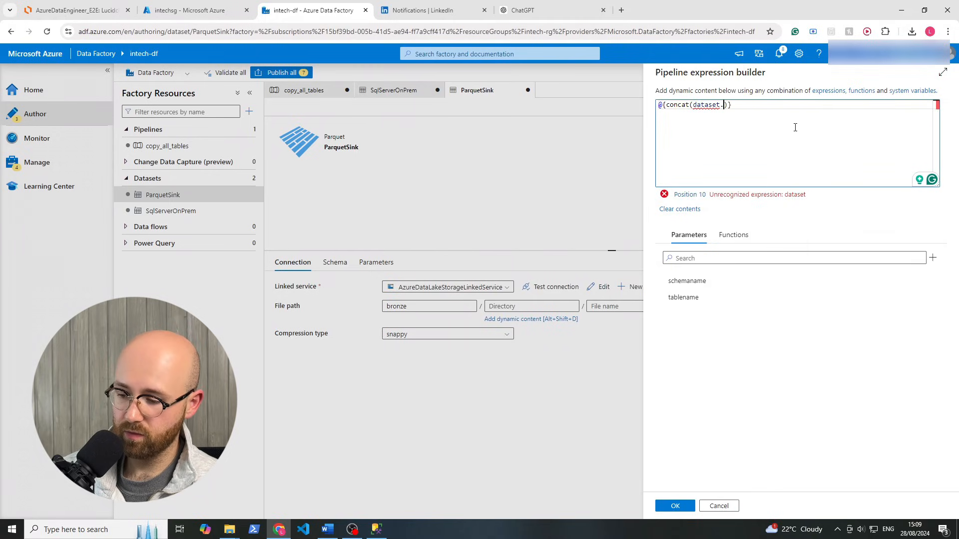
{"action": "type", "text": ".scheman"}
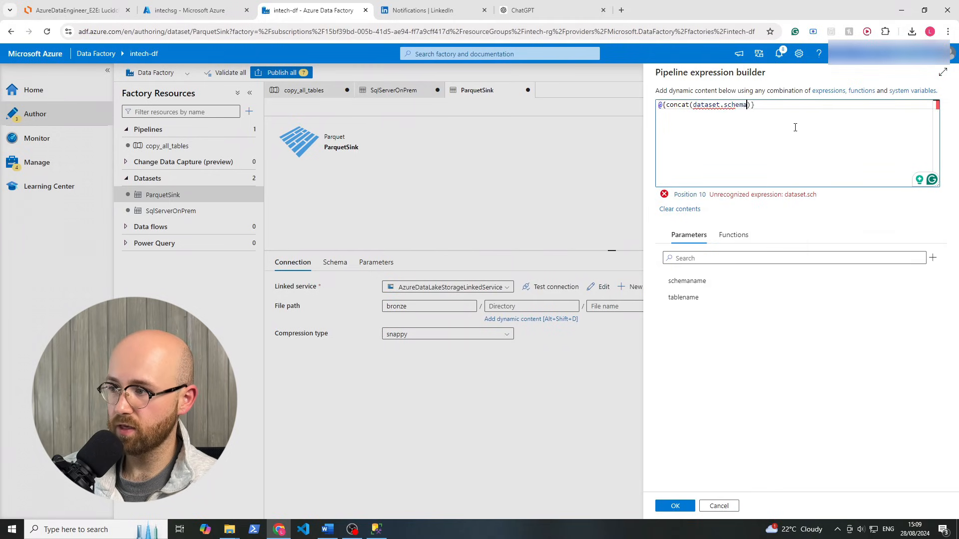
{"action": "type", "text": "ame"}
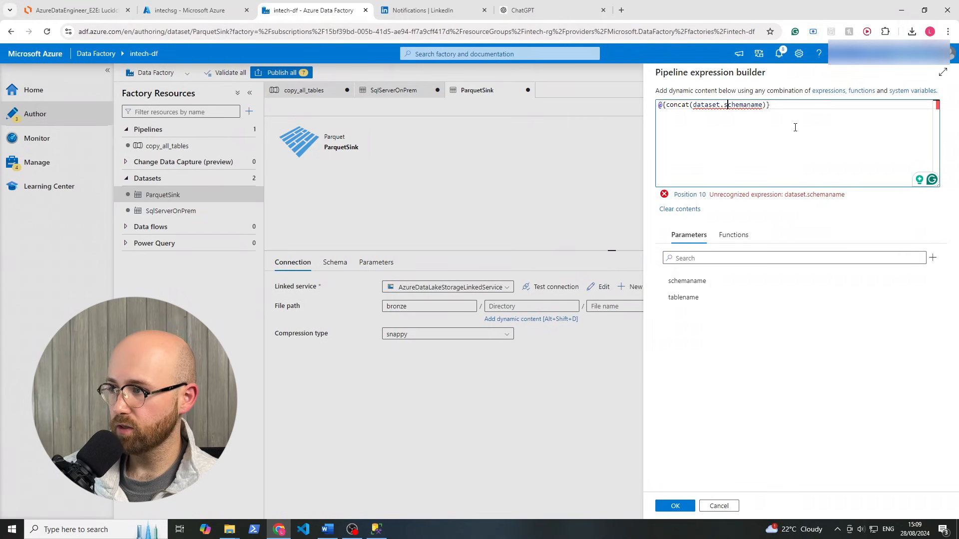
{"action": "key", "text": "Left"}
{"action": "key", "text": "Left"}
{"action": "type", "text": "()"}
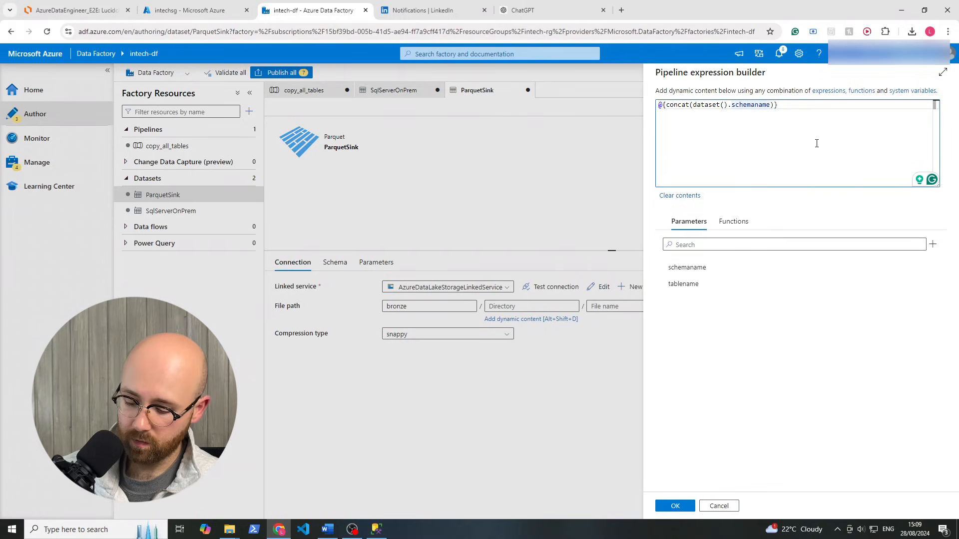
{"action": "type", "text": ", '"}
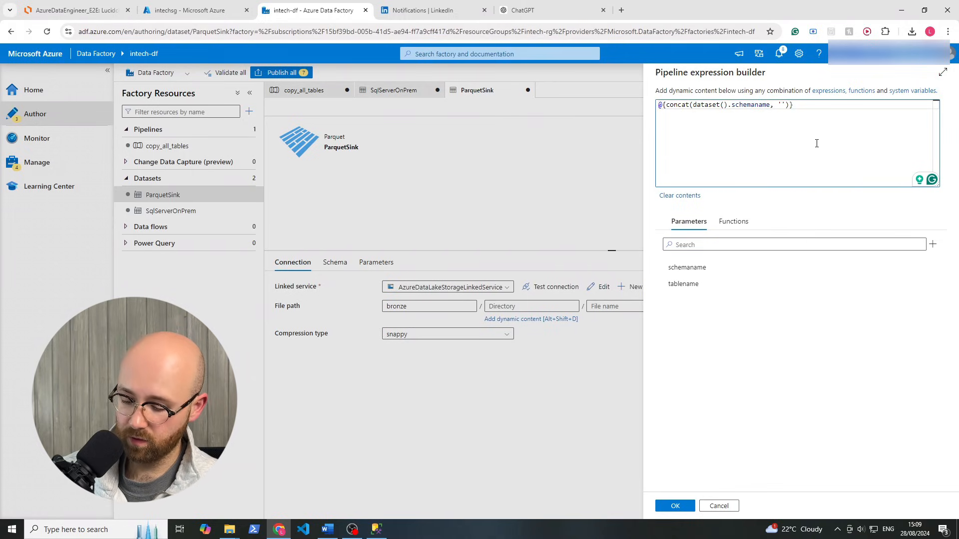
{"action": "type", "text": "/"}
{"action": "type", "text": "', datase"}
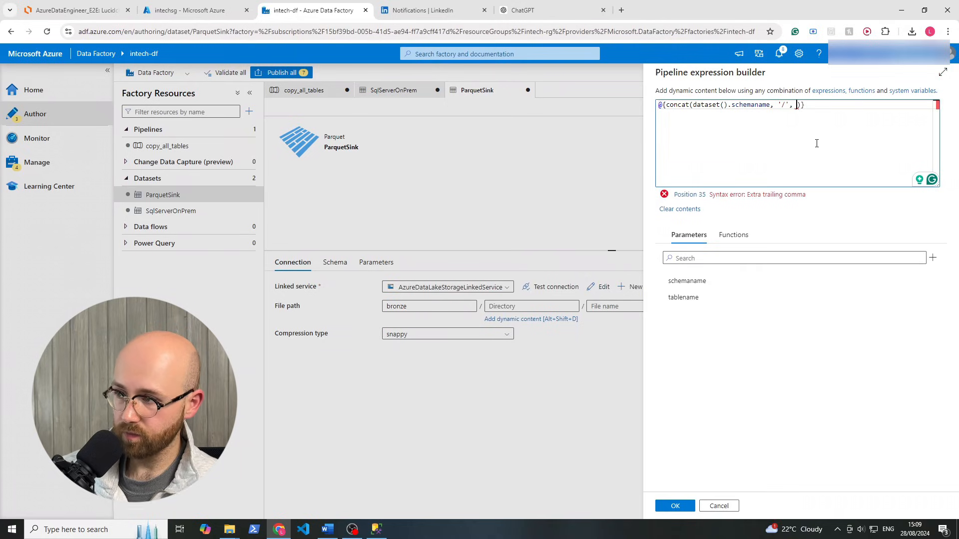
{"action": "type", "text": "t."}
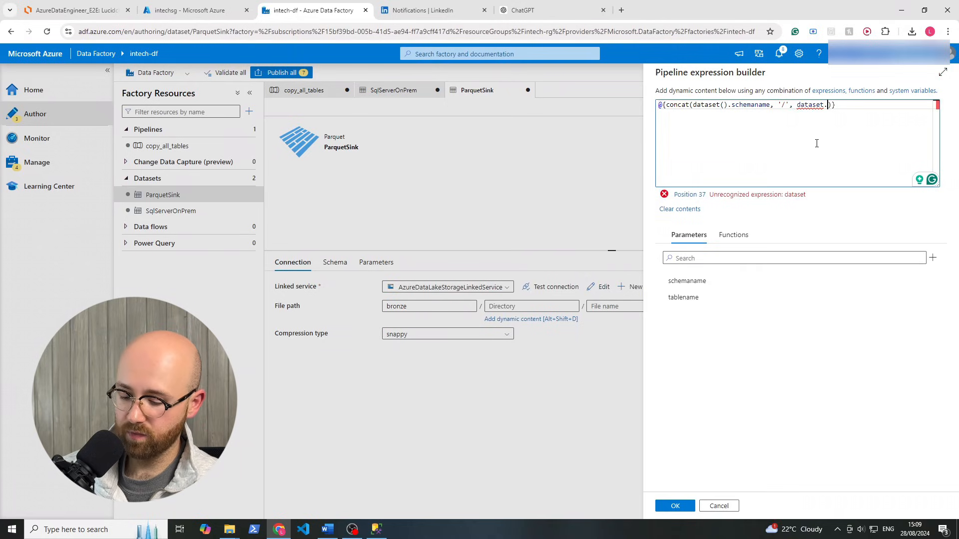
{"action": "type", "text": "t"}
{"action": "key", "text": "BackSpace"}
{"action": "key", "text": "BackSpace"}
{"action": "type", "text": "()."}
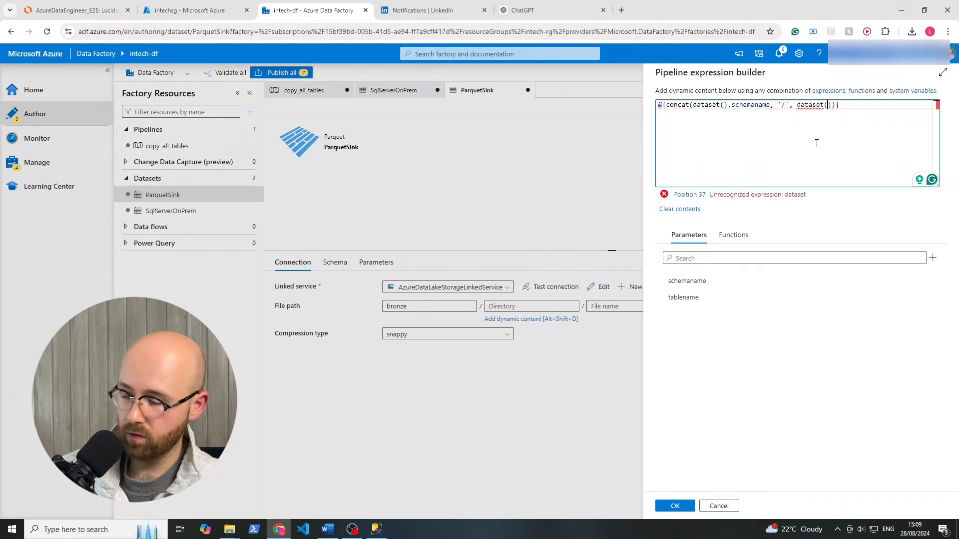
{"action": "type", "text": "tablename"}
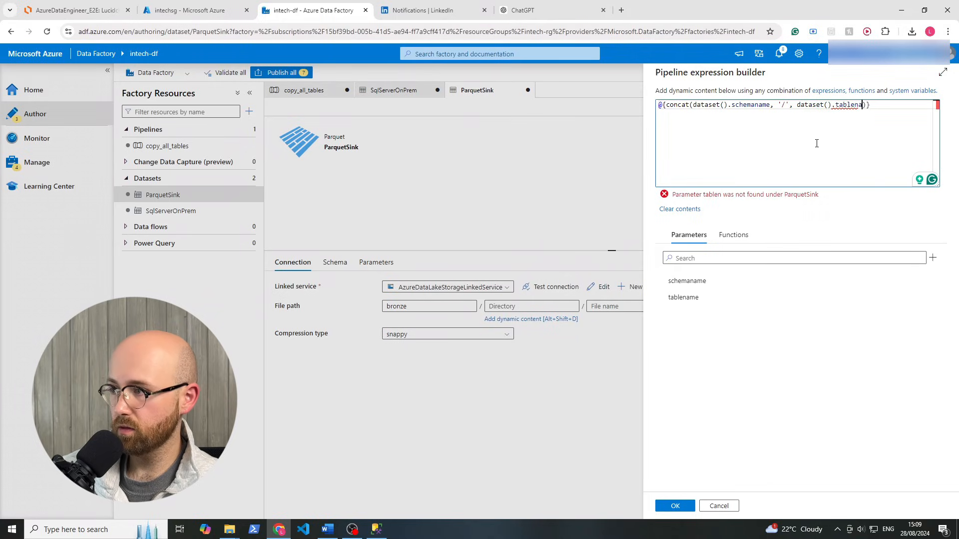
{"action": "double_click", "coordinate": [713, 109]}
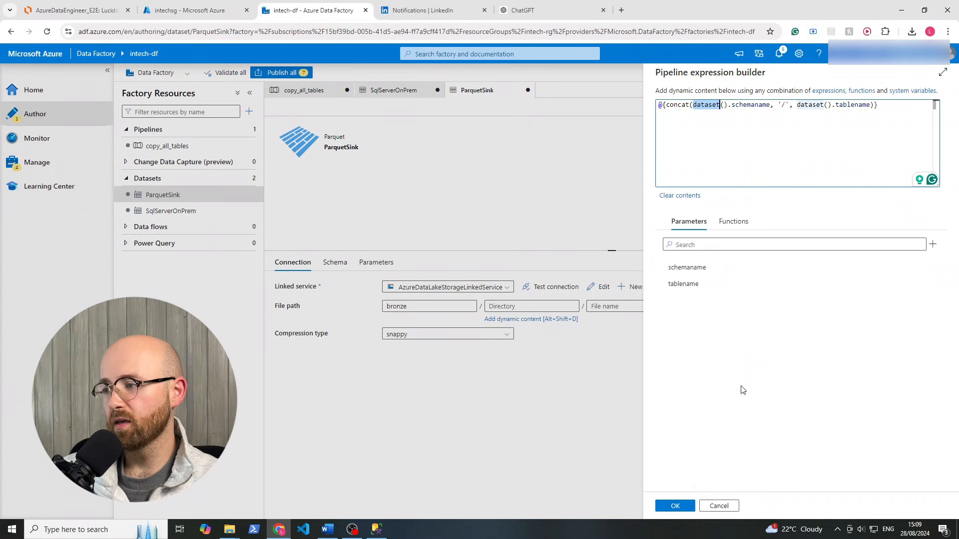
{"action": "left_click", "coordinate": [682, 505]}
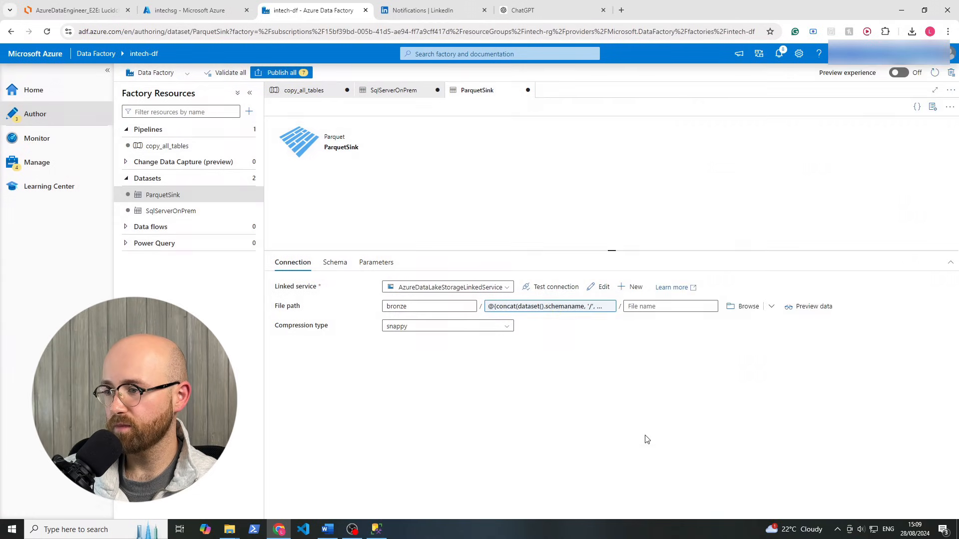
Set the ParquetSink file name to @{concat(dataset().tablename, '.parquet')}
{"action": "left_click", "coordinate": [647, 307]}
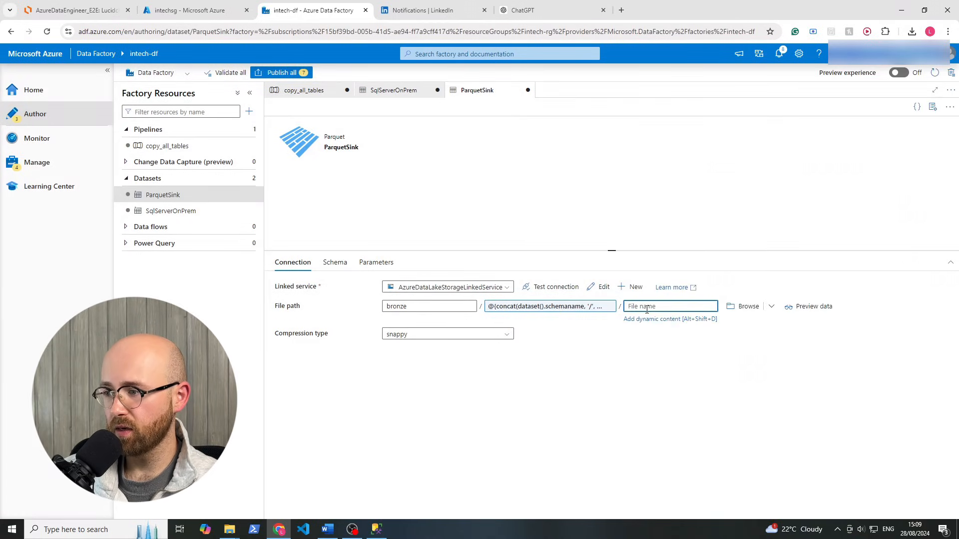
{"action": "left_click", "coordinate": [645, 319]}
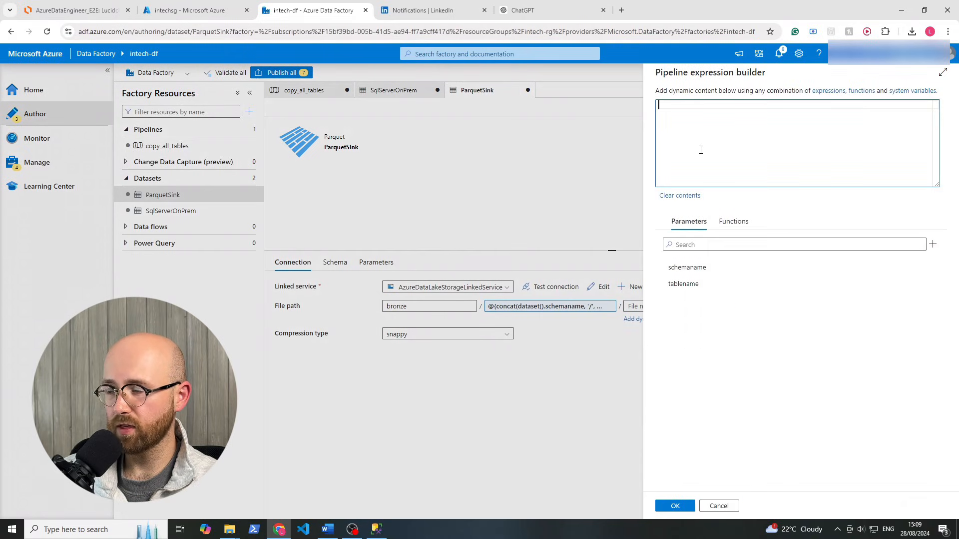
{"action": "type", "text": "@c"}
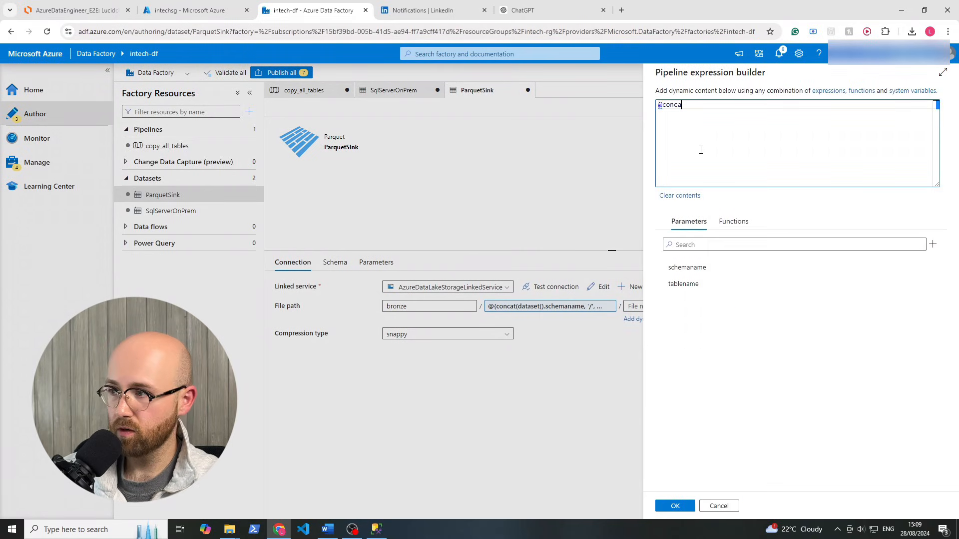
{"action": "key", "text": "BackSpace"}
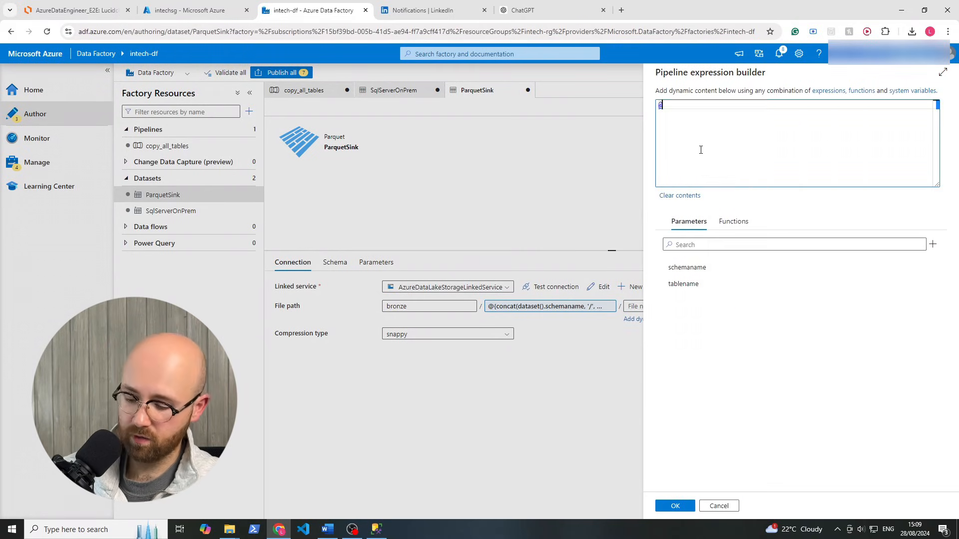
{"action": "type", "text": "{concat("}
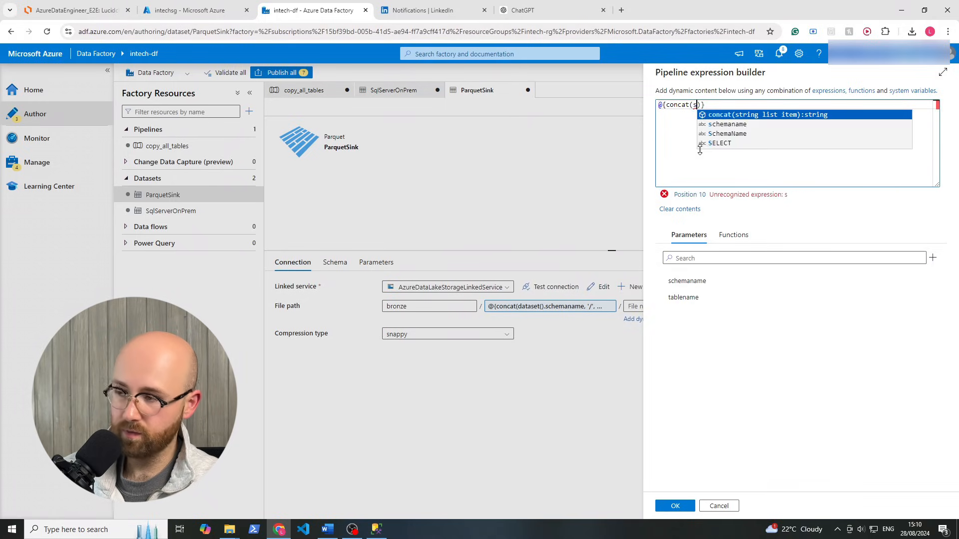
{"action": "type", "text": "dataset"}
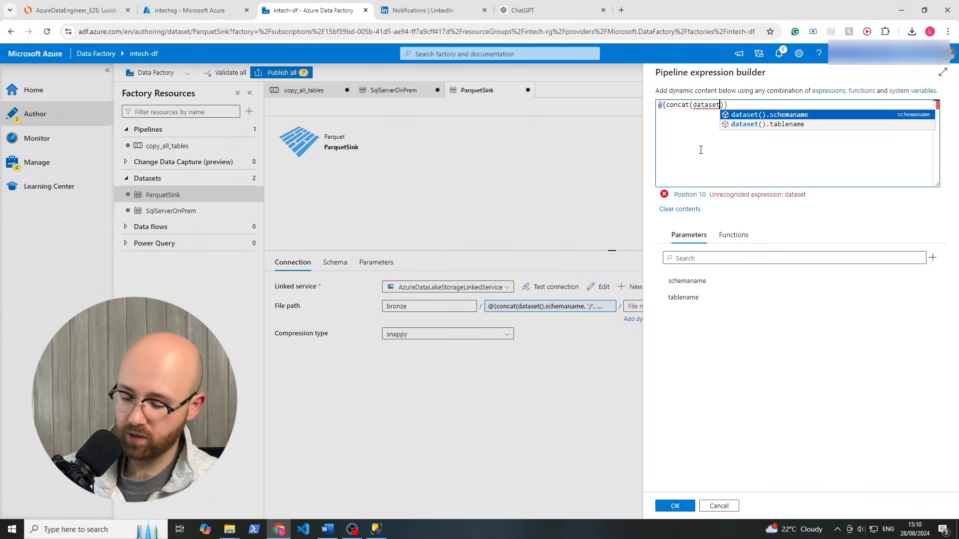
{"action": "type", "text": "().tablename"}
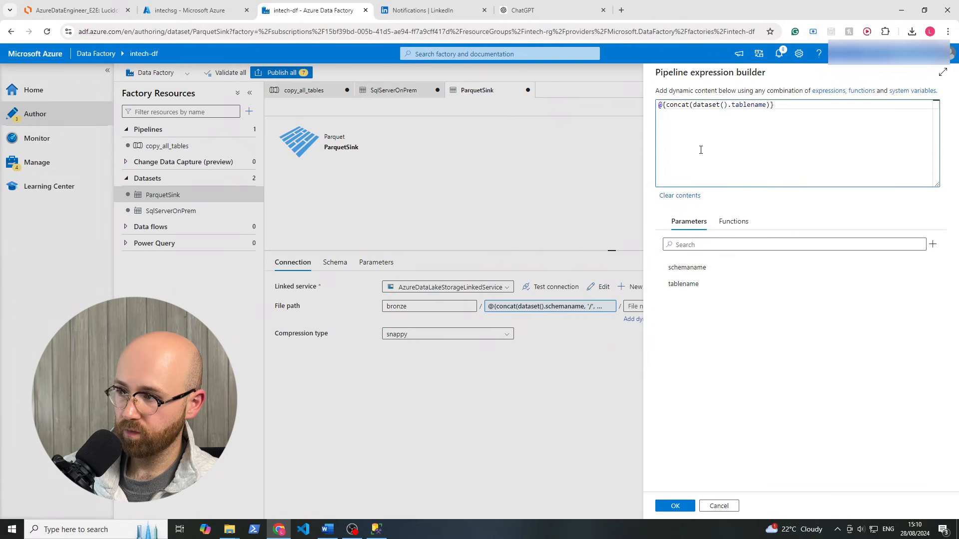
{"action": "type", "text": ", '.parq"}
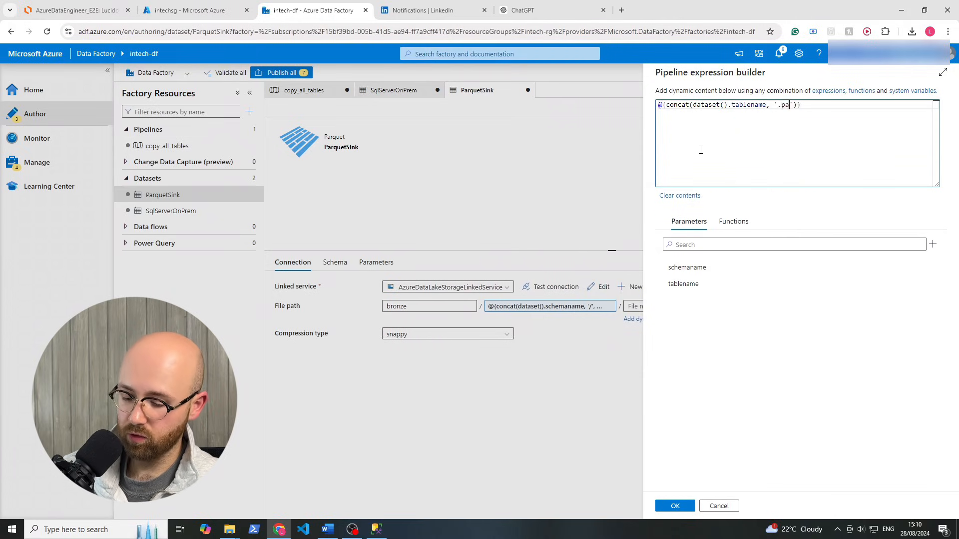
{"action": "type", "text": "uet"}
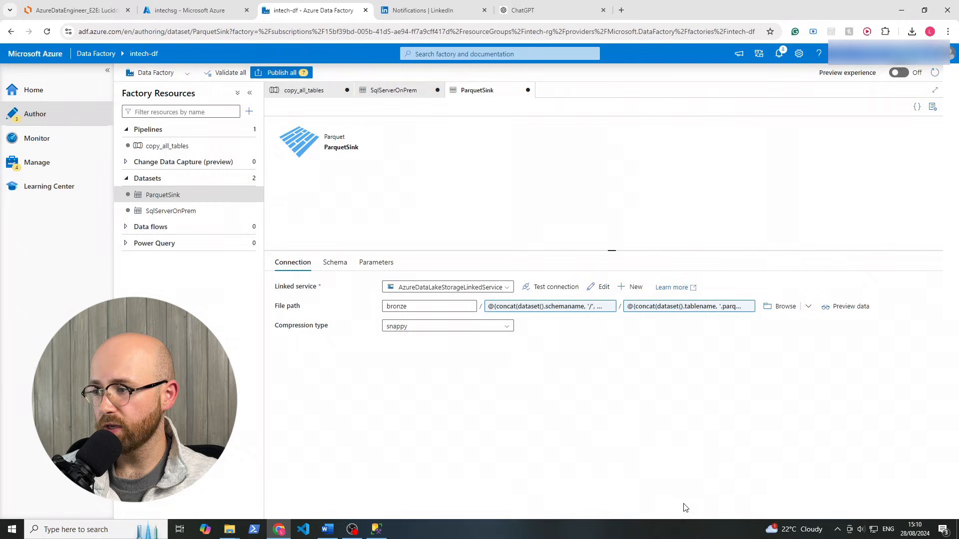
{"action": "left_click", "coordinate": [675, 506]}
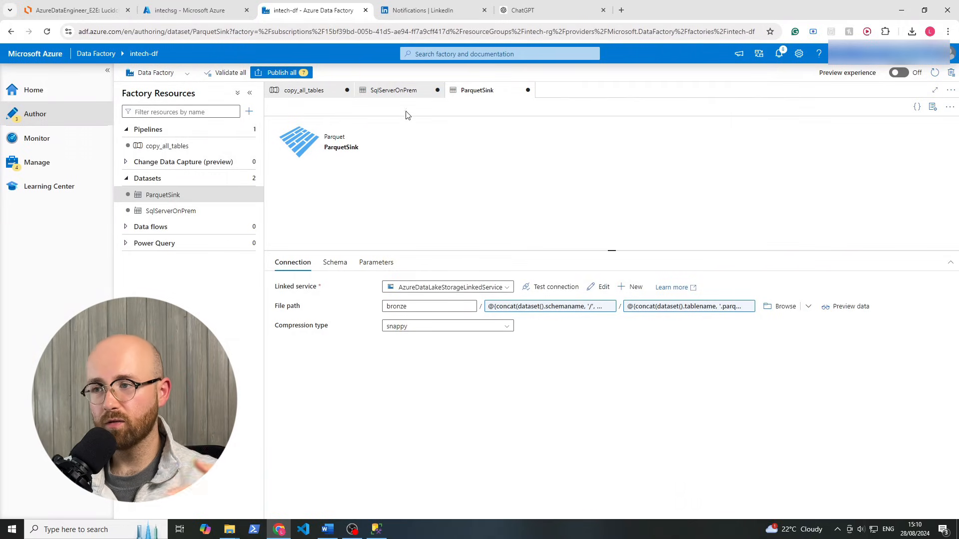
{"action": "left_click", "coordinate": [402, 96]}
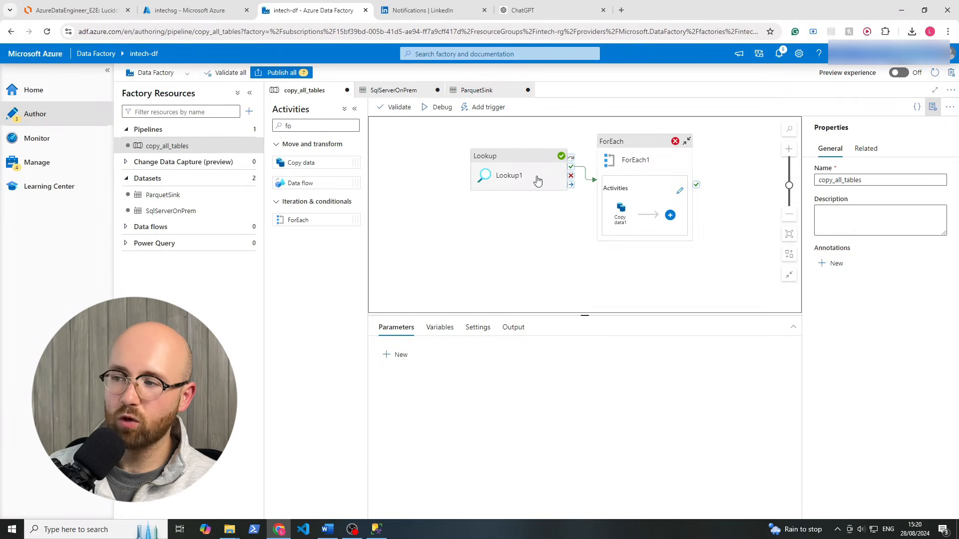
Reposition Lookup1 on the canvas and glance at the ForEach items setting
{"action": "left_click_drag", "start_coordinate": [527, 175], "coordinate": [515, 188]}
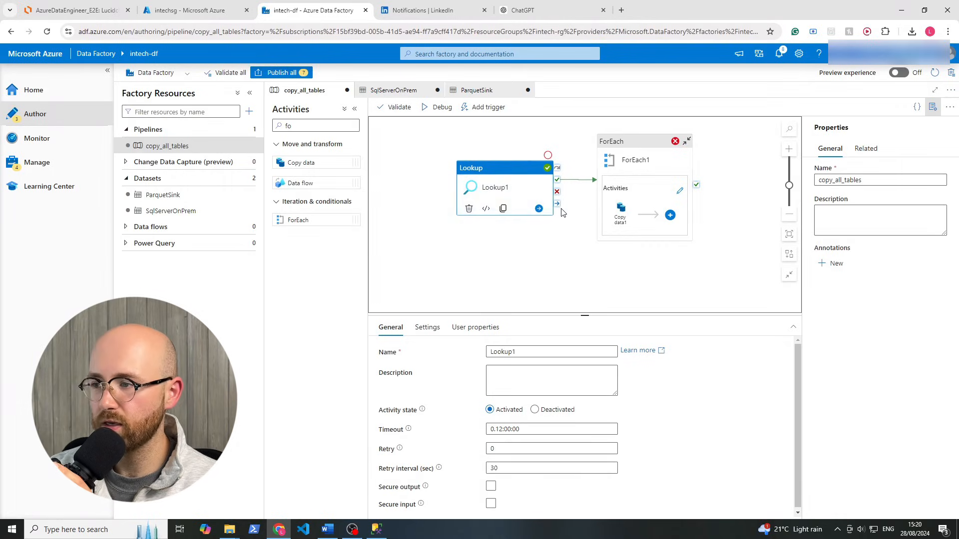
{"action": "left_click", "coordinate": [643, 151]}
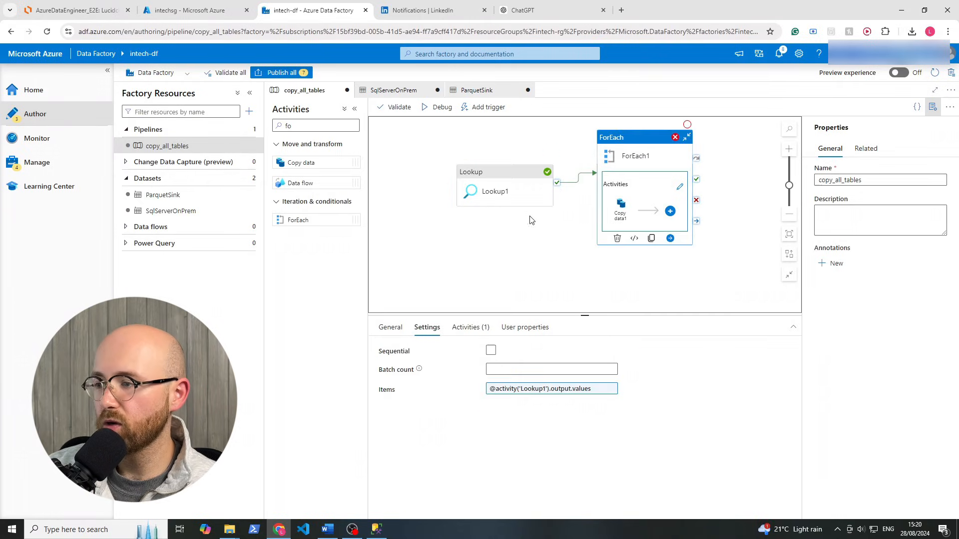
{"action": "left_click", "coordinate": [540, 242]}
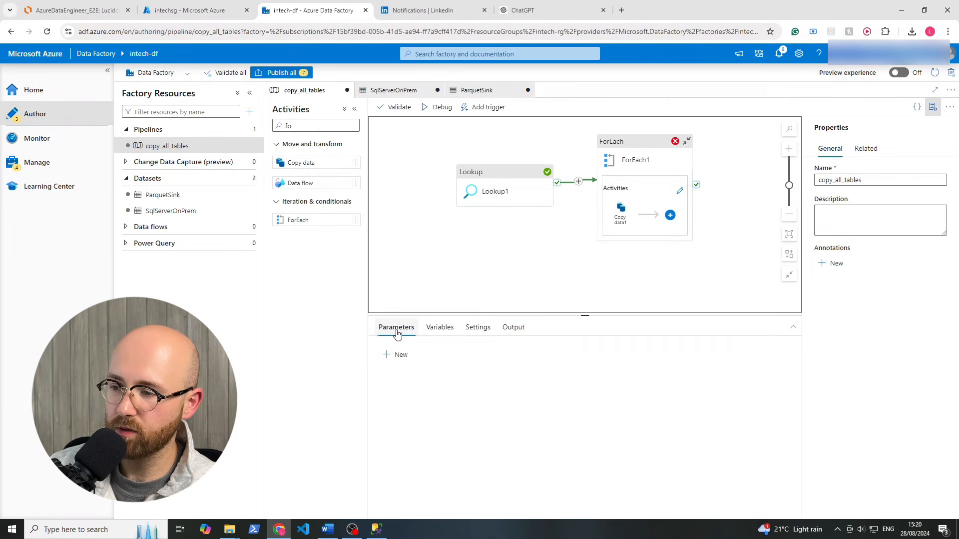
Inspect Lookup1's debug output count and value array, then show ForEach1's Items setting
{"action": "left_click", "coordinate": [512, 328]}
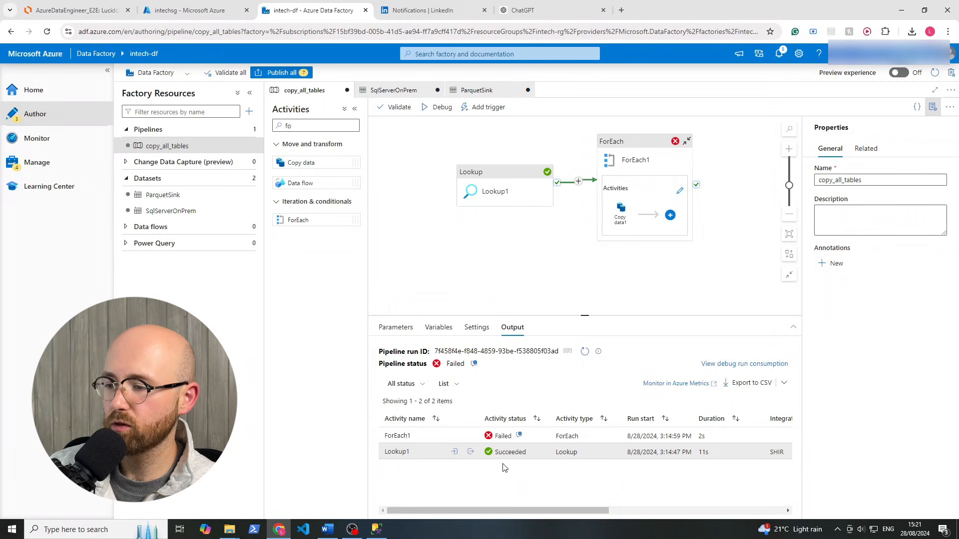
{"action": "left_click", "coordinate": [470, 452]}
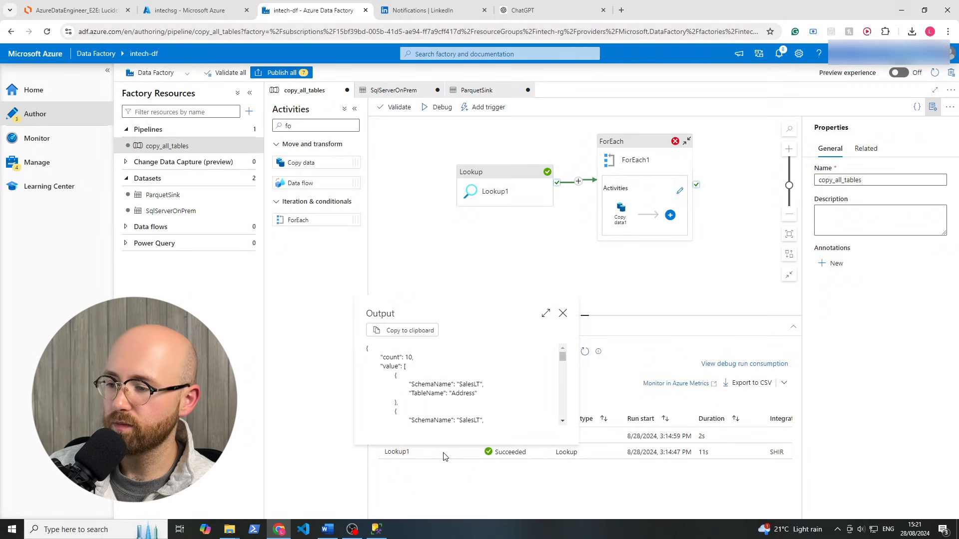
{"action": "double_click", "coordinate": [393, 368]}
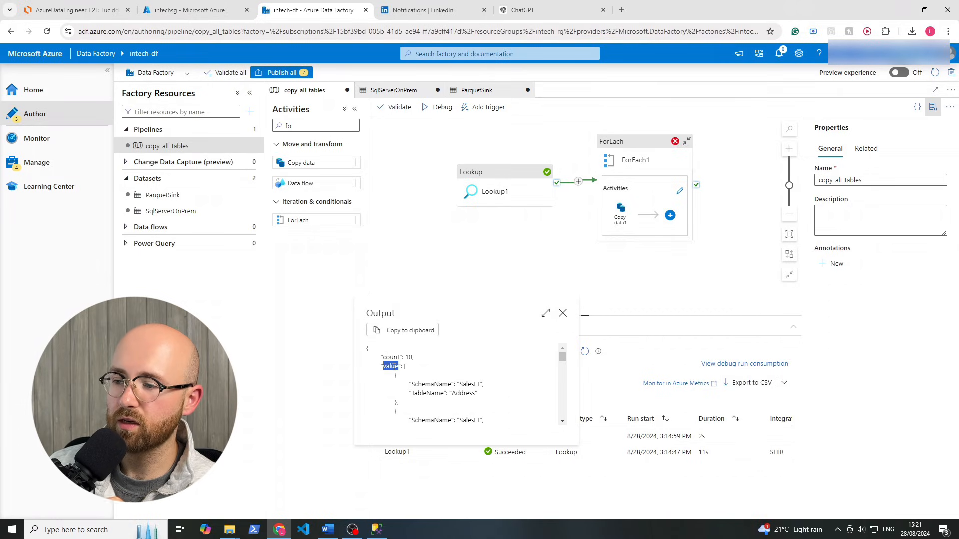
{"action": "left_click", "coordinate": [401, 378]}
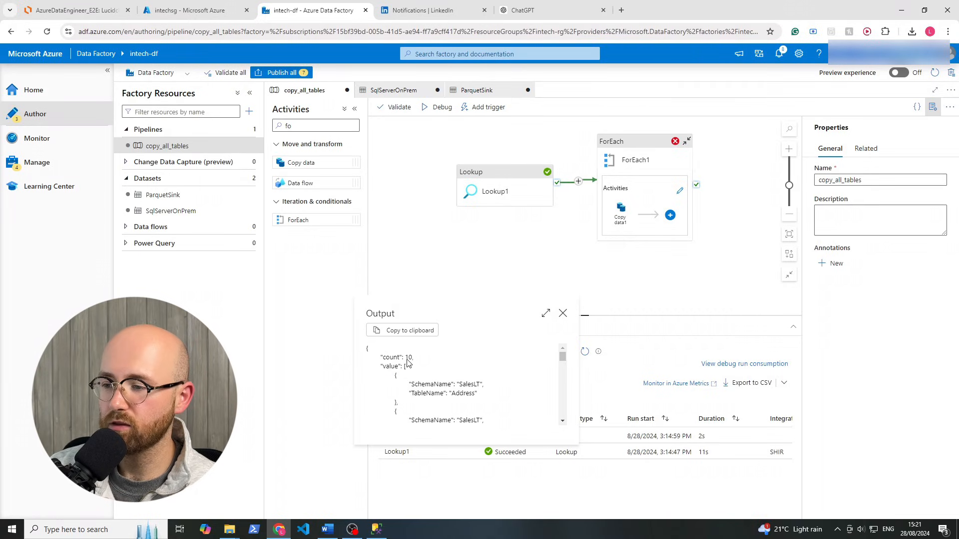
{"action": "left_click_drag", "start_coordinate": [384, 346], "coordinate": [445, 416]}
{"action": "left_click", "coordinate": [442, 379]}
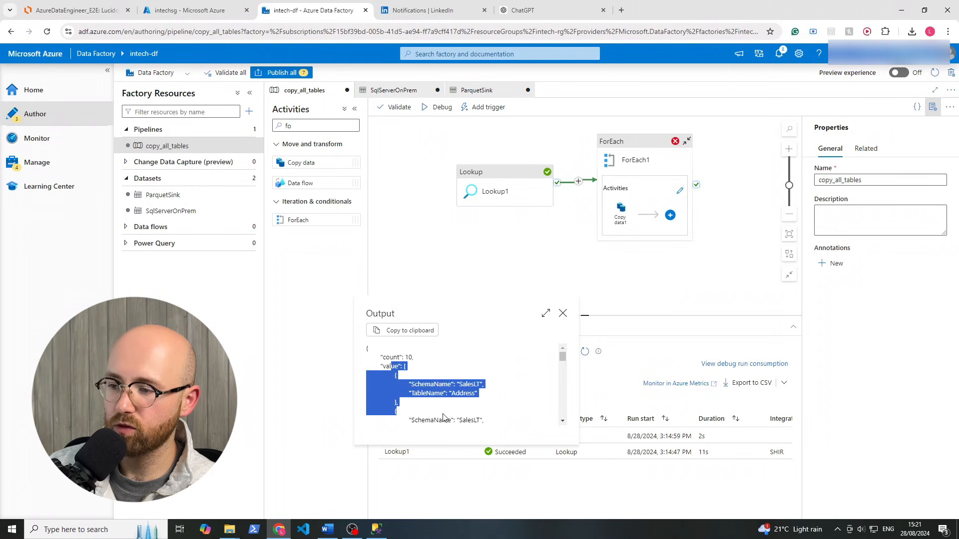
{"action": "left_click", "coordinate": [526, 366]}
{"action": "mouse_move", "coordinate": [562, 367]}
{"action": "left_mouse_down"}
{"action": "mouse_move", "coordinate": [558, 400]}
{"action": "mouse_move", "coordinate": [563, 350]}
{"action": "left_mouse_up"}
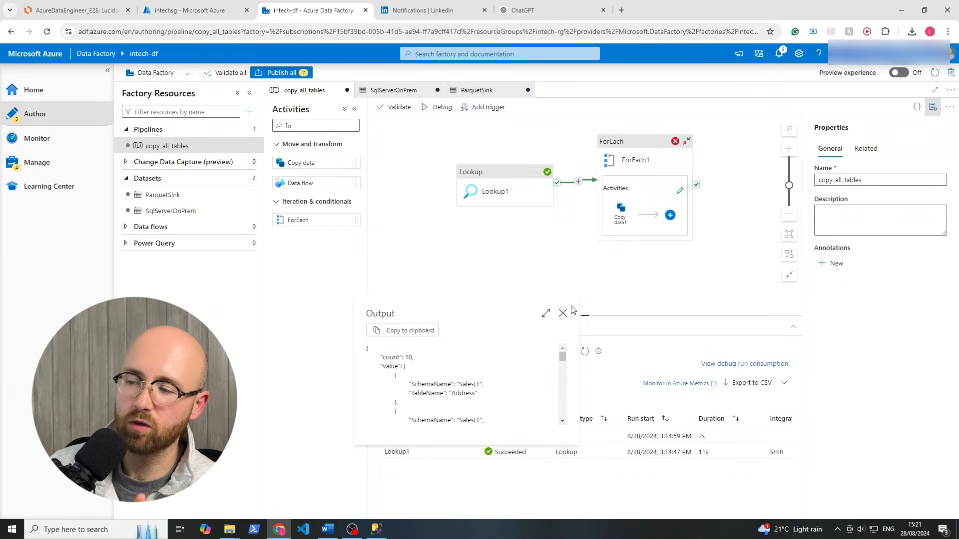
{"action": "left_click", "coordinate": [563, 313]}
{"action": "left_click", "coordinate": [635, 156]}
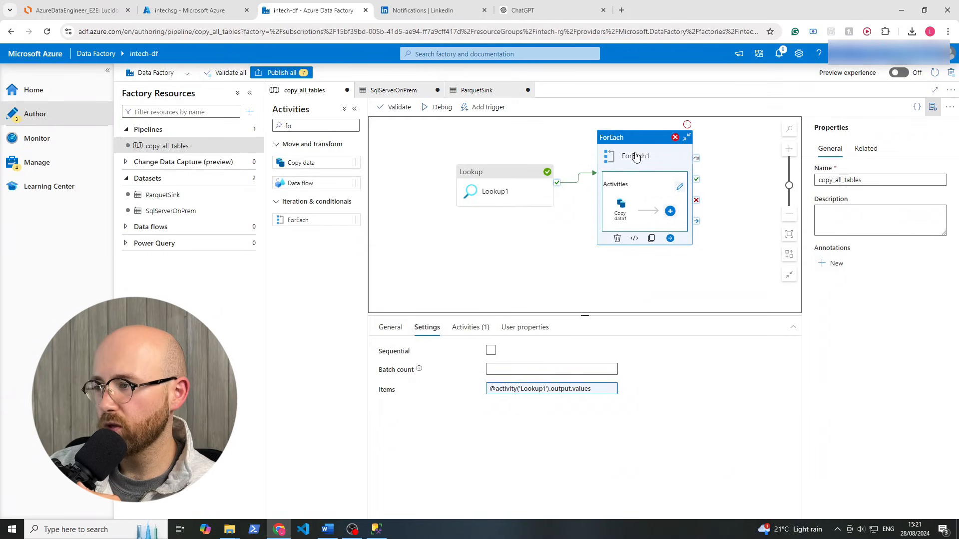
{"action": "left_click", "coordinate": [517, 390]}
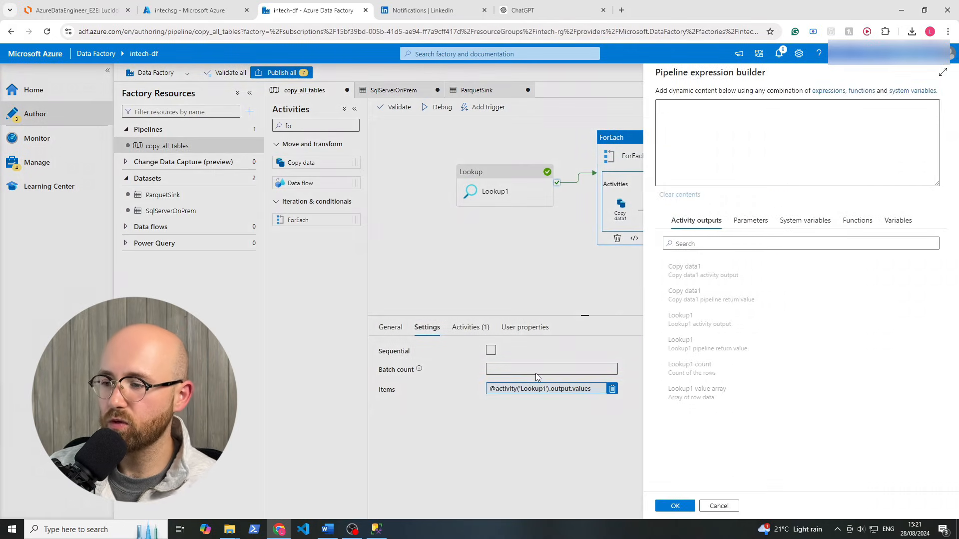
{"action": "left_click", "coordinate": [803, 105]}
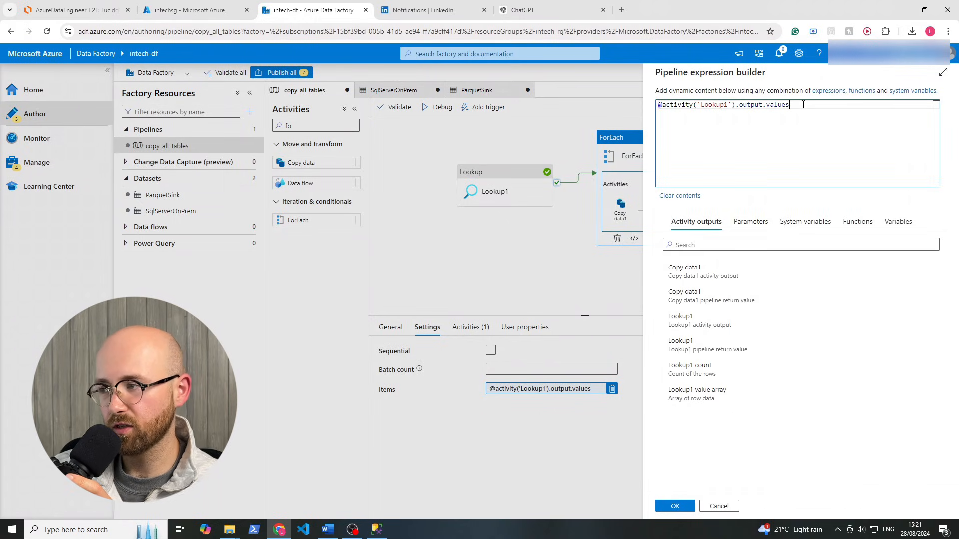
{"action": "key", "text": "BackSpace"}
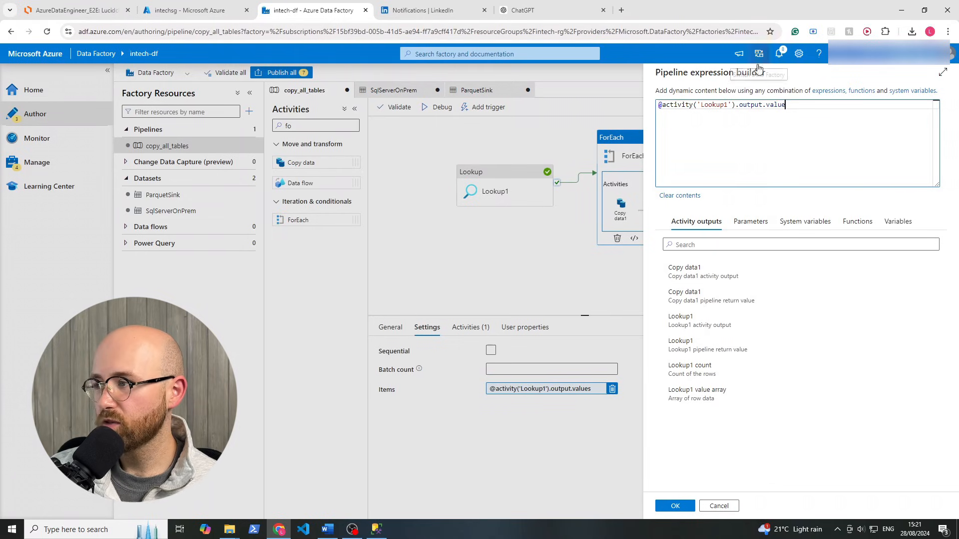
{"action": "left_click", "coordinate": [675, 506]}
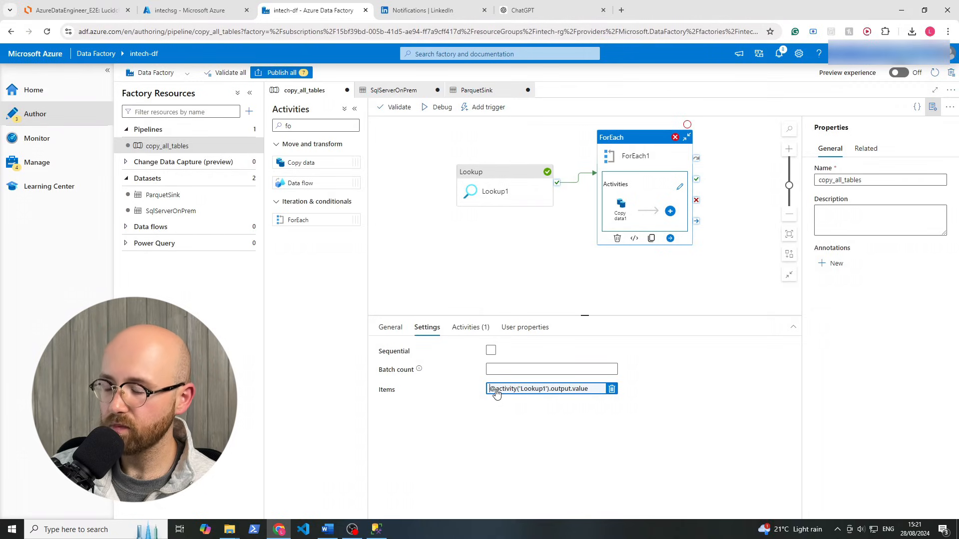
{"action": "left_click_drag", "start_coordinate": [496, 392], "coordinate": [604, 400]}
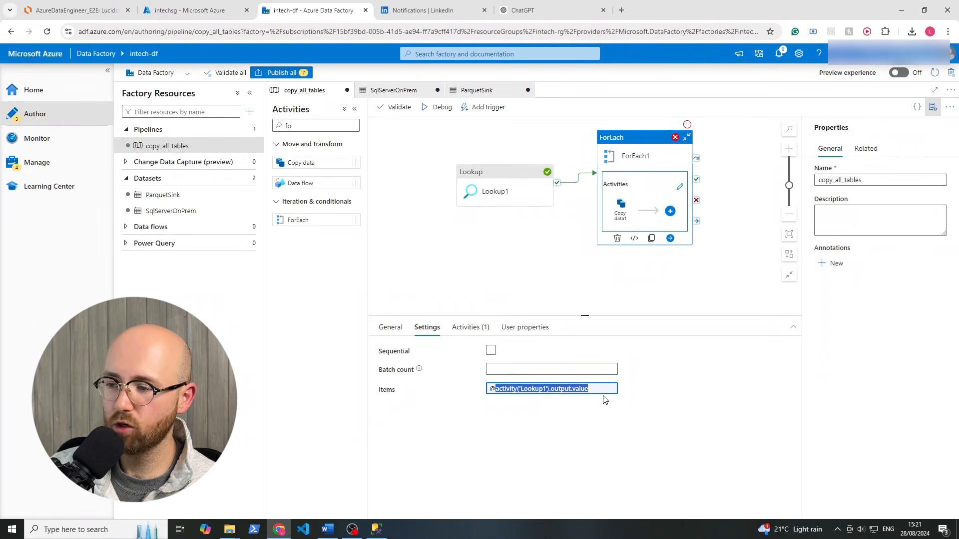
{"action": "left_click", "coordinate": [634, 419]}
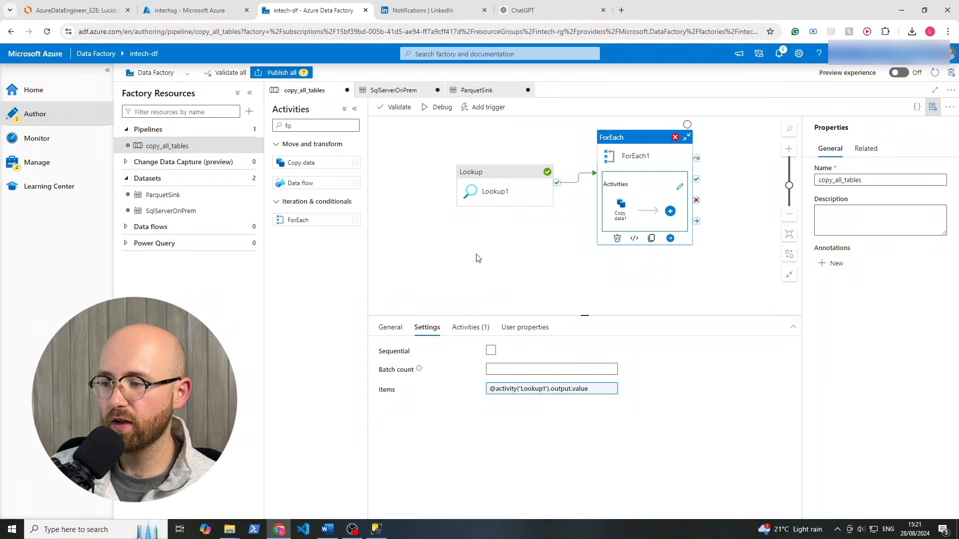
{"action": "left_click", "coordinate": [492, 171]}
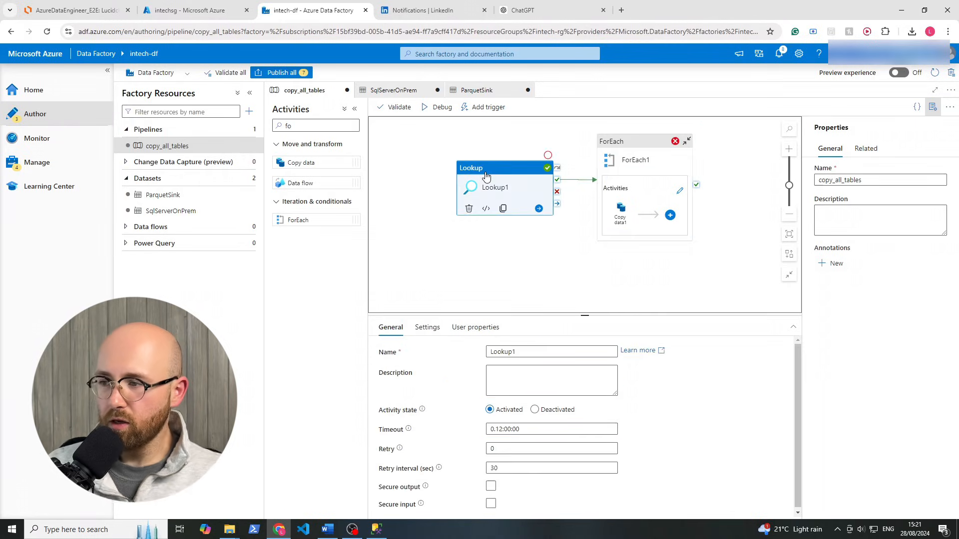
Debug the pipeline and read Copy data1's error: incorrect syntax near FROMSalesLT
{"action": "left_click", "coordinate": [440, 114]}
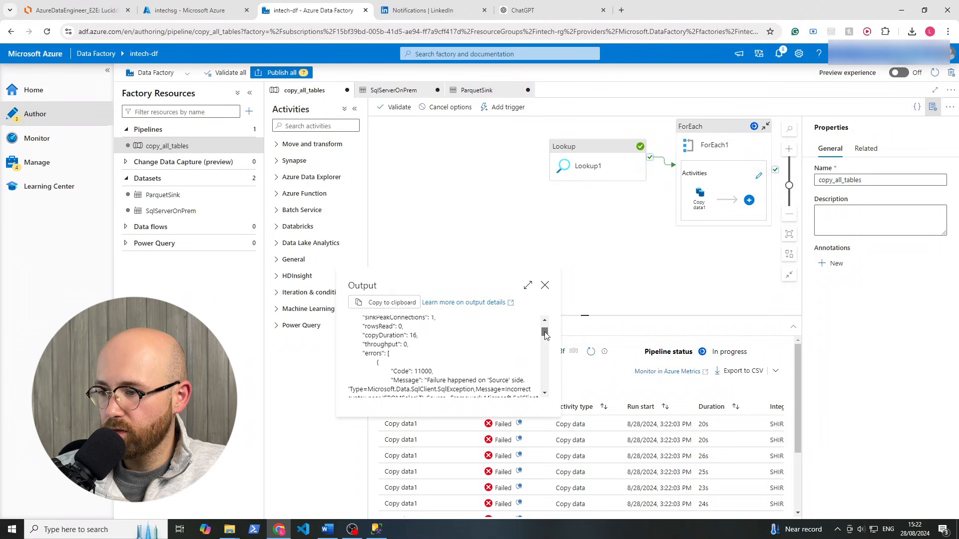
{"action": "scroll", "coordinate": [544, 335], "scroll_direction": "down", "scroll_amount": 1}
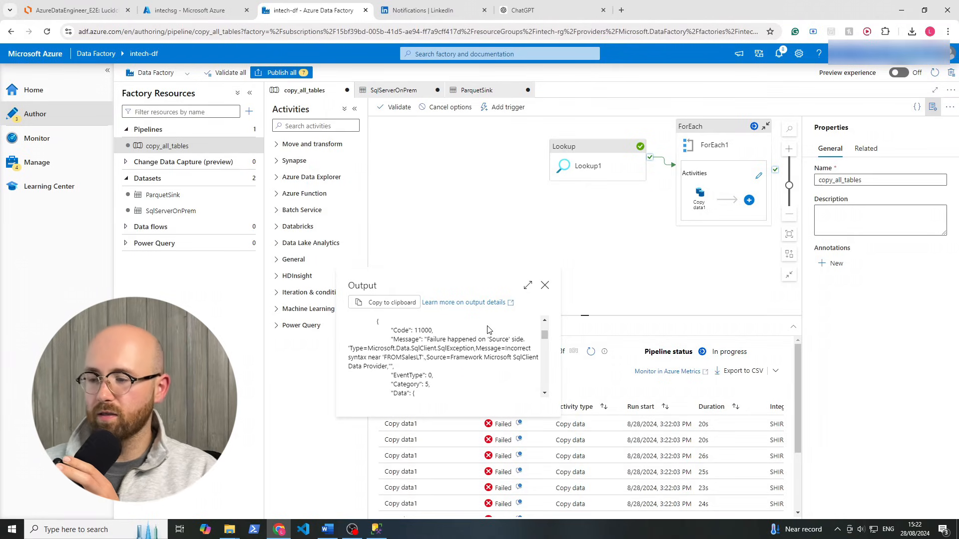
{"action": "left_click_drag", "start_coordinate": [396, 357], "coordinate": [405, 357]}
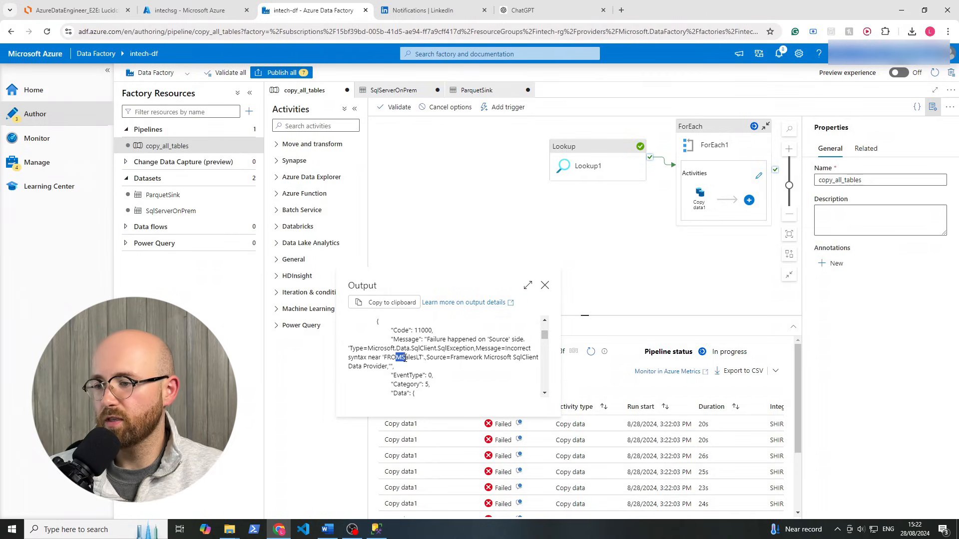
{"action": "left_click", "coordinate": [405, 357]}
{"action": "left_click", "coordinate": [545, 286]}
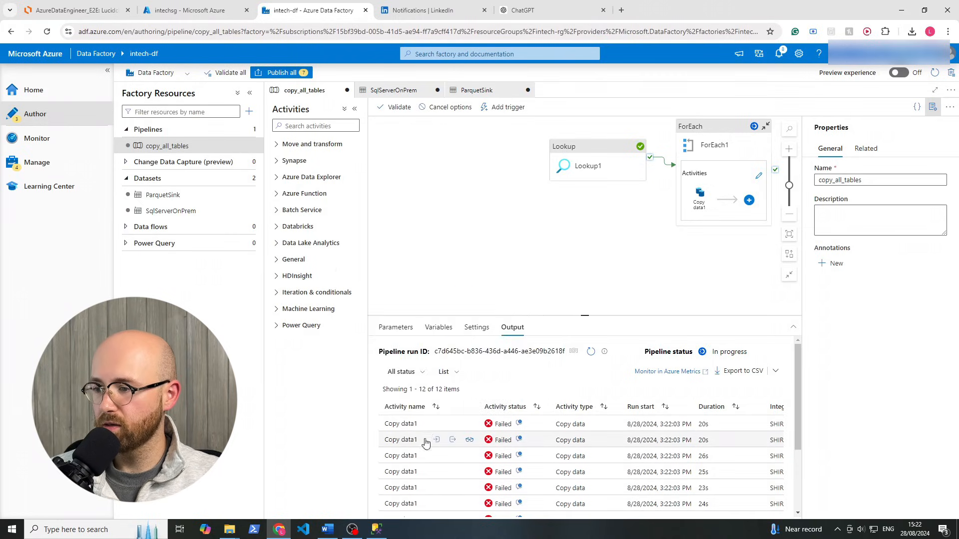
Return to copy_all_tables and open the activities inside ForEach1
{"action": "left_click", "coordinate": [394, 90]}
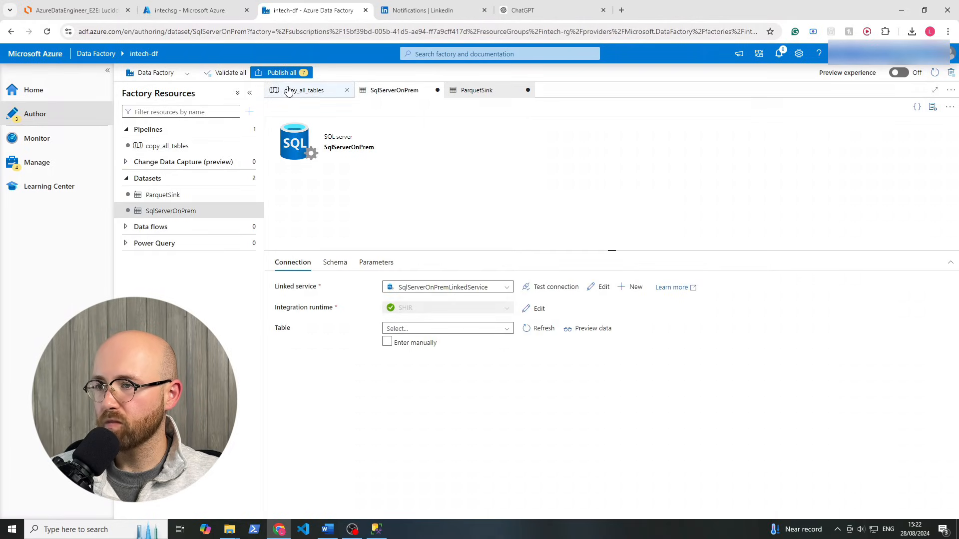
{"action": "left_click", "coordinate": [305, 91]}
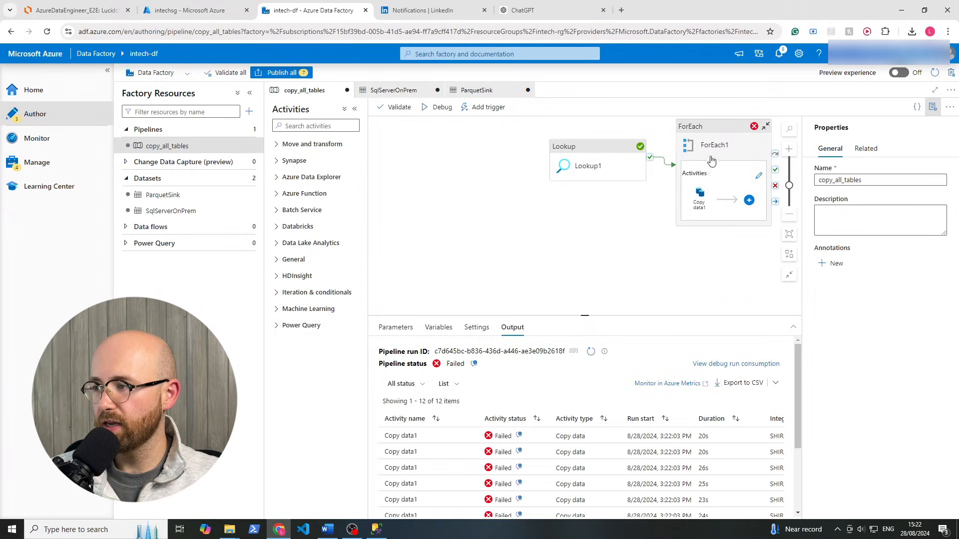
{"action": "left_click", "coordinate": [683, 186]}
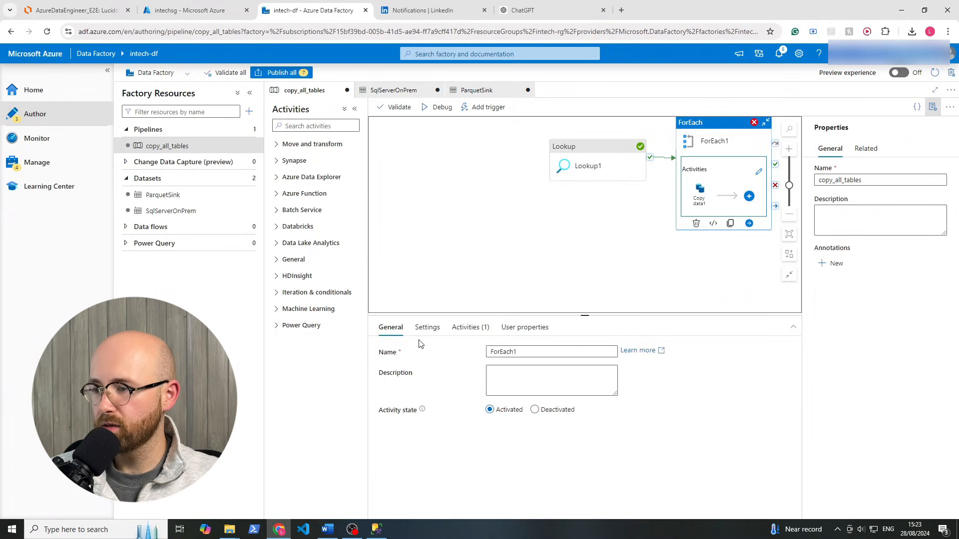
{"action": "left_click", "coordinate": [699, 193]}
{"action": "left_click", "coordinate": [758, 171]}
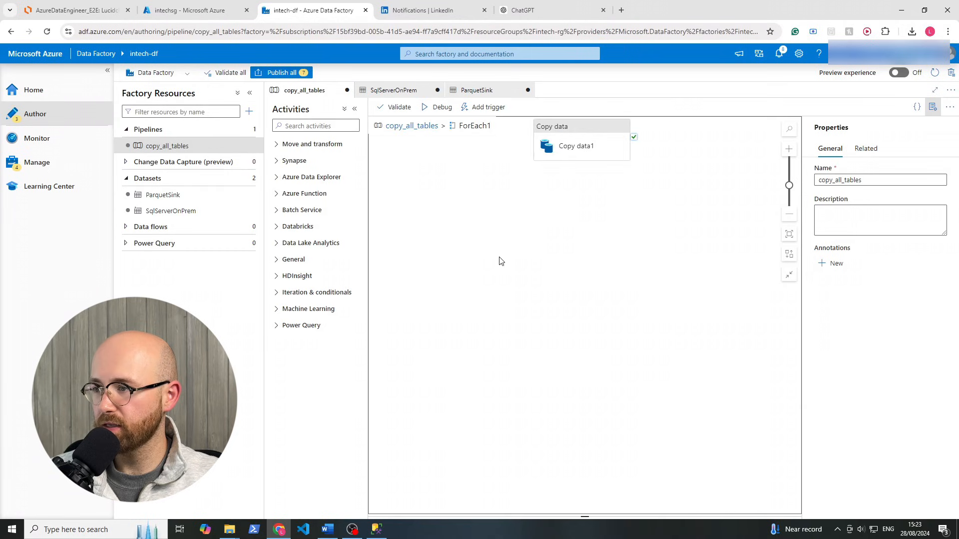
Add the missing space after FROM in Copy data1's source query
{"action": "left_click", "coordinate": [574, 145]}
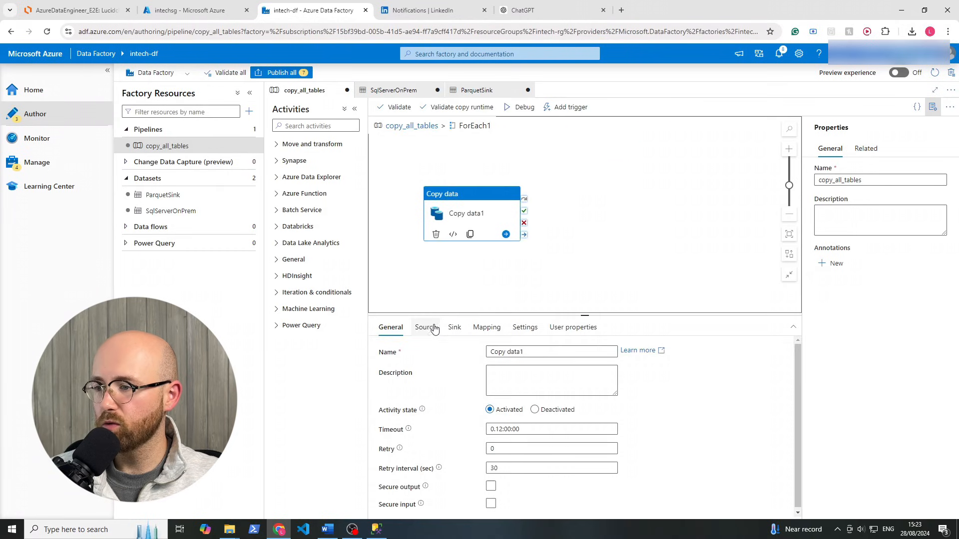
{"action": "left_click", "coordinate": [429, 327]}
{"action": "left_click", "coordinate": [560, 413]}
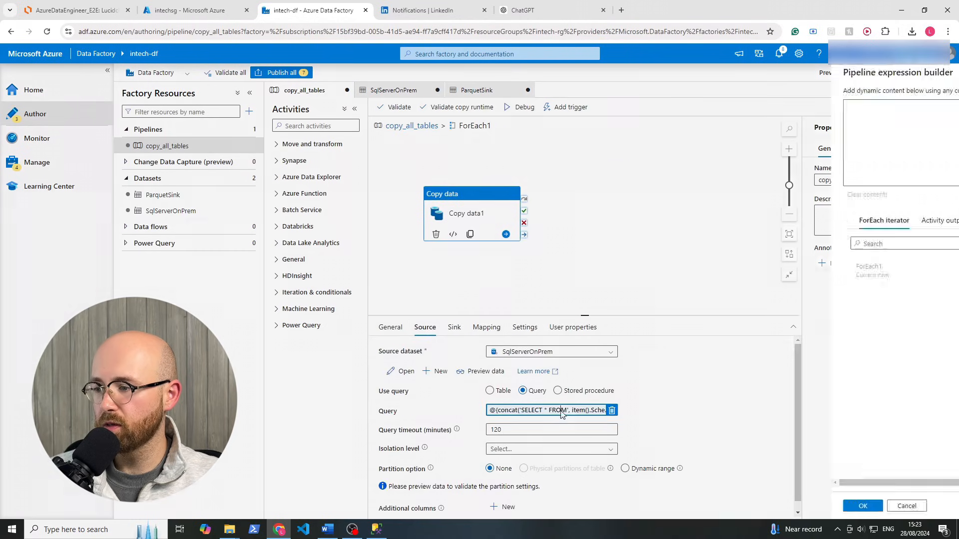
{"action": "left_click_drag", "start_coordinate": [692, 106], "coordinate": [754, 105]}
{"action": "left_click", "coordinate": [746, 105]}
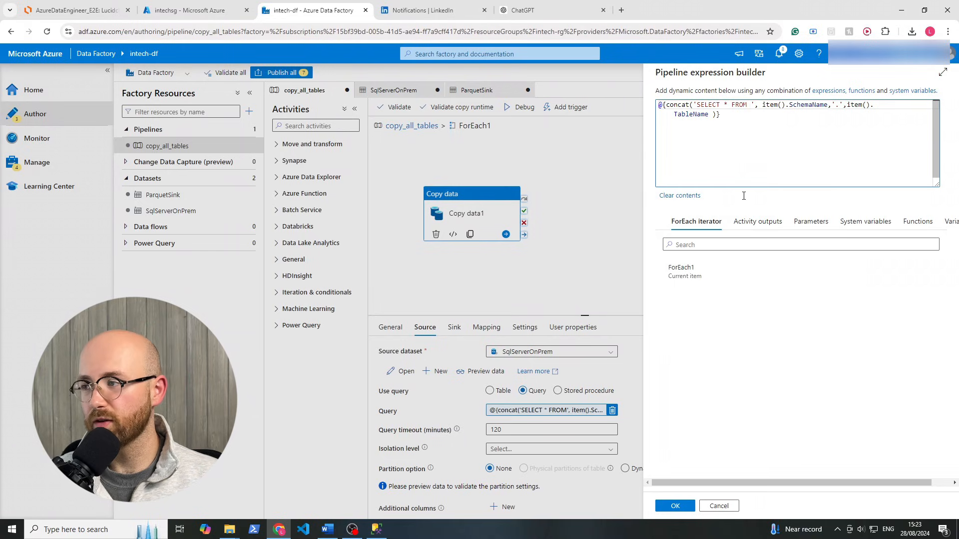
{"action": "left_click", "coordinate": [675, 506]}
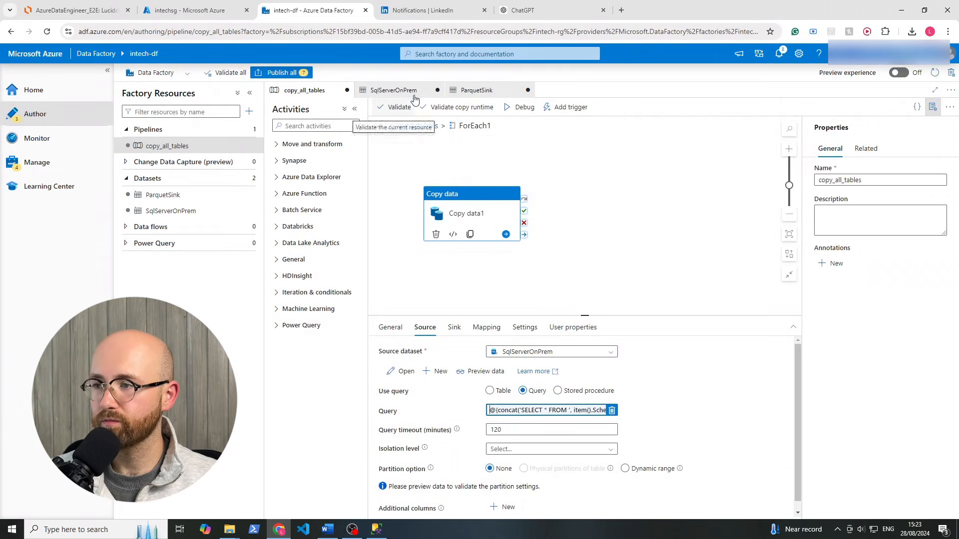
Return to copy_all_tables and review the 5 pending changes for publishing
{"action": "left_click", "coordinate": [414, 127]}
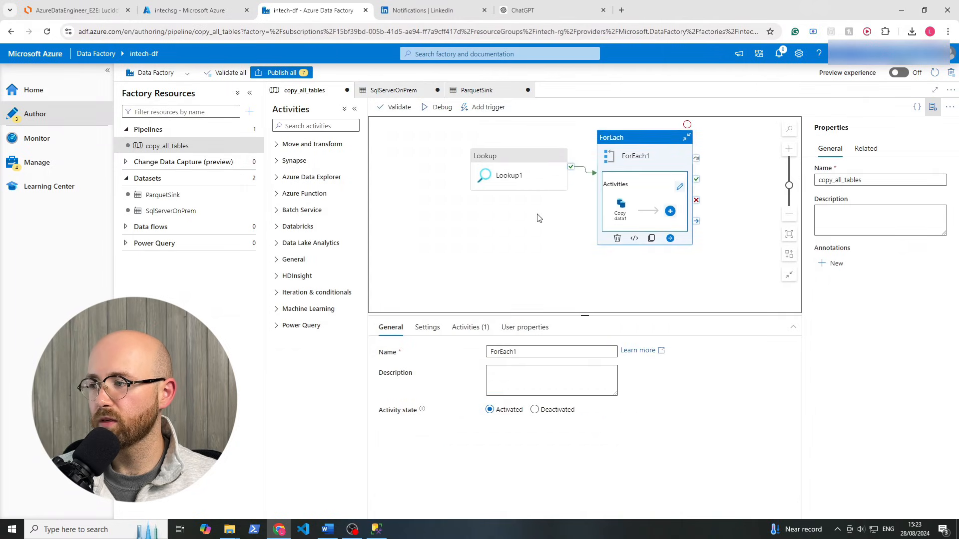
{"action": "left_click", "coordinate": [441, 216]}
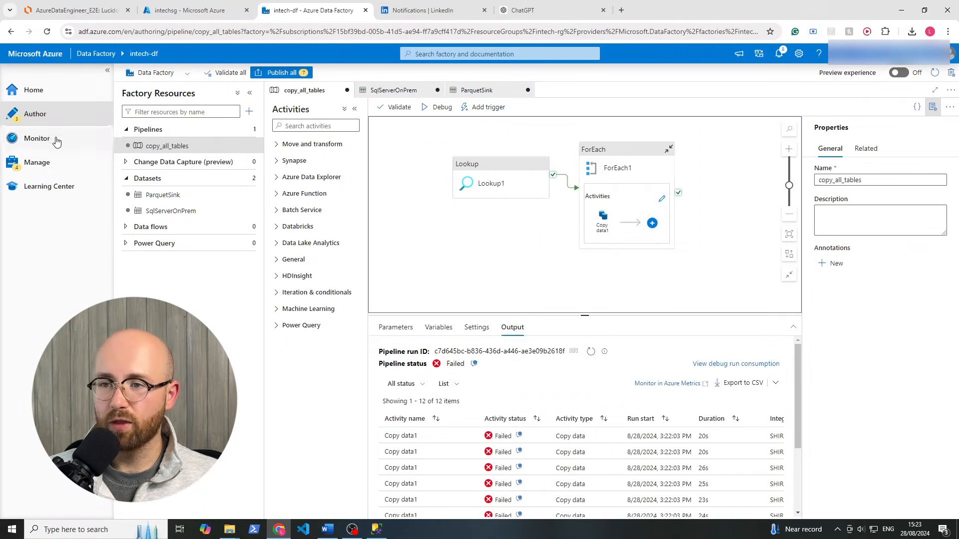
{"action": "left_click", "coordinate": [296, 75]}
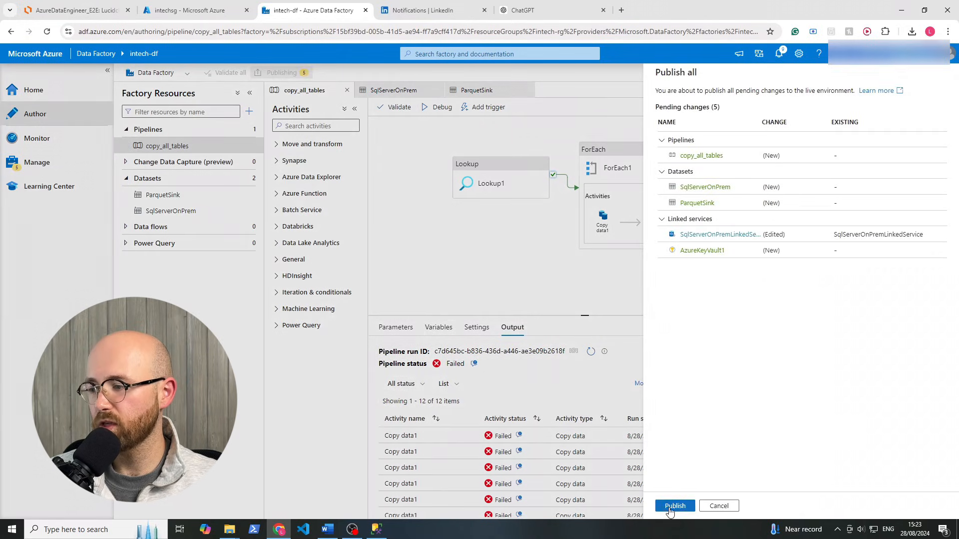
Publish the five pending resources, including copy_all_tables, to the live factory
{"action": "left_click", "coordinate": [674, 507]}
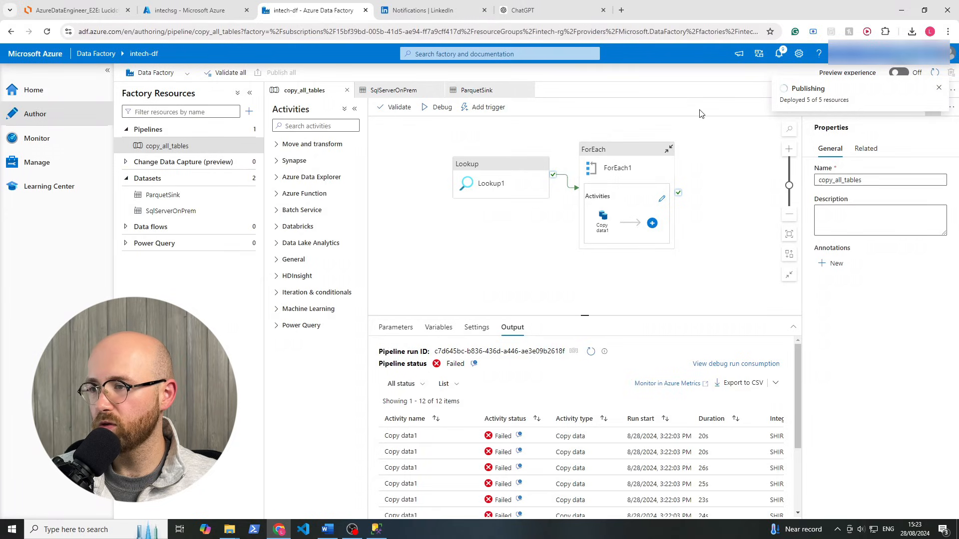
{"action": "left_click", "coordinate": [485, 168]}
{"action": "left_click", "coordinate": [475, 109]}
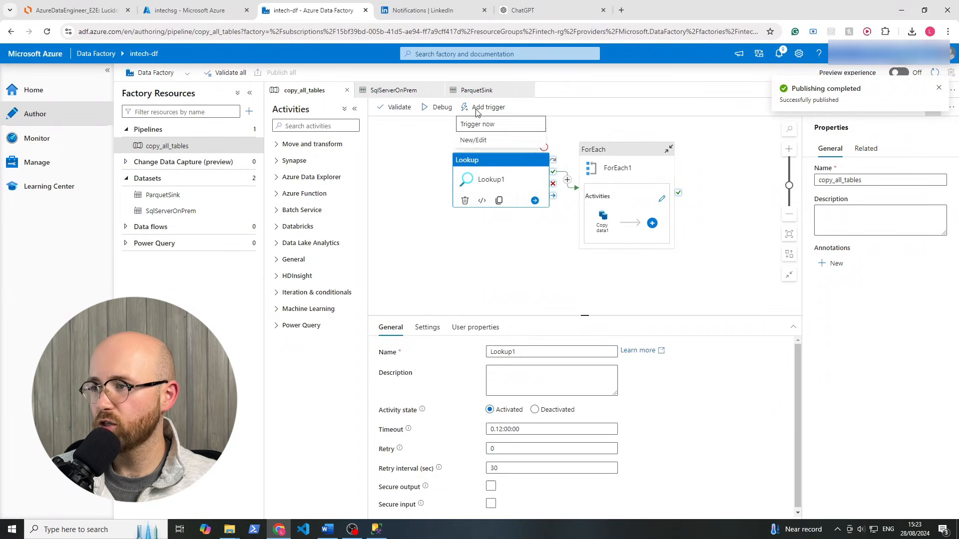
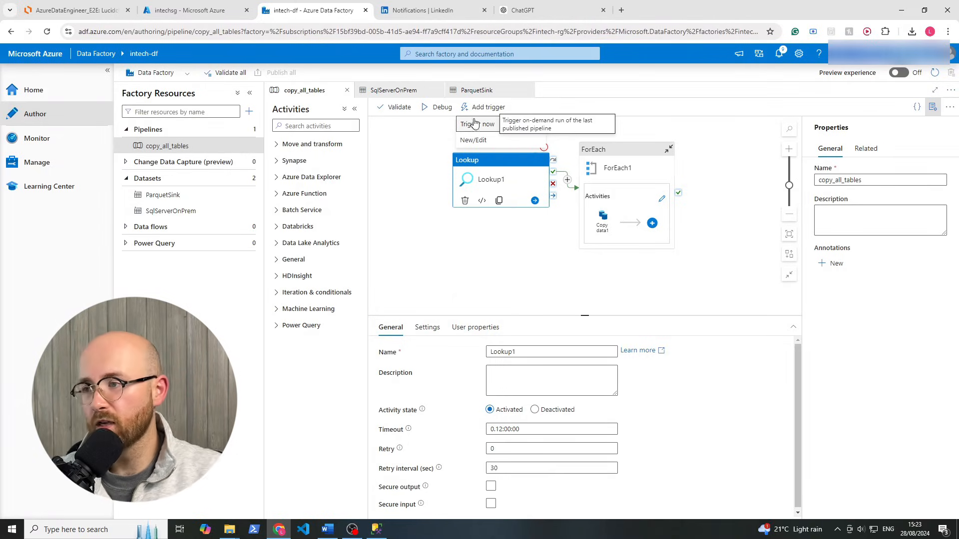
Trigger copy_all_tables now with the last published configuration and view its in-progress run
{"action": "left_click", "coordinate": [476, 124]}
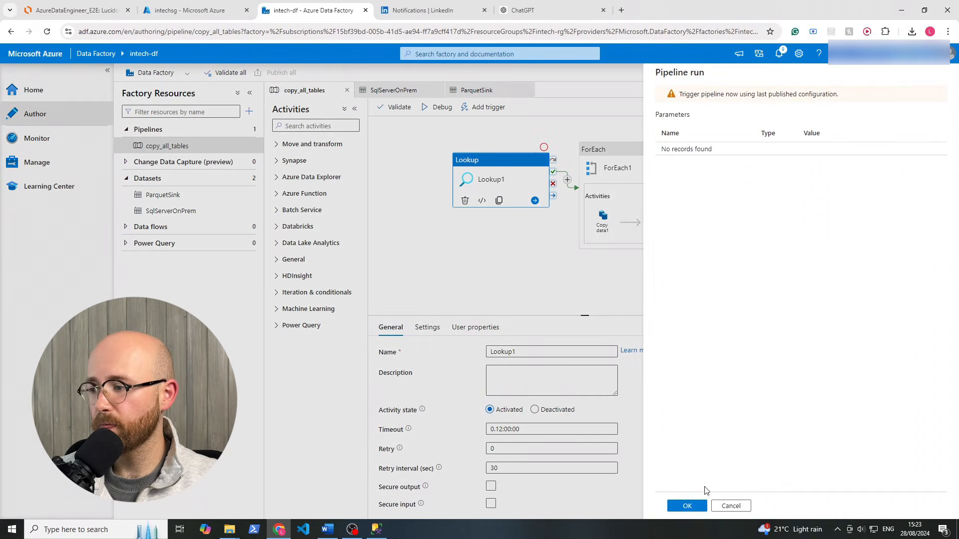
{"action": "left_click", "coordinate": [688, 506]}
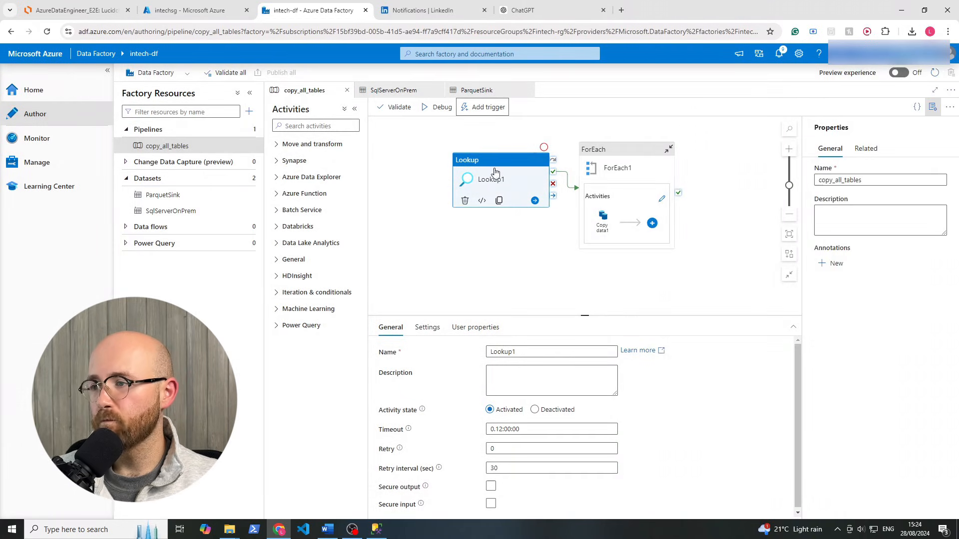
{"action": "left_click", "coordinate": [516, 270]}
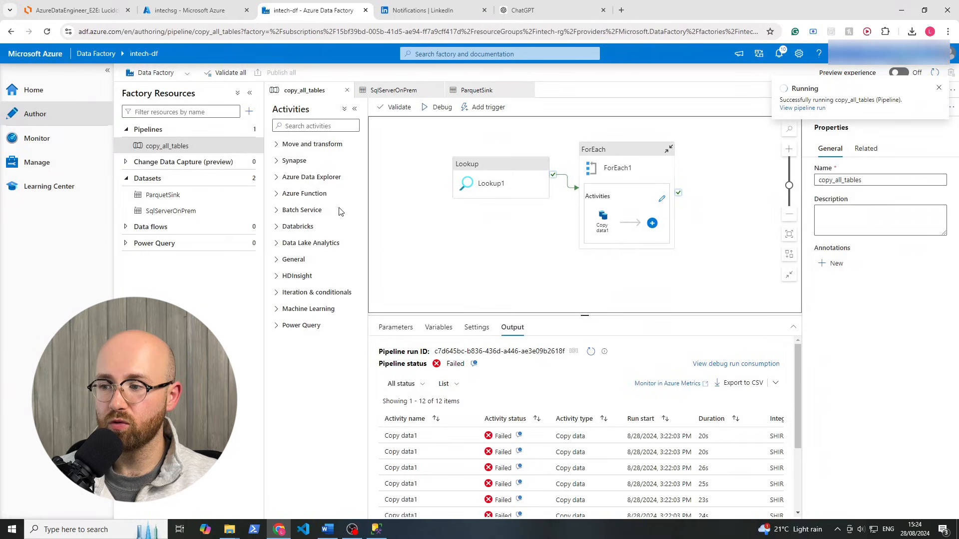
{"action": "left_click", "coordinate": [395, 327]}
{"action": "left_click", "coordinate": [23, 146]}
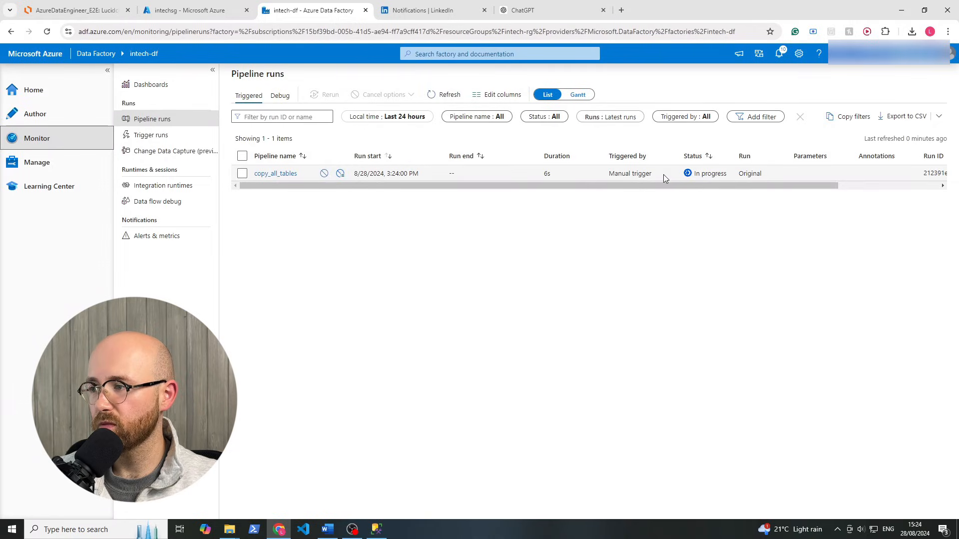
Refresh the pipeline runs and open the copy_all_tables run's activity runs
{"action": "left_click_drag", "start_coordinate": [662, 175], "coordinate": [610, 174]}
{"action": "left_click", "coordinate": [610, 205]}
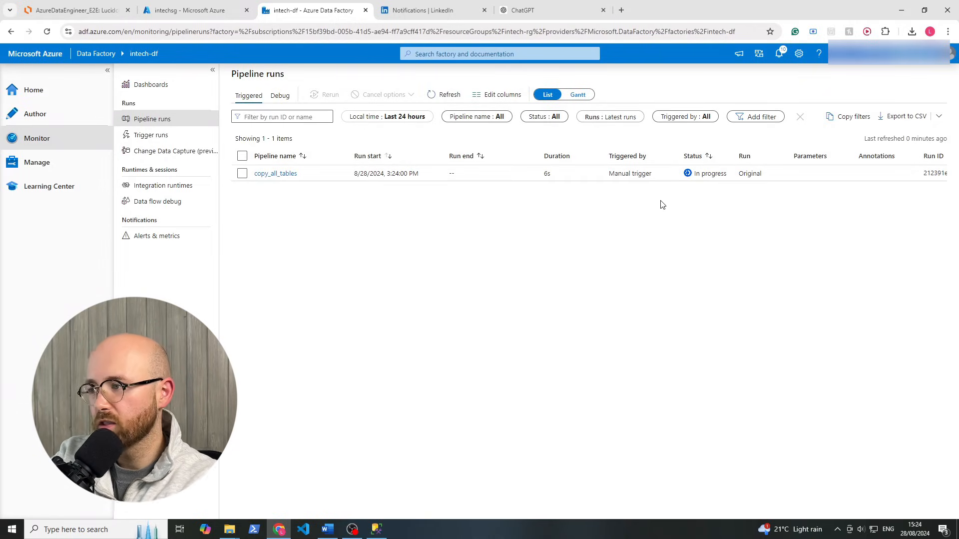
{"action": "left_click", "coordinate": [440, 96]}
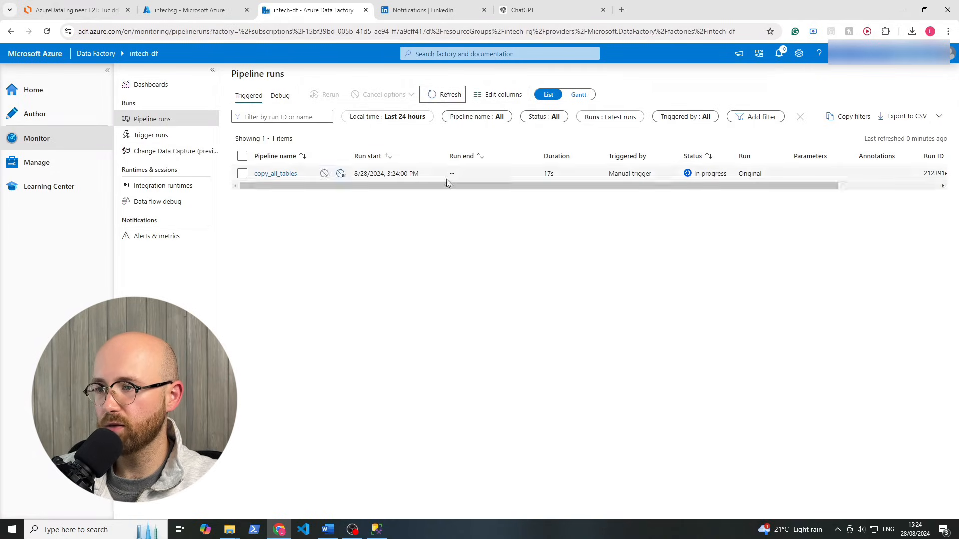
{"action": "left_click", "coordinate": [274, 173]}
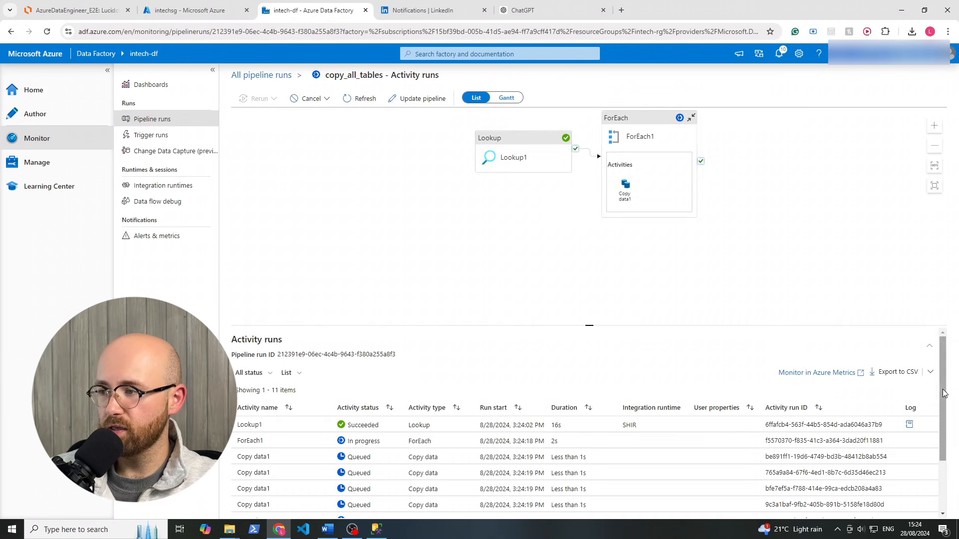
Refresh the activity runs and glance at one Copy data1 run's details
{"action": "scroll", "coordinate": [944, 393], "scroll_direction": "down", "scroll_amount": 2}
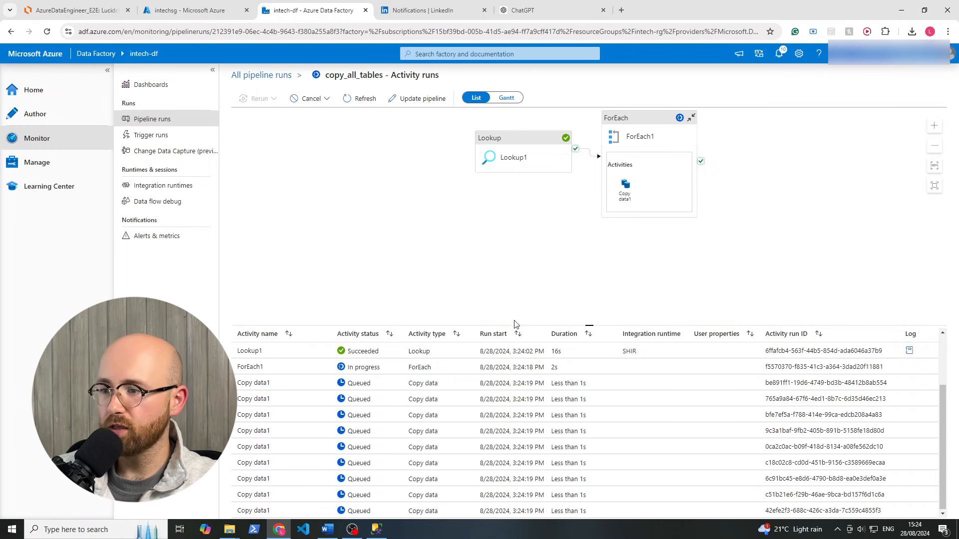
{"action": "left_click", "coordinate": [364, 100]}
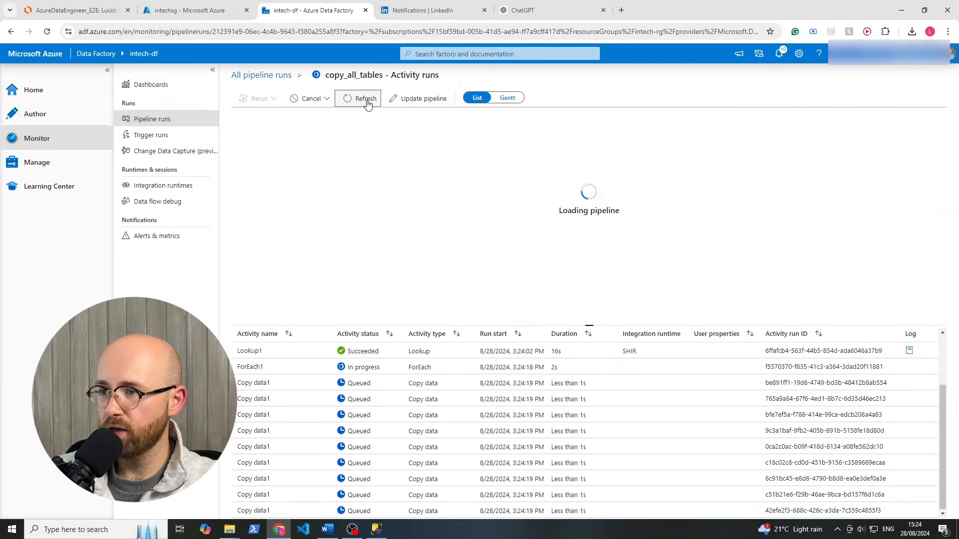
{"action": "scroll", "coordinate": [488, 450], "scroll_direction": "down", "scroll_amount": 2}
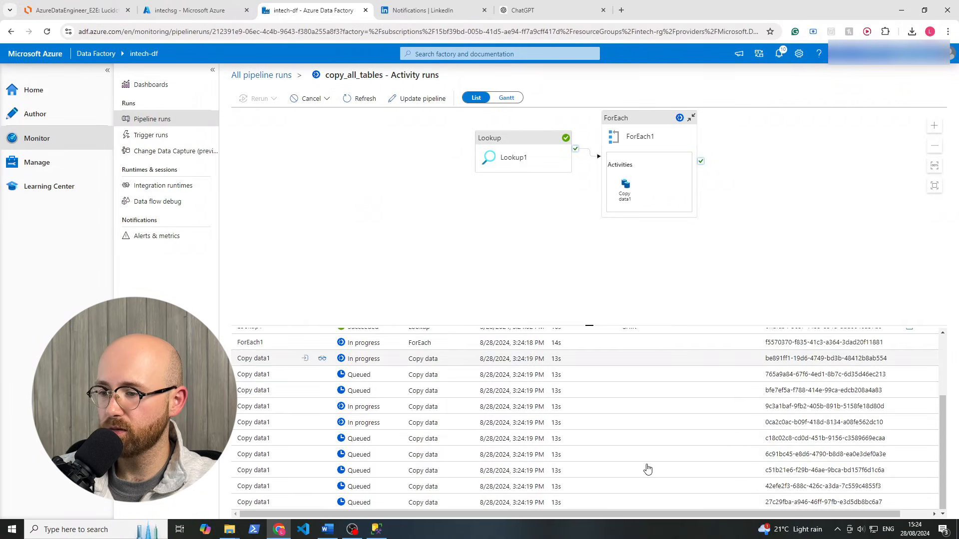
{"action": "scroll", "coordinate": [377, 404], "scroll_direction": "up", "scroll_amount": 2}
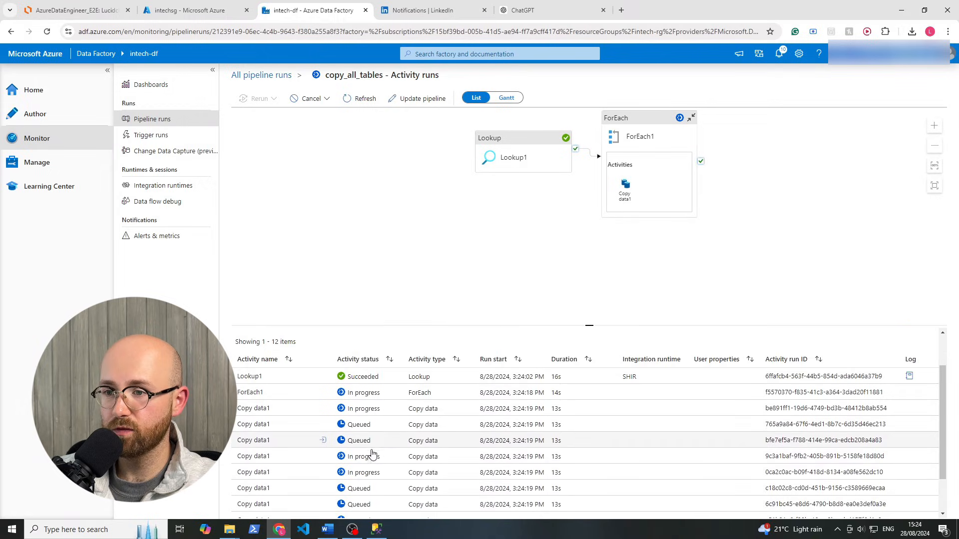
{"action": "scroll", "coordinate": [368, 434], "scroll_direction": "down", "scroll_amount": 2}
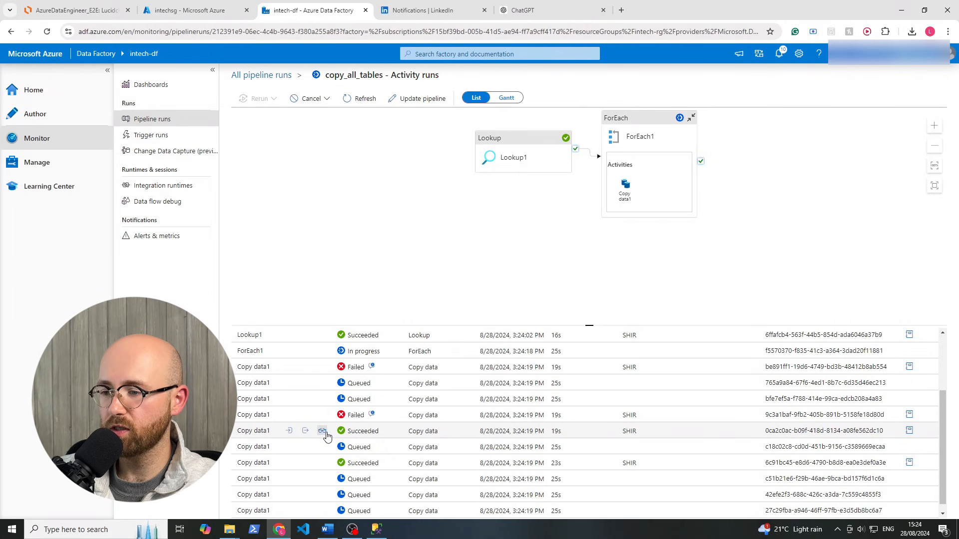
{"action": "left_click", "coordinate": [322, 431]}
{"action": "left_click", "coordinate": [664, 77]}
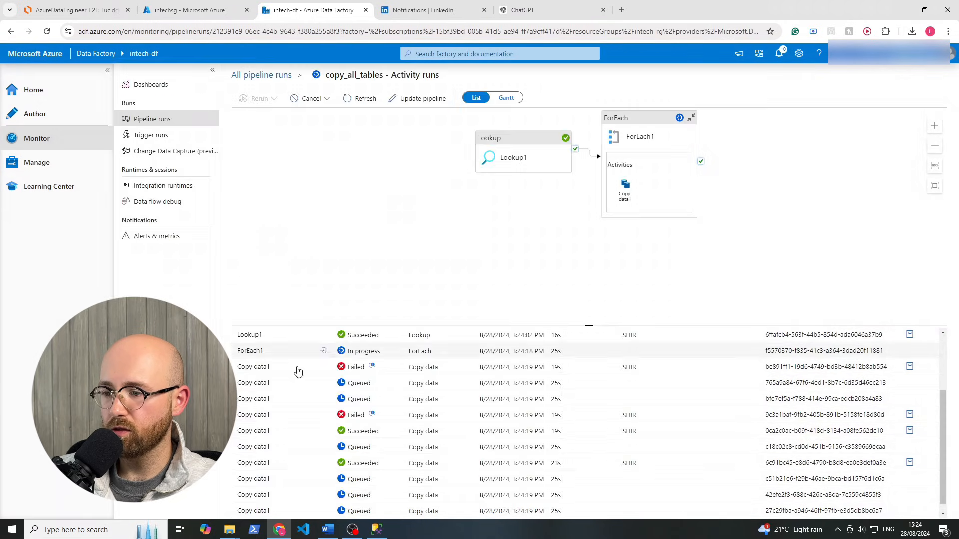
Compare a succeeded copy's output with the failed copy's expired-lease error
{"action": "left_click", "coordinate": [309, 431]}
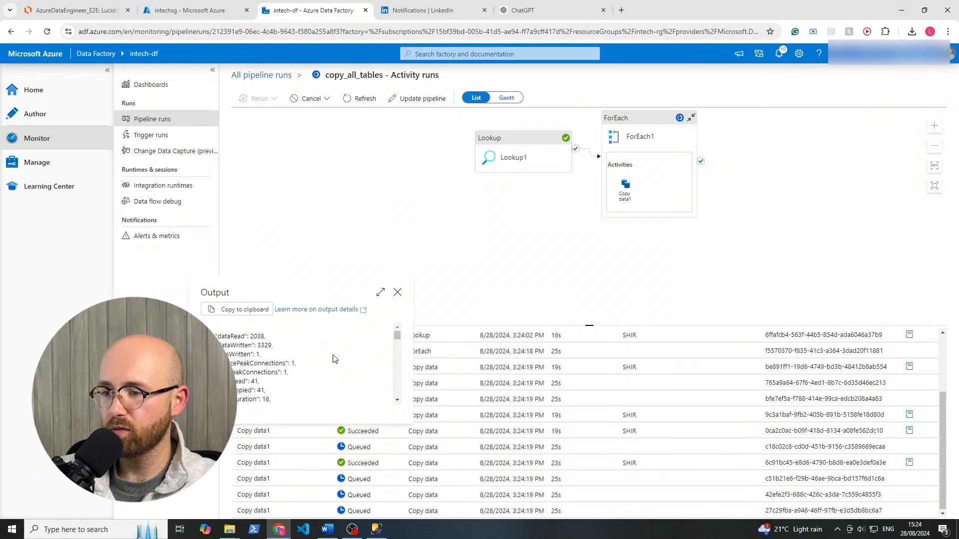
{"action": "scroll", "coordinate": [398, 341], "scroll_direction": "down", "scroll_amount": 8}
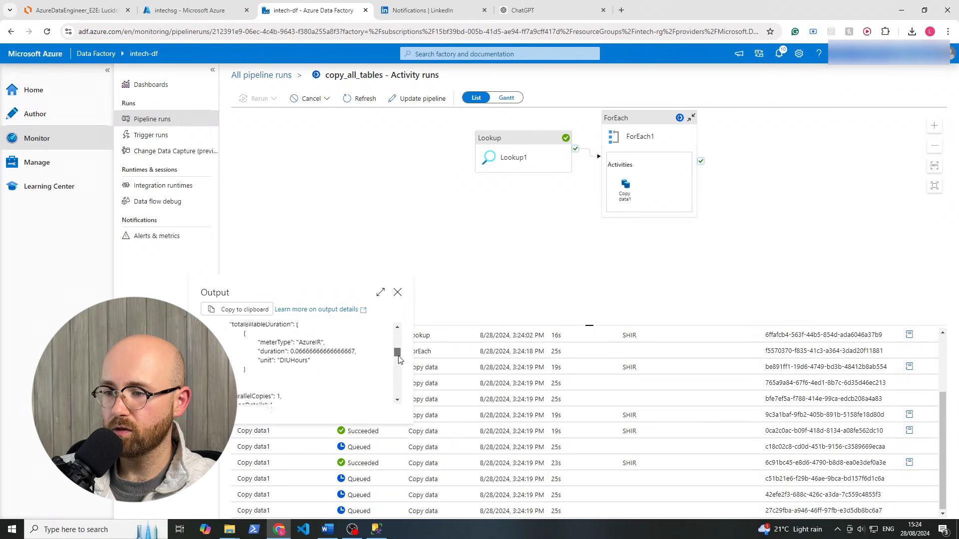
{"action": "left_click", "coordinate": [397, 292]}
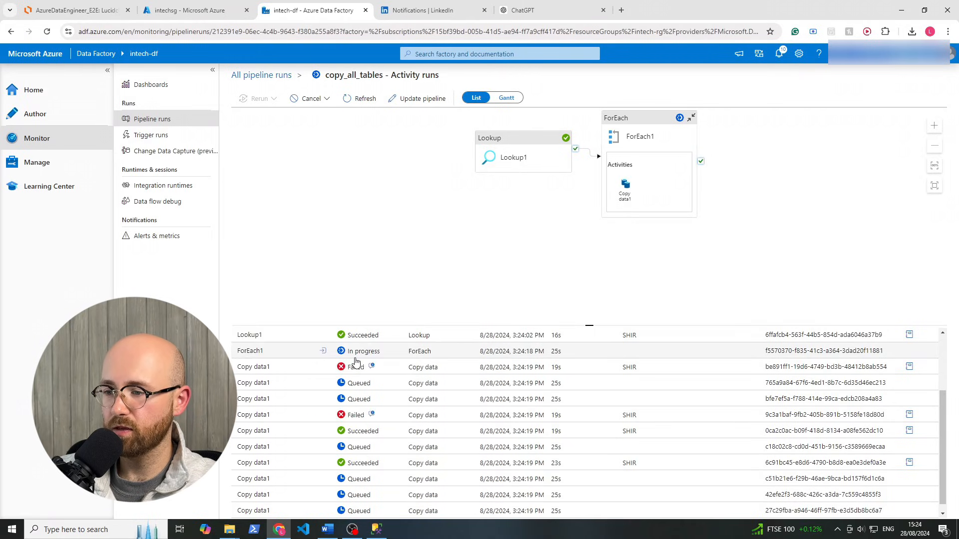
{"action": "left_click", "coordinate": [305, 368]}
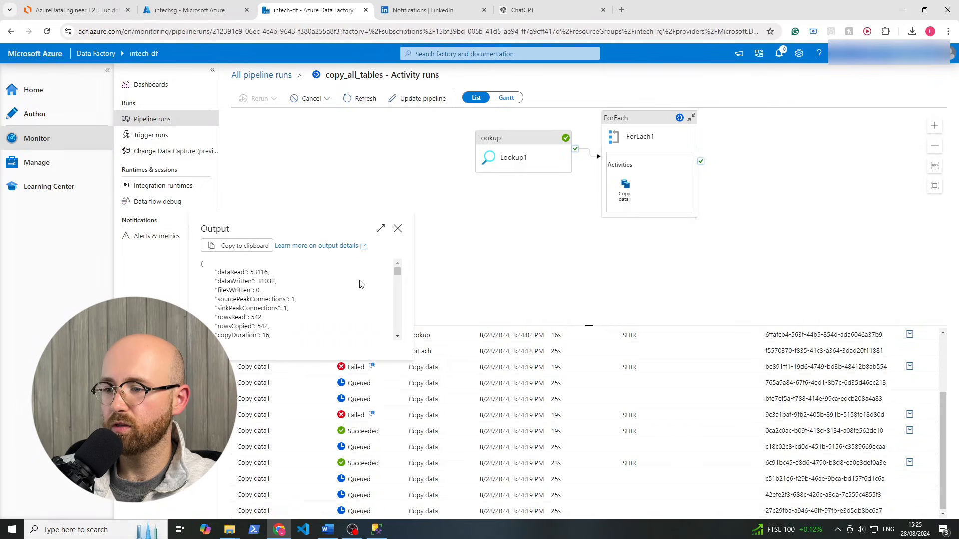
{"action": "left_click_drag", "start_coordinate": [396, 274], "coordinate": [368, 325]}
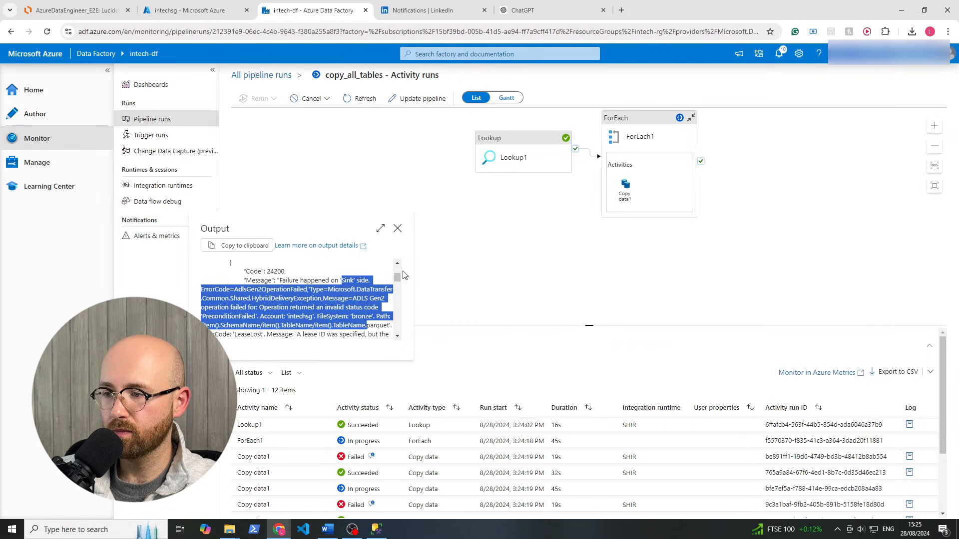
{"action": "left_click_drag", "start_coordinate": [399, 283], "coordinate": [401, 285]}
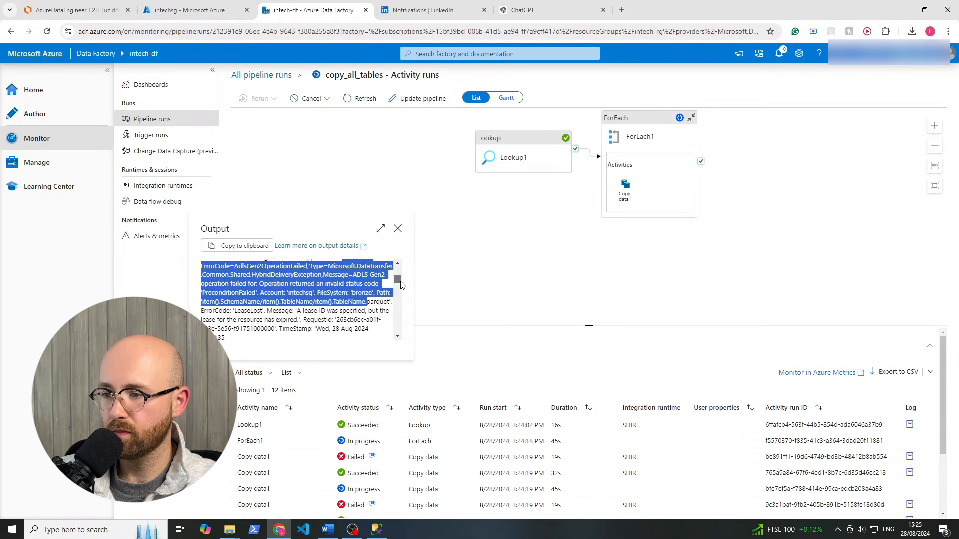
{"action": "mouse_move", "coordinate": [298, 312]}
{"action": "left_mouse_down"}
{"action": "mouse_move", "coordinate": [345, 312]}
{"action": "mouse_move", "coordinate": [290, 318]}
{"action": "left_mouse_up"}
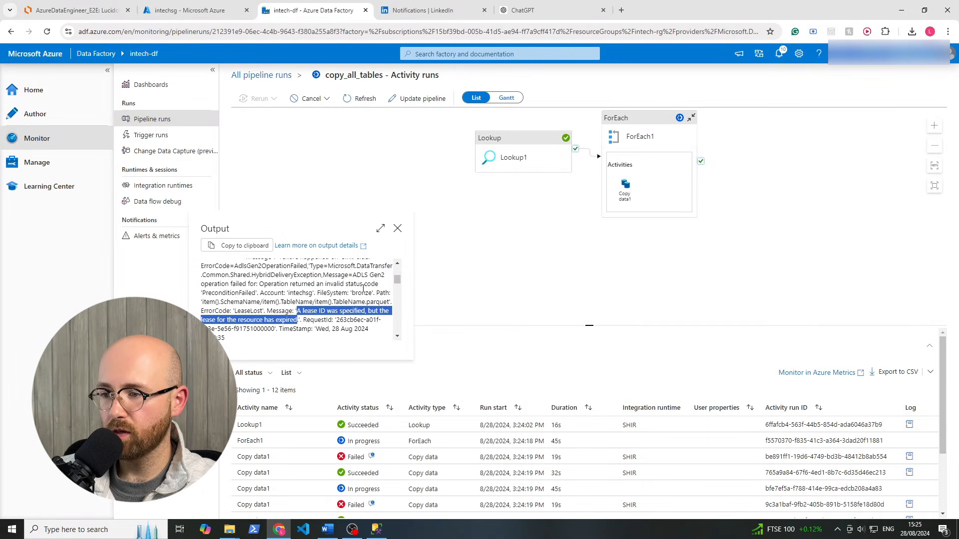
{"action": "left_click", "coordinate": [299, 316]}
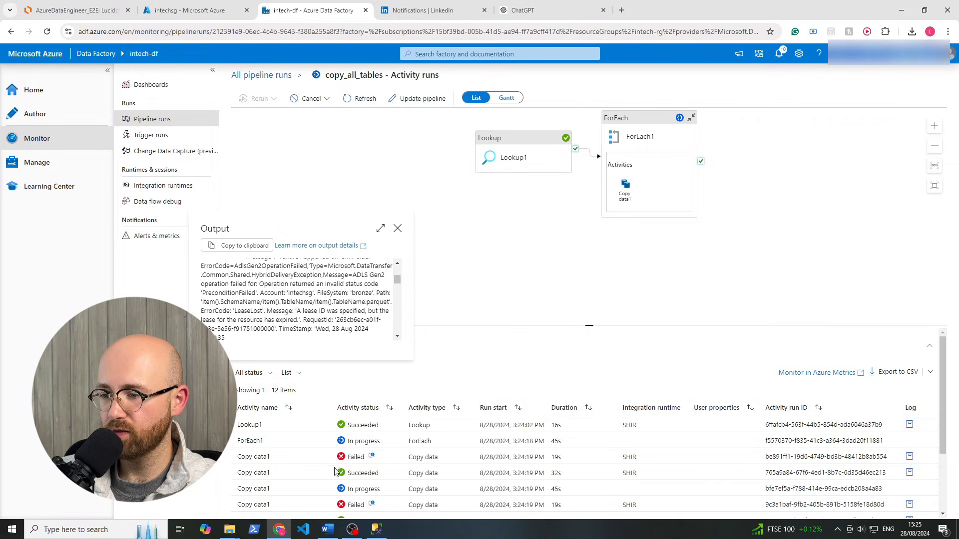
{"action": "left_click", "coordinate": [397, 228]}
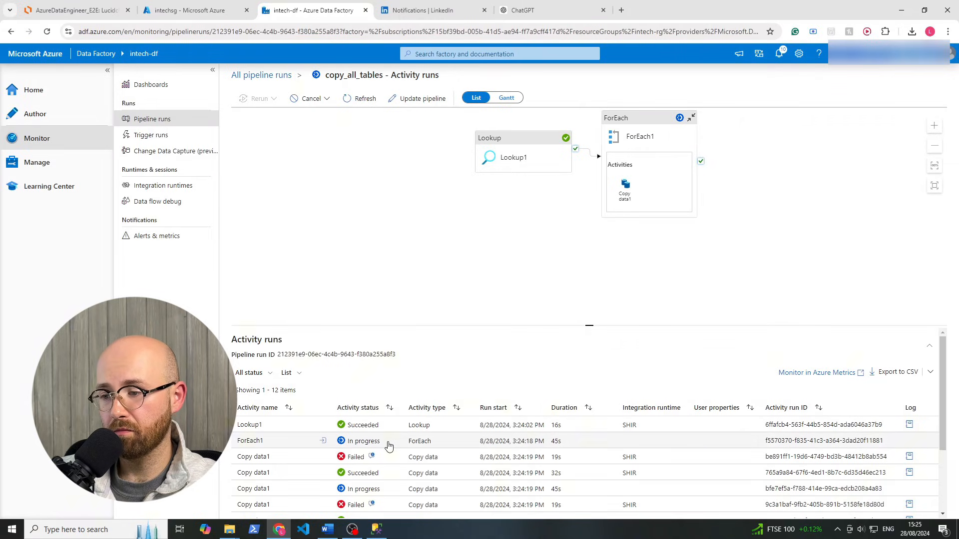
Refresh the activity runs: eight copies succeeded, two failed, one in progress
{"action": "scroll", "coordinate": [364, 439], "scroll_direction": "down", "scroll_amount": 2}
{"action": "scroll", "coordinate": [357, 385], "scroll_direction": "up", "scroll_amount": 3}
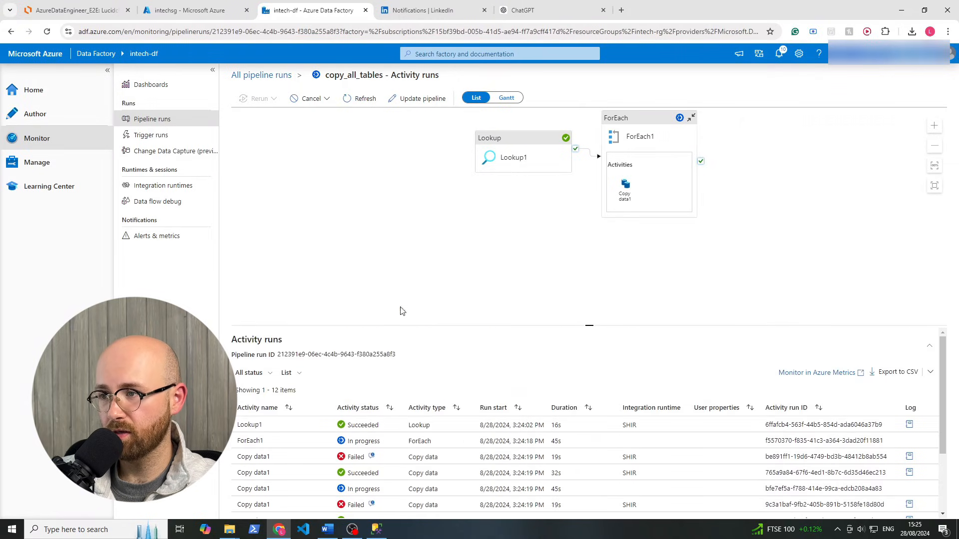
{"action": "left_click", "coordinate": [368, 99]}
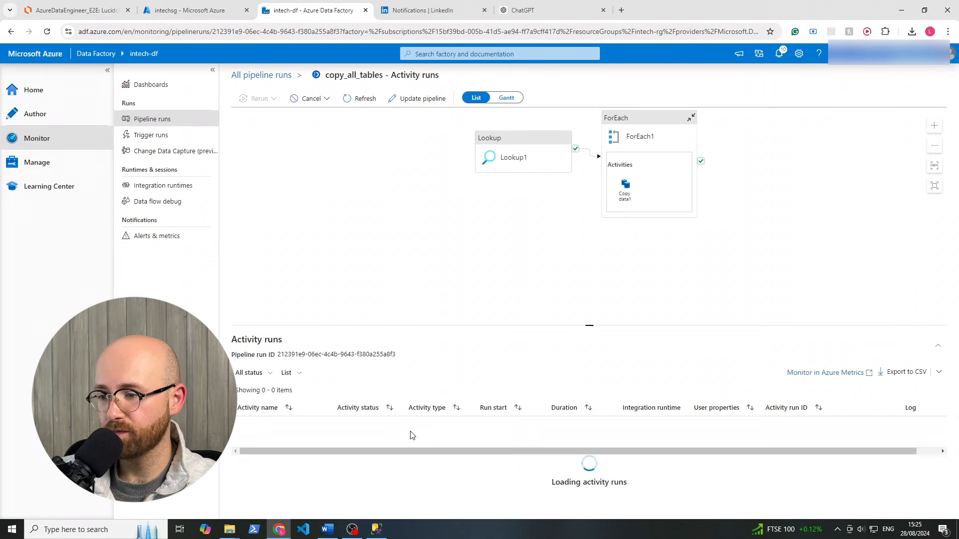
{"action": "scroll", "coordinate": [408, 445], "scroll_direction": "down", "scroll_amount": 2}
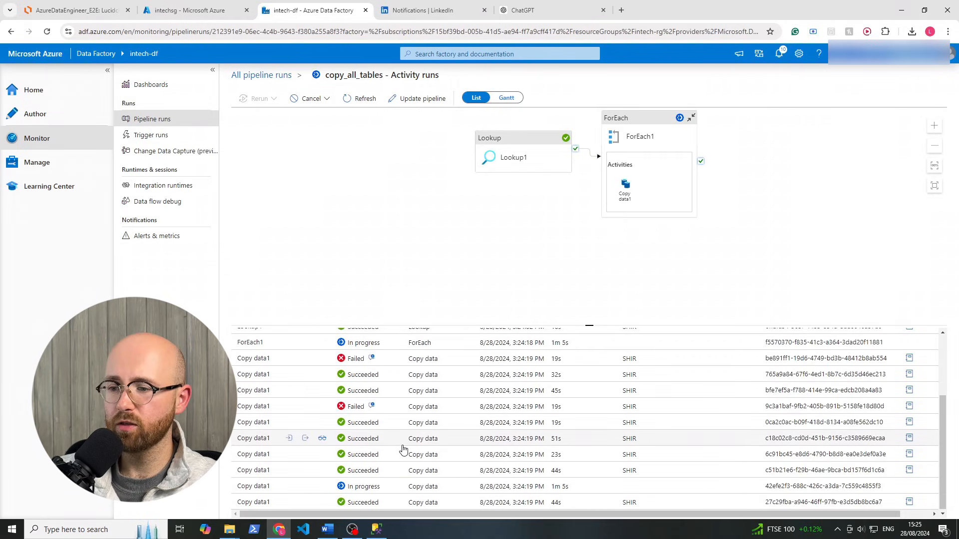
{"action": "scroll", "coordinate": [351, 391], "scroll_direction": "up", "scroll_amount": 1}
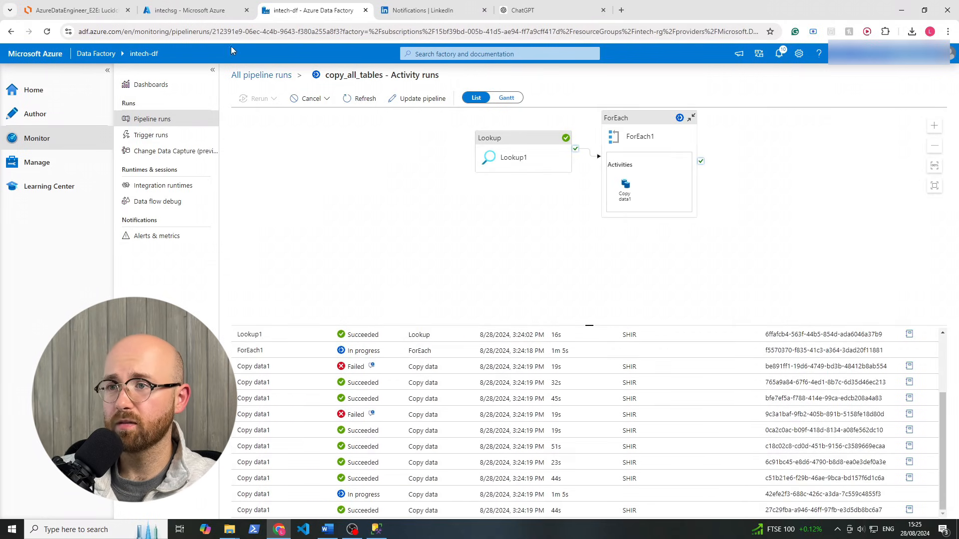
Inspect the bronze container's literal item().SchemaName/item().TableName.parquet file, then return to the activity runs
{"action": "left_click", "coordinate": [216, 17]}
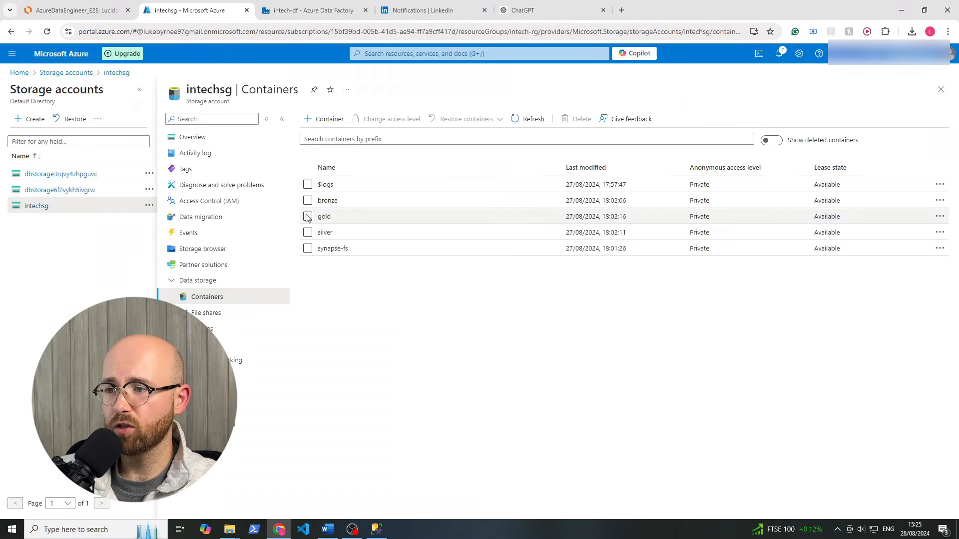
{"action": "left_click", "coordinate": [536, 120]}
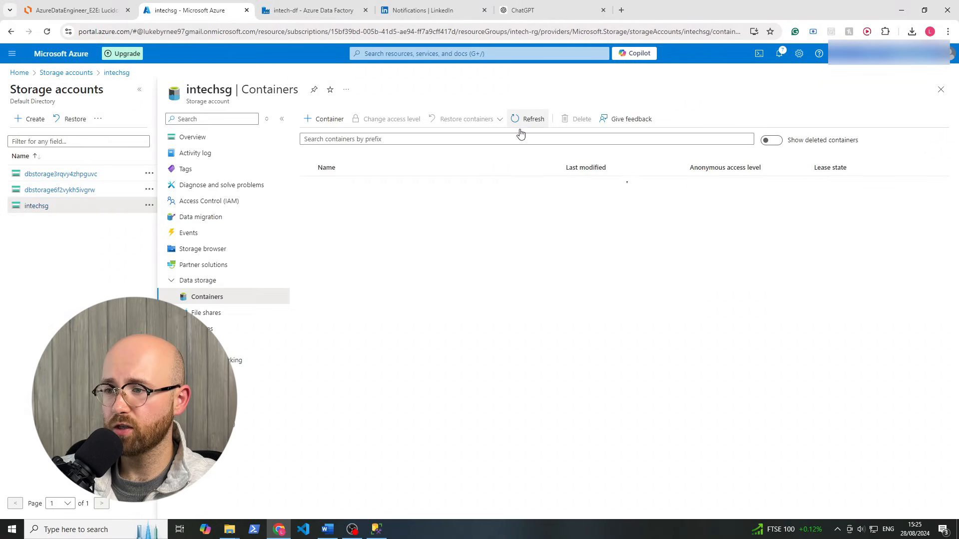
{"action": "left_click", "coordinate": [331, 202]}
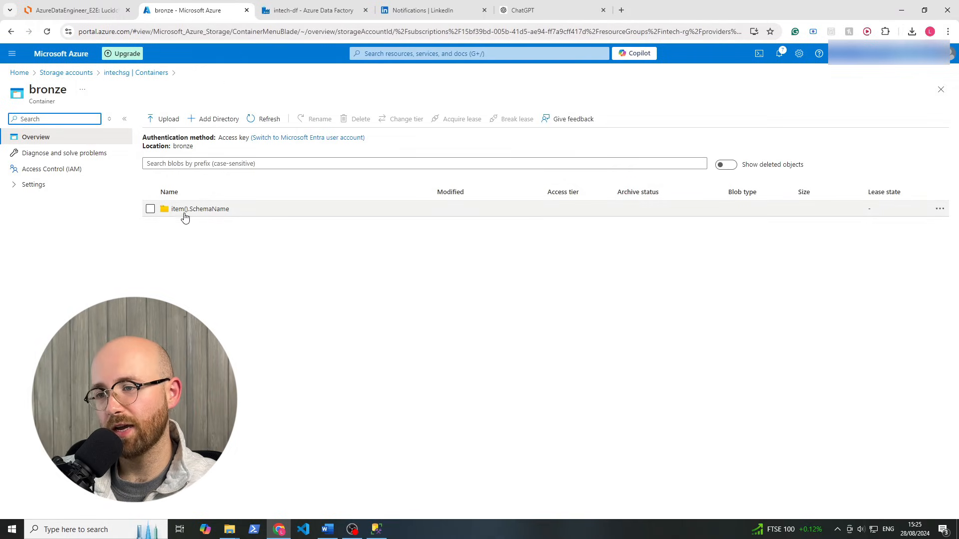
{"action": "left_click", "coordinate": [217, 210]}
{"action": "left_click", "coordinate": [197, 224]}
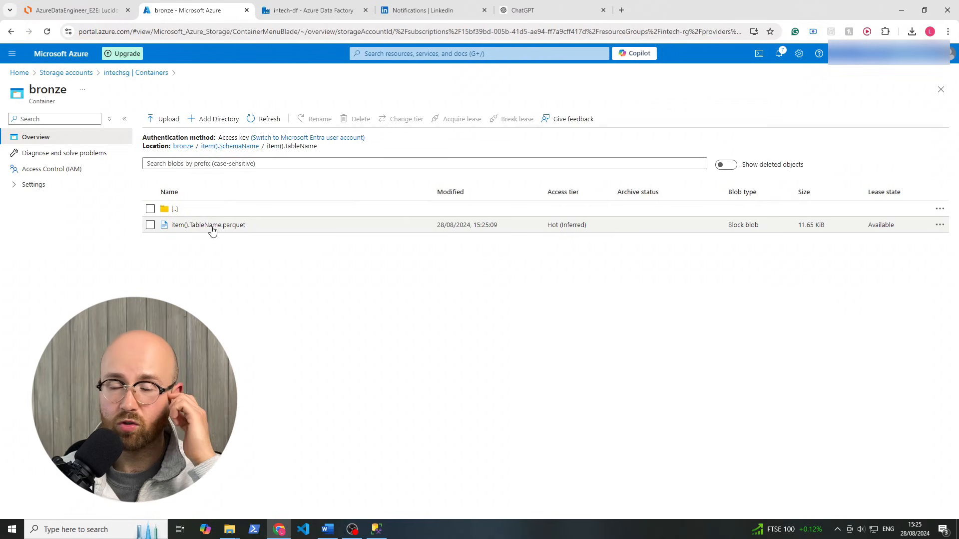
{"action": "left_click", "coordinate": [347, 10]}
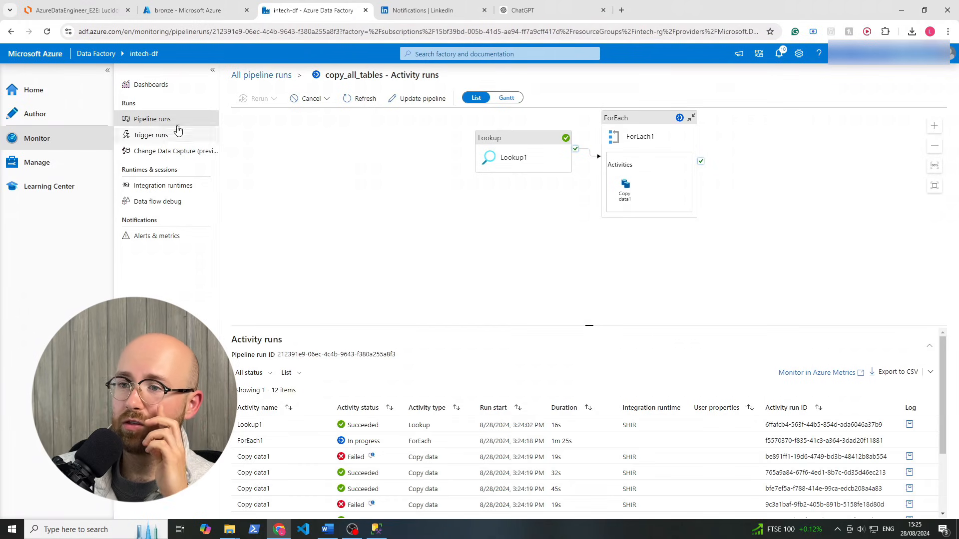
Open copy_all_tables in Author and inspect ForEach1's Items expression without changes
{"action": "left_click", "coordinate": [35, 94]}
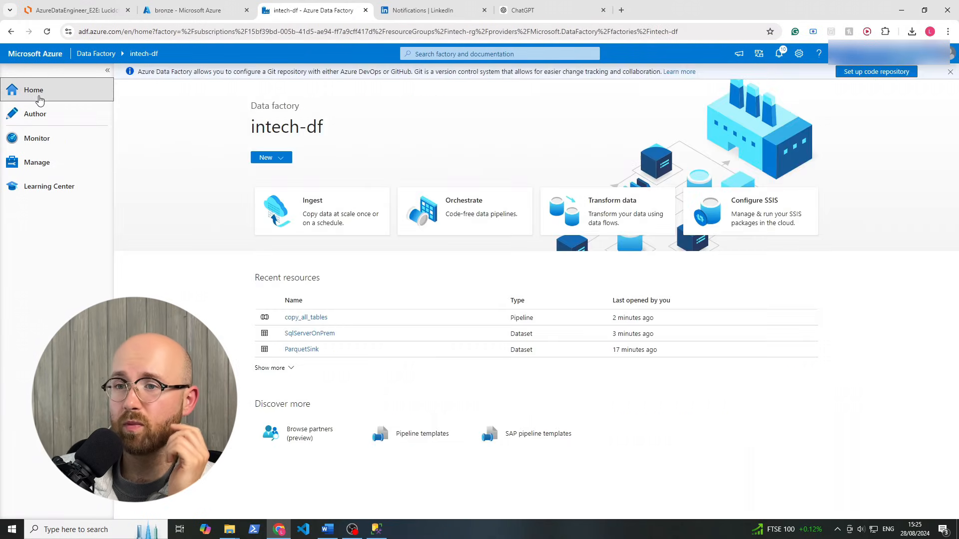
{"action": "left_click", "coordinate": [55, 122]}
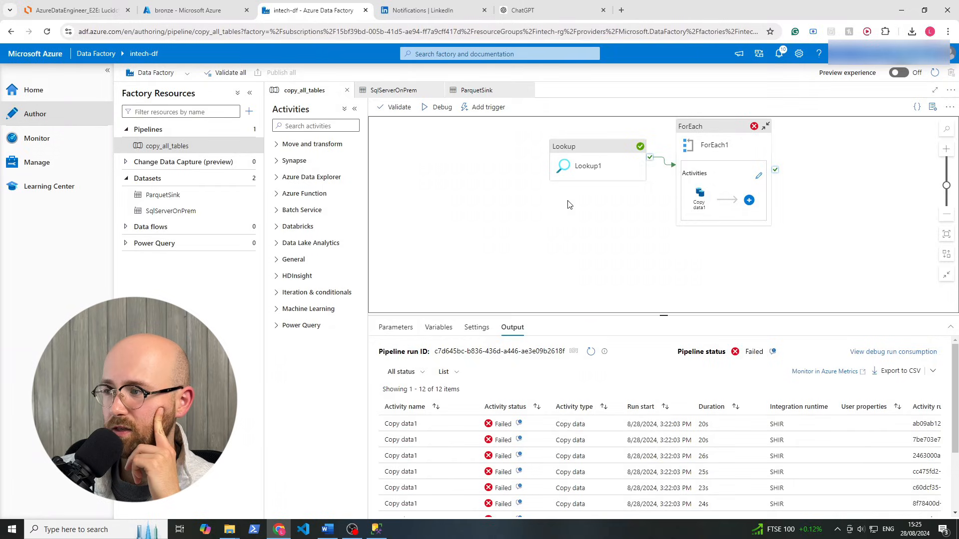
{"action": "left_click_drag", "start_coordinate": [568, 204], "coordinate": [483, 245]}
{"action": "left_click", "coordinate": [660, 221]}
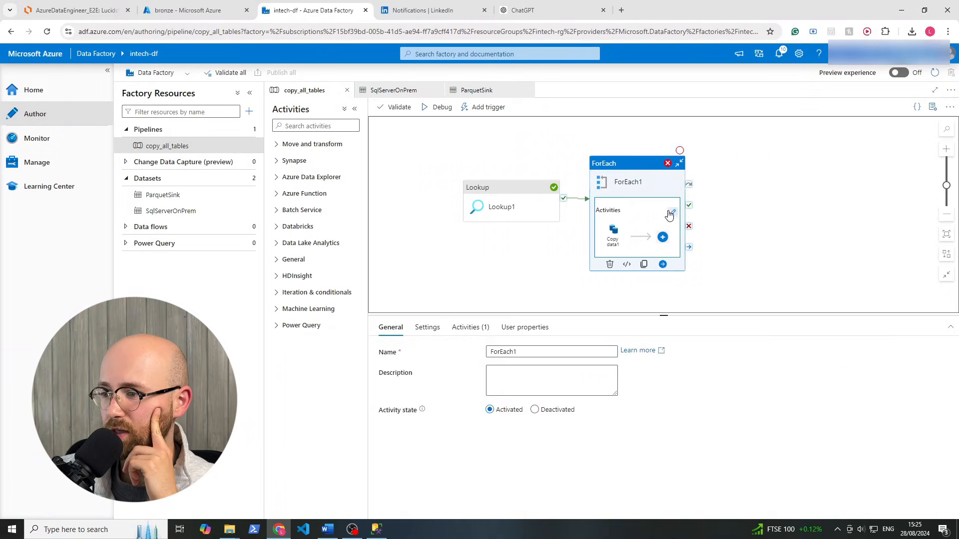
{"action": "left_click", "coordinate": [426, 327]}
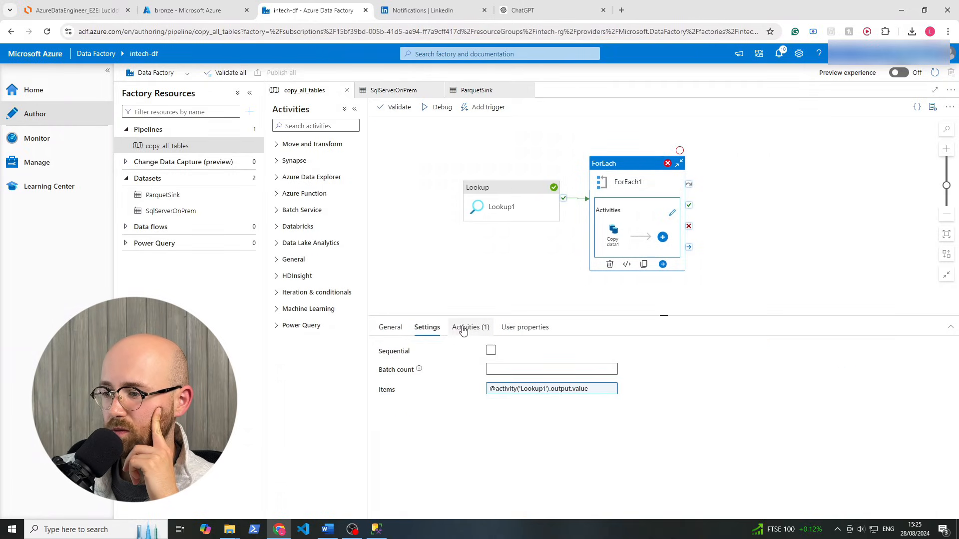
{"action": "left_click", "coordinate": [469, 327]}
{"action": "left_click", "coordinate": [427, 327]}
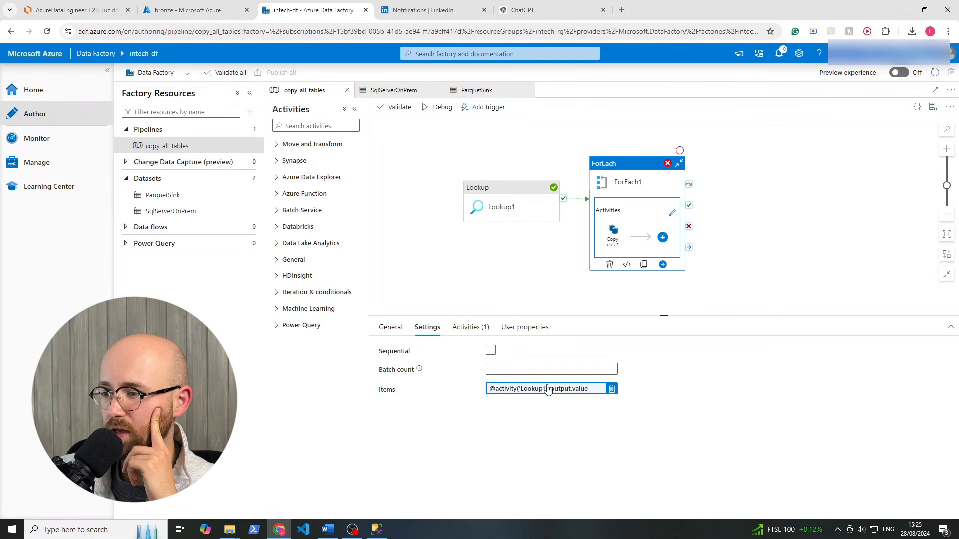
{"action": "left_click", "coordinate": [545, 390]}
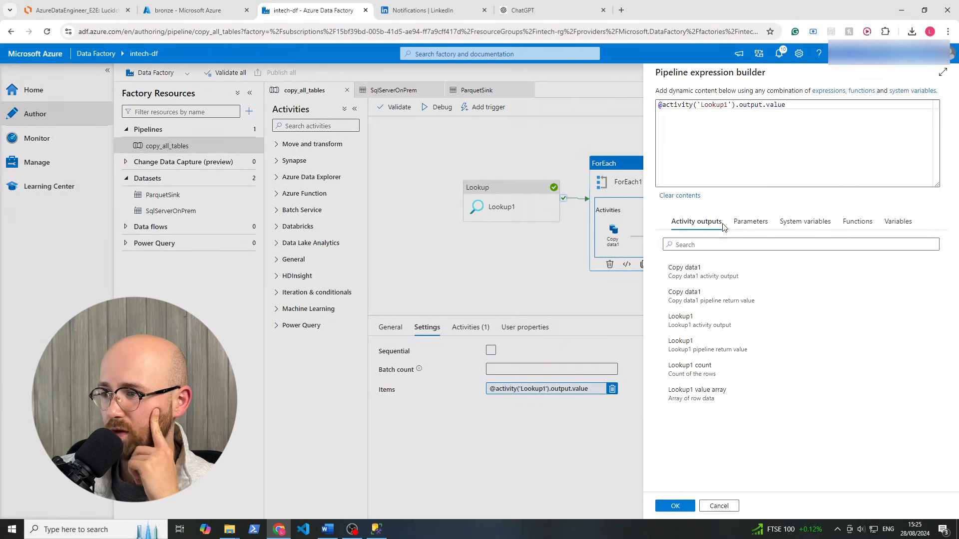
{"action": "left_click", "coordinate": [719, 506]}
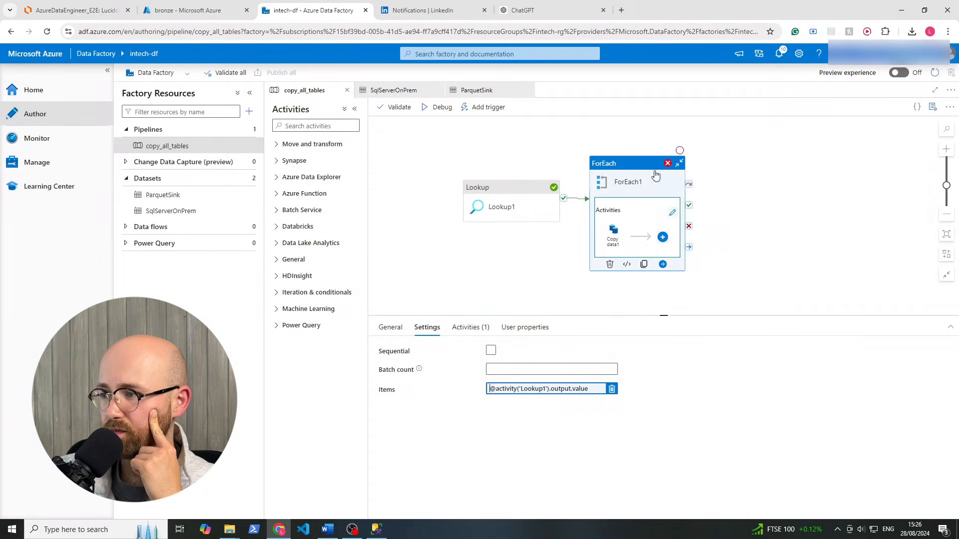
Inside ForEach1, review Copy data1's source query concat expression, cancelling without changes
{"action": "left_click", "coordinate": [673, 223]}
{"action": "key", "text": "ctrl+v"}
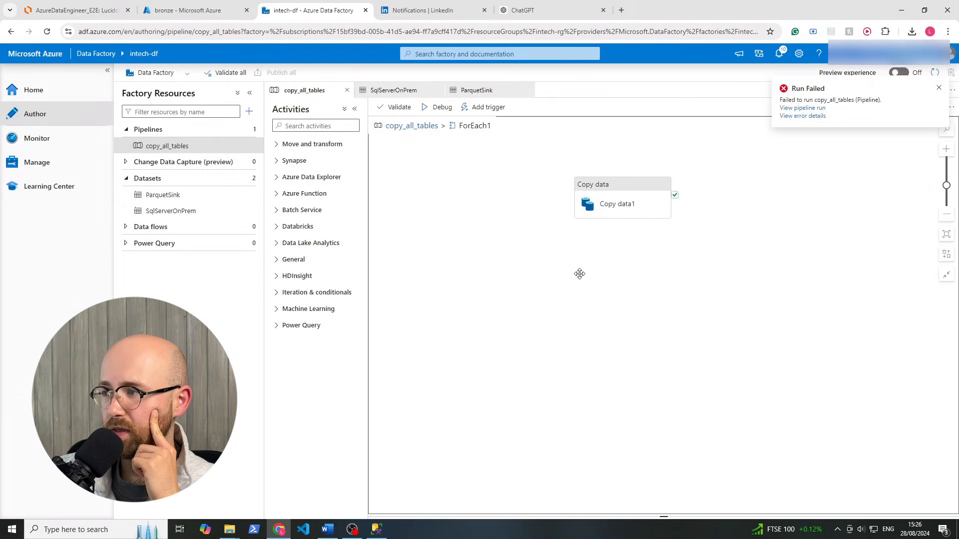
{"action": "left_click", "coordinate": [619, 206]}
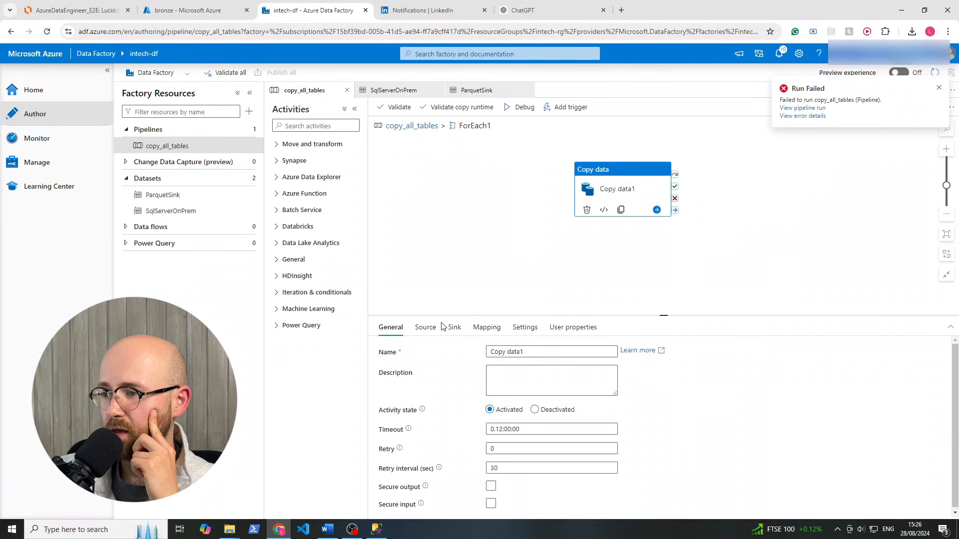
{"action": "left_click", "coordinate": [425, 327]}
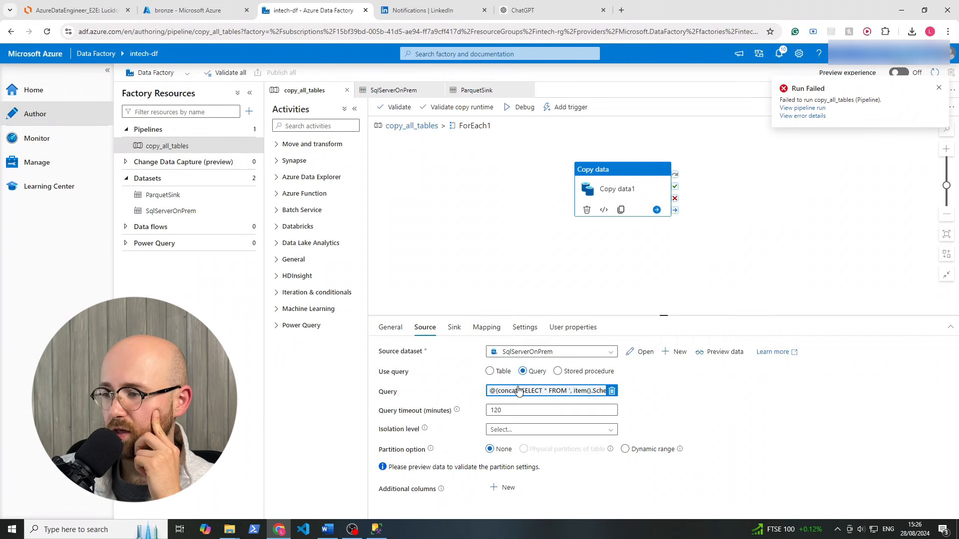
{"action": "left_click", "coordinate": [536, 393]}
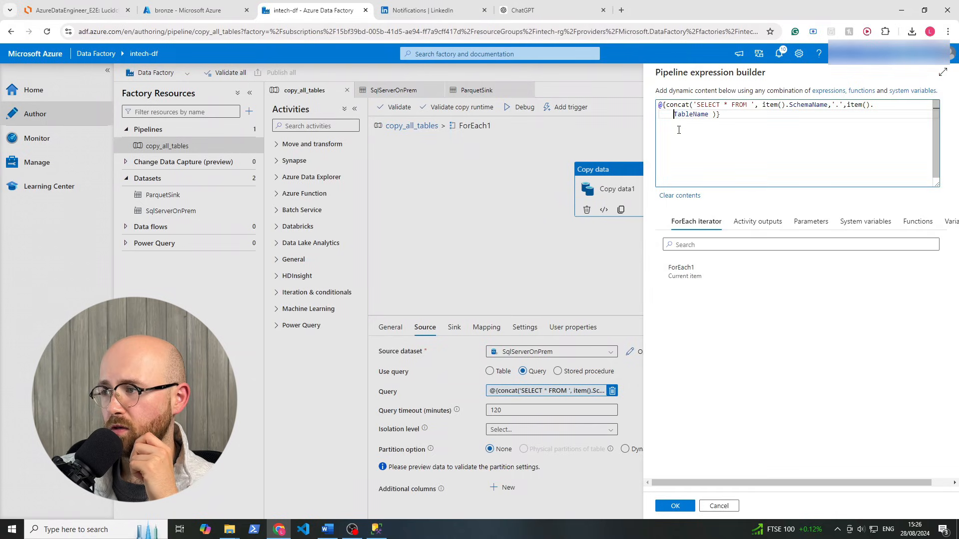
{"action": "left_click", "coordinate": [703, 183]}
{"action": "key", "text": "BackSpace"}
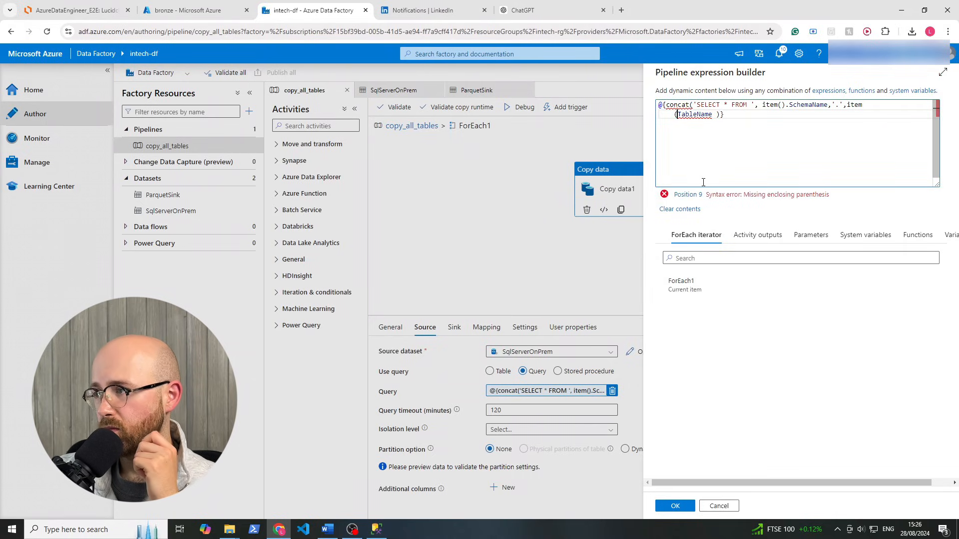
{"action": "type", "text": "."}
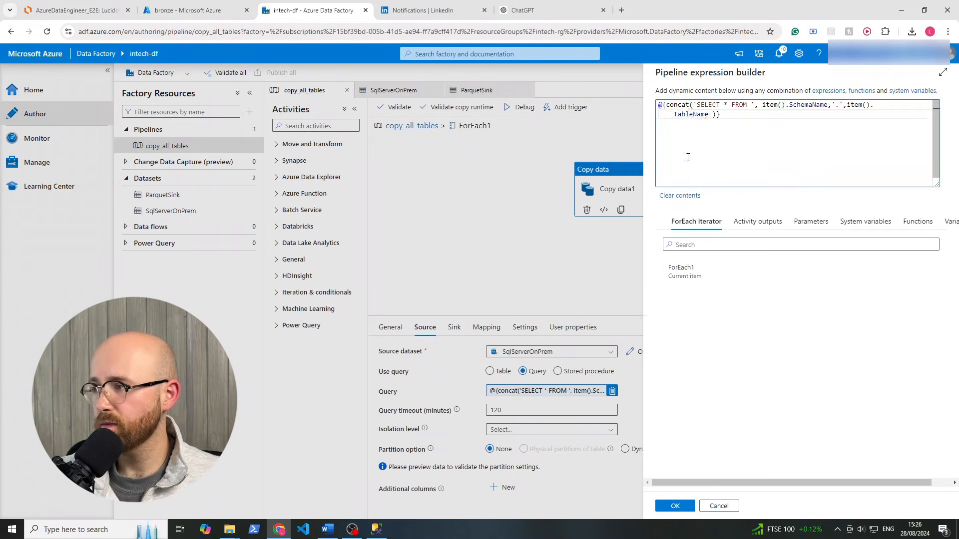
{"action": "left_click", "coordinate": [717, 506]}
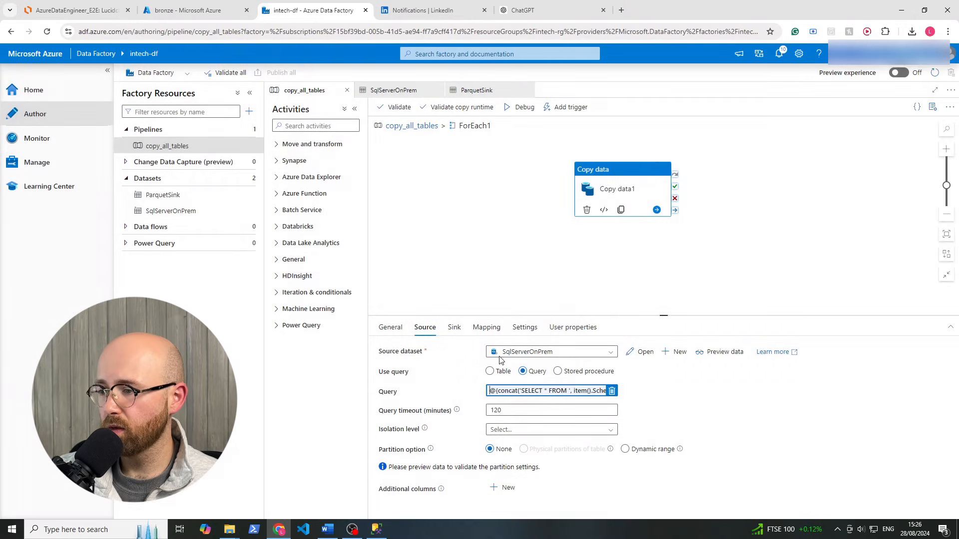
Try rewriting the sink schemaname value with ForEach1's current item, then discard it
{"action": "left_click", "coordinate": [454, 328]}
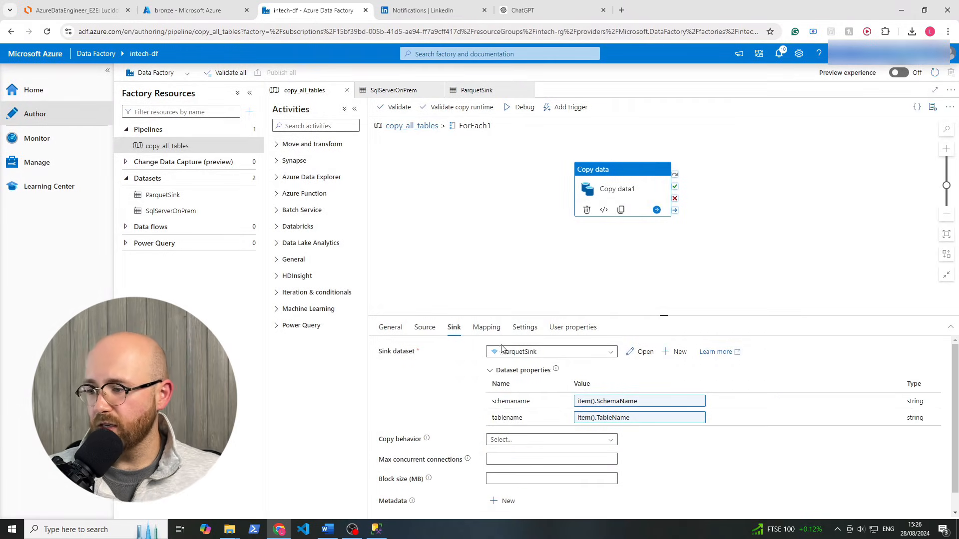
{"action": "left_click", "coordinate": [622, 402]}
{"action": "left_click", "coordinate": [689, 118]}
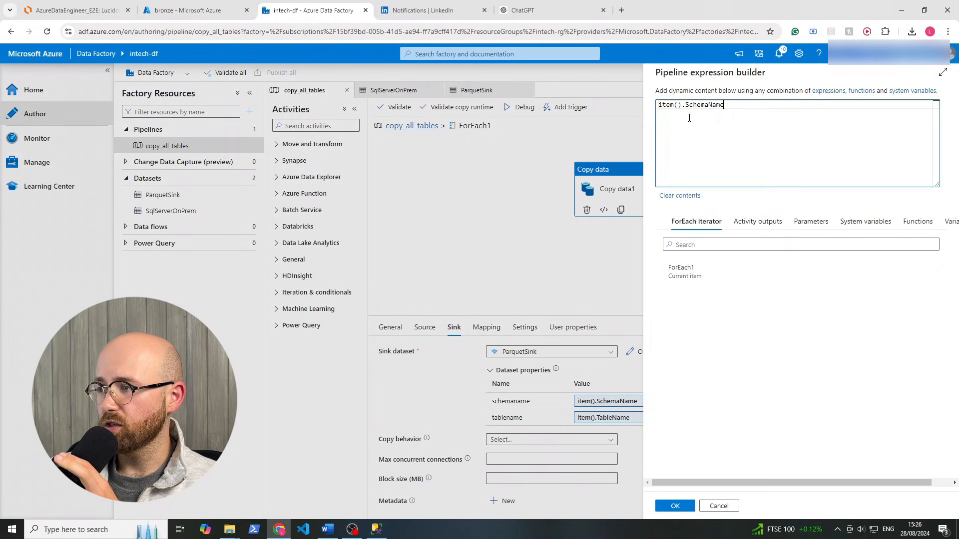
{"action": "double_click", "coordinate": [669, 103]}
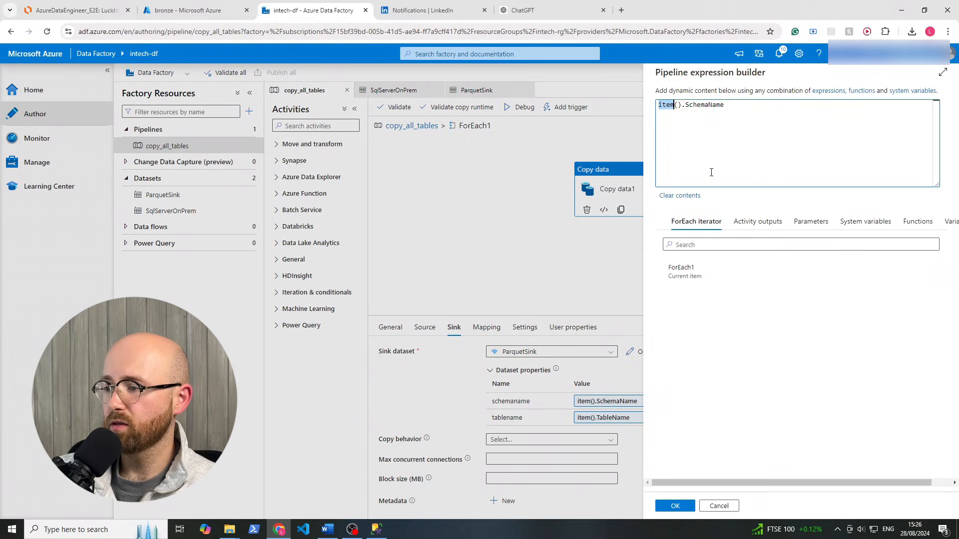
{"action": "left_click", "coordinate": [703, 266]}
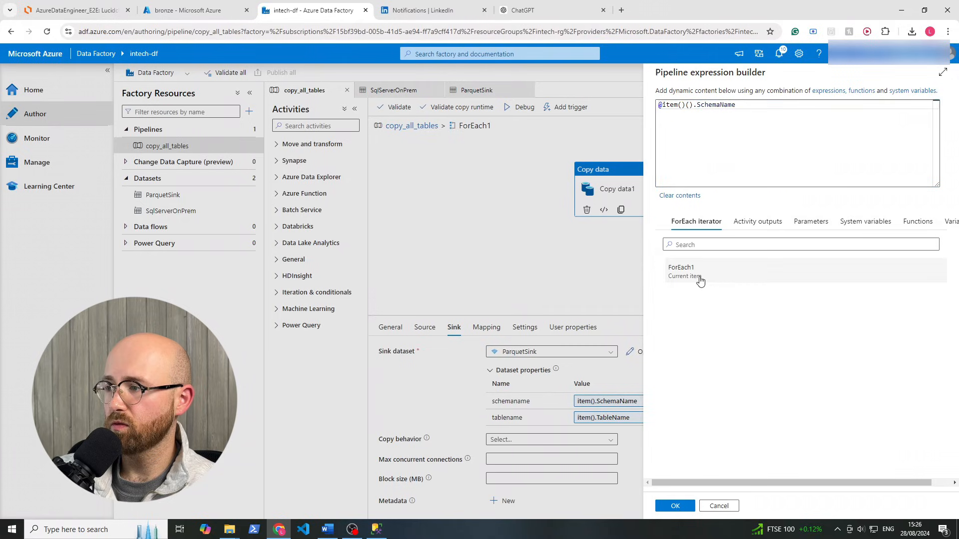
{"action": "left_click_drag", "start_coordinate": [736, 105], "coordinate": [685, 122]}
{"action": "left_click", "coordinate": [689, 115]}
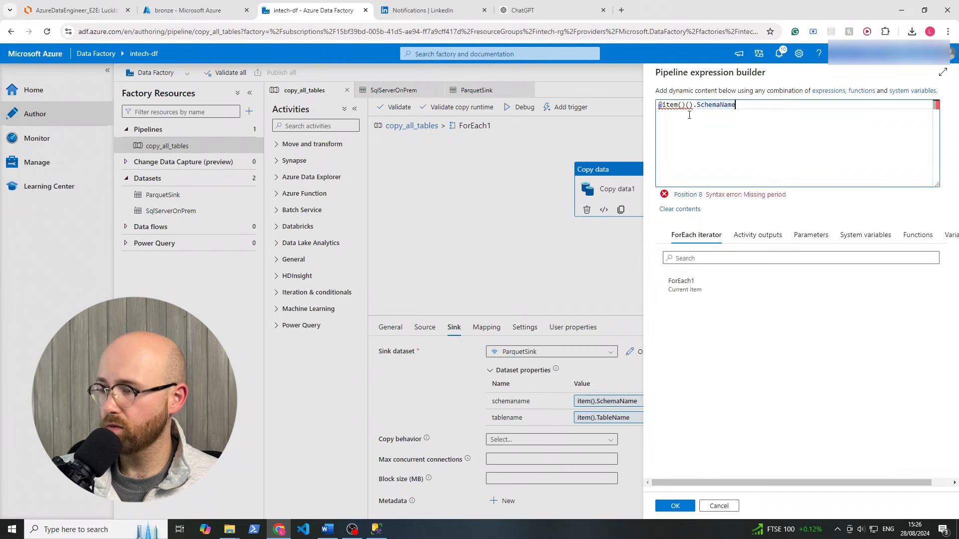
{"action": "left_click", "coordinate": [678, 105]}
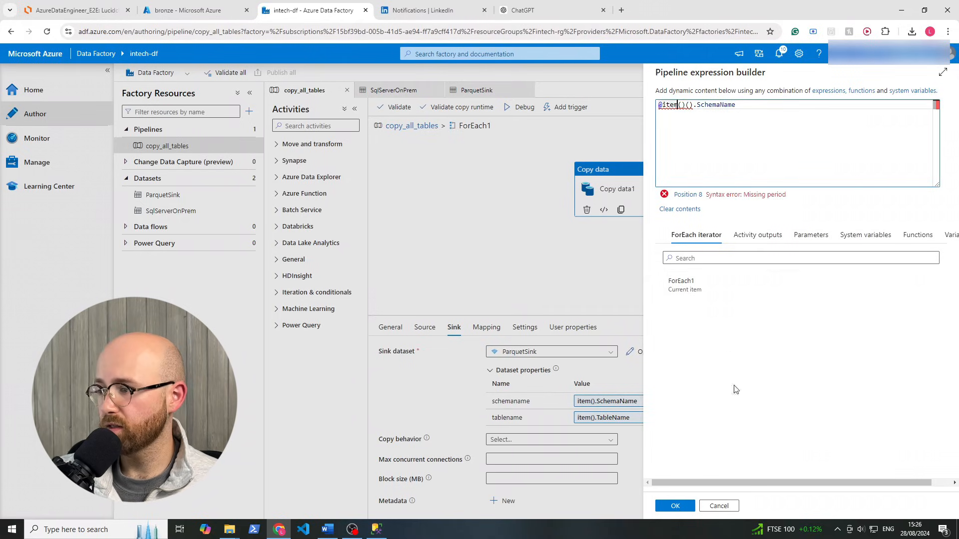
{"action": "left_click", "coordinate": [718, 505]}
{"action": "left_click", "coordinate": [679, 401]}
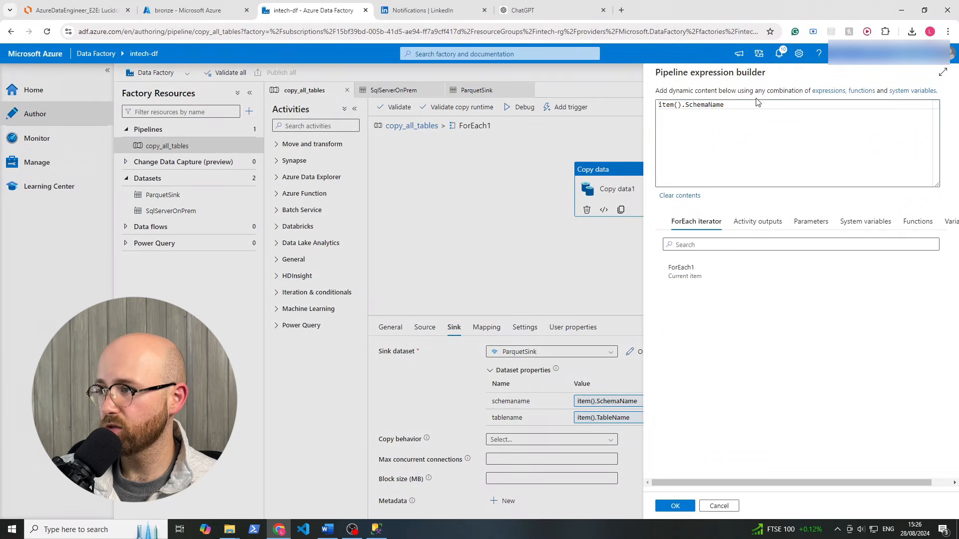
{"action": "left_click", "coordinate": [684, 272]}
{"action": "left_click_drag", "start_coordinate": [732, 105], "coordinate": [773, 104]}
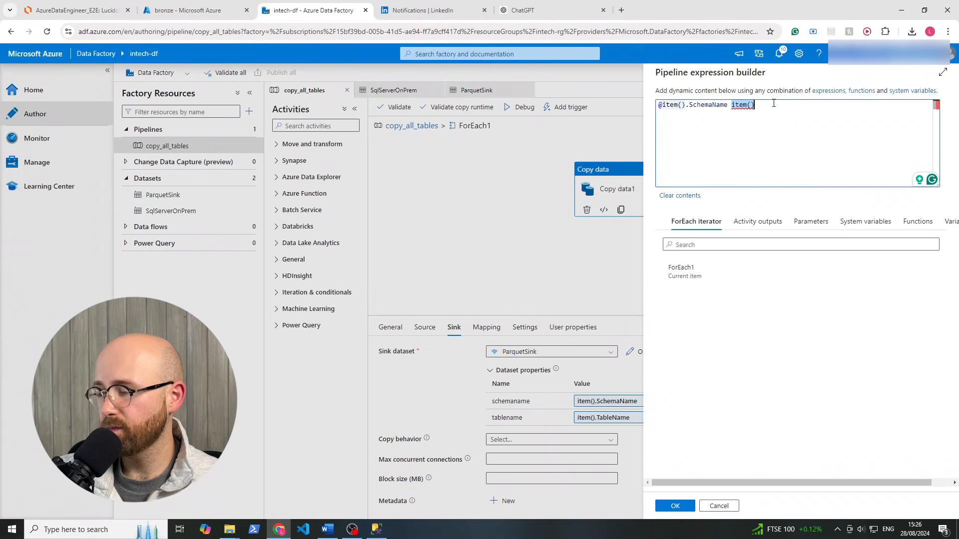
{"action": "key", "text": "BackSpace"}
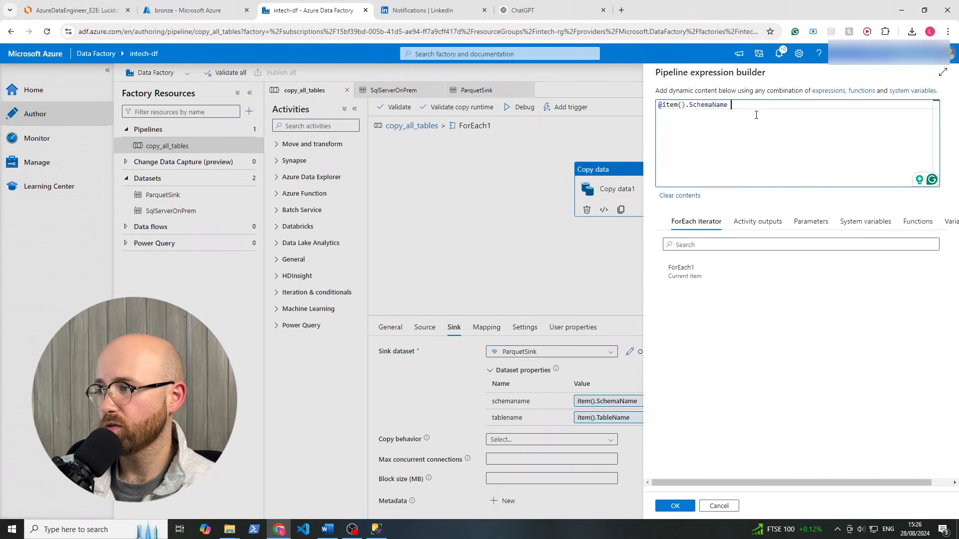
{"action": "left_click", "coordinate": [675, 506]}
{"action": "left_click", "coordinate": [630, 419]}
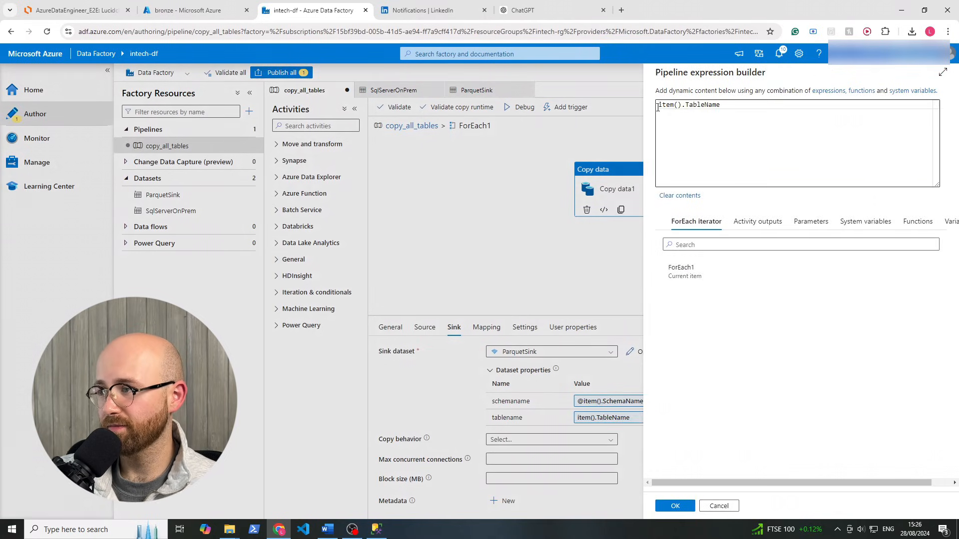
{"action": "left_click", "coordinate": [660, 107]}
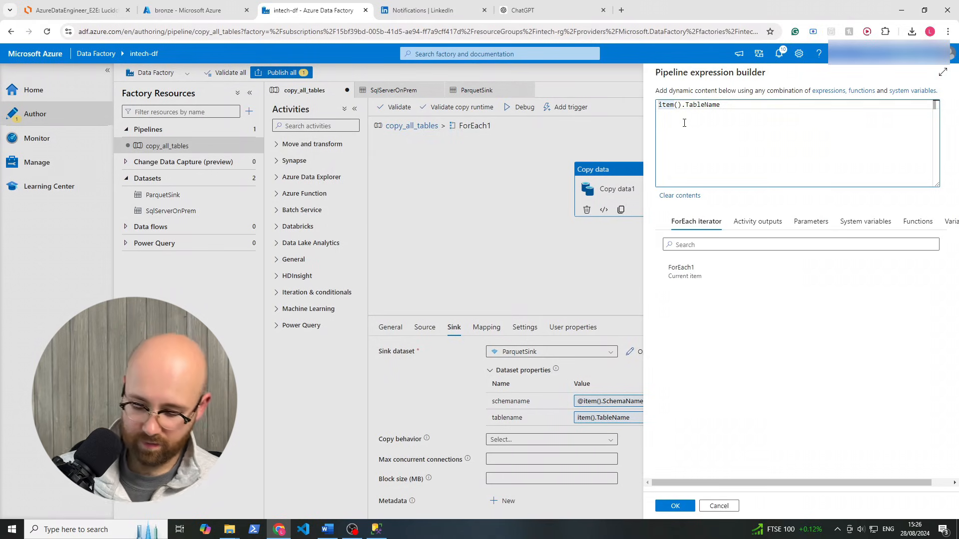
{"action": "type", "text": "@"}
{"action": "left_click", "coordinate": [674, 506]}
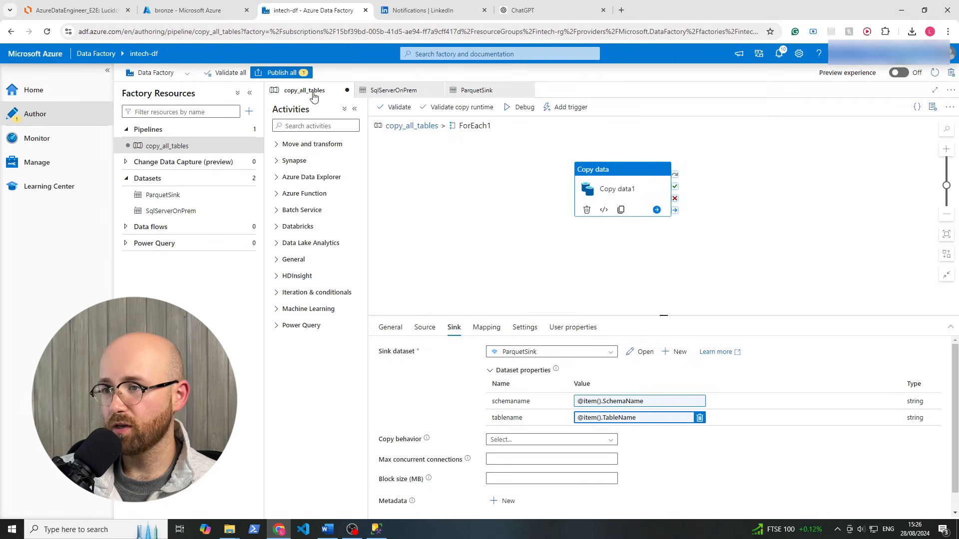
Publish the sink fixes and trigger a new copy_all_tables run without parameters
{"action": "left_click", "coordinate": [281, 73]}
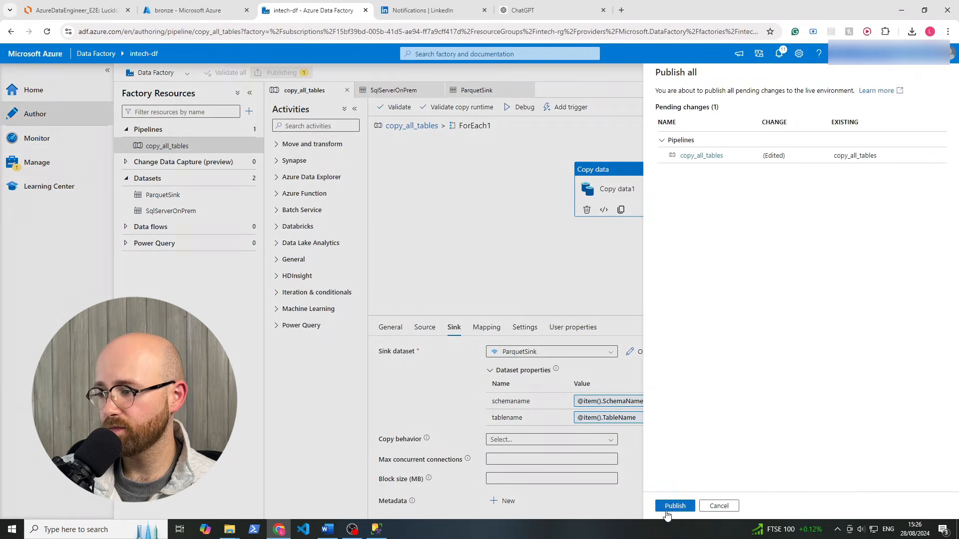
{"action": "left_click", "coordinate": [674, 506]}
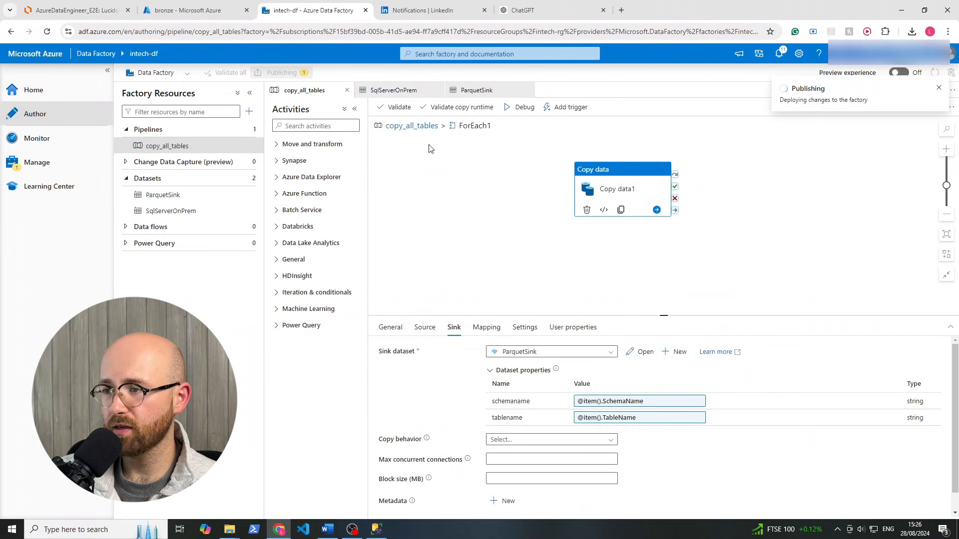
{"action": "left_click", "coordinate": [427, 125]}
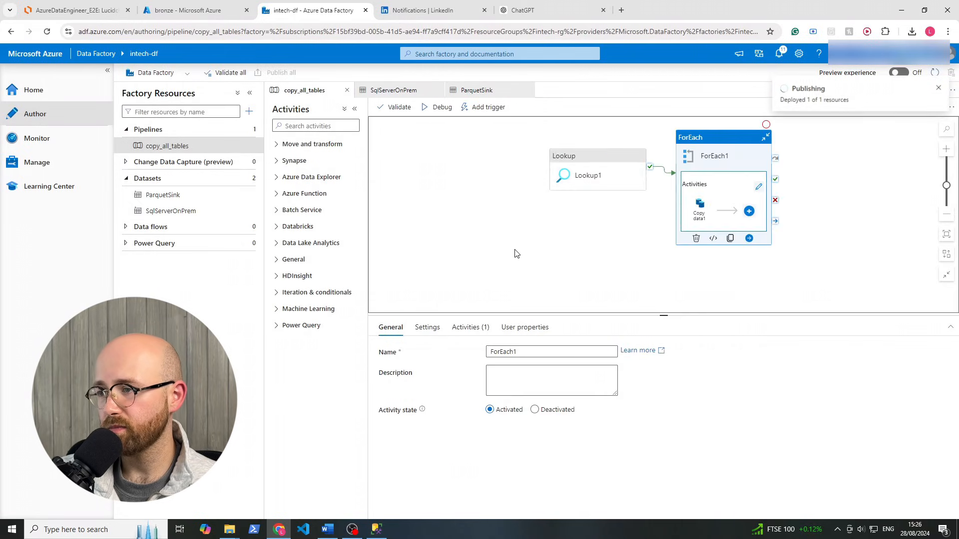
{"action": "left_click", "coordinate": [606, 163]}
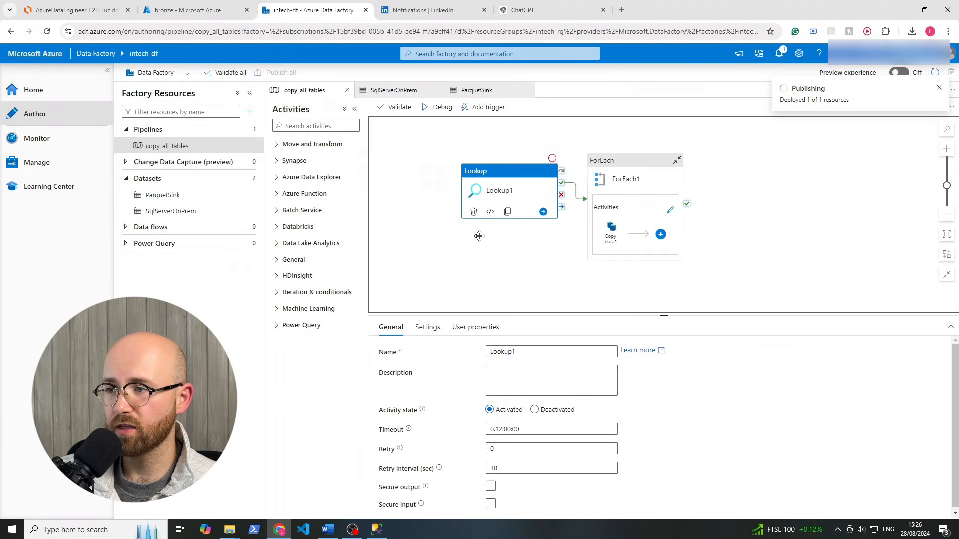
{"action": "left_click", "coordinate": [505, 113]}
{"action": "left_click", "coordinate": [501, 123]}
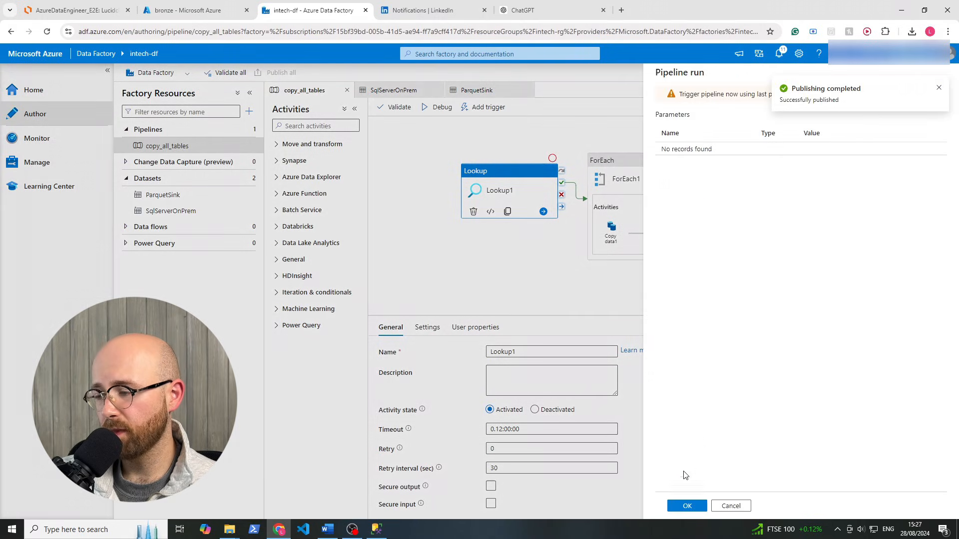
{"action": "left_click", "coordinate": [687, 506]}
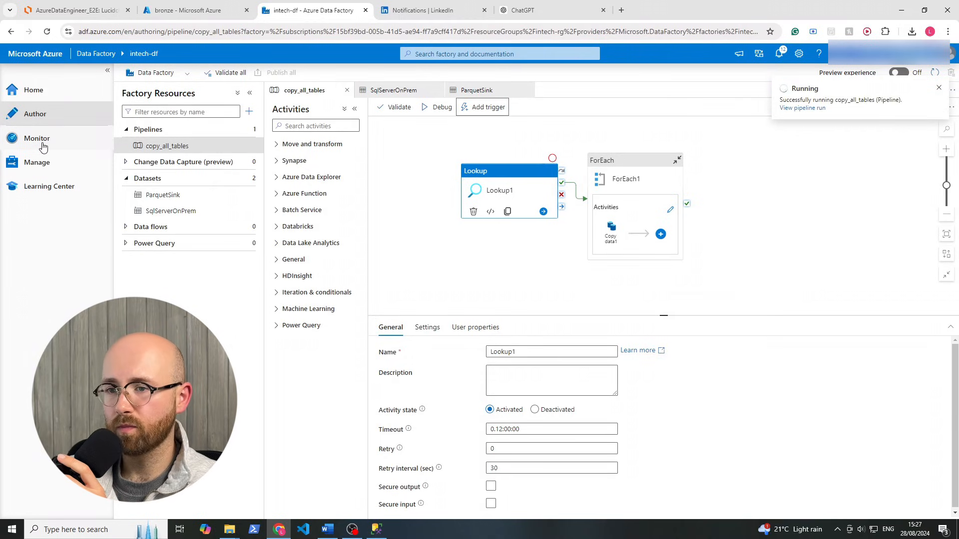
Open the in-progress copy_all_tables run and browse the Monitor sections back to Pipeline runs
{"action": "left_click", "coordinate": [45, 144]}
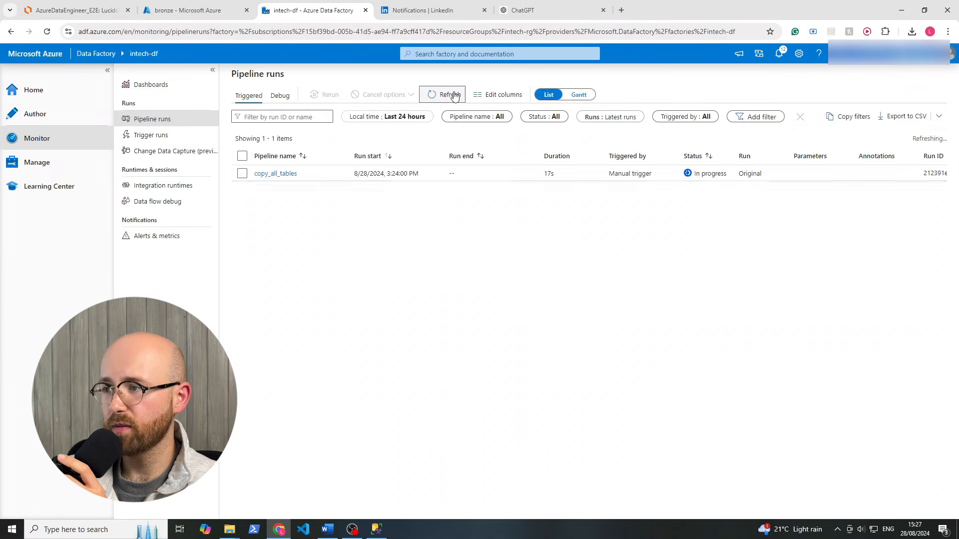
{"action": "left_click", "coordinate": [276, 174]}
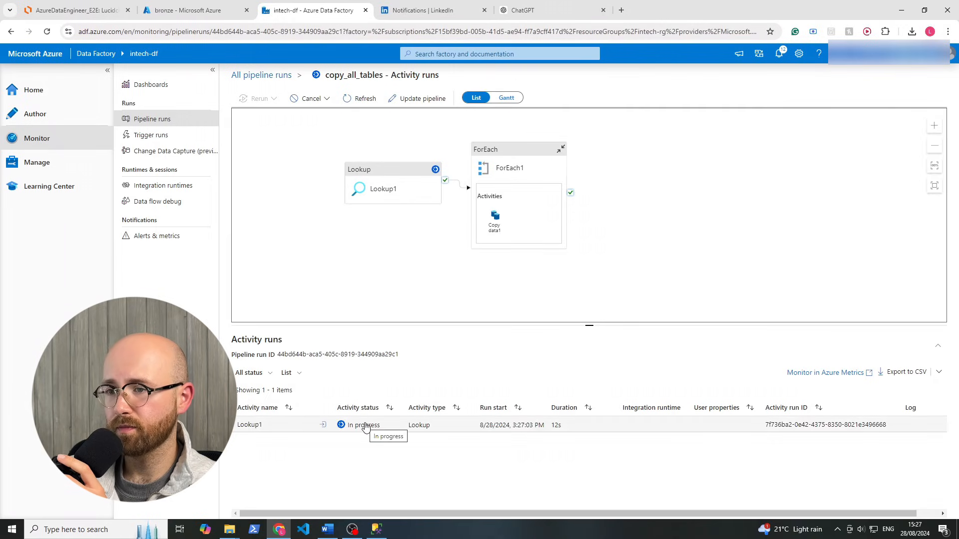
{"action": "left_click", "coordinate": [164, 201]}
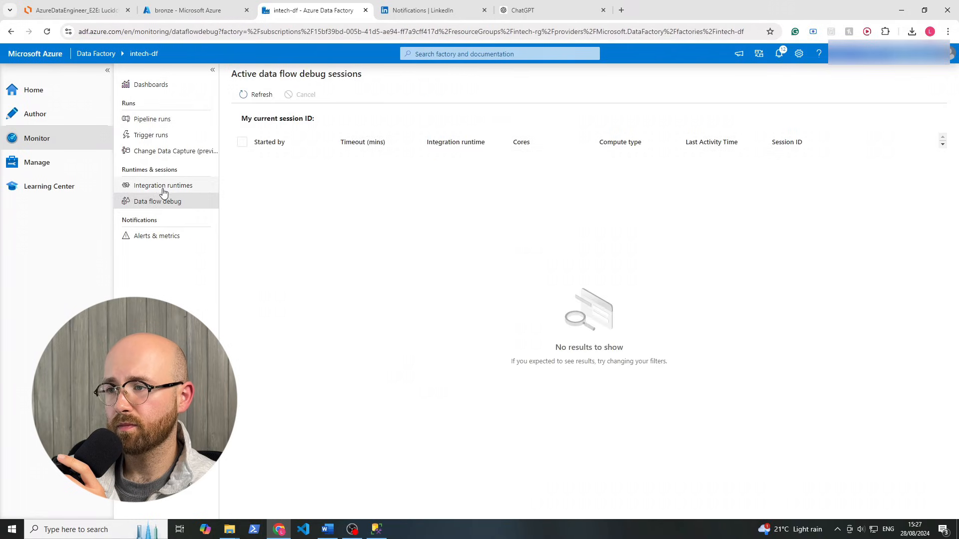
{"action": "left_click", "coordinate": [165, 185]}
{"action": "left_click", "coordinate": [170, 151]}
{"action": "left_click", "coordinate": [167, 135]}
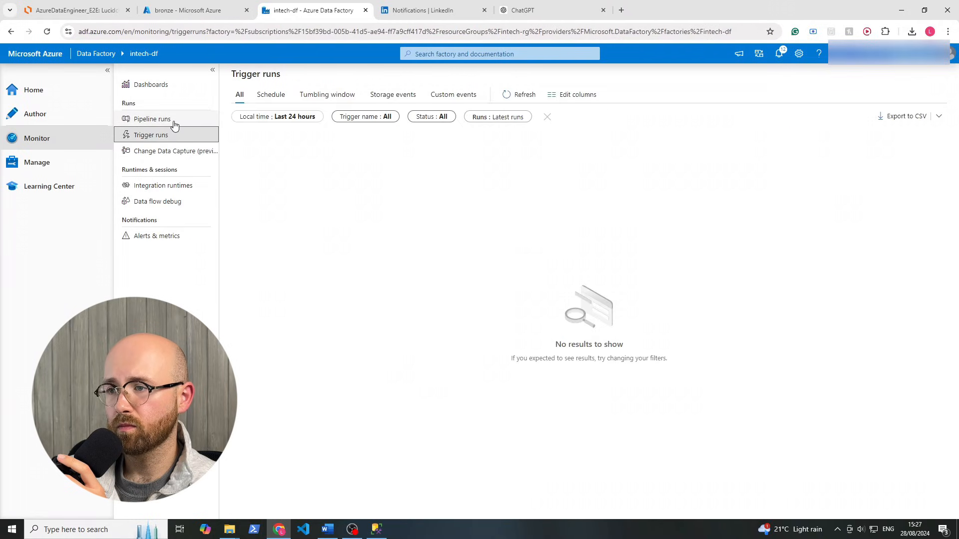
{"action": "left_click", "coordinate": [173, 123]}
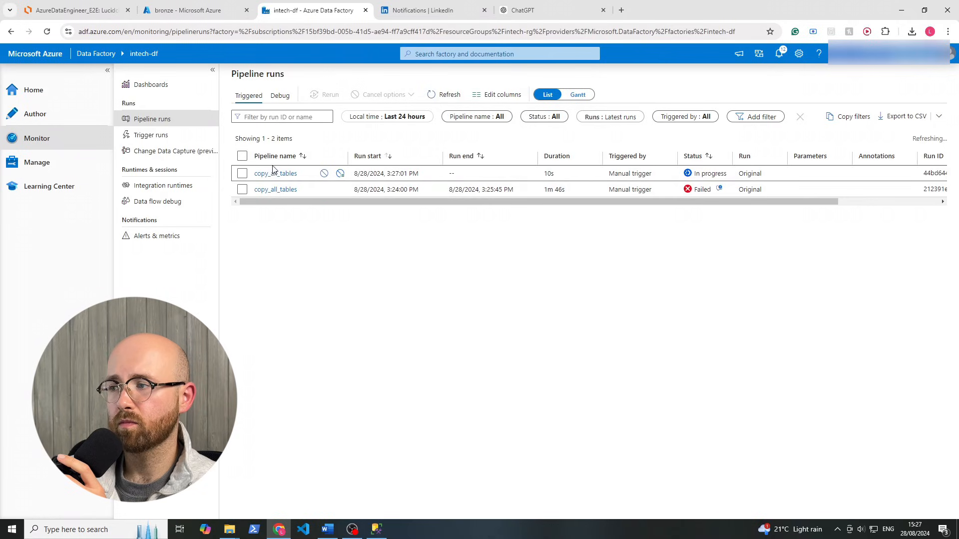
Refresh the run's activity runs, showing Lookup1 succeeded and copies queued
{"action": "left_click", "coordinate": [277, 173]}
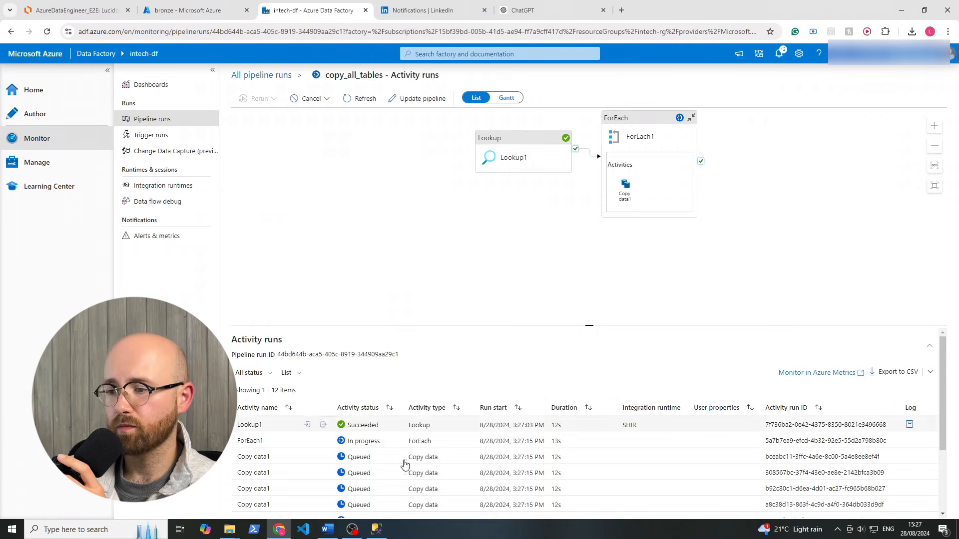
{"action": "scroll", "coordinate": [447, 447], "scroll_direction": "down", "scroll_amount": 3}
{"action": "scroll", "coordinate": [447, 447], "scroll_direction": "down", "scroll_amount": 2}
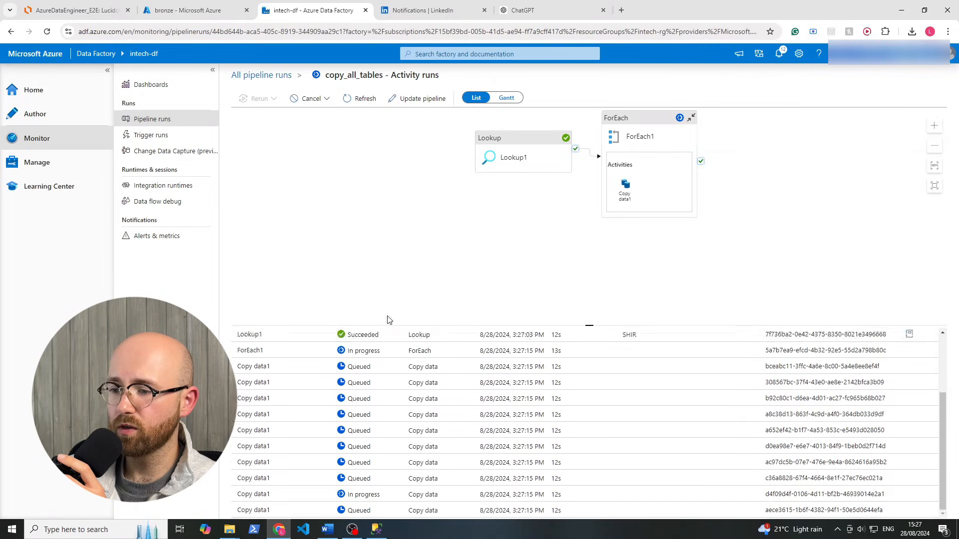
{"action": "left_click", "coordinate": [348, 100]}
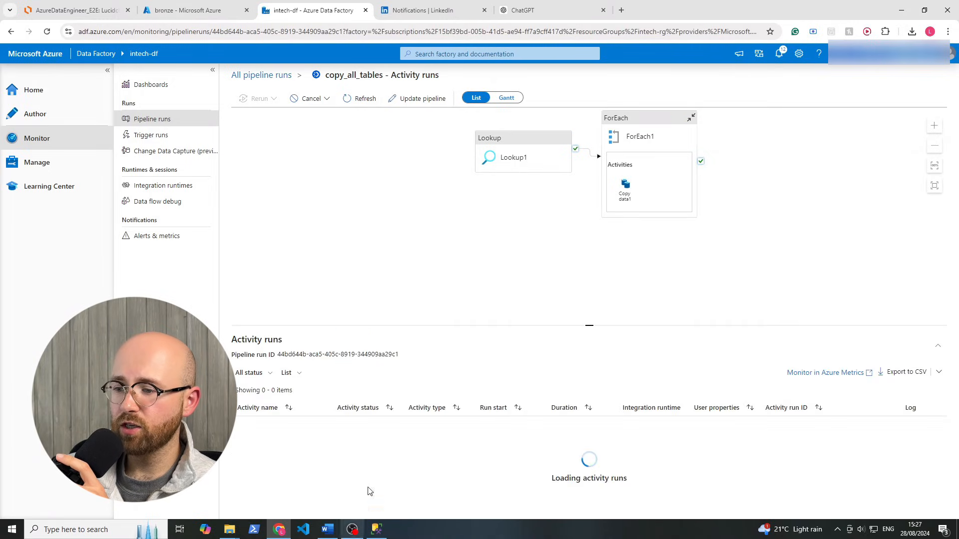
{"action": "scroll", "coordinate": [372, 489], "scroll_direction": "down", "scroll_amount": 3}
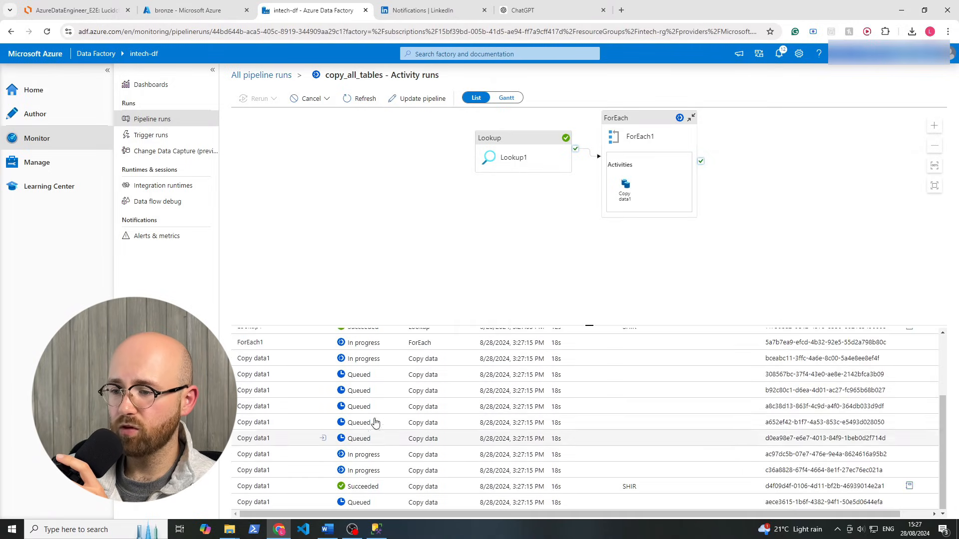
{"action": "left_click", "coordinate": [209, 12]}
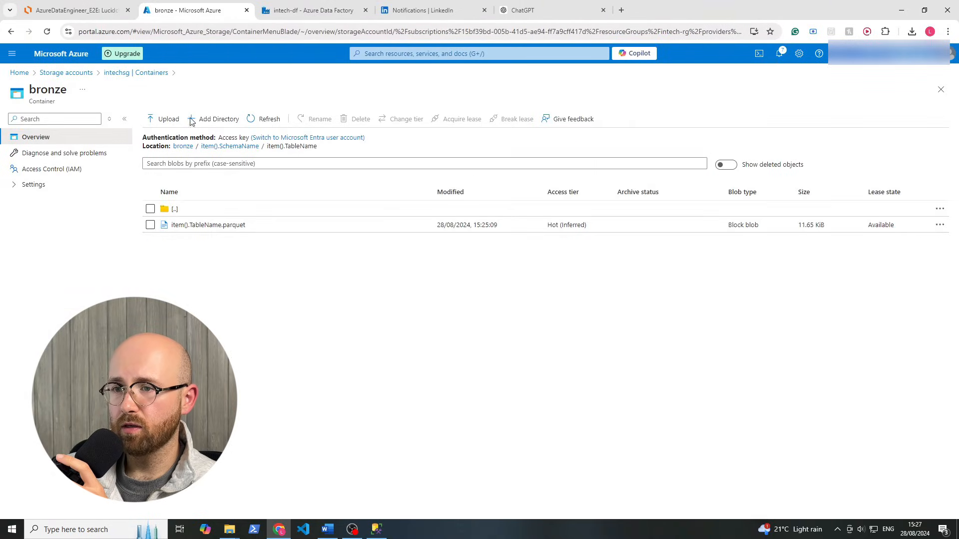
Browse bronze > SalesLT > Address to find Address.parquet, then refresh the SalesLT listing
{"action": "left_click", "coordinate": [120, 72]}
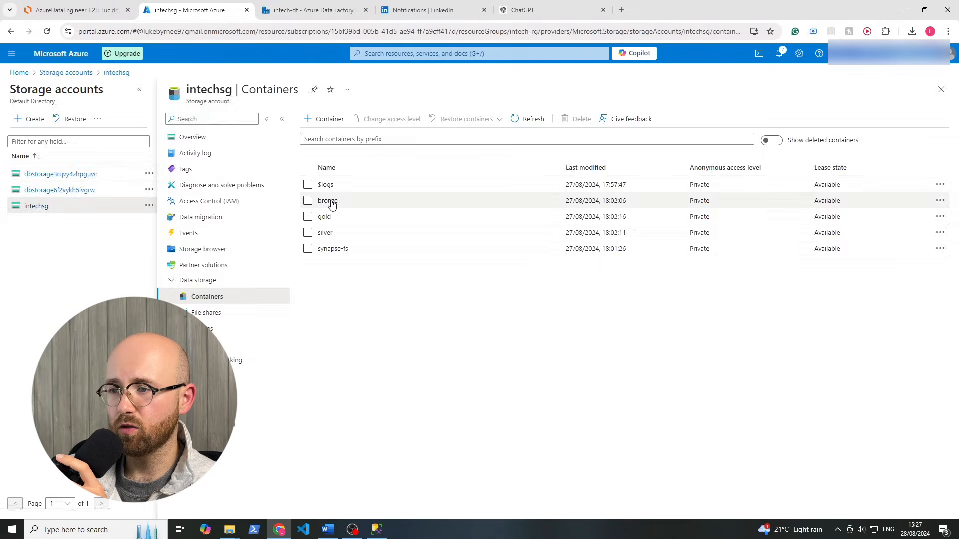
{"action": "left_click", "coordinate": [327, 200]}
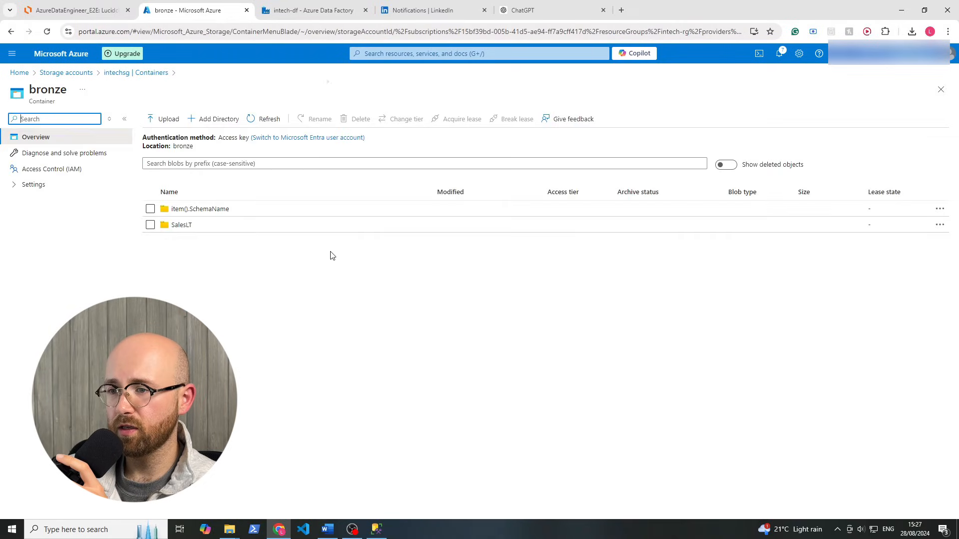
{"action": "left_click", "coordinate": [182, 226]}
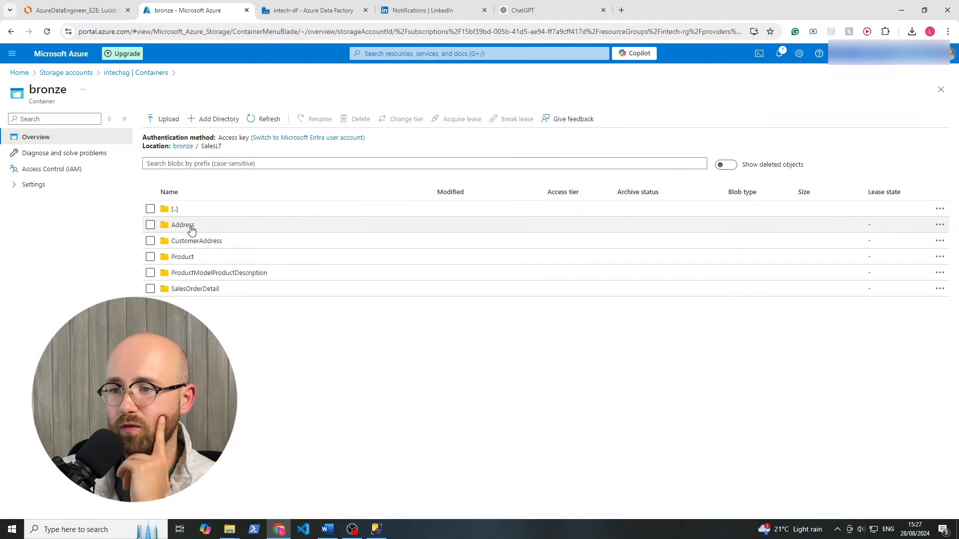
{"action": "left_click", "coordinate": [190, 227]}
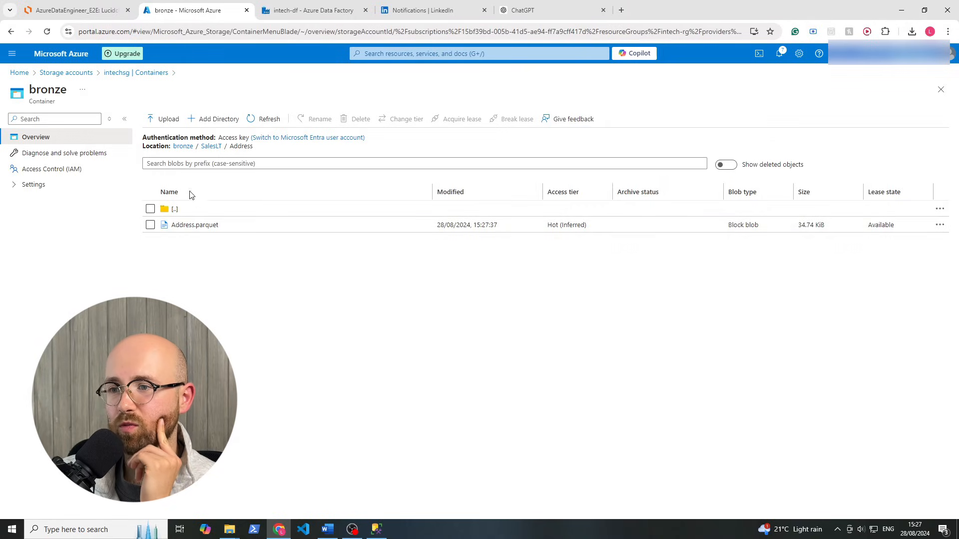
{"action": "left_click", "coordinate": [167, 210]}
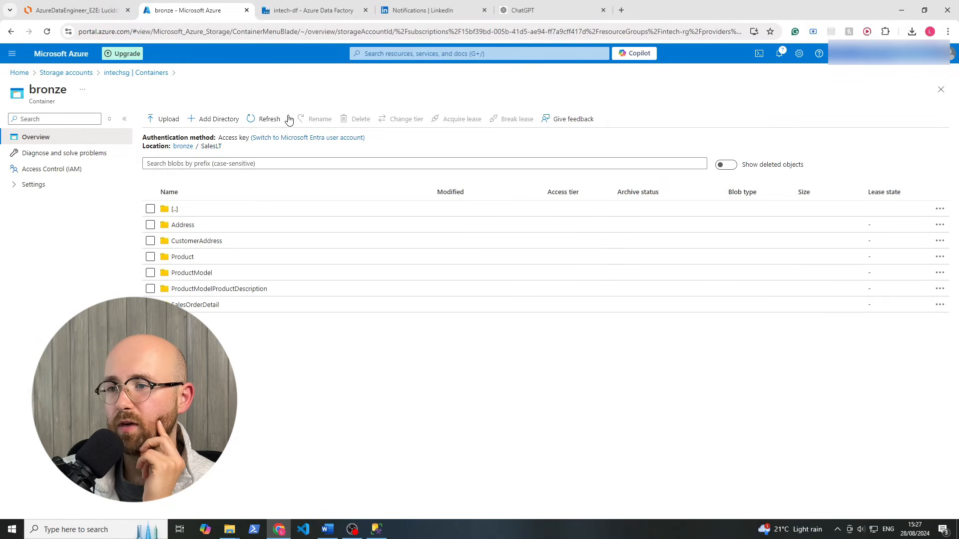
{"action": "left_click", "coordinate": [255, 122]}
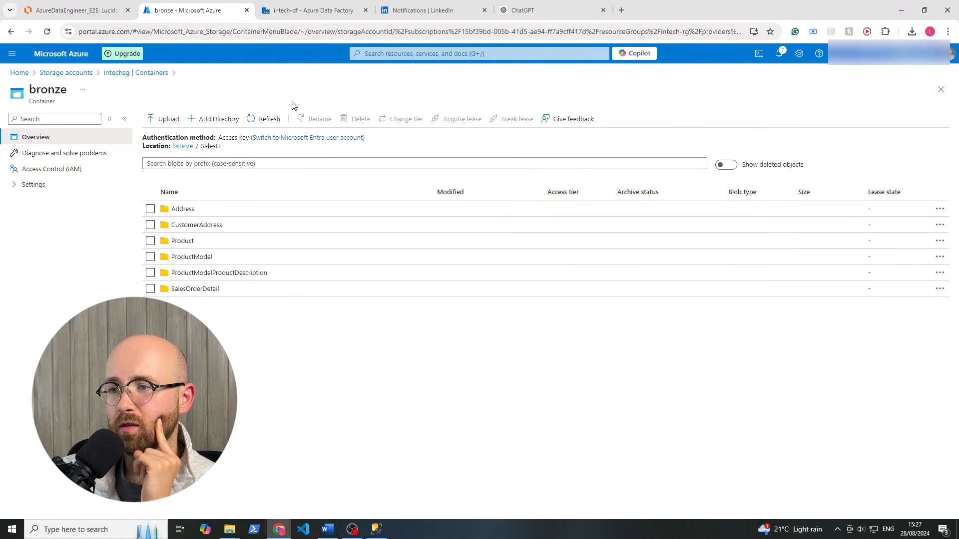
{"action": "left_click", "coordinate": [313, 11]}
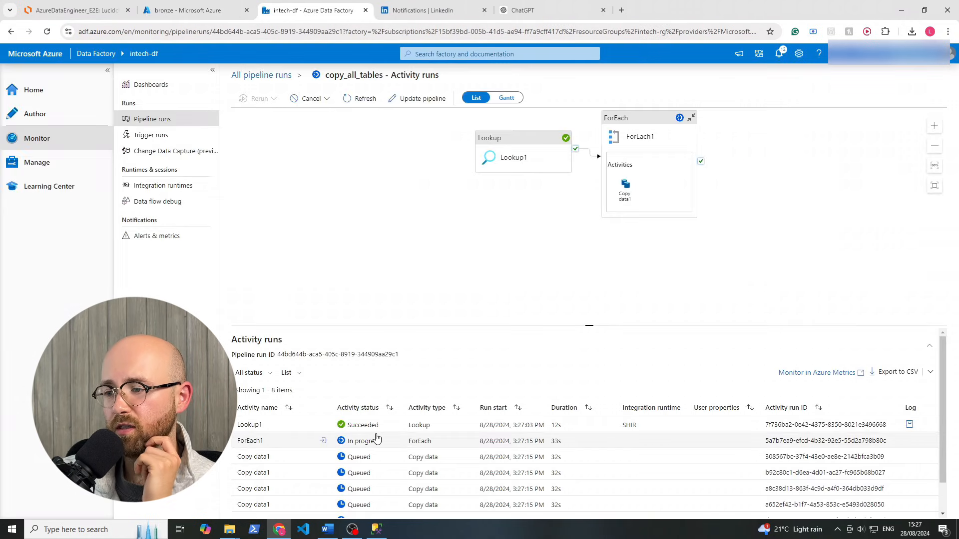
Refresh until all copy_all_tables activities show Succeeded, then go back to the Author canvas
{"action": "left_click", "coordinate": [360, 99]}
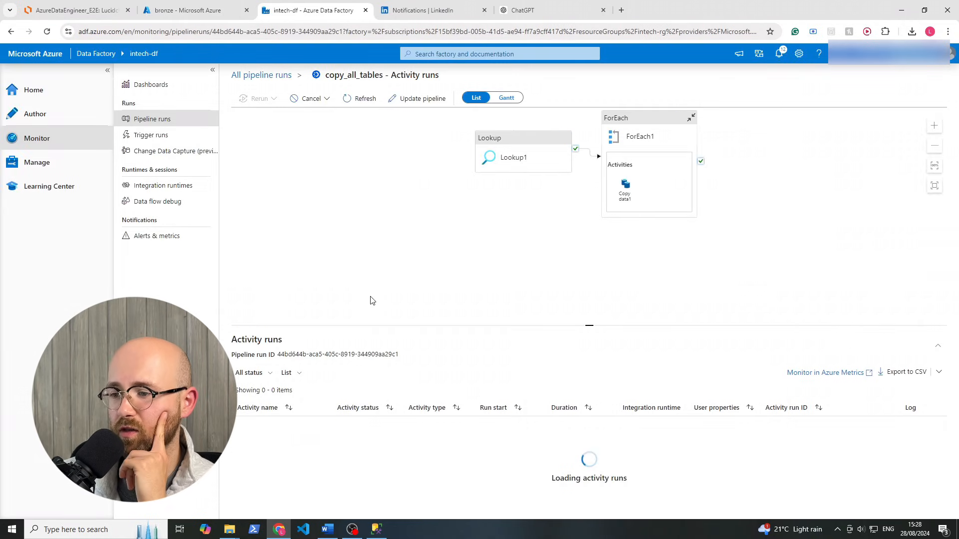
{"action": "scroll", "coordinate": [374, 466], "scroll_direction": "down", "scroll_amount": 3}
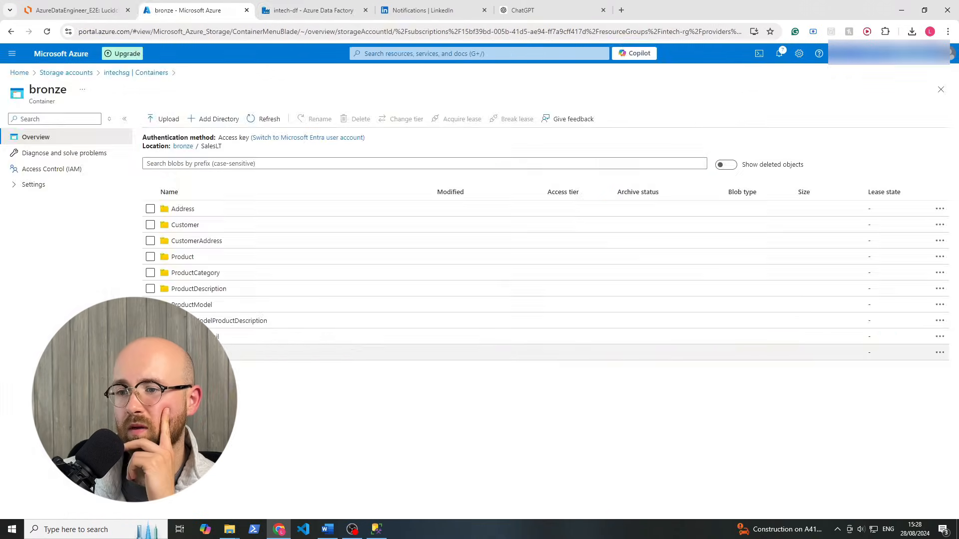
{"action": "left_click", "coordinate": [313, 10]}
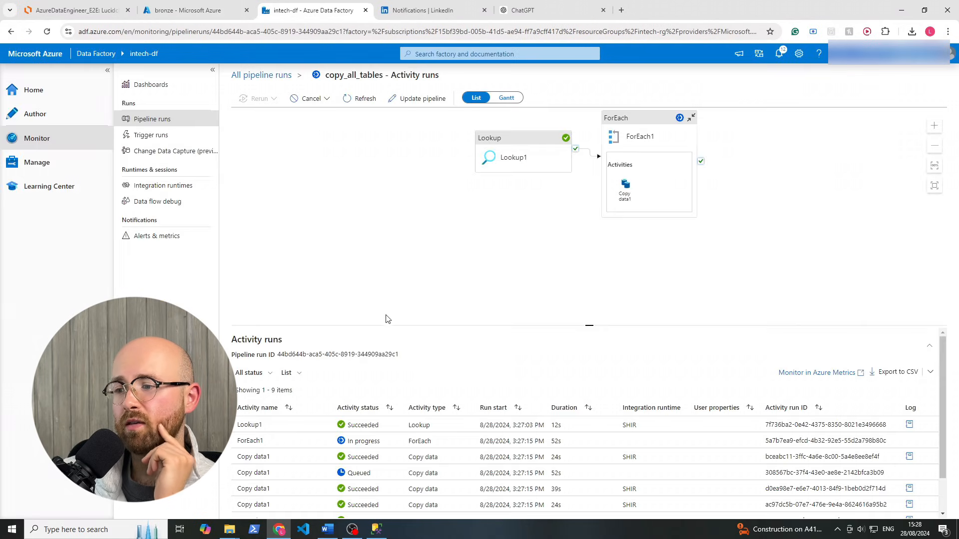
{"action": "left_click", "coordinate": [365, 98]}
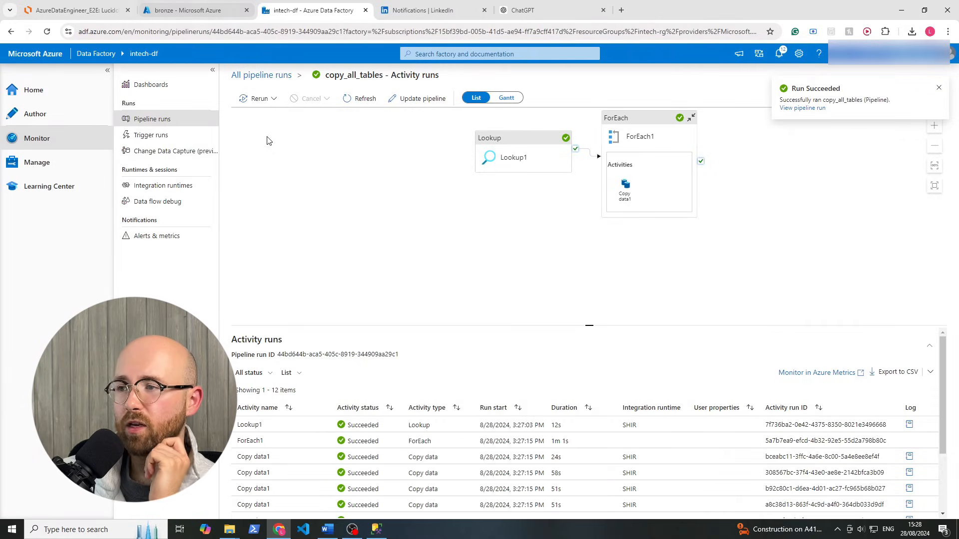
{"action": "left_click", "coordinate": [146, 119]}
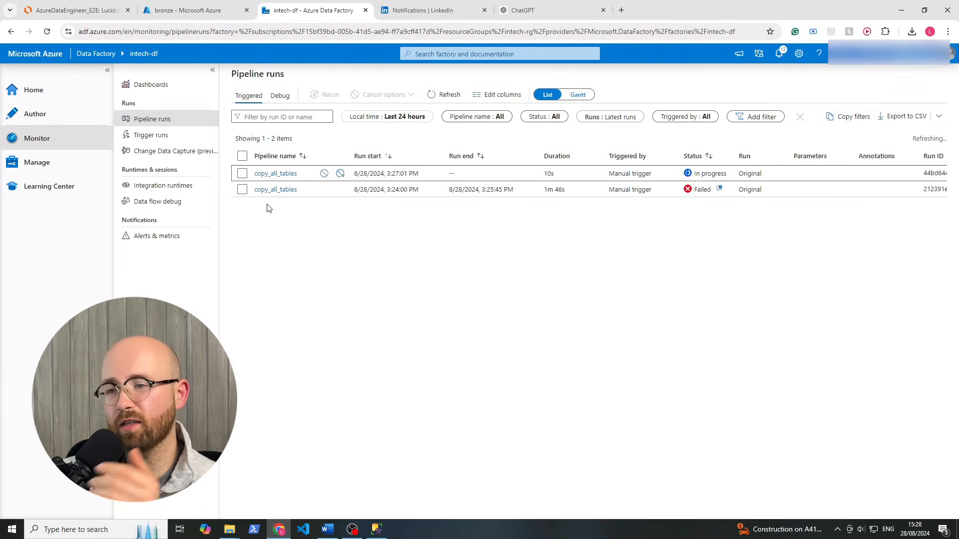
{"action": "left_click", "coordinate": [92, 124]}
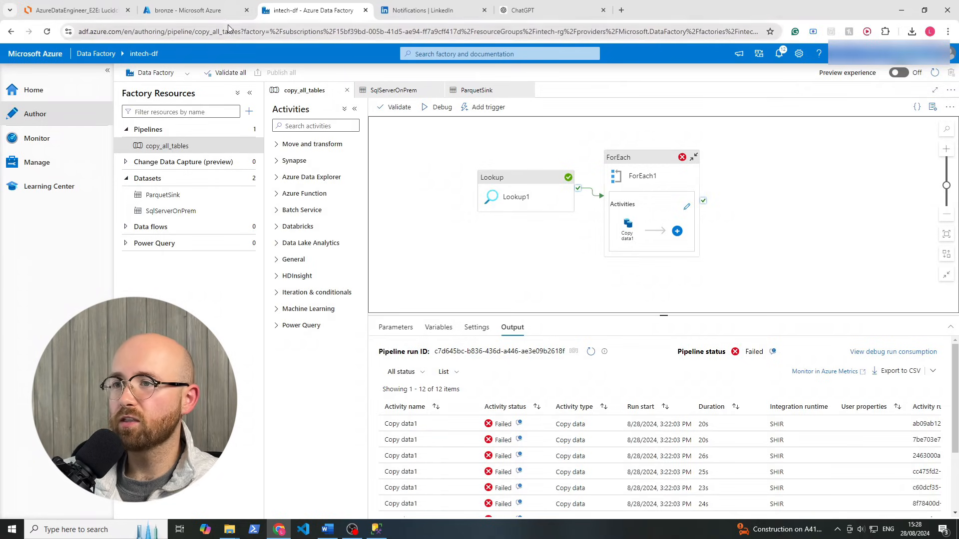
Review the bronze SalesLT table folders, then bring up the AzureDataEngineer_E2E diagram
{"action": "left_click", "coordinate": [220, 10]}
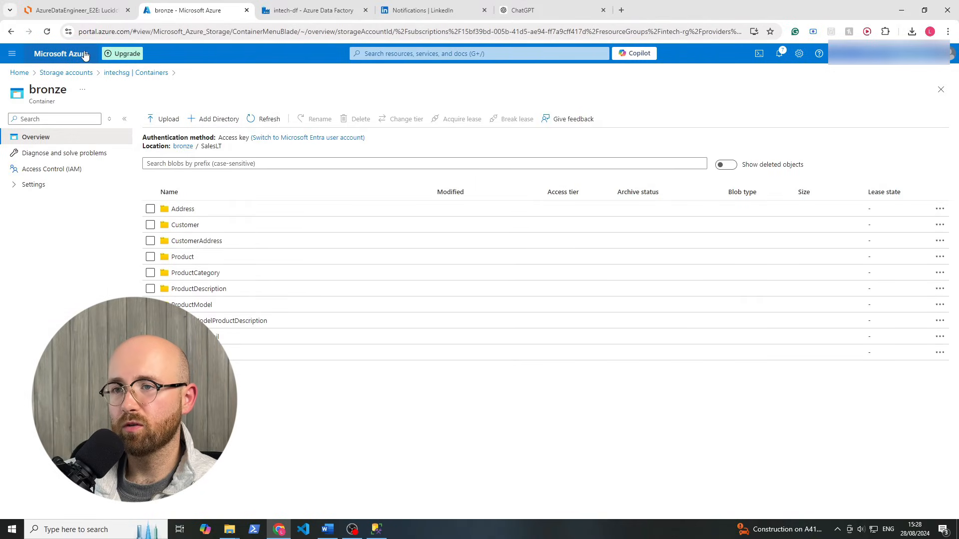
{"action": "left_click", "coordinate": [105, 10]}
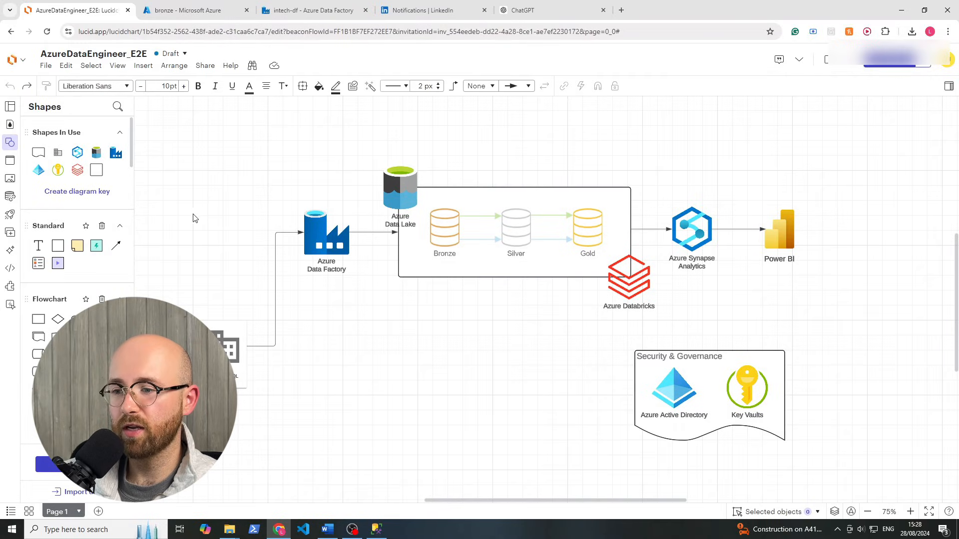
Select and deselect the diagram's six left-side shapes, then return to the Azure home page
{"action": "left_click_drag", "start_coordinate": [159, 127], "coordinate": [400, 467]}
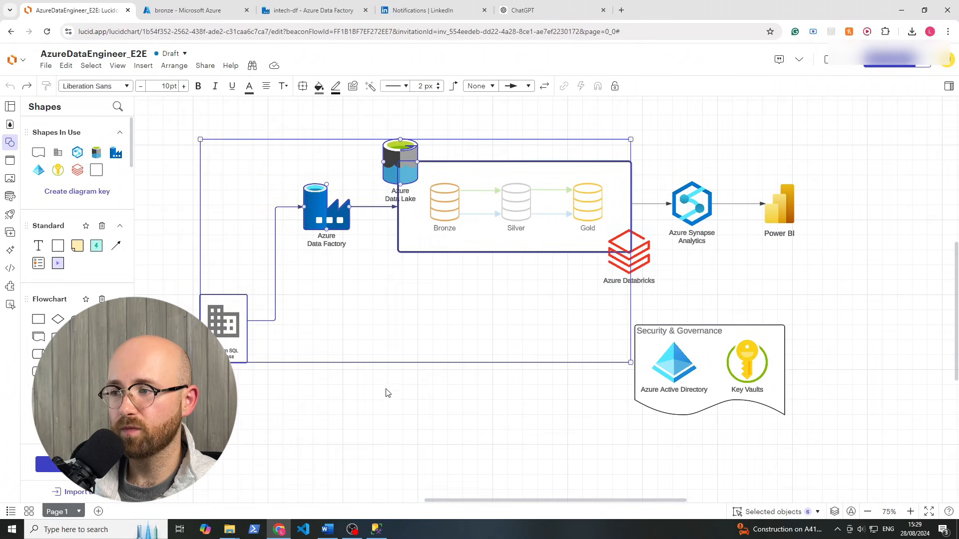
{"action": "left_click", "coordinate": [400, 403]}
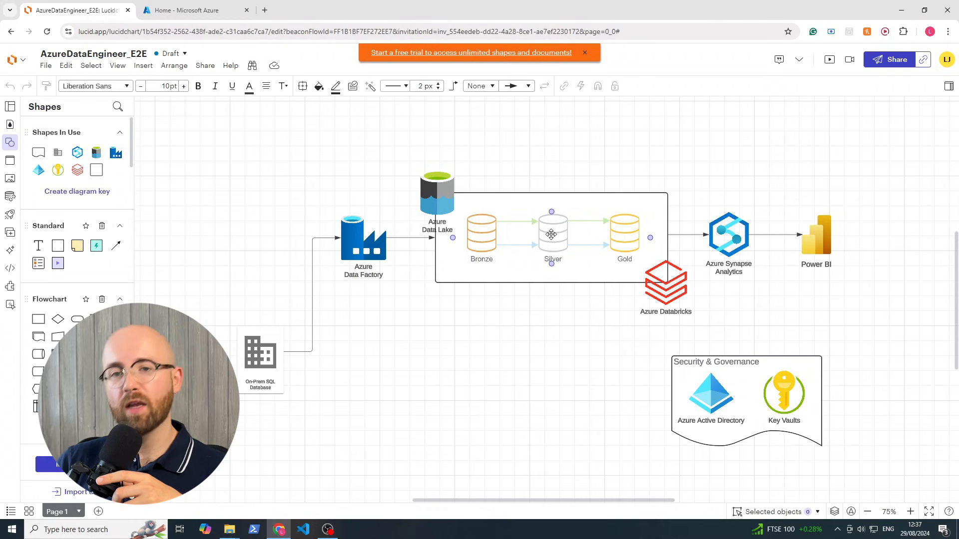
{"action": "left_click", "coordinate": [201, 7]}
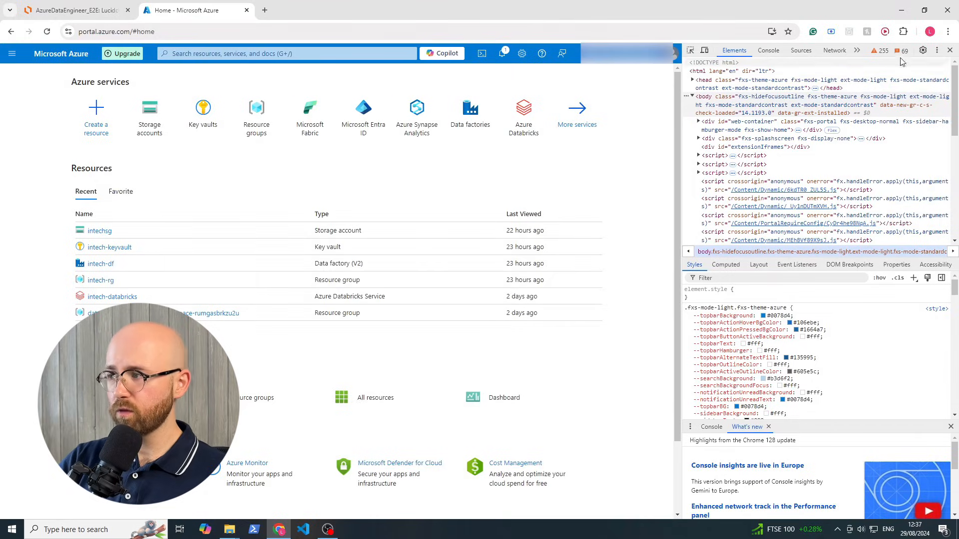
Close DevTools and launch the intech-databricks workspace from the intech-rg resource group
{"action": "left_click", "coordinate": [950, 50]}
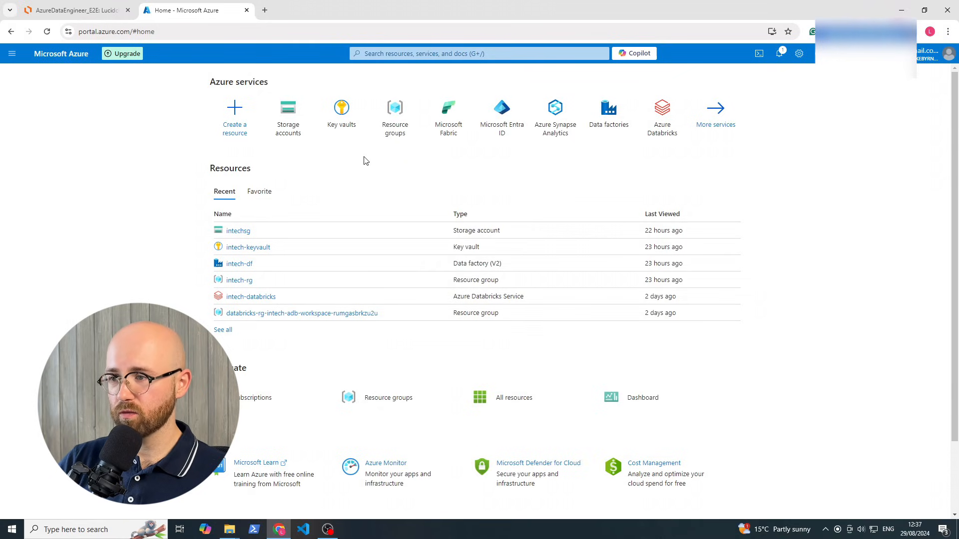
{"action": "left_click", "coordinate": [395, 112]}
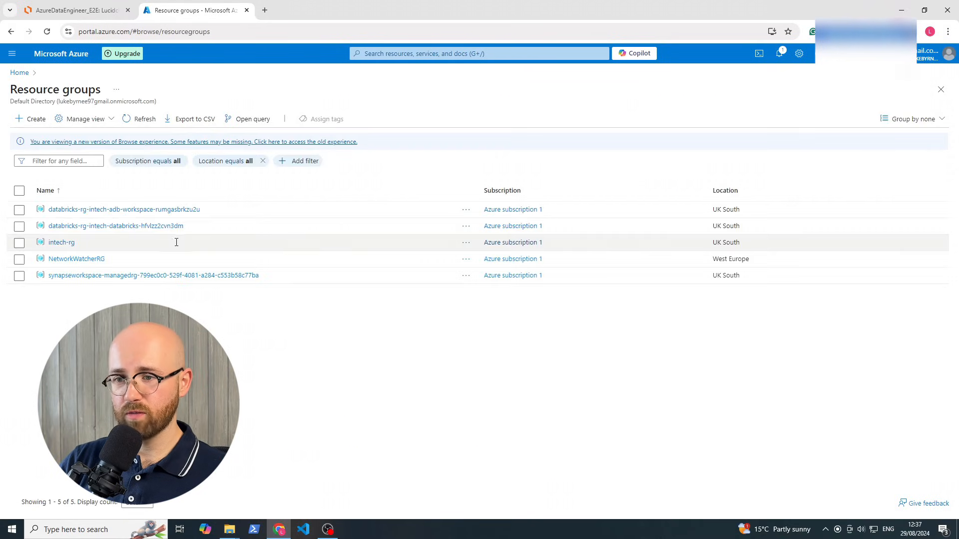
{"action": "left_click", "coordinate": [60, 243]}
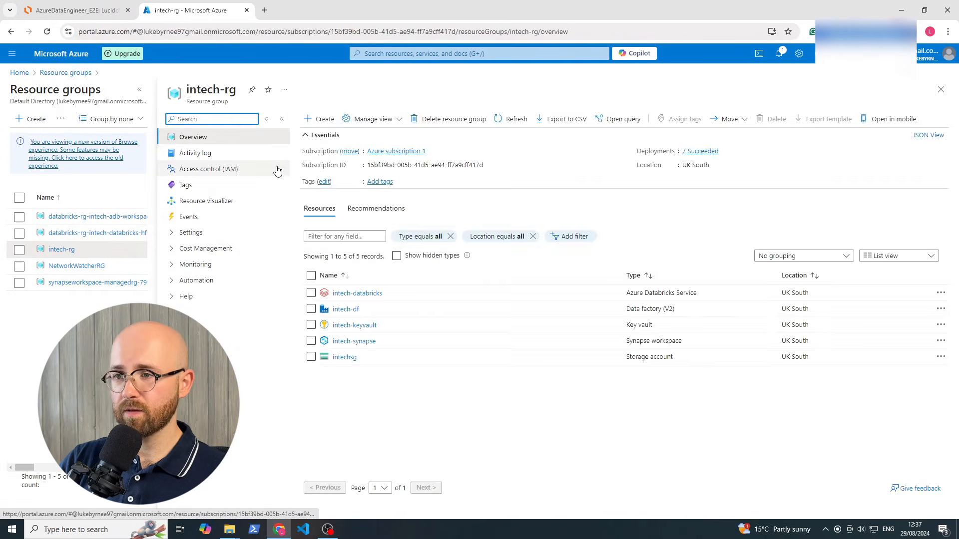
{"action": "left_click", "coordinate": [340, 294]}
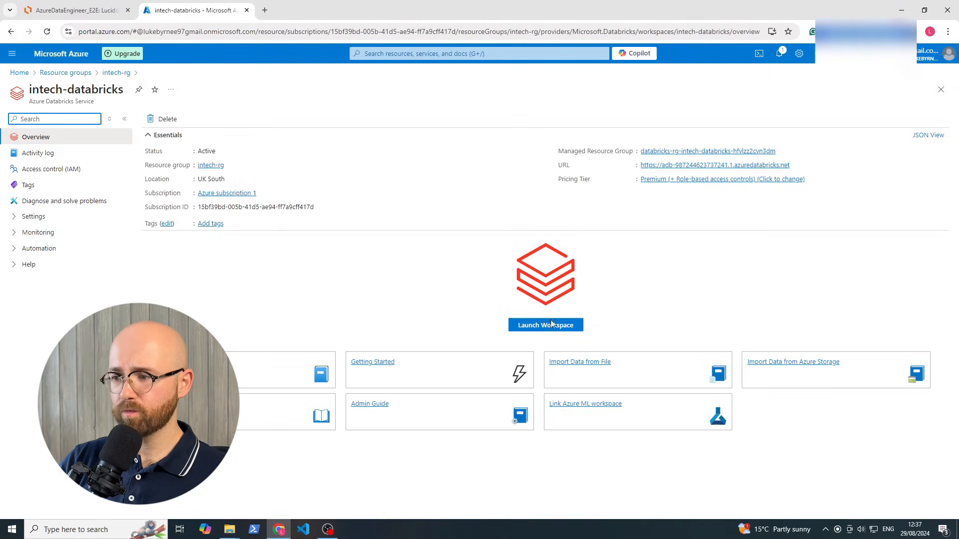
{"action": "left_click", "coordinate": [561, 325]}
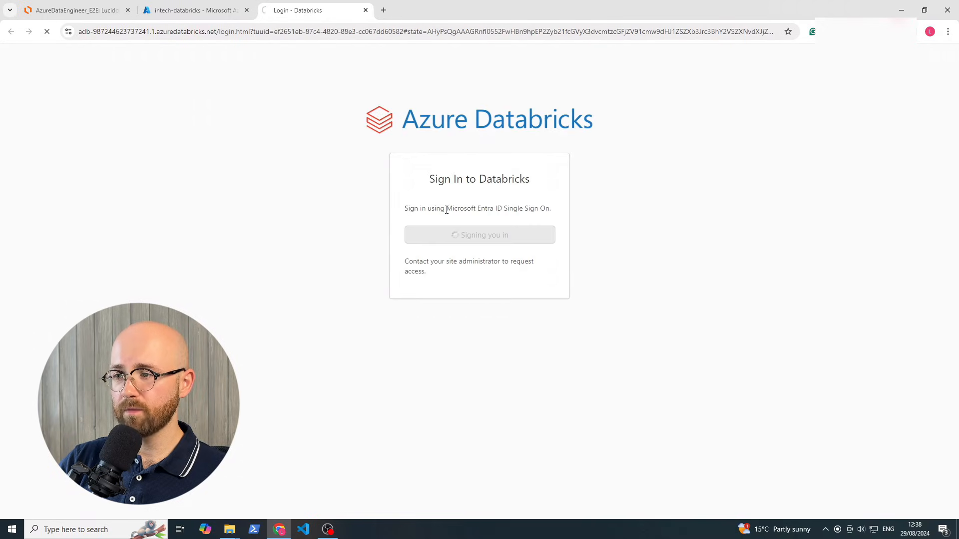
Reload the intech-databricks overview, relaunch the workspace, and close the failed Databricks tab
{"action": "left_click_drag", "start_coordinate": [446, 210], "coordinate": [501, 211]}
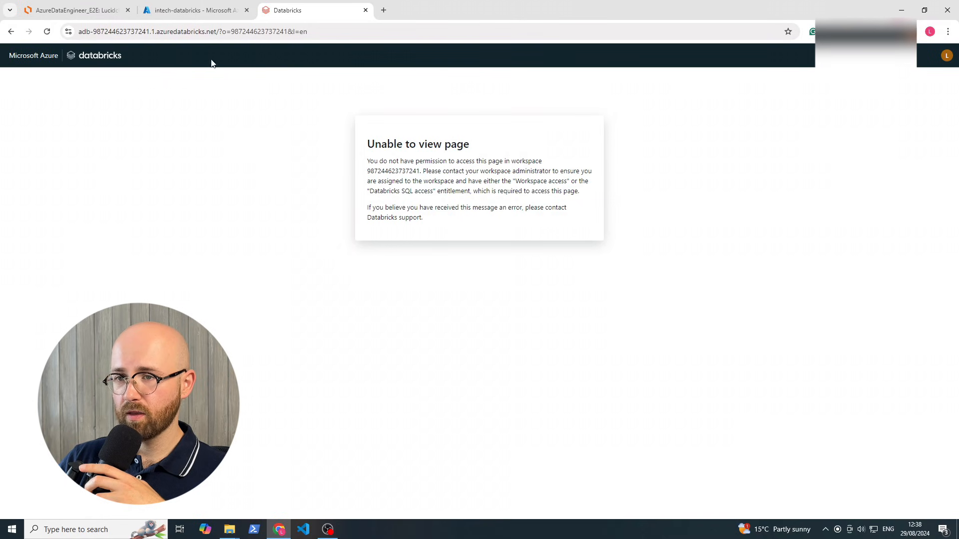
{"action": "left_click", "coordinate": [193, 10]}
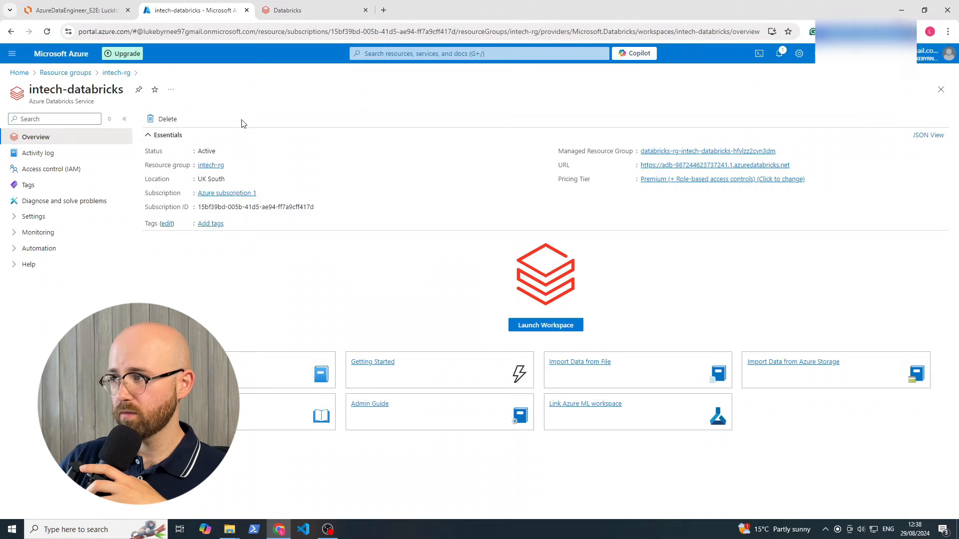
{"action": "left_click", "coordinate": [47, 31]}
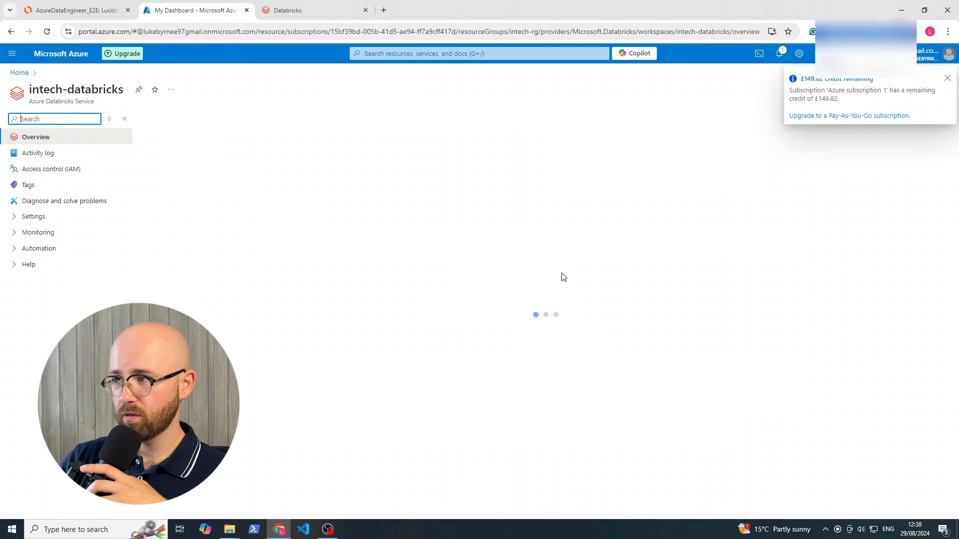
{"action": "left_click", "coordinate": [542, 327]}
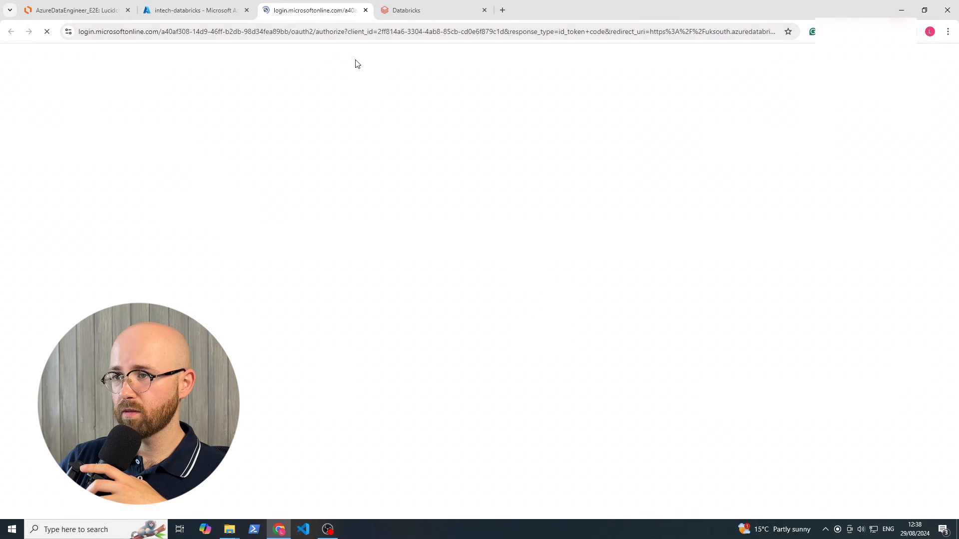
{"action": "left_click", "coordinate": [483, 10]}
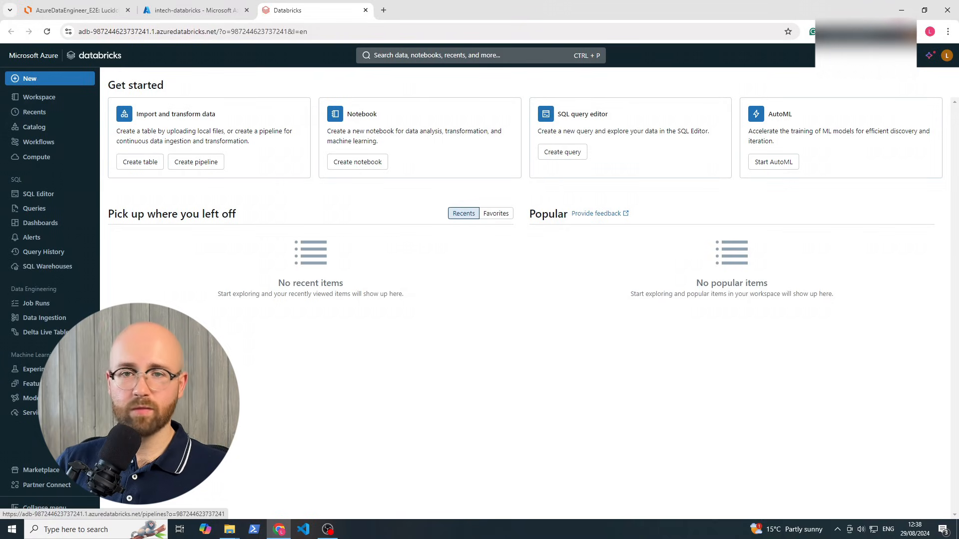
Browse Workspace, then go to Compute and start a new compute cluster form
{"action": "left_click", "coordinate": [54, 98]}
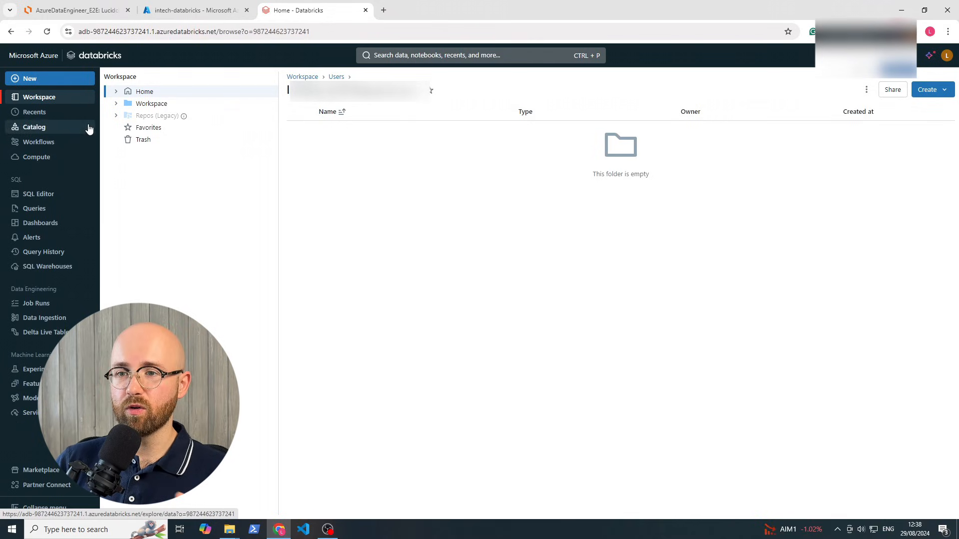
{"action": "left_click", "coordinate": [66, 157]}
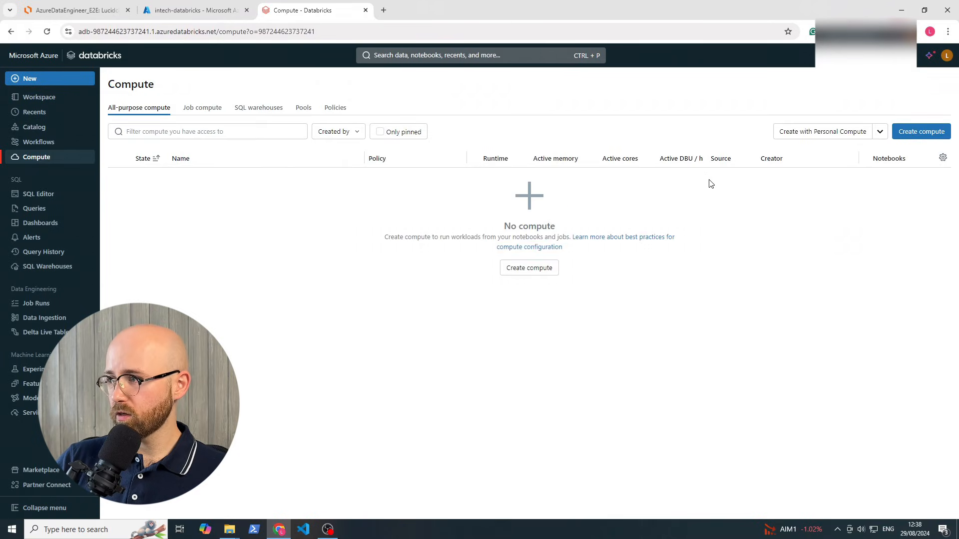
{"action": "left_click", "coordinate": [915, 138]}
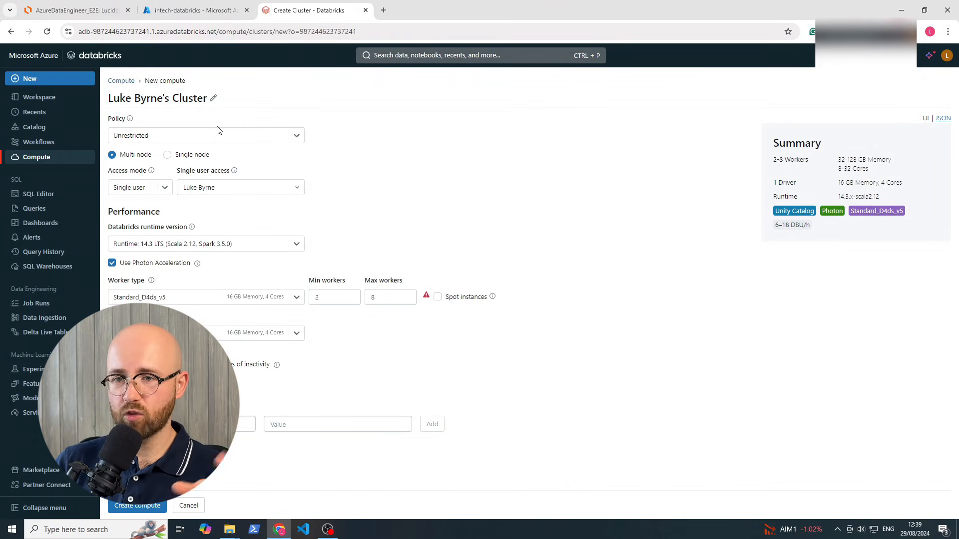
{"action": "left_click", "coordinate": [75, 10]}
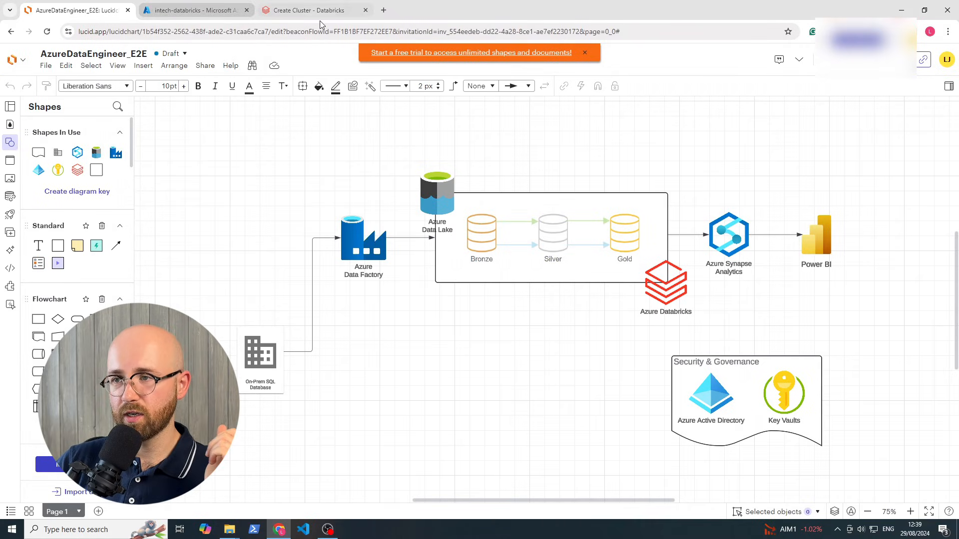
{"action": "left_click", "coordinate": [280, 14]}
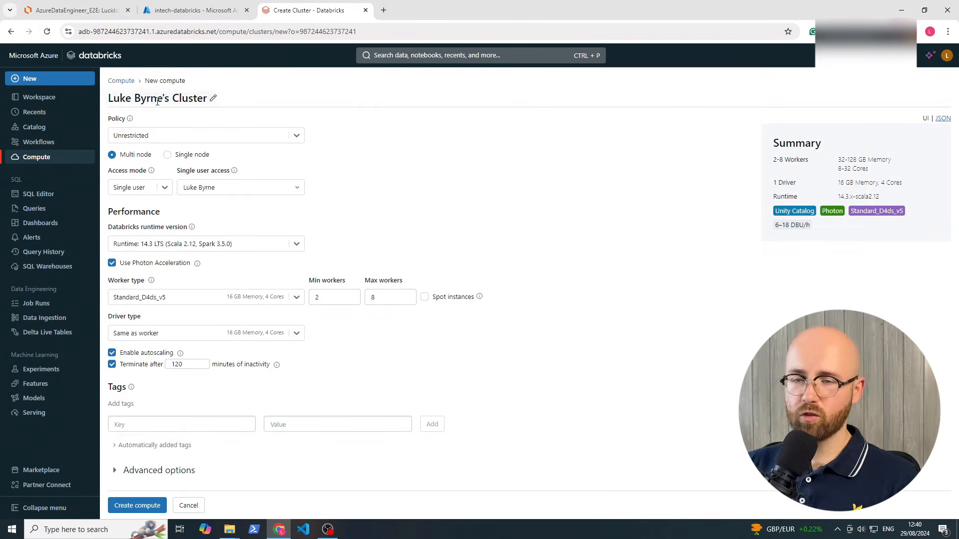
Rename the cluster to 'in tech Cluster'
{"action": "left_click", "coordinate": [207, 97]}
{"action": "left_click_drag", "start_coordinate": [207, 98], "coordinate": [108, 98]}
{"action": "left_click", "coordinate": [132, 98]}
{"action": "left_click_drag", "start_coordinate": [171, 99], "coordinate": [93, 112]}
{"action": "type", "text": "in tech"}
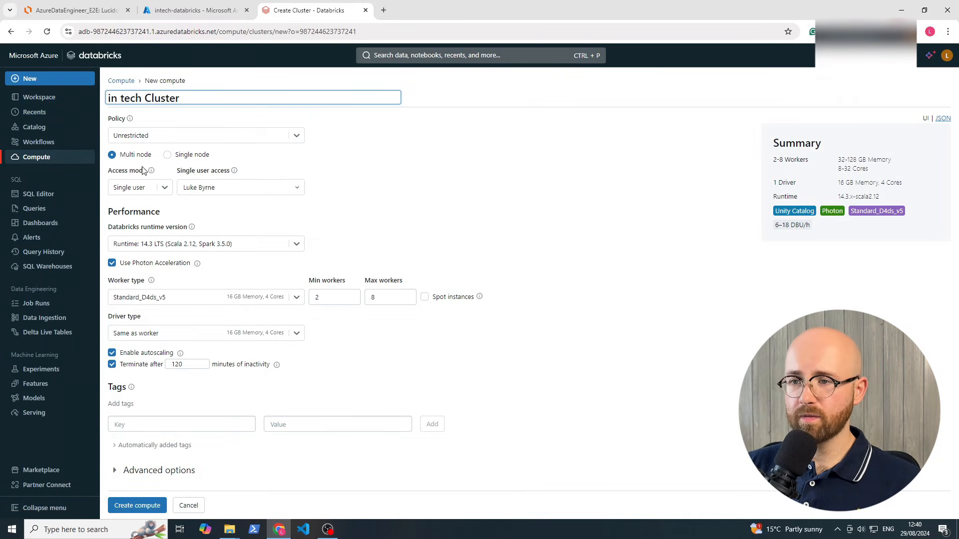
Keep Single user access mode and the Standard runtime 14.3 LTS
{"action": "left_click", "coordinate": [161, 189]}
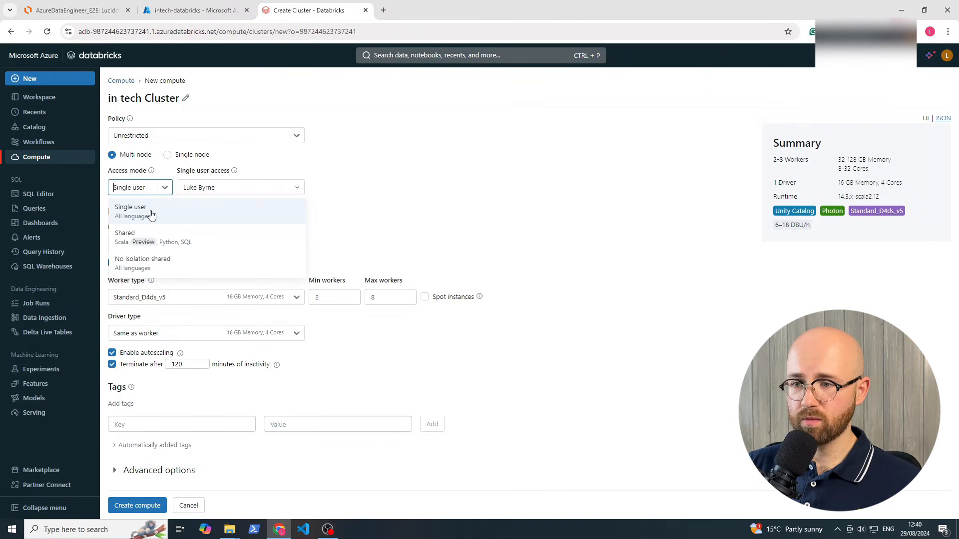
{"action": "left_click", "coordinate": [142, 206]}
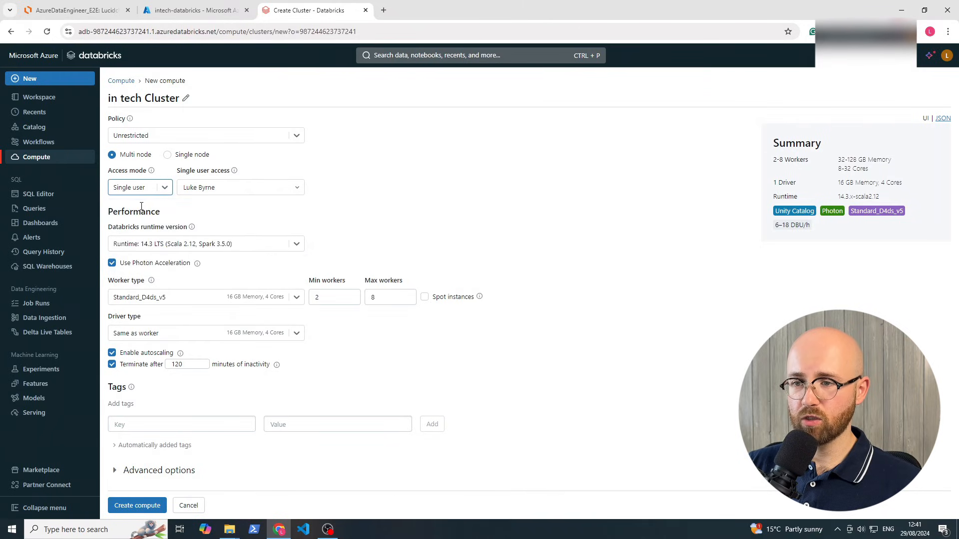
{"action": "left_click", "coordinate": [296, 245]}
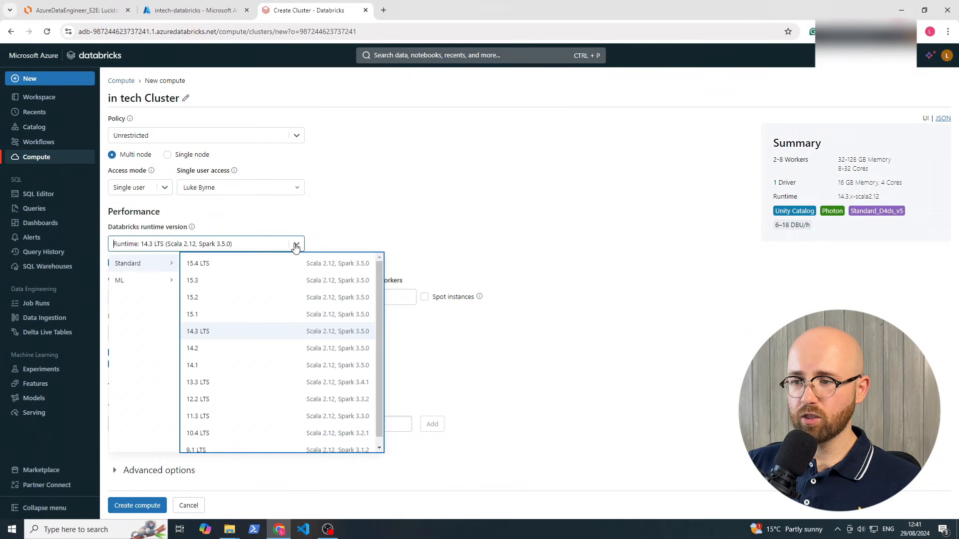
{"action": "left_click", "coordinate": [220, 338]}
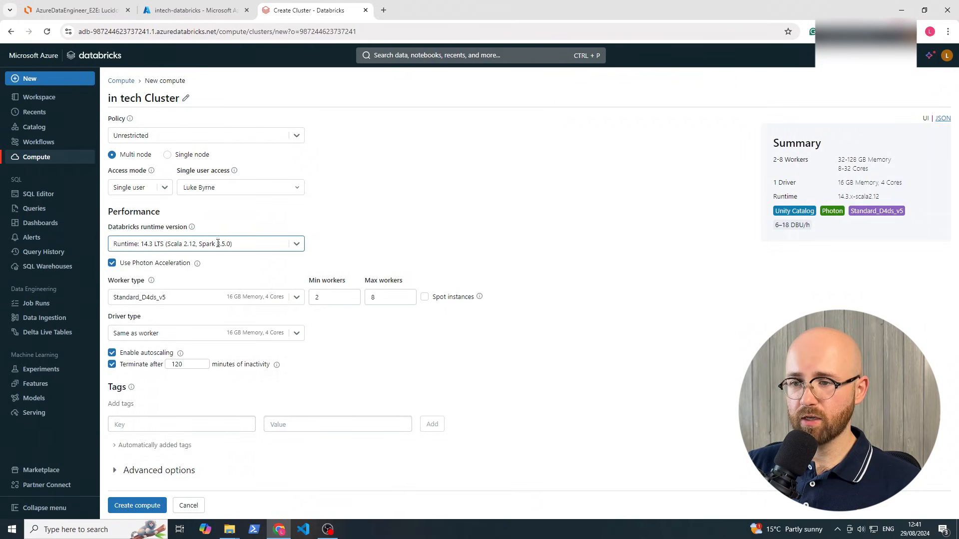
{"action": "left_click", "coordinate": [298, 245]}
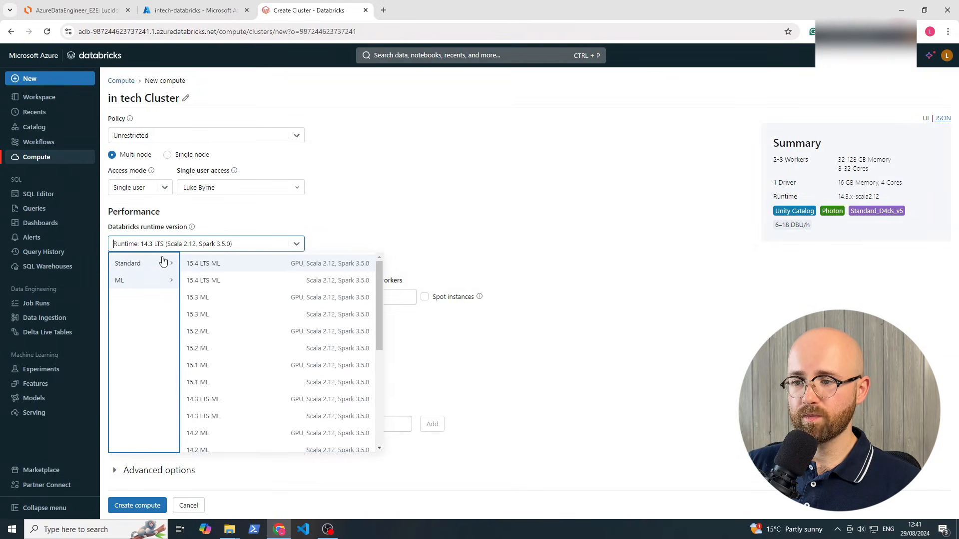
{"action": "left_click", "coordinate": [158, 280]}
{"action": "left_click", "coordinate": [131, 263]}
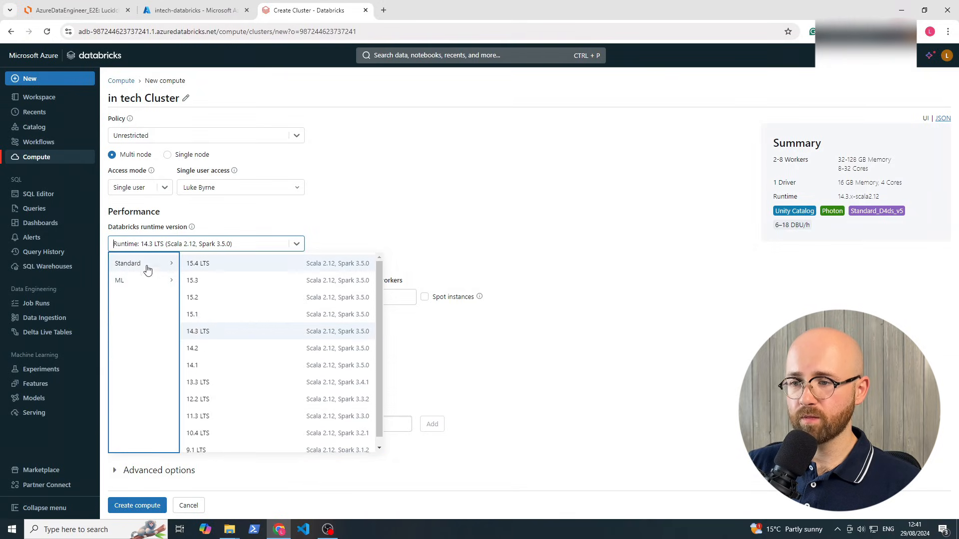
{"action": "left_click", "coordinate": [225, 332]}
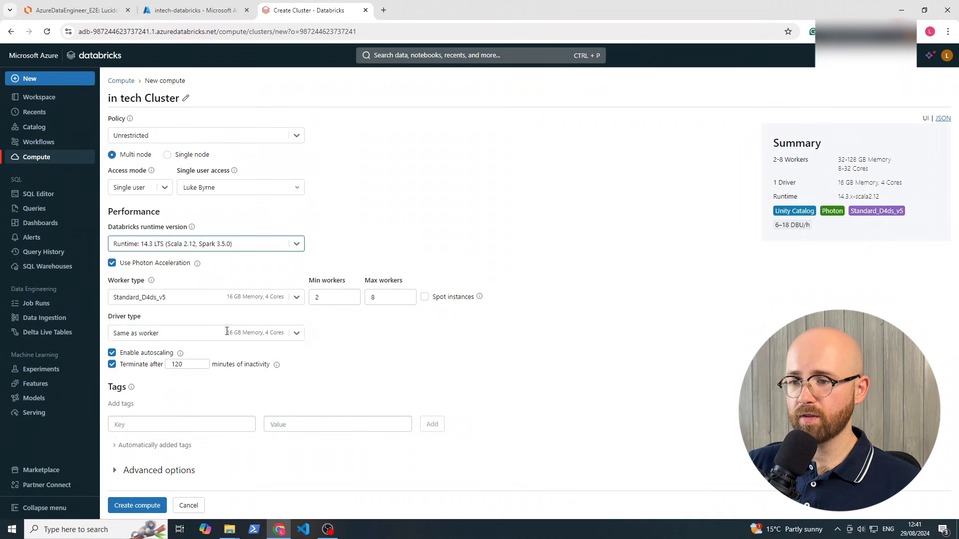
Set the worker type to Standard_DS3_v2
{"action": "left_click", "coordinate": [143, 297]}
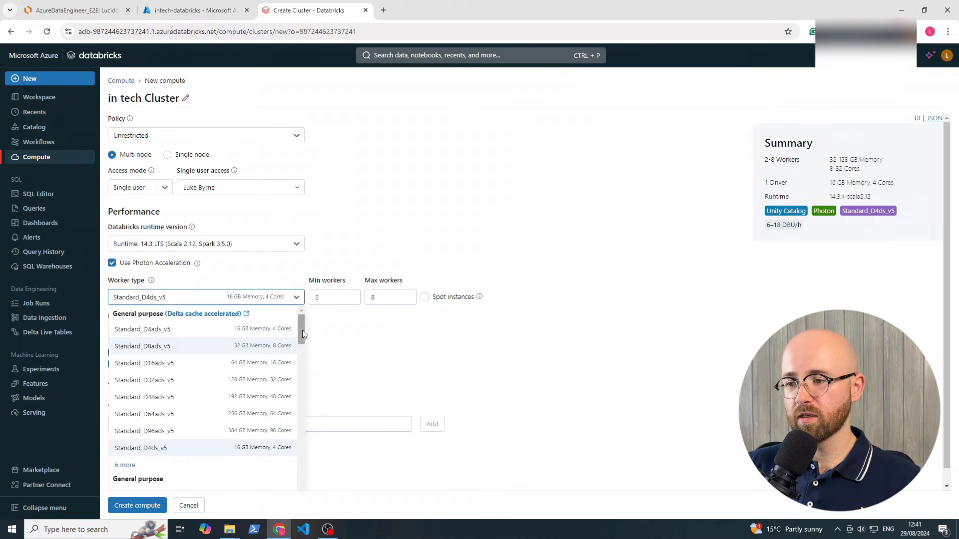
{"action": "left_click_drag", "start_coordinate": [301, 337], "coordinate": [302, 340]}
{"action": "scroll", "coordinate": [301, 340], "scroll_direction": "up", "scroll_amount": 2}
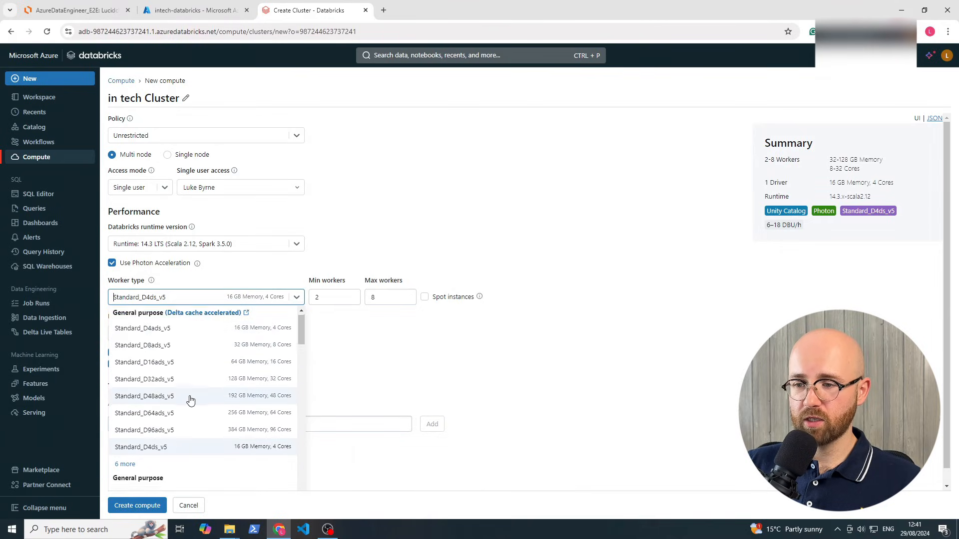
{"action": "scroll", "coordinate": [184, 396], "scroll_direction": "down", "scroll_amount": 5}
{"action": "scroll", "coordinate": [165, 385], "scroll_direction": "down", "scroll_amount": 4}
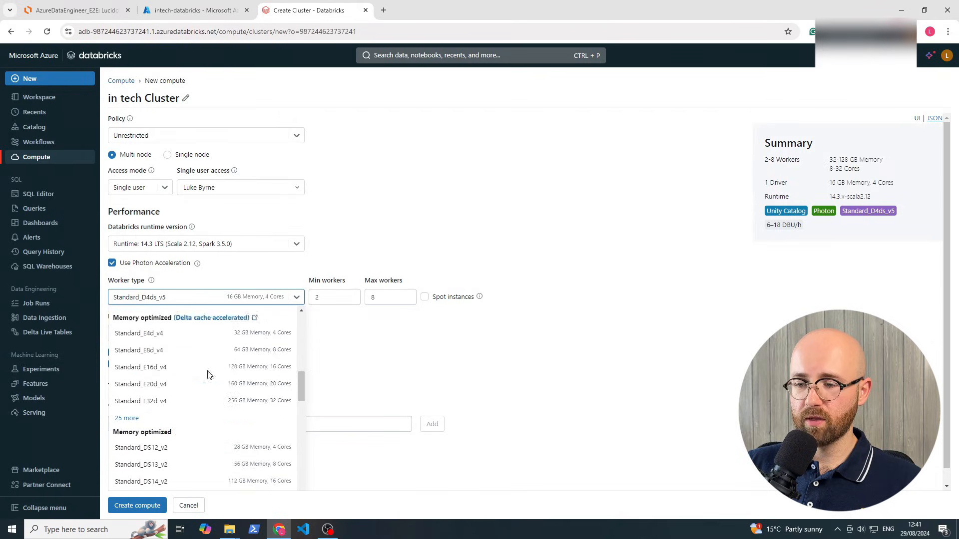
{"action": "scroll", "coordinate": [194, 389], "scroll_direction": "up", "scroll_amount": 1}
{"action": "scroll", "coordinate": [200, 395], "scroll_direction": "up", "scroll_amount": 3}
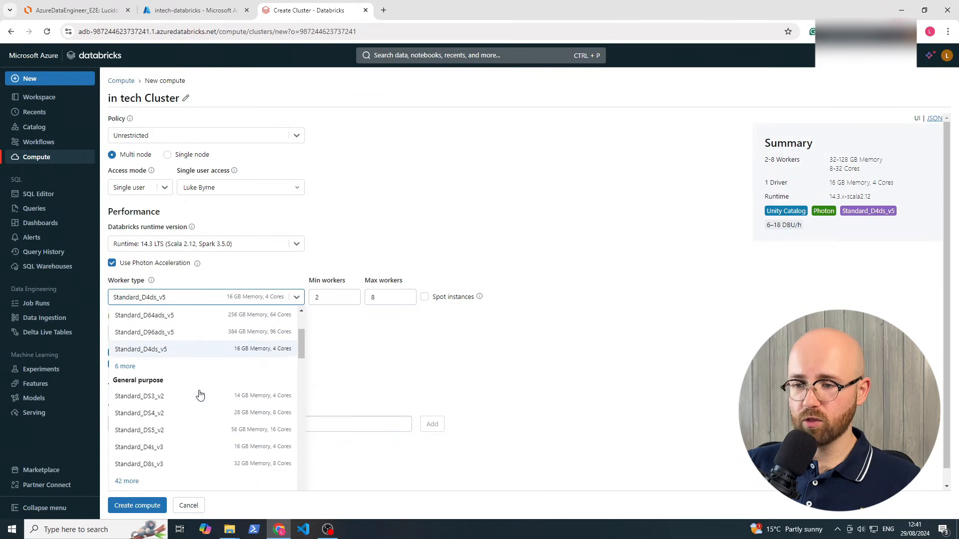
{"action": "scroll", "coordinate": [206, 375], "scroll_direction": "up", "scroll_amount": 1}
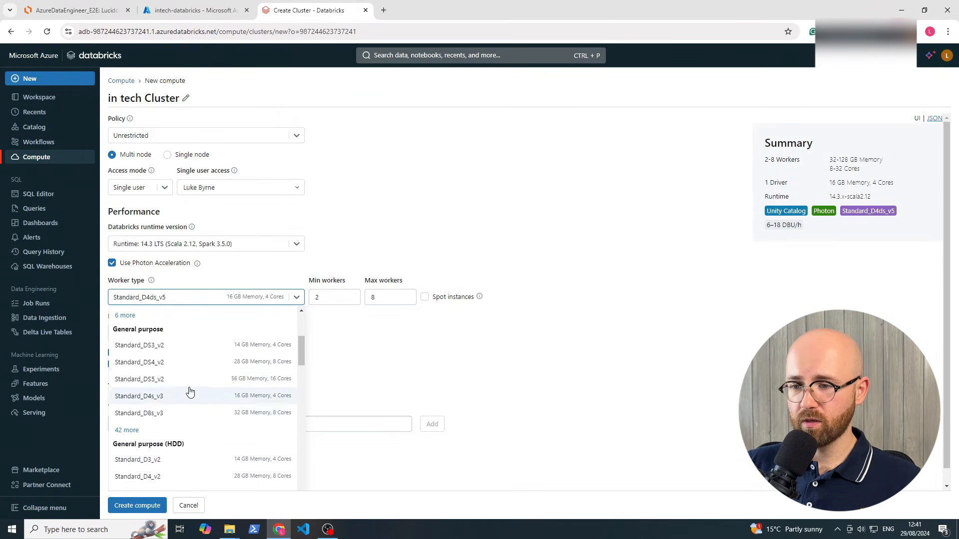
{"action": "left_click", "coordinate": [263, 349]}
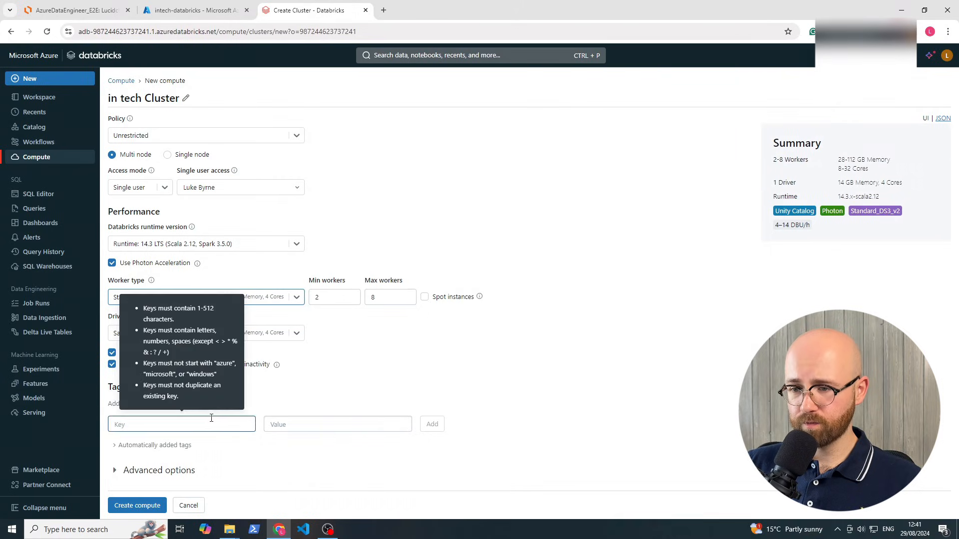
Change the inactivity auto-termination from 120 to 30 minutes
{"action": "triple_click", "coordinate": [292, 366]}
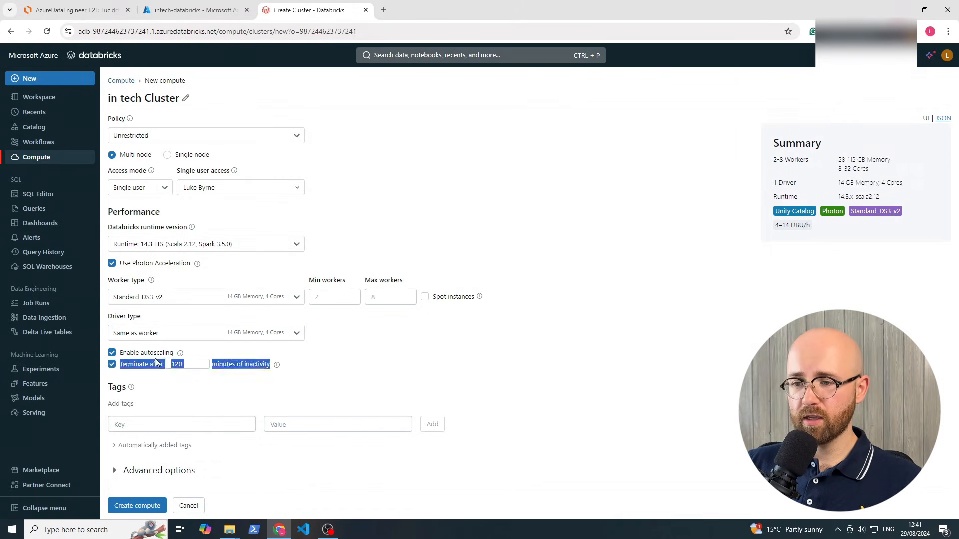
{"action": "left_click", "coordinate": [358, 367]}
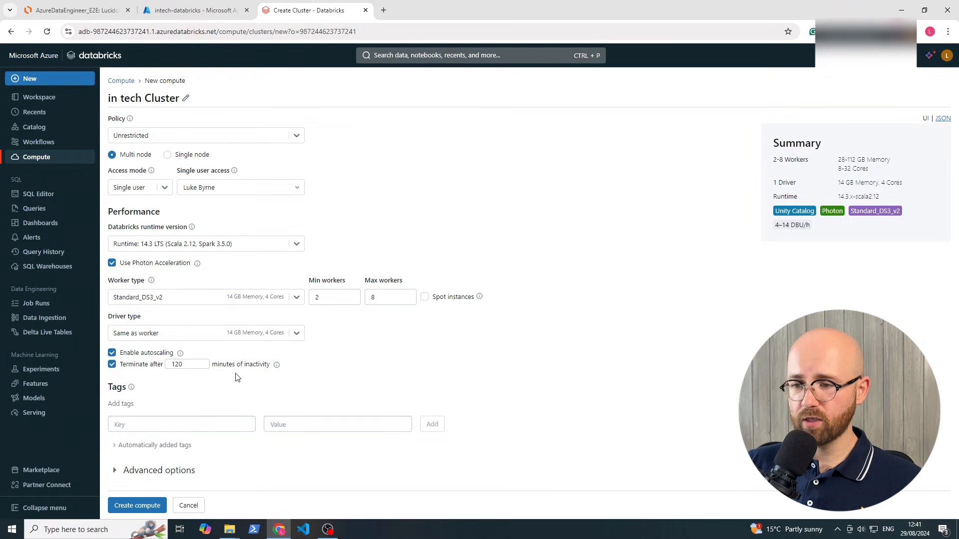
{"action": "left_click_drag", "start_coordinate": [190, 365], "coordinate": [169, 366]}
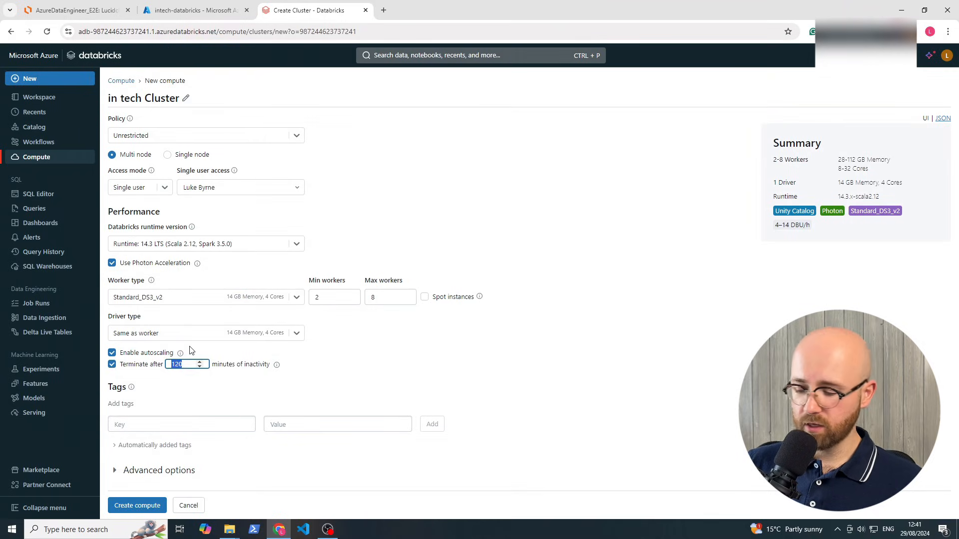
{"action": "type", "text": "30"}
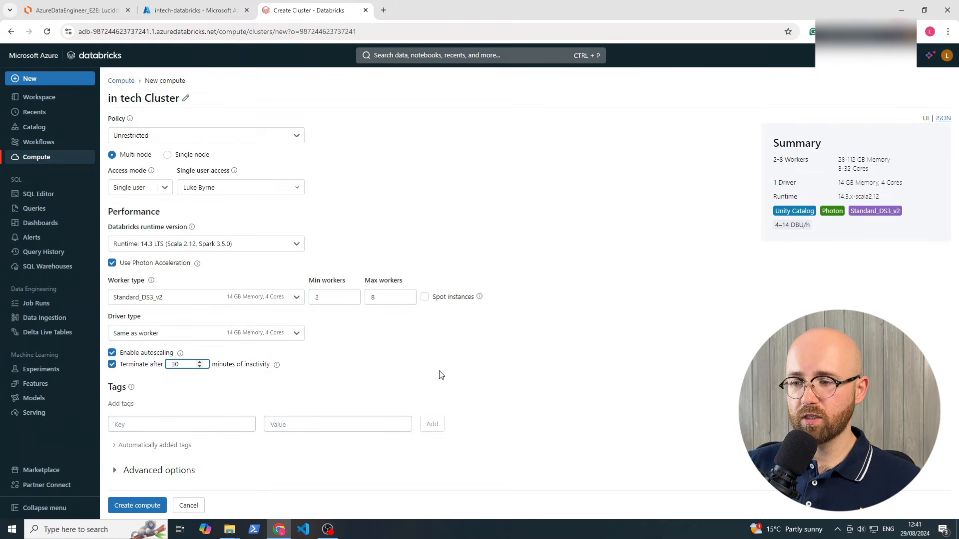
{"action": "left_click", "coordinate": [439, 374]}
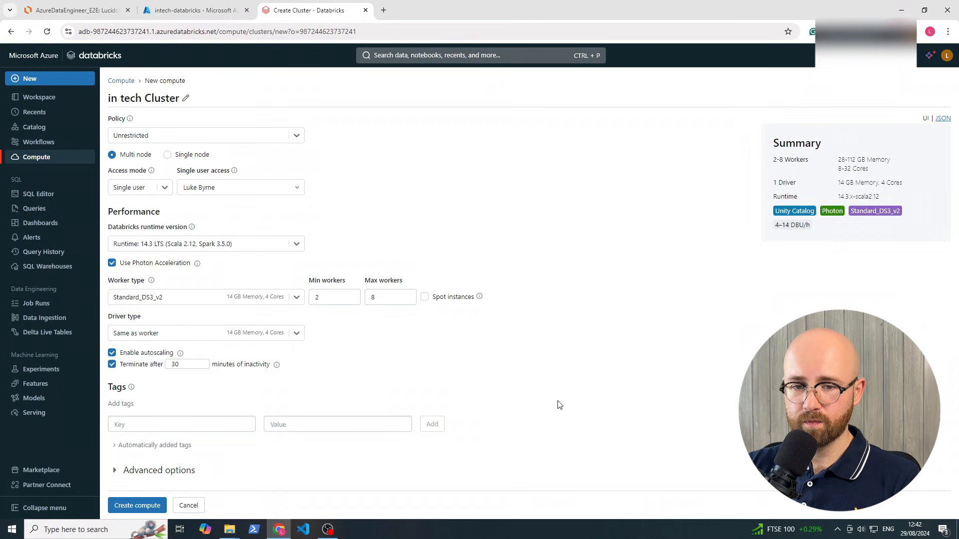
Enable credential passthrough under Advanced options
{"action": "left_click", "coordinate": [150, 471]}
{"action": "scroll", "coordinate": [174, 448], "scroll_direction": "down", "scroll_amount": 2}
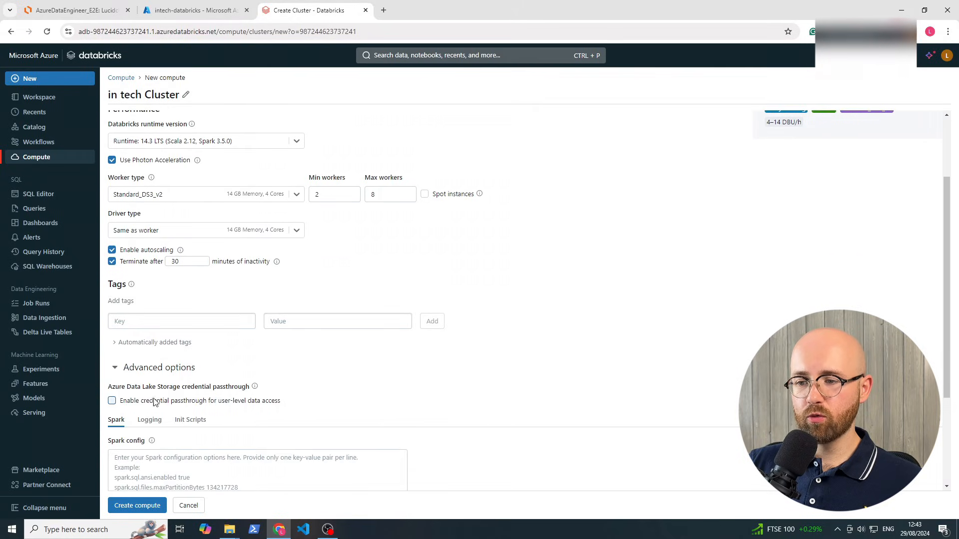
{"action": "left_click", "coordinate": [176, 402]}
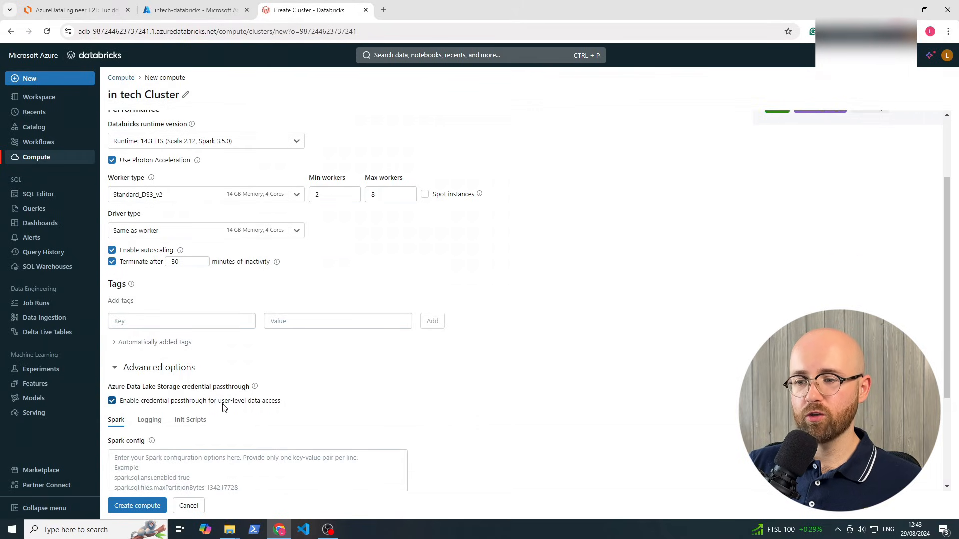
{"action": "mouse_move", "coordinate": [255, 388]}
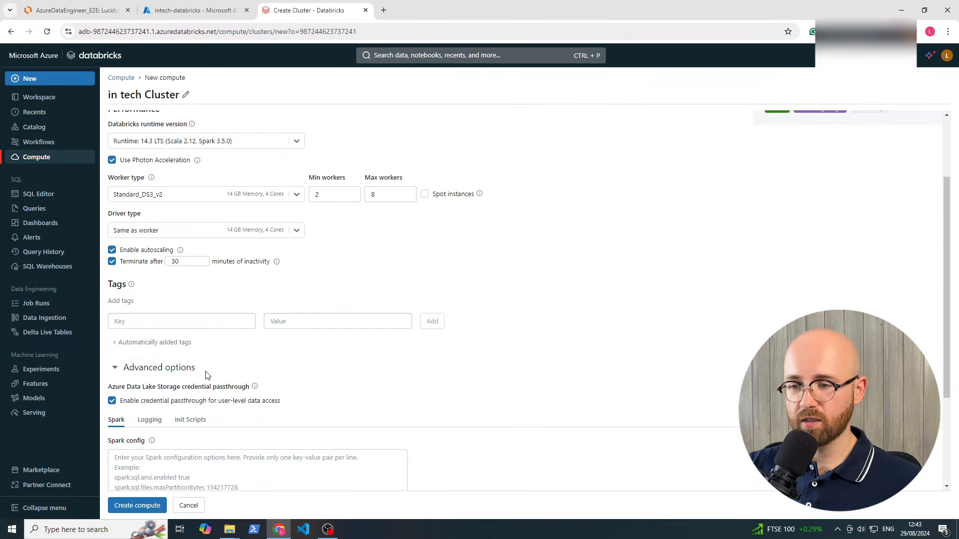
{"action": "left_click", "coordinate": [182, 370]}
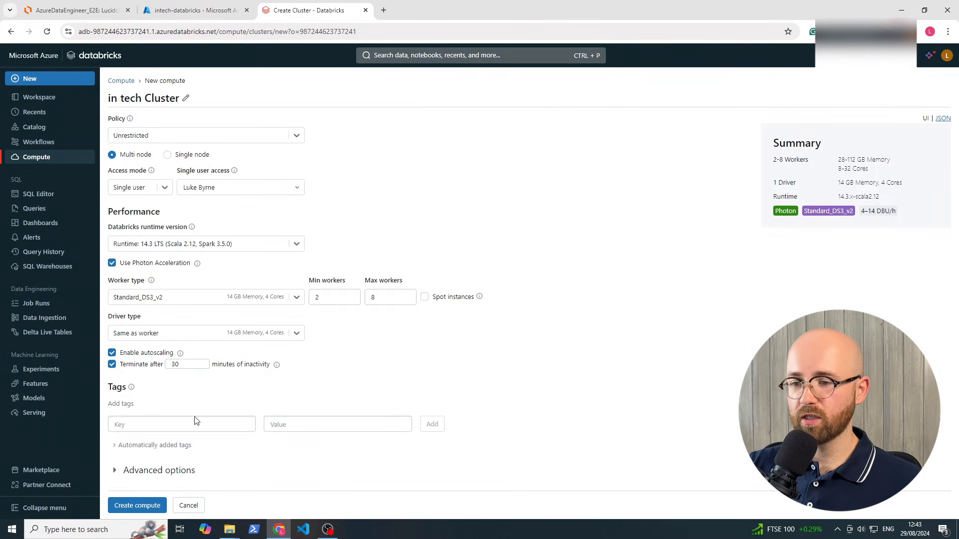
Create the cluster and view it starting on the Compute page
{"action": "left_click", "coordinate": [158, 506]}
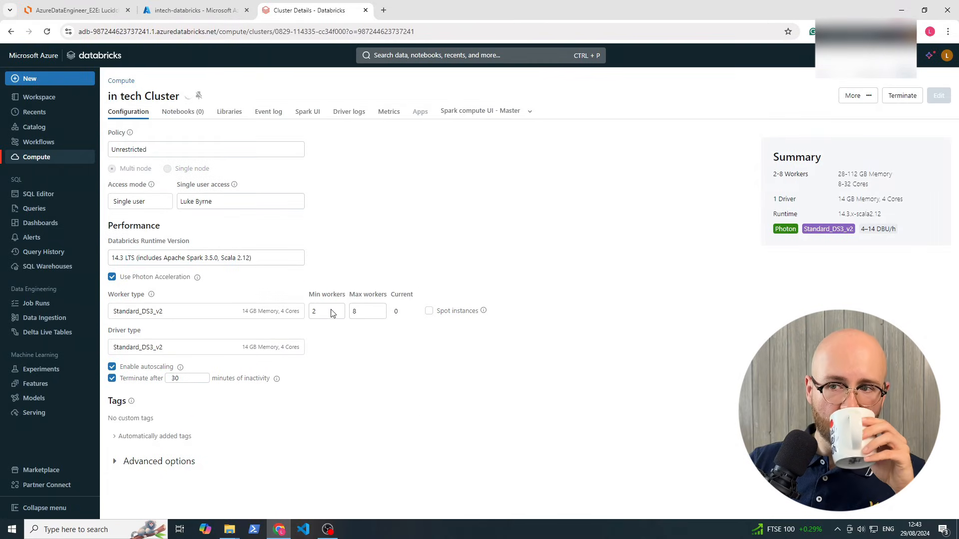
{"action": "left_click", "coordinate": [53, 162]}
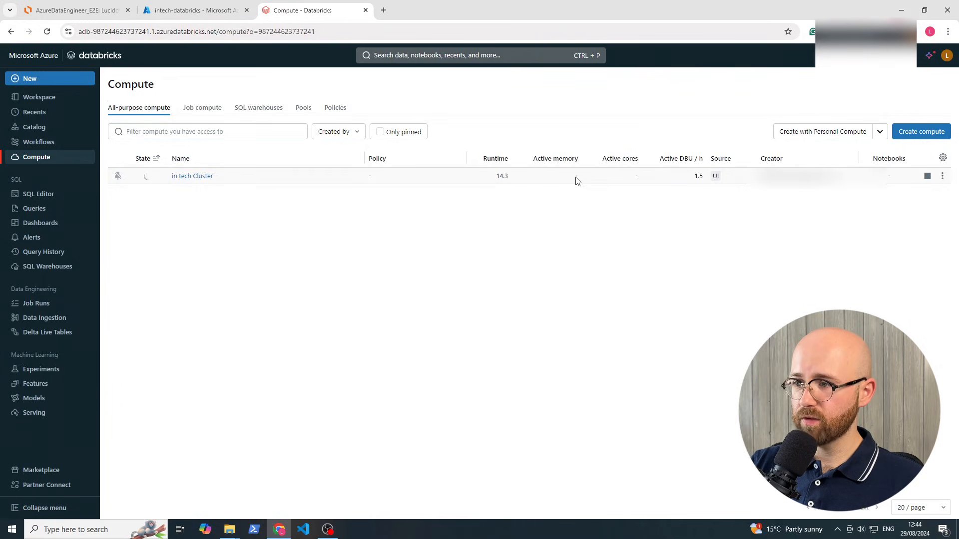
{"action": "mouse_move", "coordinate": [147, 178]}
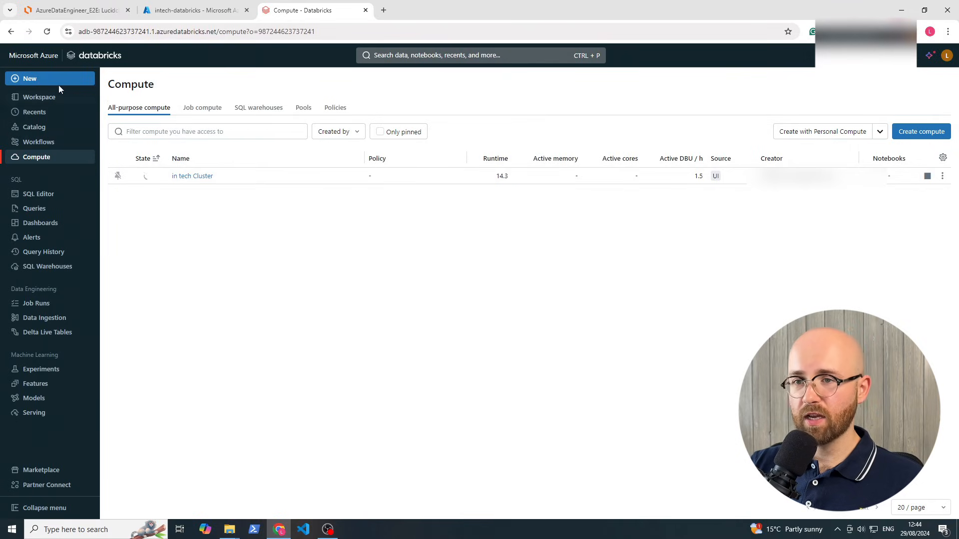
Create a new notebook, adding two code cells and deleting the extra one
{"action": "left_click", "coordinate": [29, 80]}
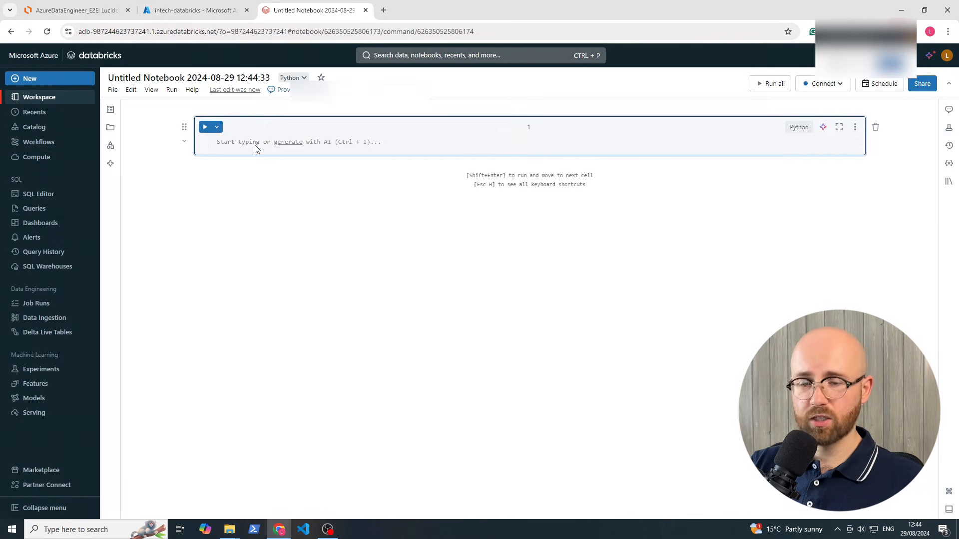
{"action": "left_click", "coordinate": [513, 165]}
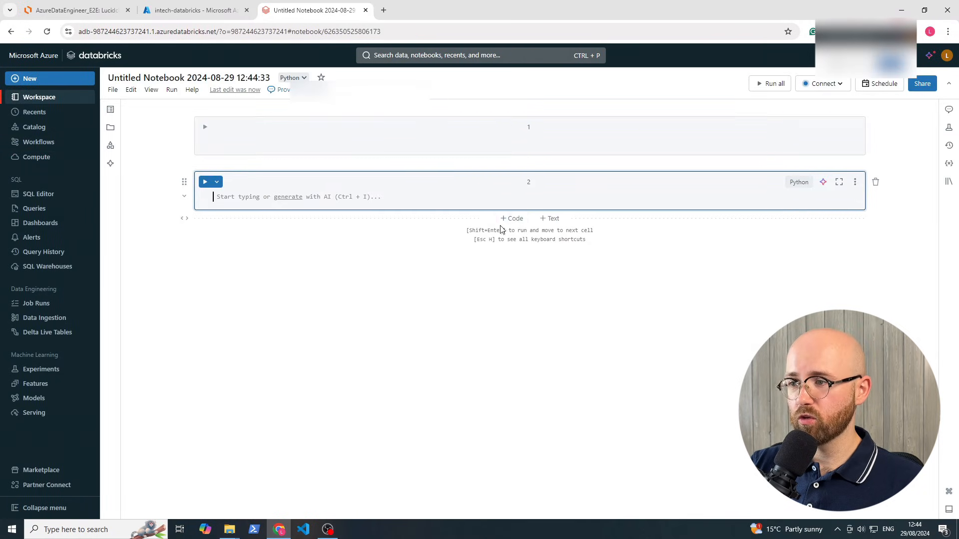
{"action": "left_click", "coordinate": [510, 220]}
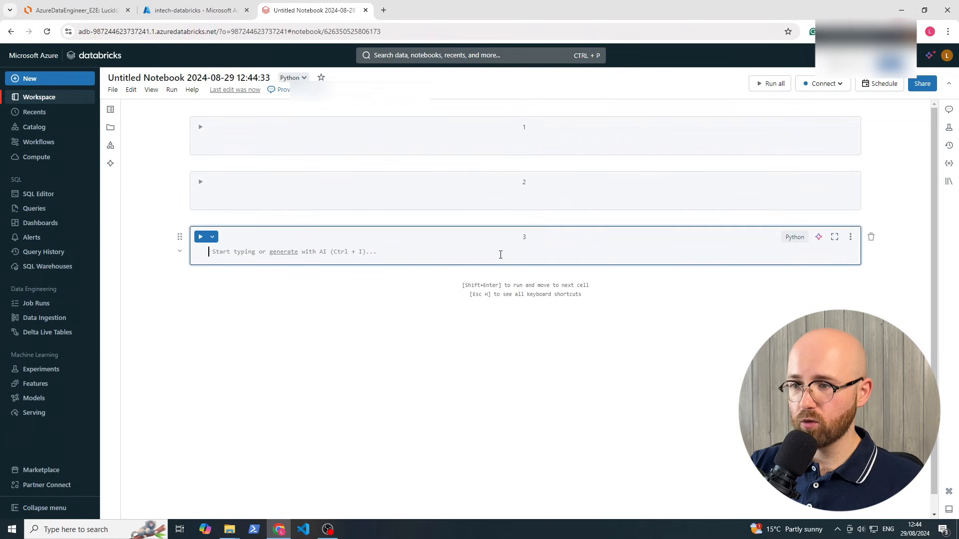
{"action": "left_click", "coordinate": [871, 237]}
Try SQL and Markdown cell languages, delete the extra cells, and set cell 1 to Python
{"action": "left_click", "coordinate": [764, 131]}
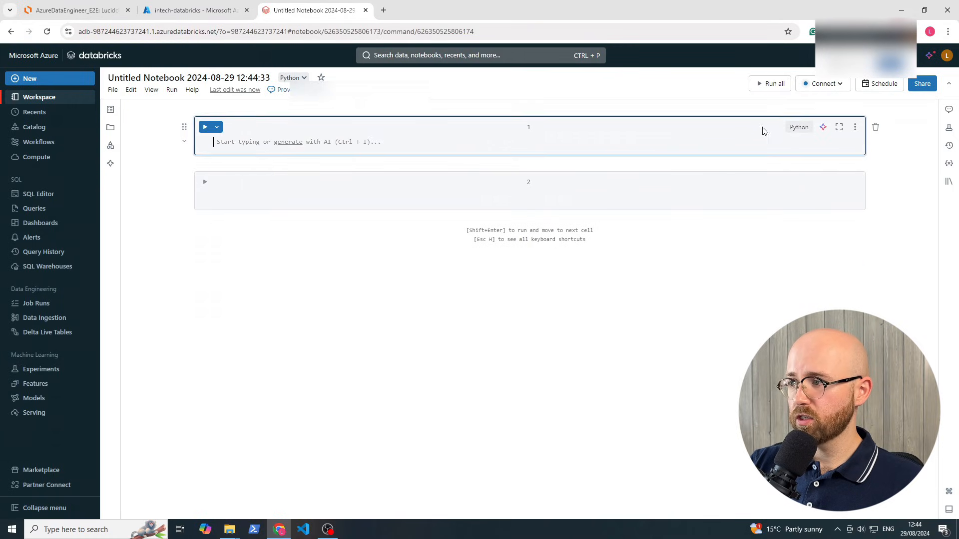
{"action": "left_click", "coordinate": [795, 129]}
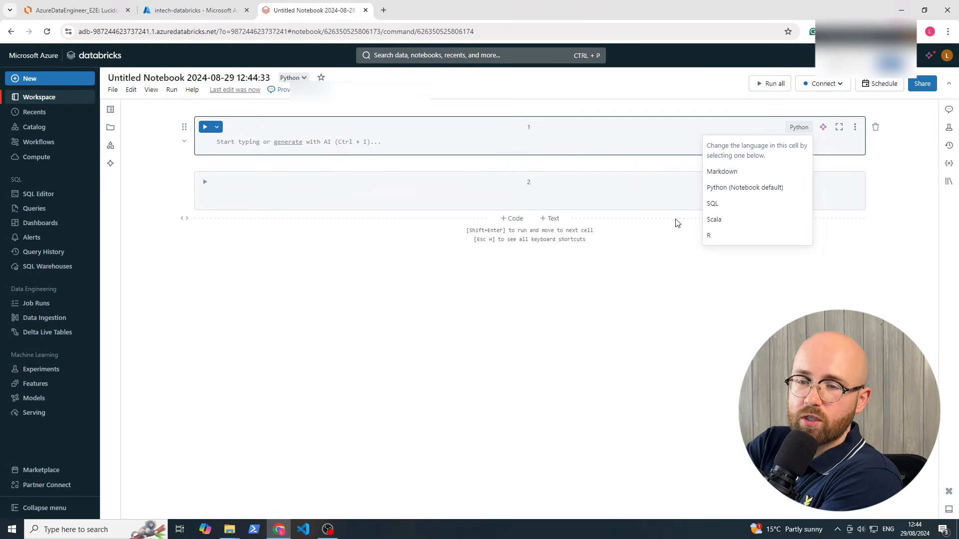
{"action": "left_click", "coordinate": [713, 203]}
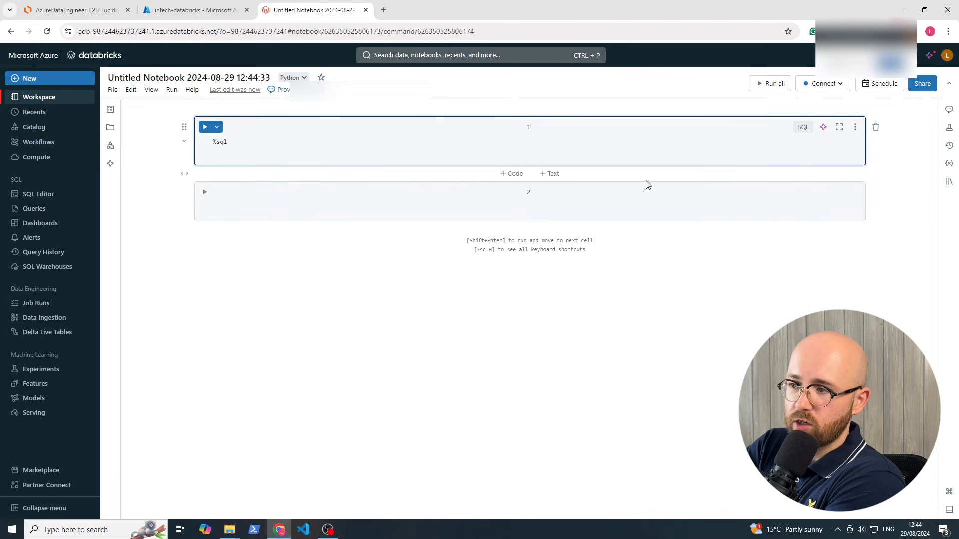
{"action": "left_click", "coordinate": [798, 193]}
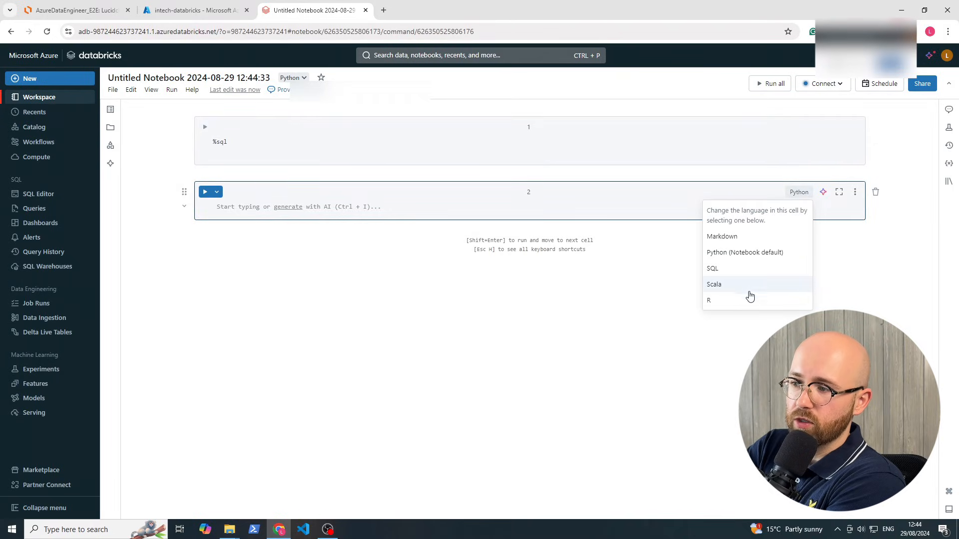
{"action": "left_click", "coordinate": [758, 240]}
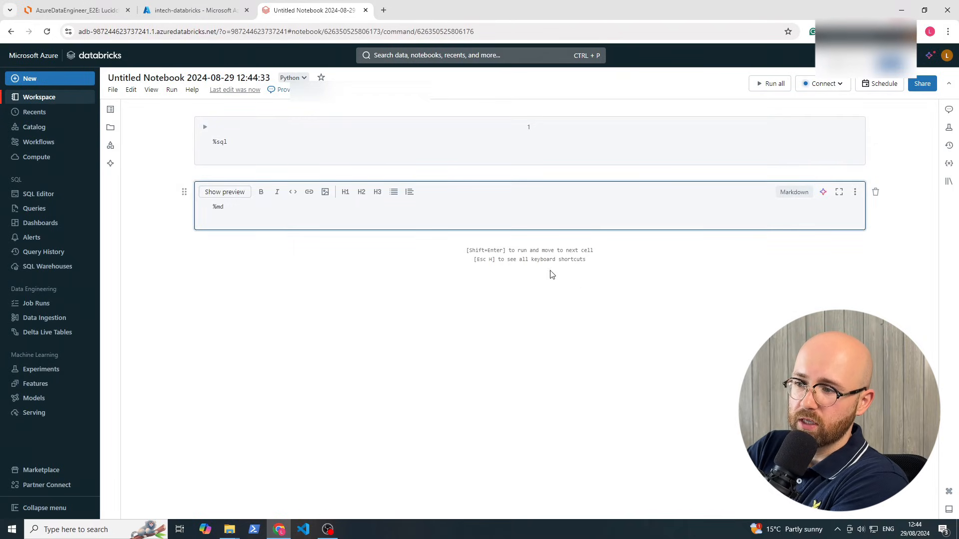
{"action": "key", "text": "Escape"}
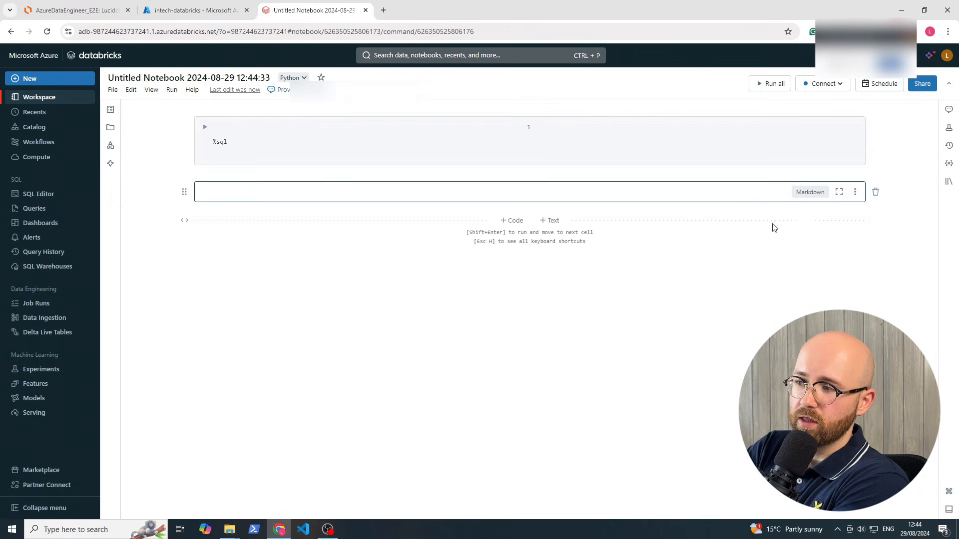
{"action": "left_click", "coordinate": [520, 221]}
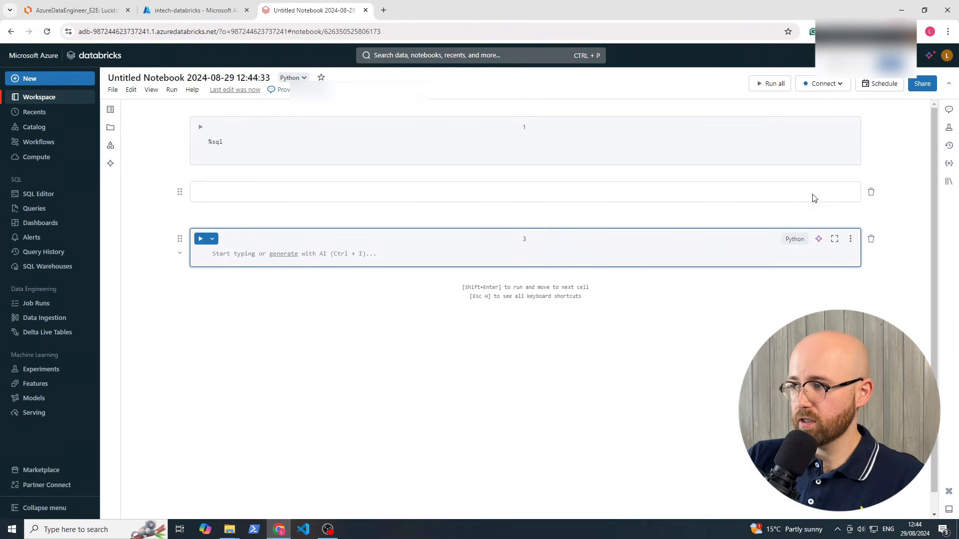
{"action": "left_click", "coordinate": [873, 194]}
{"action": "left_click", "coordinate": [875, 194]}
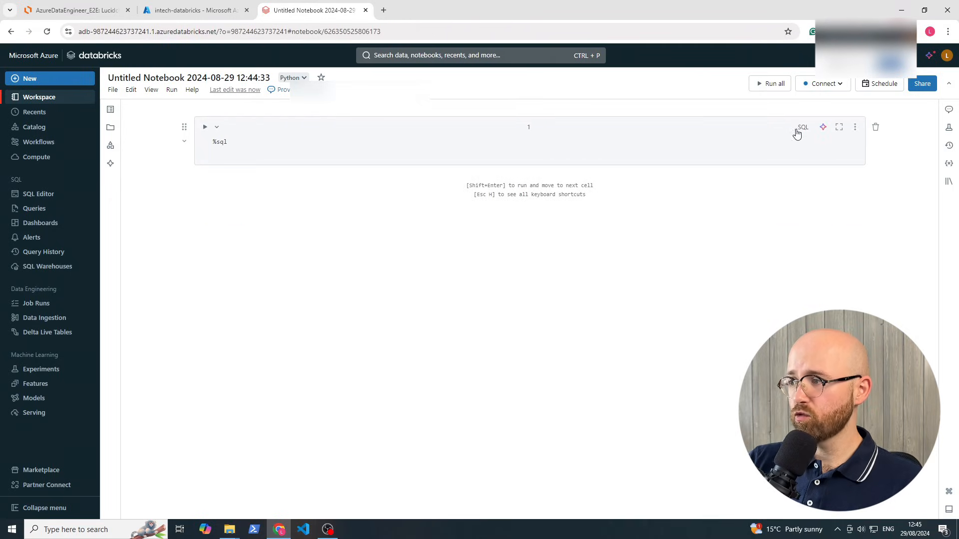
{"action": "left_click", "coordinate": [802, 127]}
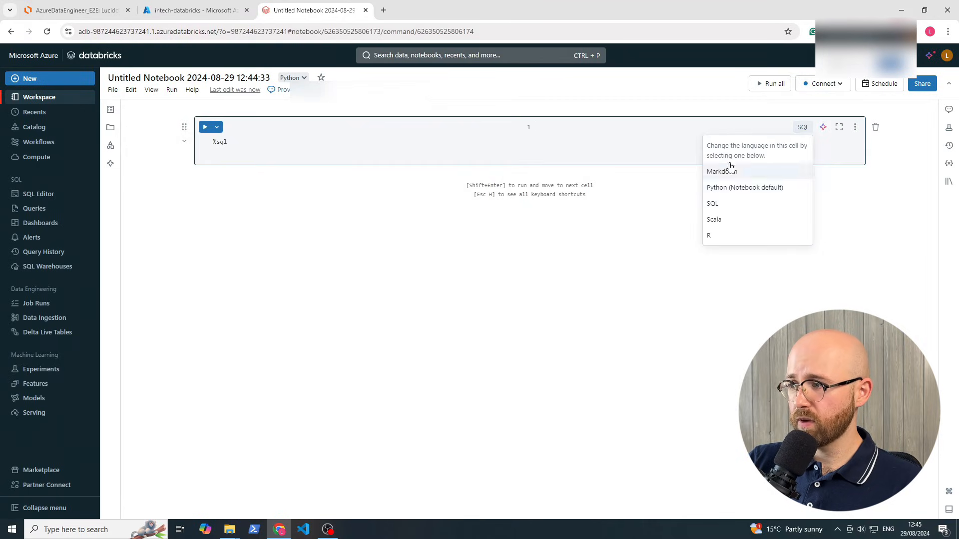
{"action": "left_click", "coordinate": [732, 188]}
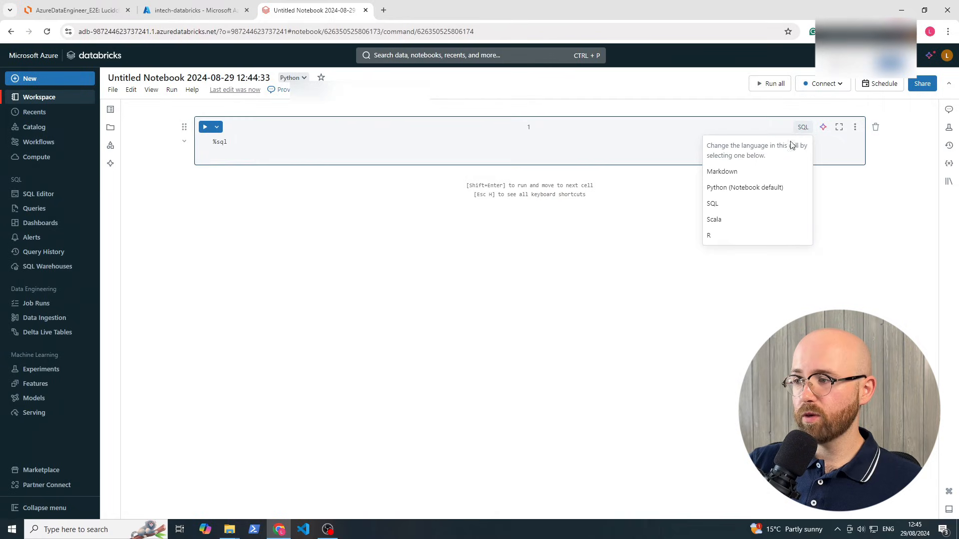
{"action": "left_click", "coordinate": [734, 188]}
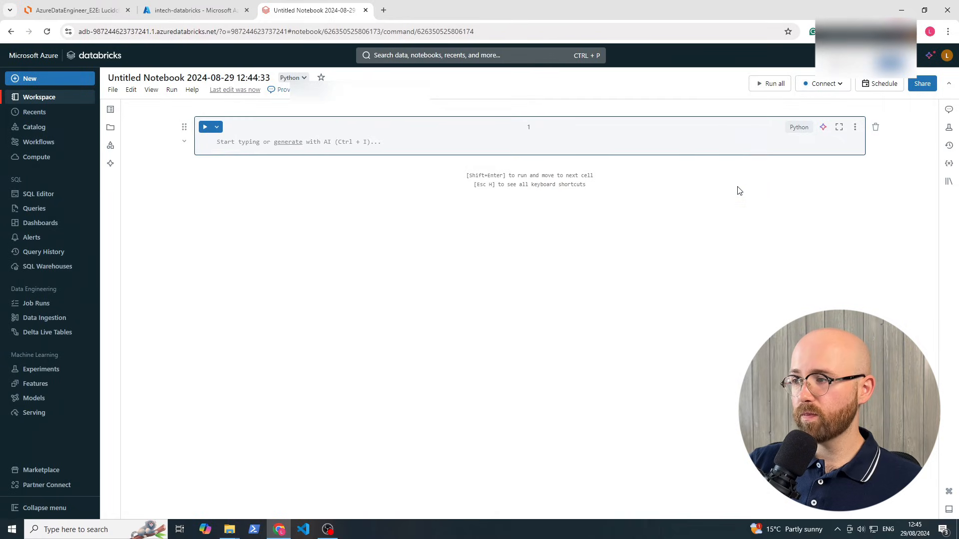
Rename the notebook to 'storagemount'
{"action": "left_click", "coordinate": [161, 75]}
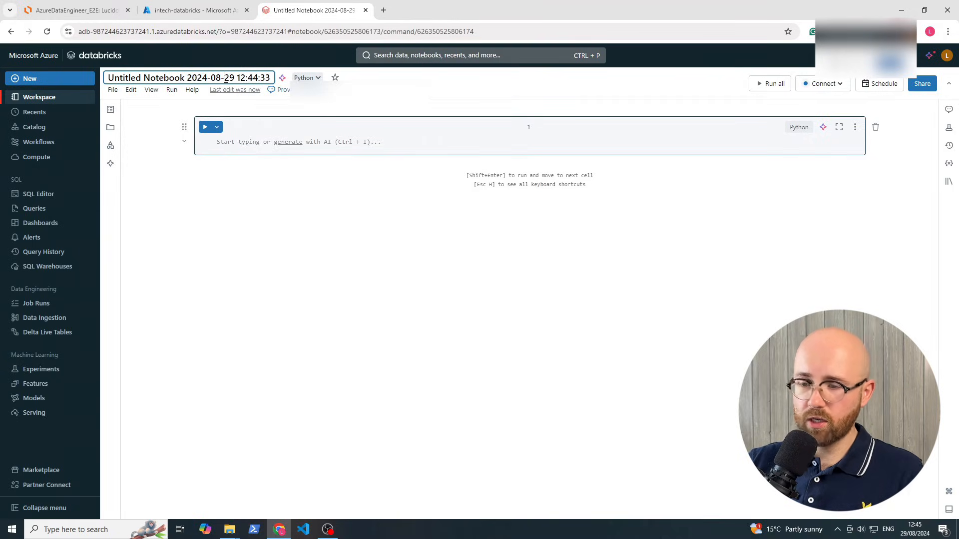
{"action": "key", "text": "ctrl+a"}
{"action": "type", "text": "st"}
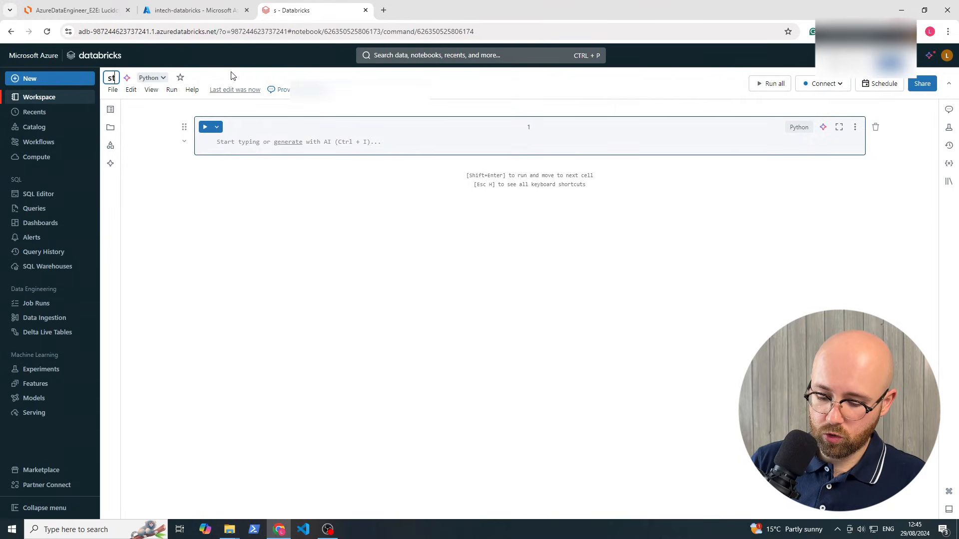
{"action": "type", "text": "oragemount"}
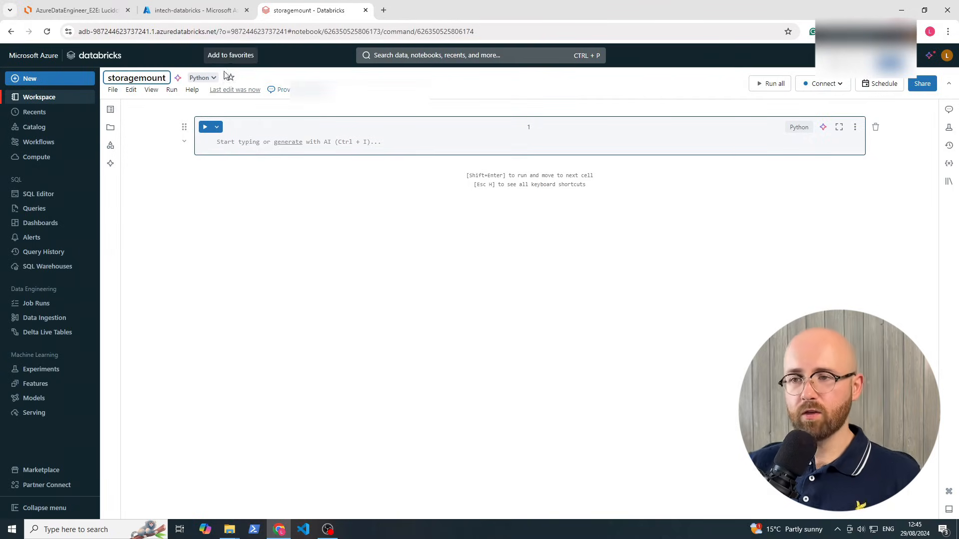
{"action": "left_click", "coordinate": [248, 151]}
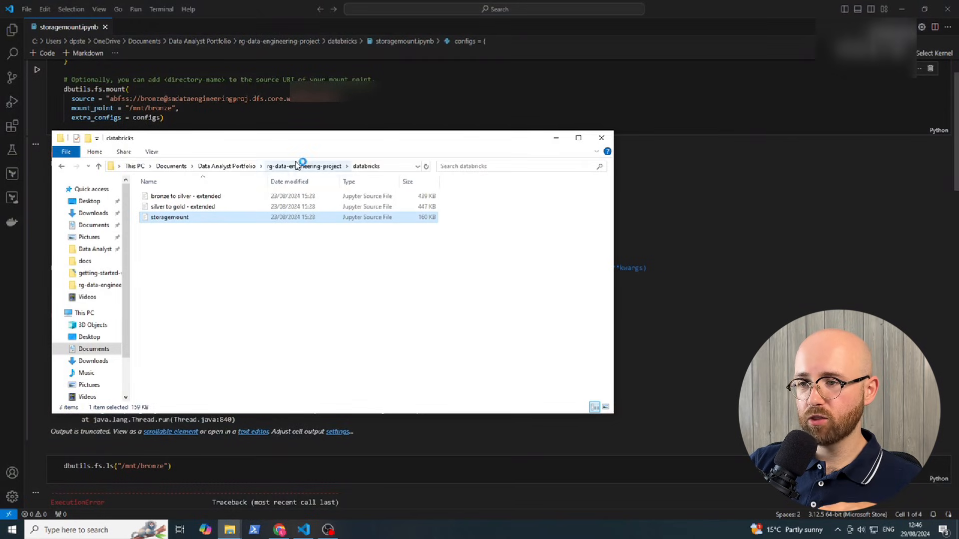
Open the local databricks folder and copy the storagemount configs and dbutils.fs.mount code
{"action": "left_click", "coordinate": [291, 166]}
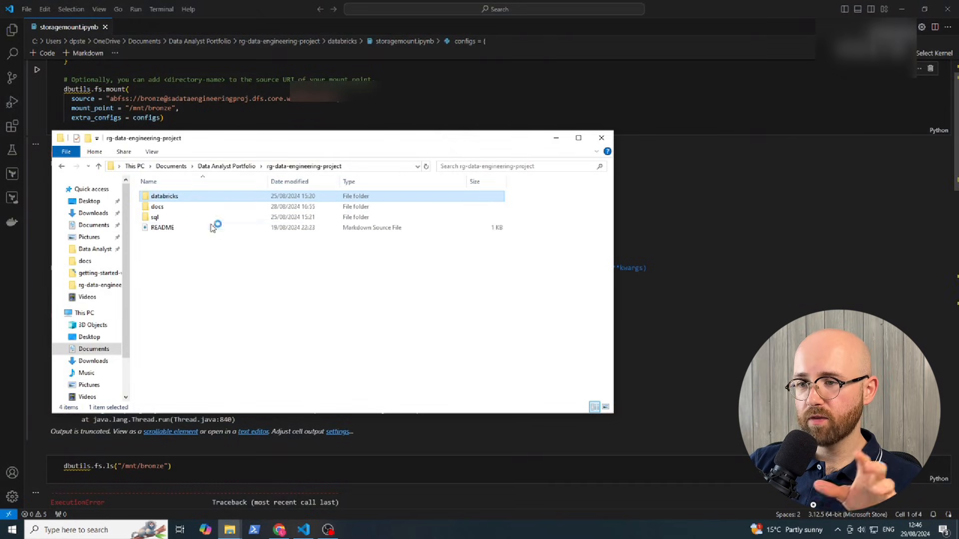
{"action": "double_click", "coordinate": [182, 198]}
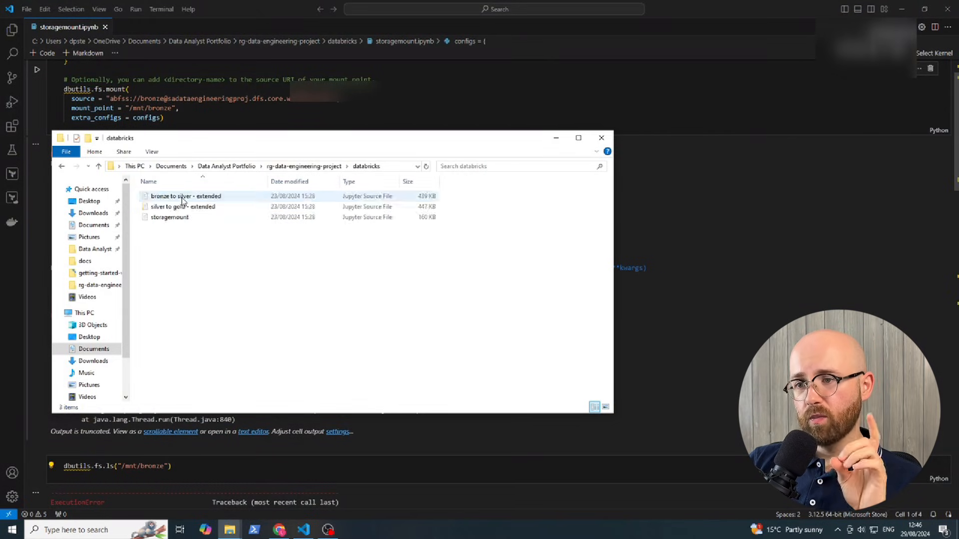
{"action": "left_click", "coordinate": [281, 113]}
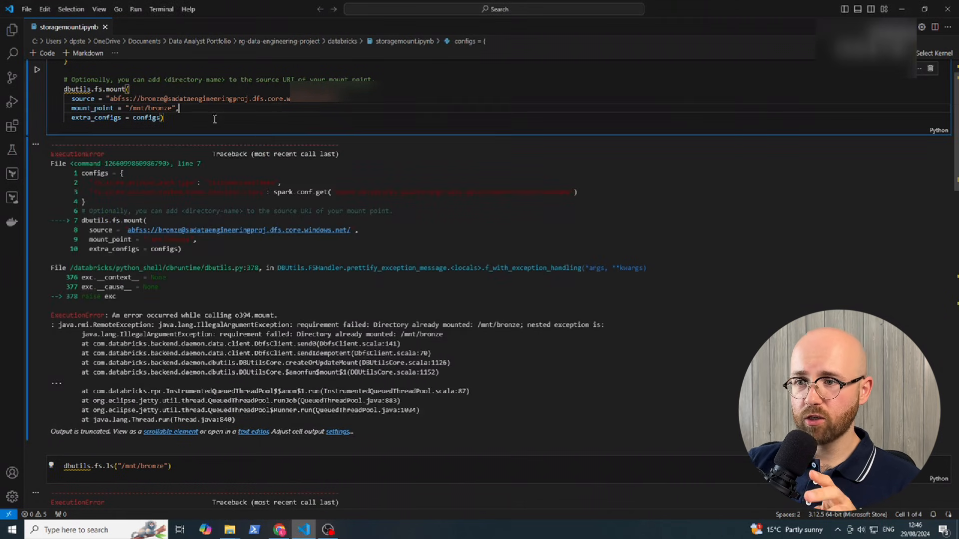
{"action": "scroll", "coordinate": [183, 119], "scroll_direction": "down", "scroll_amount": 2}
{"action": "scroll", "coordinate": [183, 127], "scroll_direction": "up", "scroll_amount": 3}
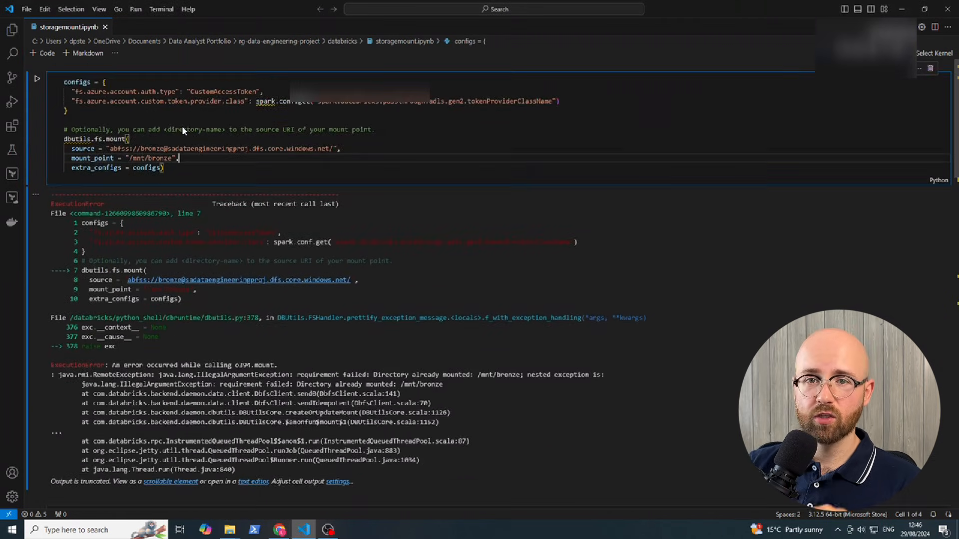
{"action": "left_click_drag", "start_coordinate": [194, 169], "coordinate": [67, 94]}
{"action": "right_click", "coordinate": [114, 100]}
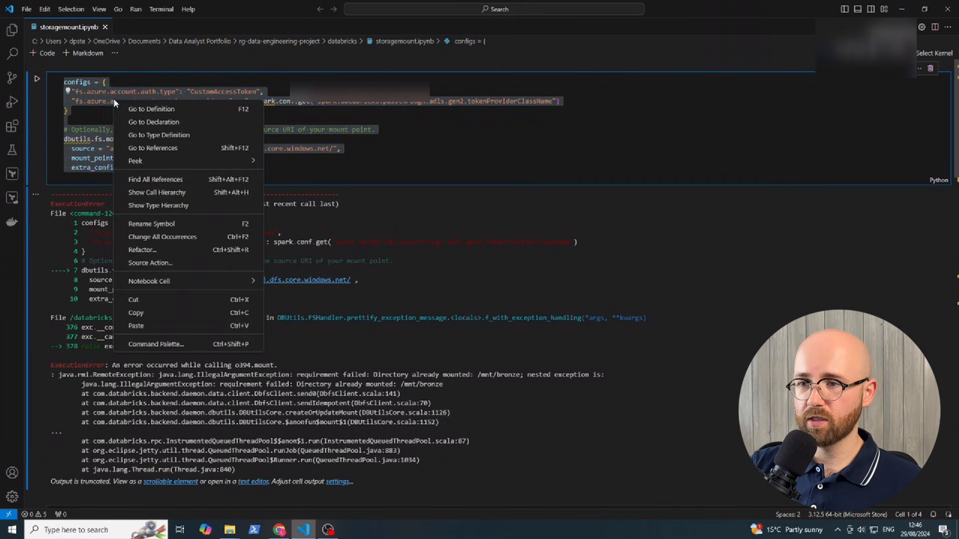
{"action": "left_click", "coordinate": [136, 312]}
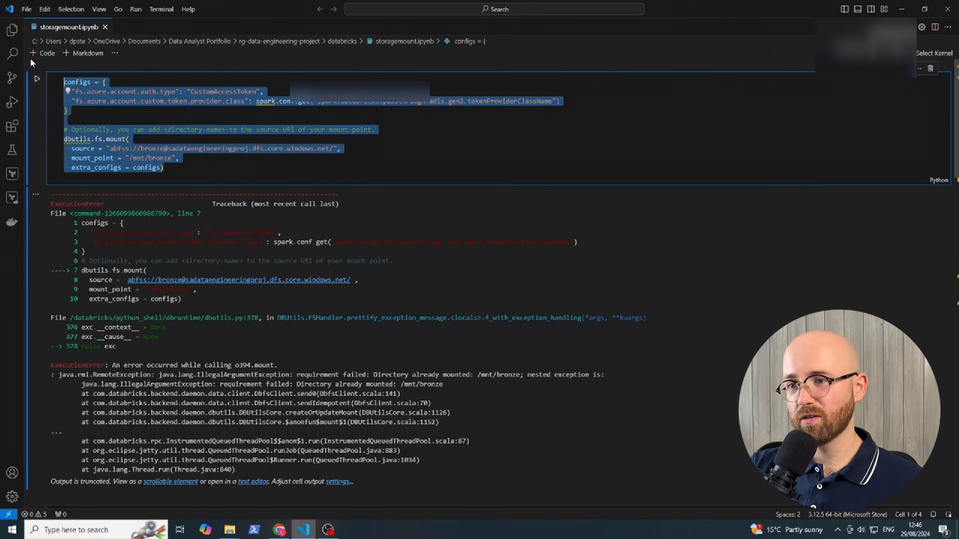
{"action": "left_click", "coordinate": [279, 529]}
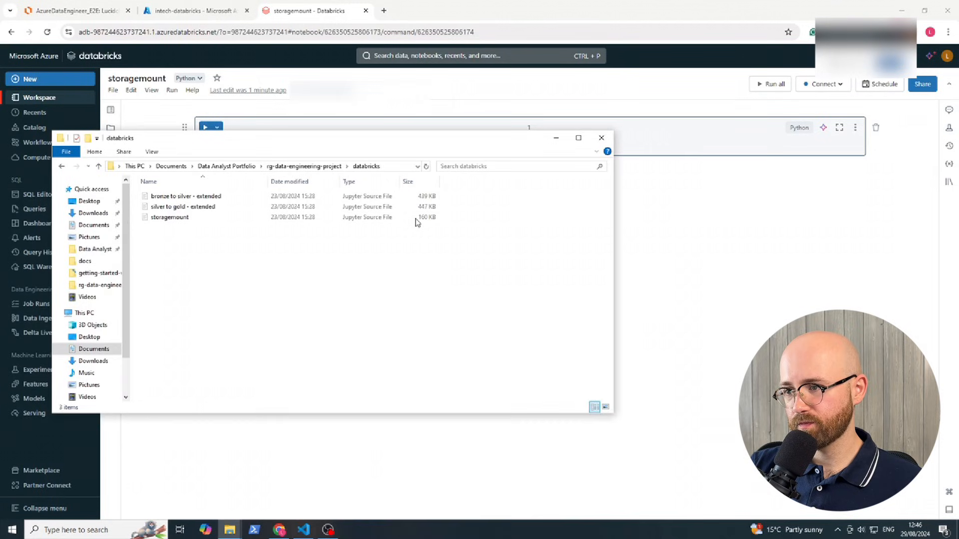
Replace the source's storage account name with intxsg, checked against the portal's storage accounts
{"action": "left_click", "coordinate": [237, 173]}
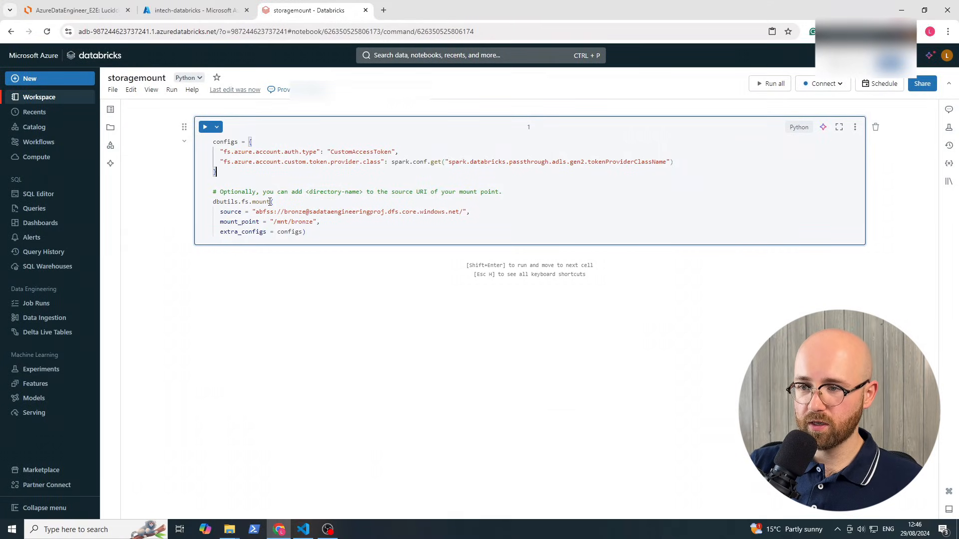
{"action": "double_click", "coordinate": [261, 203]}
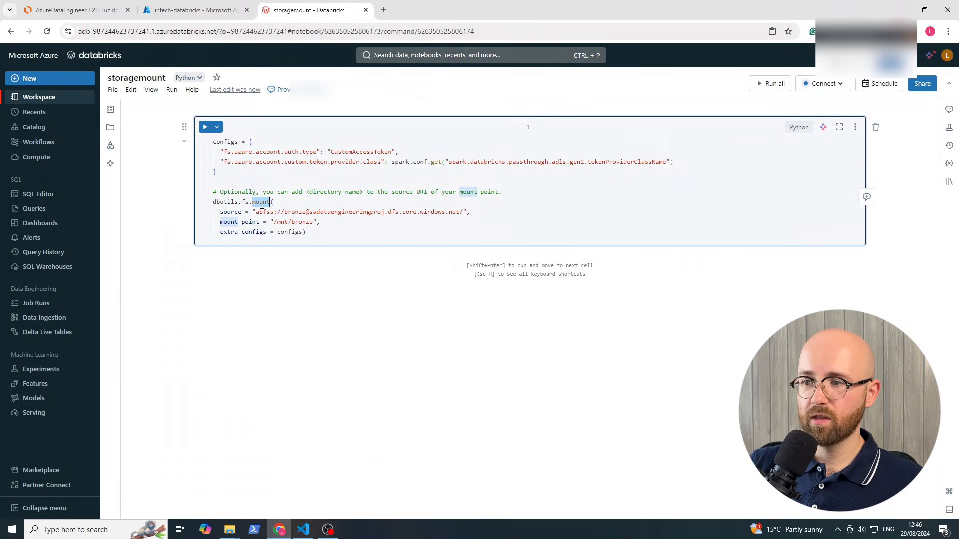
{"action": "left_click", "coordinate": [331, 212]}
{"action": "double_click", "coordinate": [289, 212]}
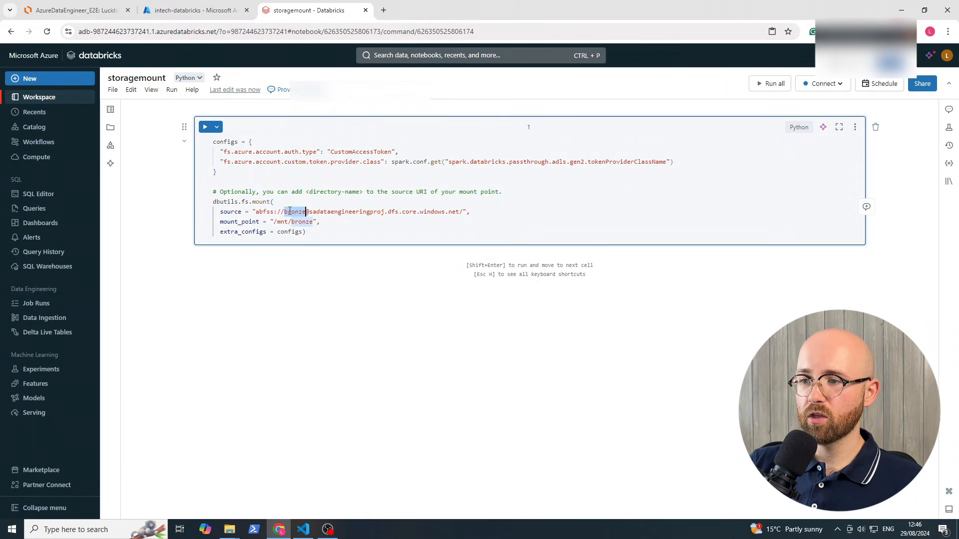
{"action": "double_click", "coordinate": [337, 212]}
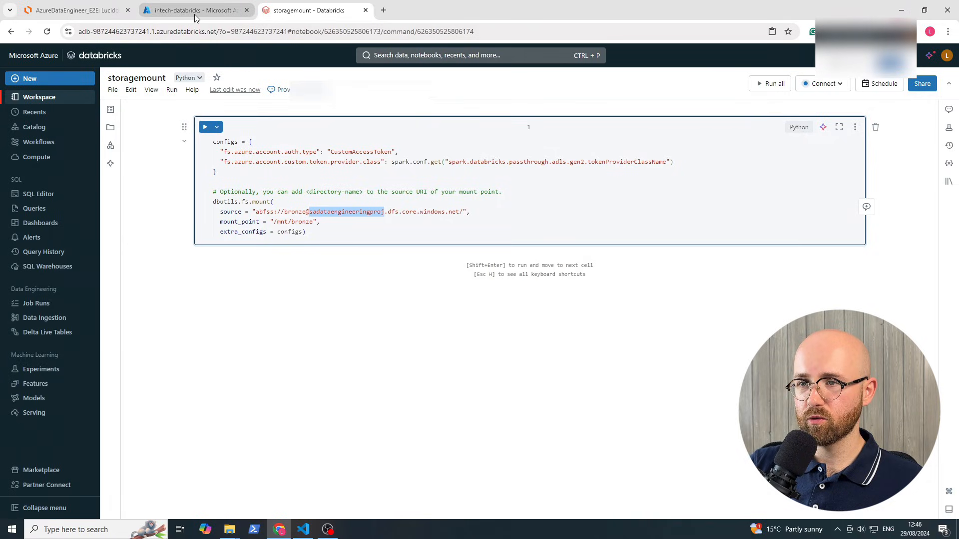
{"action": "left_click", "coordinate": [194, 14]}
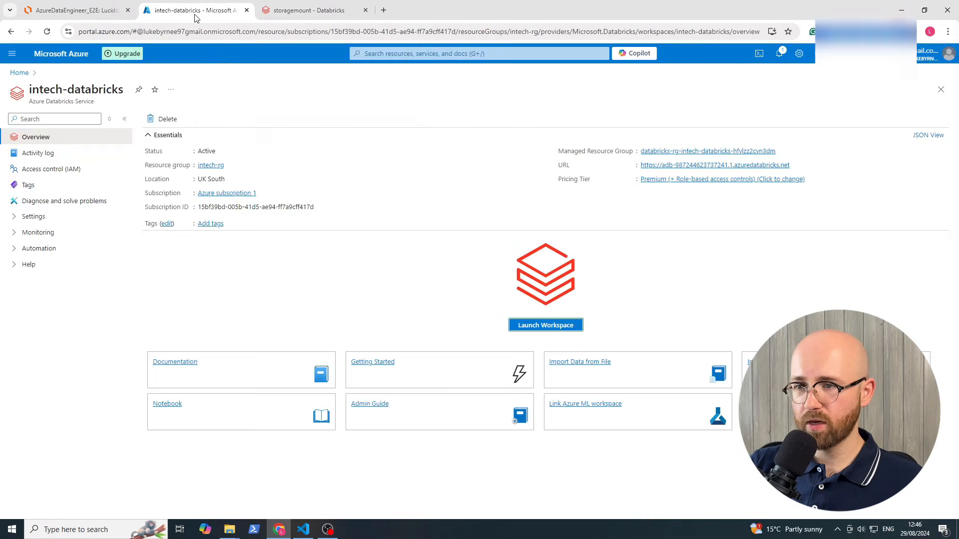
{"action": "left_click", "coordinate": [386, 52]}
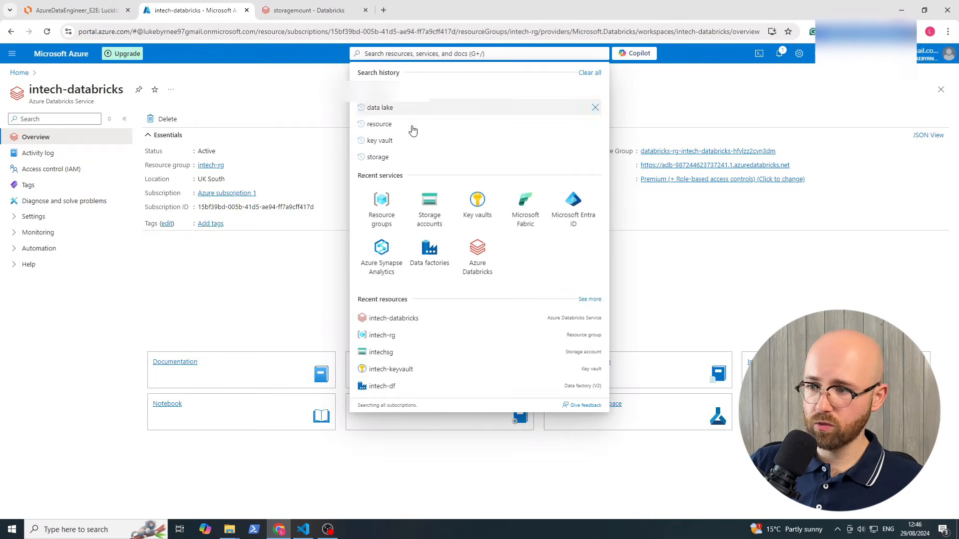
{"action": "left_click", "coordinate": [428, 212]}
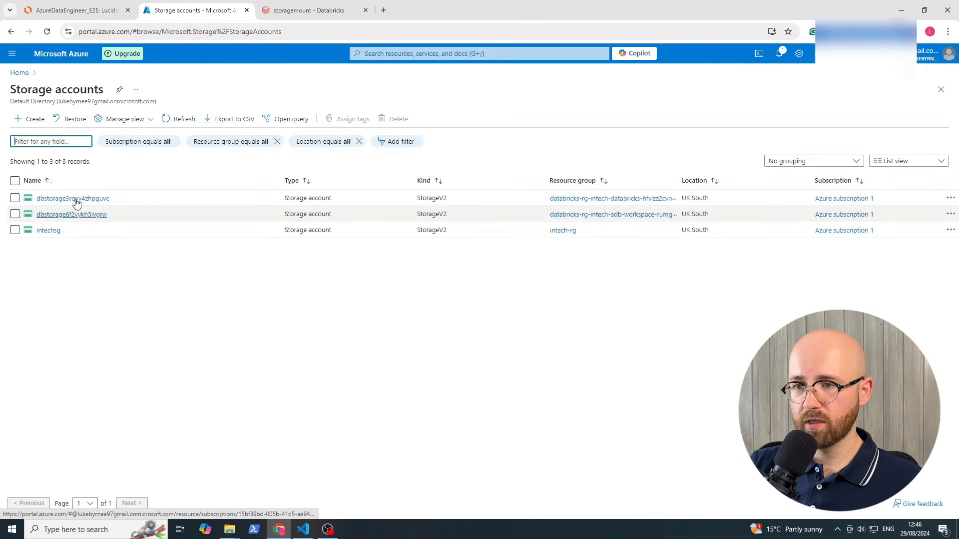
{"action": "left_click", "coordinate": [310, 10]}
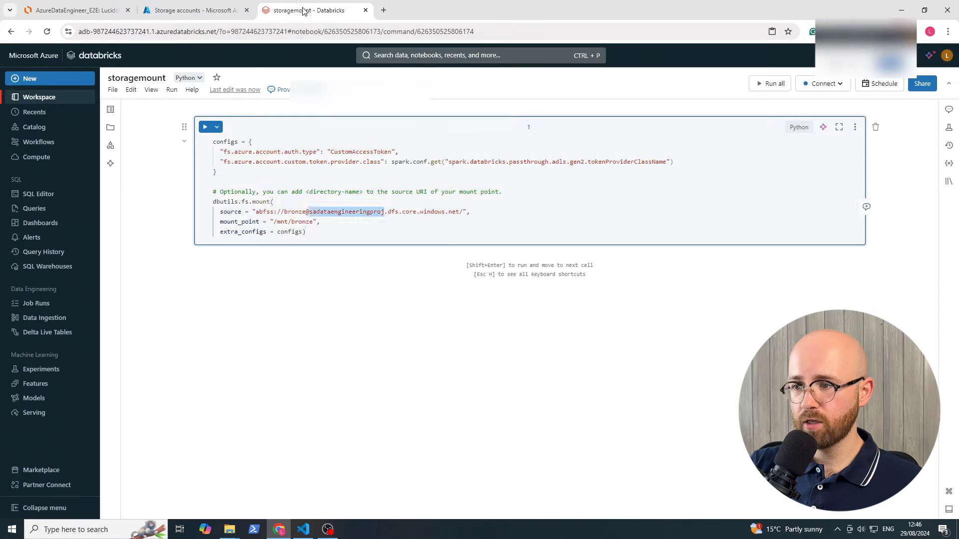
{"action": "double_click", "coordinate": [345, 214]}
{"action": "type", "text": "int"}
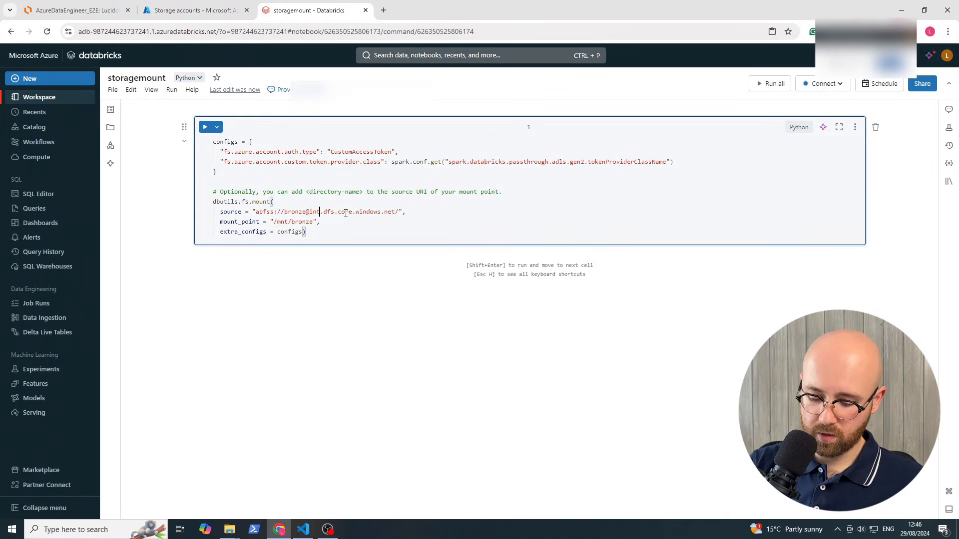
{"action": "type", "text": "xsg"}
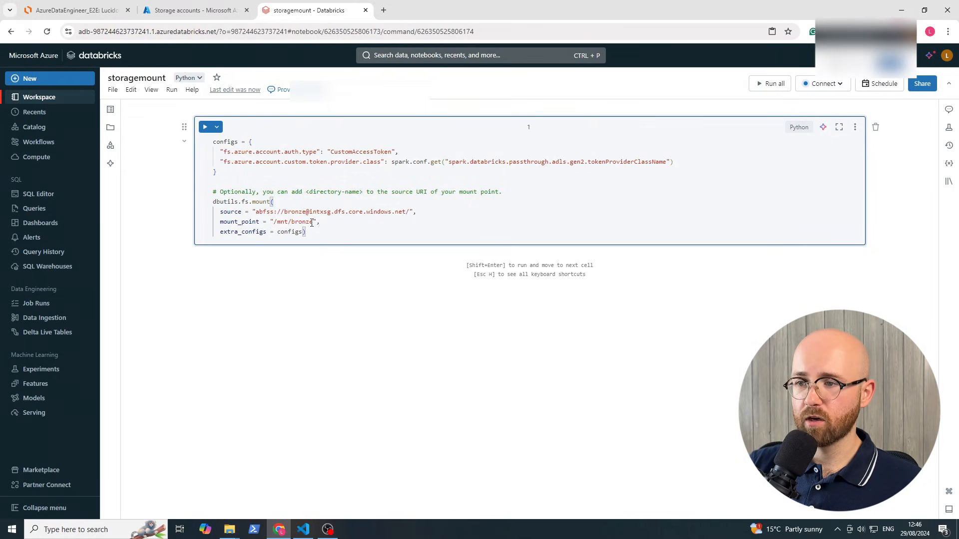
Run the /mnt/bronze mount cell, block the notification prompt, and cancel starting compute
{"action": "left_click_drag", "start_coordinate": [313, 222], "coordinate": [273, 223]}
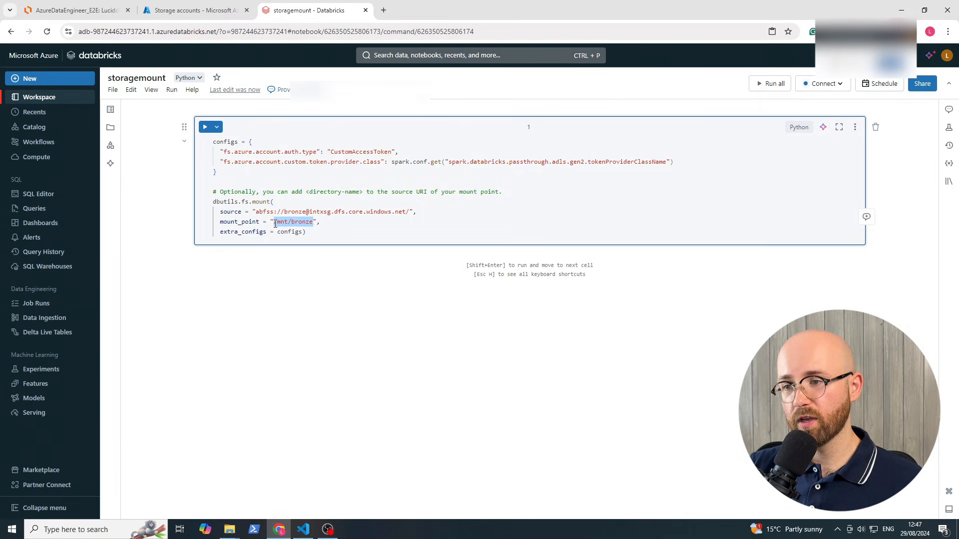
{"action": "left_click", "coordinate": [338, 178]}
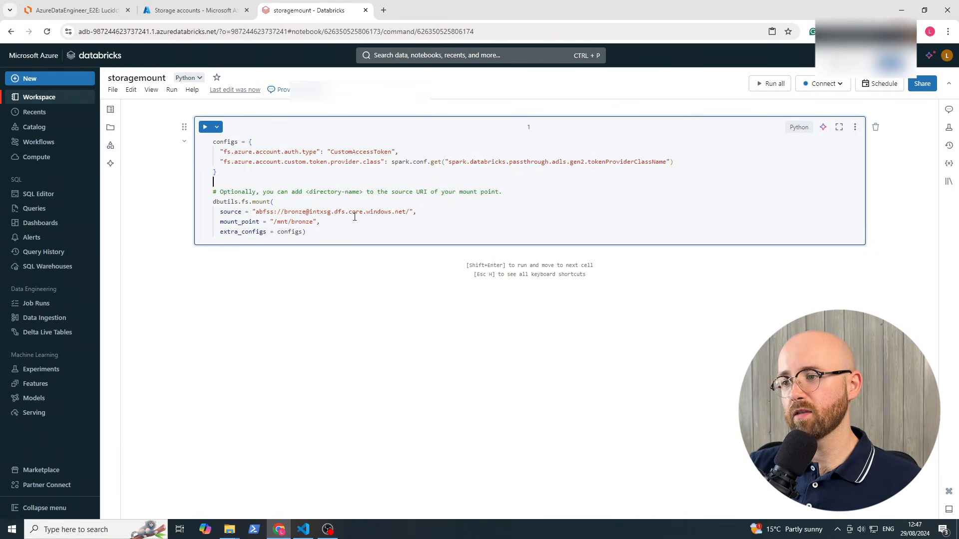
{"action": "left_click", "coordinate": [204, 128]}
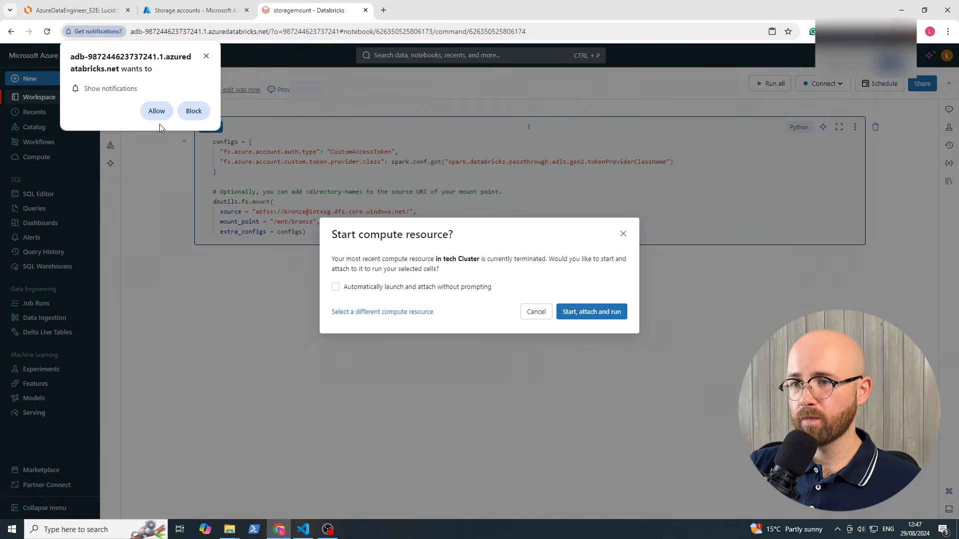
{"action": "left_click", "coordinate": [192, 111]}
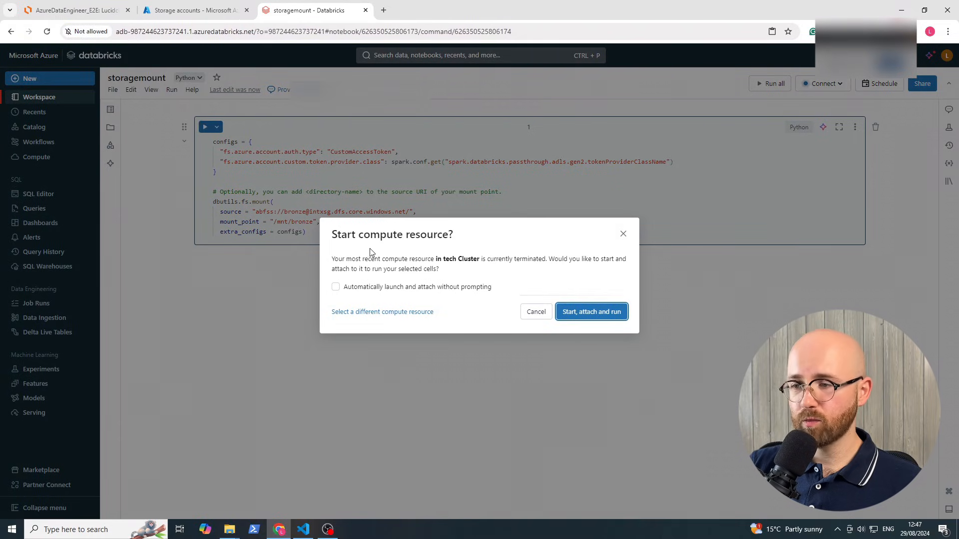
{"action": "left_click_drag", "start_coordinate": [329, 238], "coordinate": [365, 253]}
{"action": "left_click", "coordinate": [519, 286]}
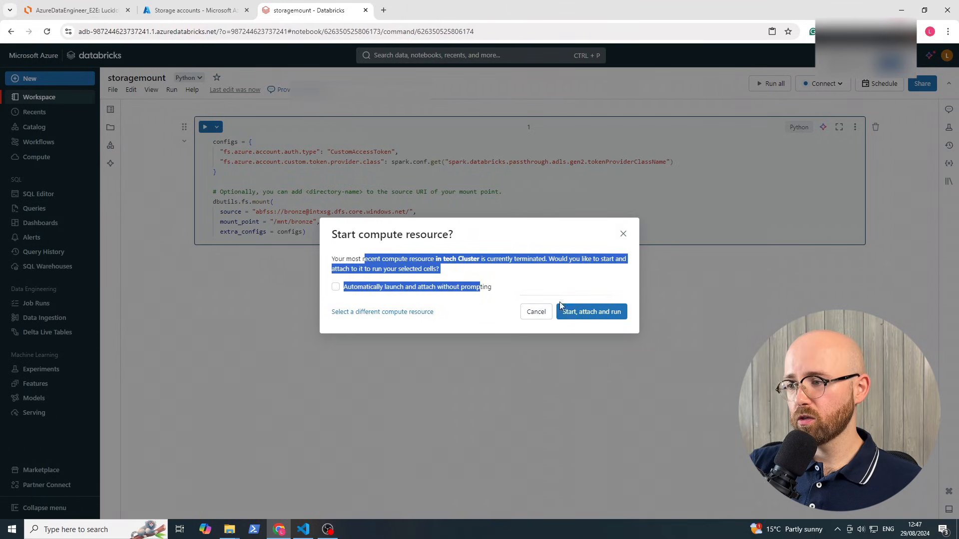
{"action": "left_click", "coordinate": [535, 310]}
Attach the notebook to in tech Cluster and open the cluster's options
{"action": "left_click", "coordinate": [392, 213]}
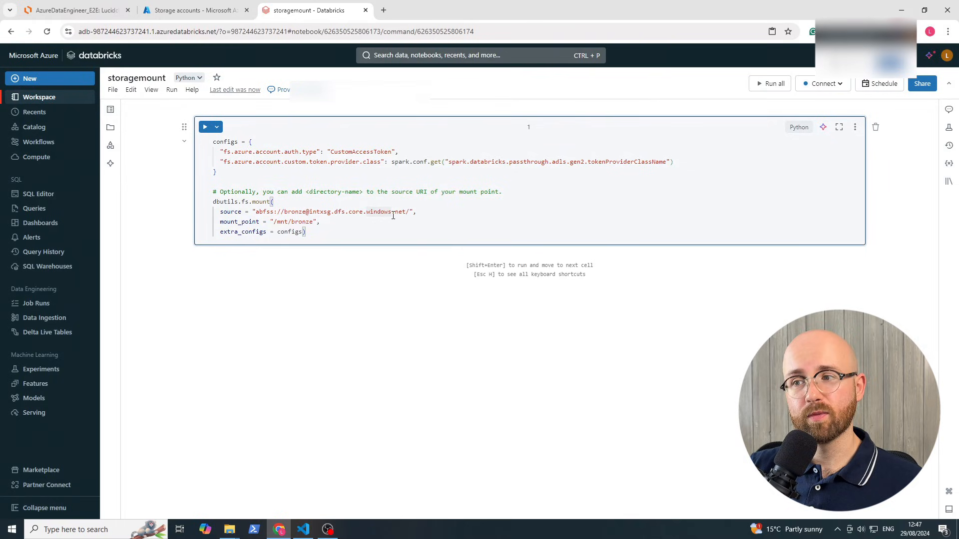
{"action": "left_click", "coordinate": [831, 86]}
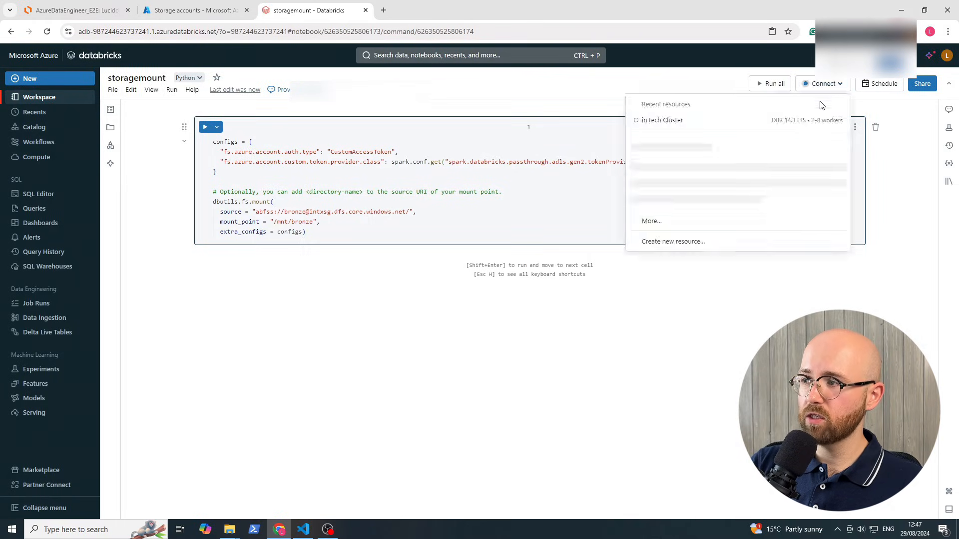
{"action": "left_click", "coordinate": [665, 131]}
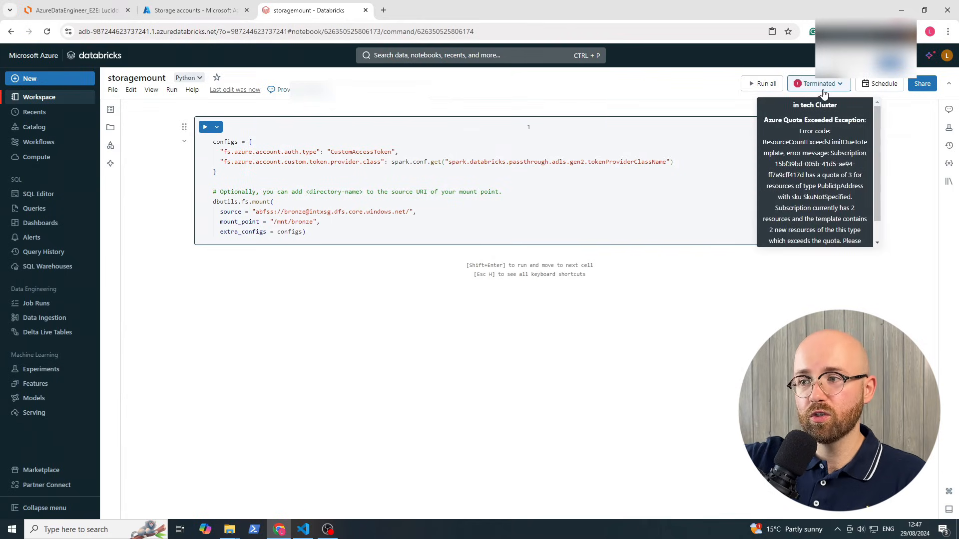
{"action": "scroll", "coordinate": [849, 134], "scroll_direction": "down", "scroll_amount": 1}
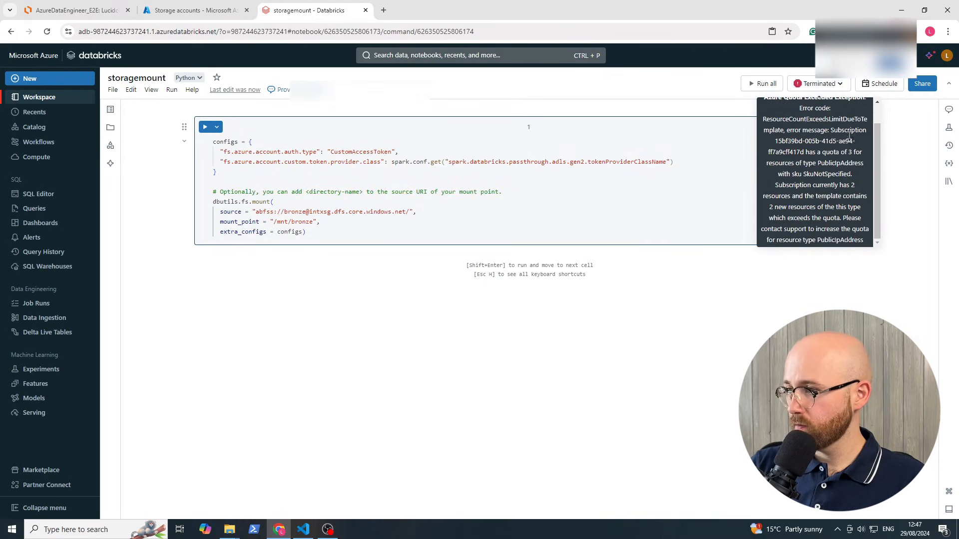
{"action": "left_click", "coordinate": [818, 84]}
{"action": "mouse_move", "coordinate": [720, 154]}
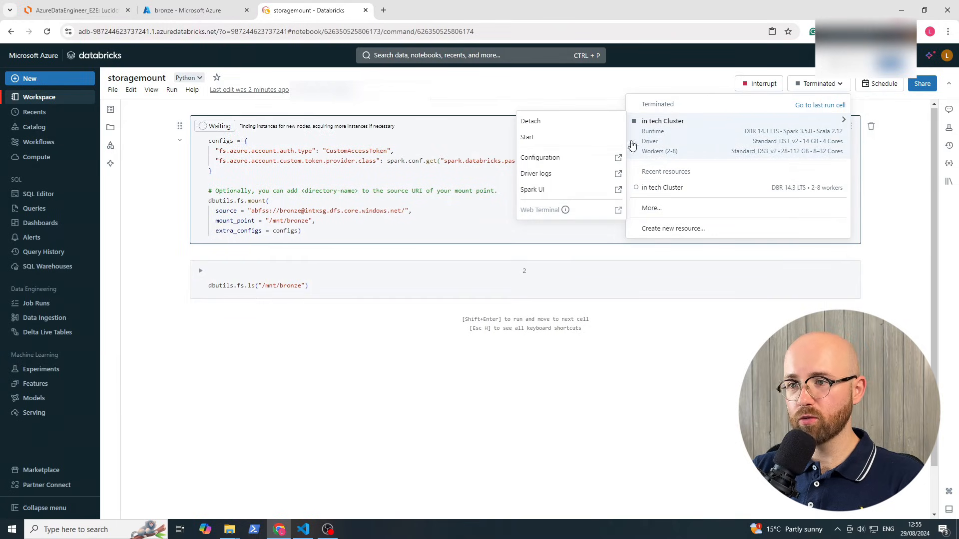
Review the existing in tech Cluster's configuration, noting its Multi node and Single node options
{"action": "left_click", "coordinate": [37, 157]}
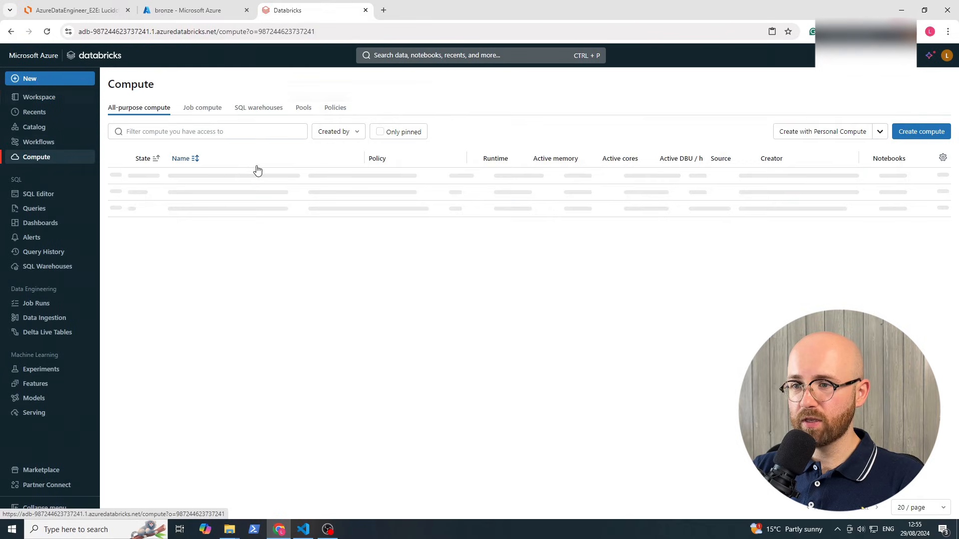
{"action": "left_click", "coordinate": [199, 178]}
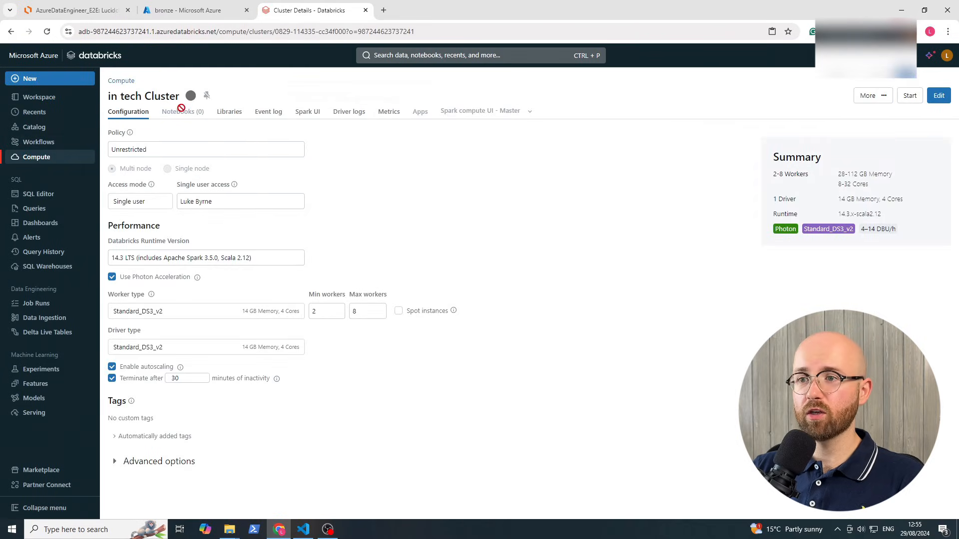
{"action": "left_click_drag", "start_coordinate": [219, 173], "coordinate": [125, 166]}
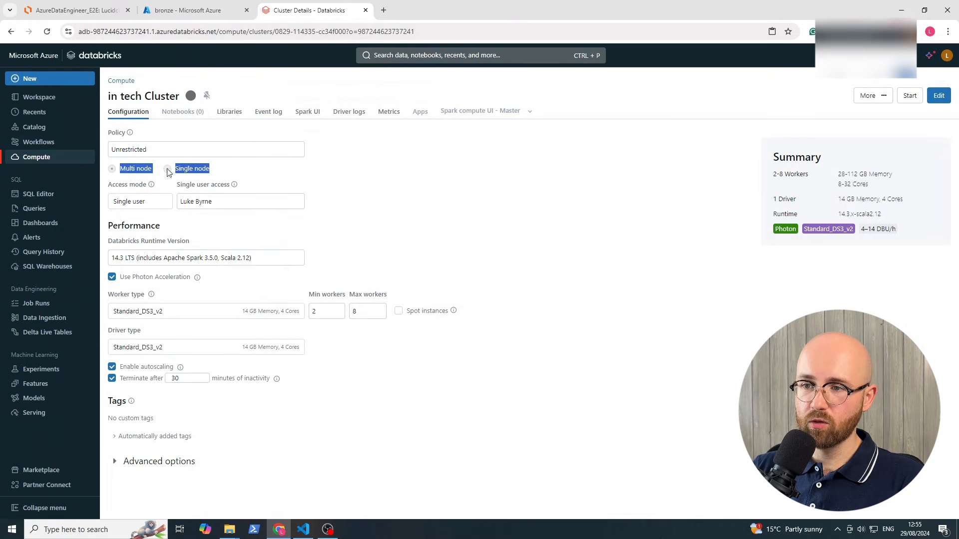
{"action": "left_click", "coordinate": [280, 179]}
{"action": "left_click_drag", "start_coordinate": [218, 172], "coordinate": [113, 168]}
{"action": "left_click", "coordinate": [267, 175]}
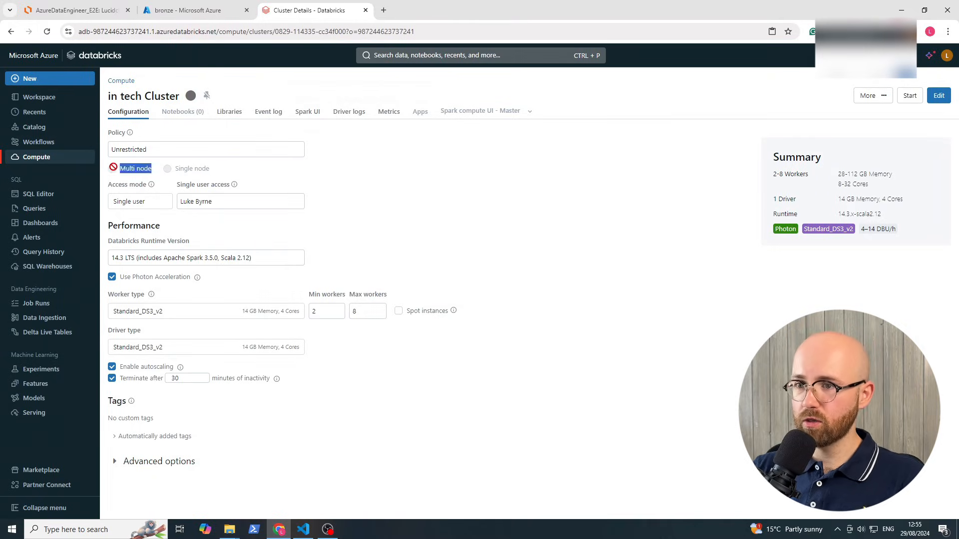
{"action": "left_click", "coordinate": [458, 204]}
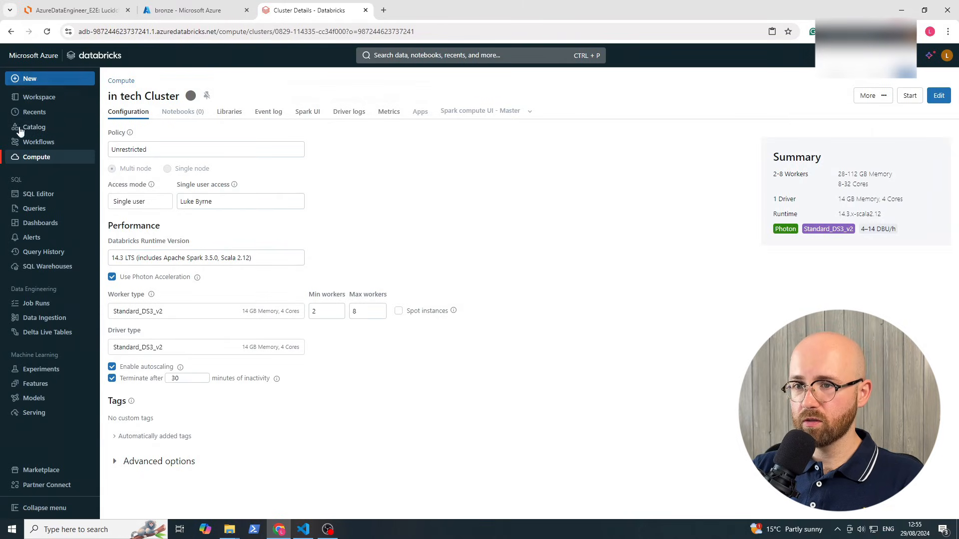
Start a new compute resource and name it 'intx single node cluster'
{"action": "left_click", "coordinate": [36, 157]}
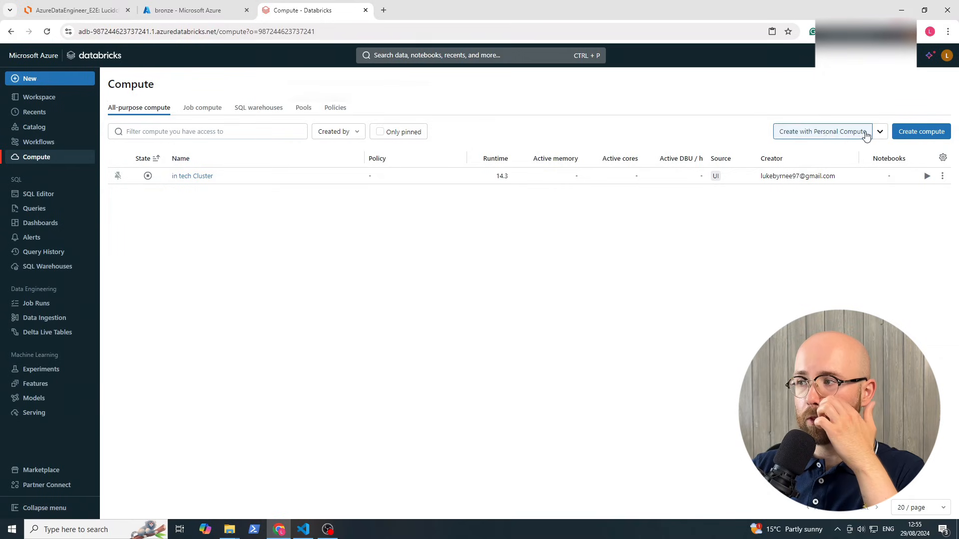
{"action": "left_click", "coordinate": [922, 131]}
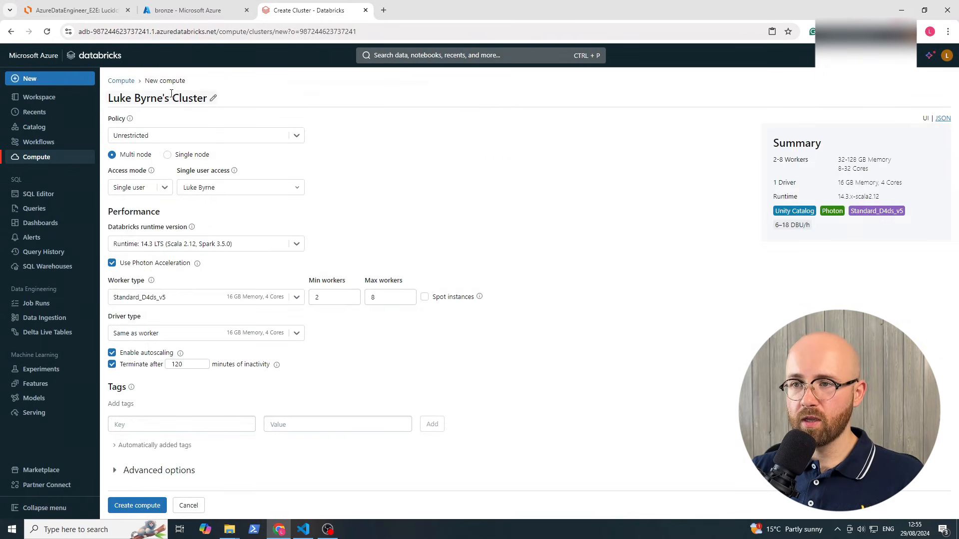
{"action": "left_click", "coordinate": [172, 98]}
{"action": "left_click_drag", "start_coordinate": [170, 98], "coordinate": [107, 81]}
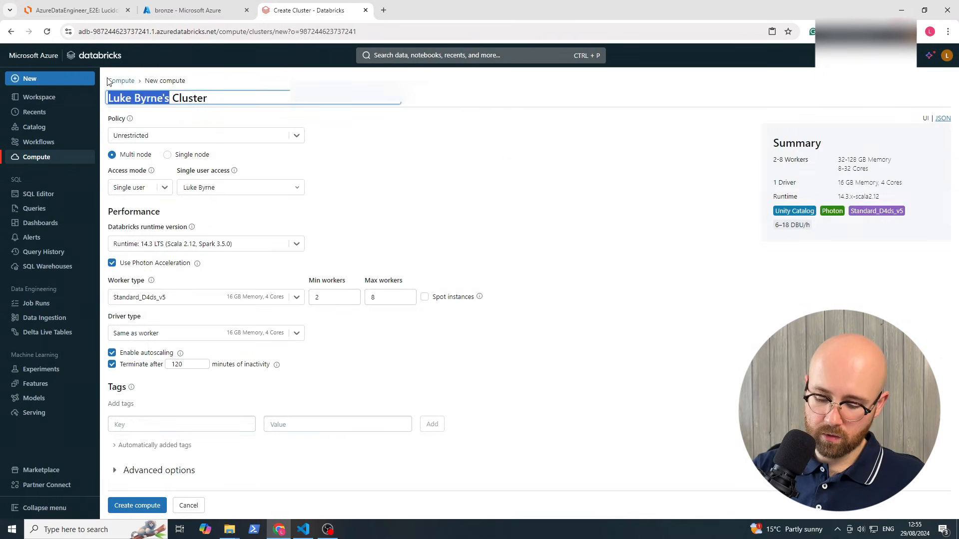
{"action": "key", "text": "BackSpace"}
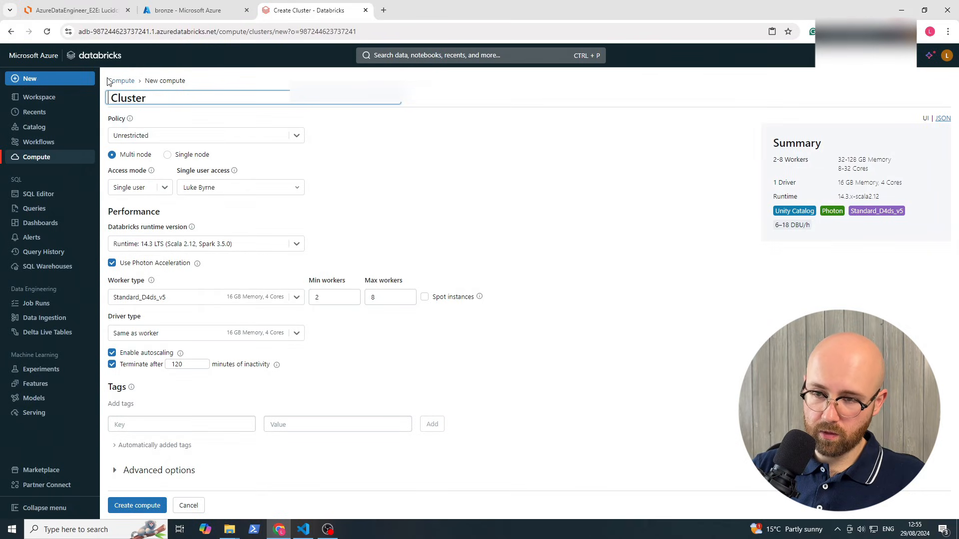
{"action": "type", "text": "intx  "}
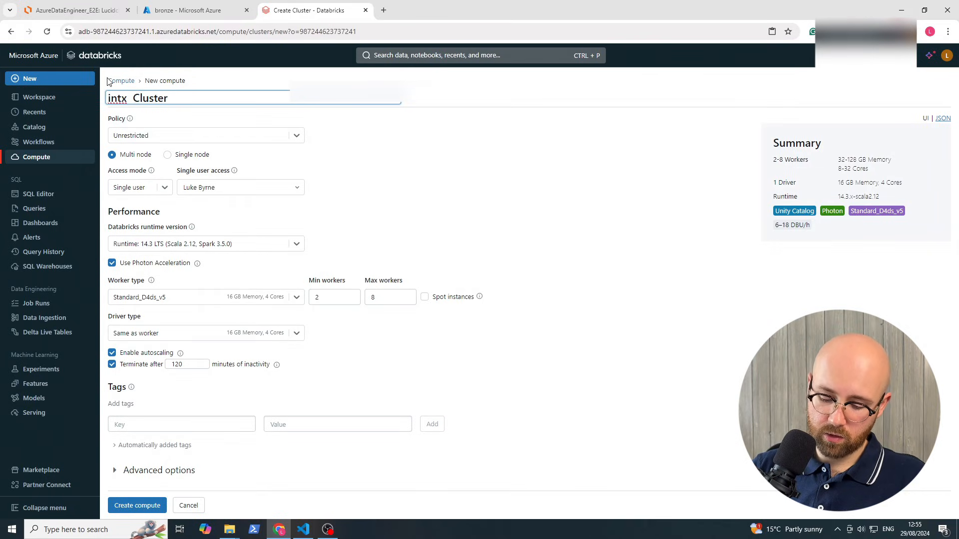
{"action": "type", "text": "single node"}
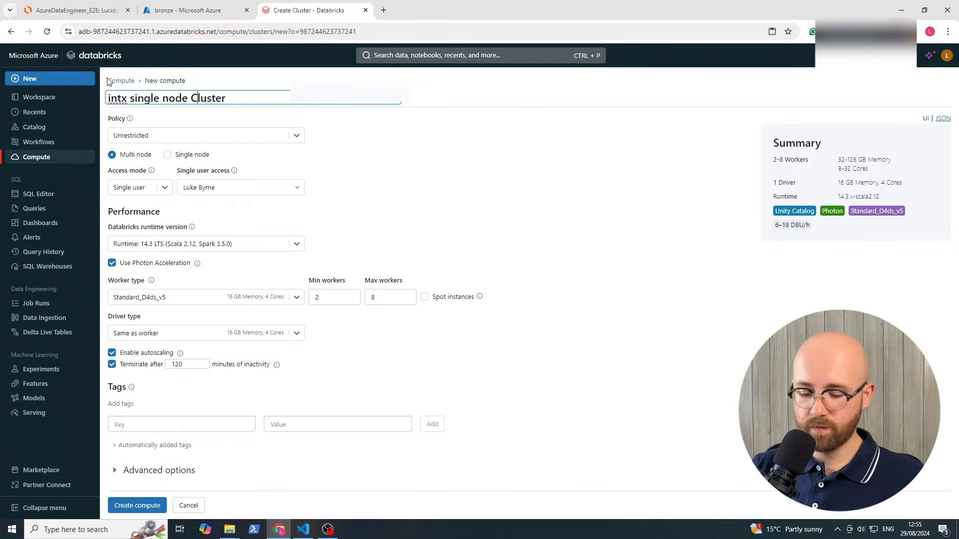
{"action": "key", "text": "BackSpace"}
{"action": "type", "text": "c"}
{"action": "left_click", "coordinate": [349, 151]}
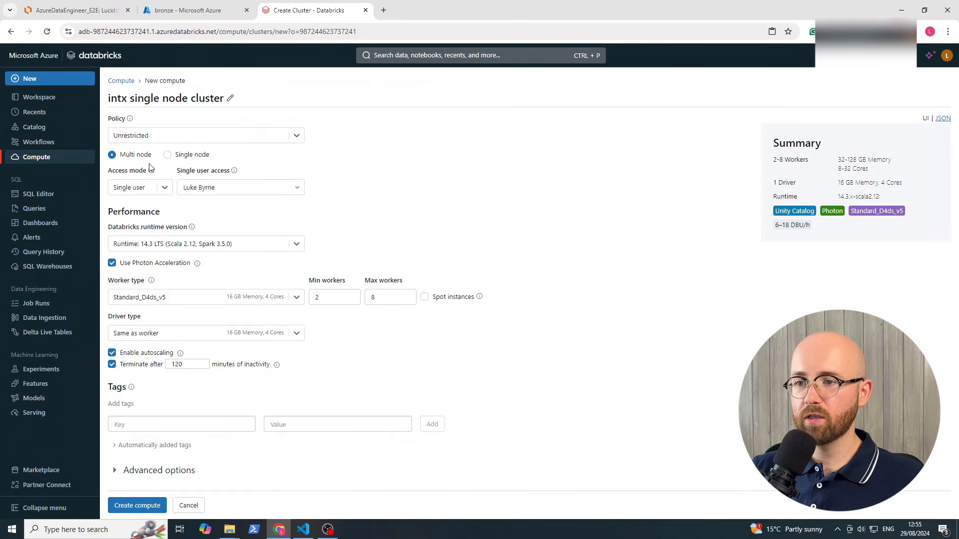
Make it Single node on Standard_DS3_v2, 30-minute auto-termination, credential passthrough enabled, and create it
{"action": "left_click", "coordinate": [167, 154]}
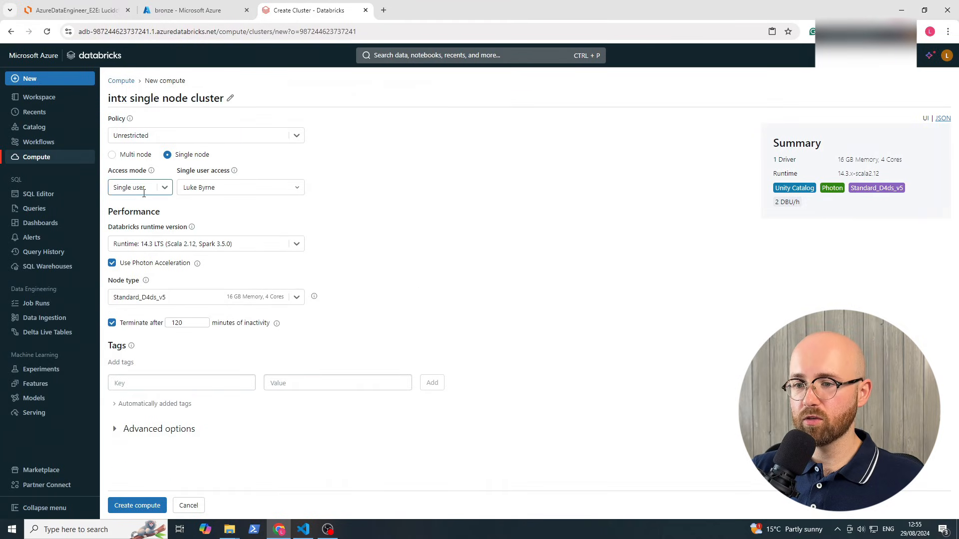
{"action": "left_click", "coordinate": [215, 297]}
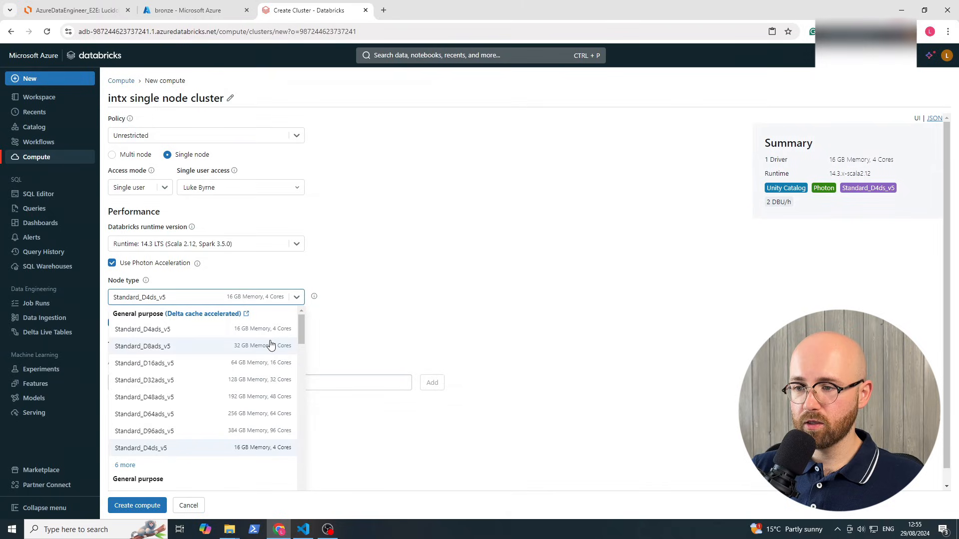
{"action": "scroll", "coordinate": [268, 350], "scroll_direction": "down", "scroll_amount": 3}
{"action": "left_click", "coordinate": [262, 396]}
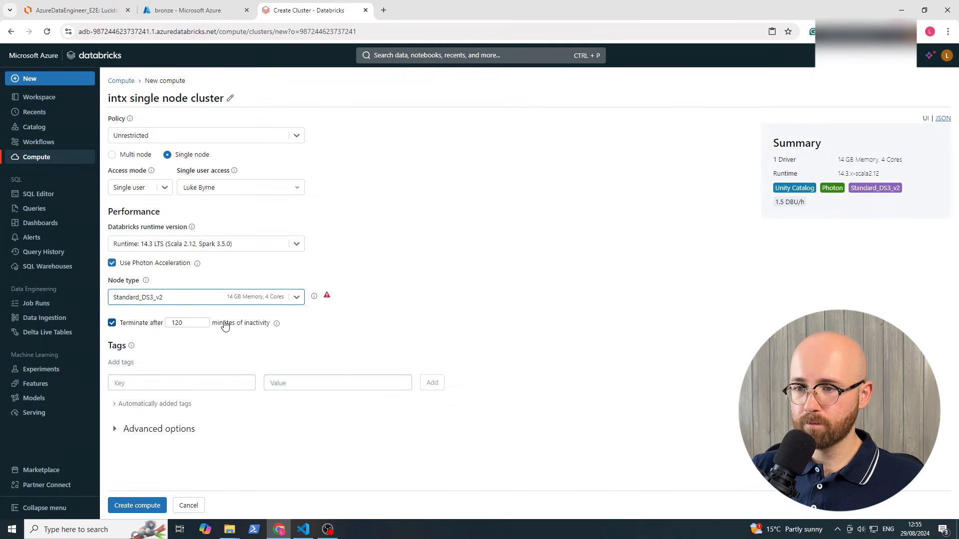
{"action": "double_click", "coordinate": [173, 322]}
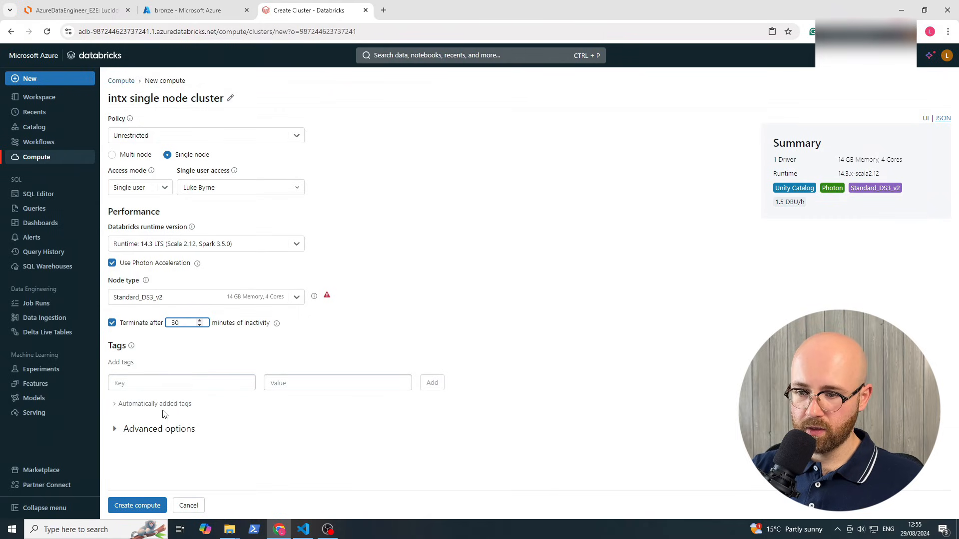
{"action": "left_click", "coordinate": [155, 431]}
{"action": "left_click", "coordinate": [200, 459]}
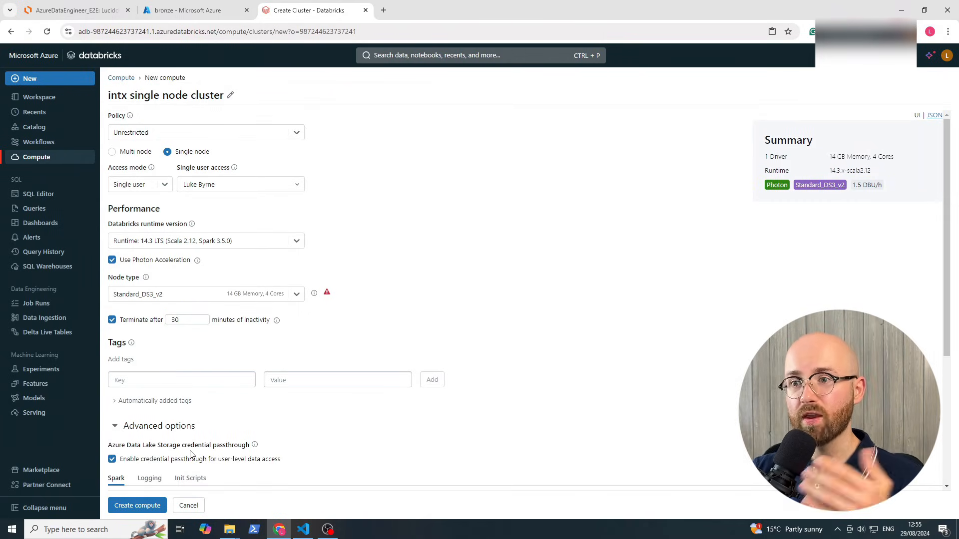
{"action": "left_click", "coordinate": [135, 505]}
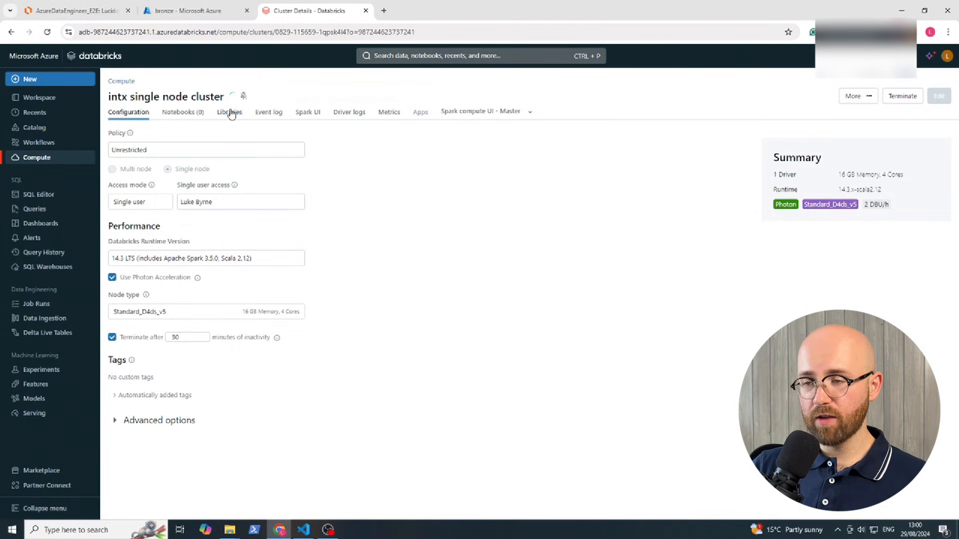
Open the storagemount notebook and paste the silver and gold mount code into a new cell below cell 2
{"action": "left_click", "coordinate": [33, 99]}
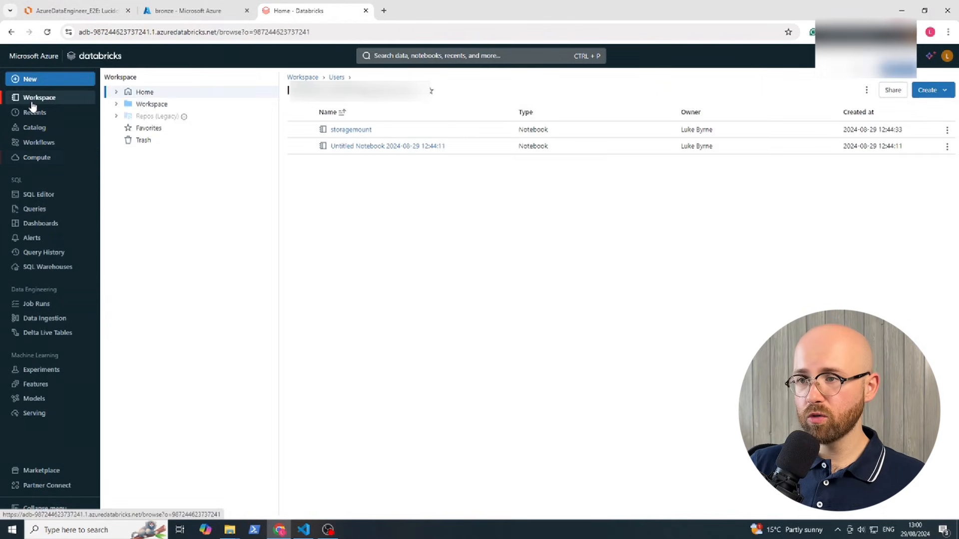
{"action": "left_click", "coordinate": [362, 129]}
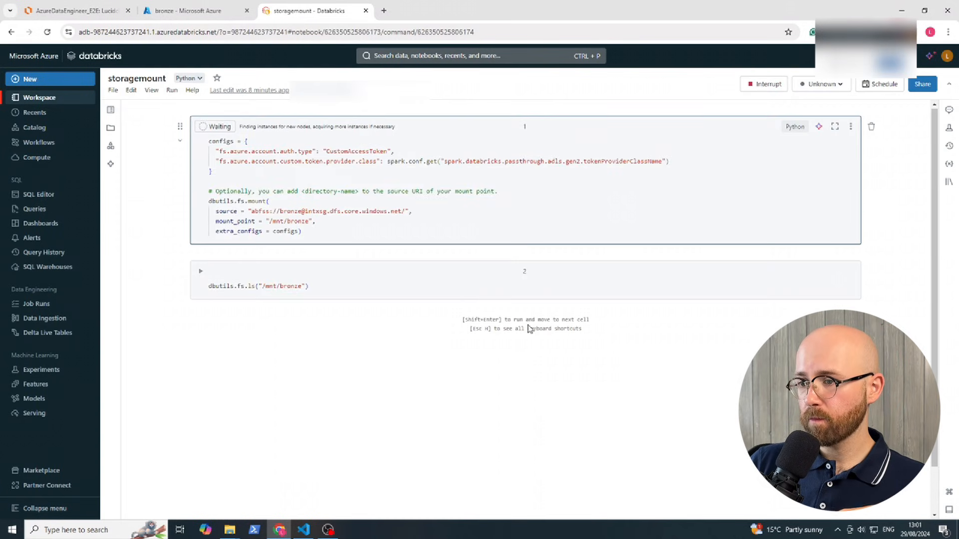
{"action": "left_click", "coordinate": [515, 308]}
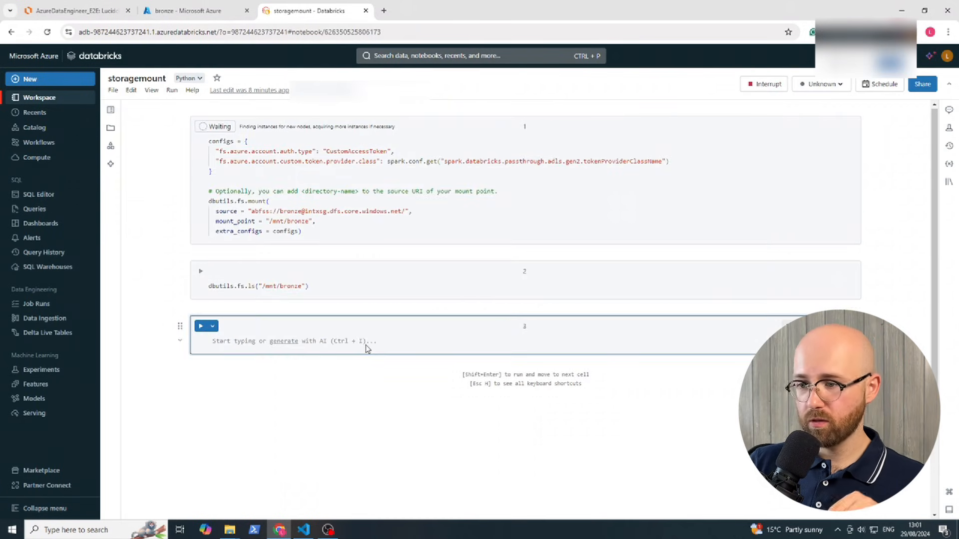
{"action": "key", "text": "ctrl+v"}
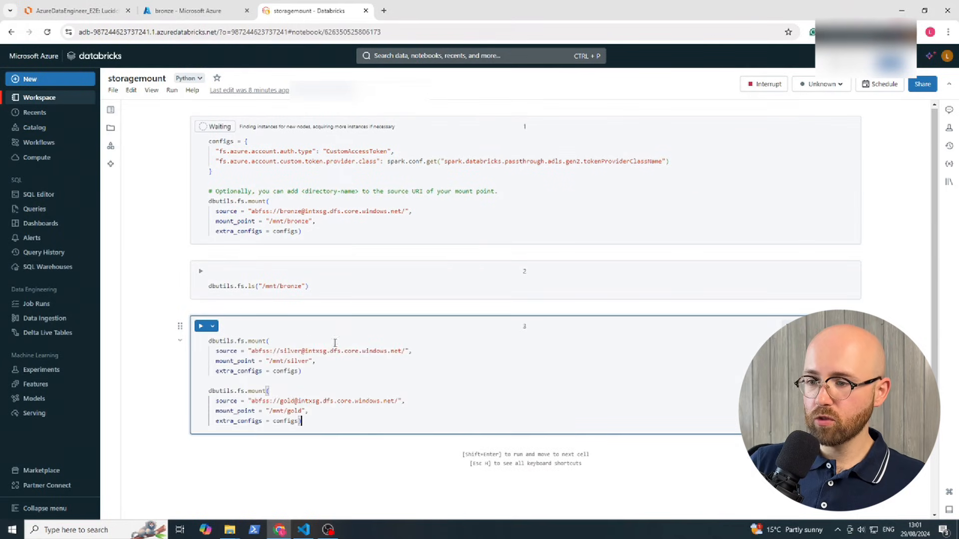
Check the pasted code's silver and gold containers and their /mnt/silver and /mnt/gold mount points
{"action": "double_click", "coordinate": [294, 361]}
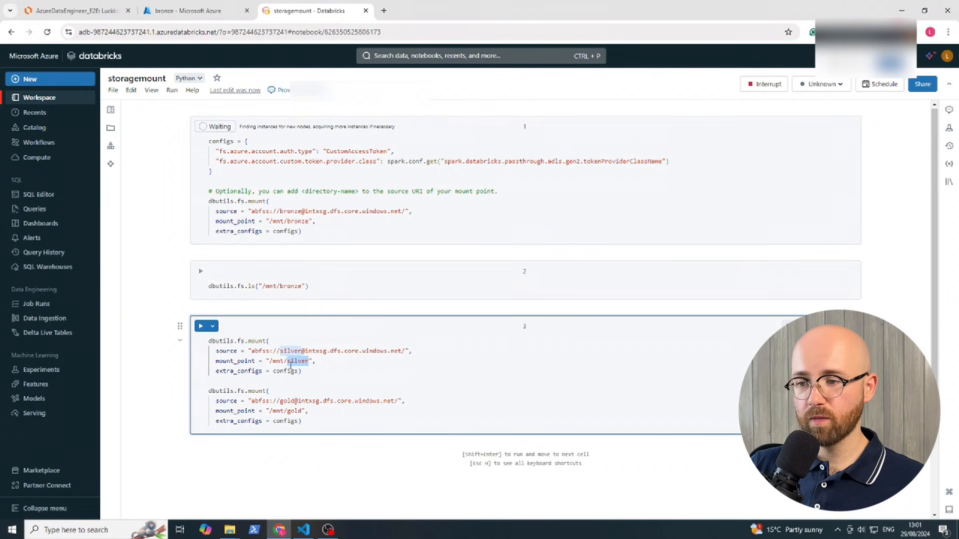
{"action": "left_click_drag", "start_coordinate": [271, 364], "coordinate": [311, 361]}
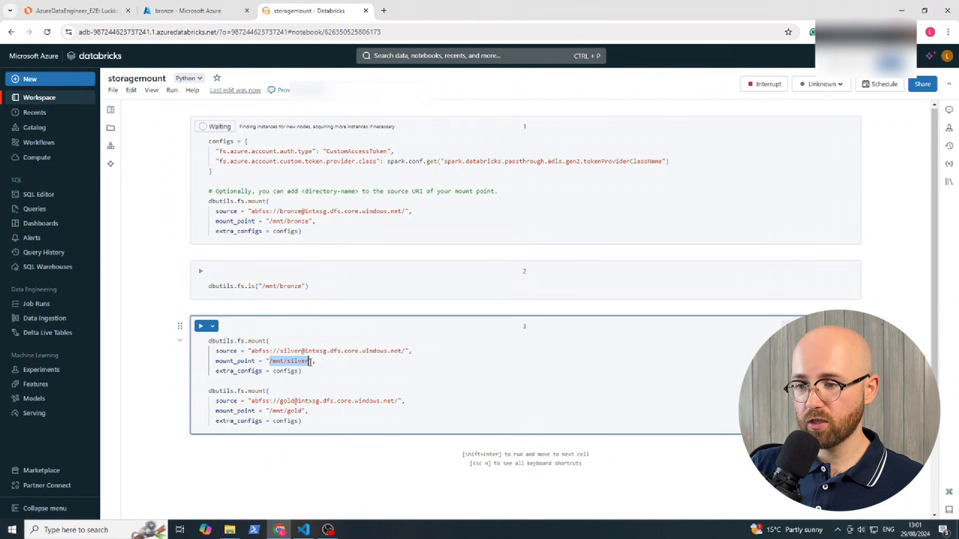
{"action": "left_click", "coordinate": [290, 387]}
{"action": "double_click", "coordinate": [287, 401]}
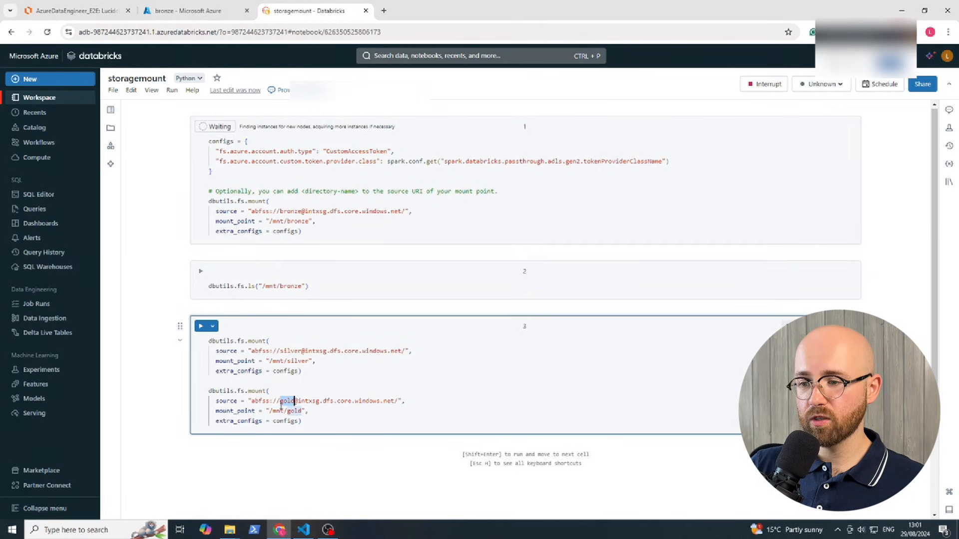
{"action": "left_click_drag", "start_coordinate": [269, 412], "coordinate": [296, 409]}
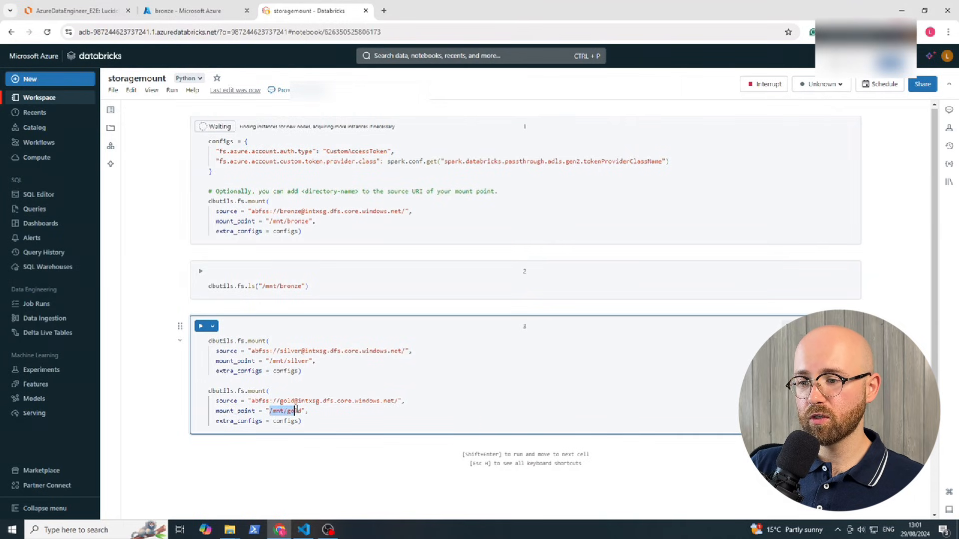
{"action": "double_click", "coordinate": [291, 351]}
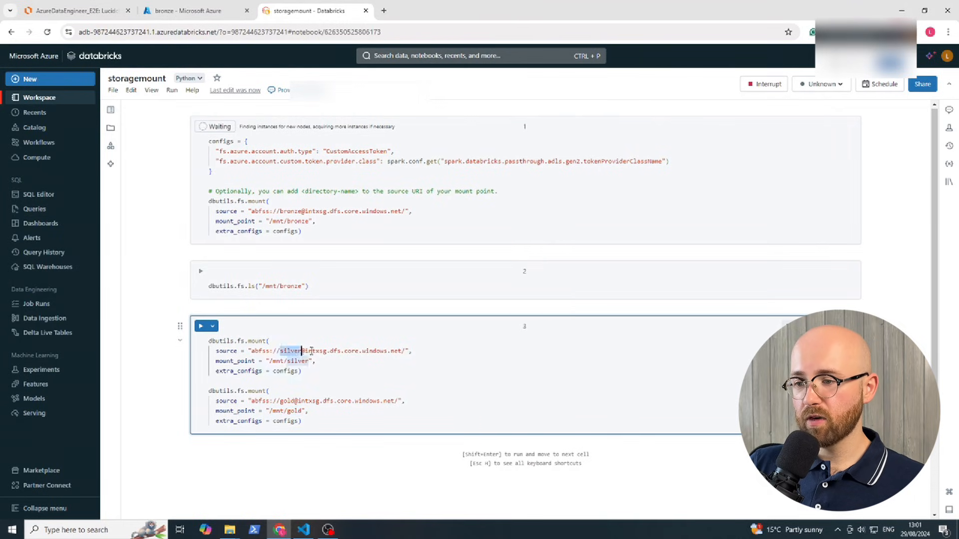
{"action": "left_click", "coordinate": [310, 351]}
Check the intxsg storage account and domain in the silver source, then the configs block in cell 1
{"action": "double_click", "coordinate": [306, 353]}
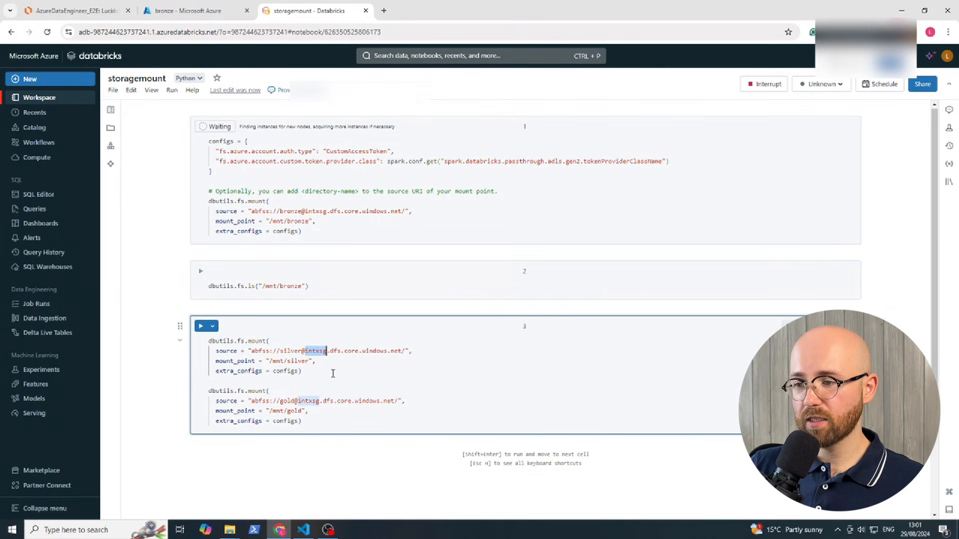
{"action": "left_click", "coordinate": [333, 351]}
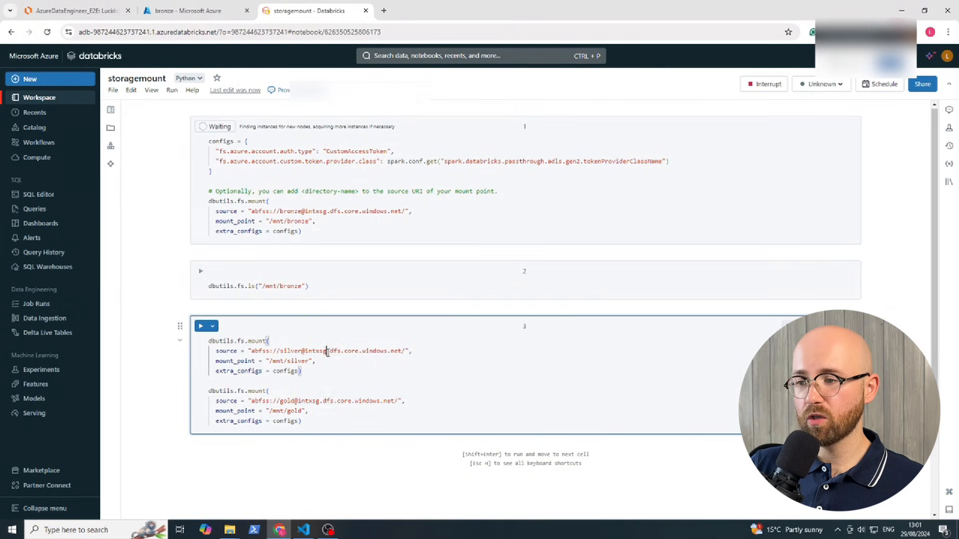
{"action": "left_click_drag", "start_coordinate": [327, 352], "coordinate": [402, 352]}
{"action": "left_click", "coordinate": [376, 350]}
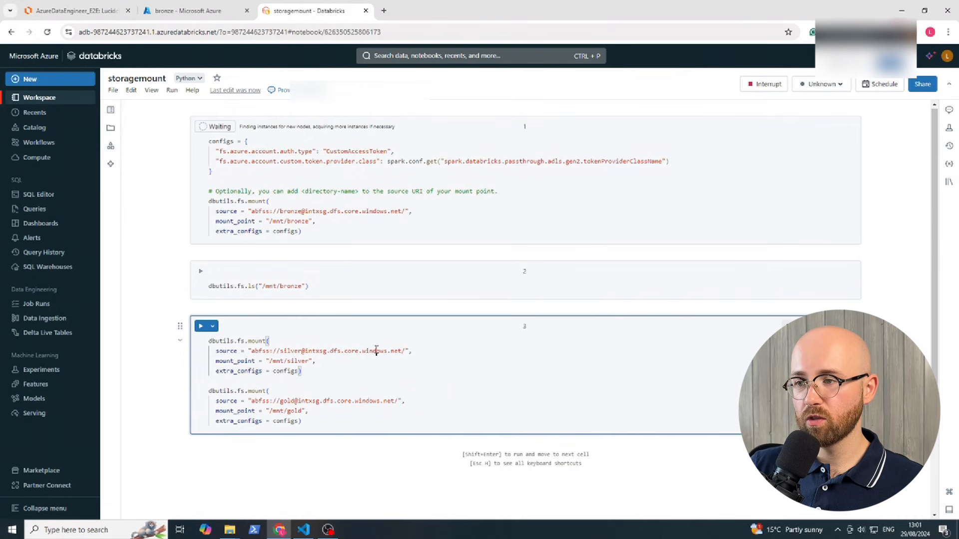
{"action": "left_click_drag", "start_coordinate": [214, 172], "coordinate": [183, 131]}
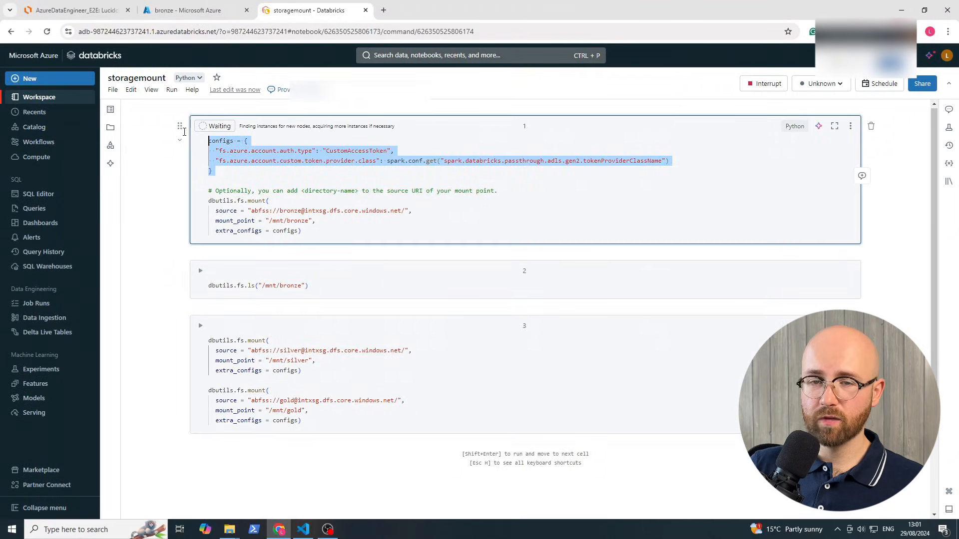
{"action": "left_click", "coordinate": [292, 157]}
{"action": "left_click_drag", "start_coordinate": [215, 172], "coordinate": [205, 142]}
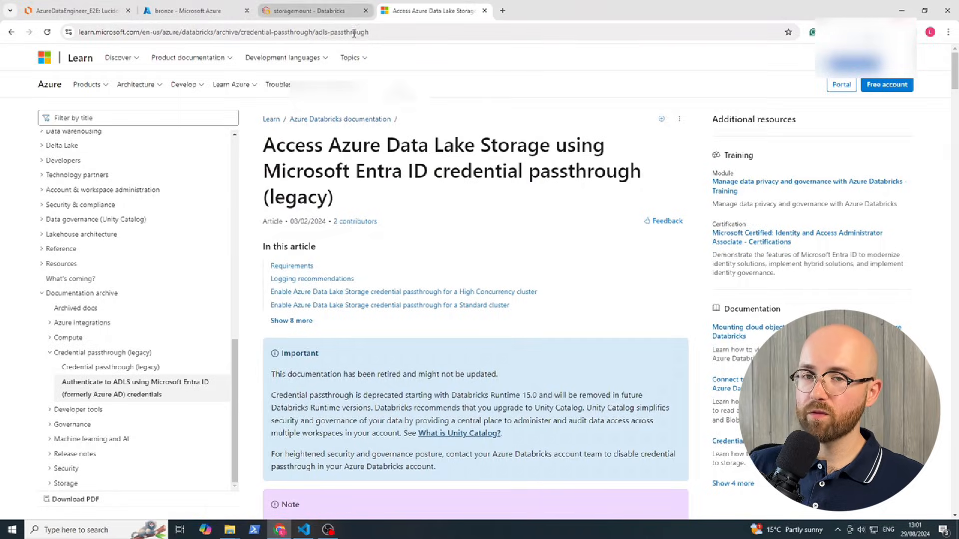
Scroll through the Microsoft Learn credential passthrough article
{"action": "scroll", "coordinate": [468, 274], "scroll_direction": "down", "scroll_amount": 10}
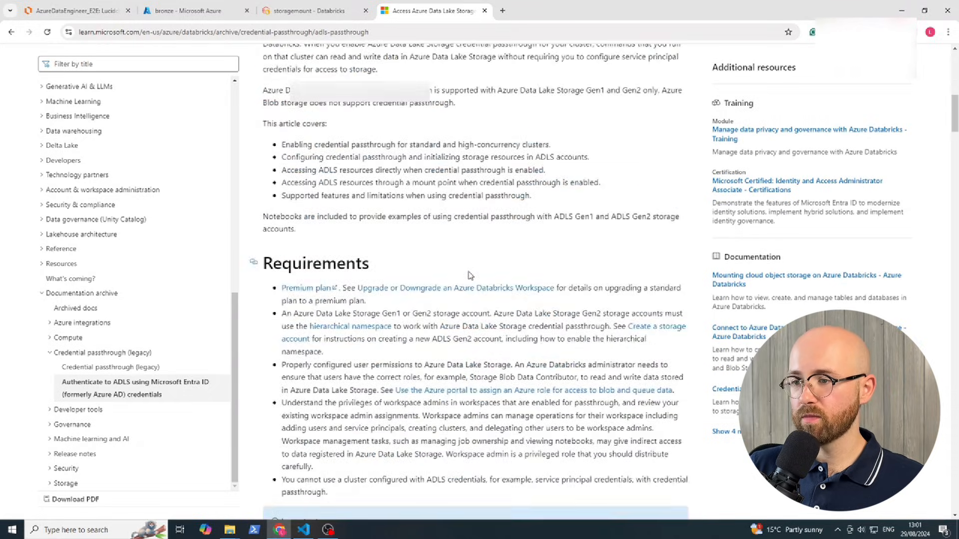
{"action": "scroll", "coordinate": [469, 274], "scroll_direction": "up", "scroll_amount": 10}
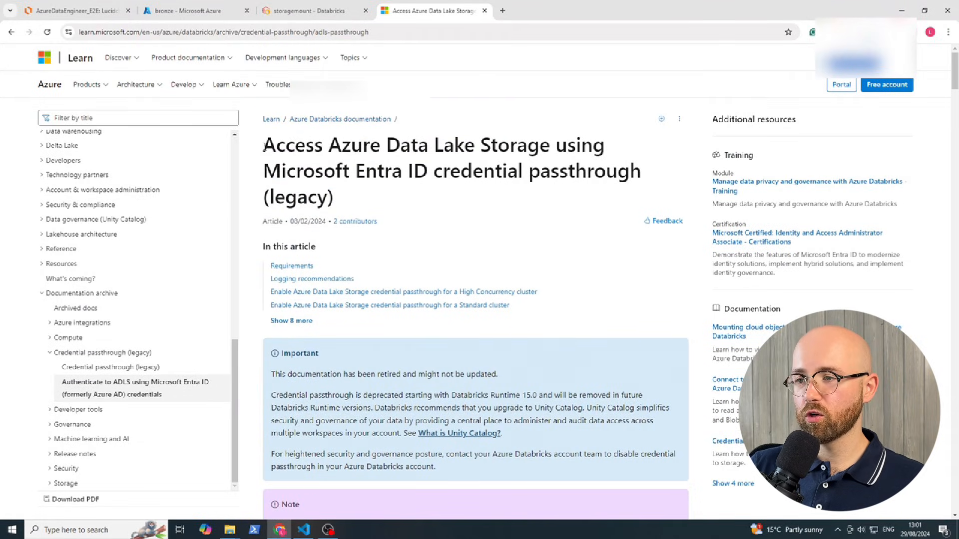
{"action": "left_click_drag", "start_coordinate": [264, 146], "coordinate": [606, 172]}
{"action": "left_click", "coordinate": [534, 223]}
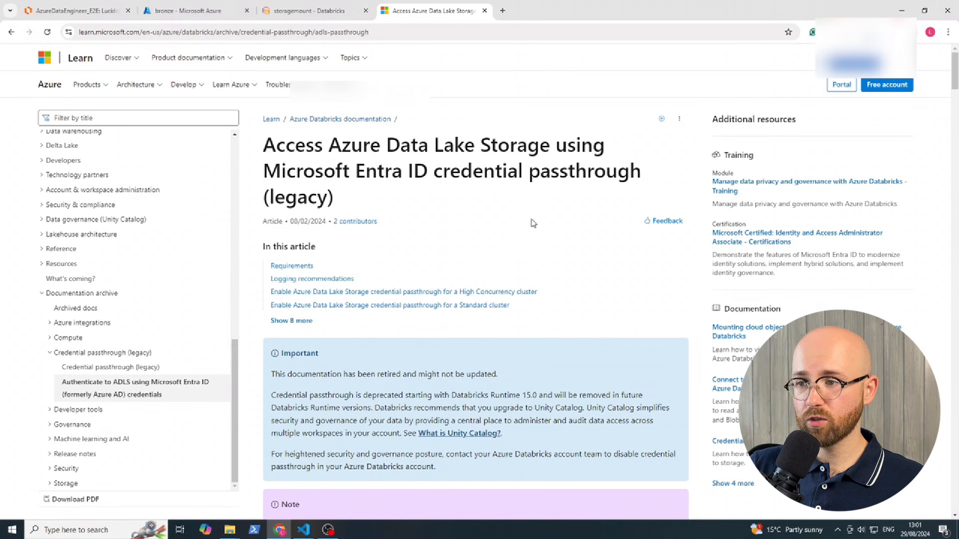
{"action": "scroll", "coordinate": [412, 265], "scroll_direction": "down", "scroll_amount": 15}
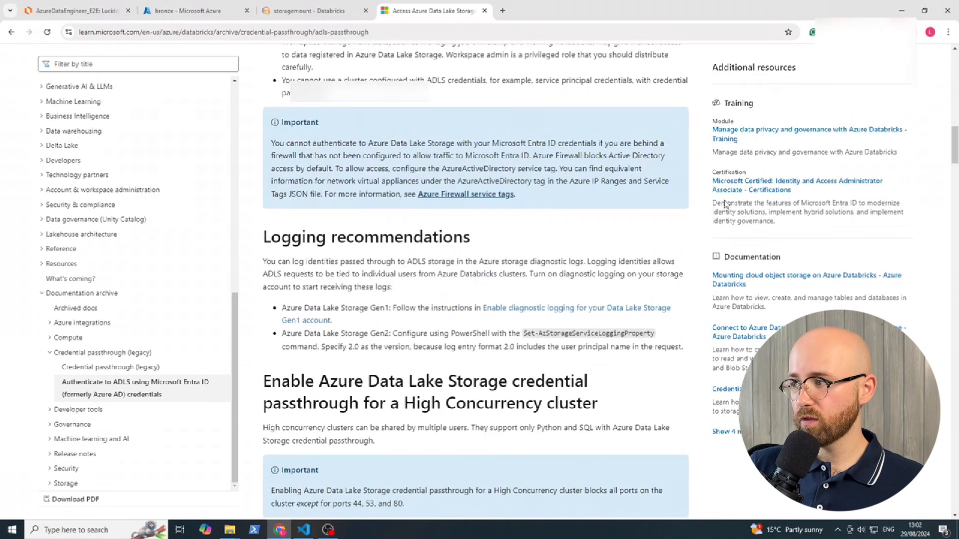
{"action": "left_click_drag", "start_coordinate": [955, 145], "coordinate": [955, 213]}
{"action": "scroll", "coordinate": [563, 340], "scroll_direction": "down", "scroll_amount": 1}
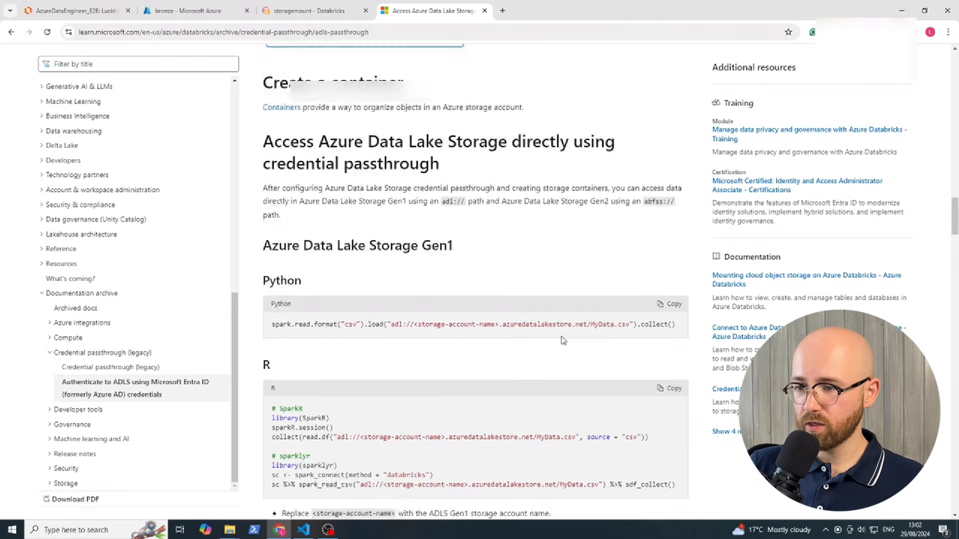
{"action": "scroll", "coordinate": [563, 340], "scroll_direction": "down", "scroll_amount": 10}
{"action": "scroll", "coordinate": [562, 341], "scroll_direction": "up", "scroll_amount": 2}
Search the article for 'config', select the ADLS Gen2 Python mount snippet, and return to storagemount
{"action": "key", "text": "ctrl+f"}
{"action": "type", "text": "config"}
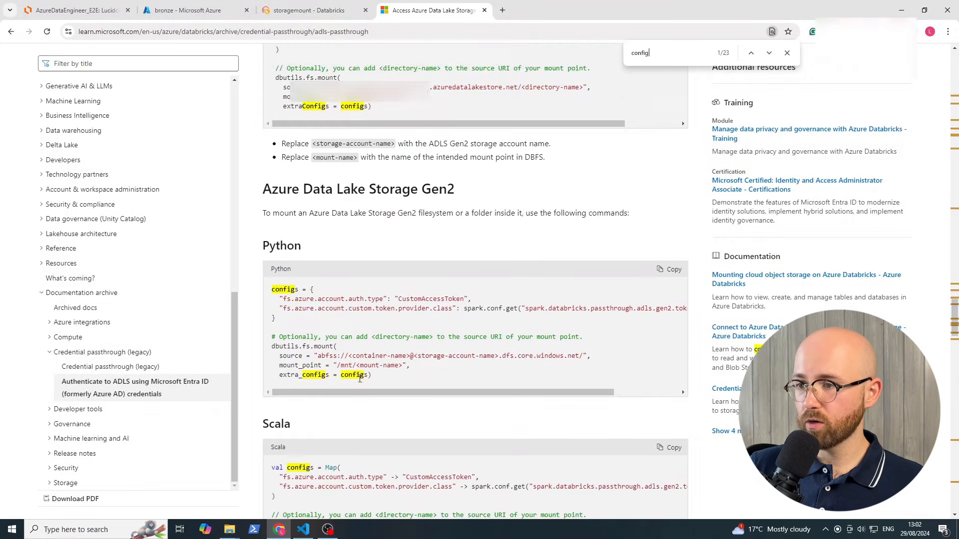
{"action": "scroll", "coordinate": [350, 196], "scroll_direction": "down", "scroll_amount": 1}
{"action": "left_click_drag", "start_coordinate": [265, 130], "coordinate": [483, 139]}
{"action": "mouse_move", "coordinate": [273, 237]}
{"action": "left_mouse_down"}
{"action": "mouse_move", "coordinate": [414, 321]}
{"action": "mouse_move", "coordinate": [372, 327]}
{"action": "mouse_move", "coordinate": [286, 302]}
{"action": "mouse_move", "coordinate": [256, 233]}
{"action": "left_mouse_up"}
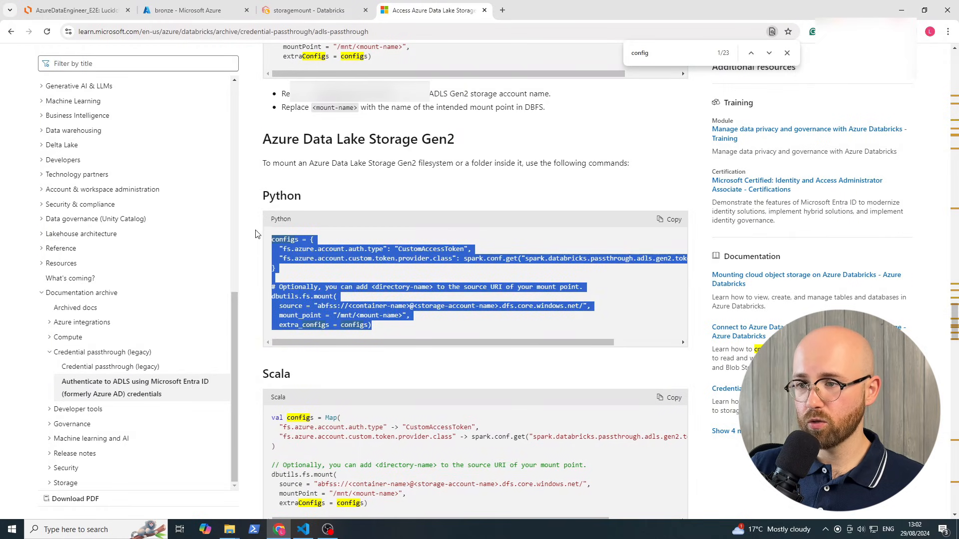
{"action": "left_click", "coordinate": [351, 283]}
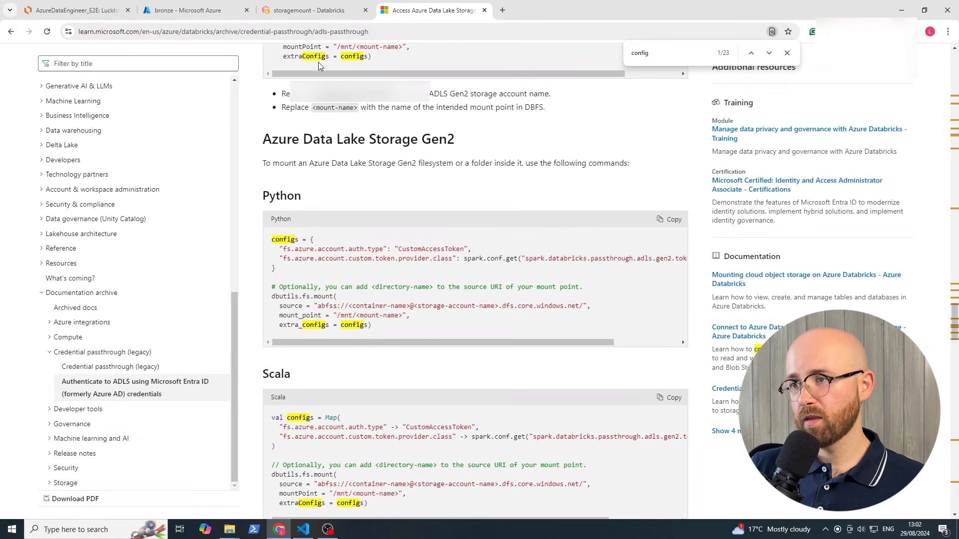
{"action": "left_click", "coordinate": [307, 11]}
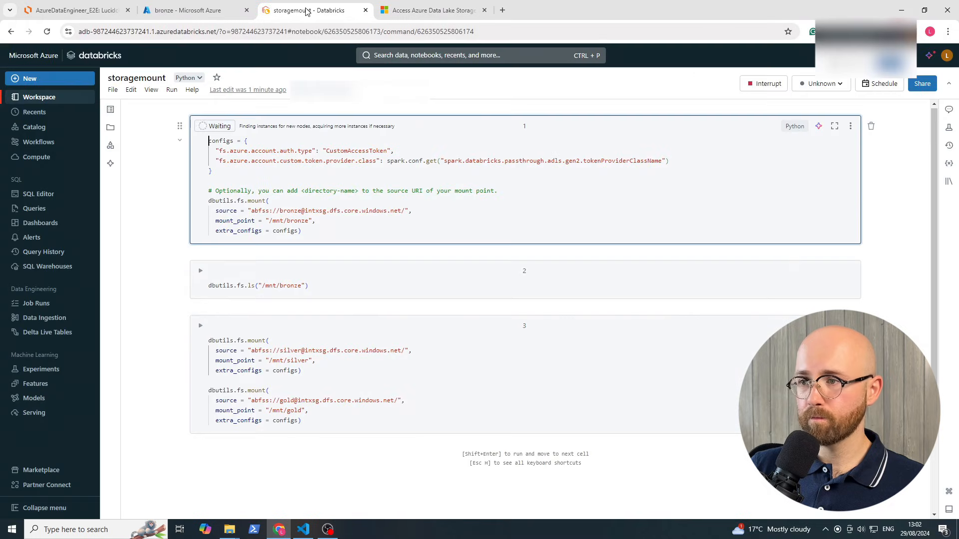
Confirm starting the intx single node cluster, then browse File Explorer up to rg-data-engineering-project
{"action": "key", "text": "Return"}
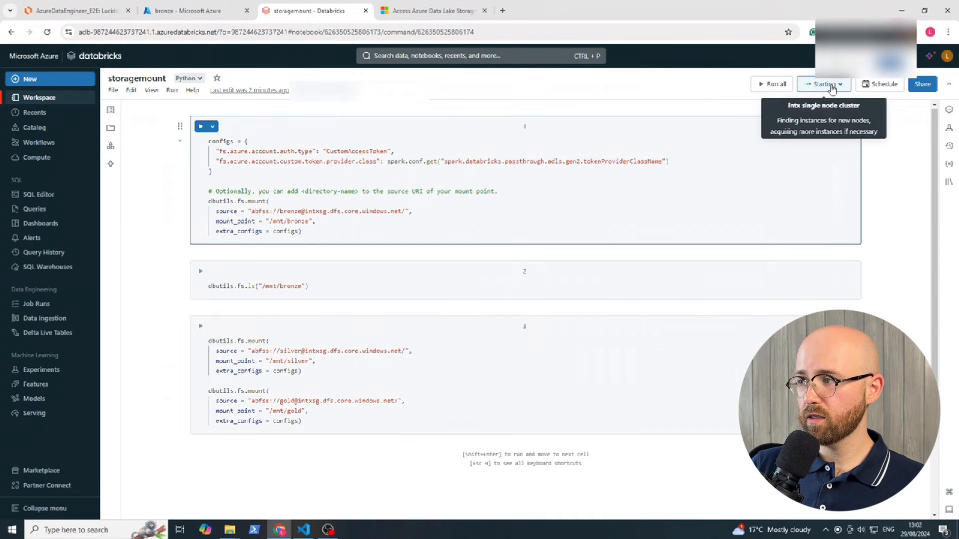
{"action": "left_click", "coordinate": [831, 87]}
{"action": "mouse_move", "coordinate": [714, 125]}
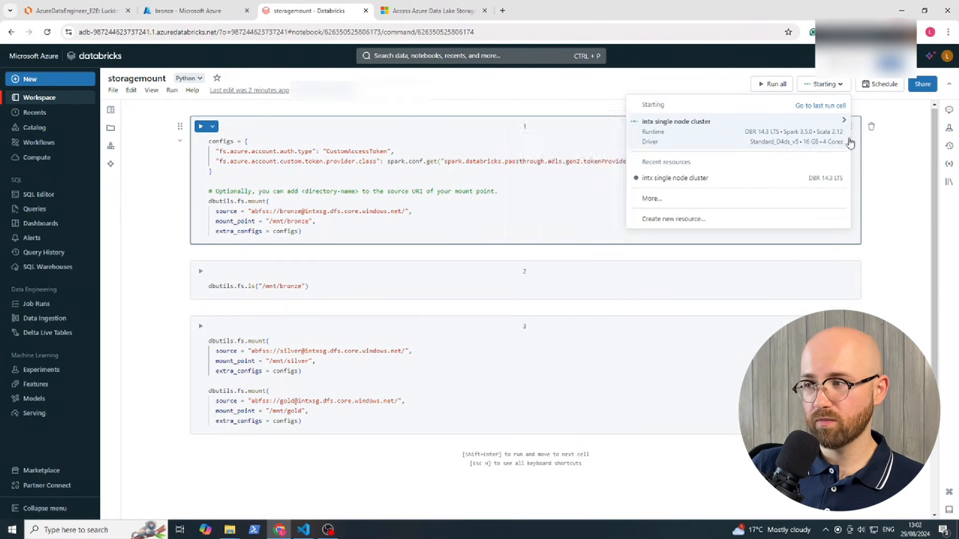
{"action": "left_click", "coordinate": [781, 148]}
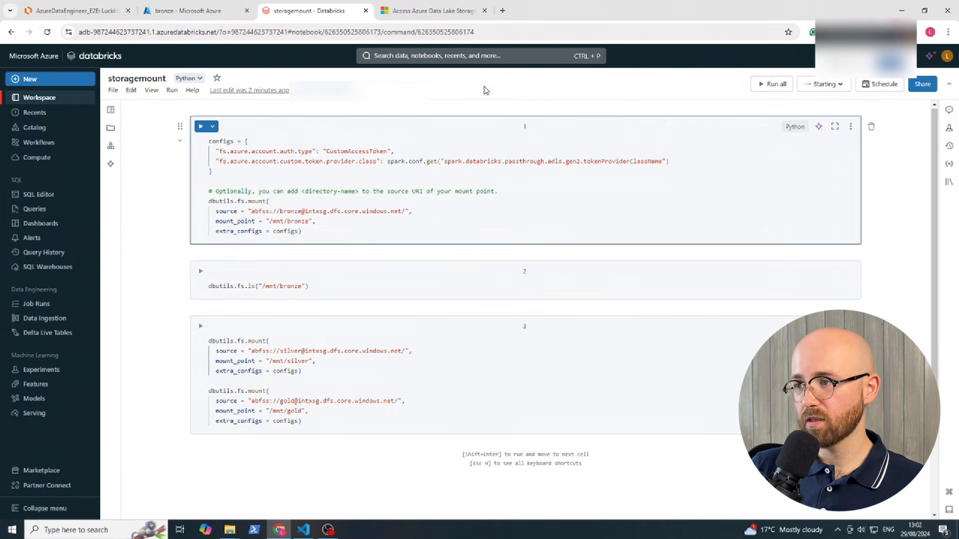
{"action": "key", "text": "alt+Tab"}
{"action": "left_click", "coordinate": [298, 168]}
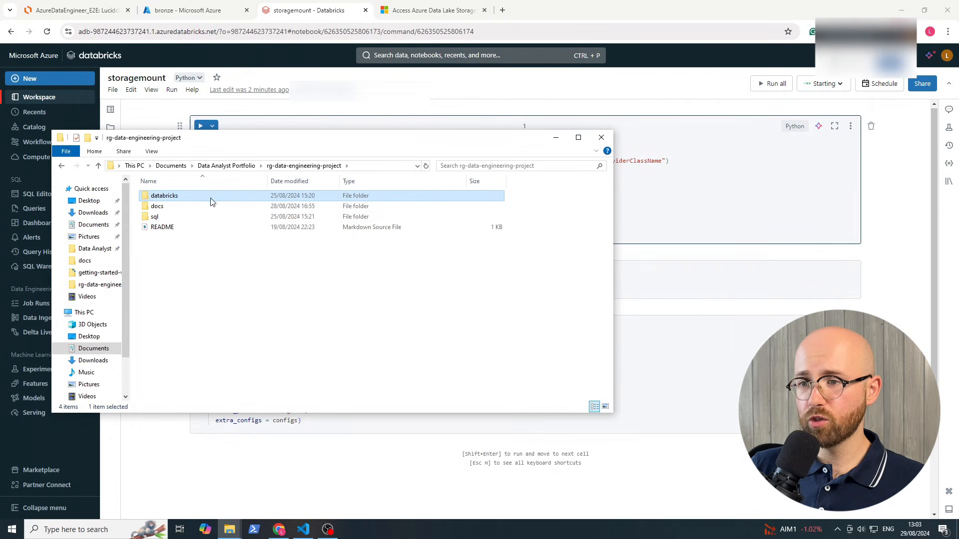
Open the docs folder's Notes .docx in Word, glance at the browser tabs, then return to Word
{"action": "double_click", "coordinate": [202, 206]}
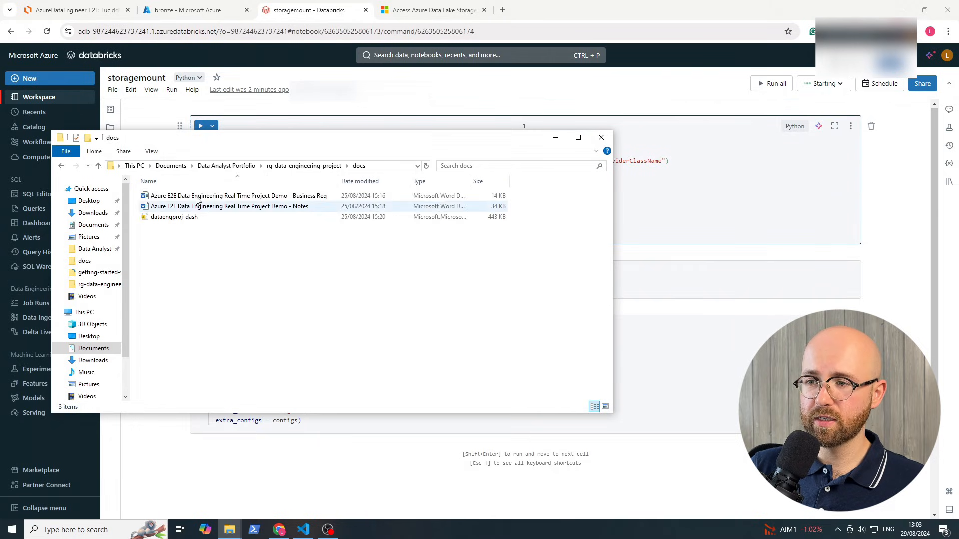
{"action": "double_click", "coordinate": [299, 206]}
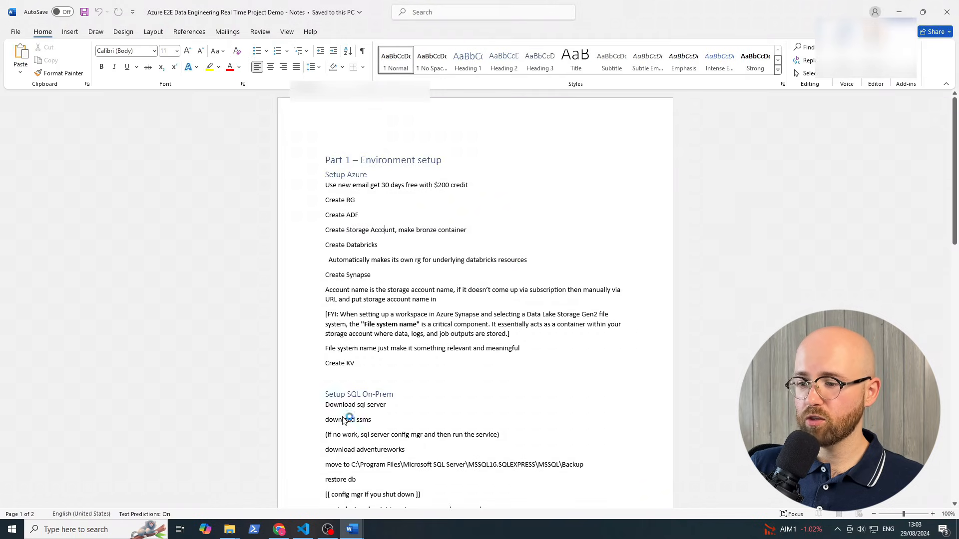
{"action": "left_click", "coordinate": [279, 530]}
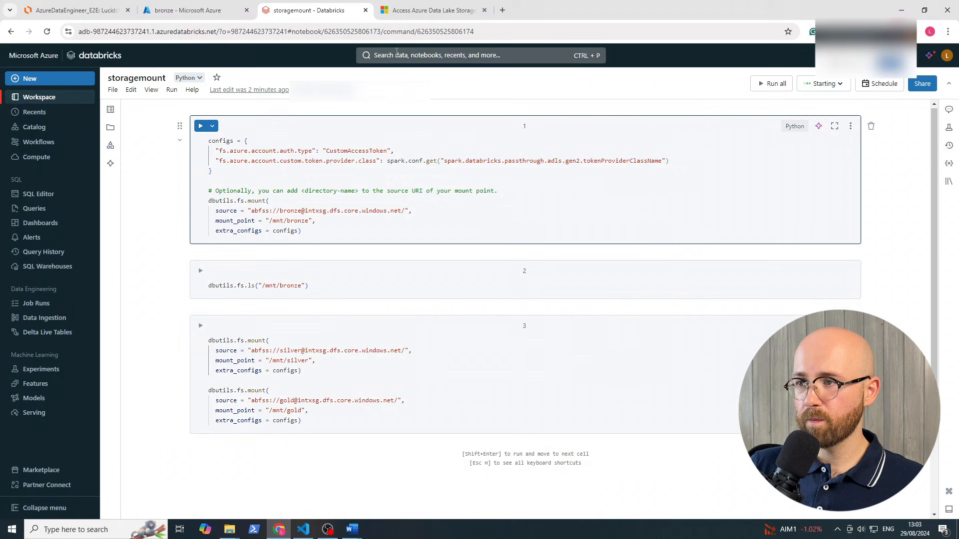
{"action": "left_click", "coordinate": [428, 10]}
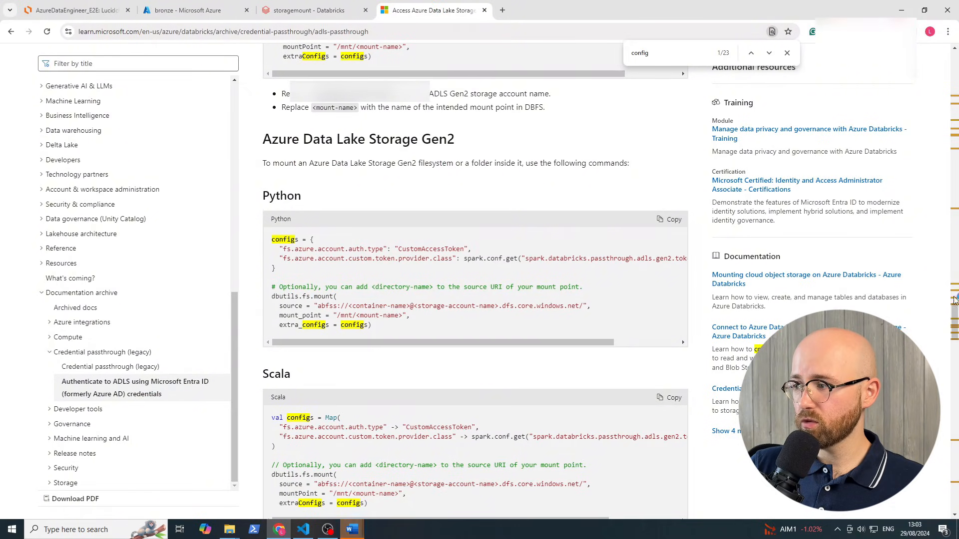
{"action": "left_click_drag", "start_coordinate": [954, 324], "coordinate": [920, 47]}
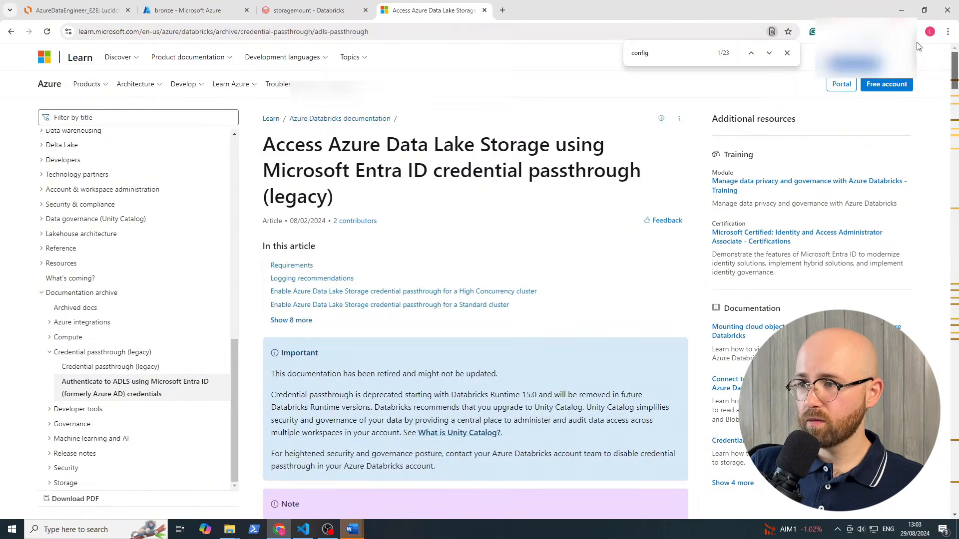
{"action": "left_click_drag", "start_coordinate": [337, 219], "coordinate": [318, 198]}
{"action": "left_click", "coordinate": [368, 258]}
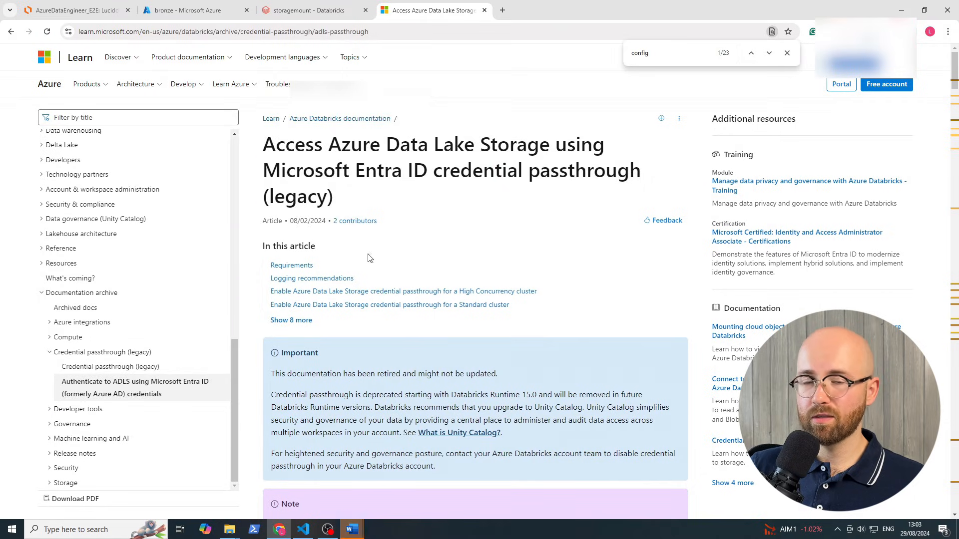
{"action": "left_click", "coordinate": [334, 528]}
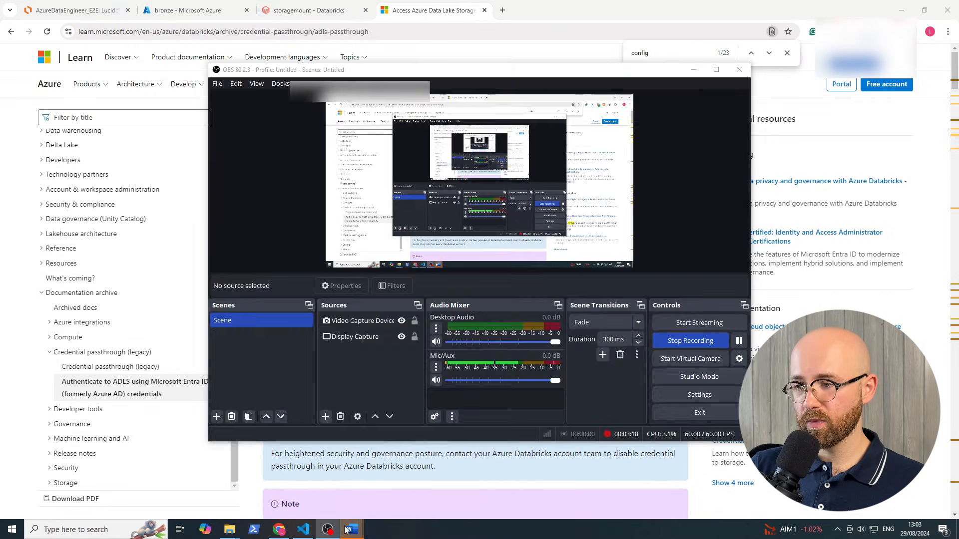
Bring the Word notes document forward and close the privacy notice
{"action": "mouse_move", "coordinate": [352, 529]}
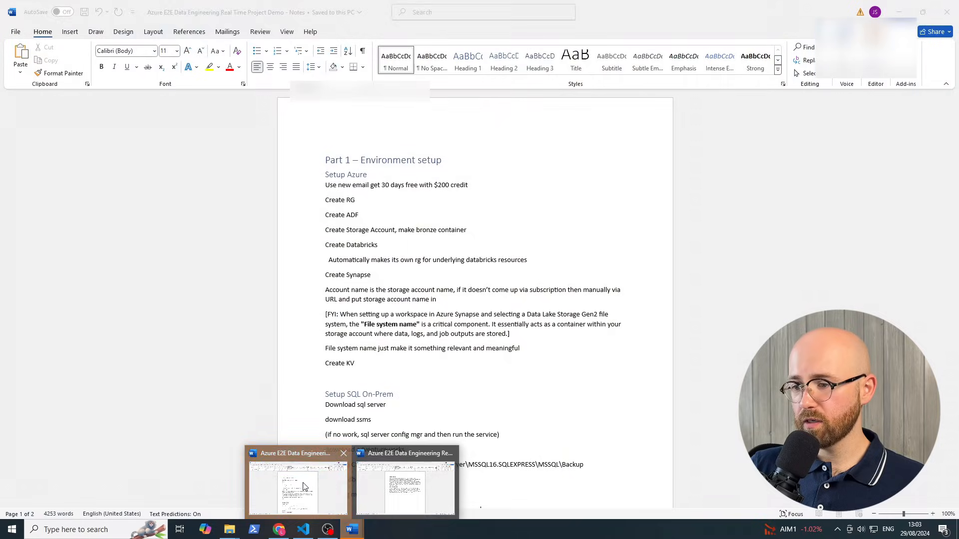
{"action": "left_click", "coordinate": [362, 490]}
{"action": "left_click", "coordinate": [682, 379]}
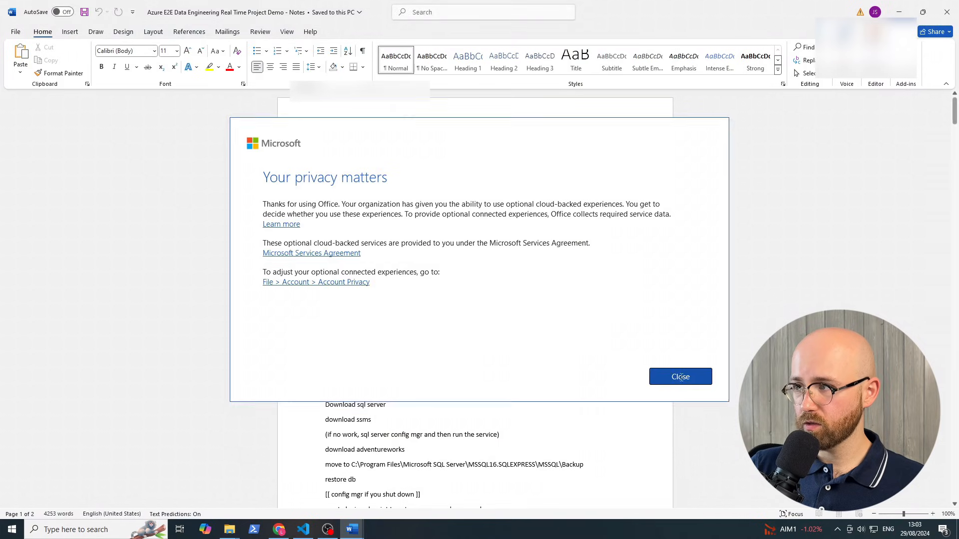
Scroll to the notes on granting Databricks access and follow the GitHub repository link
{"action": "scroll", "coordinate": [440, 364], "scroll_direction": "down", "scroll_amount": 2}
{"action": "scroll", "coordinate": [441, 364], "scroll_direction": "down", "scroll_amount": 12}
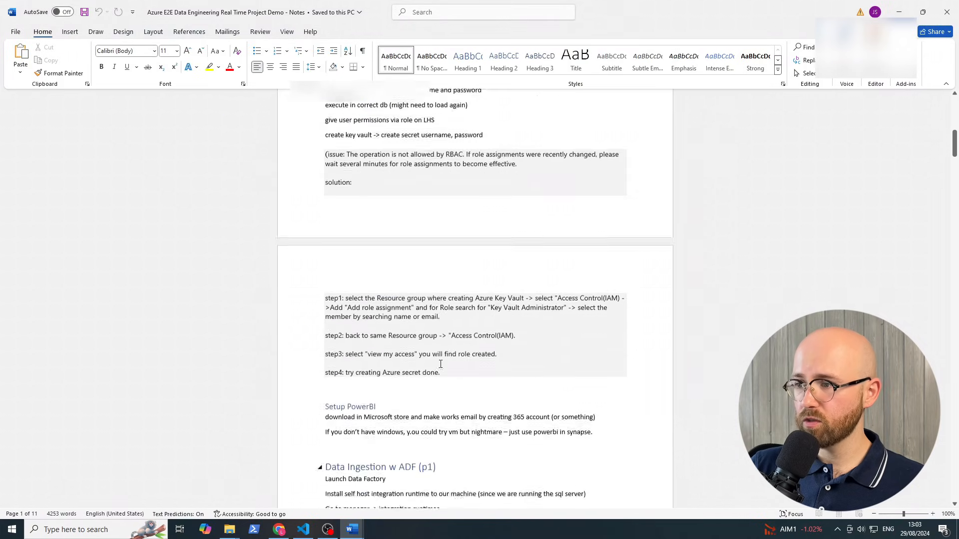
{"action": "scroll", "coordinate": [441, 364], "scroll_direction": "down", "scroll_amount": 7}
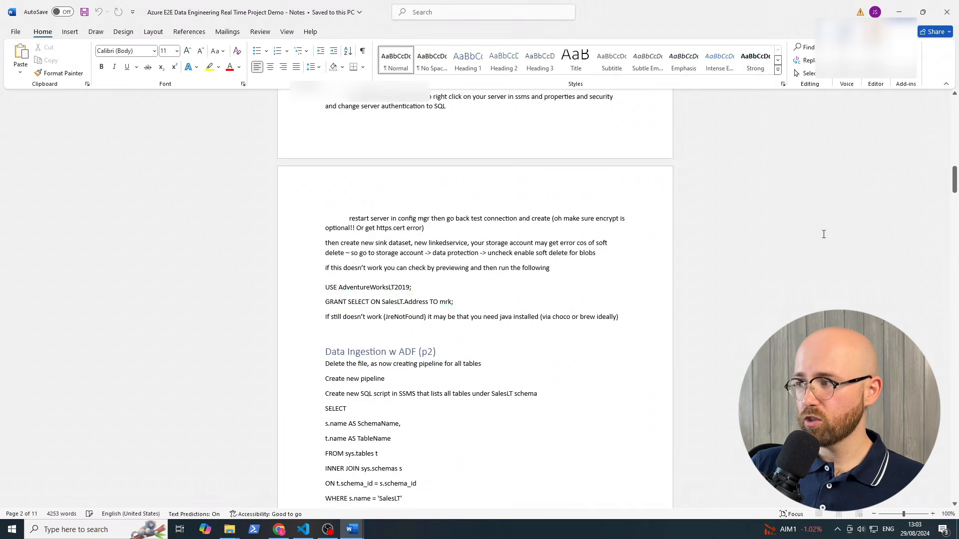
{"action": "left_click_drag", "start_coordinate": [954, 180], "coordinate": [947, 241]}
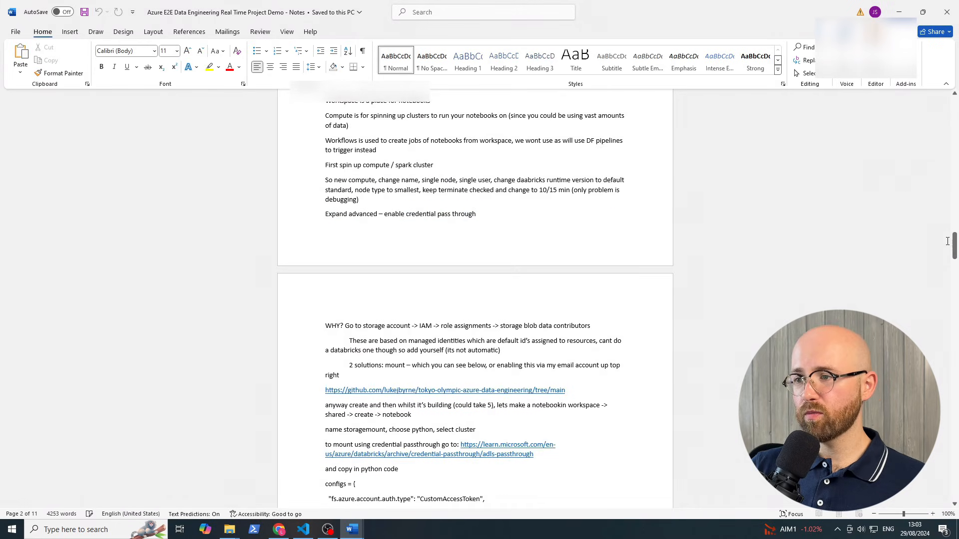
{"action": "scroll", "coordinate": [355, 277], "scroll_direction": "down", "scroll_amount": 3}
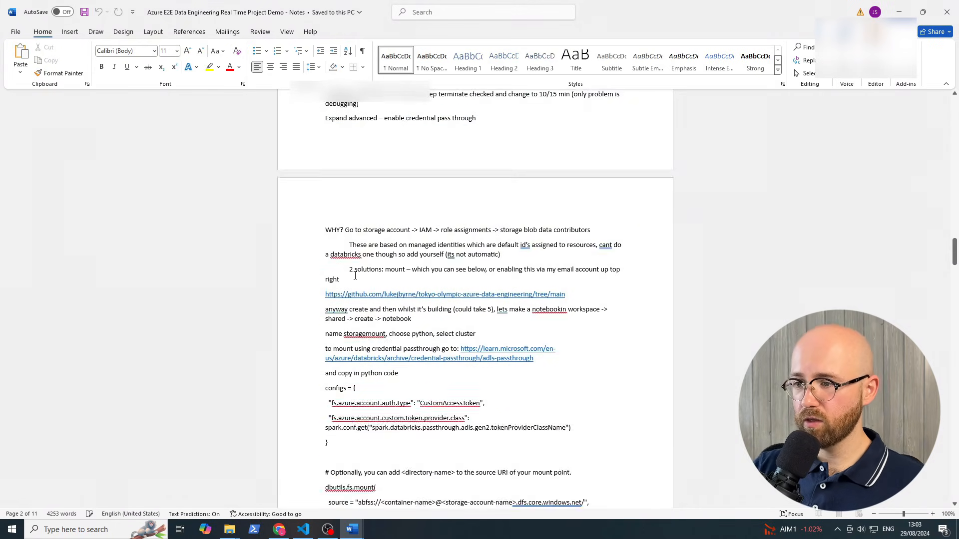
{"action": "left_click_drag", "start_coordinate": [346, 262], "coordinate": [413, 275]}
{"action": "left_click", "coordinate": [379, 275]}
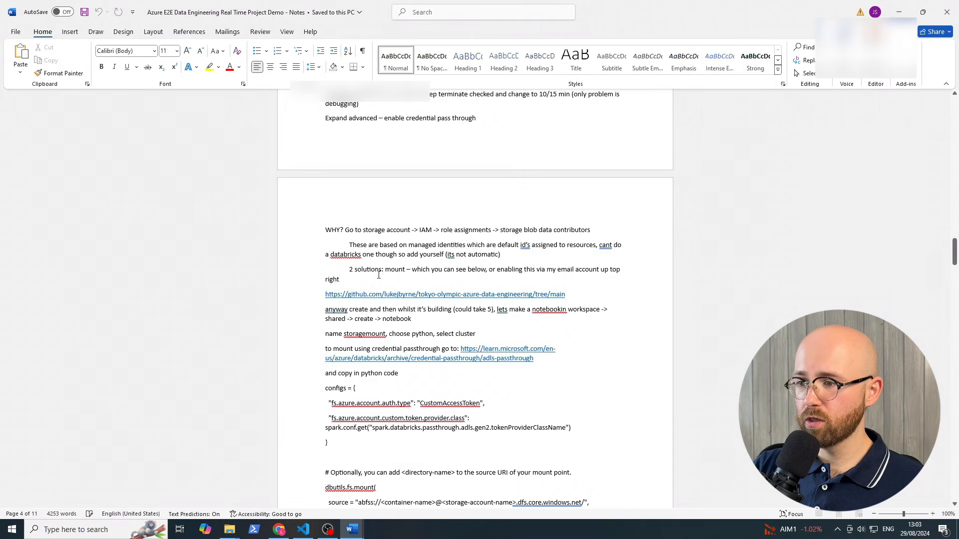
{"action": "left_click_drag", "start_coordinate": [352, 270], "coordinate": [557, 270]}
{"action": "left_click", "coordinate": [557, 270]}
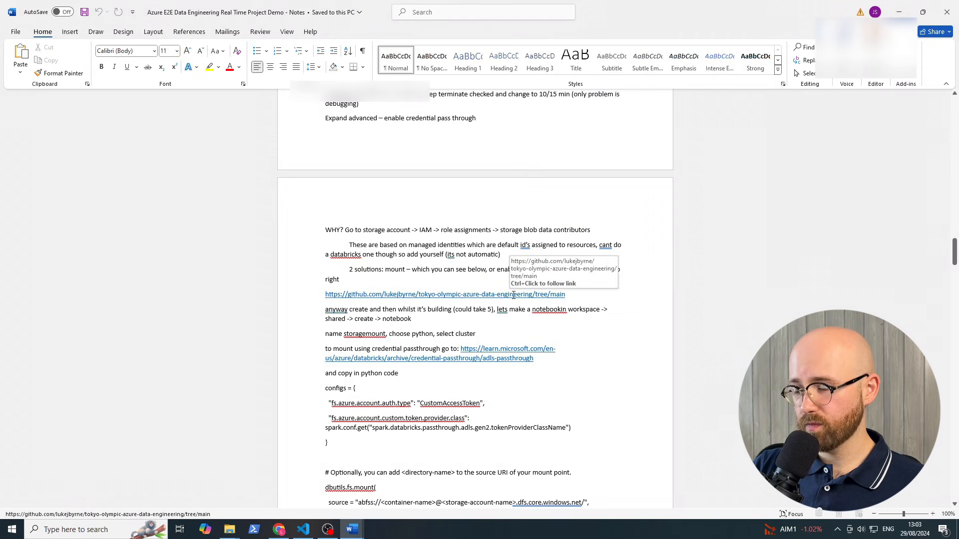
{"action": "left_click", "coordinate": [513, 296]}
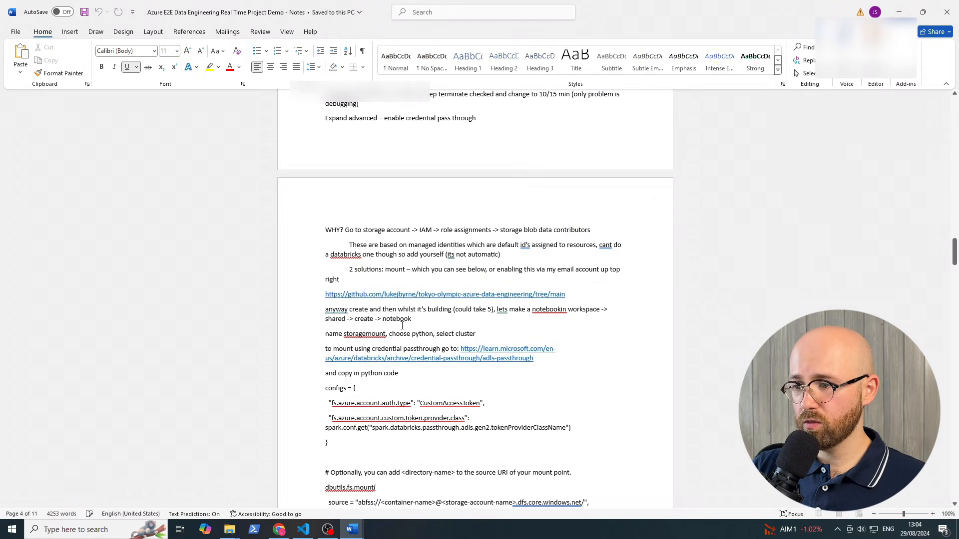
{"action": "left_click", "coordinate": [412, 298], "text": "ctrl"}
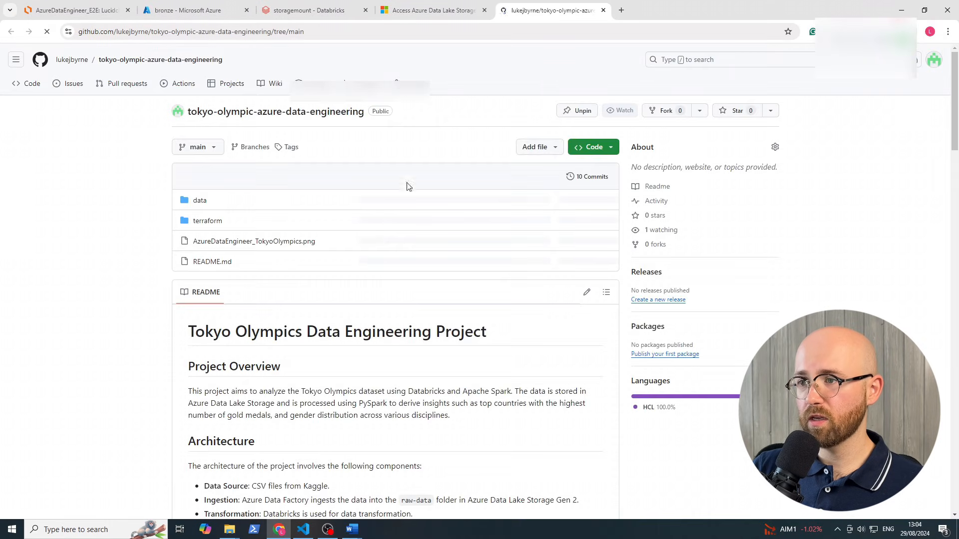
{"action": "scroll", "coordinate": [598, 308], "scroll_direction": "down", "scroll_amount": 6}
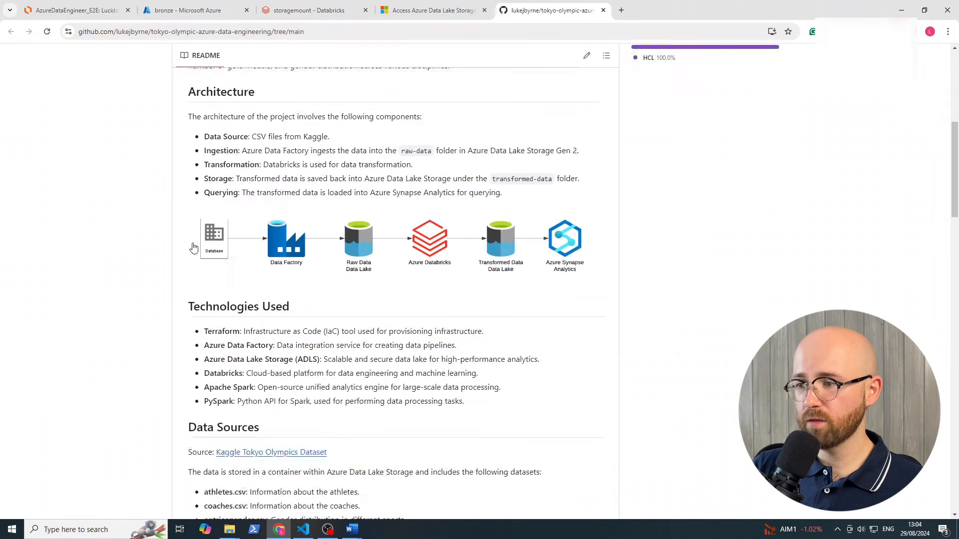
{"action": "scroll", "coordinate": [410, 279], "scroll_direction": "up", "scroll_amount": 1}
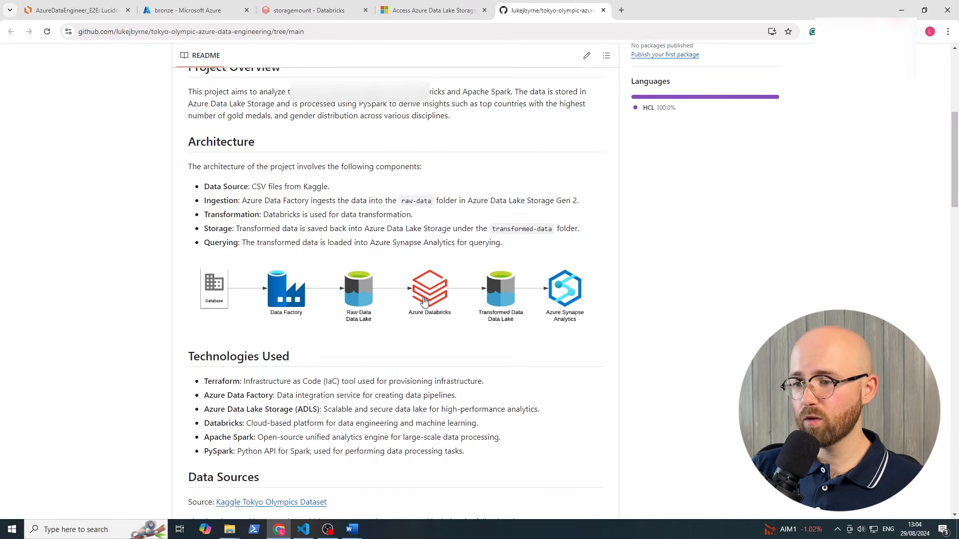
{"action": "scroll", "coordinate": [343, 280], "scroll_direction": "down", "scroll_amount": 7}
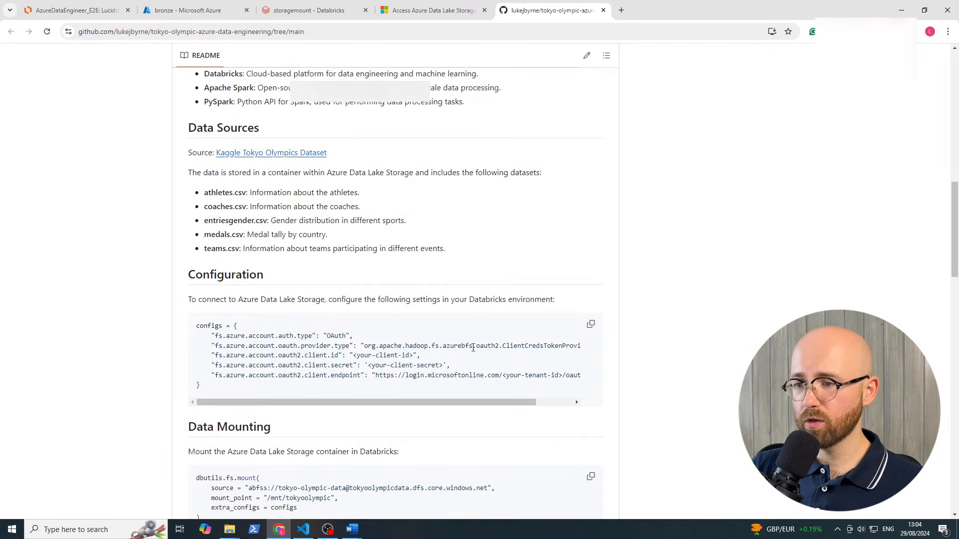
{"action": "scroll", "coordinate": [582, 411], "scroll_direction": "down", "scroll_amount": 2}
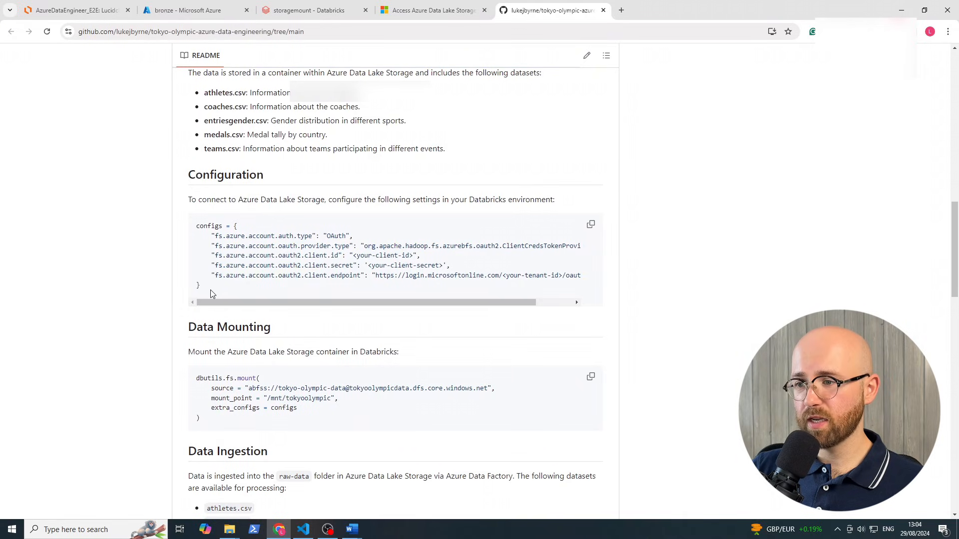
{"action": "left_click_drag", "start_coordinate": [451, 269], "coordinate": [184, 255]}
{"action": "left_click", "coordinate": [386, 295]}
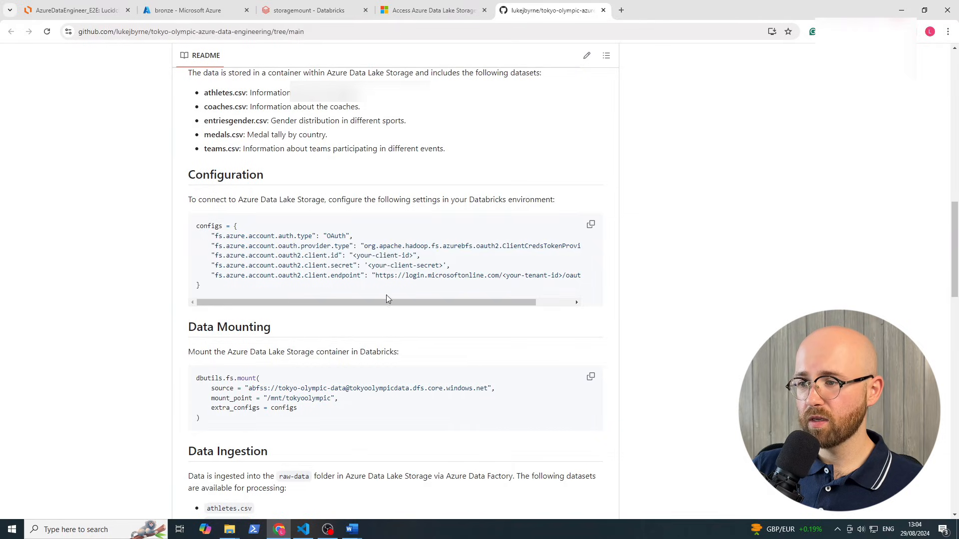
Navigate to YouTube from the browser address bar
{"action": "left_click", "coordinate": [462, 32]}
{"action": "type", "text": "yout"}
{"action": "key", "text": "Return"}
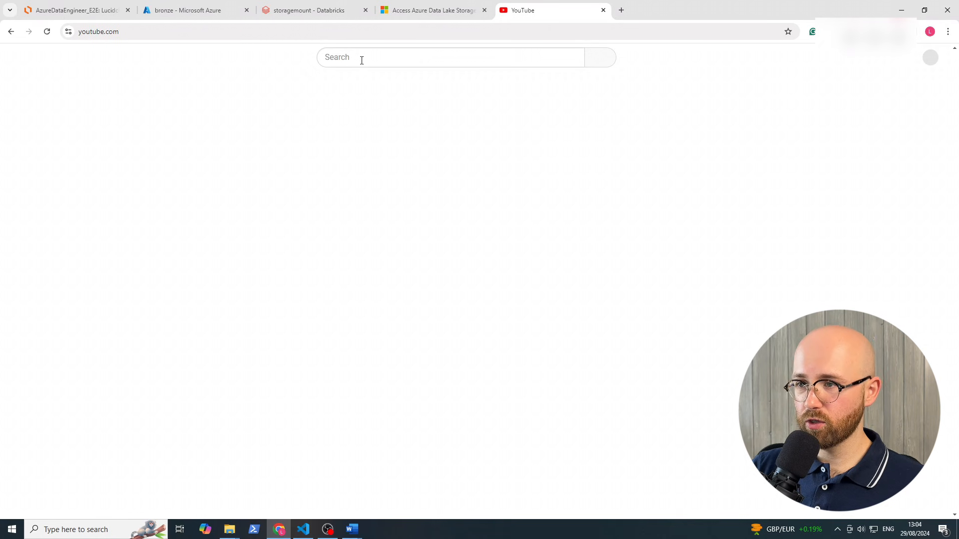
Search YouTube for 'azure end to end tokyo', then return to the storagemount notebook tab
{"action": "left_click", "coordinate": [362, 59]}
{"action": "type", "text": "azure"}
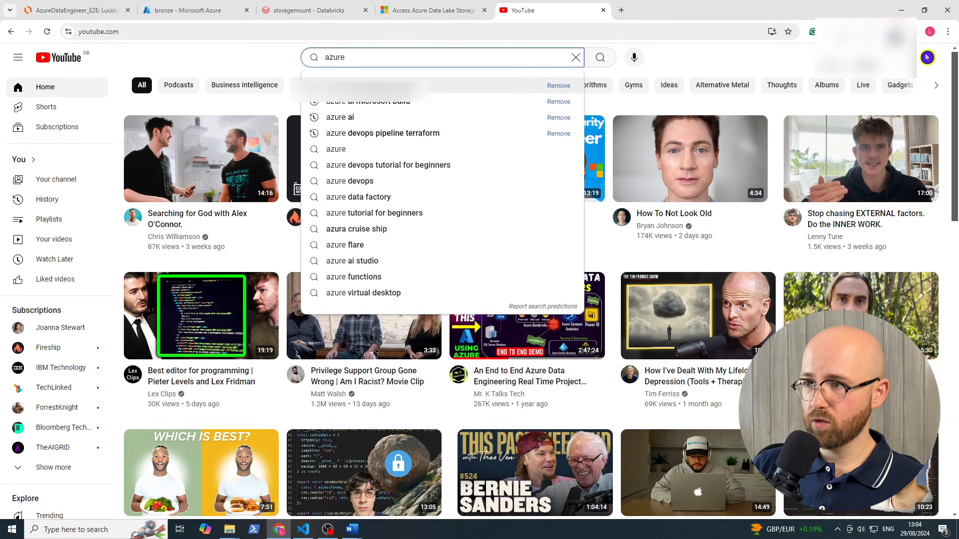
{"action": "type", "text": " end to end tokyo"}
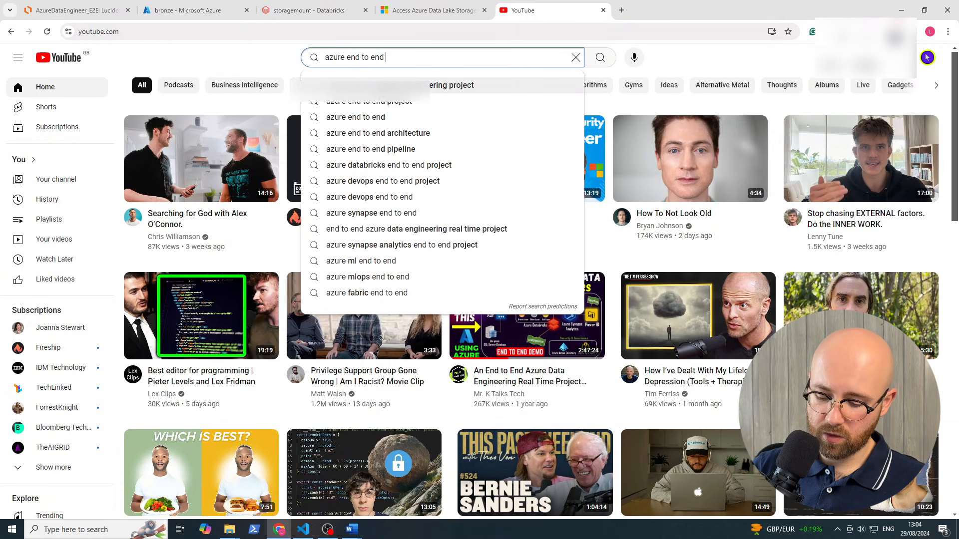
{"action": "key", "text": "Return"}
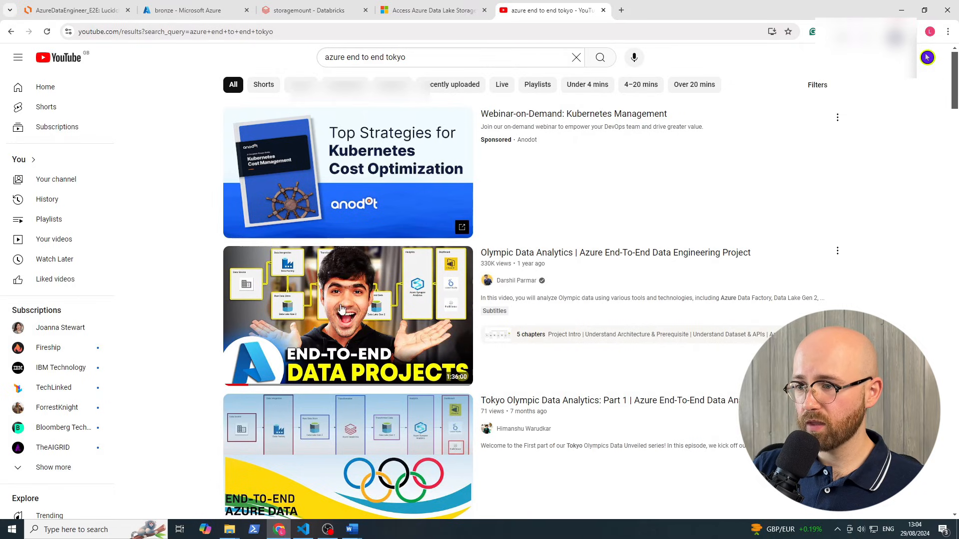
{"action": "mouse_move", "coordinate": [312, 266]}
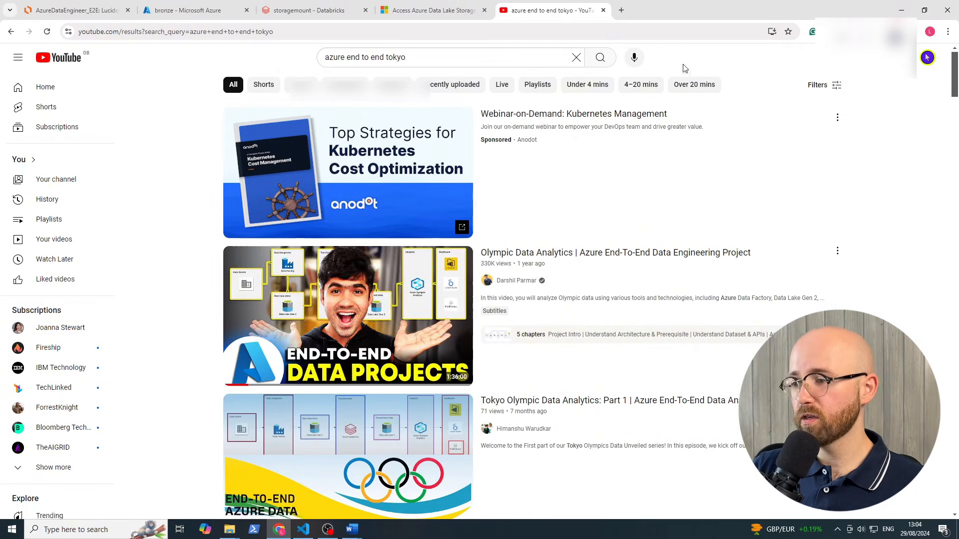
{"action": "left_click", "coordinate": [289, 15]}
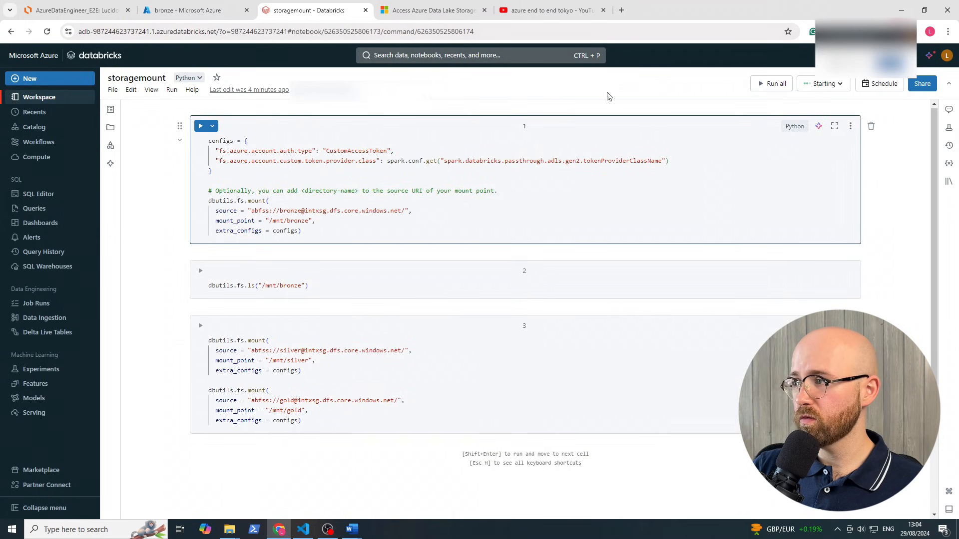
Check the attached cluster's Starting status and view the compute cluster list
{"action": "left_click", "coordinate": [835, 84]}
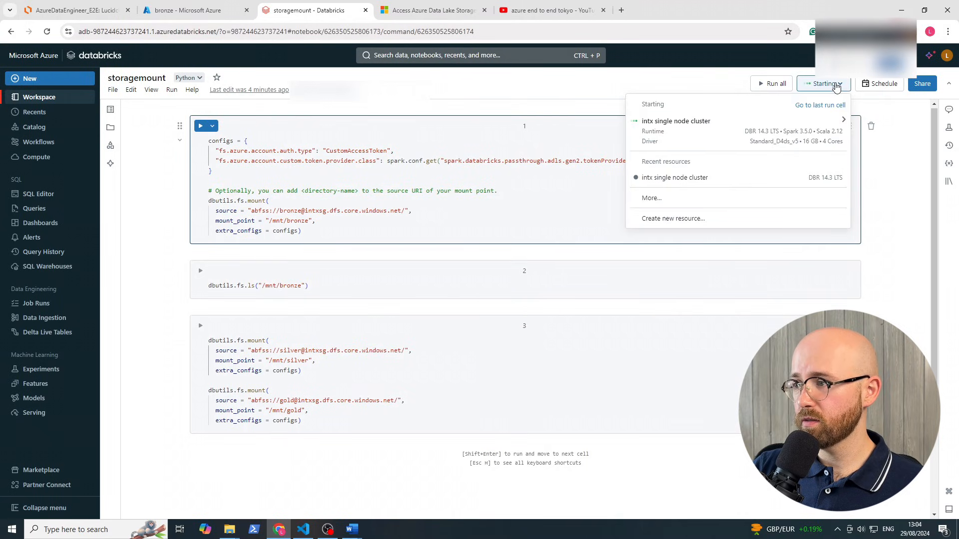
{"action": "left_click", "coordinate": [835, 84]}
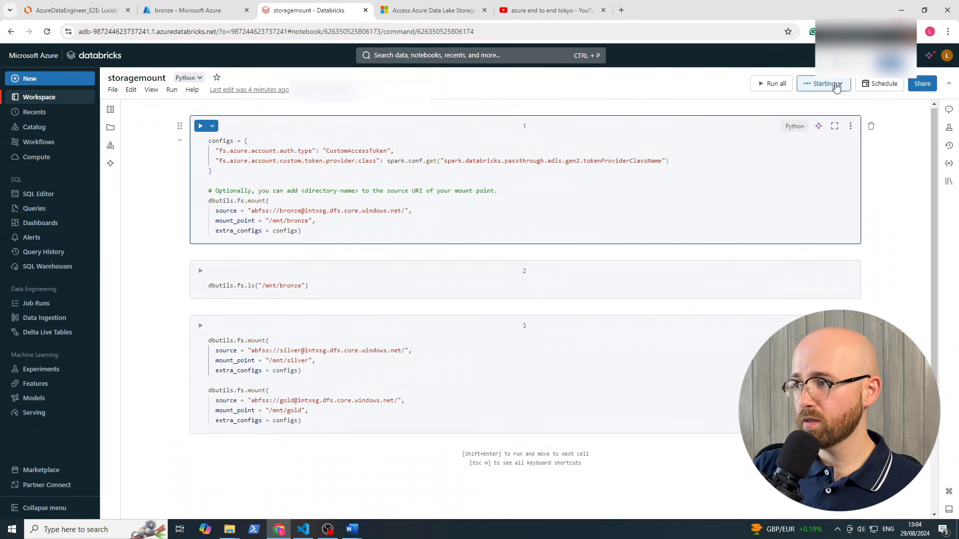
{"action": "left_click", "coordinate": [39, 162]}
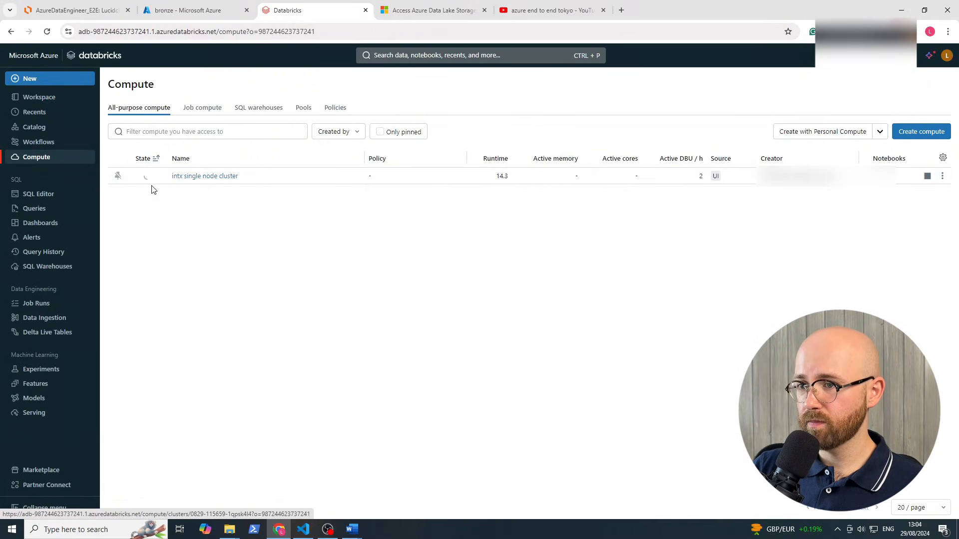
Go to the workspace home folder via storagemount and view the Create options
{"action": "left_click", "coordinate": [41, 97]}
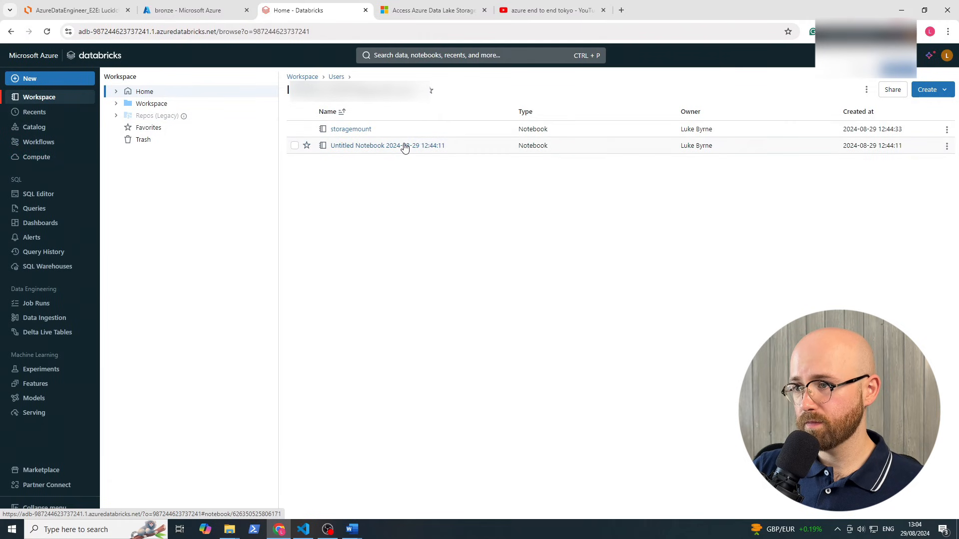
{"action": "left_click", "coordinate": [335, 129]}
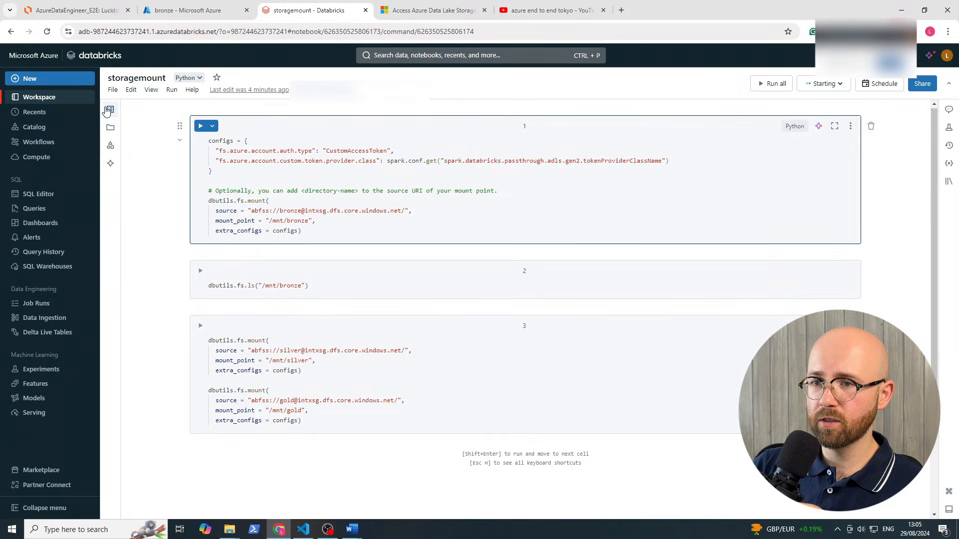
{"action": "left_click", "coordinate": [86, 98]}
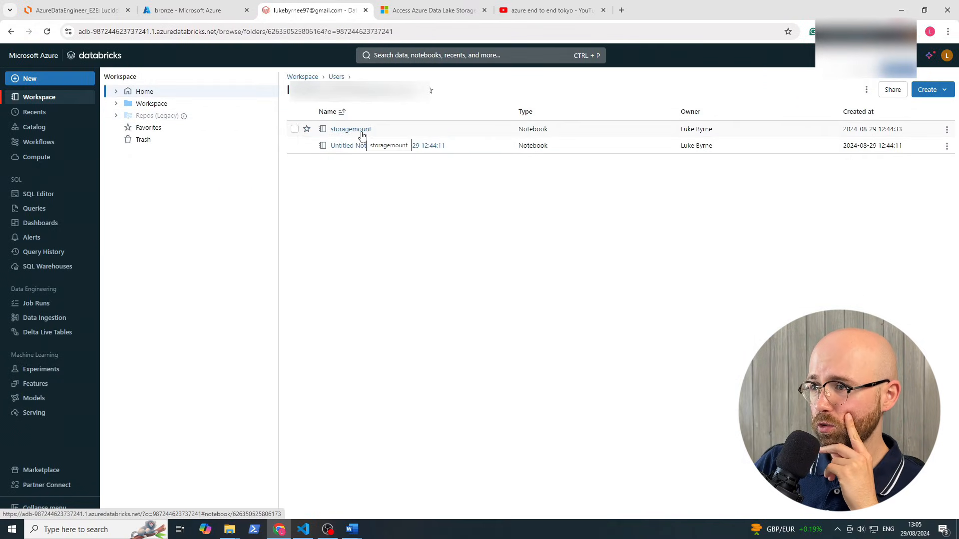
{"action": "left_click", "coordinate": [951, 90]}
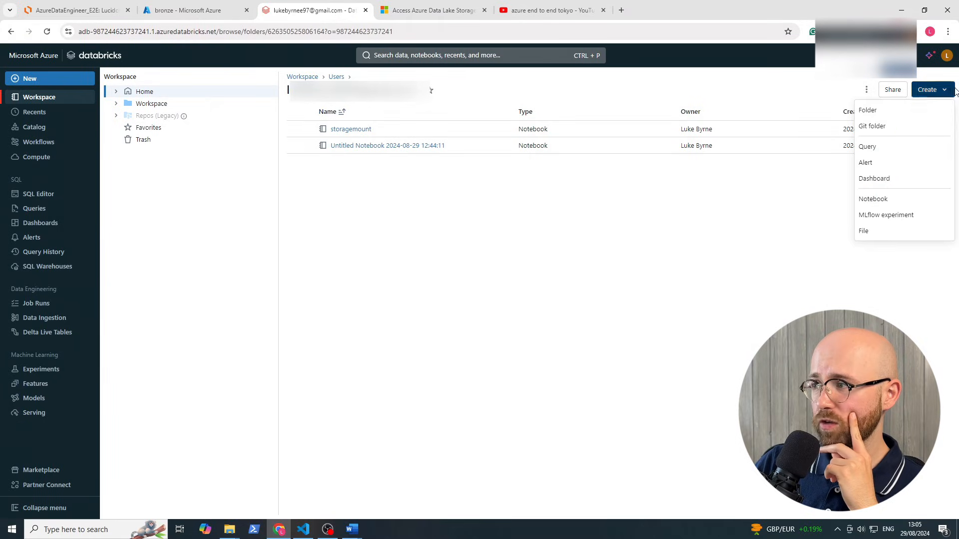
Import 'bronze to silver - extended.ipynb' from the local databricks folder into the home folder
{"action": "left_click", "coordinate": [767, 261]}
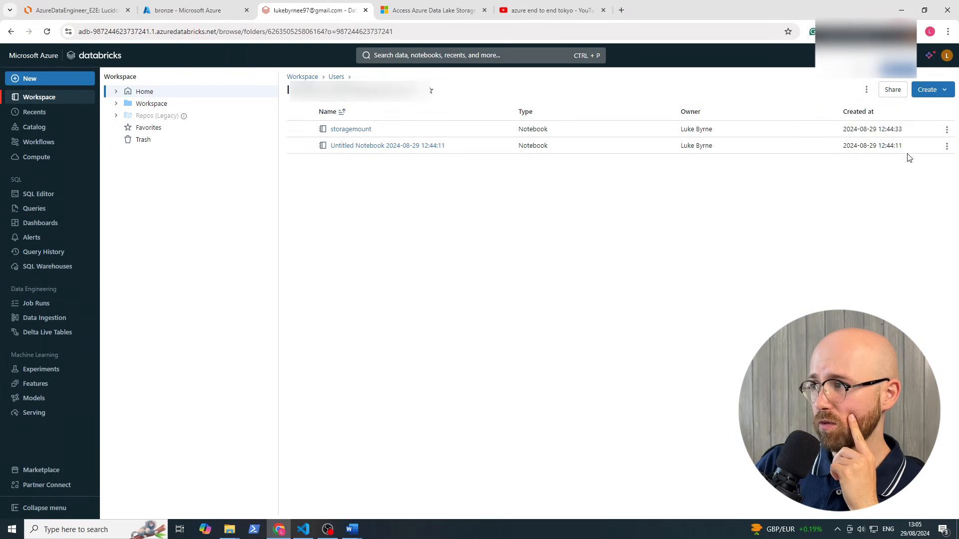
{"action": "left_click", "coordinate": [865, 90]}
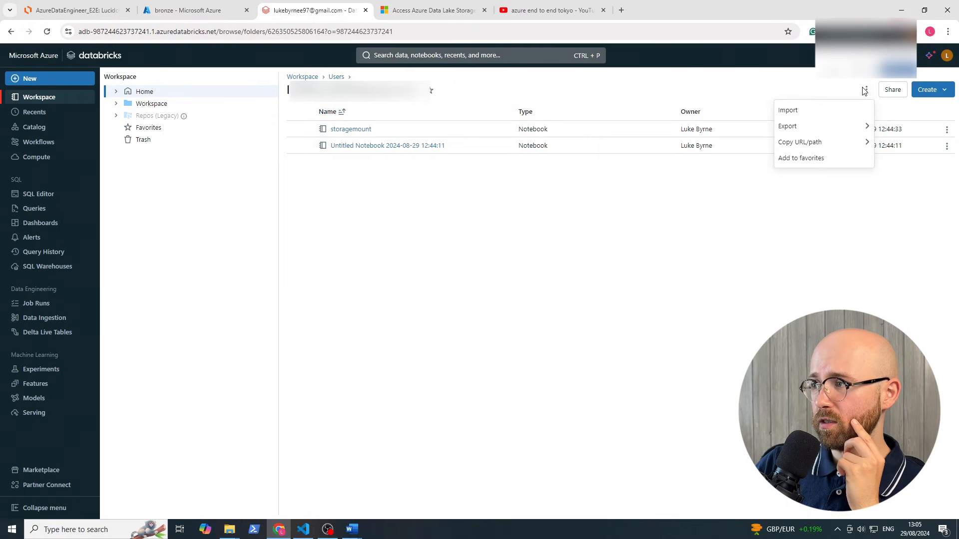
{"action": "left_click", "coordinate": [842, 114]}
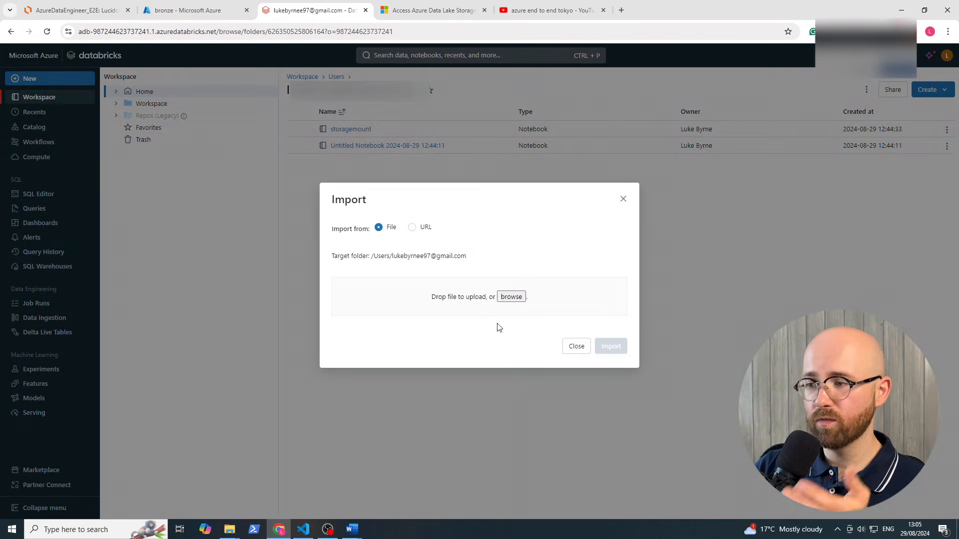
{"action": "left_click", "coordinate": [509, 298]}
{"action": "left_click", "coordinate": [502, 294]}
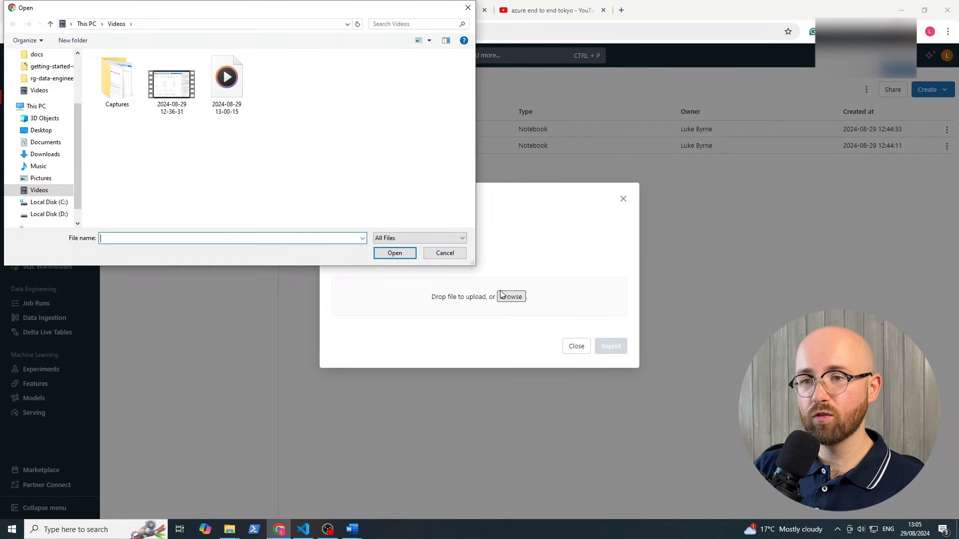
{"action": "left_click", "coordinate": [49, 80]}
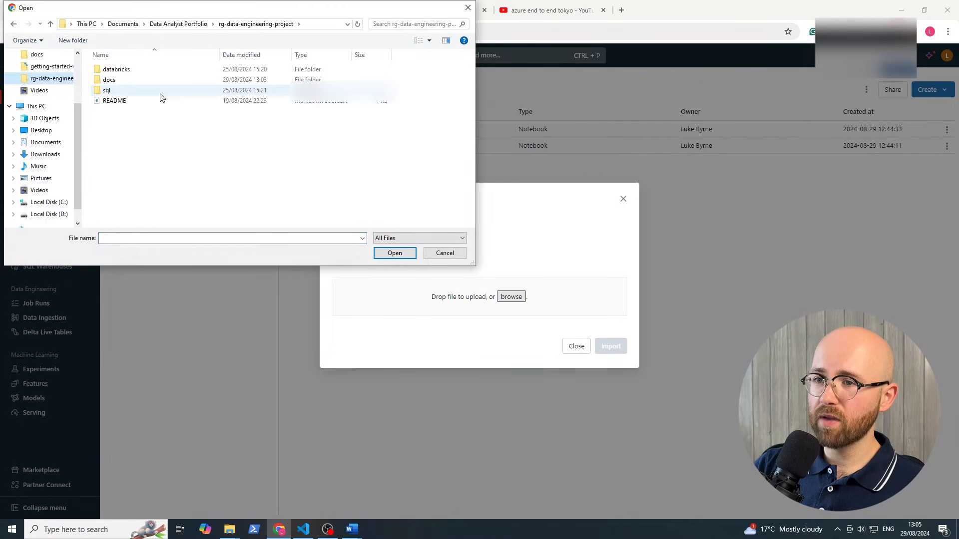
{"action": "double_click", "coordinate": [143, 70]}
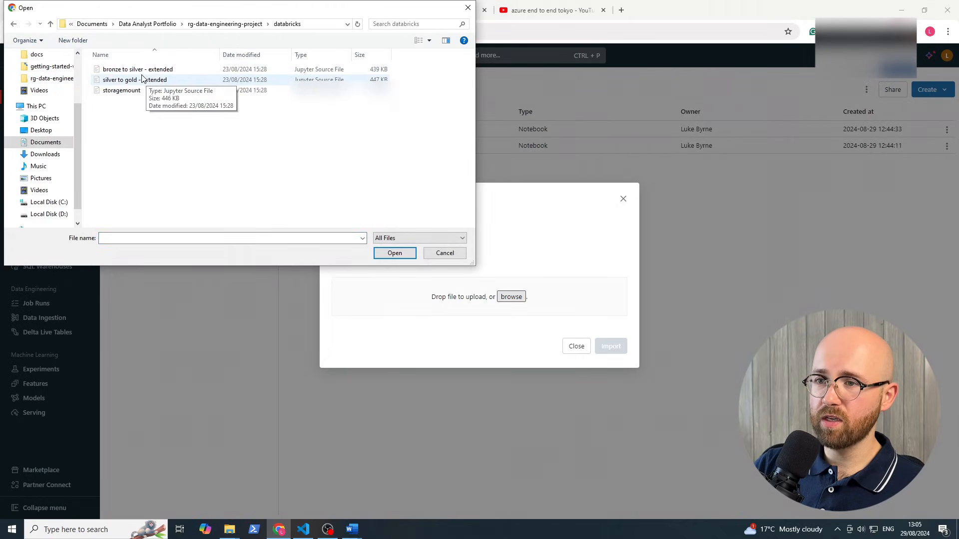
{"action": "left_click", "coordinate": [137, 69]}
{"action": "left_click", "coordinate": [394, 252]}
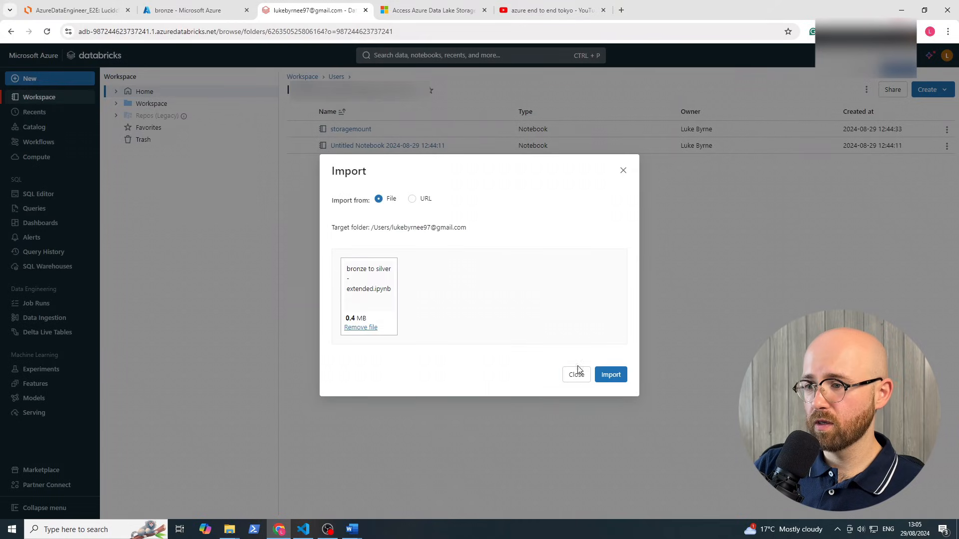
{"action": "left_click", "coordinate": [595, 372]}
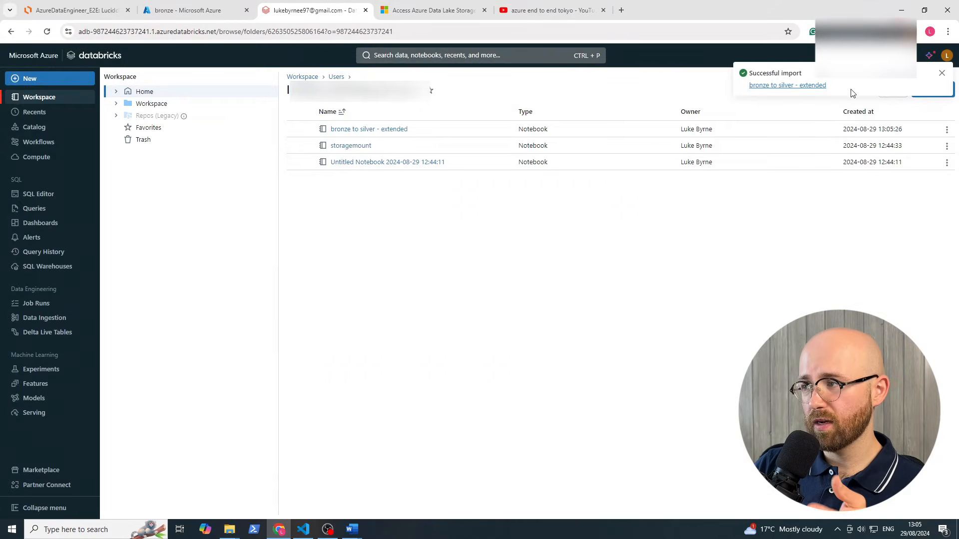
{"action": "left_click", "coordinate": [941, 74]}
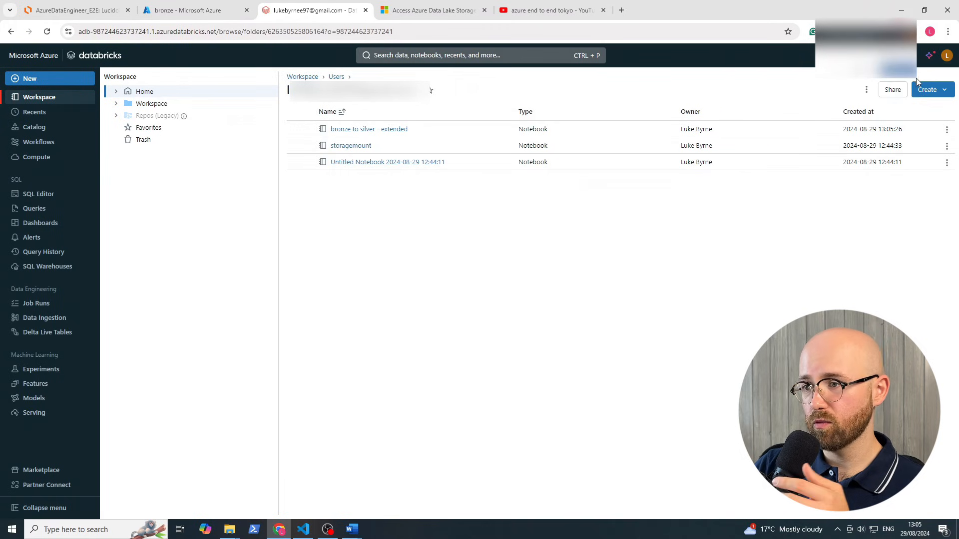
{"action": "left_click", "coordinate": [381, 130]}
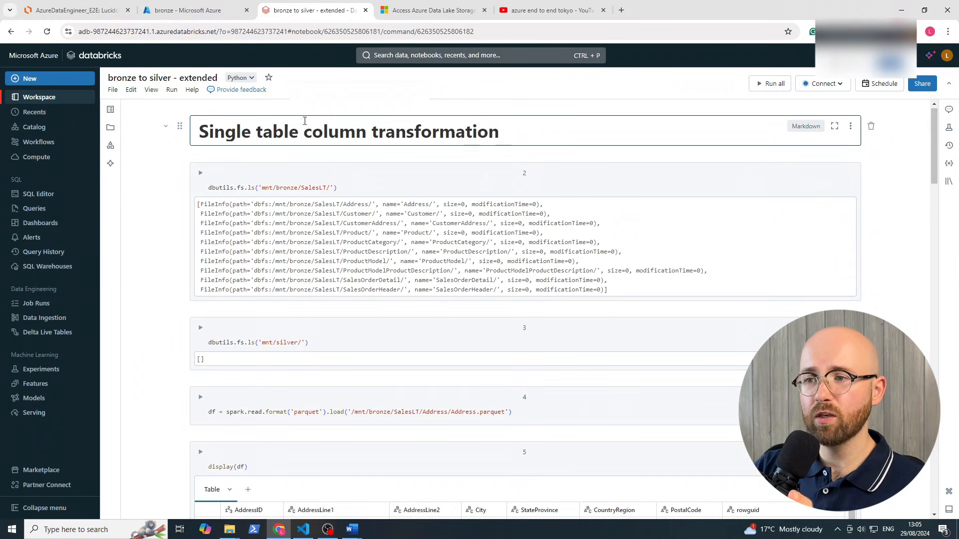
{"action": "left_click_drag", "start_coordinate": [256, 133], "coordinate": [503, 134]}
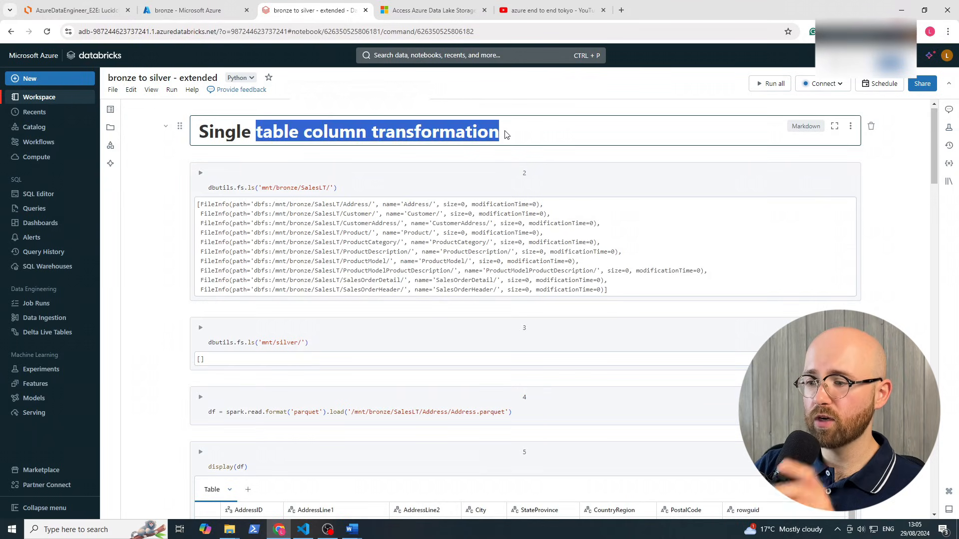
{"action": "left_click", "coordinate": [504, 135]}
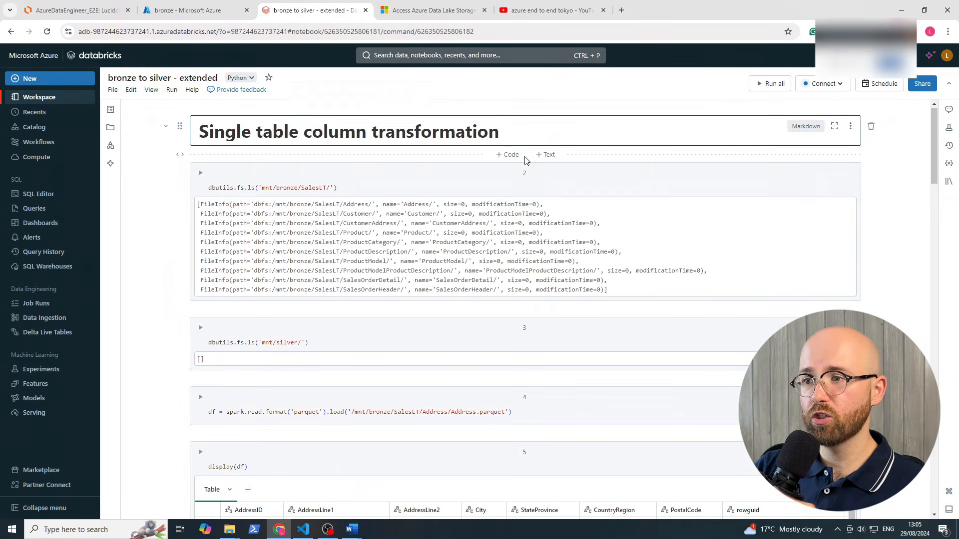
{"action": "mouse_move", "coordinate": [937, 140]}
{"action": "left_mouse_down"}
{"action": "mouse_move", "coordinate": [924, 340]}
{"action": "mouse_move", "coordinate": [929, 125]}
{"action": "left_mouse_up"}
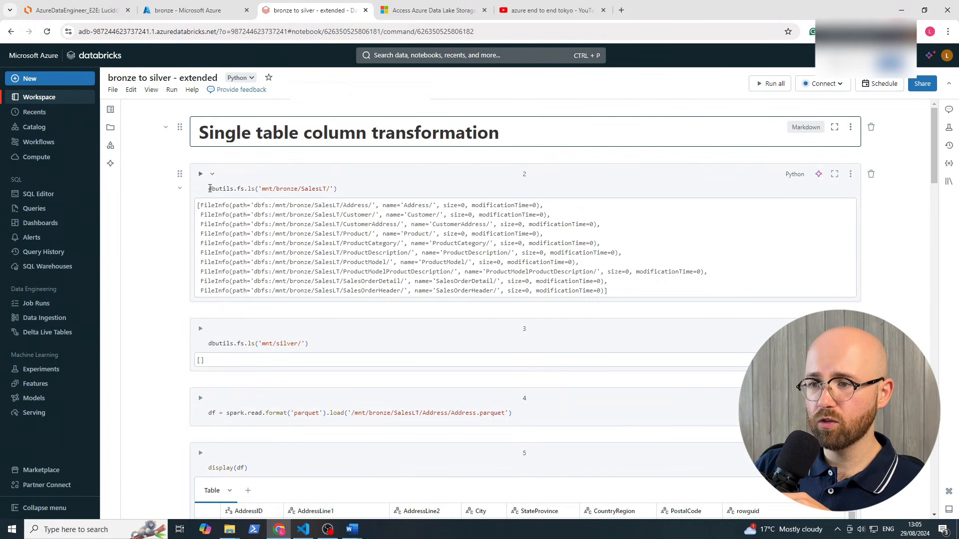
{"action": "left_click_drag", "start_coordinate": [210, 188], "coordinate": [334, 195]}
{"action": "left_click", "coordinate": [262, 188]}
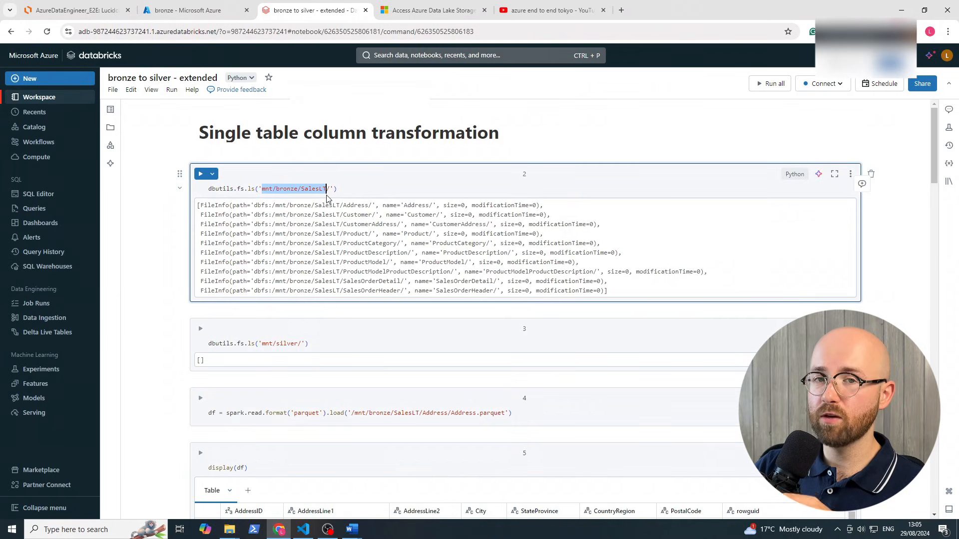
{"action": "left_click", "coordinate": [145, 9]}
{"action": "left_click", "coordinate": [165, 207]}
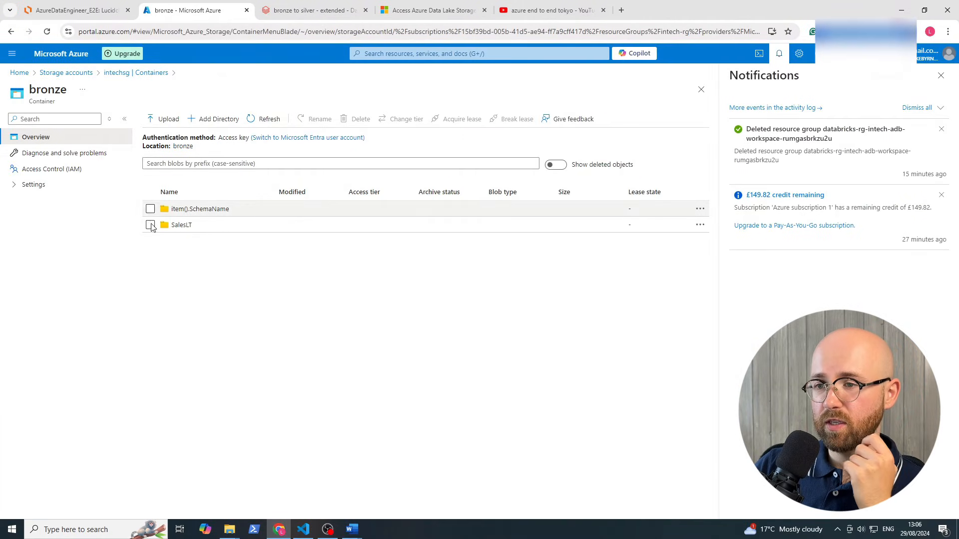
{"action": "left_click", "coordinate": [182, 226]}
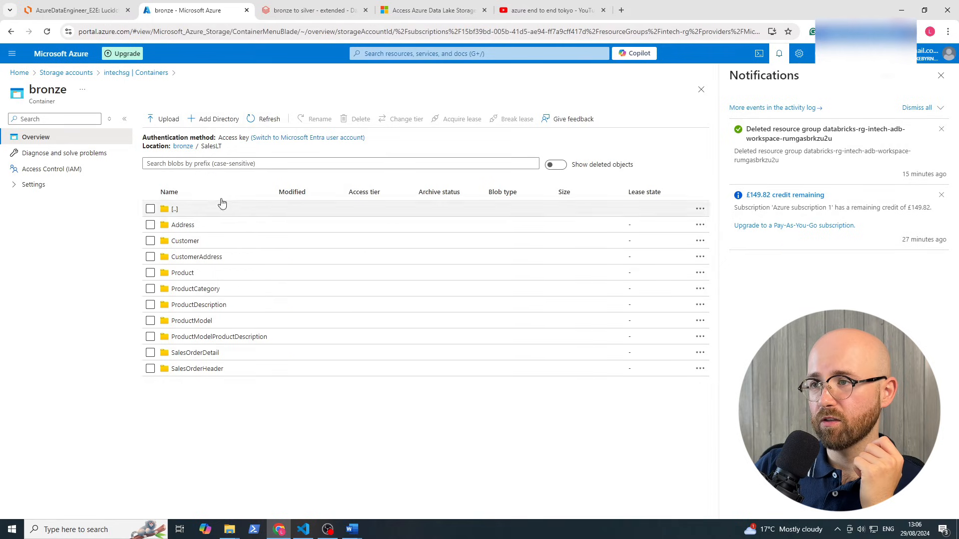
{"action": "left_click", "coordinate": [310, 10]}
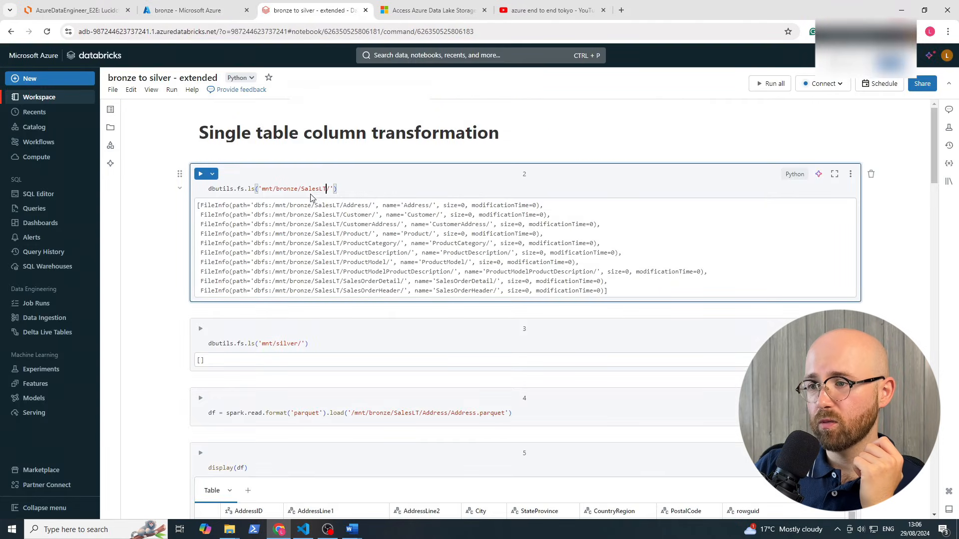
{"action": "left_click_drag", "start_coordinate": [291, 212], "coordinate": [468, 279]}
{"action": "left_click", "coordinate": [468, 280]}
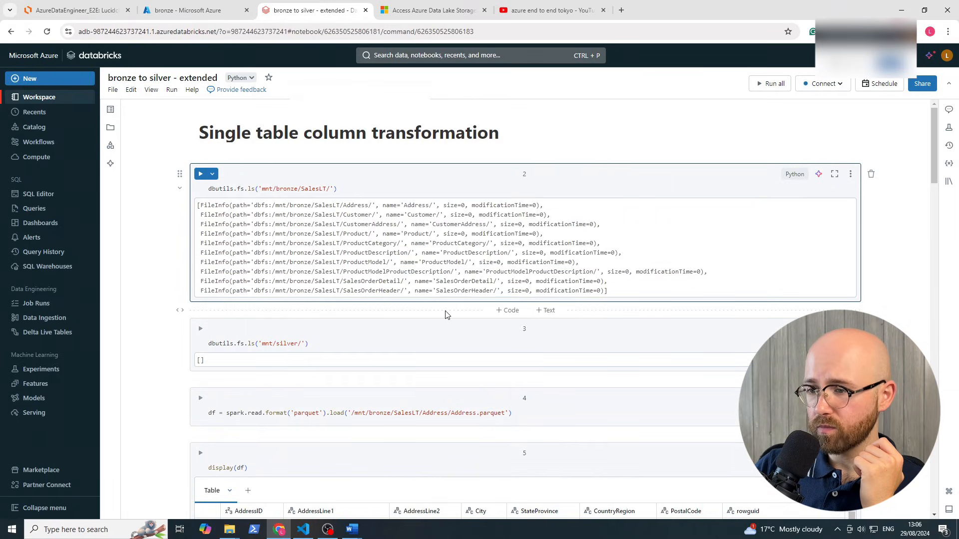
{"action": "scroll", "coordinate": [445, 314], "scroll_direction": "down", "scroll_amount": 1}
{"action": "left_click_drag", "start_coordinate": [244, 292], "coordinate": [307, 293]}
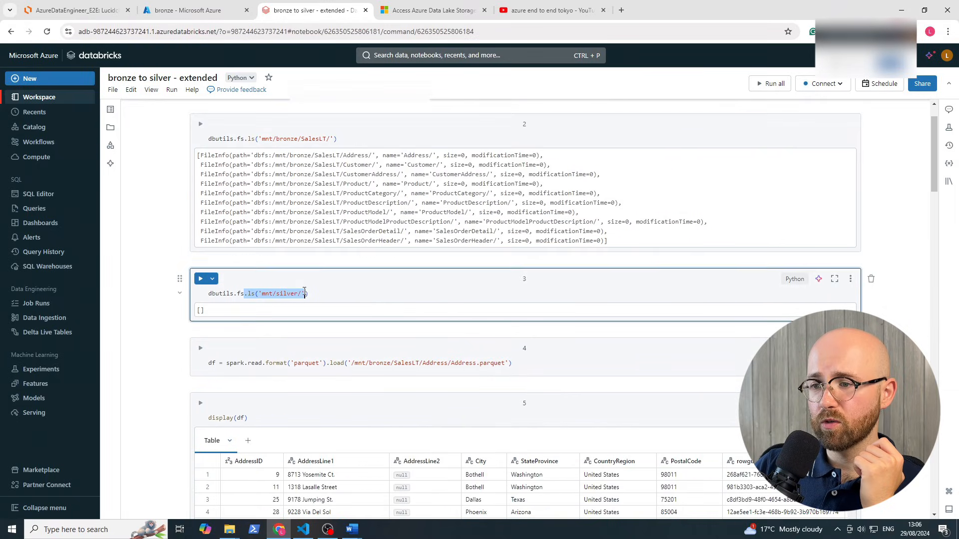
{"action": "left_click", "coordinate": [311, 293]}
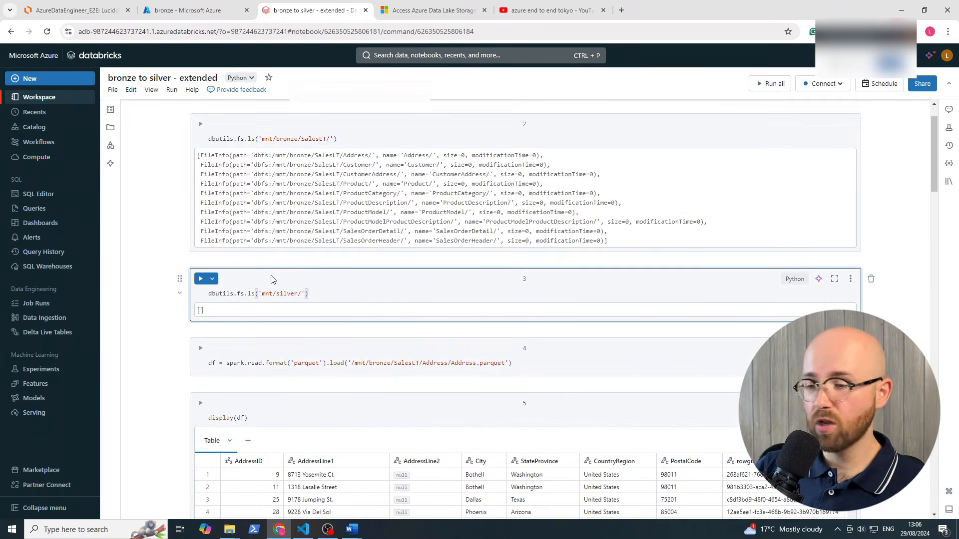
{"action": "scroll", "coordinate": [294, 264], "scroll_direction": "down", "scroll_amount": 2}
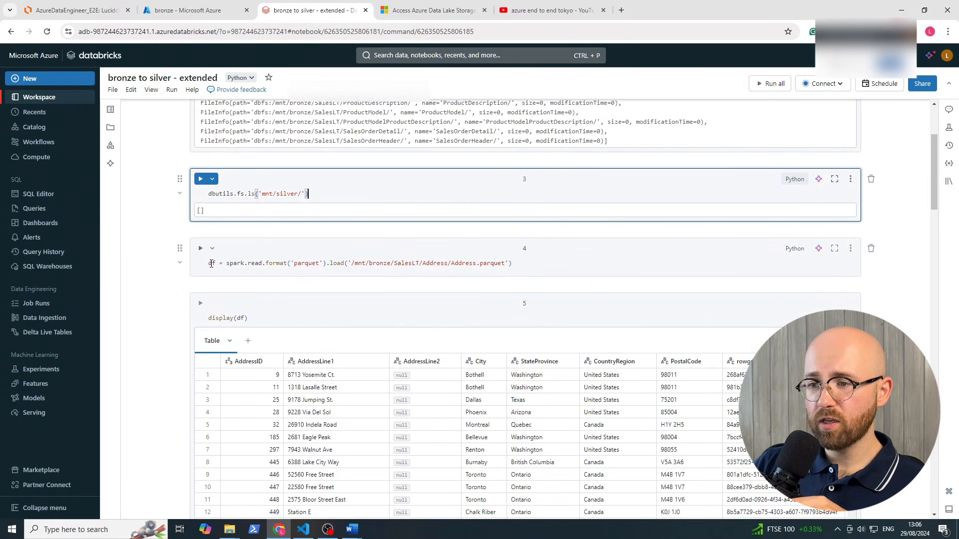
{"action": "left_click", "coordinate": [211, 264]}
{"action": "left_click_drag", "start_coordinate": [226, 263], "coordinate": [308, 263]}
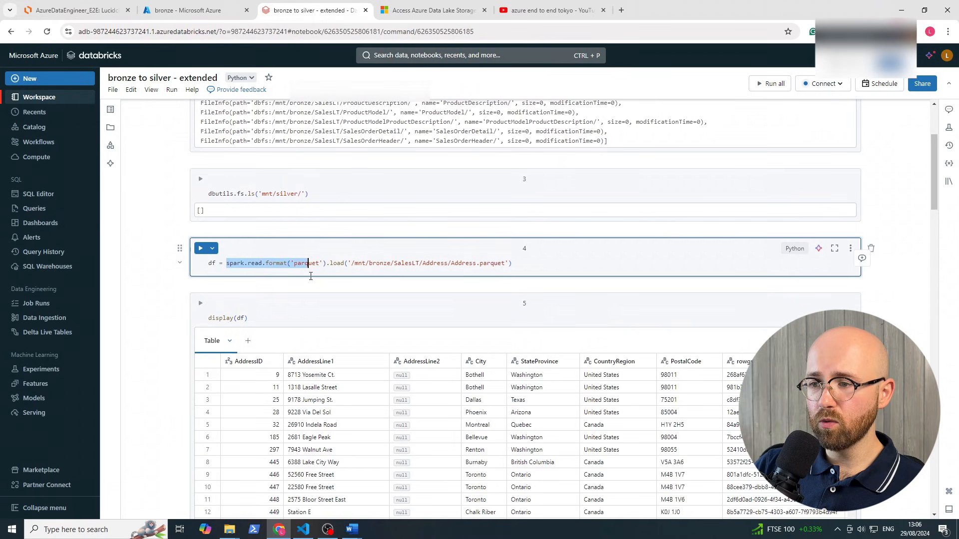
{"action": "double_click", "coordinate": [312, 263]}
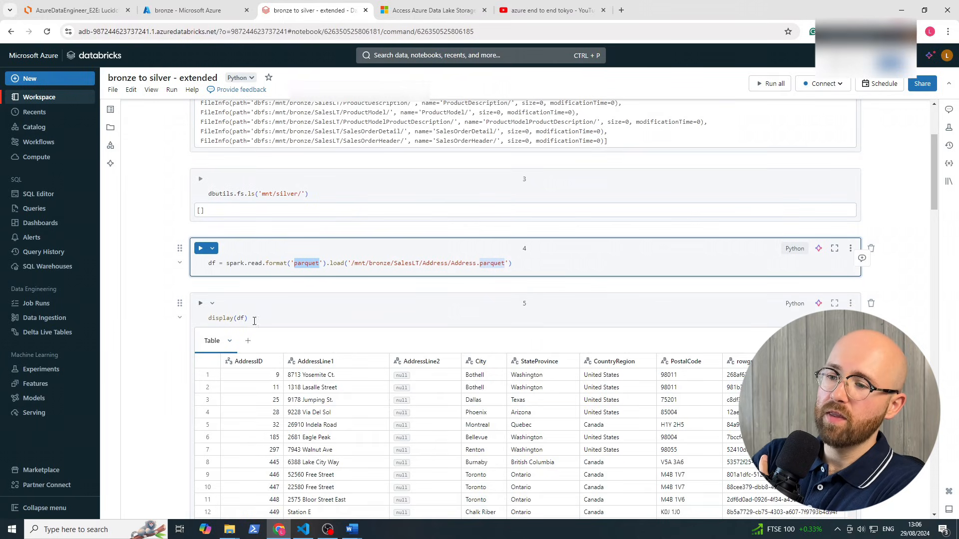
{"action": "left_click_drag", "start_coordinate": [252, 321], "coordinate": [211, 318]}
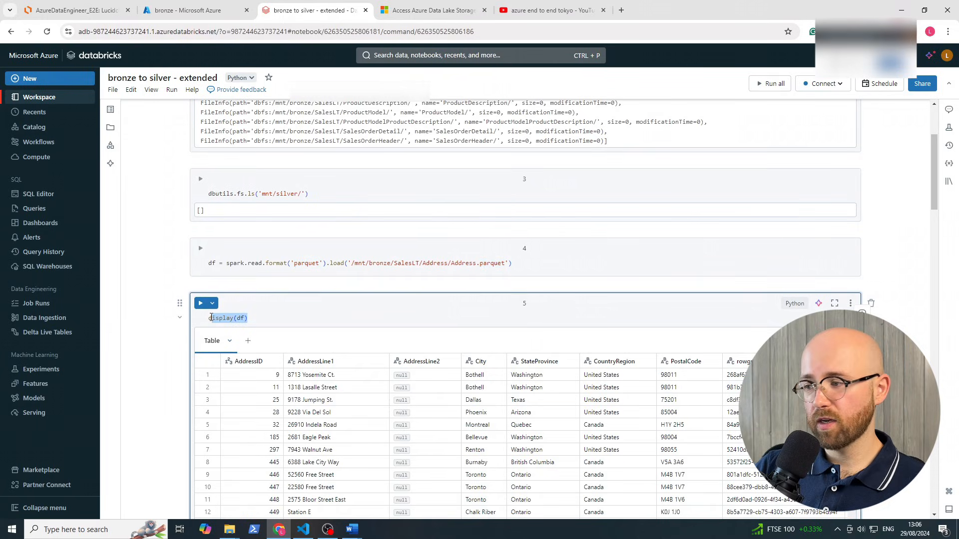
{"action": "left_click", "coordinate": [269, 319]}
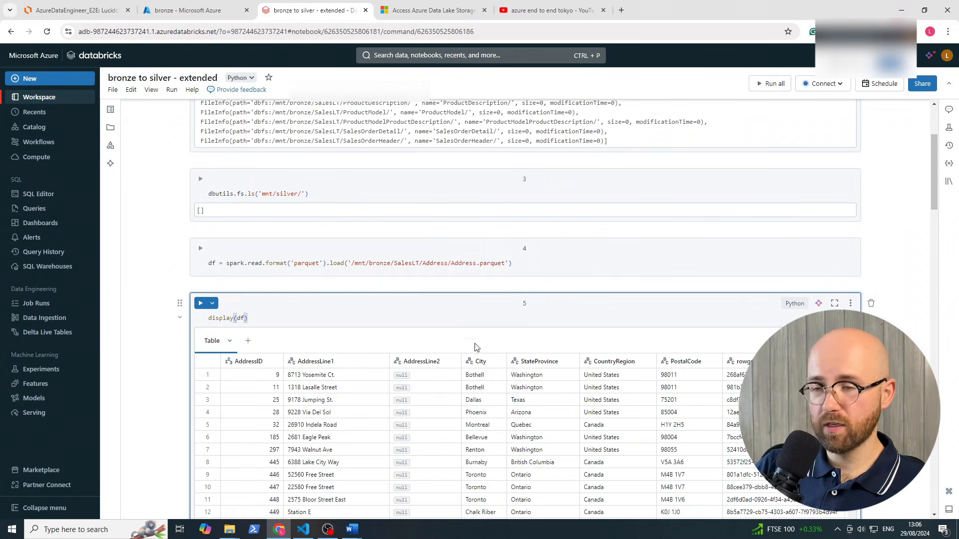
{"action": "scroll", "coordinate": [634, 304], "scroll_direction": "down", "scroll_amount": 3}
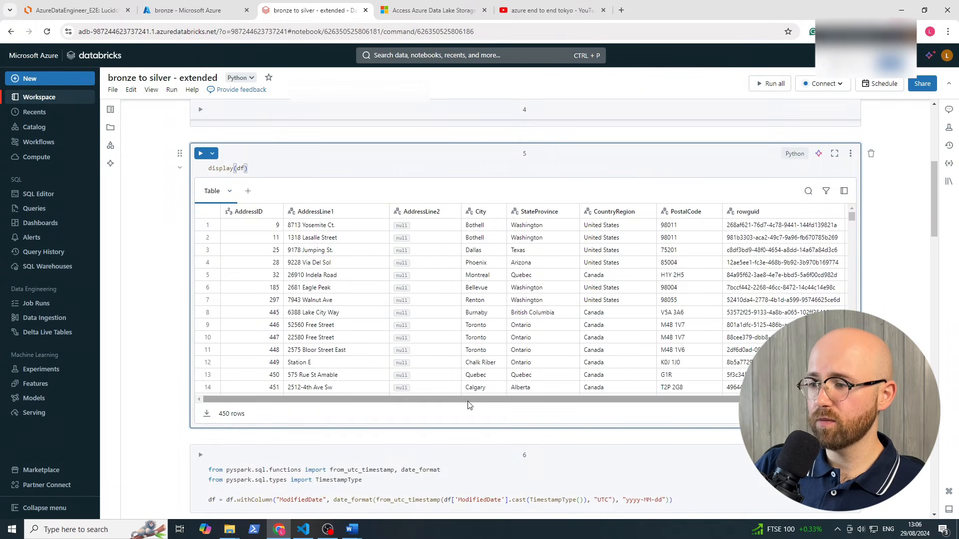
{"action": "mouse_move", "coordinate": [469, 402]}
{"action": "left_mouse_down"}
{"action": "mouse_move", "coordinate": [645, 396]}
{"action": "mouse_move", "coordinate": [459, 392]}
{"action": "left_mouse_up"}
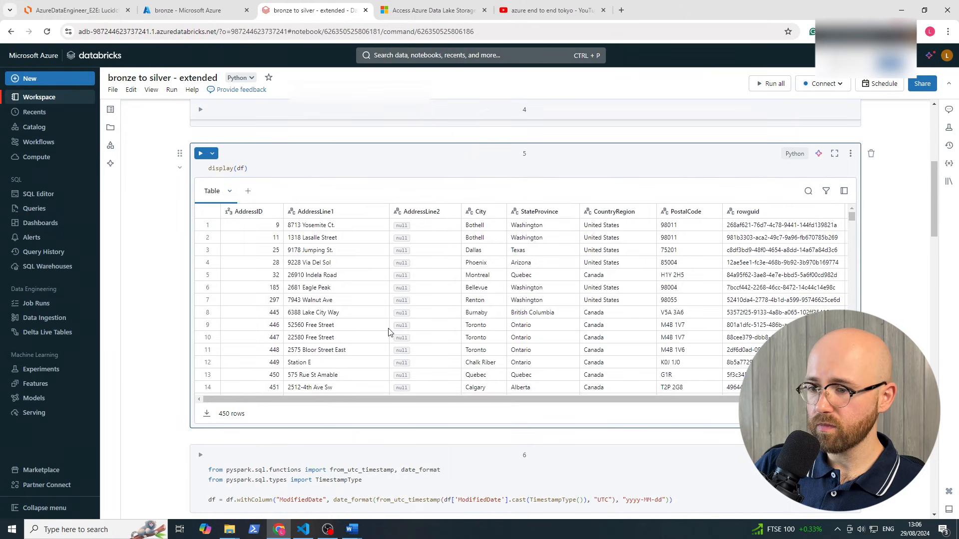
{"action": "scroll", "coordinate": [390, 334], "scroll_direction": "down", "scroll_amount": 3}
{"action": "scroll", "coordinate": [390, 333], "scroll_direction": "up", "scroll_amount": 3}
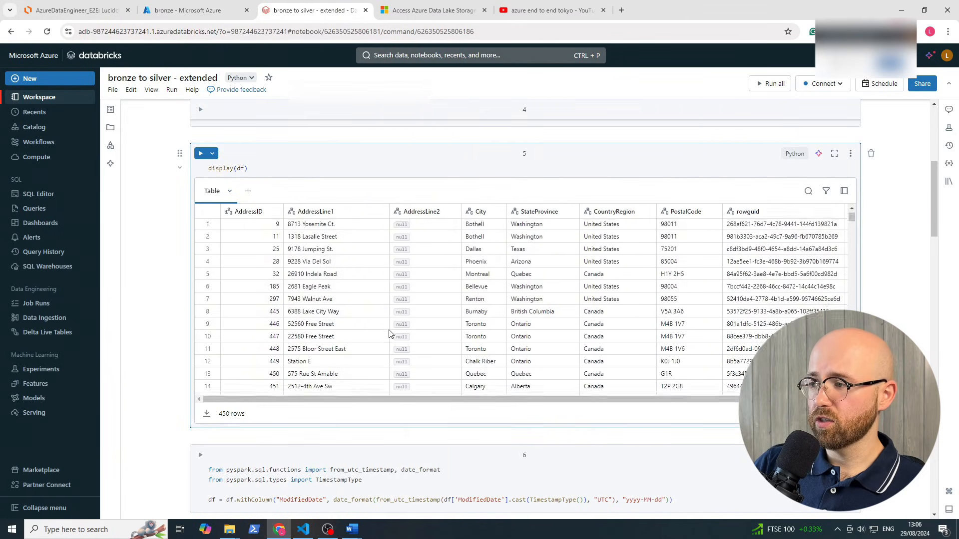
{"action": "scroll", "coordinate": [390, 333], "scroll_direction": "down", "scroll_amount": 3}
{"action": "scroll", "coordinate": [390, 334], "scroll_direction": "up", "scroll_amount": 4}
{"action": "scroll", "coordinate": [112, 328], "scroll_direction": "up", "scroll_amount": 5}
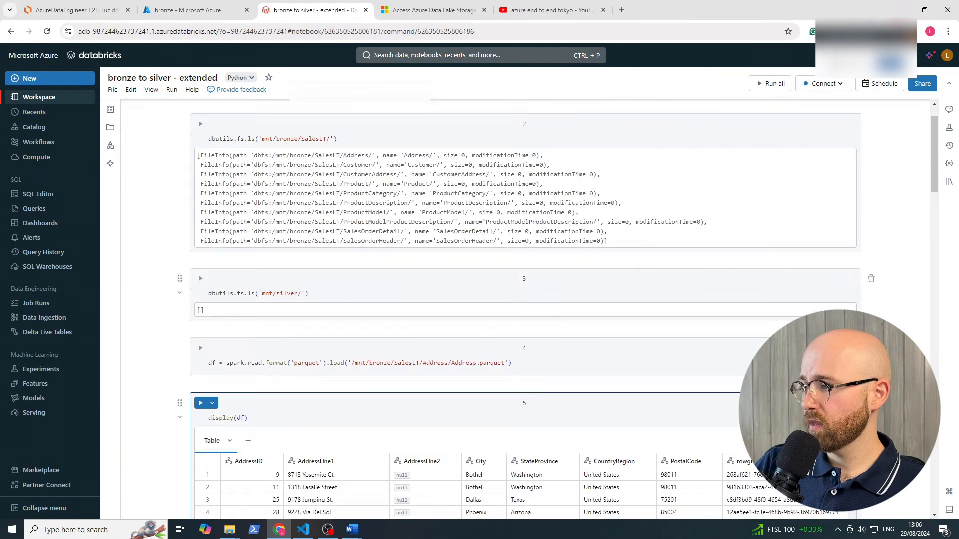
{"action": "scroll", "coordinate": [112, 328], "scroll_direction": "down", "scroll_amount": 3}
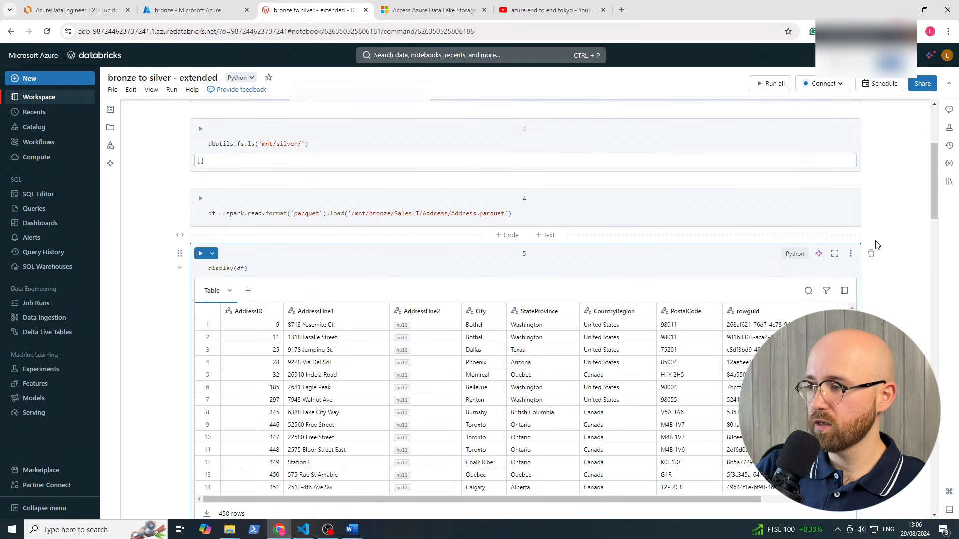
{"action": "scroll", "coordinate": [873, 270], "scroll_direction": "up", "scroll_amount": 1}
{"action": "scroll", "coordinate": [874, 257], "scroll_direction": "down", "scroll_amount": 2}
{"action": "scroll", "coordinate": [877, 309], "scroll_direction": "down", "scroll_amount": 2}
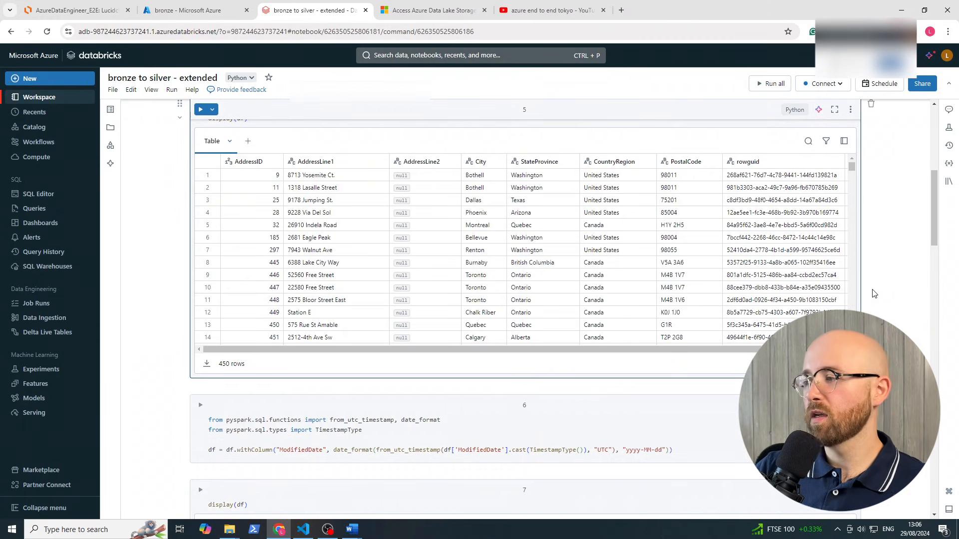
{"action": "scroll", "coordinate": [874, 295], "scroll_direction": "down", "scroll_amount": 3}
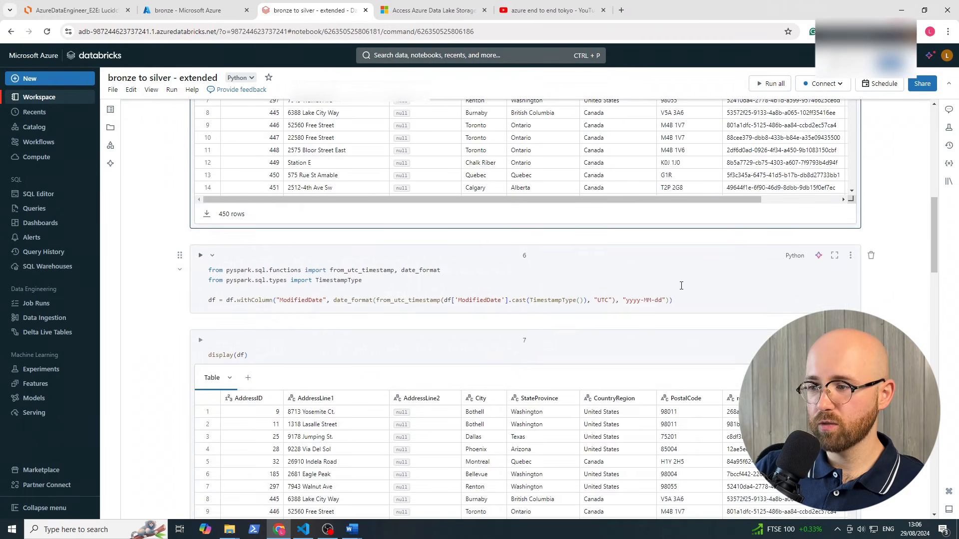
{"action": "scroll", "coordinate": [681, 285], "scroll_direction": "down", "scroll_amount": 2}
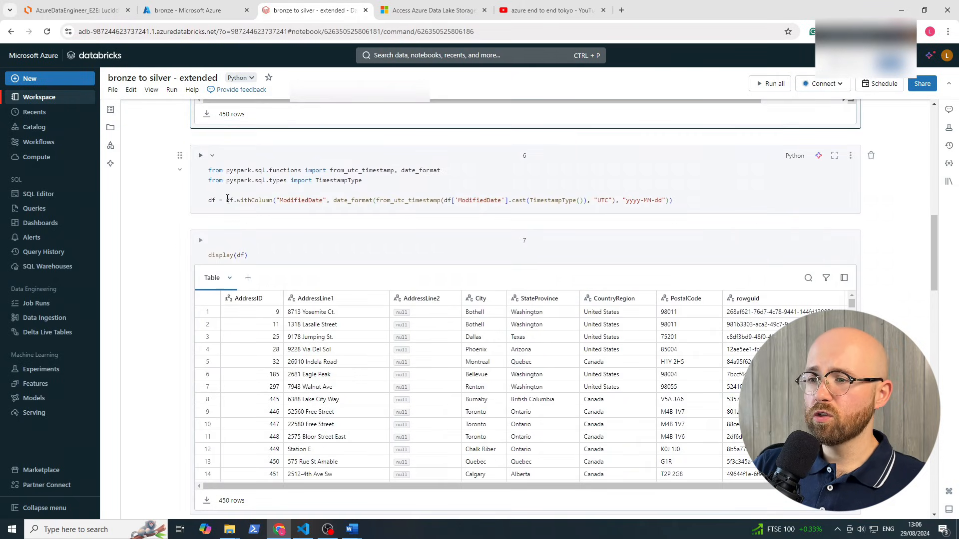
Review the date cell's import lines and the ModifiedDate withColumn conversion line
{"action": "left_click_drag", "start_coordinate": [211, 171], "coordinate": [385, 178]}
{"action": "left_click", "coordinate": [384, 180]}
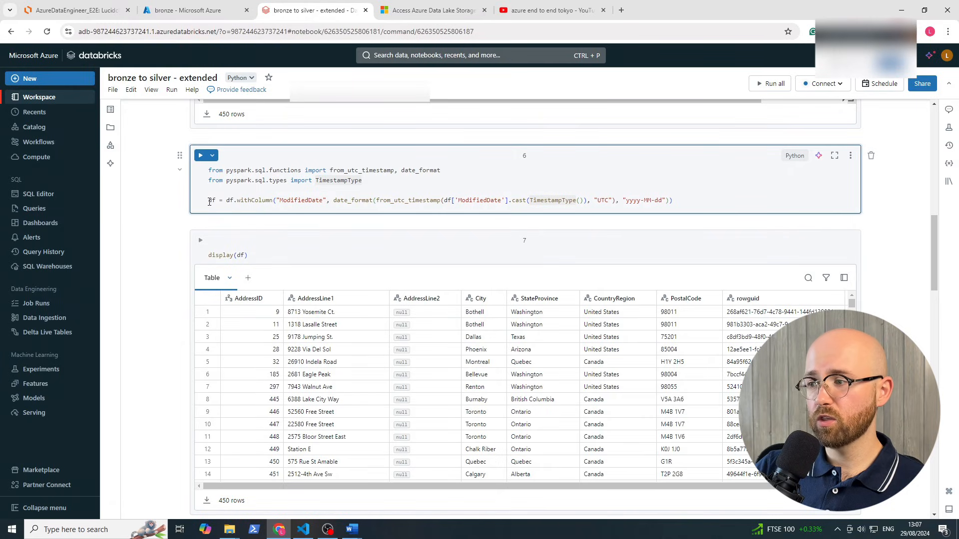
{"action": "left_click_drag", "start_coordinate": [205, 201], "coordinate": [654, 210]}
{"action": "left_click", "coordinate": [654, 210]}
{"action": "scroll", "coordinate": [654, 210], "scroll_direction": "down", "scroll_amount": 2}
{"action": "scroll", "coordinate": [757, 313], "scroll_direction": "up", "scroll_amount": 6}
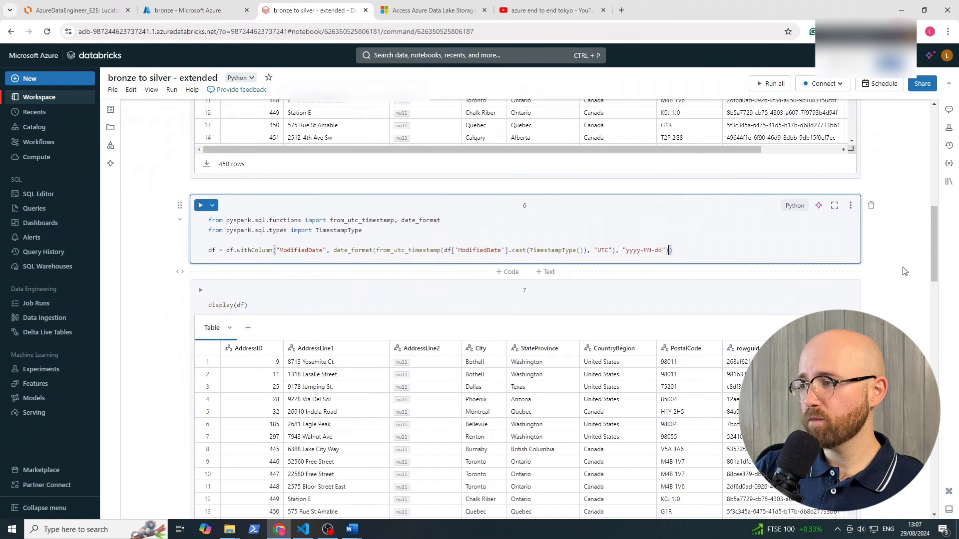
{"action": "scroll", "coordinate": [732, 305], "scroll_direction": "up", "scroll_amount": 3}
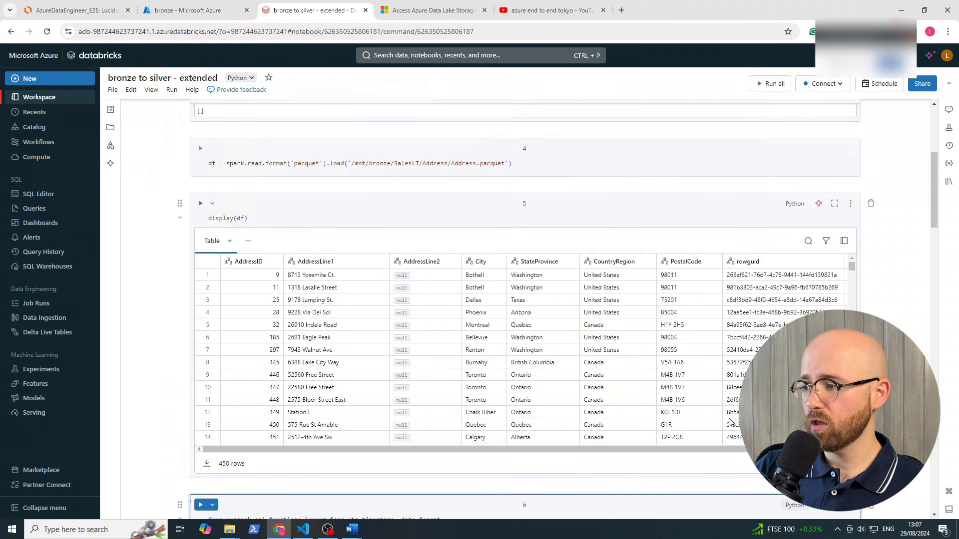
Scroll the Address table right and widen the ModifiedDate column to show full timestamps
{"action": "left_click_drag", "start_coordinate": [723, 449], "coordinate": [802, 449]}
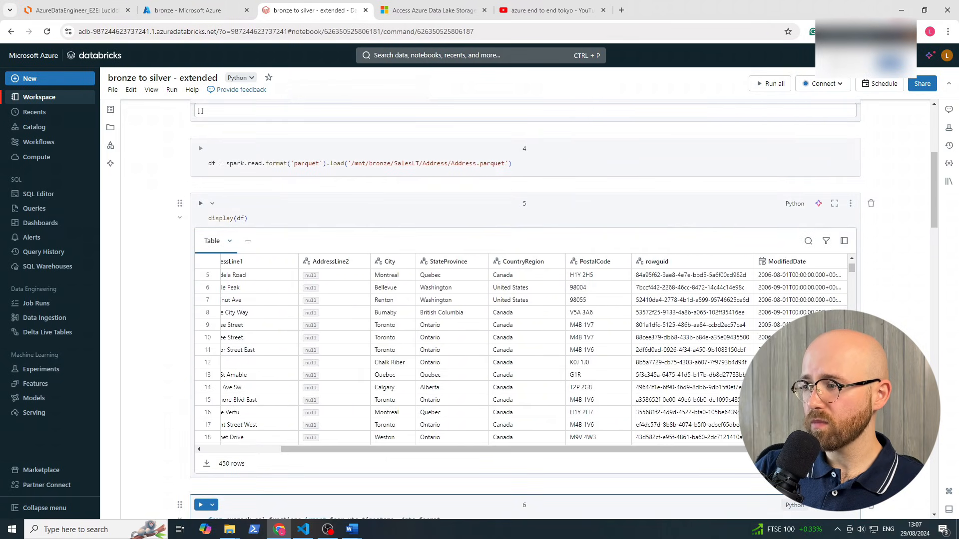
{"action": "left_click", "coordinate": [816, 275]}
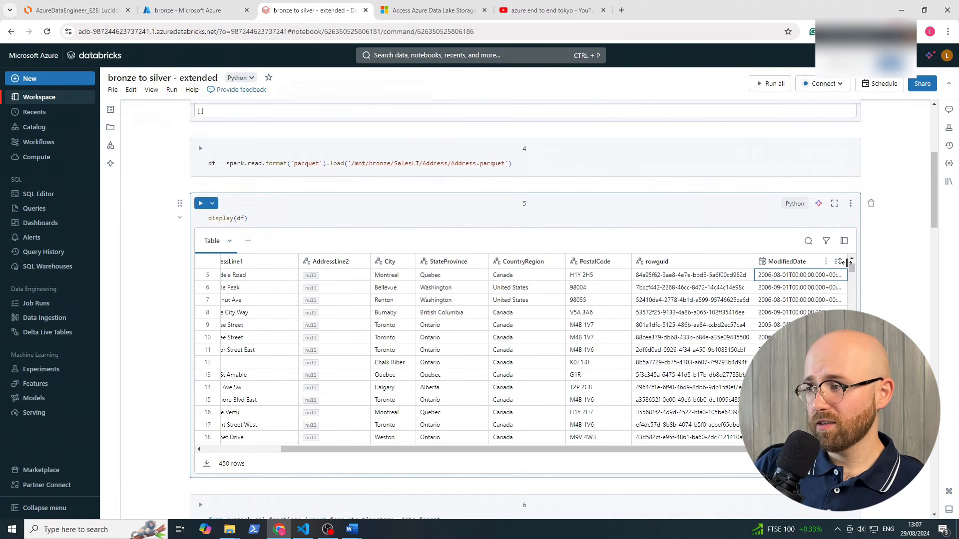
{"action": "left_click_drag", "start_coordinate": [848, 262], "coordinate": [867, 262]}
{"action": "left_click_drag", "start_coordinate": [799, 449], "coordinate": [818, 448]}
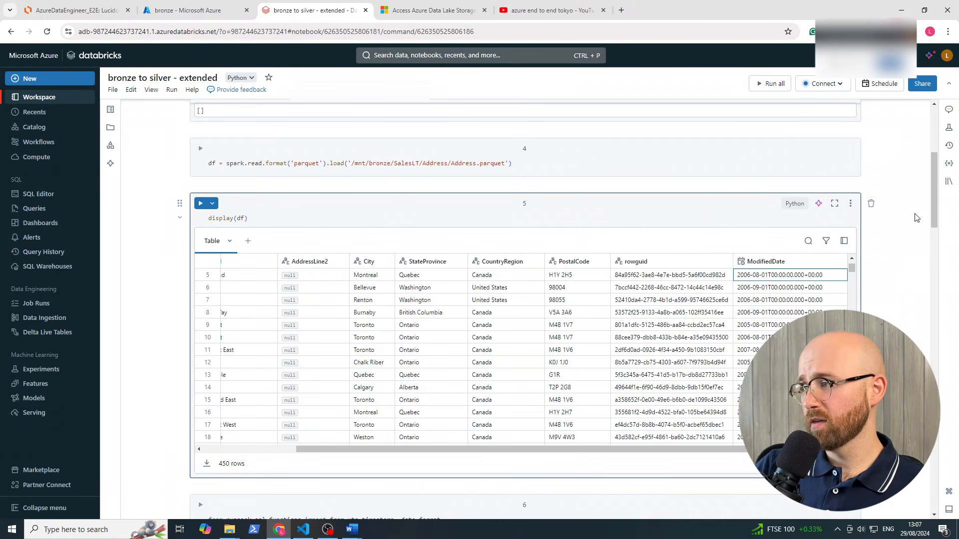
{"action": "left_click_drag", "start_coordinate": [933, 190], "coordinate": [930, 229]}
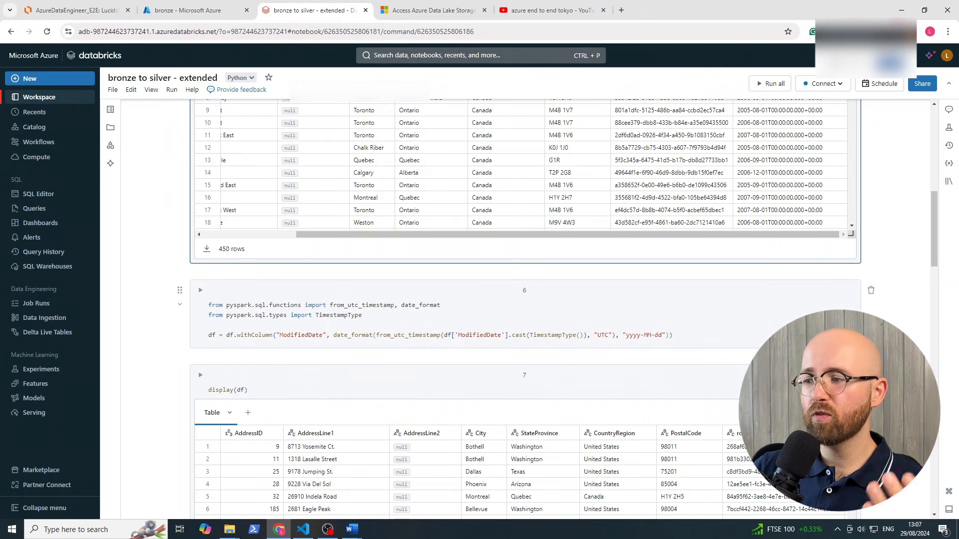
{"action": "left_click", "coordinate": [635, 336]}
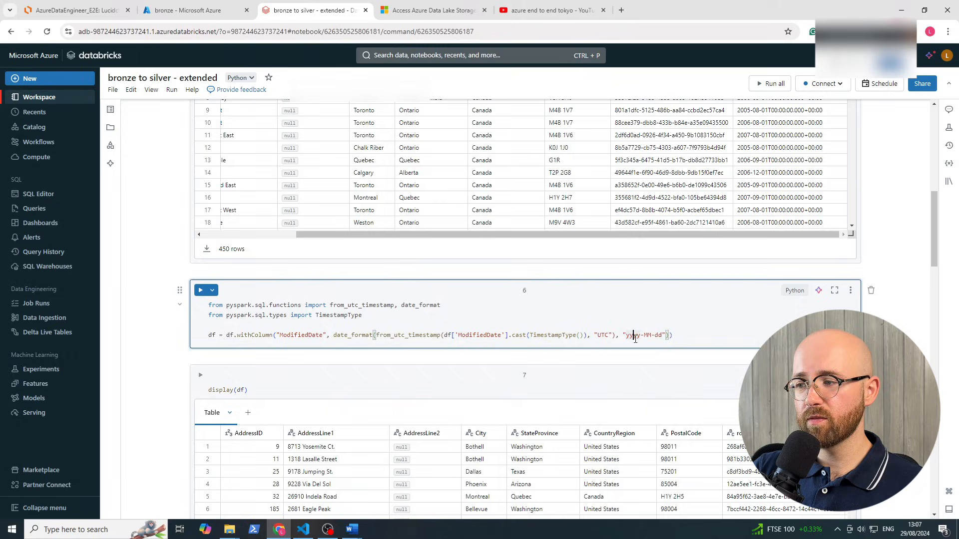
{"action": "left_click", "coordinate": [674, 335]}
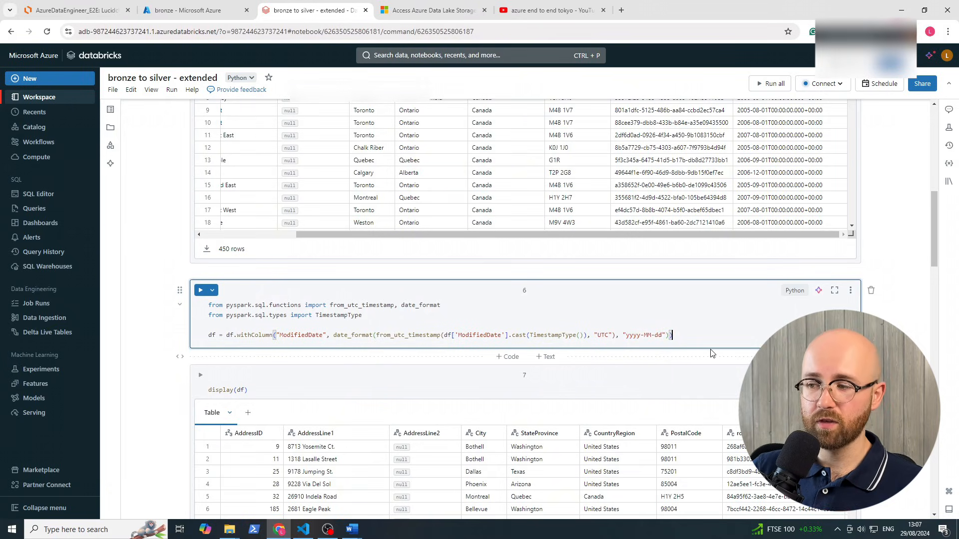
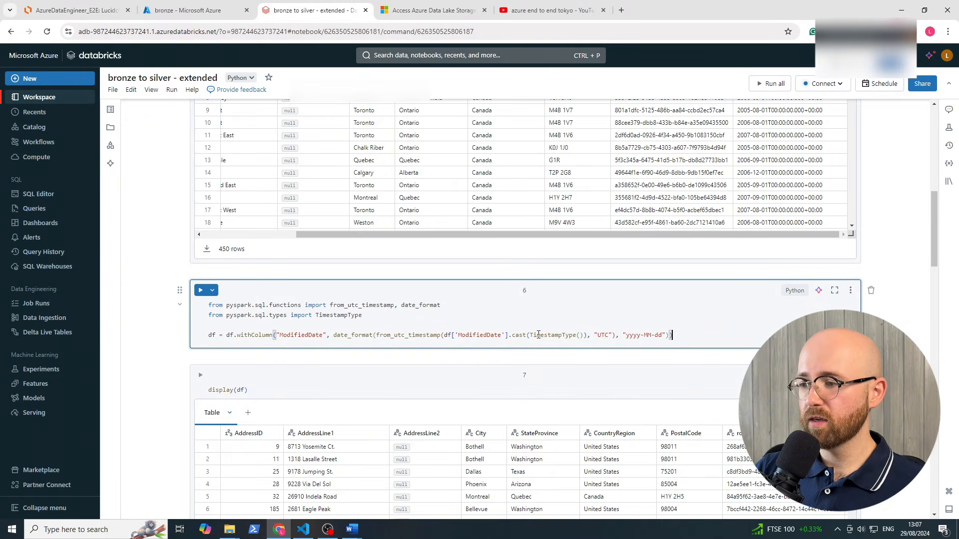
Point out the ModifiedDate column, TimestampType cast and yyyy-MM-dd pattern in the conversion line
{"action": "double_click", "coordinate": [472, 336]}
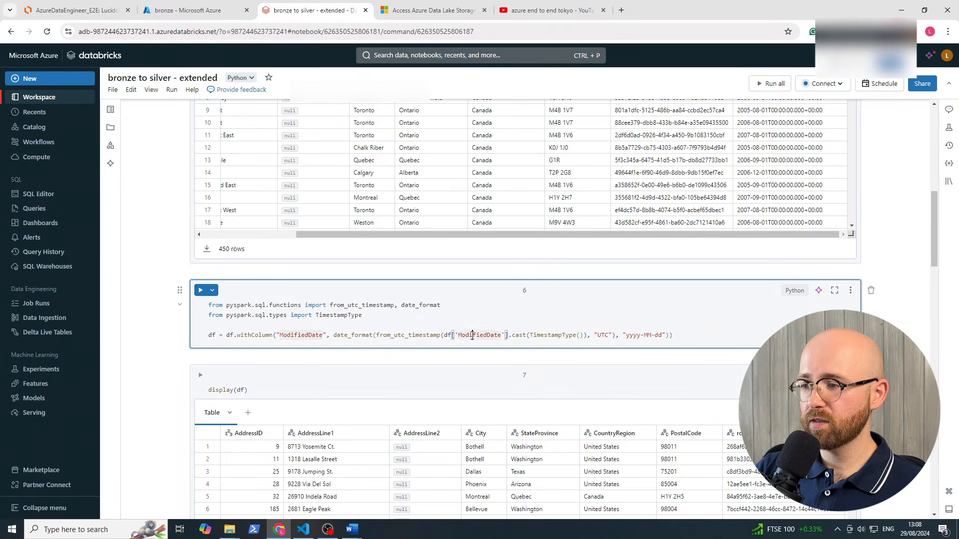
{"action": "double_click", "coordinate": [552, 335]}
{"action": "left_click", "coordinate": [630, 335]}
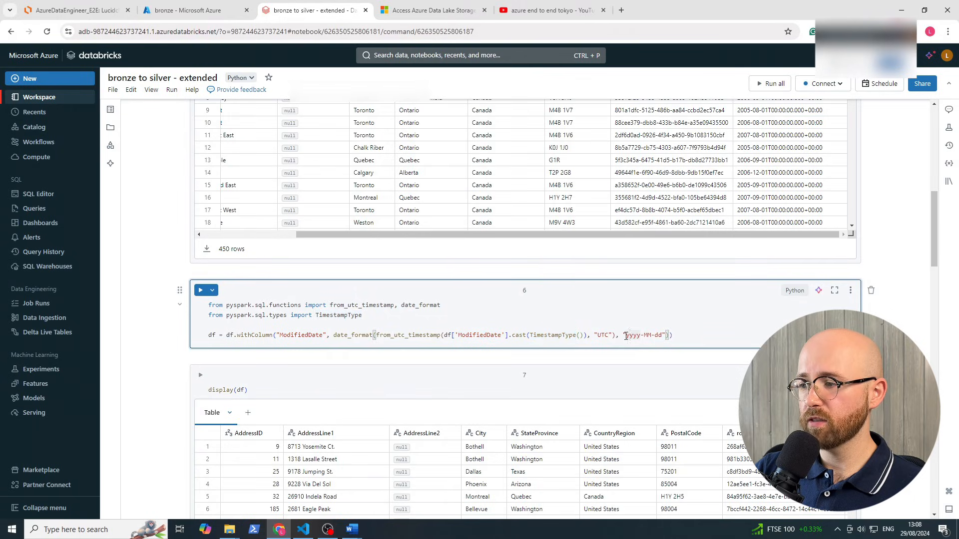
{"action": "left_click_drag", "start_coordinate": [626, 336], "coordinate": [657, 332]}
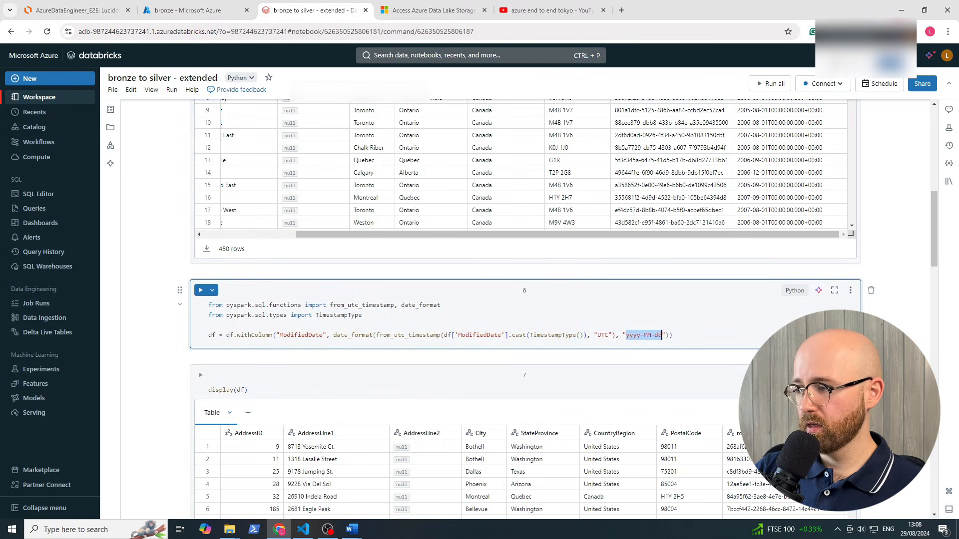
{"action": "left_click", "coordinate": [634, 357]}
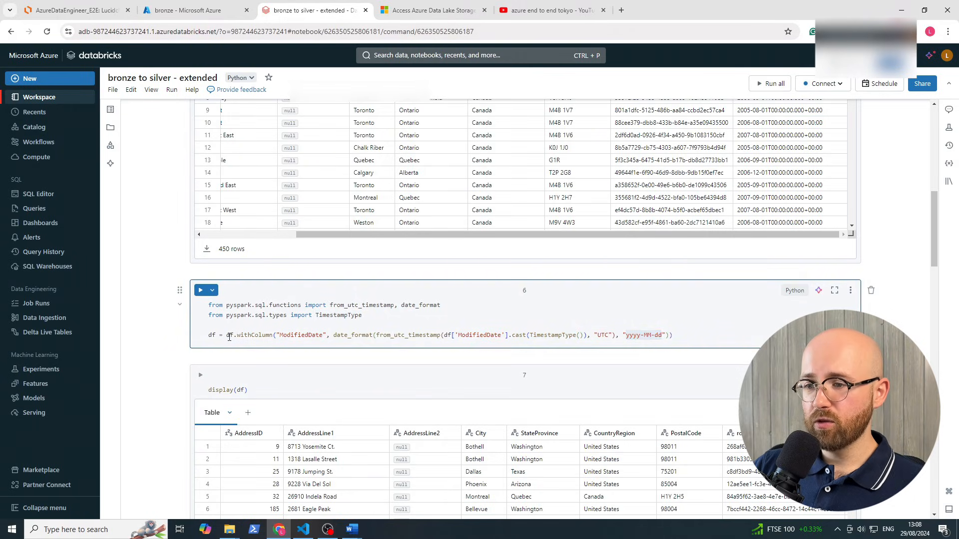
Walk through the df.withColumn call that replaces ModifiedDate with the date_format expression
{"action": "left_click_drag", "start_coordinate": [229, 337], "coordinate": [271, 334]}
{"action": "left_click", "coordinate": [267, 333]}
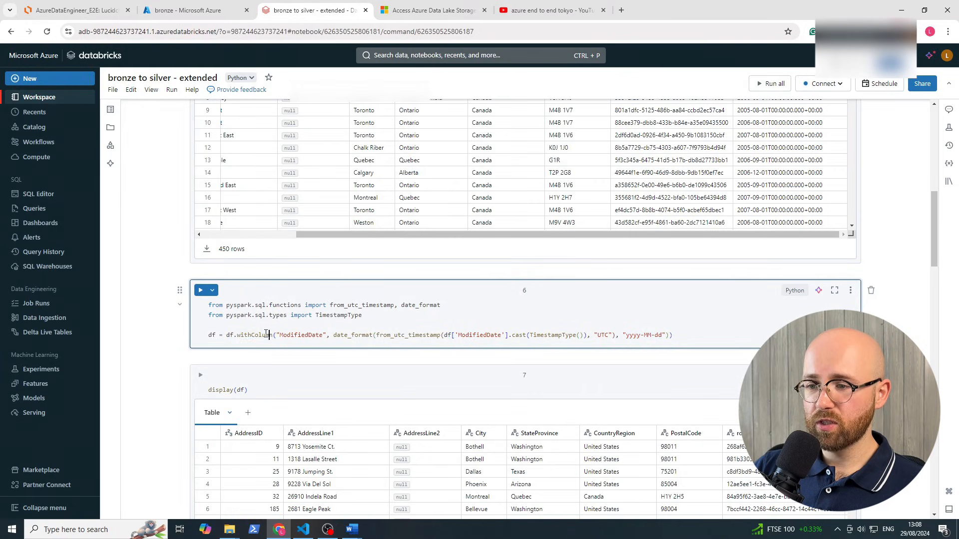
{"action": "left_click", "coordinate": [230, 335]}
{"action": "double_click", "coordinate": [255, 335]}
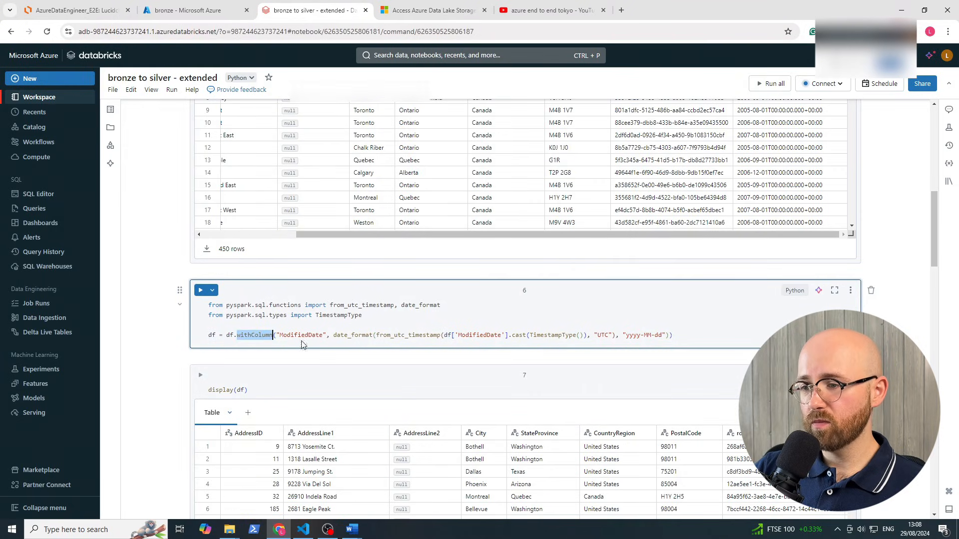
{"action": "double_click", "coordinate": [306, 335]}
{"action": "left_click", "coordinate": [342, 336]}
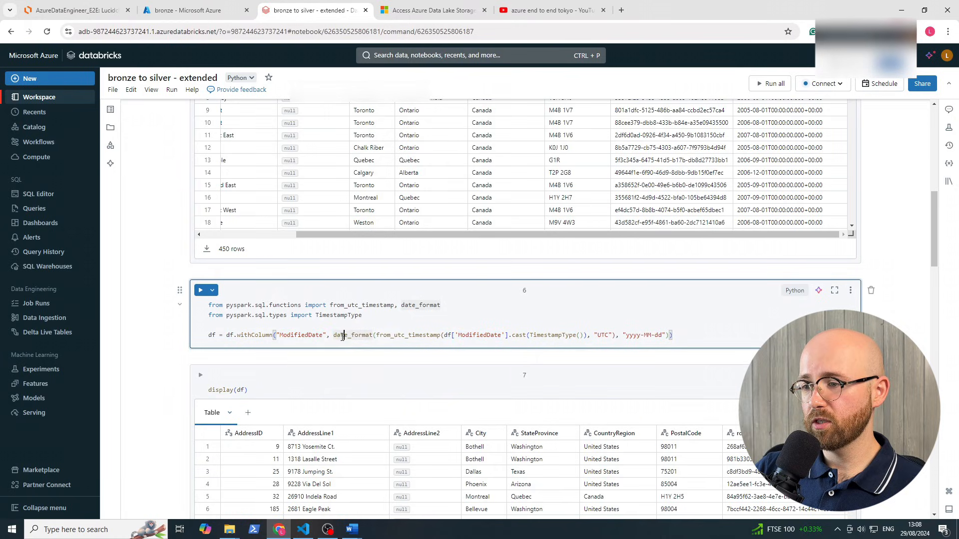
{"action": "left_click_drag", "start_coordinate": [334, 336], "coordinate": [677, 338]}
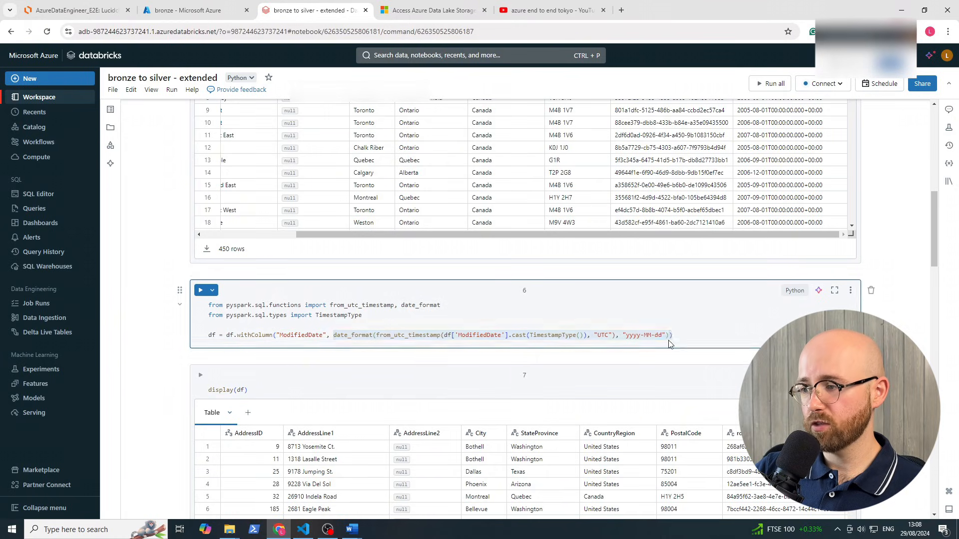
{"action": "left_click", "coordinate": [677, 338]}
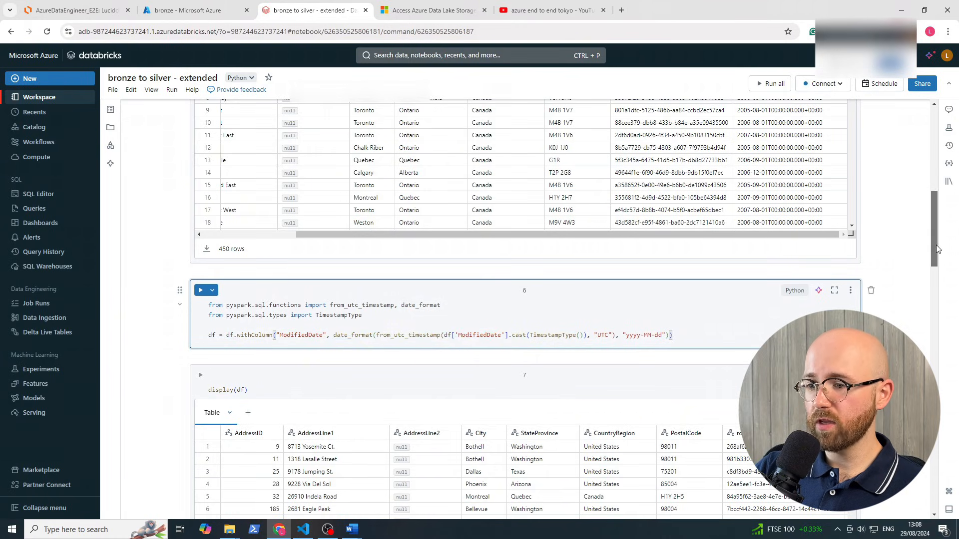
Scroll to cell 7's output and across to ModifiedDate, now showing dates like 2006-07-01
{"action": "left_click_drag", "start_coordinate": [937, 249], "coordinate": [933, 274]}
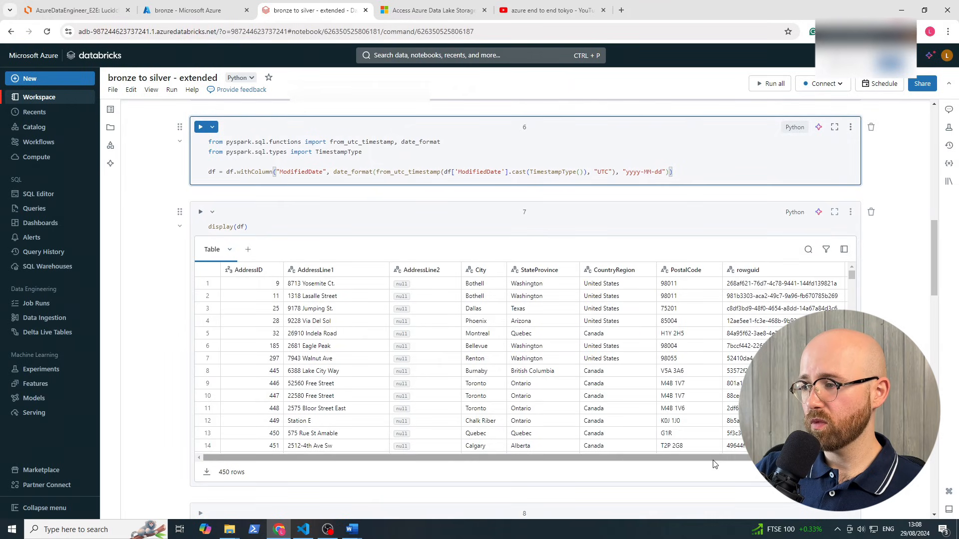
{"action": "left_click_drag", "start_coordinate": [714, 457], "coordinate": [777, 458]}
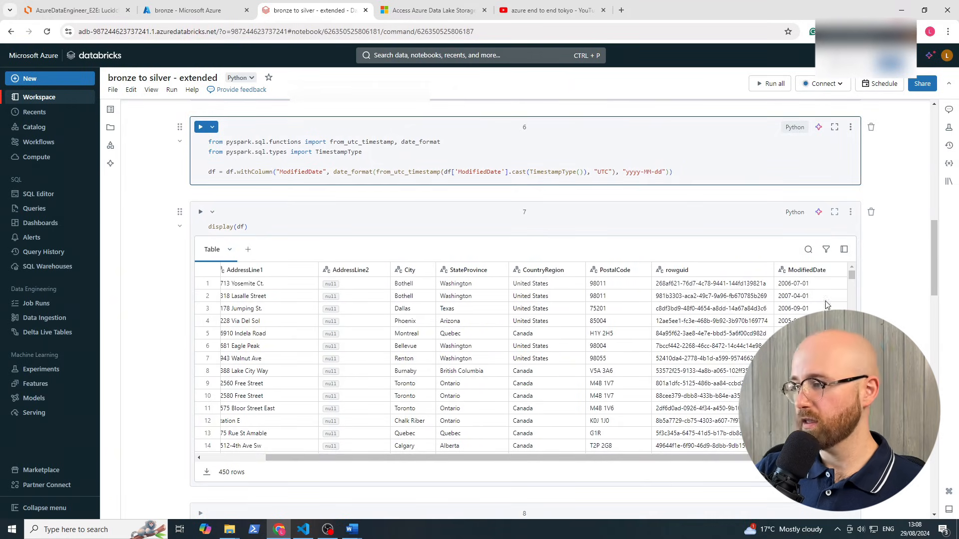
{"action": "left_click_drag", "start_coordinate": [931, 266], "coordinate": [927, 317]}
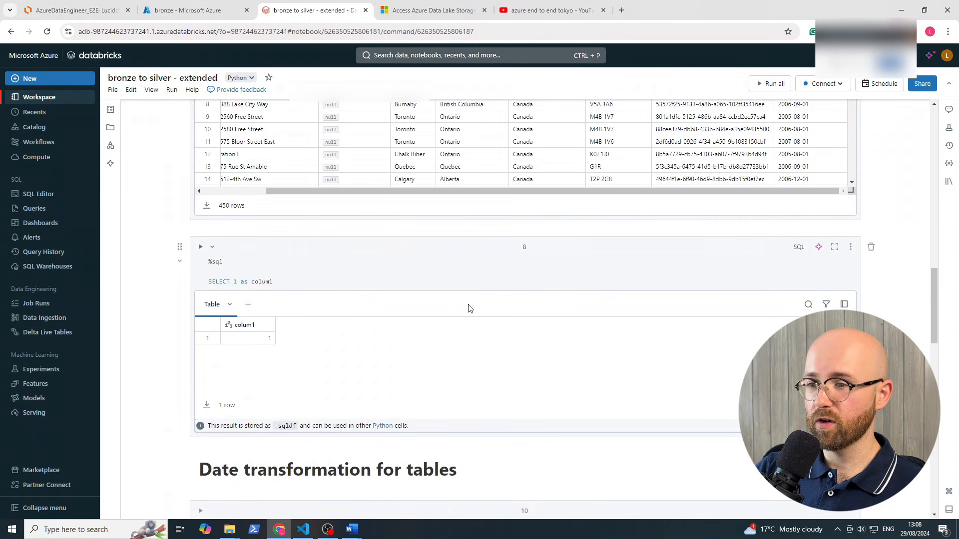
{"action": "left_click_drag", "start_coordinate": [269, 283], "coordinate": [209, 257]}
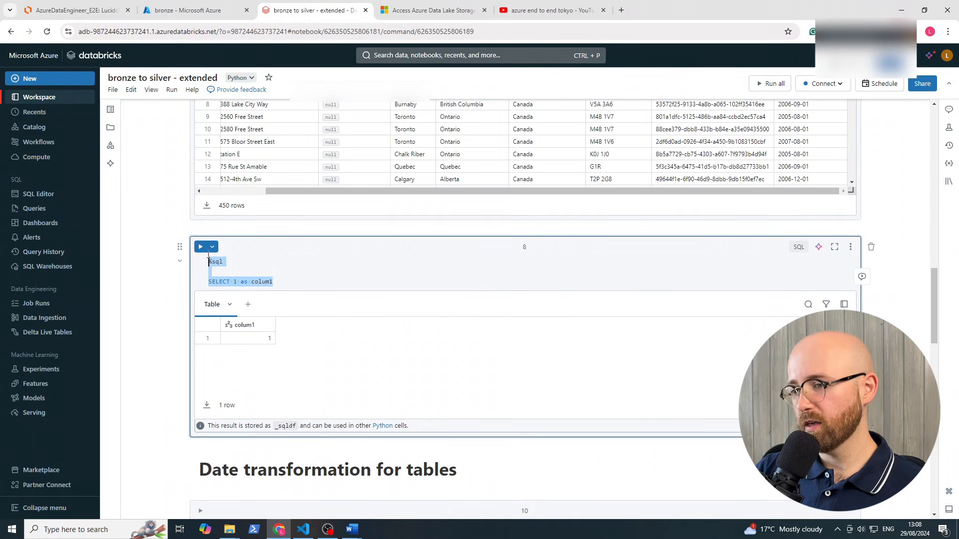
{"action": "left_click", "coordinate": [802, 248]}
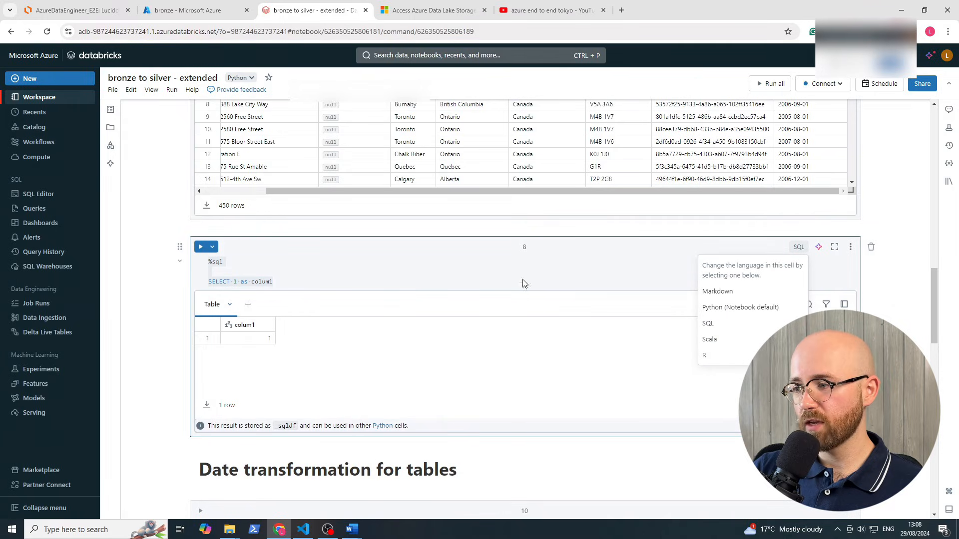
{"action": "left_click", "coordinate": [486, 270]}
{"action": "double_click", "coordinate": [244, 265]}
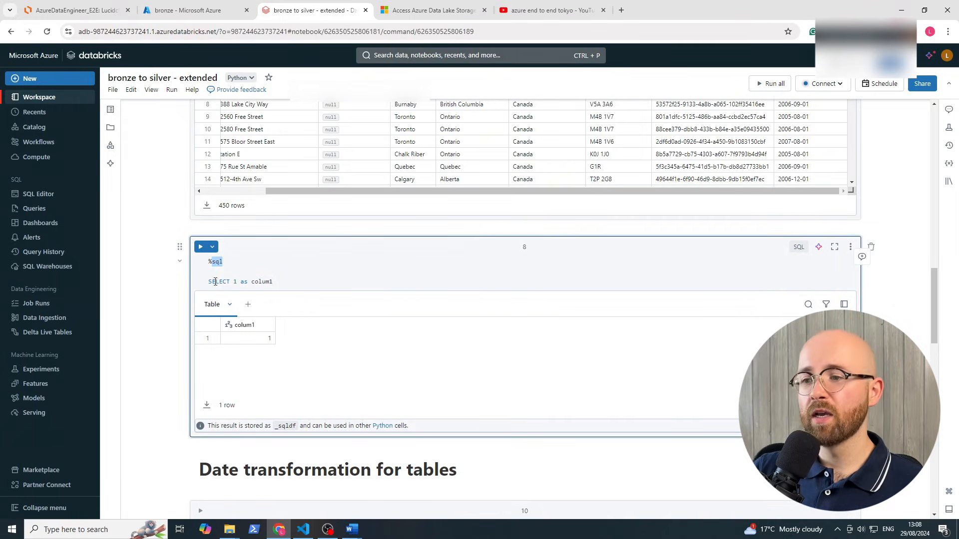
{"action": "left_click_drag", "start_coordinate": [207, 281], "coordinate": [291, 283]}
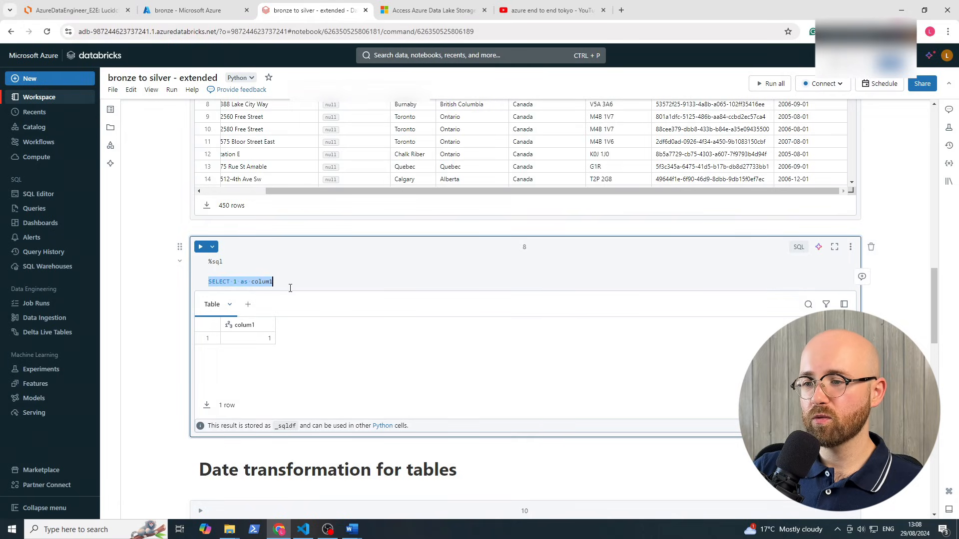
{"action": "left_click", "coordinate": [291, 289]}
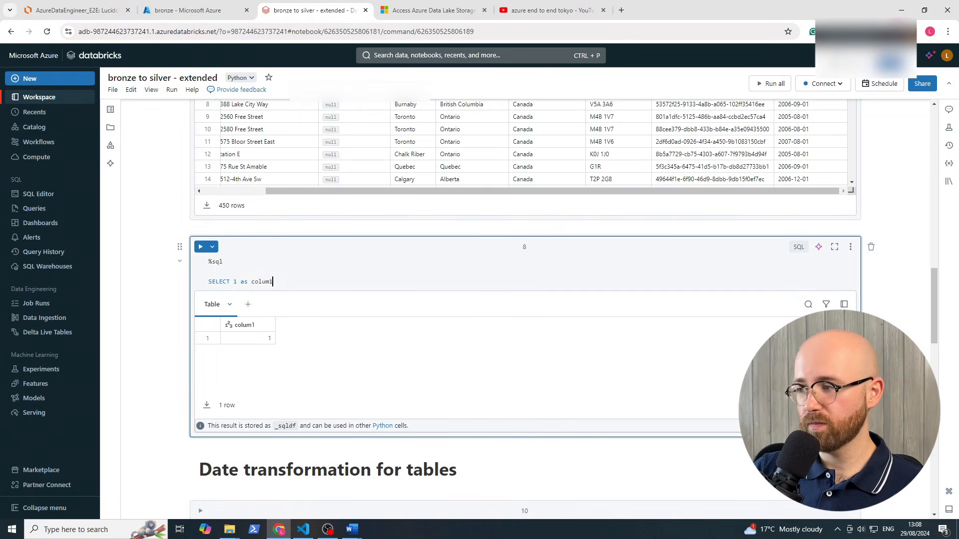
{"action": "scroll", "coordinate": [920, 336], "scroll_direction": "down", "scroll_amount": 2}
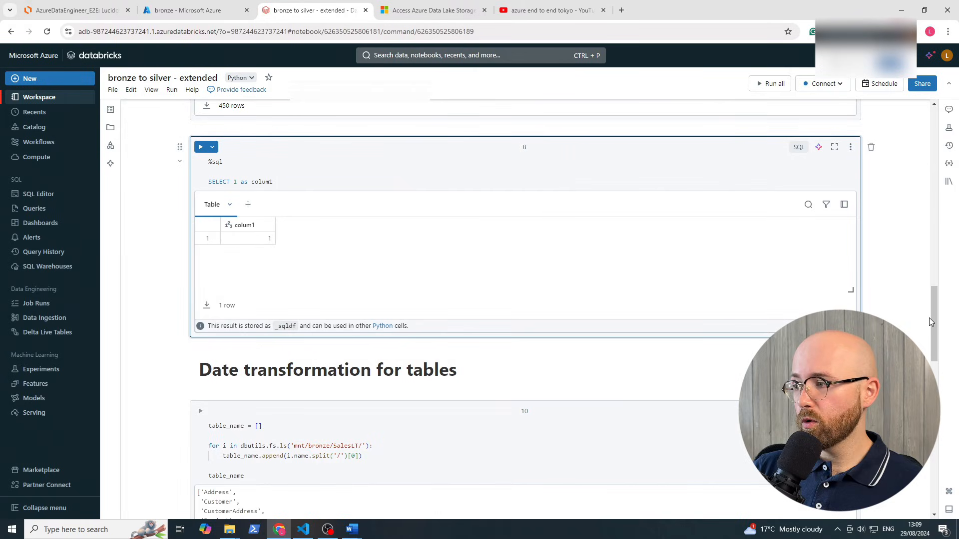
{"action": "left_click_drag", "start_coordinate": [932, 318], "coordinate": [922, 343]}
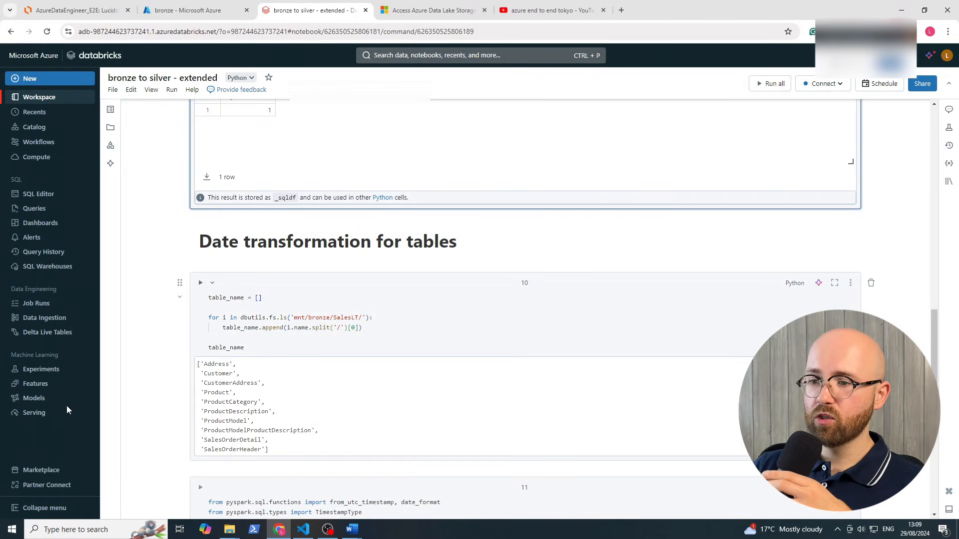
{"action": "left_click", "coordinate": [244, 298]}
{"action": "triple_click", "coordinate": [267, 298]}
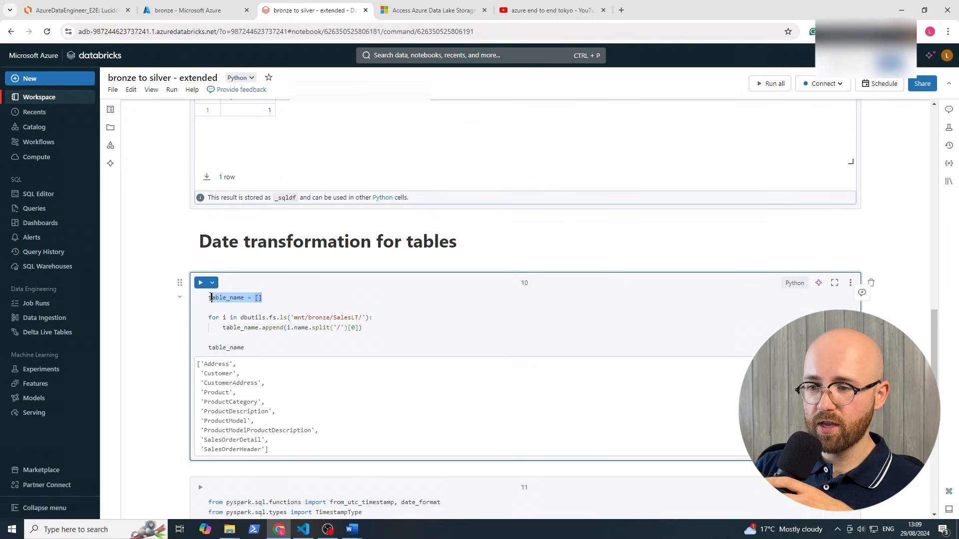
{"action": "left_click", "coordinate": [274, 297]}
{"action": "scroll", "coordinate": [265, 312], "scroll_direction": "down", "scroll_amount": 1}
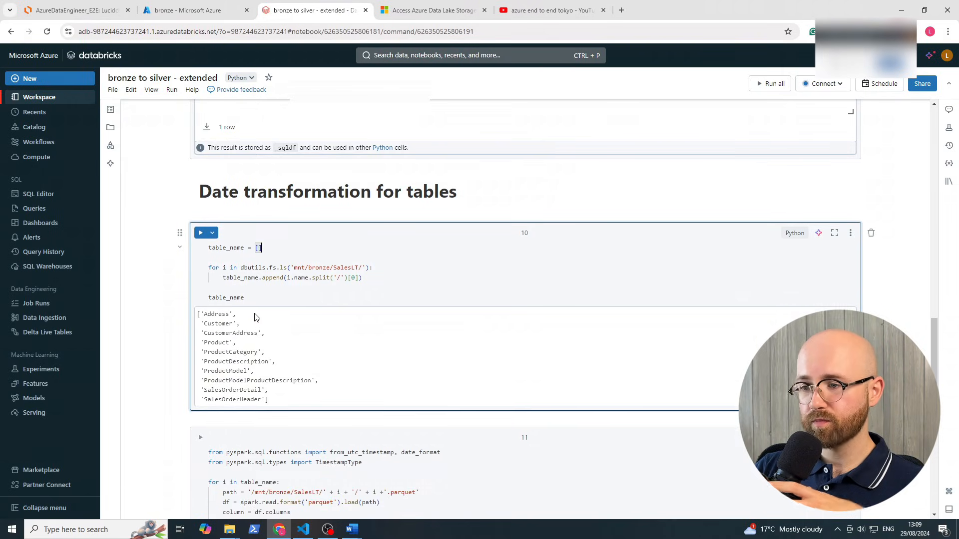
{"action": "triple_click", "coordinate": [375, 269]}
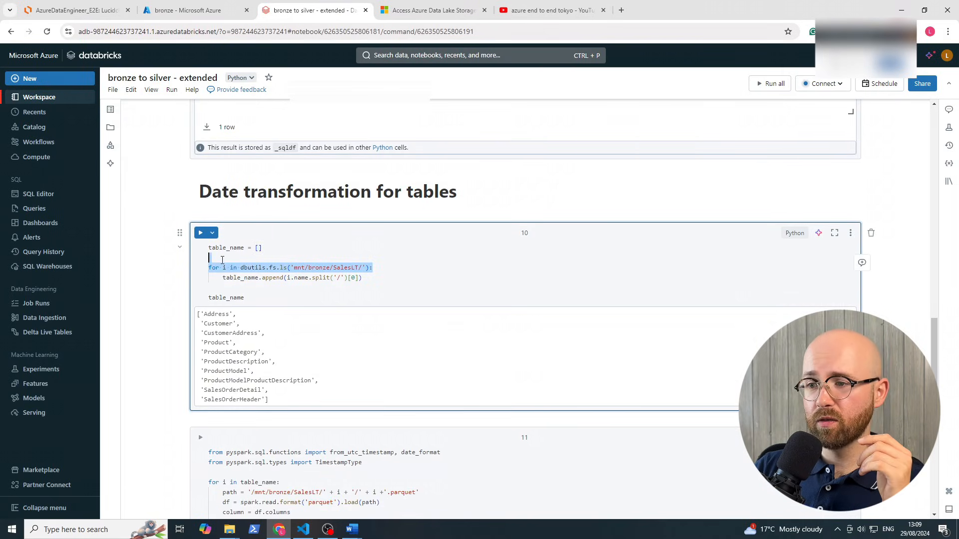
{"action": "left_click", "coordinate": [263, 267]}
{"action": "left_click", "coordinate": [288, 278]}
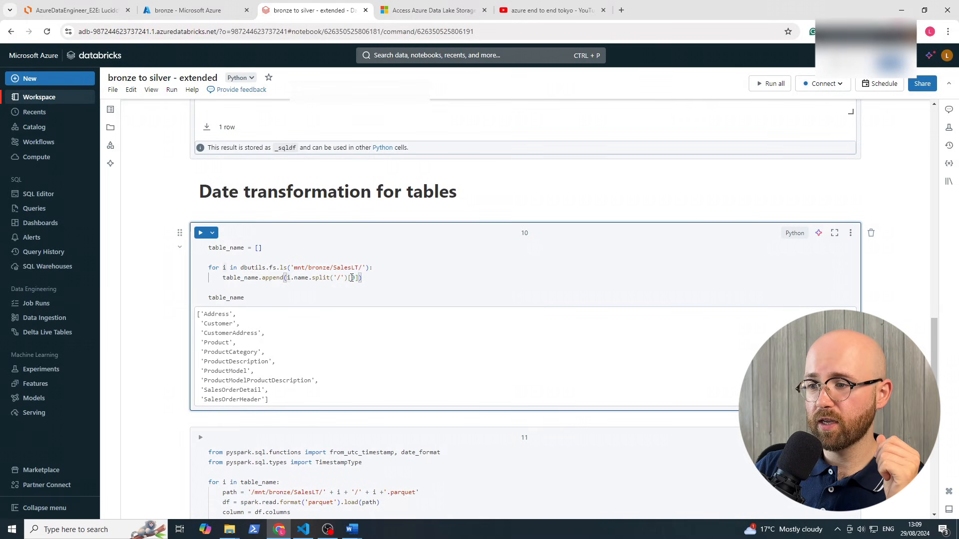
{"action": "left_click_drag", "start_coordinate": [355, 279], "coordinate": [348, 282]}
{"action": "left_click", "coordinate": [376, 274]}
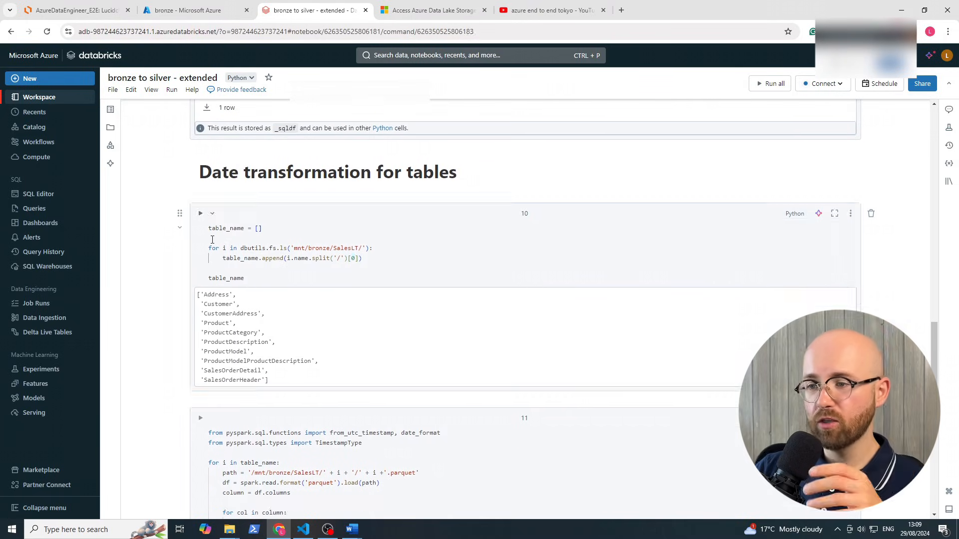
{"action": "left_click", "coordinate": [288, 258]}
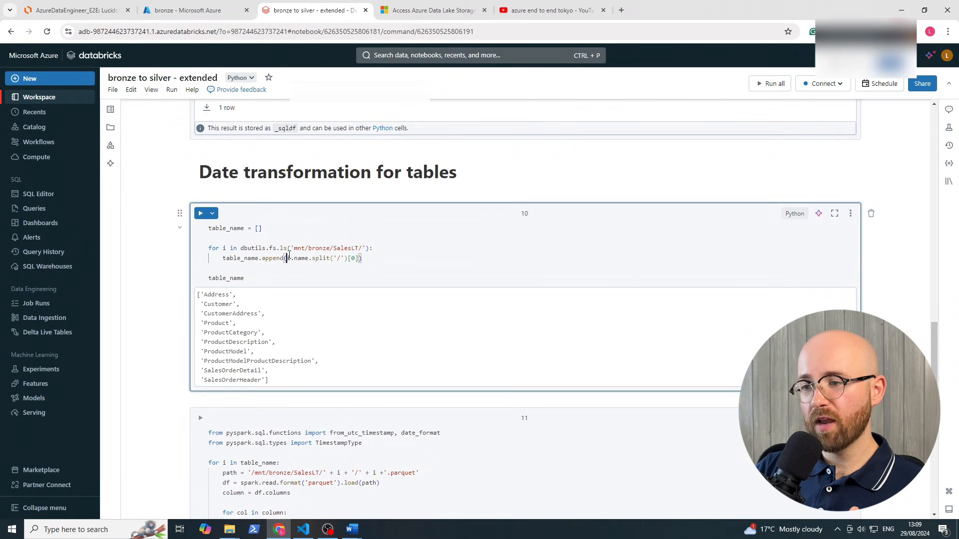
{"action": "double_click", "coordinate": [301, 258]}
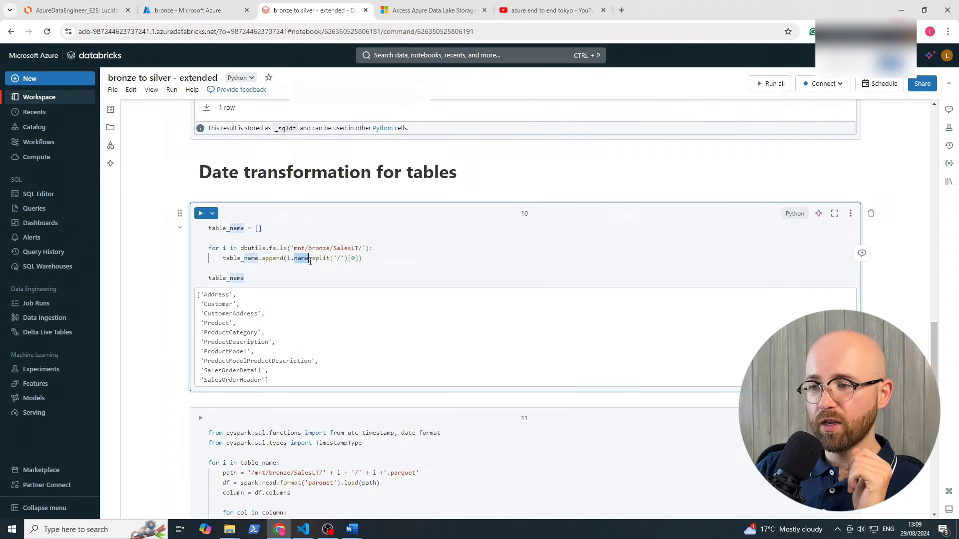
{"action": "double_click", "coordinate": [321, 258]}
{"action": "left_click", "coordinate": [341, 258]}
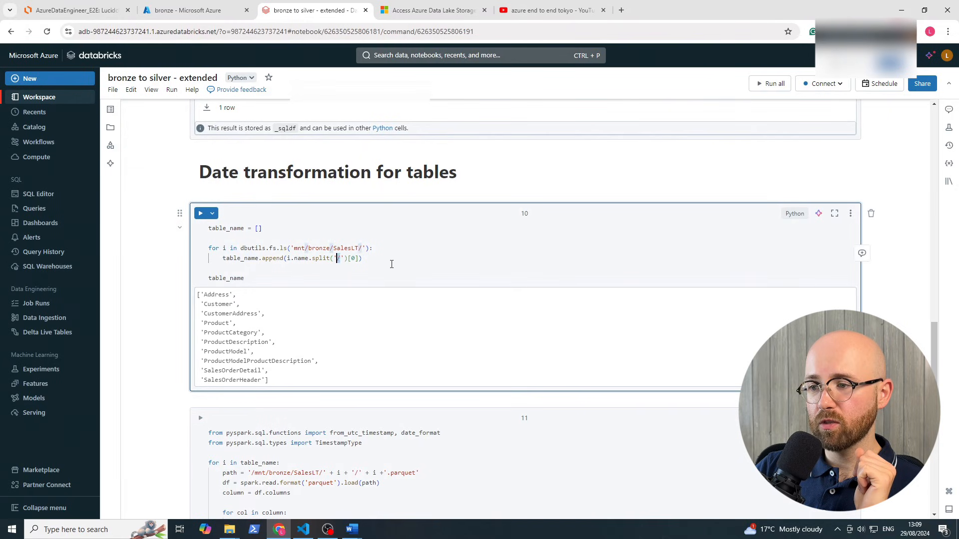
{"action": "left_click_drag", "start_coordinate": [935, 360], "coordinate": [931, 141]}
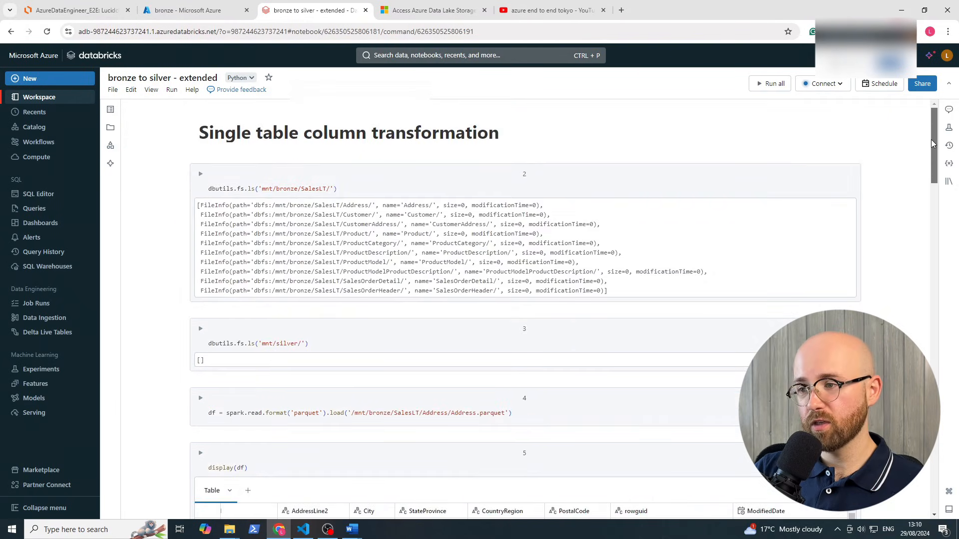
{"action": "left_click", "coordinate": [404, 220]}
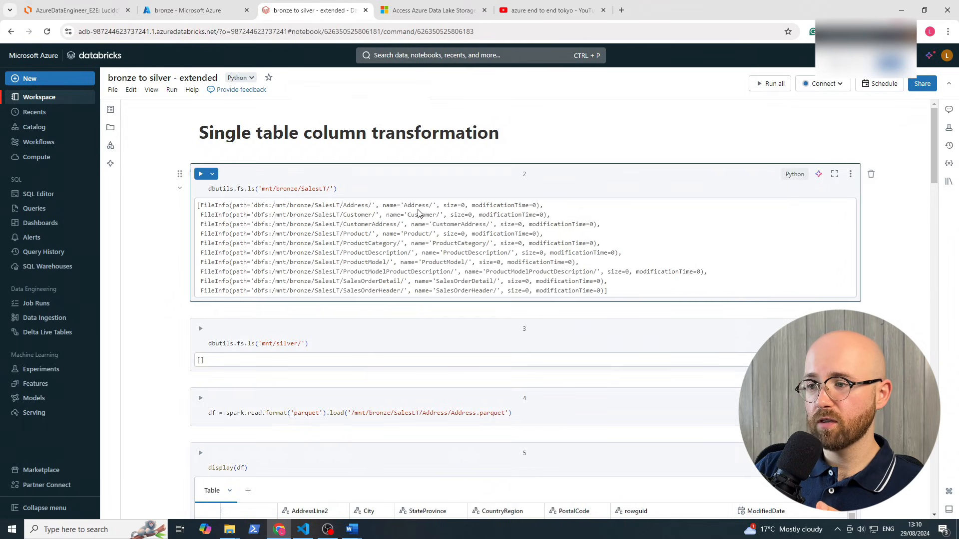
{"action": "left_click_drag", "start_coordinate": [300, 206], "coordinate": [208, 206]}
{"action": "left_click_drag", "start_coordinate": [338, 206], "coordinate": [544, 214]}
{"action": "left_click", "coordinate": [381, 204]}
{"action": "double_click", "coordinate": [389, 206]}
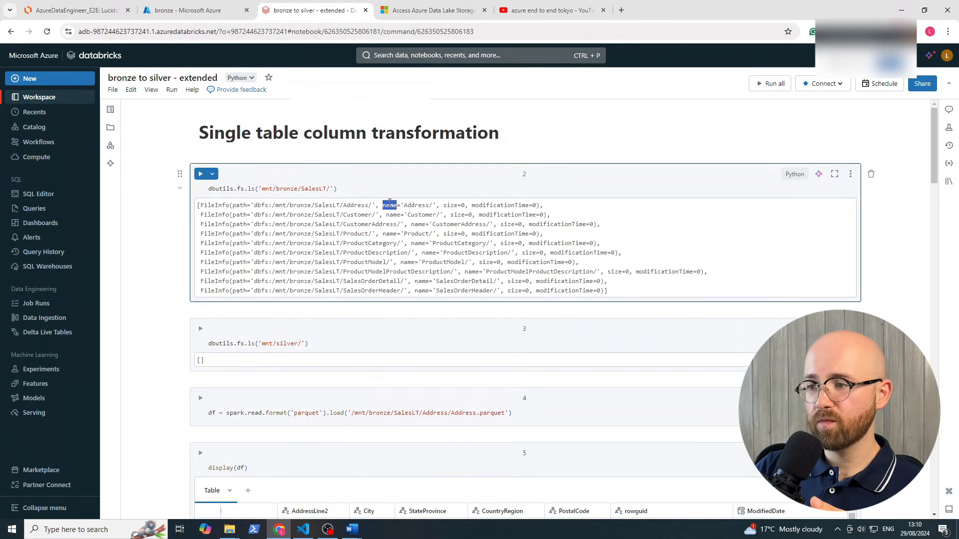
{"action": "left_click", "coordinate": [430, 205]}
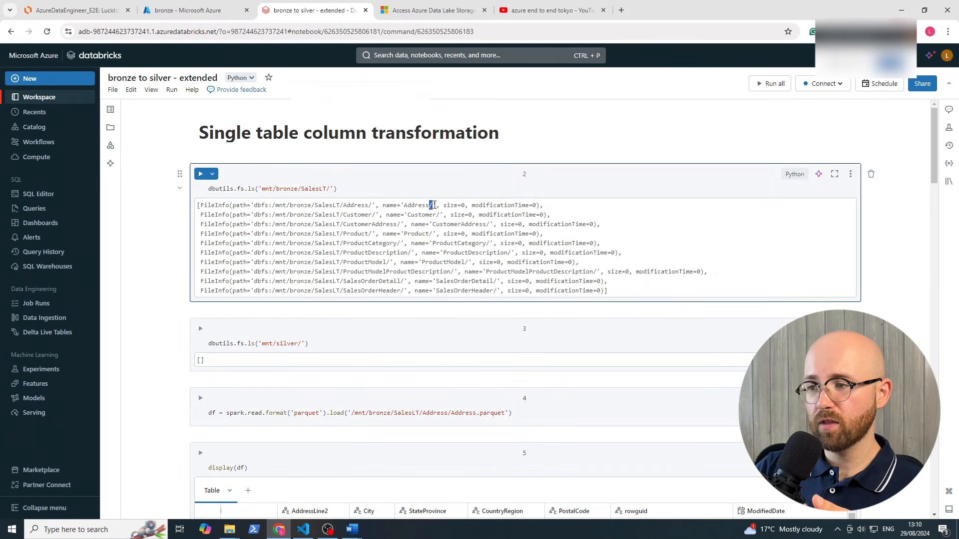
{"action": "double_click", "coordinate": [425, 205]}
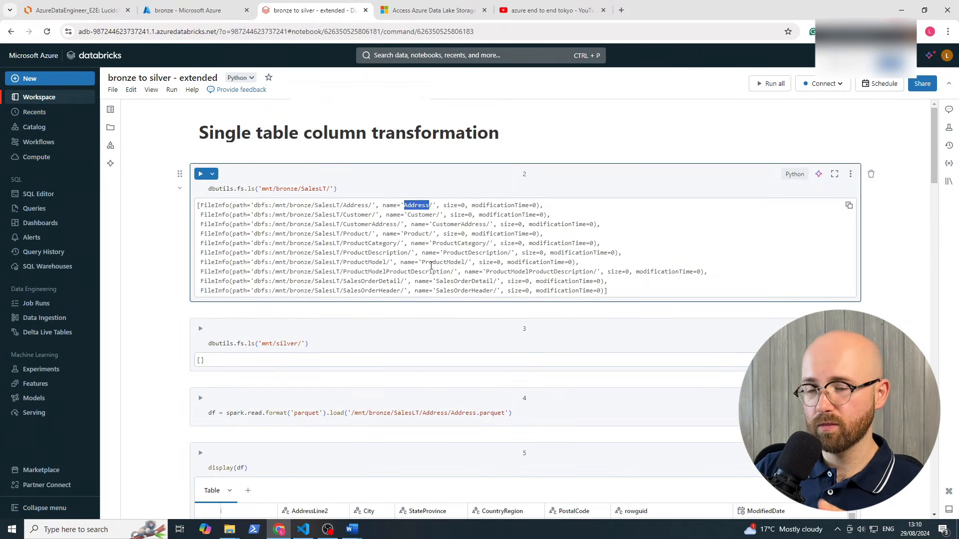
{"action": "left_click_drag", "start_coordinate": [933, 149], "coordinate": [917, 261]}
{"action": "scroll", "coordinate": [251, 375], "scroll_direction": "down", "scroll_amount": 10}
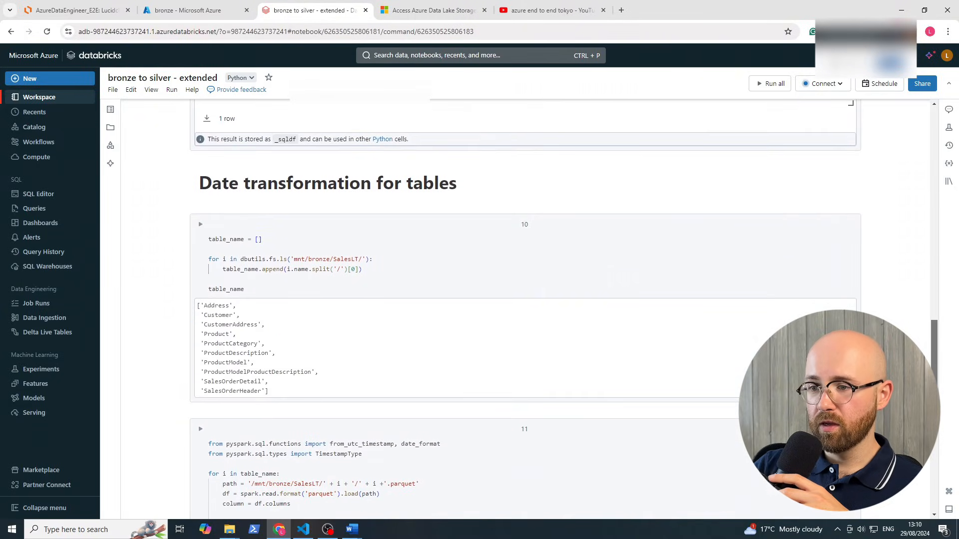
{"action": "left_click_drag", "start_coordinate": [273, 397], "coordinate": [197, 305]}
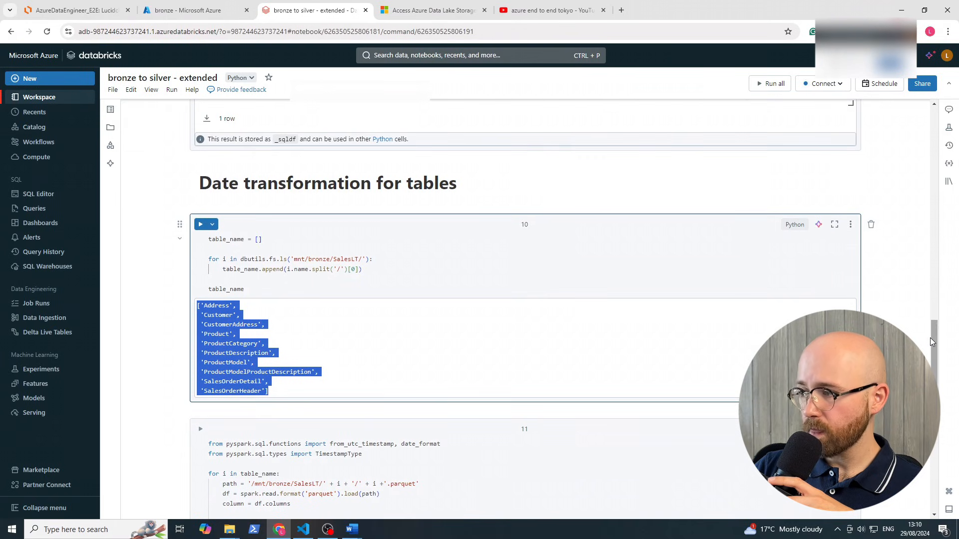
{"action": "left_click_drag", "start_coordinate": [933, 344], "coordinate": [933, 382]}
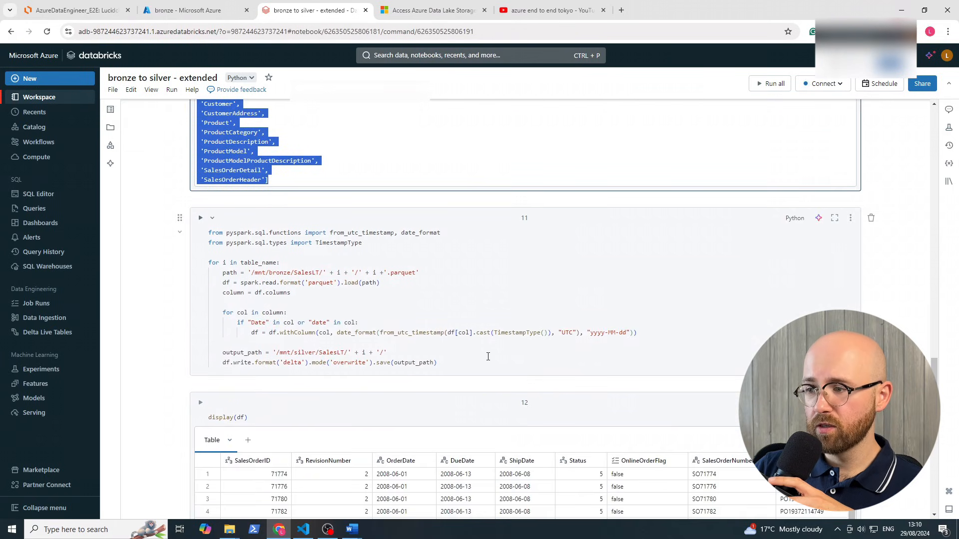
{"action": "left_click_drag", "start_coordinate": [223, 313], "coordinate": [645, 334]}
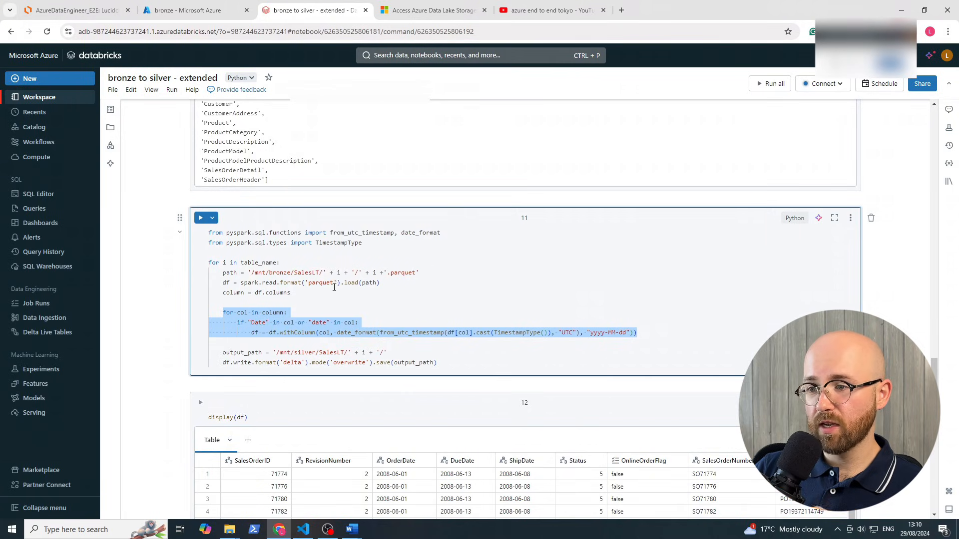
{"action": "left_click", "coordinate": [304, 300]}
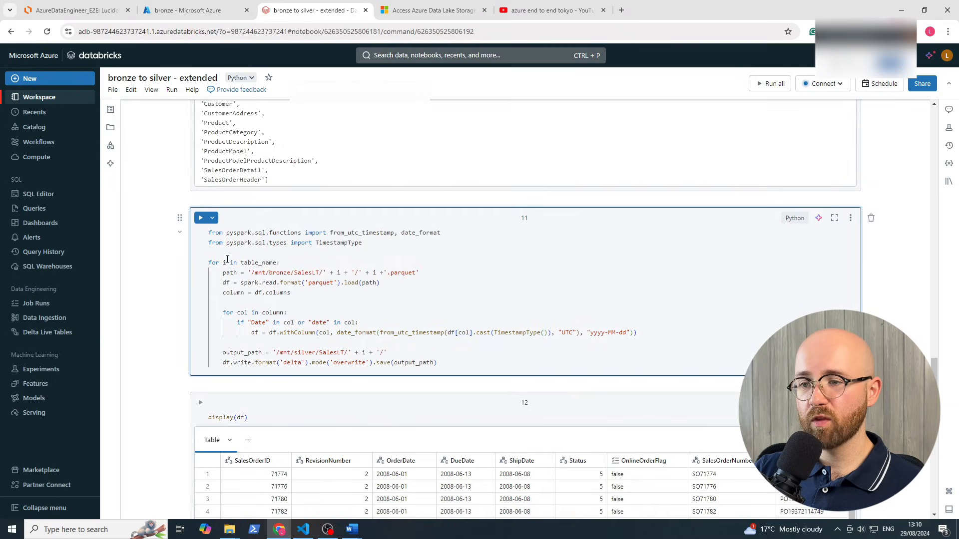
{"action": "left_click_drag", "start_coordinate": [232, 266], "coordinate": [280, 263]}
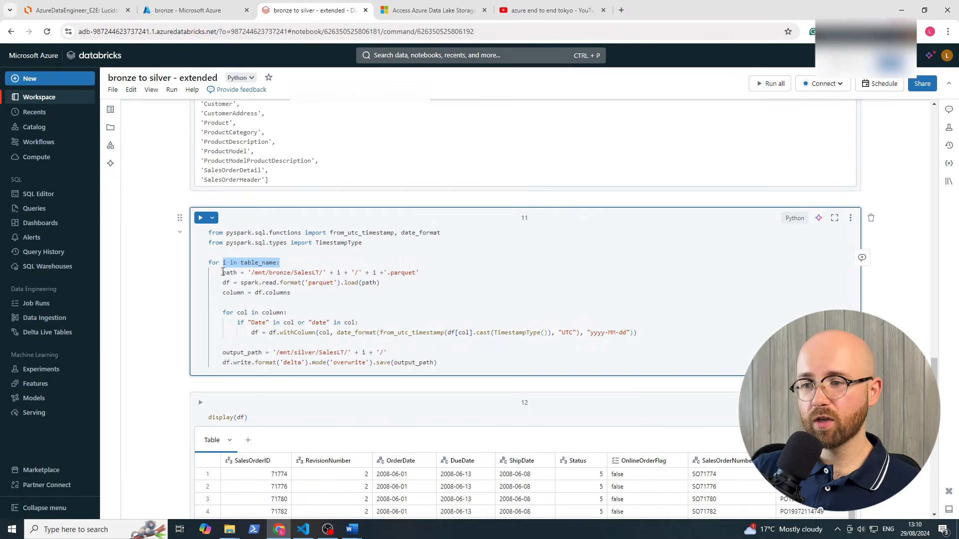
{"action": "double_click", "coordinate": [259, 272]}
{"action": "double_click", "coordinate": [280, 273]}
{"action": "double_click", "coordinate": [305, 273]}
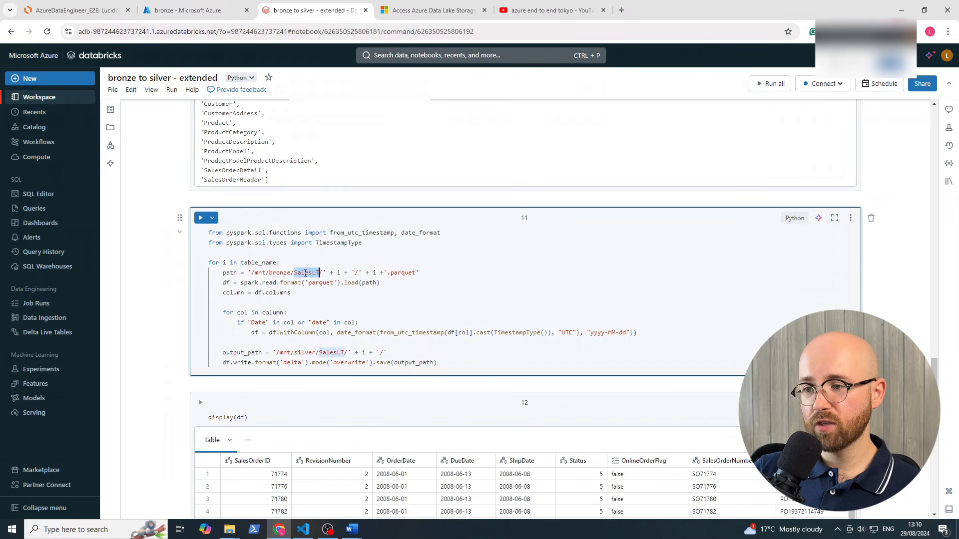
{"action": "double_click", "coordinate": [339, 273]}
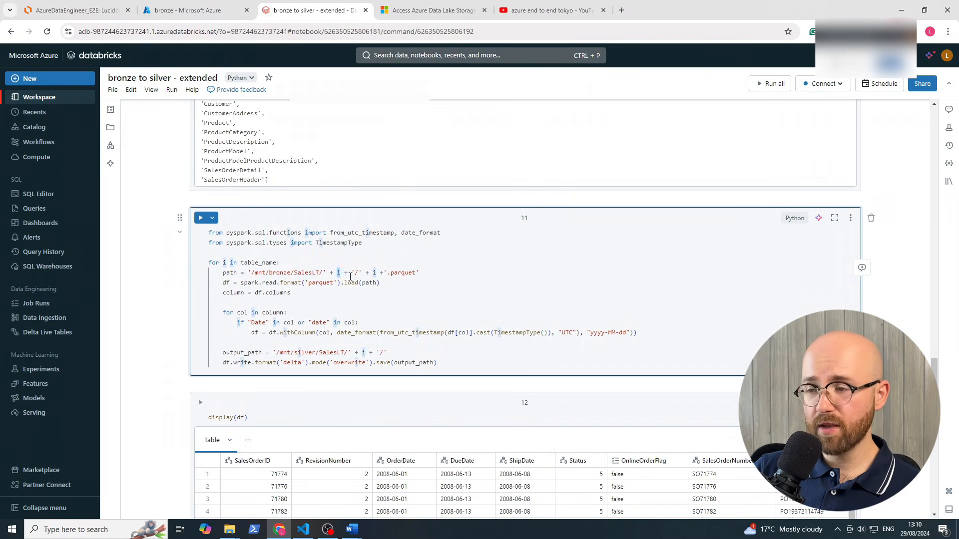
{"action": "left_click_drag", "start_coordinate": [359, 273], "coordinate": [354, 272]}
{"action": "left_click", "coordinate": [376, 273]}
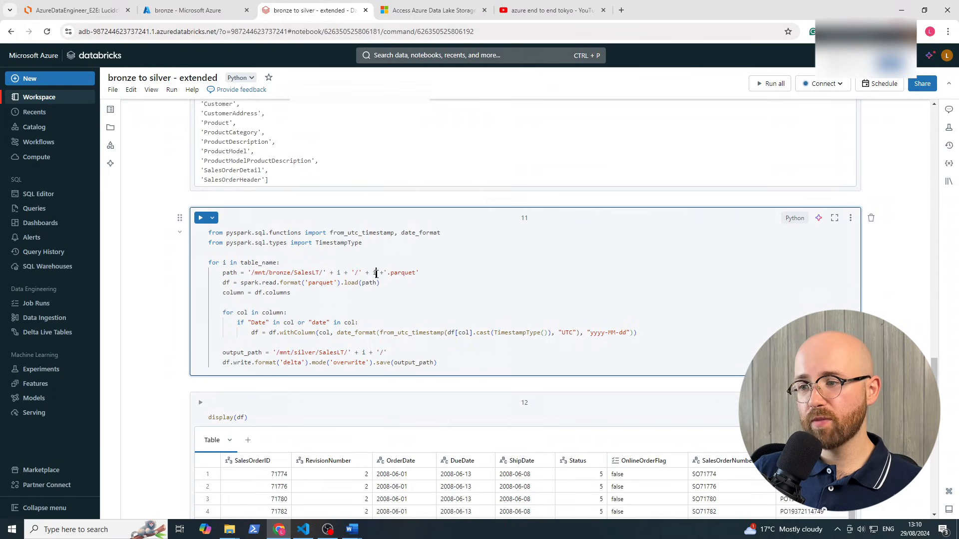
In the bronze container, confirm Address holds the 34.74 KiB Address.parquet, then return to SalesLT
{"action": "left_click", "coordinate": [182, 10]}
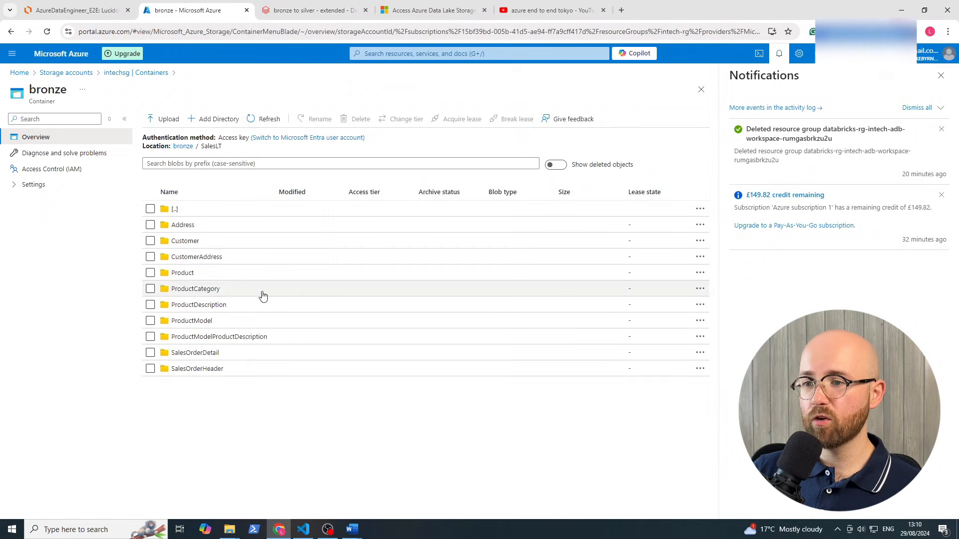
{"action": "left_click", "coordinate": [208, 232]}
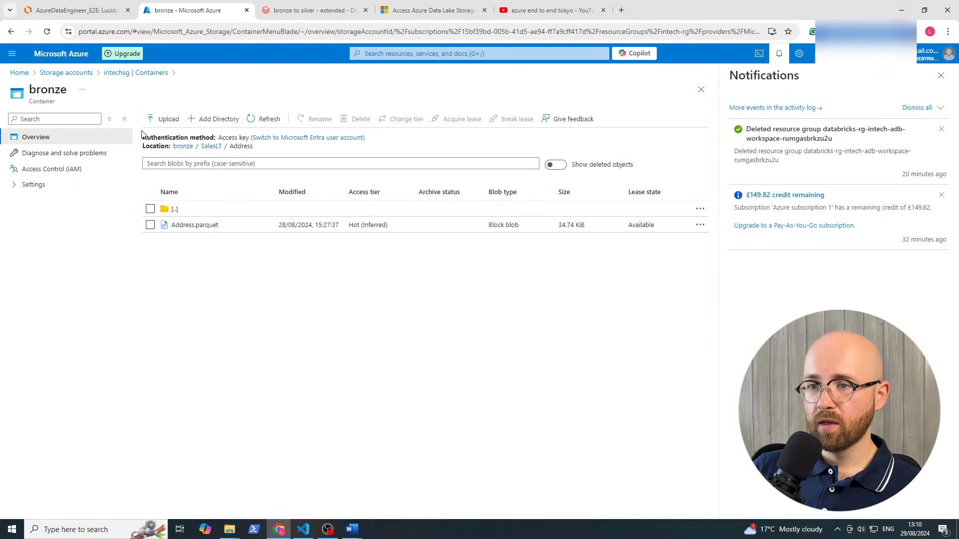
{"action": "left_click", "coordinate": [172, 210]}
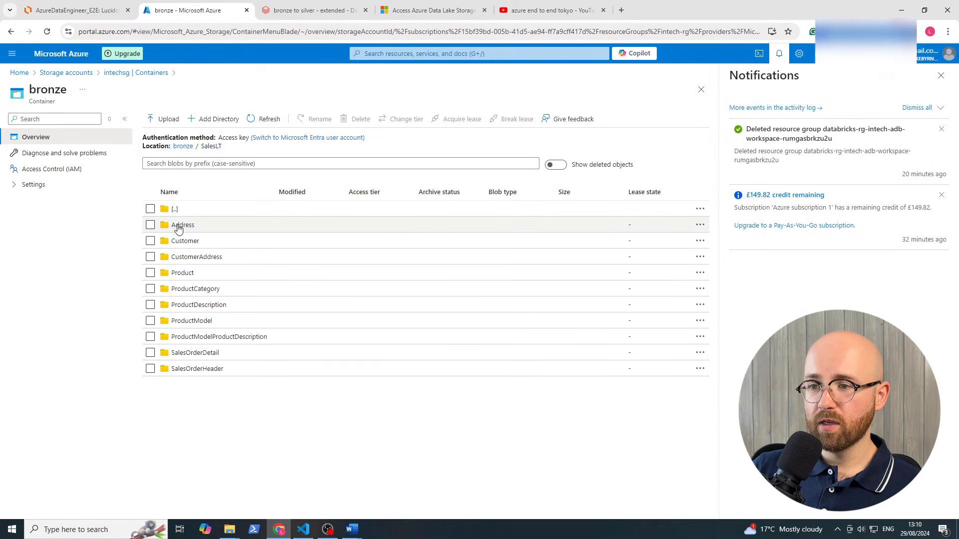
{"action": "double_click", "coordinate": [177, 206]}
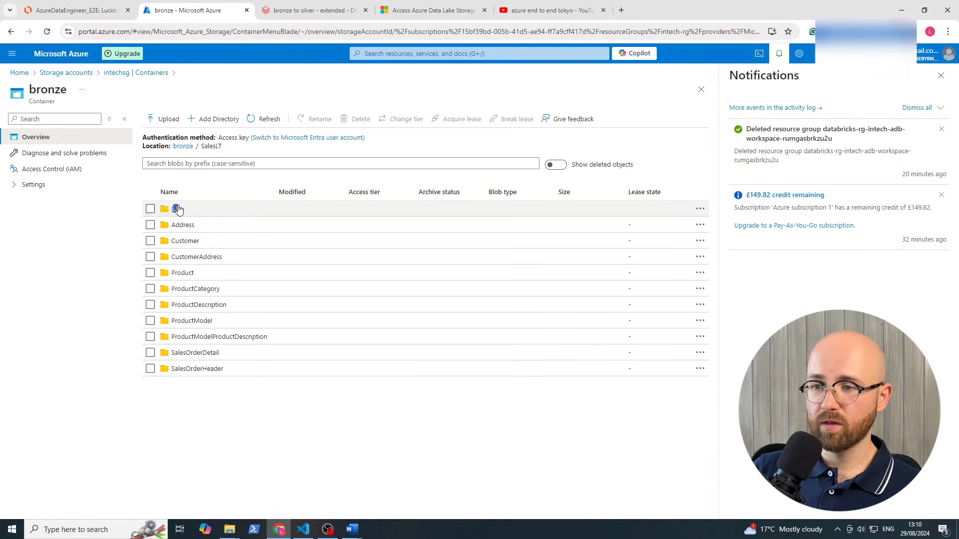
{"action": "left_click", "coordinate": [198, 215]}
{"action": "left_click", "coordinate": [171, 215]}
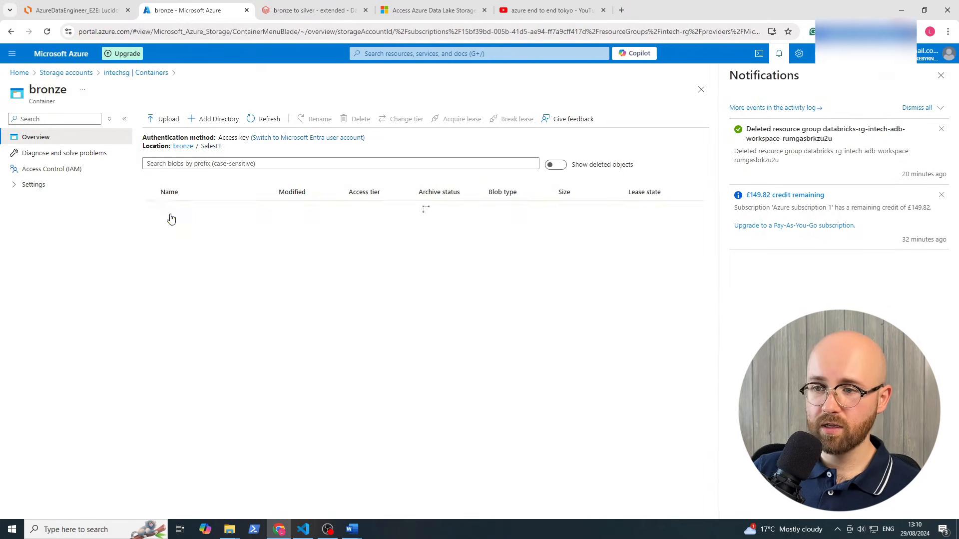
In the notebook, go over cell 11's parquet read of each table and its column list
{"action": "left_click", "coordinate": [309, 10]}
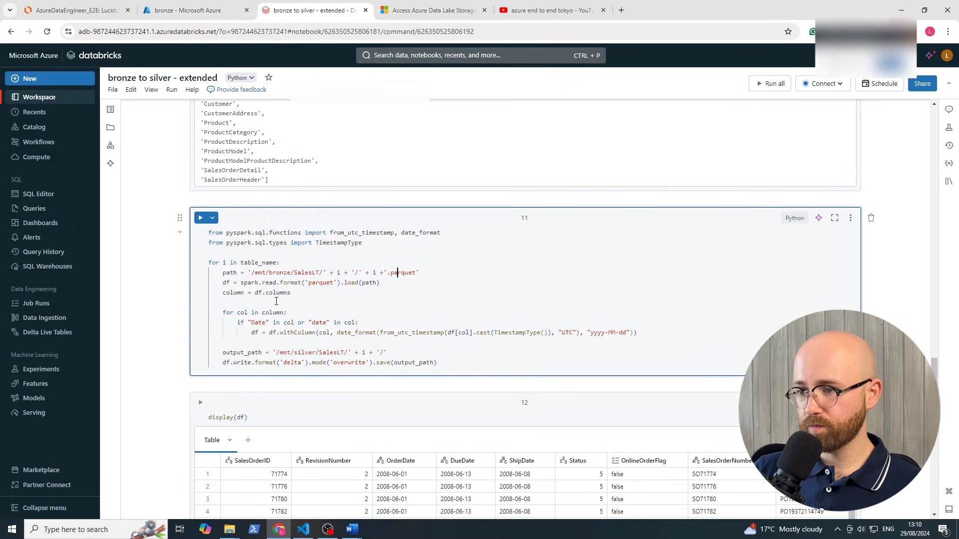
{"action": "left_click_drag", "start_coordinate": [243, 282], "coordinate": [341, 284]}
{"action": "left_click", "coordinate": [373, 283]}
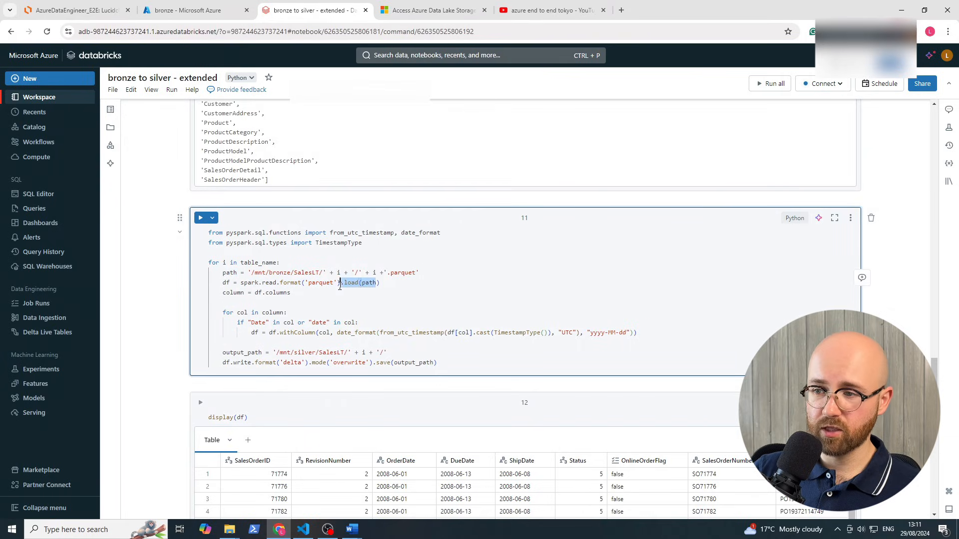
{"action": "left_click", "coordinate": [340, 284]}
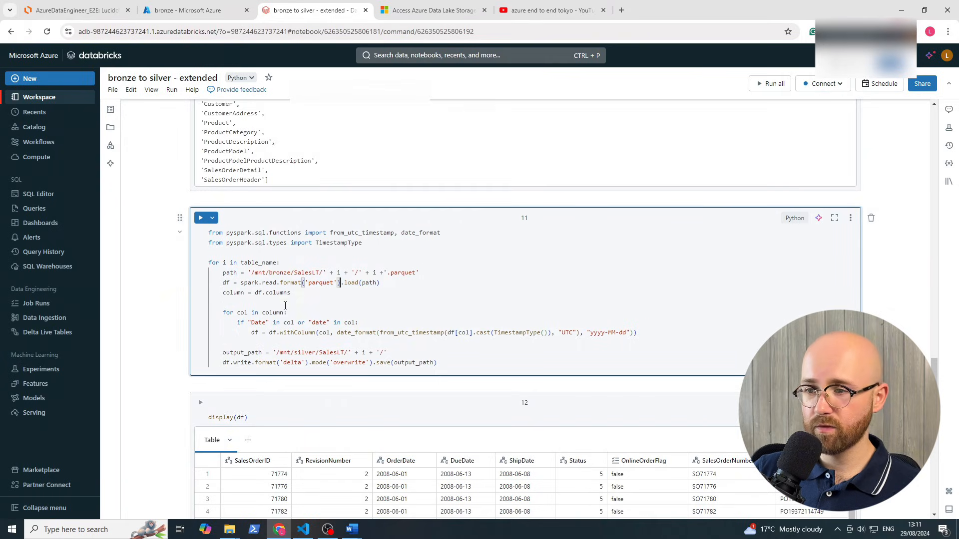
{"action": "double_click", "coordinate": [228, 292]}
{"action": "left_click_drag", "start_coordinate": [256, 293], "coordinate": [291, 284]}
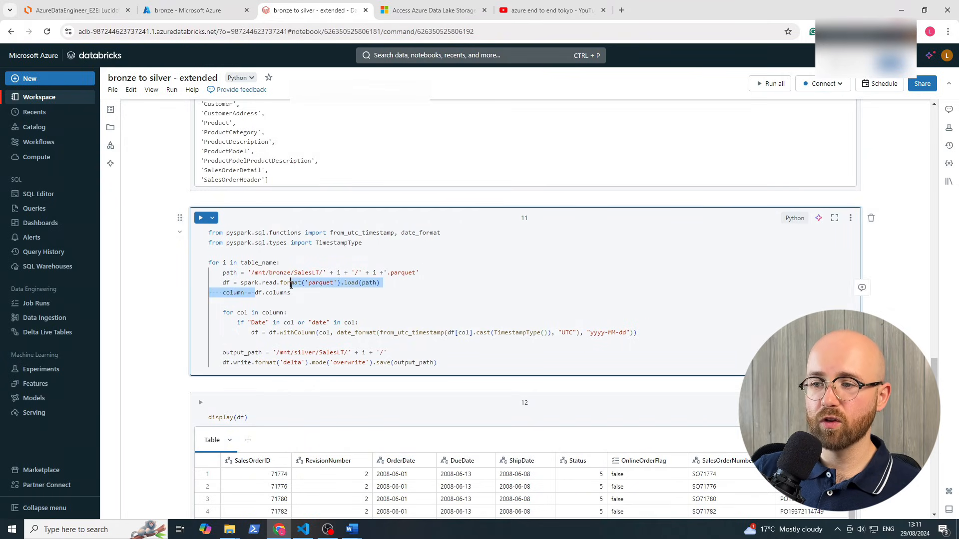
{"action": "left_click", "coordinate": [283, 293]}
Go over the column loop that converts date columns with date_format to yyyy-MM-dd
{"action": "left_click_drag", "start_coordinate": [226, 313], "coordinate": [267, 323]}
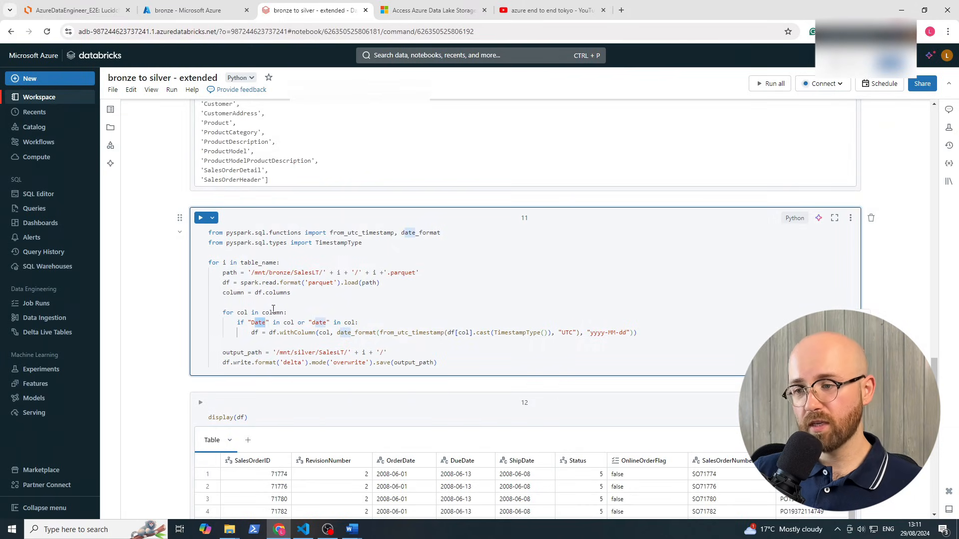
{"action": "double_click", "coordinate": [287, 322]}
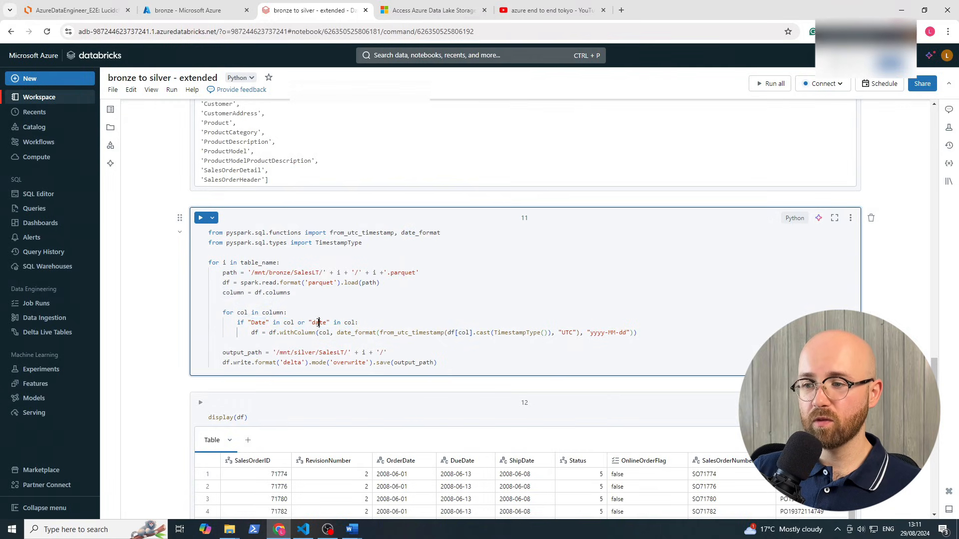
{"action": "double_click", "coordinate": [316, 322]}
{"action": "left_click", "coordinate": [343, 322]}
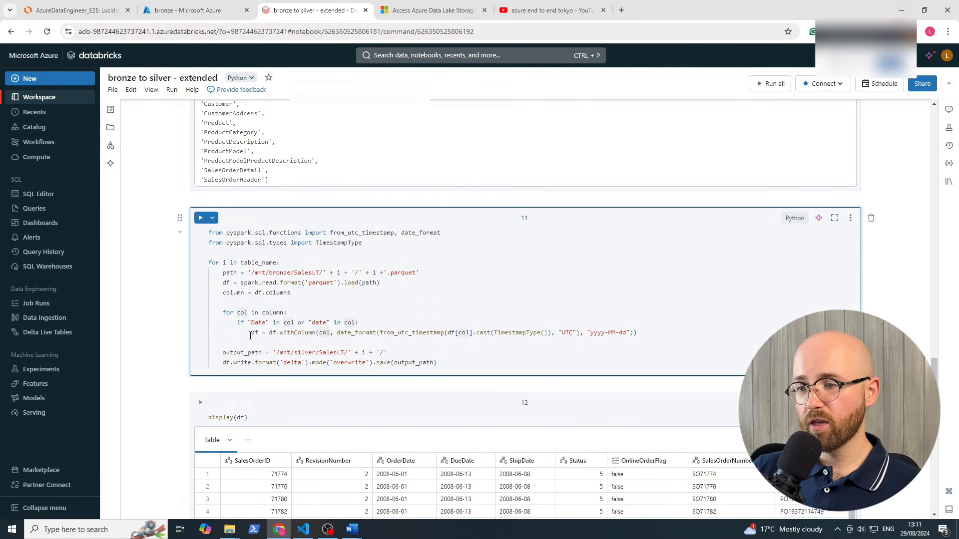
{"action": "left_click_drag", "start_coordinate": [253, 334], "coordinate": [640, 340]}
{"action": "left_click", "coordinate": [623, 334]}
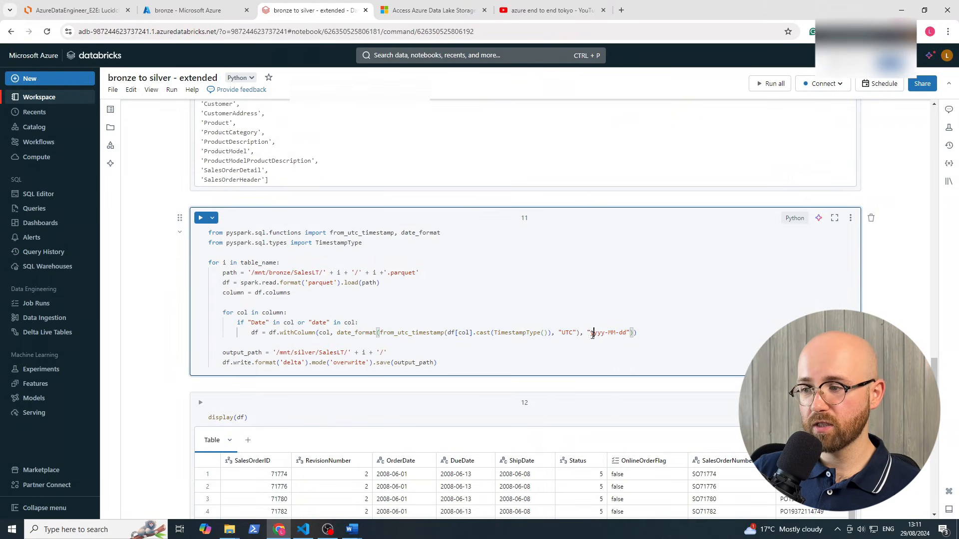
{"action": "left_click_drag", "start_coordinate": [590, 332], "coordinate": [623, 333]}
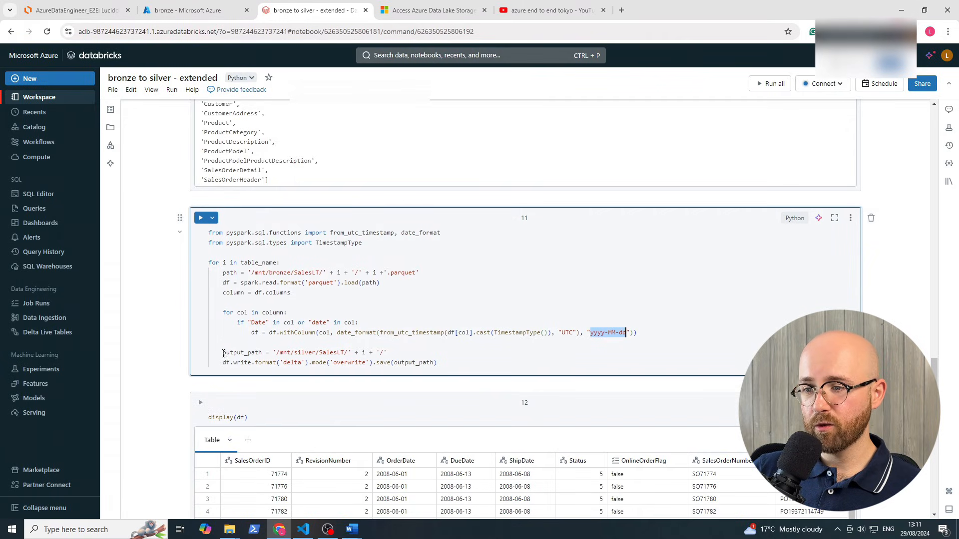
Go over the write of each table as delta, overwrite mode, to /mnt/silver/SalesLT/
{"action": "left_click_drag", "start_coordinate": [223, 353], "coordinate": [283, 354]}
{"action": "left_click", "coordinate": [293, 353]}
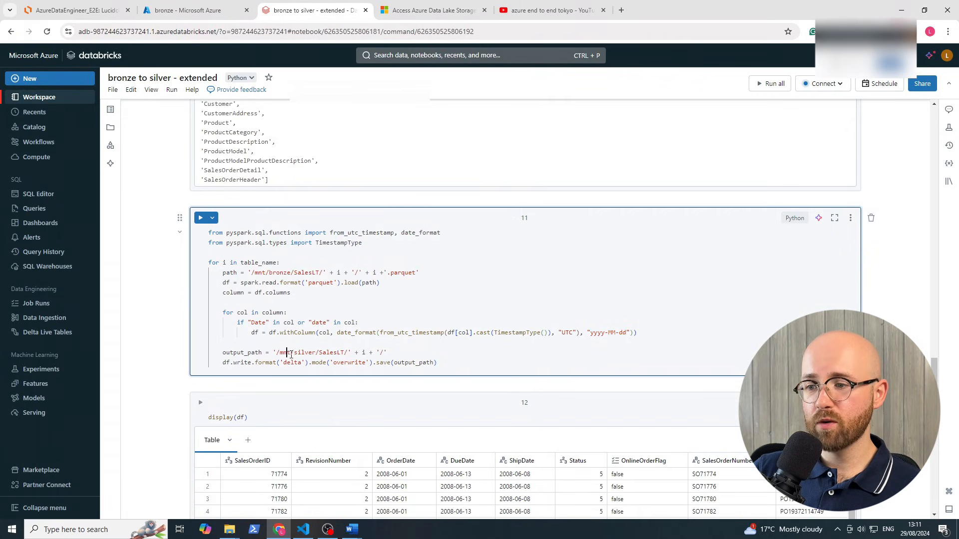
{"action": "double_click", "coordinate": [343, 354]}
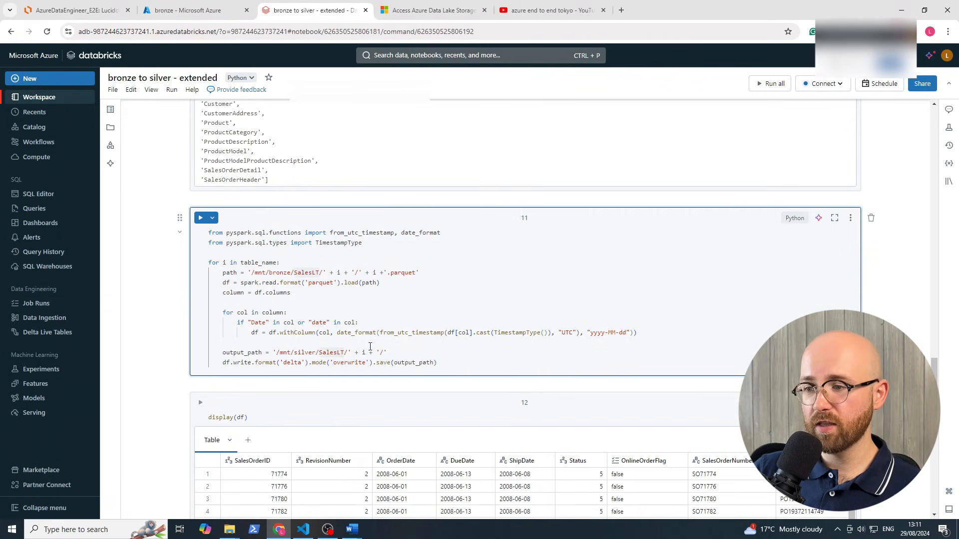
{"action": "left_click_drag", "start_coordinate": [386, 353], "coordinate": [361, 354]}
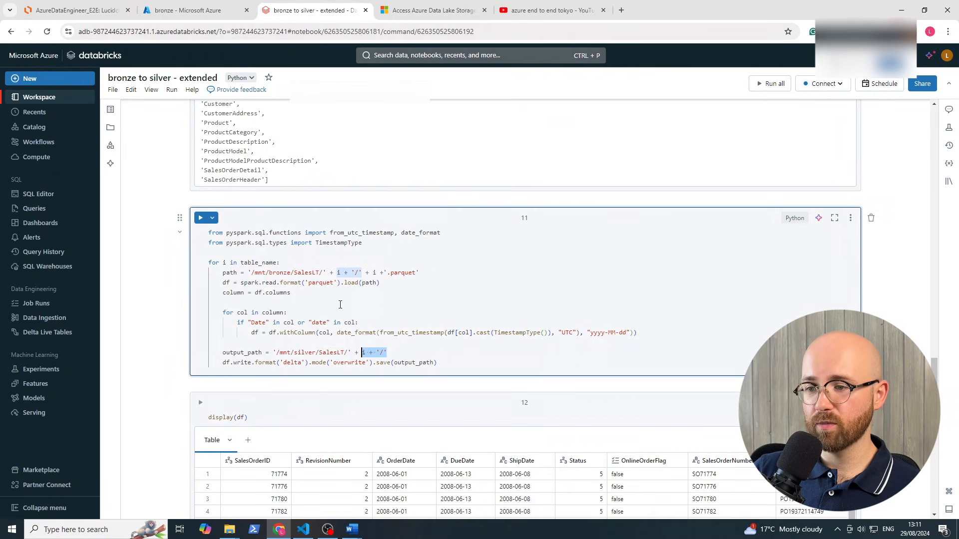
{"action": "left_click", "coordinate": [237, 364]}
{"action": "left_click_drag", "start_coordinate": [230, 364], "coordinate": [287, 364]}
{"action": "left_click", "coordinate": [303, 364]}
{"action": "double_click", "coordinate": [293, 363]}
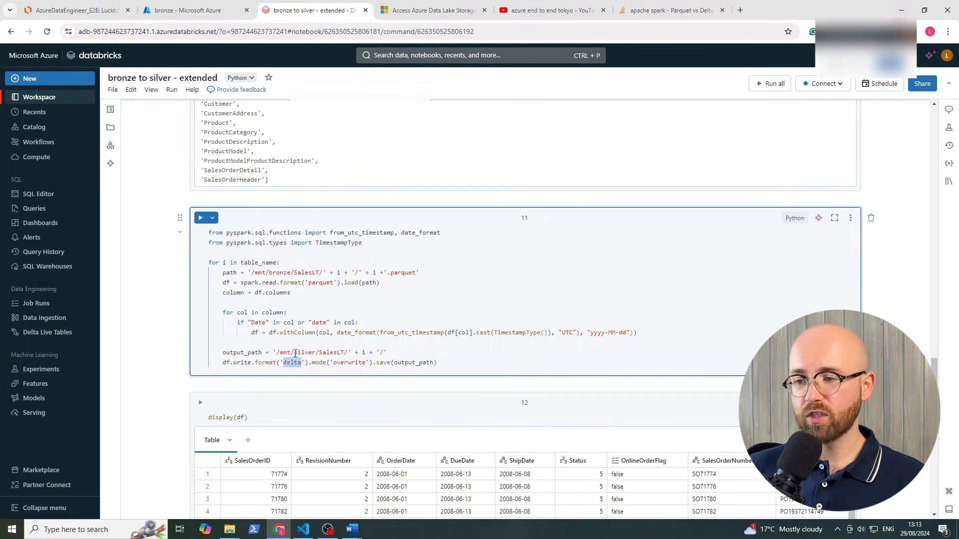
{"action": "left_click", "coordinate": [300, 363]}
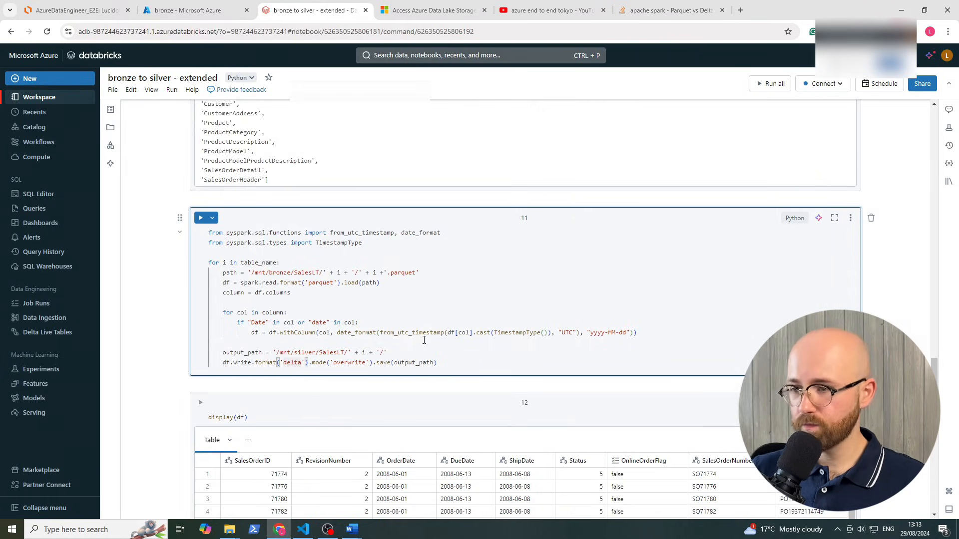
Scroll through cell 12's SalesOrderHeader display output, then go back to the workspace file list
{"action": "scroll", "coordinate": [592, 317], "scroll_direction": "down", "scroll_amount": 2}
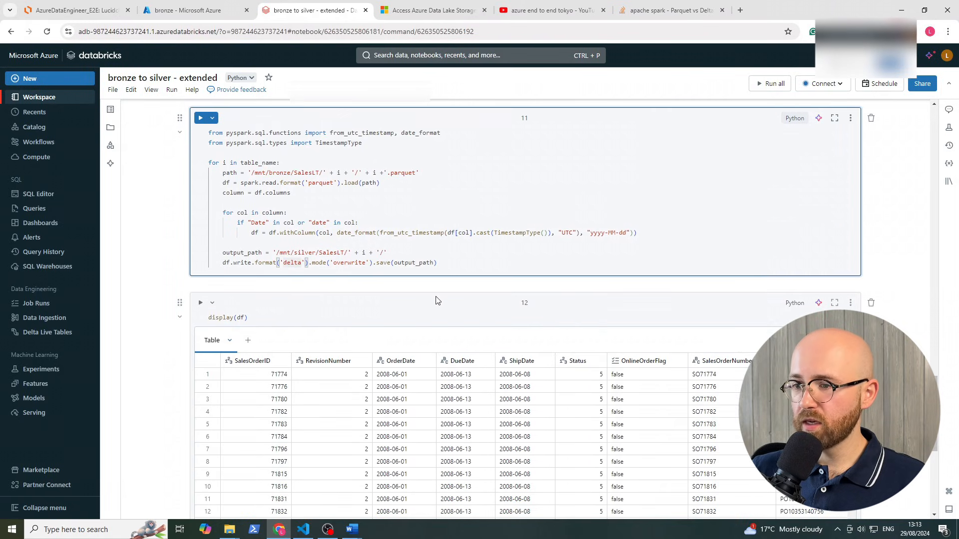
{"action": "left_click", "coordinate": [289, 320]}
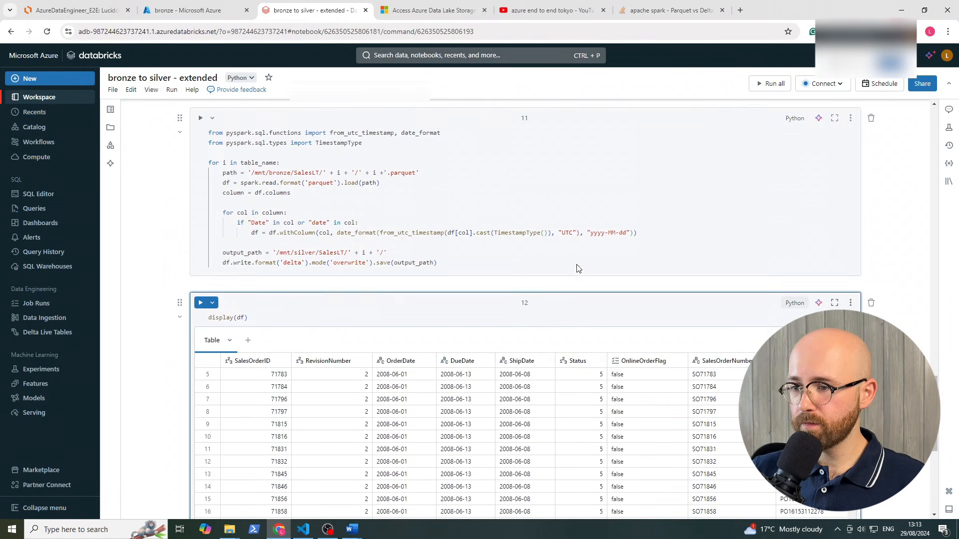
{"action": "scroll", "coordinate": [737, 267], "scroll_direction": "down", "scroll_amount": 1}
{"action": "scroll", "coordinate": [910, 271], "scroll_direction": "down", "scroll_amount": 1}
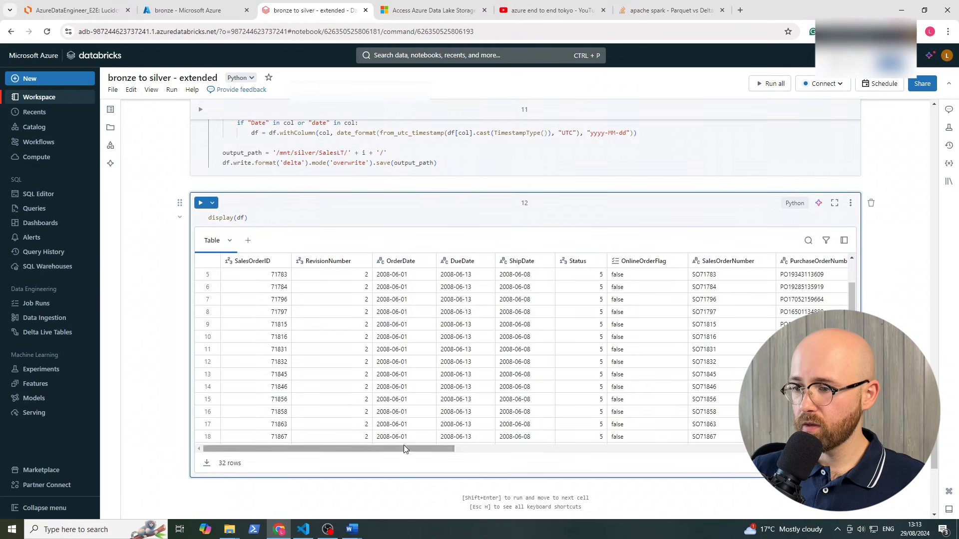
{"action": "left_click_drag", "start_coordinate": [407, 448], "coordinate": [811, 438]}
{"action": "scroll", "coordinate": [293, 150], "scroll_direction": "down", "scroll_amount": 1}
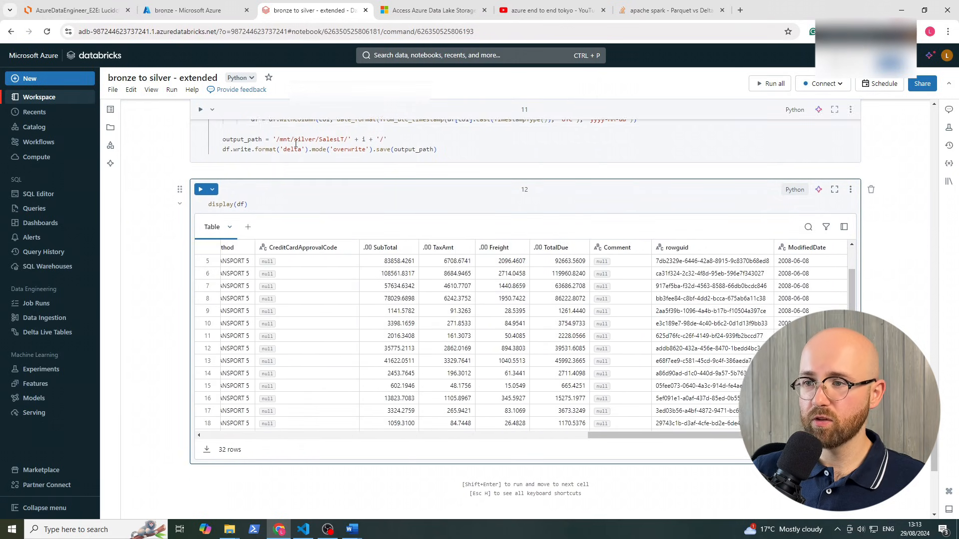
{"action": "scroll", "coordinate": [288, 152], "scroll_direction": "up", "scroll_amount": 4}
{"action": "scroll", "coordinate": [273, 180], "scroll_direction": "up", "scroll_amount": 1}
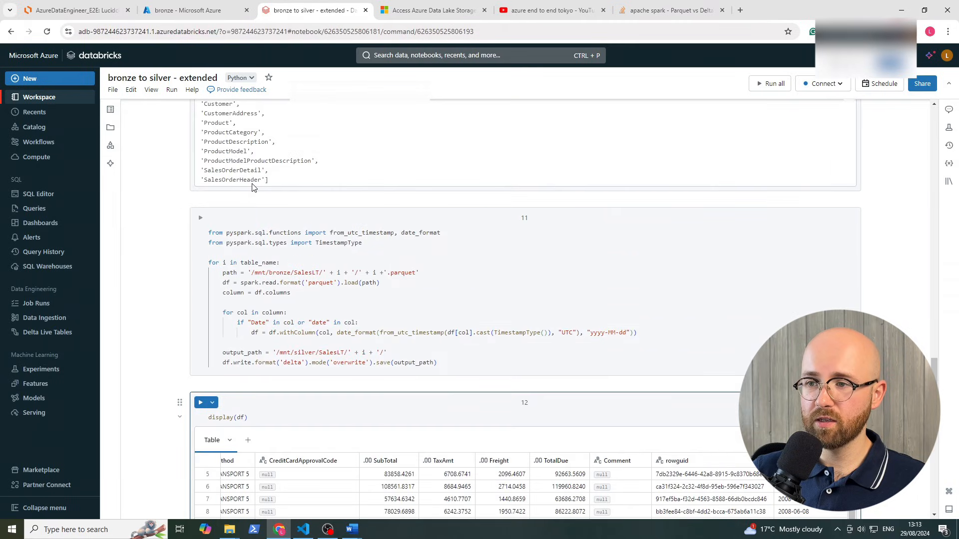
{"action": "left_click_drag", "start_coordinate": [261, 181], "coordinate": [218, 171]}
{"action": "scroll", "coordinate": [772, 330], "scroll_direction": "up", "scroll_amount": 1}
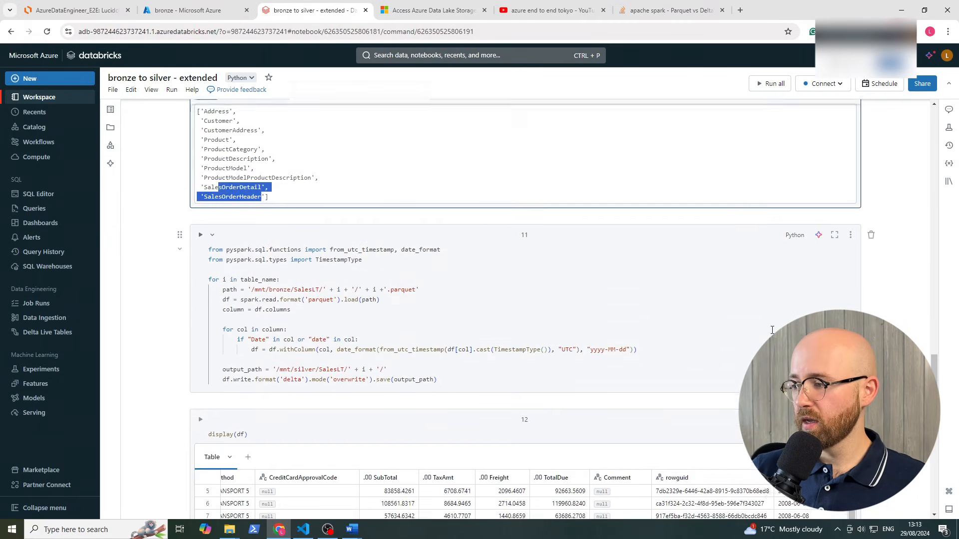
{"action": "scroll", "coordinate": [772, 330], "scroll_direction": "down", "scroll_amount": 3}
{"action": "scroll", "coordinate": [772, 330], "scroll_direction": "down", "scroll_amount": 6}
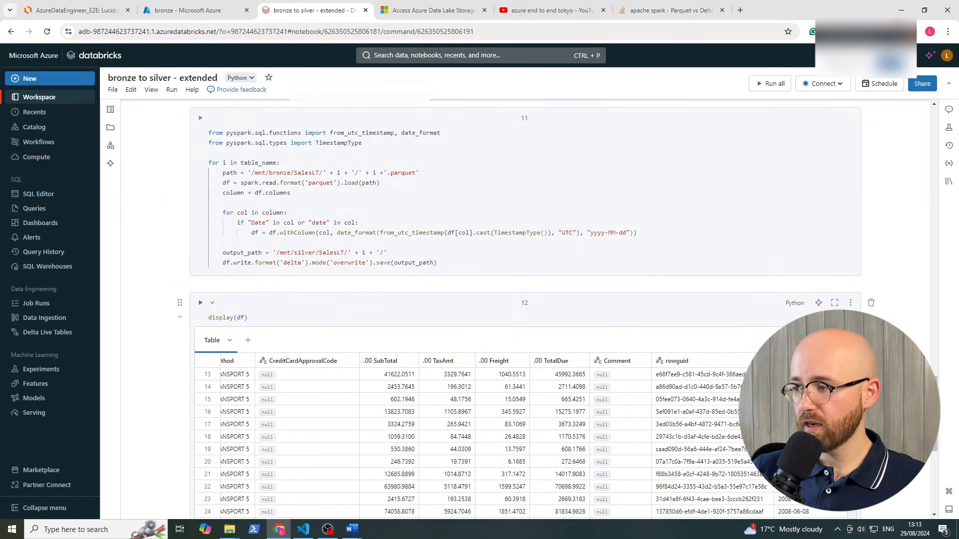
{"action": "scroll", "coordinate": [384, 210], "scroll_direction": "up", "scroll_amount": 4}
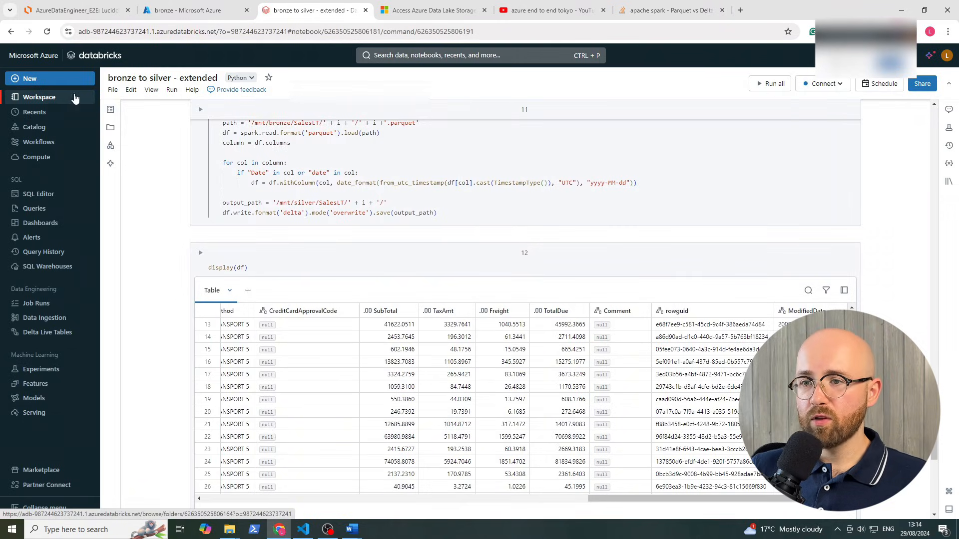
{"action": "left_click", "coordinate": [77, 98]}
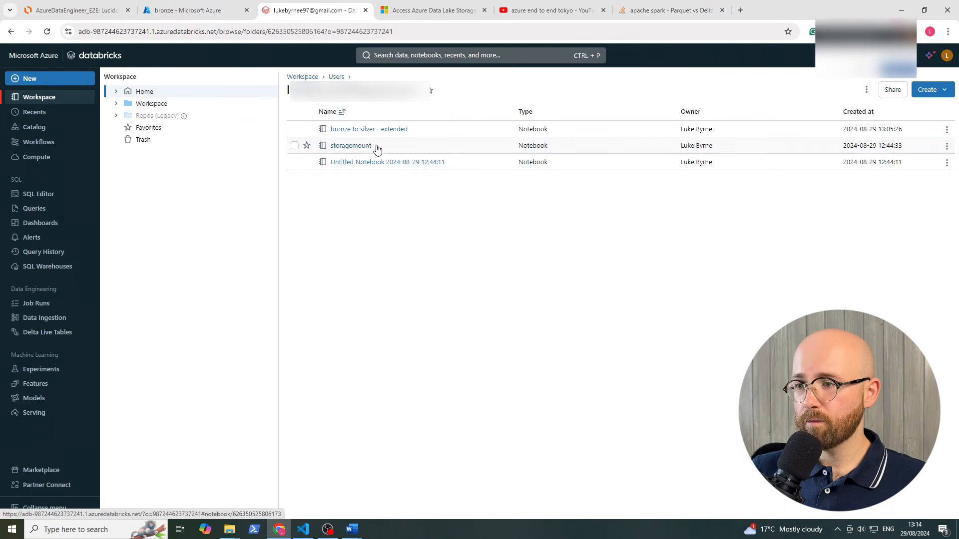
Open the storagemount notebook, check its attached cluster and run all cells
{"action": "left_click", "coordinate": [360, 149]}
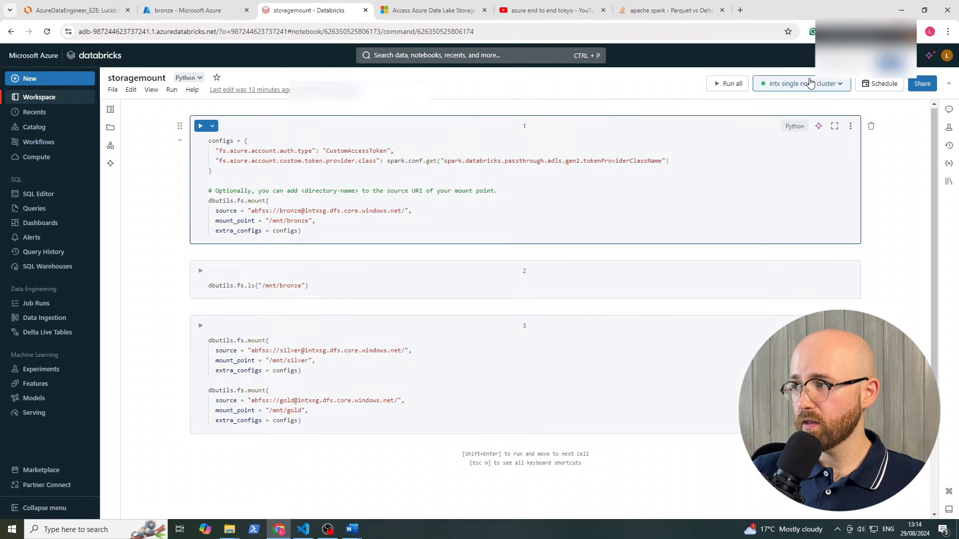
{"action": "left_click", "coordinate": [808, 84]}
{"action": "left_click", "coordinate": [880, 130]}
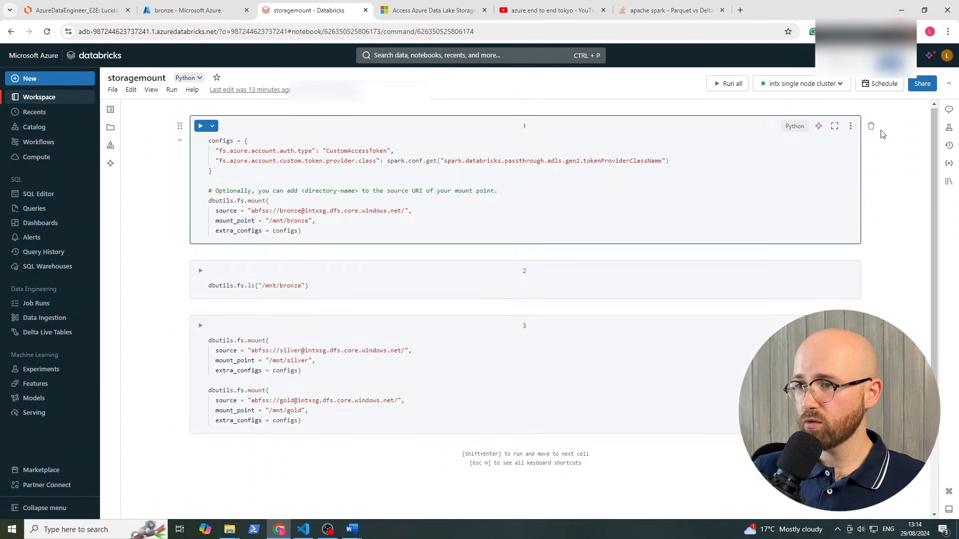
{"action": "left_click", "coordinate": [731, 83]}
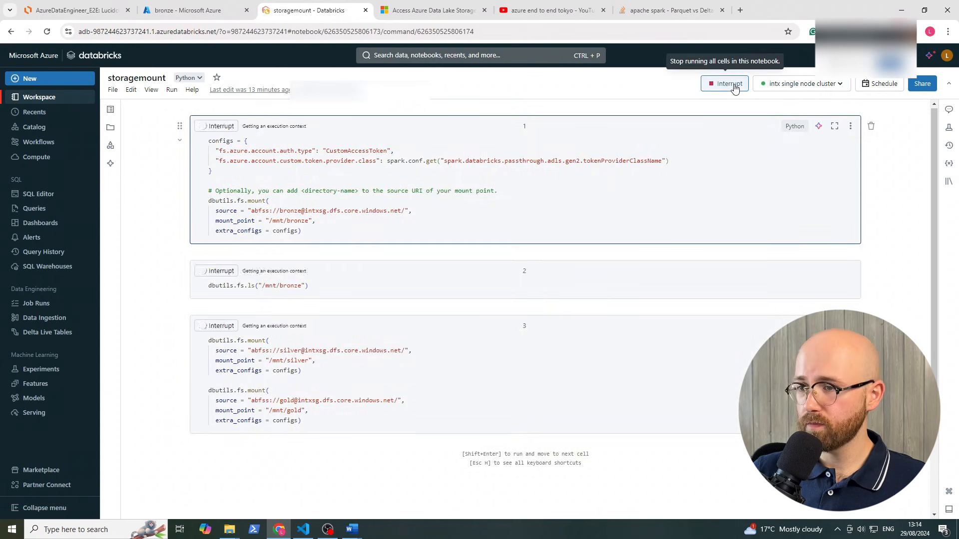
Change intxsg to intechsg in the bronze and gold abfss mount source URLs
{"action": "key", "text": "BackSpace"}
{"action": "type", "text": "ech"}
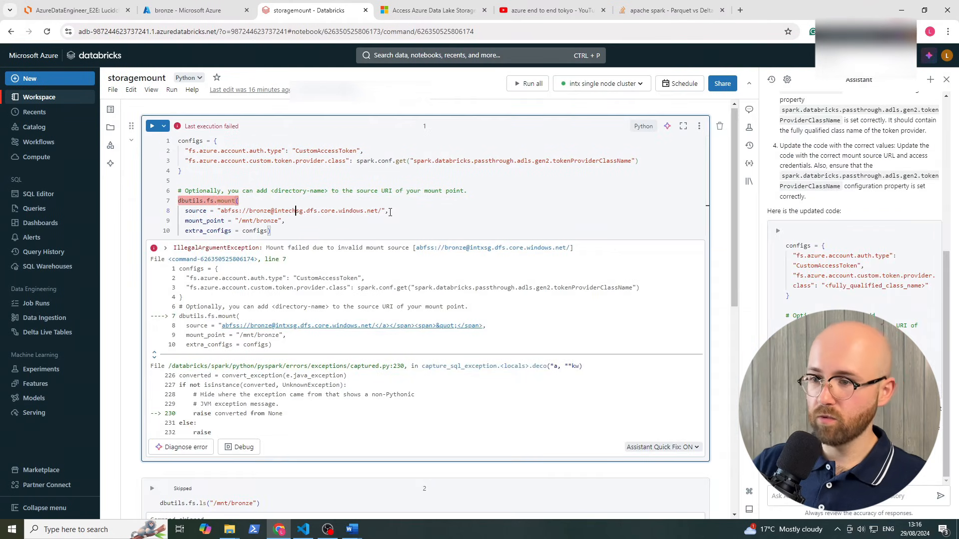
{"action": "scroll", "coordinate": [449, 335], "scroll_direction": "down", "scroll_amount": 6}
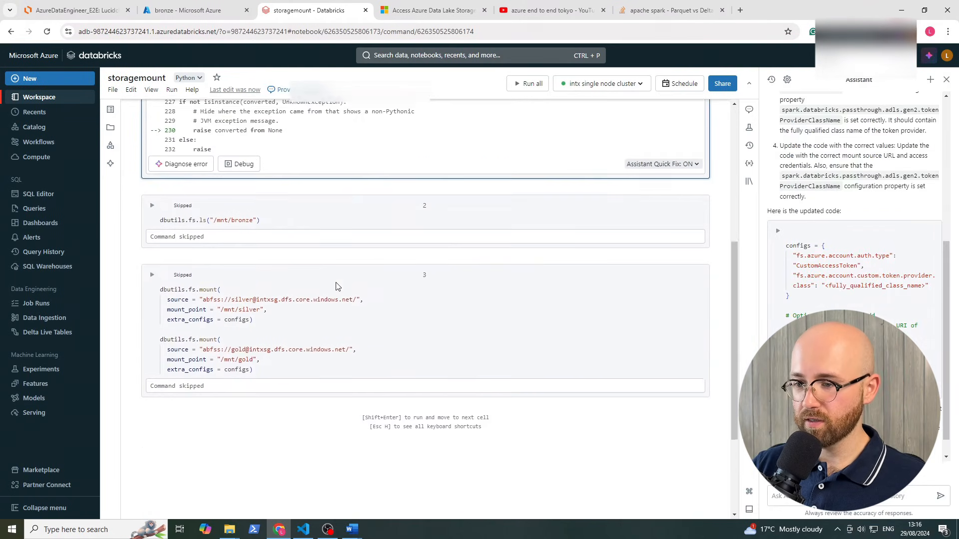
{"action": "left_click", "coordinate": [263, 335]}
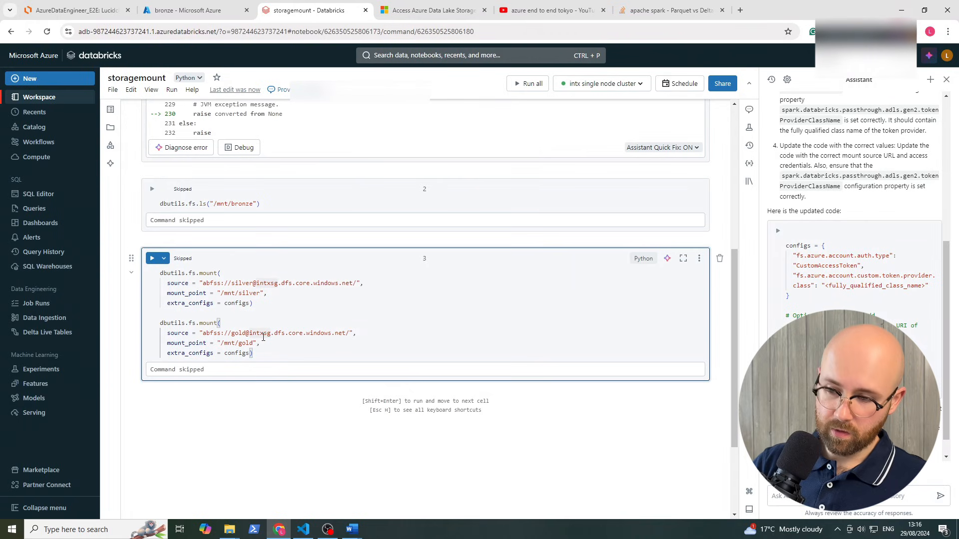
{"action": "key", "text": "BackSpace"}
{"action": "type", "text": "ech"}
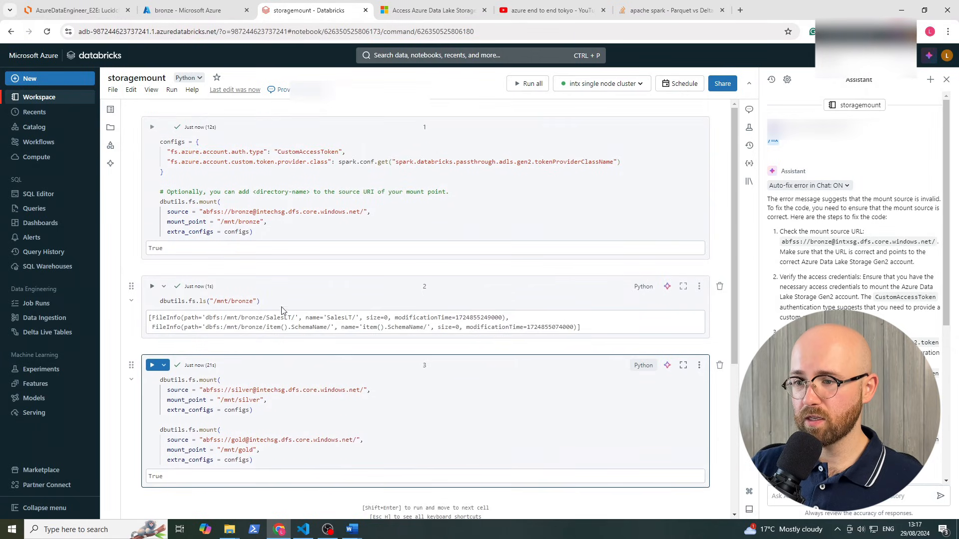
Run dbutils.fs.ls("/mnt/bronze/SalesLT") to list the table folders, then reopen 'bronze to silver - extended'
{"action": "left_click", "coordinate": [253, 300]}
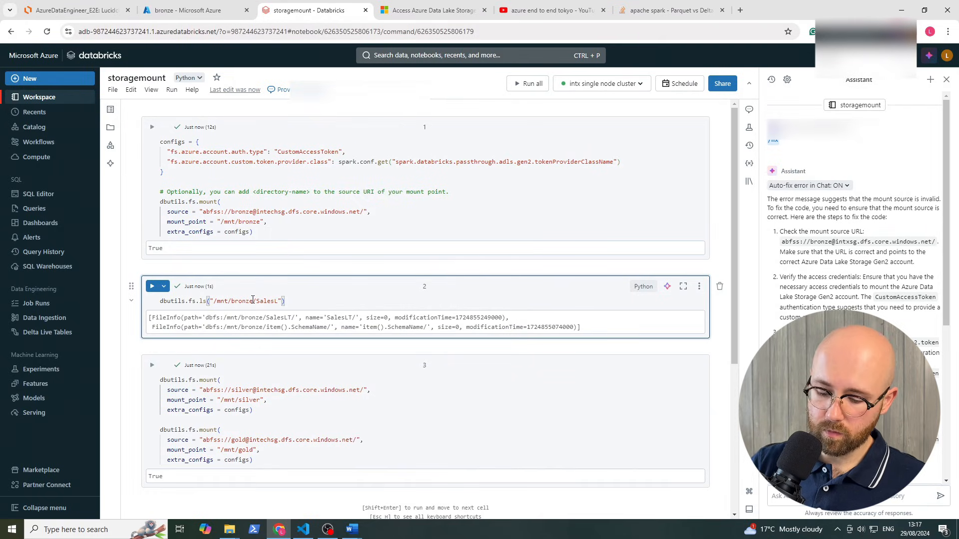
{"action": "left_click", "coordinate": [152, 286]}
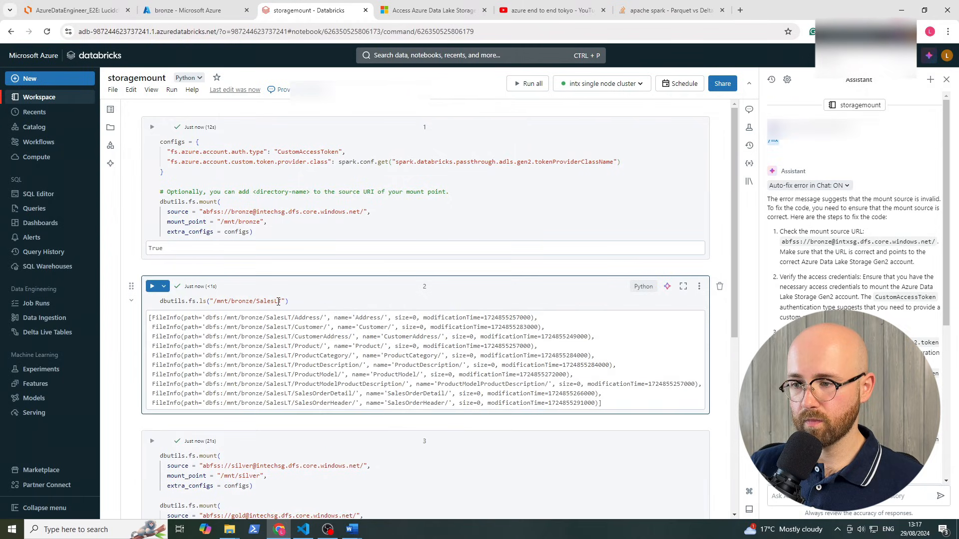
{"action": "left_click_drag", "start_coordinate": [425, 334], "coordinate": [421, 327]}
{"action": "left_click", "coordinate": [421, 327]}
{"action": "scroll", "coordinate": [251, 341], "scroll_direction": "down", "scroll_amount": 3}
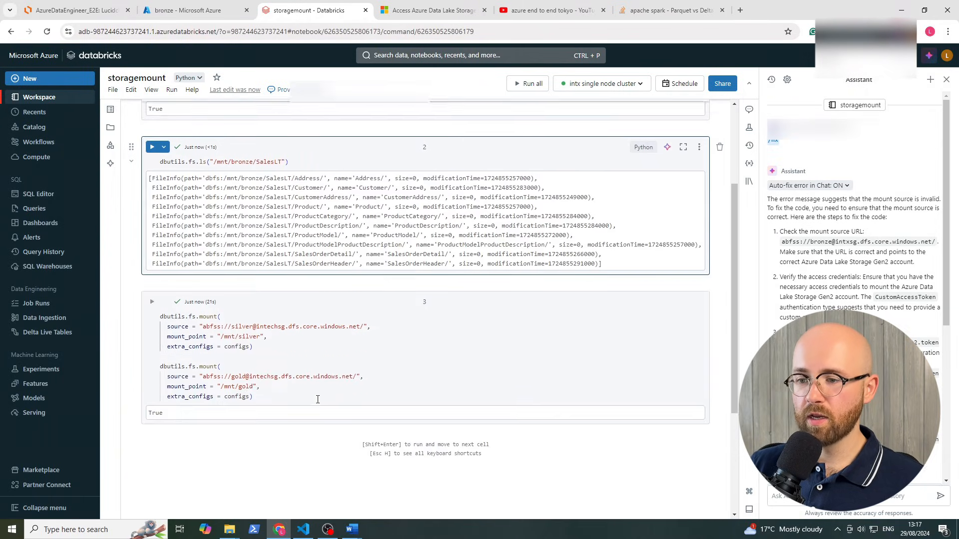
{"action": "scroll", "coordinate": [276, 334], "scroll_direction": "up", "scroll_amount": 3}
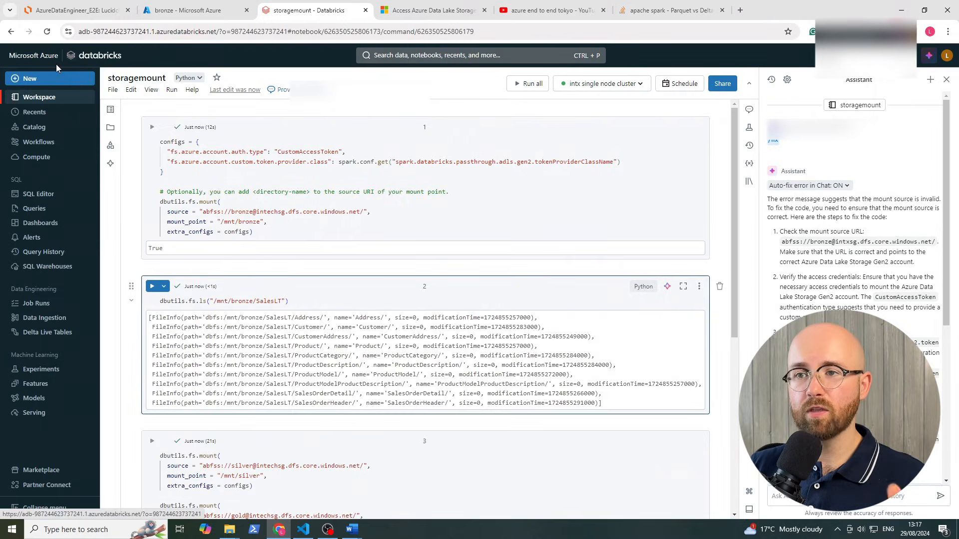
{"action": "left_click", "coordinate": [66, 98]}
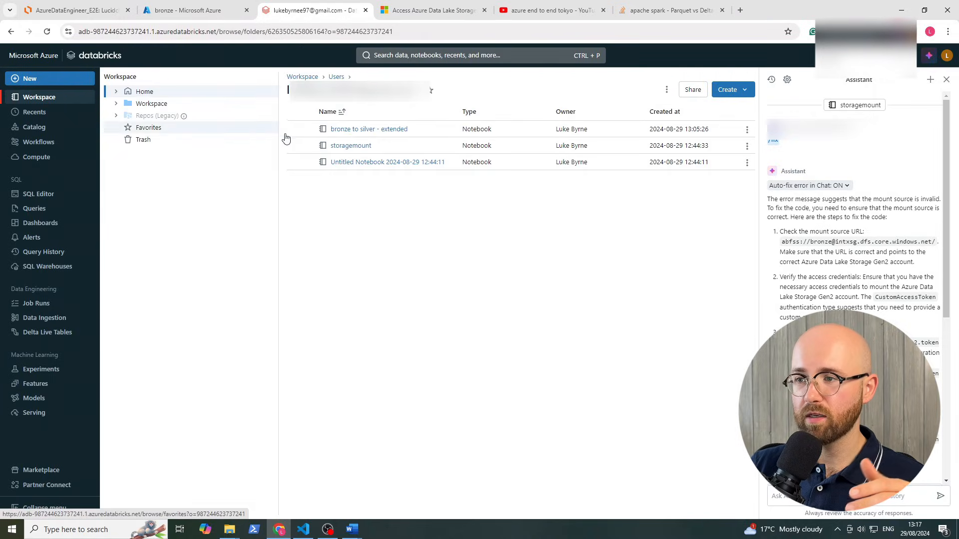
{"action": "left_click", "coordinate": [363, 131]}
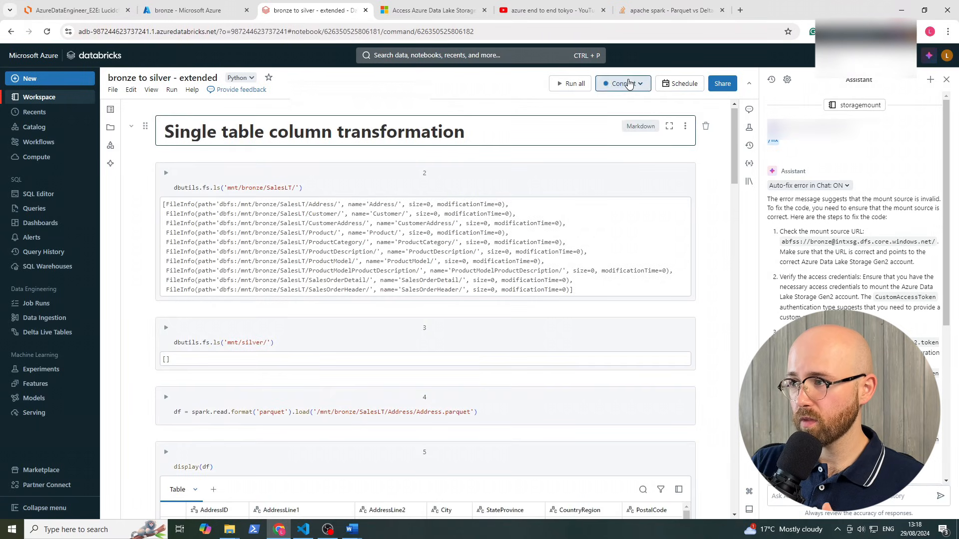
Attach the notebook to the intx single node cluster and run all cells
{"action": "left_click", "coordinate": [609, 83]}
{"action": "left_click", "coordinate": [534, 121]}
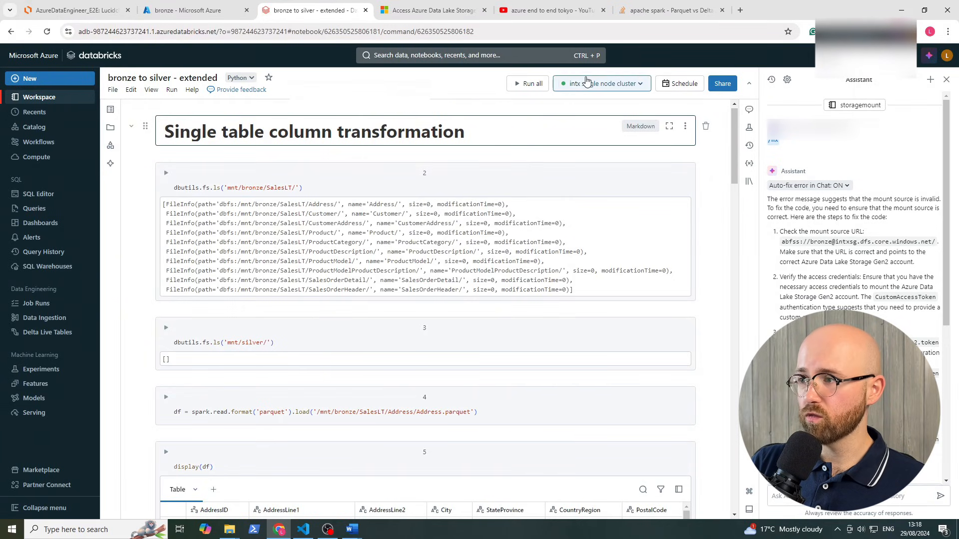
{"action": "left_click", "coordinate": [531, 85]}
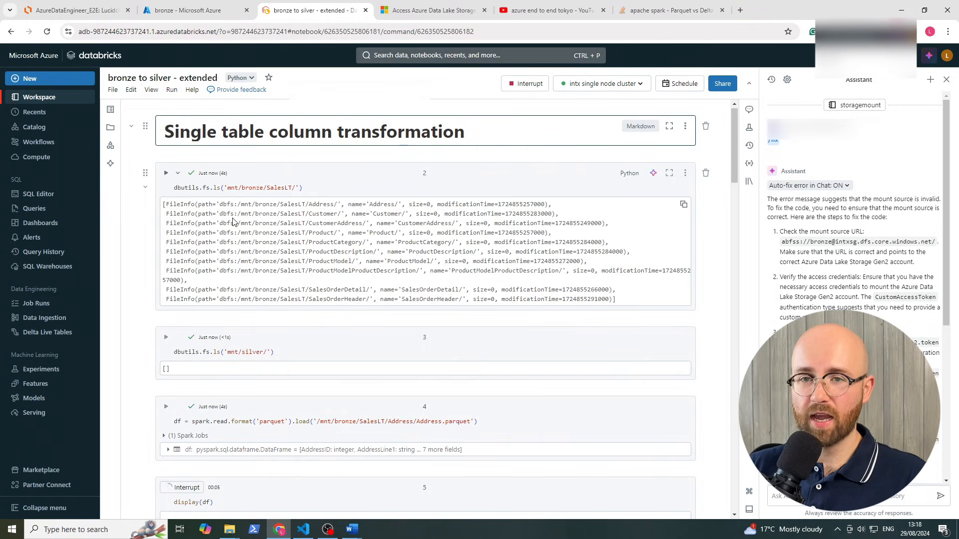
{"action": "double_click", "coordinate": [234, 187]}
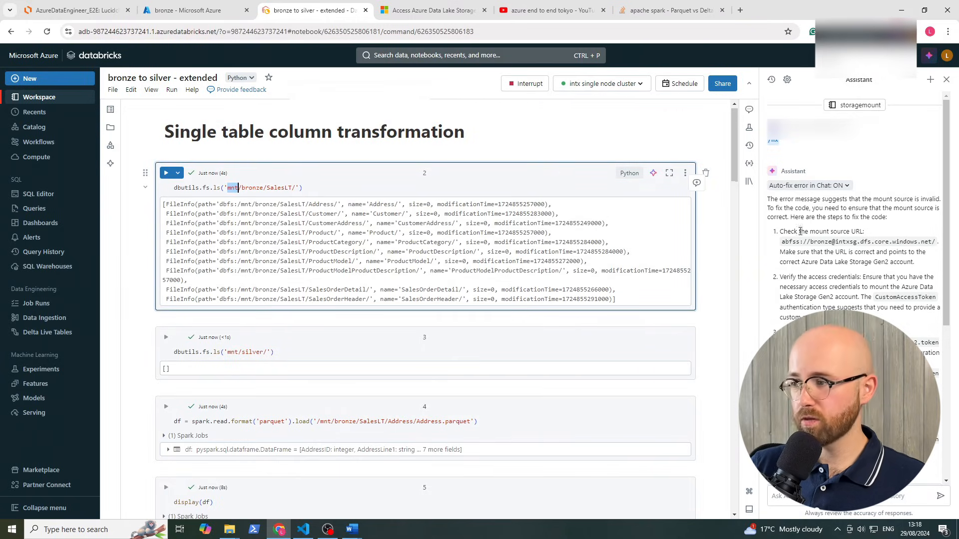
Scroll through the run's outputs down to cell 12's 32-row display(df) table
{"action": "left_click_drag", "start_coordinate": [733, 142], "coordinate": [731, 178]}
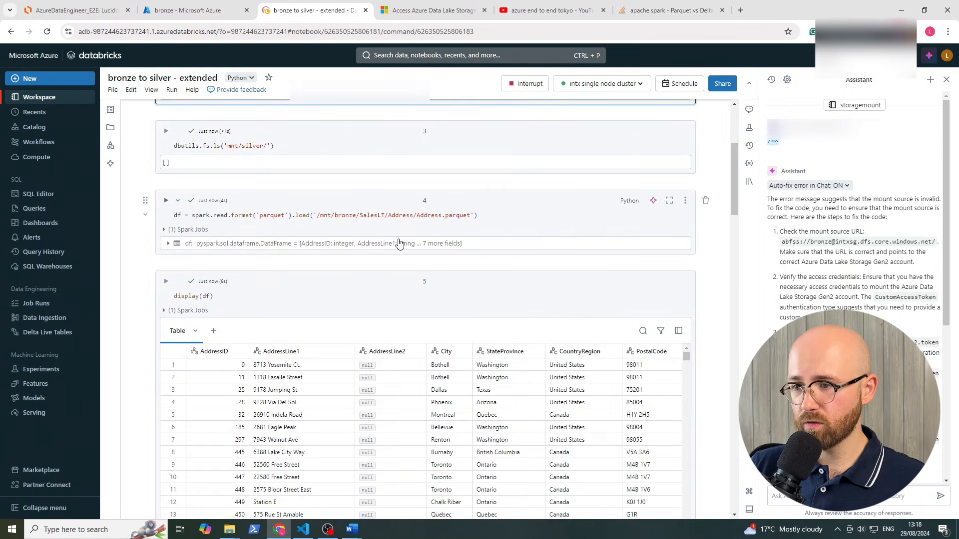
{"action": "scroll", "coordinate": [399, 243], "scroll_direction": "up", "scroll_amount": 2}
{"action": "scroll", "coordinate": [398, 243], "scroll_direction": "down", "scroll_amount": 4}
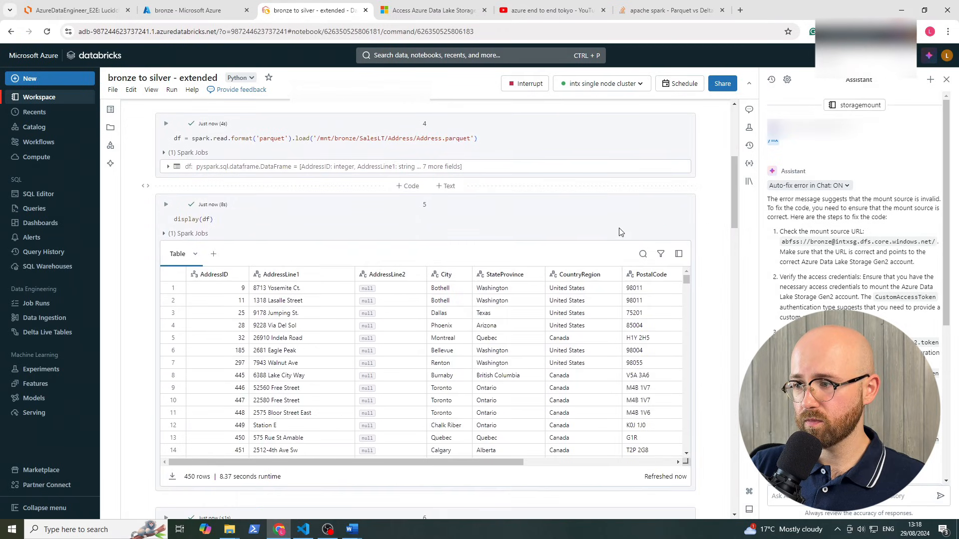
{"action": "scroll", "coordinate": [620, 232], "scroll_direction": "down", "scroll_amount": 3}
{"action": "scroll", "coordinate": [488, 319], "scroll_direction": "down", "scroll_amount": 2}
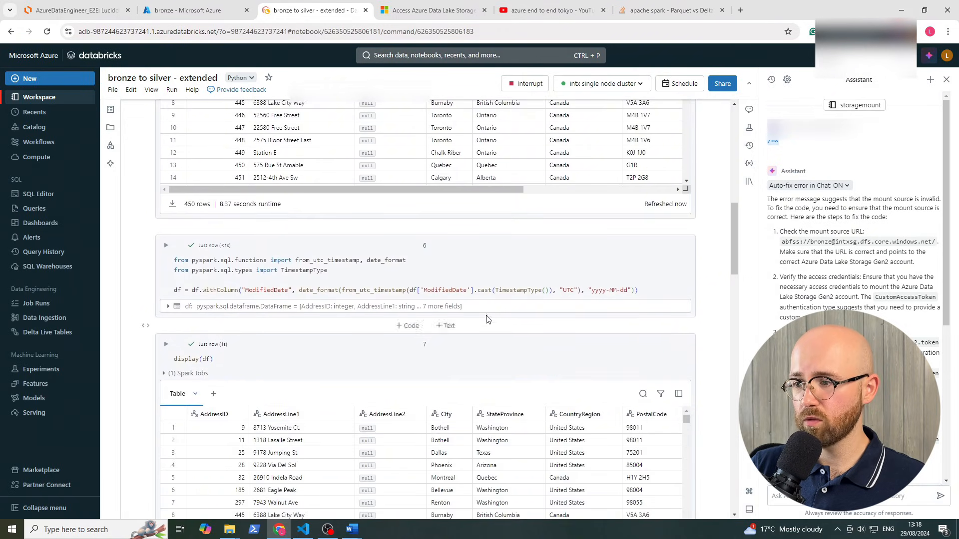
{"action": "scroll", "coordinate": [500, 400], "scroll_direction": "down", "scroll_amount": 5}
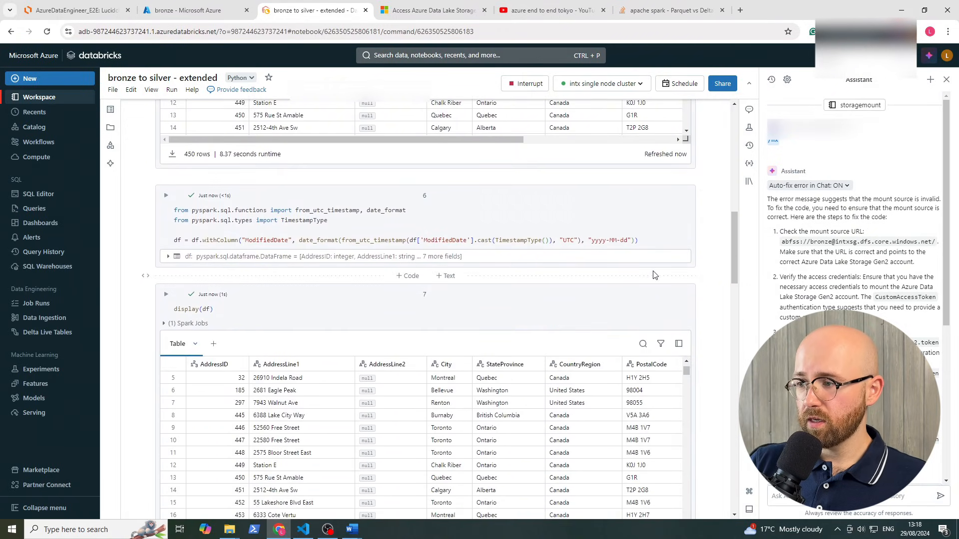
{"action": "left_click_drag", "start_coordinate": [523, 448], "coordinate": [649, 430]}
{"action": "scroll", "coordinate": [714, 322], "scroll_direction": "down", "scroll_amount": 6}
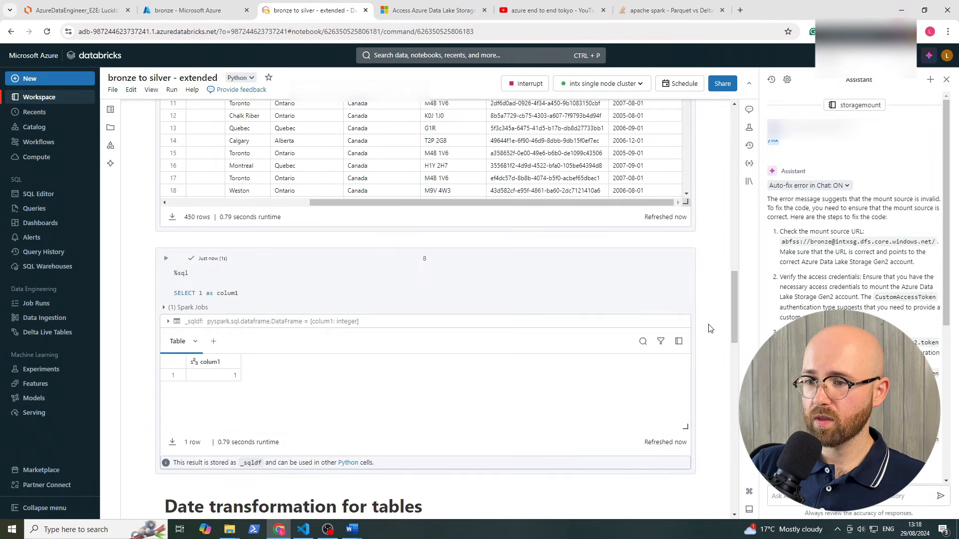
{"action": "scroll", "coordinate": [699, 289], "scroll_direction": "down", "scroll_amount": 5}
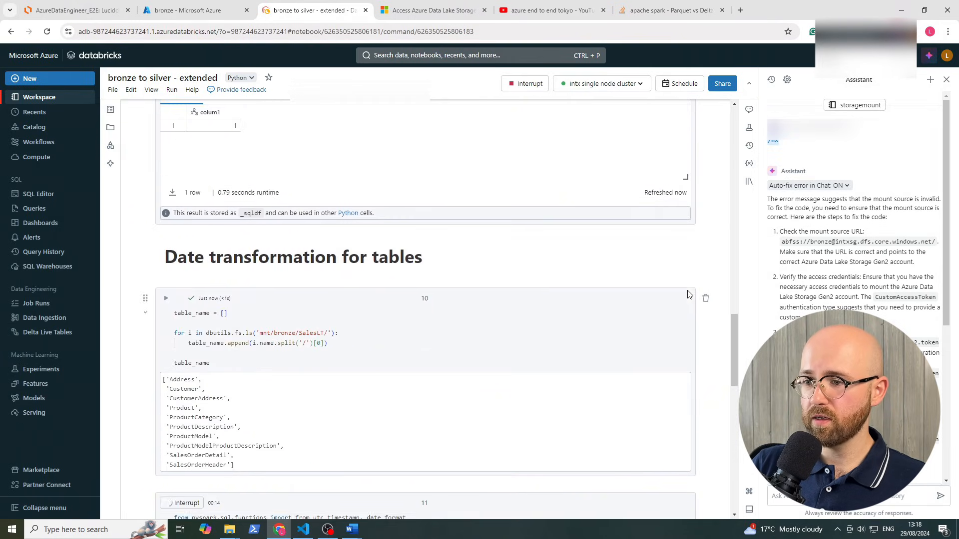
{"action": "scroll", "coordinate": [707, 230], "scroll_direction": "down", "scroll_amount": 7}
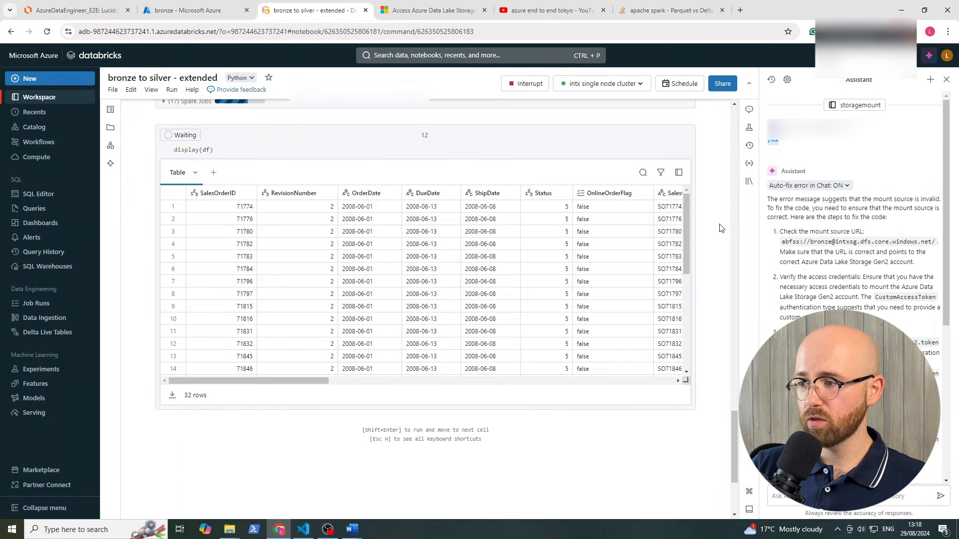
{"action": "scroll", "coordinate": [450, 315], "scroll_direction": "up", "scroll_amount": 3}
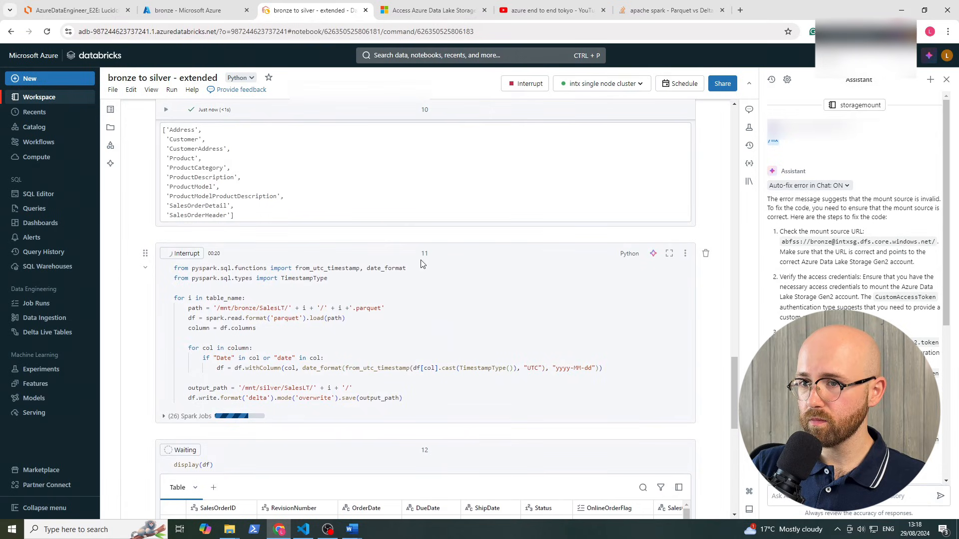
{"action": "scroll", "coordinate": [714, 294], "scroll_direction": "up", "scroll_amount": 3}
{"action": "scroll", "coordinate": [714, 293], "scroll_direction": "down", "scroll_amount": 4}
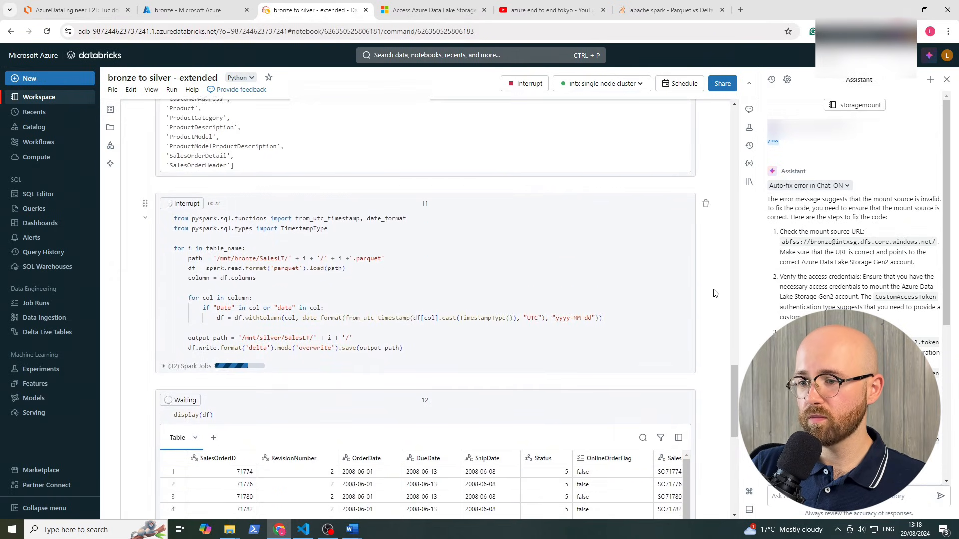
{"action": "scroll", "coordinate": [714, 293], "scroll_direction": "down", "scroll_amount": 2}
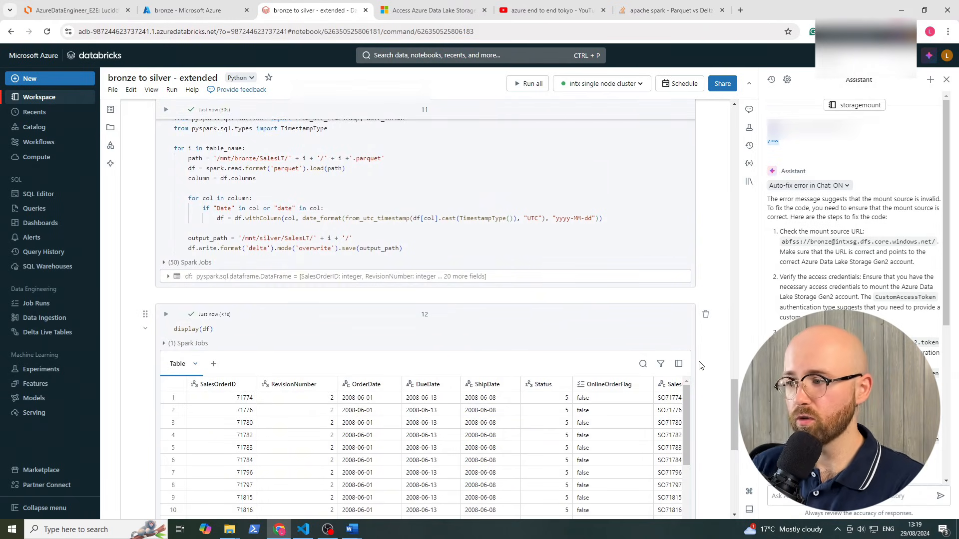
{"action": "scroll", "coordinate": [701, 299], "scroll_direction": "down", "scroll_amount": 2}
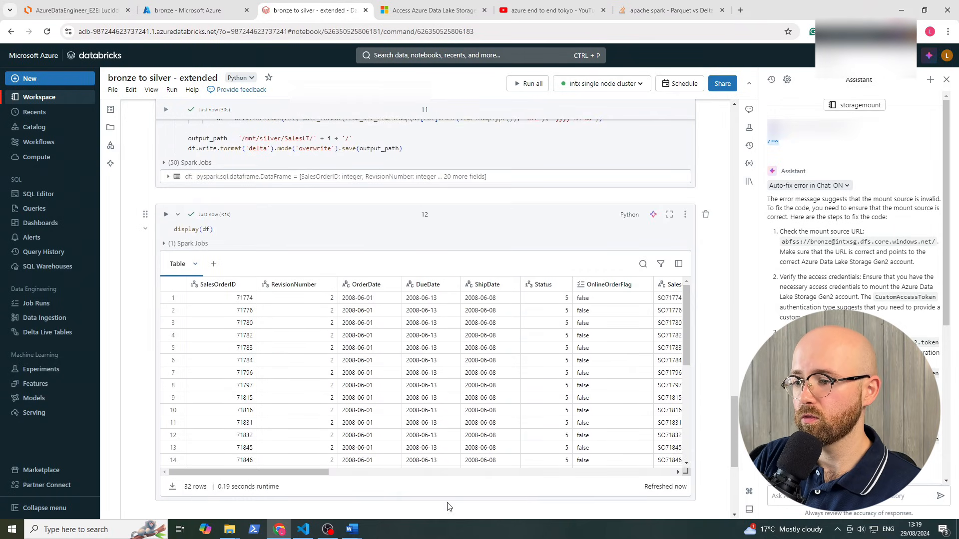
{"action": "left_click_drag", "start_coordinate": [290, 472], "coordinate": [635, 472]}
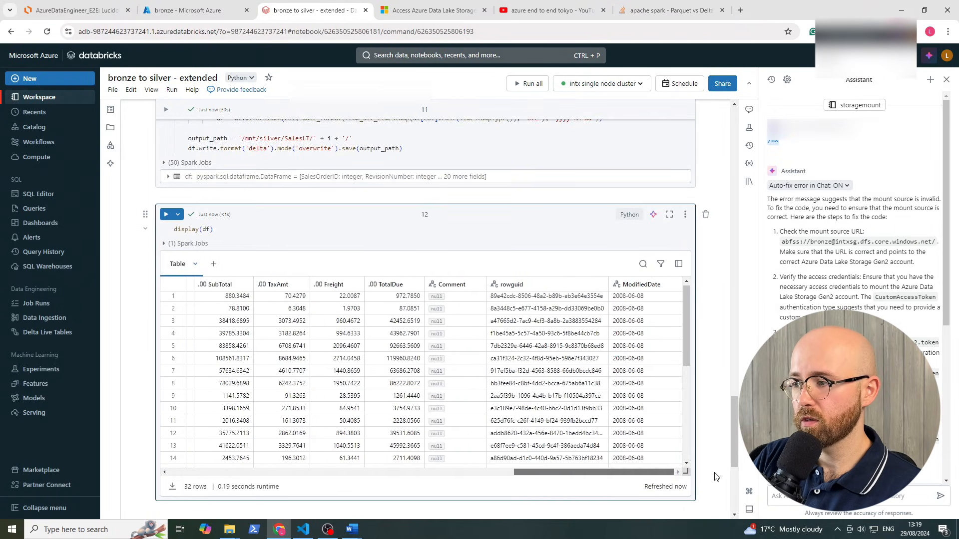
{"action": "scroll", "coordinate": [709, 333], "scroll_direction": "down", "scroll_amount": 2}
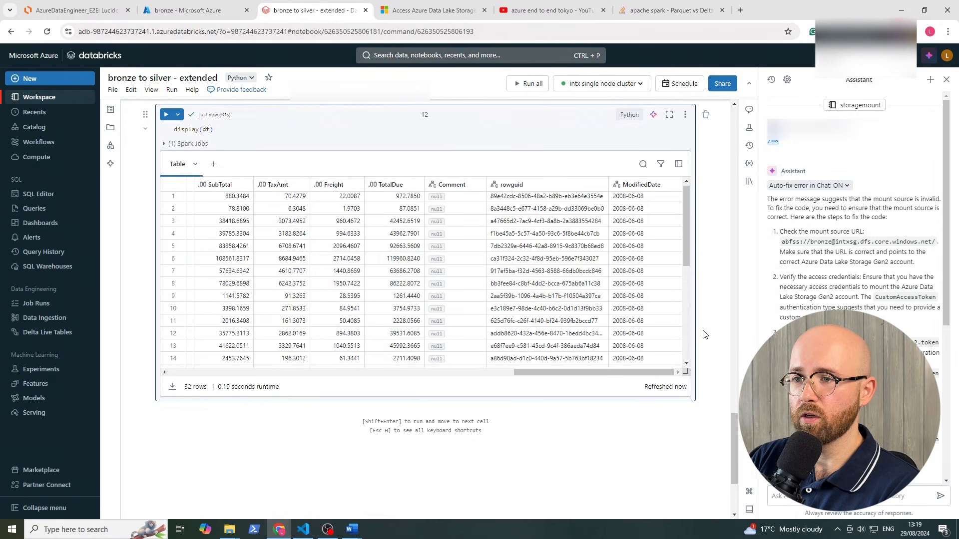
{"action": "scroll", "coordinate": [705, 334], "scroll_direction": "up", "scroll_amount": 1}
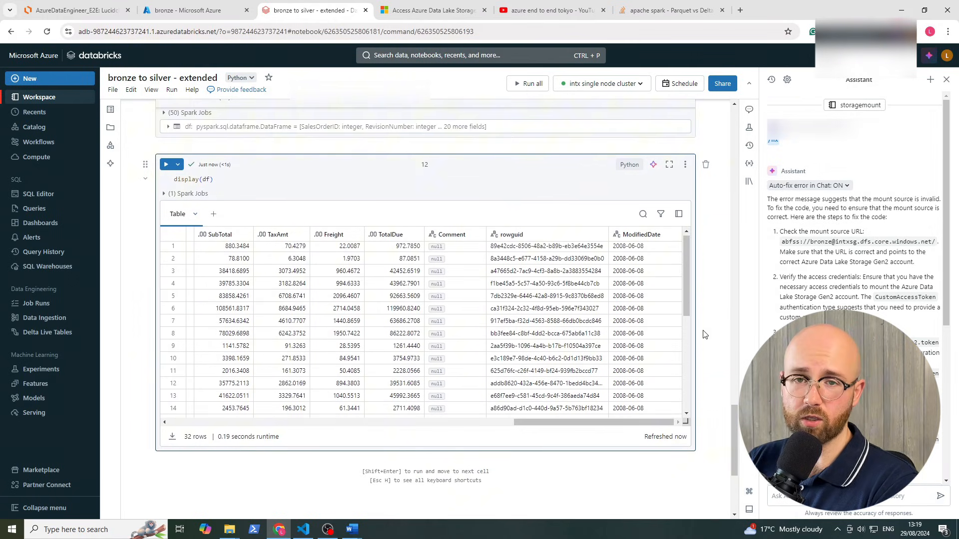
Look at the File menu's Export options, then close the menu without exporting
{"action": "left_click", "coordinate": [113, 91]}
{"action": "mouse_move", "coordinate": [131, 250]}
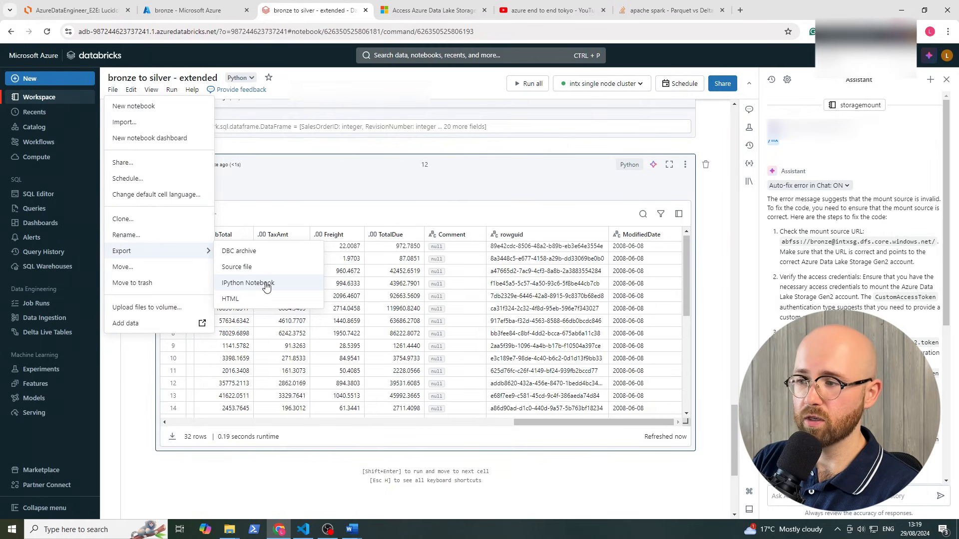
{"action": "left_click", "coordinate": [723, 355]}
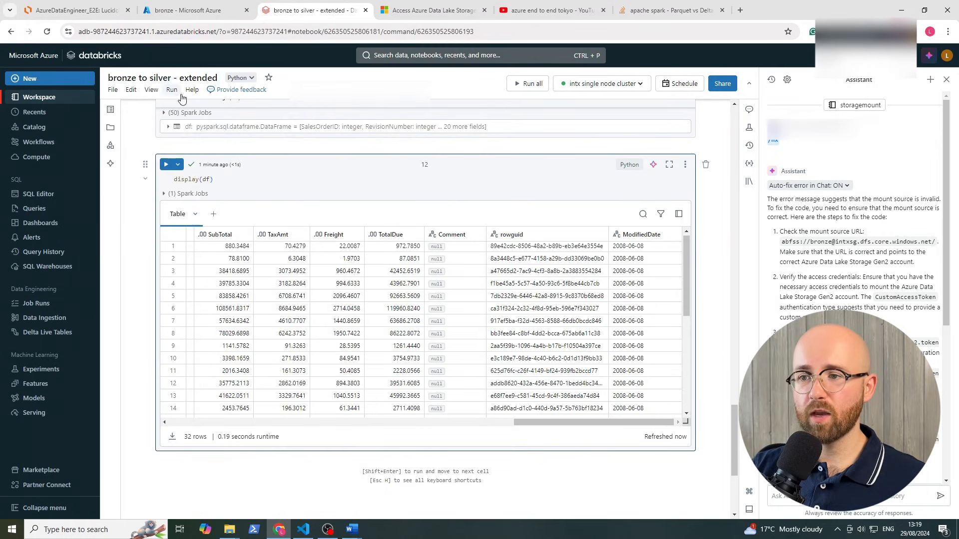
{"action": "scroll", "coordinate": [244, 231], "scroll_direction": "down", "scroll_amount": 3}
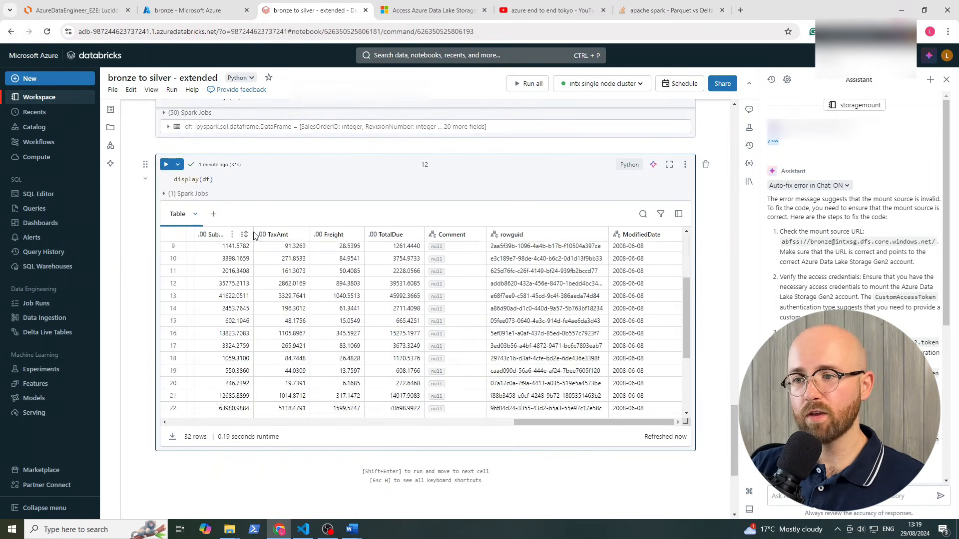
{"action": "scroll", "coordinate": [253, 232], "scroll_direction": "up", "scroll_amount": 3}
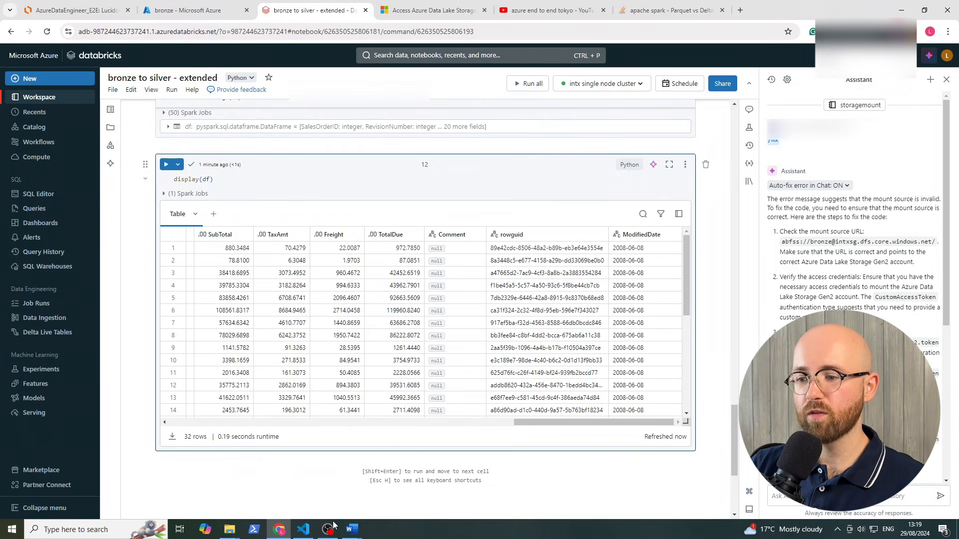
In VS Code, scroll the local notebook and highlight the Address output's date values
{"action": "mouse_move", "coordinate": [303, 528]}
{"action": "left_click", "coordinate": [322, 475]}
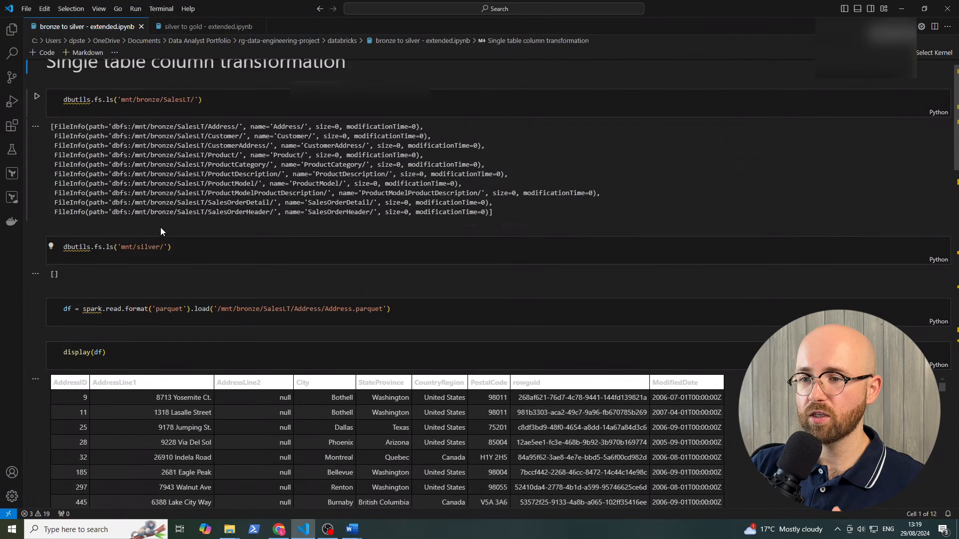
{"action": "scroll", "coordinate": [260, 240], "scroll_direction": "down", "scroll_amount": 6}
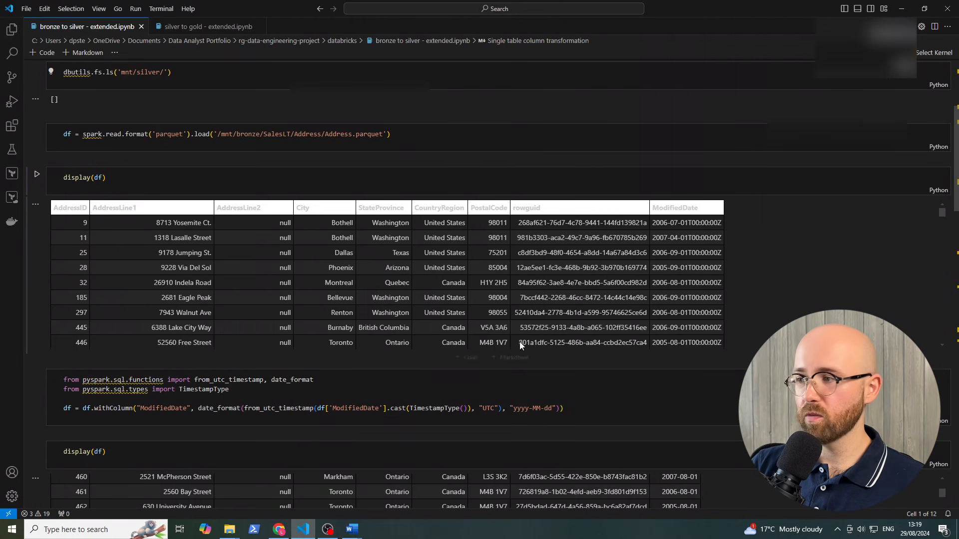
{"action": "left_click_drag", "start_coordinate": [749, 235], "coordinate": [674, 227]}
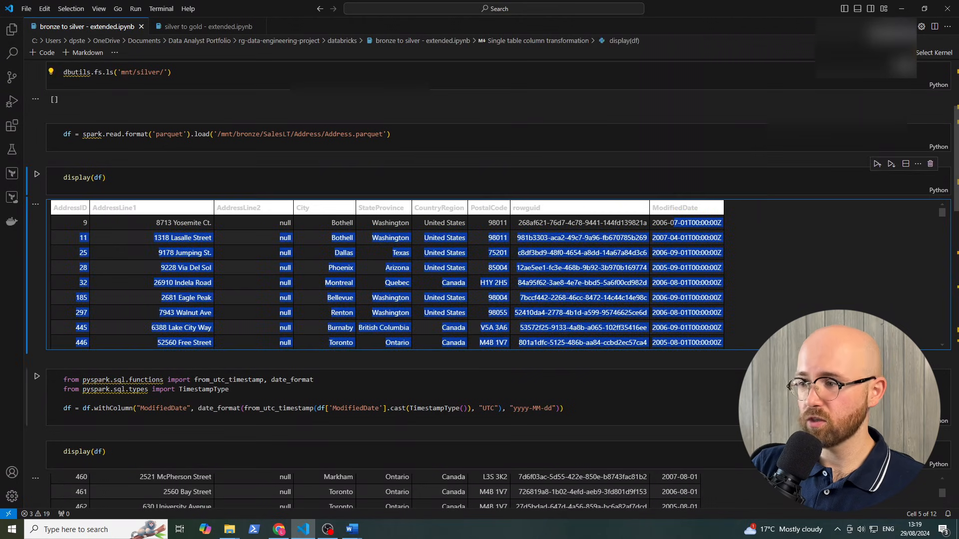
{"action": "left_click", "coordinate": [848, 165]}
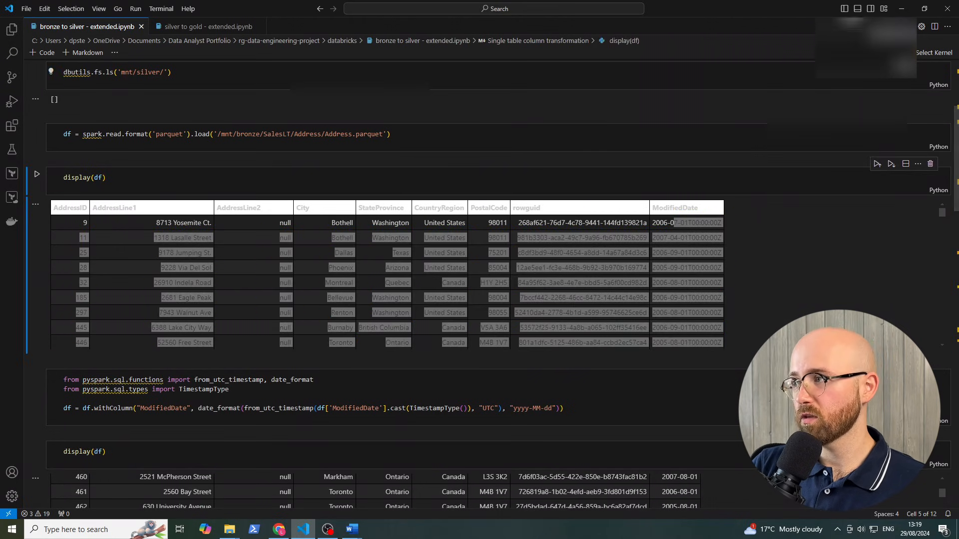
Minimise VS Code and show the bronze container with its item().SchemaName and SalesLT folders
{"action": "left_click", "coordinate": [901, 9]}
{"action": "scroll", "coordinate": [327, 242], "scroll_direction": "down", "scroll_amount": 3}
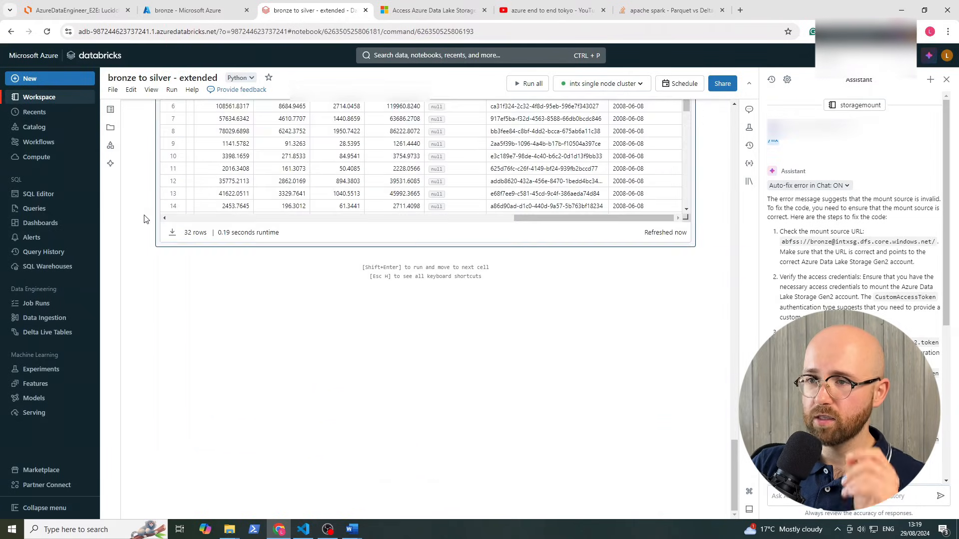
{"action": "scroll", "coordinate": [145, 214], "scroll_direction": "up", "scroll_amount": 5}
{"action": "left_click", "coordinate": [198, 15]}
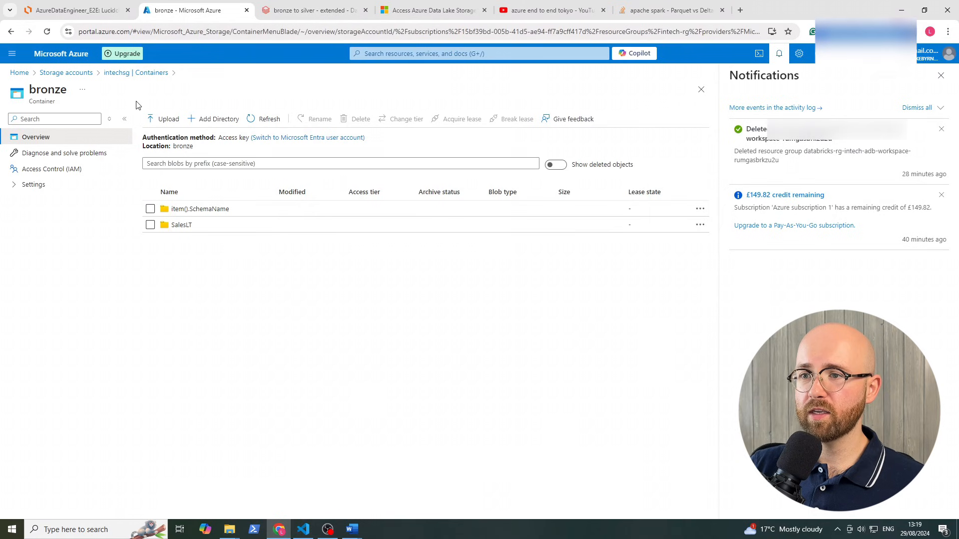
Browse silver > SalesLT > CustomerAddress and into its _delta_log folder
{"action": "left_click", "coordinate": [148, 73]}
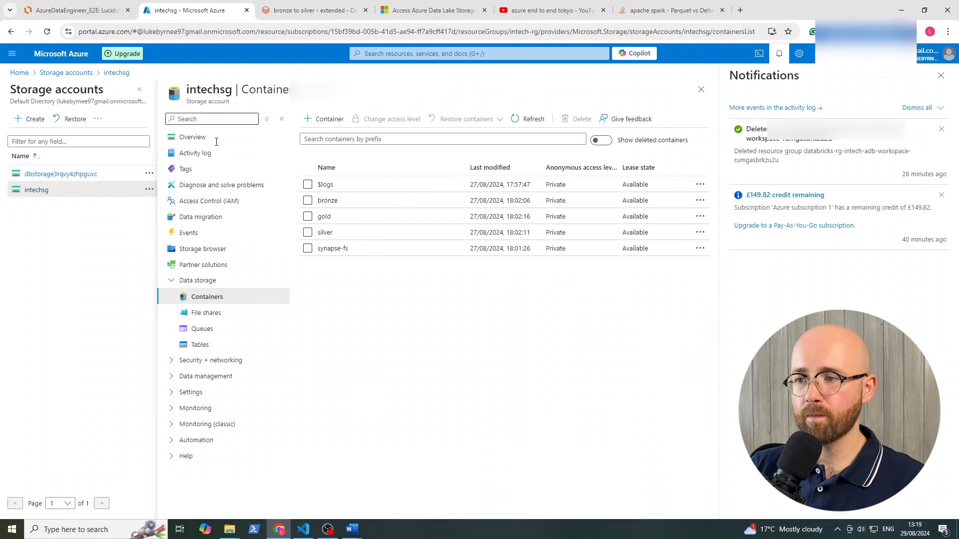
{"action": "left_click", "coordinate": [325, 233]}
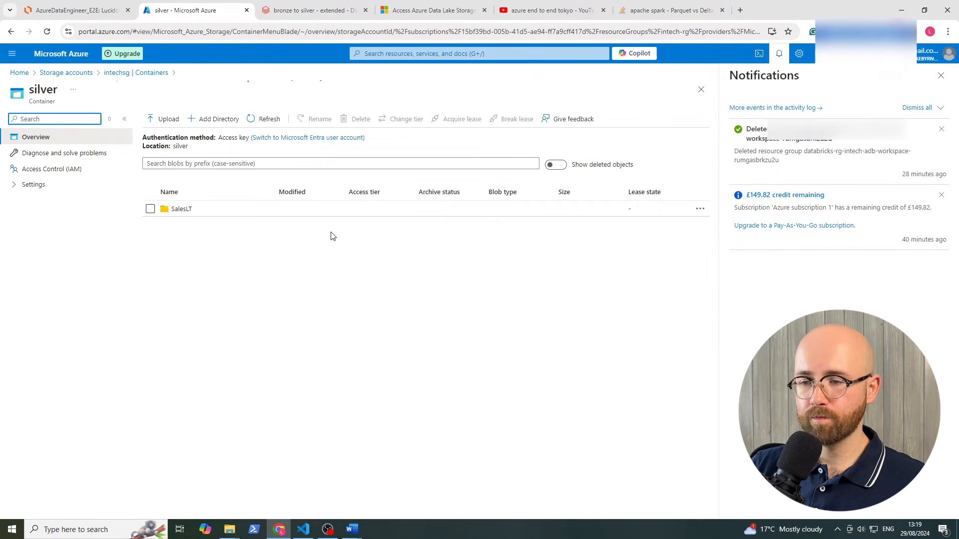
{"action": "left_click", "coordinate": [181, 209]}
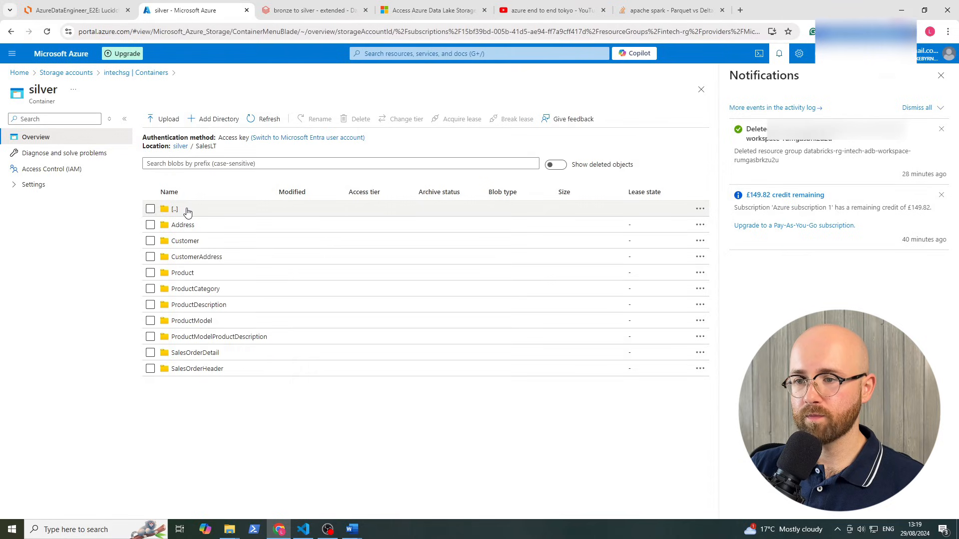
{"action": "left_click", "coordinate": [208, 257]}
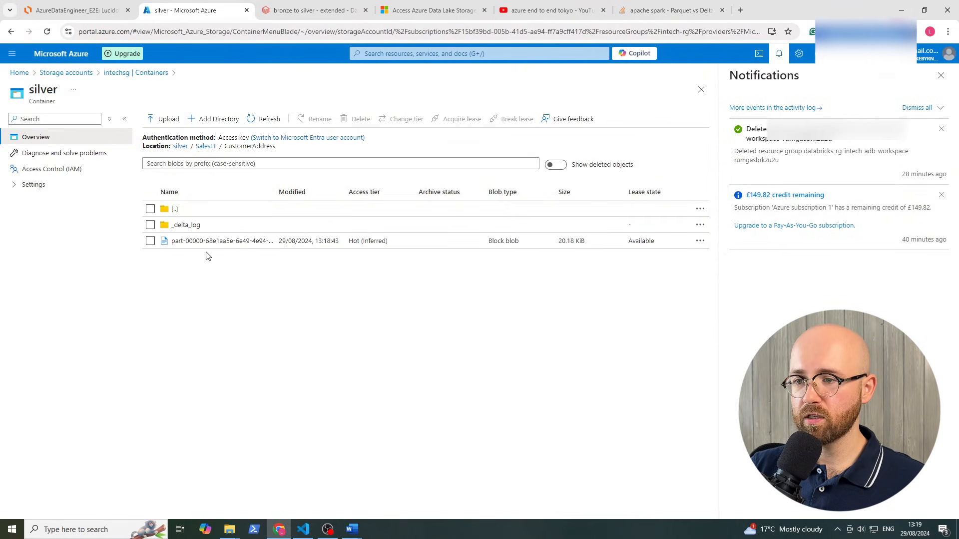
{"action": "left_click", "coordinate": [187, 224]}
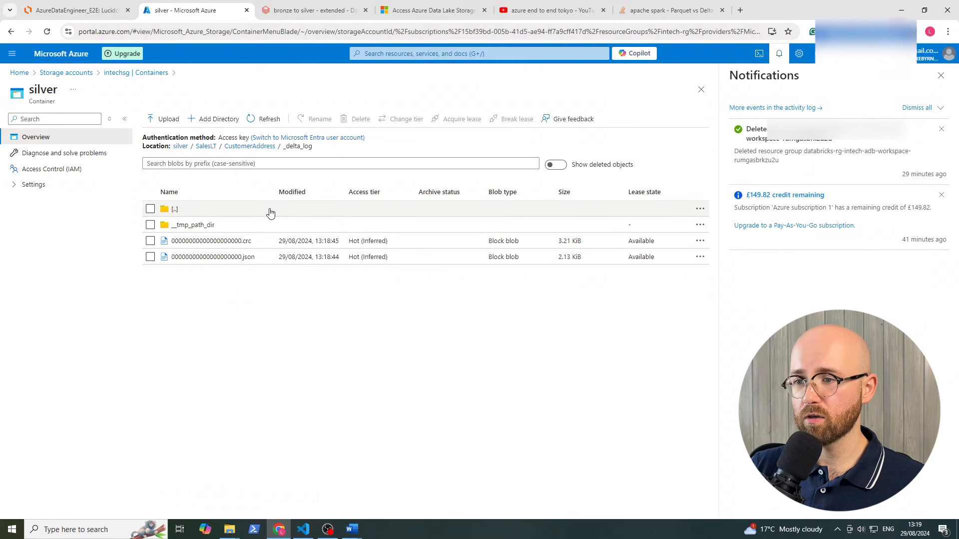
Check that the gold container is empty, then return to the Databricks notebook
{"action": "left_click", "coordinate": [126, 74]}
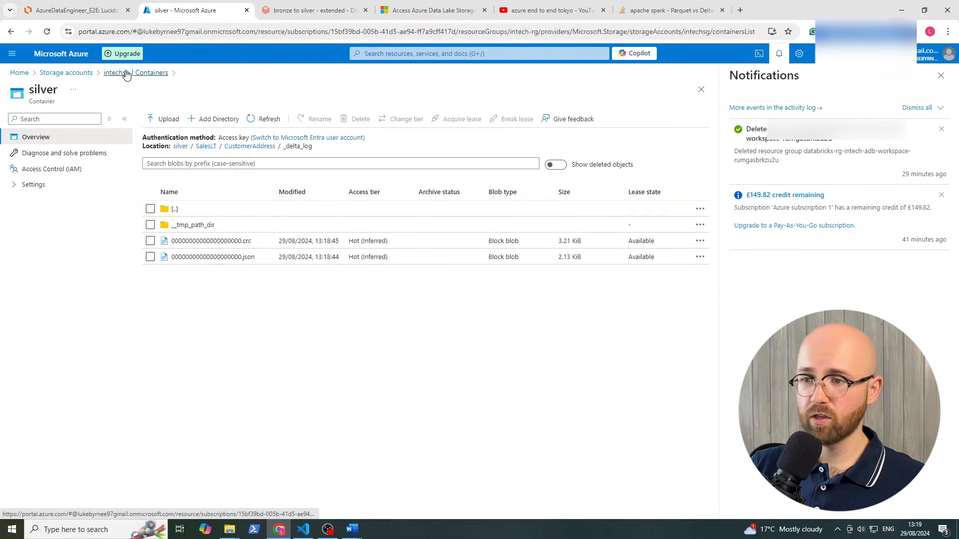
{"action": "left_click", "coordinate": [324, 217]}
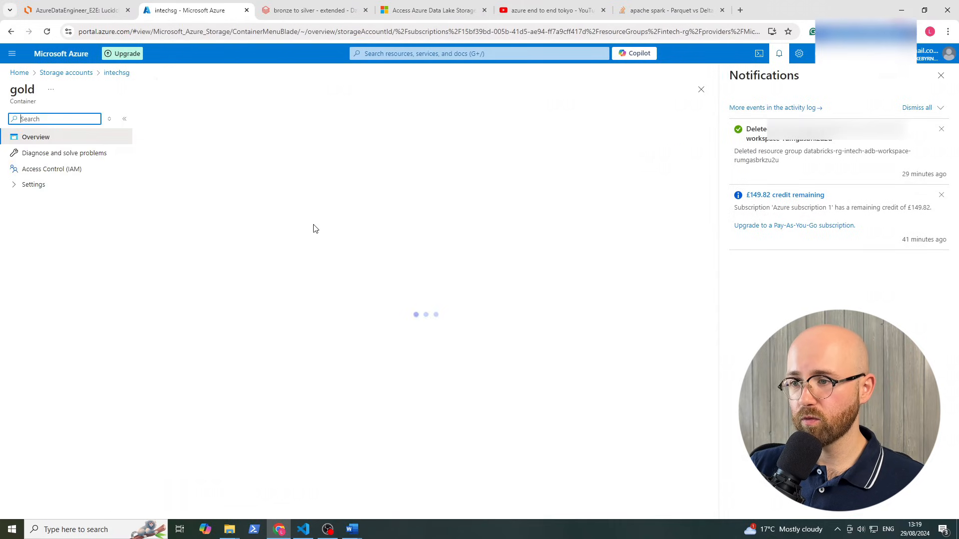
{"action": "left_click", "coordinate": [299, 11]}
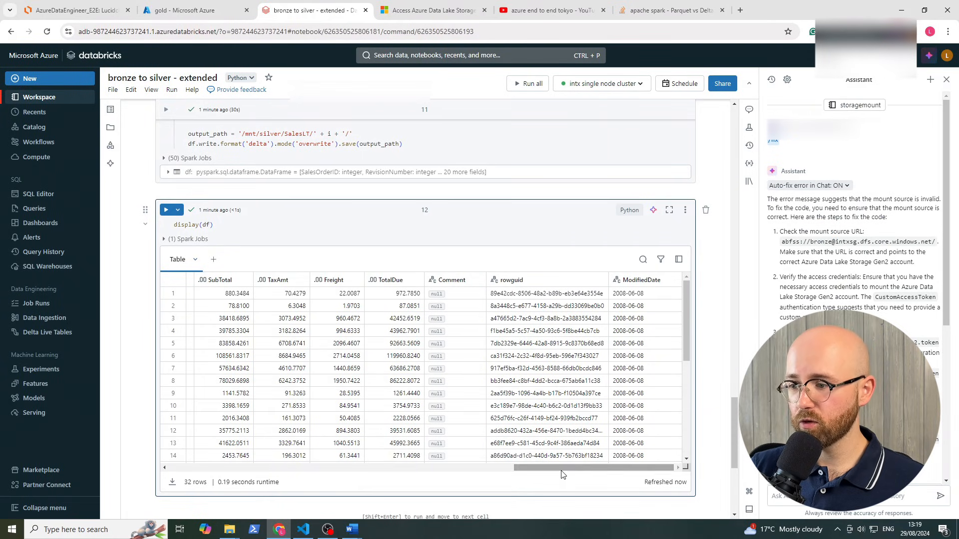
Import the 'silver to gold - extended' notebook file from the computer into the workspace
{"action": "left_click_drag", "start_coordinate": [561, 467], "coordinate": [209, 453]}
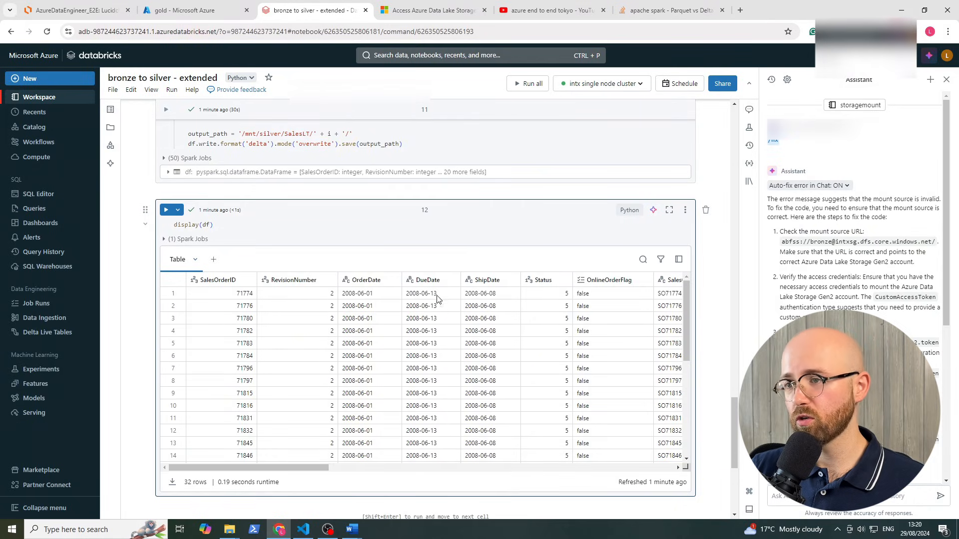
{"action": "left_click", "coordinate": [113, 91]}
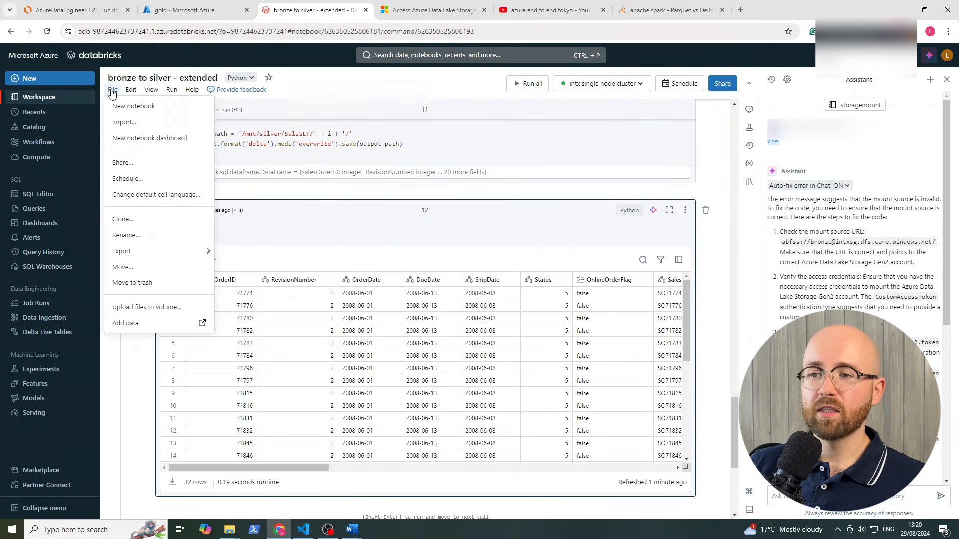
{"action": "left_click", "coordinate": [123, 124]}
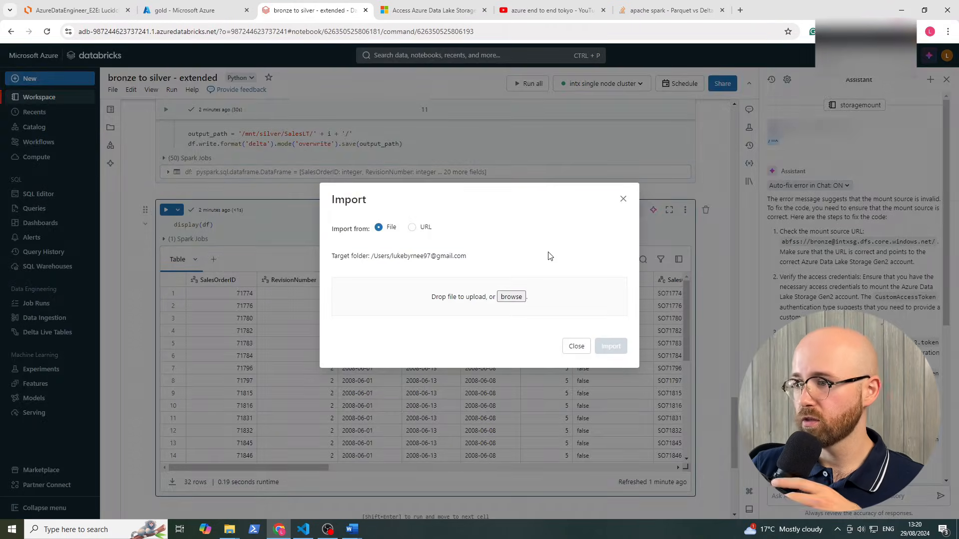
{"action": "left_click", "coordinate": [510, 297]}
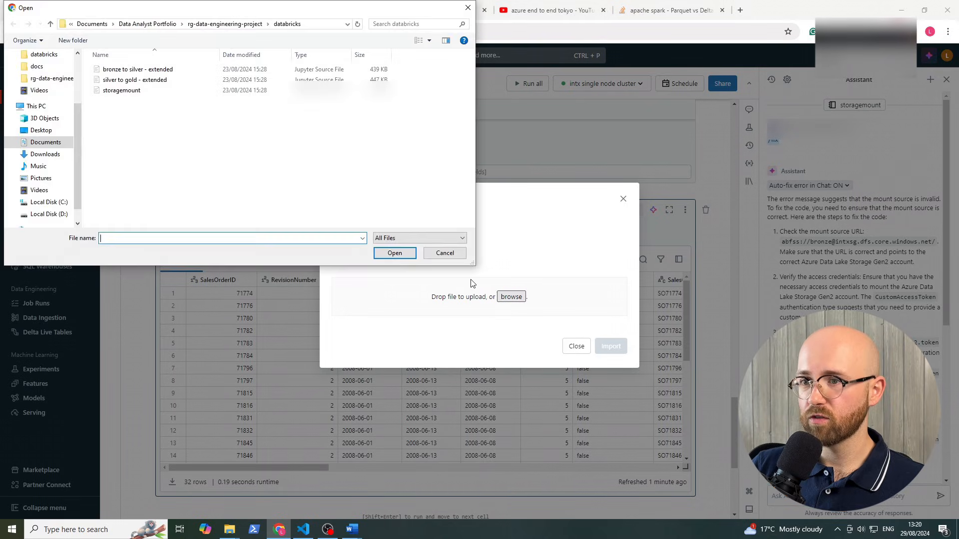
{"action": "left_click", "coordinate": [150, 83]}
{"action": "left_click", "coordinate": [414, 257]}
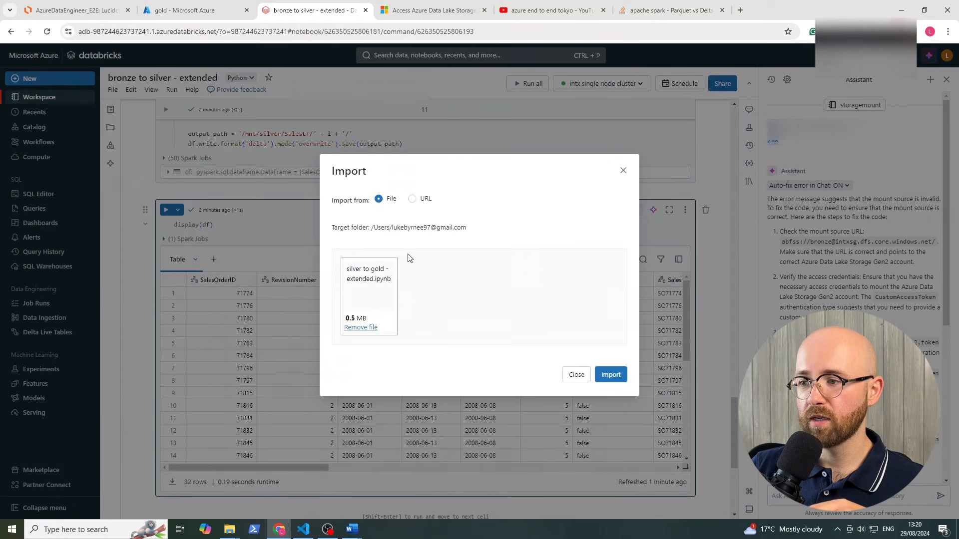
{"action": "left_click", "coordinate": [610, 375]}
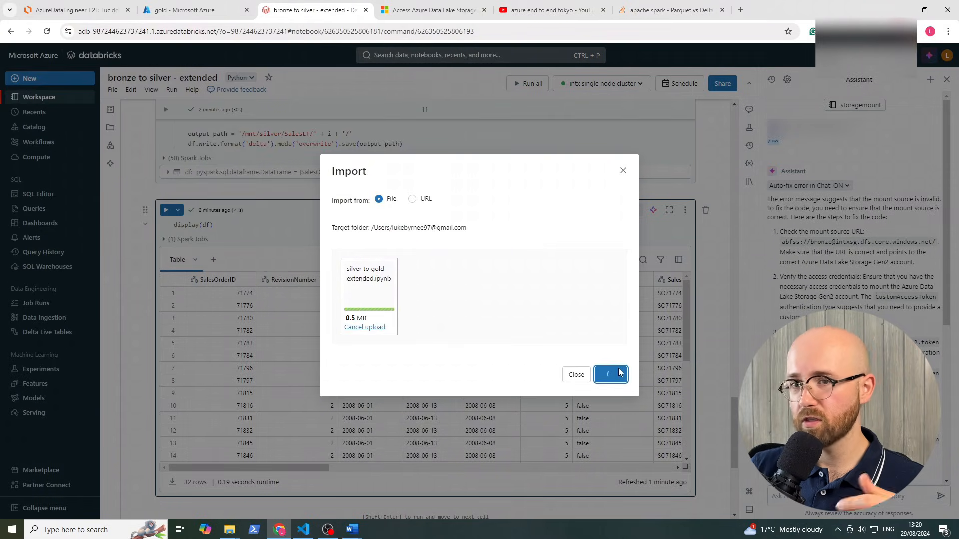
{"action": "scroll", "coordinate": [717, 221], "scroll_direction": "down", "scroll_amount": 3}
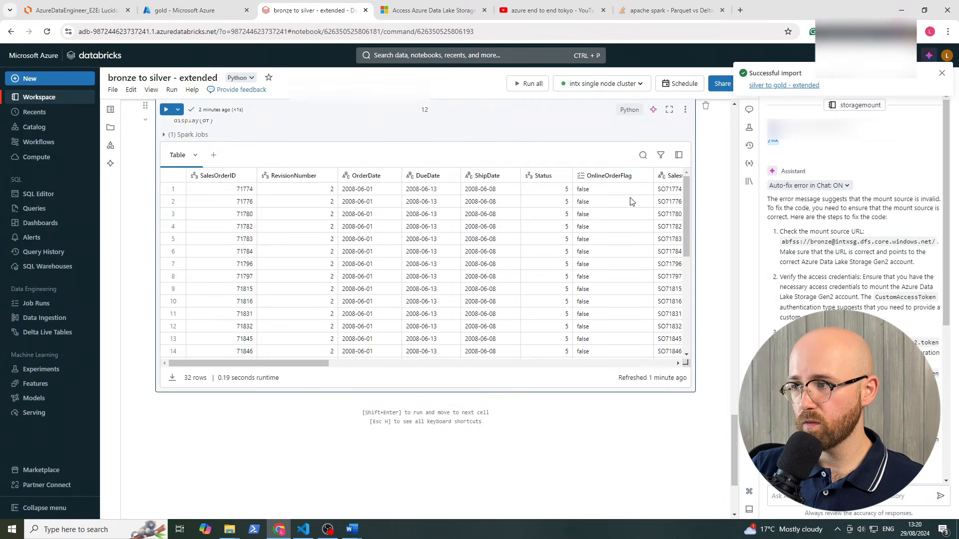
{"action": "scroll", "coordinate": [649, 200], "scroll_direction": "up", "scroll_amount": 5}
{"action": "scroll", "coordinate": [709, 114], "scroll_direction": "up", "scroll_amount": 1}
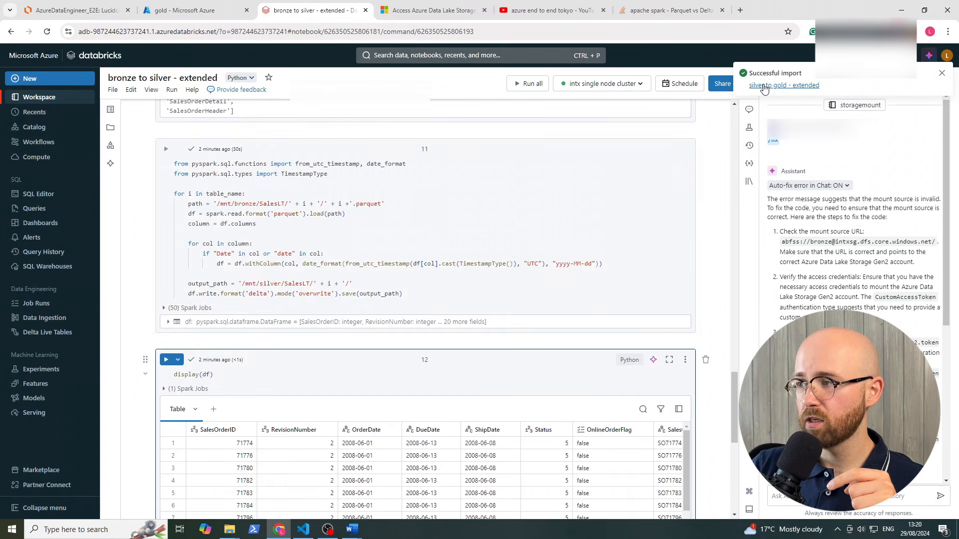
Open the silver to gold - extended notebook and rerun the silver SalesLT and gold folder listings
{"action": "left_click", "coordinate": [764, 86]}
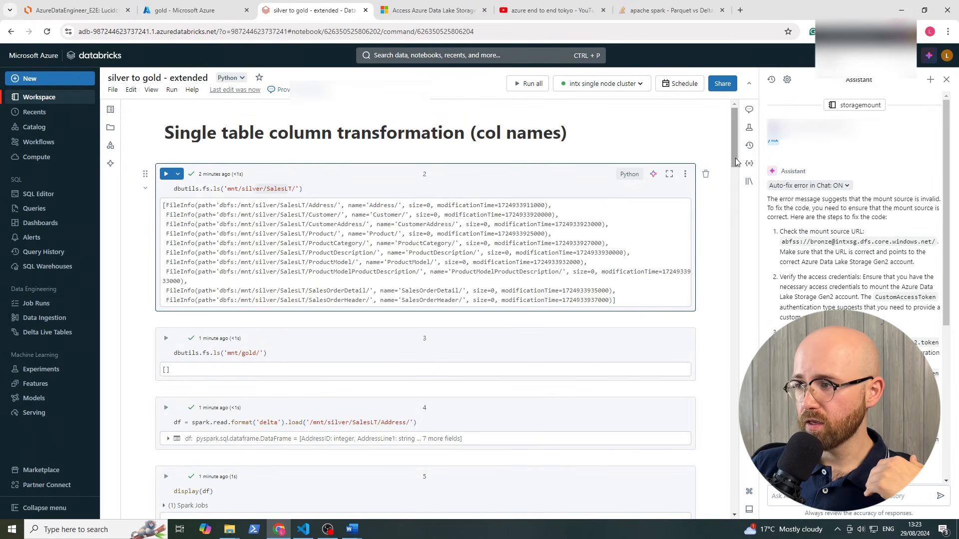
{"action": "left_click_drag", "start_coordinate": [735, 158], "coordinate": [734, 125]}
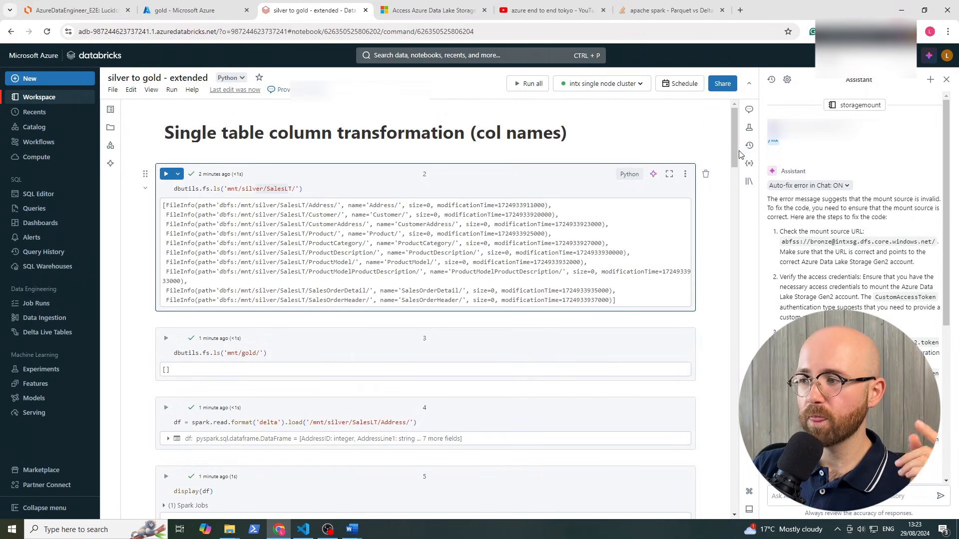
{"action": "left_click_drag", "start_coordinate": [733, 137], "coordinate": [730, 115]}
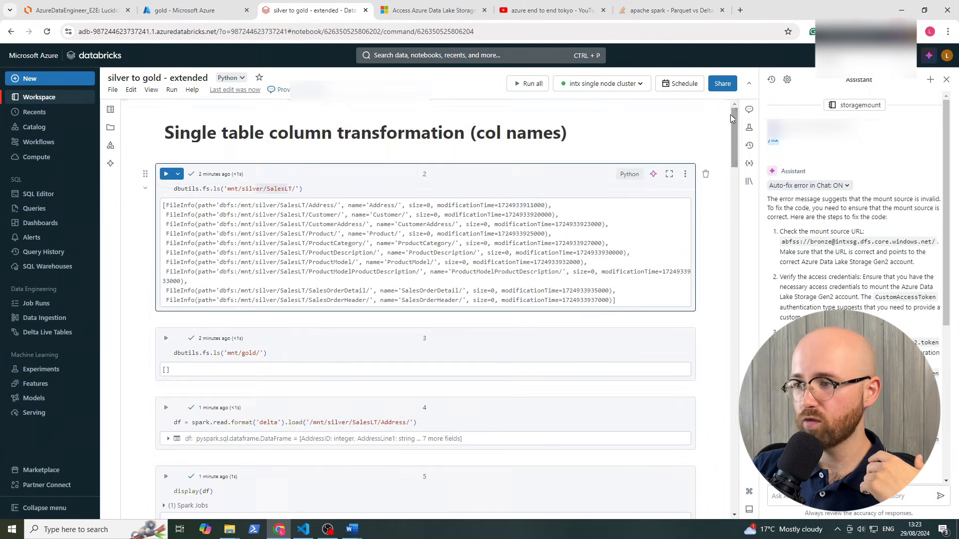
{"action": "left_click", "coordinate": [165, 174]}
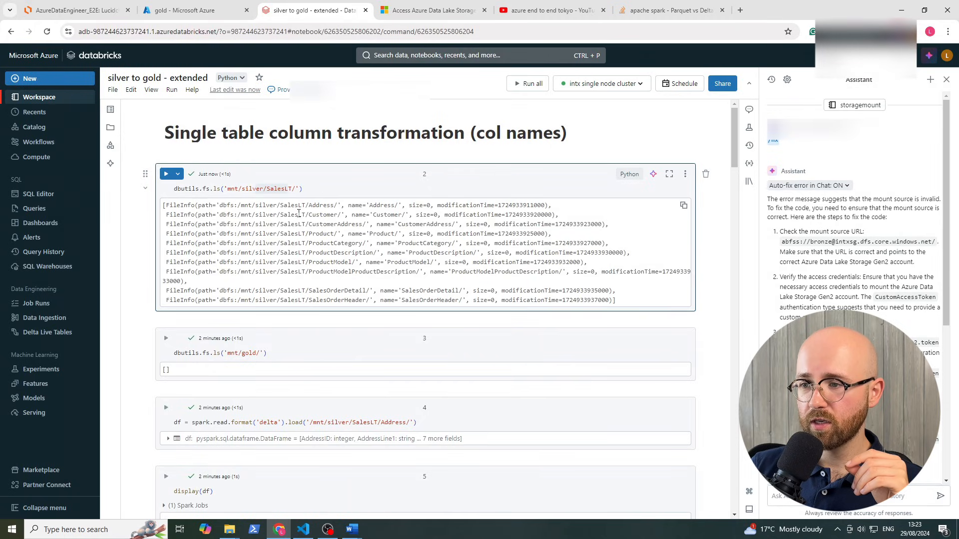
{"action": "left_click_drag", "start_coordinate": [301, 205], "coordinate": [353, 300]}
{"action": "left_click", "coordinate": [354, 300]}
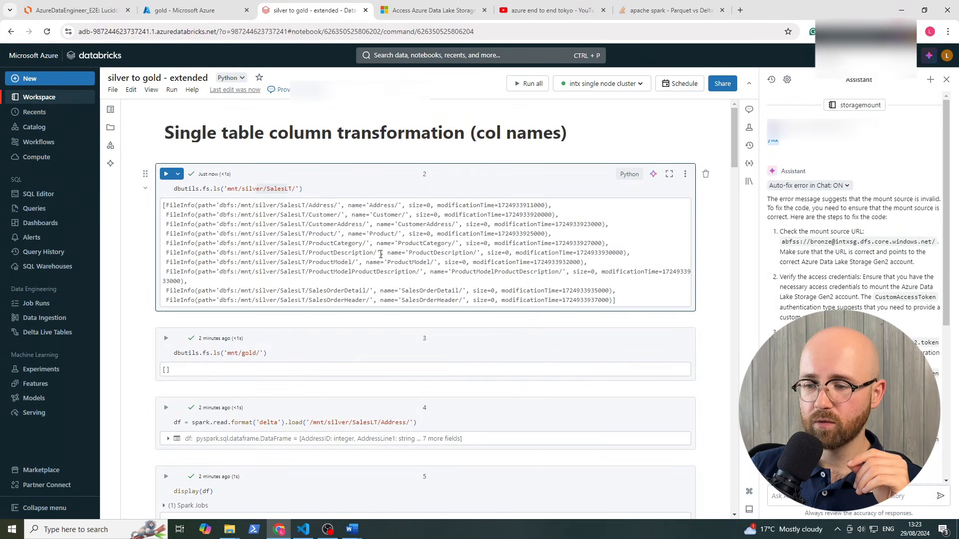
{"action": "scroll", "coordinate": [382, 259], "scroll_direction": "down", "scroll_amount": 1}
{"action": "left_click", "coordinate": [167, 289]}
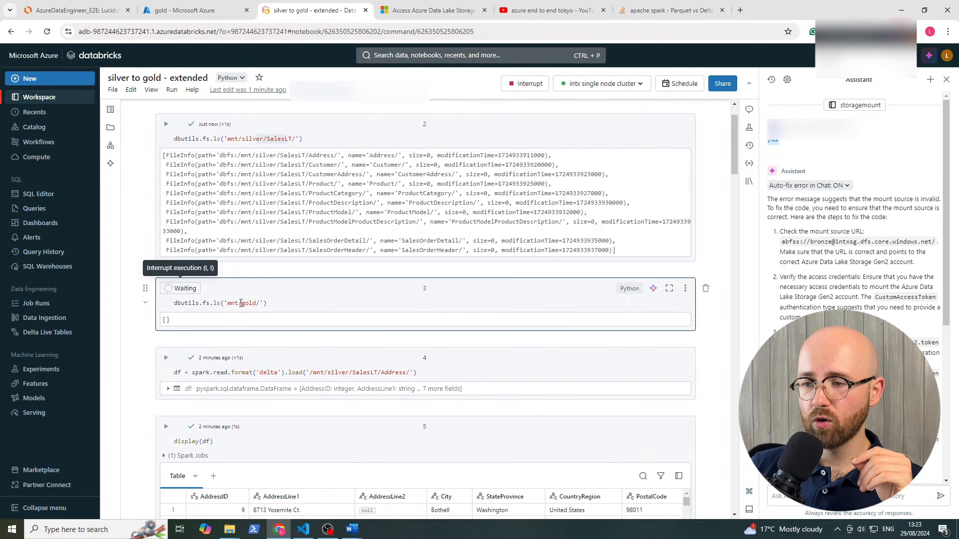
Reload the silver Address Delta table and display its 450 rows
{"action": "scroll", "coordinate": [302, 321], "scroll_direction": "down", "scroll_amount": 1}
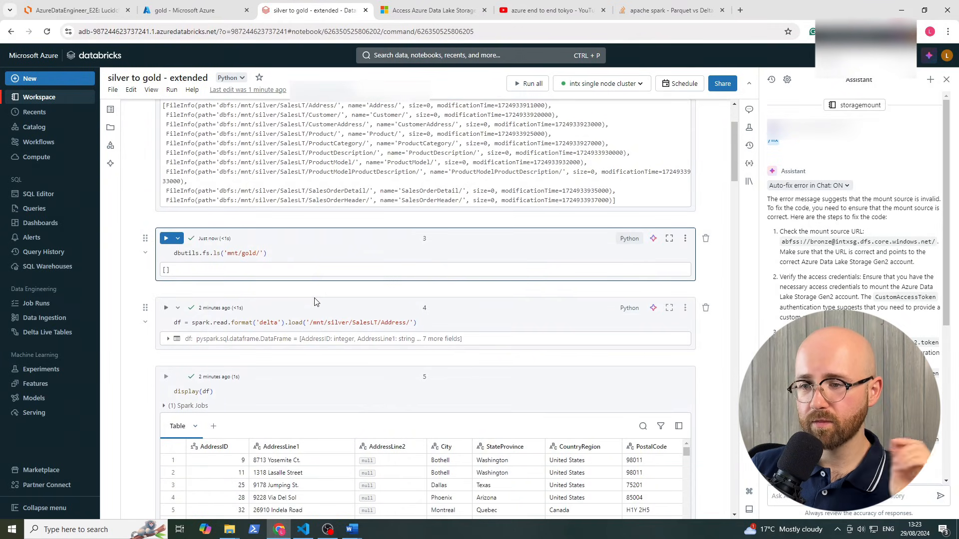
{"action": "left_click", "coordinate": [165, 310]}
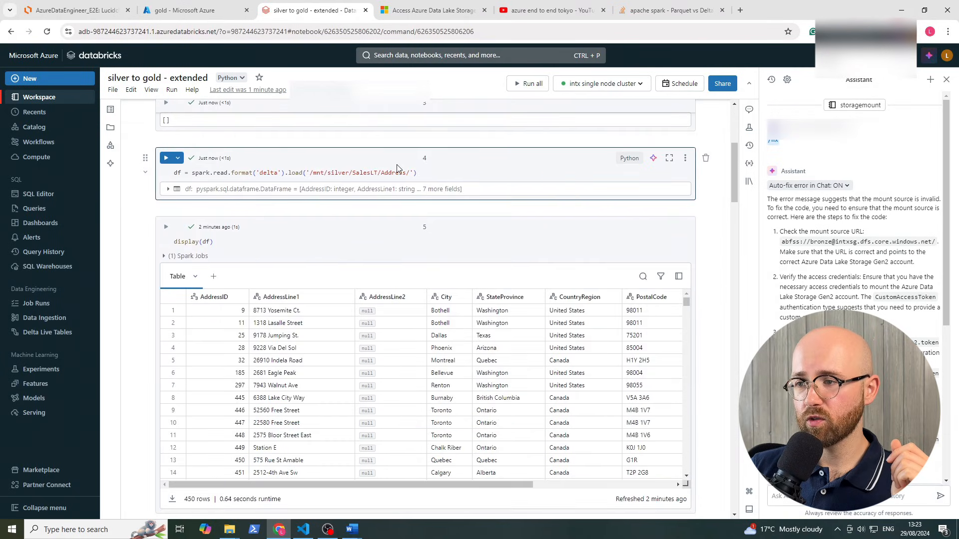
{"action": "left_click_drag", "start_coordinate": [408, 172], "coordinate": [316, 170]}
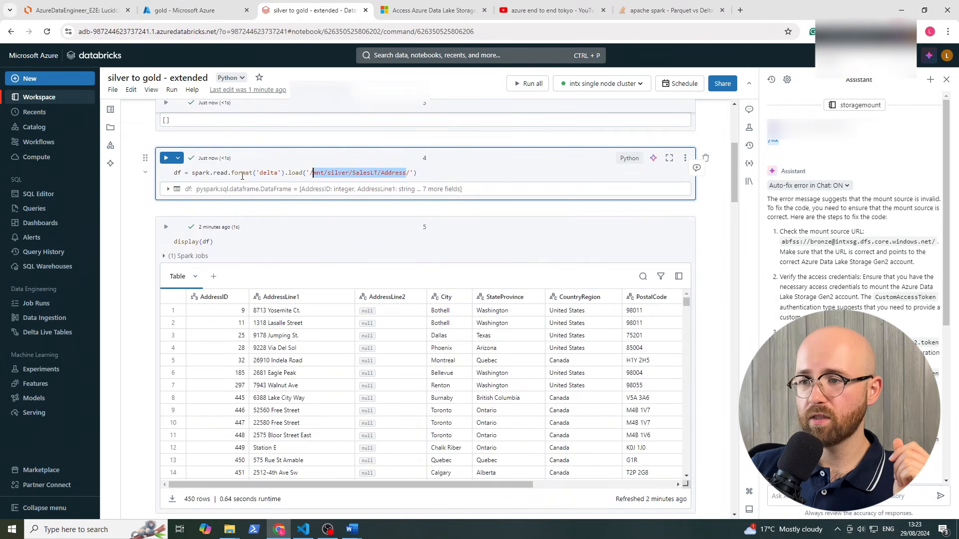
{"action": "left_click", "coordinate": [256, 172]}
{"action": "double_click", "coordinate": [260, 172]}
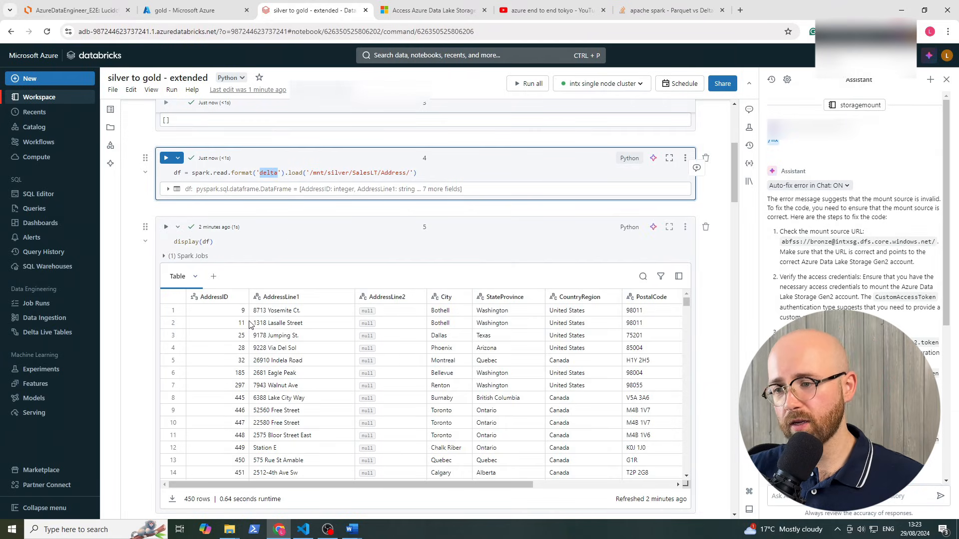
{"action": "left_click", "coordinate": [166, 227]}
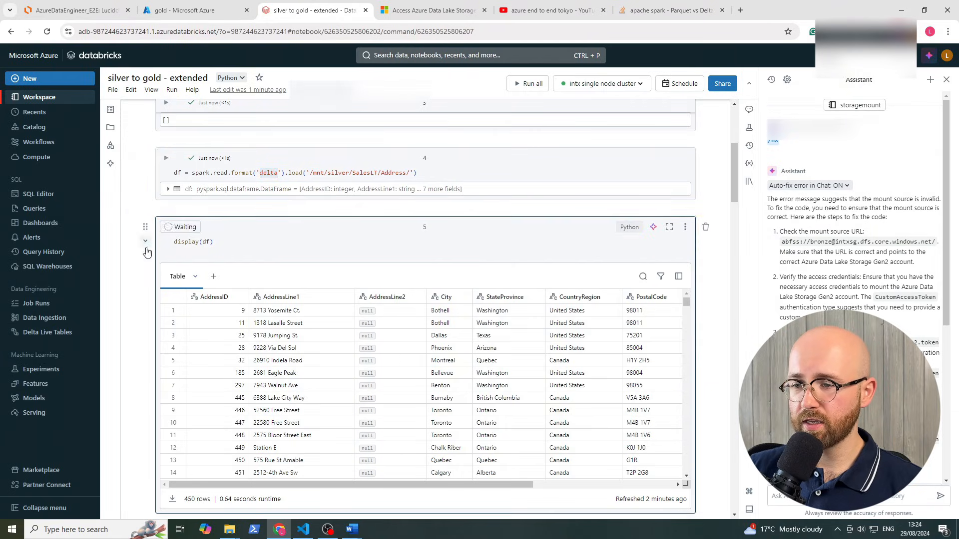
{"action": "scroll", "coordinate": [165, 270], "scroll_direction": "down", "scroll_amount": 2}
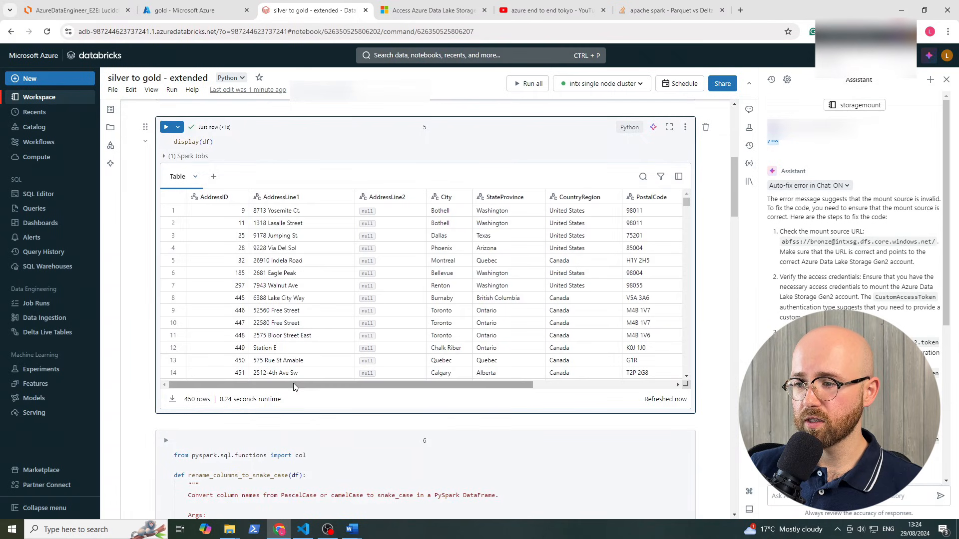
{"action": "left_click_drag", "start_coordinate": [292, 382], "coordinate": [585, 284]}
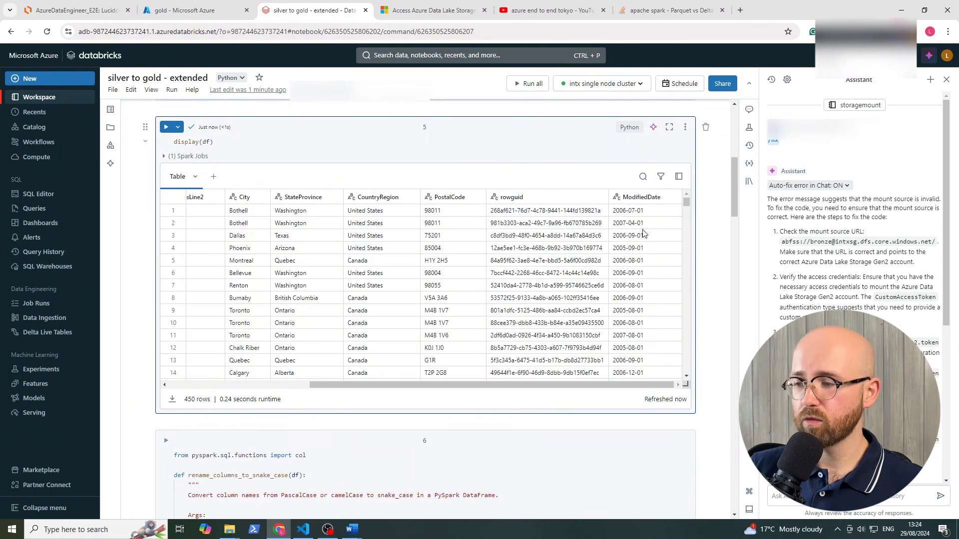
Walk through the rename_columns_to_snake_case function that renames PascalCase DataFrame columns to snake_case via withColumnRenamed
{"action": "scroll", "coordinate": [132, 328], "scroll_direction": "down", "scroll_amount": 7}
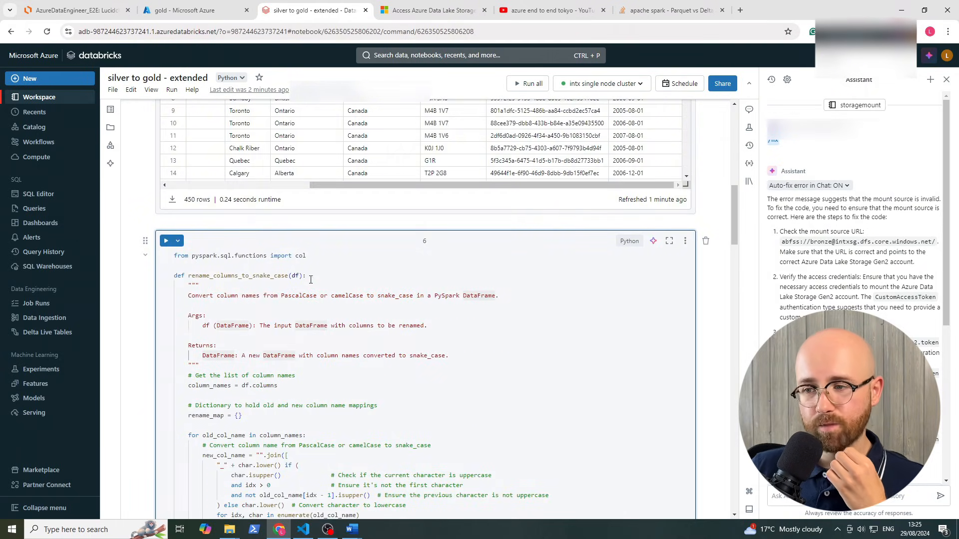
{"action": "double_click", "coordinate": [296, 295]}
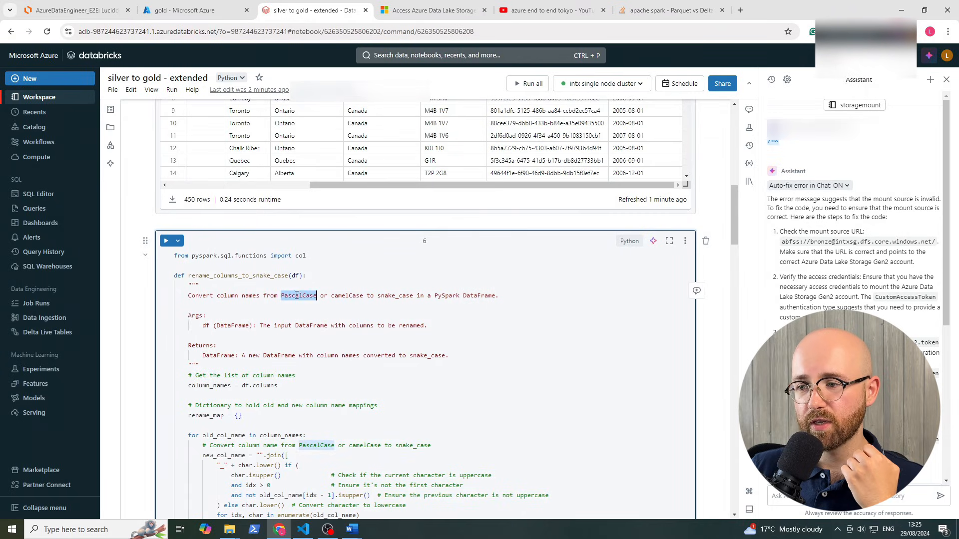
{"action": "double_click", "coordinate": [399, 295]}
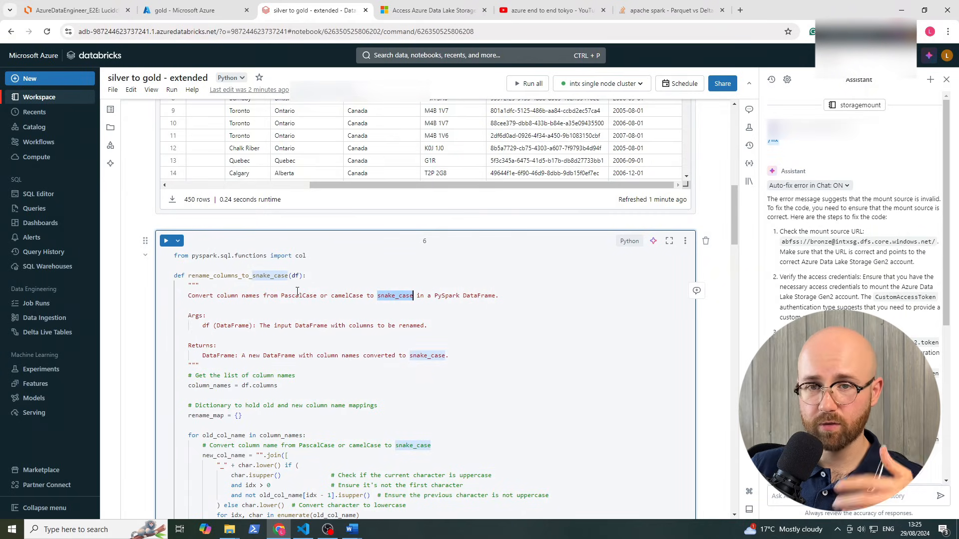
{"action": "left_click", "coordinate": [300, 312]}
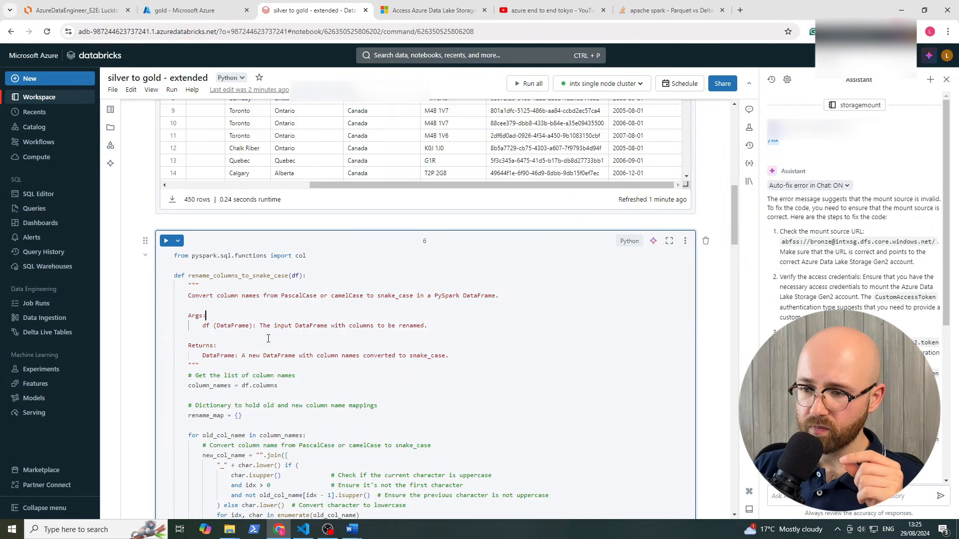
{"action": "scroll", "coordinate": [268, 338], "scroll_direction": "down", "scroll_amount": 1}
{"action": "double_click", "coordinate": [237, 277]}
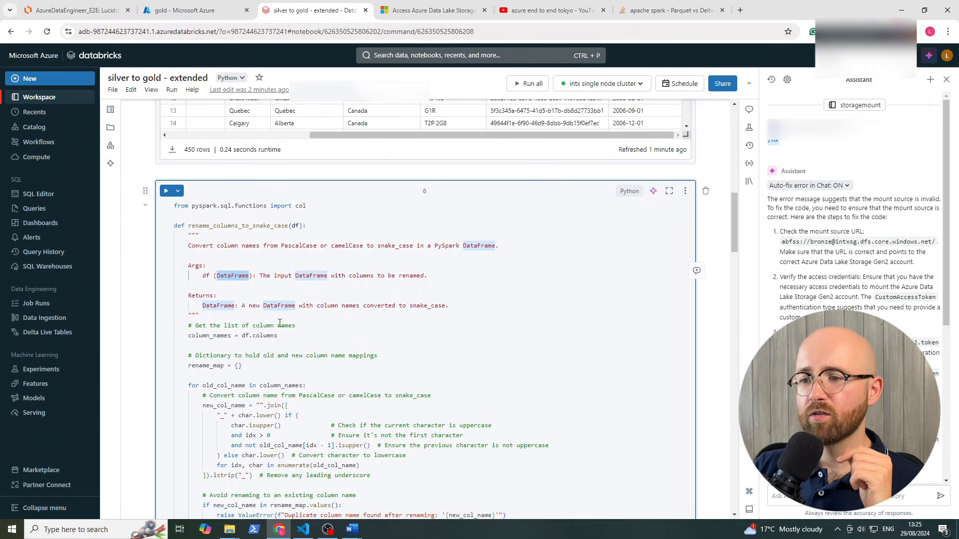
{"action": "double_click", "coordinate": [223, 307]}
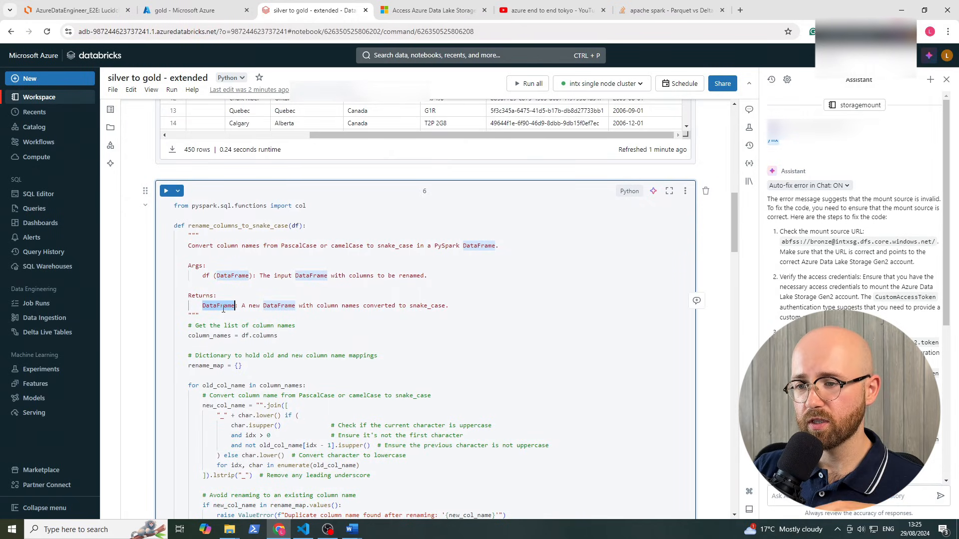
{"action": "scroll", "coordinate": [266, 344], "scroll_direction": "down", "scroll_amount": 3}
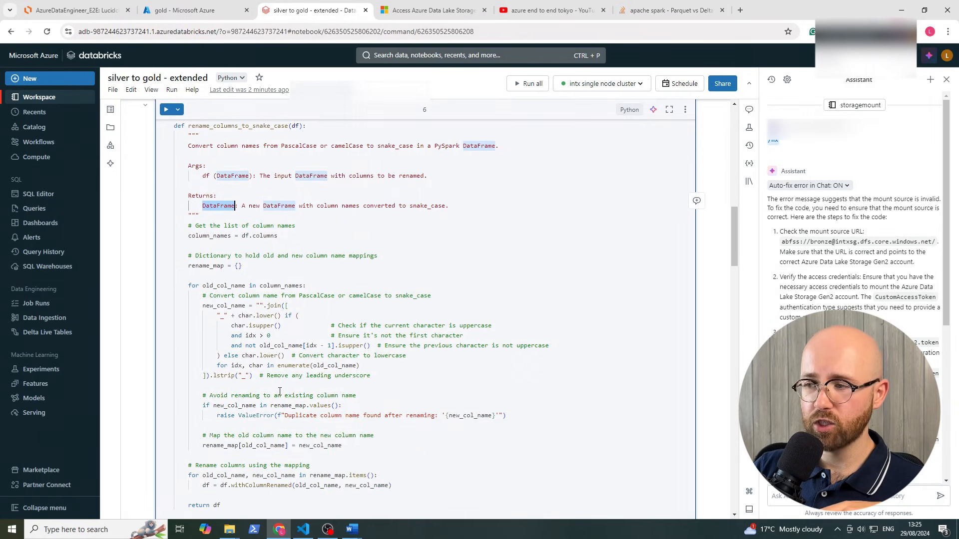
{"action": "left_click_drag", "start_coordinate": [321, 475], "coordinate": [175, 172]}
{"action": "left_click", "coordinate": [209, 212]}
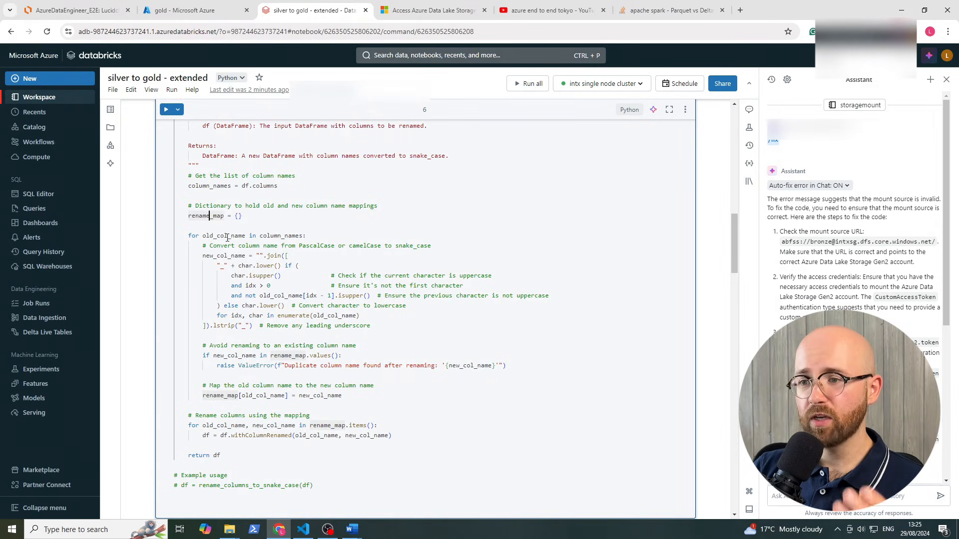
{"action": "double_click", "coordinate": [275, 235]}
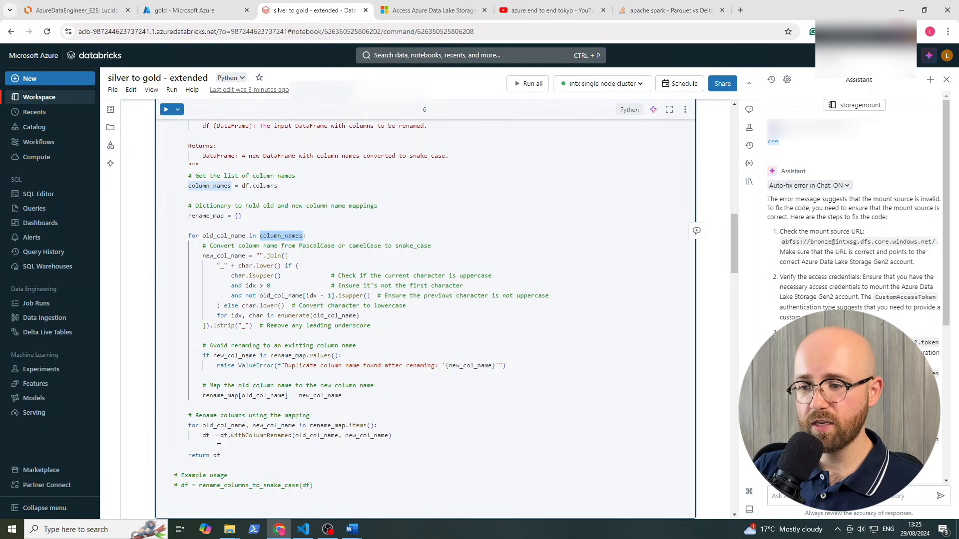
{"action": "left_click_drag", "start_coordinate": [218, 440], "coordinate": [395, 439]}
{"action": "left_click", "coordinate": [393, 439]}
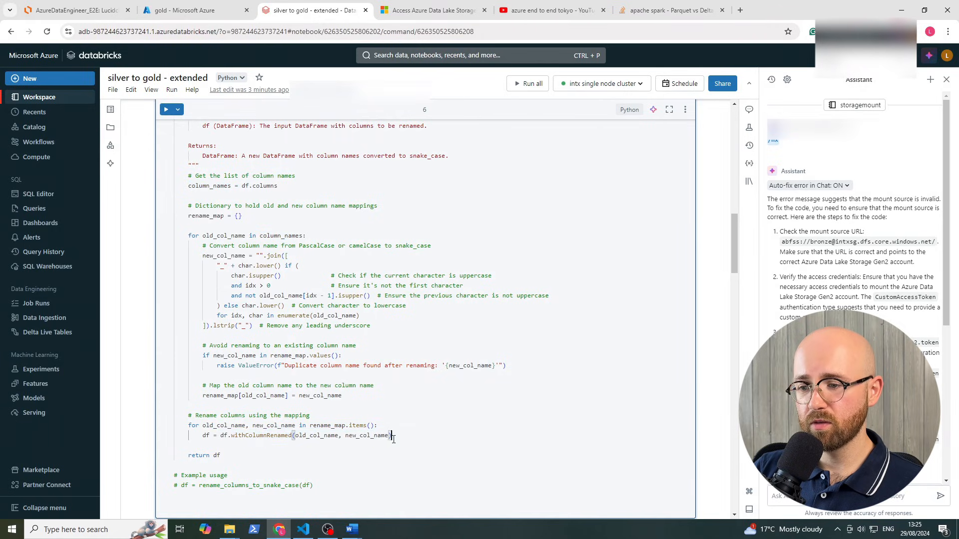
{"action": "left_click", "coordinate": [248, 448]}
{"action": "left_click", "coordinate": [253, 435]}
{"action": "scroll", "coordinate": [478, 358], "scroll_direction": "down", "scroll_amount": 2}
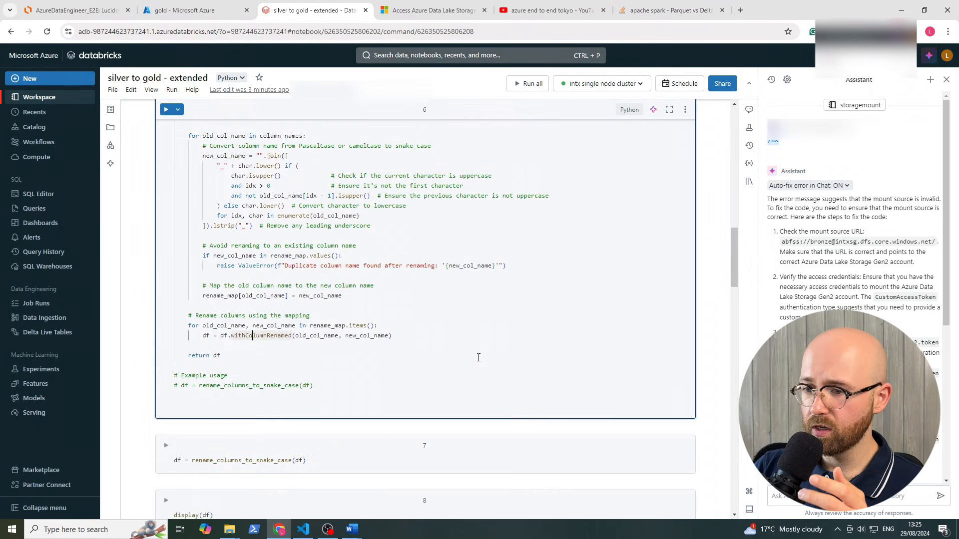
{"action": "scroll", "coordinate": [259, 347], "scroll_direction": "up", "scroll_amount": 2}
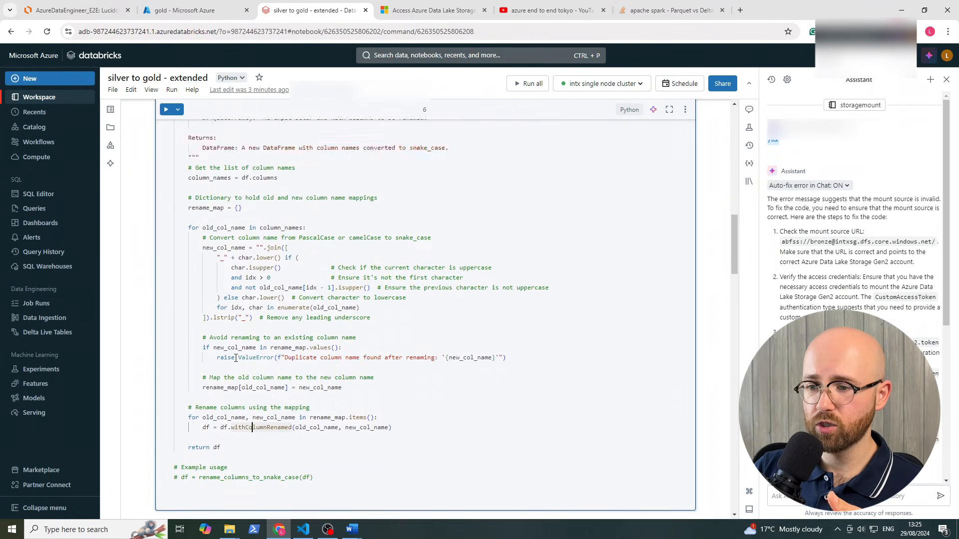
{"action": "scroll", "coordinate": [223, 350], "scroll_direction": "down", "scroll_amount": 2}
{"action": "scroll", "coordinate": [222, 350], "scroll_direction": "down", "scroll_amount": 2}
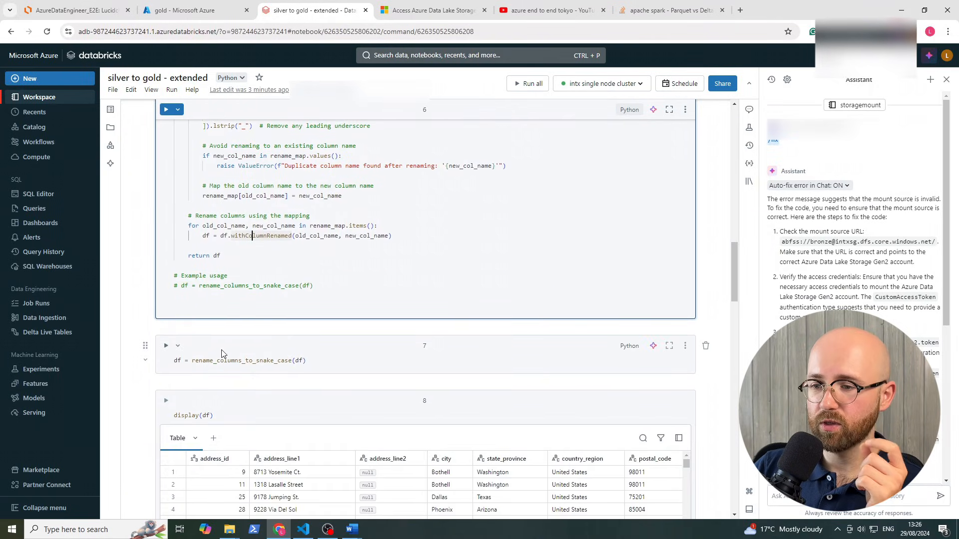
Go over cell 7's df = rename_columns_to_snake_case(df) reassignment
{"action": "left_click", "coordinate": [179, 362]}
{"action": "double_click", "coordinate": [178, 361]}
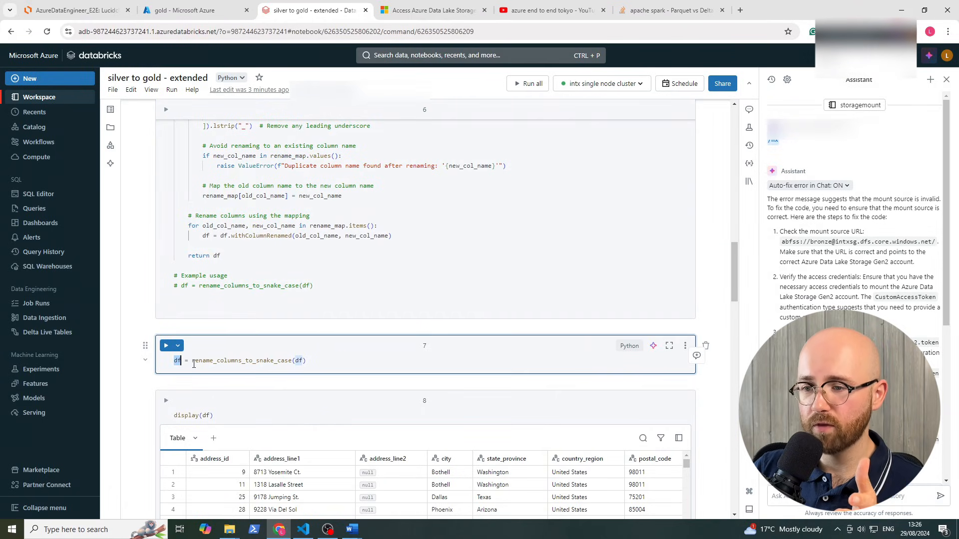
{"action": "left_click_drag", "start_coordinate": [192, 361], "coordinate": [301, 361]}
{"action": "double_click", "coordinate": [298, 360]}
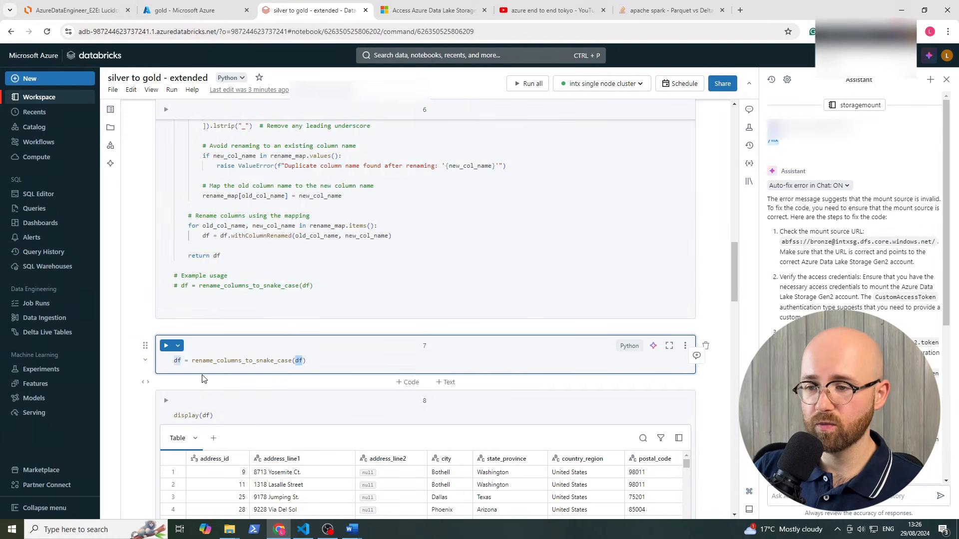
{"action": "left_click", "coordinate": [184, 360]}
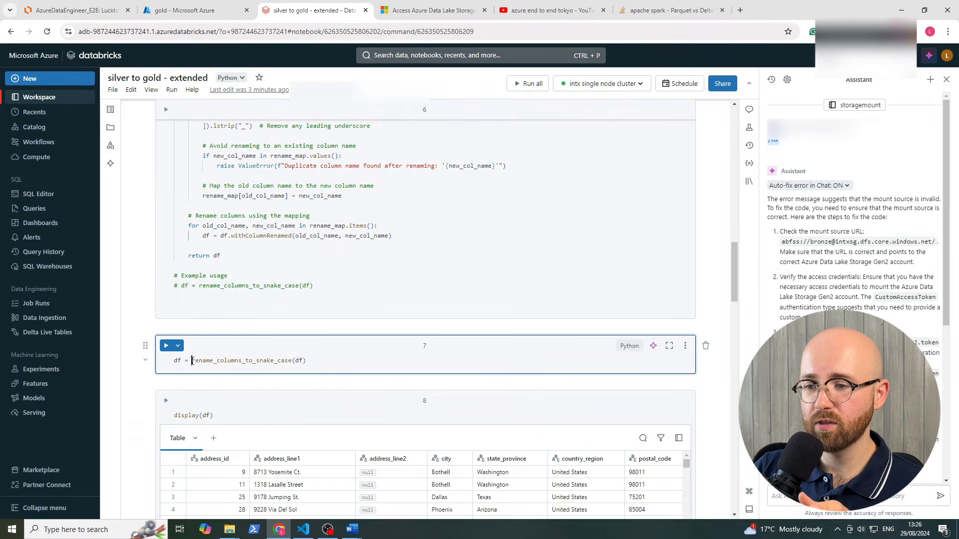
{"action": "left_click_drag", "start_coordinate": [192, 360], "coordinate": [306, 361]}
{"action": "left_click_drag", "start_coordinate": [189, 361], "coordinate": [165, 362]}
{"action": "double_click", "coordinate": [178, 361]}
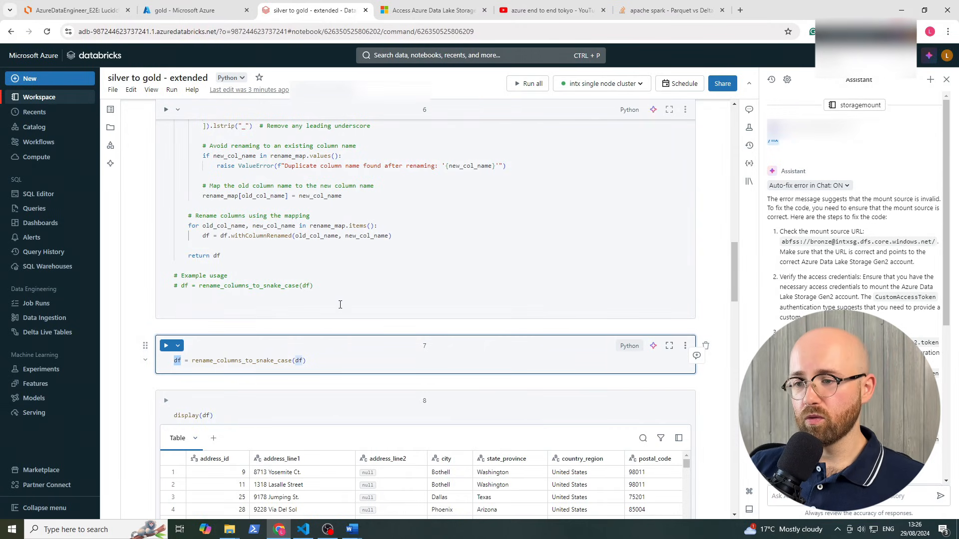
{"action": "scroll", "coordinate": [329, 325], "scroll_direction": "down", "scroll_amount": 3}
{"action": "scroll", "coordinate": [223, 202], "scroll_direction": "up", "scroll_amount": 8}
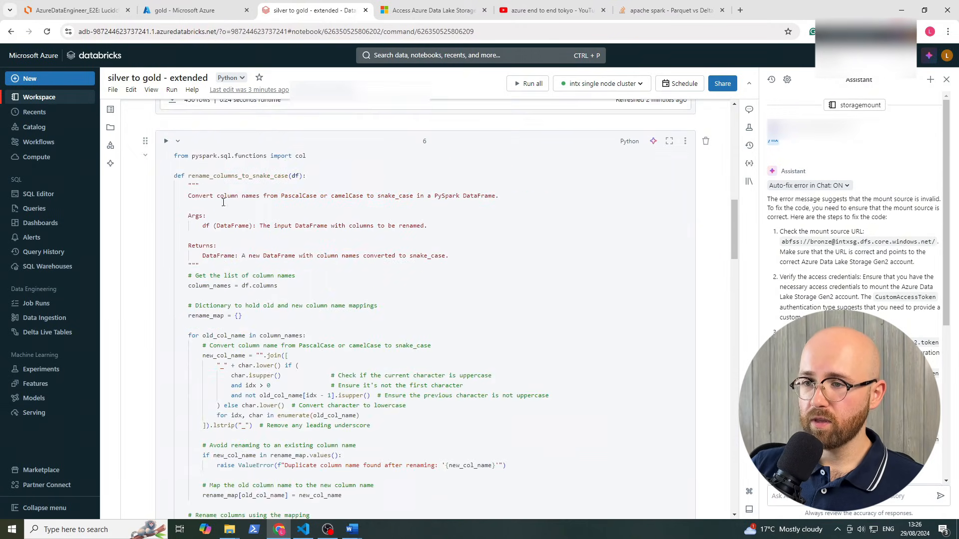
Run the snake_case function definition and apply it to df
{"action": "left_click", "coordinate": [166, 141]}
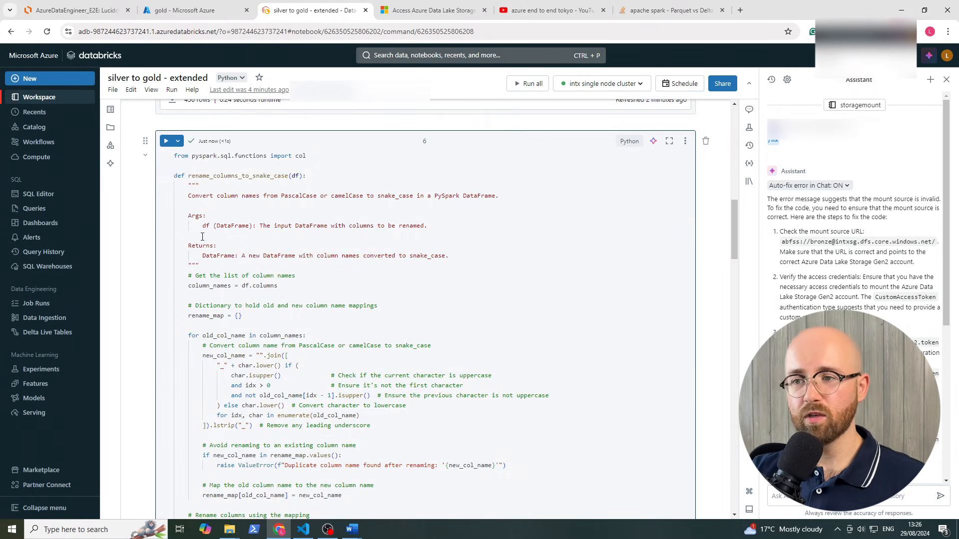
{"action": "scroll", "coordinate": [258, 251], "scroll_direction": "down", "scroll_amount": 1}
{"action": "scroll", "coordinate": [258, 252], "scroll_direction": "down", "scroll_amount": 6}
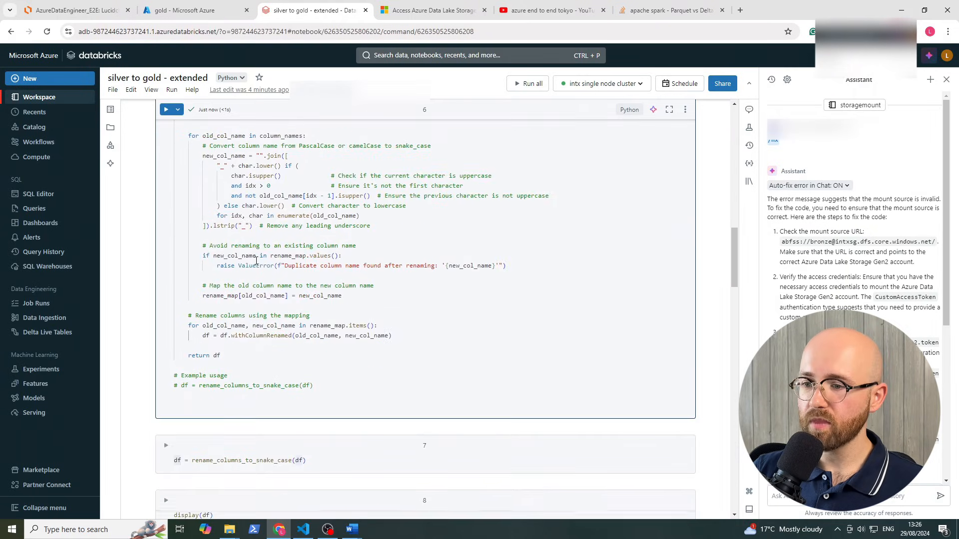
{"action": "left_click", "coordinate": [166, 299]}
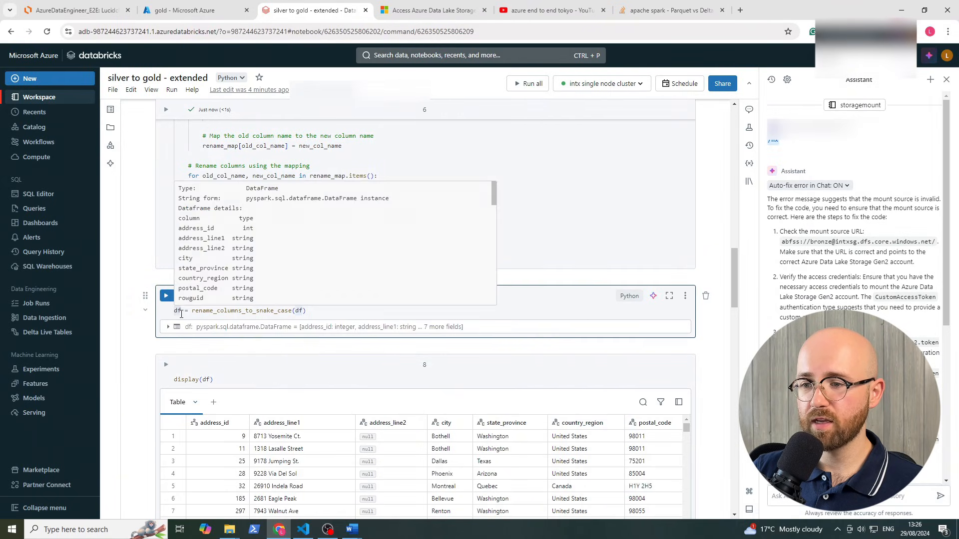
{"action": "left_click", "coordinate": [335, 158]}
Display the 450-row Address table and inspect its address_line1 column
{"action": "scroll", "coordinate": [326, 175], "scroll_direction": "down", "scroll_amount": 4}
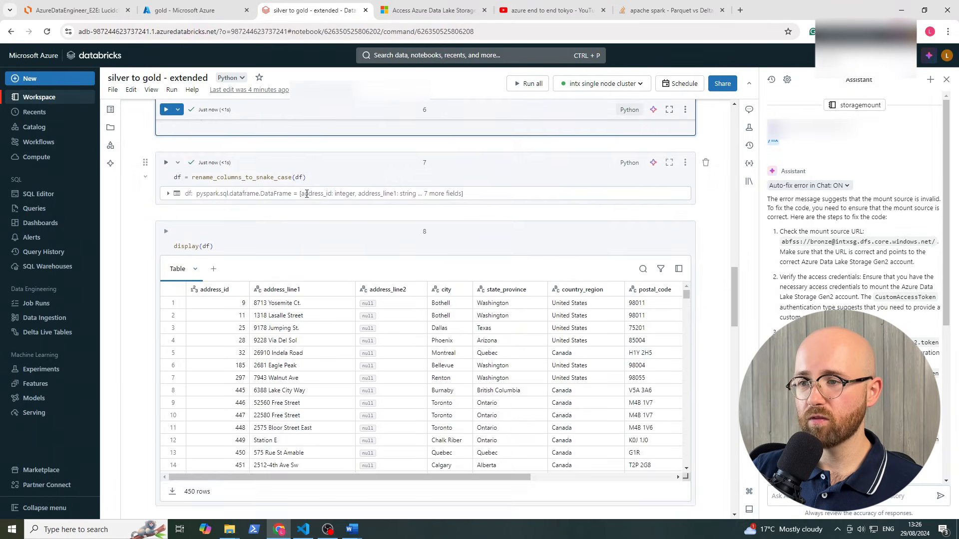
{"action": "scroll", "coordinate": [319, 185], "scroll_direction": "up", "scroll_amount": 7}
{"action": "scroll", "coordinate": [310, 195], "scroll_direction": "down", "scroll_amount": 5}
{"action": "scroll", "coordinate": [306, 197], "scroll_direction": "down", "scroll_amount": 1}
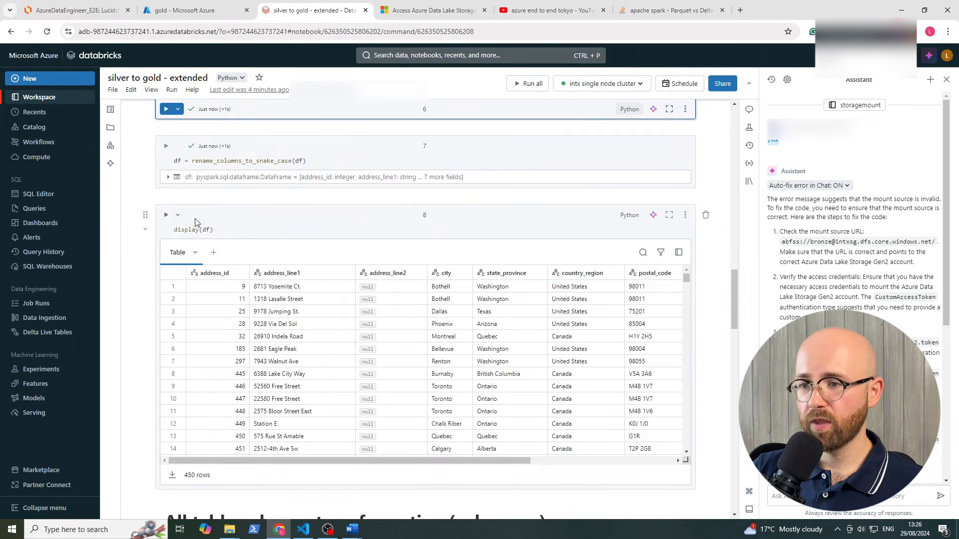
{"action": "left_click", "coordinate": [167, 215]}
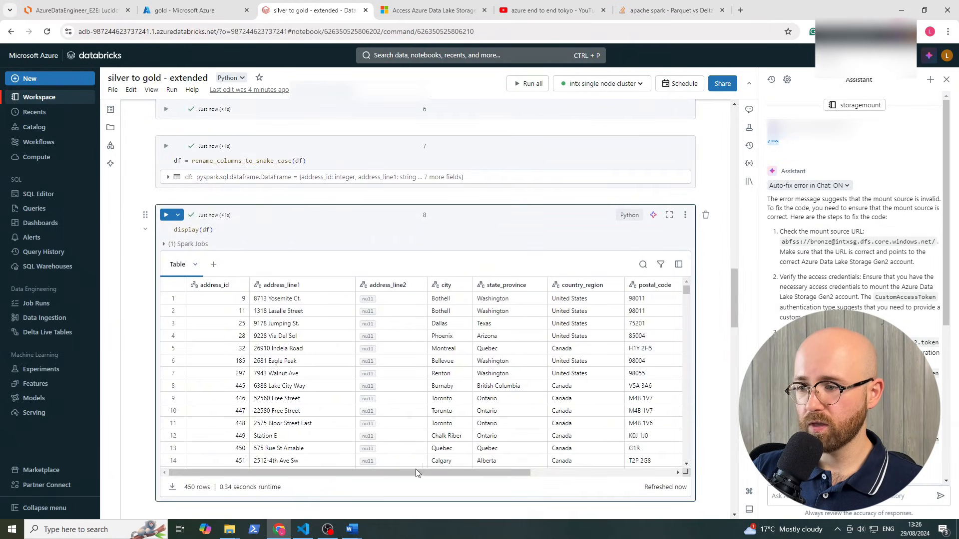
{"action": "left_click", "coordinate": [283, 289]}
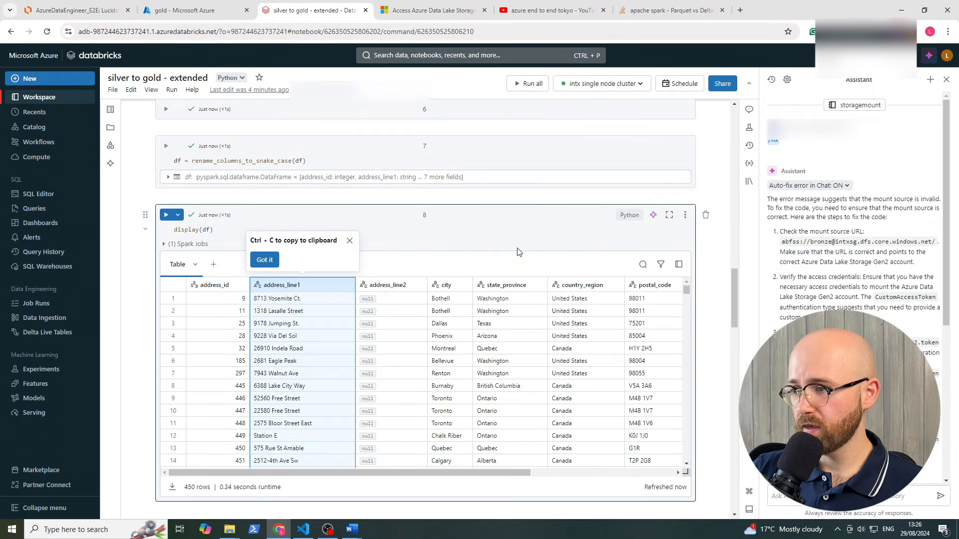
{"action": "left_click", "coordinate": [584, 244]}
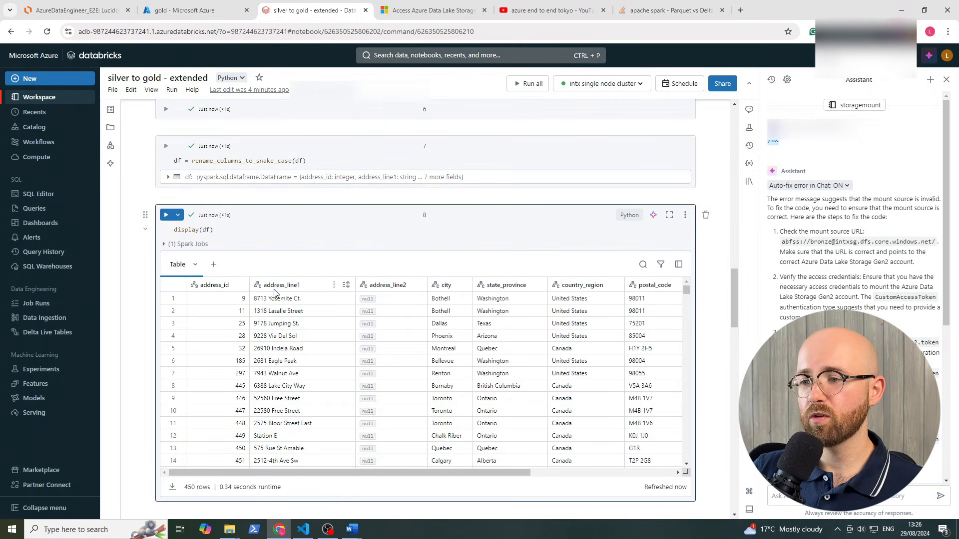
{"action": "scroll", "coordinate": [393, 313], "scroll_direction": "down", "scroll_amount": 2}
{"action": "scroll", "coordinate": [393, 312], "scroll_direction": "up", "scroll_amount": 2}
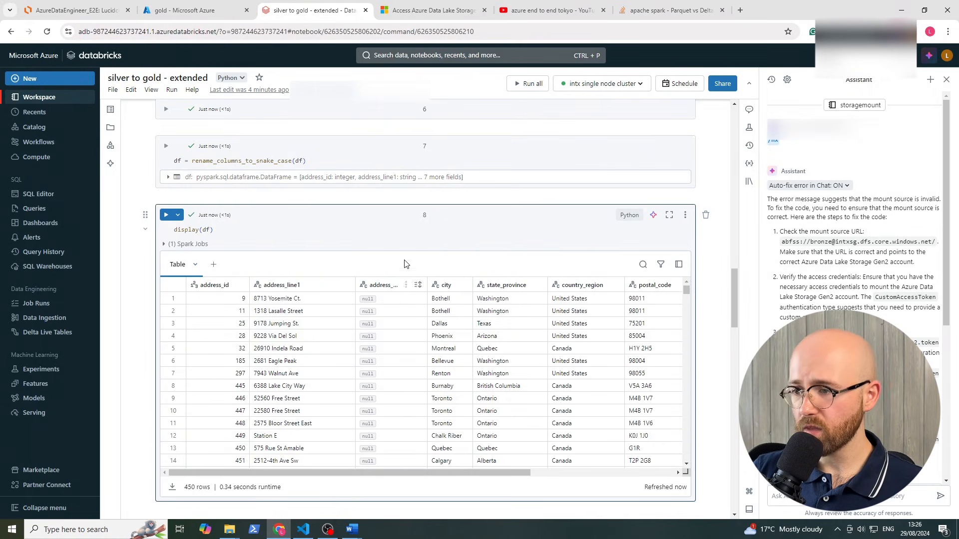
{"action": "scroll", "coordinate": [486, 389], "scroll_direction": "down", "scroll_amount": 3}
Rerun the /mnt/silver/SalesLT folder listing and show the collected folder output
{"action": "scroll", "coordinate": [486, 389], "scroll_direction": "down", "scroll_amount": 3}
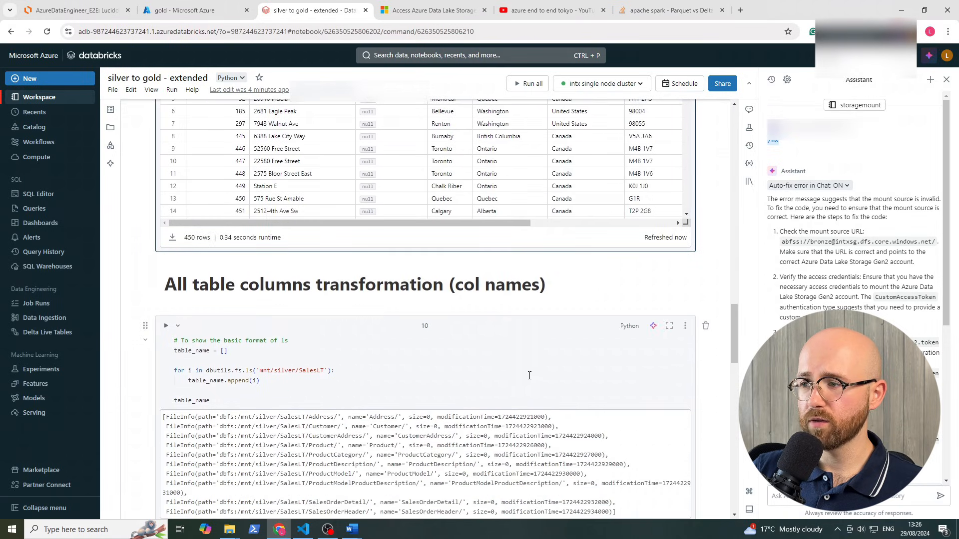
{"action": "scroll", "coordinate": [455, 330], "scroll_direction": "down", "scroll_amount": 1}
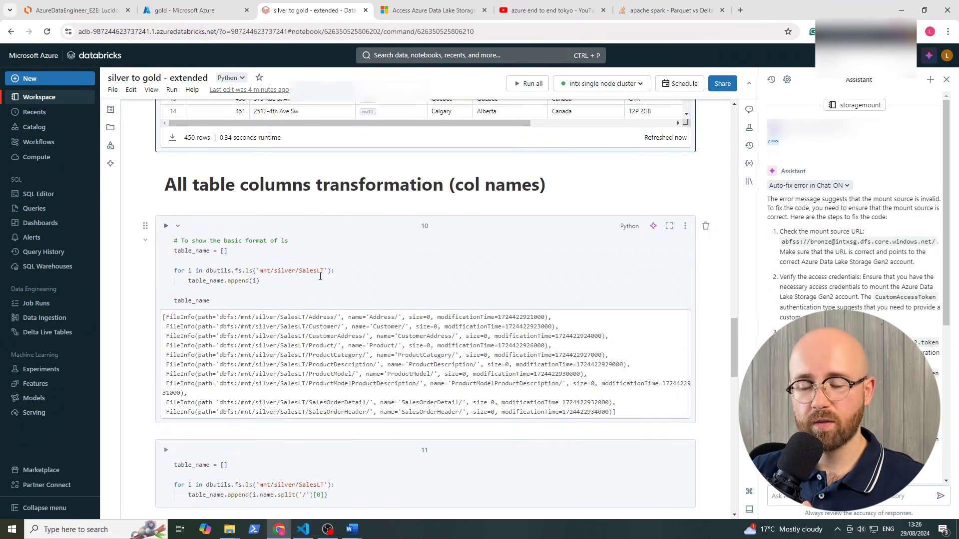
{"action": "left_click", "coordinate": [293, 269]}
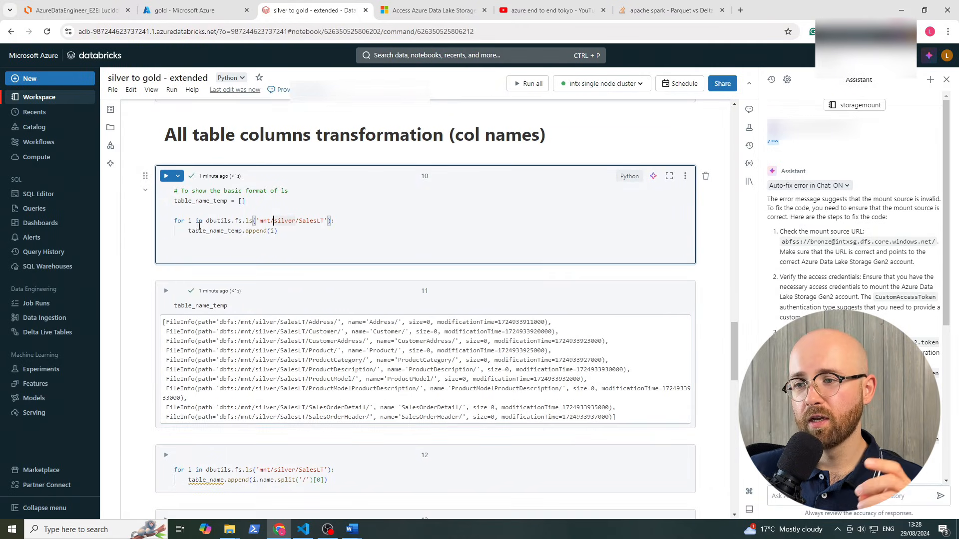
{"action": "double_click", "coordinate": [200, 200]}
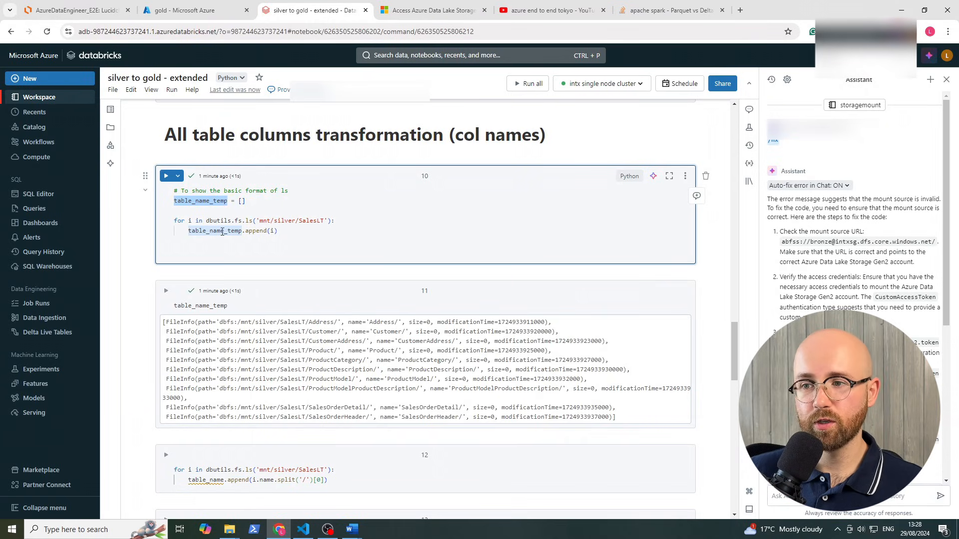
{"action": "left_click", "coordinate": [229, 221]}
{"action": "left_click", "coordinate": [165, 176]}
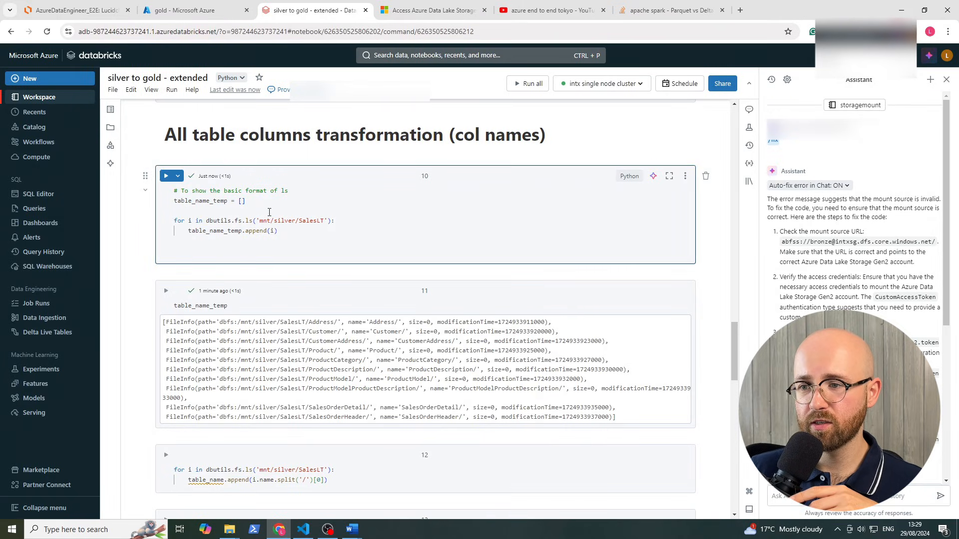
{"action": "double_click", "coordinate": [215, 221]}
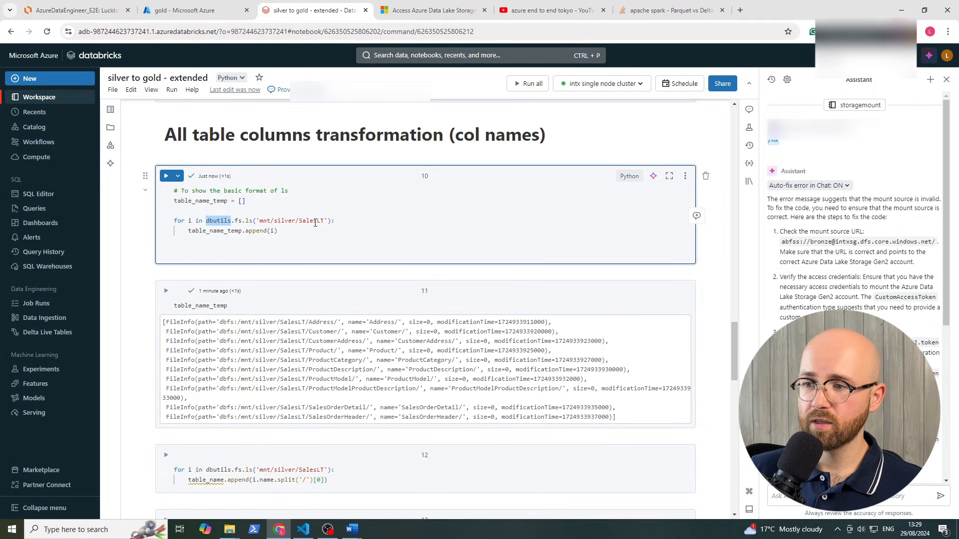
{"action": "left_click", "coordinate": [167, 291]}
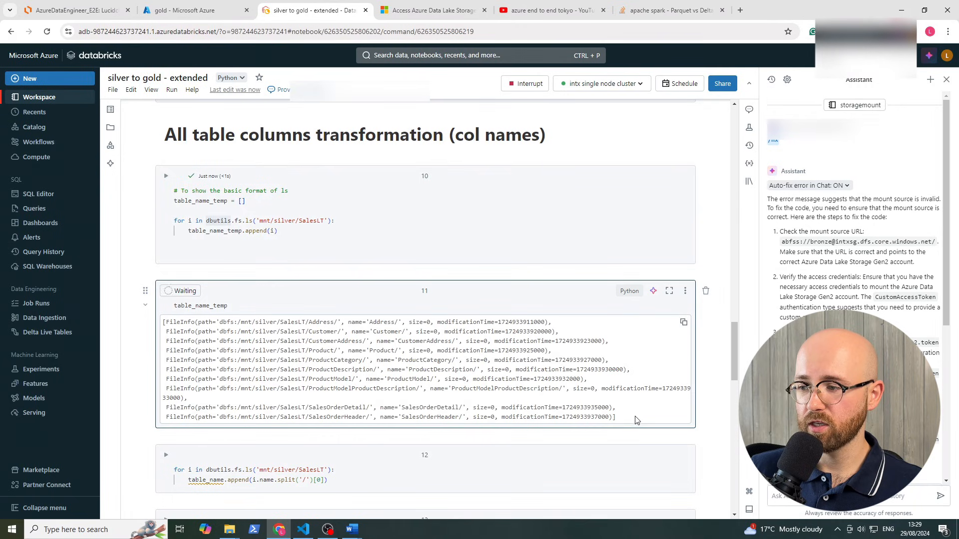
{"action": "left_click_drag", "start_coordinate": [636, 419], "coordinate": [163, 320]}
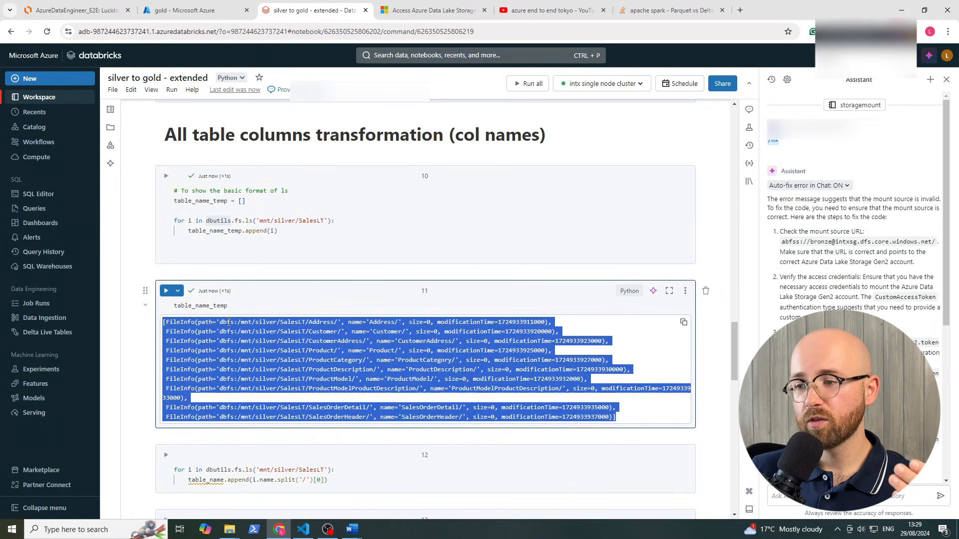
{"action": "left_click", "coordinate": [304, 324]}
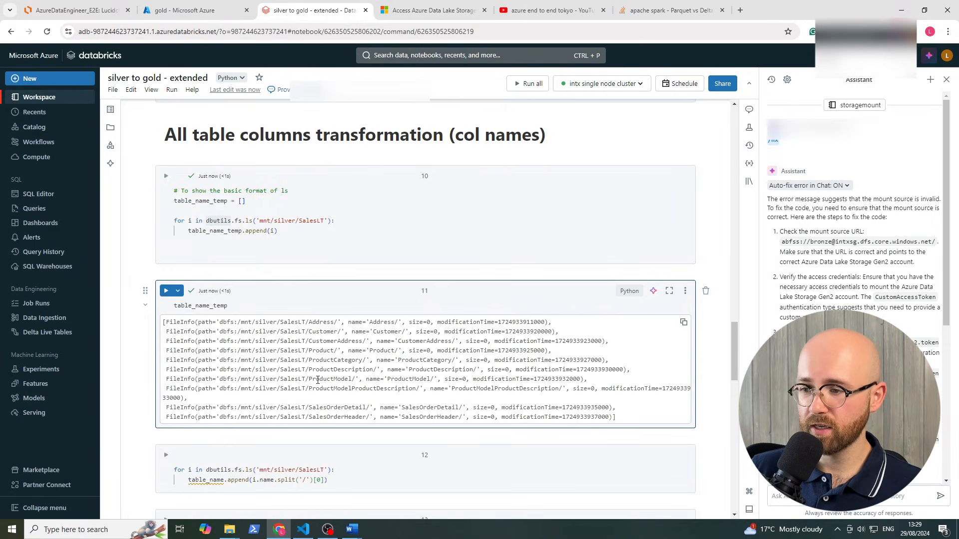
{"action": "scroll", "coordinate": [420, 291], "scroll_direction": "up", "scroll_amount": 2}
{"action": "scroll", "coordinate": [400, 293], "scroll_direction": "down", "scroll_amount": 3}
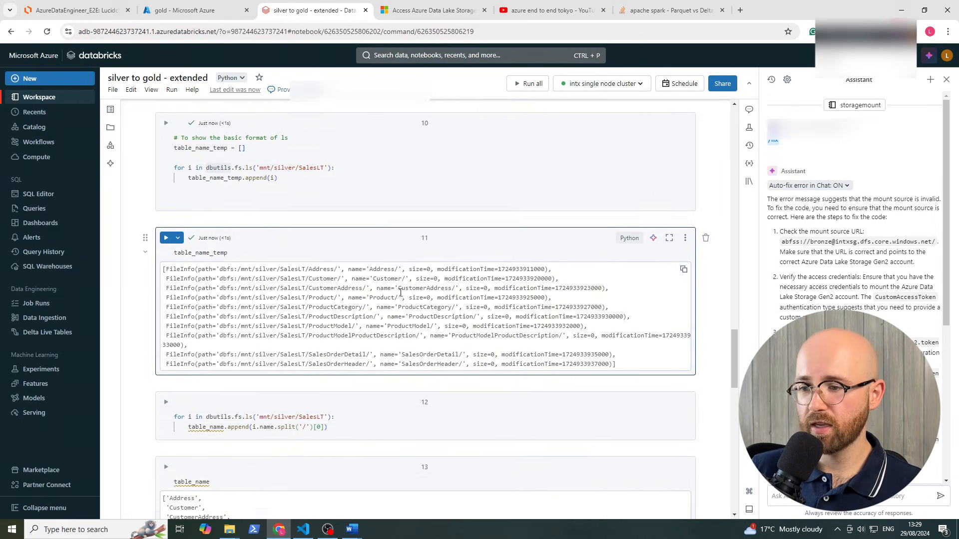
{"action": "scroll", "coordinate": [400, 293], "scroll_direction": "down", "scroll_amount": 1}
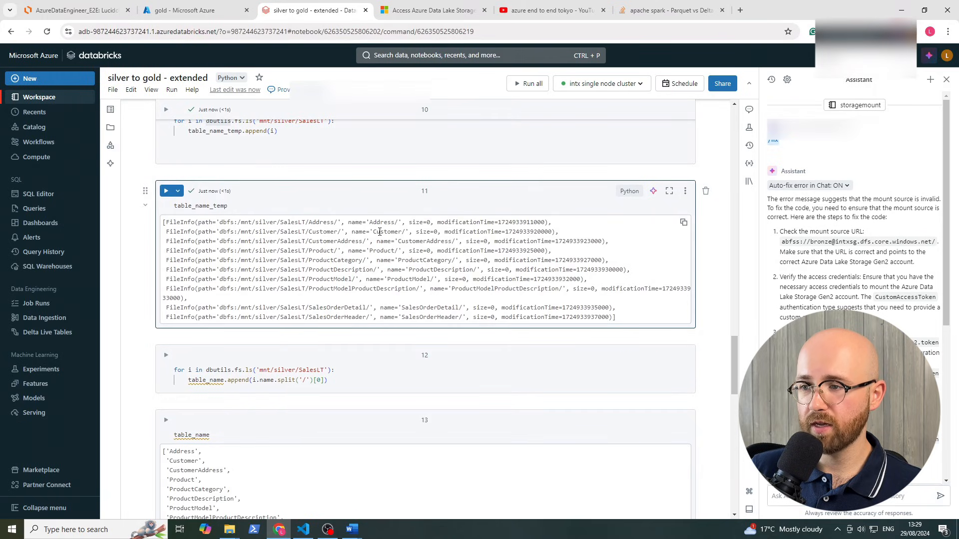
{"action": "double_click", "coordinate": [380, 223]}
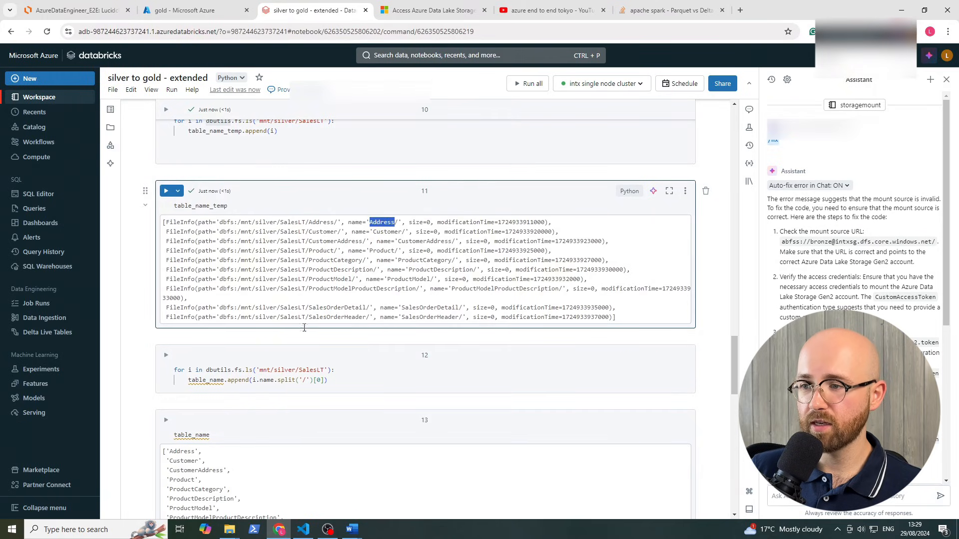
Add table_name = [] above the loop, rebuild the list and show its ten tables
{"action": "left_click", "coordinate": [175, 369]}
{"action": "key", "text": "Return"}
{"action": "key", "text": "Return"}
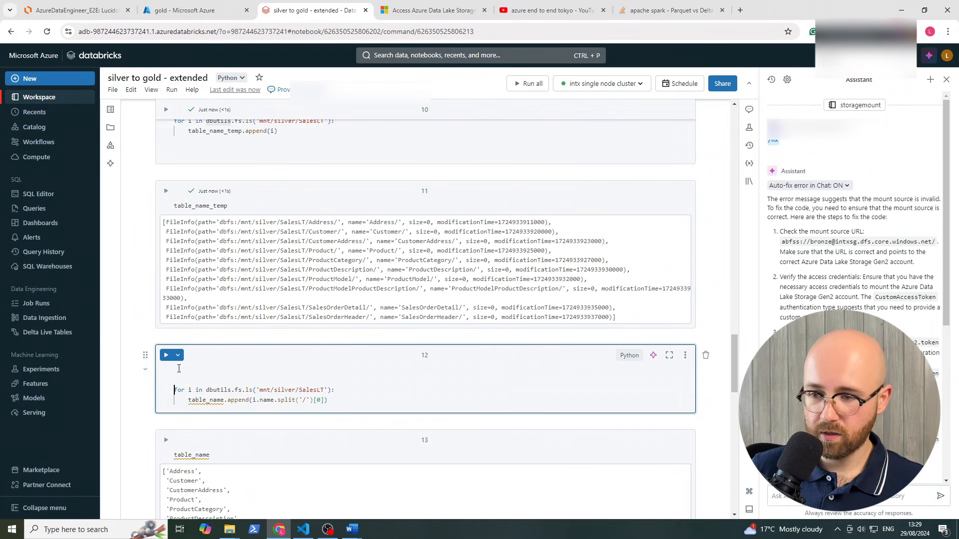
{"action": "key", "text": "Up"}
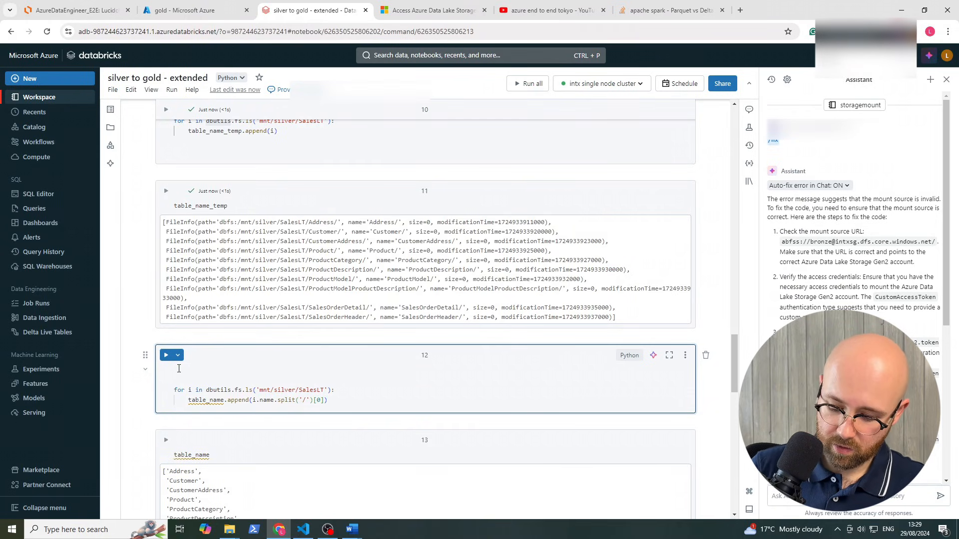
{"action": "type", "text": "table_name"}
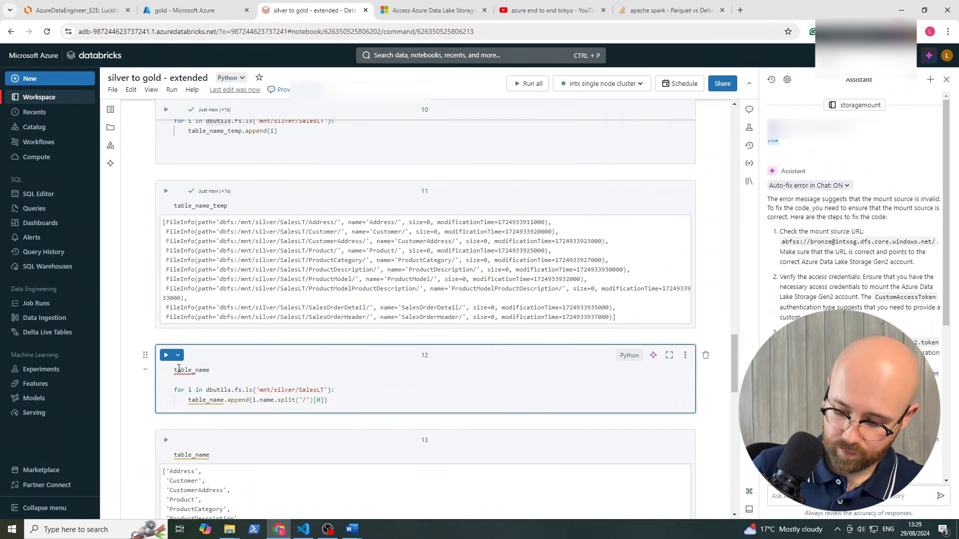
{"action": "type", "text": " = ["}
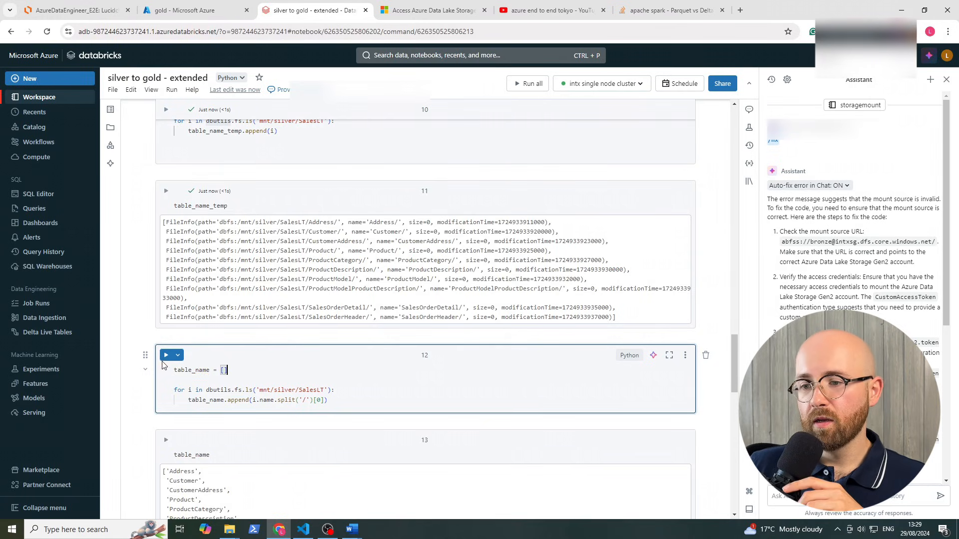
{"action": "left_click", "coordinate": [166, 355]}
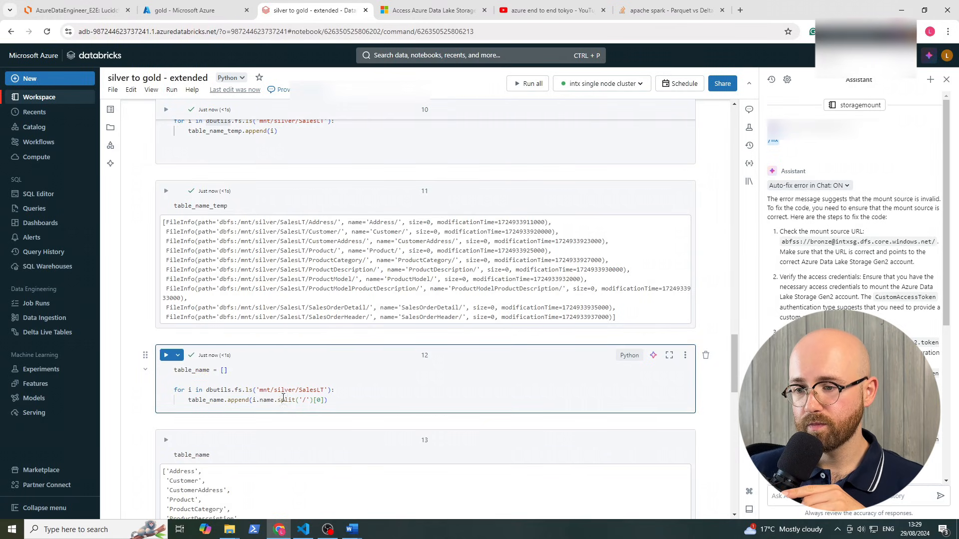
{"action": "scroll", "coordinate": [249, 394], "scroll_direction": "up", "scroll_amount": 2}
{"action": "scroll", "coordinate": [190, 392], "scroll_direction": "down", "scroll_amount": 3}
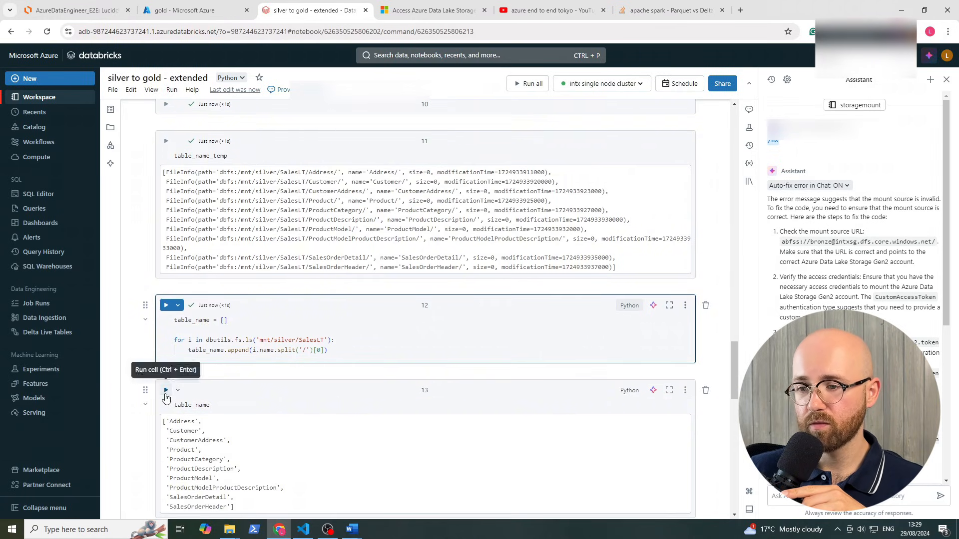
{"action": "left_click", "coordinate": [166, 390]}
{"action": "scroll", "coordinate": [185, 323], "scroll_direction": "down", "scroll_amount": 2}
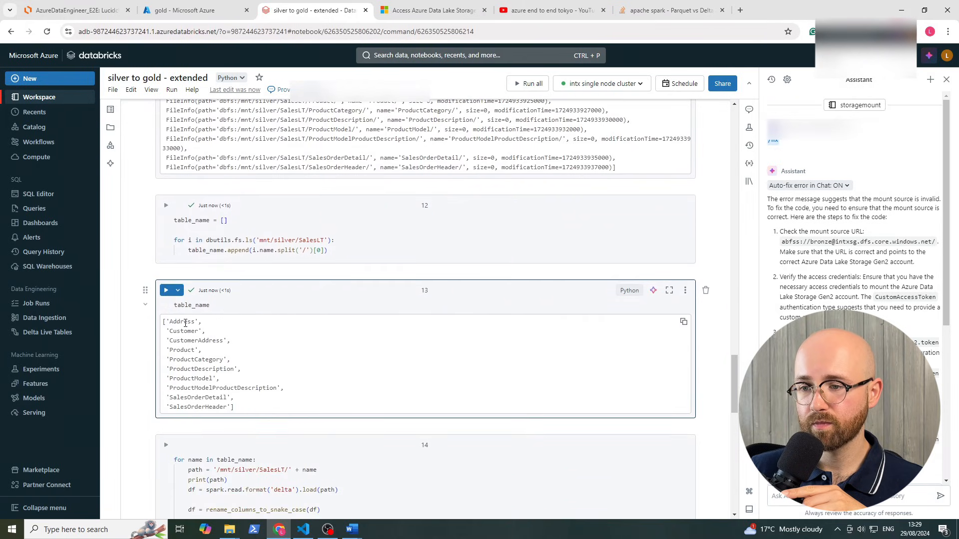
{"action": "left_click_drag", "start_coordinate": [175, 324], "coordinate": [244, 407]}
{"action": "left_click", "coordinate": [245, 408]}
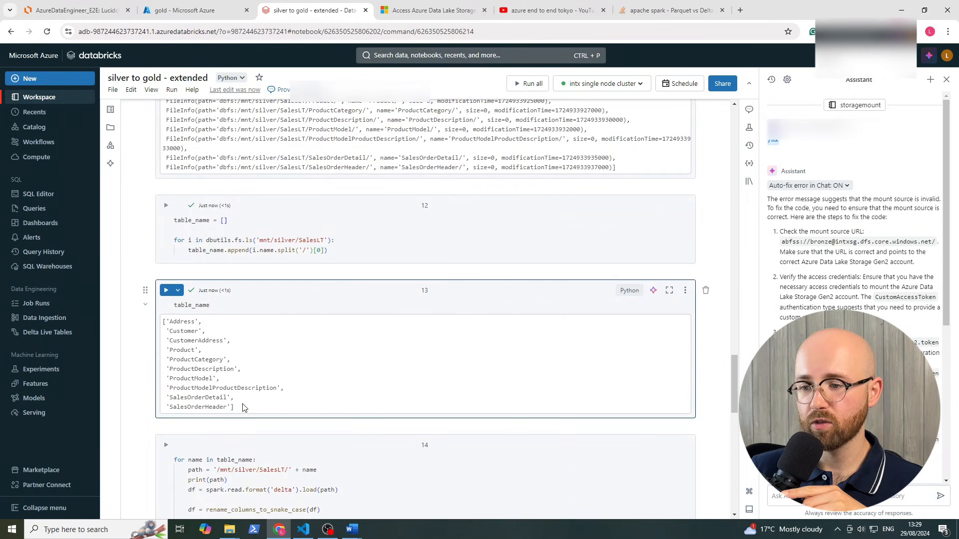
{"action": "scroll", "coordinate": [244, 407], "scroll_direction": "down", "scroll_amount": 2}
{"action": "scroll", "coordinate": [244, 408], "scroll_direction": "down", "scroll_amount": 3}
{"action": "scroll", "coordinate": [224, 382], "scroll_direction": "up", "scroll_amount": 1}
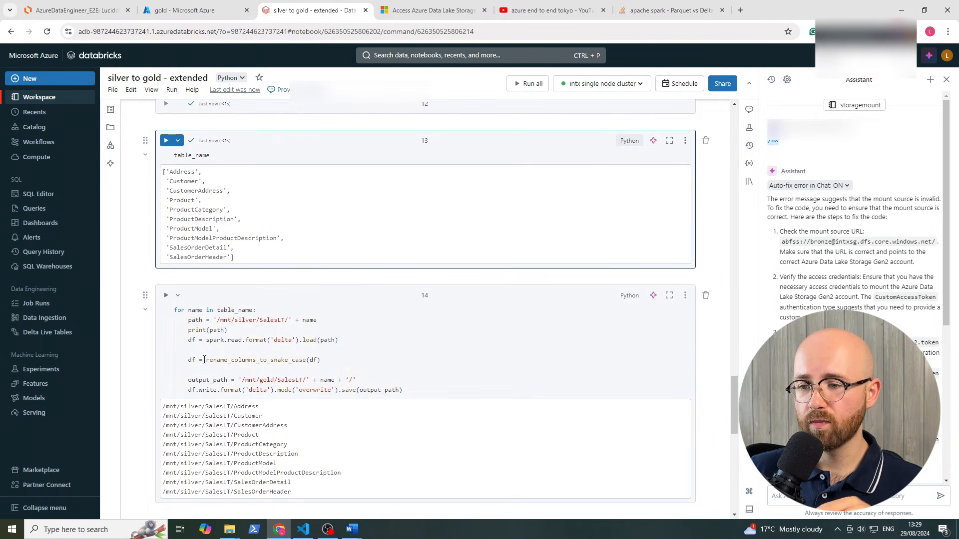
{"action": "left_click", "coordinate": [185, 362]}
{"action": "left_click_drag", "start_coordinate": [184, 362], "coordinate": [321, 360]}
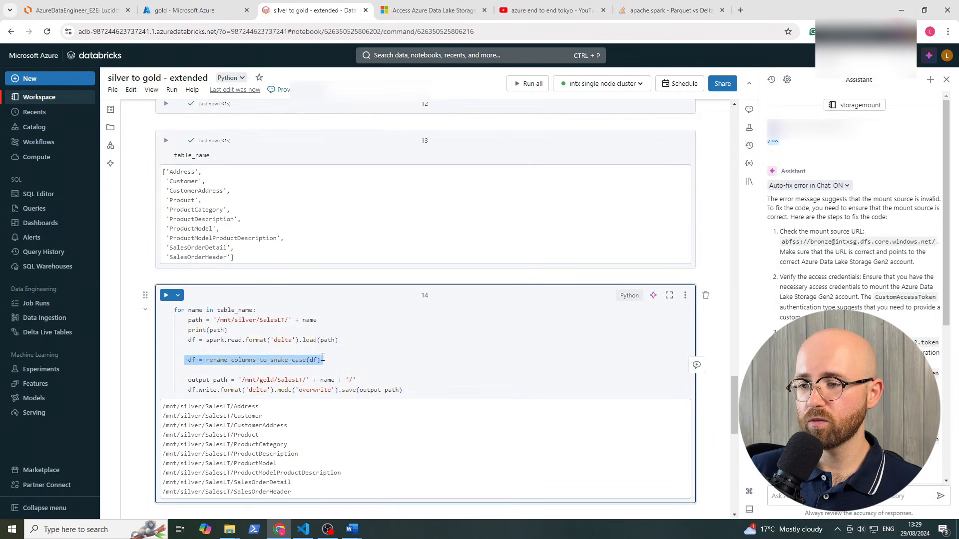
{"action": "left_click", "coordinate": [321, 360]}
{"action": "double_click", "coordinate": [252, 360]}
{"action": "scroll", "coordinate": [270, 358], "scroll_direction": "up", "scroll_amount": 2}
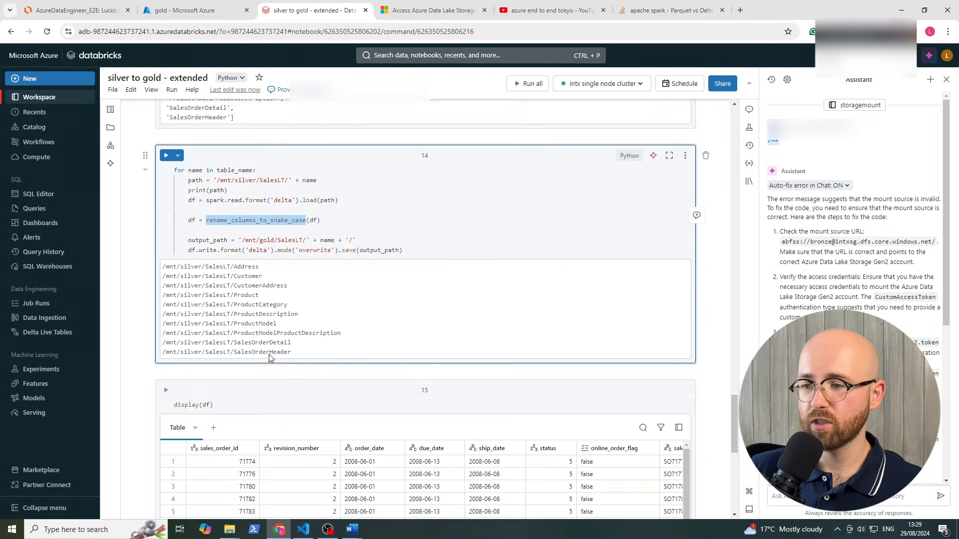
{"action": "scroll", "coordinate": [269, 359], "scroll_direction": "up", "scroll_amount": 20}
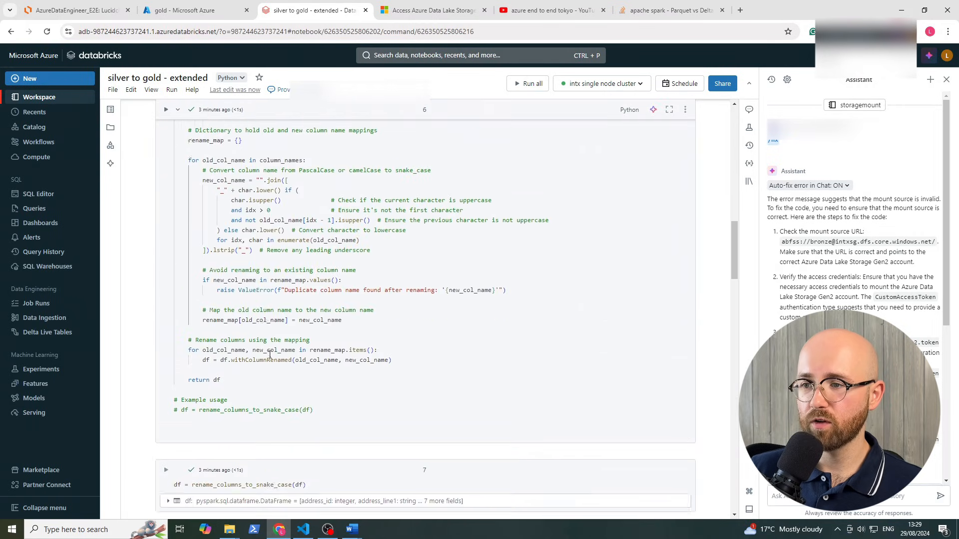
{"action": "scroll", "coordinate": [232, 236], "scroll_direction": "up", "scroll_amount": 1}
{"action": "scroll", "coordinate": [300, 311], "scroll_direction": "up", "scroll_amount": 2}
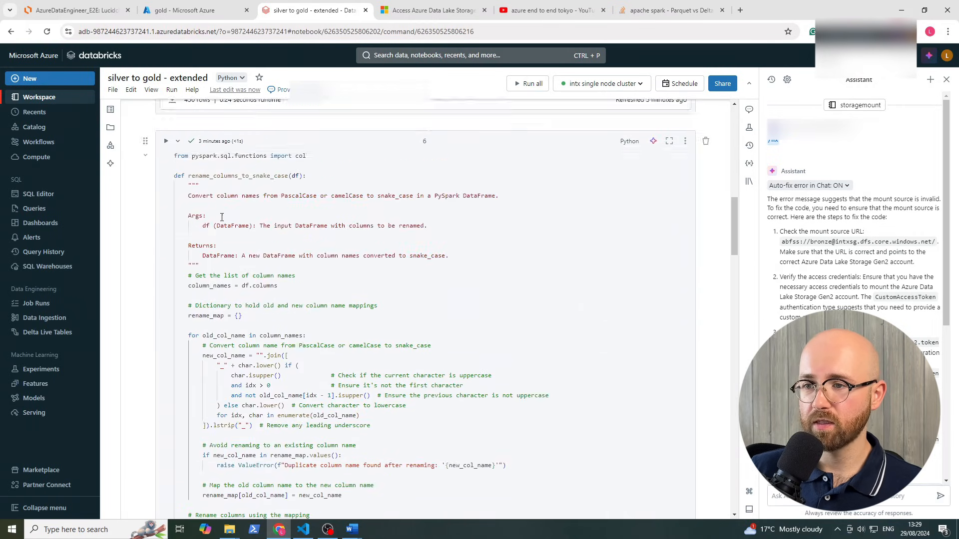
{"action": "double_click", "coordinate": [202, 177]}
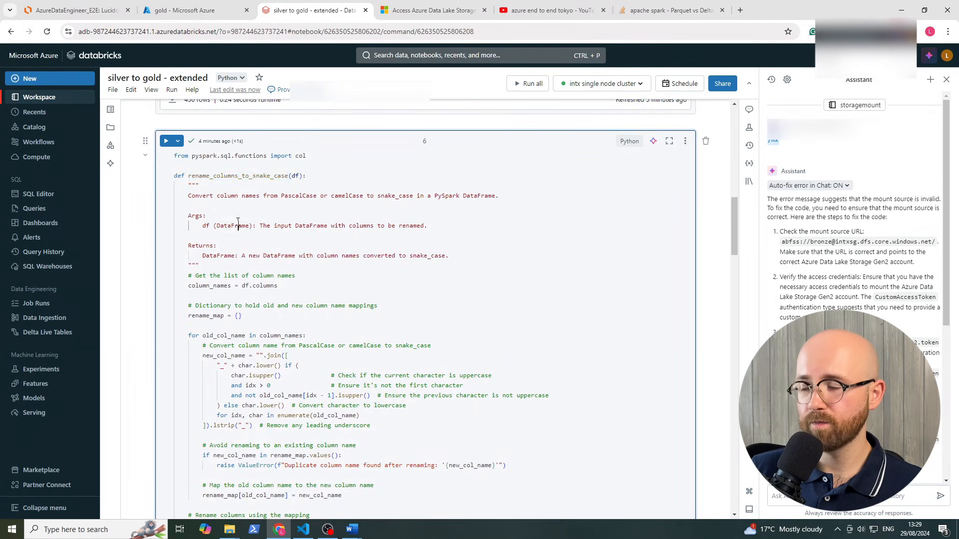
{"action": "scroll", "coordinate": [235, 234], "scroll_direction": "down", "scroll_amount": 20}
{"action": "scroll", "coordinate": [239, 243], "scroll_direction": "down", "scroll_amount": 10}
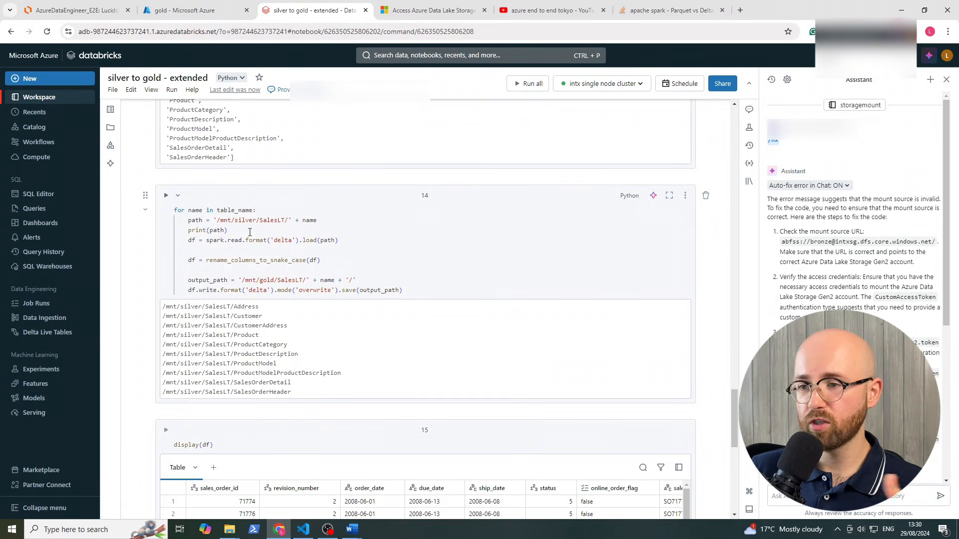
{"action": "left_click_drag", "start_coordinate": [188, 210], "coordinate": [198, 258]}
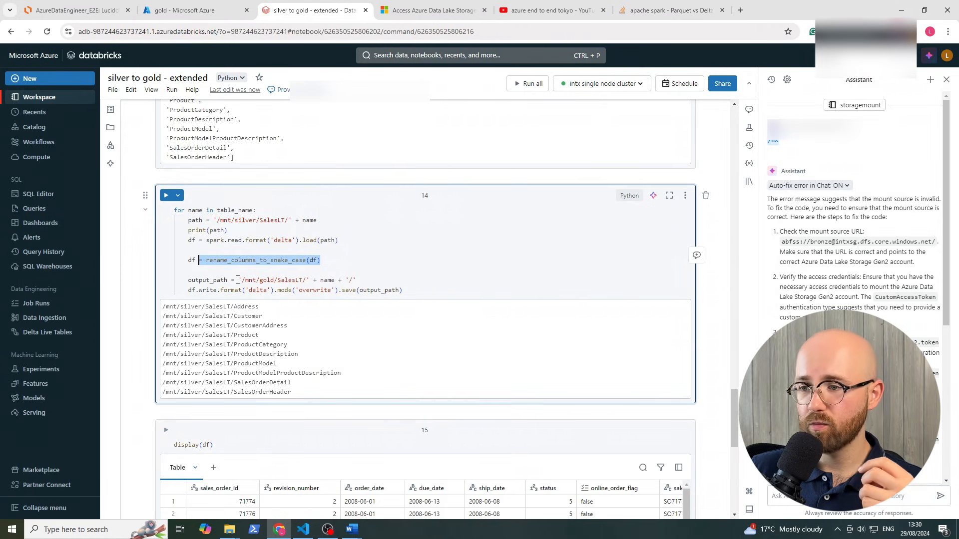
{"action": "double_click", "coordinate": [267, 280]}
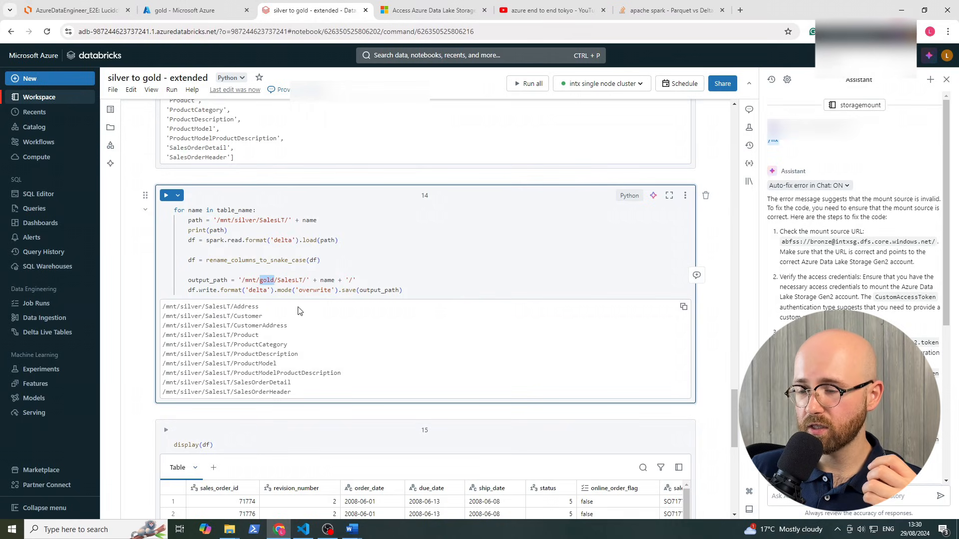
{"action": "left_click_drag", "start_coordinate": [249, 290], "coordinate": [267, 290]}
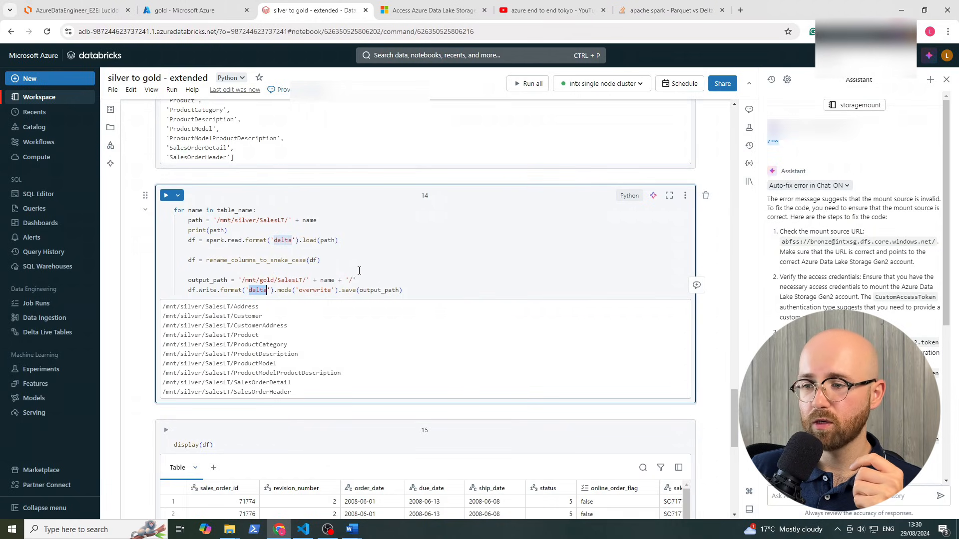
{"action": "left_click", "coordinate": [370, 271]}
{"action": "scroll", "coordinate": [383, 278], "scroll_direction": "down", "scroll_amount": 1}
{"action": "scroll", "coordinate": [383, 282], "scroll_direction": "down", "scroll_amount": 2}
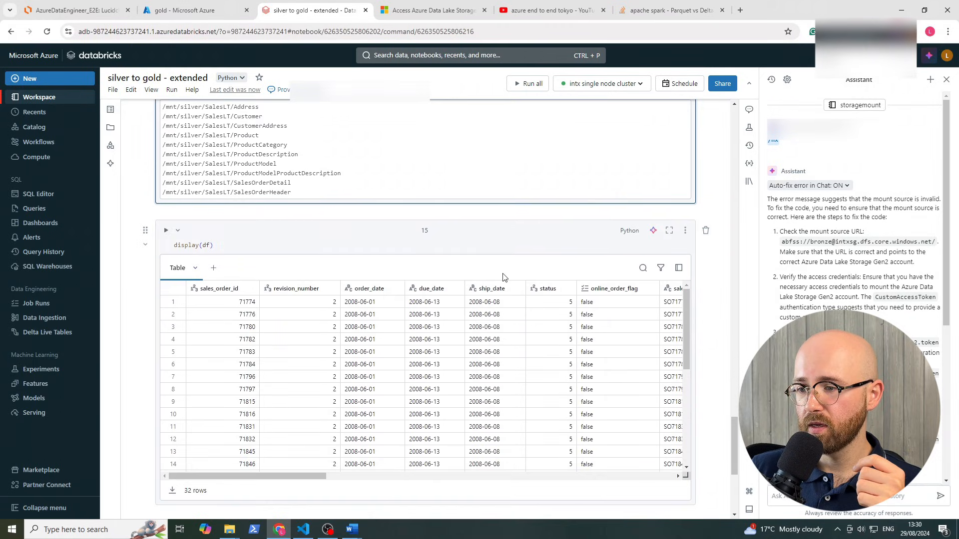
{"action": "scroll", "coordinate": [230, 236], "scroll_direction": "up", "scroll_amount": 4}
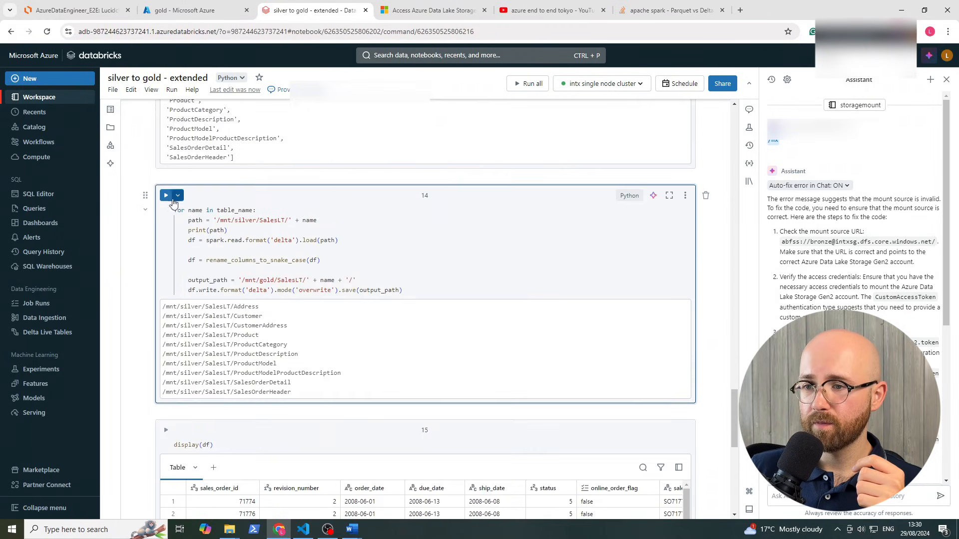
Run the loop writing every SalesLT table to /mnt/gold/SalesLT/ as Delta
{"action": "left_click", "coordinate": [165, 196]}
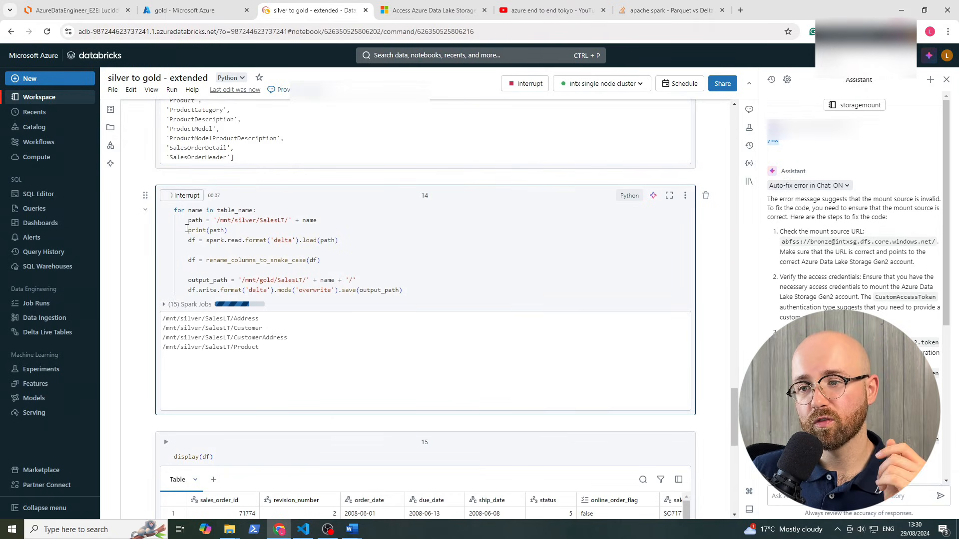
{"action": "left_click_drag", "start_coordinate": [187, 230], "coordinate": [228, 230]}
{"action": "left_click", "coordinate": [220, 231]}
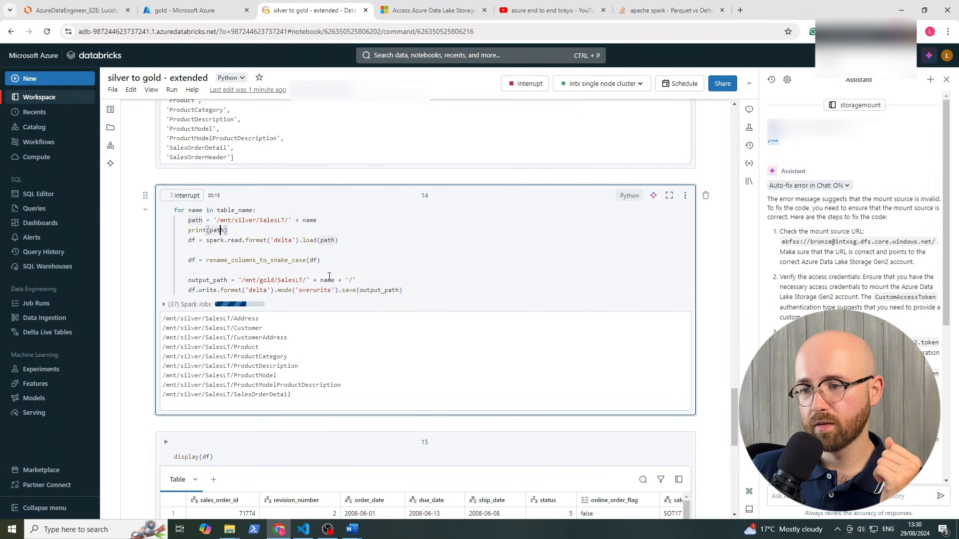
{"action": "left_click", "coordinate": [164, 305]}
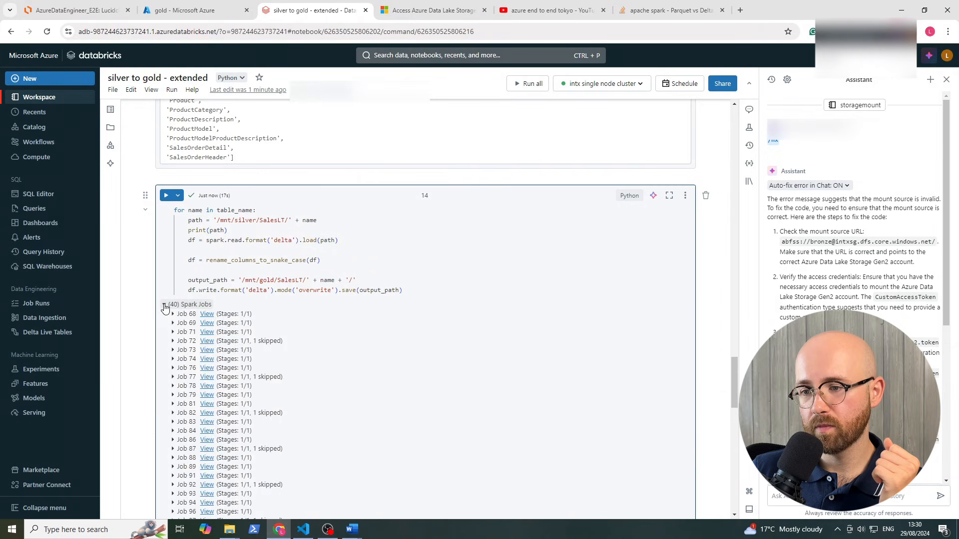
{"action": "left_click", "coordinate": [164, 306]}
{"action": "left_click", "coordinate": [164, 305]}
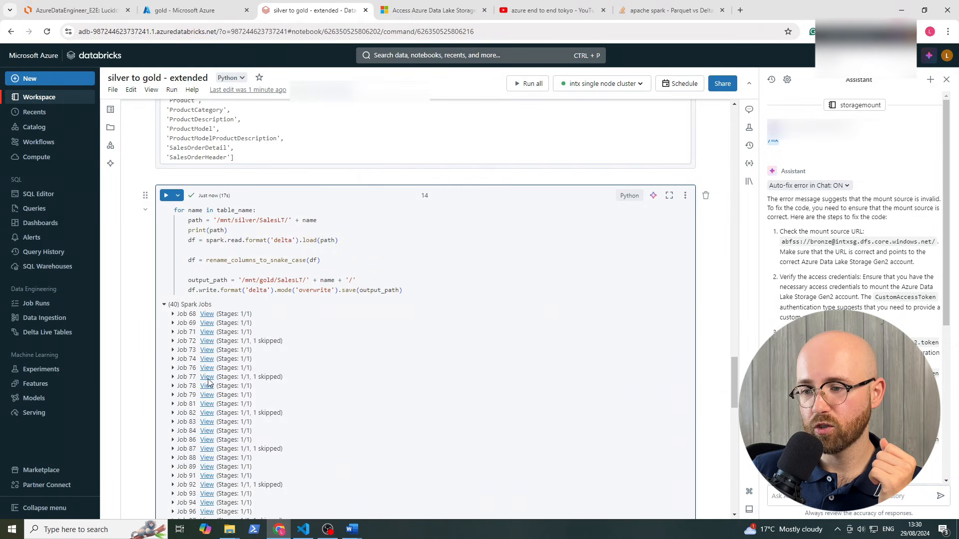
{"action": "left_click", "coordinate": [162, 305]}
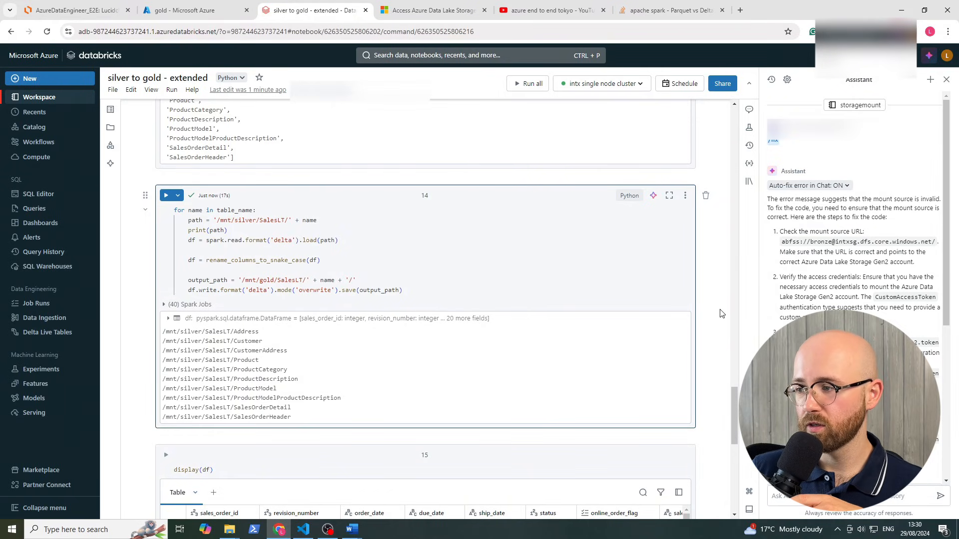
Rerun display(df) to show the final table's 32 rows with snake_case headers
{"action": "scroll", "coordinate": [720, 313], "scroll_direction": "up", "scroll_amount": 3}
{"action": "scroll", "coordinate": [720, 313], "scroll_direction": "down", "scroll_amount": 5}
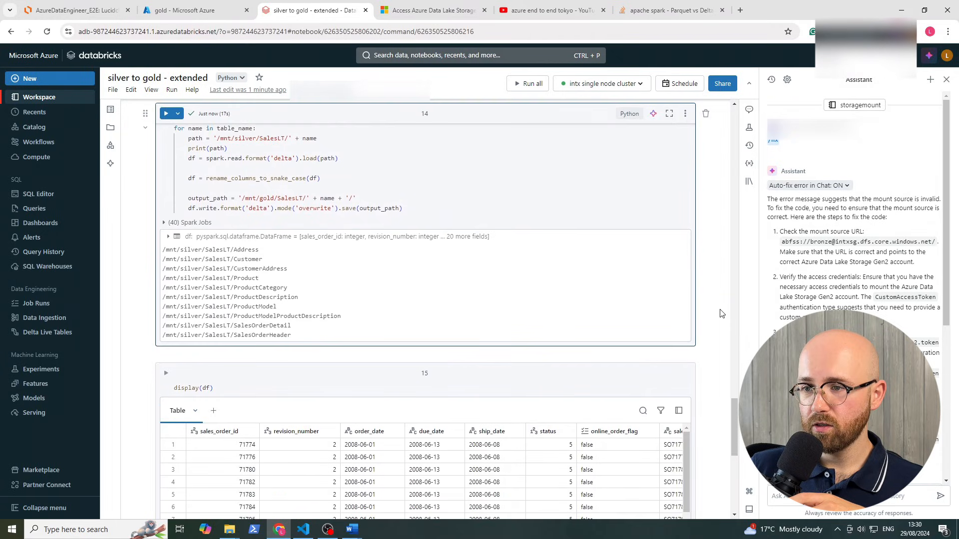
{"action": "scroll", "coordinate": [720, 313], "scroll_direction": "down", "scroll_amount": 3}
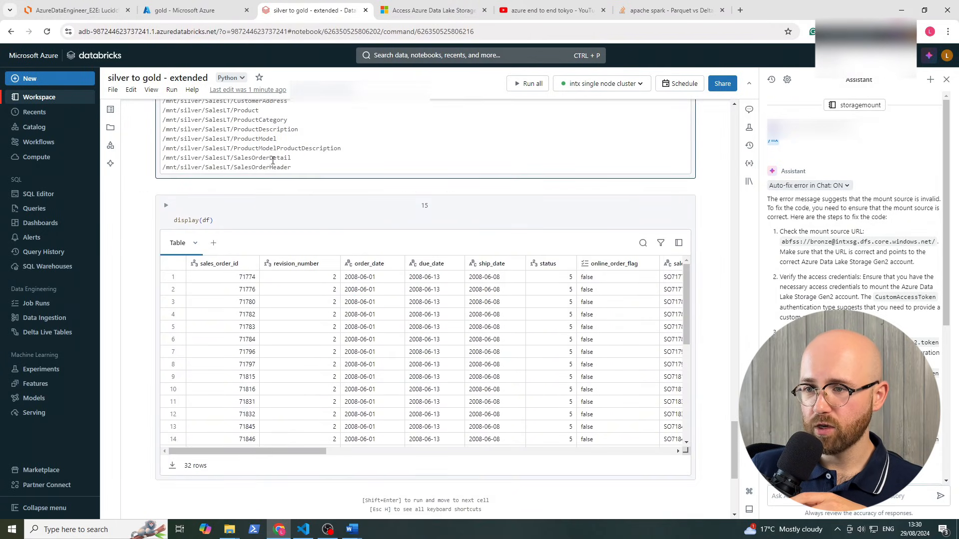
{"action": "left_click", "coordinate": [166, 205]}
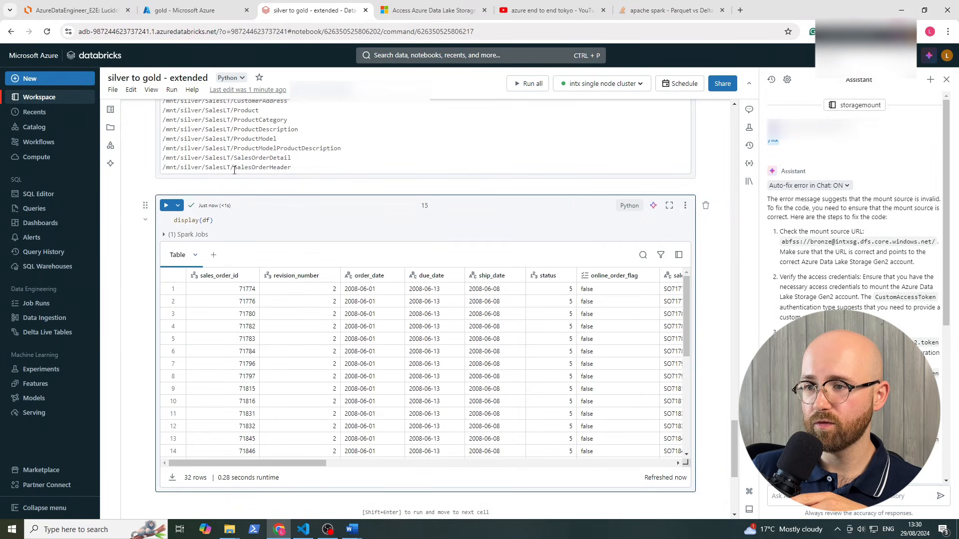
{"action": "left_click_drag", "start_coordinate": [307, 172], "coordinate": [165, 155]}
{"action": "left_click", "coordinate": [179, 169]}
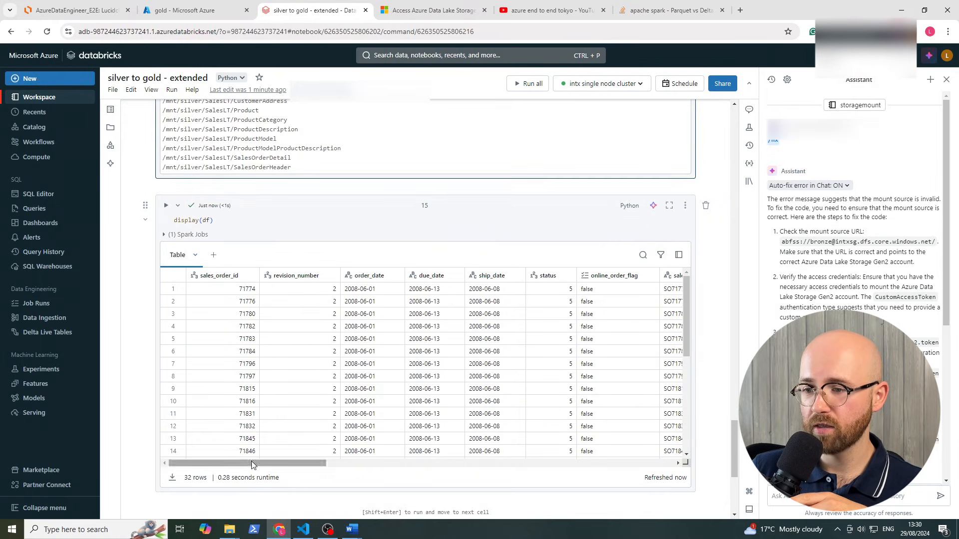
{"action": "left_click_drag", "start_coordinate": [289, 463], "coordinate": [462, 469]}
{"action": "scroll", "coordinate": [136, 185], "scroll_direction": "up", "scroll_amount": 3}
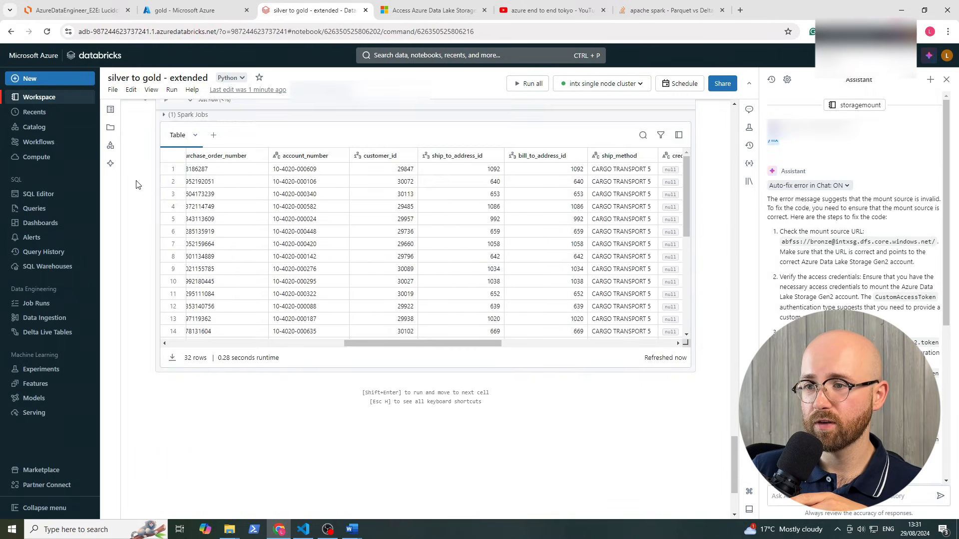
{"action": "scroll", "coordinate": [140, 192], "scroll_direction": "up", "scroll_amount": 2}
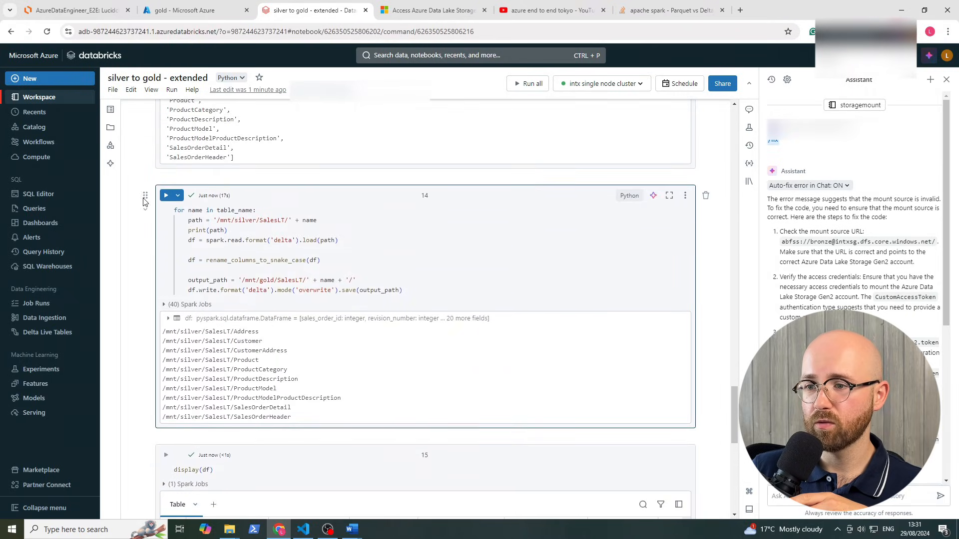
{"action": "left_click", "coordinate": [194, 292]}
{"action": "scroll", "coordinate": [529, 245], "scroll_direction": "down", "scroll_amount": 10}
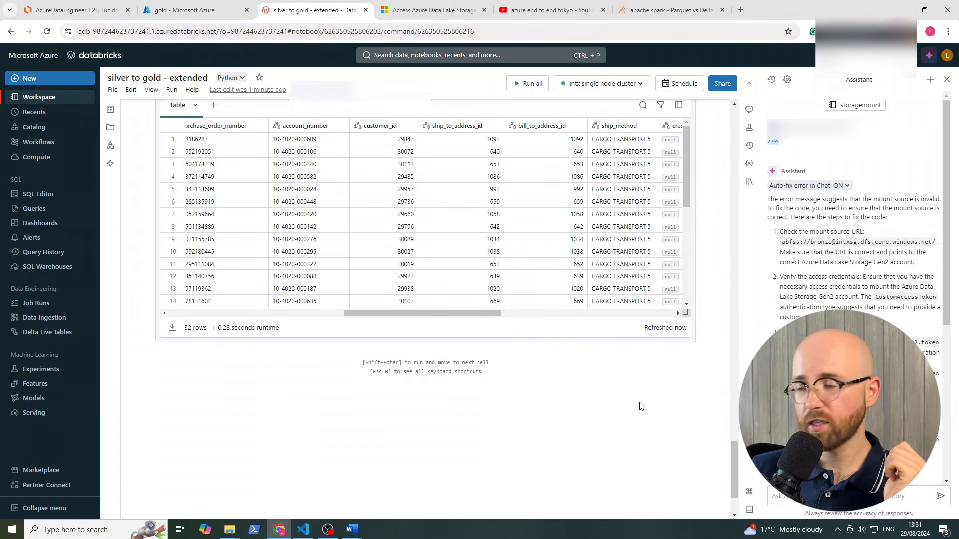
{"action": "scroll", "coordinate": [641, 407], "scroll_direction": "up", "scroll_amount": 8}
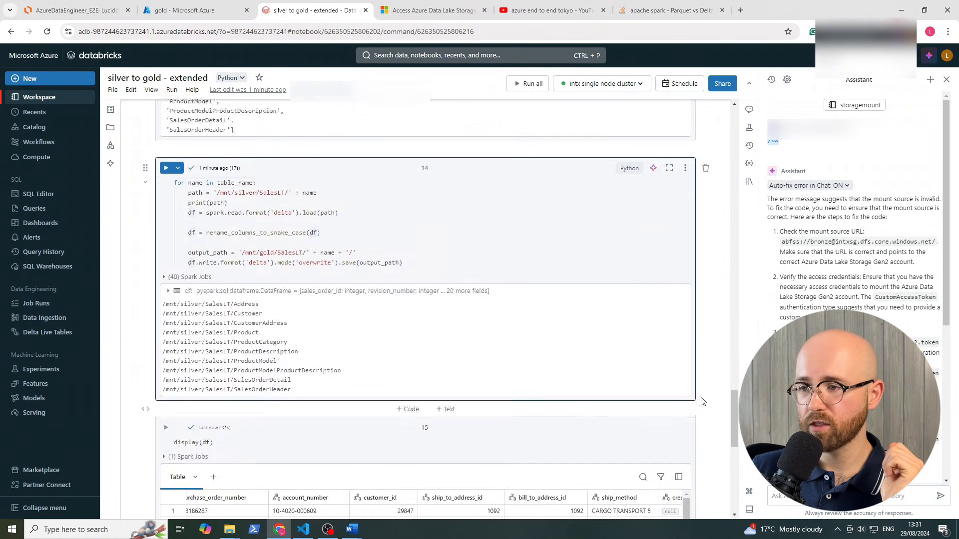
{"action": "scroll", "coordinate": [702, 400], "scroll_direction": "up", "scroll_amount": 20}
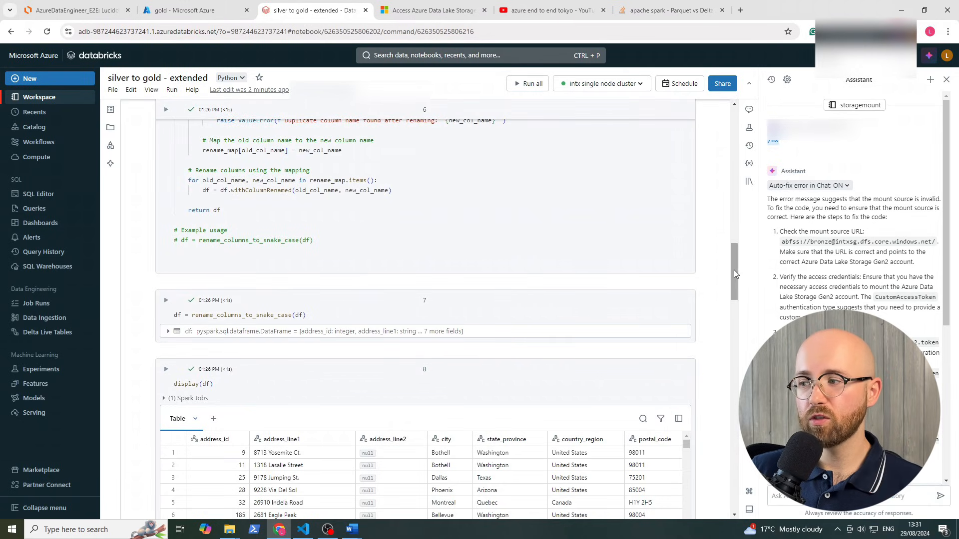
{"action": "left_click_drag", "start_coordinate": [733, 270], "coordinate": [712, 114]}
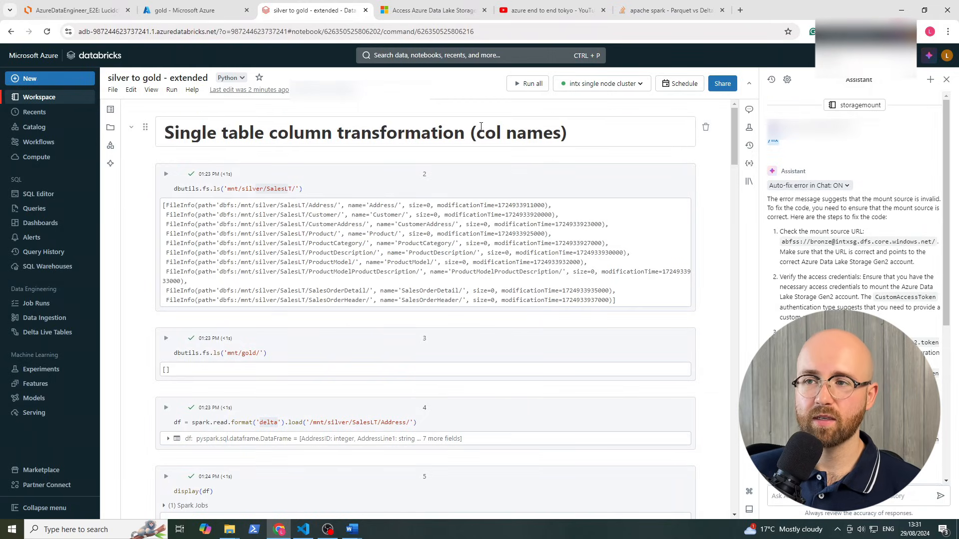
Find the intech-df data factory, launch its studio and open the copy_all_tables pipeline
{"action": "left_click", "coordinate": [182, 14]}
{"action": "left_click", "coordinate": [378, 52]}
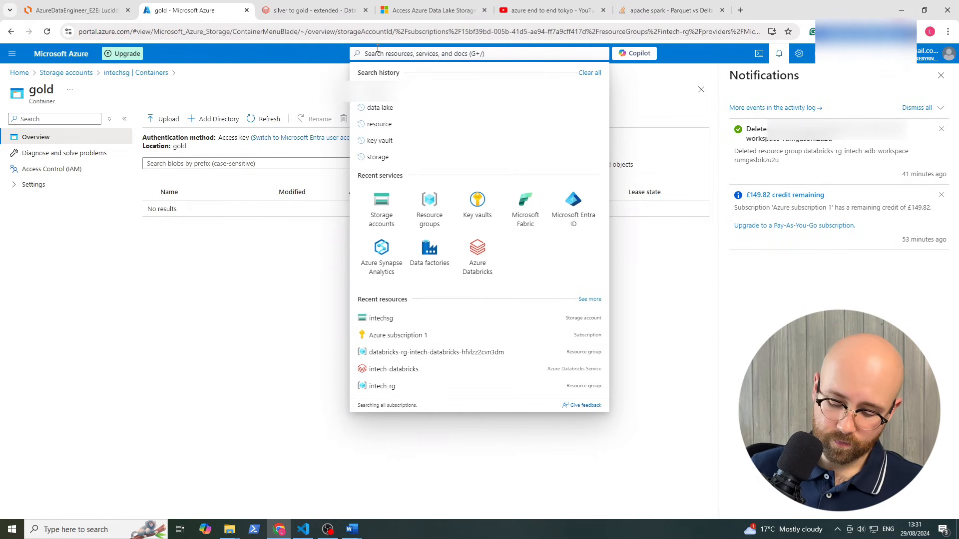
{"action": "type", "text": "data fact"}
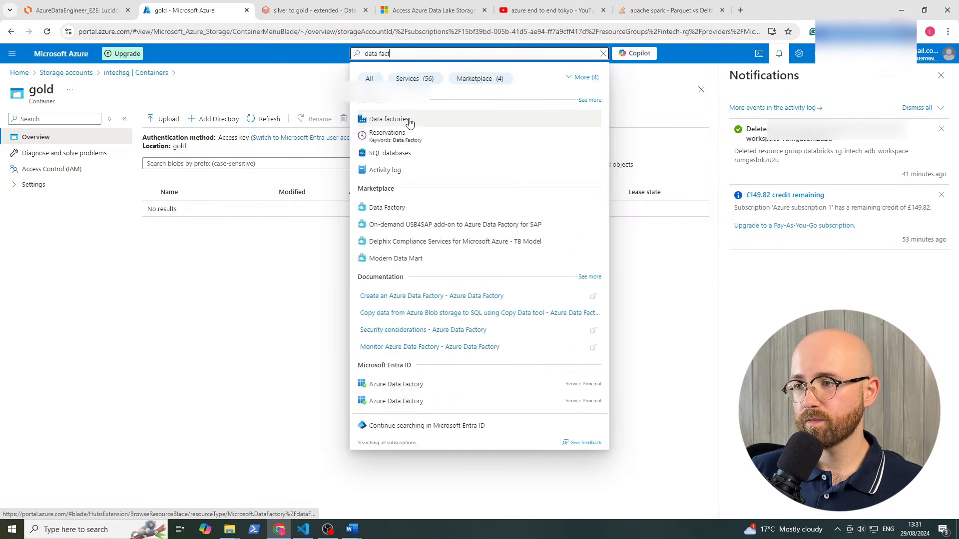
{"action": "left_click", "coordinate": [411, 120]}
{"action": "left_click", "coordinate": [49, 199]}
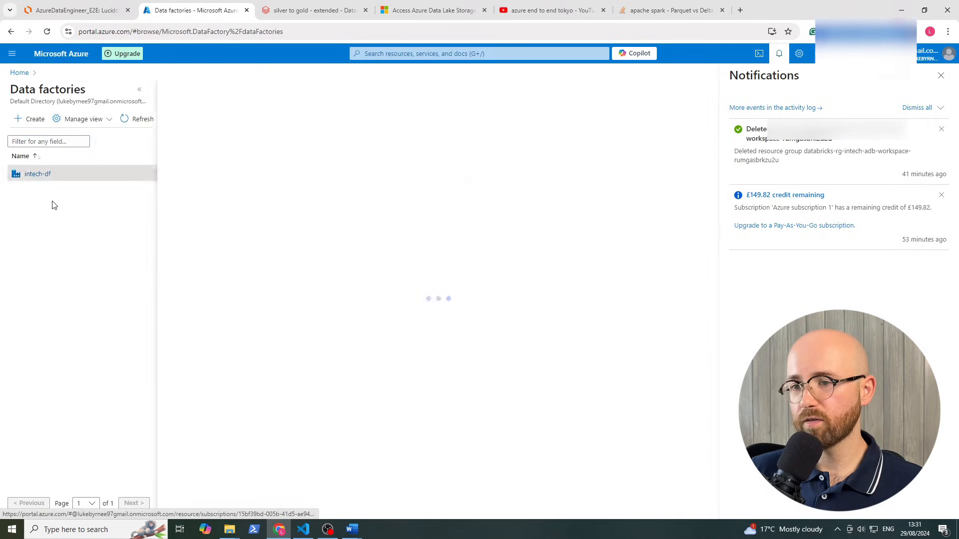
{"action": "left_click", "coordinate": [467, 366]}
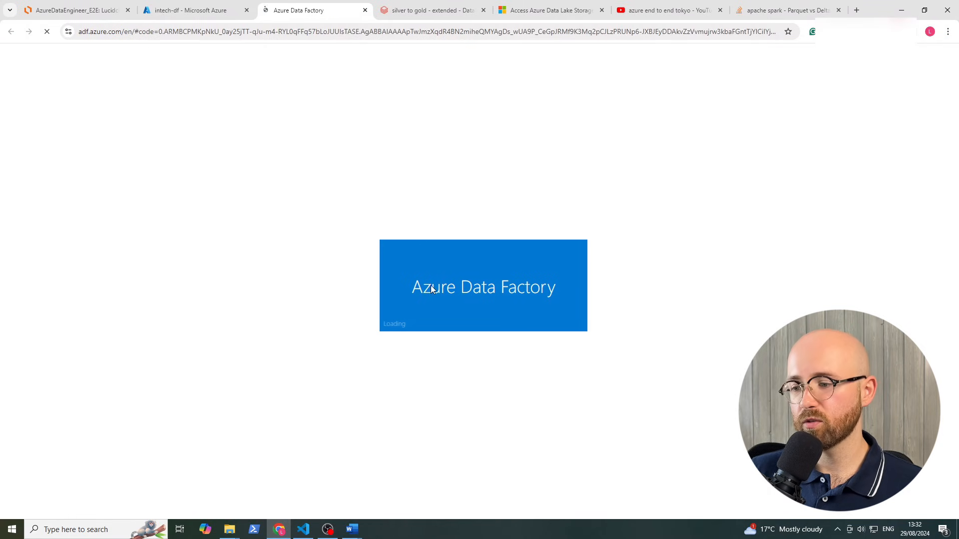
{"action": "left_click", "coordinate": [248, 320]}
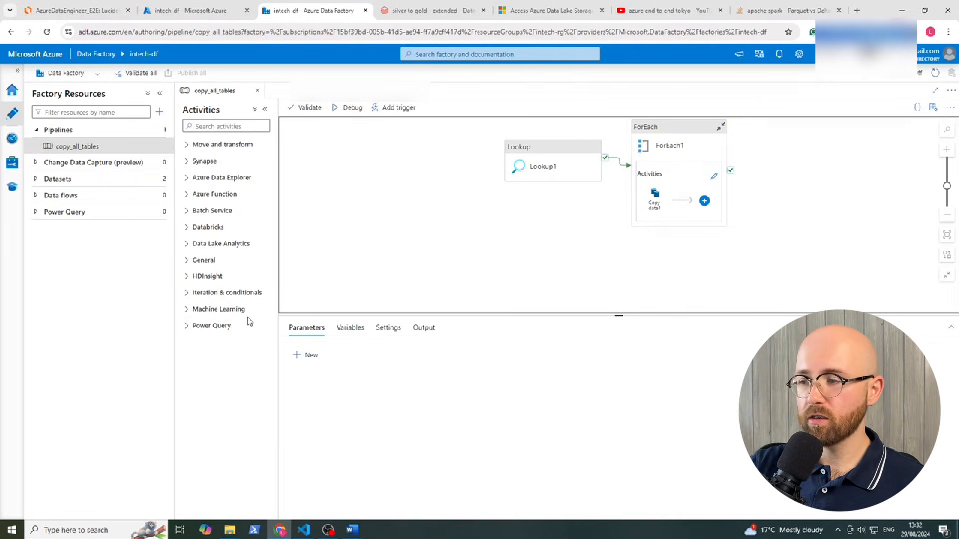
{"action": "left_click_drag", "start_coordinate": [530, 212], "coordinate": [325, 270]}
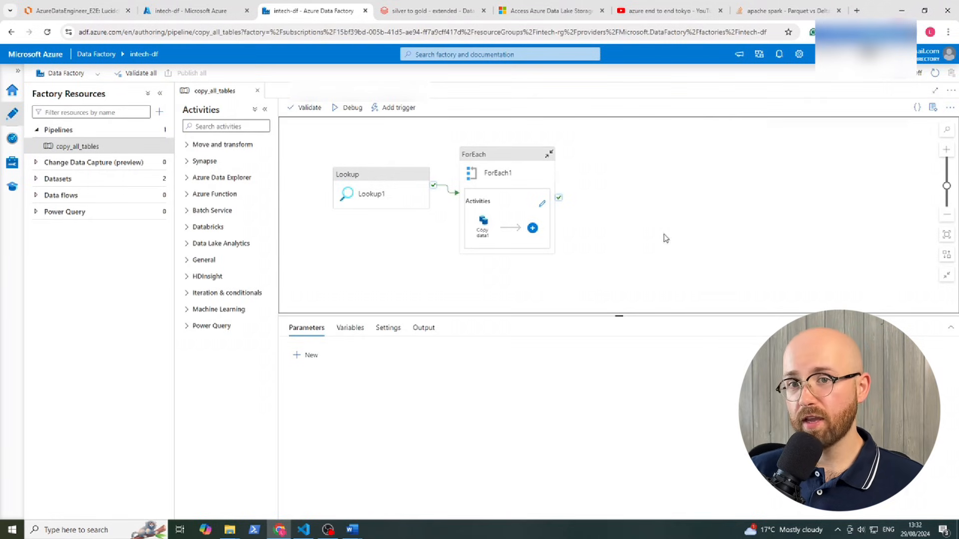
Add a Databricks Notebook activity after ForEach1's success output, named 'Bronze to Silver'
{"action": "left_click", "coordinate": [233, 125]}
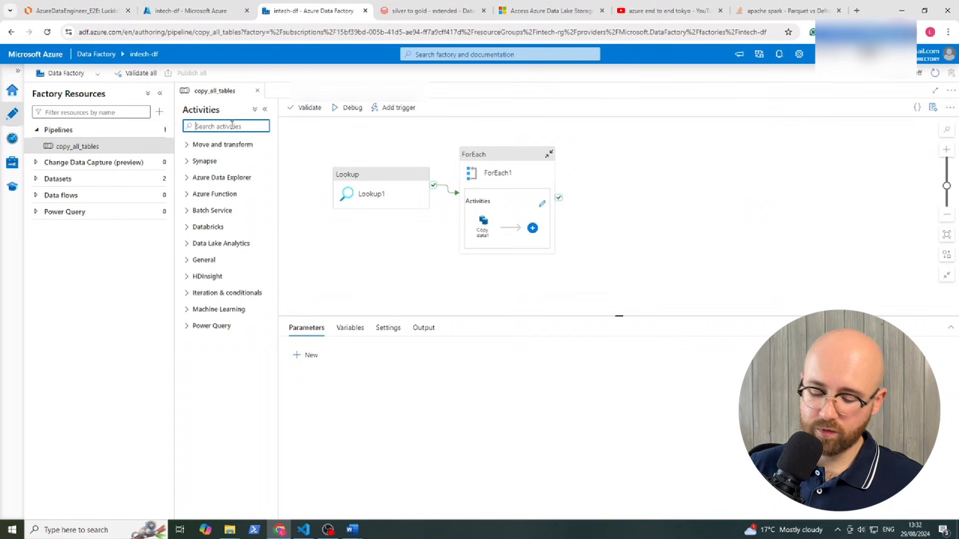
{"action": "type", "text": "noteb"}
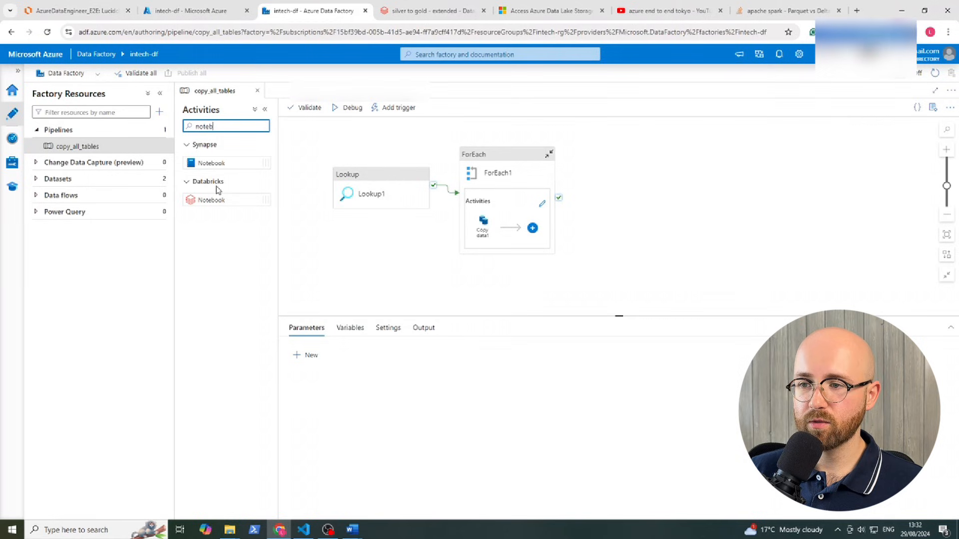
{"action": "left_click_drag", "start_coordinate": [207, 199], "coordinate": [630, 210]}
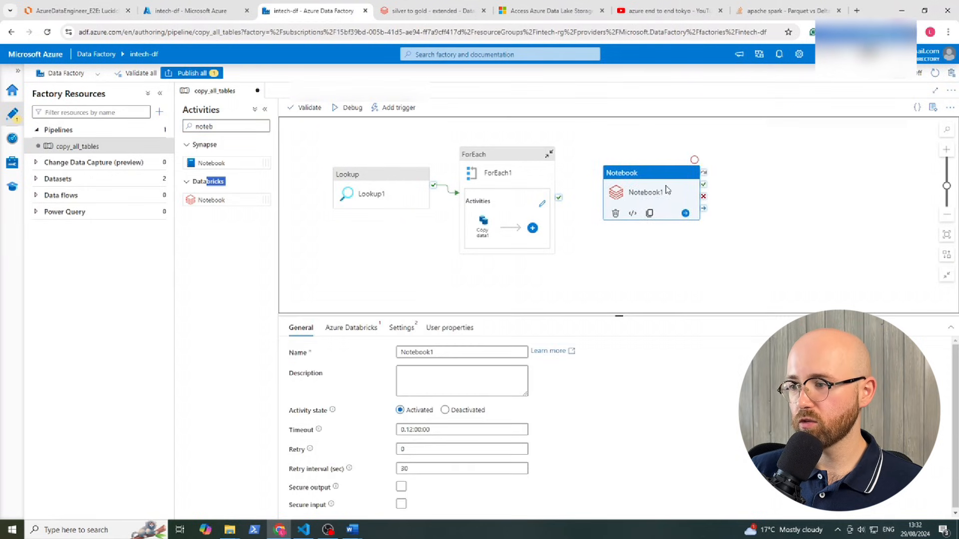
{"action": "left_click_drag", "start_coordinate": [598, 249], "coordinate": [499, 250]}
{"action": "left_click_drag", "start_coordinate": [459, 199], "coordinate": [561, 199]}
{"action": "left_click", "coordinate": [552, 210]}
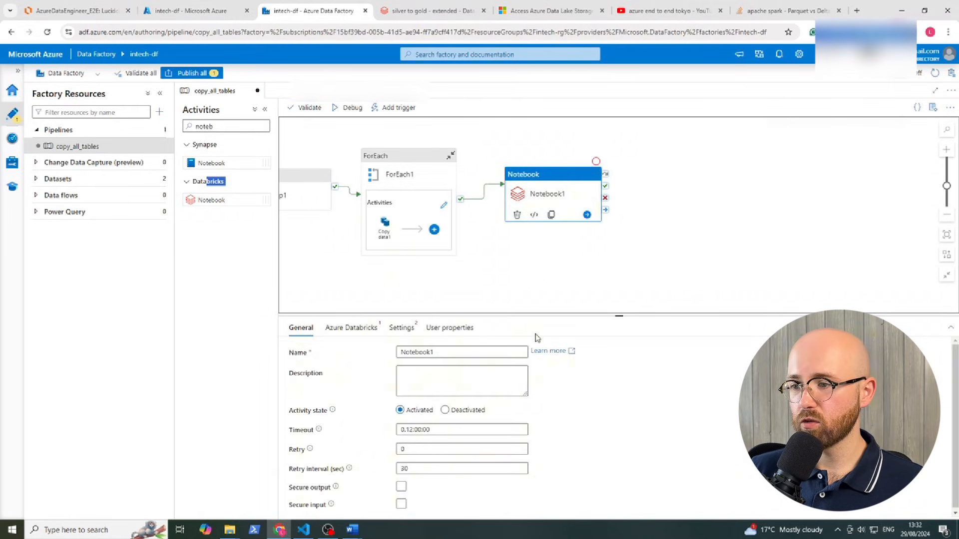
{"action": "left_click", "coordinate": [435, 353]}
{"action": "left_click_drag", "start_coordinate": [436, 353], "coordinate": [400, 353]}
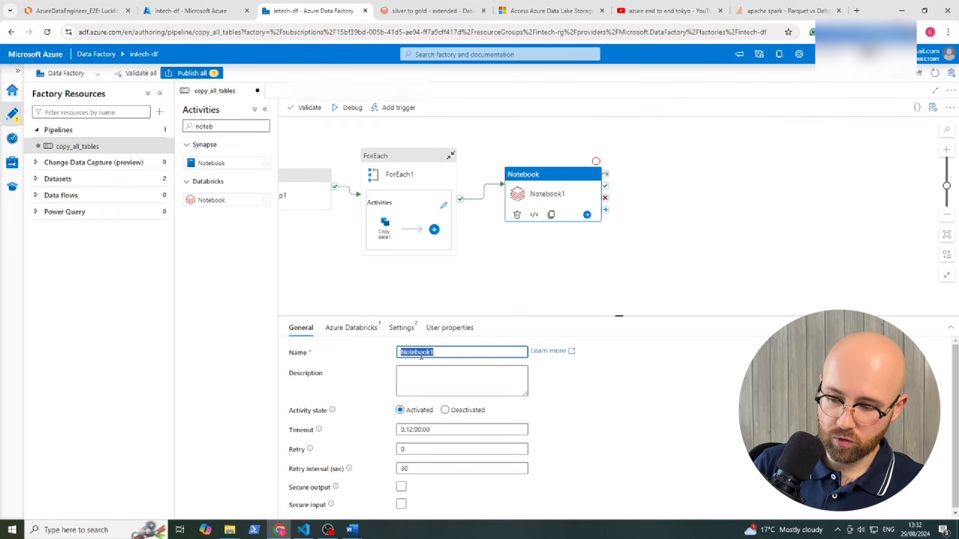
{"action": "type", "text": "B"}
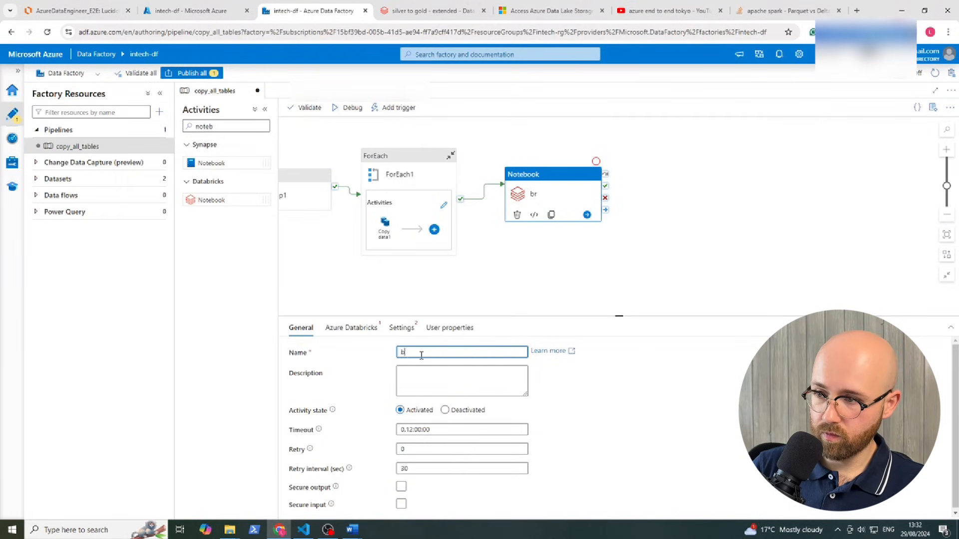
{"action": "type", "text": "Bronze"}
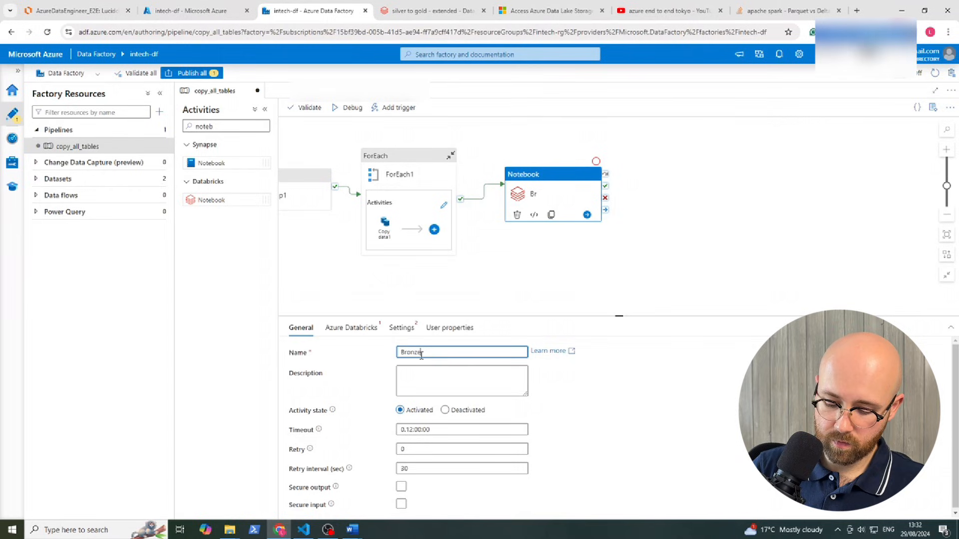
{"action": "type", "text": " to Silver"}
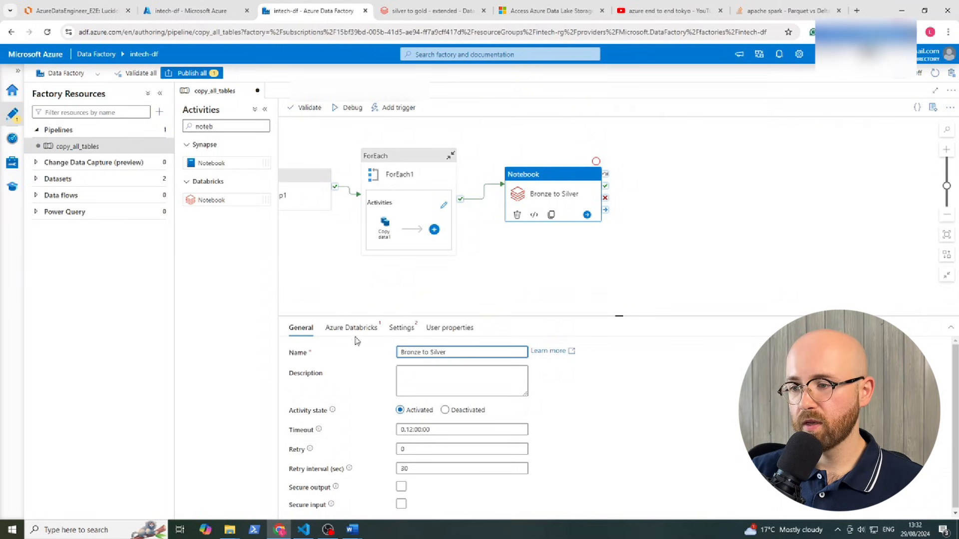
Start a new Databricks linked service using AutoResolveIntegrationRuntime
{"action": "left_click", "coordinate": [350, 328]}
{"action": "left_click", "coordinate": [424, 353]}
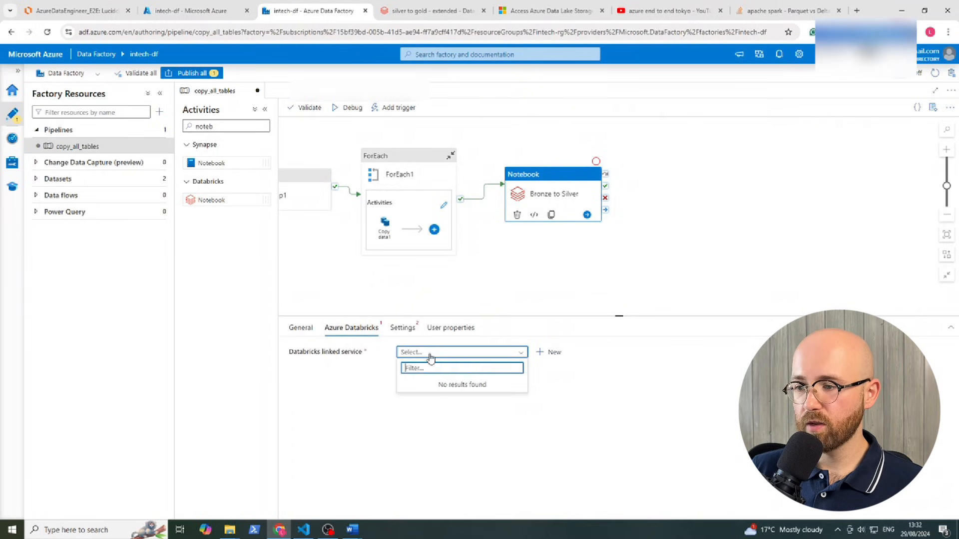
{"action": "left_click", "coordinate": [476, 358]}
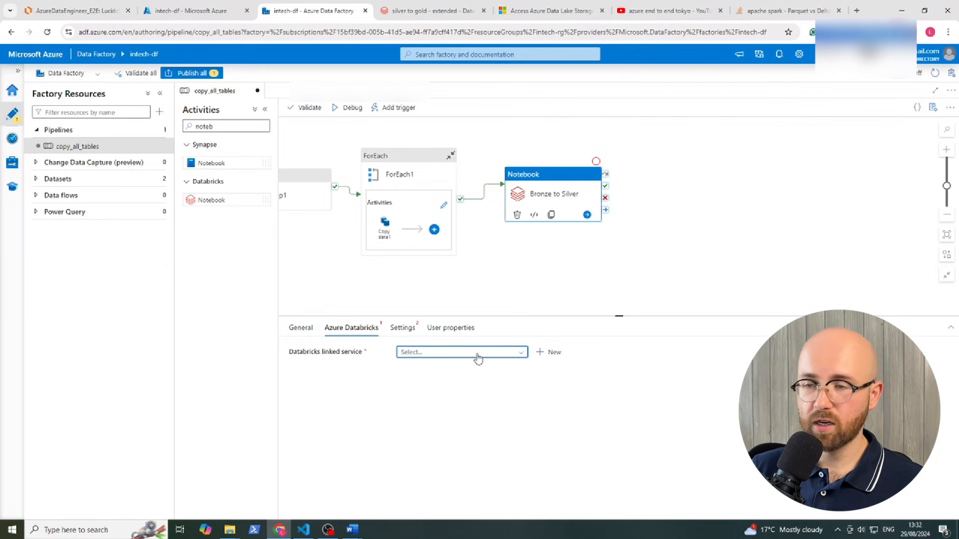
{"action": "left_click", "coordinate": [556, 353]}
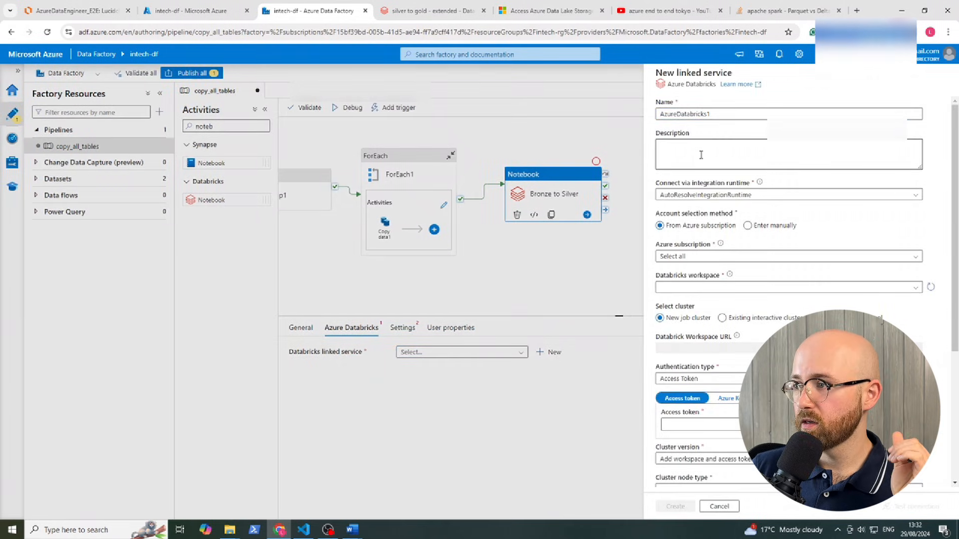
{"action": "left_click", "coordinate": [743, 113]}
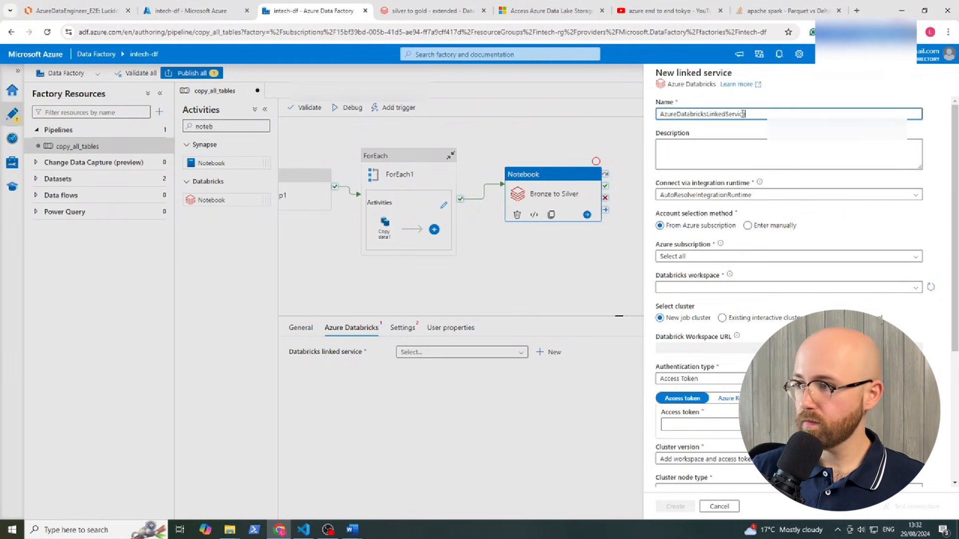
{"action": "left_click", "coordinate": [720, 199]}
{"action": "left_click", "coordinate": [721, 215]}
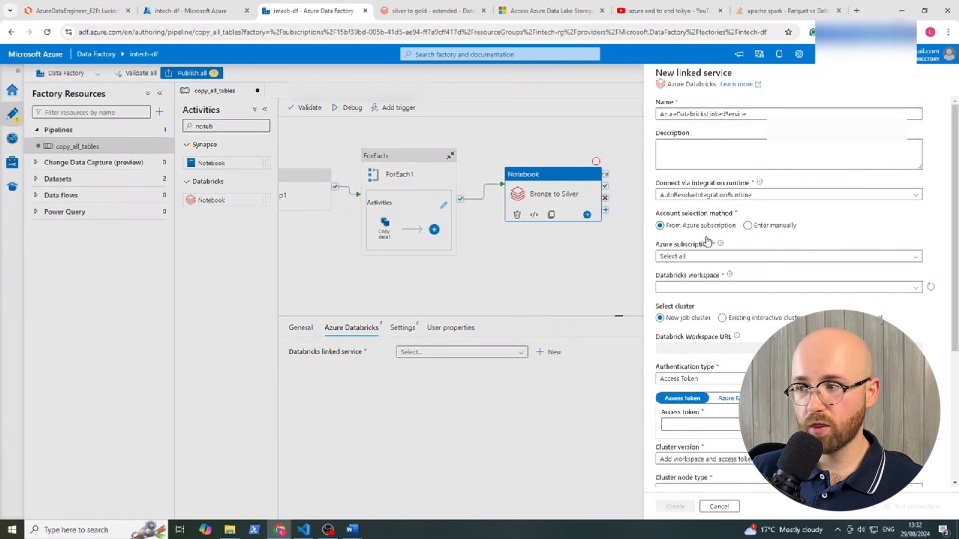
Set the service to Azure subscription 1, intech-databricks, an existing interactive cluster and Access Token authentication
{"action": "left_click", "coordinate": [700, 256]}
{"action": "left_click", "coordinate": [695, 281]}
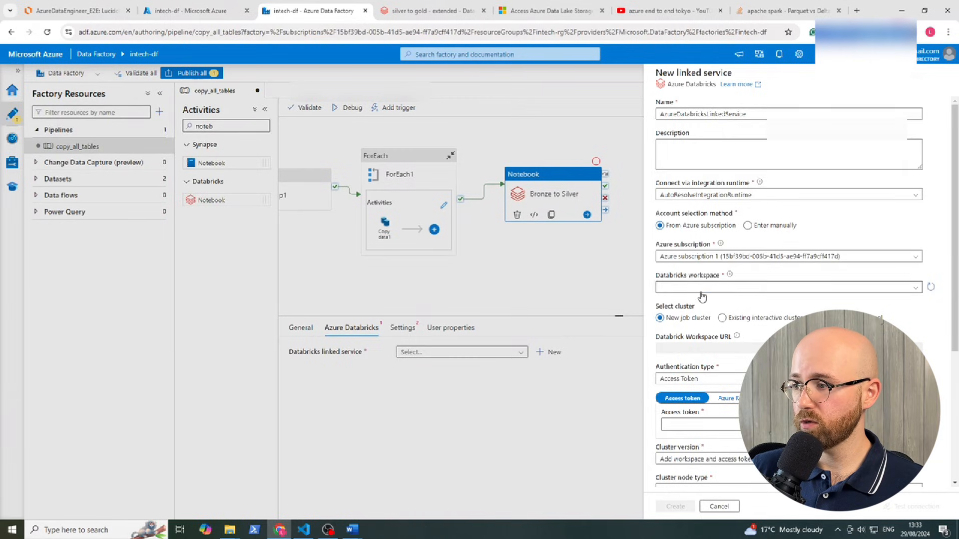
{"action": "left_click", "coordinate": [701, 290]}
{"action": "left_click", "coordinate": [700, 302]}
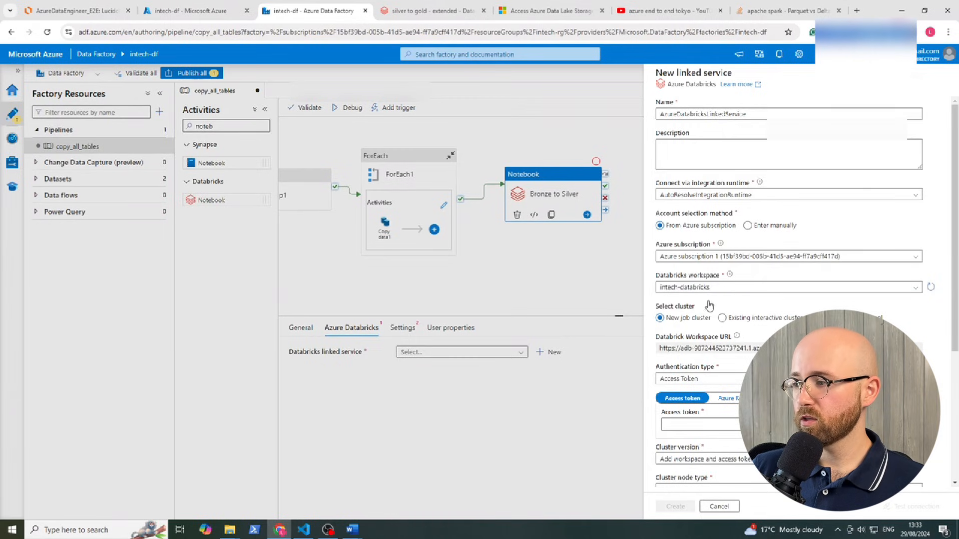
{"action": "scroll", "coordinate": [658, 320], "scroll_direction": "down", "scroll_amount": 1}
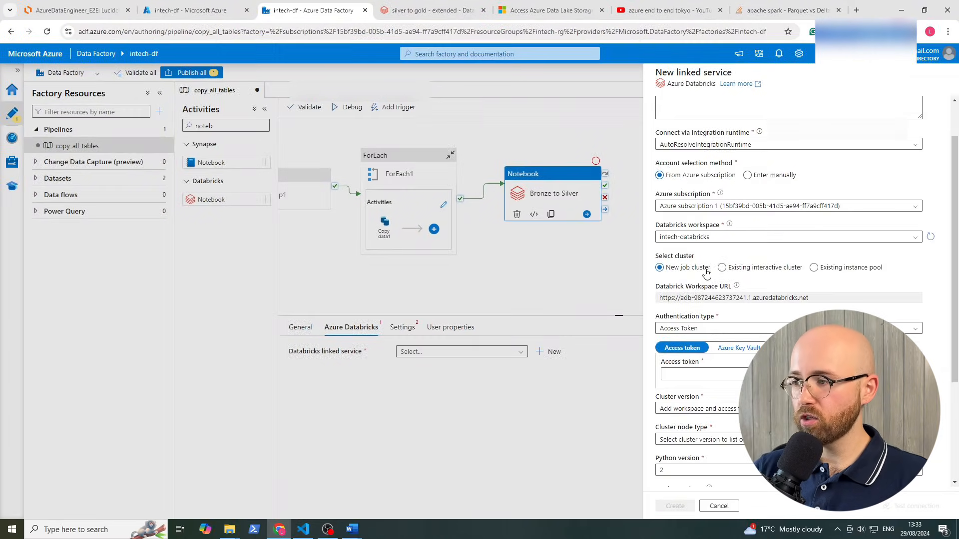
{"action": "left_click", "coordinate": [824, 275]}
{"action": "left_click", "coordinate": [744, 269]}
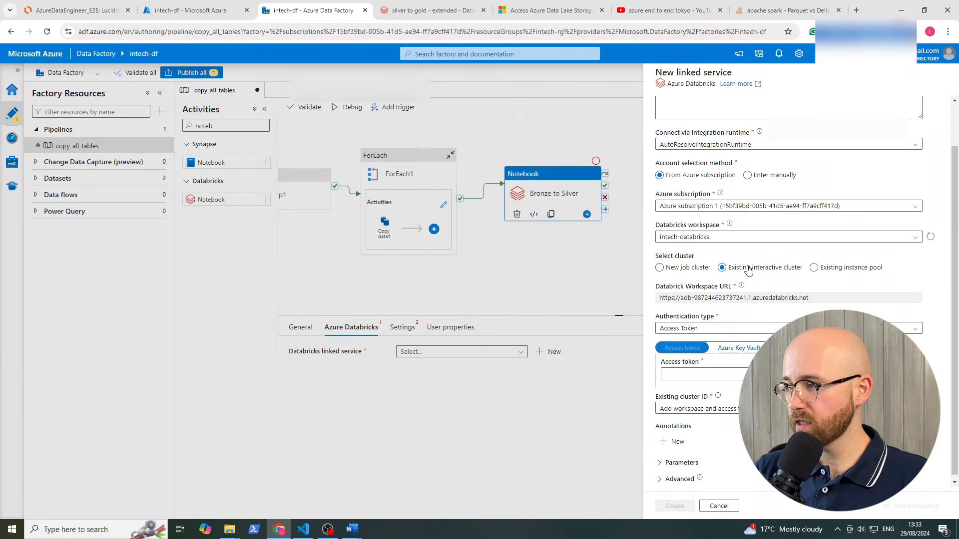
{"action": "left_click", "coordinate": [701, 329]}
{"action": "left_click", "coordinate": [702, 342]}
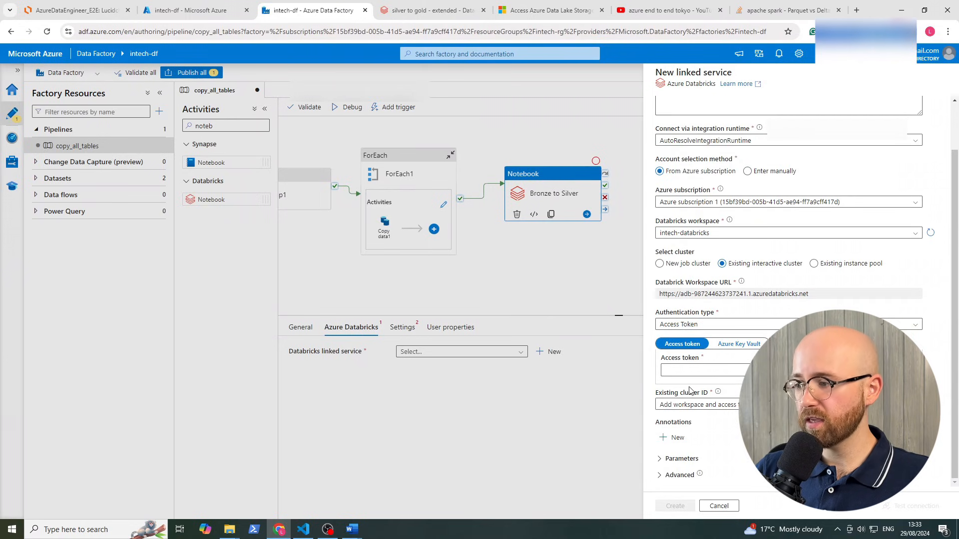
Go to the Access tokens management page in the Databricks user developer settings
{"action": "left_click", "coordinate": [443, 13]}
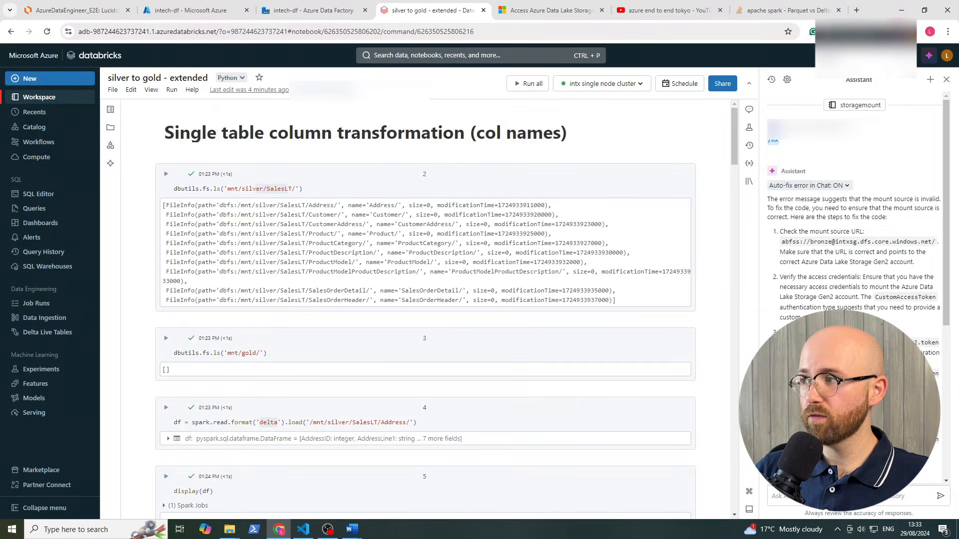
{"action": "left_click", "coordinate": [947, 56]}
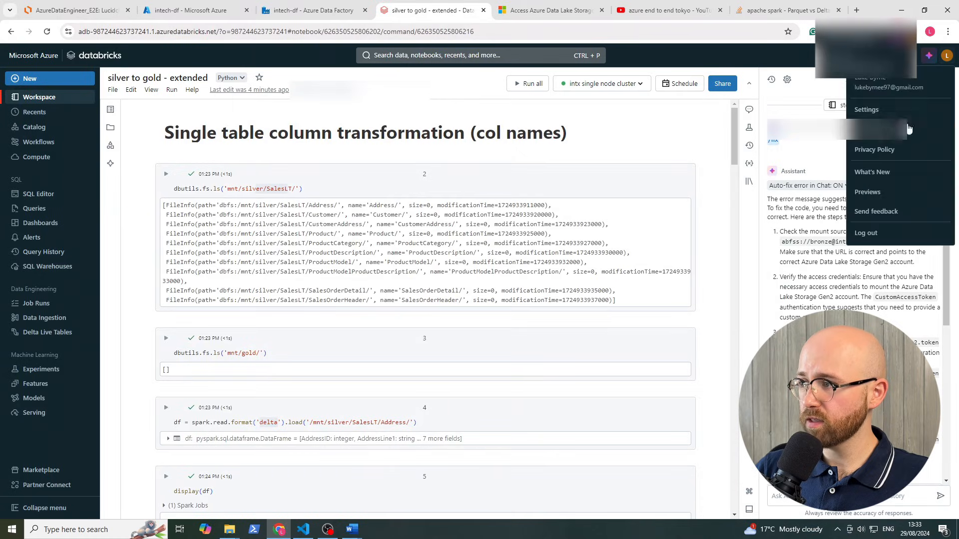
{"action": "left_click", "coordinate": [865, 109]}
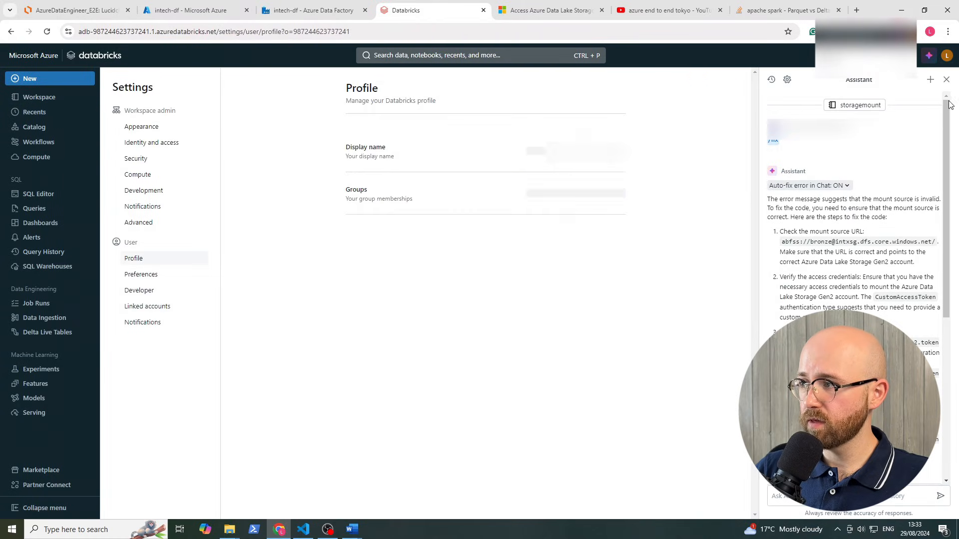
{"action": "left_click", "coordinate": [141, 290]}
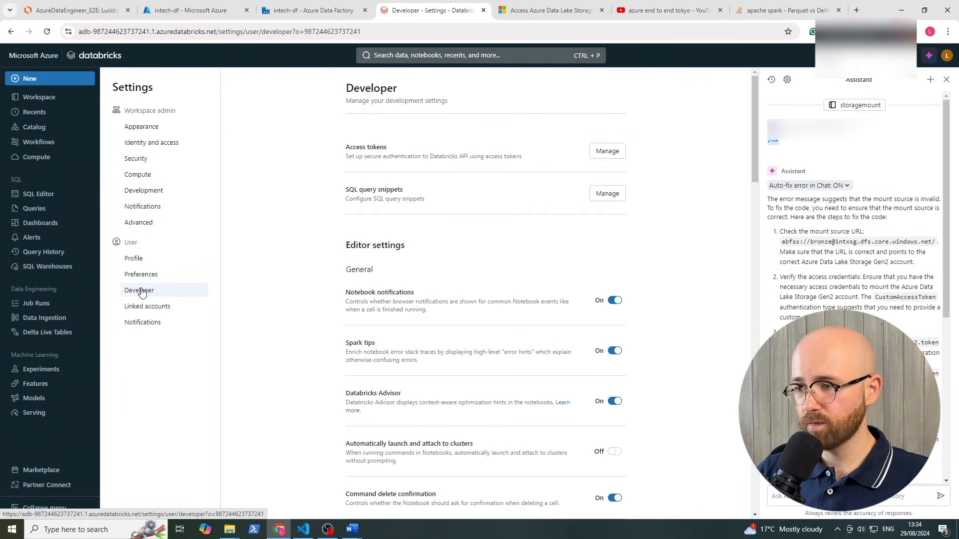
{"action": "left_click_drag", "start_coordinate": [346, 150], "coordinate": [526, 159]}
{"action": "left_click", "coordinate": [490, 147]}
{"action": "left_click", "coordinate": [526, 159]}
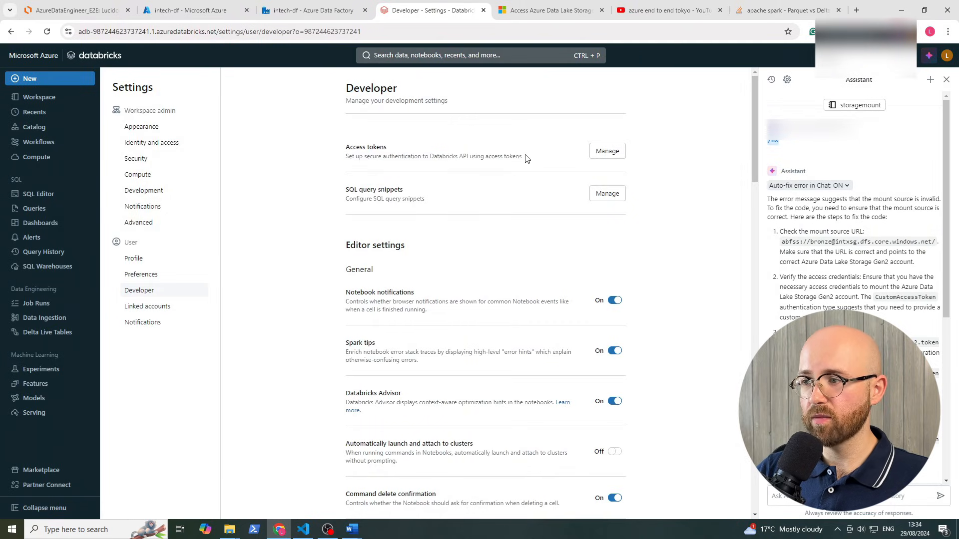
{"action": "left_click", "coordinate": [607, 151]}
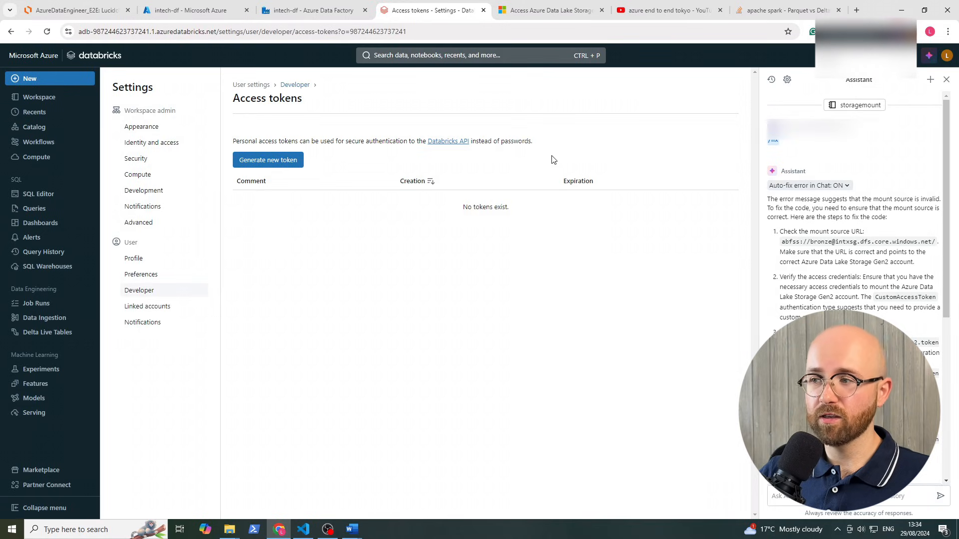
Generate a 90-day access token commented 'in tech data eng proj' and copy it
{"action": "left_click", "coordinate": [283, 160]}
{"action": "left_click", "coordinate": [399, 157]}
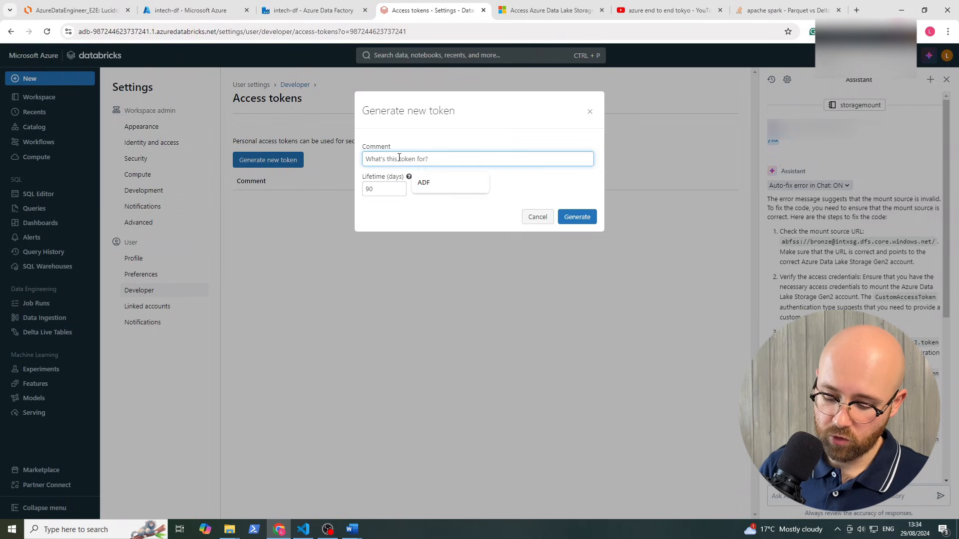
{"action": "type", "text": "in tech data eng proj"}
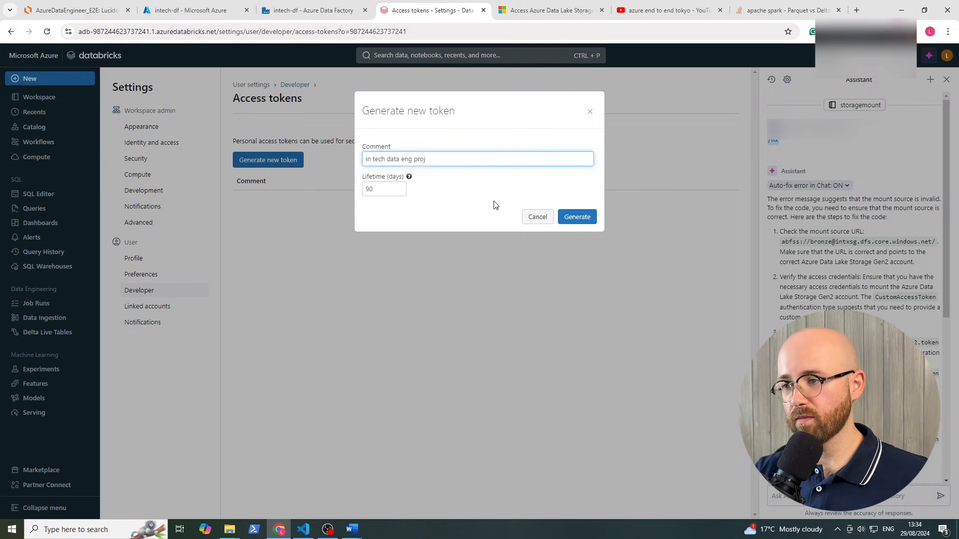
{"action": "left_click", "coordinate": [494, 205]}
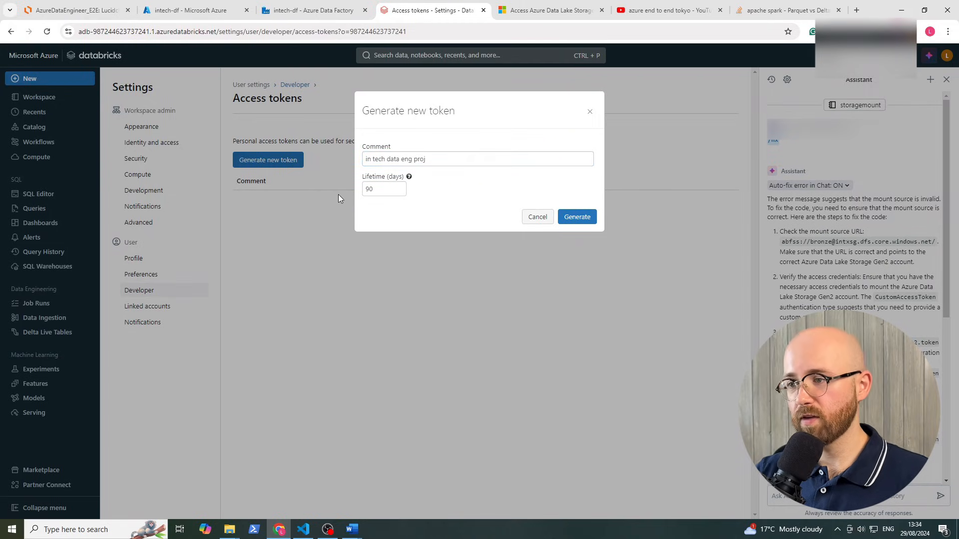
{"action": "left_click", "coordinate": [571, 216]}
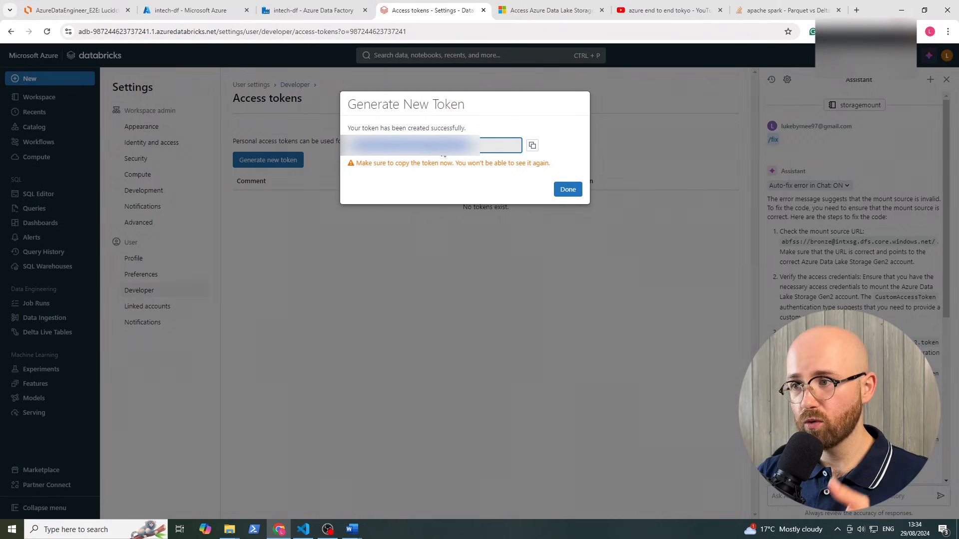
{"action": "left_click", "coordinate": [531, 145]}
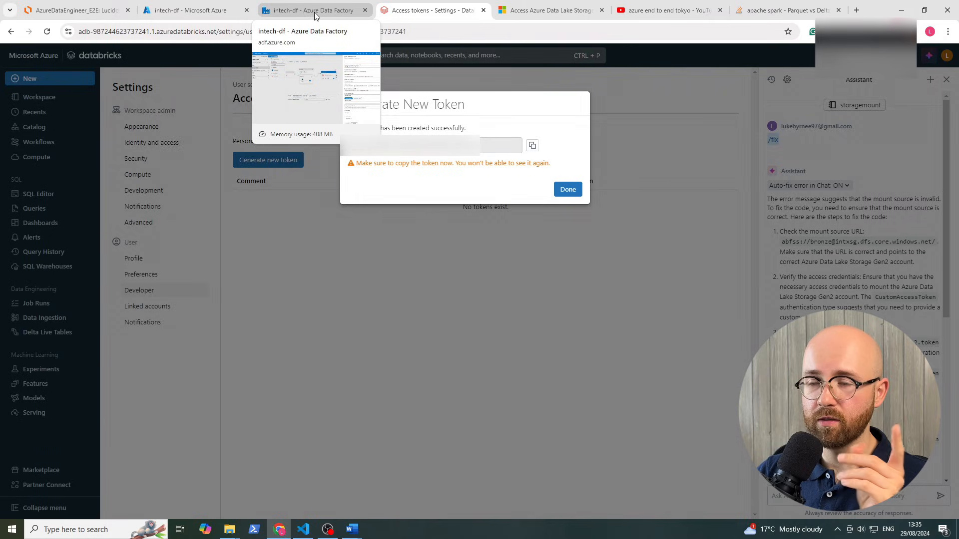
Open the Secrets list of the intech-keyvault key vault in the Azure portal
{"action": "left_click", "coordinate": [190, 10]}
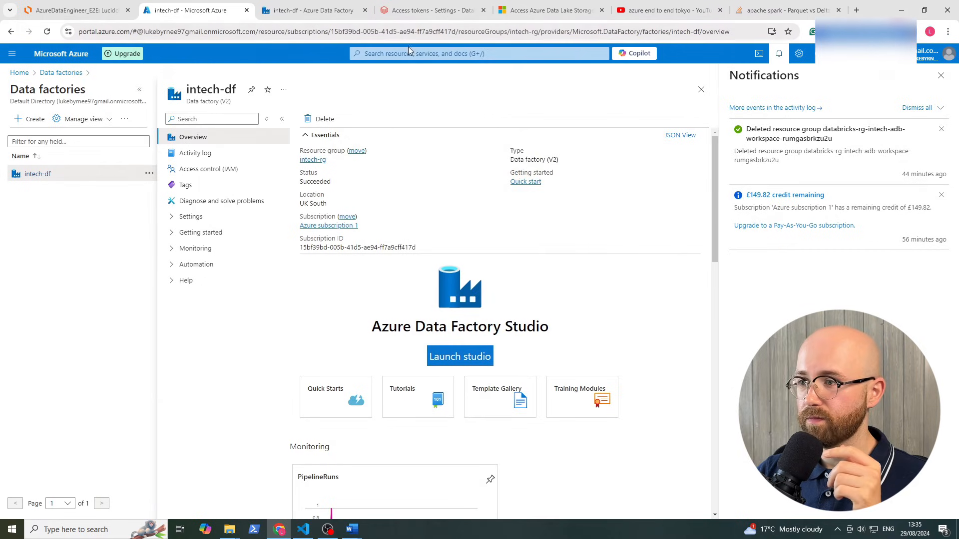
{"action": "left_click", "coordinate": [480, 55]}
{"action": "type", "text": "key vault"}
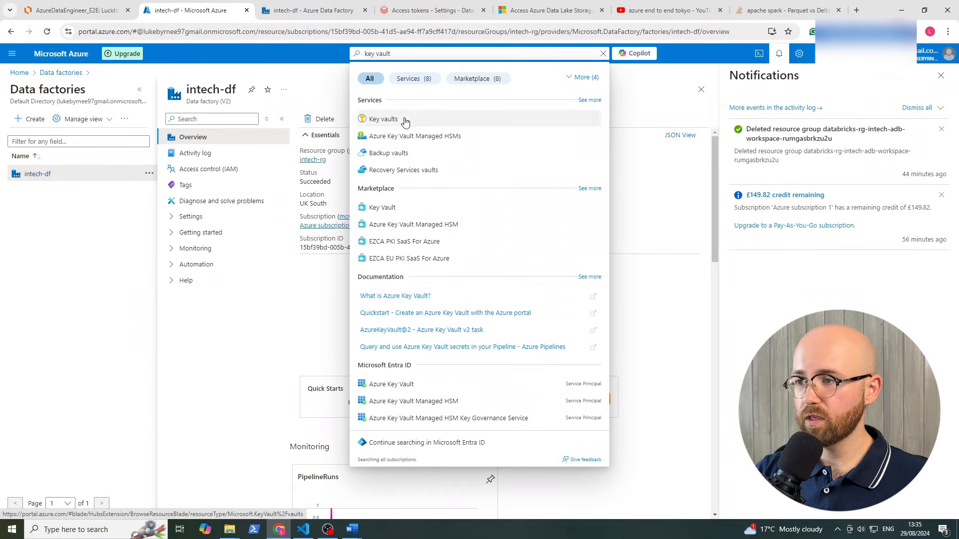
{"action": "left_click", "coordinate": [382, 119]}
{"action": "left_click", "coordinate": [58, 198]}
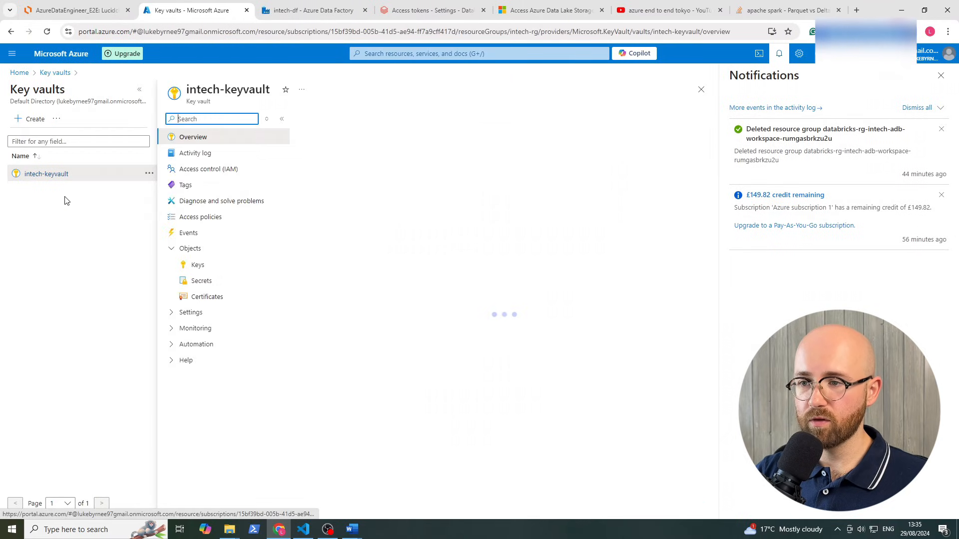
{"action": "left_click", "coordinate": [209, 282]}
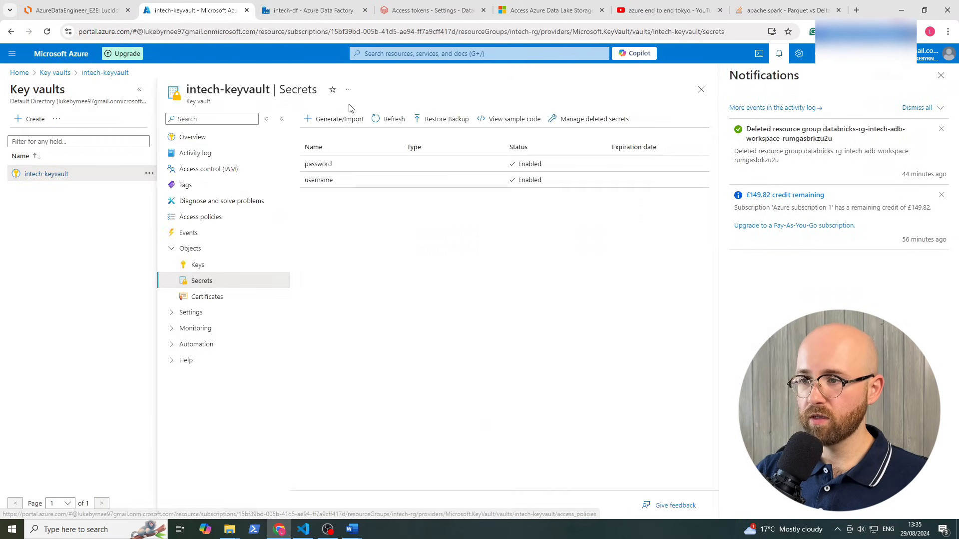
Create a secret named databricks-key whose value is the pasted Databricks token
{"action": "left_click", "coordinate": [334, 119]}
{"action": "left_click", "coordinate": [163, 148]}
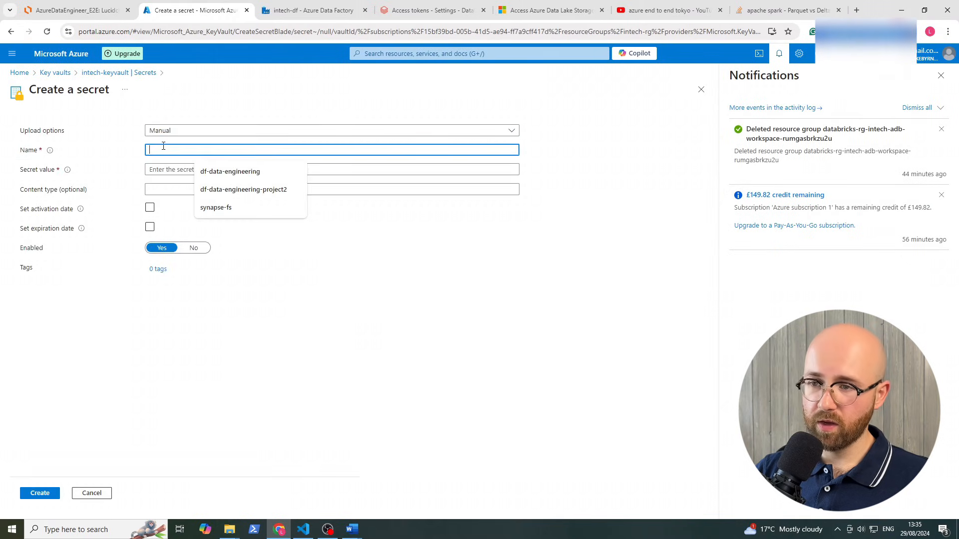
{"action": "type", "text": "databri"}
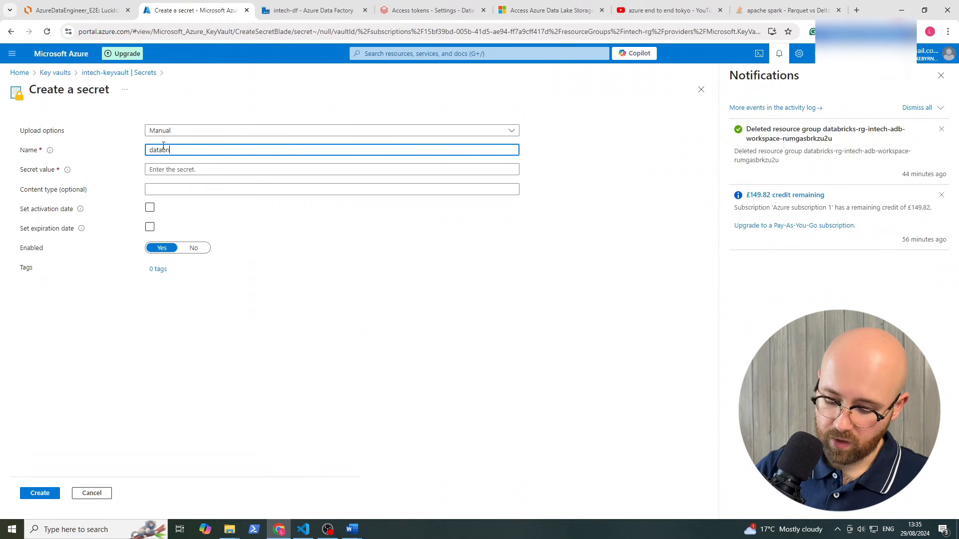
{"action": "type", "text": "cks_key"}
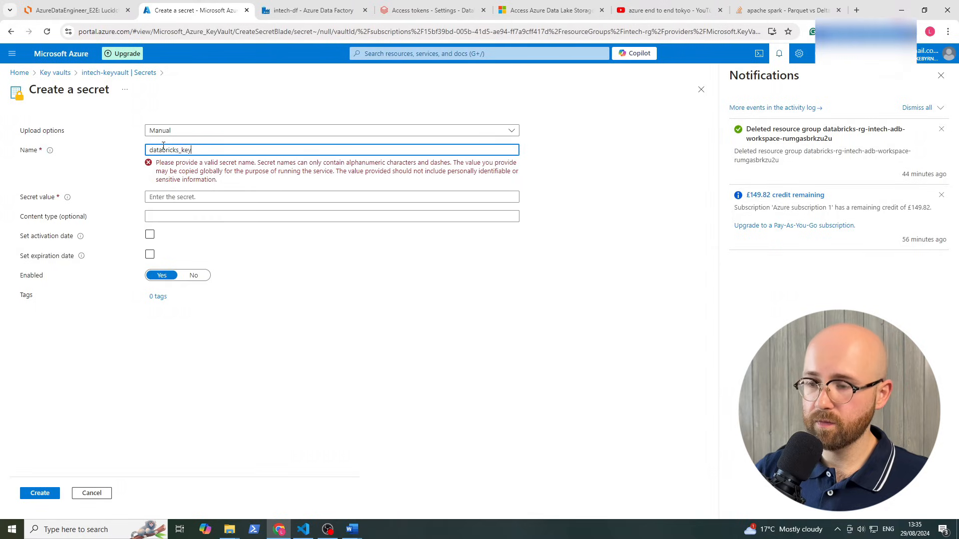
{"action": "key", "text": "BackSpace"}
{"action": "key", "text": "BackSpace"}
{"action": "key", "text": "BackSpace"}
{"action": "type", "text": "-key"}
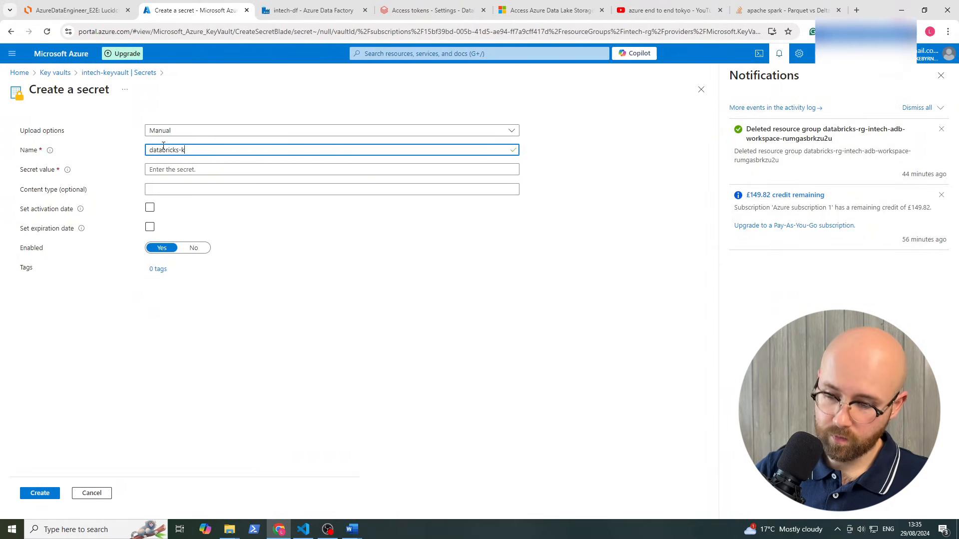
{"action": "left_click", "coordinate": [173, 169]}
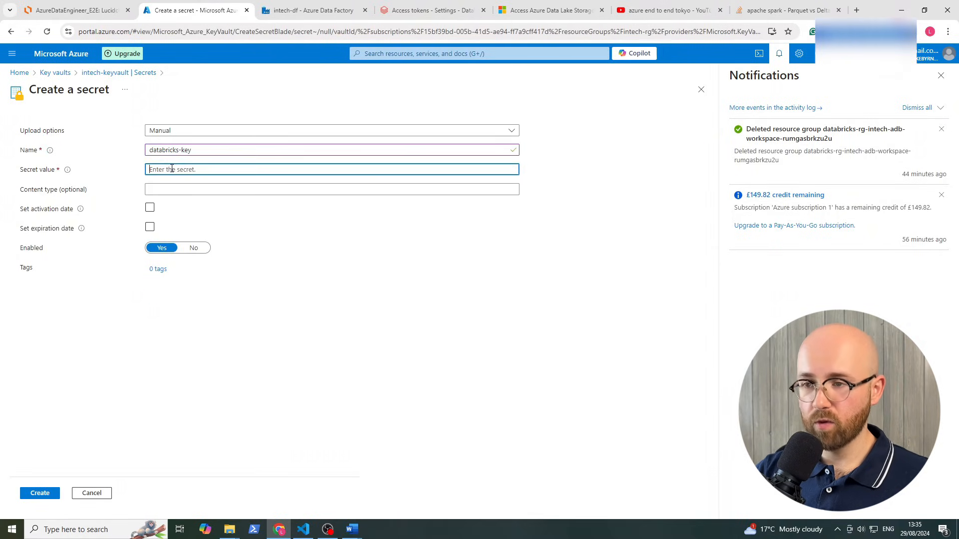
{"action": "key", "text": "ctrl+v"}
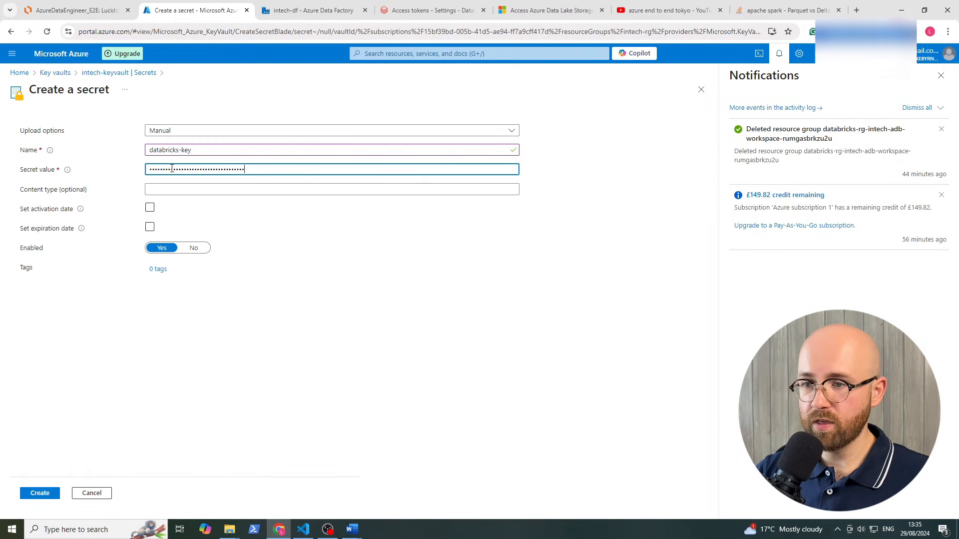
{"action": "left_click", "coordinate": [33, 500]}
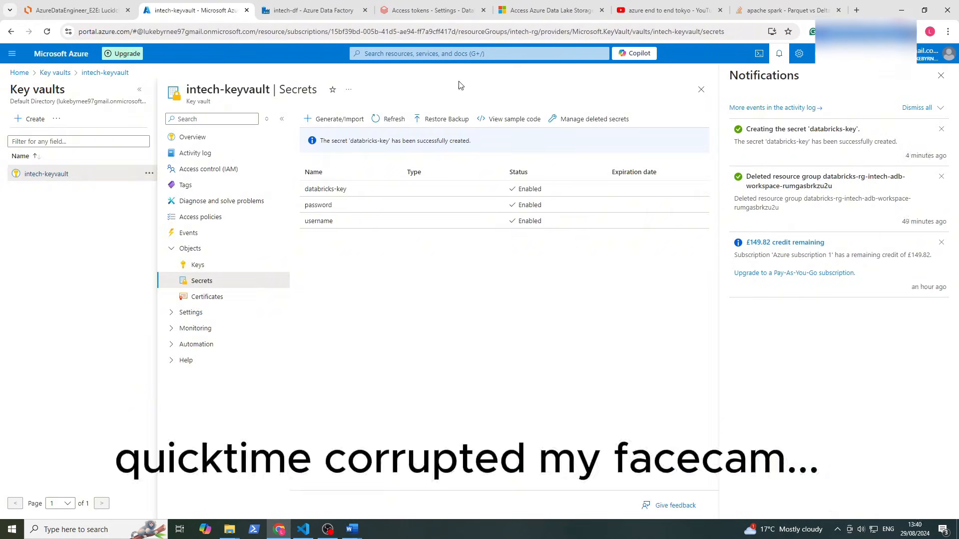
{"action": "left_click", "coordinate": [323, 15]}
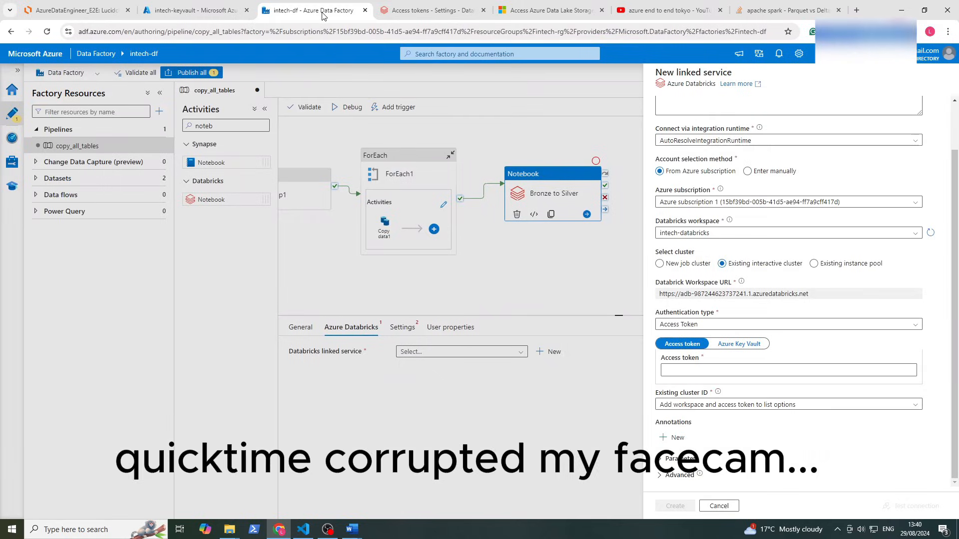
Authenticate via Azure Key Vault using AzureKeyVault1 and the databricks-key secret
{"action": "left_click", "coordinate": [730, 347]}
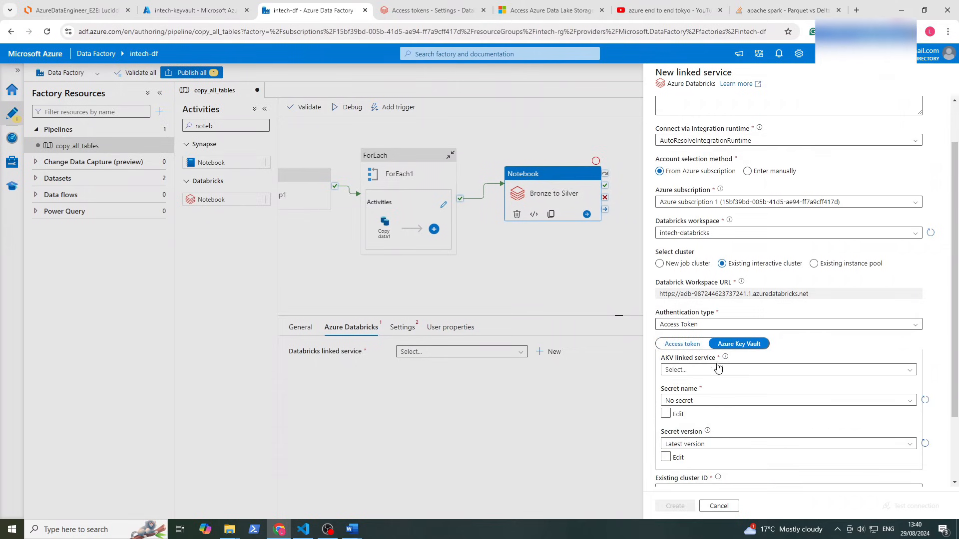
{"action": "left_click", "coordinate": [717, 369]}
{"action": "left_click", "coordinate": [698, 417]}
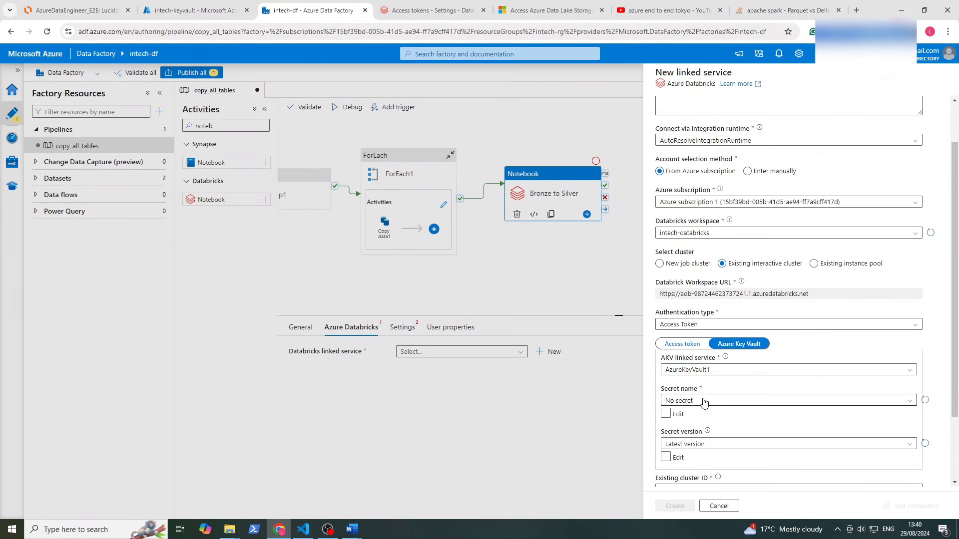
{"action": "left_click", "coordinate": [699, 400]}
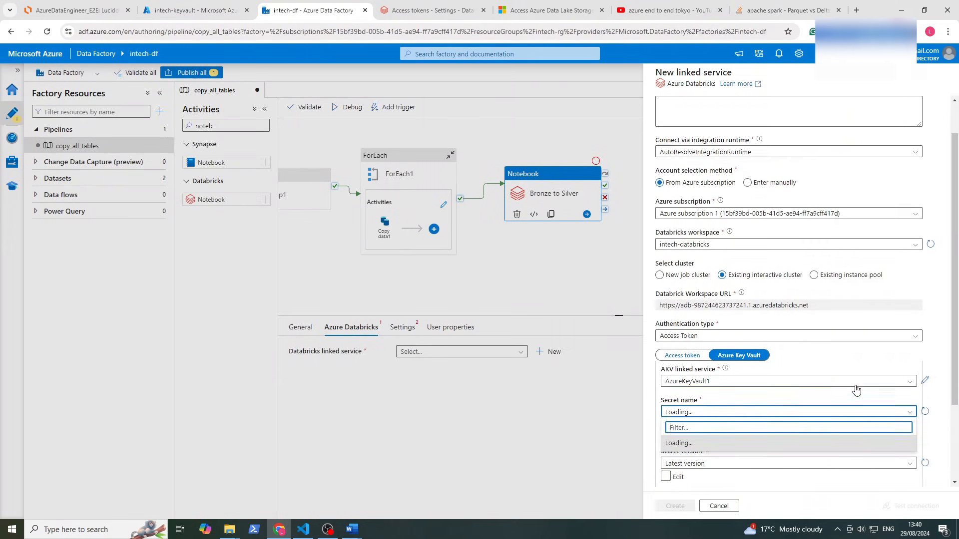
{"action": "scroll", "coordinate": [856, 390], "scroll_direction": "down", "scroll_amount": 2}
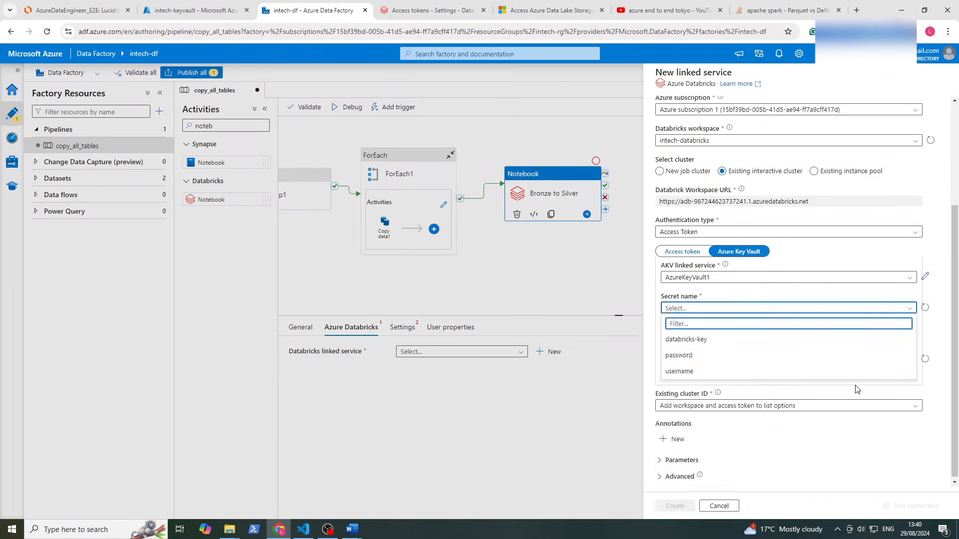
{"action": "left_click", "coordinate": [706, 339]}
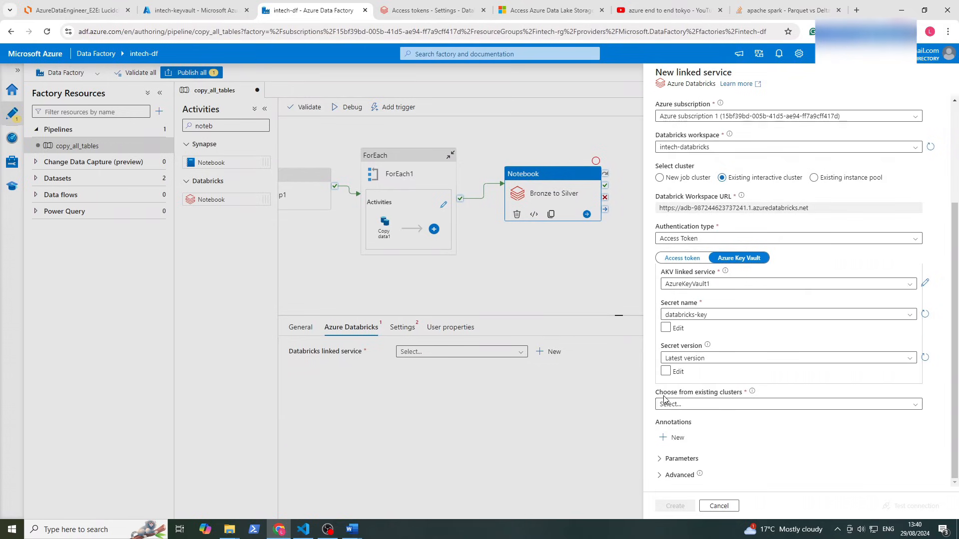
Choose the existing intx single node cluster, test the connection, and create the linked service
{"action": "left_click", "coordinate": [715, 405]}
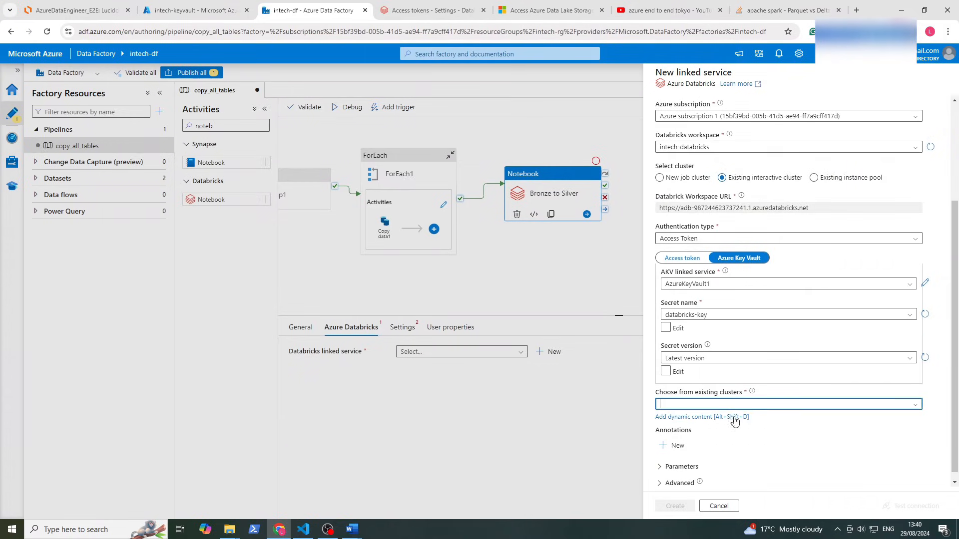
{"action": "left_click", "coordinate": [914, 406]}
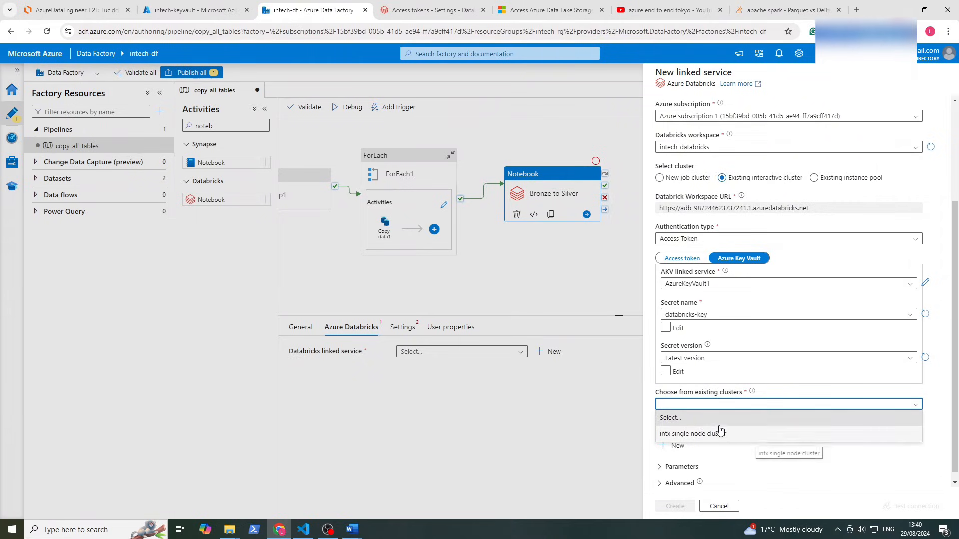
{"action": "left_click", "coordinate": [689, 434]}
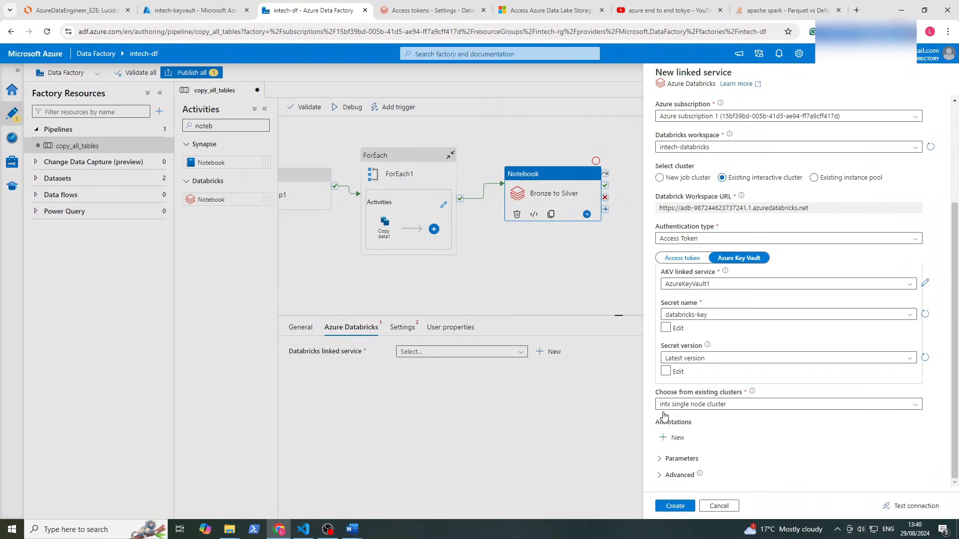
{"action": "left_click", "coordinate": [910, 508]}
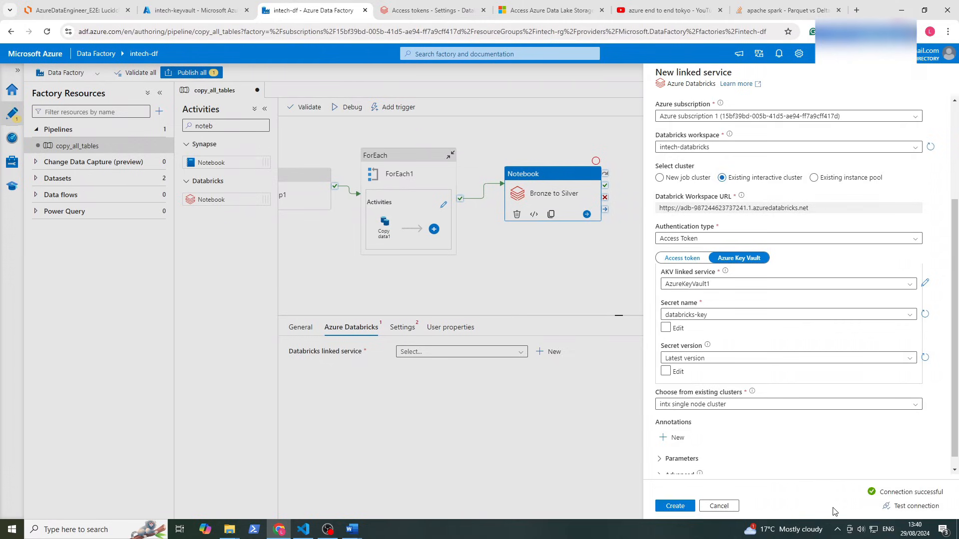
{"action": "left_click", "coordinate": [681, 505]}
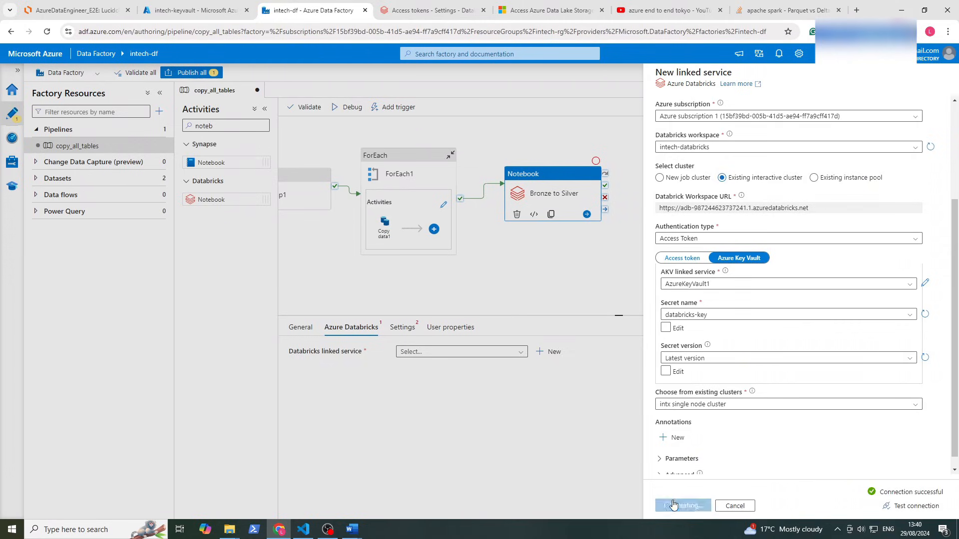
Browse for the Bronze to Silver notebook path and open Users, then the user's folder
{"action": "left_click", "coordinate": [414, 331]}
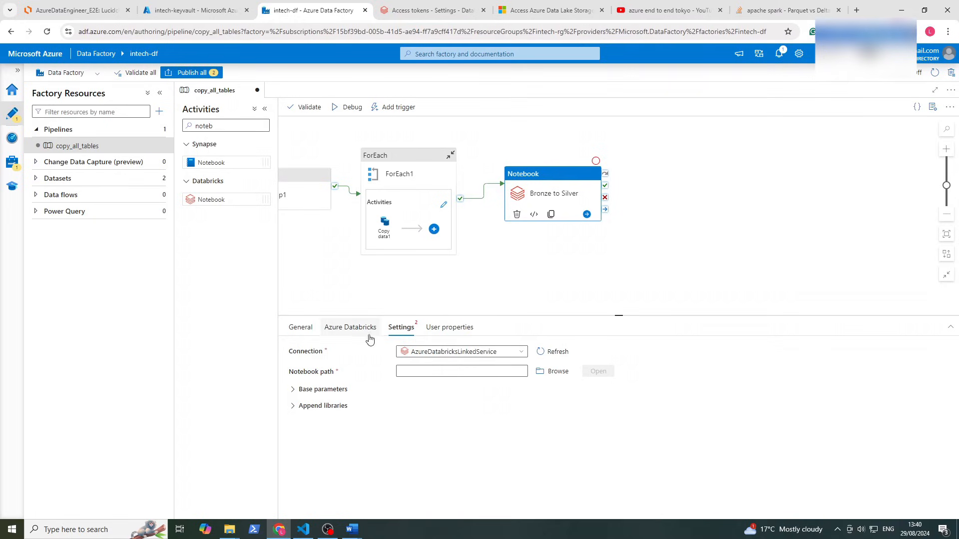
{"action": "left_click", "coordinate": [539, 376]}
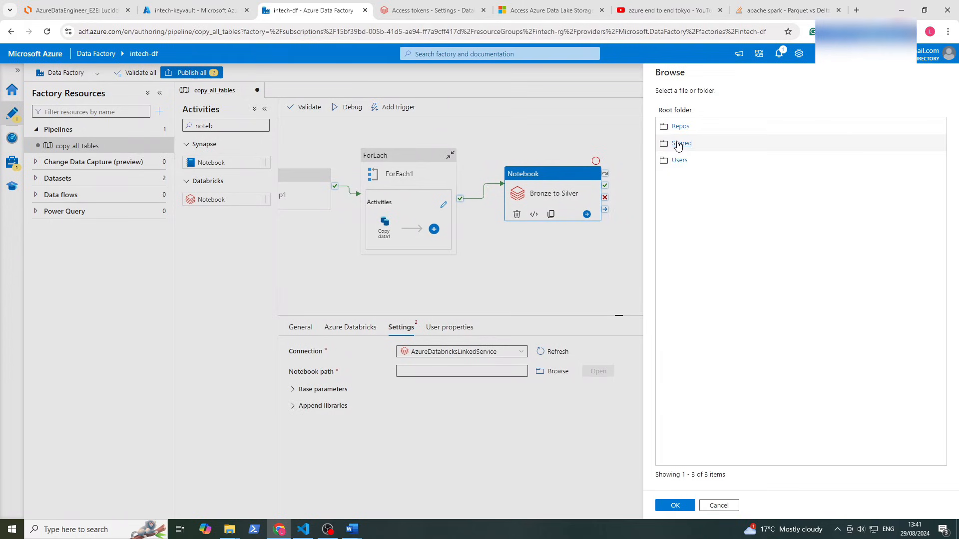
{"action": "left_click", "coordinate": [679, 161]}
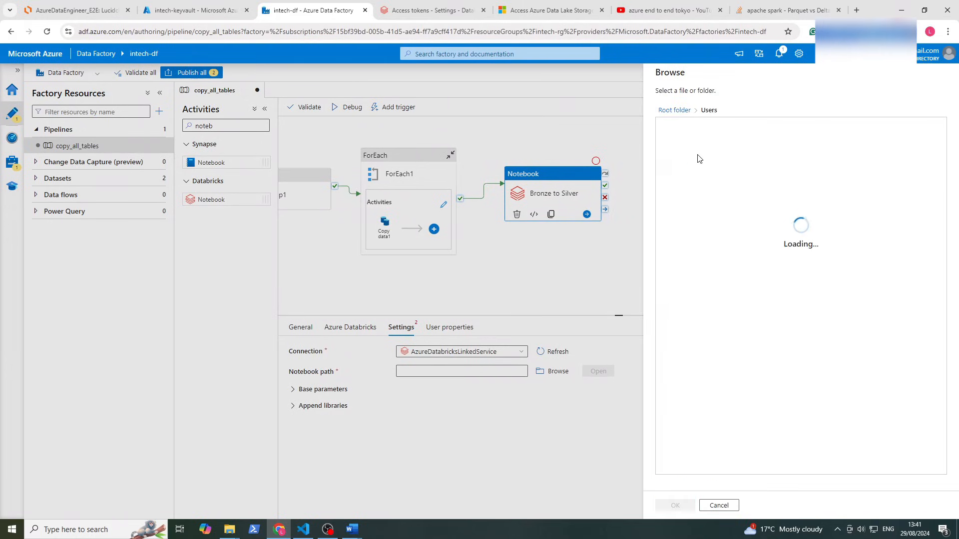
{"action": "left_click", "coordinate": [710, 127]}
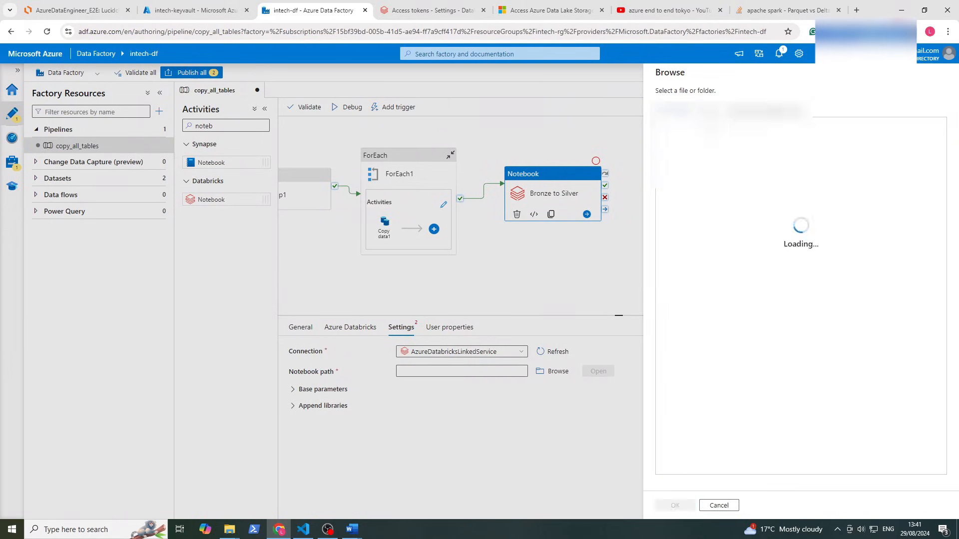
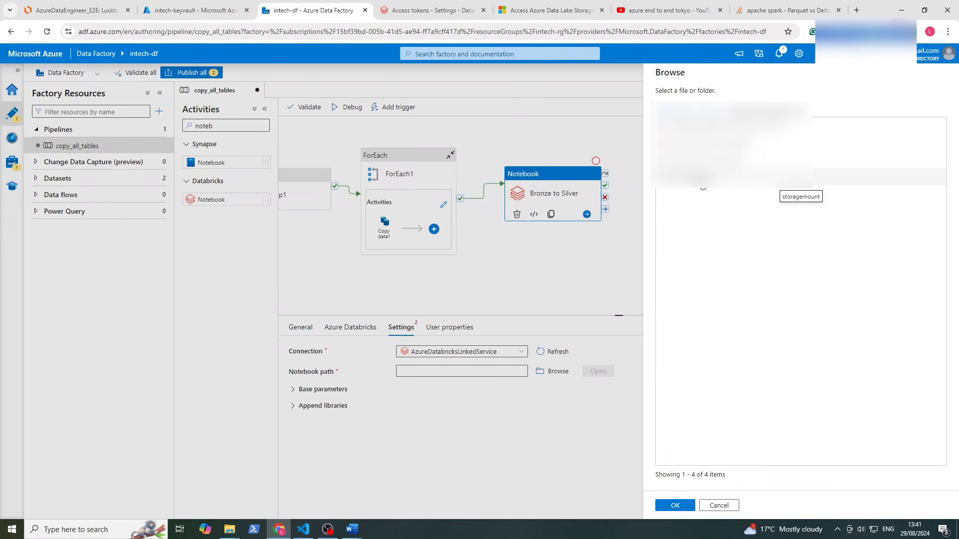
Set the Bronze to Silver notebook path and add a second Databricks Notebook activity to the canvas
{"action": "left_click", "coordinate": [715, 143]}
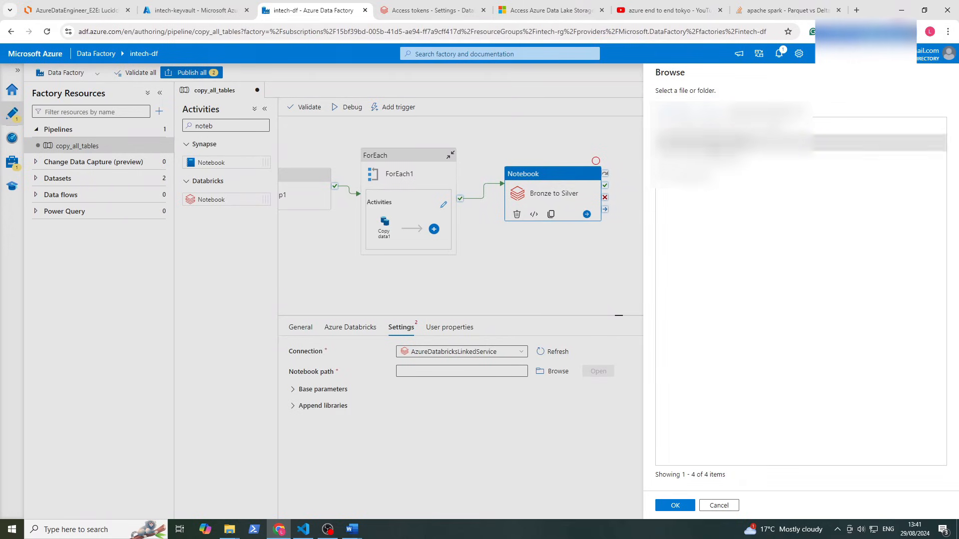
{"action": "left_click", "coordinate": [674, 505]}
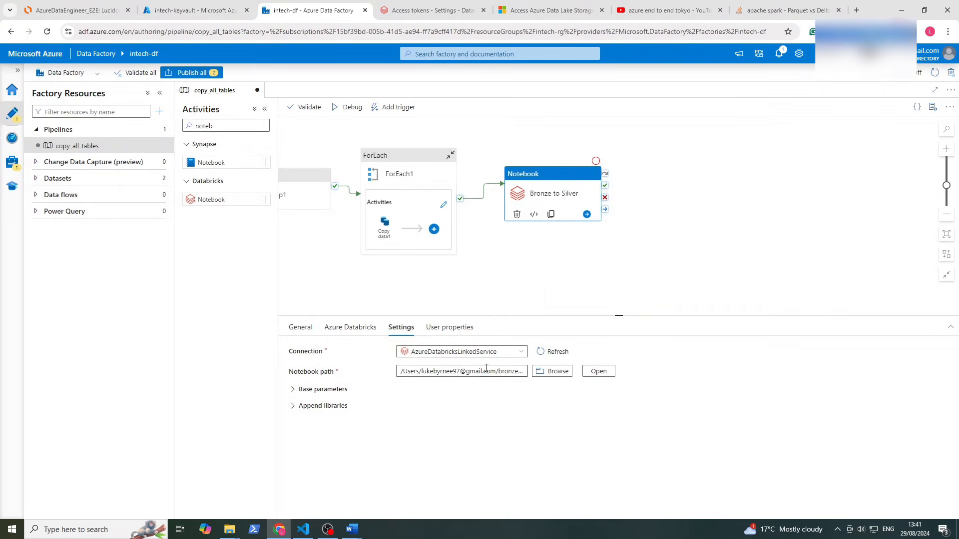
{"action": "left_click_drag", "start_coordinate": [214, 195], "coordinate": [672, 171]}
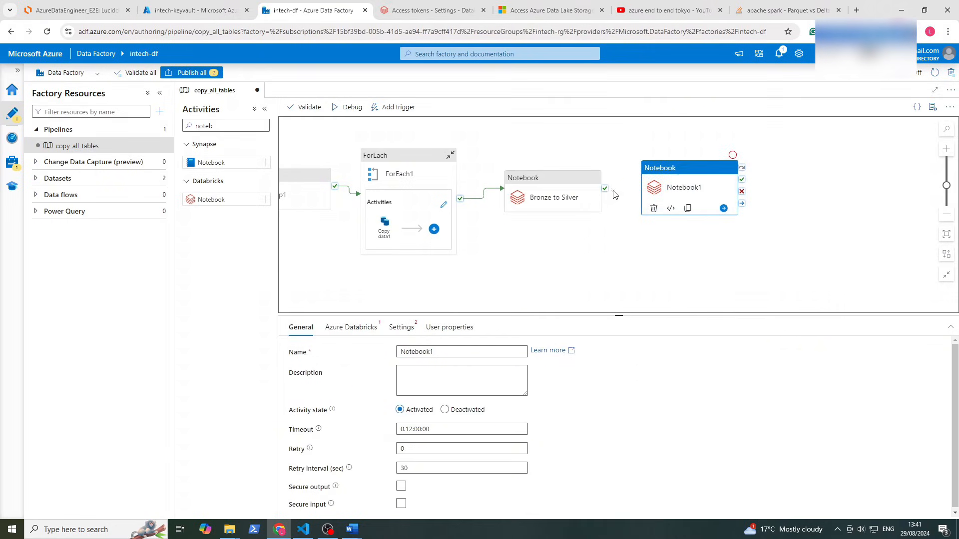
Run Notebook1 on Bronze to Silver's success and rename it Silver to Gold
{"action": "left_click_drag", "start_coordinate": [604, 188], "coordinate": [666, 193]}
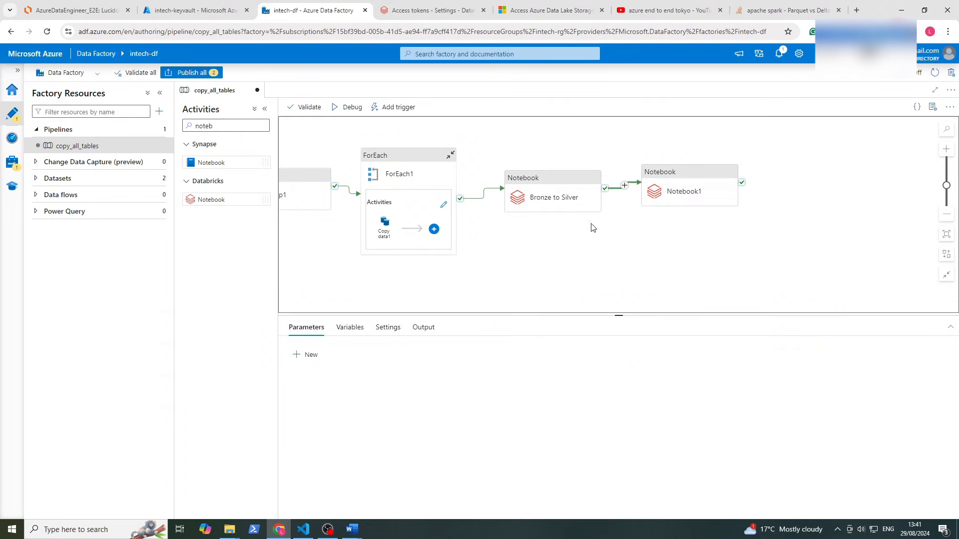
{"action": "left_click", "coordinate": [694, 195]}
{"action": "left_click", "coordinate": [362, 328]}
{"action": "left_click", "coordinate": [438, 352]}
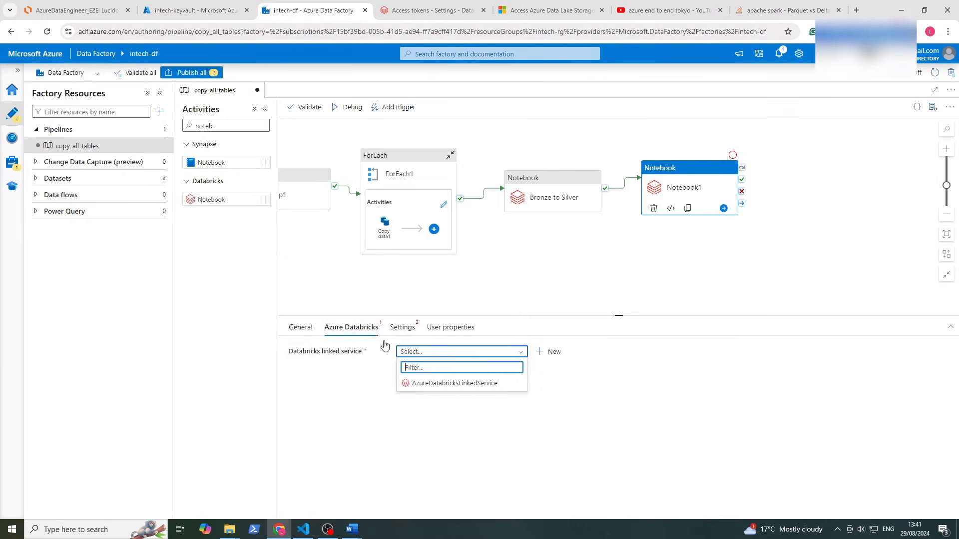
{"action": "left_click", "coordinate": [296, 328]}
{"action": "double_click", "coordinate": [401, 352]}
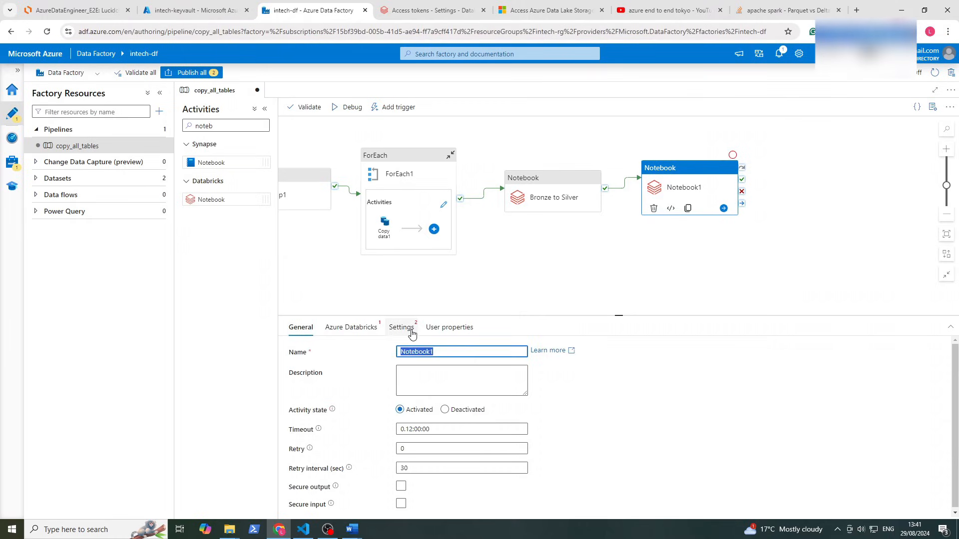
{"action": "type", "text": "Silver to Gold"}
Use AzureDatabricksLinkedService and set the notebook path to silver to gold - extended
{"action": "left_click", "coordinate": [351, 330]}
{"action": "left_click", "coordinate": [407, 351]}
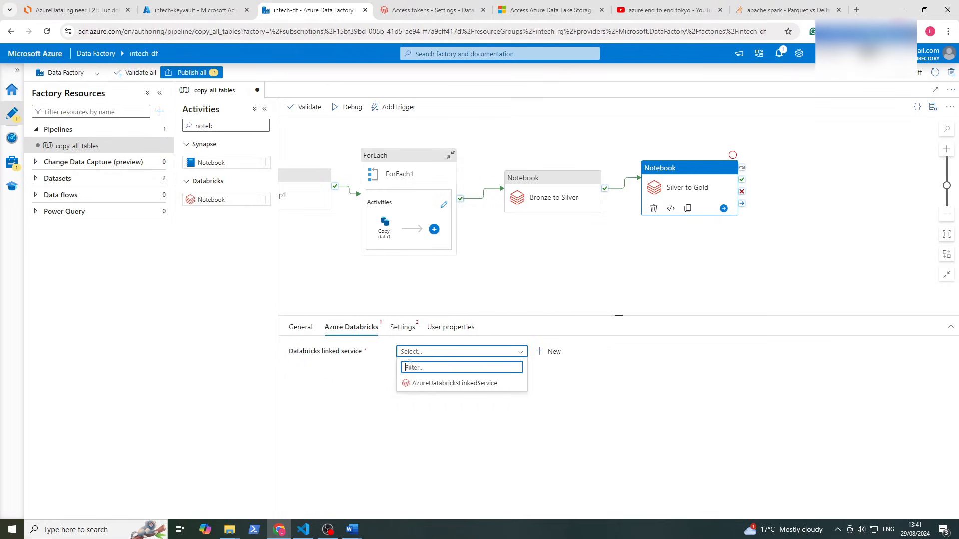
{"action": "left_click", "coordinate": [411, 384]}
{"action": "left_click", "coordinate": [408, 333]}
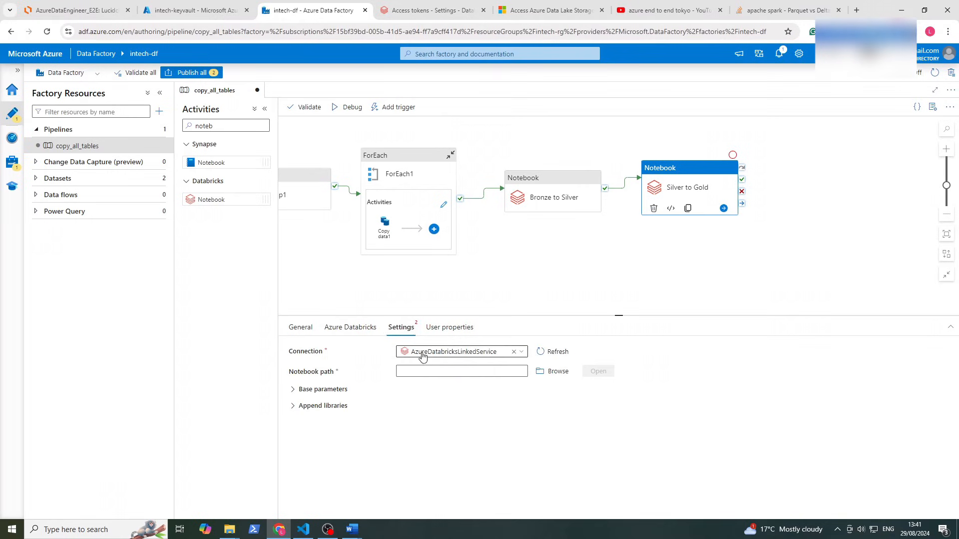
{"action": "left_click", "coordinate": [542, 374]}
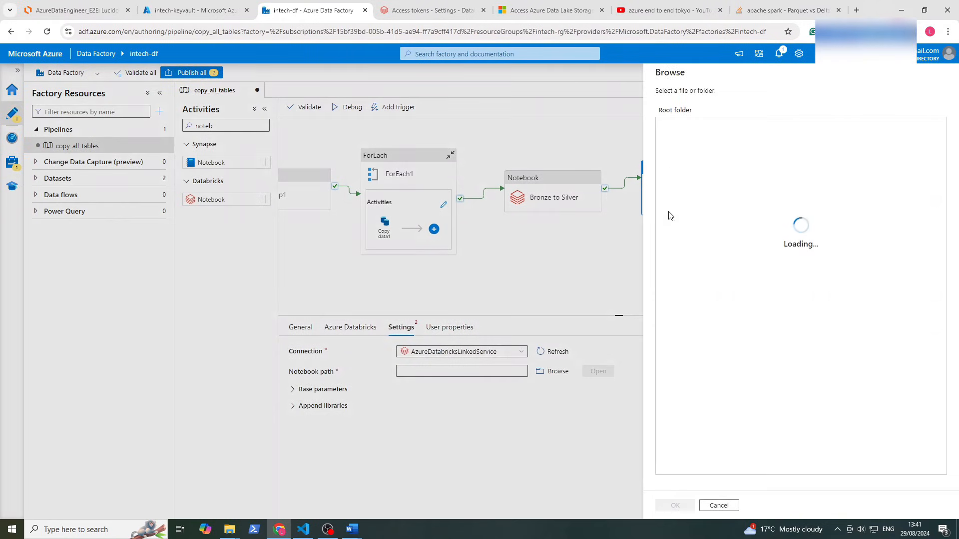
{"action": "left_click", "coordinate": [682, 166]}
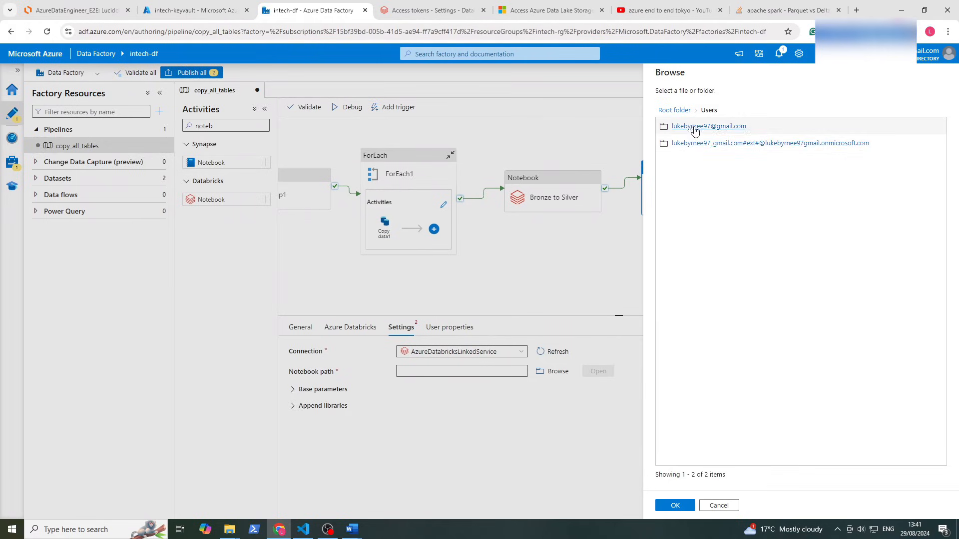
{"action": "left_click", "coordinate": [689, 131]}
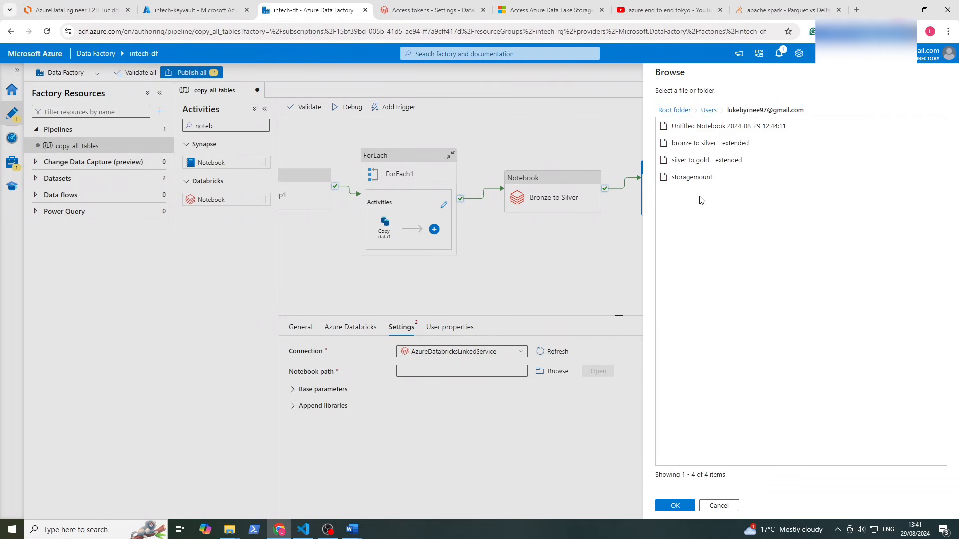
{"action": "left_click", "coordinate": [715, 162]}
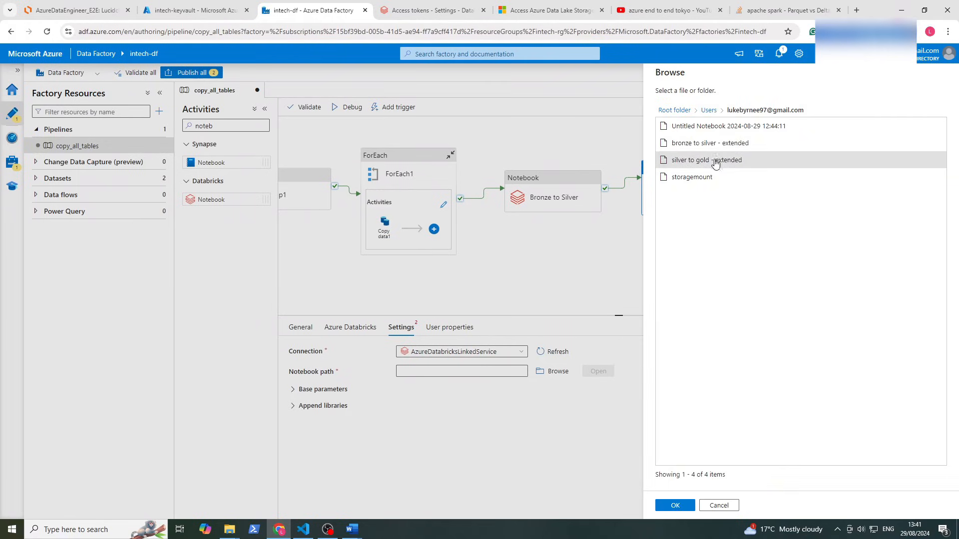
{"action": "left_click", "coordinate": [674, 506]}
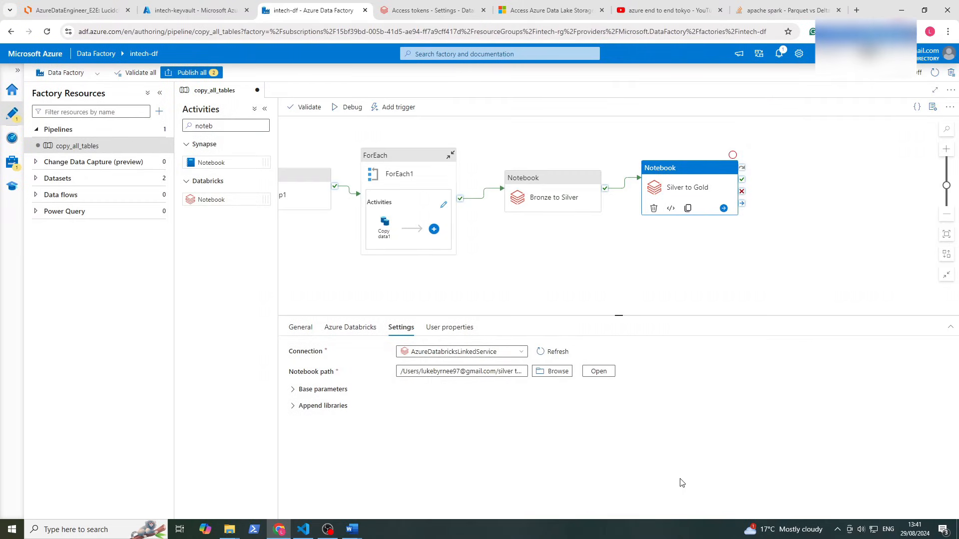
{"action": "left_click", "coordinate": [568, 236]}
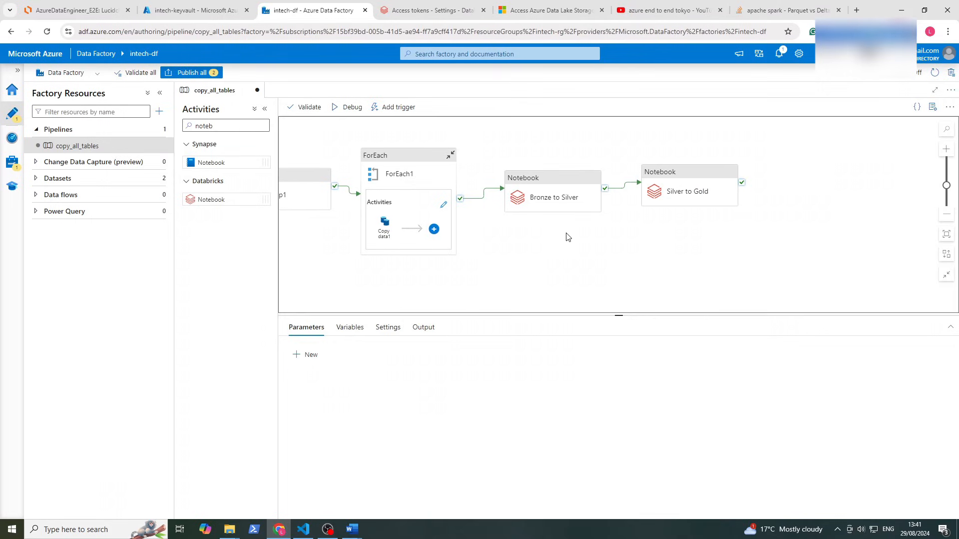
Publish all pending pipeline changes to the factory
{"action": "left_click", "coordinate": [191, 73]}
{"action": "left_click", "coordinate": [675, 506]}
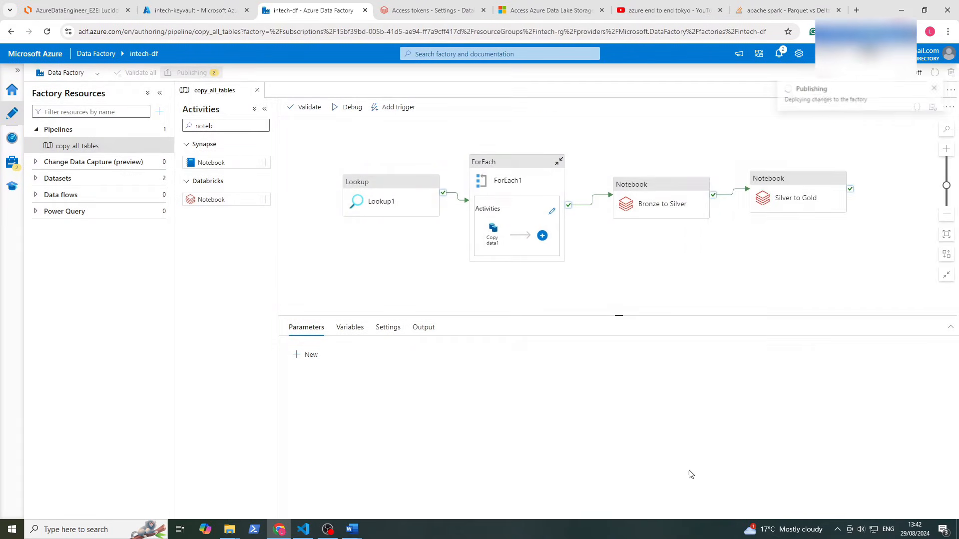
{"action": "left_click", "coordinate": [384, 200]}
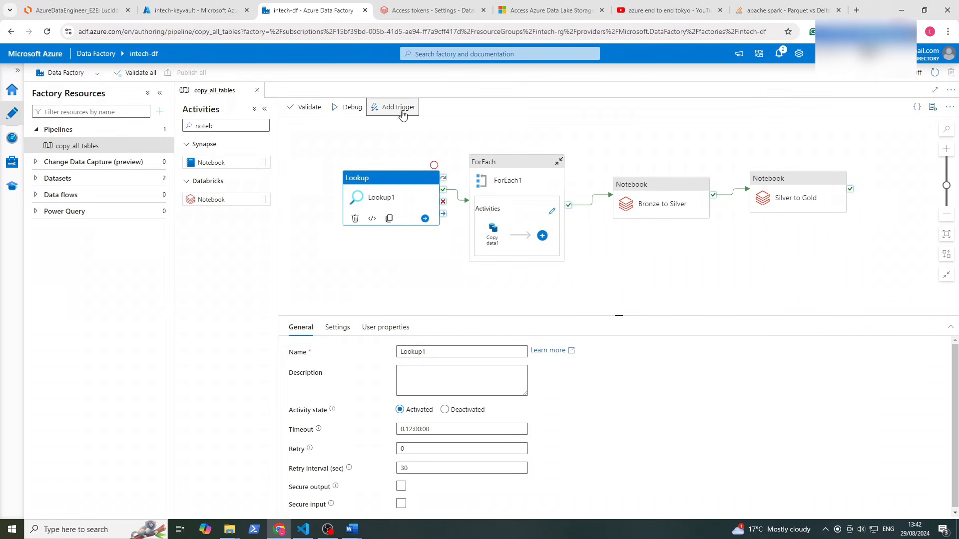
Trigger copy_all_tables immediately and go to the Pipeline runs monitoring page
{"action": "left_click", "coordinate": [408, 109]}
{"action": "left_click", "coordinate": [397, 123]}
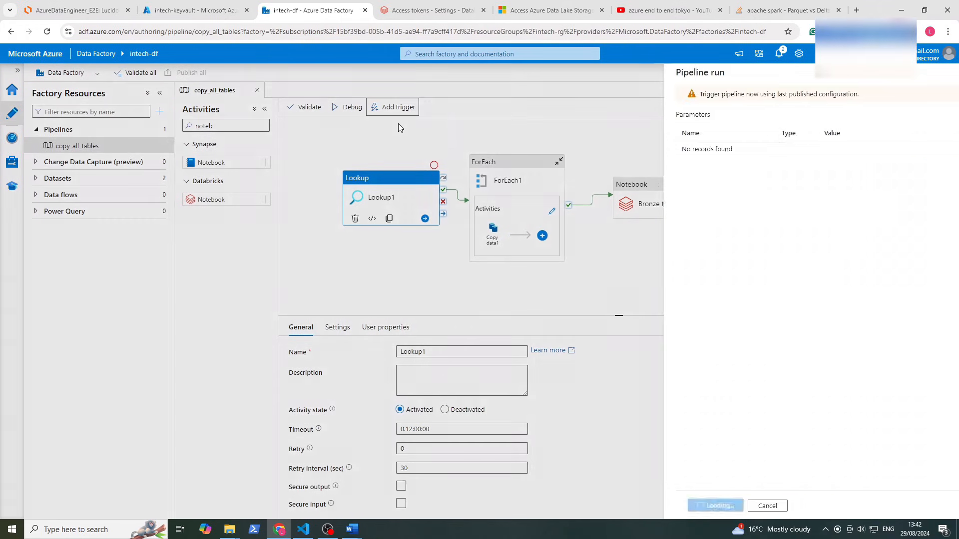
{"action": "left_click", "coordinate": [686, 505]}
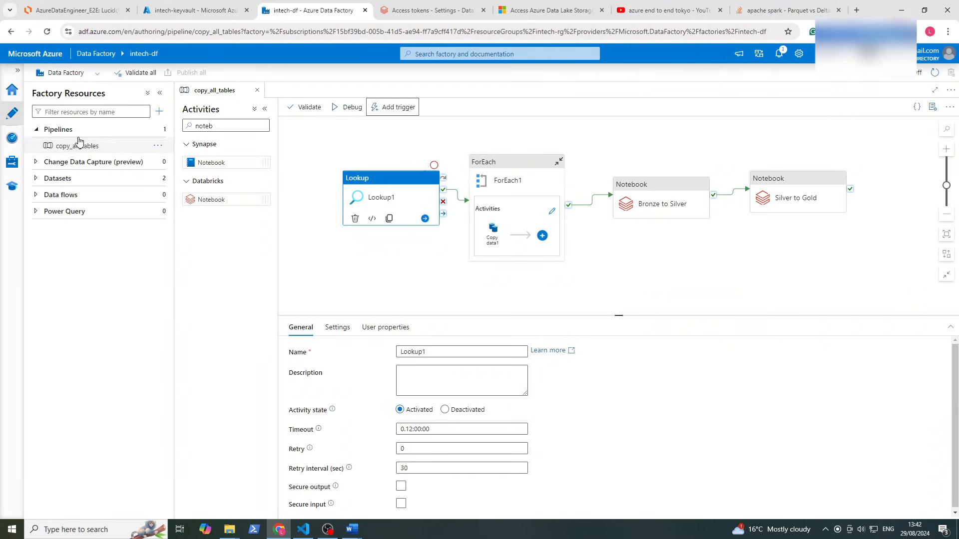
{"action": "left_click", "coordinate": [15, 138]}
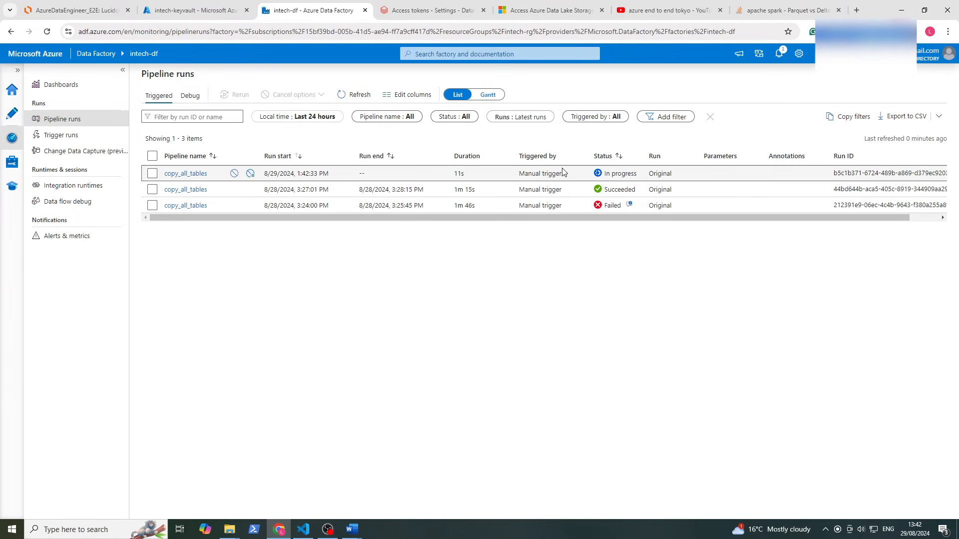
Open the in-progress copy_all_tables run and inspect two copy activities' details
{"action": "left_click", "coordinate": [179, 174]}
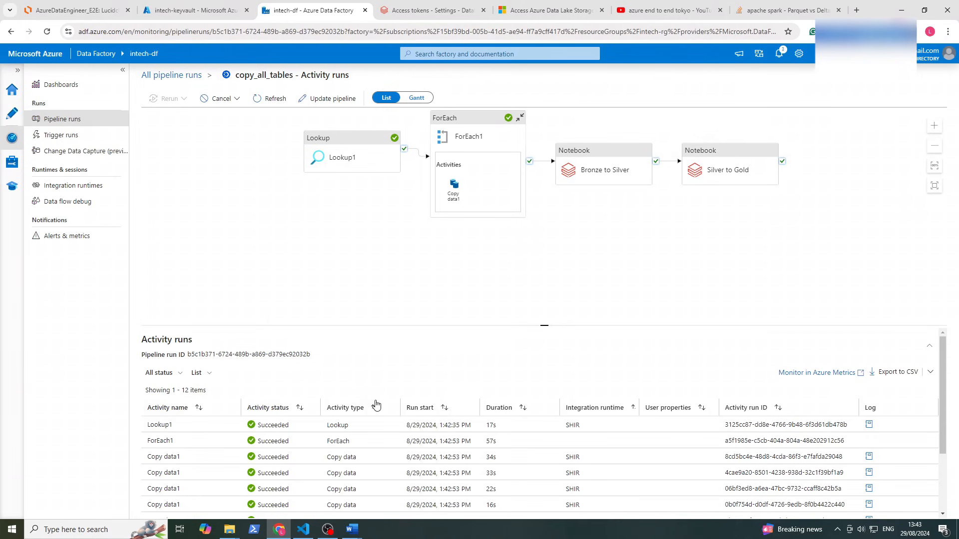
{"action": "scroll", "coordinate": [300, 418], "scroll_direction": "down", "scroll_amount": 2}
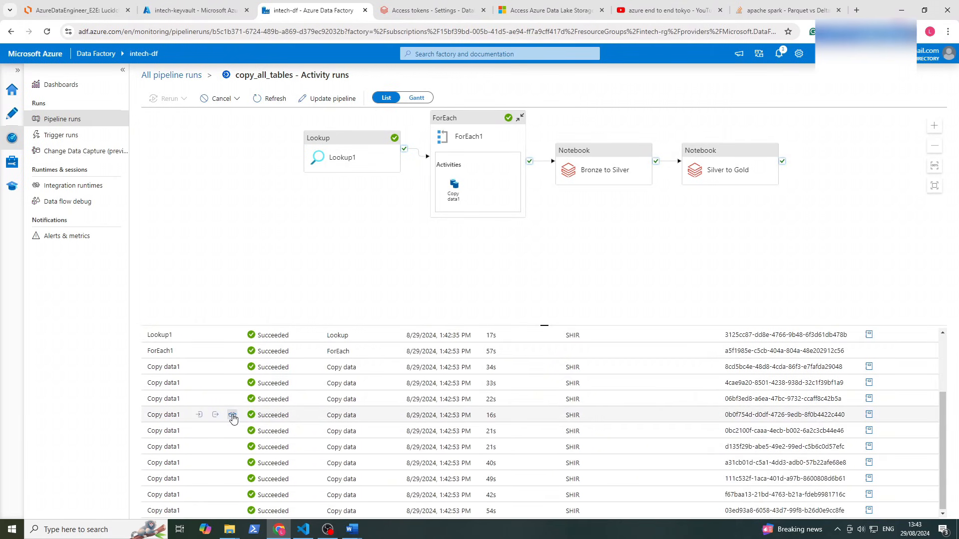
{"action": "left_click", "coordinate": [233, 415]}
{"action": "left_click", "coordinate": [664, 77]}
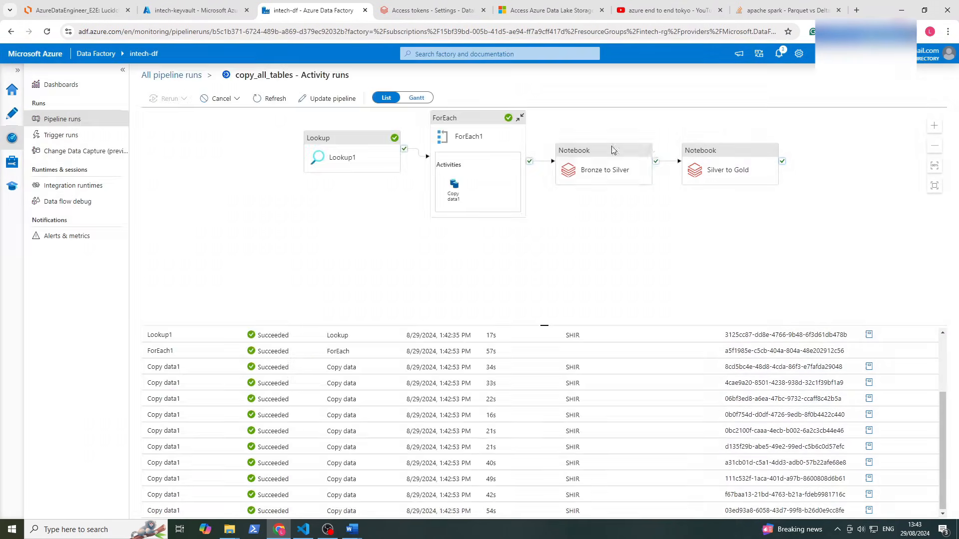
{"action": "left_click", "coordinate": [232, 447]}
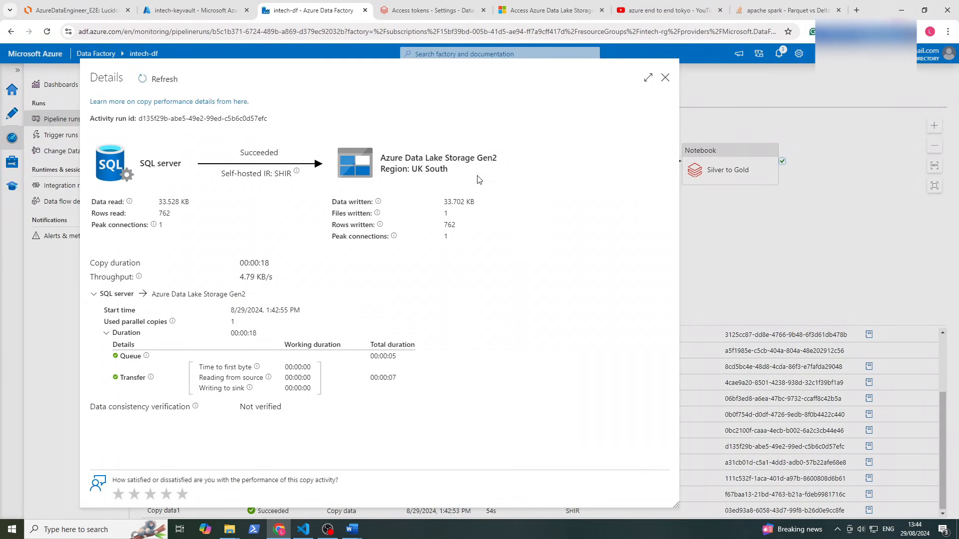
{"action": "left_click", "coordinate": [664, 78]}
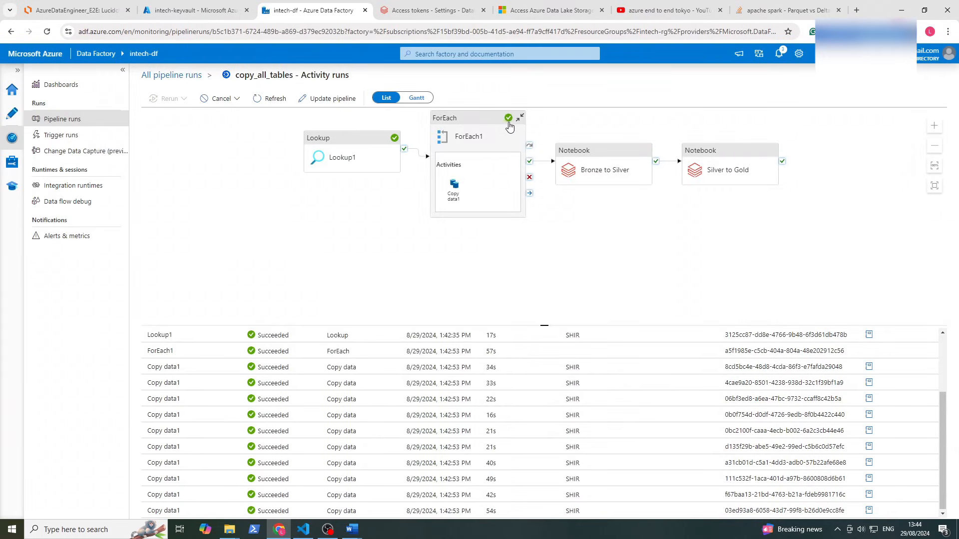
Refresh activity statuses and open the Bronze to Silver notebook's Databricks run page
{"action": "left_click", "coordinate": [619, 165]}
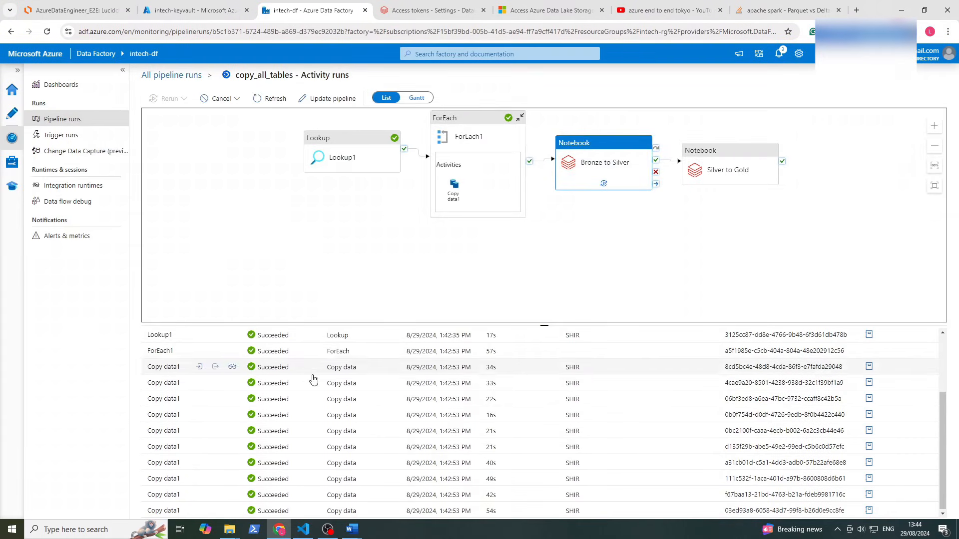
{"action": "scroll", "coordinate": [320, 389], "scroll_direction": "up", "scroll_amount": 2}
{"action": "scroll", "coordinate": [334, 407], "scroll_direction": "down", "scroll_amount": 2}
{"action": "scroll", "coordinate": [357, 380], "scroll_direction": "up", "scroll_amount": 2}
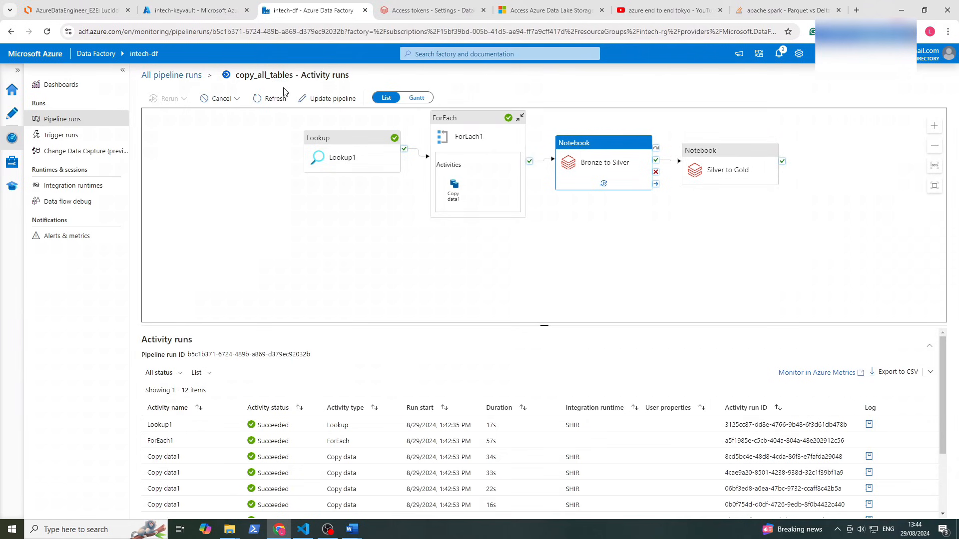
{"action": "left_click", "coordinate": [270, 97]}
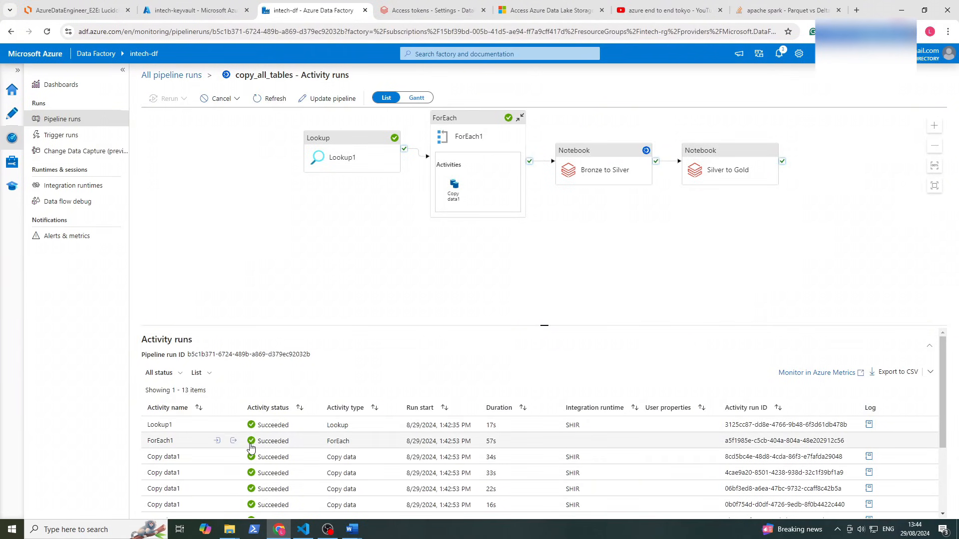
{"action": "scroll", "coordinate": [251, 448], "scroll_direction": "down", "scroll_amount": 3}
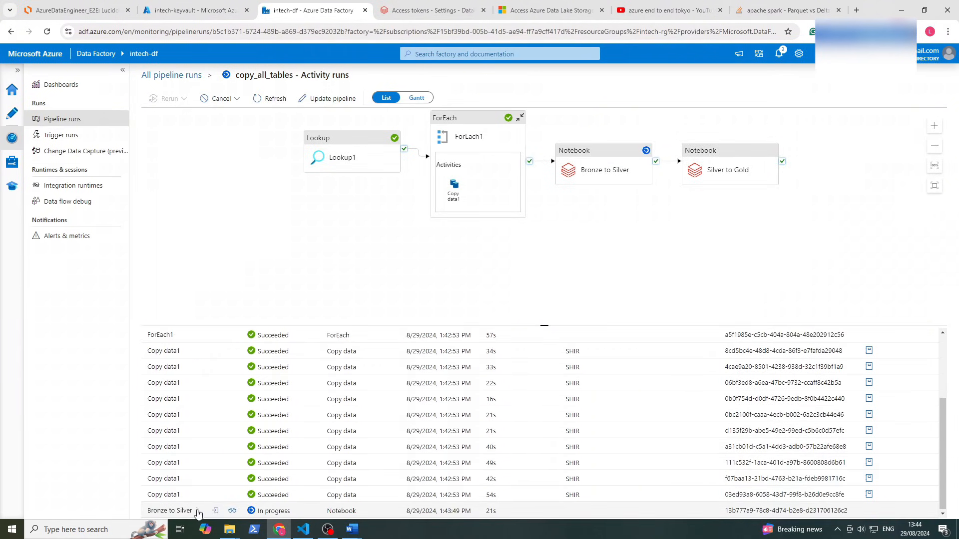
{"action": "left_click", "coordinate": [233, 511]}
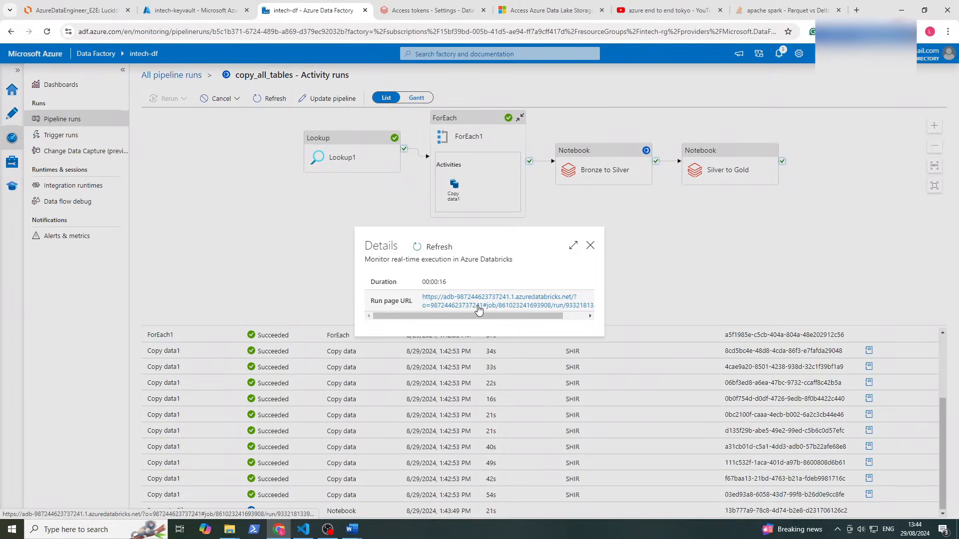
{"action": "left_click", "coordinate": [478, 309]}
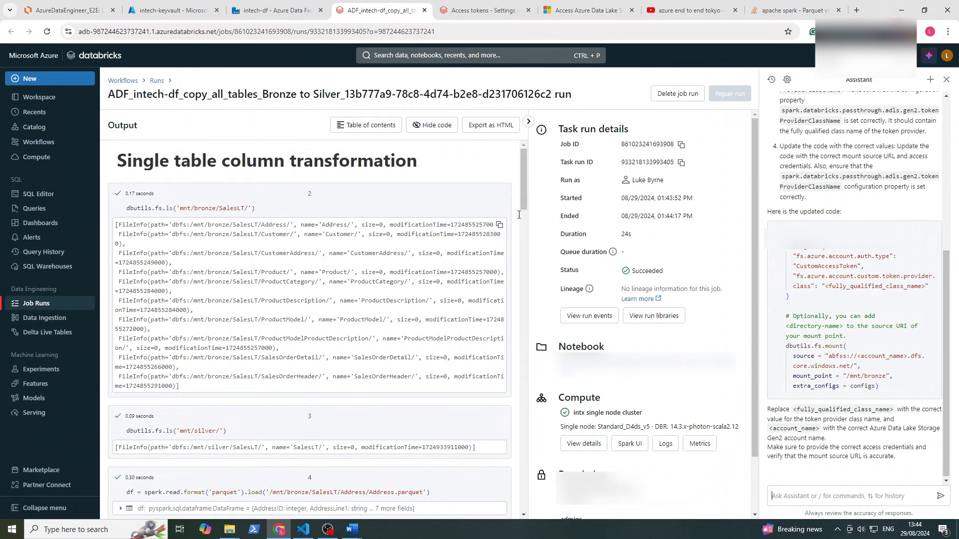
Scroll through the Bronze to Silver run output table, then return to the Data Factory tab
{"action": "left_click_drag", "start_coordinate": [523, 182], "coordinate": [552, 456]}
{"action": "scroll", "coordinate": [330, 249], "scroll_direction": "down", "scroll_amount": 5}
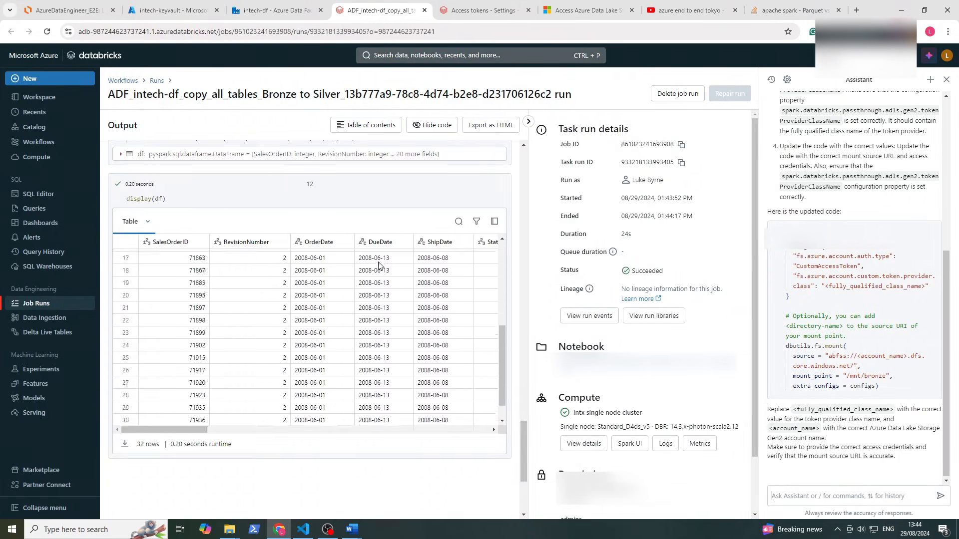
{"action": "scroll", "coordinate": [382, 266], "scroll_direction": "up", "scroll_amount": 5}
{"action": "scroll", "coordinate": [445, 188], "scroll_direction": "down", "scroll_amount": 3}
{"action": "scroll", "coordinate": [488, 365], "scroll_direction": "up", "scroll_amount": 4}
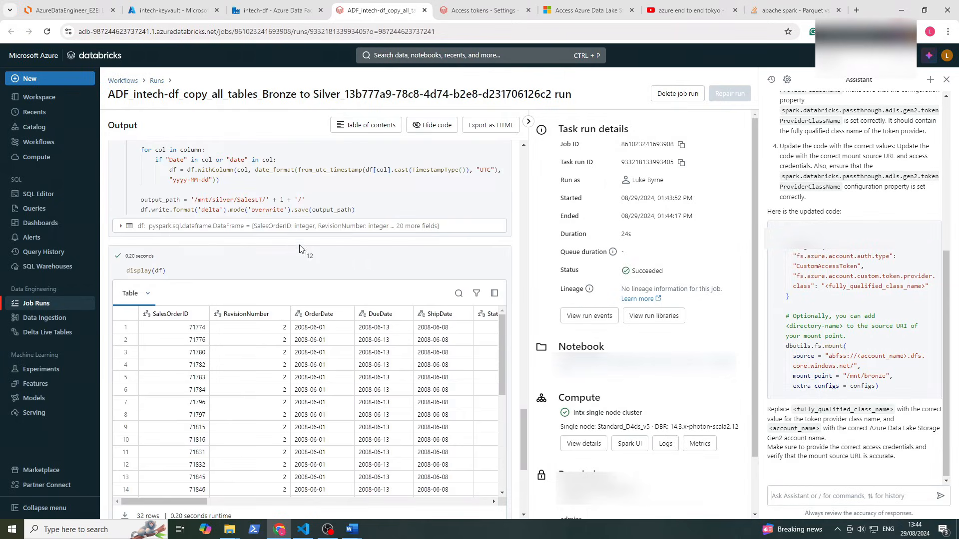
{"action": "scroll", "coordinate": [523, 423], "scroll_direction": "up", "scroll_amount": 10}
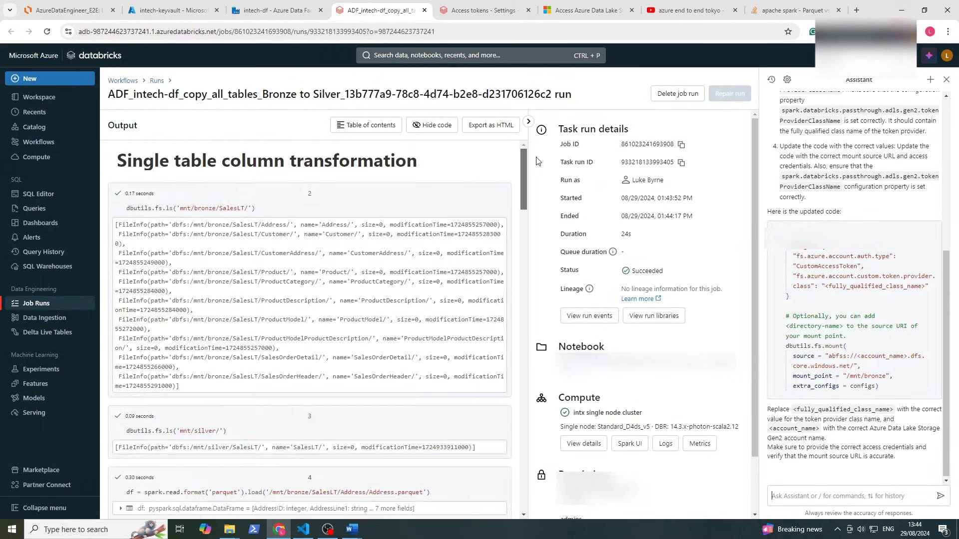
{"action": "scroll", "coordinate": [523, 423], "scroll_direction": "down", "scroll_amount": 2}
{"action": "key", "text": "ctrl+shift+Tab"}
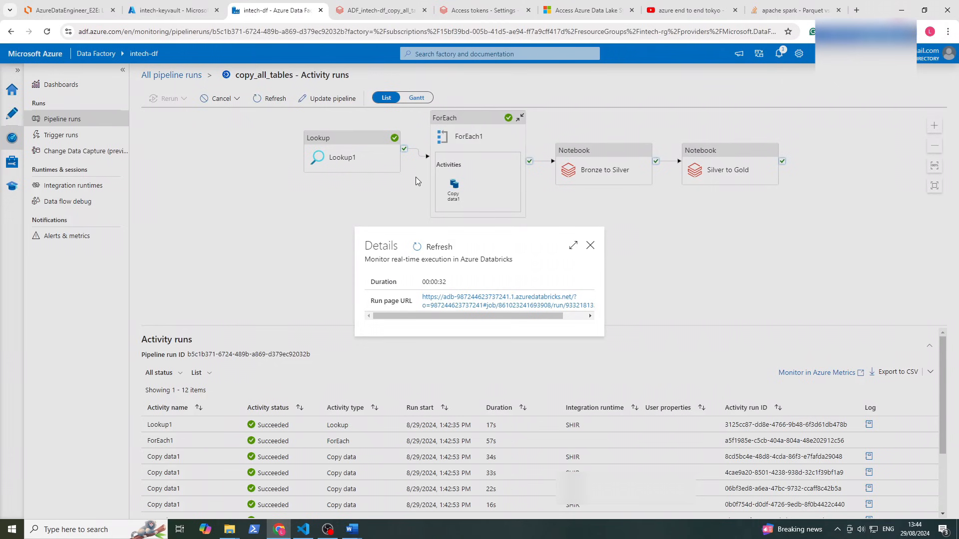
Refresh the activity runs and open the Silver to Gold notebook's Databricks run page
{"action": "left_click", "coordinate": [591, 245]}
{"action": "left_click", "coordinate": [269, 102]}
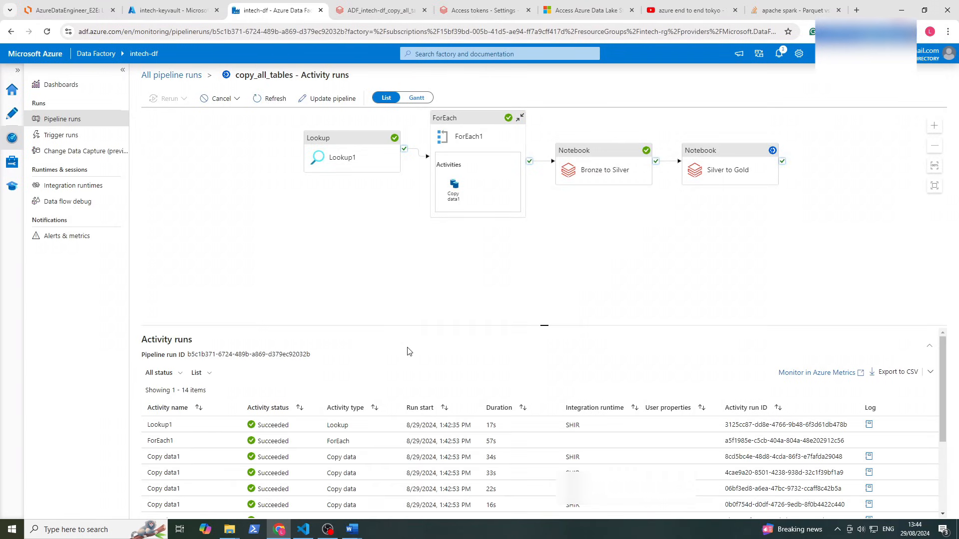
{"action": "scroll", "coordinate": [408, 351], "scroll_direction": "down", "scroll_amount": 3}
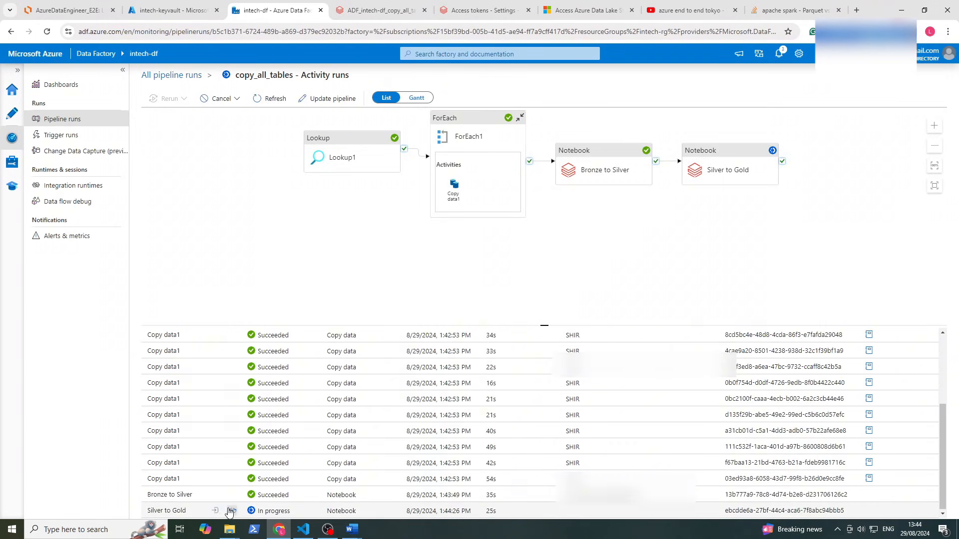
{"action": "left_click", "coordinate": [231, 511]}
{"action": "left_click", "coordinate": [485, 305]}
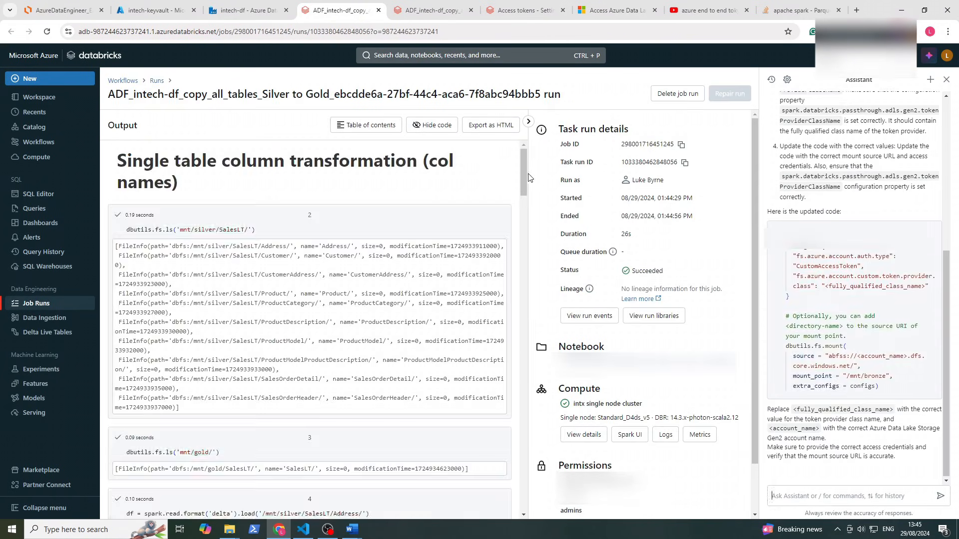
Scroll the Silver to Gold output to the SalesLT folder listings under /mnt/silver and /mnt/gold
{"action": "left_click_drag", "start_coordinate": [524, 178], "coordinate": [497, 202]}
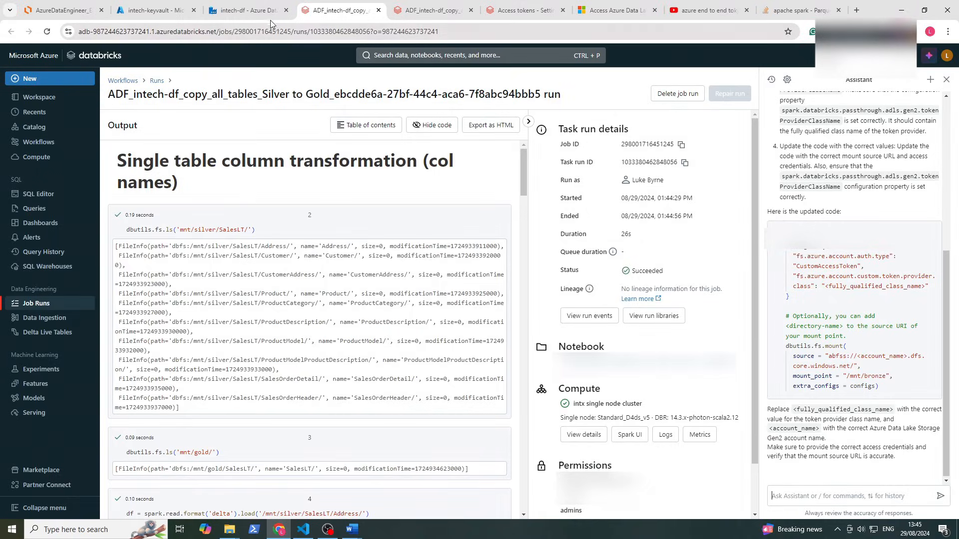
Back in Data Factory, refresh the activity runs to confirm every activity succeeded
{"action": "left_click", "coordinate": [245, 10]}
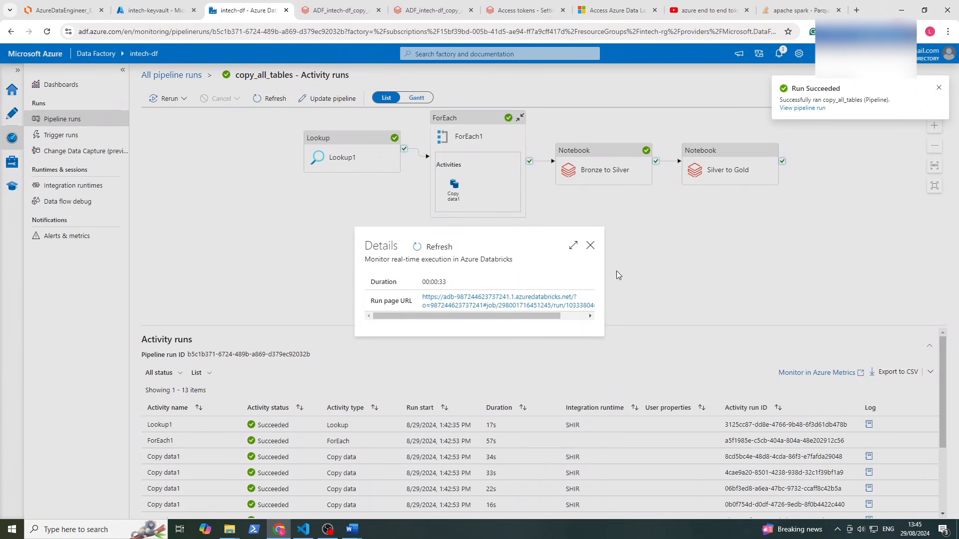
{"action": "left_click", "coordinate": [590, 244]}
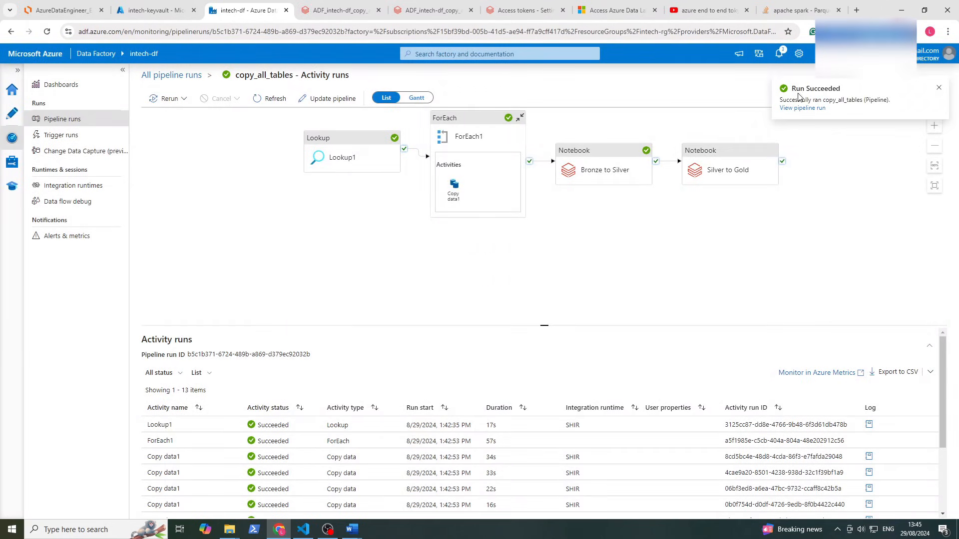
{"action": "left_click", "coordinate": [269, 98]}
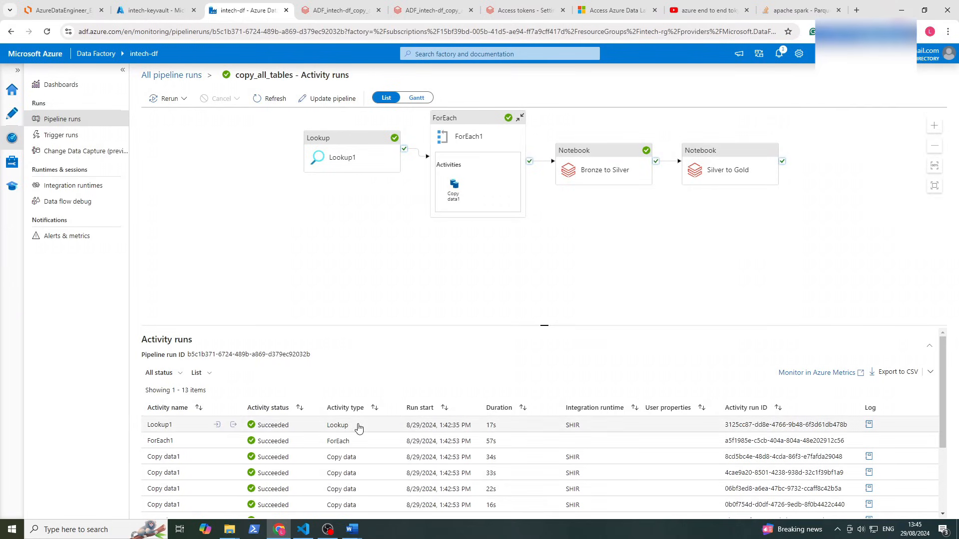
{"action": "scroll", "coordinate": [358, 427], "scroll_direction": "down", "scroll_amount": 2}
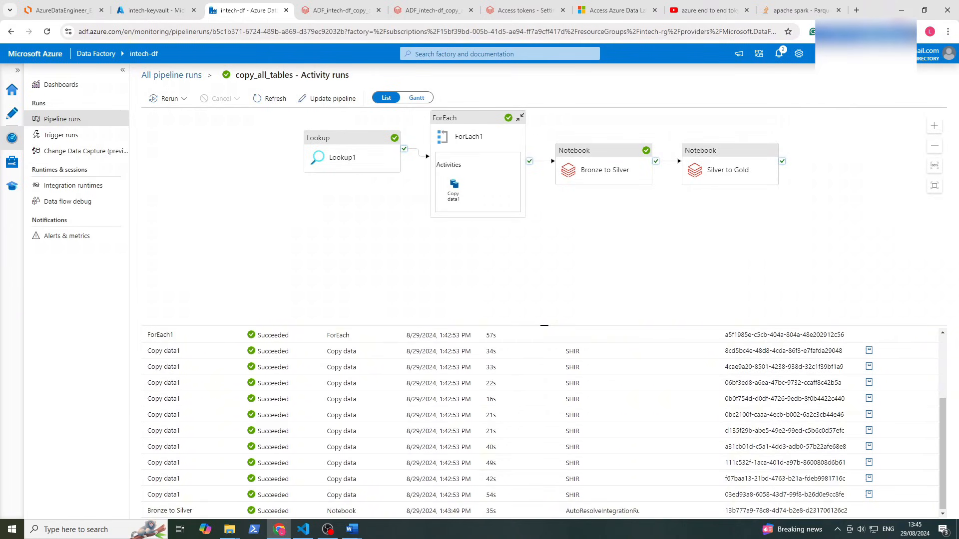
{"action": "scroll", "coordinate": [274, 380], "scroll_direction": "up", "scroll_amount": 3}
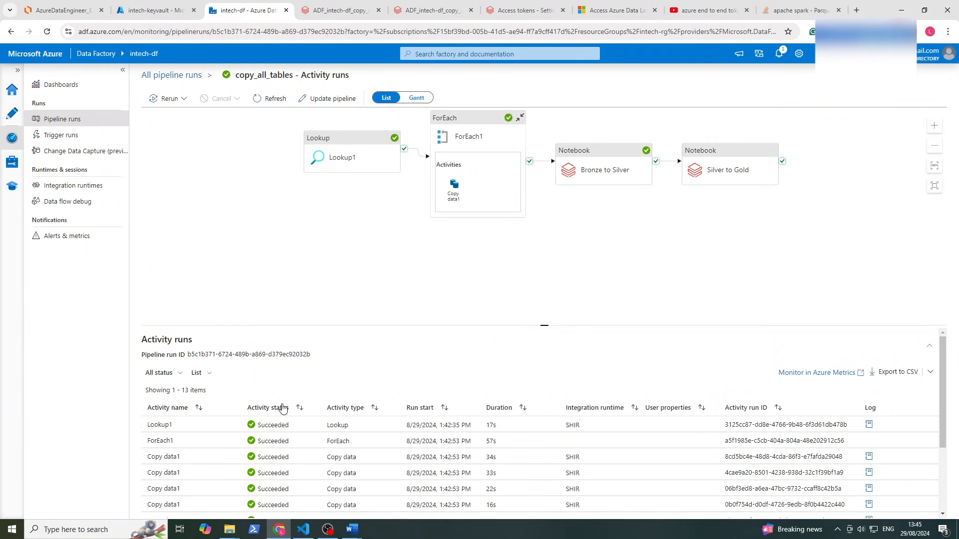
Show the activity runs as an enlarged Gantt timeline chart
{"action": "left_click", "coordinate": [426, 97]}
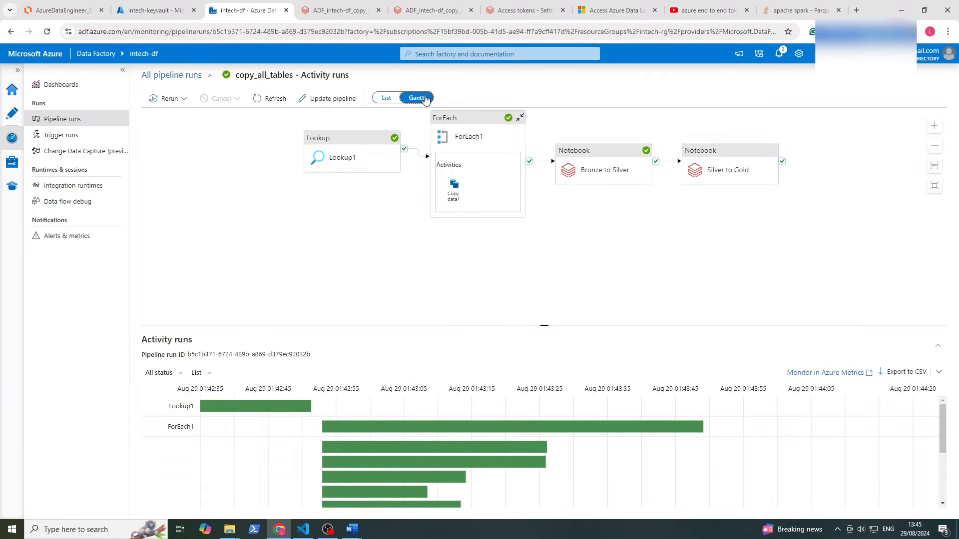
{"action": "scroll", "coordinate": [694, 427], "scroll_direction": "down", "scroll_amount": 2}
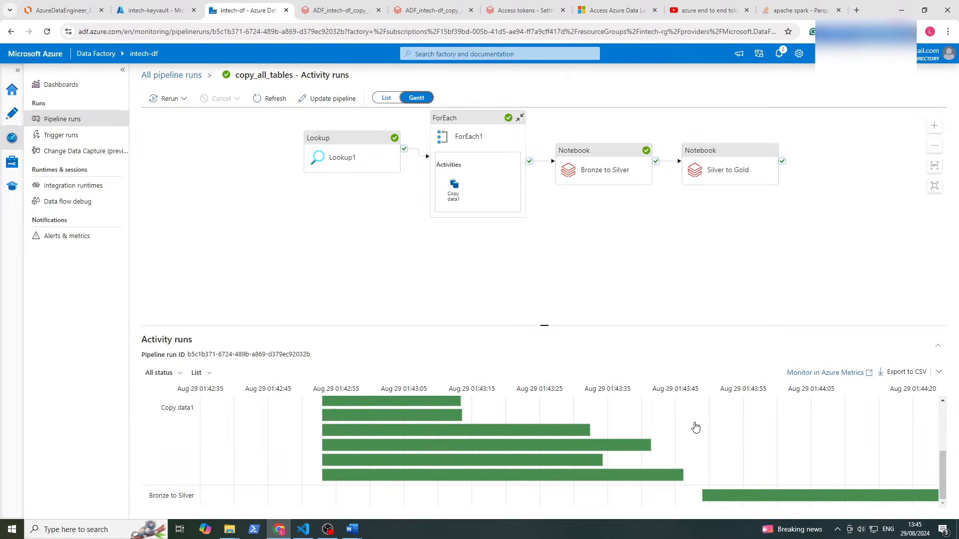
{"action": "scroll", "coordinate": [694, 427], "scroll_direction": "up", "scroll_amount": 2}
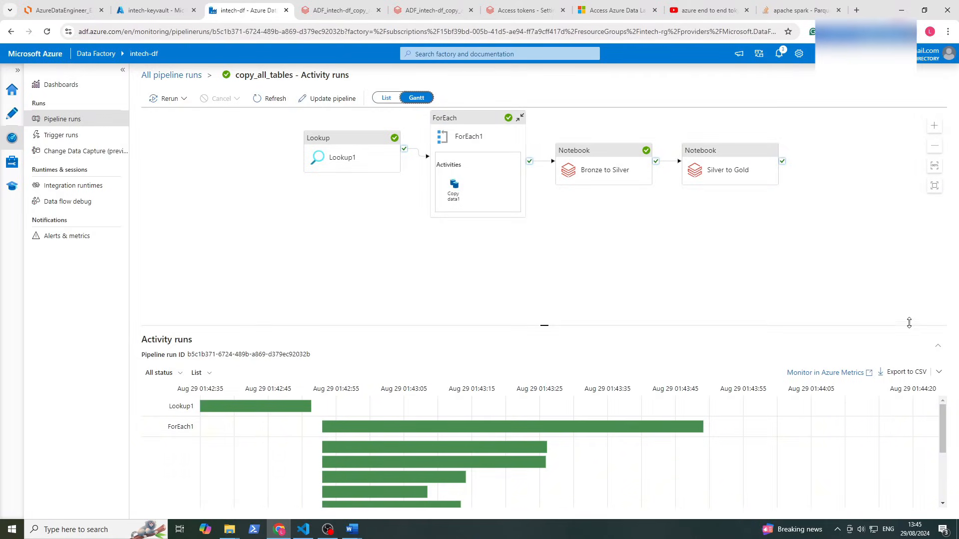
{"action": "left_click_drag", "start_coordinate": [909, 323], "coordinate": [905, 215]}
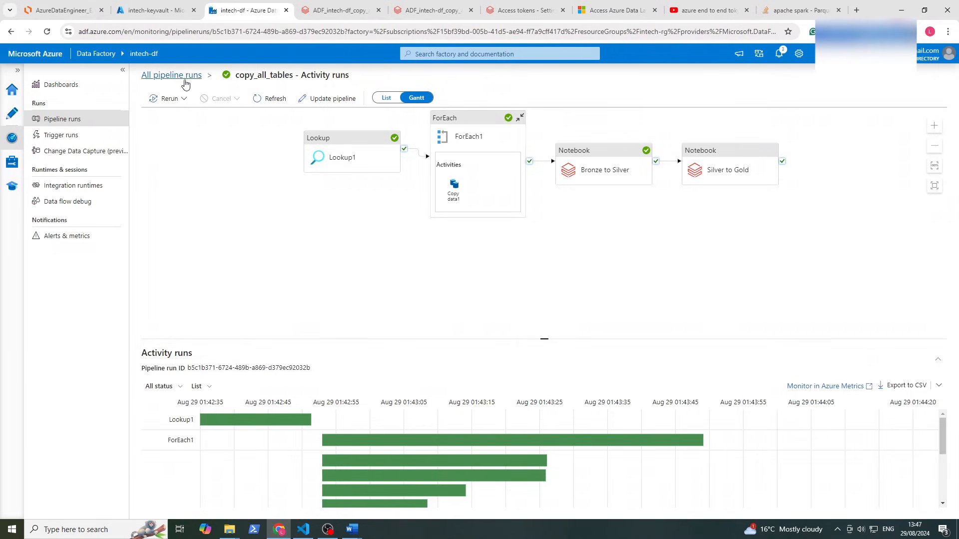
Return to all pipeline runs and reopen copy_all_tables in the Author view
{"action": "left_click", "coordinate": [184, 80]}
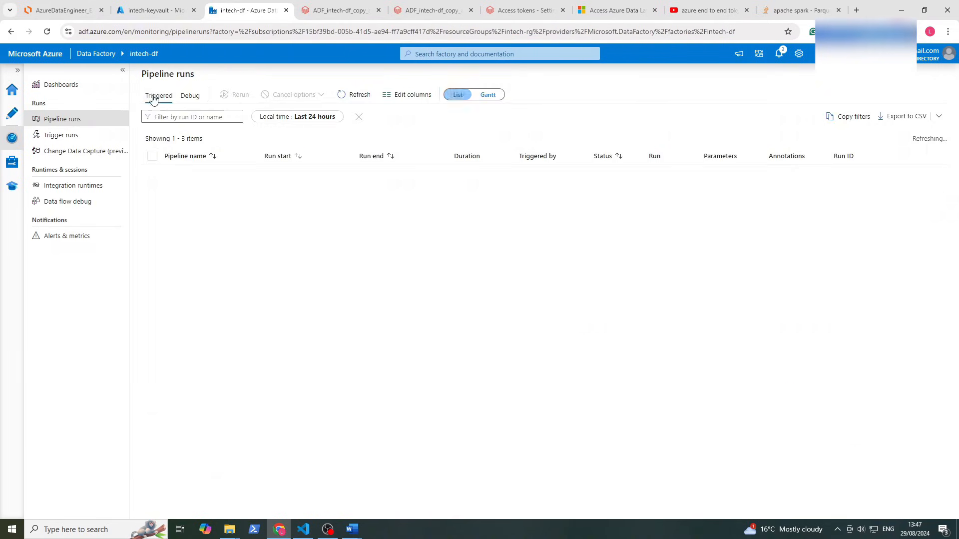
{"action": "left_click", "coordinate": [15, 114]}
{"action": "left_click_drag", "start_coordinate": [483, 233], "coordinate": [459, 253]}
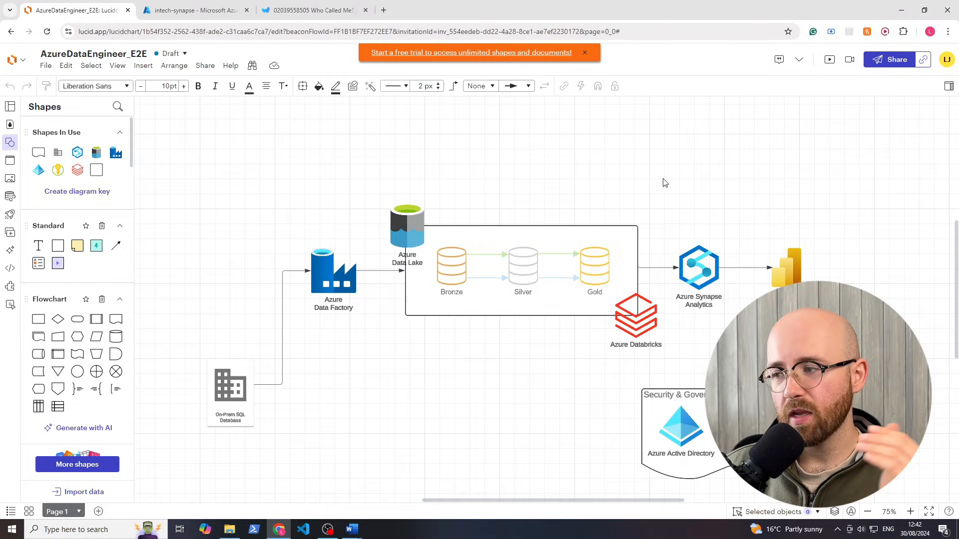
Walk through Data Factory, the Bronze-Silver-Gold lake, Synapse, Power BI and Azure AD, then switch to intech-synapse
{"action": "left_click", "coordinate": [698, 267]}
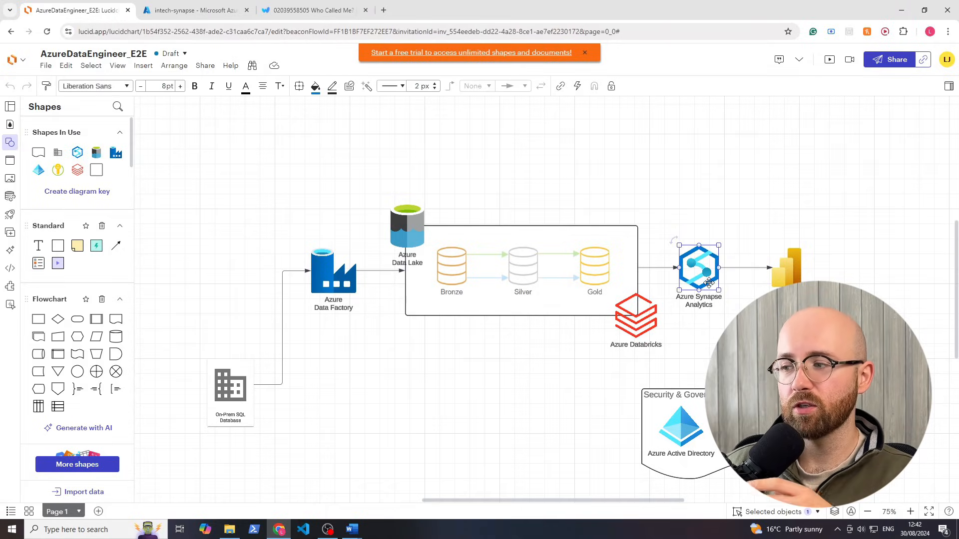
{"action": "left_click_drag", "start_coordinate": [284, 234], "coordinate": [405, 389]}
{"action": "left_click_drag", "start_coordinate": [409, 182], "coordinate": [629, 355]}
{"action": "left_click", "coordinate": [698, 260]}
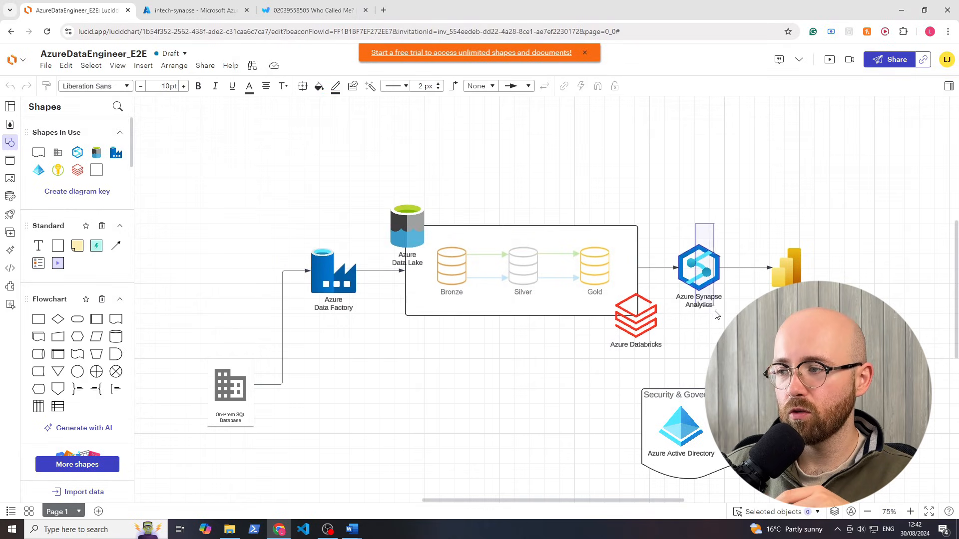
{"action": "left_click", "coordinate": [795, 269]}
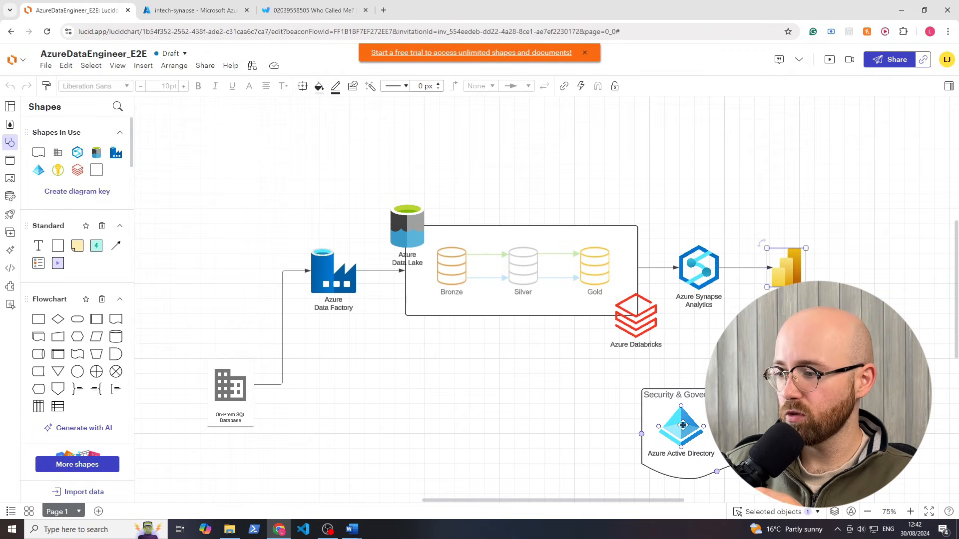
{"action": "left_click", "coordinate": [683, 425]}
{"action": "left_click", "coordinate": [554, 372]}
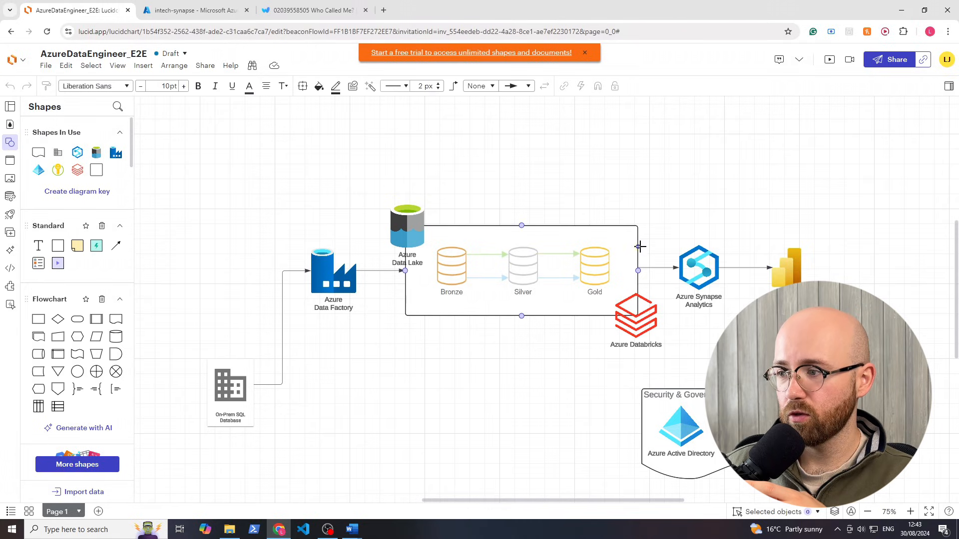
{"action": "left_click", "coordinate": [709, 303]}
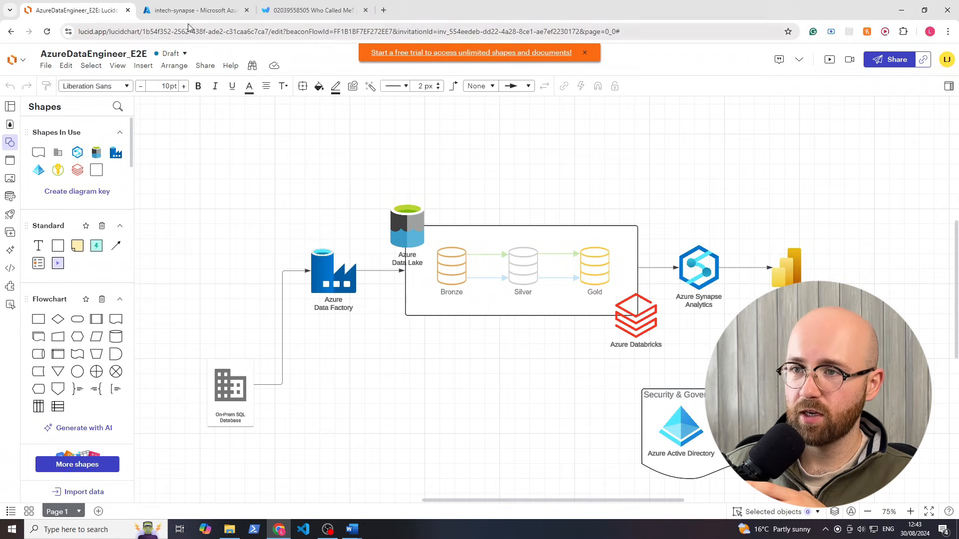
{"action": "left_click", "coordinate": [190, 14]}
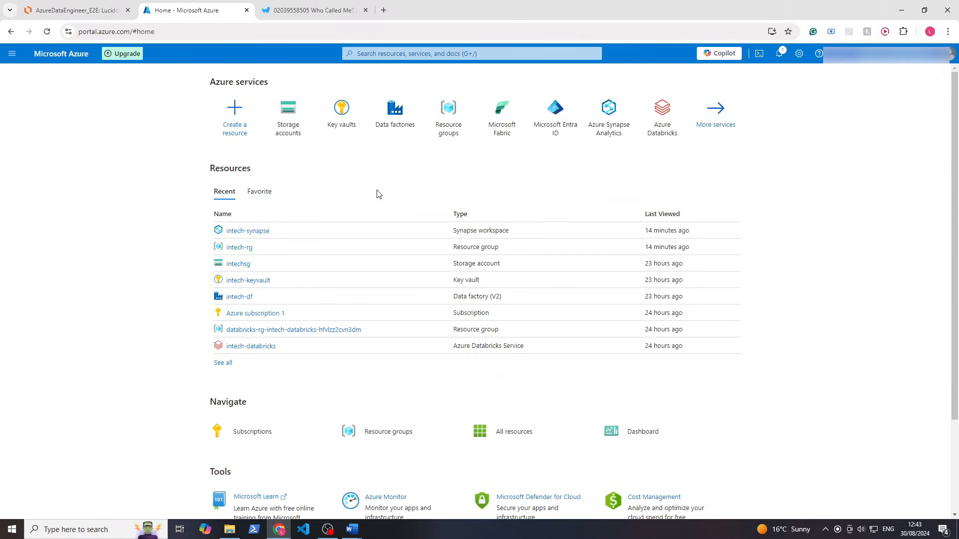
Open intech-rg, then the intech-synapse workspace, and launch Synapse Studio from Getting started
{"action": "left_click", "coordinate": [237, 249]}
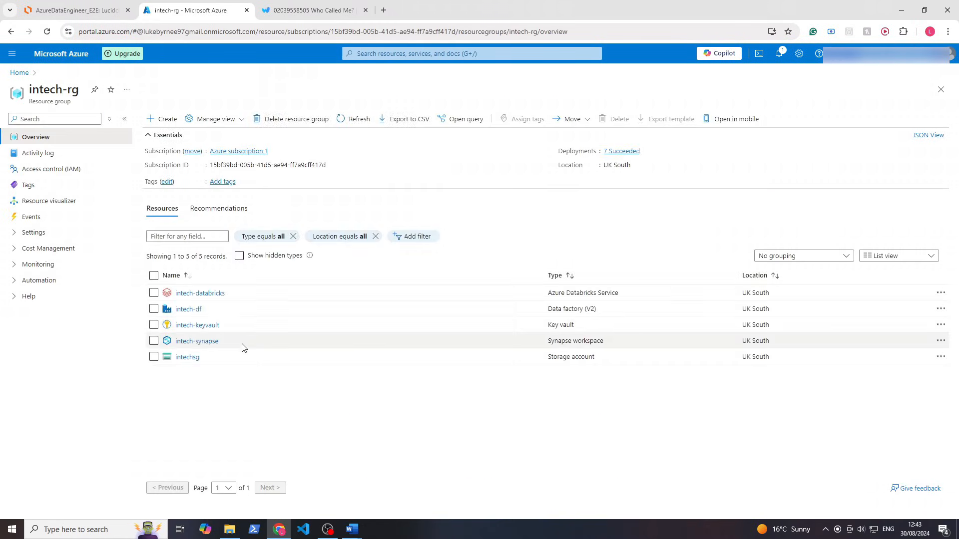
{"action": "left_click", "coordinate": [208, 344]}
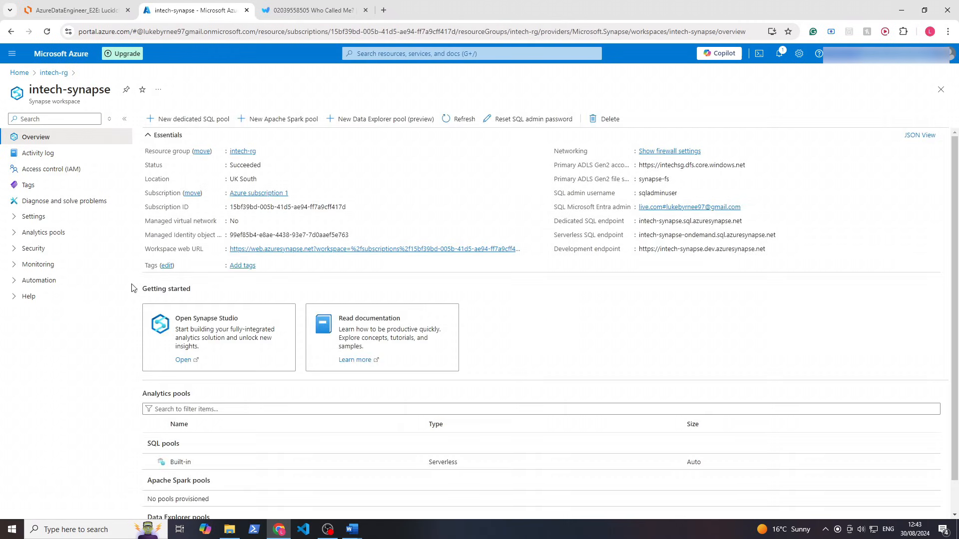
{"action": "left_click_drag", "start_coordinate": [152, 286], "coordinate": [248, 301]}
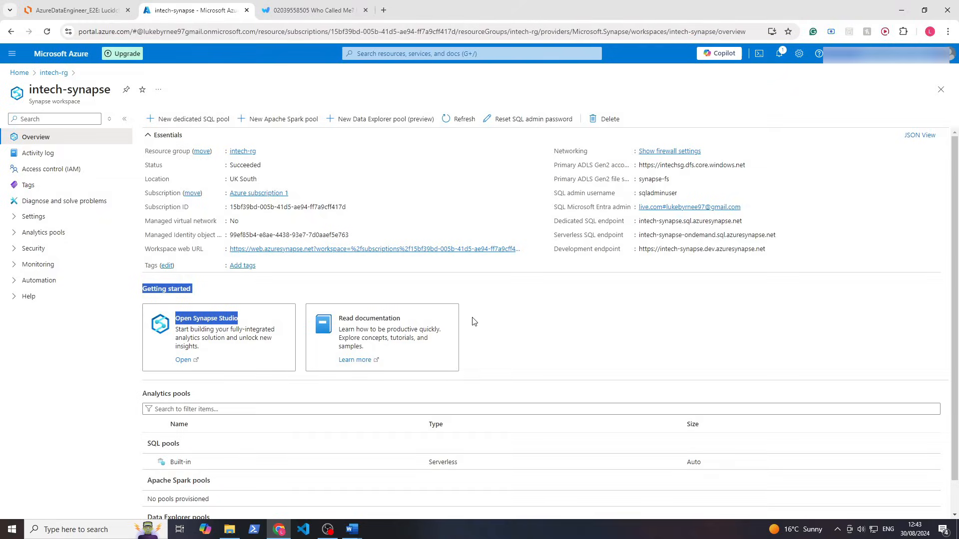
{"action": "left_click", "coordinate": [408, 331]}
{"action": "left_click", "coordinate": [183, 361]}
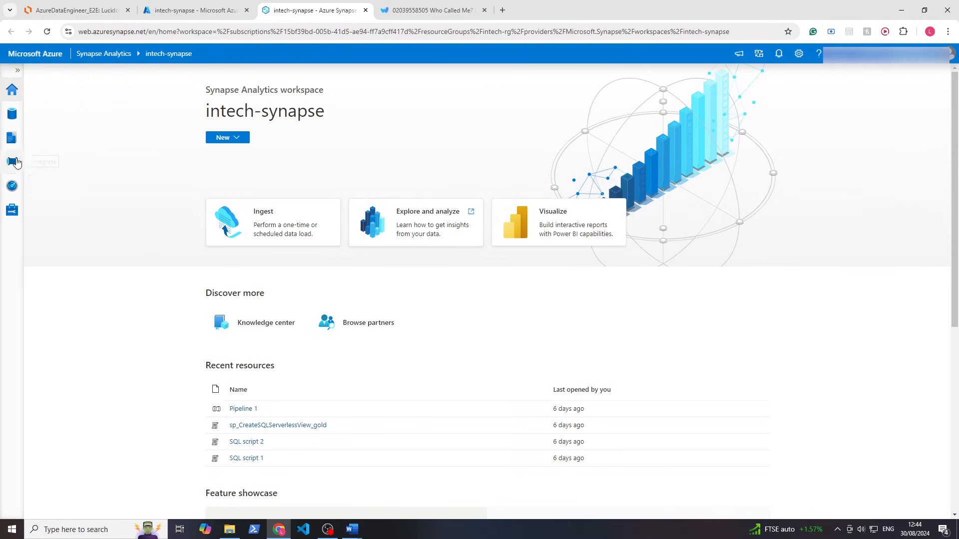
{"action": "left_click", "coordinate": [18, 70]}
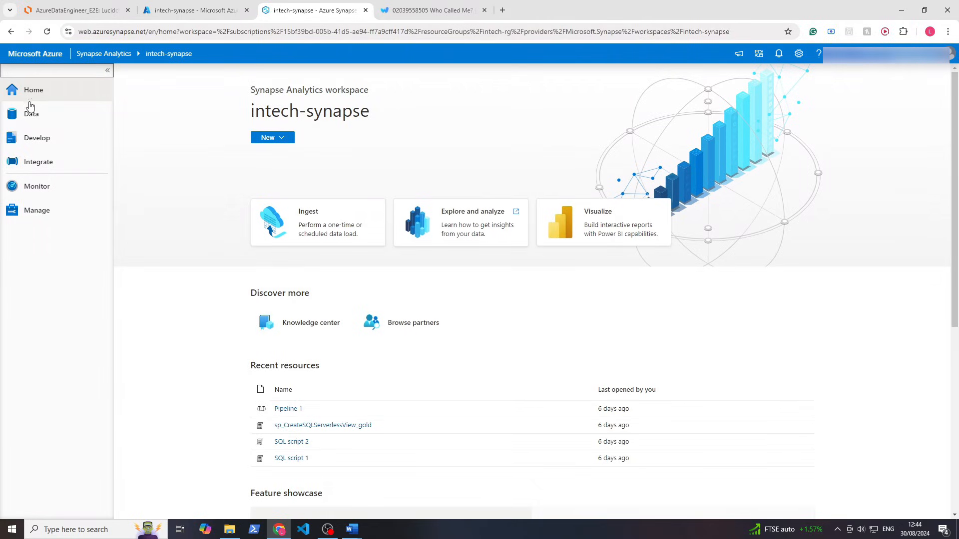
{"action": "left_click", "coordinate": [38, 124]}
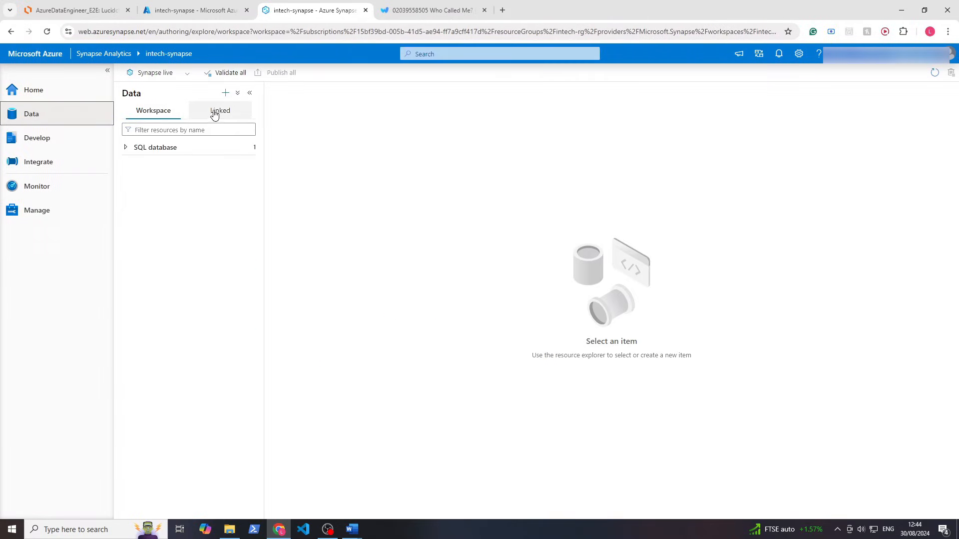
{"action": "left_click", "coordinate": [225, 94]}
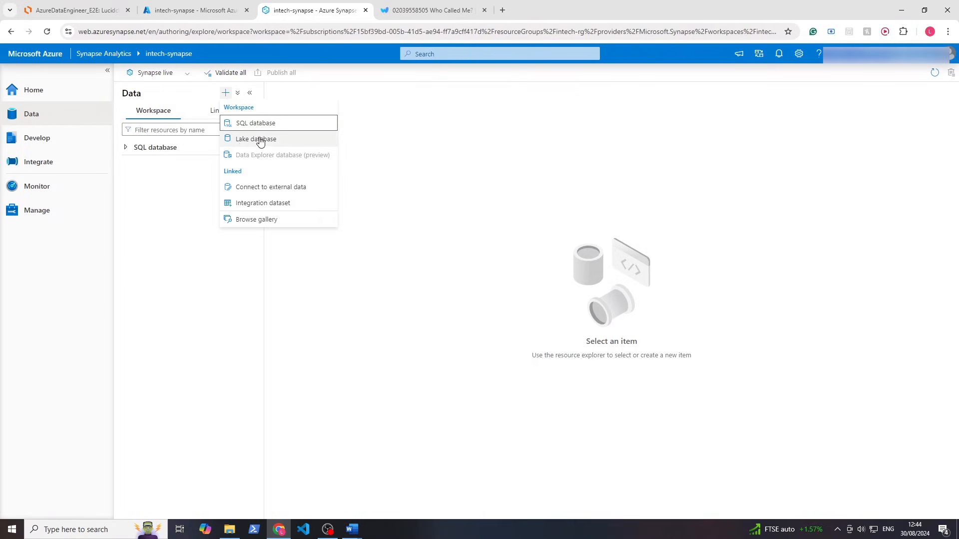
{"action": "left_click", "coordinate": [203, 200]}
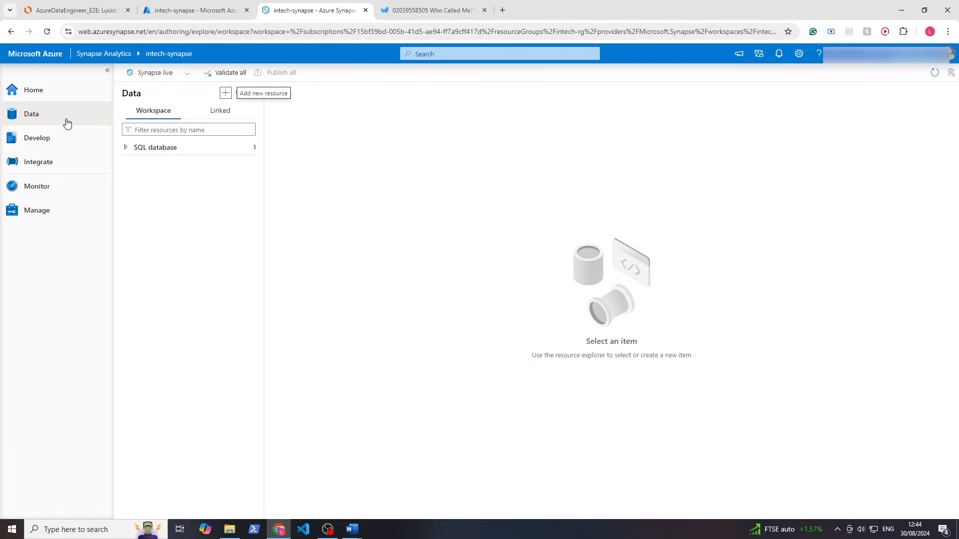
{"action": "left_click", "coordinate": [55, 137]}
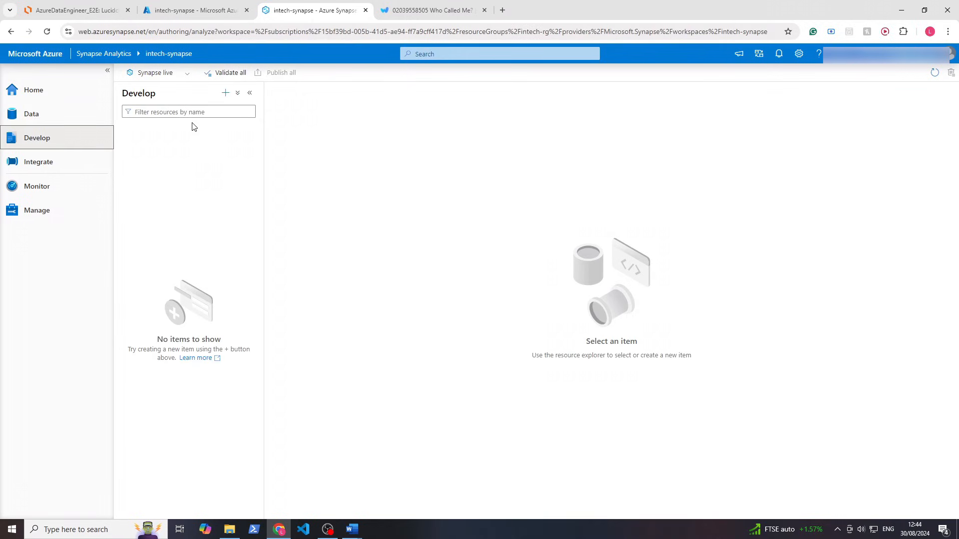
{"action": "left_click", "coordinate": [225, 95]}
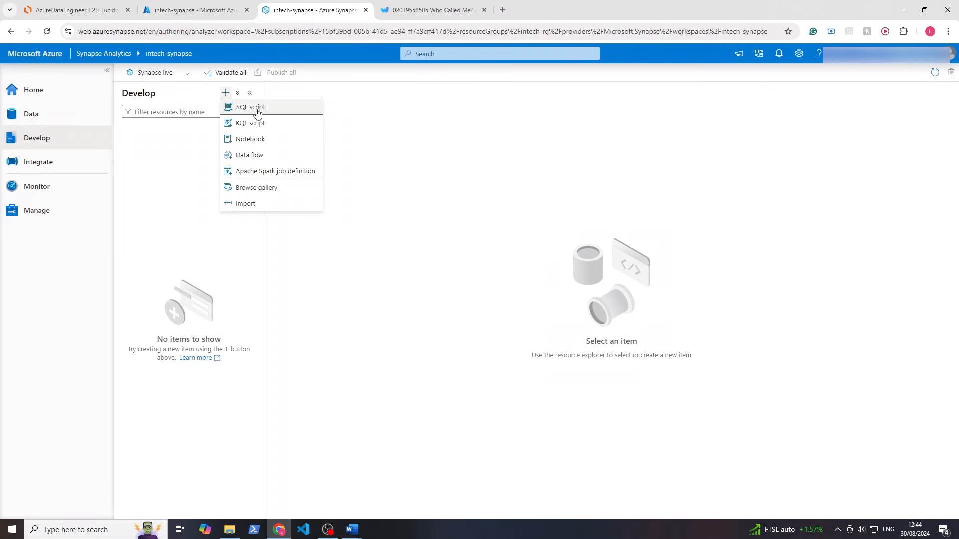
{"action": "left_click", "coordinate": [166, 196]}
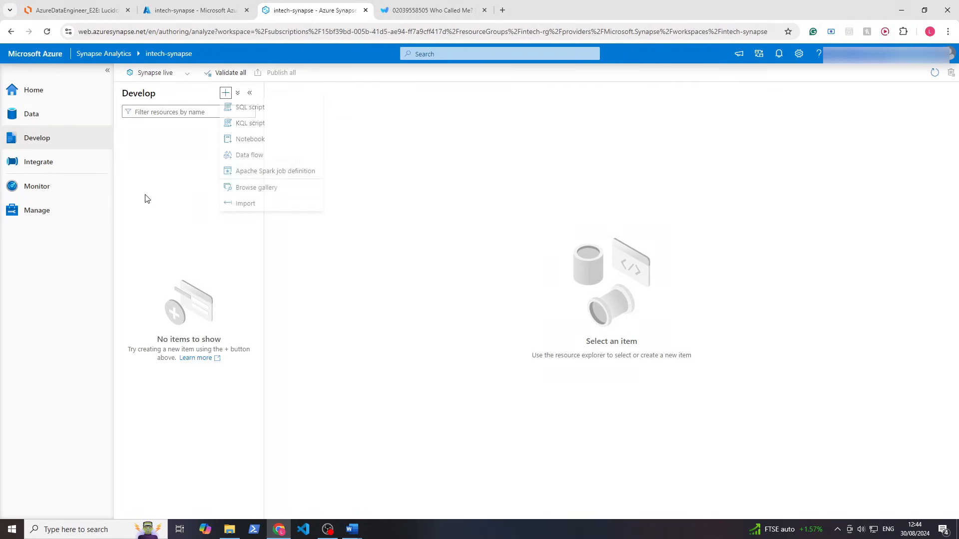
{"action": "left_click", "coordinate": [20, 165]}
{"action": "left_click", "coordinate": [226, 94]}
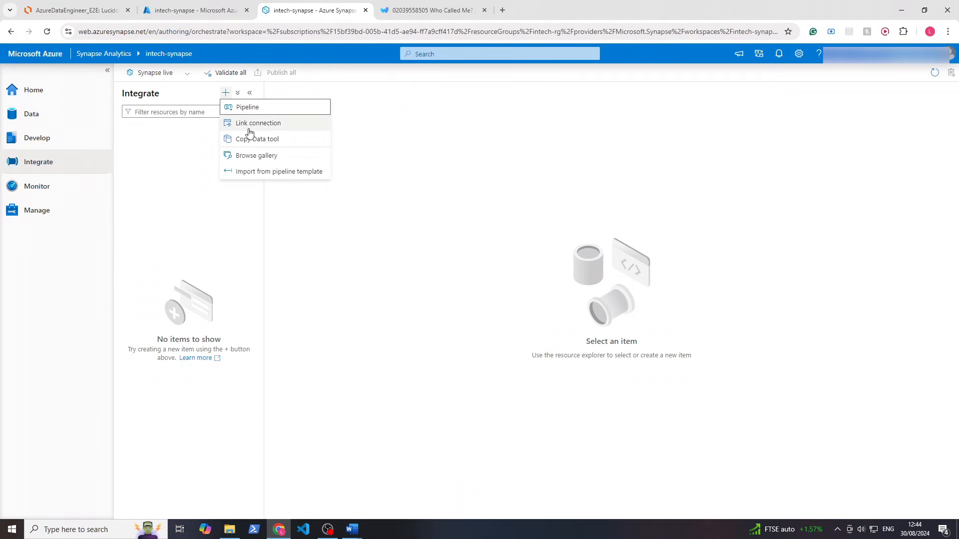
{"action": "left_click", "coordinate": [50, 186]}
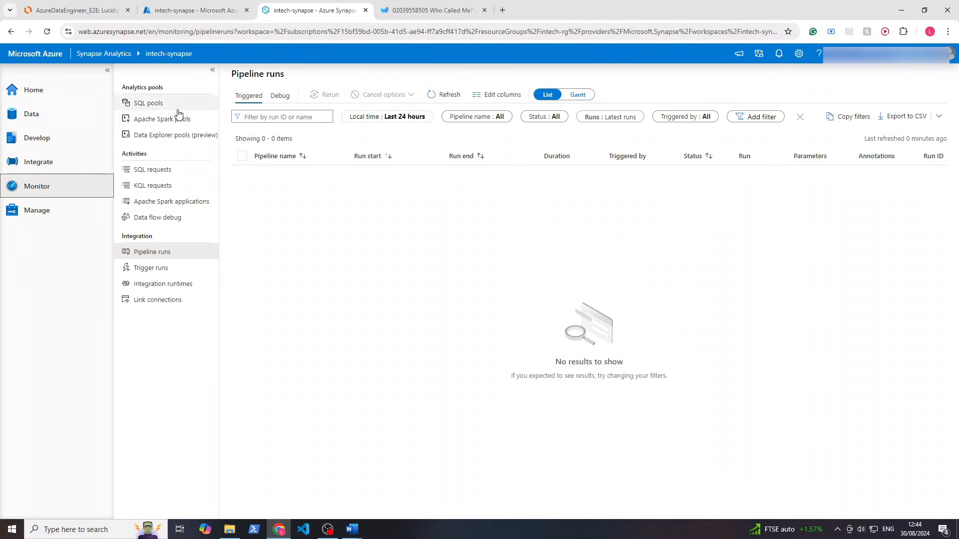
{"action": "left_click", "coordinate": [43, 218]}
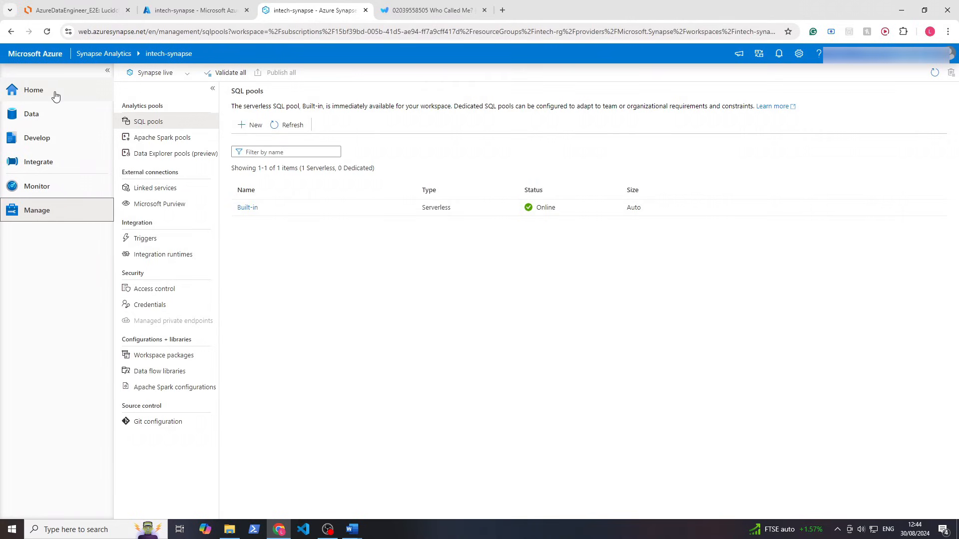
{"action": "left_click", "coordinate": [47, 113]}
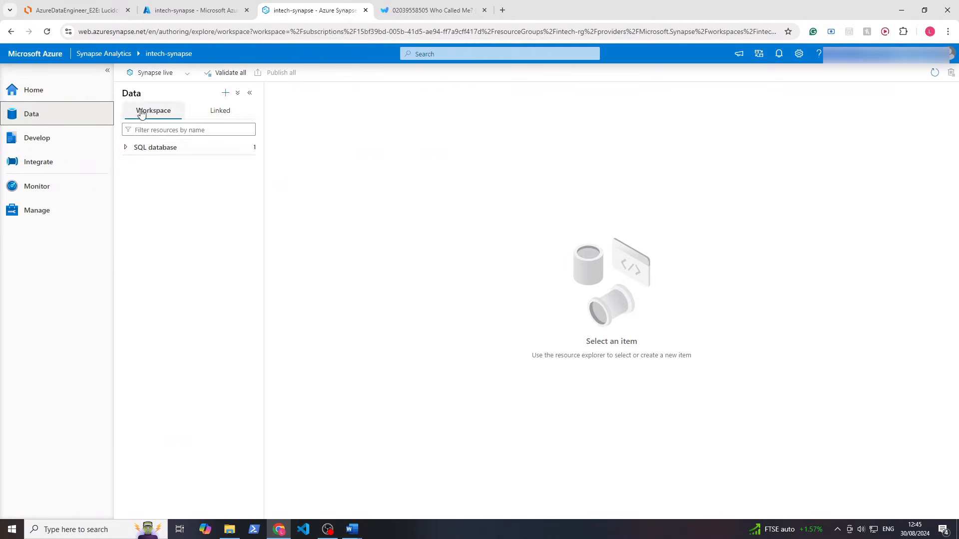
{"action": "left_click", "coordinate": [229, 94]}
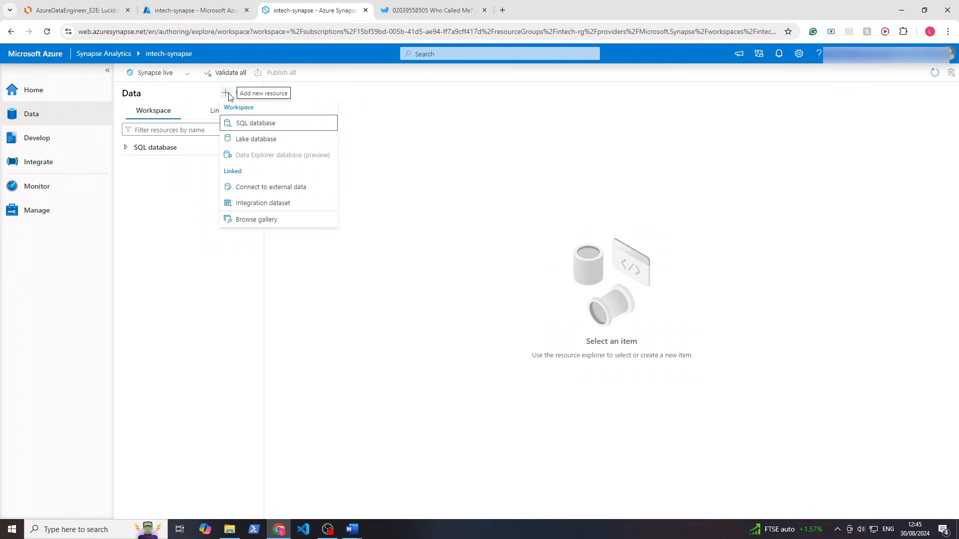
{"action": "left_click", "coordinate": [243, 123]}
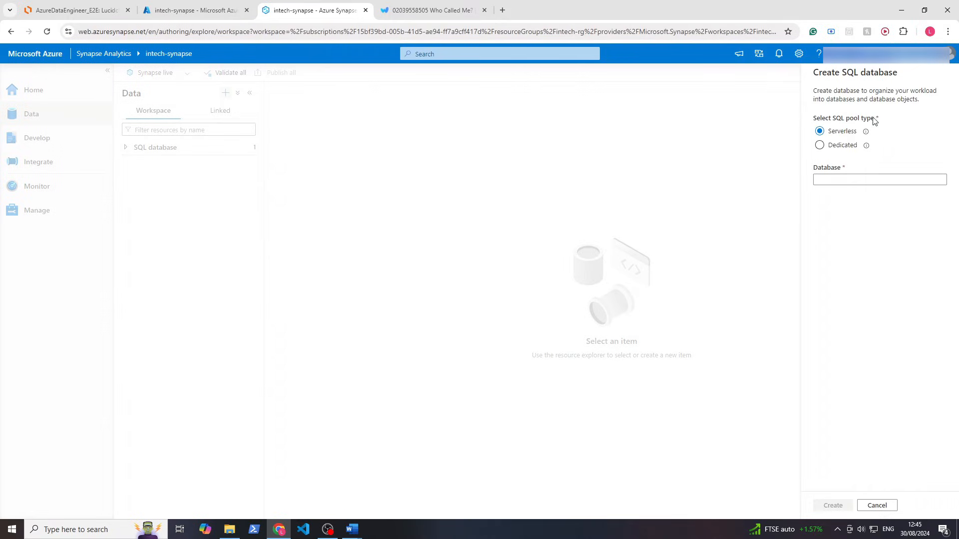
{"action": "left_click_drag", "start_coordinate": [875, 122], "coordinate": [825, 124]}
{"action": "left_click", "coordinate": [866, 117]}
{"action": "left_click", "coordinate": [853, 147]}
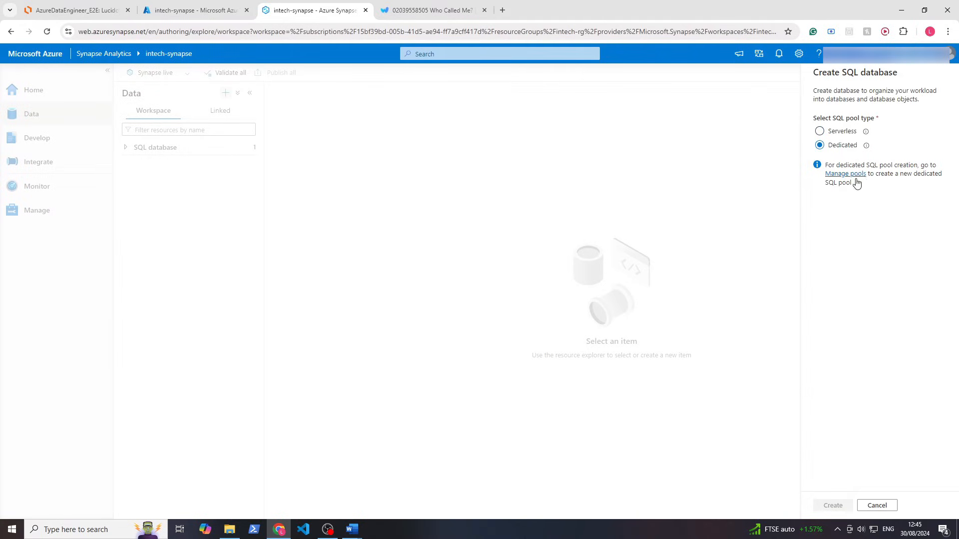
{"action": "left_click", "coordinate": [842, 131]}
{"action": "left_click", "coordinate": [832, 180]}
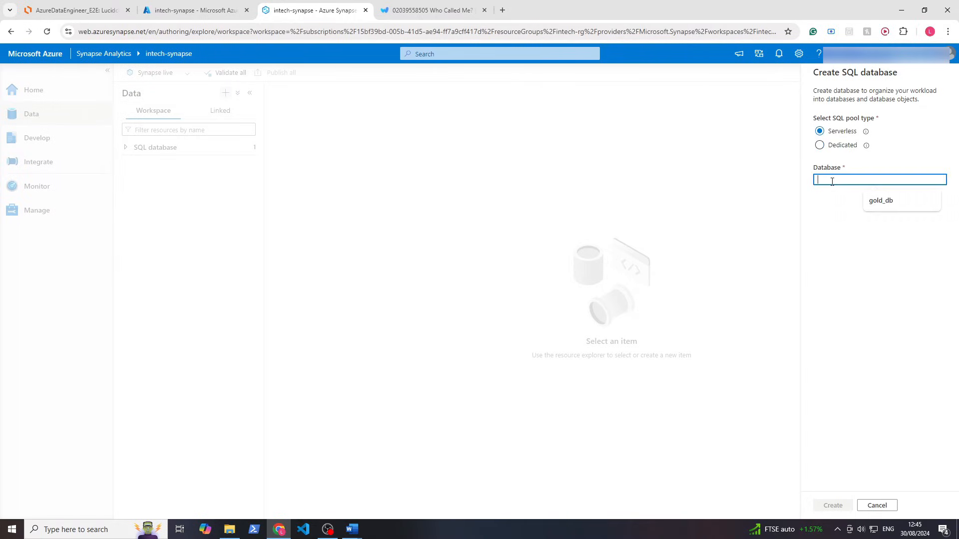
{"action": "left_click", "coordinate": [880, 200]}
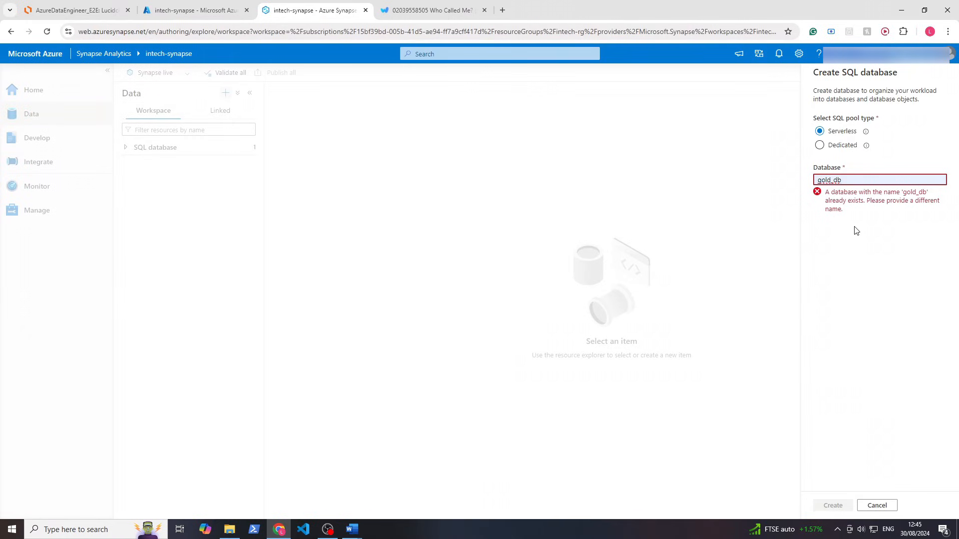
{"action": "left_click", "coordinate": [878, 504]}
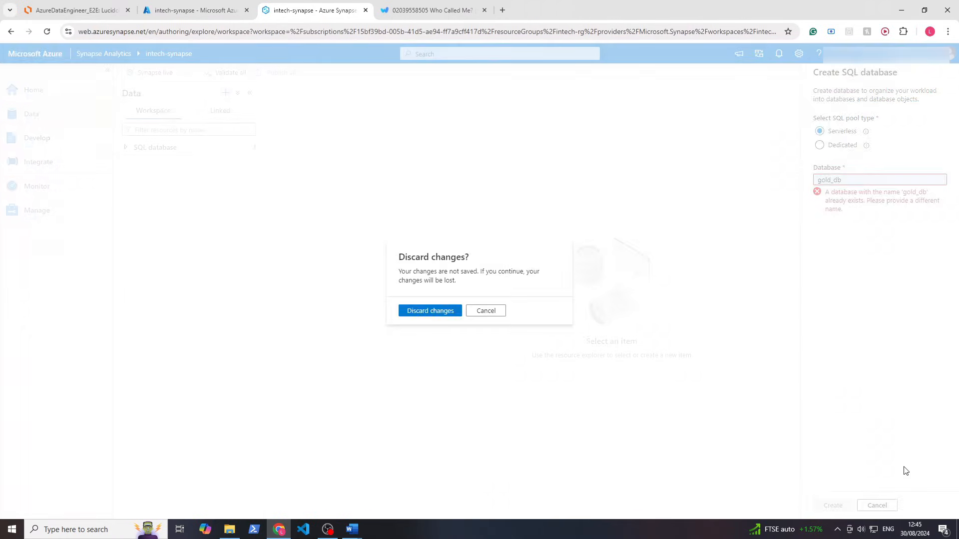
{"action": "left_click", "coordinate": [410, 312]}
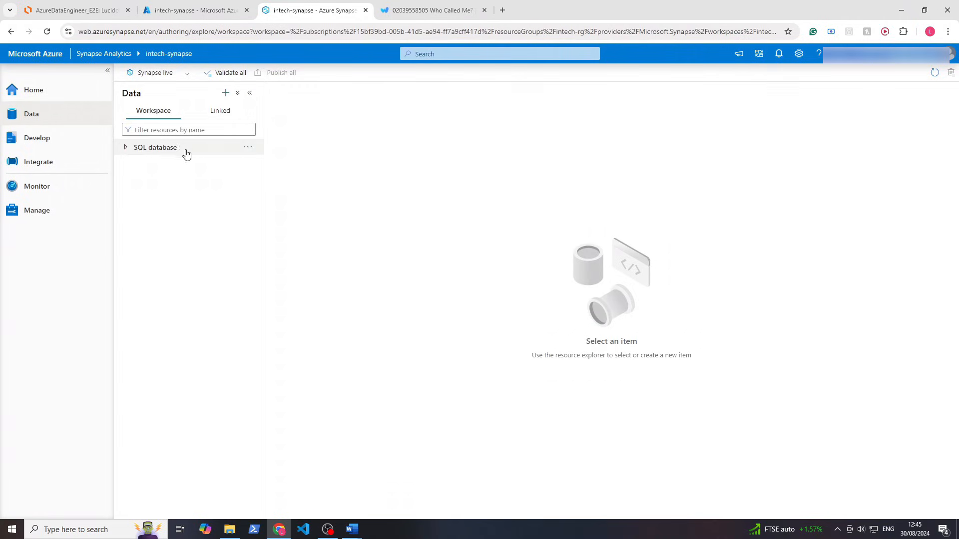
Browse the linked intech-synapse Data Lake Gen2 storage to the gold container's SalesLT folder
{"action": "left_click", "coordinate": [129, 148]}
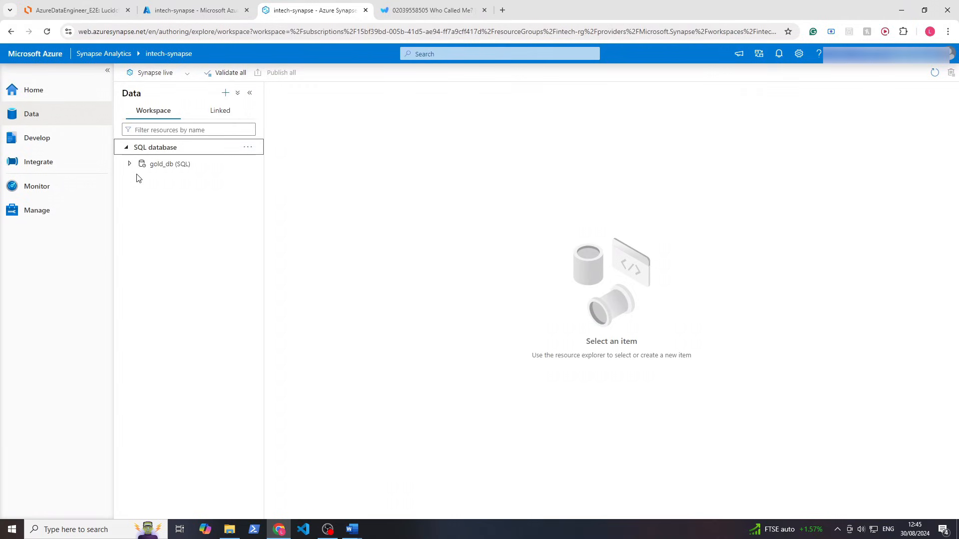
{"action": "left_click", "coordinate": [205, 116]}
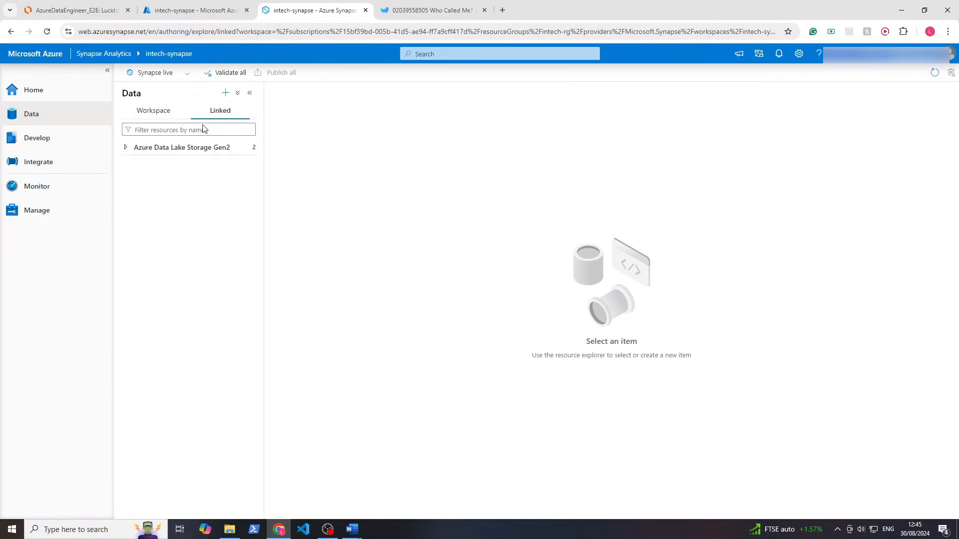
{"action": "left_click", "coordinate": [154, 150]}
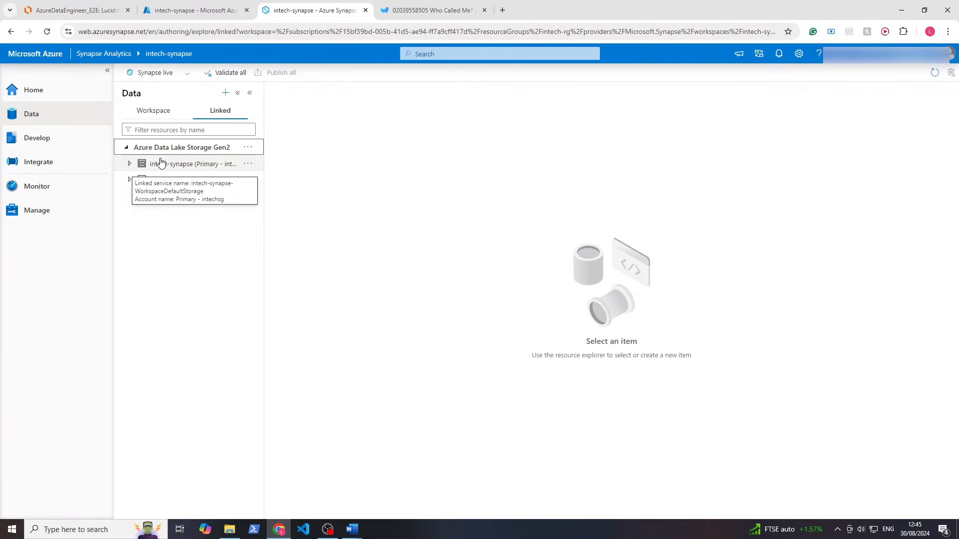
{"action": "left_click", "coordinate": [129, 165]}
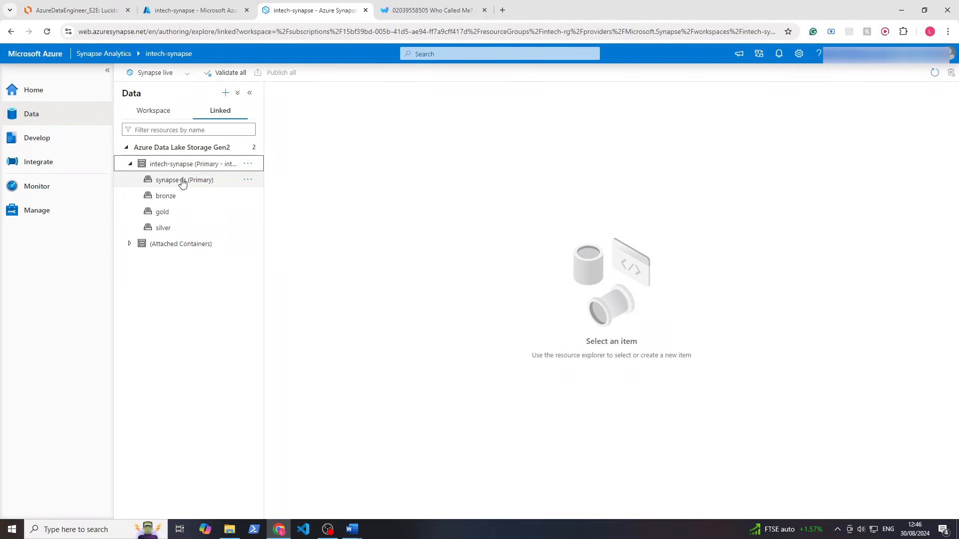
{"action": "left_click", "coordinate": [162, 212]}
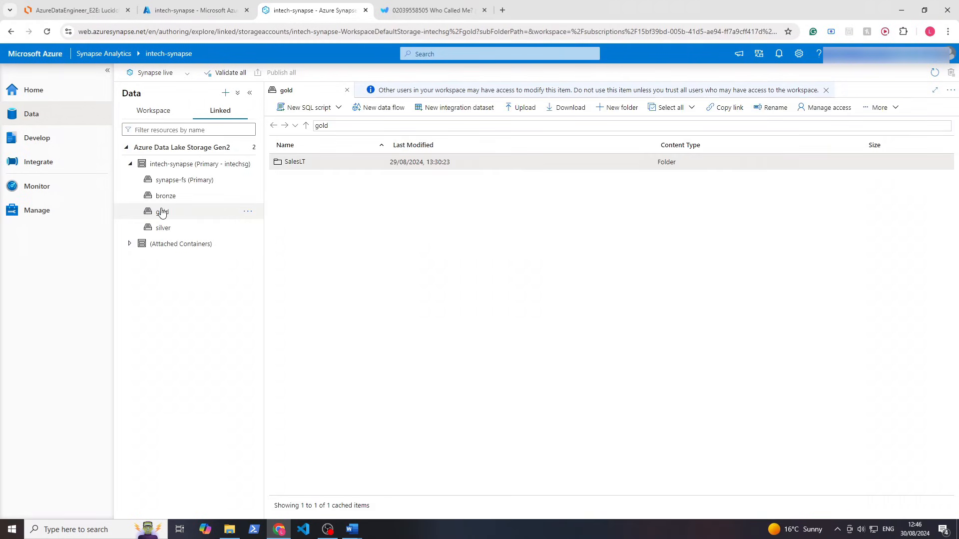
{"action": "double_click", "coordinate": [294, 163]}
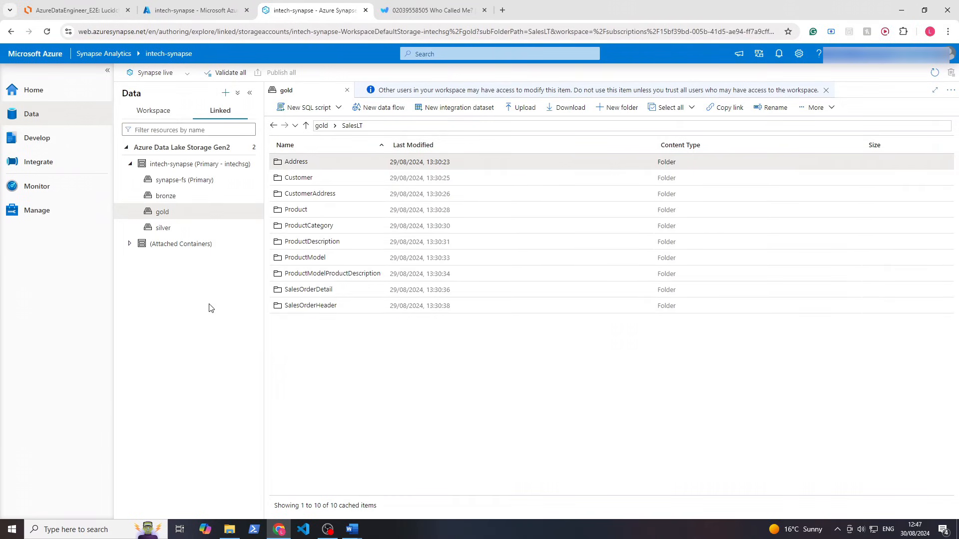
Generate a Select TOP 100 rows script for the gold Address folder, read as Delta format
{"action": "right_click", "coordinate": [354, 166]}
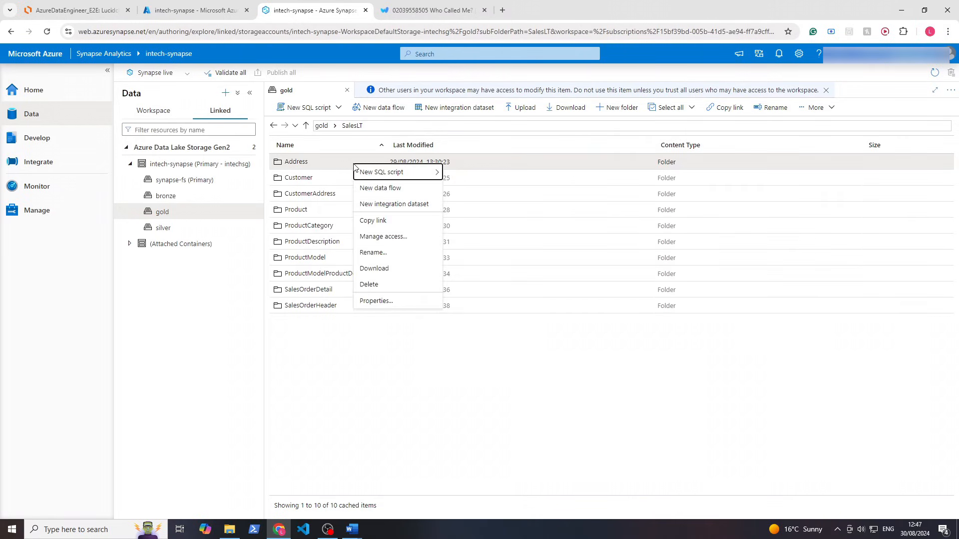
{"action": "mouse_move", "coordinate": [367, 172]}
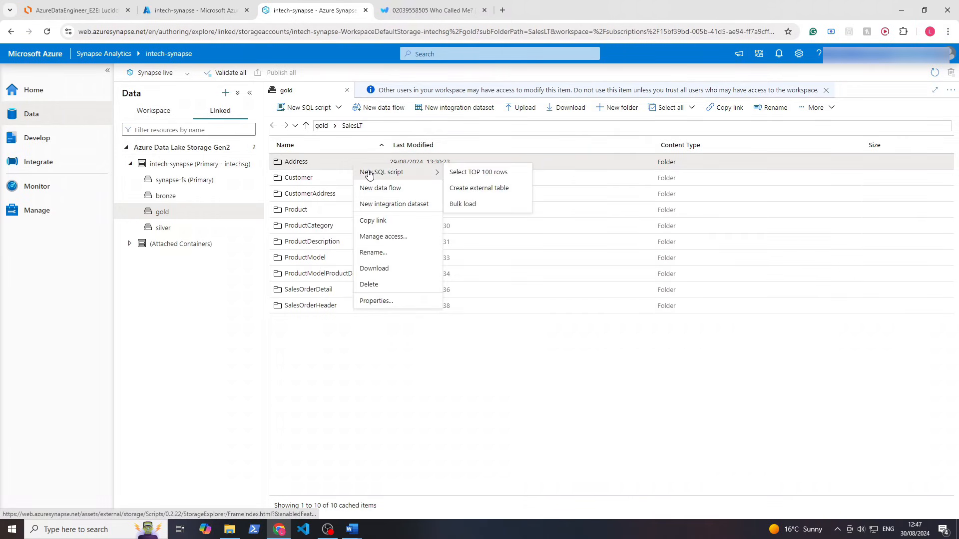
{"action": "left_click", "coordinate": [459, 171]}
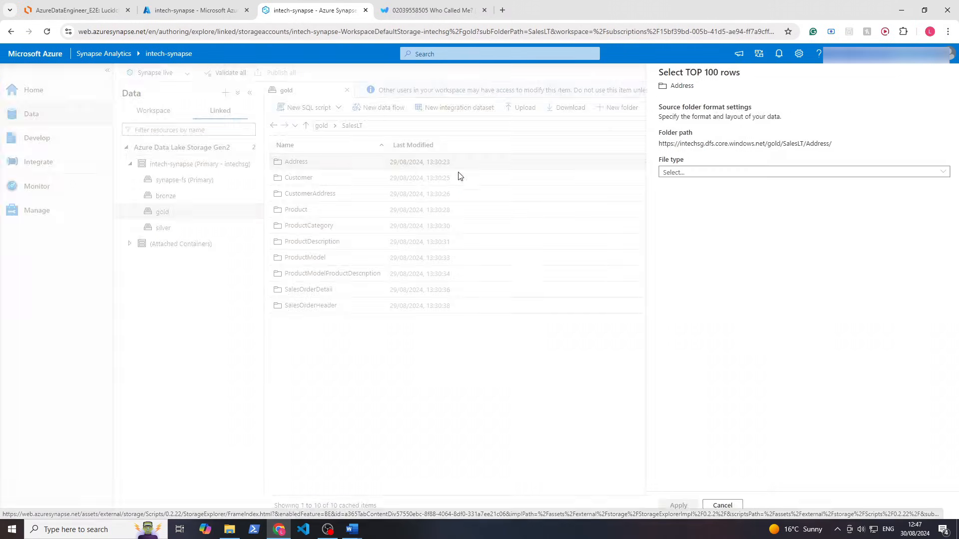
{"action": "left_click", "coordinate": [660, 172]}
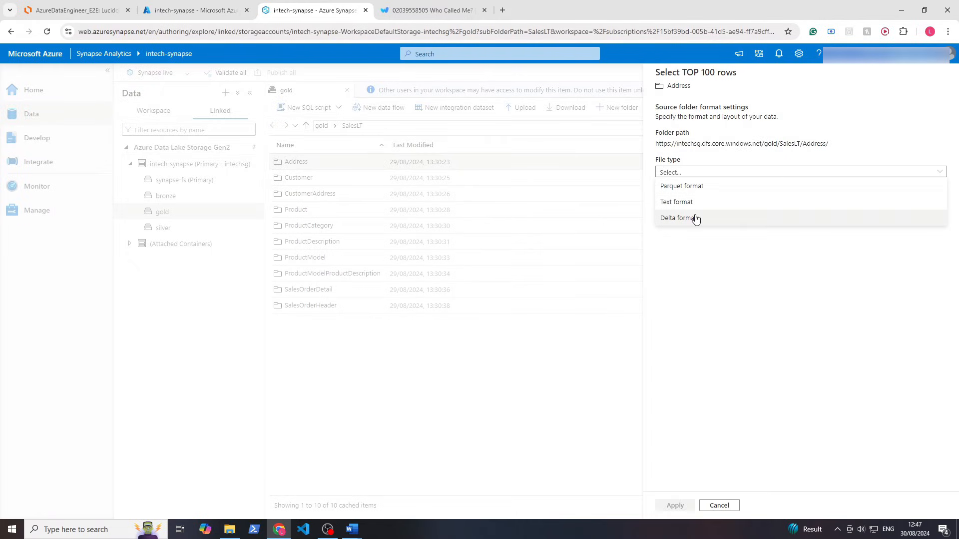
{"action": "left_click", "coordinate": [696, 219]}
{"action": "left_click", "coordinate": [675, 506]}
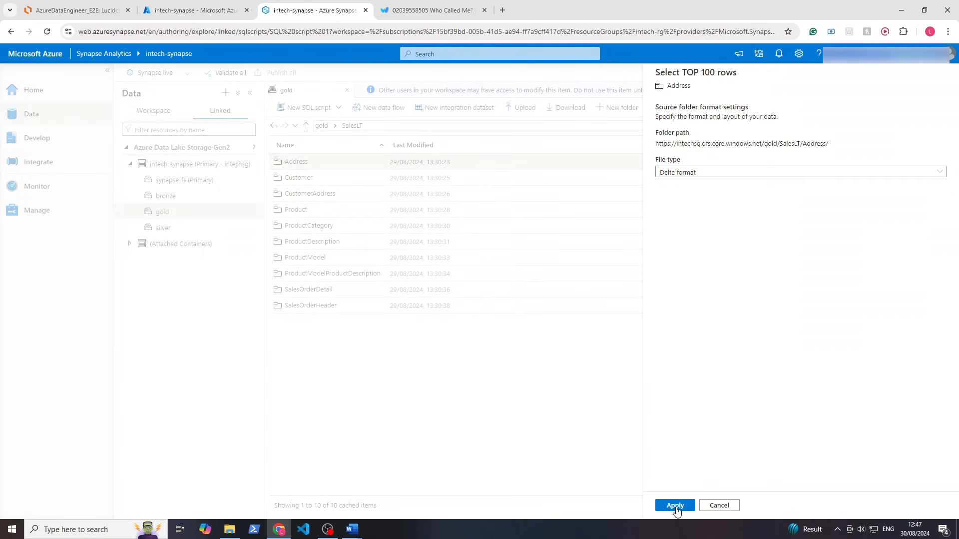
Run the Address query and enlarge the results pane to view the address rows
{"action": "left_click_drag", "start_coordinate": [426, 289], "coordinate": [297, 121]}
{"action": "left_click", "coordinate": [344, 230]}
{"action": "left_click", "coordinate": [274, 106]}
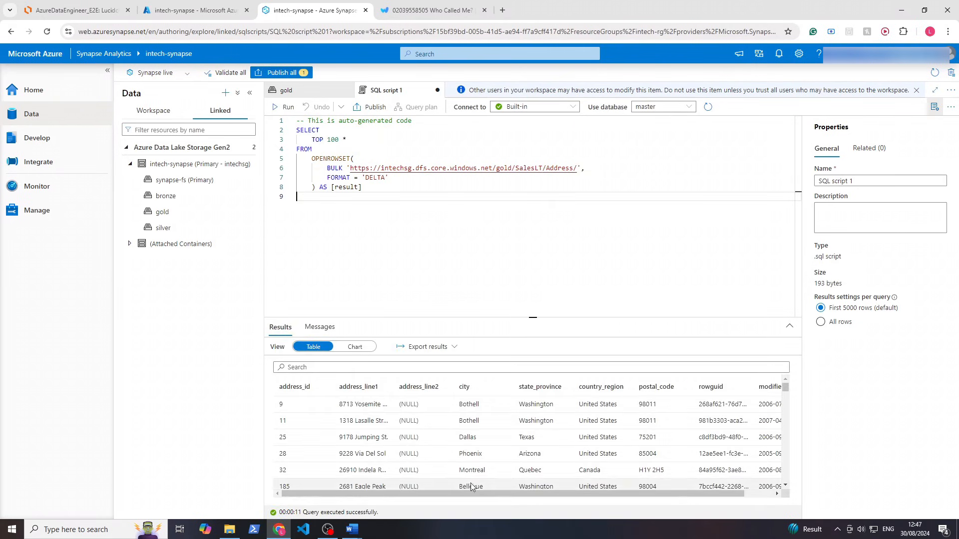
{"action": "left_click_drag", "start_coordinate": [499, 493], "coordinate": [412, 484]}
{"action": "left_click_drag", "start_coordinate": [594, 316], "coordinate": [578, 258]}
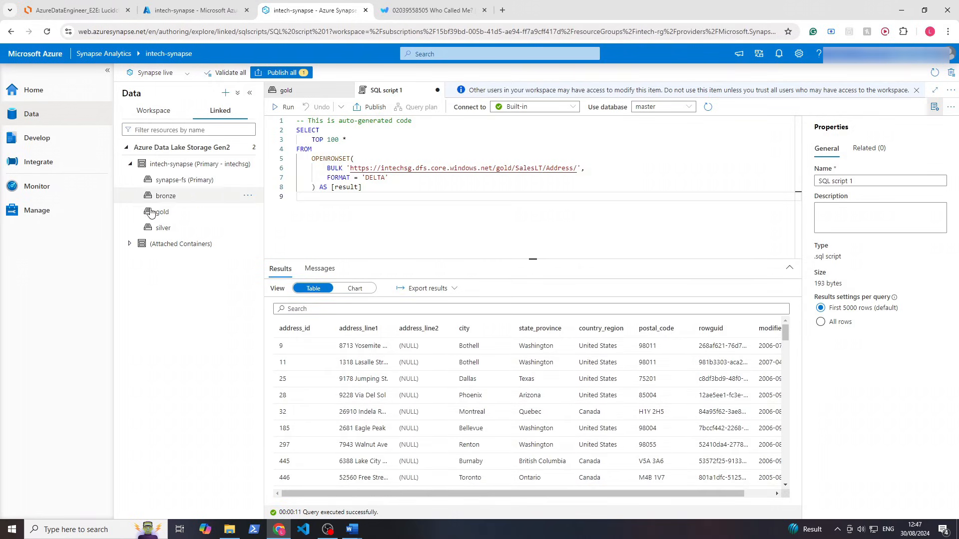
{"action": "double_click", "coordinate": [303, 149]}
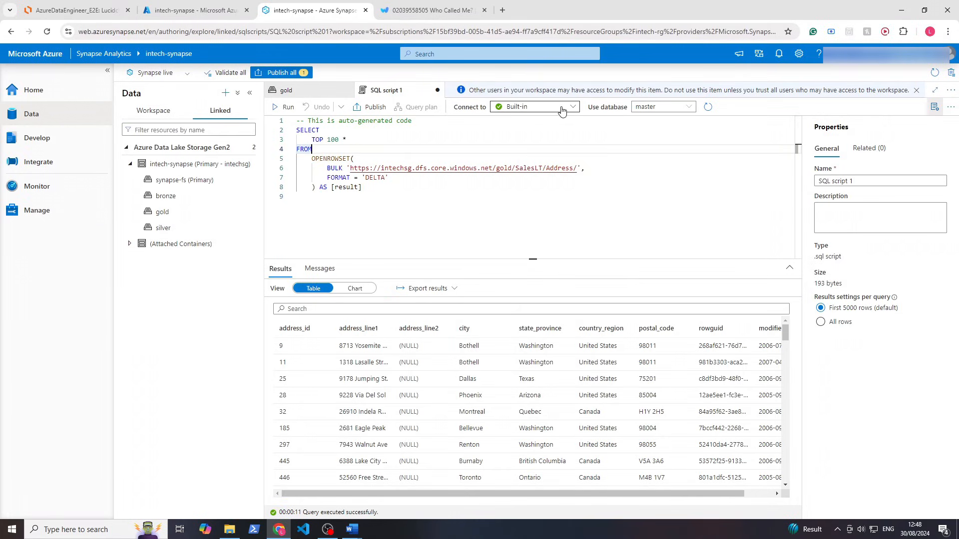
{"action": "left_click", "coordinate": [565, 110]}
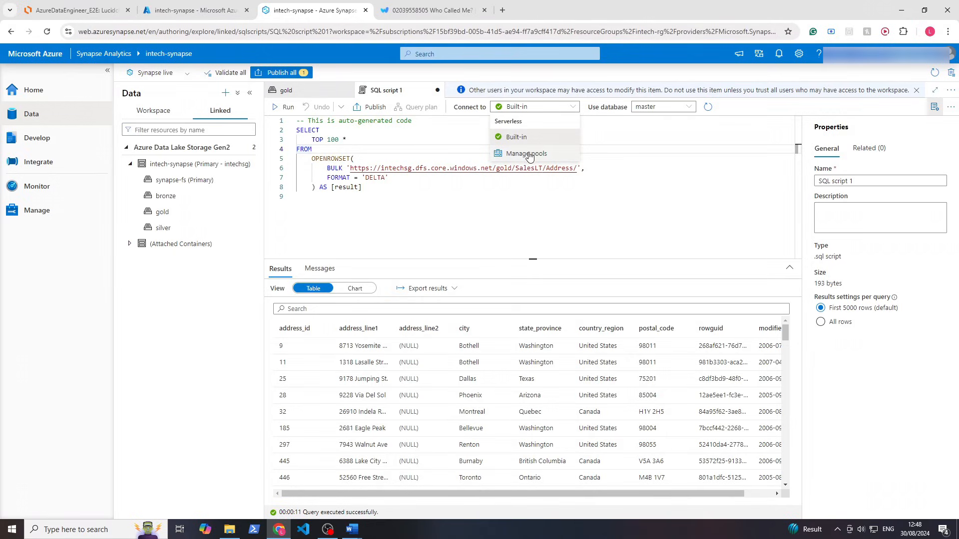
Set the script's database to gold_db and rerun the Address query
{"action": "left_click", "coordinate": [650, 108]}
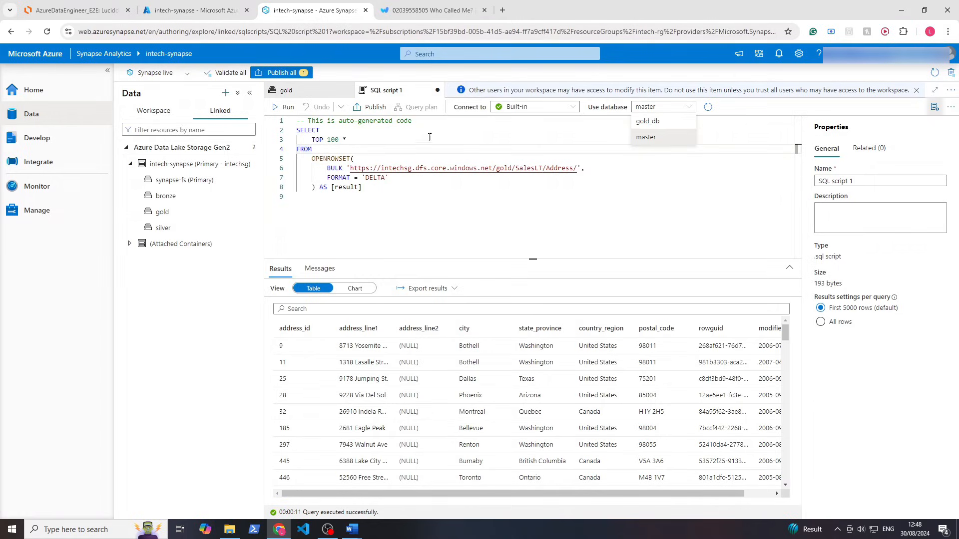
{"action": "left_click", "coordinate": [662, 122]}
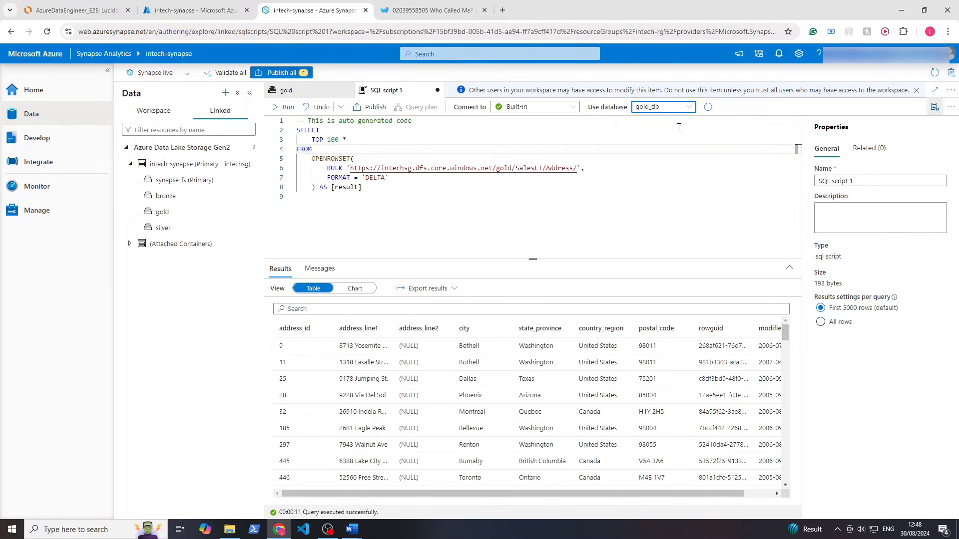
{"action": "left_click", "coordinate": [284, 107]}
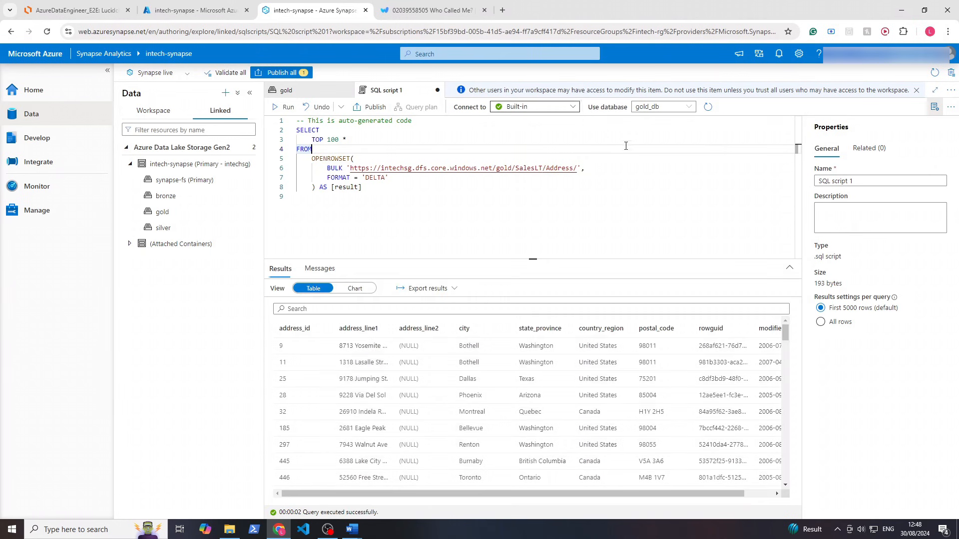
Switch the Data pane to the Workspace tab to list gold_db among the SQL databases
{"action": "right_click", "coordinate": [178, 198]}
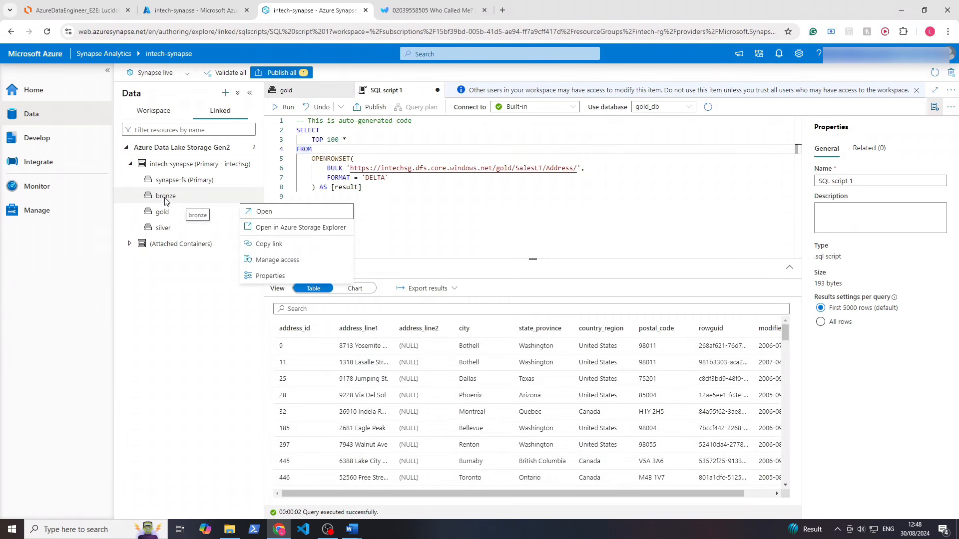
{"action": "key", "text": "Escape"}
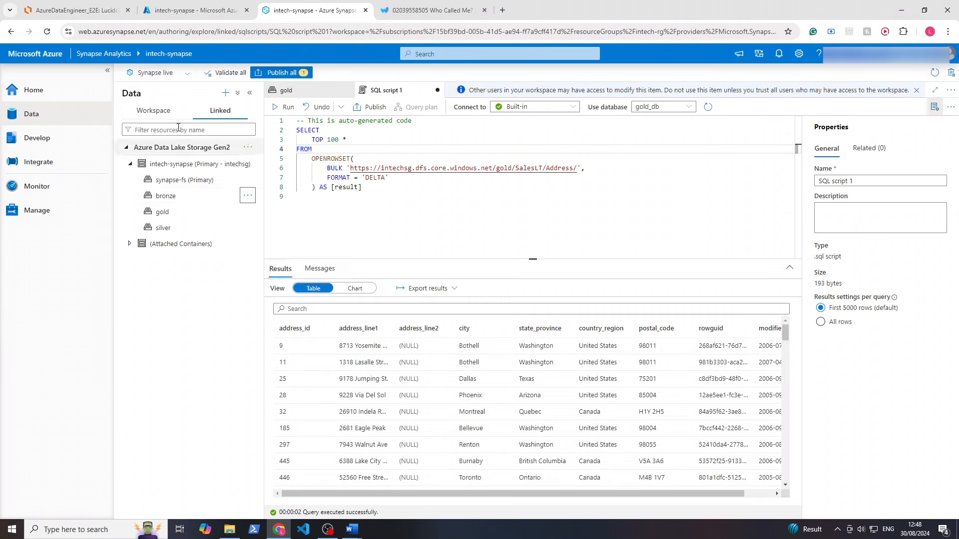
{"action": "left_click", "coordinate": [153, 110]}
{"action": "left_click", "coordinate": [225, 93]}
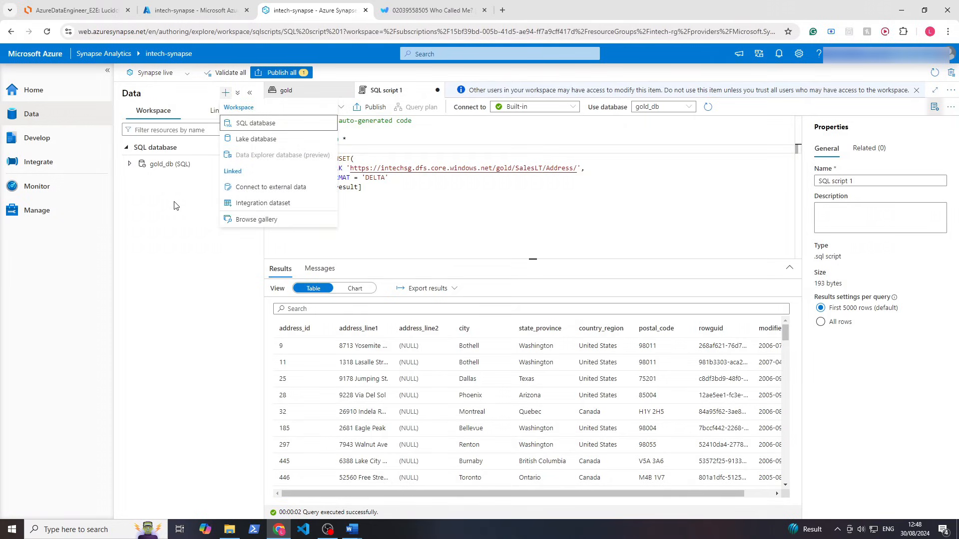
{"action": "key", "text": "Escape"}
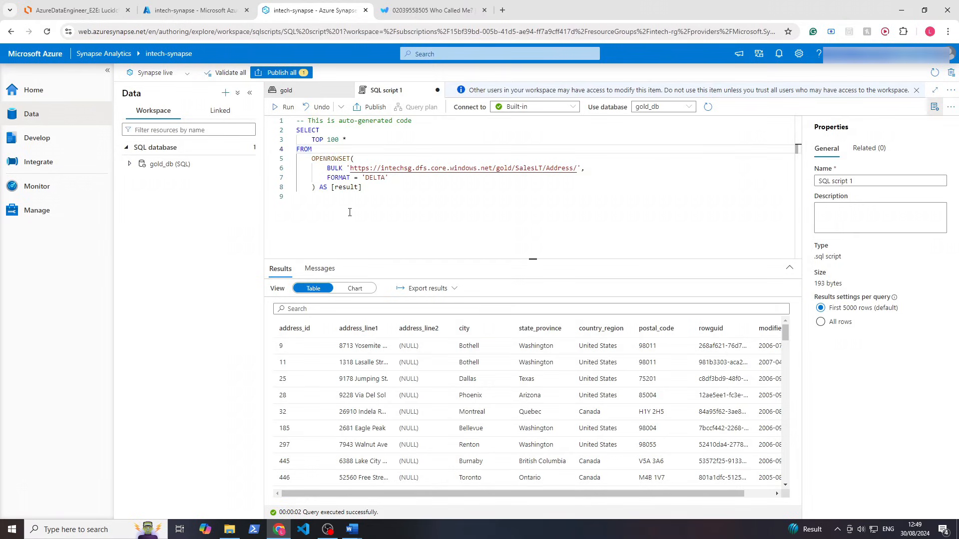
Run the query prefixed with CREATE VIEW SalesLT_AddressView AS to create the view
{"action": "left_click_drag", "start_coordinate": [350, 213], "coordinate": [298, 120]}
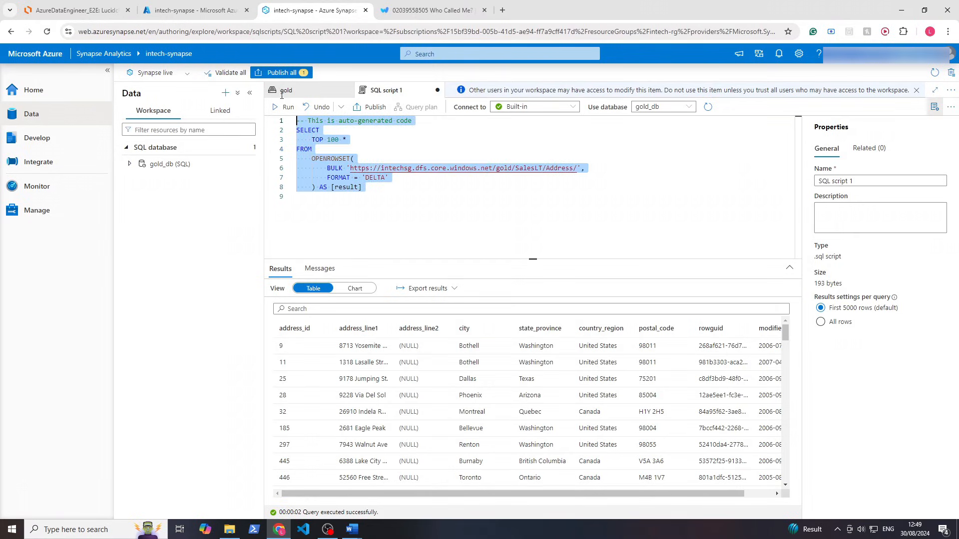
{"action": "left_click", "coordinate": [305, 167]}
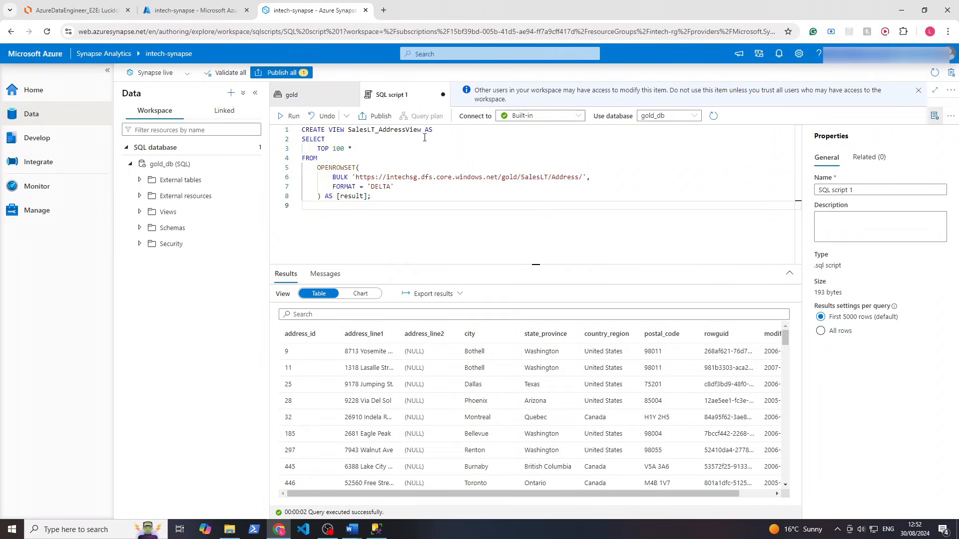
{"action": "left_click_drag", "start_coordinate": [441, 127], "coordinate": [301, 129]}
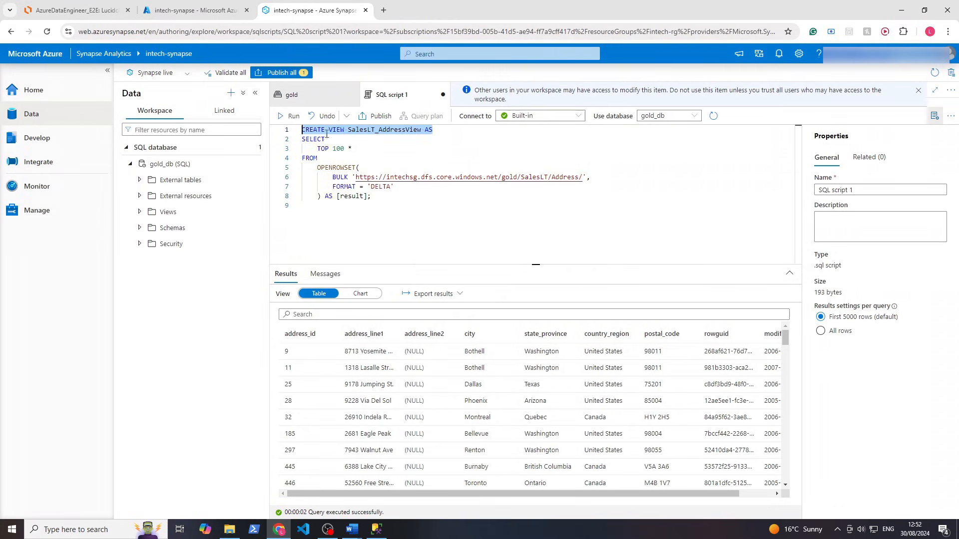
{"action": "left_click", "coordinate": [364, 138]}
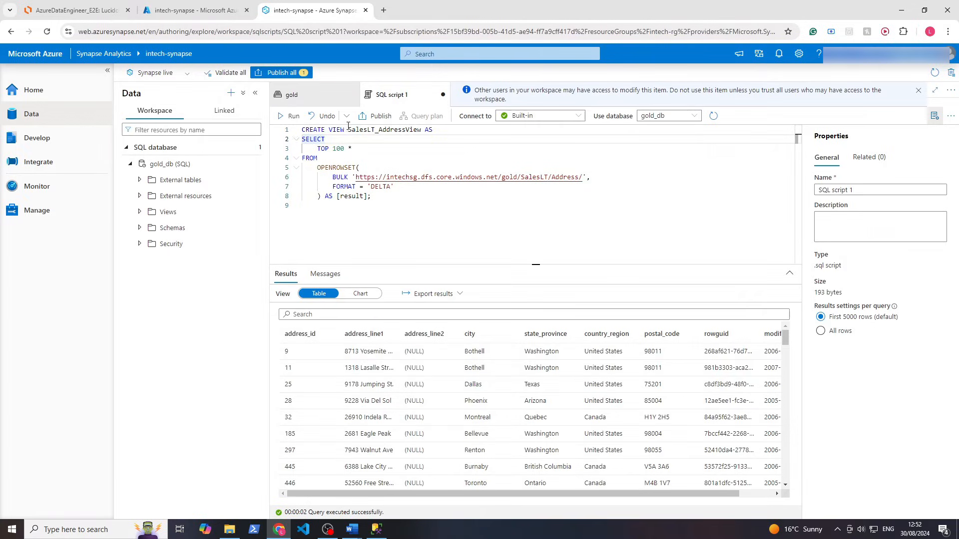
{"action": "left_click_drag", "start_coordinate": [348, 129], "coordinate": [421, 129]}
{"action": "left_click", "coordinate": [304, 168]}
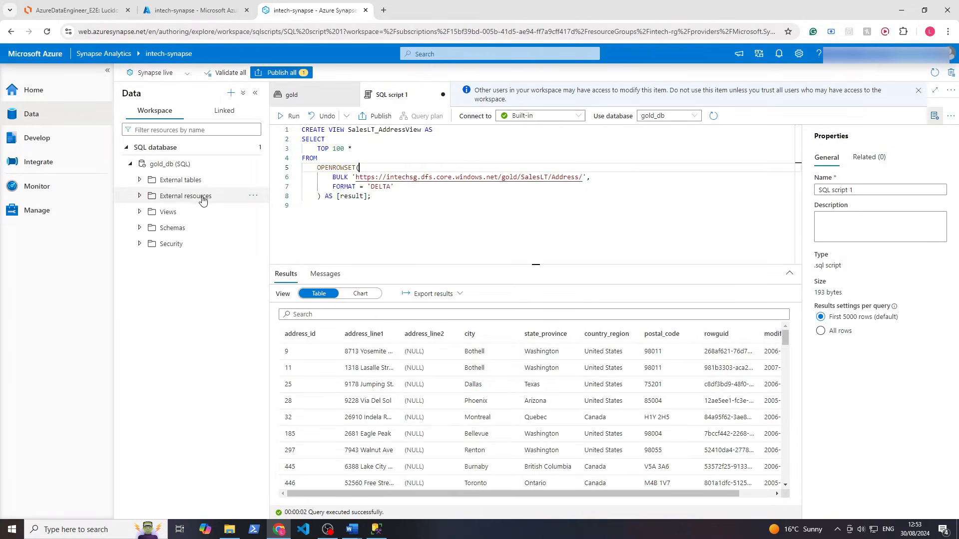
{"action": "left_click", "coordinate": [295, 116]}
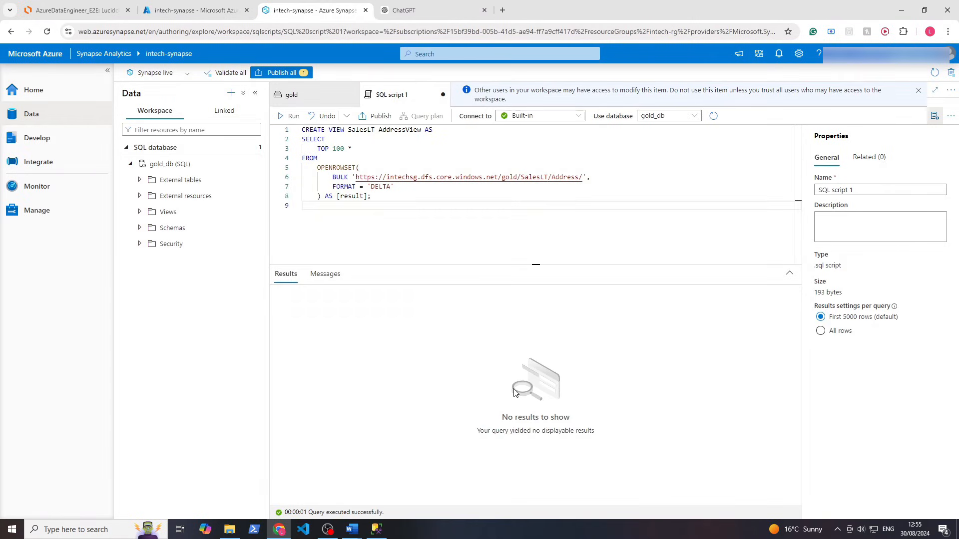
Review the no-results message and the SalesLT_AddressView definition in the script
{"action": "mouse_move", "coordinate": [500, 428]}
{"action": "left_mouse_down"}
{"action": "mouse_move", "coordinate": [554, 418]}
{"action": "mouse_move", "coordinate": [449, 425]}
{"action": "mouse_move", "coordinate": [491, 414]}
{"action": "left_mouse_up"}
{"action": "left_click", "coordinate": [478, 412]}
{"action": "left_click_drag", "start_coordinate": [622, 446], "coordinate": [499, 416]}
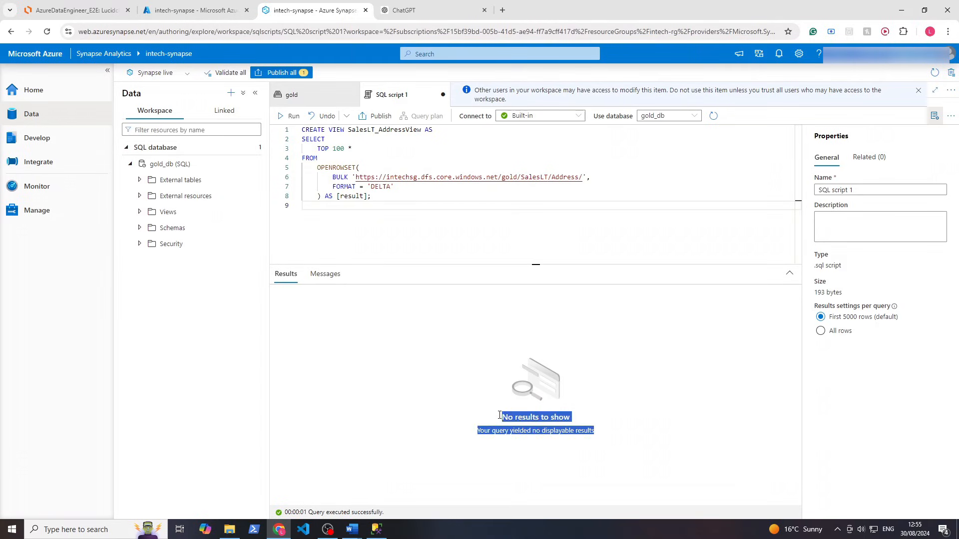
{"action": "left_click", "coordinate": [474, 375]}
{"action": "left_click_drag", "start_coordinate": [367, 210], "coordinate": [292, 141]}
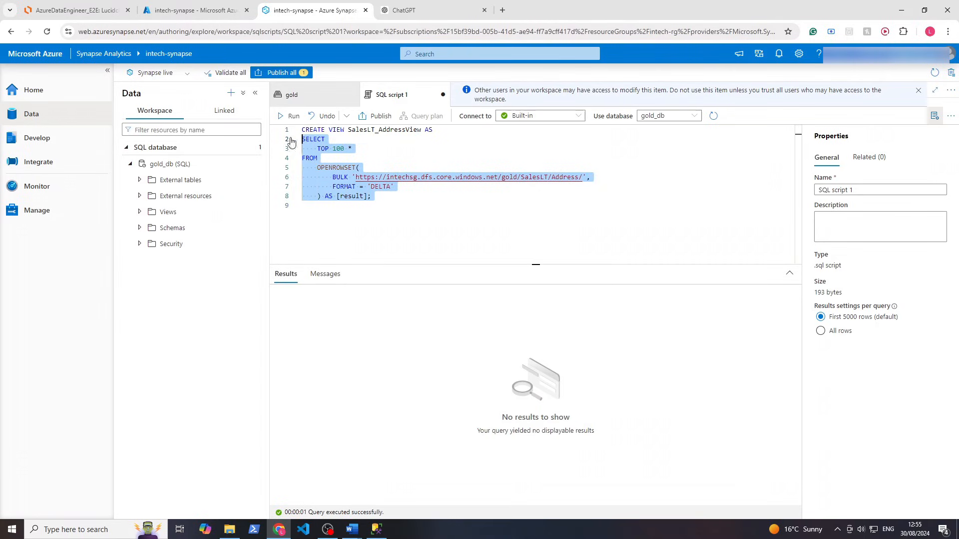
{"action": "left_click", "coordinate": [348, 129]}
{"action": "left_click_drag", "start_coordinate": [348, 128], "coordinate": [421, 129]}
{"action": "left_click", "coordinate": [313, 202]}
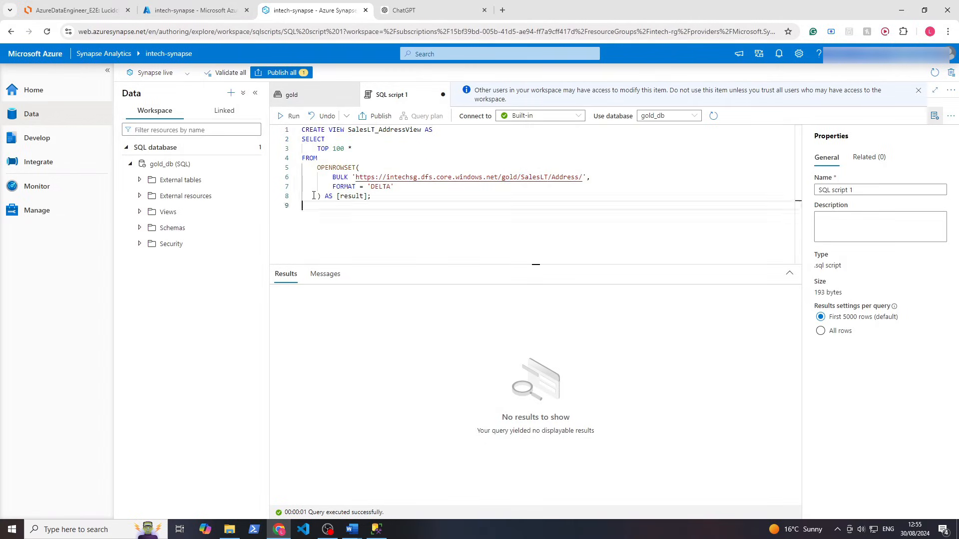
{"action": "left_click_drag", "start_coordinate": [314, 205], "coordinate": [295, 140]}
{"action": "left_click", "coordinate": [345, 238]}
{"action": "left_click_drag", "start_coordinate": [315, 203], "coordinate": [286, 141]}
{"action": "left_click", "coordinate": [366, 185]}
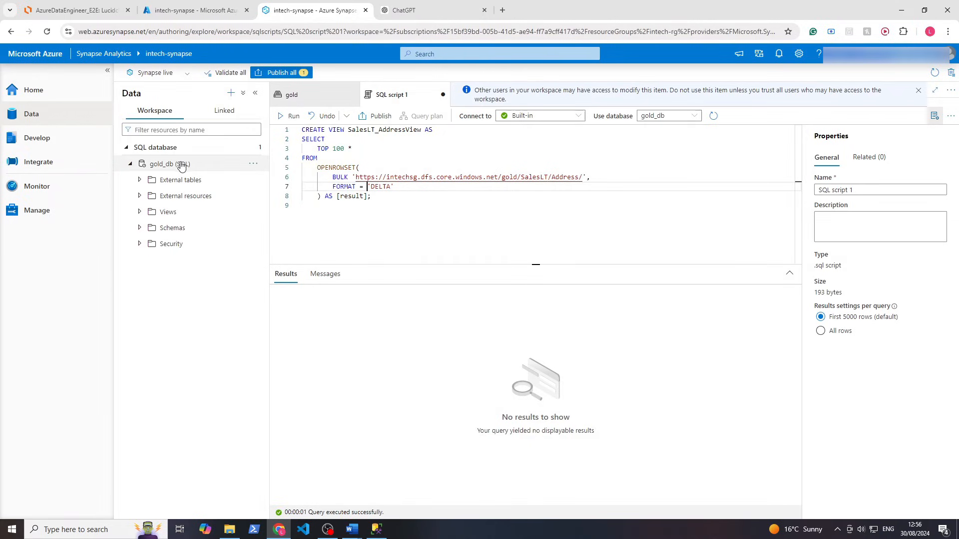
Refresh gold_db, list its Views, and replace the script with SELECT * FROM SalesLT_AddressView
{"action": "left_click", "coordinate": [253, 163]}
{"action": "left_click", "coordinate": [269, 195]}
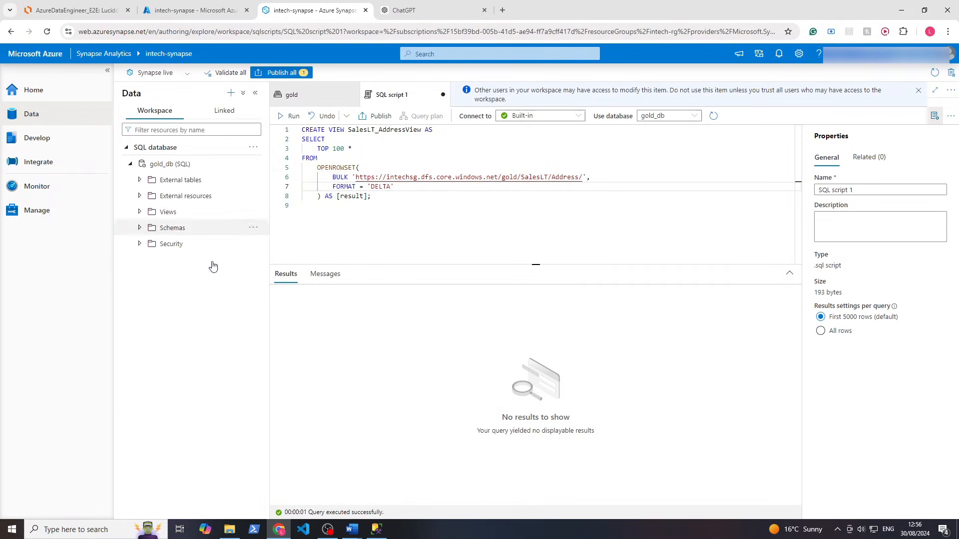
{"action": "left_click", "coordinate": [139, 212]}
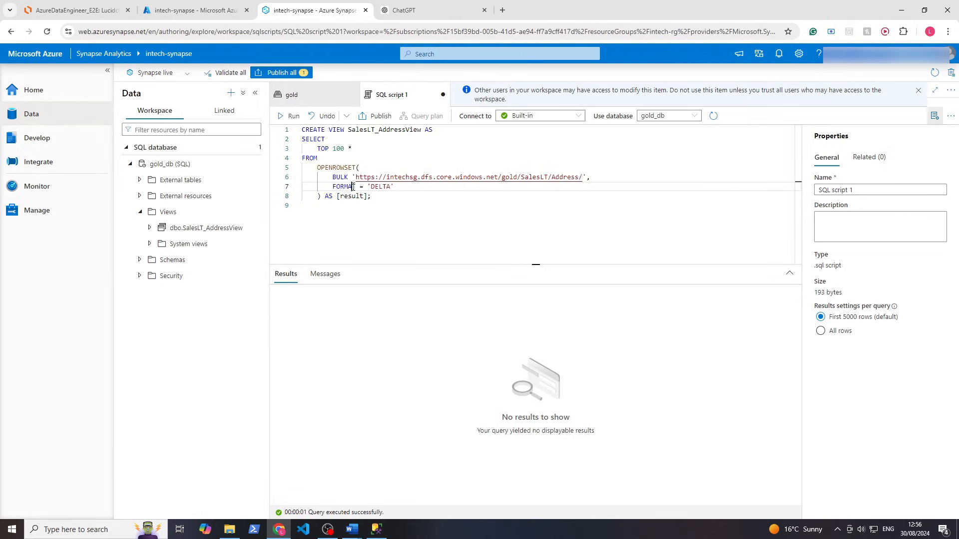
{"action": "left_click", "coordinate": [318, 206]}
{"action": "key", "text": "super"}
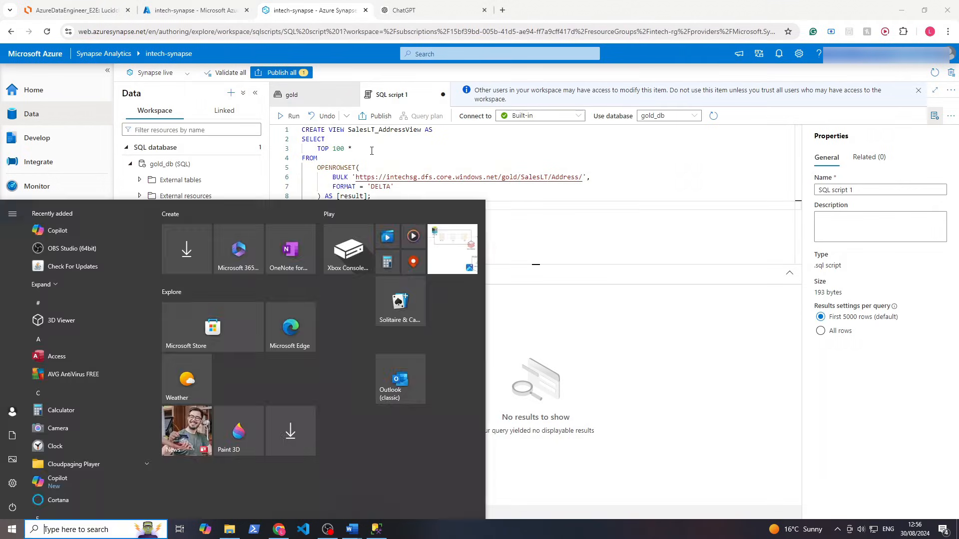
{"action": "key", "text": "Escape"}
{"action": "key", "text": "ctrl+a"}
{"action": "type", "text": "SELECT * FROM SalesLT_AddressView;"}
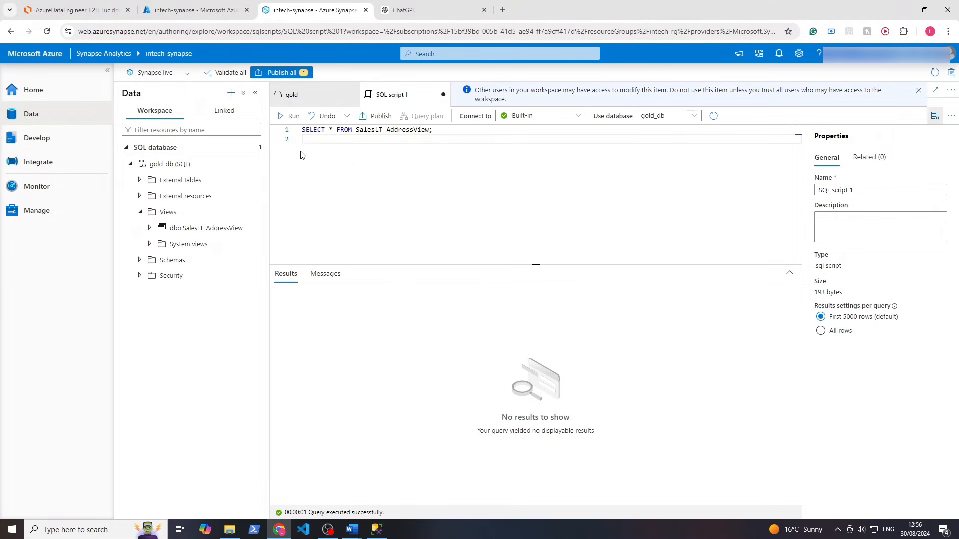
Run SELECT * FROM SalesLT_AddressView, scroll the returned address rows, and go to Develop
{"action": "left_click", "coordinate": [290, 116]}
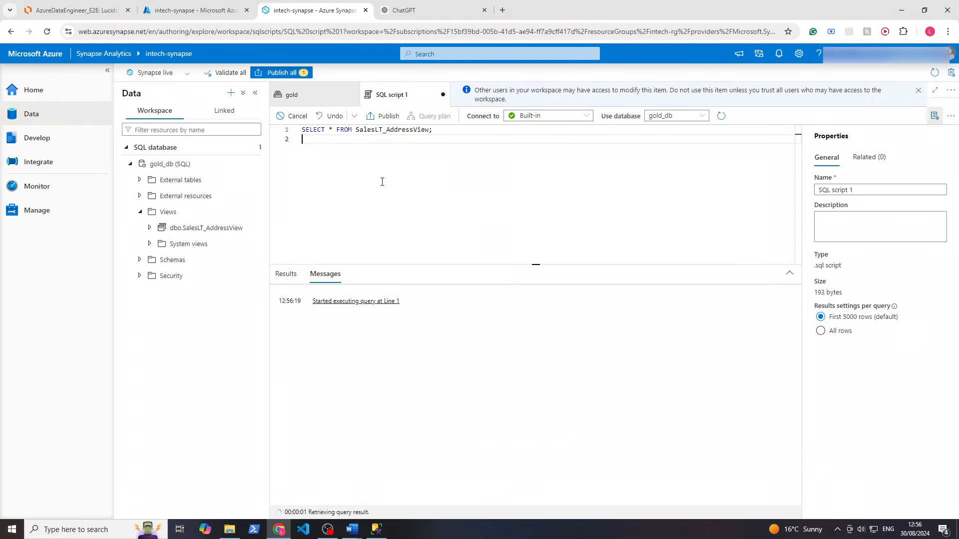
{"action": "scroll", "coordinate": [664, 399], "scroll_direction": "down", "scroll_amount": 7}
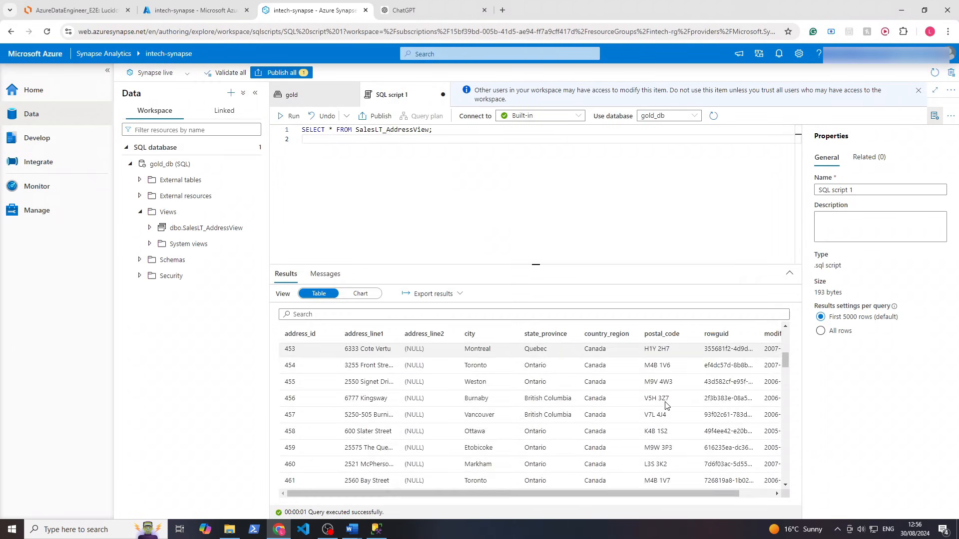
{"action": "scroll", "coordinate": [662, 411], "scroll_direction": "up", "scroll_amount": 7}
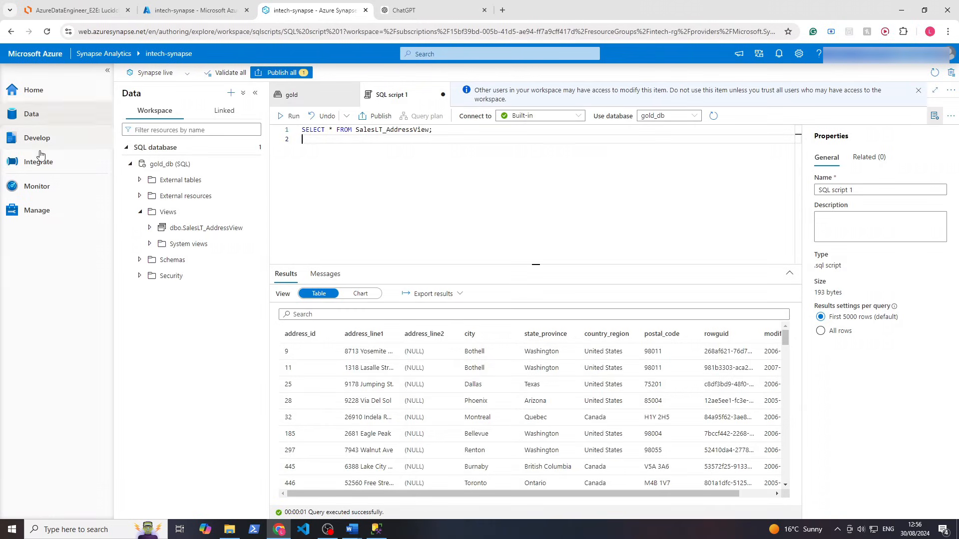
{"action": "left_click", "coordinate": [64, 140]}
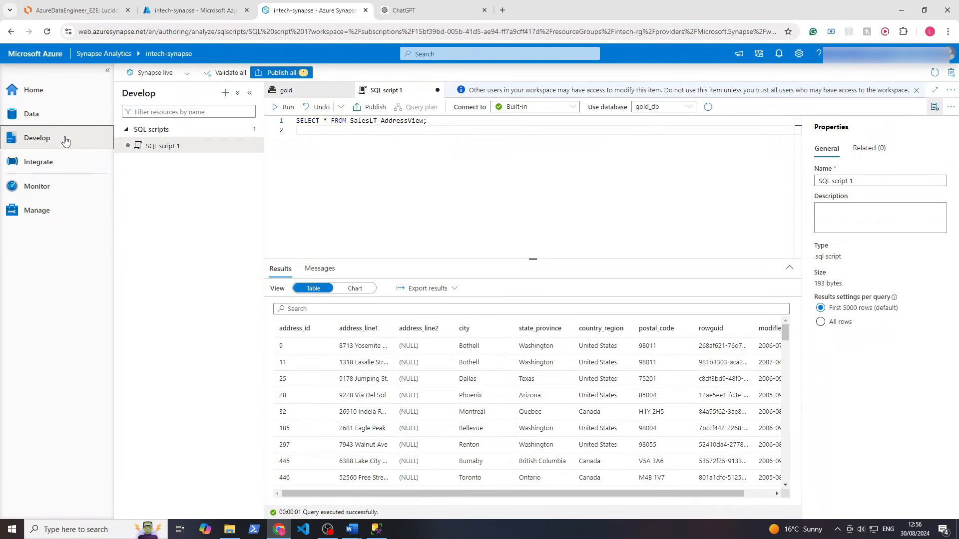
Import the sp_CreateSQLServerlessView_gold script from the project's sql/queries folder
{"action": "left_click", "coordinate": [225, 93]}
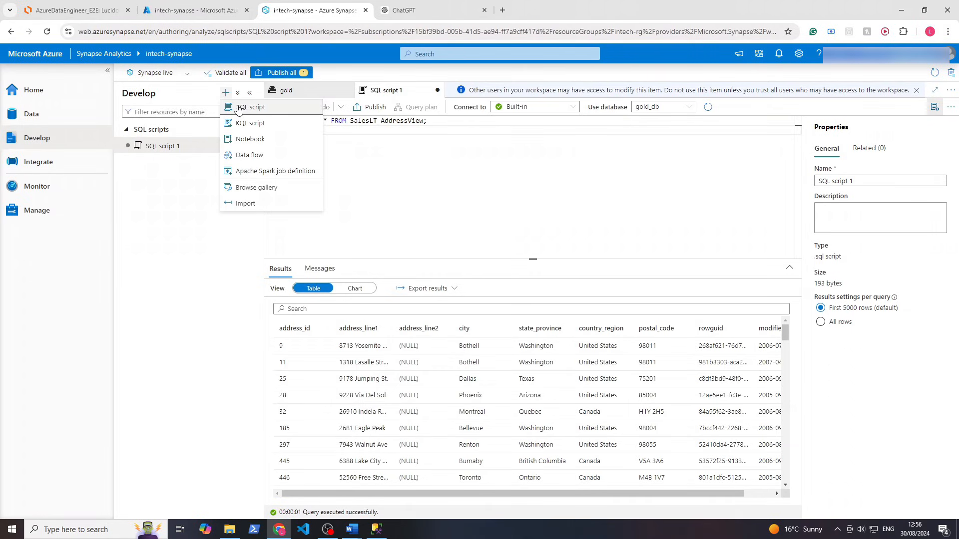
{"action": "left_click", "coordinate": [252, 202]}
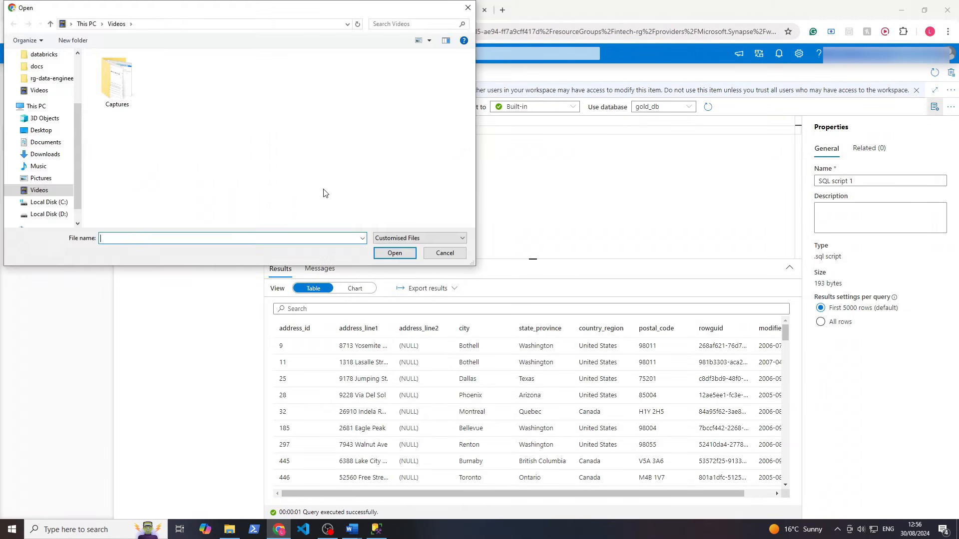
{"action": "left_click", "coordinate": [50, 79]}
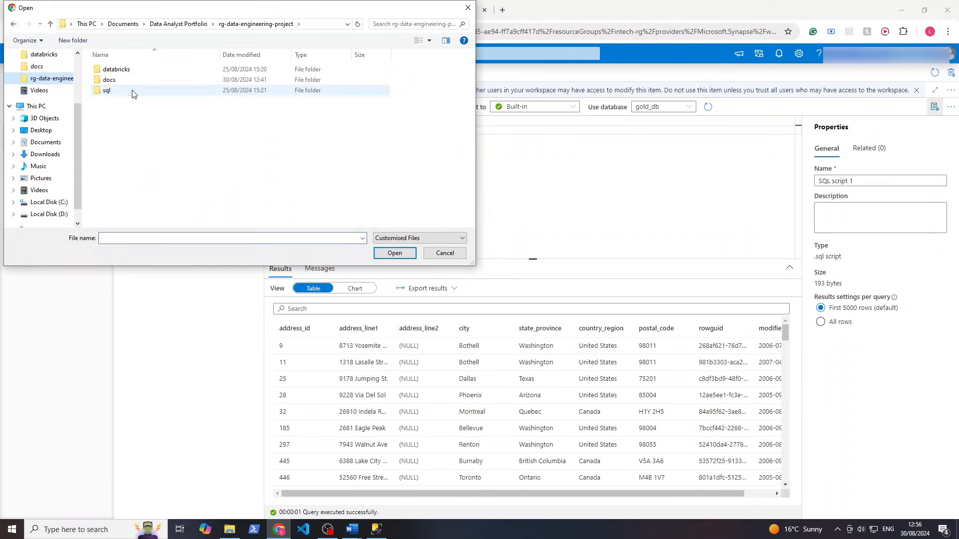
{"action": "double_click", "coordinate": [102, 90]}
{"action": "double_click", "coordinate": [139, 72]}
{"action": "double_click", "coordinate": [147, 111]}
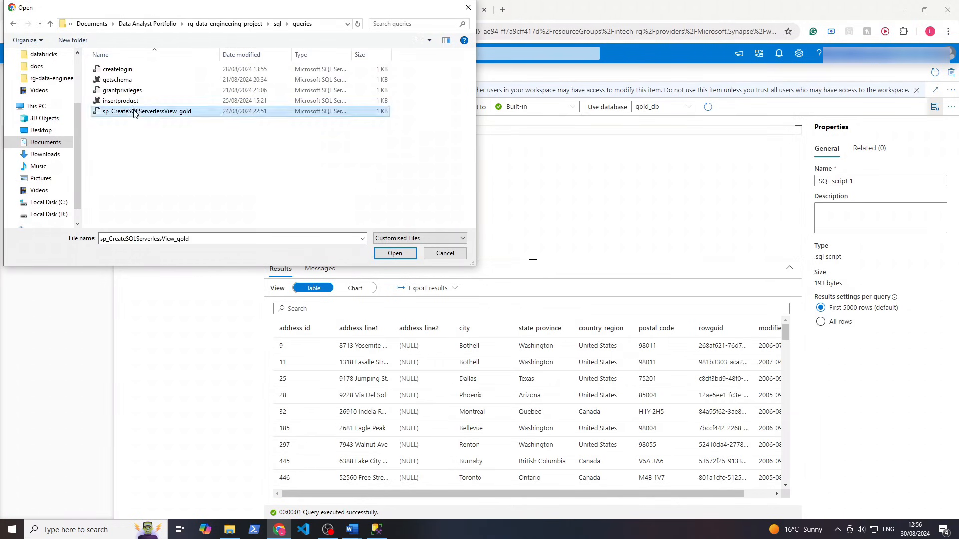
Review the imported CreateSQLServerlessView_gold stored procedure code
{"action": "left_click_drag", "start_coordinate": [339, 373], "coordinate": [252, 109]}
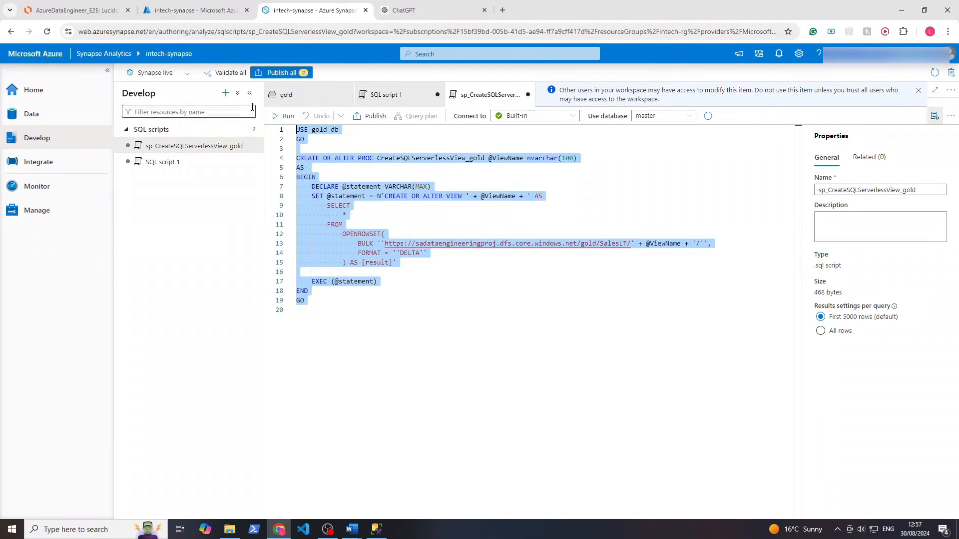
{"action": "left_click", "coordinate": [411, 291]}
{"action": "left_click_drag", "start_coordinate": [338, 344], "coordinate": [245, 96]}
{"action": "left_click", "coordinate": [373, 202]}
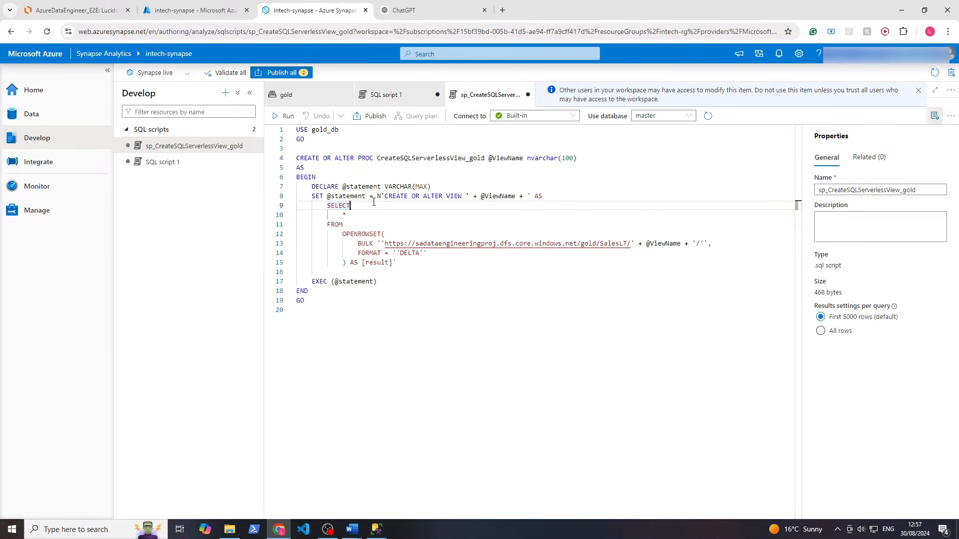
{"action": "left_click", "coordinate": [414, 159]}
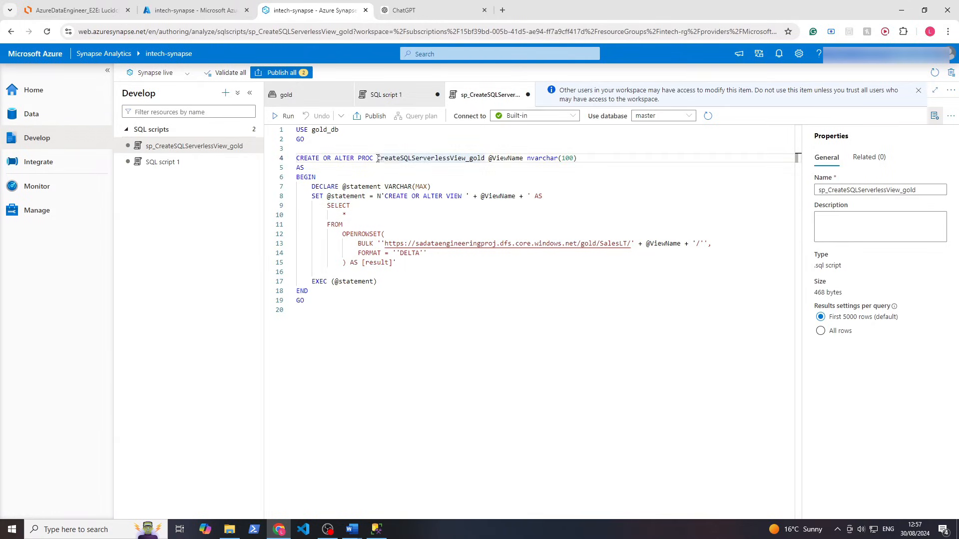
{"action": "left_click_drag", "start_coordinate": [307, 322], "coordinate": [296, 131]}
{"action": "left_click", "coordinate": [381, 187]}
{"action": "left_click", "coordinate": [316, 139]}
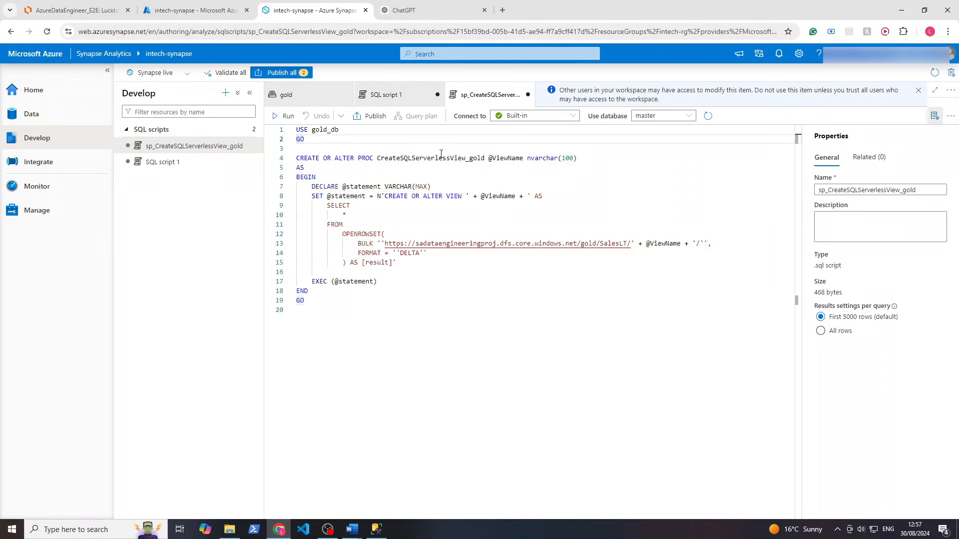
{"action": "left_click_drag", "start_coordinate": [404, 173], "coordinate": [432, 158]}
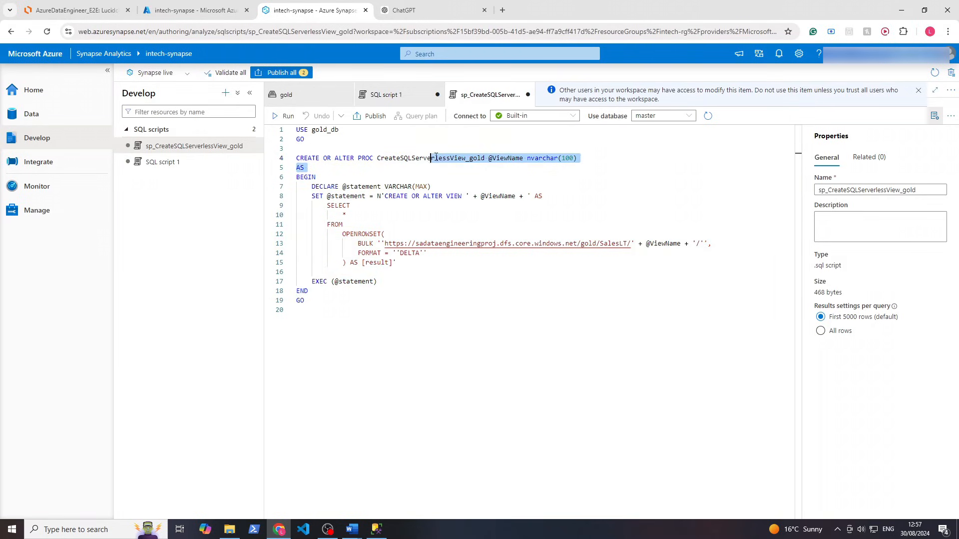
{"action": "double_click", "coordinate": [504, 156]}
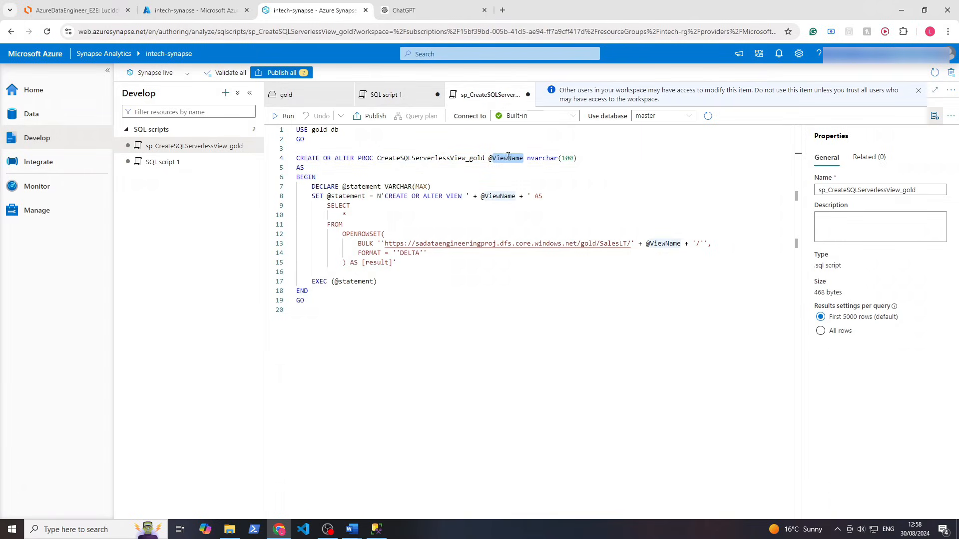
{"action": "left_click_drag", "start_coordinate": [525, 160], "coordinate": [578, 159]}
{"action": "left_click", "coordinate": [494, 177]}
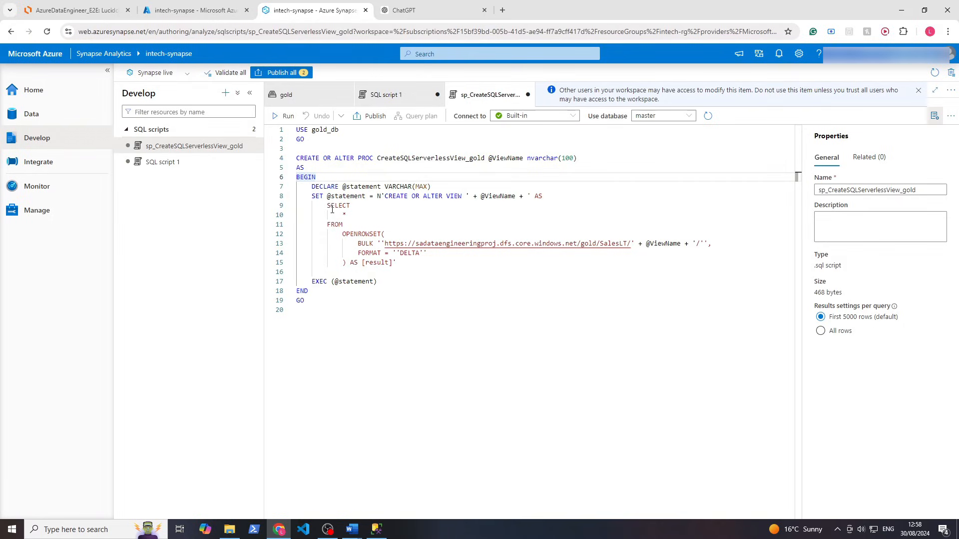
{"action": "left_click_drag", "start_coordinate": [327, 202], "coordinate": [408, 268]}
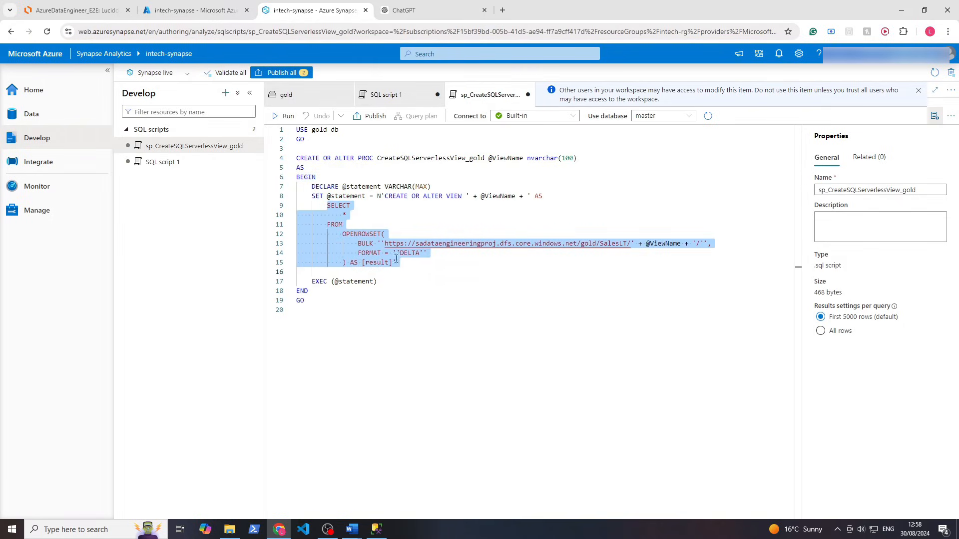
{"action": "left_click", "coordinate": [396, 254]}
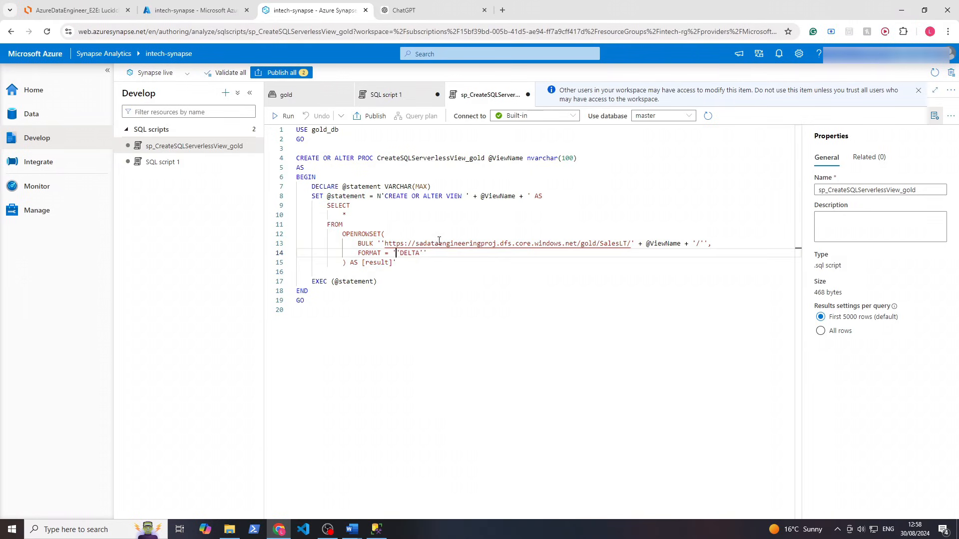
{"action": "double_click", "coordinate": [670, 243]}
Close SQL script 1 and discard its unsaved changes
{"action": "left_click", "coordinate": [392, 95]}
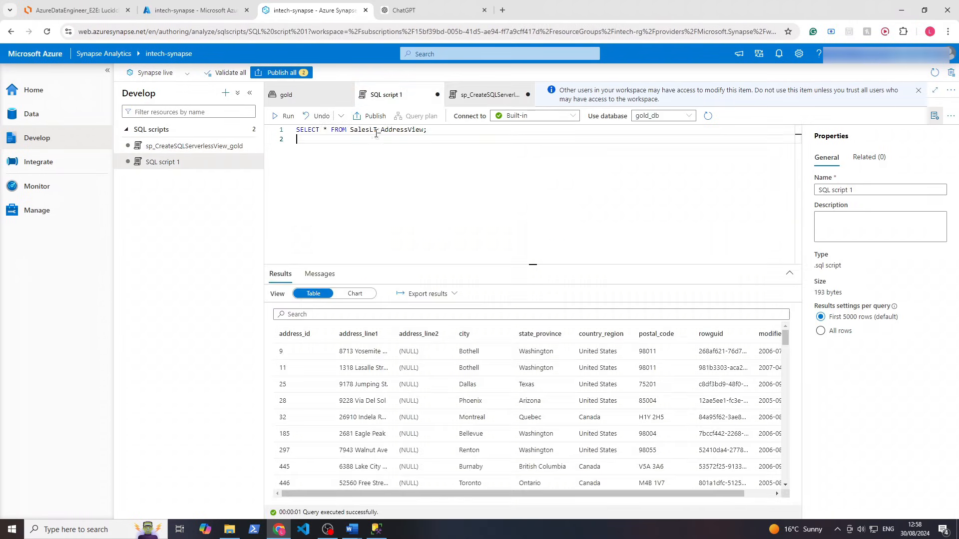
{"action": "triple_click", "coordinate": [376, 131]}
{"action": "left_click", "coordinate": [488, 97]}
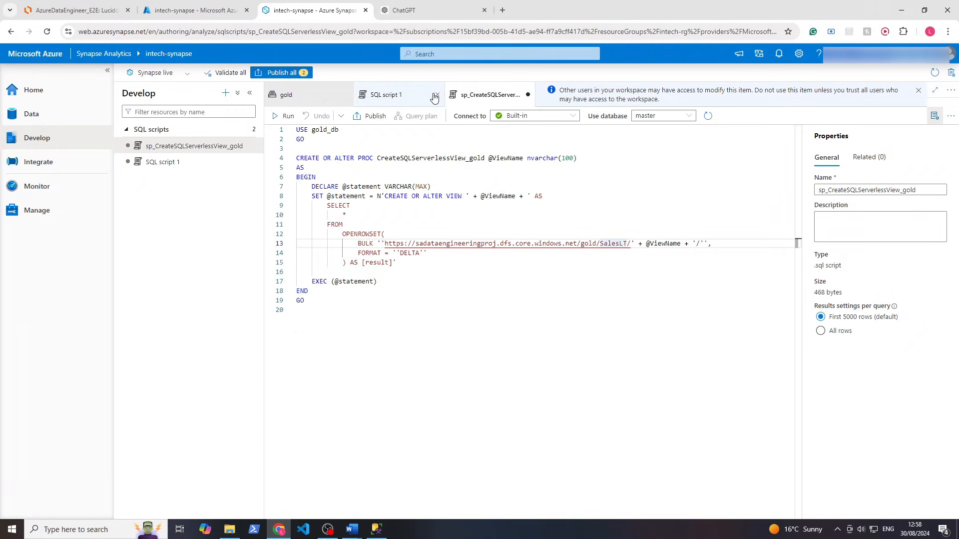
{"action": "left_click", "coordinate": [435, 95]}
{"action": "left_click", "coordinate": [469, 310]}
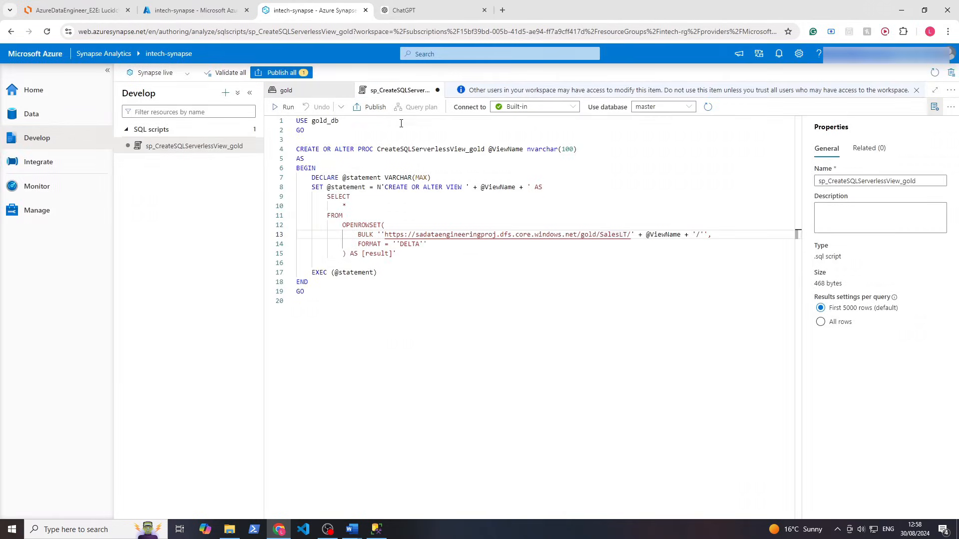
Publish all pending changes, including the sp_CreateSQLServerlessView_gold script
{"action": "left_click", "coordinate": [299, 73]}
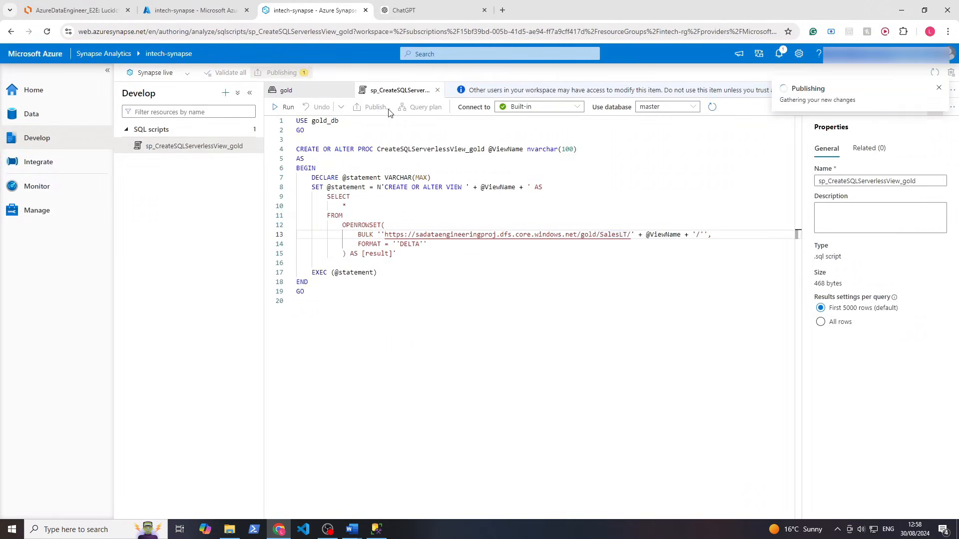
{"action": "left_click", "coordinate": [672, 512]}
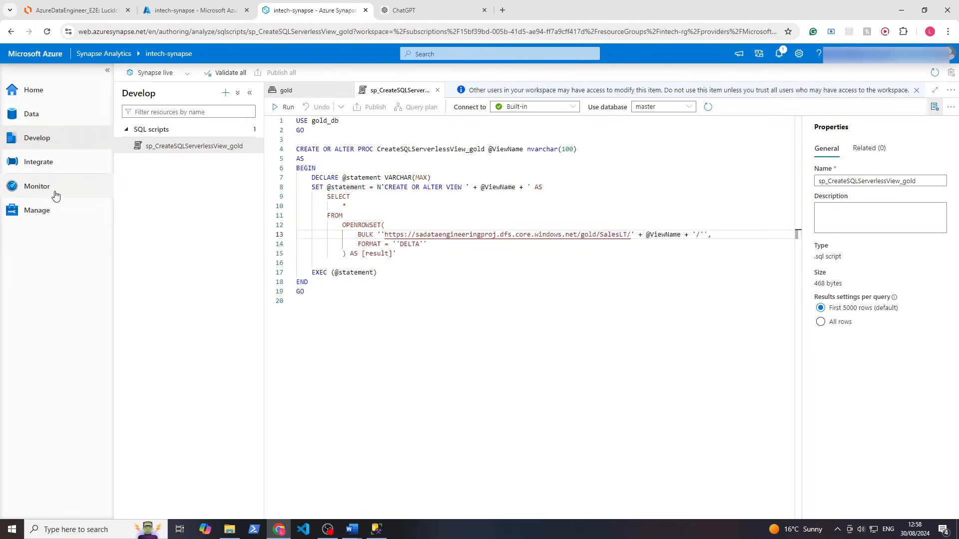
Start a new Azure SQL Database linked service from Manage > Linked services
{"action": "left_click", "coordinate": [47, 215]}
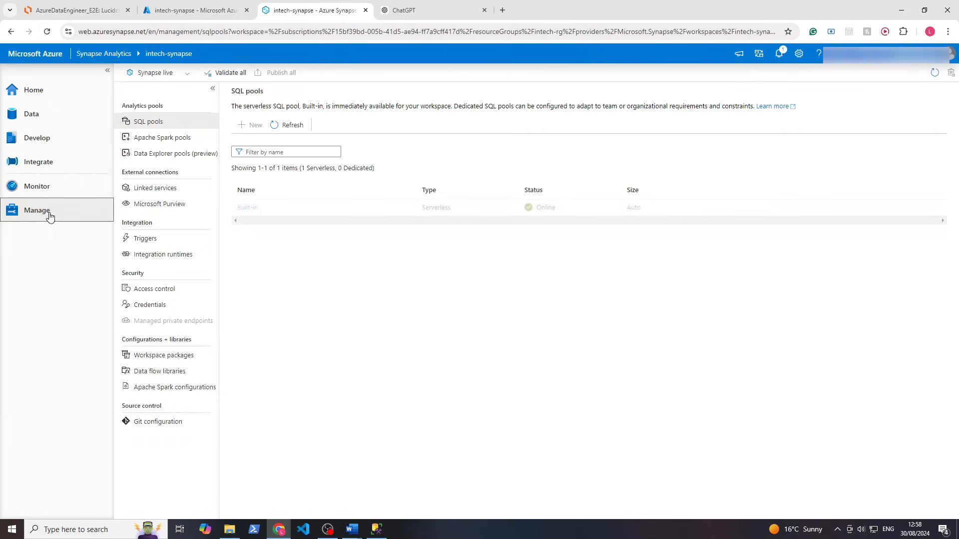
{"action": "left_click", "coordinate": [156, 190]}
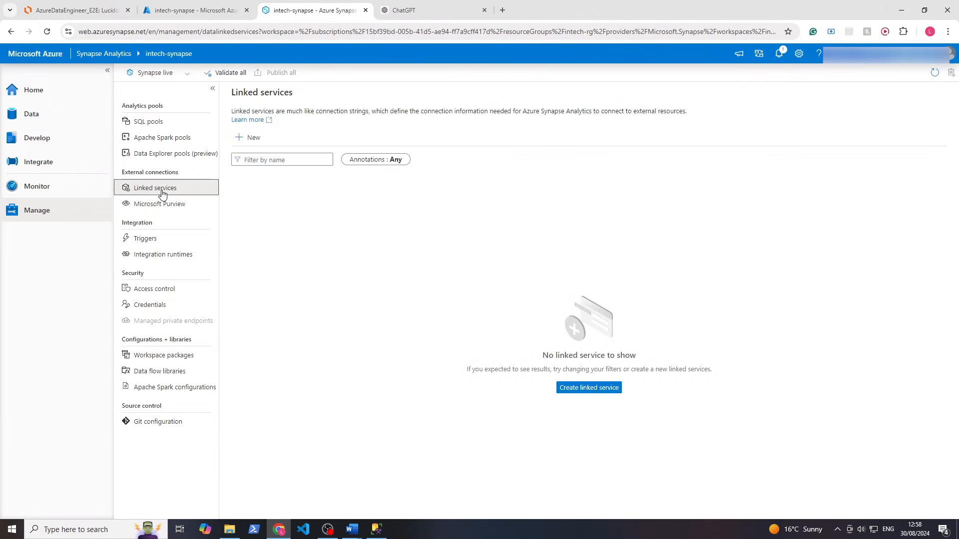
{"action": "left_click", "coordinate": [249, 138]}
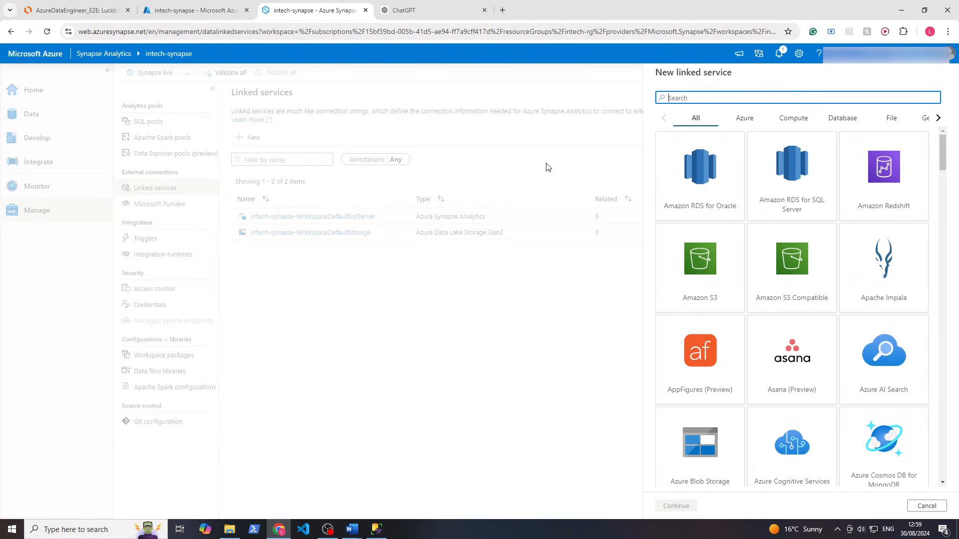
{"action": "type", "text": "azure sql"}
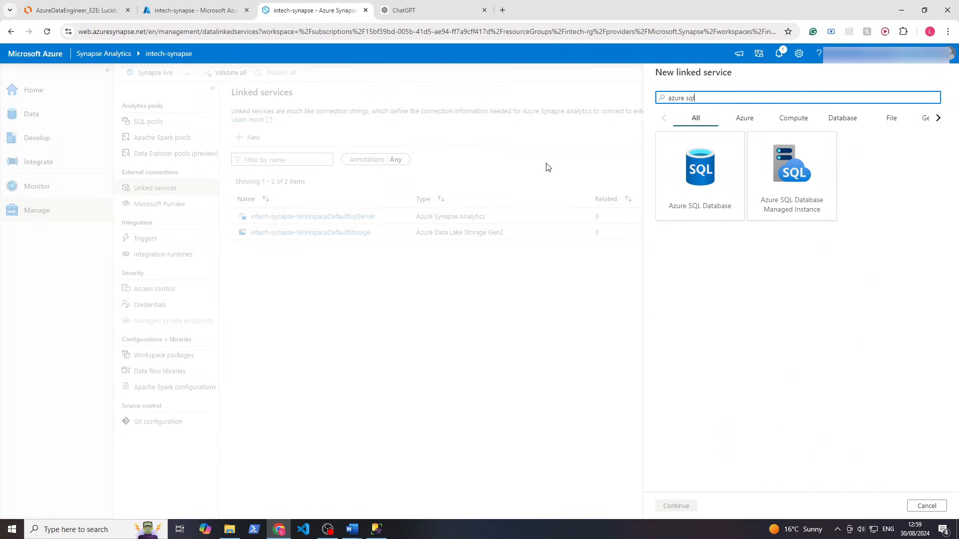
{"action": "left_click", "coordinate": [701, 208]}
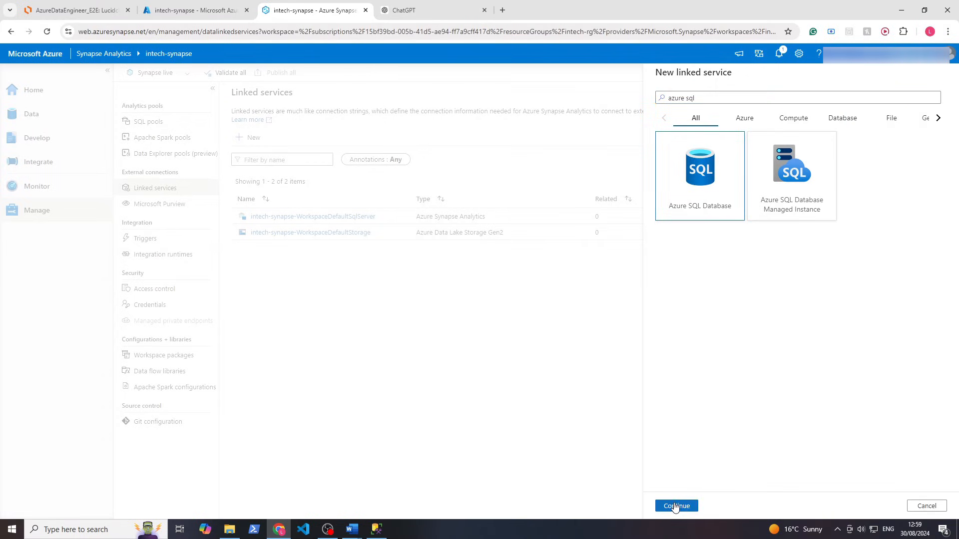
{"action": "left_click", "coordinate": [675, 505]}
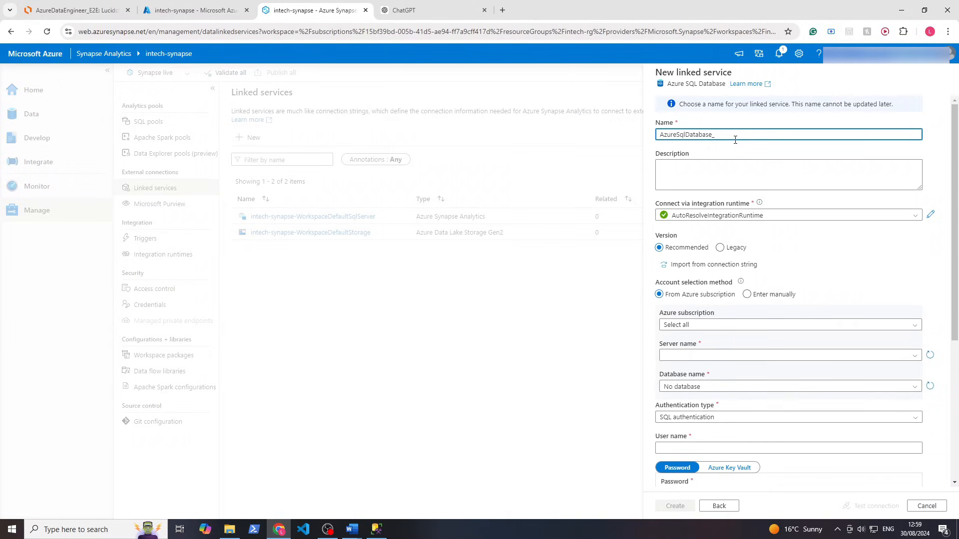
Name the linked service AzureSqlDatabase_Gold and choose entering server details manually
{"action": "type", "text": "_Gold"}
{"action": "left_click", "coordinate": [747, 295]}
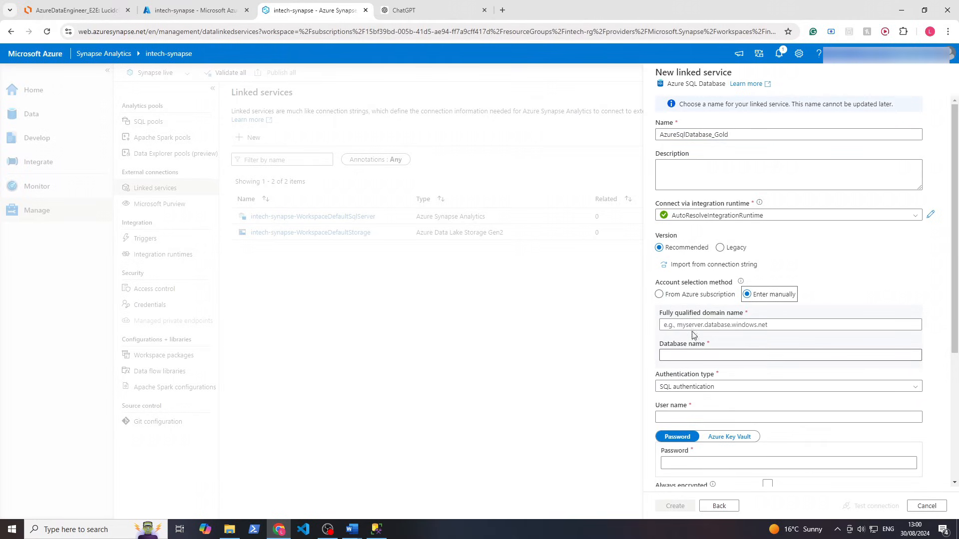
{"action": "left_click", "coordinate": [689, 297]}
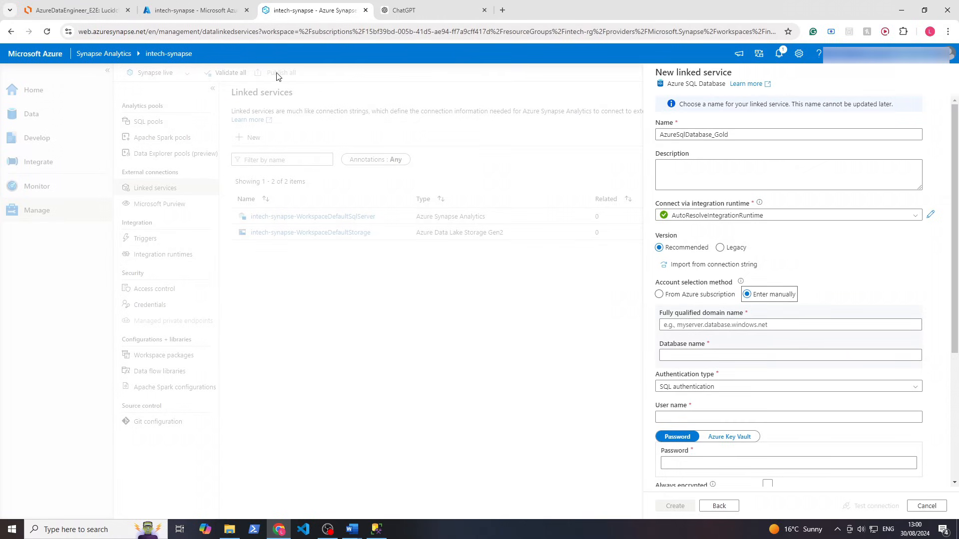
{"action": "left_click", "coordinate": [207, 11]}
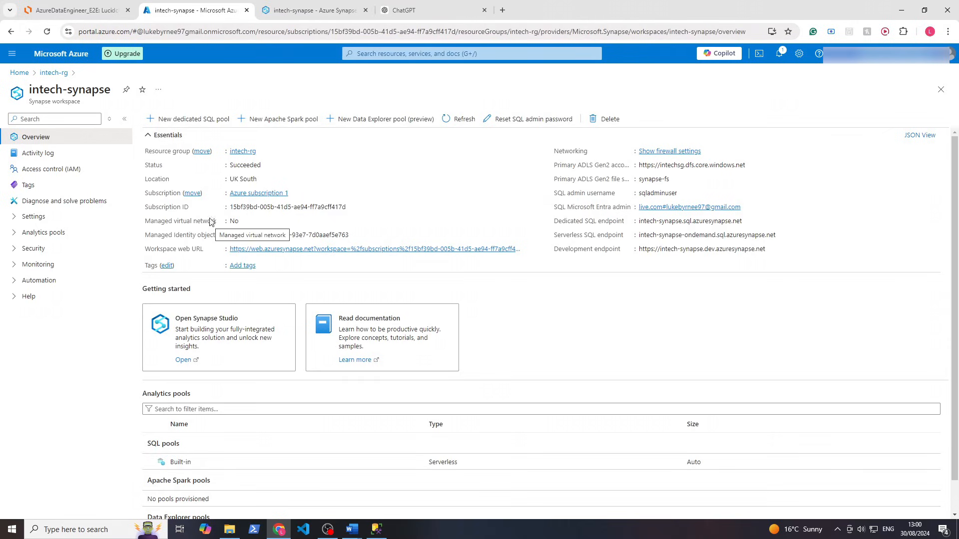
Copy the Serverless SQL endpoint from intech-synapse's Properties page in the Azure portal
{"action": "left_click", "coordinate": [78, 216]}
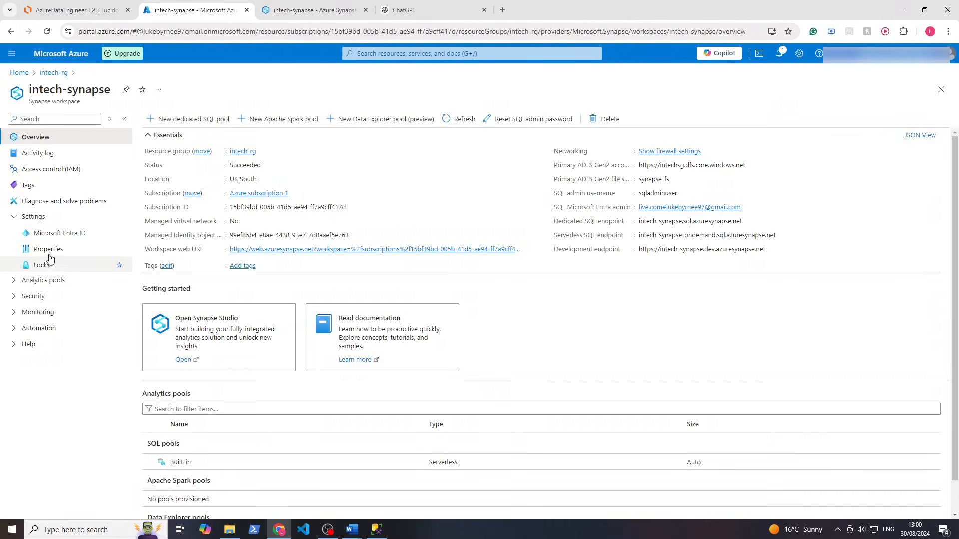
{"action": "left_click", "coordinate": [52, 250]}
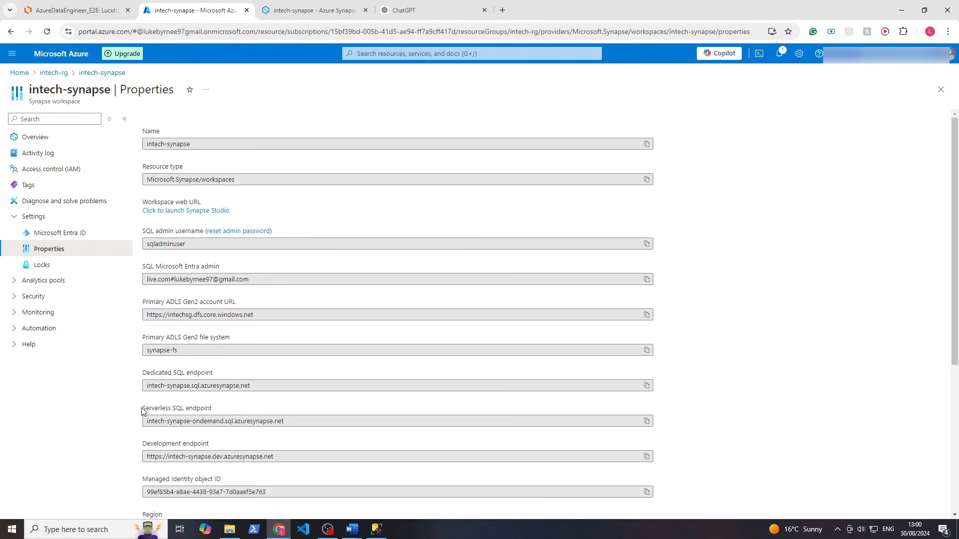
{"action": "left_click_drag", "start_coordinate": [145, 403], "coordinate": [226, 411]}
{"action": "left_click", "coordinate": [237, 411]}
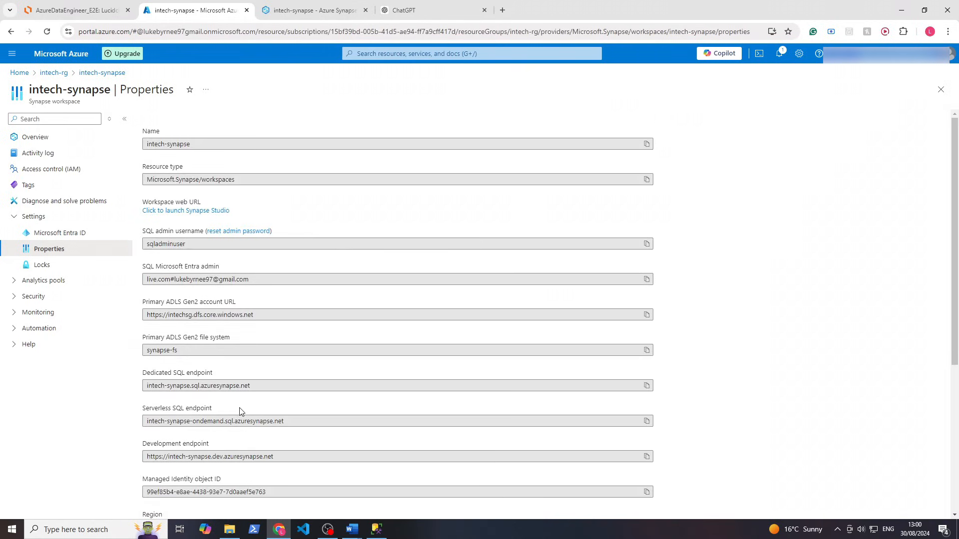
{"action": "left_click", "coordinate": [647, 422]}
Paste the serverless endpoint as the server name and set the database to gold_db
{"action": "left_click", "coordinate": [297, 11]}
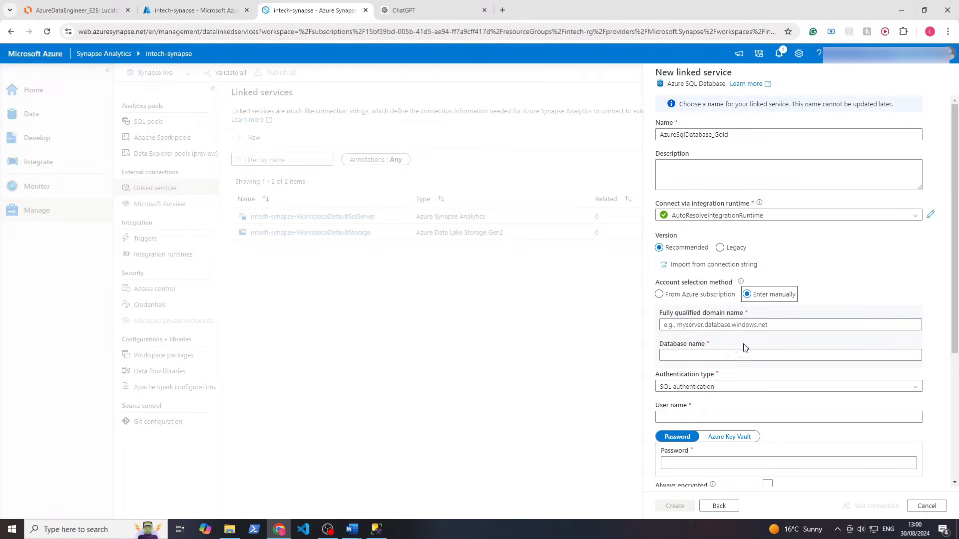
{"action": "left_click", "coordinate": [700, 325]}
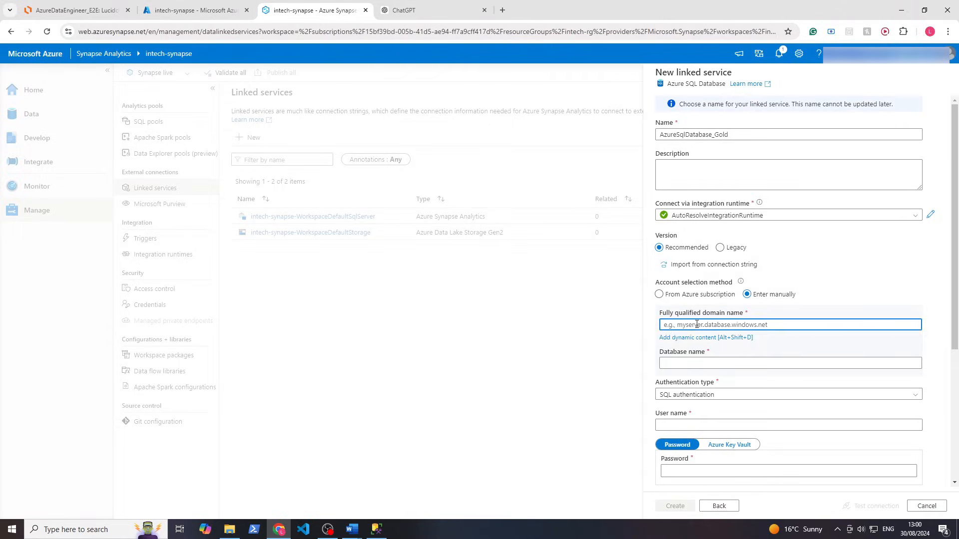
{"action": "key", "text": "ctrl+v"}
{"action": "left_click", "coordinate": [702, 363]}
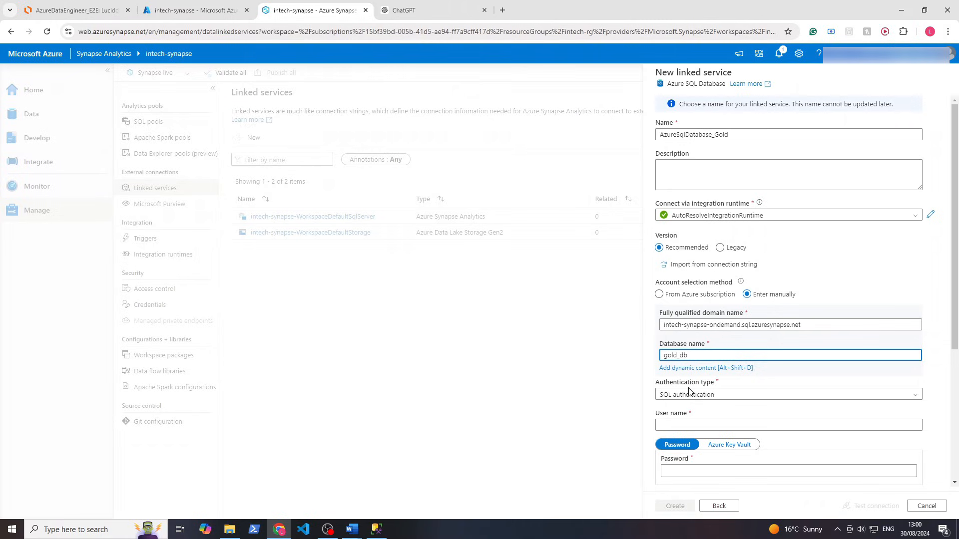
{"action": "scroll", "coordinate": [698, 395], "scroll_direction": "down", "scroll_amount": 1}
{"action": "scroll", "coordinate": [698, 394], "scroll_direction": "down", "scroll_amount": 1}
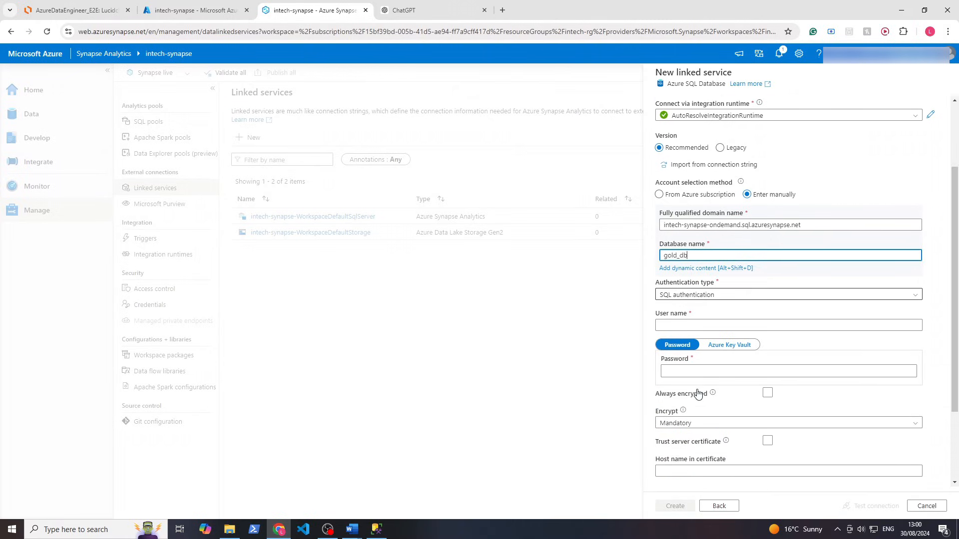
Use system-assigned managed identity, test the connection, and create the linked service
{"action": "left_click", "coordinate": [707, 287]}
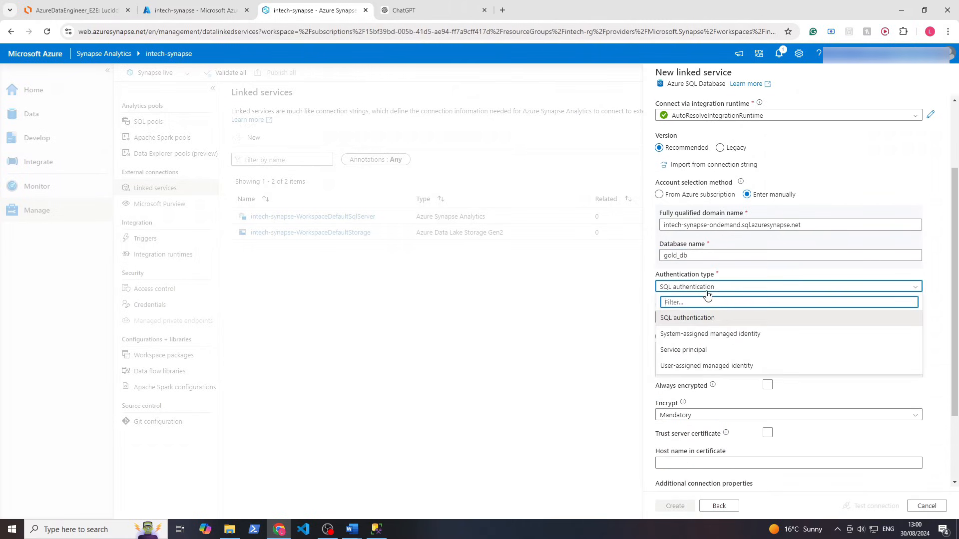
{"action": "left_click", "coordinate": [700, 333]}
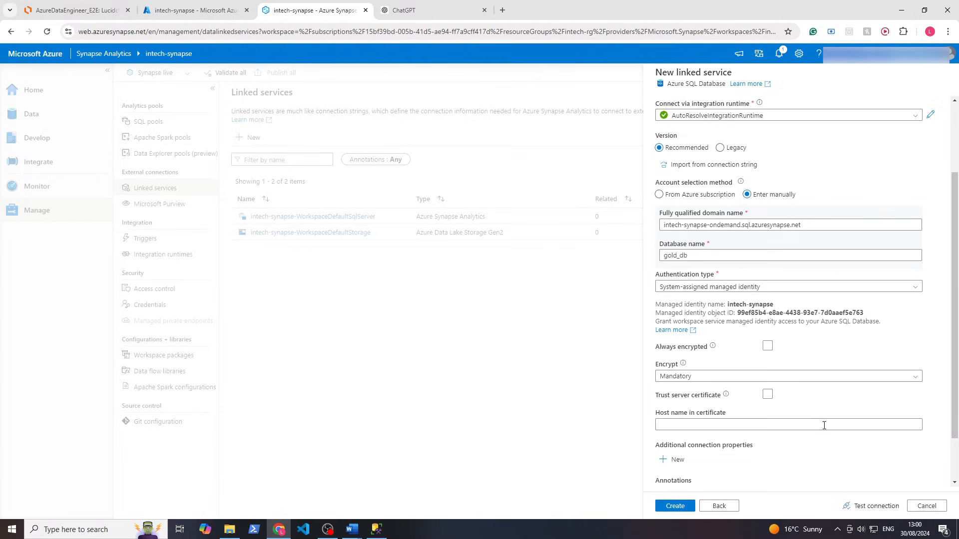
{"action": "scroll", "coordinate": [824, 425], "scroll_direction": "down", "scroll_amount": 2}
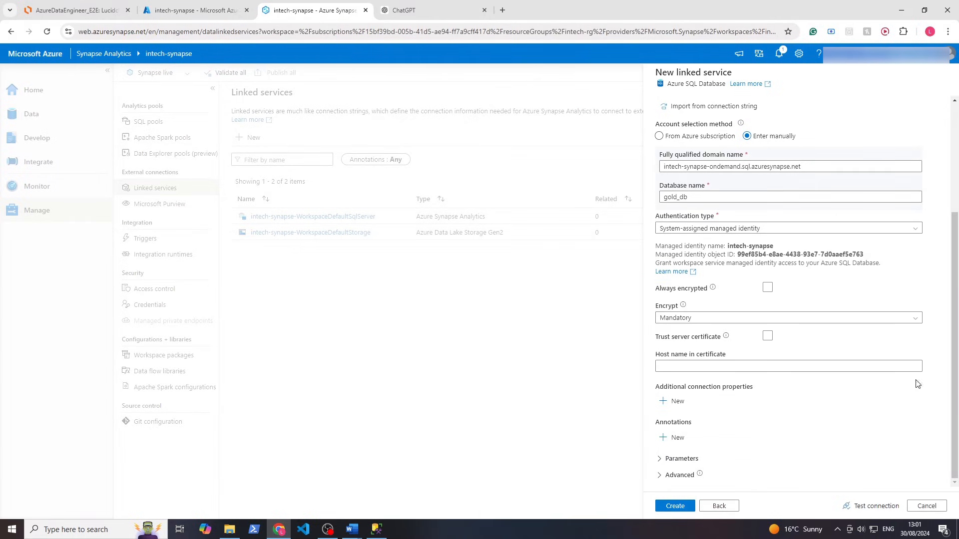
{"action": "left_click", "coordinate": [852, 505]}
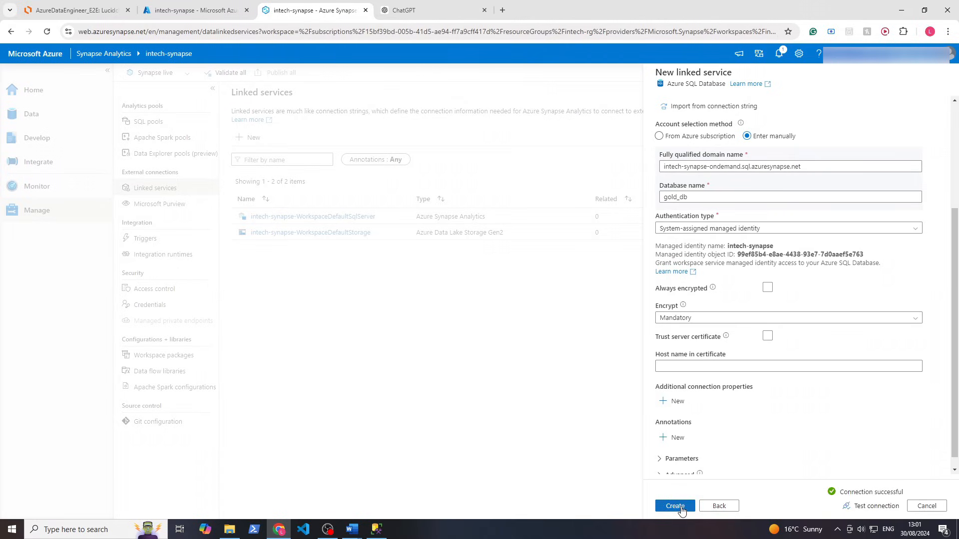
{"action": "left_click", "coordinate": [675, 505]}
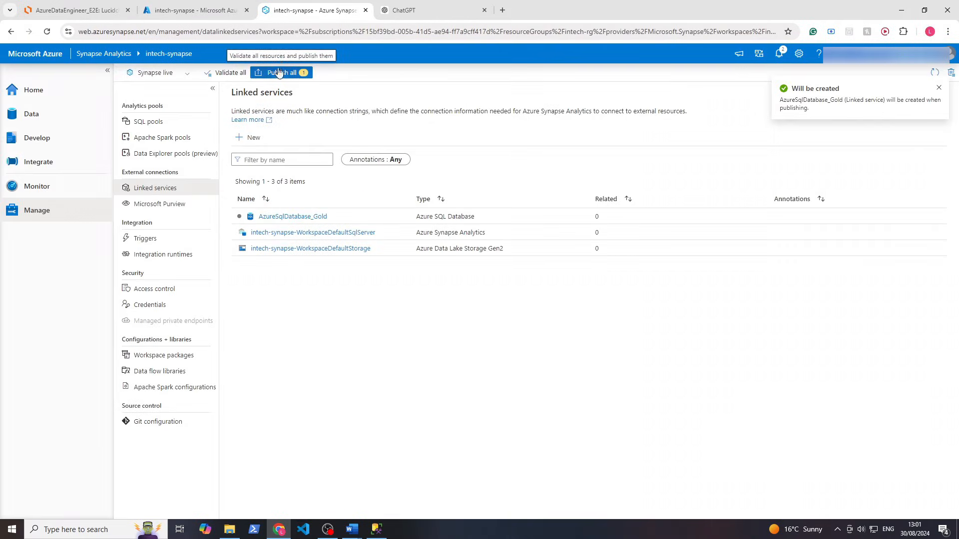
Publish the pending AzureSqlDatabase_Gold linked service, then go to the Integrate hub
{"action": "left_click", "coordinate": [278, 73]}
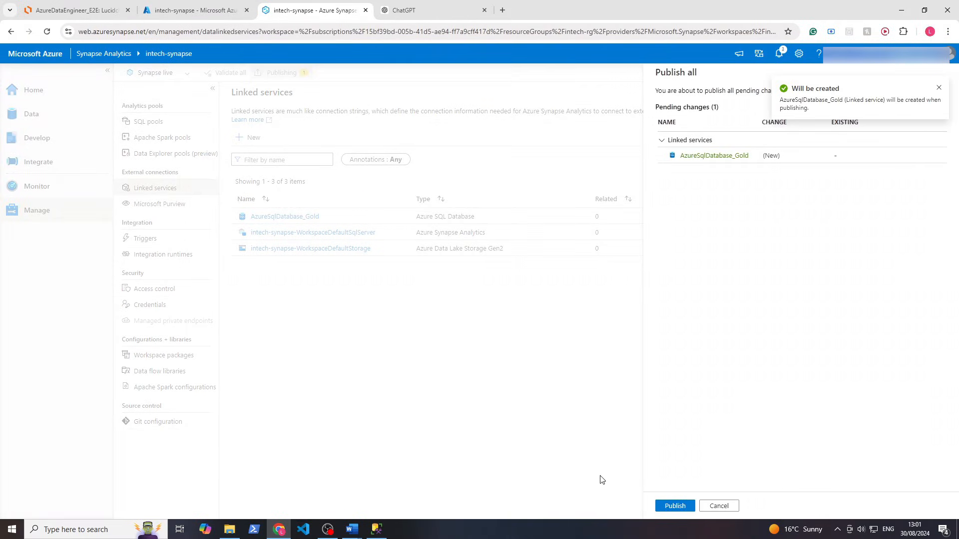
{"action": "left_click", "coordinate": [674, 505]}
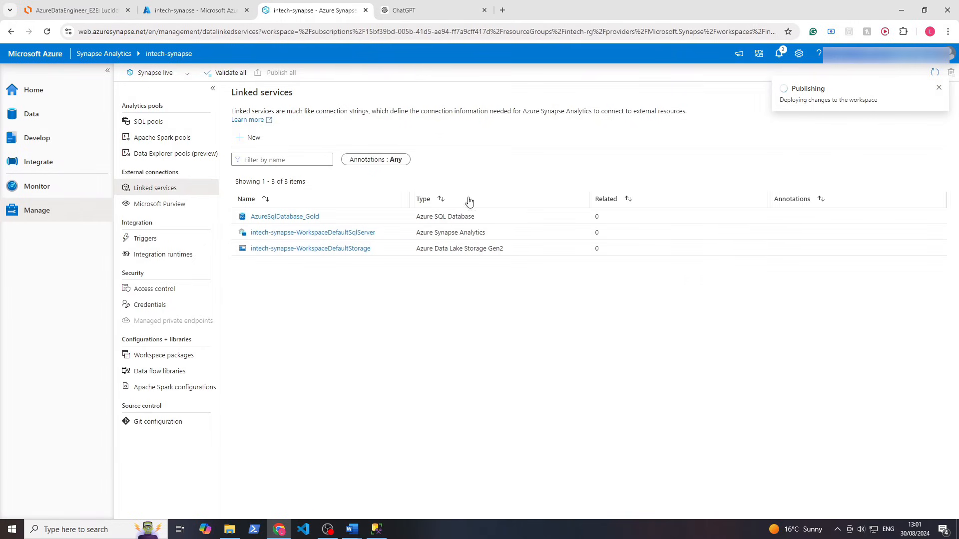
{"action": "left_click", "coordinate": [78, 164]}
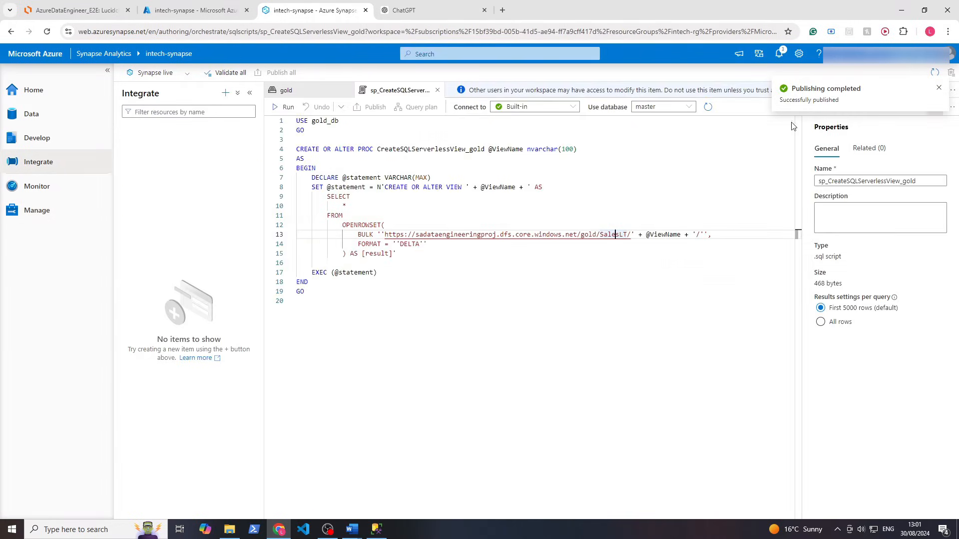
Create a new pipeline with a Get Metadata activity renamed 'Get Table Names'
{"action": "left_click", "coordinate": [225, 93]}
{"action": "left_click", "coordinate": [238, 108]}
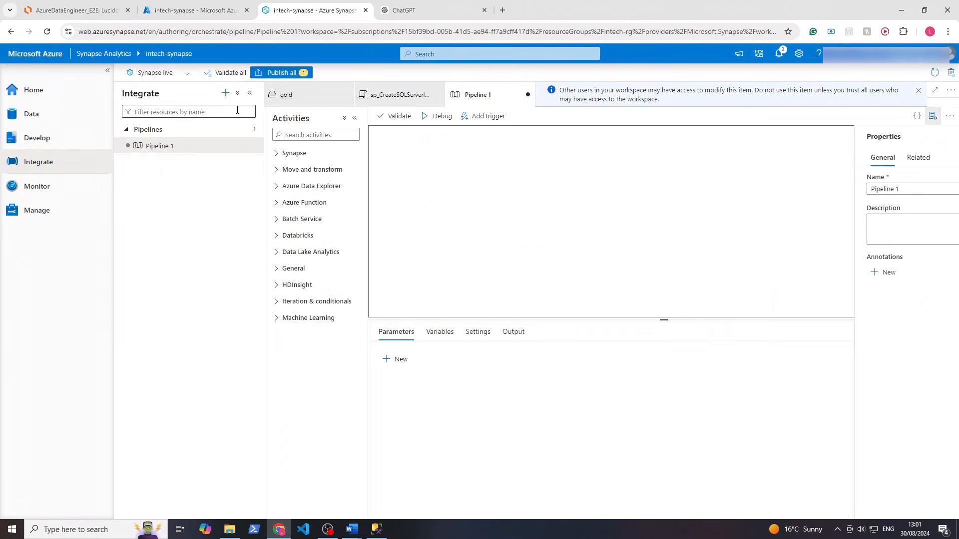
{"action": "left_click", "coordinate": [314, 135]}
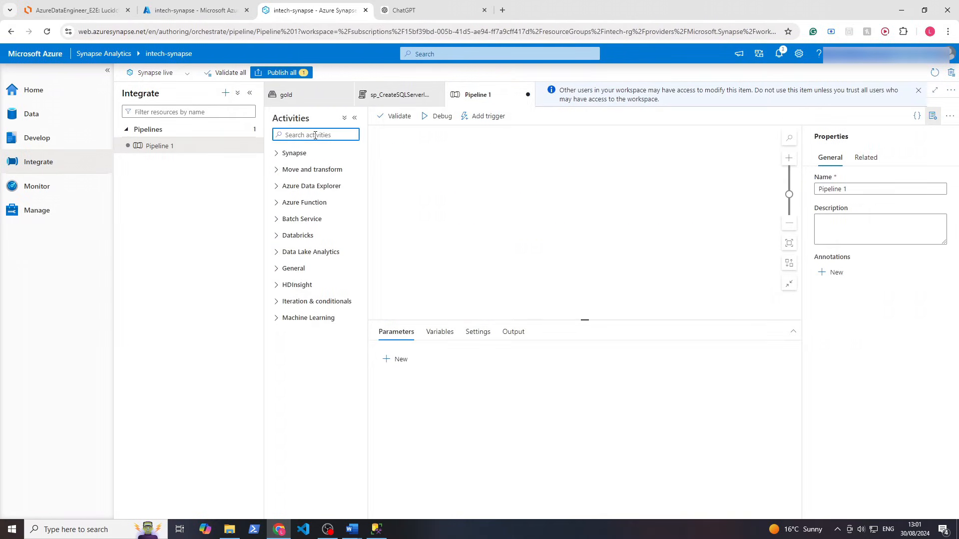
{"action": "type", "text": "meta"}
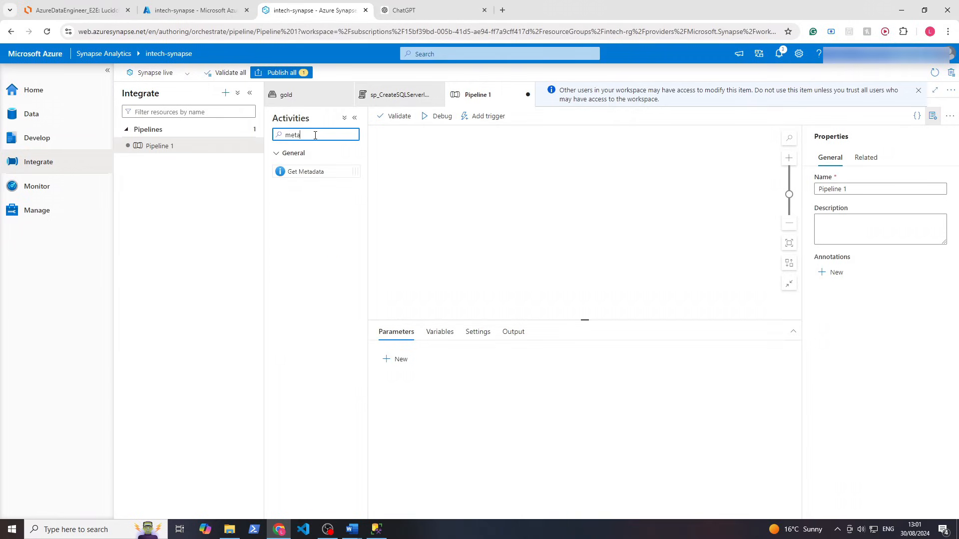
{"action": "left_click_drag", "start_coordinate": [300, 172], "coordinate": [444, 184]}
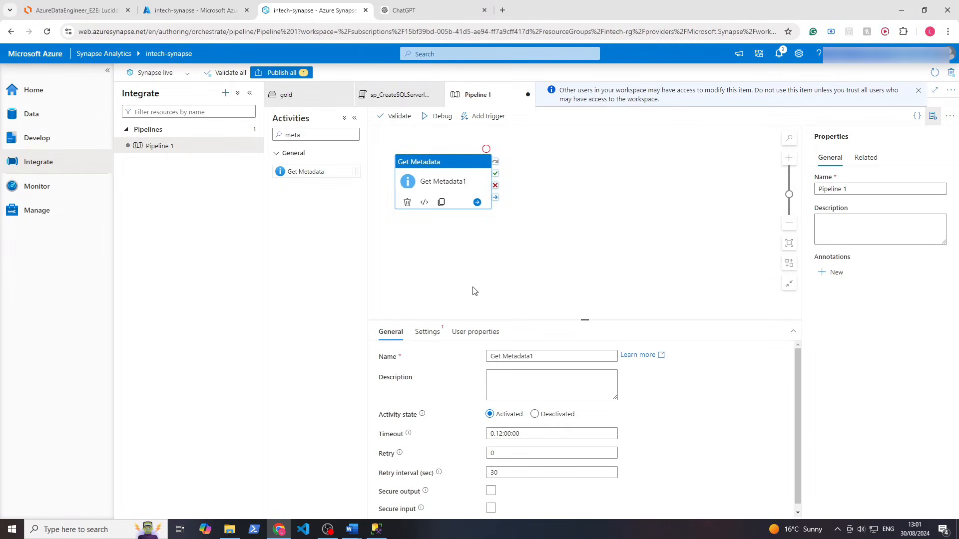
{"action": "left_click_drag", "start_coordinate": [549, 356], "coordinate": [503, 355]}
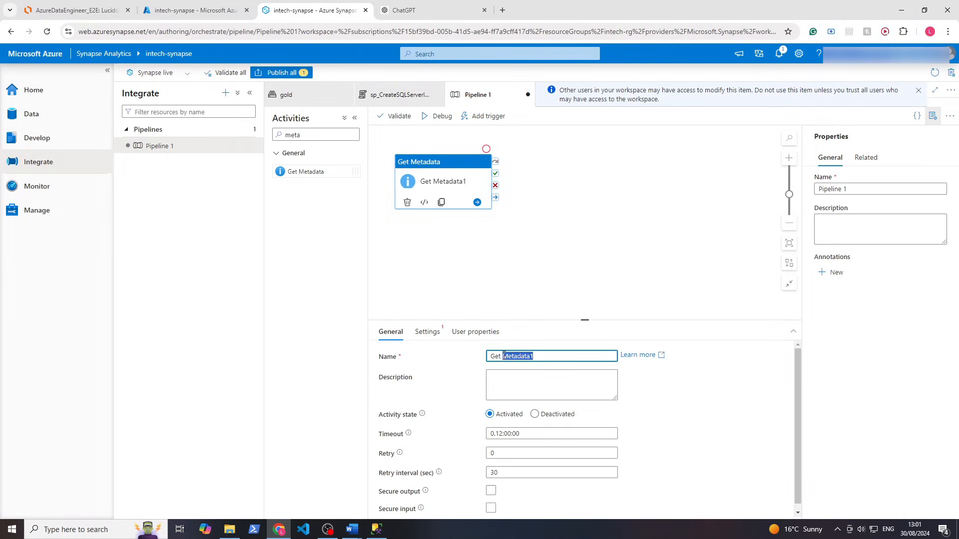
{"action": "type", "text": "Table Names"}
Start a new dataset from the activity's Settings, since no existing datasets are available
{"action": "left_click", "coordinate": [429, 335]}
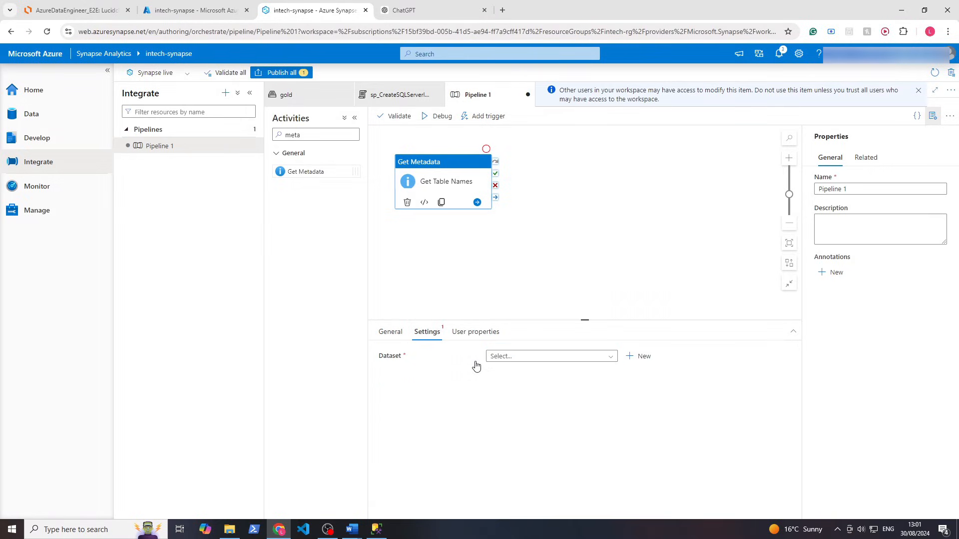
{"action": "left_click", "coordinate": [509, 357]}
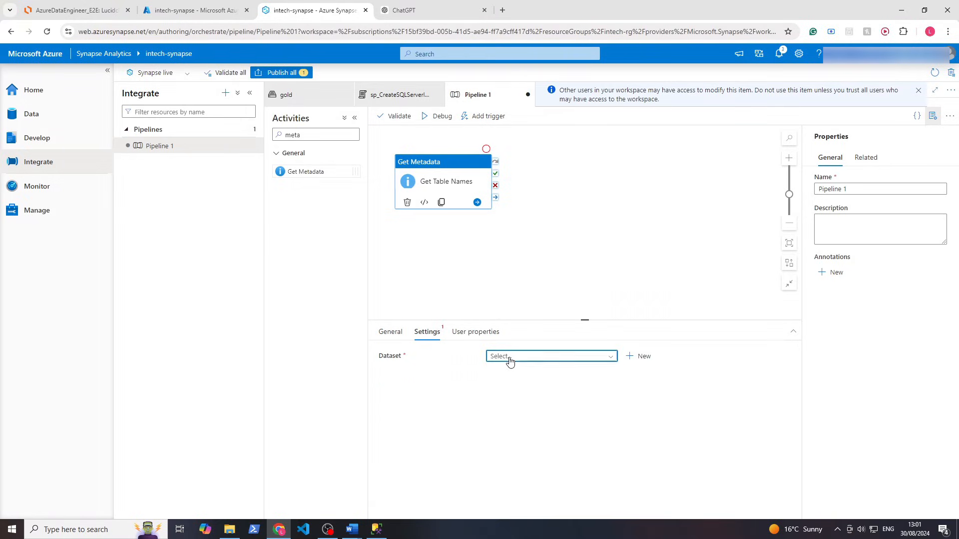
{"action": "left_click", "coordinate": [543, 428]}
{"action": "left_click", "coordinate": [638, 357]}
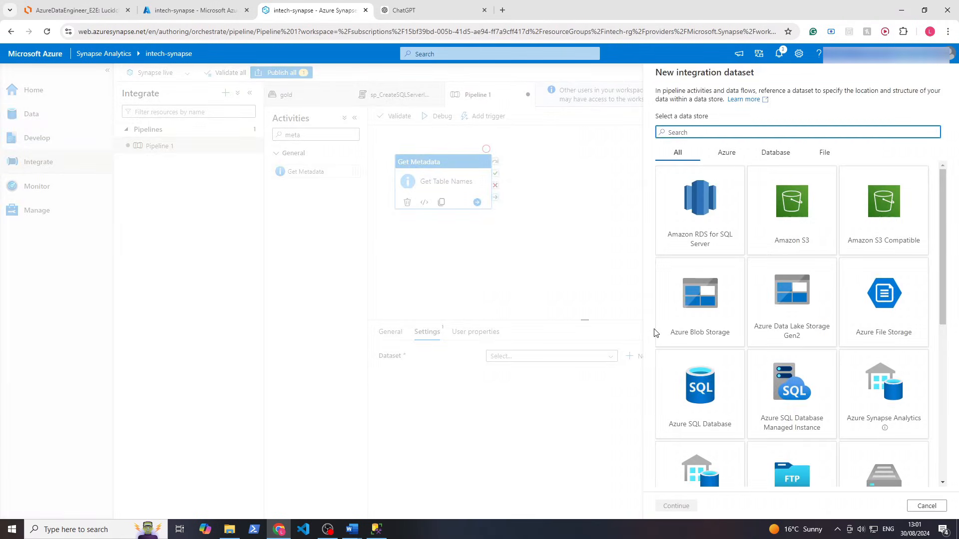
Choose Azure Data Lake Storage Gen2 as the data store with Binary format
{"action": "type", "text": "data"}
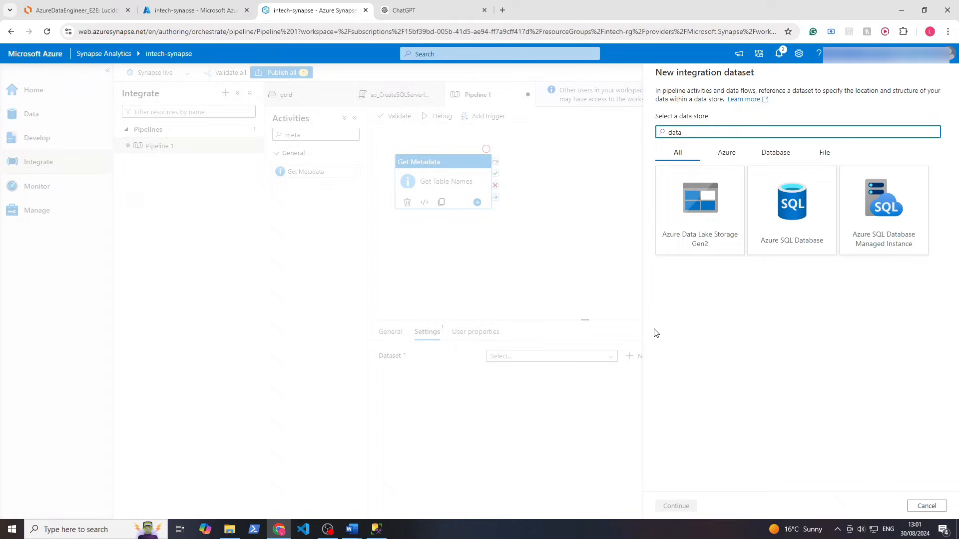
{"action": "left_click", "coordinate": [687, 225]}
{"action": "left_click", "coordinate": [677, 506]}
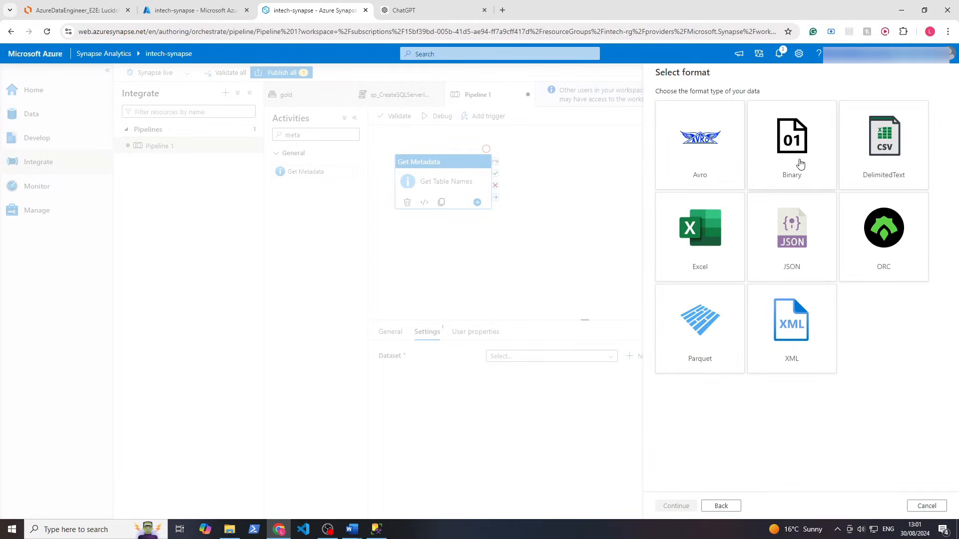
{"action": "left_click", "coordinate": [800, 164]}
{"action": "left_click", "coordinate": [682, 506]}
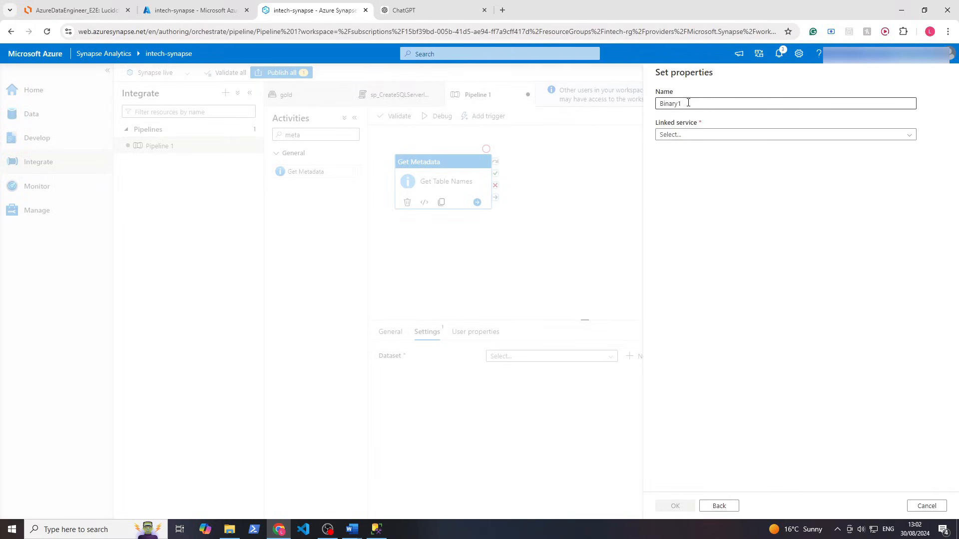
Point Binary1 at gold/SalesLT using the WorkspaceDefaultStorage linked service and finish creating it
{"action": "left_click", "coordinate": [677, 136]}
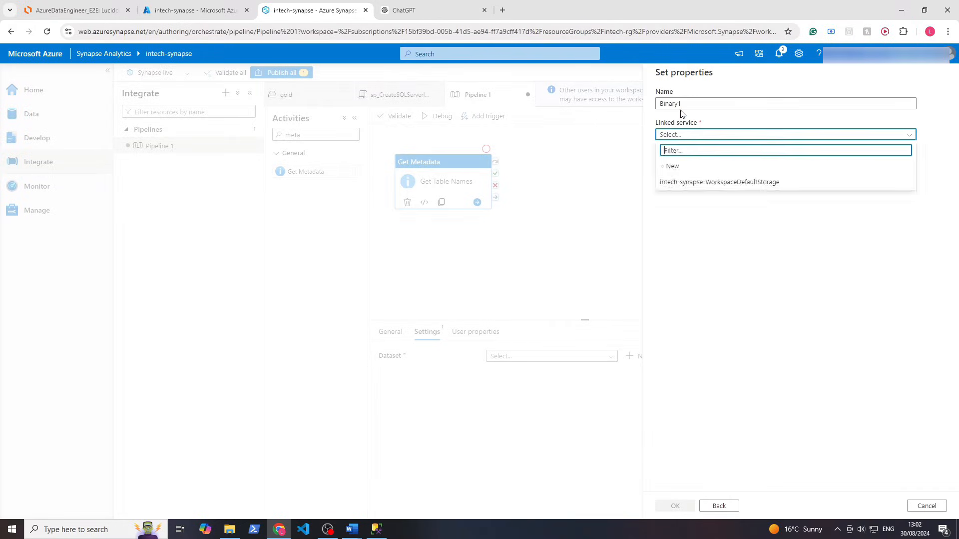
{"action": "left_click", "coordinate": [682, 112]}
{"action": "left_click", "coordinate": [685, 135]}
{"action": "left_click", "coordinate": [694, 182]}
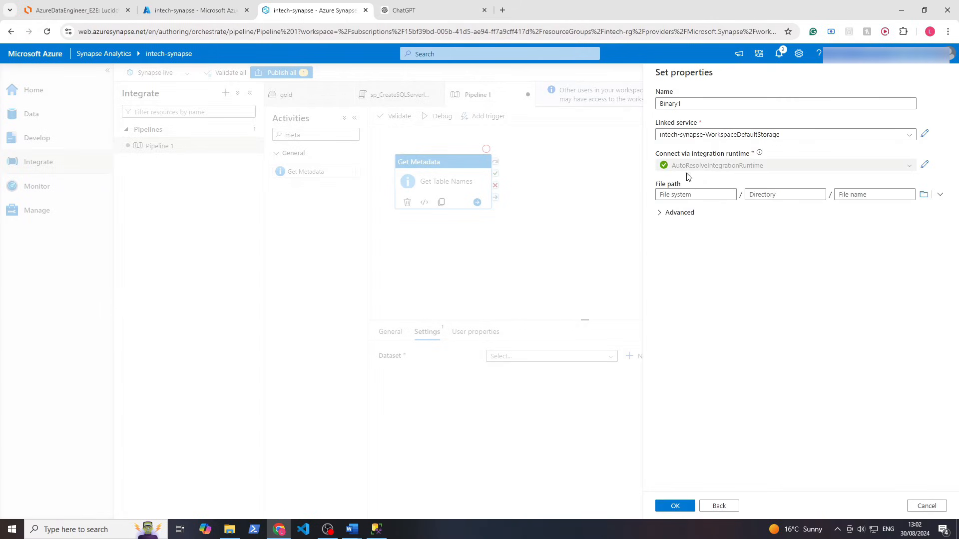
{"action": "left_click", "coordinate": [923, 194]}
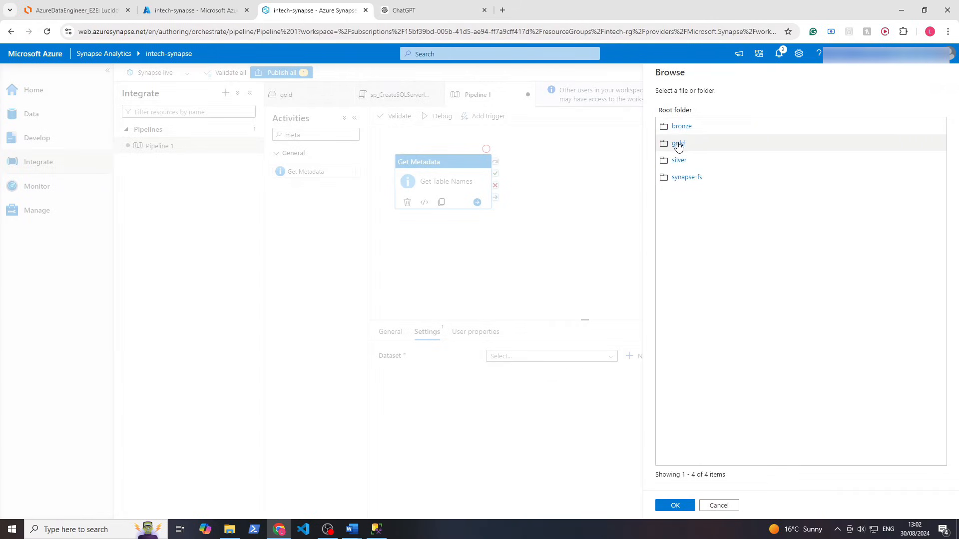
{"action": "left_click", "coordinate": [677, 144]}
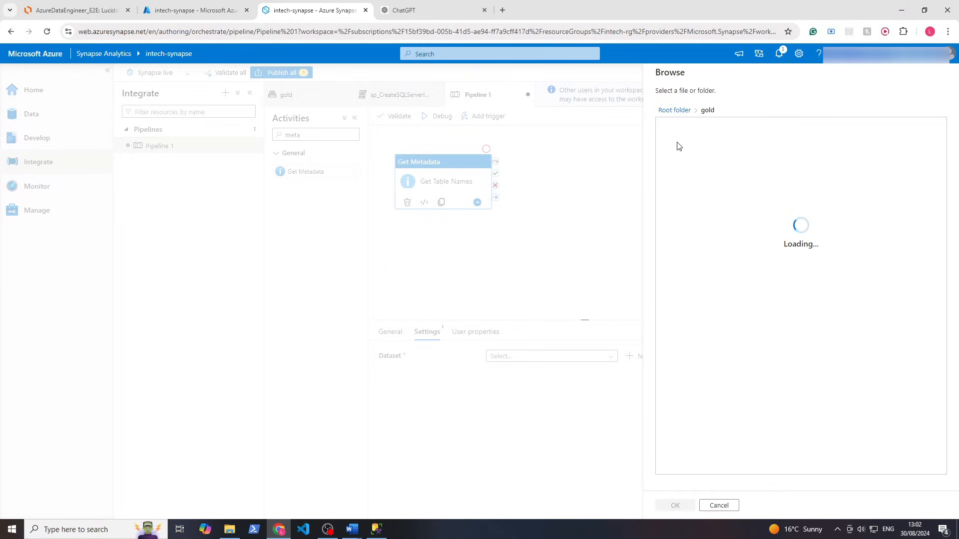
{"action": "left_click", "coordinate": [687, 131]}
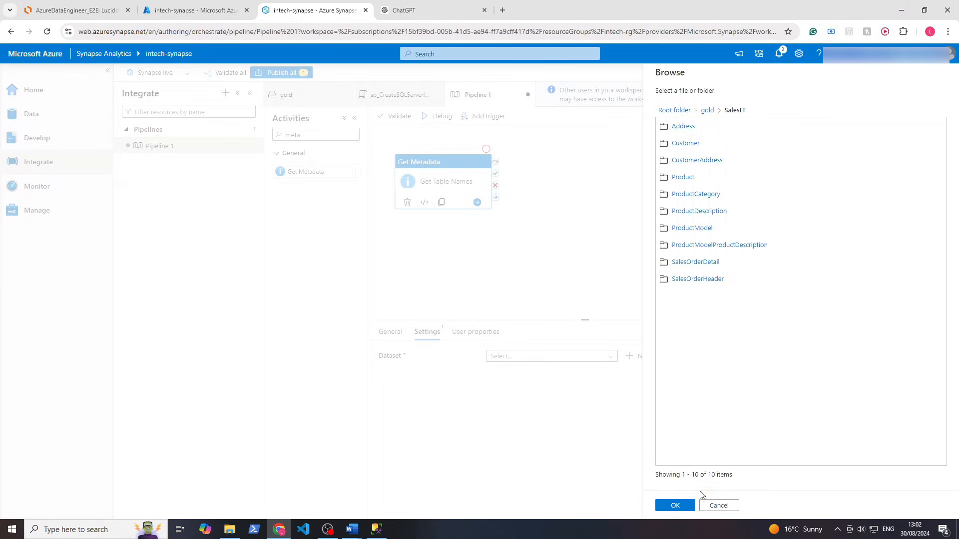
{"action": "left_click", "coordinate": [682, 508]}
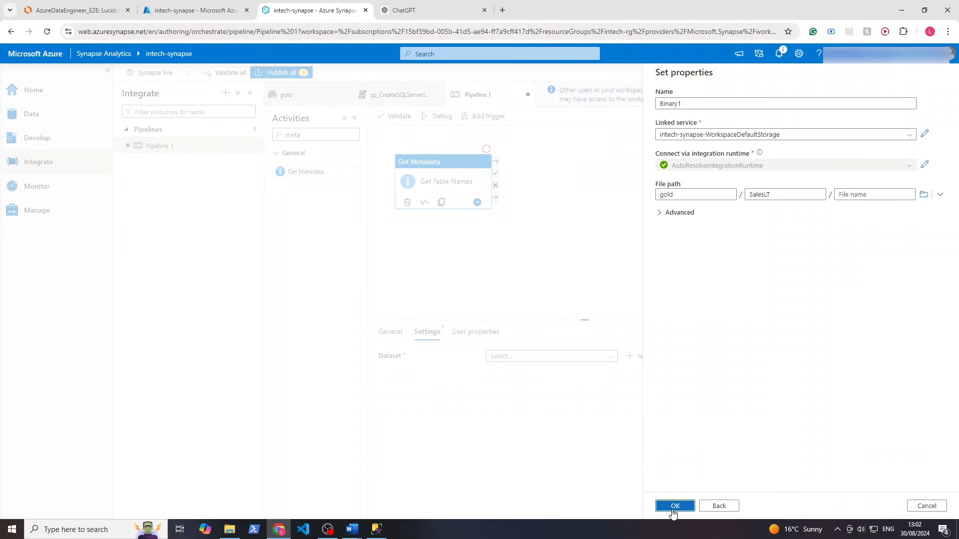
{"action": "left_click", "coordinate": [674, 506]}
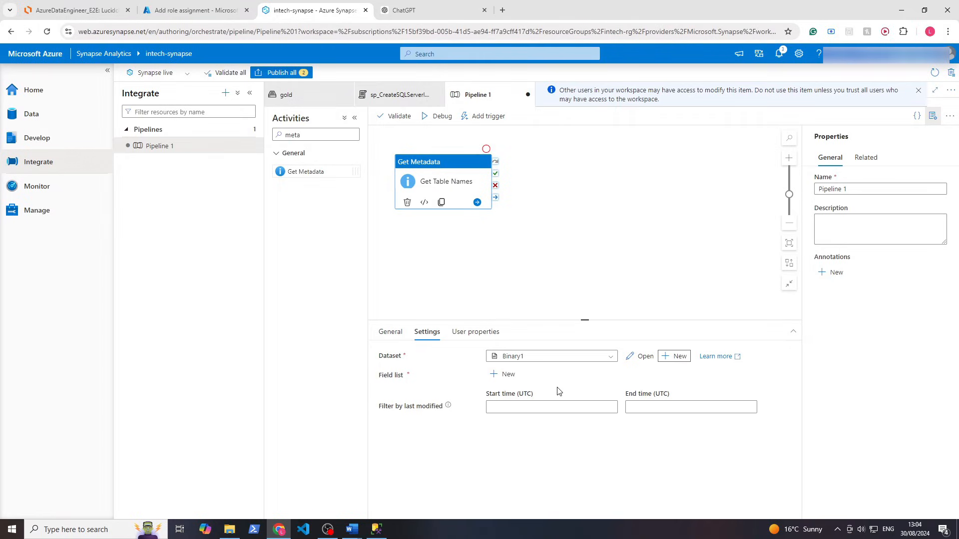
Add Child items to the Get Table Names field list
{"action": "left_click", "coordinate": [508, 375]}
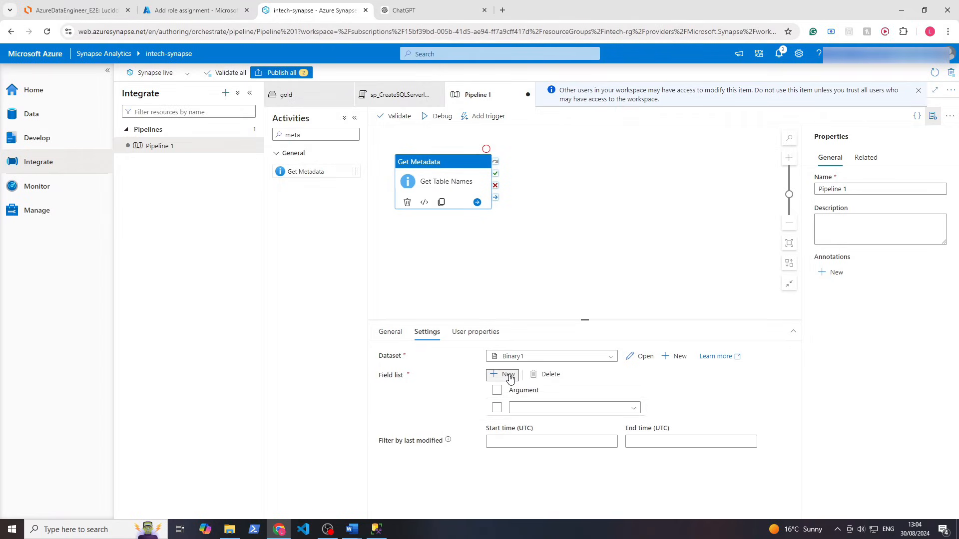
{"action": "left_click", "coordinate": [521, 409]}
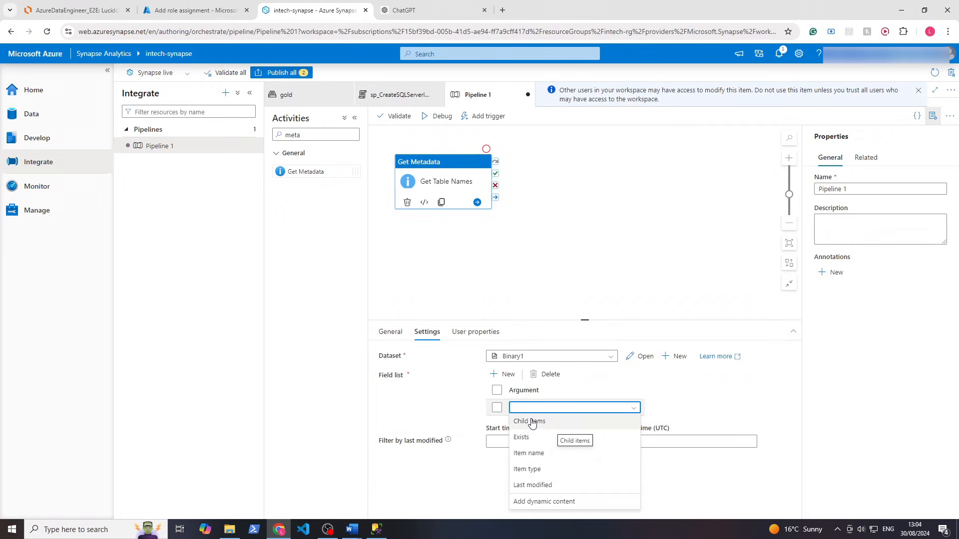
{"action": "left_click", "coordinate": [532, 423]}
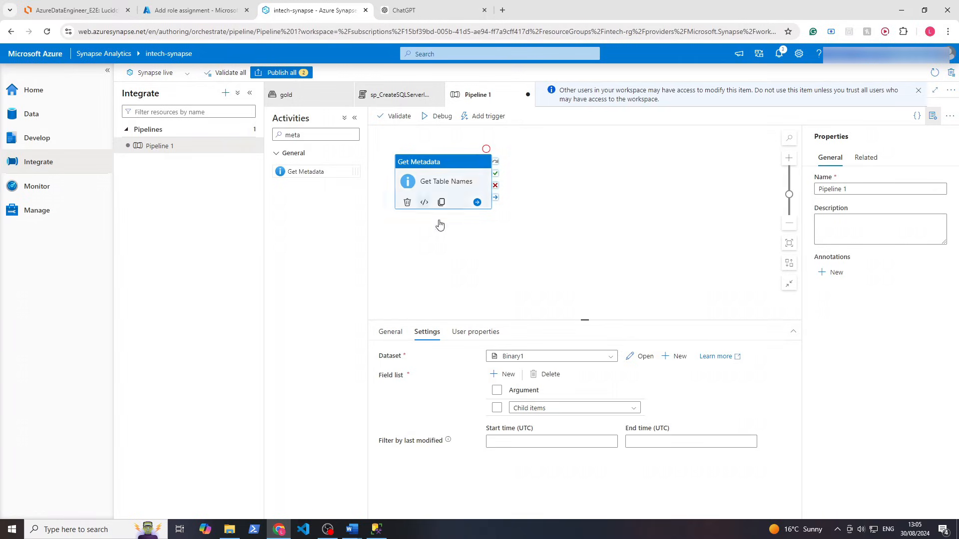
{"action": "left_click_drag", "start_coordinate": [453, 170], "coordinate": [501, 187]}
Debug the pipeline and confirm the output's childItems lists the SalesLT folders, like Address
{"action": "left_click", "coordinate": [437, 116]}
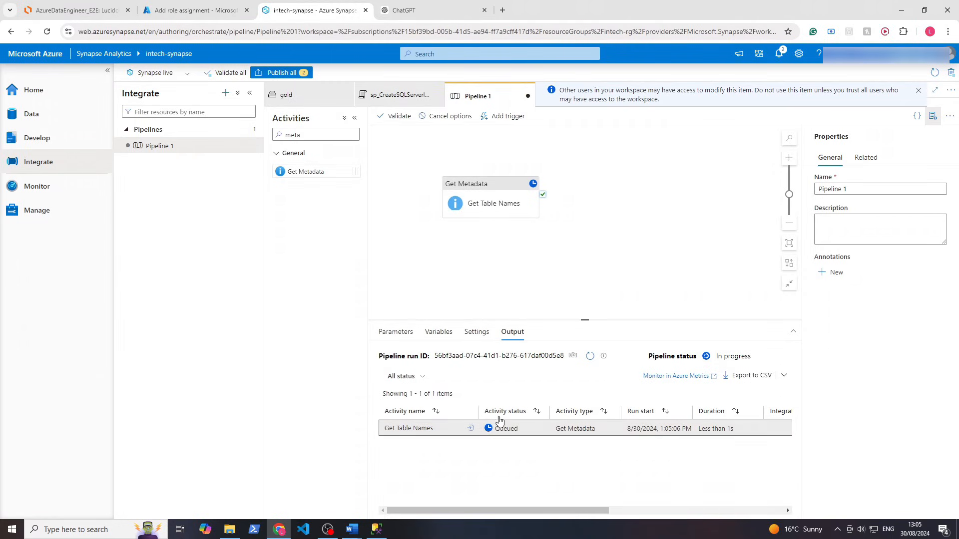
{"action": "left_click", "coordinate": [470, 430]}
{"action": "left_click", "coordinate": [467, 457]}
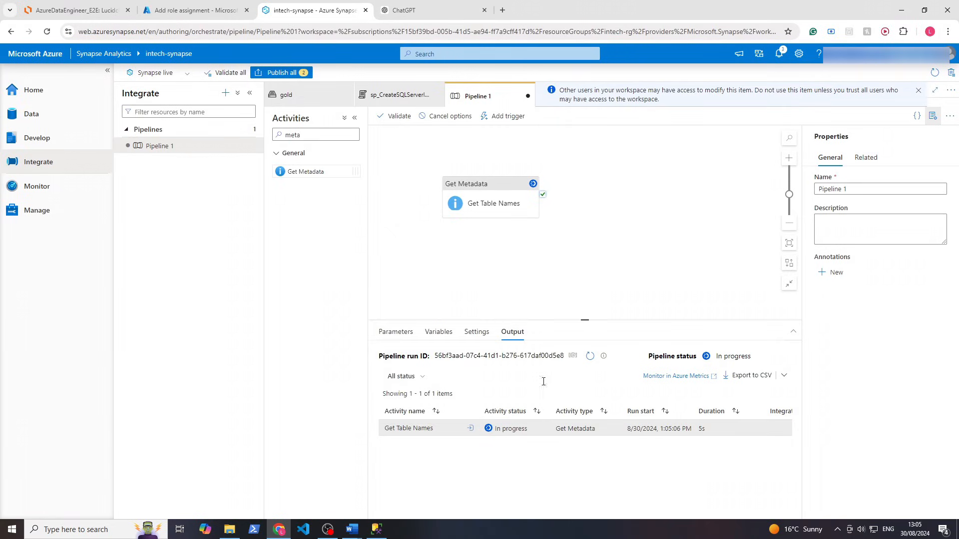
{"action": "left_click", "coordinate": [590, 356]}
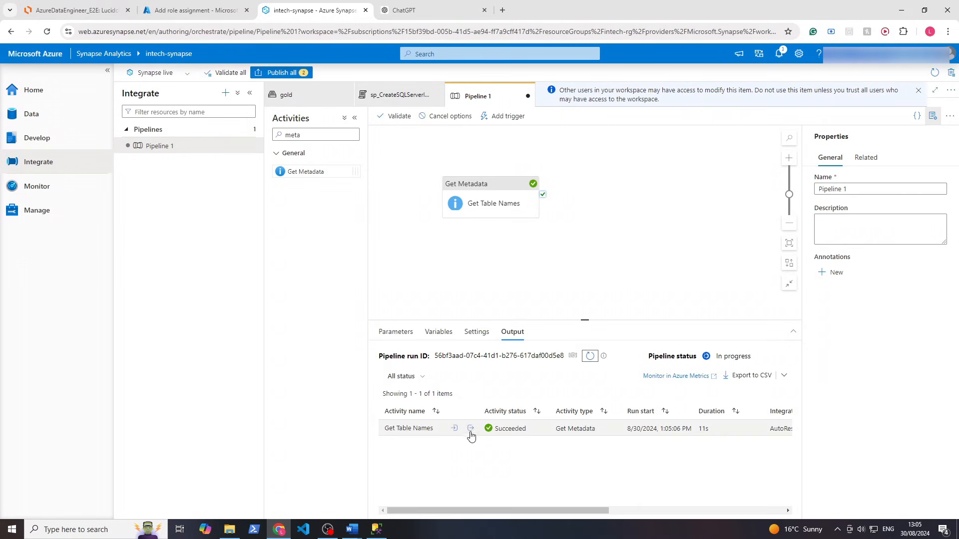
{"action": "left_click", "coordinate": [470, 429]}
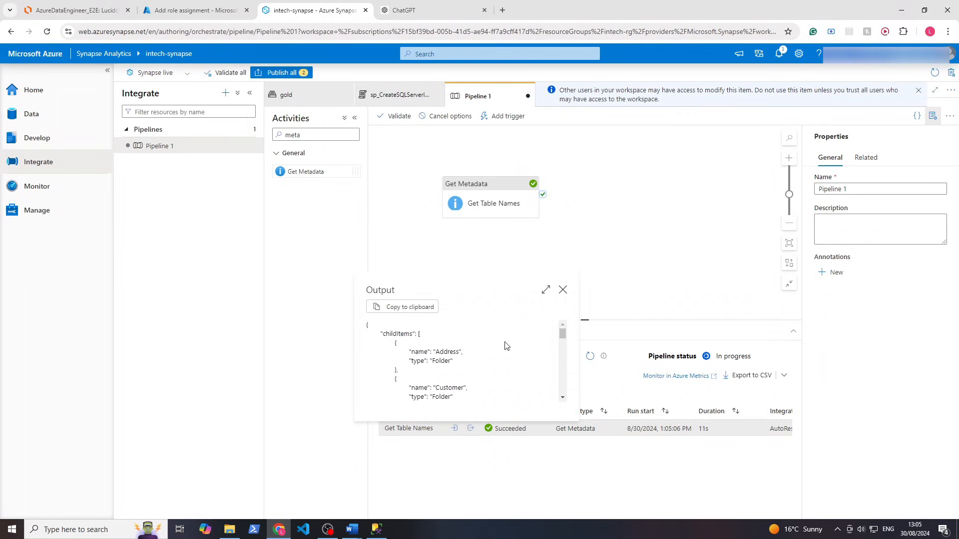
{"action": "double_click", "coordinate": [393, 333]}
{"action": "double_click", "coordinate": [447, 352]}
{"action": "double_click", "coordinate": [441, 361]}
{"action": "left_click", "coordinate": [550, 346]}
{"action": "left_click_drag", "start_coordinate": [563, 338], "coordinate": [564, 314]}
{"action": "left_click", "coordinate": [562, 290]}
{"action": "left_click_drag", "start_coordinate": [305, 134], "coordinate": [294, 135]}
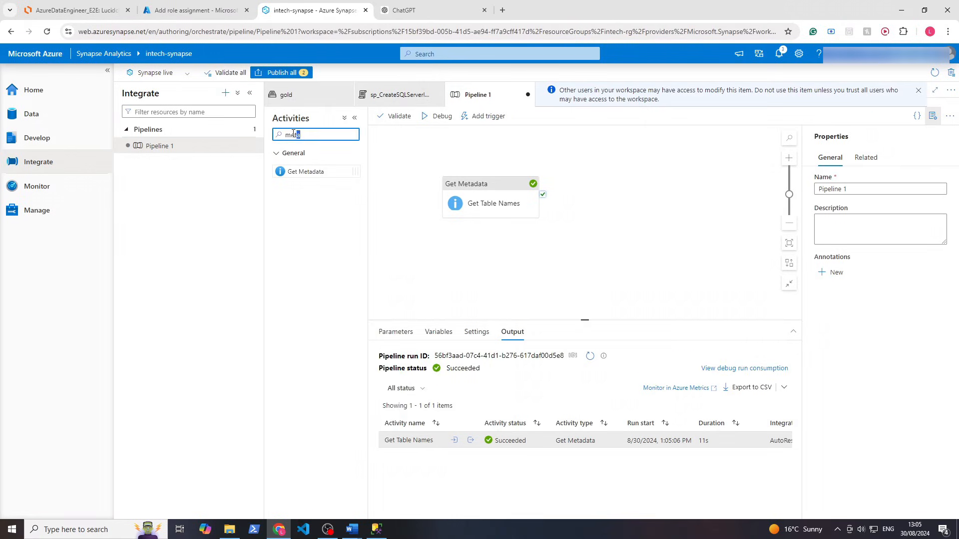
Add a ForEach activity that runs when Get Table Names succeeds
{"action": "type", "text": "foreach"}
{"action": "left_click_drag", "start_coordinate": [335, 168], "coordinate": [610, 189]}
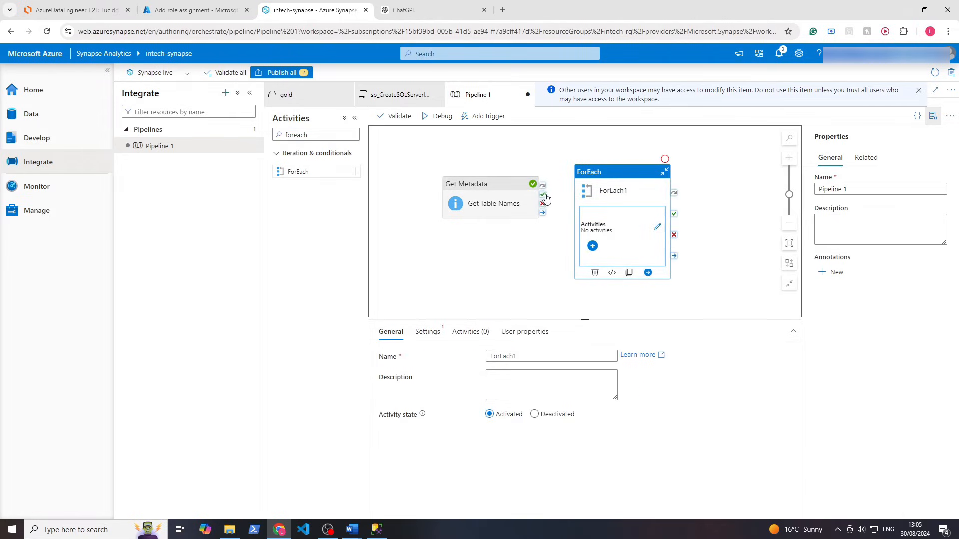
{"action": "mouse_move", "coordinate": [542, 195]}
{"action": "left_mouse_down"}
{"action": "mouse_move", "coordinate": [582, 203]}
{"action": "mouse_move", "coordinate": [602, 178]}
{"action": "left_mouse_up"}
{"action": "left_click", "coordinate": [602, 178]}
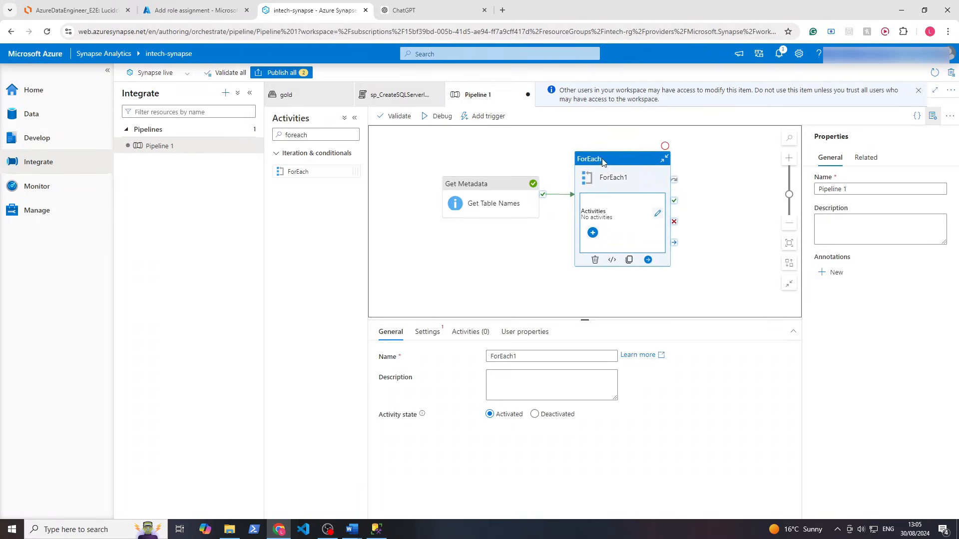
{"action": "left_click", "coordinate": [426, 333]}
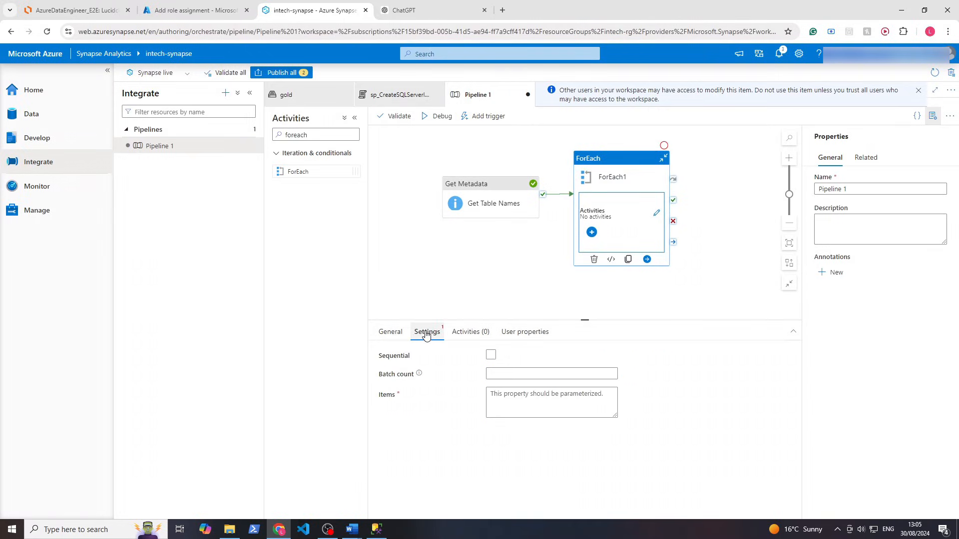
{"action": "left_click", "coordinate": [525, 401]}
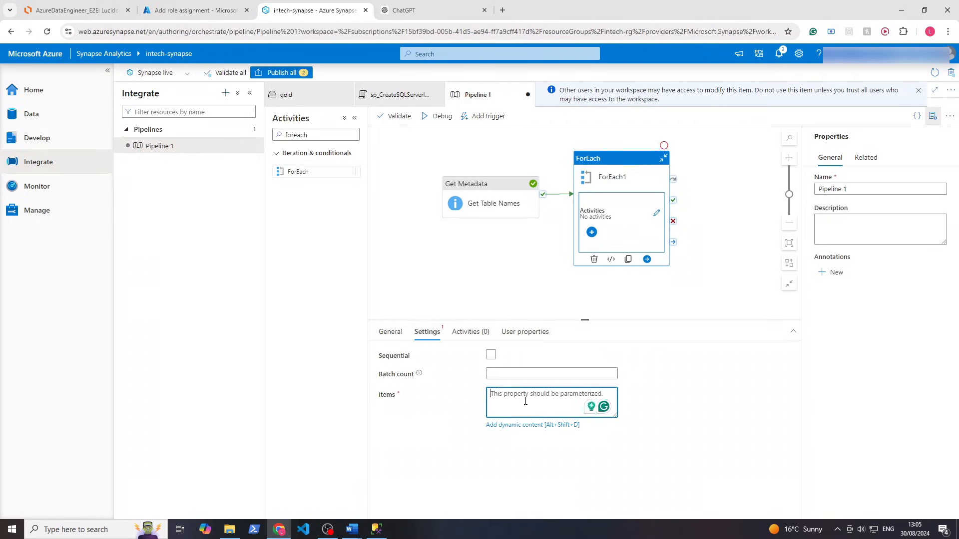
{"action": "left_click", "coordinate": [520, 425]}
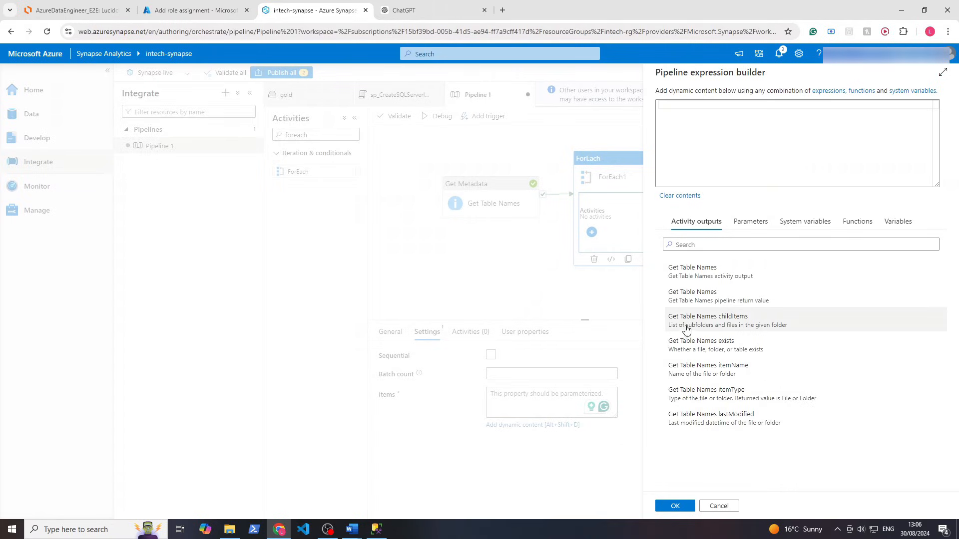
{"action": "left_click", "coordinate": [704, 322]}
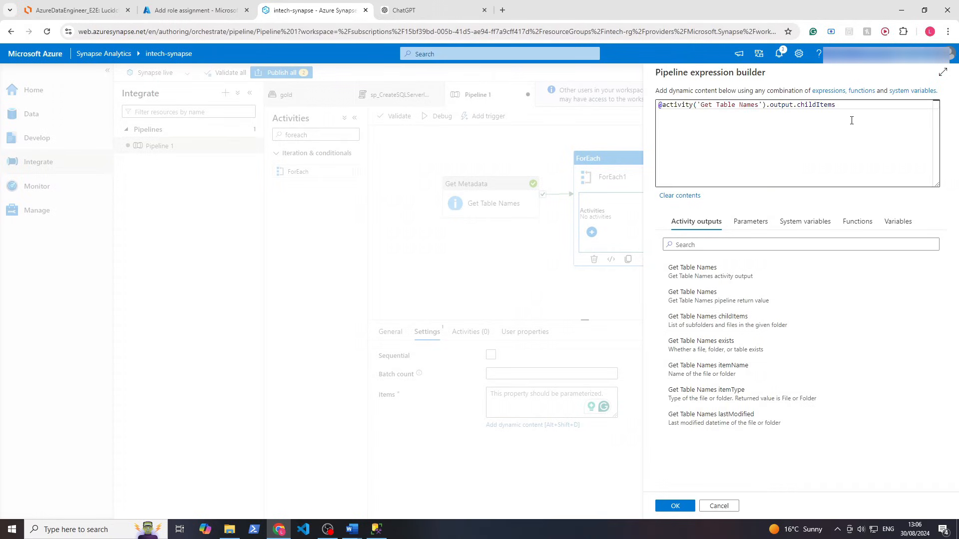
{"action": "left_click_drag", "start_coordinate": [851, 116], "coordinate": [689, 98]}
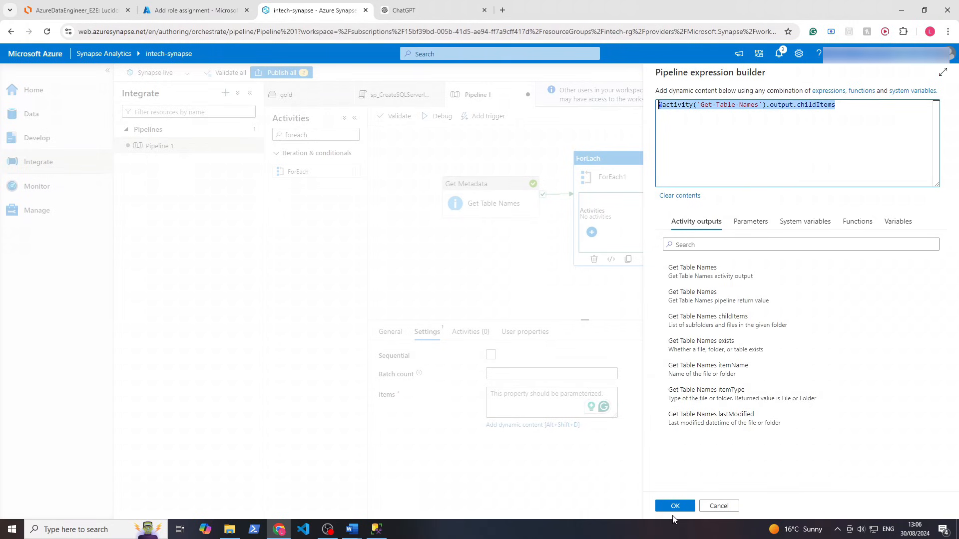
{"action": "left_click", "coordinate": [675, 505]}
Cross-check the childItems property in the Get Table Names debug output against the Items expression
{"action": "left_click", "coordinate": [492, 199]}
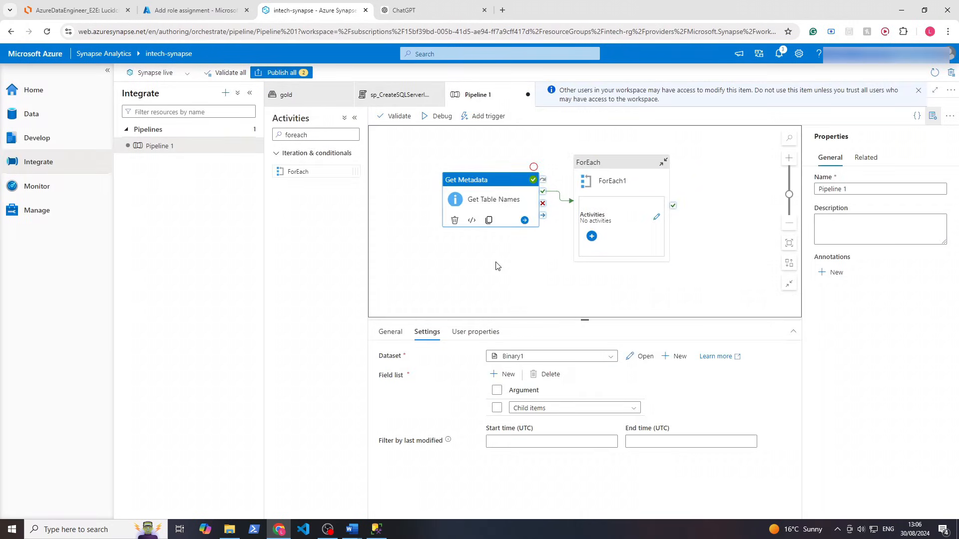
{"action": "left_click", "coordinate": [498, 267]}
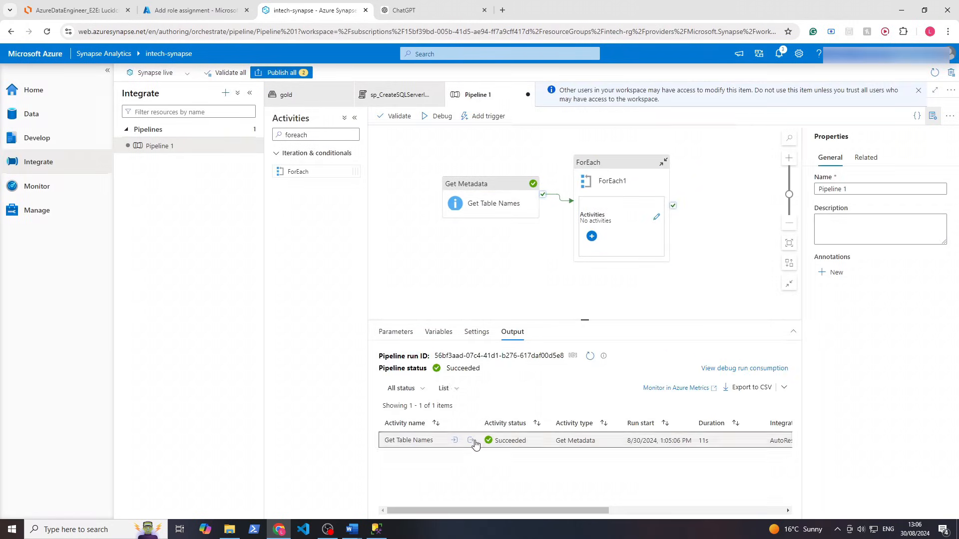
{"action": "left_click", "coordinate": [498, 243]}
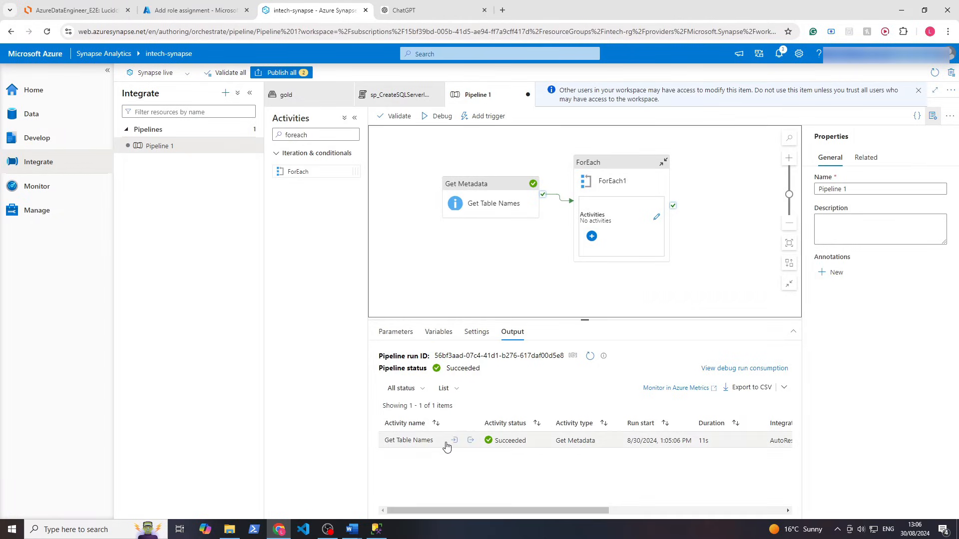
{"action": "left_click", "coordinate": [475, 442]}
{"action": "left_click", "coordinate": [473, 443]}
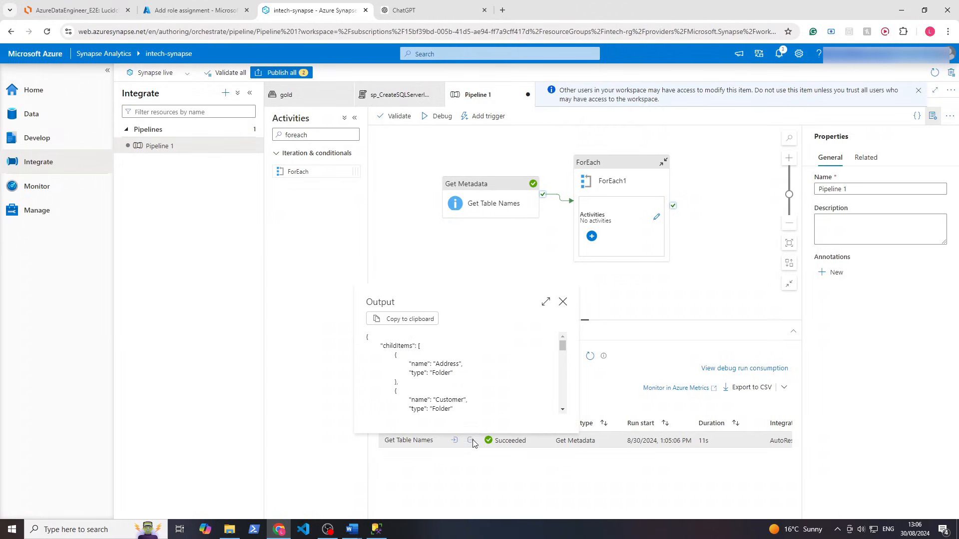
{"action": "double_click", "coordinate": [392, 346]}
{"action": "left_click", "coordinate": [563, 302]}
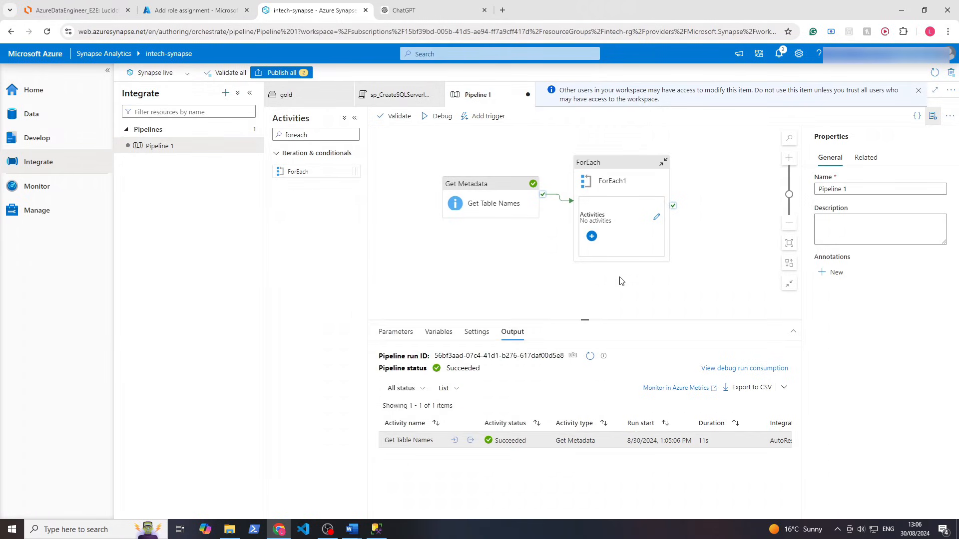
{"action": "left_click", "coordinate": [624, 177]}
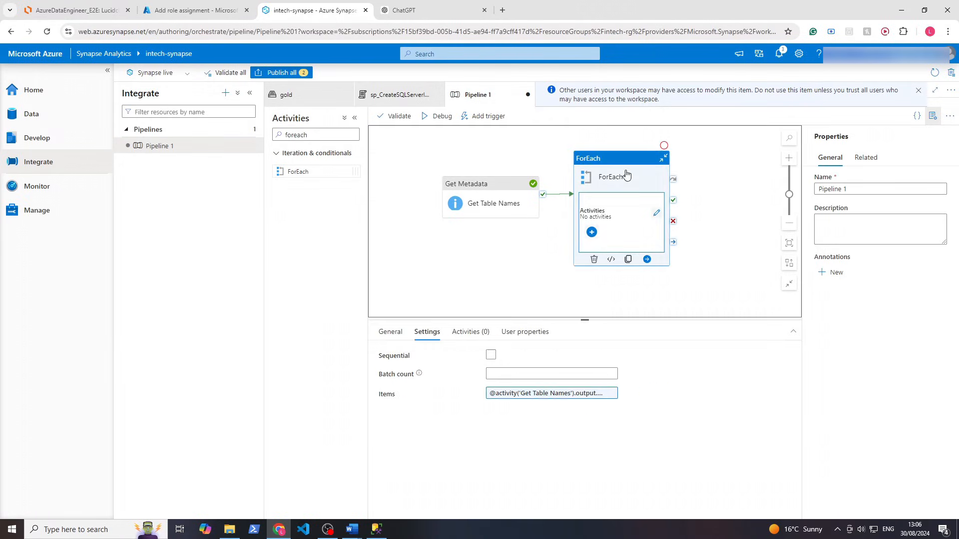
{"action": "left_click", "coordinate": [527, 394]}
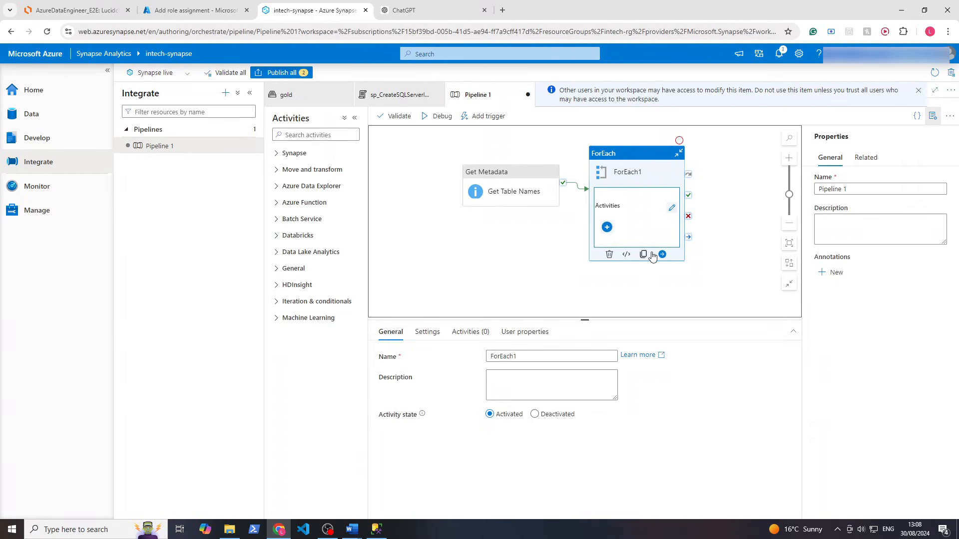
Add a Stored procedure activity inside the ForEach loop
{"action": "left_click", "coordinate": [672, 208]}
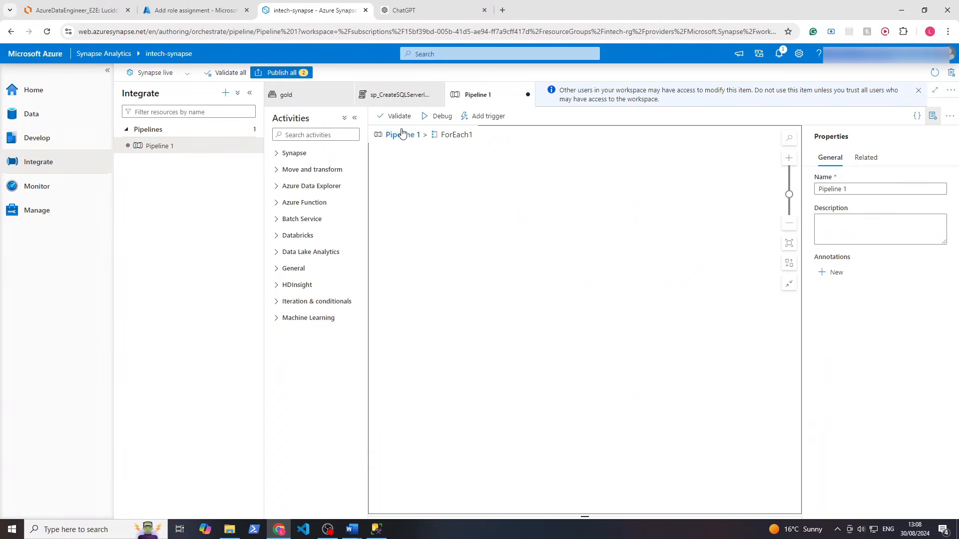
{"action": "left_click", "coordinate": [321, 133]}
{"action": "type", "text": "stored"}
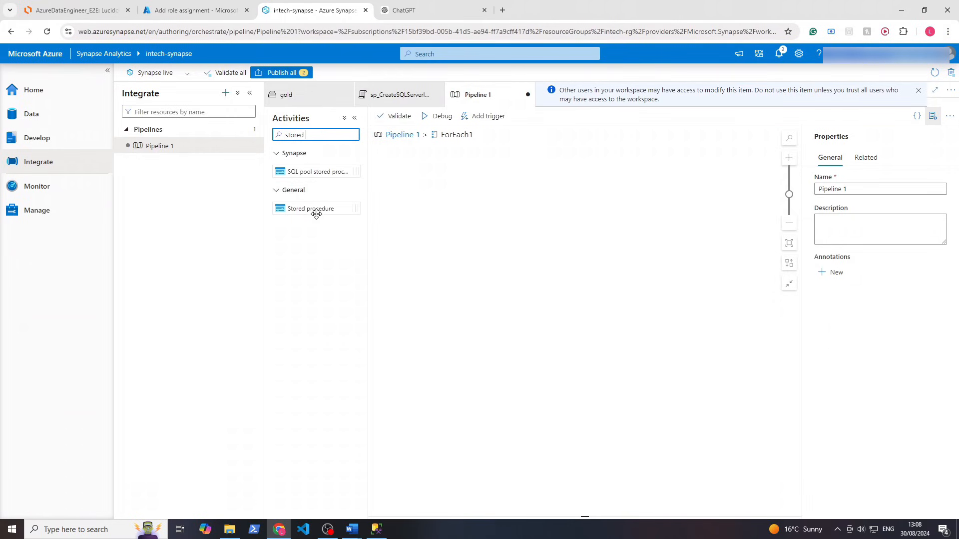
{"action": "left_click_drag", "start_coordinate": [316, 209], "coordinate": [506, 216]}
Look up the procedure name in the sp_CreateSQLServerlessView_gold script
{"action": "left_click", "coordinate": [394, 93]}
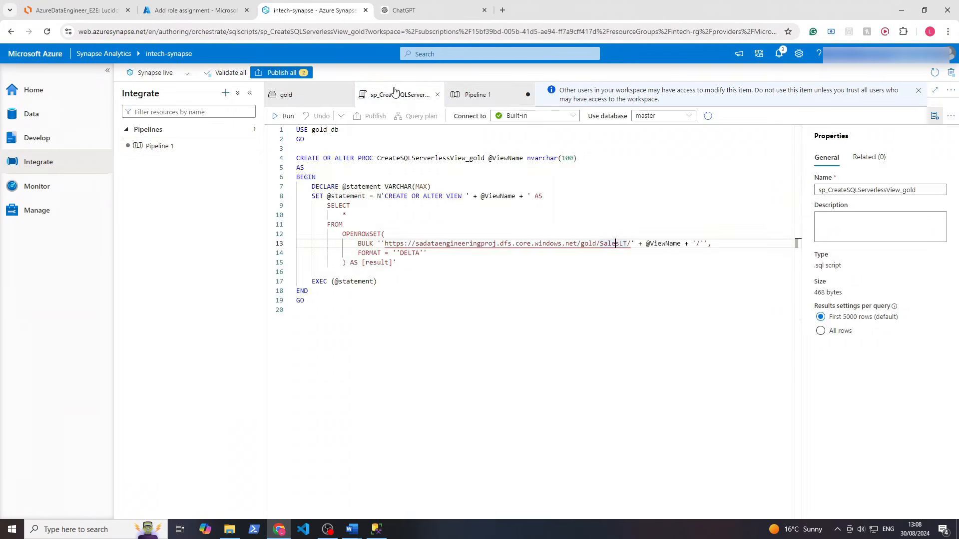
{"action": "triple_click", "coordinate": [361, 159]}
{"action": "left_click_drag", "start_coordinate": [484, 158], "coordinate": [372, 158]}
{"action": "left_click", "coordinate": [477, 94]}
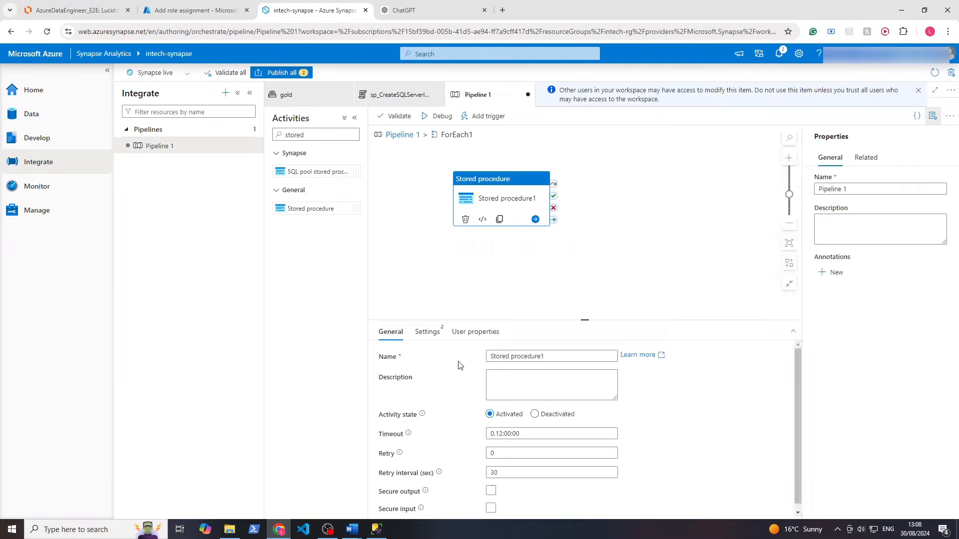
Connect Stored procedure1 to AzureSqlDatabase_Gold and add a new parameter row
{"action": "left_click", "coordinate": [427, 332]}
{"action": "left_click", "coordinate": [504, 367]}
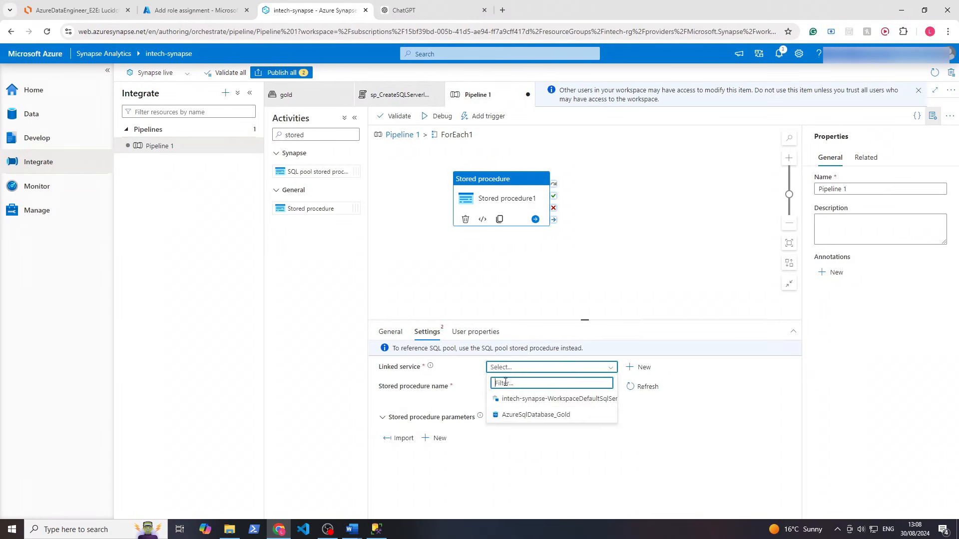
{"action": "left_click", "coordinate": [506, 415]}
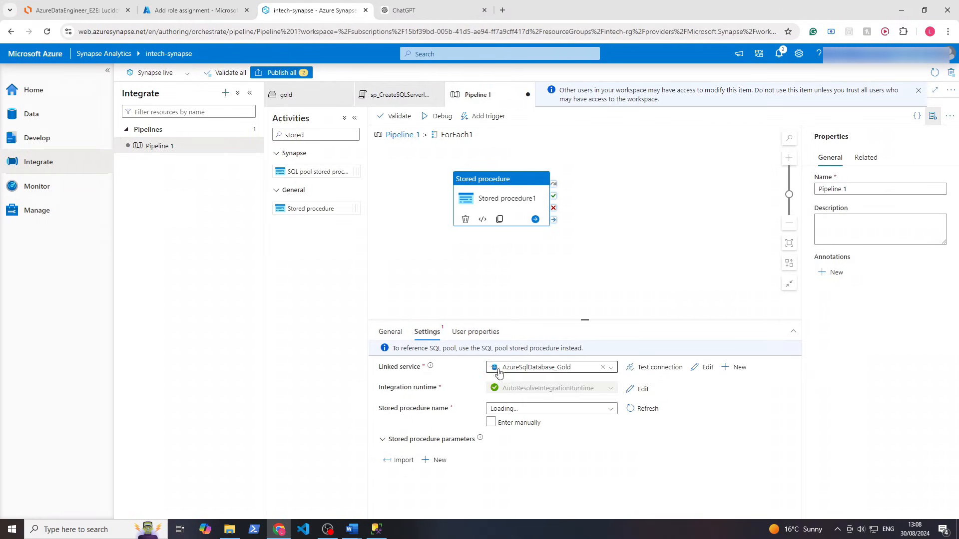
{"action": "left_click", "coordinate": [593, 410]}
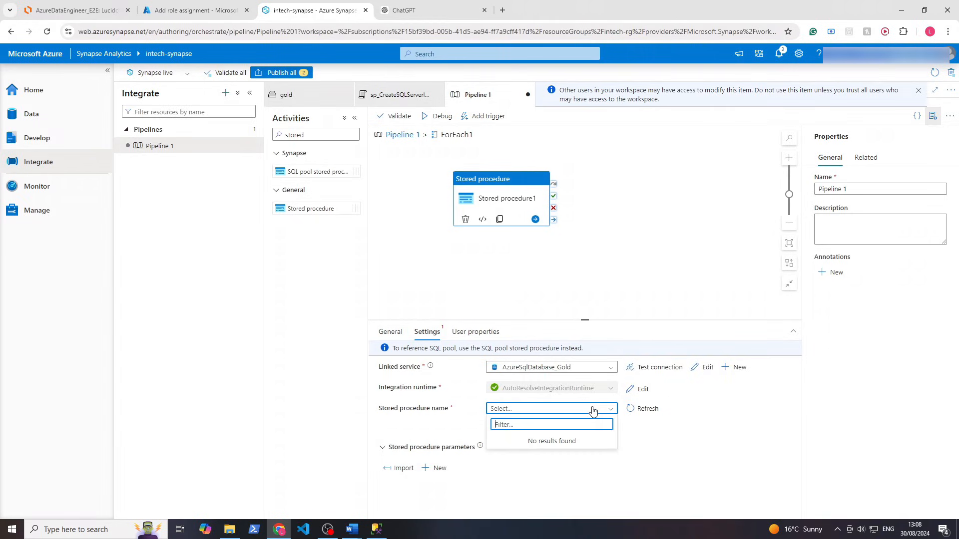
{"action": "left_click", "coordinate": [535, 488]}
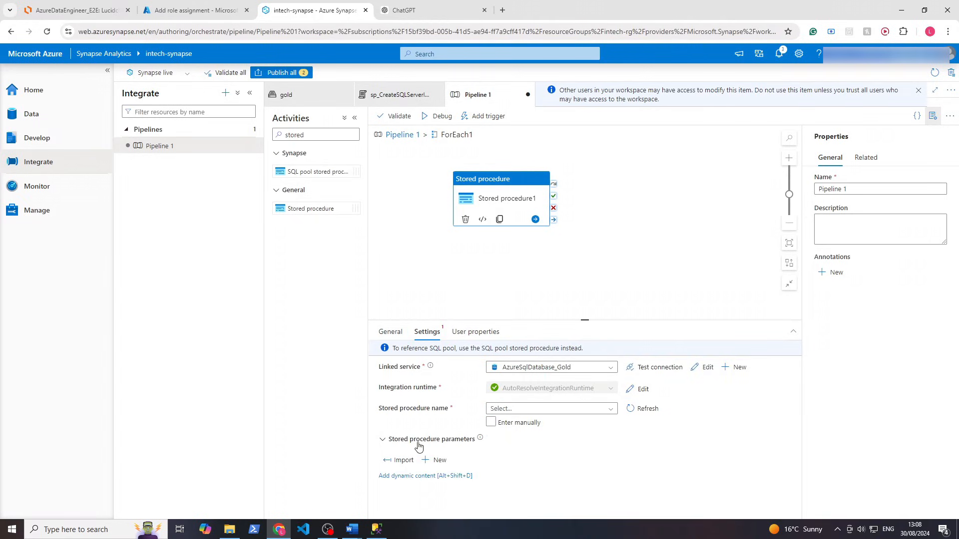
{"action": "left_click", "coordinate": [434, 460]}
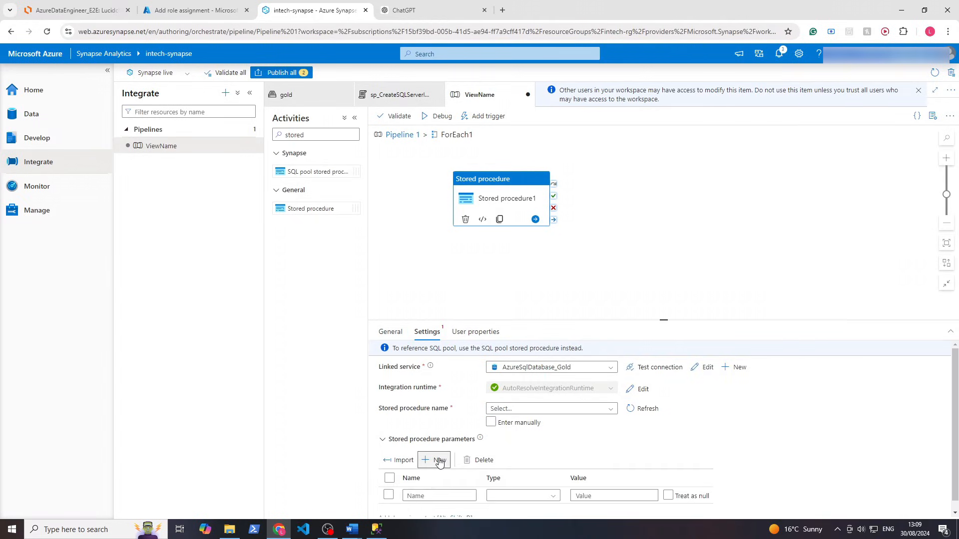
{"action": "left_click", "coordinate": [436, 495]}
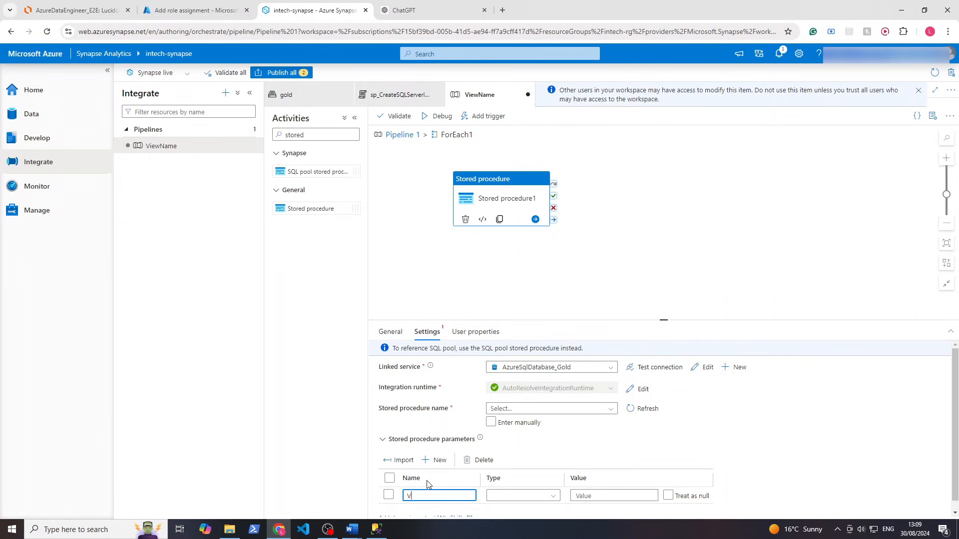
{"action": "left_click", "coordinate": [390, 97]}
{"action": "left_click", "coordinate": [662, 244]}
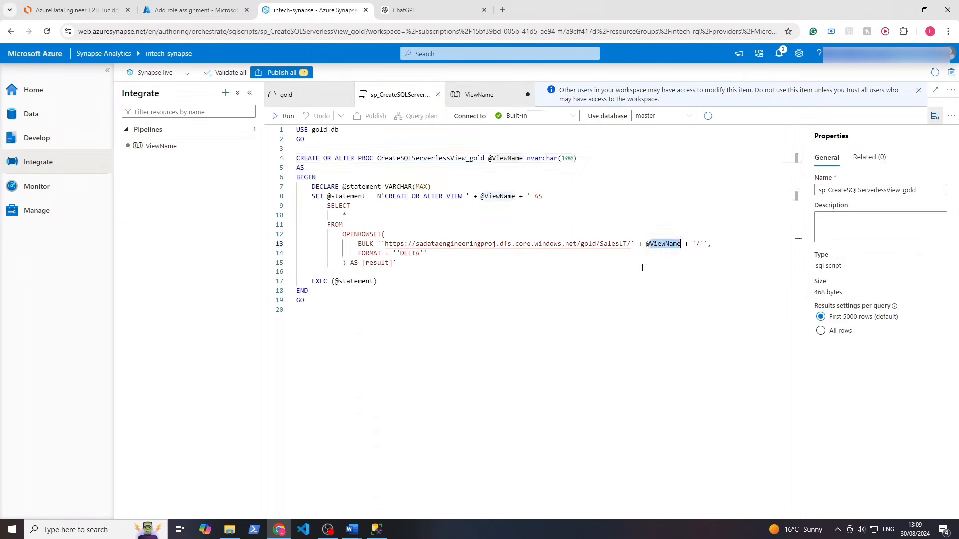
{"action": "left_click", "coordinate": [601, 271]}
{"action": "left_click", "coordinate": [457, 97]}
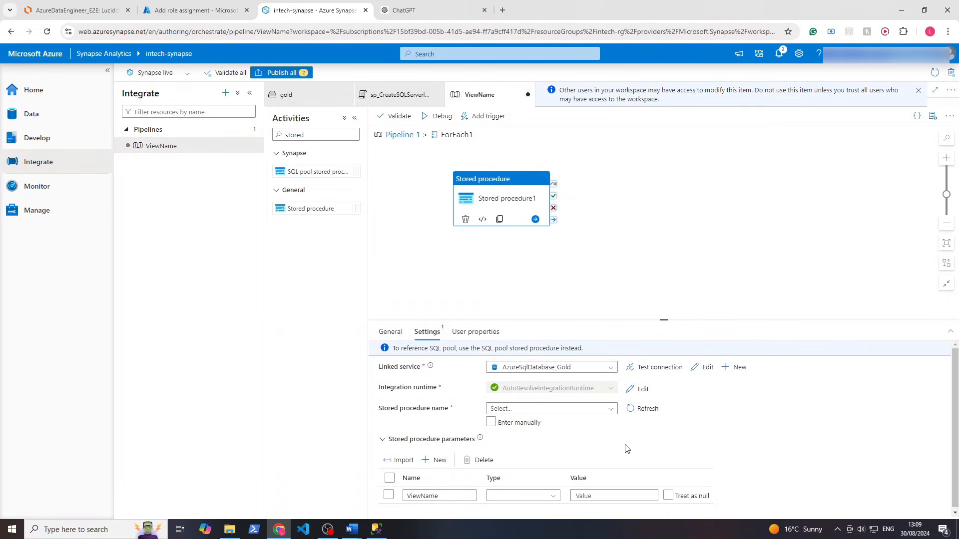
{"action": "left_click", "coordinate": [545, 499]}
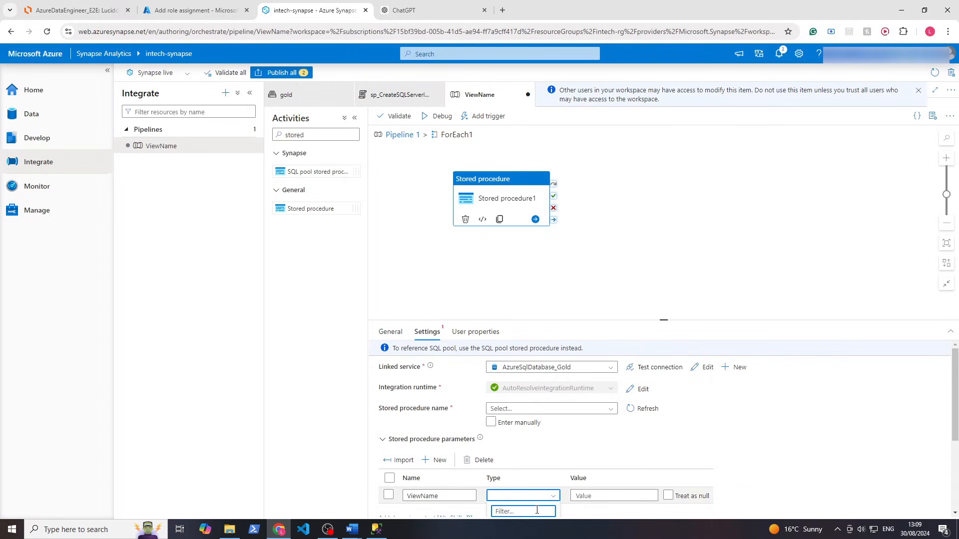
{"action": "type", "text": "str"}
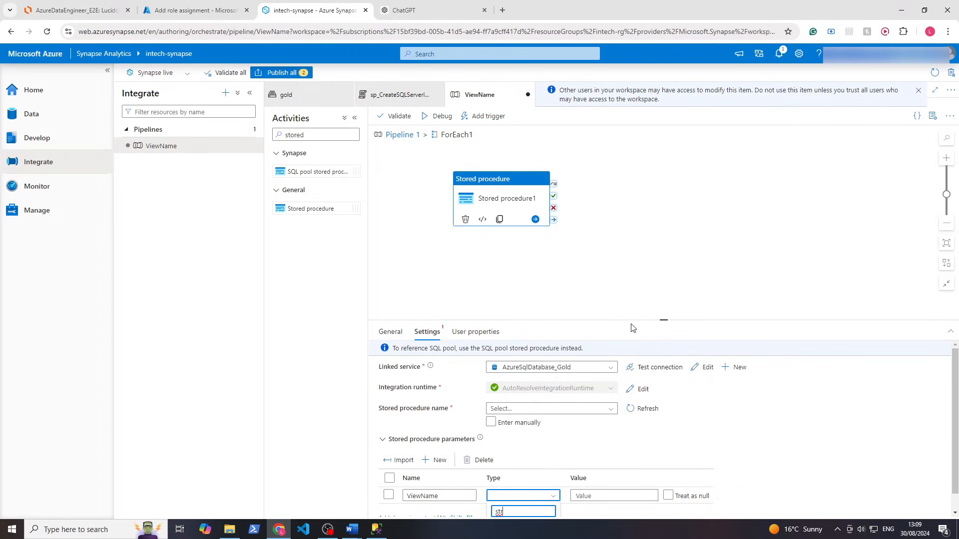
{"action": "left_click_drag", "start_coordinate": [630, 319], "coordinate": [631, 227]}
{"action": "left_click", "coordinate": [497, 434]}
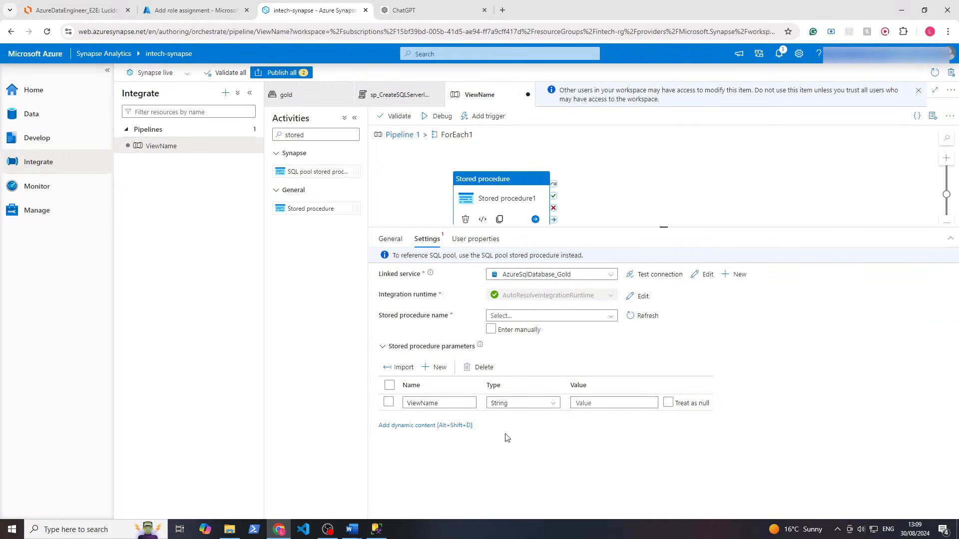
{"action": "left_click", "coordinate": [595, 404]}
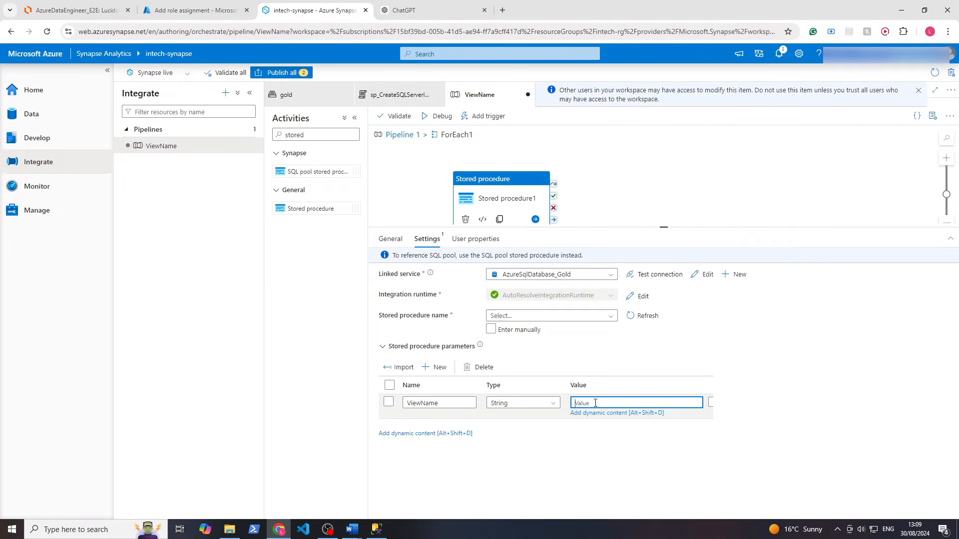
{"action": "type", "text": "@i"}
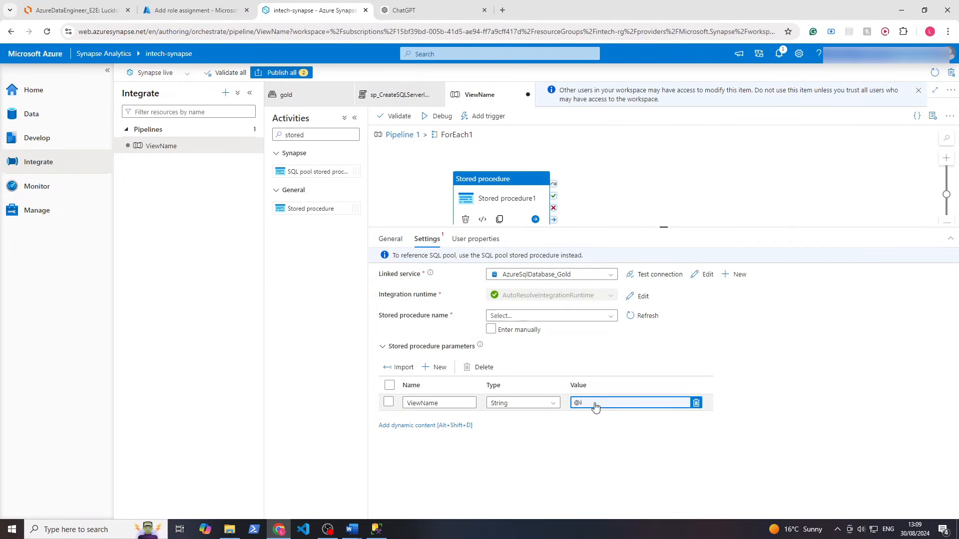
{"action": "left_click", "coordinate": [596, 407]}
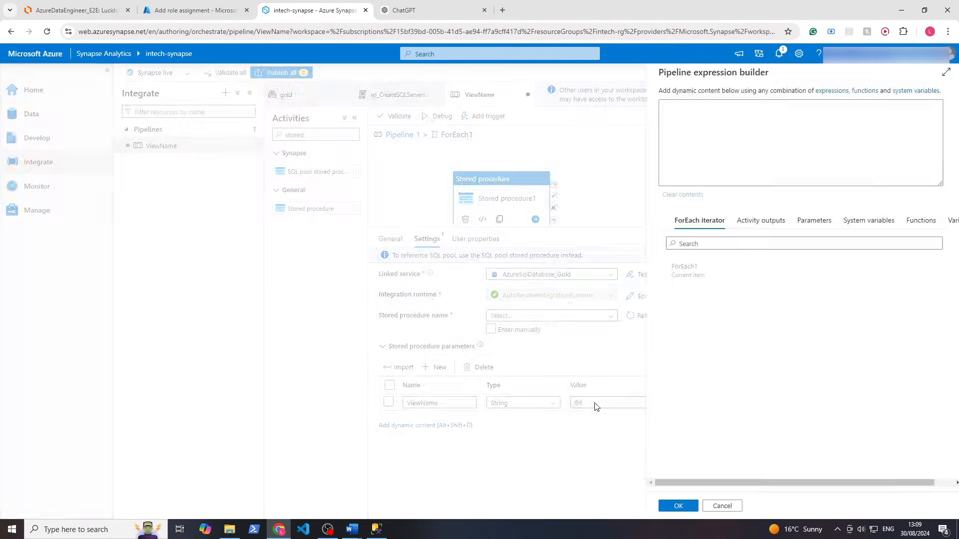
{"action": "left_click", "coordinate": [734, 113]}
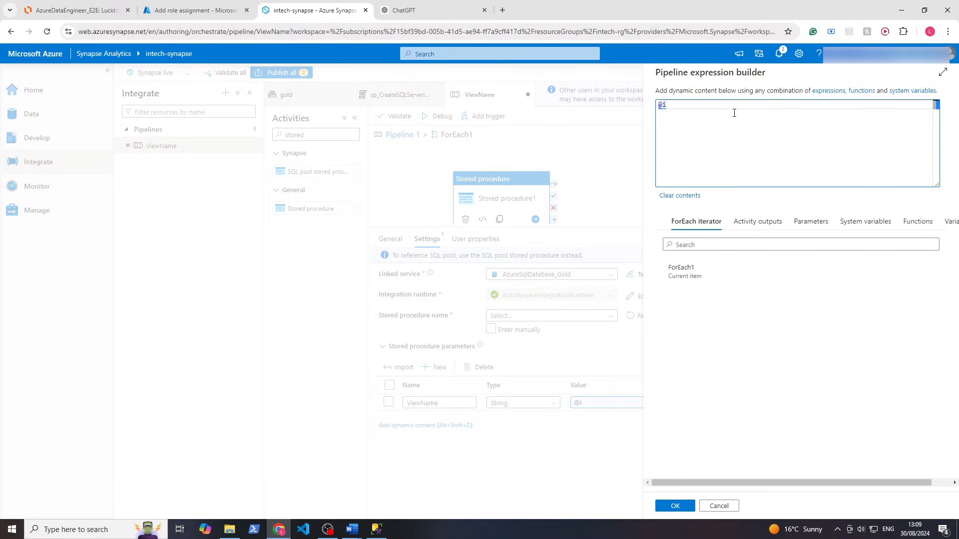
{"action": "key", "text": "BackSpace"}
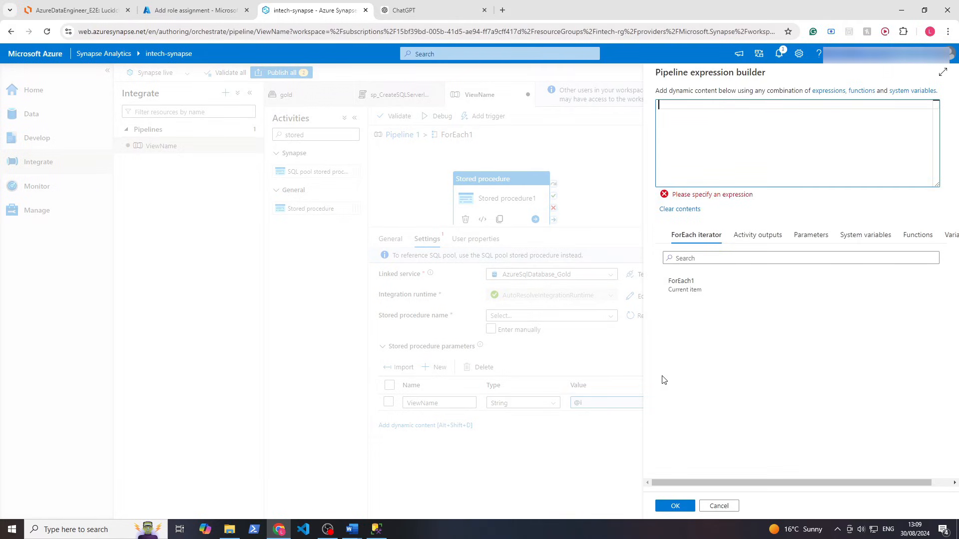
{"action": "left_click", "coordinate": [719, 287]}
{"action": "left_click", "coordinate": [719, 115]}
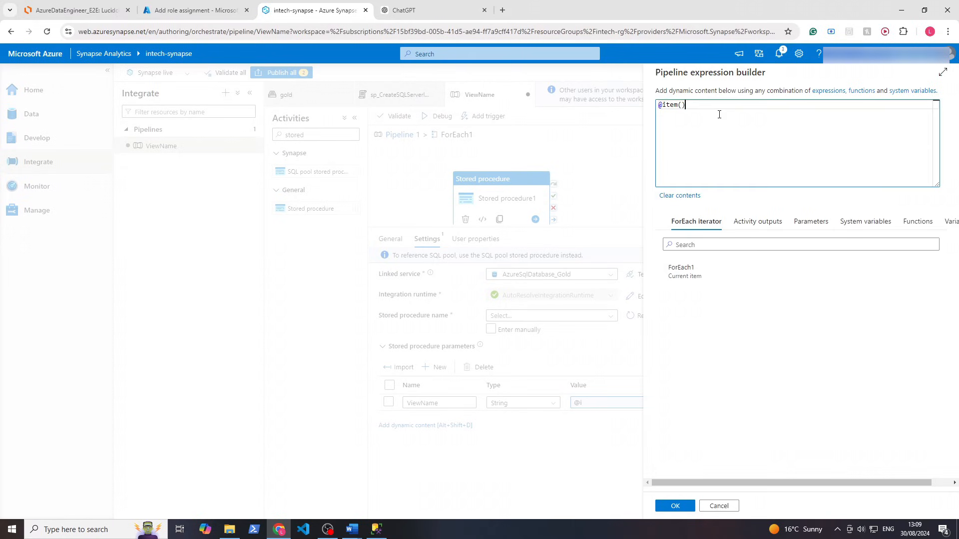
{"action": "type", "text": ".name"}
{"action": "left_click", "coordinate": [675, 505]}
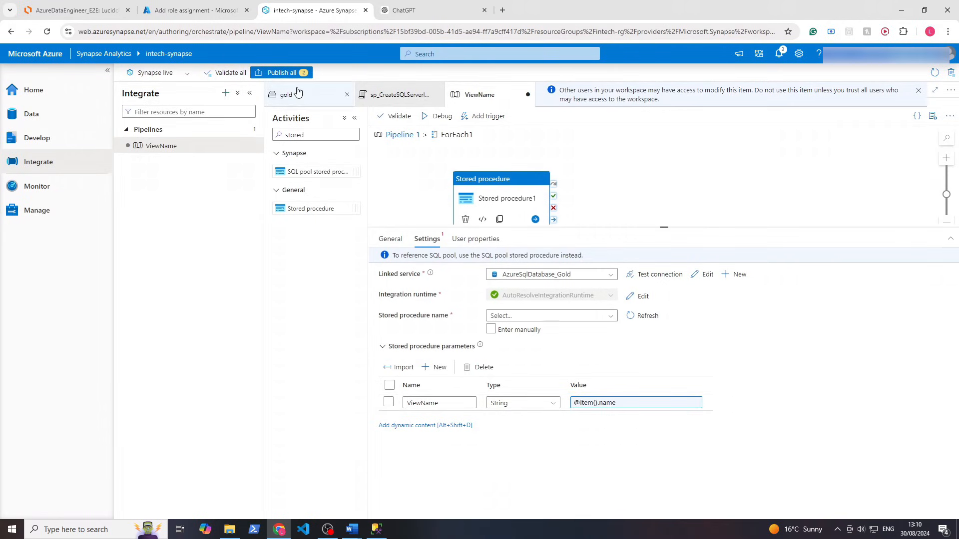
Attempt to publish and find Stored procedure1 fails validation for a missing procedure name
{"action": "left_click", "coordinate": [288, 75]}
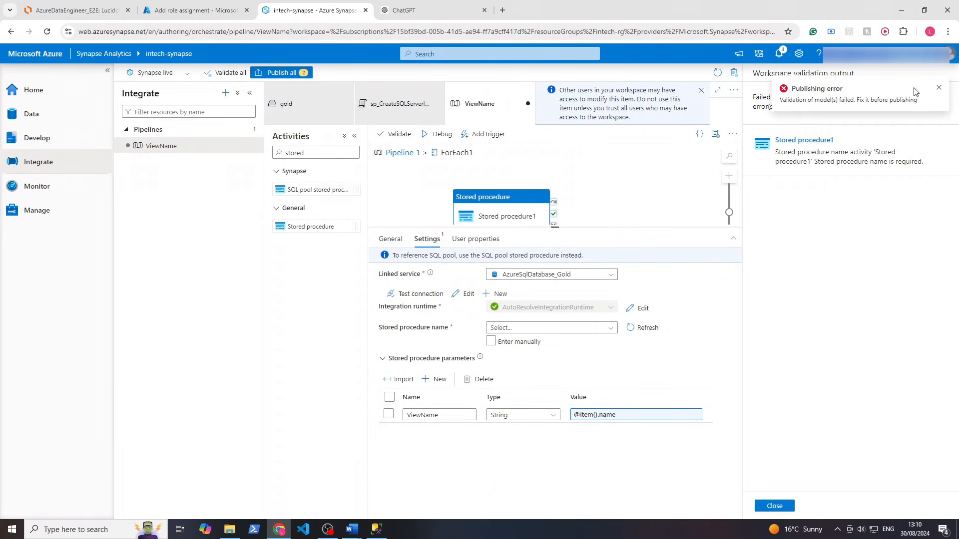
{"action": "left_click", "coordinate": [824, 154]}
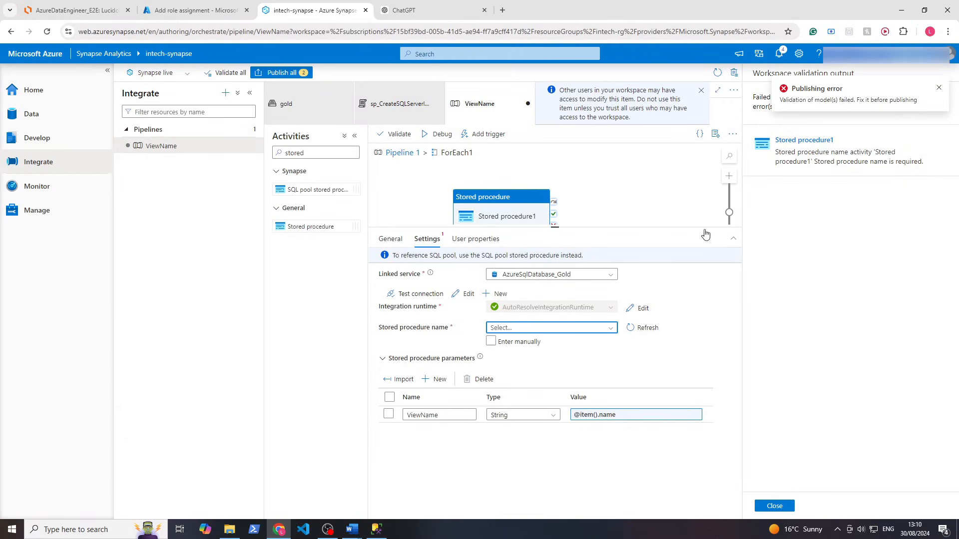
{"action": "left_click", "coordinate": [529, 330]}
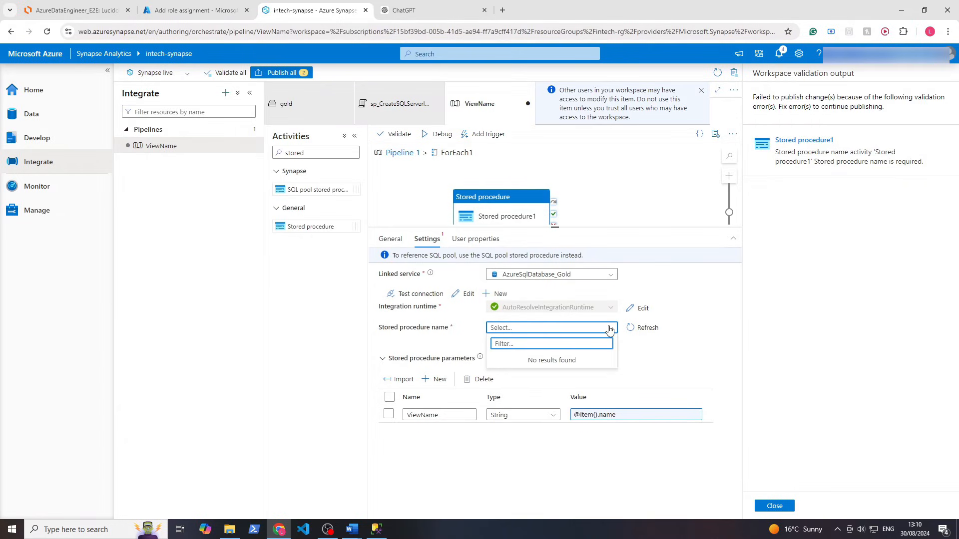
{"action": "left_click", "coordinate": [672, 361]}
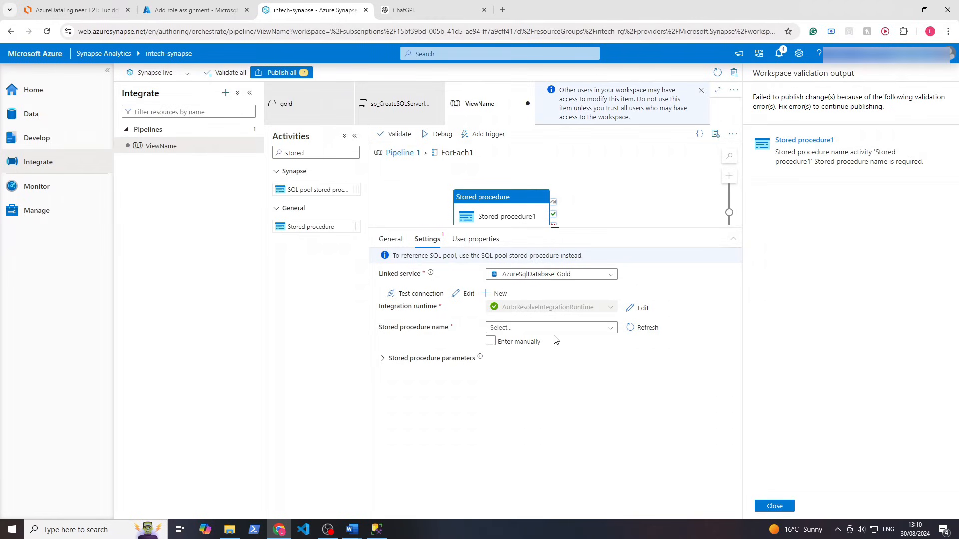
{"action": "left_click_drag", "start_coordinate": [477, 359], "coordinate": [470, 359]}
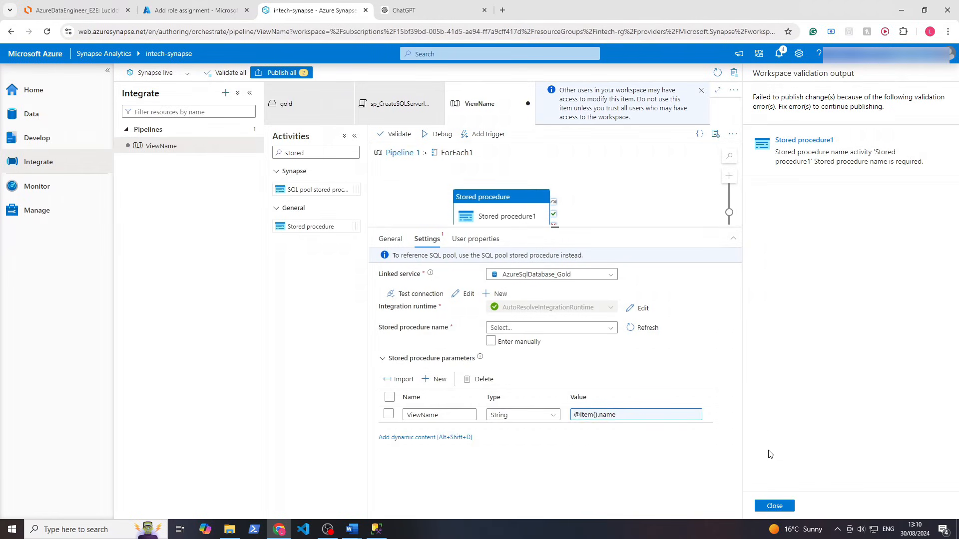
{"action": "left_click", "coordinate": [774, 506]}
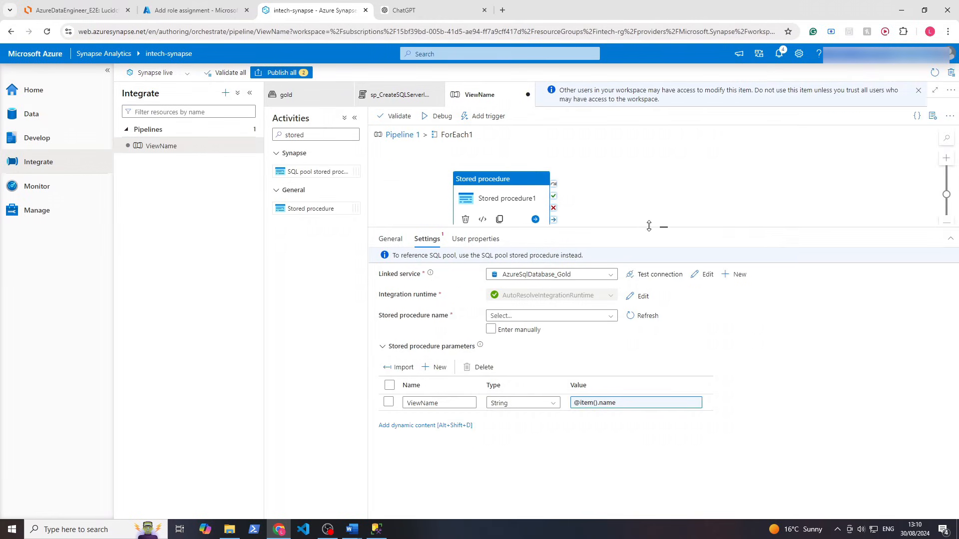
{"action": "left_click_drag", "start_coordinate": [649, 226], "coordinate": [659, 309]}
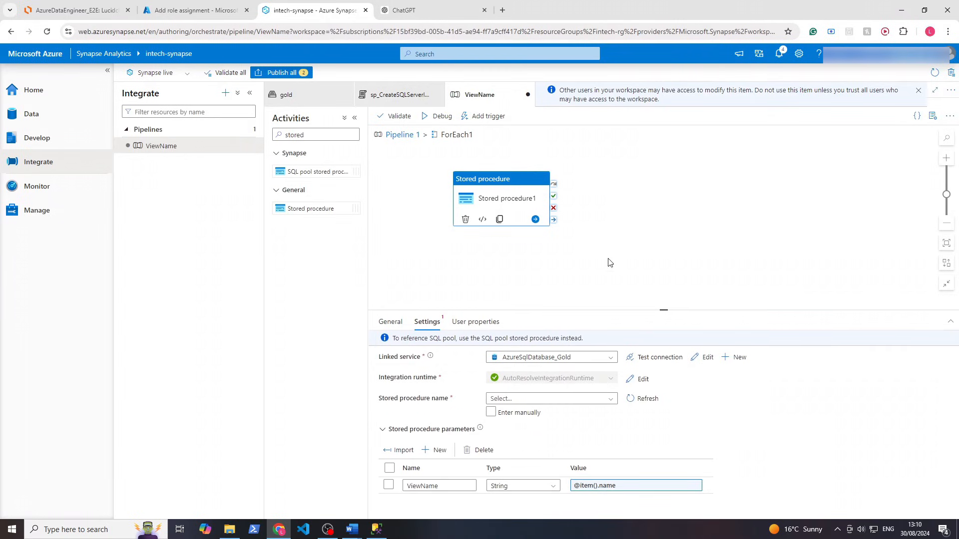
Switch back to the sp_CreateSQLServerlessView_gold script
{"action": "left_click", "coordinate": [406, 102]}
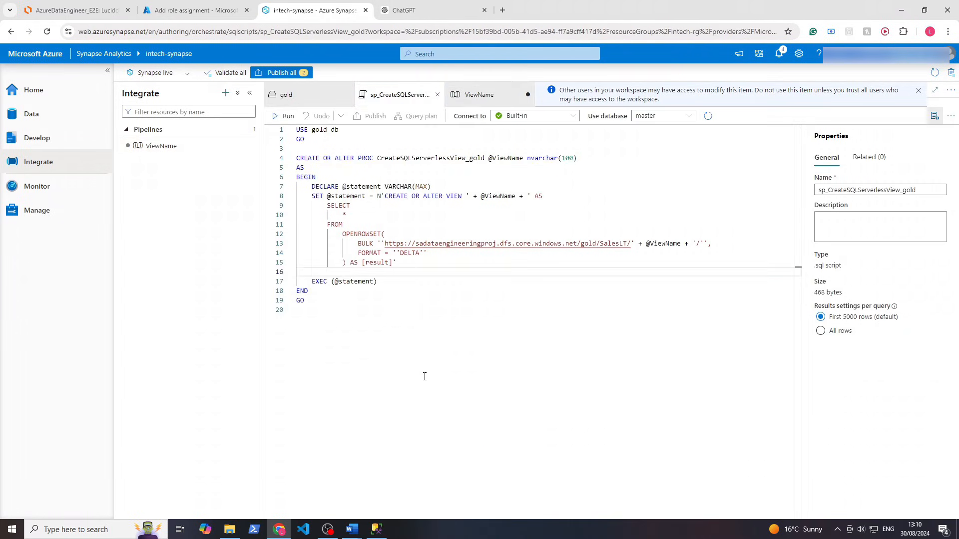
{"action": "left_click_drag", "start_coordinate": [425, 377], "coordinate": [267, 142]}
{"action": "left_click", "coordinate": [504, 234]}
Run the procedure script against gold_db to create the procedure
{"action": "left_click", "coordinate": [673, 119]}
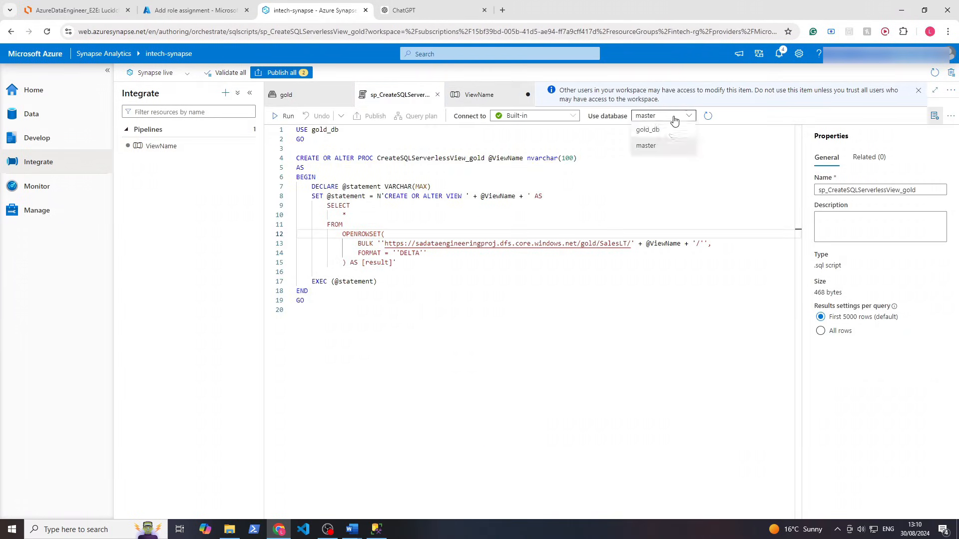
{"action": "left_click", "coordinate": [649, 130]}
{"action": "left_click", "coordinate": [287, 115]}
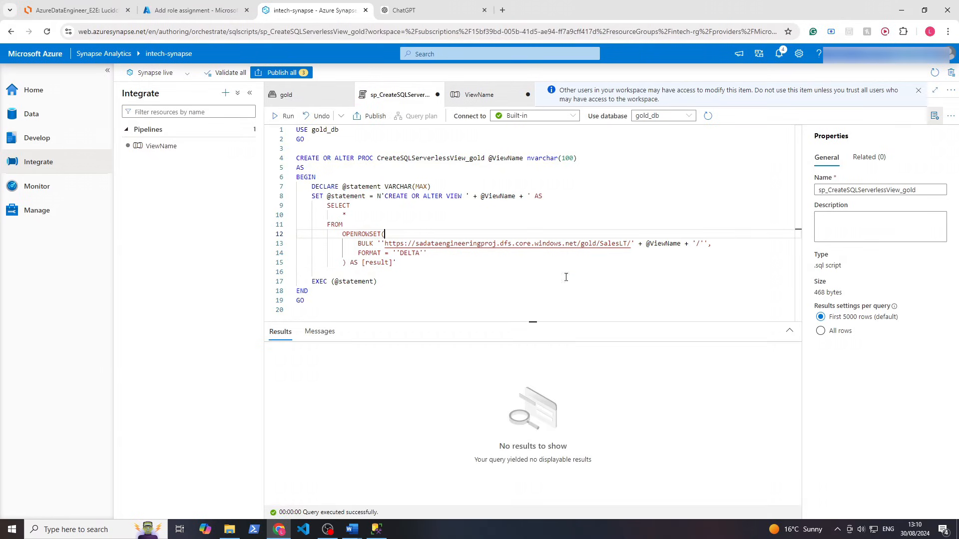
Refresh the procedure list and set Stored procedure1 to [dbo].[CreateSQLServerlessView_gold]
{"action": "left_click", "coordinate": [475, 98]}
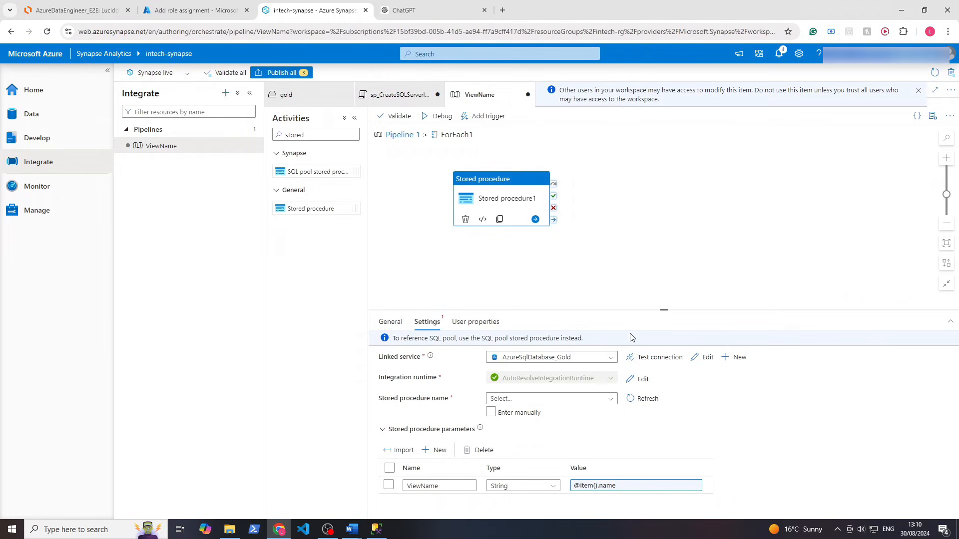
{"action": "left_click", "coordinate": [641, 399]}
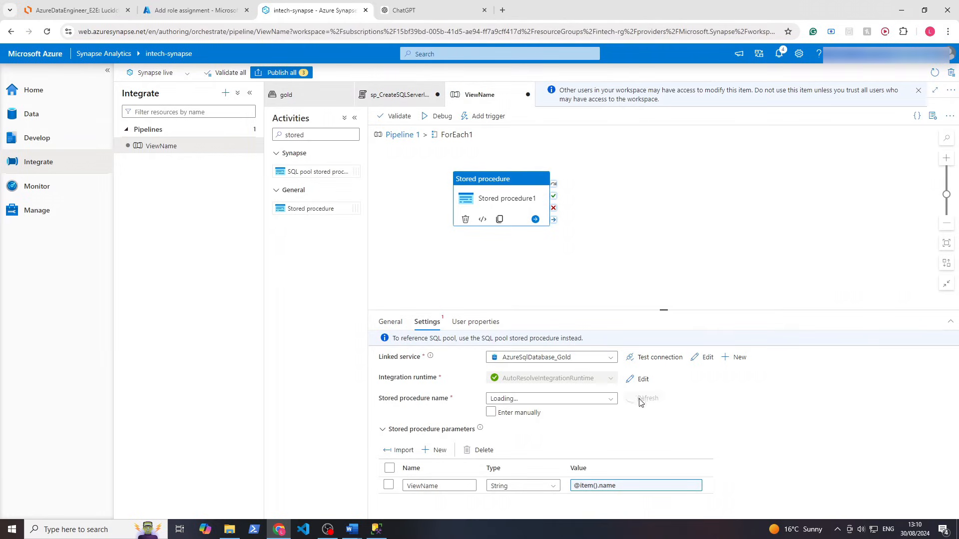
{"action": "left_click", "coordinate": [612, 400]}
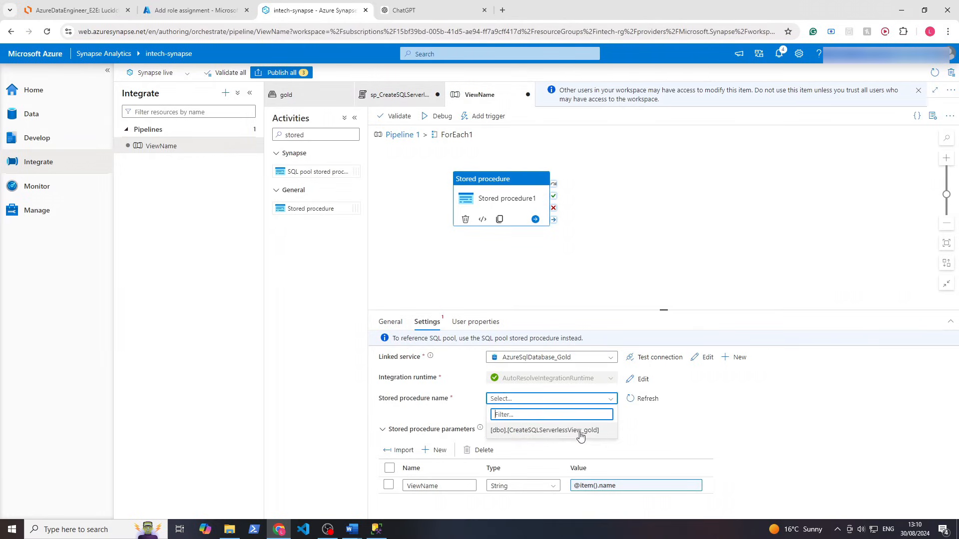
{"action": "left_click", "coordinate": [546, 430]}
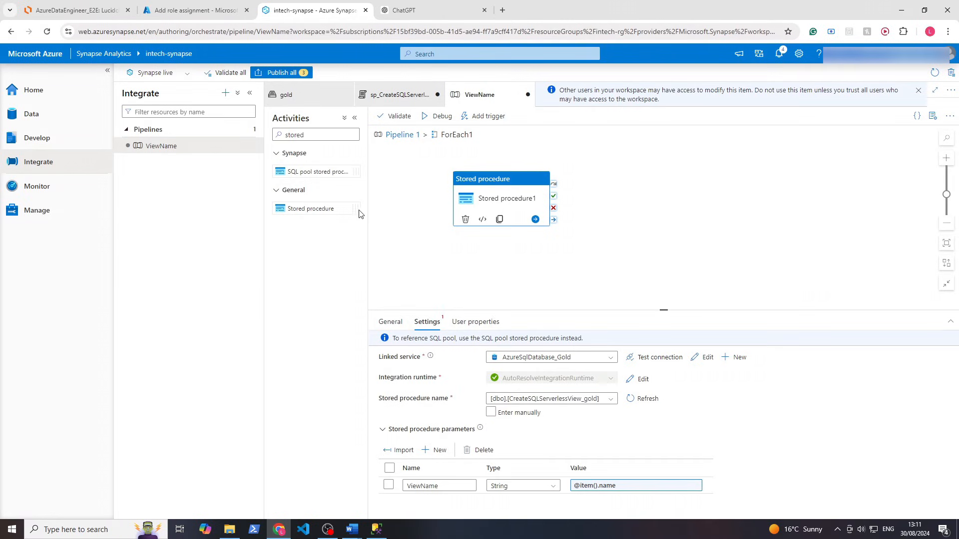
{"action": "left_click", "coordinate": [397, 94]}
{"action": "left_click", "coordinate": [478, 95]}
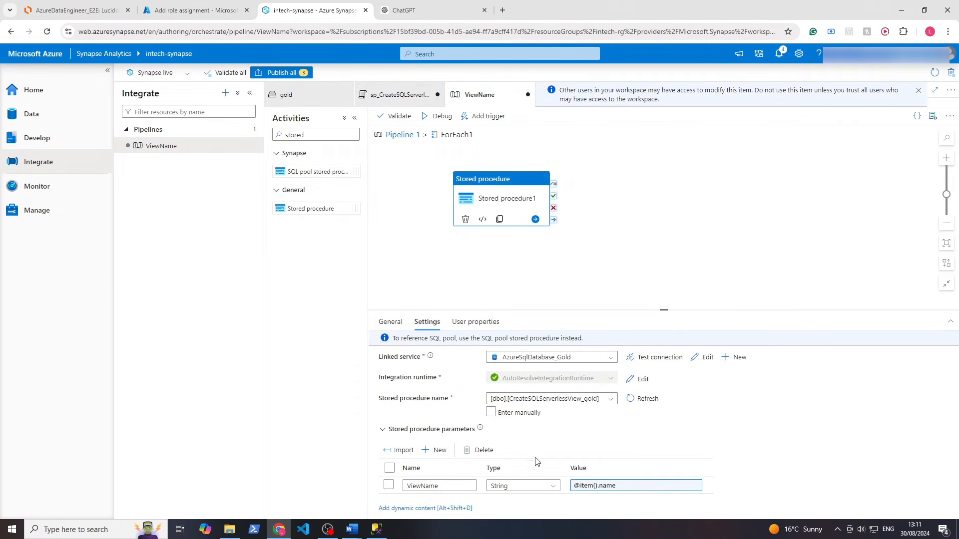
Publish the three pending changes and return to the top-level pipeline view
{"action": "left_click", "coordinate": [268, 78]}
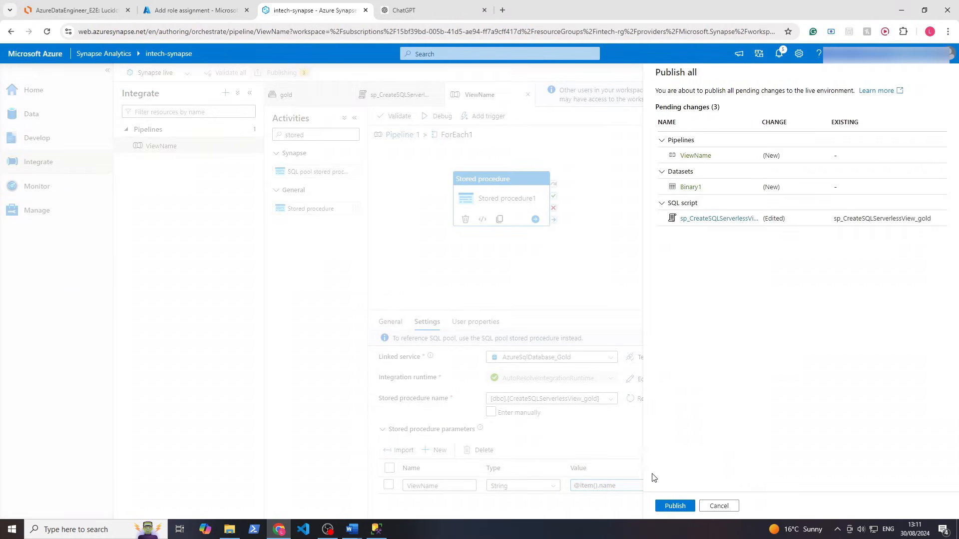
{"action": "left_click", "coordinate": [669, 506]}
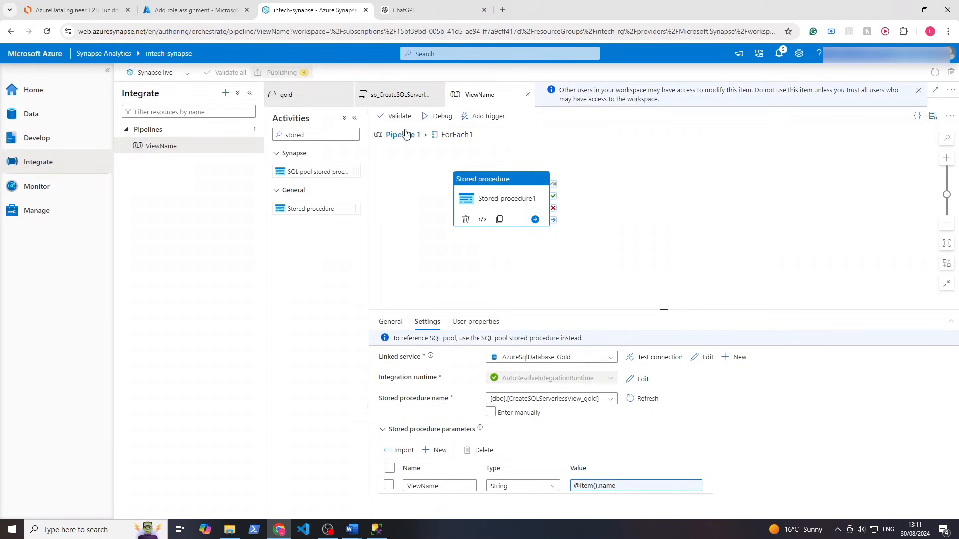
{"action": "left_click", "coordinate": [400, 143]}
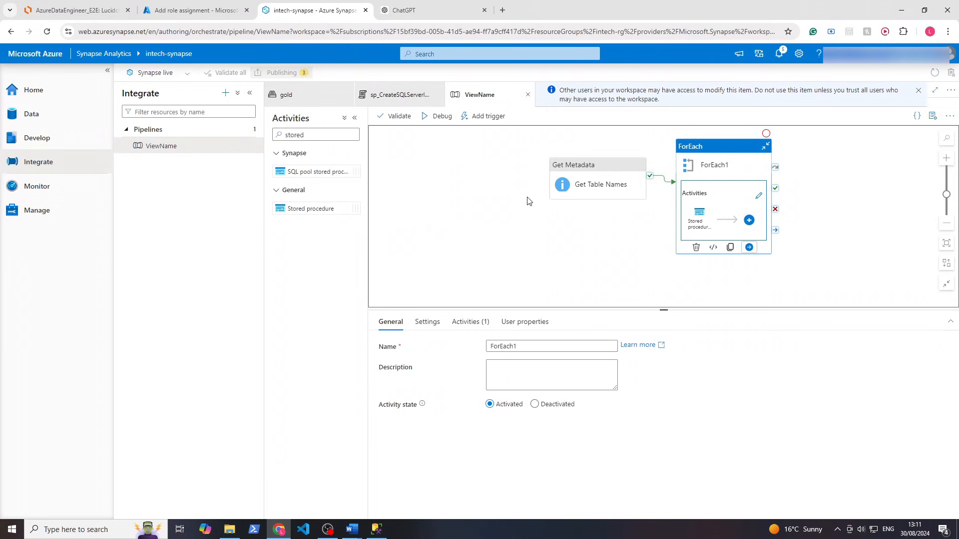
{"action": "left_click_drag", "start_coordinate": [526, 200], "coordinate": [440, 216]}
{"action": "left_click", "coordinate": [500, 205]}
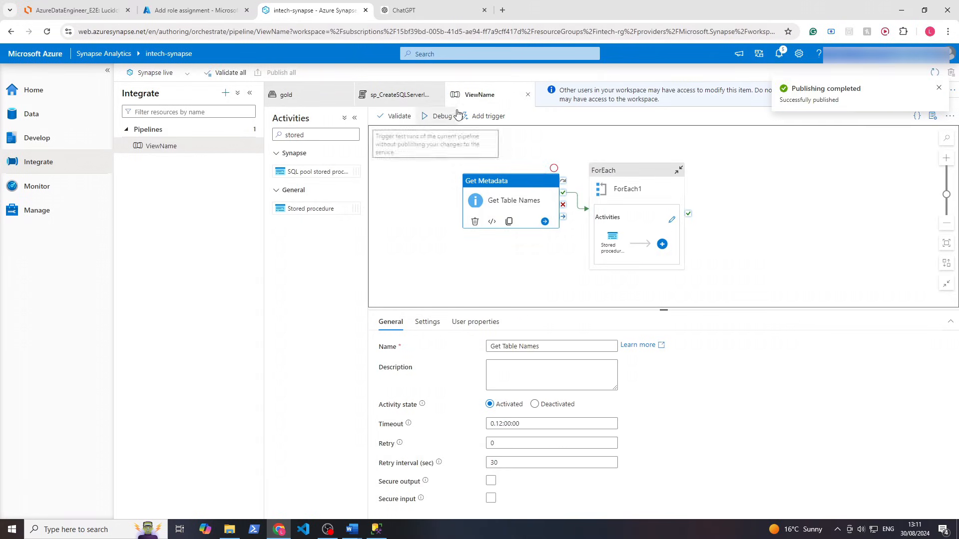
Trigger the ViewName pipeline now and open its run in the monitoring view
{"action": "left_click", "coordinate": [473, 116]}
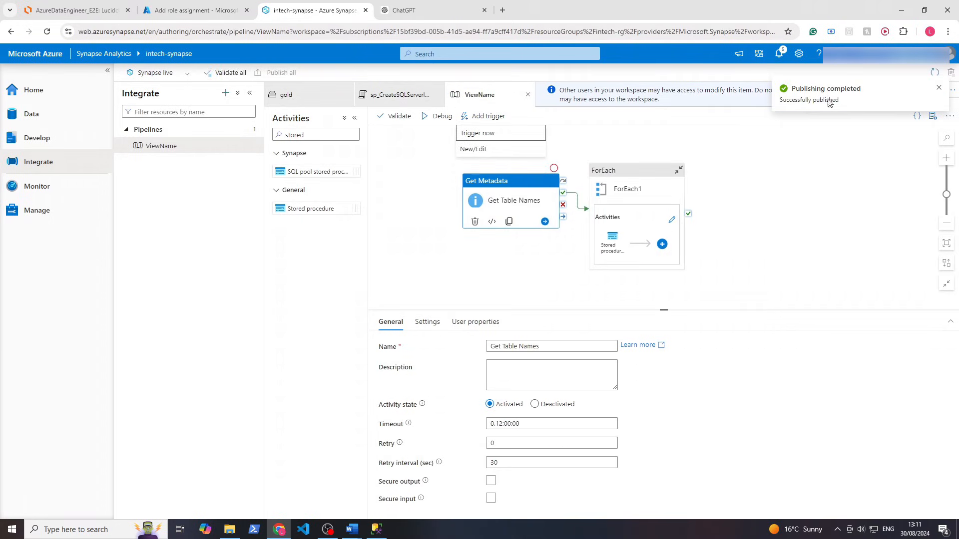
{"action": "left_click", "coordinate": [487, 133]}
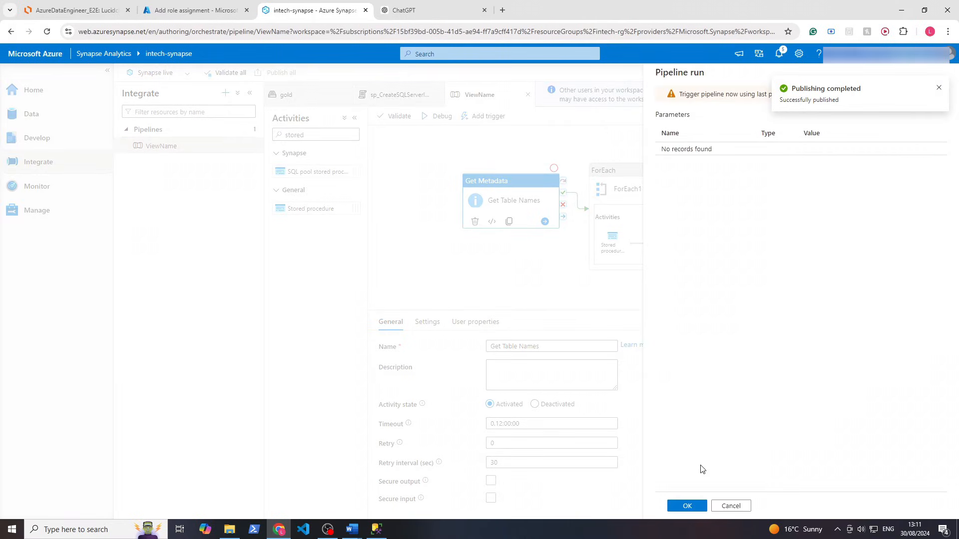
{"action": "left_click", "coordinate": [687, 506]}
{"action": "left_click", "coordinate": [724, 235]}
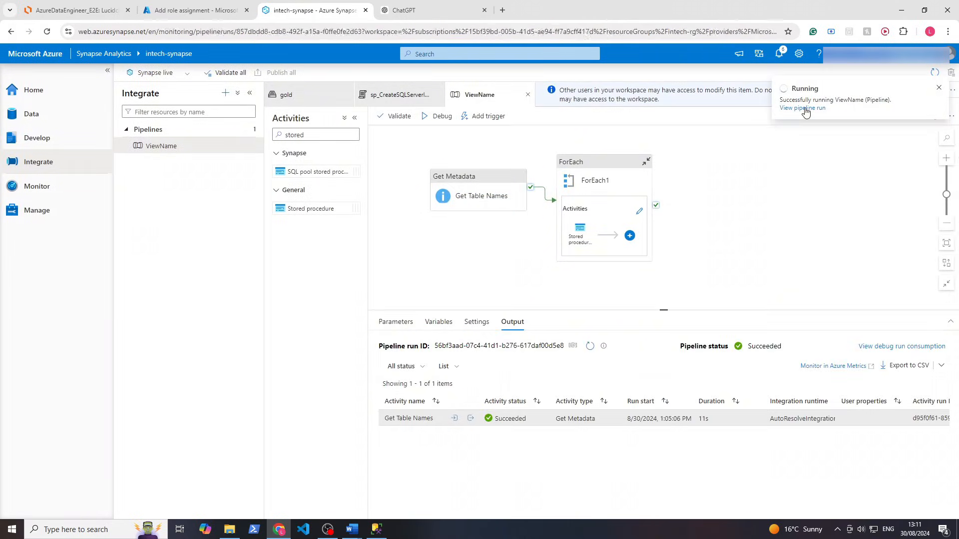
{"action": "left_click", "coordinate": [803, 108]}
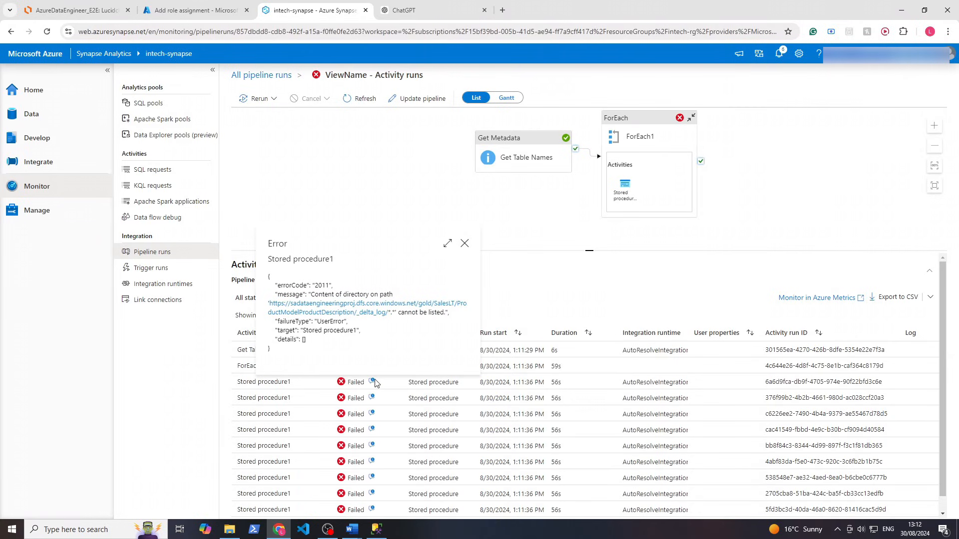
Read the failed stored procedure's error pointing at the sadataengineeringproj storage path
{"action": "mouse_move", "coordinate": [373, 386]}
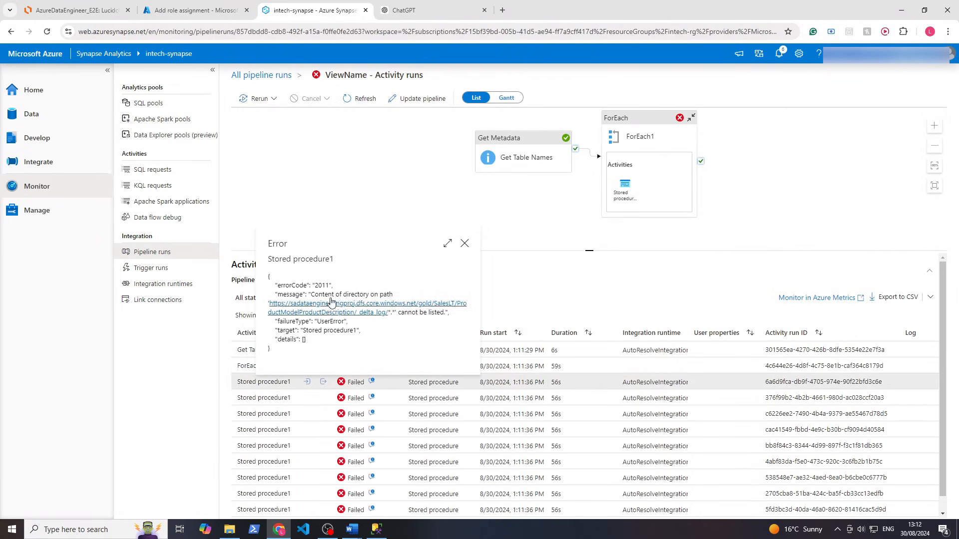
{"action": "left_click_drag", "start_coordinate": [319, 295], "coordinate": [391, 325]}
{"action": "left_click", "coordinate": [354, 332]}
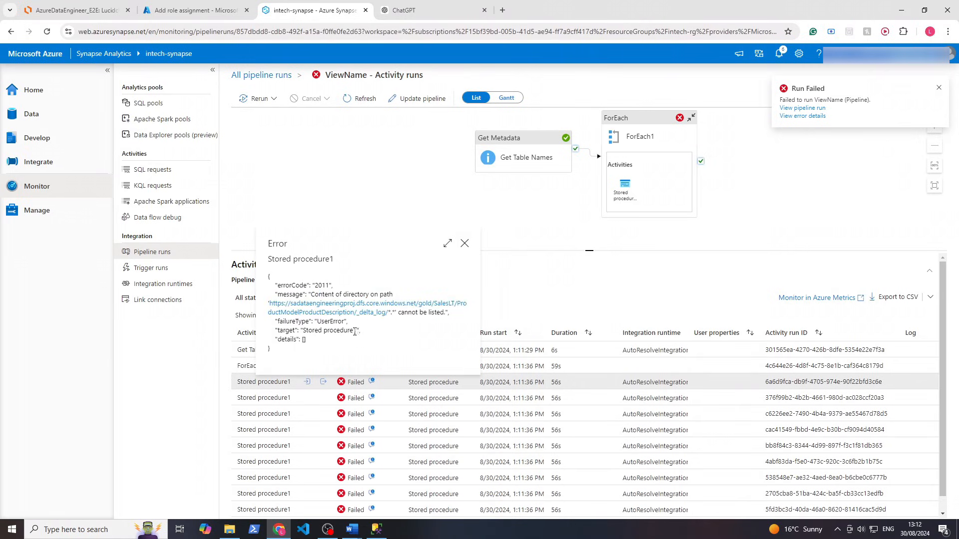
{"action": "left_click", "coordinate": [827, 119]}
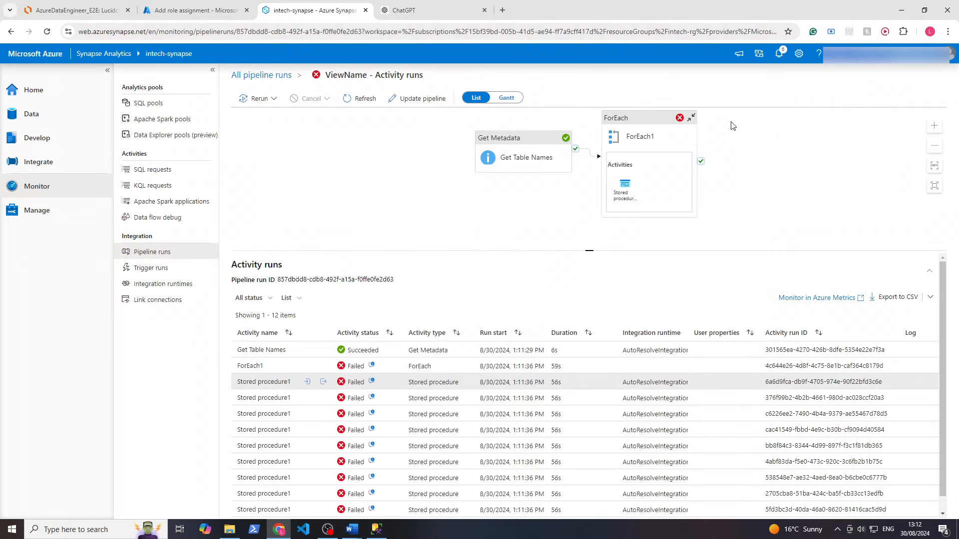
{"action": "left_click", "coordinate": [373, 397]}
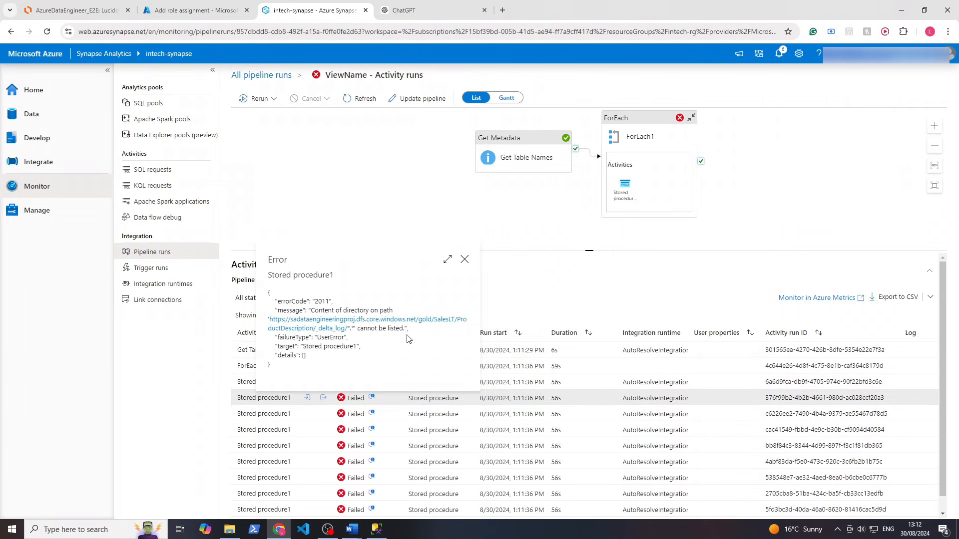
{"action": "left_click", "coordinate": [421, 323]}
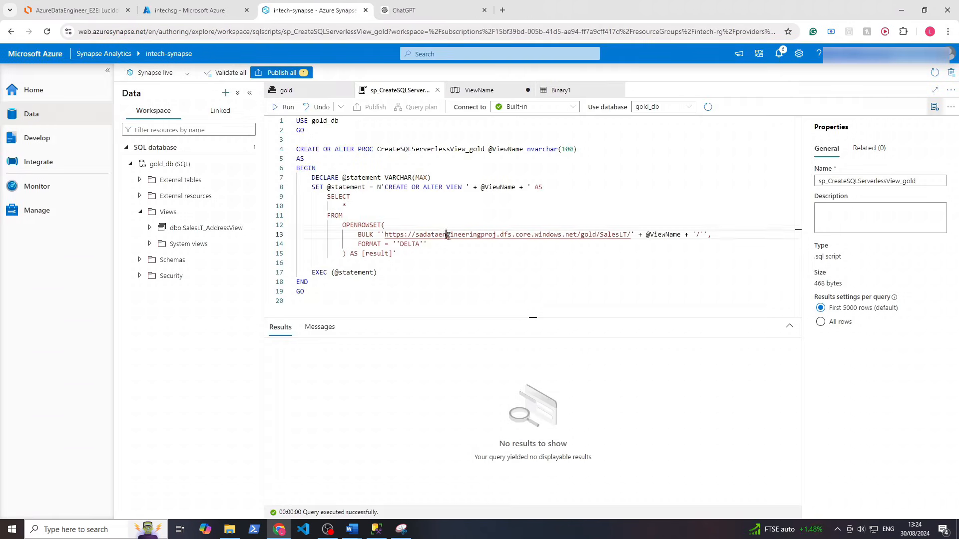
Retype the BULK URL's account name as 'intech' and confirm the real name in intech-rg
{"action": "double_click", "coordinate": [448, 234]}
{"action": "type", "text": "intech"}
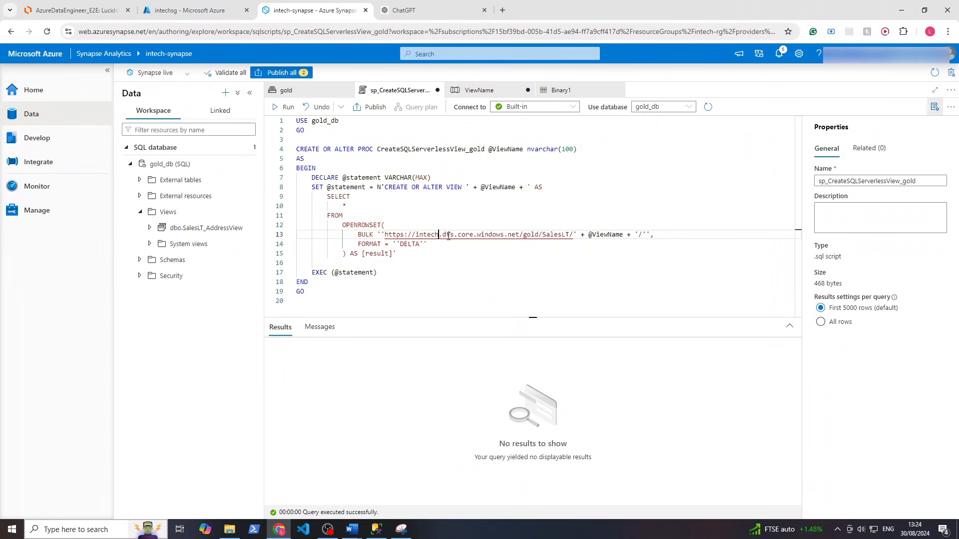
{"action": "left_click", "coordinate": [189, 10]}
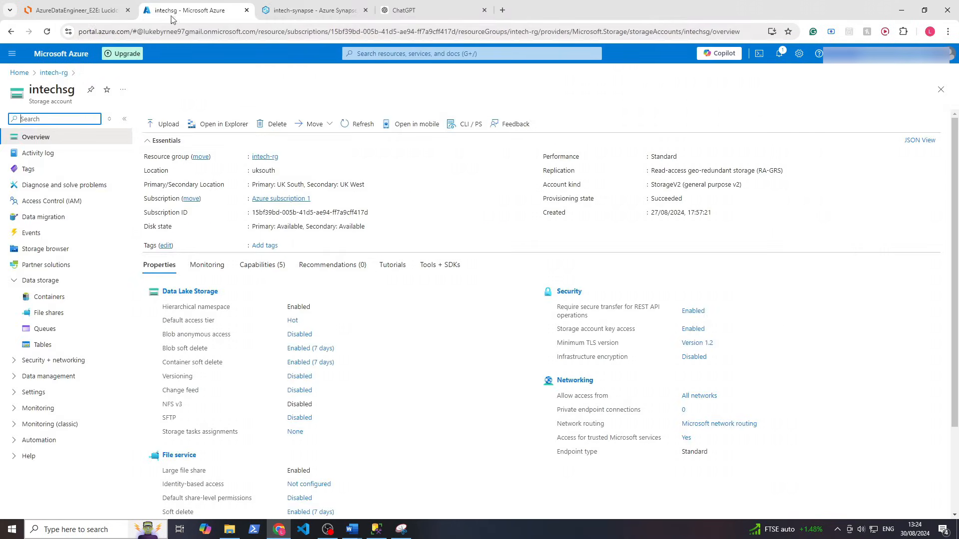
{"action": "left_click", "coordinate": [50, 72]}
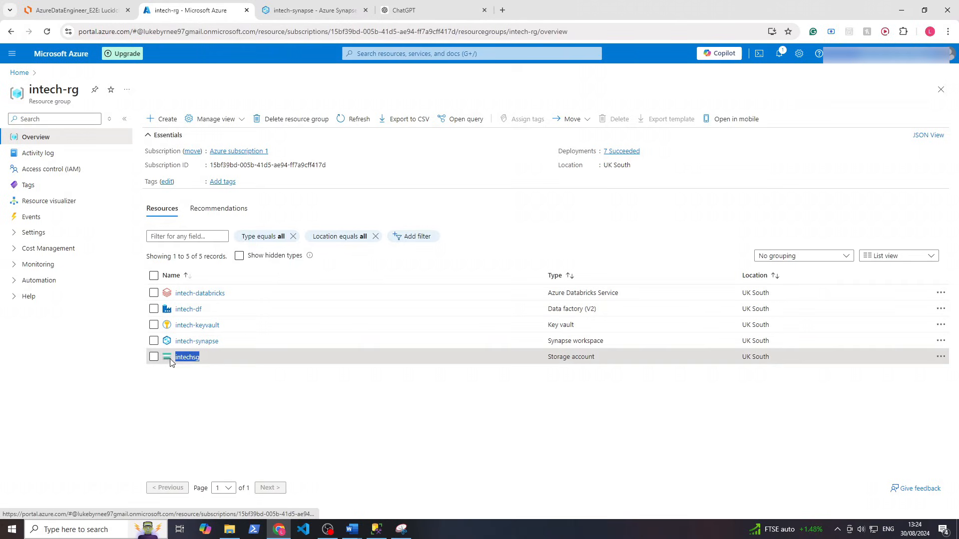
{"action": "left_click", "coordinate": [310, 10]}
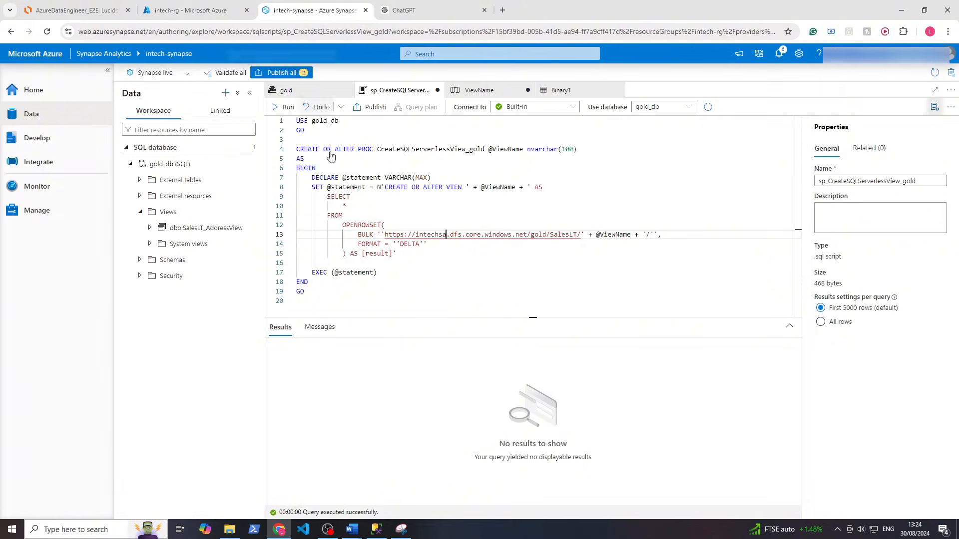
Change the BULK URL account to intechsg, rerun the ALTER script, and go back to ViewName
{"action": "key", "text": "BackSpace"}
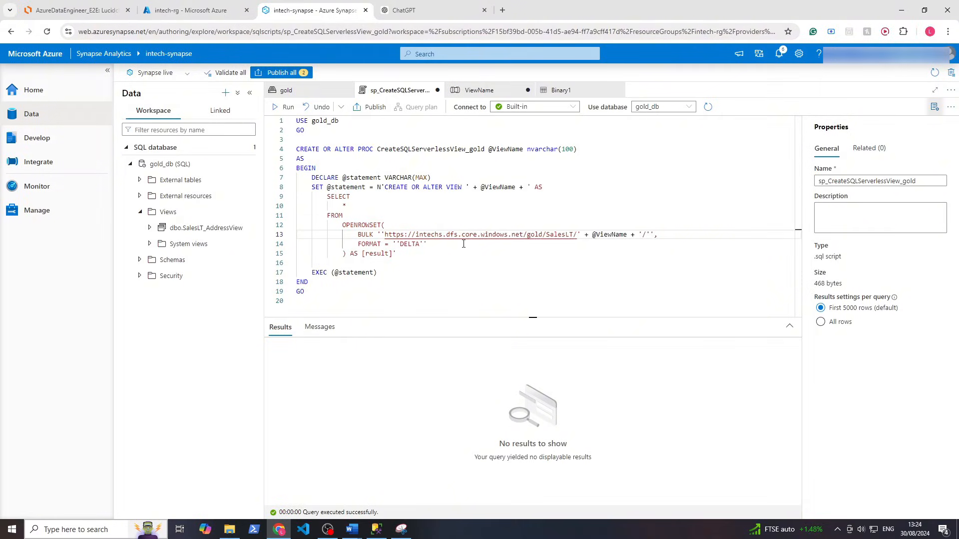
{"action": "type", "text": "g"}
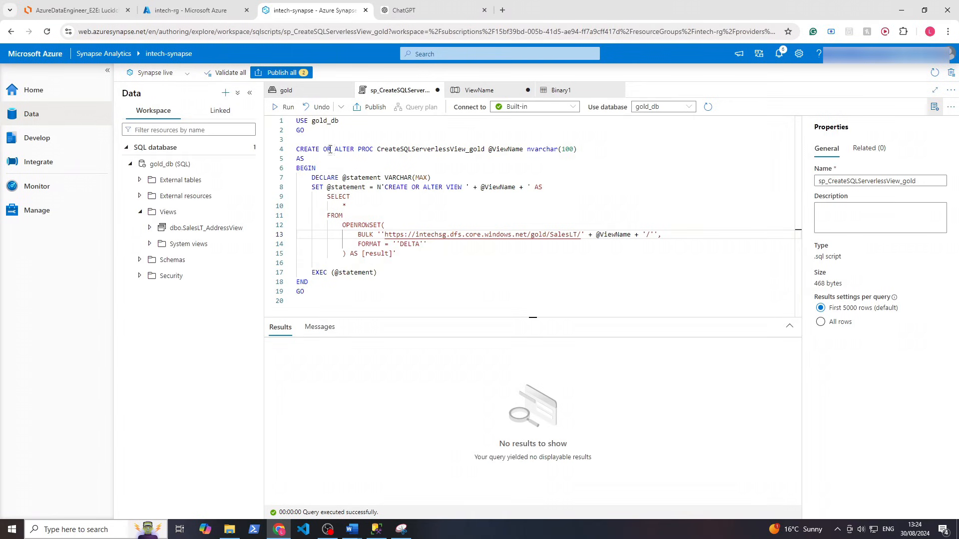
{"action": "left_click", "coordinate": [284, 107]}
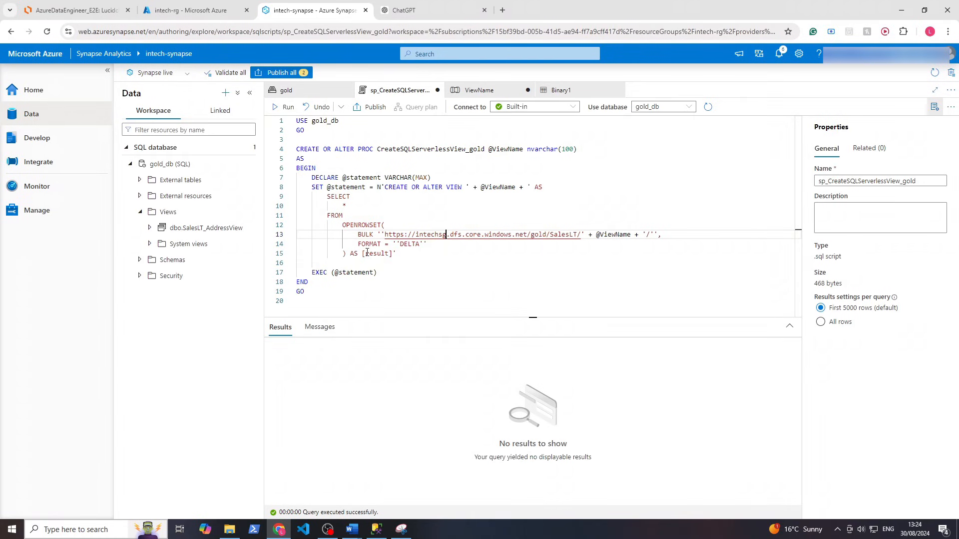
{"action": "left_click", "coordinate": [478, 90]}
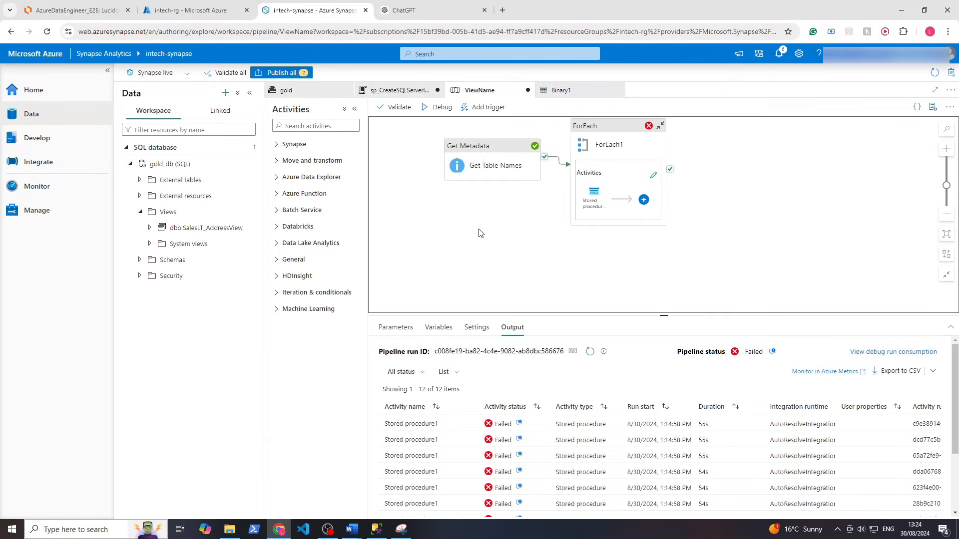
Rerun the failed ViewName pipeline run from its failed activity
{"action": "left_click", "coordinate": [77, 192]}
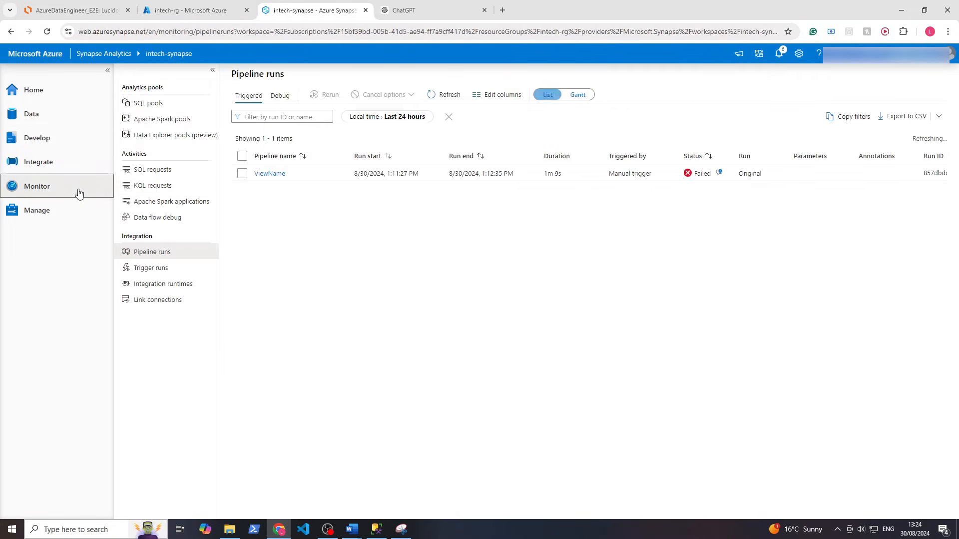
{"action": "left_click", "coordinate": [277, 174]}
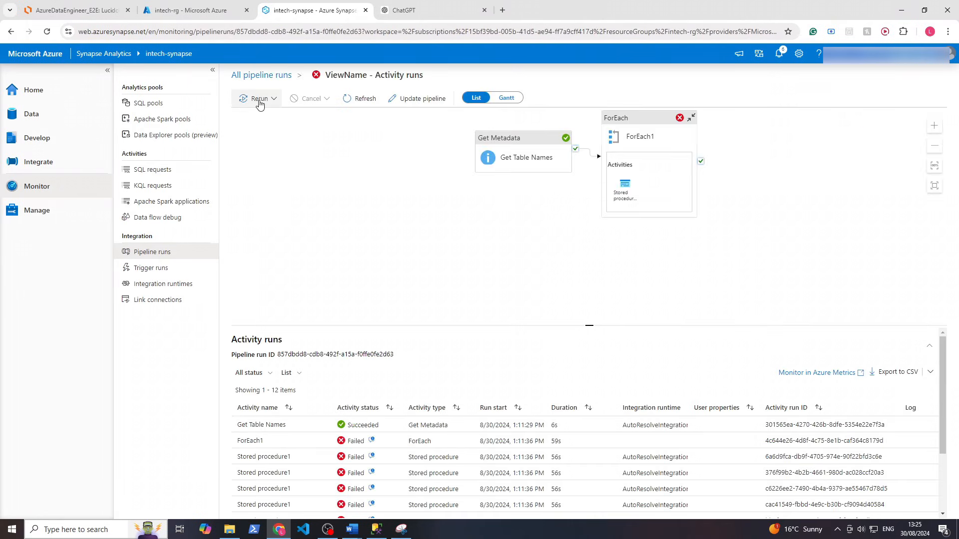
{"action": "left_click", "coordinate": [259, 101]}
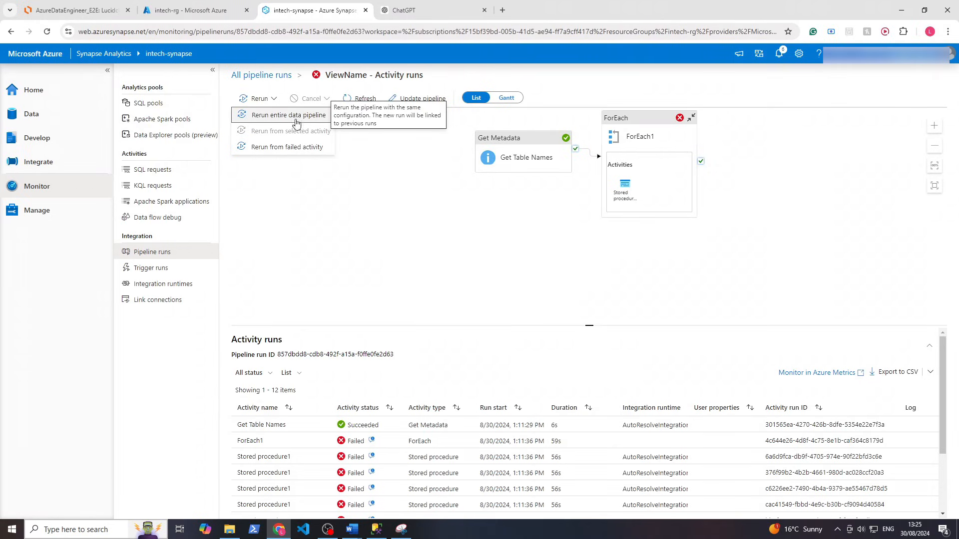
{"action": "left_click", "coordinate": [307, 148]}
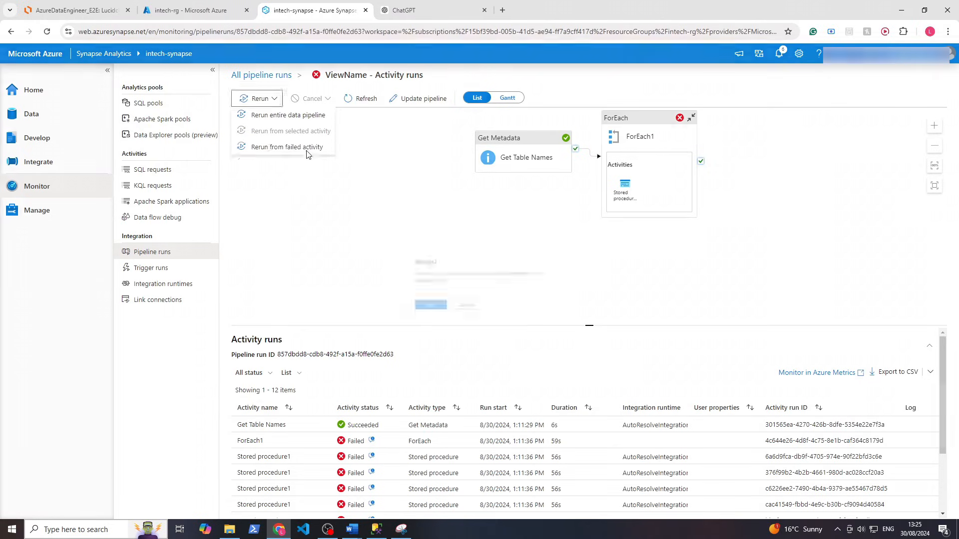
{"action": "left_click", "coordinate": [421, 311]}
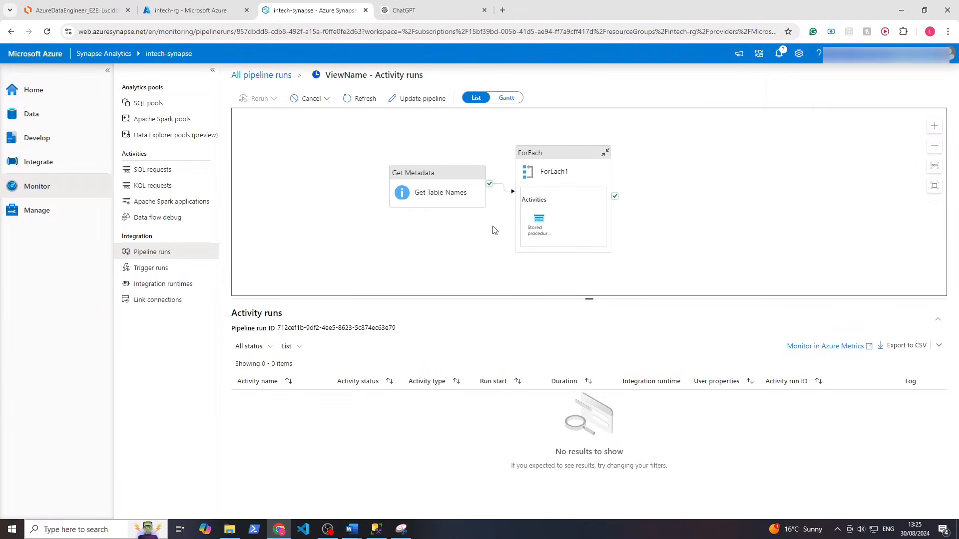
Refresh pipeline runs and confirm every Stored procedure1 activity in the rerun succeeded
{"action": "left_click", "coordinate": [254, 75]}
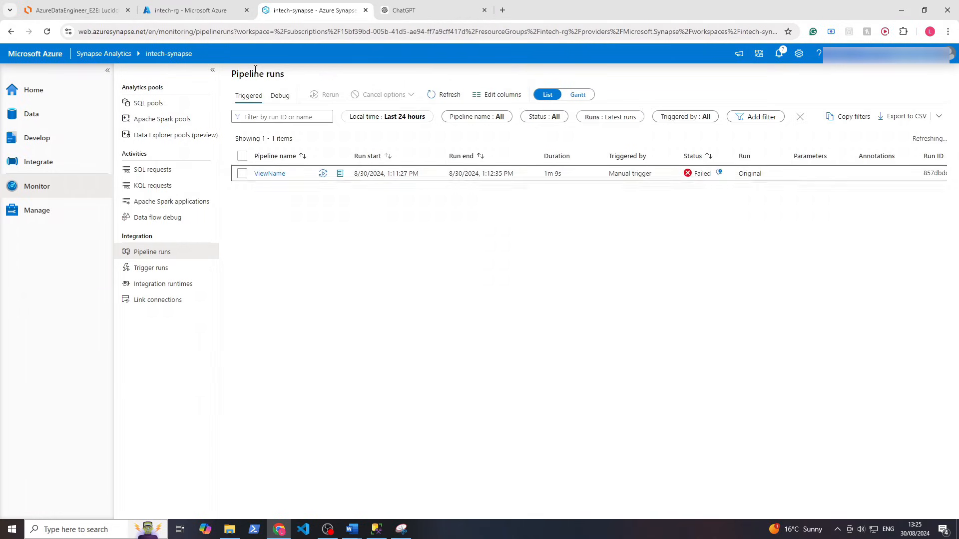
{"action": "left_click", "coordinate": [444, 95]}
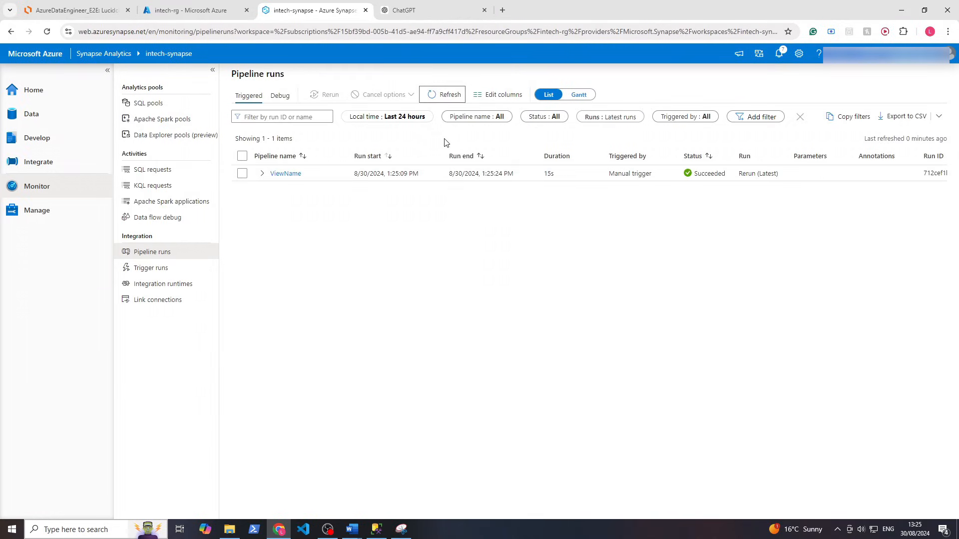
{"action": "left_click", "coordinate": [432, 175]}
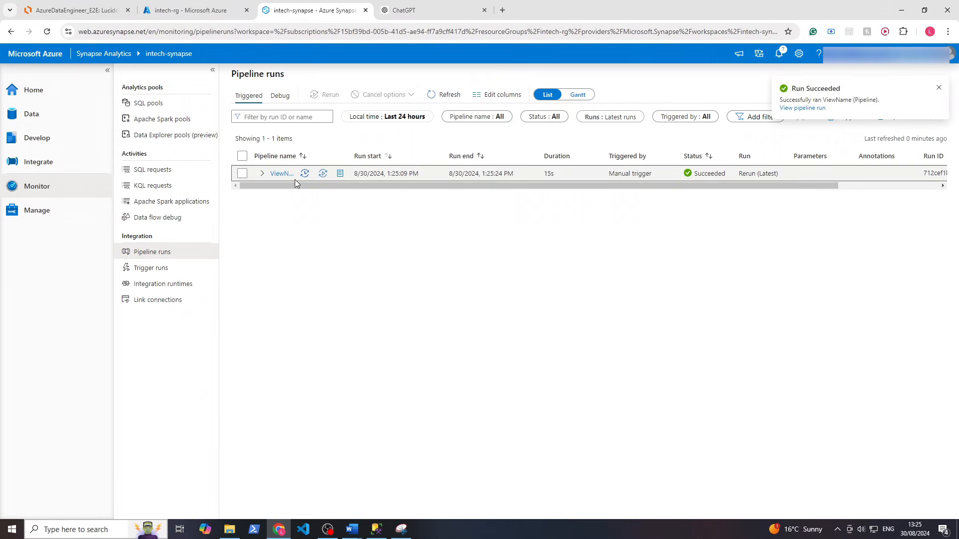
{"action": "left_click", "coordinate": [280, 174]}
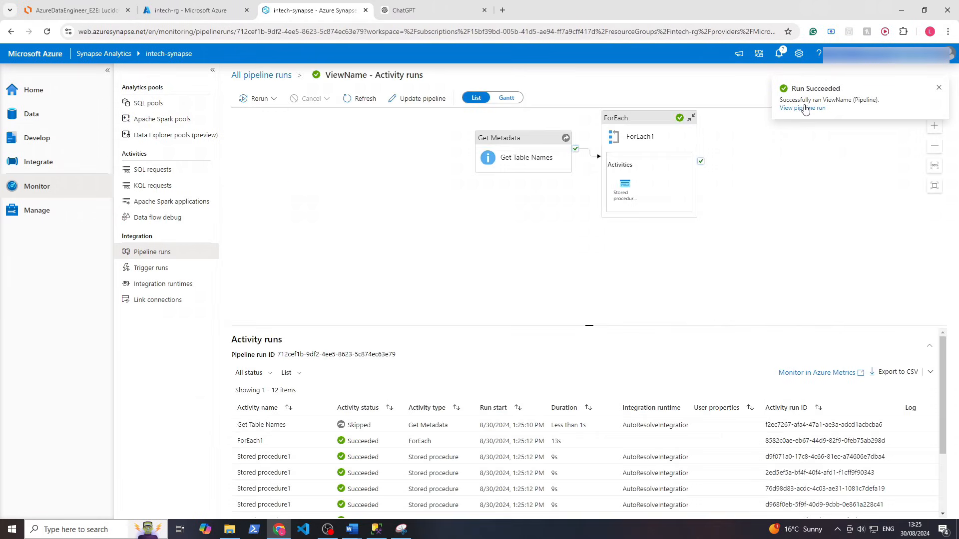
{"action": "scroll", "coordinate": [519, 454], "scroll_direction": "down", "scroll_amount": 3}
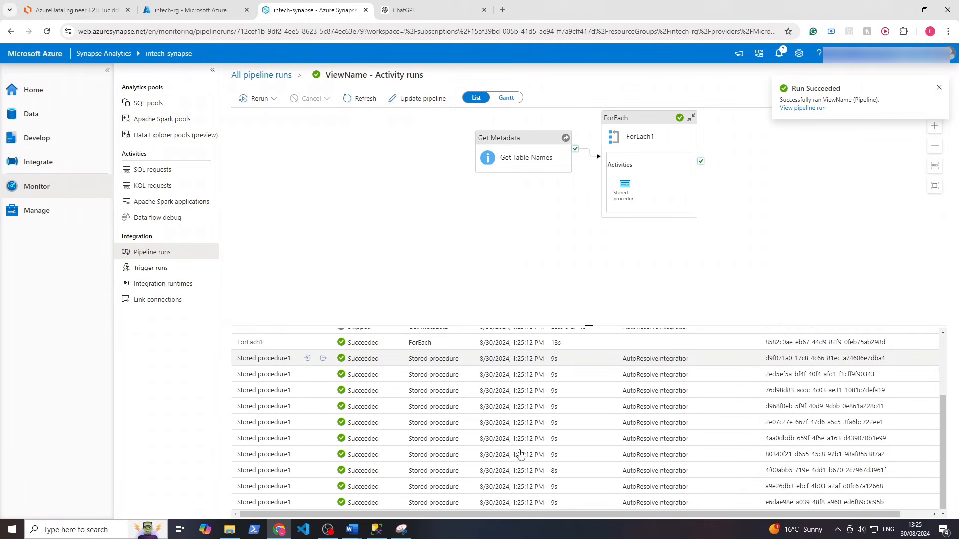
{"action": "left_click", "coordinate": [324, 391]}
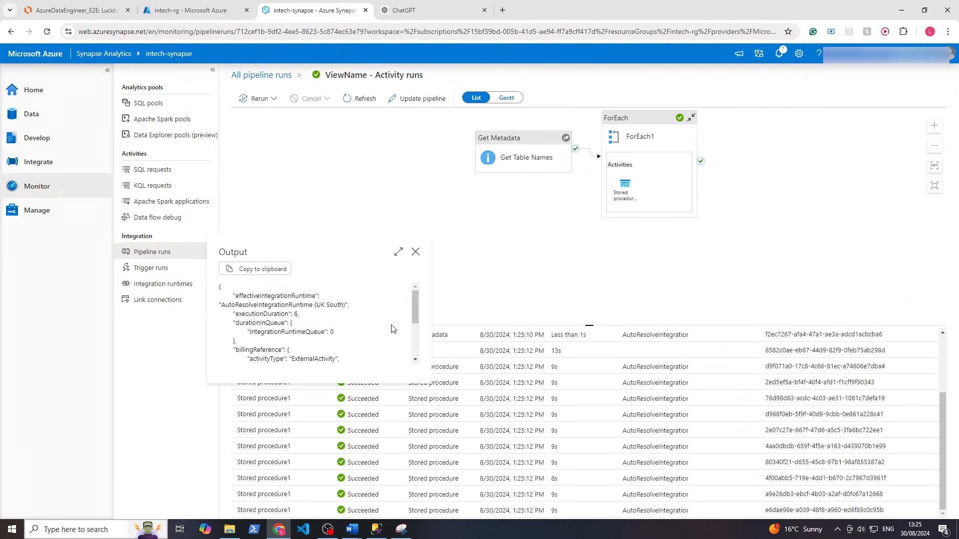
{"action": "left_click", "coordinate": [431, 414]}
{"action": "scroll", "coordinate": [430, 380], "scroll_direction": "up", "scroll_amount": 2}
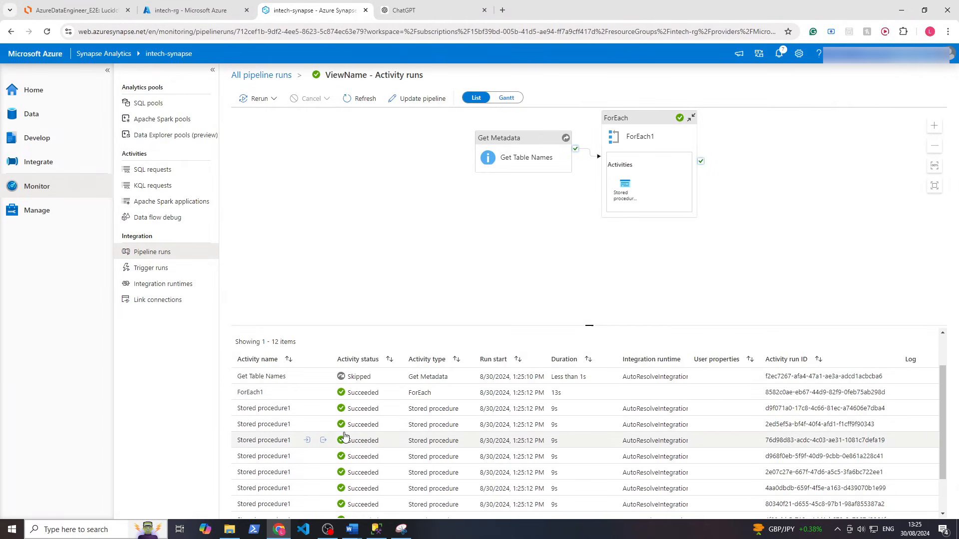
{"action": "left_click", "coordinate": [62, 121]}
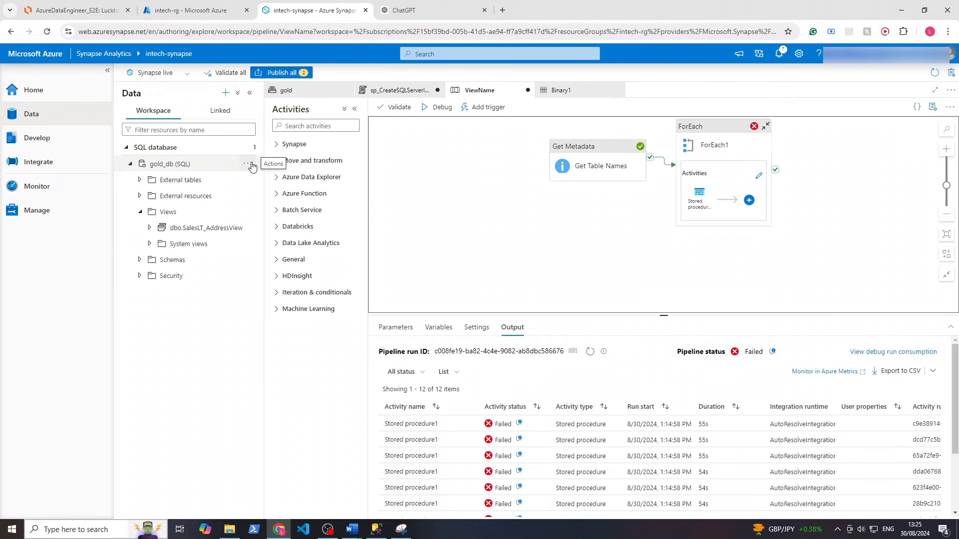
Refresh gold_db, expand its Views, and inspect dbo.ProductCategory's columns
{"action": "left_click", "coordinate": [252, 166]}
{"action": "left_click", "coordinate": [259, 197]}
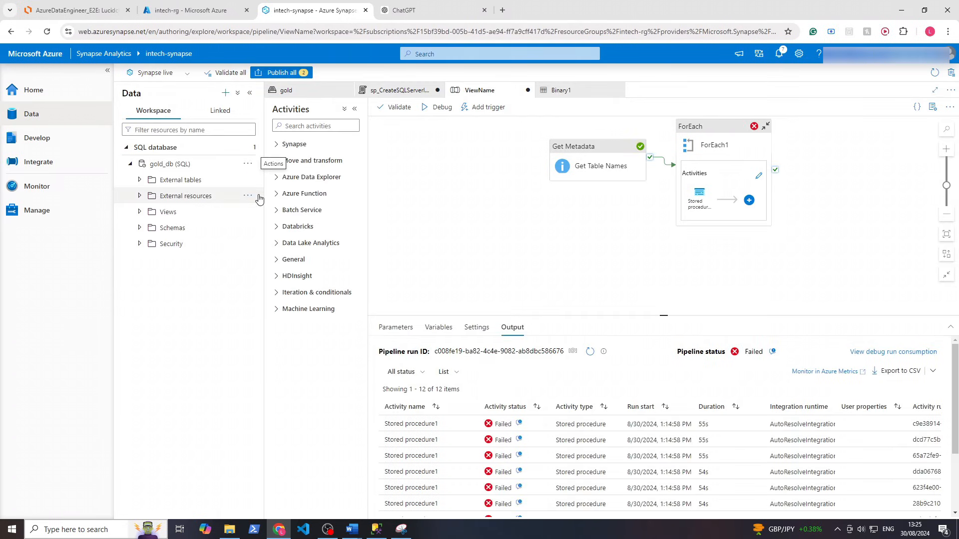
{"action": "left_click", "coordinate": [141, 213]}
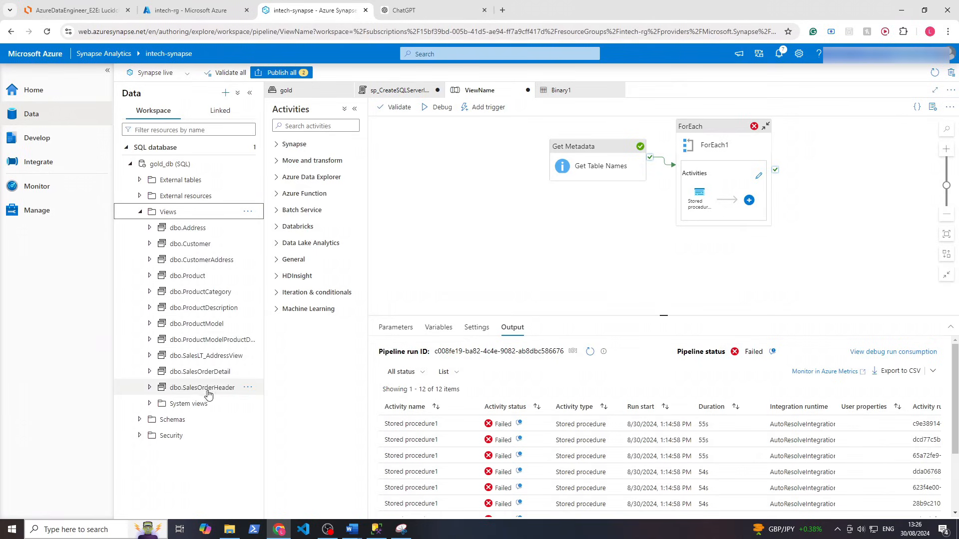
{"action": "left_click", "coordinate": [205, 290]}
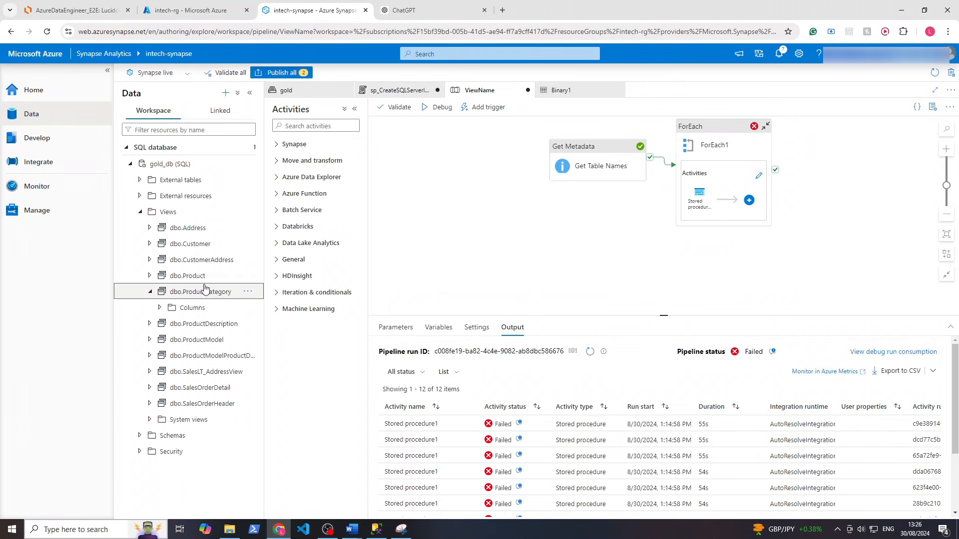
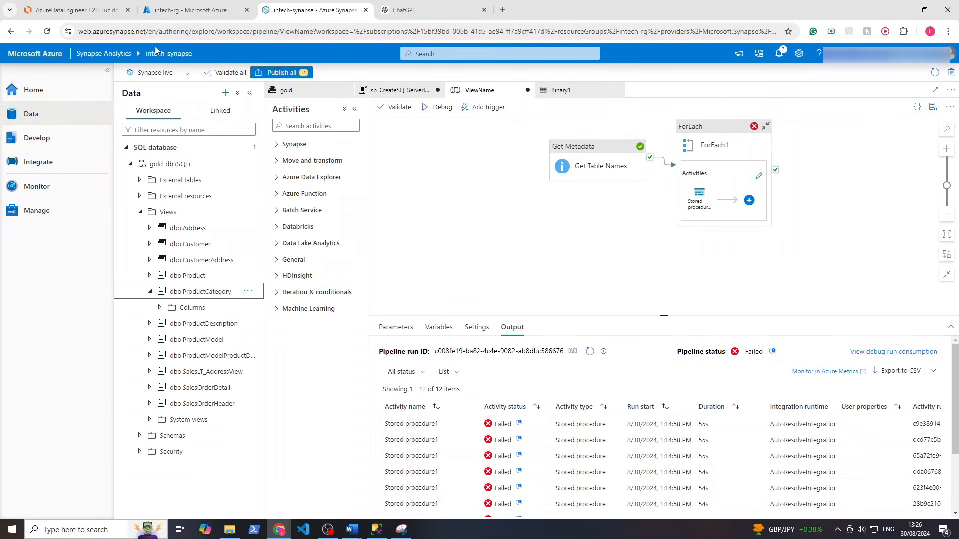
Show the AzureDataEngineer_E2E architecture diagram in Lucidchart and select its Power BI icon
{"action": "left_click", "coordinate": [72, 11]}
{"action": "left_click_drag", "start_coordinate": [699, 181], "coordinate": [363, 411]}
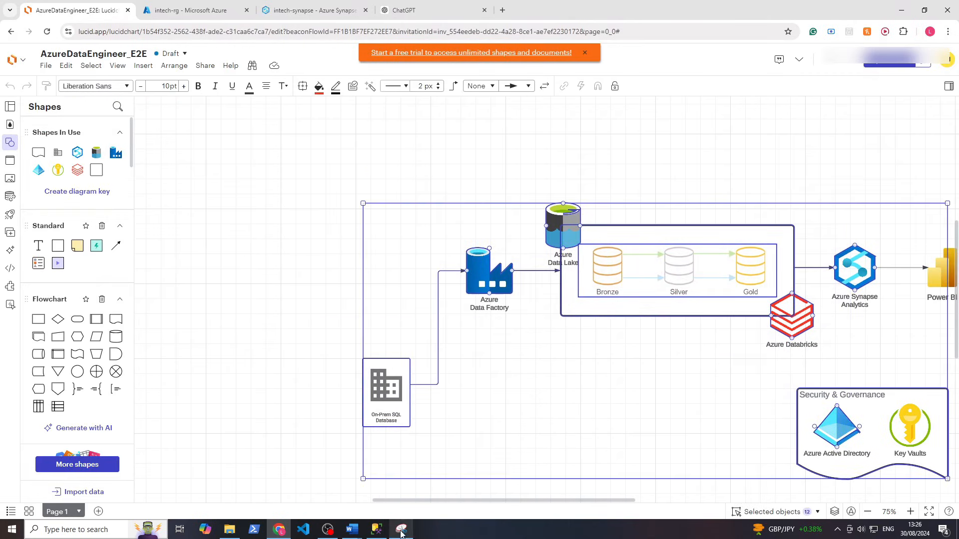
{"action": "left_click_drag", "start_coordinate": [414, 500], "coordinate": [477, 504]}
{"action": "left_click", "coordinate": [798, 255]}
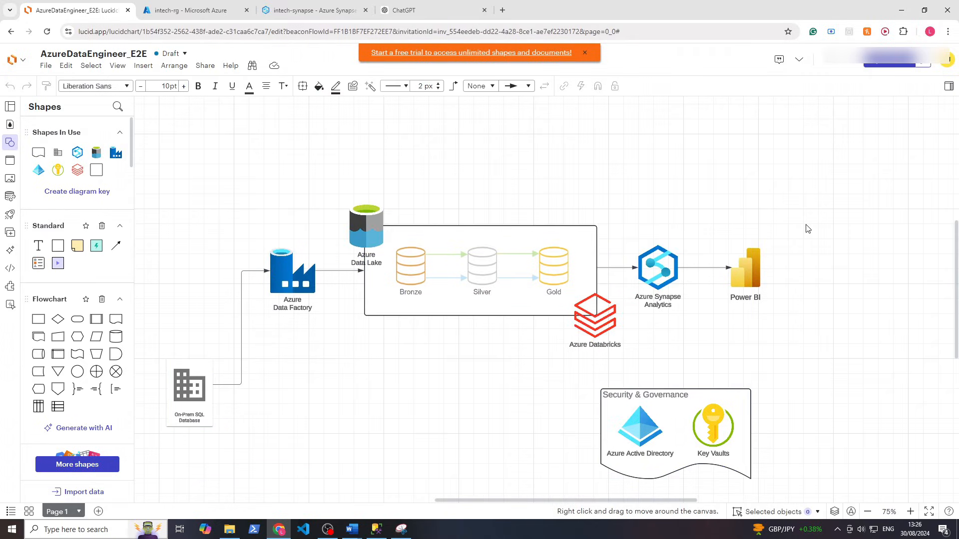
{"action": "left_click_drag", "start_coordinate": [792, 210], "coordinate": [743, 348]}
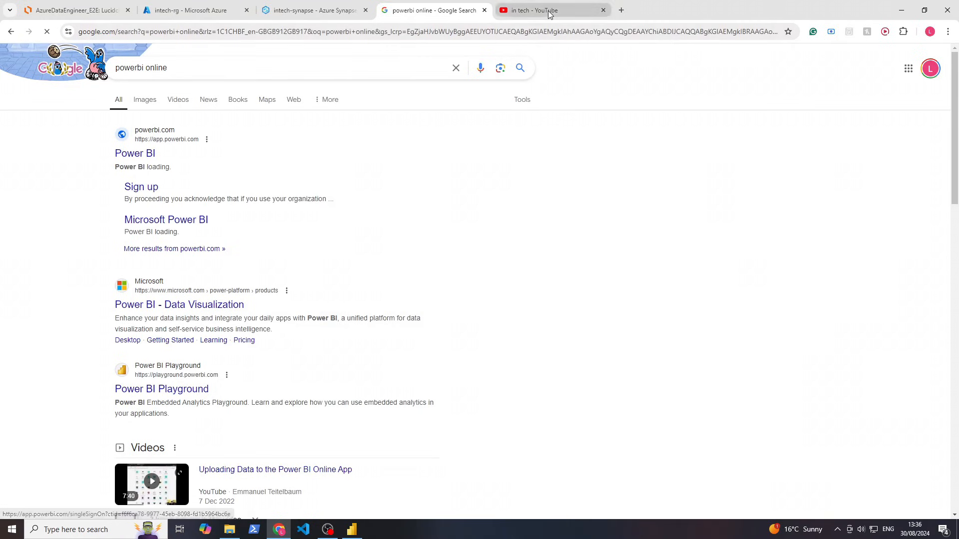
Look over the in tech channel's videos and the powerbi online search results
{"action": "left_click", "coordinate": [547, 11]}
{"action": "mouse_move", "coordinate": [622, 269]}
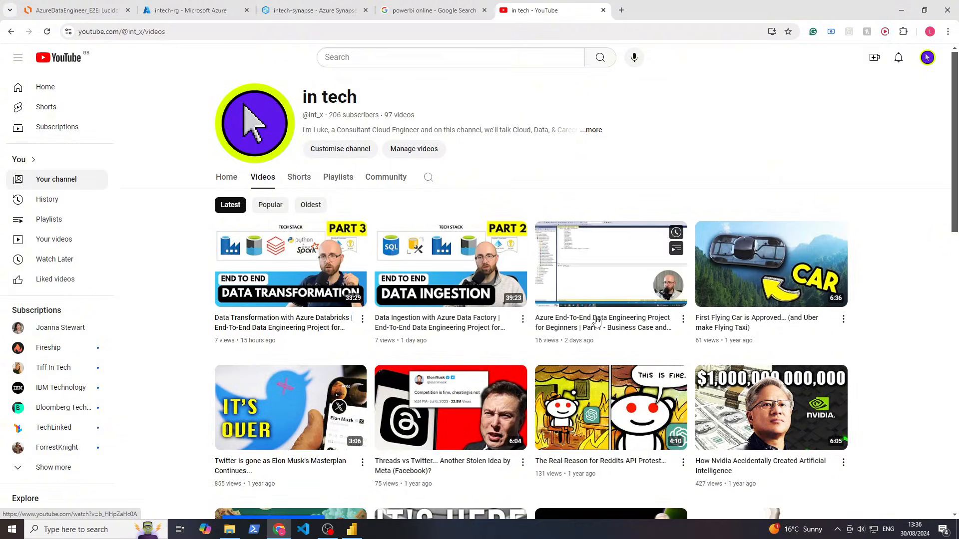
{"action": "left_click", "coordinate": [430, 11]}
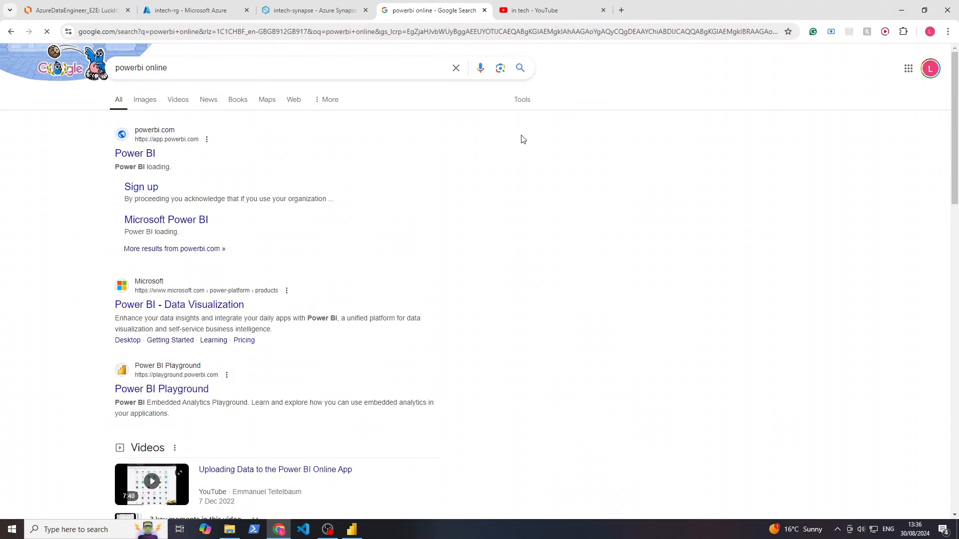
{"action": "left_click_drag", "start_coordinate": [108, 131], "coordinate": [228, 170]}
{"action": "left_click", "coordinate": [709, 277]}
Bring the Power BI Desktop start page to the front
{"action": "left_click", "coordinate": [352, 529]}
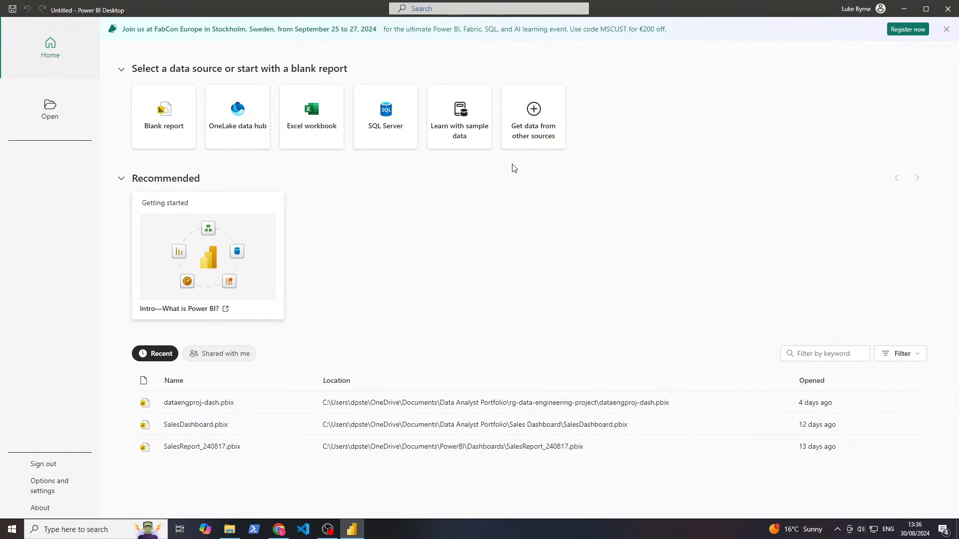
{"action": "left_click", "coordinate": [351, 532]}
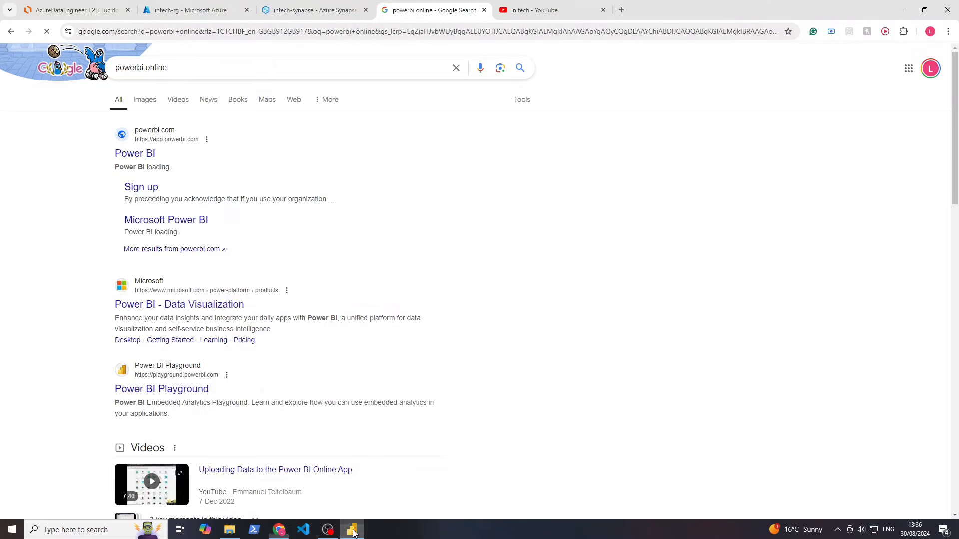
{"action": "left_click", "coordinate": [540, 10]}
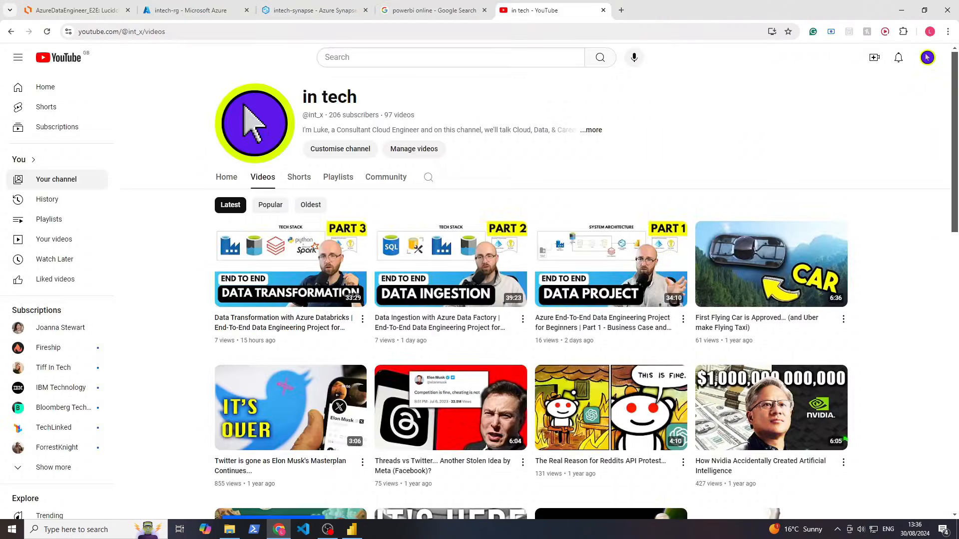
{"action": "left_click", "coordinate": [352, 532]}
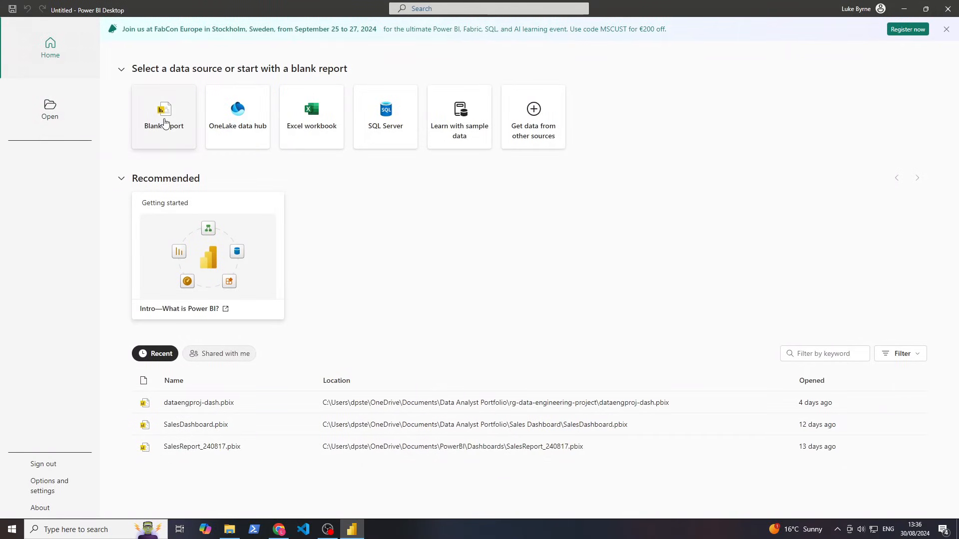
Start a blank report and find the Azure Synapse Analytics SQL connector by searching 'azure'
{"action": "left_click", "coordinate": [165, 123]}
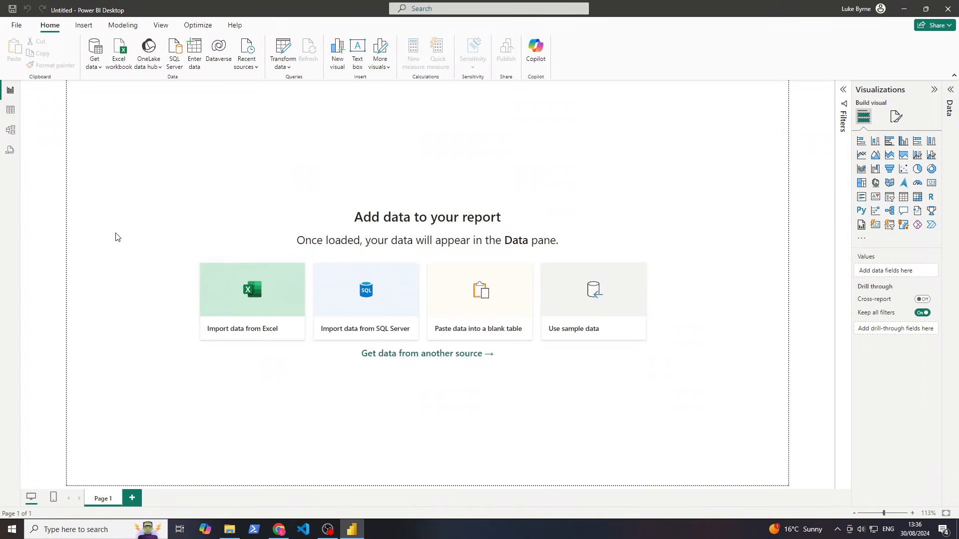
{"action": "left_click", "coordinate": [97, 67]}
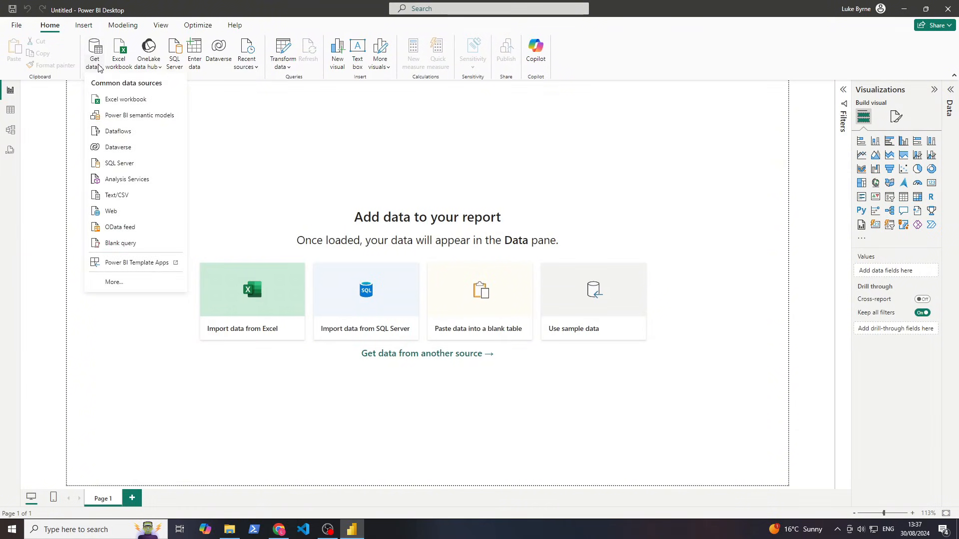
{"action": "left_click", "coordinate": [131, 283]}
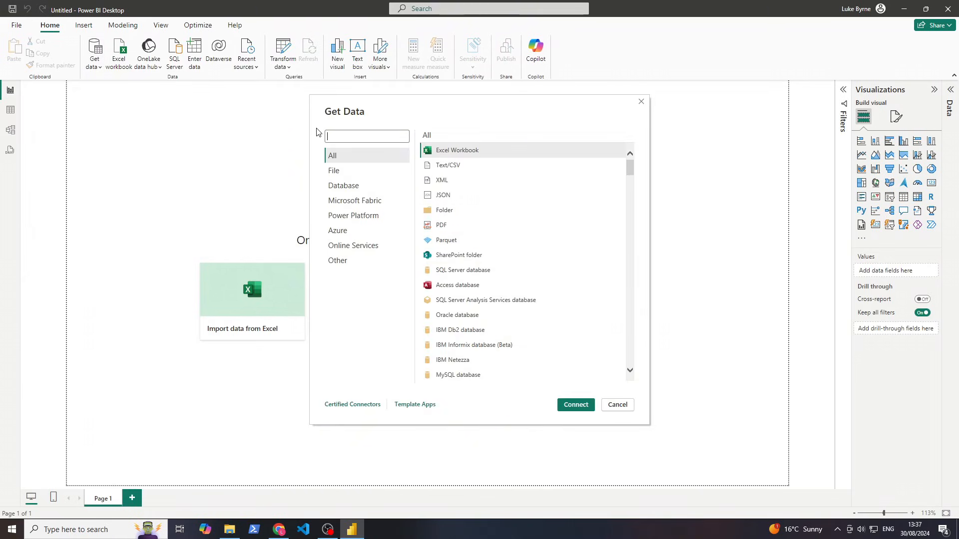
{"action": "type", "text": "azure"}
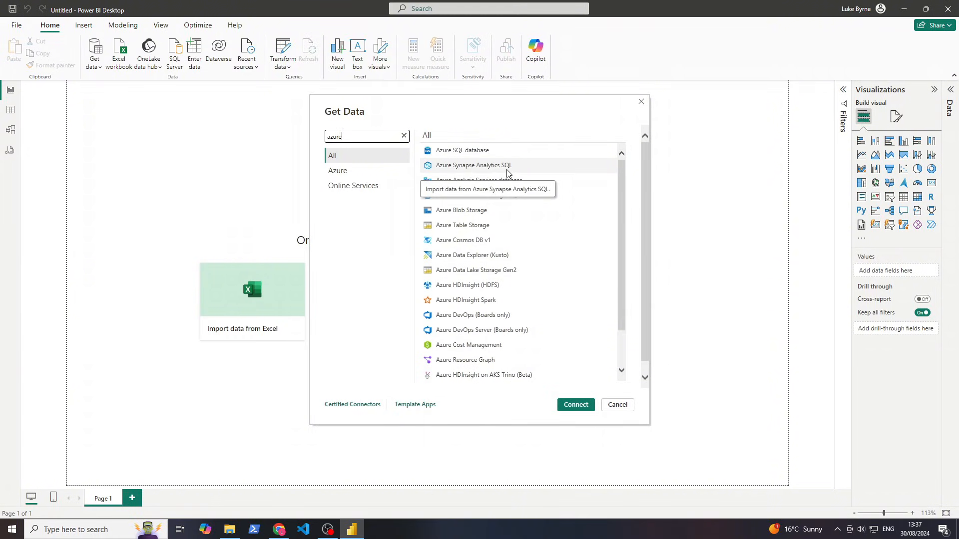
{"action": "left_click", "coordinate": [506, 171]}
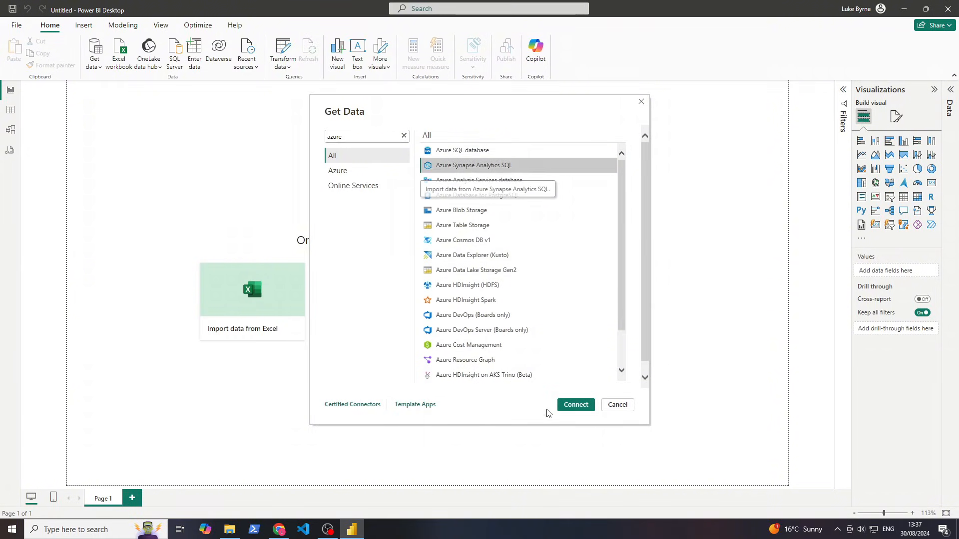
Connect with the Synapse SQL connector, entering gold_db as the database
{"action": "left_click", "coordinate": [574, 408]}
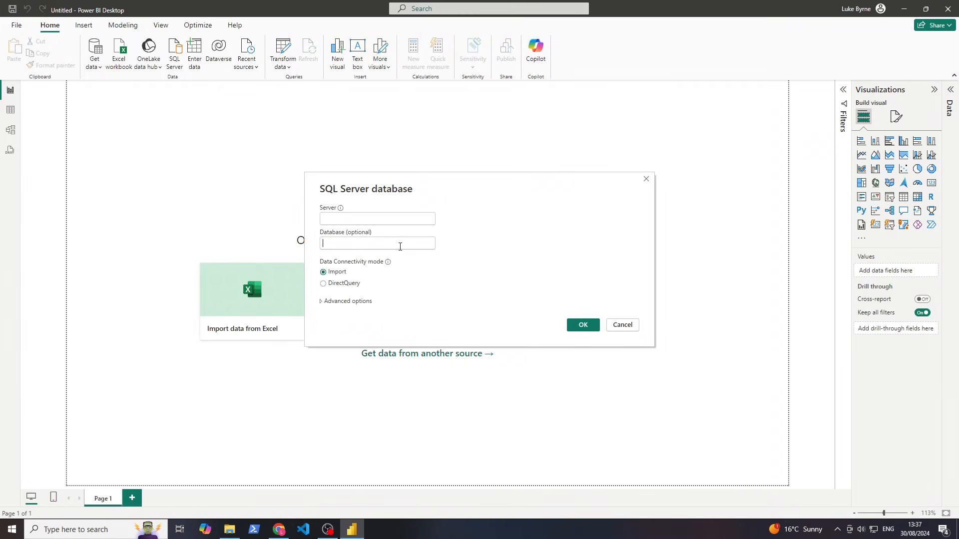
{"action": "left_click", "coordinate": [400, 247]}
{"action": "type", "text": "gold_db"}
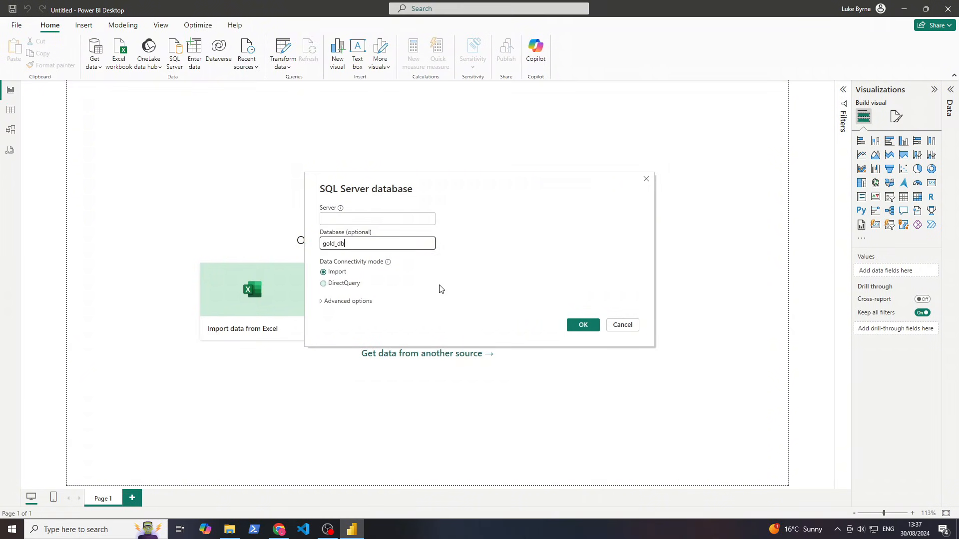
{"action": "left_click", "coordinate": [439, 288]}
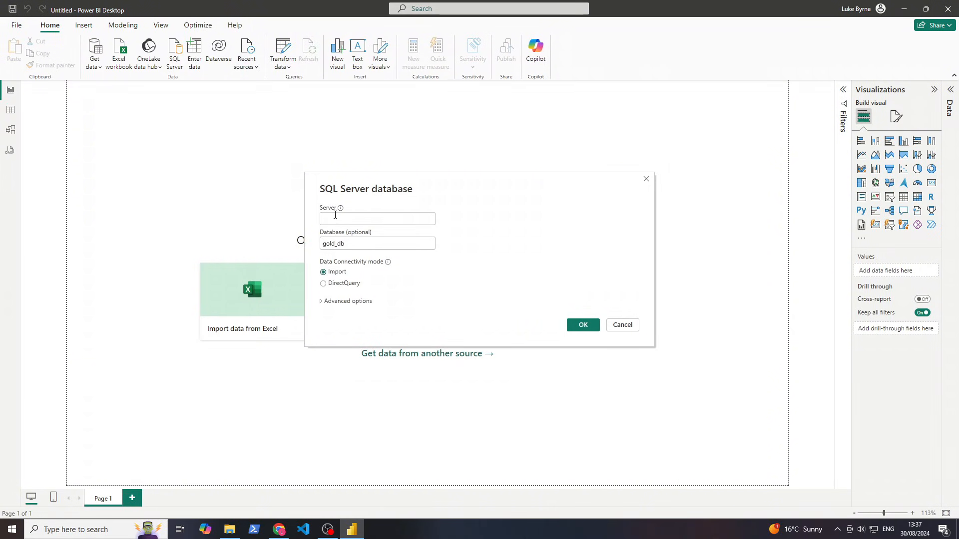
Copy the Serverless SQL endpoint from intech-synapse's Properties in the intech-rg resource group
{"action": "left_click", "coordinate": [288, 530]}
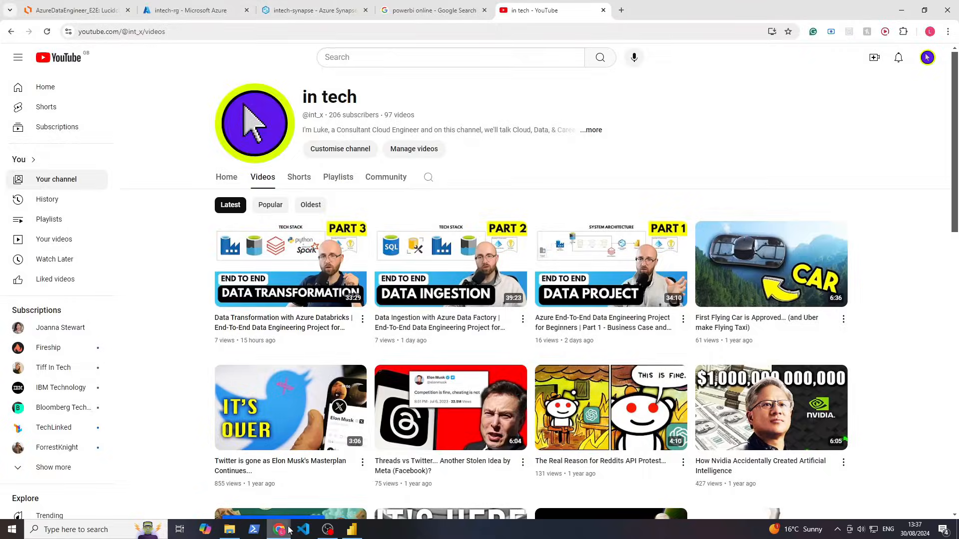
{"action": "left_click", "coordinate": [193, 12]}
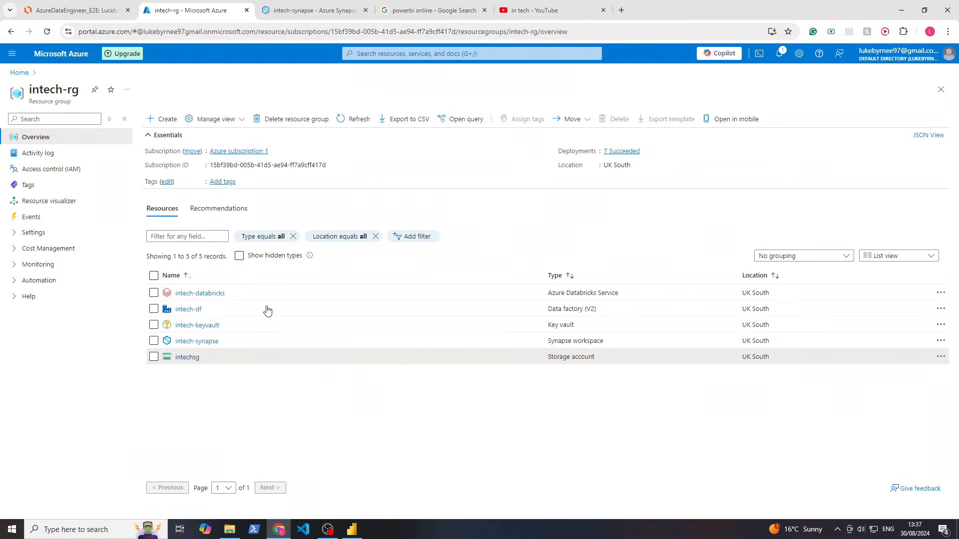
{"action": "left_click", "coordinate": [181, 342]}
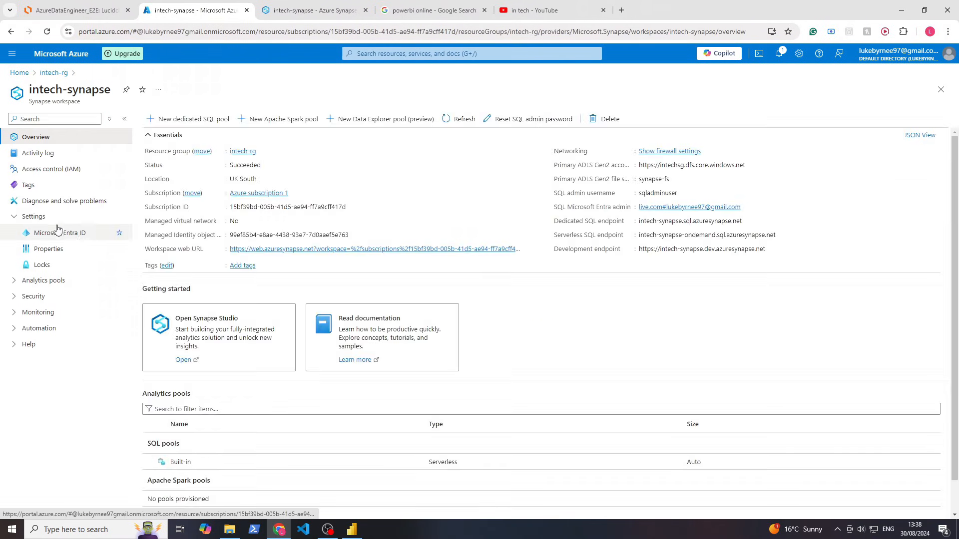
{"action": "left_click", "coordinate": [45, 249]}
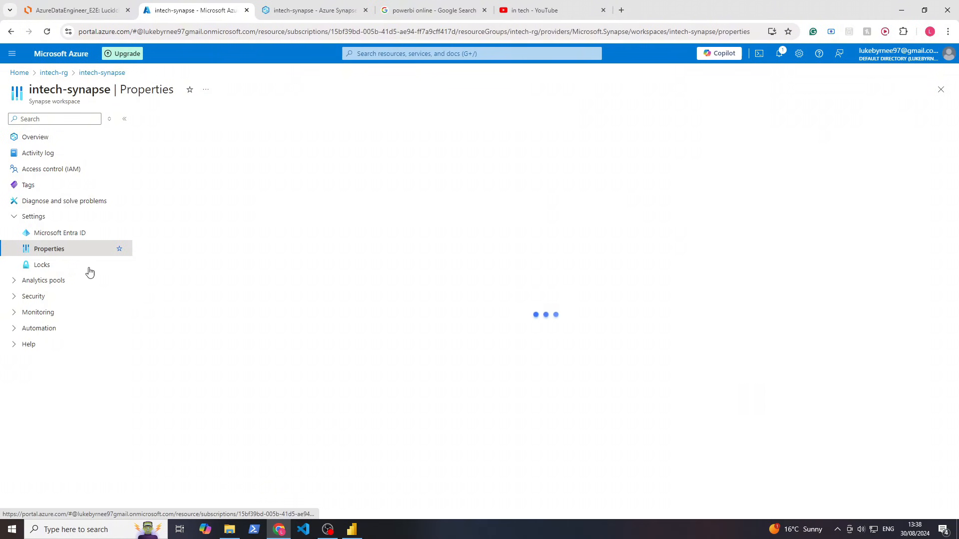
{"action": "left_click_drag", "start_coordinate": [136, 412], "coordinate": [254, 405]}
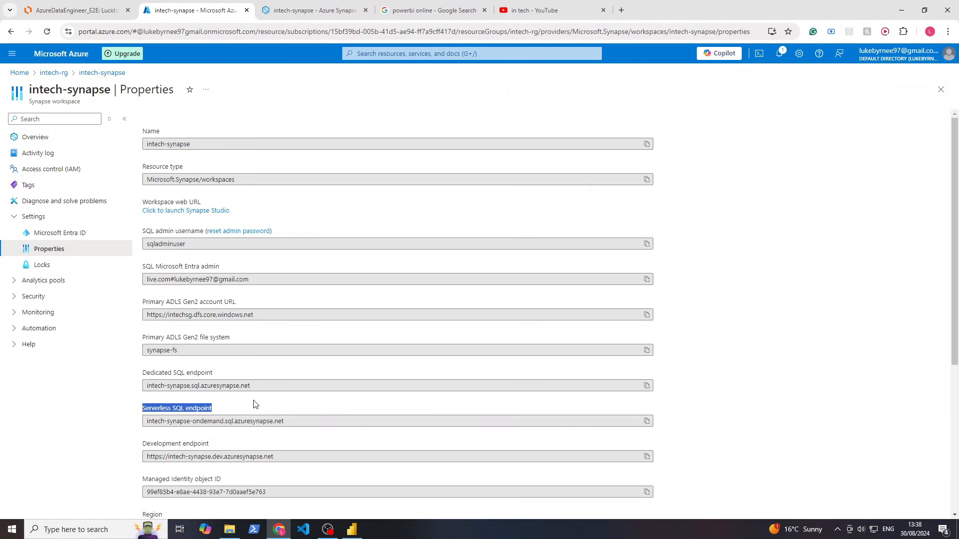
{"action": "left_click", "coordinate": [267, 410]}
{"action": "left_click", "coordinate": [647, 421]}
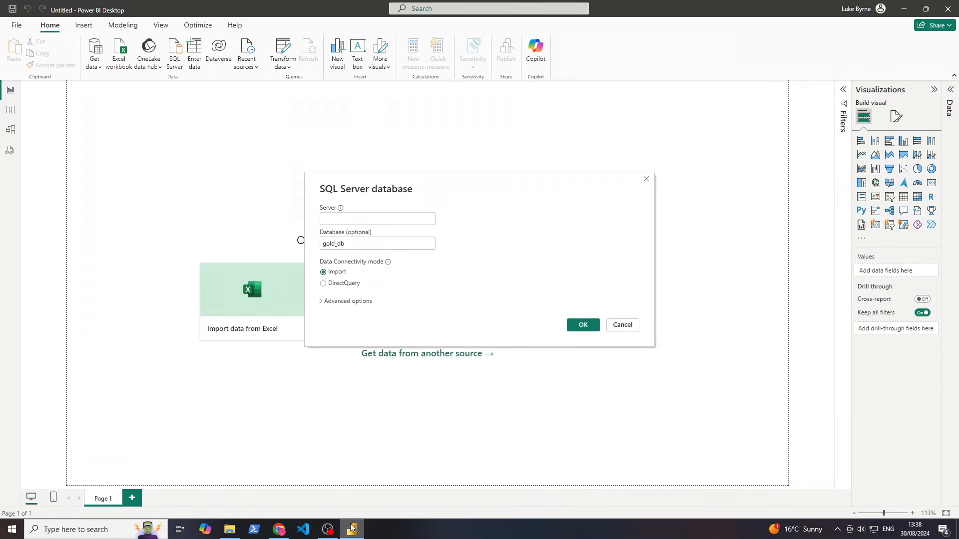
Paste the serverless SQL endpoint as the server and submit the connection details
{"action": "left_click", "coordinate": [352, 529]}
{"action": "left_click", "coordinate": [377, 223]}
{"action": "key", "text": "ctrl+v"}
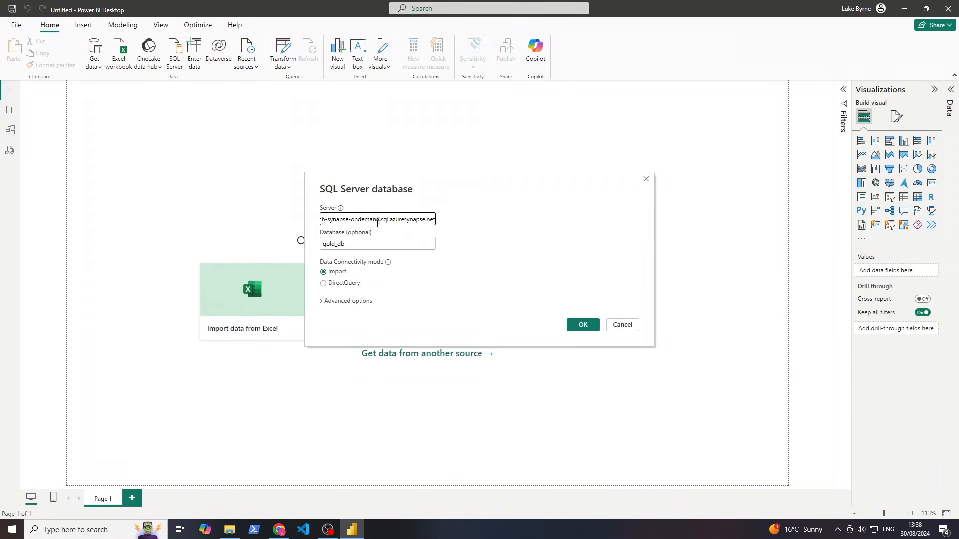
{"action": "left_click", "coordinate": [584, 326]}
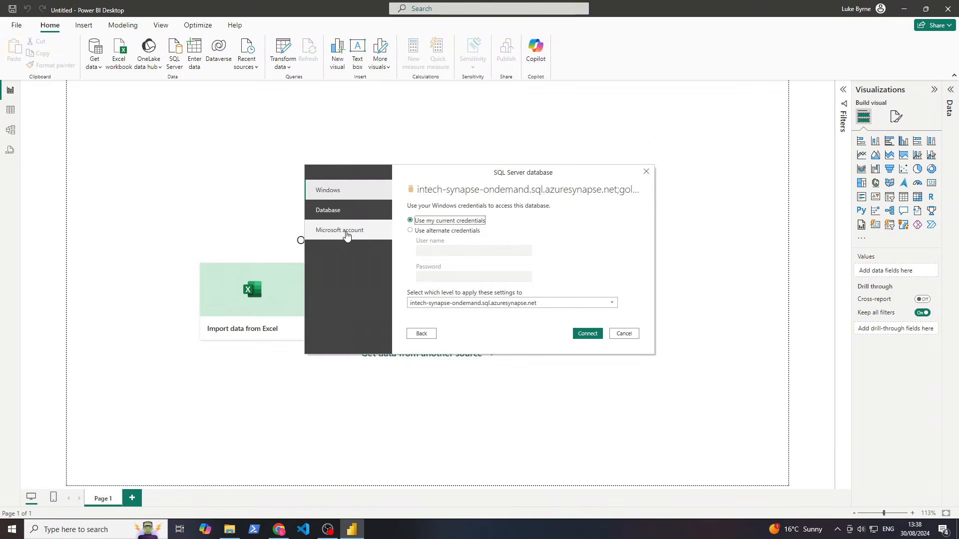
Sign in with a Microsoft account and connect to the Synapse serverless database
{"action": "left_click", "coordinate": [347, 231]}
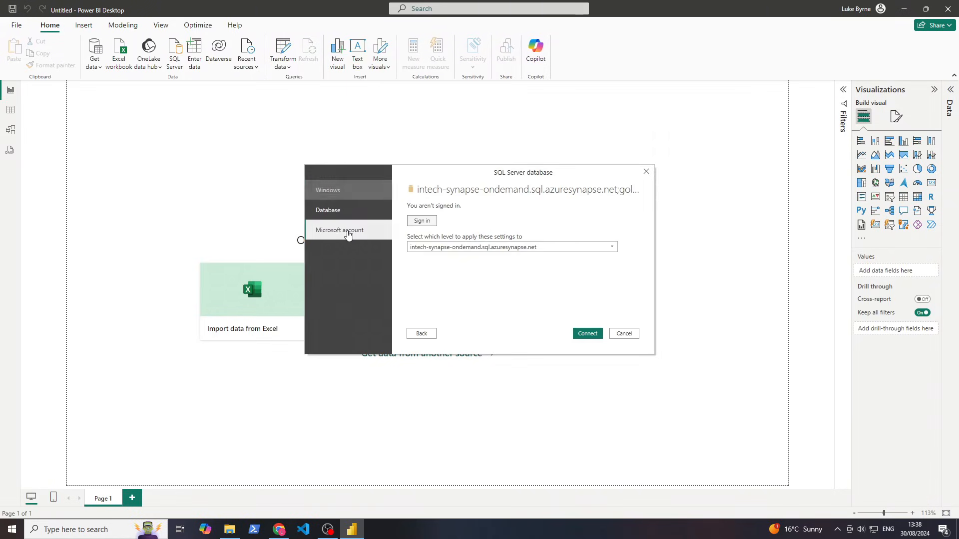
{"action": "left_click", "coordinate": [428, 227]}
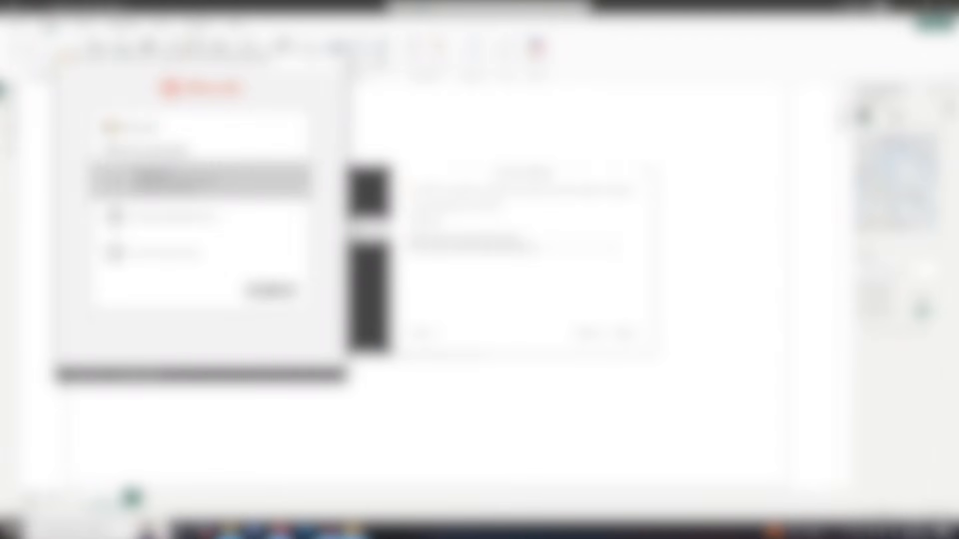
{"action": "left_click", "coordinate": [215, 218]}
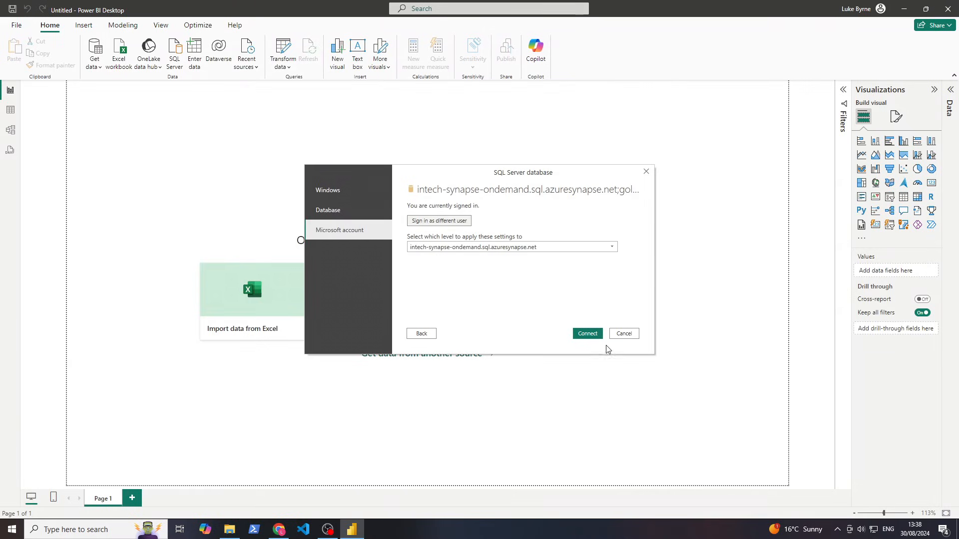
{"action": "left_click", "coordinate": [587, 334]}
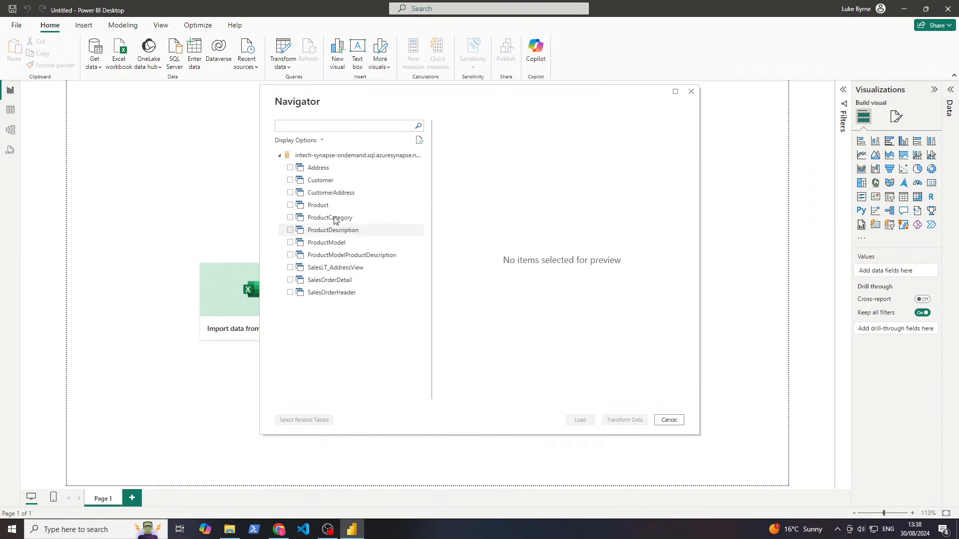
Preview the Address table in the Navigator and tick it for loading
{"action": "left_click", "coordinate": [318, 168]}
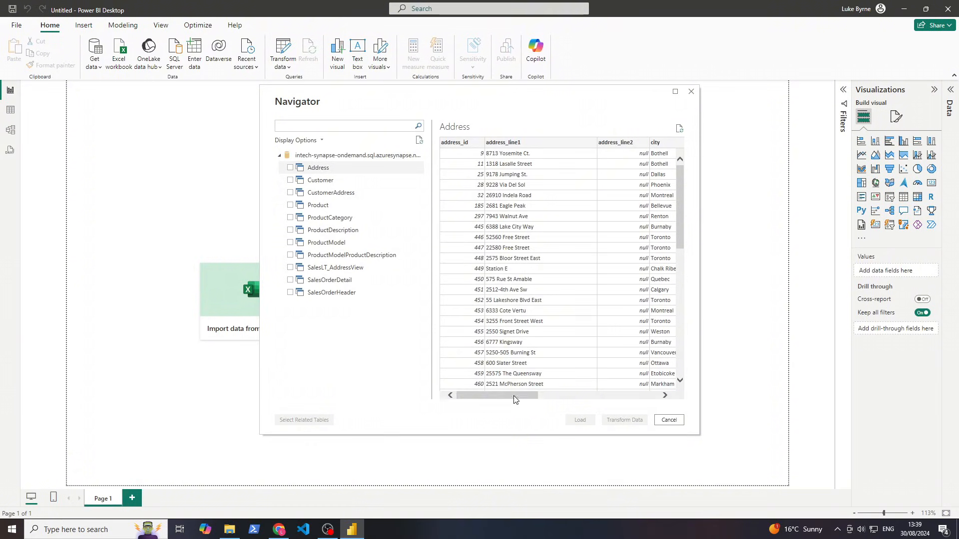
{"action": "mouse_move", "coordinate": [515, 399]}
{"action": "left_mouse_down"}
{"action": "mouse_move", "coordinate": [561, 398]}
{"action": "mouse_move", "coordinate": [526, 398]}
{"action": "left_mouse_up"}
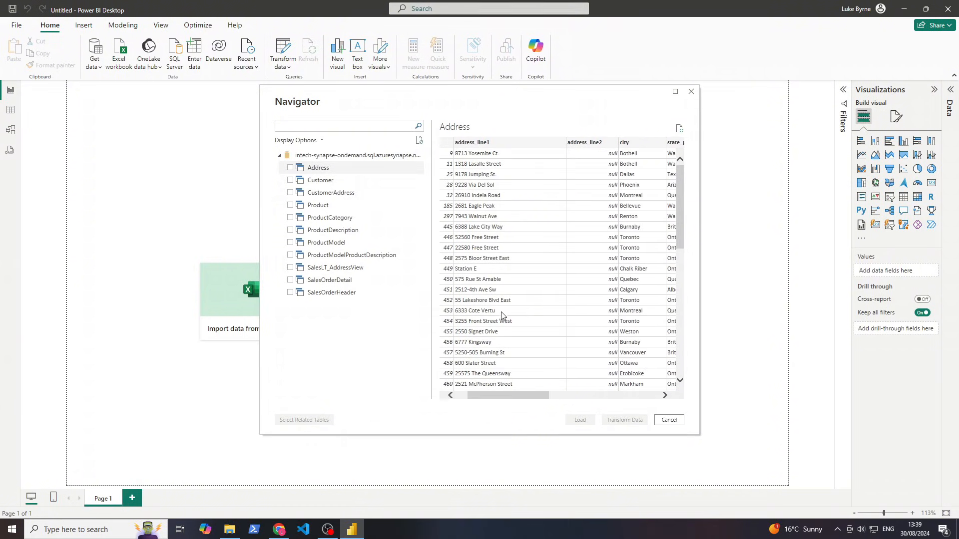
{"action": "left_click", "coordinate": [290, 169]}
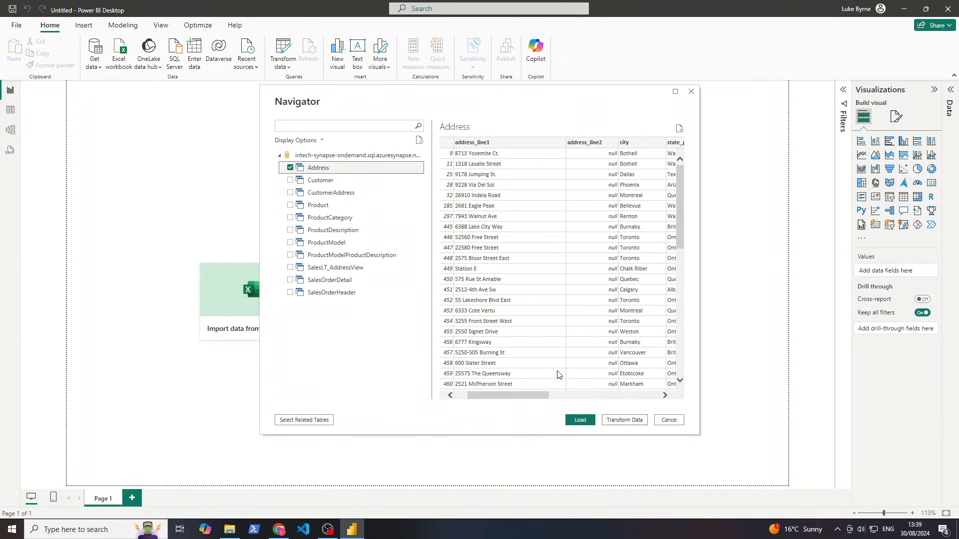
{"action": "left_click_drag", "start_coordinate": [537, 395], "coordinate": [493, 386]}
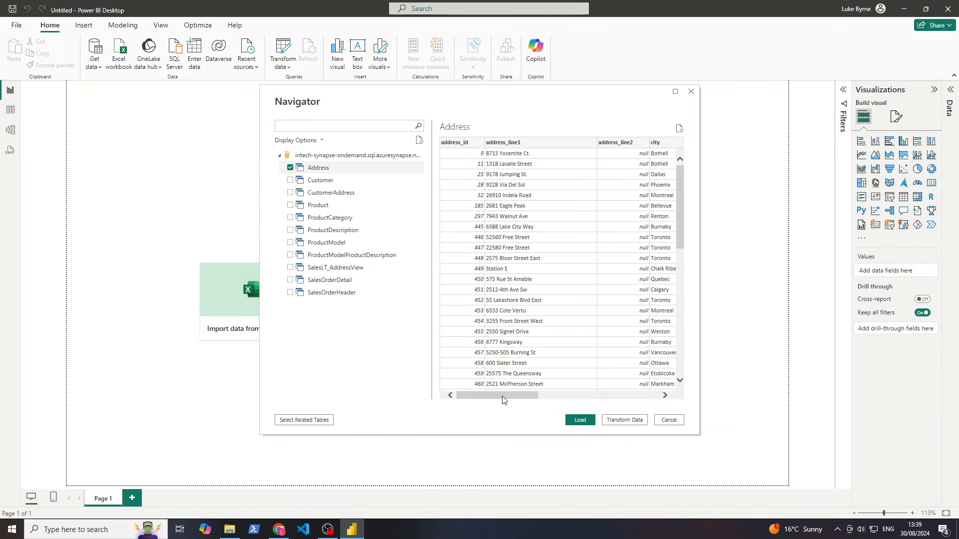
Tick Customer through SalesOrderHeader as well and load all the tables
{"action": "left_click", "coordinate": [297, 292]}
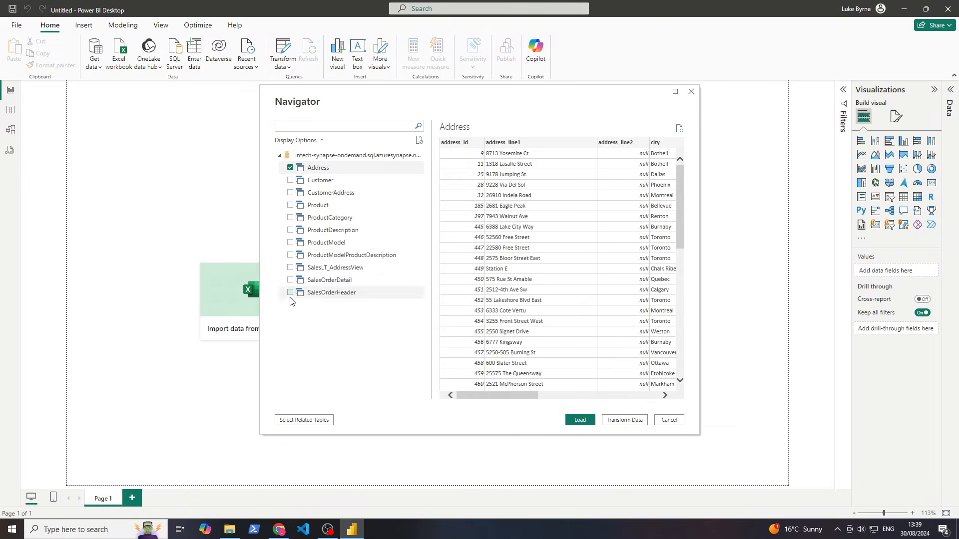
{"action": "left_click", "coordinate": [290, 280]}
{"action": "left_click", "coordinate": [290, 268]}
{"action": "left_click", "coordinate": [290, 293]}
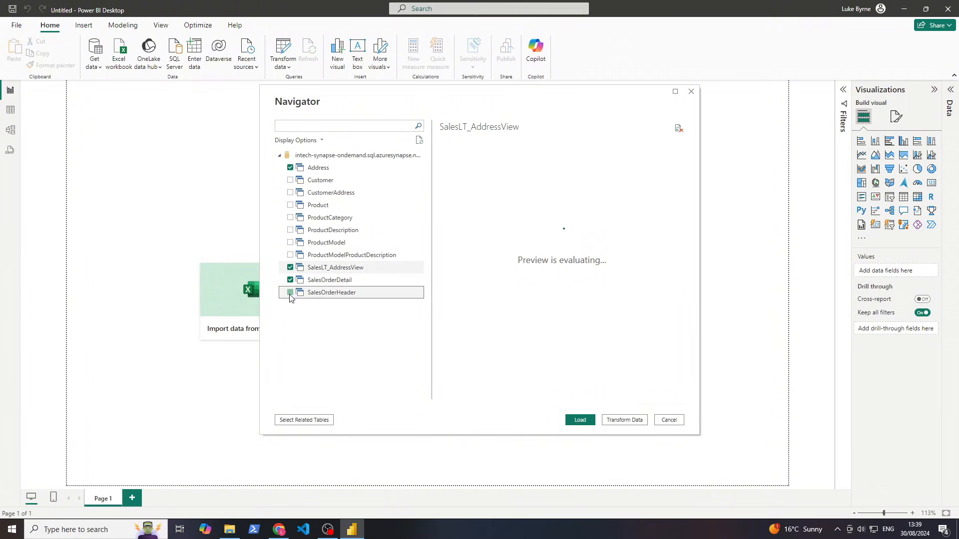
{"action": "left_click", "coordinate": [290, 255]}
{"action": "left_click", "coordinate": [290, 243]}
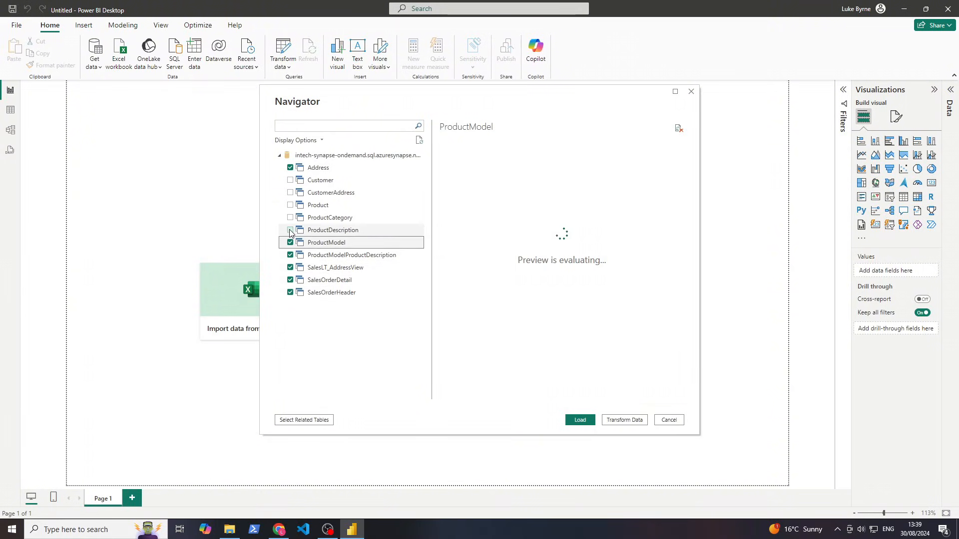
{"action": "left_click", "coordinate": [290, 230]}
{"action": "left_click", "coordinate": [290, 217]}
{"action": "left_click", "coordinate": [290, 205]}
{"action": "left_click", "coordinate": [291, 192]}
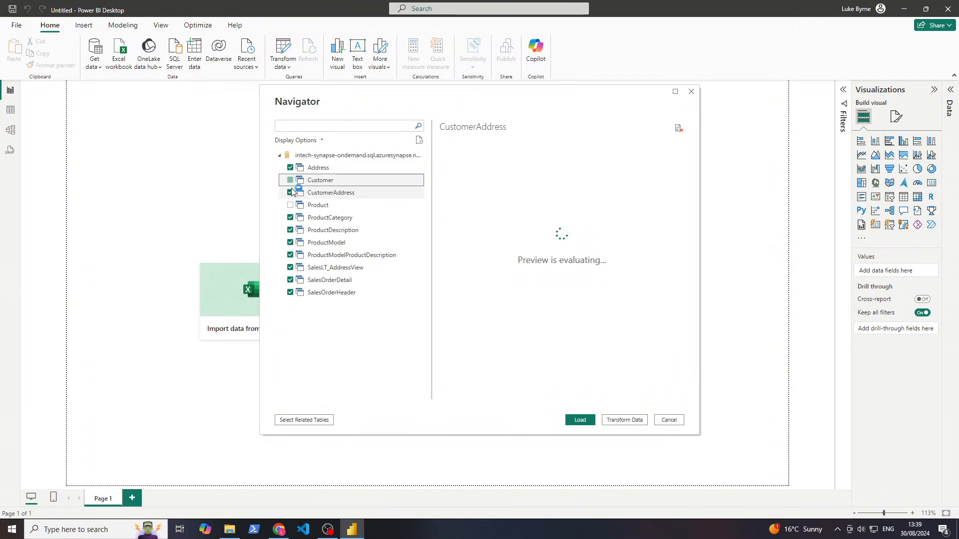
{"action": "left_click", "coordinate": [290, 180]}
{"action": "left_click", "coordinate": [290, 206]}
{"action": "left_click", "coordinate": [579, 418]}
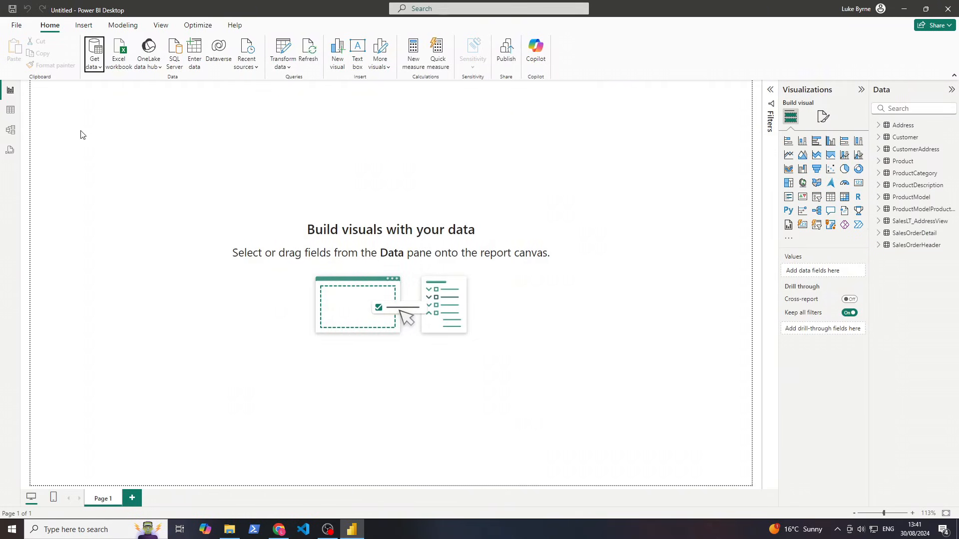
Inspect the Address table's rows, then view the model diagram of table relationships
{"action": "left_click", "coordinate": [14, 94]}
{"action": "left_click", "coordinate": [10, 110]}
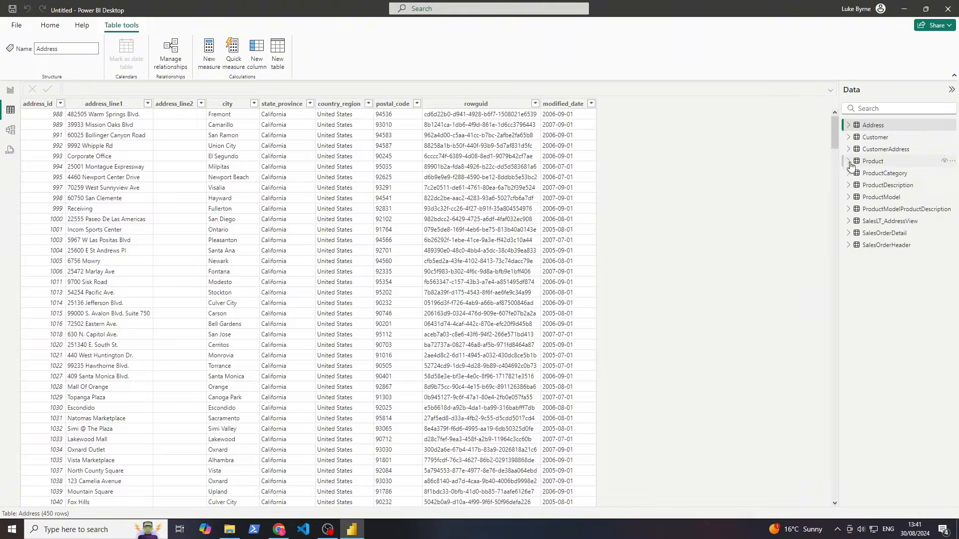
{"action": "left_click", "coordinate": [11, 130]}
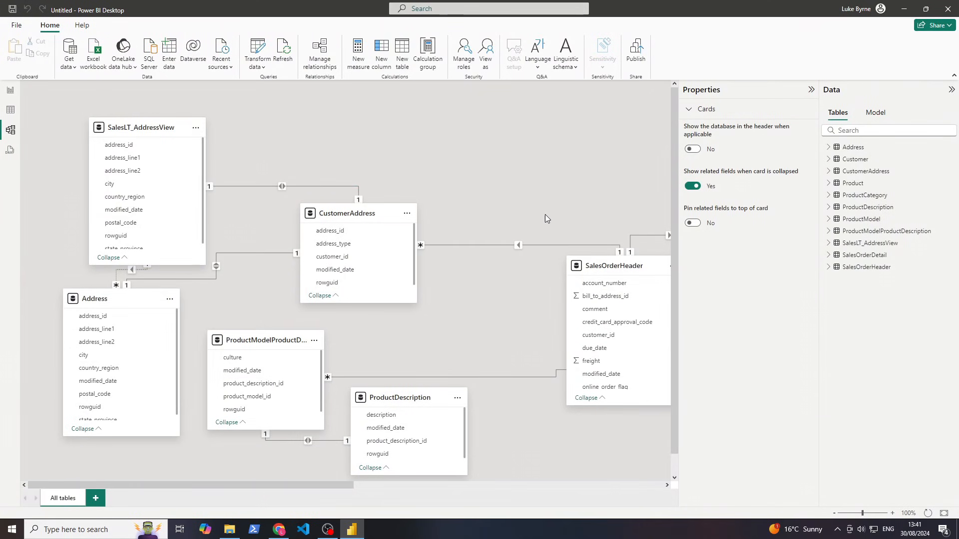
{"action": "mouse_move", "coordinate": [306, 486]}
{"action": "left_mouse_down"}
{"action": "mouse_move", "coordinate": [543, 487]}
{"action": "mouse_move", "coordinate": [292, 480]}
{"action": "mouse_move", "coordinate": [303, 487]}
{"action": "left_mouse_up"}
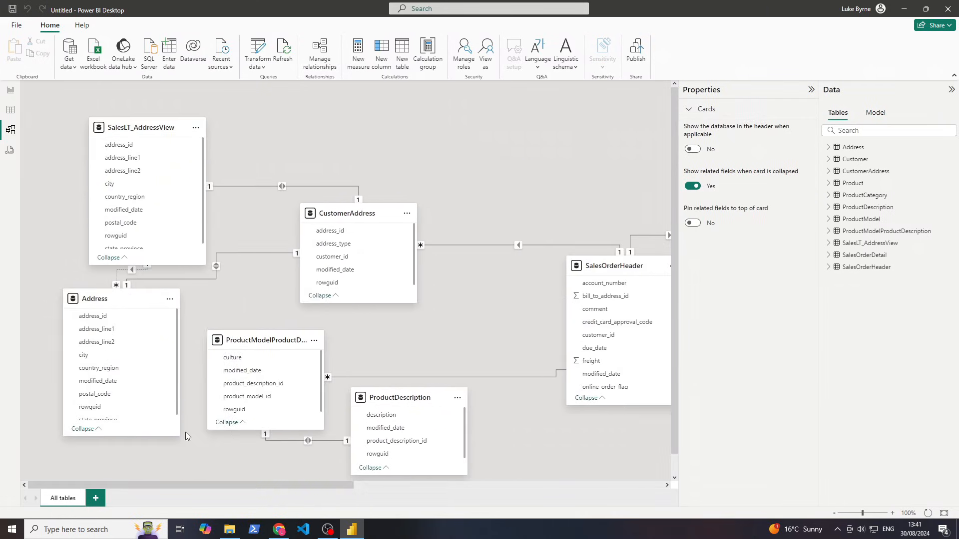
{"action": "left_click", "coordinate": [8, 151]}
Look at the DAX query view's starter text and read the DAX definition in Chrome
{"action": "key", "text": "ctrl+a"}
{"action": "left_click", "coordinate": [97, 214]}
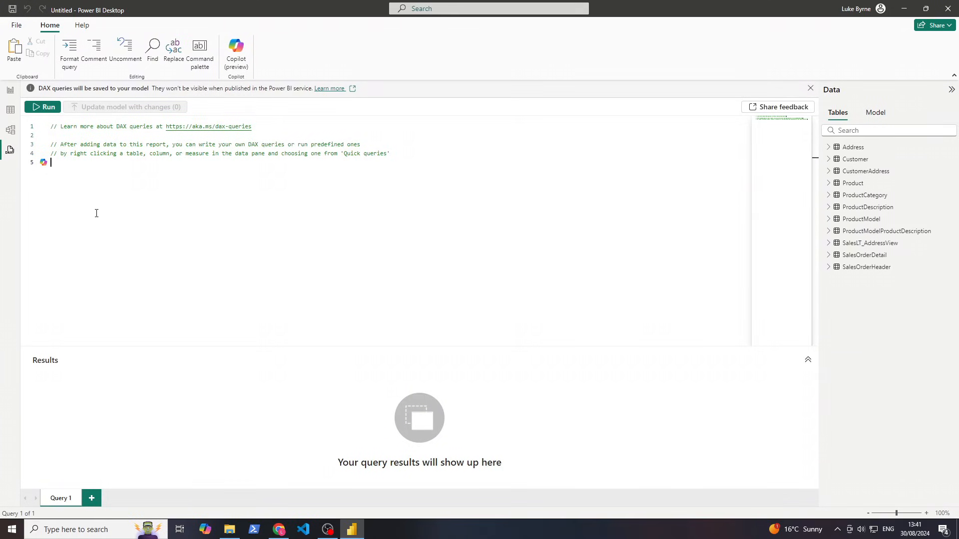
{"action": "left_click_drag", "start_coordinate": [114, 180], "coordinate": [9, 124]}
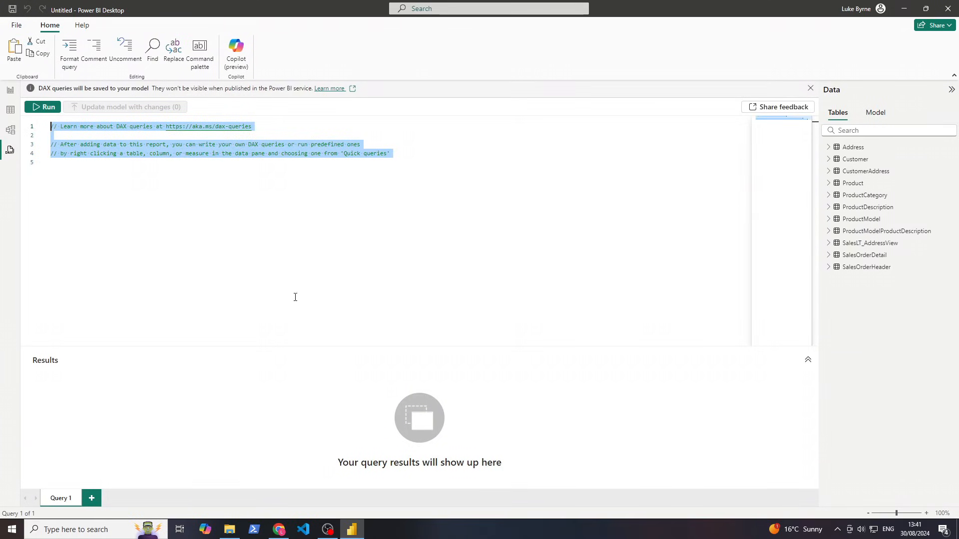
{"action": "left_click", "coordinate": [279, 529]}
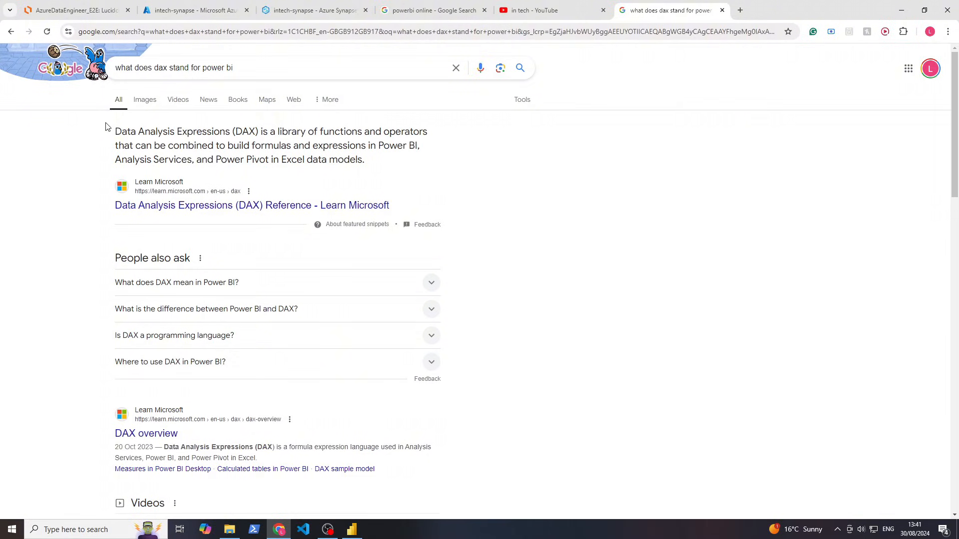
{"action": "left_click_drag", "start_coordinate": [118, 131], "coordinate": [379, 161]}
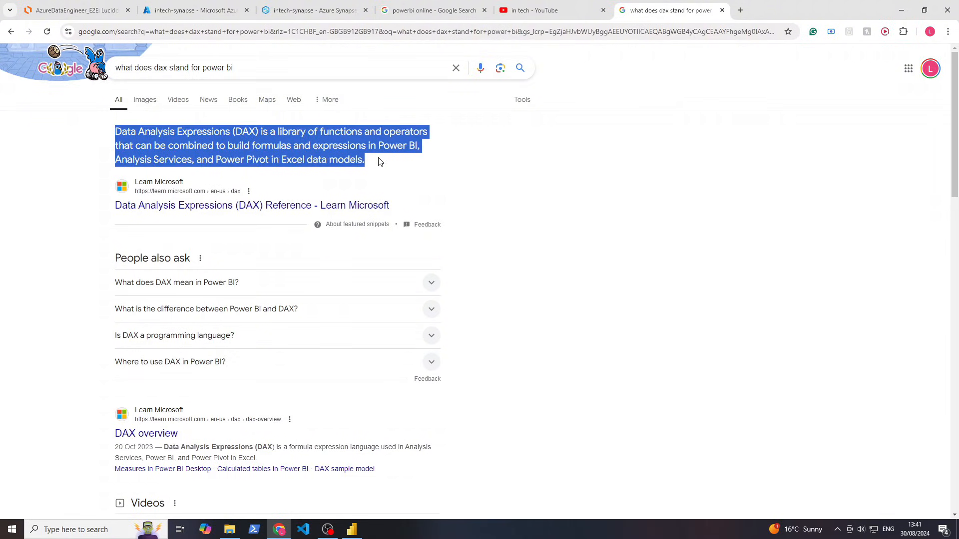
{"action": "left_click", "coordinate": [351, 529]}
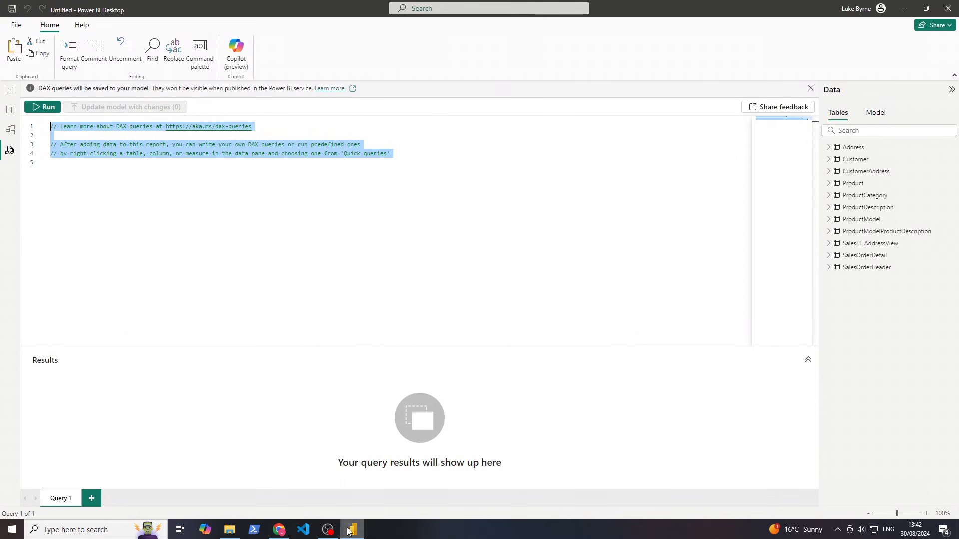
{"action": "left_click", "coordinate": [119, 208]}
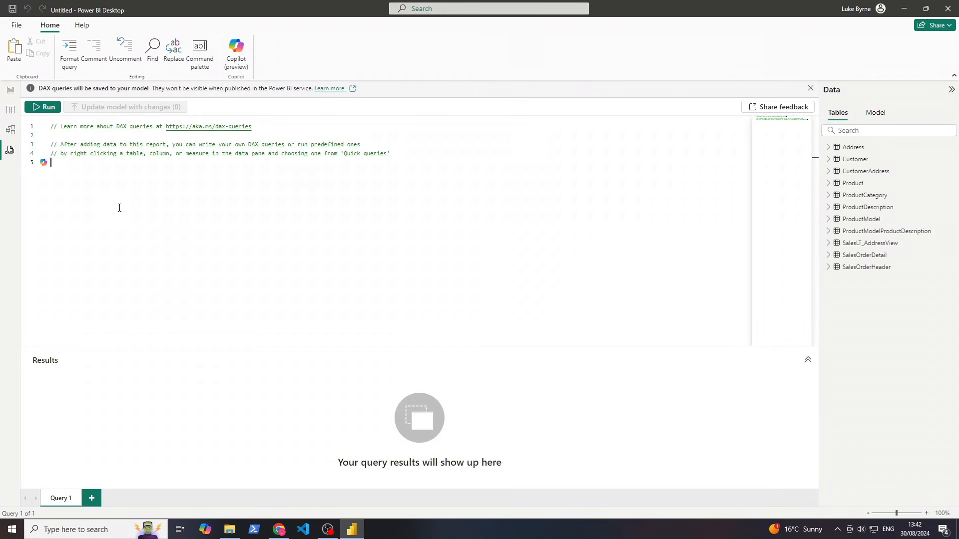
{"action": "left_click", "coordinate": [11, 130]}
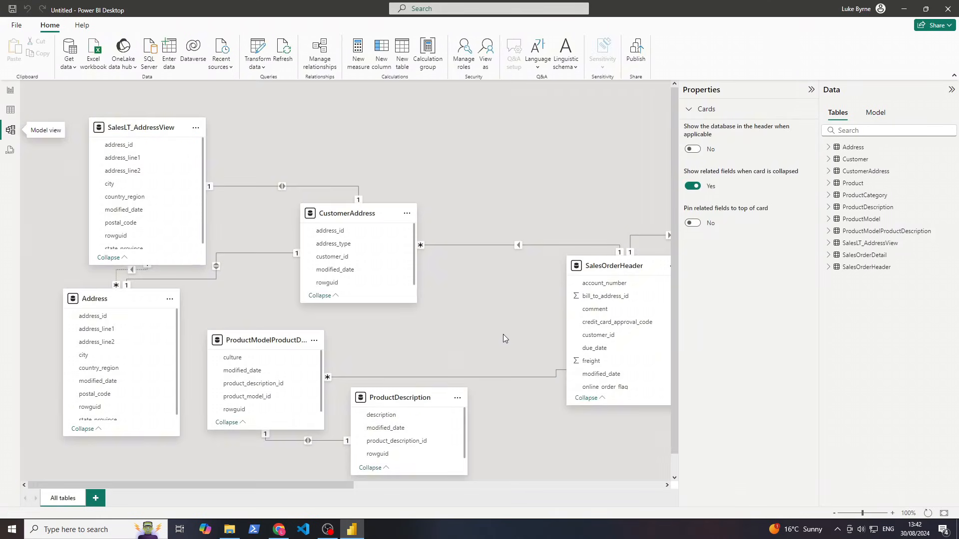
Drag the Address table card down-left in the model diagram for clearer relationship lines
{"action": "left_click_drag", "start_coordinate": [365, 480], "coordinate": [344, 465]}
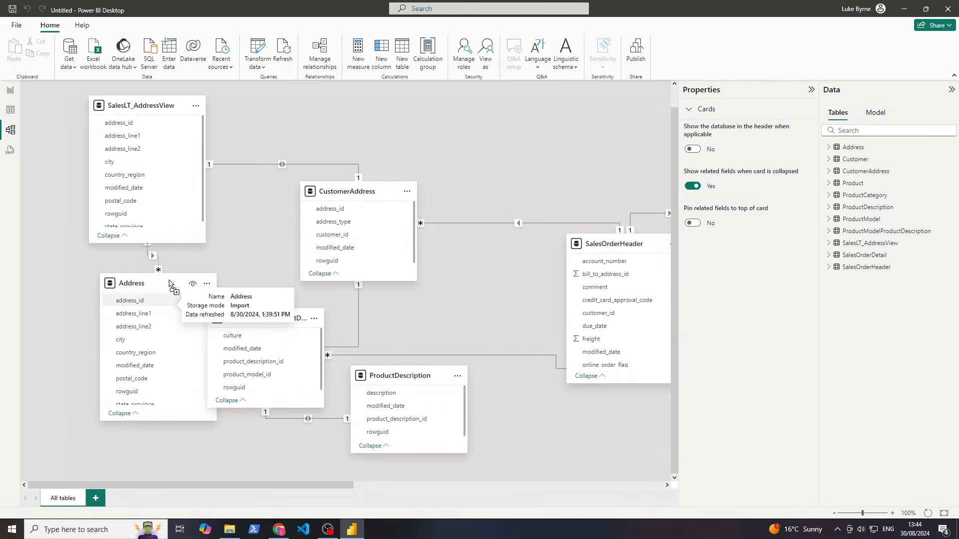
{"action": "left_click_drag", "start_coordinate": [170, 282], "coordinate": [127, 331]}
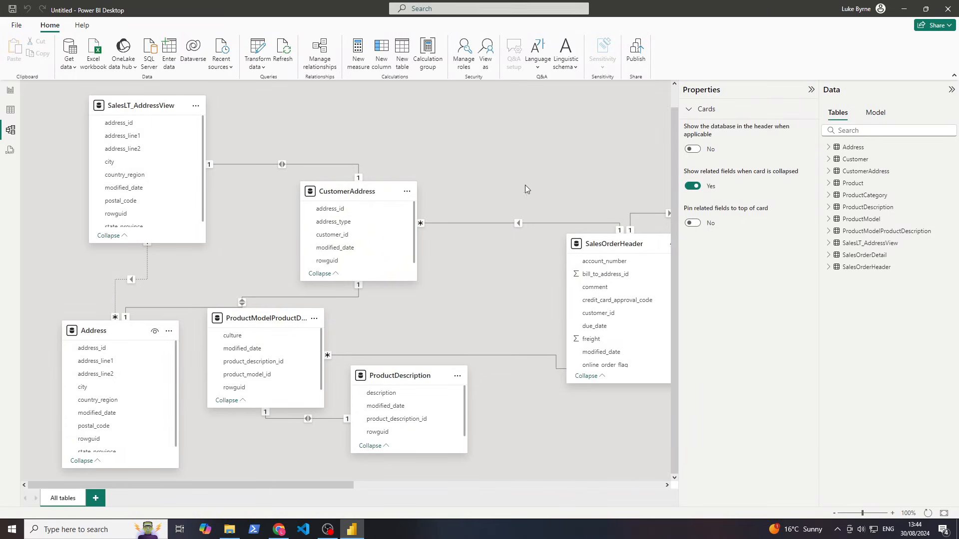
{"action": "scroll", "coordinate": [348, 310], "scroll_direction": "right", "scroll_amount": 10}
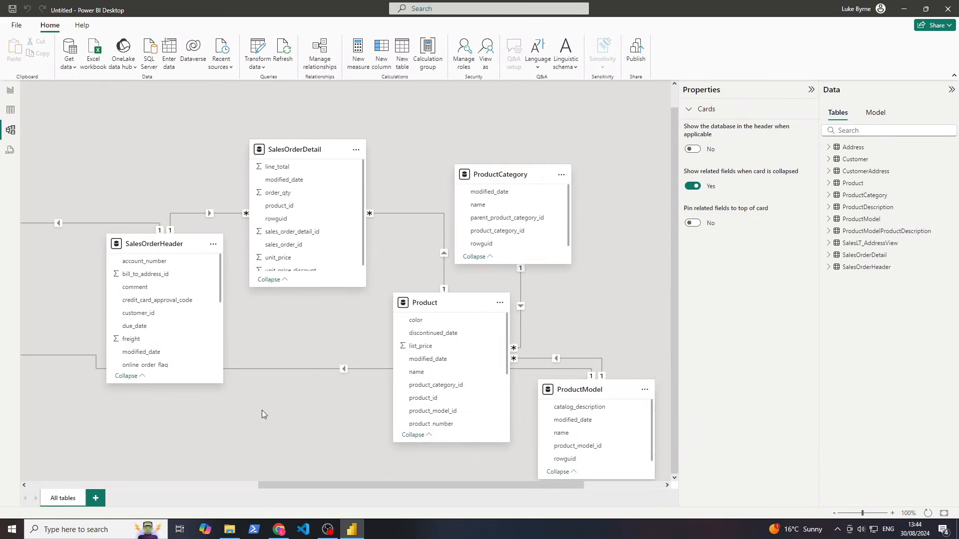
{"action": "scroll", "coordinate": [262, 414], "scroll_direction": "left", "scroll_amount": 4}
{"action": "scroll", "coordinate": [329, 423], "scroll_direction": "left", "scroll_amount": 4}
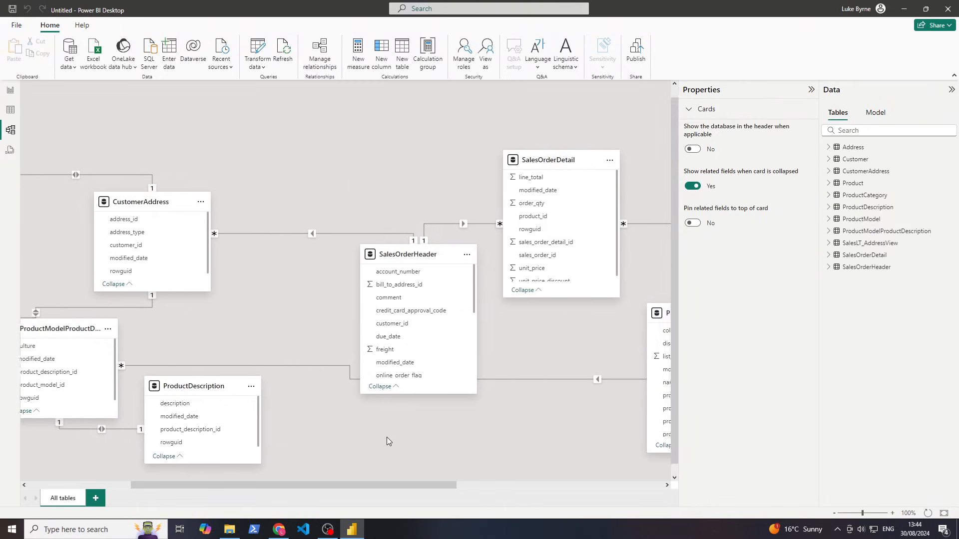
{"action": "scroll", "coordinate": [359, 313], "scroll_direction": "up", "scroll_amount": 1}
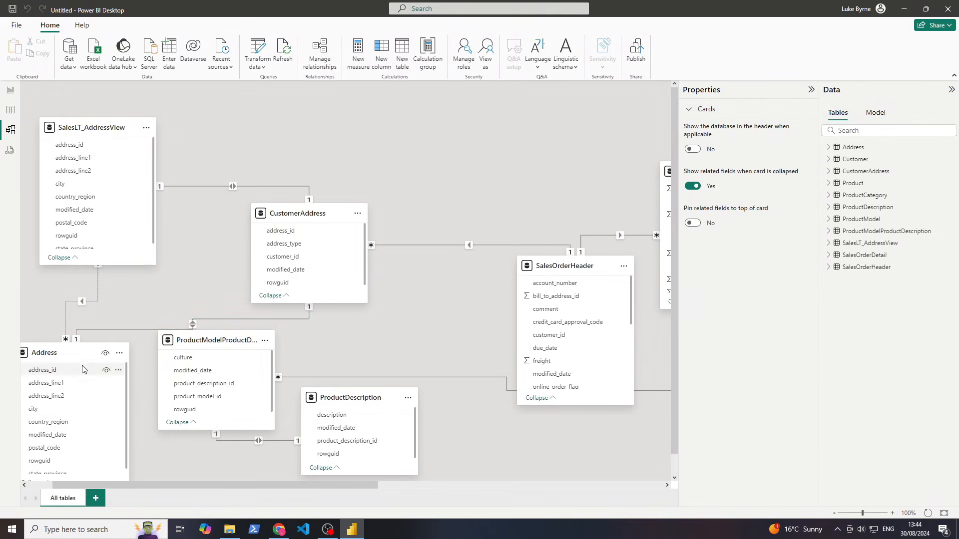
{"action": "left_click_drag", "start_coordinate": [85, 354], "coordinate": [58, 379]}
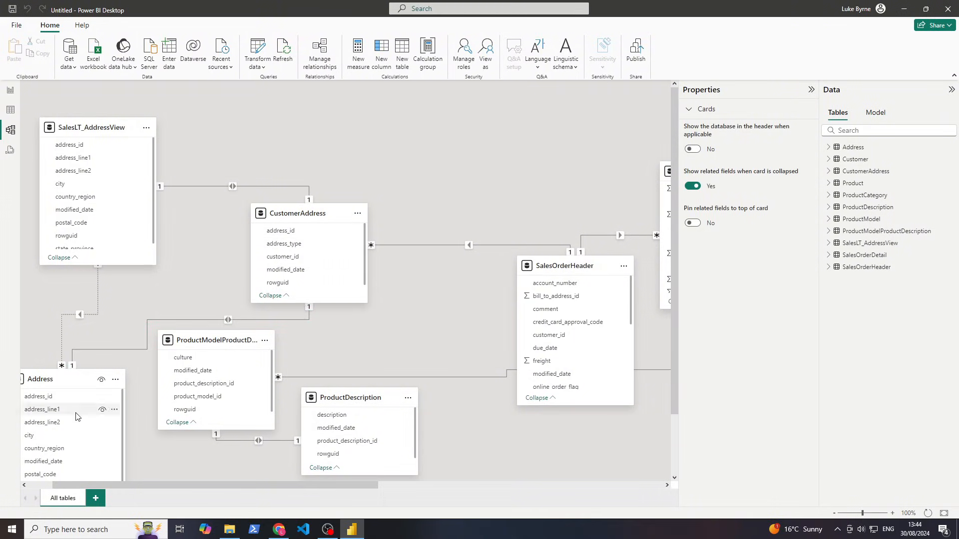
{"action": "scroll", "coordinate": [123, 396], "scroll_direction": "left", "scroll_amount": 2}
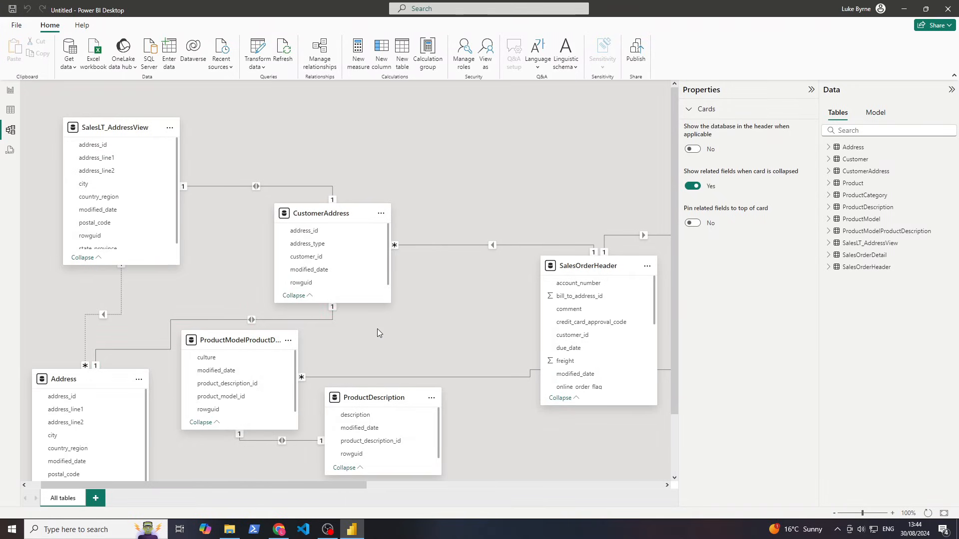
Open Manage relationships and run Autodetect, which finds no new relationships
{"action": "left_click", "coordinate": [240, 320]}
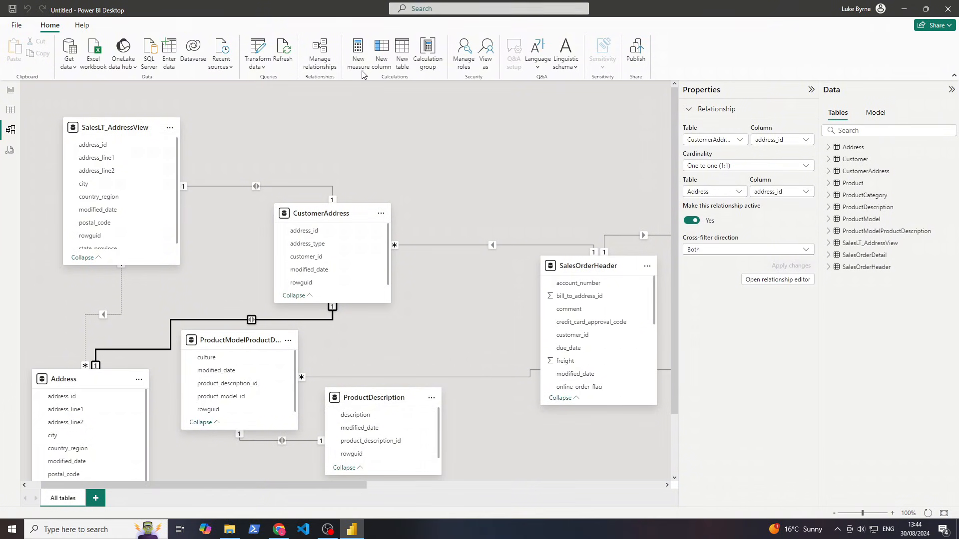
{"action": "left_click", "coordinate": [320, 55]}
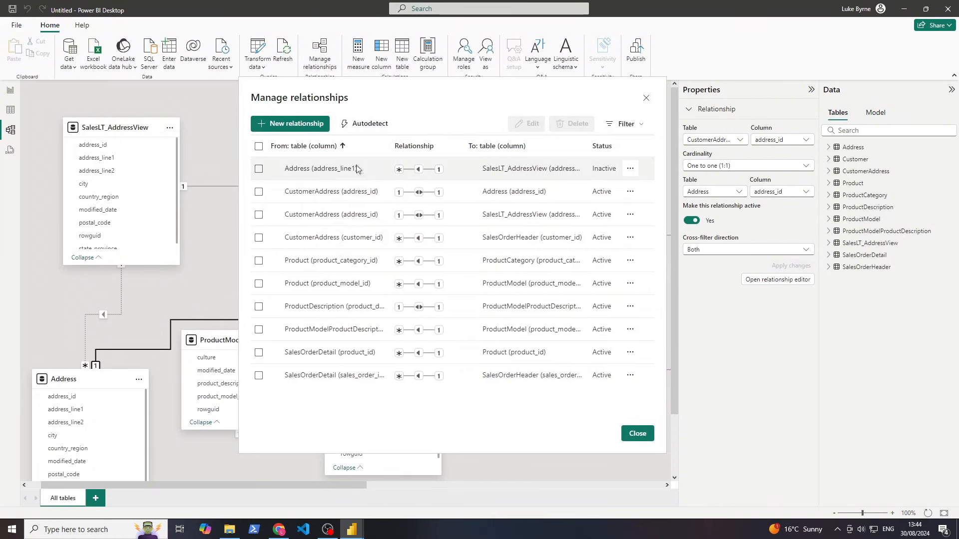
{"action": "left_click", "coordinate": [361, 124]}
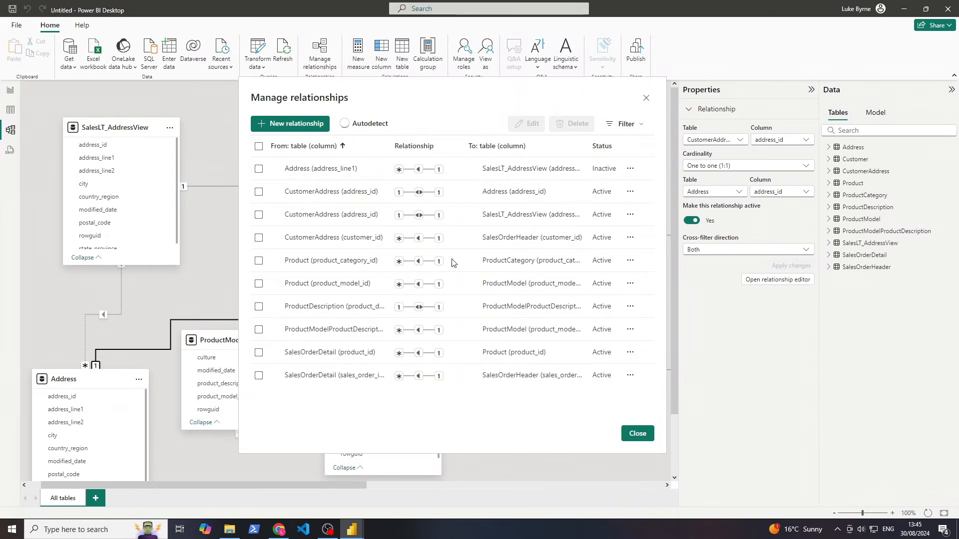
{"action": "left_click", "coordinate": [552, 282]}
{"action": "left_click_drag", "start_coordinate": [407, 99], "coordinate": [478, 112]}
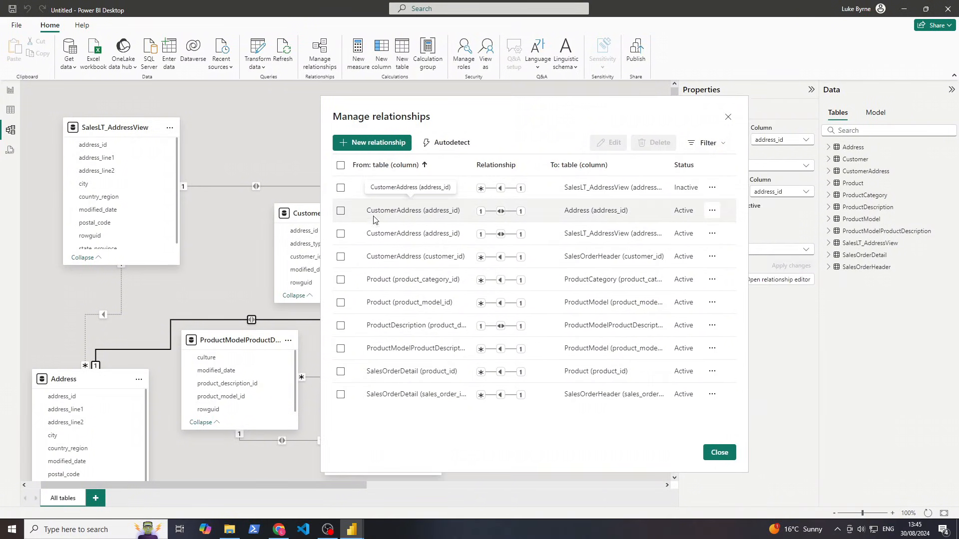
Set the CustomerAddress–Address relationship cardinality to One to many (1:*) and save
{"action": "left_click", "coordinate": [712, 212]}
{"action": "left_click", "coordinate": [664, 229]}
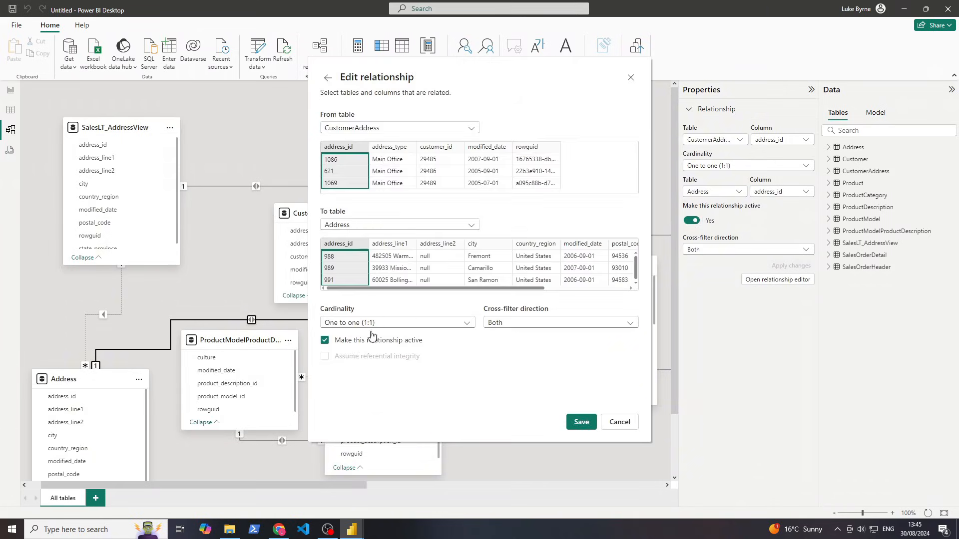
{"action": "left_click", "coordinate": [456, 323]}
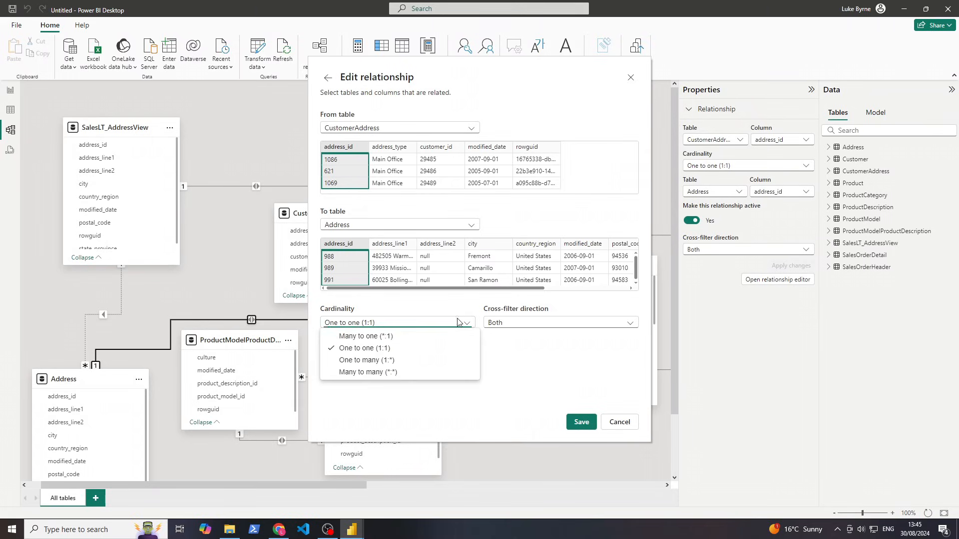
{"action": "left_click", "coordinate": [416, 360]}
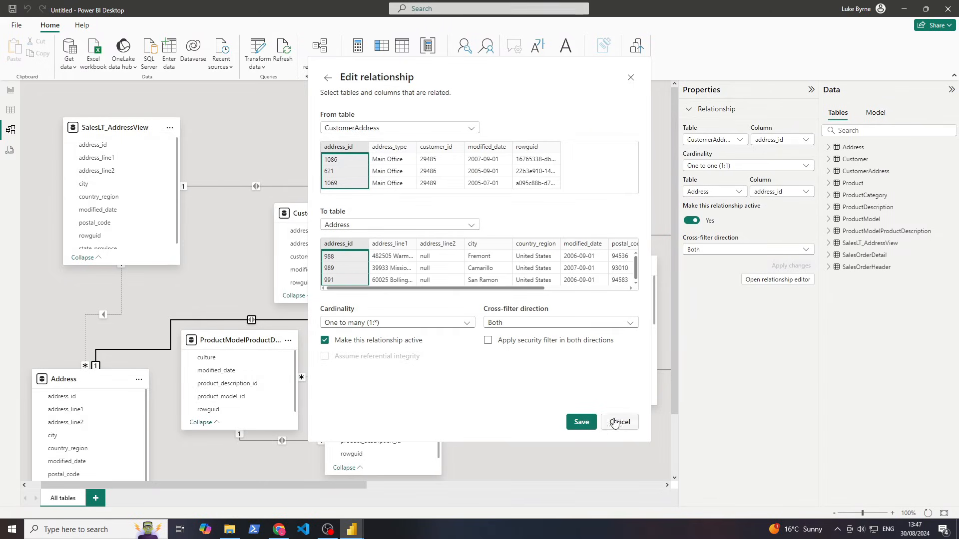
{"action": "left_click", "coordinate": [580, 422]}
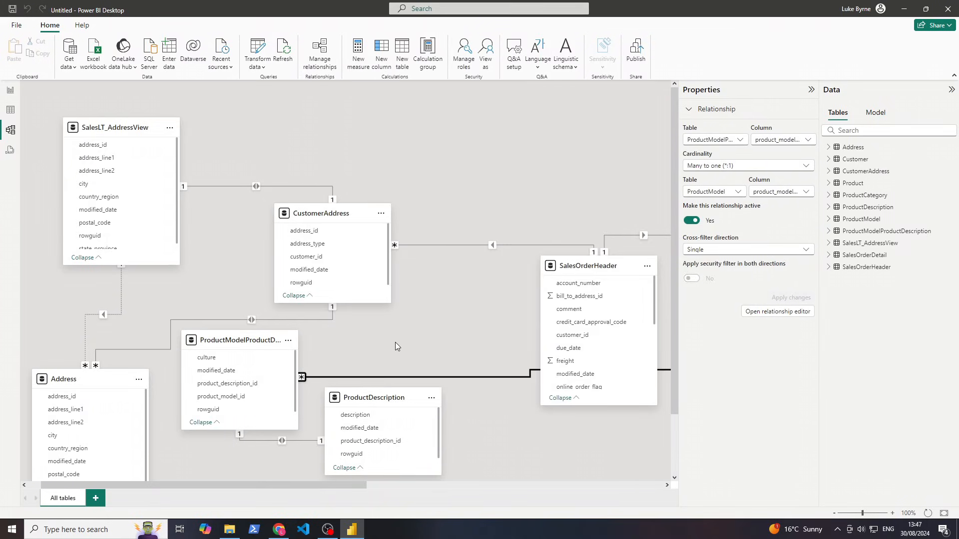
Pan around the model diagram to view the other tables
{"action": "scroll", "coordinate": [394, 345], "scroll_direction": "down", "scroll_amount": 1}
{"action": "scroll", "coordinate": [502, 445], "scroll_direction": "right", "scroll_amount": 1}
{"action": "scroll", "coordinate": [502, 445], "scroll_direction": "up", "scroll_amount": 1}
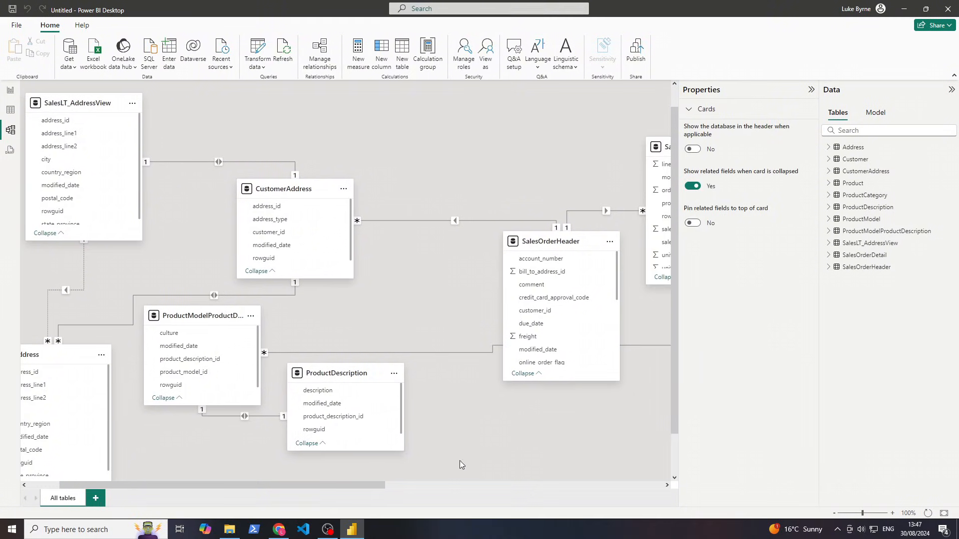
{"action": "left_click_drag", "start_coordinate": [305, 487], "coordinate": [358, 479]}
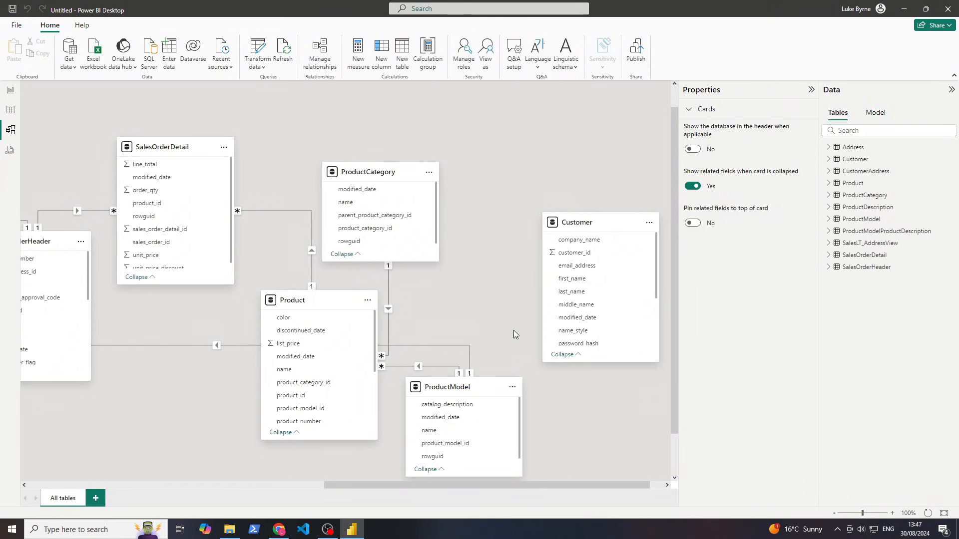
{"action": "left_click_drag", "start_coordinate": [507, 324], "coordinate": [627, 319]}
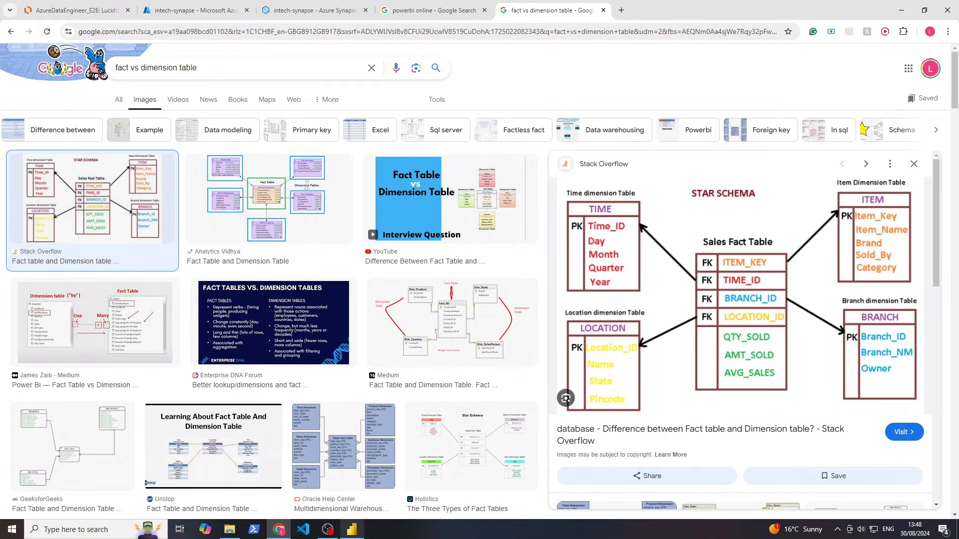
Inspect the CustomerAddress–SalesOrderHeader relationship, then switch to the empty report page
{"action": "left_click", "coordinate": [351, 529]}
{"action": "left_click", "coordinate": [388, 207]}
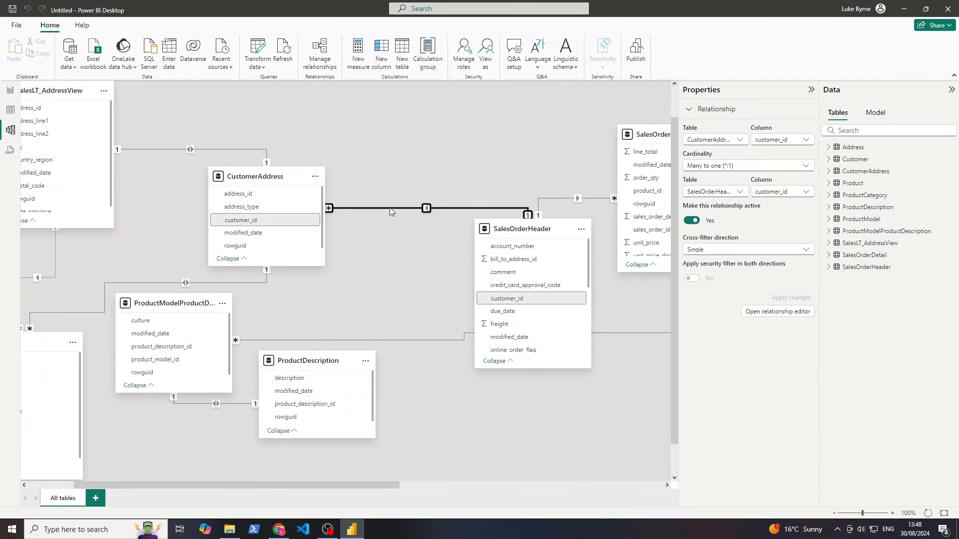
{"action": "left_click", "coordinate": [381, 302]}
{"action": "left_click_drag", "start_coordinate": [382, 302], "coordinate": [315, 301]}
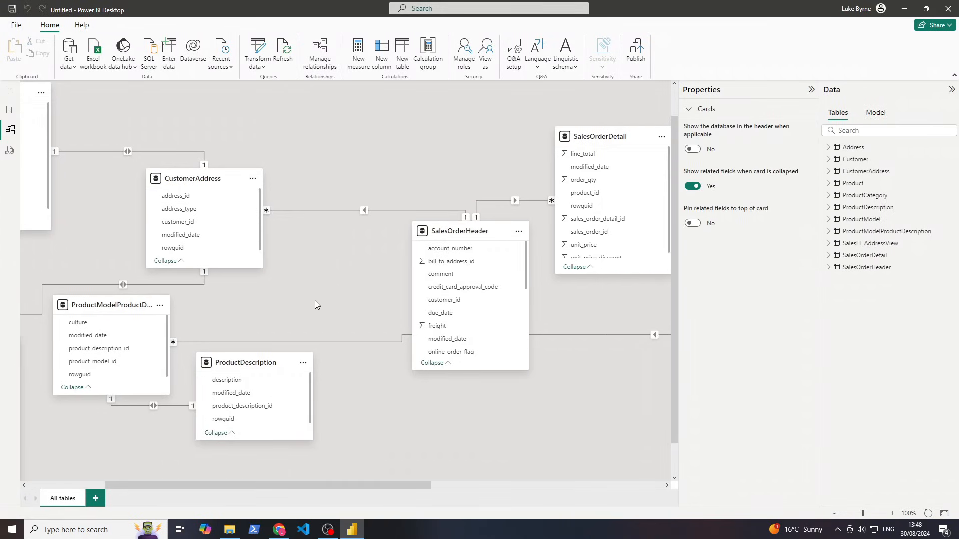
{"action": "left_click", "coordinate": [9, 90]}
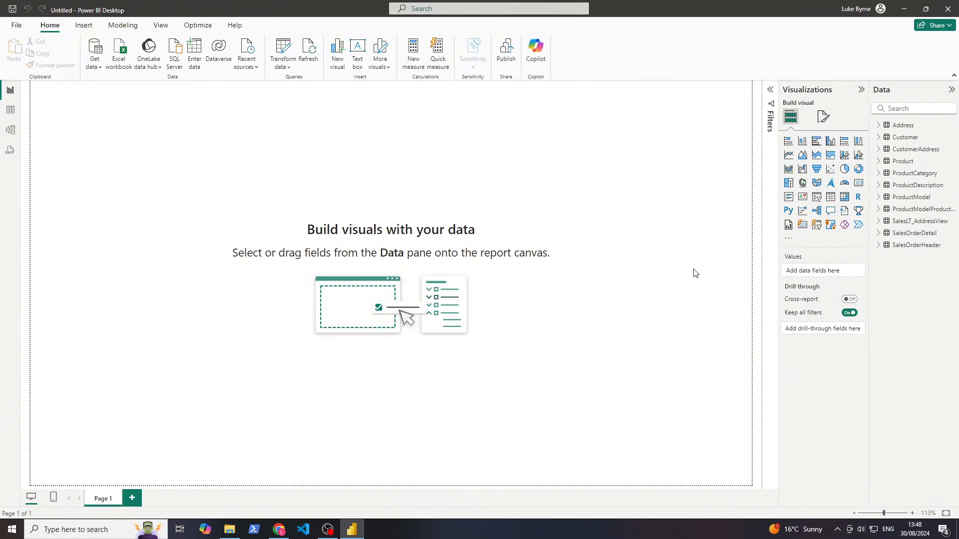
Widen the Visualizations pane and browse the Product, CustomerAddress and Customer field lists
{"action": "left_click_drag", "start_coordinate": [779, 173], "coordinate": [721, 177]}
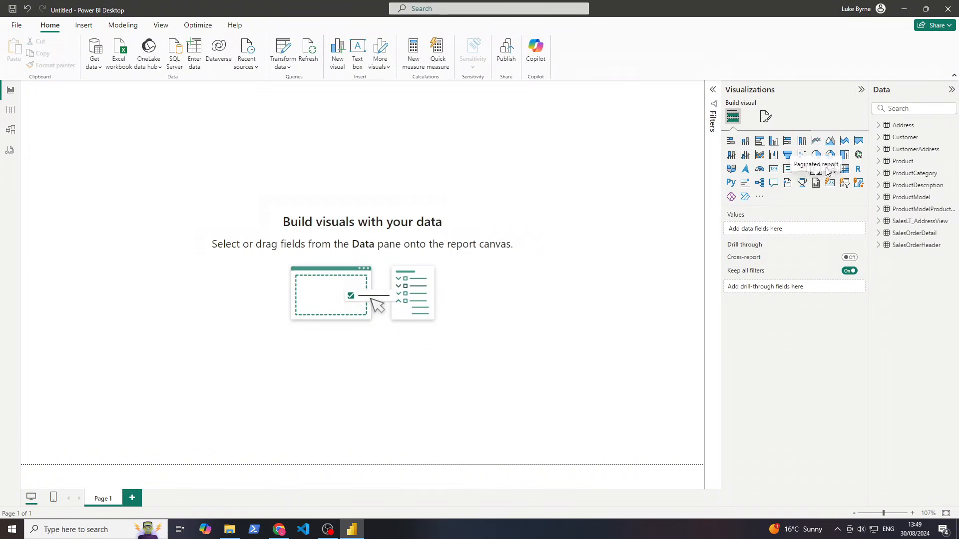
{"action": "left_click", "coordinate": [880, 161]}
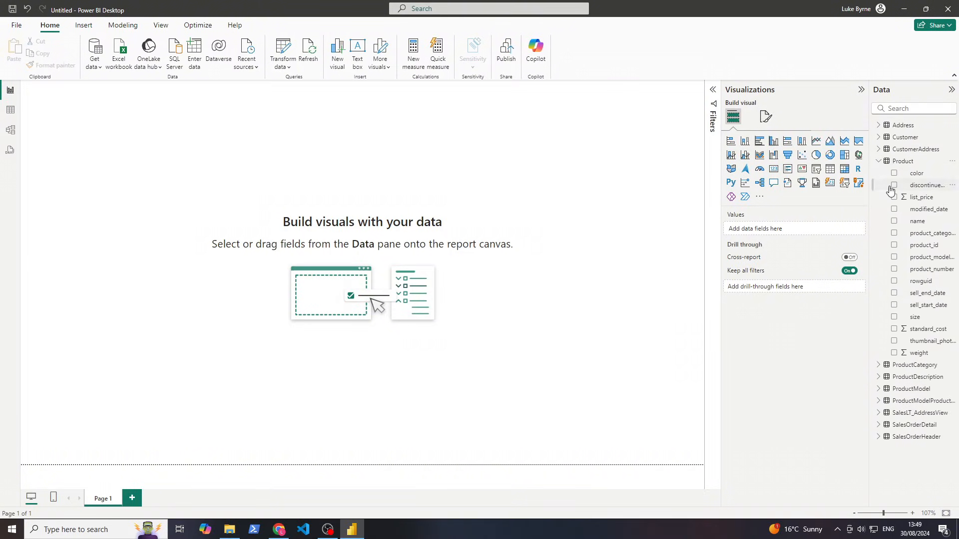
{"action": "left_click", "coordinate": [880, 160]}
{"action": "left_click", "coordinate": [879, 158]}
{"action": "left_click", "coordinate": [879, 149]}
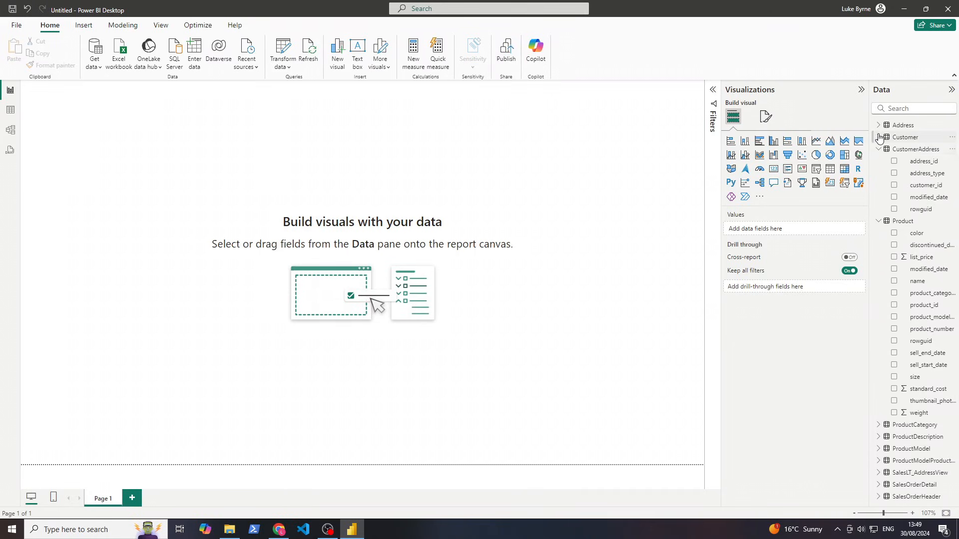
{"action": "left_click", "coordinate": [879, 137]}
{"action": "left_click", "coordinate": [878, 137]}
{"action": "left_click", "coordinate": [879, 151]}
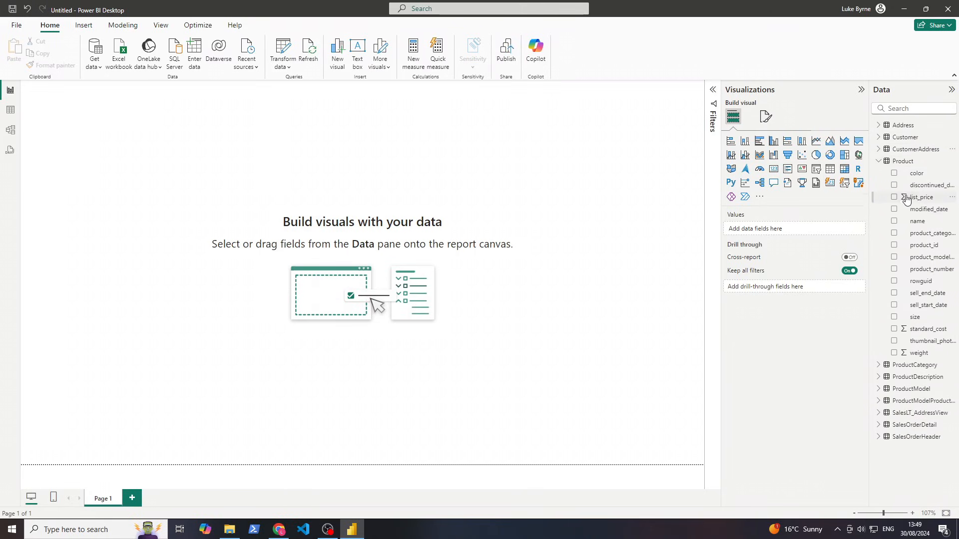
{"action": "left_click", "coordinate": [879, 160]}
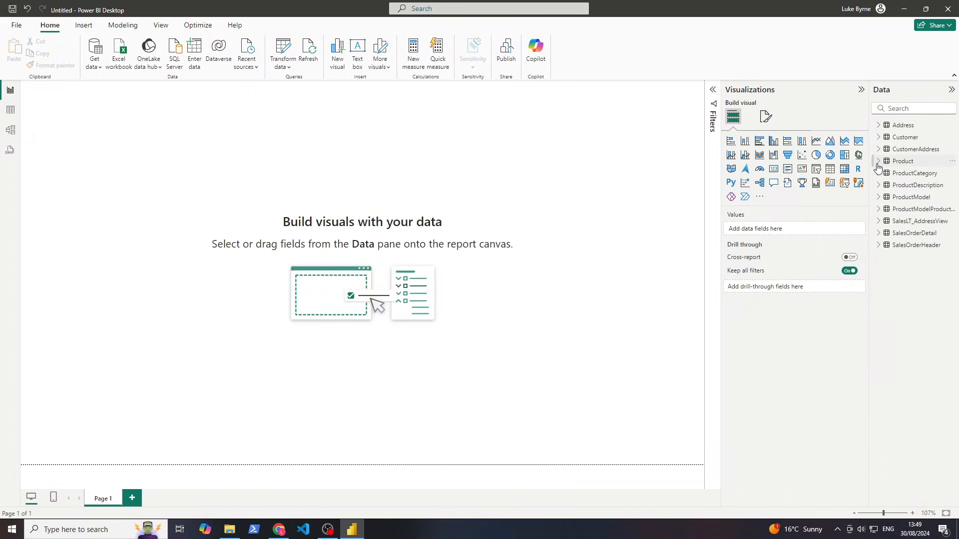
Add an empty card visual and position it near the centre of the page
{"action": "left_click", "coordinate": [773, 170]}
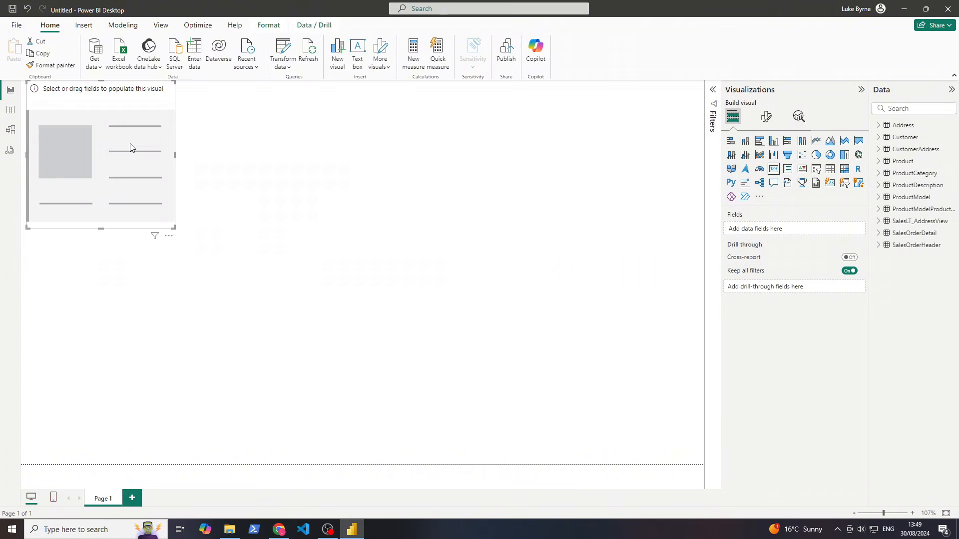
{"action": "left_click_drag", "start_coordinate": [146, 163], "coordinate": [333, 236]}
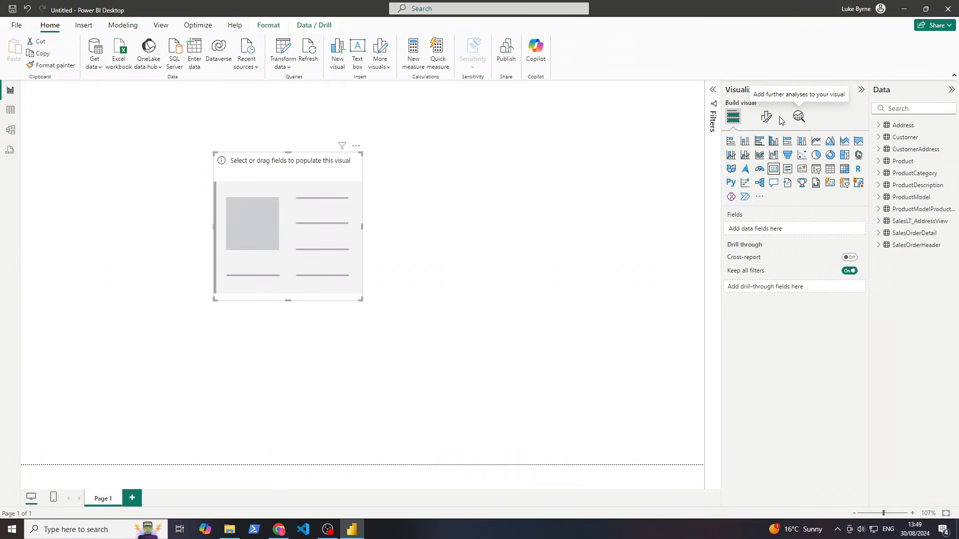
{"action": "left_click", "coordinate": [798, 119]}
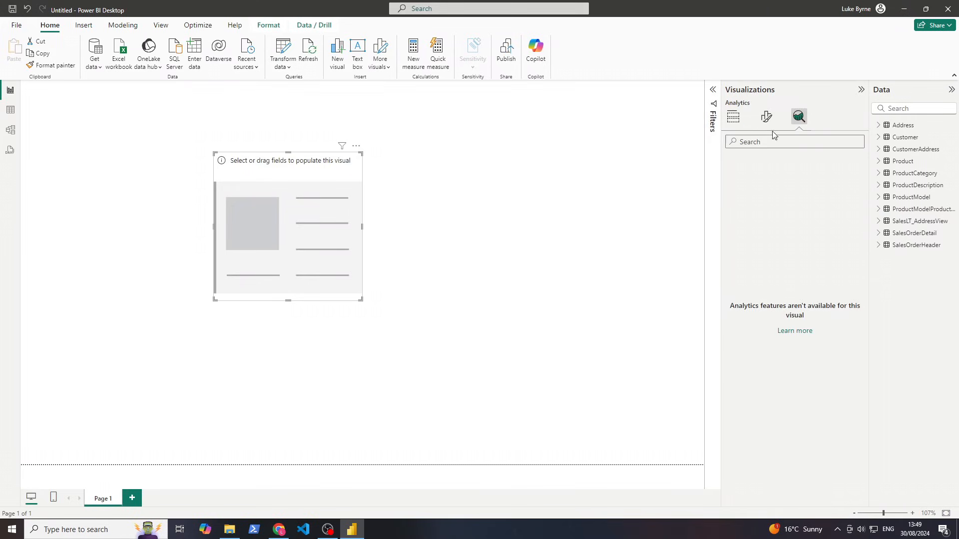
{"action": "left_click", "coordinate": [767, 117]}
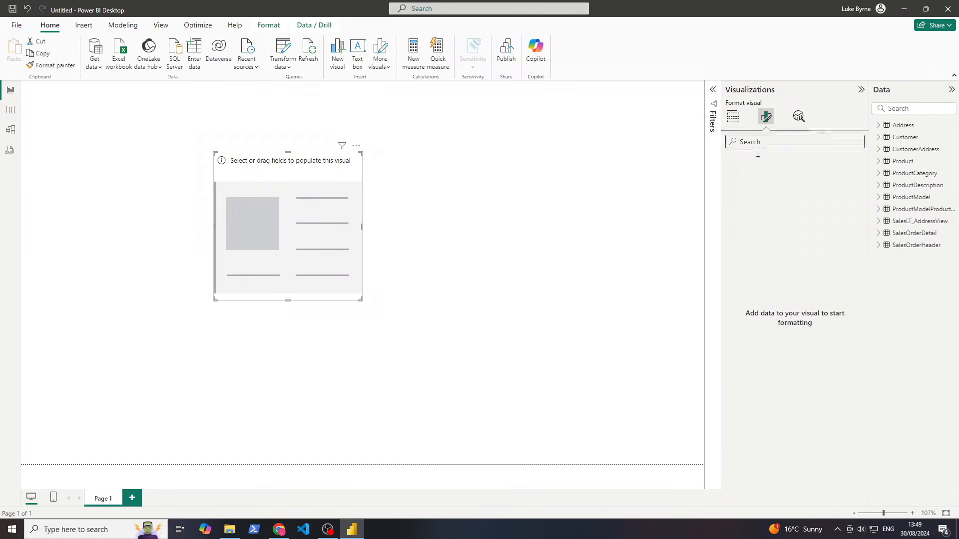
{"action": "left_click", "coordinate": [733, 117]}
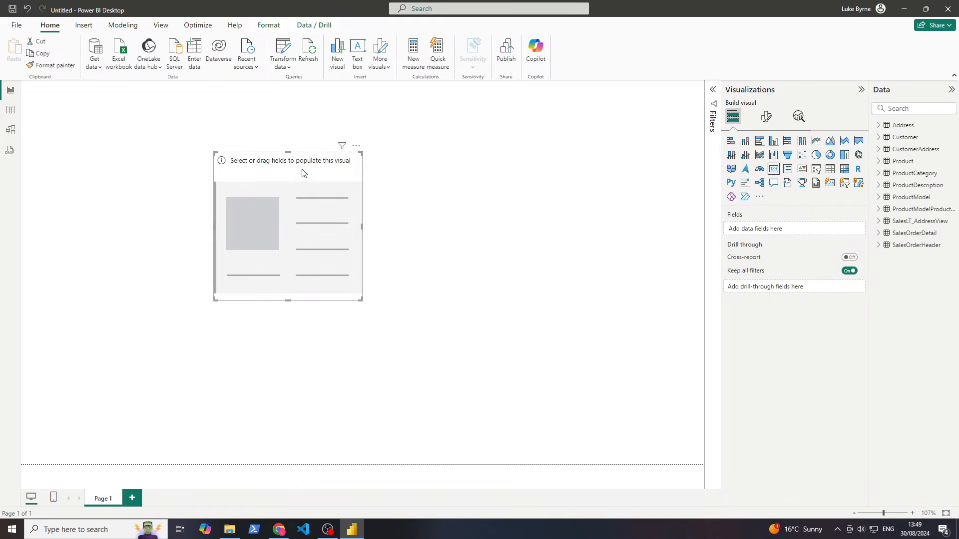
{"action": "left_click_drag", "start_coordinate": [309, 254], "coordinate": [331, 258]}
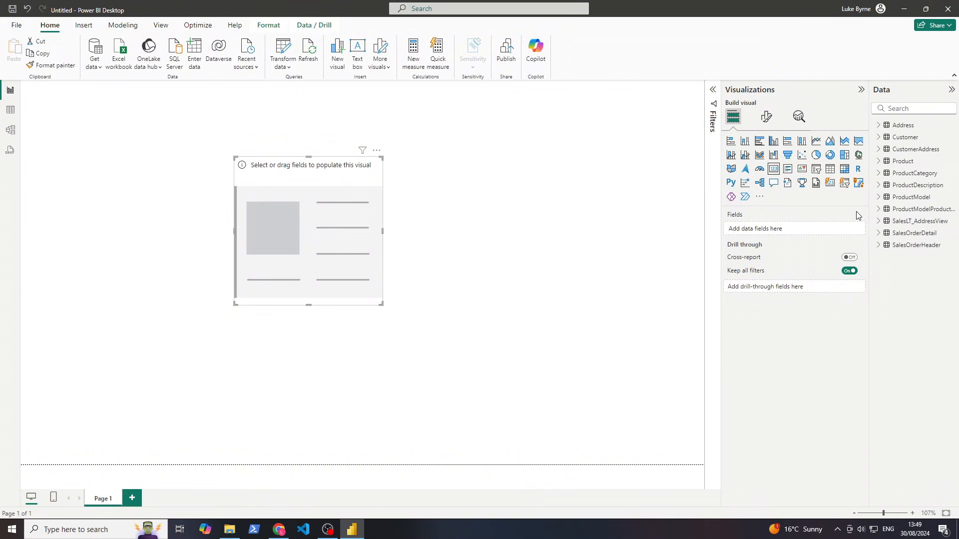
Put Product's product_id into the card with Count aggregation so it shows 295
{"action": "left_click", "coordinate": [879, 161]}
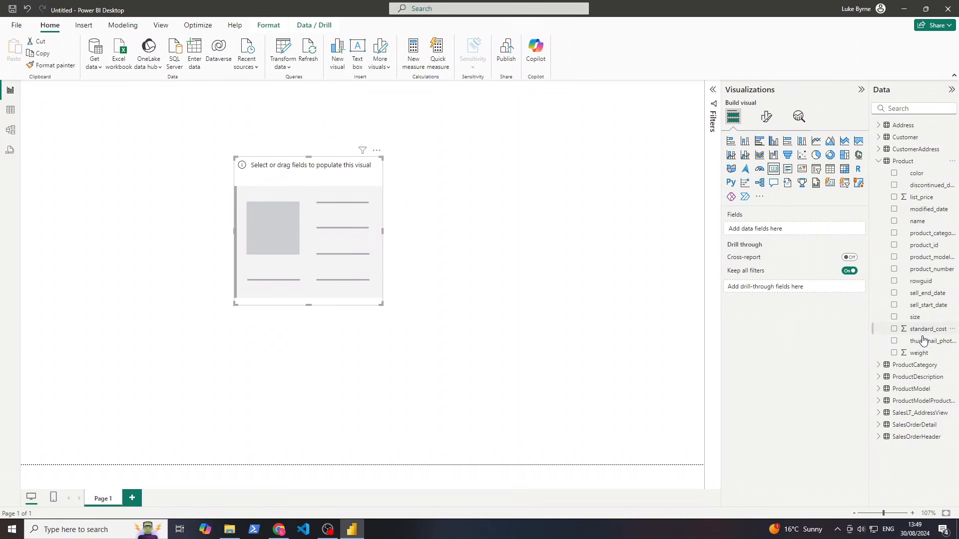
{"action": "left_click_drag", "start_coordinate": [923, 245], "coordinate": [810, 231]}
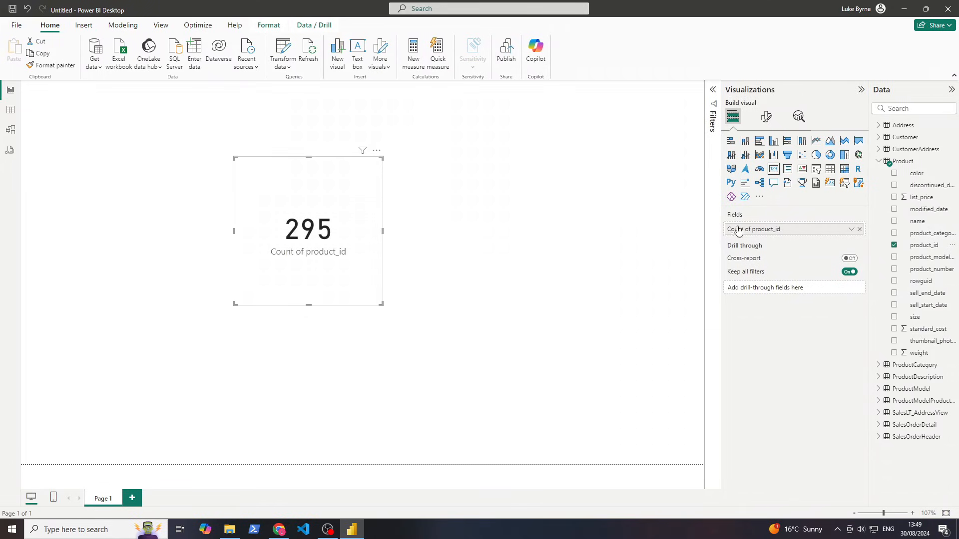
{"action": "left_click", "coordinate": [850, 229]}
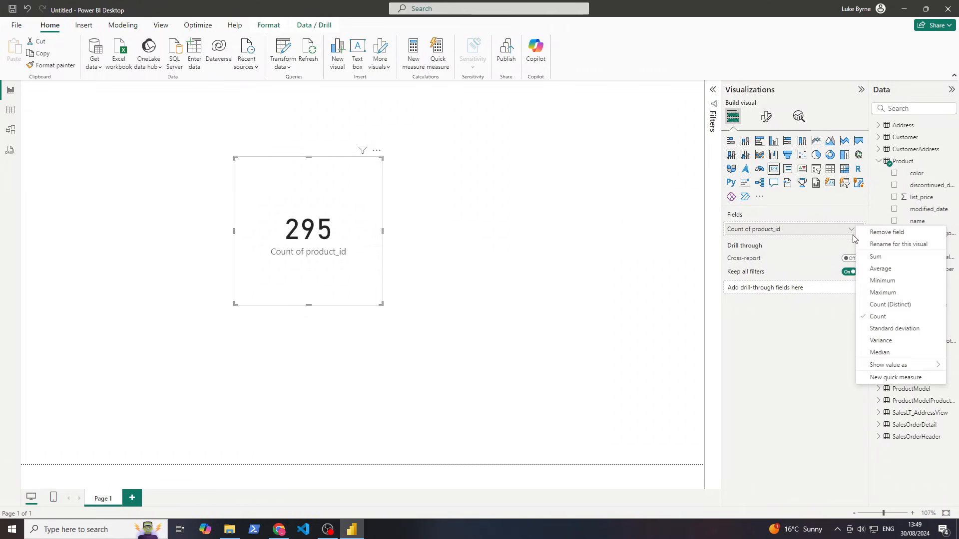
{"action": "left_click", "coordinate": [879, 257]}
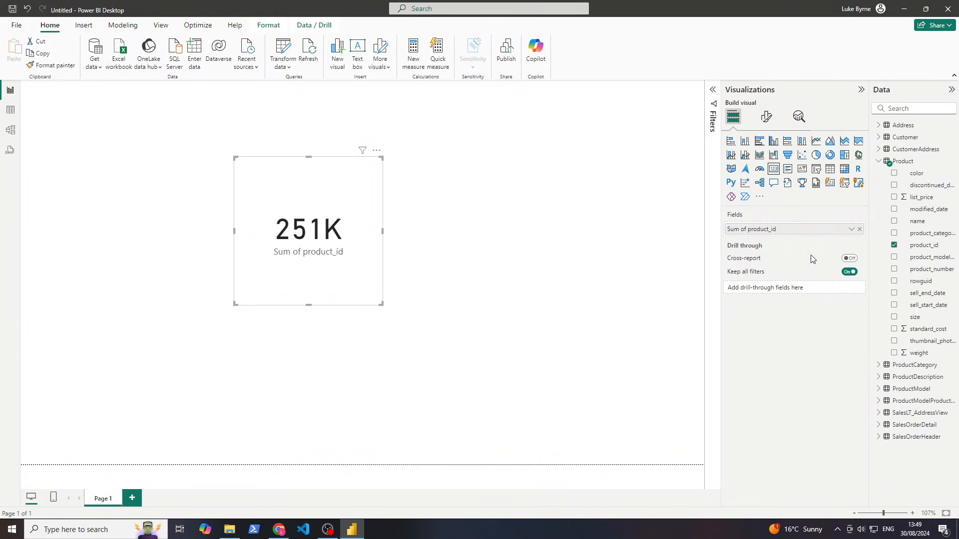
{"action": "left_click", "coordinate": [850, 231]}
{"action": "left_click", "coordinate": [877, 317]}
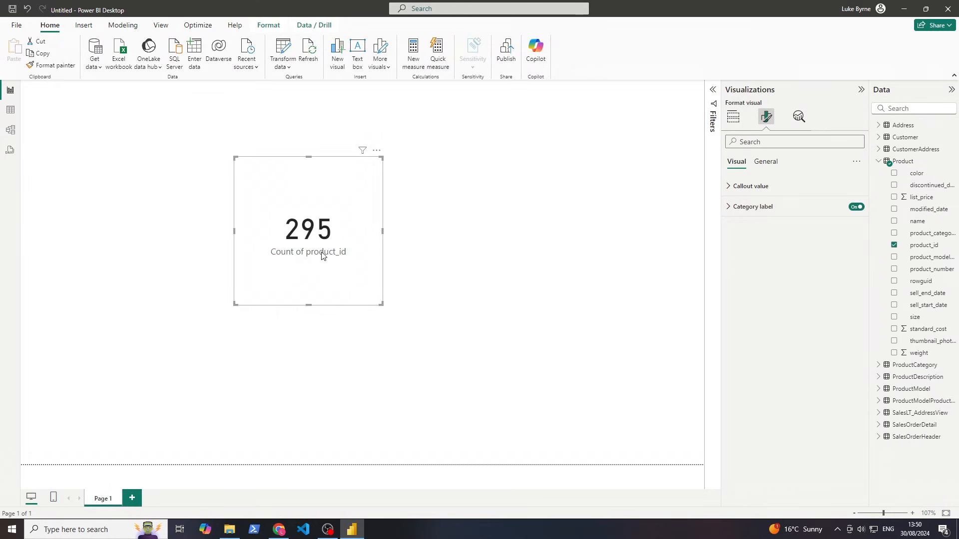
Hide the card's category label and turn on a title reading 'No. of Products'
{"action": "left_click", "coordinate": [853, 209]}
{"action": "left_click", "coordinate": [775, 164]}
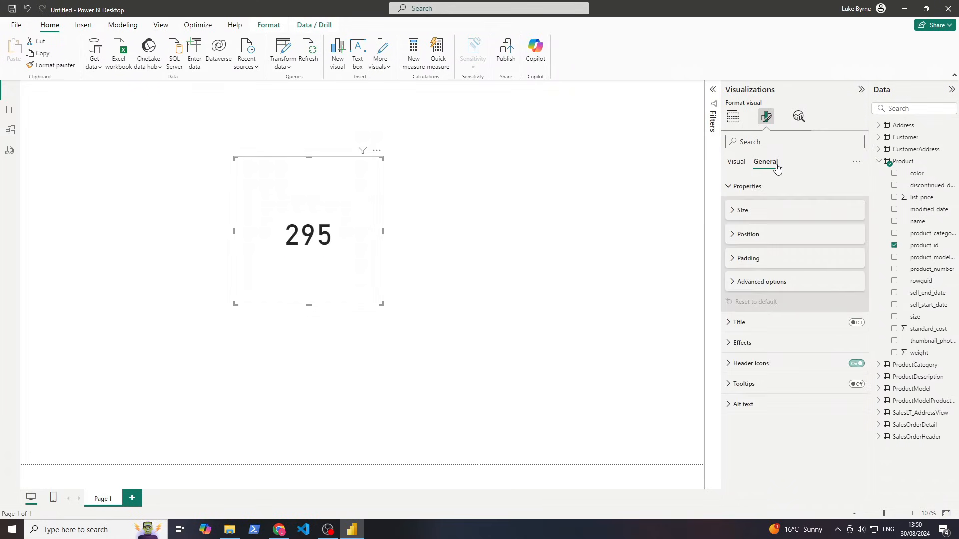
{"action": "left_click", "coordinate": [750, 324]}
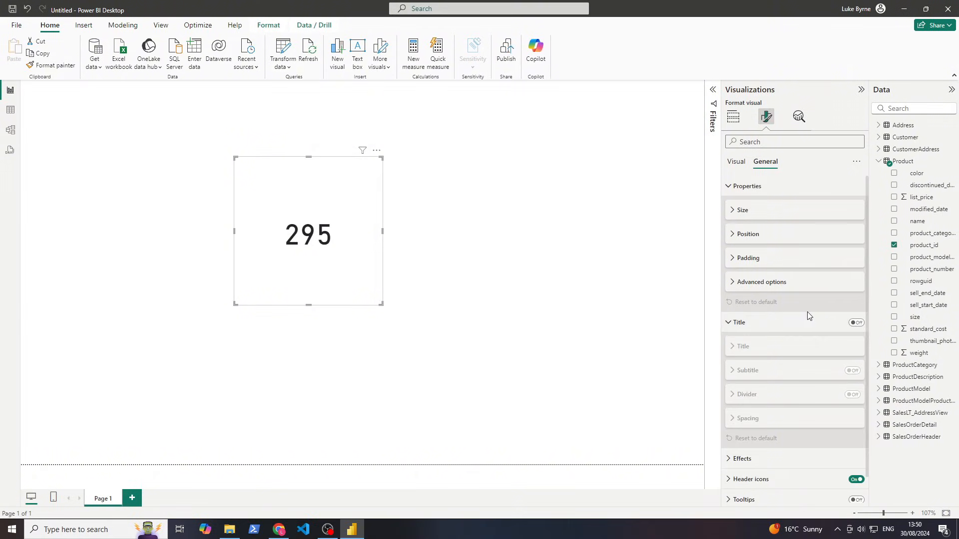
{"action": "left_click", "coordinate": [848, 325]}
{"action": "left_click", "coordinate": [856, 323]}
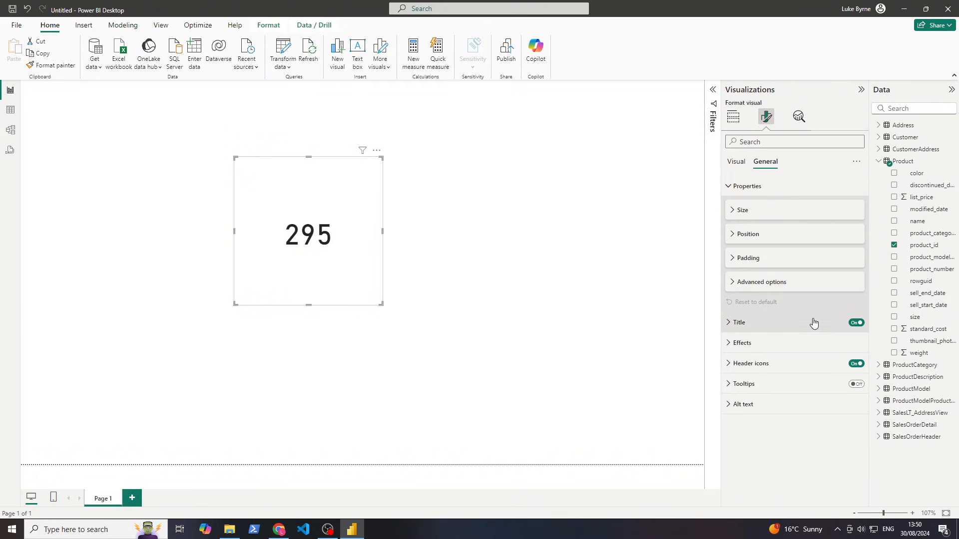
{"action": "left_click", "coordinate": [813, 322]}
{"action": "left_click", "coordinate": [757, 348]}
{"action": "left_click", "coordinate": [741, 370]}
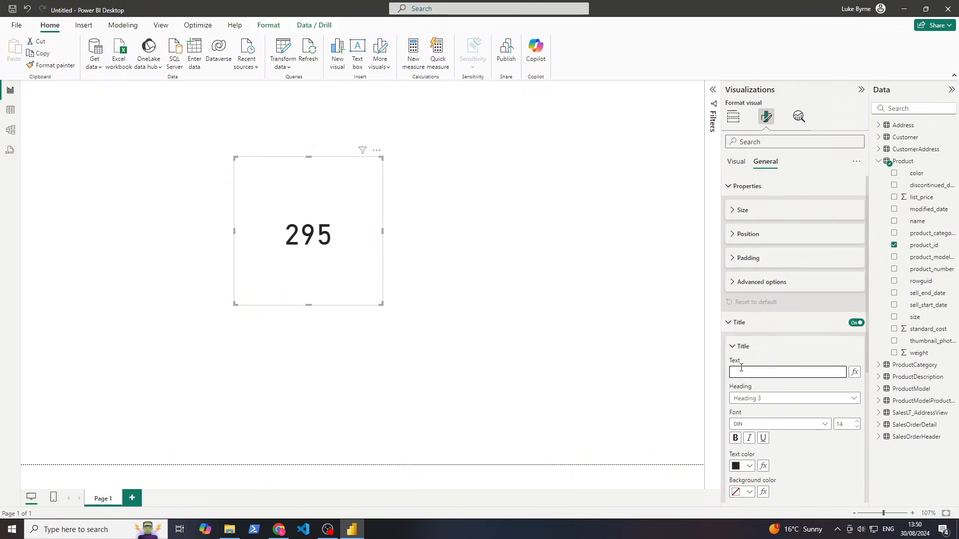
{"action": "type", "text": "No. of Products"}
{"action": "left_click", "coordinate": [741, 372]}
{"action": "type", "text": "."}
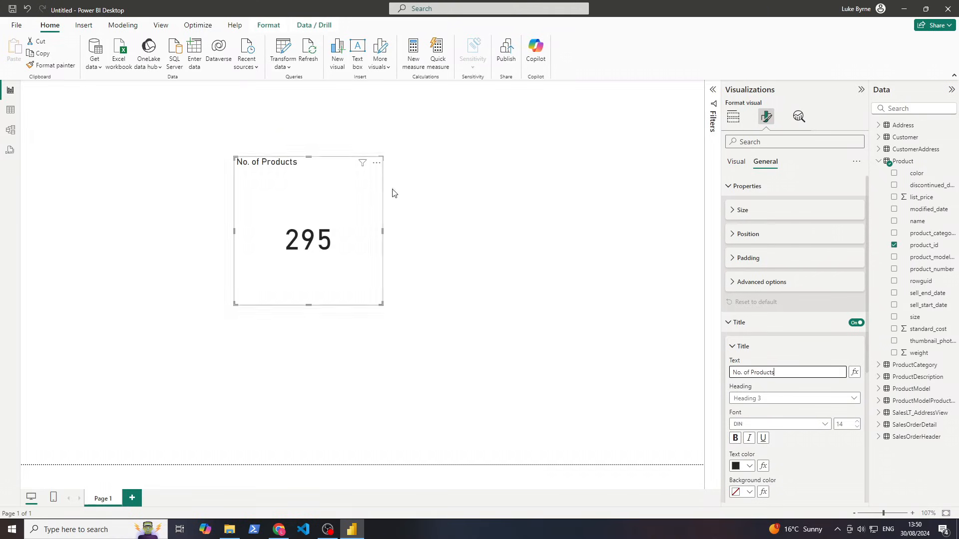
Centre the title, make its text blue on a dark blue background, and change its heading level
{"action": "scroll", "coordinate": [755, 398], "scroll_direction": "down", "scroll_amount": 3}
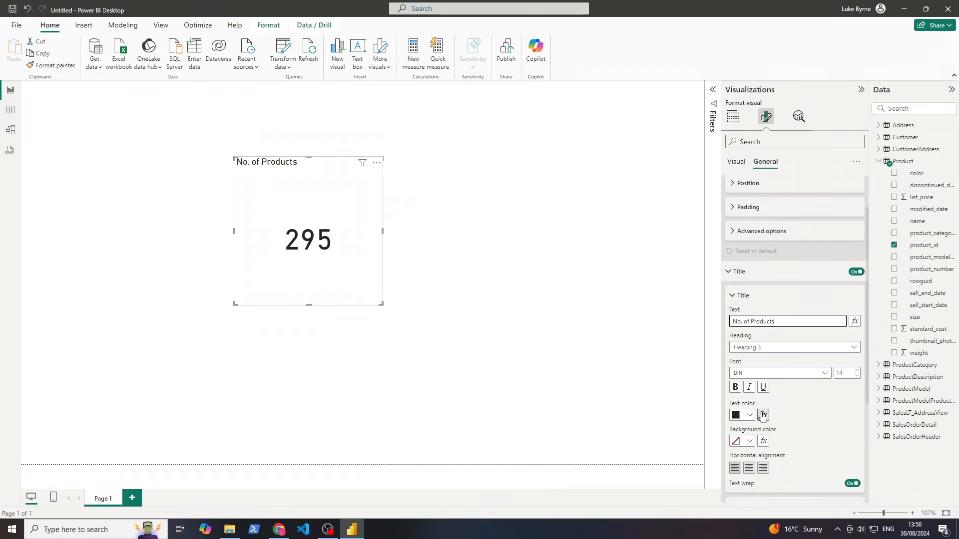
{"action": "left_click", "coordinate": [748, 420]}
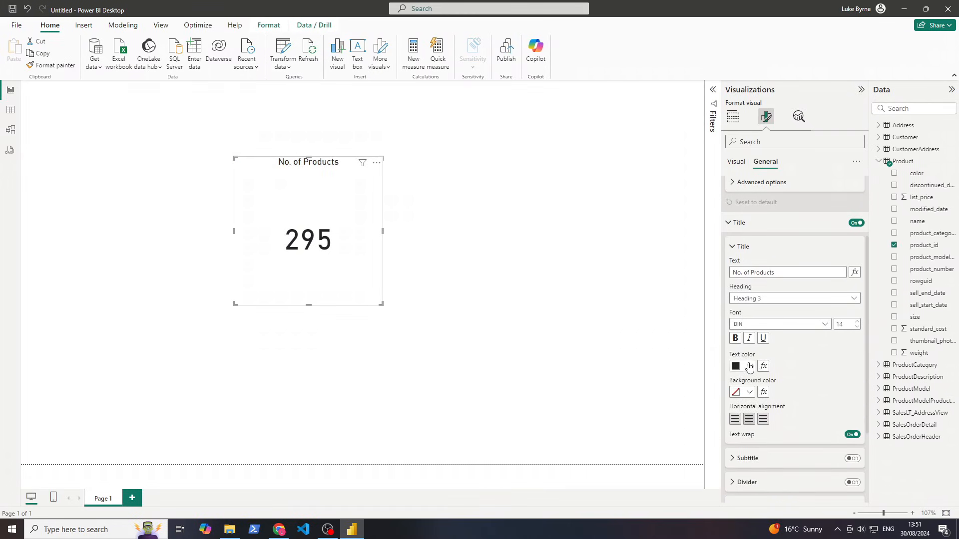
{"action": "left_click", "coordinate": [749, 370]}
{"action": "left_click", "coordinate": [772, 324]}
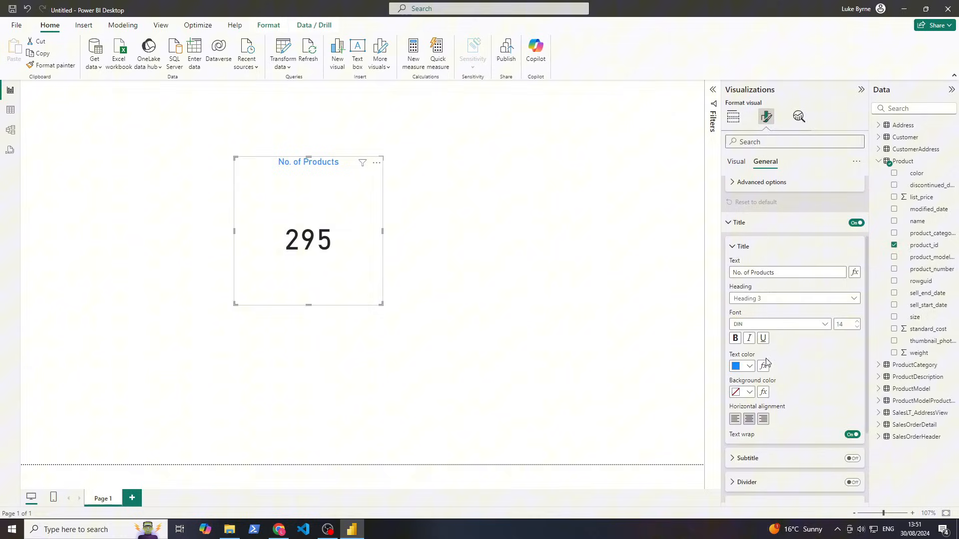
{"action": "left_click", "coordinate": [744, 392]}
{"action": "left_click", "coordinate": [782, 327]}
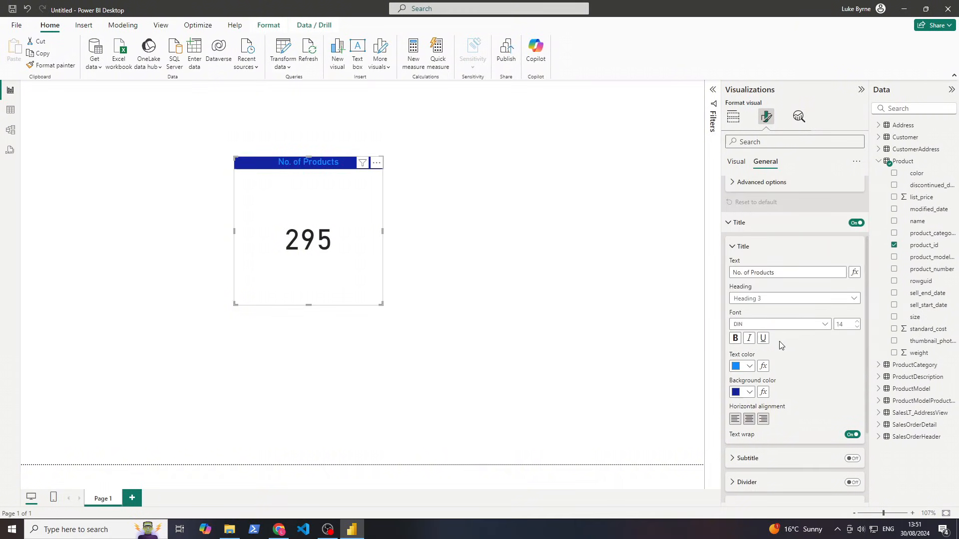
{"action": "left_click", "coordinate": [771, 303]}
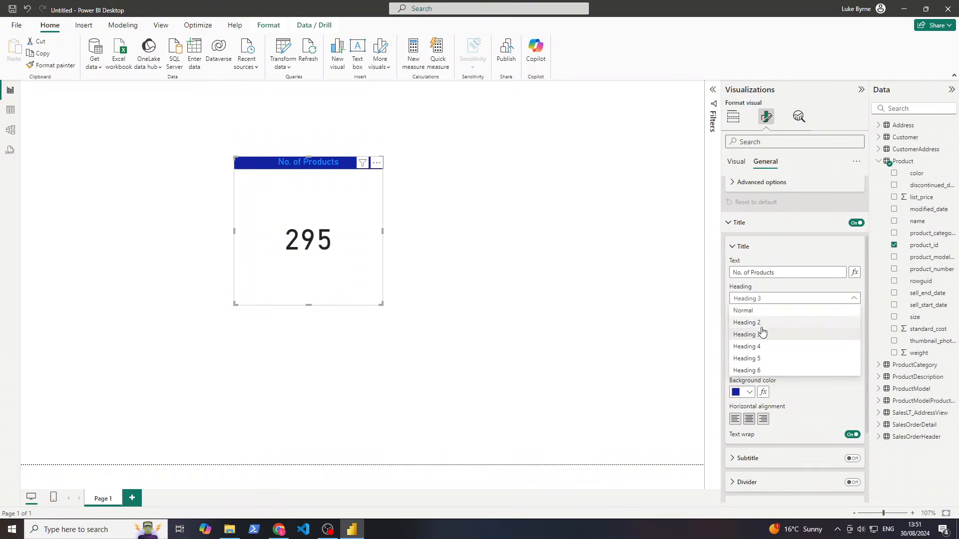
{"action": "left_click", "coordinate": [758, 368]}
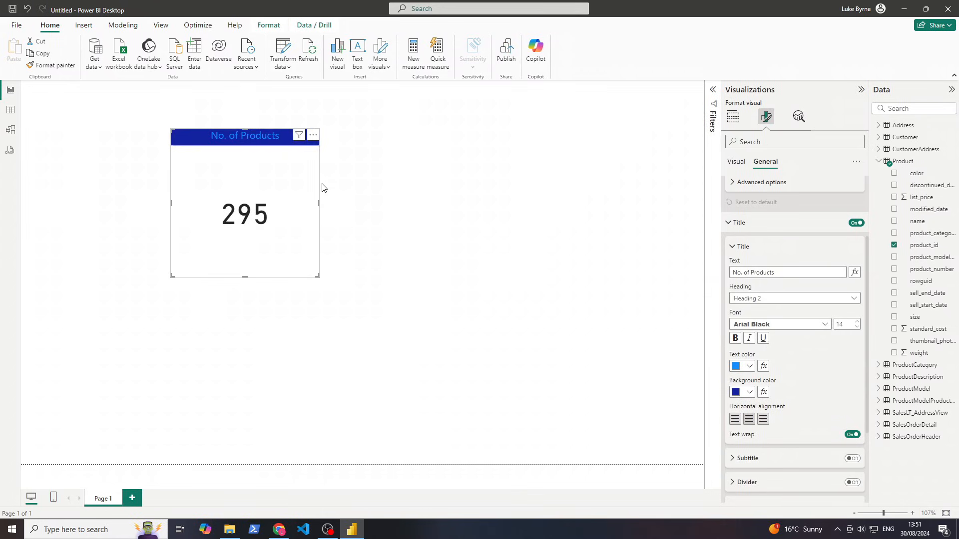
Duplicate the card beside the original and replace its field with SalesOrderDetail's line_total
{"action": "left_click", "coordinate": [272, 214]}
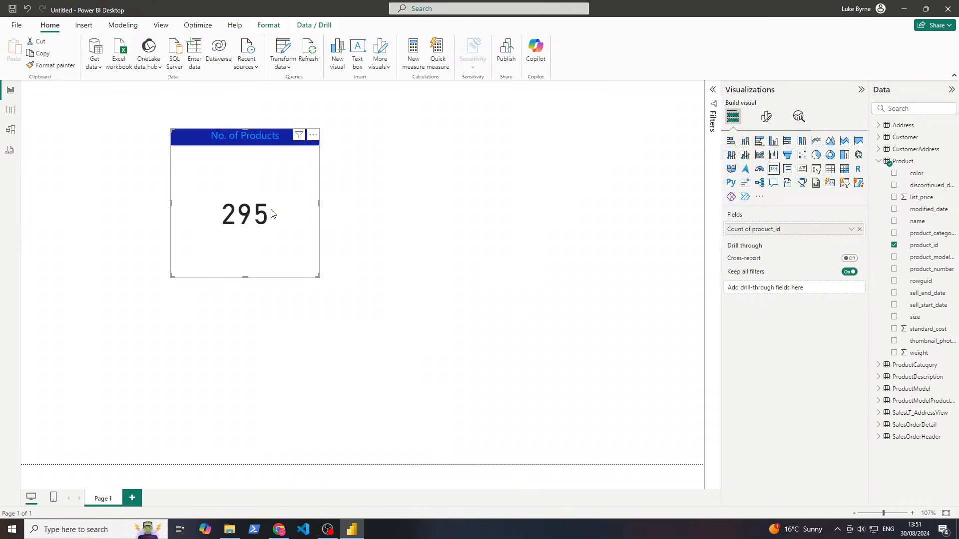
{"action": "key", "text": "ctrl+c"}
{"action": "key", "text": "ctrl+v"}
{"action": "left_click_drag", "start_coordinate": [293, 216], "coordinate": [468, 211]}
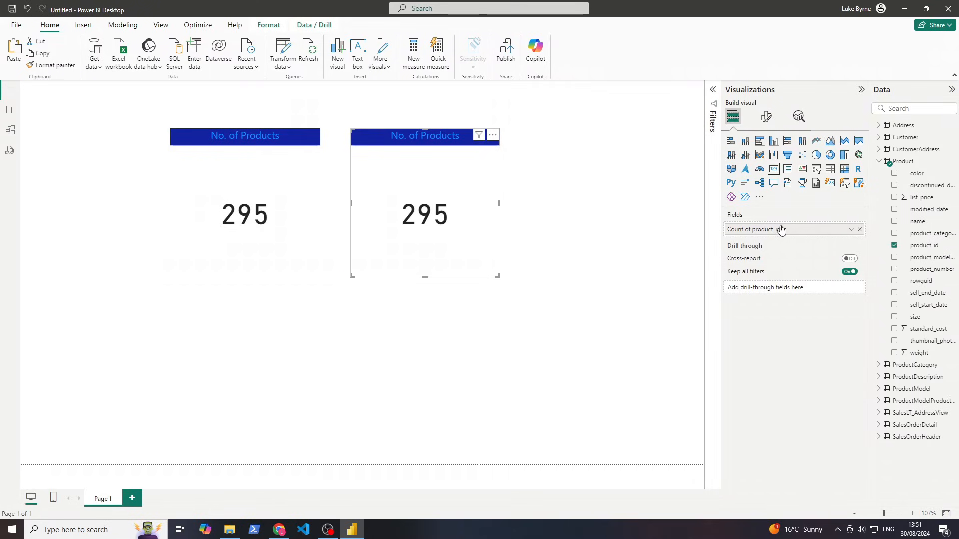
{"action": "left_click", "coordinate": [859, 230]}
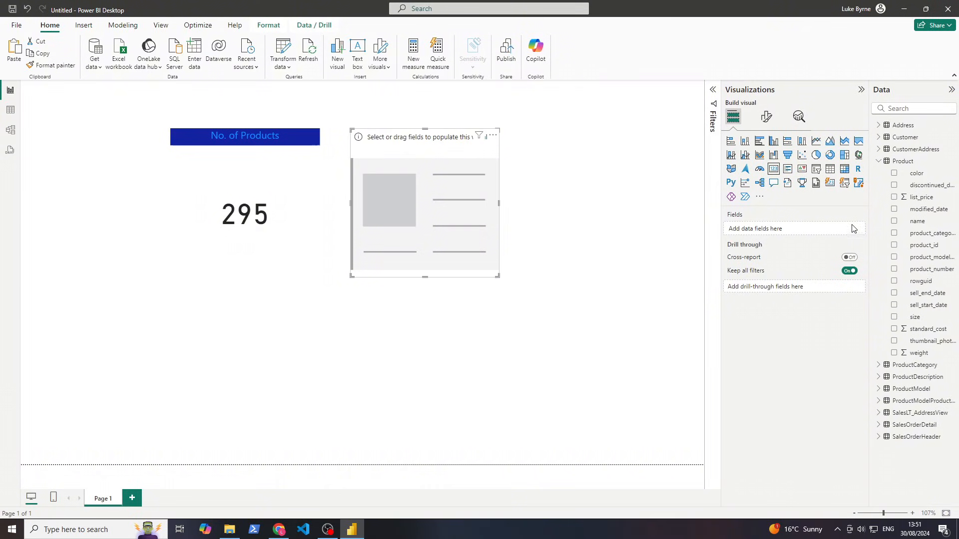
{"action": "left_click", "coordinate": [879, 161]}
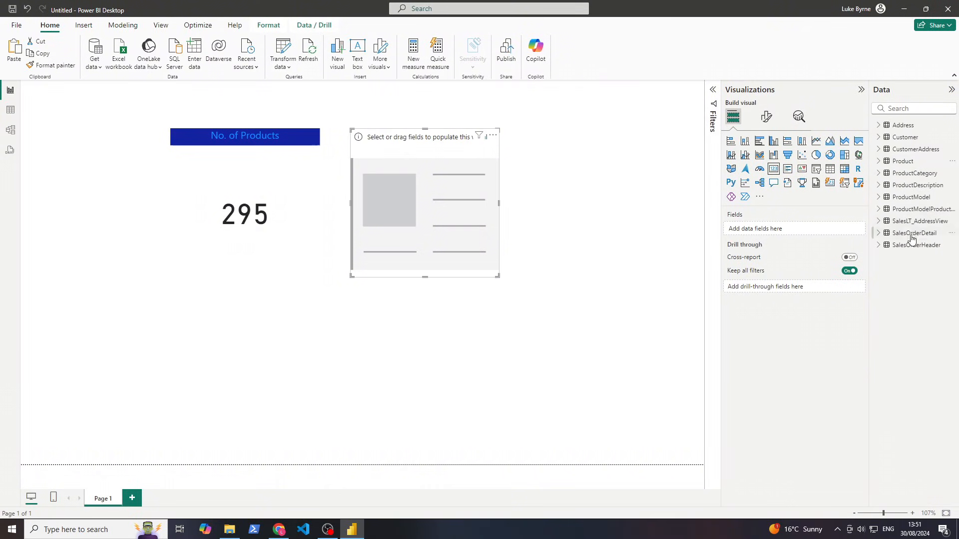
{"action": "left_click", "coordinate": [880, 235]}
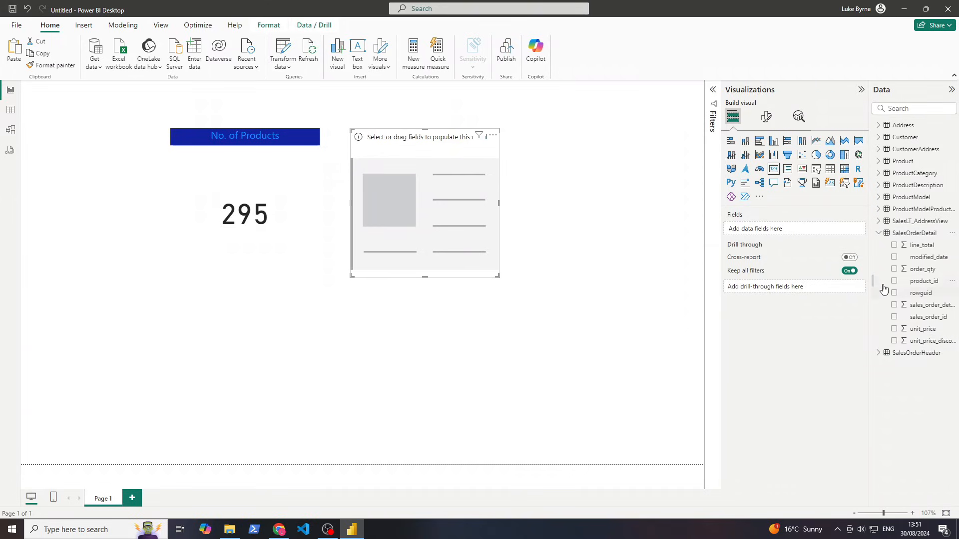
{"action": "left_click_drag", "start_coordinate": [917, 246], "coordinate": [787, 229]}
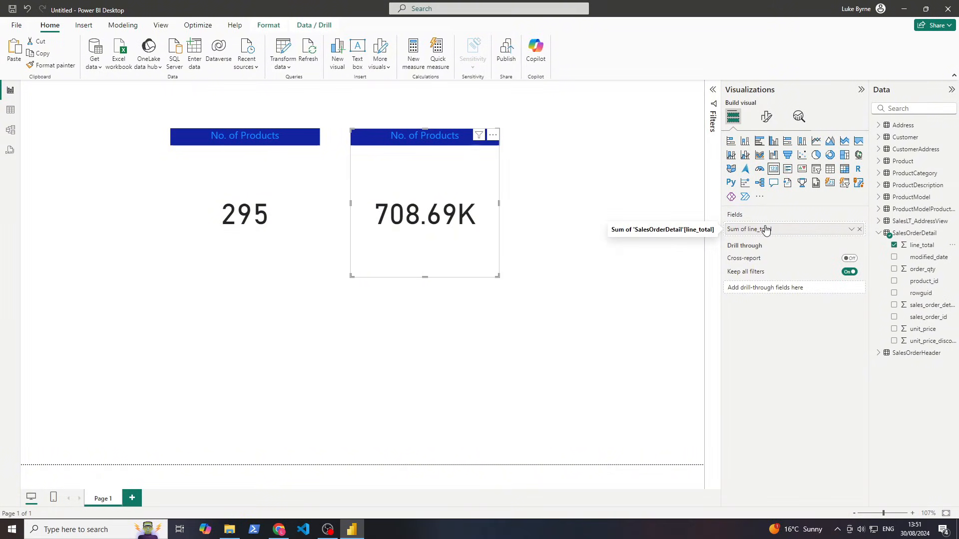
Retitle the copy 'Total Sales' and move the No. of Products card up and left
{"action": "left_click", "coordinate": [764, 118]}
{"action": "left_click", "coordinate": [765, 161]}
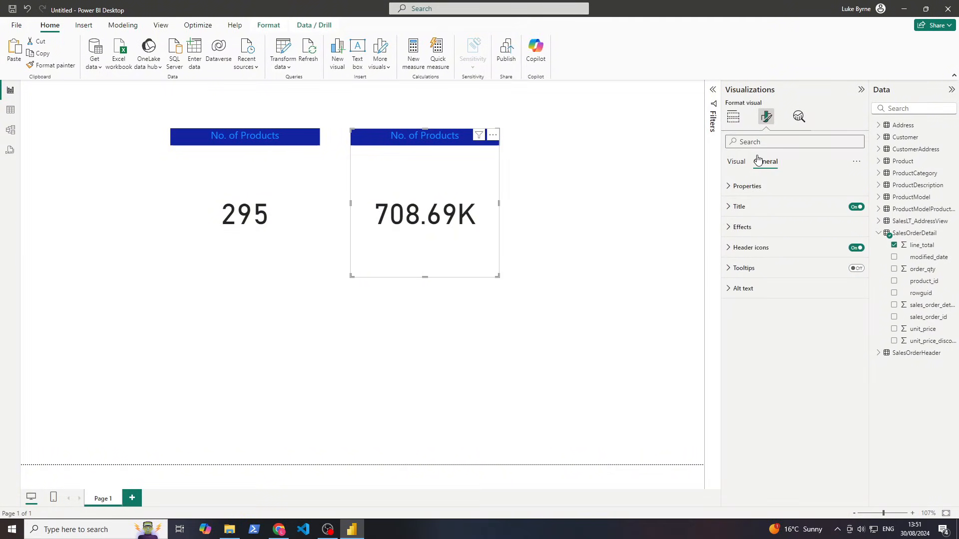
{"action": "left_click", "coordinate": [749, 209]}
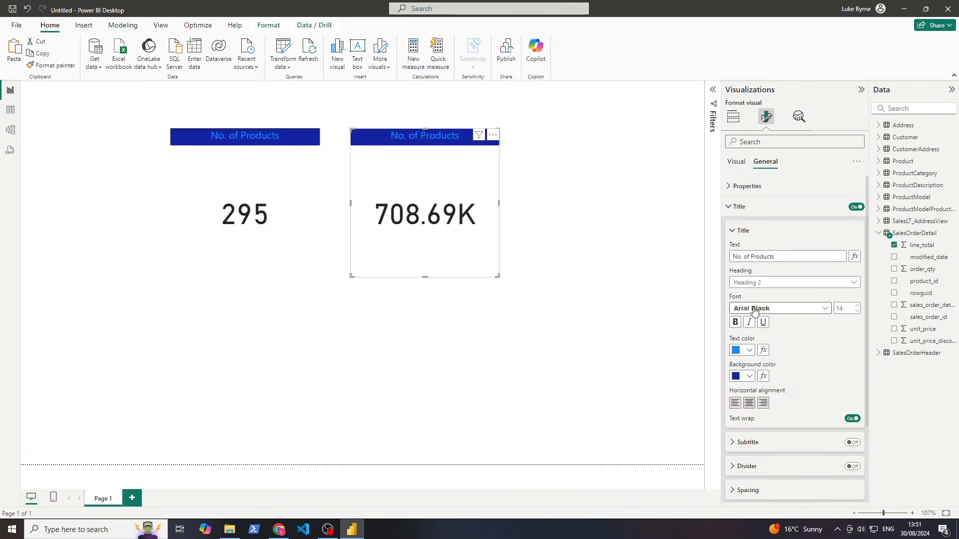
{"action": "left_click_drag", "start_coordinate": [779, 256], "coordinate": [730, 257]}
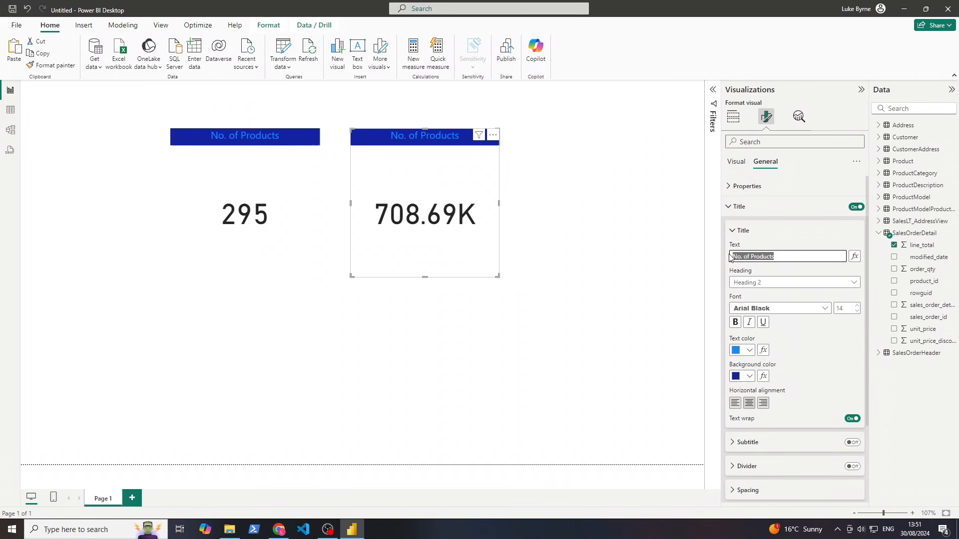
{"action": "type", "text": "Total"}
{"action": "key", "text": "Return"}
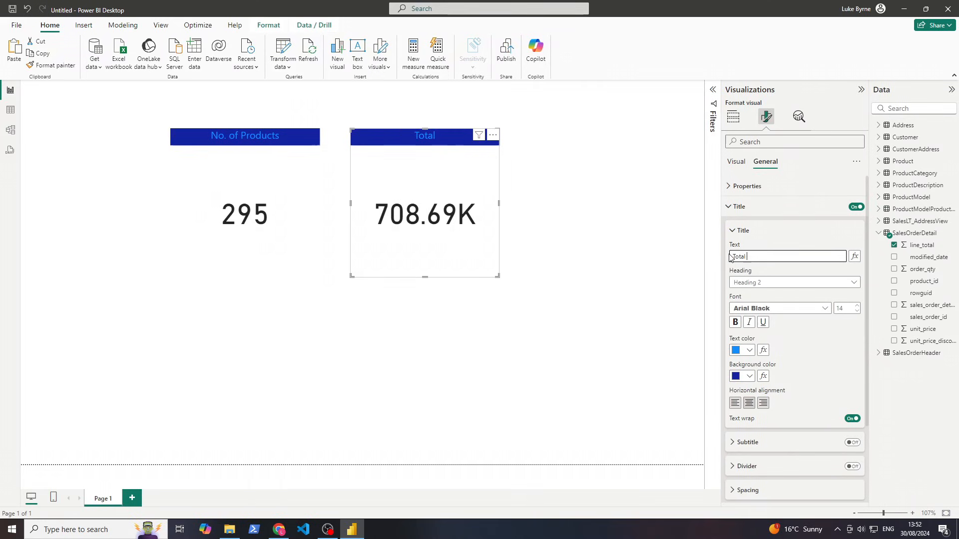
{"action": "type", "text": "Sales"}
{"action": "key", "text": "Return"}
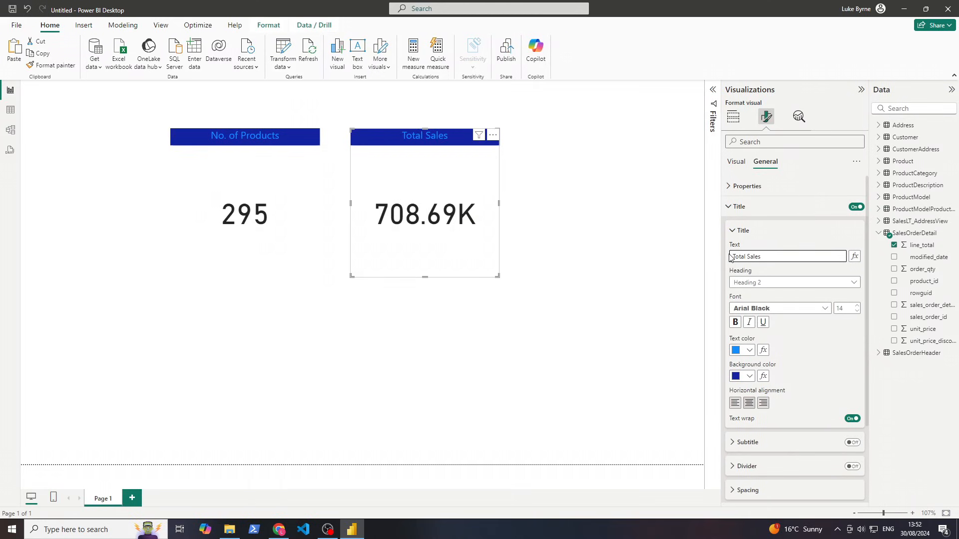
{"action": "left_click", "coordinate": [733, 117]}
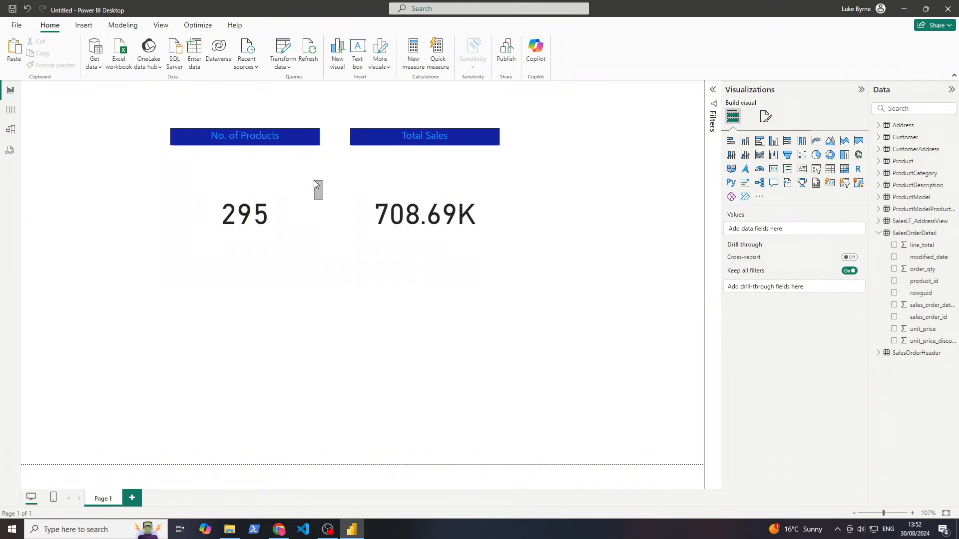
{"action": "left_click_drag", "start_coordinate": [240, 185], "coordinate": [201, 149]}
Shrink the No. of Products and Total Sales cards and line them up along the page top
{"action": "left_click", "coordinate": [202, 148]}
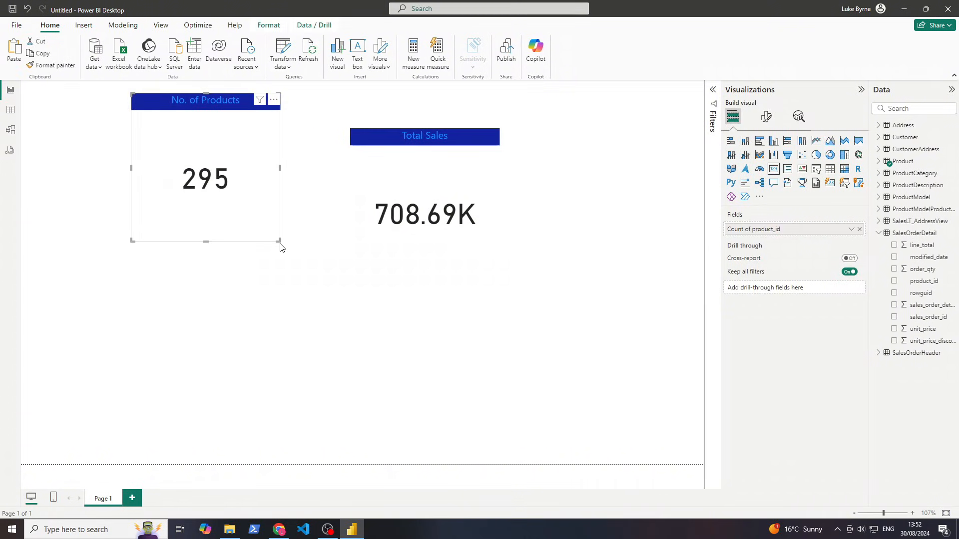
{"action": "left_click", "coordinate": [278, 244]}
{"action": "left_click", "coordinate": [277, 240]}
{"action": "left_click_drag", "start_coordinate": [278, 241], "coordinate": [215, 161]}
{"action": "left_click", "coordinate": [460, 204]}
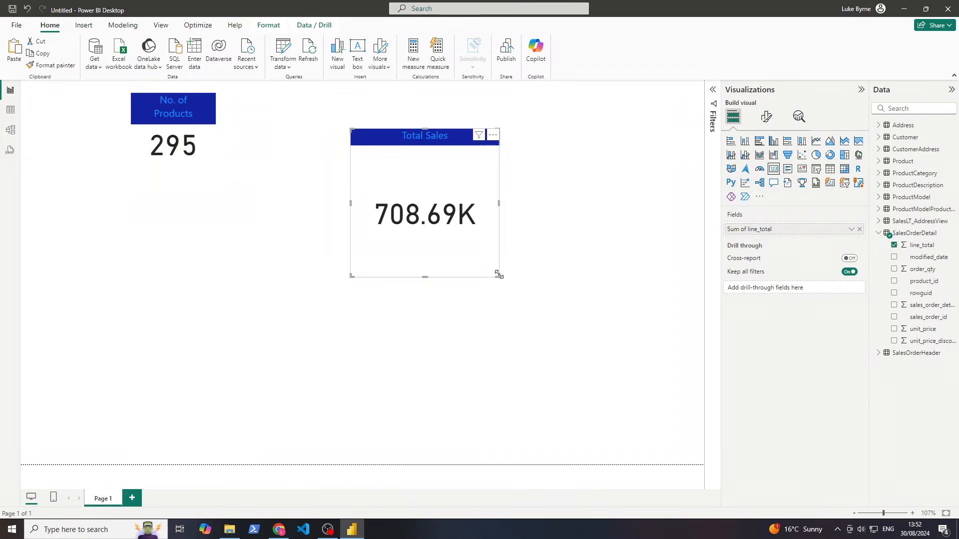
{"action": "left_click_drag", "start_coordinate": [497, 276], "coordinate": [473, 200]}
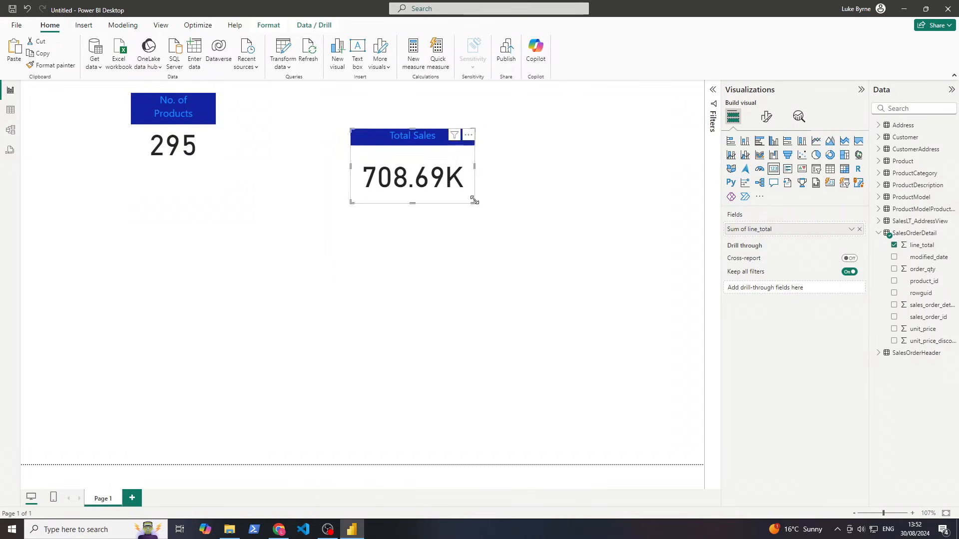
{"action": "left_click_drag", "start_coordinate": [430, 138], "coordinate": [452, 103]}
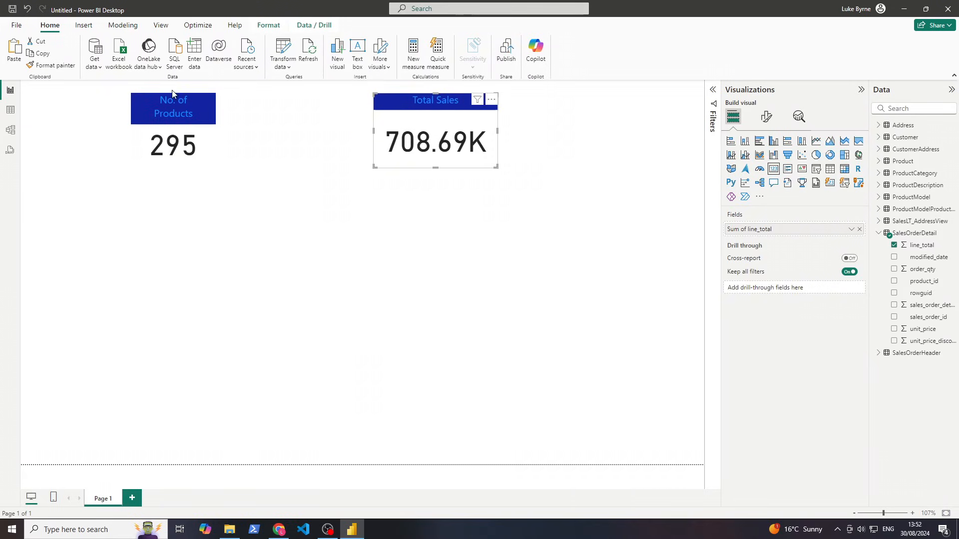
{"action": "left_click_drag", "start_coordinate": [182, 107], "coordinate": [326, 106]}
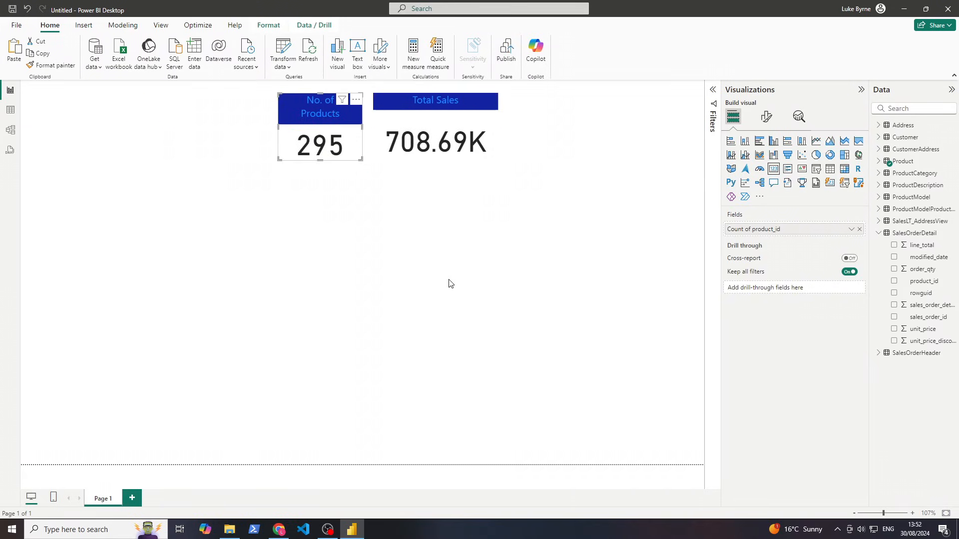
{"action": "left_click", "coordinate": [499, 277]}
{"action": "key", "text": "alt+Tab"}
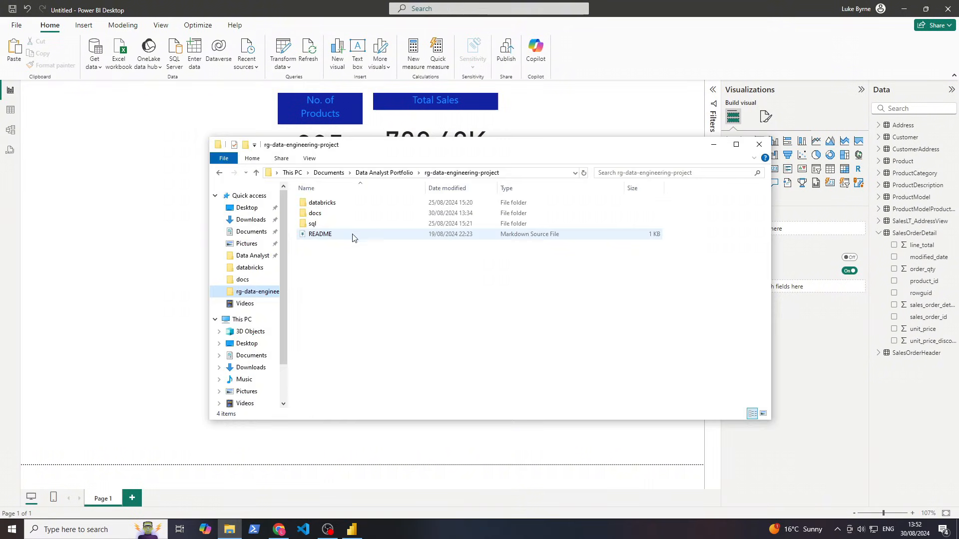
Open the Business Req Word document from the project's docs folder
{"action": "double_click", "coordinate": [344, 213]}
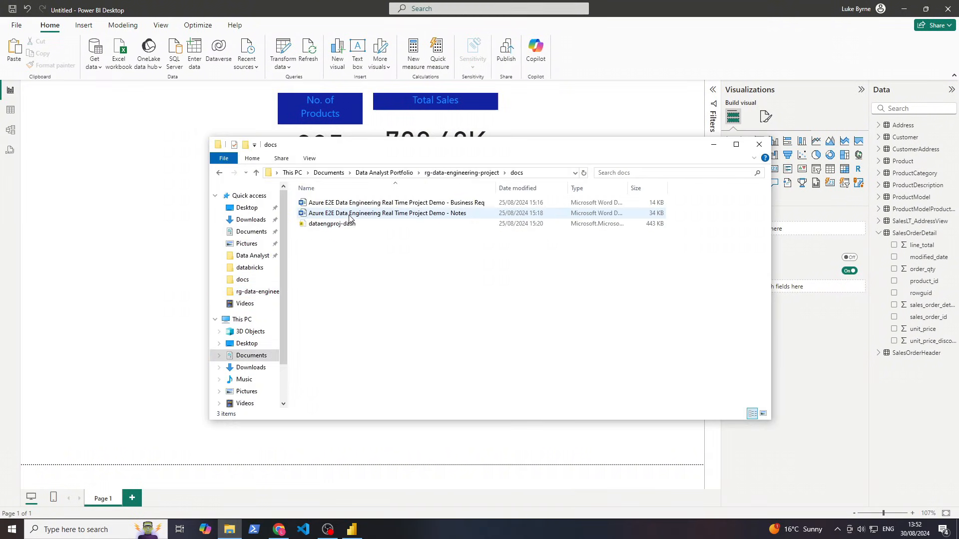
{"action": "double_click", "coordinate": [415, 203]}
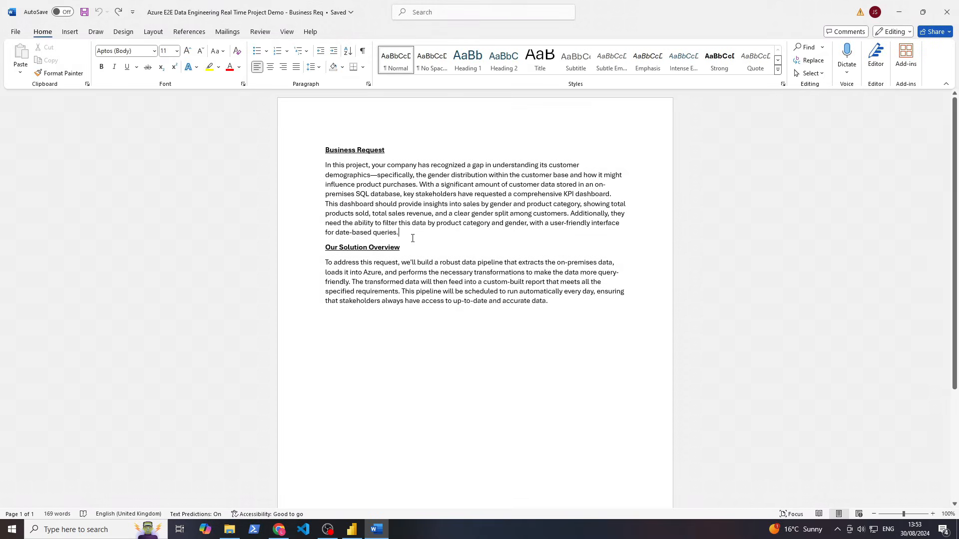
Add paragraph breaks before 'Our Solution Overview' and at 'This dashboard'
{"action": "key", "text": "Return"}
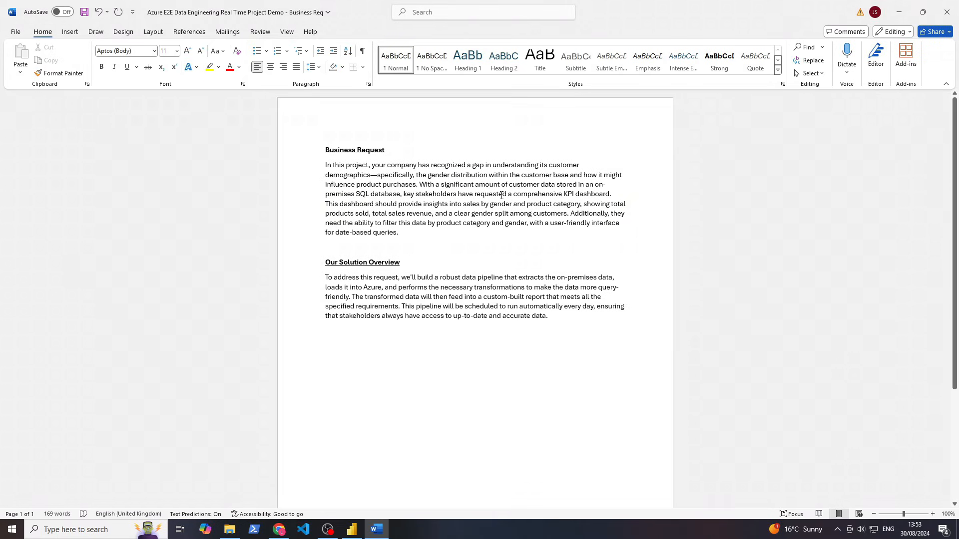
{"action": "left_click", "coordinate": [614, 195]}
{"action": "key", "text": "Return"}
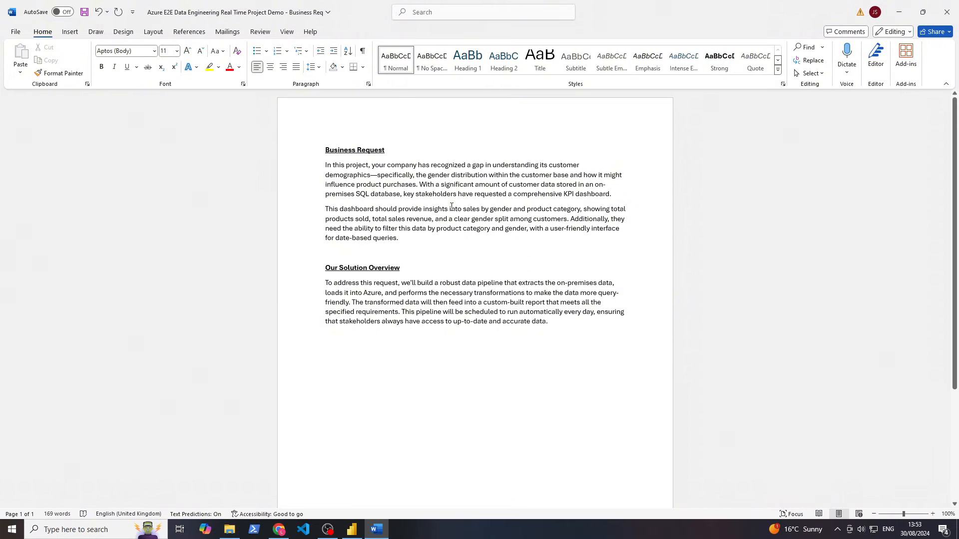
Highlight in yellow the sales-by-gender, total products and revenue, and product category and gender phrases
{"action": "left_click_drag", "start_coordinate": [463, 209], "coordinate": [580, 210]}
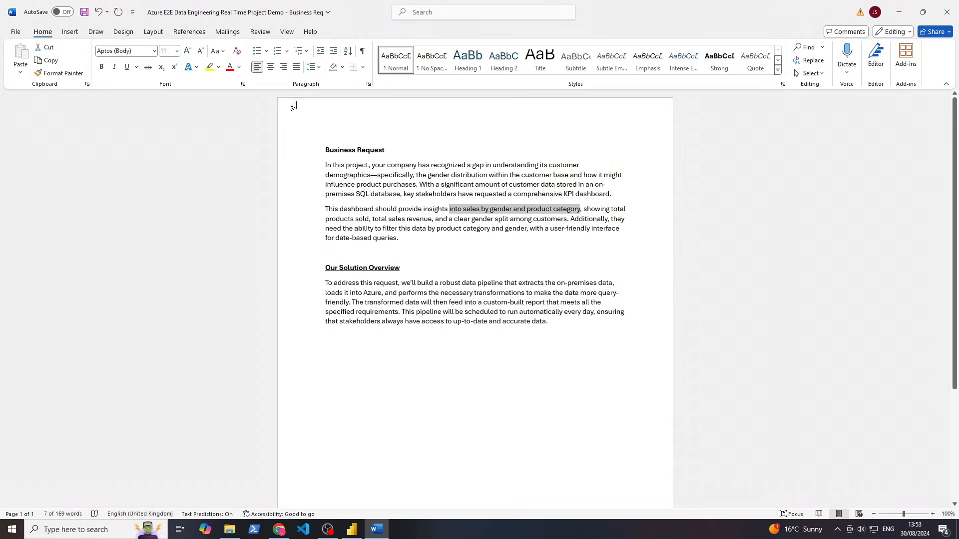
{"action": "left_click", "coordinate": [210, 67]}
{"action": "left_click", "coordinate": [452, 194]}
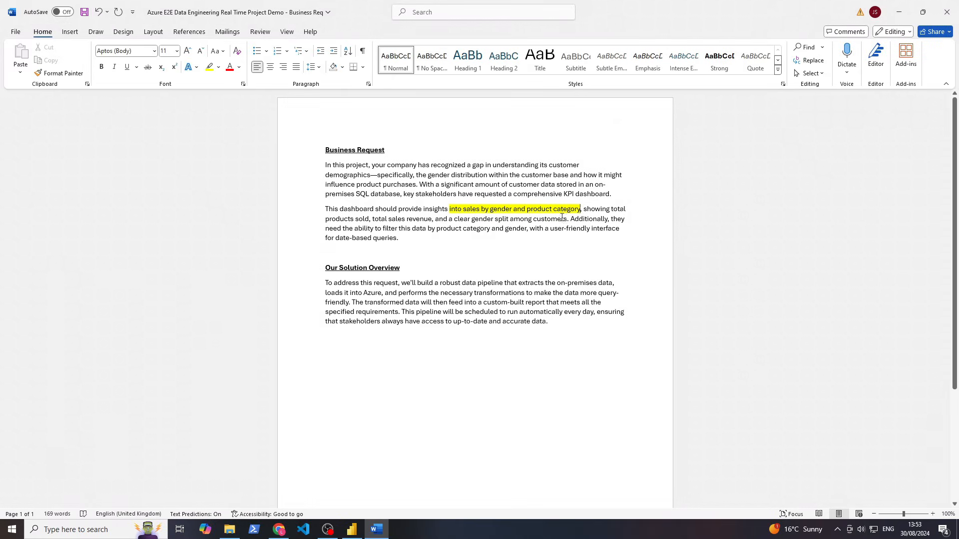
{"action": "left_click_drag", "start_coordinate": [582, 209], "coordinate": [413, 222]}
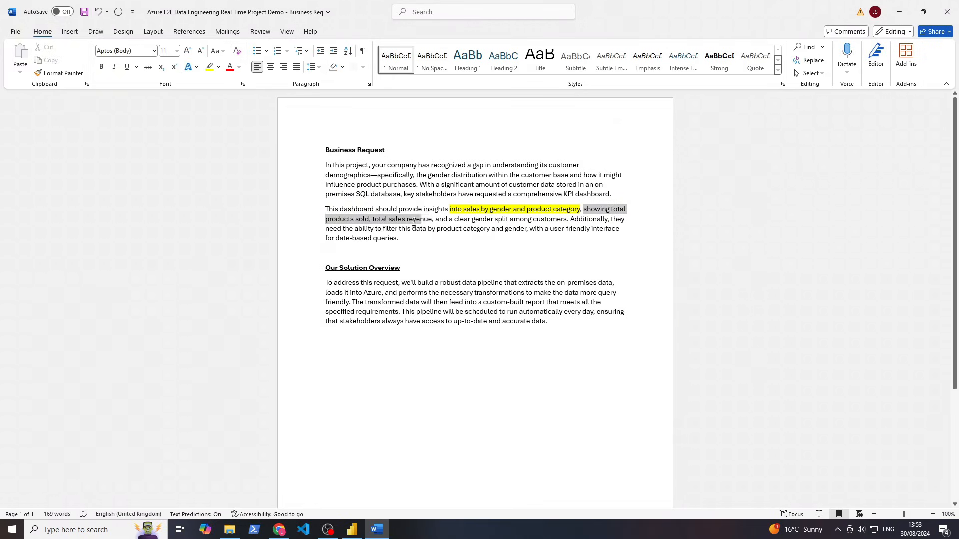
{"action": "left_click", "coordinate": [209, 66]}
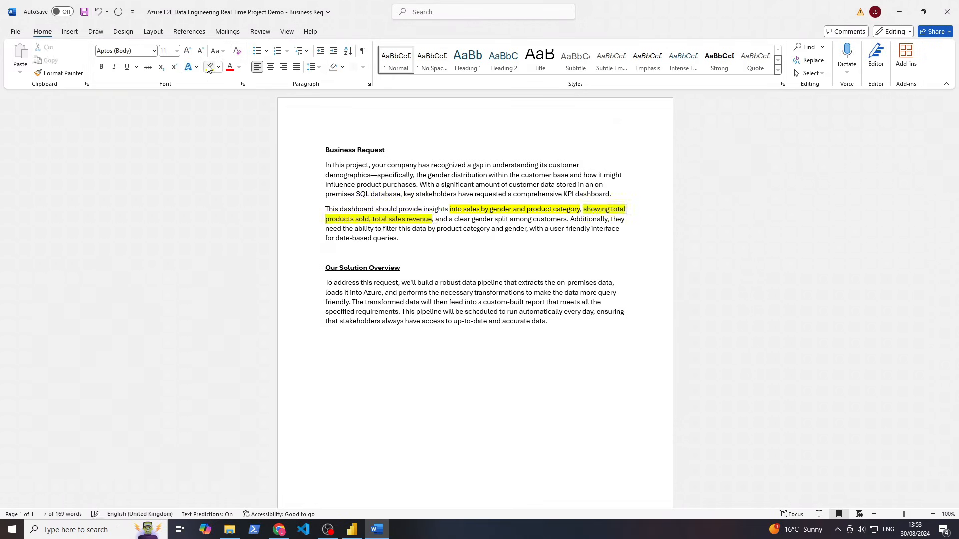
{"action": "left_click", "coordinate": [433, 181]}
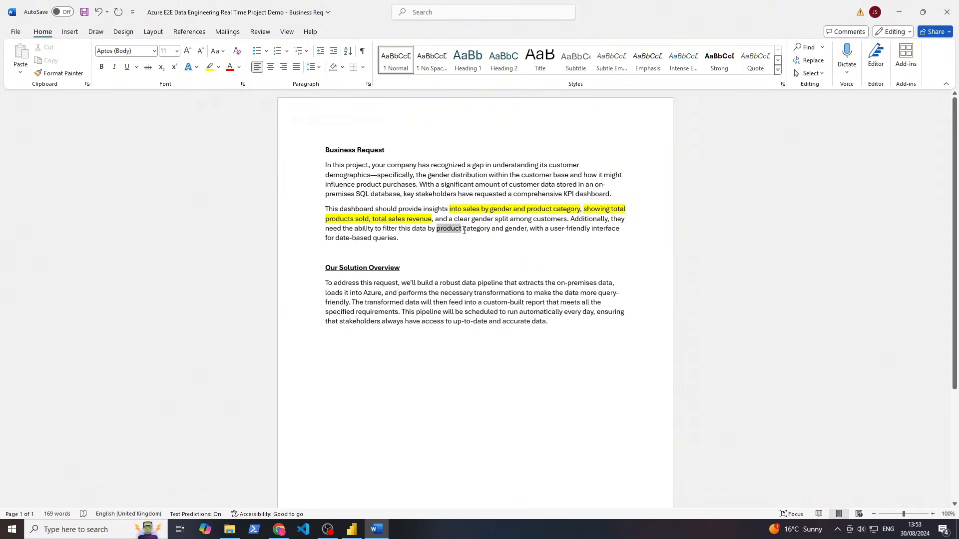
{"action": "left_click_drag", "start_coordinate": [464, 230], "coordinate": [526, 230]}
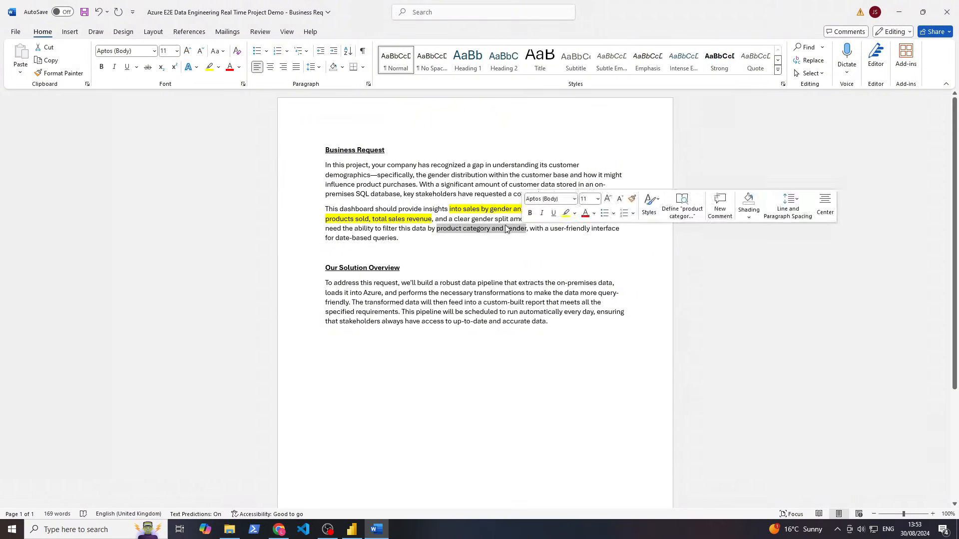
{"action": "left_click", "coordinate": [211, 66]}
{"action": "left_click", "coordinate": [454, 203]}
Remove the highlight from 'sales by gender and product category'
{"action": "left_click_drag", "start_coordinate": [449, 209], "coordinate": [580, 210]}
{"action": "left_click", "coordinate": [218, 67]}
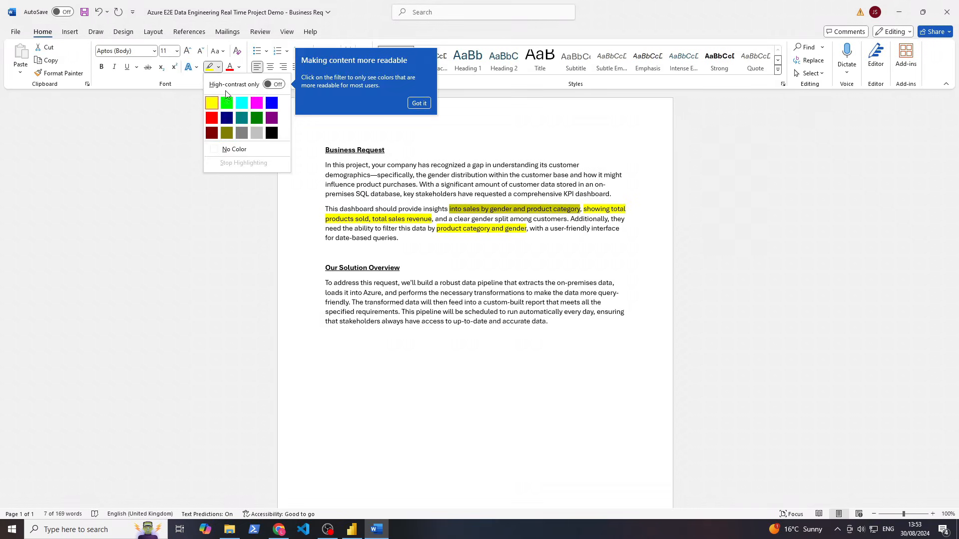
{"action": "left_click", "coordinate": [234, 148]}
{"action": "left_click", "coordinate": [583, 253]}
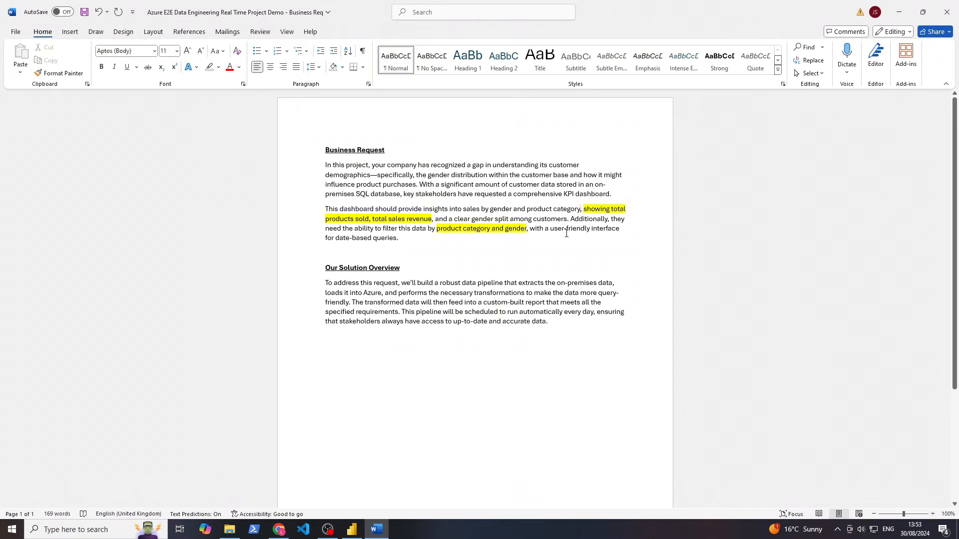
{"action": "left_click_drag", "start_coordinate": [571, 229], "coordinate": [364, 231]}
{"action": "left_click", "coordinate": [380, 238]}
{"action": "left_click_drag", "start_coordinate": [596, 209], "coordinate": [523, 234]}
{"action": "left_click", "coordinate": [385, 229]}
{"action": "left_click", "coordinate": [462, 219]}
Highlight 'and a clear gender split among customers' in yellow, then return to Power BI Desktop
{"action": "left_click_drag", "start_coordinate": [435, 219], "coordinate": [549, 218]}
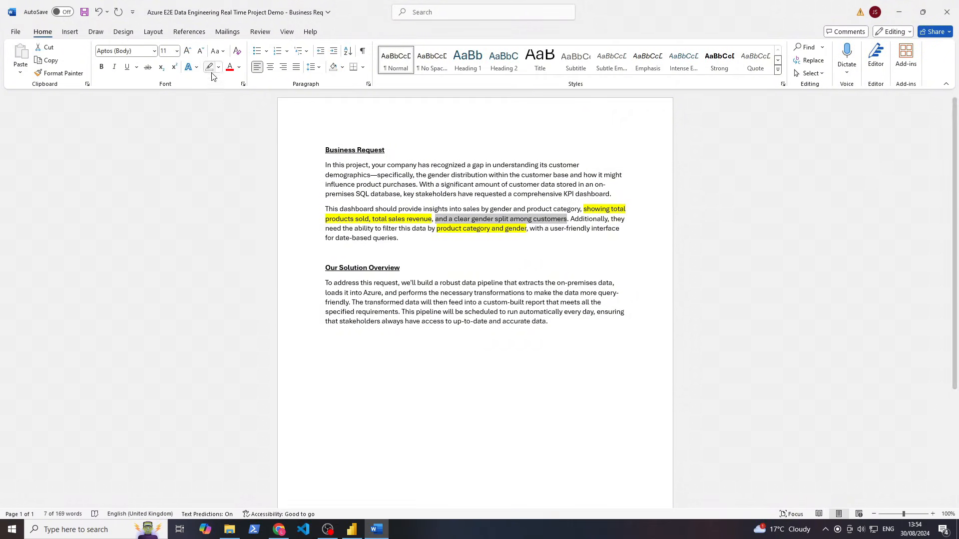
{"action": "left_click", "coordinate": [218, 68]}
{"action": "left_click", "coordinate": [212, 103]}
{"action": "left_click", "coordinate": [523, 239]}
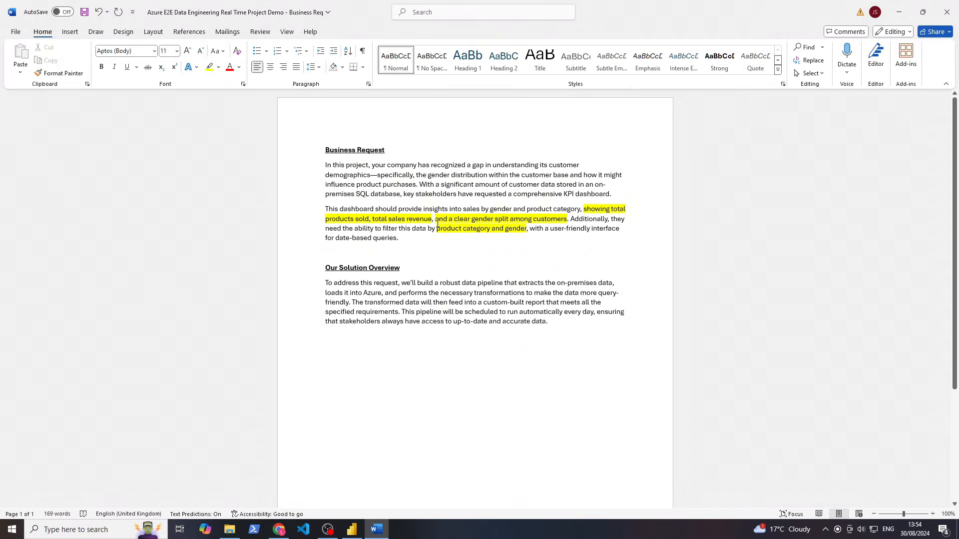
{"action": "left_click_drag", "start_coordinate": [436, 218], "coordinate": [567, 218]}
{"action": "left_click", "coordinate": [436, 349]}
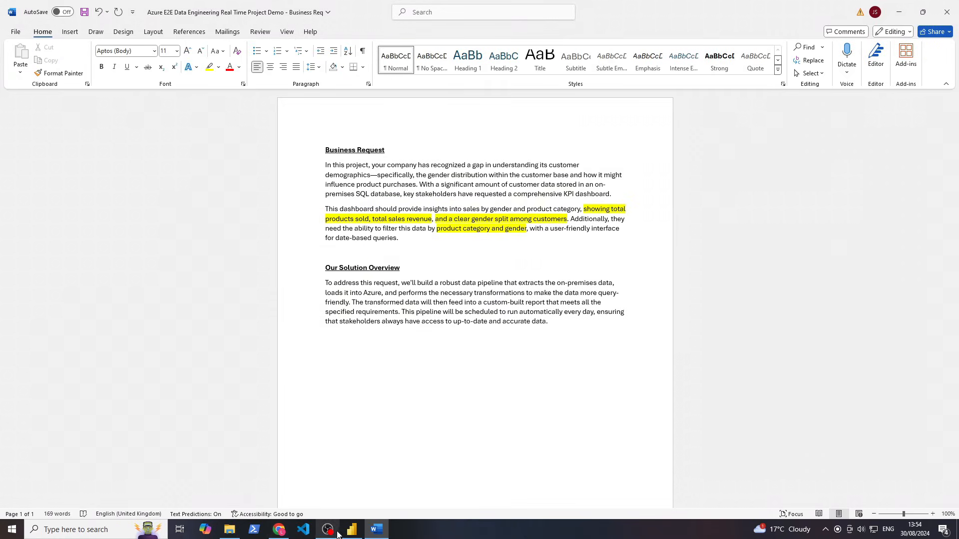
{"action": "left_click", "coordinate": [351, 529]}
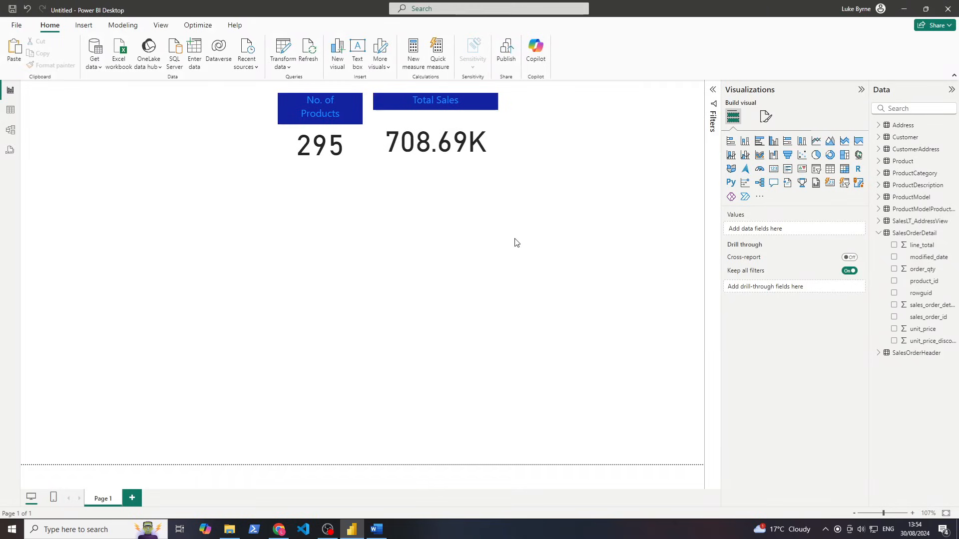
Add a donut chart of Count of title split by Customer title (Mr., Ms., Sr., Sra.), placed left
{"action": "left_click", "coordinate": [830, 159]}
{"action": "left_click_drag", "start_coordinate": [187, 280], "coordinate": [439, 262]}
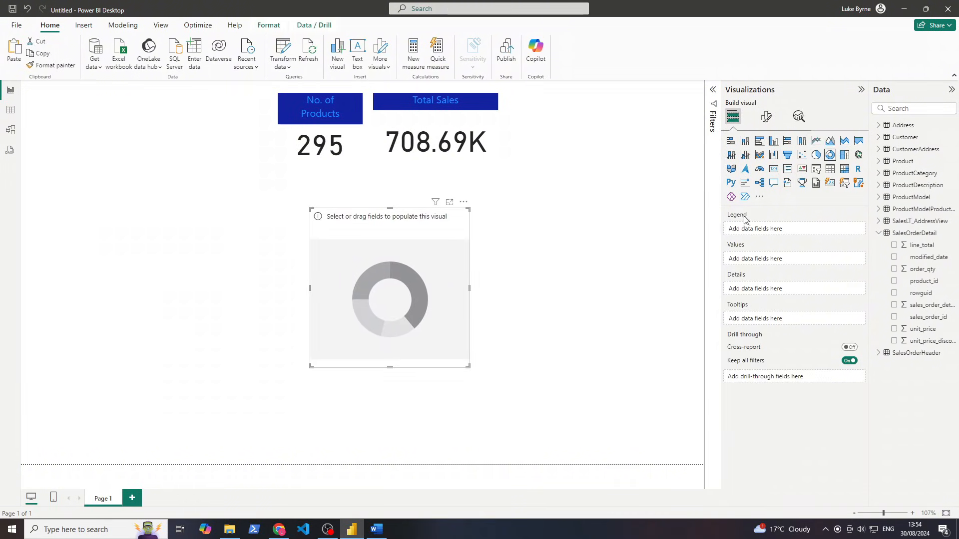
{"action": "left_click", "coordinate": [880, 234]}
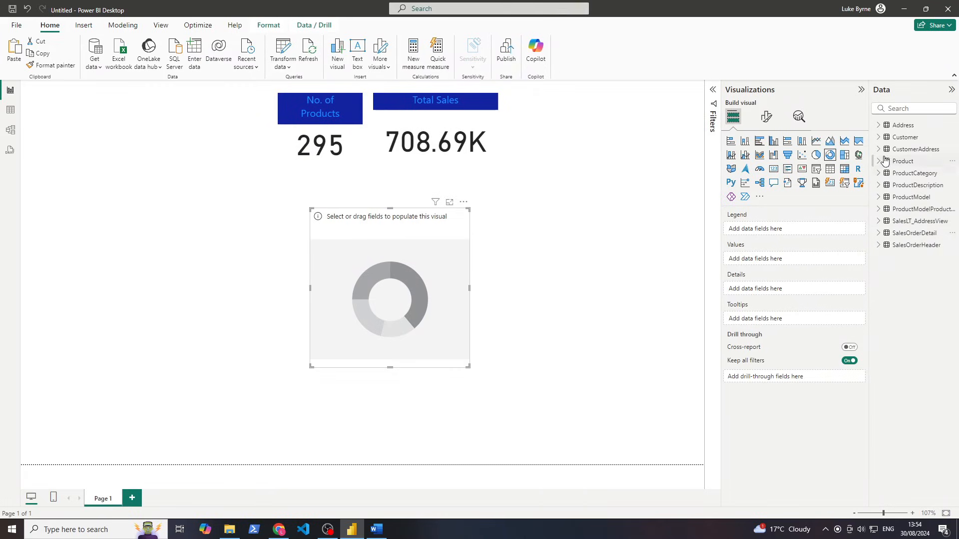
{"action": "left_click", "coordinate": [878, 137]}
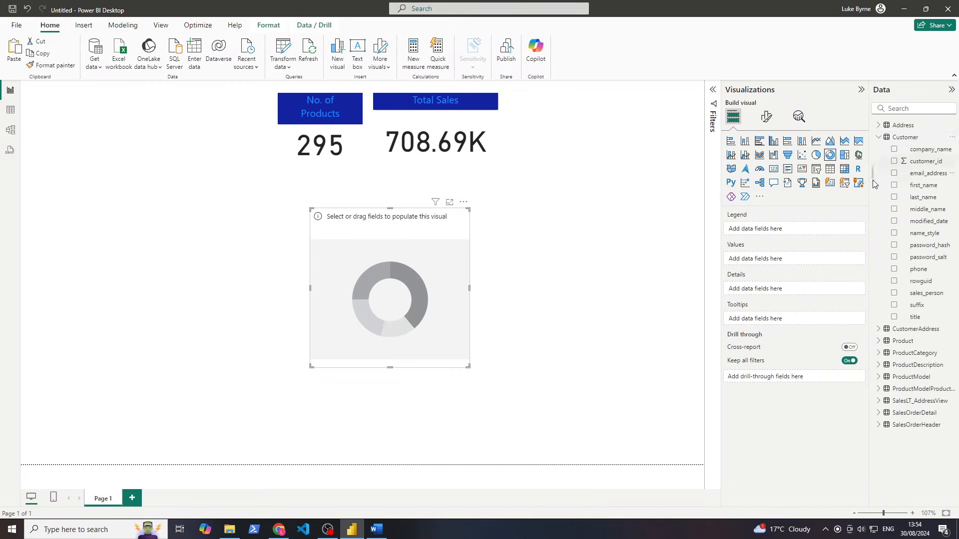
{"action": "mouse_move", "coordinate": [763, 347]}
{"action": "left_click_drag", "start_coordinate": [917, 319], "coordinate": [897, 316]}
{"action": "left_click", "coordinate": [894, 318]}
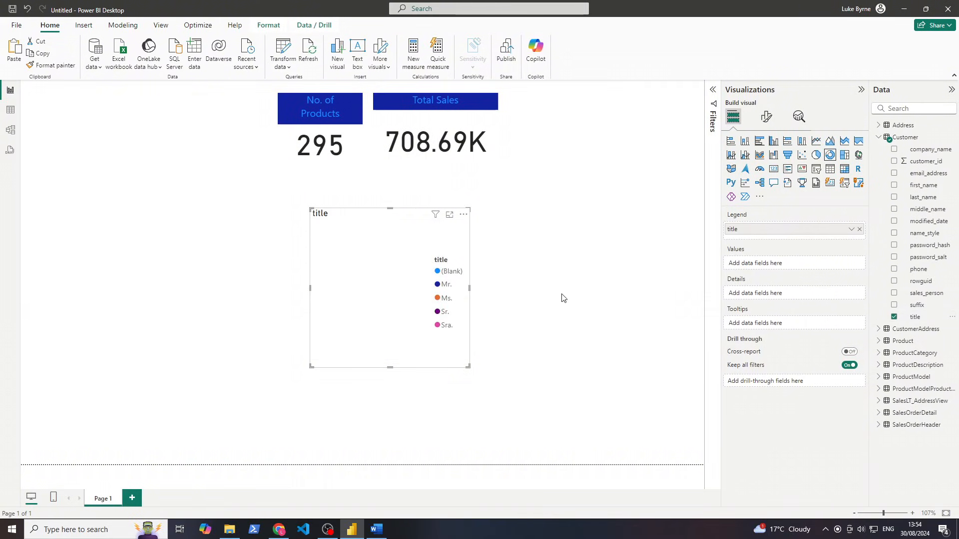
{"action": "left_click_drag", "start_coordinate": [778, 229], "coordinate": [782, 259]}
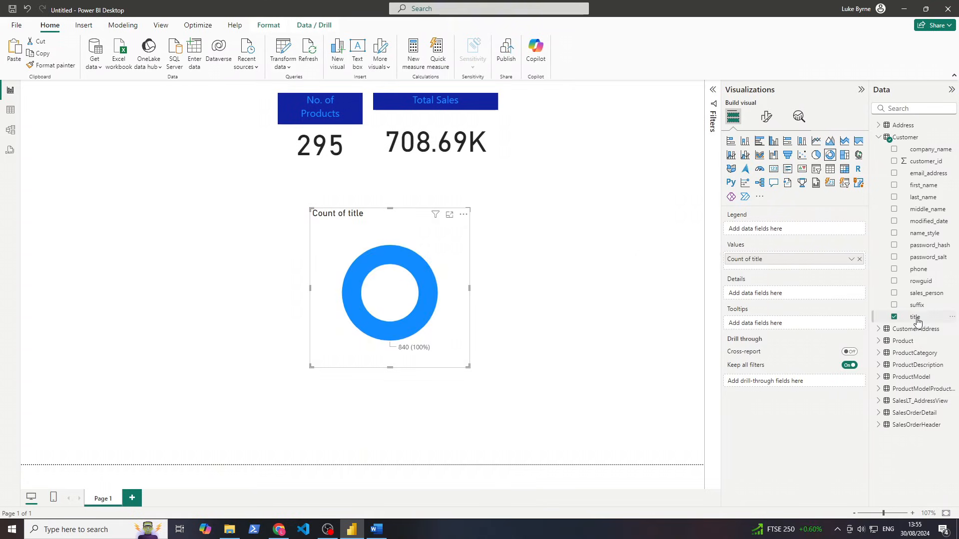
{"action": "left_click_drag", "start_coordinate": [915, 317], "coordinate": [814, 294]}
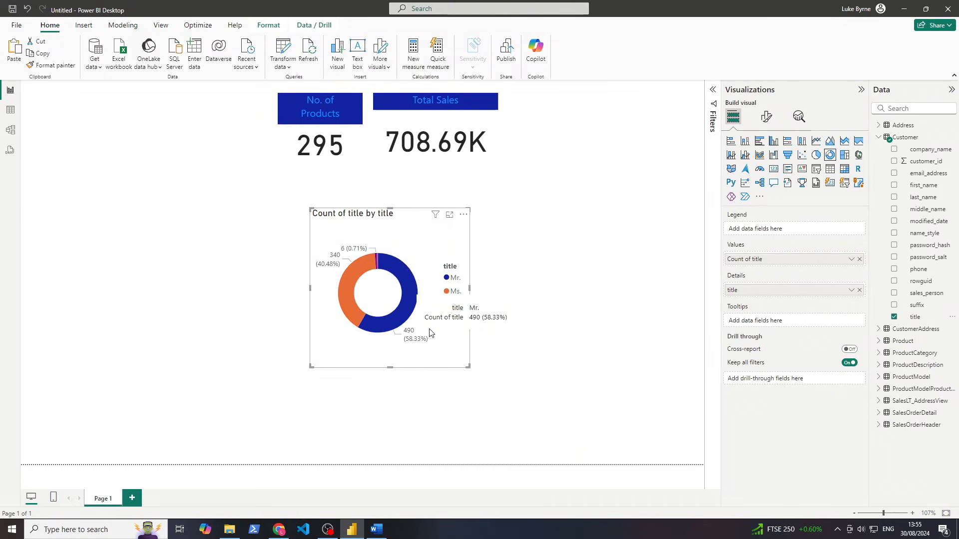
{"action": "left_click_drag", "start_coordinate": [405, 297], "coordinate": [298, 296]}
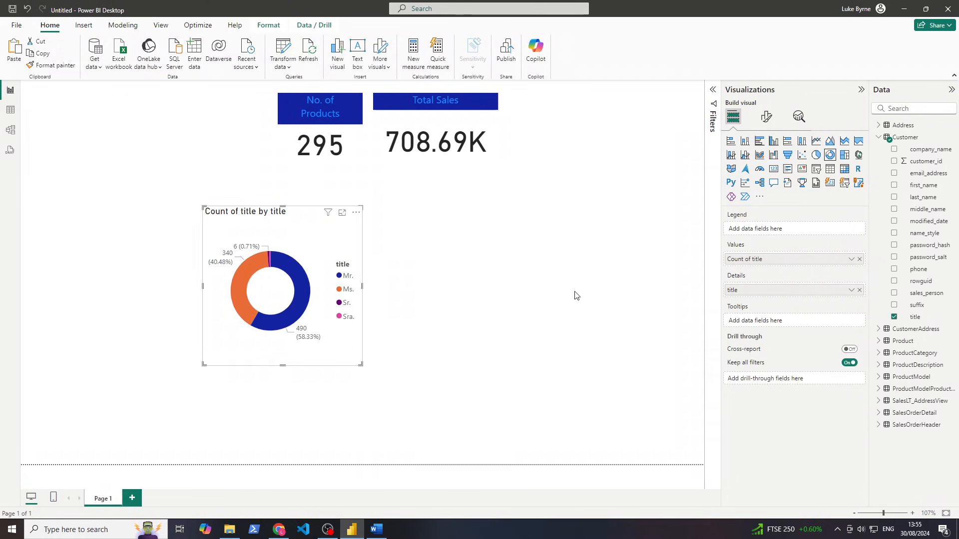
Try converting the donut chart into a slicer, then undo to restore the donut
{"action": "left_click", "coordinate": [813, 176]}
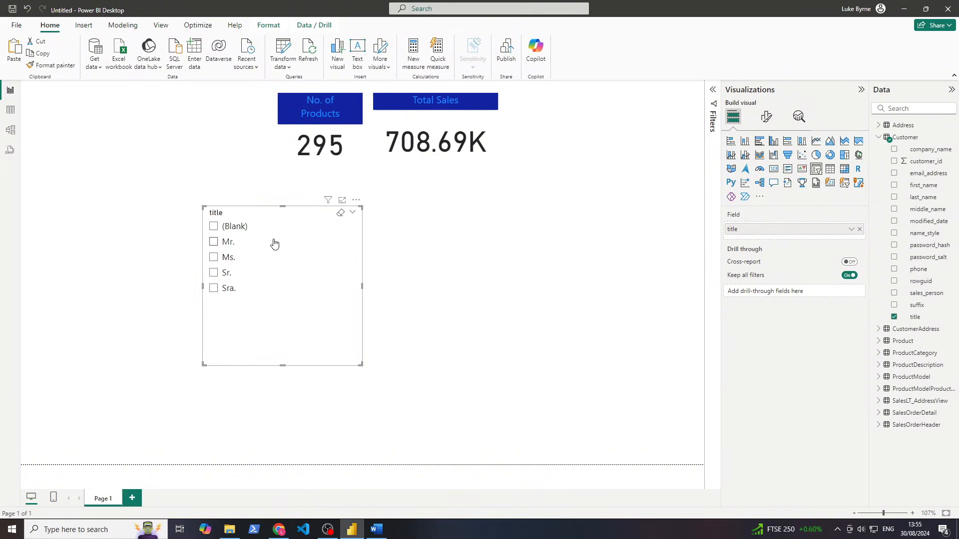
{"action": "left_click_drag", "start_coordinate": [259, 251], "coordinate": [334, 250]}
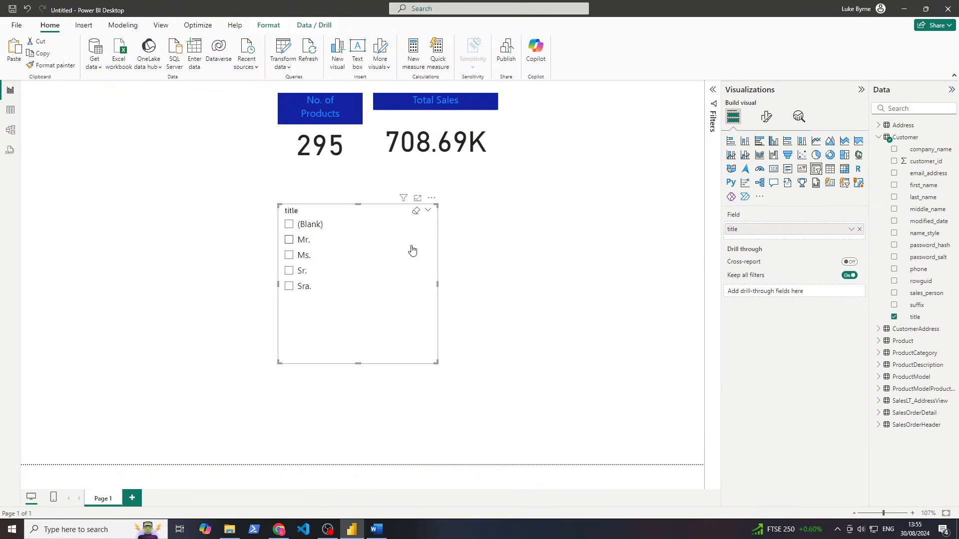
{"action": "key", "text": "ctrl+z"}
{"action": "left_click", "coordinate": [451, 268]}
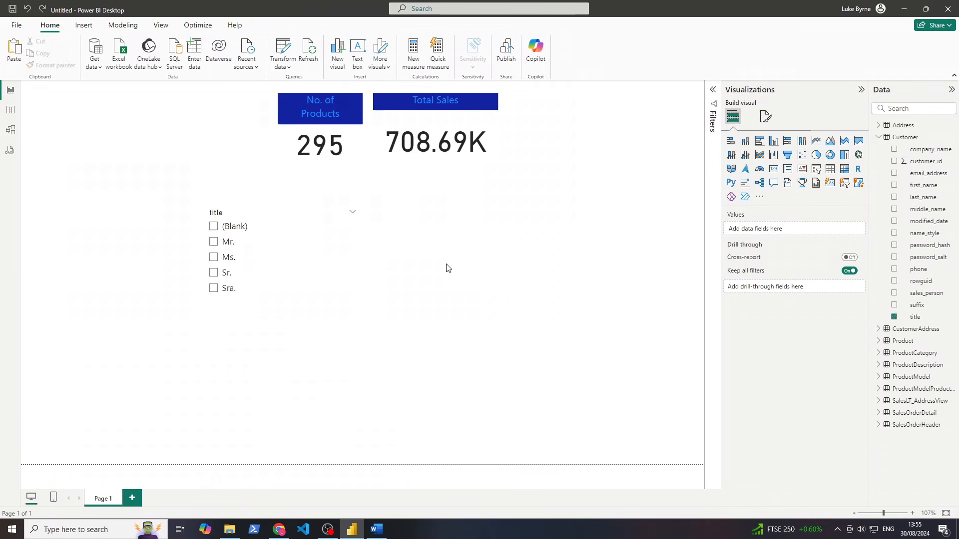
{"action": "key", "text": "ctrl+z"}
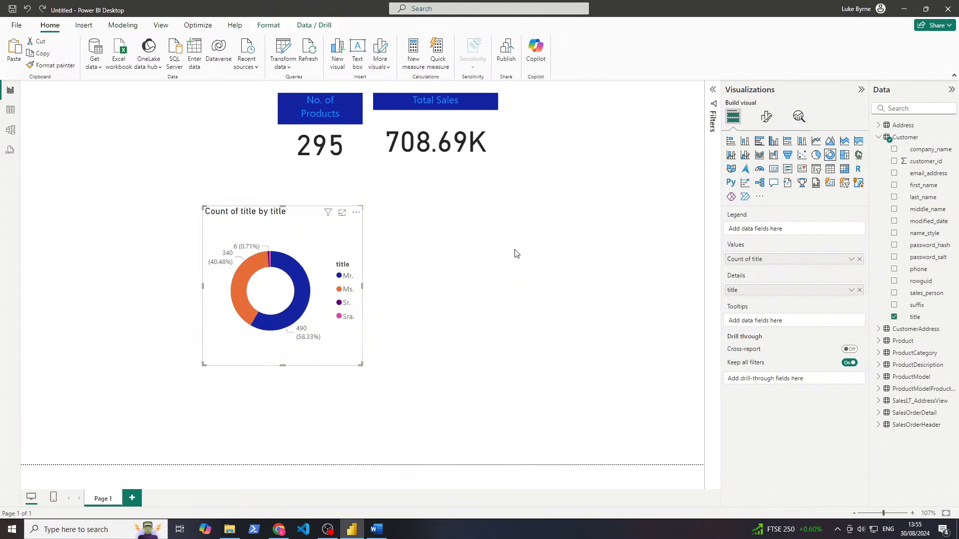
{"action": "left_click", "coordinate": [515, 253]}
Add a new empty slicer to the right of the donut chart
{"action": "left_click", "coordinate": [815, 170]}
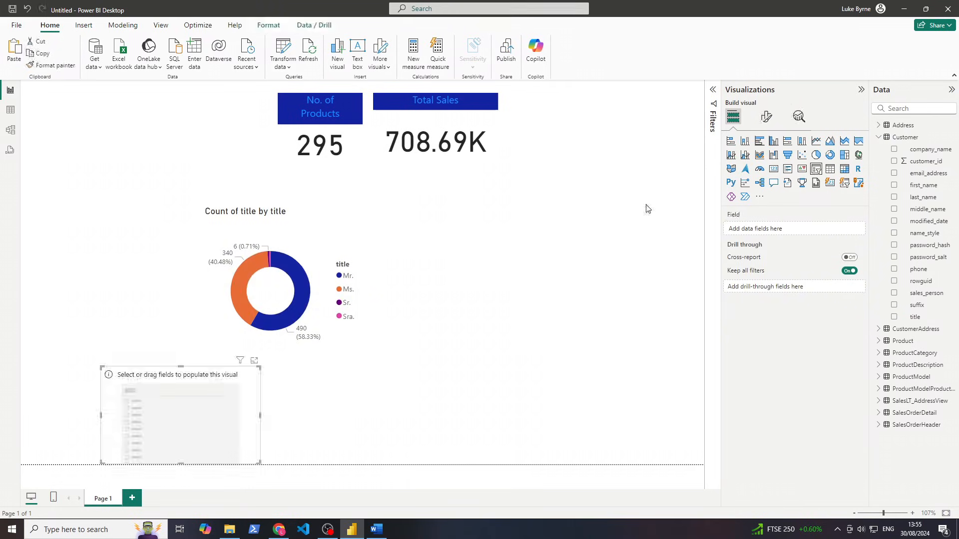
{"action": "left_click_drag", "start_coordinate": [199, 417], "coordinate": [578, 248]}
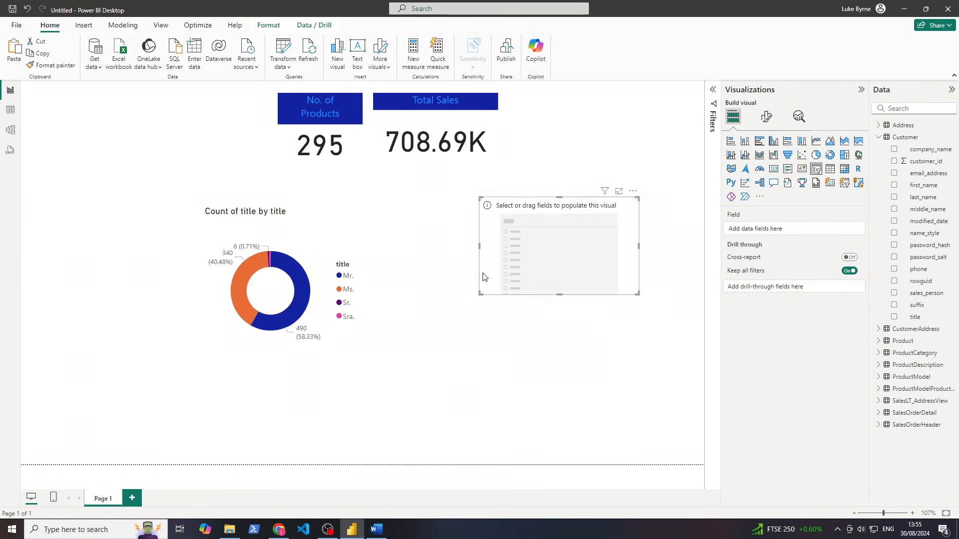
{"action": "left_click", "coordinate": [349, 354]}
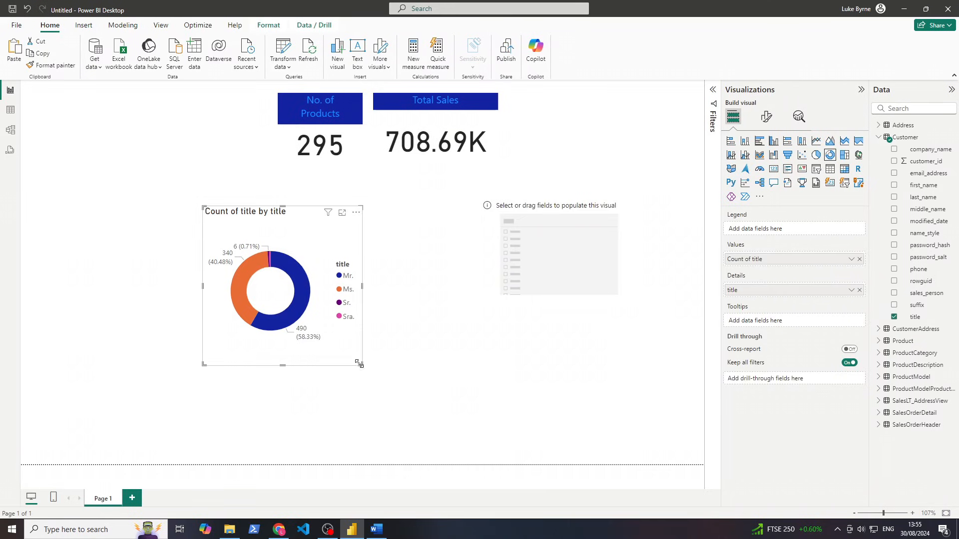
Enlarge the donut chart, move it left and up, and place the empty slicer beside it
{"action": "left_click_drag", "start_coordinate": [359, 364], "coordinate": [477, 429]}
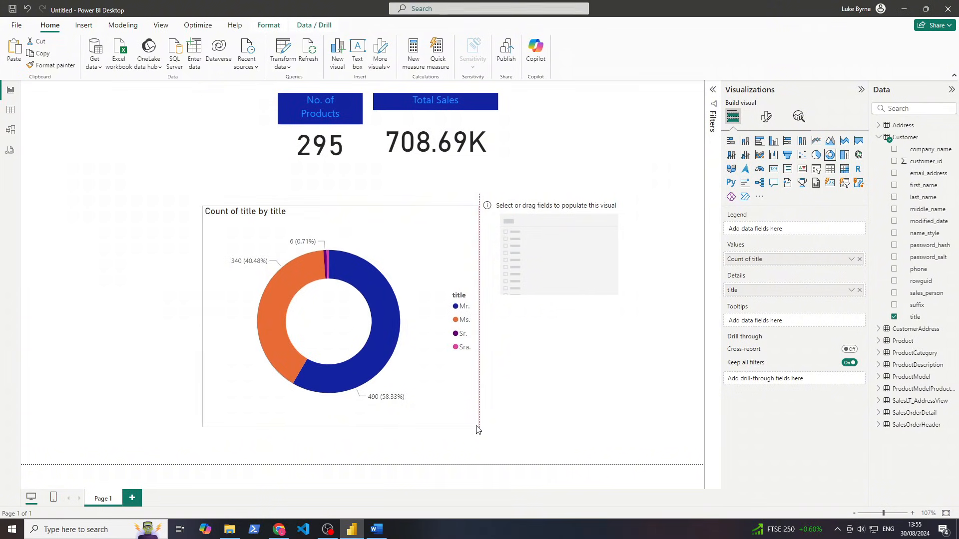
{"action": "left_click_drag", "start_coordinate": [388, 324], "coordinate": [272, 317]}
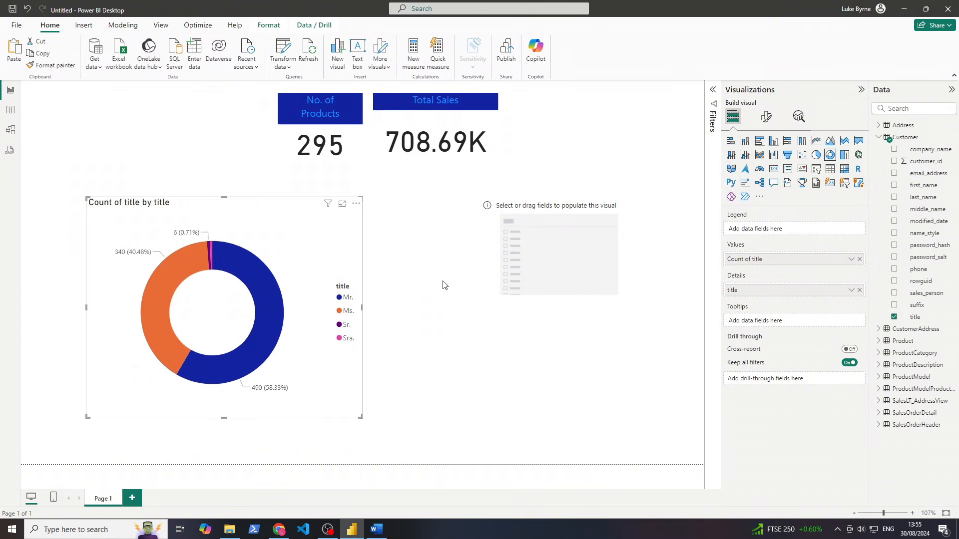
{"action": "left_click_drag", "start_coordinate": [529, 254], "coordinate": [489, 254]}
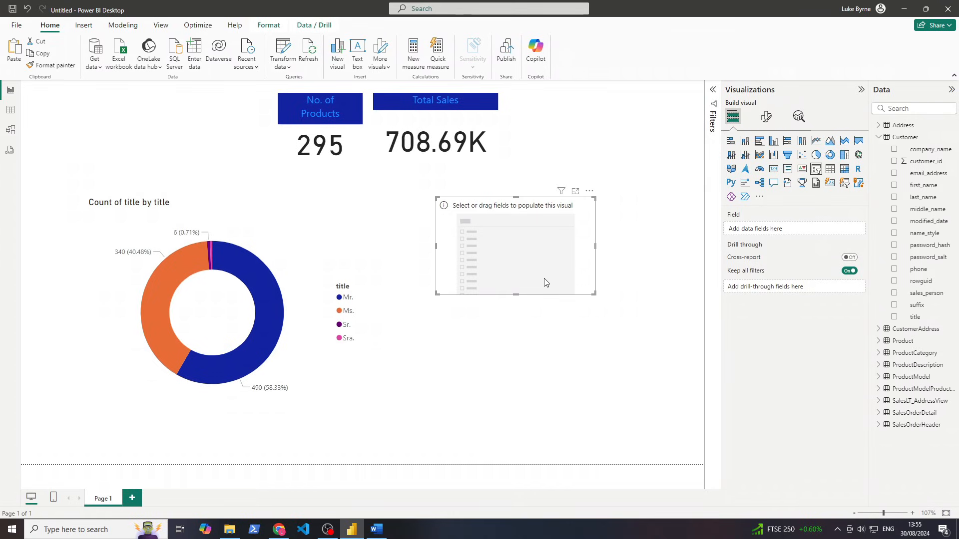
Fill the slicer with customer titles, then try the Sr. filter on the donut and clear it
{"action": "left_click", "coordinate": [928, 318]}
{"action": "left_click_drag", "start_coordinate": [906, 316], "coordinate": [779, 231]}
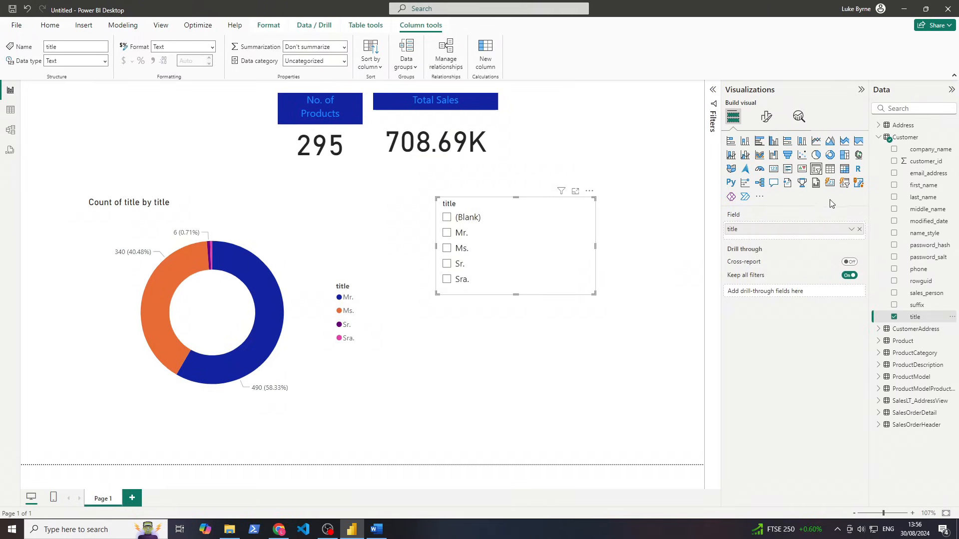
{"action": "left_click", "coordinate": [535, 262]}
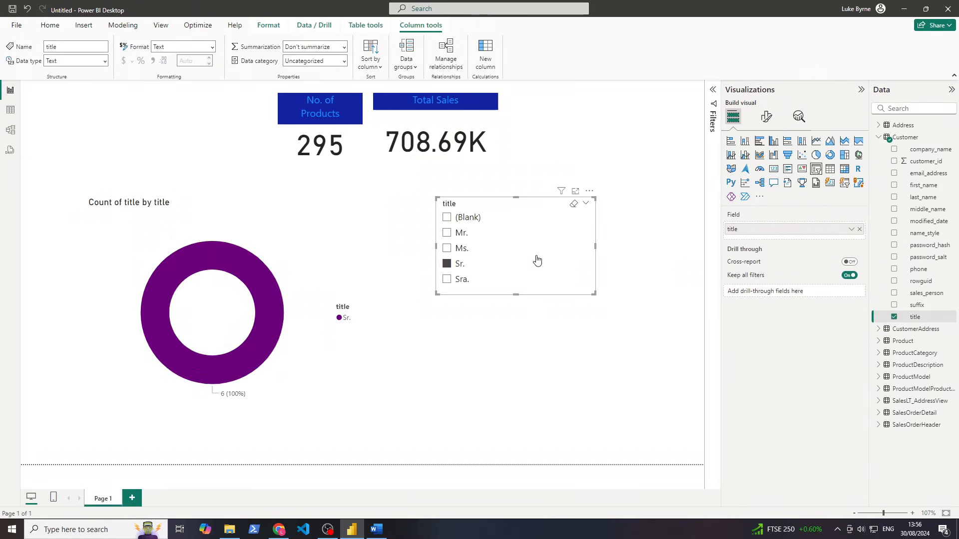
{"action": "left_click", "coordinate": [545, 216]}
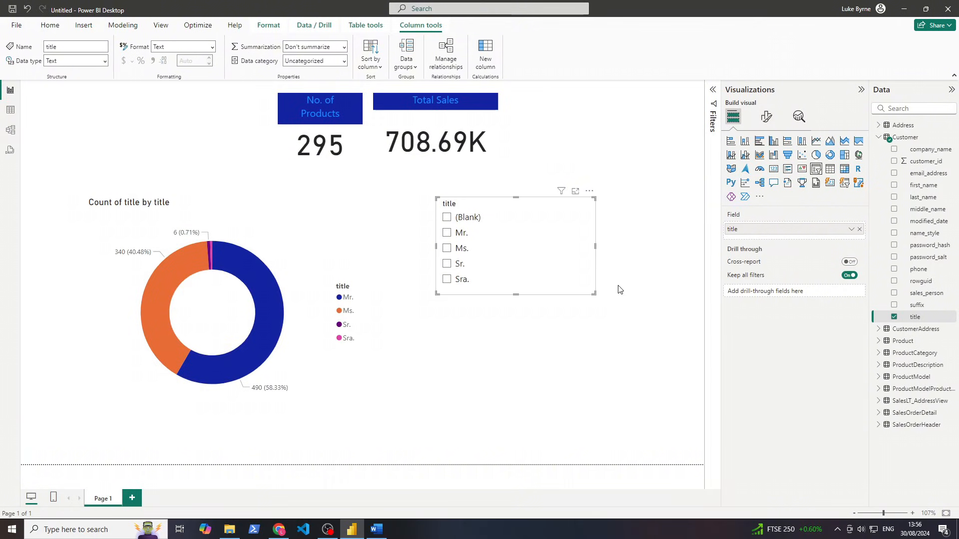
Duplicate the title slicer and place the copy below the original
{"action": "left_click", "coordinate": [553, 259]}
{"action": "key", "text": "ctrl+c"}
{"action": "key", "text": "ctrl+v"}
{"action": "left_click_drag", "start_coordinate": [552, 259], "coordinate": [542, 373]}
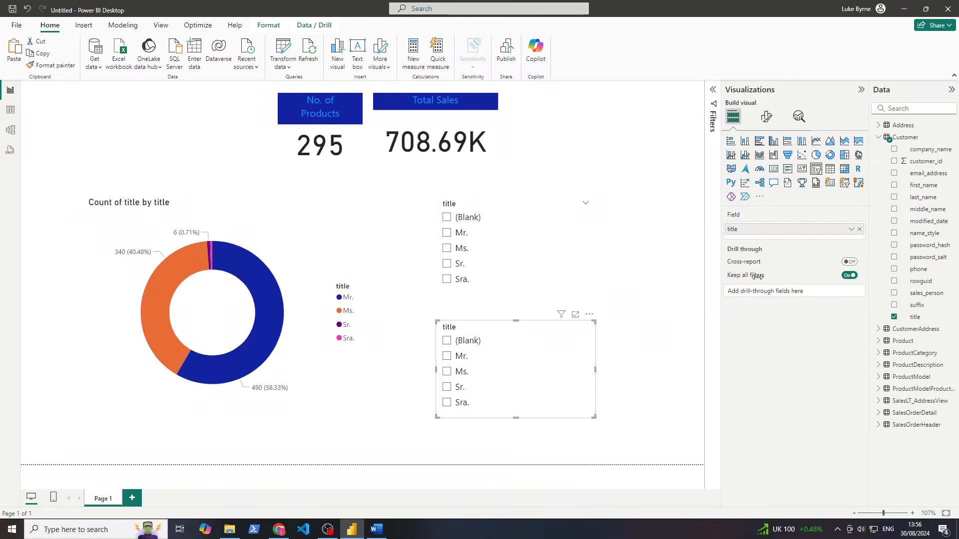
Switch the copied slicer from customer title to ProductCategory names
{"action": "left_click", "coordinate": [894, 316]}
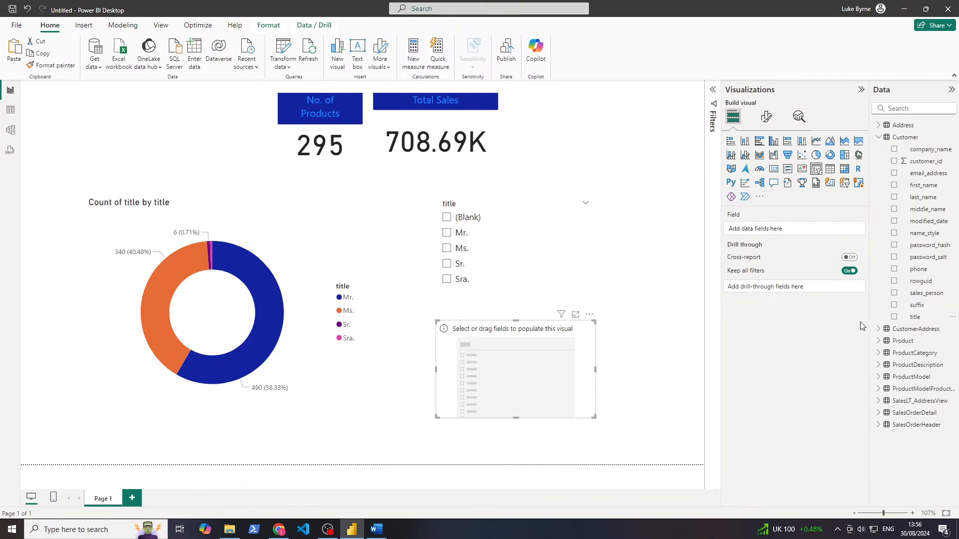
{"action": "left_click", "coordinate": [879, 341]}
{"action": "left_click", "coordinate": [879, 341]}
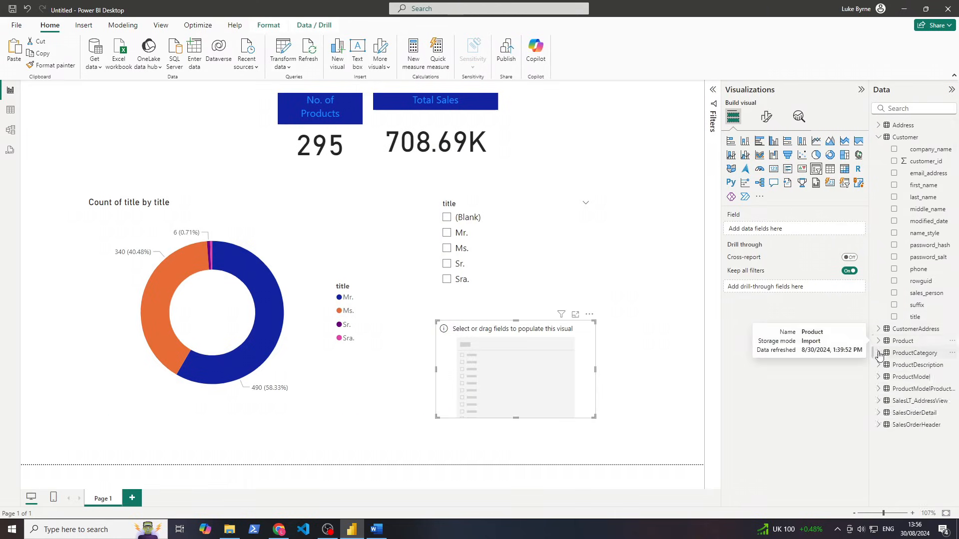
{"action": "left_click", "coordinate": [878, 353]}
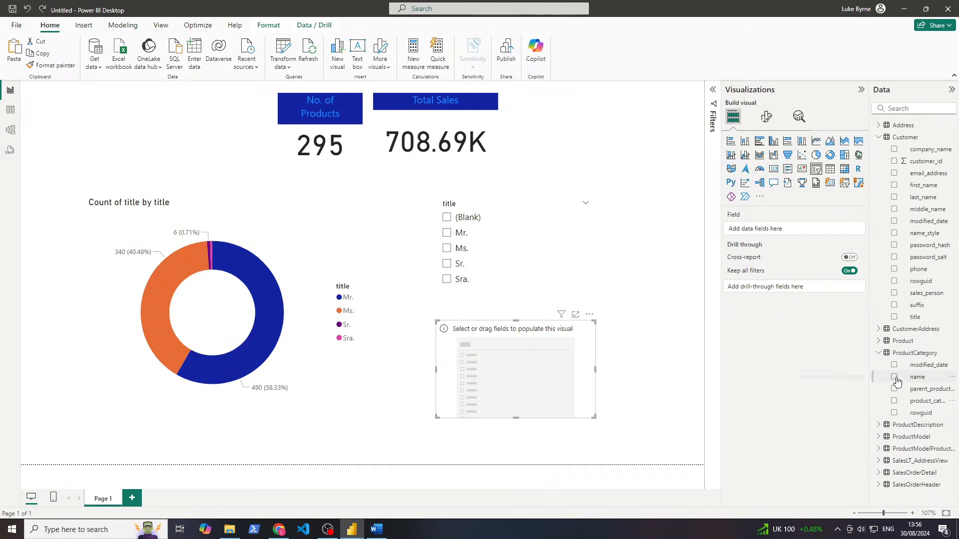
{"action": "left_click", "coordinate": [894, 377]}
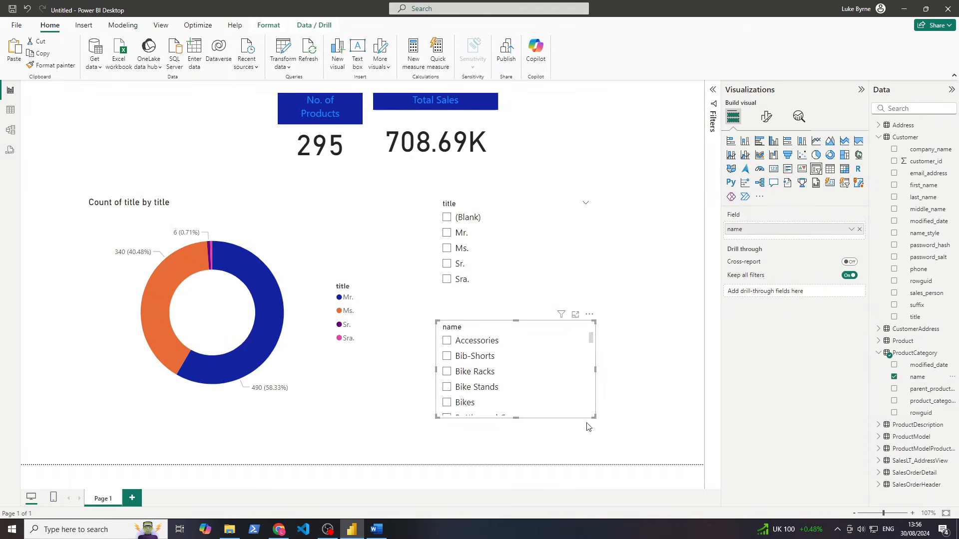
Rearrange the page: cards shifted left, title slicer at top, category slicer enlarged
{"action": "left_click_drag", "start_coordinate": [544, 379], "coordinate": [574, 372]}
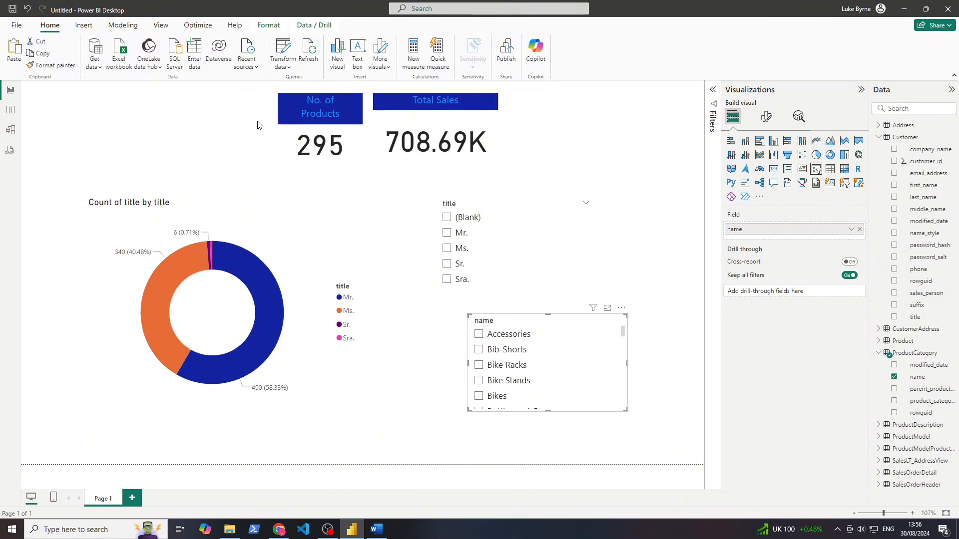
{"action": "mouse_move", "coordinate": [465, 150]}
{"action": "left_mouse_down"}
{"action": "mouse_move", "coordinate": [558, 142]}
{"action": "mouse_move", "coordinate": [578, 114]}
{"action": "mouse_move", "coordinate": [159, 108]}
{"action": "left_mouse_up"}
{"action": "left_click_drag", "start_coordinate": [403, 125], "coordinate": [214, 123]}
{"action": "left_click", "coordinate": [506, 245]}
{"action": "left_click_drag", "start_coordinate": [505, 245], "coordinate": [422, 140]}
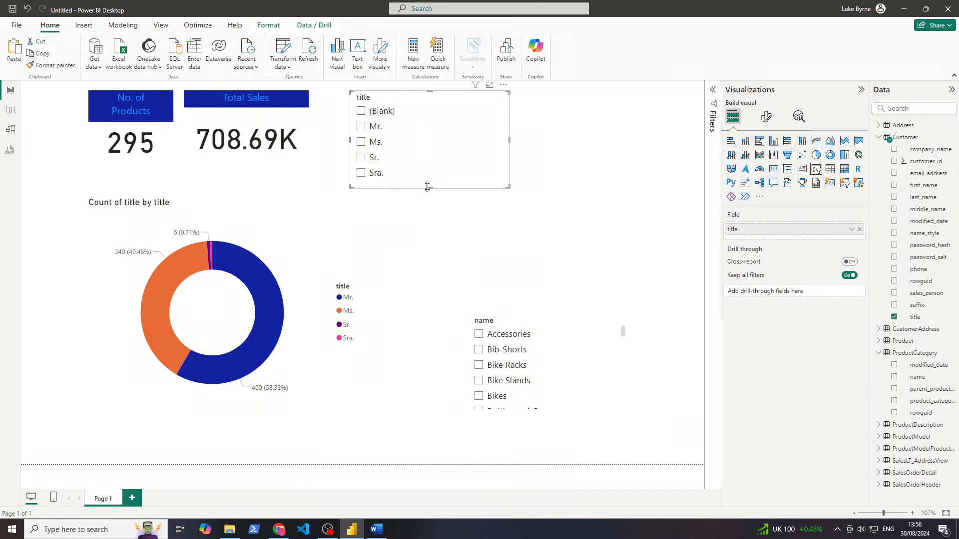
{"action": "left_click_drag", "start_coordinate": [427, 186], "coordinate": [428, 166]}
{"action": "left_click_drag", "start_coordinate": [520, 334], "coordinate": [465, 243]}
{"action": "left_click_drag", "start_coordinate": [568, 300], "coordinate": [622, 418]}
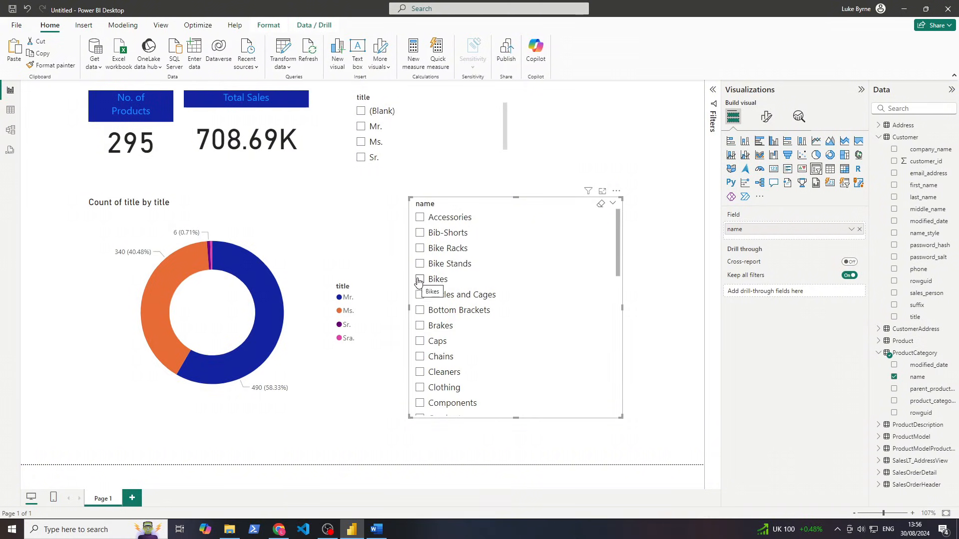
Toggle the Brakes category filter and leave it on: 2 products, 830.70 total sales
{"action": "left_click", "coordinate": [420, 327]}
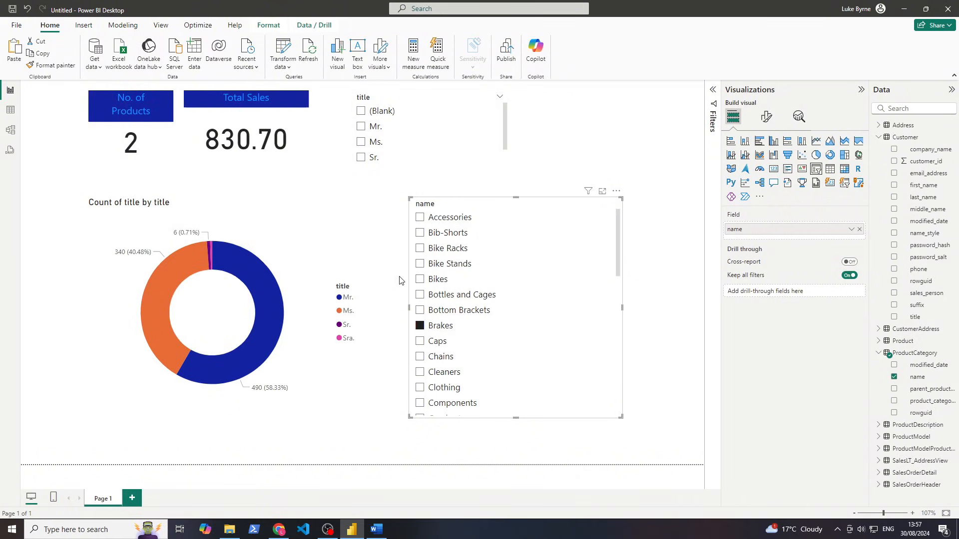
{"action": "left_click", "coordinate": [420, 326]}
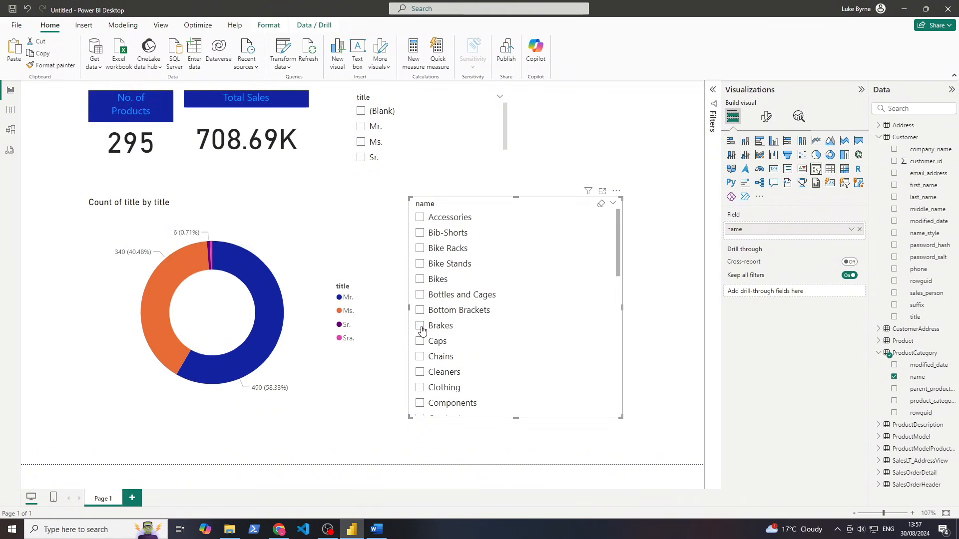
{"action": "left_click", "coordinate": [420, 326]}
{"action": "left_click", "coordinate": [420, 326]}
{"action": "left_click", "coordinate": [420, 326]}
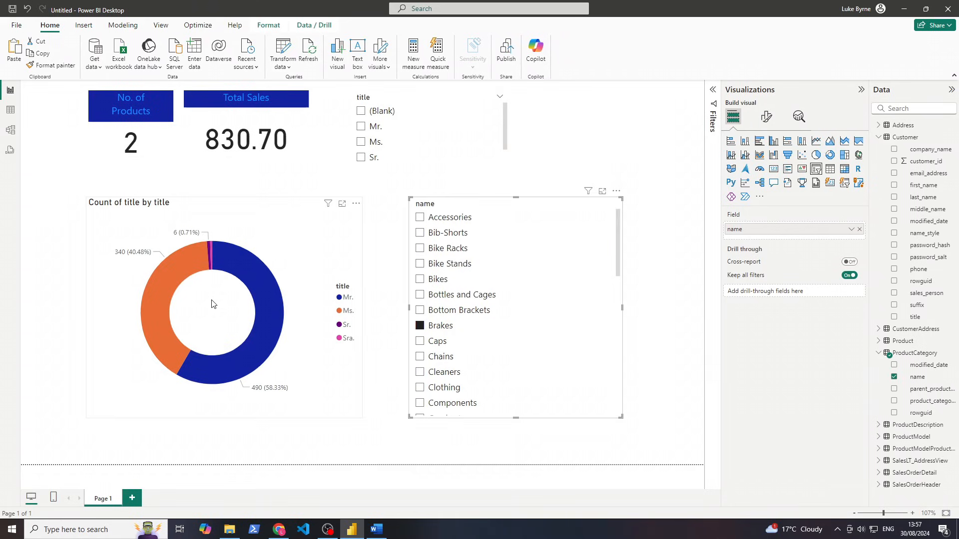
{"action": "left_click", "coordinate": [214, 303]}
{"action": "left_click", "coordinate": [377, 298]}
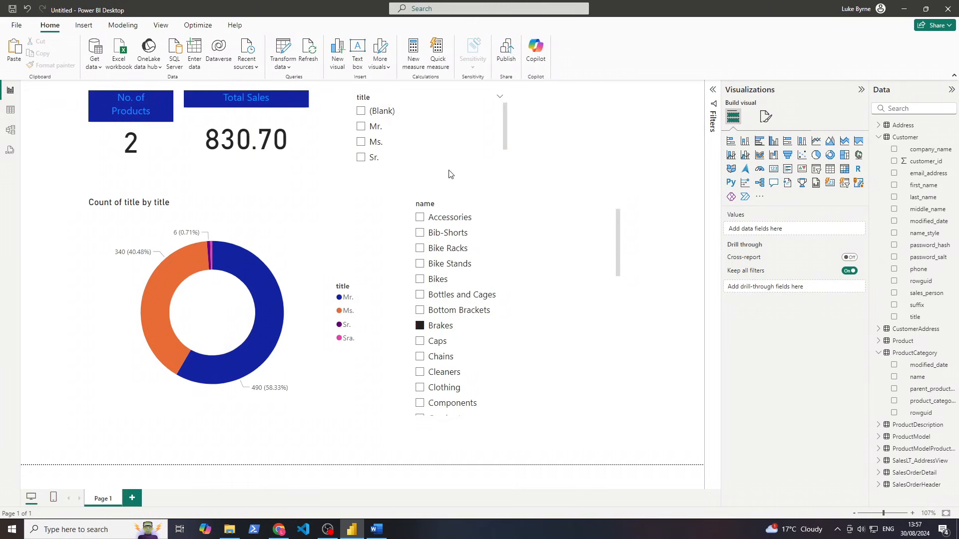
{"action": "left_click_drag", "start_coordinate": [648, 168], "coordinate": [430, 437]}
In Model view, move the Customer table below SalesOrderDetail, then go back to the report
{"action": "left_click", "coordinate": [11, 129]}
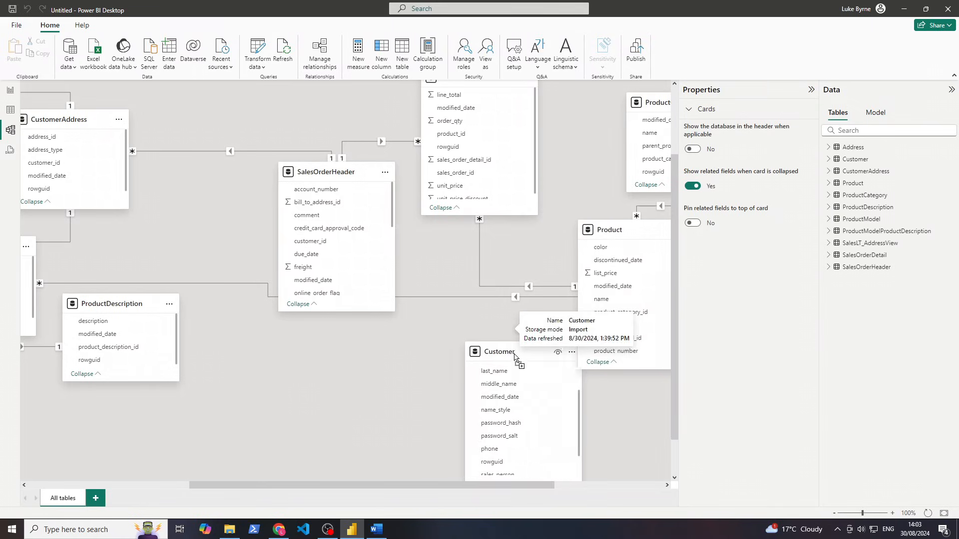
{"action": "left_click_drag", "start_coordinate": [494, 414], "coordinate": [464, 329]}
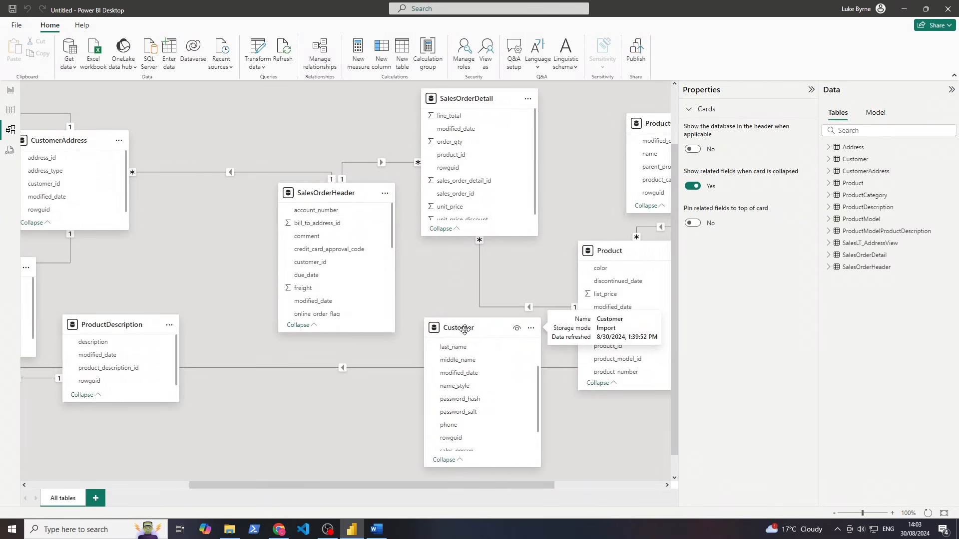
{"action": "left_click", "coordinate": [11, 90]}
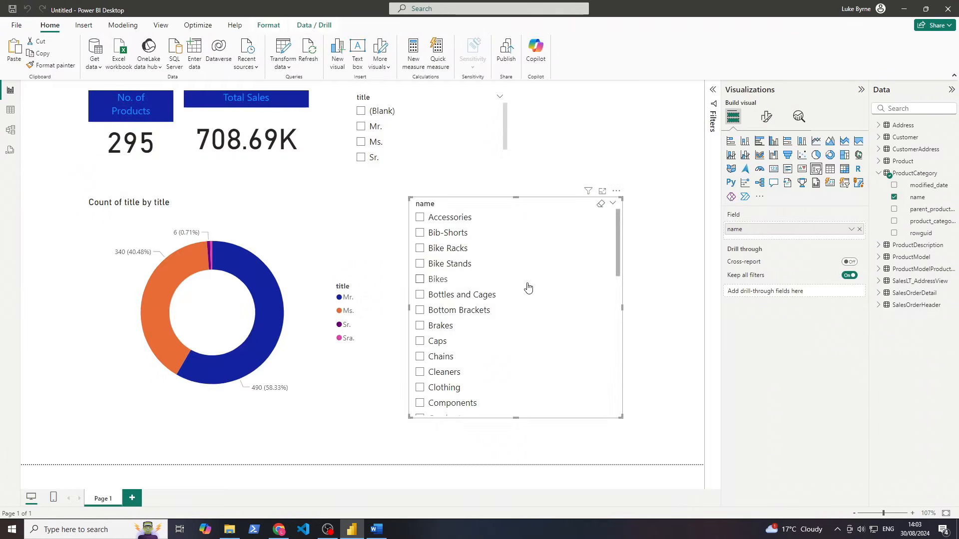
Try and clear the Ms. title and Bikes category filters, then reopen Model view
{"action": "left_click", "coordinate": [361, 144]}
{"action": "left_click", "coordinate": [361, 144]}
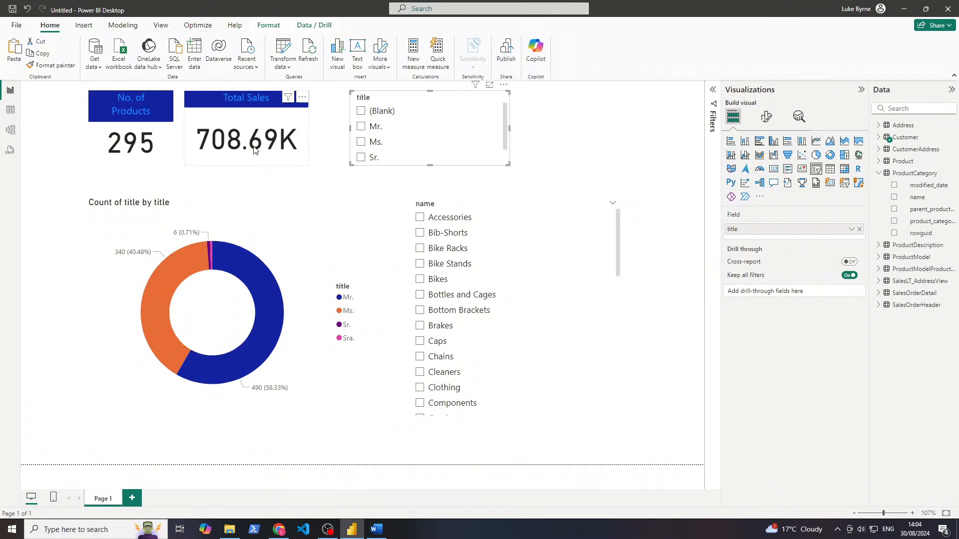
{"action": "left_click", "coordinate": [420, 282]}
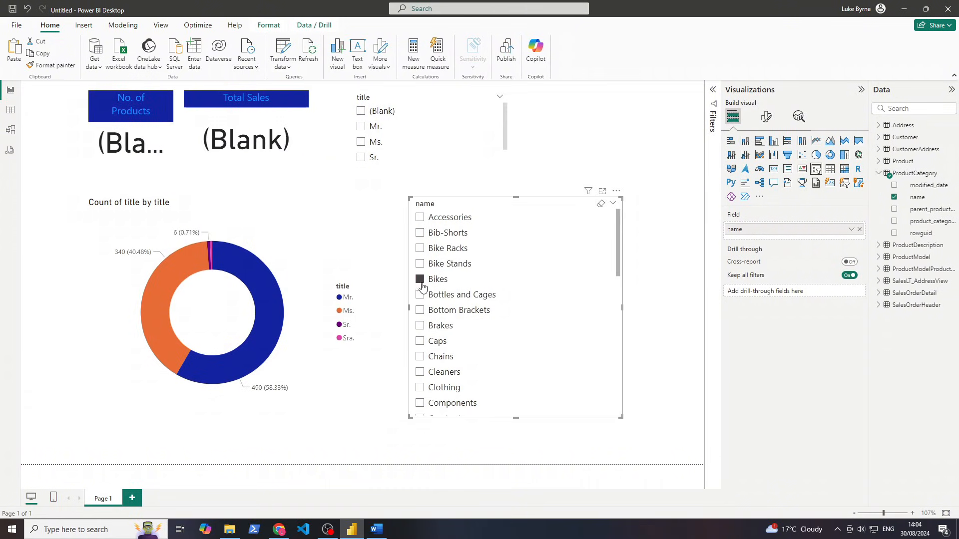
{"action": "left_click", "coordinate": [420, 280]}
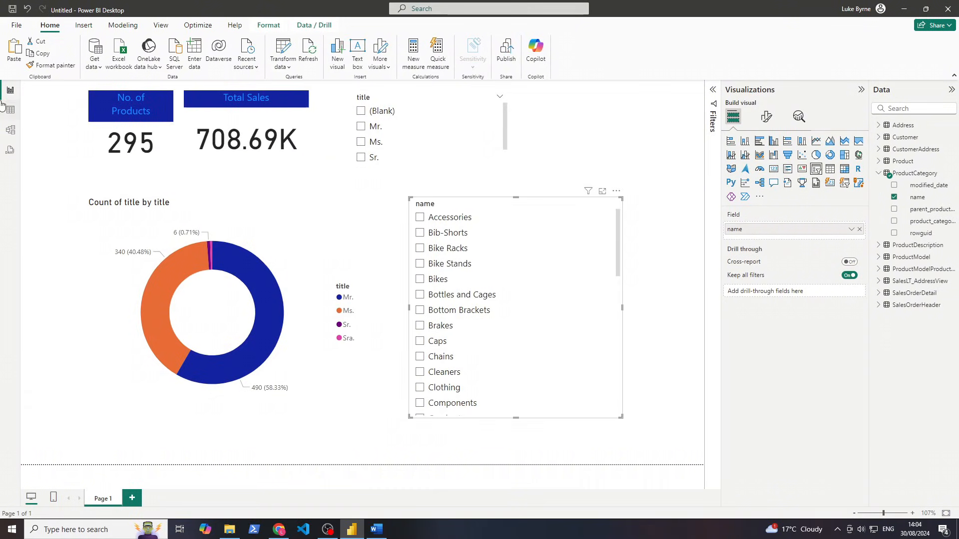
{"action": "left_click", "coordinate": [10, 130]}
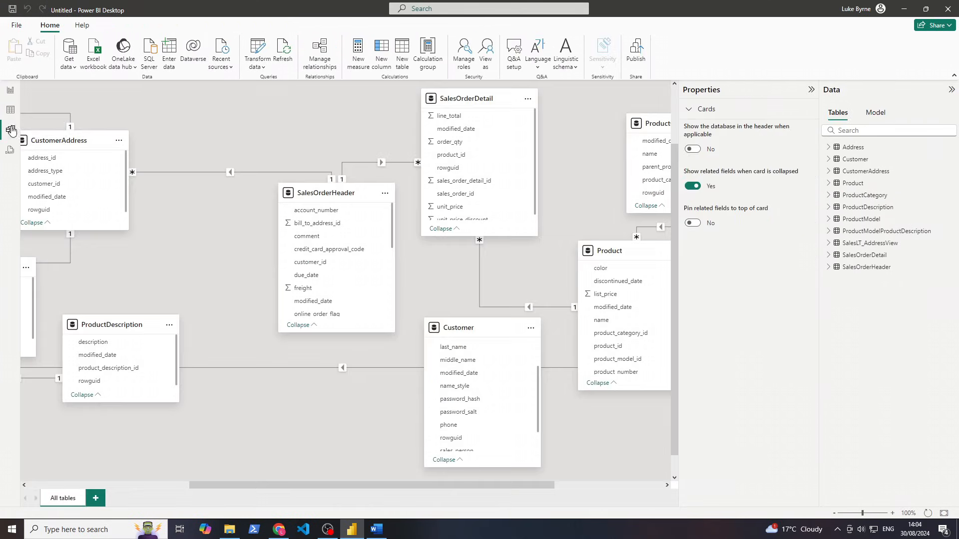
Delete all relationships and rebuild them, including CustomerAddress to Customer, then go back to the report
{"action": "left_click", "coordinate": [320, 55]}
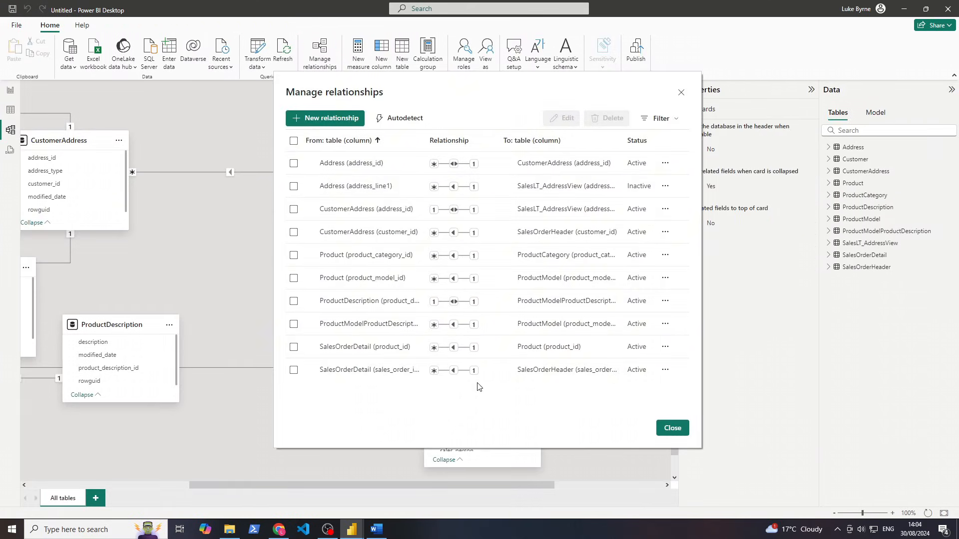
{"action": "left_click", "coordinate": [294, 143]}
{"action": "left_click", "coordinate": [607, 118]}
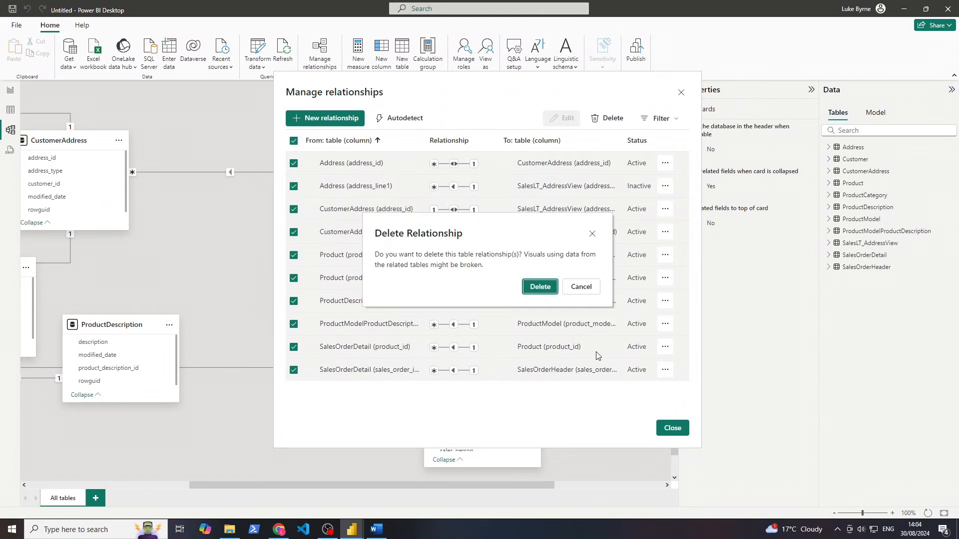
{"action": "left_click", "coordinate": [540, 287]}
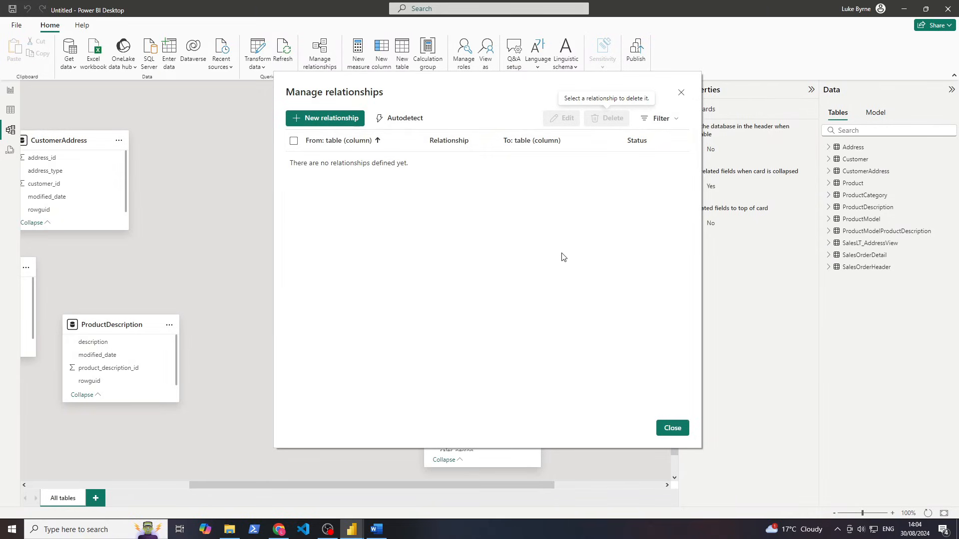
{"action": "left_click", "coordinate": [343, 120]}
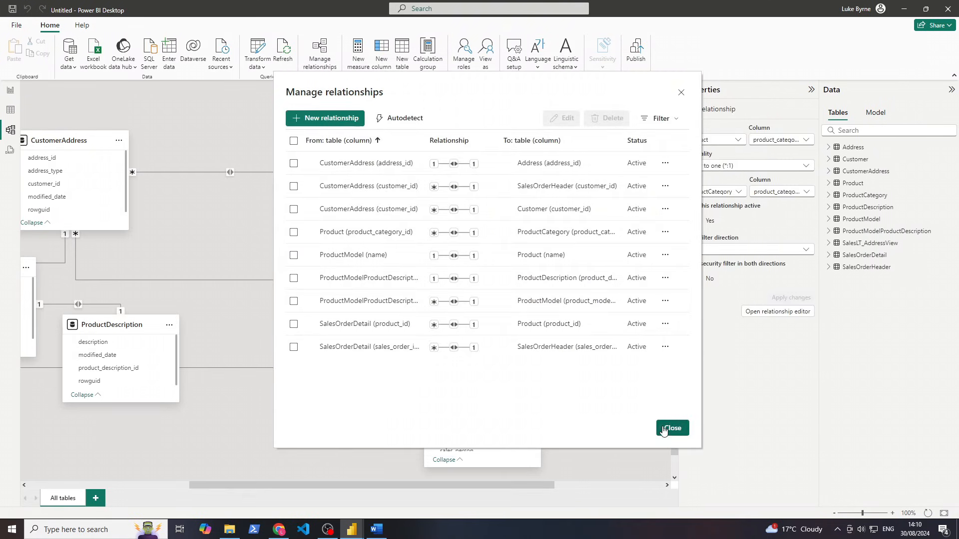
{"action": "left_click", "coordinate": [672, 428]}
{"action": "left_click", "coordinate": [10, 90]}
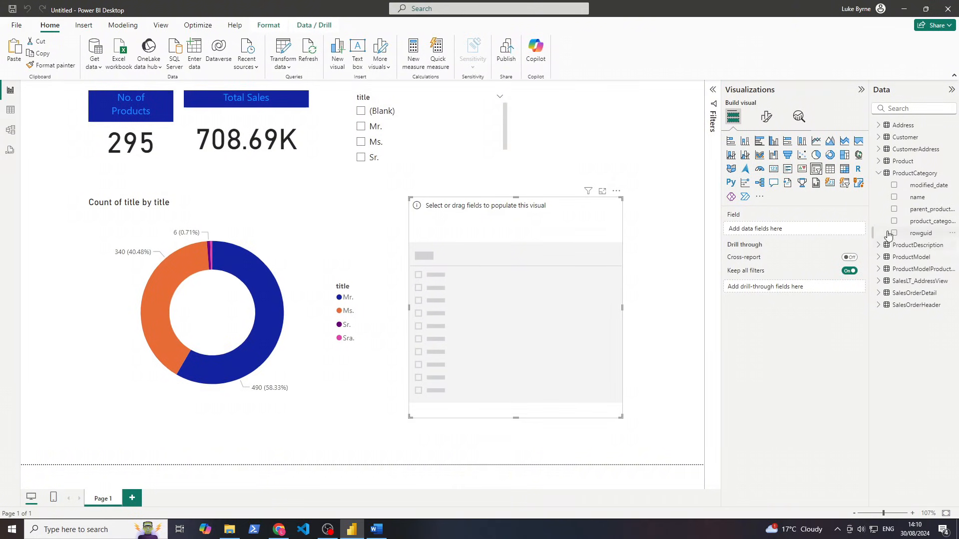
Fill the empty slicer with ProductCategory names and try the Brakes and Mr. filters
{"action": "left_click", "coordinate": [894, 198]}
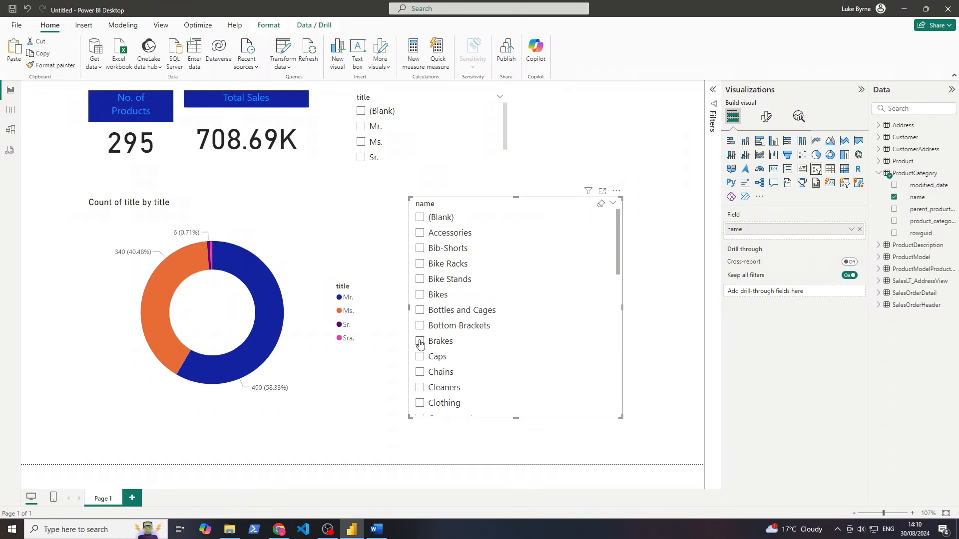
{"action": "left_click", "coordinate": [419, 342]}
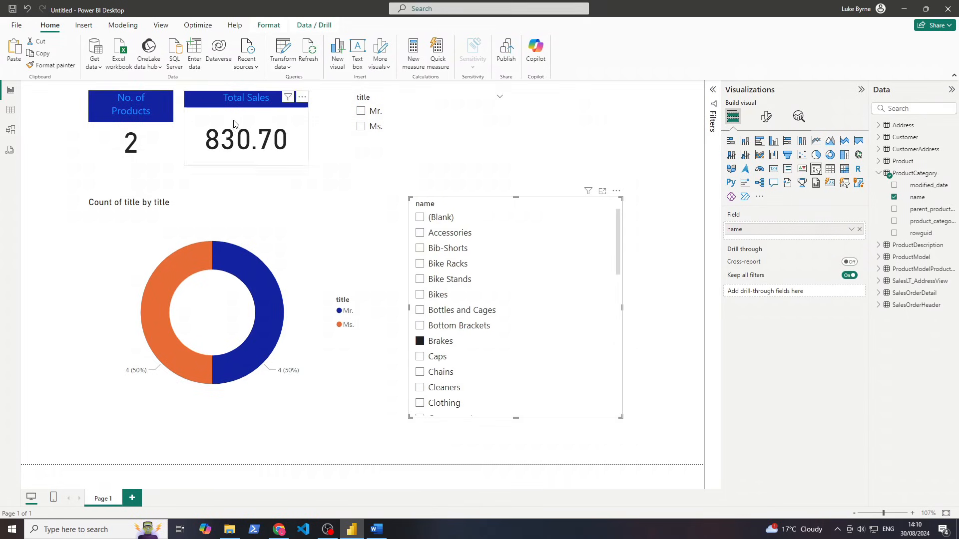
{"action": "left_click", "coordinate": [420, 341]}
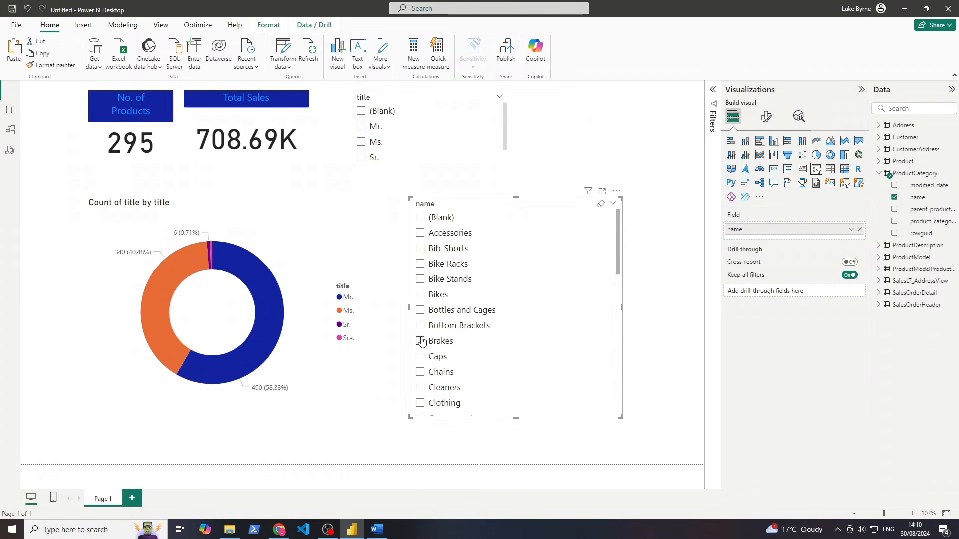
{"action": "left_click", "coordinate": [361, 127]}
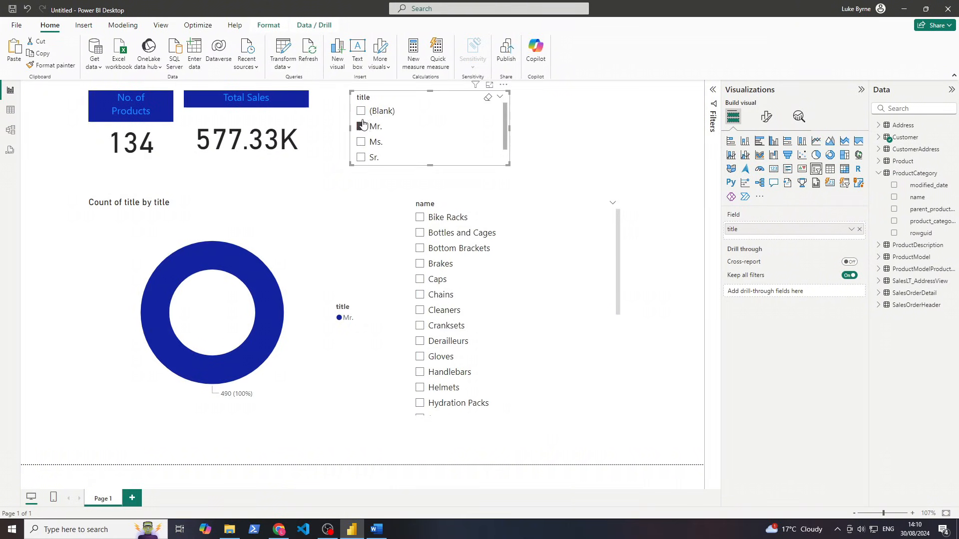
{"action": "left_click", "coordinate": [362, 127]}
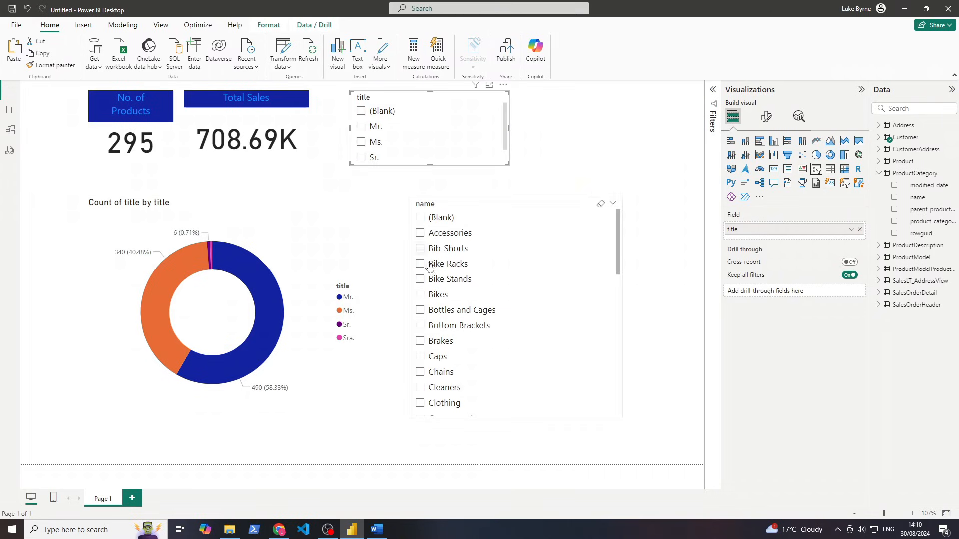
{"action": "scroll", "coordinate": [443, 385], "scroll_direction": "down", "scroll_amount": 3}
{"action": "scroll", "coordinate": [444, 386], "scroll_direction": "down", "scroll_amount": 2}
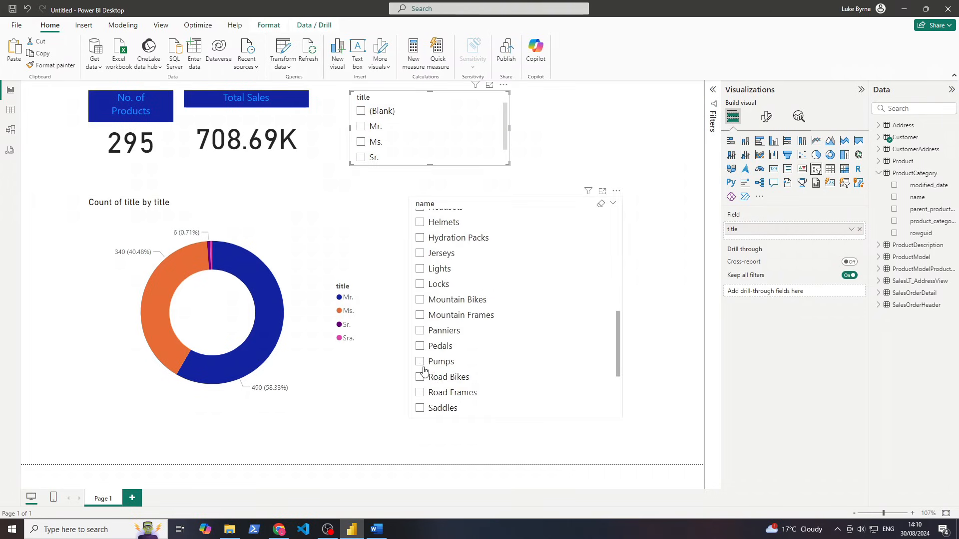
Try Pumps, Panniers and Locks, then keep Mountain Bikes: 32 products, 170.83K sales
{"action": "left_click", "coordinate": [419, 362]}
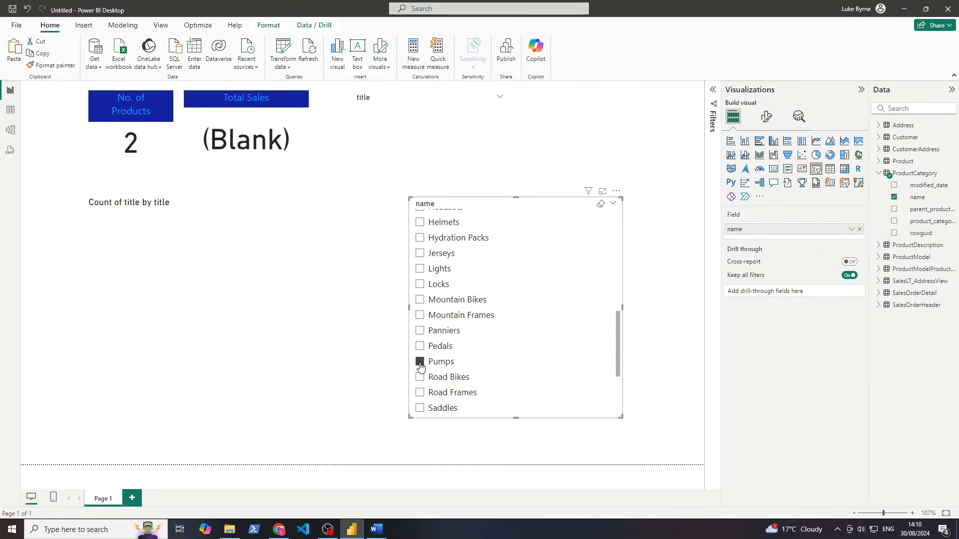
{"action": "left_click", "coordinate": [420, 362]}
{"action": "left_click", "coordinate": [420, 332]}
{"action": "left_click", "coordinate": [420, 331]}
{"action": "left_click", "coordinate": [419, 286]}
{"action": "left_click", "coordinate": [420, 286]}
{"action": "left_click", "coordinate": [420, 301]}
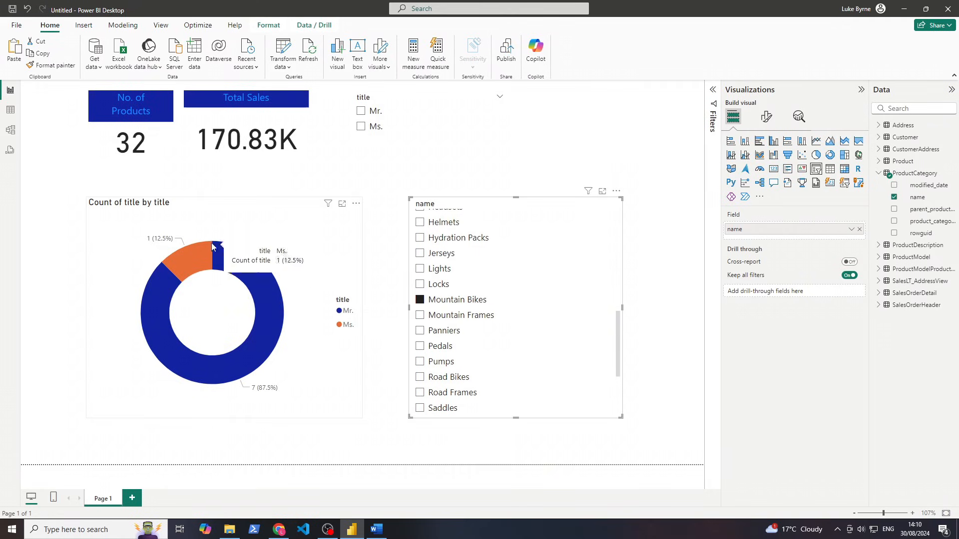
{"action": "mouse_move", "coordinate": [291, 349]}
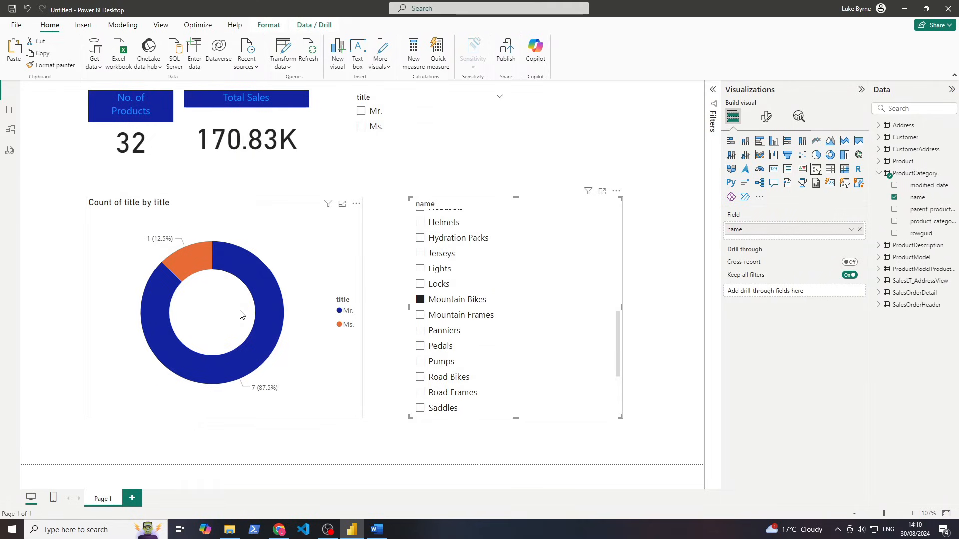
{"action": "left_click", "coordinate": [361, 114]}
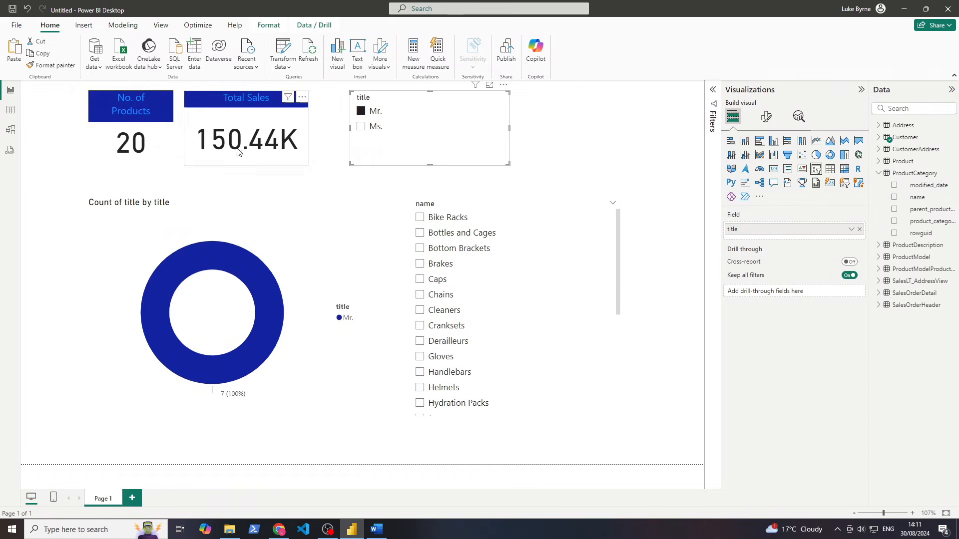
{"action": "left_click", "coordinate": [363, 113]}
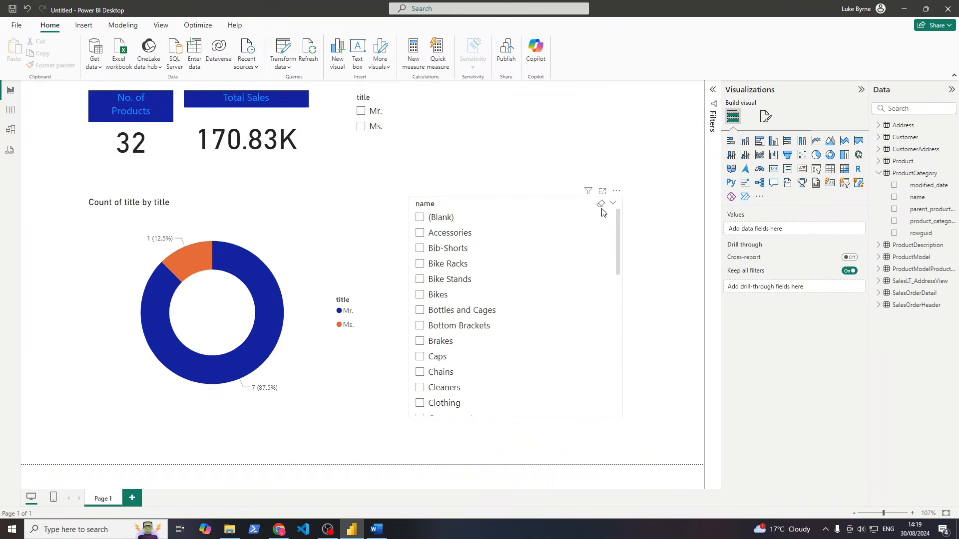
Open the File Save As page, then leave without saving and cancel sharing
{"action": "left_click", "coordinate": [14, 26]}
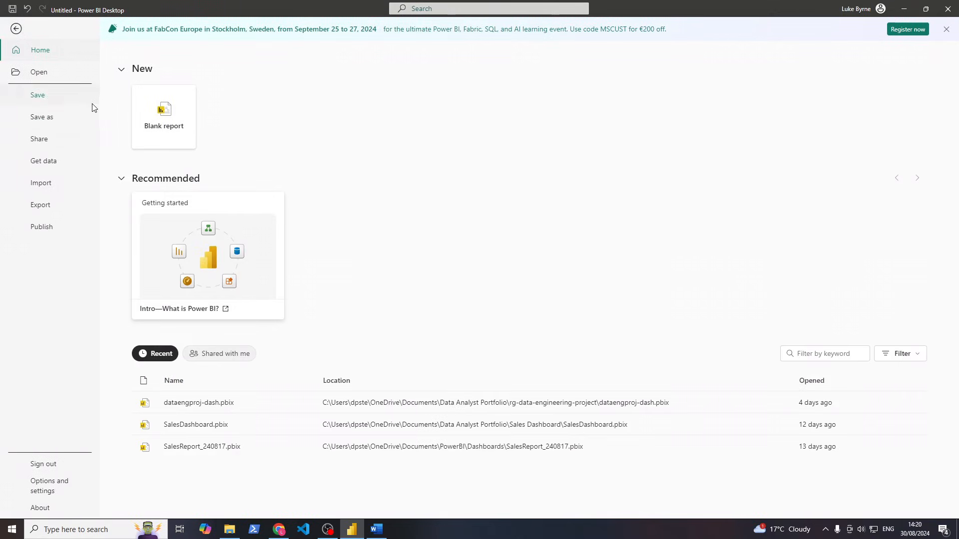
{"action": "left_click", "coordinate": [65, 117]}
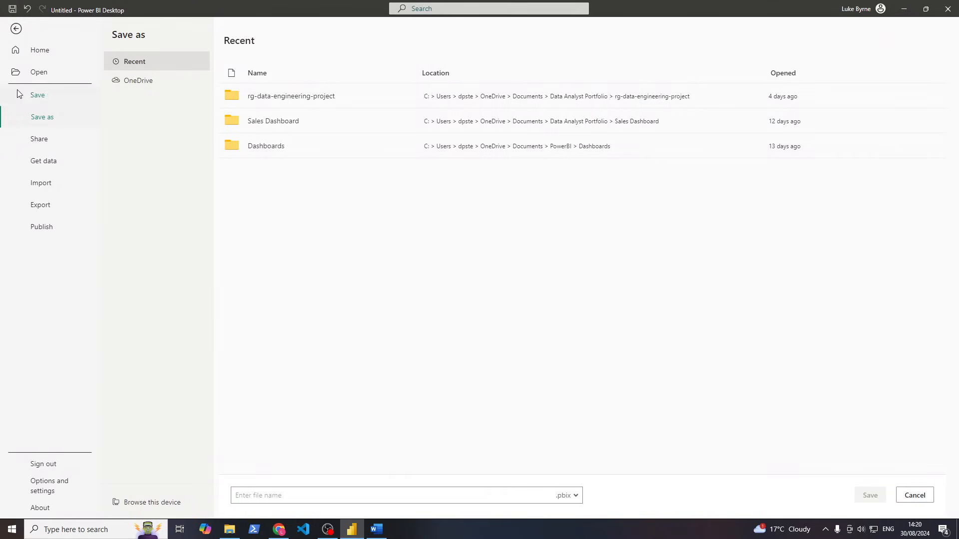
{"action": "key", "text": "Escape"}
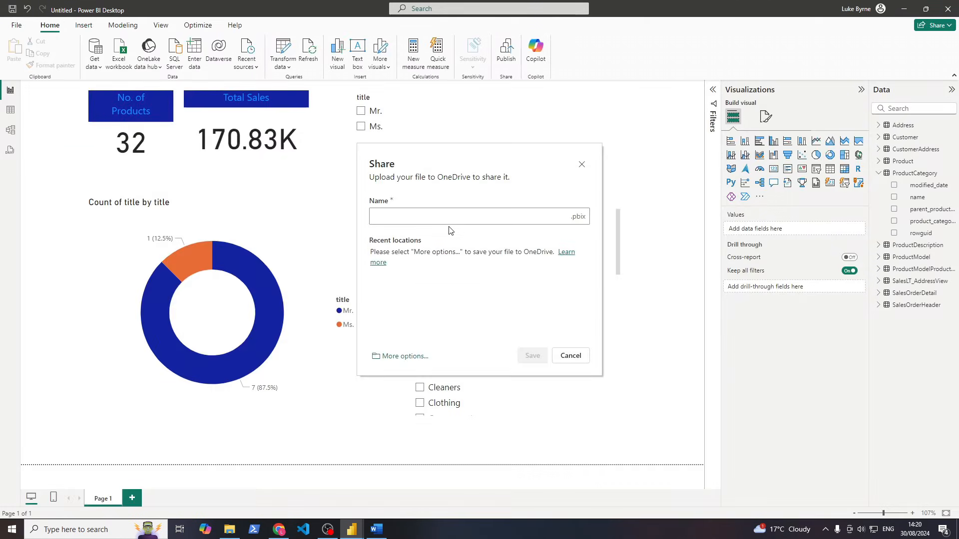
{"action": "left_click", "coordinate": [571, 356]}
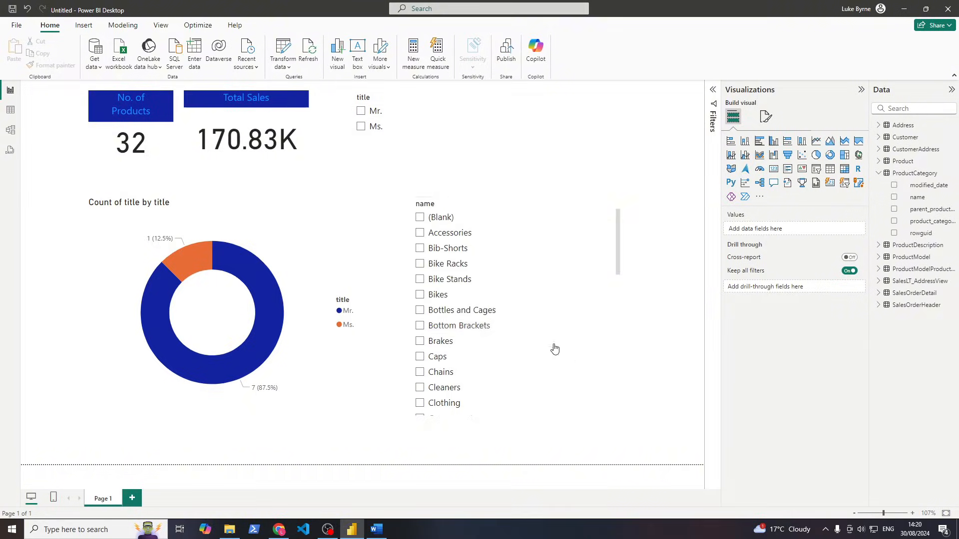
Look over the File Publish and Export options, then go back to the report
{"action": "left_click", "coordinate": [17, 25]}
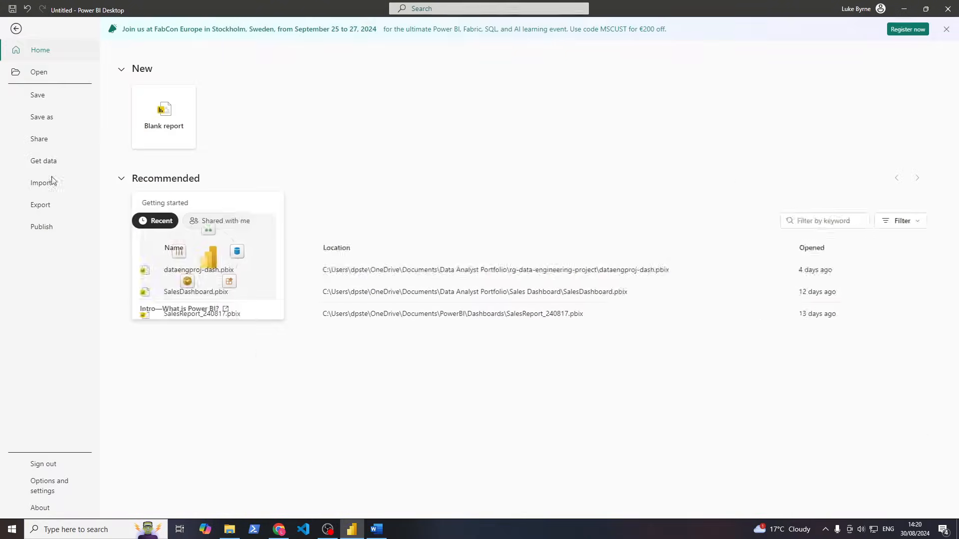
{"action": "left_click", "coordinate": [57, 225]}
{"action": "left_click", "coordinate": [60, 209]}
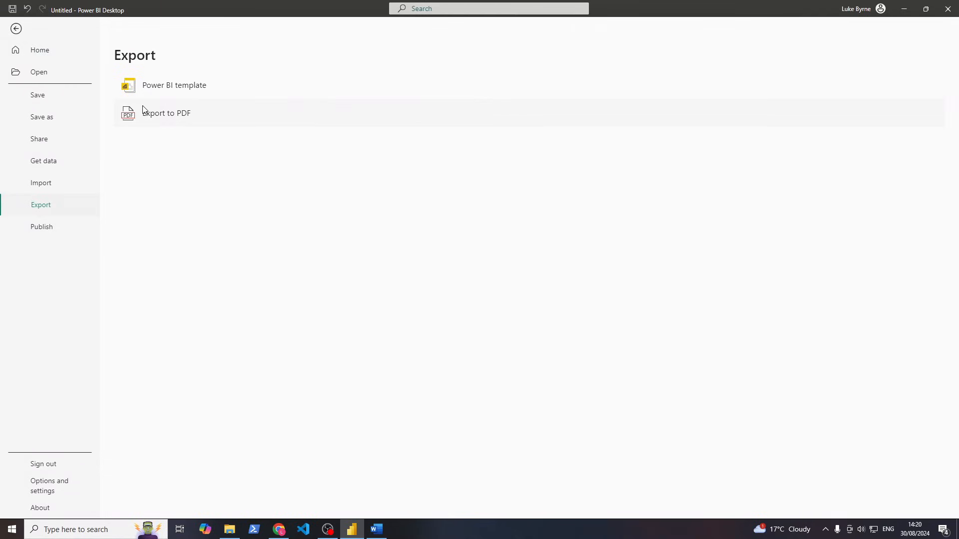
{"action": "left_click", "coordinate": [69, 230]}
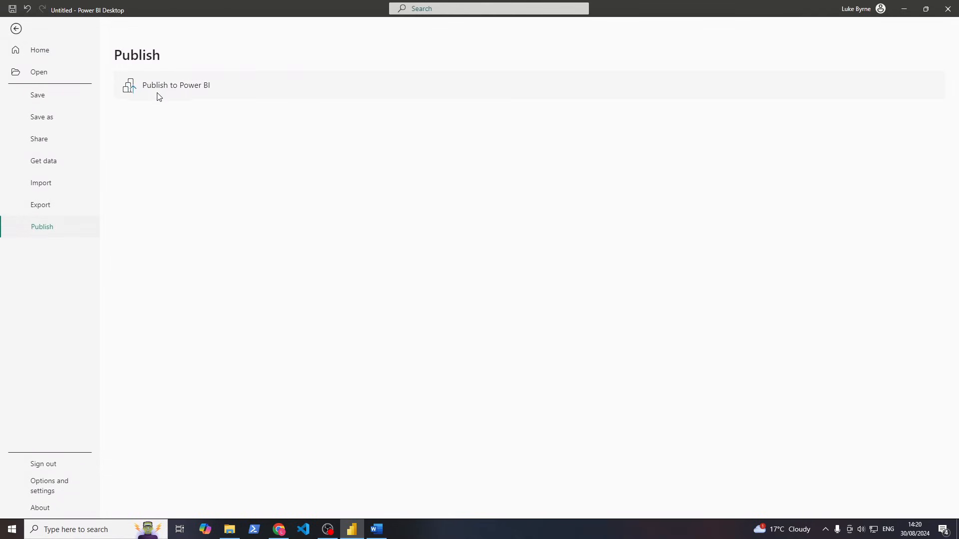
{"action": "left_click", "coordinate": [12, 30]}
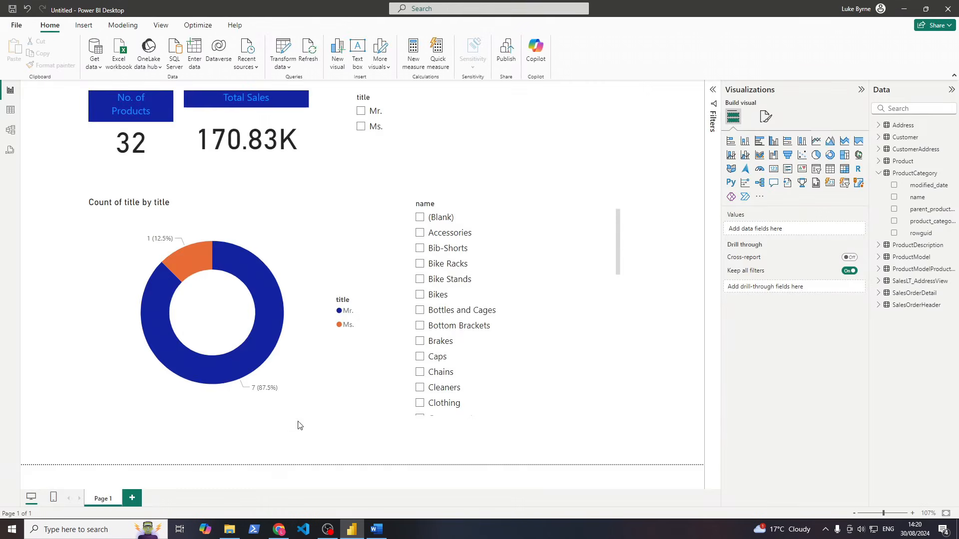
Try the Brakes and Bottom Brackets category filters, then clear the filter to show all products
{"action": "left_click_drag", "start_coordinate": [67, 99], "coordinate": [645, 403]}
{"action": "left_click", "coordinate": [420, 341]}
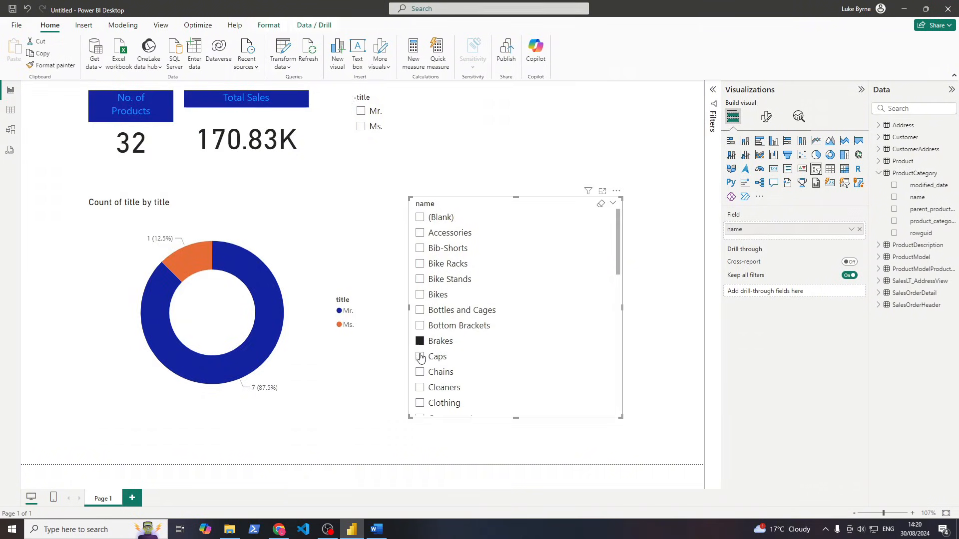
{"action": "left_click", "coordinate": [419, 341]}
{"action": "left_click", "coordinate": [420, 327]}
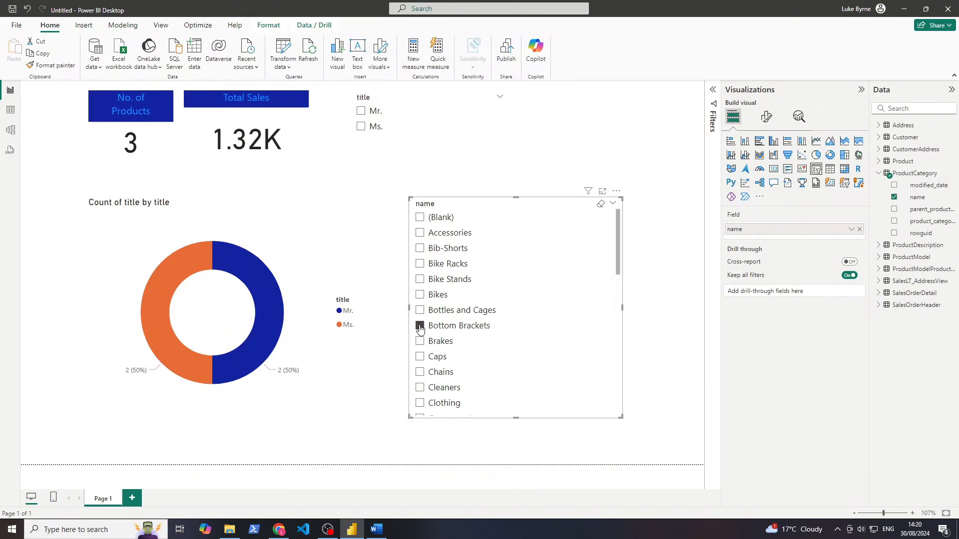
{"action": "left_click", "coordinate": [420, 327]}
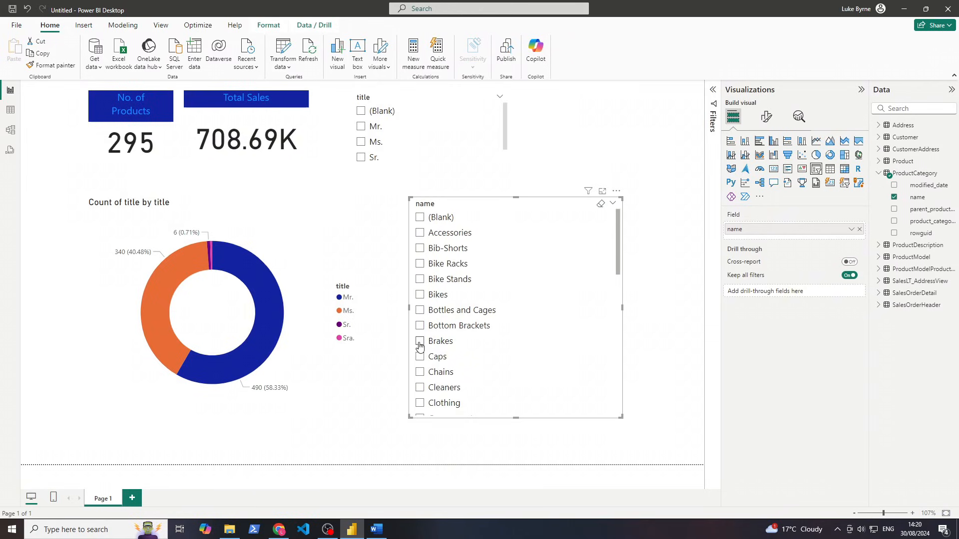
From File Export, start sharing the report through OneDrive
{"action": "left_click", "coordinate": [15, 25]}
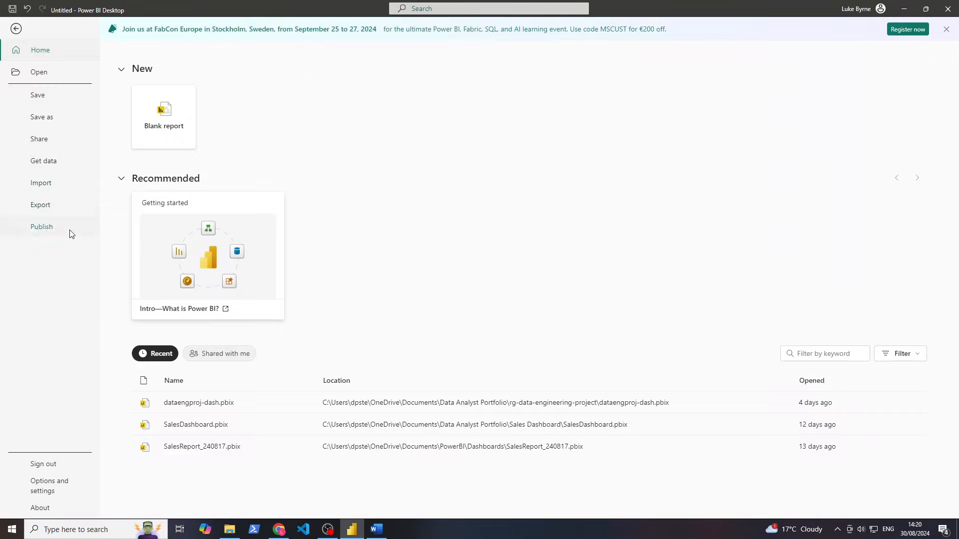
{"action": "left_click", "coordinate": [69, 212]}
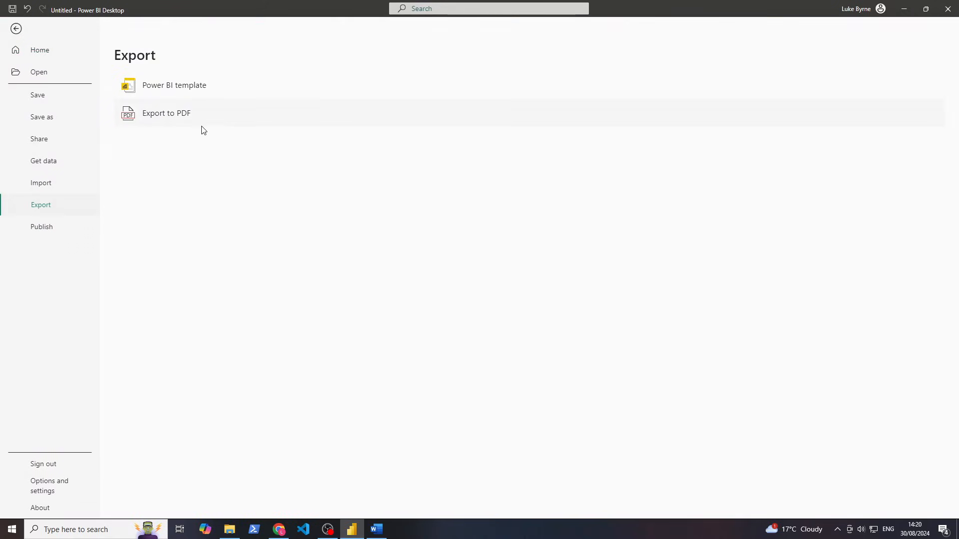
{"action": "left_click", "coordinate": [52, 144]}
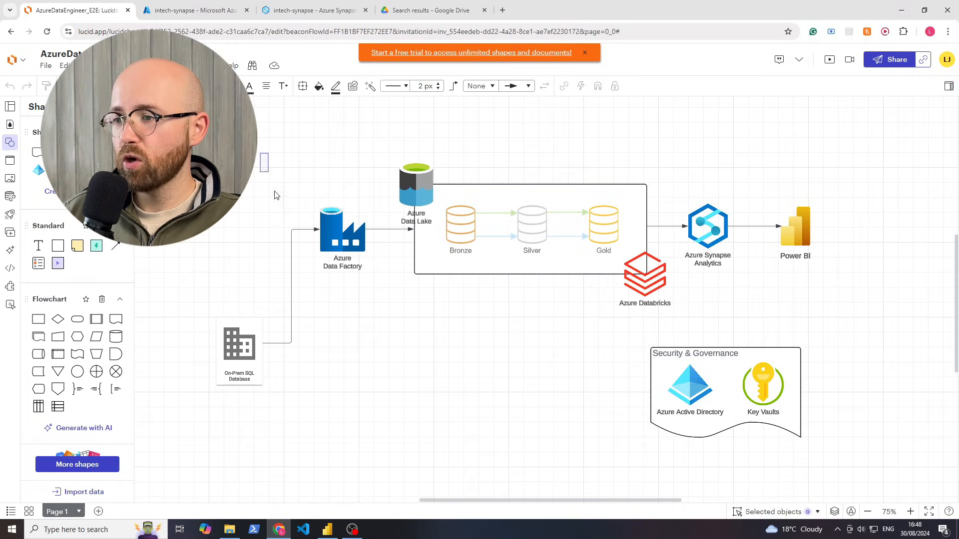
{"action": "left_click_drag", "start_coordinate": [274, 194], "coordinate": [701, 334]}
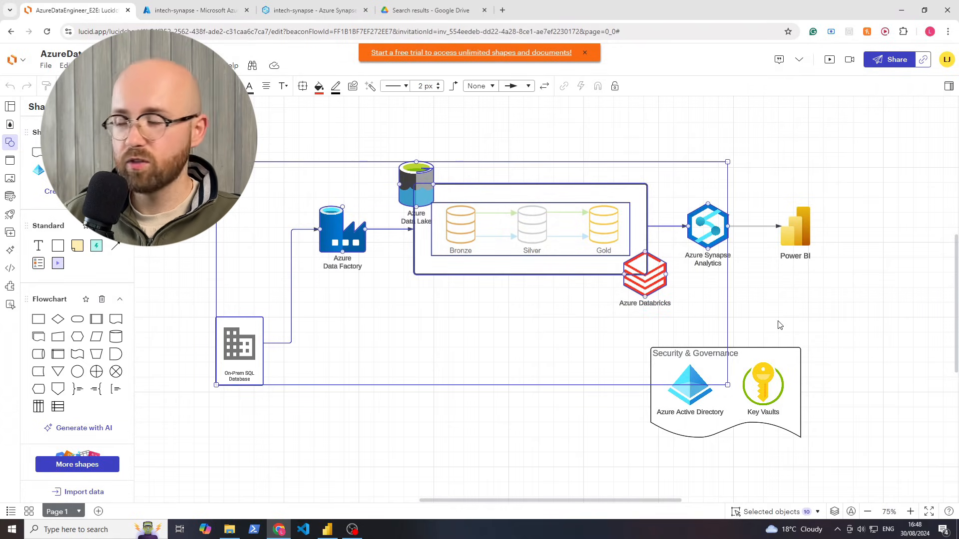
{"action": "left_click", "coordinate": [814, 320]}
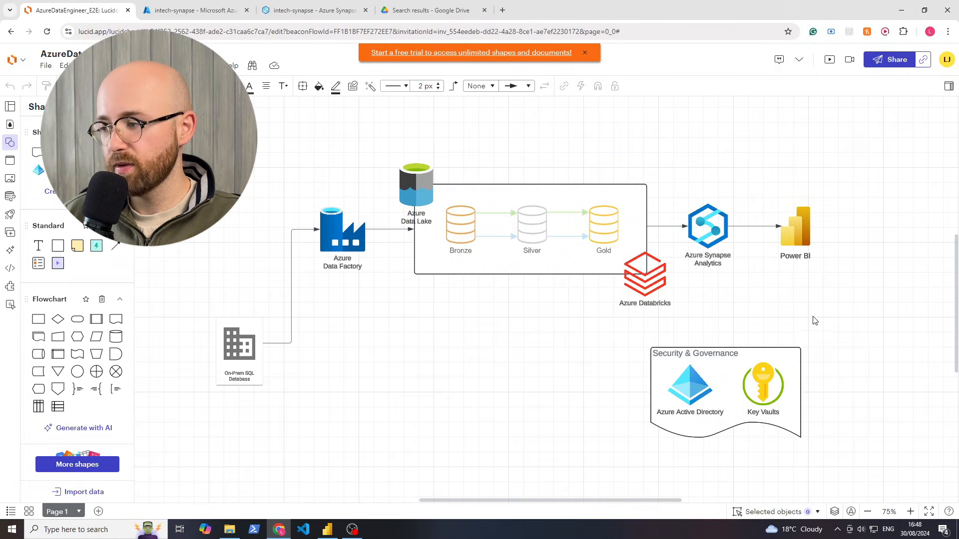
{"action": "left_click", "coordinate": [692, 390]}
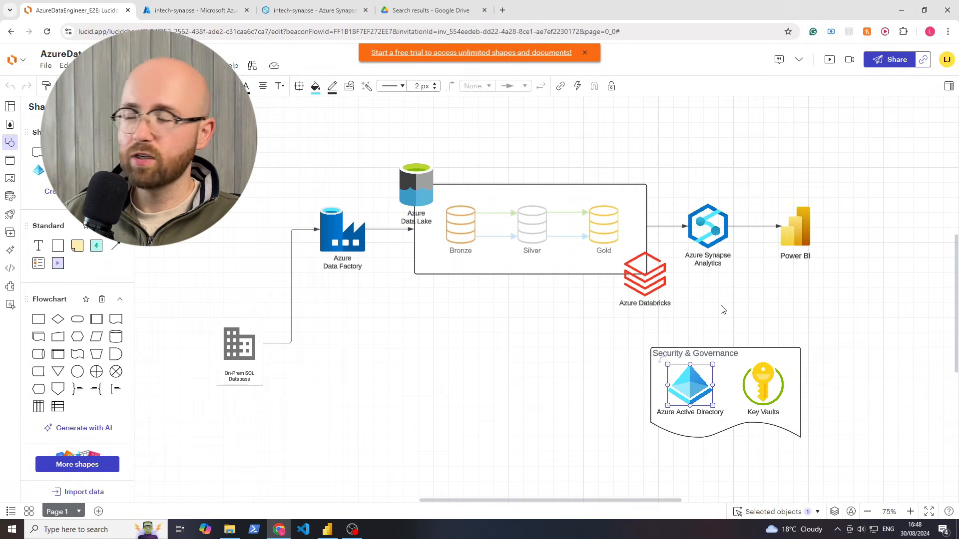
{"action": "left_click", "coordinate": [819, 299]}
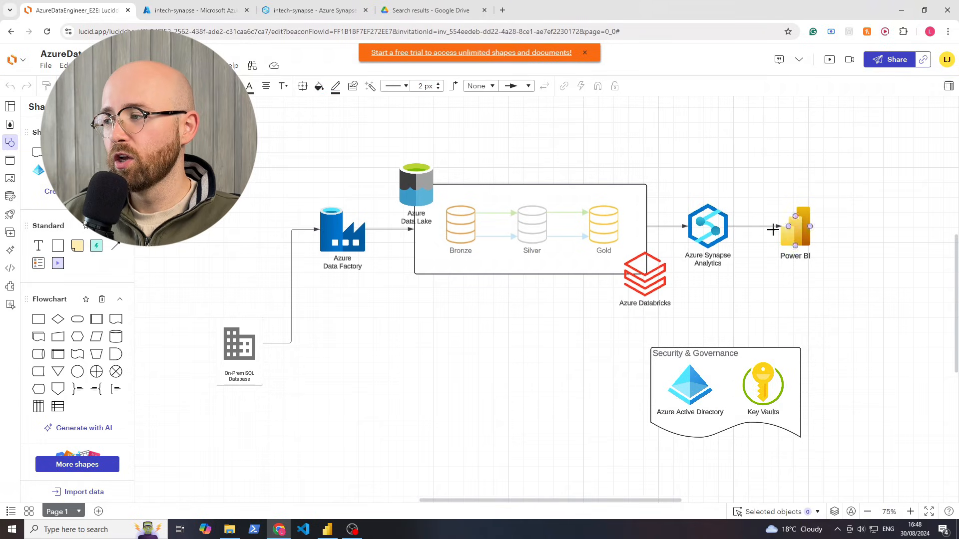
{"action": "left_click_drag", "start_coordinate": [711, 123], "coordinate": [253, 349]}
{"action": "key", "text": "Escape"}
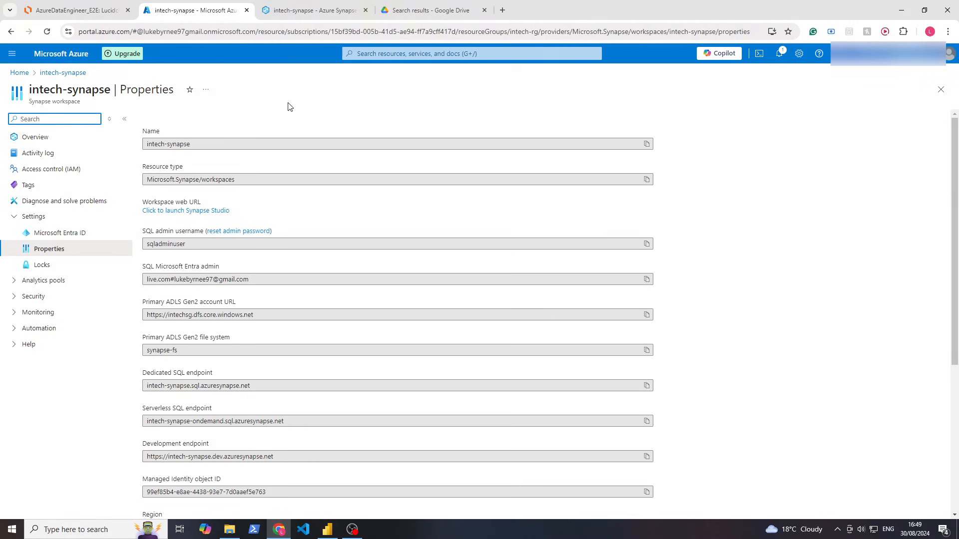
From the Azure portal home, open intech-rg, then intech-df, and launch its Data Factory Studio
{"action": "left_click", "coordinate": [287, 11]}
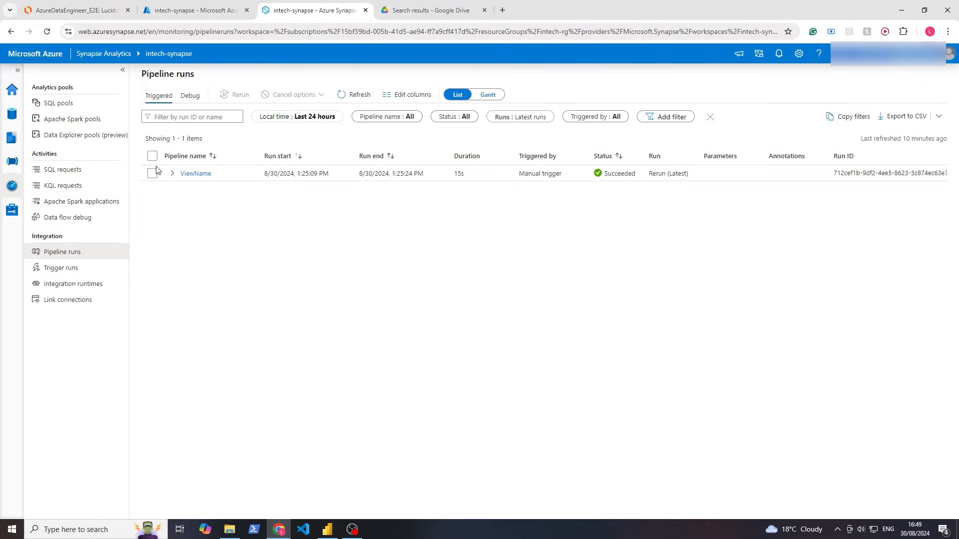
{"action": "left_click", "coordinate": [12, 90]}
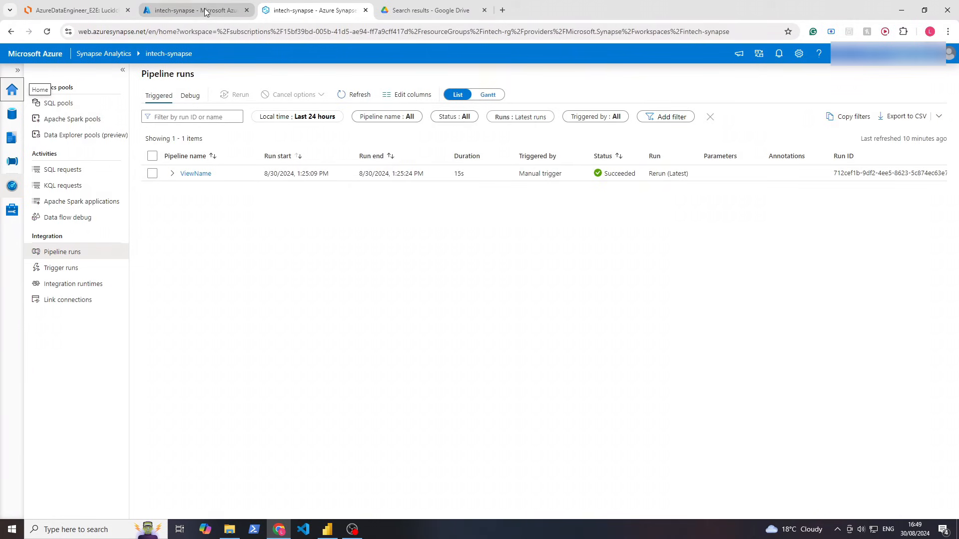
{"action": "left_click", "coordinate": [205, 12]}
{"action": "left_click", "coordinate": [25, 73]}
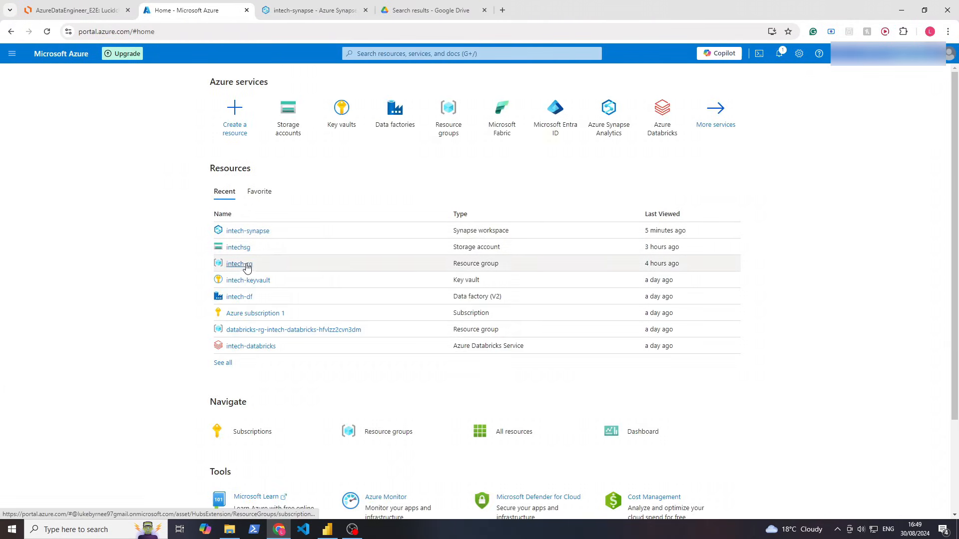
{"action": "left_click", "coordinate": [245, 264]}
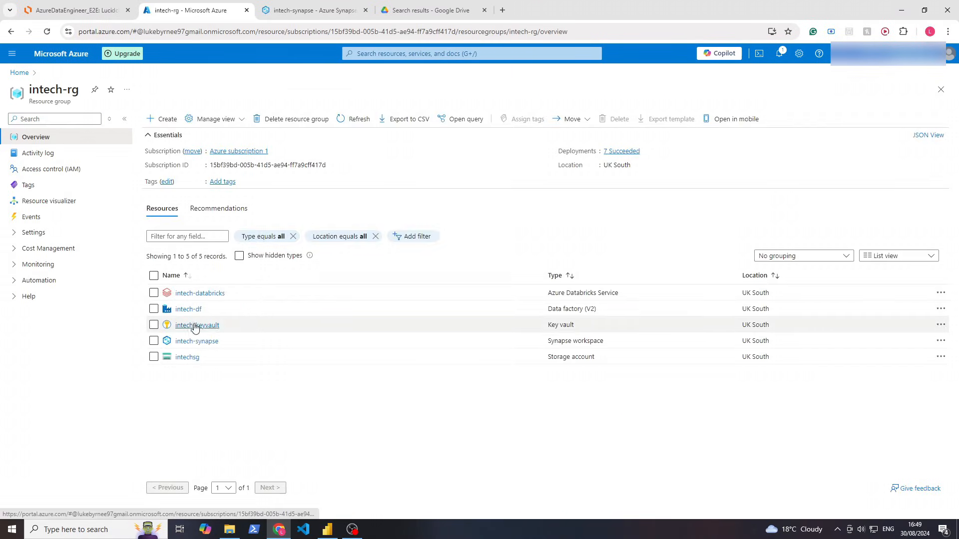
{"action": "left_click", "coordinate": [189, 310]}
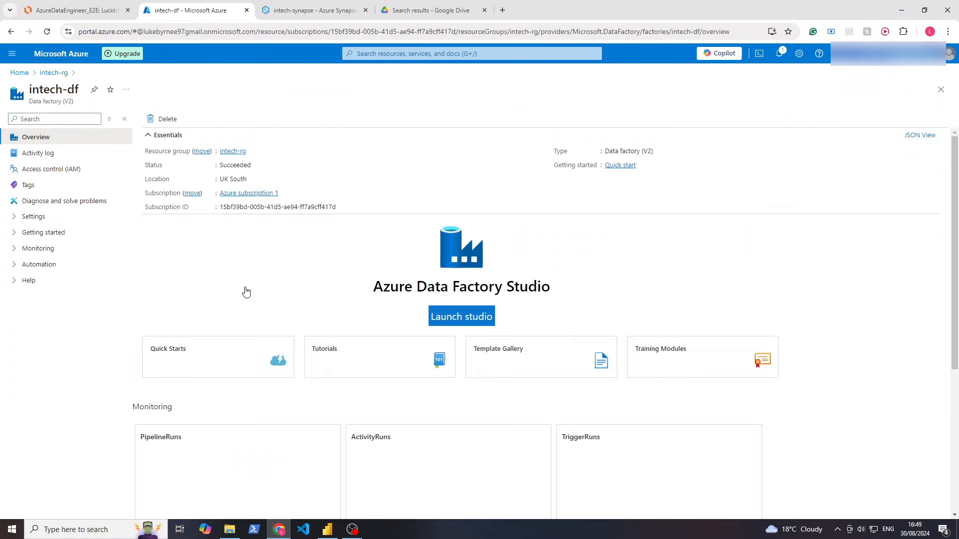
{"action": "left_click", "coordinate": [455, 317]}
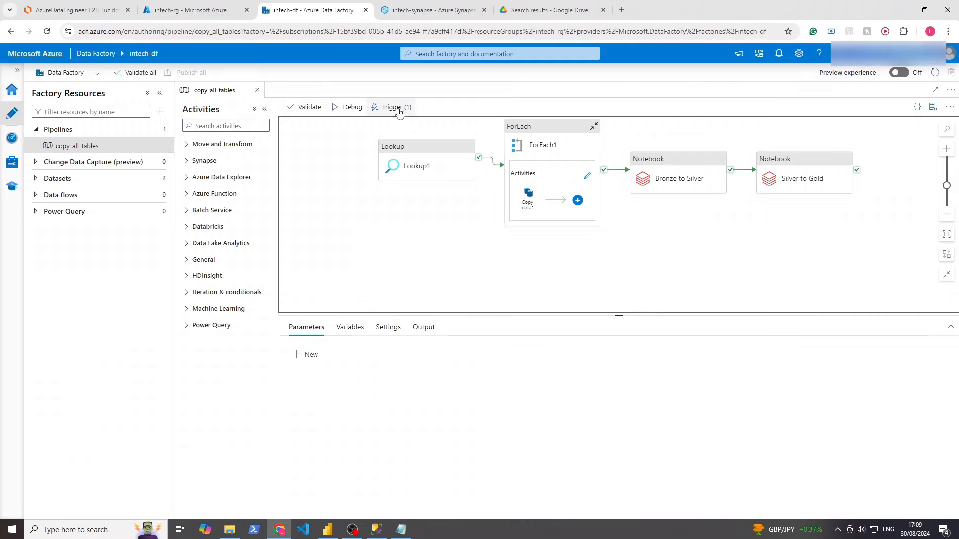
Create a new Schedule-type trigger for the pipeline named daily_trigger2
{"action": "left_click", "coordinate": [397, 107]}
{"action": "left_click", "coordinate": [400, 139]}
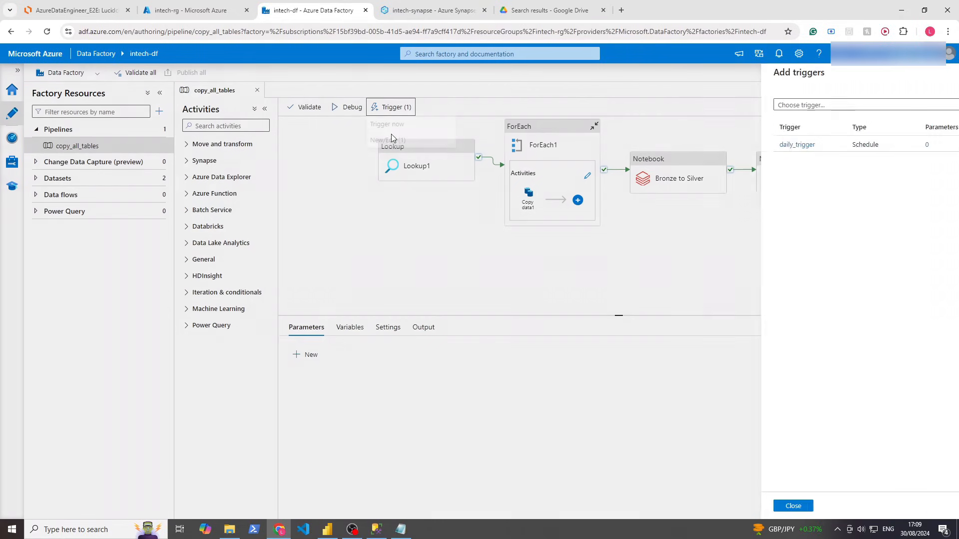
{"action": "left_click", "coordinate": [697, 106]}
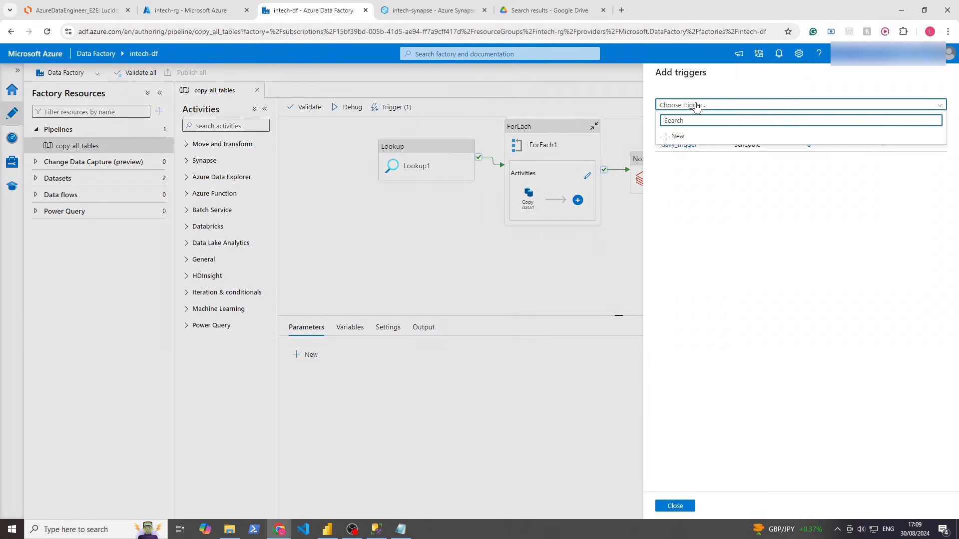
{"action": "left_click", "coordinate": [680, 189]}
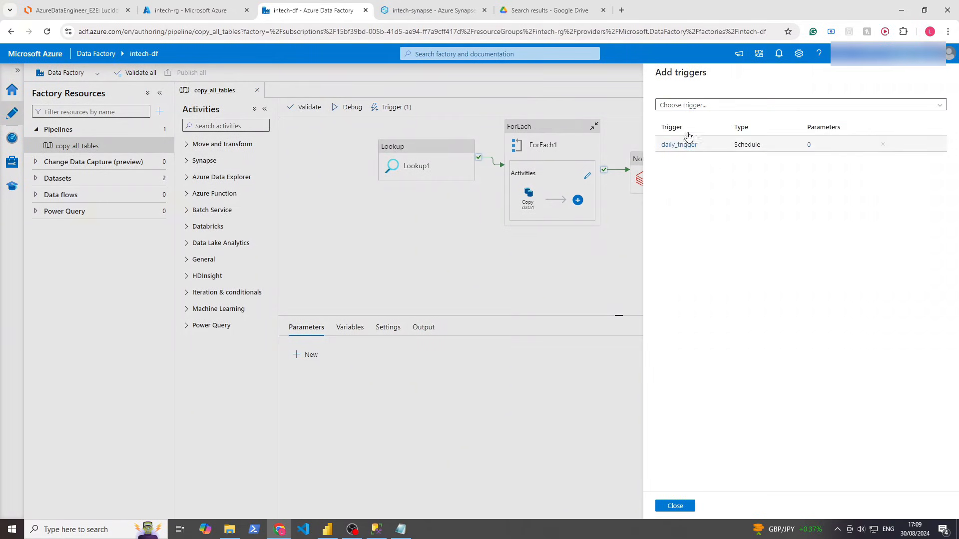
{"action": "left_click", "coordinate": [688, 105]}
{"action": "left_click", "coordinate": [680, 134]}
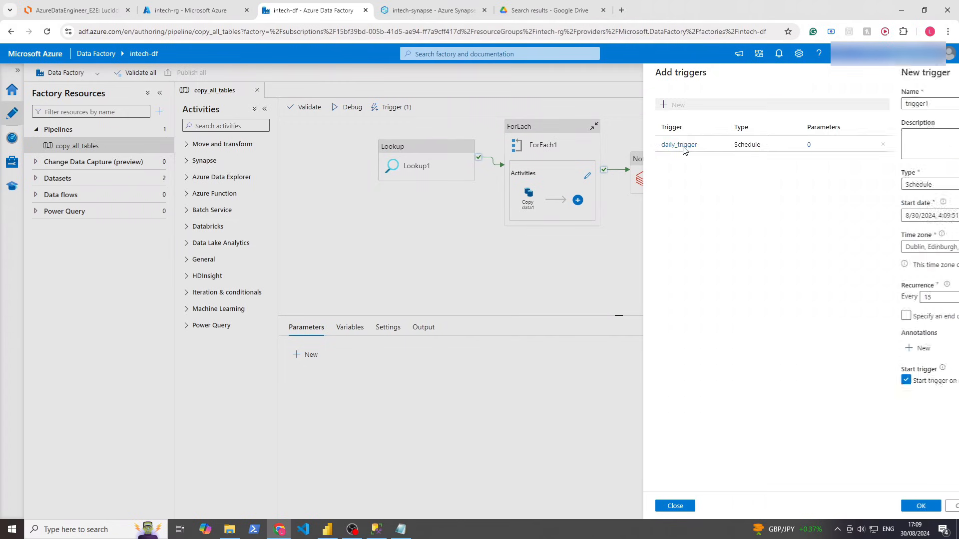
{"action": "left_click_drag", "start_coordinate": [689, 103], "coordinate": [659, 104]}
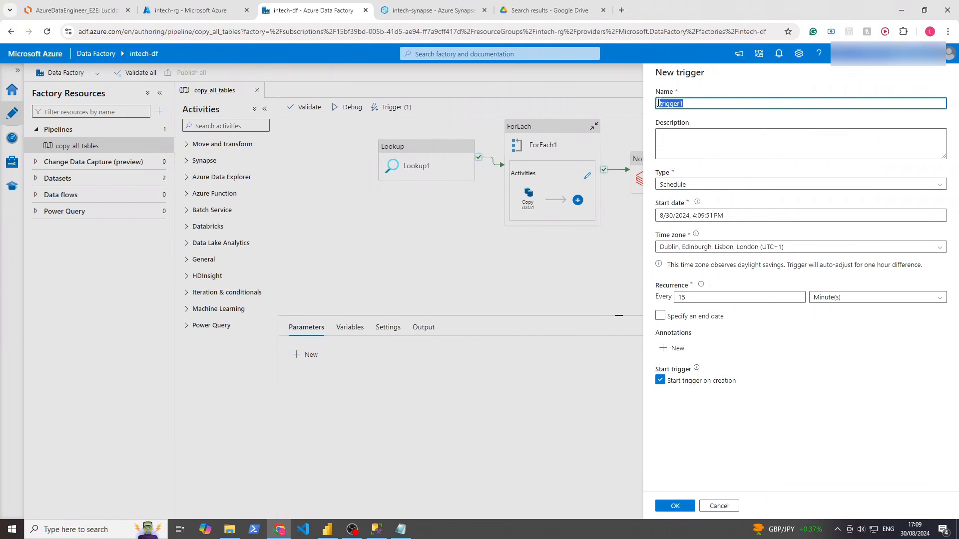
{"action": "type", "text": "daily_"}
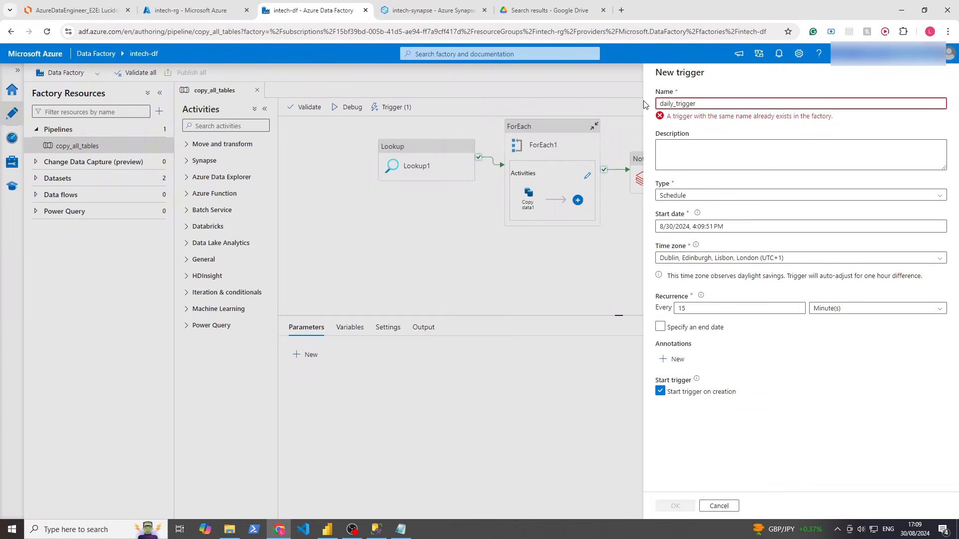
{"action": "left_click", "coordinate": [694, 131]}
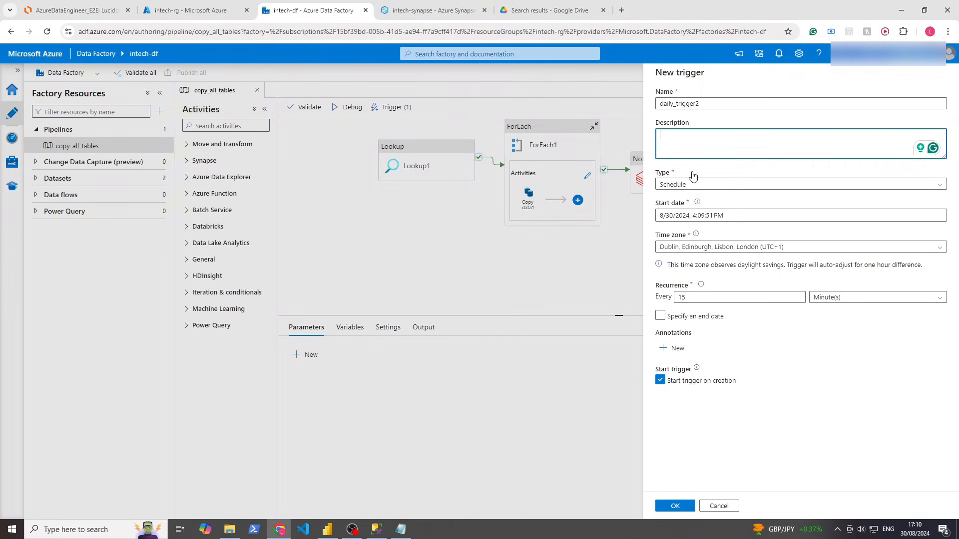
{"action": "left_click", "coordinate": [691, 184]}
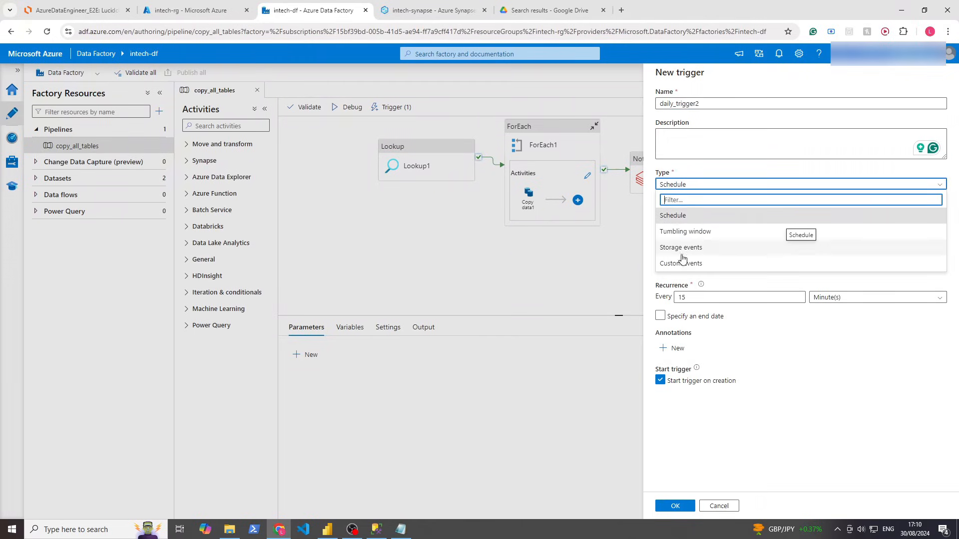
{"action": "left_click", "coordinate": [681, 216]}
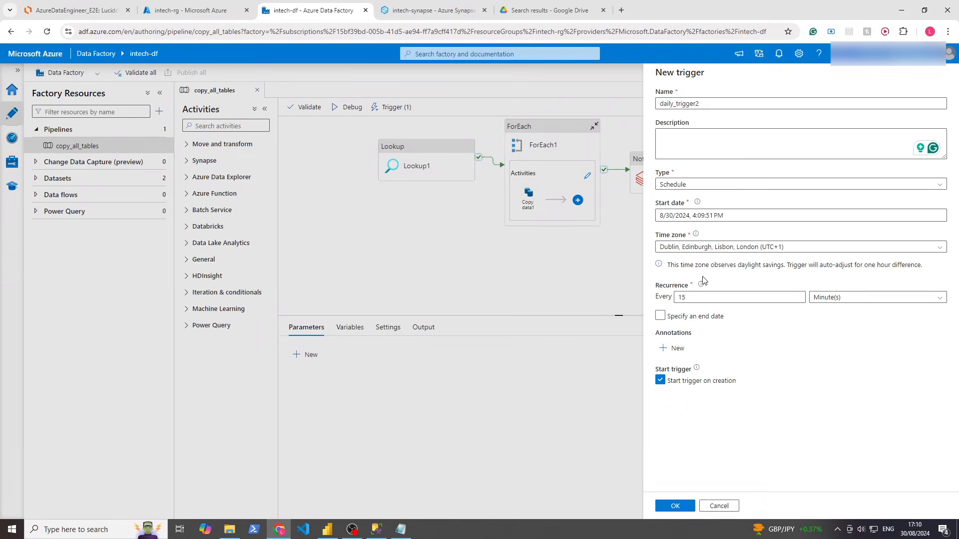
Make it recur daily at 17:12, ending 8/31/2024, and confirm
{"action": "left_click", "coordinate": [766, 299]}
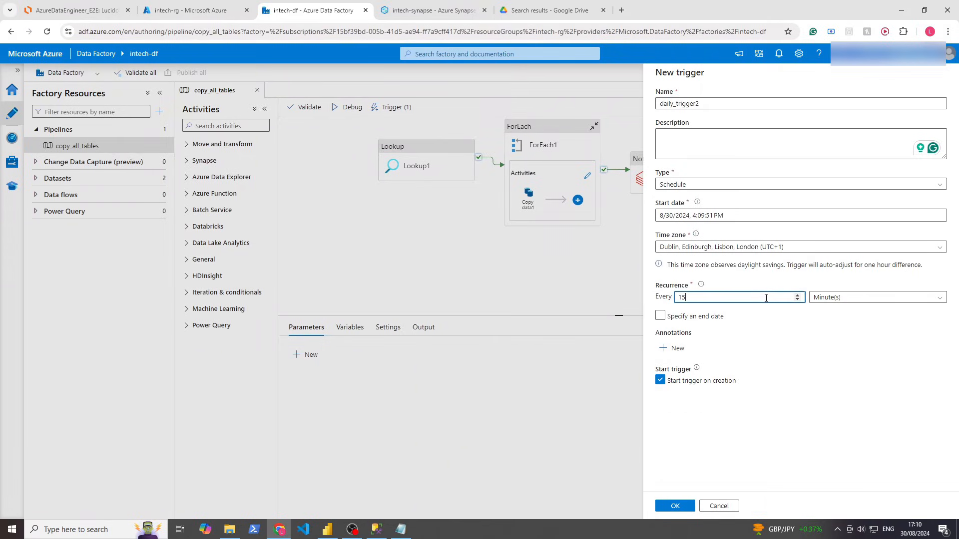
{"action": "left_click", "coordinate": [838, 297]}
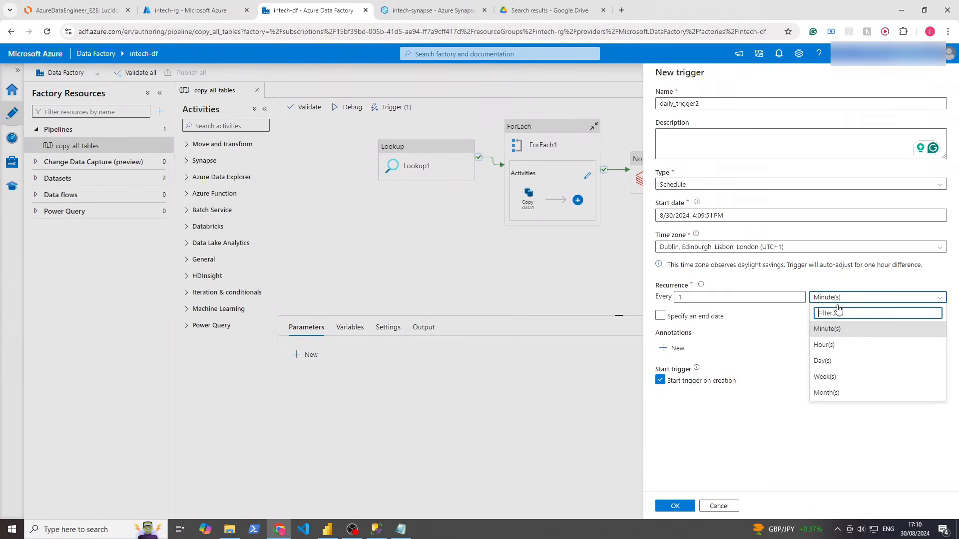
{"action": "left_click", "coordinate": [829, 362]}
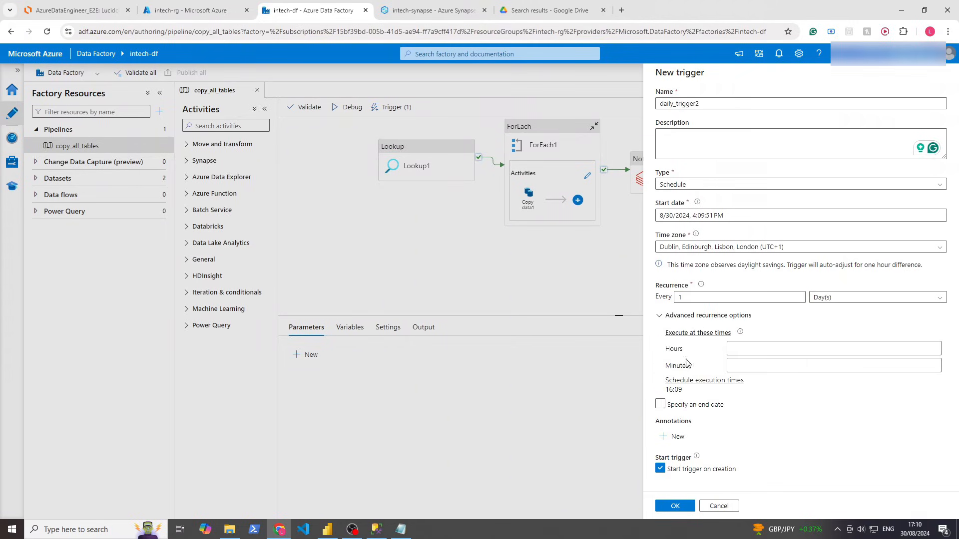
{"action": "left_click", "coordinate": [662, 404]}
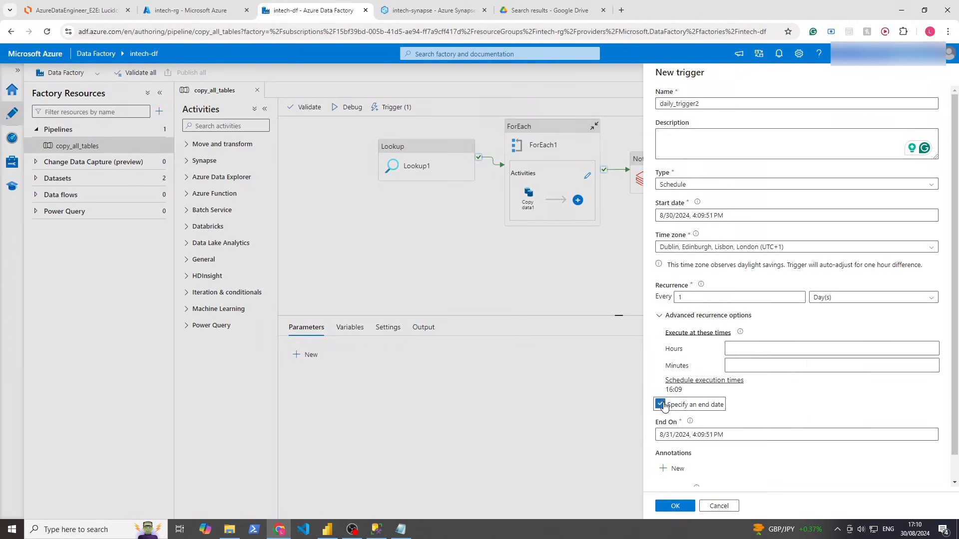
{"action": "left_click", "coordinate": [708, 435]}
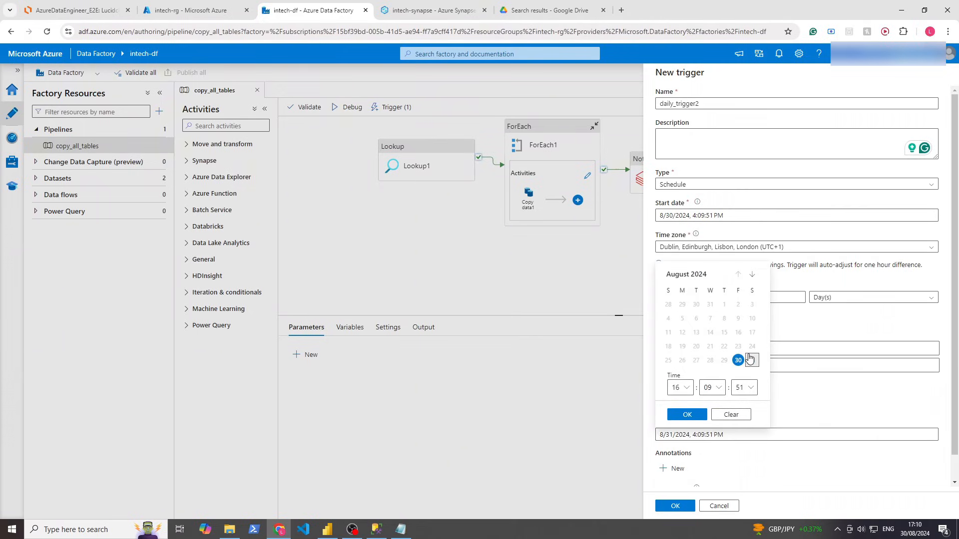
{"action": "left_click", "coordinate": [686, 415]}
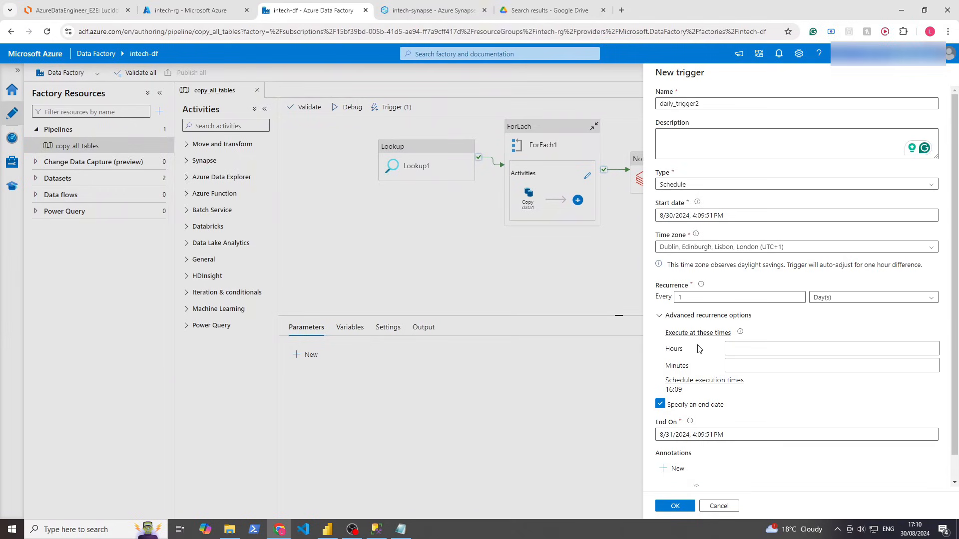
{"action": "left_click", "coordinate": [742, 350]}
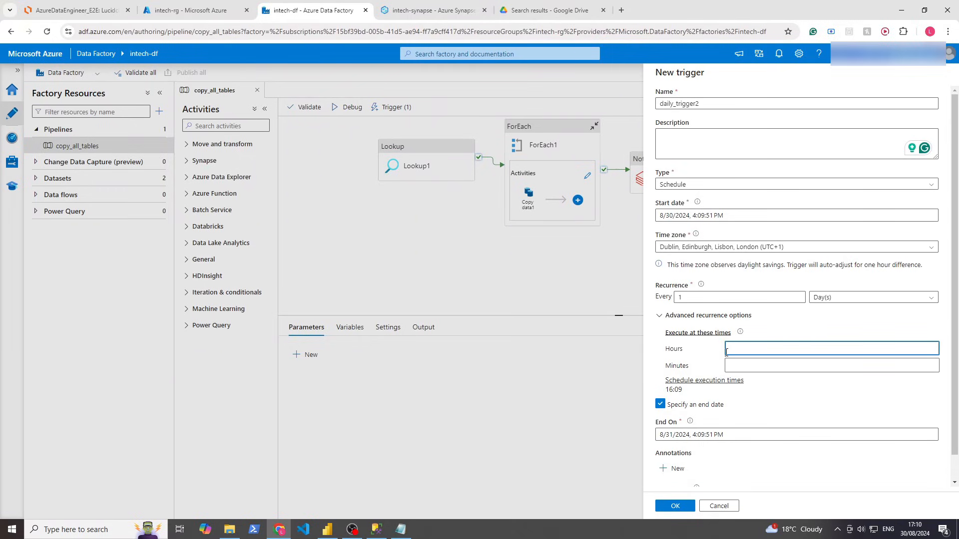
{"action": "type", "text": "17"}
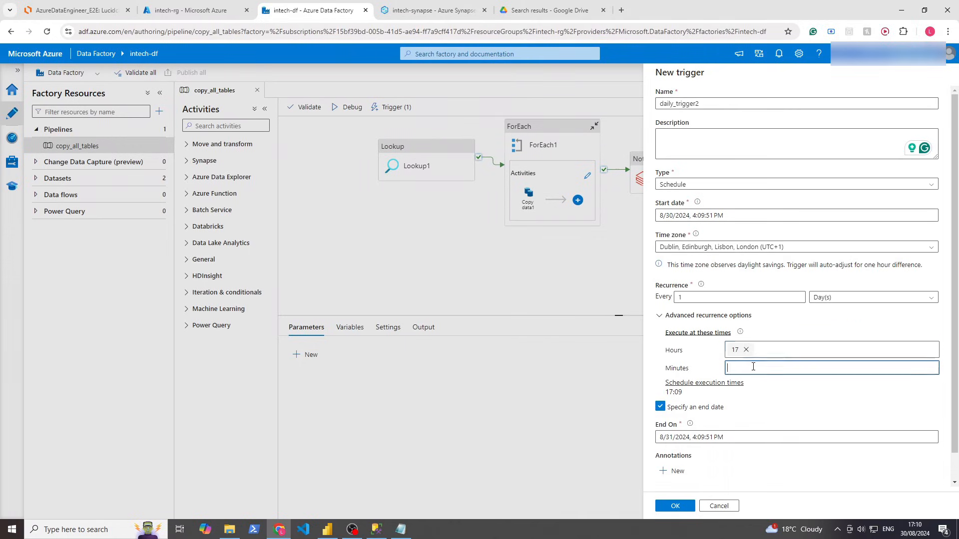
{"action": "left_click", "coordinate": [753, 367]}
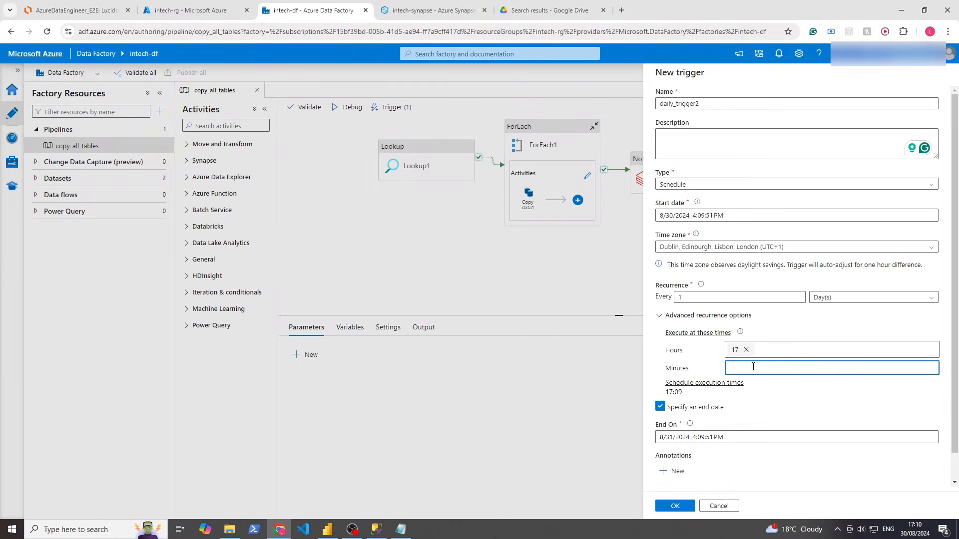
{"action": "type", "text": "12"}
{"action": "left_click", "coordinate": [759, 481]}
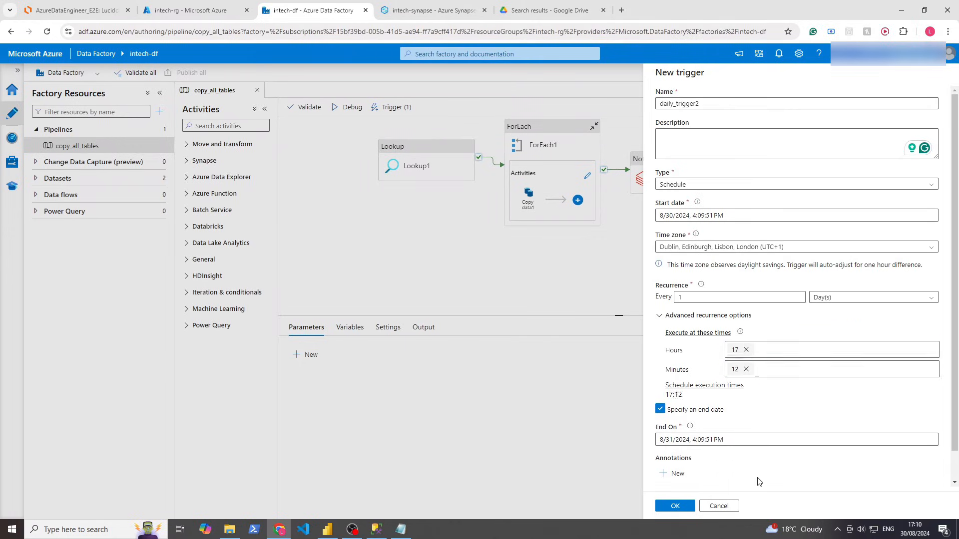
{"action": "left_click", "coordinate": [677, 506]}
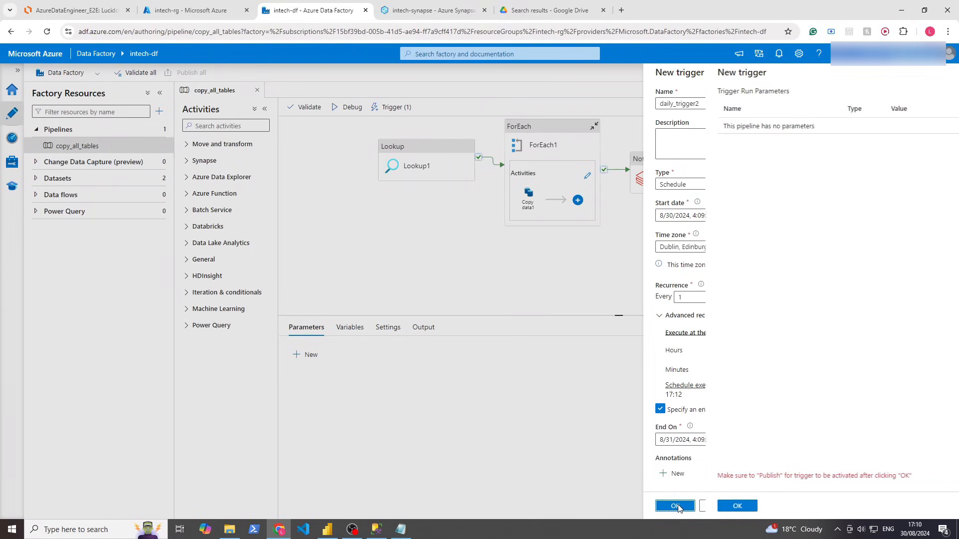
Finish daily_trigger2 without run parameters and publish all pending changes to intech-df
{"action": "left_click", "coordinate": [686, 504]}
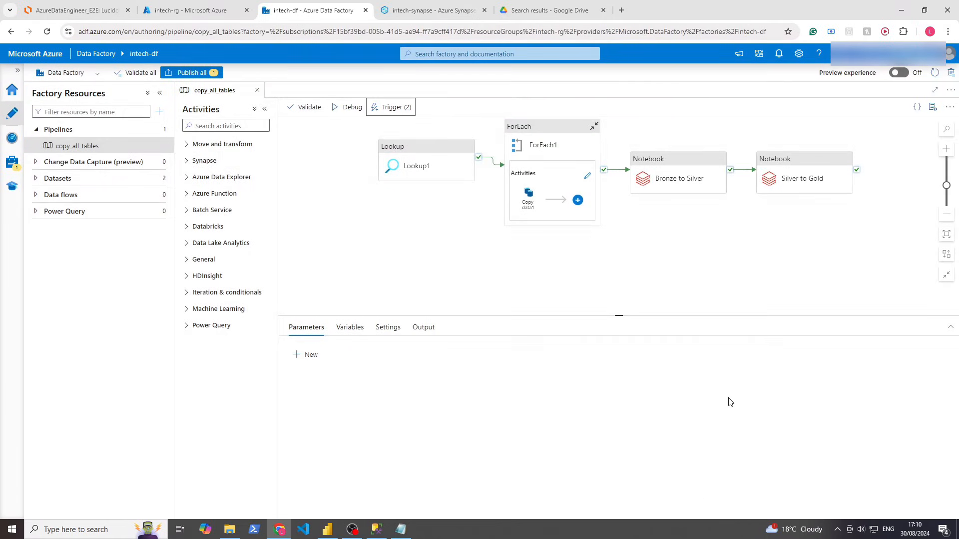
{"action": "left_click", "coordinate": [203, 75]}
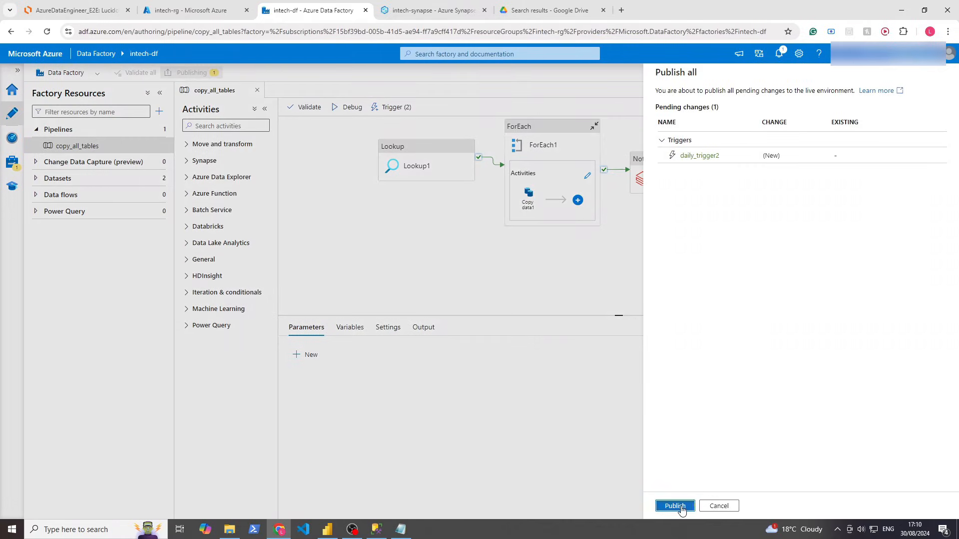
{"action": "left_click", "coordinate": [675, 506]}
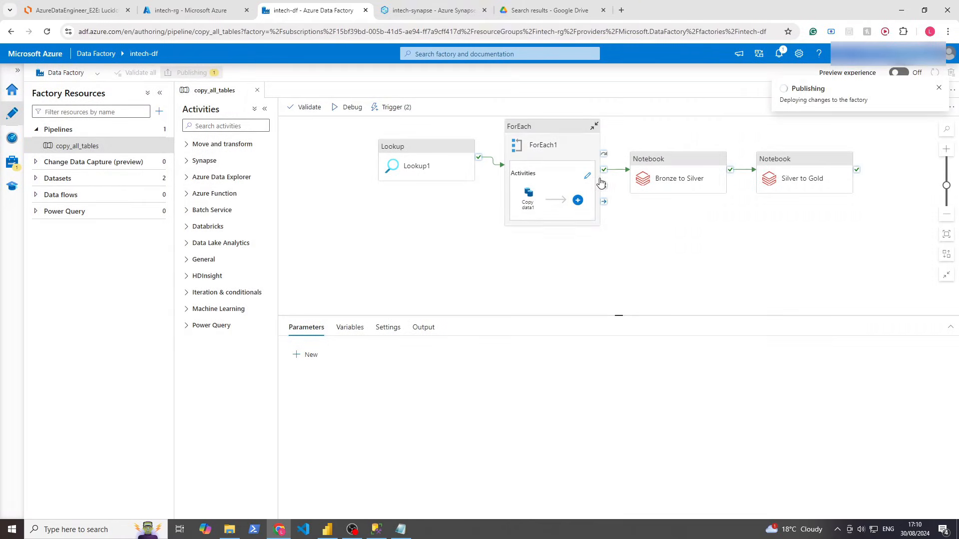
{"action": "left_click_drag", "start_coordinate": [512, 238], "coordinate": [495, 264]}
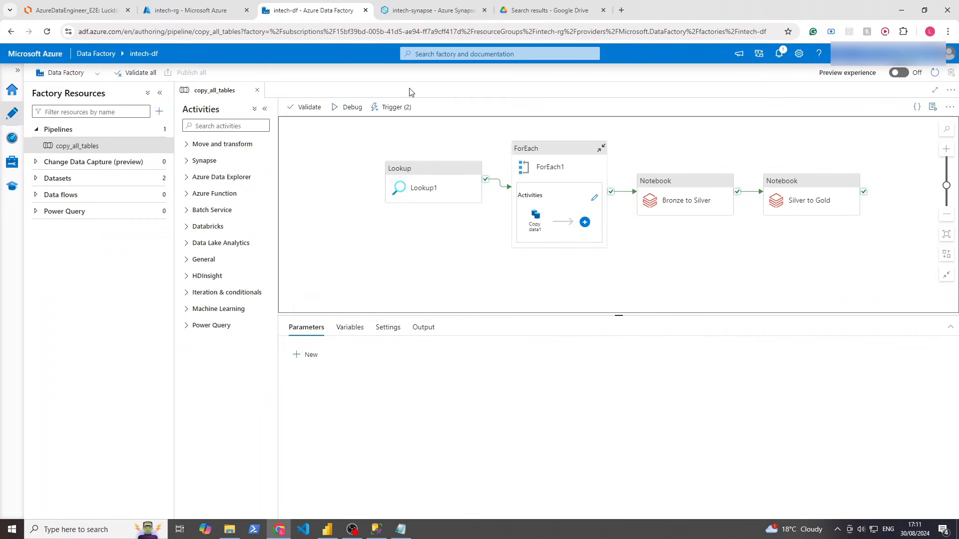
Detach daily_trigger from the copy_all_tables pipeline, leaving daily_trigger2 attached
{"action": "left_click", "coordinate": [397, 107]}
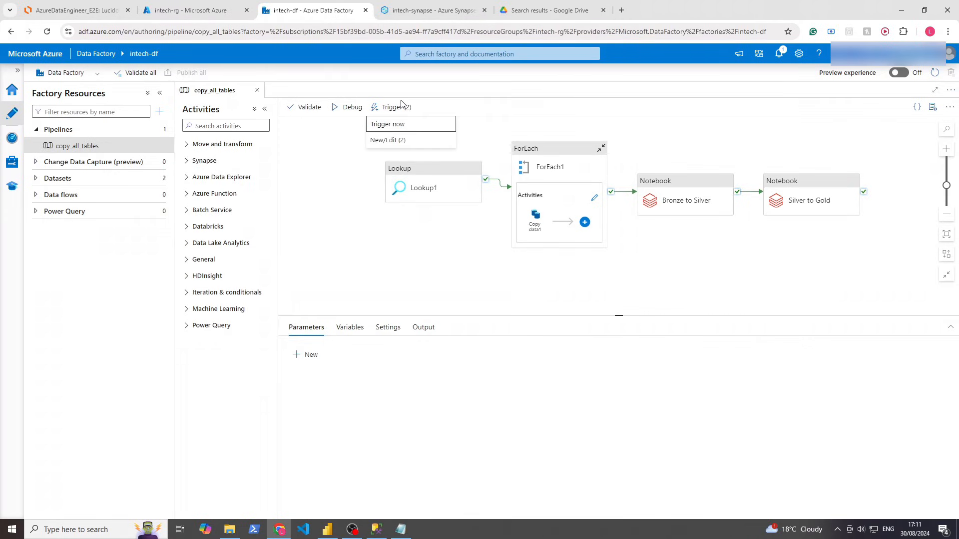
{"action": "left_click", "coordinate": [391, 139]}
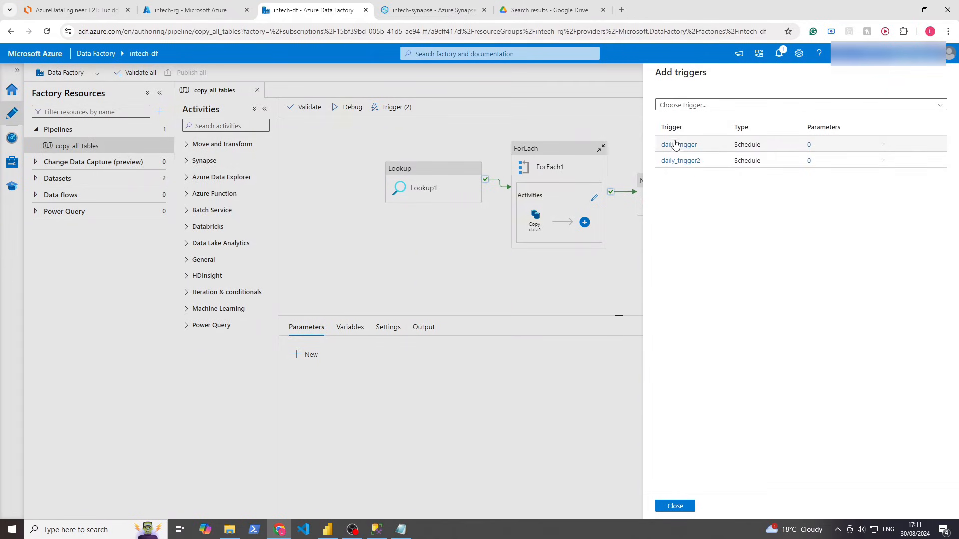
{"action": "left_click", "coordinate": [882, 145]}
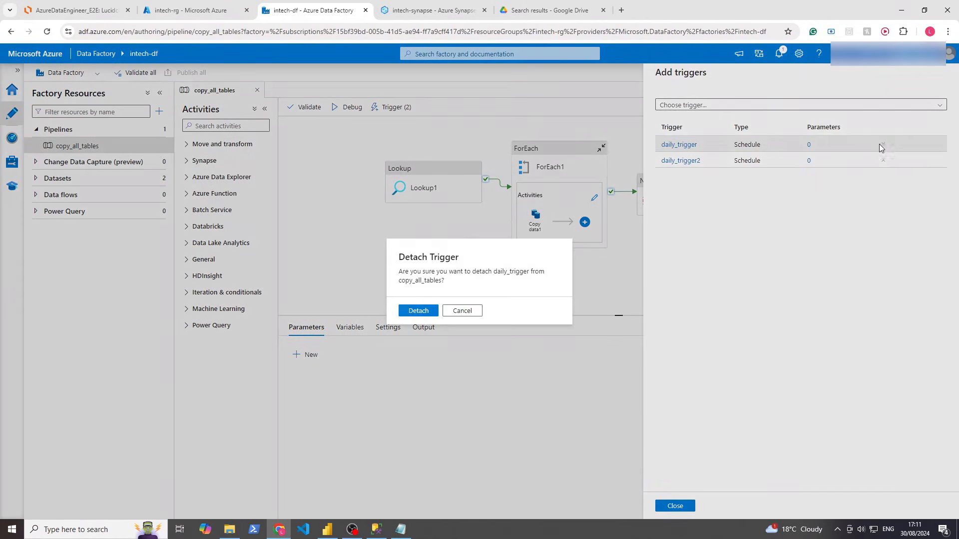
{"action": "left_click", "coordinate": [414, 311]}
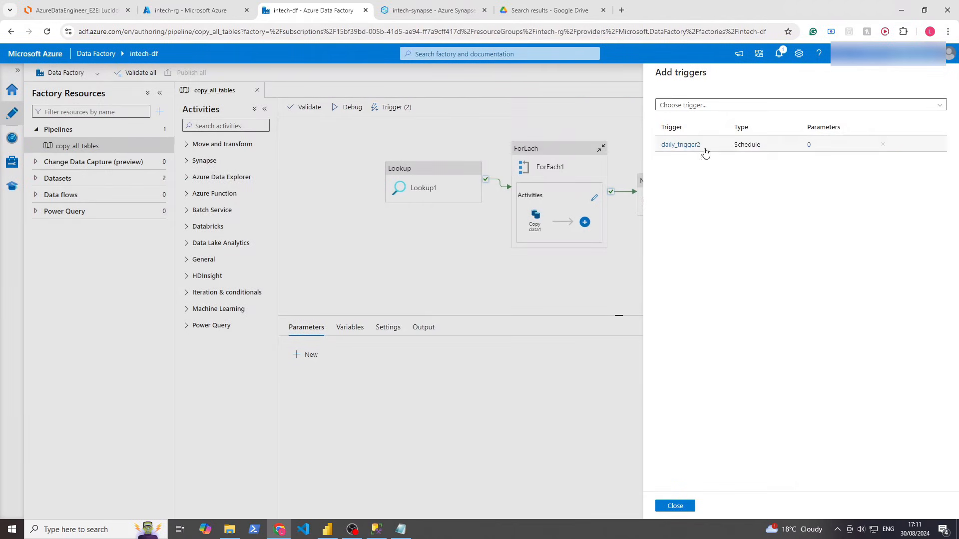
{"action": "left_click", "coordinate": [669, 506]}
Review daily_trigger's settings and close them without changes
{"action": "left_click", "coordinate": [391, 107]}
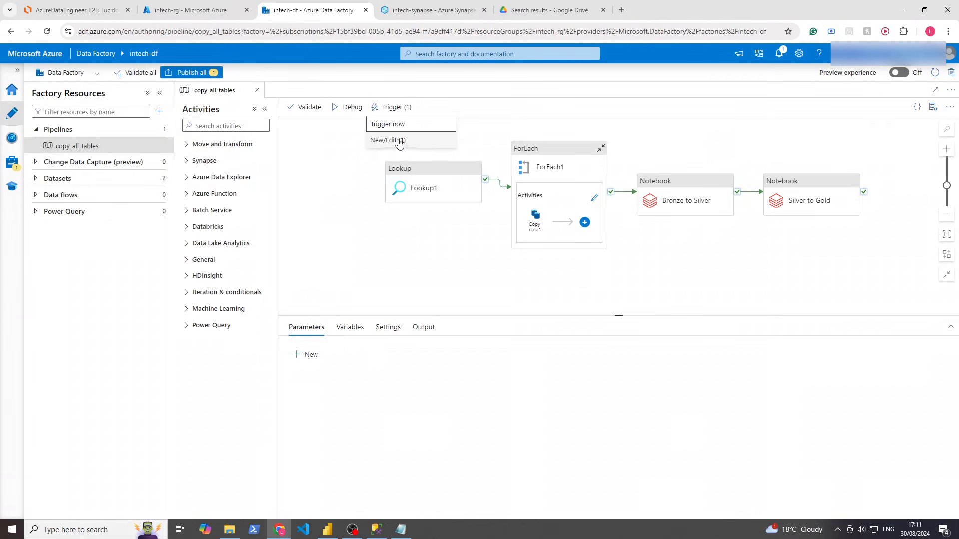
{"action": "left_click", "coordinate": [399, 142]}
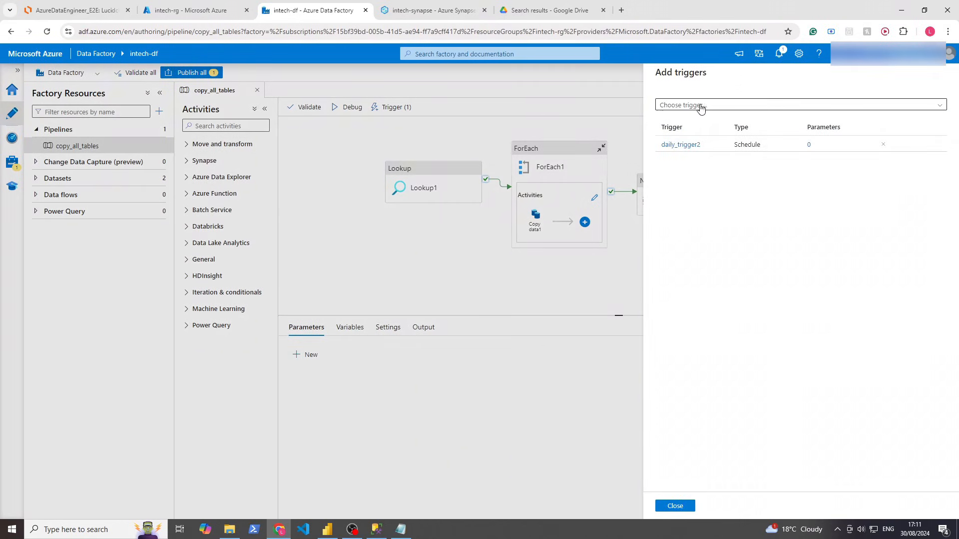
{"action": "left_click", "coordinate": [701, 107]}
{"action": "left_click", "coordinate": [682, 152]}
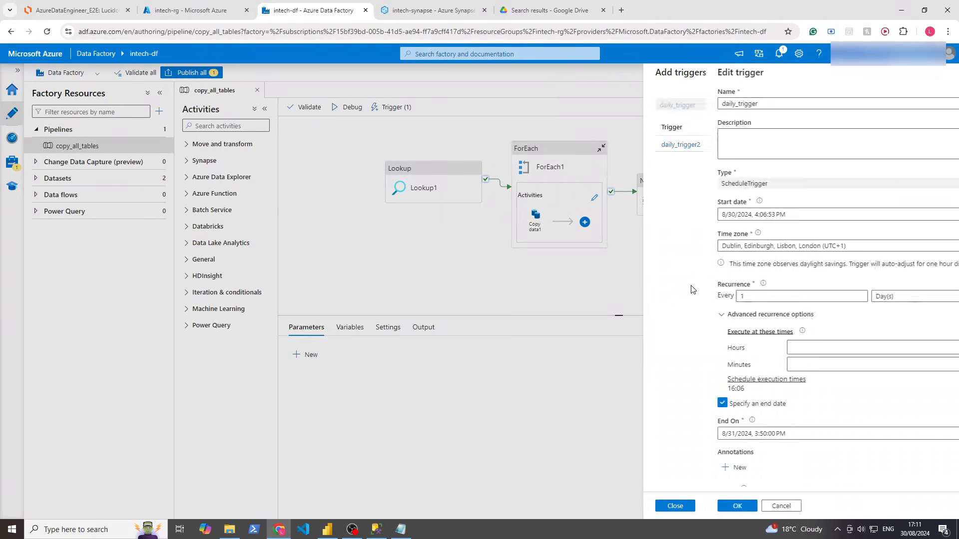
{"action": "left_click", "coordinate": [718, 506]}
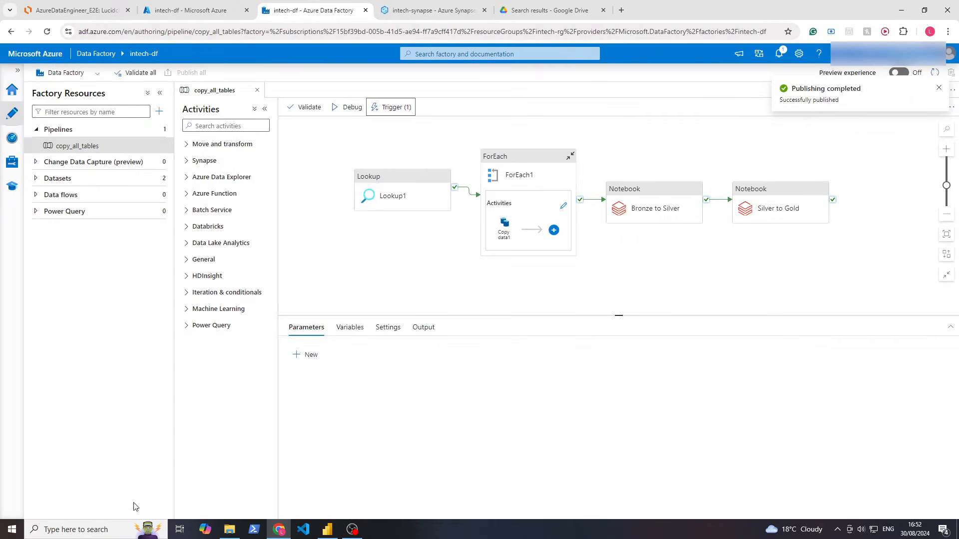
{"action": "left_click", "coordinate": [95, 530]}
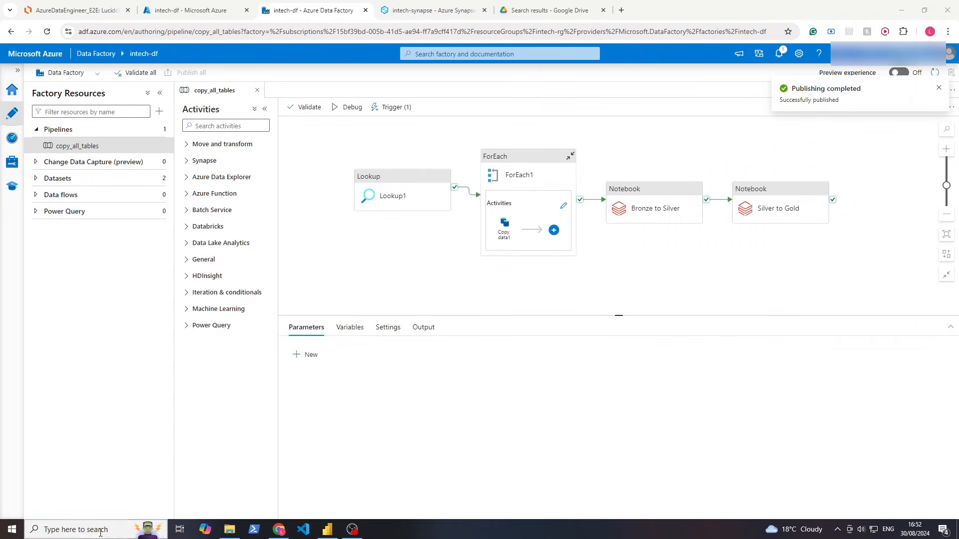
Launch SSMS, then confirm in SQL Server Configuration Manager that SQL Server (SQLEXPRESS) is Running
{"action": "type", "text": "ssms"}
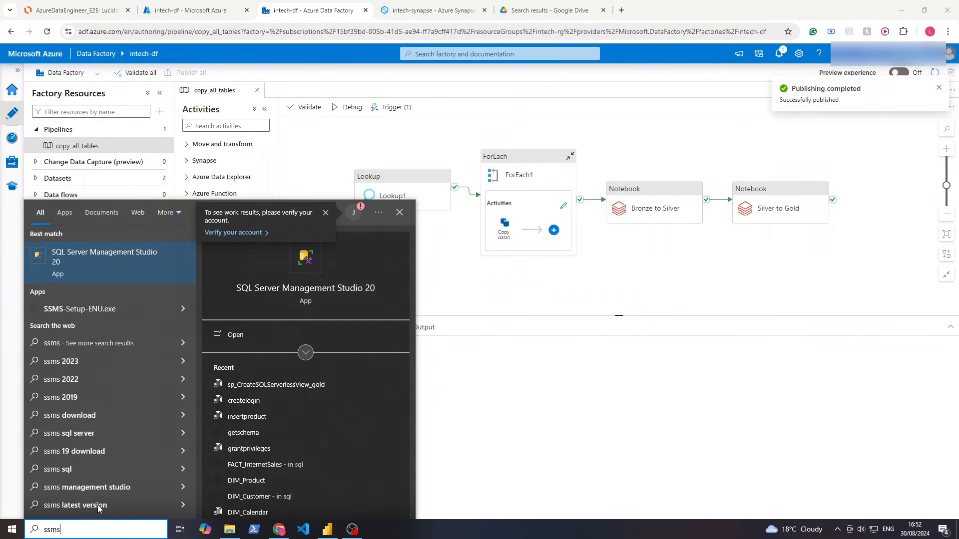
{"action": "key", "text": "Return"}
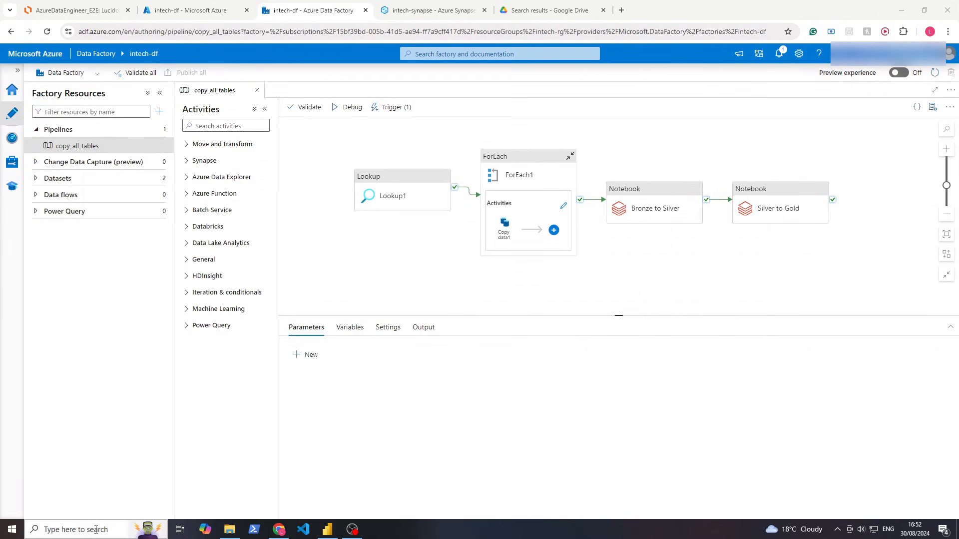
{"action": "left_click", "coordinate": [94, 529]}
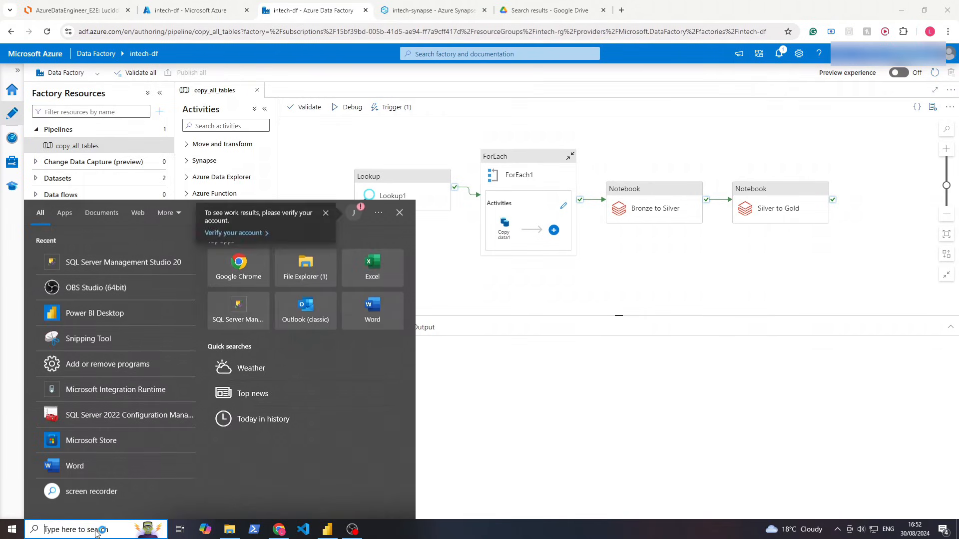
{"action": "left_click", "coordinate": [153, 424]}
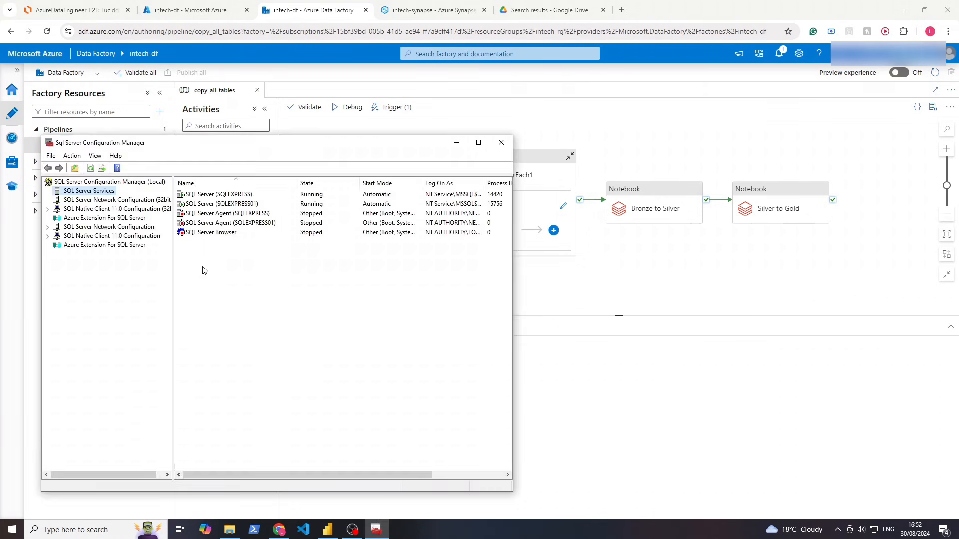
{"action": "left_click", "coordinate": [302, 195]}
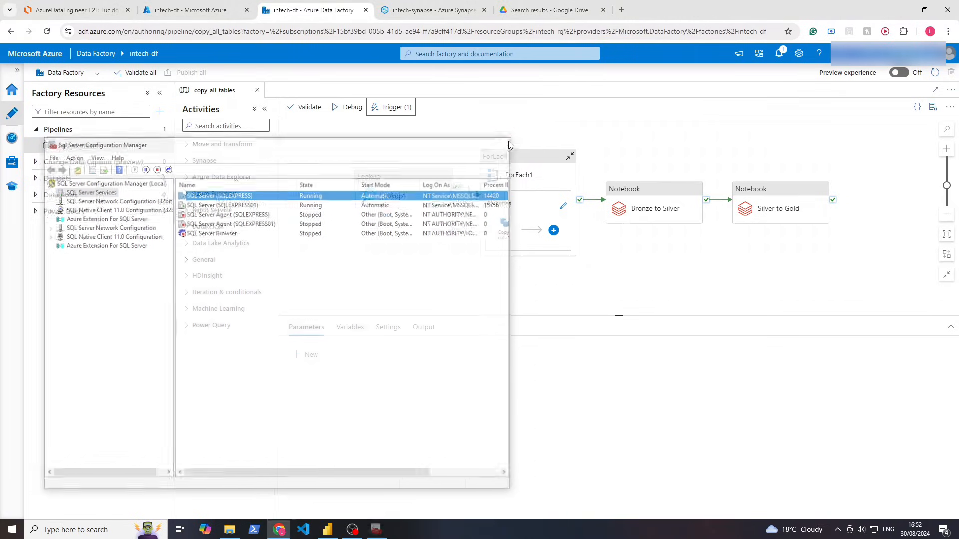
{"action": "left_click", "coordinate": [509, 142]}
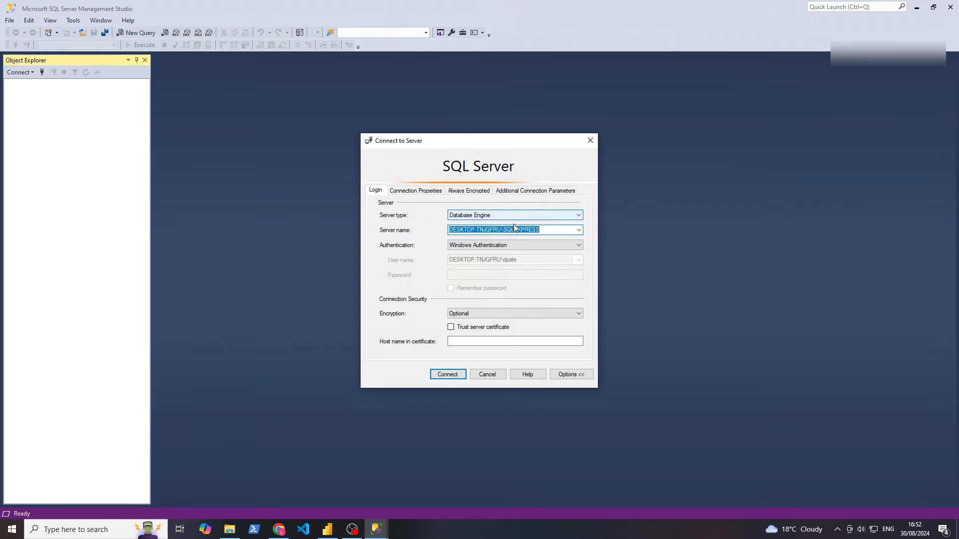
Connect SSMS to the local SQLEXPRESS server
{"action": "left_click", "coordinate": [578, 230]}
{"action": "left_click", "coordinate": [549, 240]}
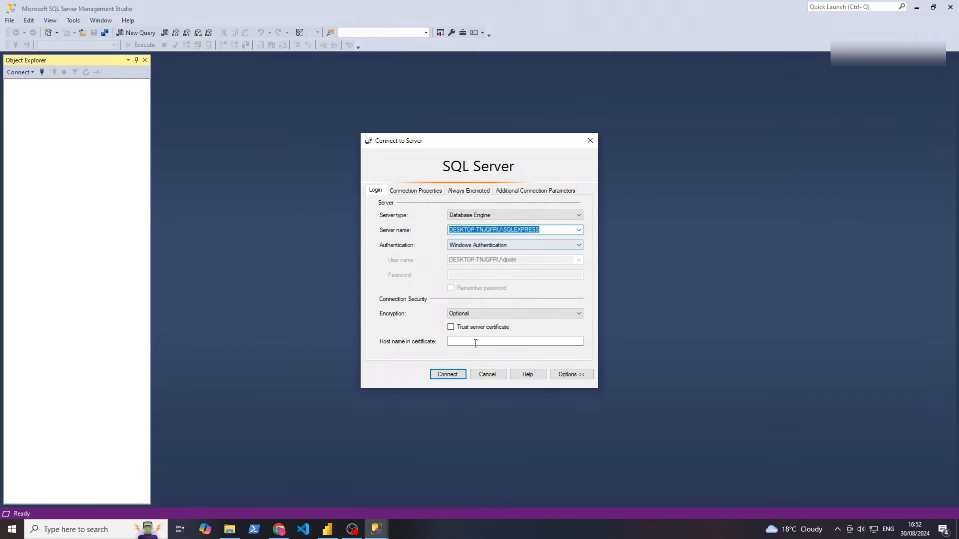
{"action": "left_click", "coordinate": [455, 374]}
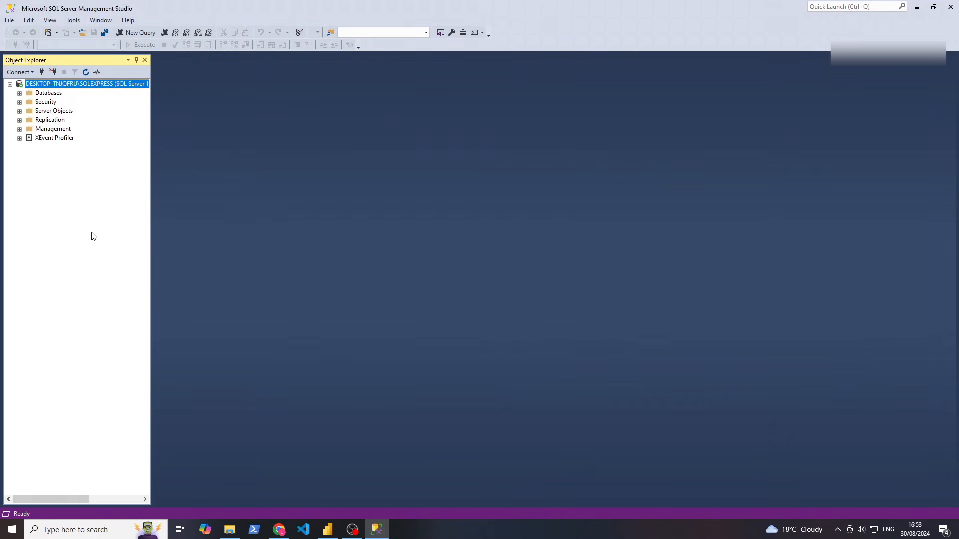
Script AdventureWorksLT2022's SalesLT.Product table as INSERT To a New Query Editor Window
{"action": "left_click", "coordinate": [20, 93]}
{"action": "left_click", "coordinate": [29, 129]}
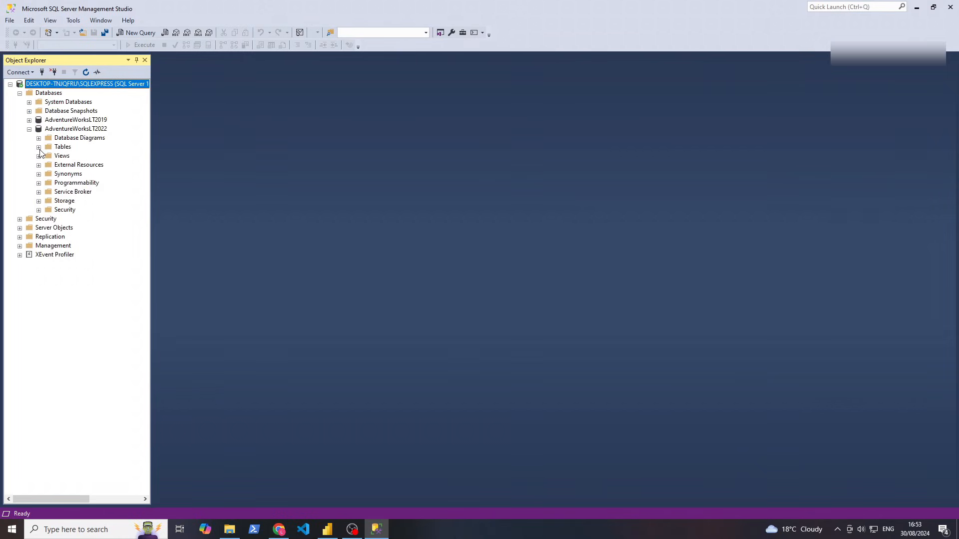
{"action": "left_click", "coordinate": [39, 147]}
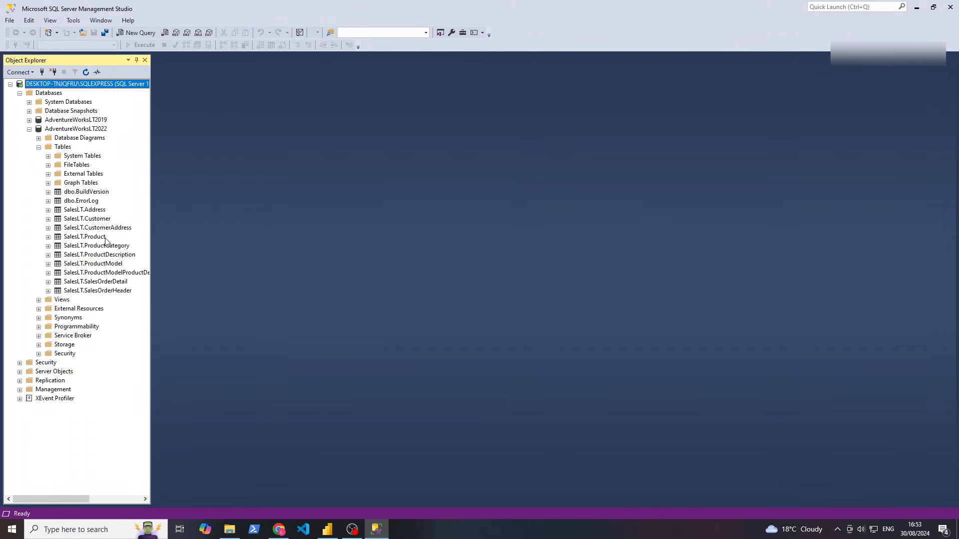
{"action": "left_click", "coordinate": [85, 236]}
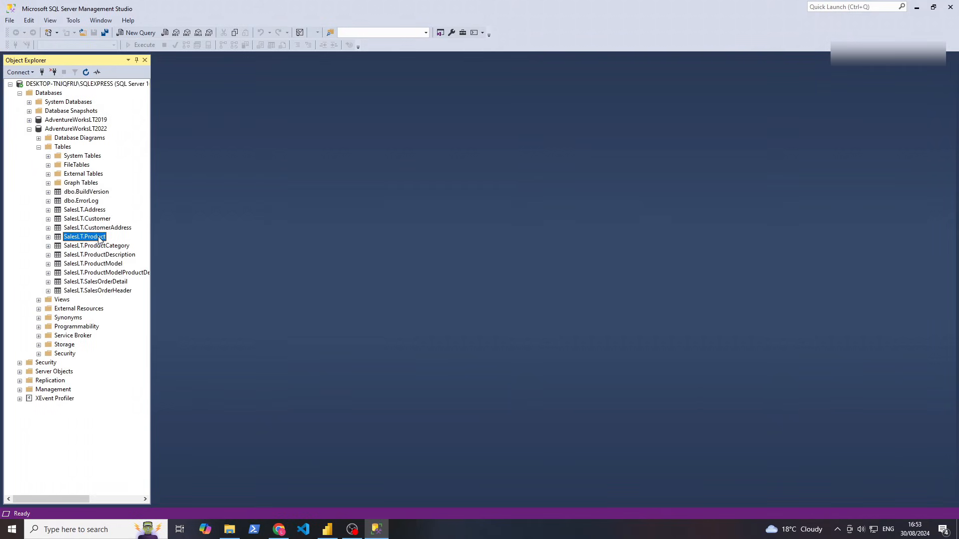
{"action": "right_click", "coordinate": [99, 240]}
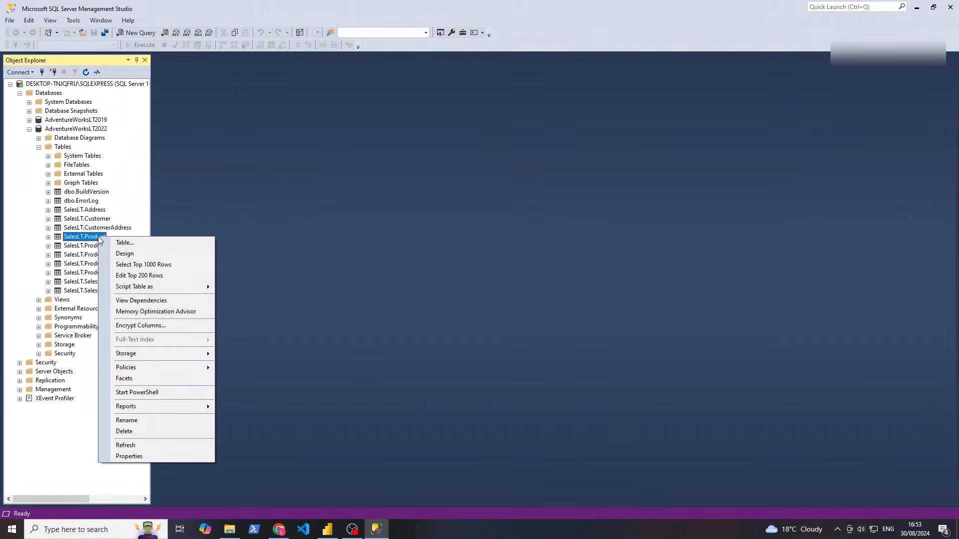
{"action": "mouse_move", "coordinate": [145, 291]}
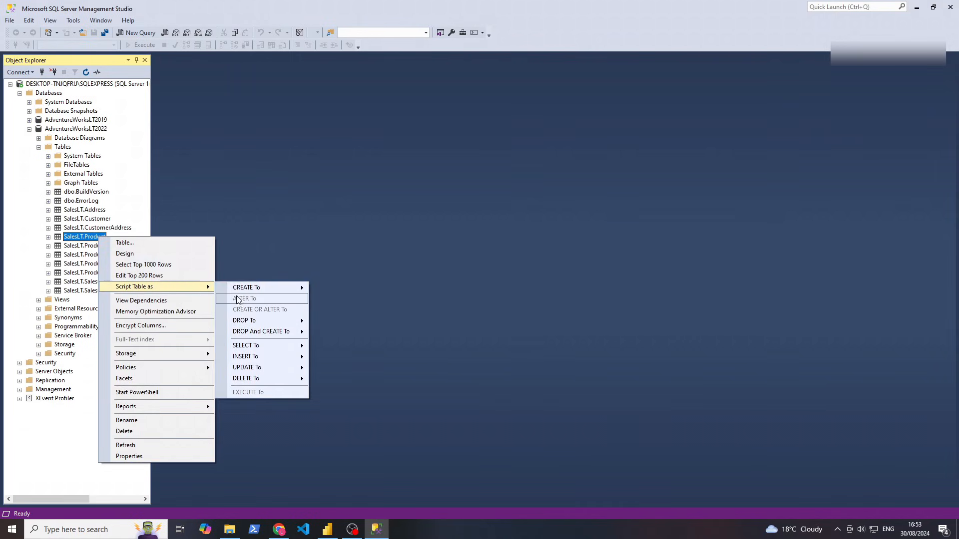
{"action": "mouse_move", "coordinate": [255, 357]}
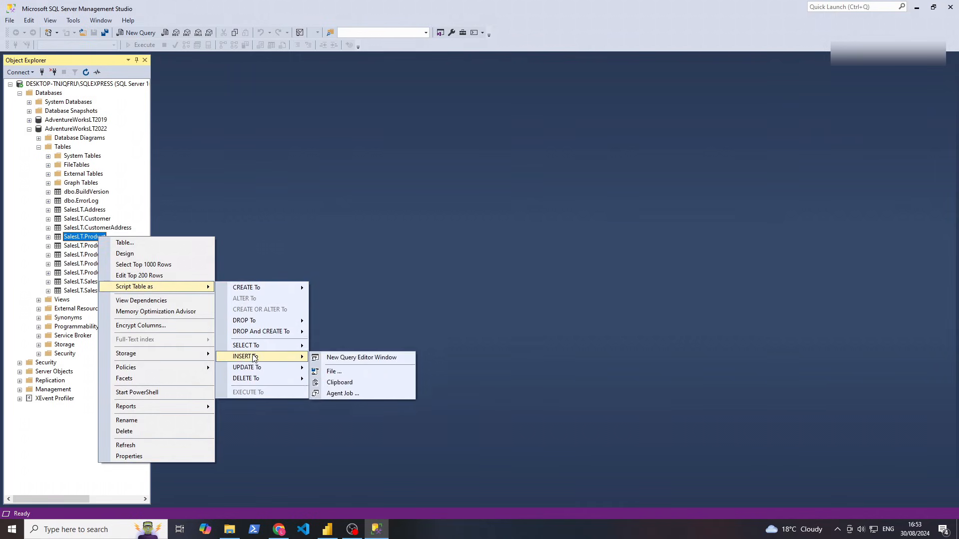
{"action": "left_click", "coordinate": [333, 360]}
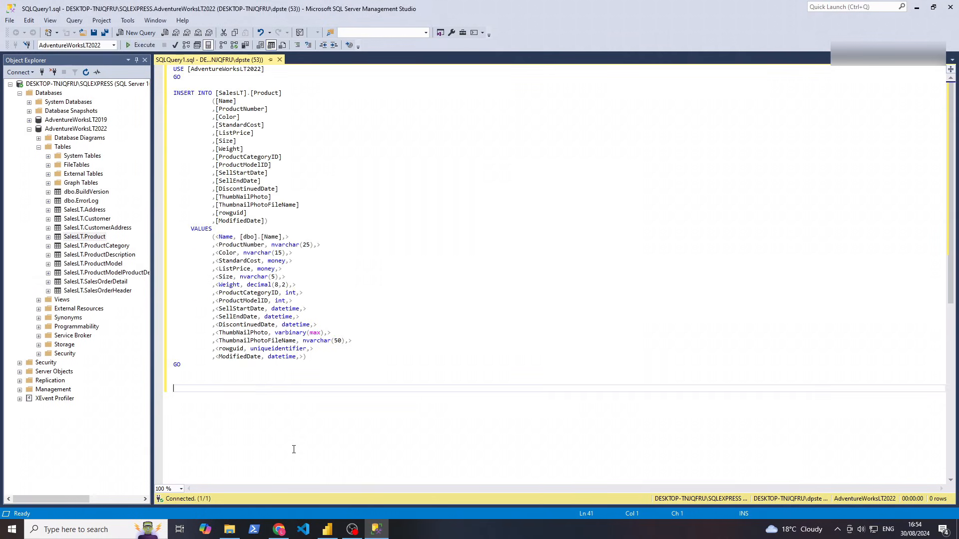
Select the placeholder values rows in the generated INSERT script
{"action": "left_click", "coordinate": [328, 528]}
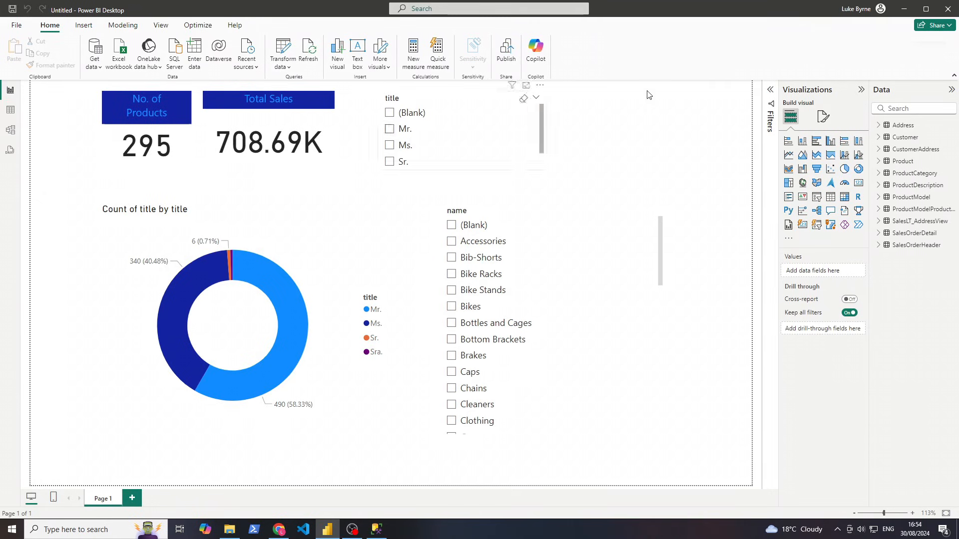
{"action": "left_click", "coordinate": [897, 6]}
{"action": "left_click", "coordinate": [413, 333]}
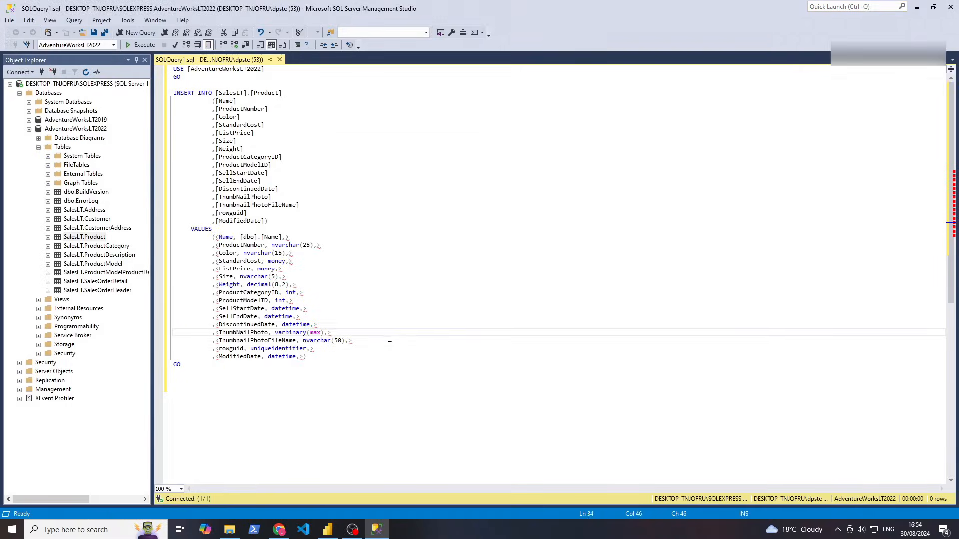
{"action": "left_click_drag", "start_coordinate": [214, 85], "coordinate": [279, 272]}
{"action": "left_click", "coordinate": [321, 380]}
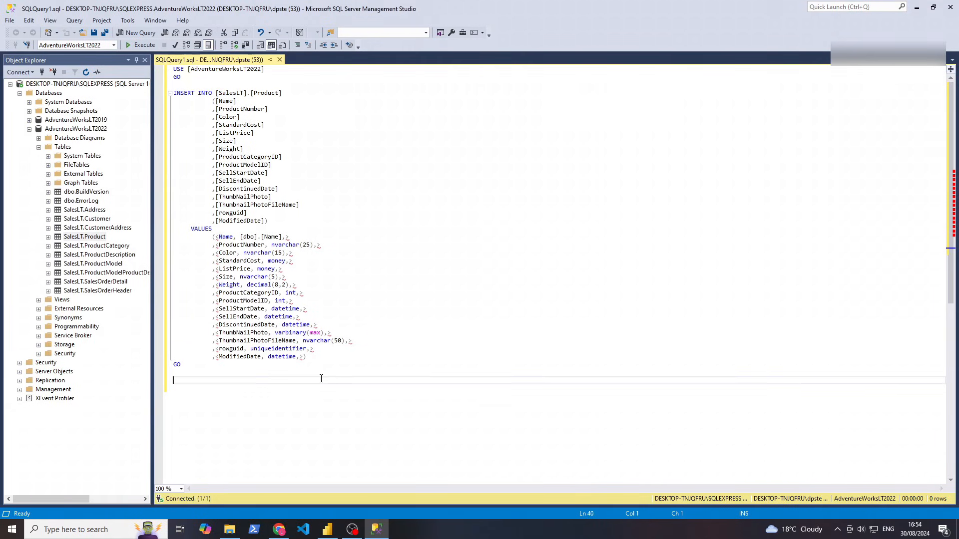
{"action": "left_click_drag", "start_coordinate": [321, 353], "coordinate": [227, 246]}
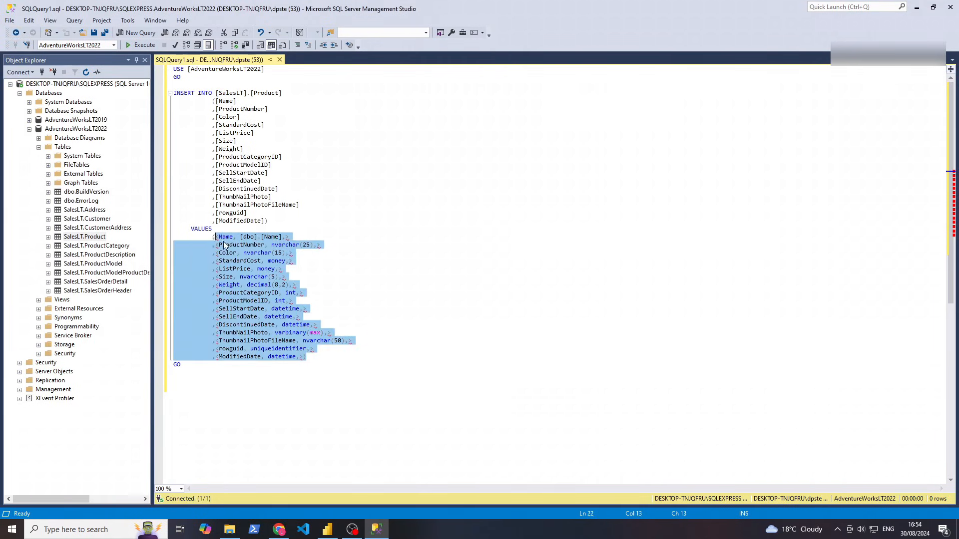
{"action": "left_click", "coordinate": [220, 245]}
Paste the test product values line from insertproduct in Notepad over the template placeholders
{"action": "left_click", "coordinate": [229, 529]}
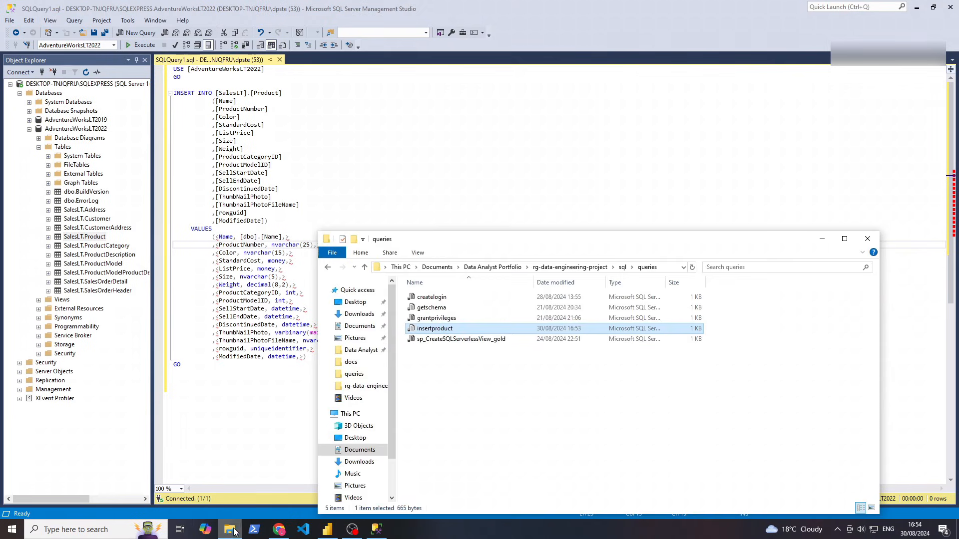
{"action": "right_click", "coordinate": [495, 329]}
{"action": "mouse_move", "coordinate": [518, 393]}
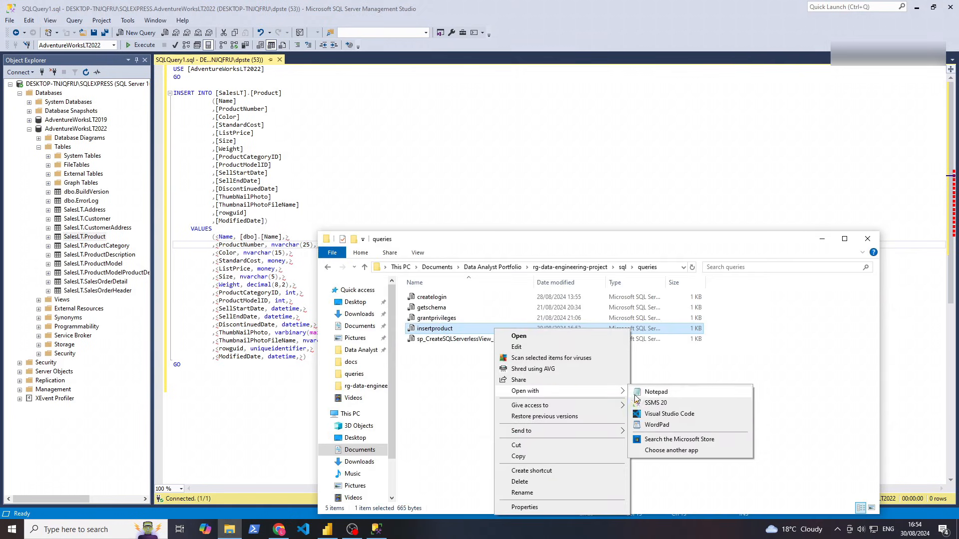
{"action": "left_click", "coordinate": [652, 392]}
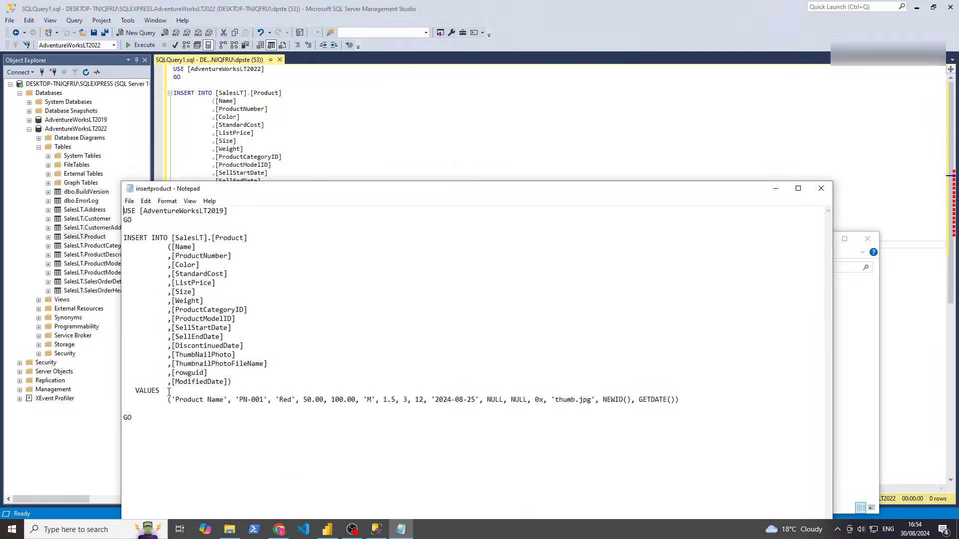
{"action": "left_click_drag", "start_coordinate": [125, 399], "coordinate": [628, 411]}
{"action": "key", "text": "ctrl+c"}
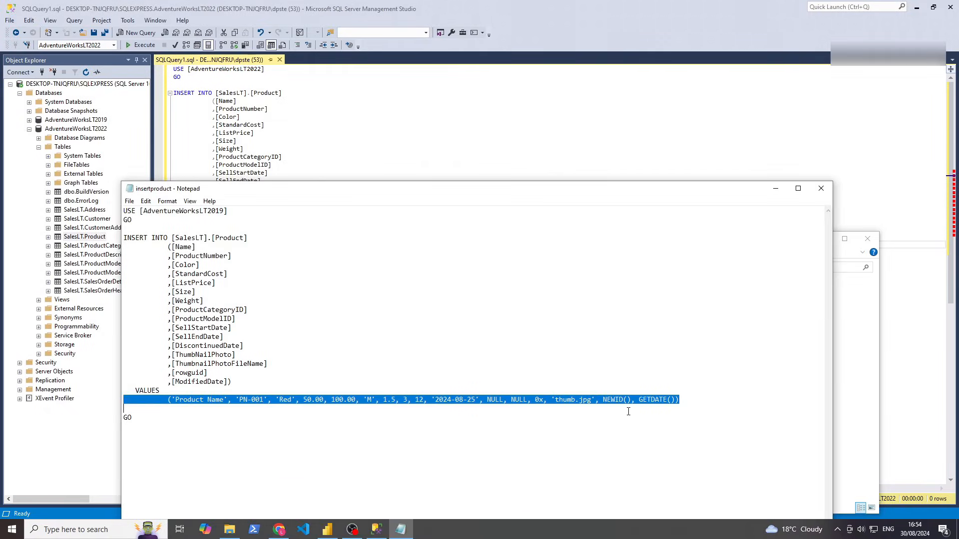
{"action": "left_click", "coordinate": [473, 143]}
{"action": "left_click_drag", "start_coordinate": [308, 358], "coordinate": [251, 225]}
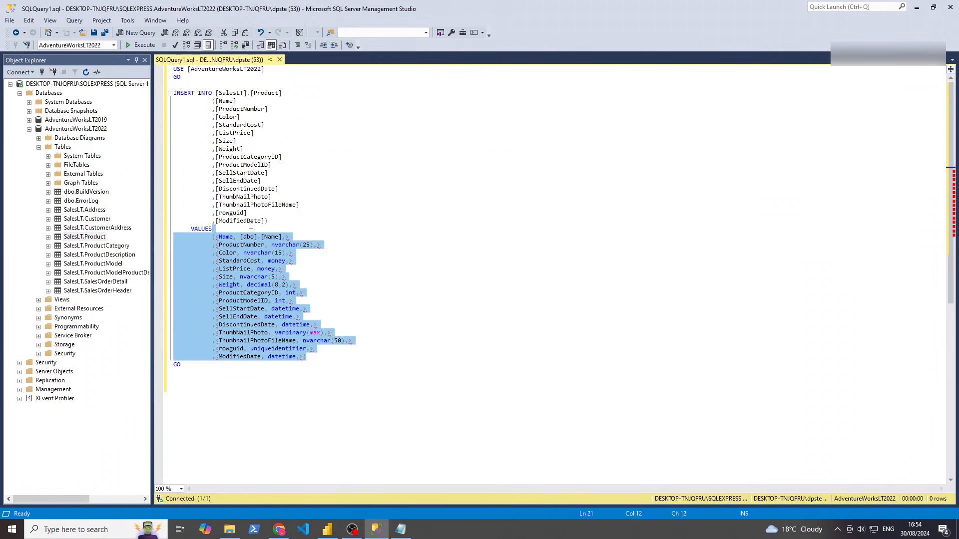
{"action": "key", "text": "ctrl+v"}
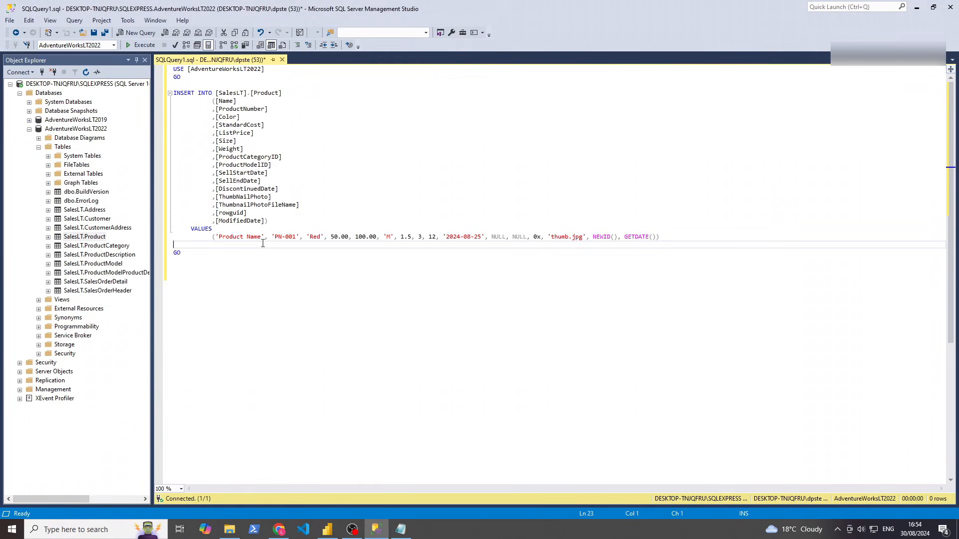
{"action": "key", "text": "BackSpace"}
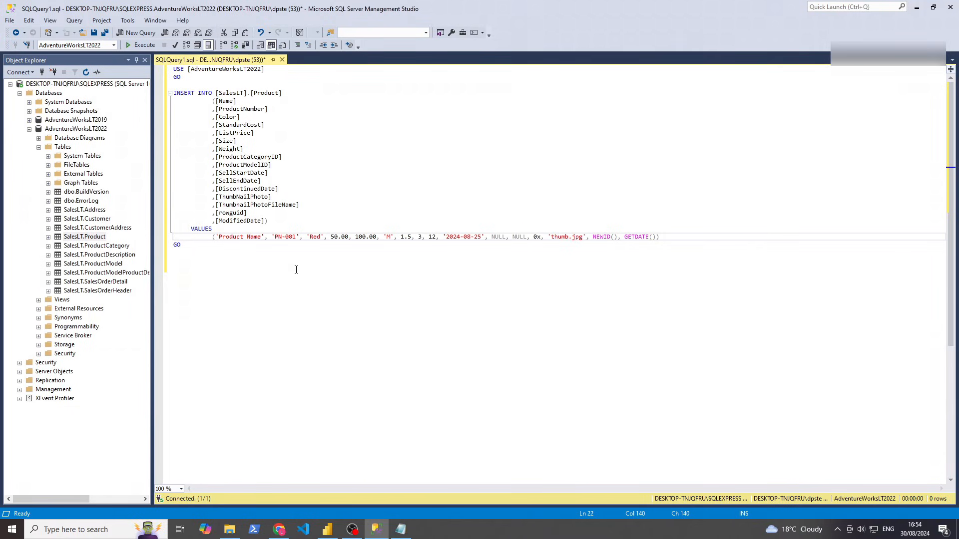
{"action": "left_click", "coordinate": [279, 249]}
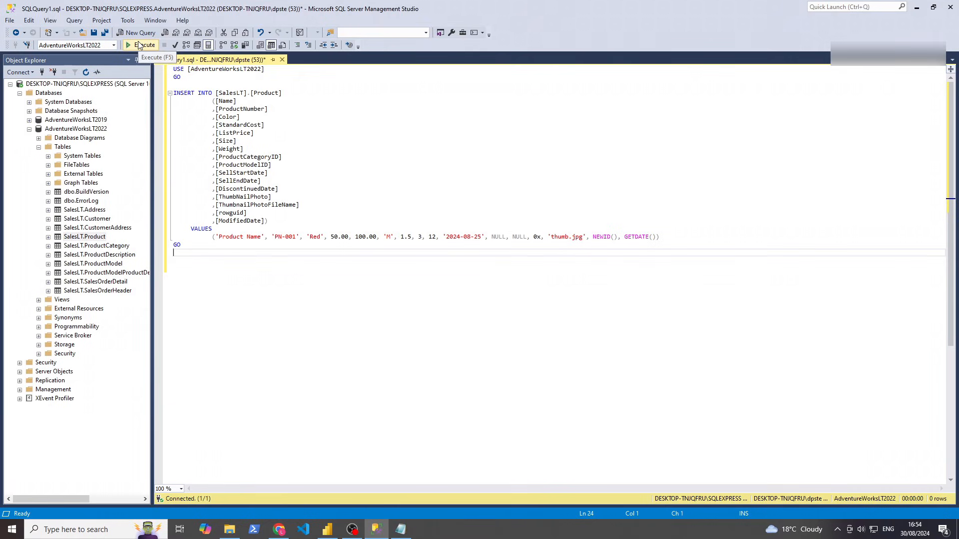
Run the INSERT, renaming to 'Product Namee' and numbering 'PN-0012' until it succeeds
{"action": "left_click", "coordinate": [139, 45]}
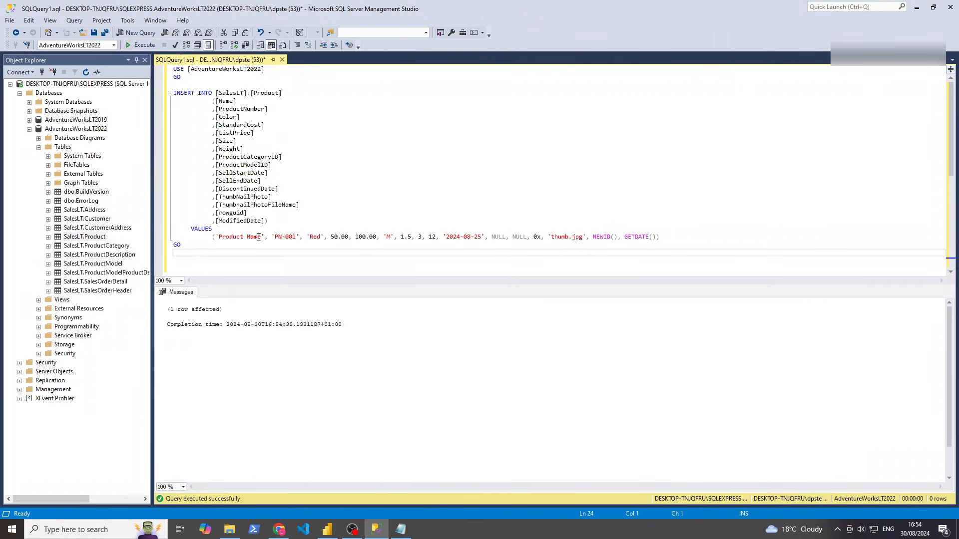
{"action": "left_click", "coordinate": [262, 238]}
{"action": "key", "text": "F5"}
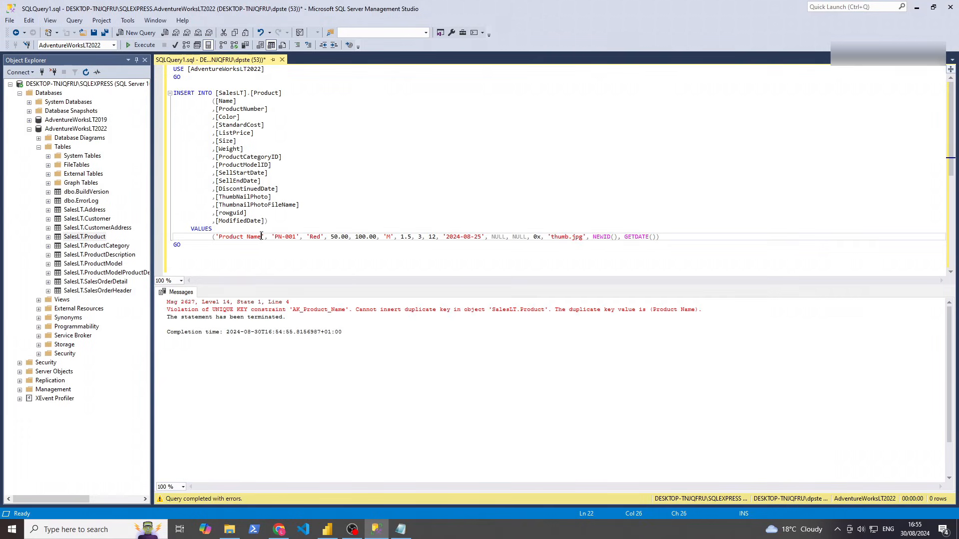
{"action": "type", "text": "e"}
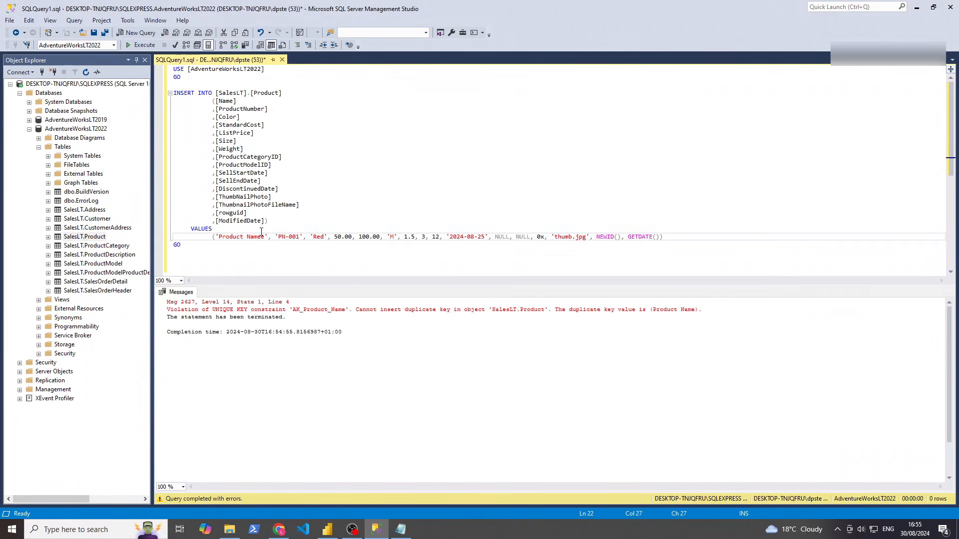
{"action": "left_click", "coordinate": [135, 47]}
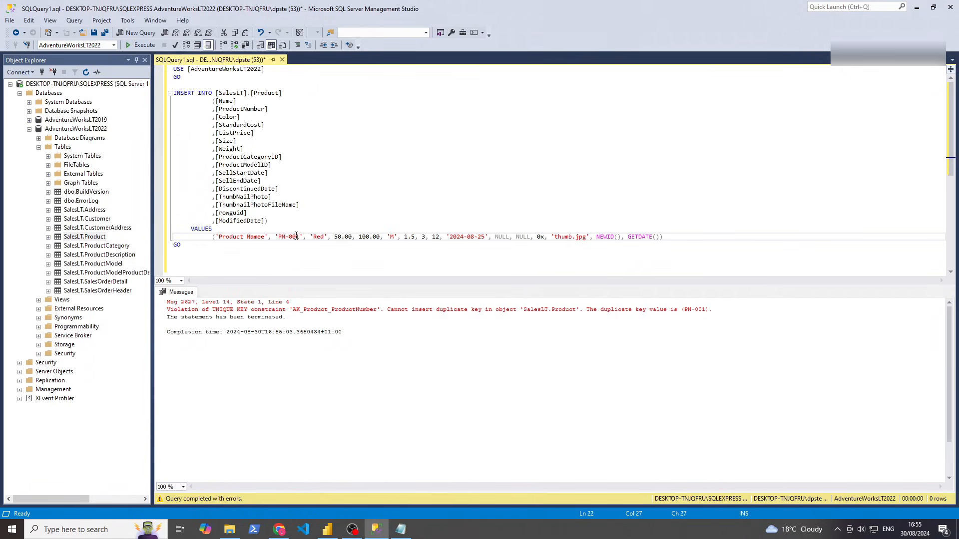
{"action": "type", "text": "2"}
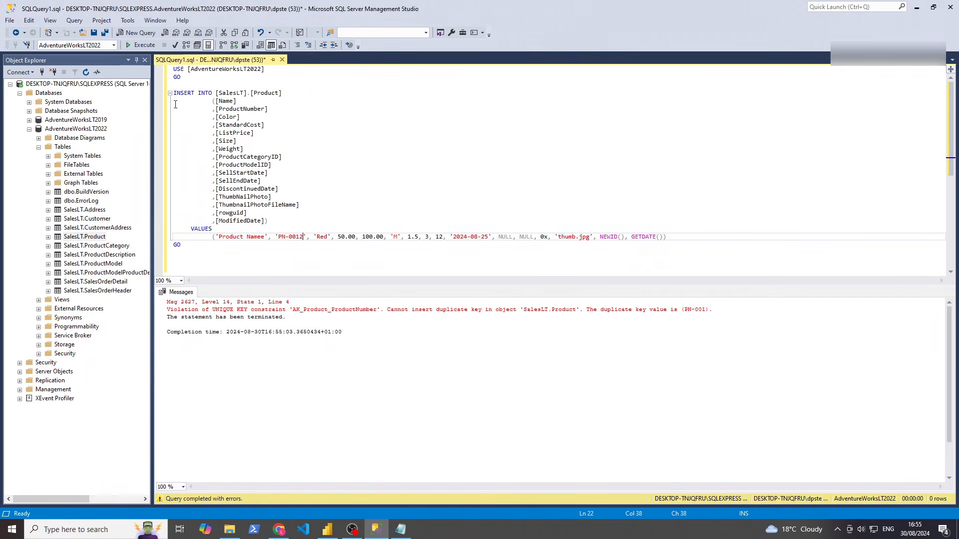
{"action": "left_click", "coordinate": [140, 45]}
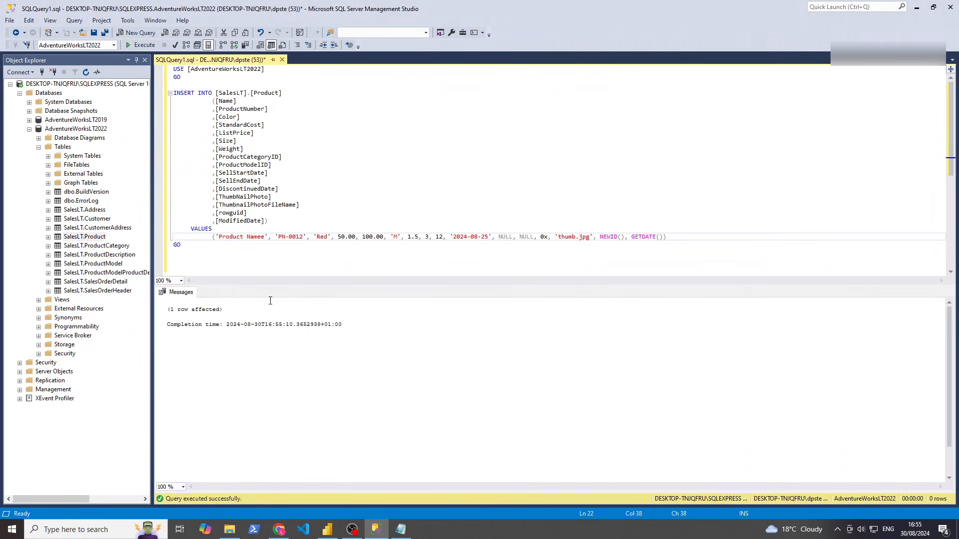
Glance at the Power BI sales report, then return to the copy_all_tables pipeline in Chrome
{"action": "left_click", "coordinate": [327, 529]}
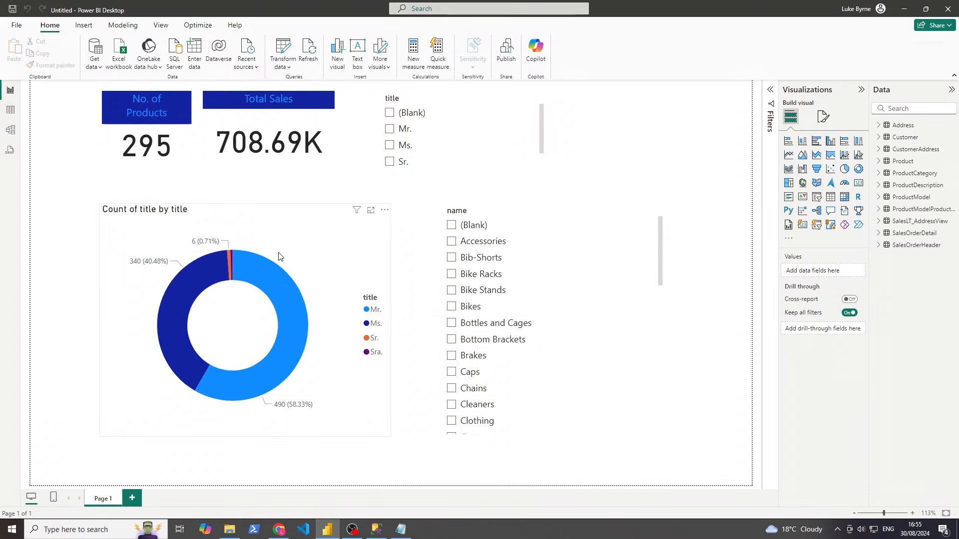
{"action": "left_click", "coordinate": [278, 529]}
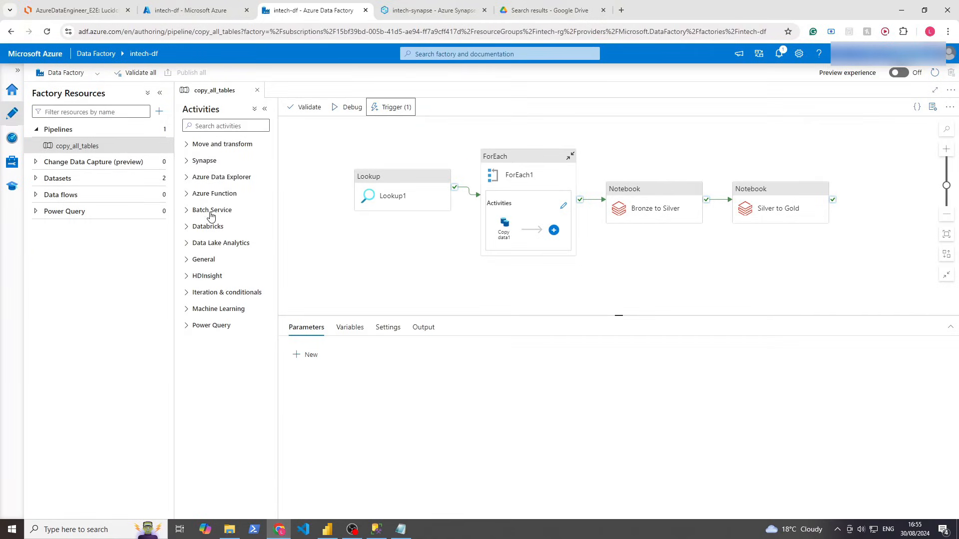
Open intech-rg's Access control (IAM) role assignments, showing one Owner and one Contributor
{"action": "left_click", "coordinate": [197, 10]}
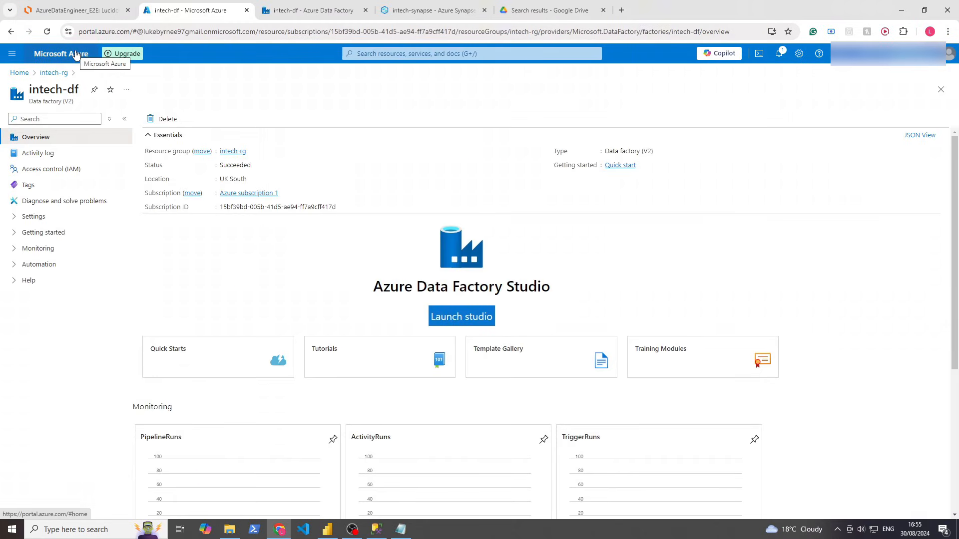
{"action": "left_click", "coordinate": [75, 54]}
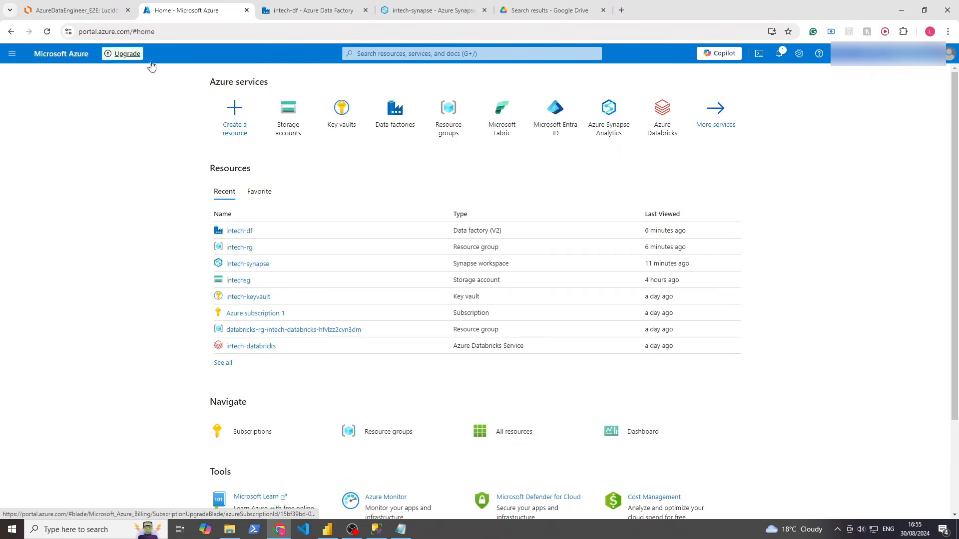
{"action": "left_click", "coordinate": [238, 247]}
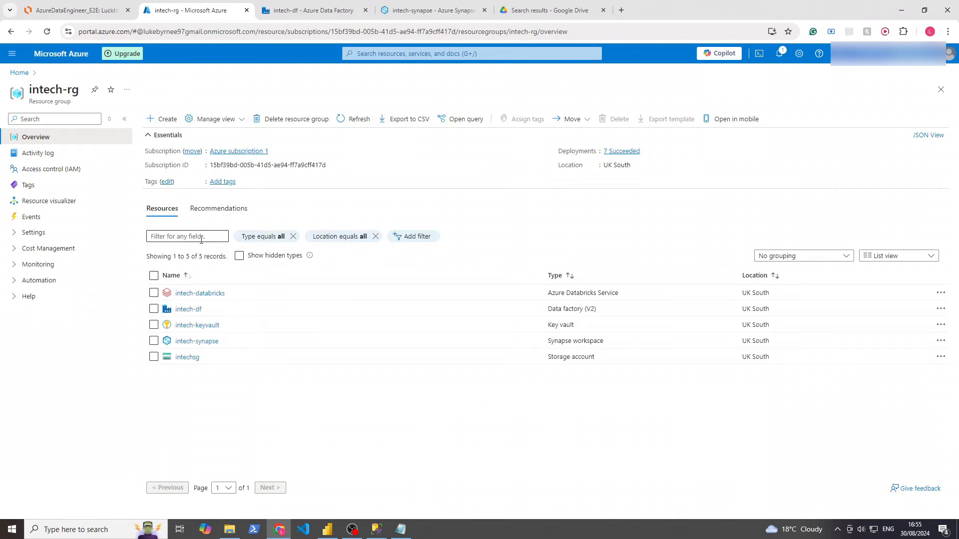
{"action": "left_click", "coordinate": [66, 174]}
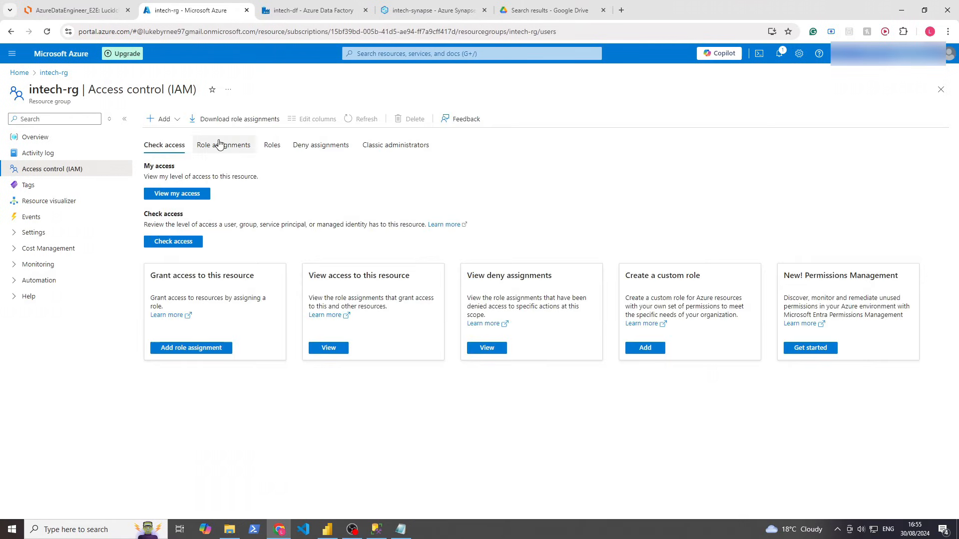
{"action": "left_click", "coordinate": [220, 144]}
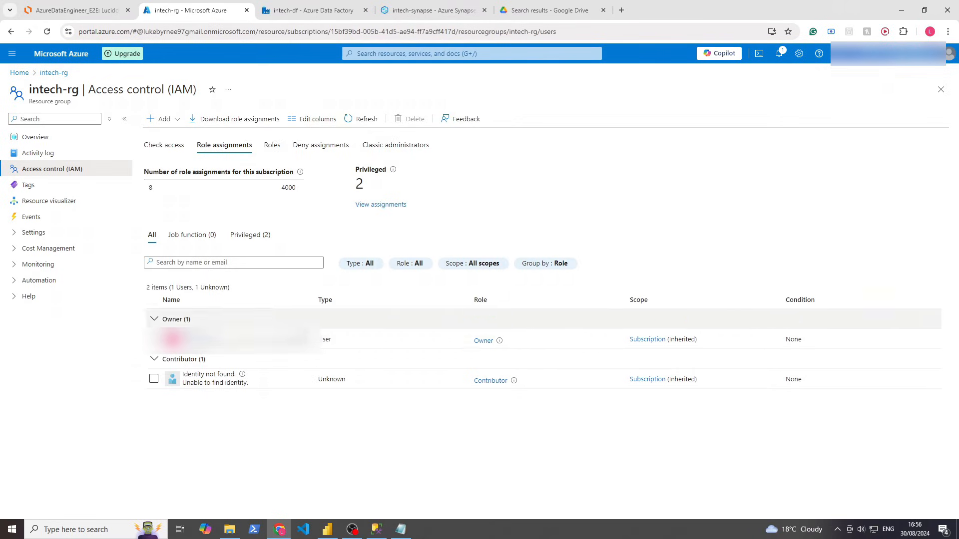
{"action": "double_click", "coordinate": [343, 342]}
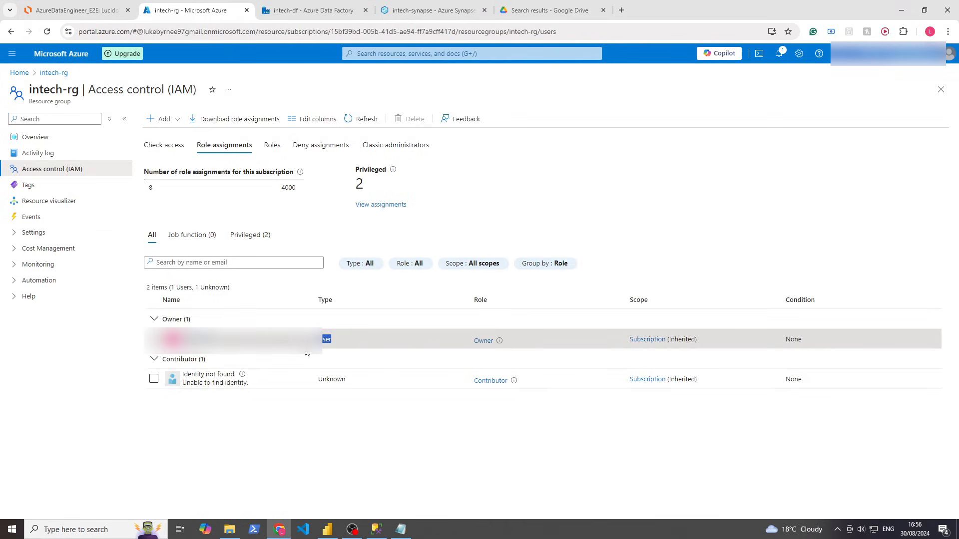
{"action": "left_click", "coordinate": [295, 453]}
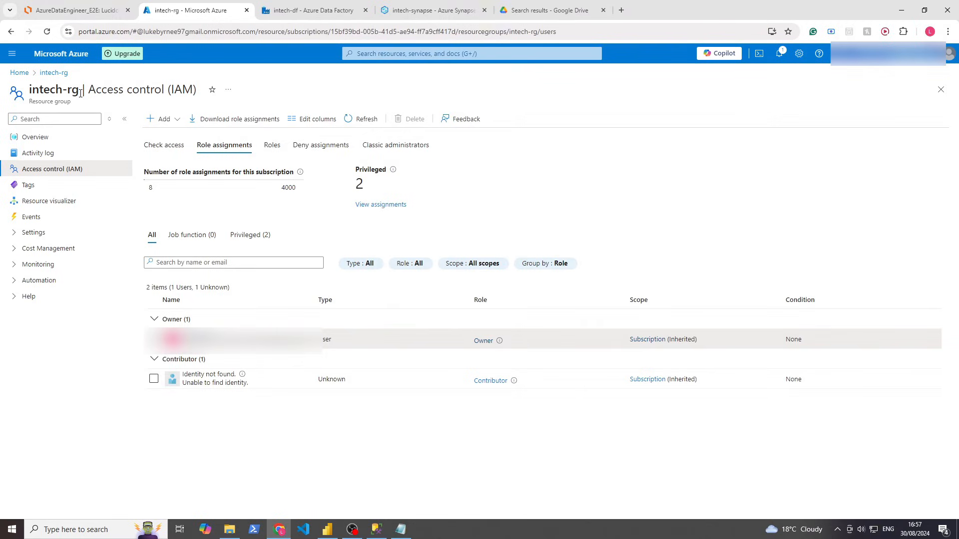
Search the portal for 'entra' and open the Microsoft Entra ID service
{"action": "left_click_drag", "start_coordinate": [72, 93], "coordinate": [29, 93]}
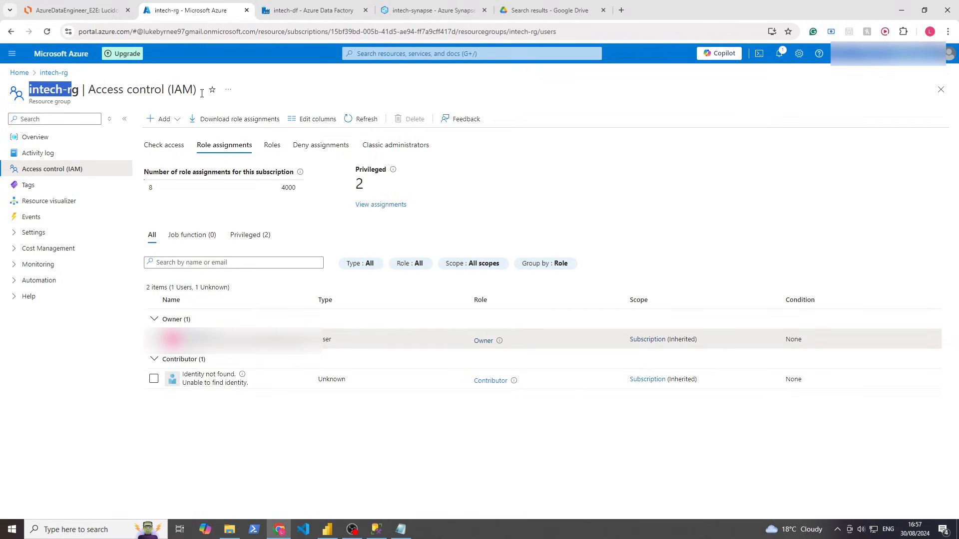
{"action": "left_click", "coordinate": [375, 55]}
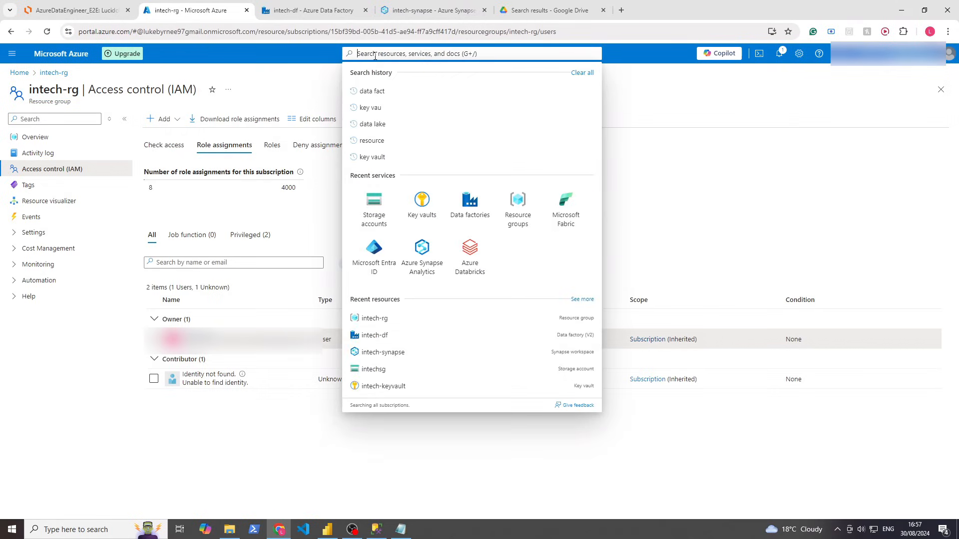
{"action": "type", "text": "entra"}
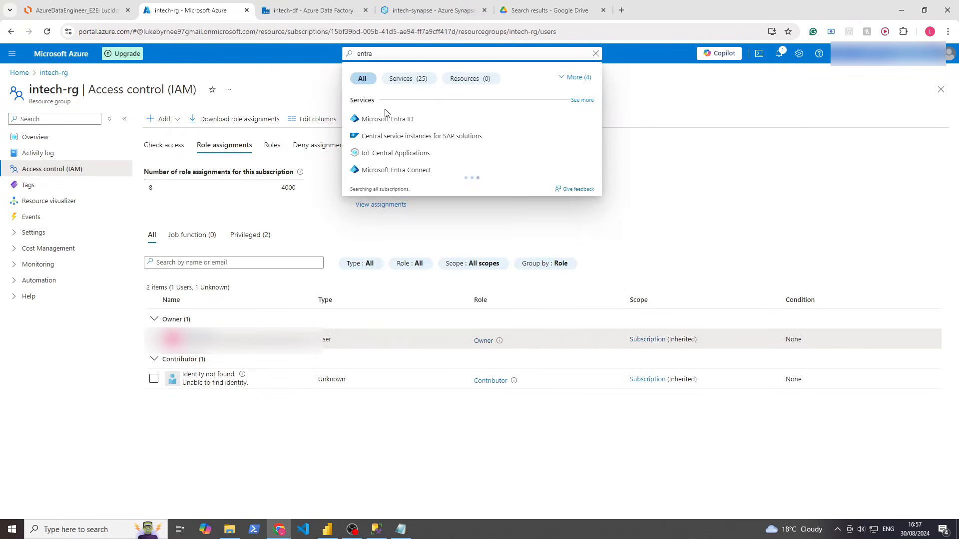
{"action": "left_click", "coordinate": [386, 119]}
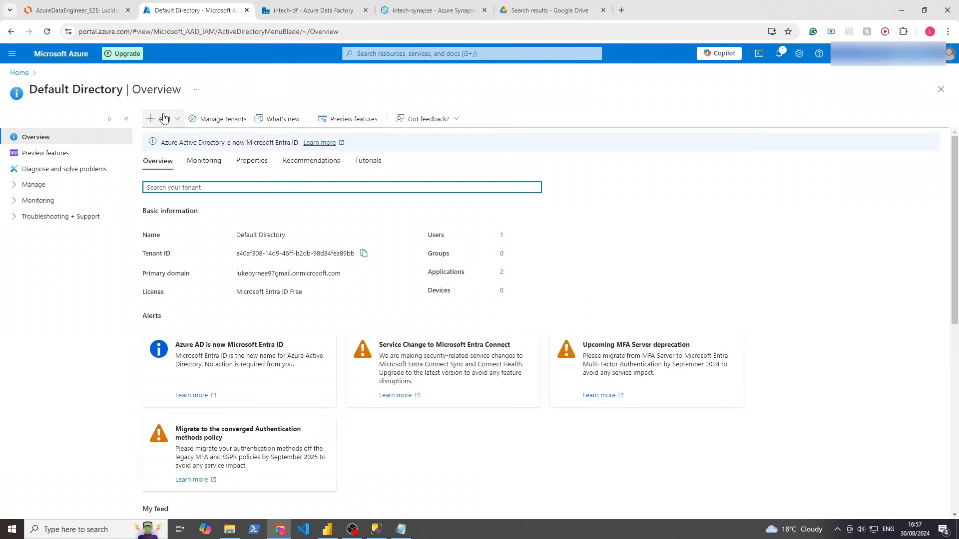
Start a new group in the directory, keeping Security as the group type
{"action": "left_click", "coordinate": [164, 119]}
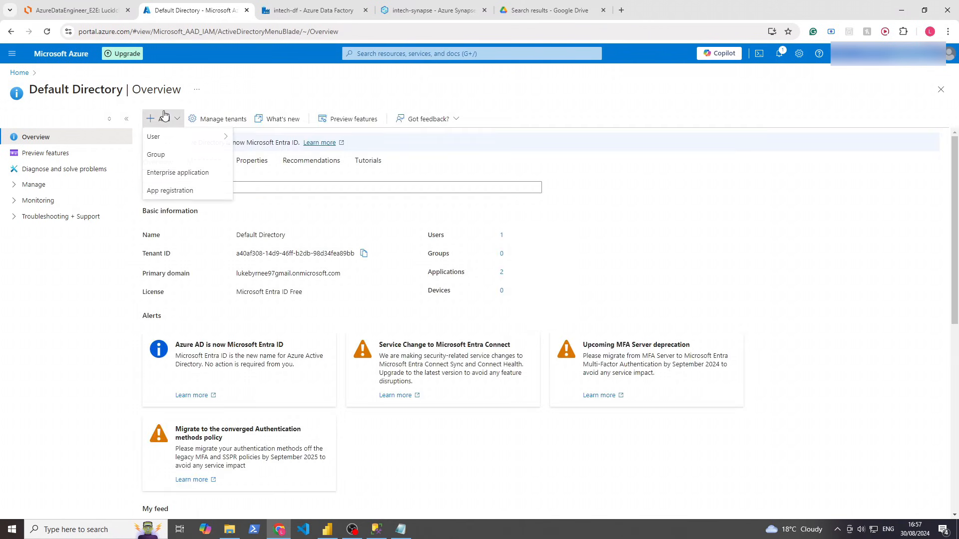
{"action": "left_click", "coordinate": [161, 154]}
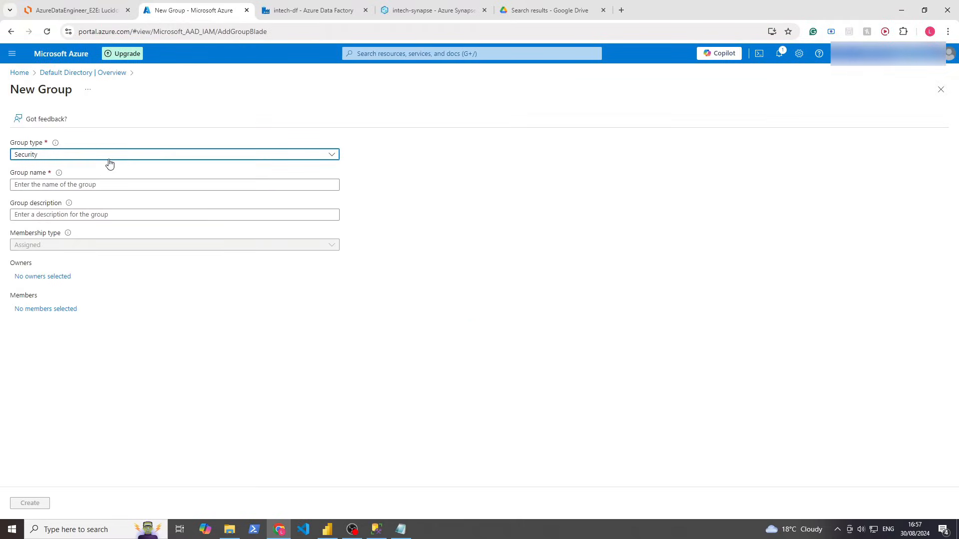
{"action": "left_click", "coordinate": [109, 163]}
{"action": "left_click", "coordinate": [108, 169]}
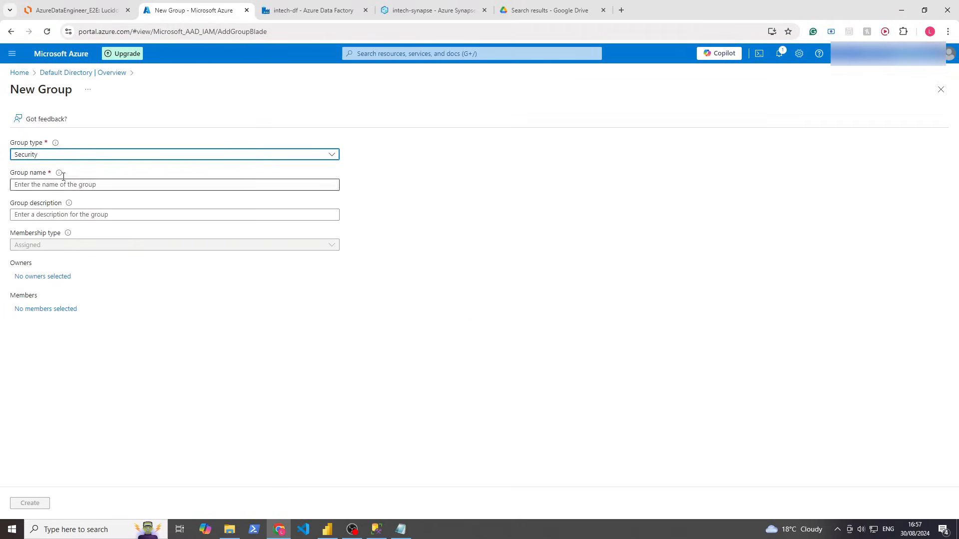
{"action": "left_click", "coordinate": [69, 155]}
{"action": "left_click", "coordinate": [350, 159]}
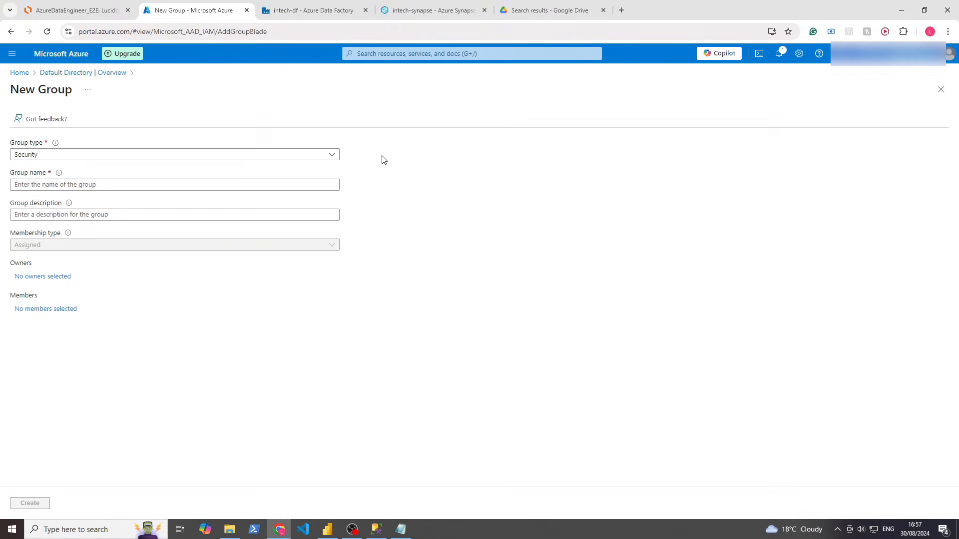
Name the group data-engs and describe it as 'data engineers', then bring up owner selection
{"action": "left_click", "coordinate": [320, 186]}
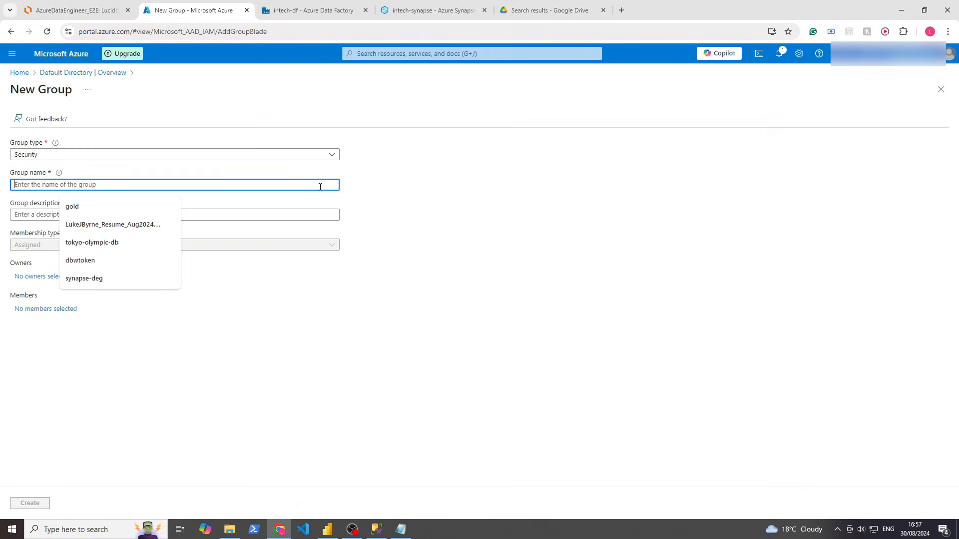
{"action": "type", "text": "data-engs"}
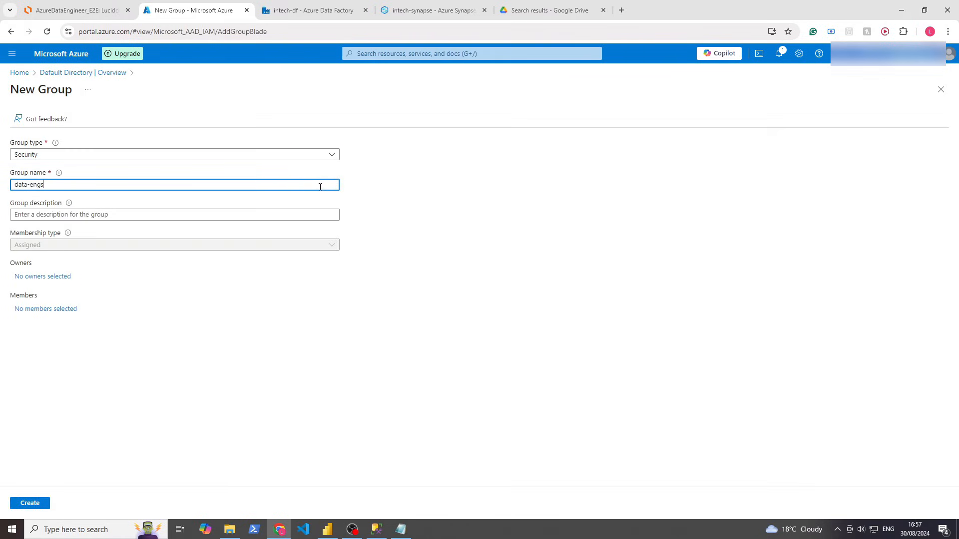
{"action": "left_click", "coordinate": [285, 214]}
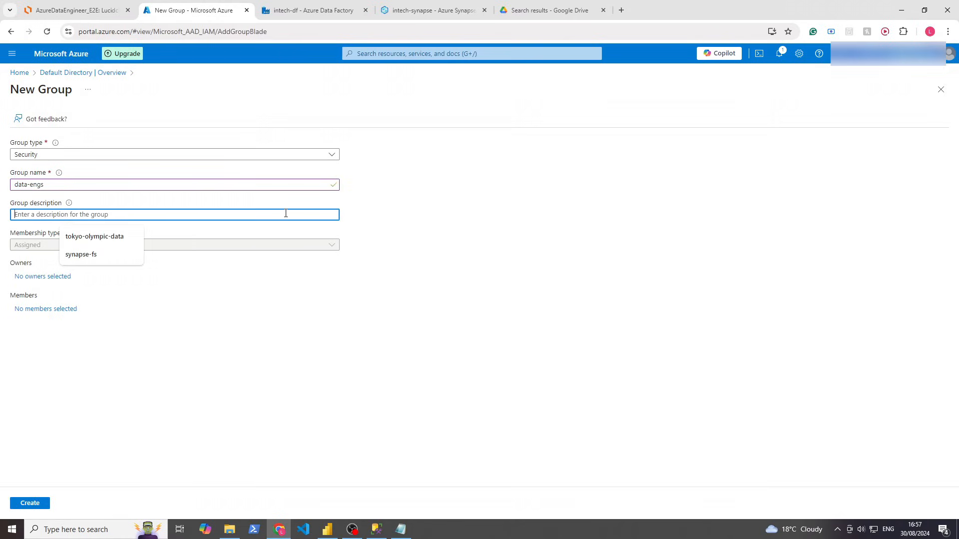
{"action": "type", "text": "data engineers"}
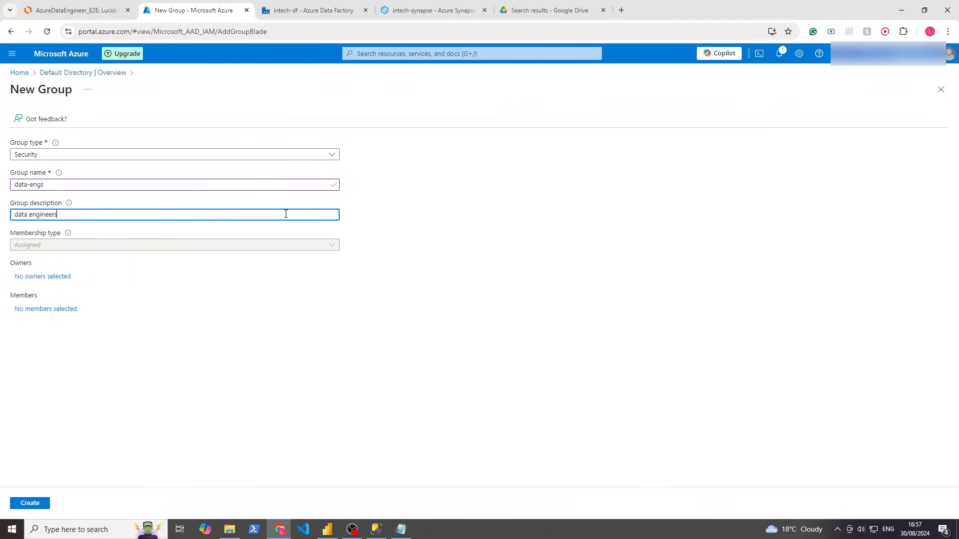
{"action": "left_click", "coordinate": [161, 418]}
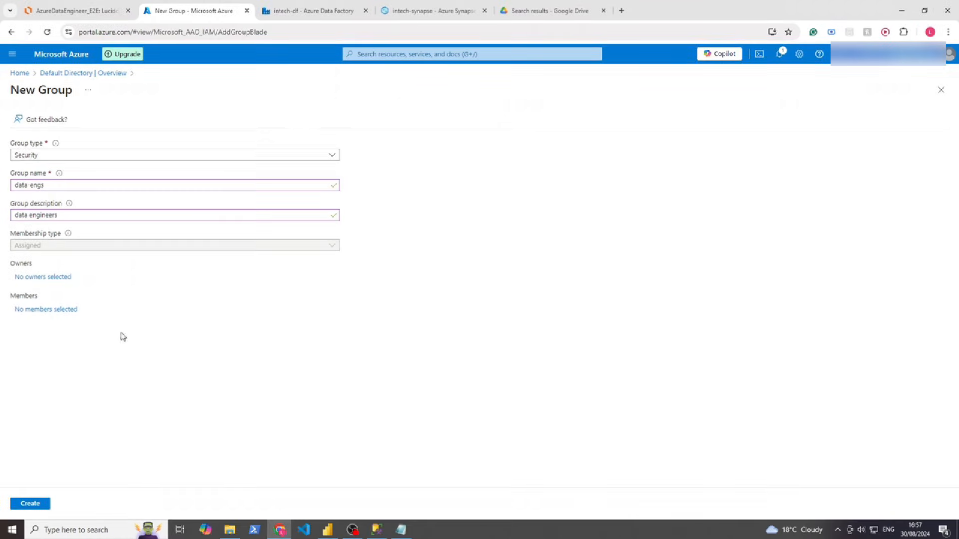
{"action": "left_click", "coordinate": [49, 278]}
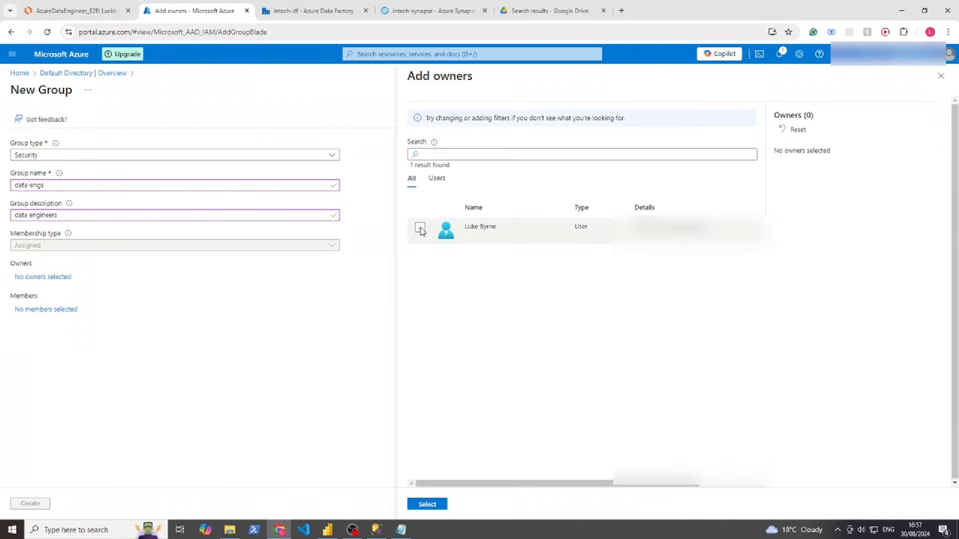
Make the only user the data-engs owner, leaving that user unticked as a member
{"action": "left_click", "coordinate": [419, 227]}
{"action": "left_click", "coordinate": [427, 504]}
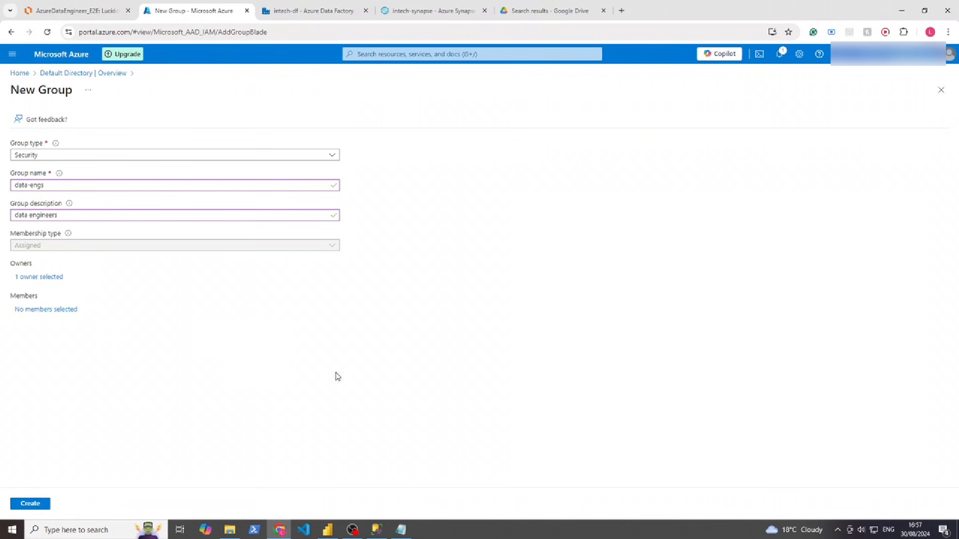
{"action": "left_click", "coordinate": [65, 310]}
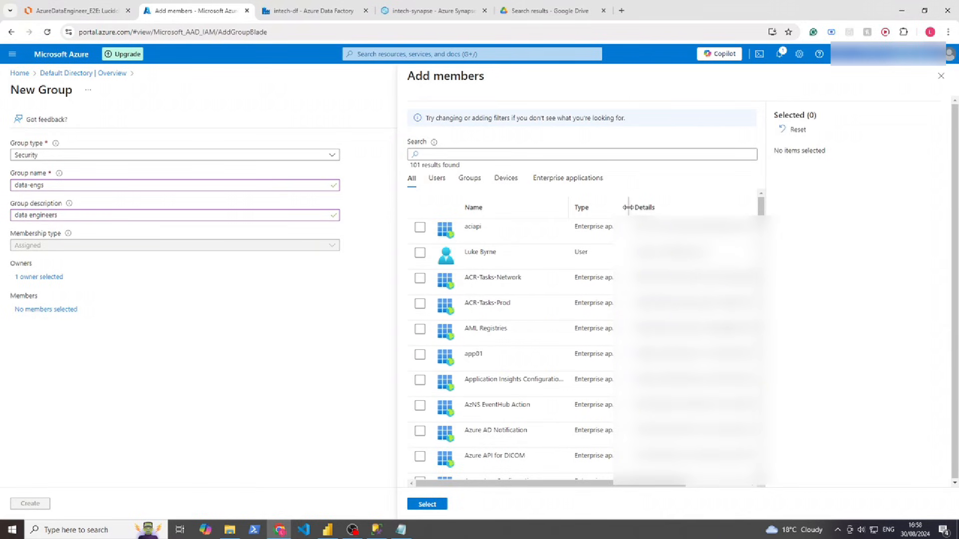
{"action": "left_click_drag", "start_coordinate": [628, 207], "coordinate": [653, 207]}
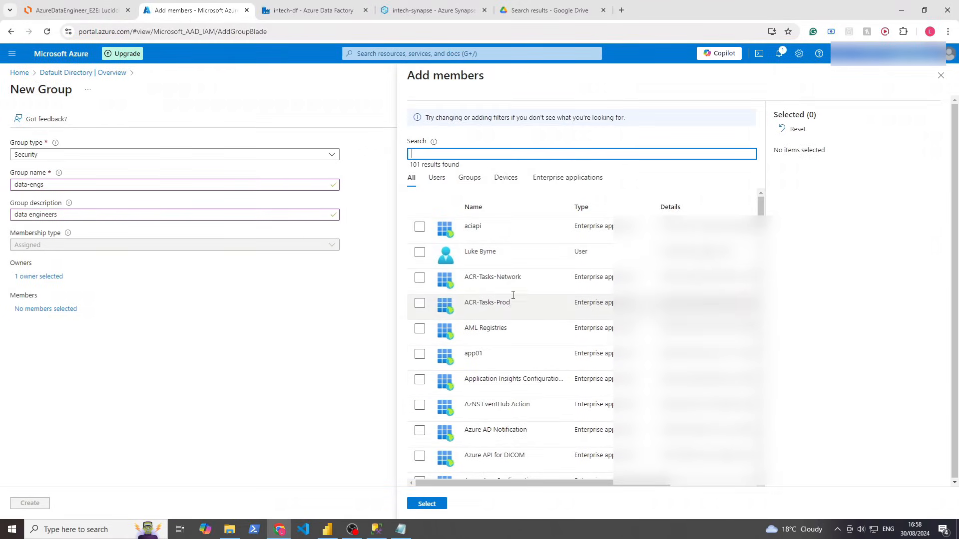
{"action": "left_click_drag", "start_coordinate": [739, 256], "coordinate": [424, 255]}
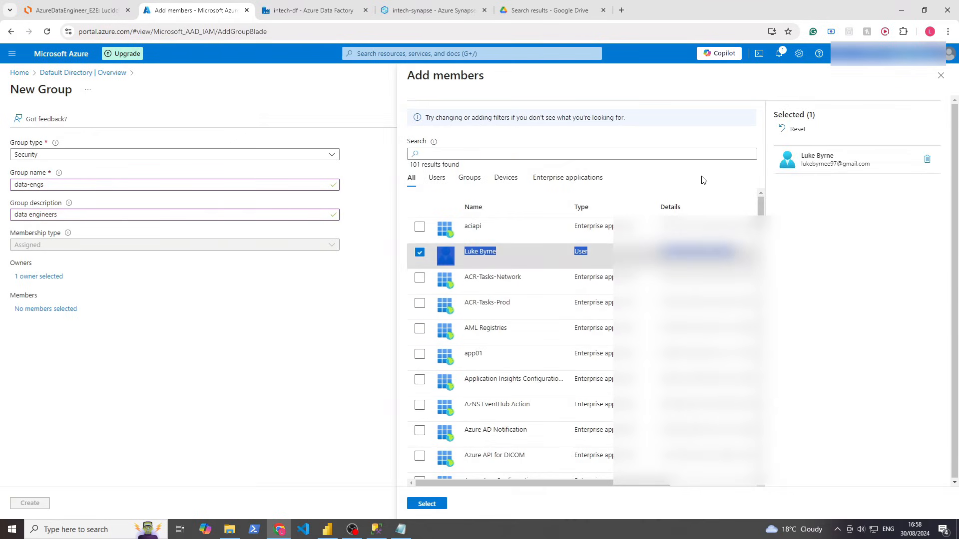
{"action": "left_click", "coordinate": [703, 180]}
{"action": "left_click", "coordinate": [420, 252]}
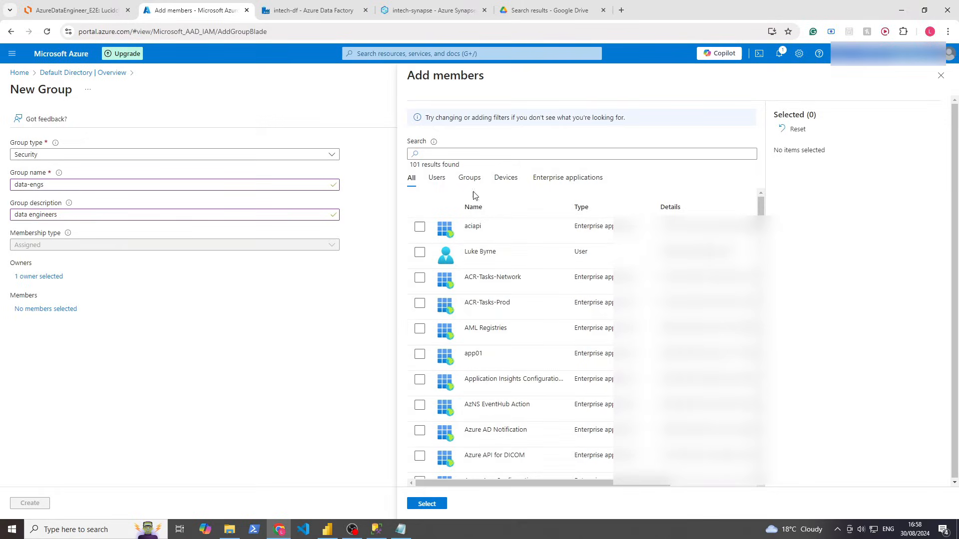
Browse the Users, Groups, Devices and Enterprise applications filters, then close members without adding anyone
{"action": "left_click", "coordinate": [436, 178]}
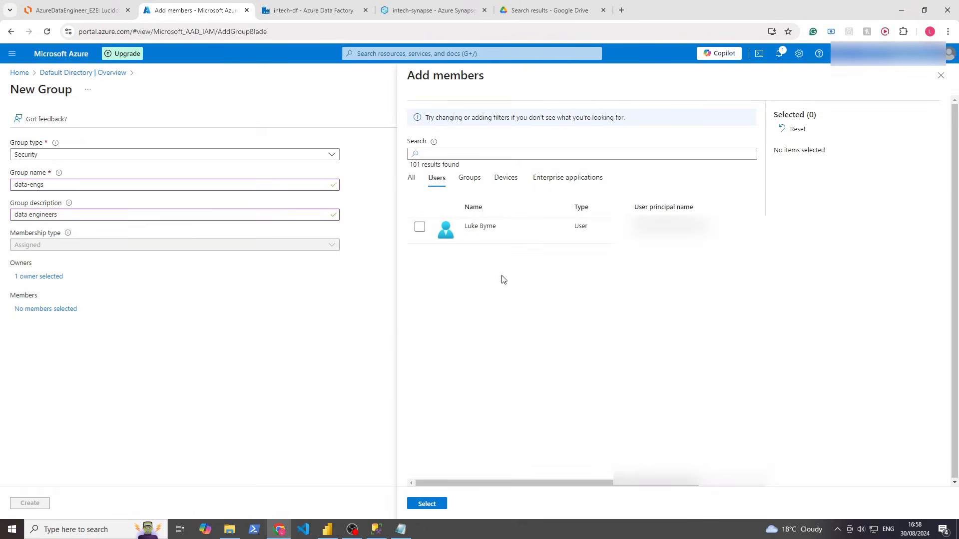
{"action": "left_click", "coordinate": [469, 178]}
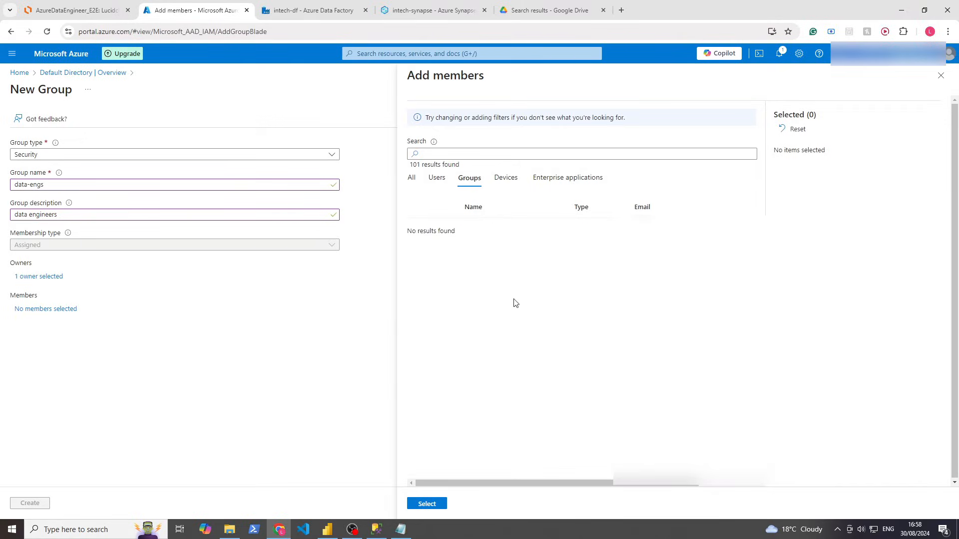
{"action": "left_click", "coordinate": [501, 182]}
{"action": "left_click", "coordinate": [588, 185]}
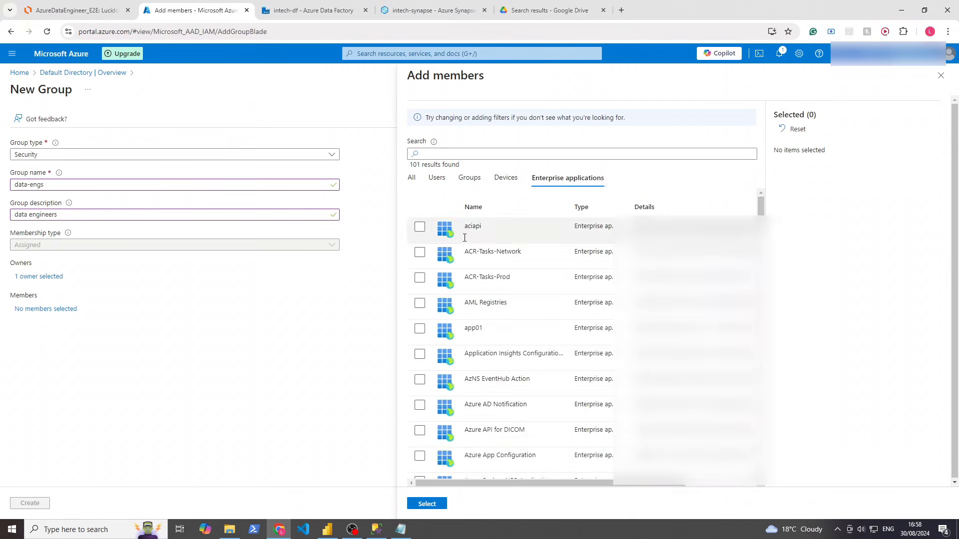
{"action": "left_click", "coordinate": [414, 179]}
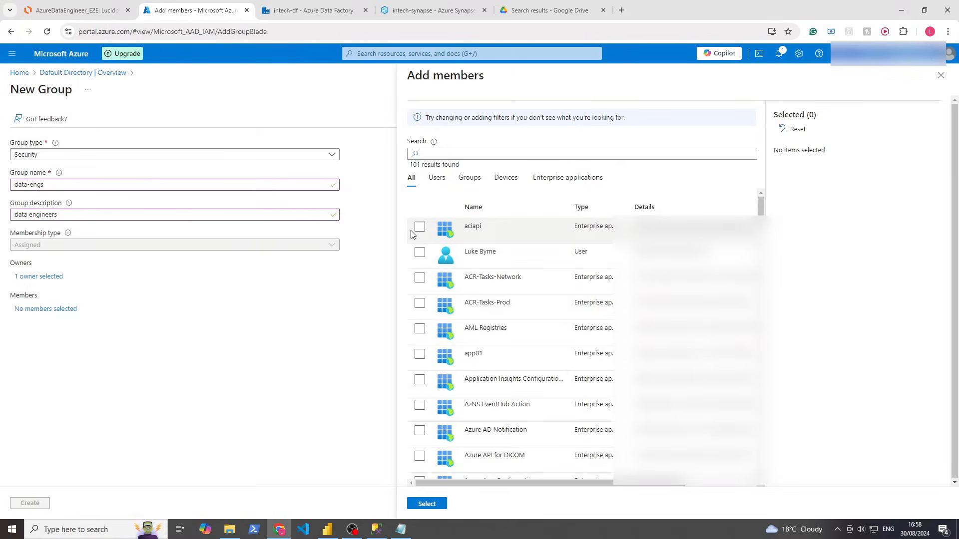
{"action": "left_click", "coordinate": [426, 504]}
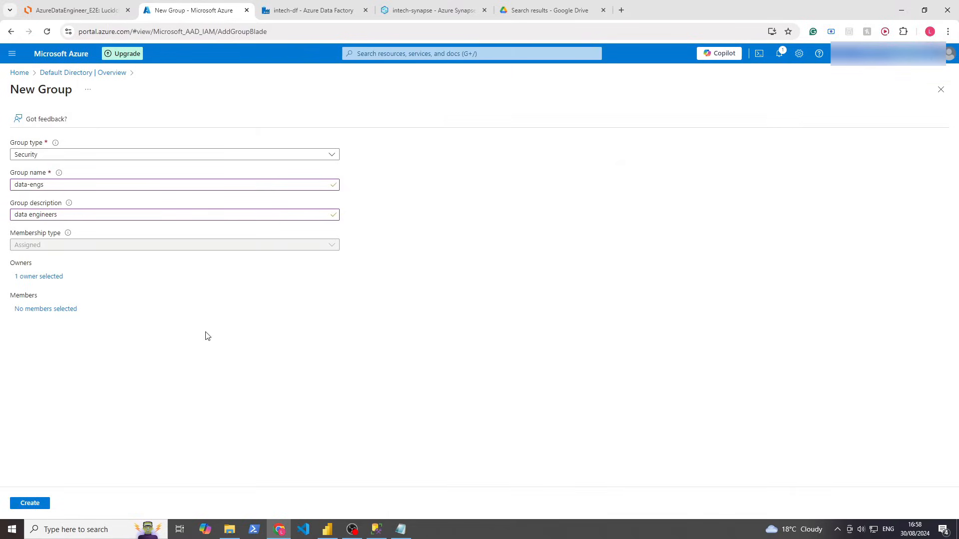
{"action": "left_click_drag", "start_coordinate": [175, 374], "coordinate": [76, 276]}
{"action": "left_click", "coordinate": [173, 396]}
Create the data-engs group and go back through browser history to intech-rg's IAM page
{"action": "left_click", "coordinate": [27, 506]}
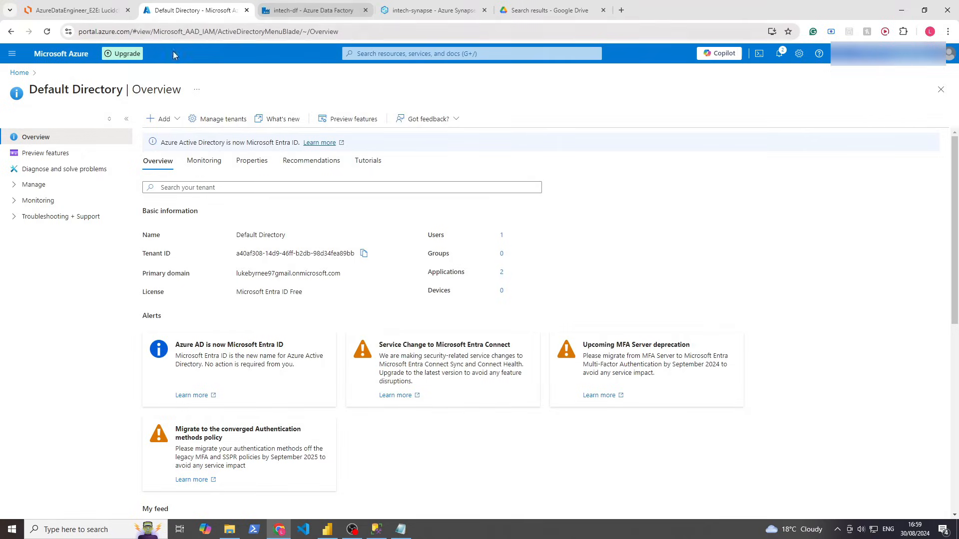
{"action": "right_click", "coordinate": [11, 31]}
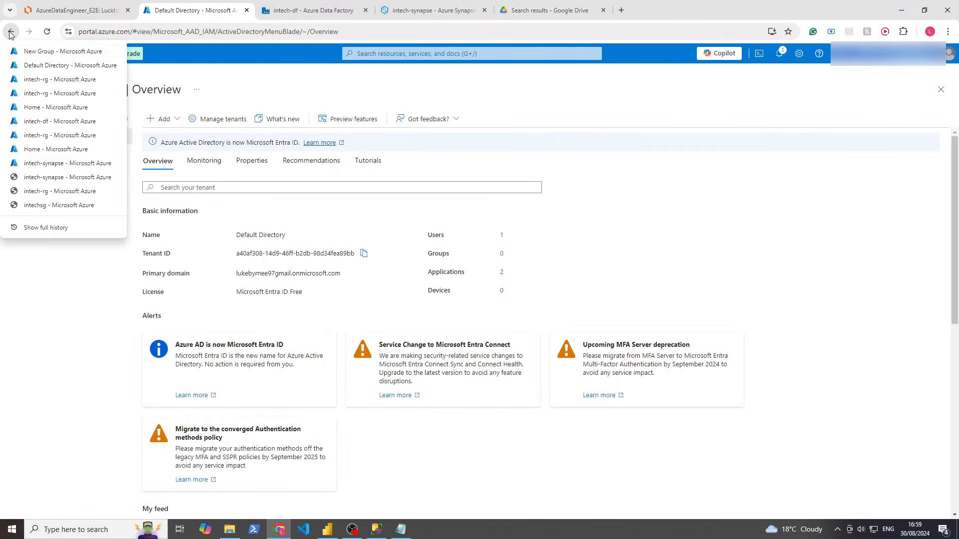
{"action": "left_click", "coordinate": [52, 92]}
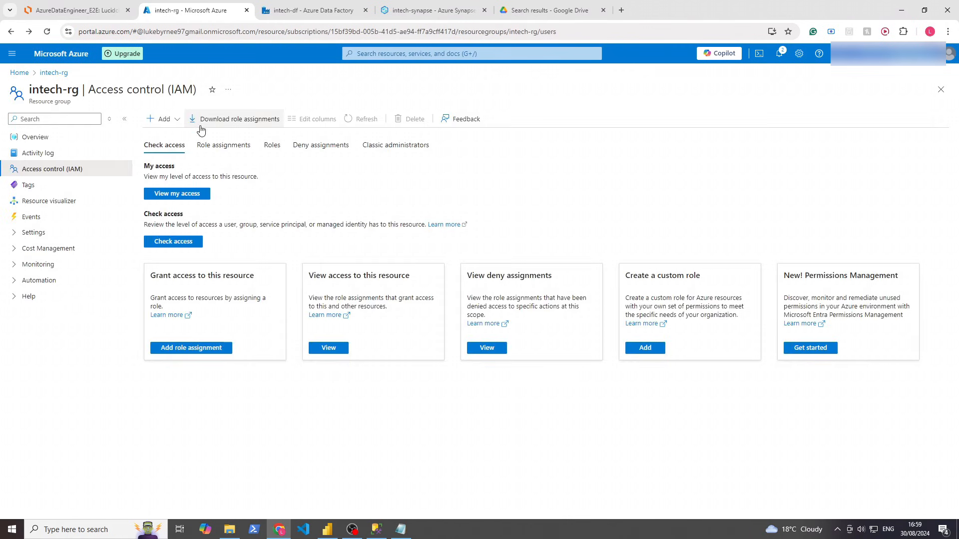
Start an intech-rg role assignment with Storage Blob Data Contributor and continue to Members
{"action": "left_click", "coordinate": [162, 119]}
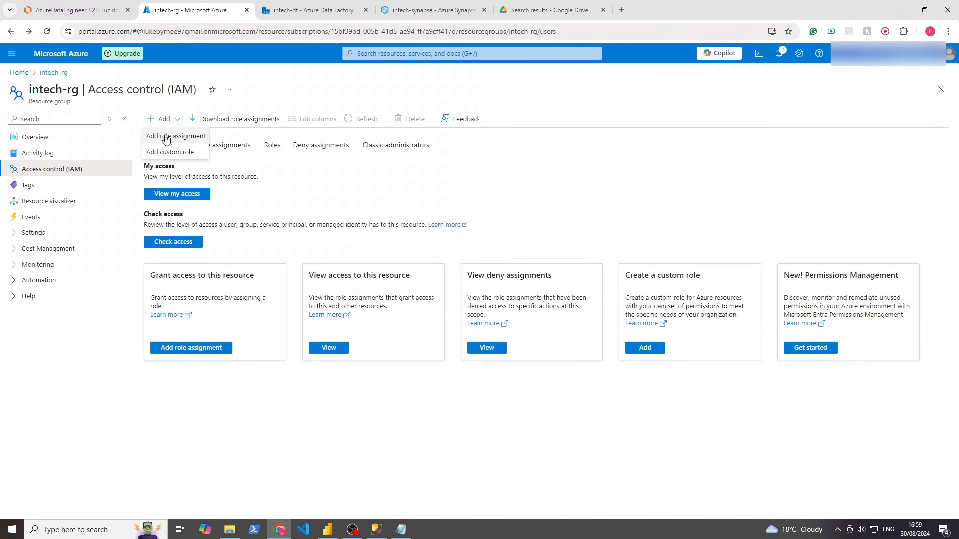
{"action": "left_click", "coordinate": [171, 138]}
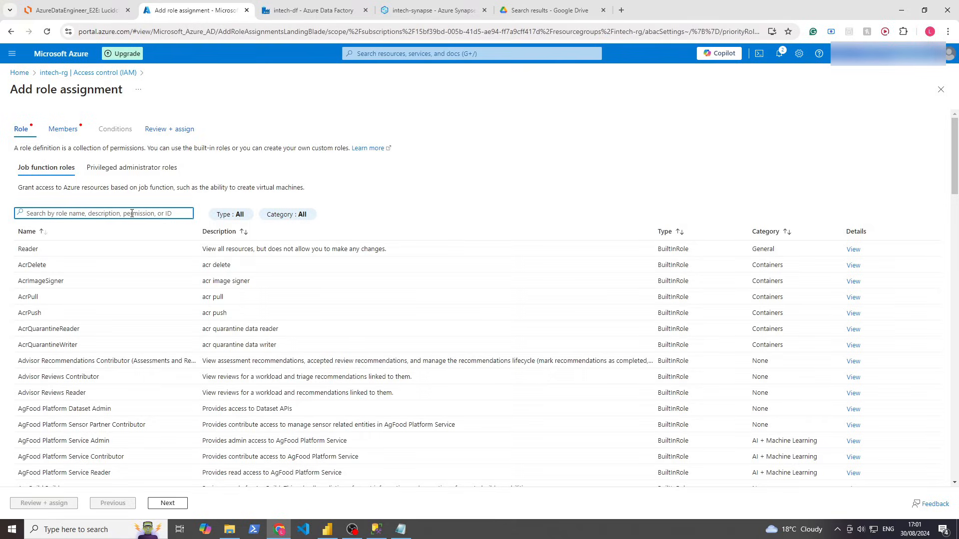
{"action": "type", "text": "blob"}
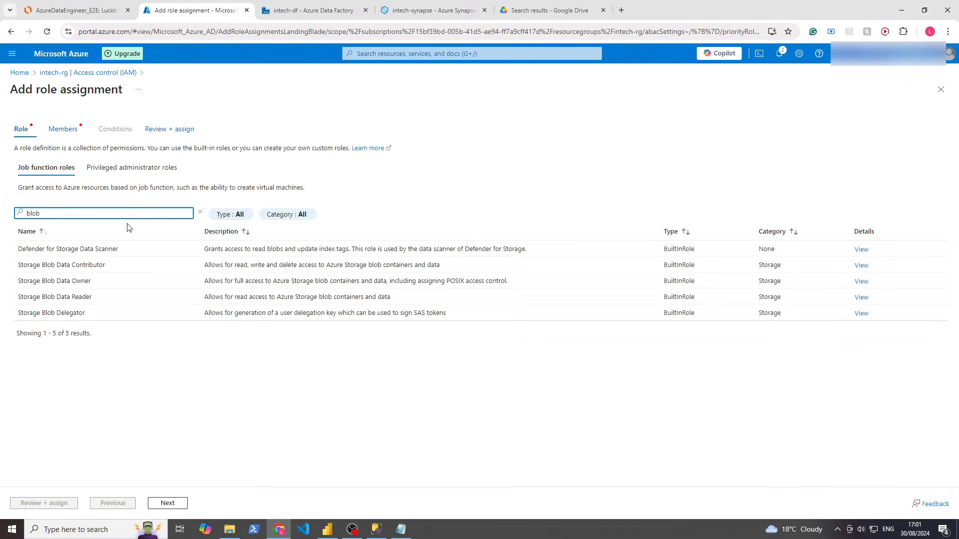
{"action": "left_click_drag", "start_coordinate": [195, 267], "coordinate": [447, 264]}
{"action": "left_click", "coordinate": [448, 265]}
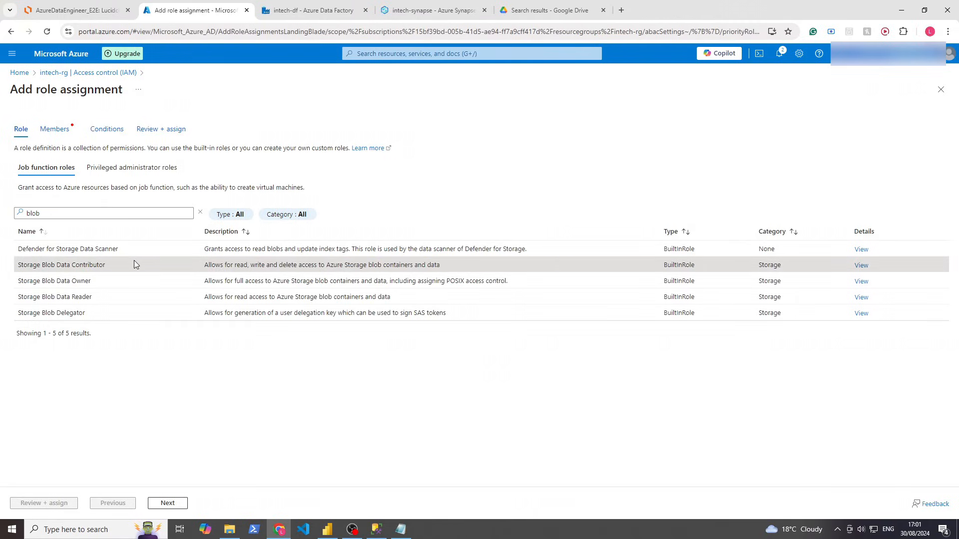
{"action": "left_click", "coordinate": [165, 502]}
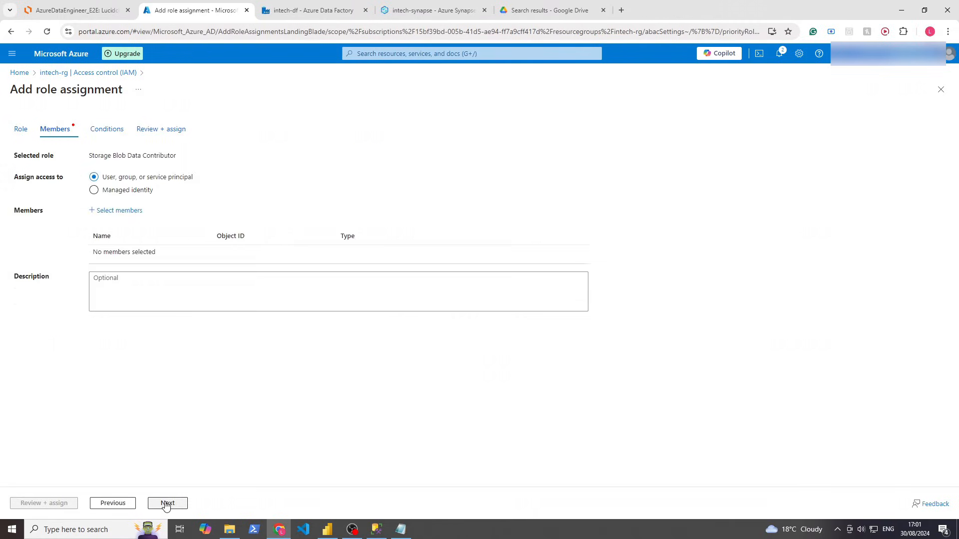
Select the data-engs group as the member of the role assignment
{"action": "left_click_drag", "start_coordinate": [100, 183], "coordinate": [211, 182]}
{"action": "left_click", "coordinate": [210, 181]}
{"action": "left_click", "coordinate": [106, 212]}
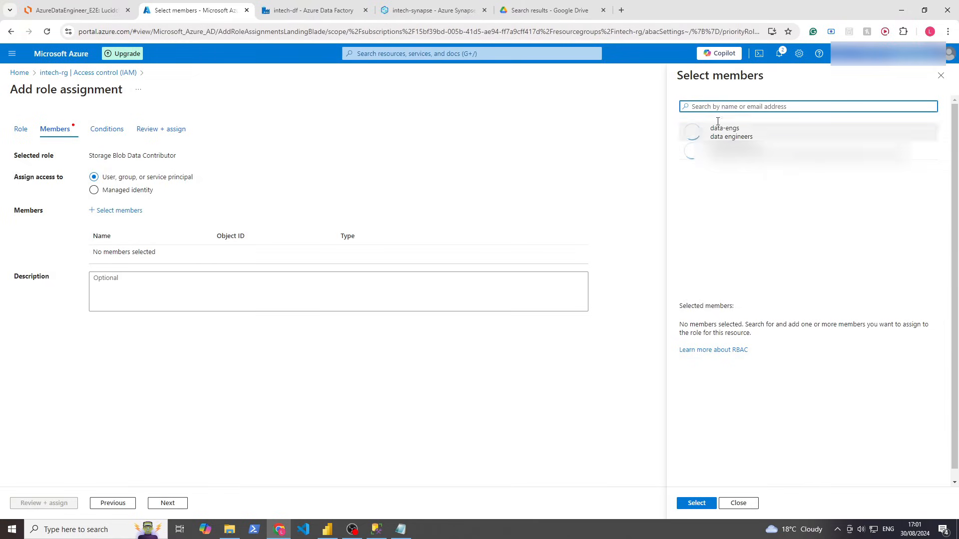
{"action": "left_click_drag", "start_coordinate": [713, 129], "coordinate": [746, 132]}
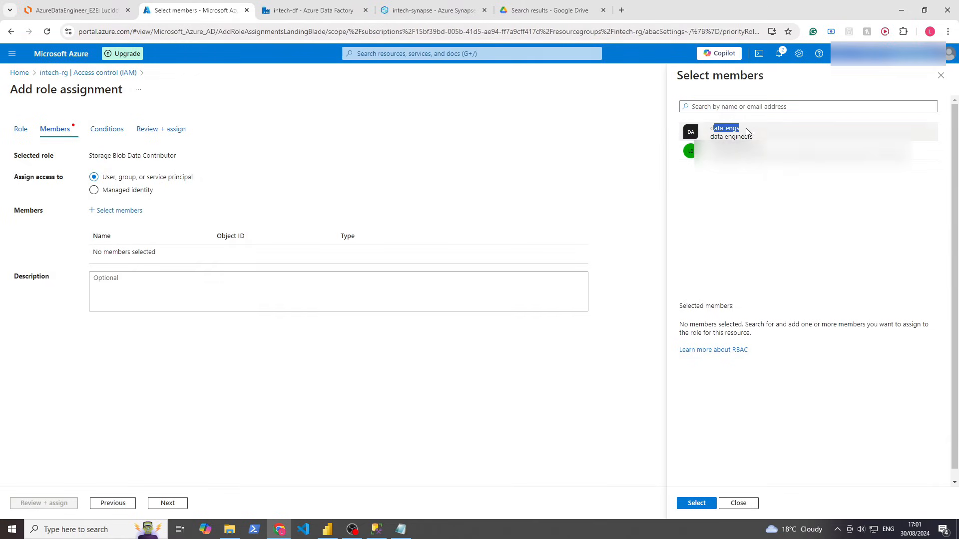
{"action": "left_click", "coordinate": [769, 132]}
{"action": "left_click", "coordinate": [714, 129]}
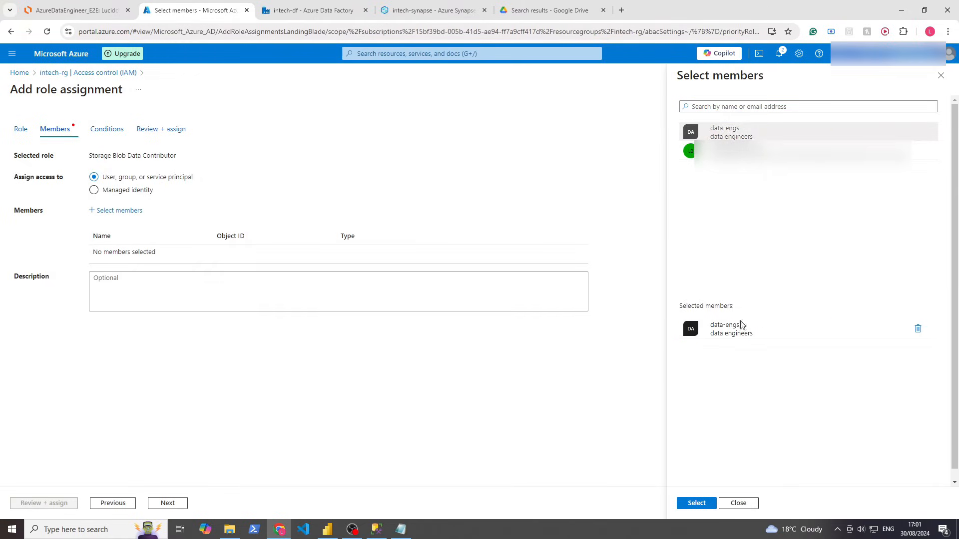
{"action": "left_click", "coordinate": [713, 504]}
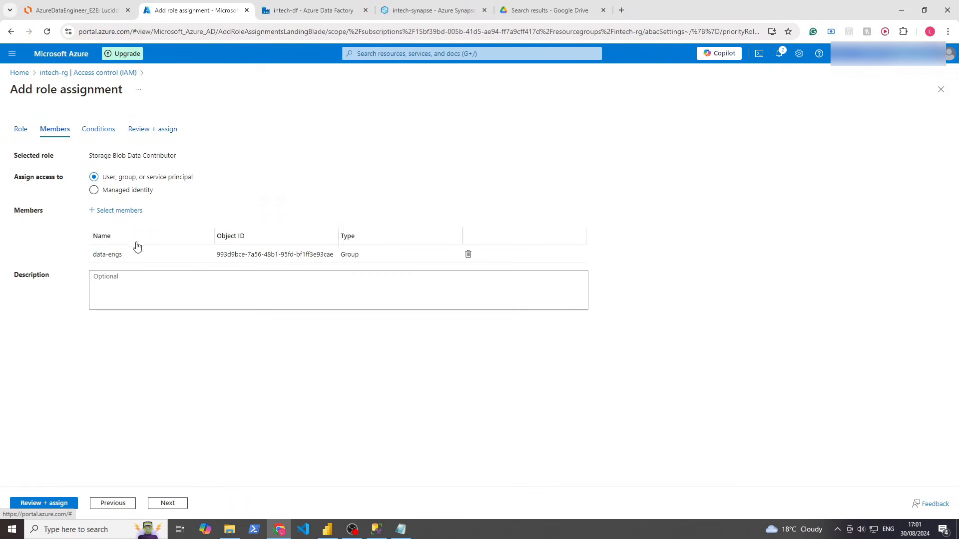
Review and assign the role, then return to the intech-rg overview
{"action": "left_click_drag", "start_coordinate": [206, 155], "coordinate": [88, 156]}
{"action": "left_click", "coordinate": [90, 155]}
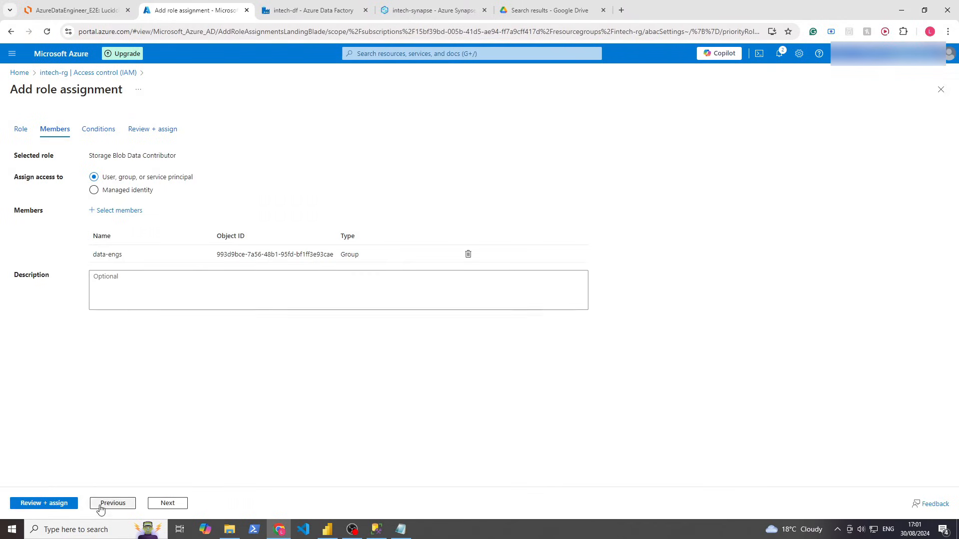
{"action": "left_click", "coordinate": [168, 503]}
{"action": "left_click", "coordinate": [167, 504]}
{"action": "left_click", "coordinate": [36, 504]}
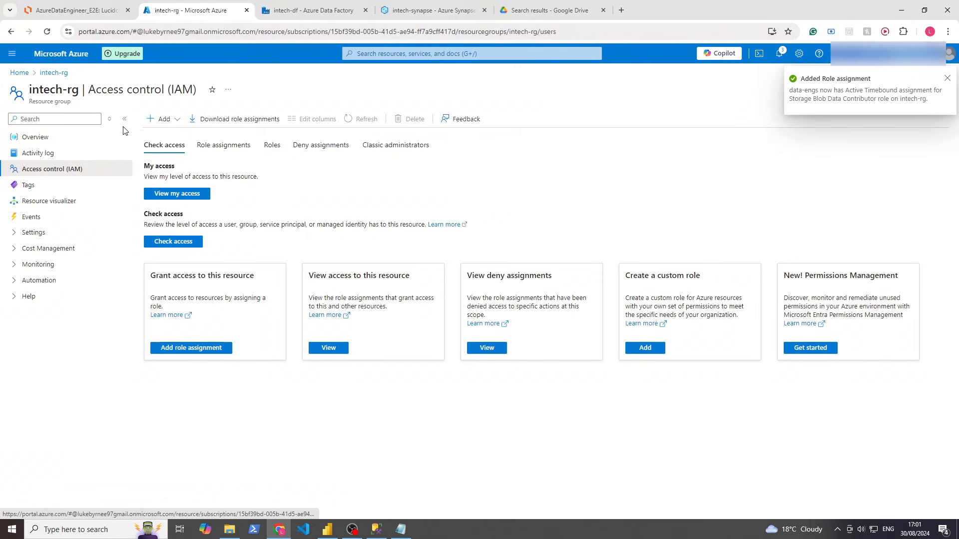
{"action": "left_click", "coordinate": [78, 140]}
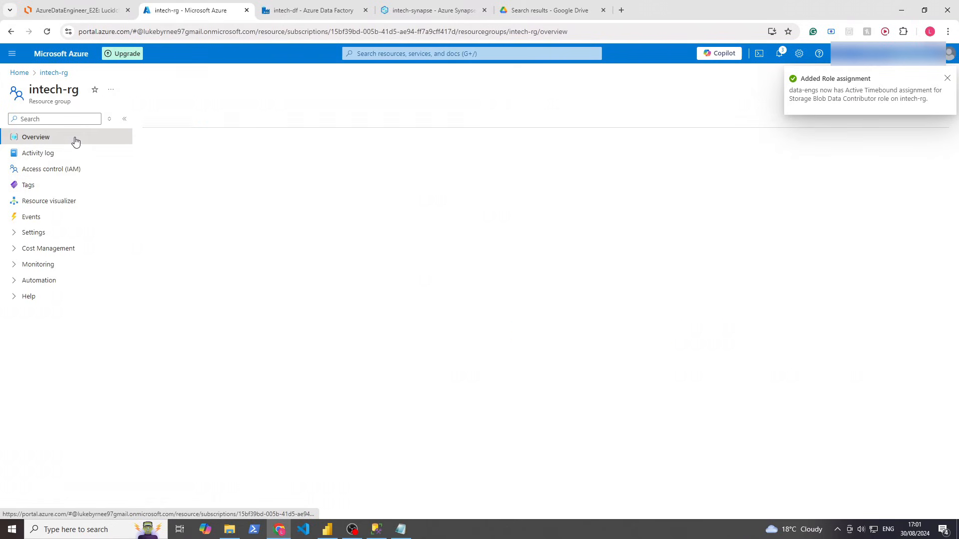
{"action": "left_click_drag", "start_coordinate": [216, 362], "coordinate": [161, 288]}
{"action": "left_click", "coordinate": [253, 421]}
{"action": "left_click", "coordinate": [52, 170]}
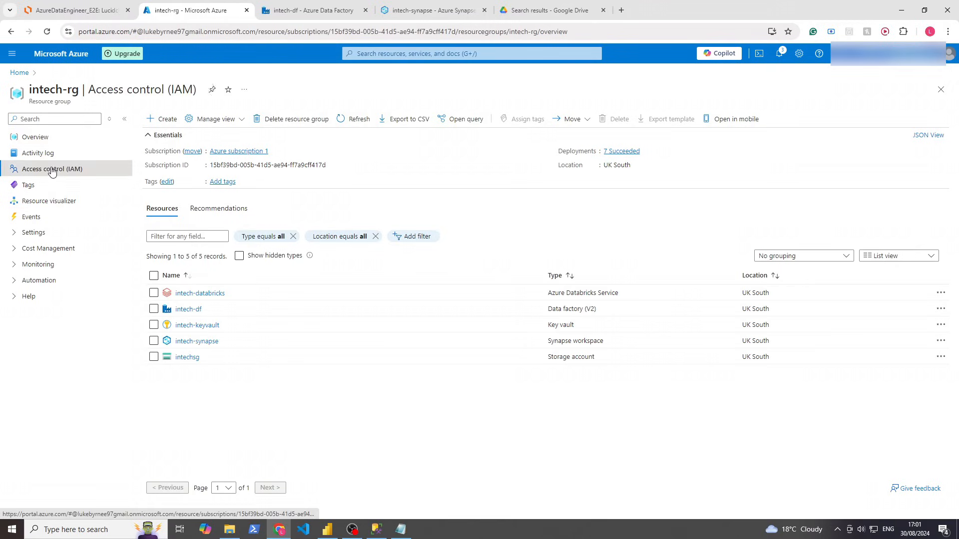
{"action": "left_click", "coordinate": [232, 150]}
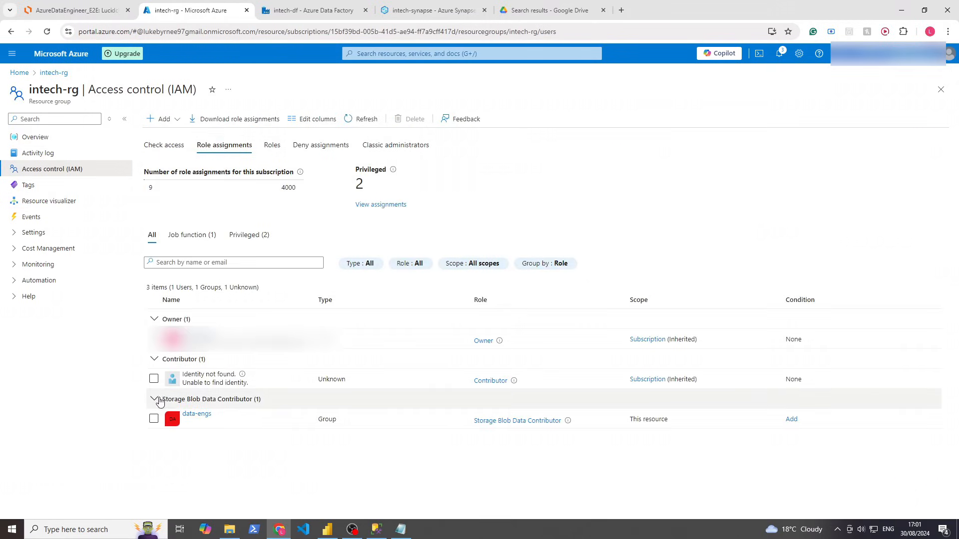
{"action": "left_click_drag", "start_coordinate": [249, 399], "coordinate": [284, 420]}
{"action": "left_click_drag", "start_coordinate": [225, 424], "coordinate": [192, 398]}
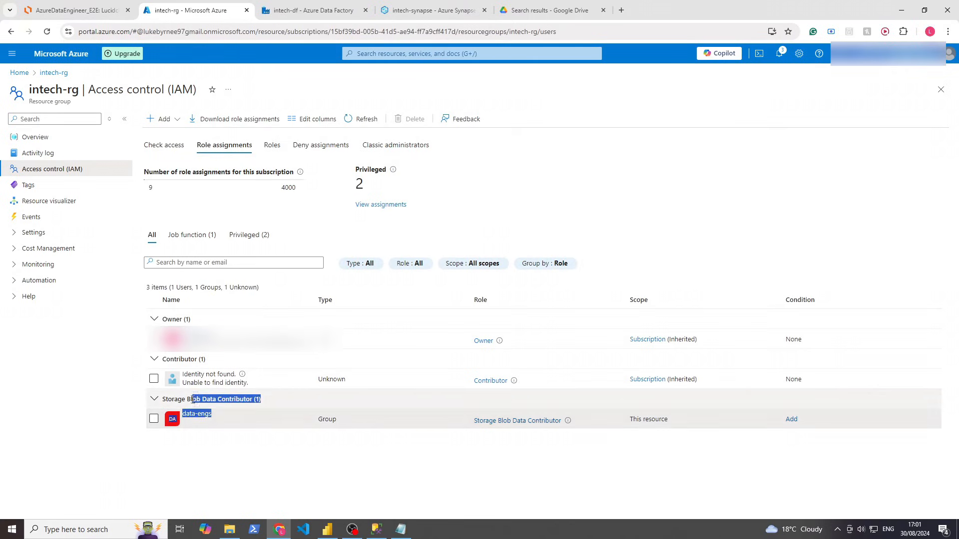
{"action": "left_click", "coordinate": [220, 439]}
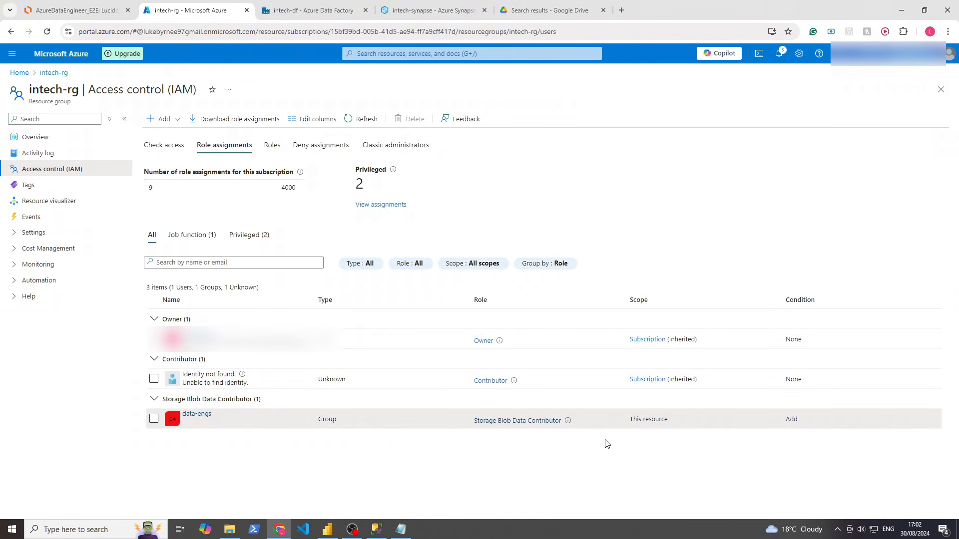
{"action": "left_click_drag", "start_coordinate": [235, 420], "coordinate": [172, 399]}
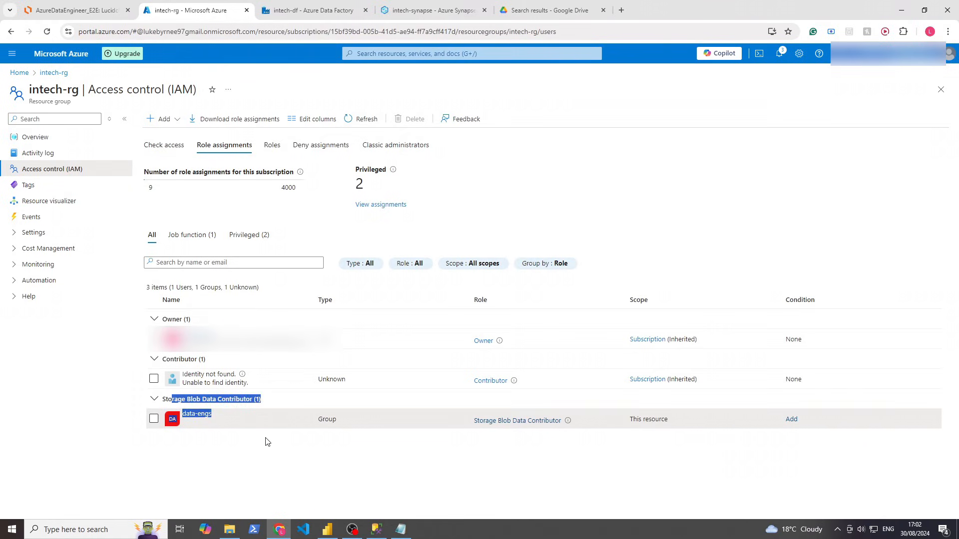
{"action": "left_click", "coordinate": [264, 455]}
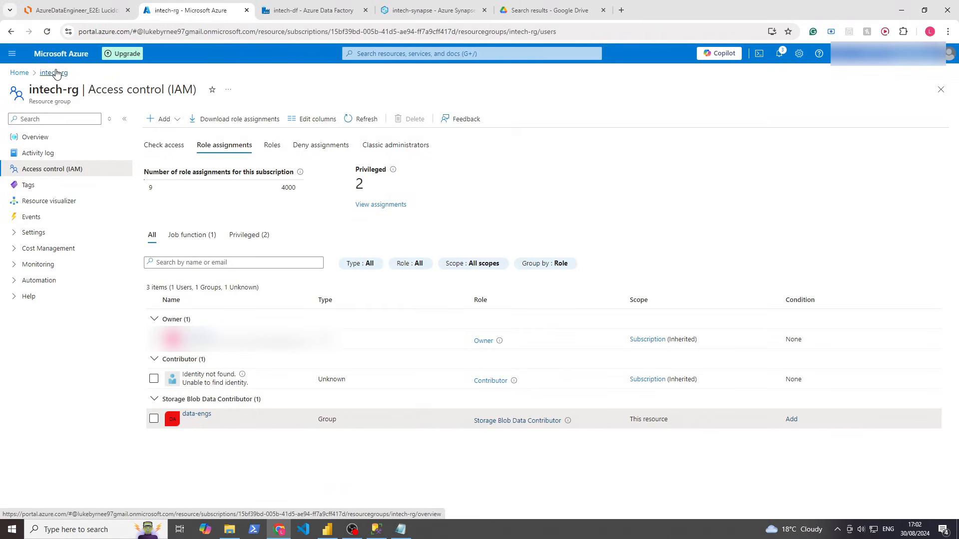
{"action": "left_click", "coordinate": [44, 139]}
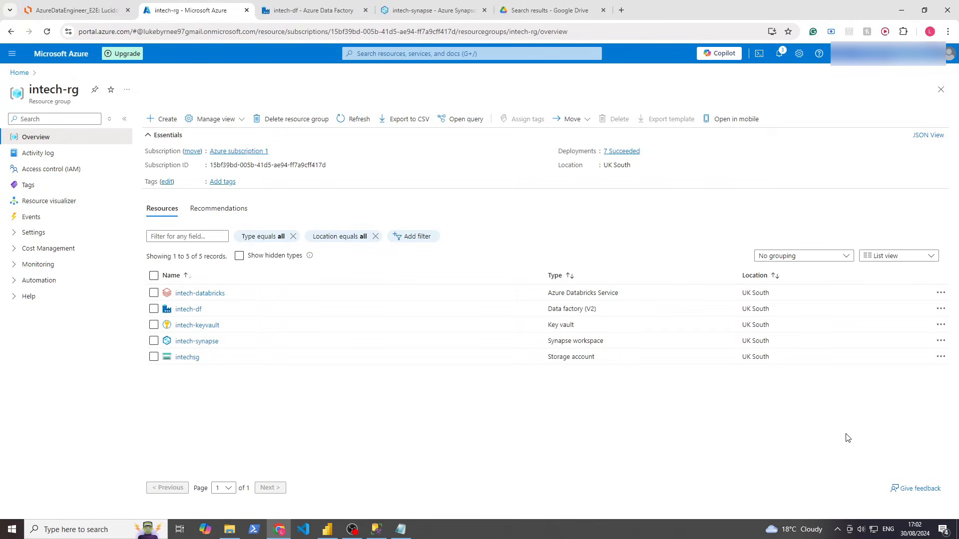
{"action": "left_click", "coordinate": [925, 532]}
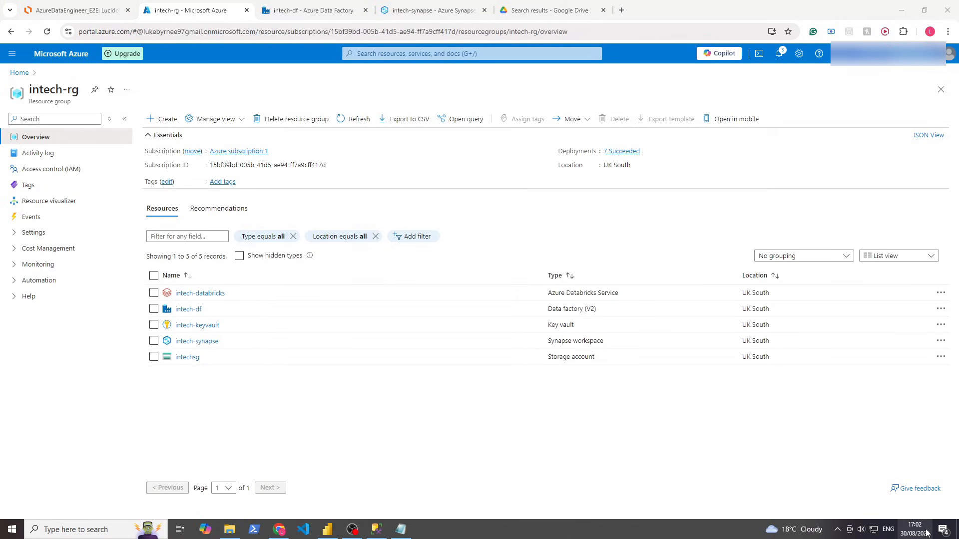
{"action": "left_click", "coordinate": [693, 451]}
In intech-df, open daily_trigger's settings from the copy_all_tables pipeline's triggers
{"action": "left_click", "coordinate": [313, 11]}
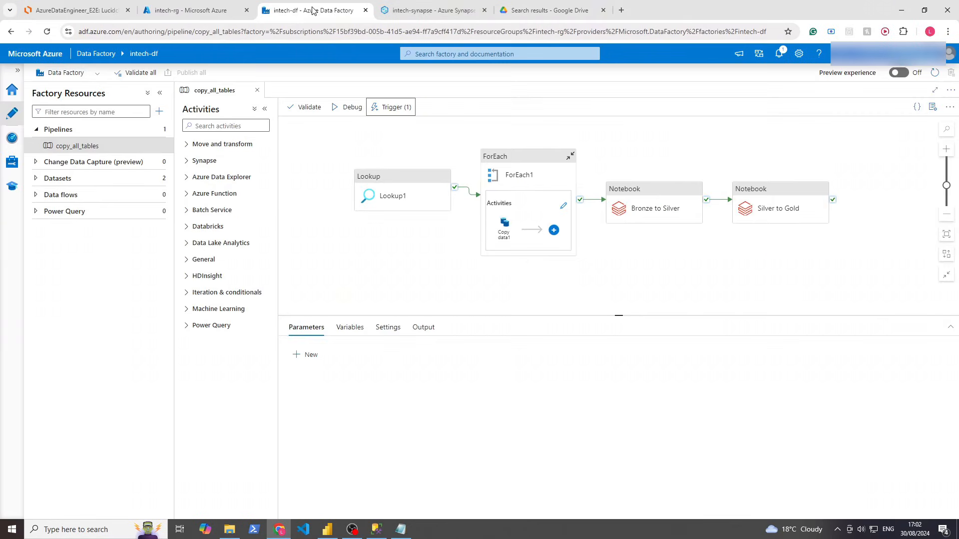
{"action": "left_click", "coordinate": [391, 107]}
{"action": "left_click", "coordinate": [381, 140]}
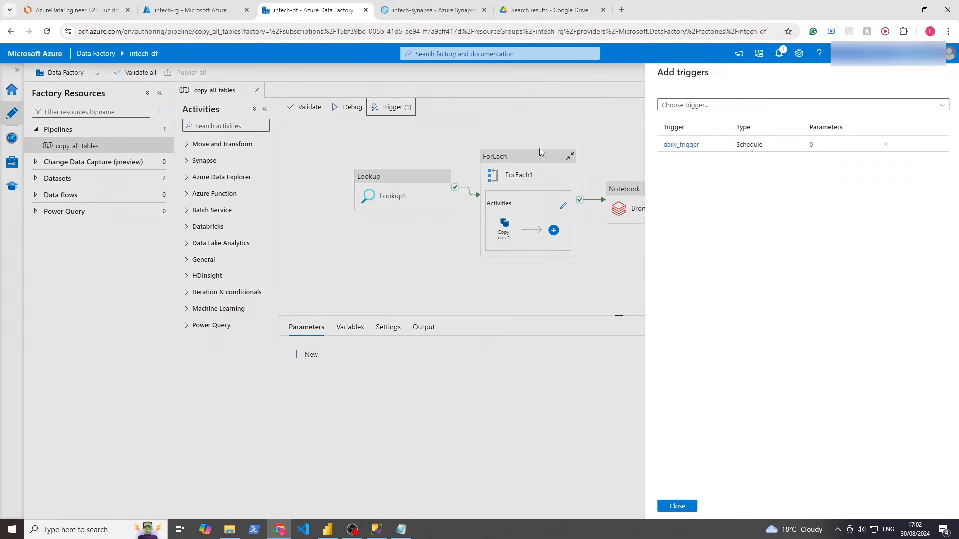
{"action": "left_click", "coordinate": [817, 146]}
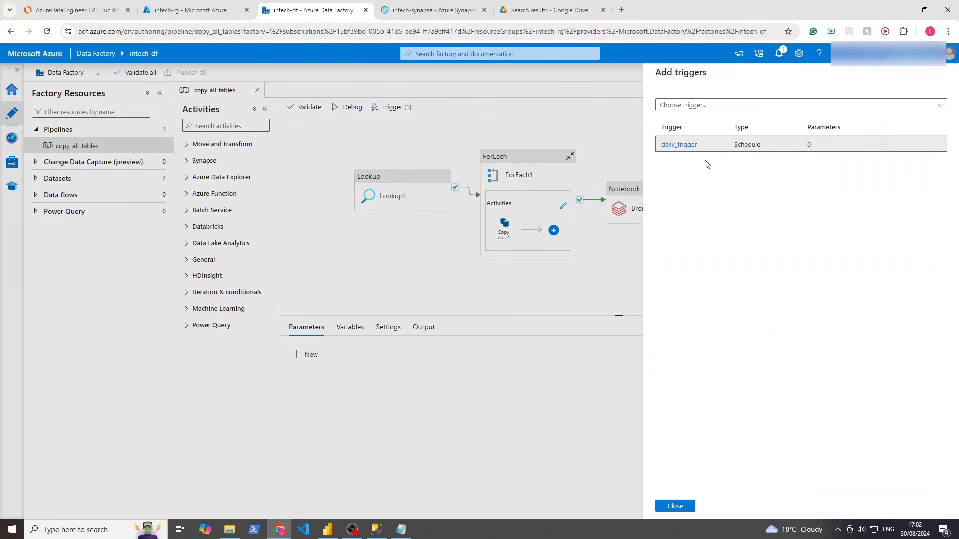
{"action": "left_click", "coordinate": [688, 145]}
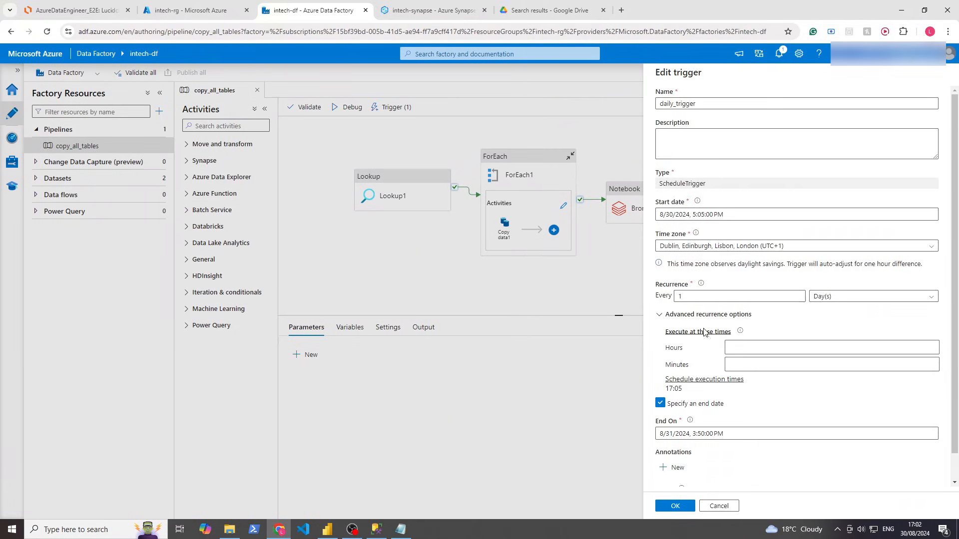
Set daily_trigger's start time to 17:03:49 on 8/30/2024 and save the trigger
{"action": "left_click", "coordinate": [709, 215]}
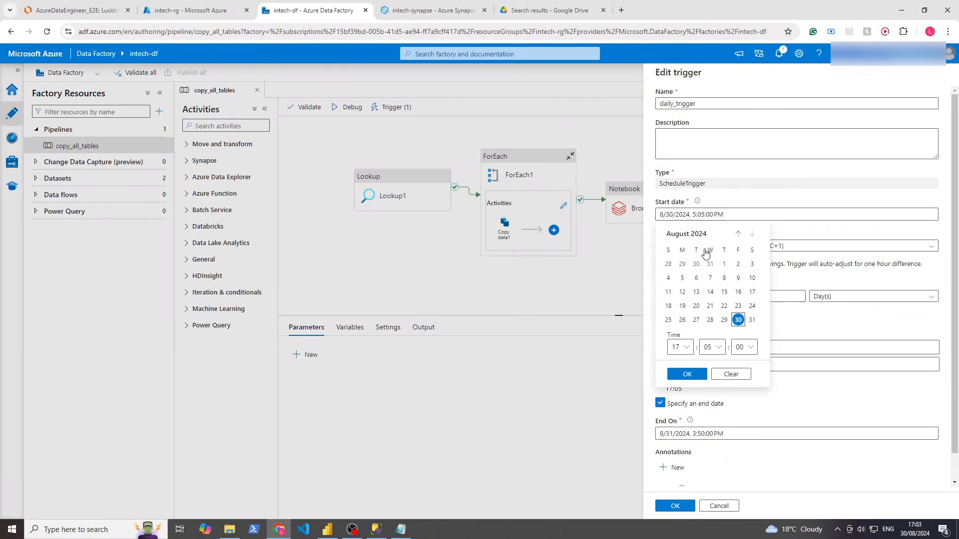
{"action": "left_click", "coordinate": [712, 346]}
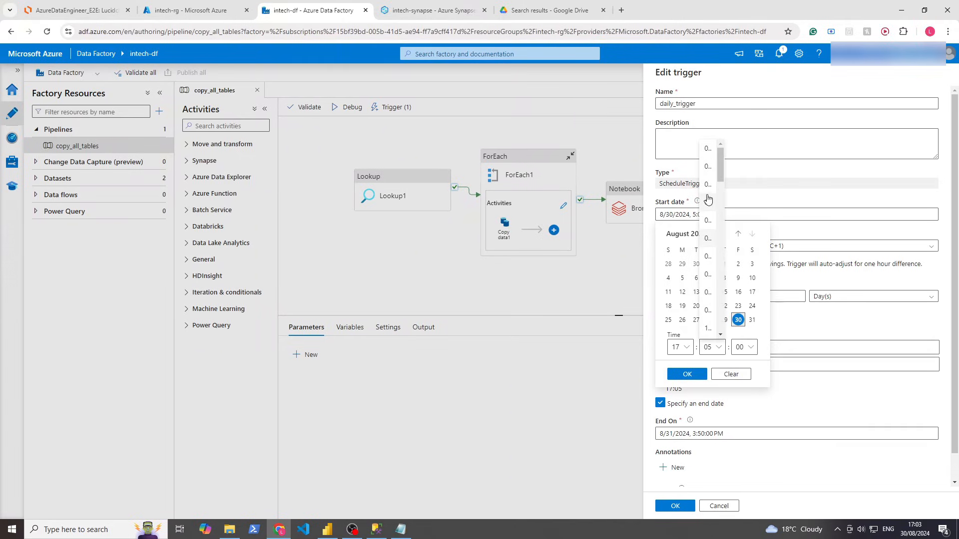
{"action": "left_click", "coordinate": [713, 185]}
{"action": "left_click", "coordinate": [718, 347]}
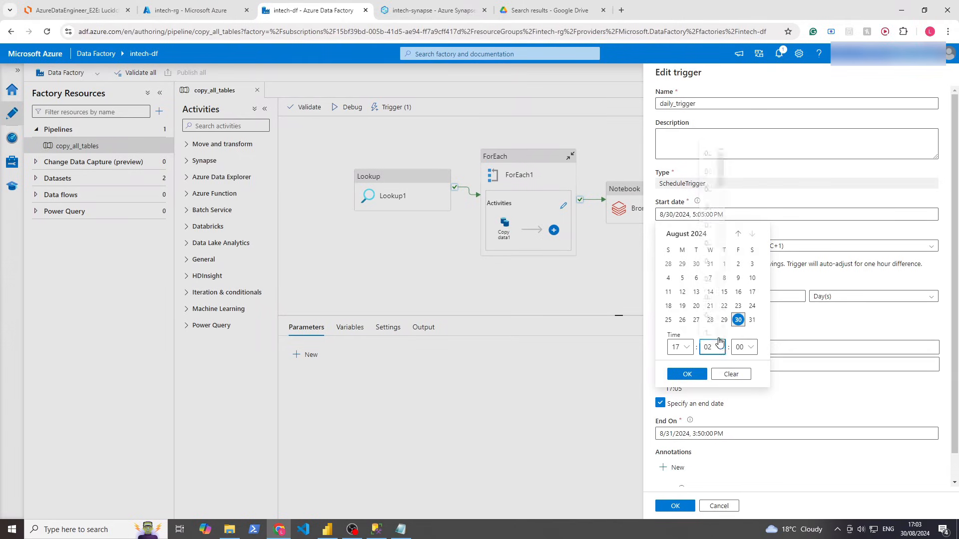
{"action": "left_click", "coordinate": [709, 212]}
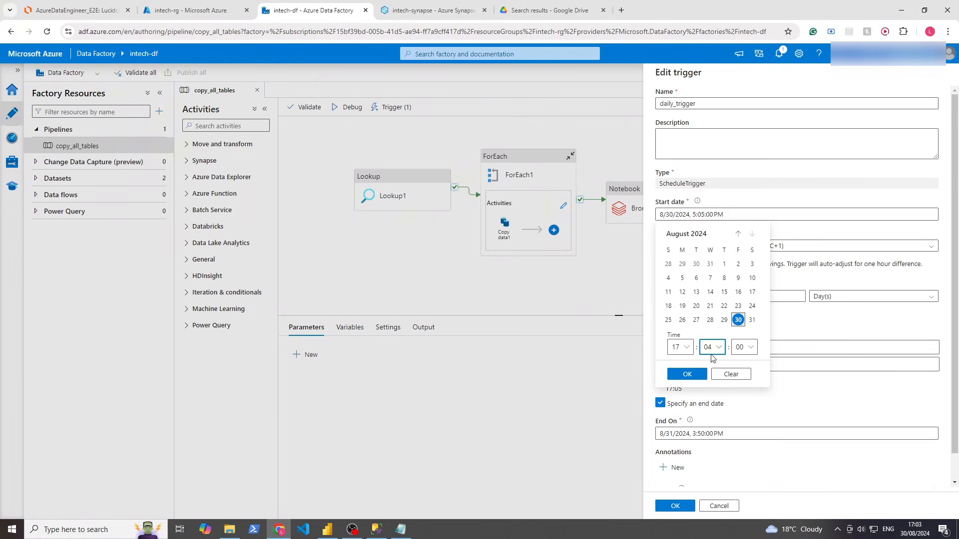
{"action": "left_click", "coordinate": [712, 348]}
{"action": "left_click", "coordinate": [709, 186]}
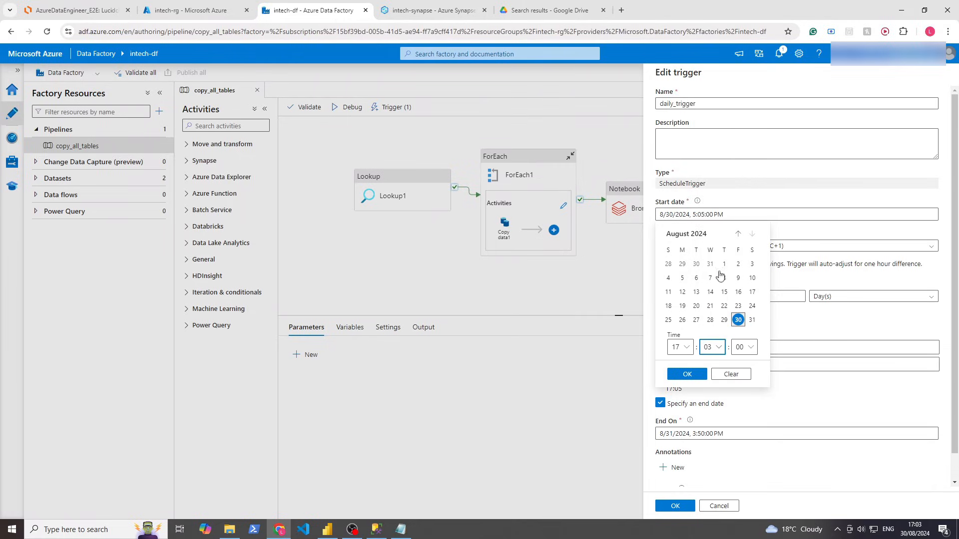
{"action": "left_click", "coordinate": [744, 349]}
{"action": "scroll", "coordinate": [744, 249], "scroll_direction": "down", "scroll_amount": 3}
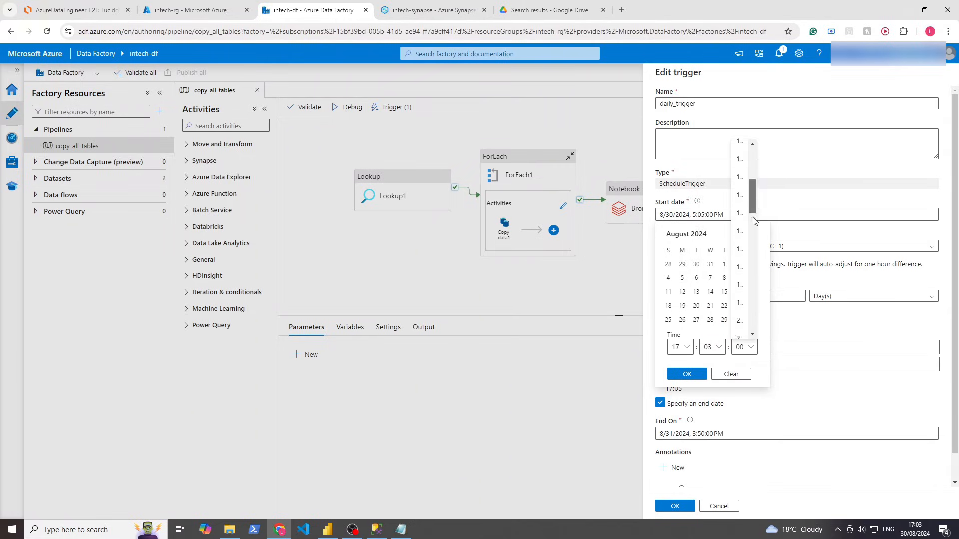
{"action": "left_click_drag", "start_coordinate": [753, 218], "coordinate": [753, 337]}
{"action": "left_click", "coordinate": [741, 154]}
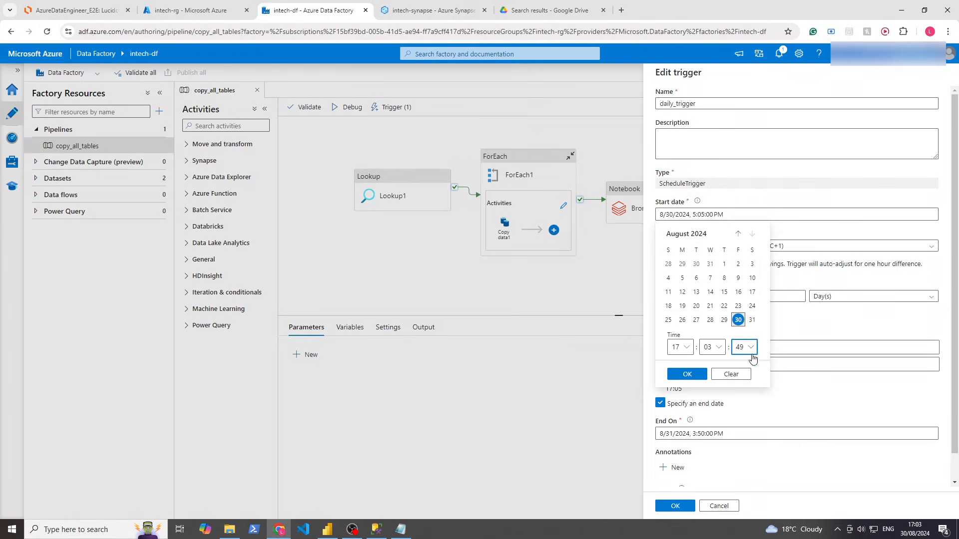
{"action": "left_click", "coordinate": [688, 375]}
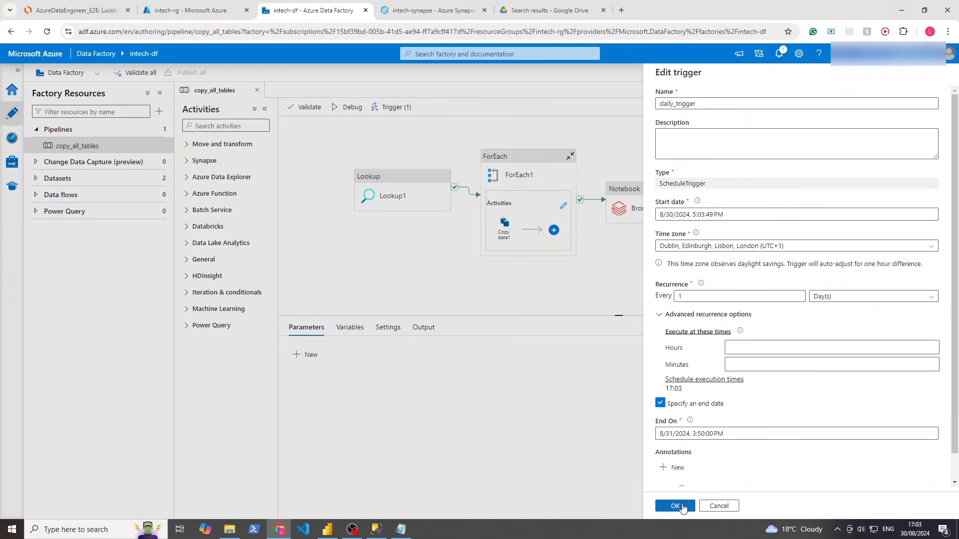
{"action": "left_click", "coordinate": [682, 507]}
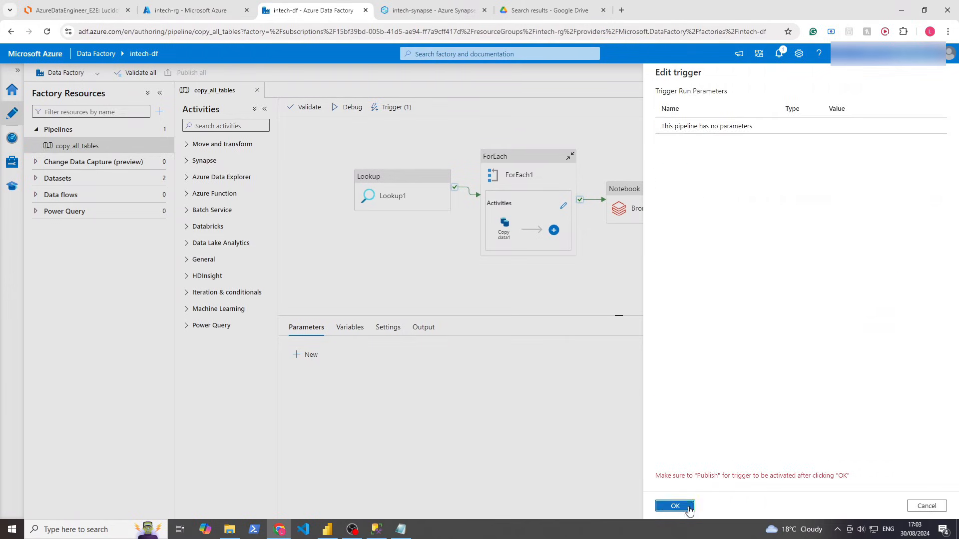
{"action": "left_click", "coordinate": [677, 506]}
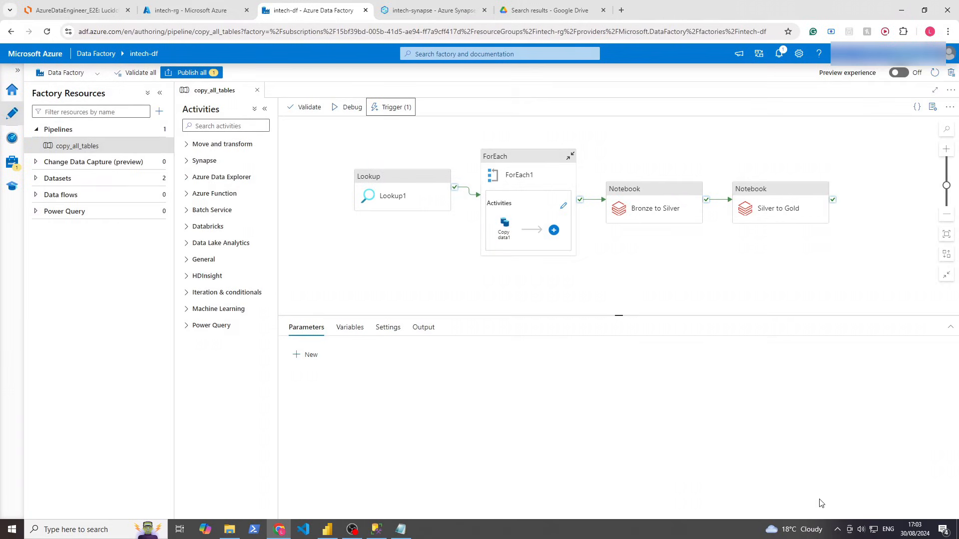
Publish the daily_trigger change and view the Pipeline runs monitor
{"action": "left_click", "coordinate": [207, 73]}
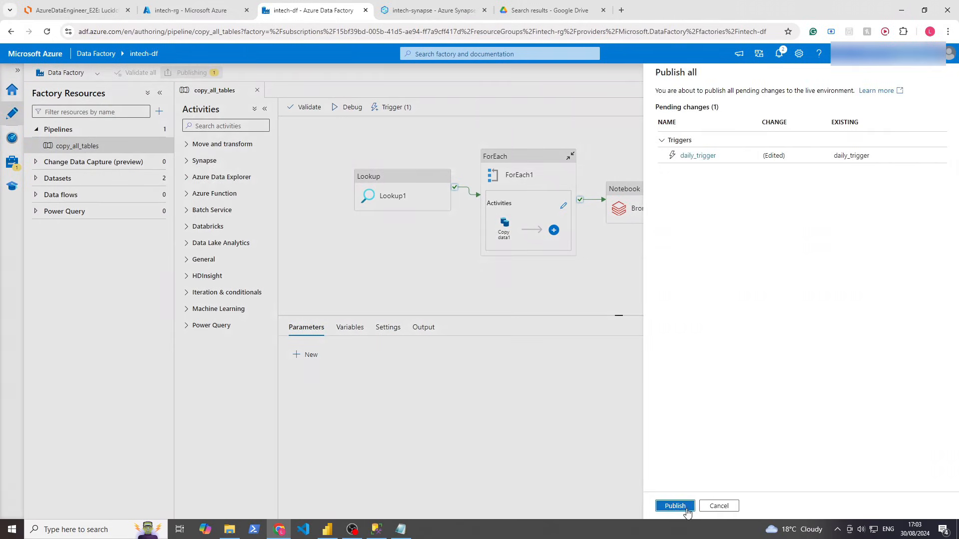
{"action": "left_click", "coordinate": [675, 505]}
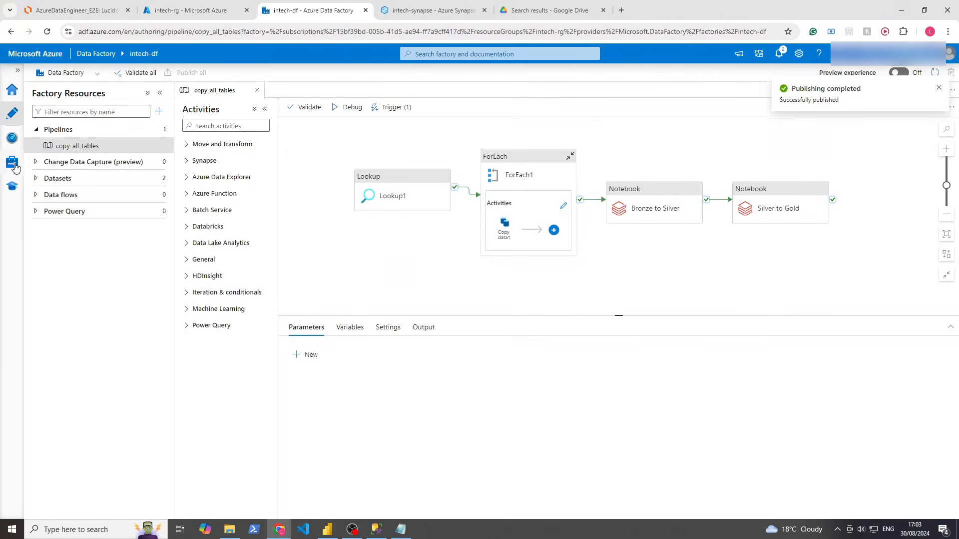
{"action": "left_click", "coordinate": [12, 138]}
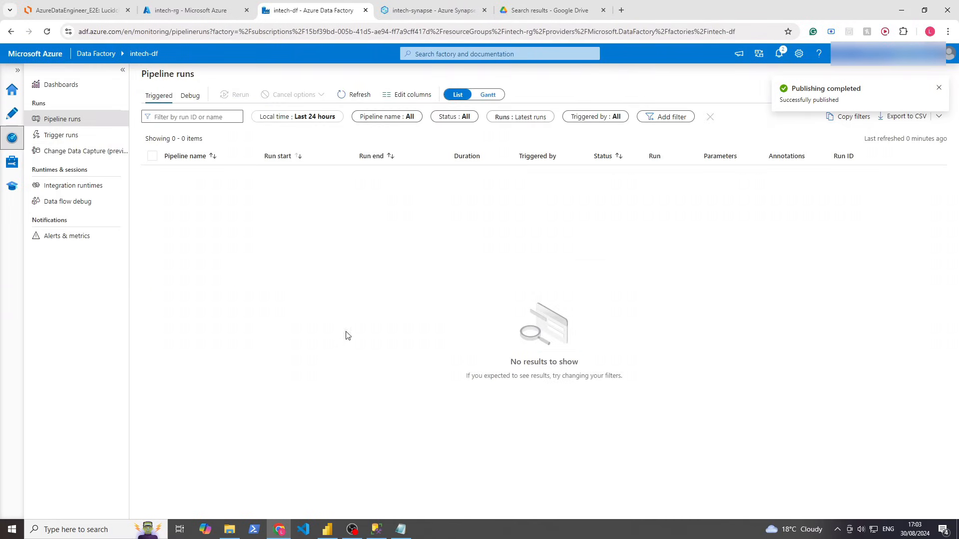
{"action": "left_click", "coordinate": [361, 95]}
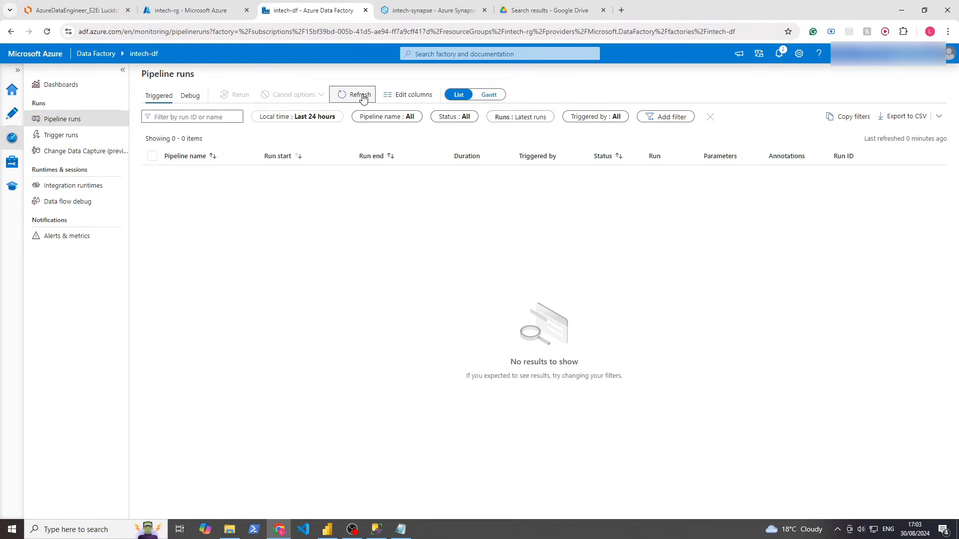
{"action": "left_click", "coordinate": [362, 96]}
{"action": "left_click", "coordinate": [363, 96]}
{"action": "left_click", "coordinate": [363, 97]}
{"action": "left_click", "coordinate": [363, 97]}
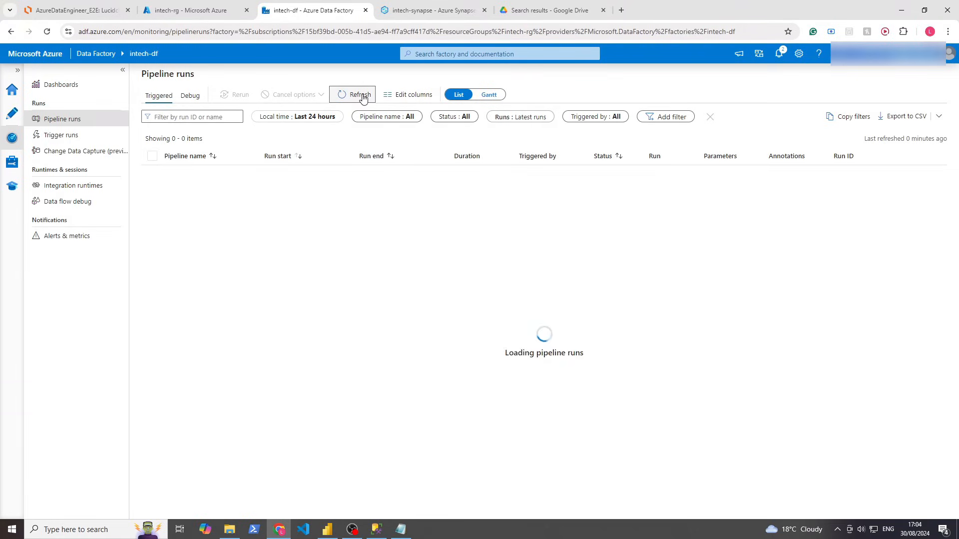
{"action": "left_click", "coordinate": [363, 97]}
{"action": "left_click", "coordinate": [363, 98]}
Open daily_trigger from copy_all_tables and review its end date, start date and time zone
{"action": "left_click", "coordinate": [20, 116]}
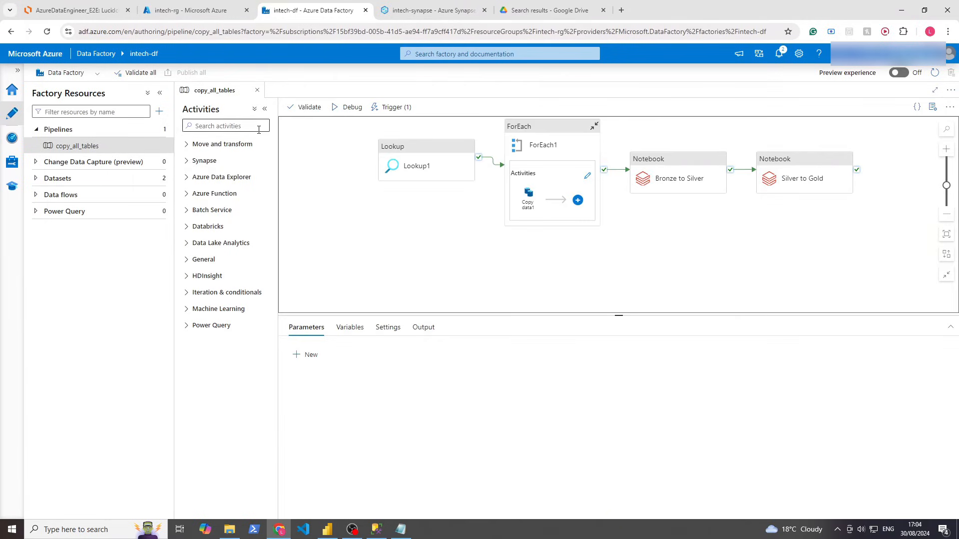
{"action": "left_click", "coordinate": [392, 107]}
{"action": "left_click", "coordinate": [395, 140]}
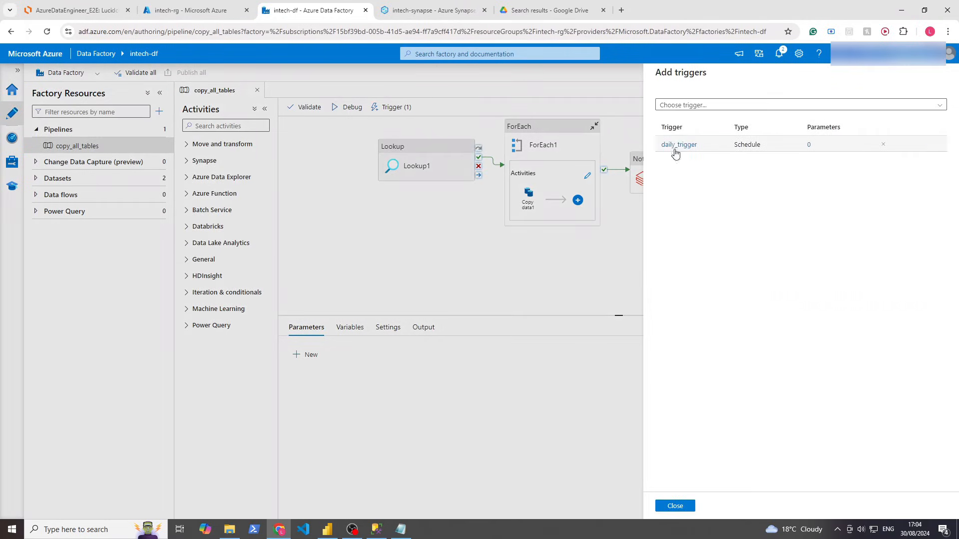
{"action": "left_click", "coordinate": [679, 144]}
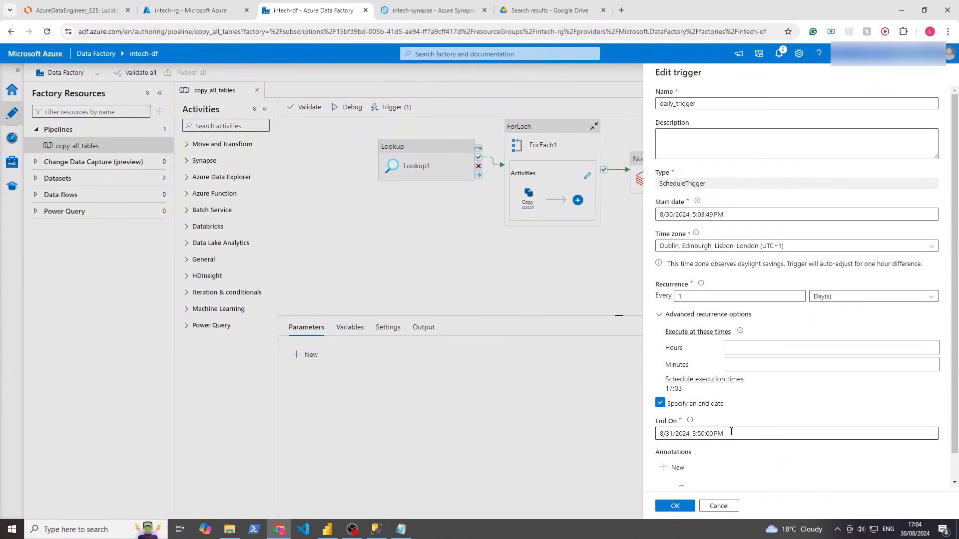
{"action": "left_click", "coordinate": [685, 434]}
{"action": "left_click", "coordinate": [782, 459]}
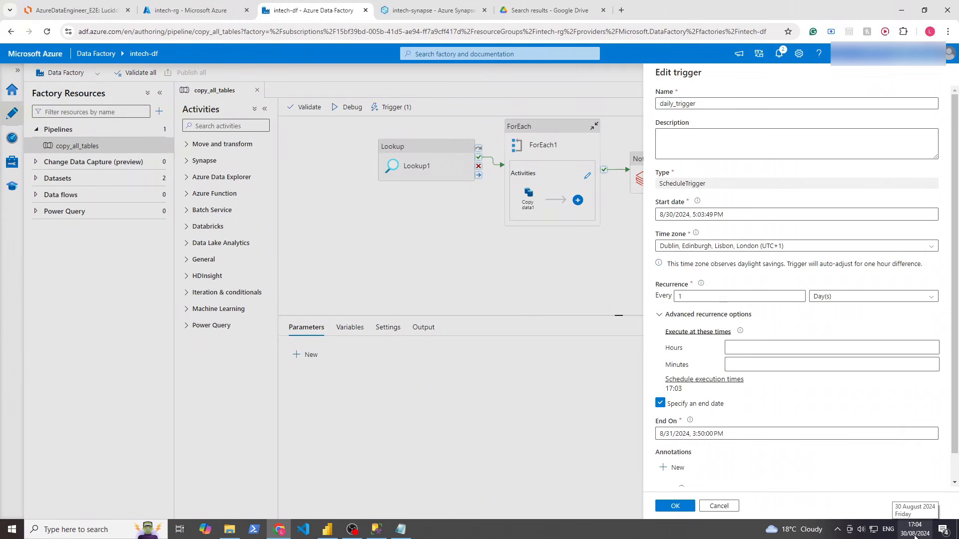
{"action": "left_click", "coordinate": [719, 214]}
{"action": "left_click", "coordinate": [812, 259]}
{"action": "left_click", "coordinate": [812, 246]}
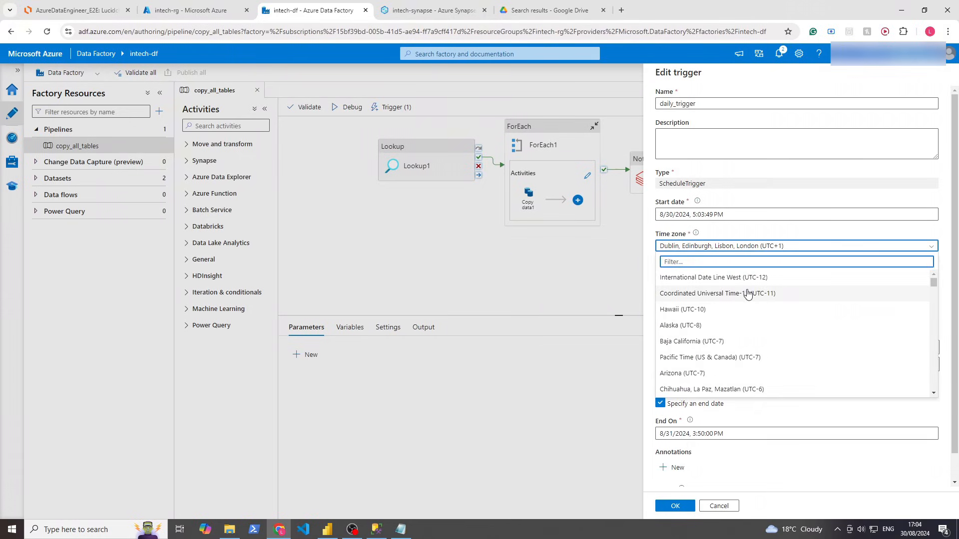
{"action": "left_click_drag", "start_coordinate": [932, 286], "coordinate": [940, 320]}
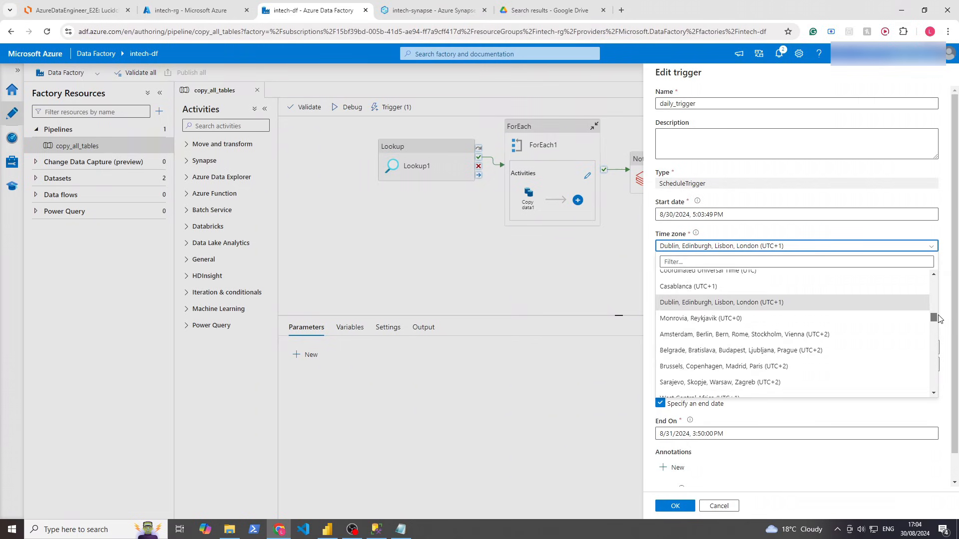
{"action": "scroll", "coordinate": [856, 292], "scroll_direction": "up", "scroll_amount": 1}
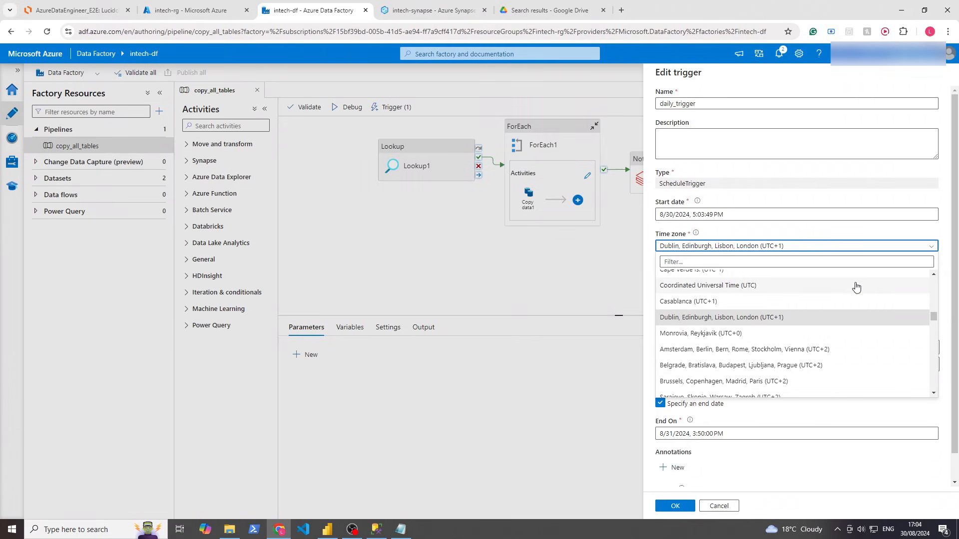
Change the trigger's start time to 16:05:01 on 8/30/2024 and save it
{"action": "left_click", "coordinate": [722, 215]}
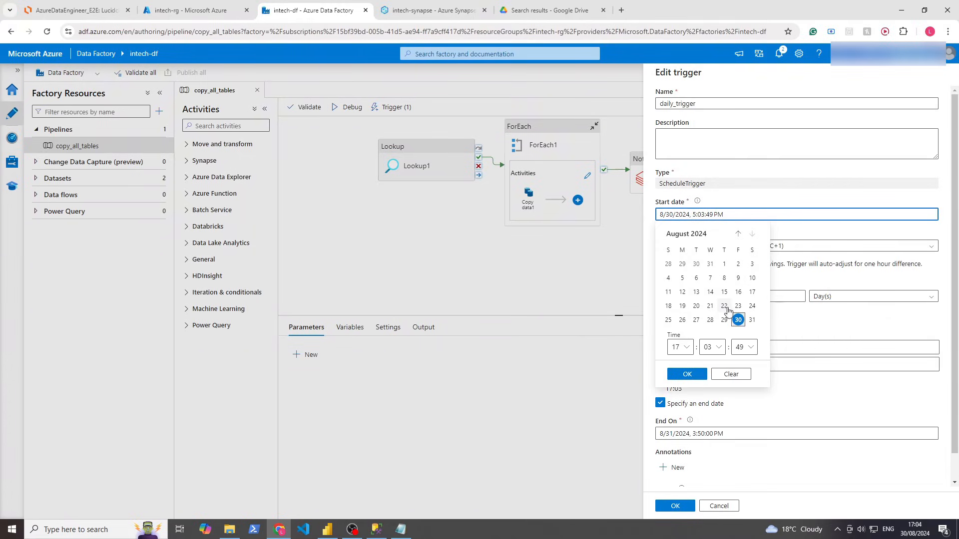
{"action": "left_click", "coordinate": [677, 347]}
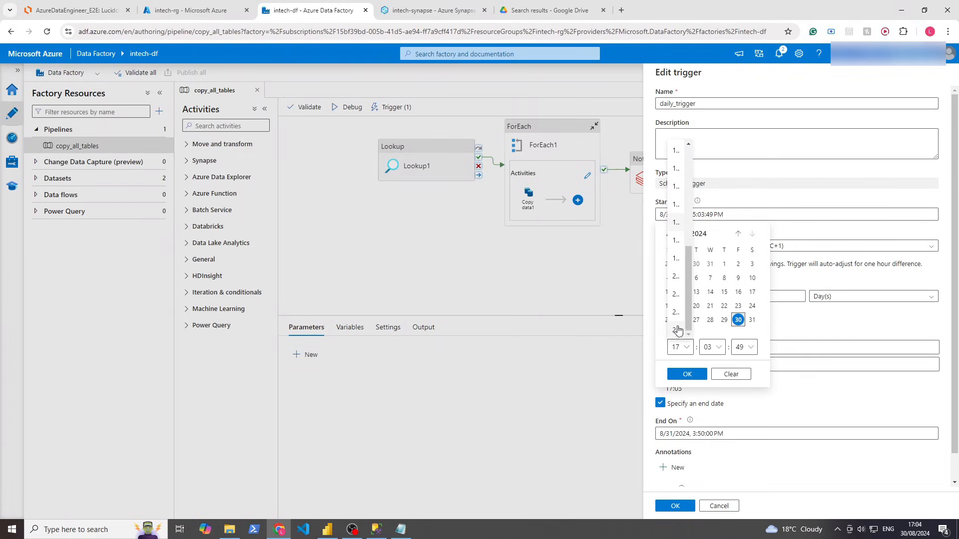
{"action": "left_click", "coordinate": [677, 205]}
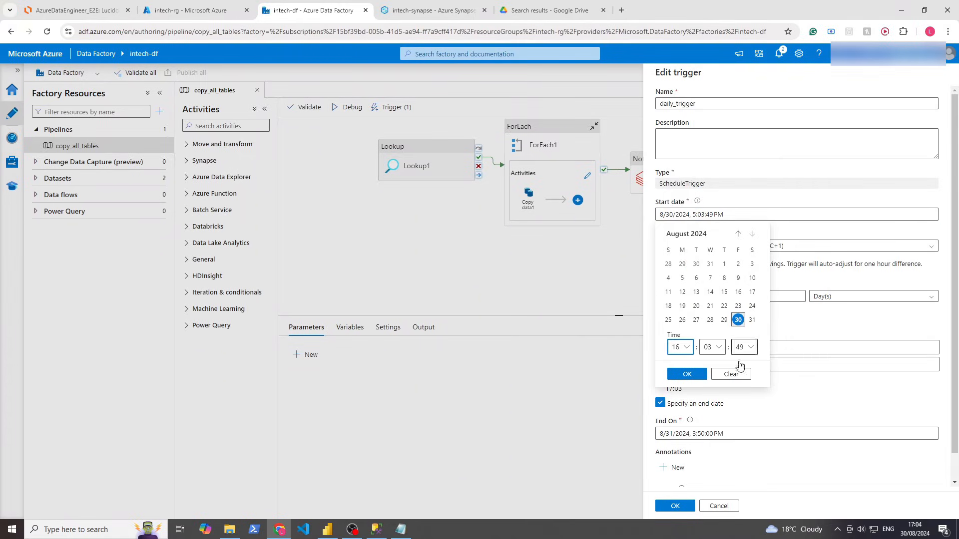
{"action": "left_click", "coordinate": [711, 346]}
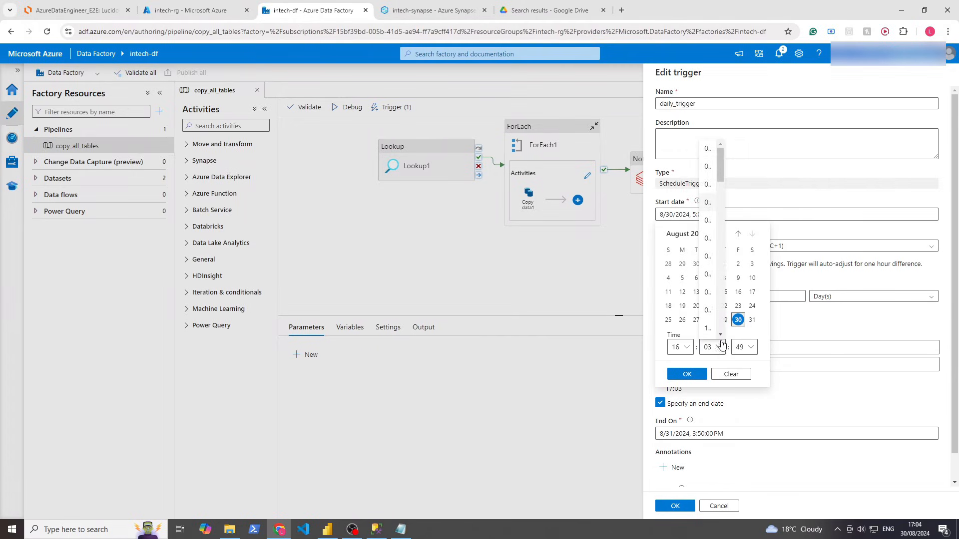
{"action": "left_click", "coordinate": [712, 212]}
{"action": "left_click", "coordinate": [742, 346]}
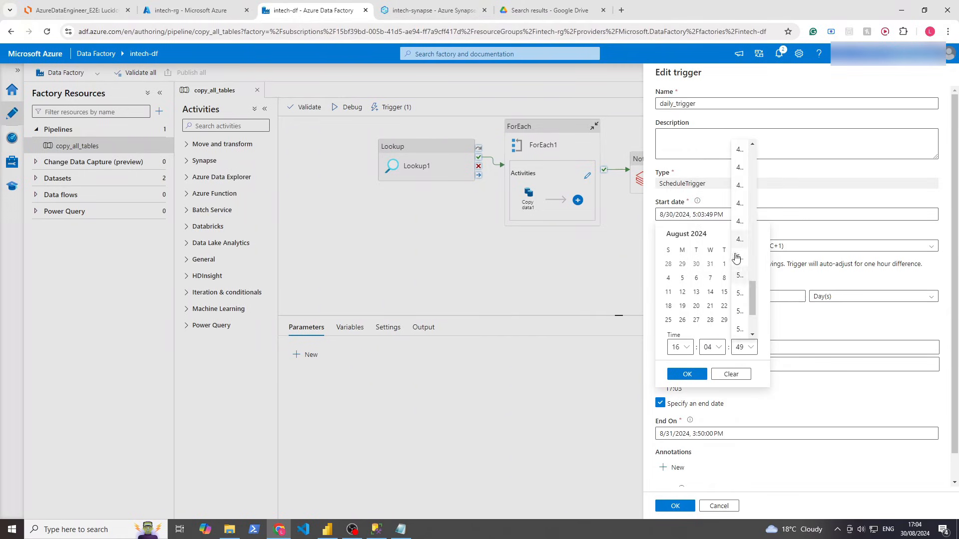
{"action": "left_click", "coordinate": [740, 165]}
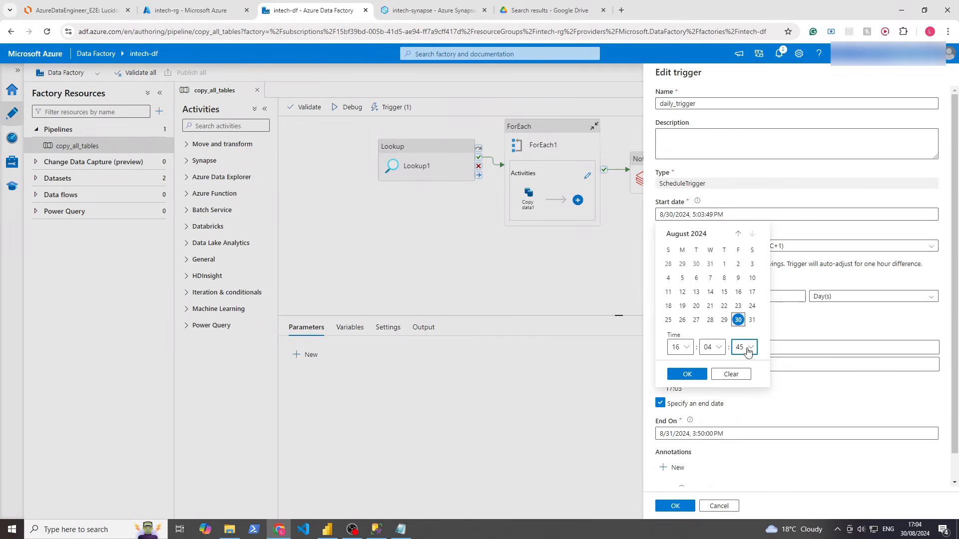
{"action": "left_click", "coordinate": [748, 351]}
{"action": "scroll", "coordinate": [742, 210], "scroll_direction": "up", "scroll_amount": 10}
{"action": "left_click", "coordinate": [741, 160]}
{"action": "left_click", "coordinate": [711, 348]}
{"action": "left_click", "coordinate": [709, 279]}
{"action": "left_click", "coordinate": [687, 374]}
{"action": "left_click", "coordinate": [675, 506]}
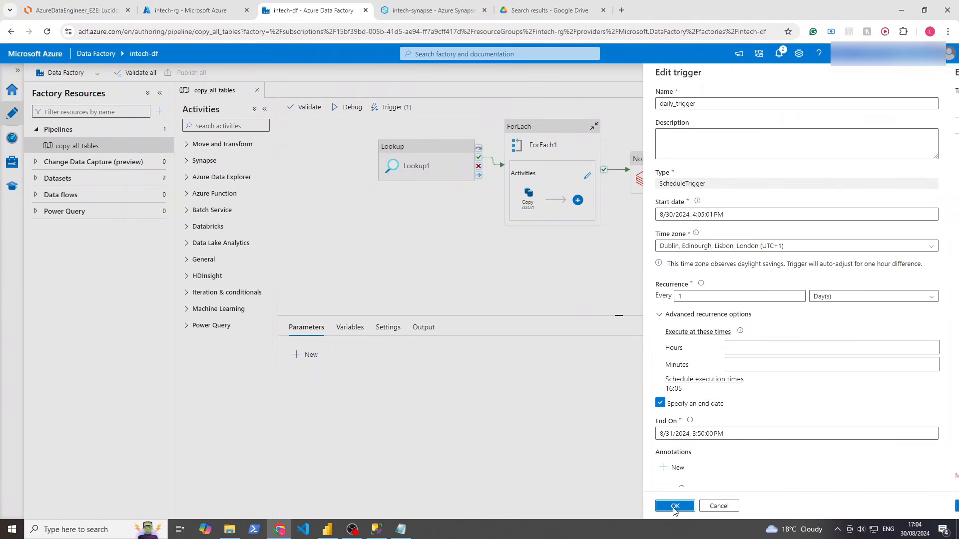
{"action": "left_click", "coordinate": [692, 508]}
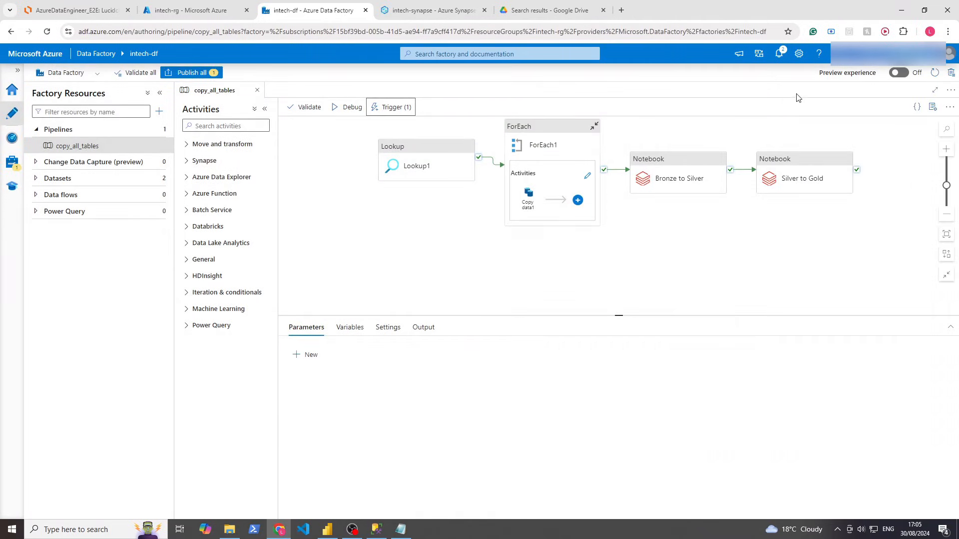
Publish the edited daily_trigger, then reopen it to verify and close without changes
{"action": "left_click", "coordinate": [191, 72]}
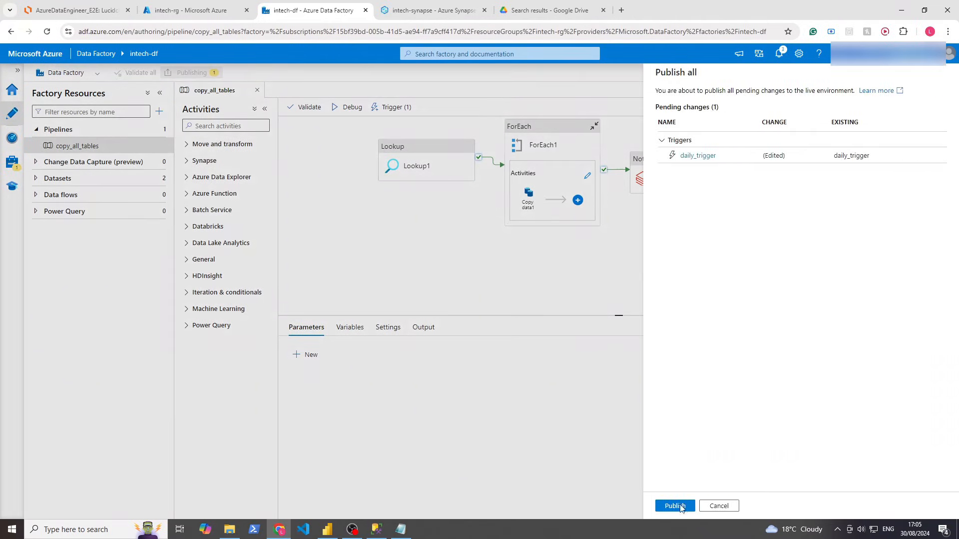
{"action": "left_click", "coordinate": [679, 508]}
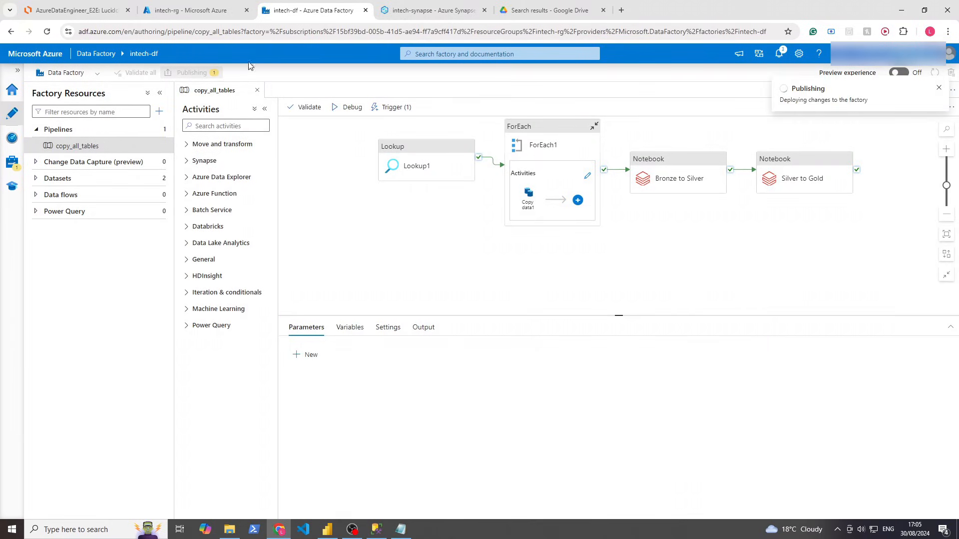
{"action": "left_click", "coordinate": [387, 107]}
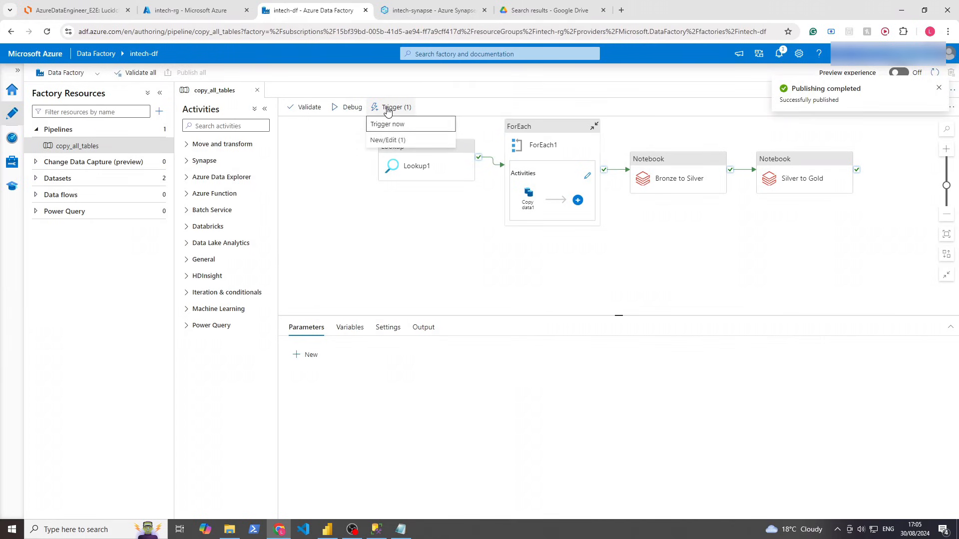
{"action": "left_click", "coordinate": [385, 135]}
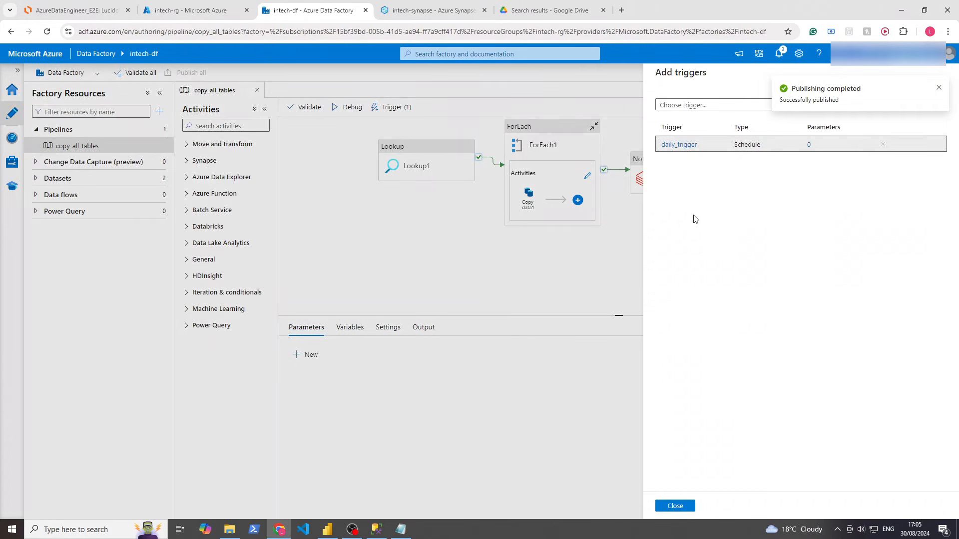
{"action": "left_click", "coordinate": [681, 145]}
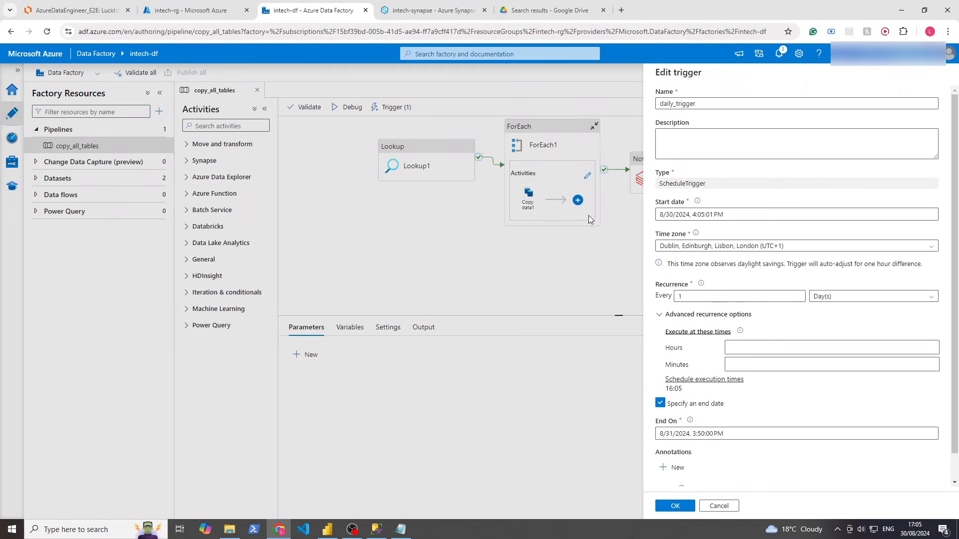
{"action": "left_click", "coordinate": [719, 505]}
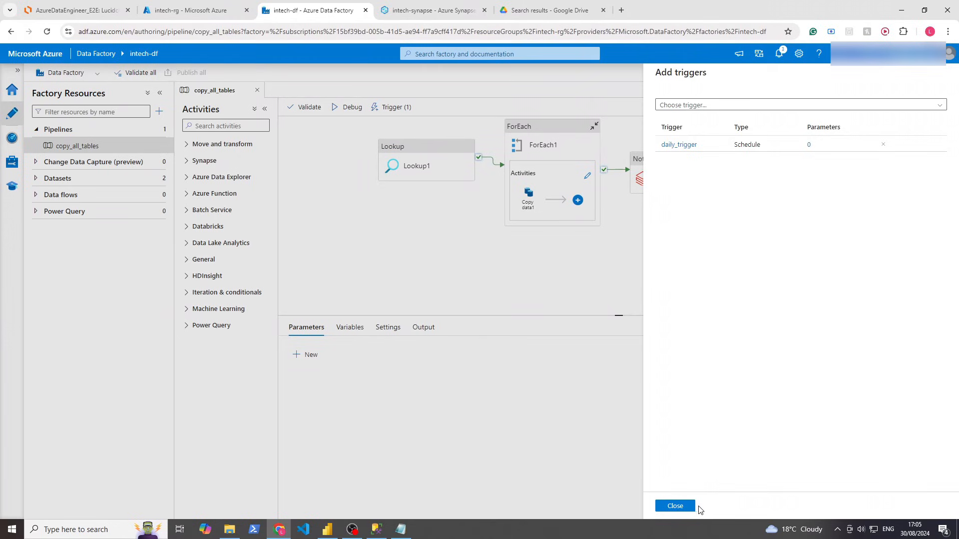
{"action": "left_click", "coordinate": [693, 506]}
Check Manage, refresh Pipeline runs, then return to the copy_all_tables editor
{"action": "left_click", "coordinate": [12, 186]}
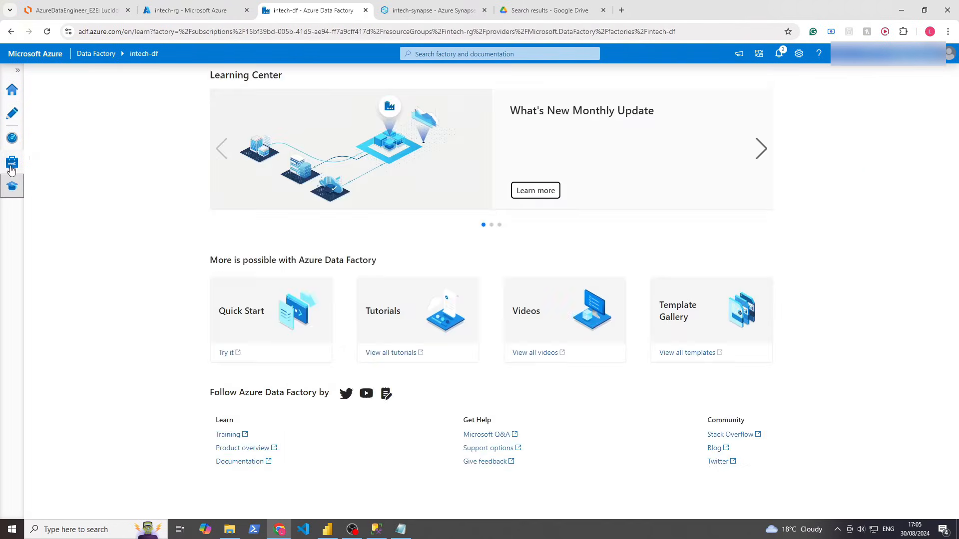
{"action": "left_click", "coordinate": [11, 167]}
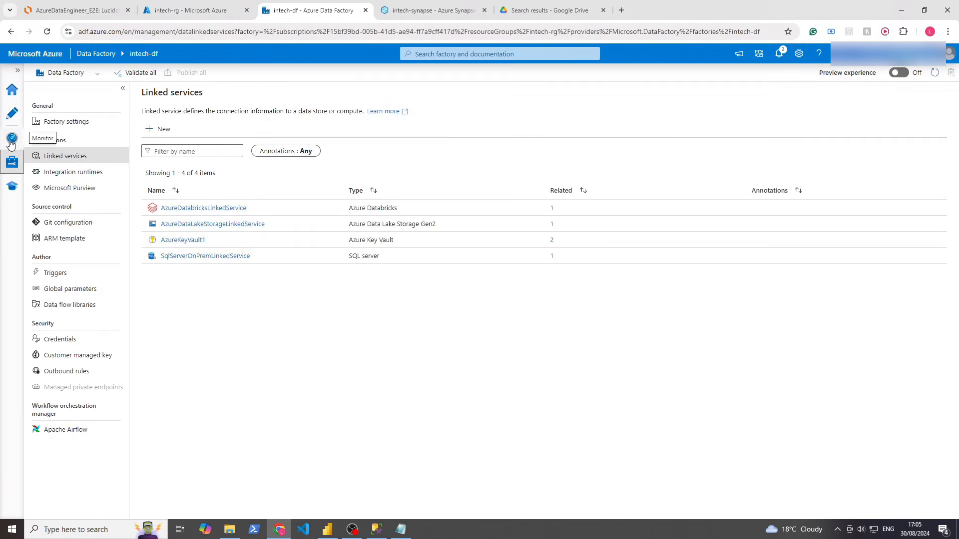
{"action": "left_click", "coordinate": [11, 143]}
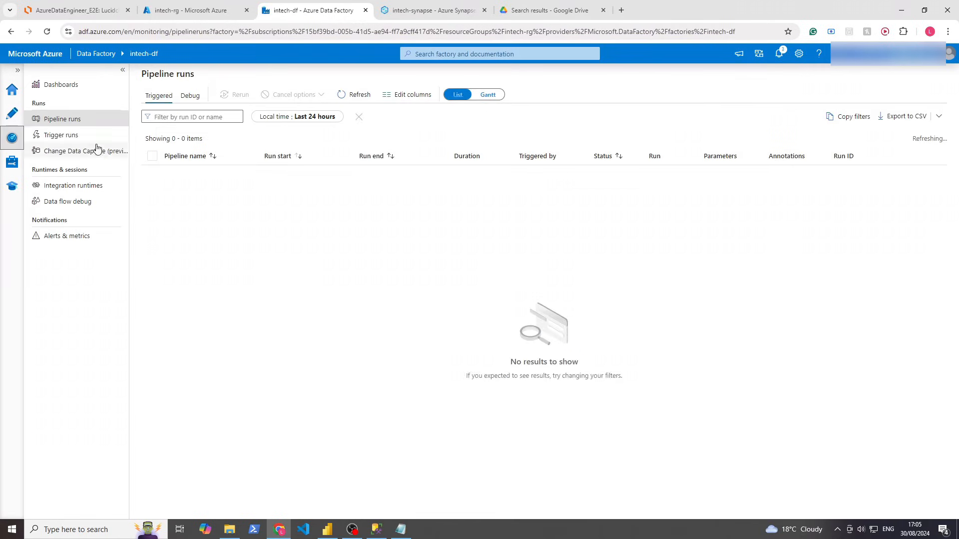
{"action": "left_click", "coordinate": [349, 94]}
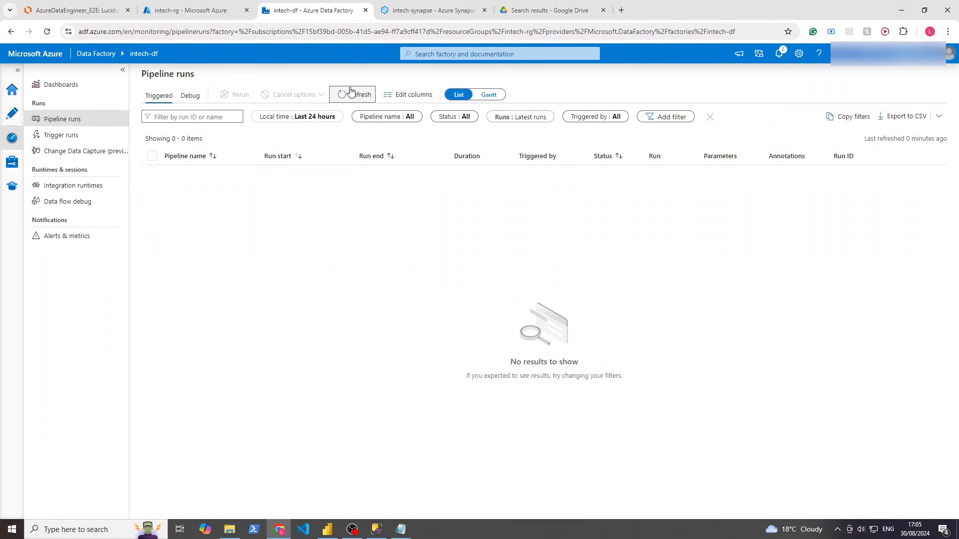
{"action": "left_click", "coordinate": [18, 111]}
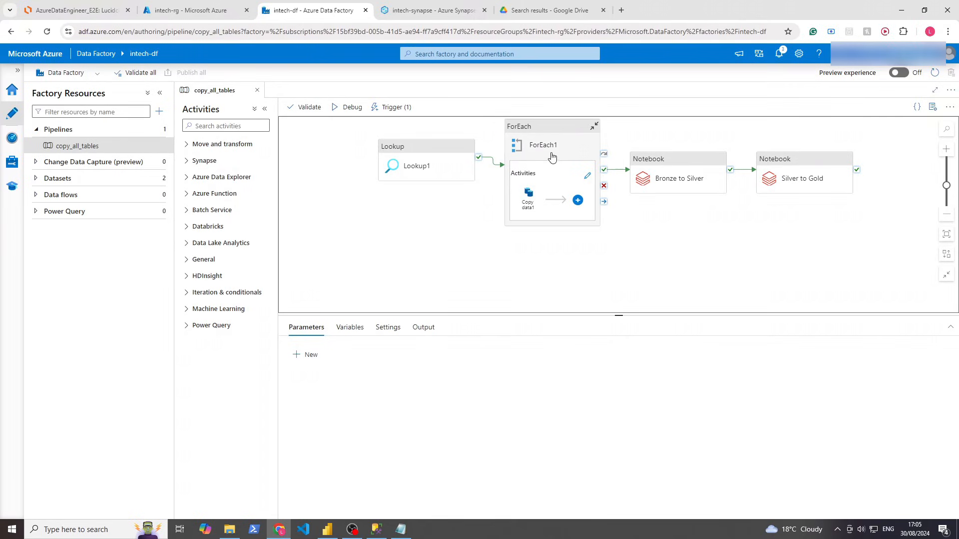
Set daily_trigger's time zone to Dublin, Edinburgh, Lisbon, London (UTC+1)
{"action": "left_click", "coordinate": [388, 107]}
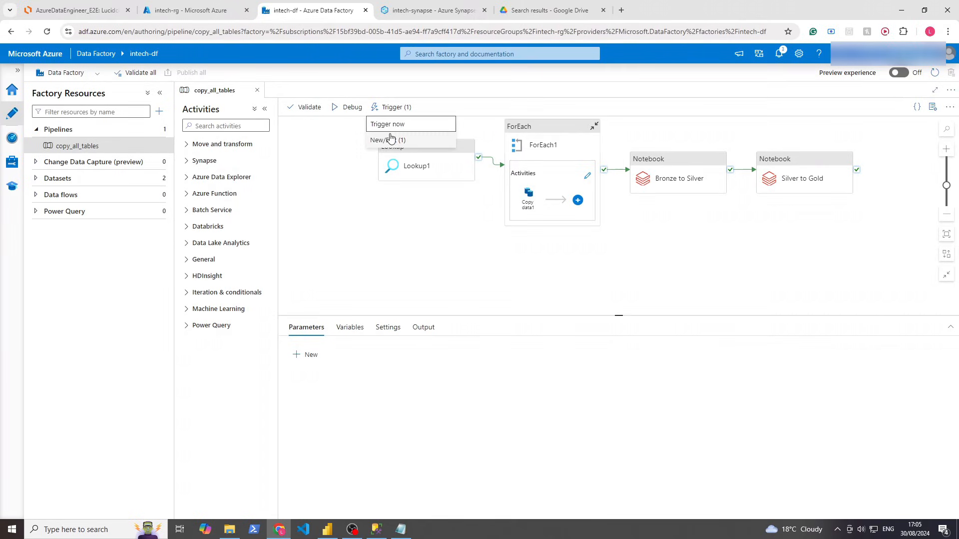
{"action": "left_click", "coordinate": [391, 139]}
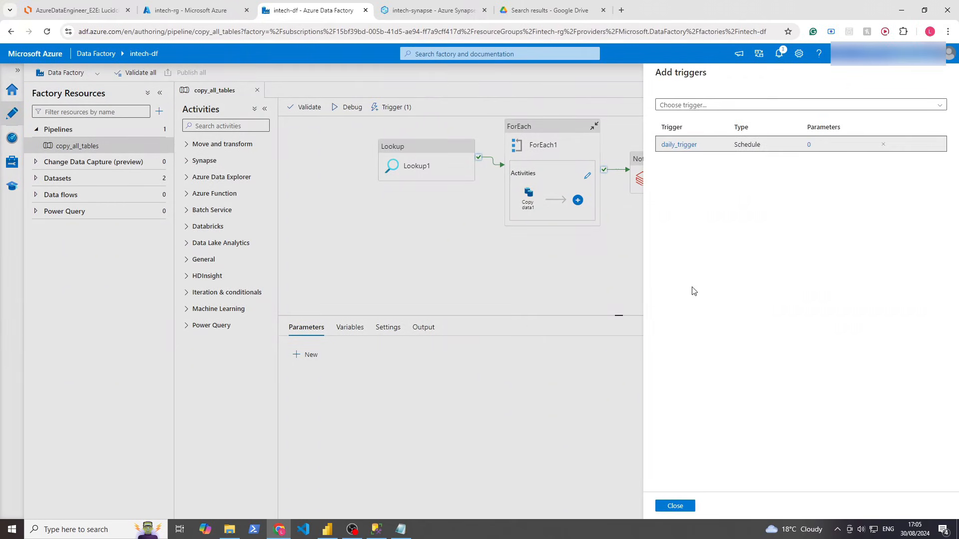
{"action": "left_click", "coordinate": [682, 144]}
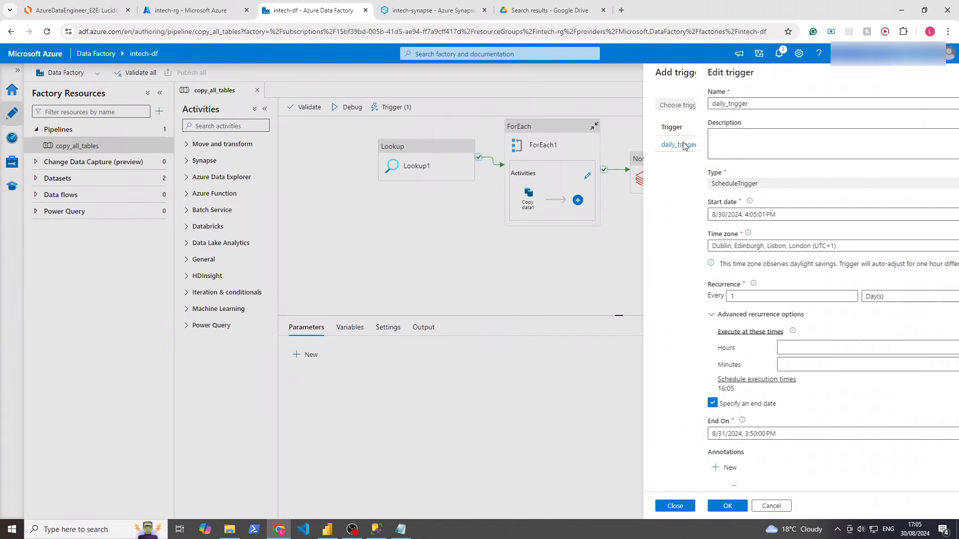
{"action": "left_click_drag", "start_coordinate": [787, 247], "coordinate": [761, 249]}
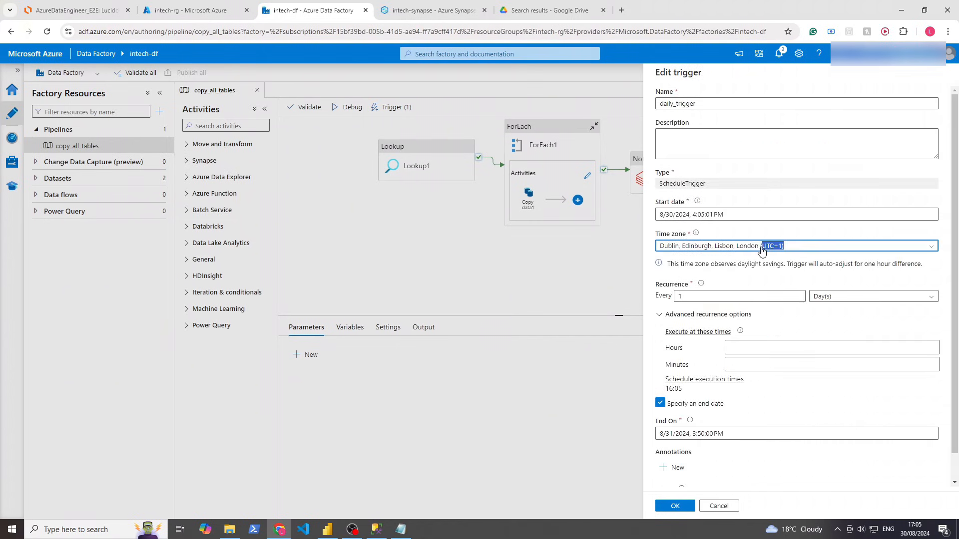
{"action": "left_click", "coordinate": [761, 250]}
{"action": "left_click", "coordinate": [706, 277]}
{"action": "left_click", "coordinate": [706, 248]}
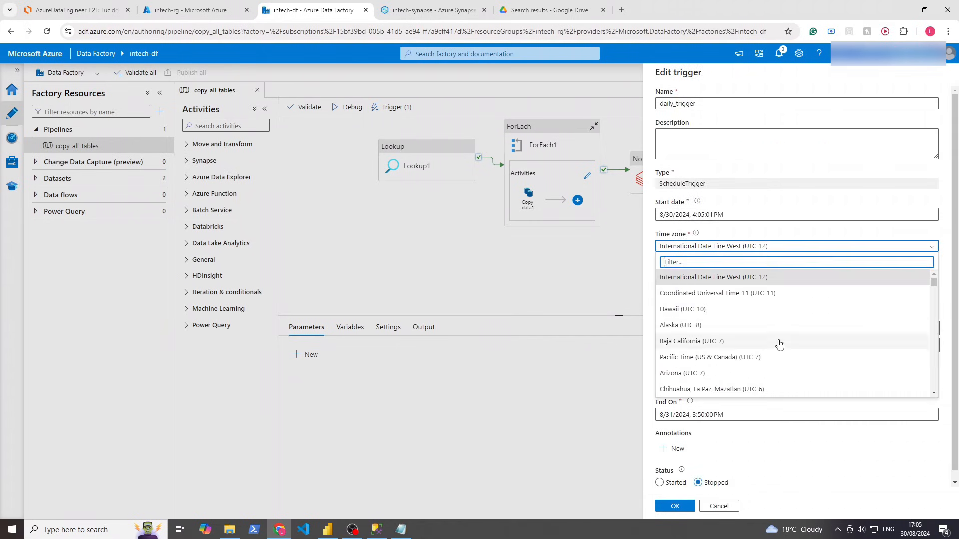
{"action": "scroll", "coordinate": [784, 345], "scroll_direction": "down", "scroll_amount": 8}
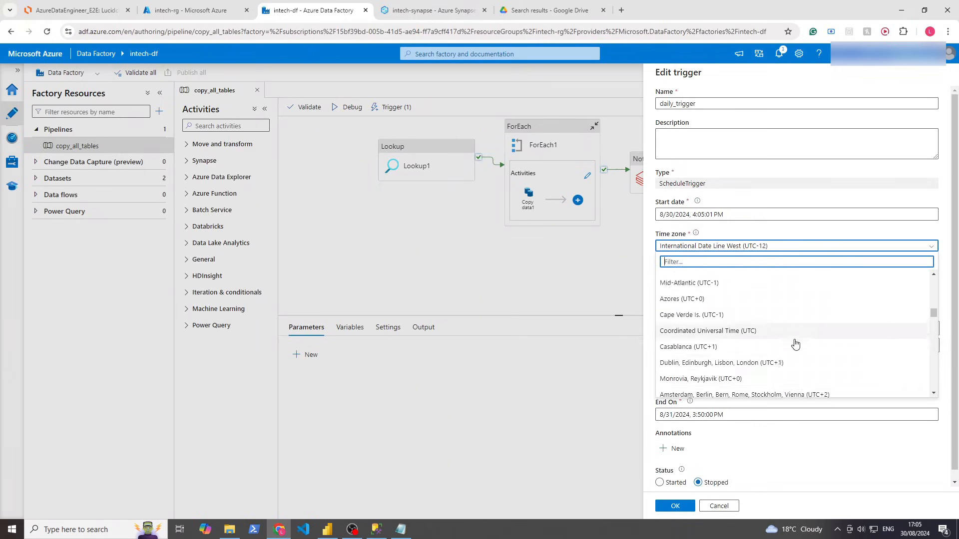
{"action": "scroll", "coordinate": [795, 343], "scroll_direction": "down", "scroll_amount": 1}
{"action": "left_click", "coordinate": [784, 322]}
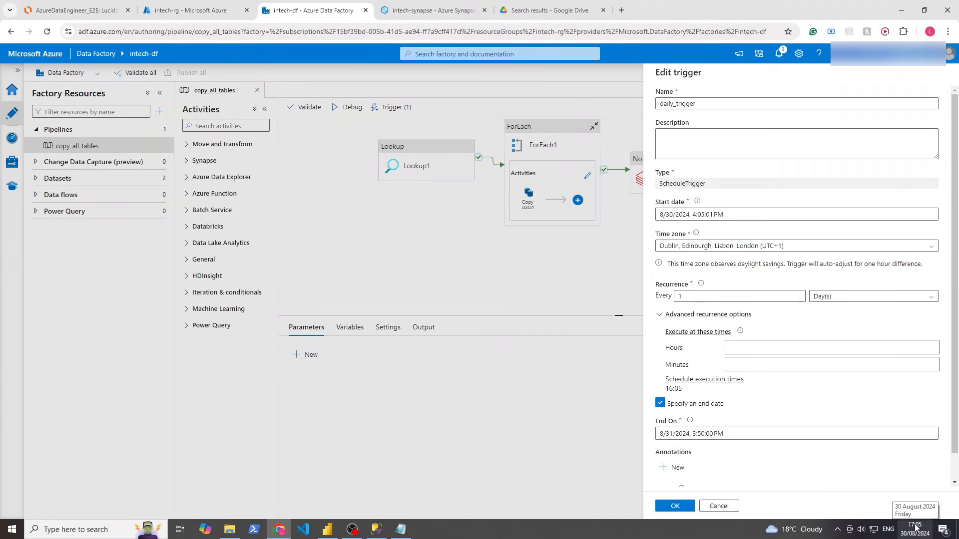
Change the start time to 4:06:53 PM, save the trigger, and publish it
{"action": "left_click", "coordinate": [691, 214]}
{"action": "left_click", "coordinate": [702, 215]}
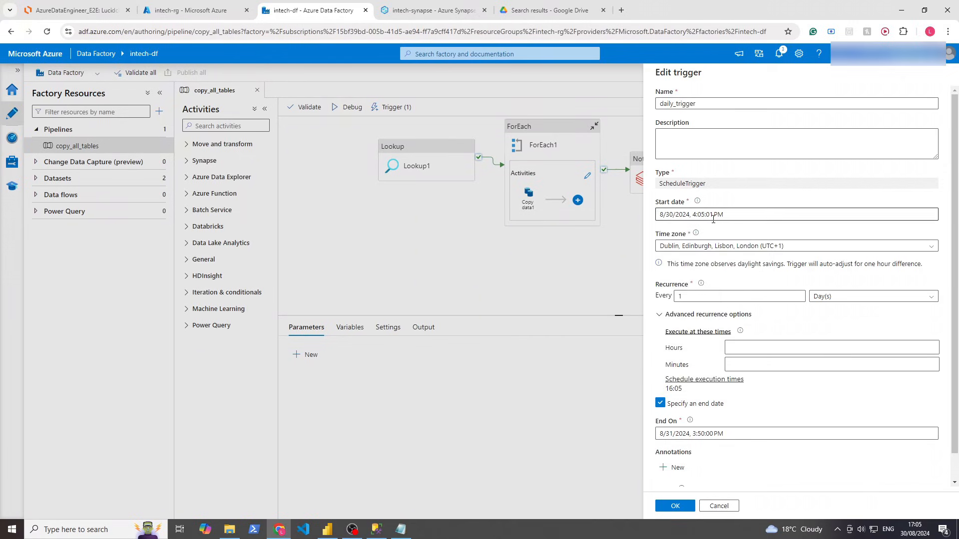
{"action": "left_click", "coordinate": [713, 215]}
{"action": "left_click", "coordinate": [713, 347]}
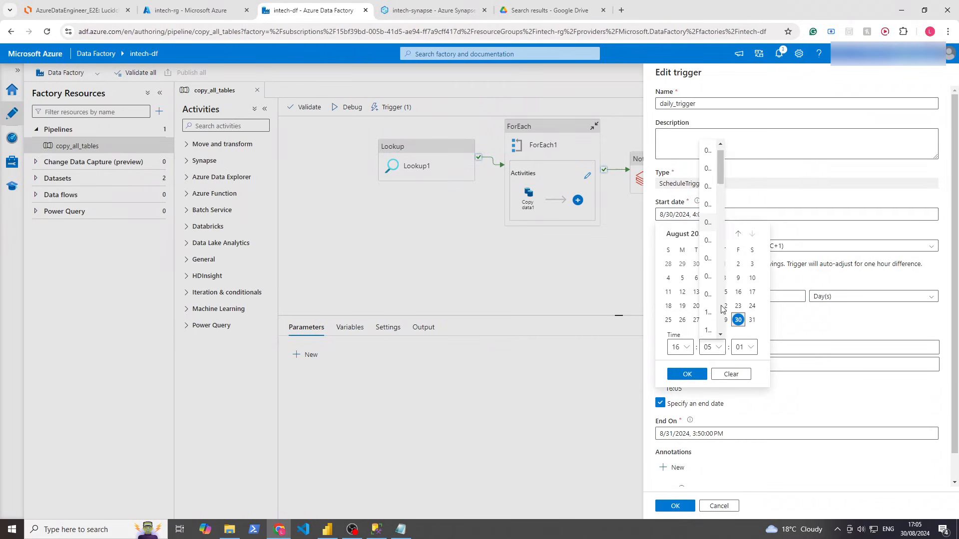
{"action": "left_click", "coordinate": [708, 259]}
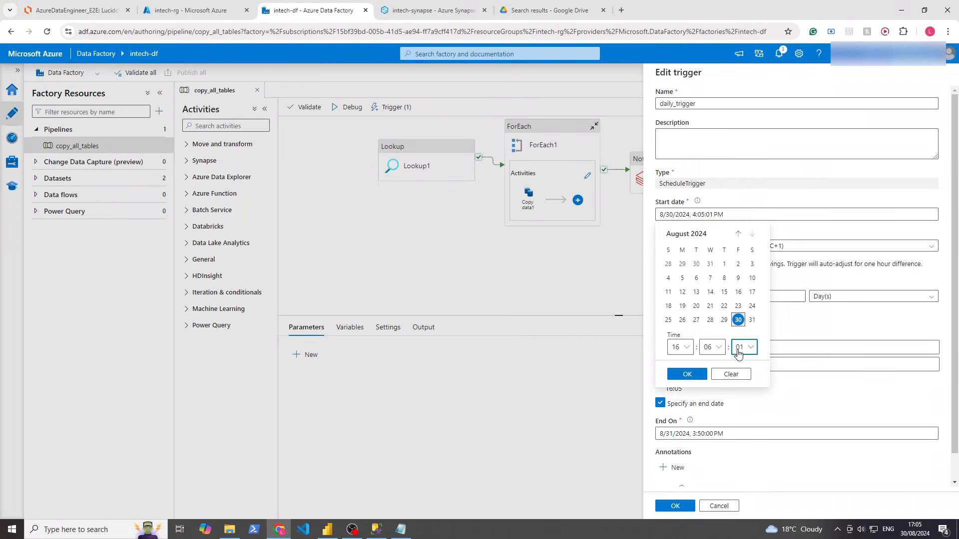
{"action": "left_click", "coordinate": [743, 347]}
{"action": "scroll", "coordinate": [741, 307], "scroll_direction": "down", "scroll_amount": 10}
{"action": "left_click", "coordinate": [739, 288]}
{"action": "left_click", "coordinate": [687, 374]}
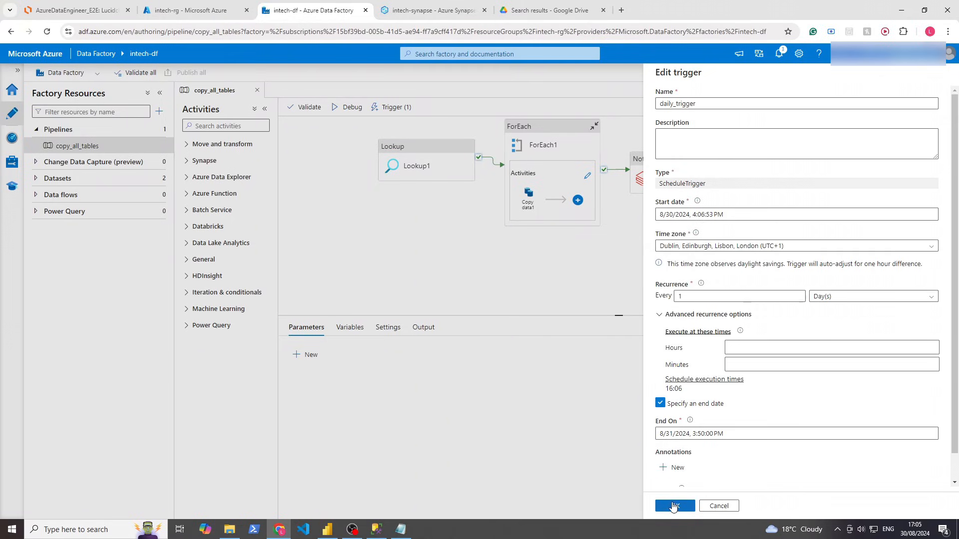
{"action": "left_click", "coordinate": [674, 506]}
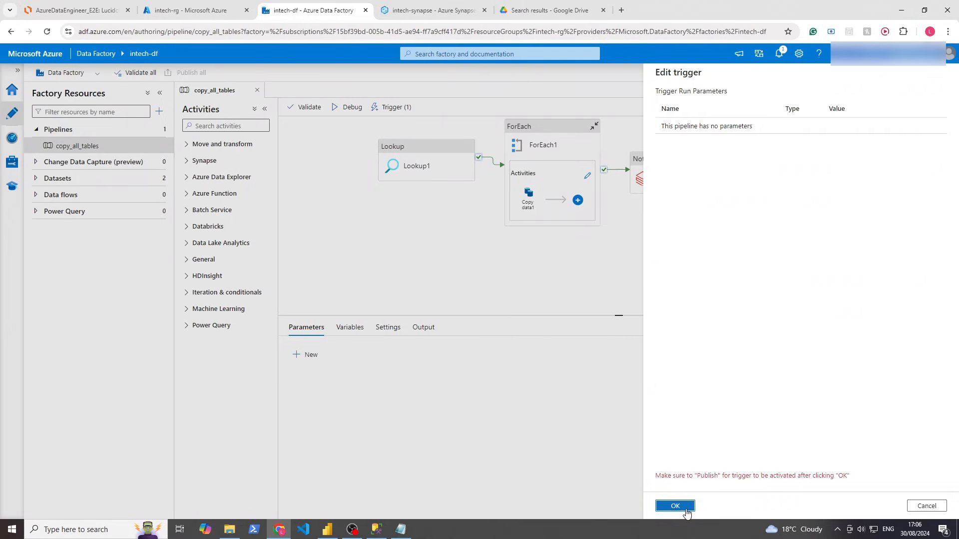
{"action": "left_click", "coordinate": [674, 506]}
{"action": "left_click", "coordinate": [190, 73]}
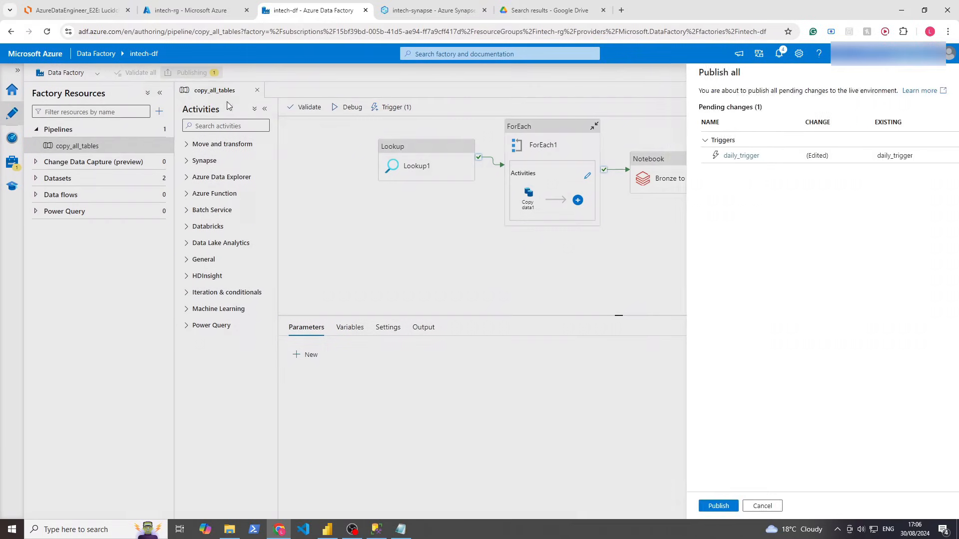
{"action": "left_click", "coordinate": [675, 506]}
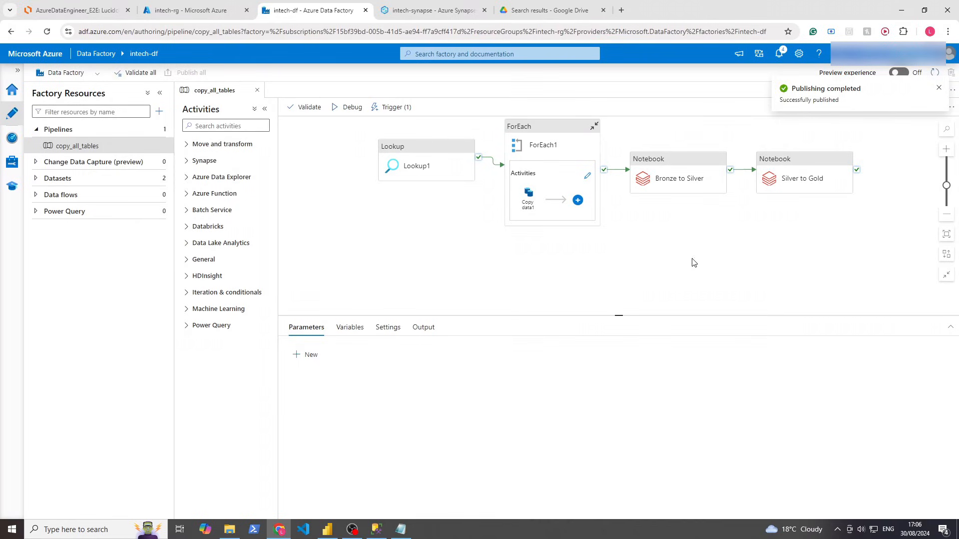
Refresh the empty Monitor Pipeline runs list repeatedly, then switch to the Trigger runs list
{"action": "left_click", "coordinate": [20, 144]}
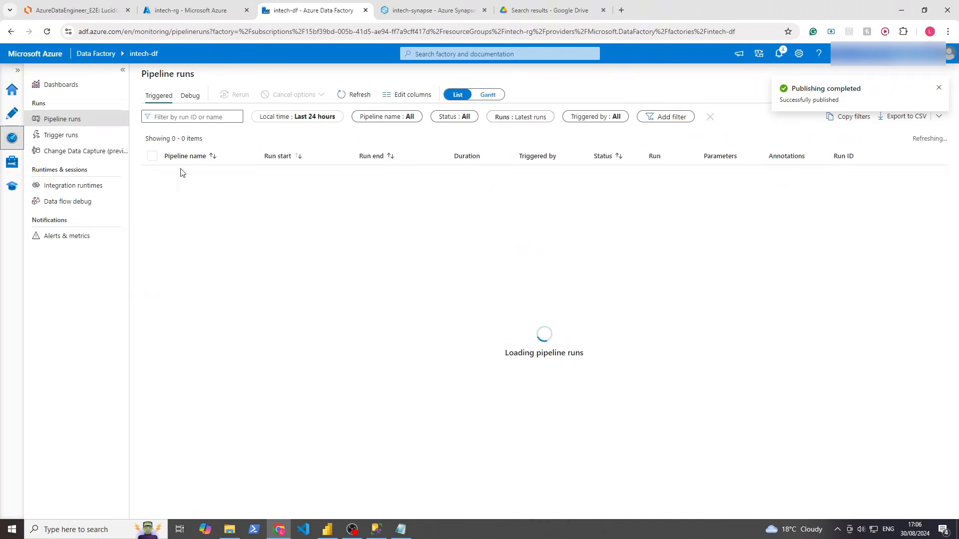
{"action": "left_click", "coordinate": [370, 91]}
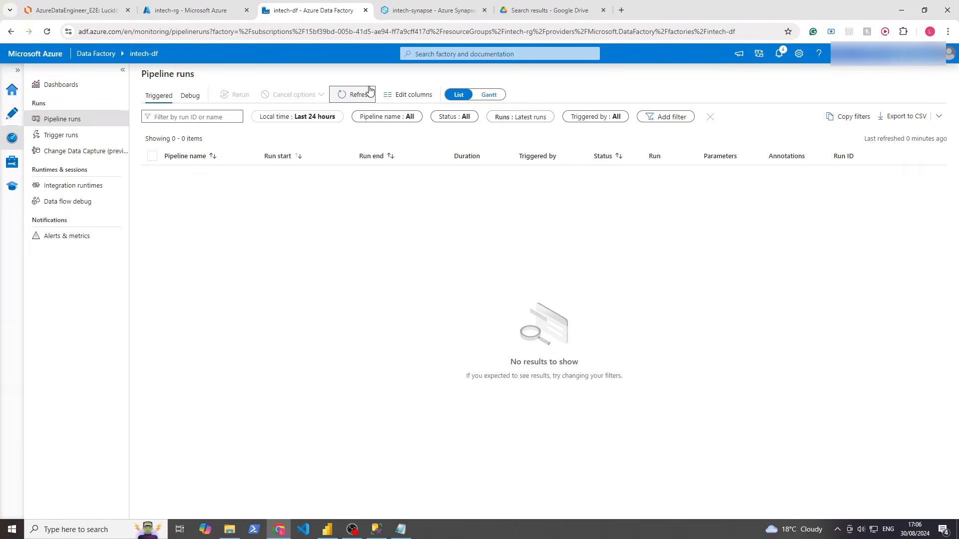
{"action": "left_click", "coordinate": [370, 91]}
{"action": "left_click", "coordinate": [370, 92]}
{"action": "left_click", "coordinate": [370, 91]}
{"action": "left_click", "coordinate": [370, 90]}
{"action": "left_click", "coordinate": [369, 91]}
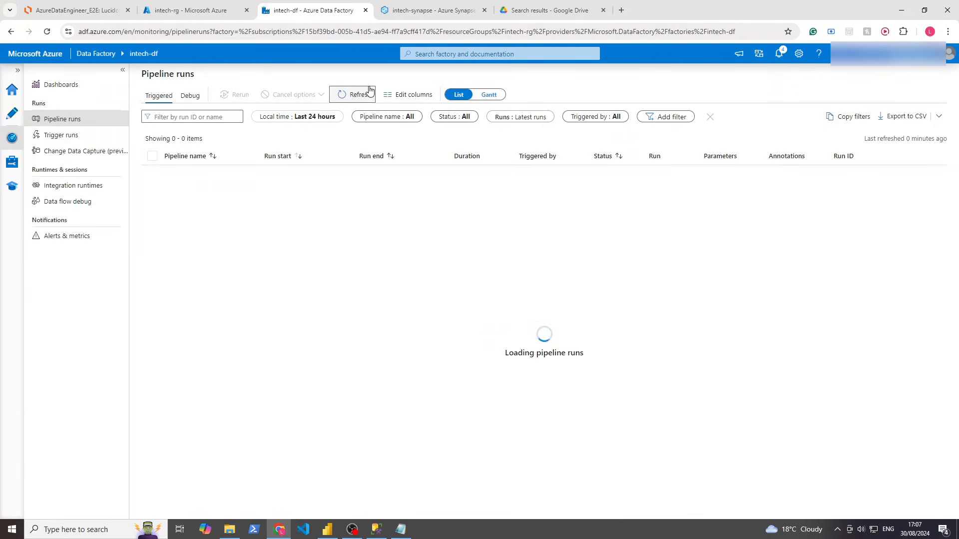
{"action": "left_click", "coordinate": [349, 96]}
{"action": "left_click", "coordinate": [70, 135]}
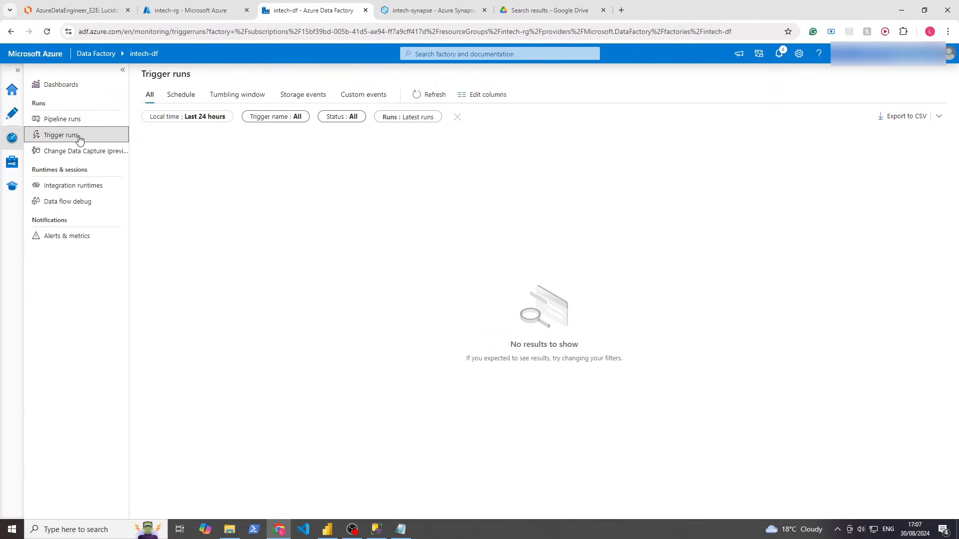
Refresh Trigger runs and Pipeline runs and check notifications, still finding no runs
{"action": "left_click", "coordinate": [439, 95]}
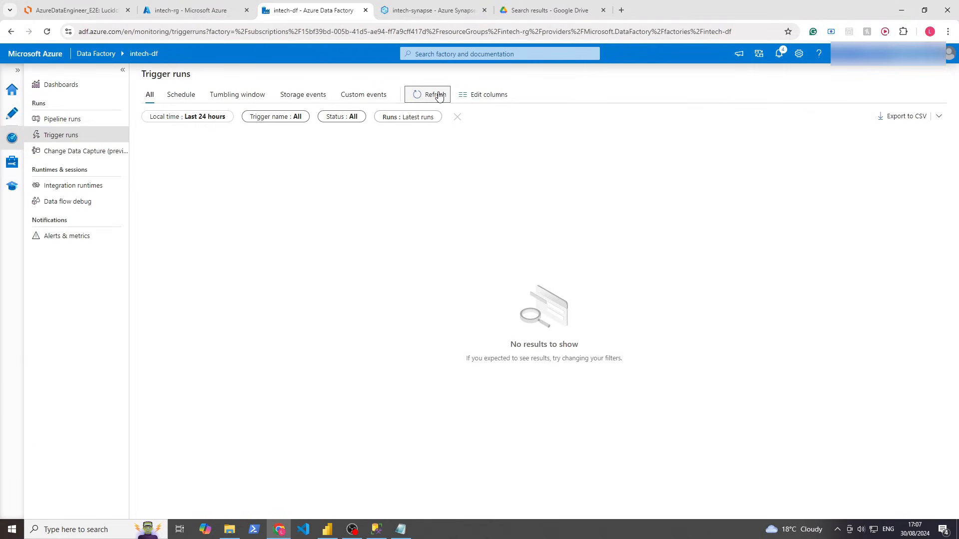
{"action": "left_click", "coordinate": [439, 95]}
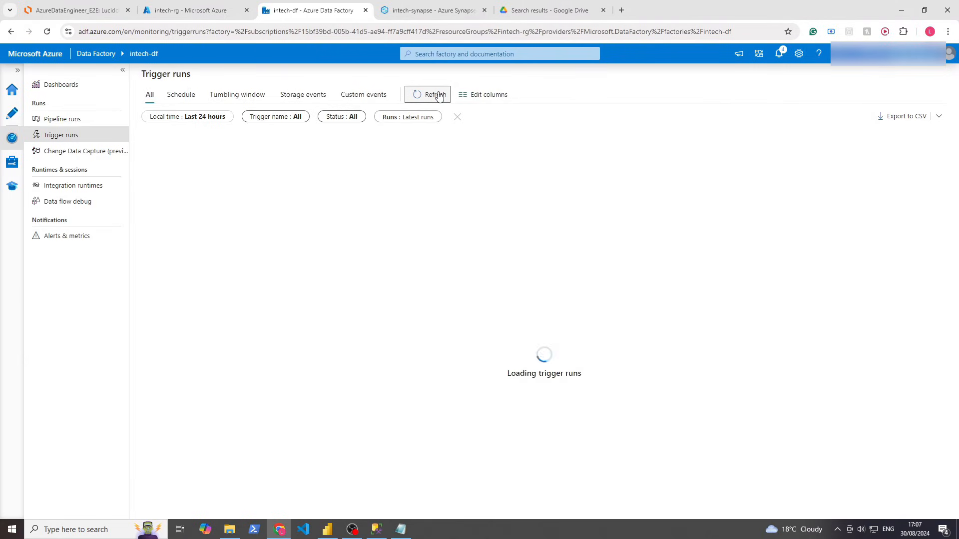
{"action": "left_click", "coordinate": [68, 120]}
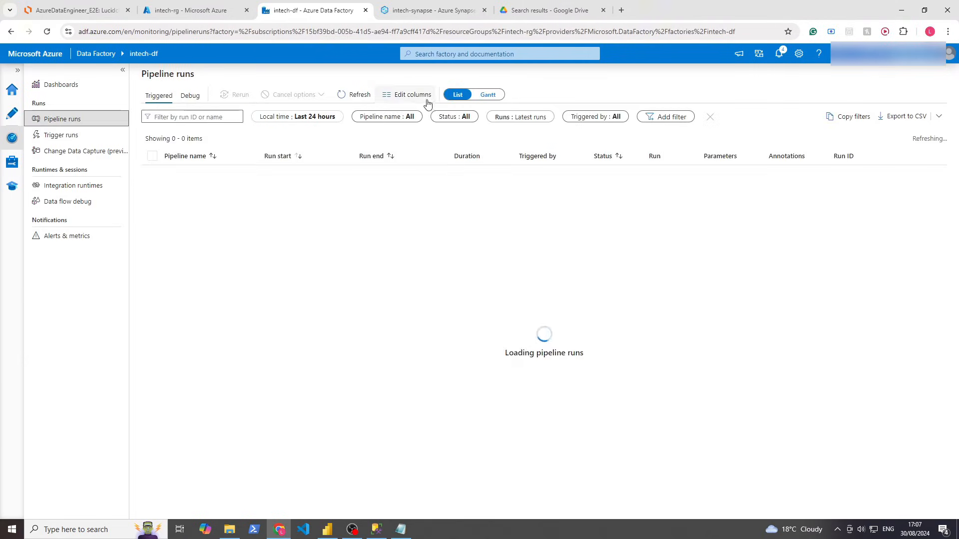
{"action": "left_click", "coordinate": [353, 96]}
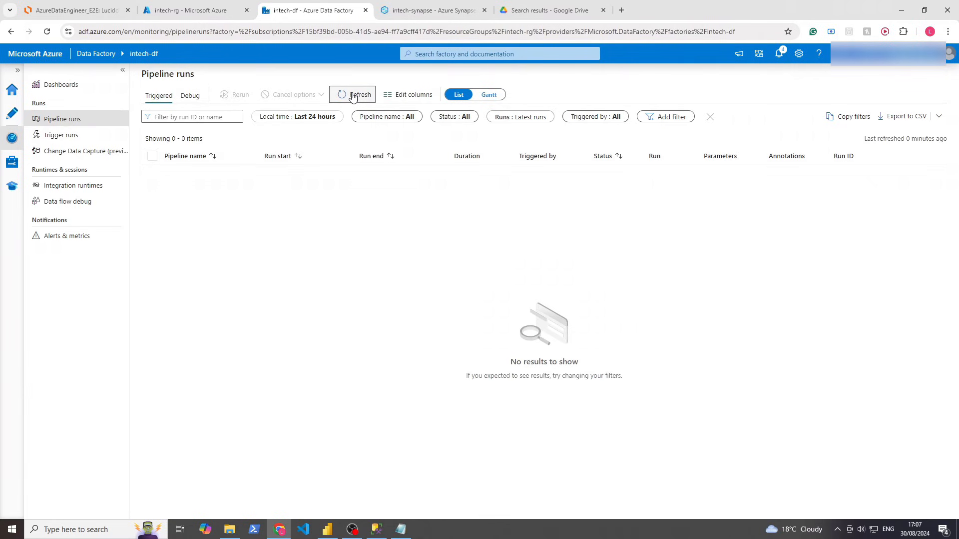
{"action": "left_click", "coordinate": [782, 58]}
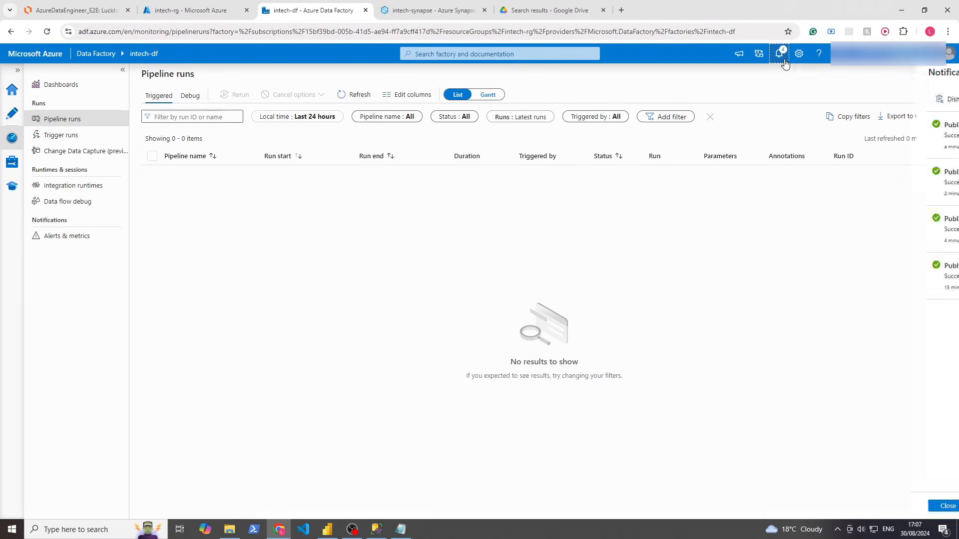
{"action": "left_click", "coordinate": [782, 58]}
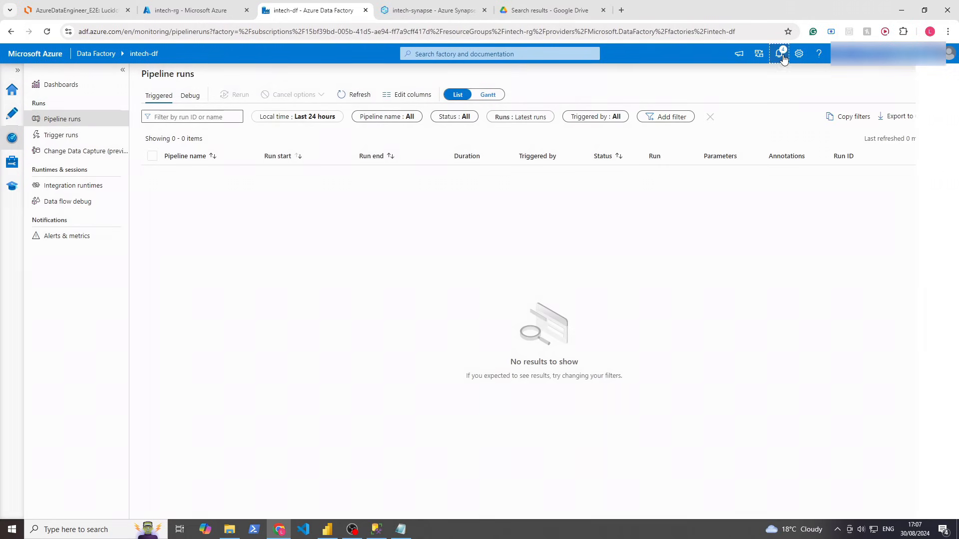
Recheck both empty run lists, then return to the copy_all_tables pipeline canvas
{"action": "left_click", "coordinate": [352, 93]}
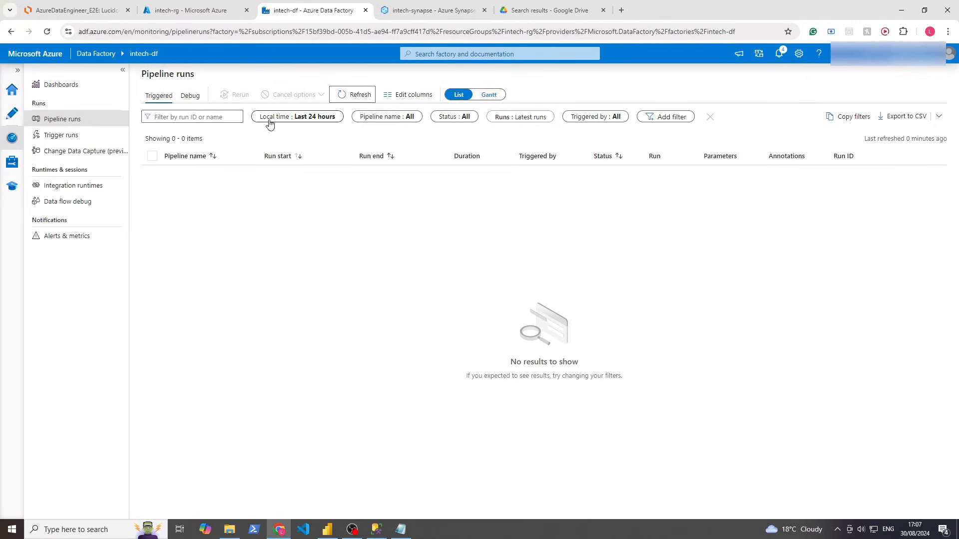
{"action": "left_click", "coordinate": [60, 133]}
{"action": "left_click", "coordinate": [446, 99]}
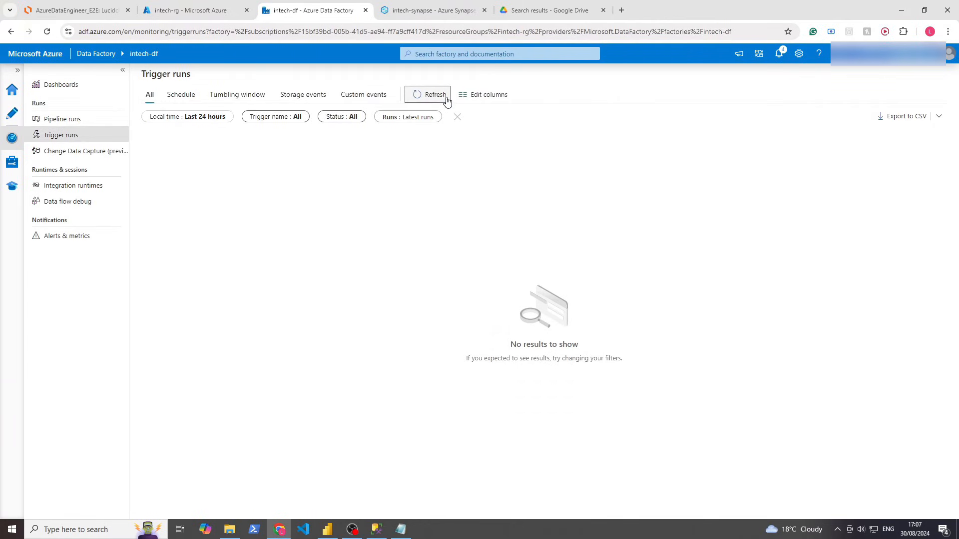
{"action": "left_click", "coordinate": [446, 99]}
{"action": "left_click", "coordinate": [62, 120]}
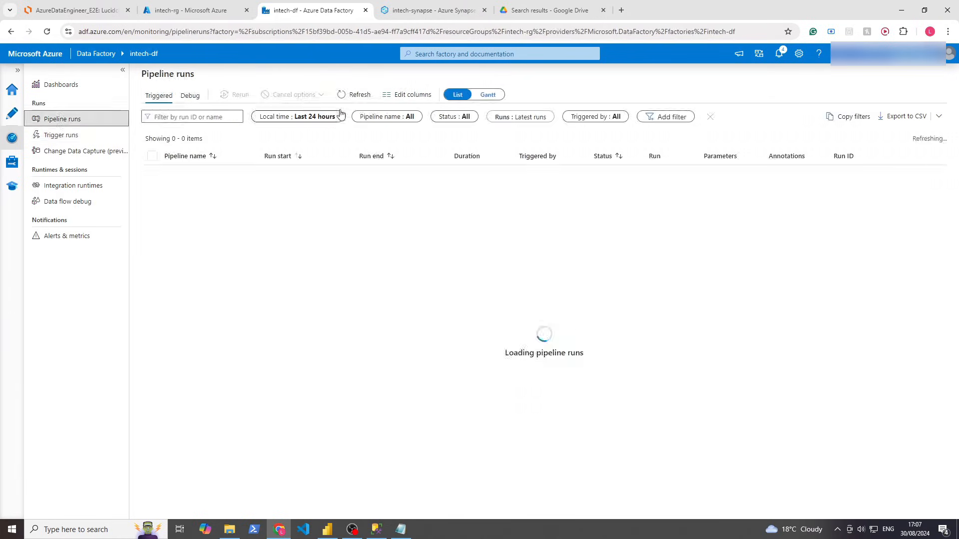
{"action": "left_click", "coordinate": [349, 98]}
{"action": "left_click", "coordinate": [17, 112]}
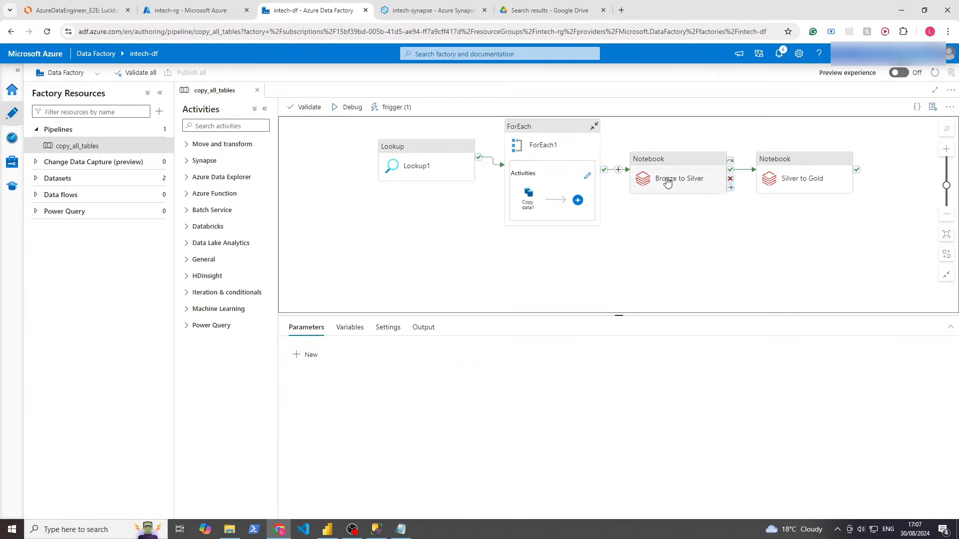
Start a debug run of copy_all_tables and switch to the Pipeline runs monitor
{"action": "left_click", "coordinate": [349, 107]}
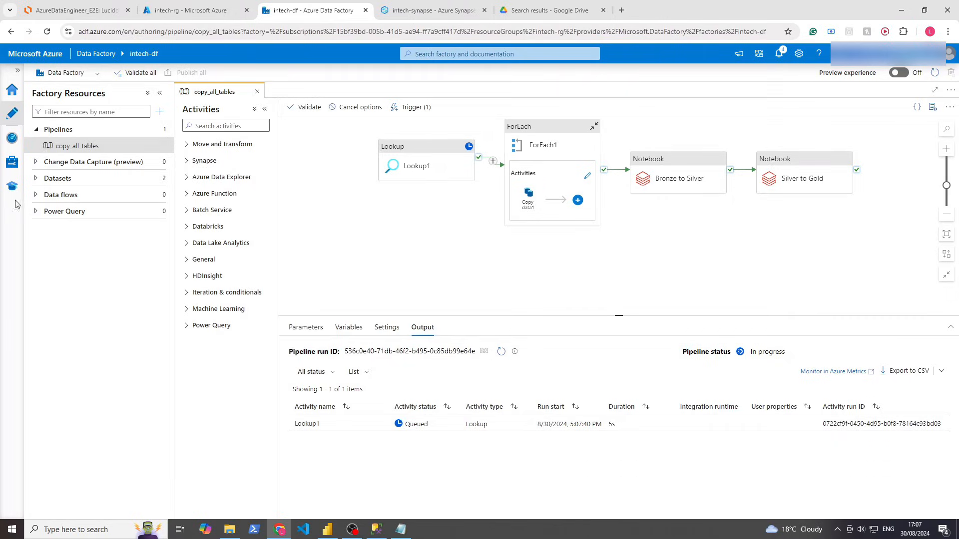
{"action": "left_click", "coordinate": [12, 137]}
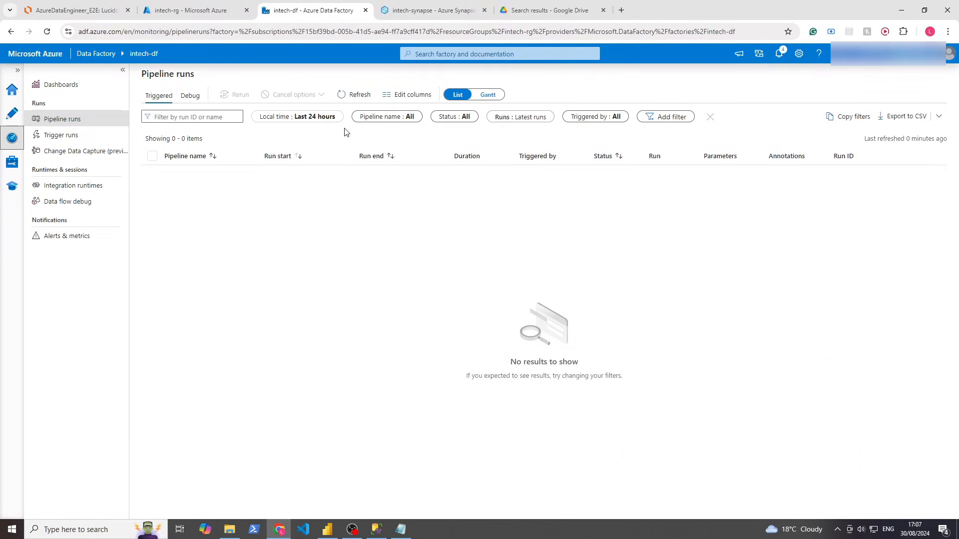
Refresh the Pipeline runs and Trigger runs lists, then go back to the pipeline canvas
{"action": "left_click", "coordinate": [354, 94]}
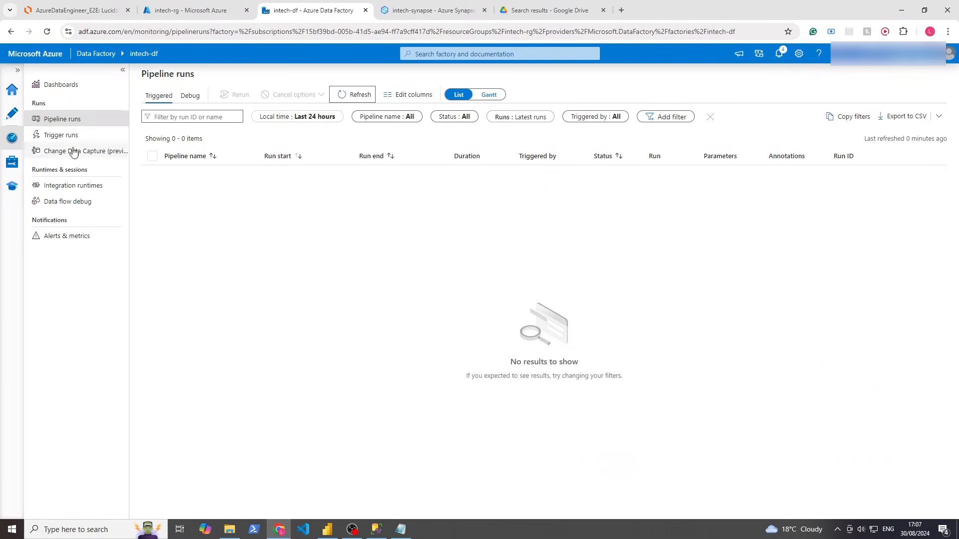
{"action": "left_click", "coordinate": [61, 134]}
{"action": "left_click", "coordinate": [424, 95]}
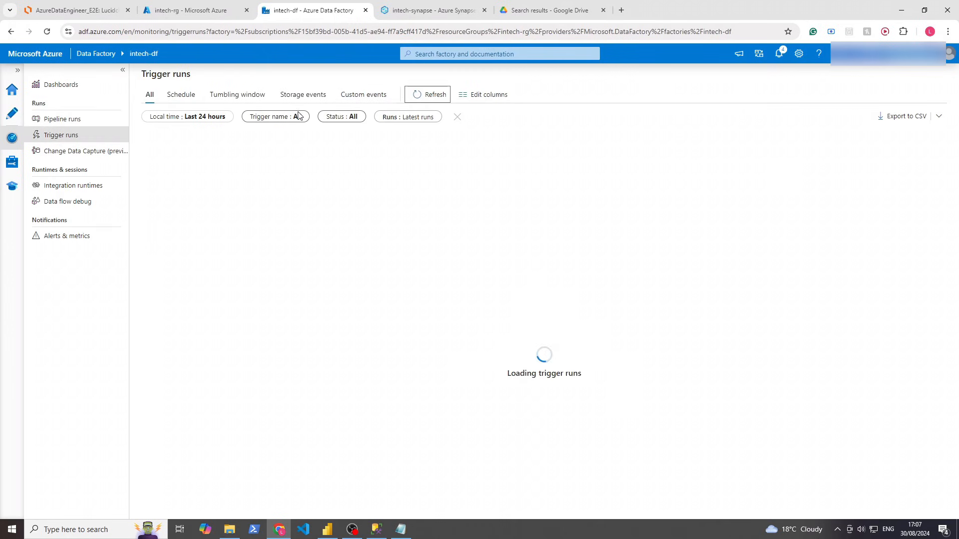
{"action": "left_click", "coordinate": [14, 114]}
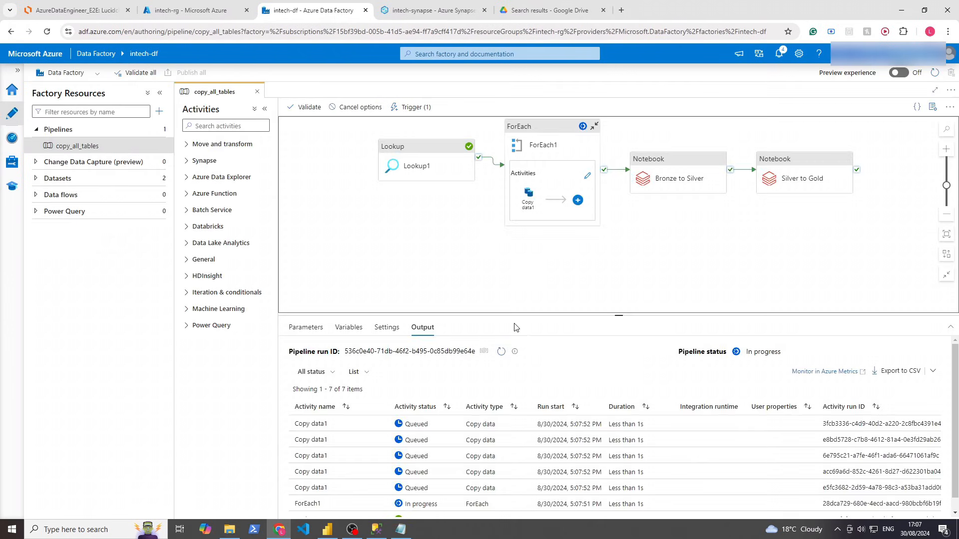
Review the debug Output showing Lookup1 succeeded and 12 copies queued, then open a new browser tab
{"action": "left_click", "coordinate": [578, 134]}
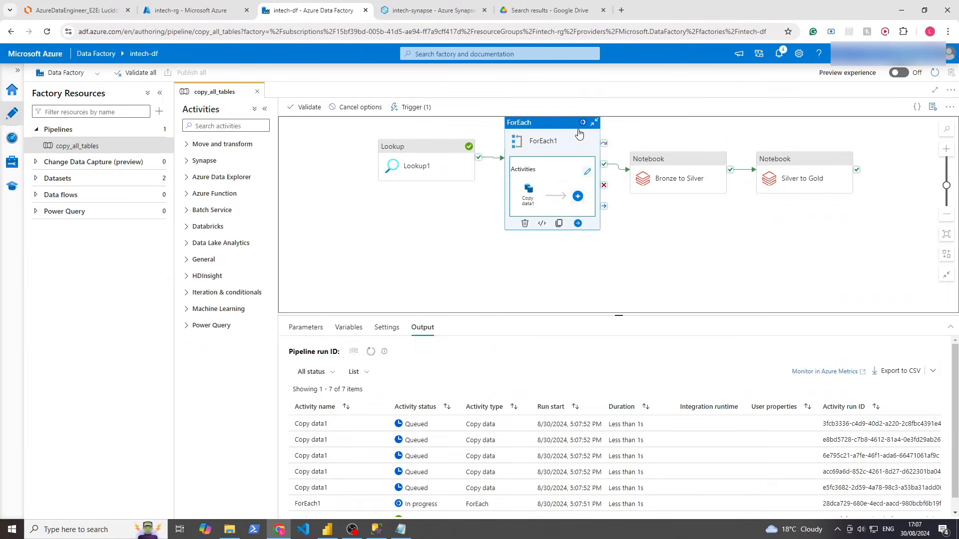
{"action": "left_click", "coordinate": [448, 196]}
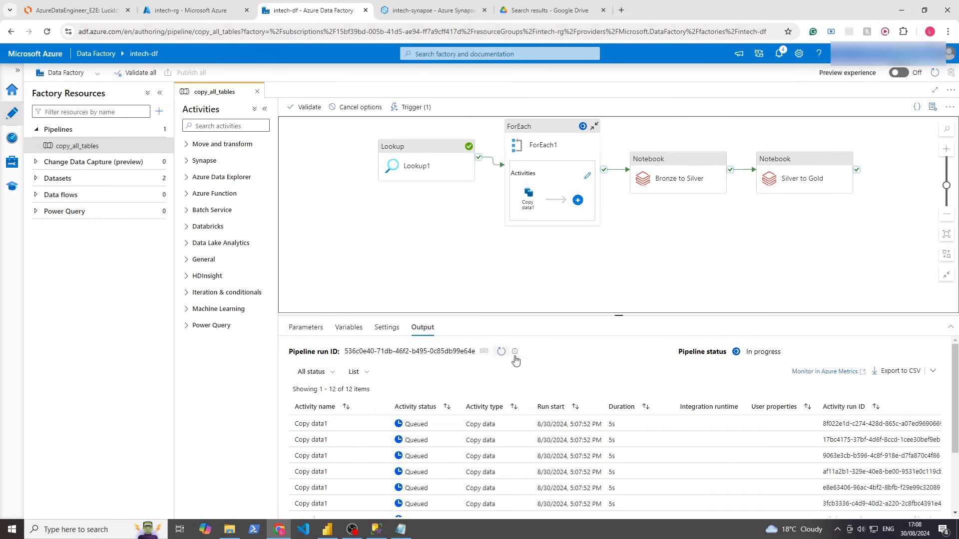
{"action": "mouse_move", "coordinate": [517, 355]}
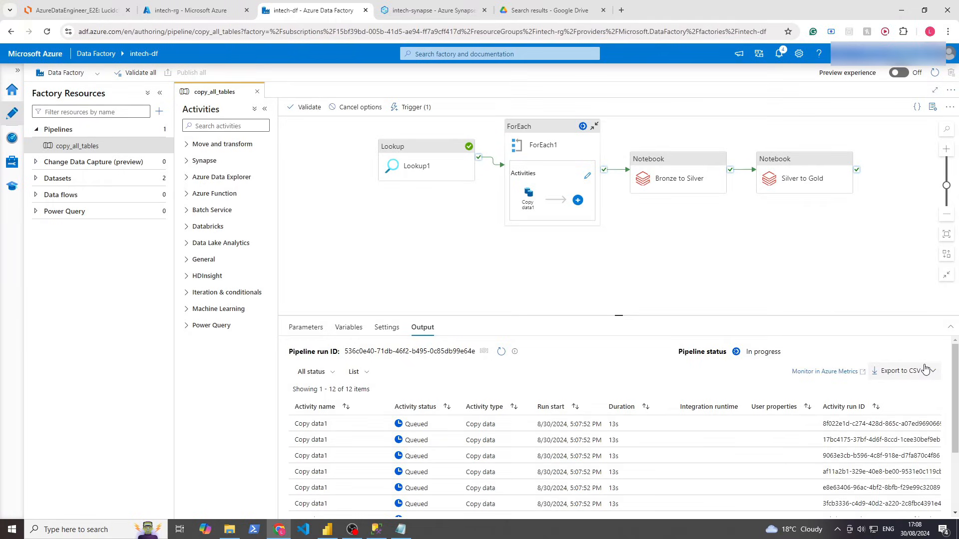
{"action": "left_click", "coordinate": [931, 371]}
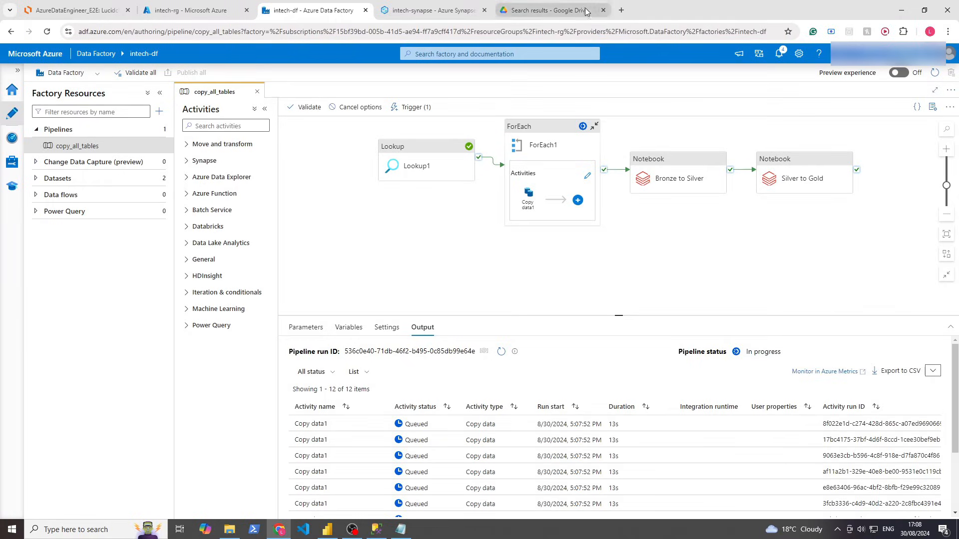
{"action": "left_click", "coordinate": [621, 10]}
Search Google for 'can data factory pipeline debug' and scroll through the results
{"action": "type", "text": "can data"}
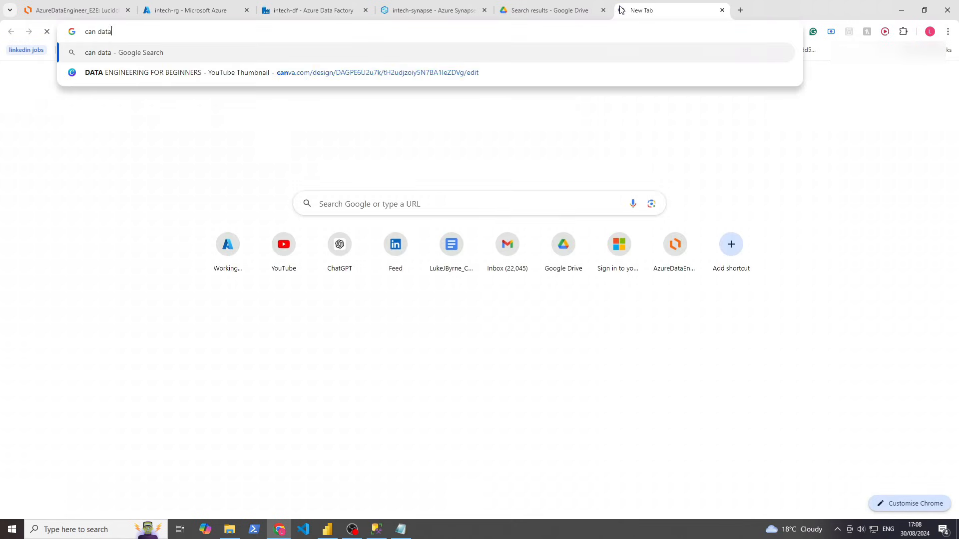
{"action": "type", "text": " factory pipeline debug"}
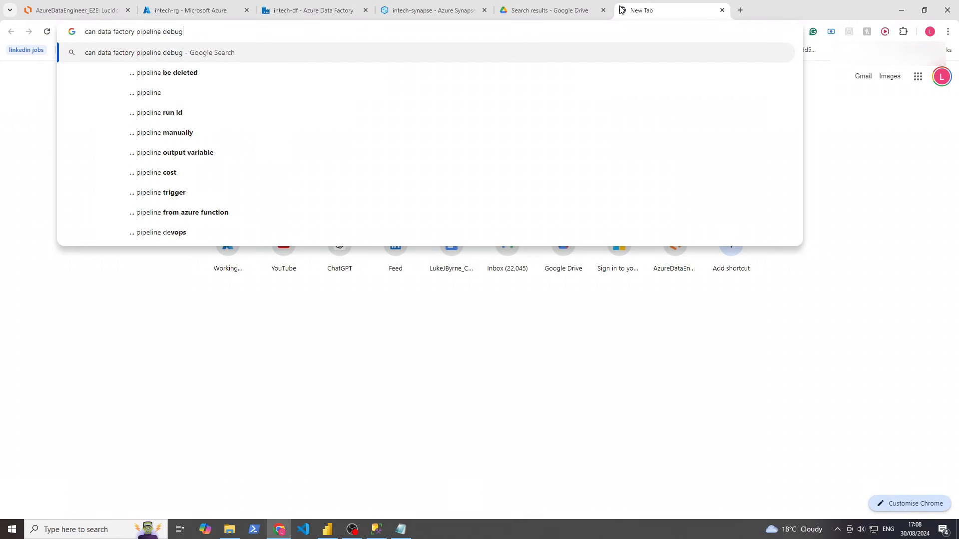
{"action": "key", "text": "Return"}
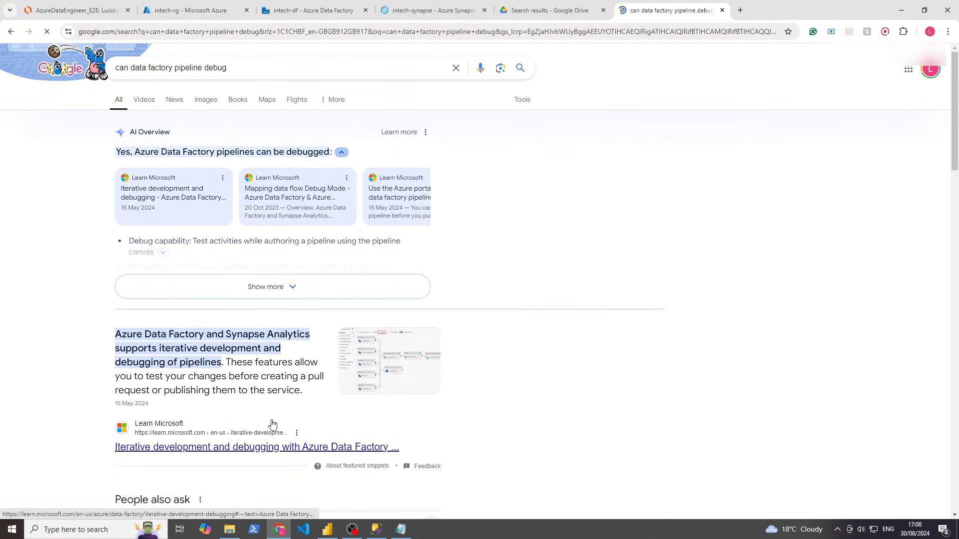
{"action": "scroll", "coordinate": [272, 422], "scroll_direction": "down", "scroll_amount": 3}
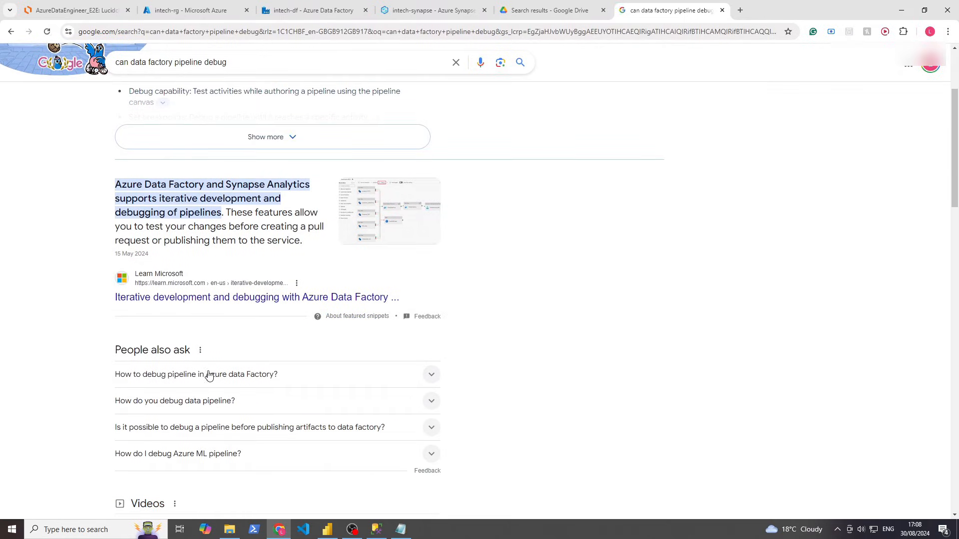
{"action": "scroll", "coordinate": [326, 447], "scroll_direction": "down", "scroll_amount": 1}
{"action": "scroll", "coordinate": [470, 155], "scroll_direction": "down", "scroll_amount": 3}
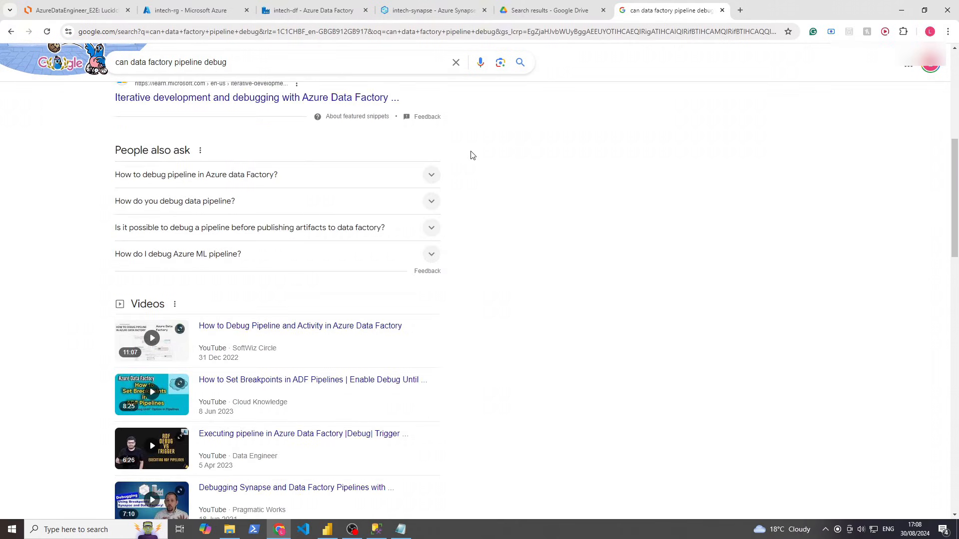
Close the search tab and cancel the running debug pipeline
{"action": "left_click", "coordinate": [722, 10]}
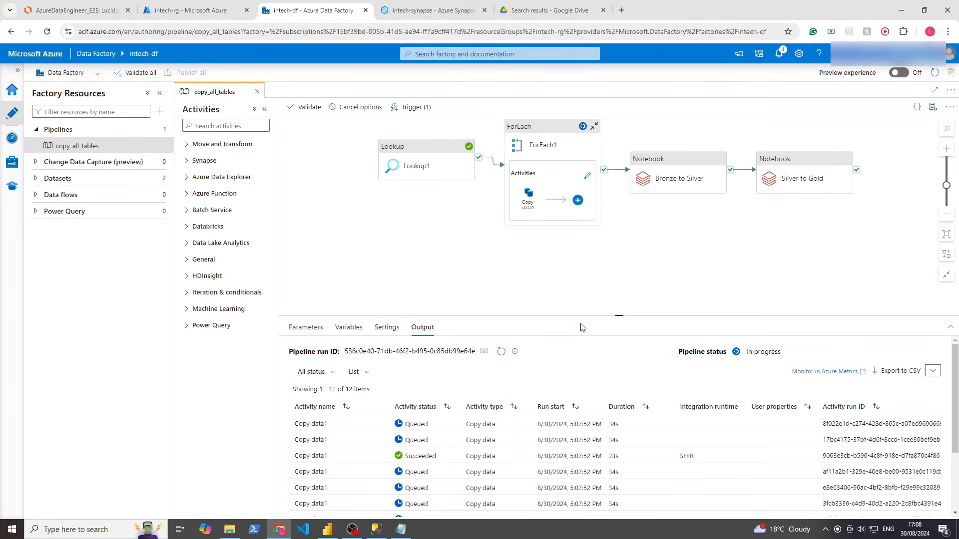
{"action": "left_click", "coordinate": [352, 108]}
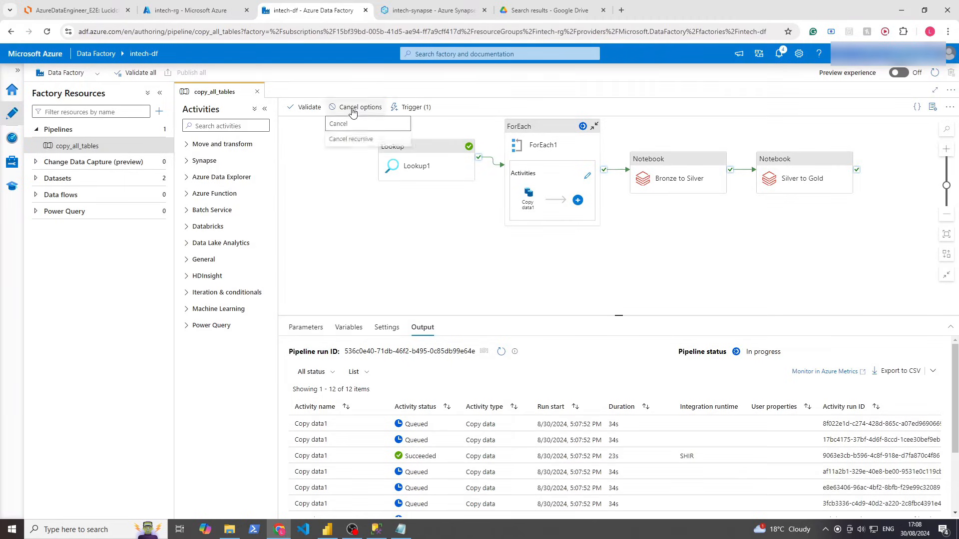
{"action": "left_click", "coordinate": [339, 124]}
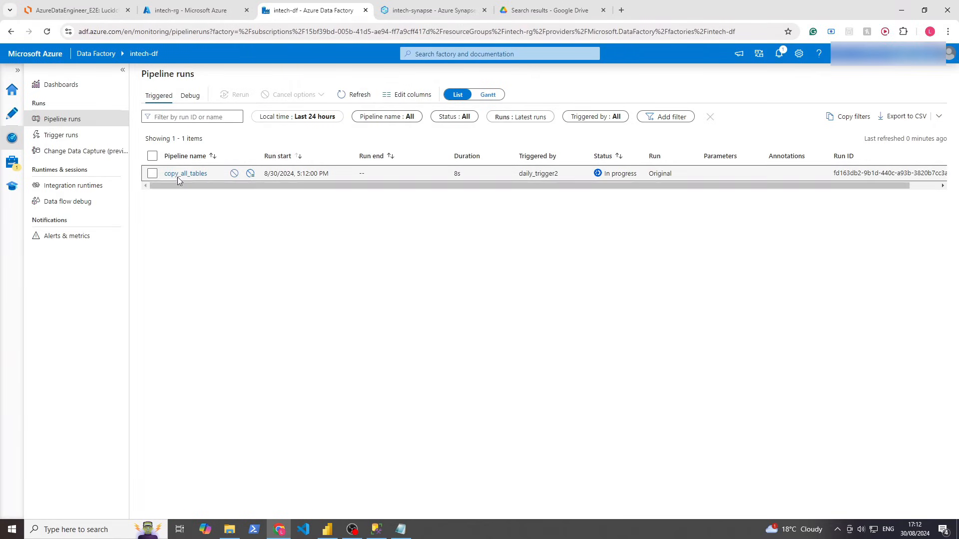
Open the triggered copy_all_tables run's activities and refresh until Lookup1 and all copies show succeeded
{"action": "left_click", "coordinate": [204, 173]}
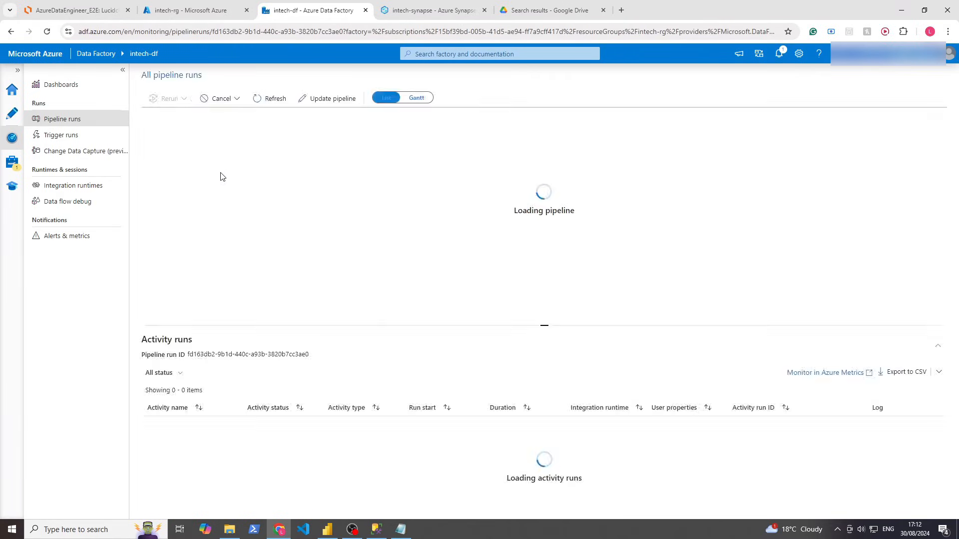
{"action": "left_click", "coordinate": [270, 104]}
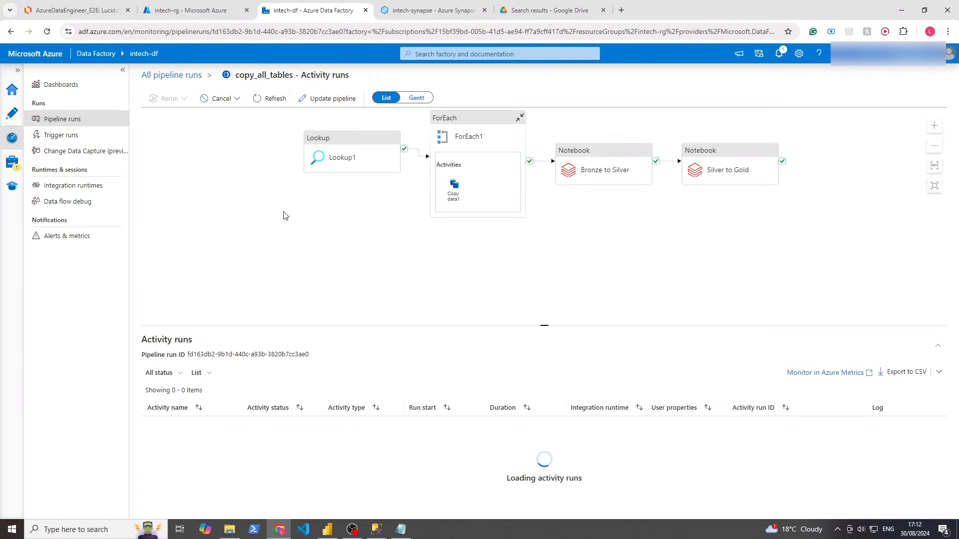
{"action": "scroll", "coordinate": [215, 370], "scroll_direction": "down", "scroll_amount": 2}
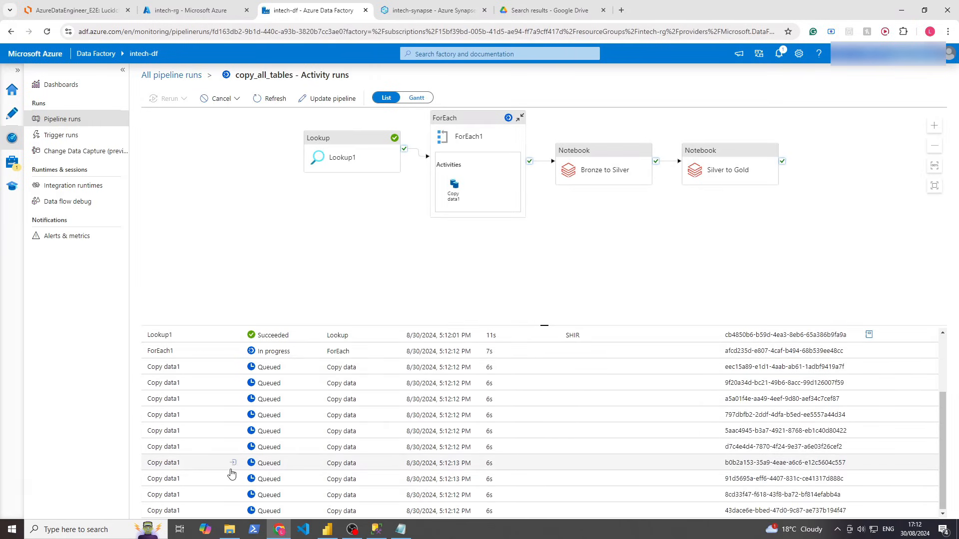
{"action": "scroll", "coordinate": [232, 392], "scroll_direction": "up", "scroll_amount": 1}
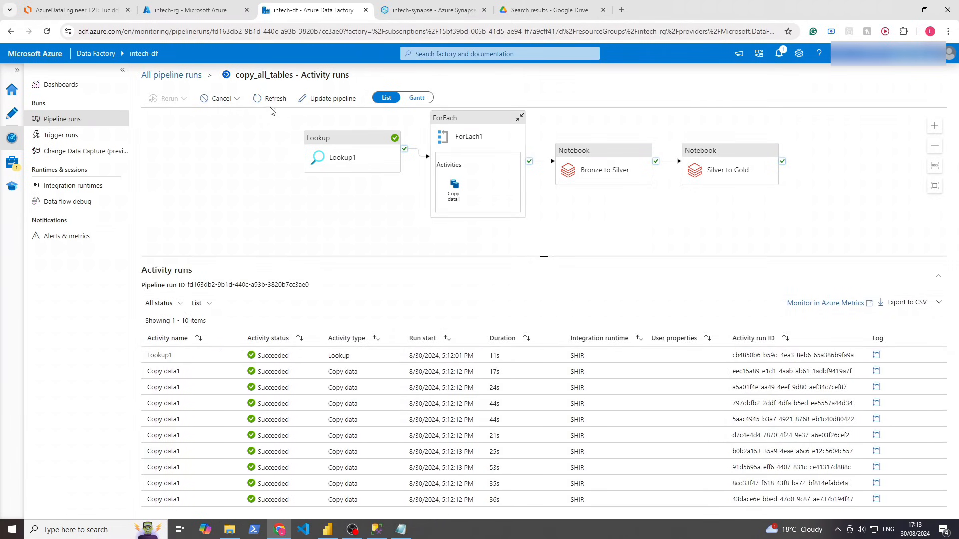
{"action": "left_click", "coordinate": [289, 101]}
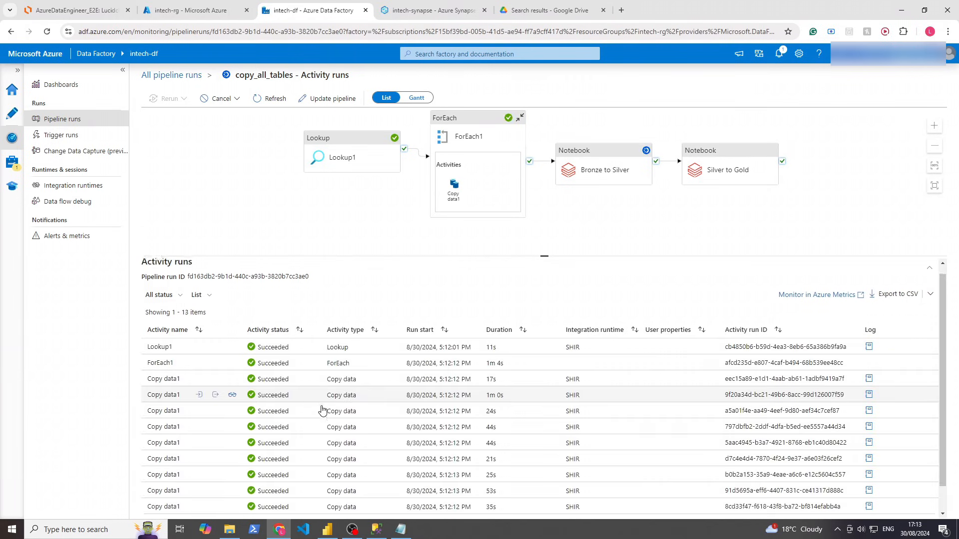
{"action": "scroll", "coordinate": [322, 406], "scroll_direction": "down", "scroll_amount": 1}
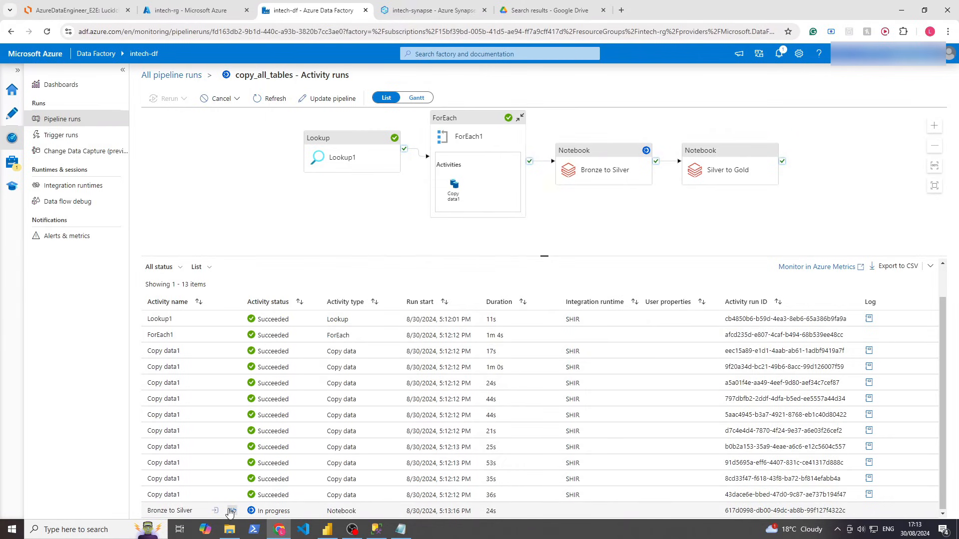
Open the Bronze to Silver notebook run details, refresh them, and follow the Databricks run page link
{"action": "left_click", "coordinate": [233, 511]}
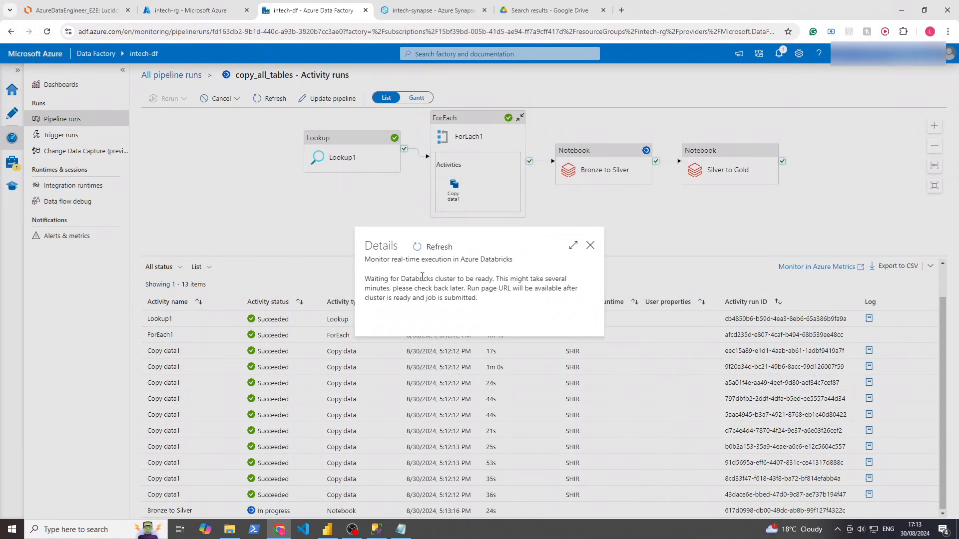
{"action": "left_click", "coordinate": [438, 247]}
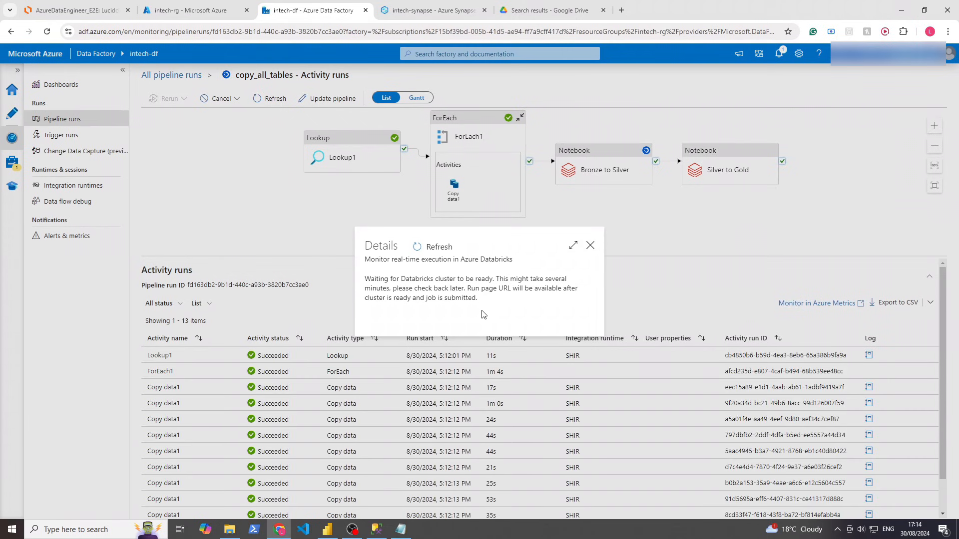
{"action": "left_click_drag", "start_coordinate": [483, 314], "coordinate": [366, 257]}
{"action": "left_click", "coordinate": [462, 295]}
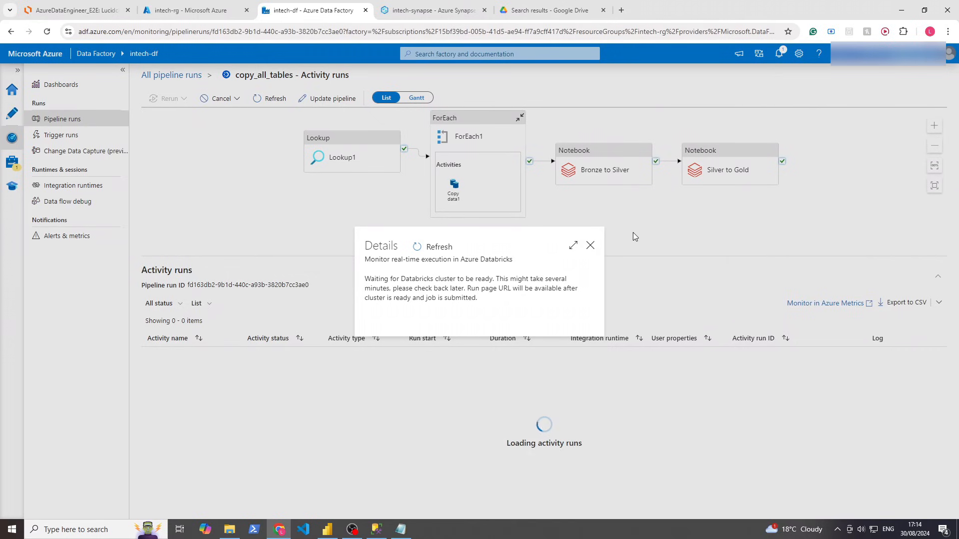
{"action": "left_click", "coordinate": [591, 246]}
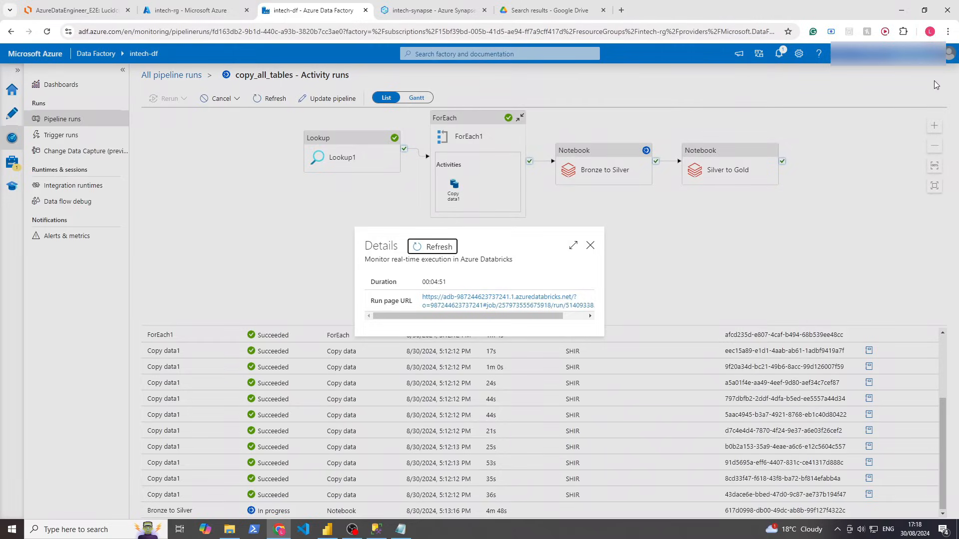
{"action": "left_click", "coordinate": [480, 298]}
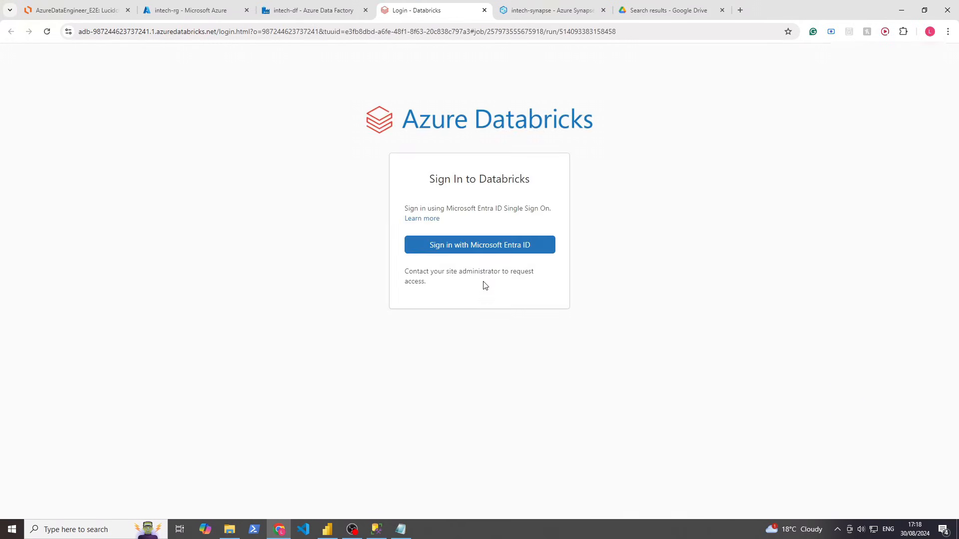
Sign in to Databricks with Microsoft Entra ID and refresh the Data Factory pipeline run status
{"action": "left_click", "coordinate": [502, 251]}
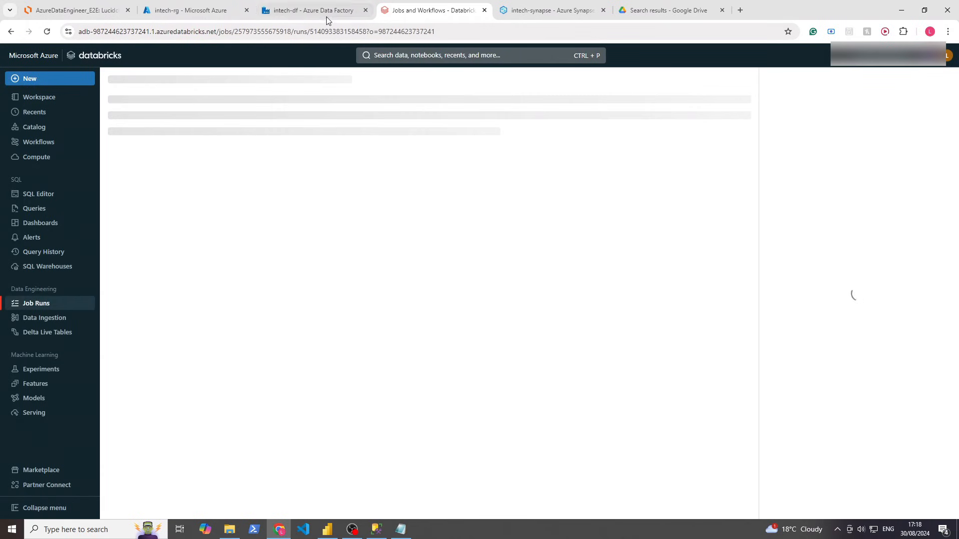
{"action": "left_click", "coordinate": [319, 11]}
{"action": "left_click", "coordinate": [589, 246]}
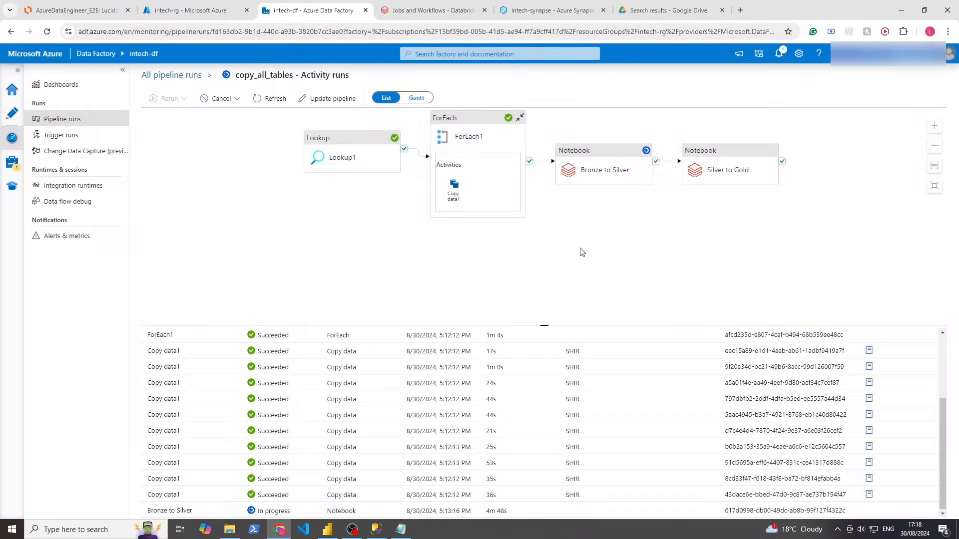
{"action": "left_click", "coordinate": [272, 98]}
Return to the Databricks job run and scroll its output to the 32-row display(df) table
{"action": "left_click", "coordinate": [448, 11]}
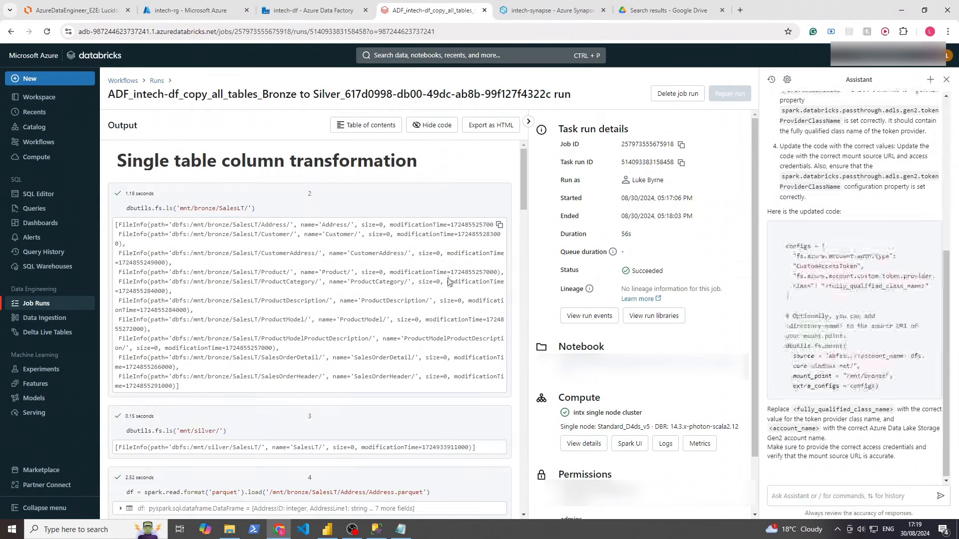
{"action": "left_click_drag", "start_coordinate": [521, 187], "coordinate": [525, 497]}
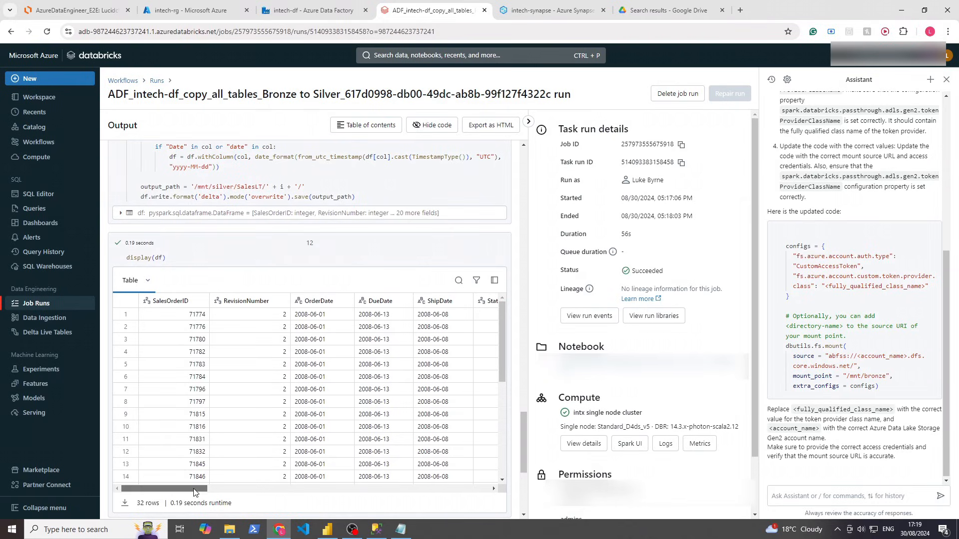
{"action": "left_click_drag", "start_coordinate": [194, 492], "coordinate": [197, 492]}
Close the Databricks tab and scroll Activity runs to confirm Silver to Gold succeeded
{"action": "left_click", "coordinate": [353, 11]}
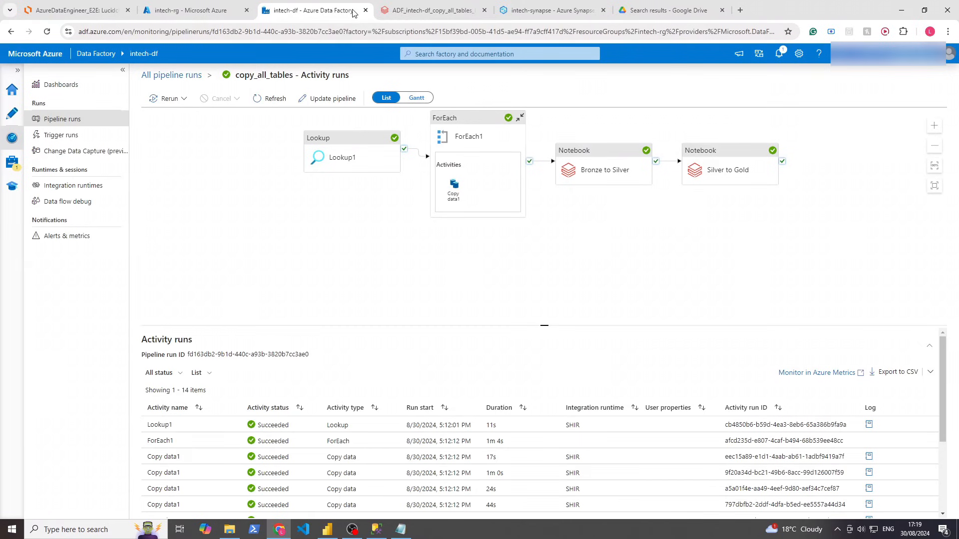
{"action": "left_click", "coordinate": [484, 10]}
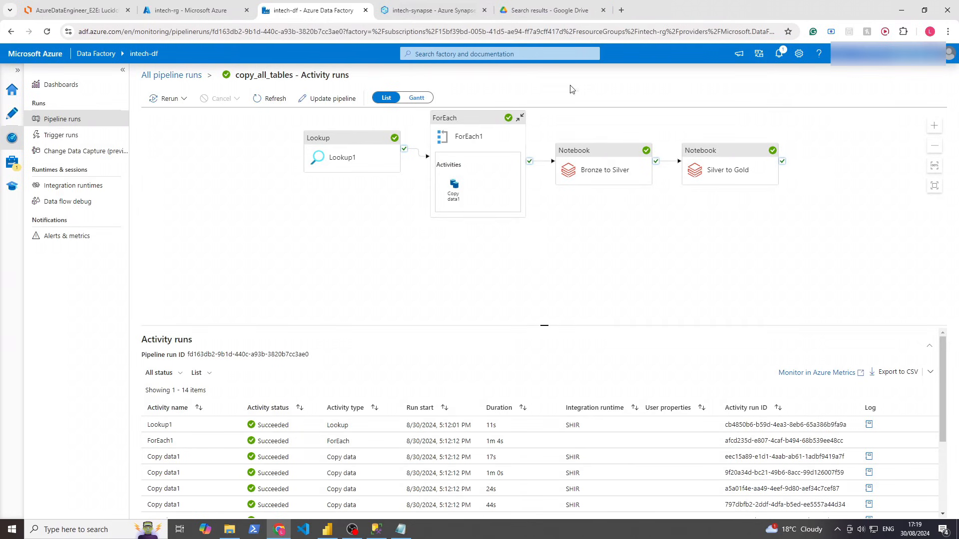
{"action": "scroll", "coordinate": [495, 428], "scroll_direction": "down", "scroll_amount": 3}
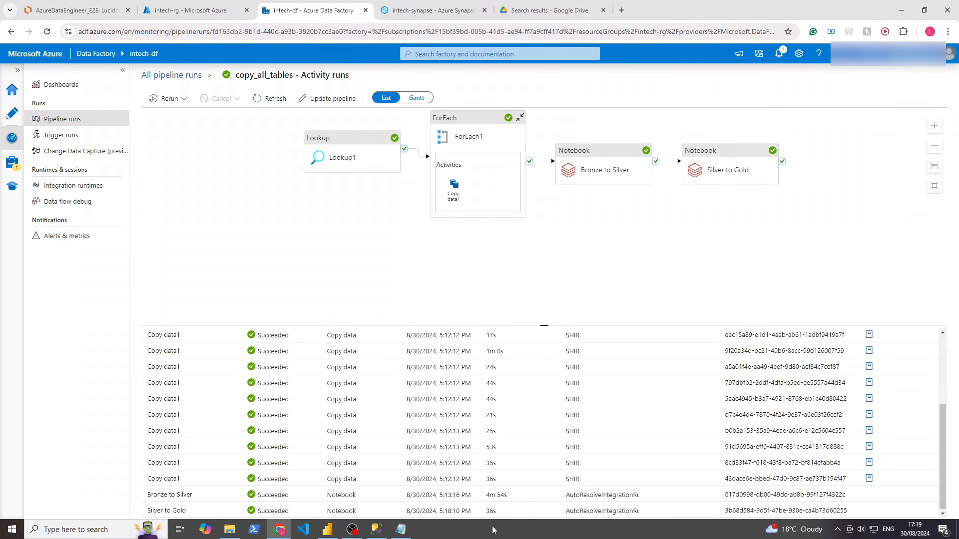
Inspect the Bronze to Silver activity, then bring up and save the Power BI report showing 297 products
{"action": "left_click", "coordinate": [493, 501]}
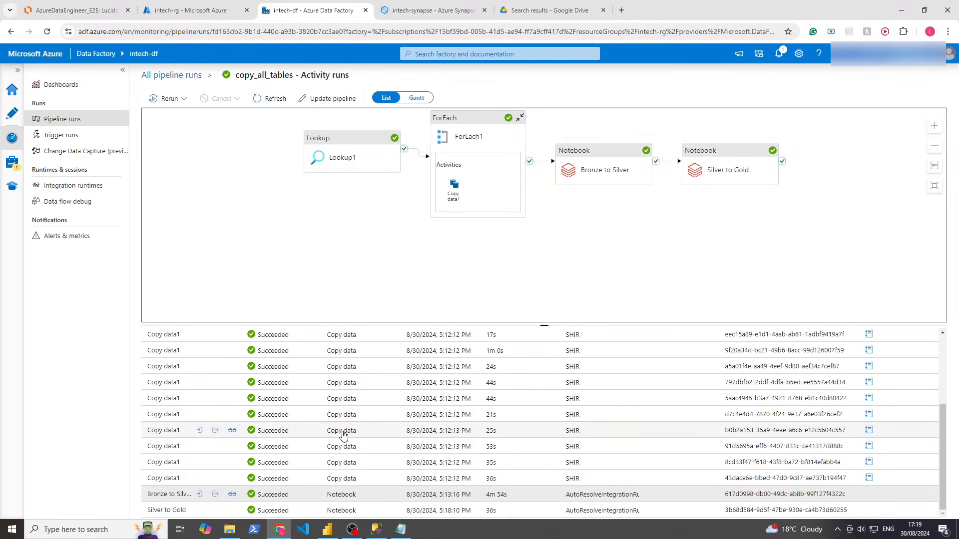
{"action": "left_click", "coordinate": [328, 533]}
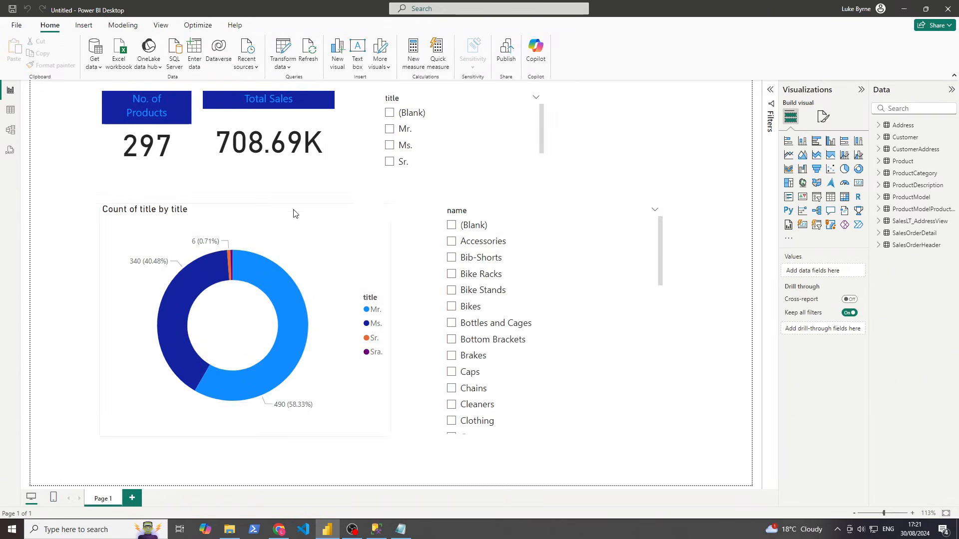
{"action": "key", "text": "ctrl+s"}
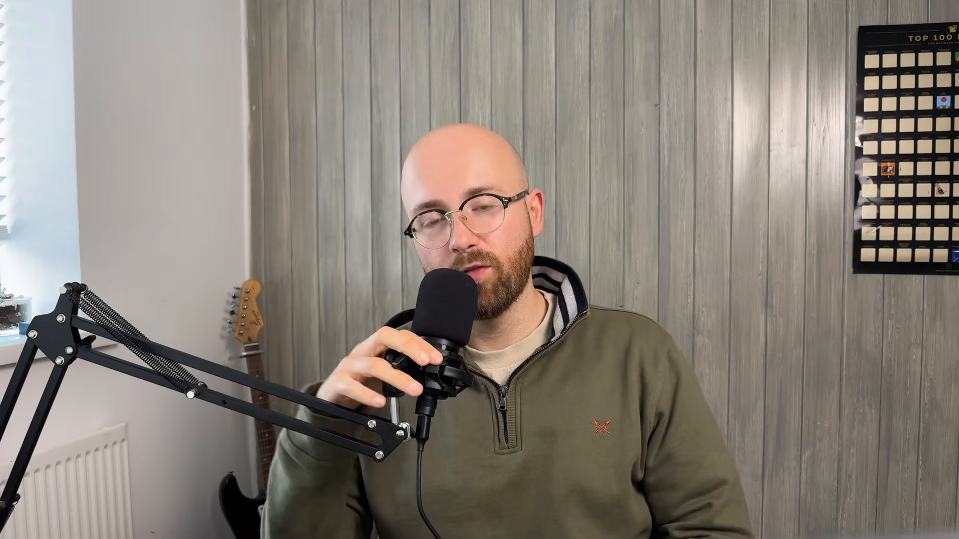